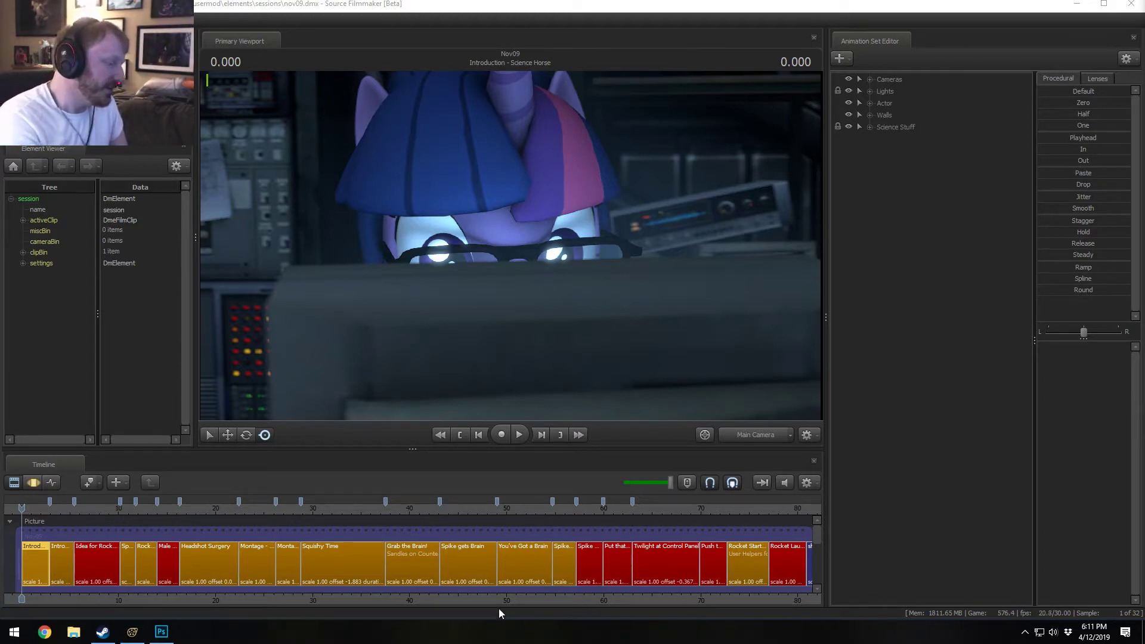
Step: Switch to File Explorer and browse from Pony SFM through Presentations and FanFic Scripts to the _New folder
{"action": "left_click", "coordinate": [74, 631]}
{"action": "left_click", "coordinate": [197, 226]}
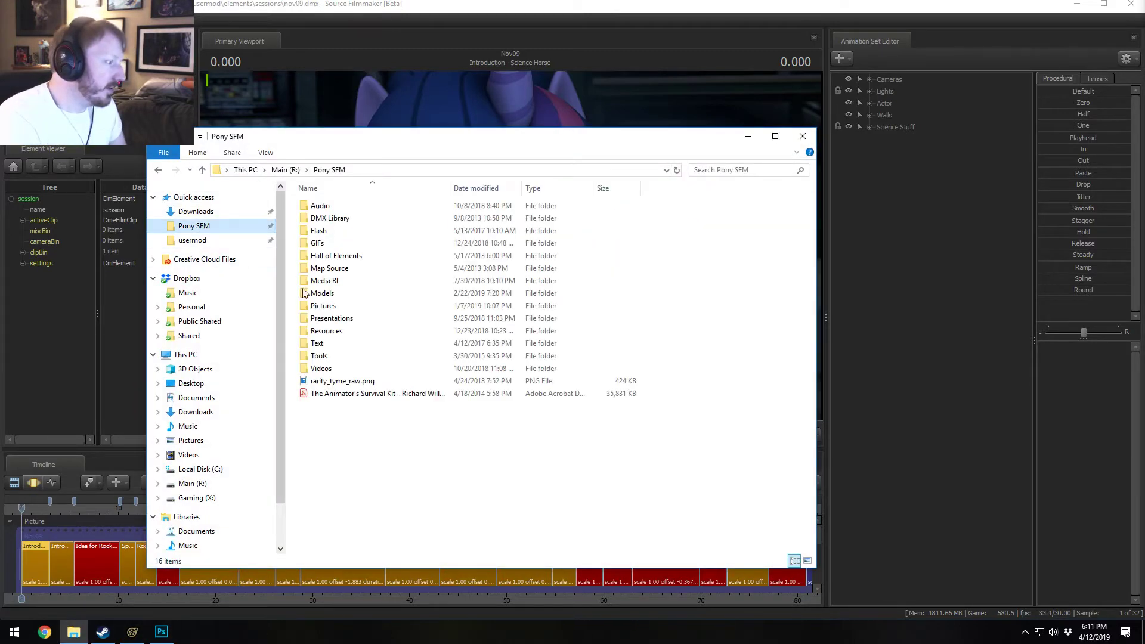
{"action": "double_click", "coordinate": [343, 322]}
{"action": "double_click", "coordinate": [332, 218]}
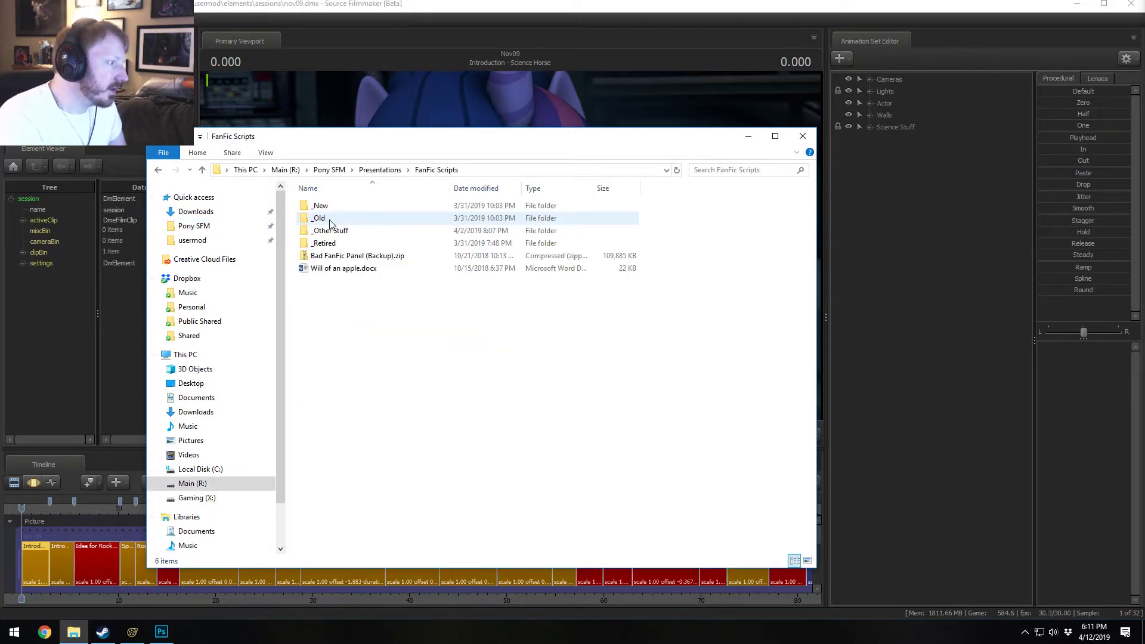
{"action": "double_click", "coordinate": [320, 205]}
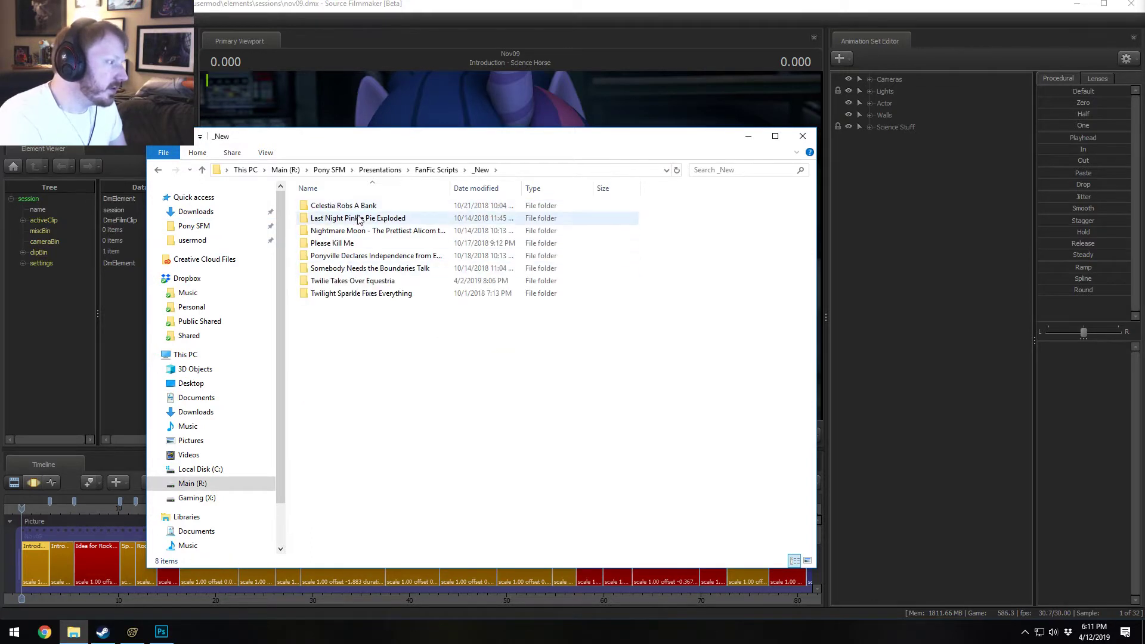
Step: View the picture Twilie - Picture 1.jpg in the Twilie Takes Over Equestria folder, and close the image and folder windows
{"action": "left_click", "coordinate": [361, 285]}
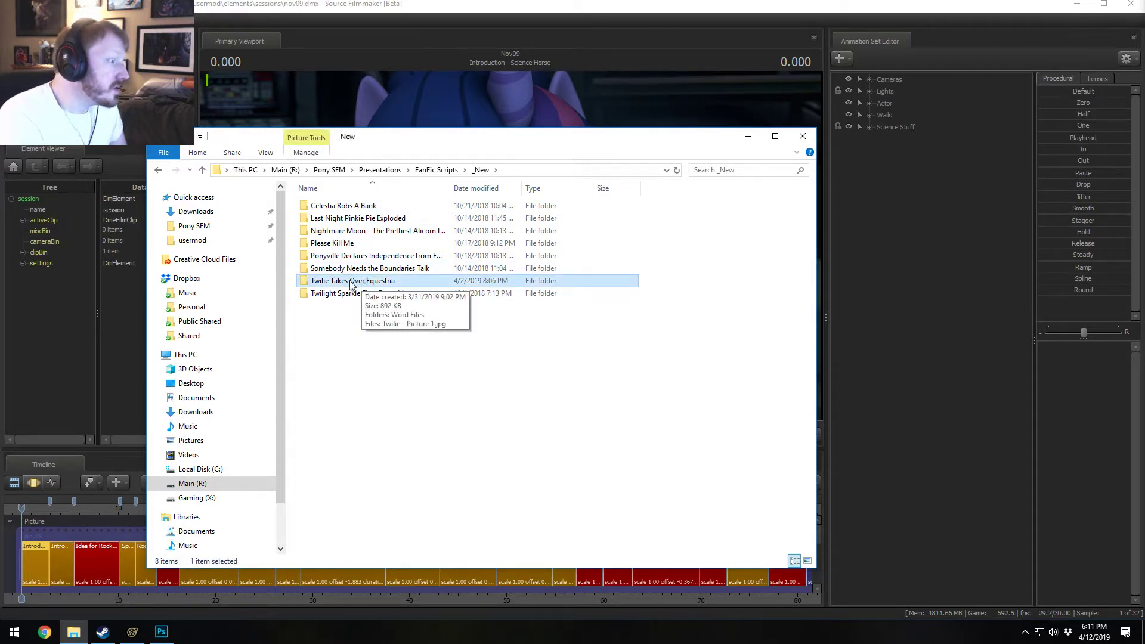
{"action": "double_click", "coordinate": [351, 282]}
{"action": "double_click", "coordinate": [391, 226]}
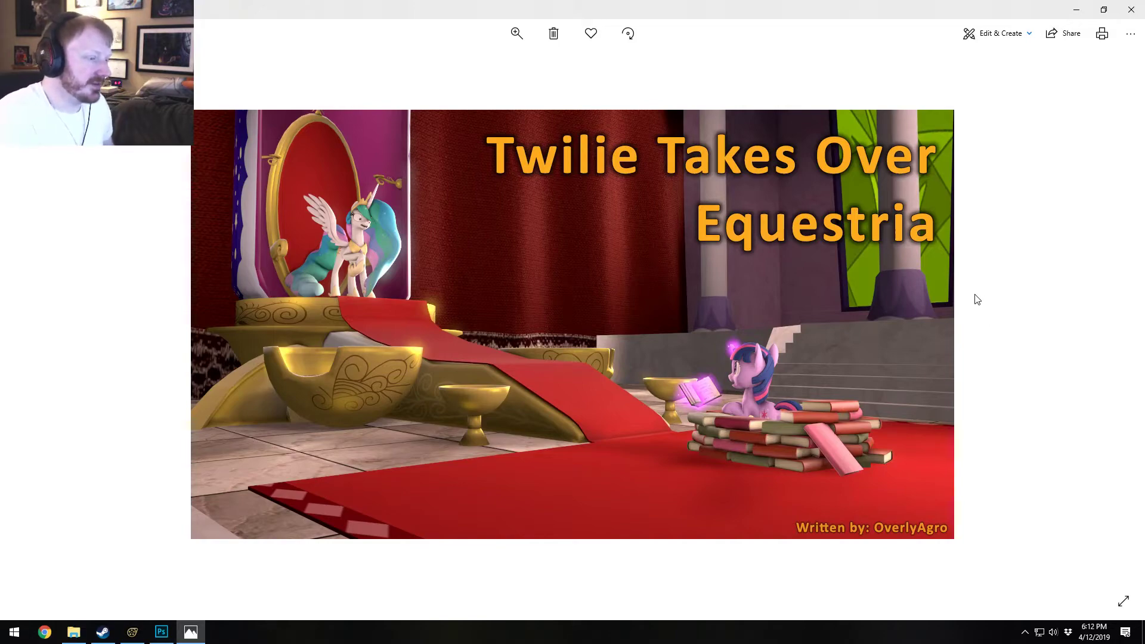
{"action": "left_click", "coordinate": [1127, 7]}
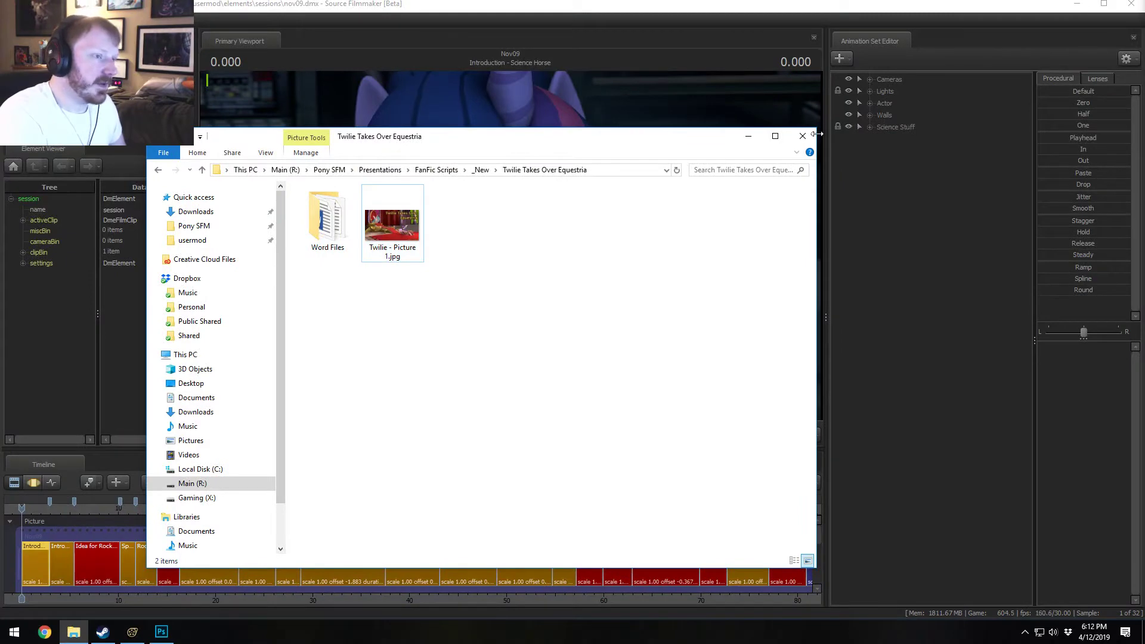
{"action": "left_click", "coordinate": [803, 136]}
Step: Scrub the session's timeline to preview the Rocket Startup, Rocket Launching and Push the Button shots, plus the earlier and introduction shots
{"action": "scroll", "coordinate": [545, 575], "scroll_direction": "down", "scroll_amount": 2}
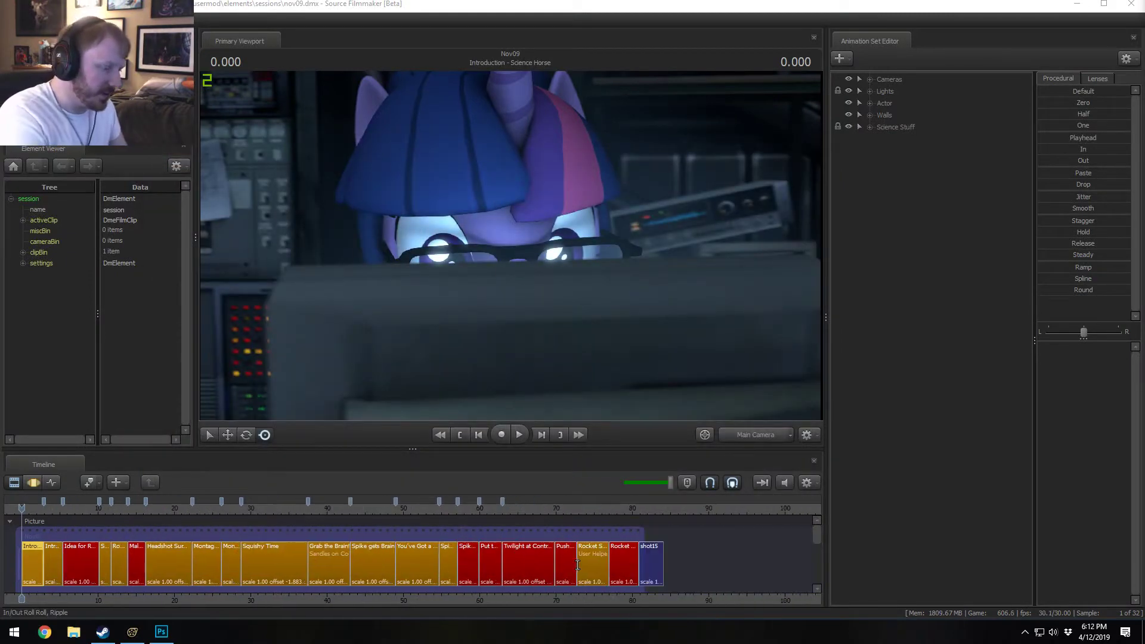
{"action": "left_click", "coordinate": [585, 510]}
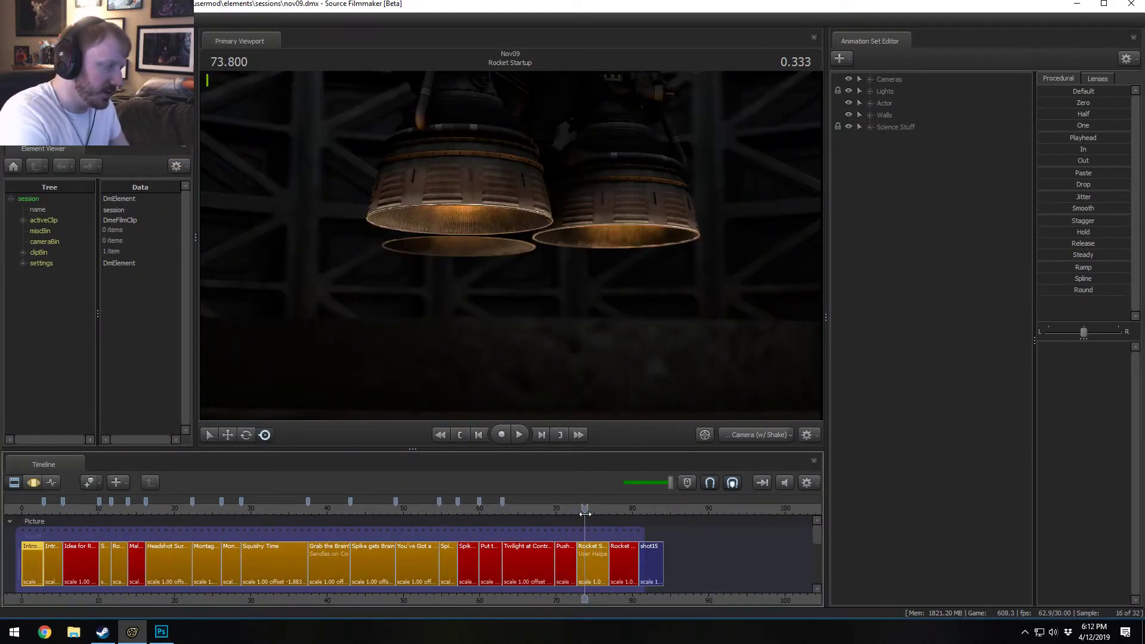
{"action": "left_click_drag", "start_coordinate": [604, 509], "coordinate": [615, 507]}
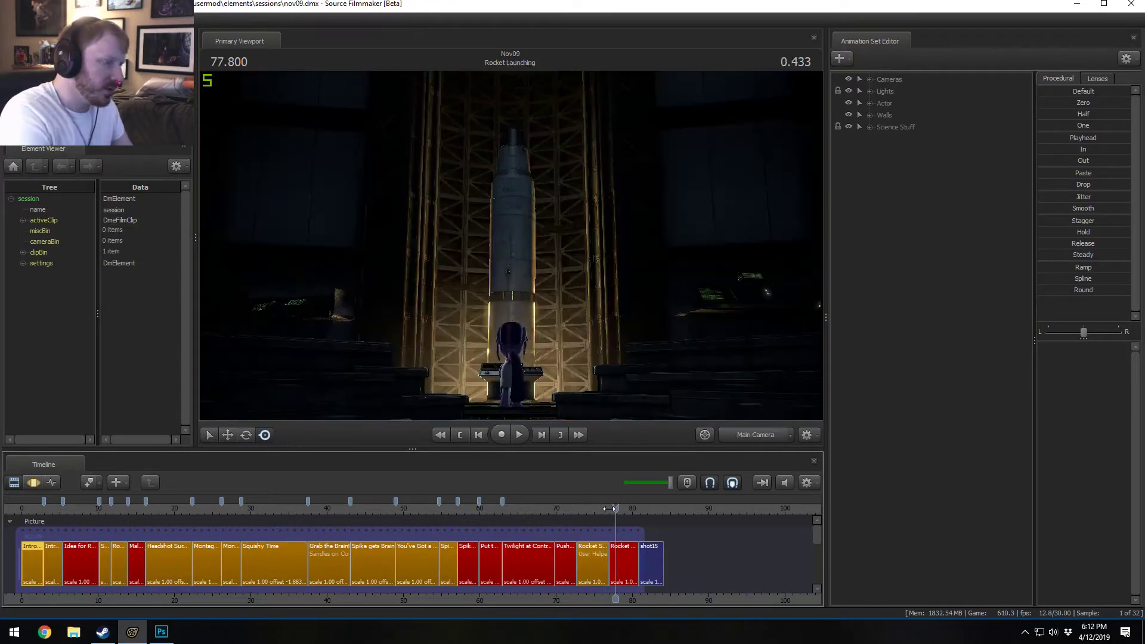
{"action": "left_click", "coordinate": [560, 510]}
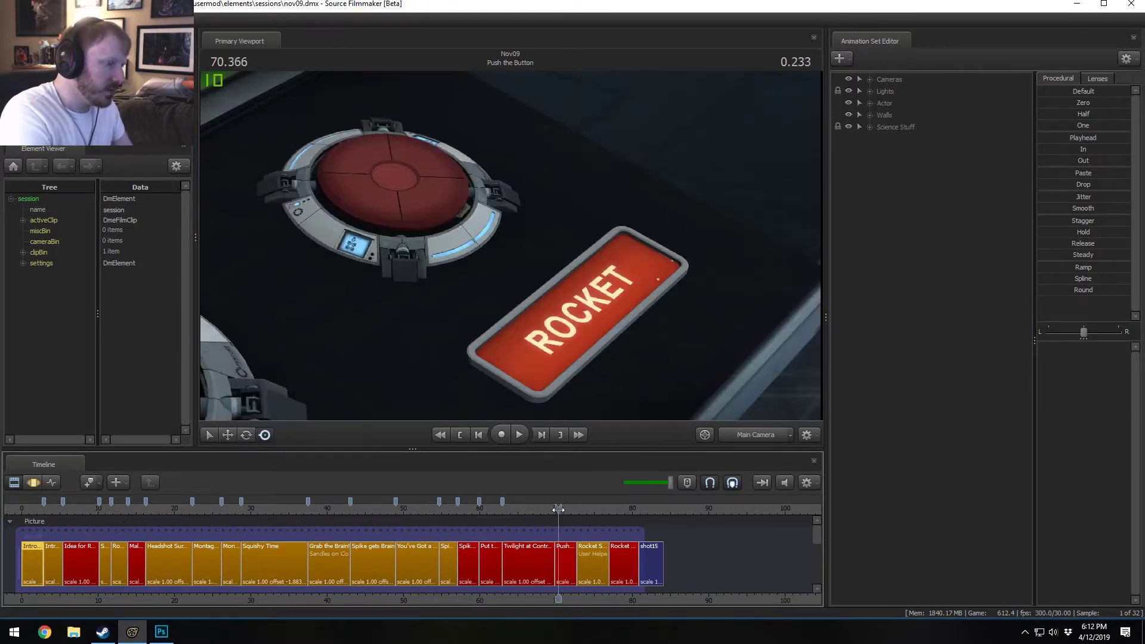
{"action": "left_click_drag", "start_coordinate": [560, 510], "coordinate": [457, 519]}
{"action": "left_click_drag", "start_coordinate": [35, 509], "coordinate": [54, 511]}
Step: Play part of the Rocket Launching shot and move the playhead back to 57.333 in the Spike Fly to Rocket shot
{"action": "left_click", "coordinate": [569, 508]}
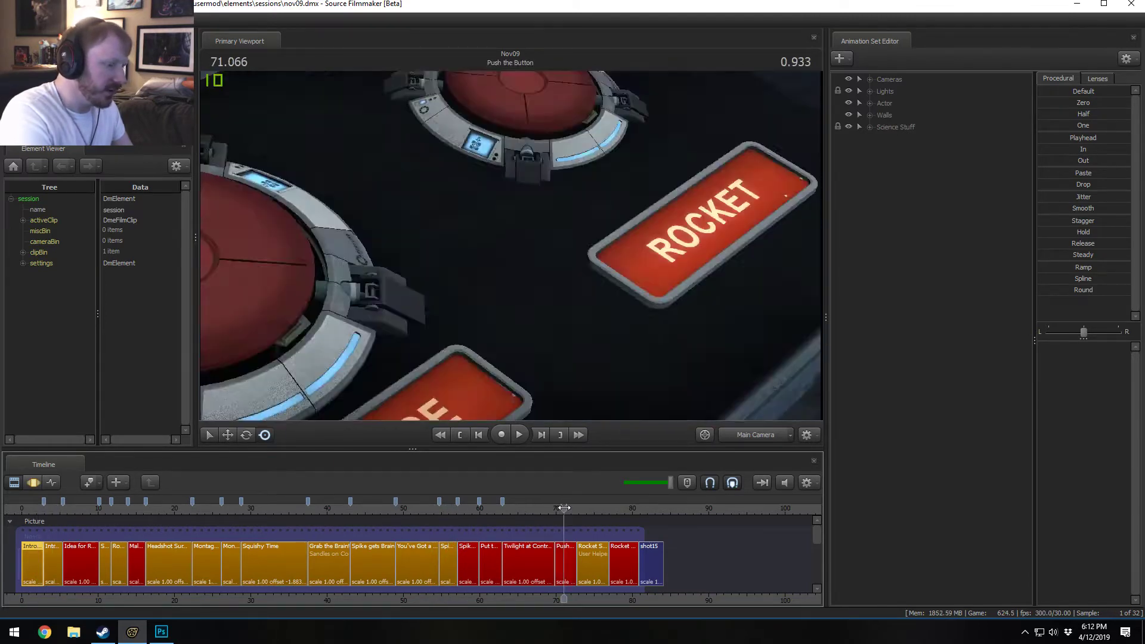
{"action": "left_click_drag", "start_coordinate": [574, 508], "coordinate": [623, 507]}
{"action": "key", "text": "space"}
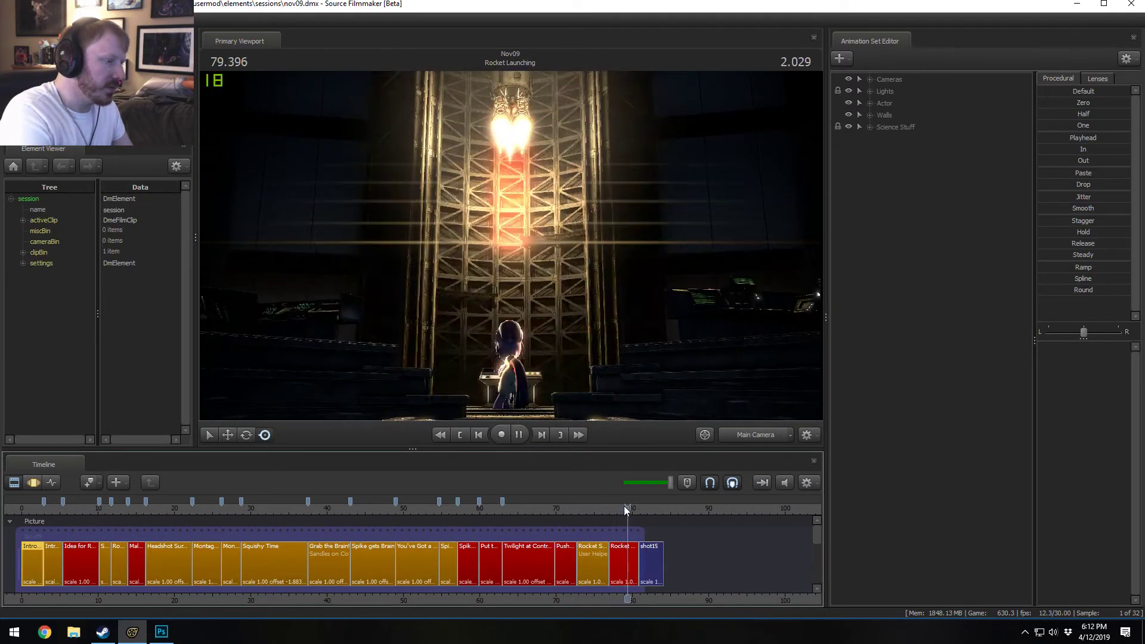
{"action": "scroll", "coordinate": [592, 557], "scroll_direction": "up", "scroll_amount": 3}
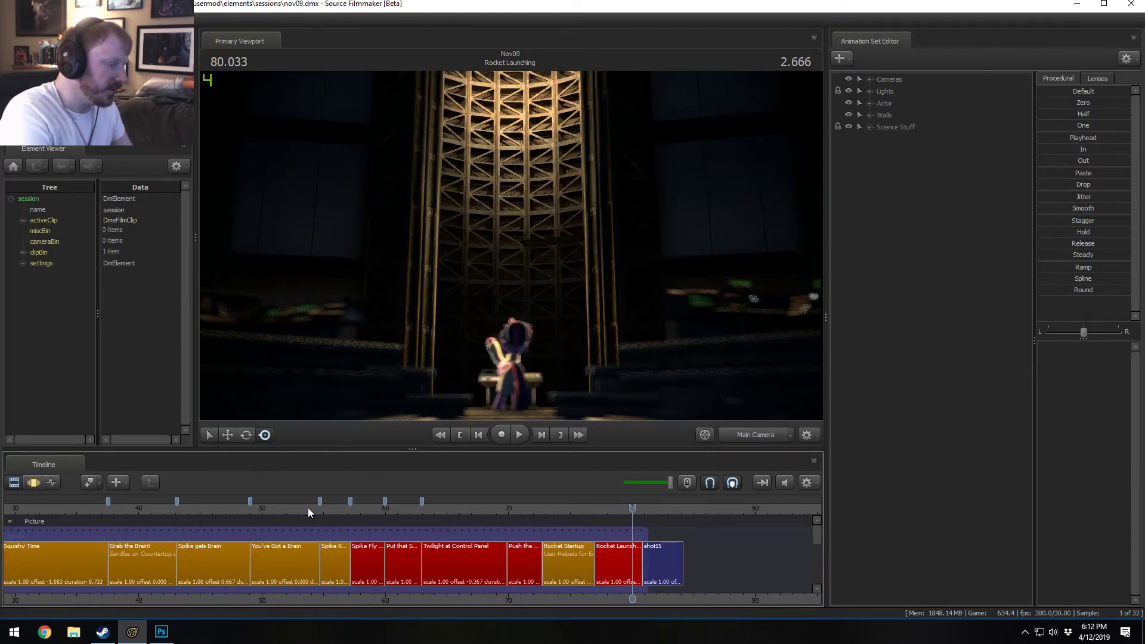
{"action": "mouse_move", "coordinate": [355, 510]}
{"action": "left_mouse_down"}
{"action": "mouse_move", "coordinate": [338, 511]}
{"action": "mouse_move", "coordinate": [353, 517]}
{"action": "left_mouse_up"}
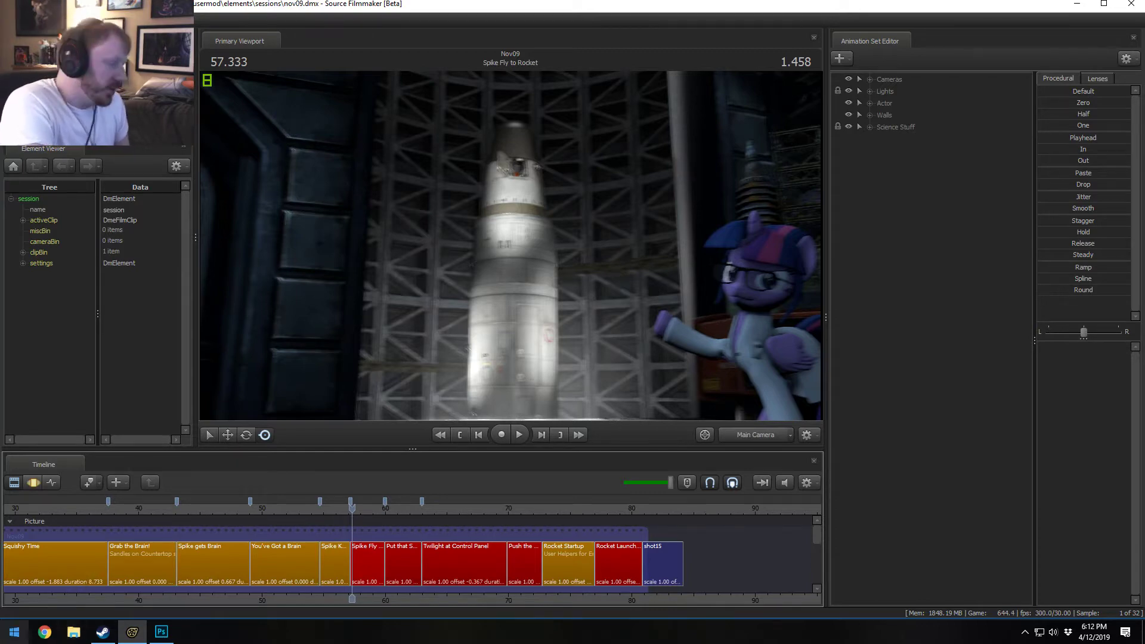
Step: Switch to File Explorer and open the FanFic Scripts folder inside Pony SFM's Presentations folder
{"action": "left_click", "coordinate": [73, 632]}
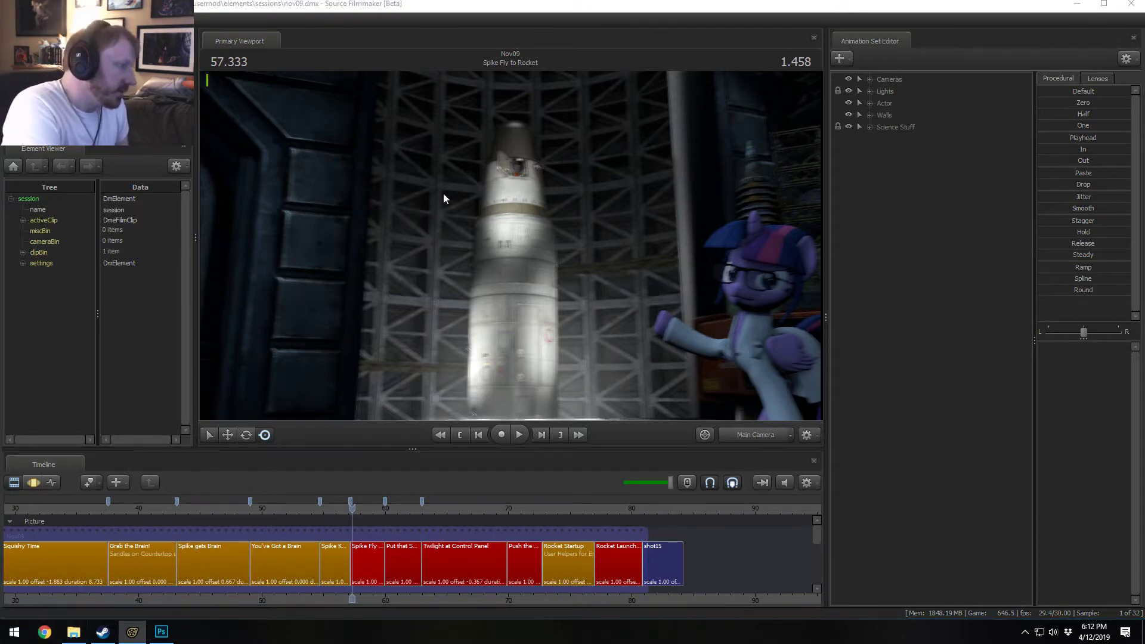
{"action": "left_click", "coordinate": [203, 240]}
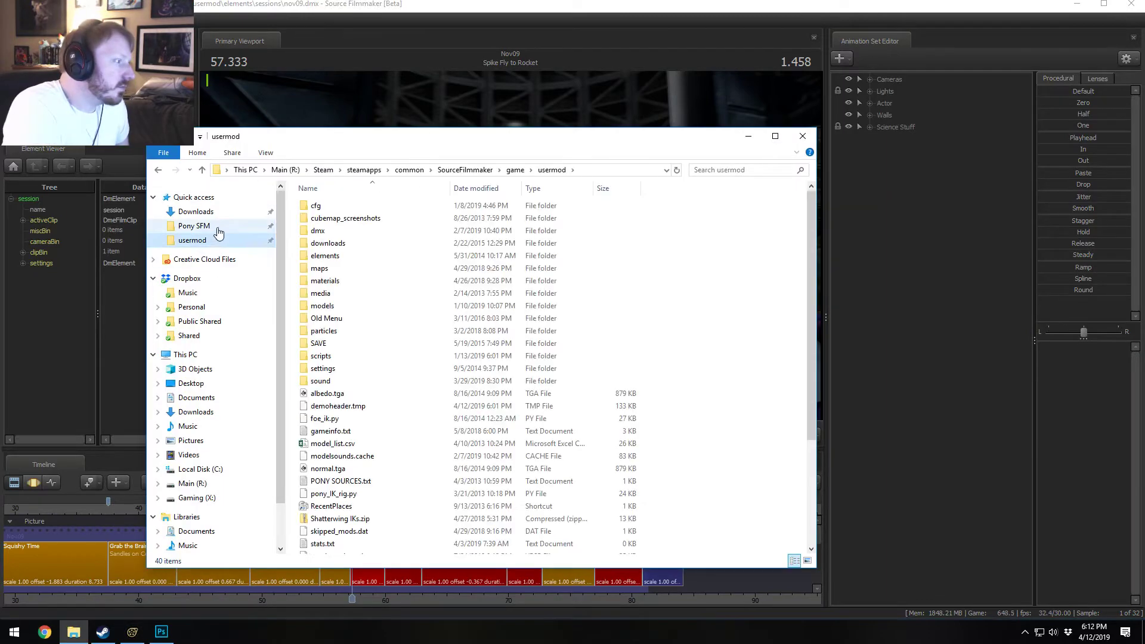
{"action": "left_click", "coordinate": [200, 226]}
{"action": "double_click", "coordinate": [332, 319]}
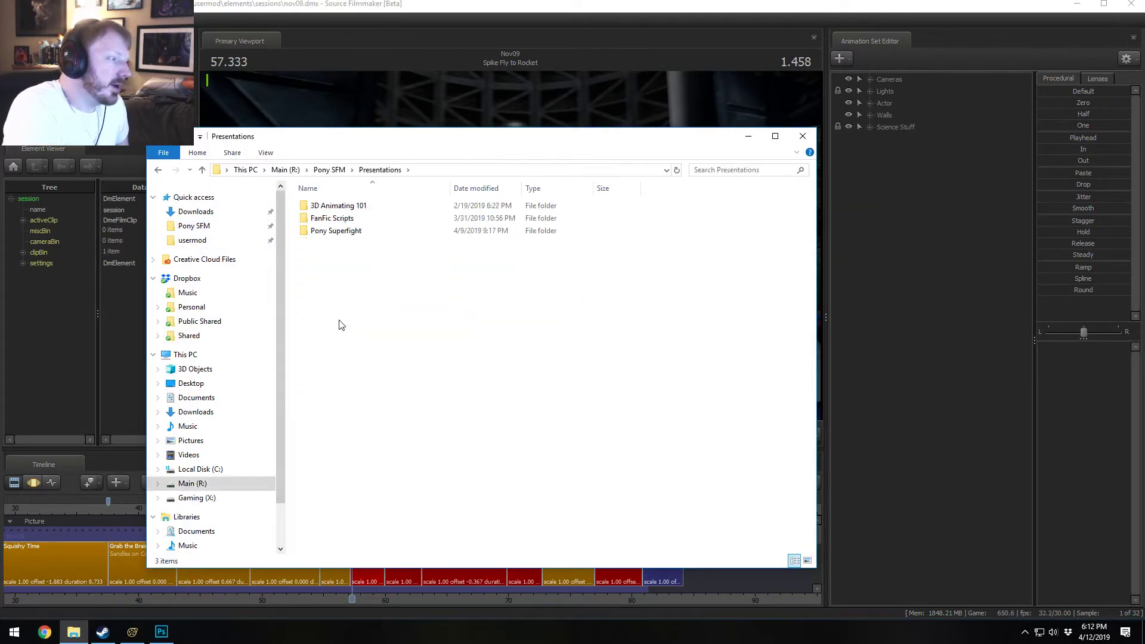
{"action": "double_click", "coordinate": [342, 220]}
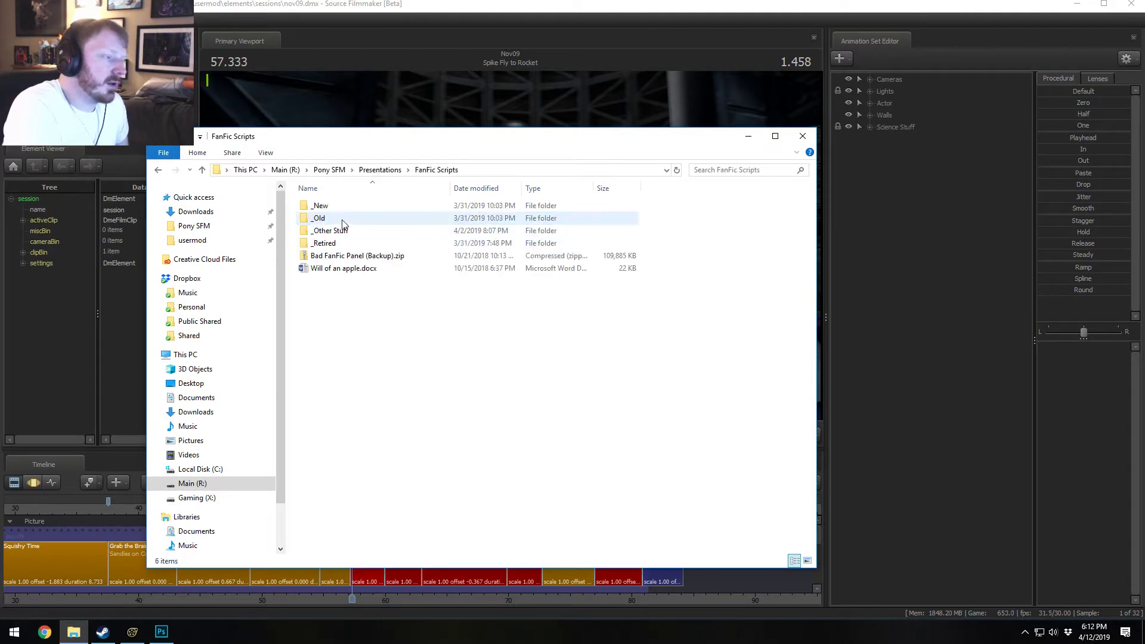
Step: Look inside the _Retired folder and its Twilight subfolder, and return to FanFic Scripts
{"action": "double_click", "coordinate": [319, 244]}
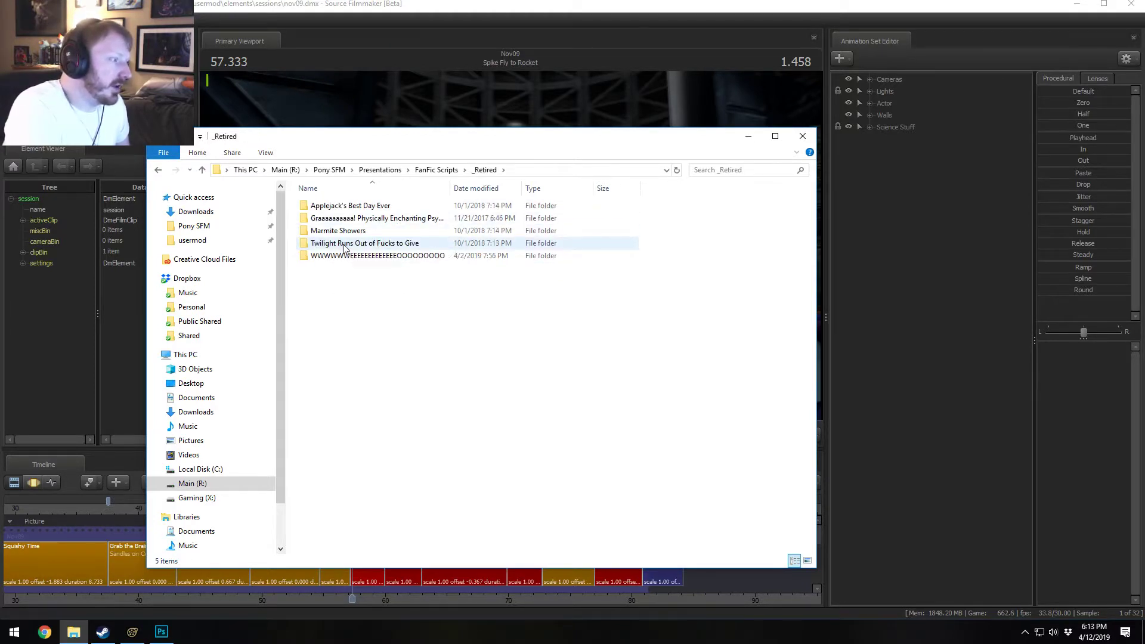
{"action": "double_click", "coordinate": [344, 245]}
{"action": "left_click", "coordinate": [485, 170]}
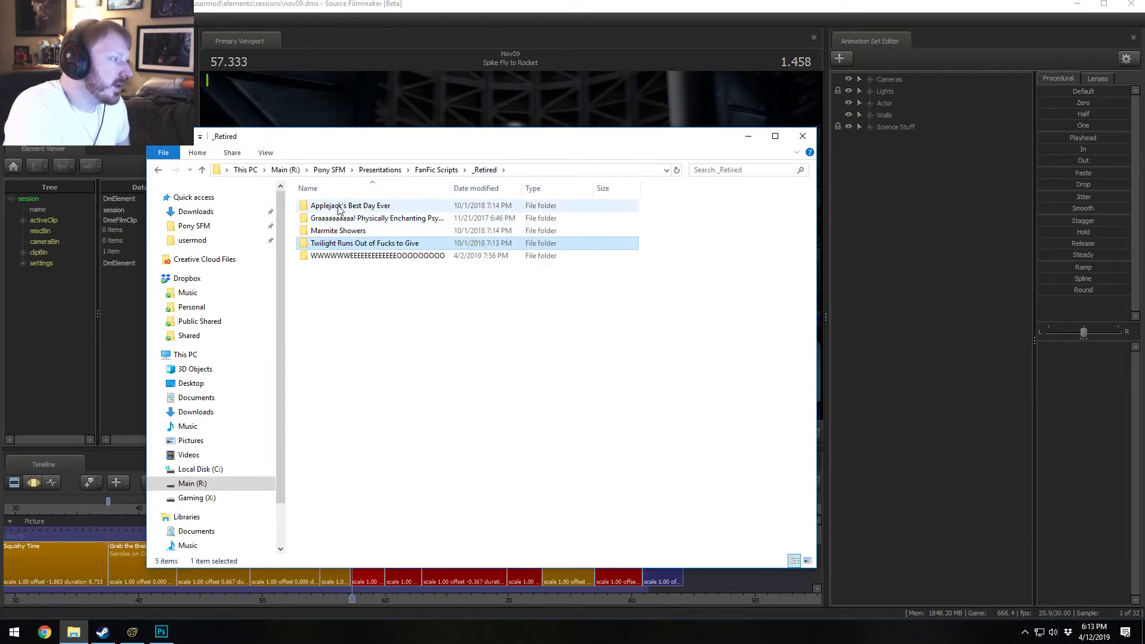
{"action": "left_click", "coordinate": [430, 170]}
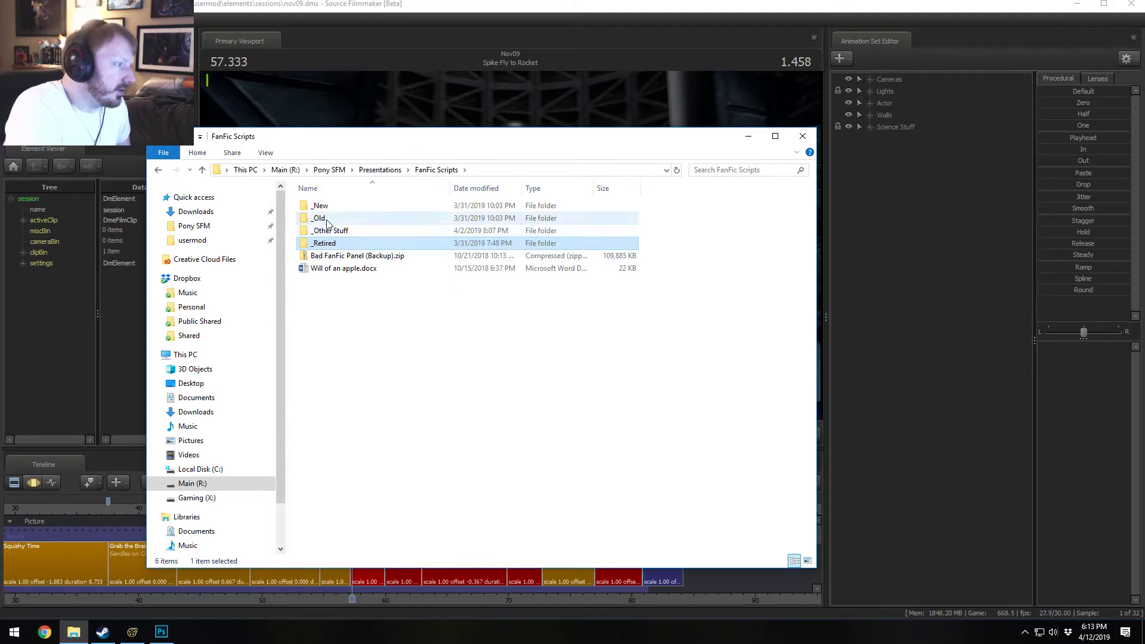
Step: View the title picture in the Airshipping is Magic folder under _Old, and return to the _Old folder
{"action": "double_click", "coordinate": [322, 218]}
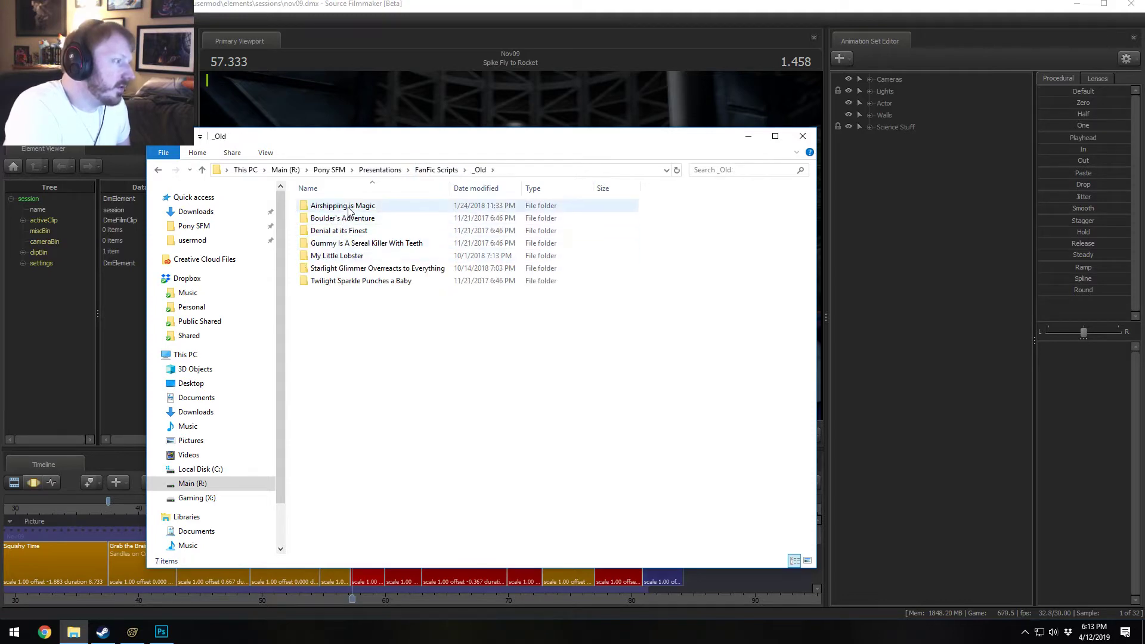
{"action": "double_click", "coordinate": [343, 206]}
{"action": "double_click", "coordinate": [345, 218]}
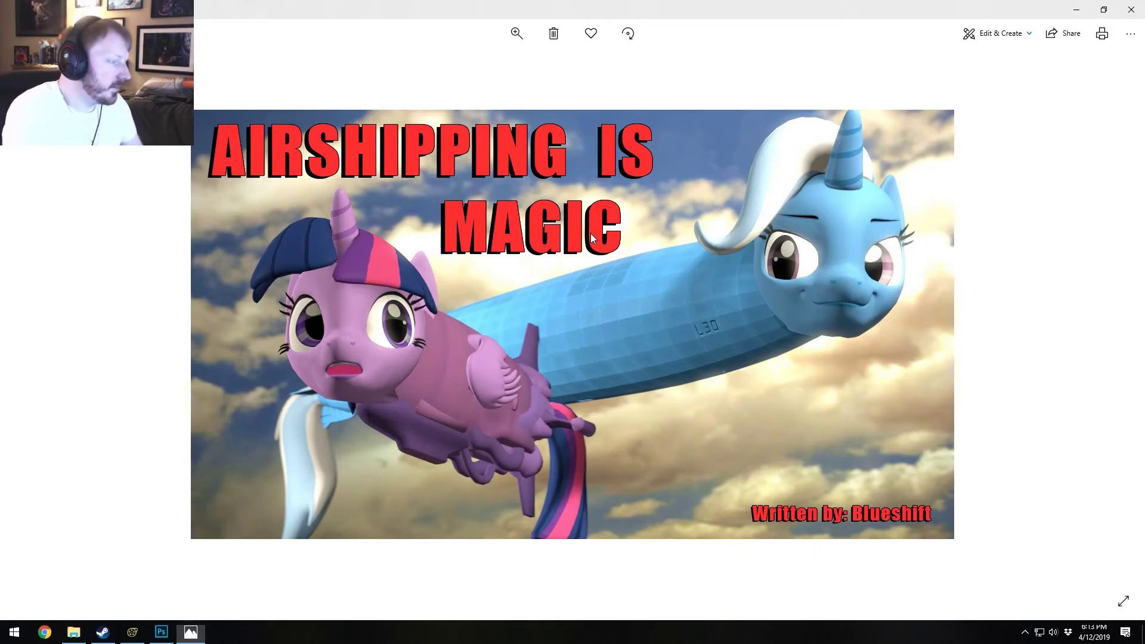
{"action": "key", "text": "alt+F4"}
{"action": "left_click", "coordinate": [480, 170]}
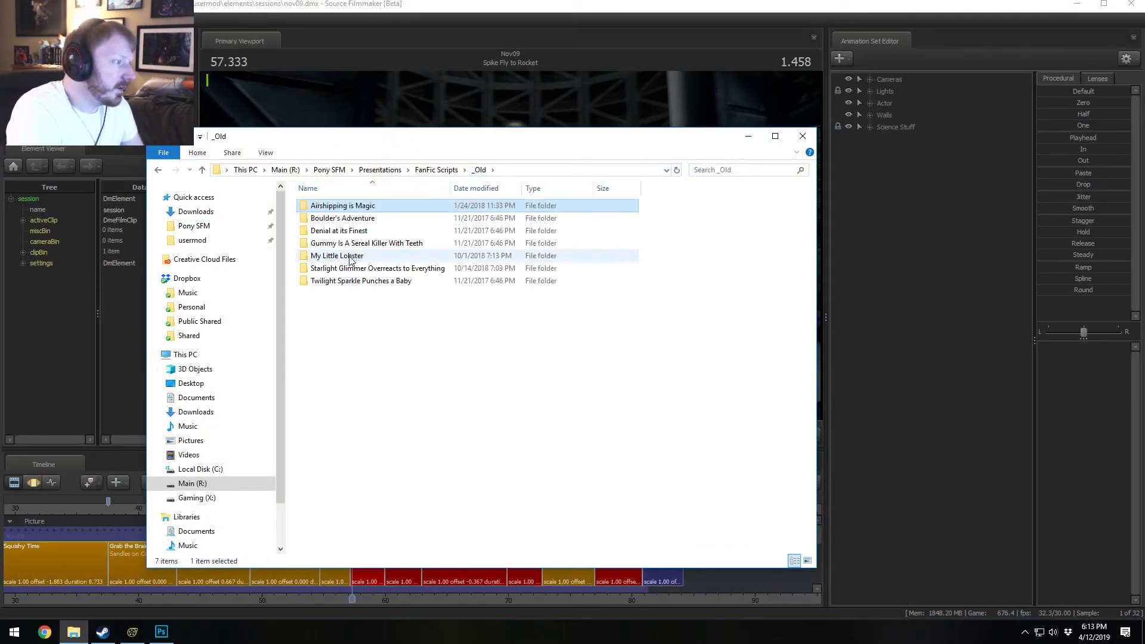
Step: View Lobster - Picture.jpg in the My Little Lobster folder, and return to the _Old folder
{"action": "double_click", "coordinate": [321, 256]}
{"action": "double_click", "coordinate": [399, 233]}
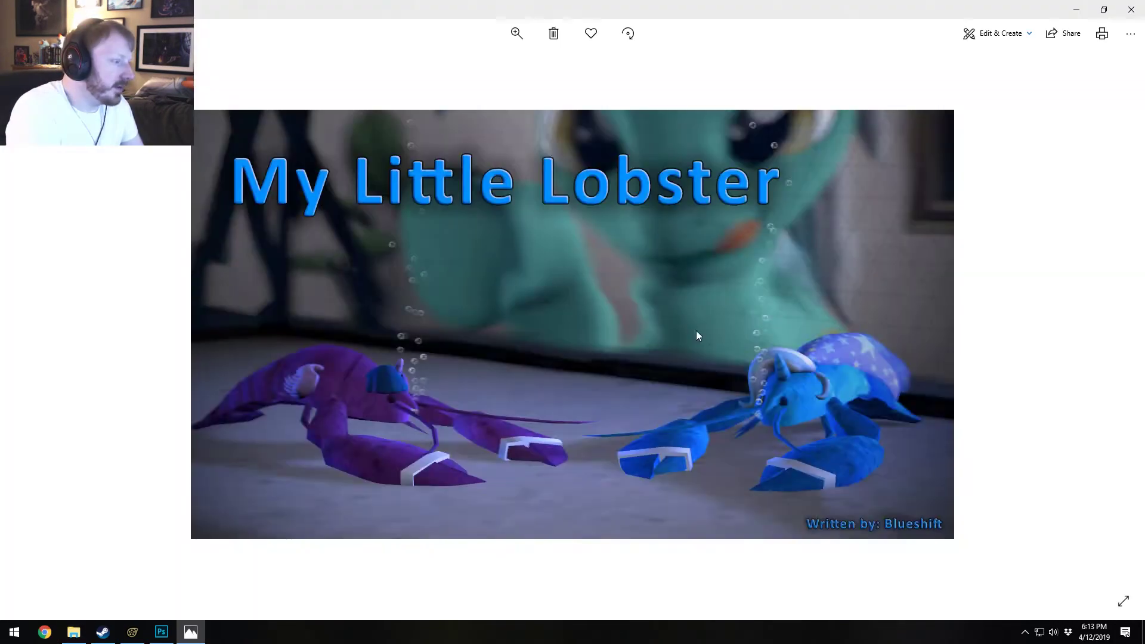
{"action": "key", "text": "alt+F4"}
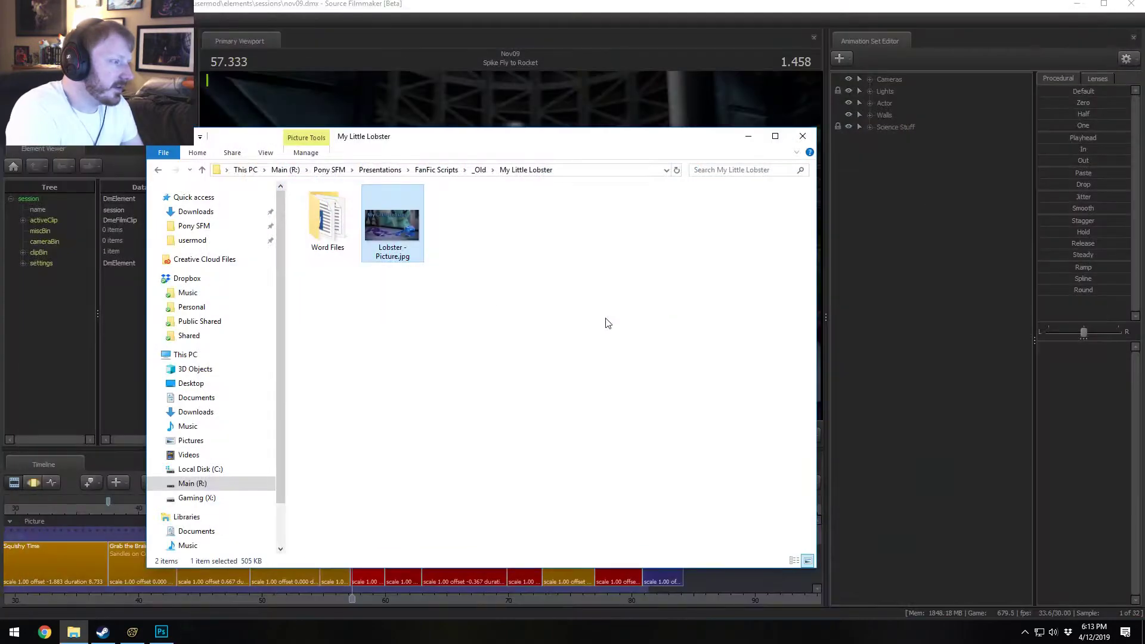
{"action": "left_click", "coordinate": [478, 170]}
Step: View Punch - Picture.jpg in the Twilight Sparkle Punches a Baby folder, and return to the _Old folder
{"action": "double_click", "coordinate": [382, 281]}
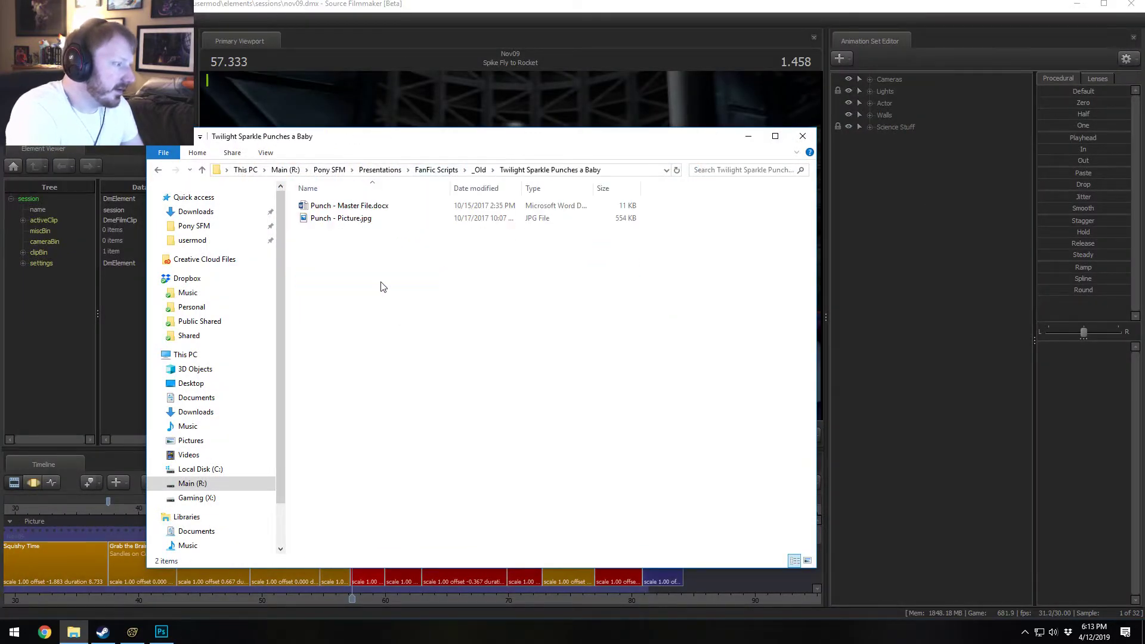
{"action": "left_click", "coordinate": [344, 219]}
{"action": "double_click", "coordinate": [344, 219]}
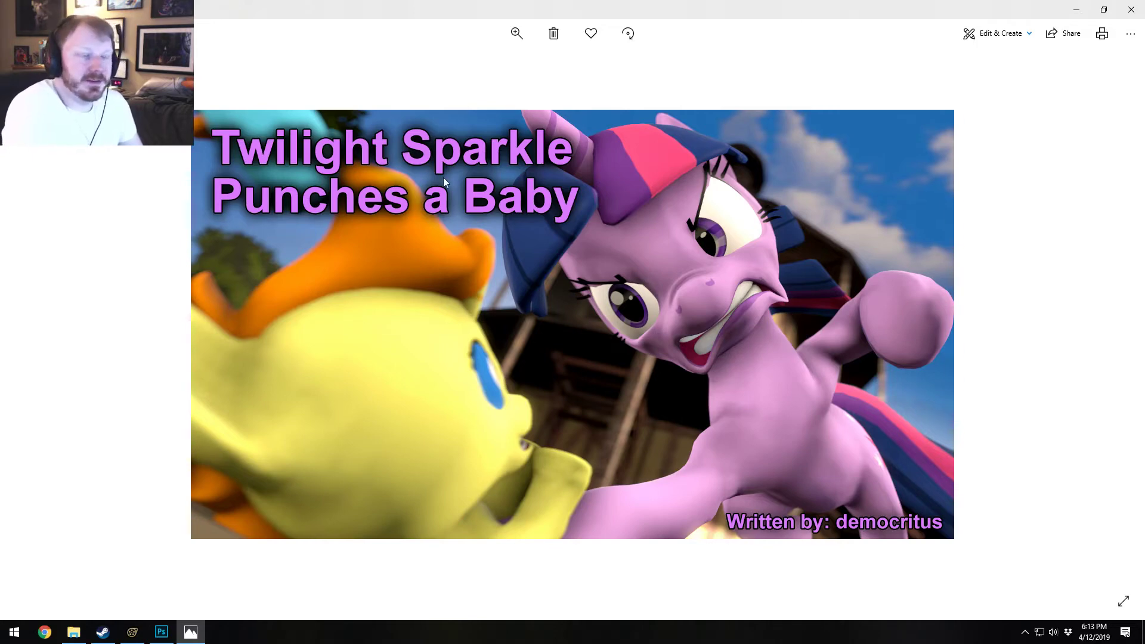
{"action": "key", "text": "alt+F4"}
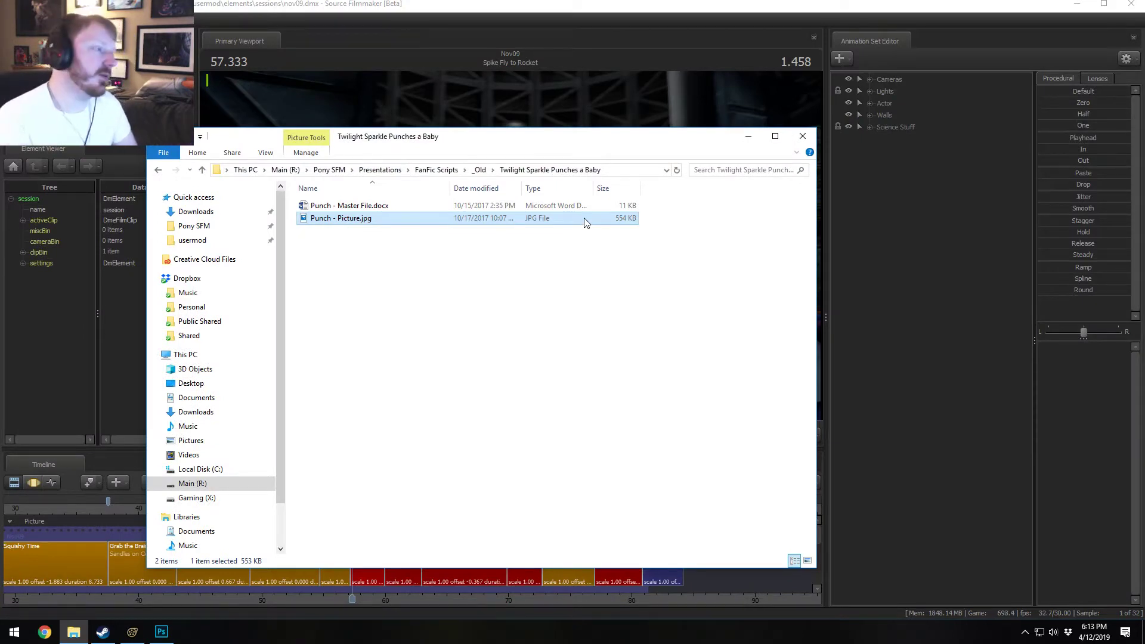
{"action": "left_click", "coordinate": [480, 170]}
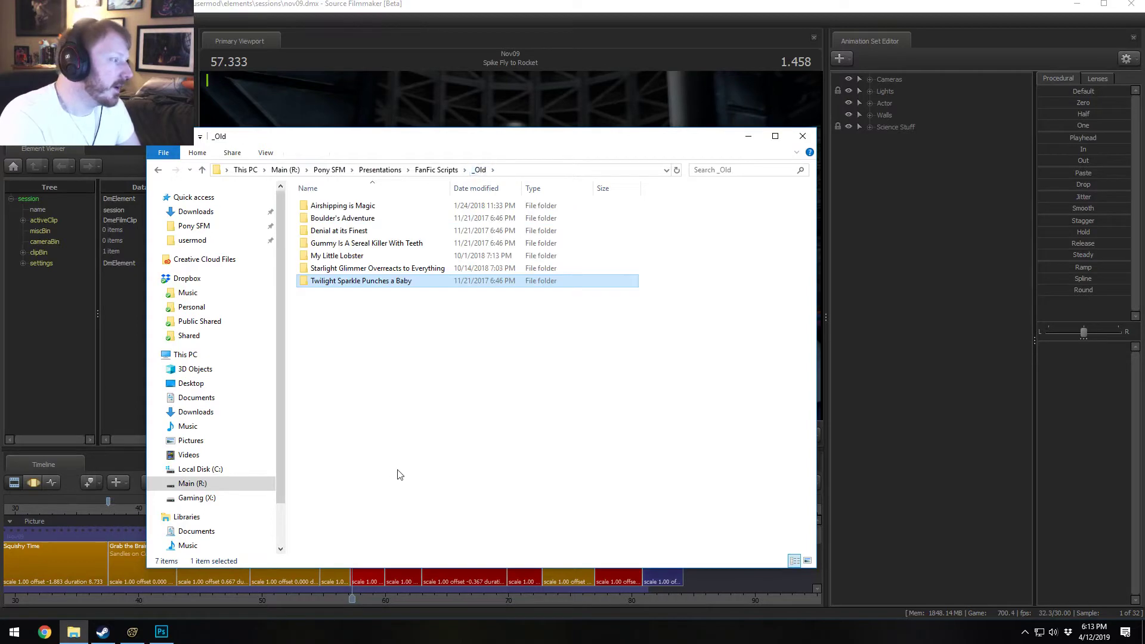
Step: View Overreaction - Picture 01.jpg through Picture 04.jpg in the Starlight Glimmer Overreacts to Everything folder
{"action": "double_click", "coordinate": [339, 268]}
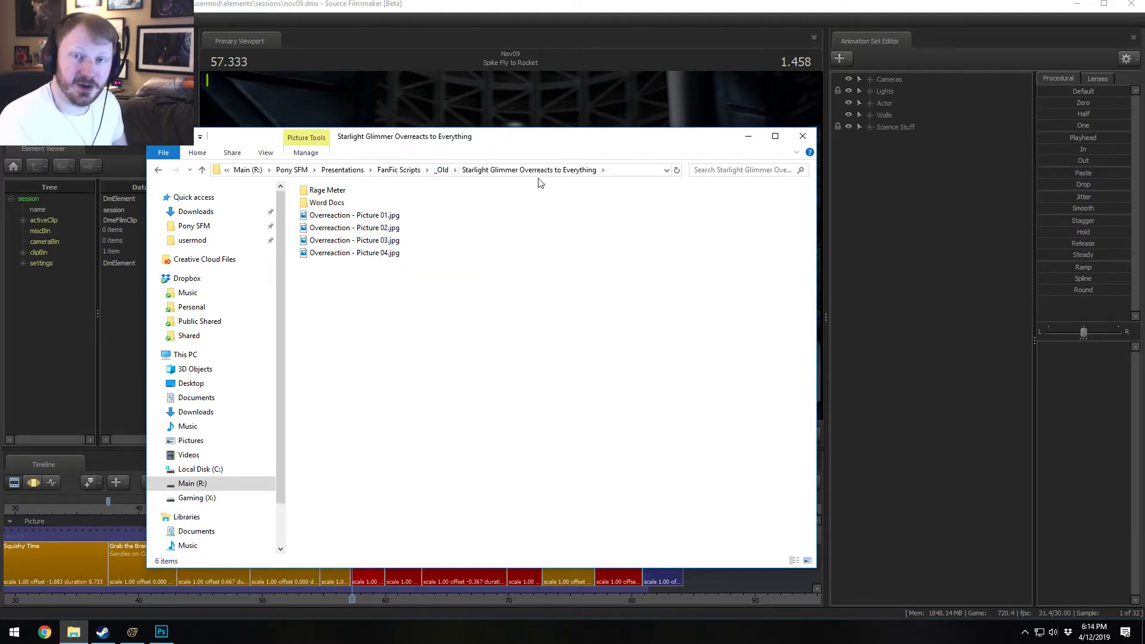
{"action": "double_click", "coordinate": [358, 215]}
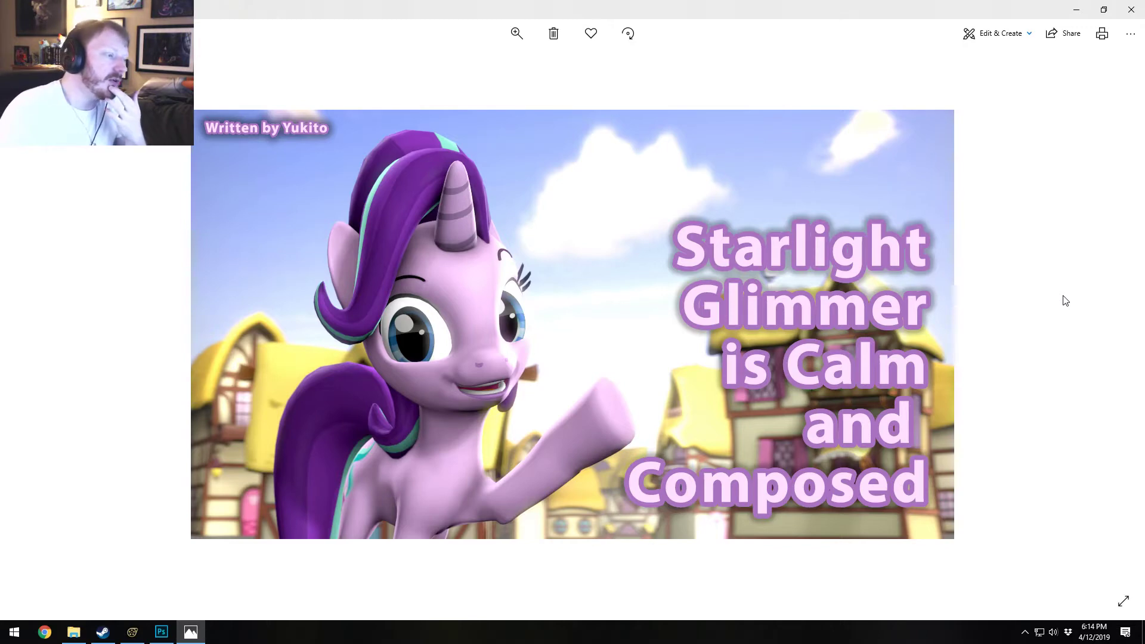
{"action": "key", "text": "Right"}
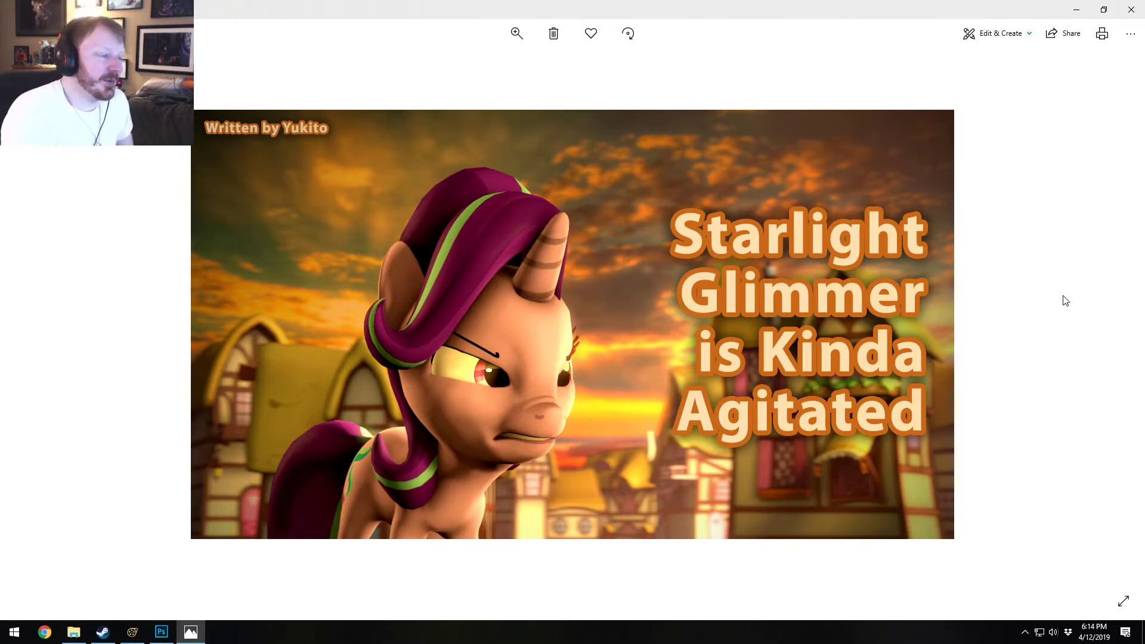
{"action": "key", "text": "Right"}
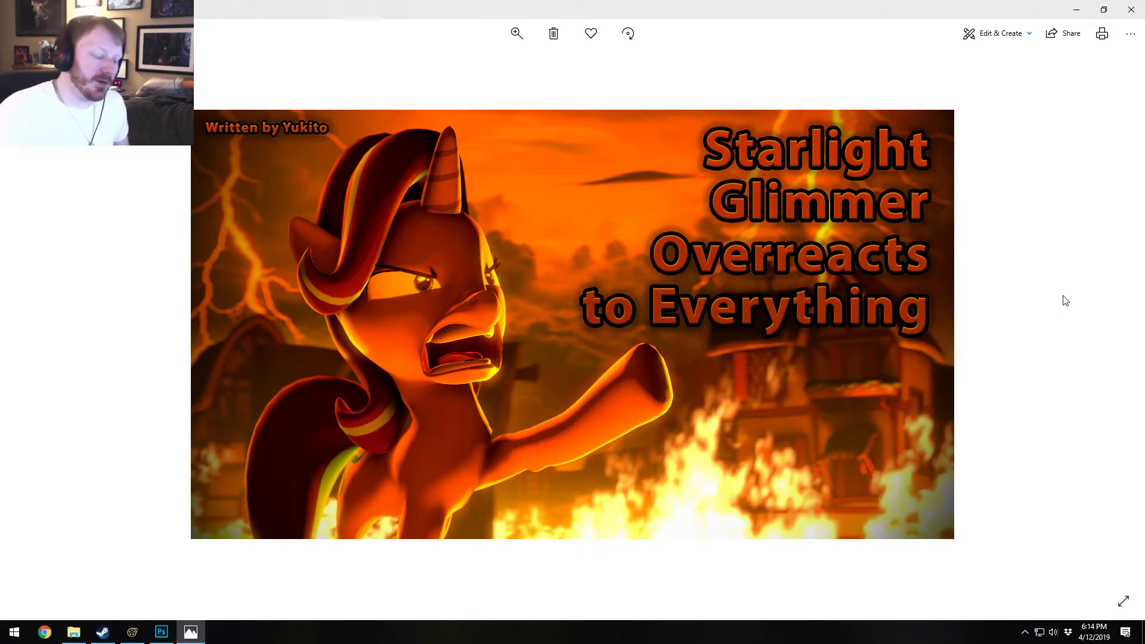
{"action": "key", "text": "Right"}
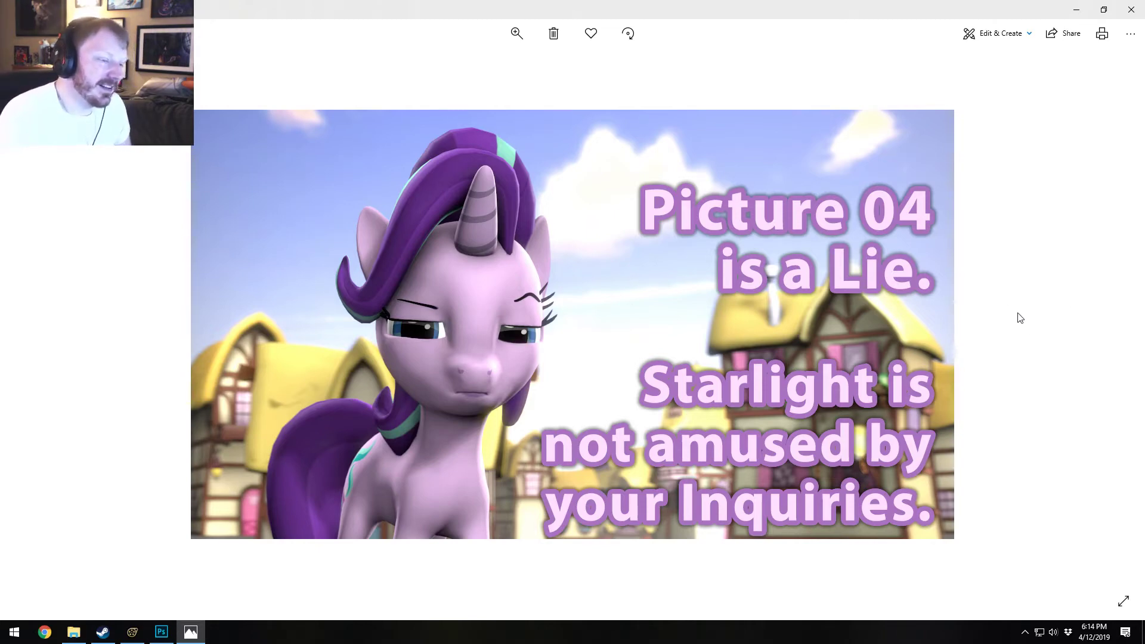
Step: Close Overreaction - Picture 04.jpg and return to Source Filmmaker to look over the Nov09 session's shot timeline
{"action": "left_click", "coordinate": [1120, 8]}
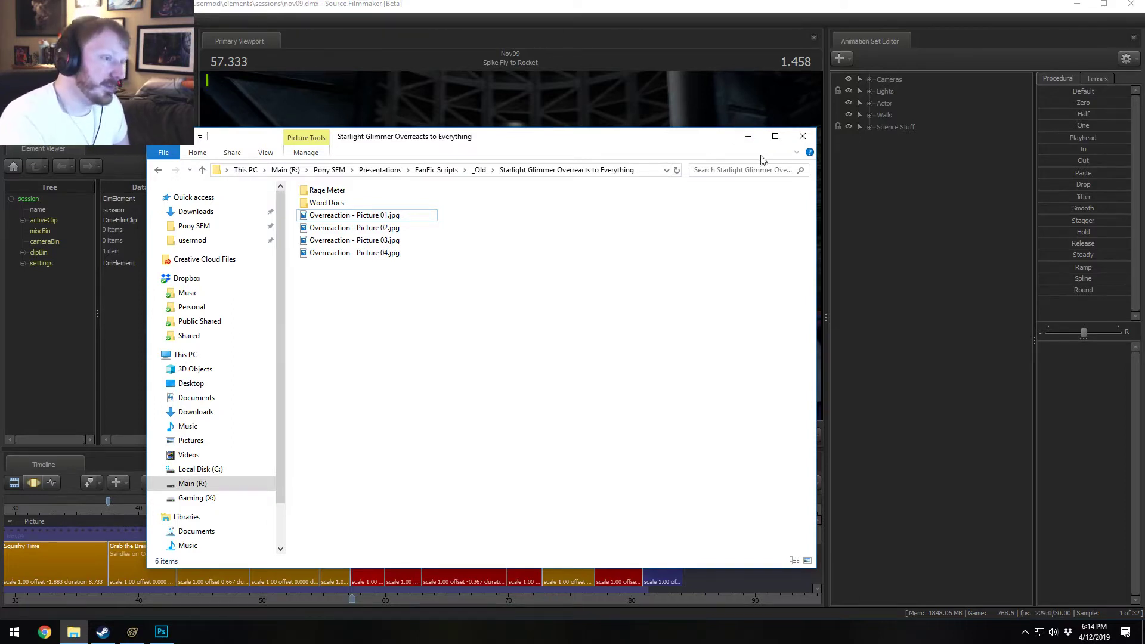
{"action": "left_click", "coordinate": [750, 137]}
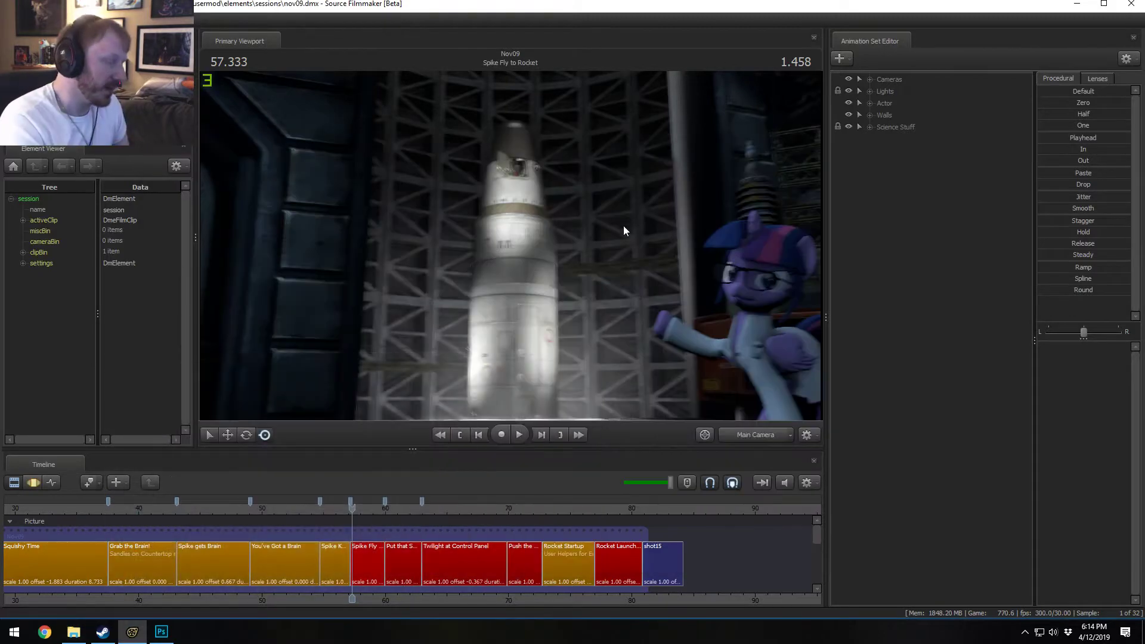
{"action": "scroll", "coordinate": [457, 532], "scroll_direction": "down", "scroll_amount": 6}
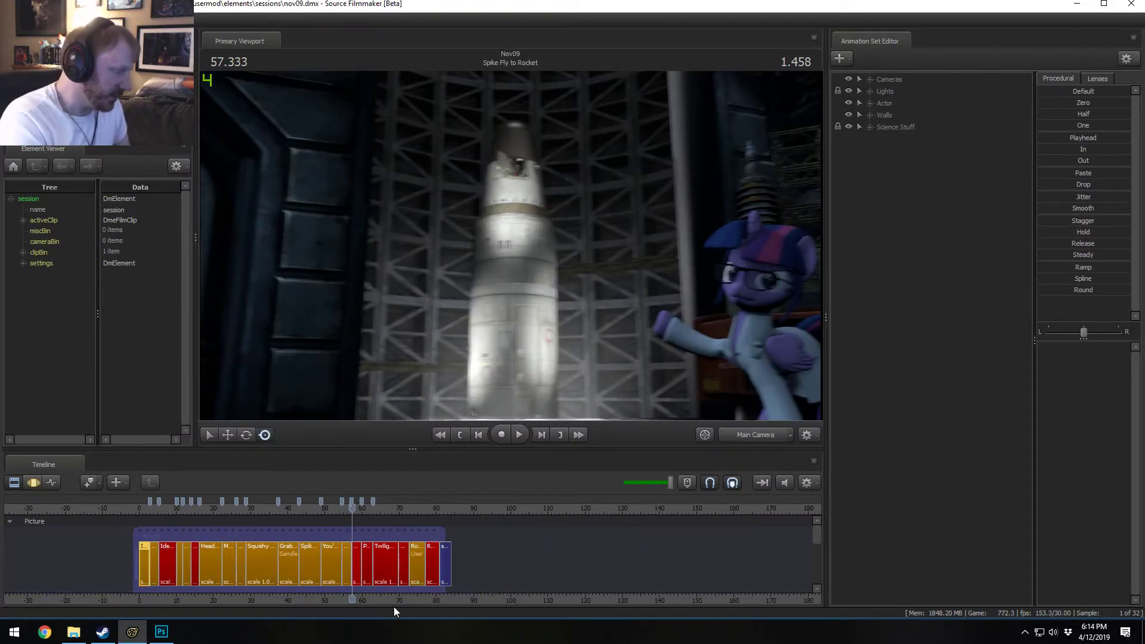
{"action": "middle_click_drag", "start_coordinate": [438, 601], "coordinate": [673, 596]}
{"action": "scroll", "coordinate": [585, 582], "scroll_direction": "up", "scroll_amount": 4}
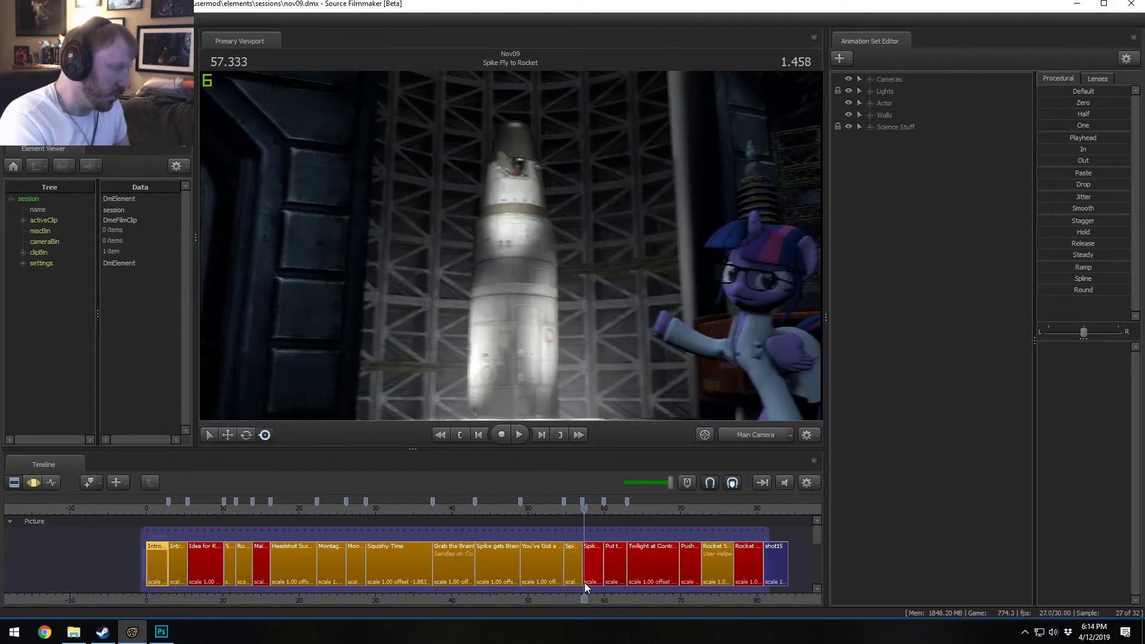
{"action": "scroll", "coordinate": [586, 577], "scroll_direction": "up", "scroll_amount": 1}
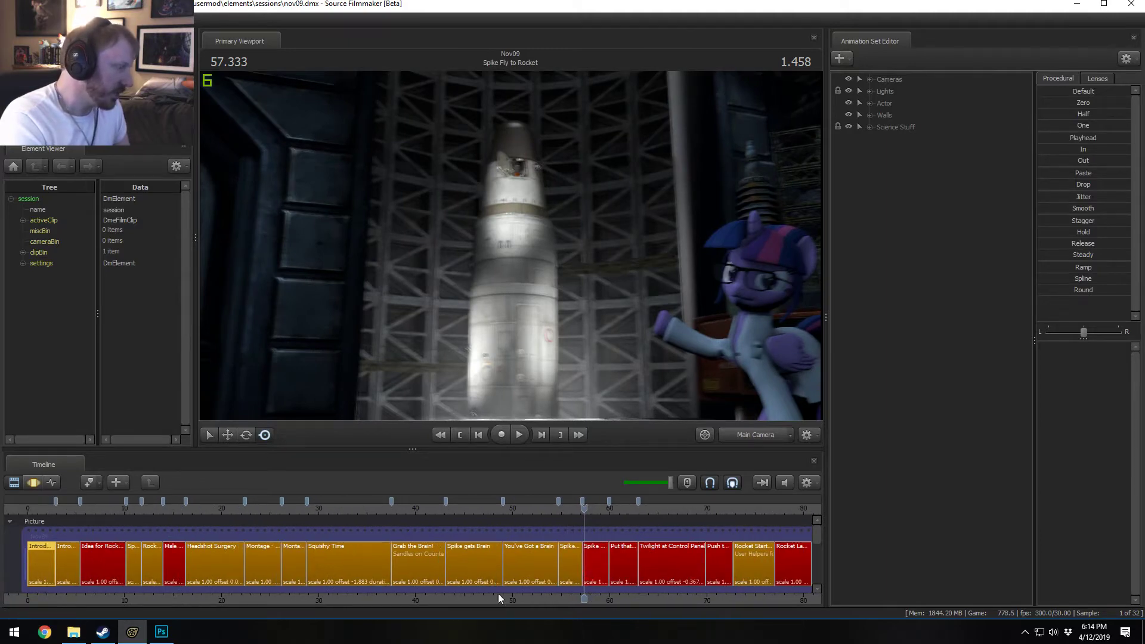
Step: Go back to the file browser and open the _New folder inside FanFic Scripts
{"action": "left_click", "coordinate": [73, 632]}
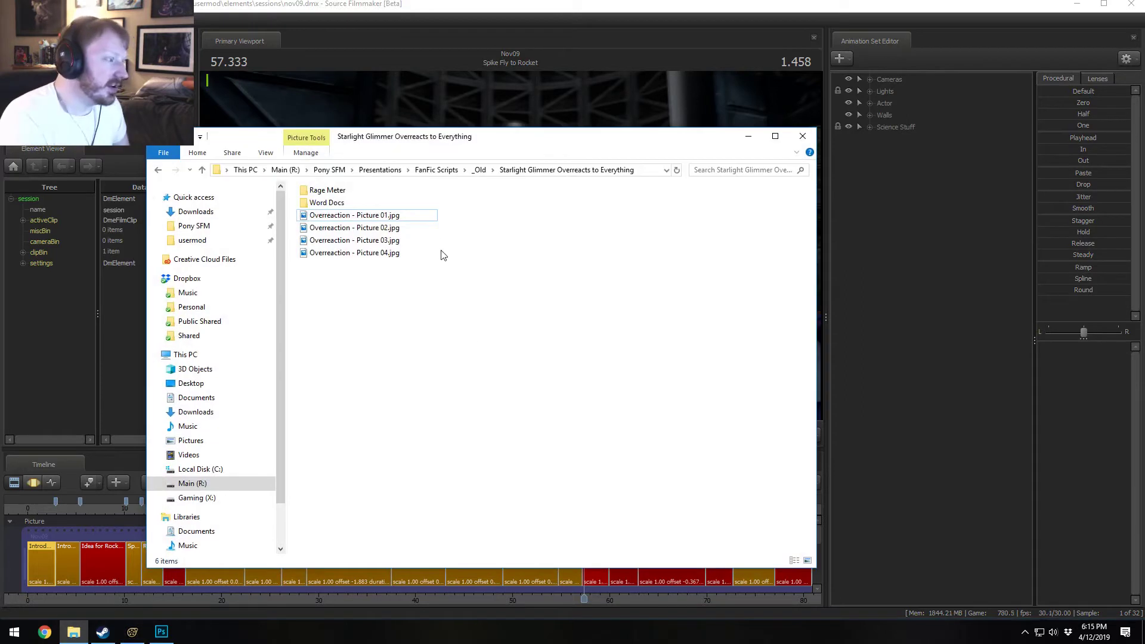
{"action": "left_click", "coordinate": [477, 172]}
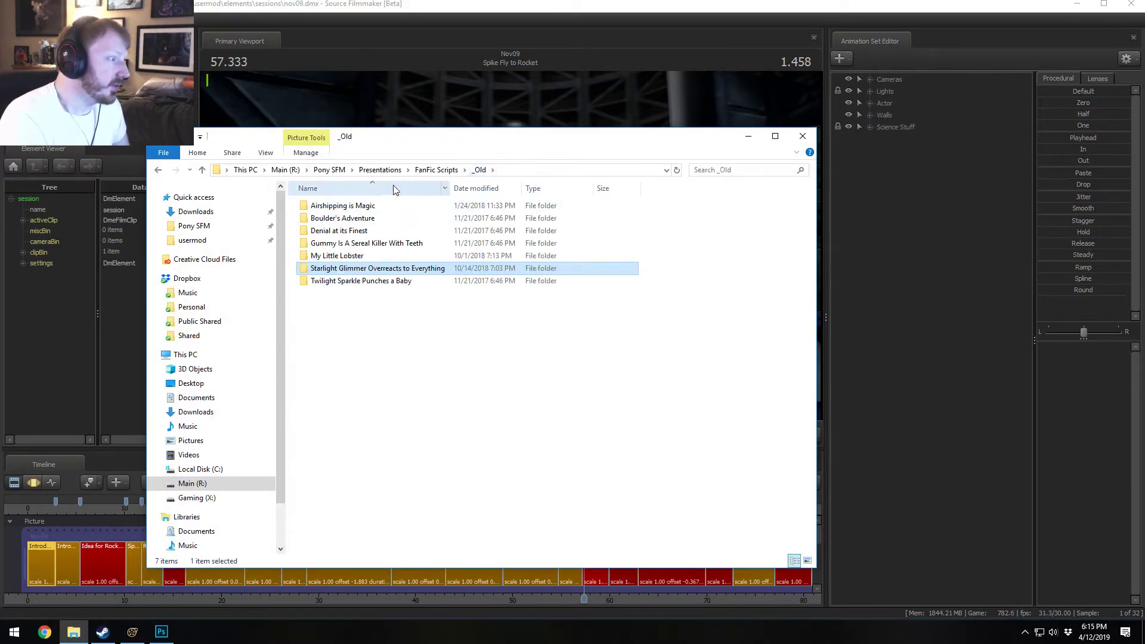
{"action": "left_click", "coordinate": [464, 170]}
{"action": "left_click", "coordinate": [436, 172]}
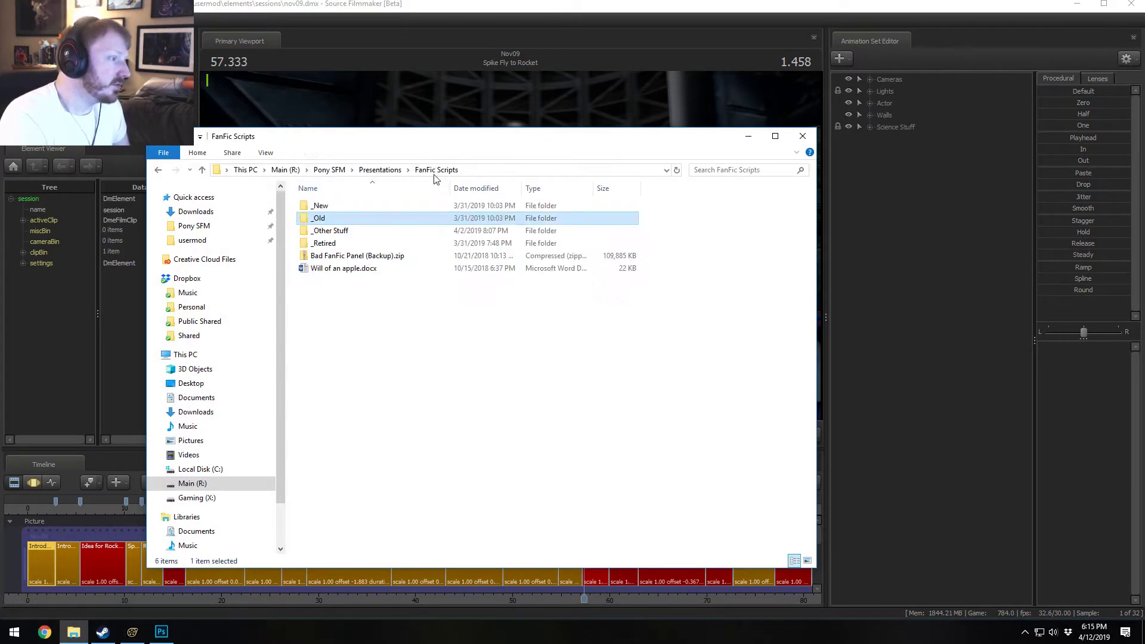
{"action": "double_click", "coordinate": [329, 207]}
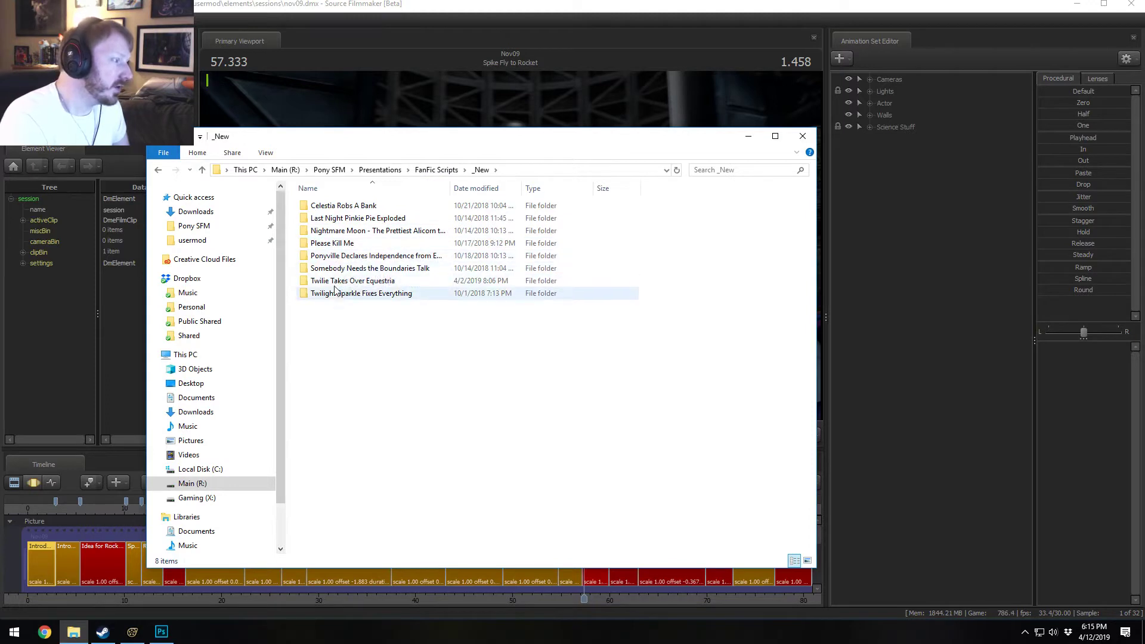
Step: View Celestia Robs a Bank - Picture.jpg in the Celestia Robs A Bank folder, and return to the _New folder
{"action": "left_click", "coordinate": [359, 210]}
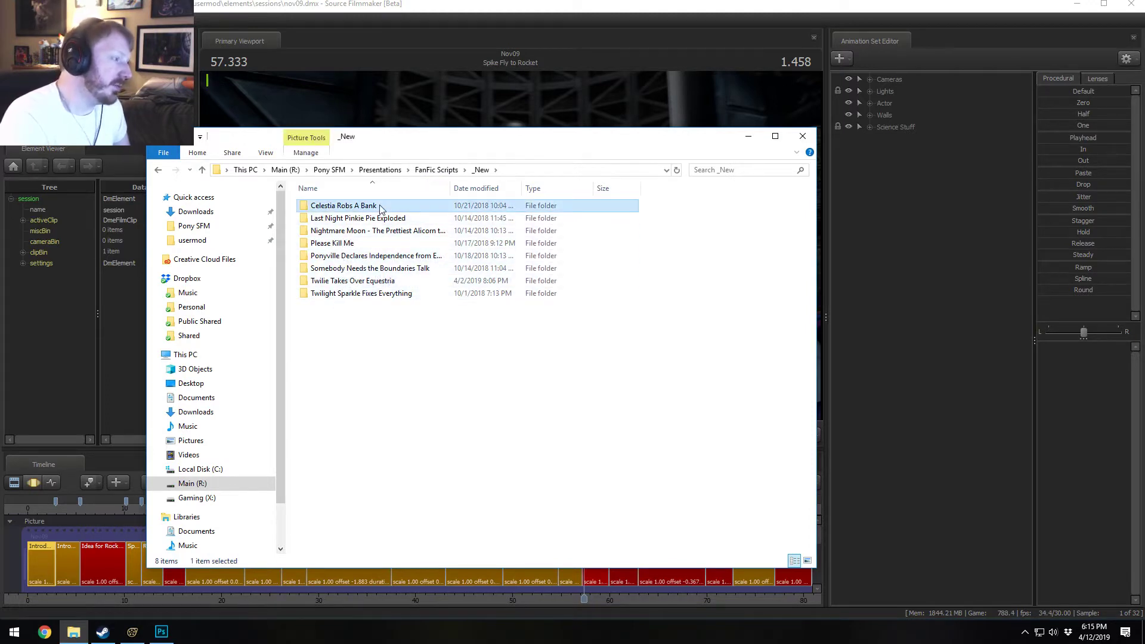
{"action": "double_click", "coordinate": [380, 207]}
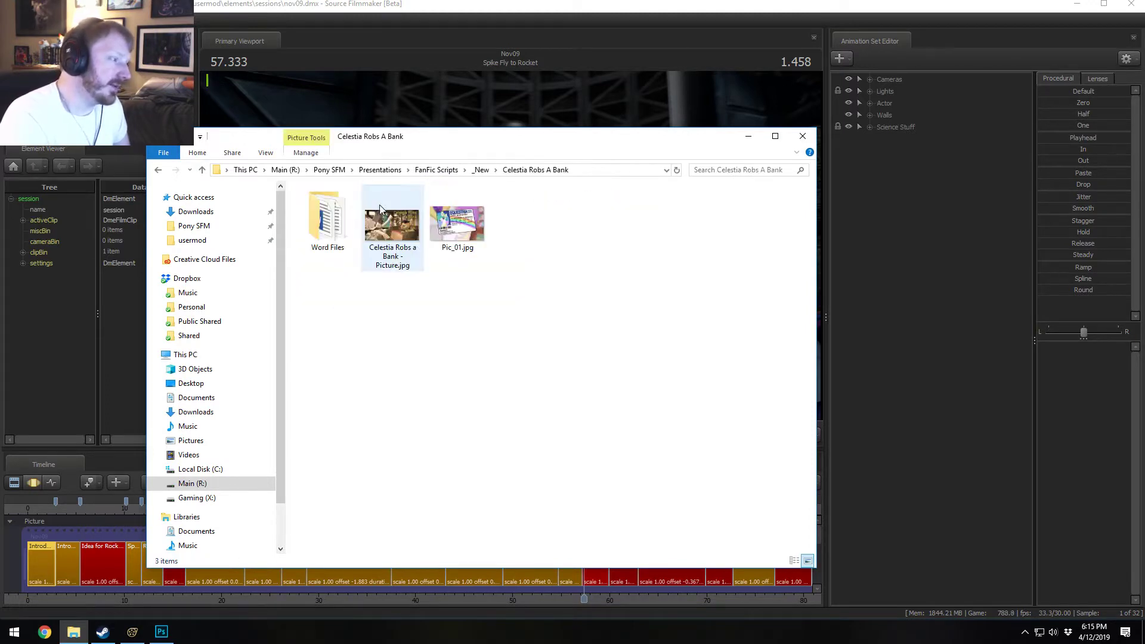
{"action": "left_click", "coordinate": [480, 170]}
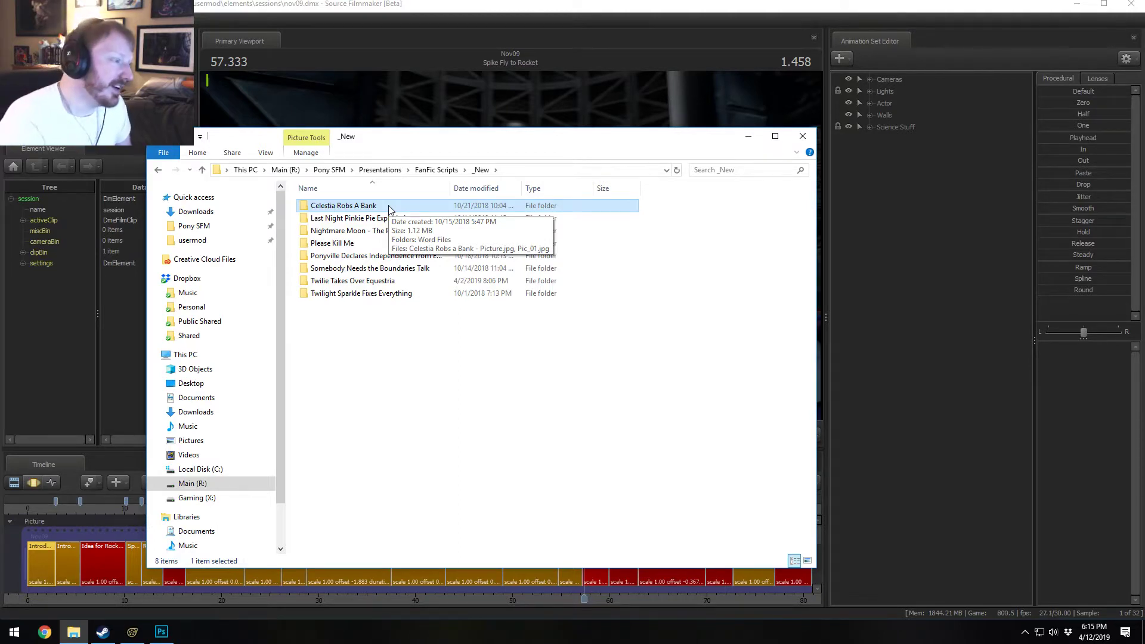
{"action": "double_click", "coordinate": [388, 206]}
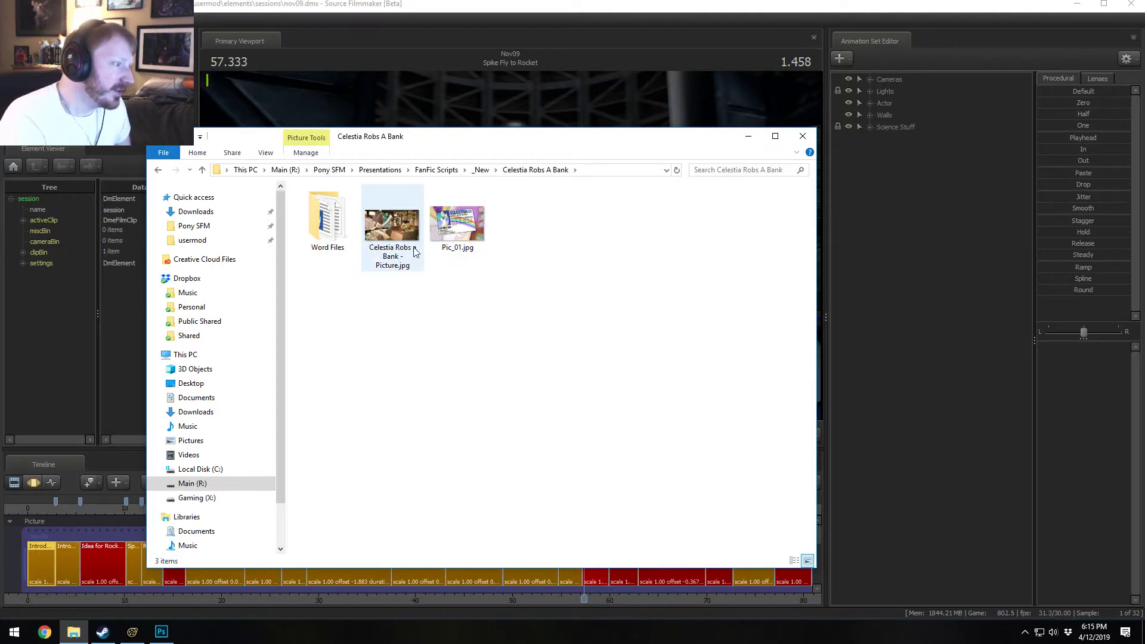
{"action": "double_click", "coordinate": [414, 250]}
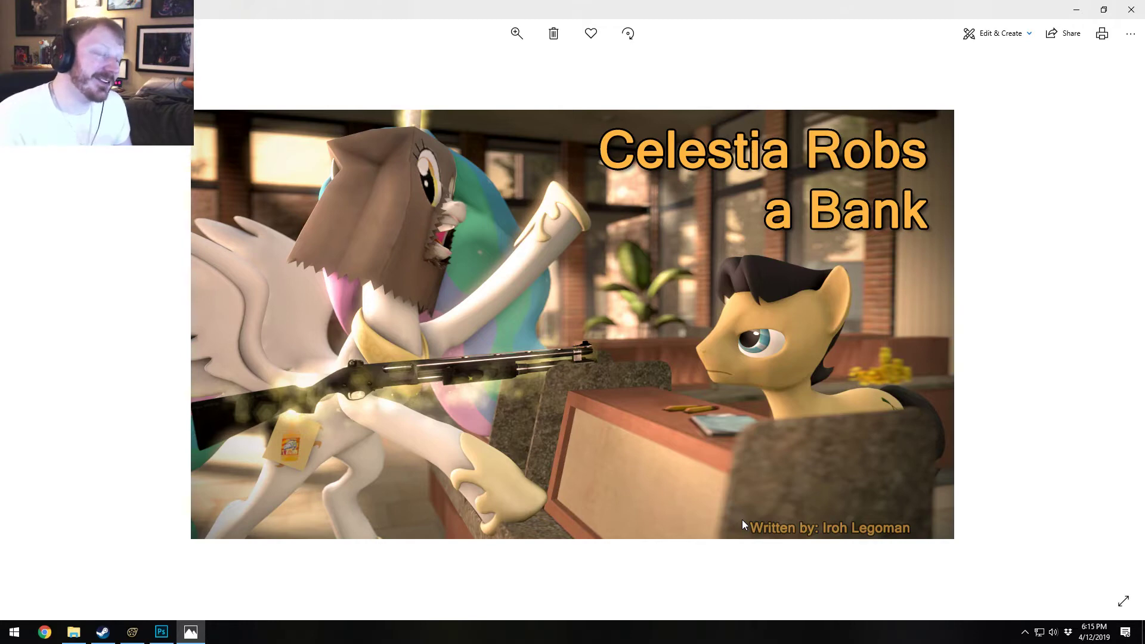
{"action": "left_click", "coordinate": [1123, 14]}
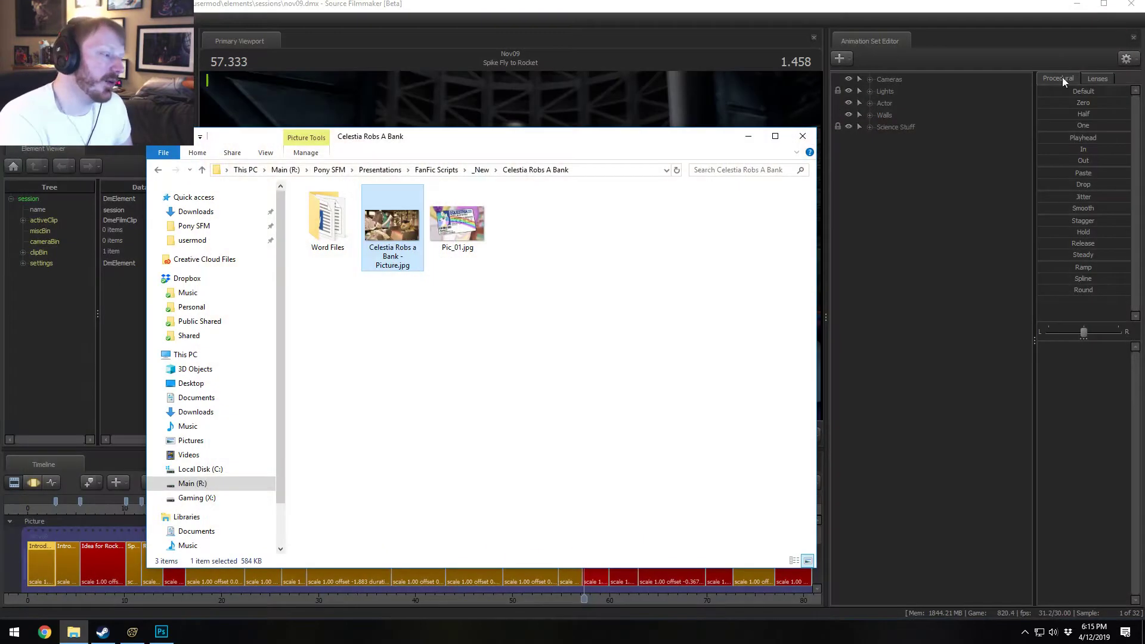
{"action": "left_click", "coordinate": [541, 369]}
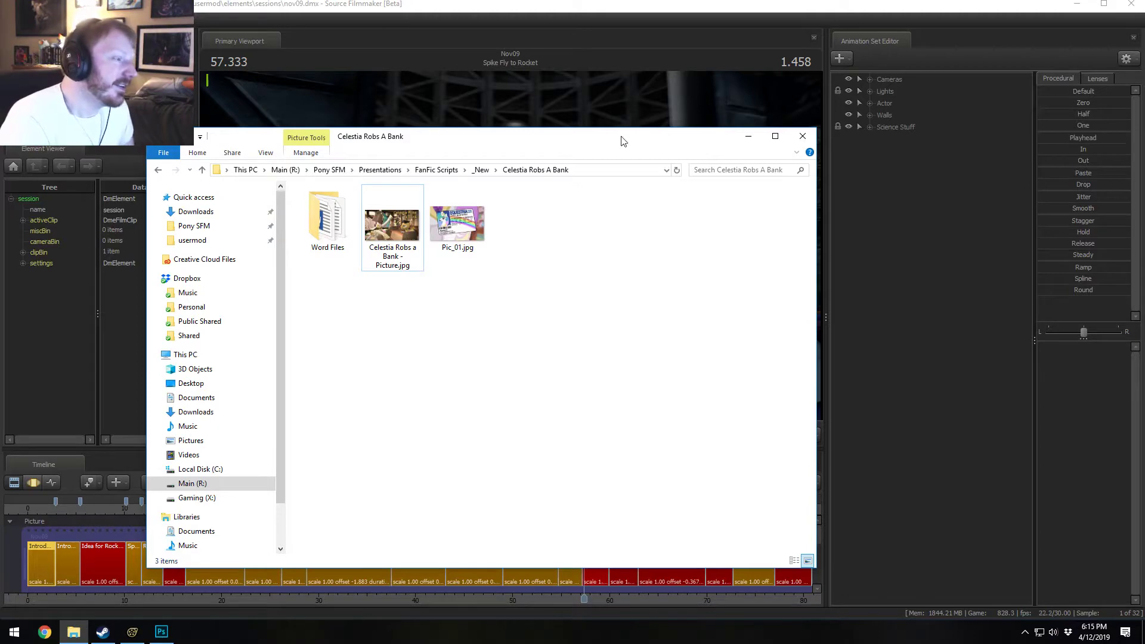
{"action": "left_click", "coordinate": [480, 171]}
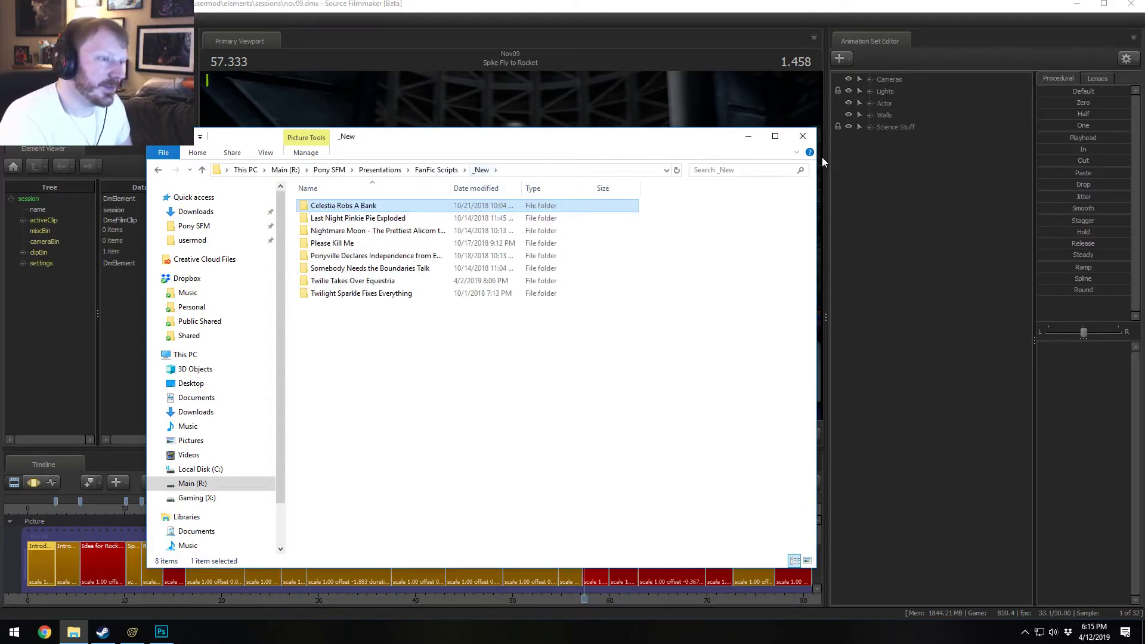
Step: Close the file browser and play the Put that Spike in the Rocket shot in Source Filmmaker
{"action": "left_click", "coordinate": [803, 136]}
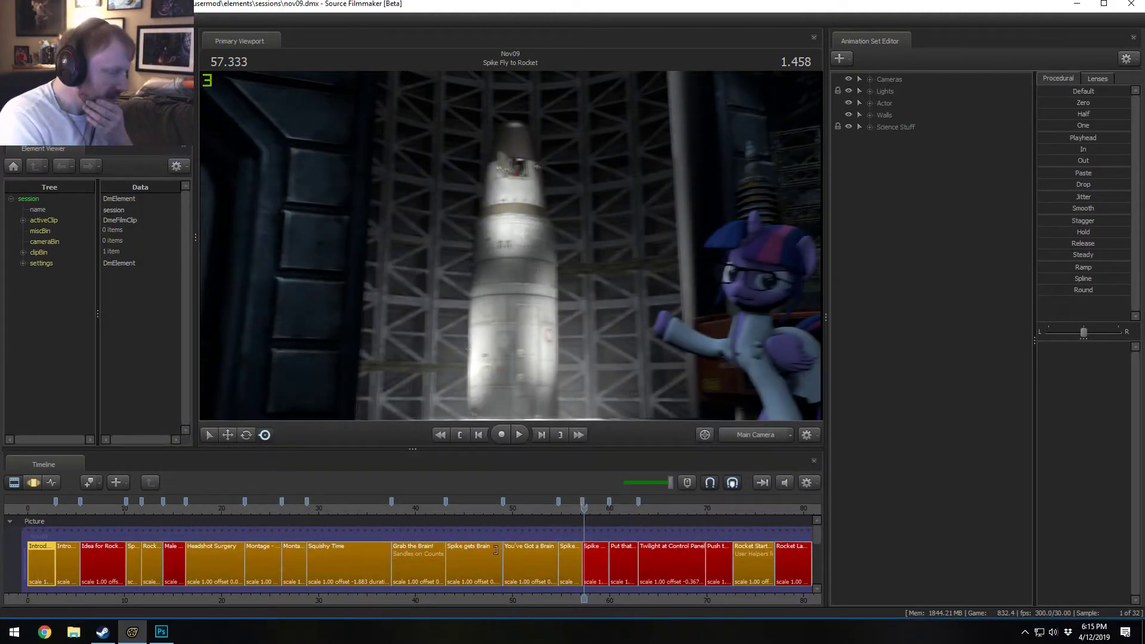
{"action": "left_click_drag", "start_coordinate": [601, 601], "coordinate": [319, 507]}
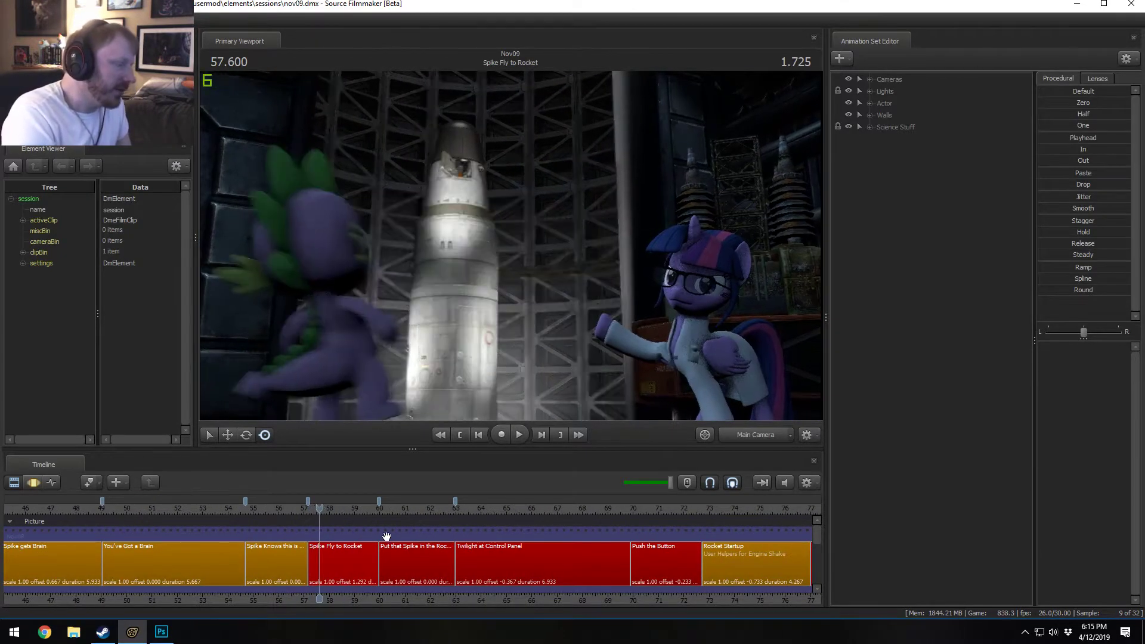
{"action": "left_click", "coordinate": [383, 512]}
{"action": "key", "text": "space"}
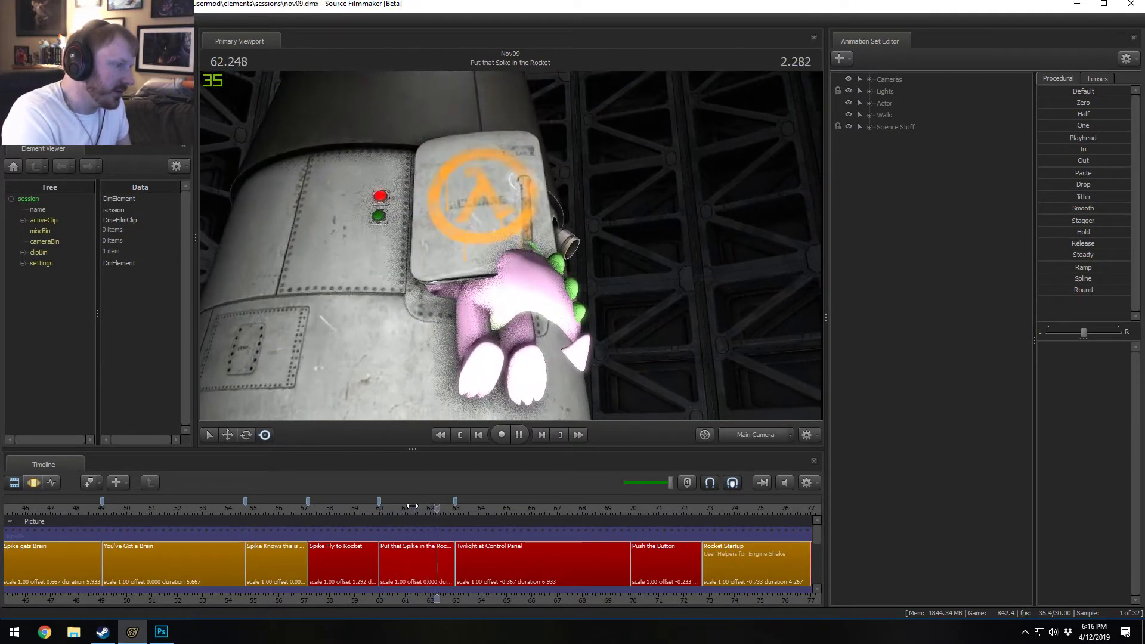
{"action": "key", "text": "space"}
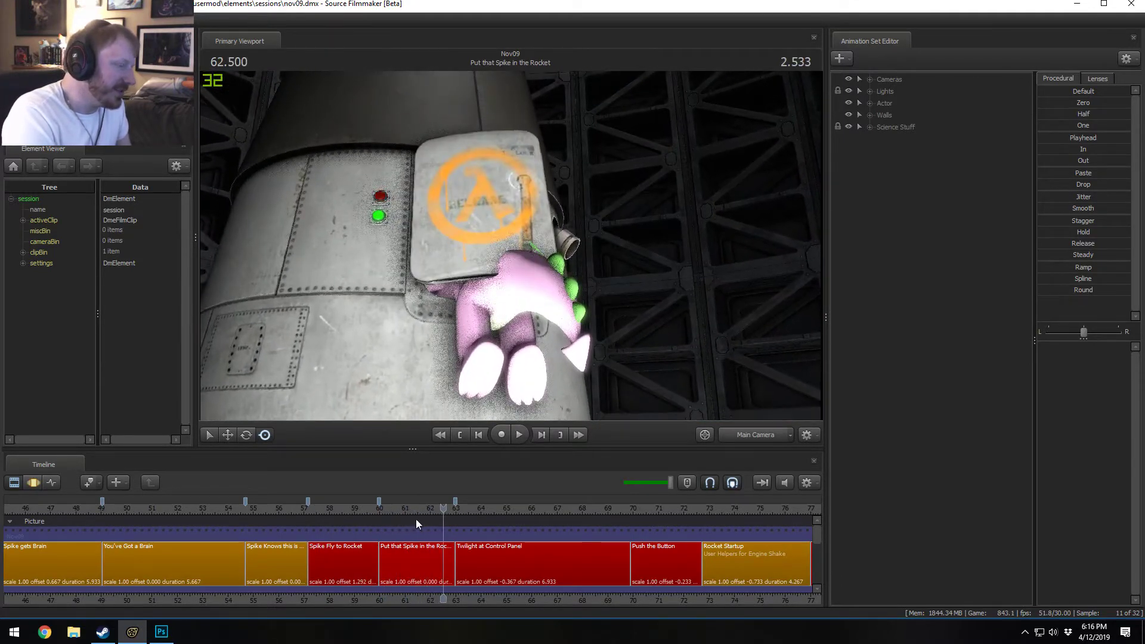
Step: Play the Twilight at Control Panel shot from its start, pausing and resuming along the way
{"action": "left_click", "coordinate": [455, 511]}
{"action": "key", "text": "space"}
{"action": "key", "text": "space"}
{"action": "key", "text": "space"}
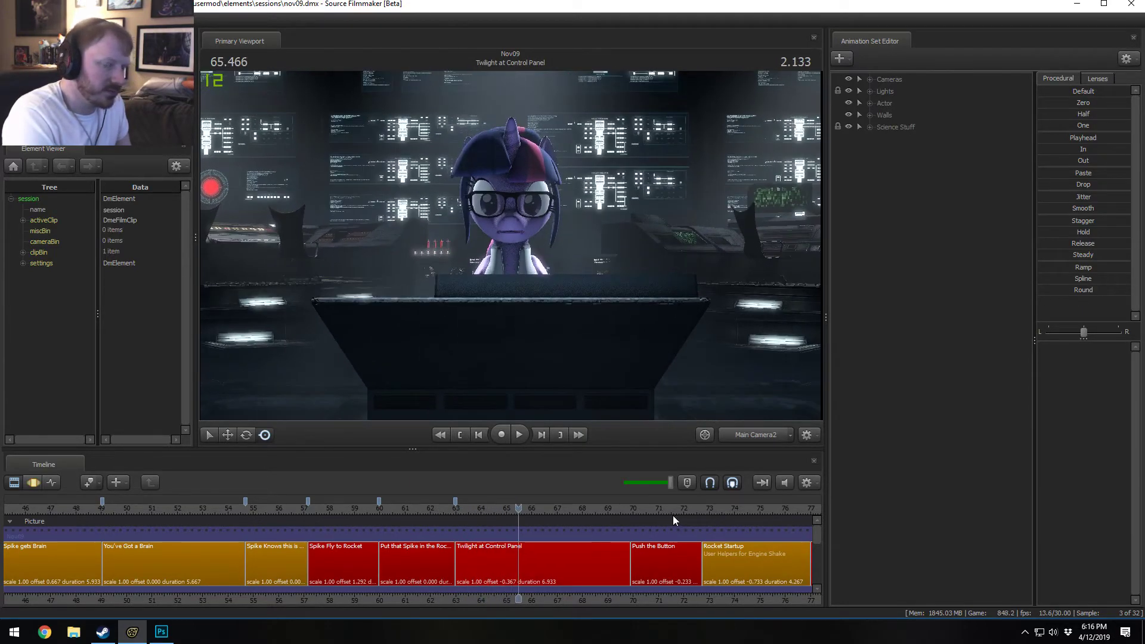
{"action": "key", "text": "space"}
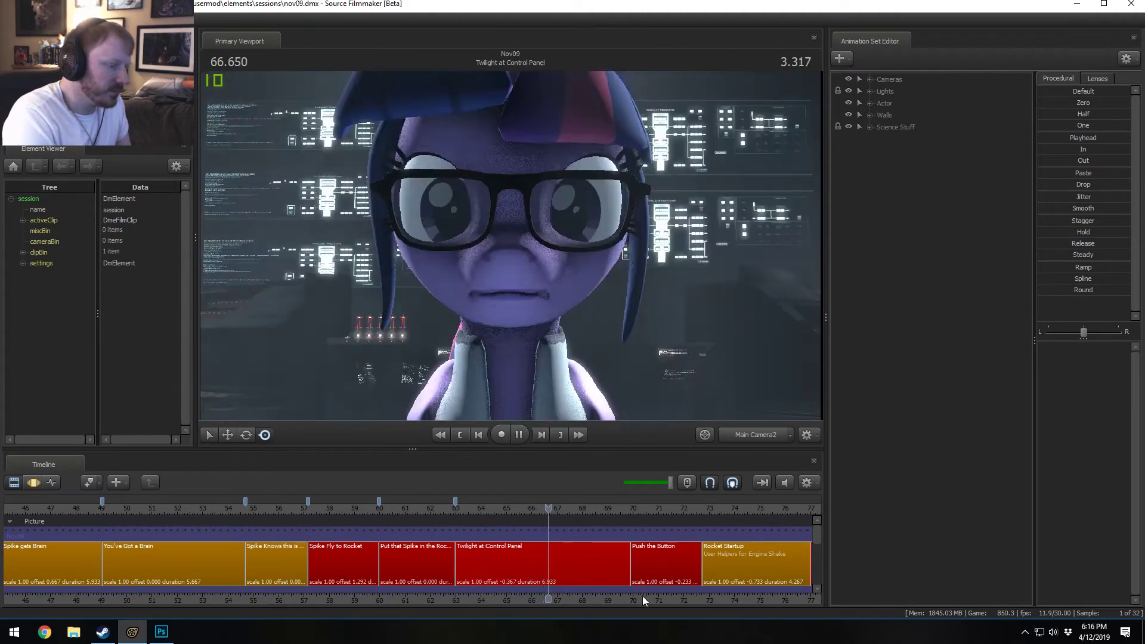
{"action": "key", "text": "space"}
{"action": "key", "text": "space"}
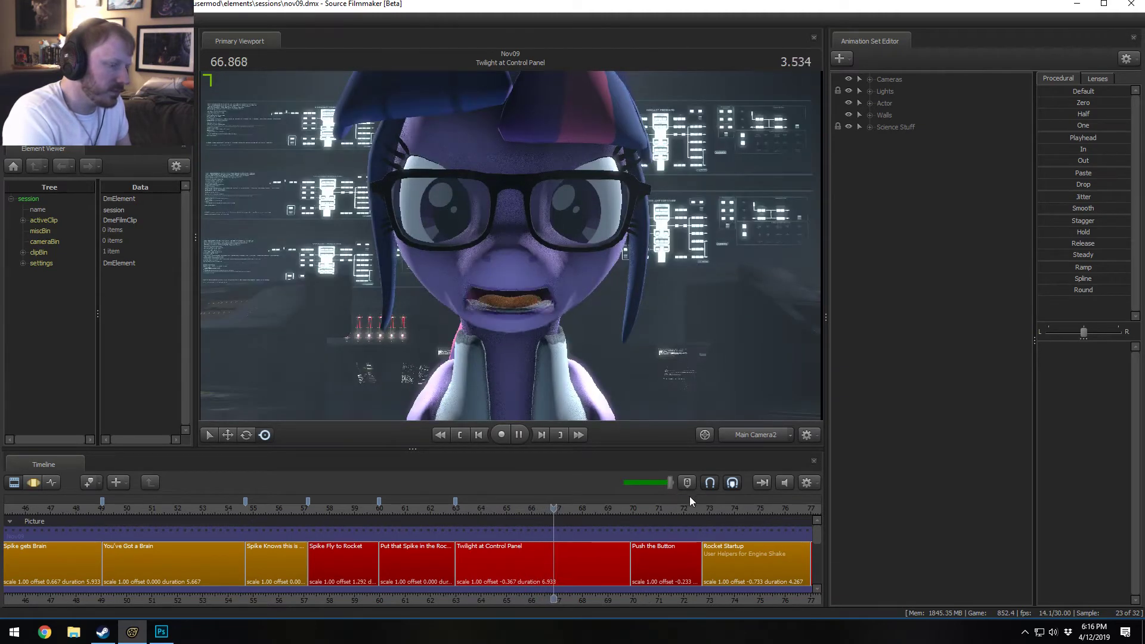
Step: Lower the playback volume to 45% and play on through the Push the Button shot into Rocket Startup
{"action": "left_click_drag", "start_coordinate": [669, 482], "coordinate": [646, 480]}
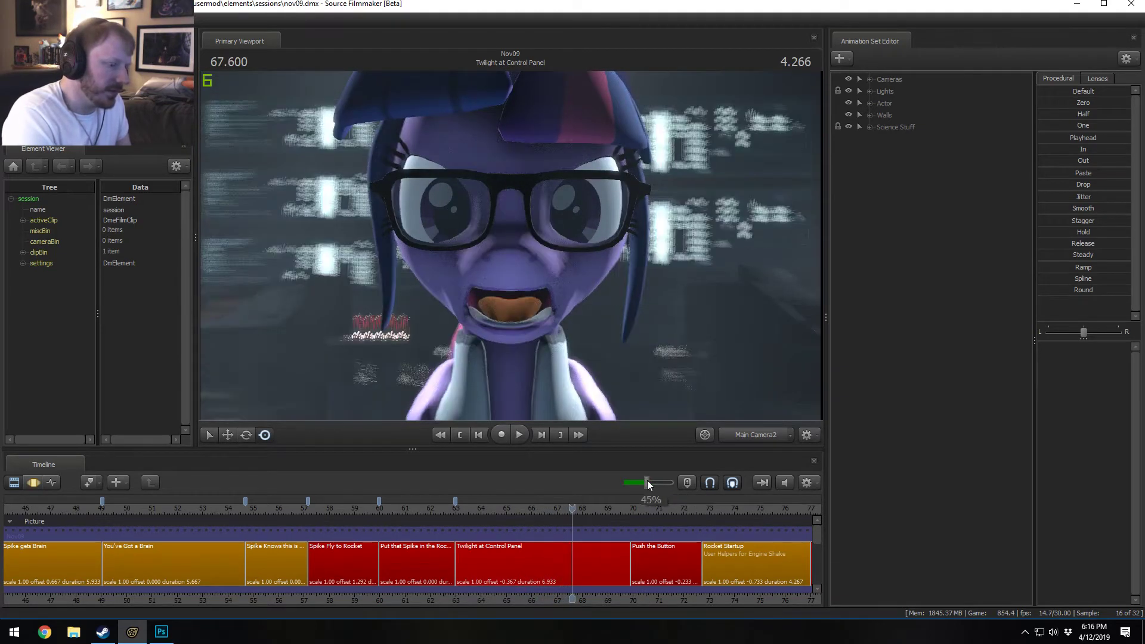
{"action": "key", "text": "space"}
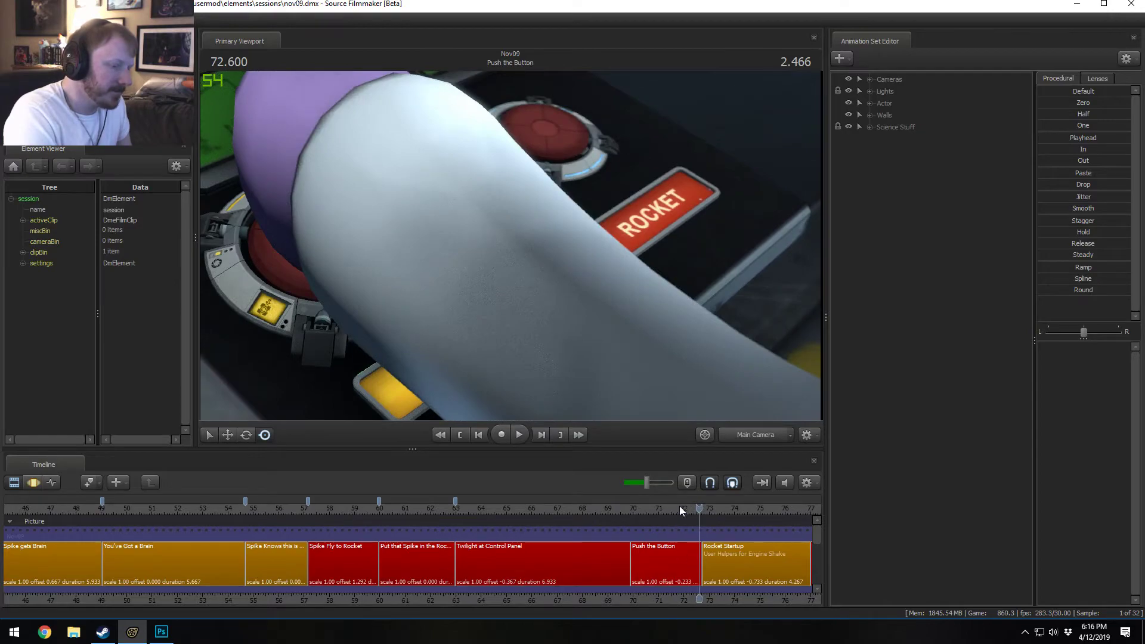
{"action": "left_click", "coordinate": [680, 506]}
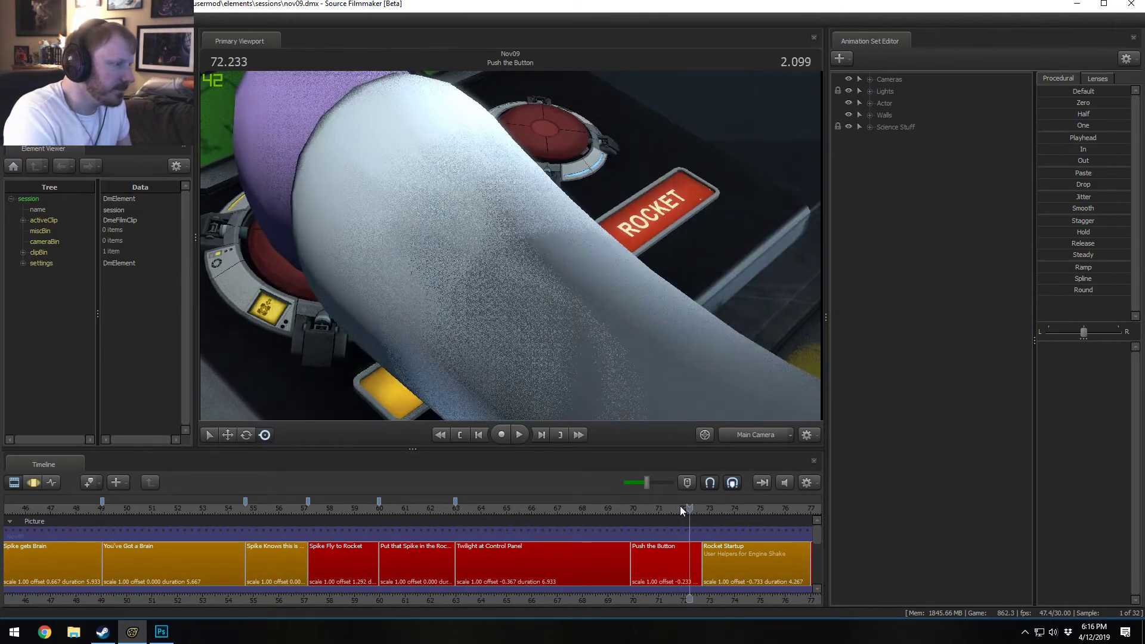
{"action": "left_click", "coordinate": [679, 505]}
{"action": "key", "text": "space"}
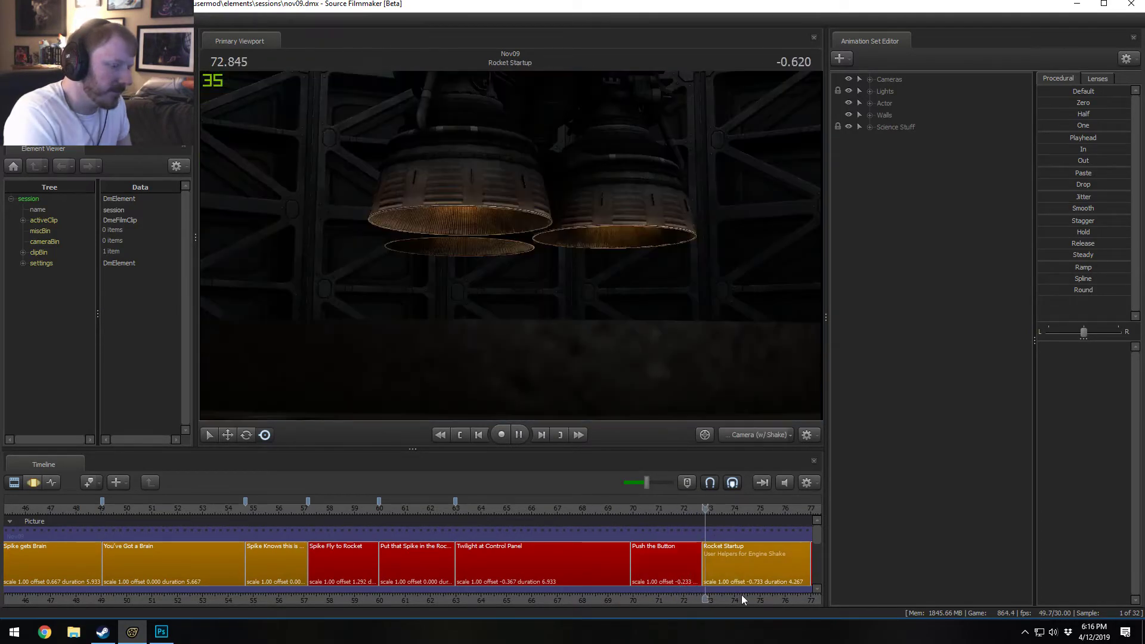
Step: Select the Put that Spike in the Rocket shot at 60.333 and switch the viewport to the Work Camera
{"action": "left_click_drag", "start_coordinate": [732, 600], "coordinate": [680, 554]}
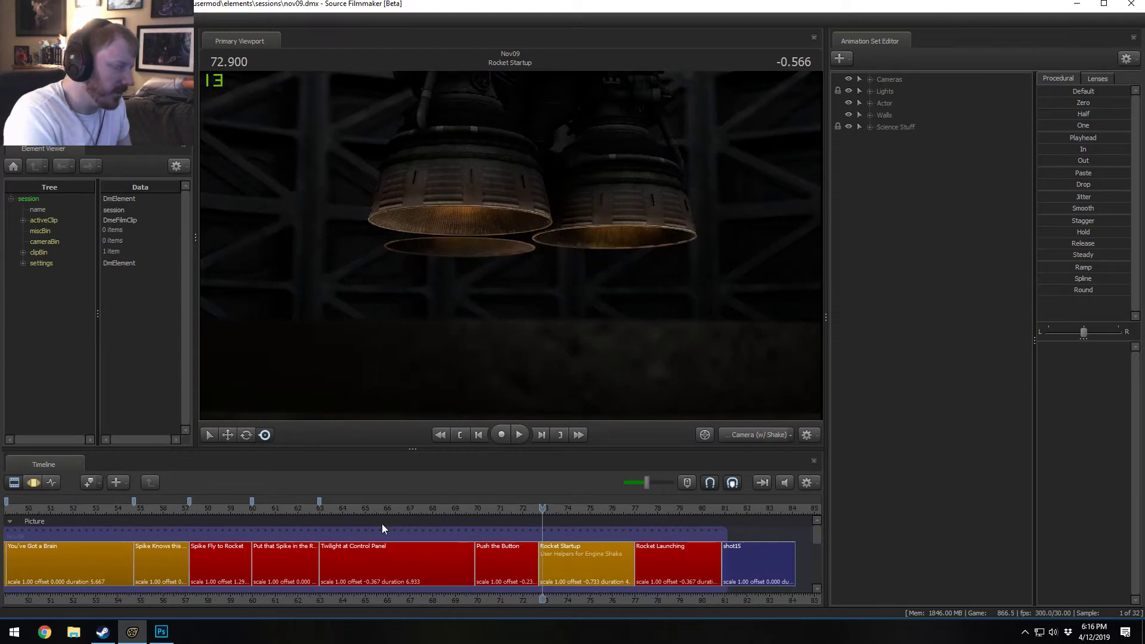
{"action": "scroll", "coordinate": [382, 523], "scroll_direction": "down", "scroll_amount": 4}
{"action": "left_click", "coordinate": [420, 510]}
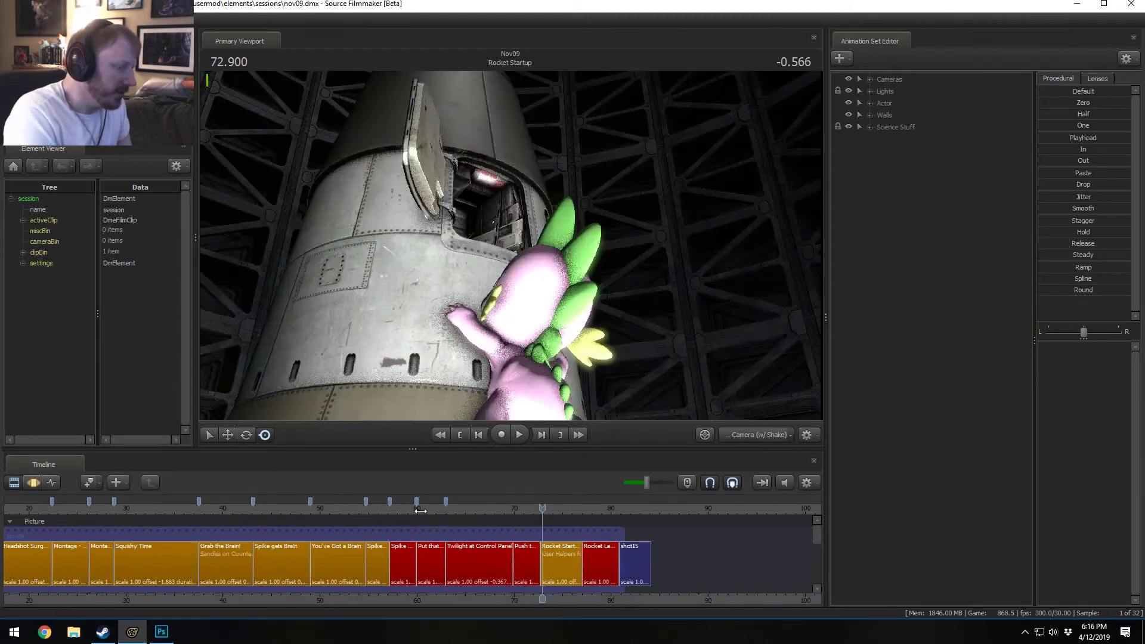
{"action": "scroll", "coordinate": [420, 510], "scroll_direction": "up", "scroll_amount": 7}
{"action": "left_click", "coordinate": [431, 551]}
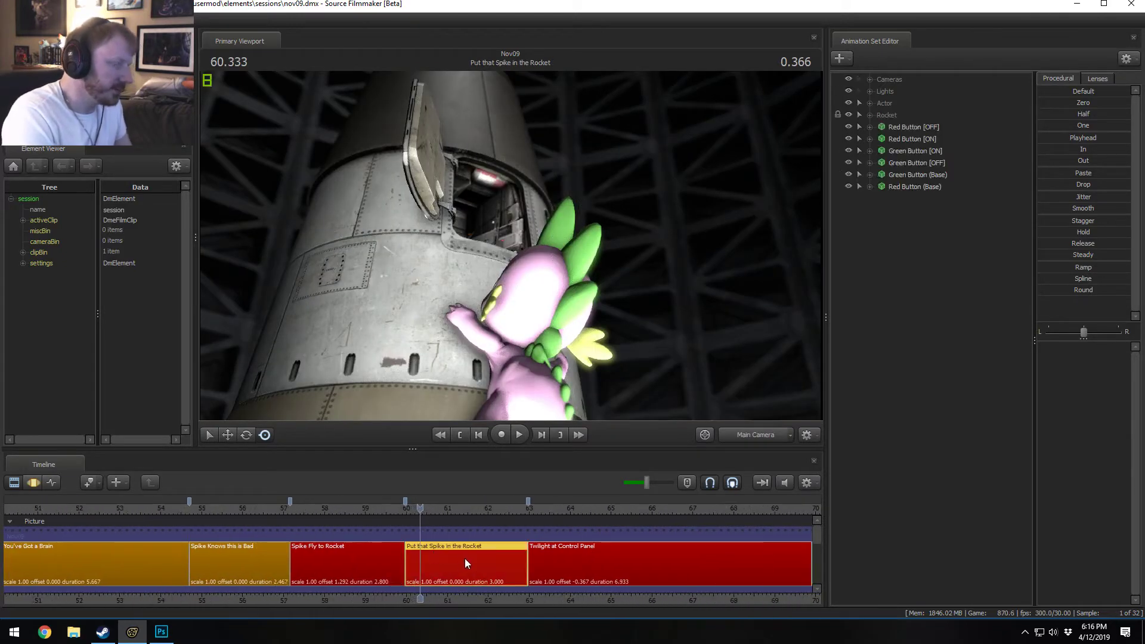
{"action": "left_click", "coordinate": [757, 438], "text": "ctrl"}
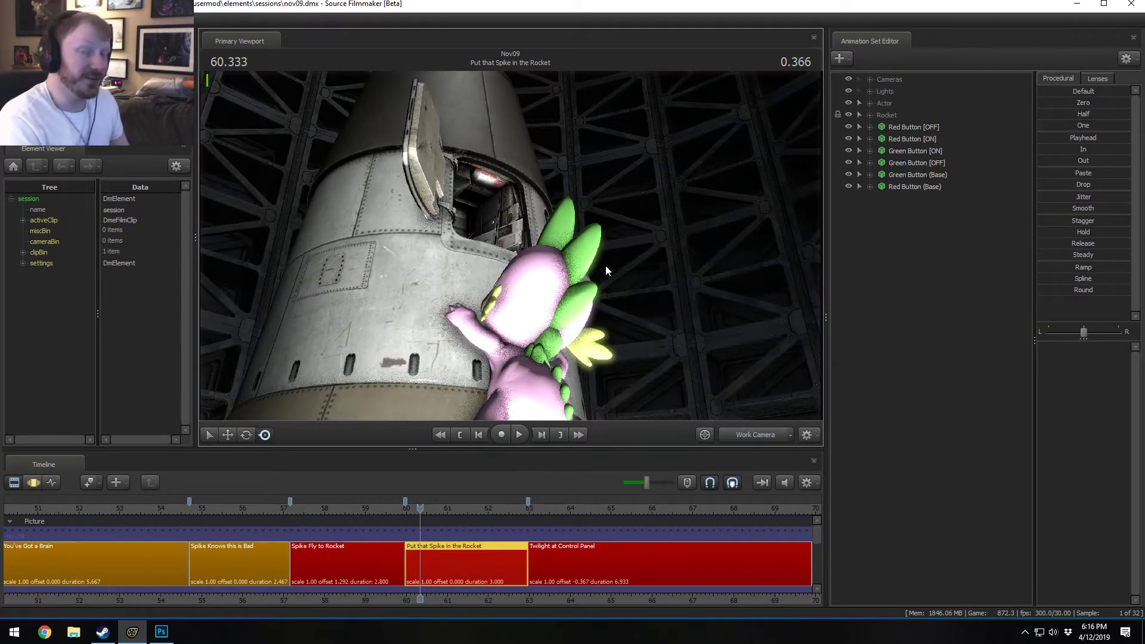
Step: Move the playhead back to 59.866 and fly the Work Camera close around Spike to examine his body beside the rocket
{"action": "left_click_drag", "start_coordinate": [633, 269], "coordinate": [638, 322]}
{"action": "key", "text": "s"}
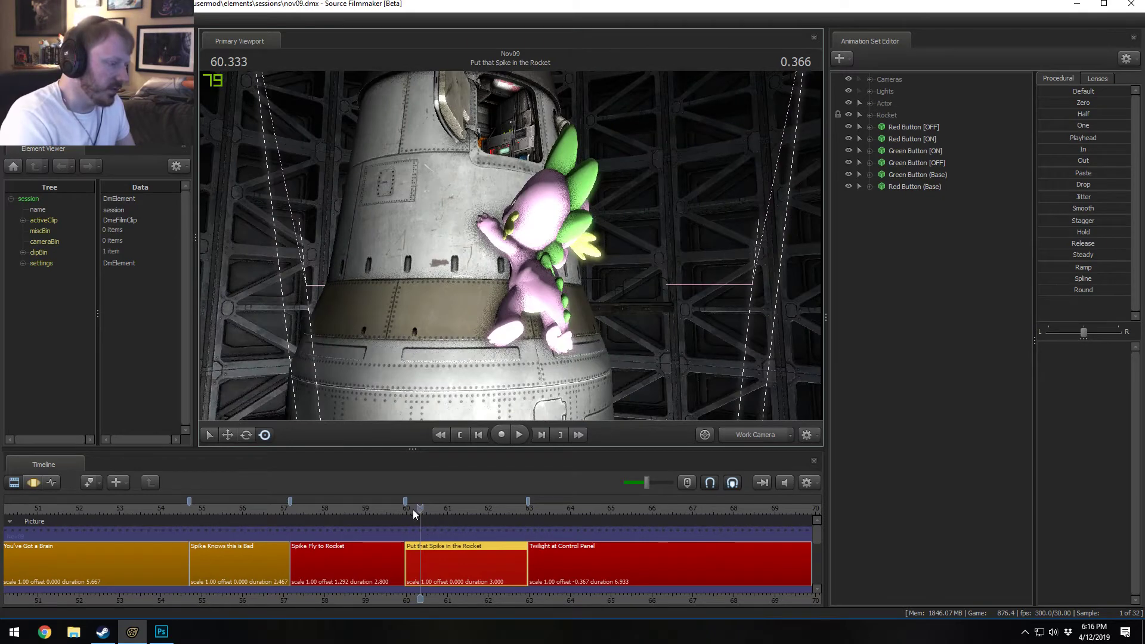
{"action": "mouse_move", "coordinate": [415, 512]}
{"action": "left_mouse_down"}
{"action": "mouse_move", "coordinate": [378, 507]}
{"action": "mouse_move", "coordinate": [401, 508]}
{"action": "left_mouse_up"}
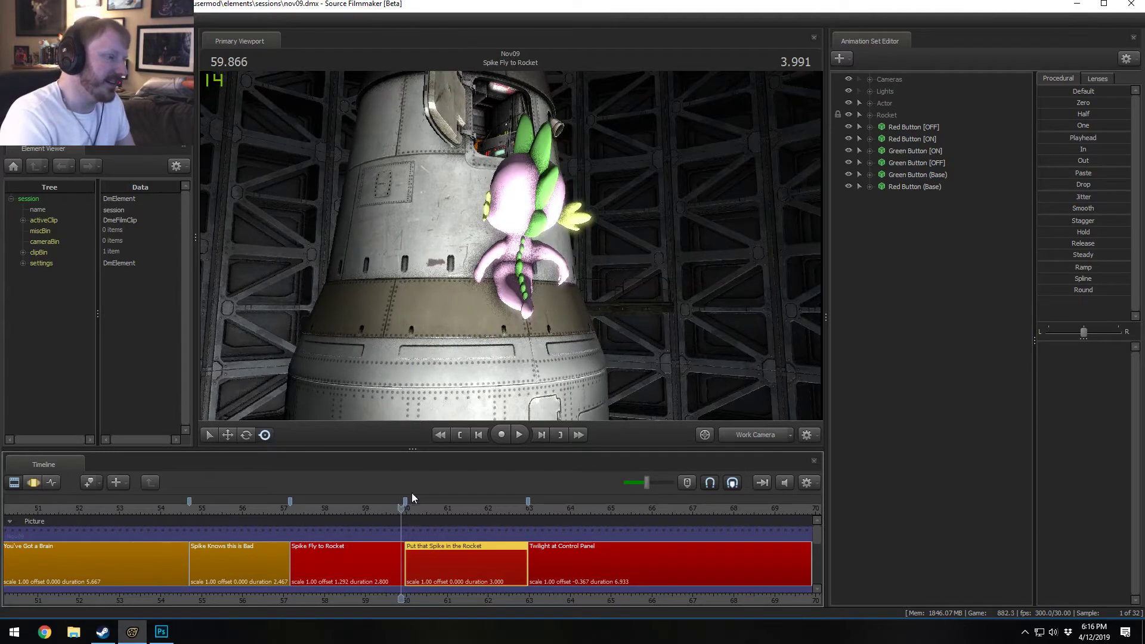
{"action": "key", "text": "d"}
{"action": "left_click_drag", "start_coordinate": [577, 287], "coordinate": [456, 334]}
{"action": "key", "text": "w"}
{"action": "key", "text": "w"}
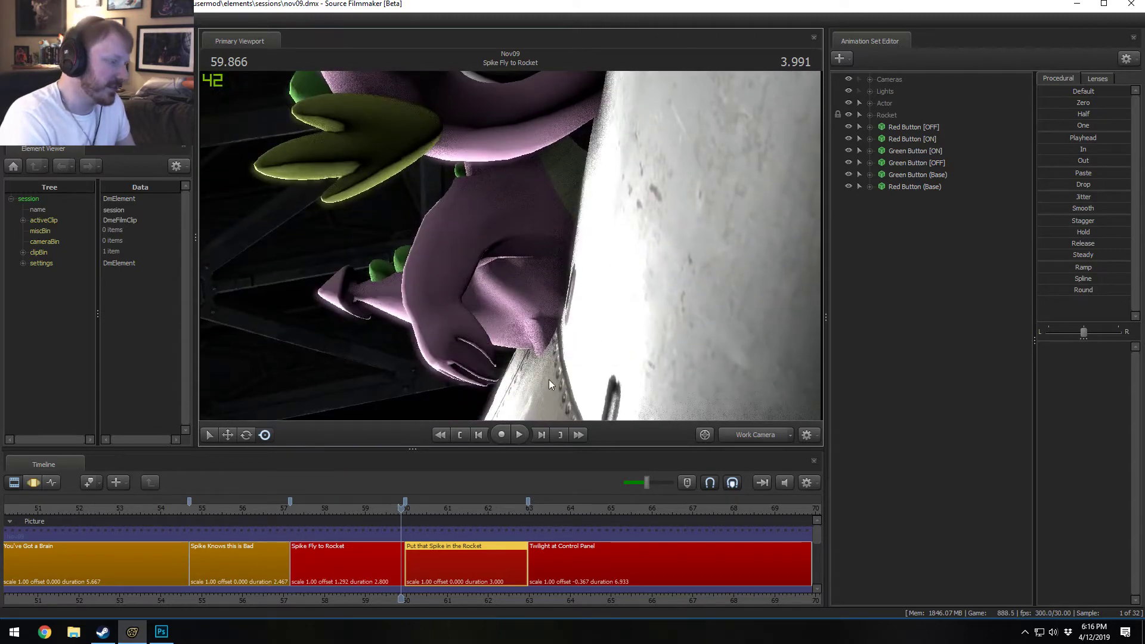
Step: Move the playhead to 60.033 and circle the Work Camera around Spike to examine his arms against the rocket hull
{"action": "left_click_drag", "start_coordinate": [398, 509], "coordinate": [408, 519]}
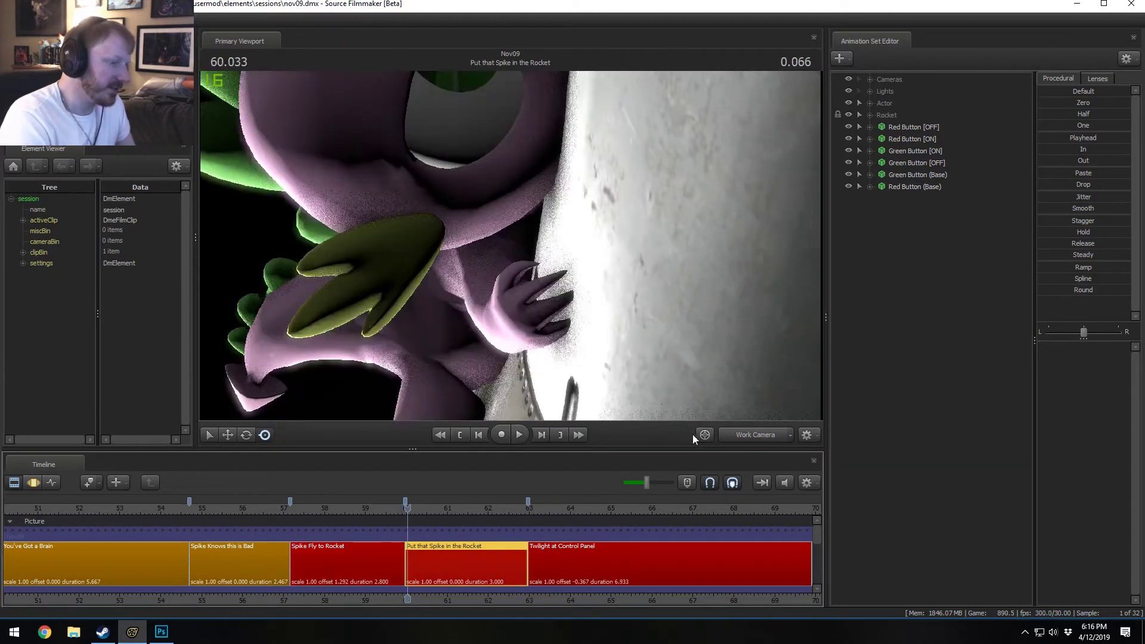
{"action": "left_click", "coordinate": [740, 434]}
{"action": "left_click", "coordinate": [741, 434], "text": "ctrl"}
{"action": "left_click_drag", "start_coordinate": [536, 268], "coordinate": [805, 352]}
{"action": "key", "text": "w"}
{"action": "key", "text": "a"}
{"action": "key", "text": "s"}
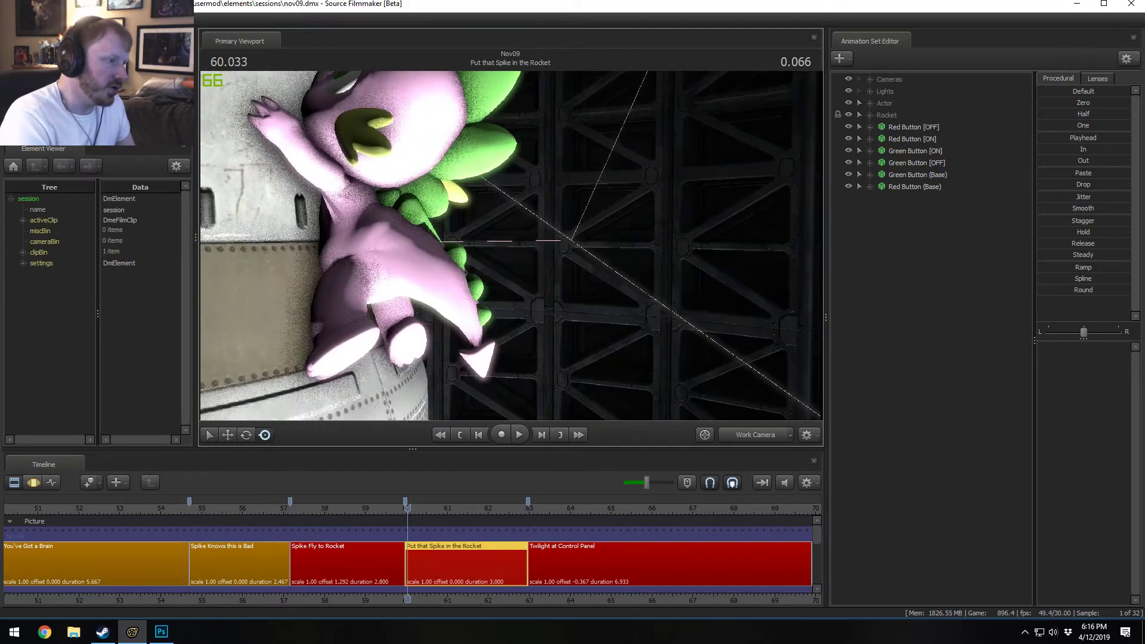
{"action": "key", "text": "a"}
{"action": "left_click_drag", "start_coordinate": [511, 245], "coordinate": [581, 245]}
Step: Enter the Motion Editor and move Spike's Spine1 bone to adjust how his torso sits against the rocket
{"action": "key", "text": "F3"}
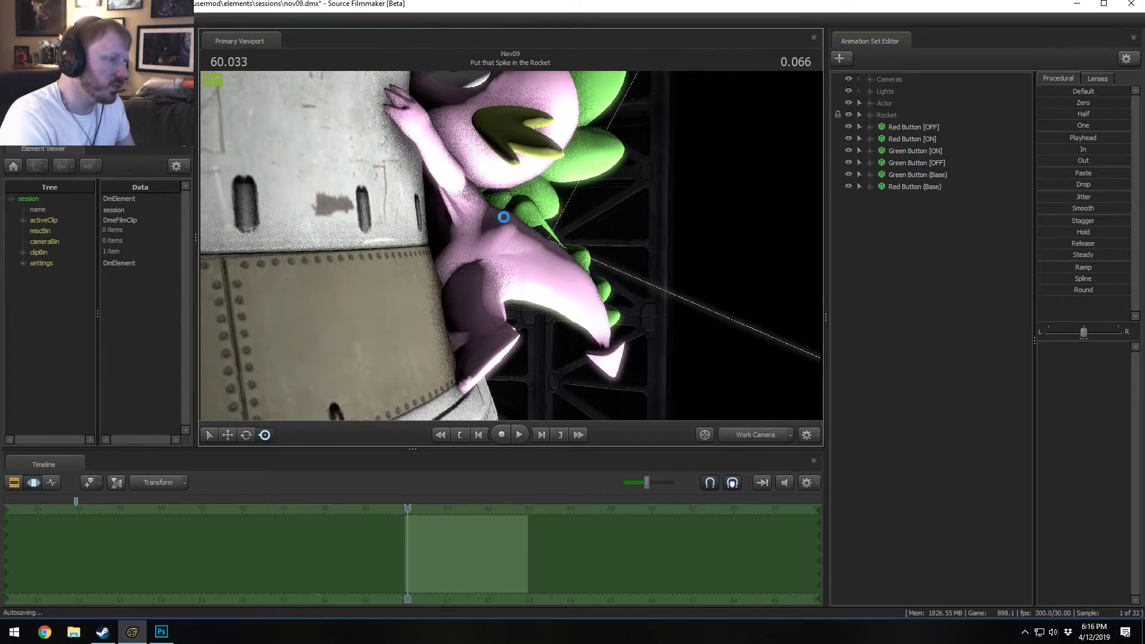
{"action": "left_click", "coordinate": [448, 212]}
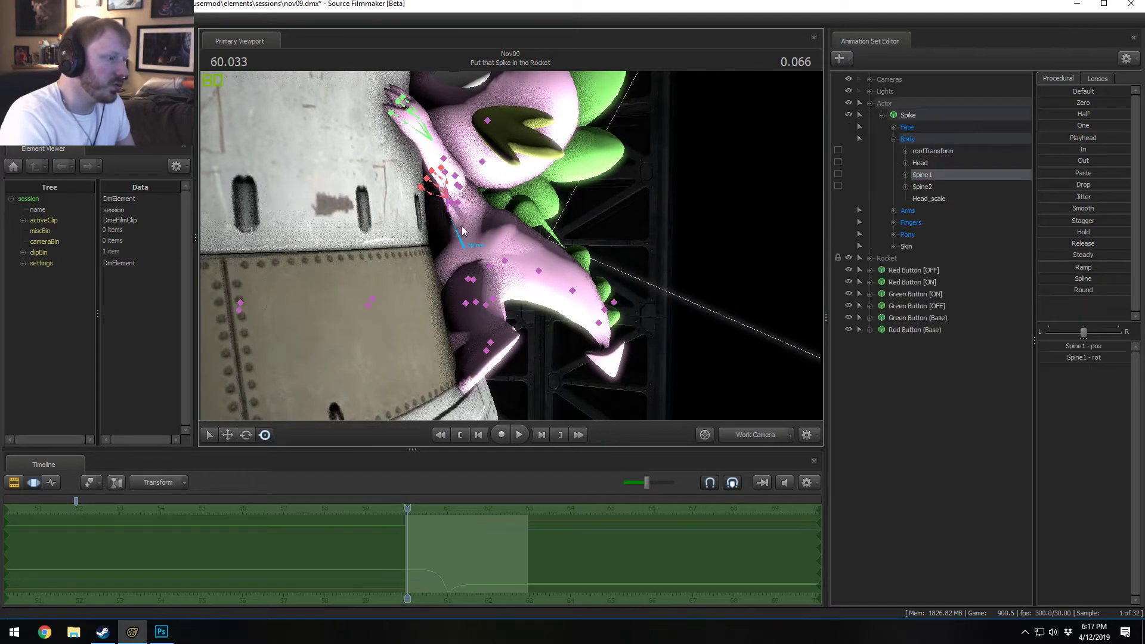
{"action": "left_click_drag", "start_coordinate": [448, 212], "coordinate": [516, 227]}
{"action": "left_click_drag", "start_coordinate": [511, 273], "coordinate": [572, 268], "text": "alt"}
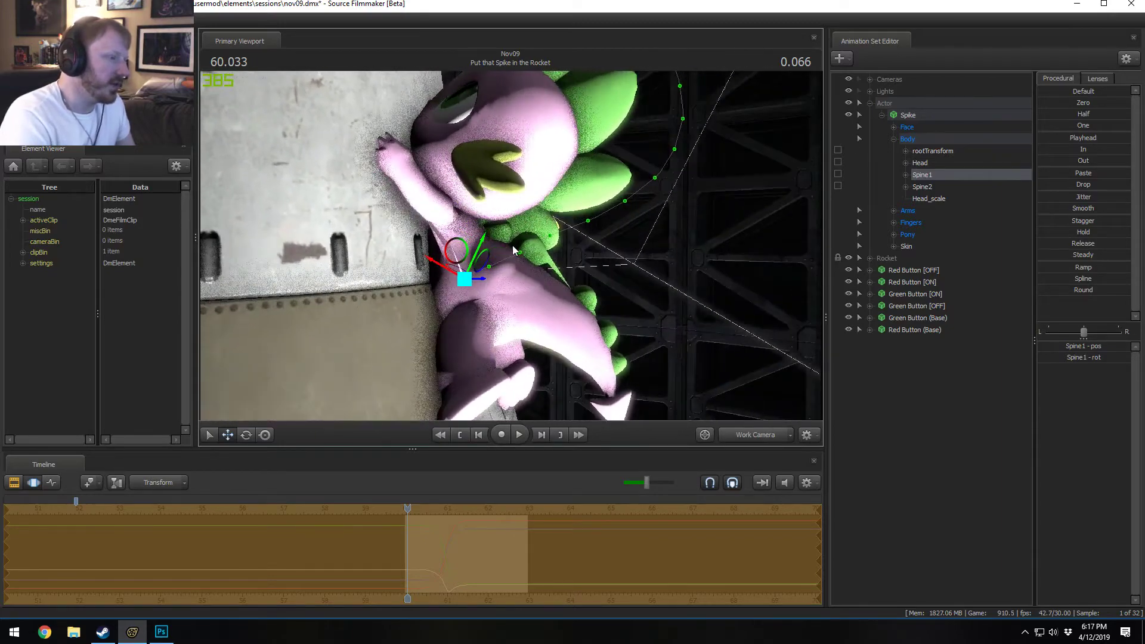
Step: Try rotating Spike's Spine2 bone and undo the change
{"action": "left_click", "coordinate": [450, 236], "text": "ctrl"}
{"action": "left_click_drag", "start_coordinate": [485, 241], "coordinate": [462, 219], "text": "alt"}
{"action": "key", "text": "e"}
{"action": "key", "text": "ctrl+z"}
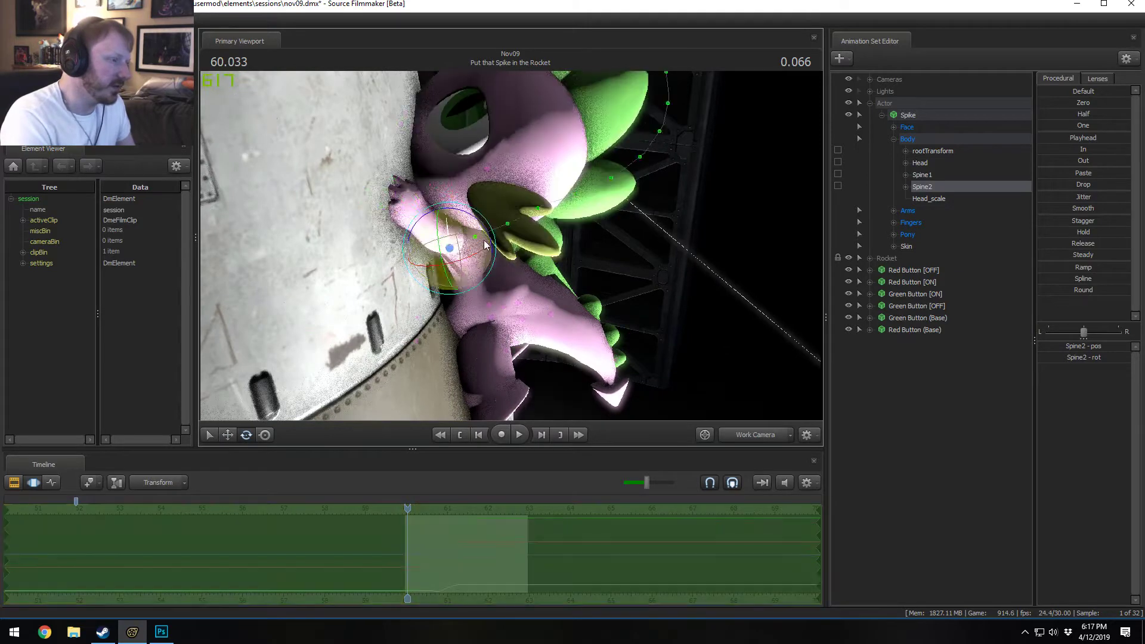
Step: Pose Spike's left arm along the rocket hull by adjusting the LeftShoulder, LeftArm and LeftForearm bones
{"action": "left_click", "coordinate": [458, 232], "text": "ctrl"}
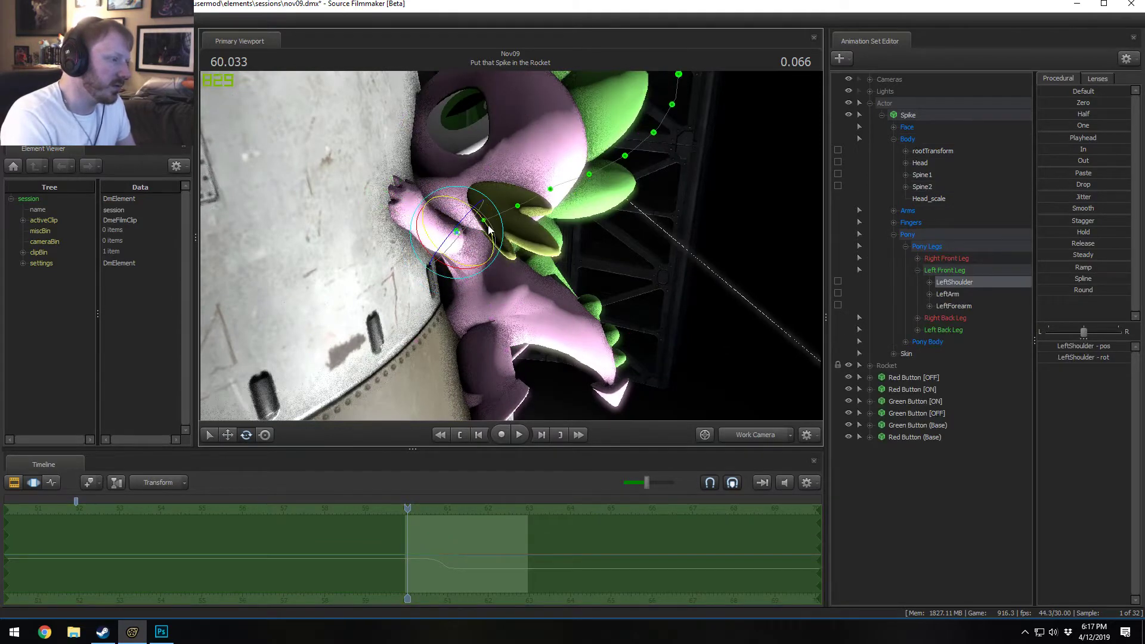
{"action": "left_click_drag", "start_coordinate": [488, 230], "coordinate": [511, 250]}
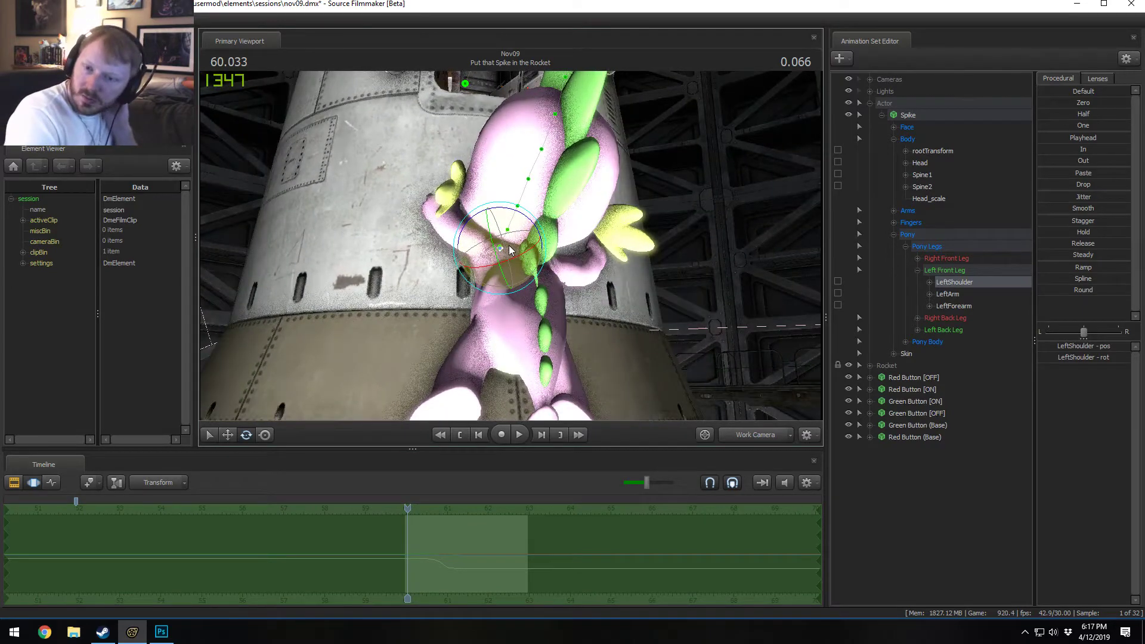
{"action": "left_click_drag", "start_coordinate": [516, 256], "coordinate": [563, 268], "text": "alt"}
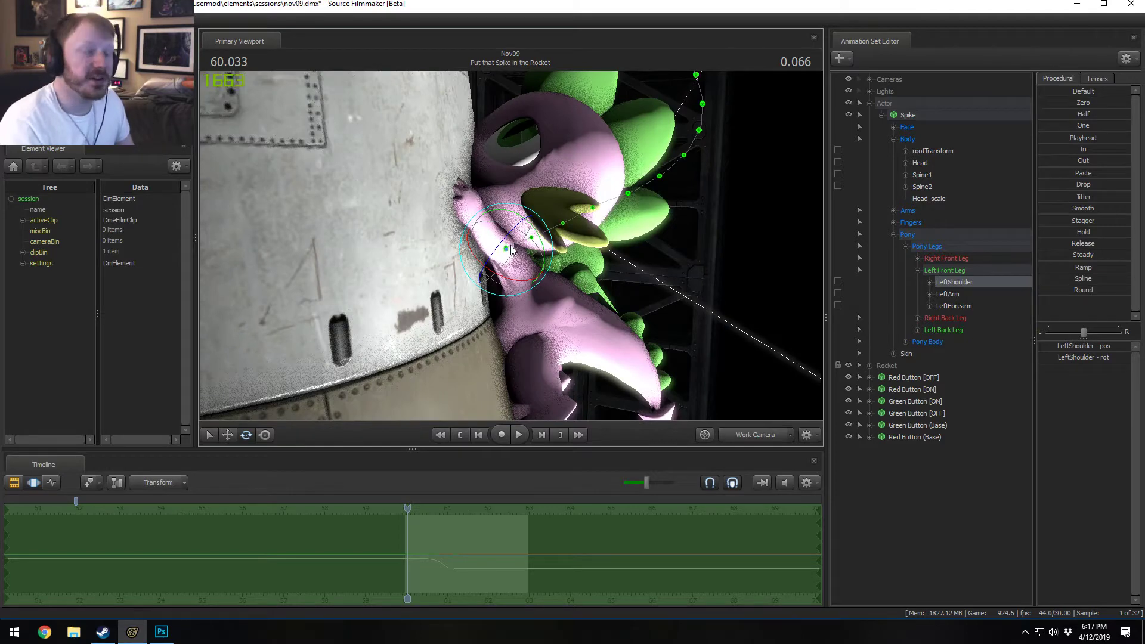
{"action": "left_click_drag", "start_coordinate": [660, 240], "coordinate": [608, 257], "text": "alt"}
{"action": "key", "text": "ctrl"}
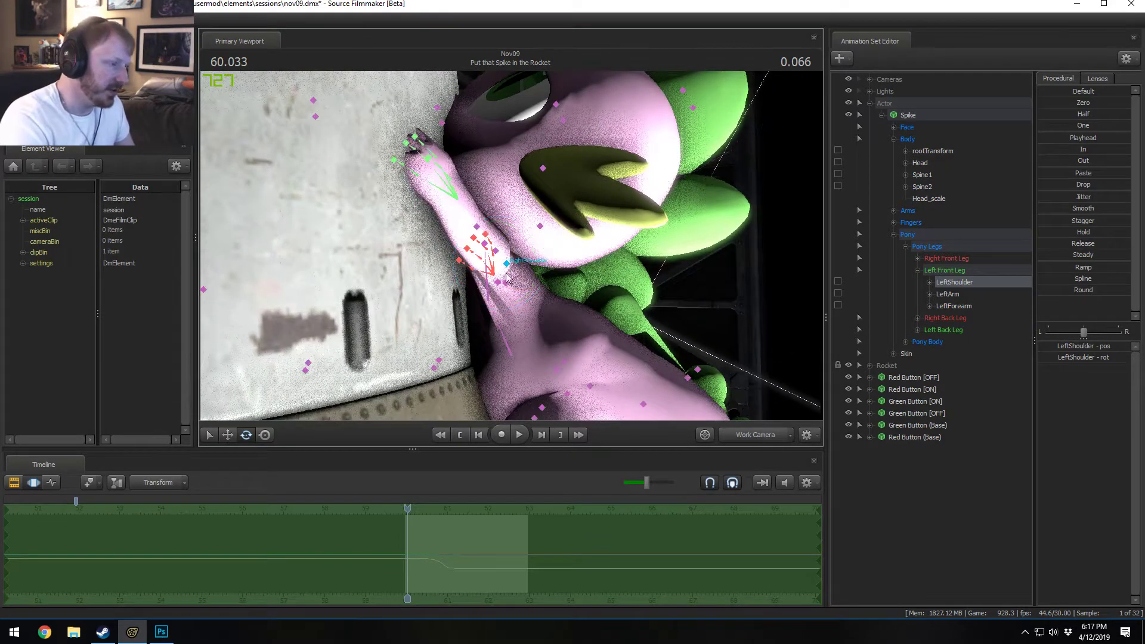
{"action": "left_click_drag", "start_coordinate": [514, 245], "coordinate": [523, 195]}
{"action": "key", "text": "ctrl"}
{"action": "left_click", "coordinate": [502, 242]}
{"action": "key", "text": "ctrl"}
{"action": "left_click", "coordinate": [493, 200]}
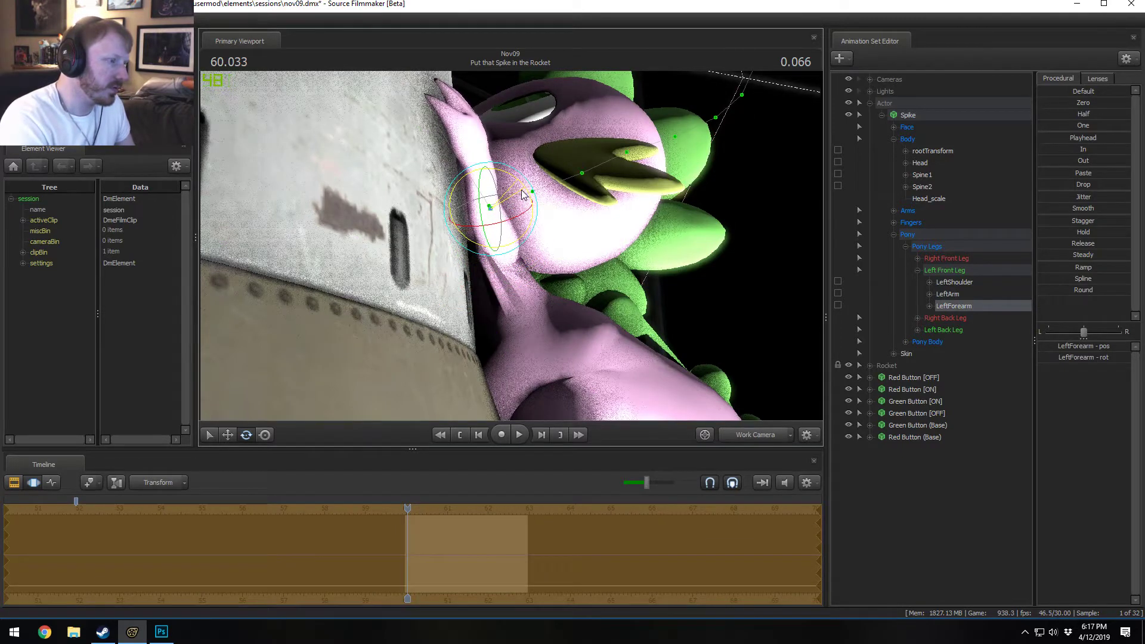
Step: Compare the RightShoulder and LeftShoulder bones, and adjust the left shoulder's placement beside the rocket
{"action": "key", "text": "ctrl"}
{"action": "left_click", "coordinate": [499, 277], "text": "ctrl"}
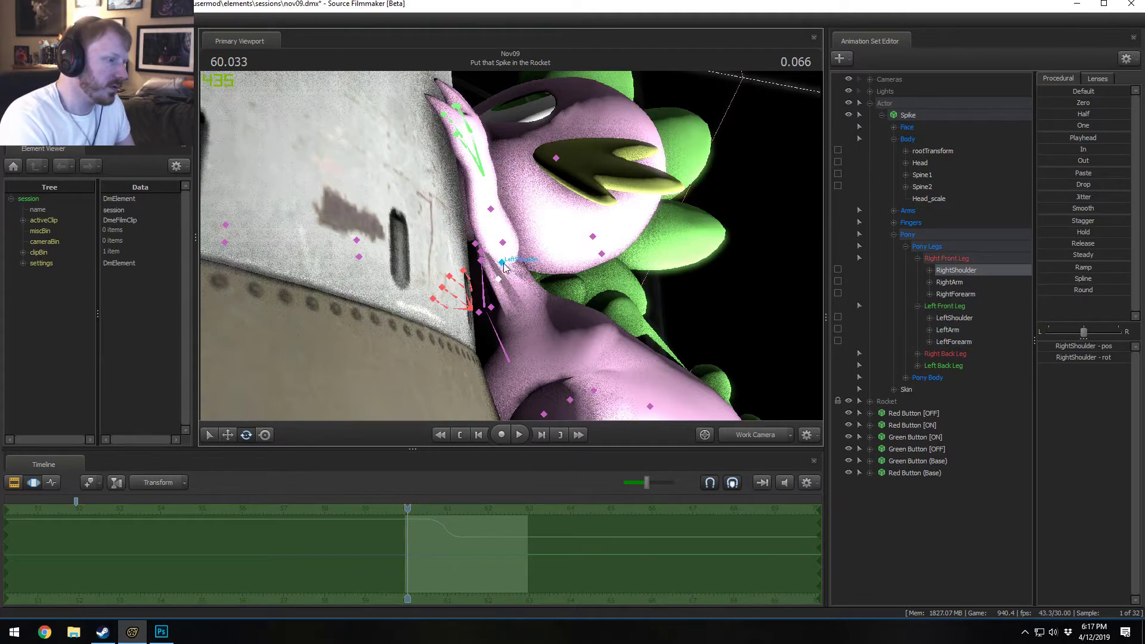
{"action": "left_click", "coordinate": [502, 263], "text": "ctrl"}
{"action": "key", "text": "w"}
{"action": "left_click_drag", "start_coordinate": [520, 252], "coordinate": [516, 444]}
Step: Rotate Spike's RightForearm bone to pose his right arm against the rocket, and select the RightArm bone
{"action": "left_click", "coordinate": [522, 211]}
{"action": "left_click", "coordinate": [508, 239]}
{"action": "left_click", "coordinate": [559, 253]}
{"action": "key", "text": "e"}
{"action": "mouse_move", "coordinate": [463, 565]}
{"action": "left_mouse_down"}
{"action": "mouse_move", "coordinate": [477, 560]}
{"action": "mouse_move", "coordinate": [447, 550]}
{"action": "mouse_move", "coordinate": [450, 539]}
{"action": "left_mouse_up"}
{"action": "left_click_drag", "start_coordinate": [536, 315], "coordinate": [504, 305]}
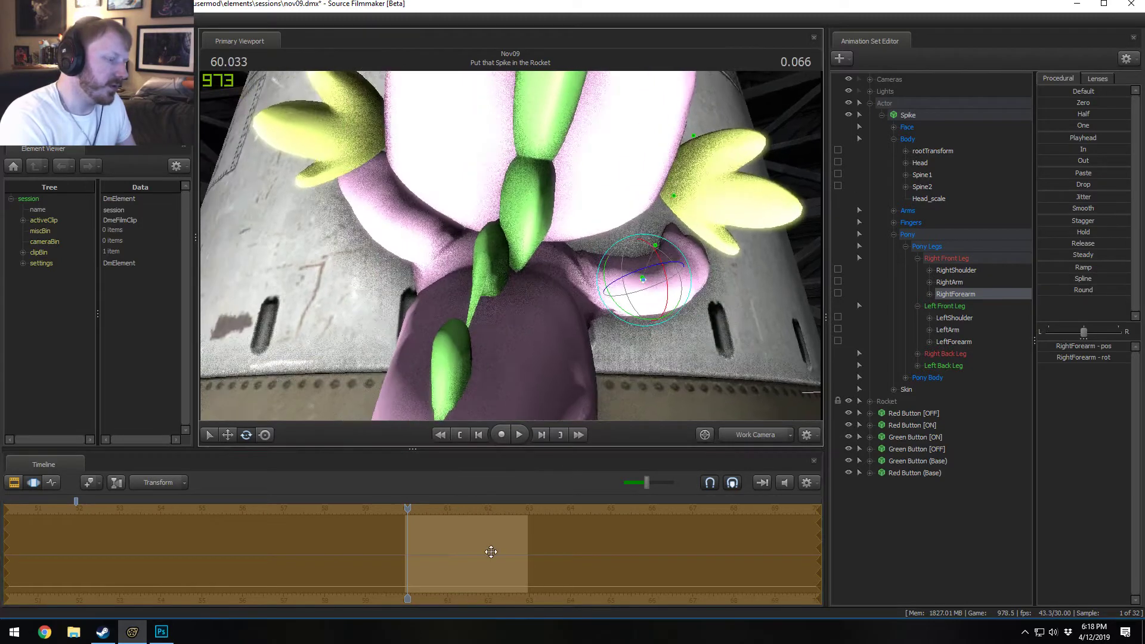
{"action": "left_click", "coordinate": [605, 278]}
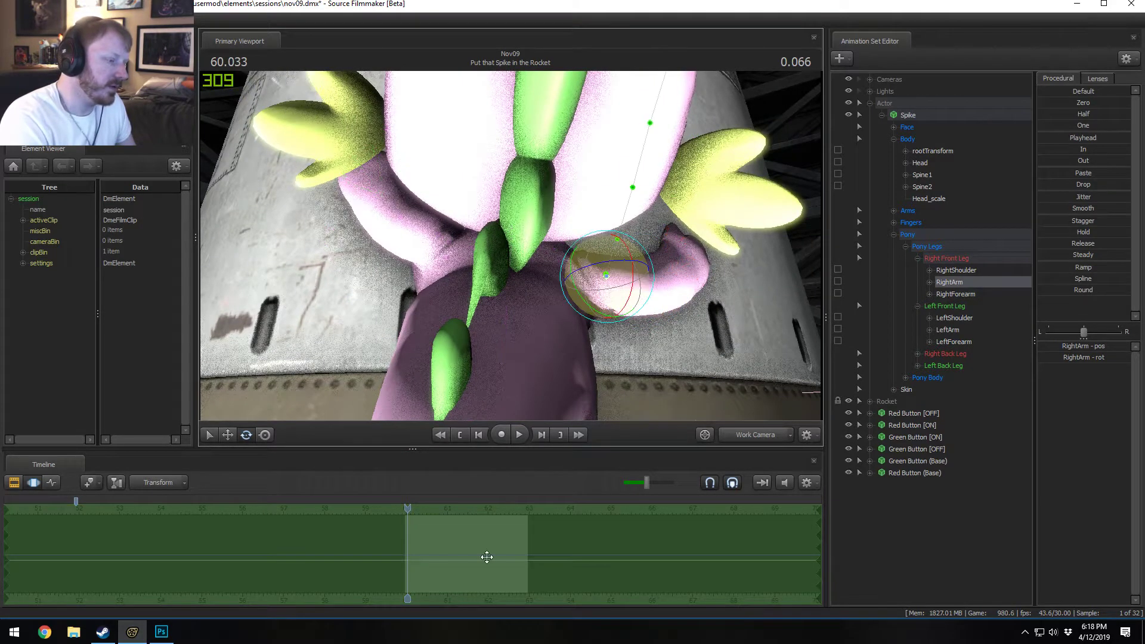
Step: Play the Put that Spike in the Rocket shot from a wider Work Camera view, replaying from 60.200 to check the pose
{"action": "left_click_drag", "start_coordinate": [525, 333], "coordinate": [537, 304]}
{"action": "key", "text": "s"}
{"action": "left_click_drag", "start_coordinate": [511, 245], "coordinate": [501, 257]}
{"action": "key", "text": "space"}
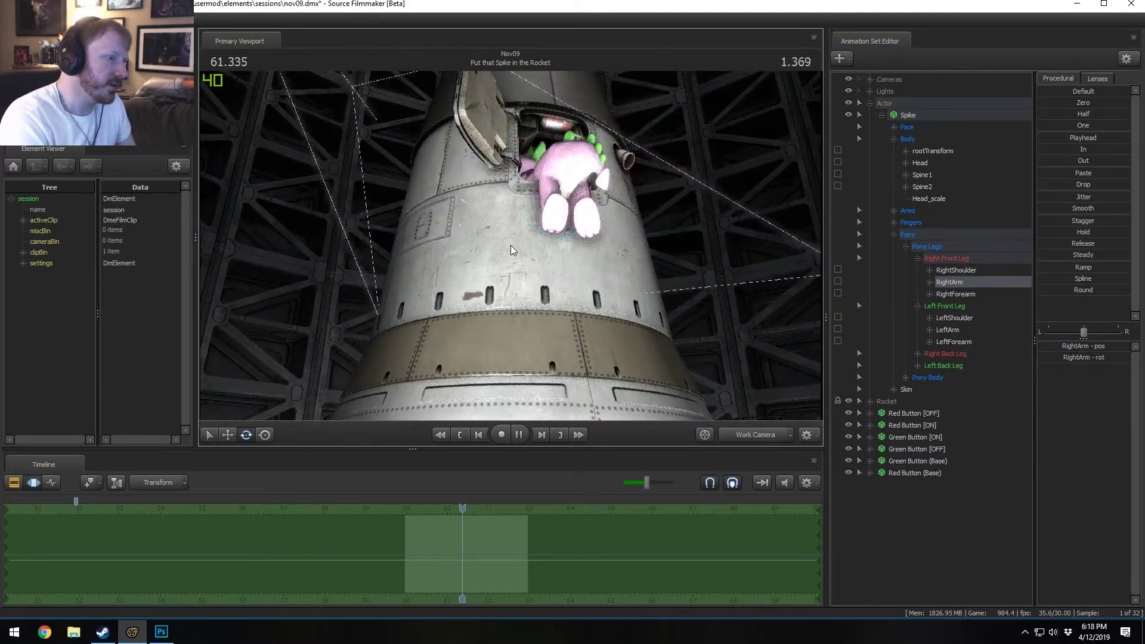
{"action": "key", "text": "space"}
{"action": "left_click_drag", "start_coordinate": [470, 502], "coordinate": [415, 501]}
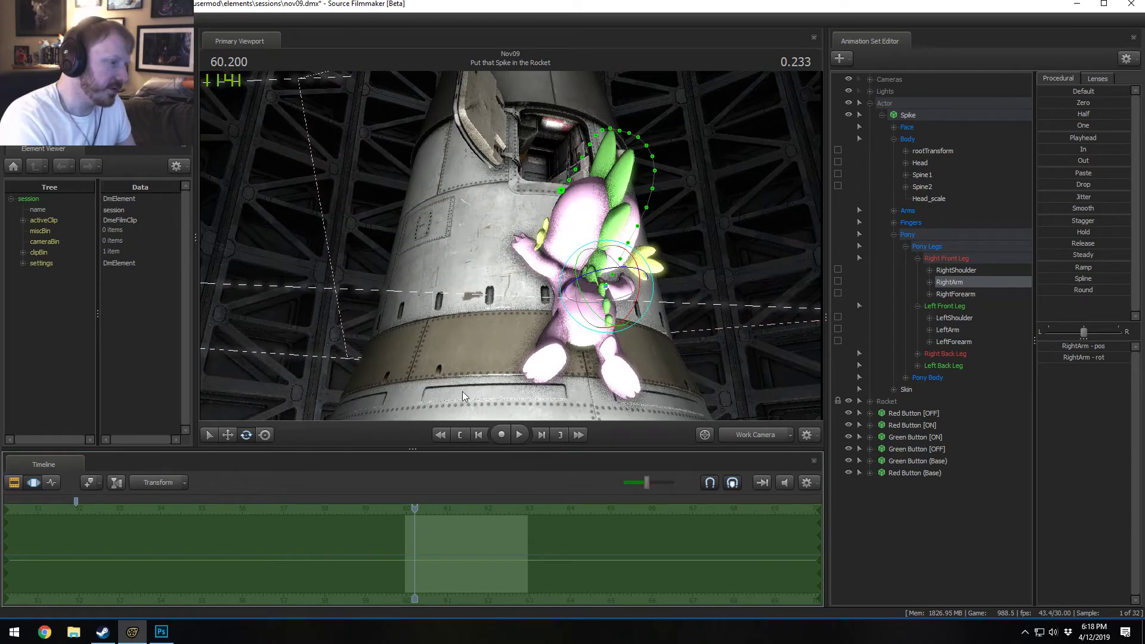
{"action": "key", "text": "space"}
{"action": "key", "text": "space"}
Step: Close in on Spike's left arm at 60.366 and select the ValveBiped.Bip01_L_Hand bone to examine its contact with the hull
{"action": "left_click_drag", "start_coordinate": [450, 292], "coordinate": [528, 267], "text": "alt"}
{"action": "key", "text": "w"}
{"action": "left_click", "coordinate": [567, 283]}
{"action": "left_click", "coordinate": [508, 253]}
{"action": "left_click_drag", "start_coordinate": [528, 267], "coordinate": [527, 226], "text": "alt"}
{"action": "left_click", "coordinate": [470, 154]}
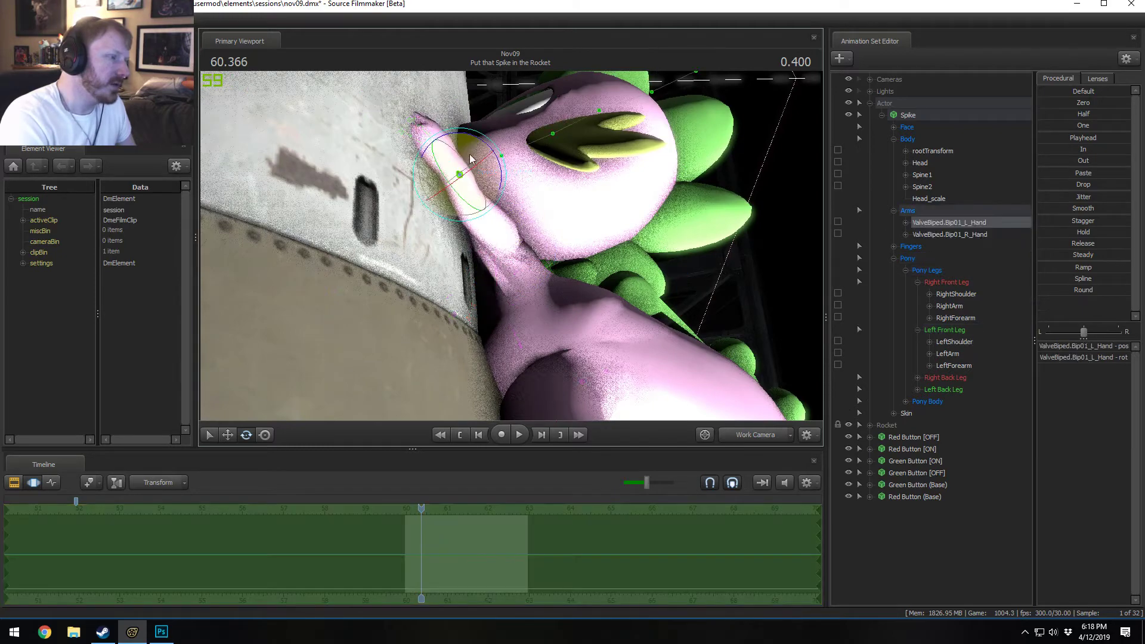
{"action": "key", "text": "s"}
{"action": "left_click_drag", "start_coordinate": [547, 234], "coordinate": [547, 234]}
{"action": "left_click_drag", "start_coordinate": [683, 236], "coordinate": [656, 234]}
{"action": "key", "text": "s"}
{"action": "key", "text": "d"}
Step: Return to the Clip Editor and check the arm pose at 60.433 through the Main Camera, finishing on the Work Camera
{"action": "left_click_drag", "start_coordinate": [595, 261], "coordinate": [707, 367]}
{"action": "key", "text": "w"}
{"action": "key", "text": "s"}
{"action": "key", "text": "s"}
{"action": "key", "text": "F2"}
{"action": "left_click_drag", "start_coordinate": [419, 510], "coordinate": [391, 508]}
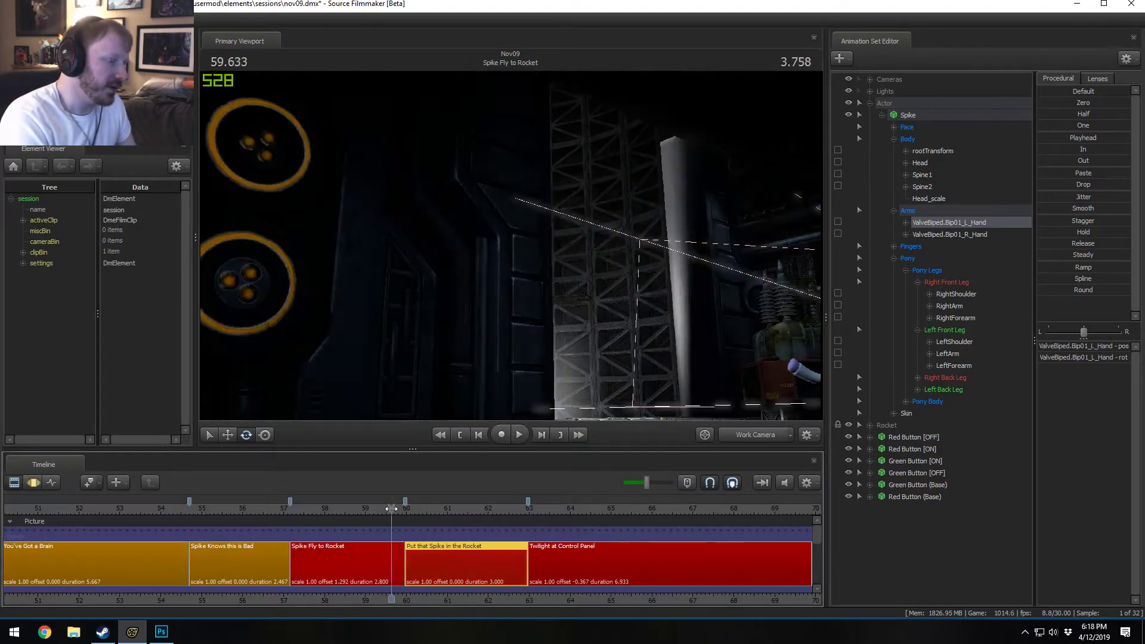
{"action": "left_click", "coordinate": [719, 434]}
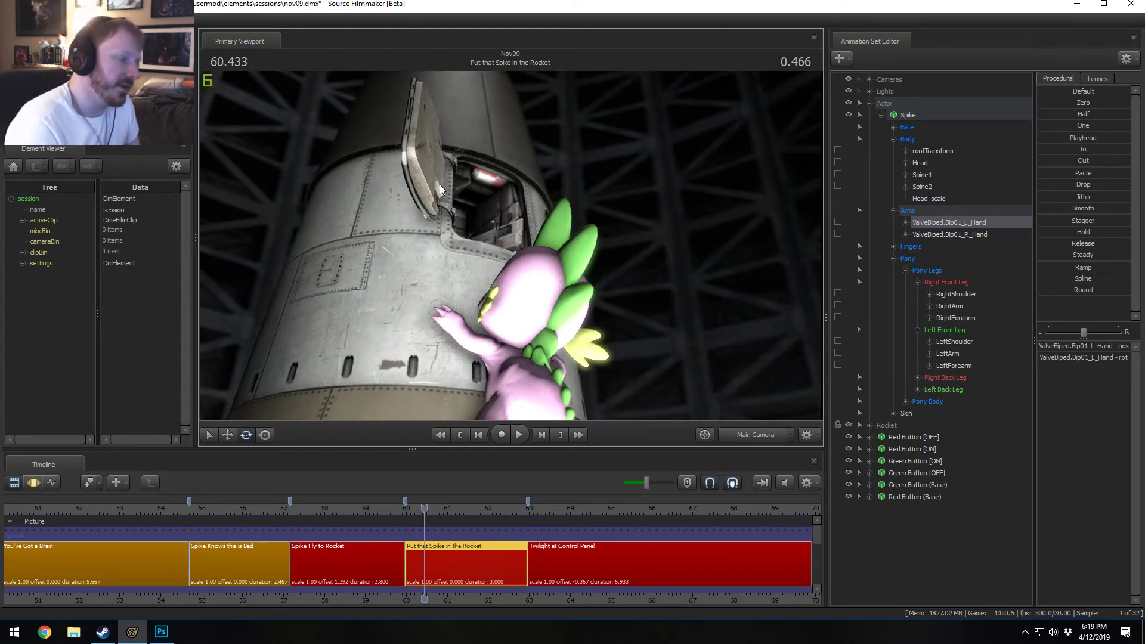
{"action": "left_click", "coordinate": [745, 434]}
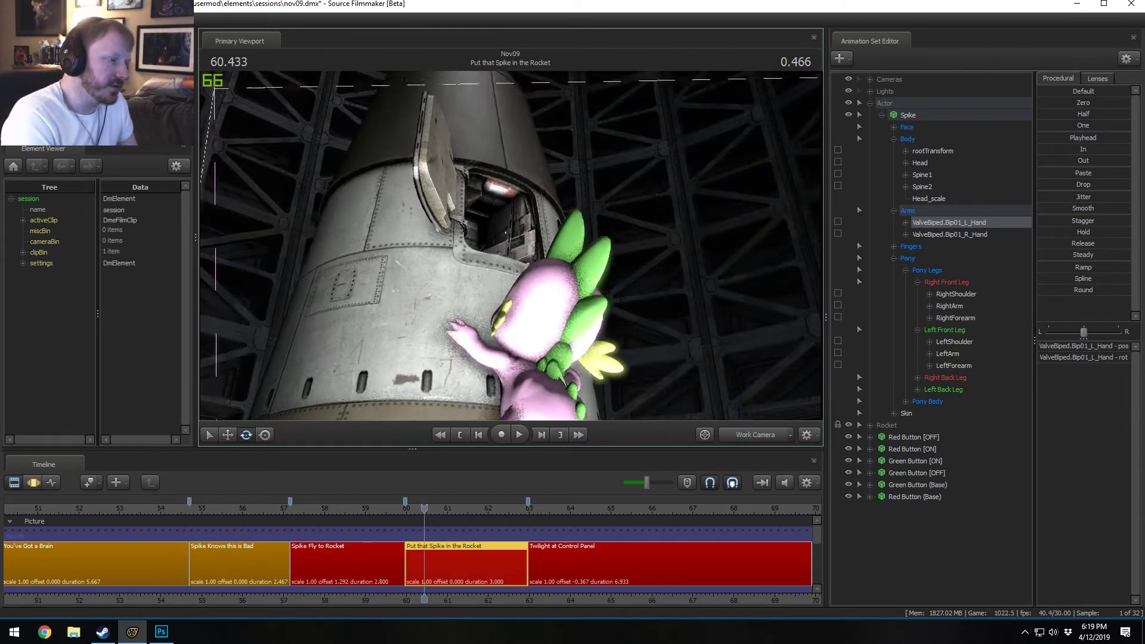
Step: Move the playhead to 60.266 and rotate Spike's LeftForearm bone in the Motion Editor to refine his arm on the hull
{"action": "left_click_drag", "start_coordinate": [511, 262], "coordinate": [510, 245]}
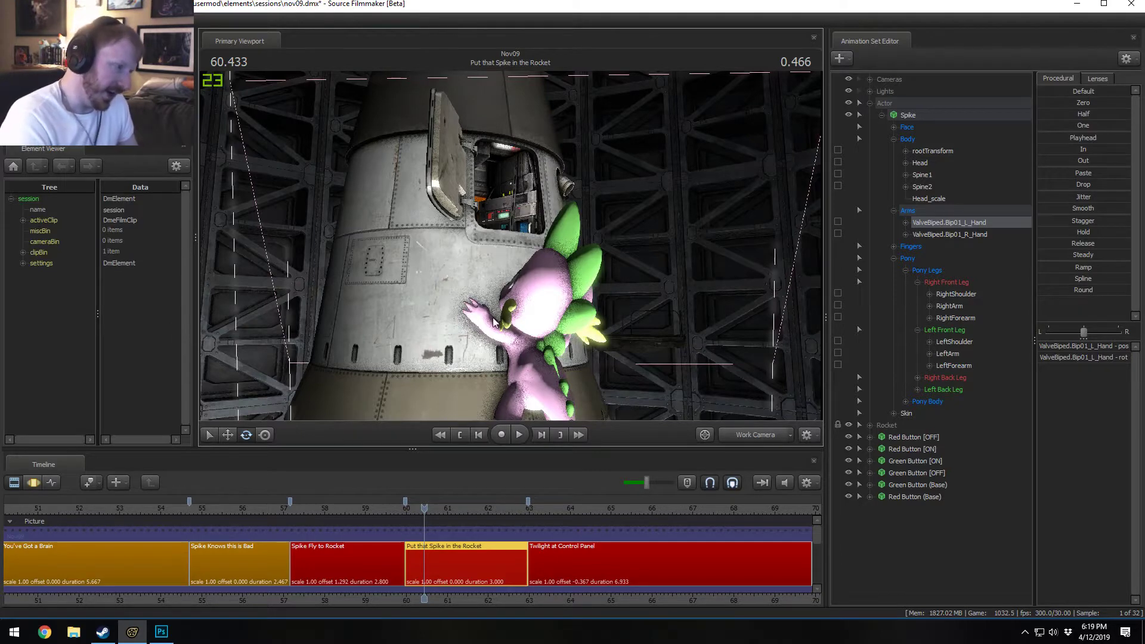
{"action": "left_click_drag", "start_coordinate": [494, 322], "coordinate": [510, 250]}
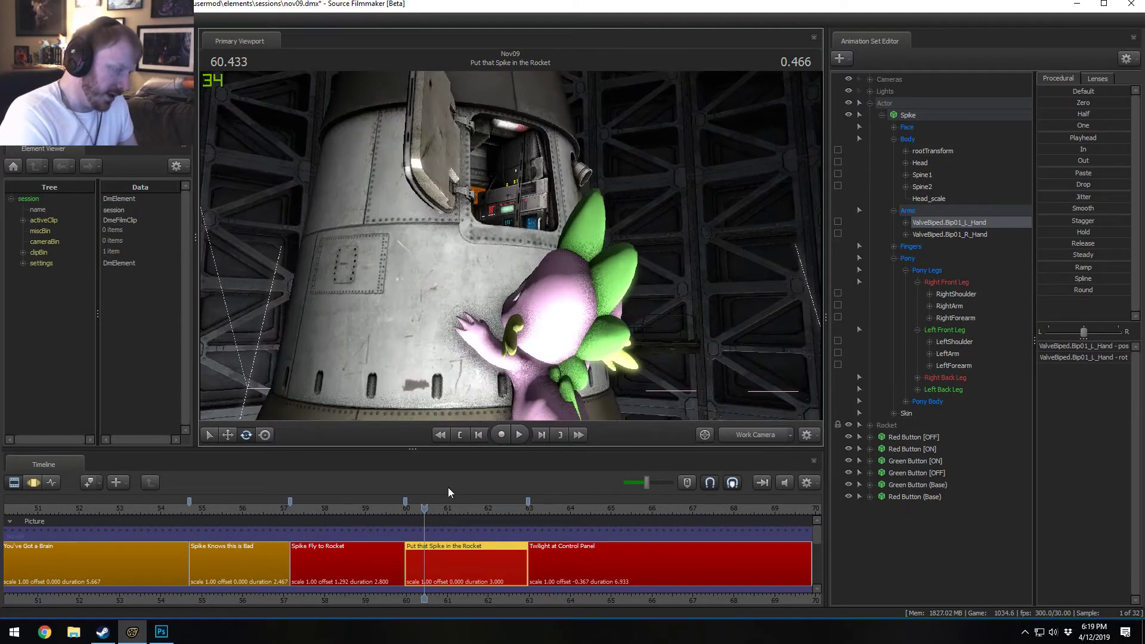
{"action": "left_click_drag", "start_coordinate": [412, 514], "coordinate": [420, 517]}
{"action": "mouse_move", "coordinate": [577, 284]}
{"action": "right_mouse_down"}
{"action": "mouse_move", "coordinate": [577, 239]}
{"action": "mouse_move", "coordinate": [578, 274]}
{"action": "right_mouse_up"}
{"action": "left_click_drag", "start_coordinate": [510, 266], "coordinate": [517, 266]}
{"action": "key", "text": "F3"}
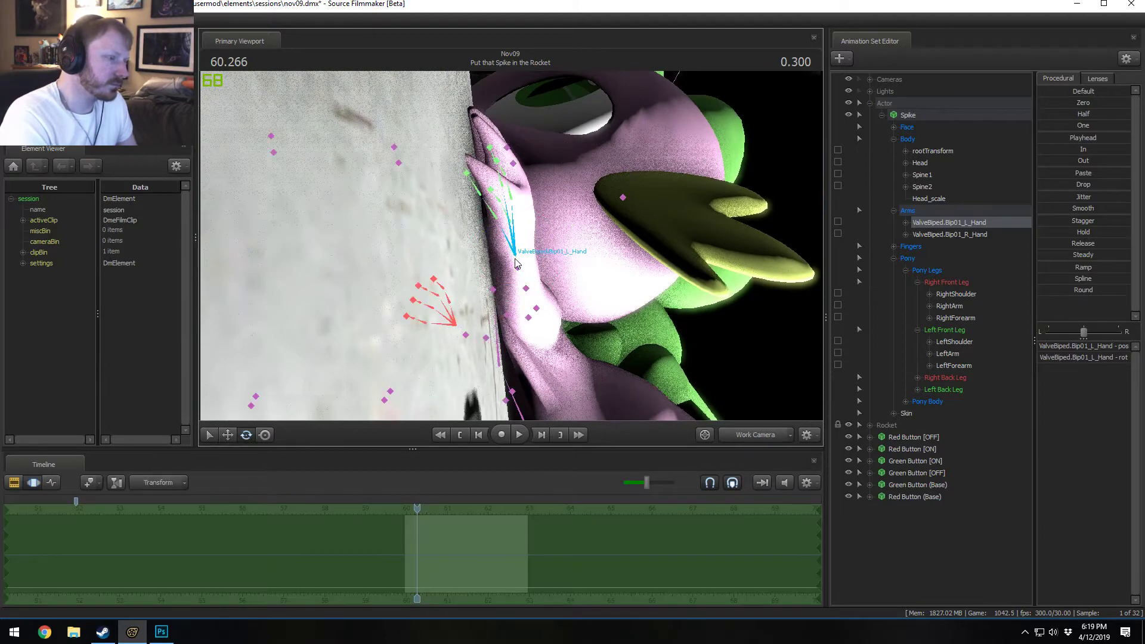
{"action": "left_click_drag", "start_coordinate": [540, 227], "coordinate": [516, 297]}
{"action": "left_click", "coordinate": [532, 292]}
{"action": "left_click_drag", "start_coordinate": [542, 257], "coordinate": [511, 246]}
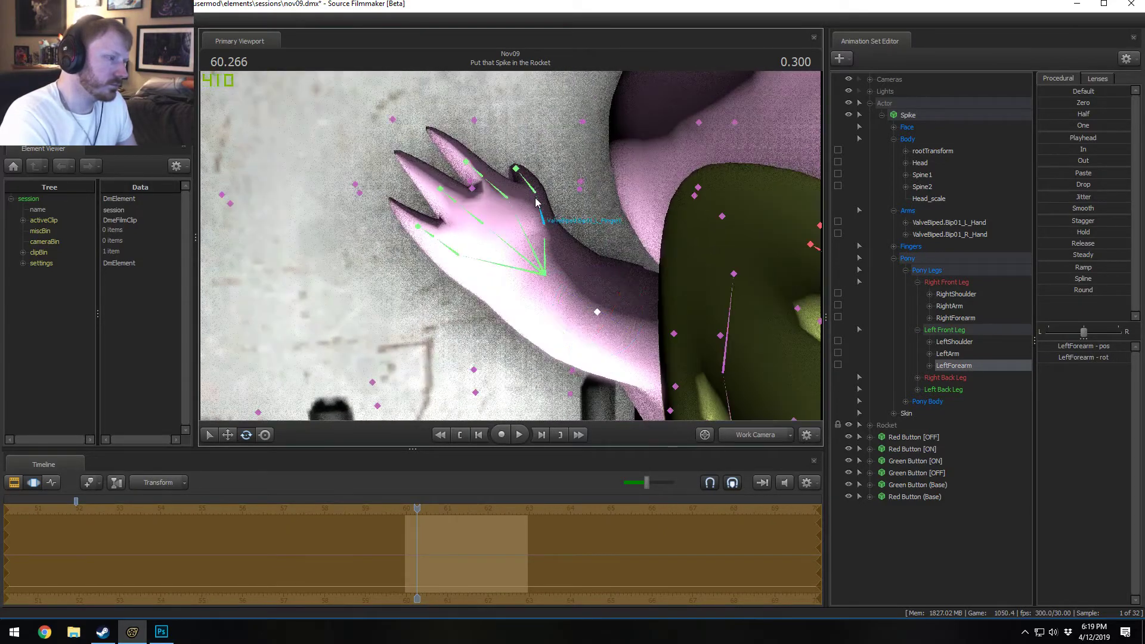
Step: Set the rotation mode to Local and rotate the L_Finger0 and L_Finger01 bones to straighten that finger
{"action": "left_click", "coordinate": [535, 202]}
{"action": "right_click", "coordinate": [535, 196]}
{"action": "mouse_move", "coordinate": [567, 226]}
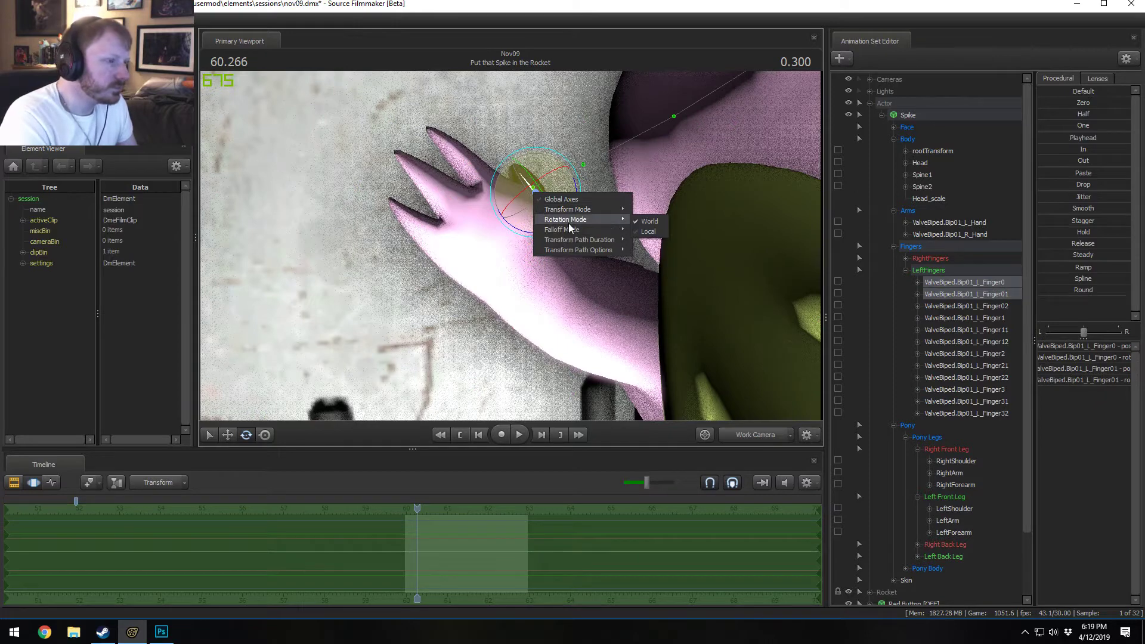
{"action": "left_click", "coordinate": [647, 231]}
{"action": "left_click_drag", "start_coordinate": [648, 231], "coordinate": [563, 168], "text": "alt"}
{"action": "left_click", "coordinate": [535, 190], "text": "ctrl"}
{"action": "left_click_drag", "start_coordinate": [413, 202], "coordinate": [419, 247], "text": "alt"}
Step: Rotate the L_Finger3 and L_Finger31 bones together to spread the outer finger across the hull
{"action": "left_click", "coordinate": [451, 288], "text": "ctrl"}
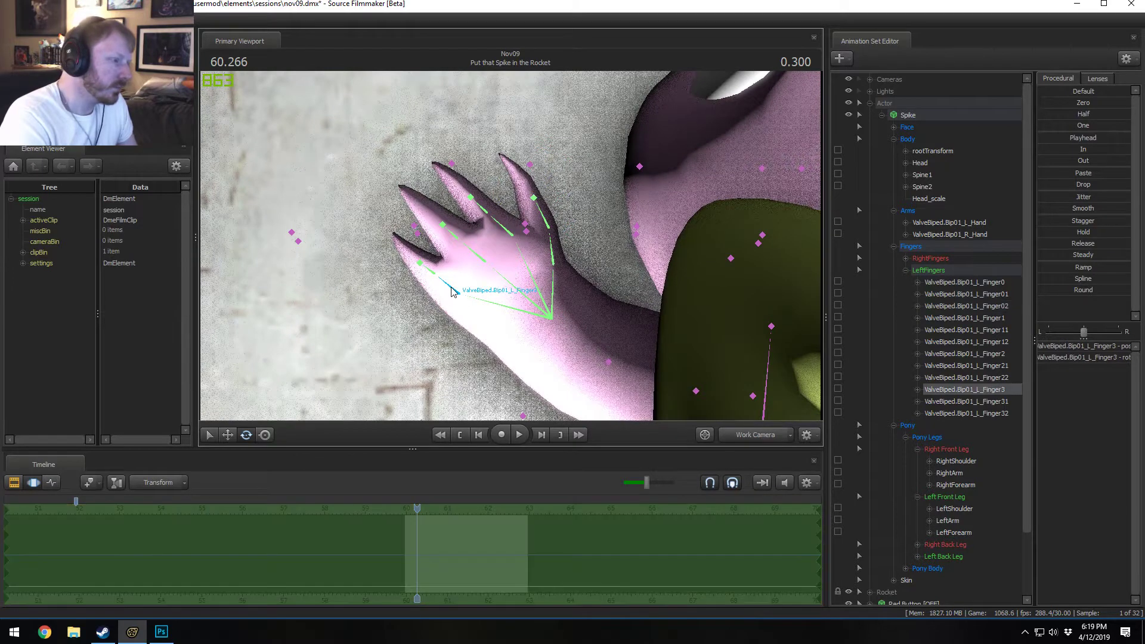
{"action": "left_click", "coordinate": [429, 273], "text": "ctrl"}
{"action": "left_click_drag", "start_coordinate": [476, 273], "coordinate": [475, 265]}
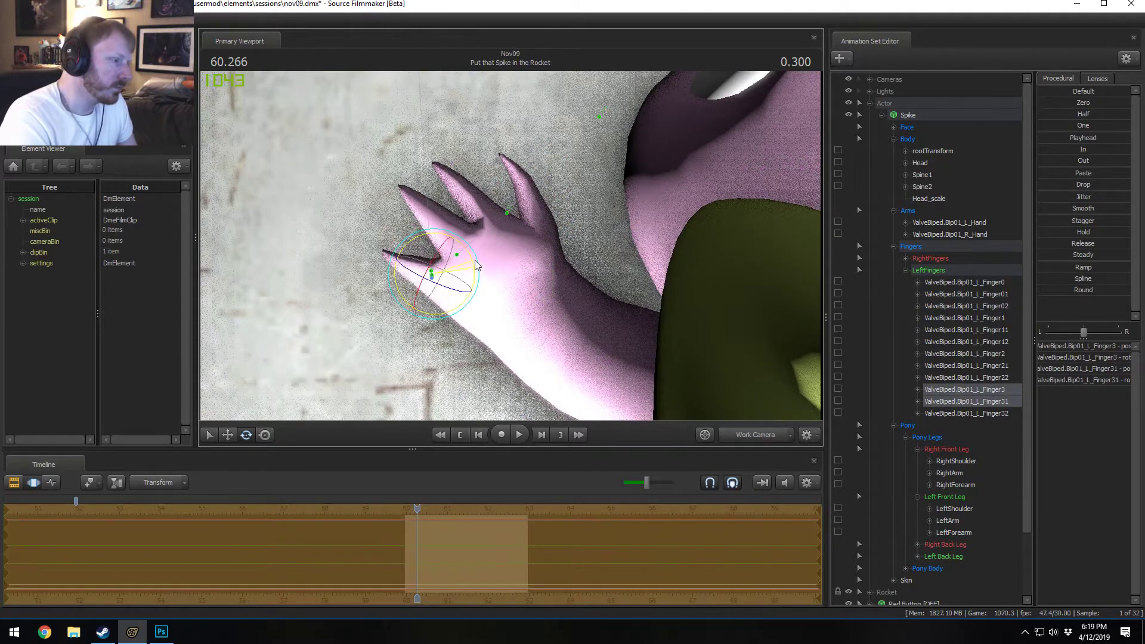
Step: Rotate the L_Finger2 and L_Finger21 bones together to spread that finger outward
{"action": "left_click", "coordinate": [468, 249]}
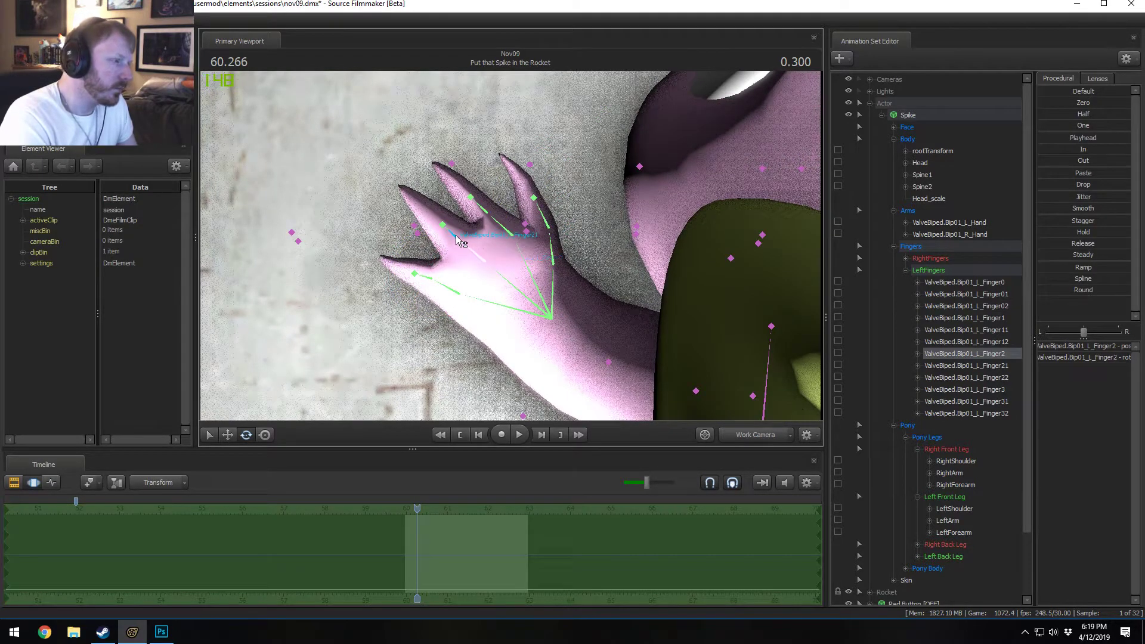
{"action": "left_click", "coordinate": [456, 235], "text": "ctrl"}
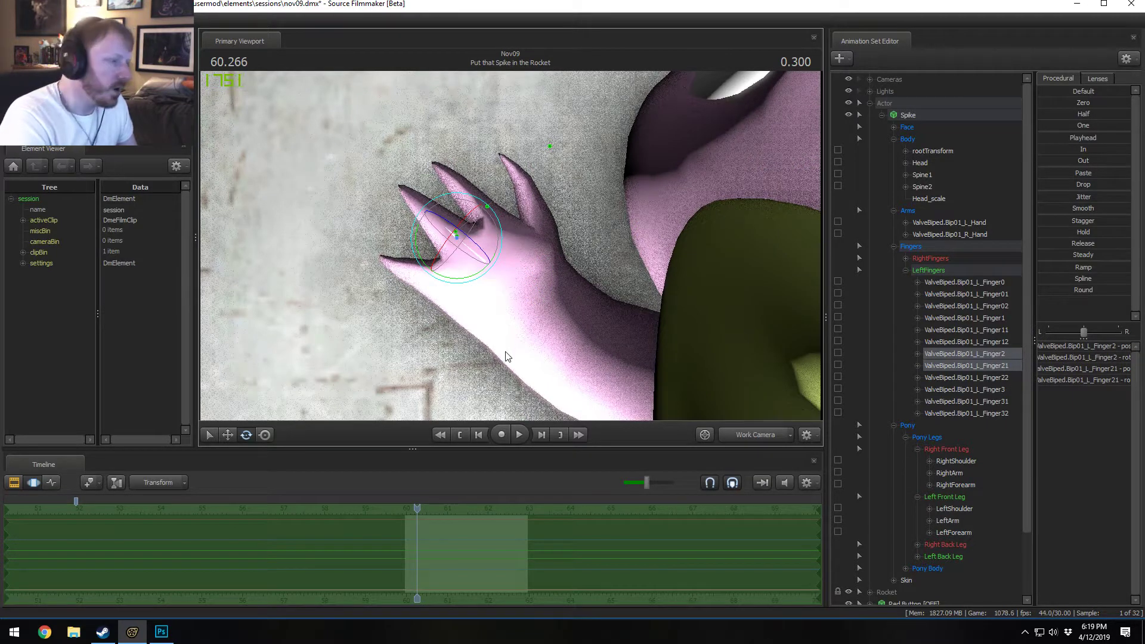
{"action": "left_click_drag", "start_coordinate": [474, 276], "coordinate": [477, 283]}
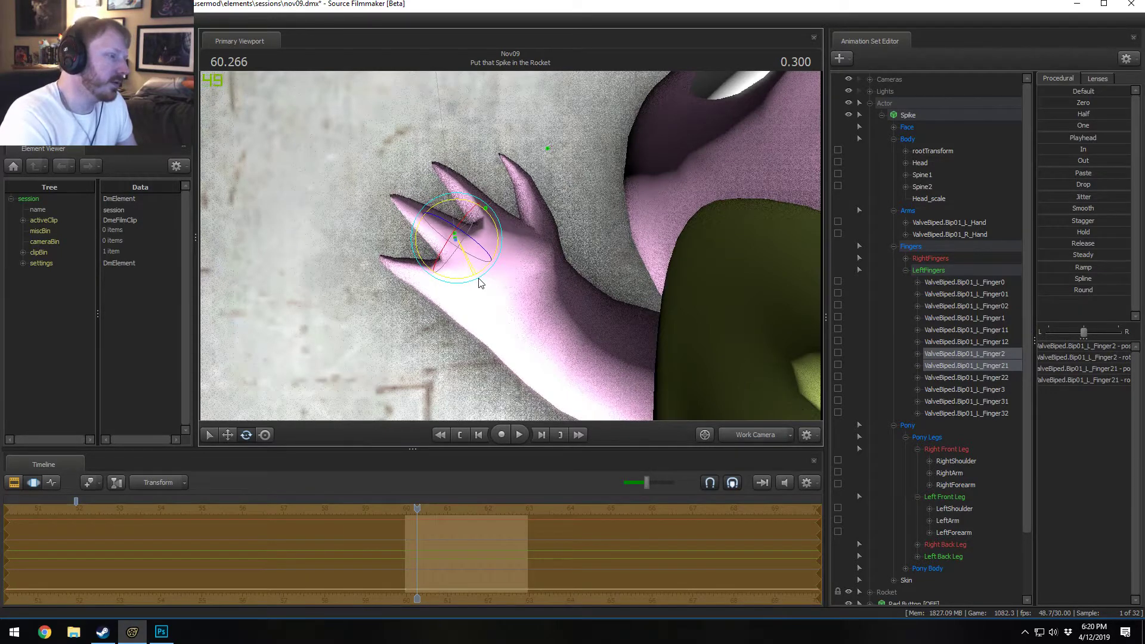
Step: Adjust the L_Finger32 tip bone and select the L_Finger11 bone on the neighbouring finger
{"action": "left_click", "coordinate": [413, 273], "text": "ctrl"}
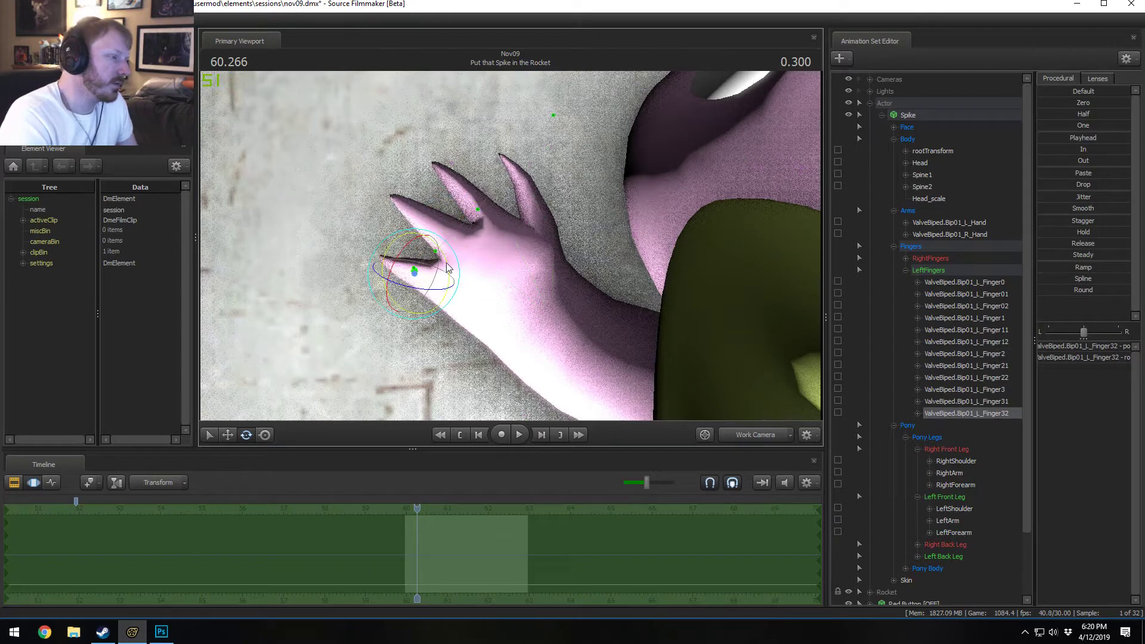
{"action": "left_click_drag", "start_coordinate": [448, 262], "coordinate": [484, 241]}
{"action": "left_click", "coordinate": [478, 209]}
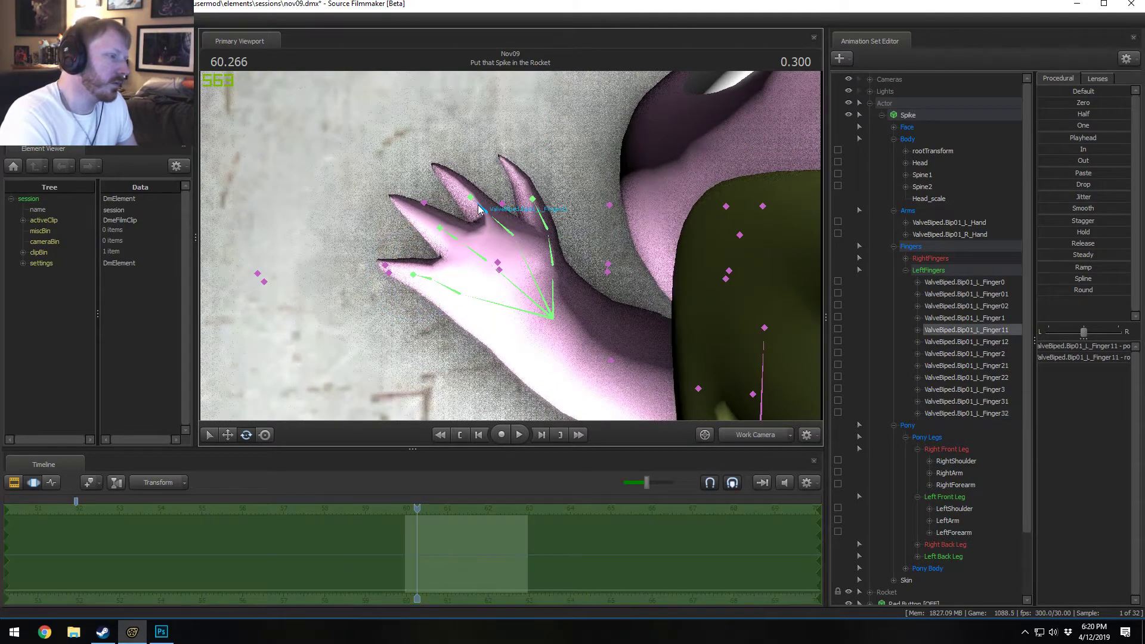
{"action": "left_click", "coordinate": [469, 197], "text": "ctrl+shift"}
Step: Try rotating Spike's RightForearm bone on the far side of his body and undo the rotation
{"action": "left_click_drag", "start_coordinate": [469, 197], "coordinate": [510, 245], "text": "alt"}
{"action": "key", "text": "s"}
{"action": "key", "text": "w"}
{"action": "key", "text": "w"}
{"action": "key", "text": "d"}
{"action": "key", "text": "w"}
{"action": "key", "text": "w"}
{"action": "left_click", "coordinate": [380, 210]}
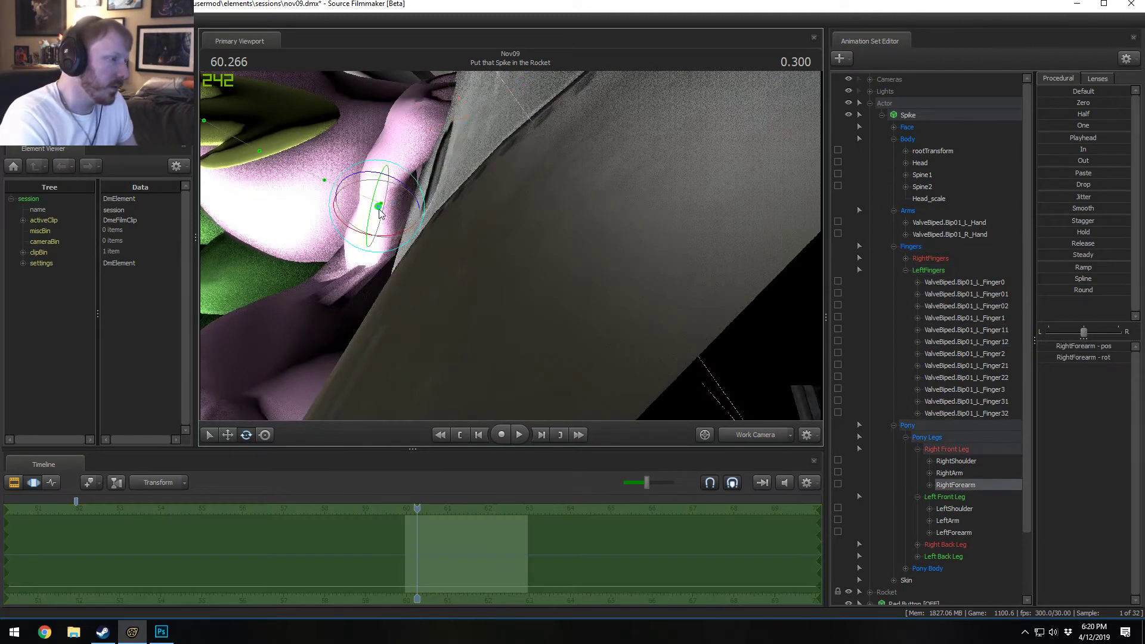
{"action": "left_click_drag", "start_coordinate": [390, 182], "coordinate": [400, 189]}
{"action": "key", "text": "ctrl+z"}
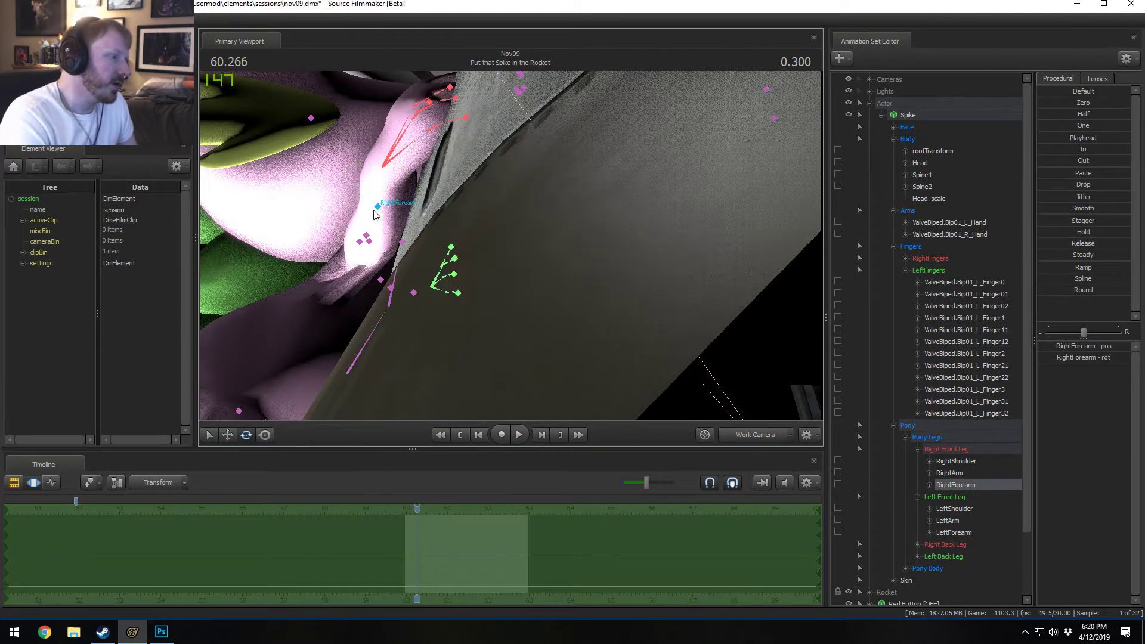
Step: Rotate Spike's R_Hand bone and adjust the RightForearm so the right palm lies against the rocket hull
{"action": "left_click", "coordinate": [370, 241]}
{"action": "left_click_drag", "start_coordinate": [385, 224], "coordinate": [413, 201]}
{"action": "left_click", "coordinate": [381, 210], "text": "ctrl"}
{"action": "left_click", "coordinate": [408, 171]}
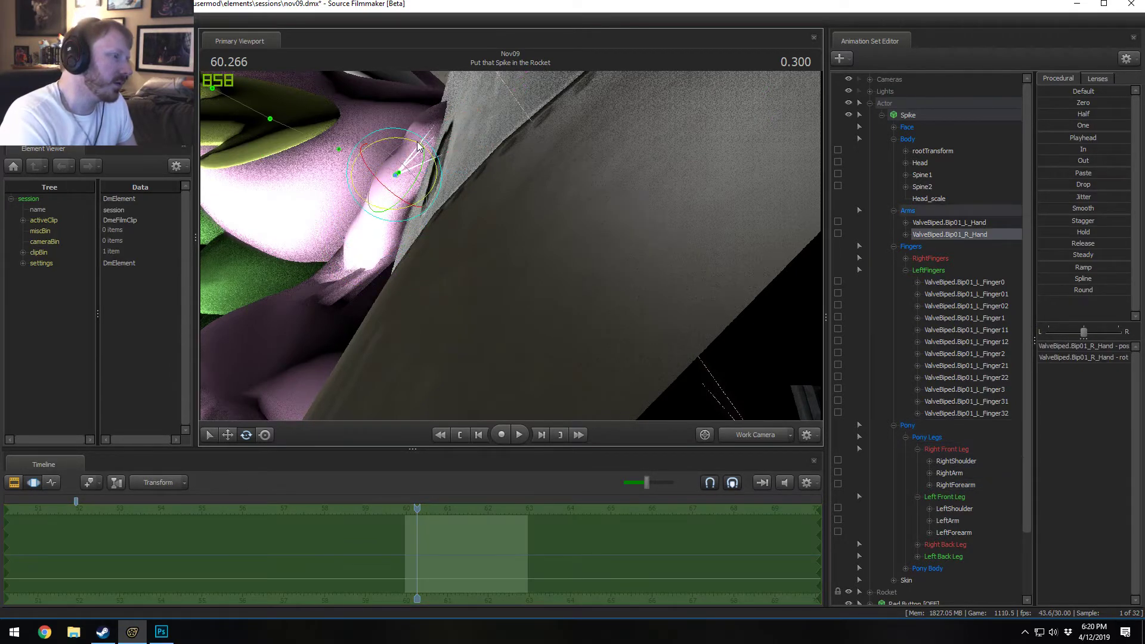
{"action": "left_click_drag", "start_coordinate": [418, 146], "coordinate": [397, 161]}
{"action": "left_click", "coordinate": [398, 210]}
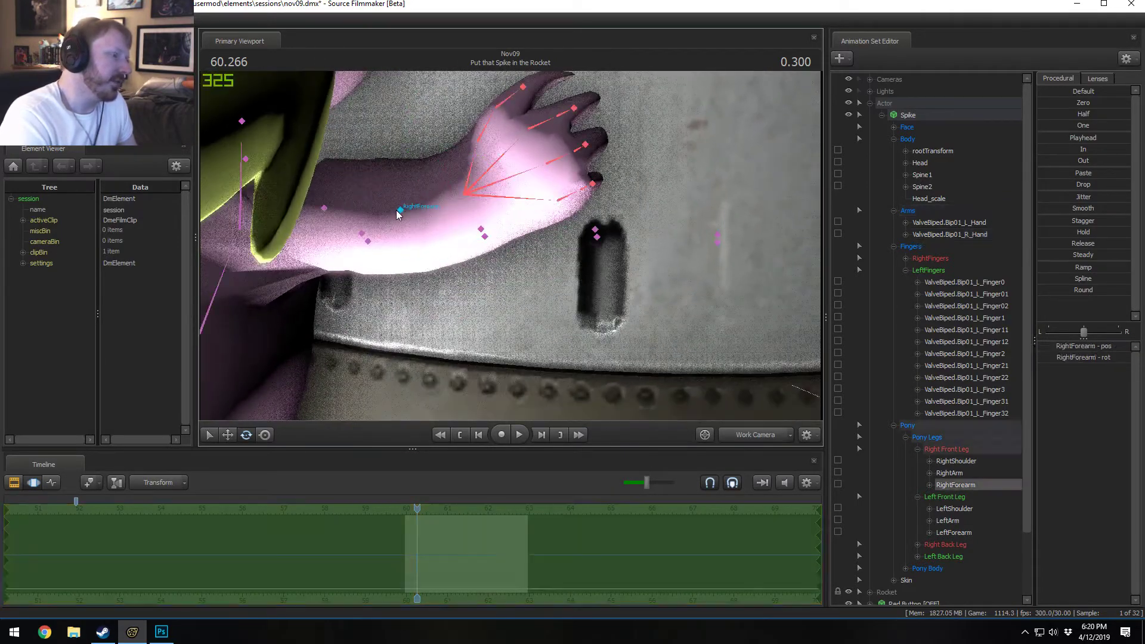
{"action": "left_click_drag", "start_coordinate": [446, 216], "coordinate": [512, 251]}
Step: Pose the right hand's finger bones against the hull, finishing with a rotation of R_Finger3 to swing the outer finger
{"action": "left_click", "coordinate": [529, 220]}
{"action": "left_click", "coordinate": [519, 203], "text": "ctrl"}
{"action": "left_click", "coordinate": [548, 173], "text": "ctrl"}
{"action": "left_click", "coordinate": [557, 216], "text": "ctrl+shift"}
{"action": "left_click", "coordinate": [558, 229], "text": "ctrl"}
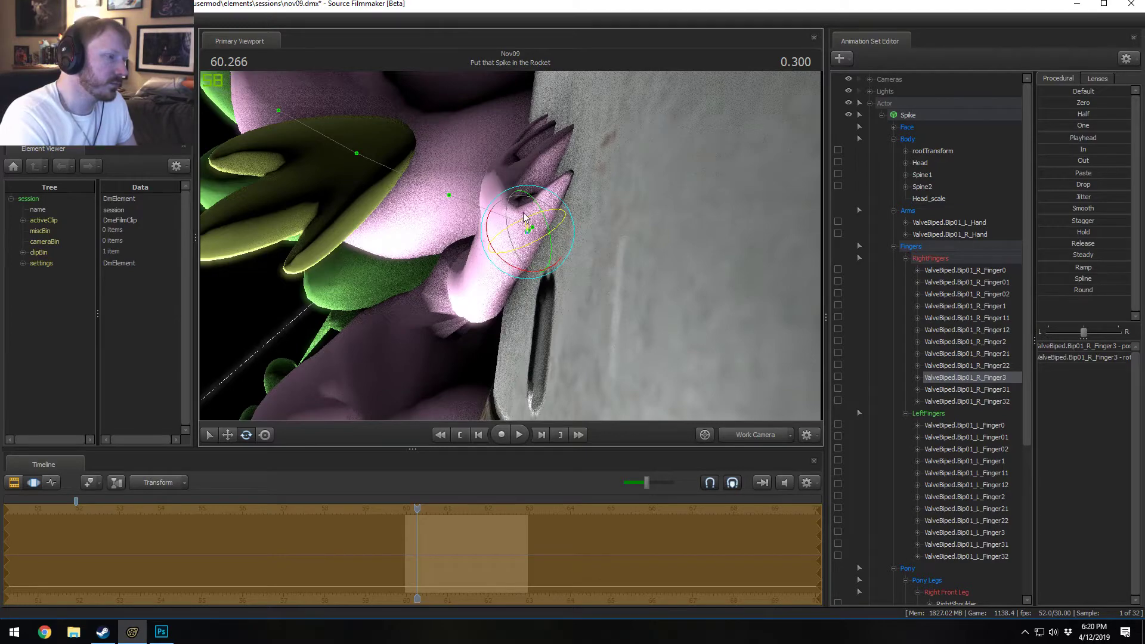
{"action": "left_click_drag", "start_coordinate": [525, 213], "coordinate": [515, 260], "text": "alt"}
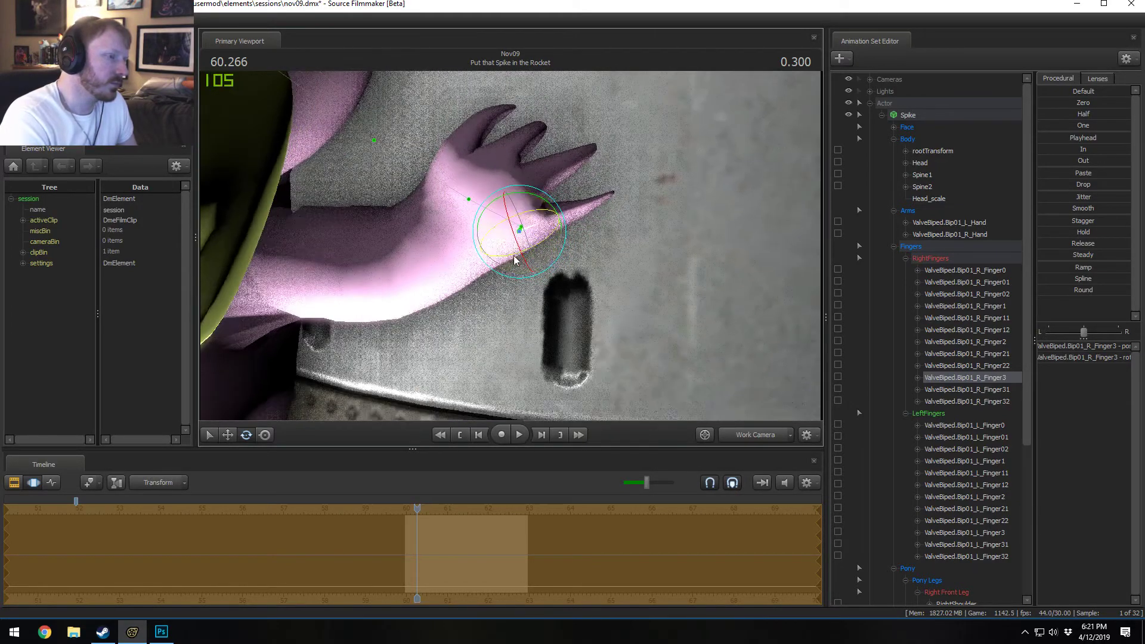
{"action": "mouse_move", "coordinate": [542, 208]}
{"action": "left_mouse_down"}
{"action": "mouse_move", "coordinate": [515, 216]}
{"action": "mouse_move", "coordinate": [554, 205]}
{"action": "left_mouse_up"}
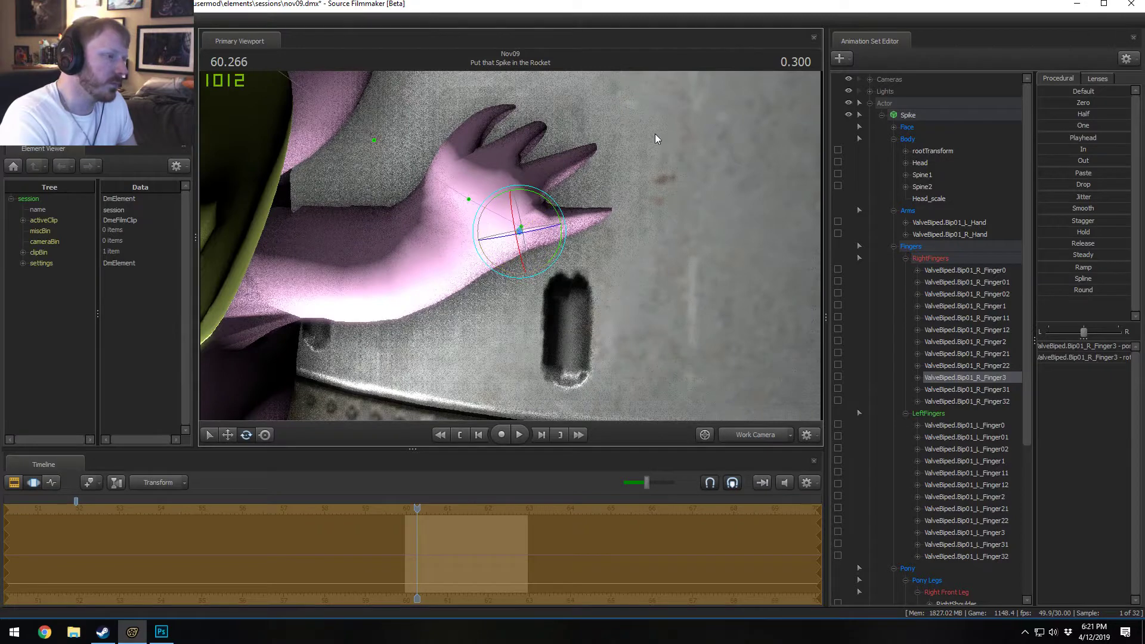
{"action": "left_click_drag", "start_coordinate": [655, 134], "coordinate": [632, 144], "text": "alt"}
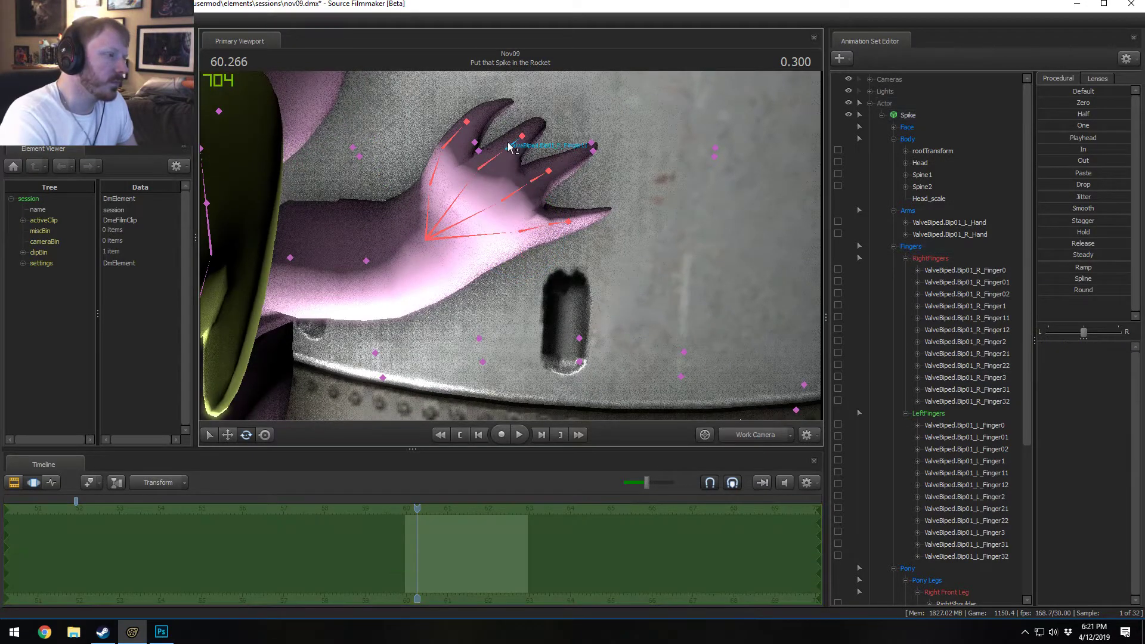
Step: Rotate the R_Finger11, R_Finger12 and R_Finger22 bones to straighten the right hand's middle fingers along the hull
{"action": "left_click", "coordinate": [505, 148]}
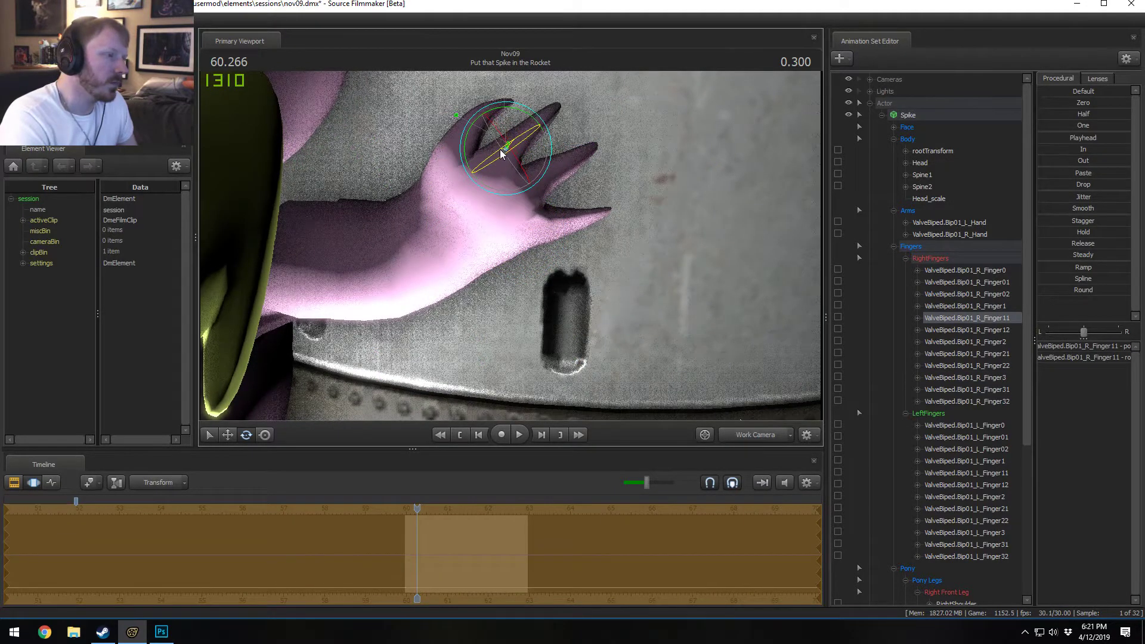
{"action": "left_click_drag", "start_coordinate": [643, 133], "coordinate": [602, 176], "text": "alt"}
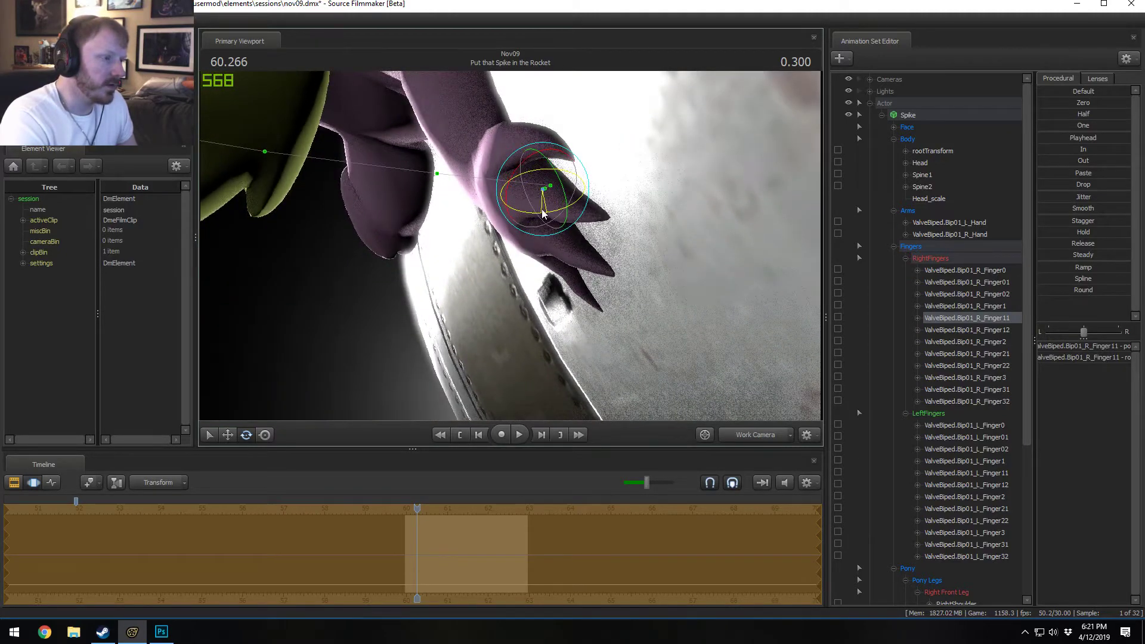
{"action": "key", "text": "ctrl"}
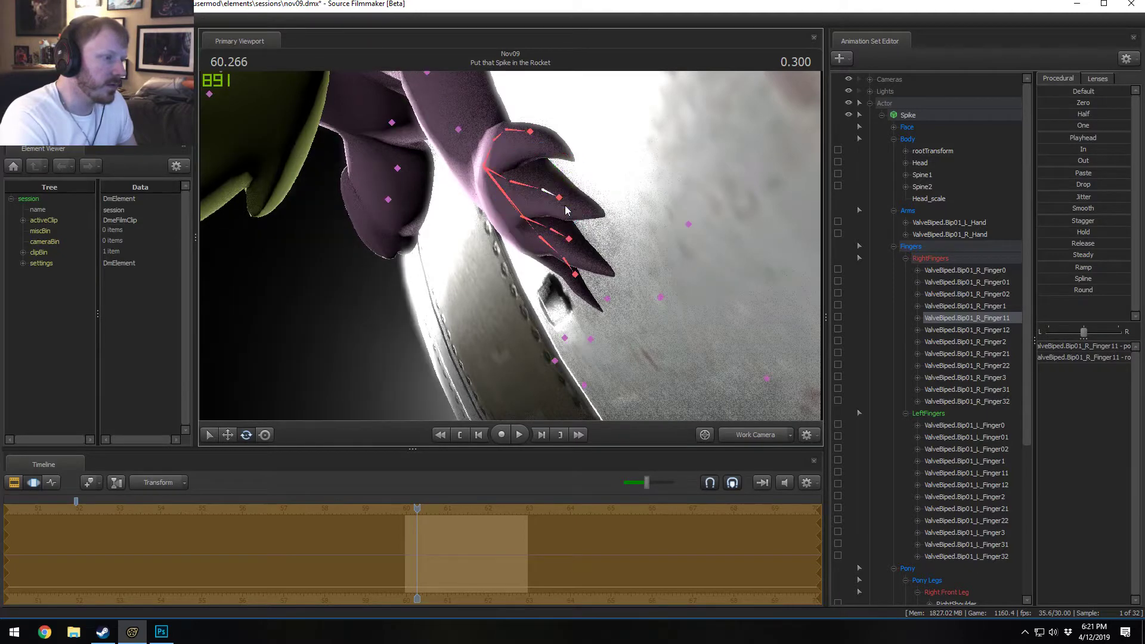
{"action": "left_click", "coordinate": [563, 201], "text": "ctrl"}
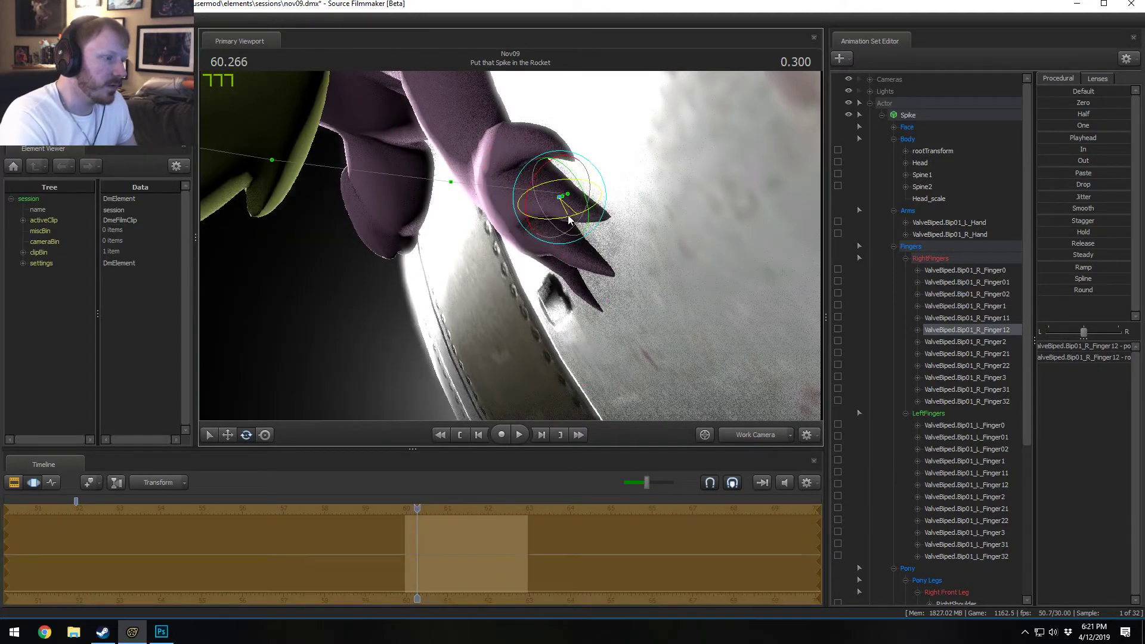
{"action": "key", "text": "ctrl"}
{"action": "left_click", "coordinate": [572, 241], "text": "ctrl"}
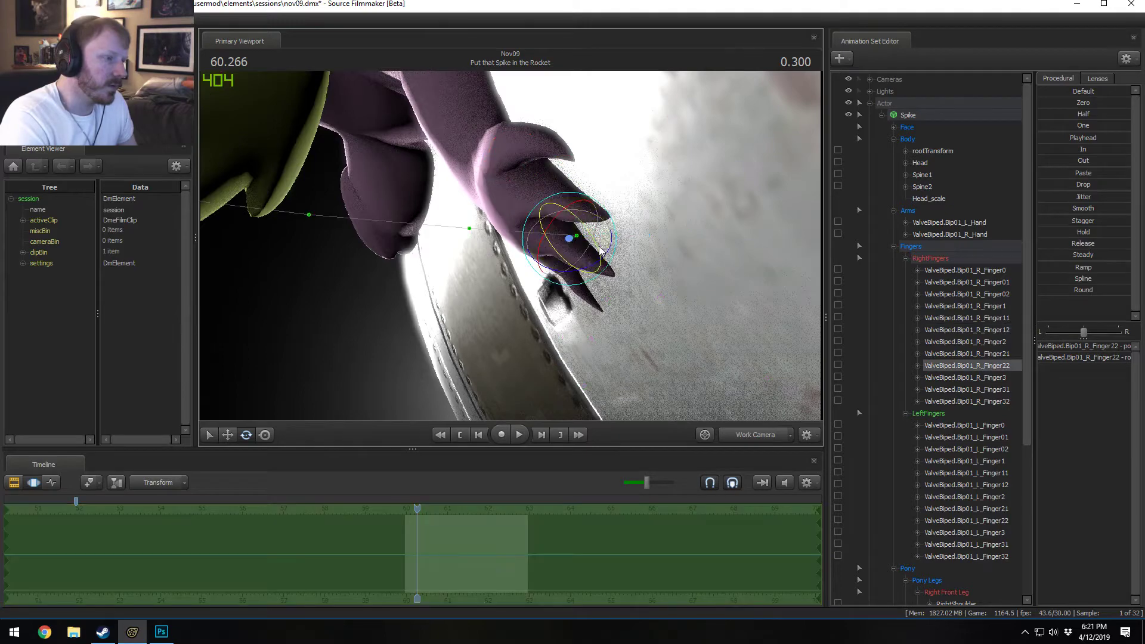
{"action": "left_click_drag", "start_coordinate": [594, 272], "coordinate": [483, 225]}
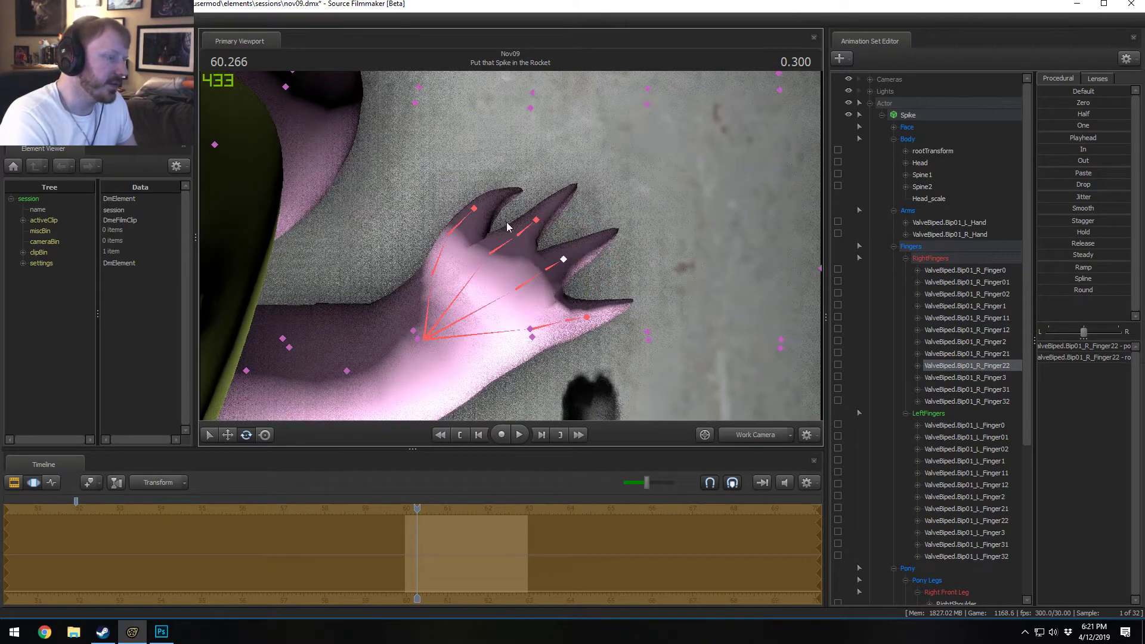
Step: Rotate the R_Finger02 and R_Finger01 bones so the right thumb follows the hull surface
{"action": "left_click", "coordinate": [506, 226]}
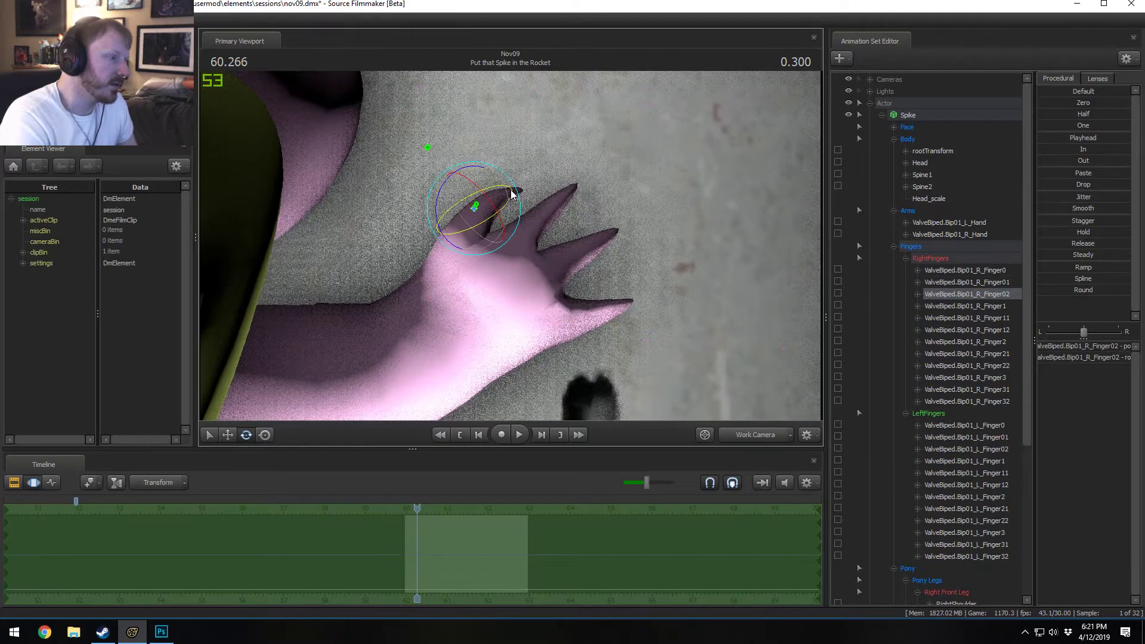
{"action": "left_click_drag", "start_coordinate": [497, 172], "coordinate": [486, 160]}
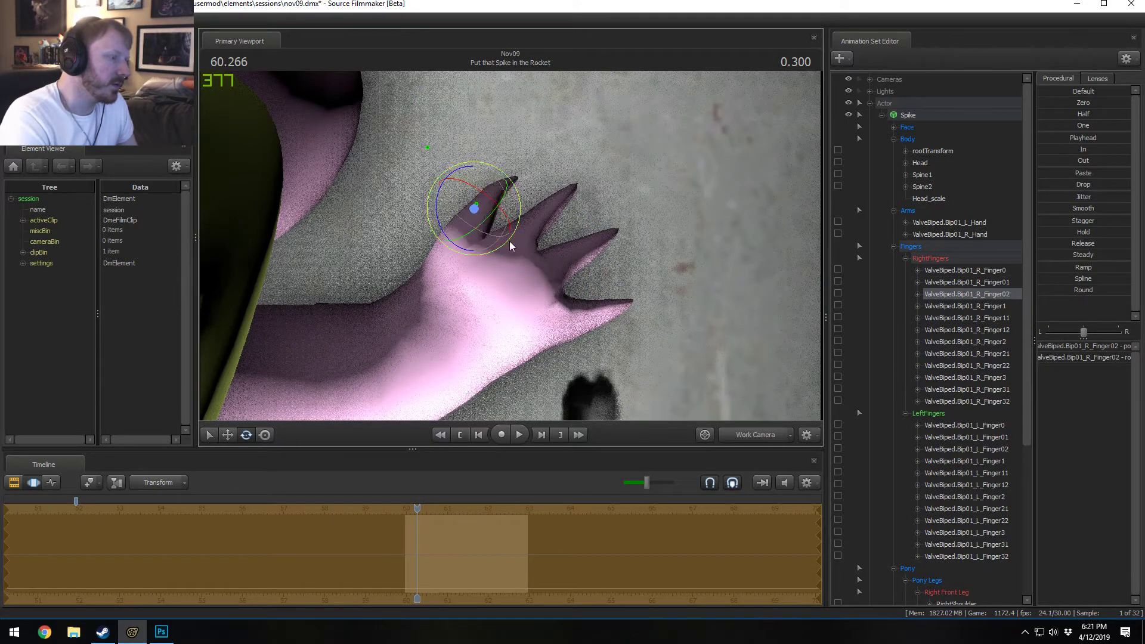
{"action": "left_click_drag", "start_coordinate": [510, 246], "coordinate": [626, 224], "text": "alt"}
{"action": "left_click_drag", "start_coordinate": [506, 214], "coordinate": [507, 219]}
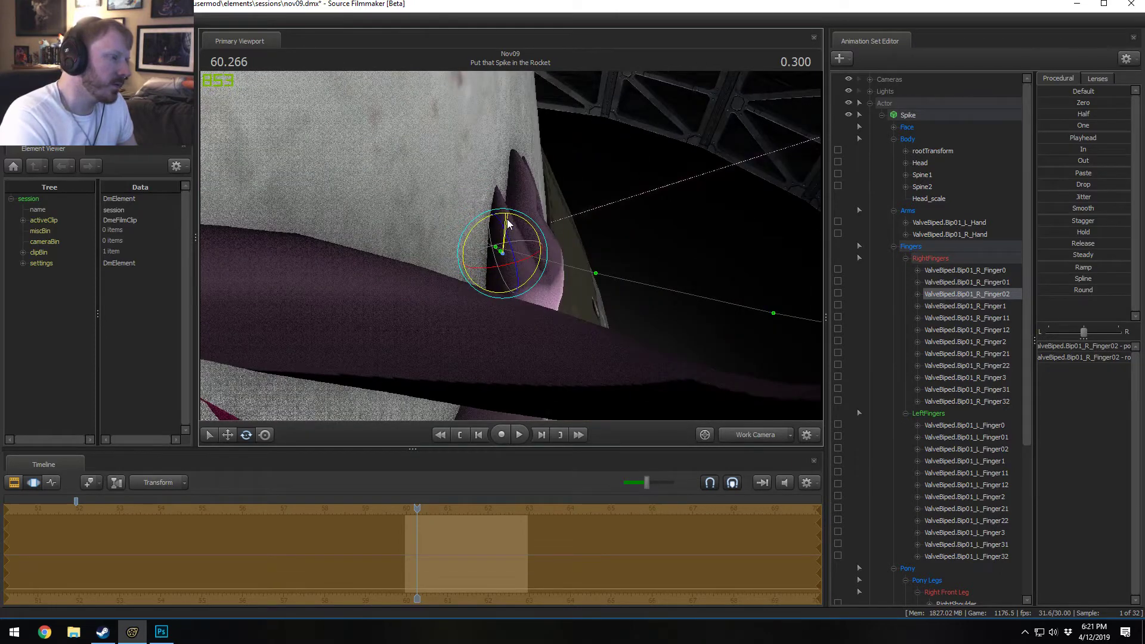
{"action": "key", "text": "ctrl"}
{"action": "left_click", "coordinate": [510, 282], "text": "ctrl"}
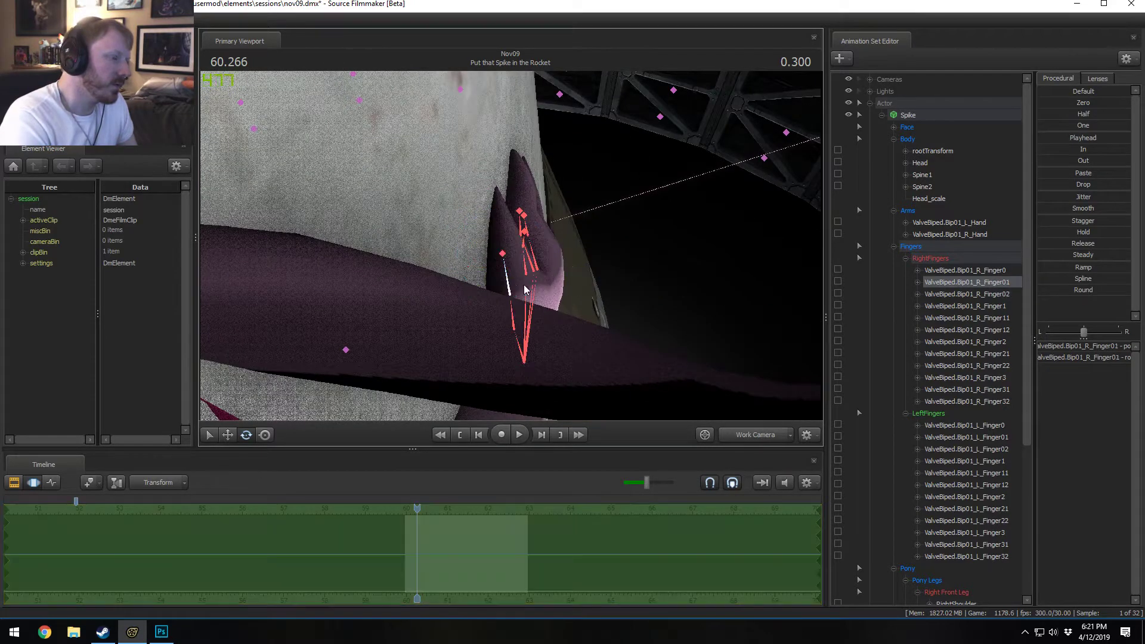
{"action": "left_click_drag", "start_coordinate": [545, 273], "coordinate": [572, 212]}
Step: Try adjusting Spike's Tail1 and Tail2 bones together and undo the change
{"action": "left_click", "coordinate": [500, 252]}
{"action": "left_click", "coordinate": [498, 253], "text": "ctrl"}
{"action": "key", "text": "w"}
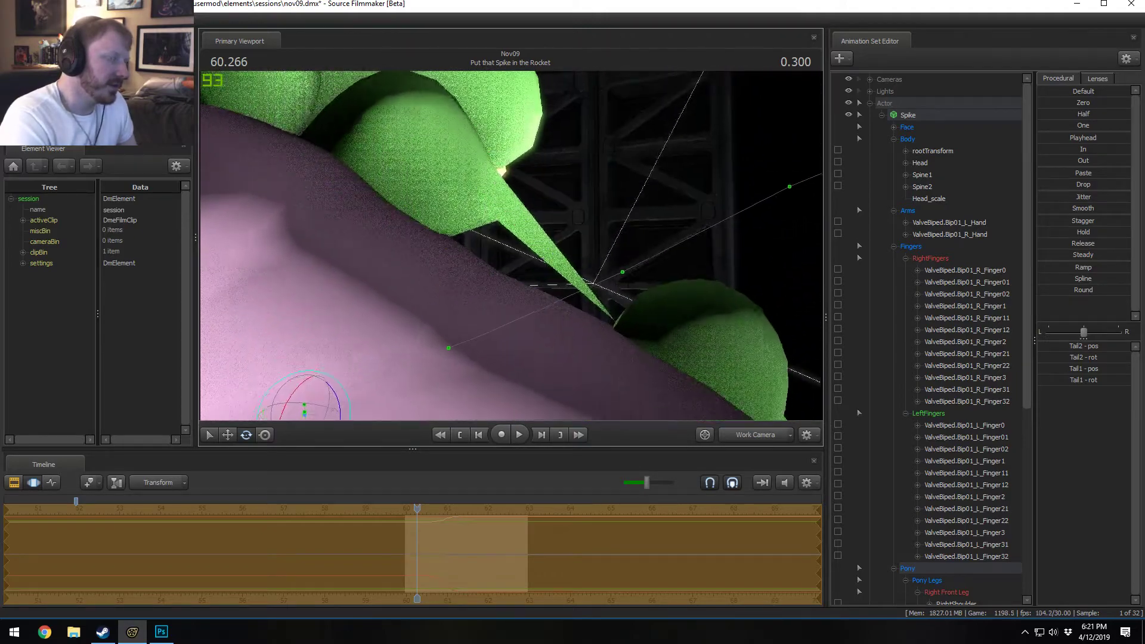
{"action": "left_click_drag", "start_coordinate": [510, 249], "coordinate": [507, 267]}
{"action": "key", "text": "ctrl+z"}
Step: Play the shot from the work camera and examine Spike's pose and movement from the hull to the hatch
{"action": "left_click_drag", "start_coordinate": [575, 274], "coordinate": [520, 280], "text": "alt"}
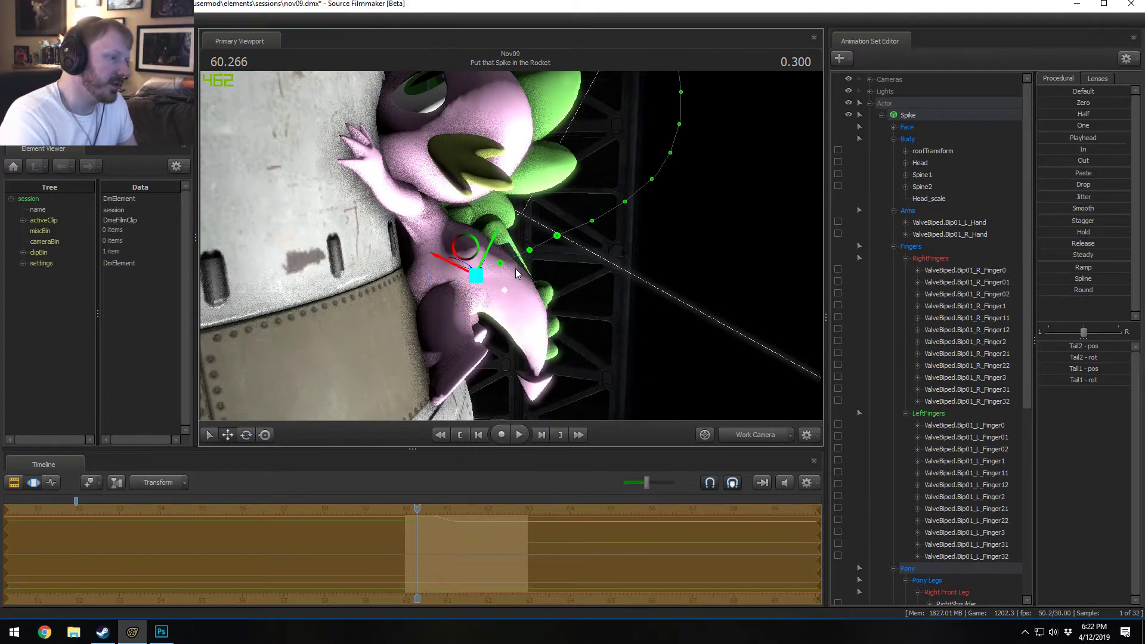
{"action": "left_click_drag", "start_coordinate": [464, 246], "coordinate": [508, 244], "text": "alt"}
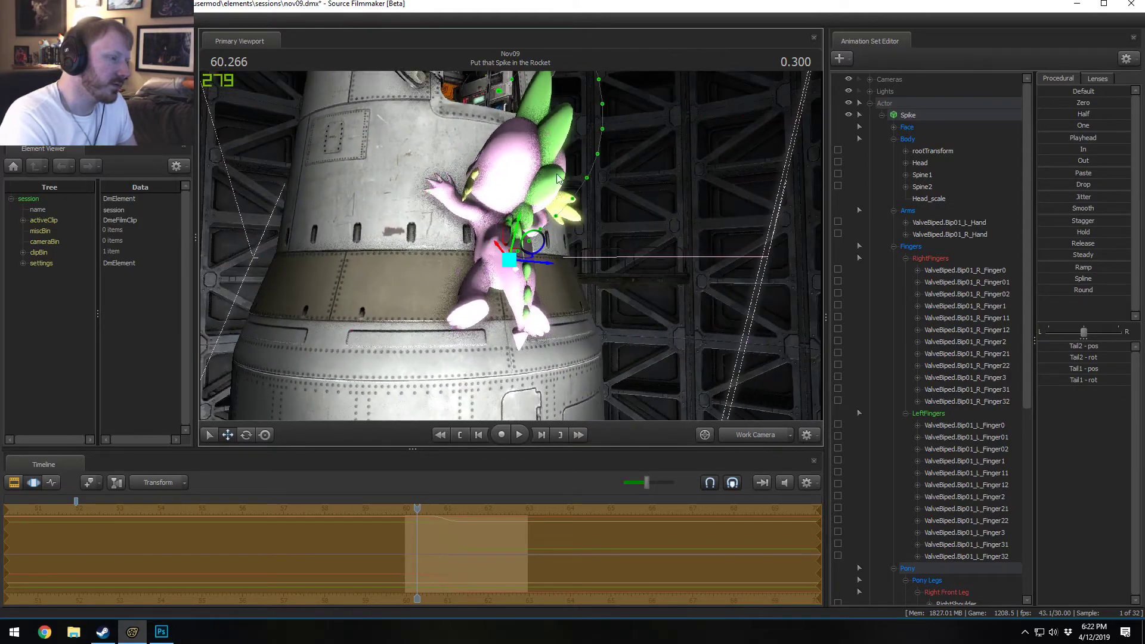
{"action": "key", "text": "F2"}
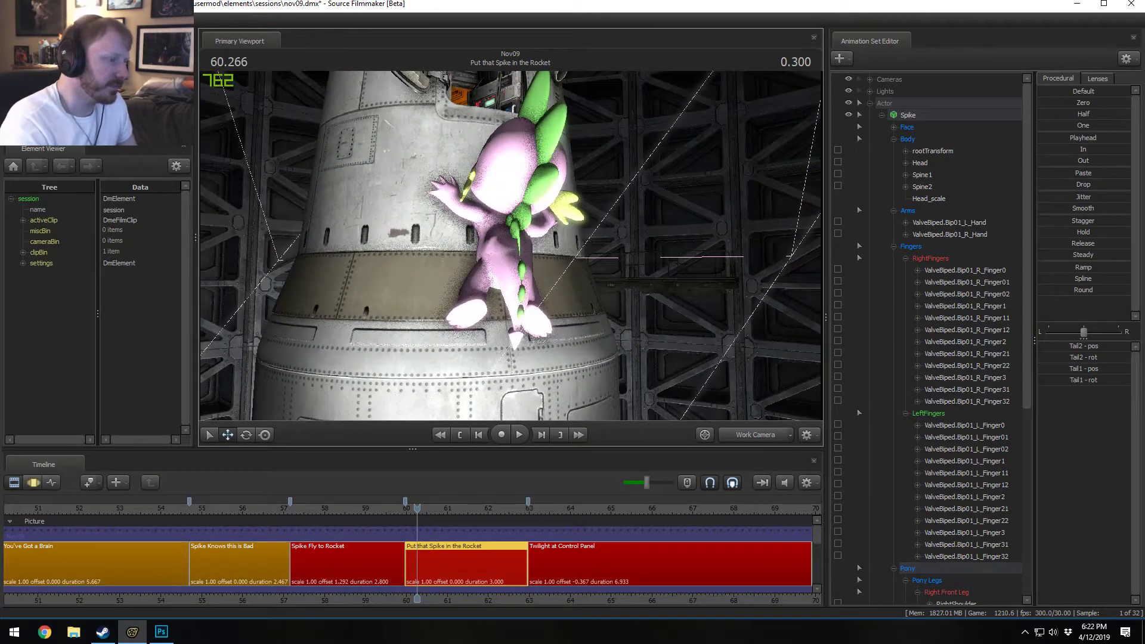
{"action": "left_click_drag", "start_coordinate": [626, 258], "coordinate": [571, 266], "text": "alt"}
{"action": "key", "text": "F3"}
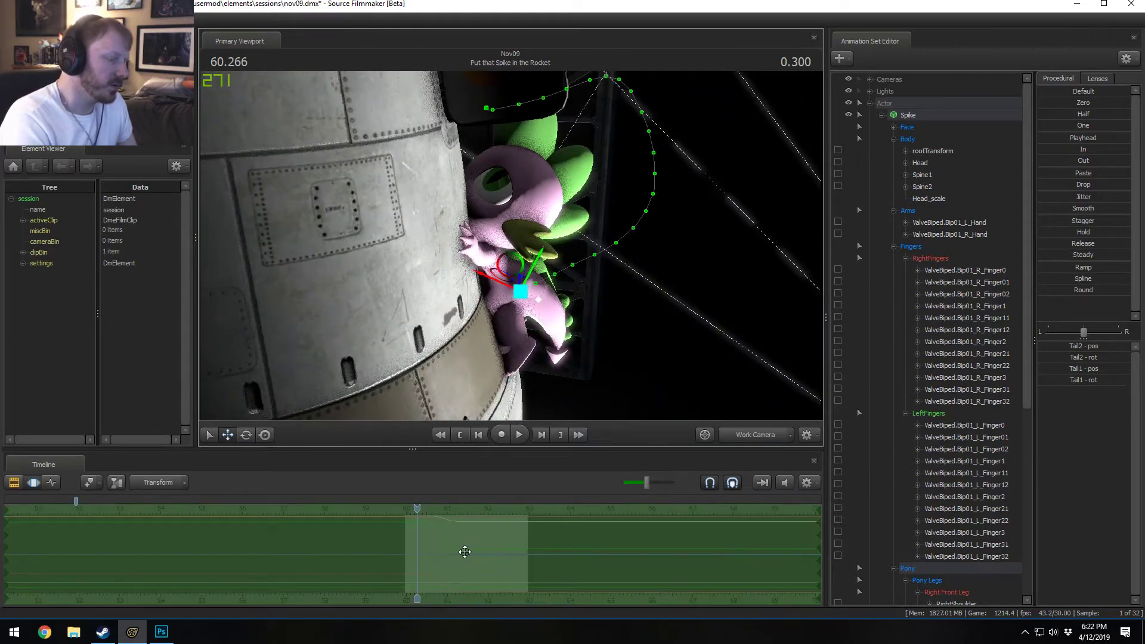
{"action": "key", "text": "space"}
{"action": "key", "text": "space"}
{"action": "key", "text": "space"}
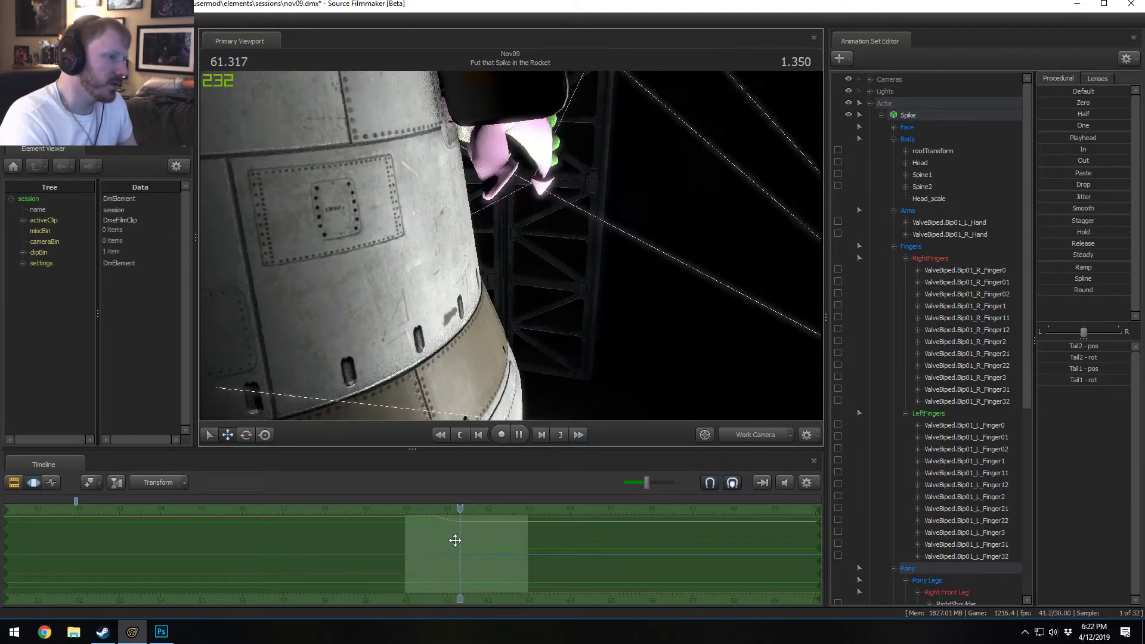
{"action": "key", "text": "space"}
{"action": "key", "text": "F2"}
{"action": "key", "text": "F3"}
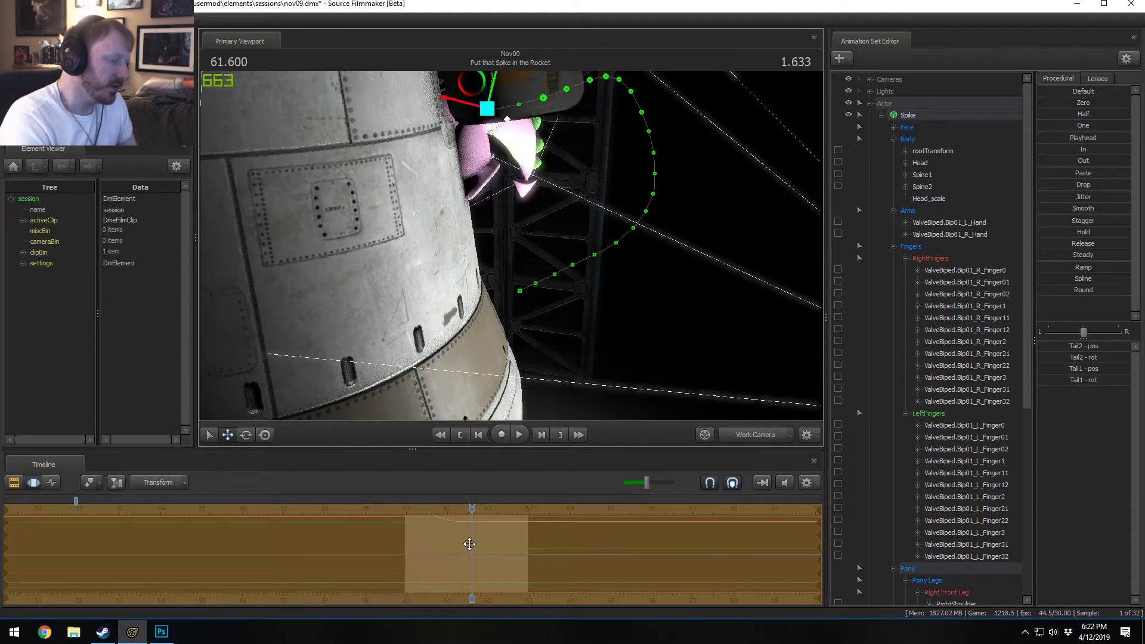
{"action": "left_click_drag", "start_coordinate": [572, 405], "coordinate": [422, 508], "text": "alt"}
{"action": "key", "text": "Escape"}
{"action": "left_click_drag", "start_coordinate": [536, 286], "coordinate": [686, 239], "text": "alt"}
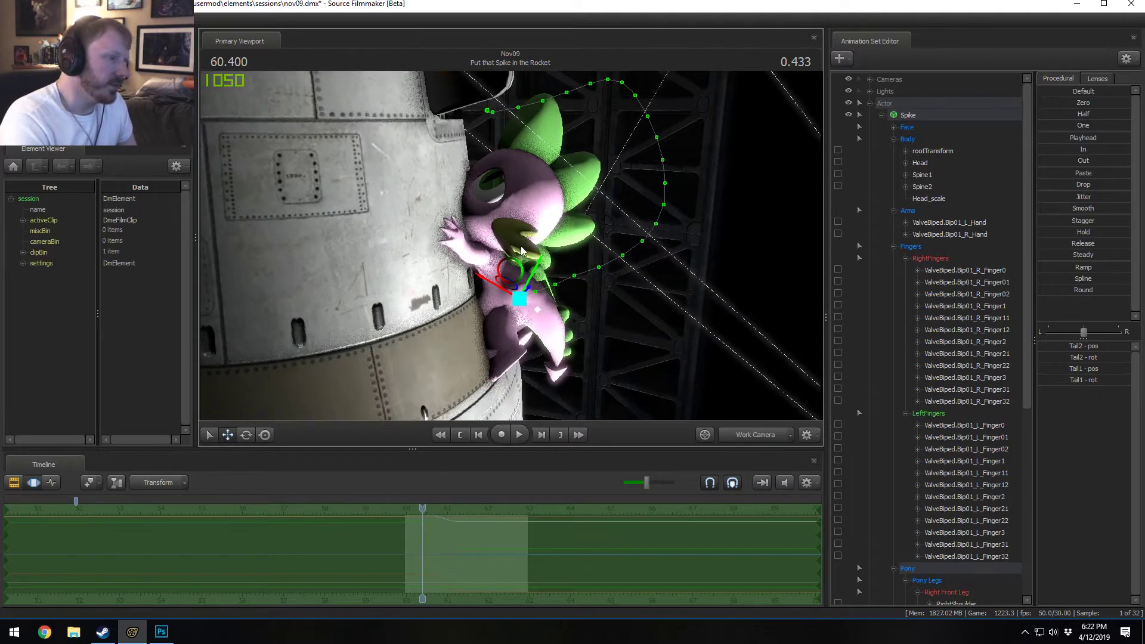
Step: Zero Spike's Upper Face controls and raise eye_closer_left and eye_closer_right to close both eyes
{"action": "left_click", "coordinate": [894, 126]}
{"action": "left_click", "coordinate": [920, 138]}
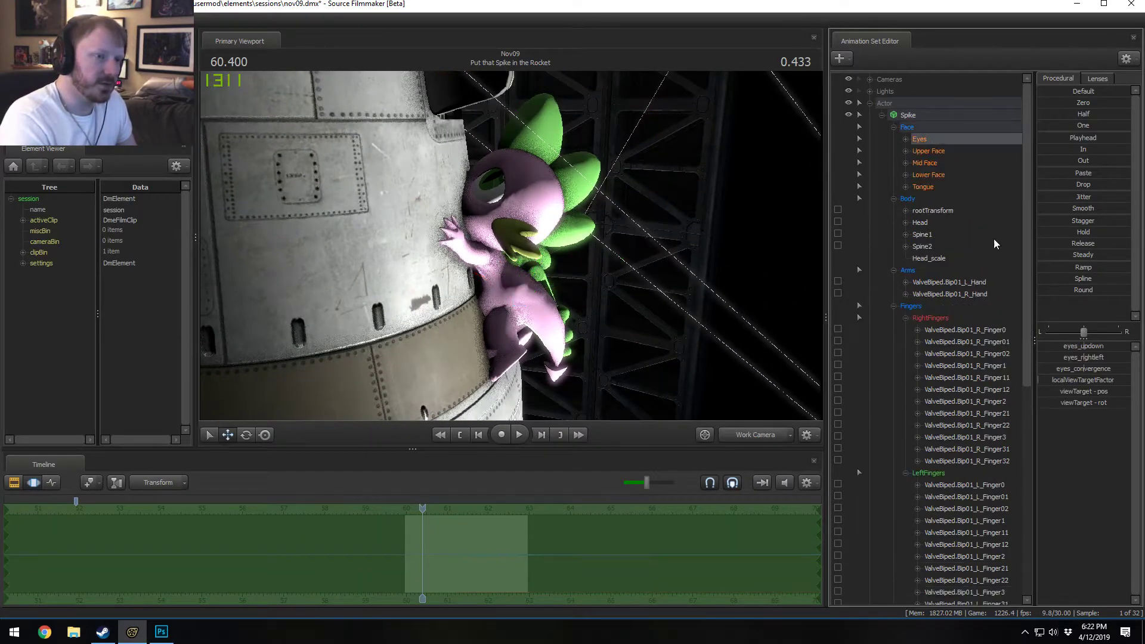
{"action": "left_click", "coordinate": [941, 153]}
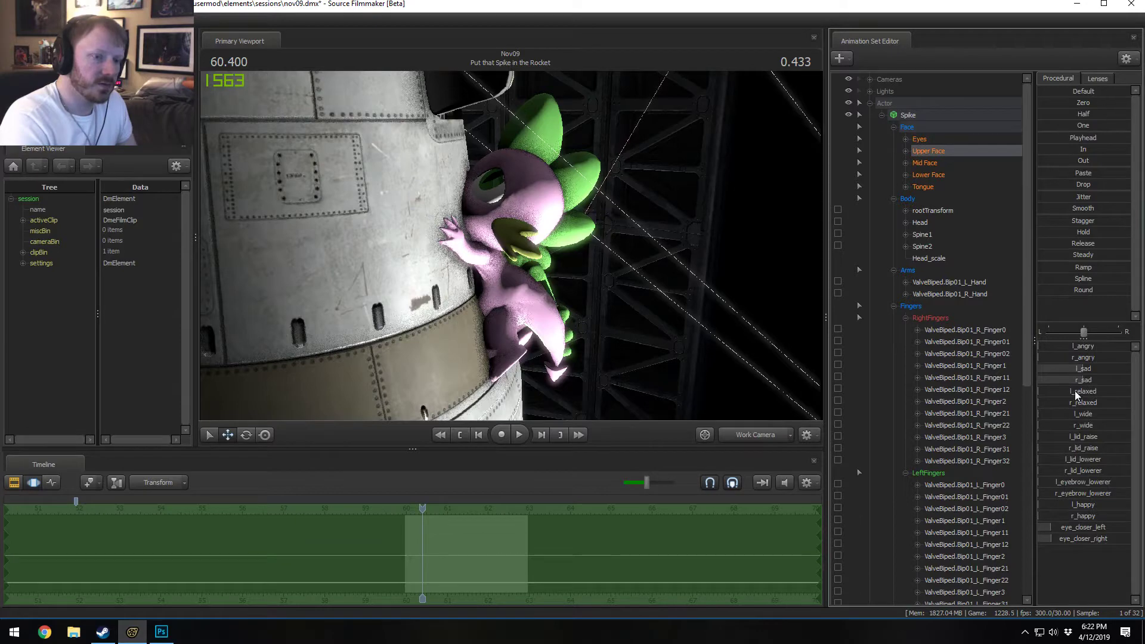
{"action": "left_click", "coordinate": [1061, 104]}
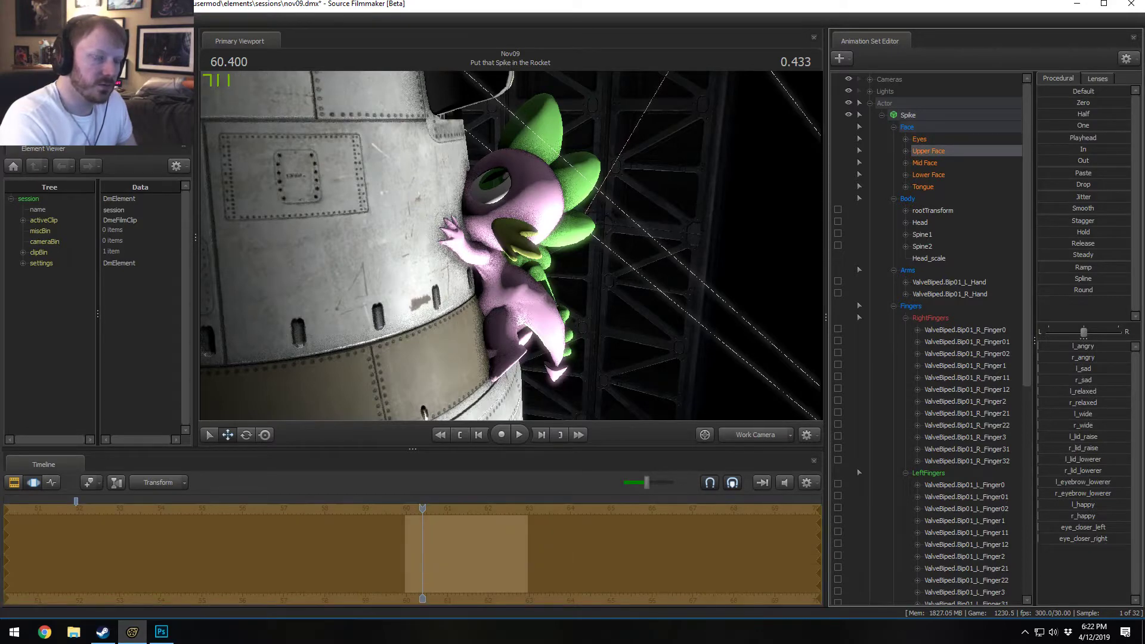
{"action": "mouse_move", "coordinate": [1081, 528]}
{"action": "left_mouse_down"}
{"action": "mouse_move", "coordinate": [1115, 529]}
{"action": "mouse_move", "coordinate": [1073, 540]}
{"action": "left_mouse_up"}
Step: Play the shot from the work camera to check Spike's closed eyes during the climb
{"action": "key", "text": "F2"}
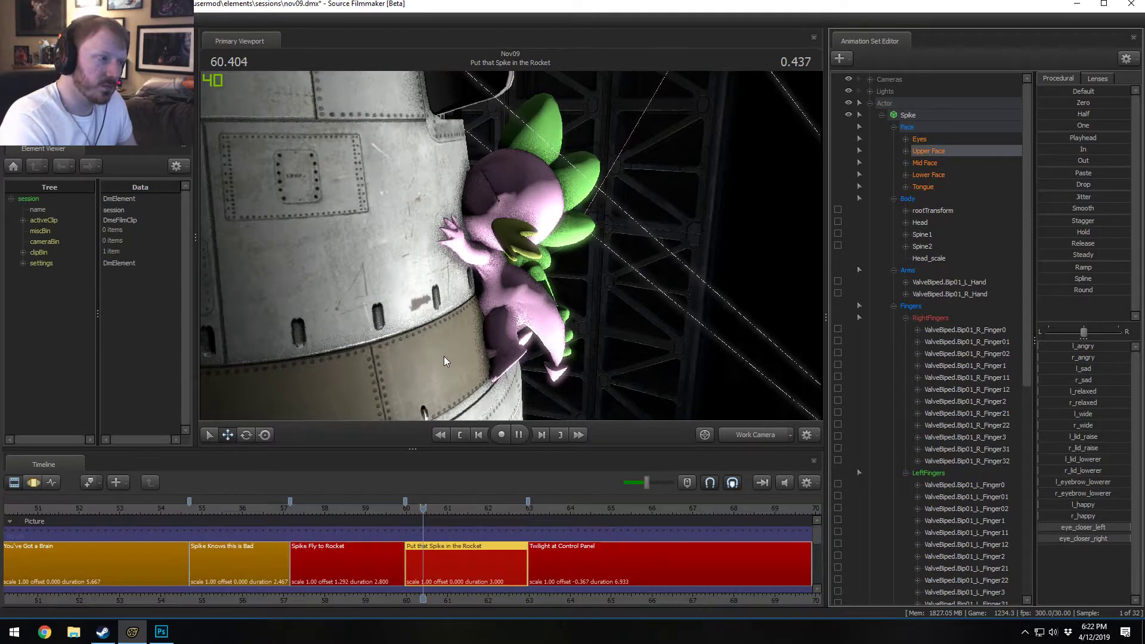
{"action": "key", "text": "space"}
{"action": "key", "text": "space"}
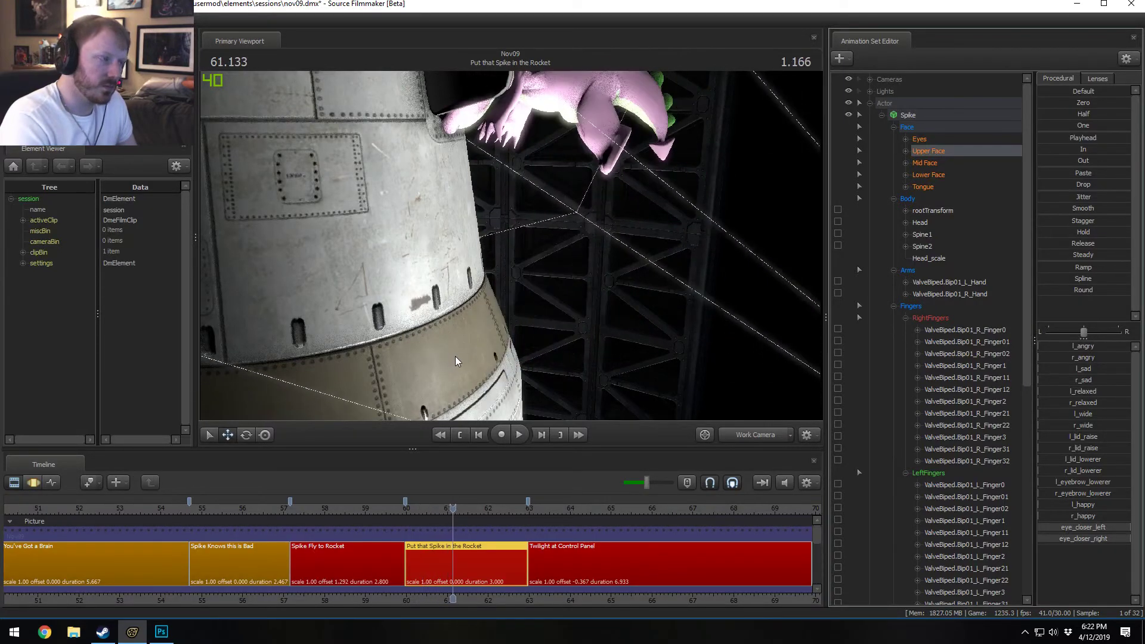
{"action": "left_click", "coordinate": [413, 509]}
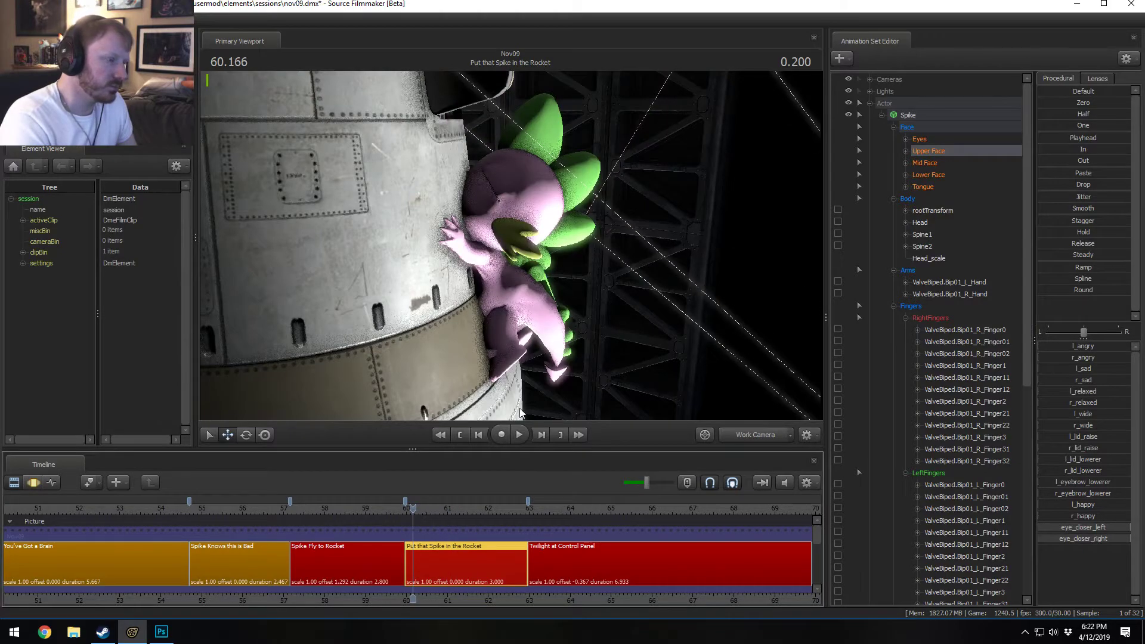
{"action": "left_click_drag", "start_coordinate": [520, 411], "coordinate": [482, 251]}
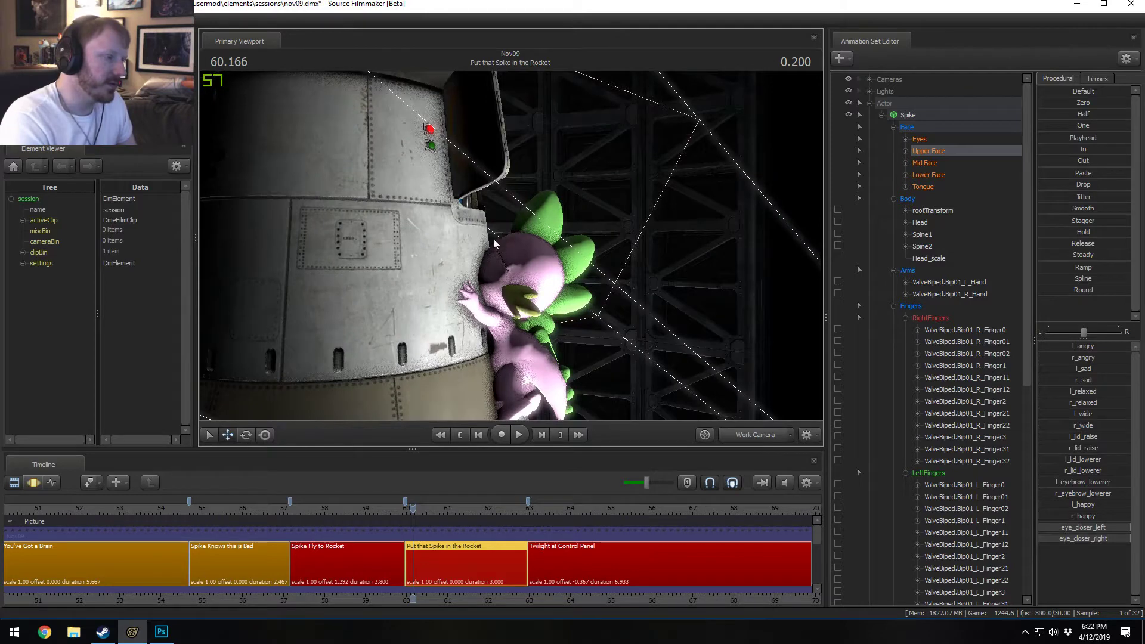
{"action": "key", "text": "space"}
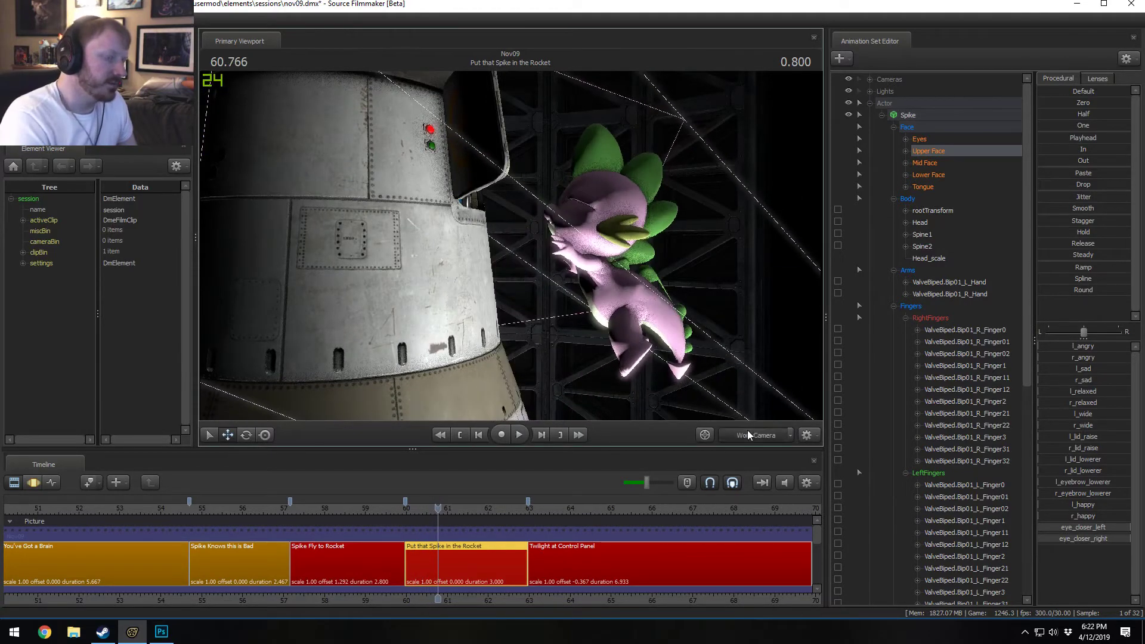
Step: Switch the viewport to the Main Camera and replay the shot to review Spike entering the rocket
{"action": "left_click", "coordinate": [748, 434]}
{"action": "key", "text": "space"}
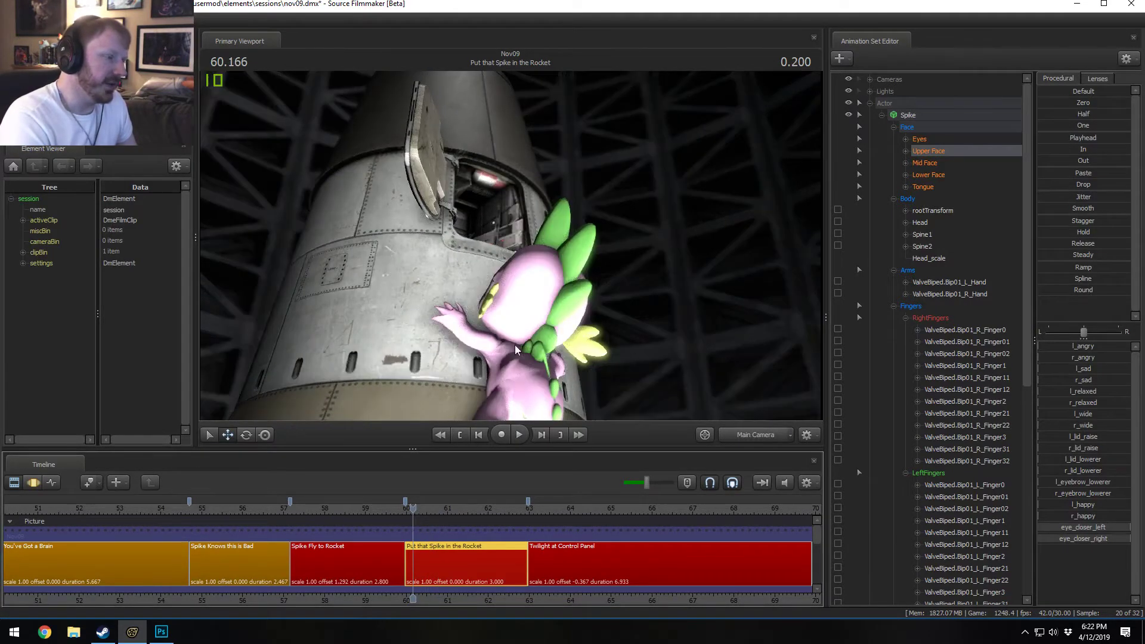
{"action": "key", "text": "space"}
{"action": "left_click", "coordinate": [527, 435]}
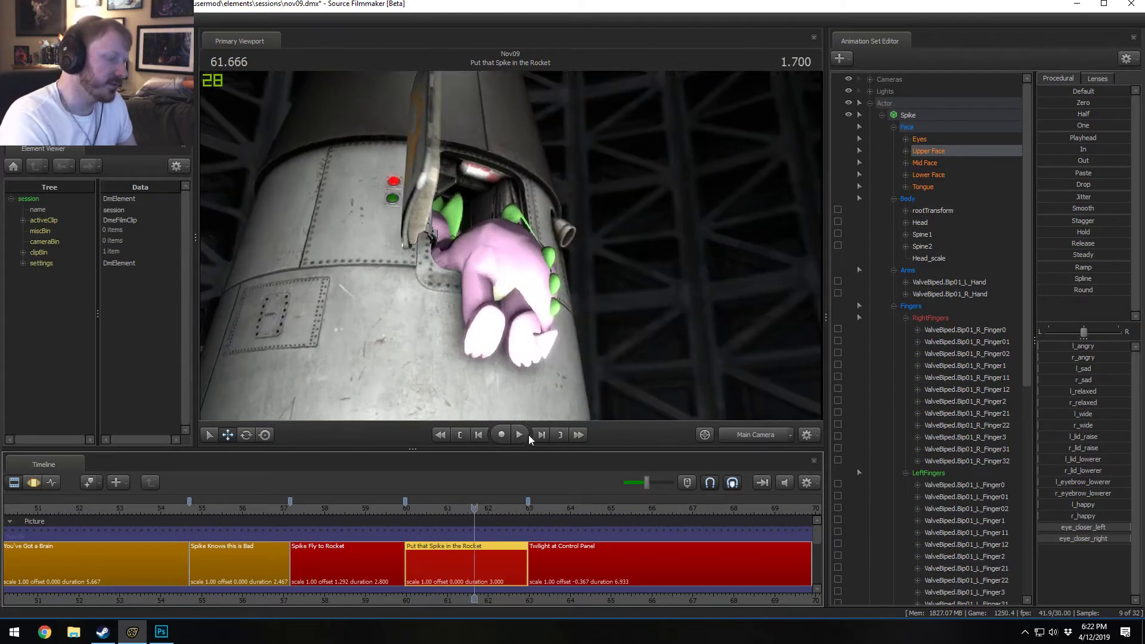
{"action": "left_click", "coordinate": [438, 501]}
{"action": "key", "text": "space"}
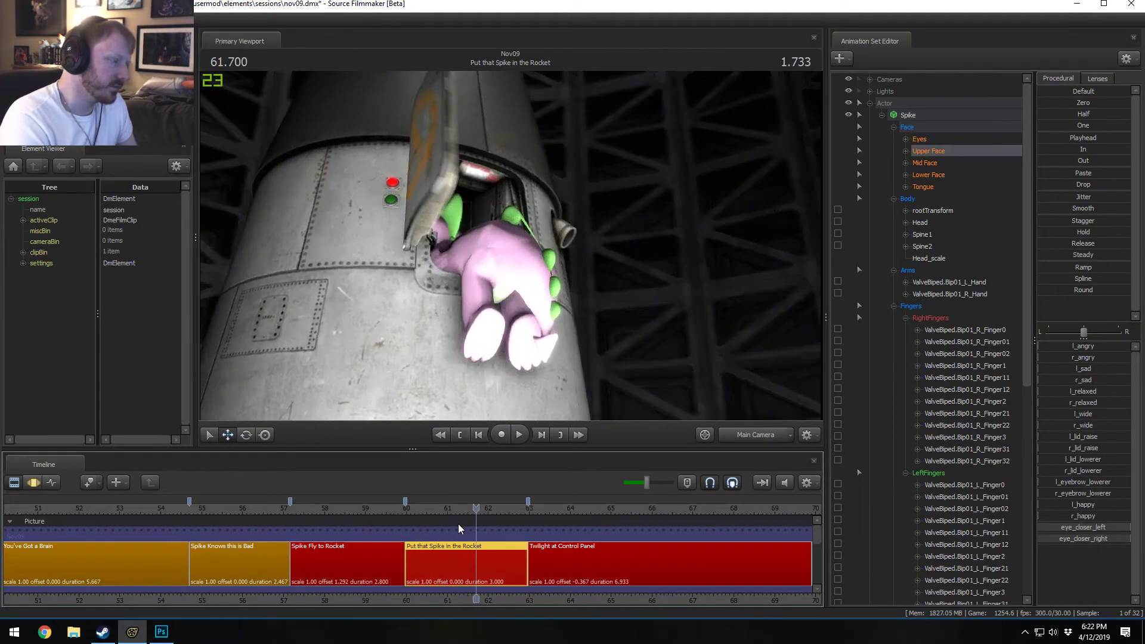
Step: Replay the Put that Spike in the Rocket shot from the Main Camera to check Spike's entry and the closing hatch
{"action": "key", "text": "space"}
{"action": "left_click", "coordinate": [455, 506]}
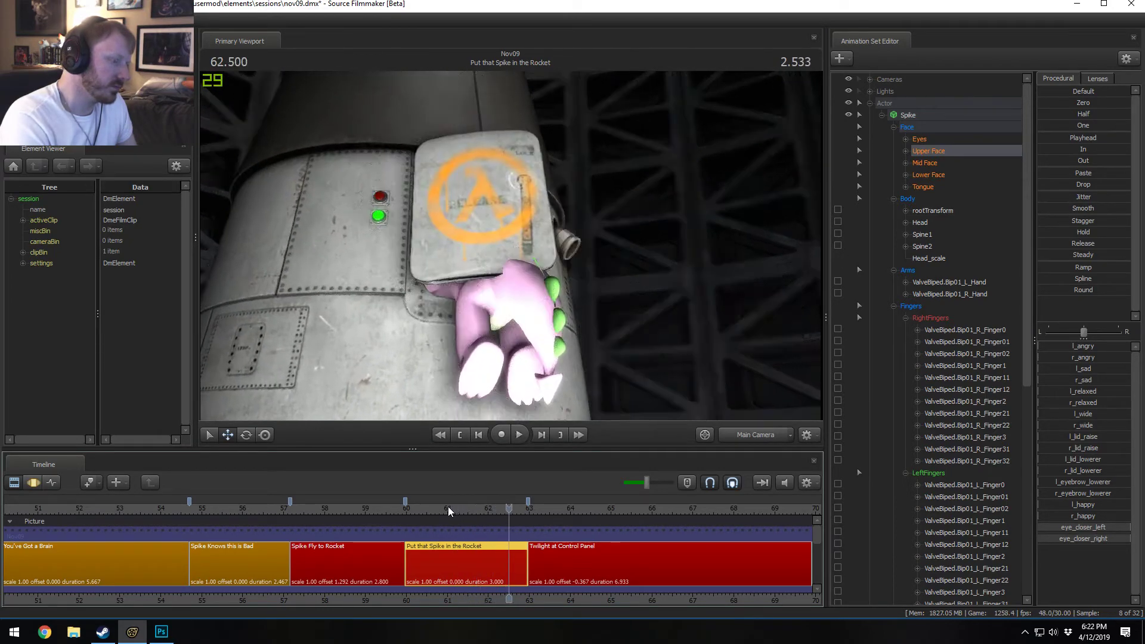
{"action": "left_click", "coordinate": [447, 506]}
{"action": "key", "text": "space"}
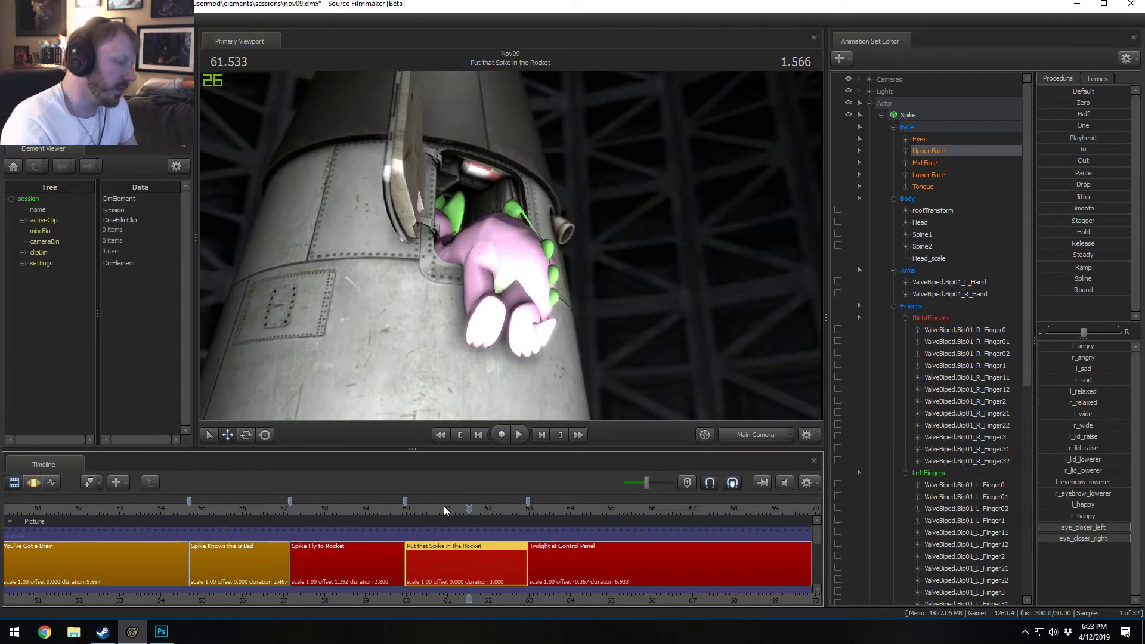
{"action": "left_click", "coordinate": [444, 505]}
Step: In the Motion Editor, place the playhead at 61.333 in the shot and select Spike's Pelvis control
{"action": "left_click", "coordinate": [470, 508]}
{"action": "key", "text": "F3"}
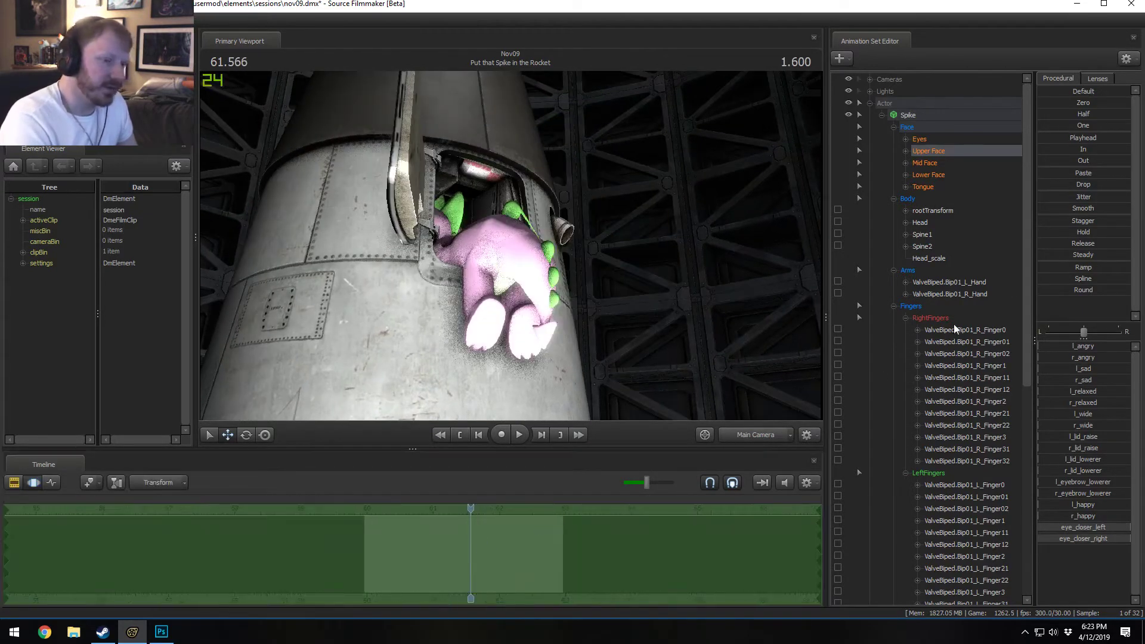
{"action": "left_click", "coordinate": [926, 115]}
{"action": "mouse_move", "coordinate": [441, 558]}
{"action": "left_mouse_down"}
{"action": "mouse_move", "coordinate": [426, 558]}
{"action": "mouse_move", "coordinate": [455, 559]}
{"action": "left_mouse_up"}
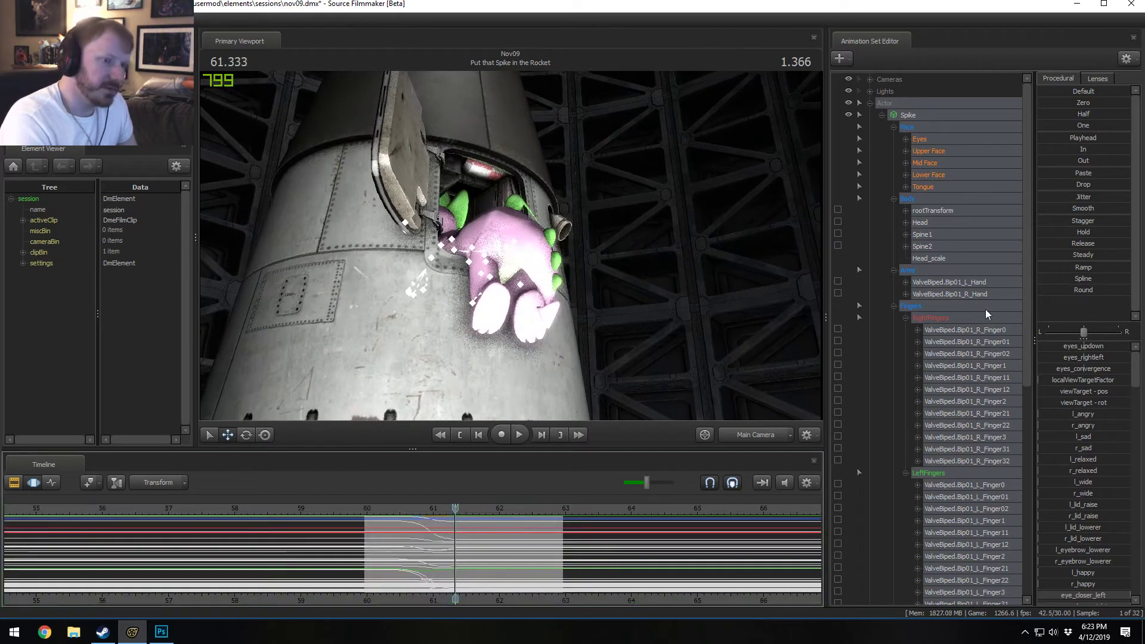
{"action": "left_click", "coordinate": [933, 210]}
{"action": "left_click", "coordinate": [934, 210]}
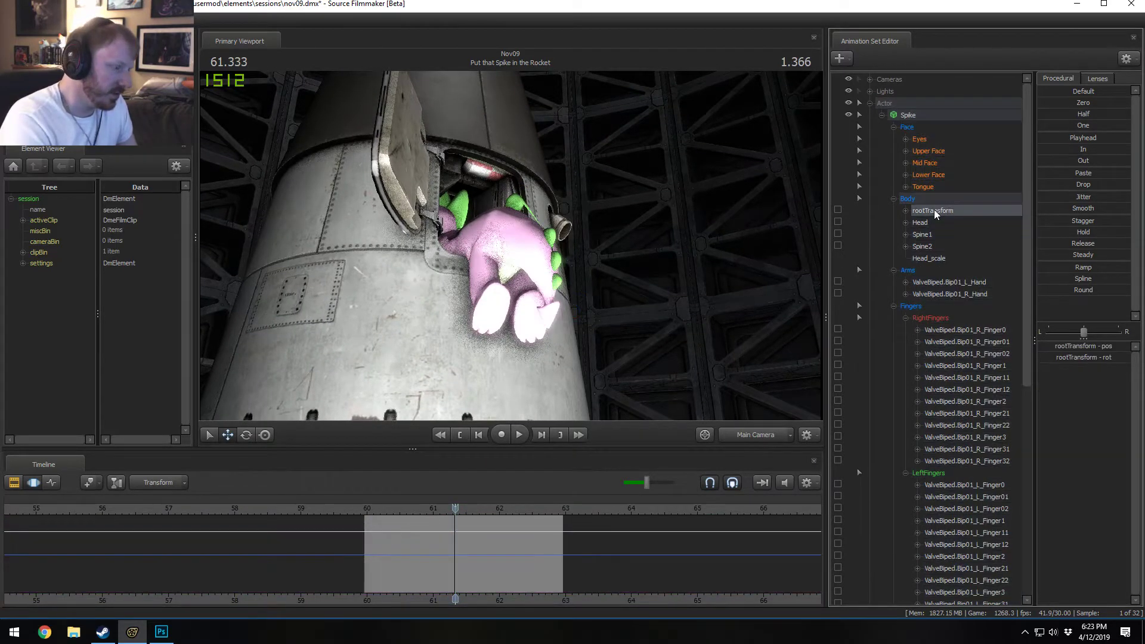
{"action": "scroll", "coordinate": [931, 324], "scroll_direction": "down", "scroll_amount": 10}
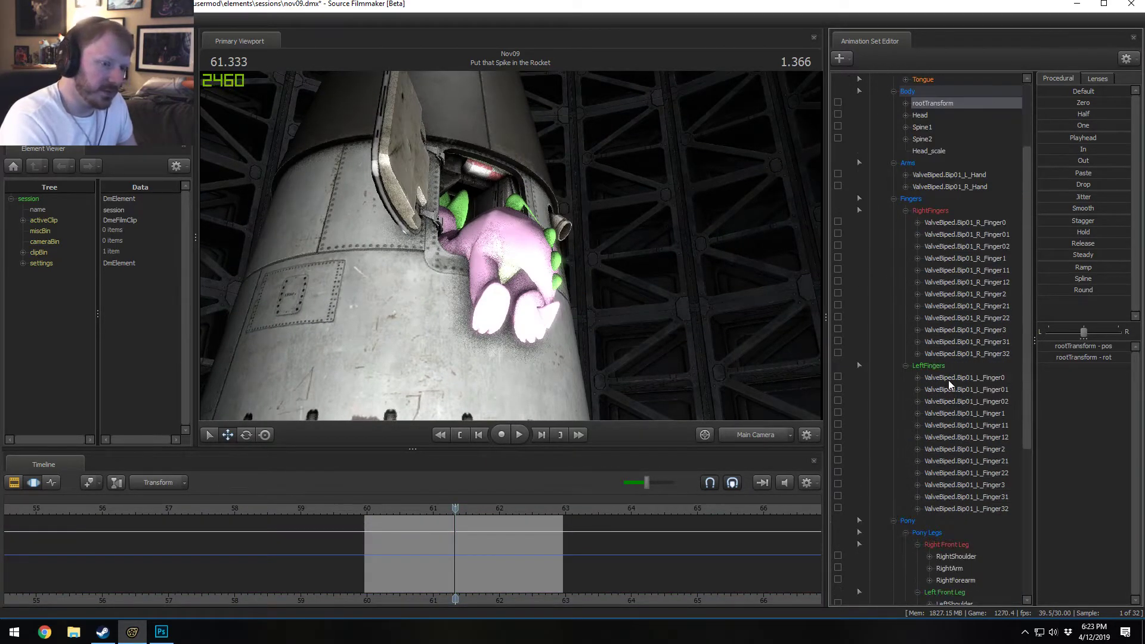
{"action": "left_click", "coordinate": [941, 425]}
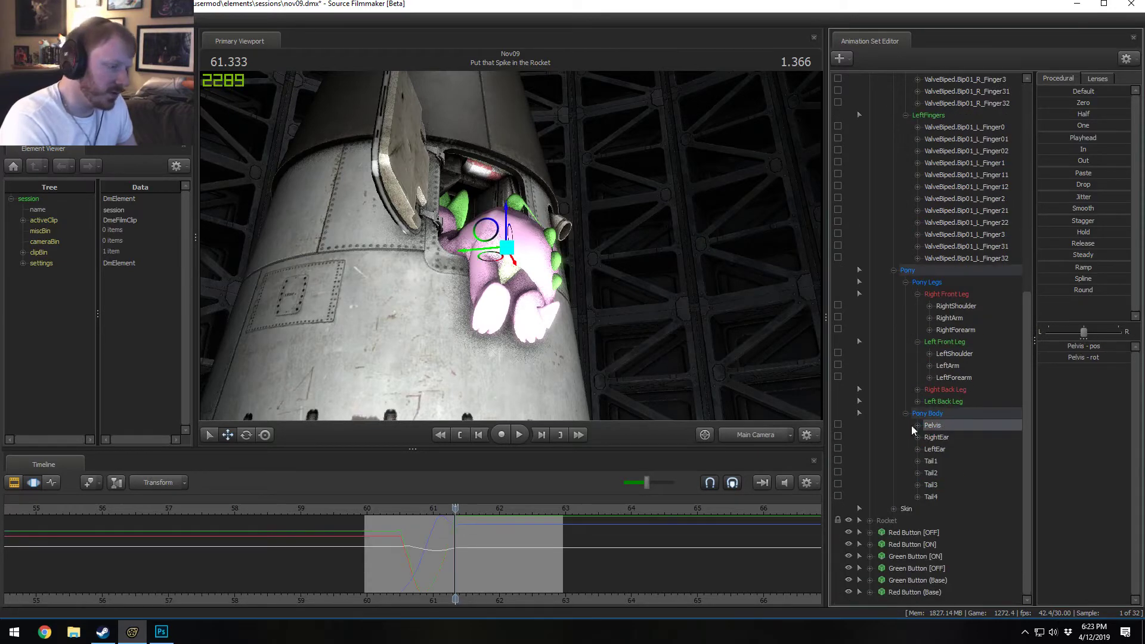
Step: Extend the Pelvis time selection from 61.333 to the end of time, with the falloff starting at about 60.8
{"action": "scroll", "coordinate": [455, 529], "scroll_direction": "up", "scroll_amount": 2}
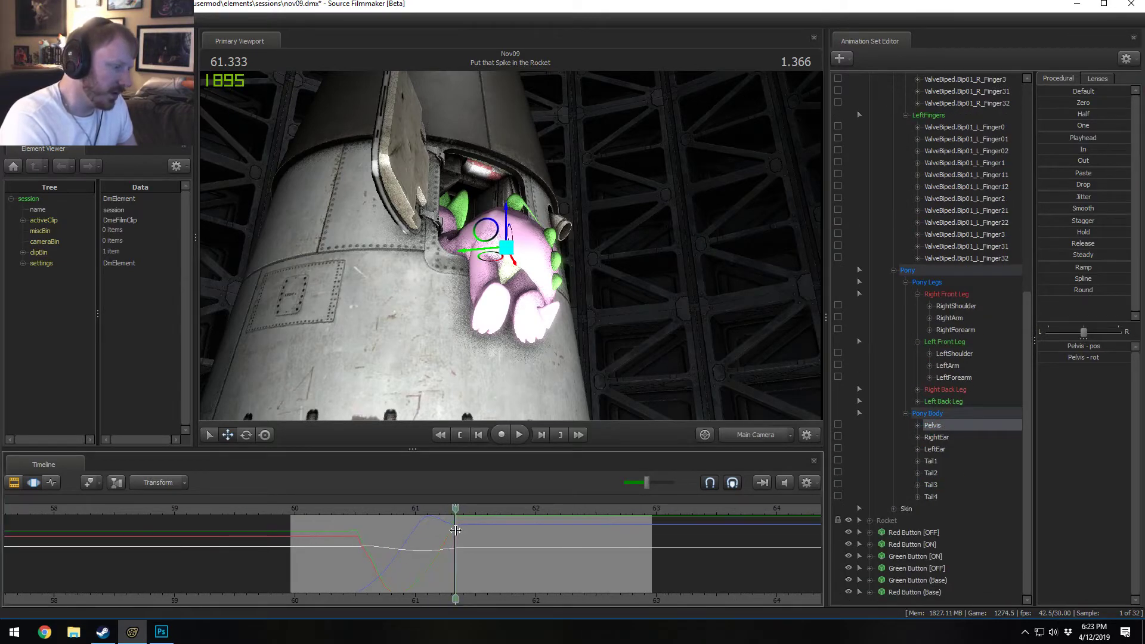
{"action": "left_click_drag", "start_coordinate": [454, 530], "coordinate": [656, 500], "text": "shift"}
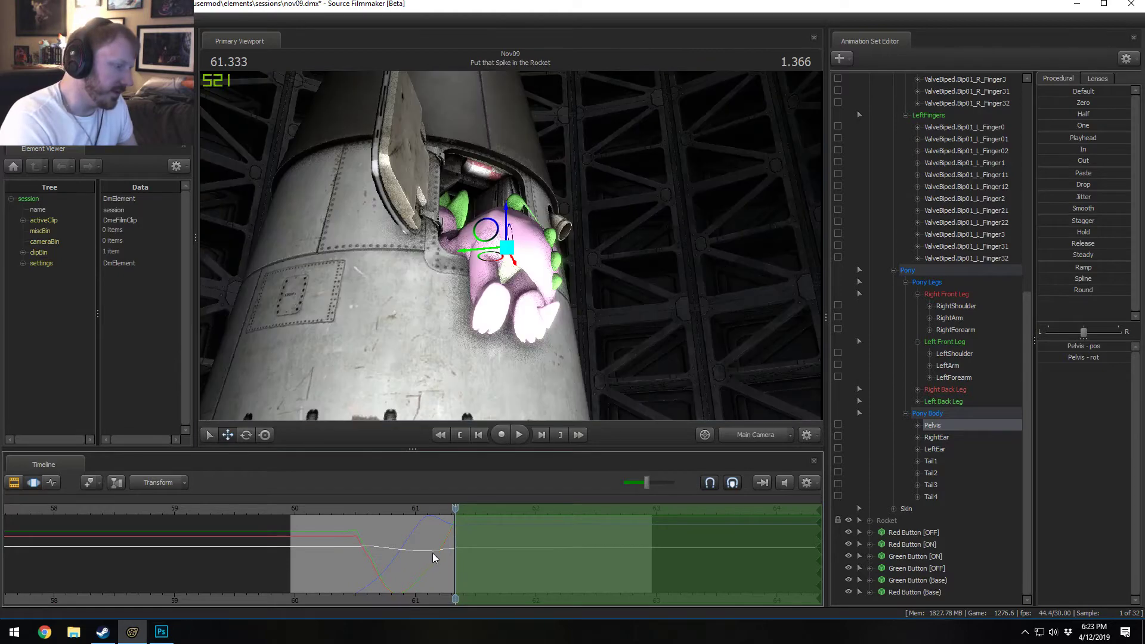
{"action": "left_click_drag", "start_coordinate": [447, 563], "coordinate": [386, 557]}
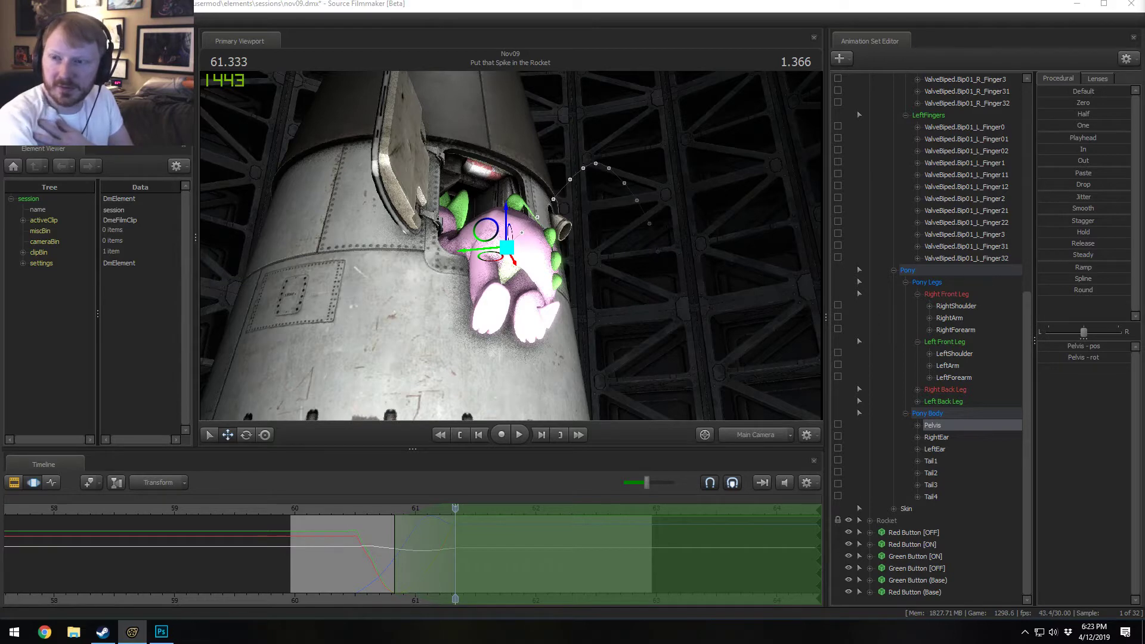
Step: Bring the browser with the Gyazo screenshot into view and enlarge the image to examine the armor.vmt material settings
{"action": "left_click_drag", "start_coordinate": [1144, 358], "coordinate": [340, 93]}
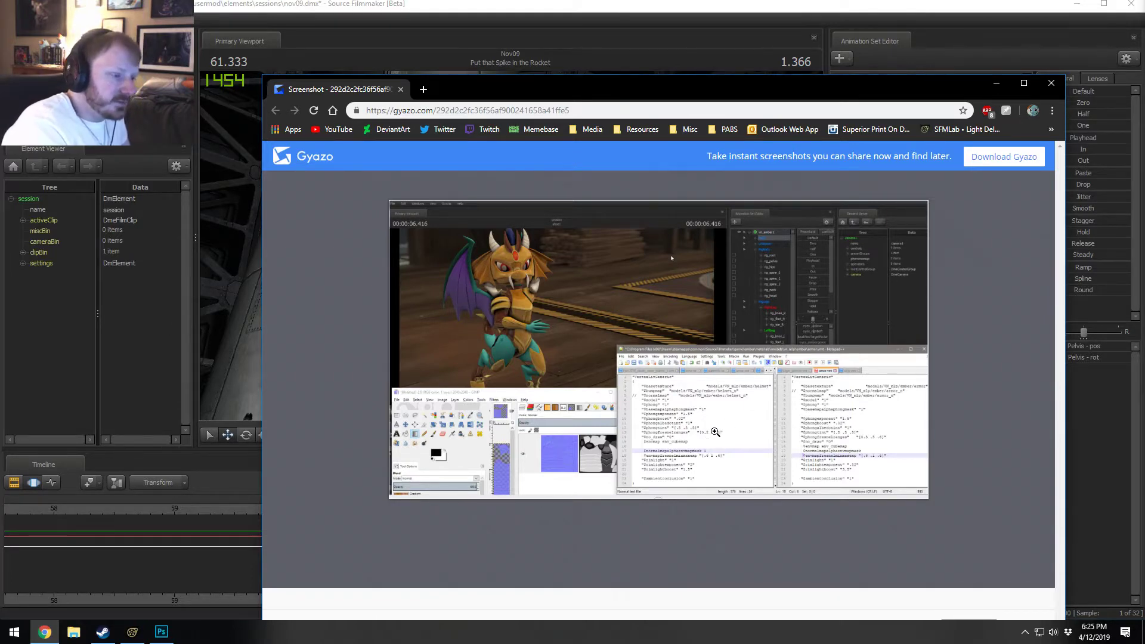
{"action": "left_click", "coordinate": [687, 444]}
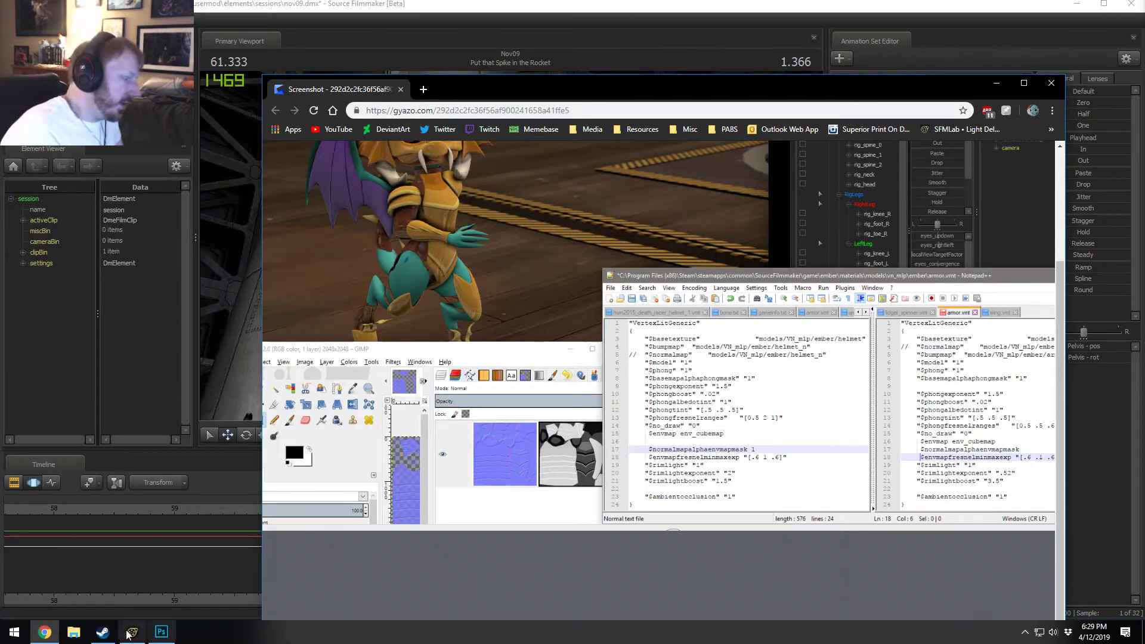
Step: Switch to Steam and open the Source Filmmaker Workshop from the second page of featured workshops
{"action": "left_click", "coordinate": [102, 632]}
{"action": "mouse_move", "coordinate": [179, 31]}
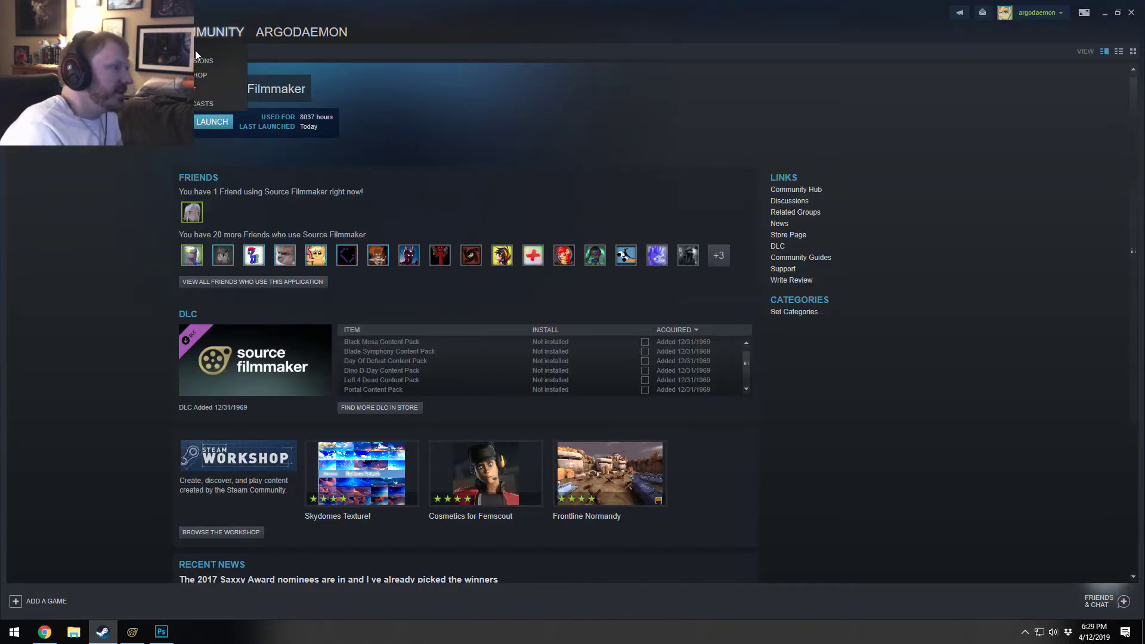
{"action": "left_click", "coordinate": [199, 75]}
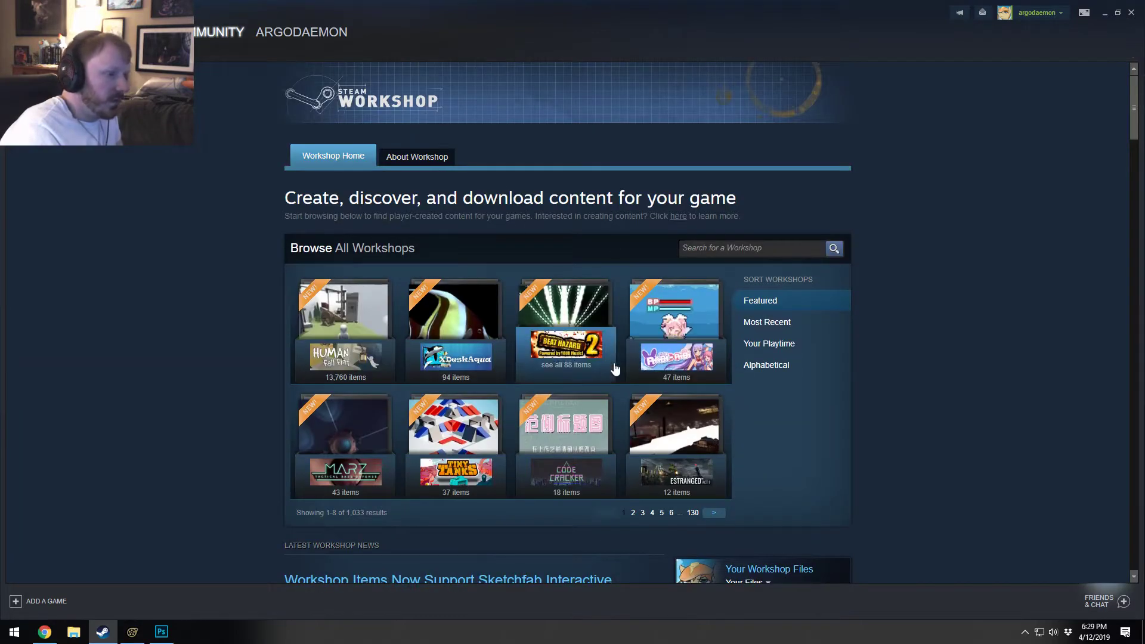
{"action": "left_click", "coordinate": [714, 513]}
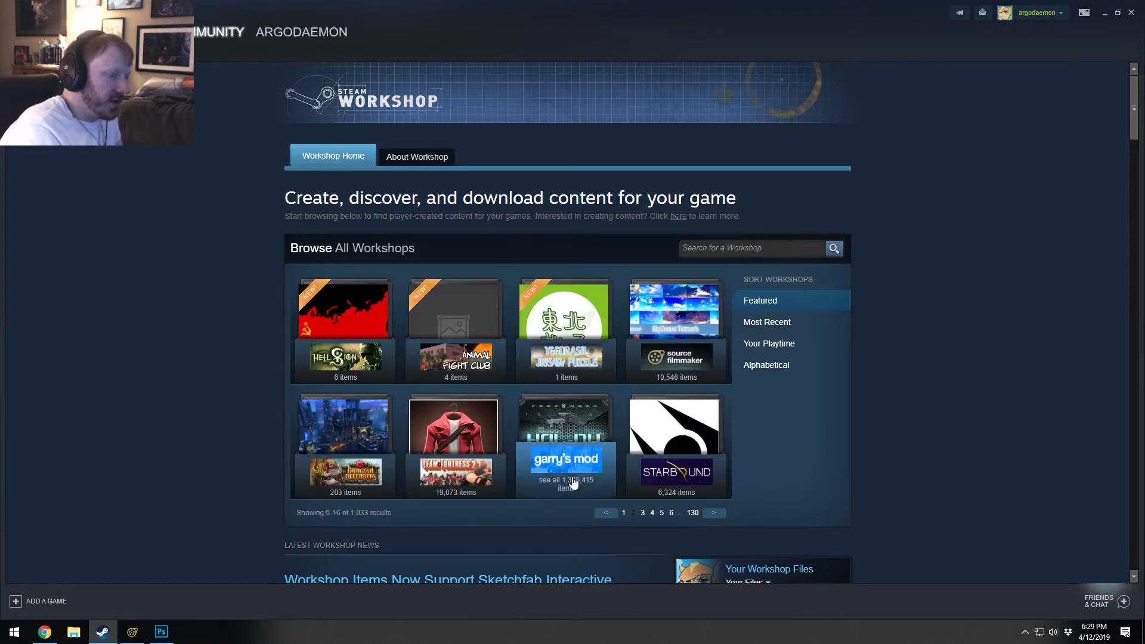
{"action": "left_click", "coordinate": [711, 356]}
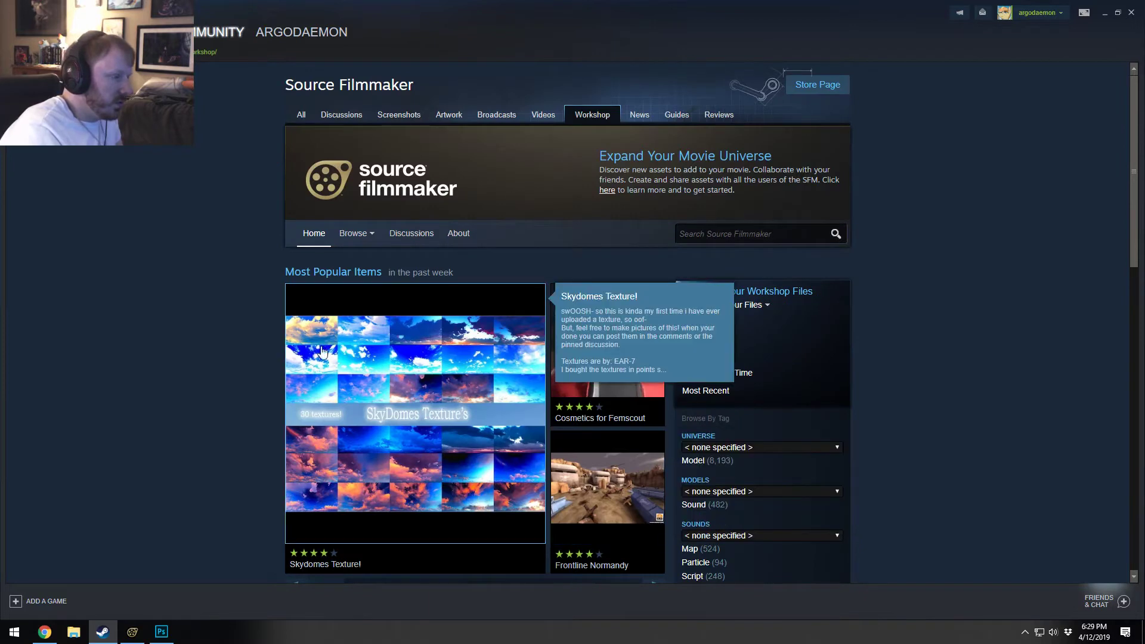
Step: Open the Skydomes Texture! item, view its preview images and subscribe to it
{"action": "scroll", "coordinate": [385, 440], "scroll_direction": "down", "scroll_amount": 3}
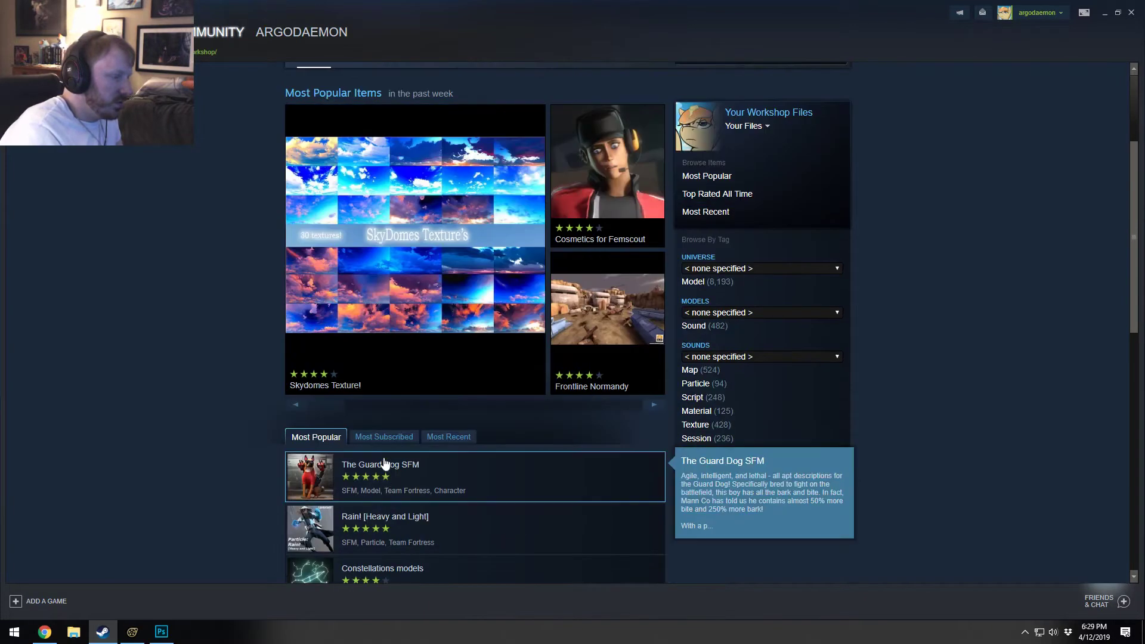
{"action": "left_click", "coordinate": [442, 296]}
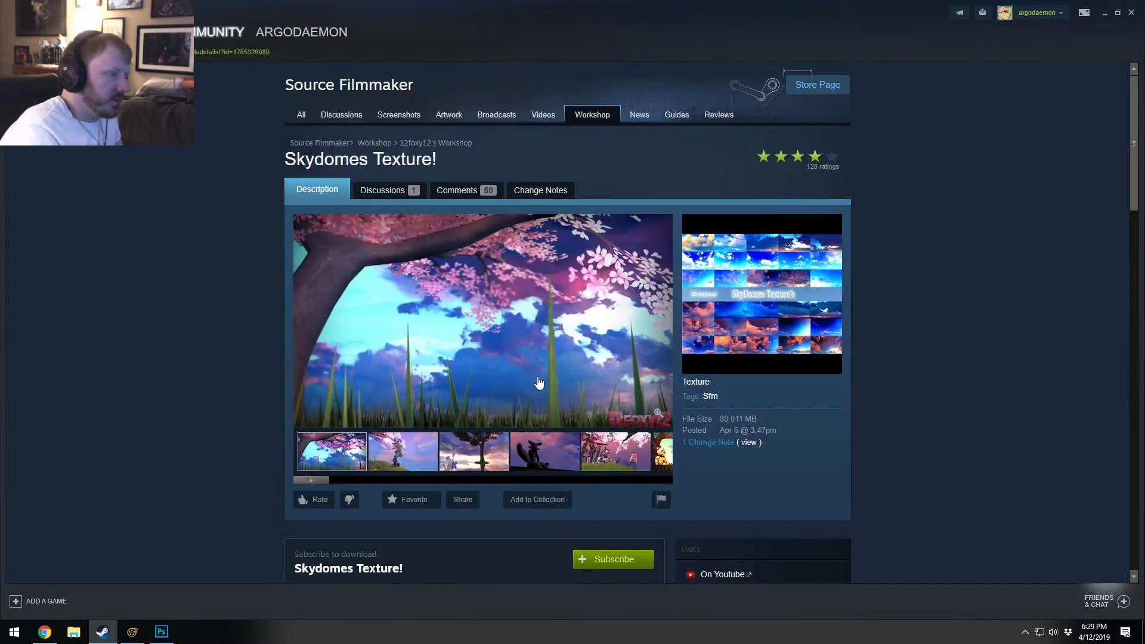
{"action": "scroll", "coordinate": [550, 463], "scroll_direction": "down", "scroll_amount": 1}
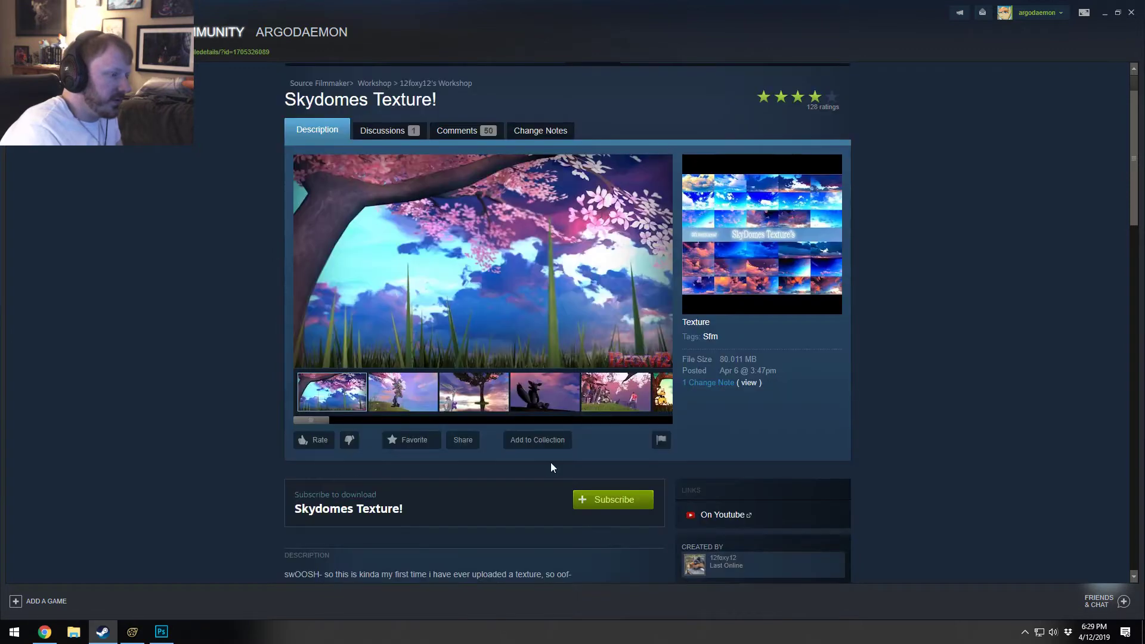
{"action": "left_click", "coordinate": [606, 400]}
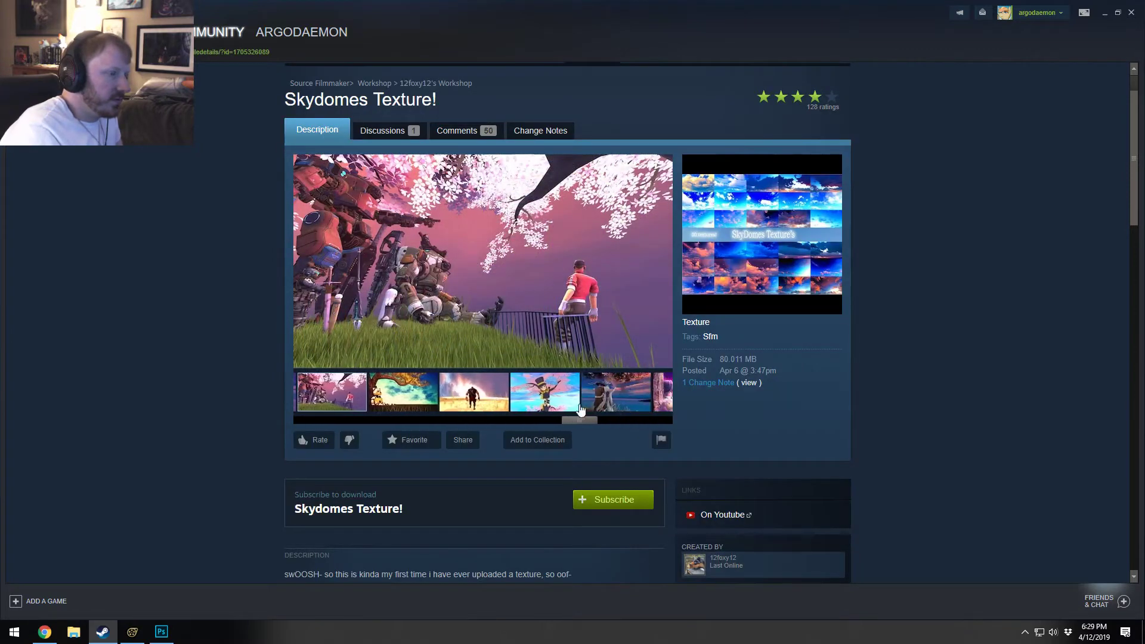
{"action": "left_click", "coordinate": [559, 405]}
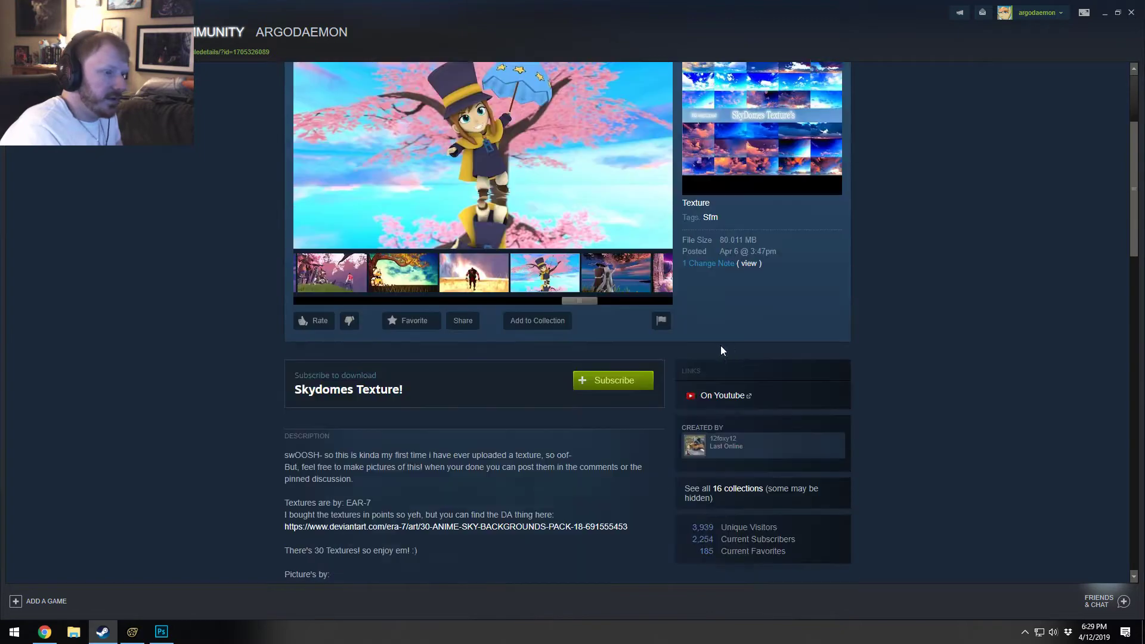
{"action": "scroll", "coordinate": [720, 345], "scroll_direction": "down", "scroll_amount": 3}
{"action": "left_click", "coordinate": [602, 322]}
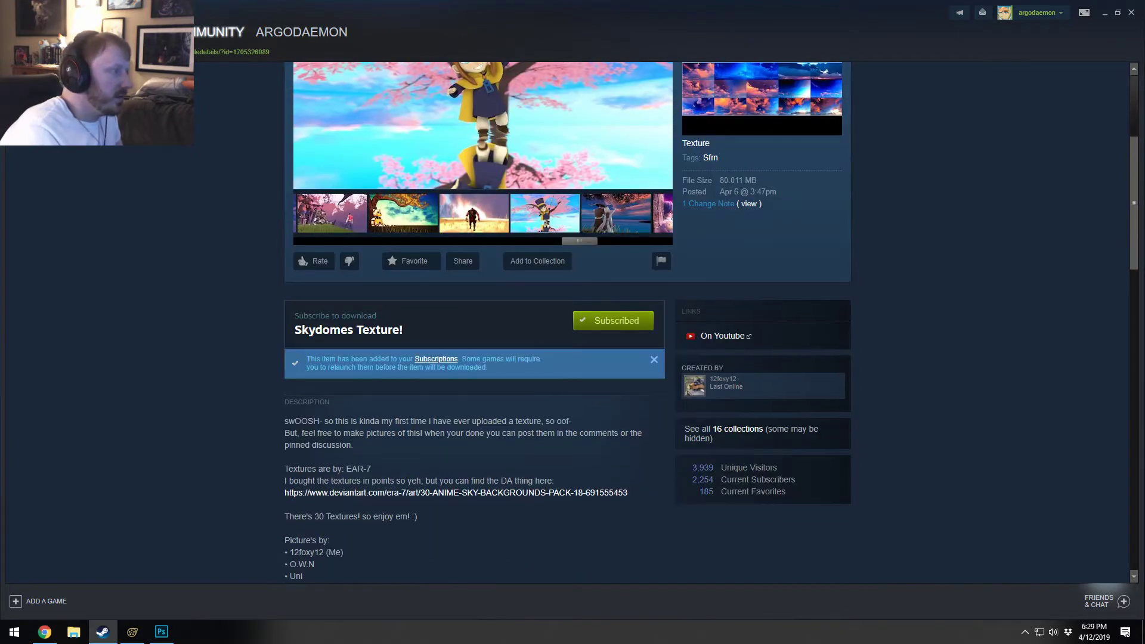
Step: View the preview images and description of The Guard Dog SFM and return to the Workshop's popular items list
{"action": "left_click", "coordinate": [13, 32]}
{"action": "scroll", "coordinate": [360, 286], "scroll_direction": "down", "scroll_amount": 5}
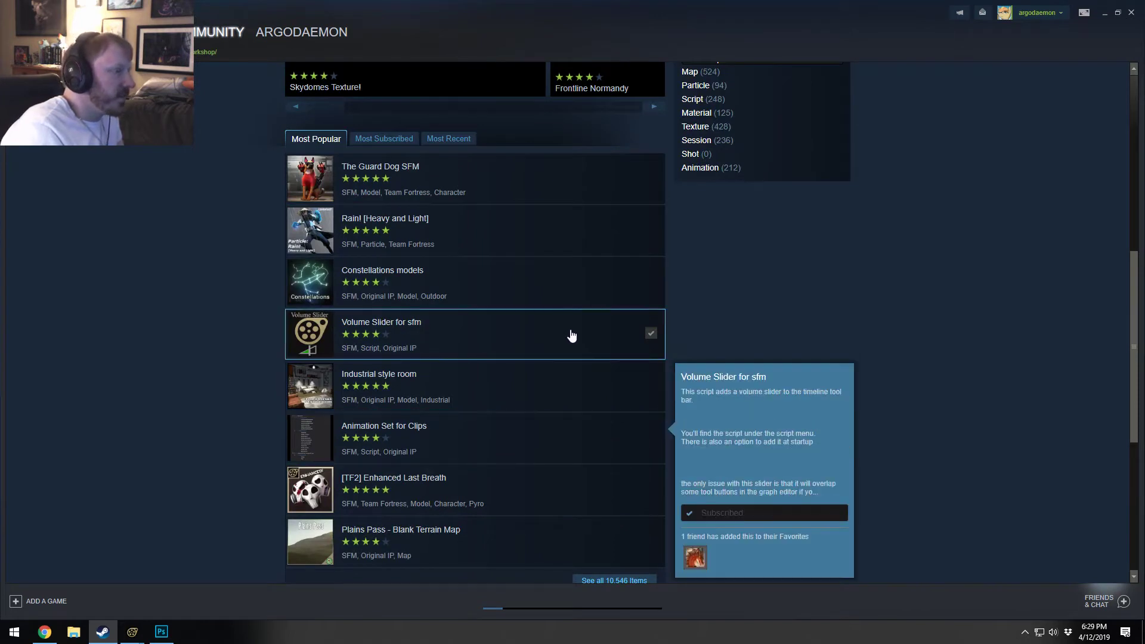
{"action": "left_click", "coordinate": [324, 183]}
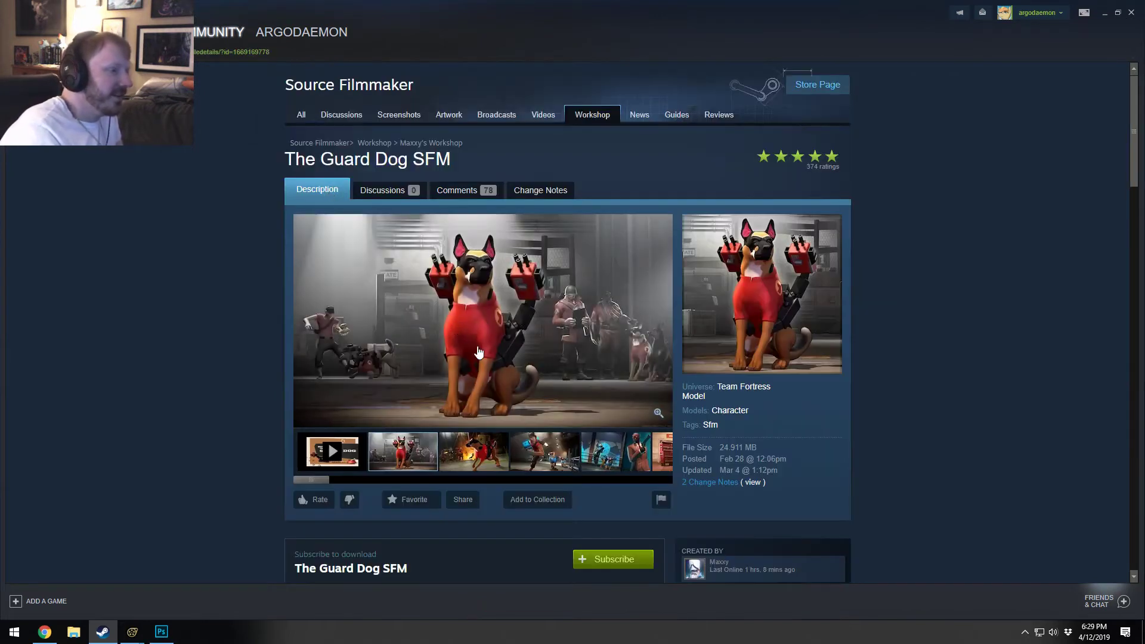
{"action": "left_click", "coordinate": [485, 456]}
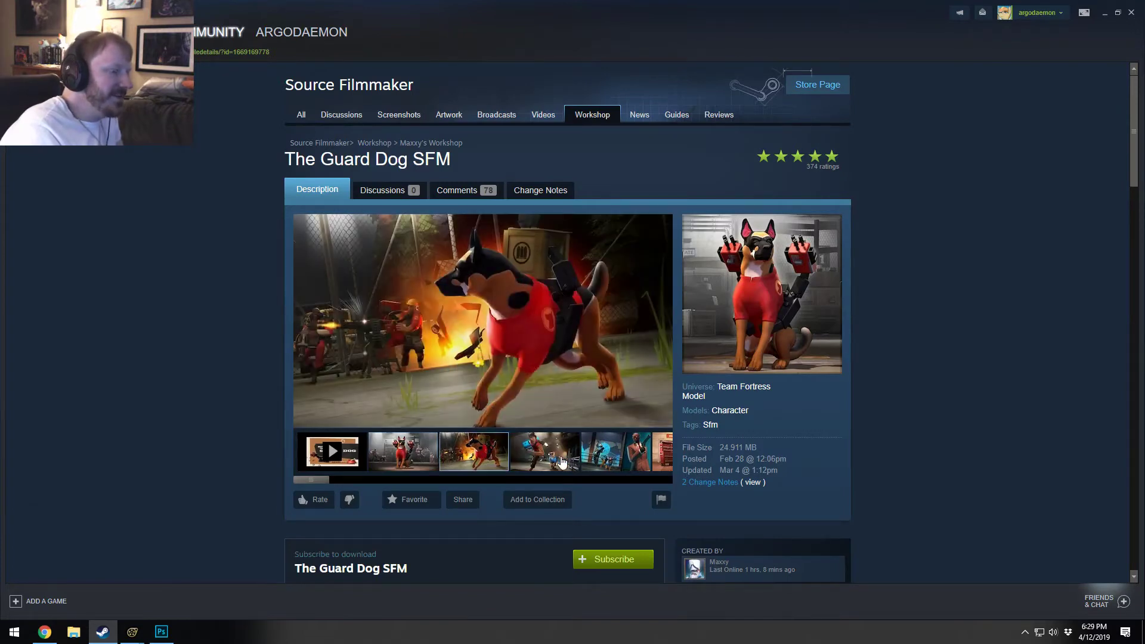
{"action": "left_click", "coordinate": [561, 461]}
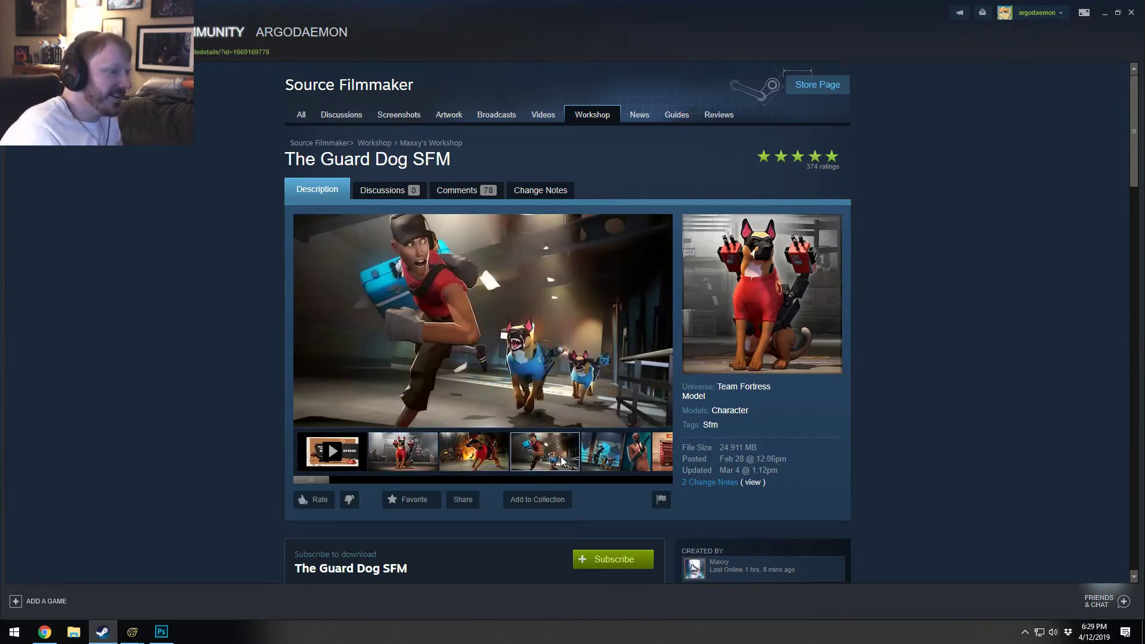
{"action": "left_click", "coordinate": [586, 460]}
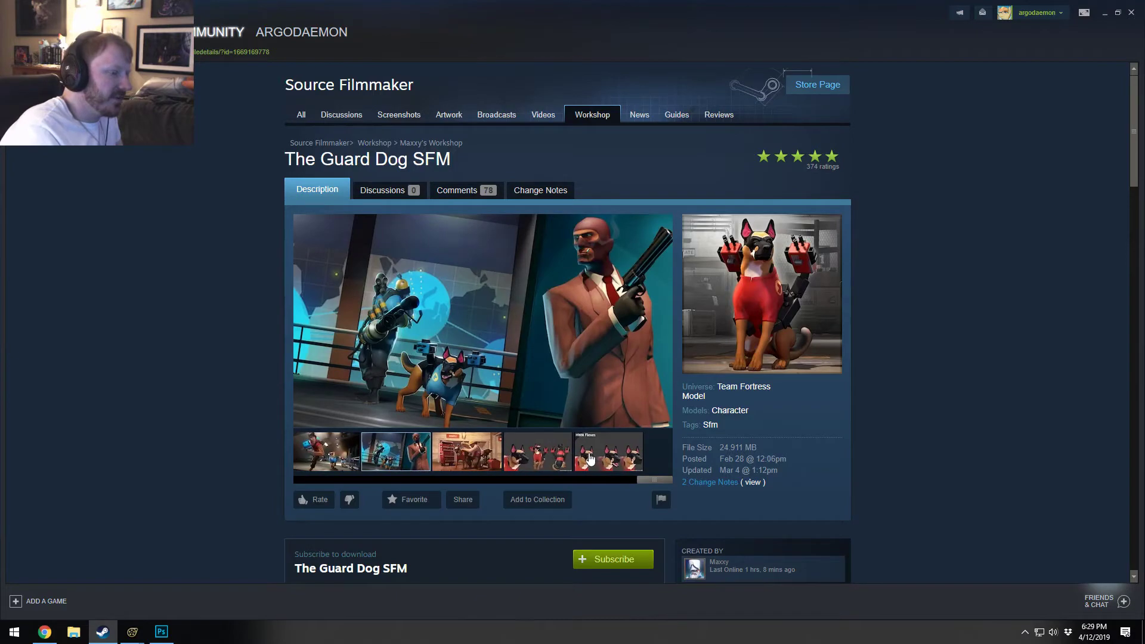
{"action": "scroll", "coordinate": [553, 430], "scroll_direction": "down", "scroll_amount": 2}
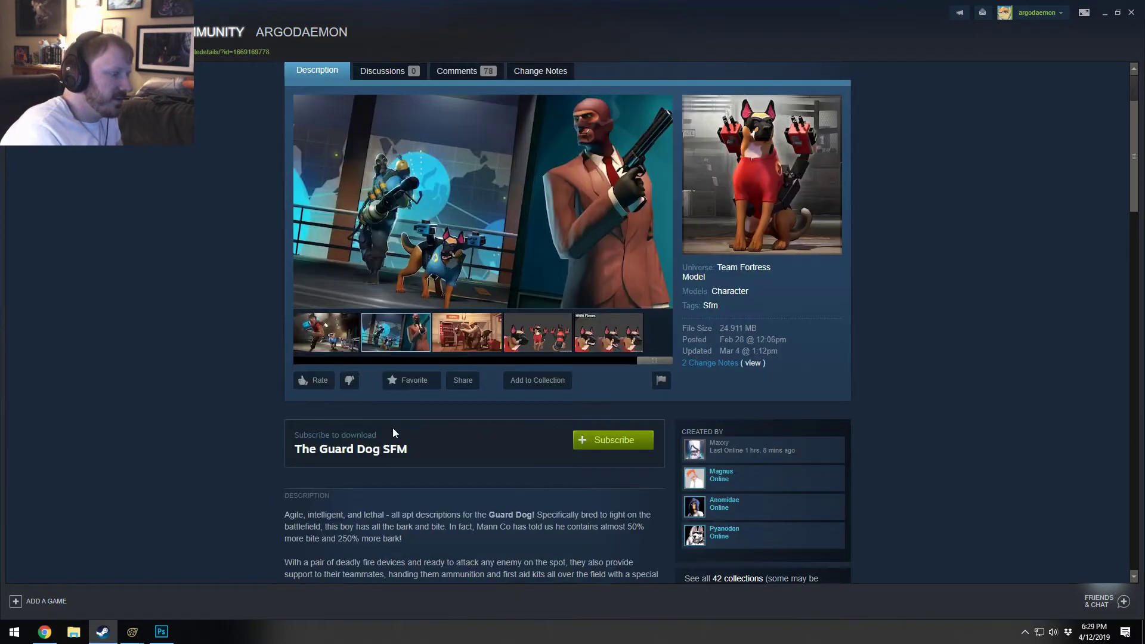
{"action": "scroll", "coordinate": [395, 433], "scroll_direction": "up", "scroll_amount": 2}
{"action": "key", "text": "alt+Left"}
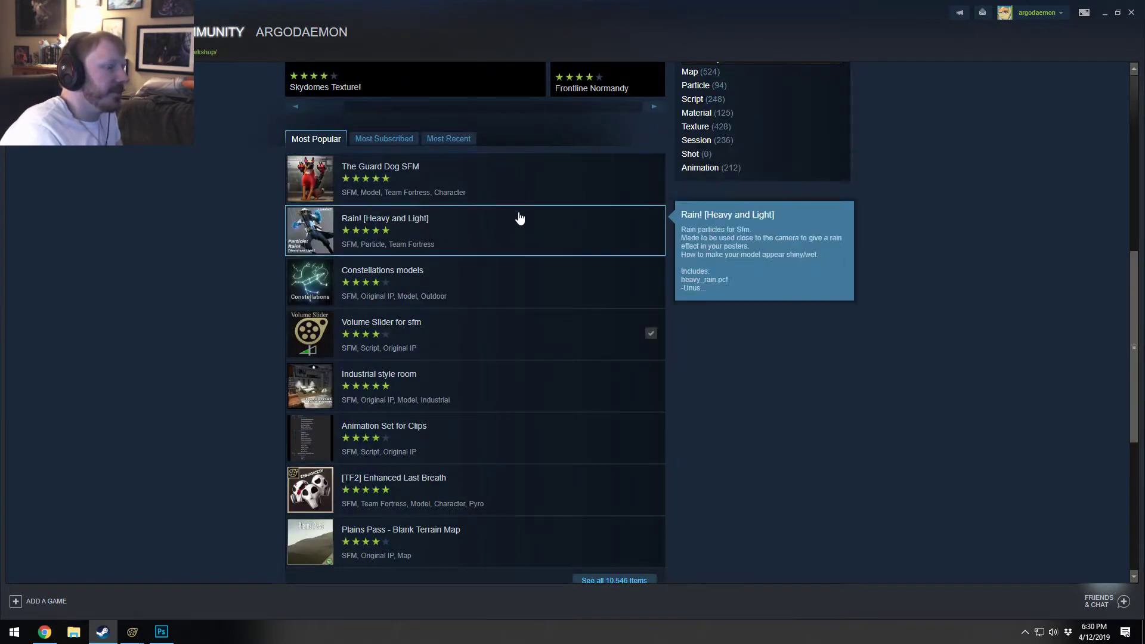
Step: Search the Source Filmmaker Workshop for "env map" and look through the results to the second page
{"action": "scroll", "coordinate": [519, 218], "scroll_direction": "up", "scroll_amount": 10}
{"action": "left_click", "coordinate": [692, 233]}
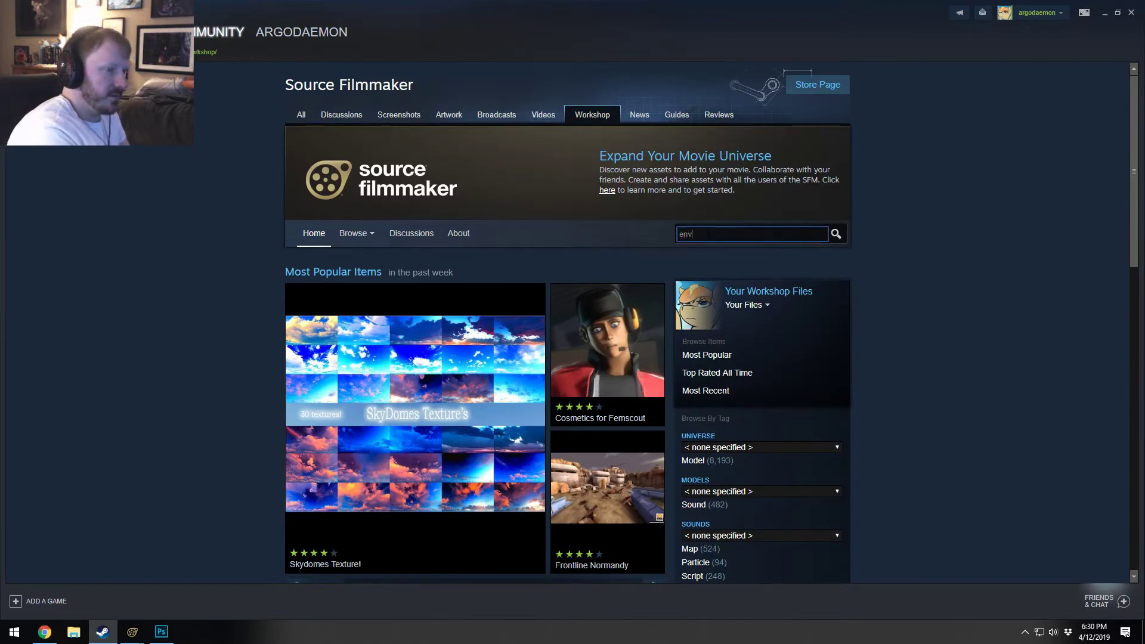
{"action": "key", "text": "Return"}
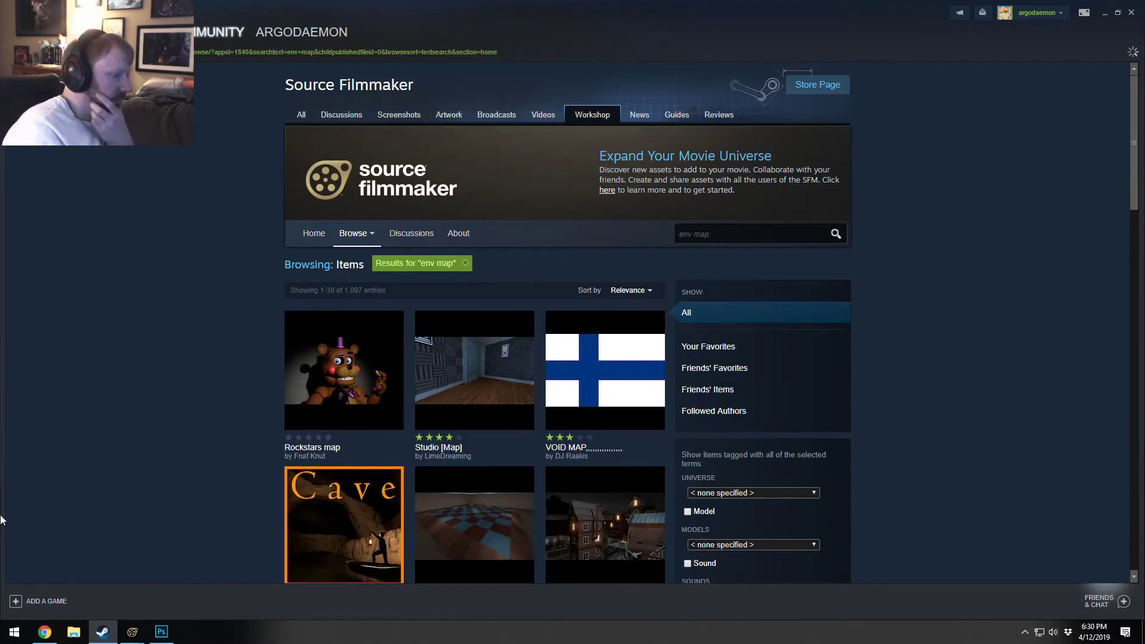
{"action": "scroll", "coordinate": [317, 404], "scroll_direction": "down", "scroll_amount": 10}
{"action": "scroll", "coordinate": [52, 310], "scroll_direction": "down", "scroll_amount": 10}
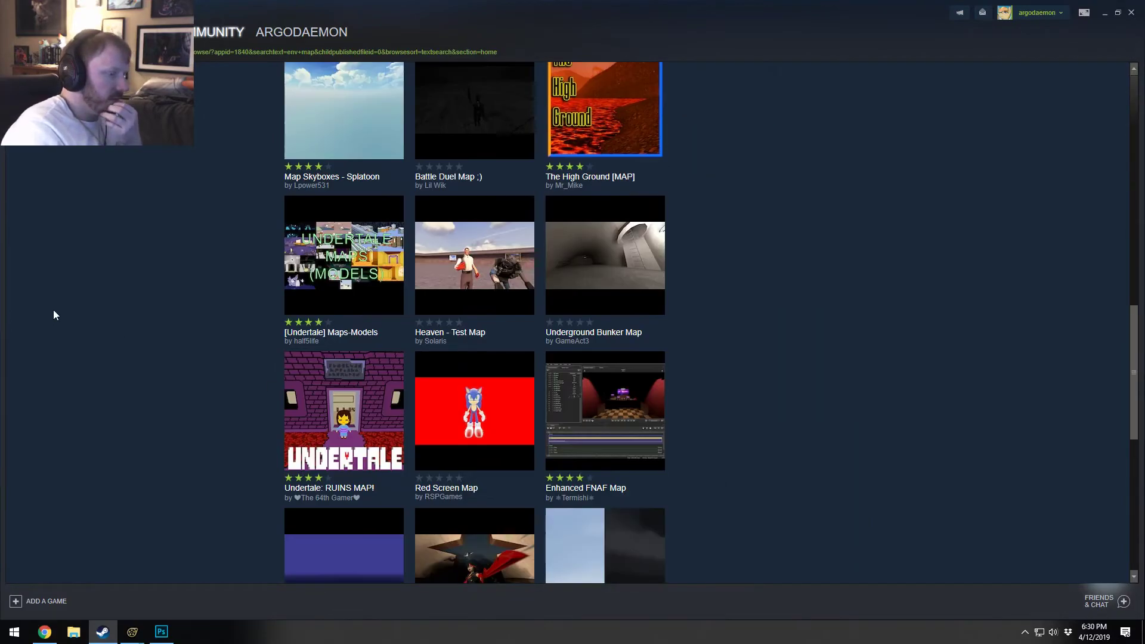
{"action": "scroll", "coordinate": [53, 310], "scroll_direction": "up", "scroll_amount": 15}
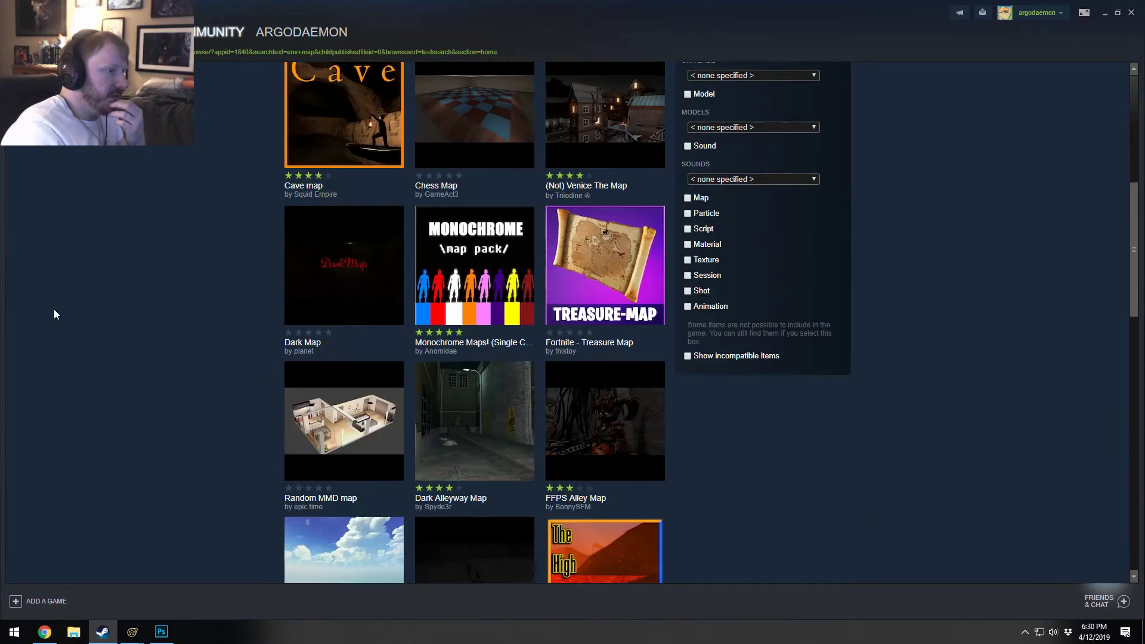
{"action": "scroll", "coordinate": [59, 305], "scroll_direction": "down", "scroll_amount": 15}
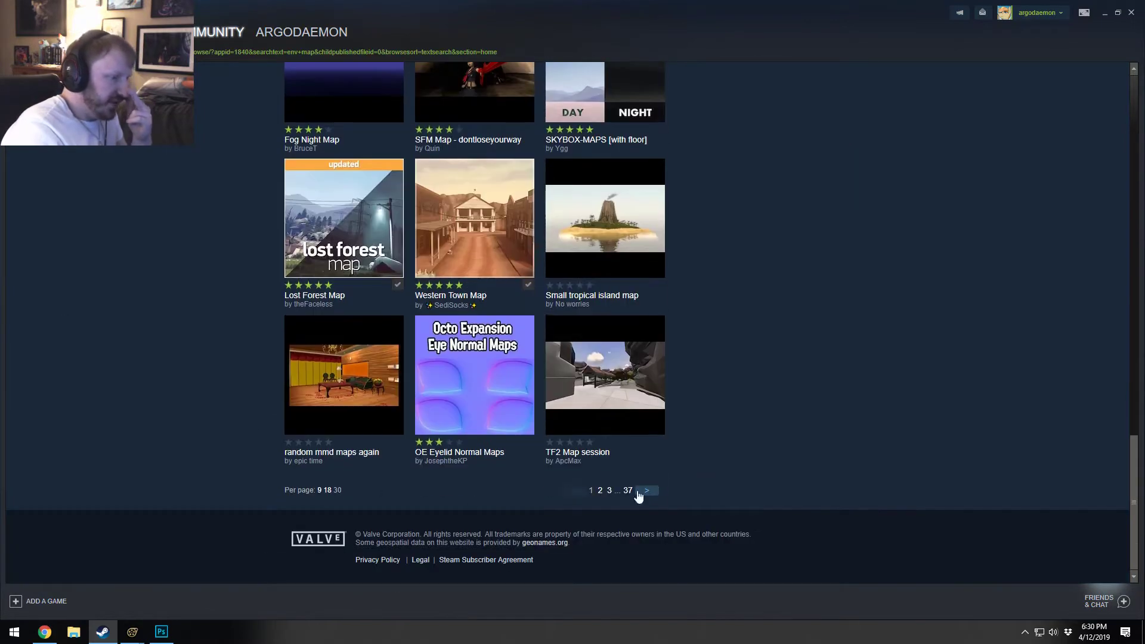
{"action": "left_click", "coordinate": [656, 496]}
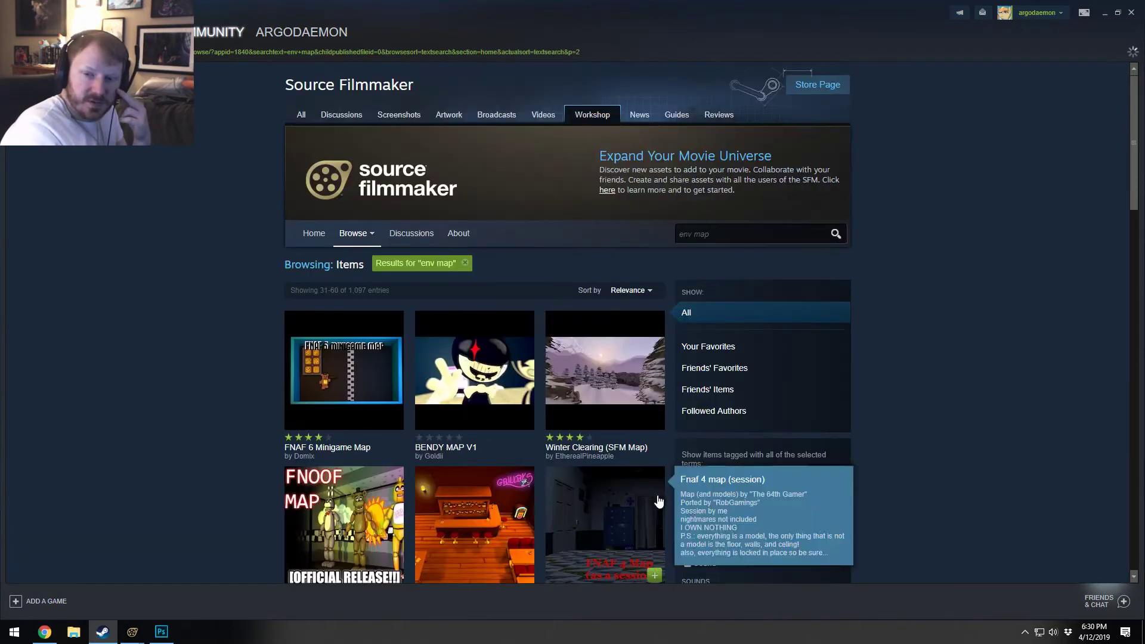
Step: Look through the second and third pages of the "env map" results and clear the search
{"action": "scroll", "coordinate": [278, 459], "scroll_direction": "down", "scroll_amount": 8}
{"action": "scroll", "coordinate": [222, 433], "scroll_direction": "down", "scroll_amount": 15}
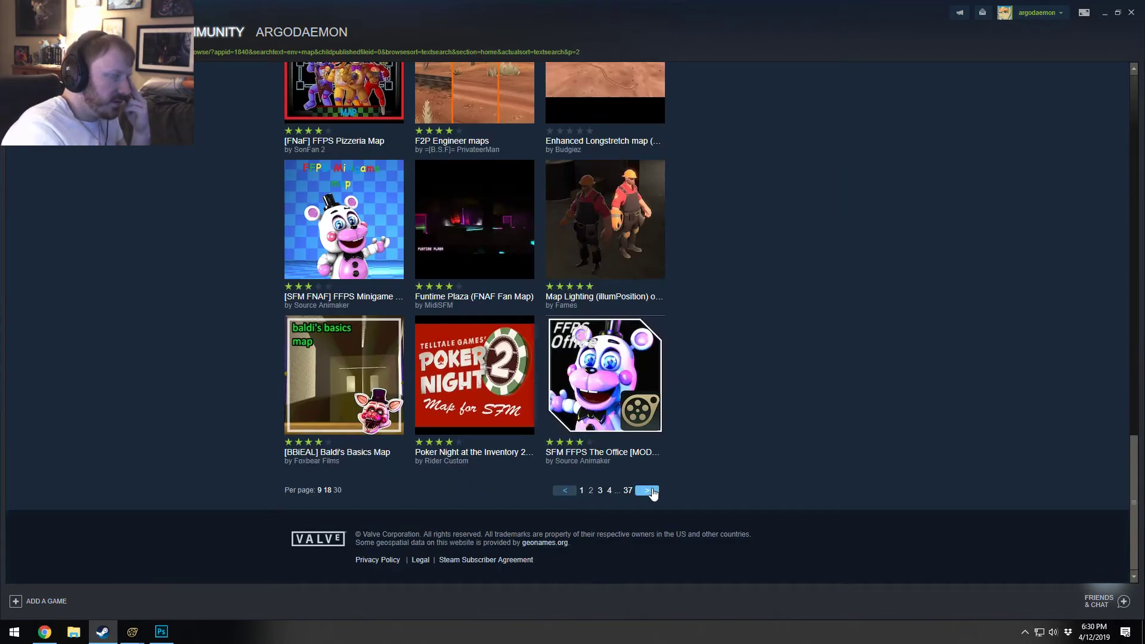
{"action": "left_click", "coordinate": [651, 490]}
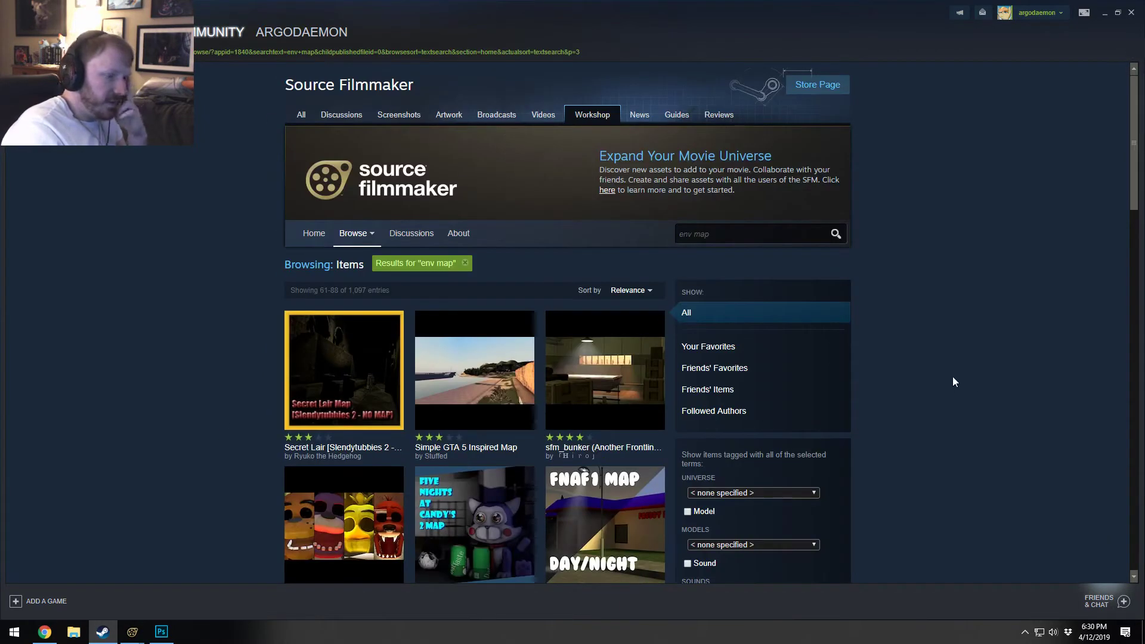
{"action": "scroll", "coordinate": [826, 412], "scroll_direction": "down", "scroll_amount": 20}
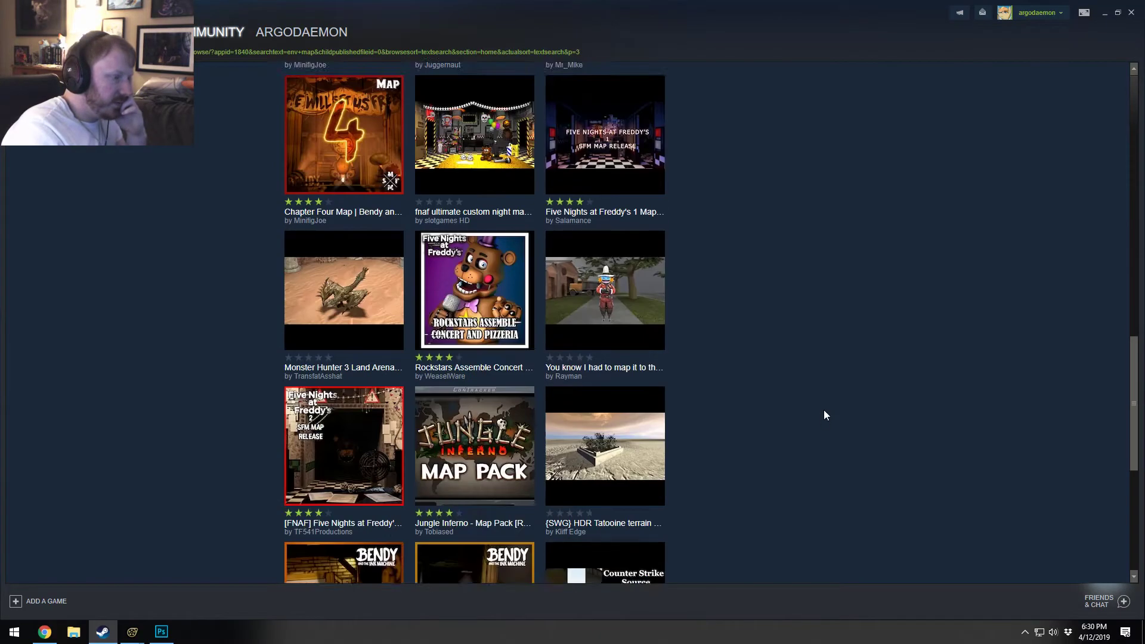
{"action": "scroll", "coordinate": [824, 410], "scroll_direction": "up", "scroll_amount": 20}
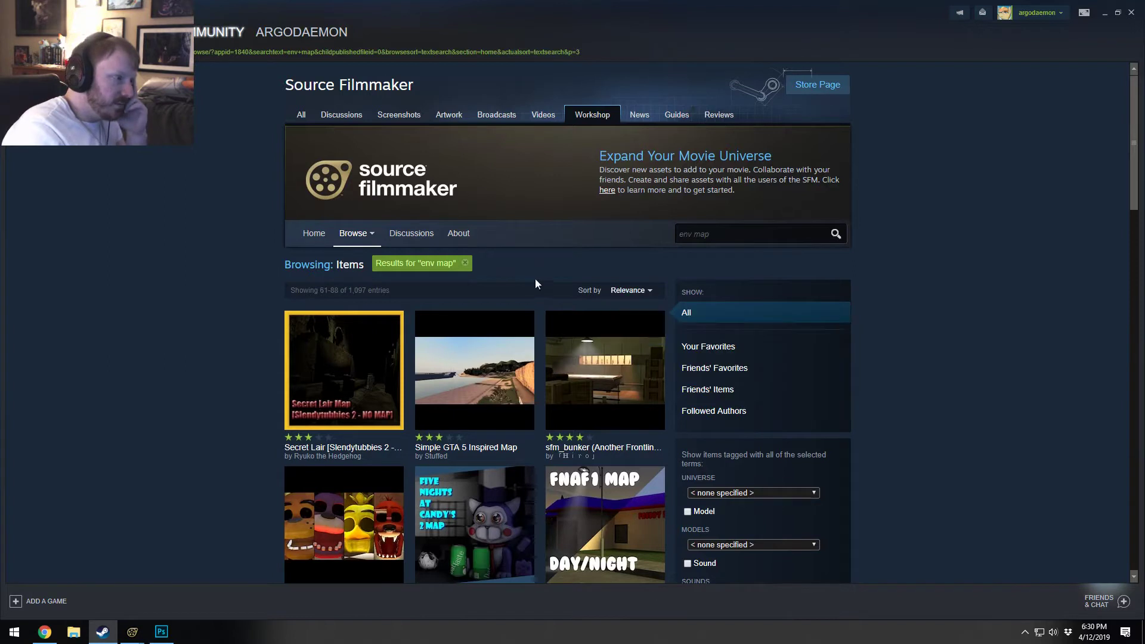
{"action": "left_click", "coordinate": [466, 263]}
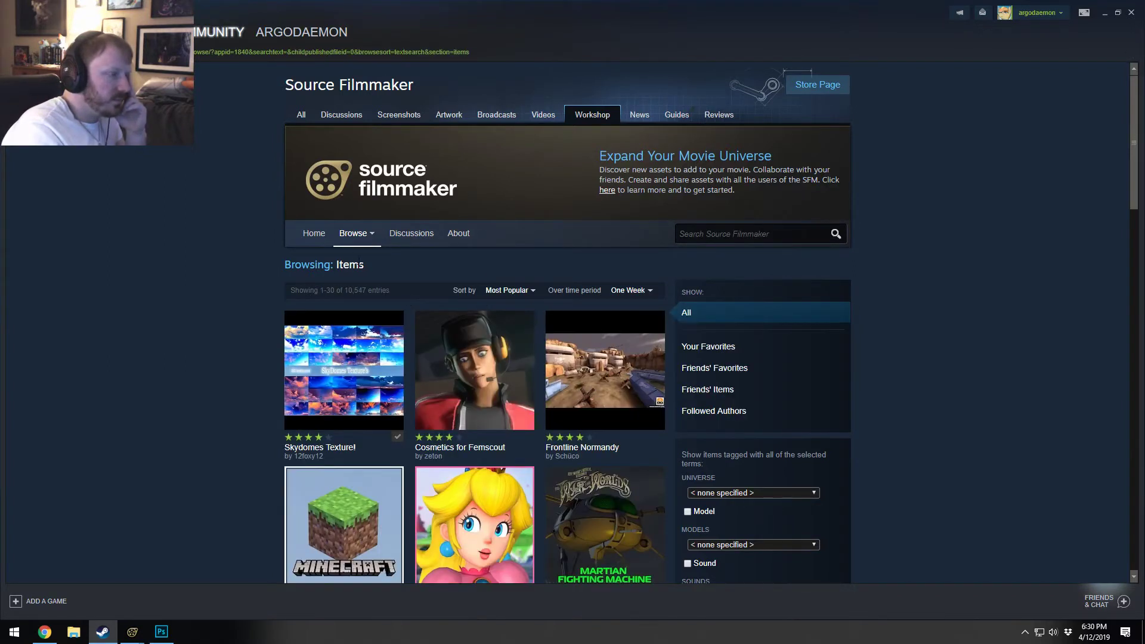
Step: Open the list of subscribed Source Filmmaker Workshop items and look through its first four pages for an environment map asset
{"action": "mouse_move", "coordinate": [353, 237]}
{"action": "left_click", "coordinate": [360, 299]}
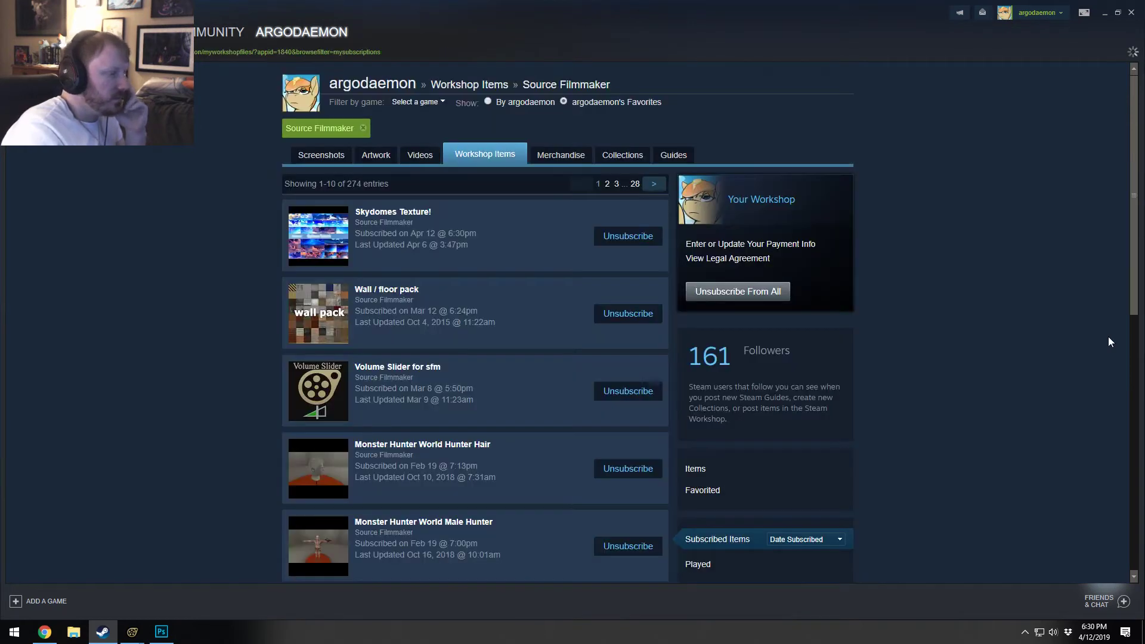
{"action": "scroll", "coordinate": [1108, 336], "scroll_direction": "down", "scroll_amount": 10}
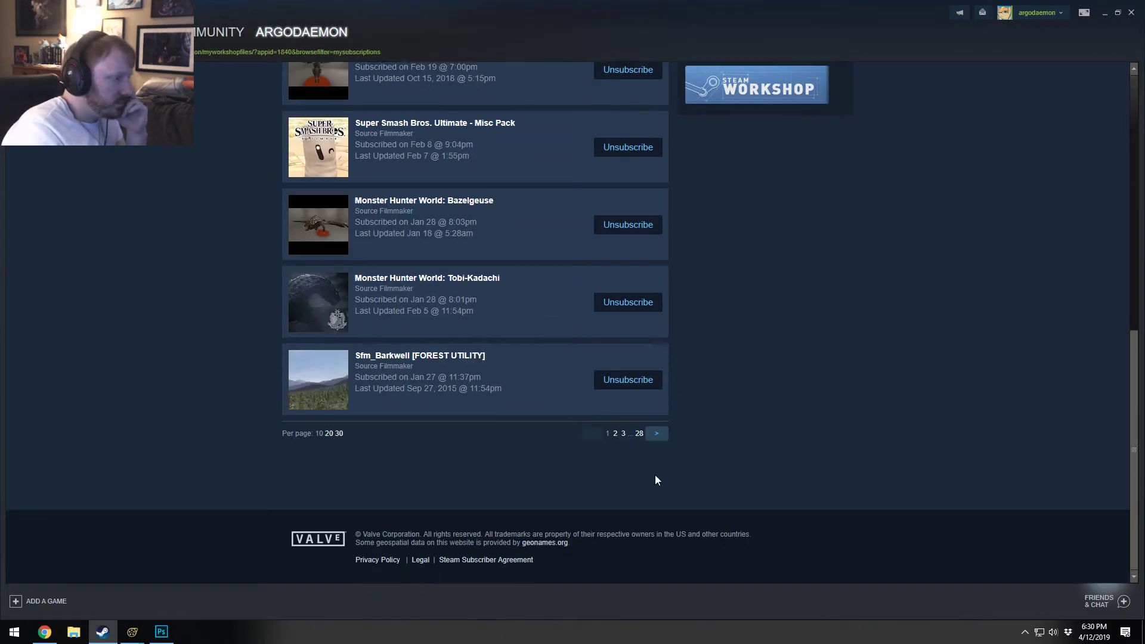
{"action": "left_click", "coordinate": [658, 434]}
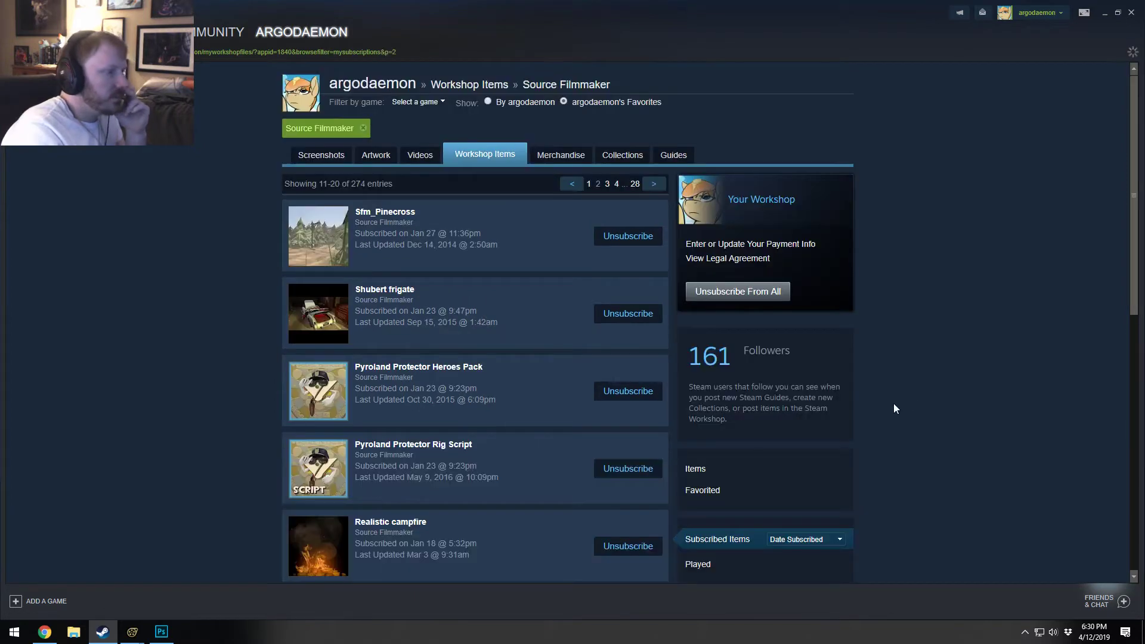
{"action": "scroll", "coordinate": [893, 403], "scroll_direction": "down", "scroll_amount": 3}
{"action": "scroll", "coordinate": [909, 417], "scroll_direction": "down", "scroll_amount": 3}
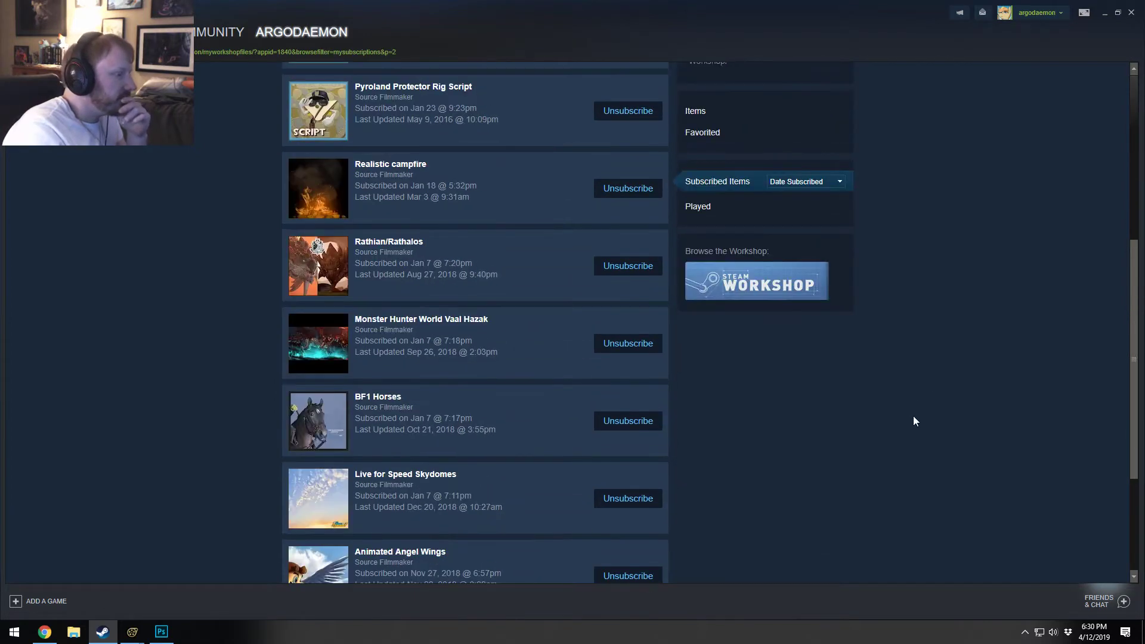
{"action": "scroll", "coordinate": [914, 420], "scroll_direction": "down", "scroll_amount": 3}
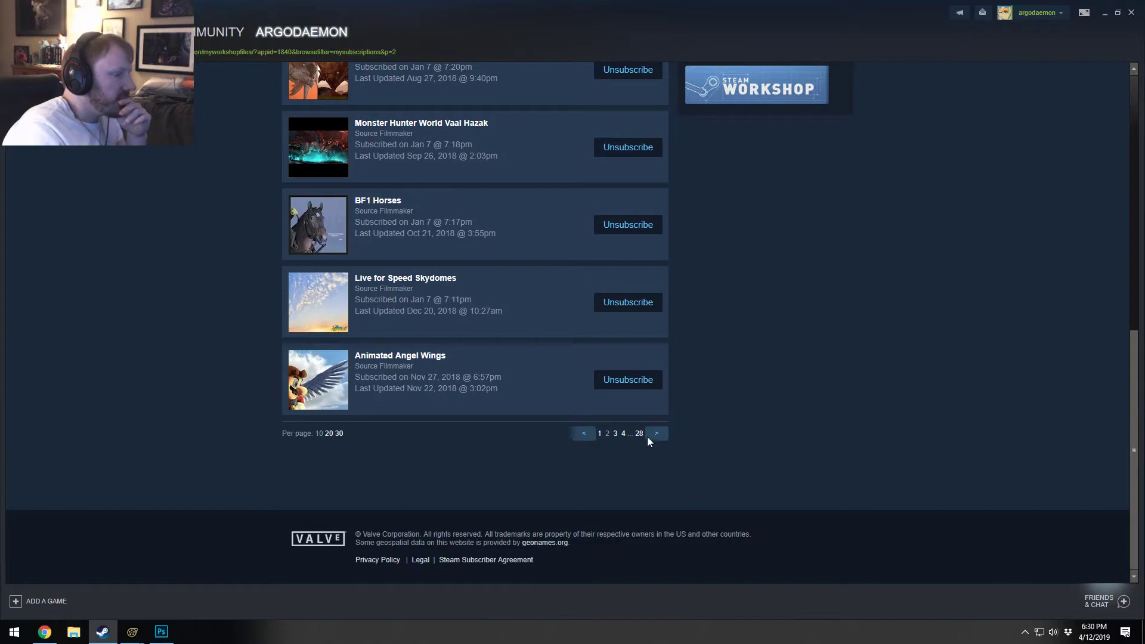
{"action": "left_click", "coordinate": [648, 437]}
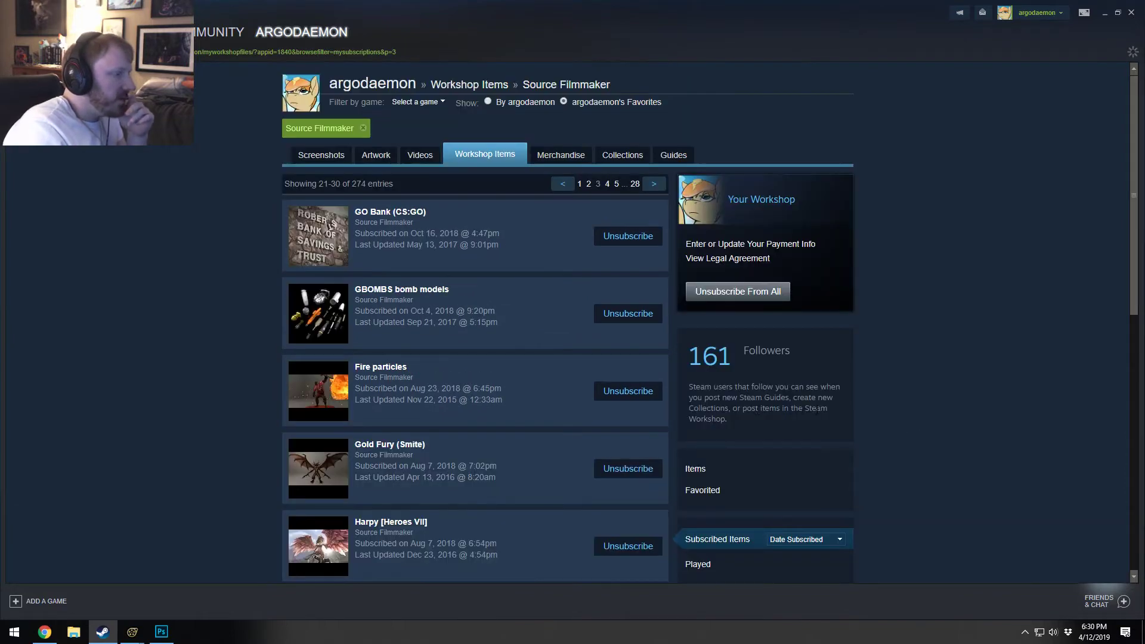
{"action": "scroll", "coordinate": [821, 410], "scroll_direction": "down", "scroll_amount": 10}
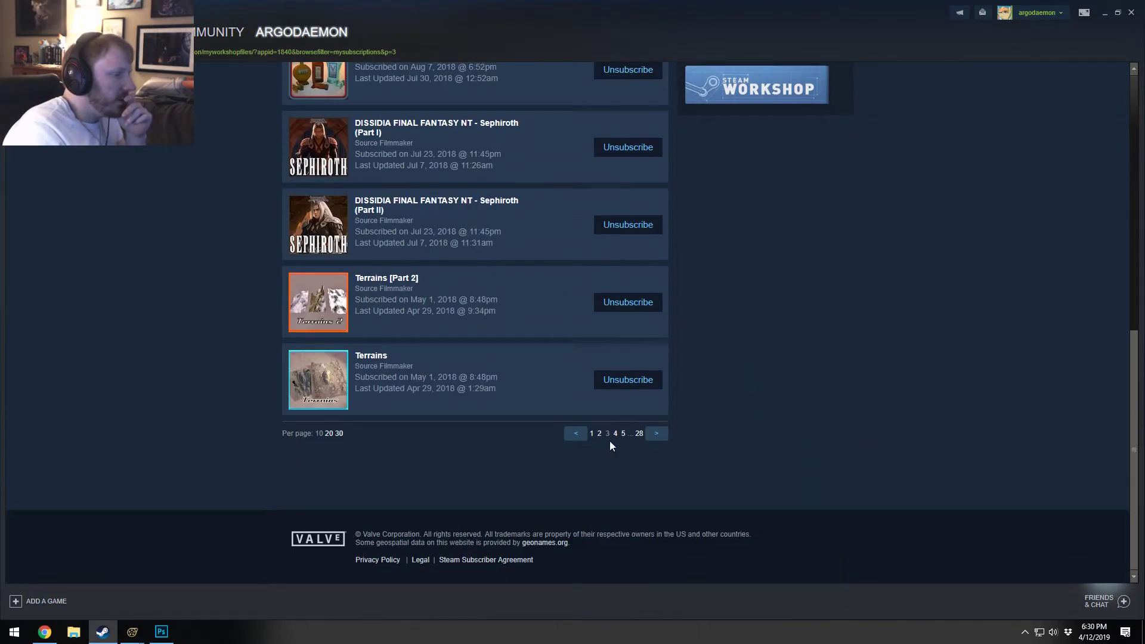
{"action": "left_click", "coordinate": [655, 433]}
{"action": "scroll", "coordinate": [658, 441], "scroll_direction": "down", "scroll_amount": 1}
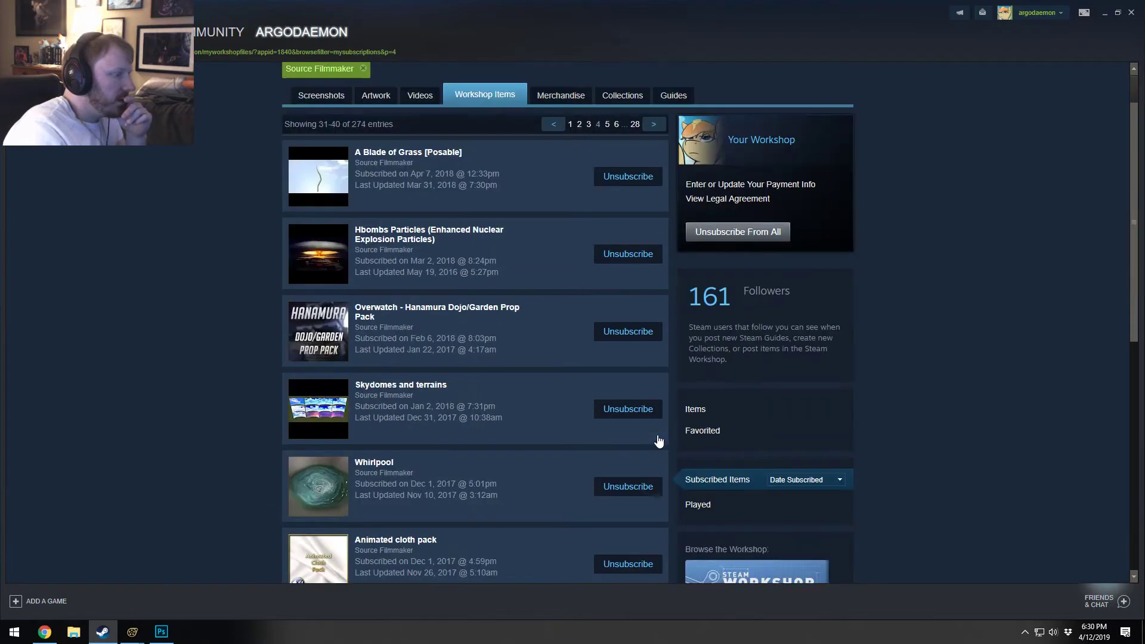
{"action": "scroll", "coordinate": [658, 441], "scroll_direction": "down", "scroll_amount": 8}
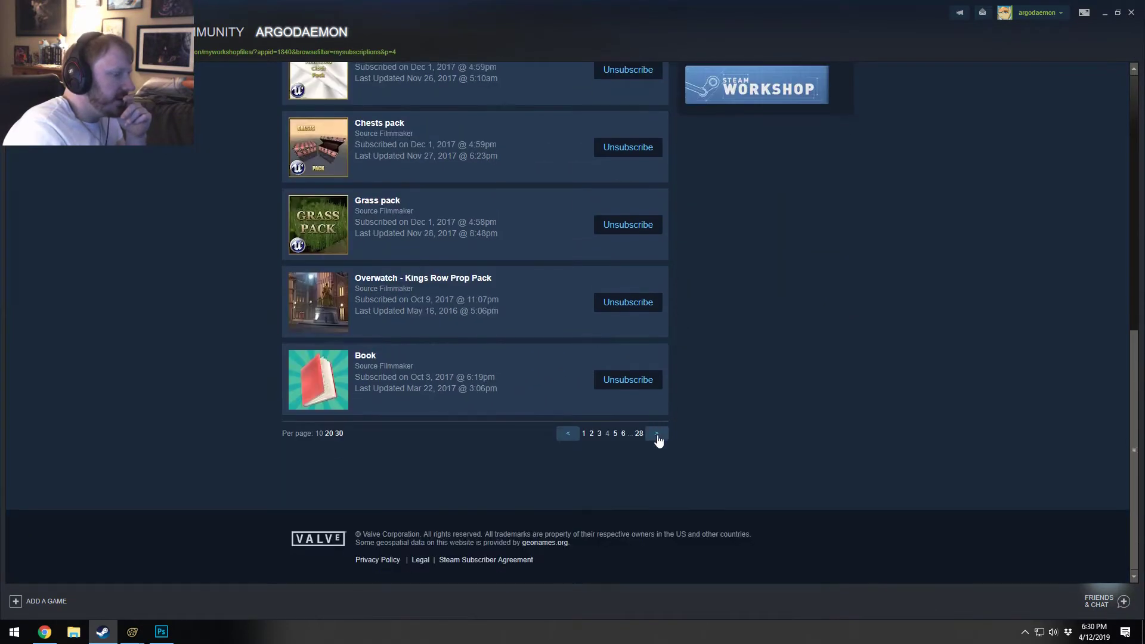
Step: Continue looking through the subscribed Workshop items from page 5 to page 9
{"action": "left_click", "coordinate": [656, 434]}
{"action": "scroll", "coordinate": [658, 441], "scroll_direction": "down", "scroll_amount": 9}
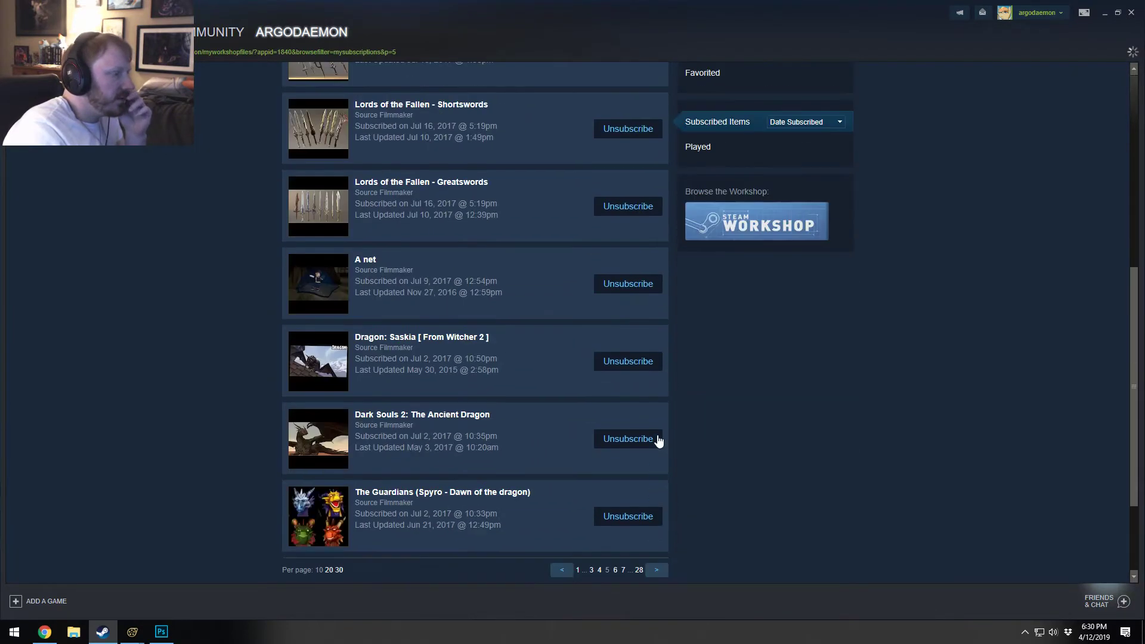
{"action": "scroll", "coordinate": [658, 441], "scroll_direction": "down", "scroll_amount": 2}
{"action": "left_click", "coordinate": [657, 435]}
{"action": "scroll", "coordinate": [658, 440], "scroll_direction": "down", "scroll_amount": 10}
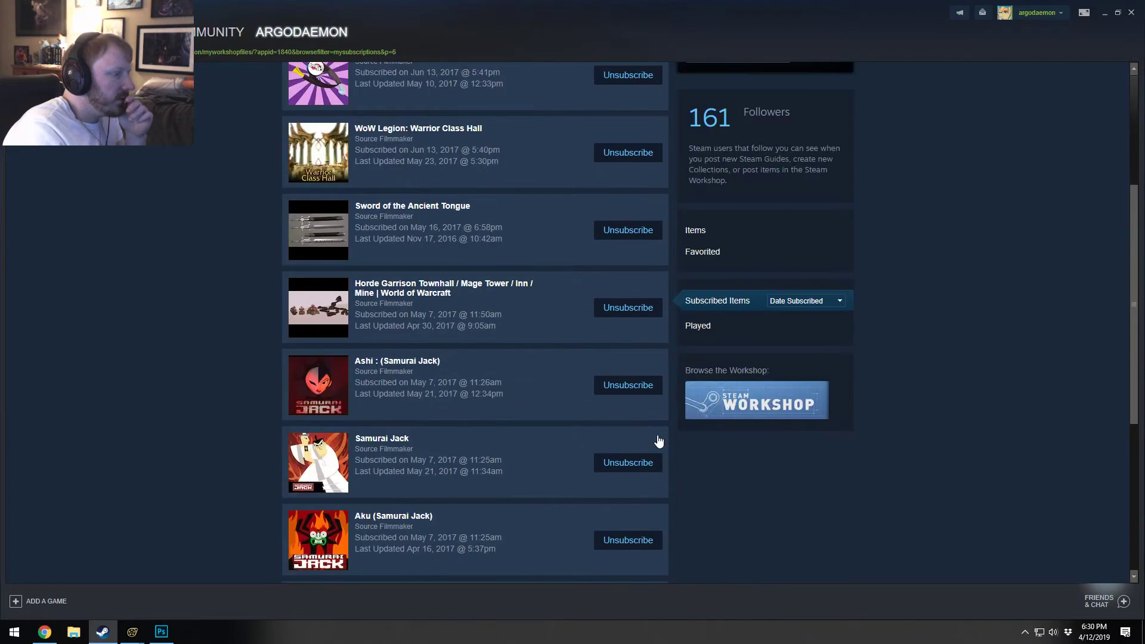
{"action": "left_click", "coordinate": [657, 435]}
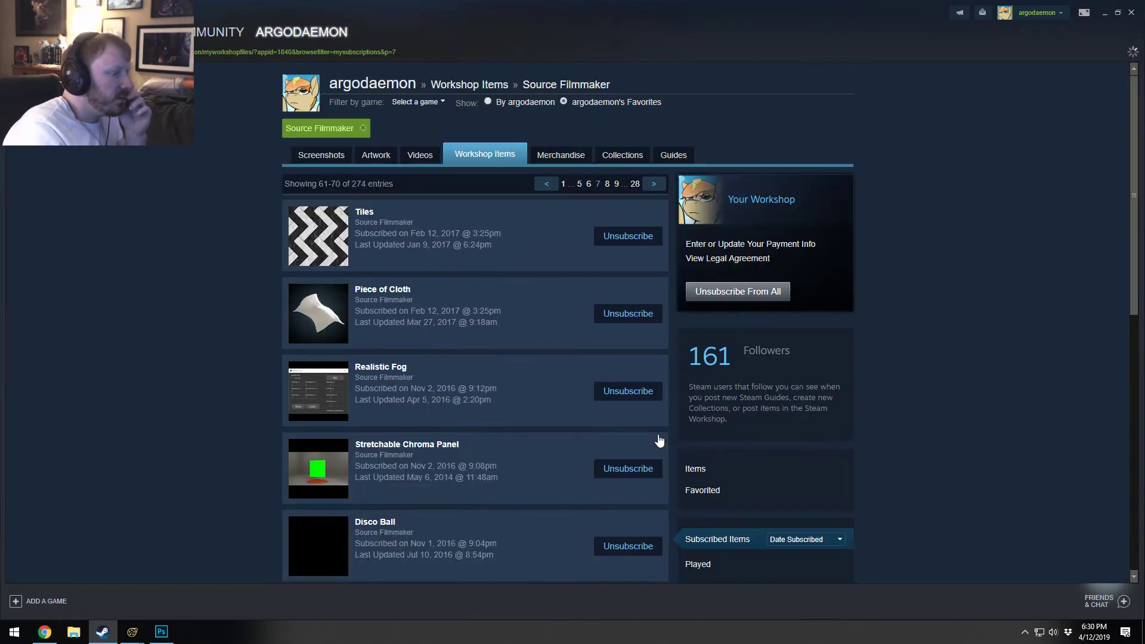
{"action": "scroll", "coordinate": [658, 440], "scroll_direction": "down", "scroll_amount": 10}
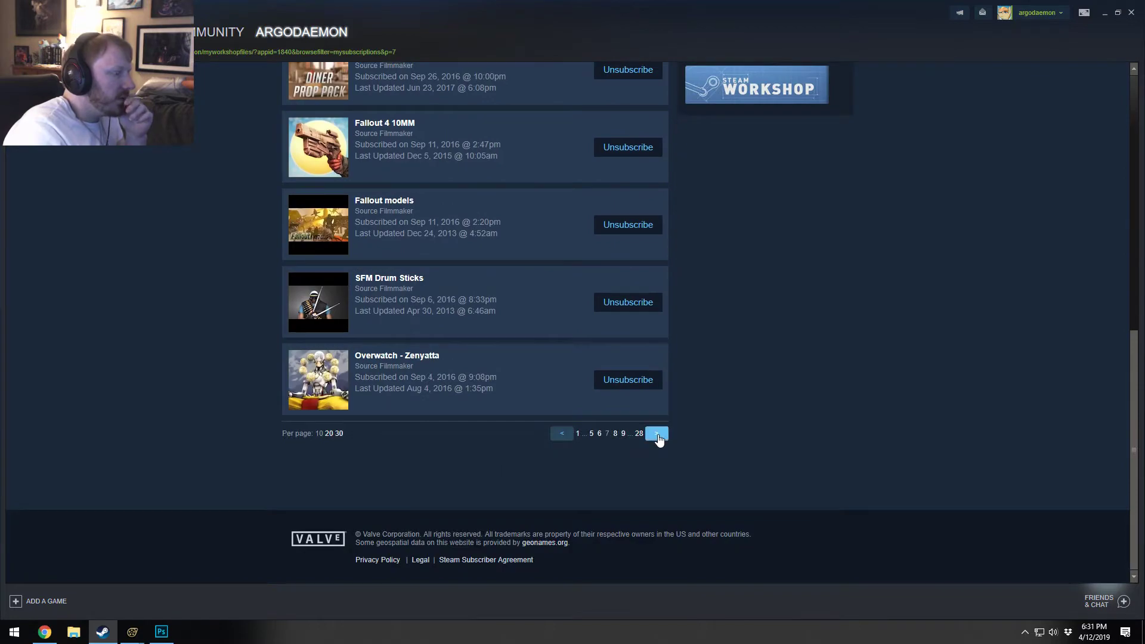
{"action": "left_click", "coordinate": [657, 435]}
{"action": "scroll", "coordinate": [658, 440], "scroll_direction": "down", "scroll_amount": 4}
{"action": "scroll", "coordinate": [658, 439], "scroll_direction": "down", "scroll_amount": 6}
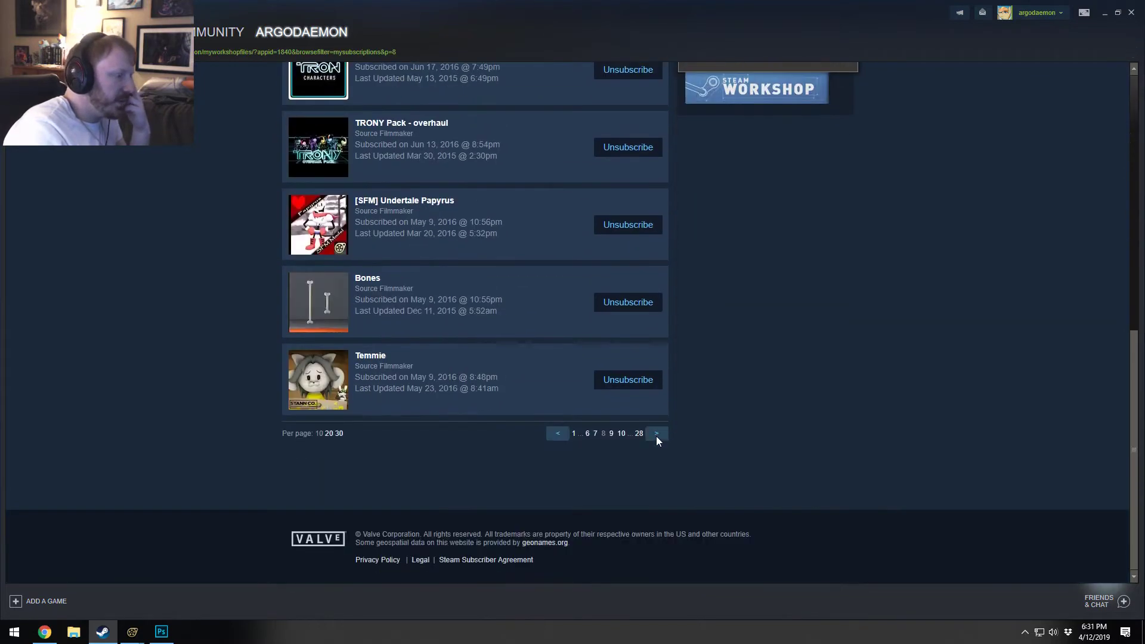
{"action": "left_click", "coordinate": [656, 435]}
{"action": "scroll", "coordinate": [657, 441], "scroll_direction": "down", "scroll_amount": 10}
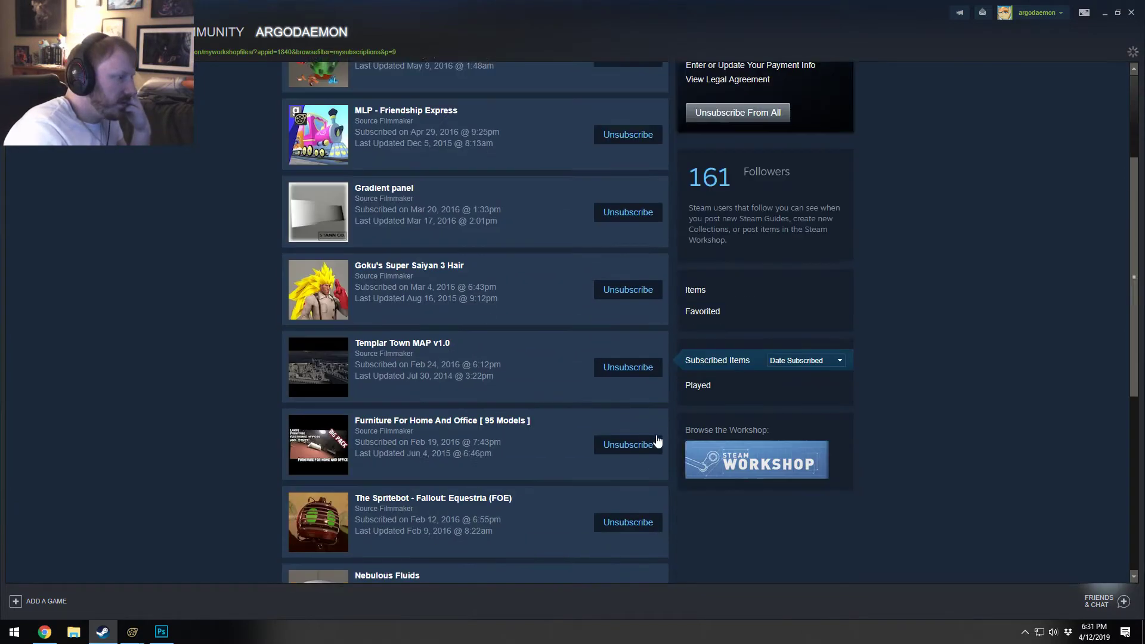
Step: Look through the subscribed Workshop items from page 10 to page 14 and advance to page 15
{"action": "left_click", "coordinate": [657, 440]}
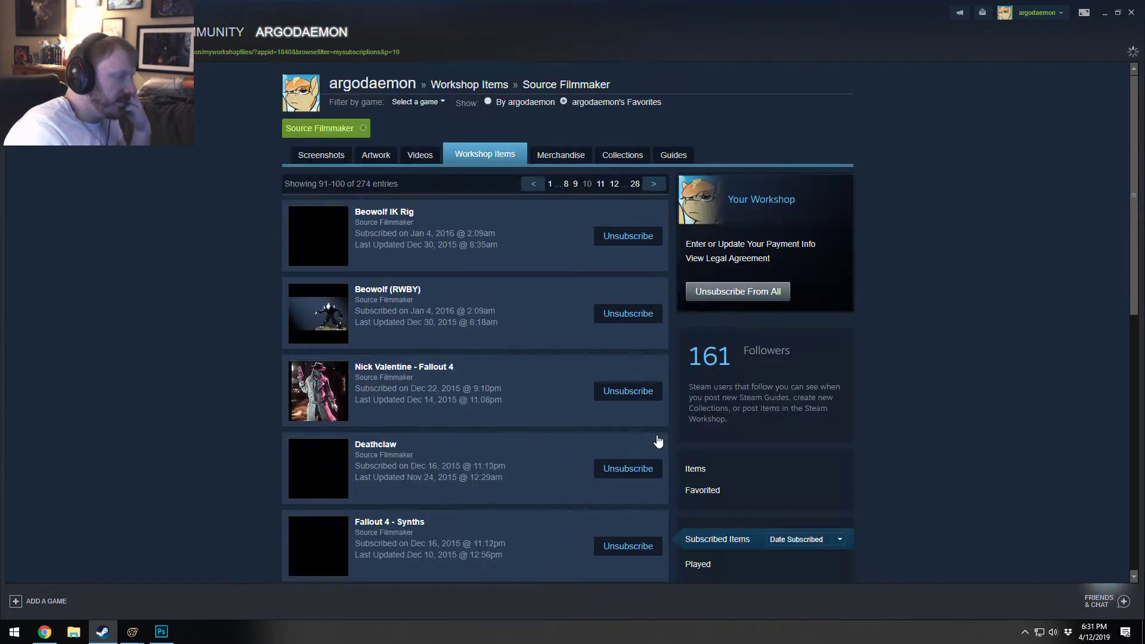
{"action": "scroll", "coordinate": [659, 441], "scroll_direction": "down", "scroll_amount": 10}
{"action": "scroll", "coordinate": [658, 440], "scroll_direction": "down", "scroll_amount": 1}
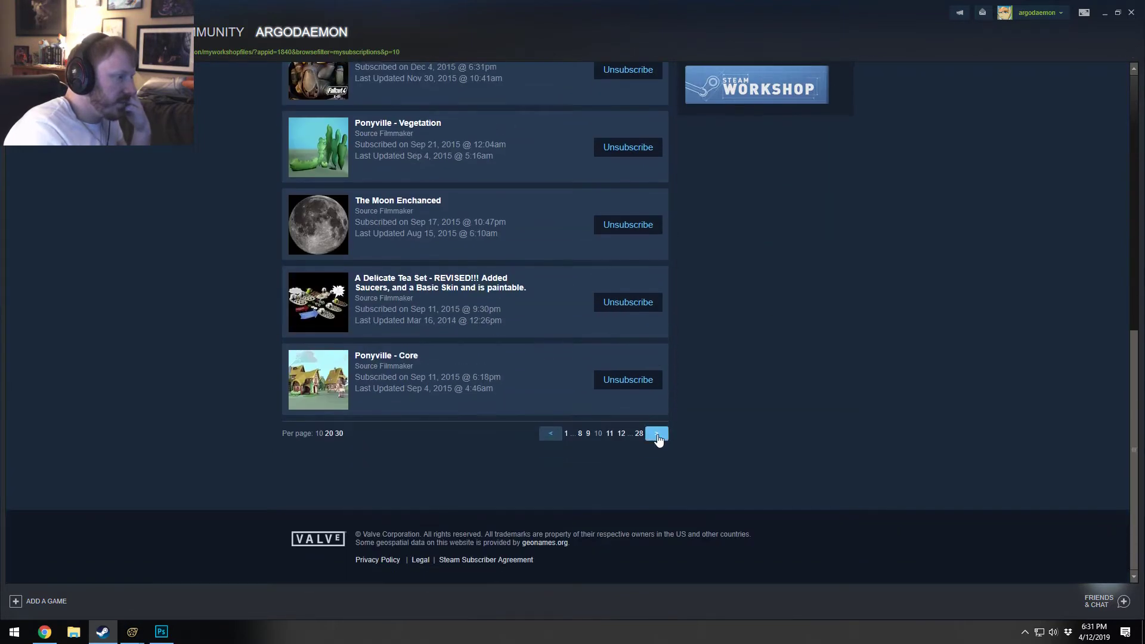
{"action": "left_click", "coordinate": [658, 440]}
{"action": "scroll", "coordinate": [658, 441], "scroll_direction": "down", "scroll_amount": 10}
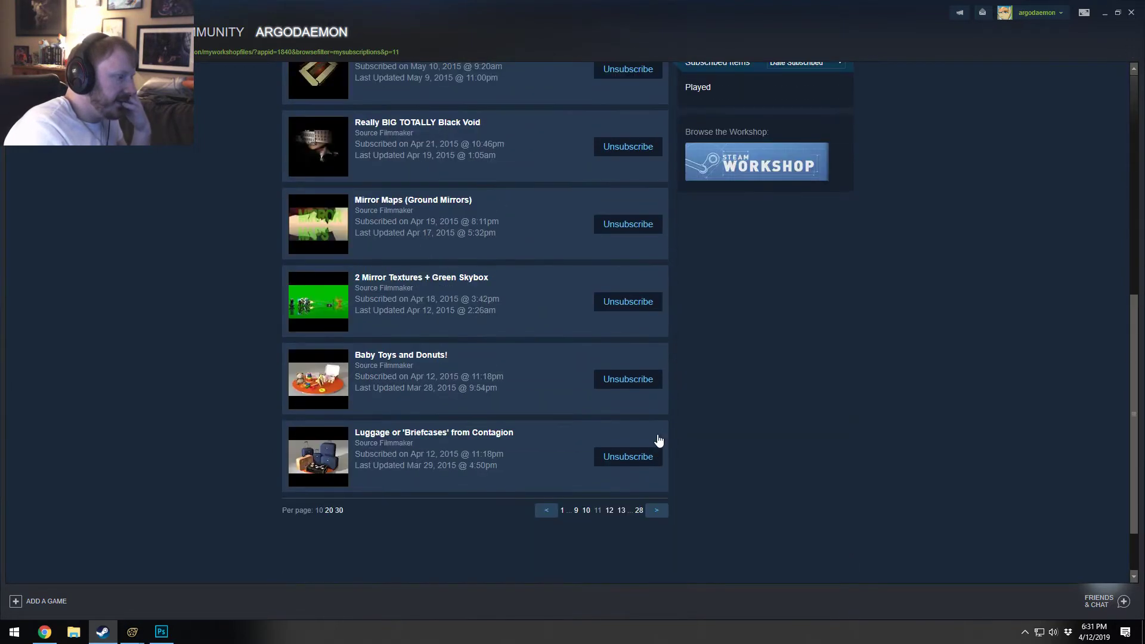
{"action": "left_click", "coordinate": [658, 440]}
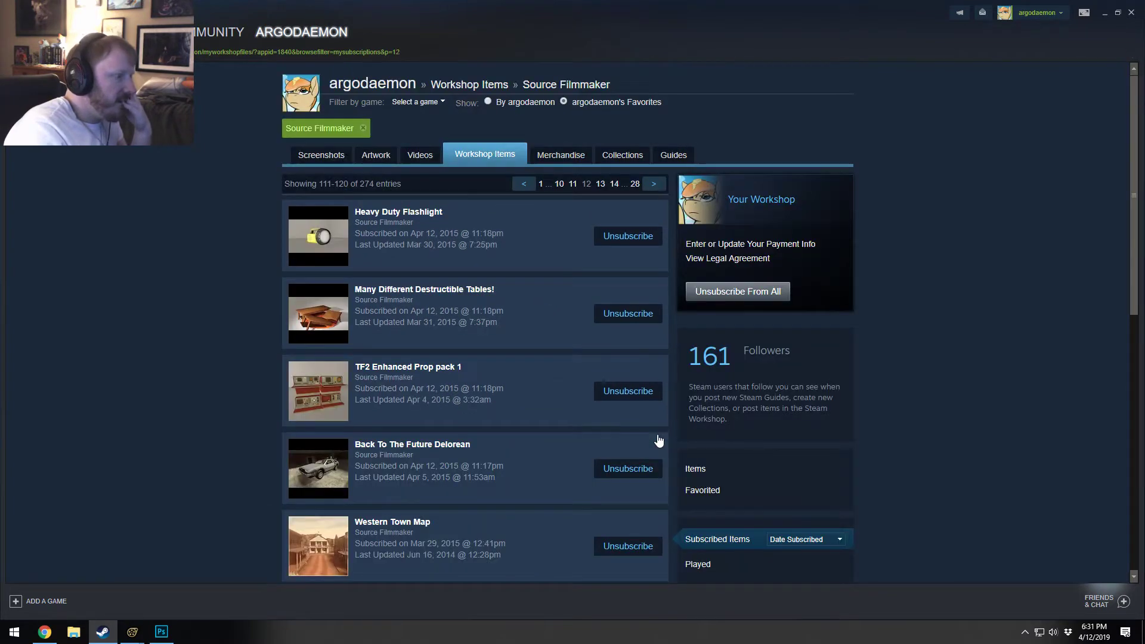
{"action": "scroll", "coordinate": [658, 440], "scroll_direction": "down", "scroll_amount": 10}
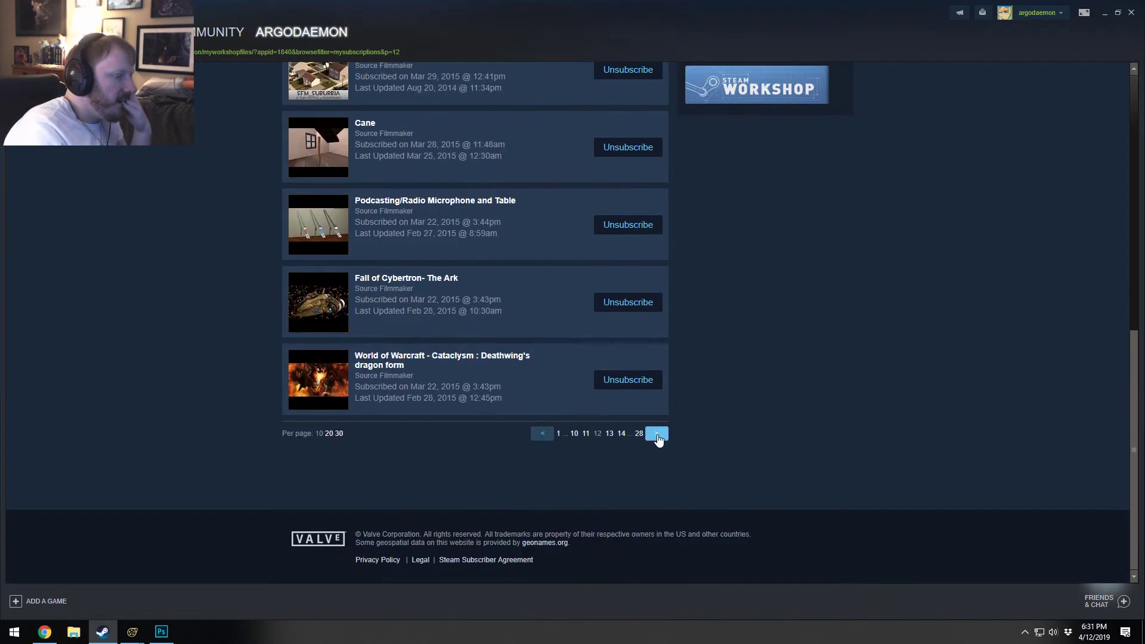
{"action": "left_click", "coordinate": [658, 440]}
{"action": "scroll", "coordinate": [658, 440], "scroll_direction": "down", "scroll_amount": 10}
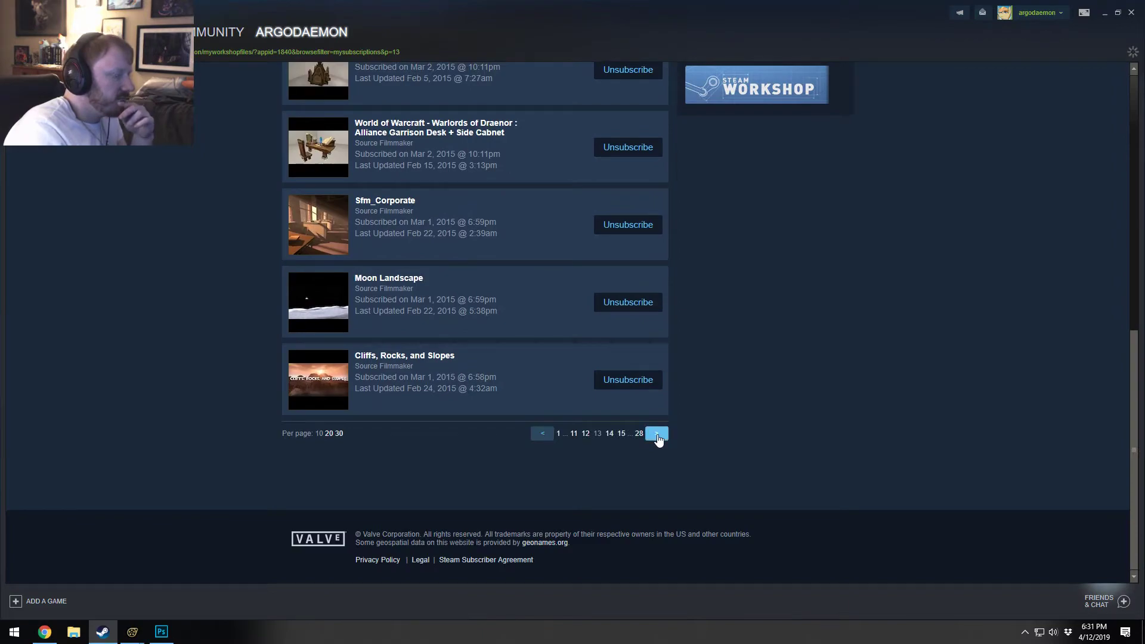
{"action": "left_click", "coordinate": [657, 440]}
{"action": "scroll", "coordinate": [657, 440], "scroll_direction": "down", "scroll_amount": 6}
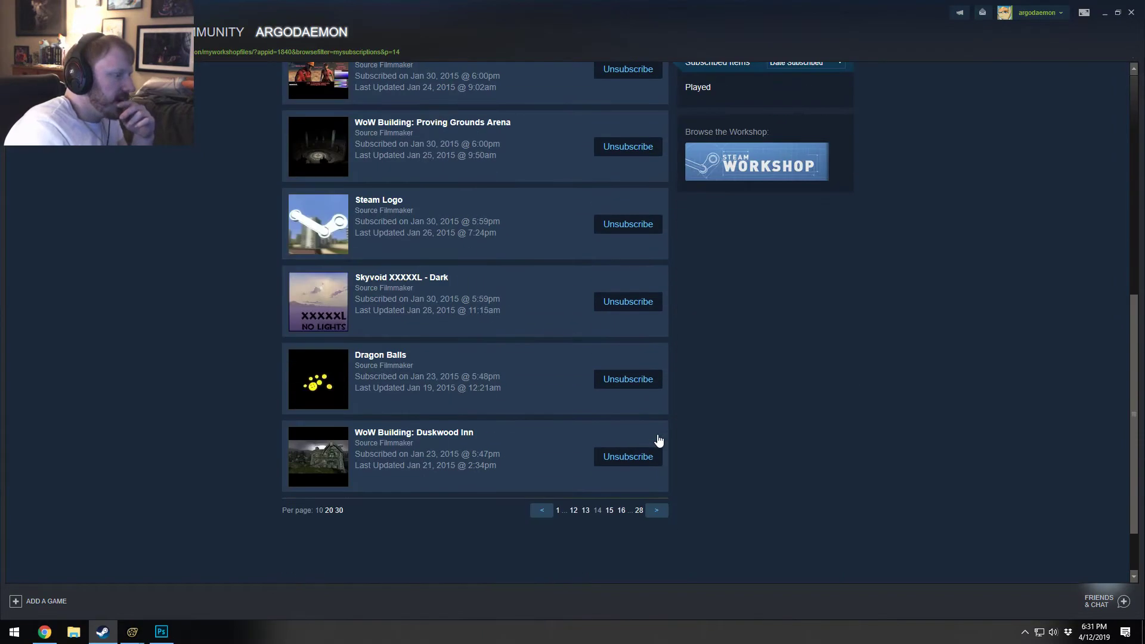
{"action": "scroll", "coordinate": [656, 439], "scroll_direction": "up", "scroll_amount": 3}
{"action": "scroll", "coordinate": [655, 439], "scroll_direction": "down", "scroll_amount": 9}
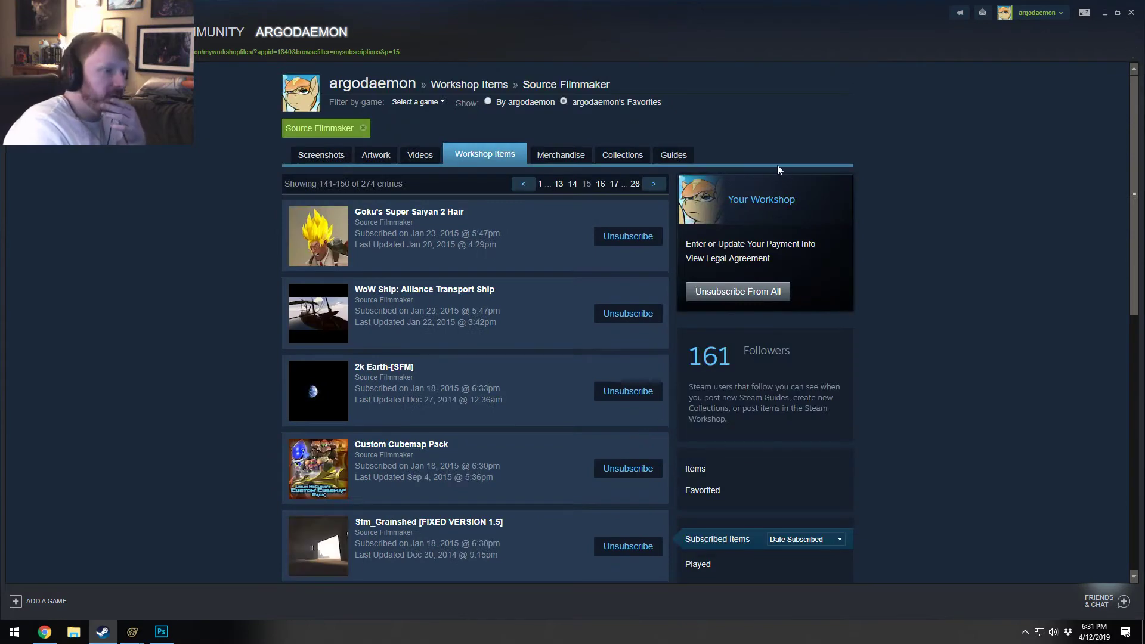
Step: Look over page 15 of the subscribed items and open the Custom Cubemap Pack item
{"action": "scroll", "coordinate": [585, 342], "scroll_direction": "down", "scroll_amount": 5}
{"action": "scroll", "coordinate": [585, 349], "scroll_direction": "up", "scroll_amount": 3}
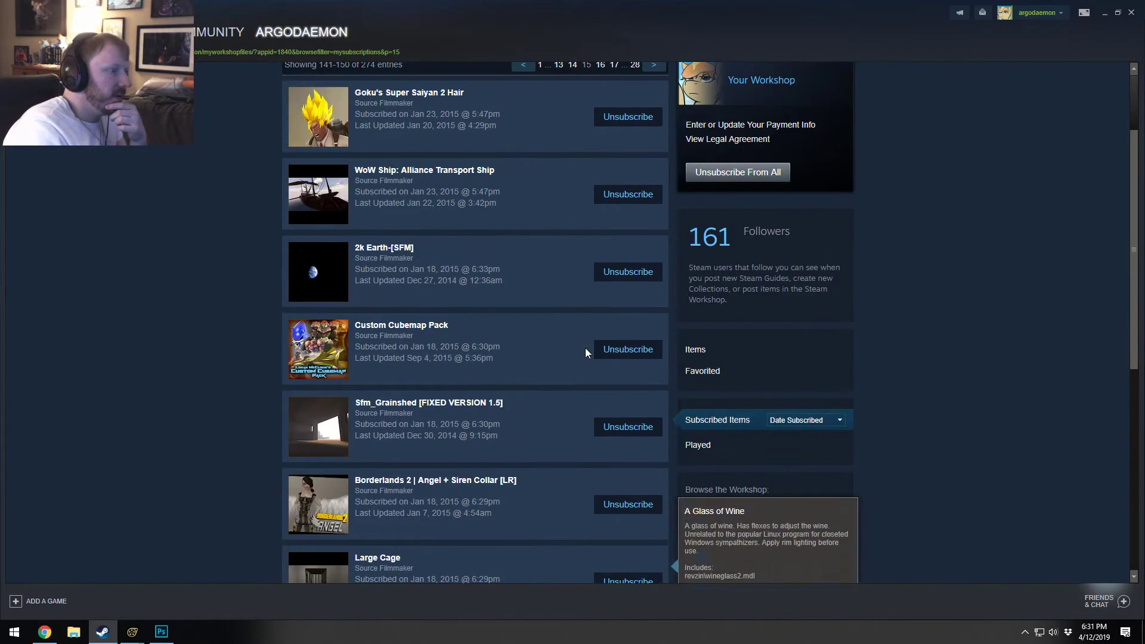
{"action": "mouse_move", "coordinate": [336, 355]}
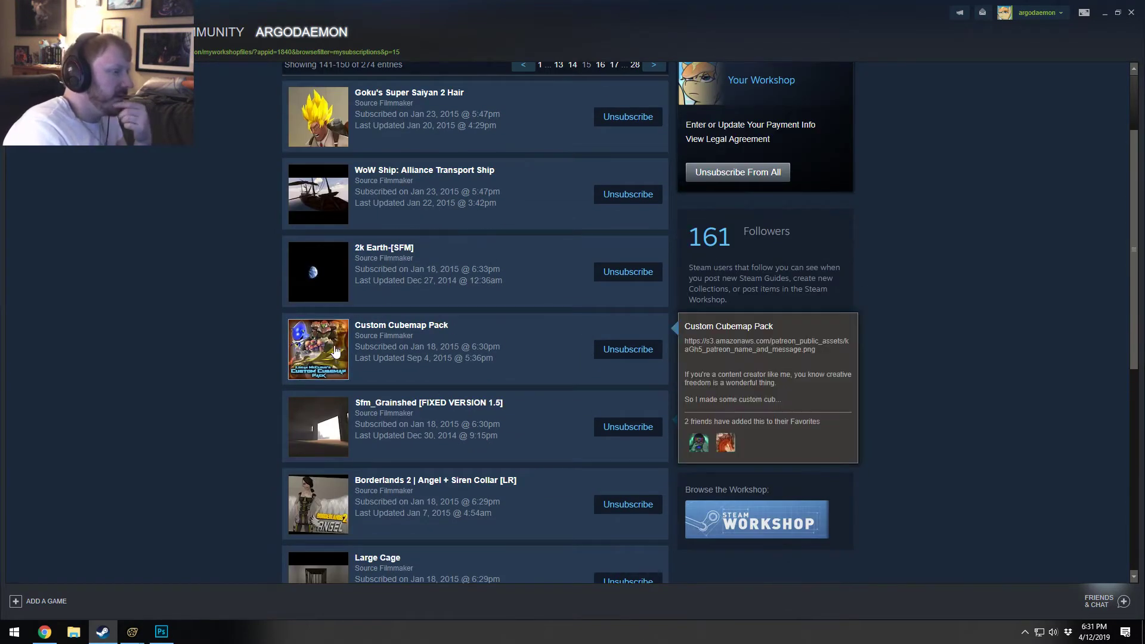
{"action": "left_click", "coordinate": [356, 379]}
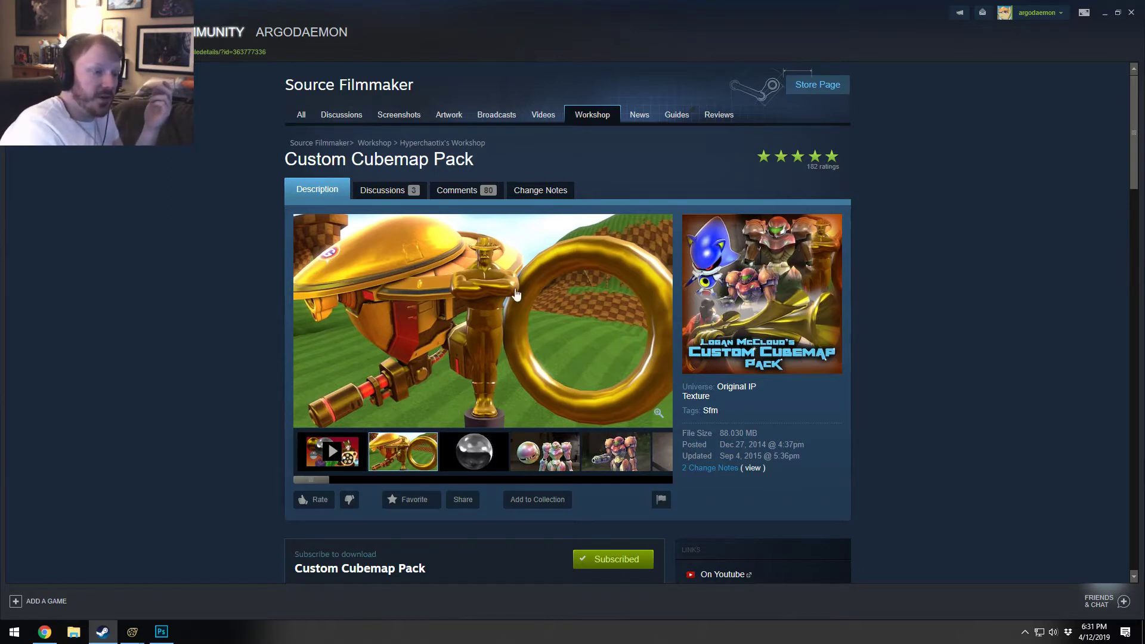
Step: Browse the preview images of the Custom Cubemap Pack, from the chrome sphere and armored characters to the gold sphere
{"action": "left_click", "coordinate": [464, 449]}
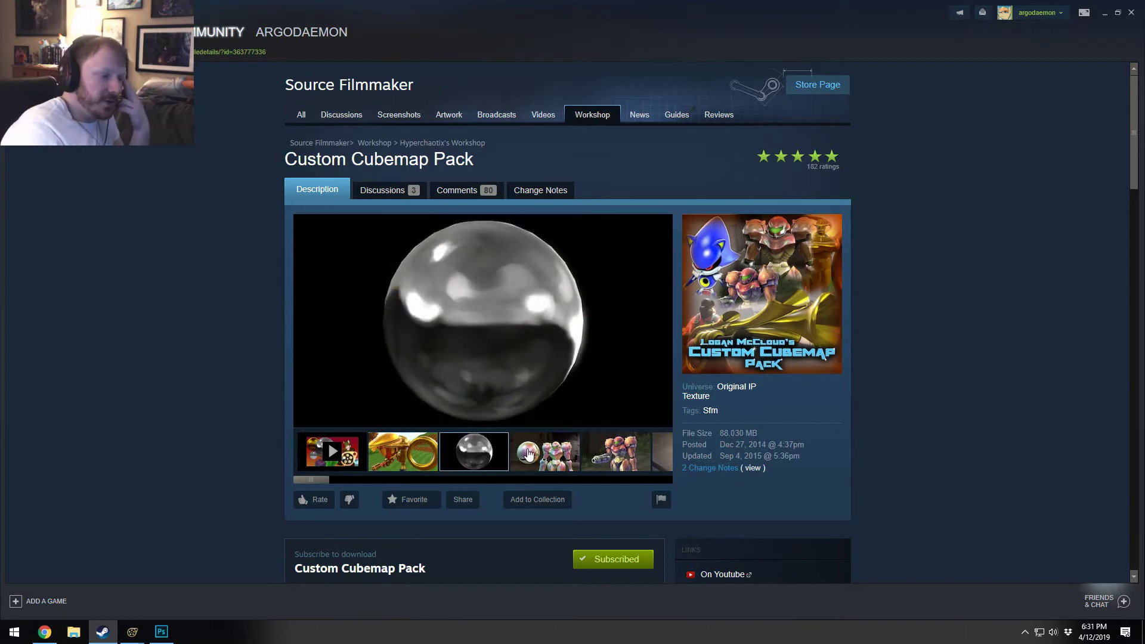
{"action": "left_click", "coordinate": [528, 454]}
{"action": "left_click", "coordinate": [610, 465]}
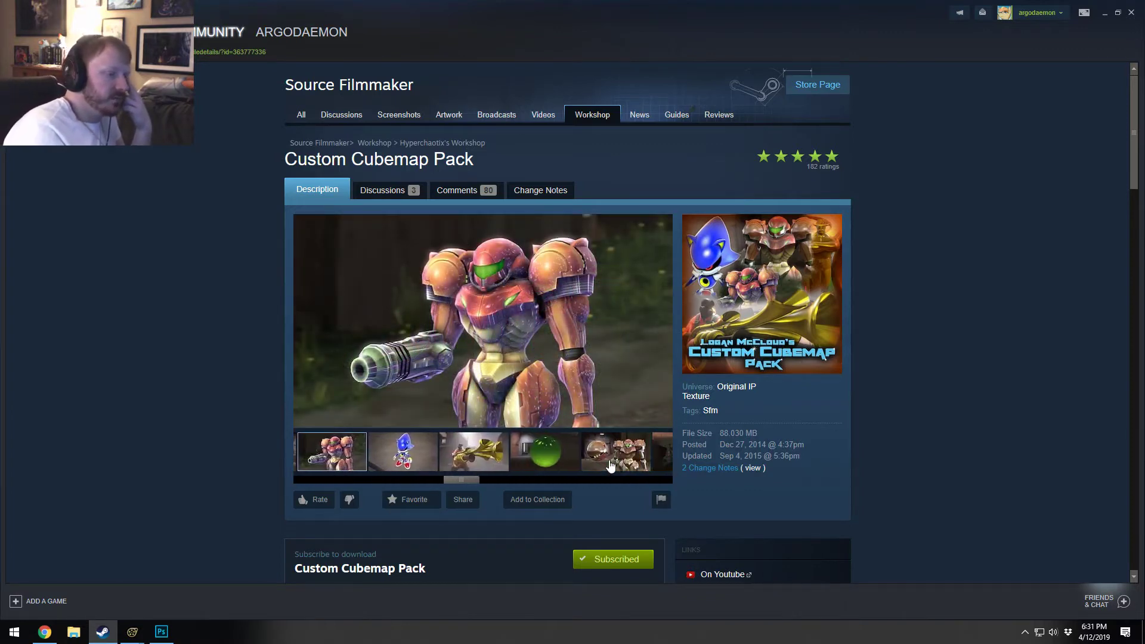
{"action": "left_click", "coordinate": [506, 452]}
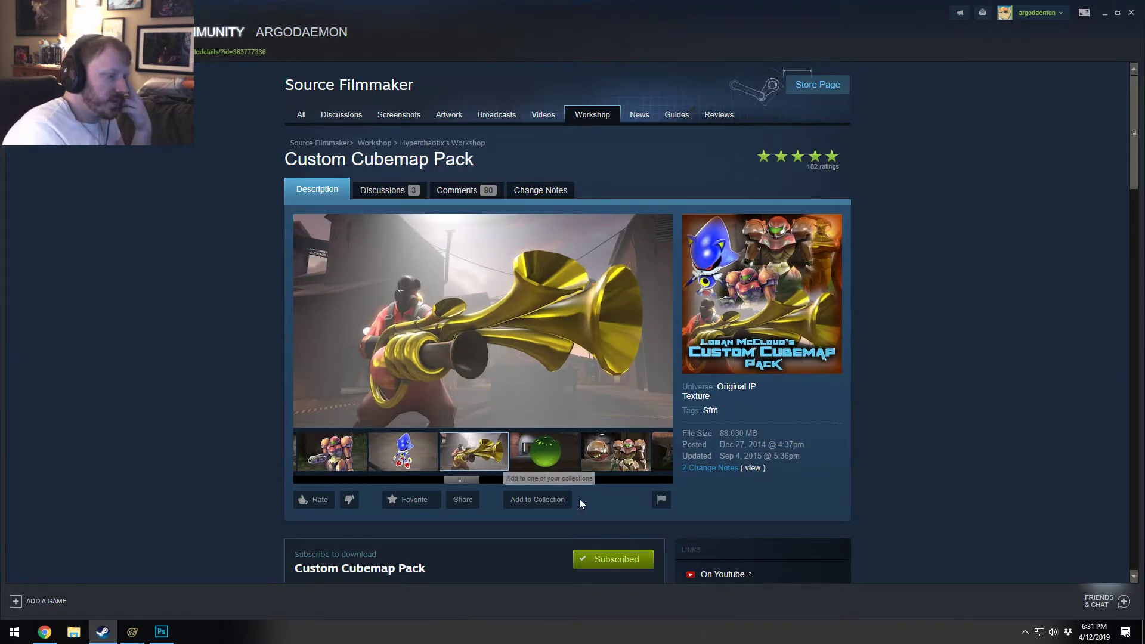
{"action": "left_click_drag", "start_coordinate": [466, 482], "coordinate": [589, 485]}
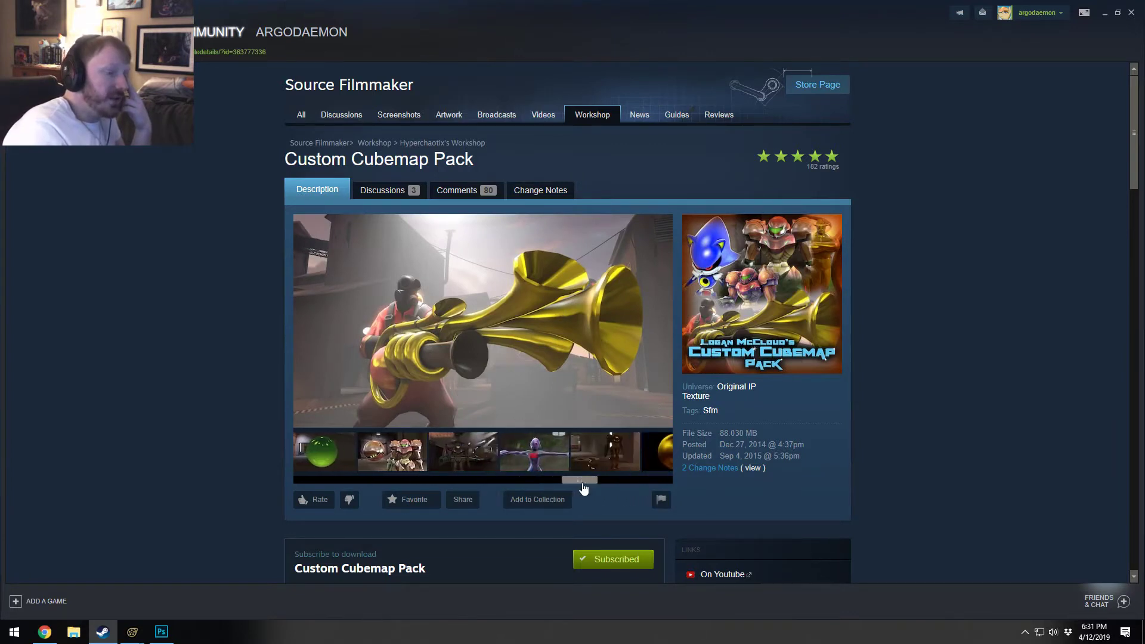
{"action": "left_click", "coordinate": [402, 458]}
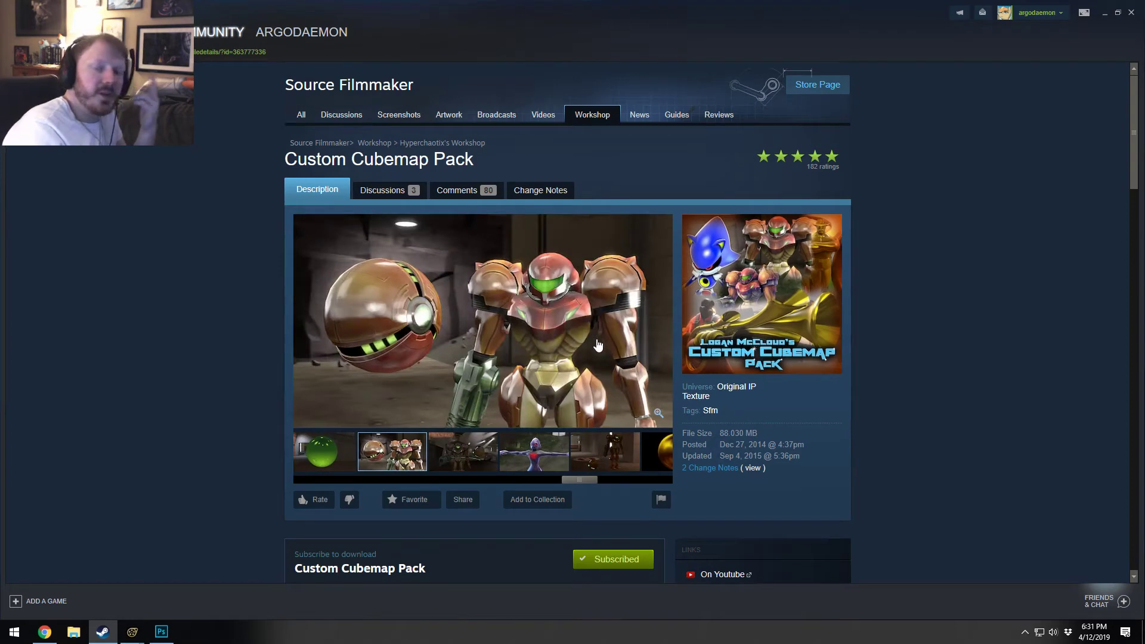
{"action": "left_click", "coordinate": [659, 458]}
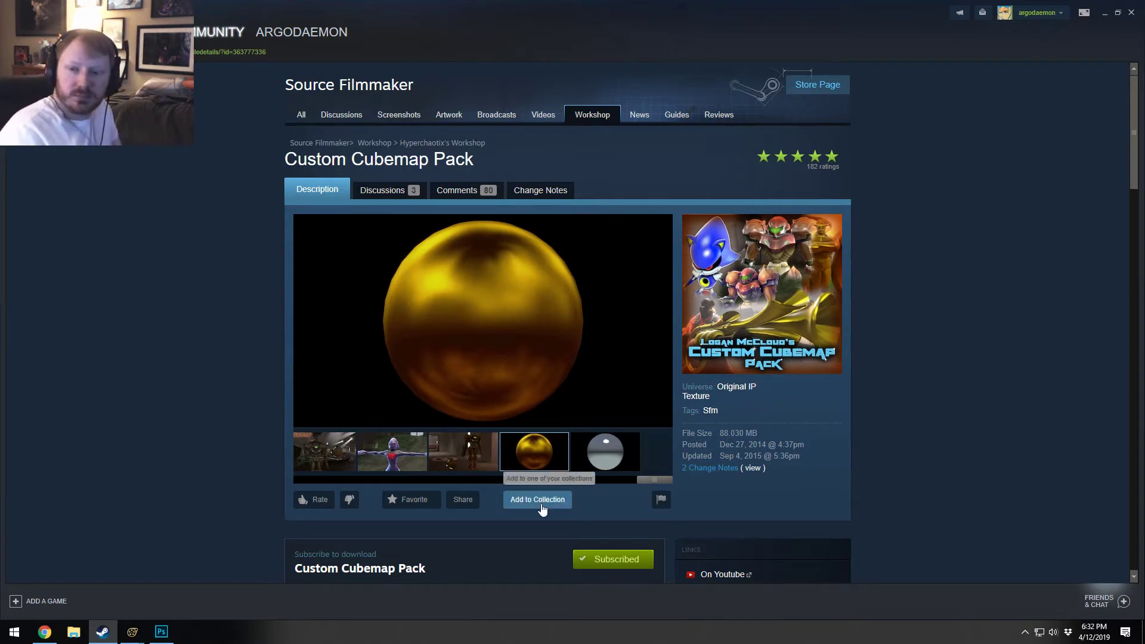
Step: Minimize Steam and switch to the Source Filmmaker session
{"action": "left_click", "coordinate": [1102, 13]}
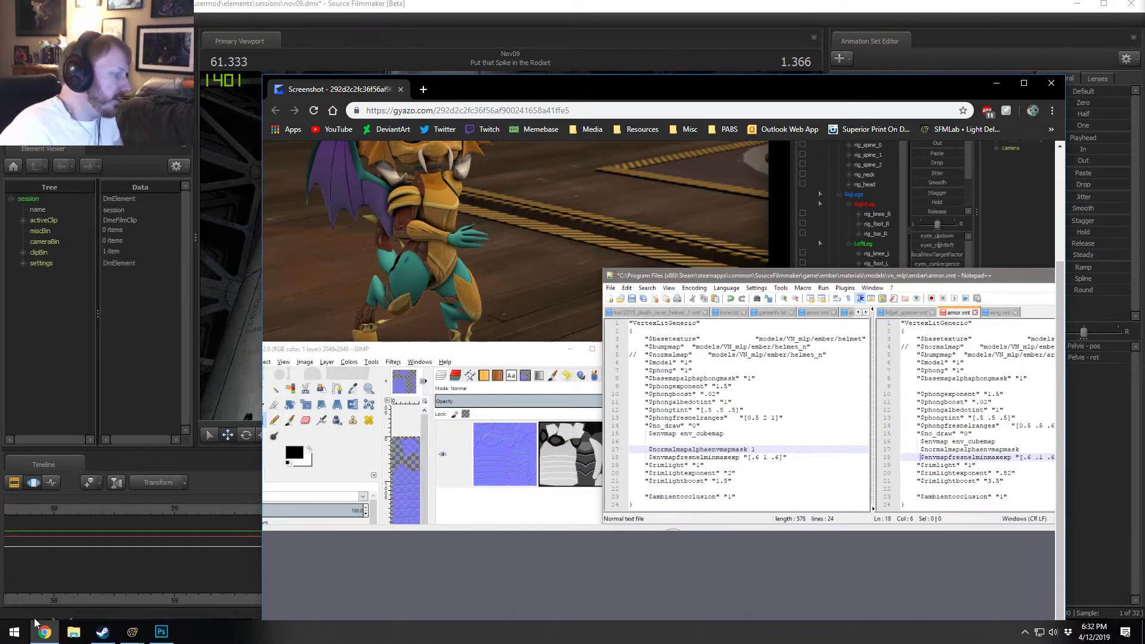
{"action": "left_click", "coordinate": [133, 632]}
{"action": "left_click", "coordinate": [589, 380]}
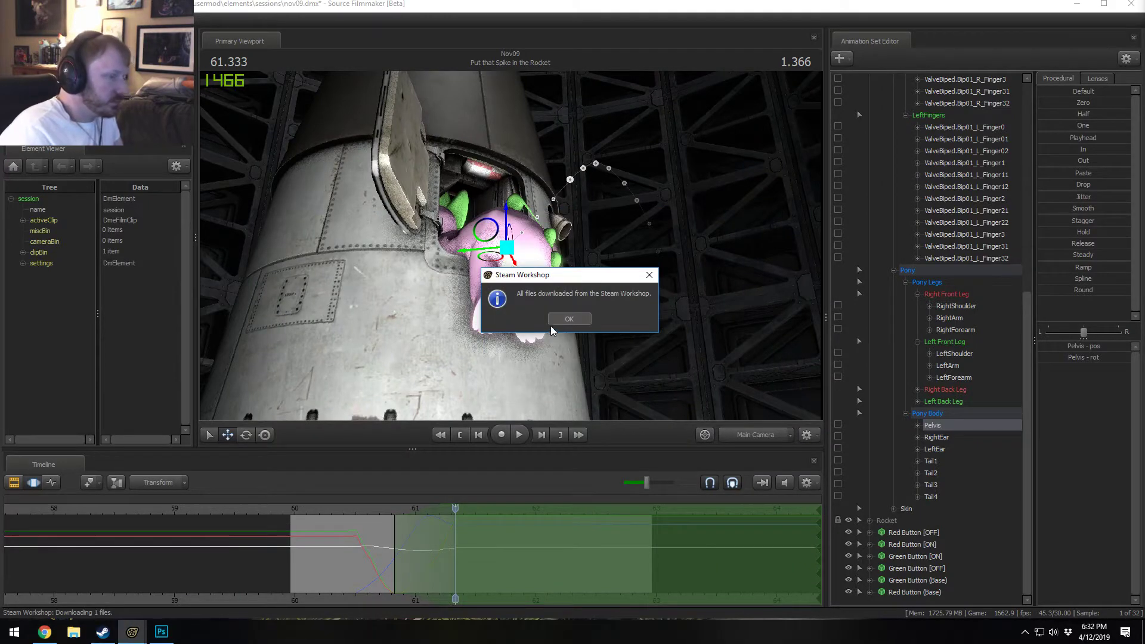
Step: Switch to Chrome, search the web for "vmt" in a new tab, and look over the results
{"action": "left_click", "coordinate": [45, 631]}
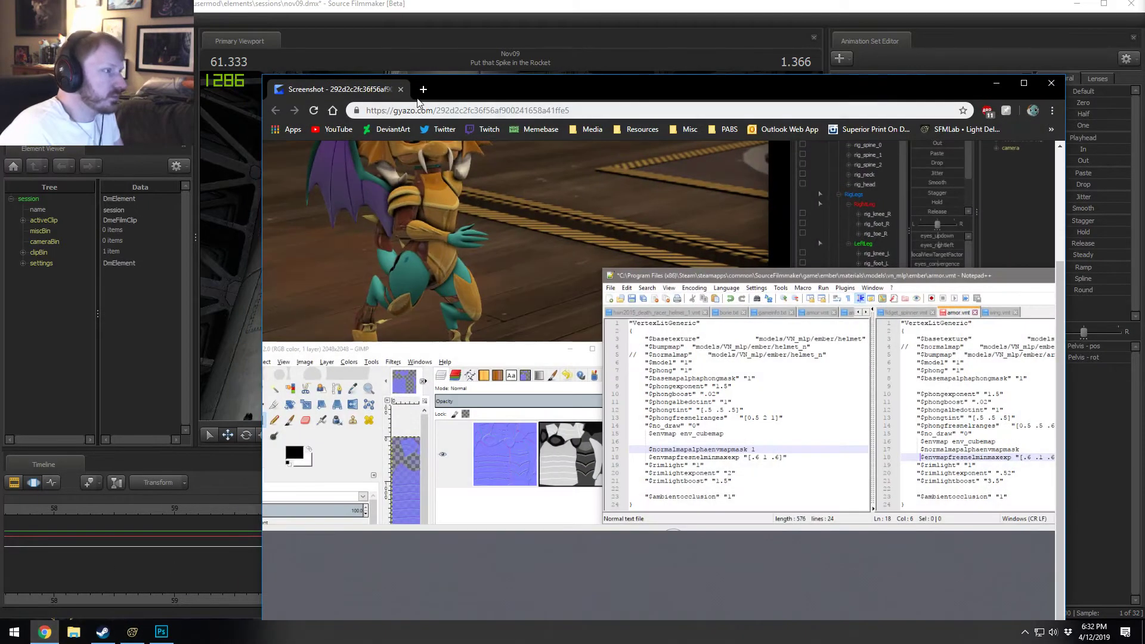
{"action": "left_click", "coordinate": [424, 89]}
{"action": "type", "text": "vmt"}
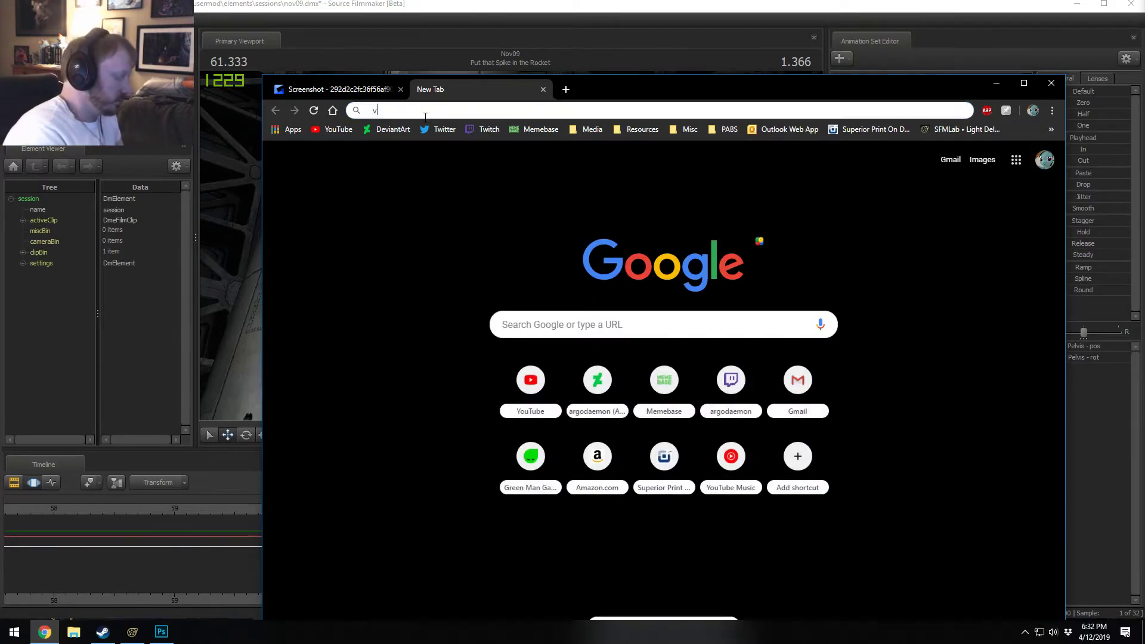
{"action": "key", "text": "Return"}
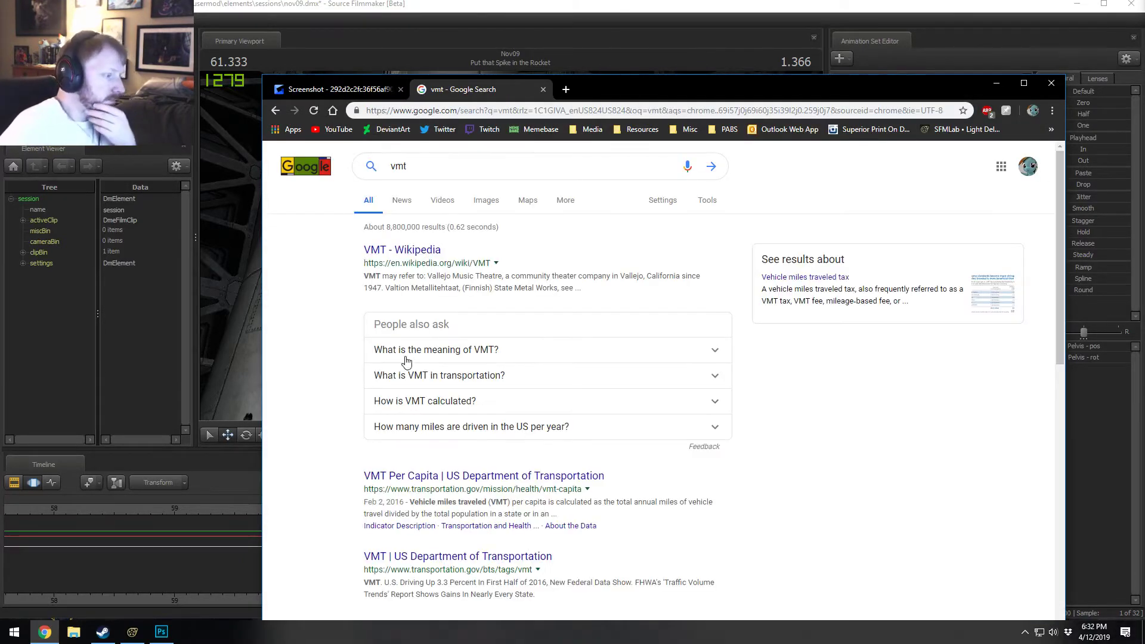
{"action": "scroll", "coordinate": [412, 381], "scroll_direction": "down", "scroll_amount": 2}
{"action": "scroll", "coordinate": [413, 416], "scroll_direction": "down", "scroll_amount": 2}
{"action": "scroll", "coordinate": [414, 387], "scroll_direction": "up", "scroll_amount": 4}
Step: Refine the search to "vmt source", open the Valve Developer Community article on Material, and look through it to its See also links
{"action": "left_click", "coordinate": [429, 159]}
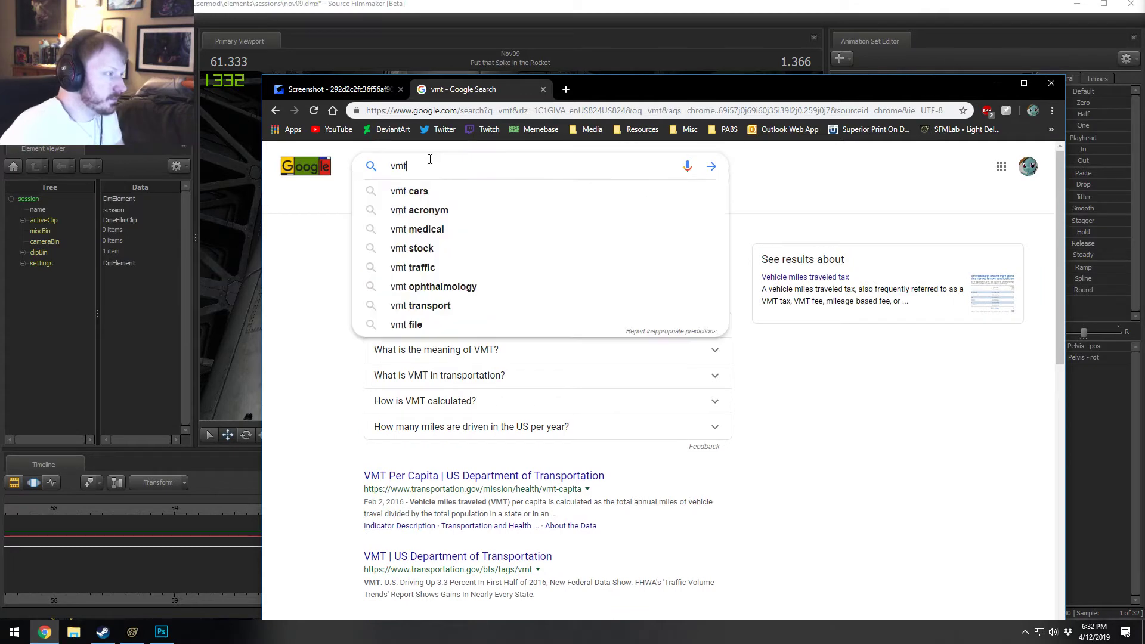
{"action": "type", "text": "source"}
{"action": "key", "text": "Return"}
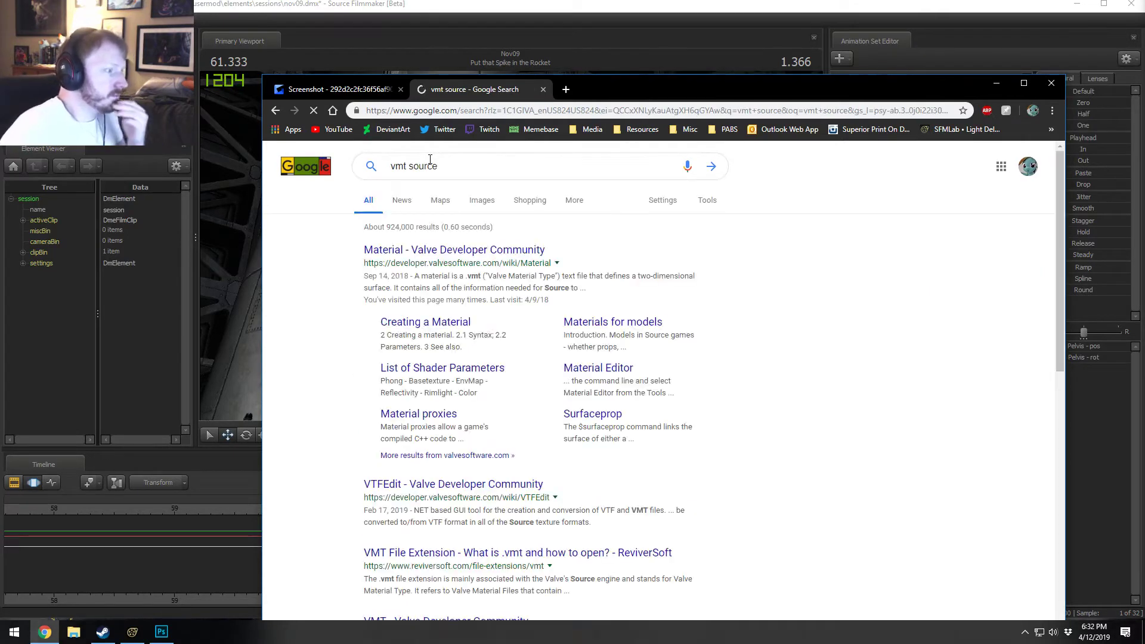
{"action": "left_click", "coordinate": [426, 261]}
{"action": "scroll", "coordinate": [454, 460], "scroll_direction": "down", "scroll_amount": 5}
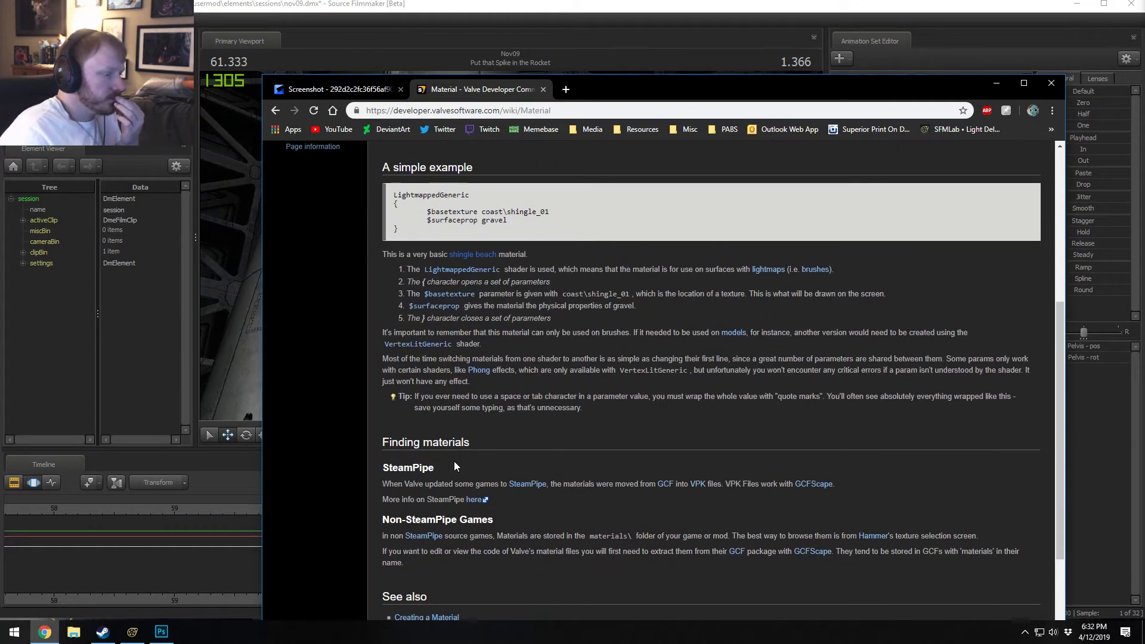
{"action": "scroll", "coordinate": [474, 452], "scroll_direction": "down", "scroll_amount": 3}
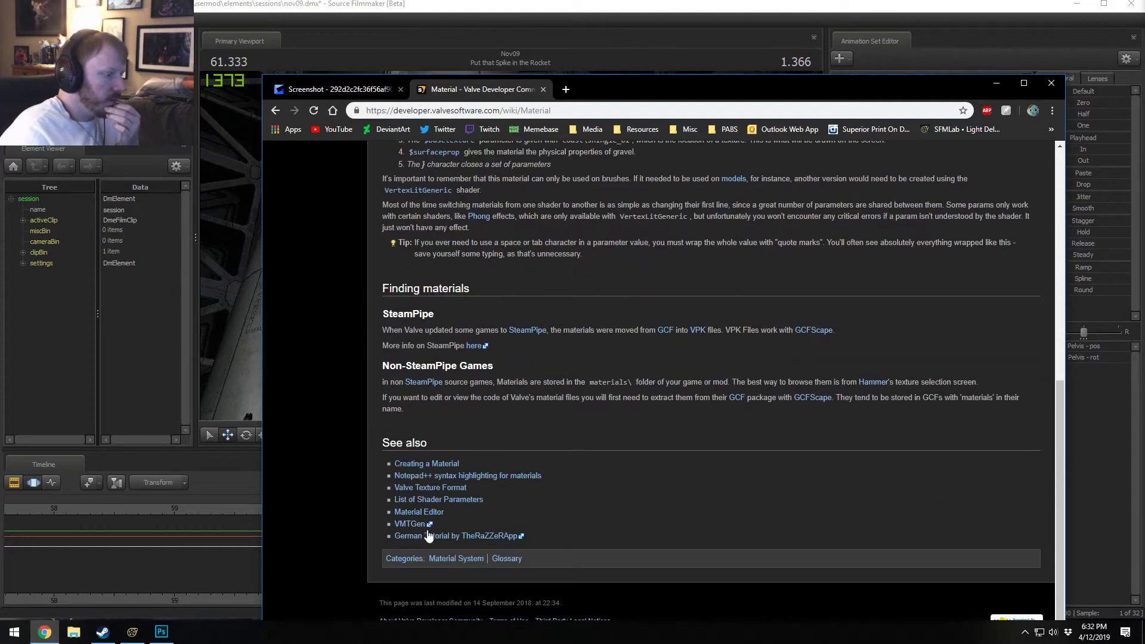
{"action": "scroll", "coordinate": [435, 498], "scroll_direction": "up", "scroll_amount": 10}
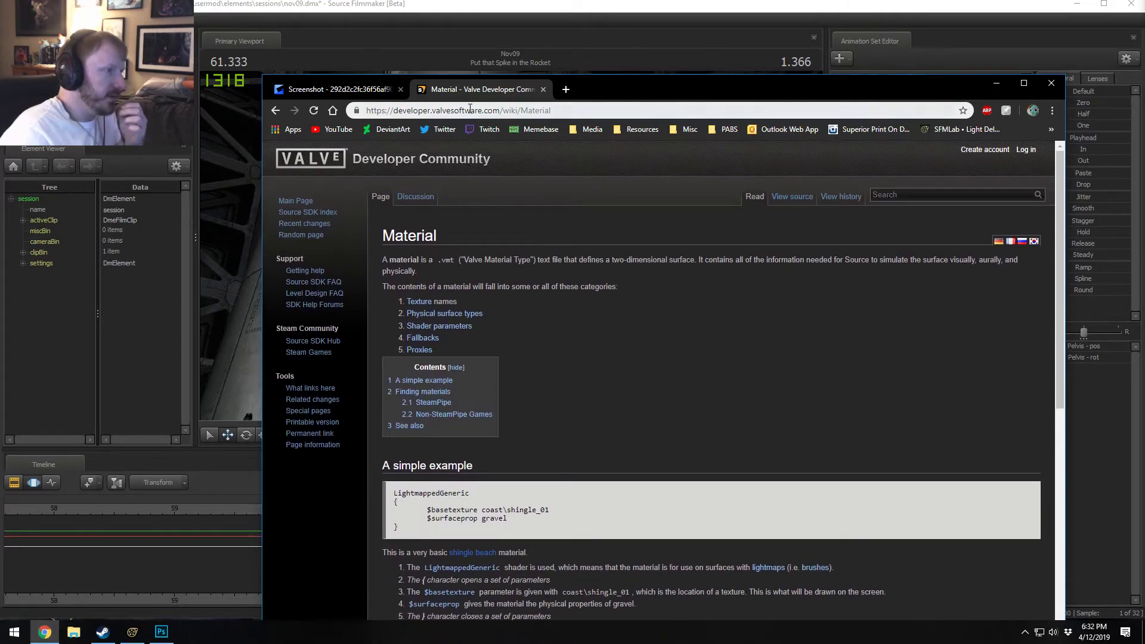
Step: Search the web for "vmt envmap" and open the Valve Developer Community article on $envmap
{"action": "left_click", "coordinate": [470, 108]}
{"action": "type", "text": "vmt"}
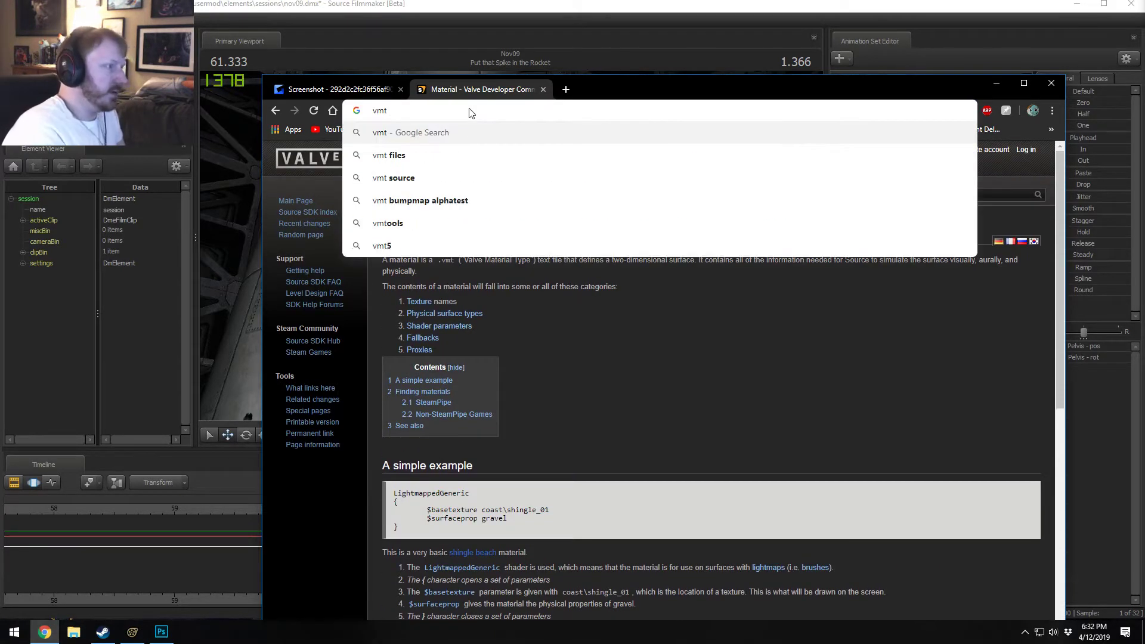
{"action": "type", "text": " envmap"}
{"action": "key", "text": "Return"}
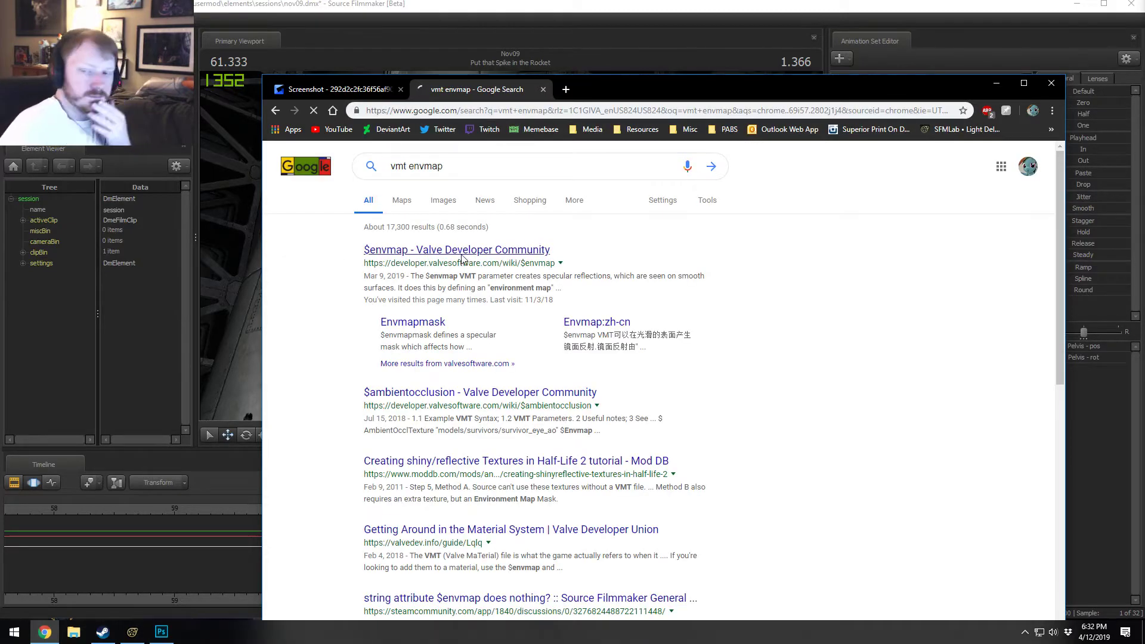
{"action": "left_click", "coordinate": [462, 250]}
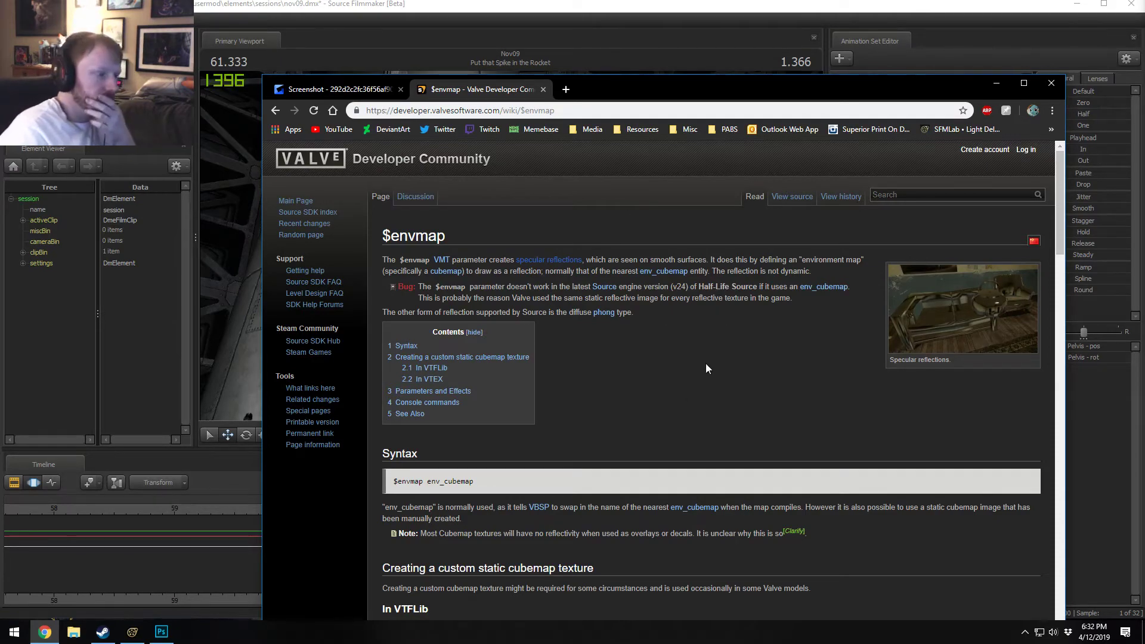
Step: Read through the $envmap article, examining the Parameters and Effects section, the console commands and the See Also links
{"action": "scroll", "coordinate": [672, 397], "scroll_direction": "down", "scroll_amount": 14}
{"action": "scroll", "coordinate": [672, 398], "scroll_direction": "down", "scroll_amount": 10}
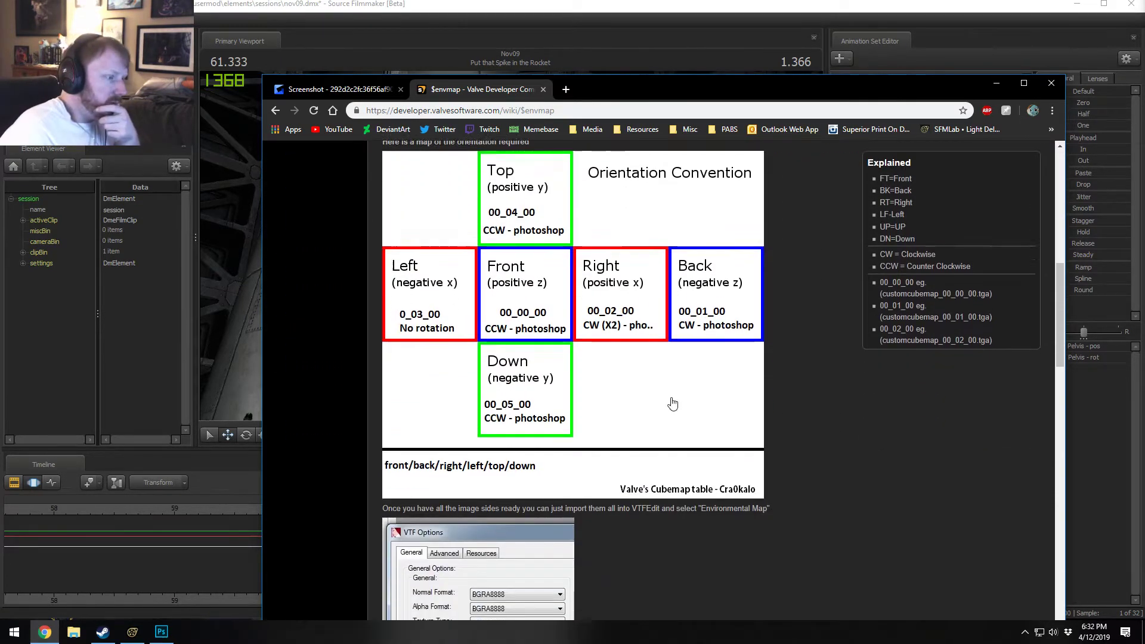
{"action": "scroll", "coordinate": [672, 398], "scroll_direction": "down", "scroll_amount": 9}
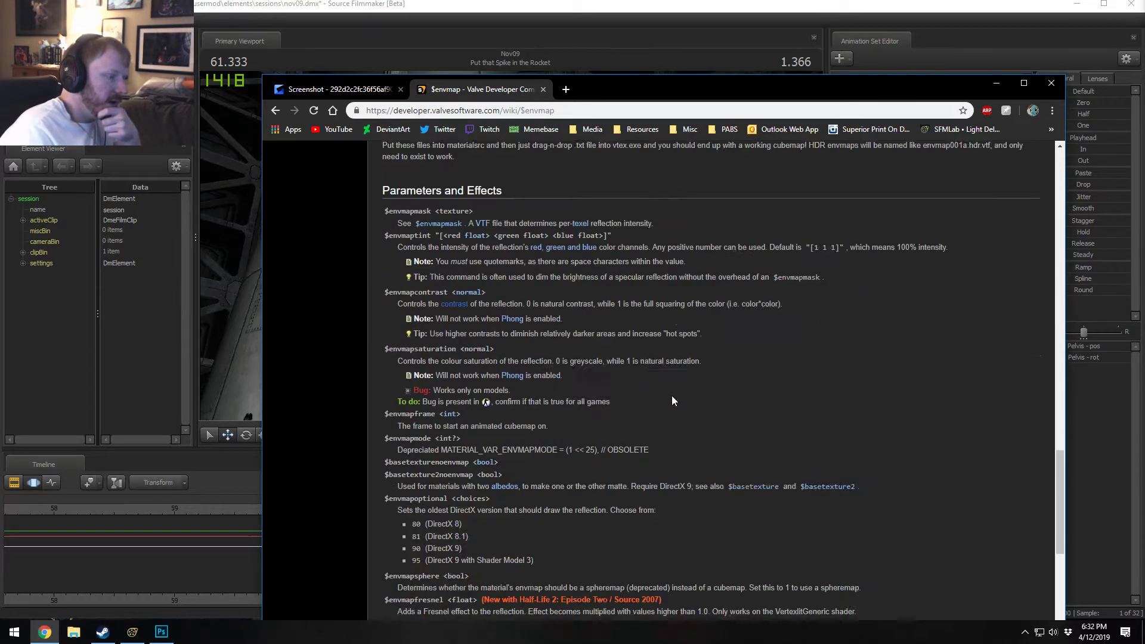
{"action": "scroll", "coordinate": [671, 390], "scroll_direction": "up", "scroll_amount": 2}
{"action": "scroll", "coordinate": [625, 368], "scroll_direction": "down", "scroll_amount": 2}
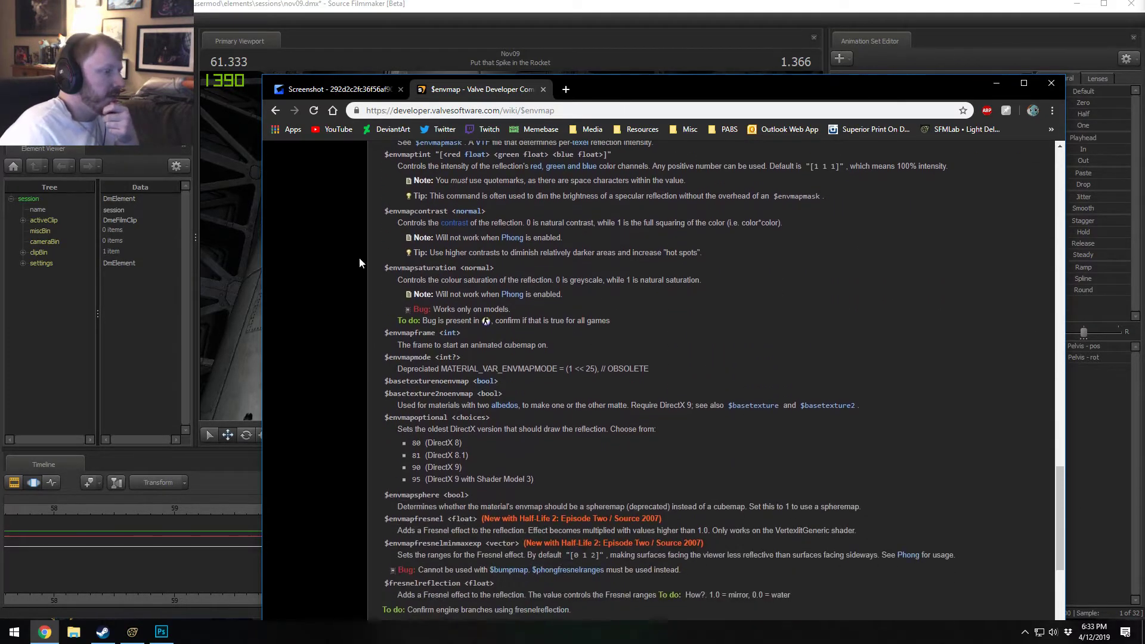
{"action": "scroll", "coordinate": [449, 250], "scroll_direction": "up", "scroll_amount": 1}
{"action": "scroll", "coordinate": [461, 300], "scroll_direction": "down", "scroll_amount": 1}
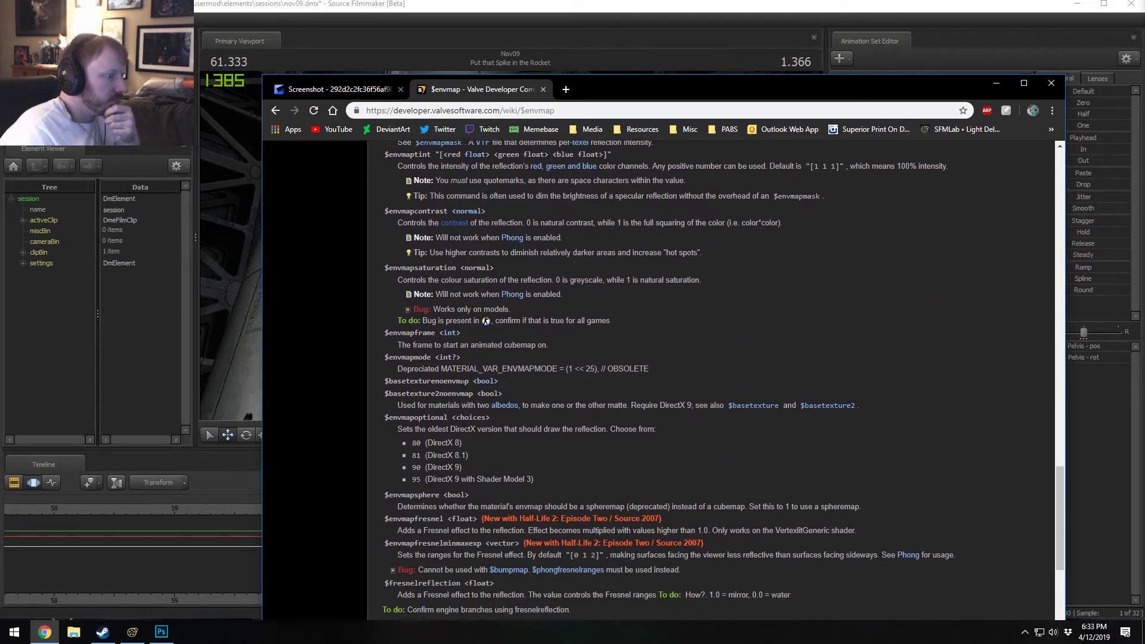
{"action": "scroll", "coordinate": [475, 450], "scroll_direction": "down", "scroll_amount": 2}
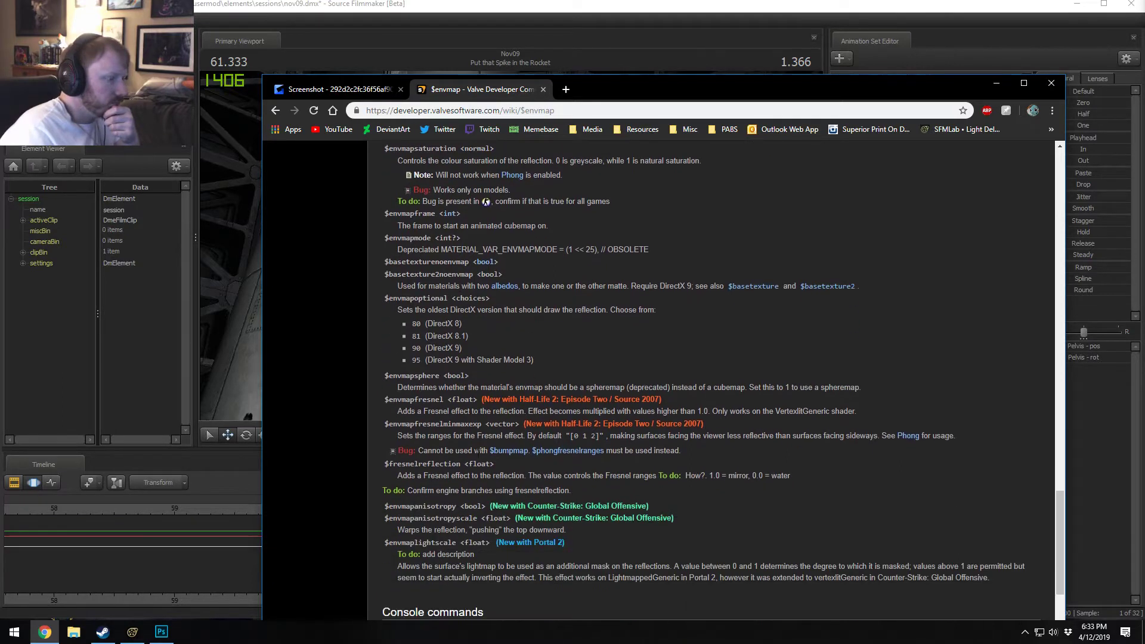
{"action": "scroll", "coordinate": [453, 436], "scroll_direction": "down", "scroll_amount": 1}
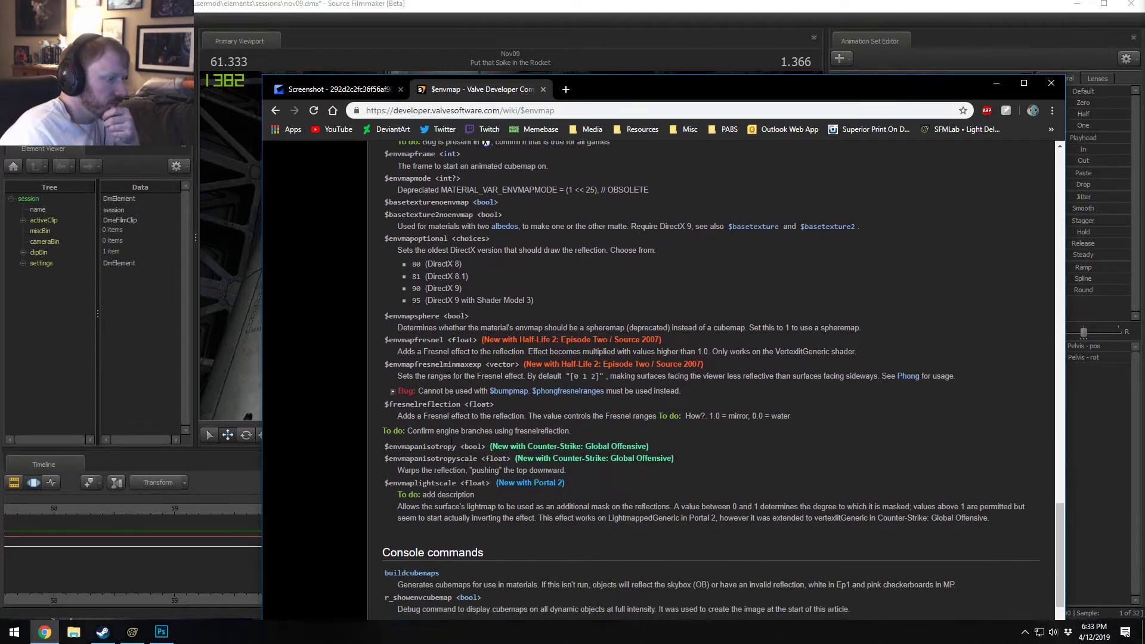
{"action": "scroll", "coordinate": [479, 453], "scroll_direction": "down", "scroll_amount": 1}
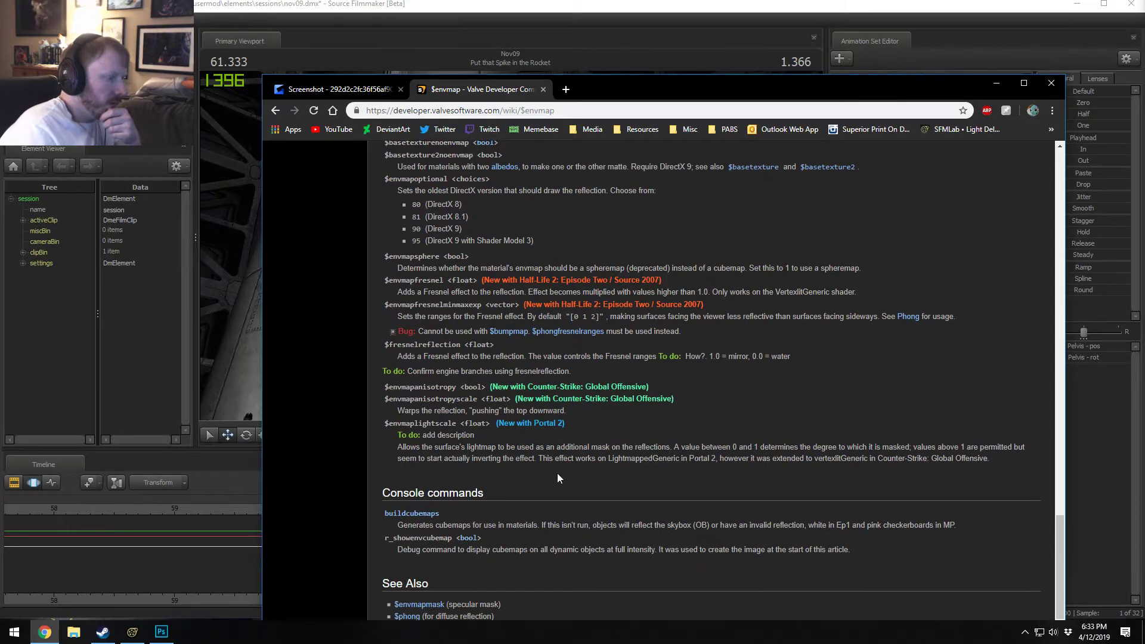
{"action": "scroll", "coordinate": [506, 465], "scroll_direction": "down", "scroll_amount": 2}
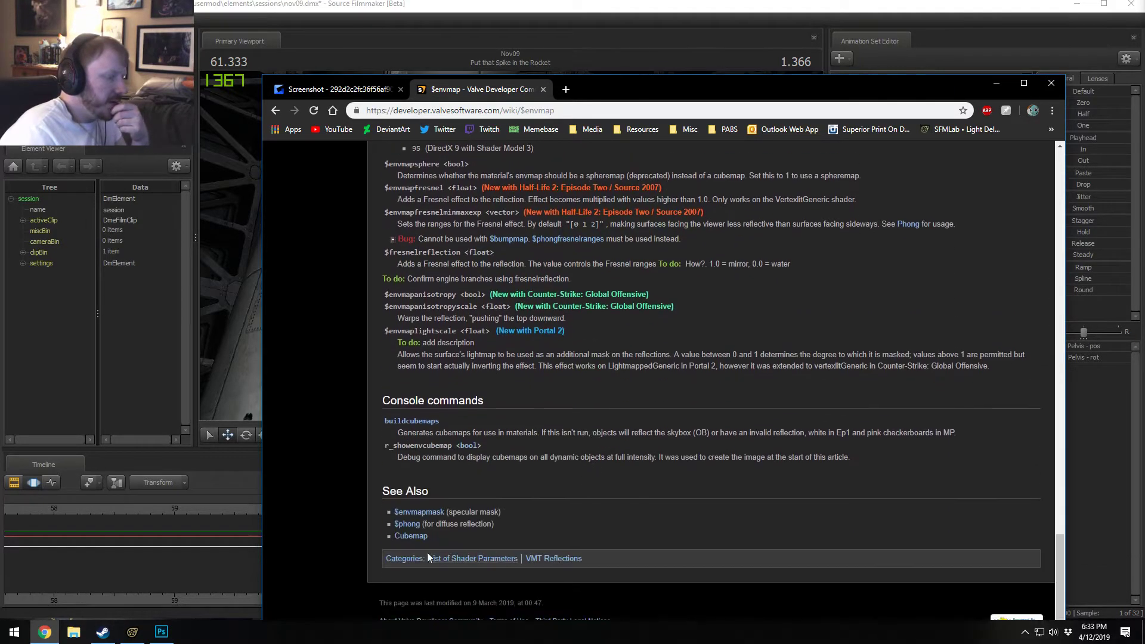
Step: Open the related $envmapmask article and read its introduction, VMT syntax example and additional parameters
{"action": "left_click", "coordinate": [419, 512]}
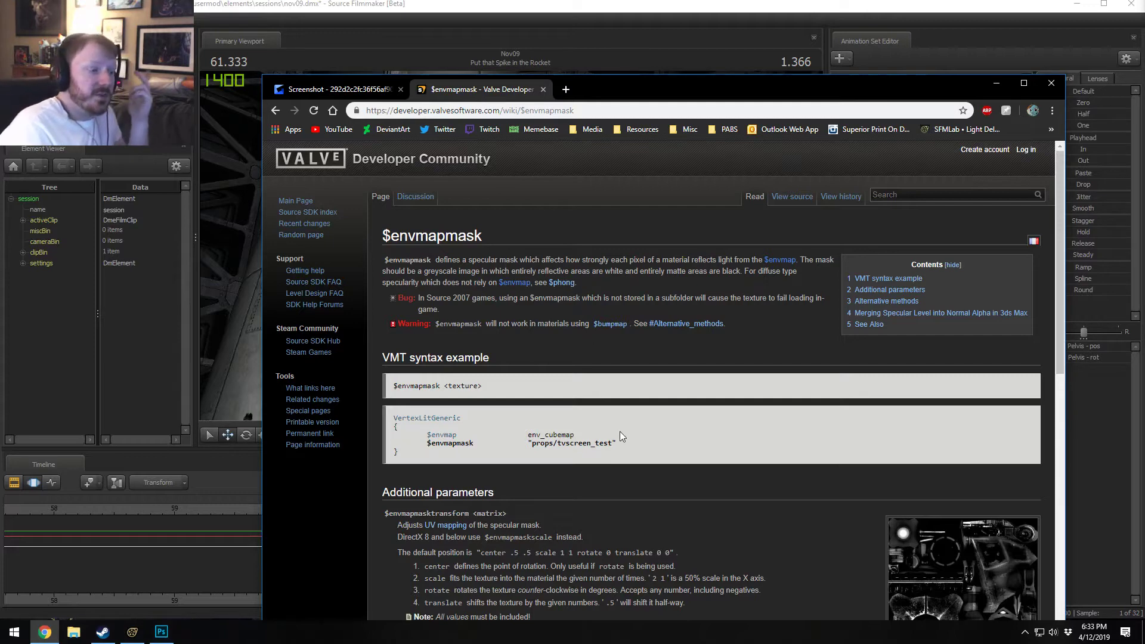
{"action": "scroll", "coordinate": [771, 356], "scroll_direction": "down", "scroll_amount": 2}
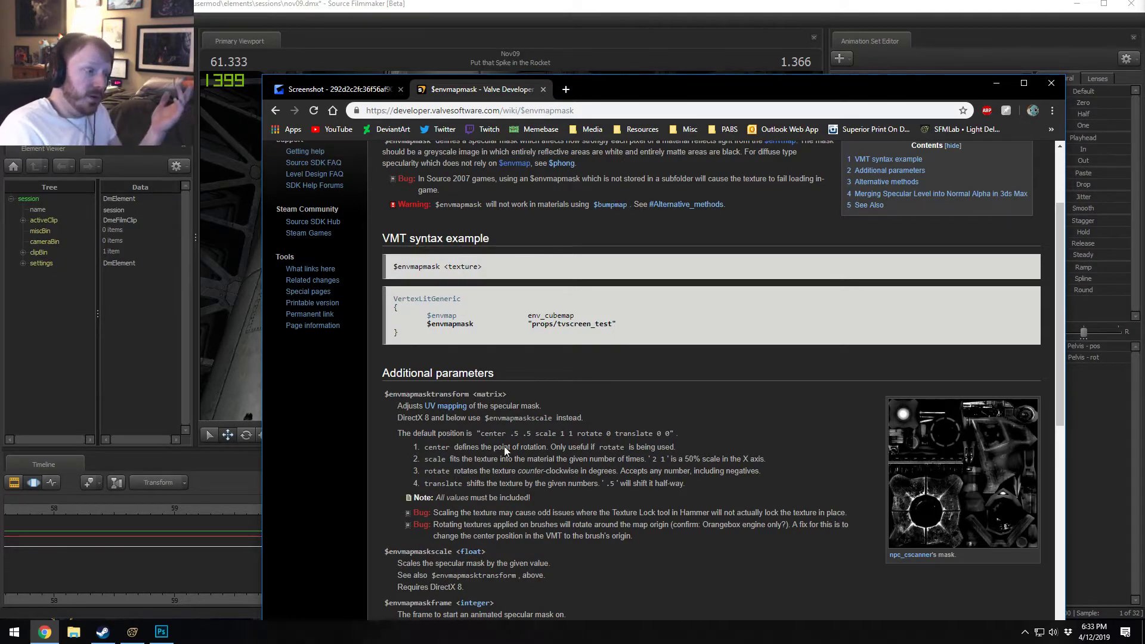
{"action": "scroll", "coordinate": [807, 410], "scroll_direction": "up", "scroll_amount": 2}
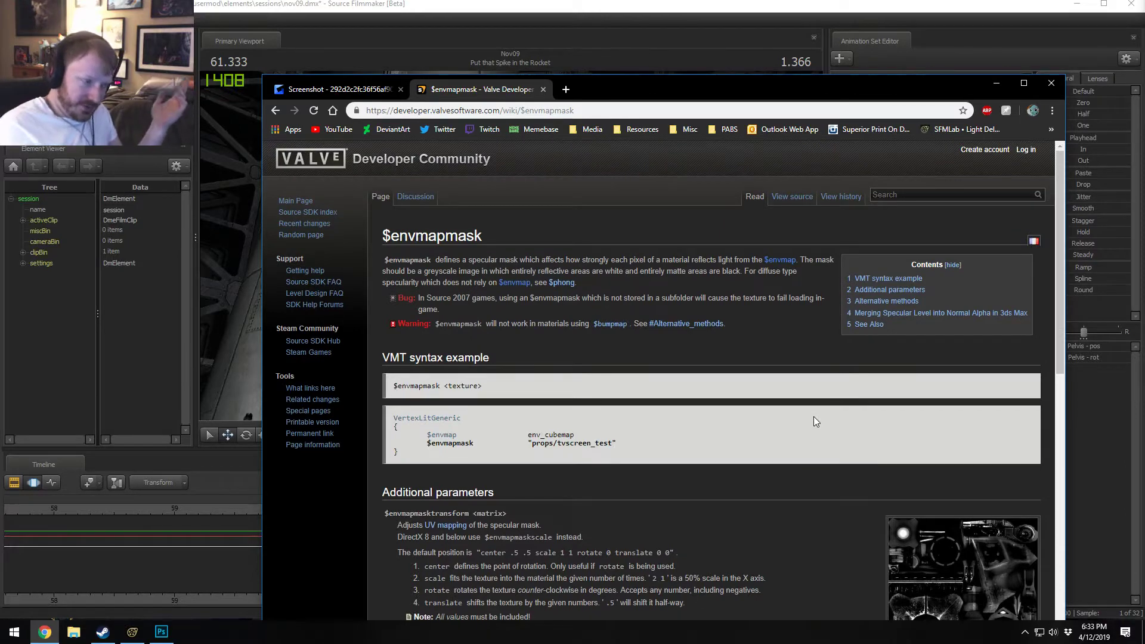
Step: Examine the Gyazo screenshot of the armor material files, bring Steam up behind the browser, and return to the $envmapmask article
{"action": "left_click", "coordinate": [337, 91]}
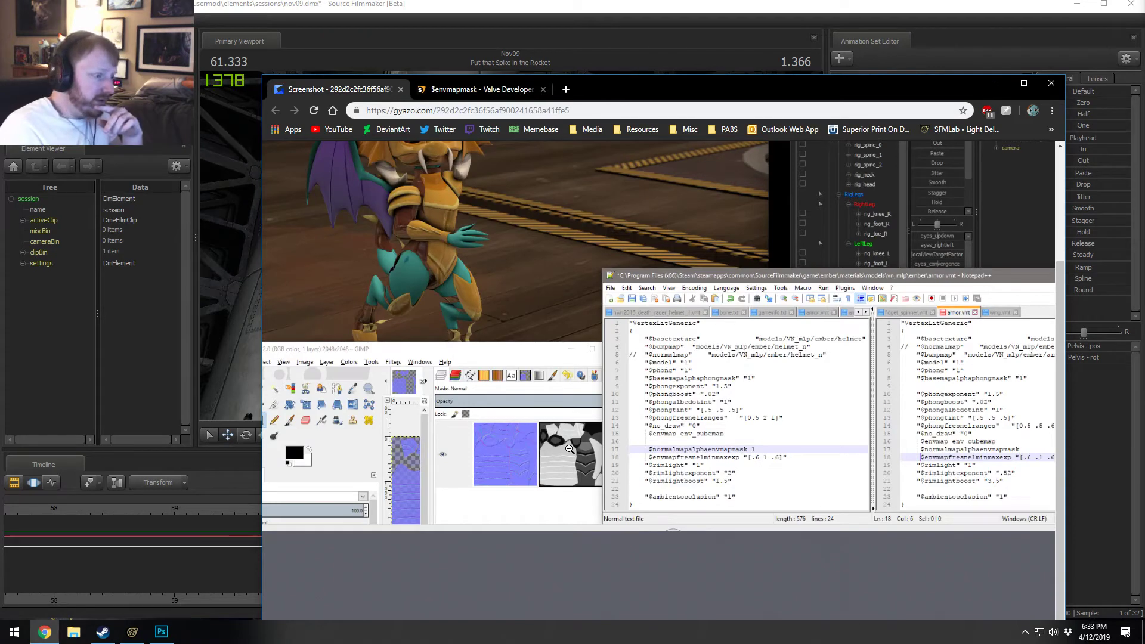
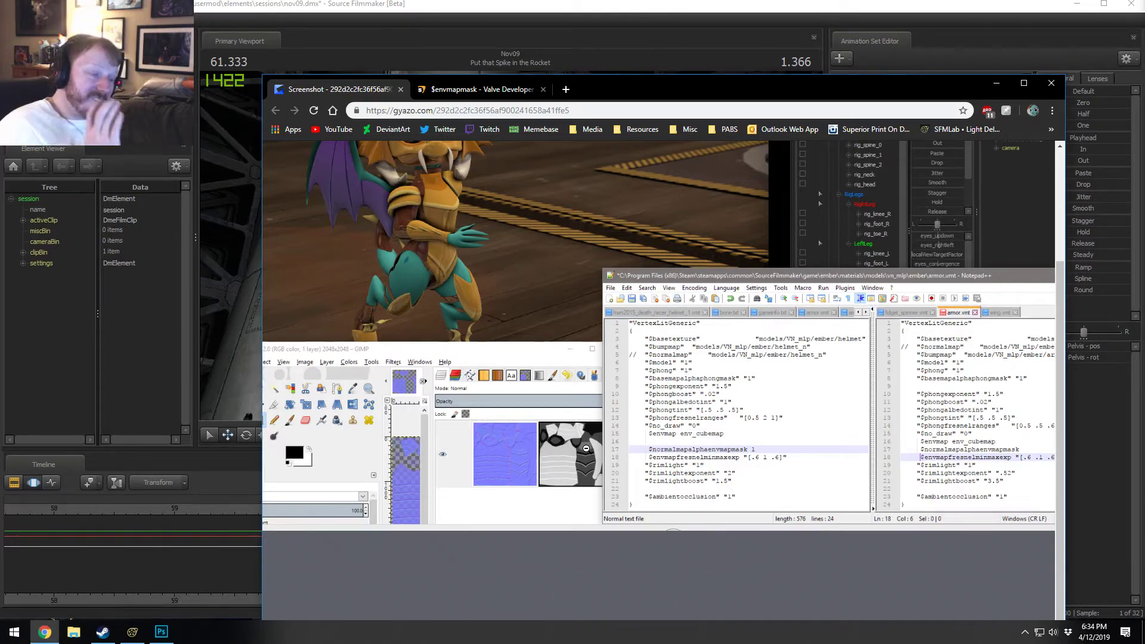
{"action": "key", "text": "alt+Tab"}
{"action": "key", "text": "Tab"}
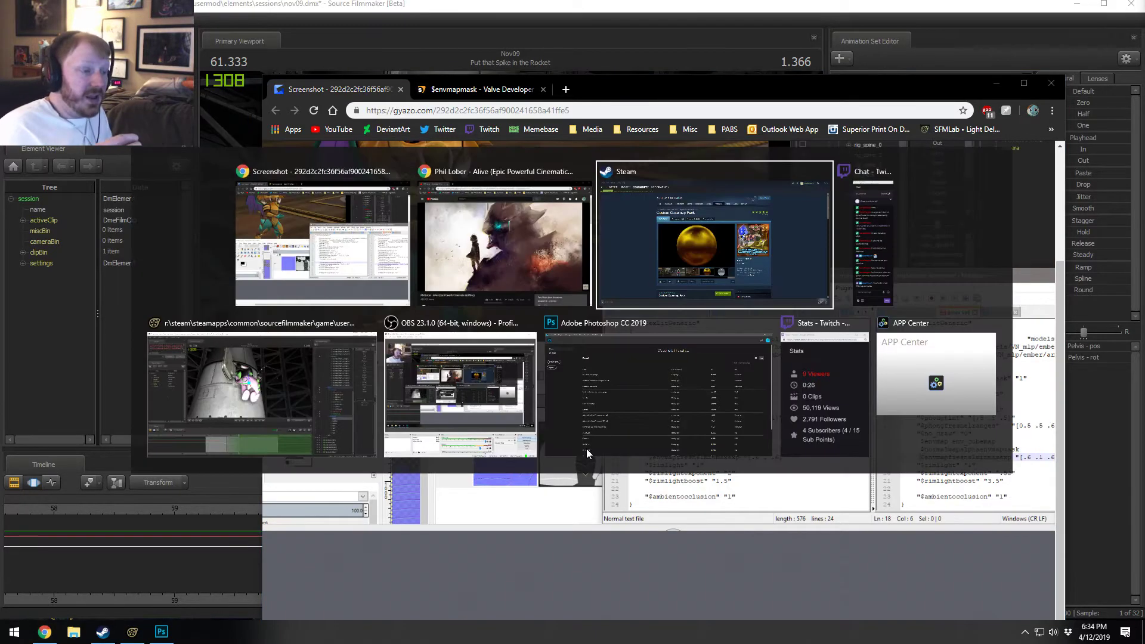
{"action": "key", "text": "alt+Tab"}
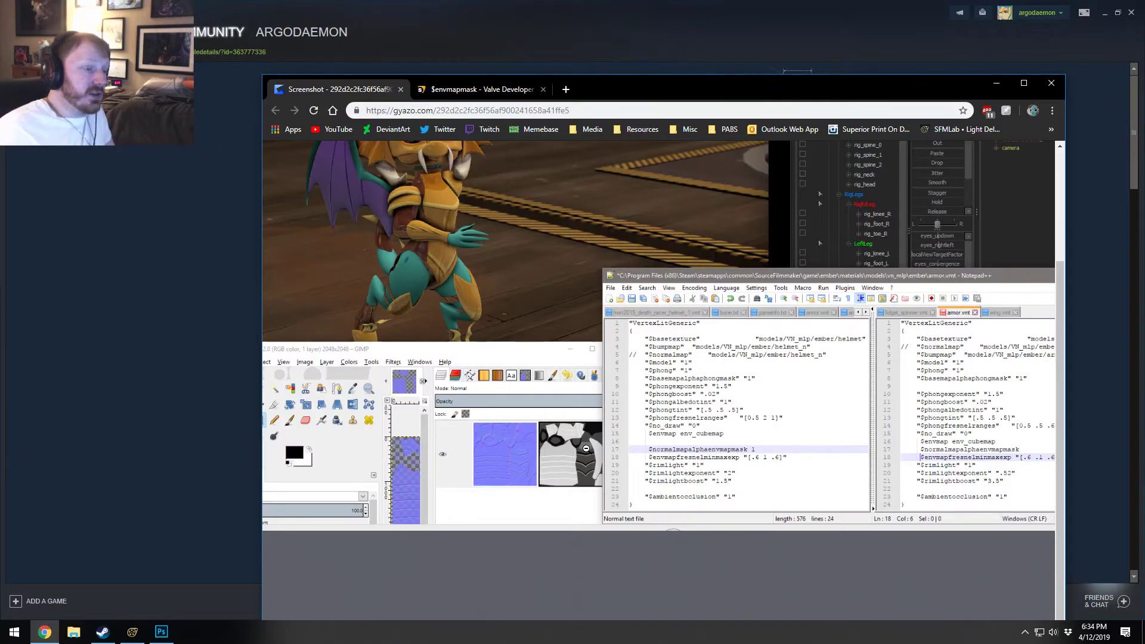
{"action": "left_click", "coordinate": [500, 93]}
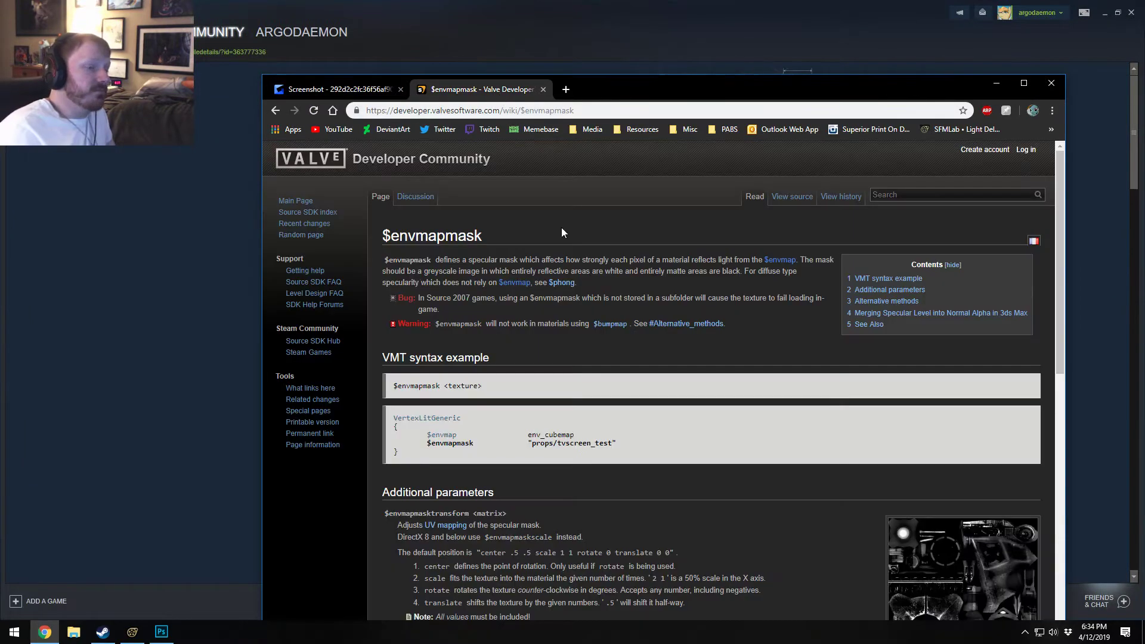
Step: Read the additional parameters and alternative methods in the $envmapmask article, close Steam and return to Source Filmmaker
{"action": "scroll", "coordinate": [702, 511], "scroll_direction": "down", "scroll_amount": 5}
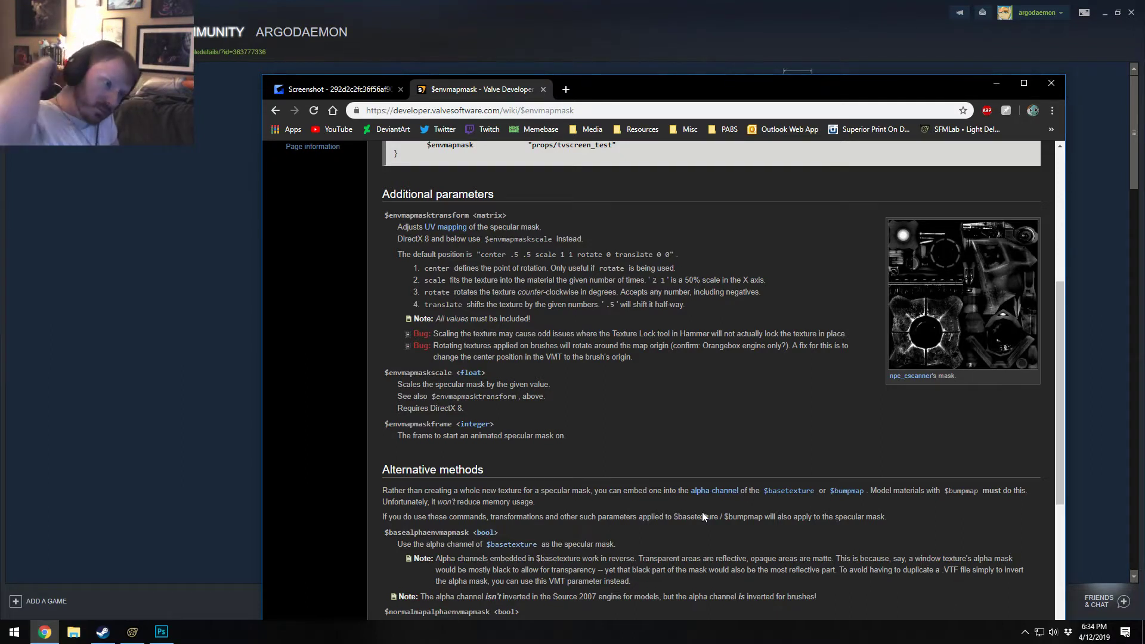
{"action": "left_click", "coordinate": [361, 87]}
{"action": "left_click", "coordinate": [219, 332]}
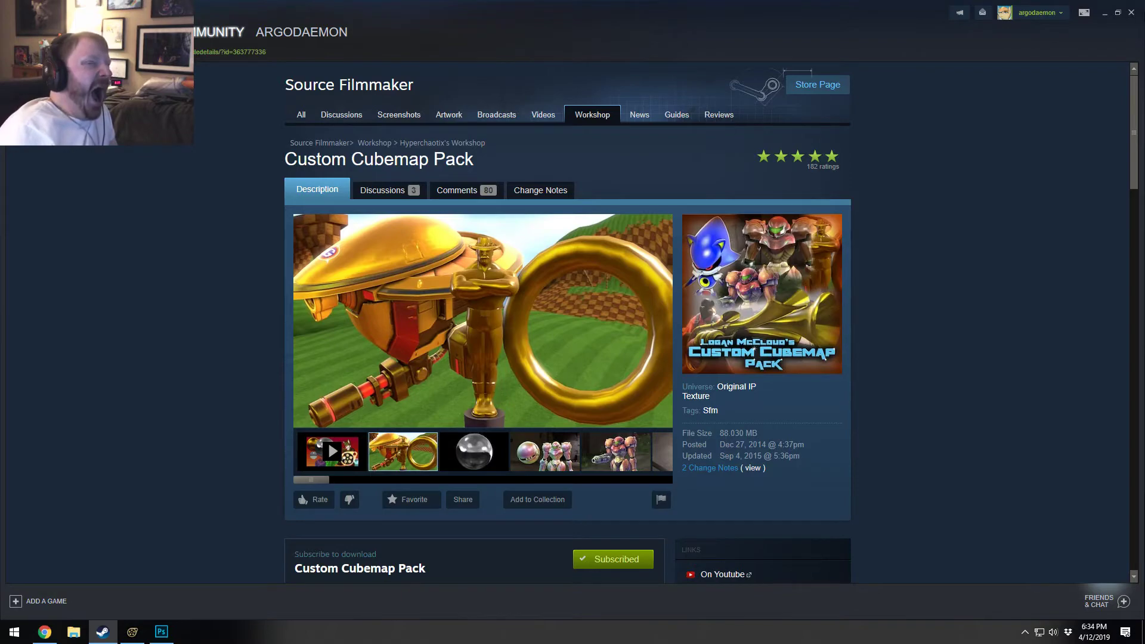
{"action": "left_click", "coordinate": [1131, 13]}
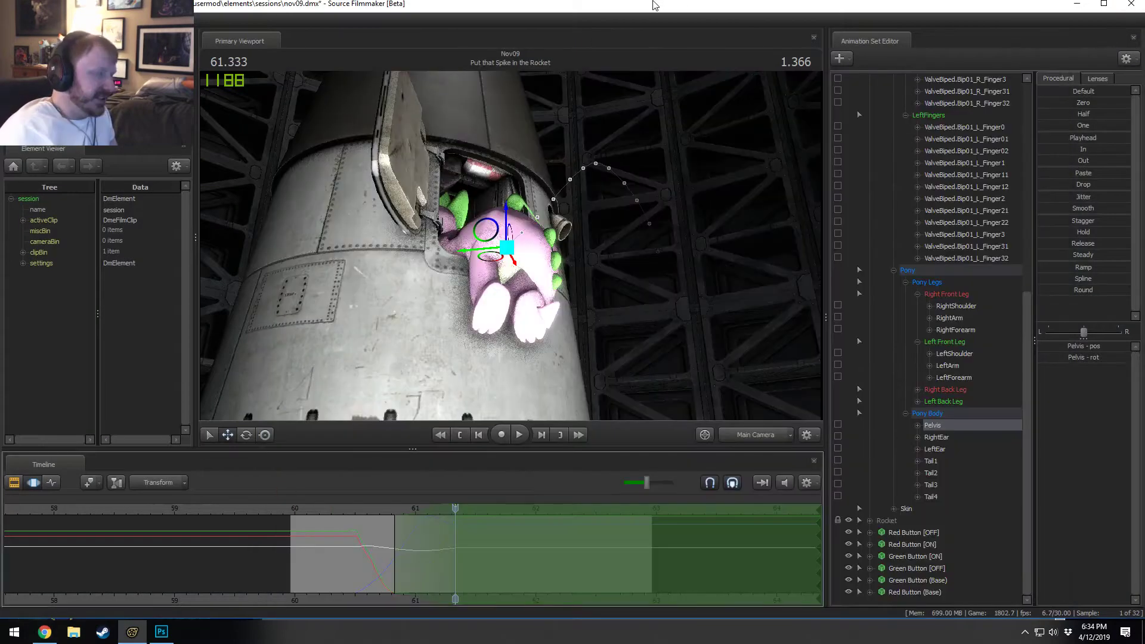
{"action": "left_click", "coordinate": [667, 6]}
Step: Play back Spike's flight into the rocket hatch and park the playhead at 61.366
{"action": "left_click", "coordinate": [387, 510]}
{"action": "key", "text": "space"}
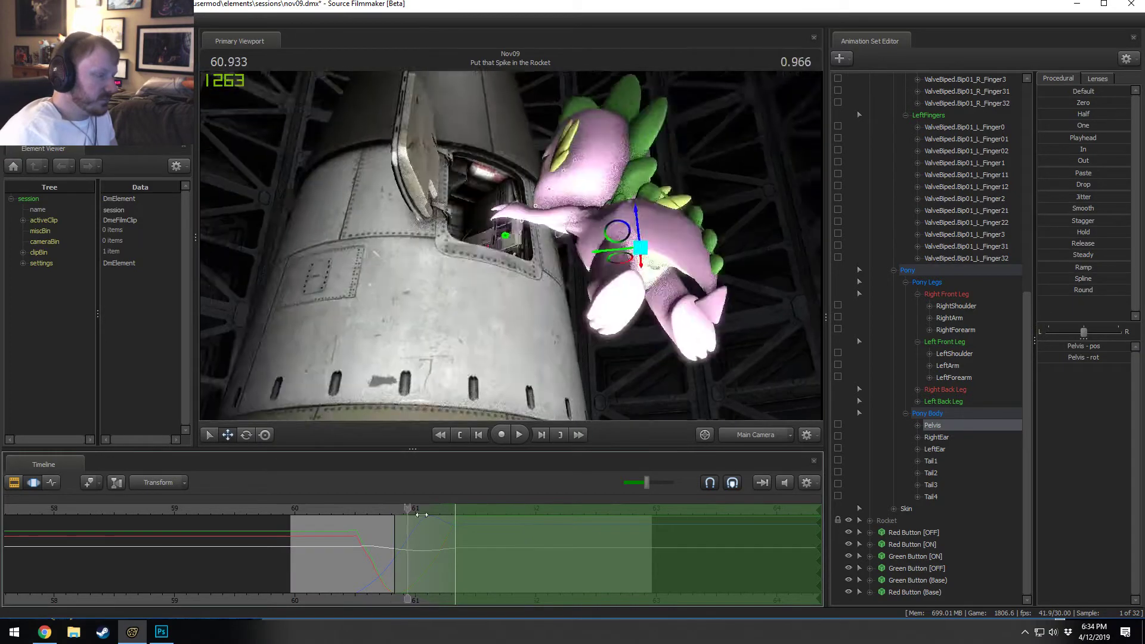
{"action": "left_click", "coordinate": [459, 520]}
{"action": "left_click_drag", "start_coordinate": [460, 522], "coordinate": [459, 533]}
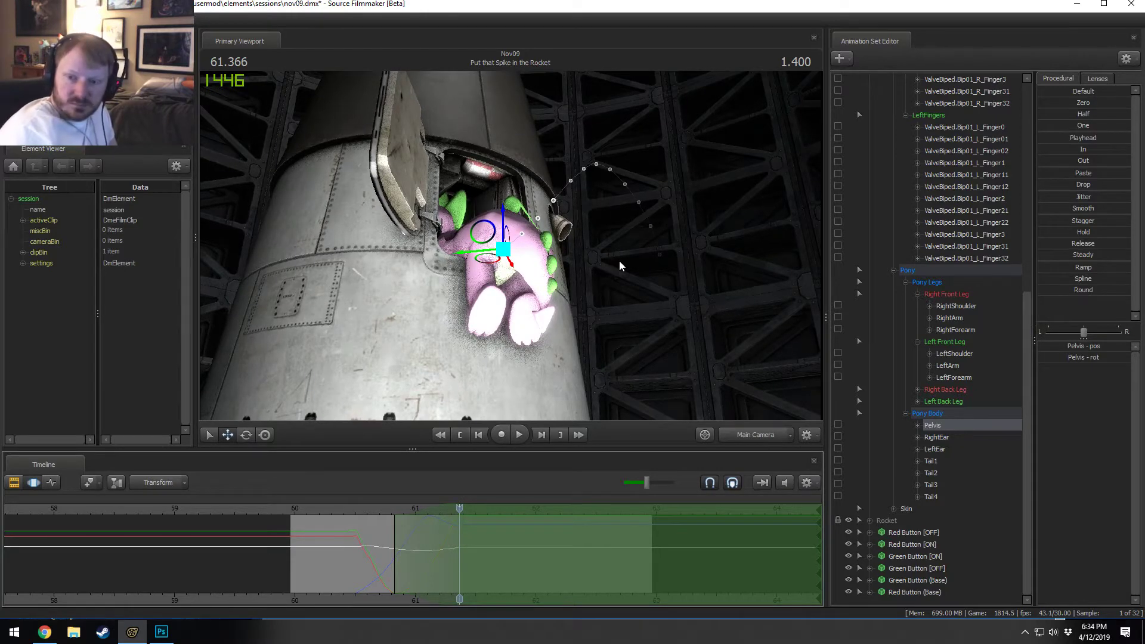
{"action": "left_click", "coordinate": [628, 234]}
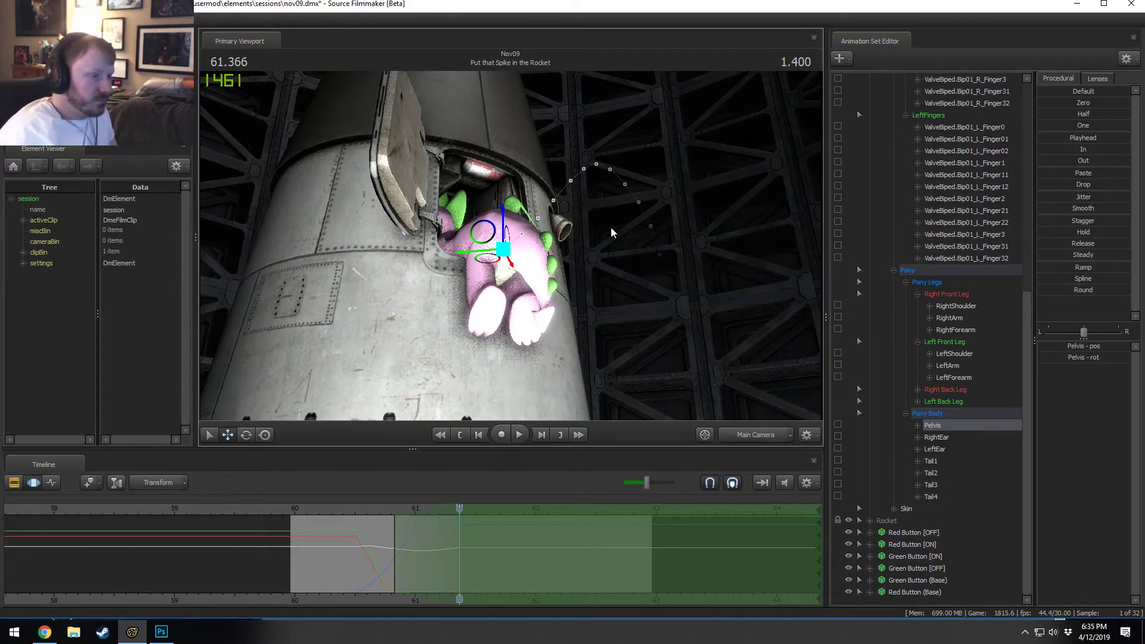
Step: Switch the viewport to the Work Camera and examine Spike's back, spines and the hatch area up close at 61.366
{"action": "left_click", "coordinate": [737, 430]}
{"action": "mouse_move", "coordinate": [510, 250]}
{"action": "left_mouse_down", "text": "alt"}
{"action": "mouse_move", "coordinate": [370, 286]}
{"action": "mouse_move", "coordinate": [351, 304]}
{"action": "mouse_move", "coordinate": [477, 322]}
{"action": "mouse_move", "coordinate": [584, 262]}
{"action": "mouse_move", "coordinate": [596, 268]}
{"action": "mouse_move", "coordinate": [561, 244]}
{"action": "mouse_move", "coordinate": [417, 232]}
{"action": "mouse_move", "coordinate": [579, 251]}
{"action": "mouse_move", "coordinate": [566, 247]}
{"action": "left_mouse_up", "text": "alt"}
{"action": "key", "text": "w"}
{"action": "left_click_drag", "start_coordinate": [450, 117], "coordinate": [450, 118]}
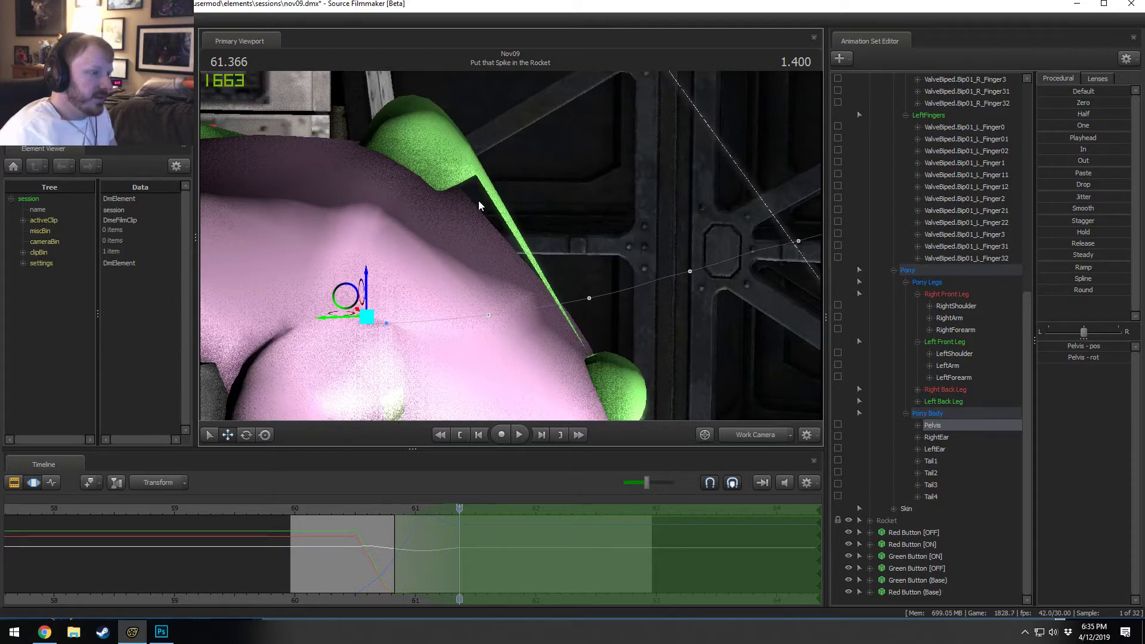
{"action": "left_click_drag", "start_coordinate": [639, 259], "coordinate": [679, 307], "text": "alt"}
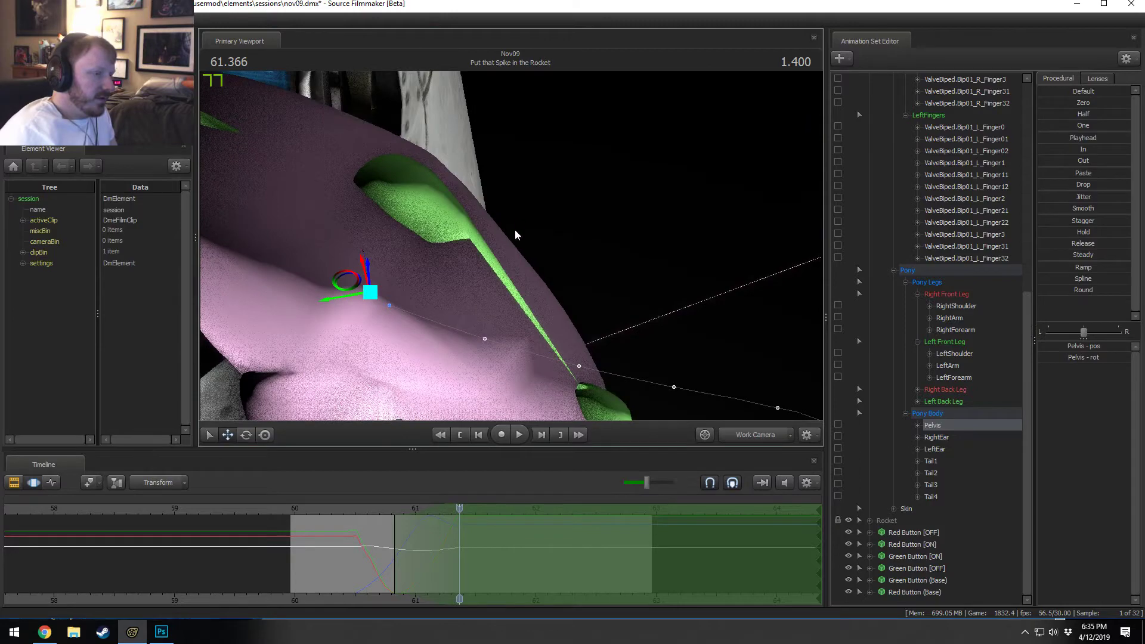
{"action": "key", "text": "w"}
{"action": "left_click_drag", "start_coordinate": [516, 235], "coordinate": [581, 304]}
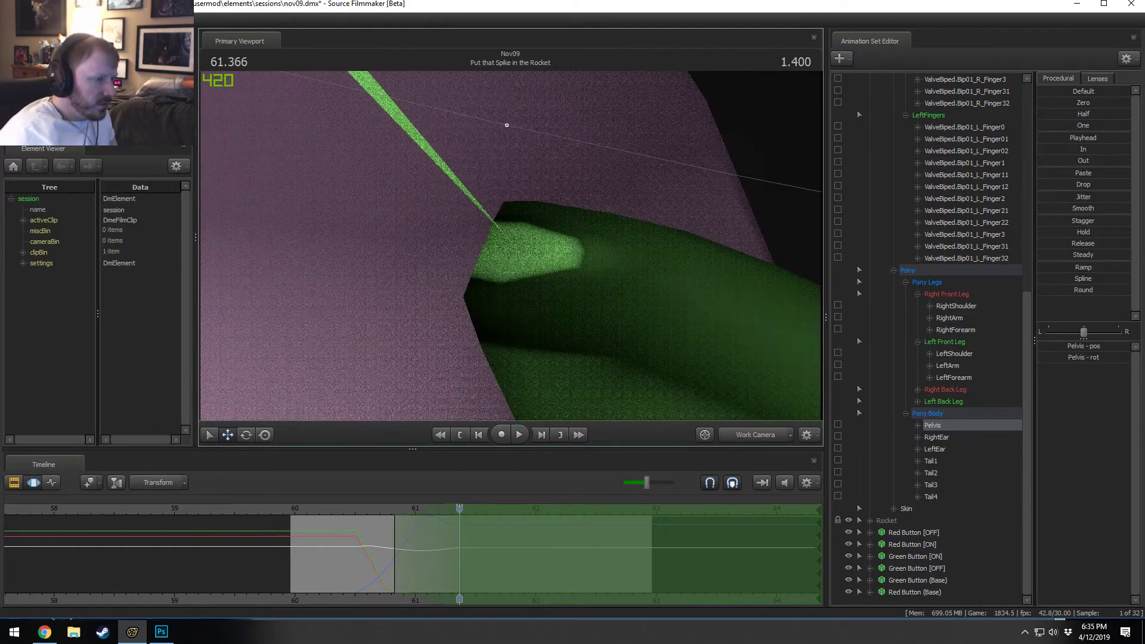
{"action": "key", "text": "s"}
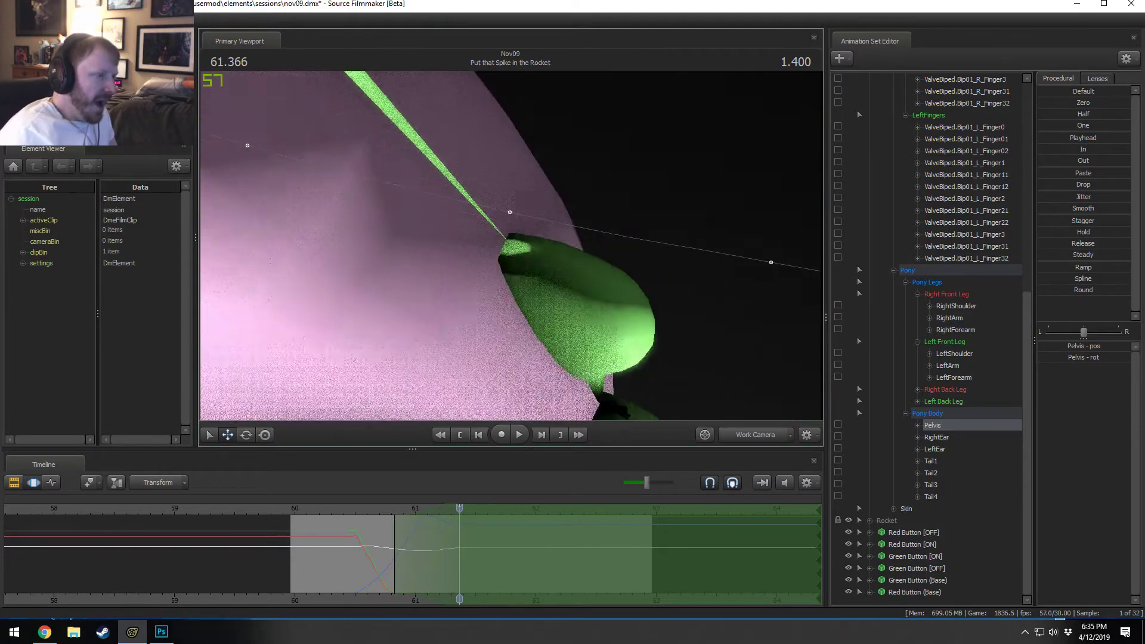
{"action": "left_click_drag", "start_coordinate": [510, 246], "coordinate": [509, 237]}
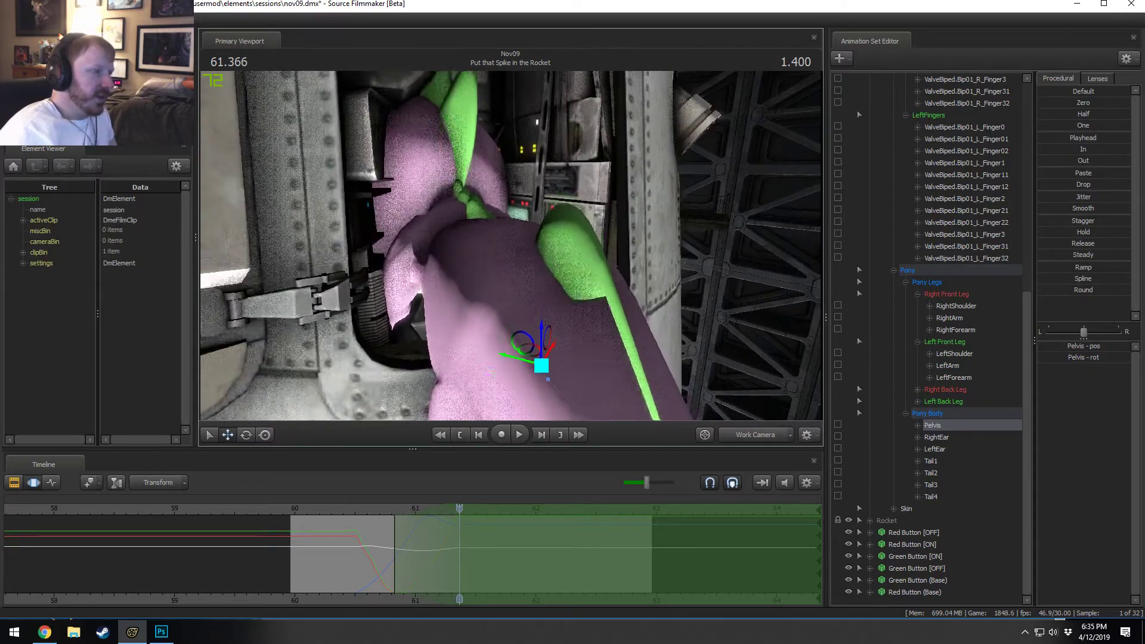
{"action": "mouse_move", "coordinate": [511, 246]}
{"action": "left_mouse_down"}
{"action": "mouse_move", "coordinate": [492, 194]}
{"action": "mouse_move", "coordinate": [511, 246]}
{"action": "left_mouse_up"}
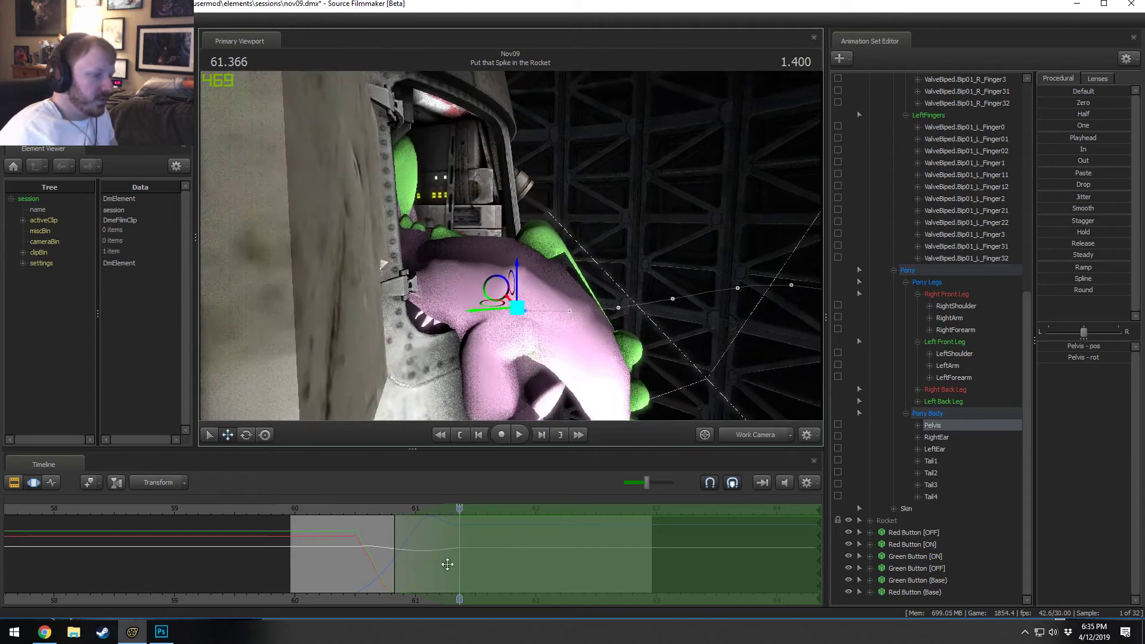
Step: Scrub through the hatch entry and rotate Spike's Spine1 bone at 61.400
{"action": "key", "text": "shift"}
{"action": "key", "text": "space"}
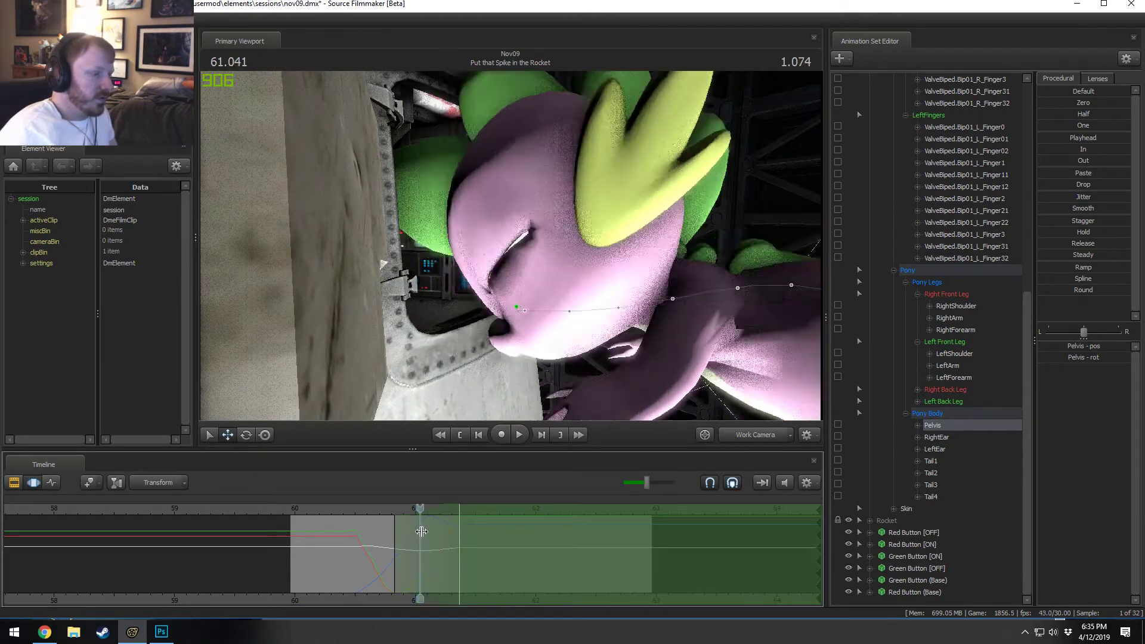
{"action": "key", "text": "space"}
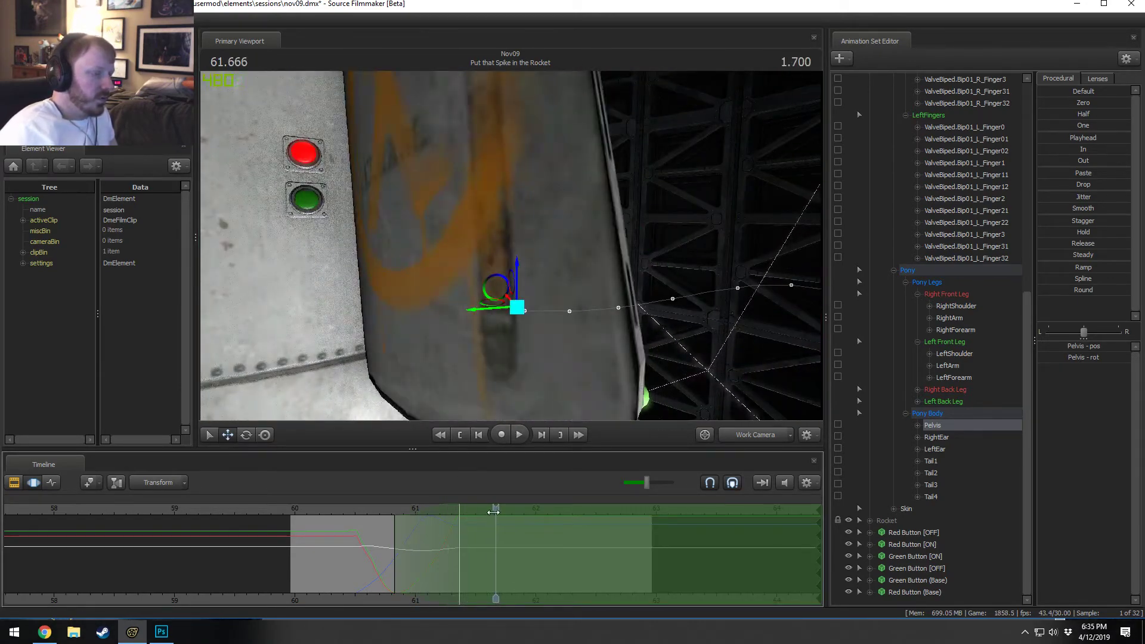
{"action": "left_click_drag", "start_coordinate": [493, 511], "coordinate": [463, 511]}
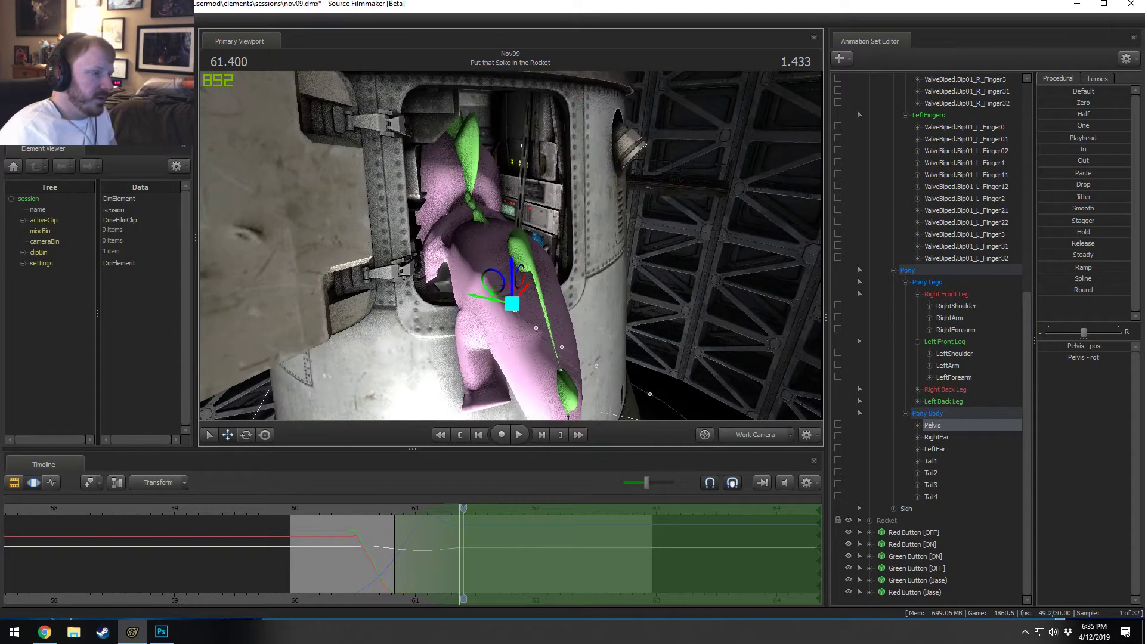
{"action": "left_click_drag", "start_coordinate": [506, 270], "coordinate": [506, 270]}
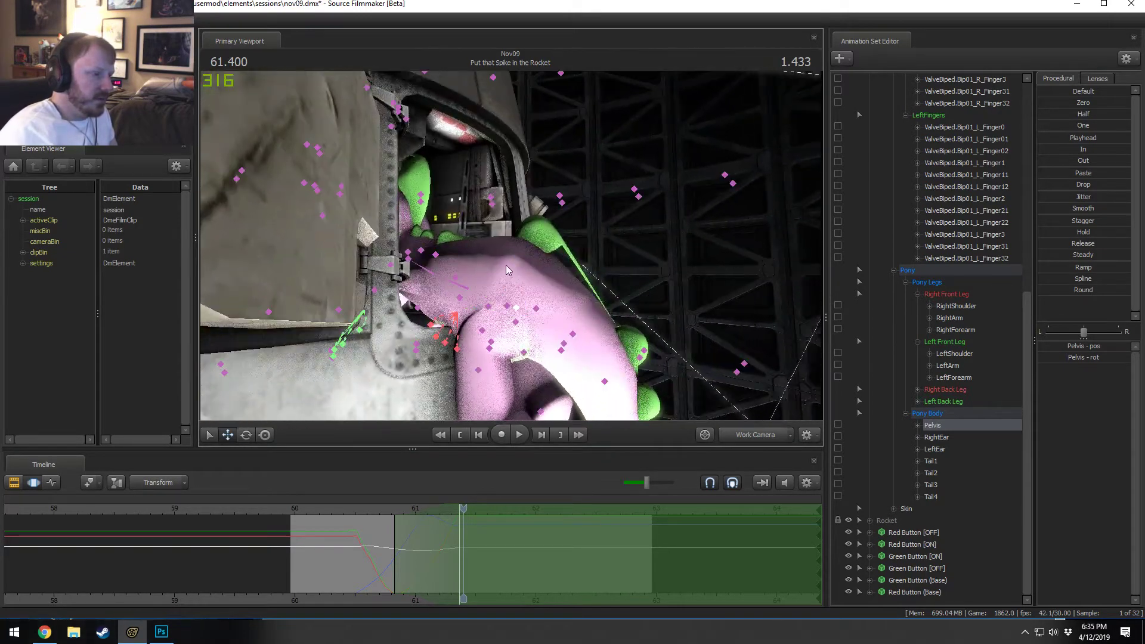
{"action": "left_click", "coordinate": [466, 292]}
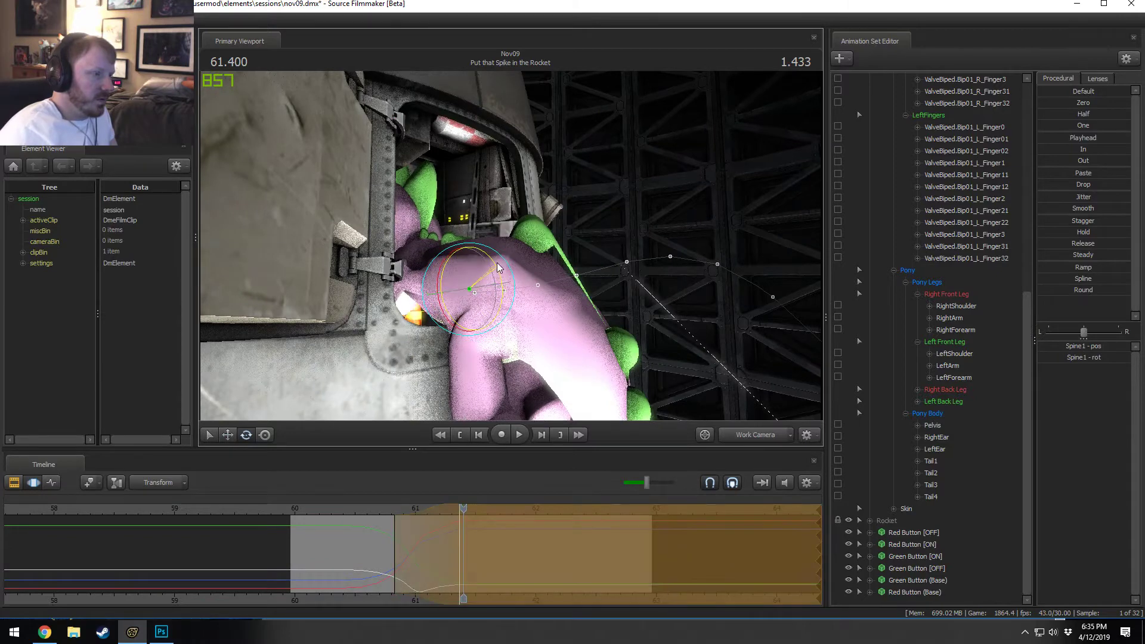
{"action": "left_click_drag", "start_coordinate": [498, 263], "coordinate": [489, 254]}
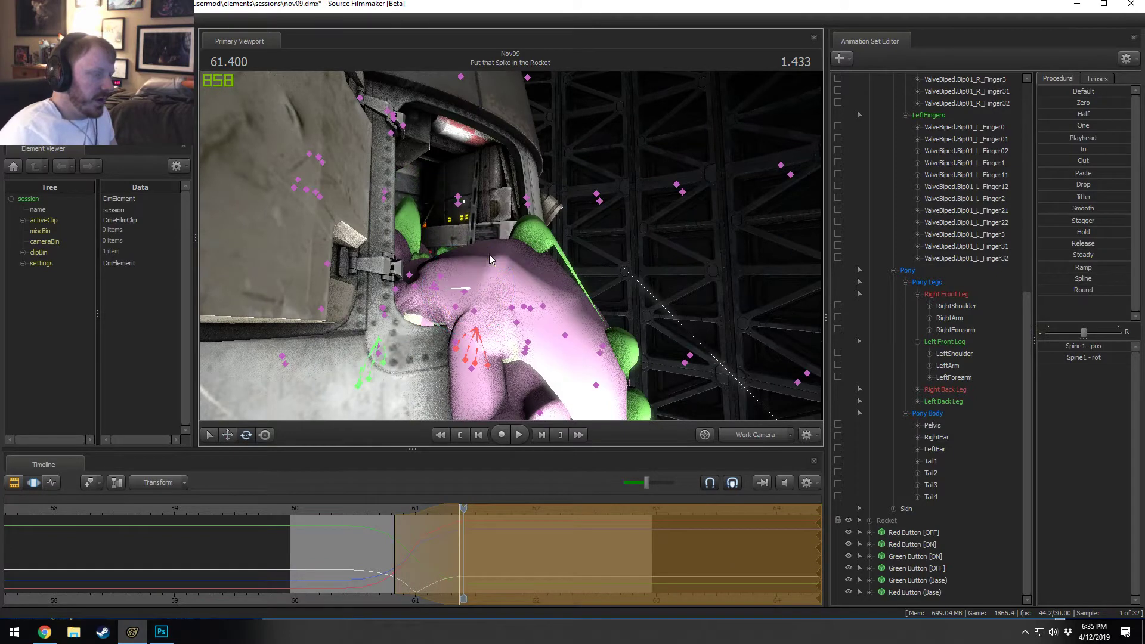
Step: Try to move Spike's Spine2 bone downward at 61.400
{"action": "left_click", "coordinate": [441, 290]}
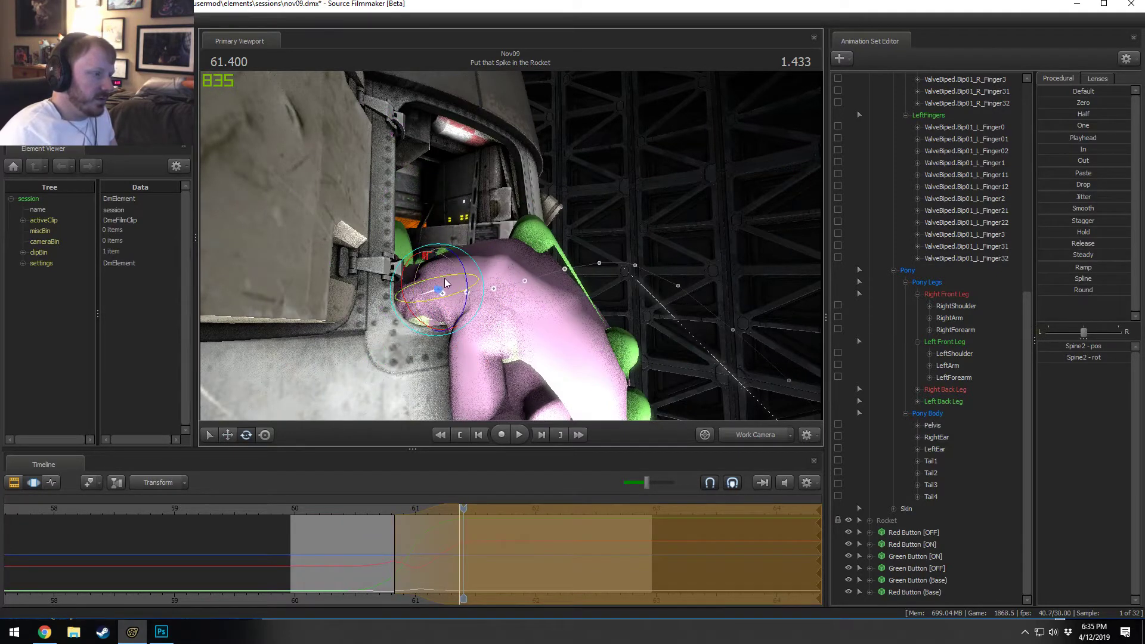
{"action": "key", "text": "w"}
{"action": "left_click_drag", "start_coordinate": [424, 275], "coordinate": [425, 291]}
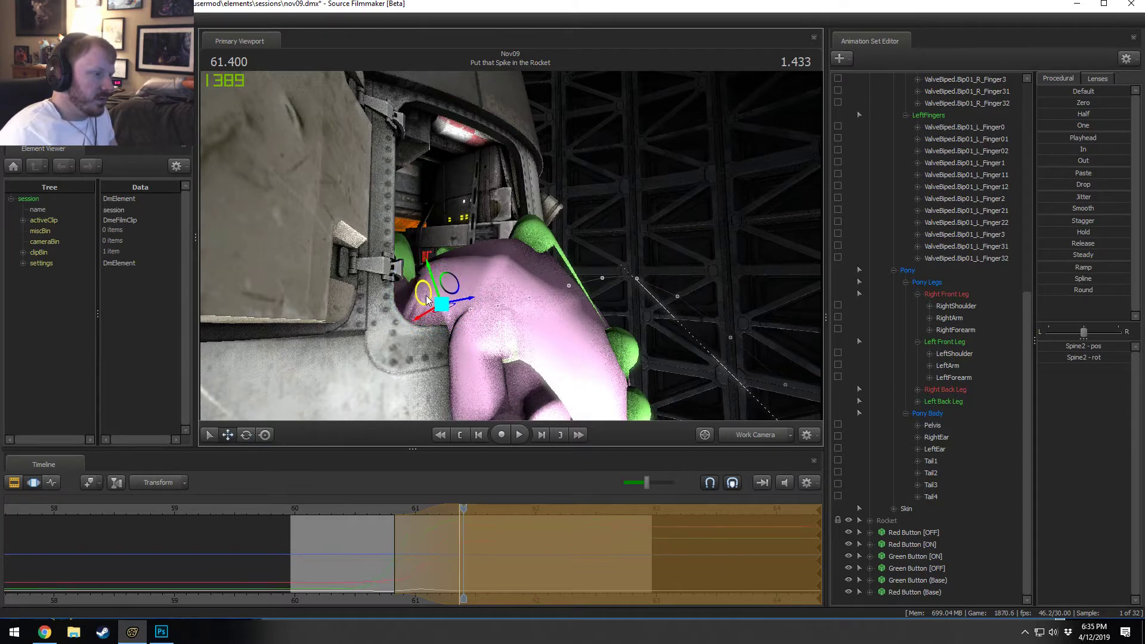
Step: Rotate Spike's Spine1 bone further at 61.400 to refine the bend of the torso
{"action": "left_click", "coordinate": [451, 291]}
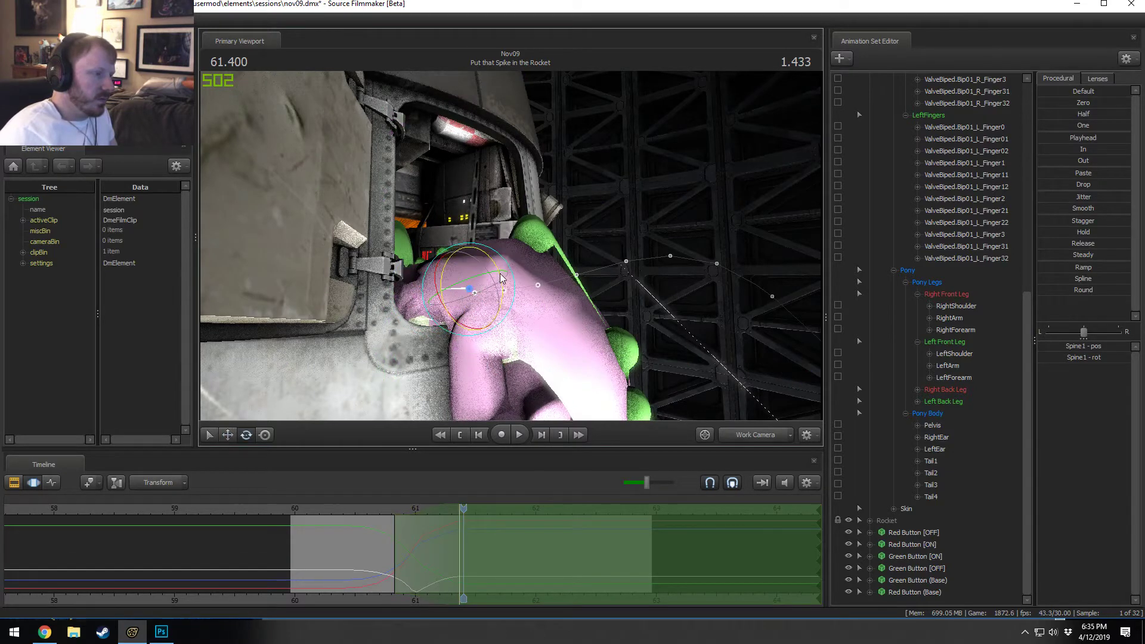
{"action": "key", "text": "e"}
{"action": "left_click_drag", "start_coordinate": [570, 185], "coordinate": [569, 186]}
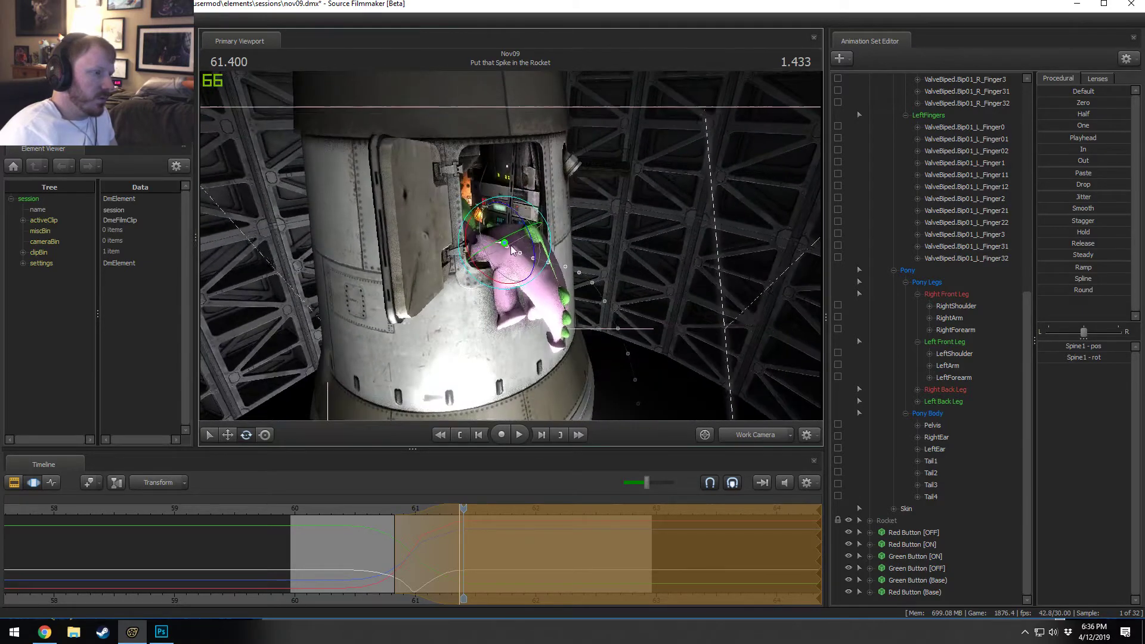
Step: Adjust the Spine2 bone's rotation and reposition Spike's Head bone at the hatch opening at 61.400
{"action": "left_click", "coordinate": [493, 249]}
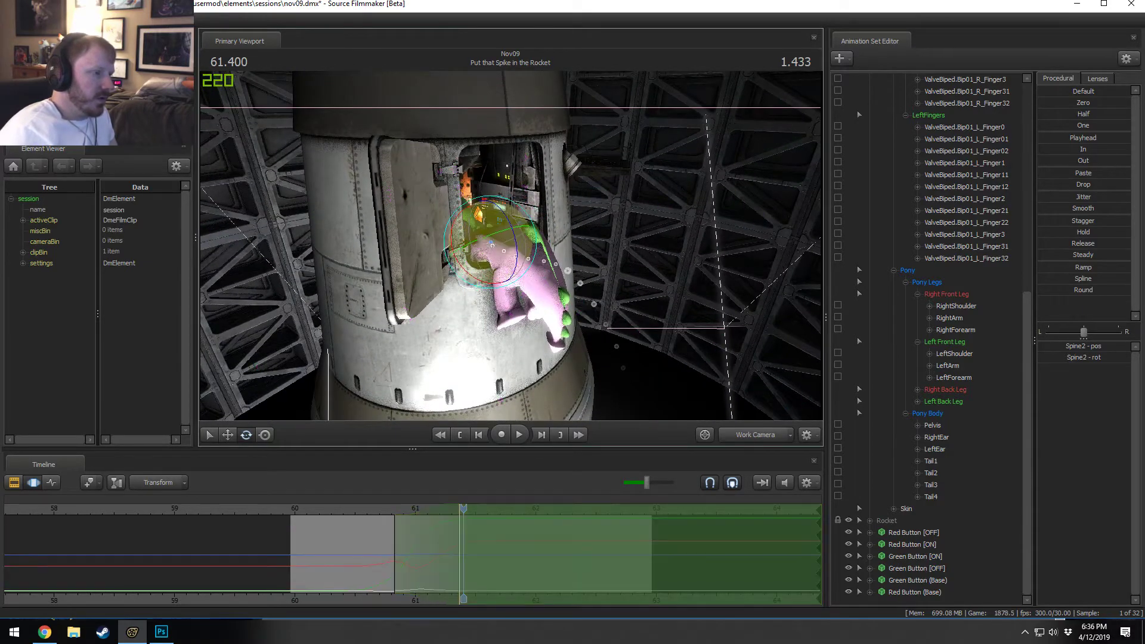
{"action": "left_click_drag", "start_coordinate": [474, 263], "coordinate": [474, 263]}
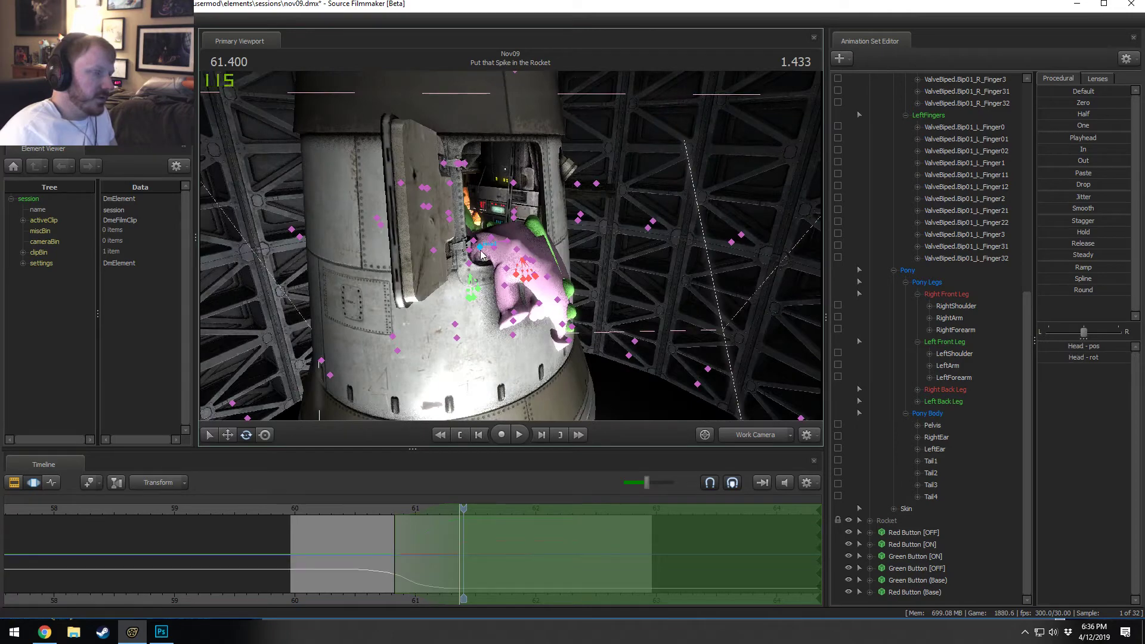
{"action": "left_click", "coordinate": [486, 245]}
{"action": "left_click_drag", "start_coordinate": [527, 240], "coordinate": [526, 240]}
Step: Play and scrub repeatedly through Spike's entry into the rocket from the Work Camera to check the adjusted spine and head motion
{"action": "left_click", "coordinate": [388, 509]}
{"action": "key", "text": "space"}
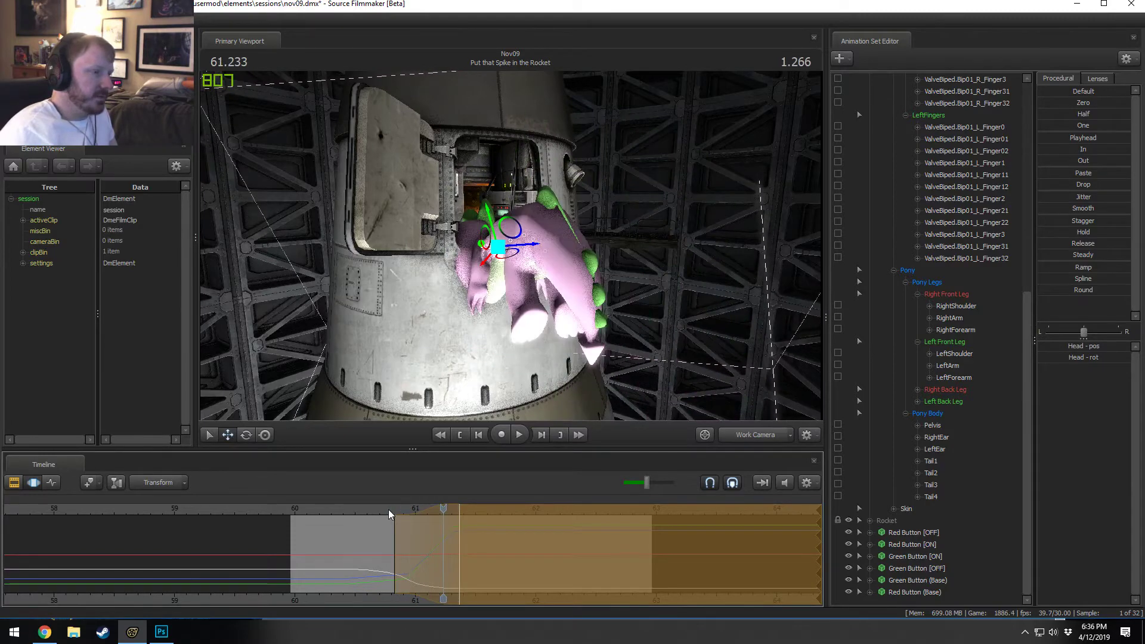
{"action": "key", "text": "space"}
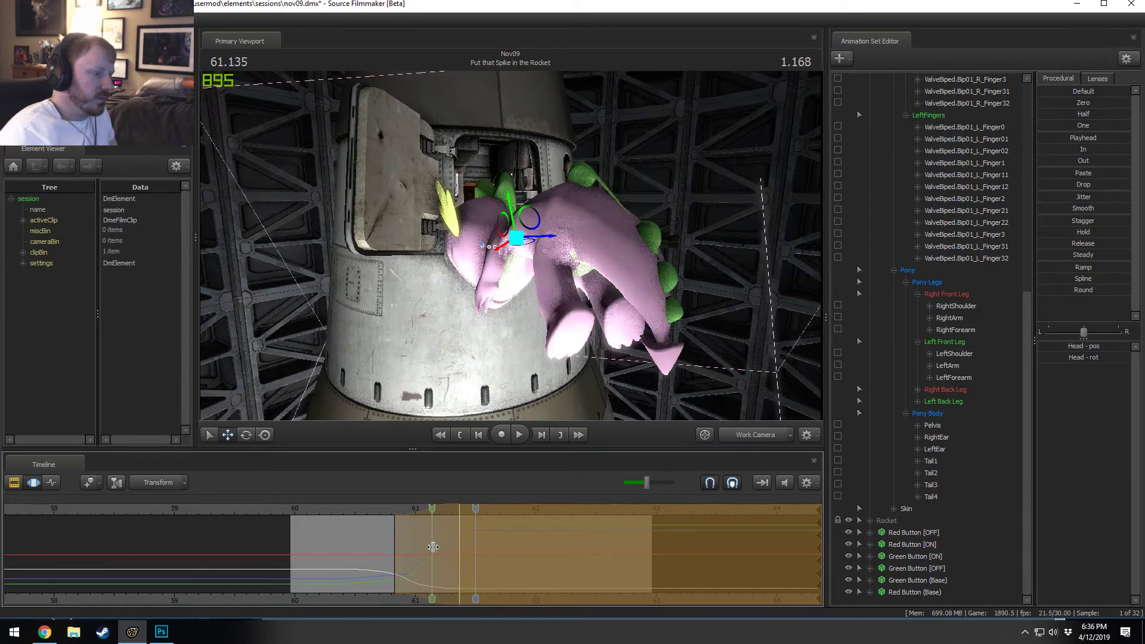
{"action": "left_click", "coordinate": [363, 508]}
{"action": "key", "text": "space"}
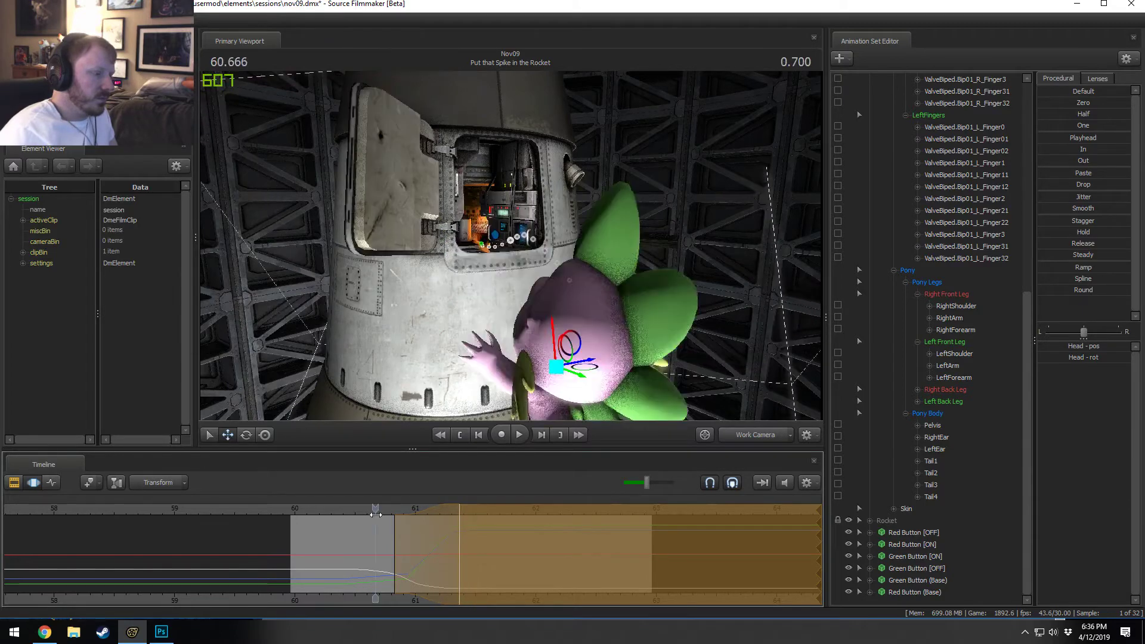
{"action": "key", "text": "space"}
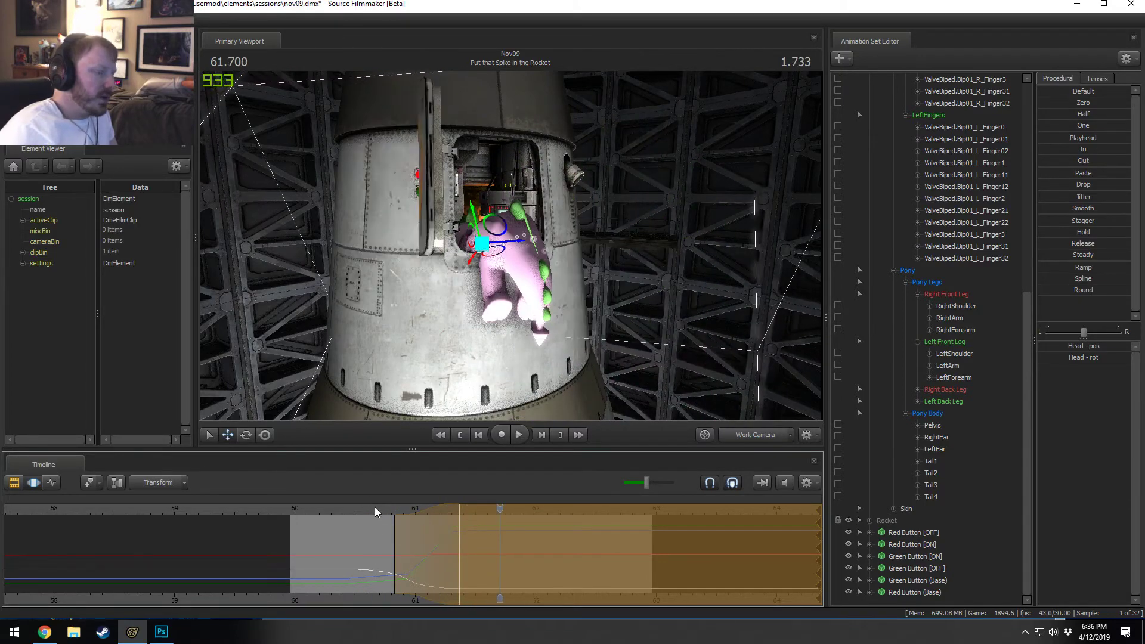
{"action": "left_click_drag", "start_coordinate": [381, 509], "coordinate": [450, 527]}
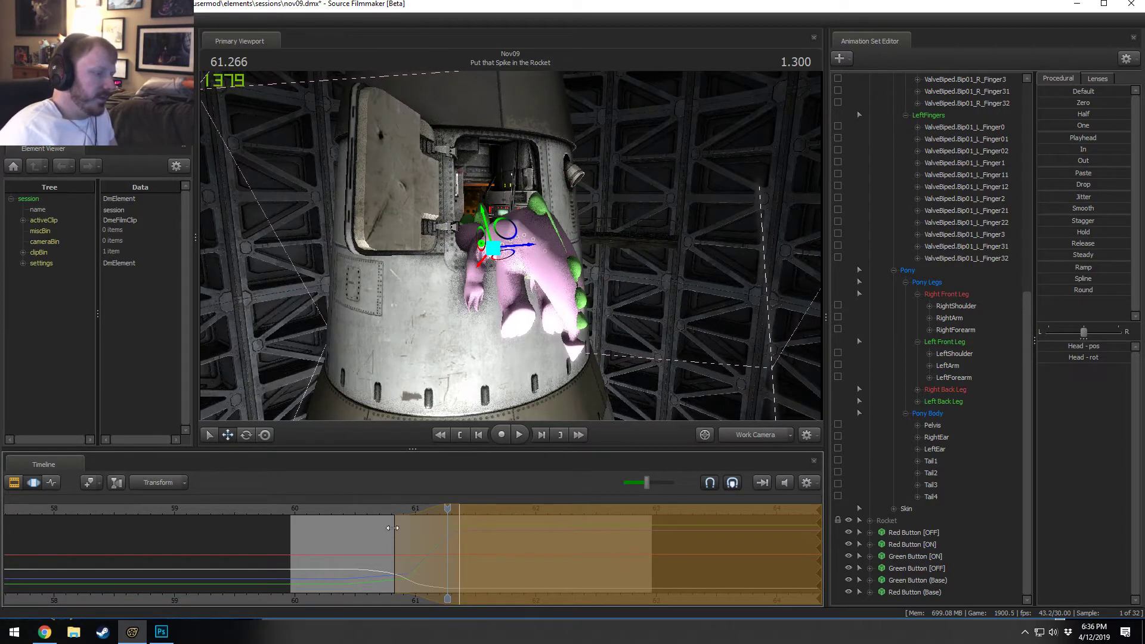
{"action": "left_click", "coordinate": [341, 507]}
{"action": "key", "text": "space"}
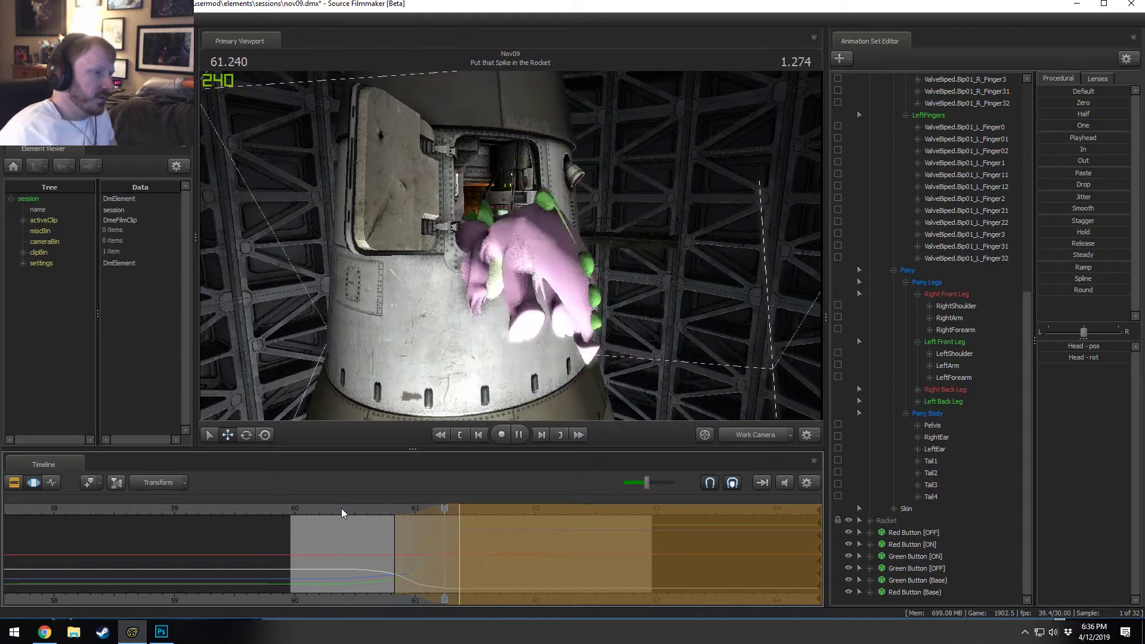
{"action": "mouse_move", "coordinate": [485, 358]}
{"action": "left_mouse_down", "text": "alt"}
{"action": "mouse_move", "coordinate": [587, 334]}
{"action": "mouse_move", "coordinate": [536, 346]}
{"action": "mouse_move", "coordinate": [560, 307]}
{"action": "mouse_move", "coordinate": [540, 343]}
{"action": "mouse_move", "coordinate": [441, 346]}
{"action": "left_mouse_up", "text": "alt"}
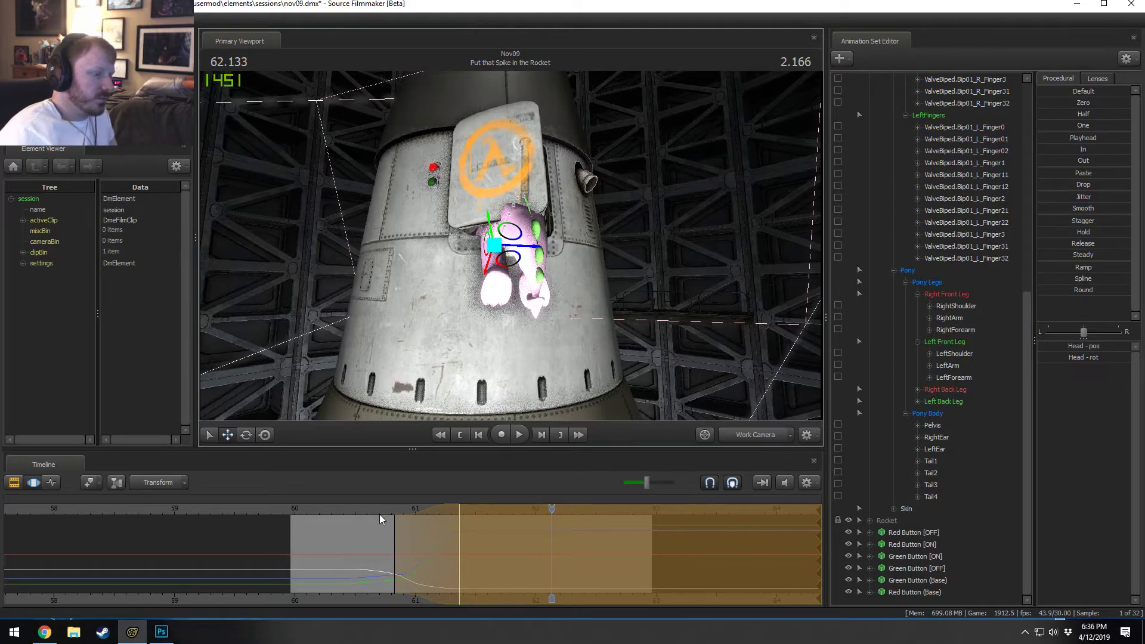
{"action": "left_click", "coordinate": [351, 513]}
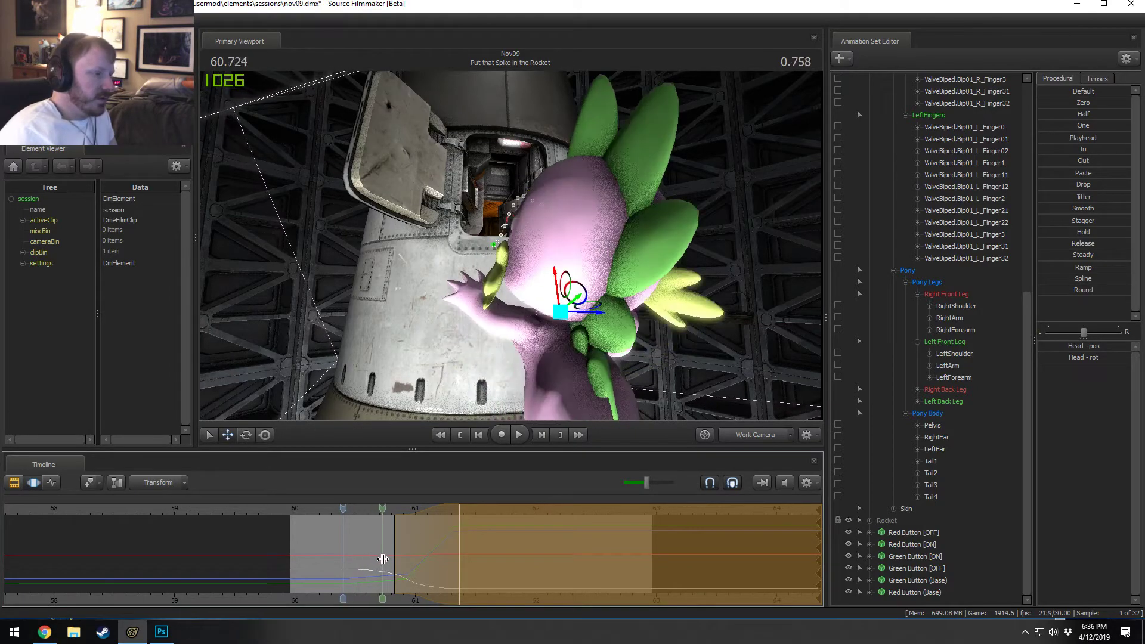
Step: Scrub and play Spike's approach to the hatch between about 60.7 and 61.1 to review his pose from the side
{"action": "mouse_move", "coordinate": [398, 558]}
{"action": "left_mouse_down"}
{"action": "mouse_move", "coordinate": [449, 561]}
{"action": "mouse_move", "coordinate": [419, 561]}
{"action": "left_mouse_up"}
{"action": "left_click_drag", "start_coordinate": [524, 281], "coordinate": [516, 282], "text": "alt"}
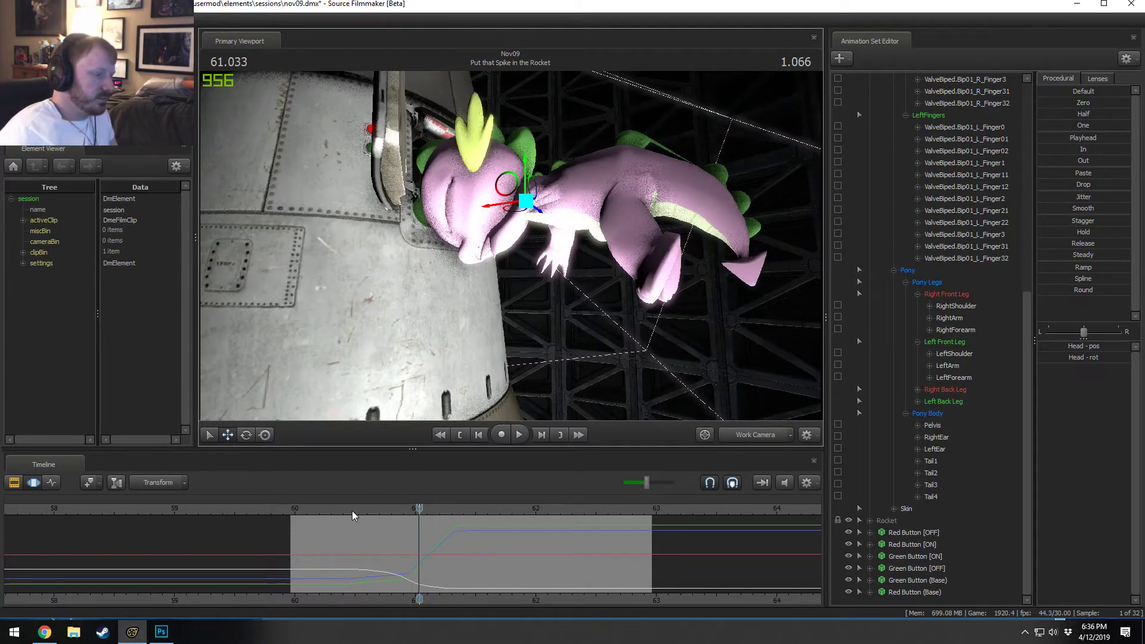
{"action": "key", "text": "space"}
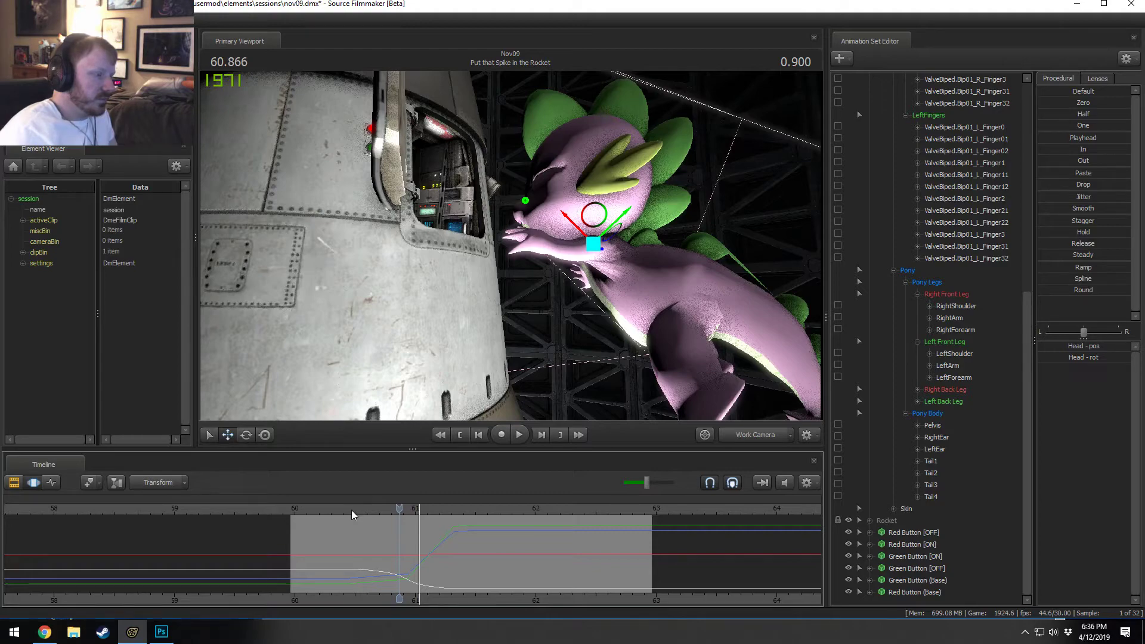
{"action": "mouse_move", "coordinate": [392, 573]}
{"action": "left_mouse_down"}
{"action": "mouse_move", "coordinate": [401, 580]}
{"action": "mouse_move", "coordinate": [364, 580]}
{"action": "mouse_move", "coordinate": [425, 585]}
{"action": "mouse_move", "coordinate": [407, 584]}
{"action": "left_mouse_up"}
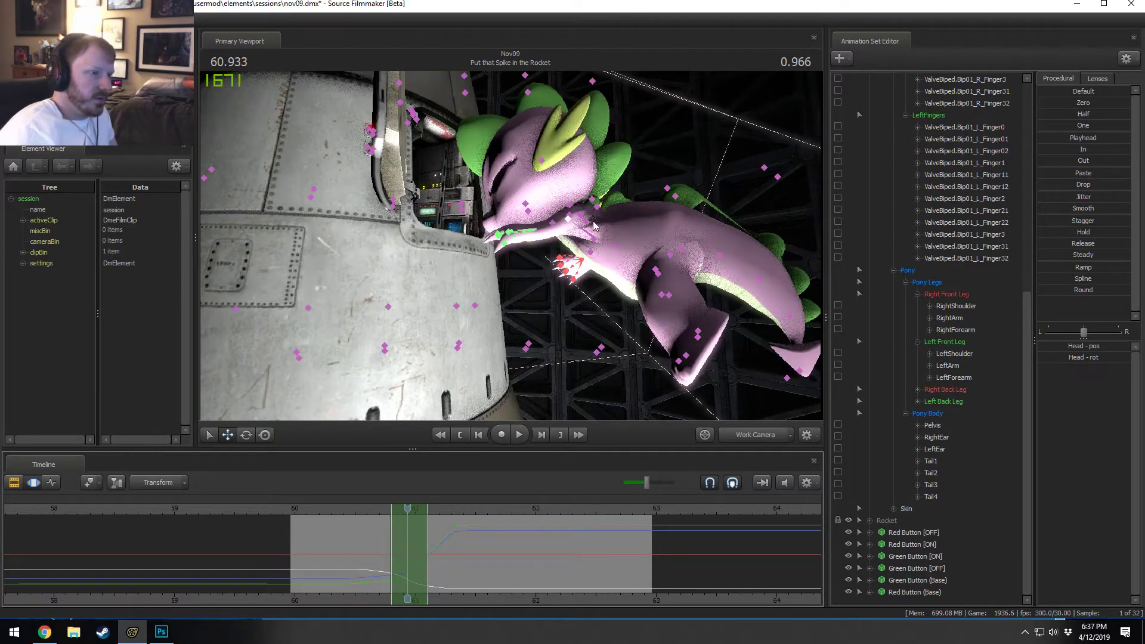
{"action": "mouse_move", "coordinate": [589, 195]}
{"action": "left_mouse_down"}
{"action": "mouse_move", "coordinate": [568, 197]}
{"action": "mouse_move", "coordinate": [574, 205]}
{"action": "left_mouse_up"}
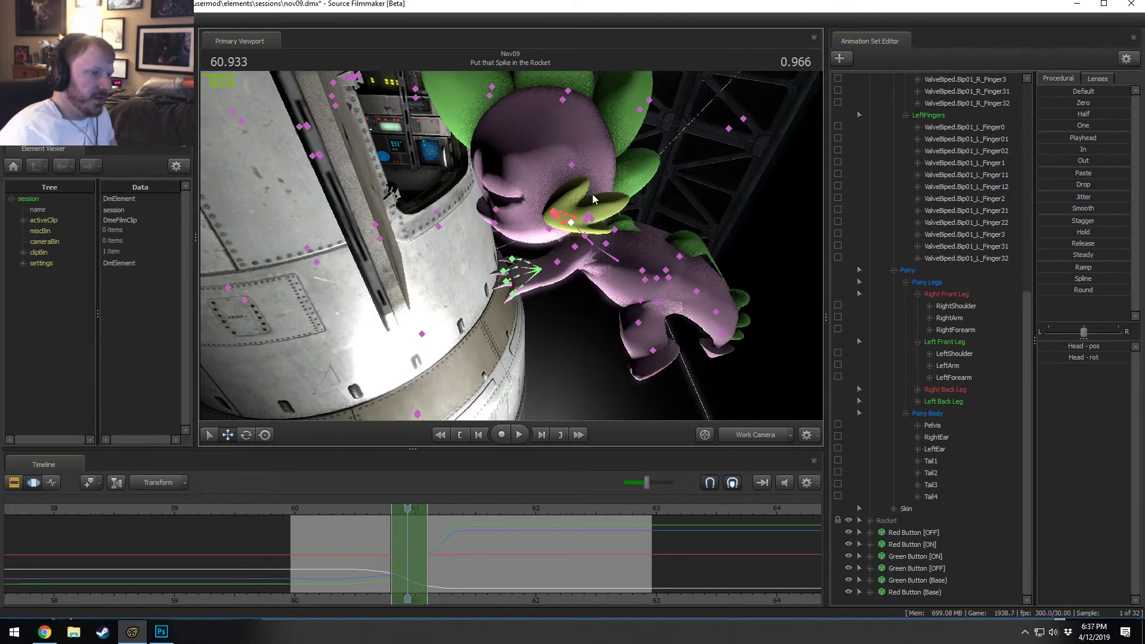
{"action": "left_click", "coordinate": [523, 262]}
{"action": "left_click_drag", "start_coordinate": [622, 279], "coordinate": [626, 281]}
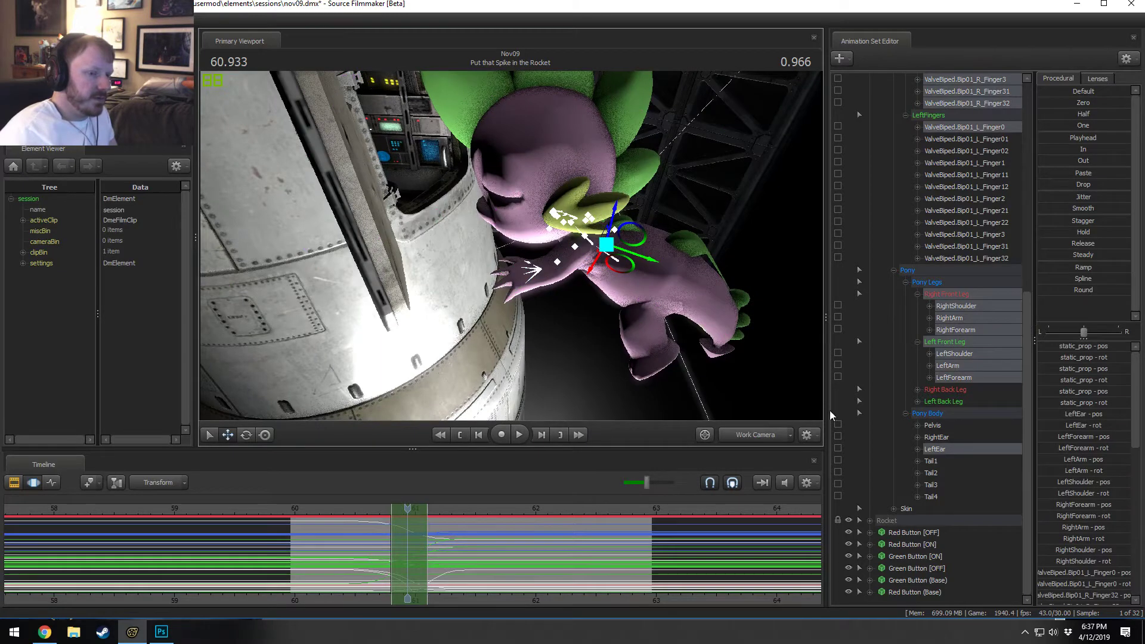
{"action": "left_click", "coordinate": [958, 438], "text": "ctrl"}
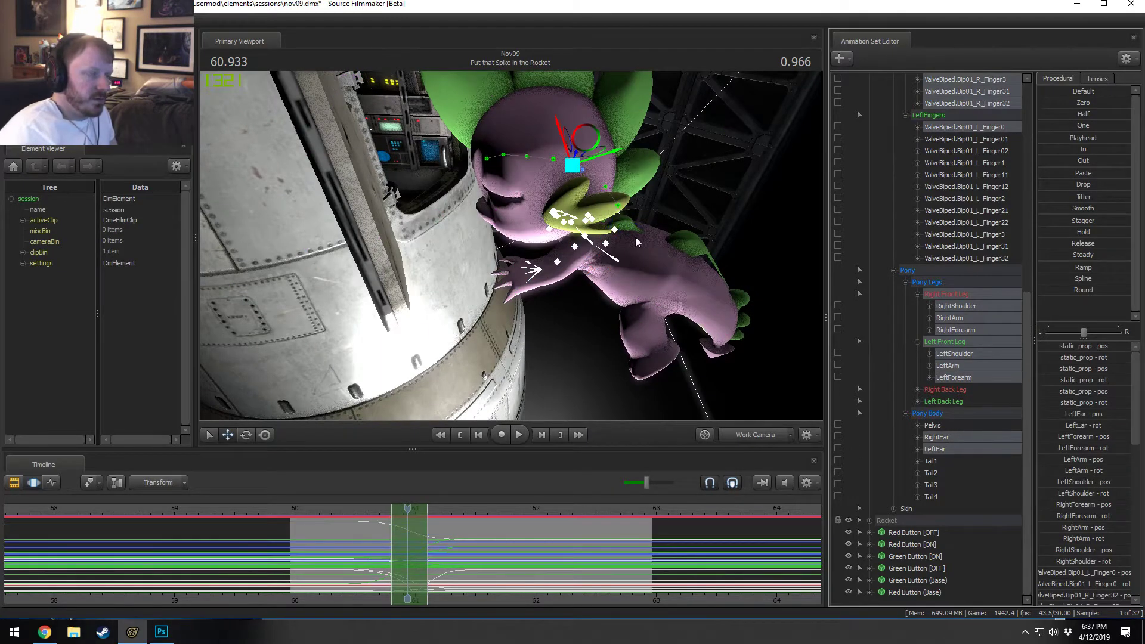
{"action": "key", "text": "ctrl"}
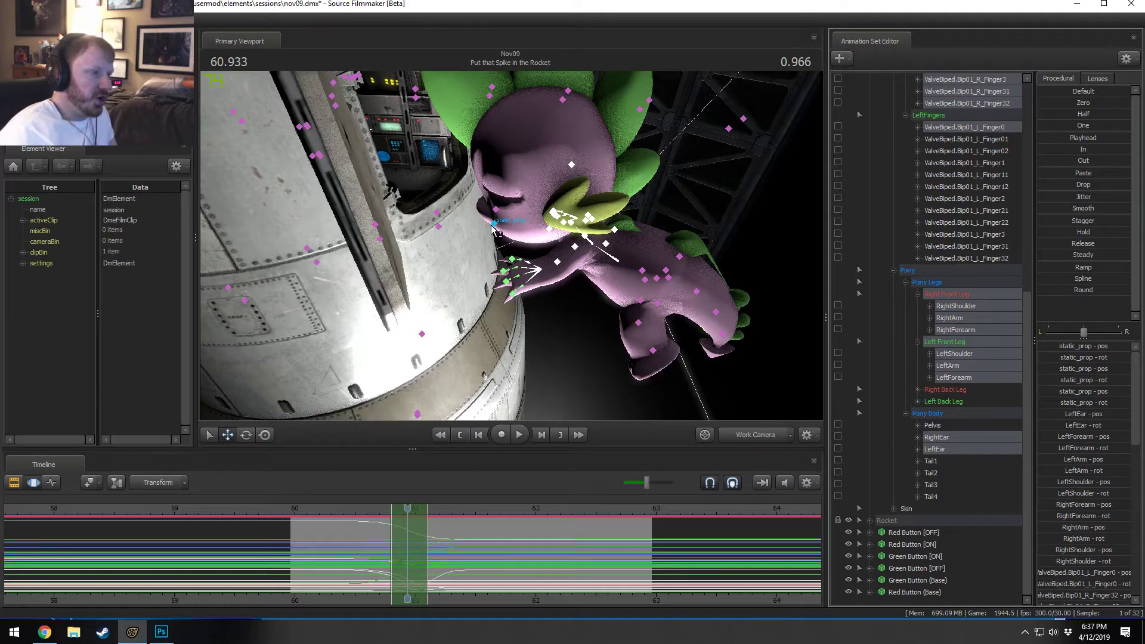
{"action": "left_click", "coordinate": [720, 282]}
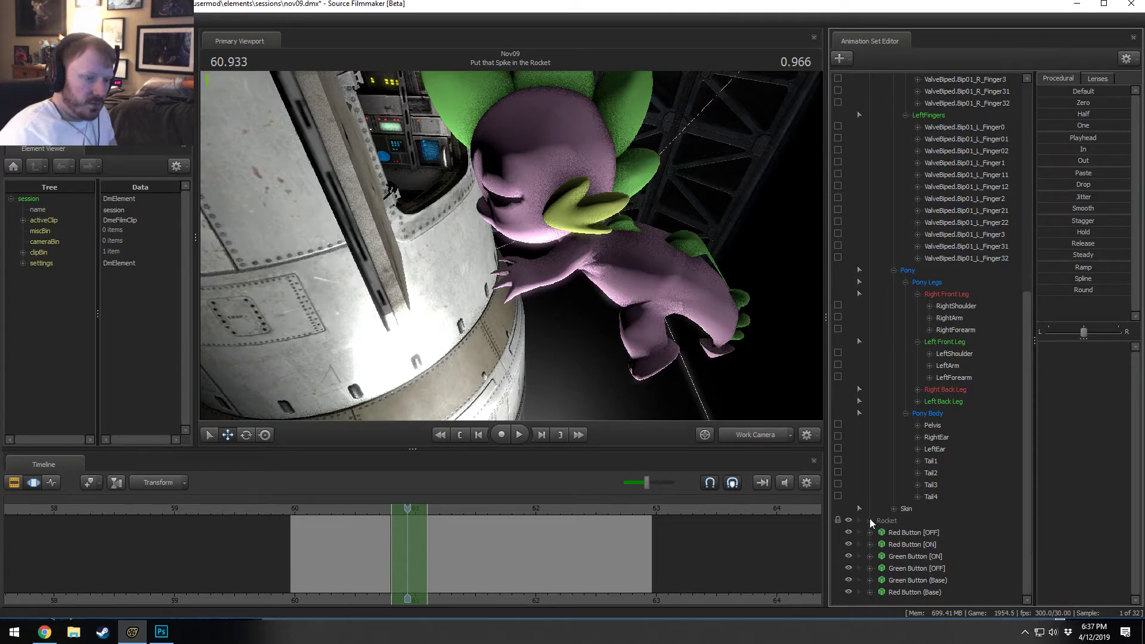
Step: Collapse Spike's control list and select his ear, shoulder, arm, forearm and finger controls together at 60.933
{"action": "scroll", "coordinate": [870, 517], "scroll_direction": "up", "scroll_amount": 10}
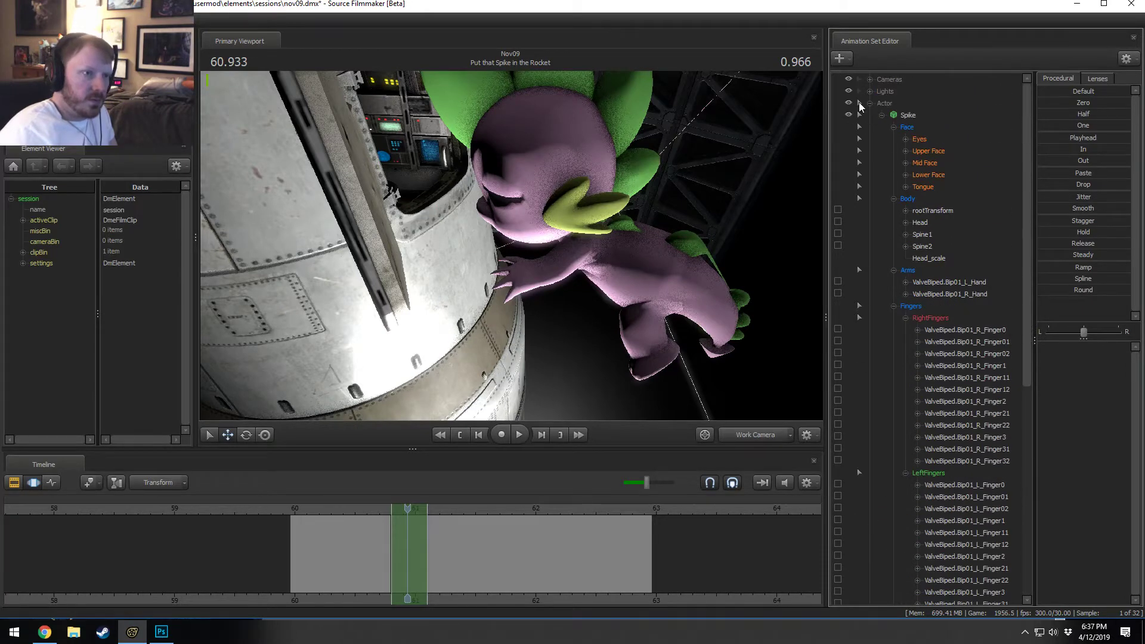
{"action": "left_click", "coordinate": [882, 115]}
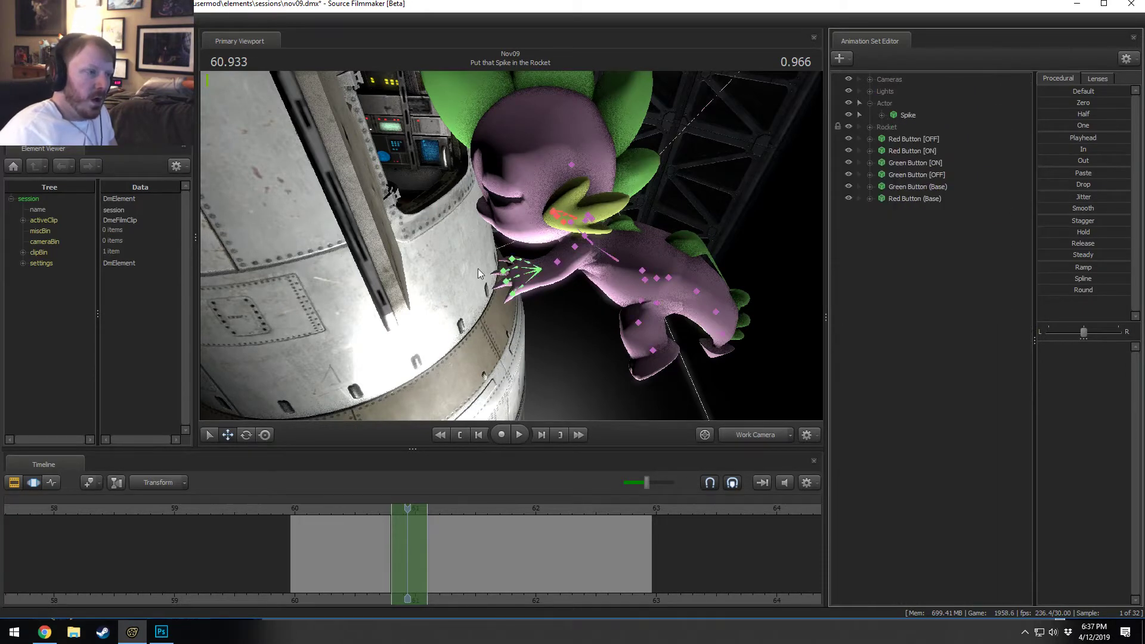
{"action": "mouse_move", "coordinate": [611, 130]}
{"action": "left_mouse_down", "text": "ctrl"}
{"action": "mouse_move", "coordinate": [550, 125]}
{"action": "mouse_move", "coordinate": [460, 268]}
{"action": "mouse_move", "coordinate": [494, 347]}
{"action": "left_mouse_up", "text": "ctrl"}
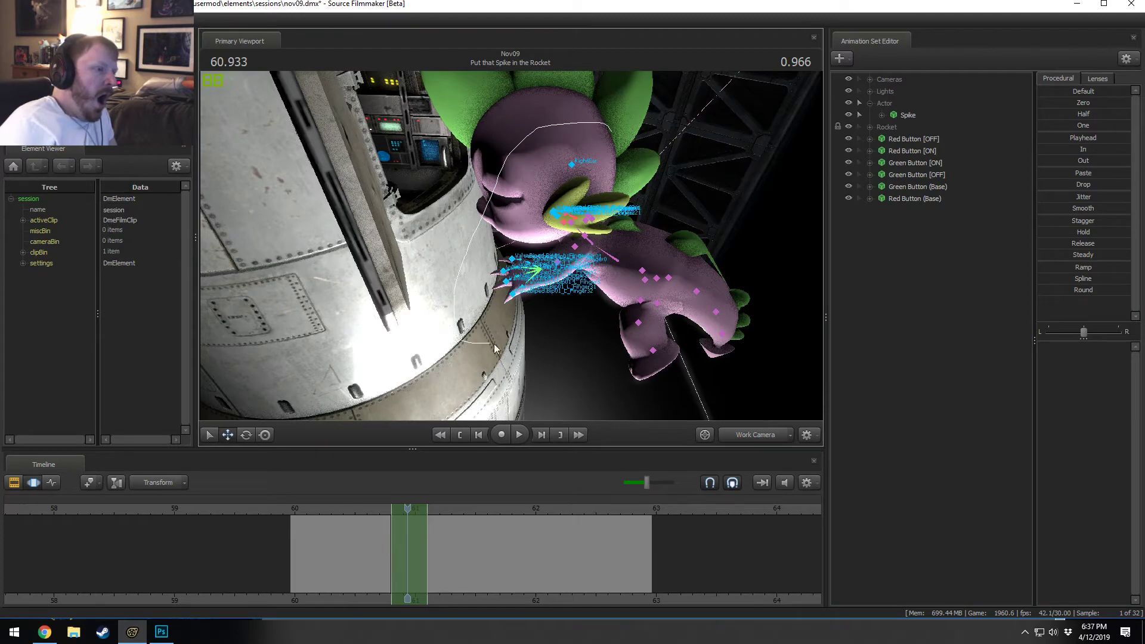
{"action": "left_click_drag", "start_coordinate": [672, 136], "coordinate": [671, 138], "text": "ctrl"}
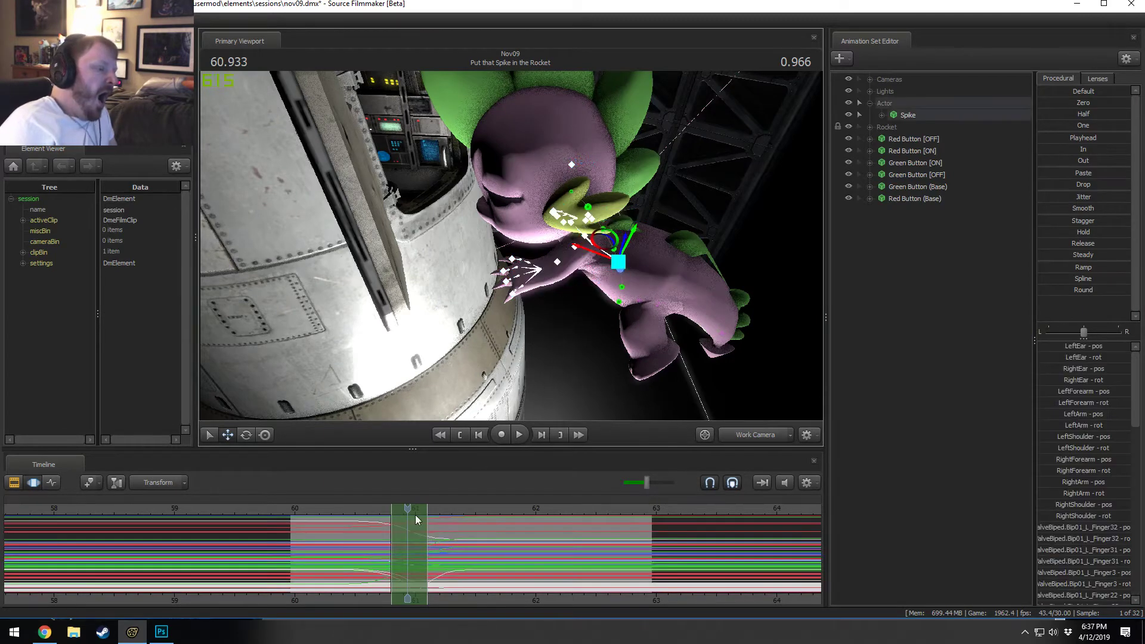
Step: Try compressing the selected arm and ear motion from about 60.5–61.5 to end at 61.0, play it, and undo the retiming
{"action": "scroll", "coordinate": [416, 520], "scroll_direction": "up", "scroll_amount": 3}
{"action": "left_click", "coordinate": [354, 552]}
{"action": "left_click_drag", "start_coordinate": [356, 553], "coordinate": [421, 550]}
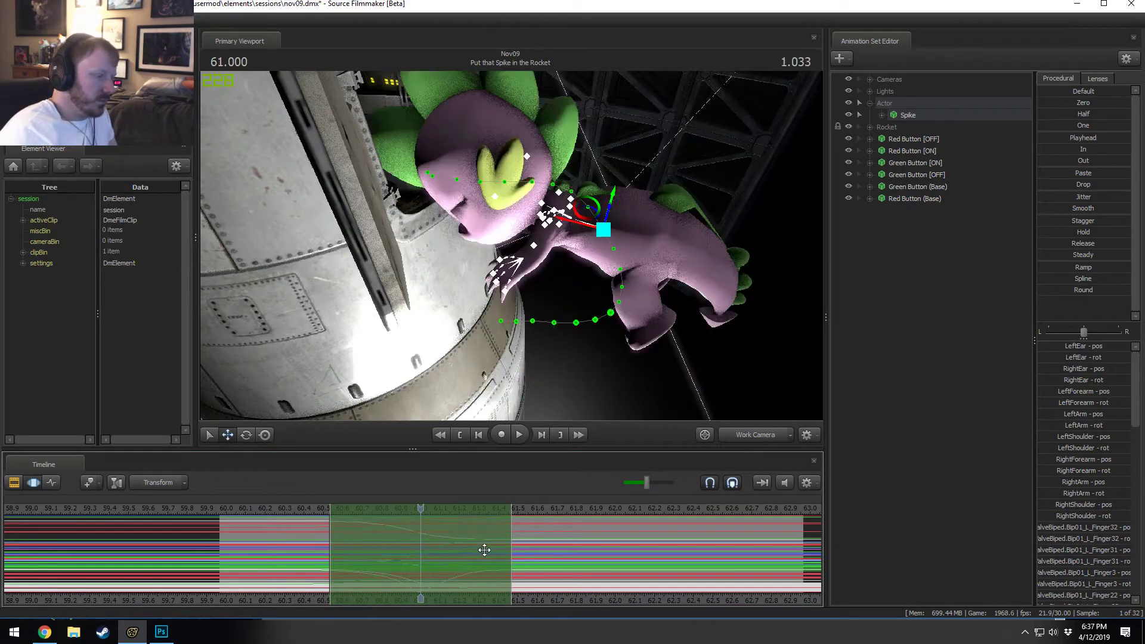
{"action": "left_click_drag", "start_coordinate": [513, 547], "coordinate": [420, 546]}
{"action": "left_click", "coordinate": [316, 514]}
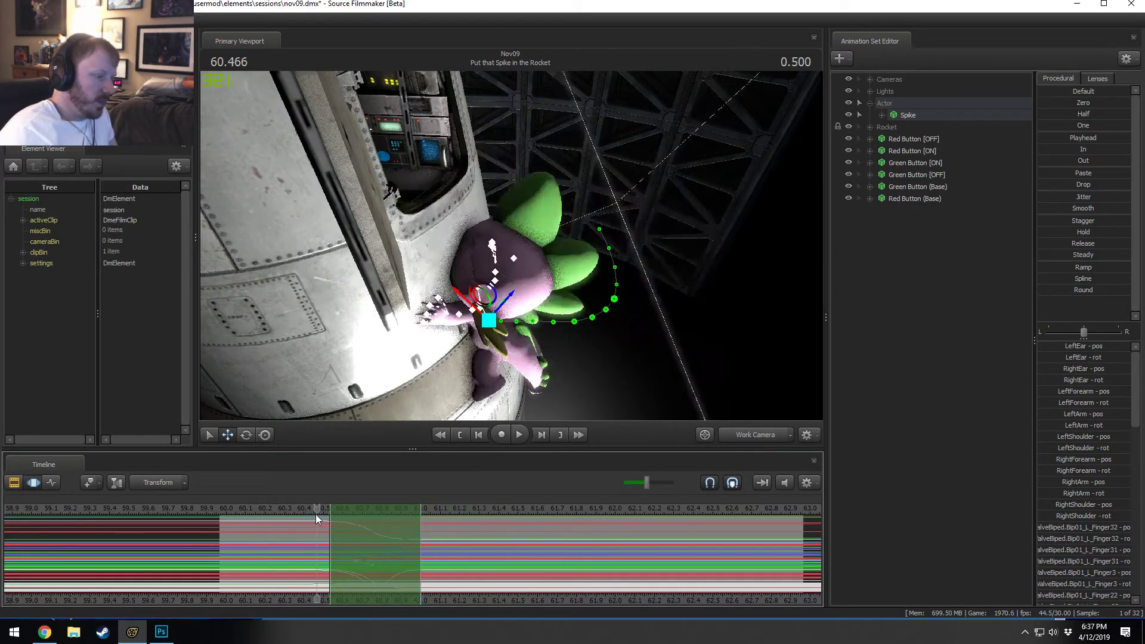
{"action": "key", "text": "space"}
{"action": "key", "text": "space"}
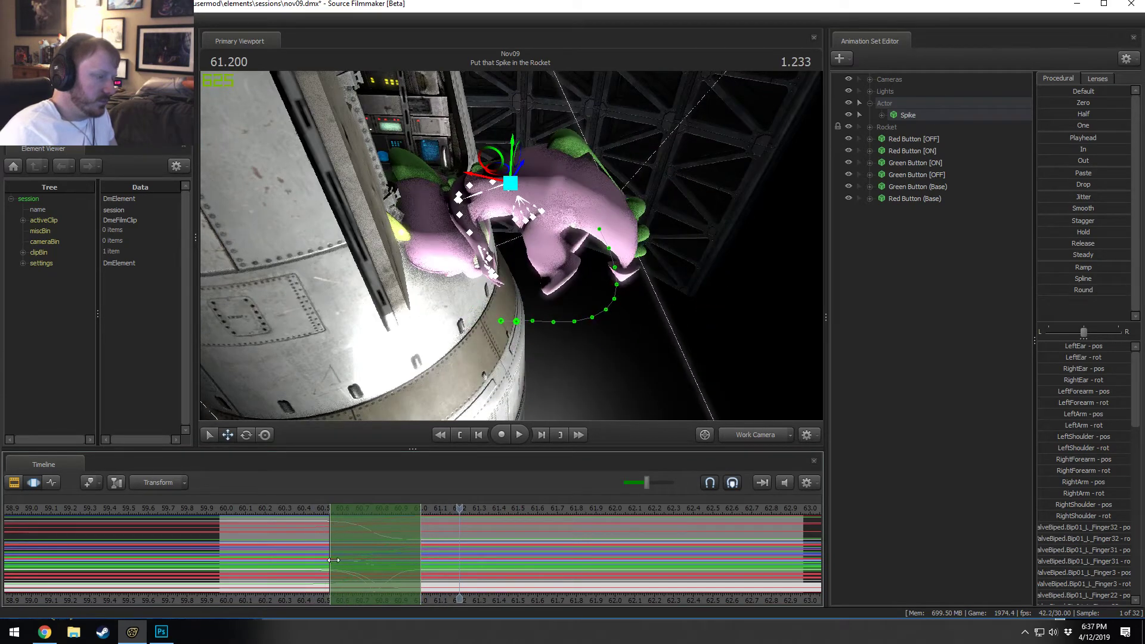
{"action": "key", "text": "shift"}
{"action": "key", "text": "ctrl+z"}
{"action": "key", "text": "ctrl+z"}
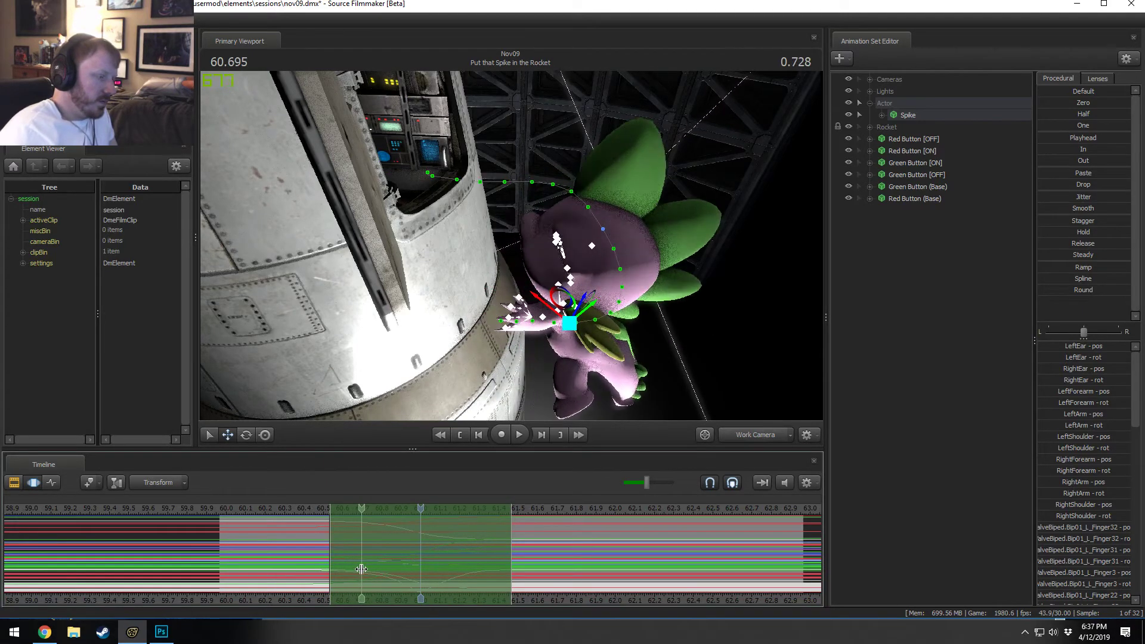
Step: Try compressing the arm and ear motion between about 60.6 and 61.4 to end near 60.9, and play it back
{"action": "left_click_drag", "start_coordinate": [361, 568], "coordinate": [492, 562]}
{"action": "left_click_drag", "start_coordinate": [362, 534], "coordinate": [342, 534]}
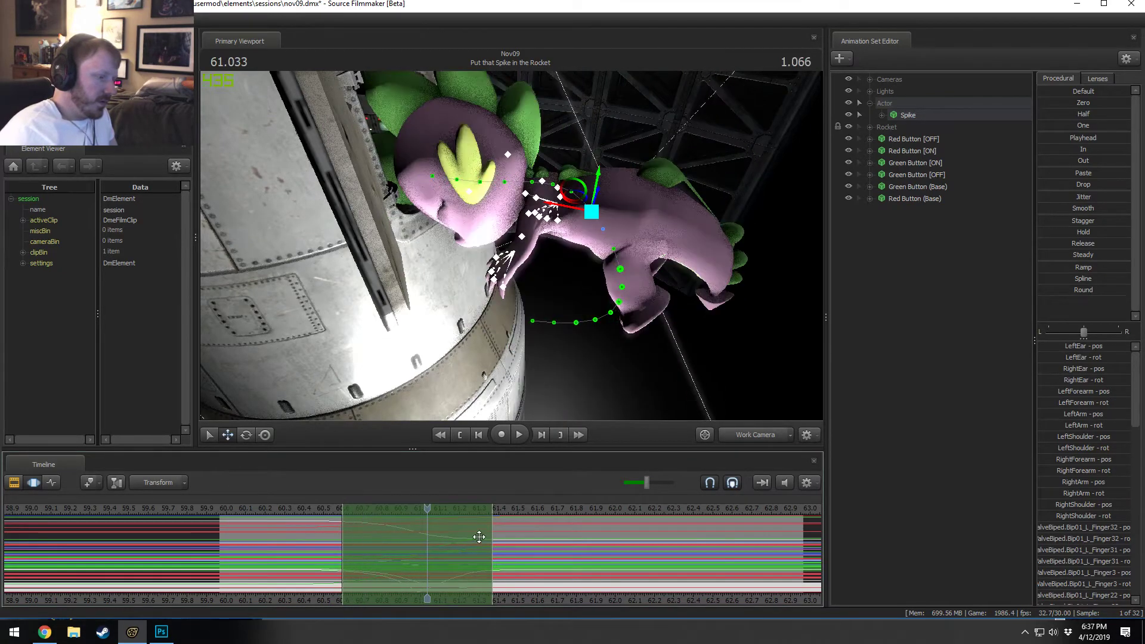
{"action": "left_click_drag", "start_coordinate": [490, 539], "coordinate": [405, 545]}
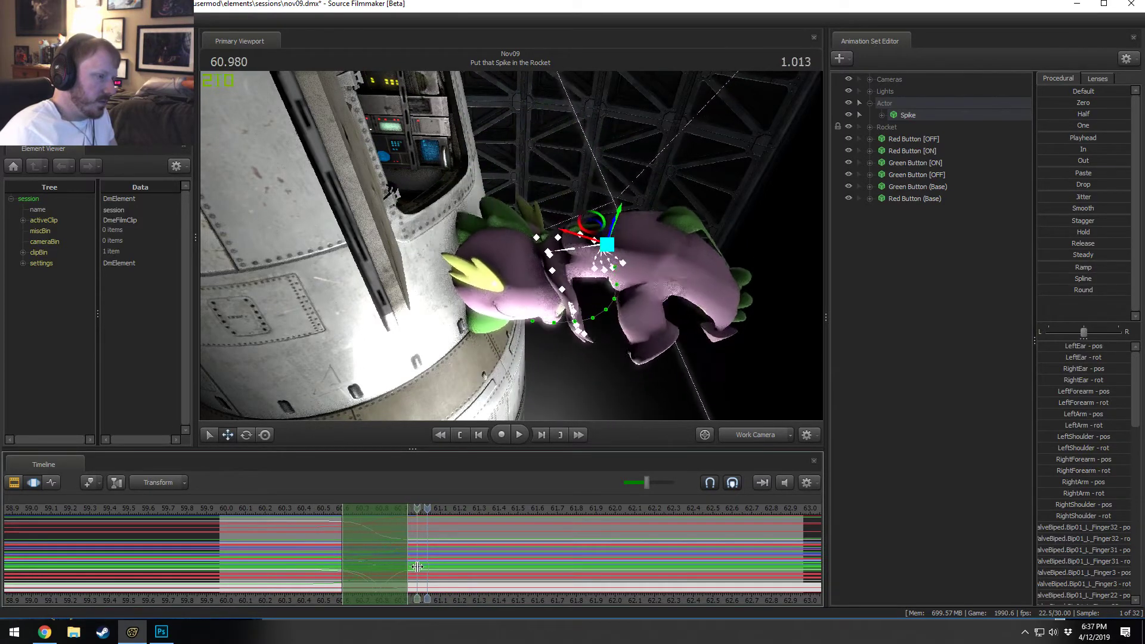
{"action": "key", "text": "space"}
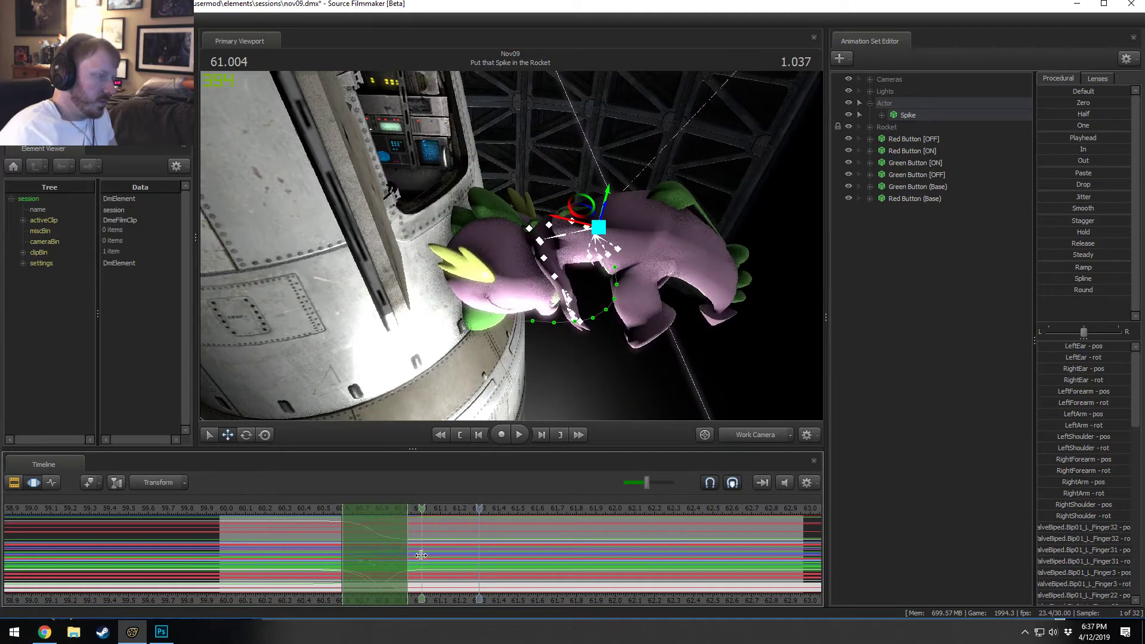
{"action": "left_click", "coordinate": [297, 514]}
{"action": "left_click_drag", "start_coordinate": [492, 353], "coordinate": [510, 245], "text": "alt"}
{"action": "key", "text": "space"}
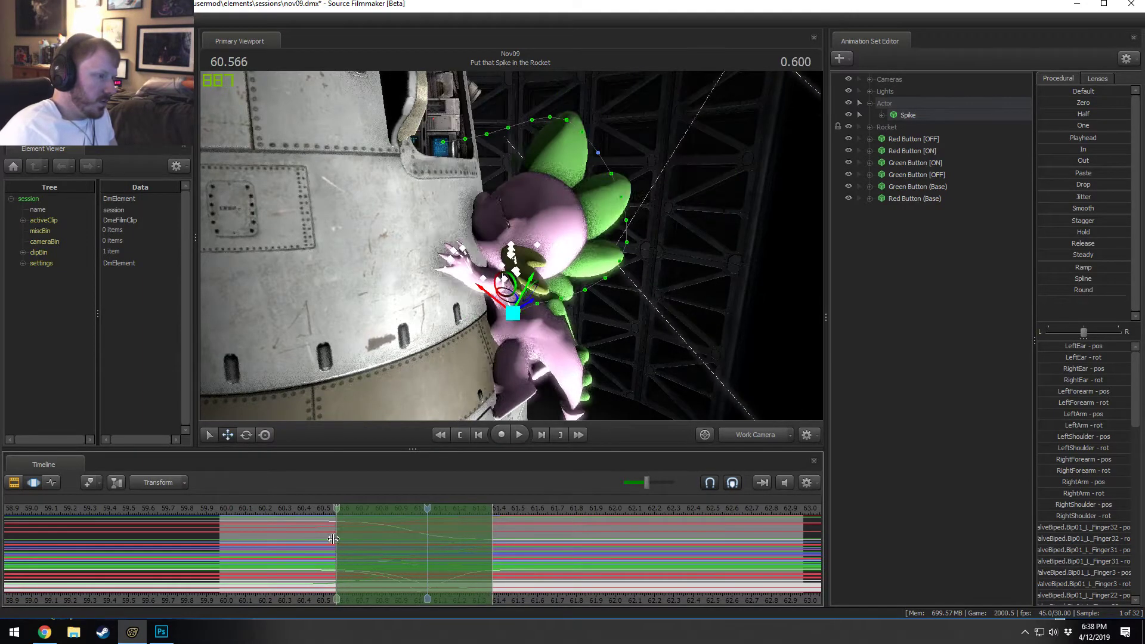
Step: Retime the selected arm and ear motion to run from 60.5 to about 60.9, and play through Spike's entry
{"action": "mouse_move", "coordinate": [339, 540]}
{"action": "left_mouse_down"}
{"action": "mouse_move", "coordinate": [316, 538]}
{"action": "mouse_move", "coordinate": [324, 543]}
{"action": "left_mouse_up"}
{"action": "left_click_drag", "start_coordinate": [490, 550], "coordinate": [403, 558]}
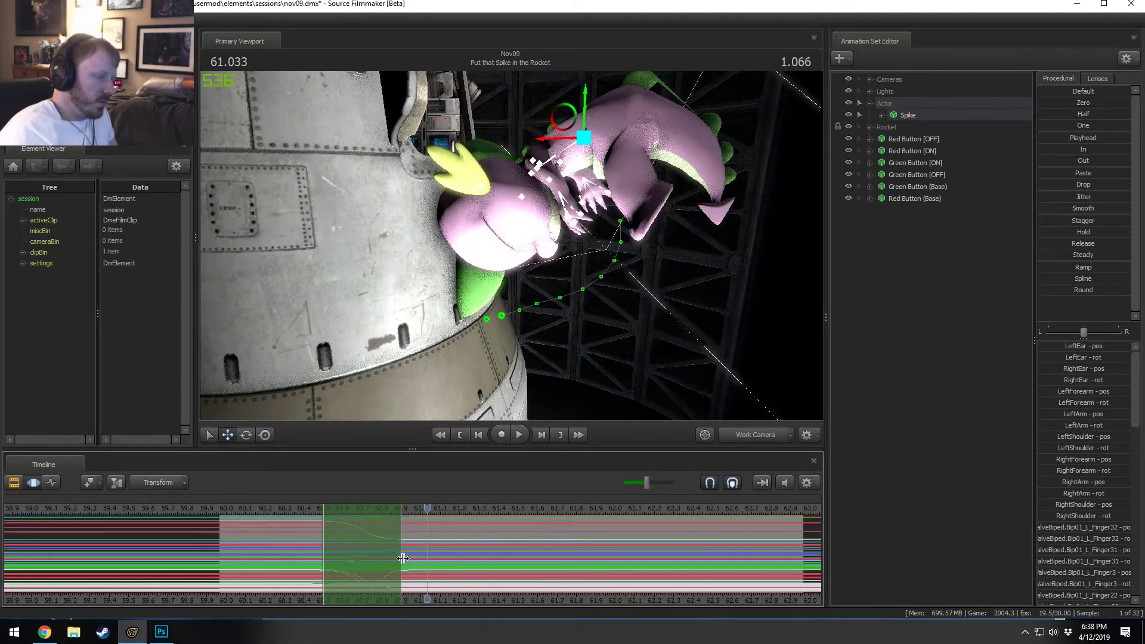
{"action": "key", "text": "space"}
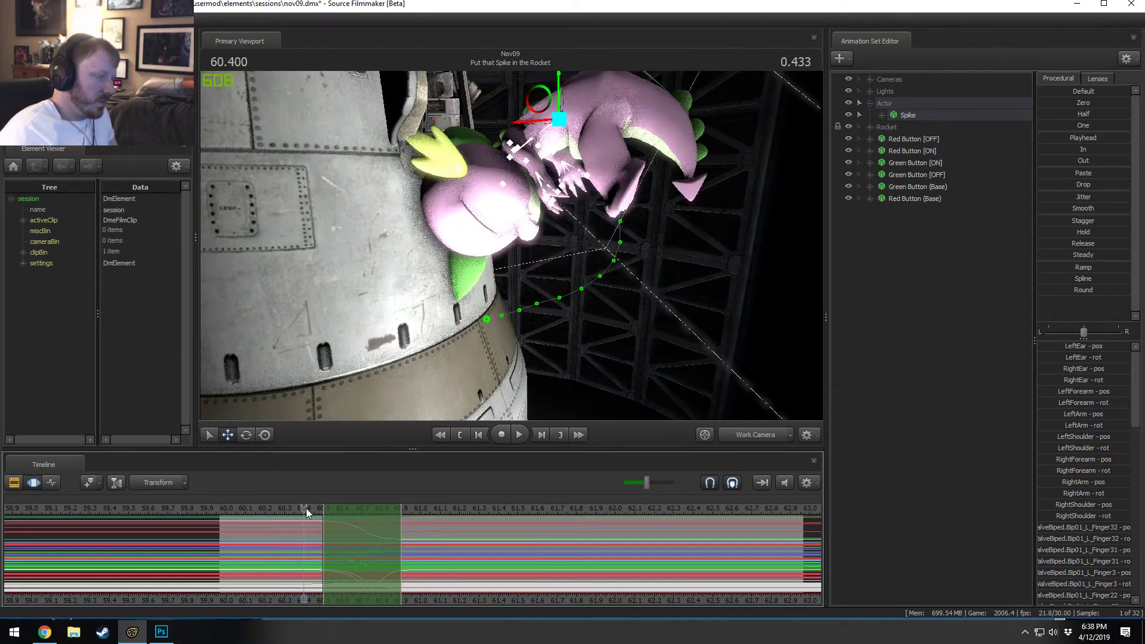
{"action": "key", "text": "space"}
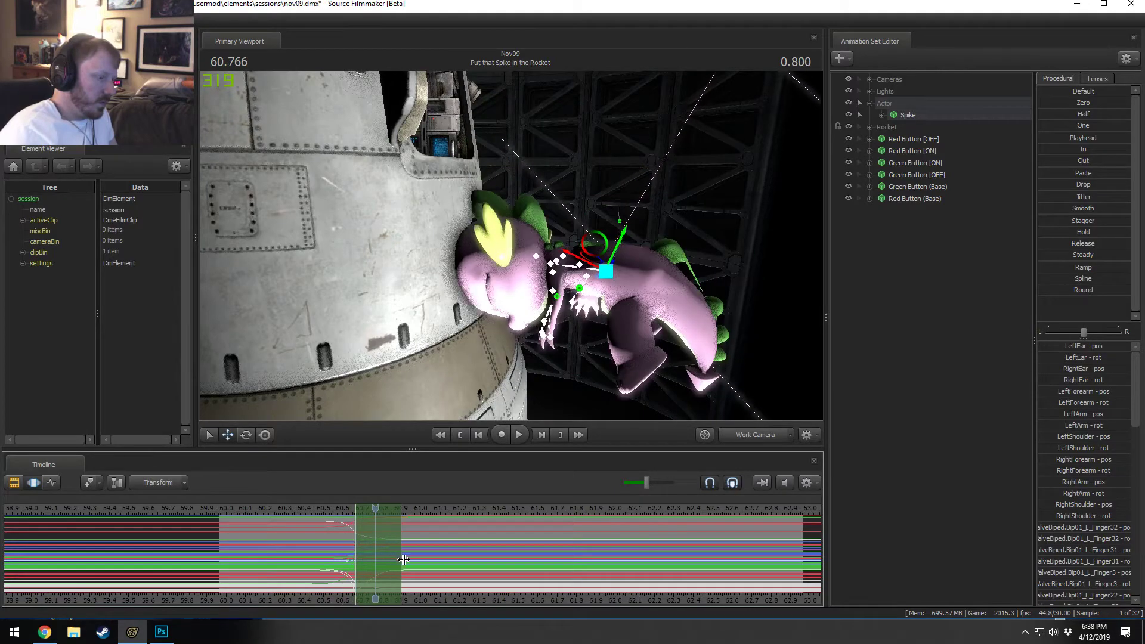
{"action": "key", "text": "space"}
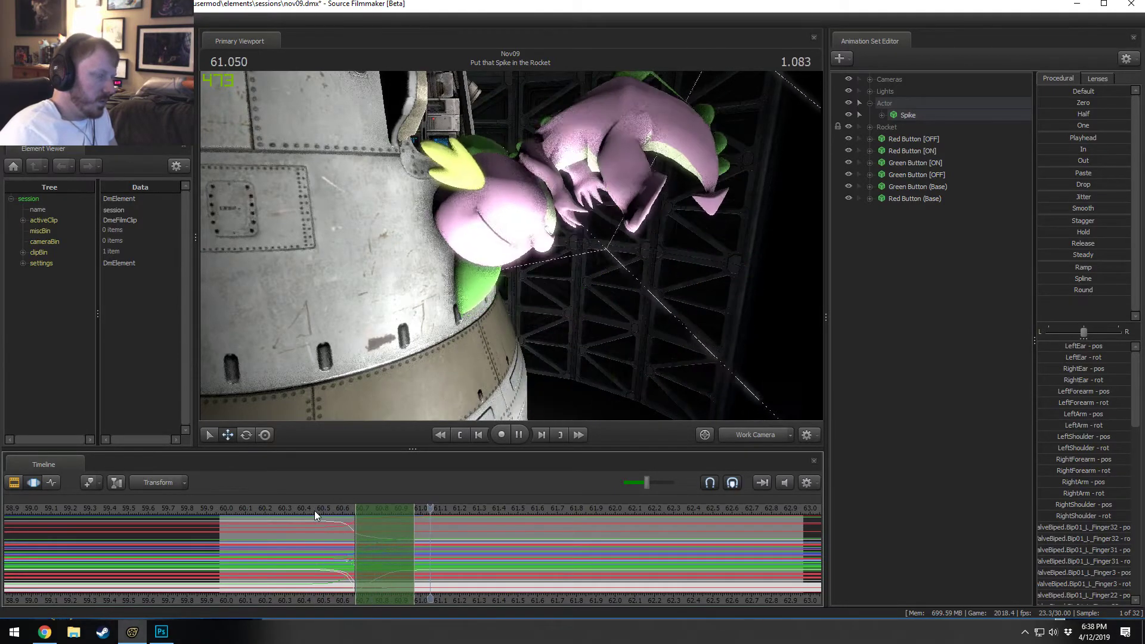
{"action": "key", "text": "space"}
{"action": "key", "text": "space"}
{"action": "key", "text": "space"}
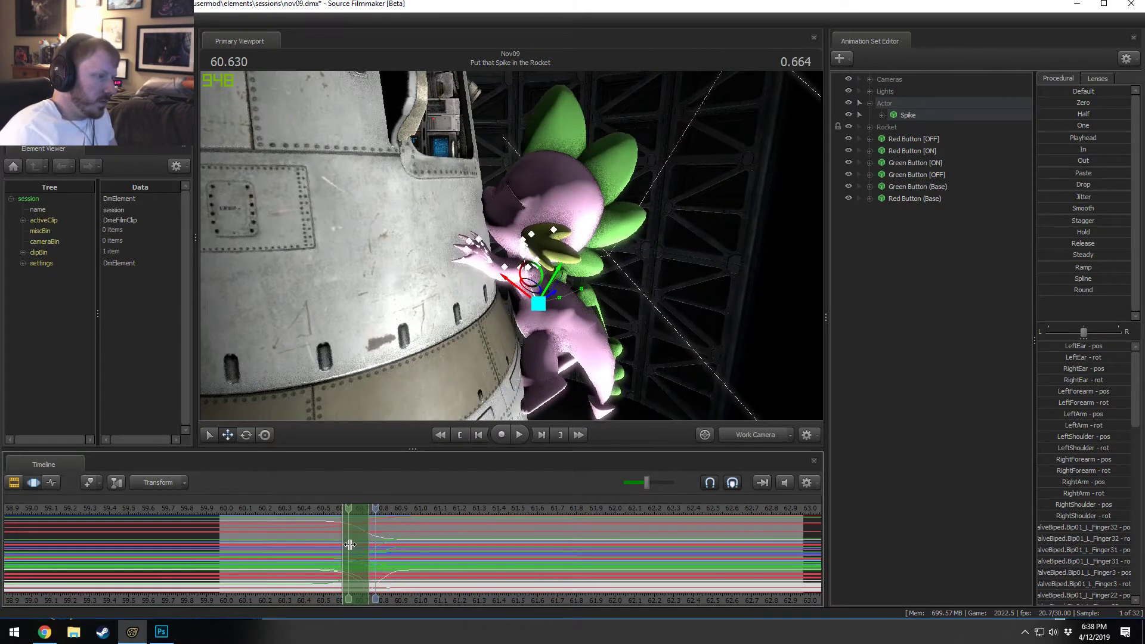
Step: Try adjusting the timing of the arm and ear motion within about 60.6 to 60.7, and replay the entry
{"action": "left_click", "coordinate": [334, 549]}
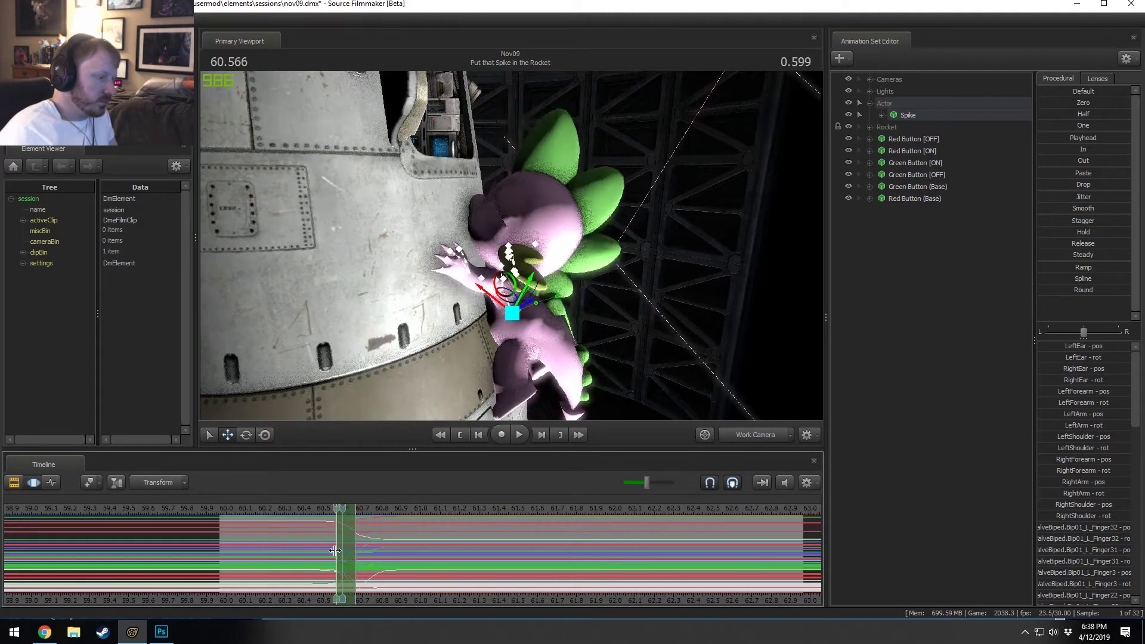
{"action": "left_click_drag", "start_coordinate": [353, 557], "coordinate": [383, 559]}
{"action": "key", "text": "space"}
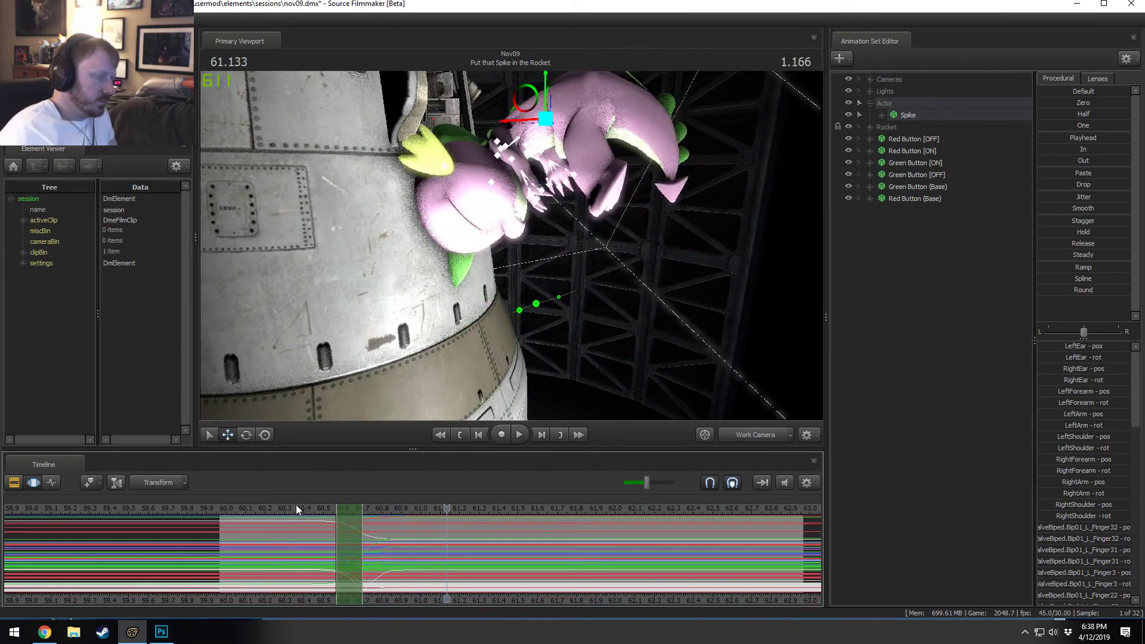
{"action": "left_click", "coordinate": [485, 231]}
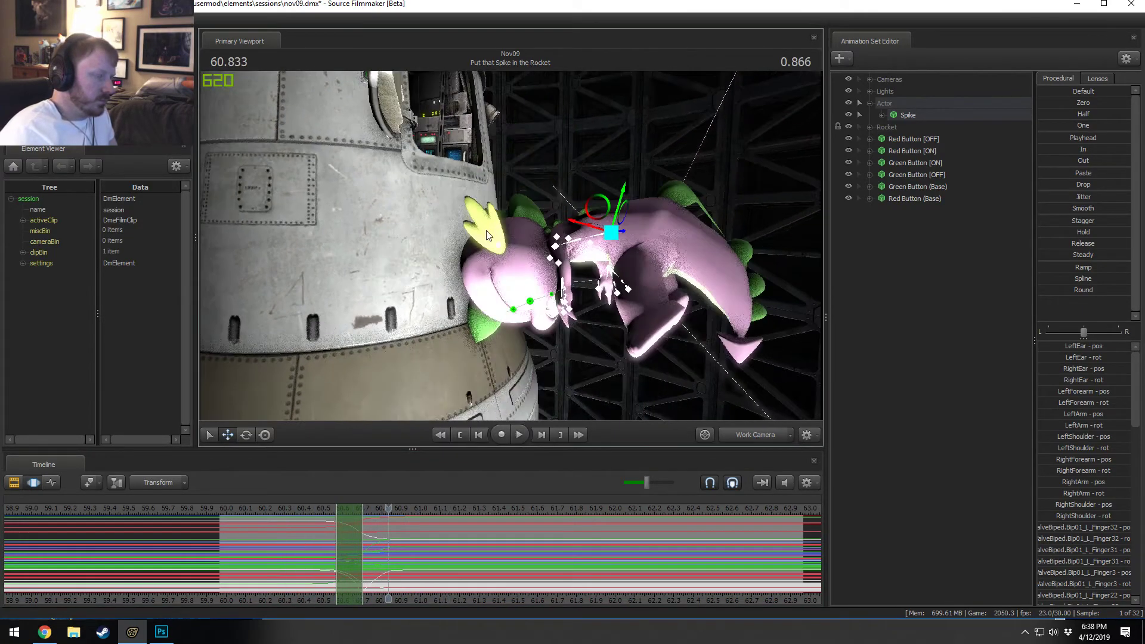
{"action": "key", "text": "space"}
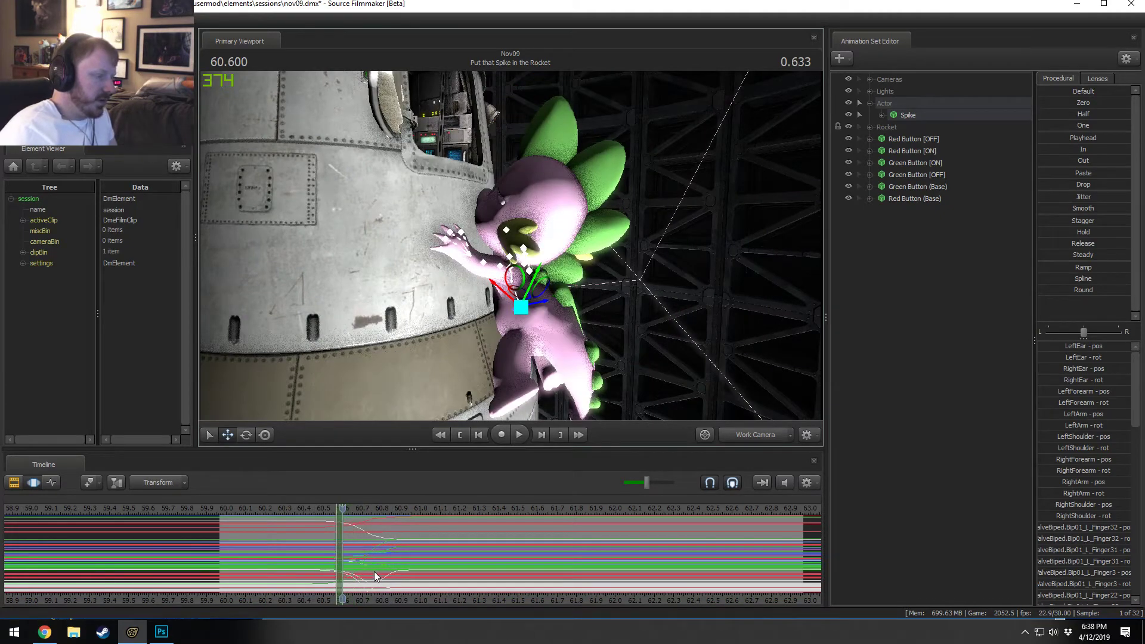
{"action": "left_click_drag", "start_coordinate": [374, 571], "coordinate": [343, 570], "text": "shift"}
{"action": "left_click", "coordinate": [313, 512]}
{"action": "key", "text": "space"}
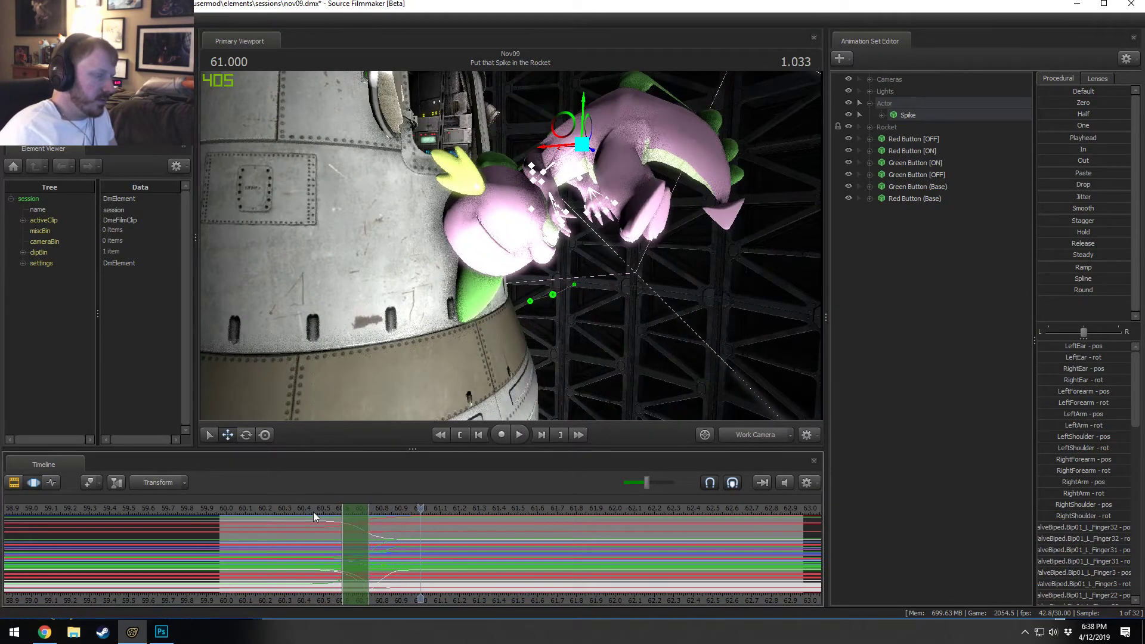
Step: Set a time selection centred at 60.700 with falloff extending from 60.5 to 60.9
{"action": "left_click", "coordinate": [355, 567]}
{"action": "left_click_drag", "start_coordinate": [354, 567], "coordinate": [365, 572]}
{"action": "left_click", "coordinate": [365, 572], "text": "shift"}
{"action": "scroll", "coordinate": [365, 573], "scroll_direction": "up", "scroll_amount": 5, "text": "shift"}
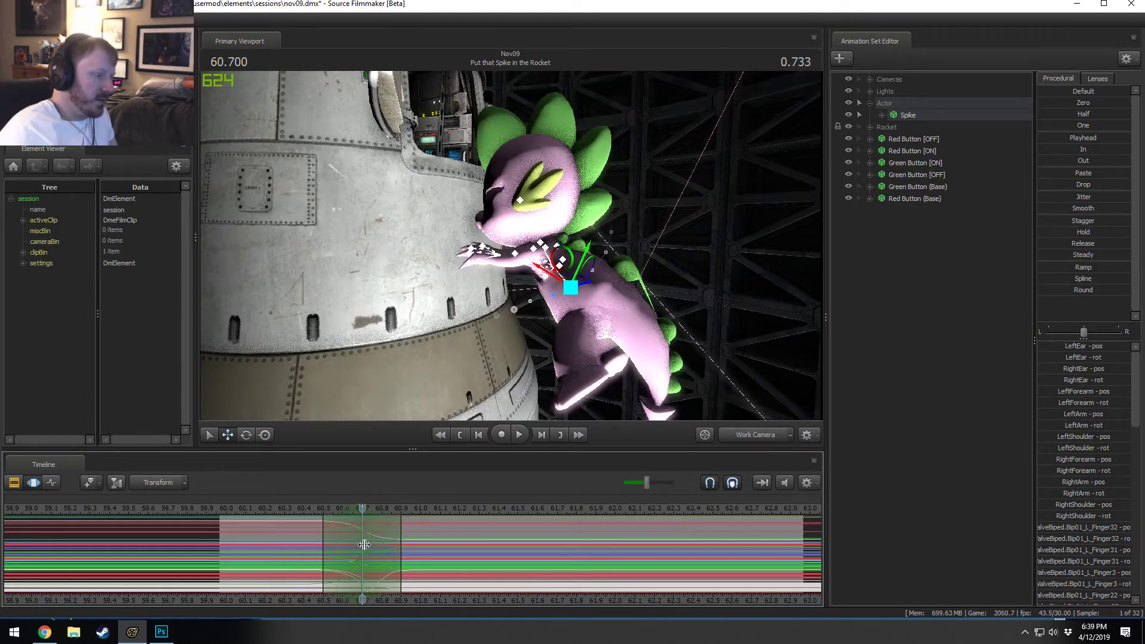
Step: Try rotating Spike's Head and Spine2 together around 60.7, replay his entry, and shift the time selection to centre on about 60.8
{"action": "key", "text": "ctrl"}
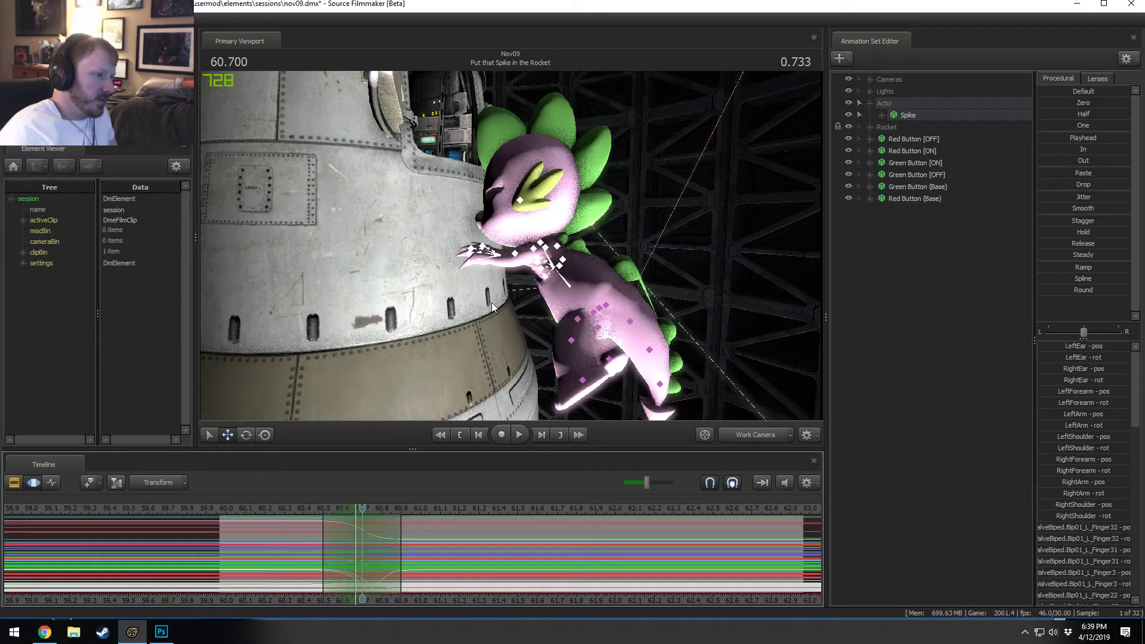
{"action": "left_click", "coordinate": [545, 249], "text": "ctrl"}
{"action": "left_click", "coordinate": [540, 244], "text": "ctrl"}
{"action": "left_click_drag", "start_coordinate": [543, 250], "coordinate": [561, 261], "text": "alt"}
{"action": "key", "text": "e"}
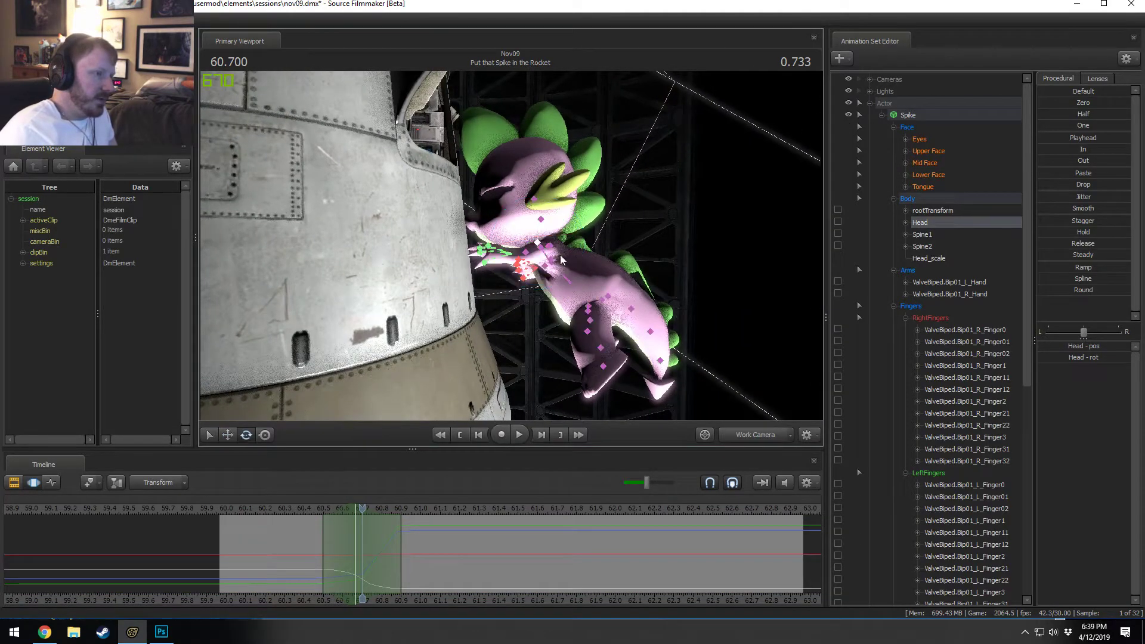
{"action": "left_click", "coordinate": [541, 252], "text": "ctrl"}
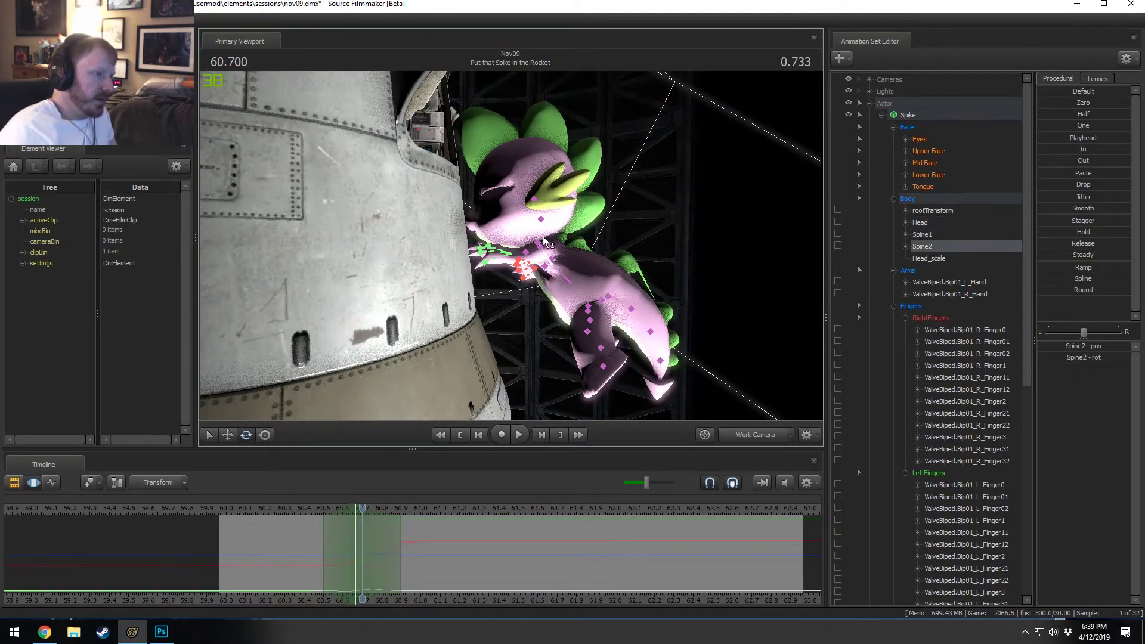
{"action": "left_click", "coordinate": [533, 241], "text": "ctrl"}
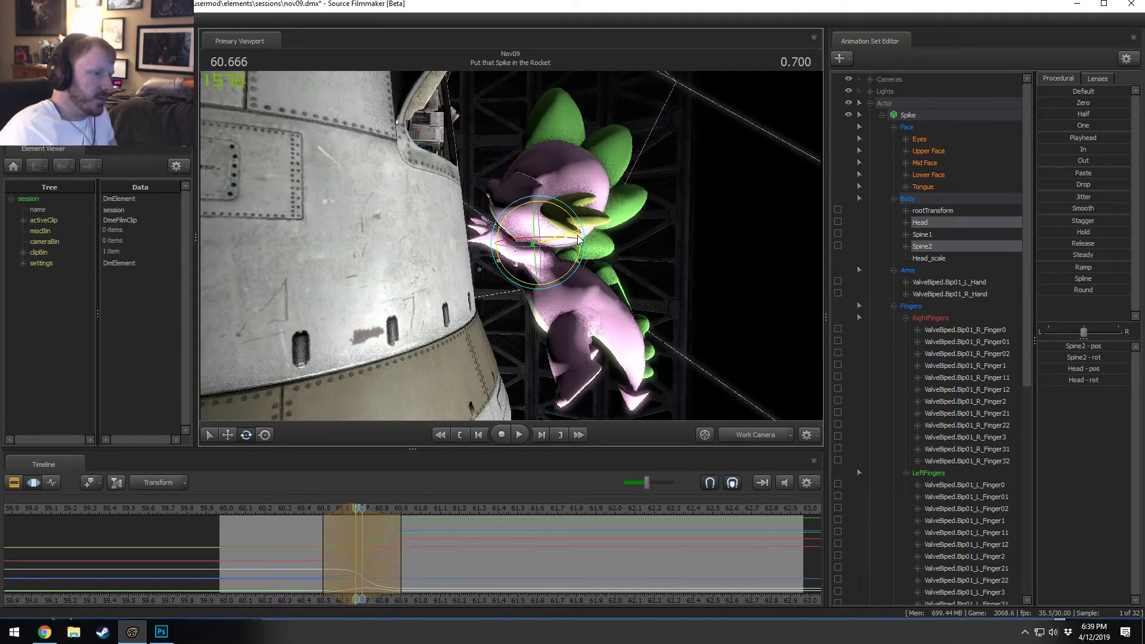
{"action": "left_click", "coordinate": [306, 507]}
{"action": "key", "text": "space"}
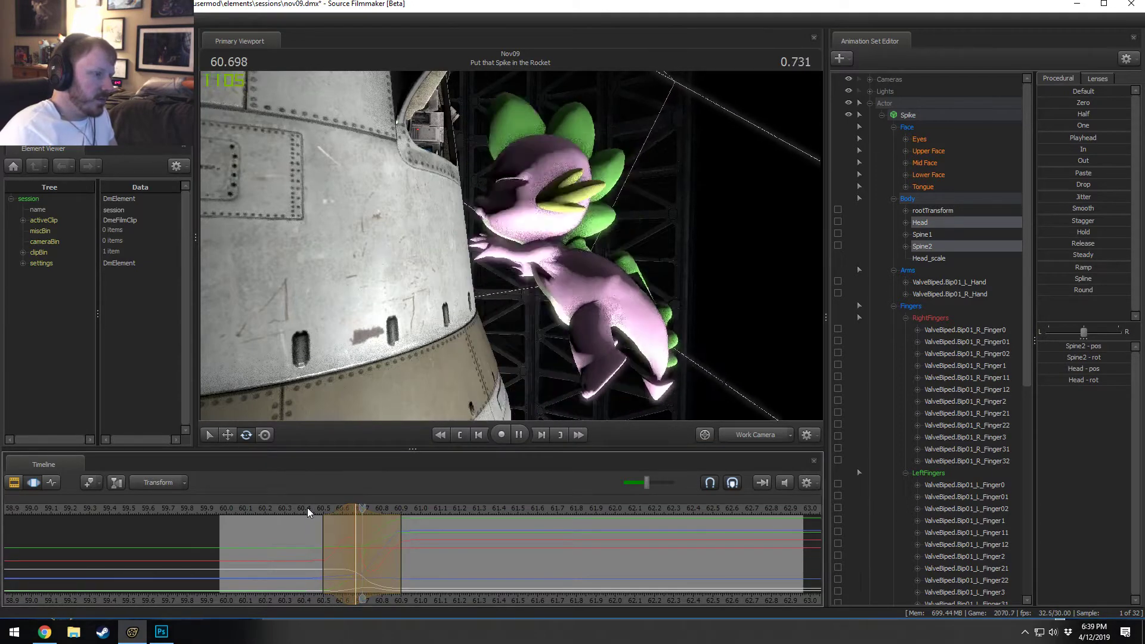
{"action": "mouse_move", "coordinate": [314, 520]}
{"action": "left_mouse_down"}
{"action": "mouse_move", "coordinate": [320, 536]}
{"action": "mouse_move", "coordinate": [346, 544]}
{"action": "mouse_move", "coordinate": [348, 512]}
{"action": "mouse_move", "coordinate": [352, 524]}
{"action": "mouse_move", "coordinate": [333, 527]}
{"action": "mouse_move", "coordinate": [417, 540]}
{"action": "mouse_move", "coordinate": [363, 547]}
{"action": "mouse_move", "coordinate": [384, 551]}
{"action": "left_mouse_up"}
{"action": "key", "text": "space"}
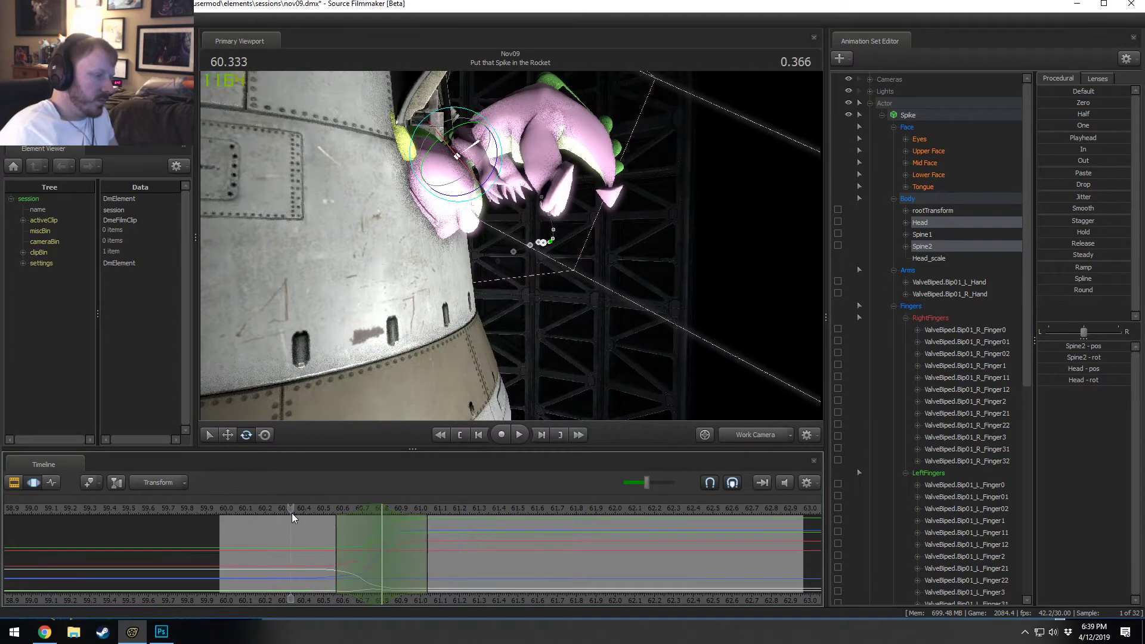
Step: Undo the recent pose and timing changes back to the state with the 60.8 to 61.1 time selection
{"action": "left_click", "coordinate": [367, 558]}
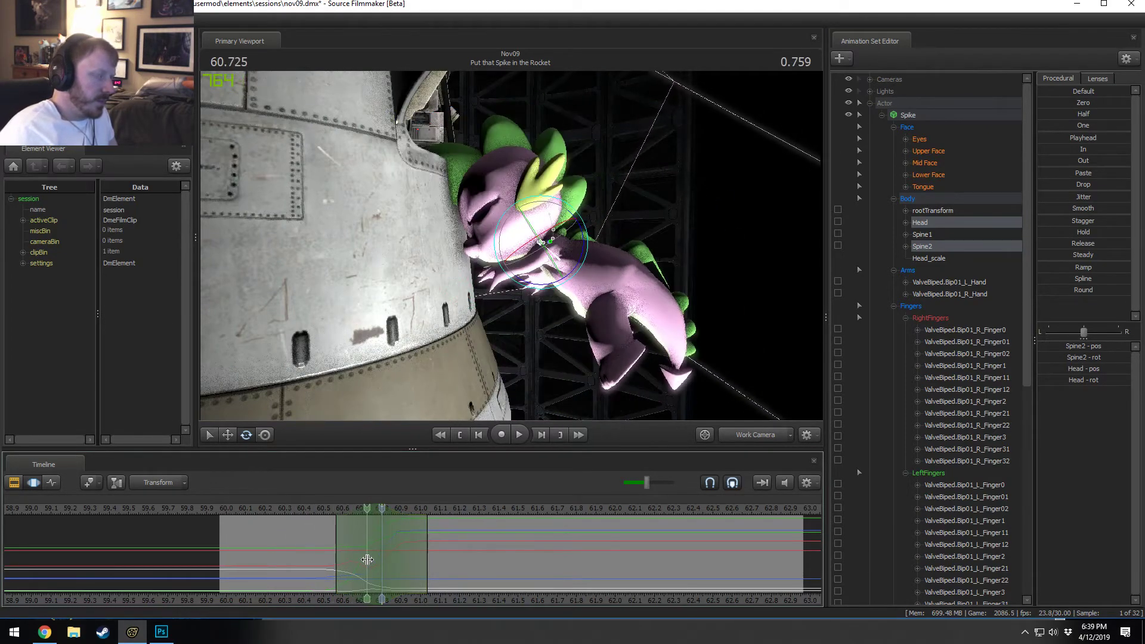
{"action": "key", "text": "ctrl+z"}
{"action": "key", "text": "ctrl+z"}
{"action": "key", "text": "ctrl+z"}
{"action": "key", "text": "ctrl+z"}
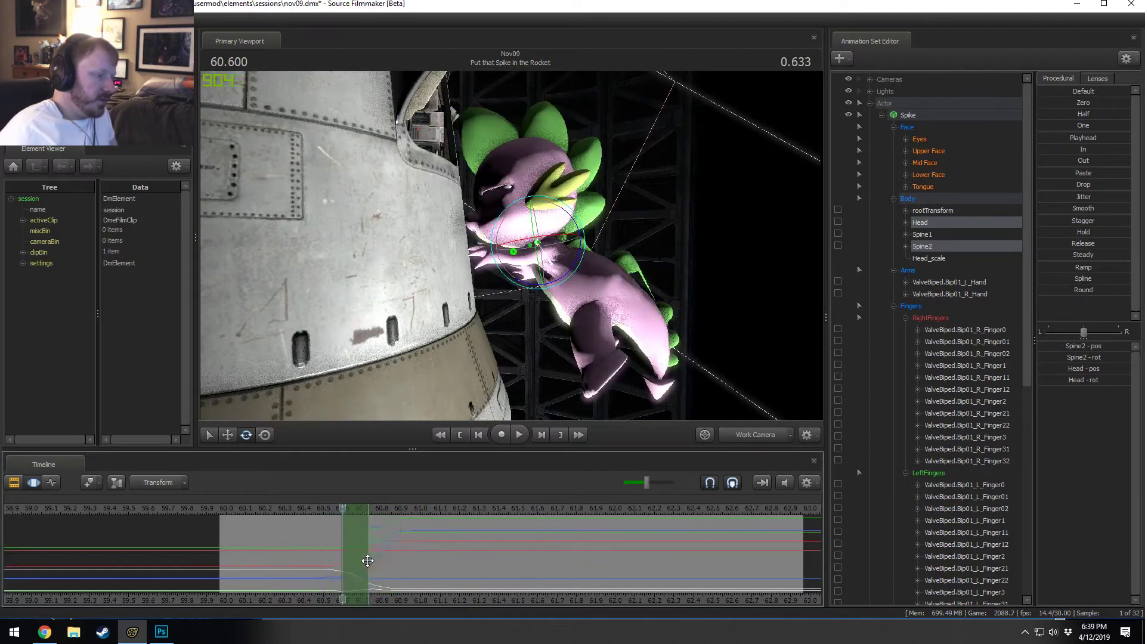
{"action": "key", "text": "ctrl+z"}
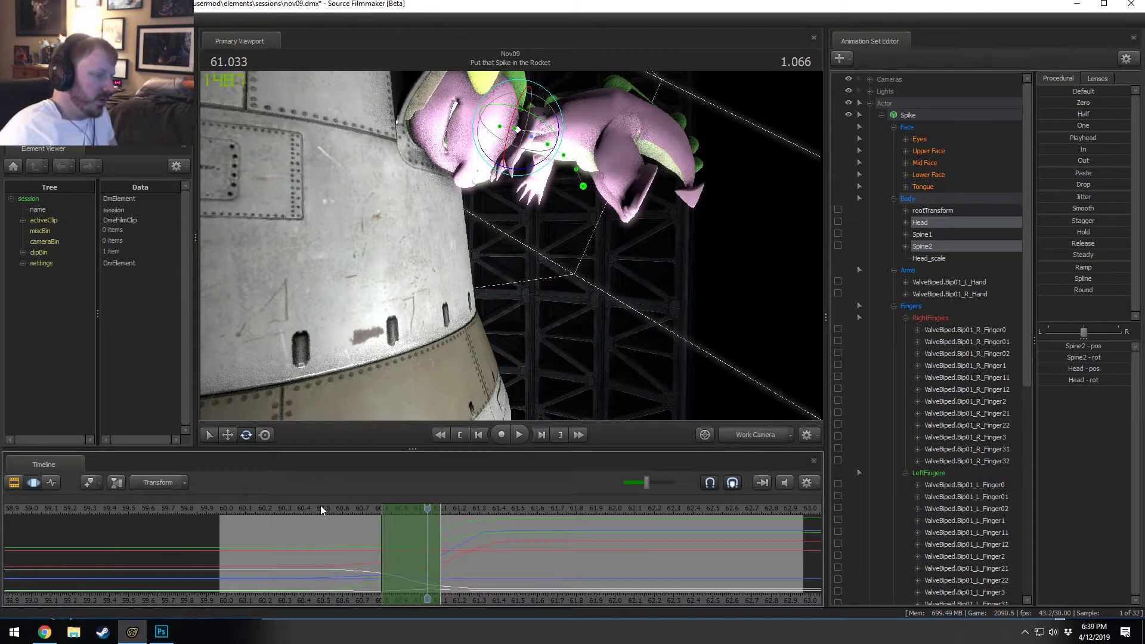
{"action": "key", "text": "ctrl+z"}
{"action": "key", "text": "ctrl+z"}
Step: Set a time selection holding from 60.9 to about 61.07, with falloff from 60.7 to about 61.27
{"action": "key", "text": "shift"}
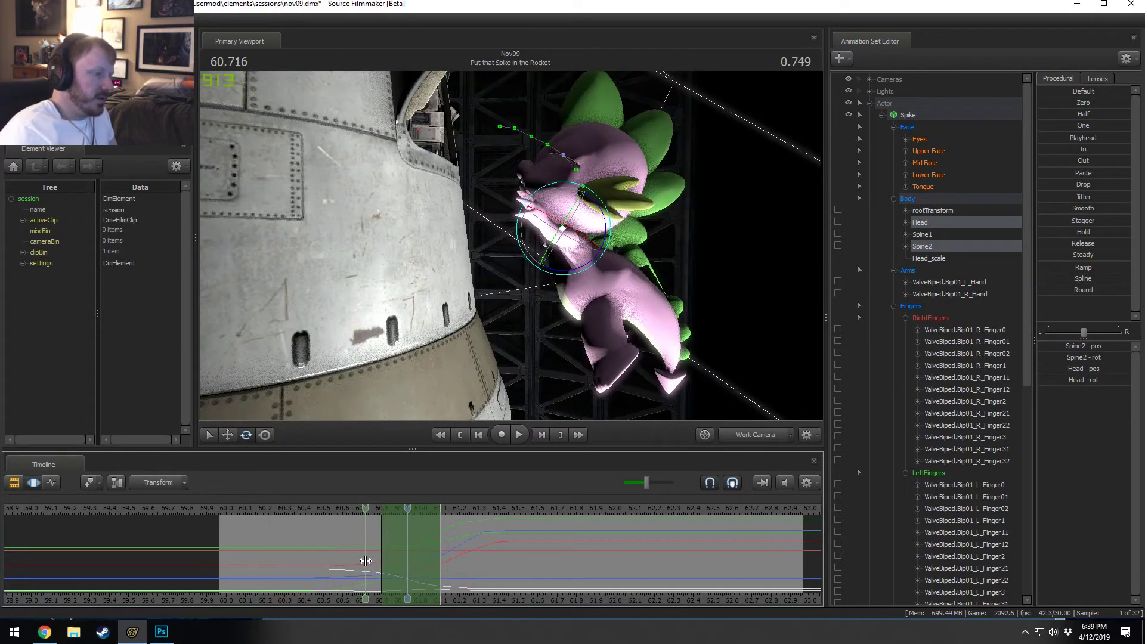
{"action": "left_click", "coordinate": [382, 563], "text": "shift"}
{"action": "scroll", "coordinate": [382, 572], "scroll_direction": "up", "scroll_amount": 10, "text": "shift"}
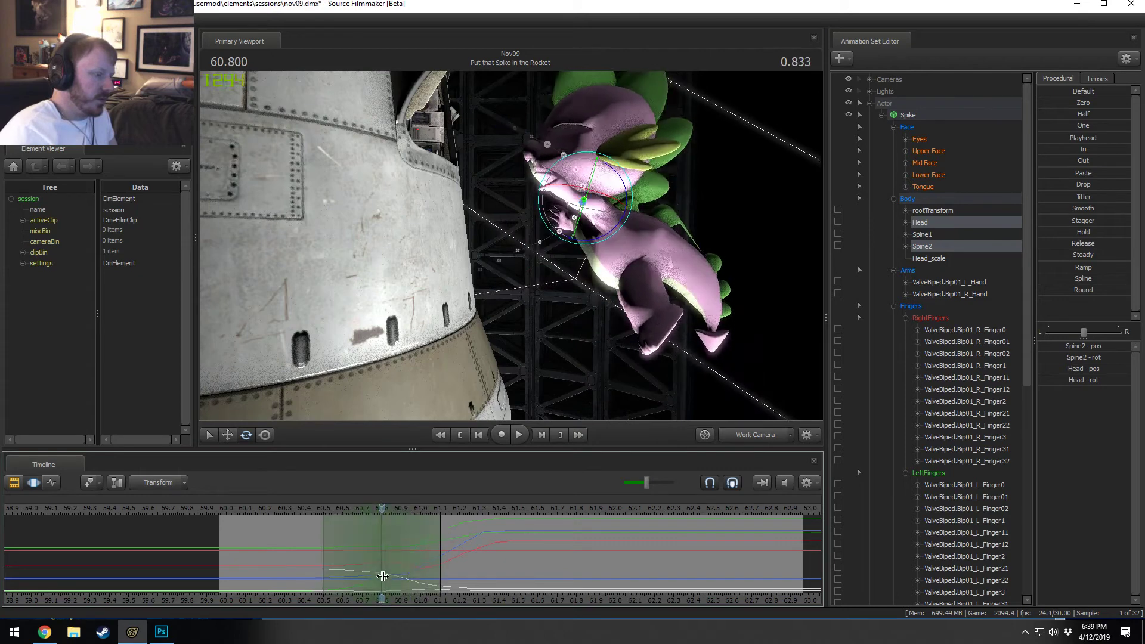
{"action": "key", "text": "ctrl"}
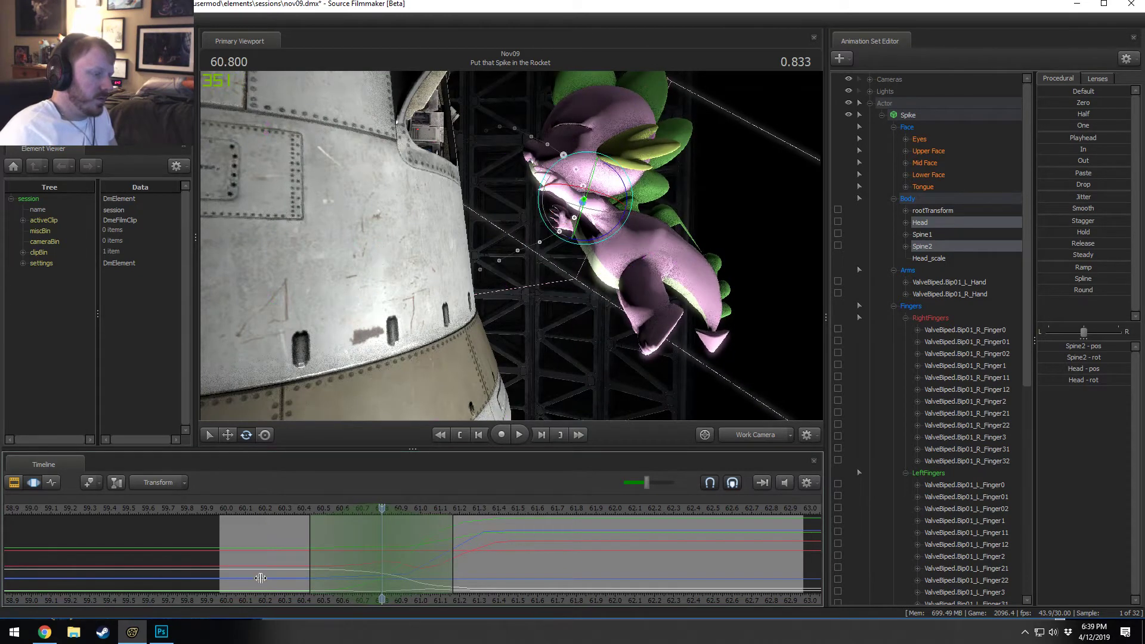
{"action": "key", "text": "shift"}
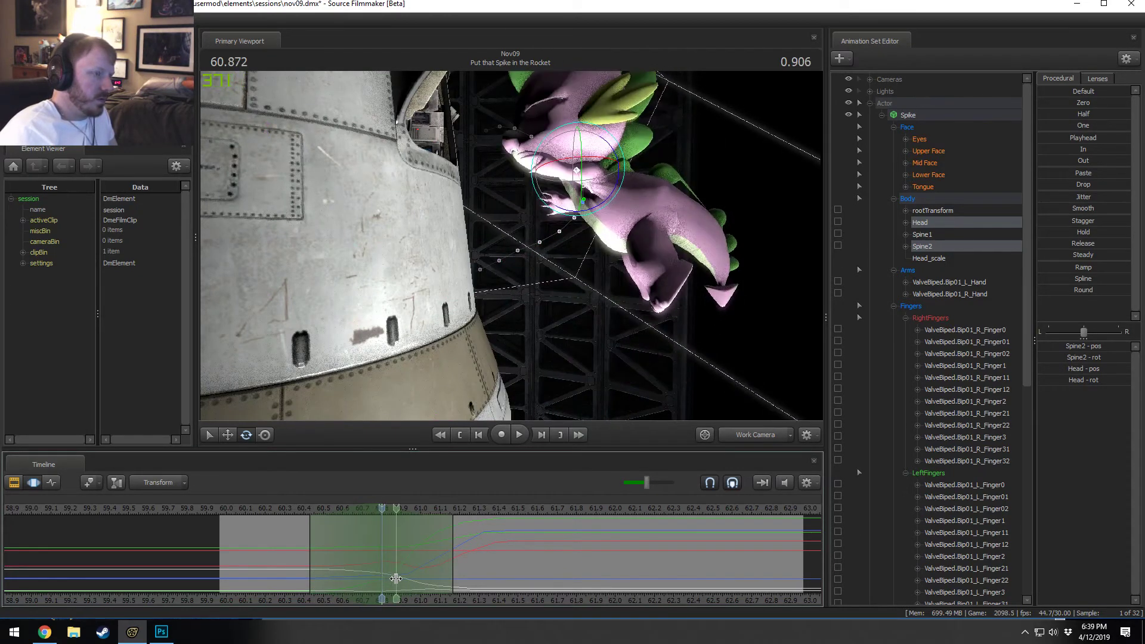
{"action": "left_click_drag", "start_coordinate": [401, 577], "coordinate": [431, 584], "text": "shift"}
{"action": "scroll", "coordinate": [431, 585], "scroll_direction": "up", "scroll_amount": 3, "text": "shift"}
{"action": "scroll", "coordinate": [431, 585], "scroll_direction": "up", "scroll_amount": 2, "text": "shift"}
{"action": "key", "text": "ctrl"}
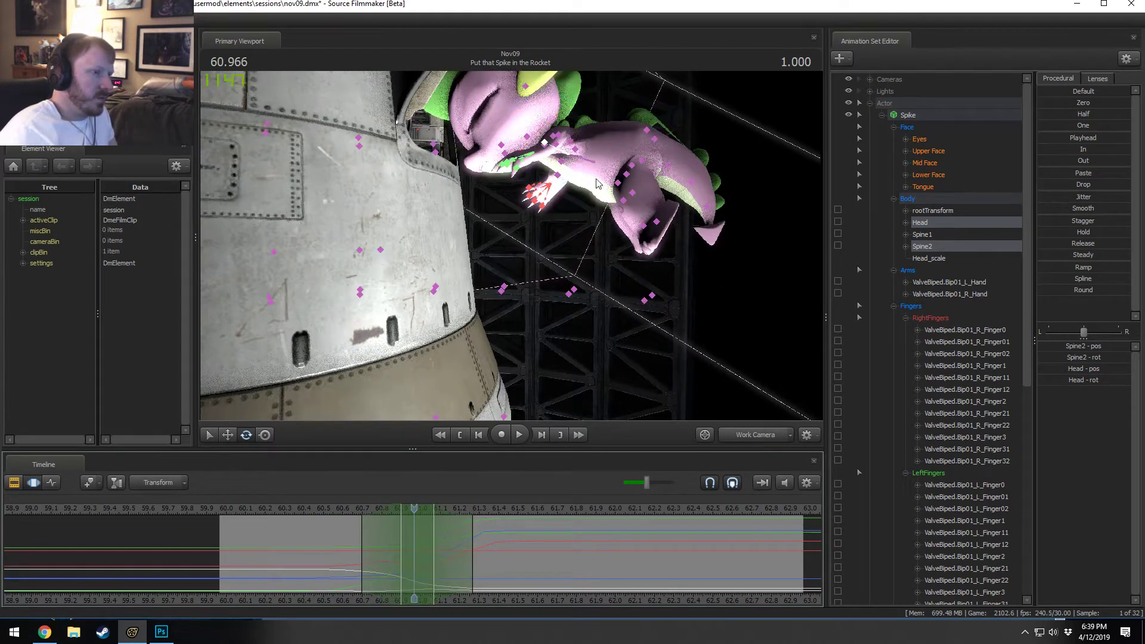
Step: Try rotating Spike's Head and Spine2 together at 60.966, and undo the rotation
{"action": "left_click", "coordinate": [564, 156], "text": "ctrl"}
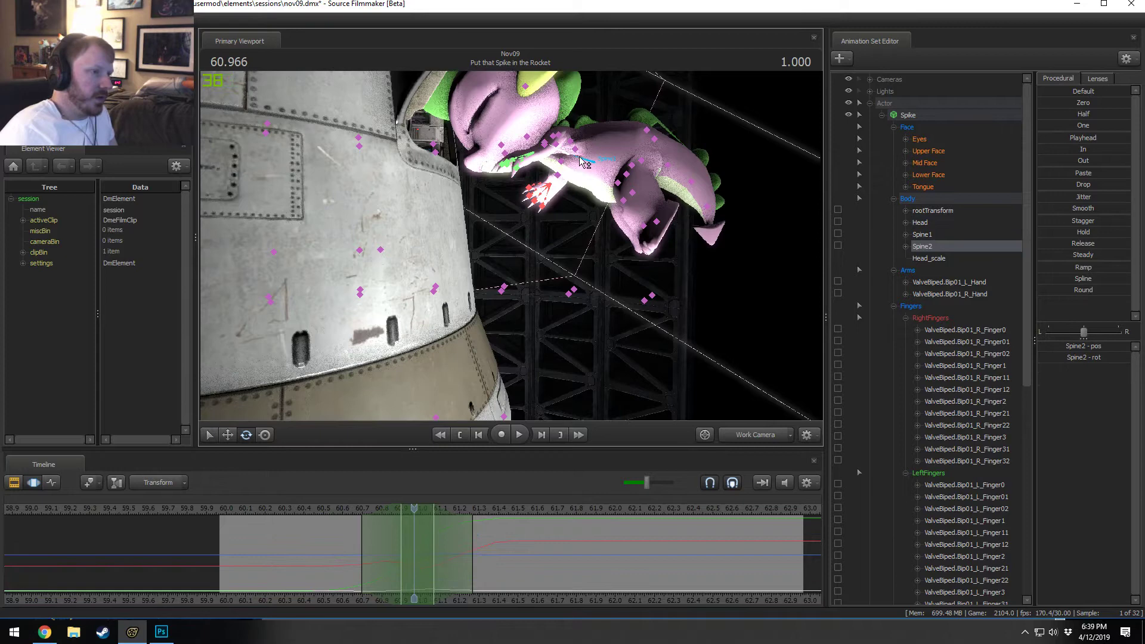
{"action": "left_click", "coordinate": [547, 144], "text": "ctrl"}
{"action": "left_click_drag", "start_coordinate": [541, 187], "coordinate": [567, 185]}
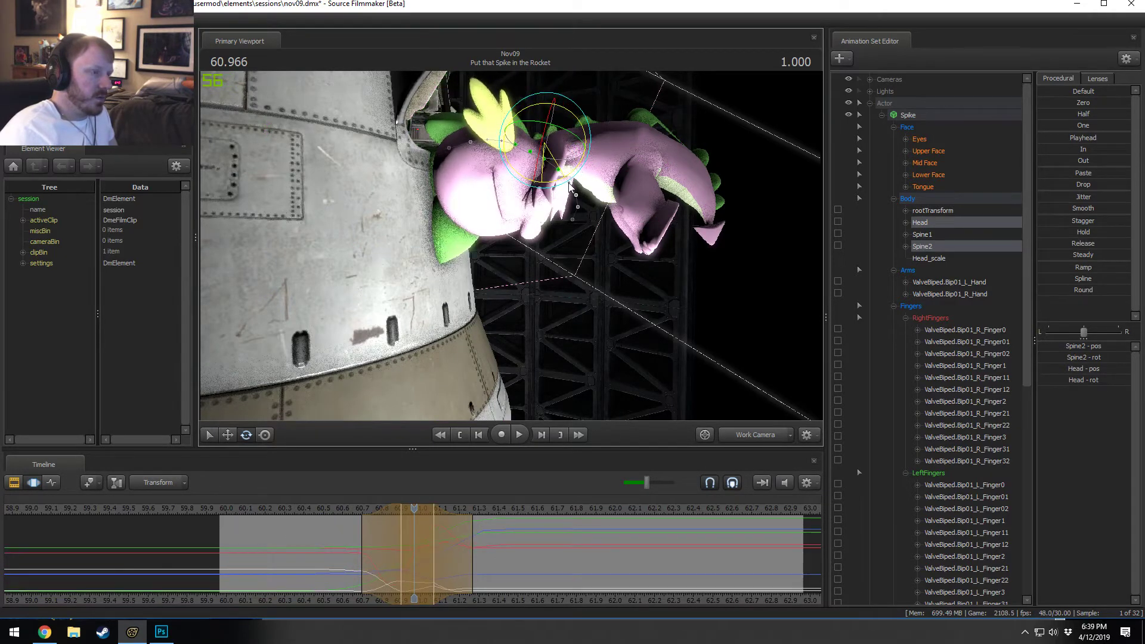
{"action": "key", "text": "ctrl+z"}
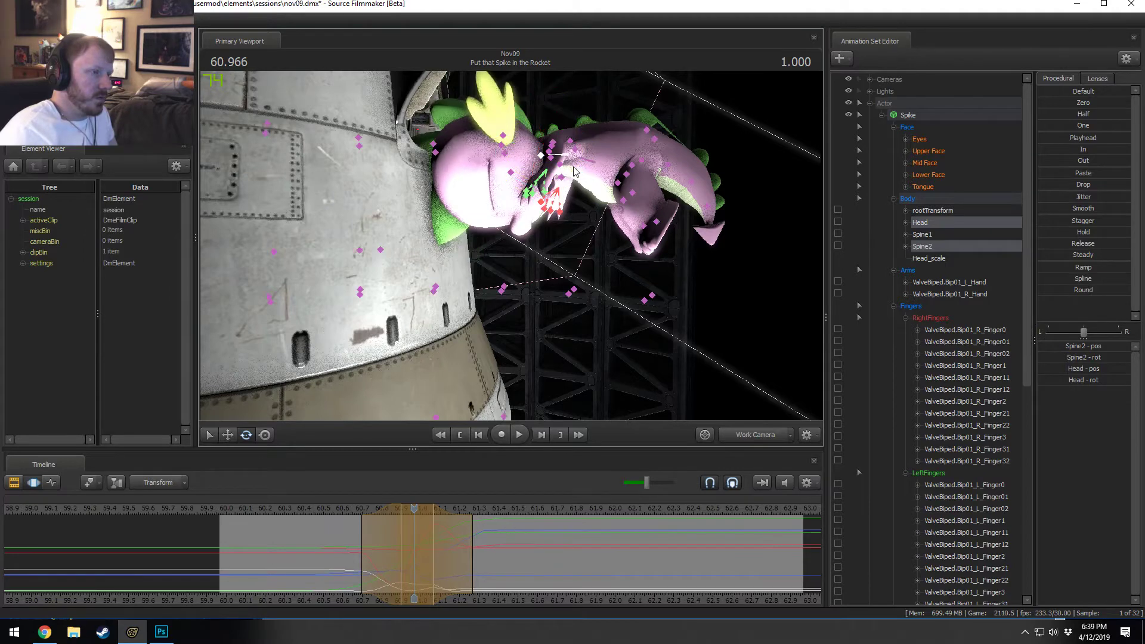
{"action": "key", "text": "super"}
{"action": "key", "text": "super"}
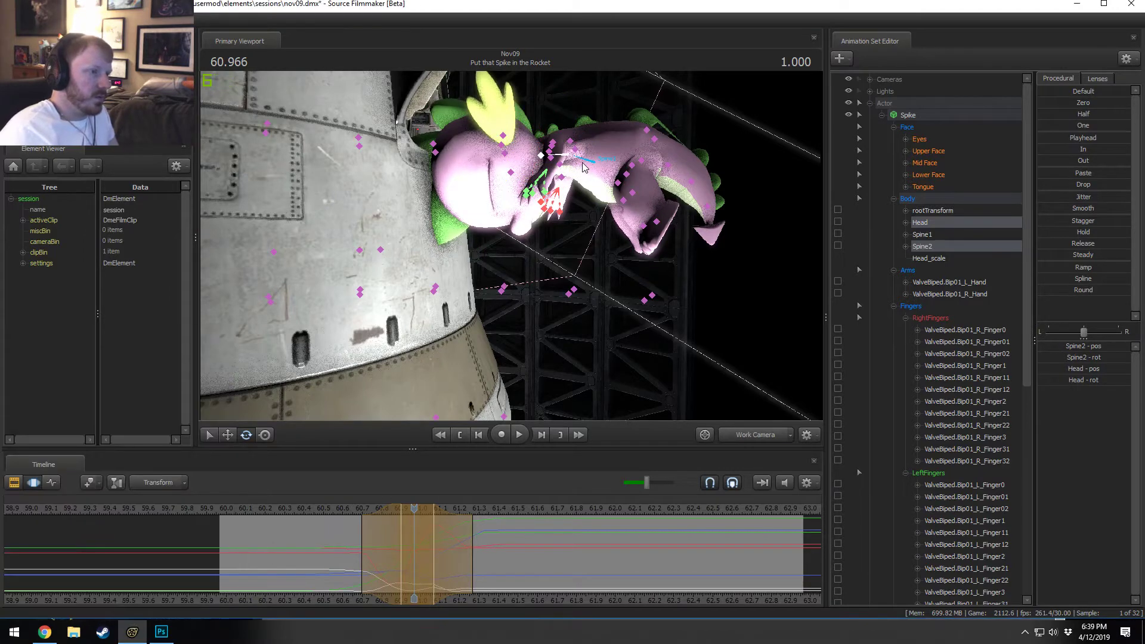
{"action": "key", "text": "ctrl+z"}
Step: Add Spine1 to the selected Head and Spine2, rotate them together at 60.966, and play back Spike's entry
{"action": "left_click", "coordinate": [583, 163], "text": "ctrl"}
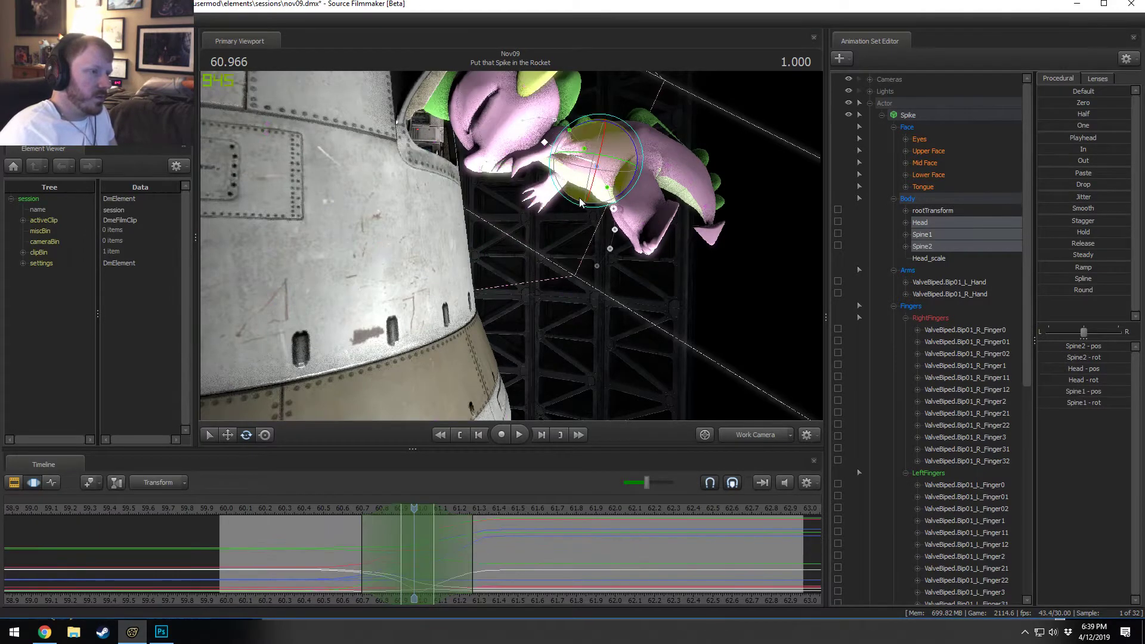
{"action": "left_click_drag", "start_coordinate": [614, 196], "coordinate": [629, 178]}
{"action": "left_click", "coordinate": [324, 512]}
{"action": "key", "text": "space"}
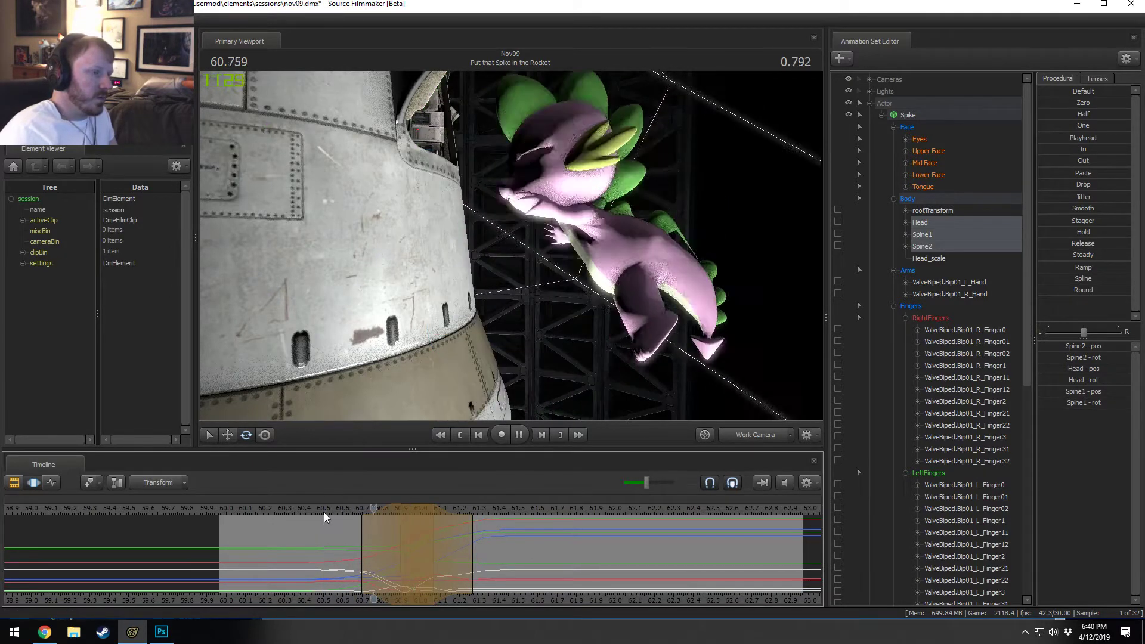
{"action": "key", "text": "space"}
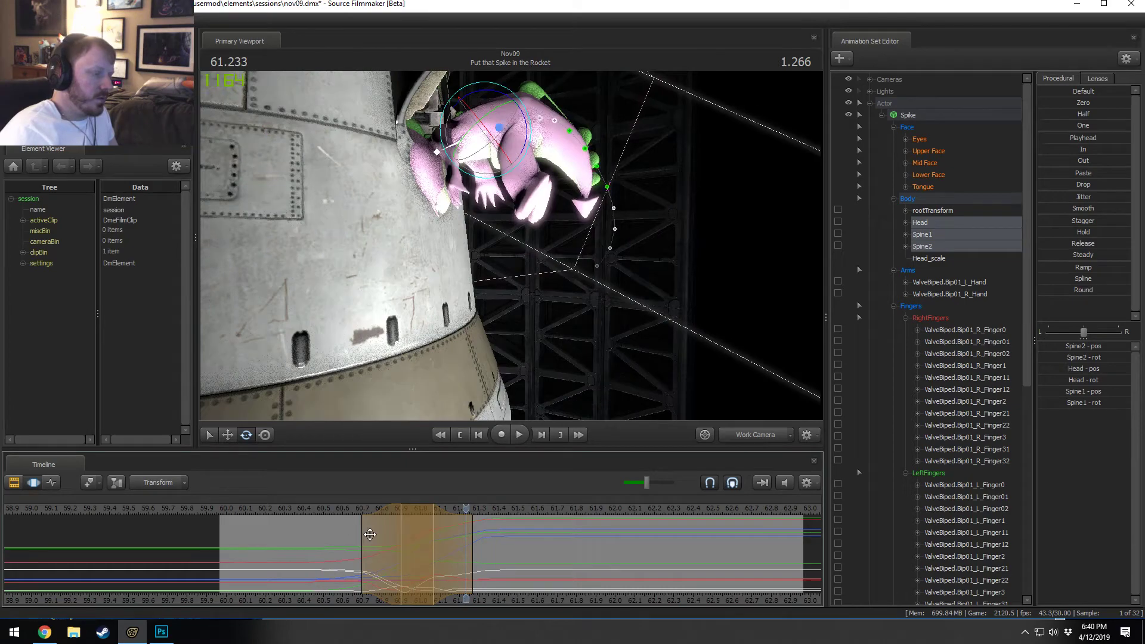
Step: Widen the rotation's blend to start at about 60.57 with the hold starting at 60.8, and replay the entry
{"action": "left_click_drag", "start_coordinate": [363, 534], "coordinate": [349, 533]}
{"action": "left_click", "coordinate": [331, 510]}
{"action": "key", "text": "space"}
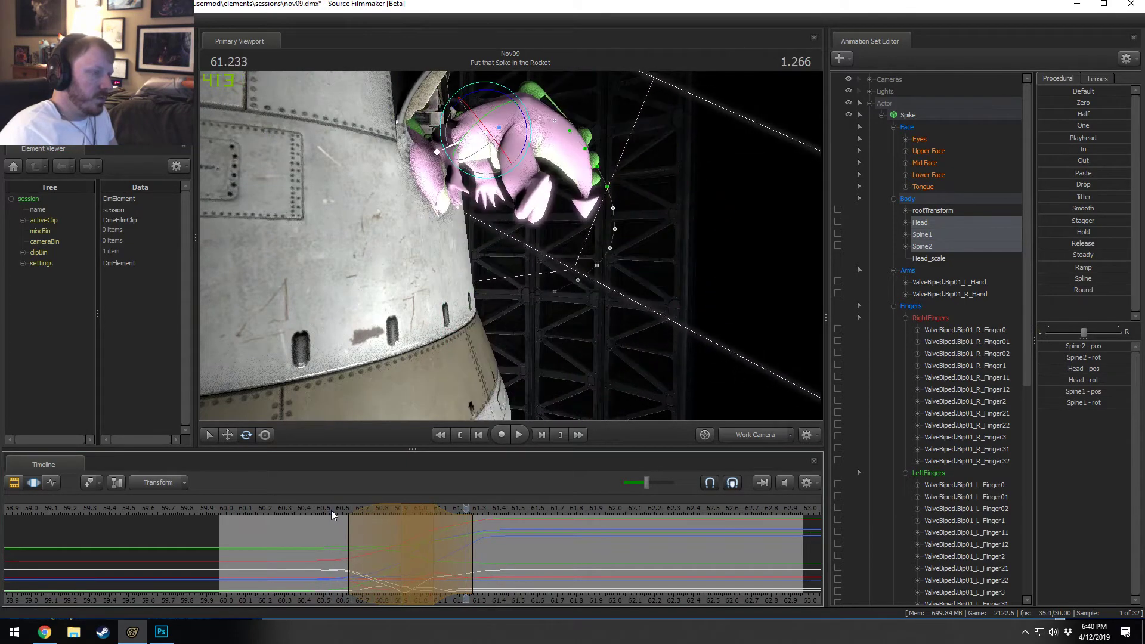
{"action": "left_click_drag", "start_coordinate": [400, 536], "coordinate": [323, 527]}
{"action": "key", "text": "space"}
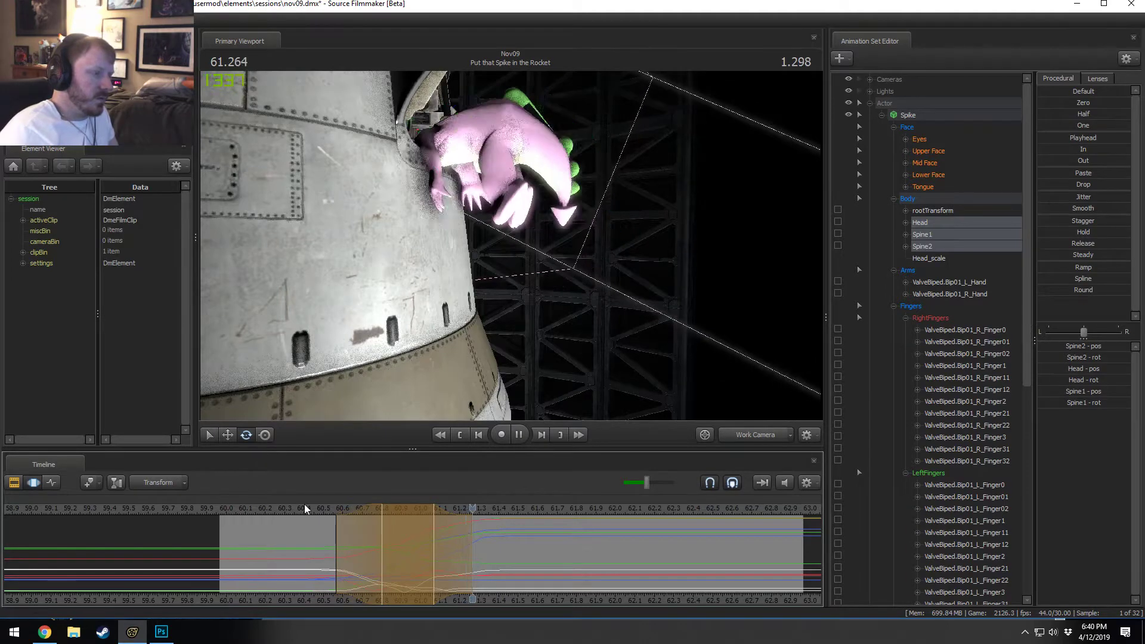
{"action": "left_click", "coordinate": [305, 509]}
{"action": "left_click", "coordinate": [304, 509]}
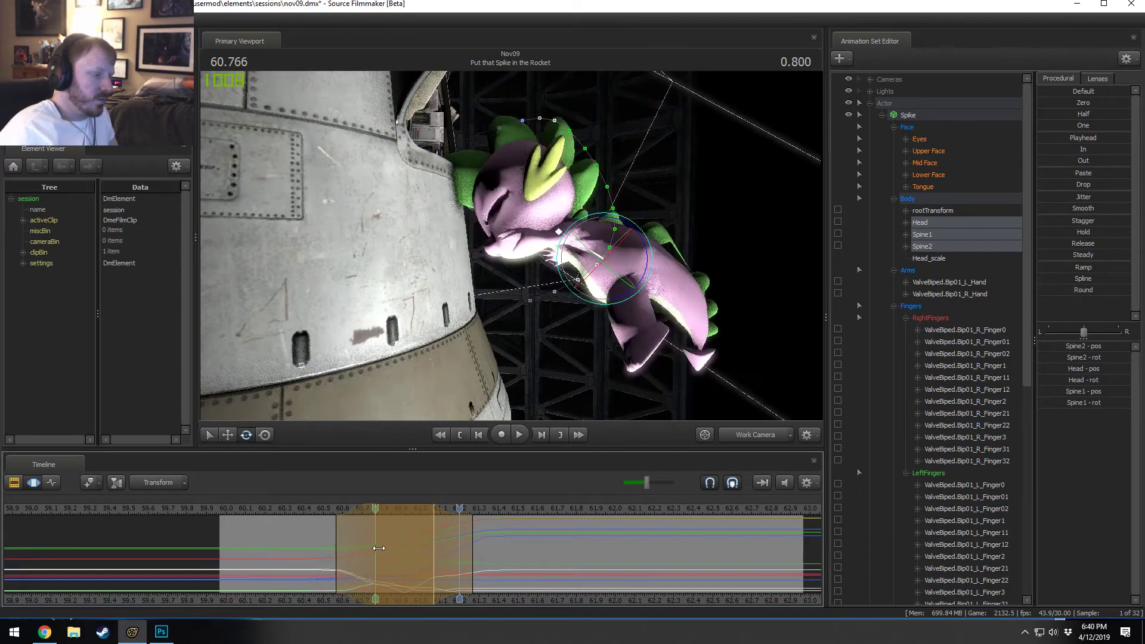
Step: Adjust the rotation's hold to start at about 60.83 and its falloff at about 60.53, replaying the entry repeatedly
{"action": "left_click", "coordinate": [318, 508]}
{"action": "key", "text": "space"}
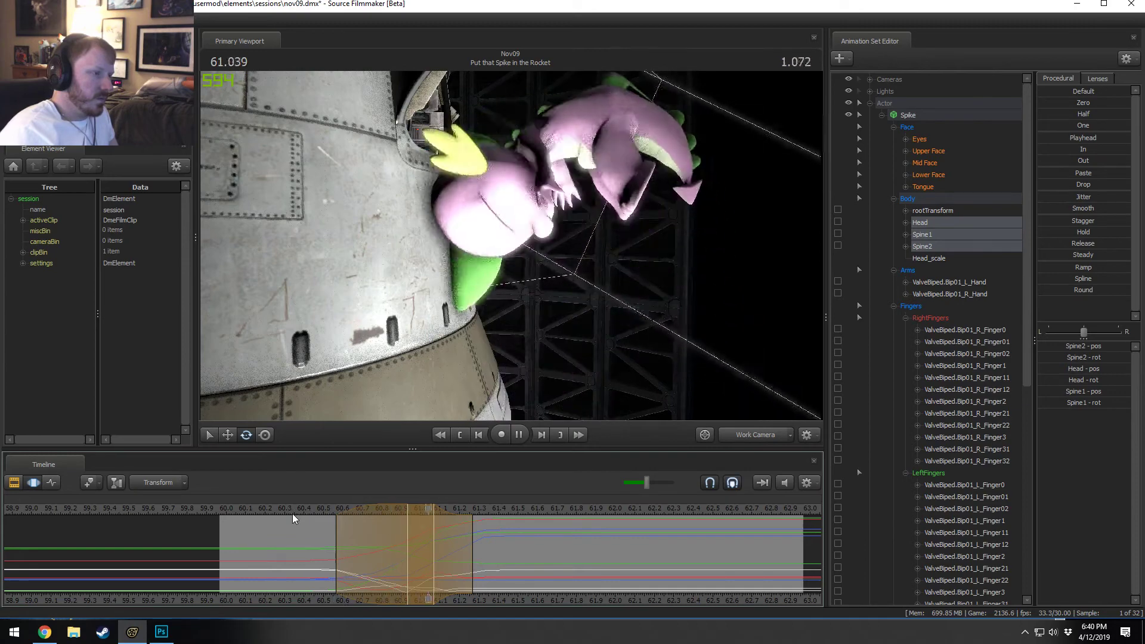
{"action": "key", "text": "space"}
{"action": "key", "text": "space"}
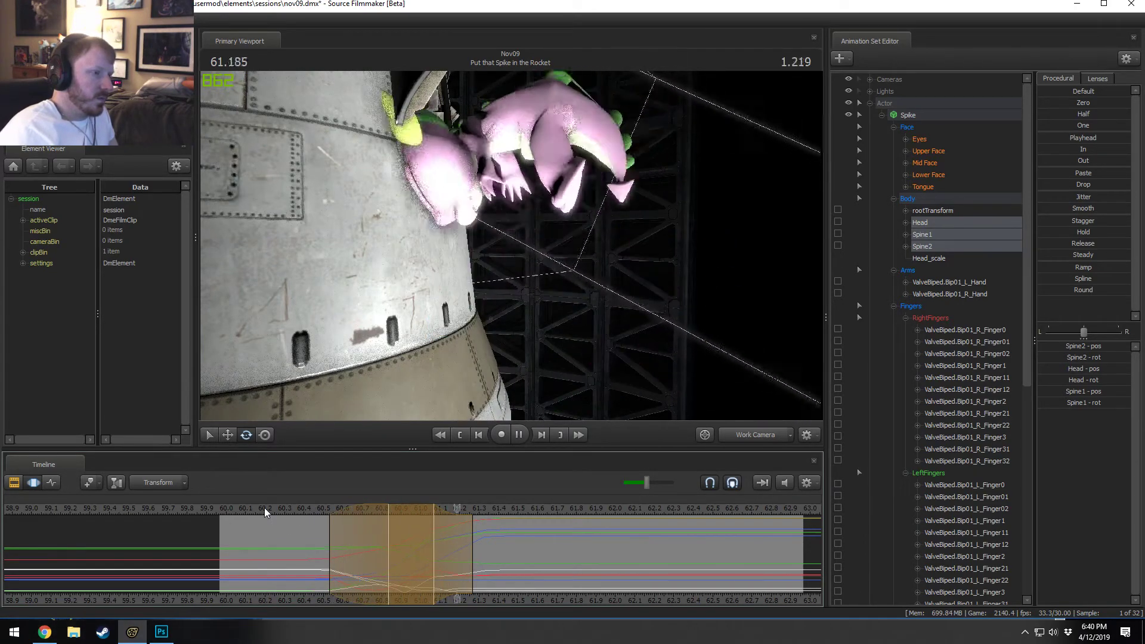
{"action": "key", "text": "space"}
{"action": "key", "text": "space"}
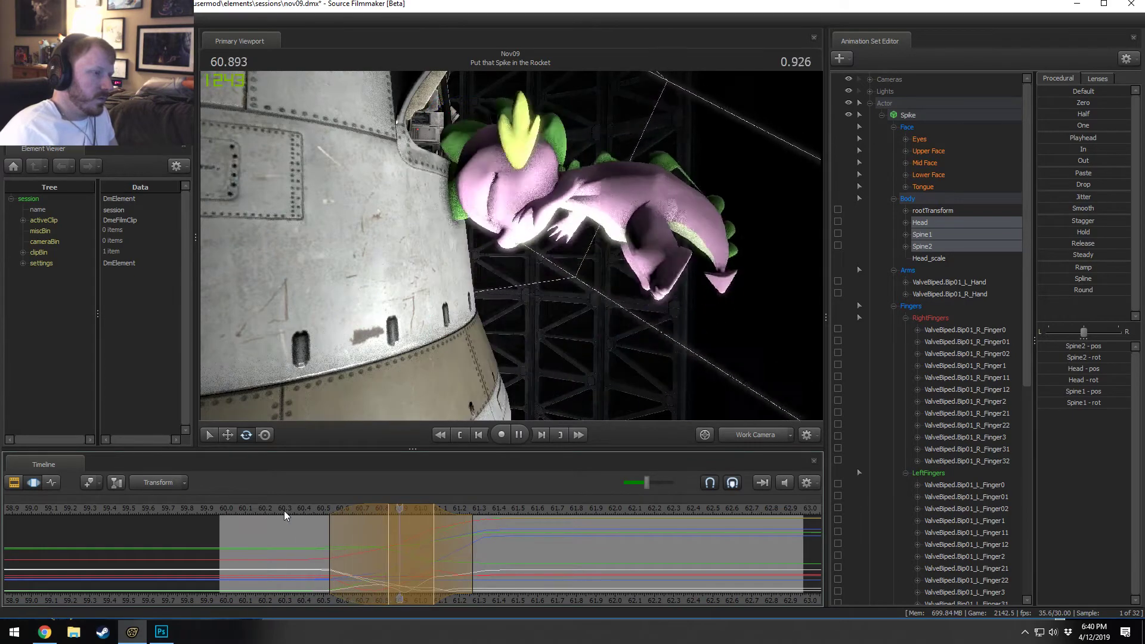
{"action": "key", "text": "space"}
{"action": "key", "text": "space"}
{"action": "key", "text": "space"}
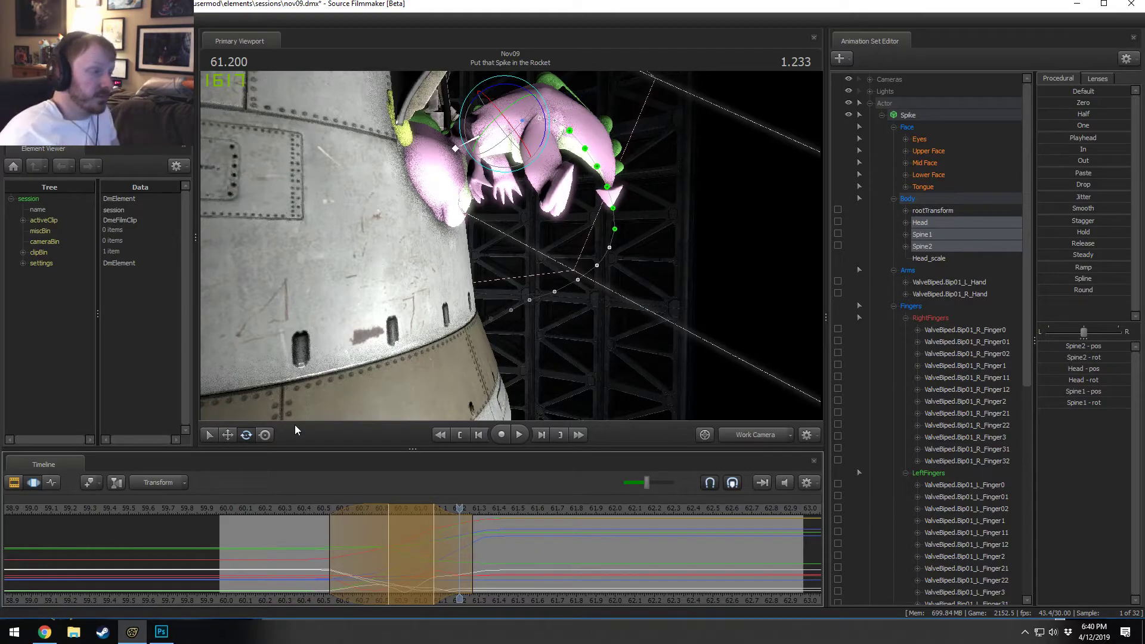
Step: Undo the last change, clear the time selection, and view Spike against the rocket from behind at 60.066
{"action": "left_click", "coordinate": [297, 507]}
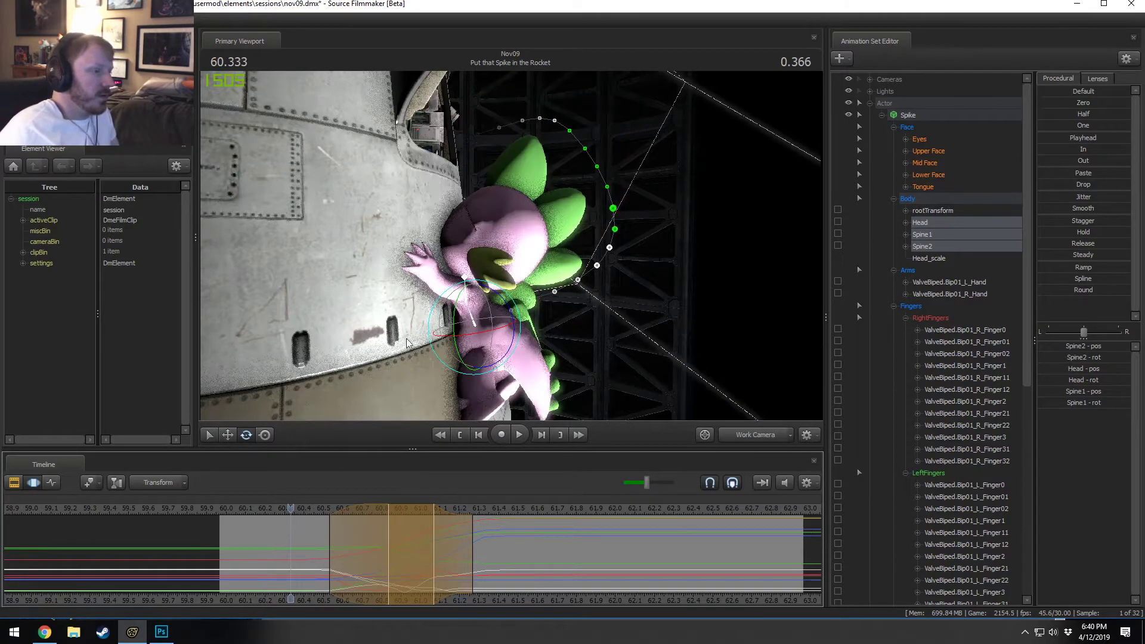
{"action": "left_click_drag", "start_coordinate": [408, 343], "coordinate": [518, 251], "text": "alt"}
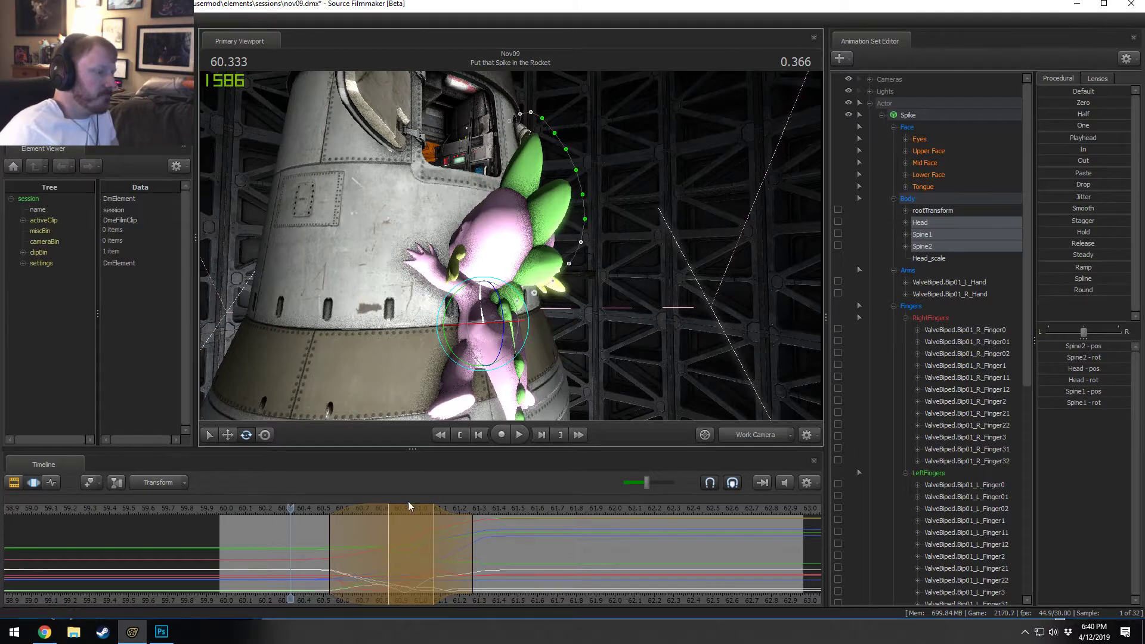
{"action": "key", "text": "ctrl+z"}
{"action": "key", "text": "Escape"}
{"action": "left_click_drag", "start_coordinate": [291, 509], "coordinate": [239, 524]}
{"action": "left_click_drag", "start_coordinate": [621, 232], "coordinate": [697, 286], "text": "alt"}
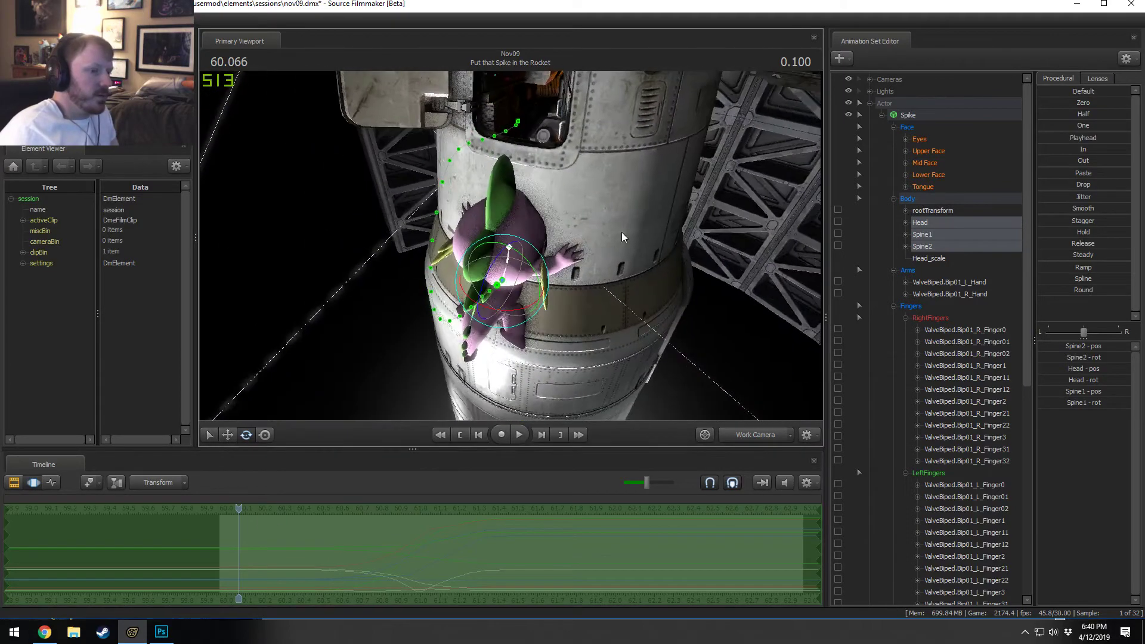
Step: Look through the Rocket and Lights groups, and select the "Spike Fly to Rocket" shot in the Clip Editor
{"action": "left_click", "coordinate": [883, 114]}
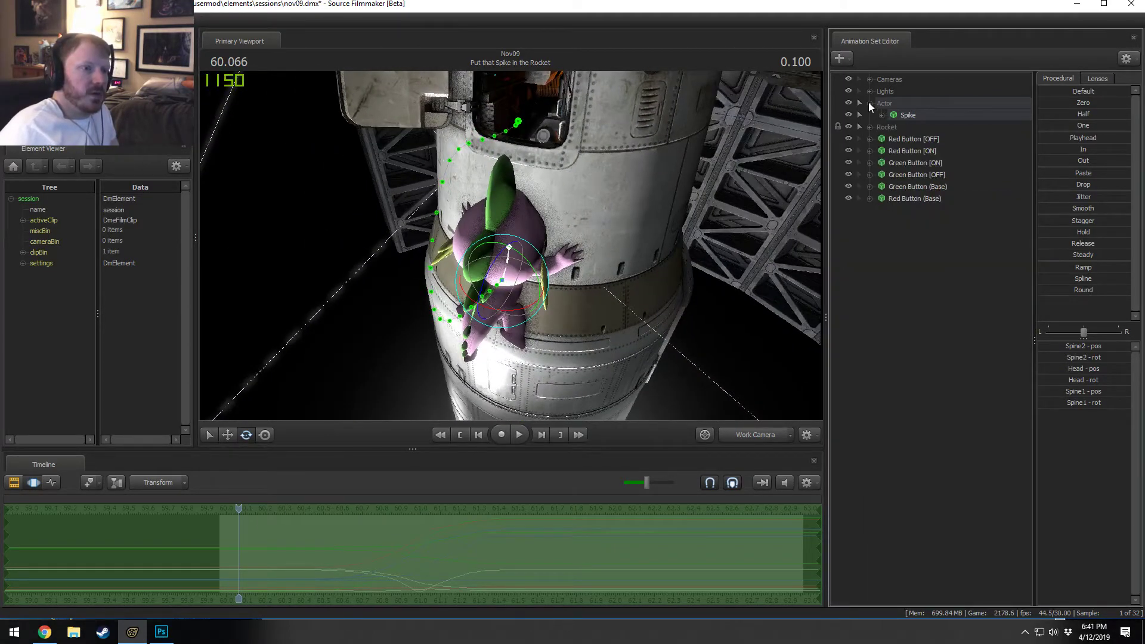
{"action": "left_click", "coordinate": [869, 102]}
{"action": "left_click", "coordinate": [869, 114]}
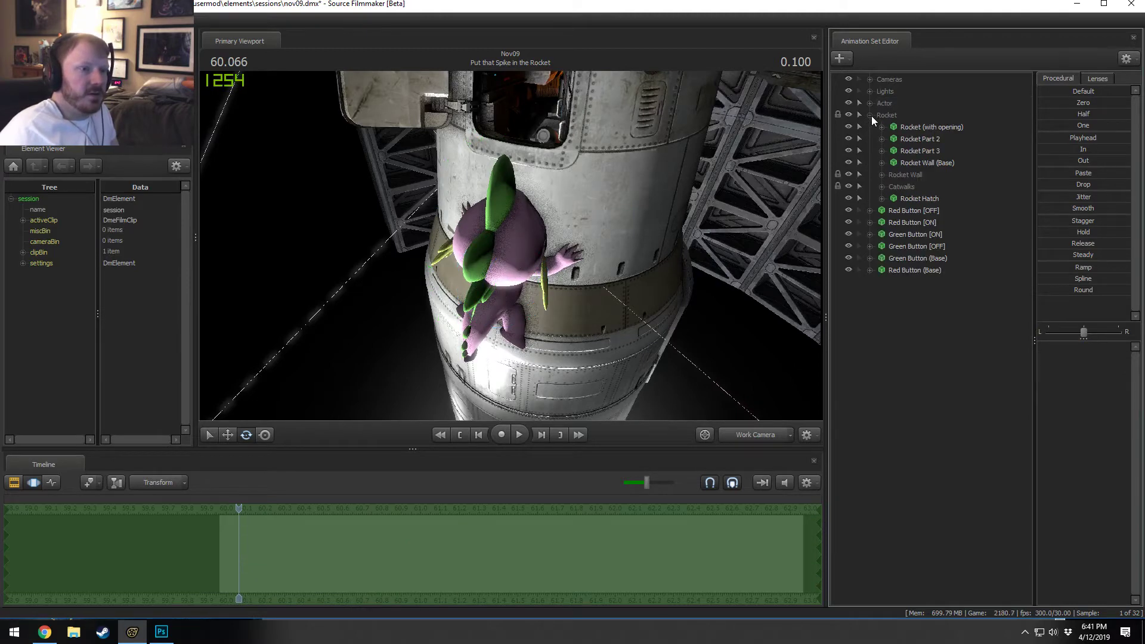
{"action": "left_click", "coordinate": [870, 115]}
{"action": "left_click", "coordinate": [870, 91]}
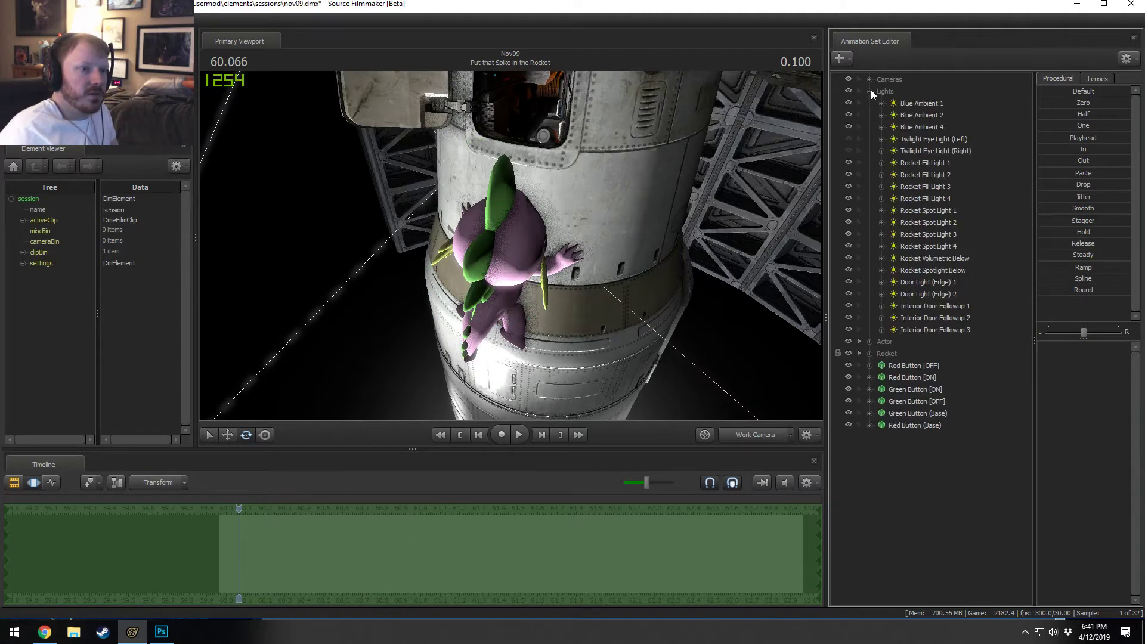
{"action": "left_click", "coordinate": [870, 90]}
{"action": "key", "text": "F2"}
{"action": "left_click", "coordinate": [217, 568]}
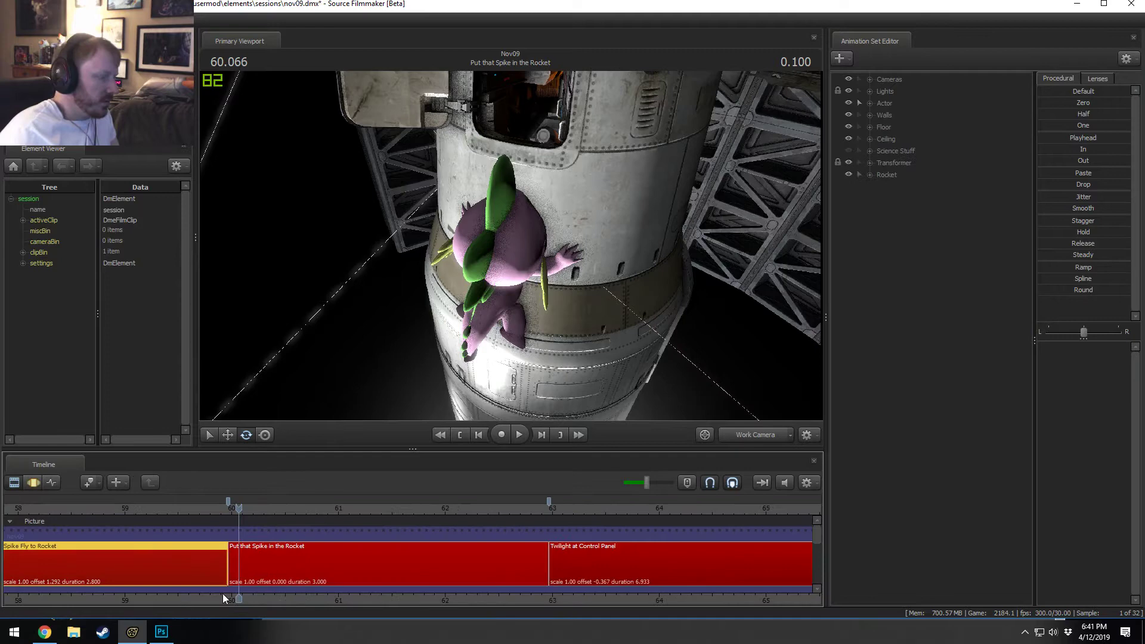
Step: Copy the Brain animation set from the "Spike Knows..." shot that precedes "Spike Fly to Rocket"
{"action": "left_click", "coordinate": [869, 102]}
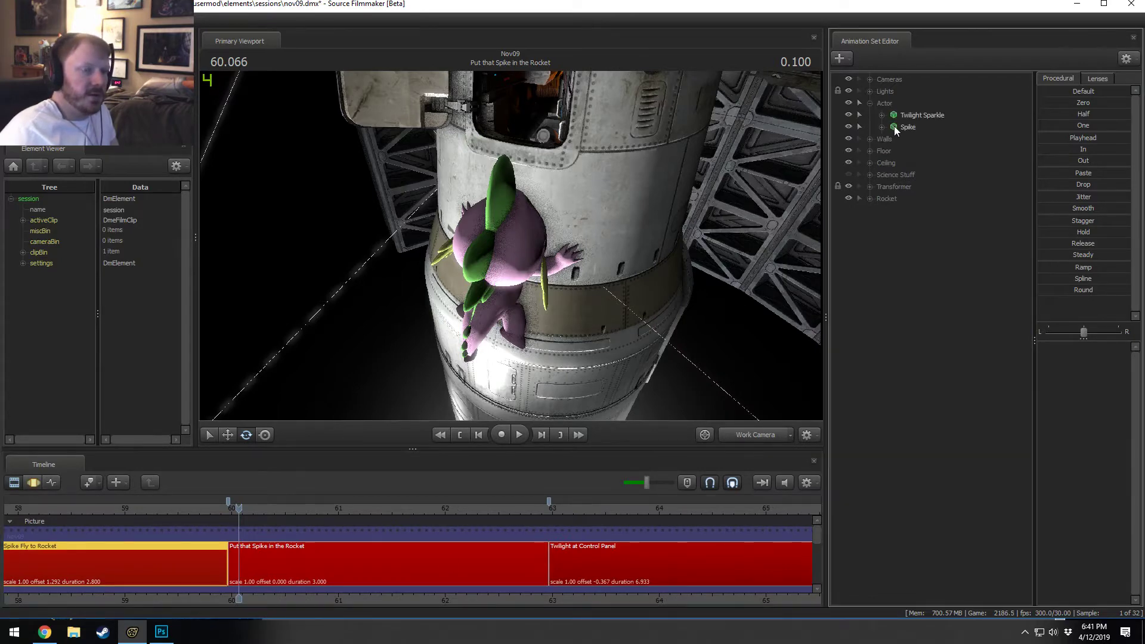
{"action": "scroll", "coordinate": [334, 560], "scroll_direction": "down", "scroll_amount": 3}
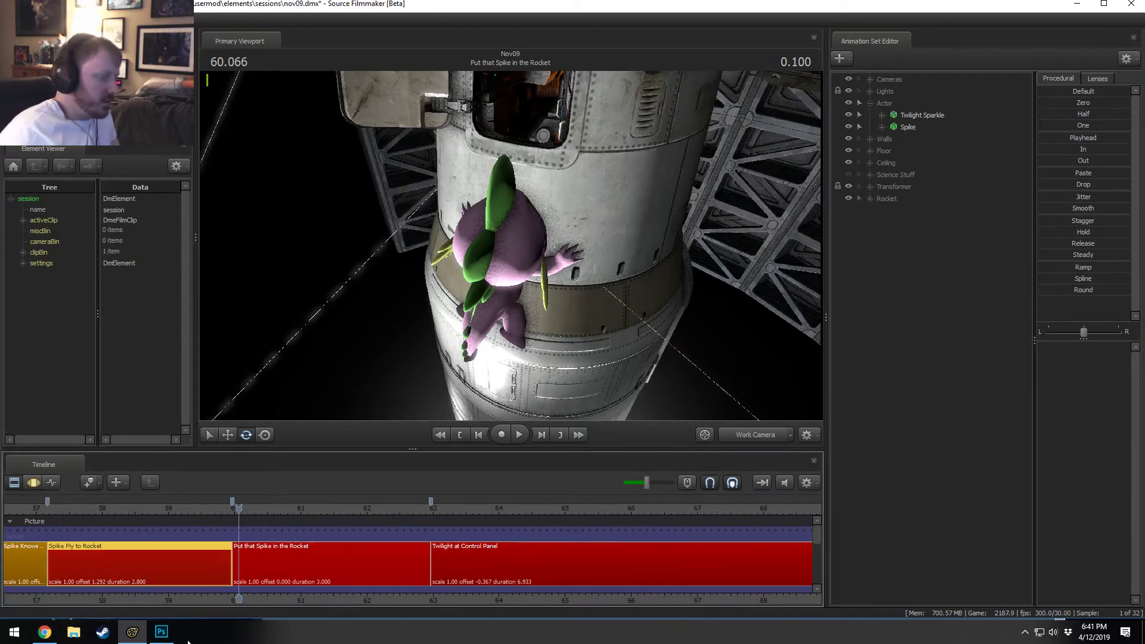
{"action": "left_click", "coordinate": [37, 576]}
{"action": "left_click", "coordinate": [922, 126]}
{"action": "right_click", "coordinate": [921, 126]}
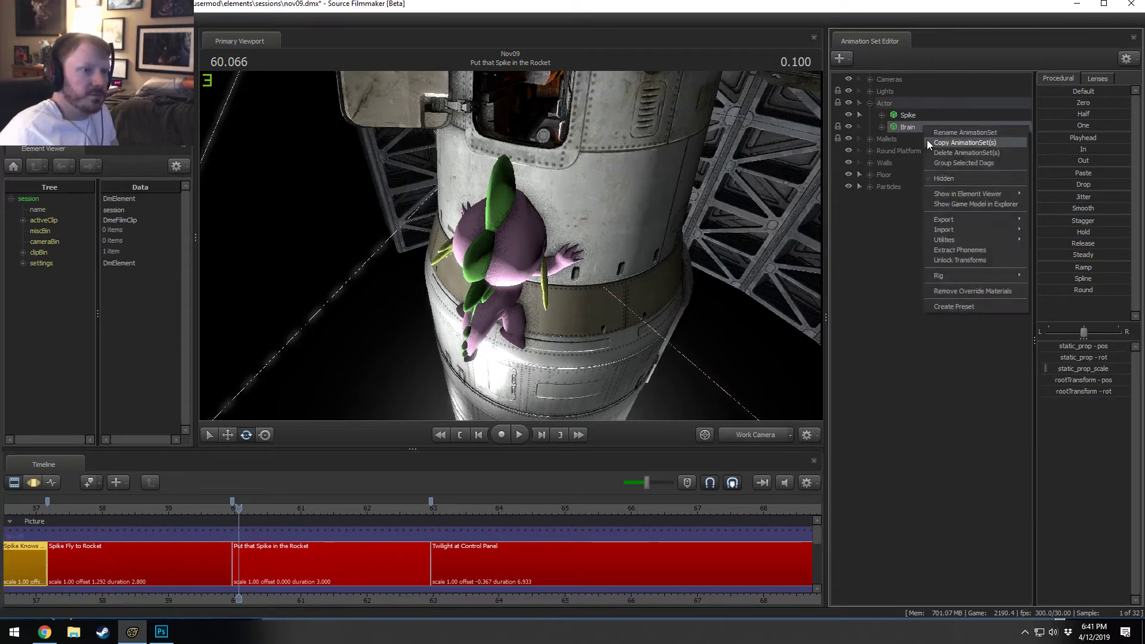
{"action": "left_click", "coordinate": [929, 140]}
{"action": "left_click", "coordinate": [559, 325]}
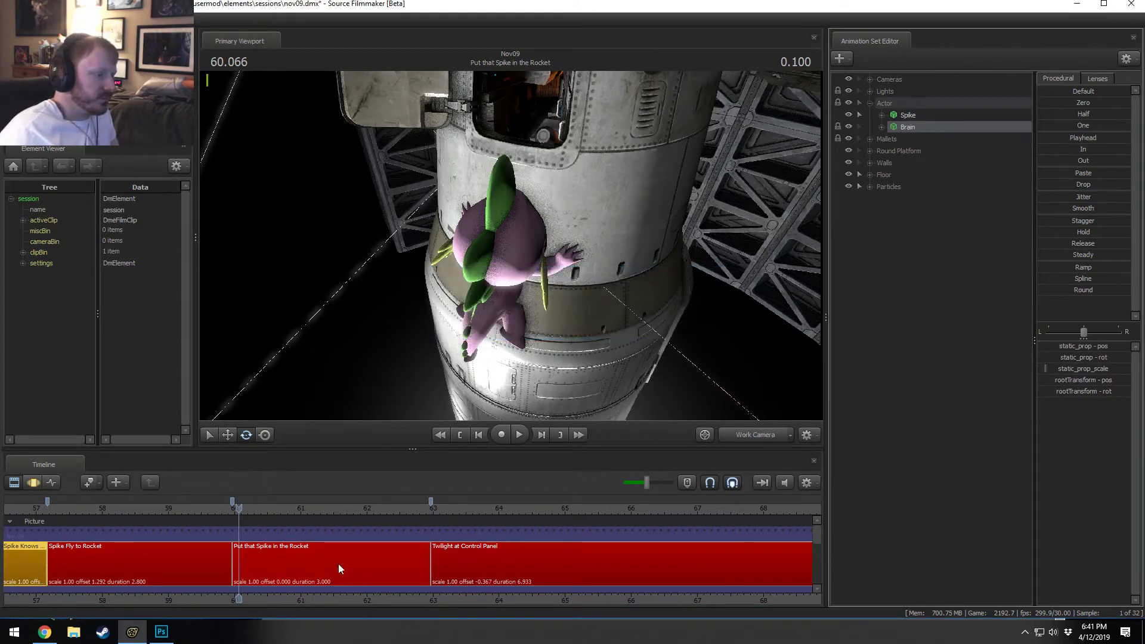
Step: Paste the Brain animation set into the "Put that Spike in the Rocket" shot, and place it in the Actor group
{"action": "left_click", "coordinate": [336, 565]}
{"action": "right_click", "coordinate": [960, 369]}
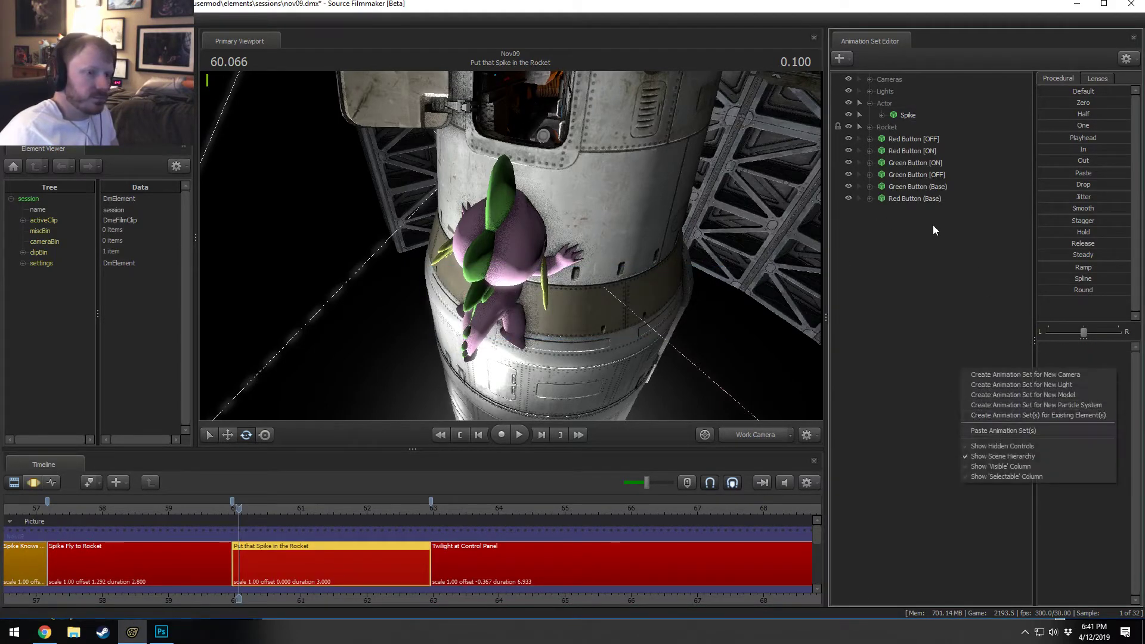
{"action": "left_click", "coordinate": [1032, 430]}
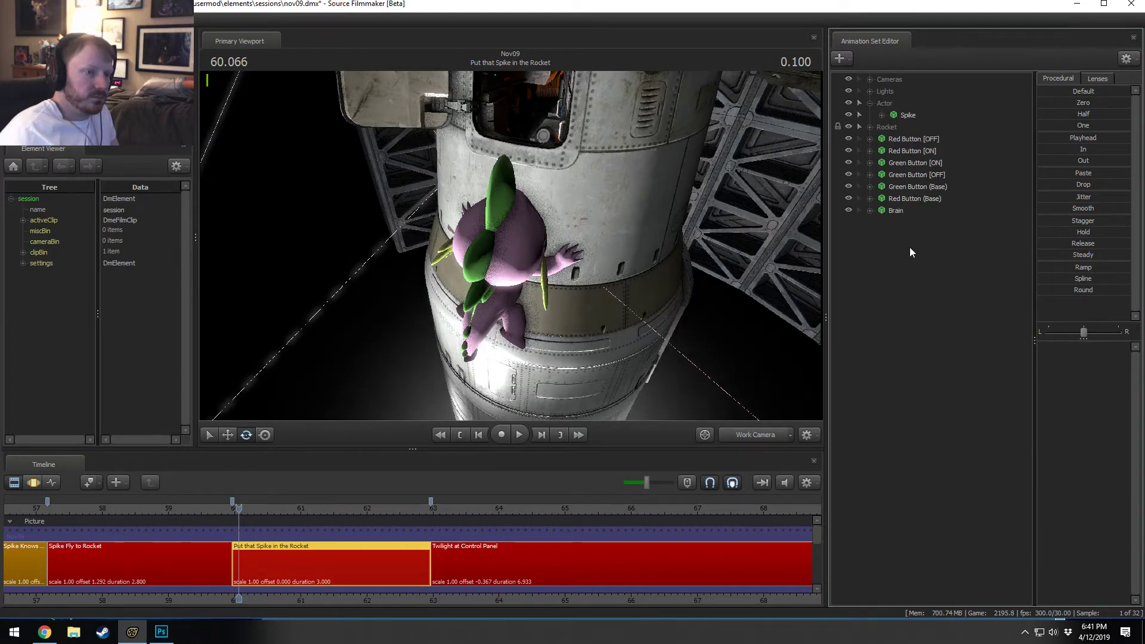
{"action": "left_click_drag", "start_coordinate": [900, 214], "coordinate": [888, 104]}
{"action": "left_click", "coordinate": [908, 126]}
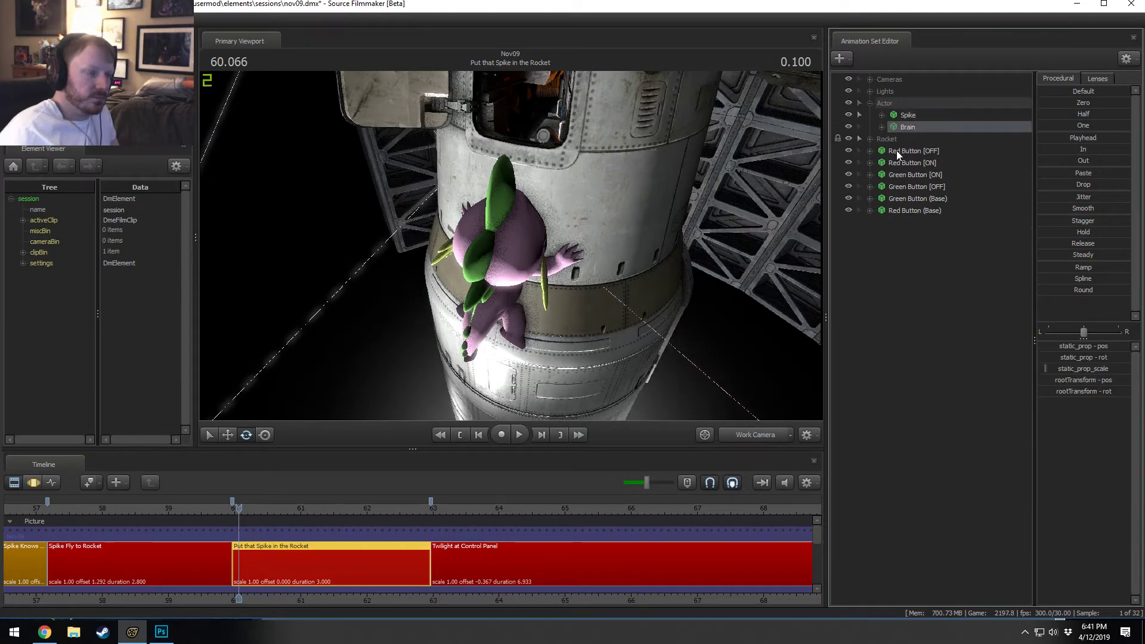
Step: Move the Brain from its distant position to the rocket's open hatch above Spike, and check the placement from several angles
{"action": "left_click_drag", "start_coordinate": [716, 315], "coordinate": [620, 329]}
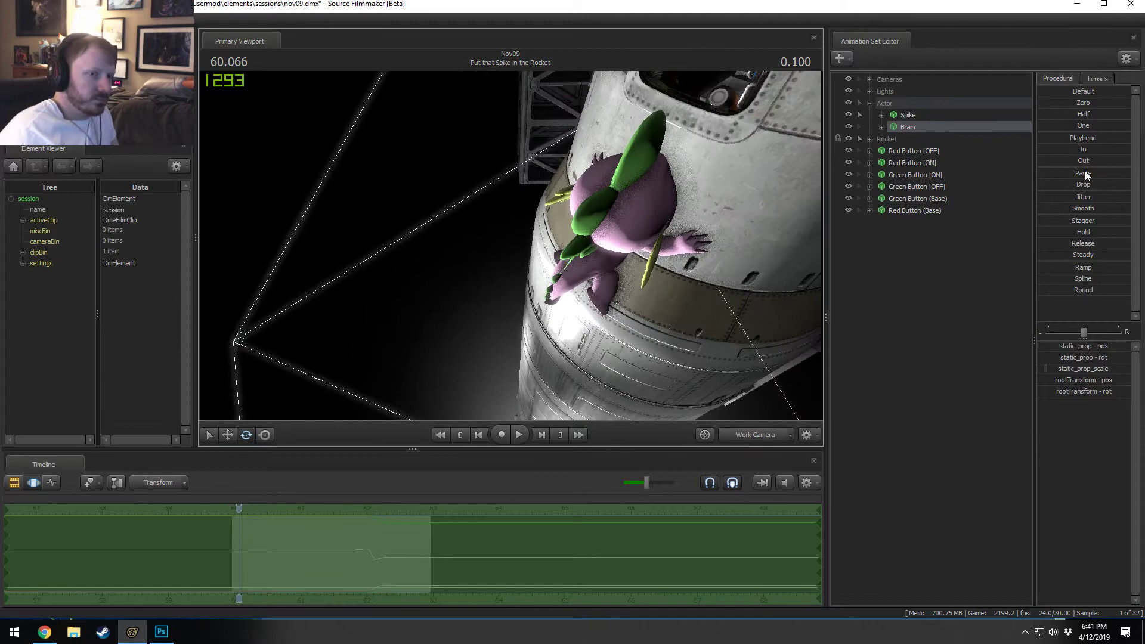
{"action": "double_click", "coordinate": [1098, 138]}
{"action": "left_click_drag", "start_coordinate": [536, 246], "coordinate": [491, 246]}
{"action": "key", "text": "r"}
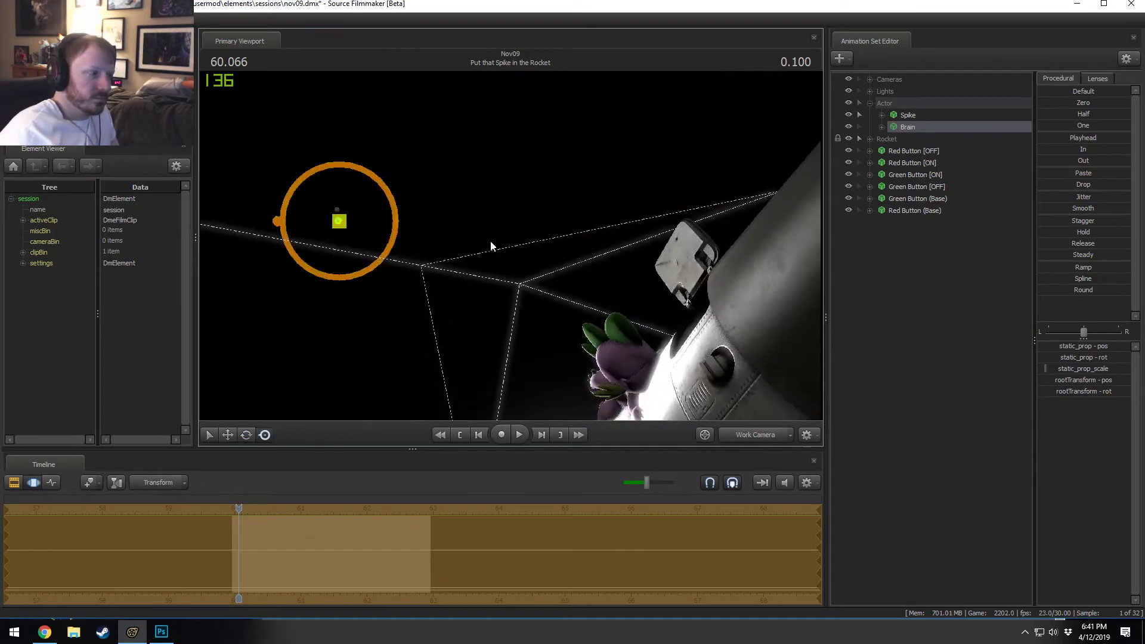
{"action": "left_click_drag", "start_coordinate": [341, 224], "coordinate": [653, 369]}
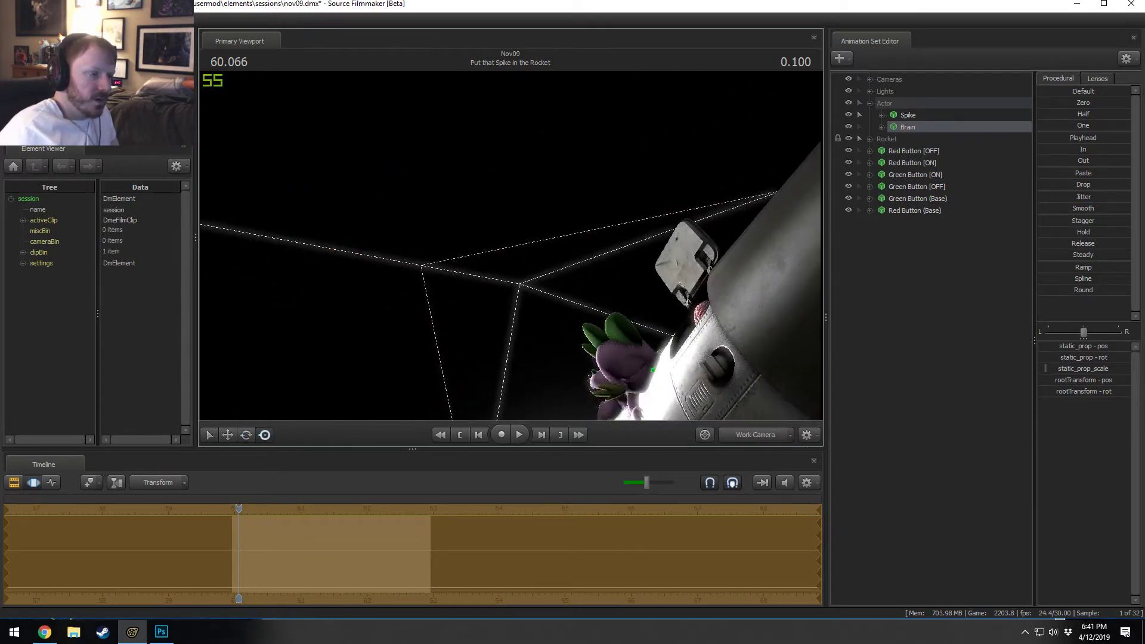
{"action": "mouse_move", "coordinate": [510, 246]}
{"action": "left_mouse_down"}
{"action": "mouse_move", "coordinate": [554, 256]}
{"action": "mouse_move", "coordinate": [587, 238]}
{"action": "mouse_move", "coordinate": [519, 253]}
{"action": "mouse_move", "coordinate": [530, 236]}
{"action": "left_mouse_up"}
{"action": "key", "text": "Escape"}
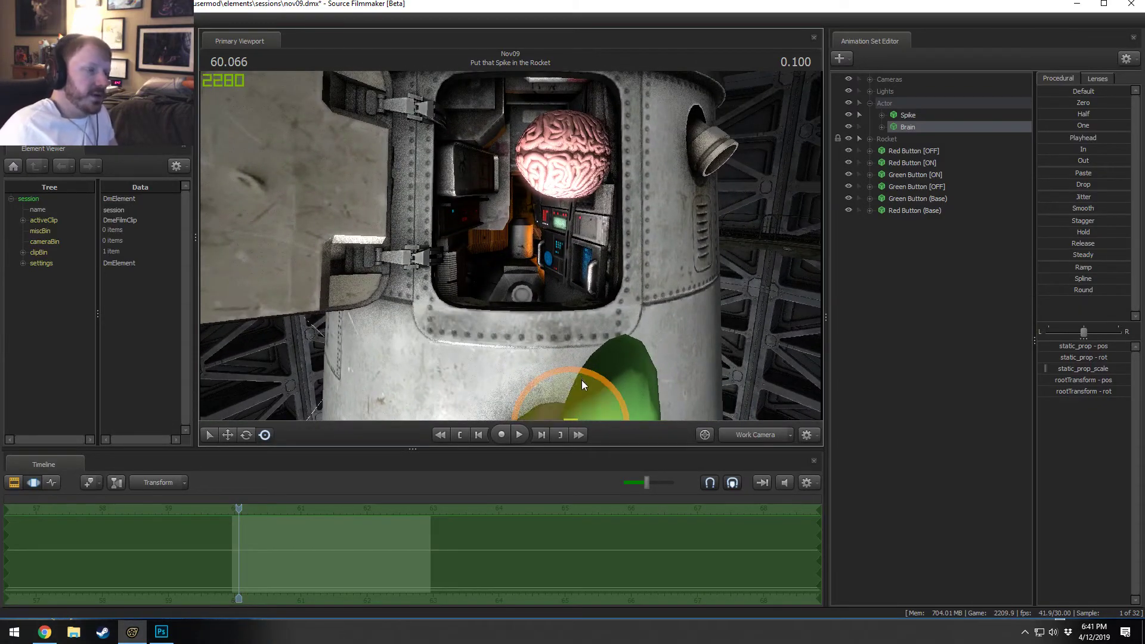
{"action": "left_click_drag", "start_coordinate": [564, 399], "coordinate": [487, 270]}
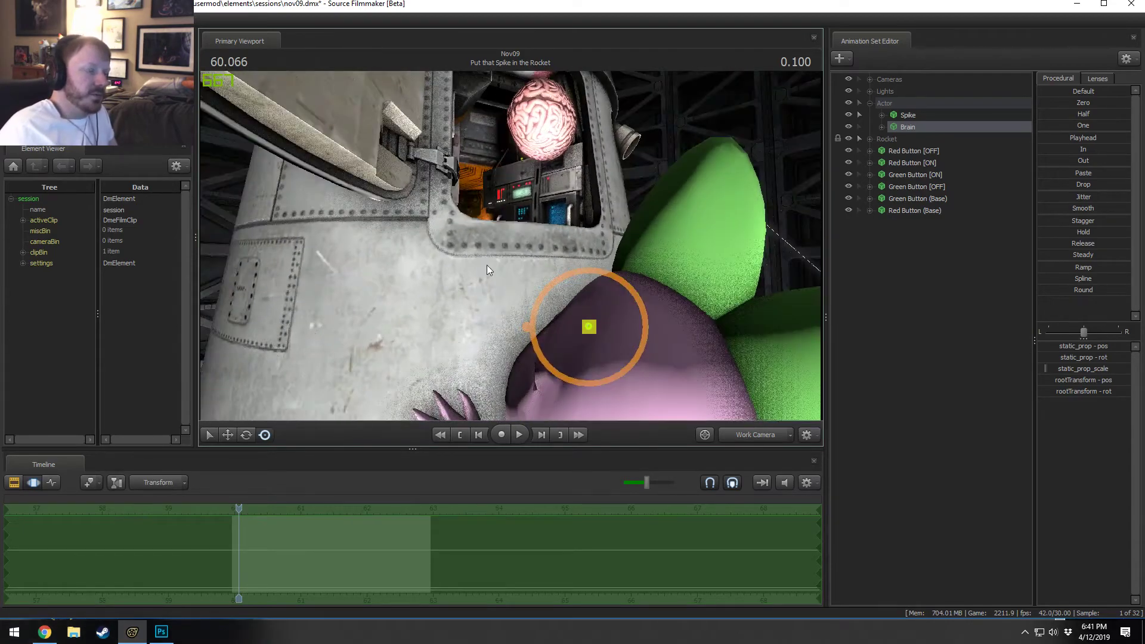
{"action": "mouse_move", "coordinate": [500, 172]}
{"action": "left_mouse_down"}
{"action": "mouse_move", "coordinate": [477, 268]}
{"action": "mouse_move", "coordinate": [492, 241]}
{"action": "mouse_move", "coordinate": [486, 212]}
{"action": "mouse_move", "coordinate": [511, 249]}
{"action": "left_mouse_up"}
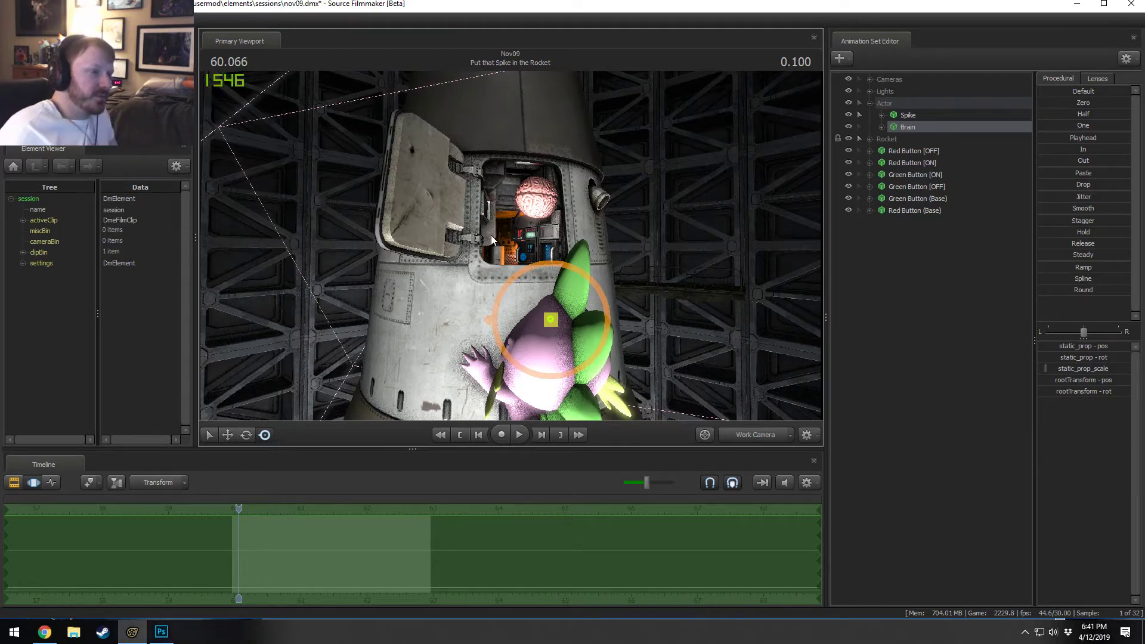
Step: Examine Spike's controls and his position relative to the Brain and the hatch from below and behind
{"action": "key", "text": "F2"}
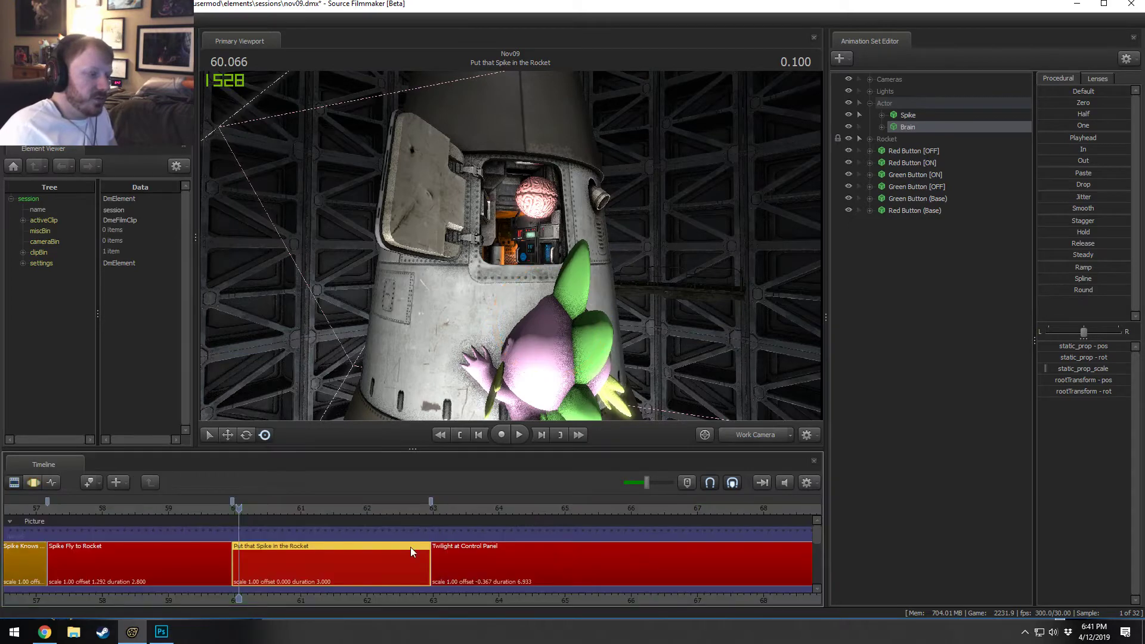
{"action": "key", "text": "F3"}
{"action": "scroll", "coordinate": [382, 563], "scroll_direction": "up", "scroll_amount": 3}
{"action": "left_click", "coordinate": [936, 116]}
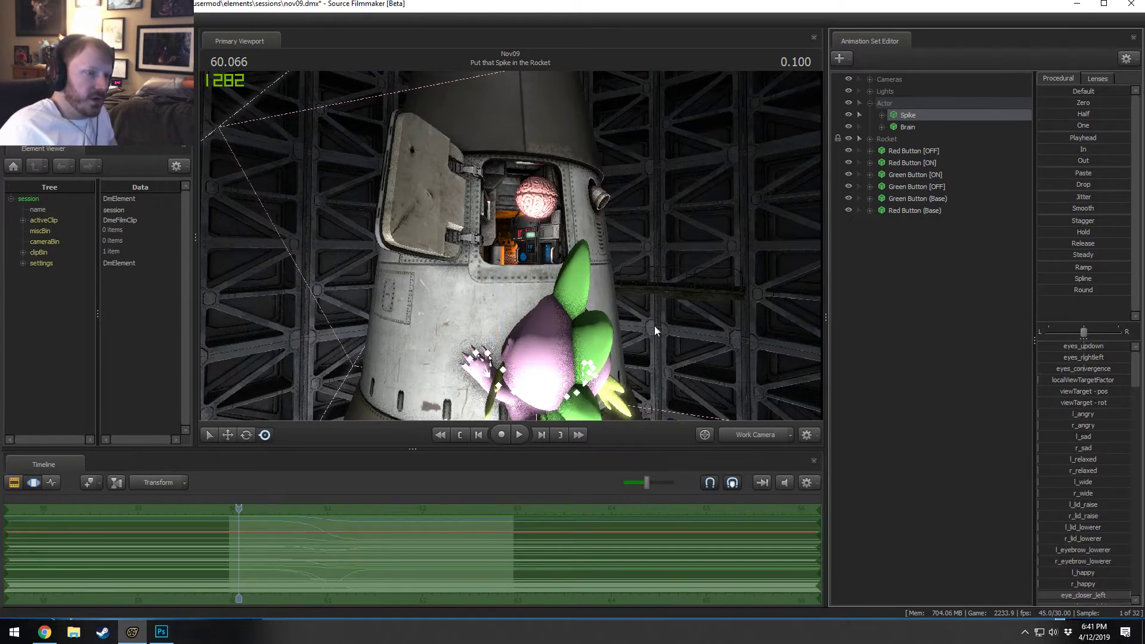
{"action": "scroll", "coordinate": [310, 523], "scroll_direction": "up", "scroll_amount": 3}
{"action": "left_click_drag", "start_coordinate": [423, 351], "coordinate": [510, 245]}
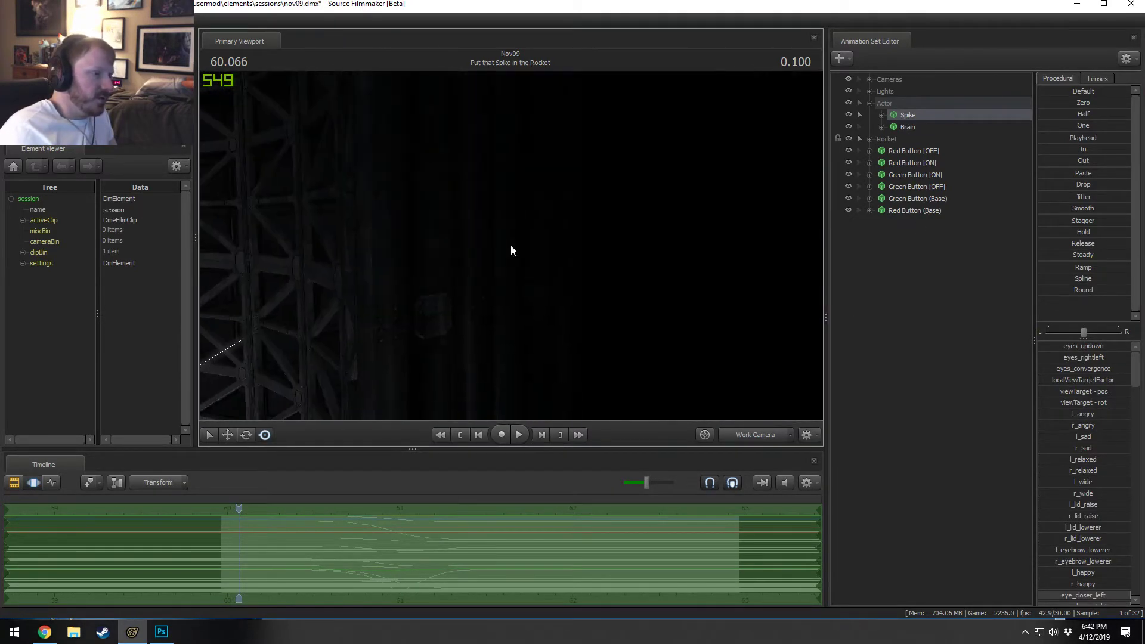
{"action": "left_click", "coordinate": [760, 438], "text": "ctrl"}
{"action": "left_click_drag", "start_coordinate": [545, 358], "coordinate": [510, 245]}
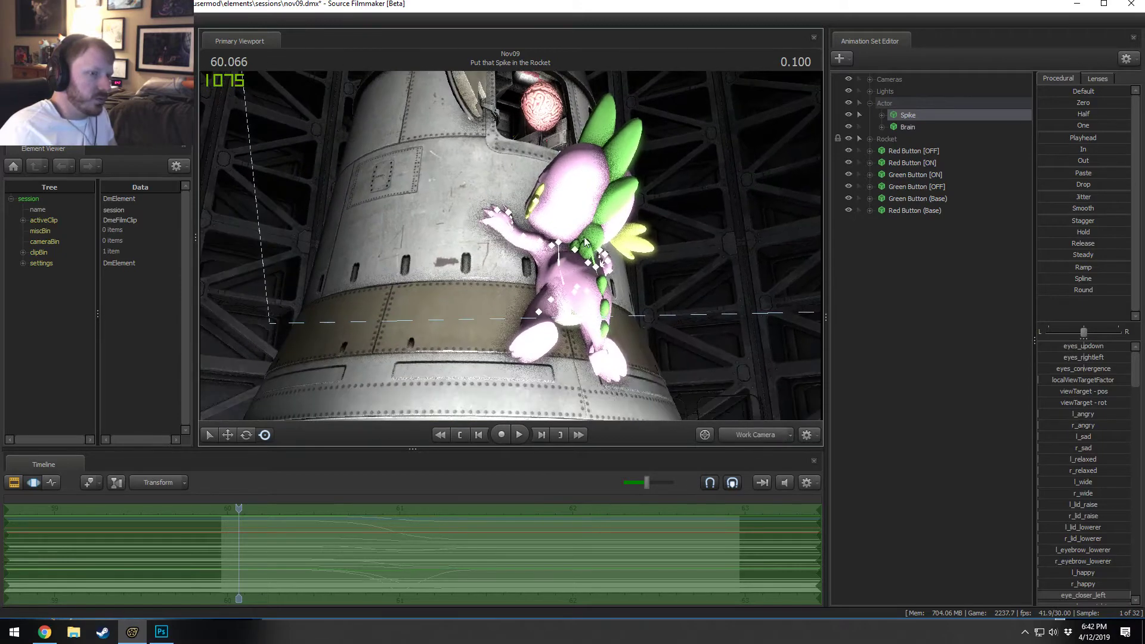
{"action": "key", "text": "F2"}
{"action": "key", "text": "F3"}
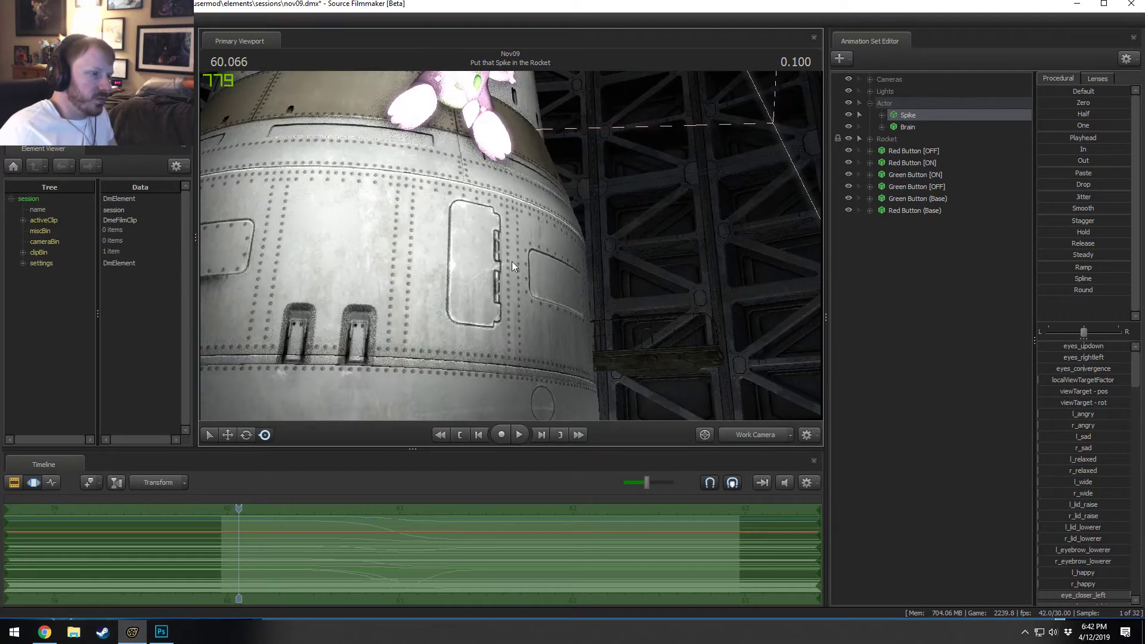
{"action": "left_click_drag", "start_coordinate": [512, 261], "coordinate": [765, 234]}
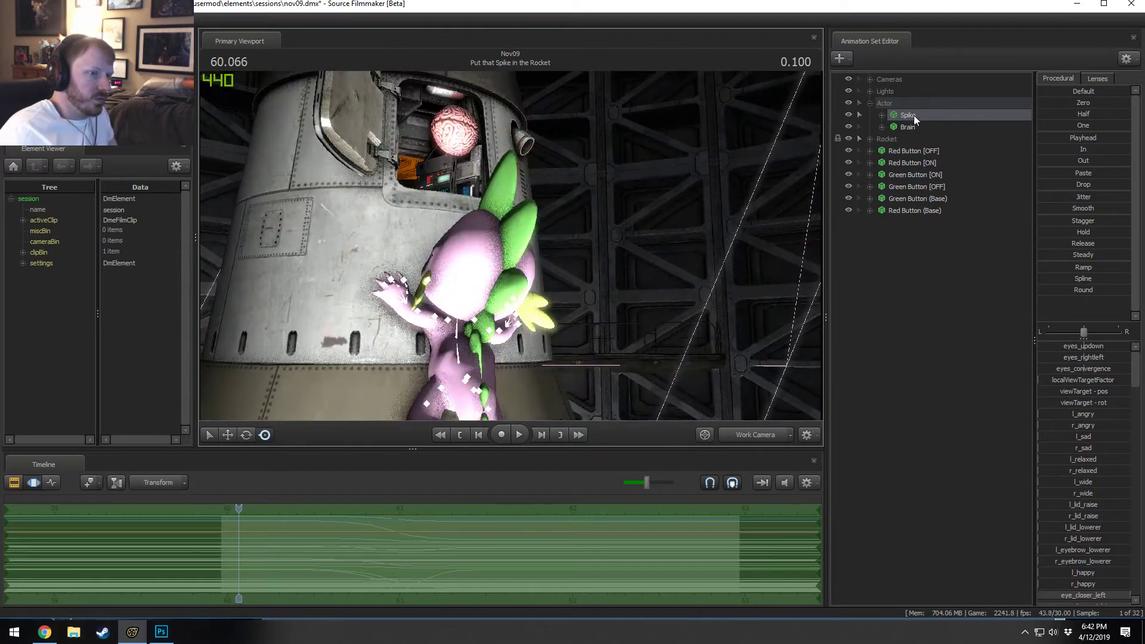
{"action": "mouse_move", "coordinate": [458, 209]}
{"action": "left_mouse_down"}
{"action": "mouse_move", "coordinate": [513, 190]}
{"action": "mouse_move", "coordinate": [522, 157]}
{"action": "mouse_move", "coordinate": [581, 155]}
{"action": "mouse_move", "coordinate": [590, 166]}
{"action": "mouse_move", "coordinate": [572, 179]}
{"action": "mouse_move", "coordinate": [591, 248]}
{"action": "mouse_move", "coordinate": [582, 227]}
{"action": "mouse_move", "coordinate": [516, 278]}
{"action": "left_mouse_up"}
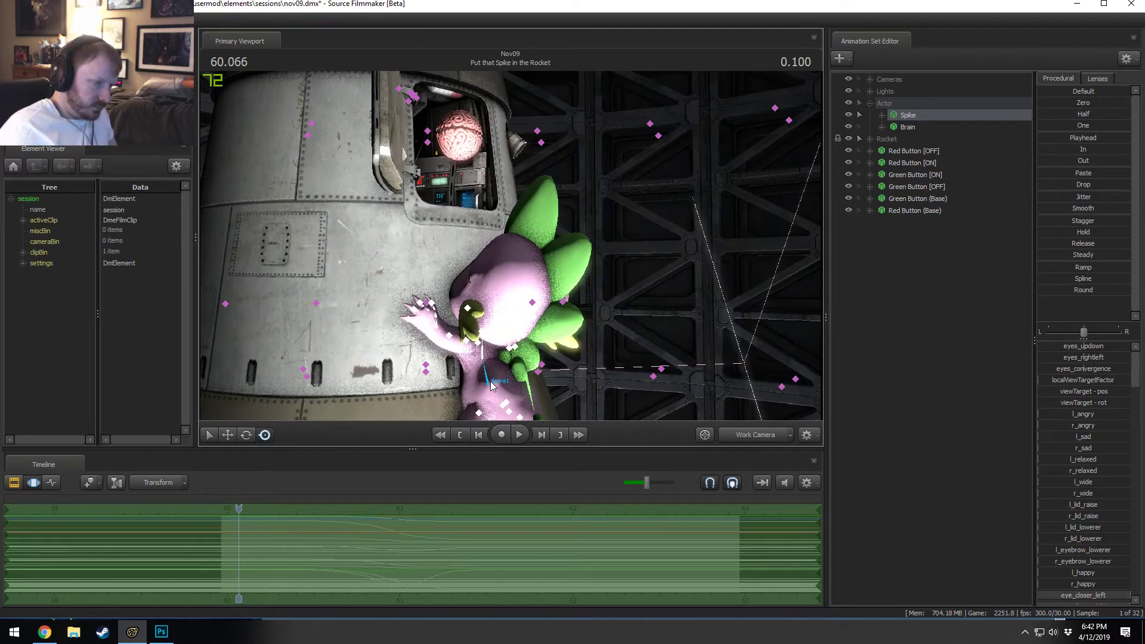
Step: Select Spike's Pelvis control and examine his pose and motion path around the hatch from the side, below and above
{"action": "left_click_drag", "start_coordinate": [670, 309], "coordinate": [540, 157]}
{"action": "left_click", "coordinate": [522, 293]}
{"action": "left_click_drag", "start_coordinate": [391, 135], "coordinate": [393, 101]}
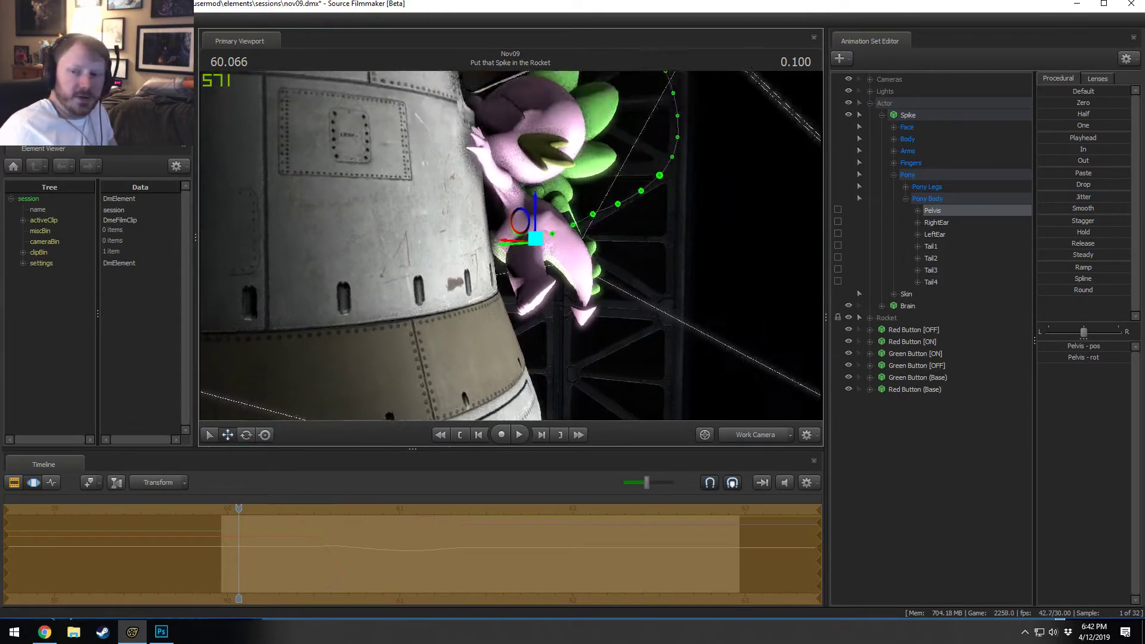
{"action": "left_click_drag", "start_coordinate": [510, 246], "coordinate": [518, 246]}
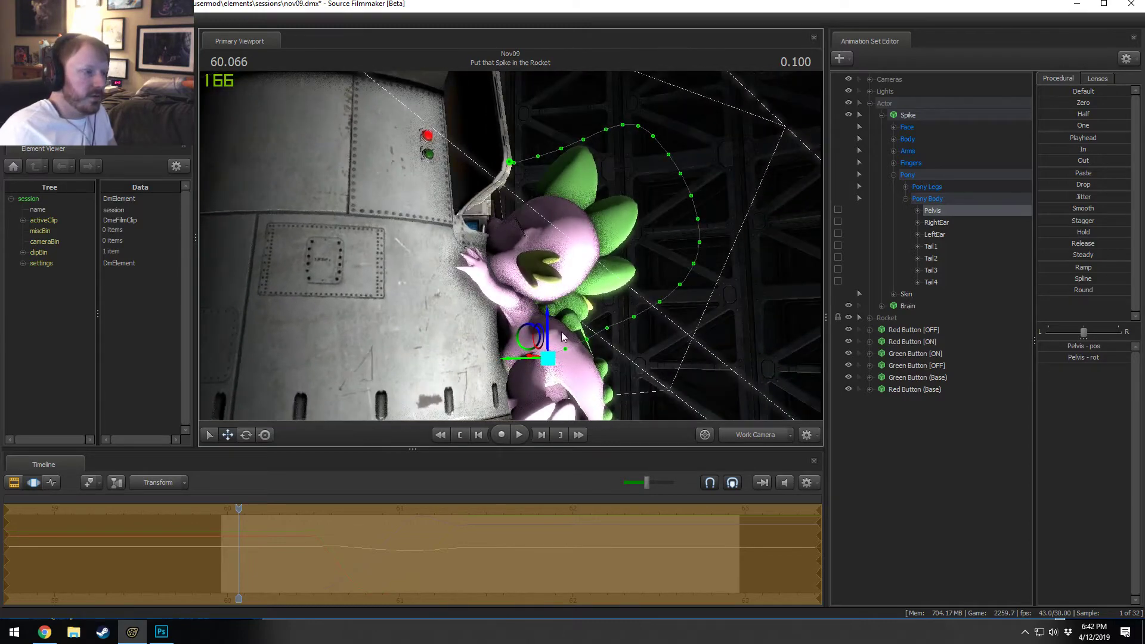
{"action": "left_click_drag", "start_coordinate": [545, 322], "coordinate": [471, 360]}
{"action": "mouse_move", "coordinate": [510, 245]}
{"action": "left_mouse_down", "text": "alt"}
{"action": "mouse_move", "coordinate": [524, 258]}
{"action": "mouse_move", "coordinate": [509, 244]}
{"action": "left_mouse_up", "text": "alt"}
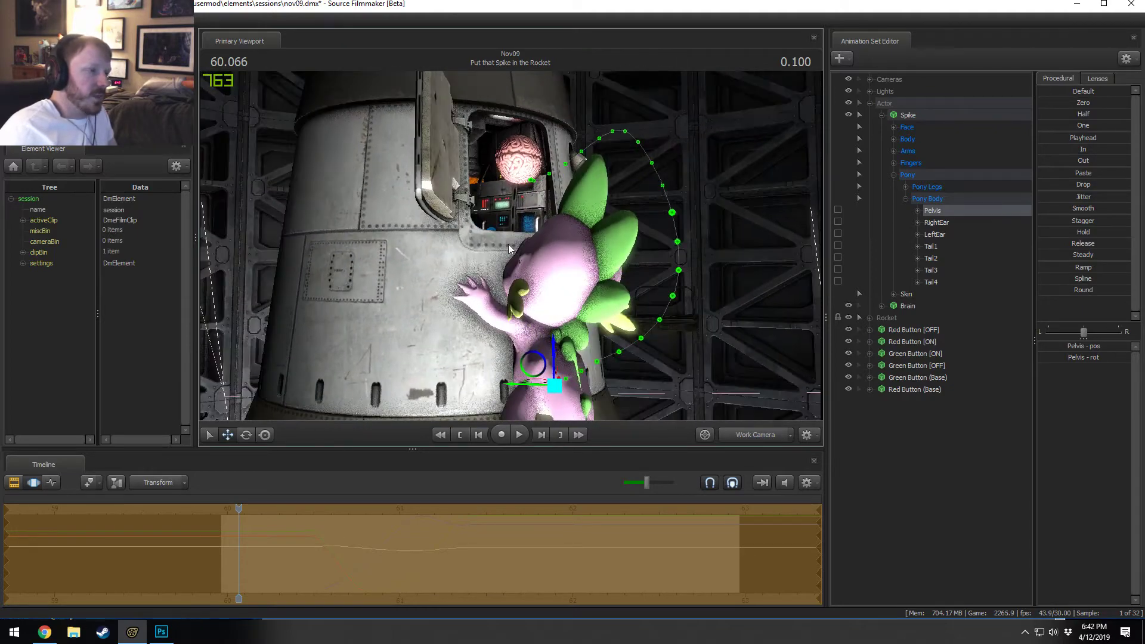
{"action": "left_click_drag", "start_coordinate": [527, 176], "coordinate": [468, 220], "text": "alt"}
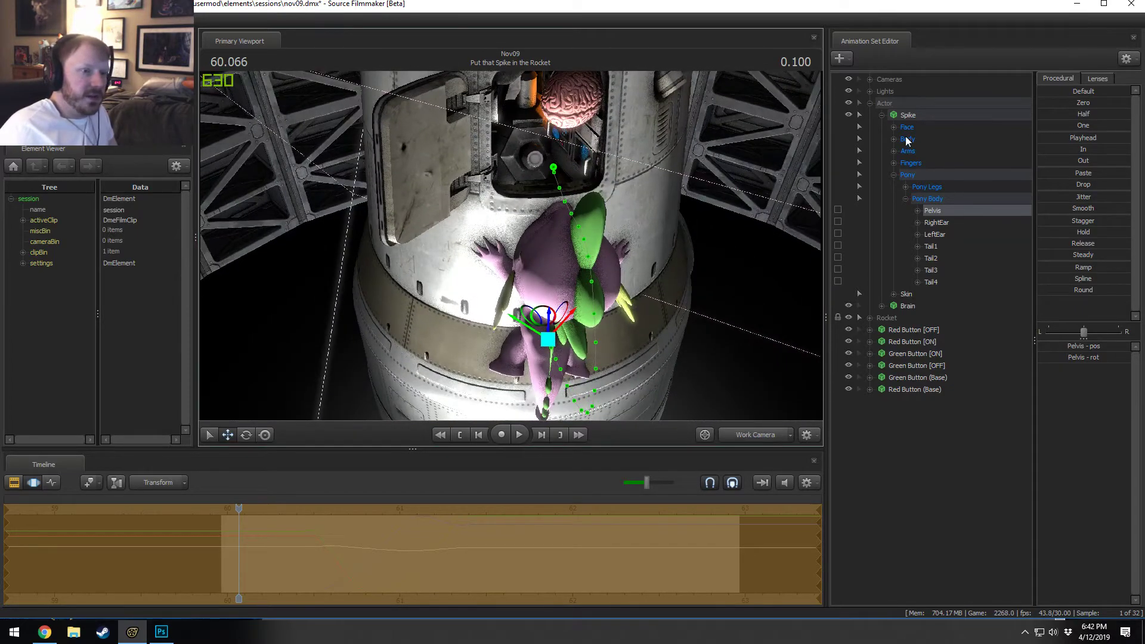
Step: Expand the Brain's Body controls, and zero its static_prop to bring the model closer to its pivot
{"action": "left_click", "coordinate": [907, 305]}
{"action": "left_click_drag", "start_coordinate": [745, 298], "coordinate": [791, 329], "text": "alt"}
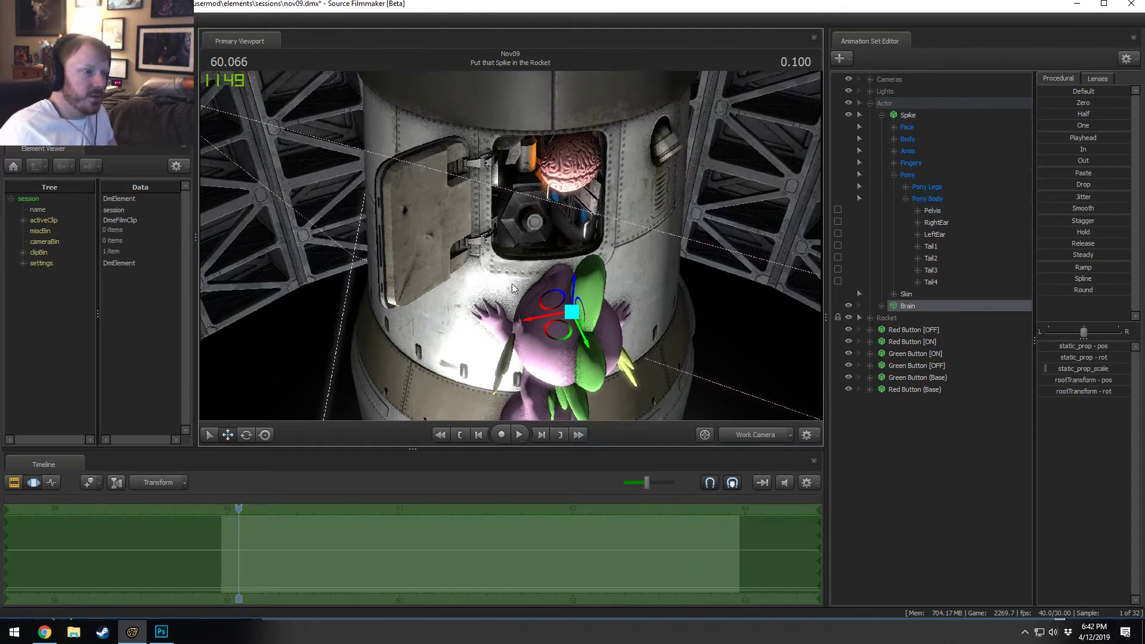
{"action": "left_click", "coordinate": [880, 307]}
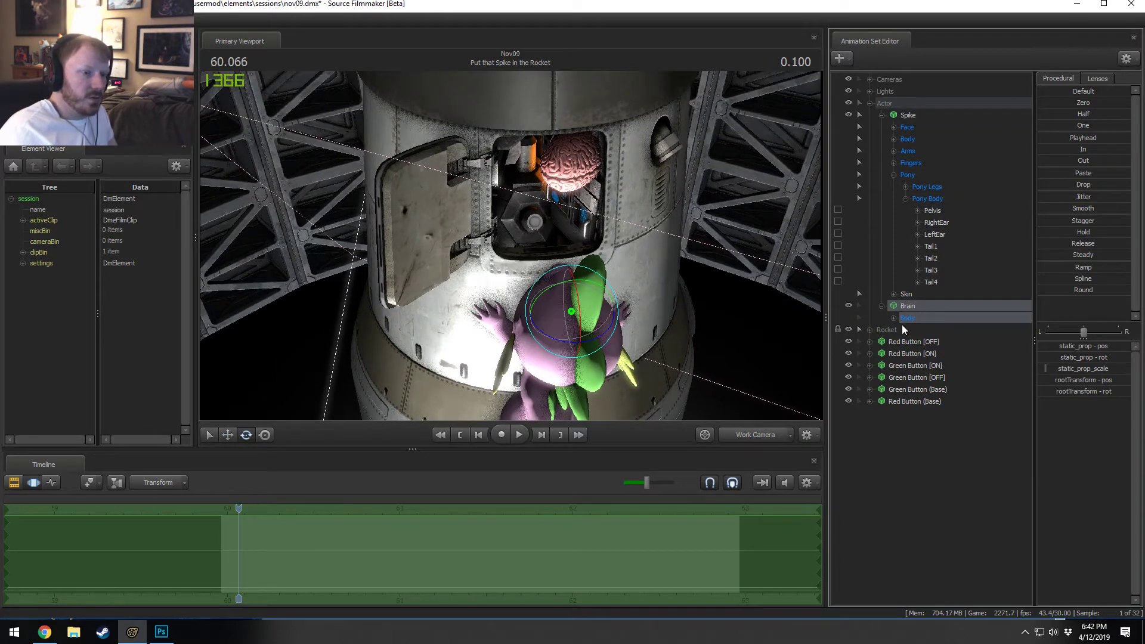
{"action": "left_click", "coordinate": [927, 341]}
{"action": "left_click_drag", "start_coordinate": [627, 215], "coordinate": [669, 365], "text": "alt"}
{"action": "left_click_drag", "start_coordinate": [1121, 103], "coordinate": [1130, 103]}
{"action": "left_click_drag", "start_coordinate": [727, 268], "coordinate": [790, 265], "text": "alt"}
{"action": "right_click_drag", "start_coordinate": [789, 265], "coordinate": [790, 209], "text": "alt"}
{"action": "left_click_drag", "start_coordinate": [532, 251], "coordinate": [527, 252], "text": "alt"}
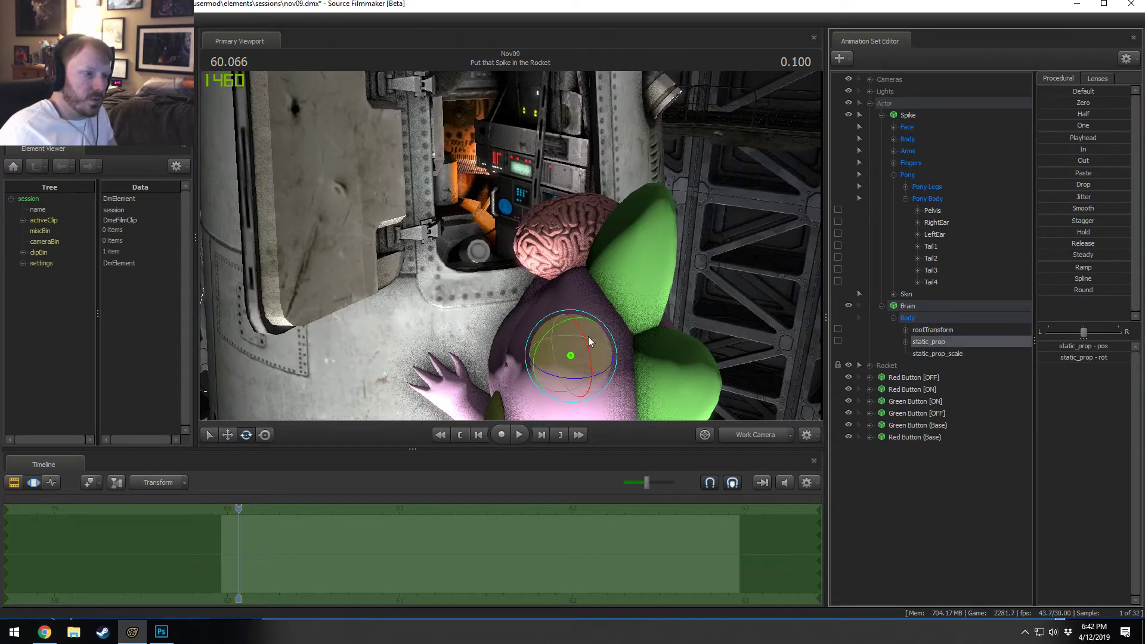
Step: Rotate the Brain with its rootTransform control, and check its orientation from above Spike's head
{"action": "left_click", "coordinate": [918, 329]}
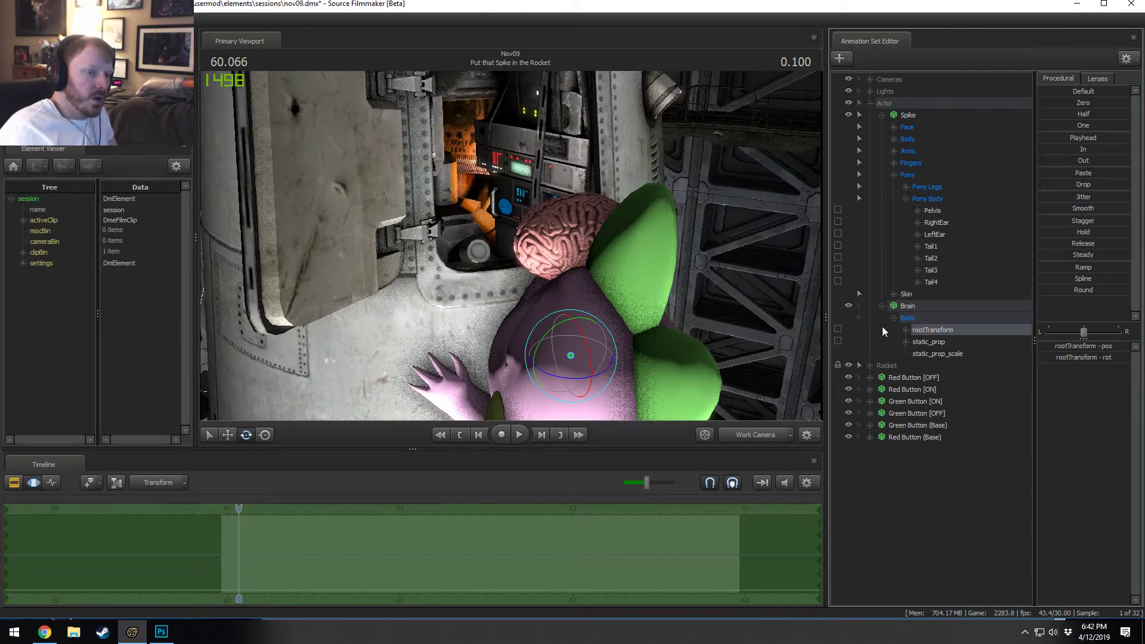
{"action": "left_click_drag", "start_coordinate": [585, 376], "coordinate": [612, 357]}
{"action": "left_click_drag", "start_coordinate": [670, 302], "coordinate": [514, 250]}
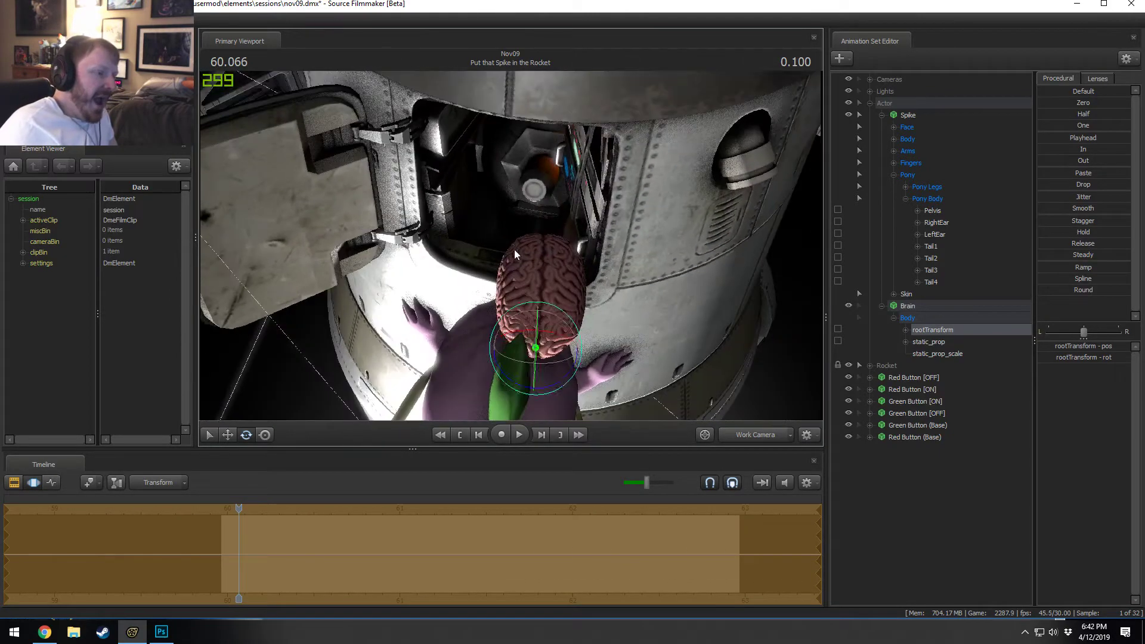
Step: Move the Brain's rootTransform so the model sits in the lower hatch opening in front of Spike, and check it through the Main Camera
{"action": "key", "text": "w"}
{"action": "left_click_drag", "start_coordinate": [518, 364], "coordinate": [487, 300]}
{"action": "left_click_drag", "start_coordinate": [471, 286], "coordinate": [538, 284], "text": "alt"}
{"action": "key", "text": "e"}
{"action": "key", "text": "w"}
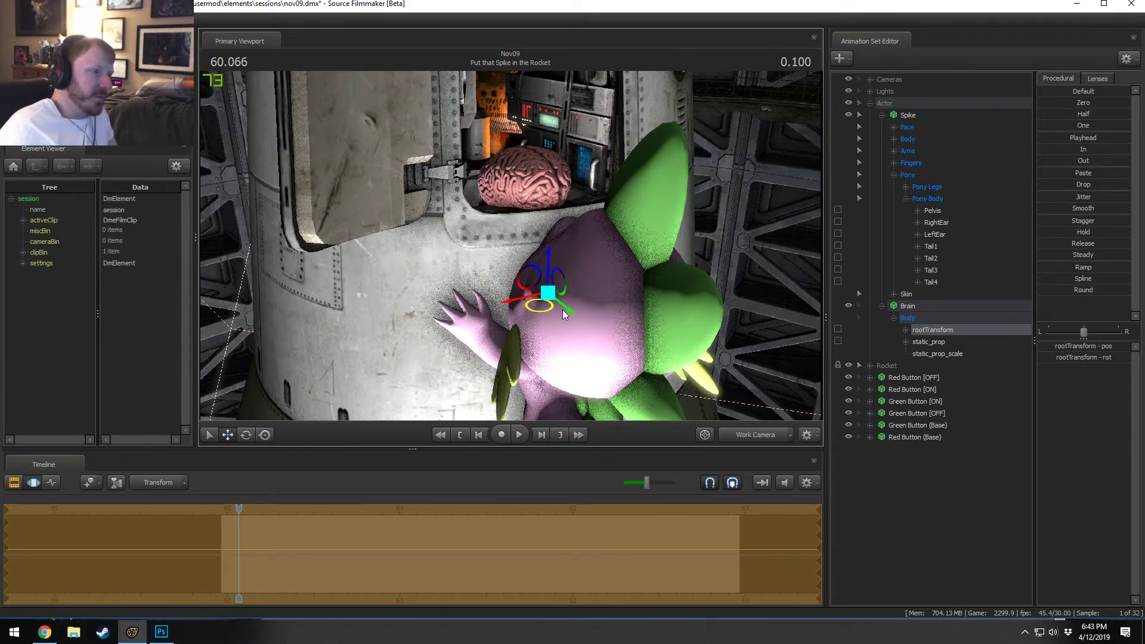
{"action": "left_click", "coordinate": [757, 437]}
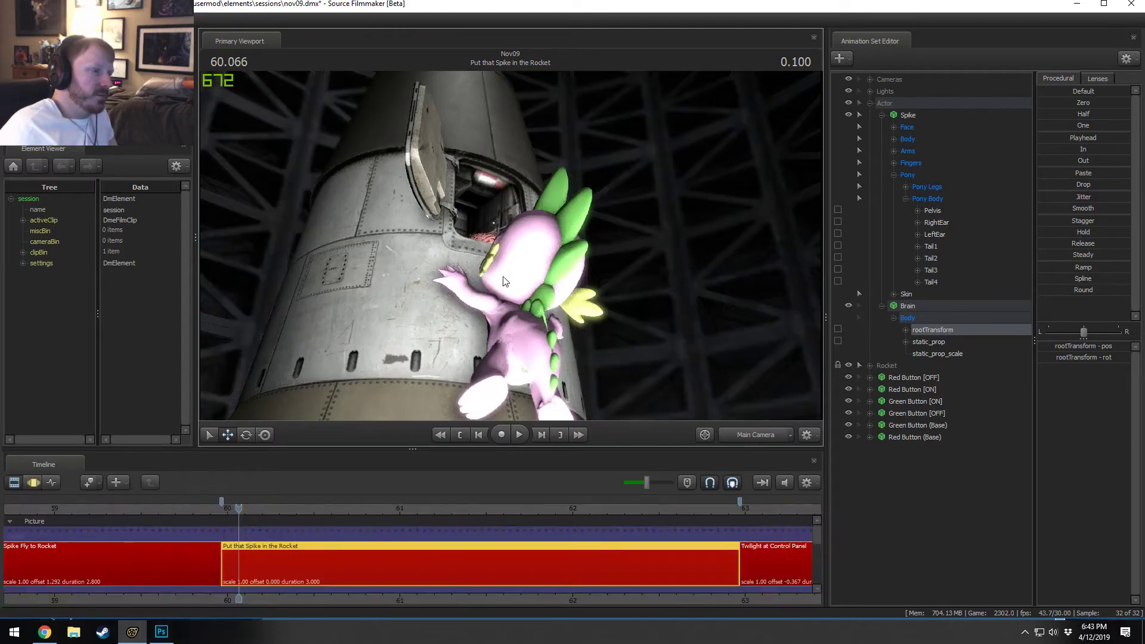
{"action": "key", "text": "F3"}
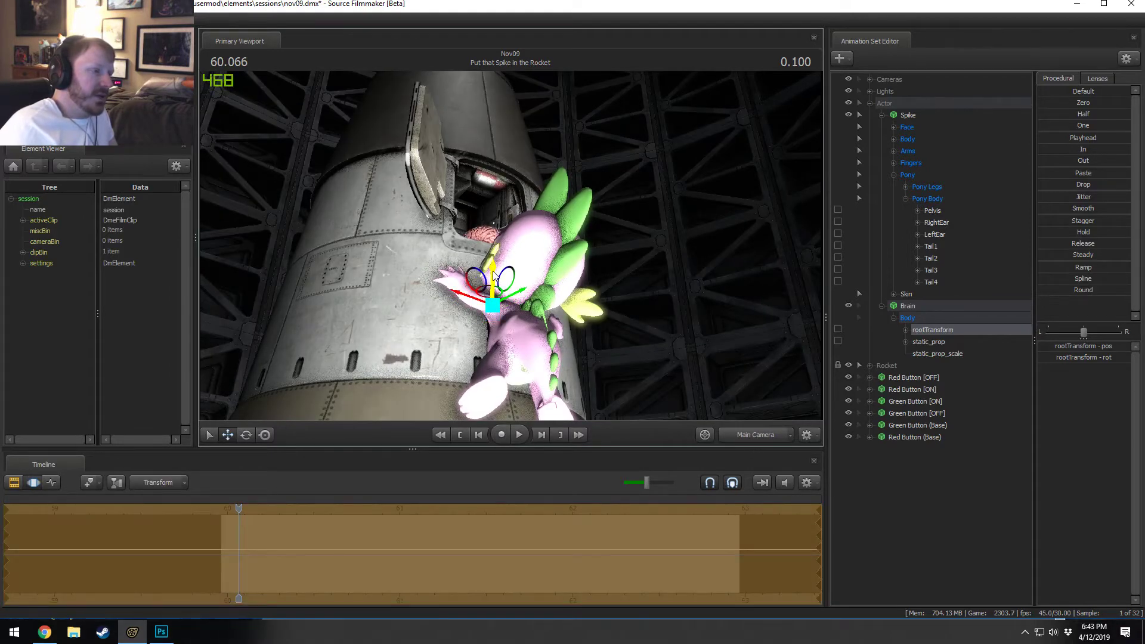
Step: Play the cut from the Spike Fly to Rocket shot into Put that Spike in the Rocket in the Clip Editor
{"action": "left_click_drag", "start_coordinate": [504, 284], "coordinate": [501, 280]}
{"action": "key", "text": "F2"}
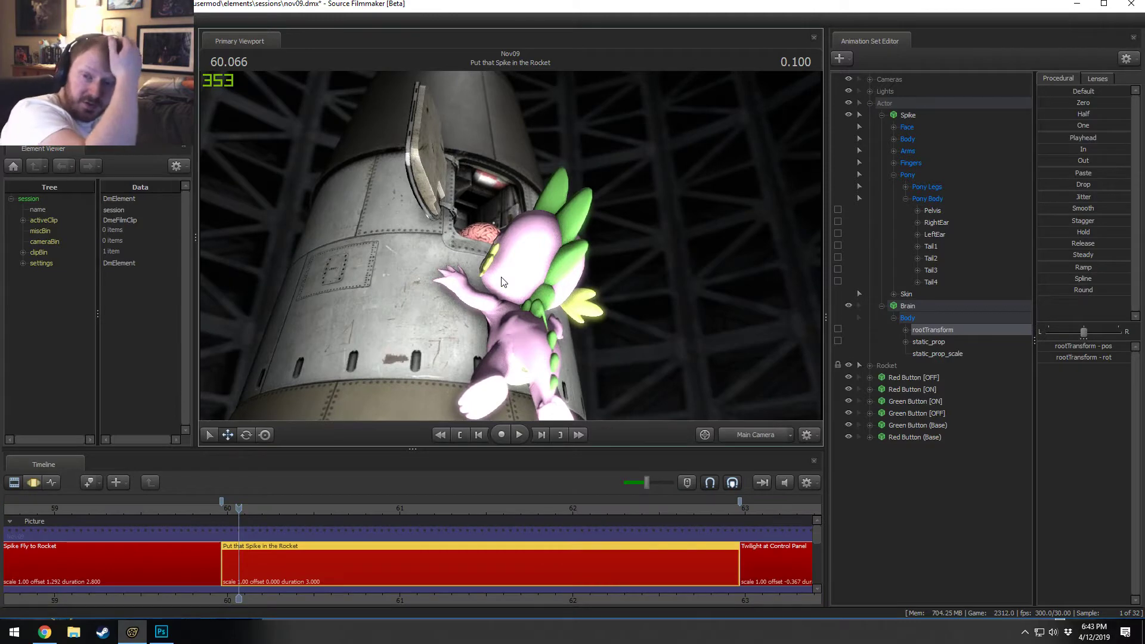
{"action": "left_click", "coordinate": [216, 509]}
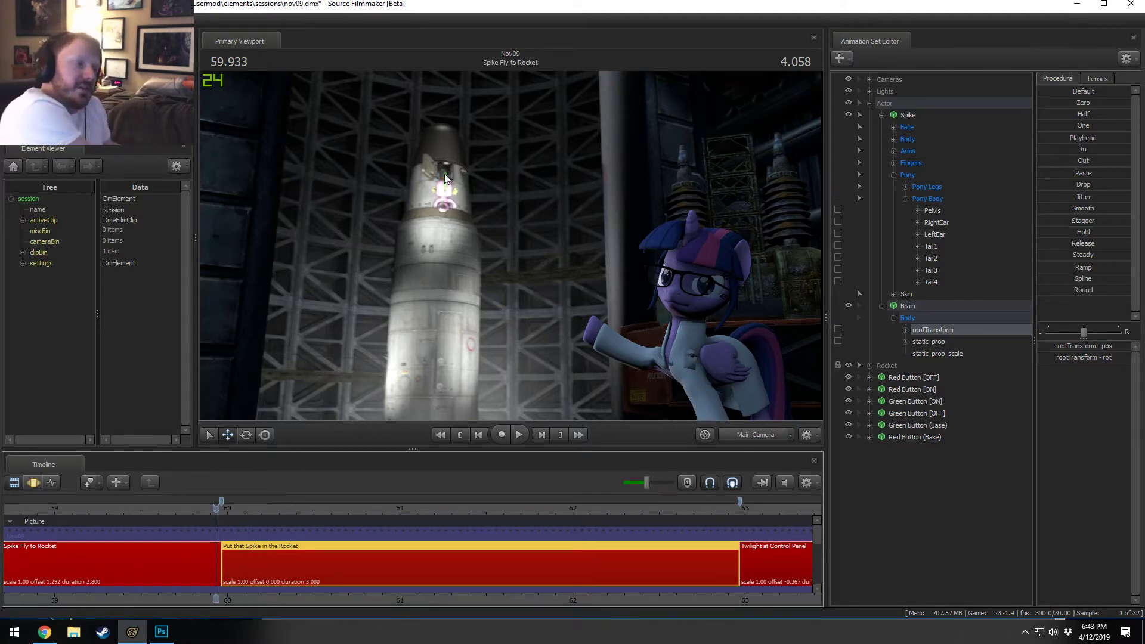
{"action": "key", "text": "space"}
{"action": "key", "text": "space"}
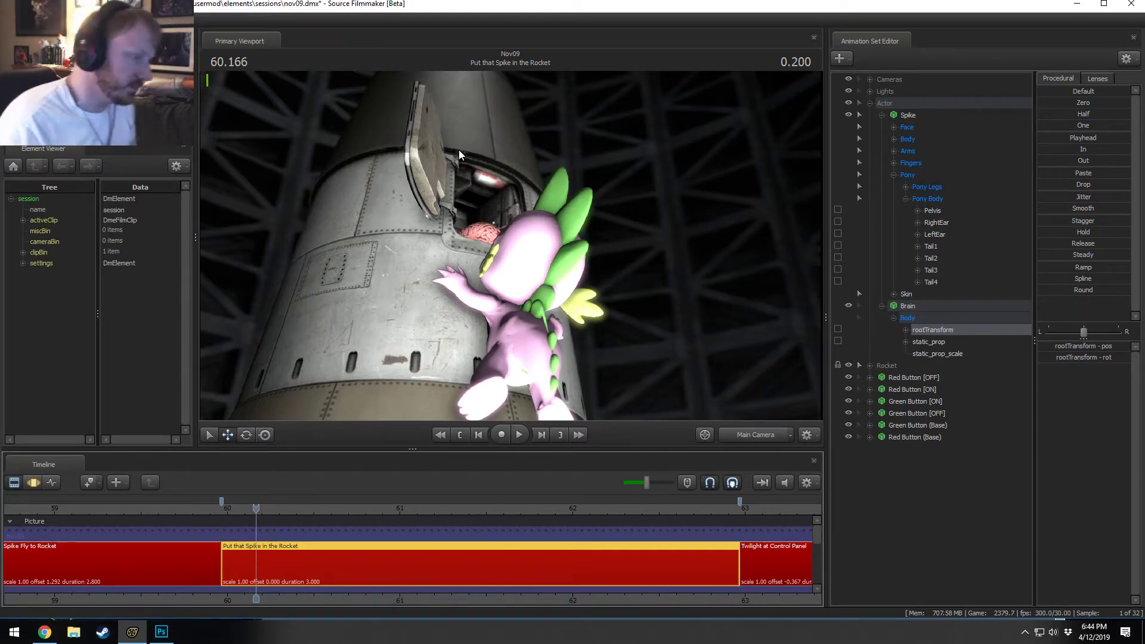
{"action": "left_click", "coordinate": [226, 510]}
{"action": "key", "text": "space"}
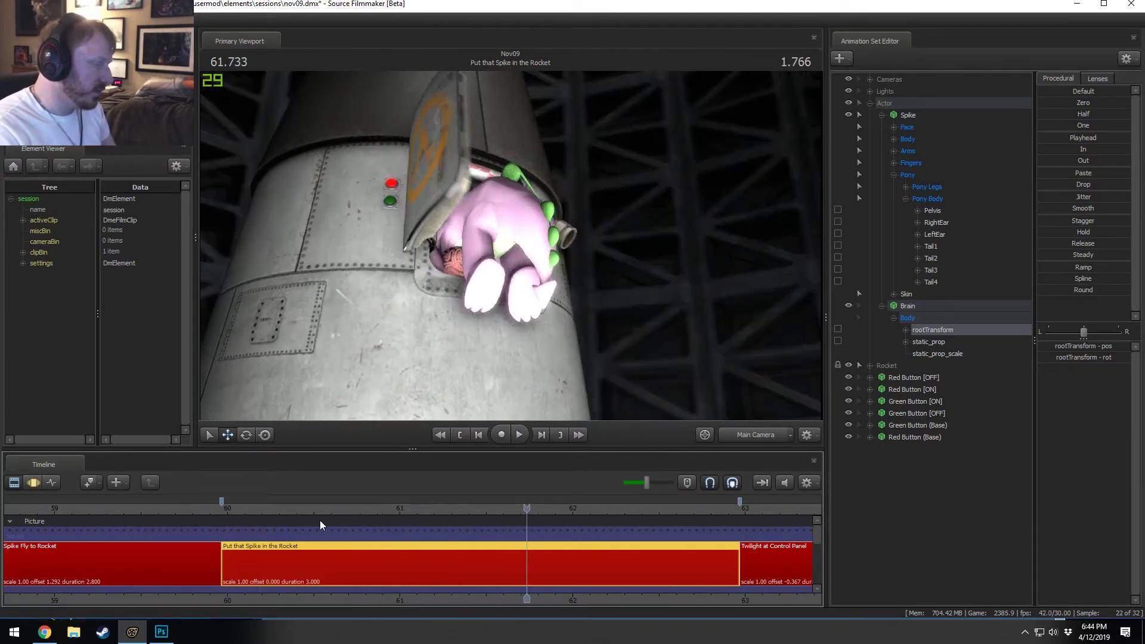
Step: Set Spike's Motion Editor time selection to ramp in from about 60.5 to 61.17 and continue past the shot's end
{"action": "key", "text": "F3"}
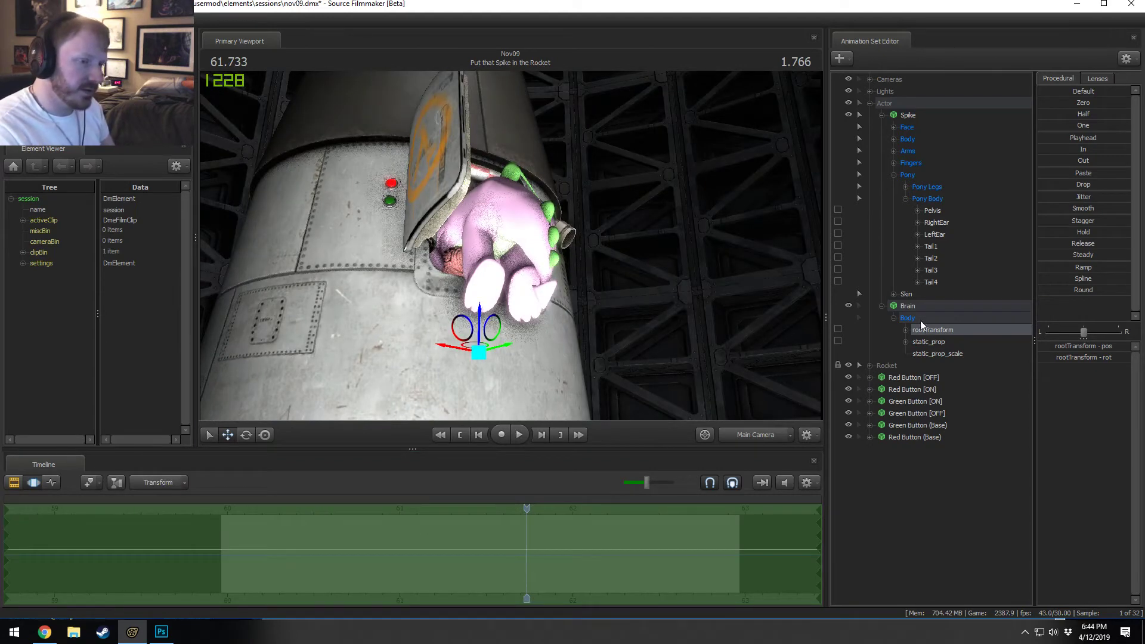
{"action": "left_click", "coordinate": [906, 115]}
{"action": "scroll", "coordinate": [512, 535], "scroll_direction": "up", "scroll_amount": 1}
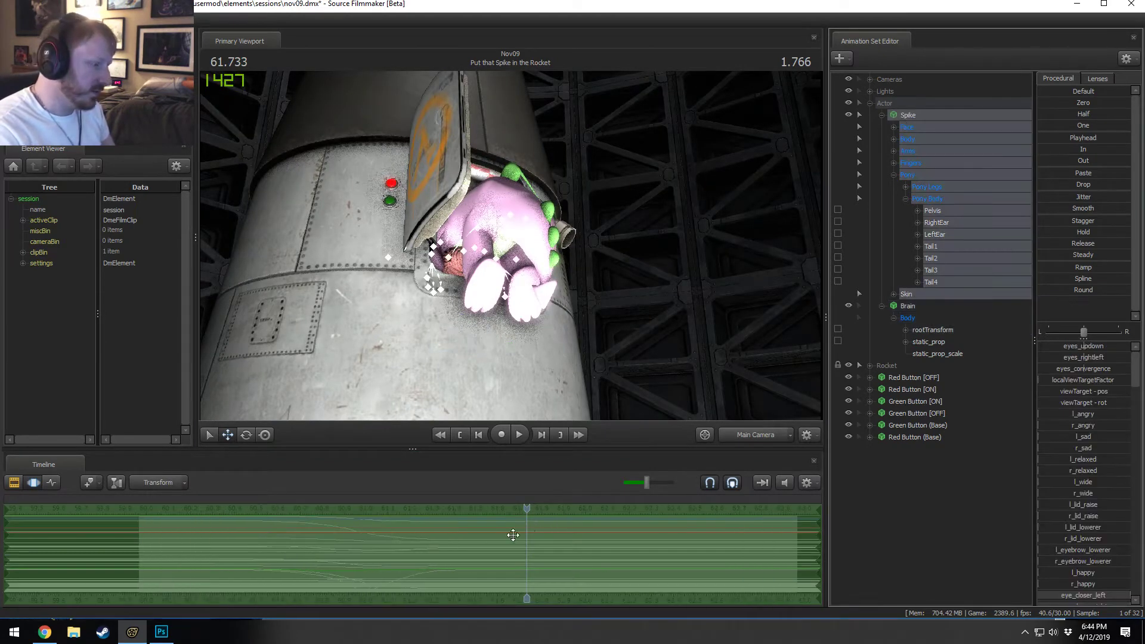
{"action": "left_click_drag", "start_coordinate": [424, 565], "coordinate": [828, 526]}
{"action": "left_click_drag", "start_coordinate": [527, 551], "coordinate": [255, 559]}
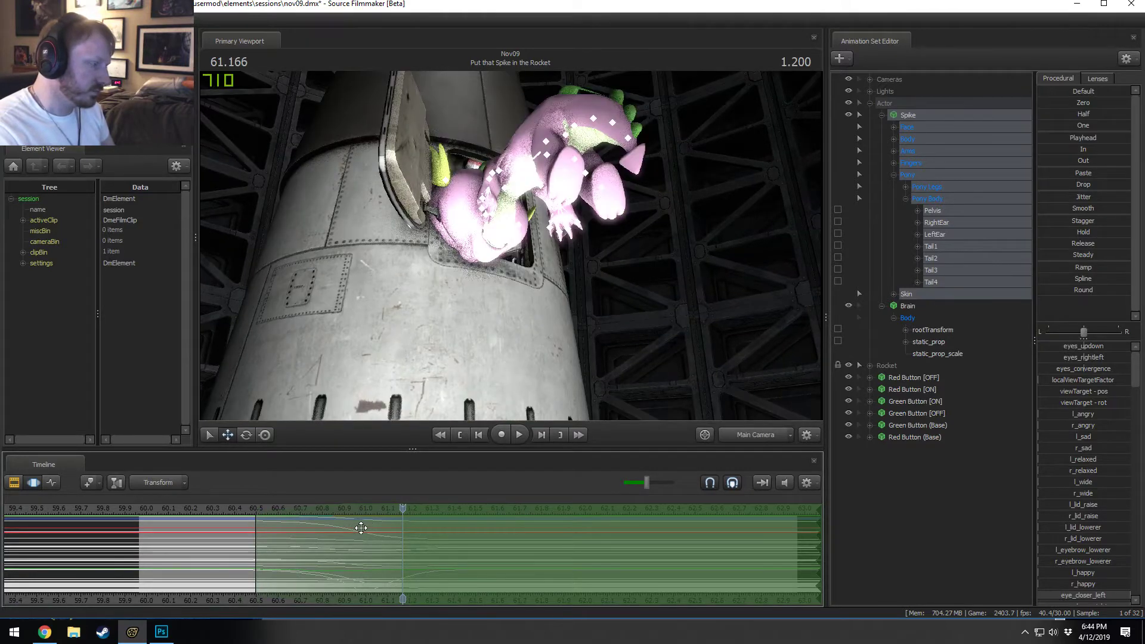
Step: Play the shot up to about 61.57 and lower Spike's Pelvis in the rocket hatch
{"action": "left_click", "coordinate": [948, 330]}
{"action": "key", "text": "space"}
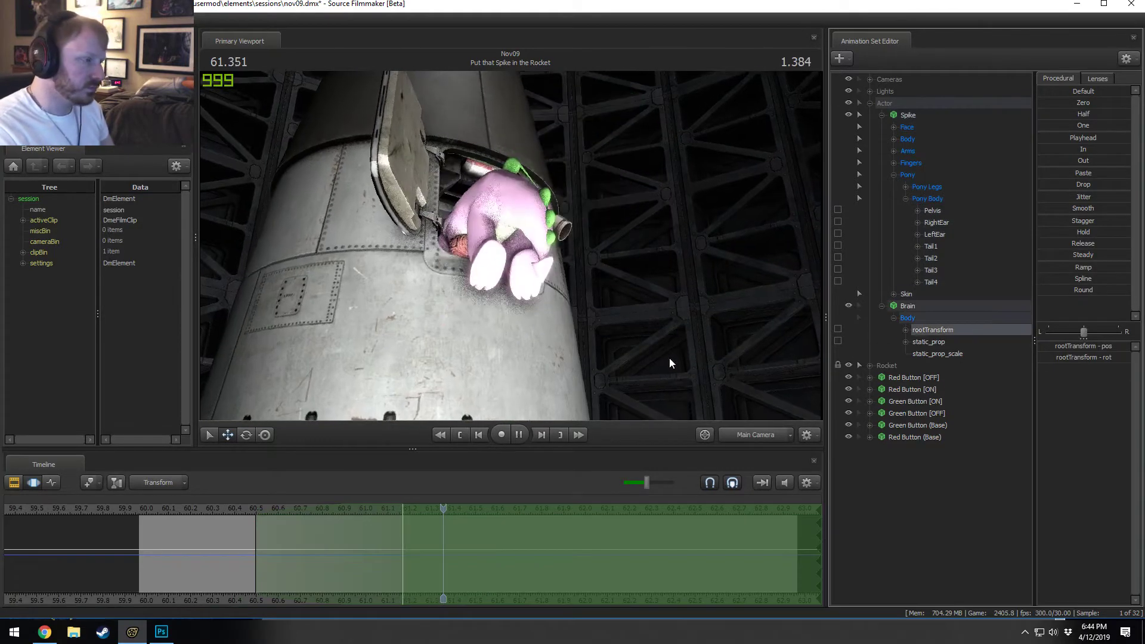
{"action": "key", "text": "space"}
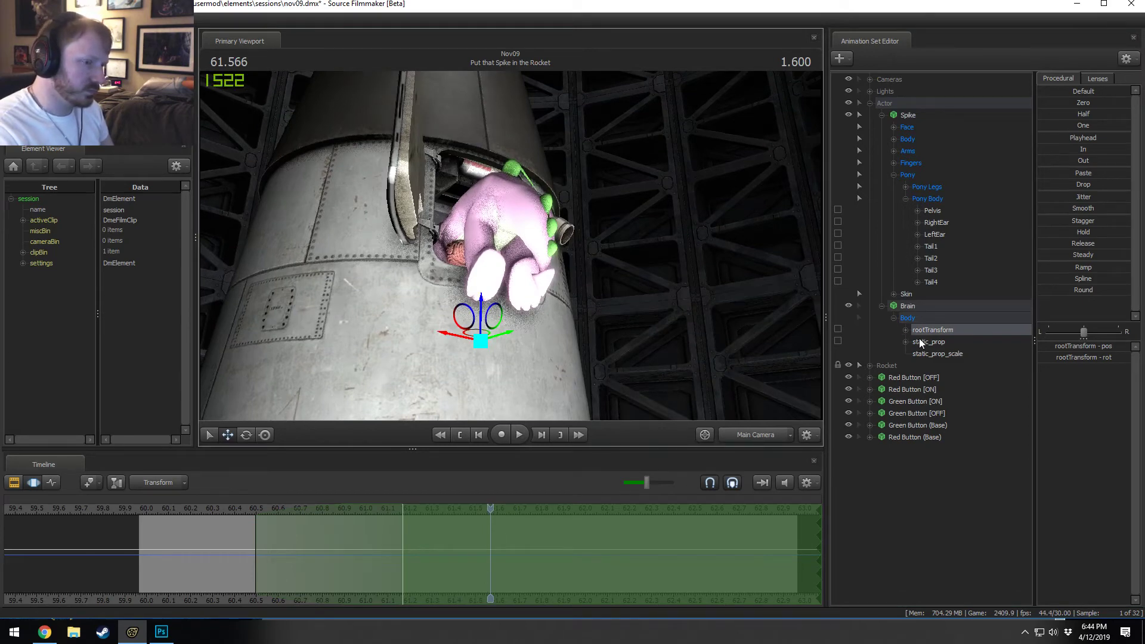
{"action": "left_click", "coordinate": [930, 211]}
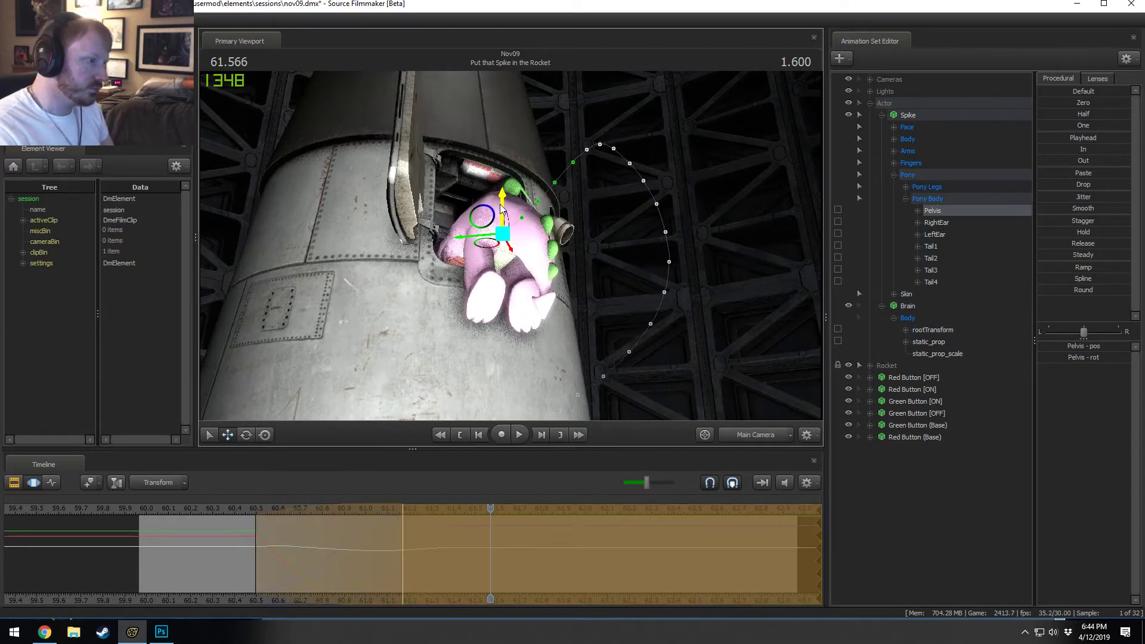
{"action": "left_click_drag", "start_coordinate": [501, 208], "coordinate": [502, 238]}
Step: Replay Spike's entry into the hatch from about 60.4 through the main camera to check the lowered pelvis
{"action": "left_click", "coordinate": [245, 509]}
{"action": "key", "text": "space"}
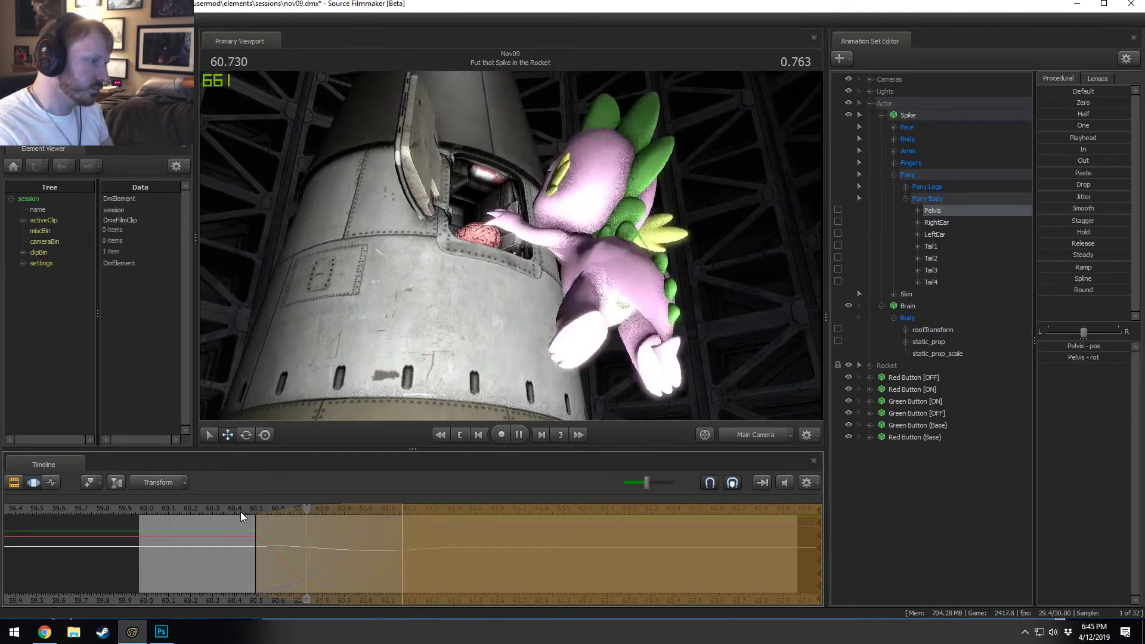
{"action": "key", "text": "space"}
{"action": "left_click", "coordinate": [241, 511]}
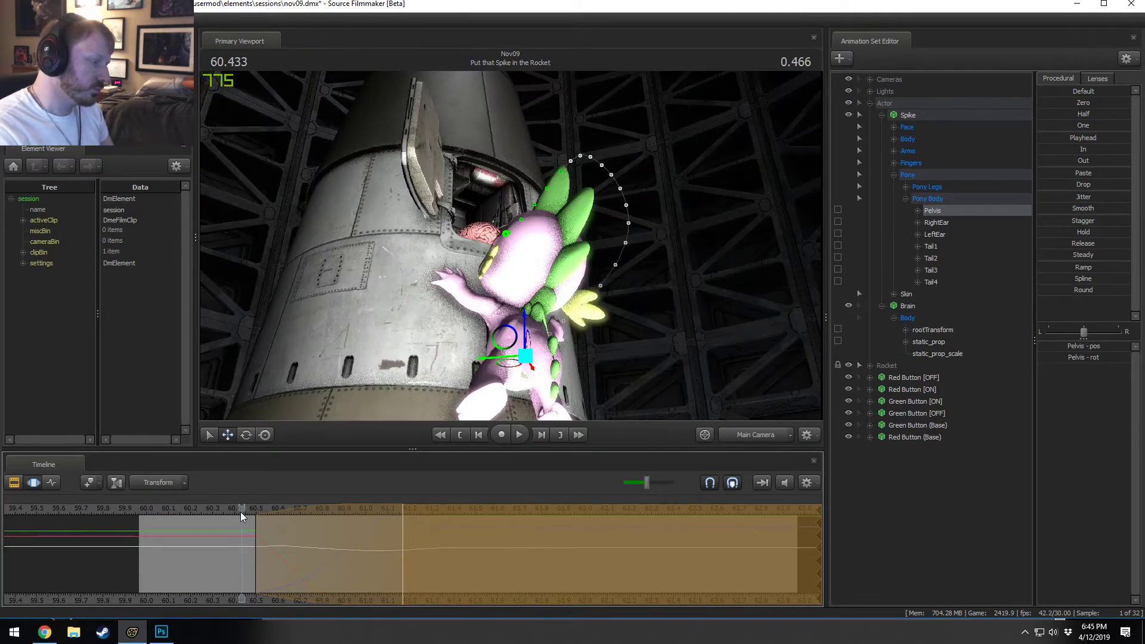
{"action": "key", "text": "space"}
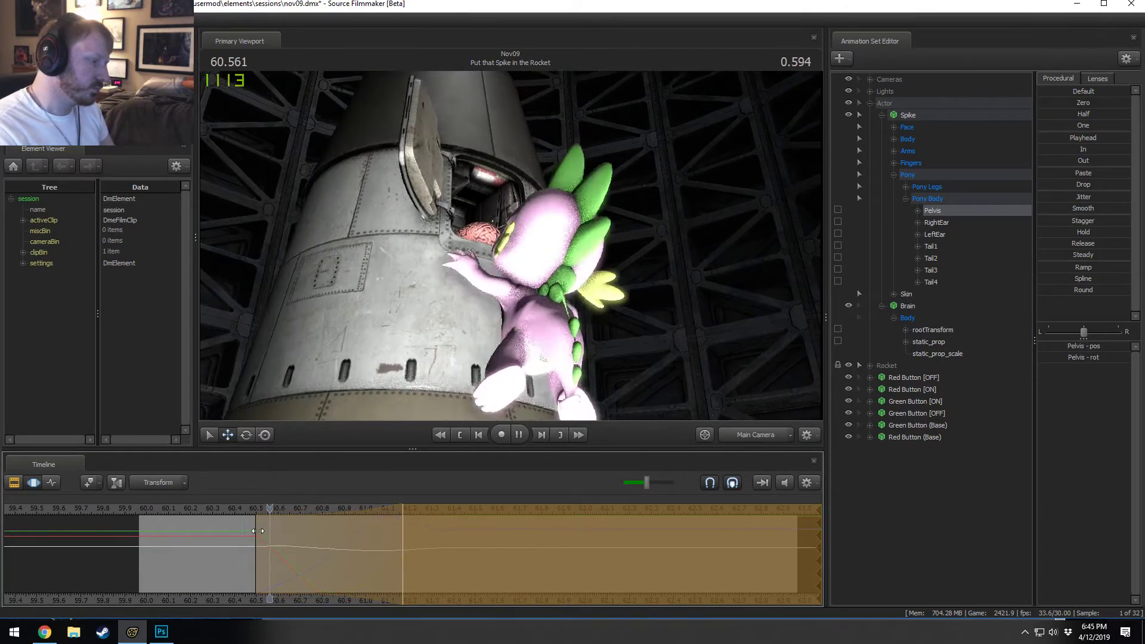
{"action": "key", "text": "space"}
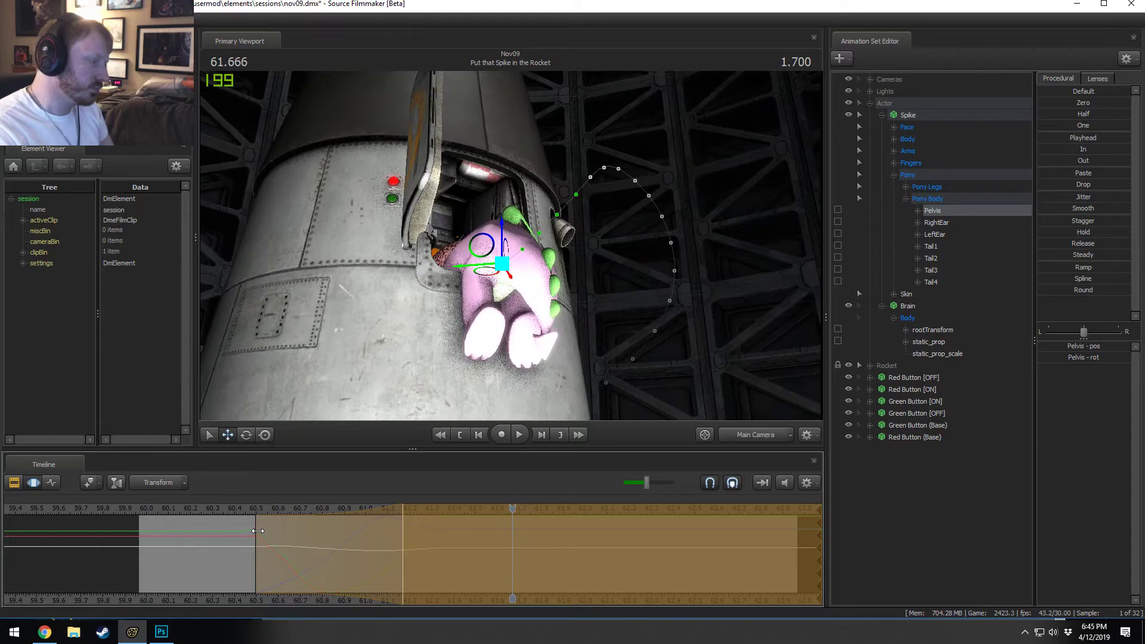
{"action": "left_click", "coordinate": [233, 508]}
{"action": "key", "text": "space"}
{"action": "key", "text": "space"}
{"action": "left_click", "coordinate": [233, 507]}
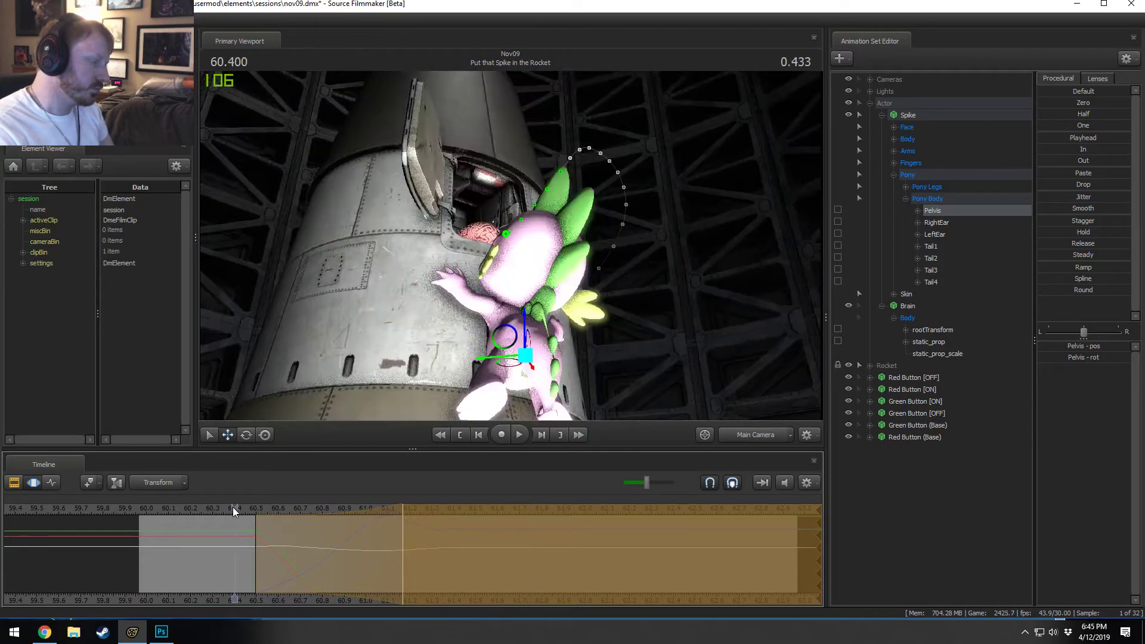
{"action": "key", "text": "space"}
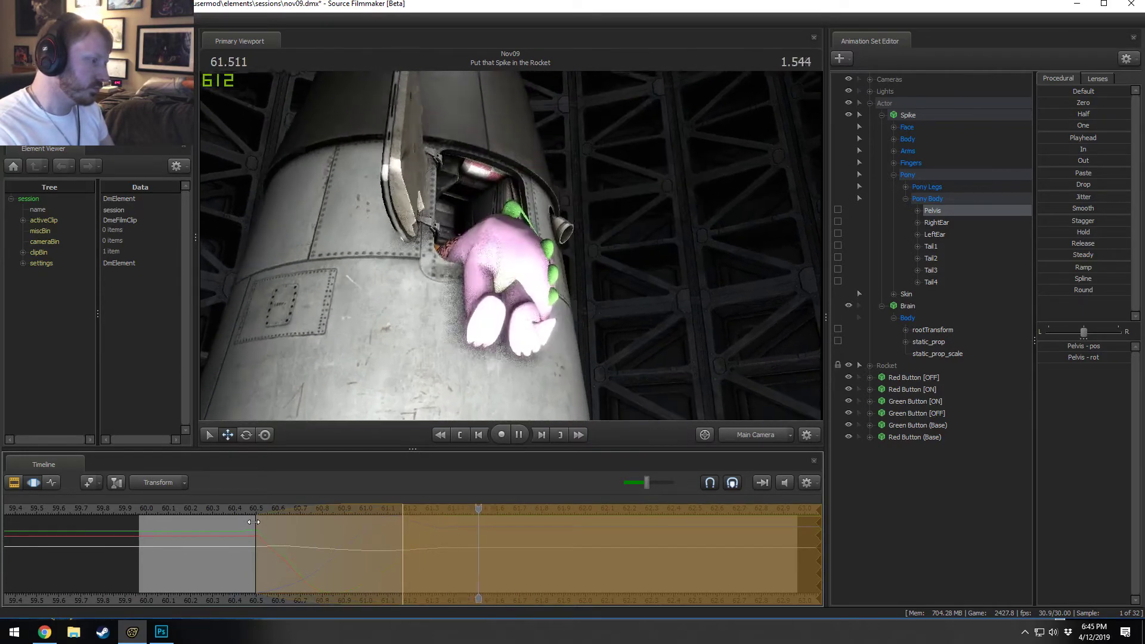
{"action": "key", "text": "space"}
{"action": "left_click", "coordinate": [234, 511]}
{"action": "key", "text": "space"}
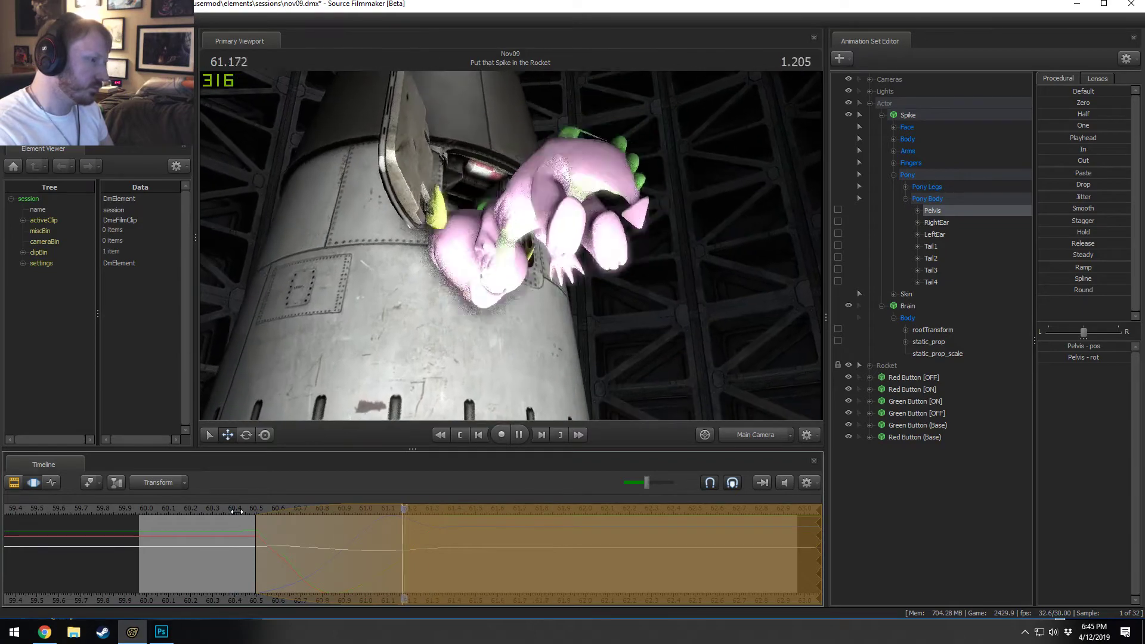
{"action": "key", "text": "space"}
{"action": "left_click_drag", "start_coordinate": [238, 511], "coordinate": [441, 559]}
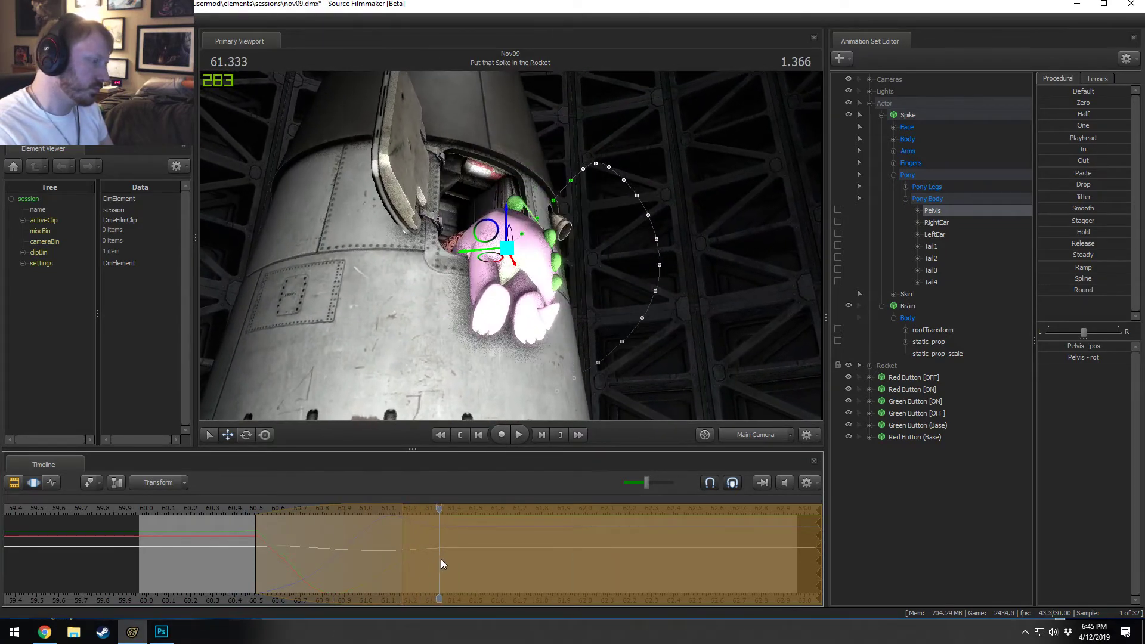
{"action": "key", "text": "space"}
{"action": "key", "text": "space"}
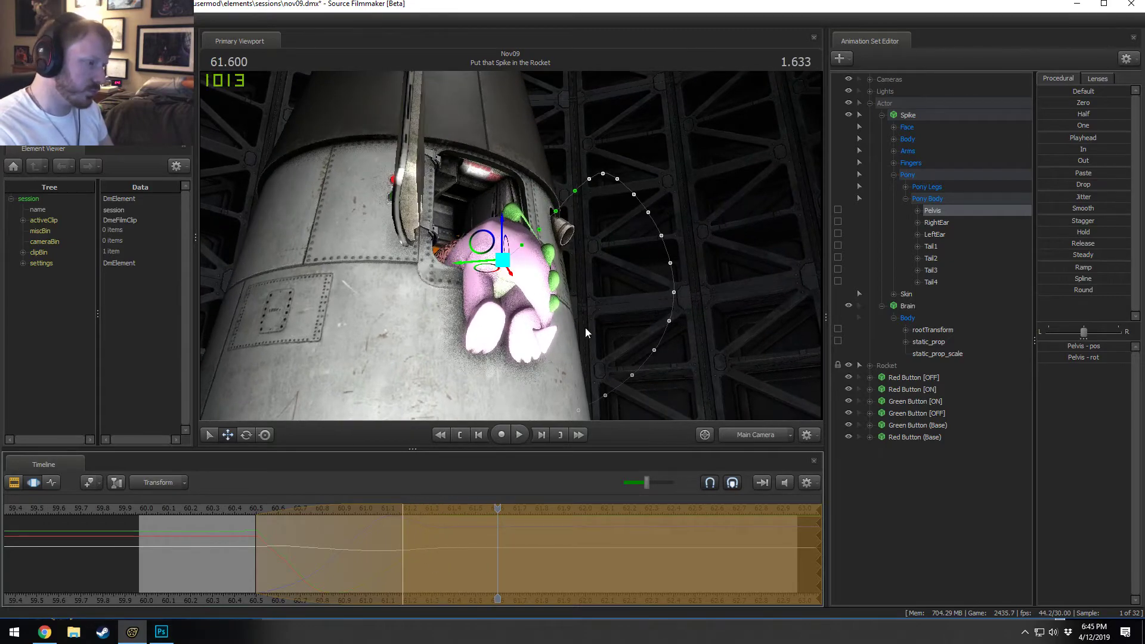
Step: View the hatch from above through the work camera and apply the pelvis change to the time selection
{"action": "key", "text": "F4"}
{"action": "left_click_drag", "start_coordinate": [510, 246], "coordinate": [456, 268]}
{"action": "left_click_drag", "start_coordinate": [510, 248], "coordinate": [511, 248]}
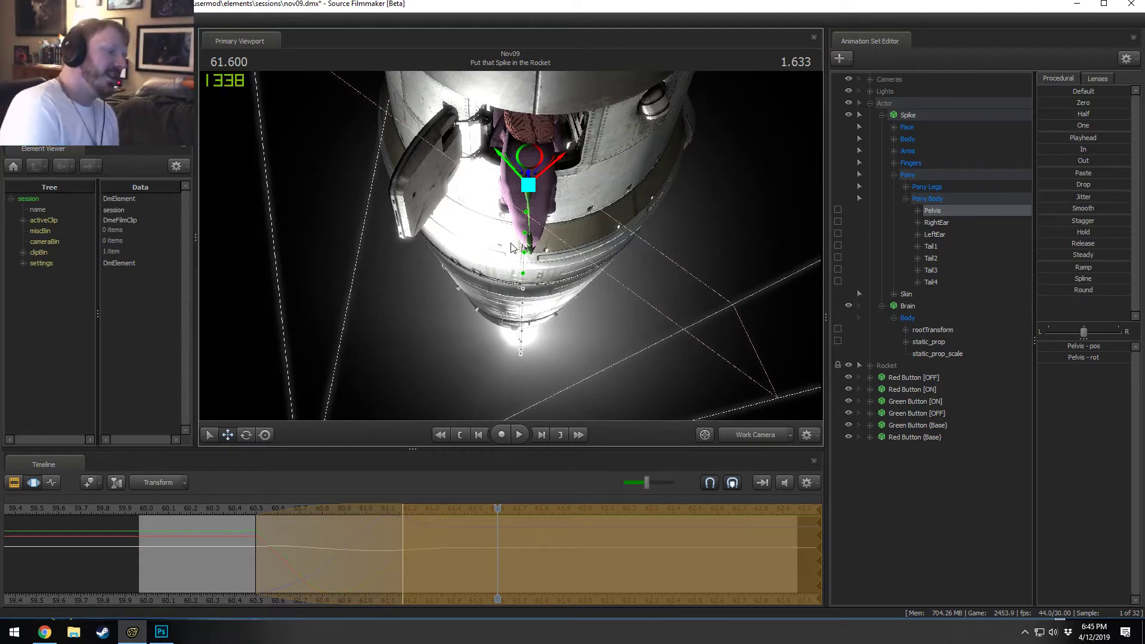
{"action": "key", "text": "Return"}
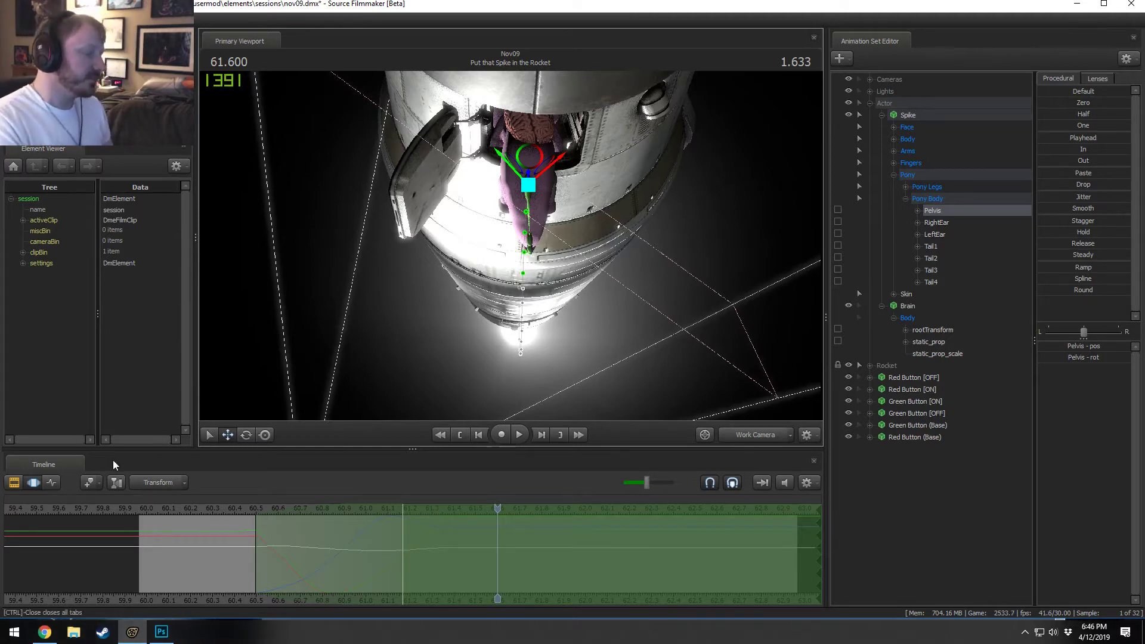
Step: Play Spike's entry from about 60.5 in the work camera, examining his path from above and from the rocket's side
{"action": "left_click", "coordinate": [244, 513]}
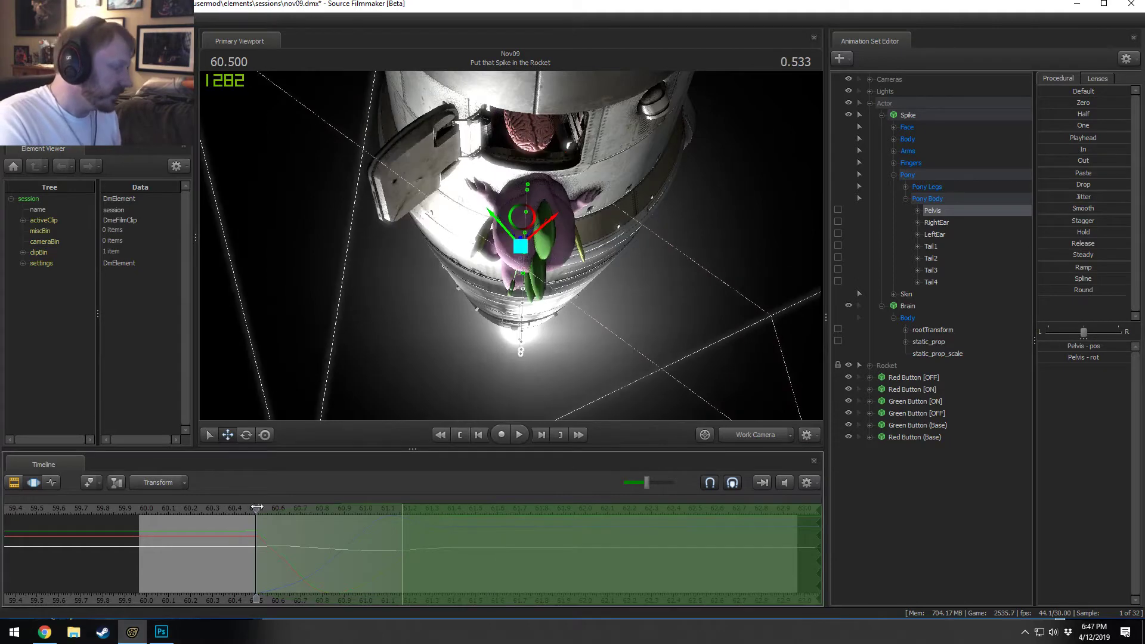
{"action": "key", "text": "space"}
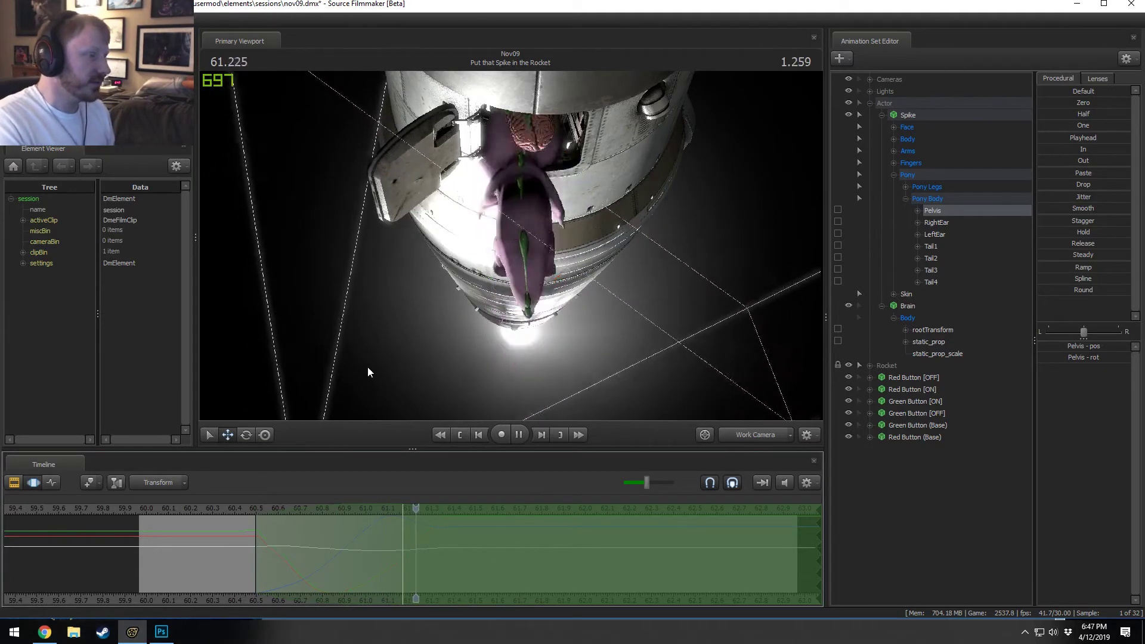
{"action": "key", "text": "space"}
{"action": "left_click_drag", "start_coordinate": [477, 268], "coordinate": [519, 258]}
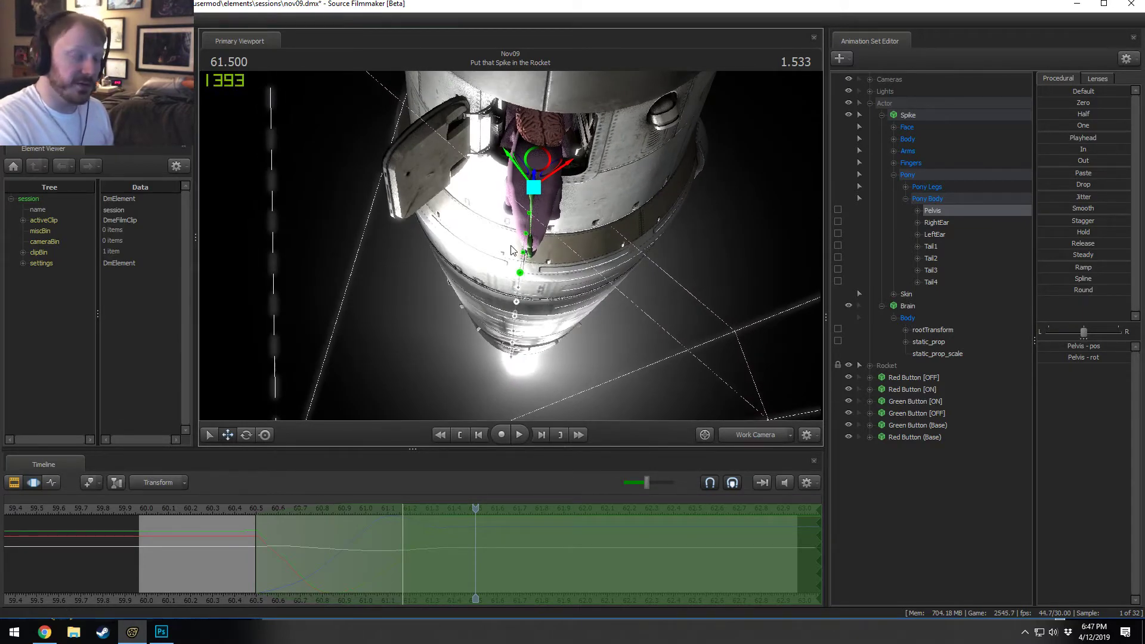
{"action": "left_click_drag", "start_coordinate": [560, 245], "coordinate": [686, 191]}
{"action": "left_click_drag", "start_coordinate": [477, 274], "coordinate": [511, 262]}
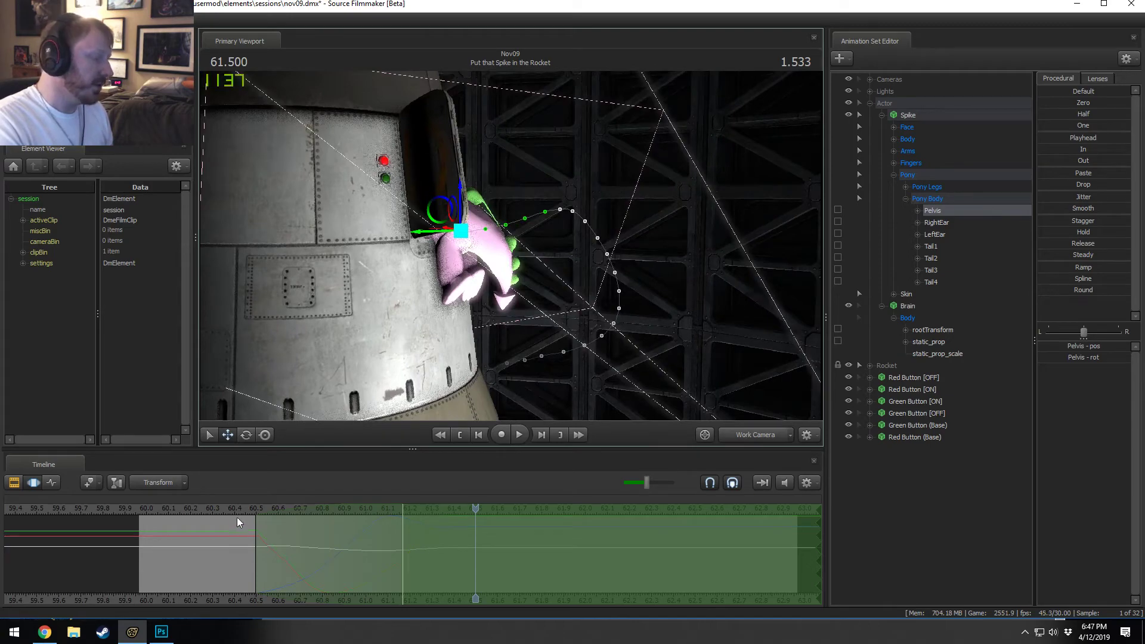
{"action": "left_click", "coordinate": [252, 506]}
{"action": "key", "text": "space"}
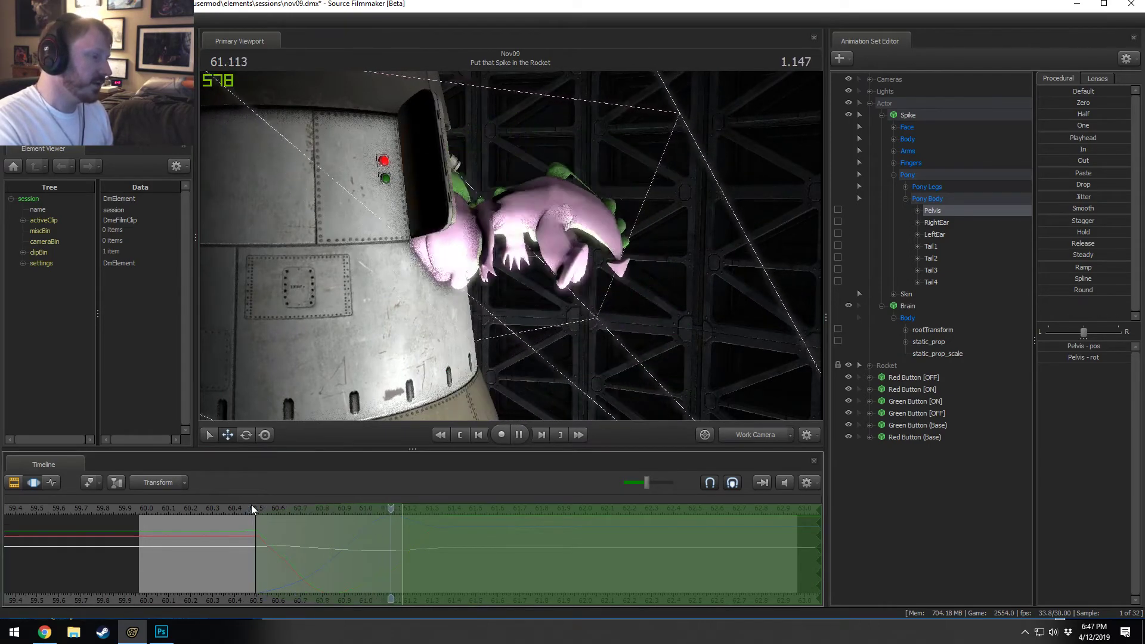
{"action": "key", "text": "space"}
Step: Select the time range from about 60.8 to 61.37, peaking at 61.13, and raise Spike's Pelvis there
{"action": "middle_click_drag", "start_coordinate": [325, 538], "coordinate": [398, 547]}
{"action": "left_click_drag", "start_coordinate": [398, 548], "coordinate": [317, 538]}
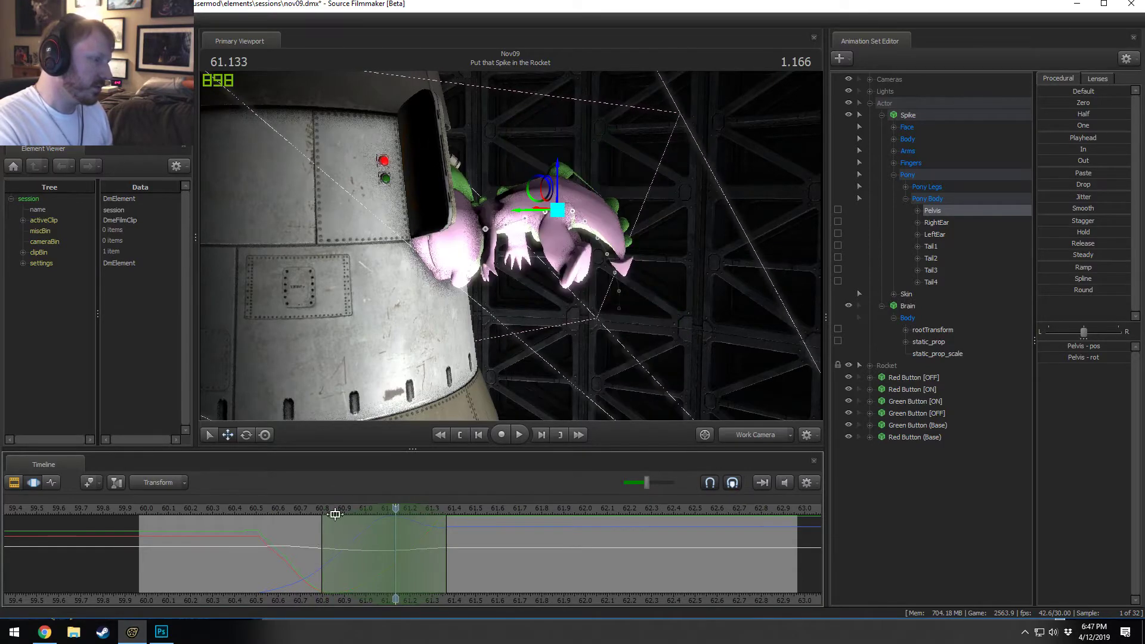
{"action": "left_click_drag", "start_coordinate": [459, 366], "coordinate": [477, 418], "text": "alt"}
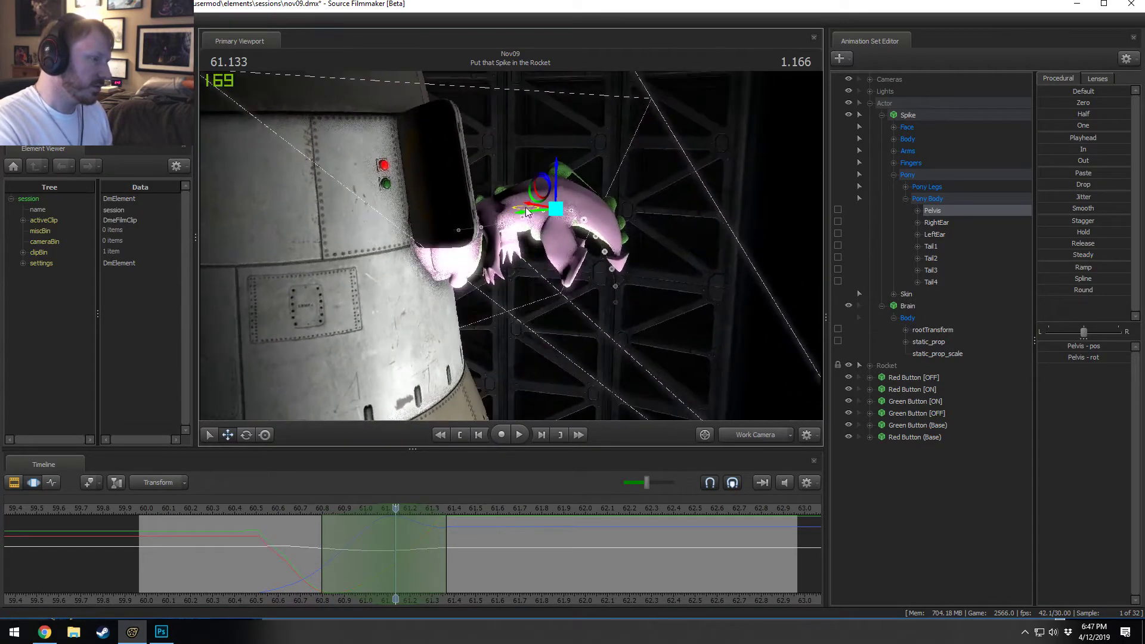
{"action": "left_click_drag", "start_coordinate": [565, 166], "coordinate": [565, 117]}
Step: Play back the raised pelvis motion and extend the start of the selection's ramp-in to about 60.67
{"action": "key", "text": "space"}
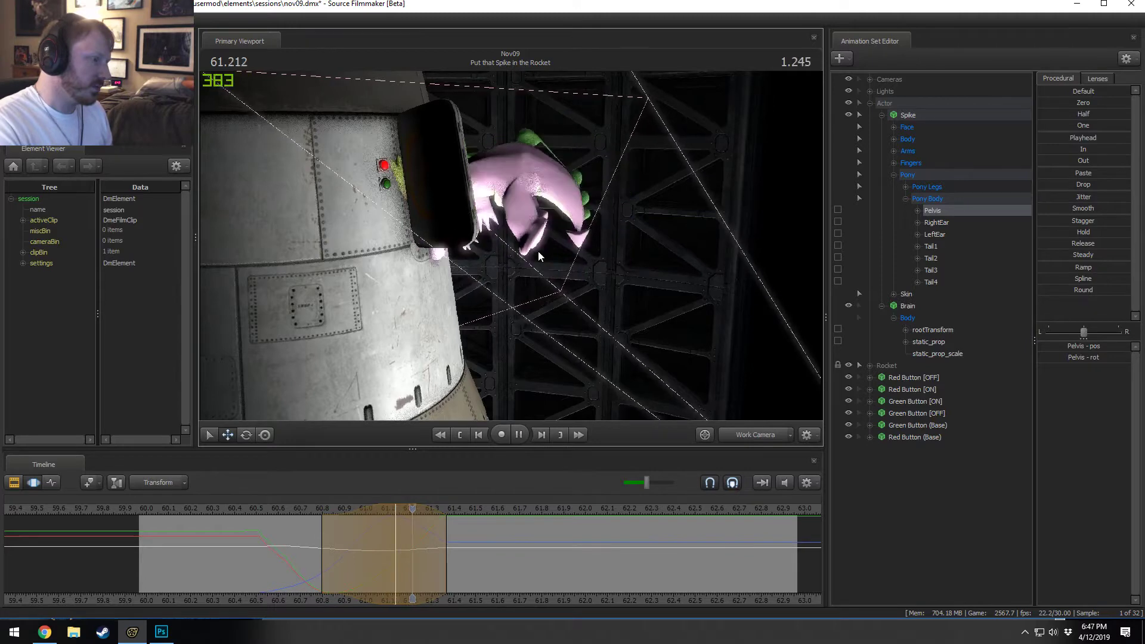
{"action": "key", "text": "space"}
{"action": "left_click", "coordinate": [259, 505]}
{"action": "key", "text": "space"}
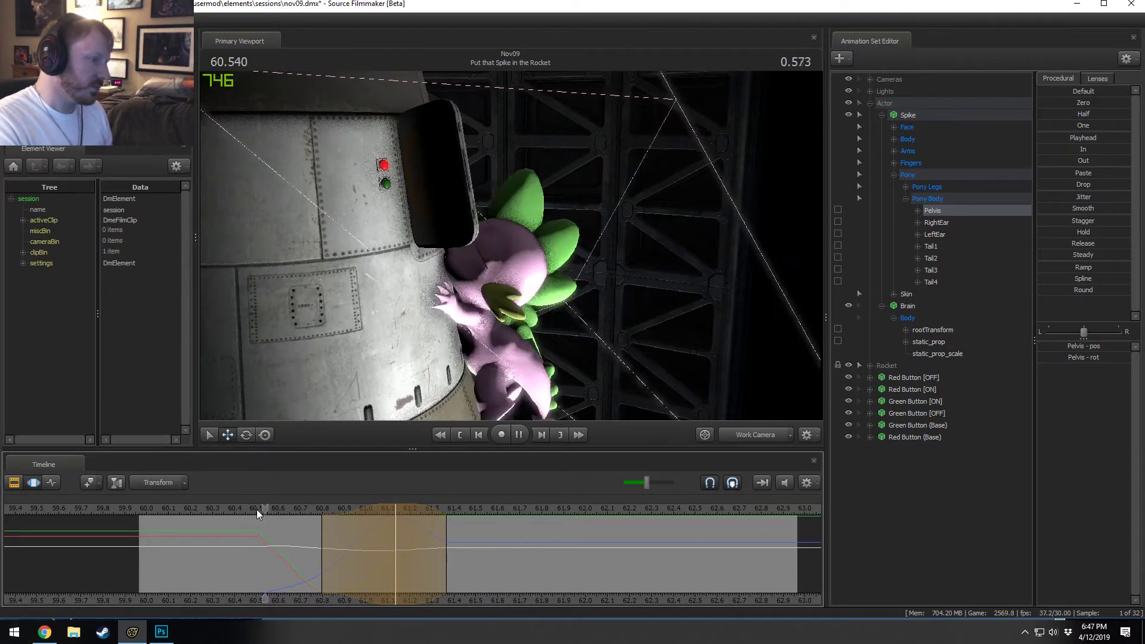
{"action": "key", "text": "space"}
{"action": "left_click_drag", "start_coordinate": [319, 544], "coordinate": [292, 544]}
Step: Replay Spike's dive from about 60.6 in the work camera, facing the open hatch, to check the smoother arc
{"action": "key", "text": "space"}
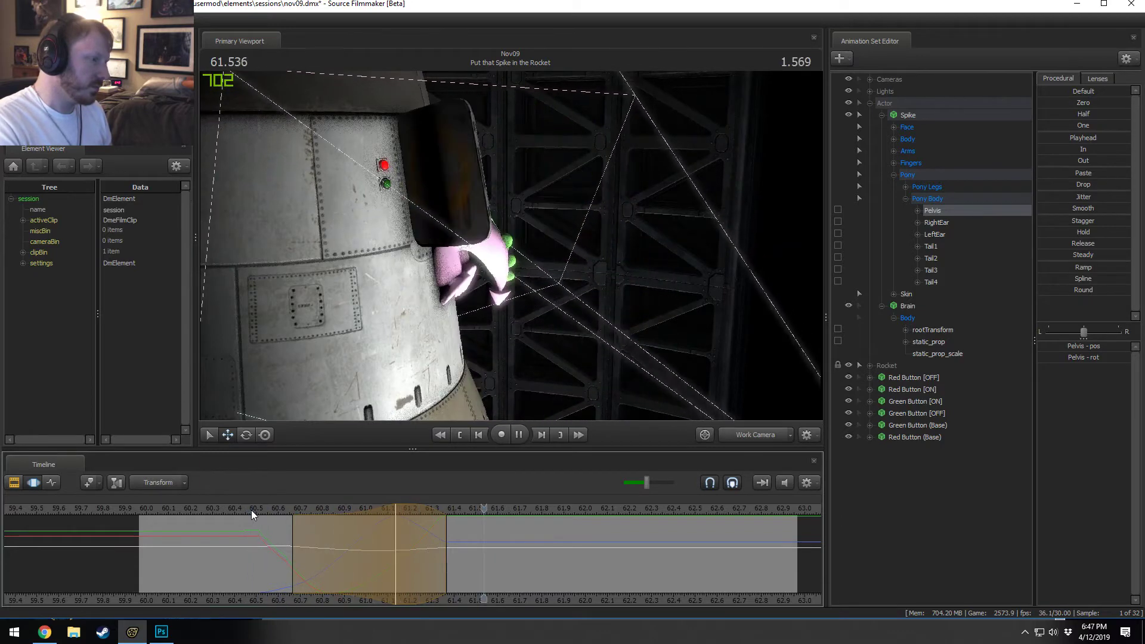
{"action": "key", "text": "space"}
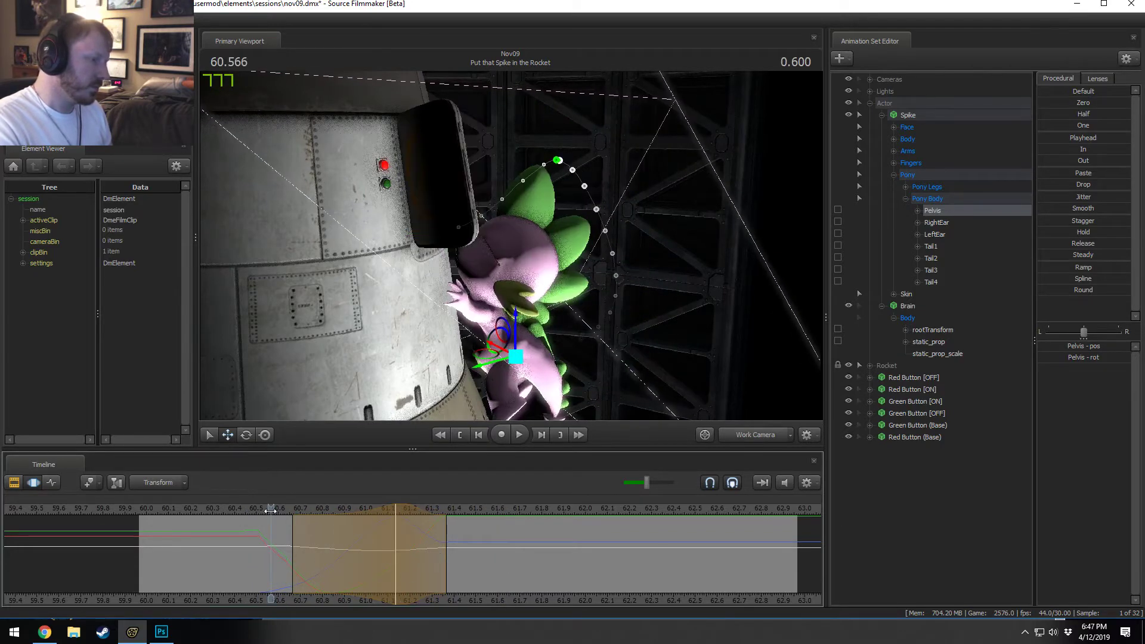
{"action": "key", "text": "space"}
{"action": "key", "text": "space"}
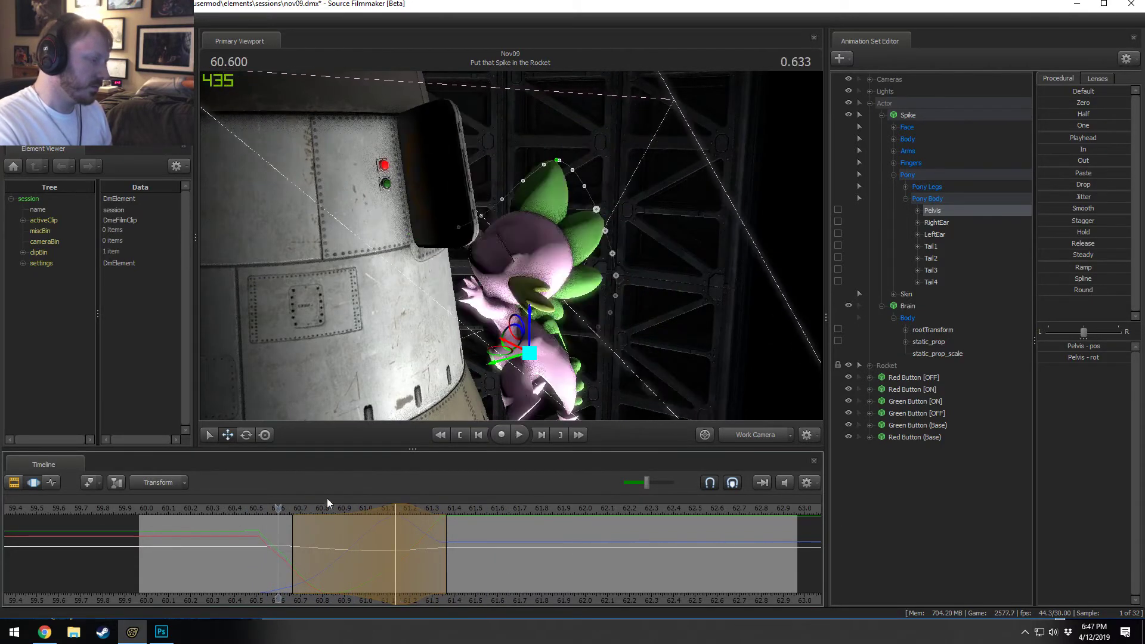
{"action": "key", "text": "space"}
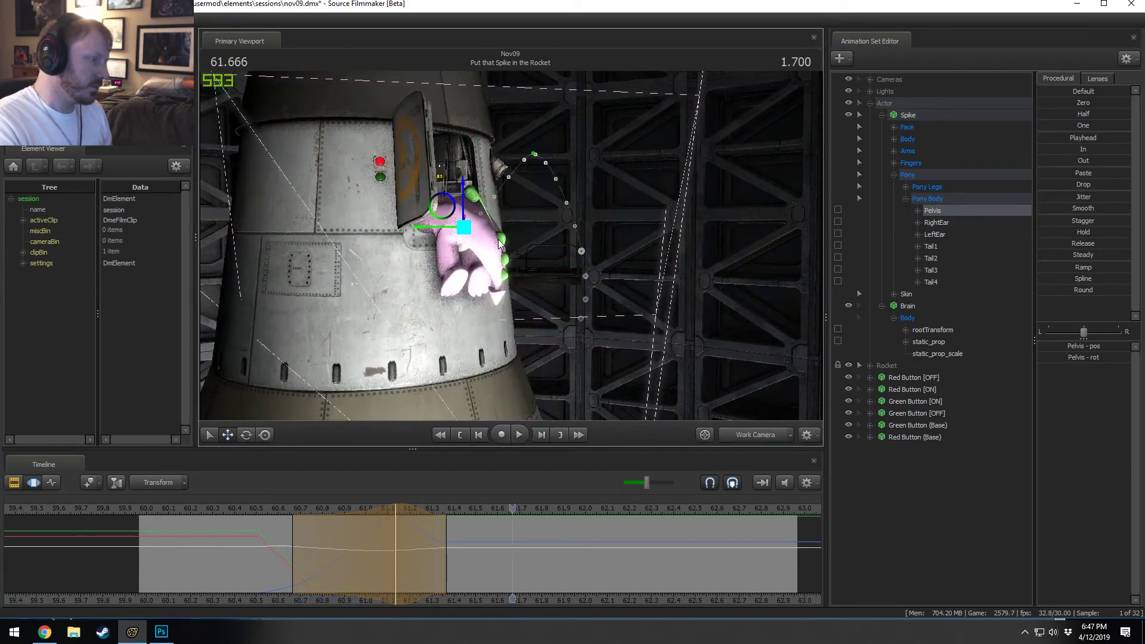
{"action": "left_click", "coordinate": [275, 511]}
{"action": "key", "text": "space"}
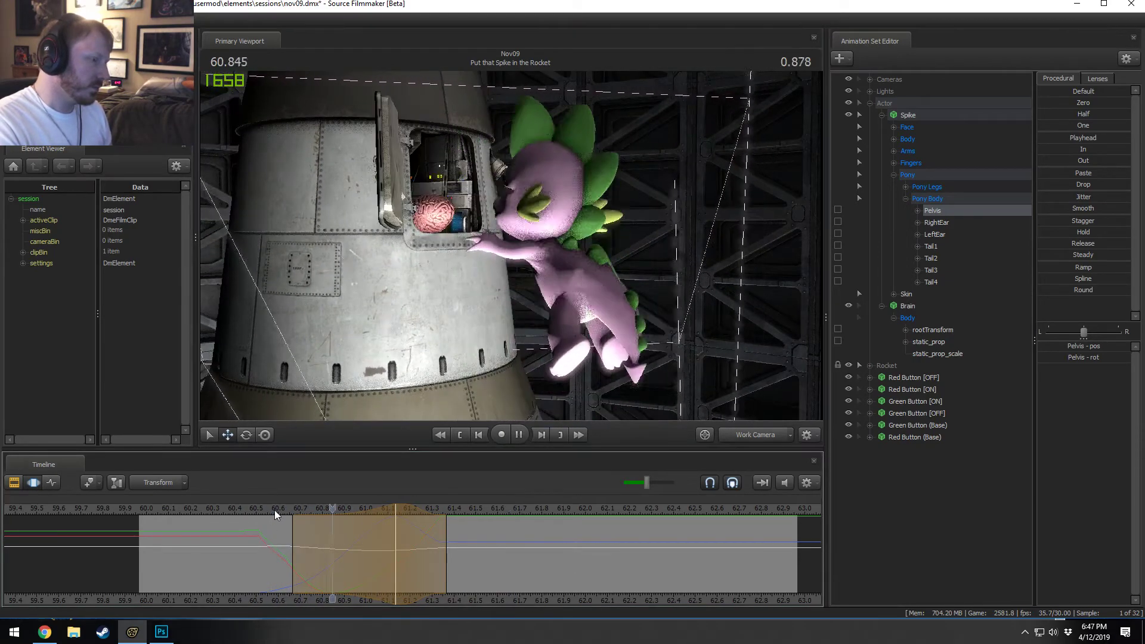
Step: Select the time range from about 60.5 to 60.83, peaking at 60.67, and try rotating Spike's Pelvis headfirst toward the rocket
{"action": "key", "text": "space"}
{"action": "key", "text": "space"}
{"action": "key", "text": "space"}
{"action": "left_click_drag", "start_coordinate": [307, 524], "coordinate": [292, 556]}
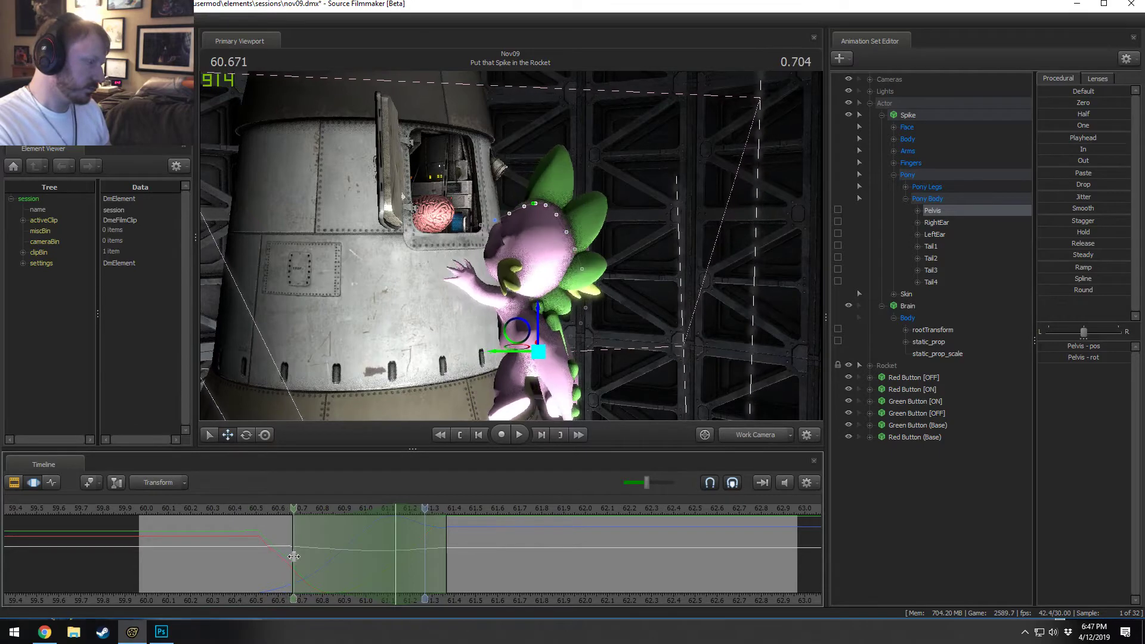
{"action": "key", "text": "Escape"}
{"action": "scroll", "coordinate": [292, 555], "scroll_direction": "up", "scroll_amount": 6}
{"action": "scroll", "coordinate": [292, 556], "scroll_direction": "down", "scroll_amount": 1}
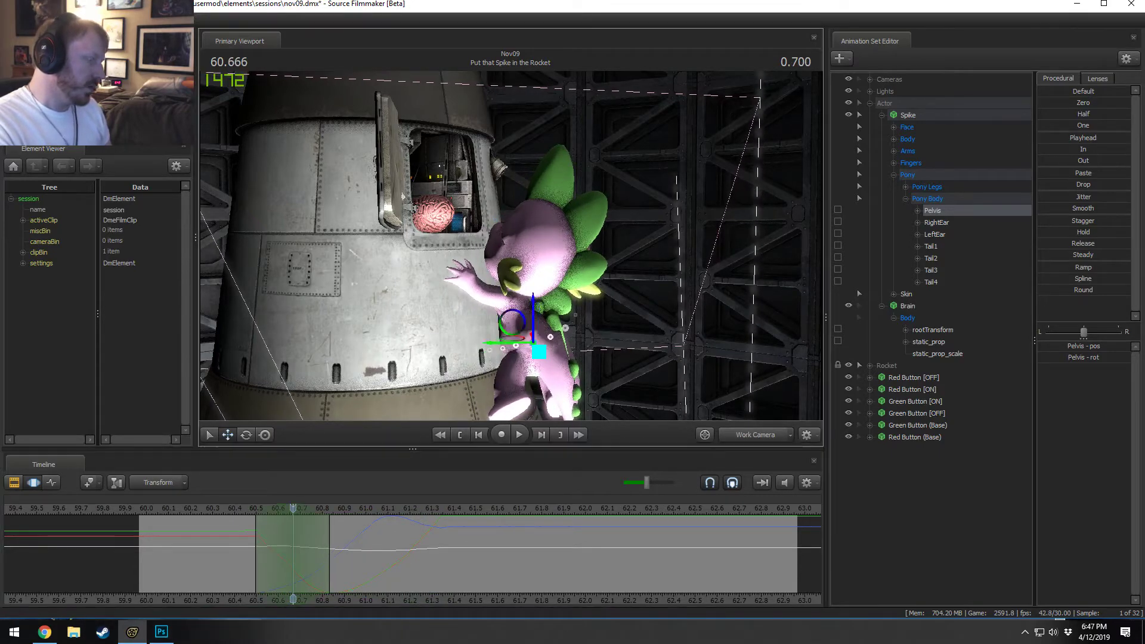
{"action": "mouse_move", "coordinate": [514, 262]}
{"action": "left_mouse_down", "text": "alt"}
{"action": "mouse_move", "coordinate": [492, 242]}
{"action": "mouse_move", "coordinate": [512, 261]}
{"action": "left_mouse_up", "text": "alt"}
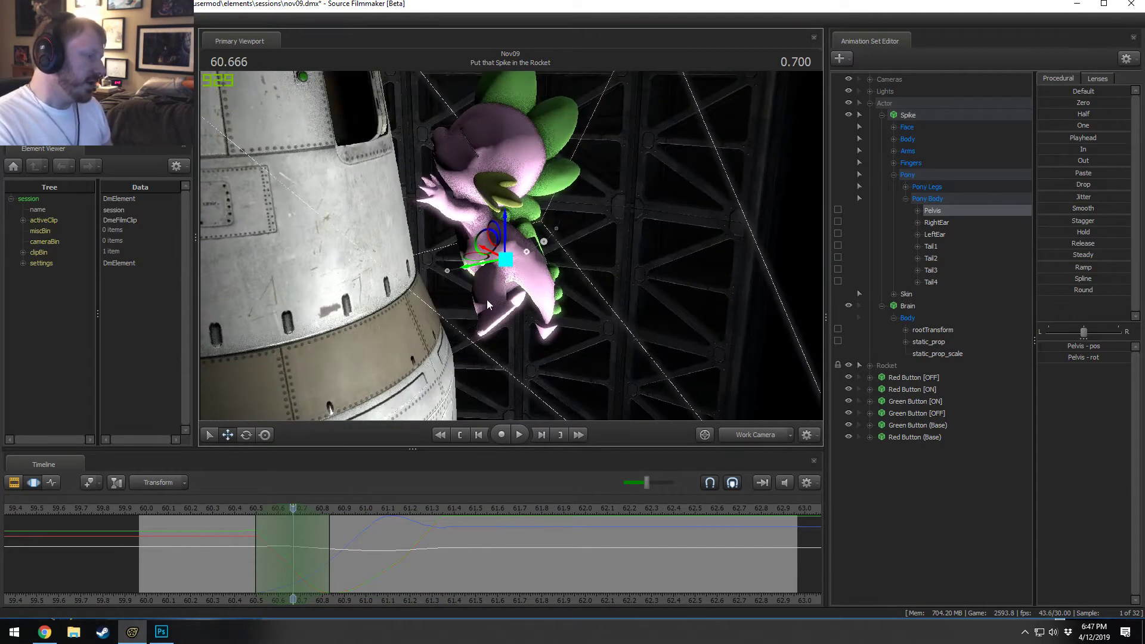
{"action": "left_click_drag", "start_coordinate": [486, 305], "coordinate": [489, 330]}
{"action": "key", "text": "e"}
{"action": "left_click_drag", "start_coordinate": [500, 250], "coordinate": [507, 264], "text": "alt"}
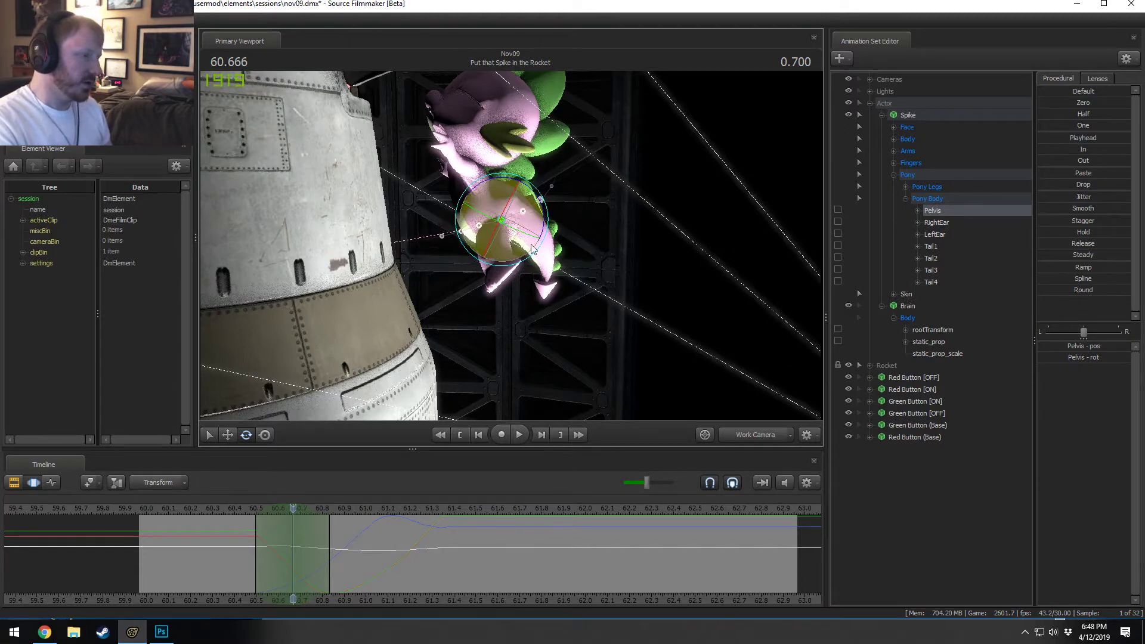
{"action": "left_click_drag", "start_coordinate": [532, 249], "coordinate": [474, 173]}
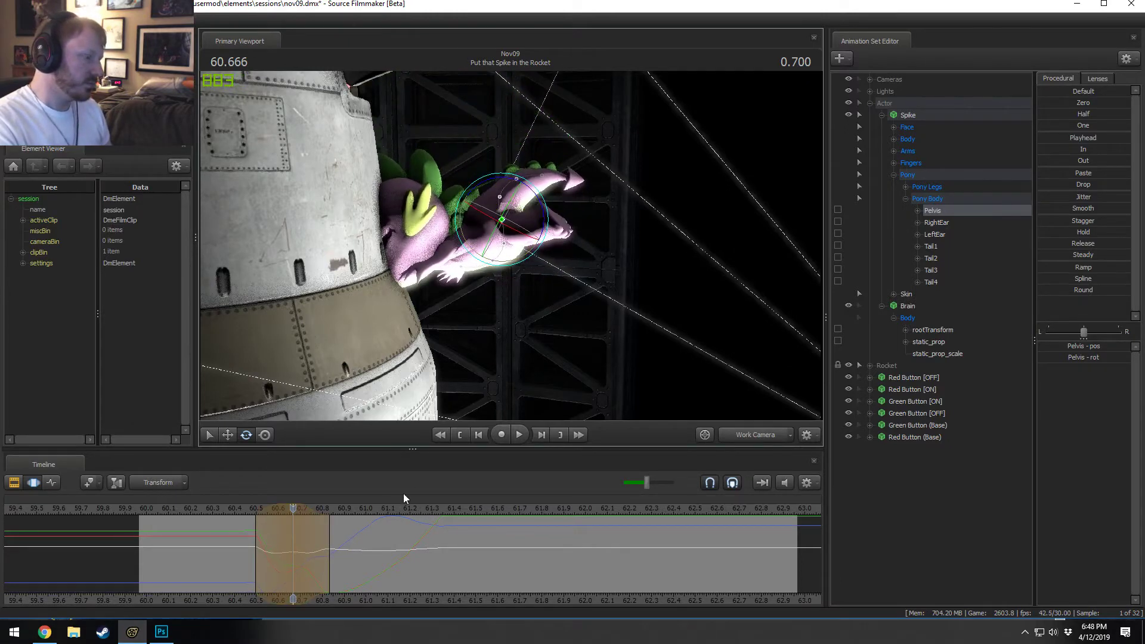
Step: Extend the end of the selection's ramp-out to about 61.03 and play back the rotated pelvis from about 60.42
{"action": "left_click_drag", "start_coordinate": [333, 544], "coordinate": [376, 543]}
{"action": "left_click", "coordinate": [237, 510]}
{"action": "key", "text": "space"}
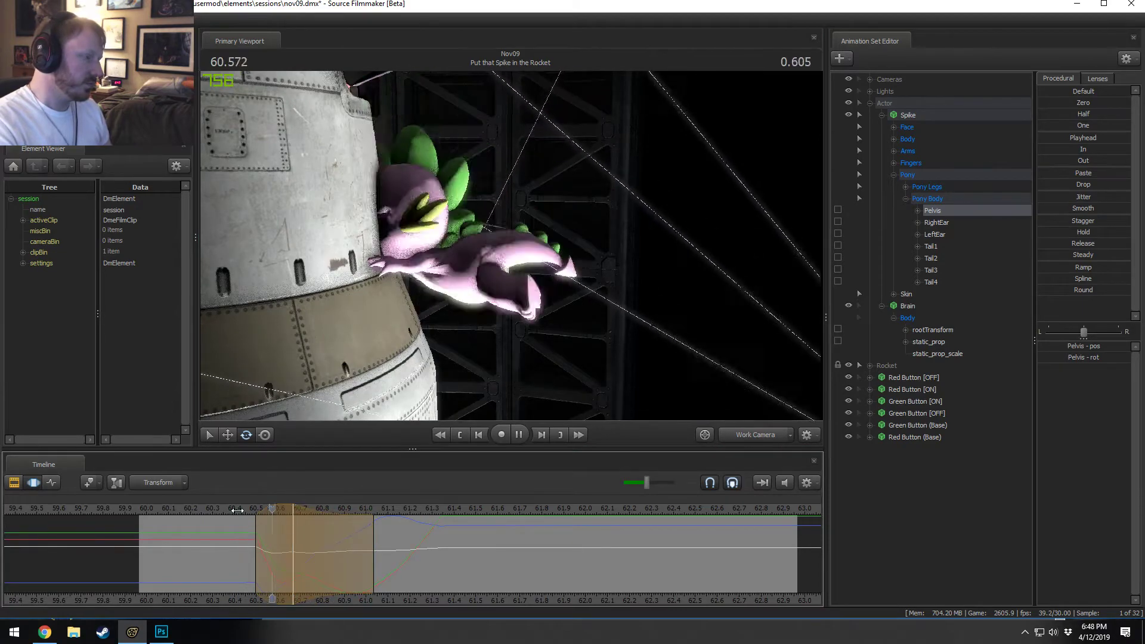
{"action": "key", "text": "space"}
Step: Rotate Spike's Pelvis headfirst toward the rocket, peaking at 60.87 from a start at 60.5, and extend the ramp-out to about 61.37
{"action": "left_click", "coordinate": [238, 523]}
{"action": "key", "text": "shift"}
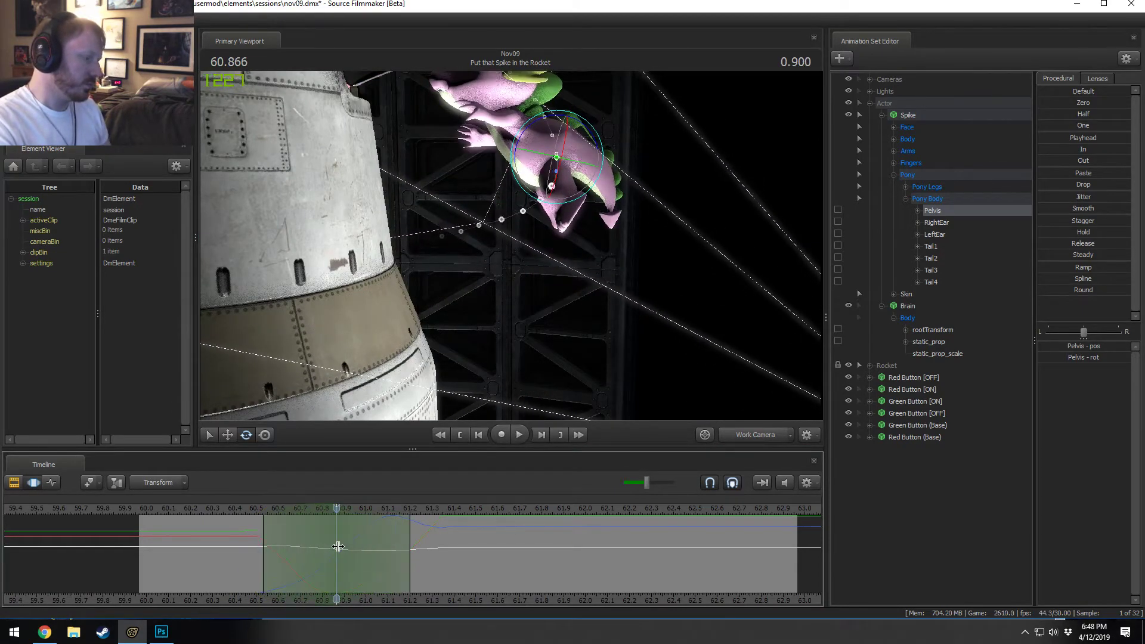
{"action": "scroll", "coordinate": [338, 547], "scroll_direction": "up", "scroll_amount": 1, "text": "shift"}
{"action": "left_click_drag", "start_coordinate": [464, 375], "coordinate": [461, 325]}
{"action": "left_click_drag", "start_coordinate": [574, 189], "coordinate": [514, 166]}
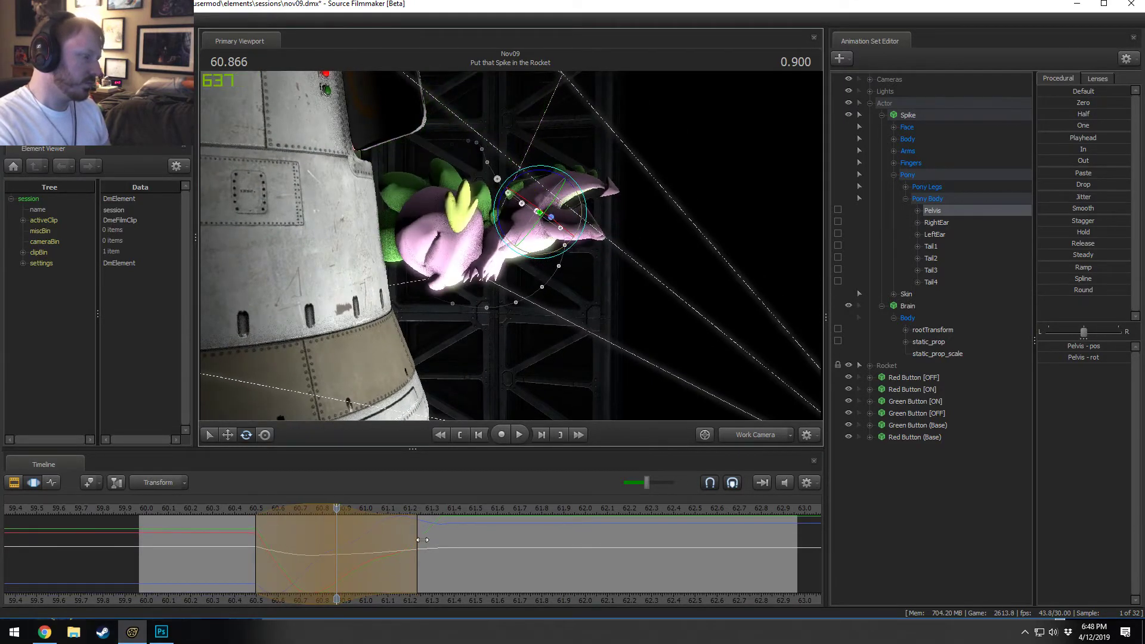
{"action": "left_click_drag", "start_coordinate": [422, 540], "coordinate": [451, 540]}
Step: Replay Spike's dive from about 60.43 to check the rotated pelvis motion from the rocket's side
{"action": "key", "text": "space"}
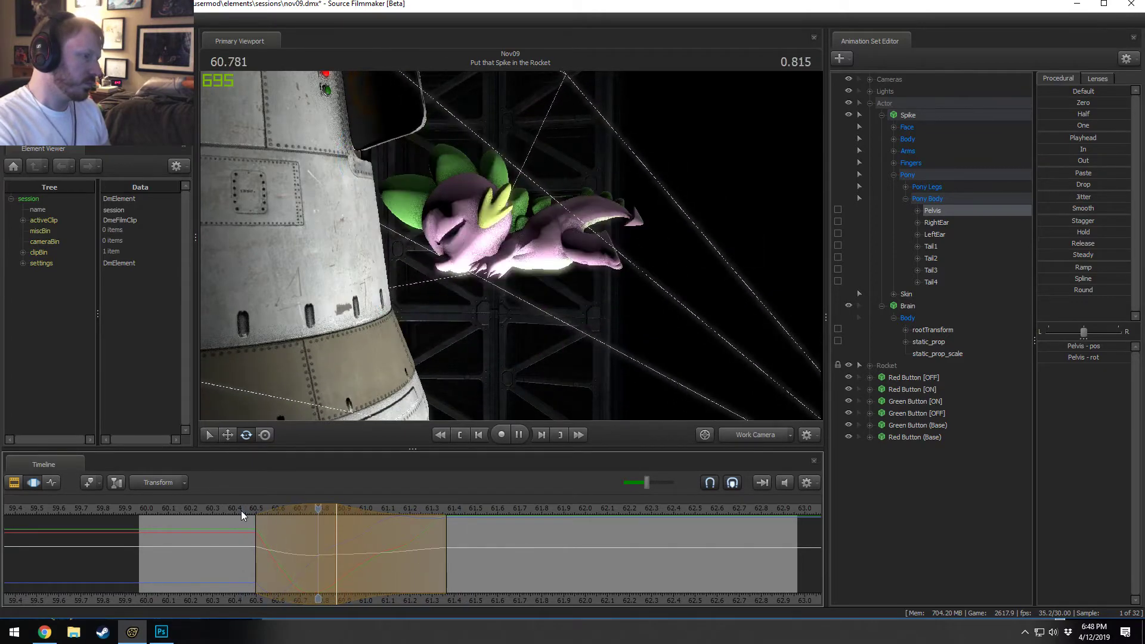
{"action": "left_click", "coordinate": [241, 510]}
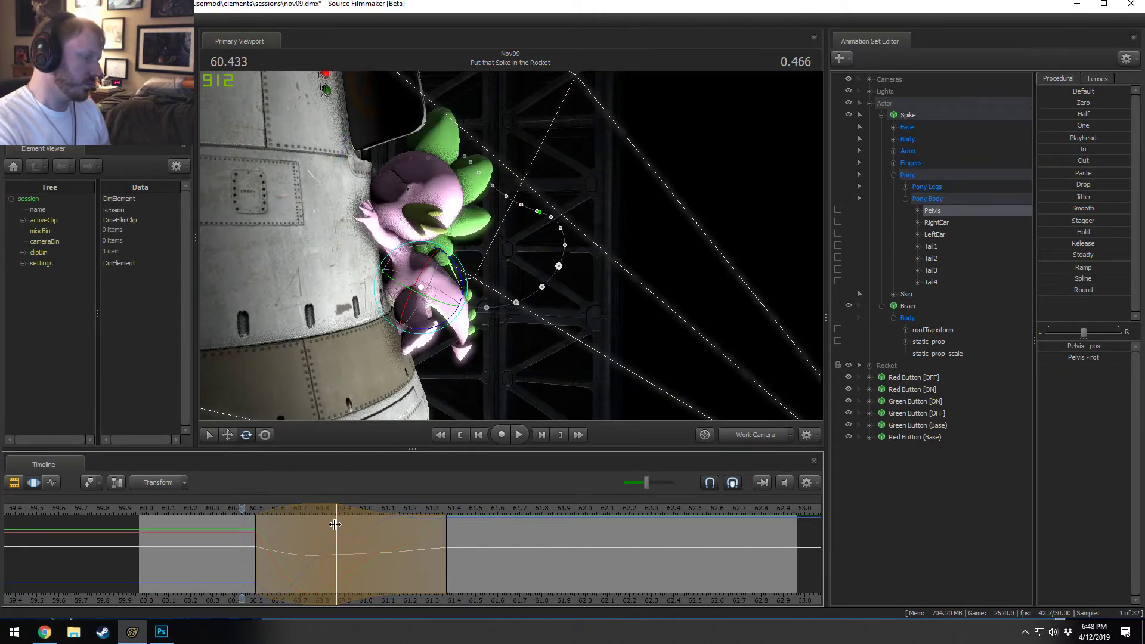
{"action": "left_click", "coordinate": [335, 525]}
{"action": "key", "text": "space"}
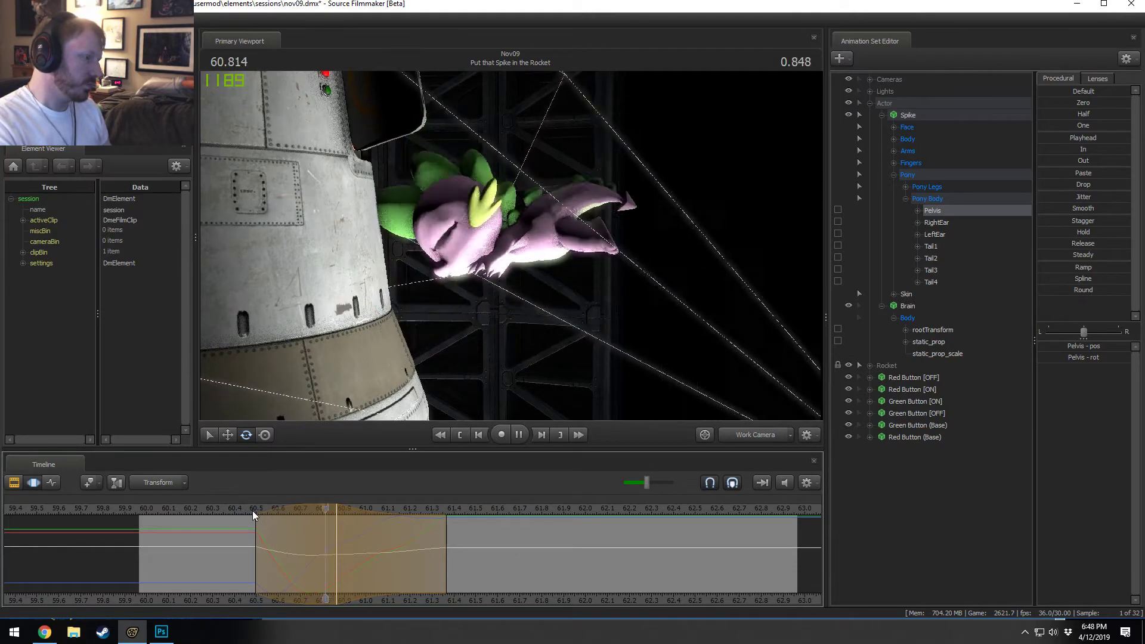
Step: Select the time range from about 60.5 to 61.07, peaking at 60.67, and rotate Spike's Spine1, Spine2 and Head together
{"action": "mouse_move", "coordinate": [252, 513]}
{"action": "left_mouse_down"}
{"action": "mouse_move", "coordinate": [277, 539]}
{"action": "mouse_move", "coordinate": [380, 547]}
{"action": "left_mouse_up"}
{"action": "scroll", "coordinate": [294, 543], "scroll_direction": "up", "scroll_amount": 5}
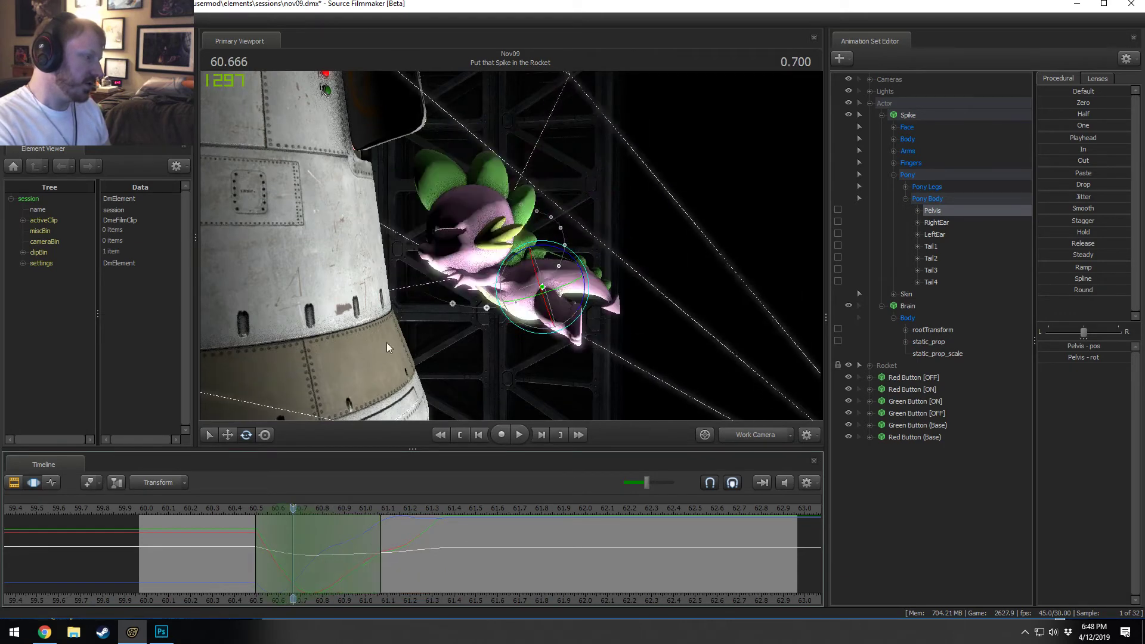
{"action": "left_click", "coordinate": [482, 274]}
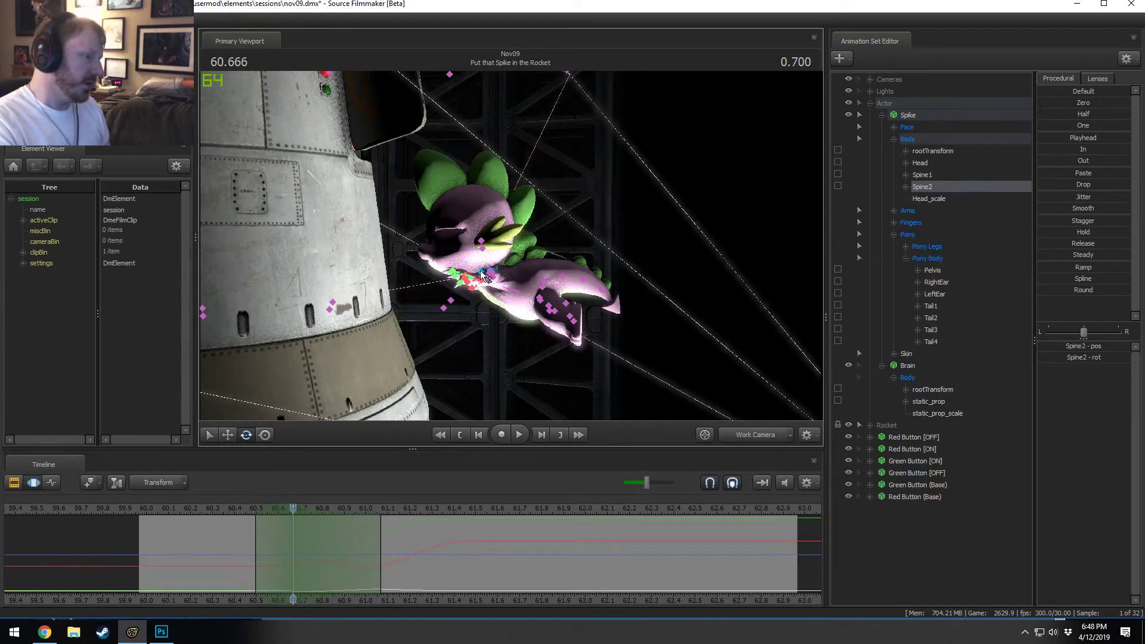
{"action": "left_click", "coordinate": [494, 231], "text": "ctrl"}
{"action": "left_click_drag", "start_coordinate": [469, 317], "coordinate": [464, 312]}
{"action": "left_click", "coordinate": [520, 296], "text": "ctrl"}
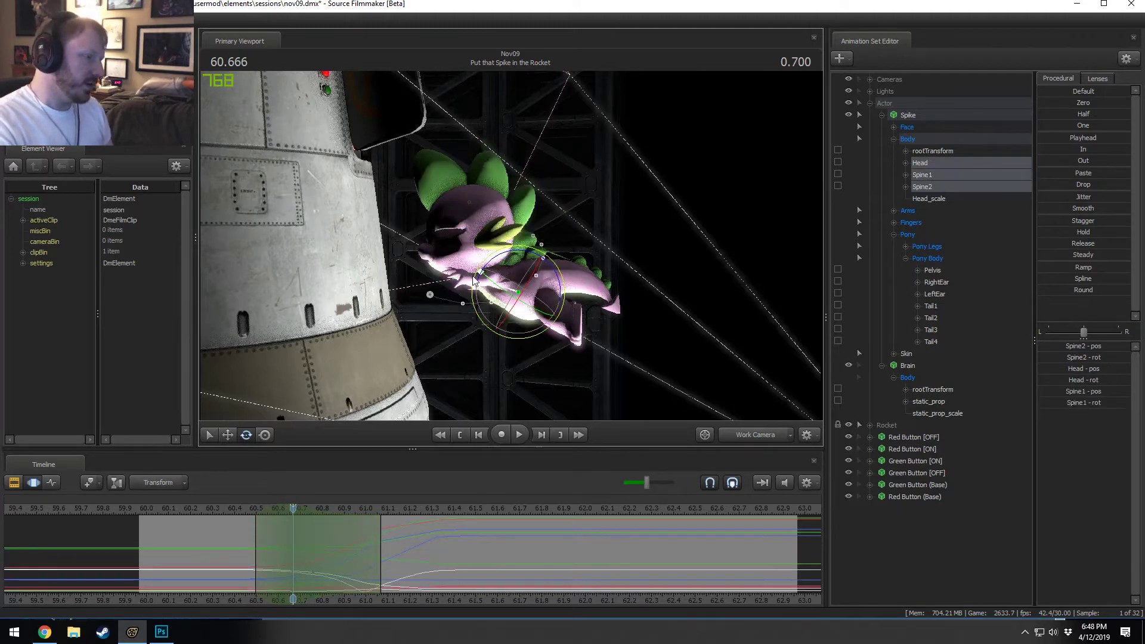
{"action": "left_click_drag", "start_coordinate": [486, 269], "coordinate": [487, 275]}
Step: Try tilting Spike's Head back within about 60.47 to 61.07, peaking at 60.73, and play the result
{"action": "key", "text": "shift"}
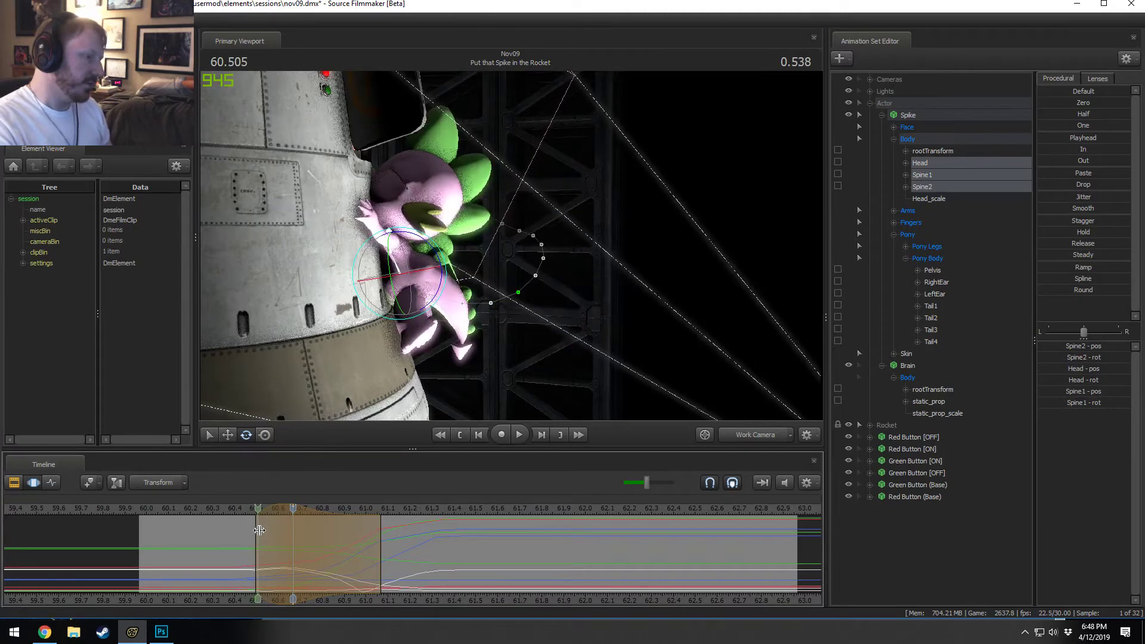
{"action": "left_click_drag", "start_coordinate": [292, 538], "coordinate": [380, 540]}
{"action": "left_click", "coordinate": [502, 255]}
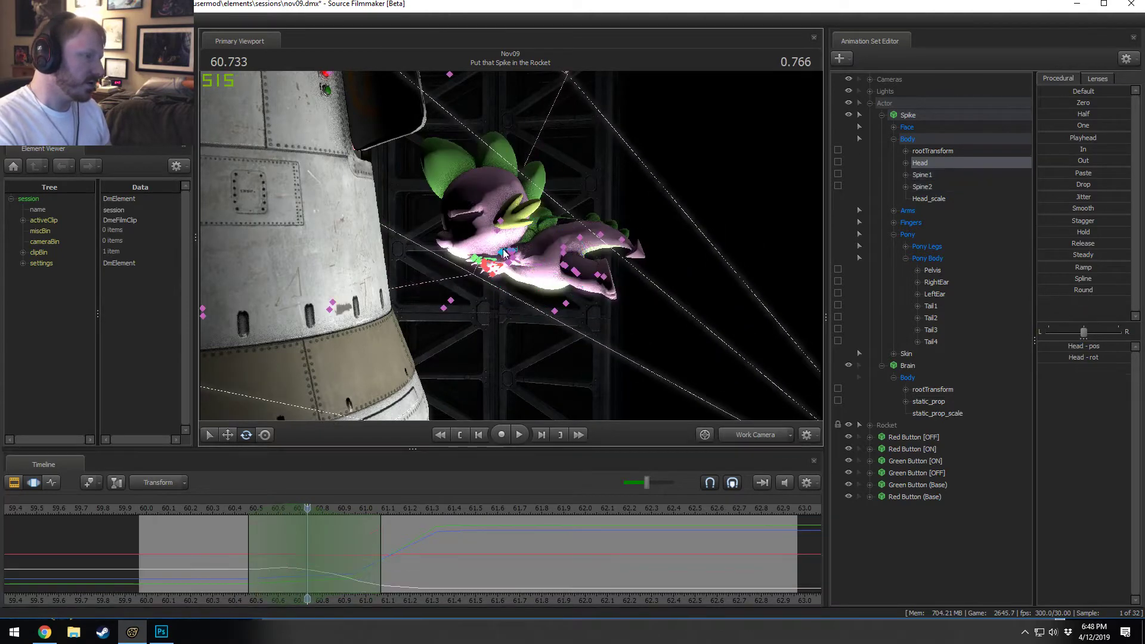
{"action": "left_click_drag", "start_coordinate": [488, 297], "coordinate": [479, 297]}
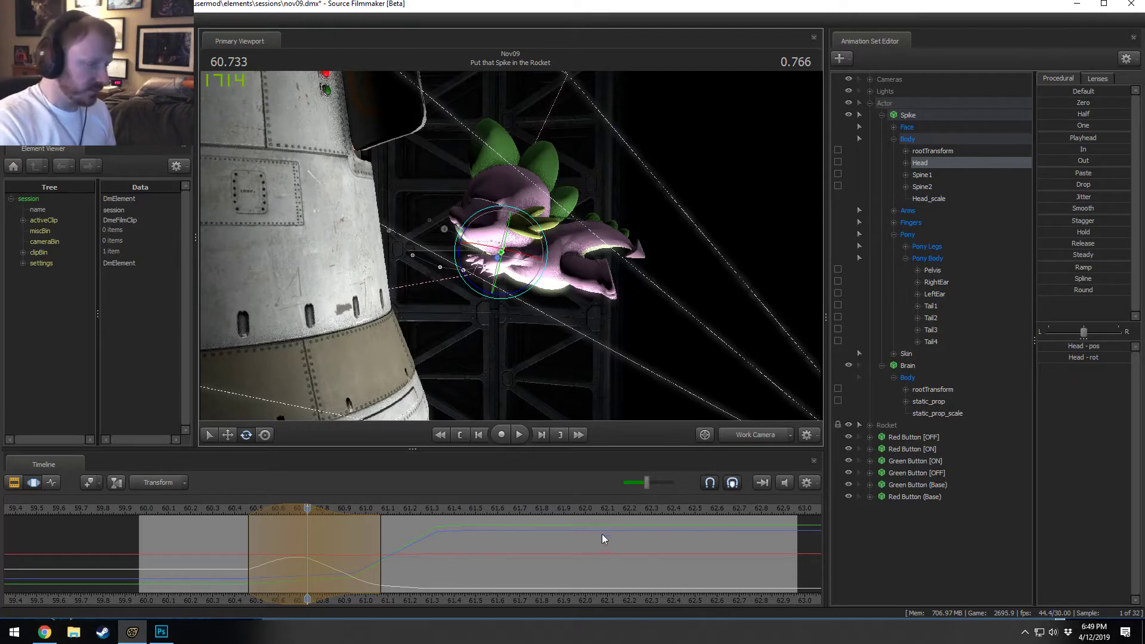
{"action": "key", "text": "space"}
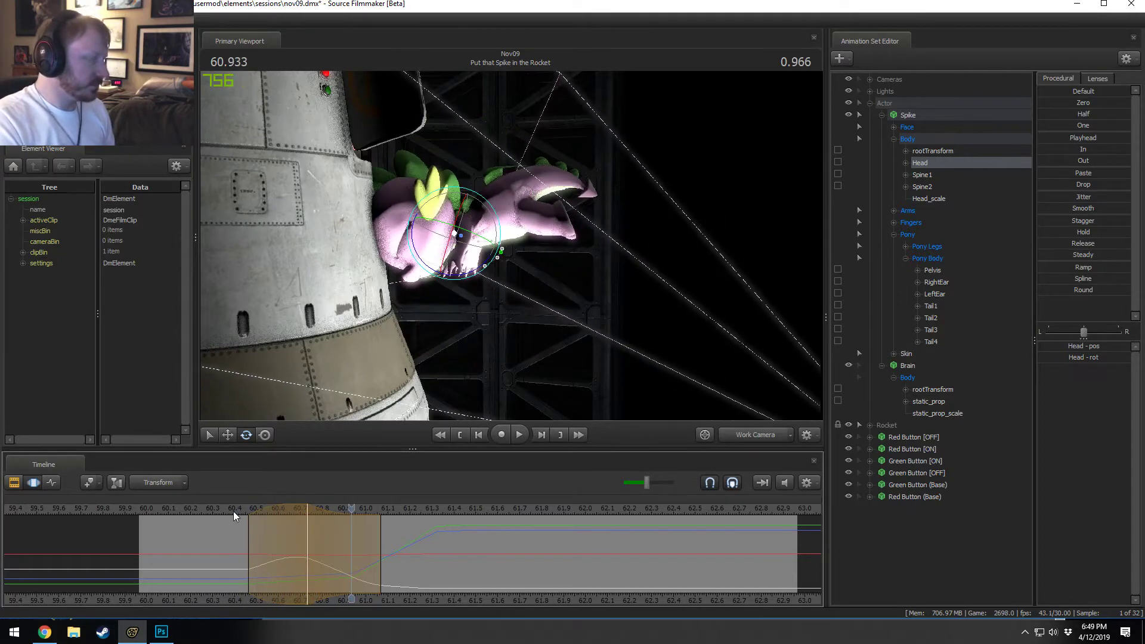
Step: Discard the head rotation and shift the time selection to about 60.43 to 61.03, peaking at 60.7
{"action": "left_click", "coordinate": [281, 530]}
{"action": "left_click_drag", "start_coordinate": [280, 530], "coordinate": [281, 505]}
{"action": "mouse_move", "coordinate": [227, 551]}
{"action": "left_mouse_down"}
{"action": "mouse_move", "coordinate": [204, 561]}
{"action": "mouse_move", "coordinate": [266, 566]}
{"action": "mouse_move", "coordinate": [349, 595]}
{"action": "mouse_move", "coordinate": [292, 558]}
{"action": "left_mouse_up"}
{"action": "key", "text": "1"}
{"action": "key", "text": "space"}
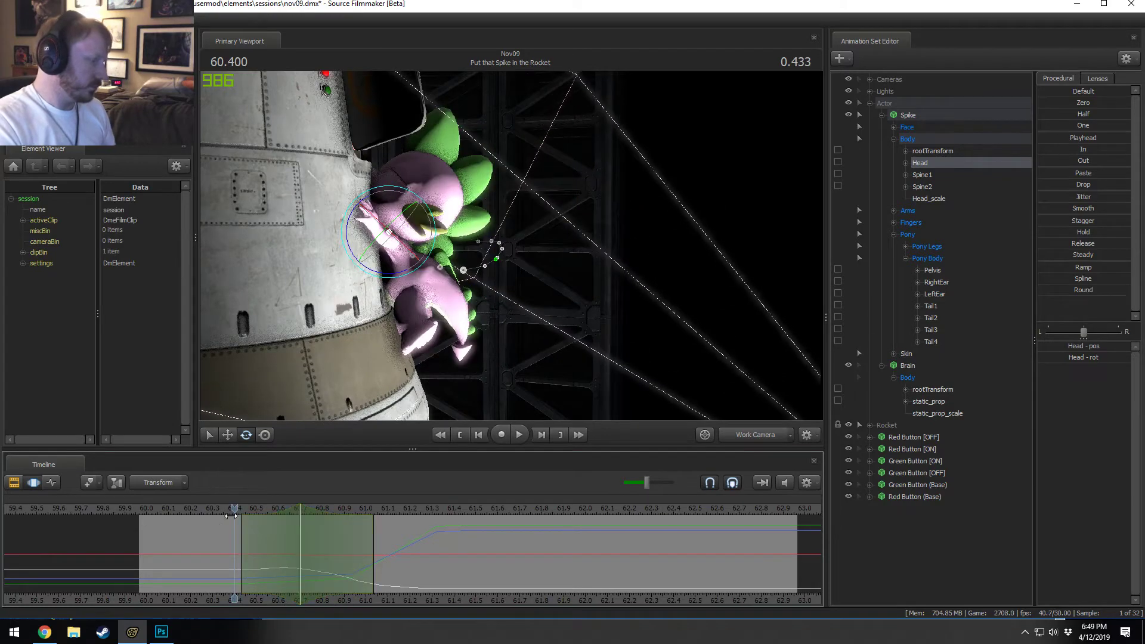
{"action": "left_click", "coordinate": [236, 512]}
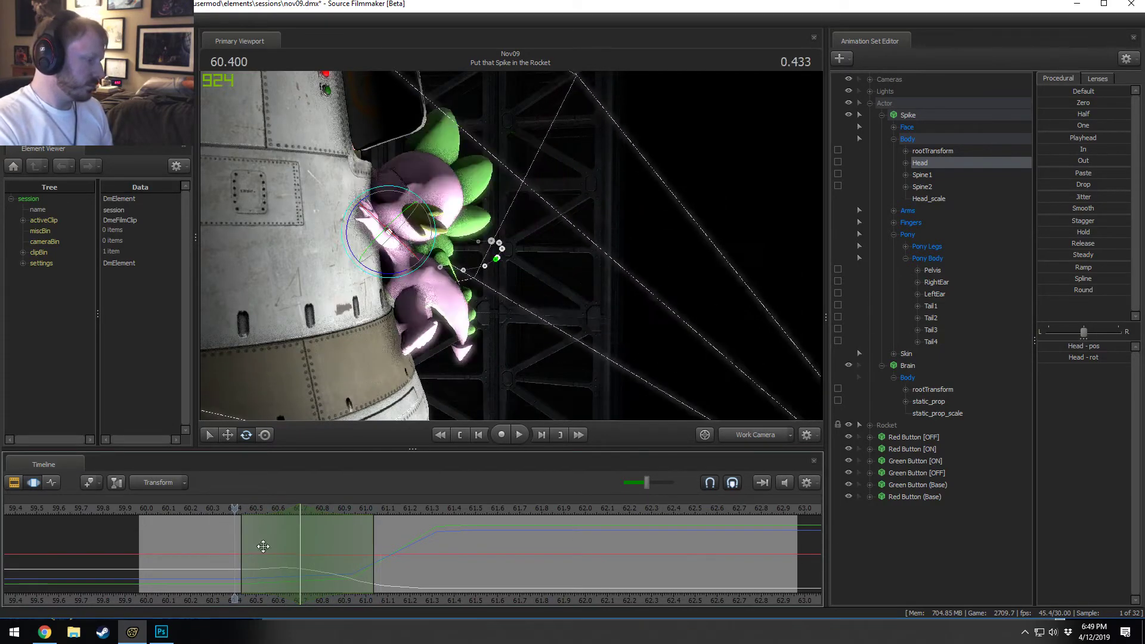
{"action": "mouse_move", "coordinate": [263, 545]}
{"action": "left_mouse_down", "text": "shift"}
{"action": "mouse_move", "coordinate": [326, 571]}
{"action": "mouse_move", "coordinate": [392, 576]}
{"action": "mouse_move", "coordinate": [286, 538]}
{"action": "left_mouse_up", "text": "shift"}
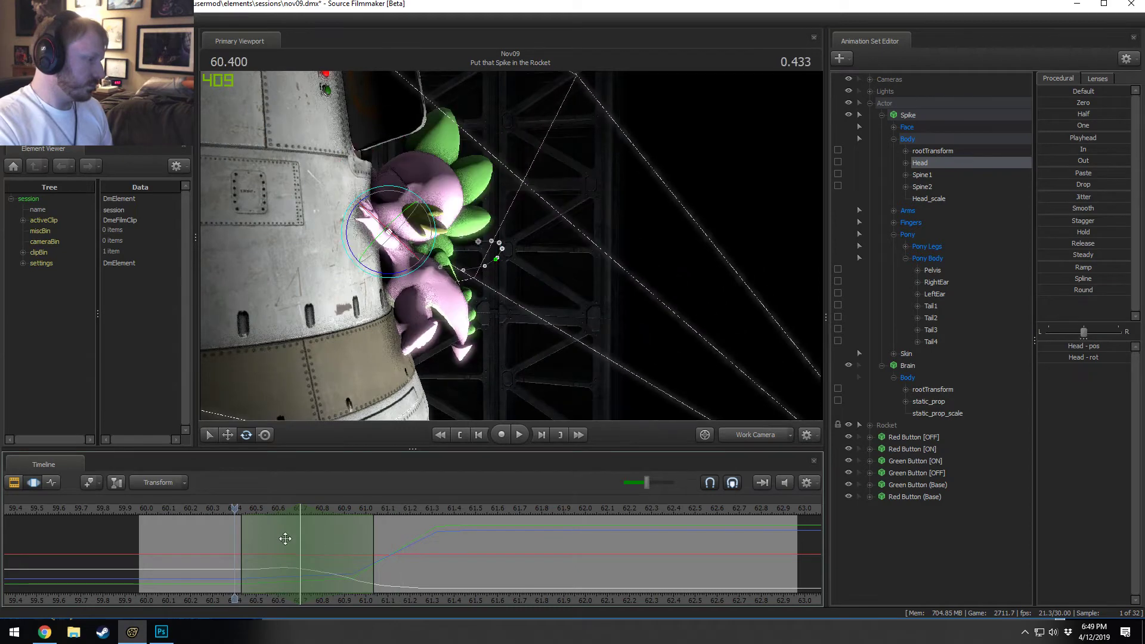
{"action": "left_click", "coordinate": [241, 528], "text": "shift"}
Step: Select all of Spike's controls over about 60.5 to 61.4 and stretch the motion to span about 60.4 to 61.5
{"action": "left_click", "coordinate": [907, 115]}
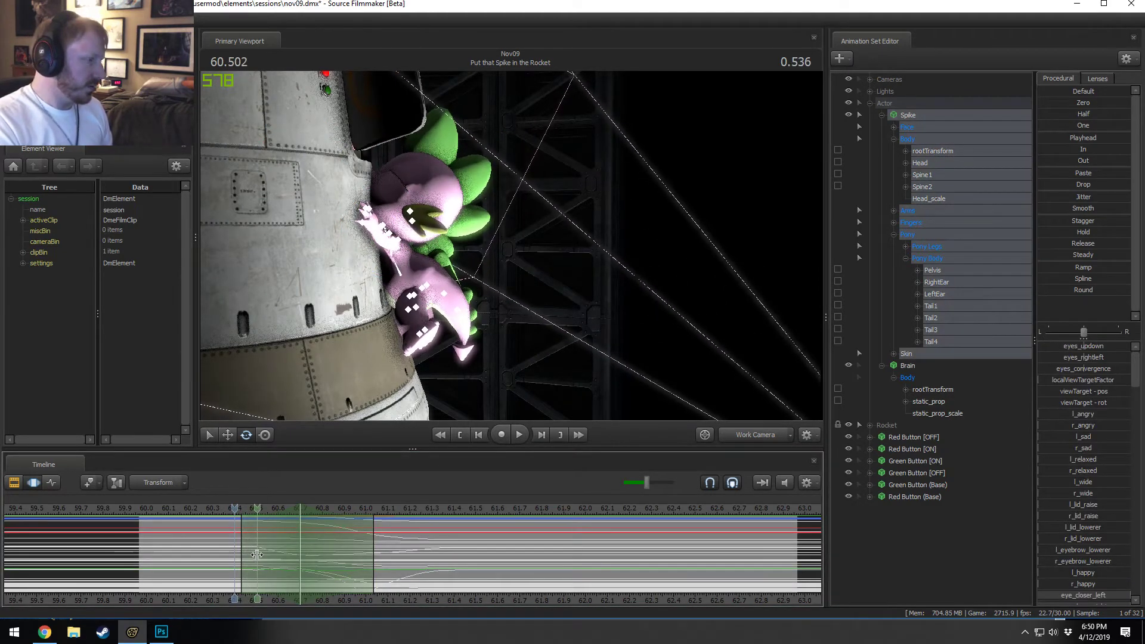
{"action": "left_click_drag", "start_coordinate": [256, 552], "coordinate": [455, 542], "text": "shift"}
{"action": "left_click_drag", "start_coordinate": [255, 534], "coordinate": [234, 536]}
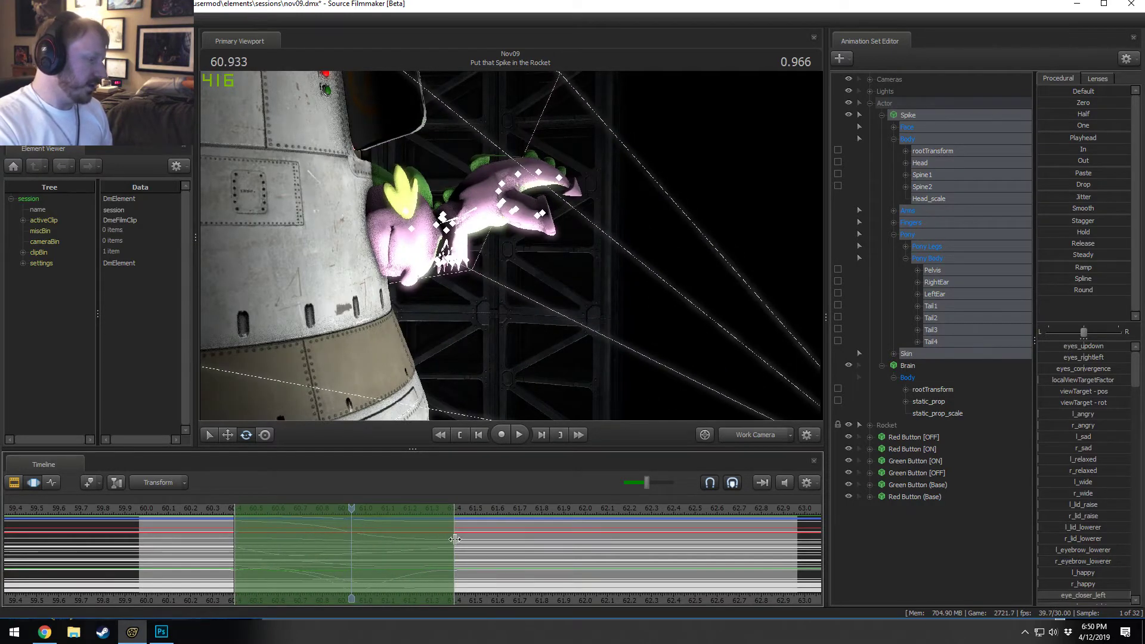
{"action": "left_click_drag", "start_coordinate": [454, 539], "coordinate": [475, 545]}
Step: Play the retimed dive from about 60.33, and scrub from about 60.5 to 60.87 to examine Spike's poses
{"action": "left_click", "coordinate": [219, 512]}
{"action": "key", "text": "space"}
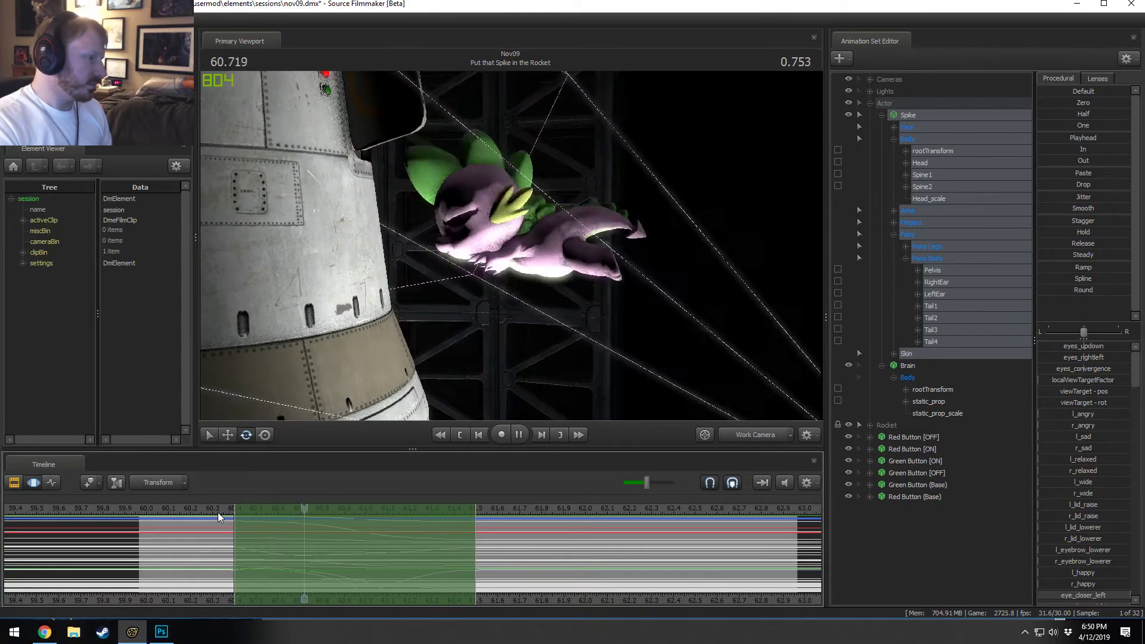
{"action": "key", "text": "space"}
{"action": "left_click", "coordinate": [255, 549]}
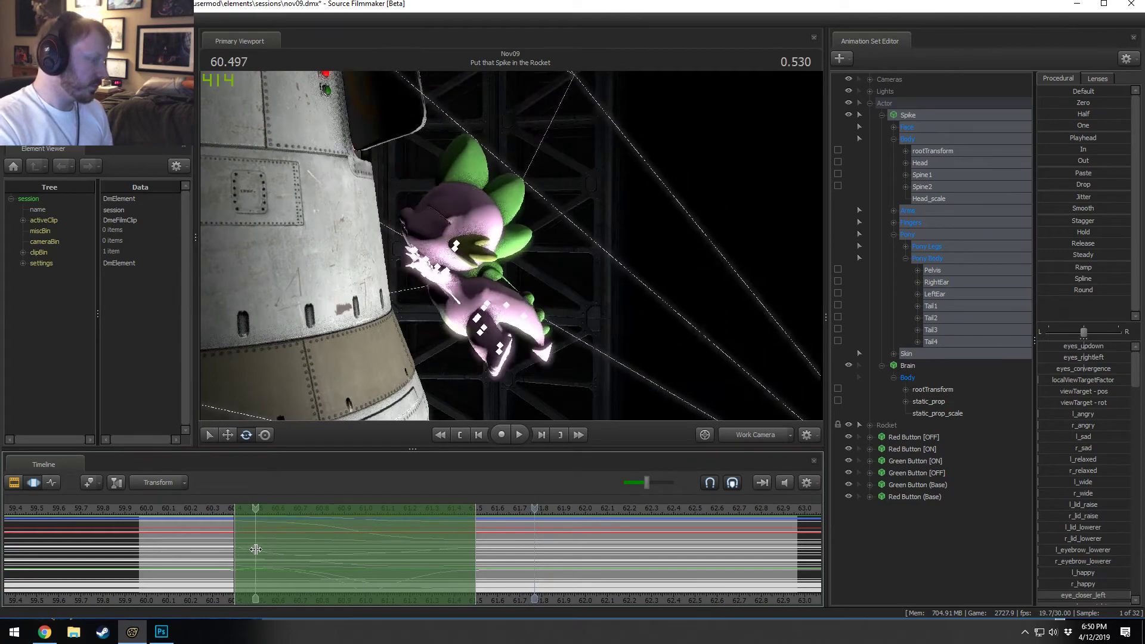
{"action": "left_click_drag", "start_coordinate": [255, 549], "coordinate": [337, 565]}
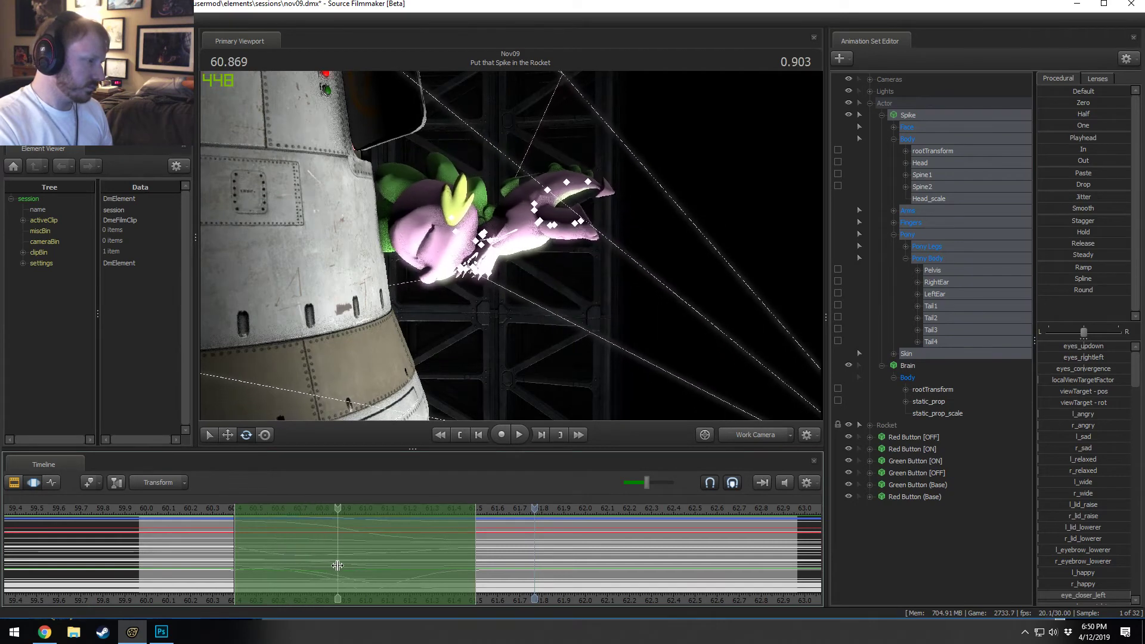
Step: Select about 60.47 to 61.27, peaking at 60.87, and rotate Spike's Pelvis further until he is head down
{"action": "left_click", "coordinate": [338, 566], "text": "shift"}
{"action": "scroll", "coordinate": [337, 565], "scroll_direction": "up", "scroll_amount": 12, "text": "shift"}
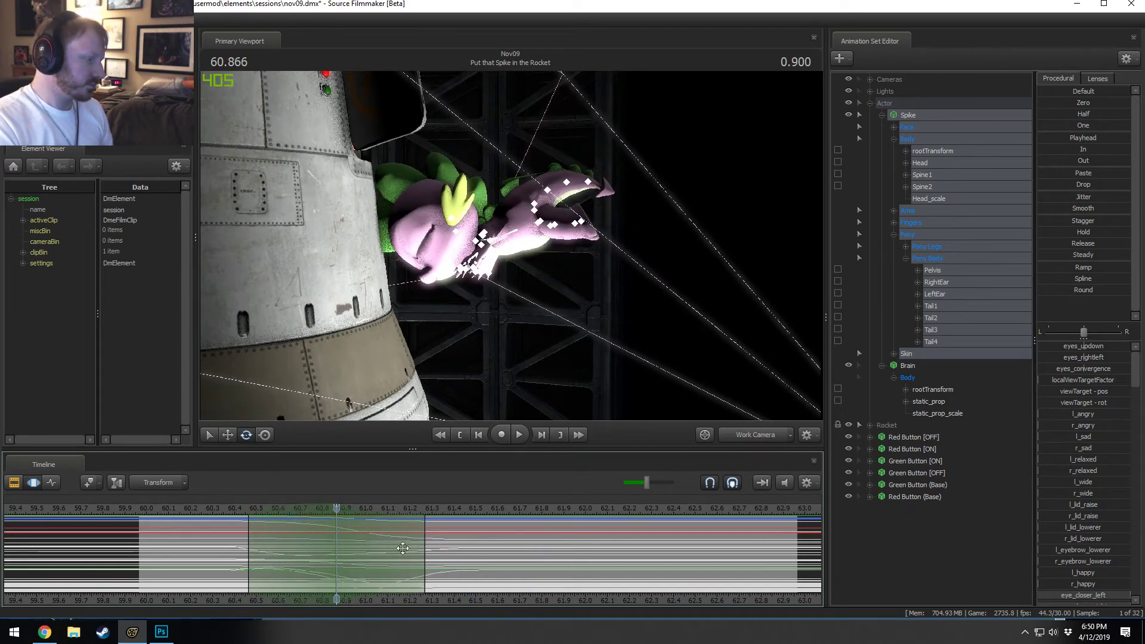
{"action": "left_click", "coordinate": [534, 208]}
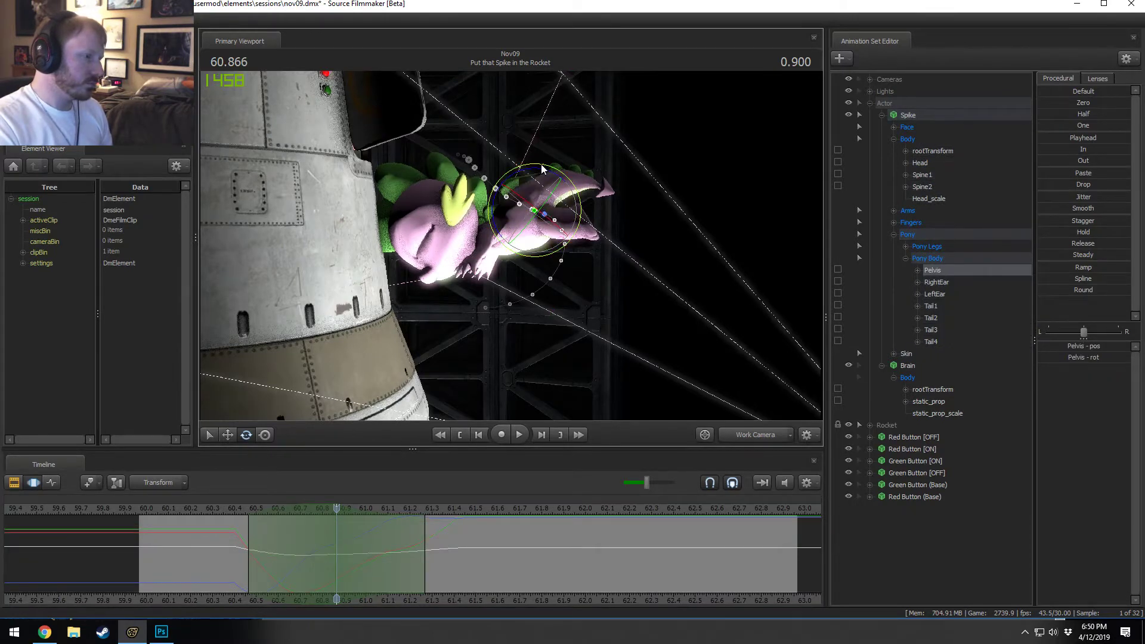
{"action": "left_click_drag", "start_coordinate": [542, 169], "coordinate": [492, 212]}
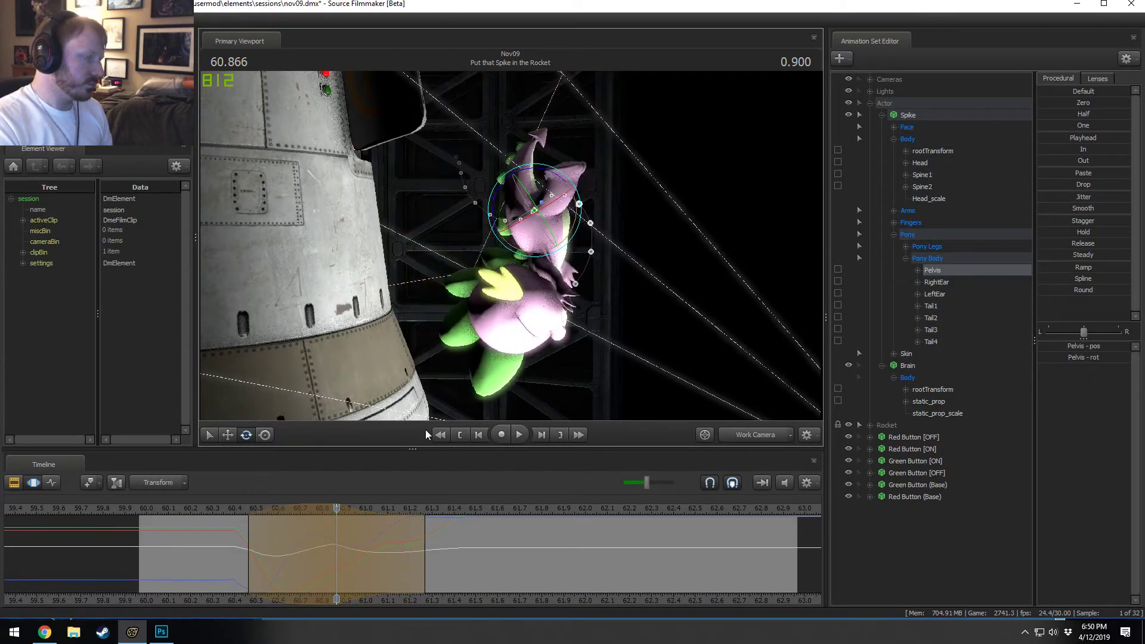
Step: Replay the dive from about 60.43 to check the head-down pelvis rotation
{"action": "left_click", "coordinate": [241, 510]}
{"action": "key", "text": "space"}
{"action": "left_click", "coordinate": [241, 510]}
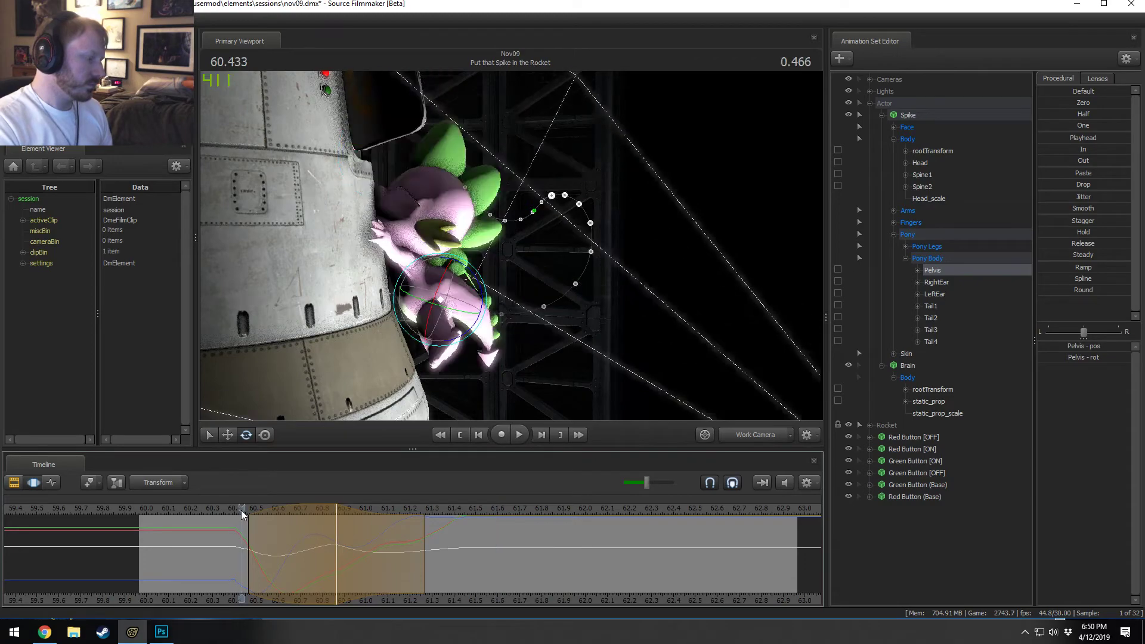
{"action": "key", "text": "space"}
{"action": "key", "text": "space"}
Step: Set the time selection to about 60.6 to 61.27, peaking at 60.9
{"action": "left_click_drag", "start_coordinate": [302, 540], "coordinate": [346, 538]}
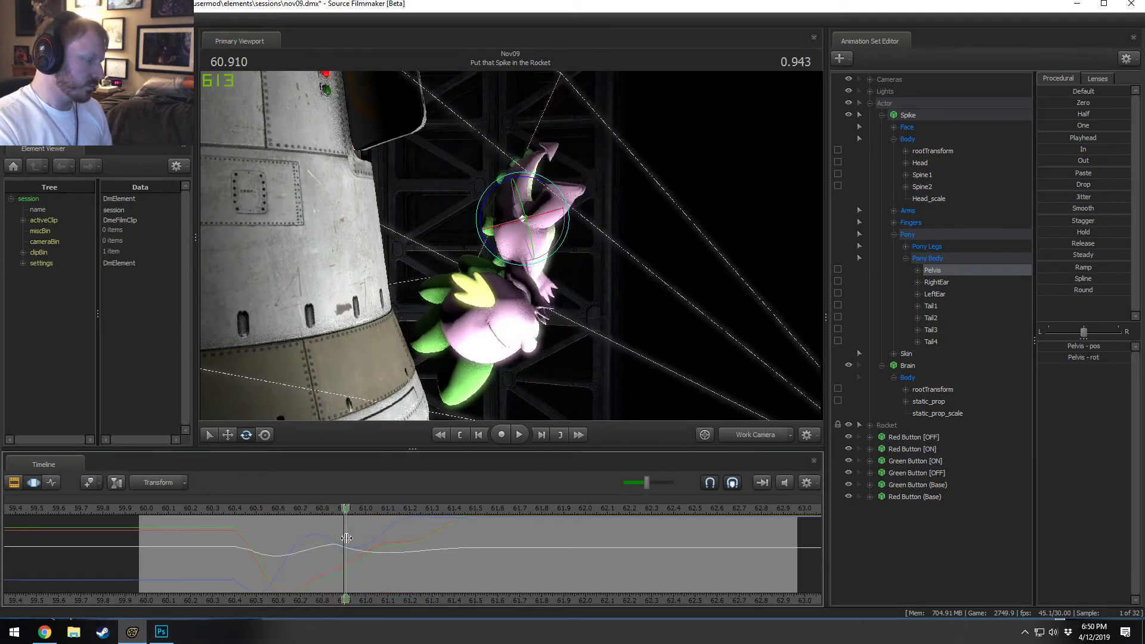
{"action": "left_click", "coordinate": [346, 538]}
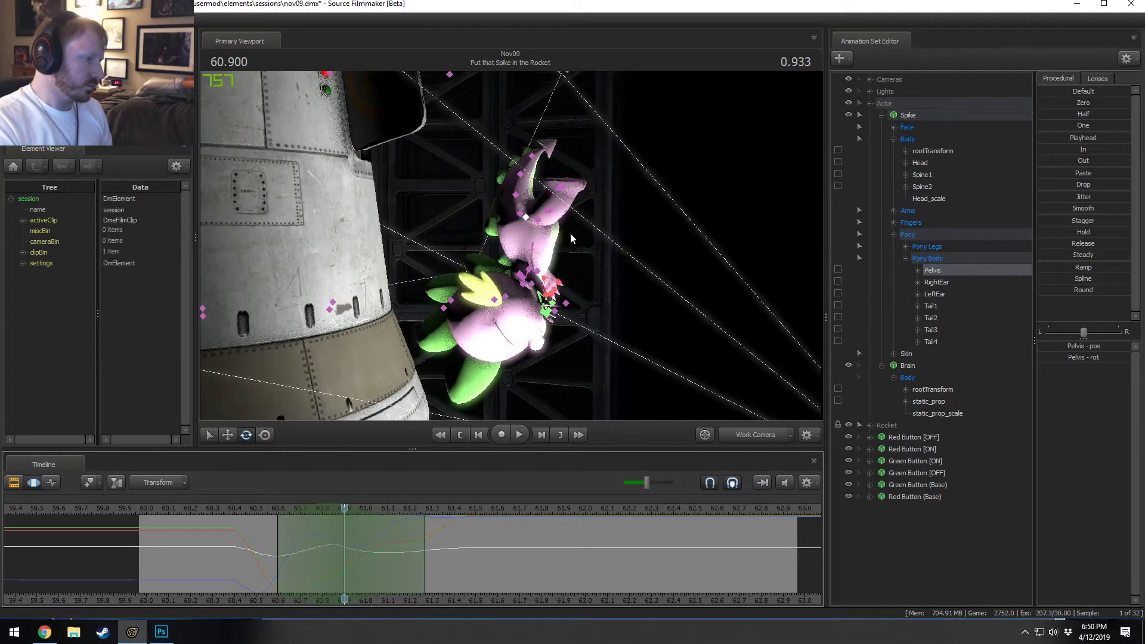
Step: Try rotating Spike's Spine2 and Head together at 60.9, and undo the rotation
{"action": "left_click", "coordinate": [528, 268], "text": "ctrl"}
{"action": "left_click", "coordinate": [522, 284], "text": "ctrl+shift"}
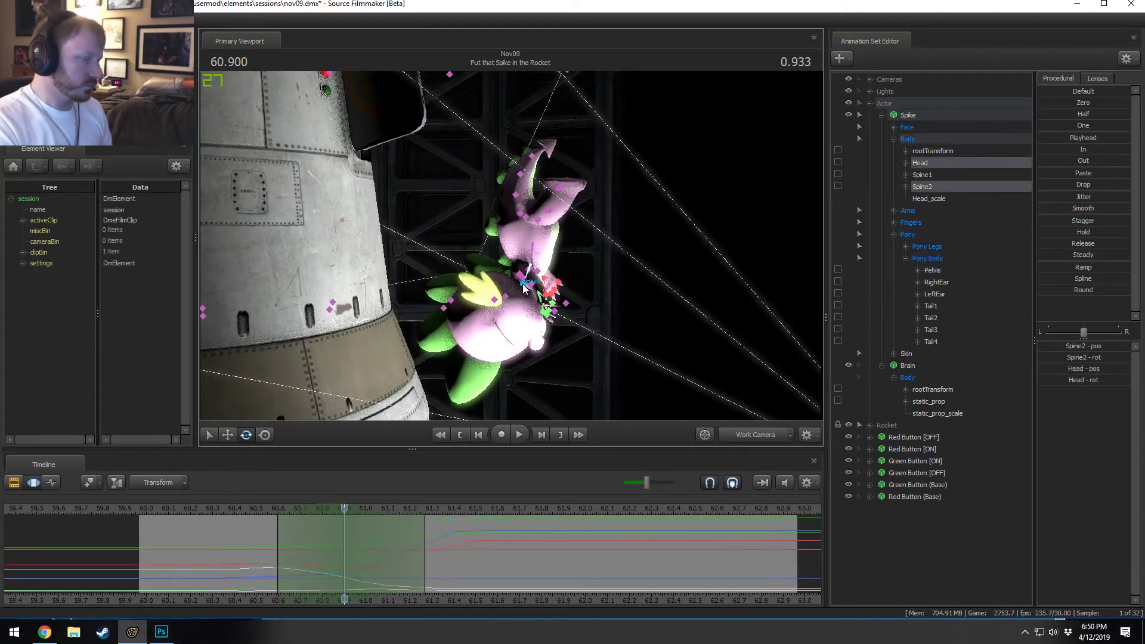
{"action": "left_click_drag", "start_coordinate": [523, 289], "coordinate": [544, 240]}
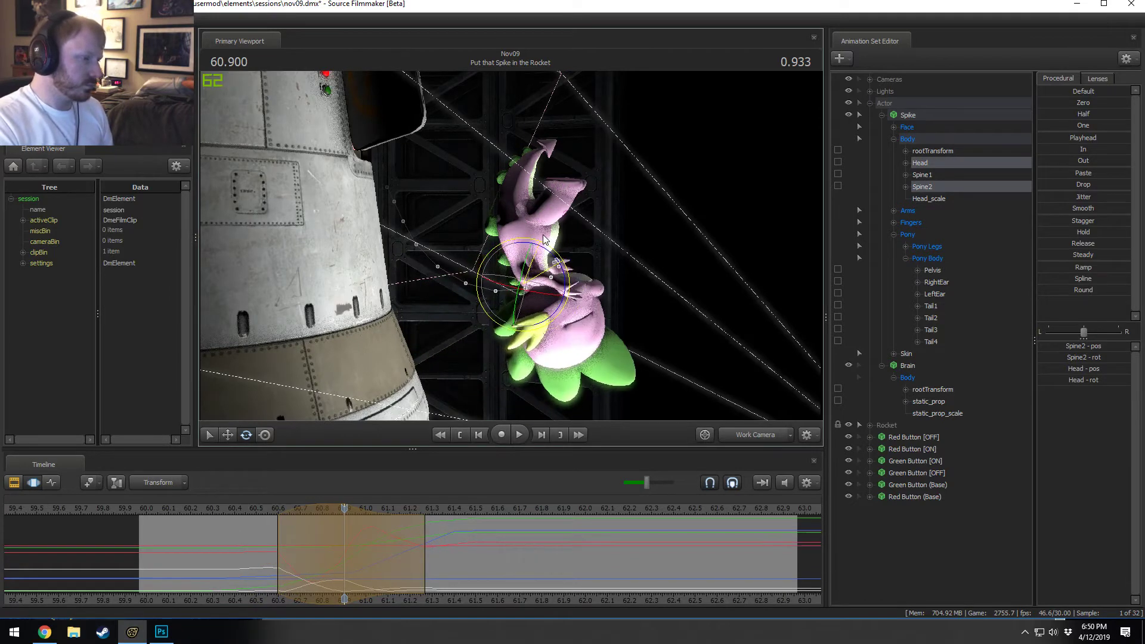
{"action": "key", "text": "ctrl+z"}
Step: Rotate Spike's Spine1, Spine2 and Head together at 60.9 and play the result
{"action": "left_click", "coordinate": [532, 268], "text": "ctrl"}
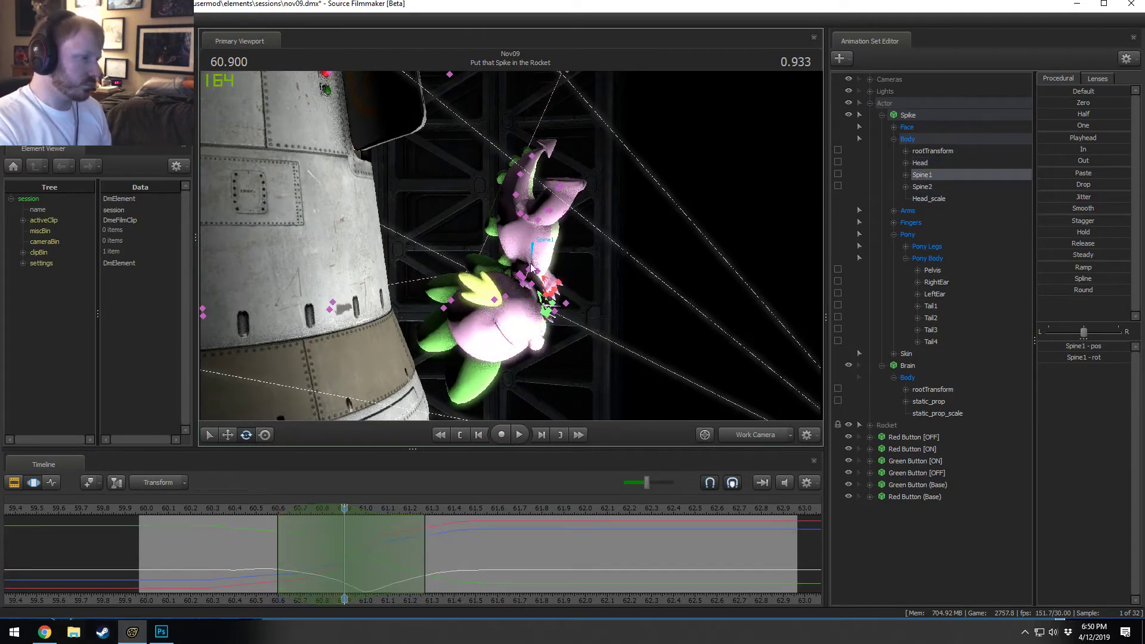
{"action": "left_click", "coordinate": [525, 284], "text": "ctrl"}
{"action": "left_click", "coordinate": [525, 285], "text": "ctrl"}
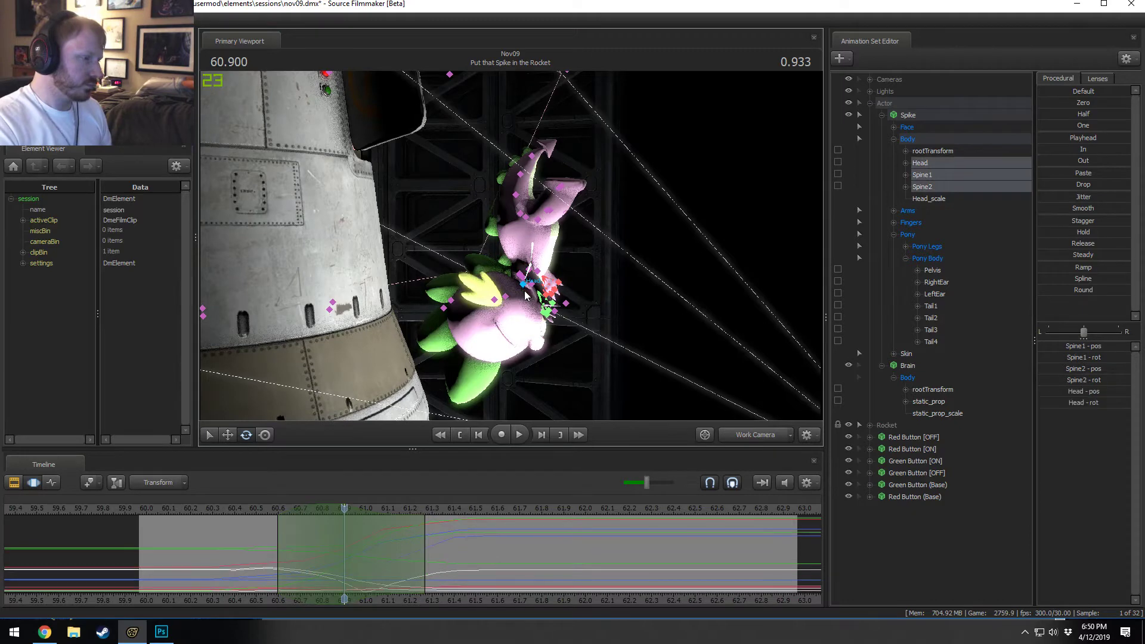
{"action": "left_click_drag", "start_coordinate": [525, 285], "coordinate": [558, 262]}
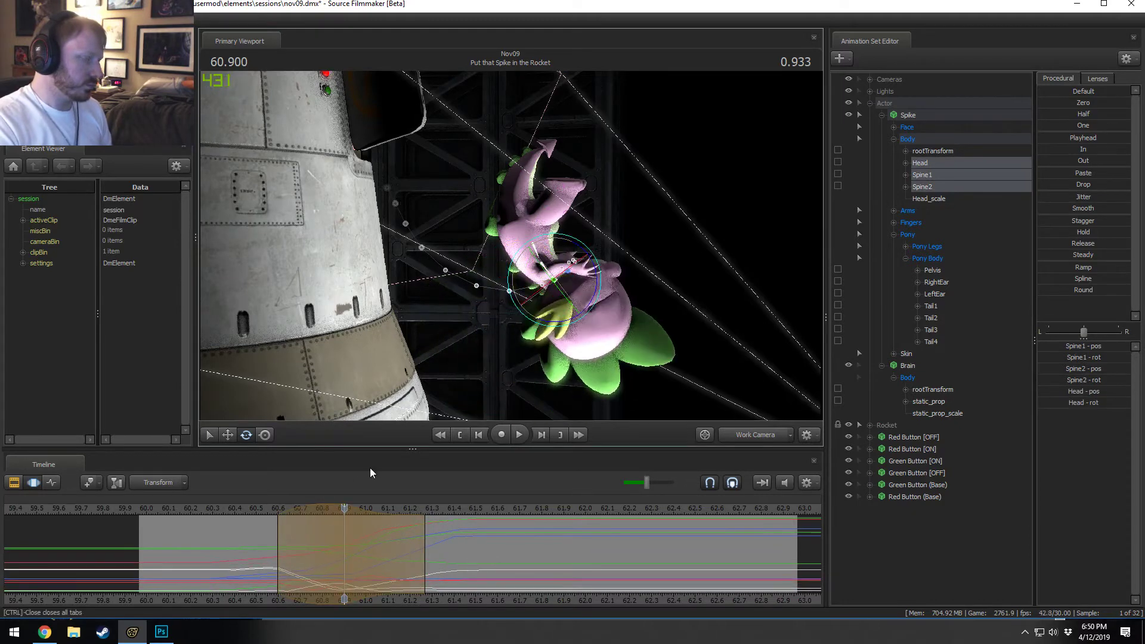
{"action": "key", "text": "space"}
{"action": "key", "text": "space"}
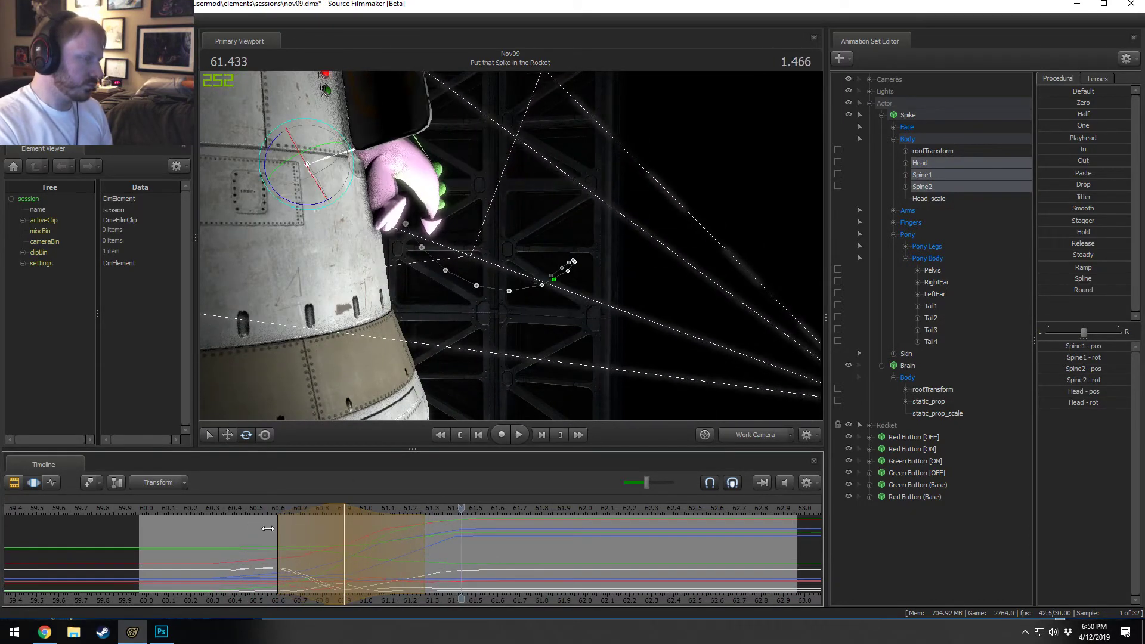
Step: Shift the spine and head time selection to about 60.63 to 61.4, peaking at 60.93, and replay the dive
{"action": "left_click_drag", "start_coordinate": [326, 508], "coordinate": [458, 546]}
{"action": "left_click", "coordinate": [268, 511]}
{"action": "key", "text": "space"}
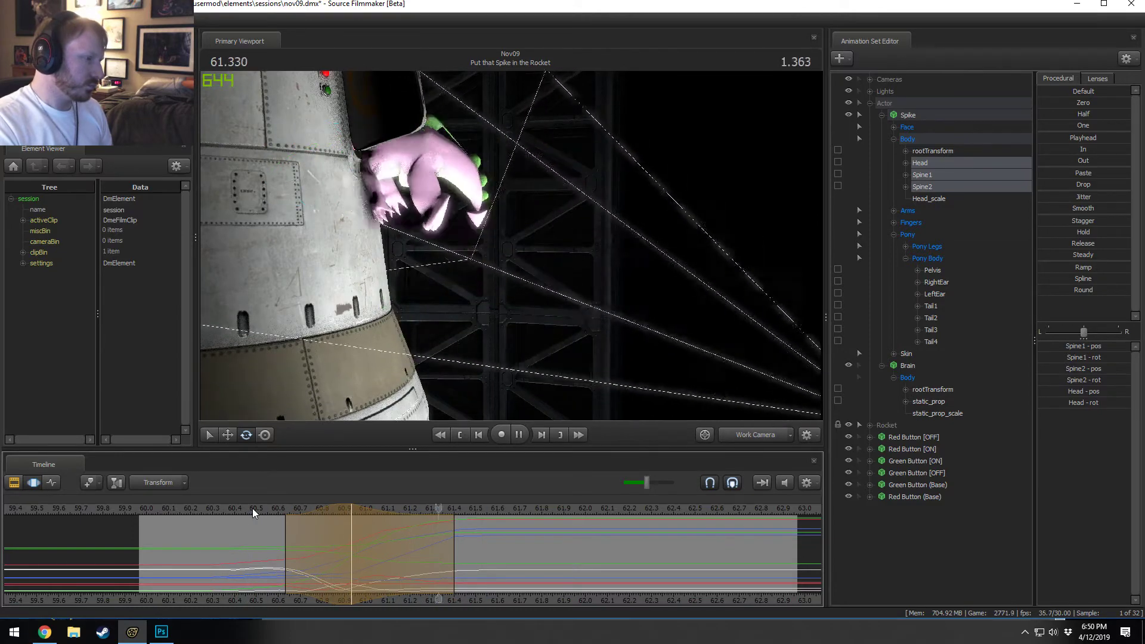
{"action": "left_click", "coordinate": [244, 508]}
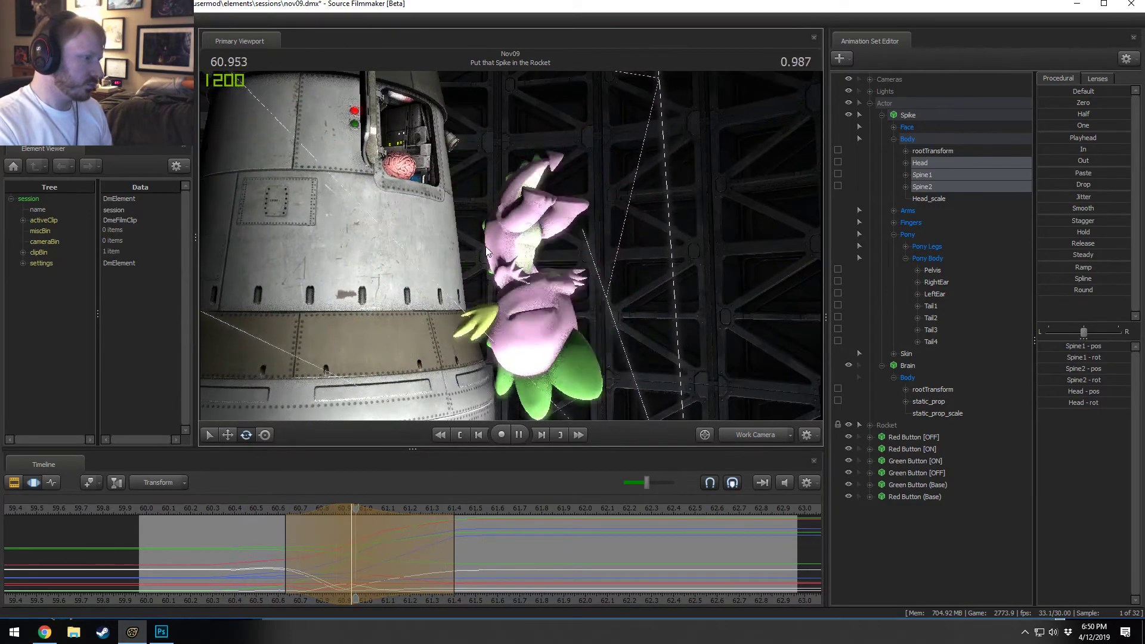
{"action": "key", "text": "space"}
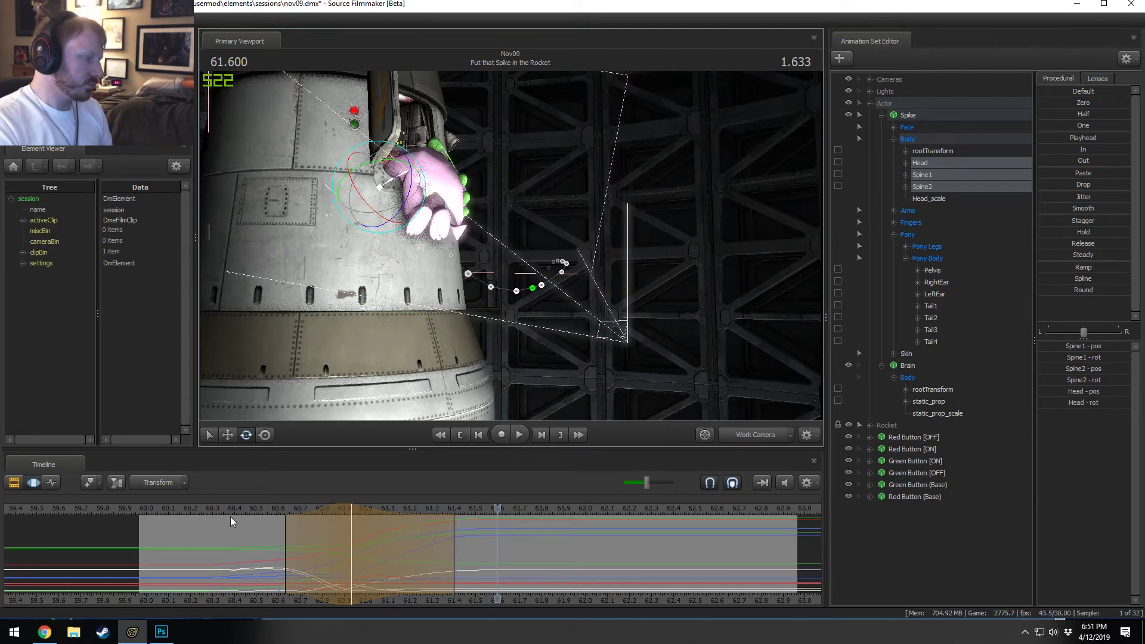
{"action": "left_click", "coordinate": [163, 506]}
{"action": "key", "text": "space"}
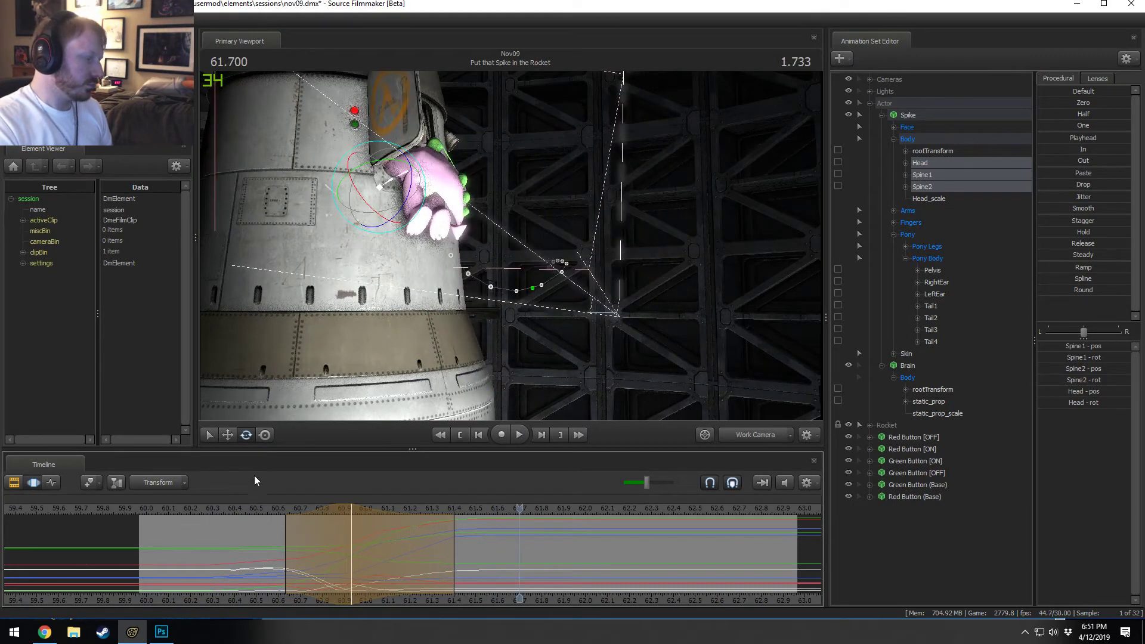
Step: Select all of Spike's controls from about 60.4 to 61.5, stretch the range's end to about 61.7, and replay the dive
{"action": "left_click", "coordinate": [250, 547]}
{"action": "left_click_drag", "start_coordinate": [234, 547], "coordinate": [475, 552]}
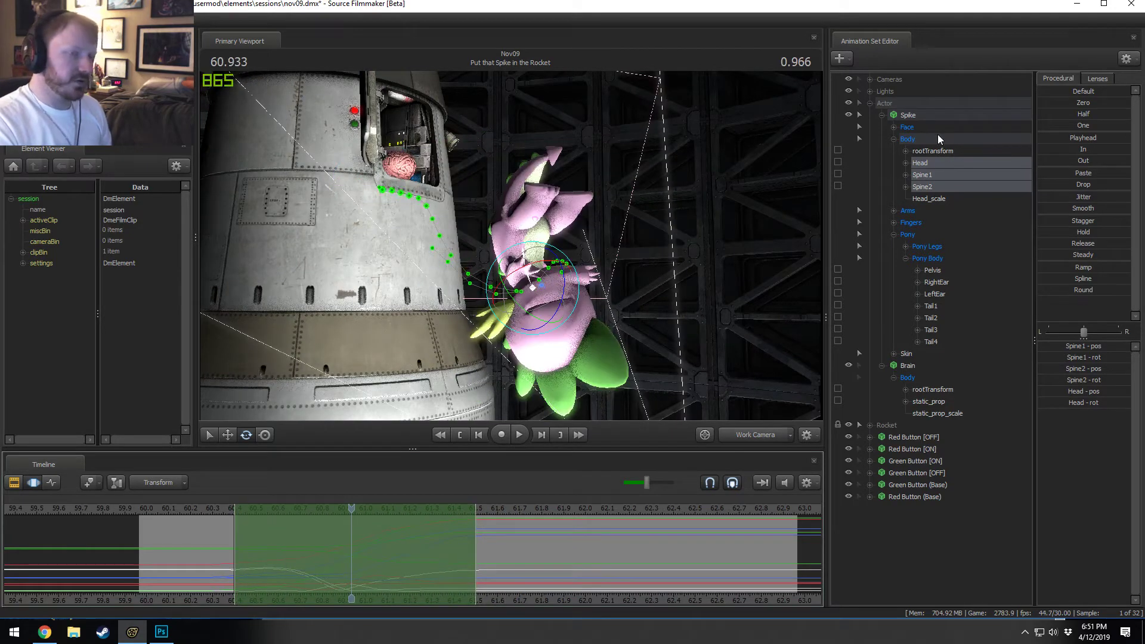
{"action": "left_click", "coordinate": [916, 117]}
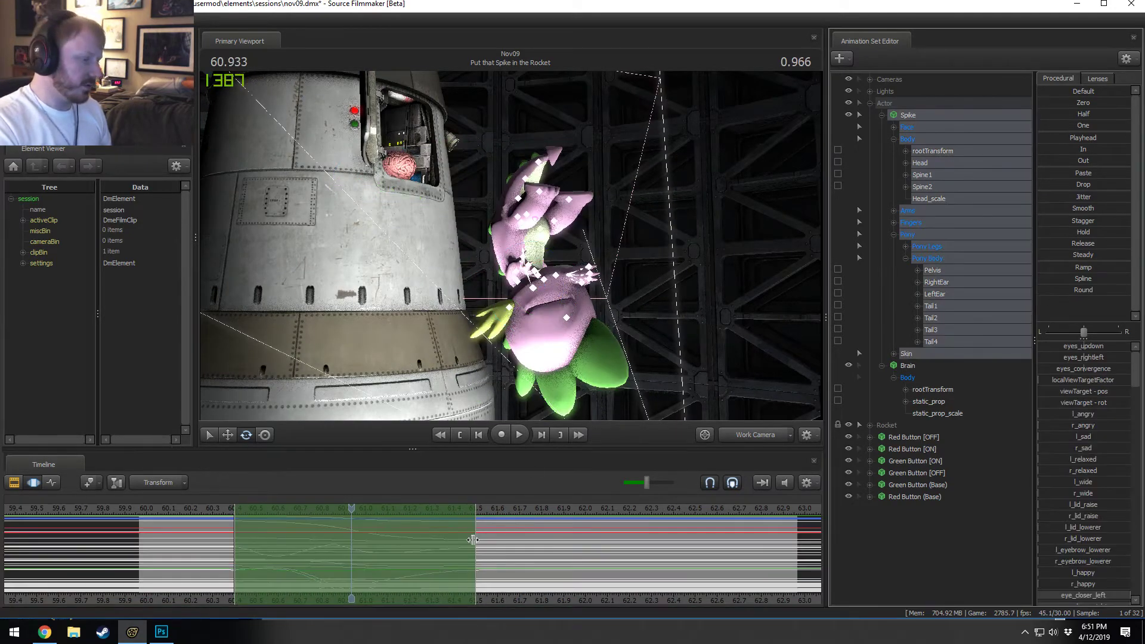
{"action": "left_click_drag", "start_coordinate": [473, 542], "coordinate": [518, 561]}
{"action": "left_click", "coordinate": [230, 511]}
{"action": "key", "text": "space"}
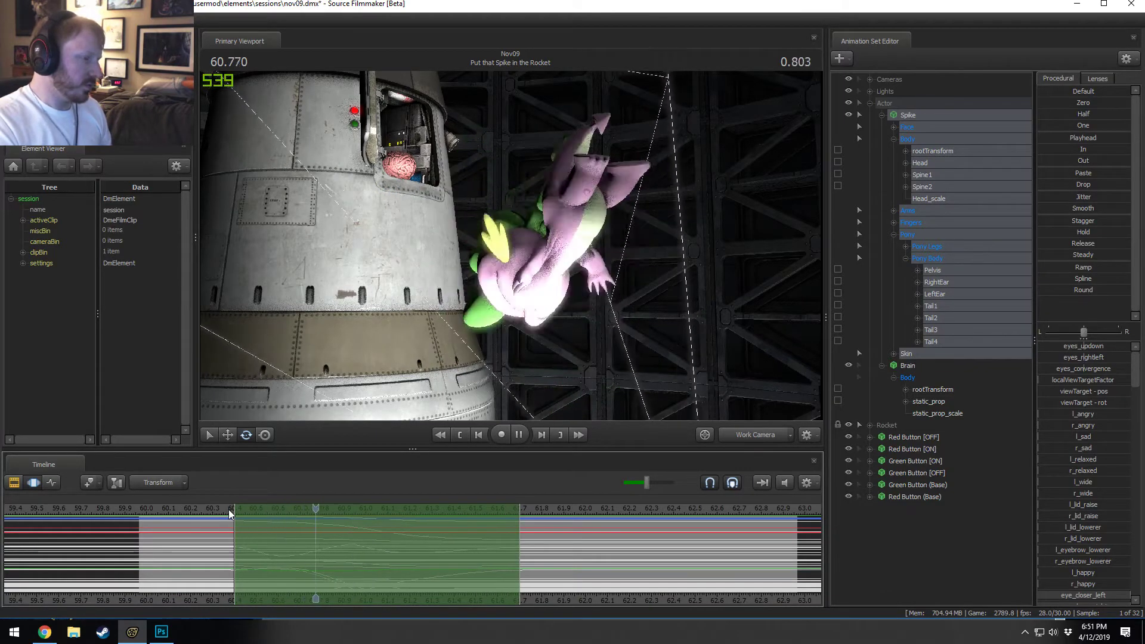
{"action": "key", "text": "space"}
{"action": "left_click_drag", "start_coordinate": [252, 513], "coordinate": [250, 542]}
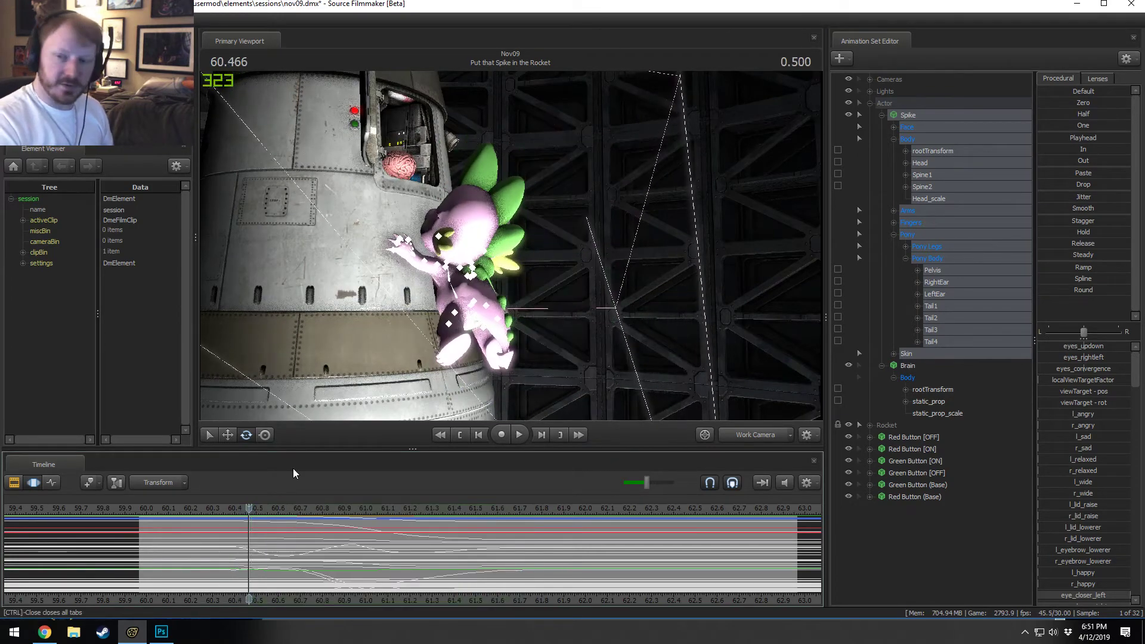
{"action": "key", "text": "space"}
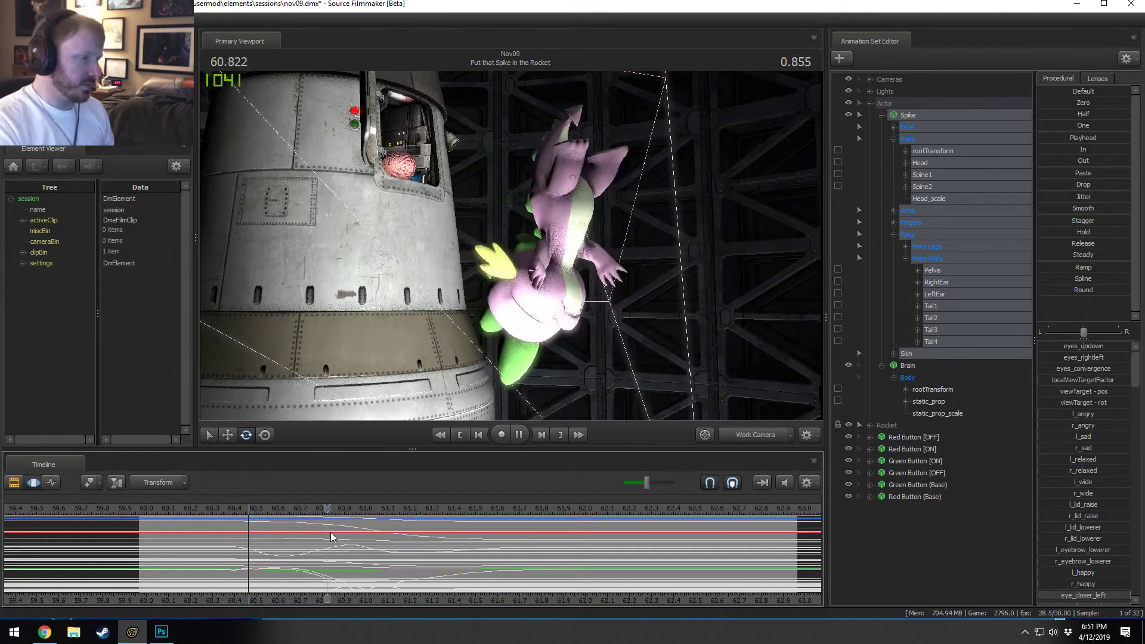
{"action": "key", "text": "space"}
Step: Set the time selection to about 60.37 to 60.87, peaking at 60.57, with Spike's arms in close view
{"action": "left_click_drag", "start_coordinate": [217, 569], "coordinate": [344, 555]}
{"action": "scroll", "coordinate": [272, 562], "scroll_direction": "up", "scroll_amount": 6}
{"action": "left_click_drag", "start_coordinate": [381, 376], "coordinate": [746, 364]}
{"action": "mouse_move", "coordinate": [509, 246]}
{"action": "left_mouse_down"}
{"action": "mouse_move", "coordinate": [603, 246]}
{"action": "mouse_move", "coordinate": [548, 263]}
{"action": "mouse_move", "coordinate": [554, 254]}
{"action": "mouse_move", "coordinate": [557, 283]}
{"action": "mouse_move", "coordinate": [577, 261]}
{"action": "mouse_move", "coordinate": [620, 298]}
{"action": "mouse_move", "coordinate": [650, 402]}
{"action": "left_mouse_up"}
{"action": "key", "text": "w"}
{"action": "left_click", "coordinate": [755, 434]}
{"action": "left_click", "coordinate": [759, 433], "text": "ctrl"}
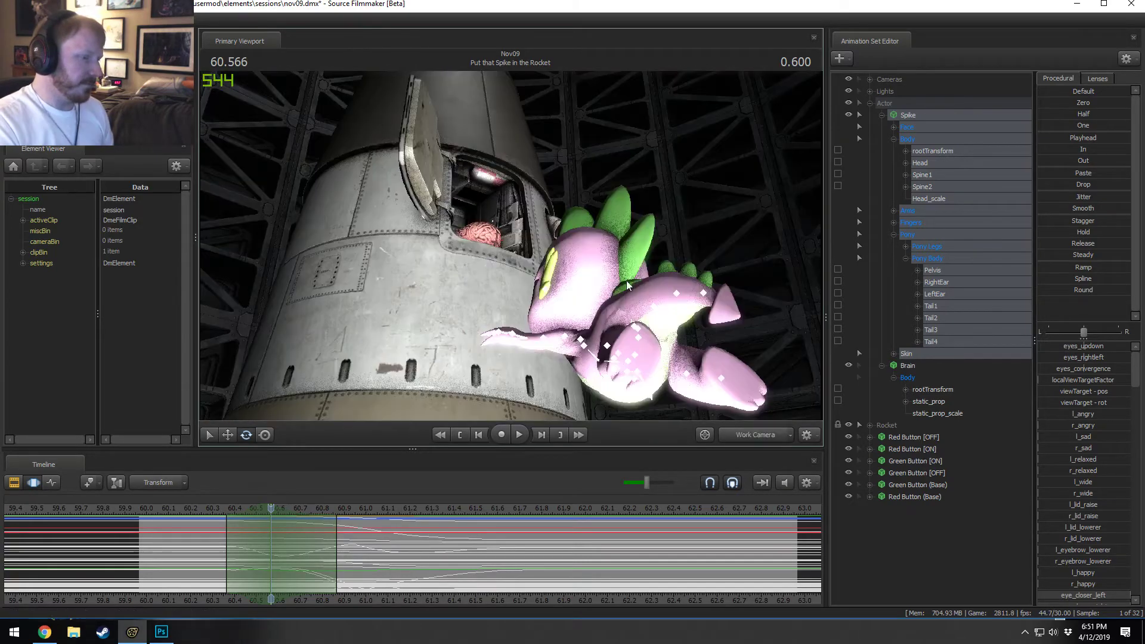
{"action": "key", "text": "w"}
{"action": "left_click_drag", "start_coordinate": [626, 280], "coordinate": [620, 357]}
{"action": "left_click_drag", "start_coordinate": [471, 179], "coordinate": [496, 201]}
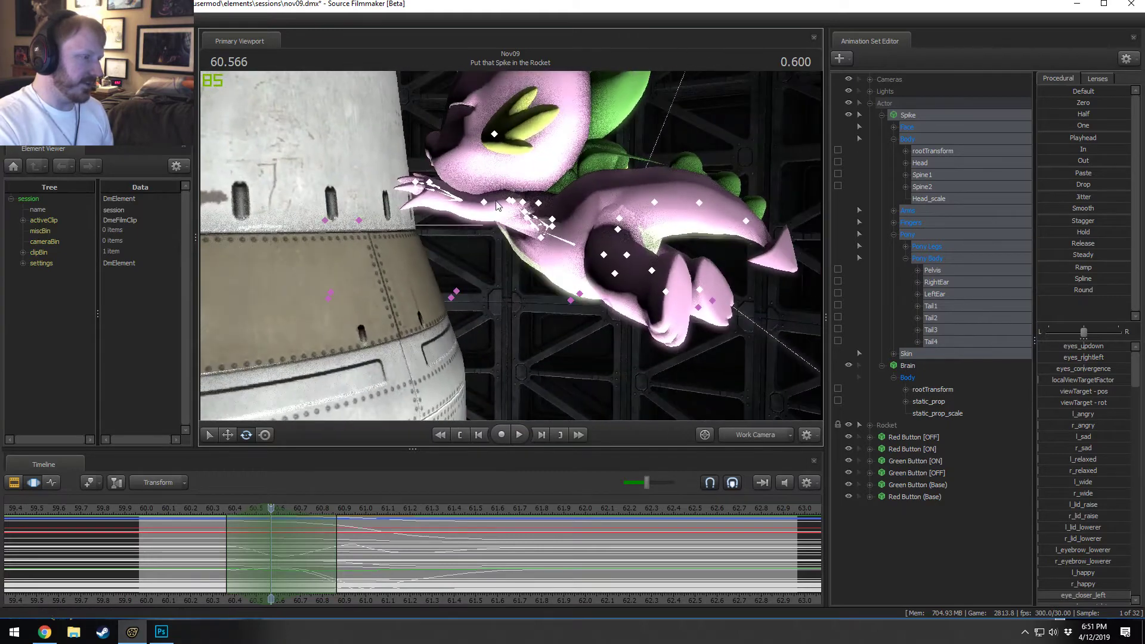
Step: Rotate Spike's left shoulder and left arm together at 60.57
{"action": "left_click", "coordinate": [511, 202]}
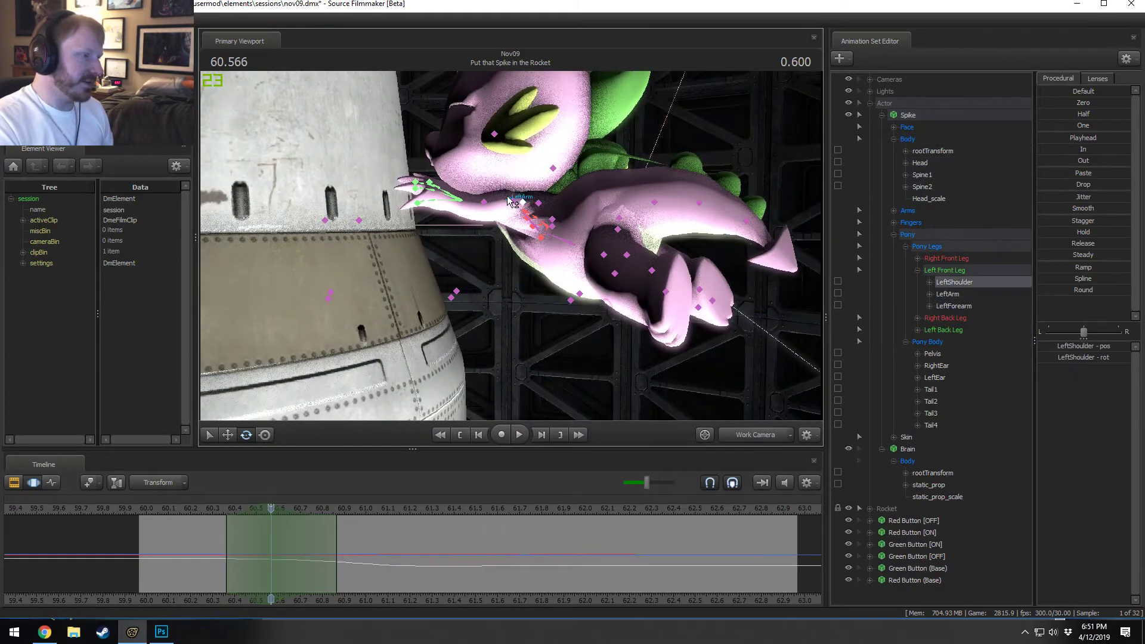
{"action": "left_click", "coordinate": [510, 202], "text": "ctrl+shift"}
{"action": "left_click_drag", "start_coordinate": [511, 202], "coordinate": [531, 209], "text": "alt"}
{"action": "left_click_drag", "start_coordinate": [544, 170], "coordinate": [522, 266]}
Step: Rotate Spike's RightShoulder and RightArm together at 60.57 and replay the jump from about 60.3
{"action": "left_click", "coordinate": [600, 215], "text": "ctrl"}
{"action": "left_click", "coordinate": [630, 233], "text": "ctrl+shift"}
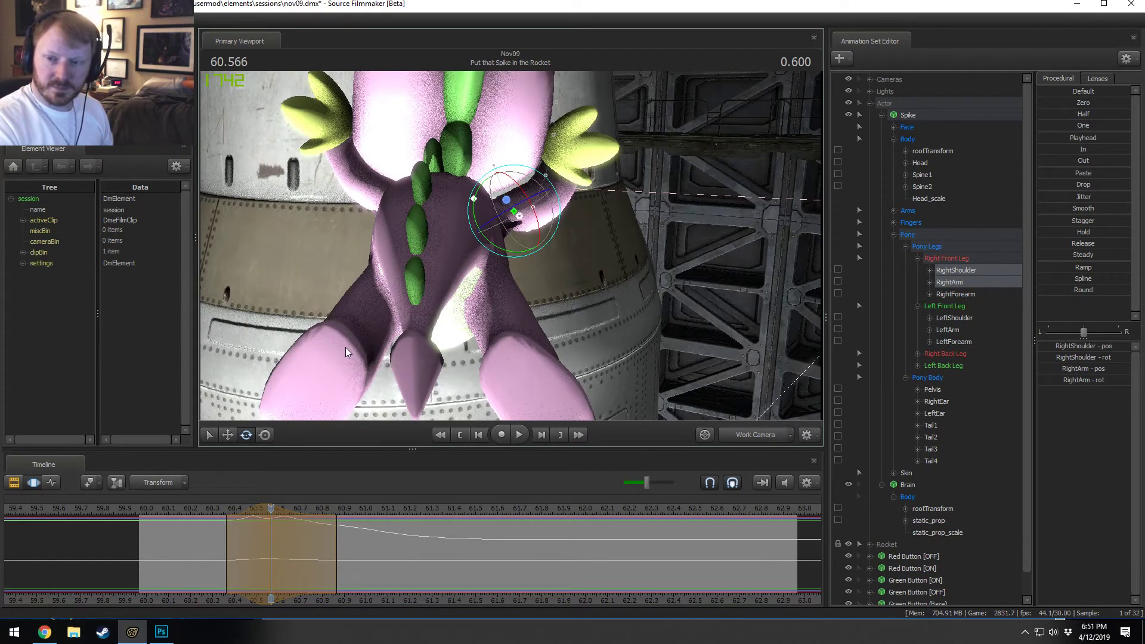
{"action": "left_click_drag", "start_coordinate": [346, 347], "coordinate": [495, 339], "text": "alt"}
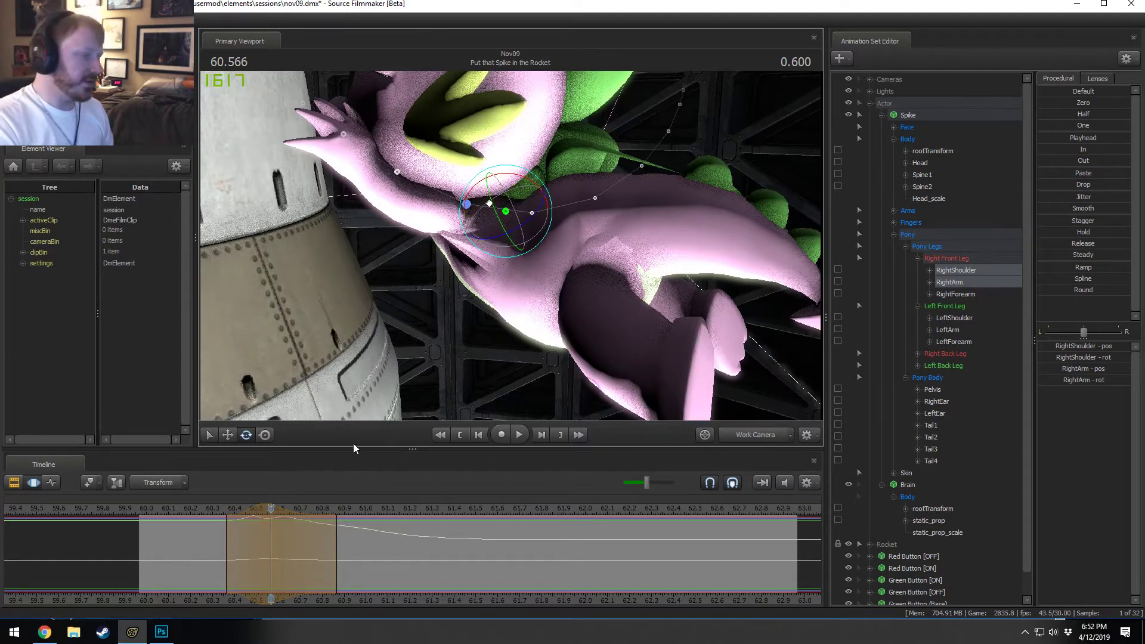
{"action": "left_click", "coordinate": [213, 510]}
{"action": "left_click_drag", "start_coordinate": [426, 230], "coordinate": [426, 235]}
{"action": "key", "text": "space"}
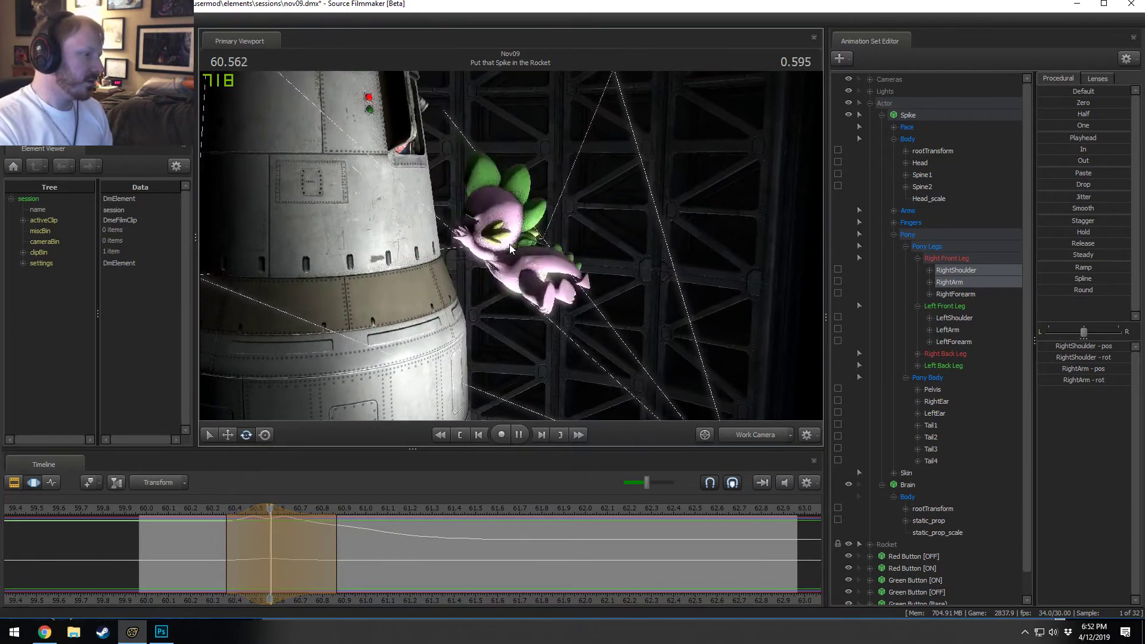
Step: Set the time selection to about 60.5 to 61.0, peaking at 60.73
{"action": "left_click_drag", "start_coordinate": [223, 542], "coordinate": [366, 564]}
{"action": "left_click", "coordinate": [303, 569]}
{"action": "scroll", "coordinate": [303, 568], "scroll_direction": "up", "scroll_amount": 5}
{"action": "left_click_drag", "start_coordinate": [540, 366], "coordinate": [425, 240]}
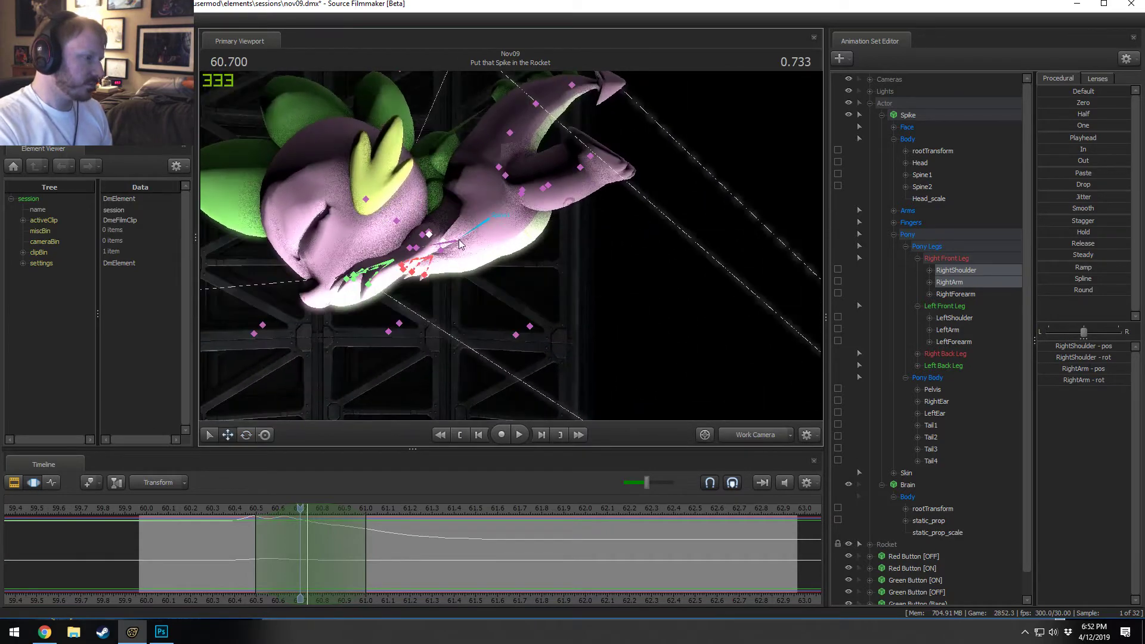
Step: Rotate Spike's LeftShoulder, LeftArm and LeftForearm together at 60.73 so the arm swings out away from his head
{"action": "left_click", "coordinate": [428, 236]}
{"action": "left_click", "coordinate": [428, 234], "text": "ctrl+shift"}
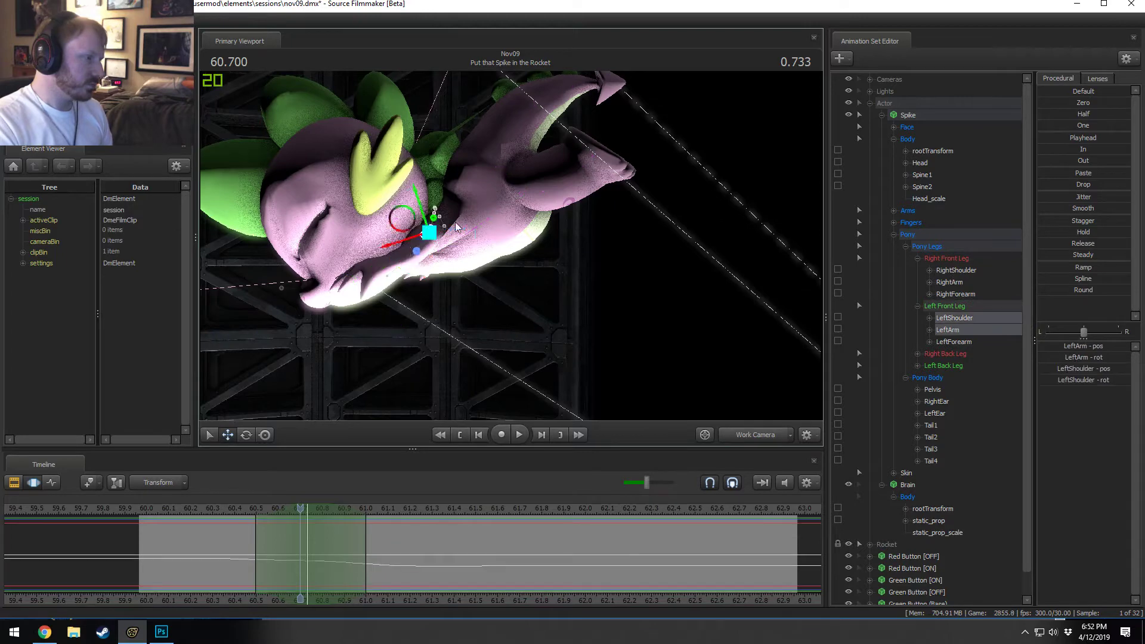
{"action": "key", "text": "e"}
{"action": "left_click_drag", "start_coordinate": [438, 250], "coordinate": [434, 199]}
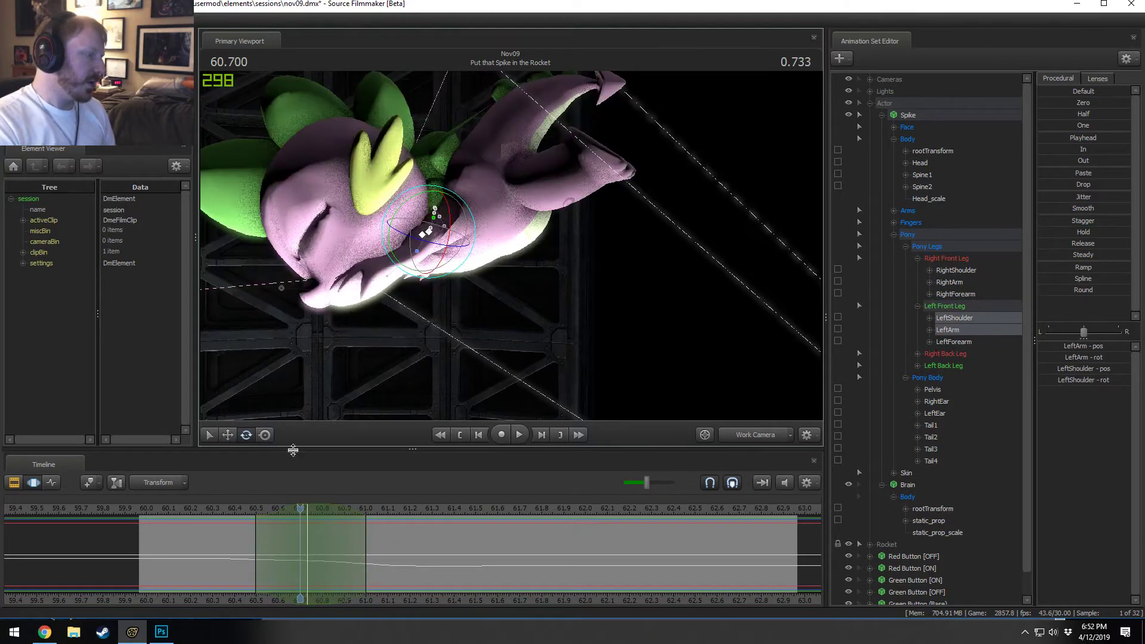
{"action": "left_click", "coordinate": [306, 511]}
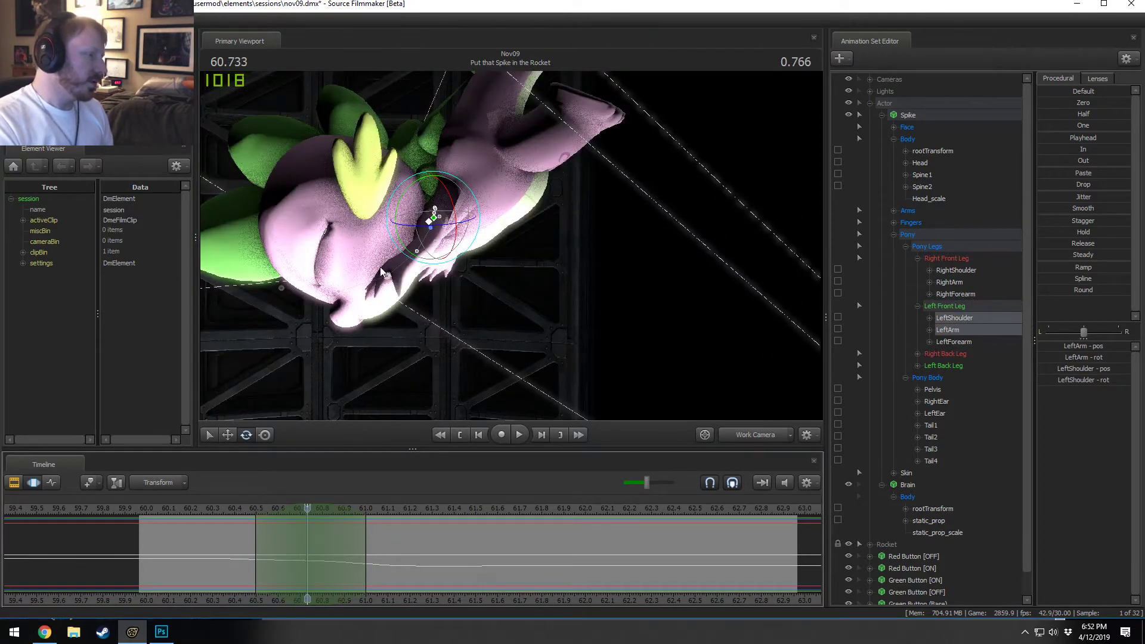
{"action": "left_click_drag", "start_coordinate": [440, 220], "coordinate": [487, 229]}
{"action": "key", "text": "ctrl+z"}
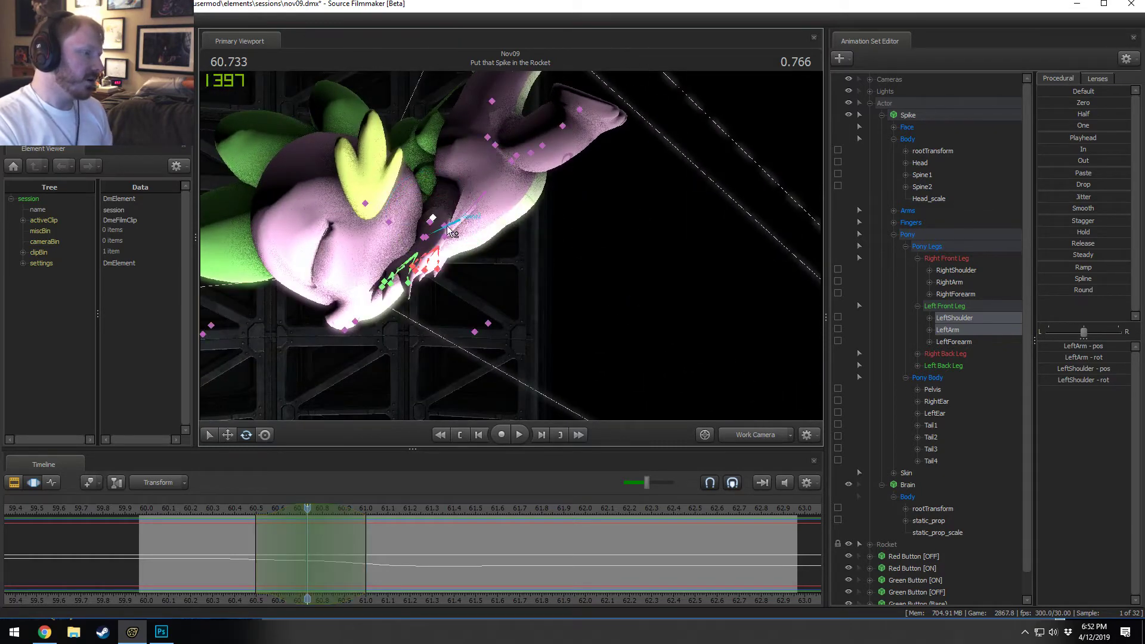
{"action": "left_click", "coordinate": [432, 244], "text": "ctrl"}
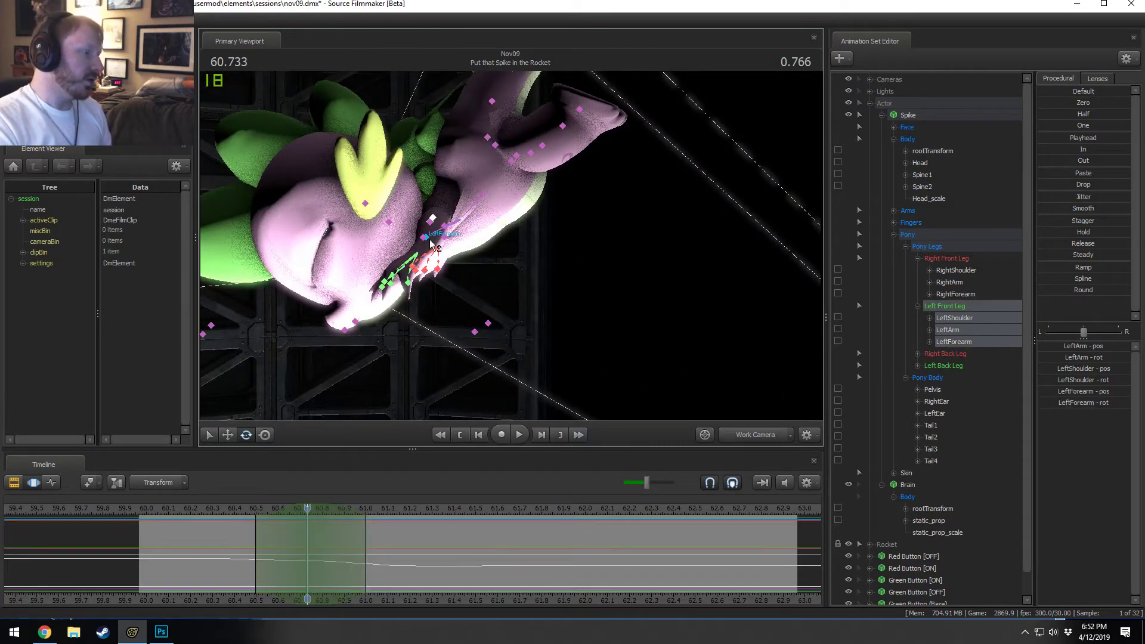
{"action": "left_click_drag", "start_coordinate": [471, 221], "coordinate": [449, 253]}
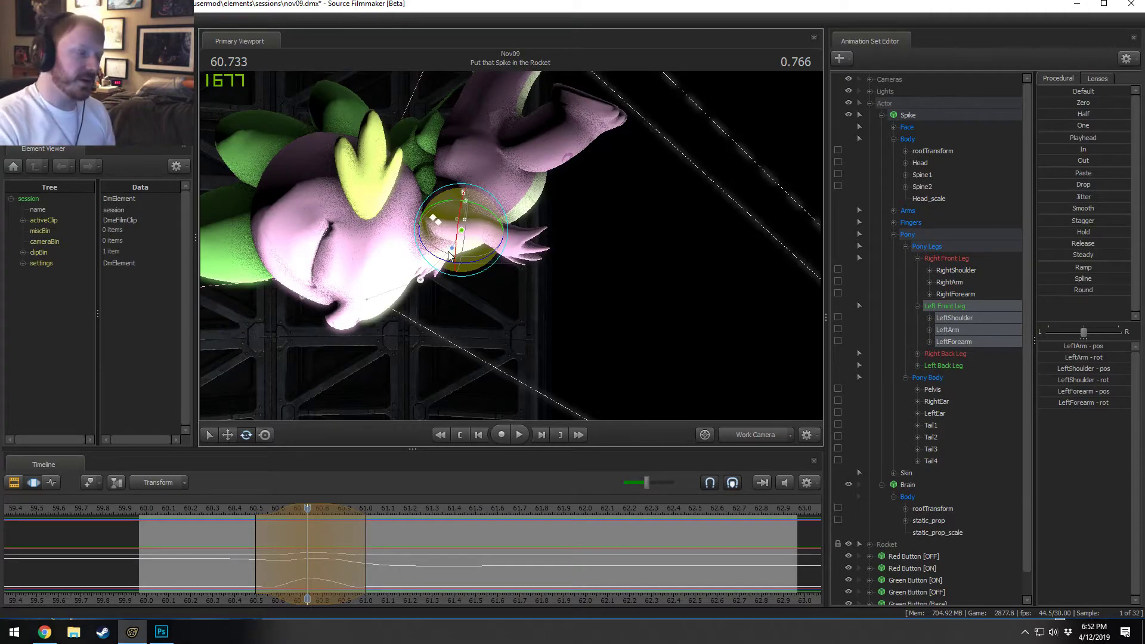
Step: Replay the dive from about 60.4 to check the left arm's swing
{"action": "mouse_move", "coordinate": [449, 253]}
{"action": "left_mouse_down", "text": "alt"}
{"action": "mouse_move", "coordinate": [476, 258]}
{"action": "mouse_move", "coordinate": [463, 257]}
{"action": "left_mouse_up", "text": "alt"}
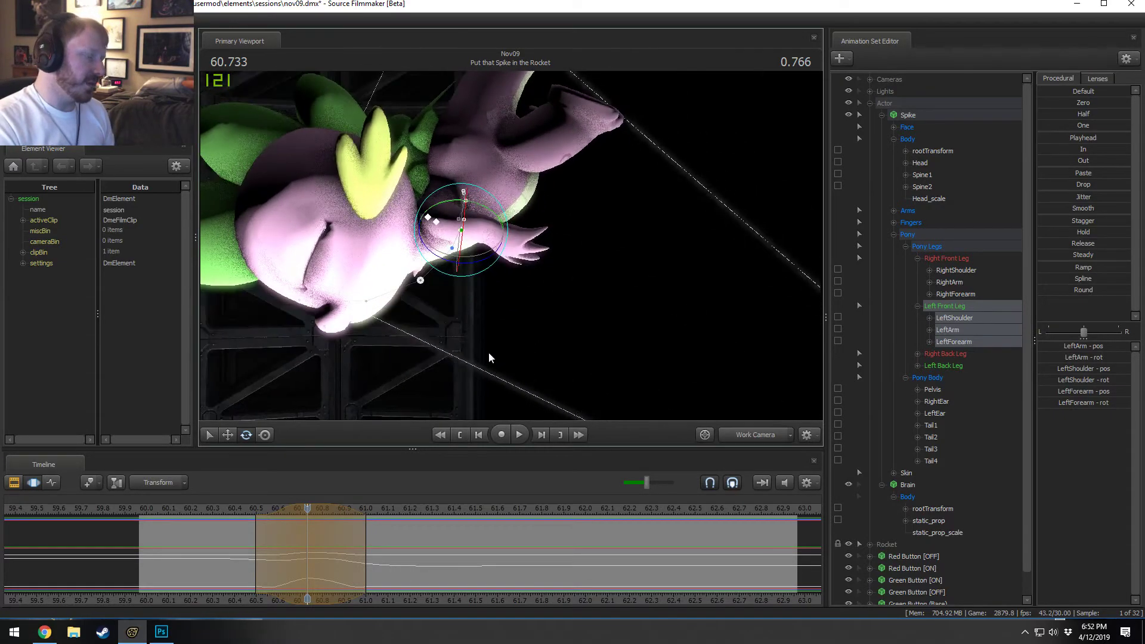
{"action": "key", "text": "space"}
{"action": "key", "text": "space"}
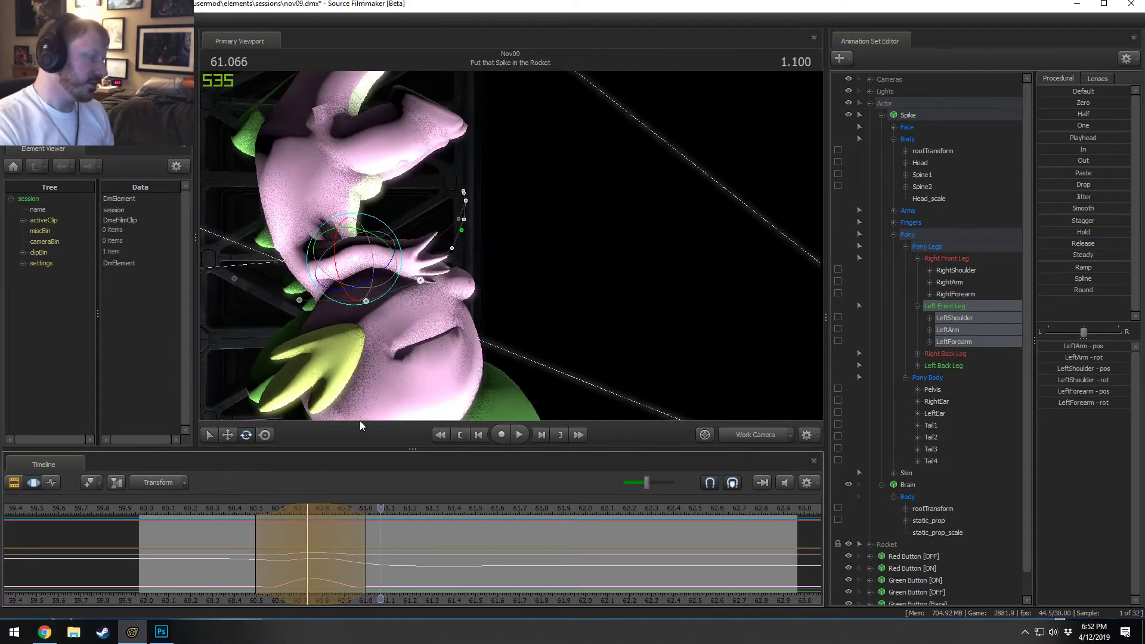
{"action": "key", "text": "s"}
{"action": "left_click_drag", "start_coordinate": [450, 349], "coordinate": [450, 339]}
{"action": "left_click", "coordinate": [230, 505]}
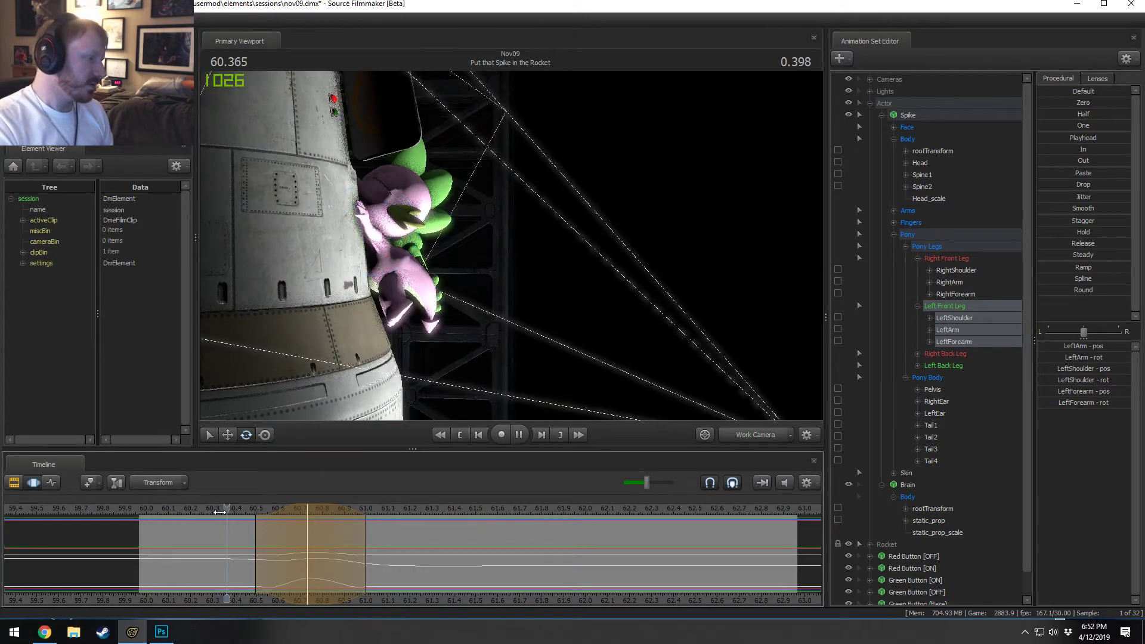
{"action": "key", "text": "space"}
{"action": "key", "text": "space"}
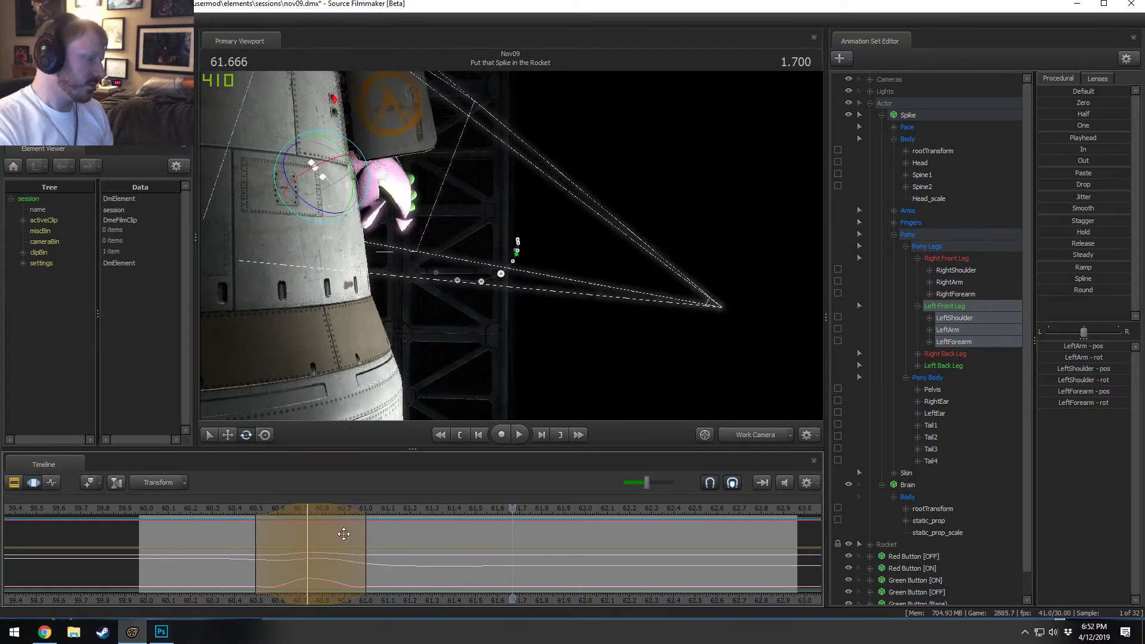
Step: Extend the end of the left arm's time selection to about 61.1 and replay the dive from about 60.4
{"action": "left_click_drag", "start_coordinate": [334, 547], "coordinate": [387, 547]}
{"action": "key", "text": "space"}
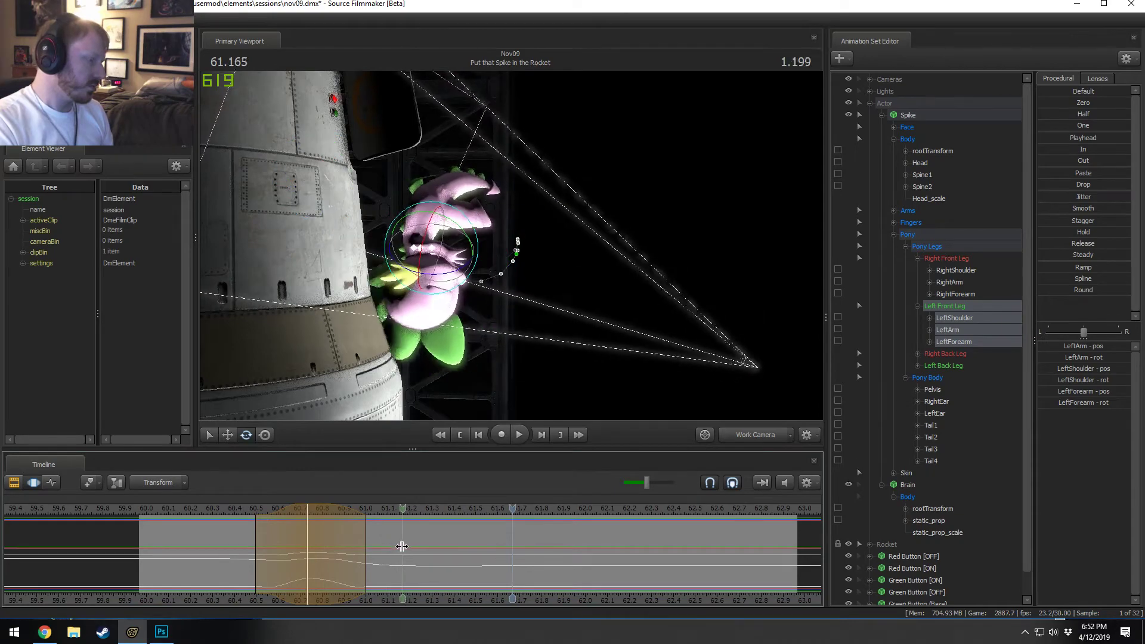
{"action": "key", "text": "space"}
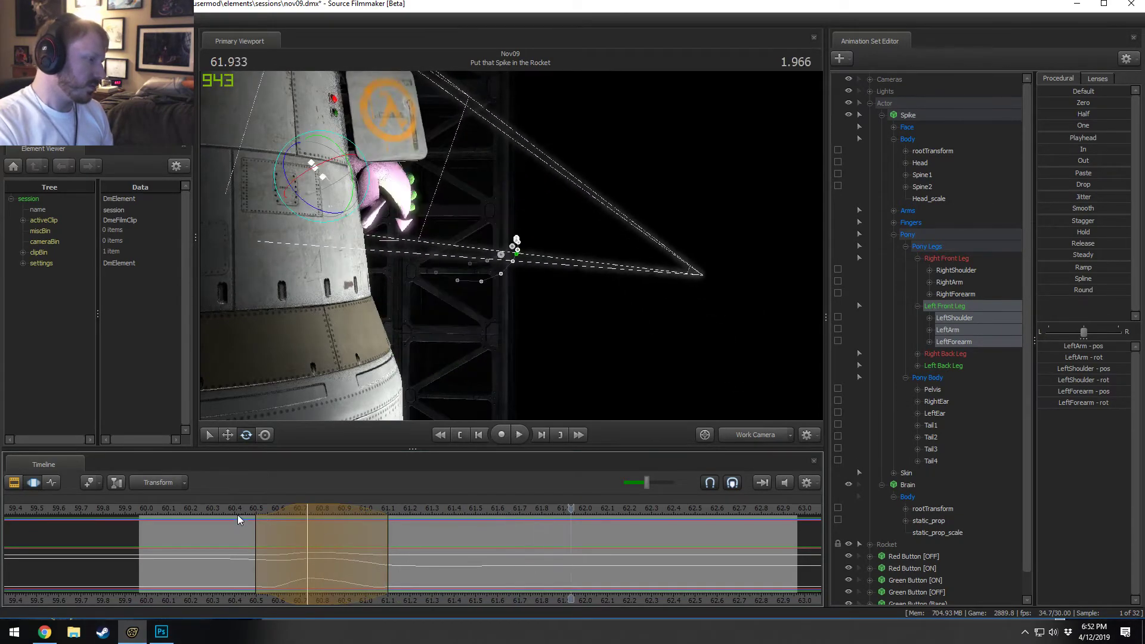
{"action": "left_click", "coordinate": [238, 508]}
{"action": "key", "text": "space"}
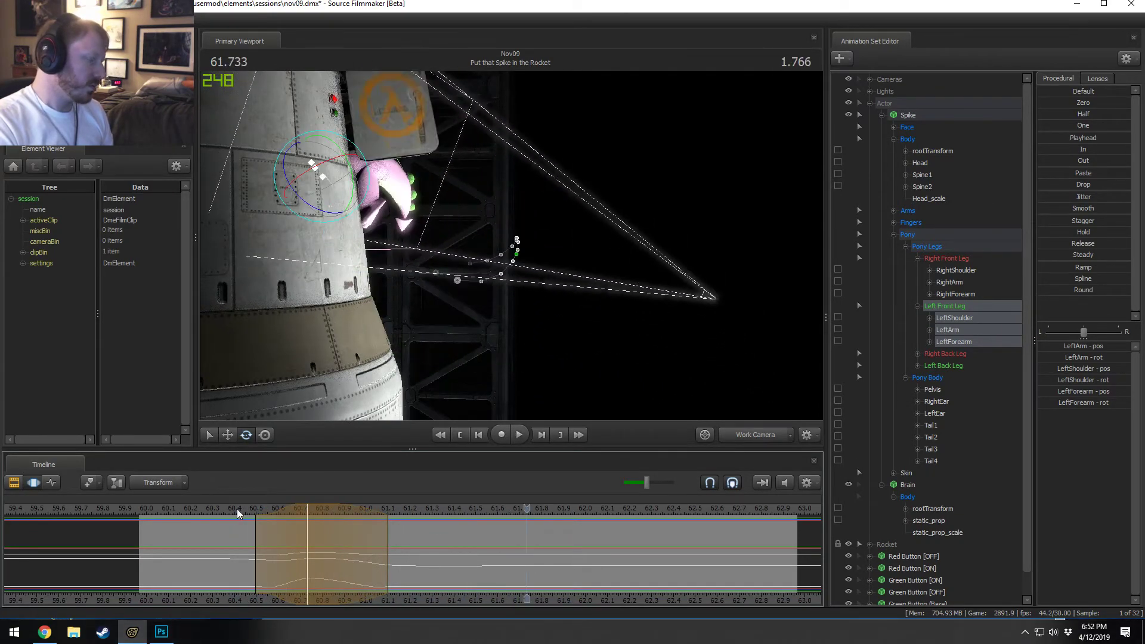
Step: Rotate Spike's RightShoulder, RightArm and RightForearm together at 60.73 so the right arm swings away from his head
{"action": "left_click_drag", "start_coordinate": [237, 509], "coordinate": [307, 534]}
{"action": "left_click_drag", "start_coordinate": [511, 263], "coordinate": [357, 265], "text": "alt"}
{"action": "left_click", "coordinate": [509, 262], "text": "ctrl"}
{"action": "mouse_move", "coordinate": [511, 266]}
{"action": "left_mouse_down"}
{"action": "mouse_move", "coordinate": [504, 253]}
{"action": "mouse_move", "coordinate": [507, 263]}
{"action": "left_mouse_up"}
{"action": "key", "text": "w"}
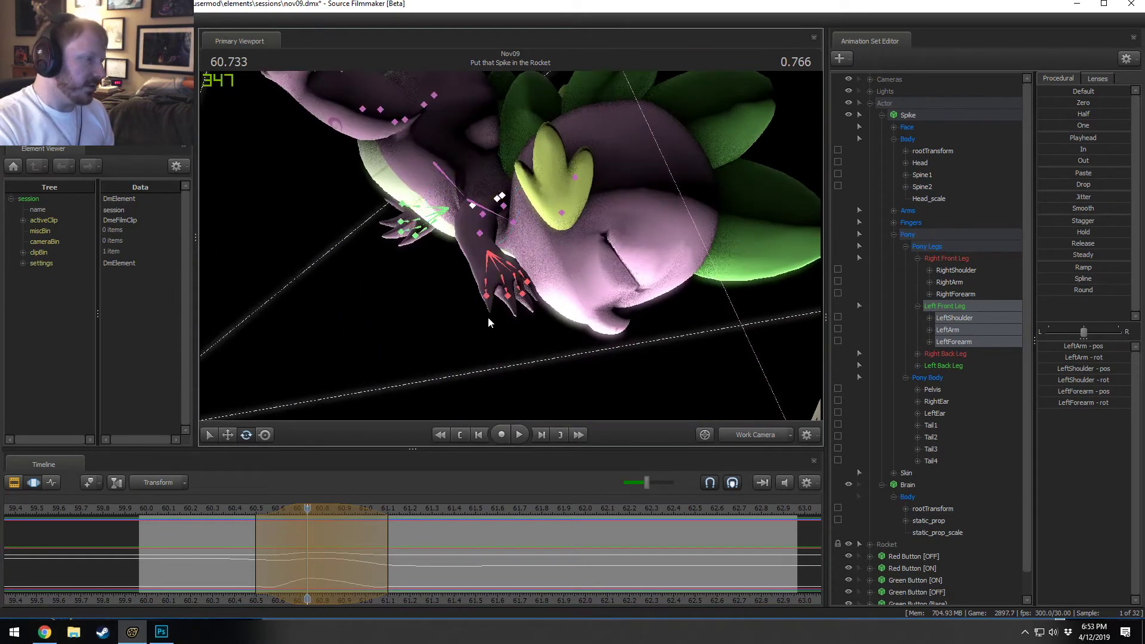
{"action": "left_click", "coordinate": [483, 216], "text": "ctrl"}
{"action": "left_click", "coordinate": [481, 234], "text": "ctrl"}
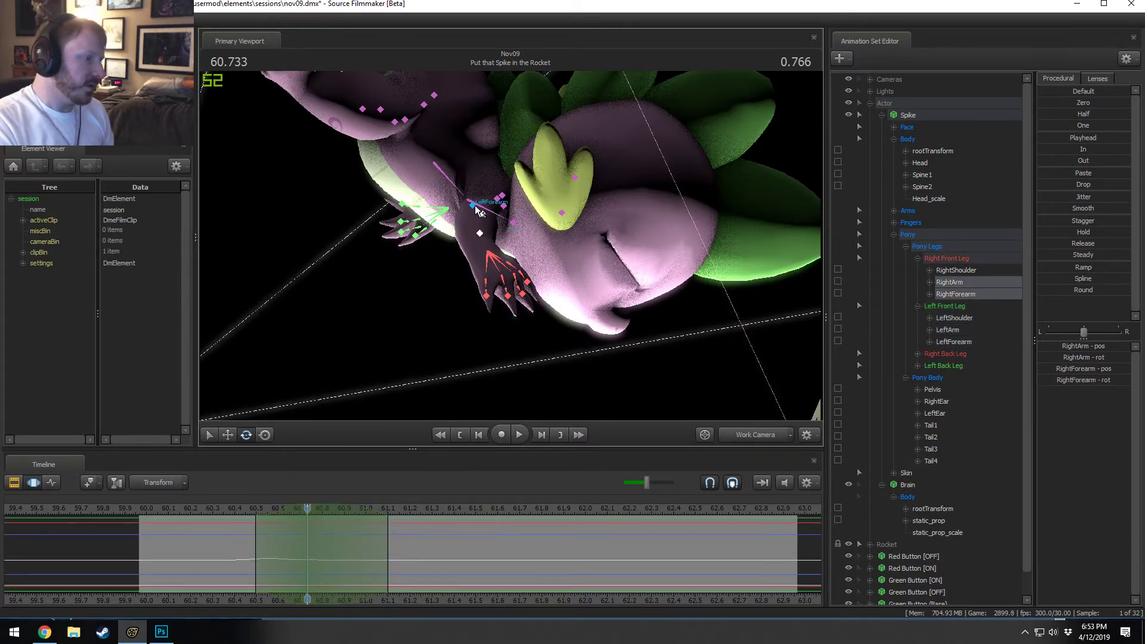
{"action": "left_click", "coordinate": [504, 208], "text": "ctrl"}
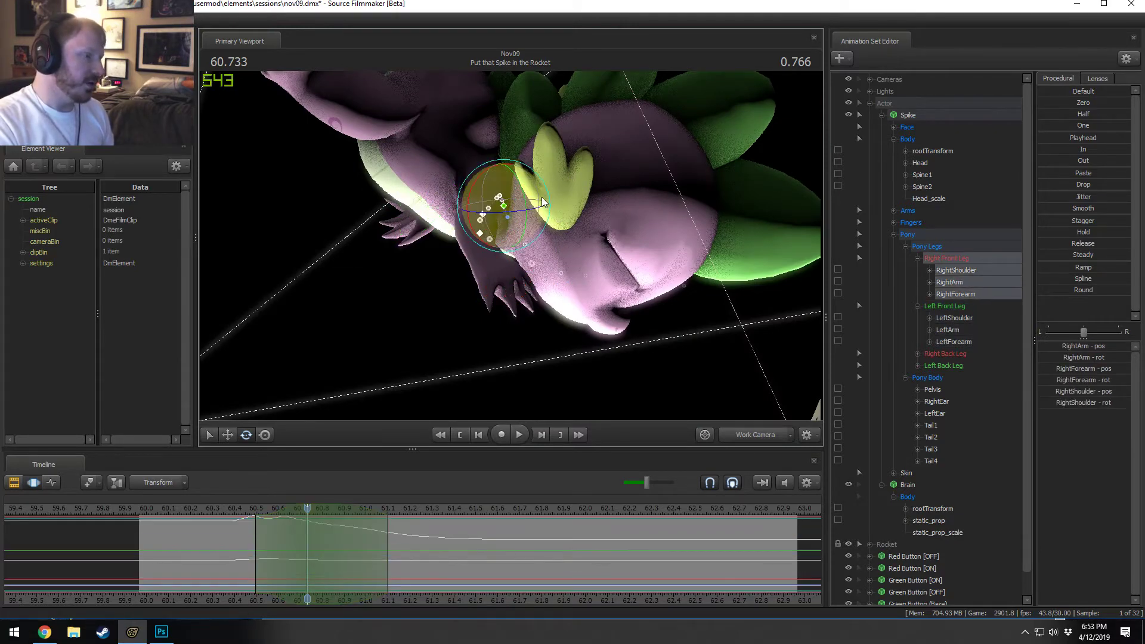
{"action": "left_click_drag", "start_coordinate": [545, 188], "coordinate": [519, 246]}
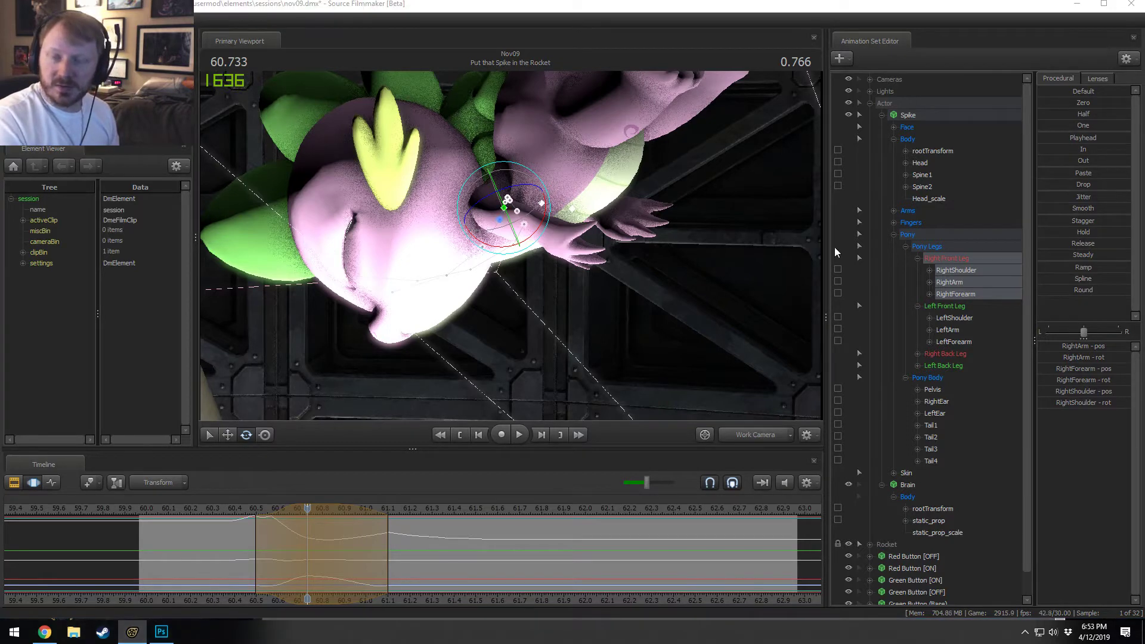
Step: Switch to Chrome, search Google for "that blue griffon from mlp" and close the results
{"action": "left_click_drag", "start_coordinate": [835, 250], "coordinate": [253, 165]}
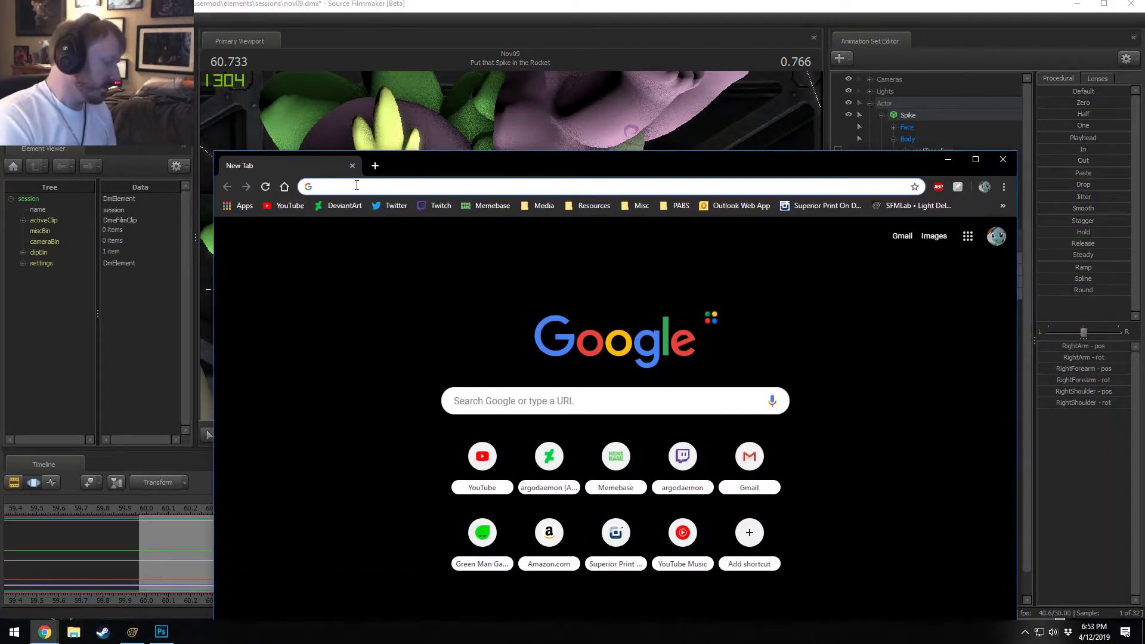
{"action": "type", "text": "that blue"}
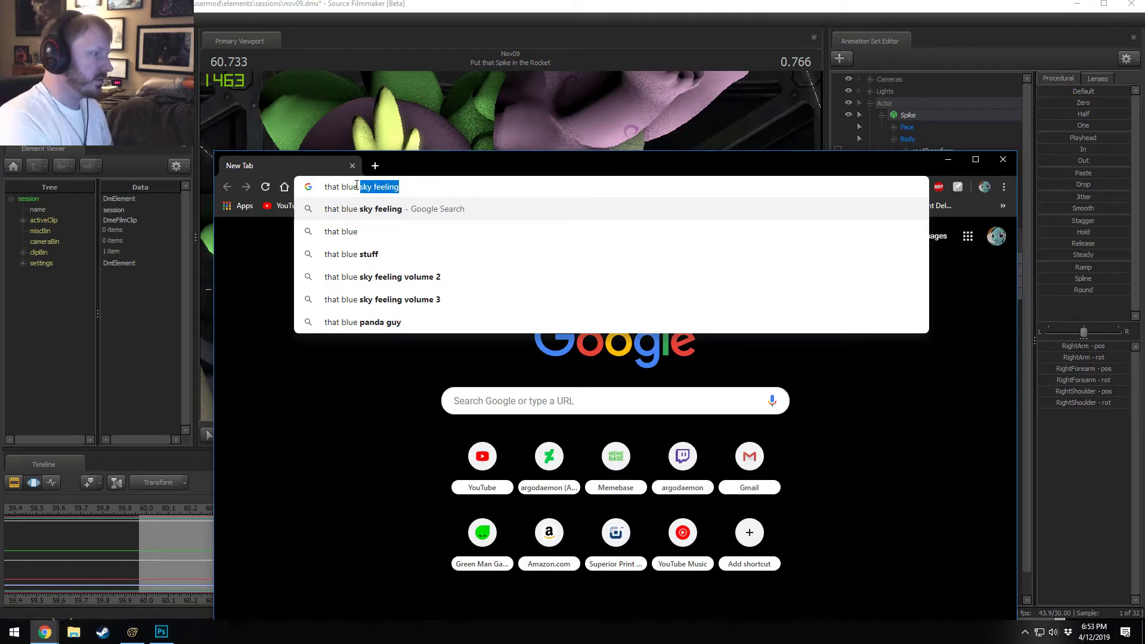
{"action": "type", "text": " griffon from mp"}
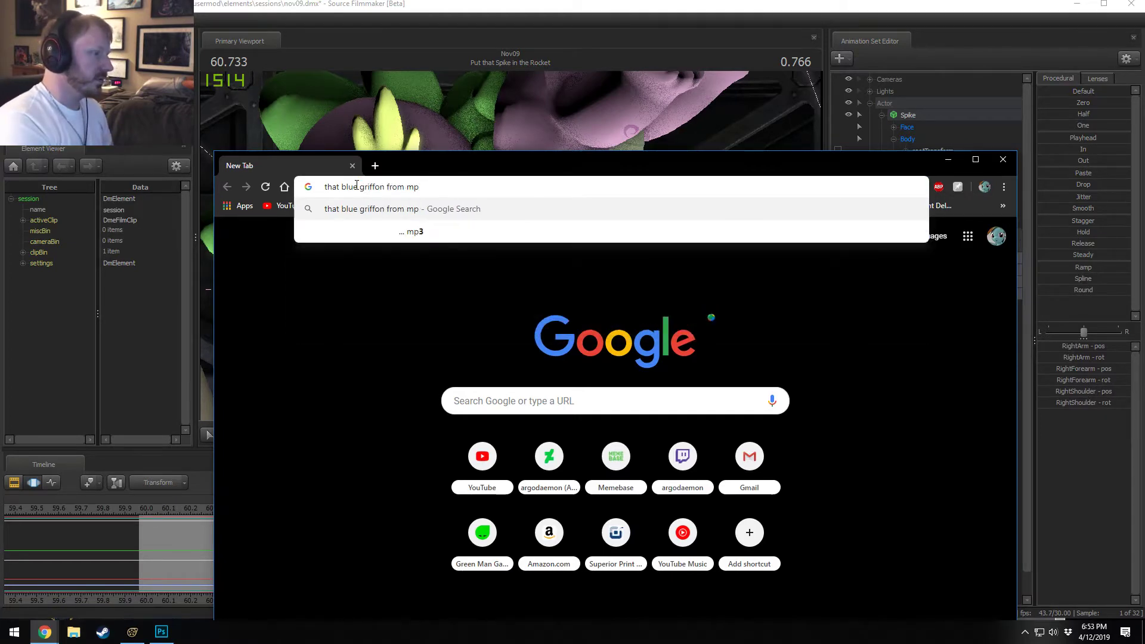
{"action": "key", "text": "BackSpace"}
{"action": "type", "text": "lp"}
{"action": "key", "text": "Return"}
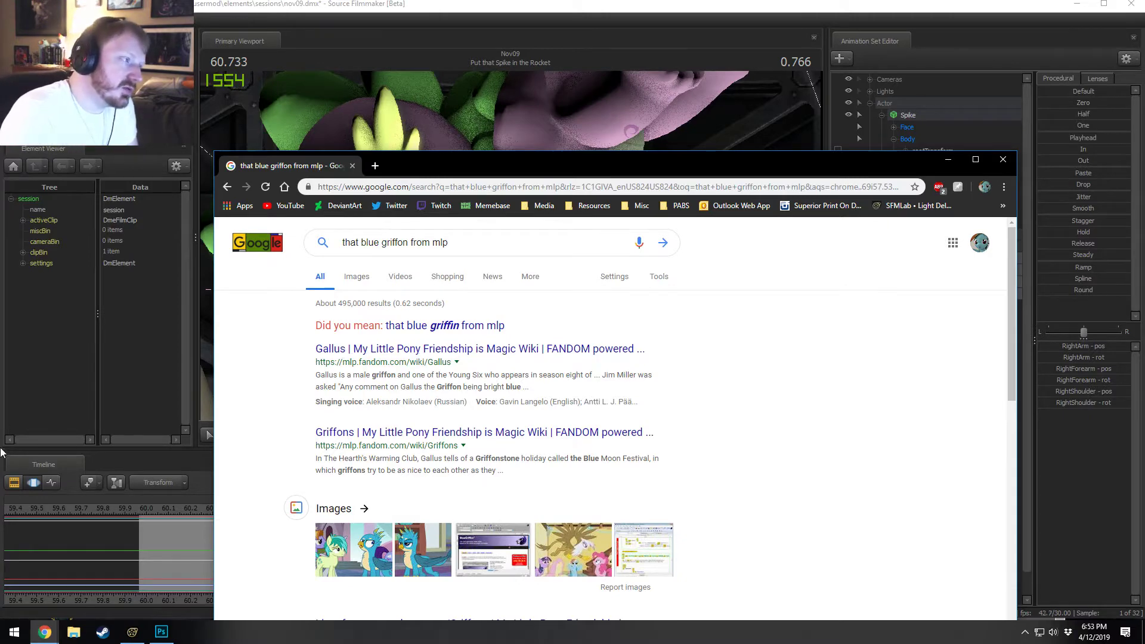
{"action": "left_click", "coordinate": [353, 166]}
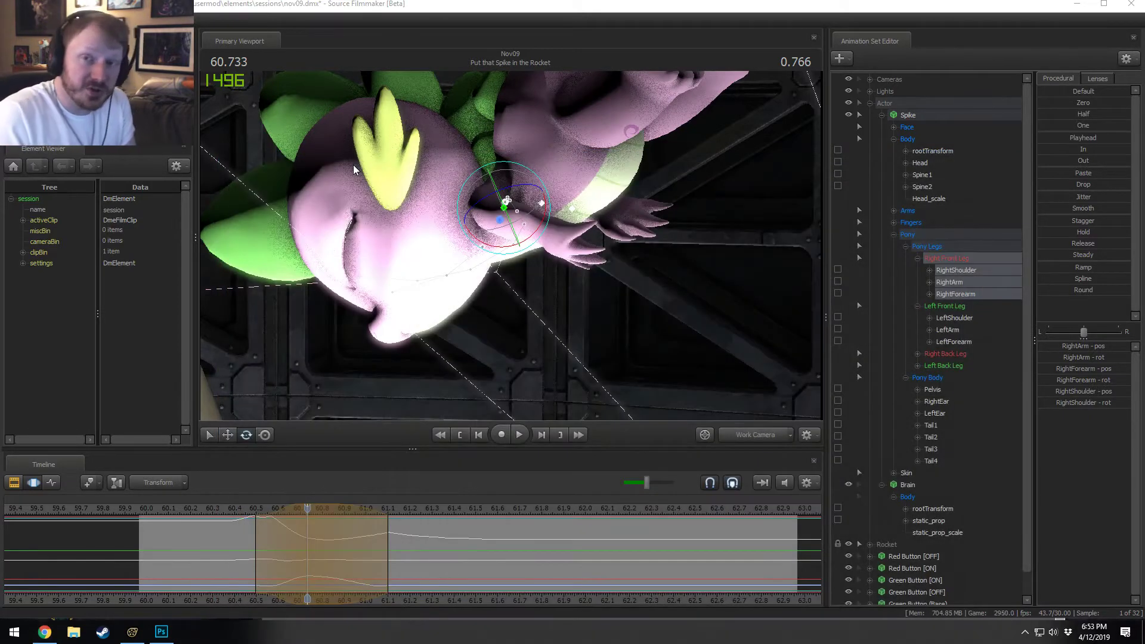
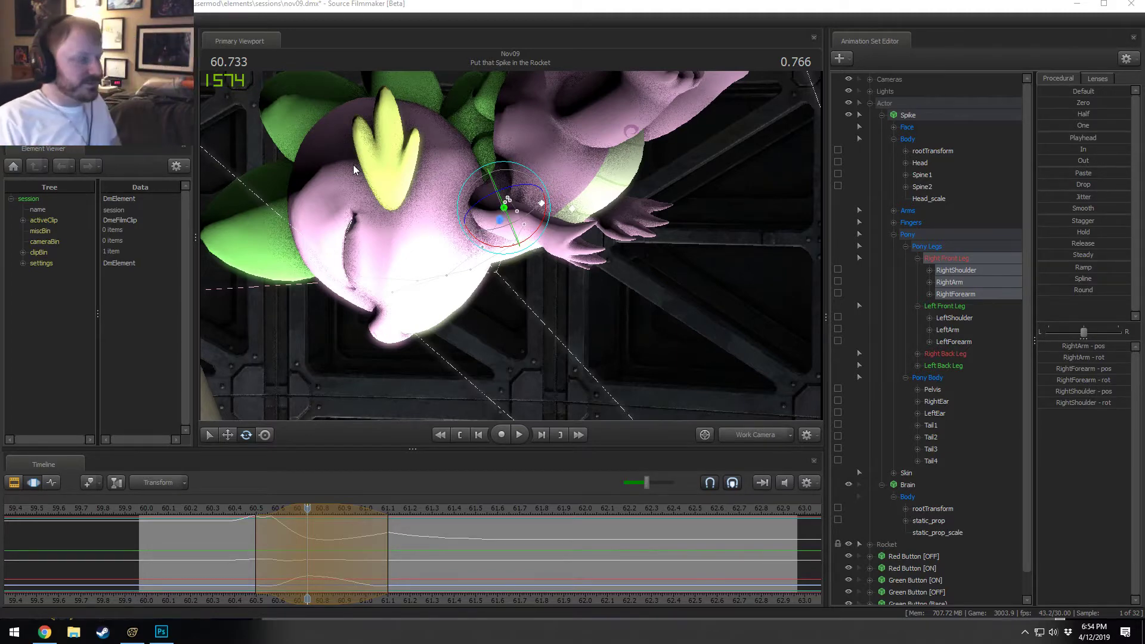
Step: Replay the dive through the main camera from about 60.4 to check the swing of both arms
{"action": "left_click", "coordinate": [747, 435]}
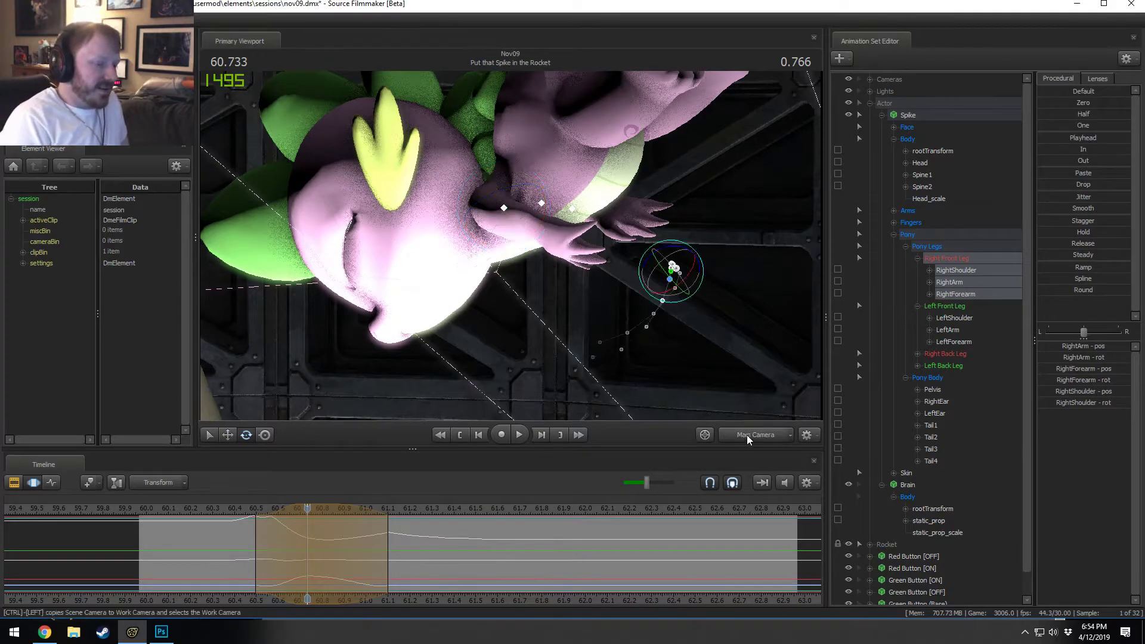
{"action": "left_click", "coordinate": [220, 506]}
{"action": "key", "text": "space"}
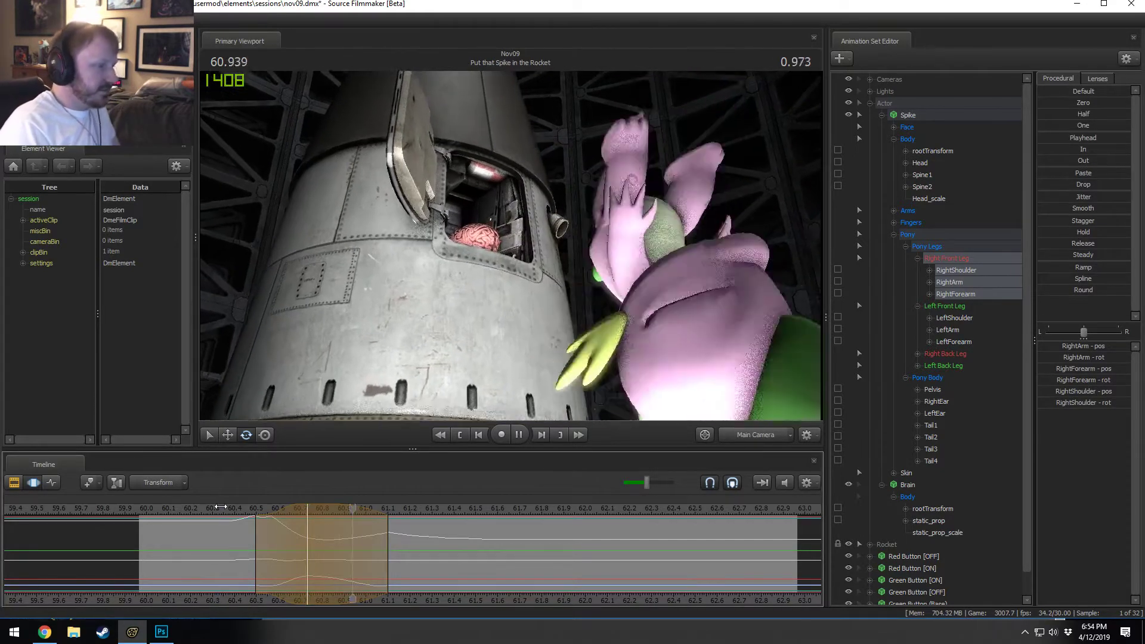
{"action": "key", "text": "space"}
{"action": "left_click", "coordinate": [234, 508]}
{"action": "key", "text": "space"}
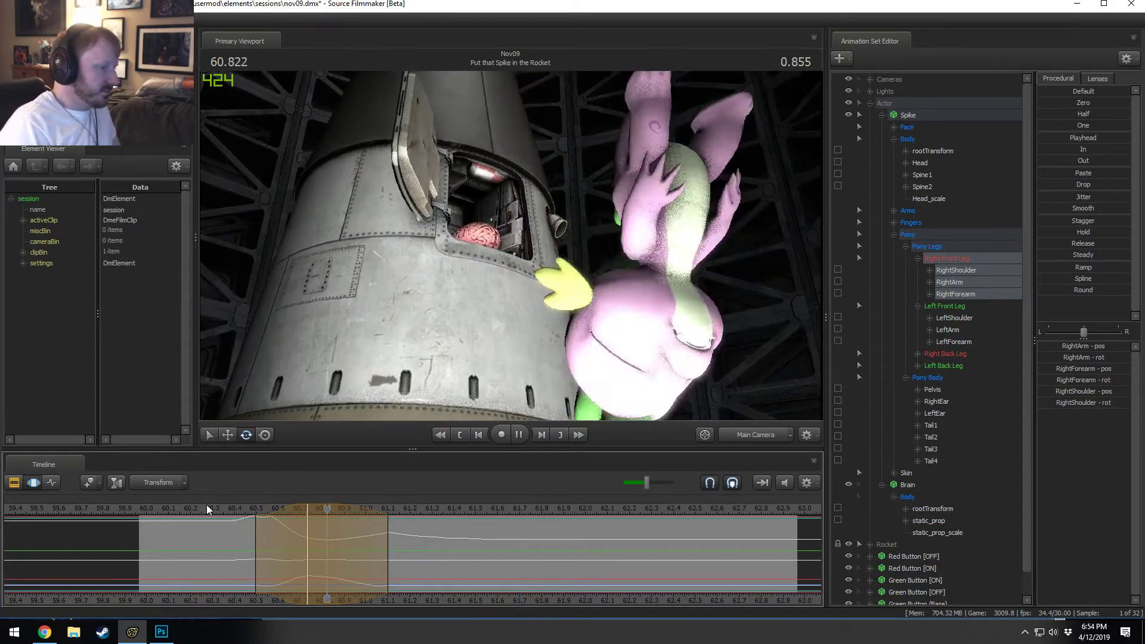
{"action": "key", "text": "space"}
Step: Rotate Spike's Spine1 at 61.1 within a time selection of about 60.9 to 61.3 and replay the dive from the work camera
{"action": "left_click", "coordinate": [321, 565]}
{"action": "left_click_drag", "start_coordinate": [321, 565], "coordinate": [437, 547]}
{"action": "scroll", "coordinate": [389, 581], "scroll_direction": "up", "scroll_amount": 4, "text": "shift"}
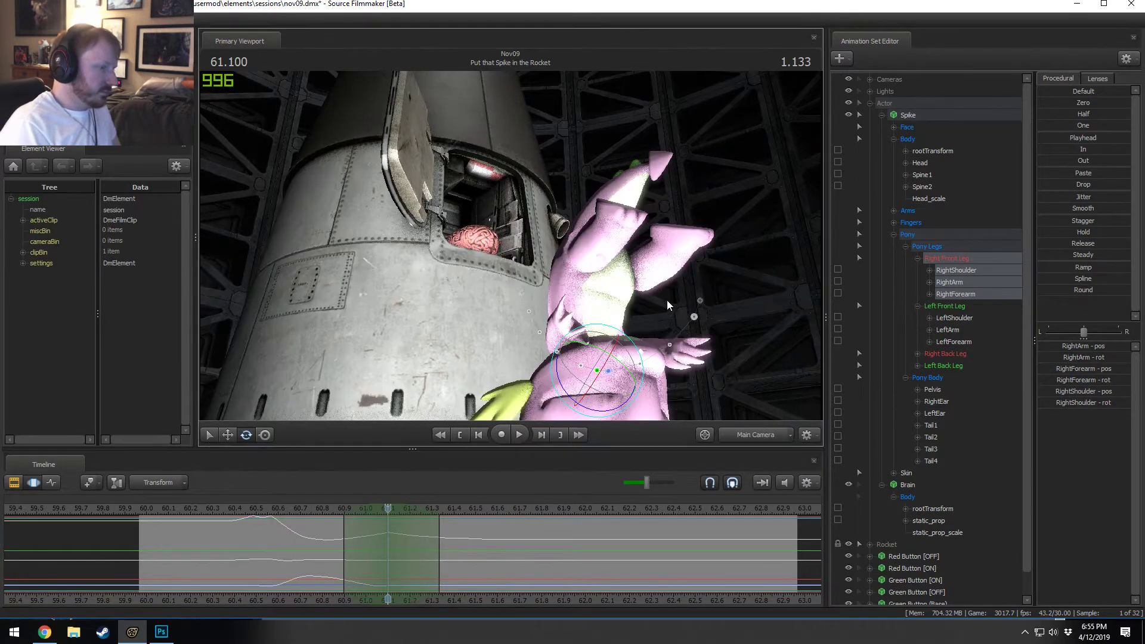
{"action": "left_click", "coordinate": [749, 433]}
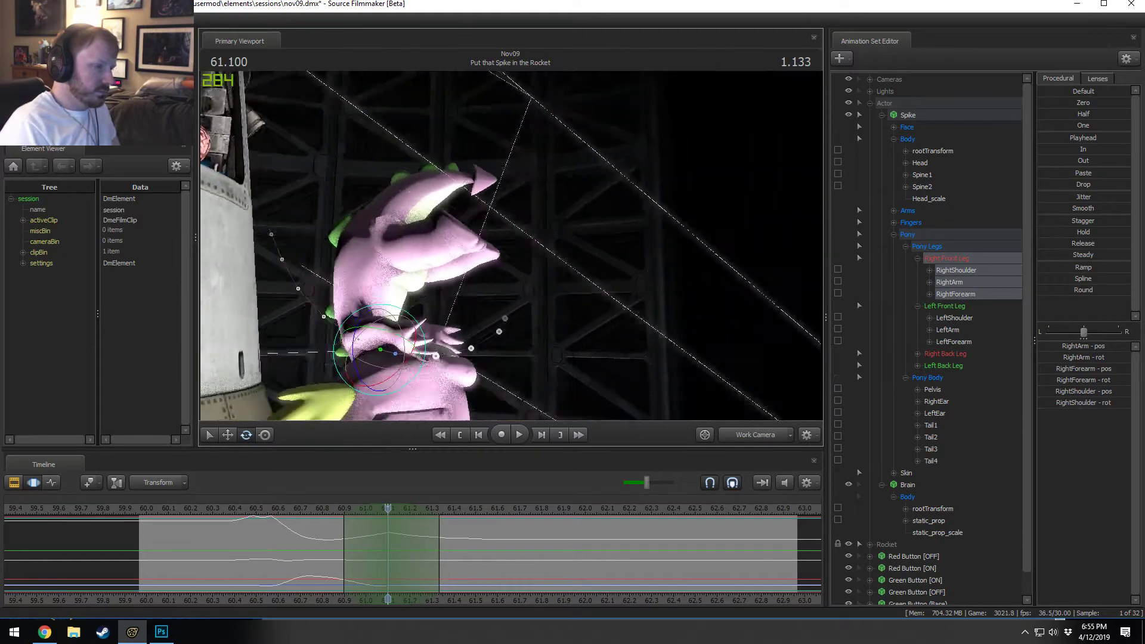
{"action": "left_click", "coordinate": [469, 279]}
{"action": "left_click_drag", "start_coordinate": [307, 537], "coordinate": [387, 548]}
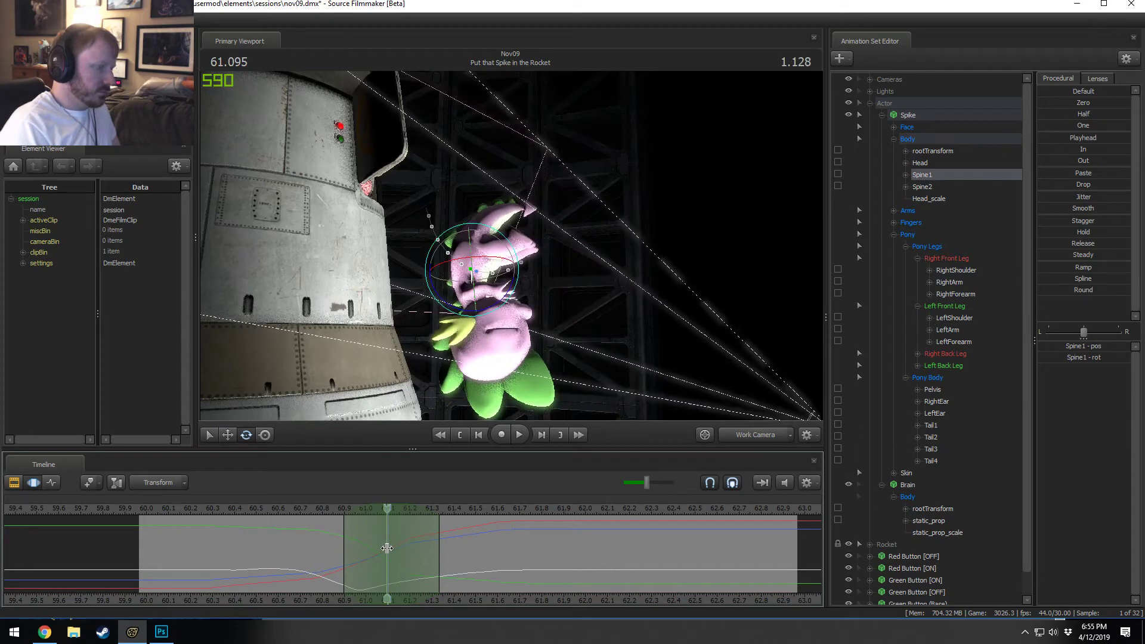
{"action": "left_click_drag", "start_coordinate": [511, 285], "coordinate": [310, 472]}
{"action": "left_click_drag", "start_coordinate": [282, 508], "coordinate": [428, 552]}
{"action": "key", "text": "space"}
{"action": "key", "text": "space"}
Step: Set the time selection to about 61.2 to 61.7 and blend Spike's Pelvis towards the Hold preset
{"action": "left_click", "coordinate": [431, 547], "text": "shift"}
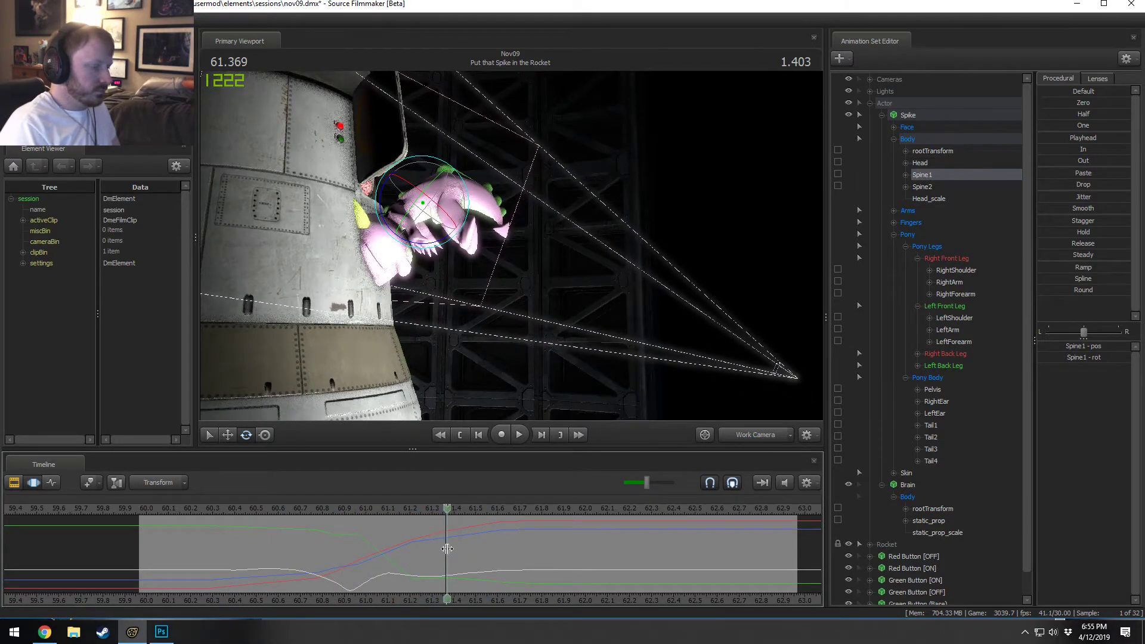
{"action": "key", "text": "space"}
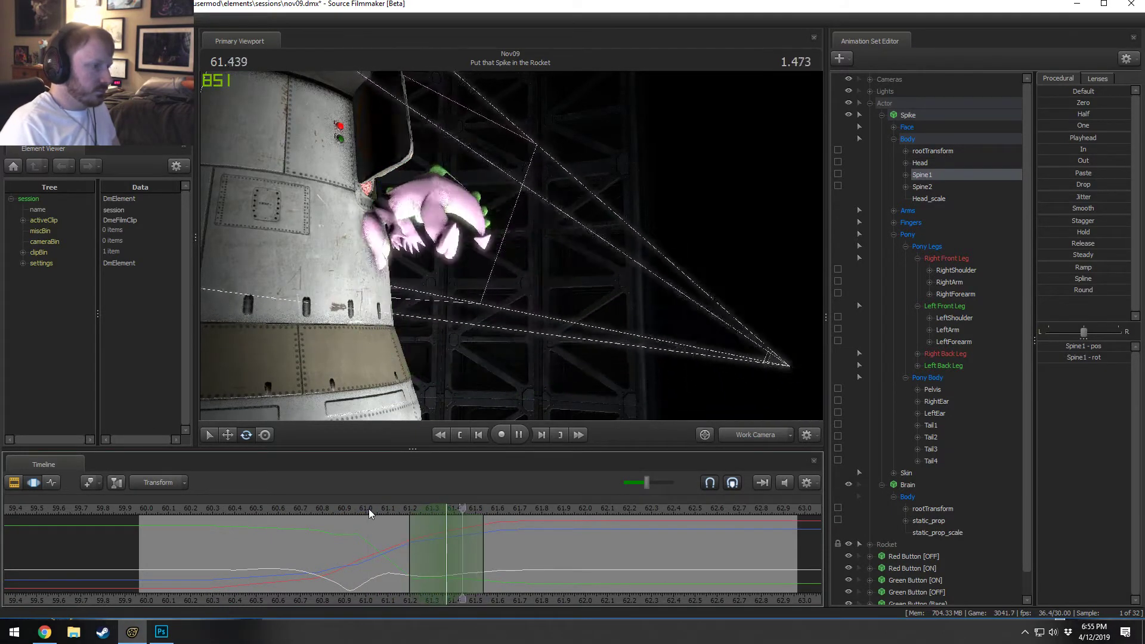
{"action": "key", "text": "space"}
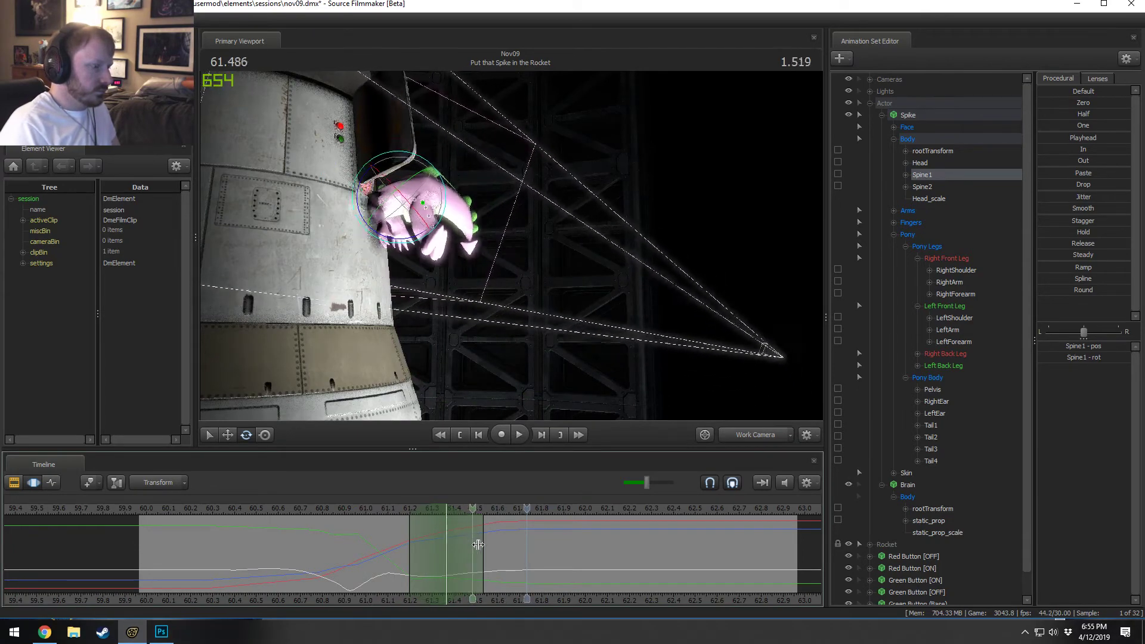
{"action": "left_click_drag", "start_coordinate": [478, 544], "coordinate": [471, 548]}
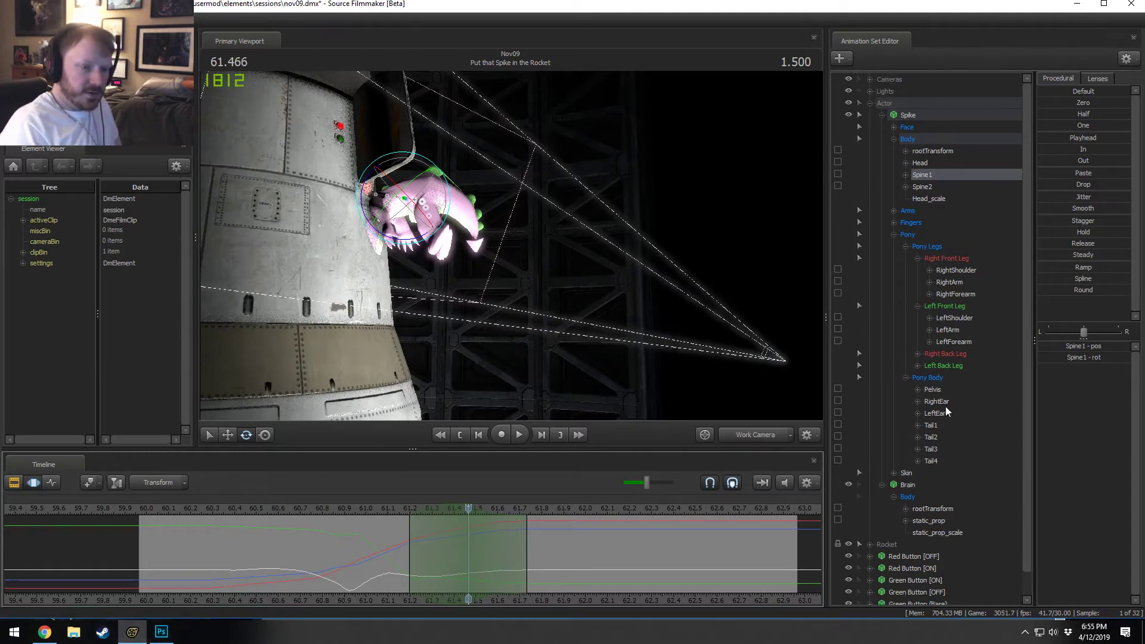
{"action": "left_click", "coordinate": [932, 390]}
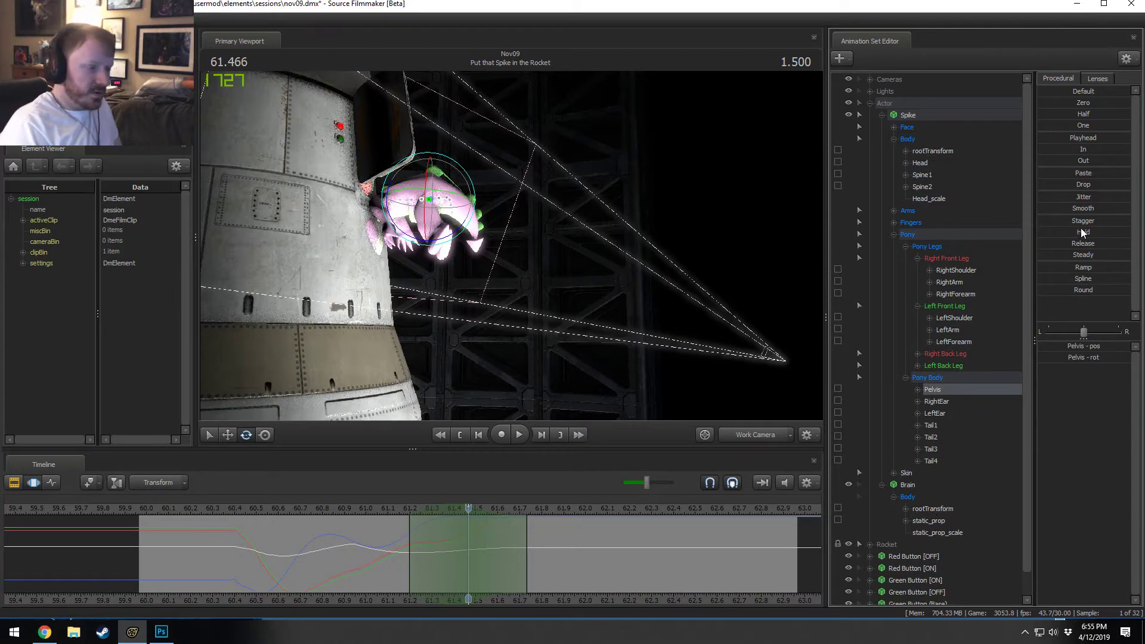
{"action": "left_click_drag", "start_coordinate": [1079, 233], "coordinate": [1103, 233]}
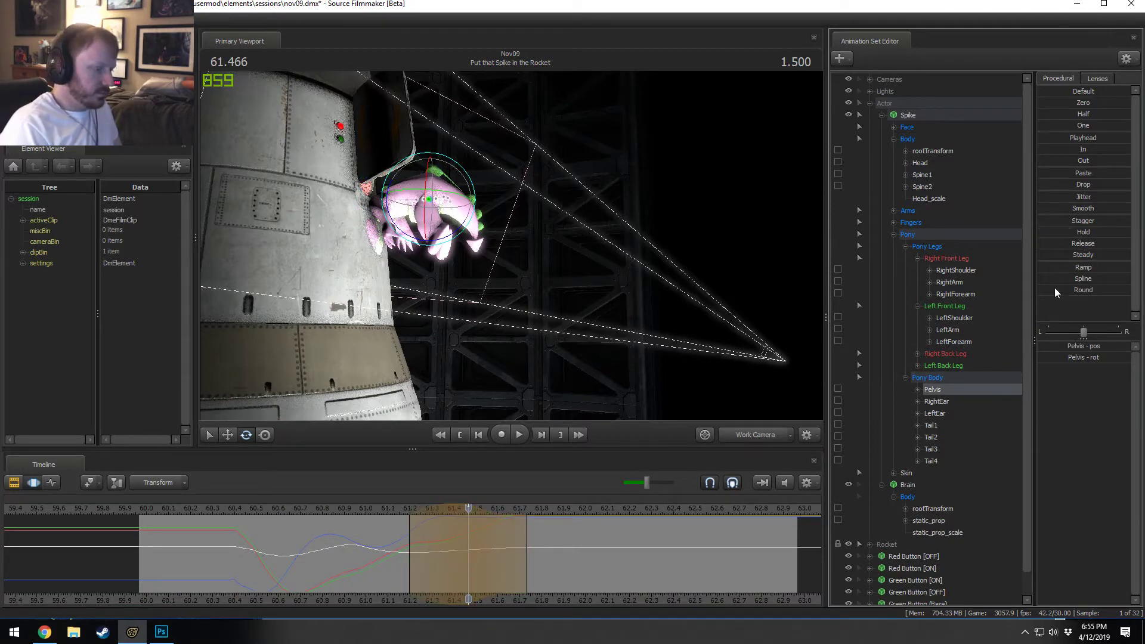
Step: Replay the dive while adjusting the Pelvis time selection to about 61.1 to 61.7
{"action": "key", "text": "space"}
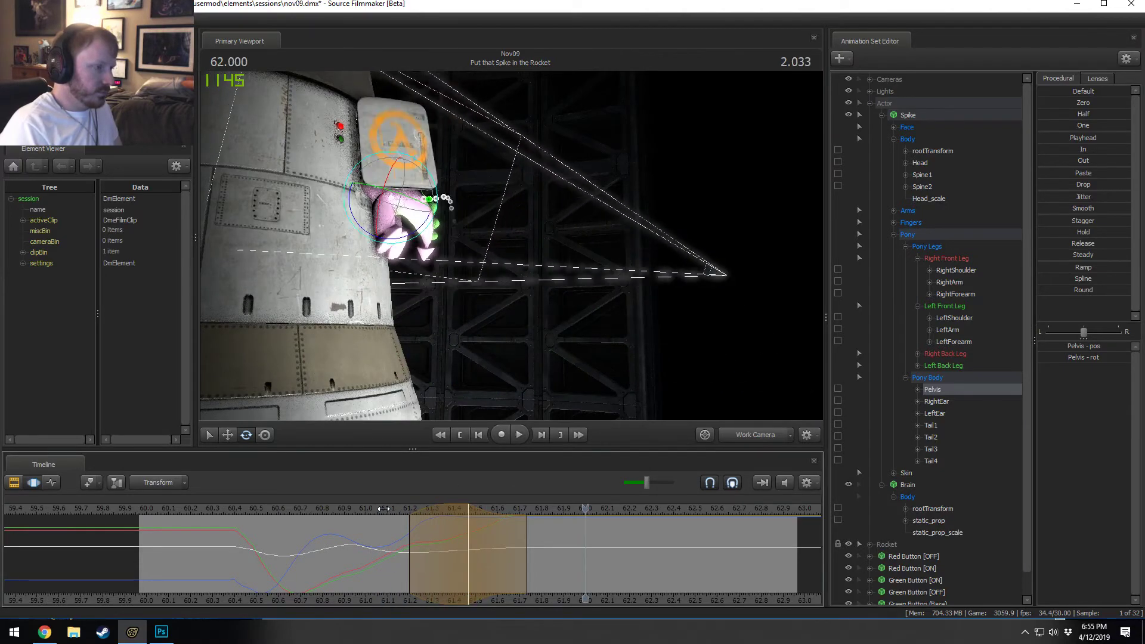
{"action": "key", "text": "space"}
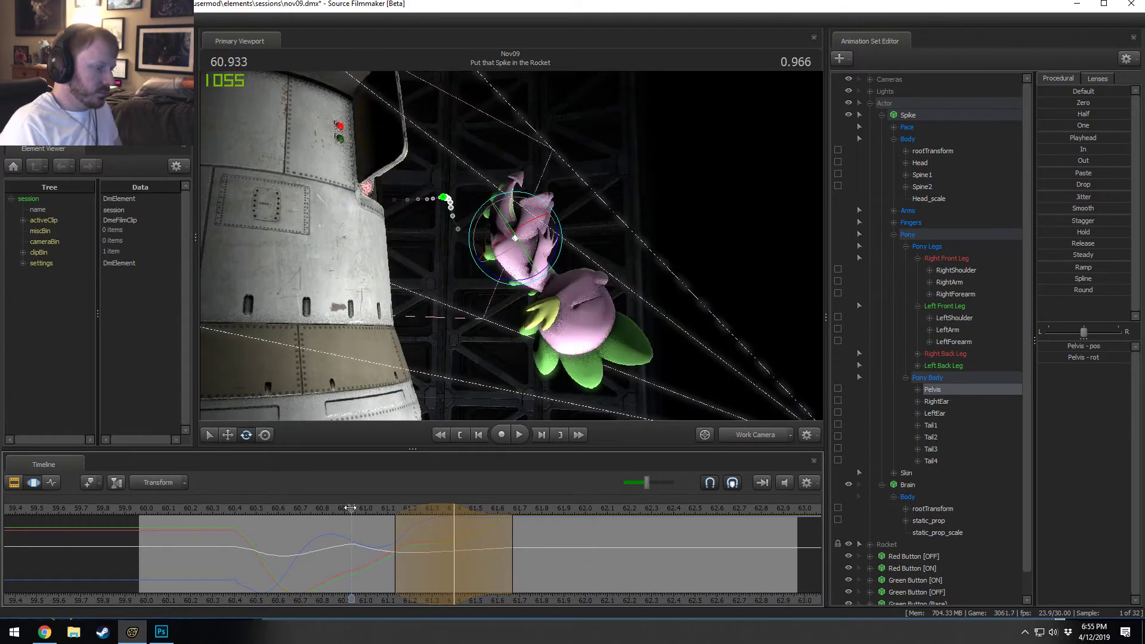
{"action": "key", "text": "space"}
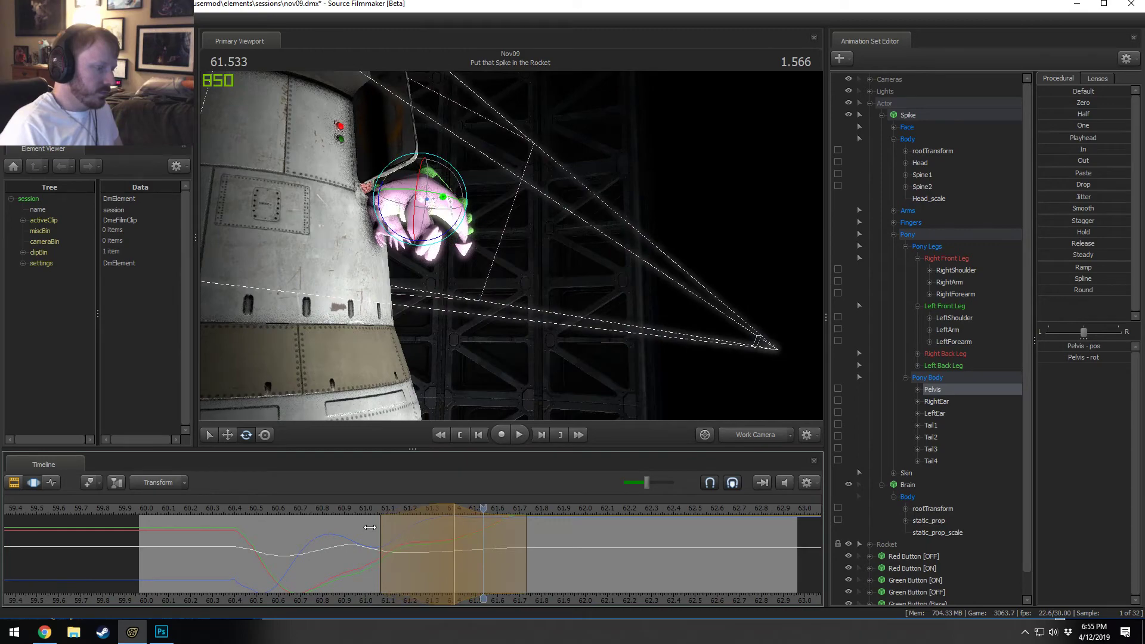
{"action": "key", "text": "space"}
{"action": "key", "text": "space"}
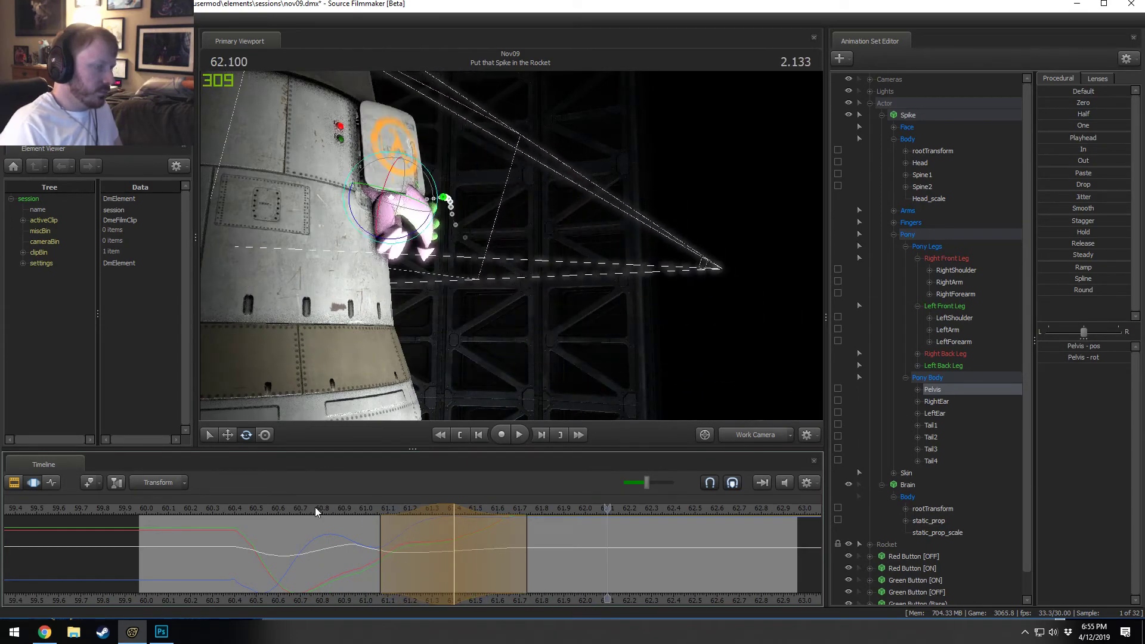
{"action": "left_click", "coordinate": [315, 508]}
{"action": "key", "text": "space"}
{"action": "key", "text": "space"}
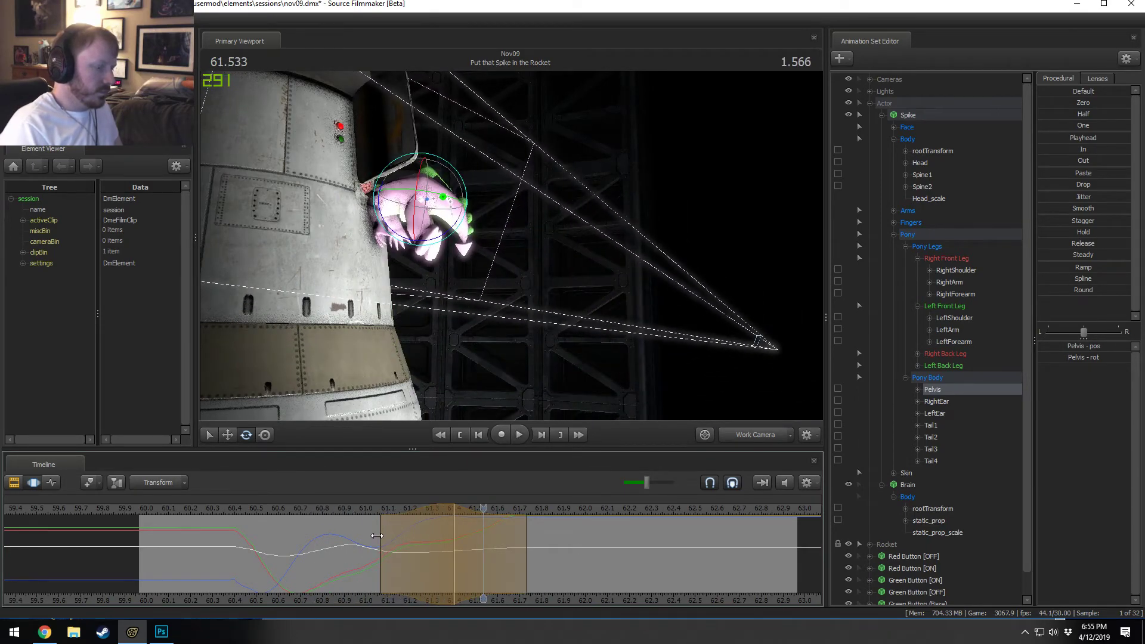
Step: Isolate the x and y channels of the Pelvis position at 61.23, with the Move tool active
{"action": "mouse_move", "coordinate": [377, 535]}
{"action": "left_mouse_down"}
{"action": "mouse_move", "coordinate": [450, 571]}
{"action": "mouse_move", "coordinate": [326, 564]}
{"action": "mouse_move", "coordinate": [417, 564]}
{"action": "left_mouse_up"}
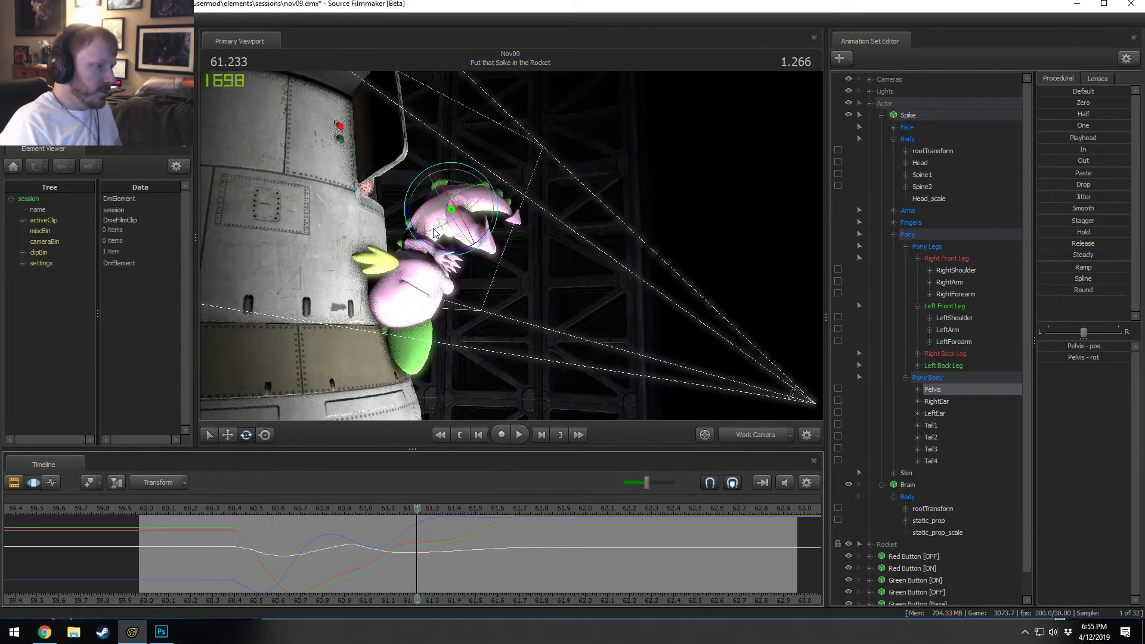
{"action": "key", "text": "w"}
{"action": "left_click_drag", "start_coordinate": [502, 215], "coordinate": [486, 245], "text": "alt"}
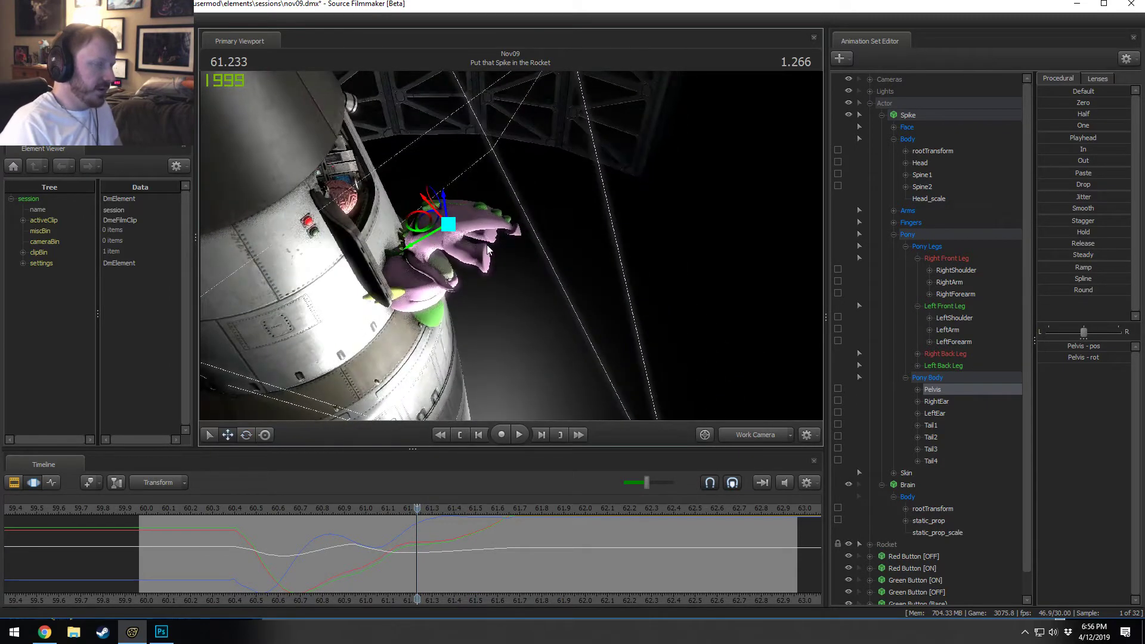
{"action": "left_click", "coordinate": [918, 391]}
{"action": "left_click", "coordinate": [930, 413]}
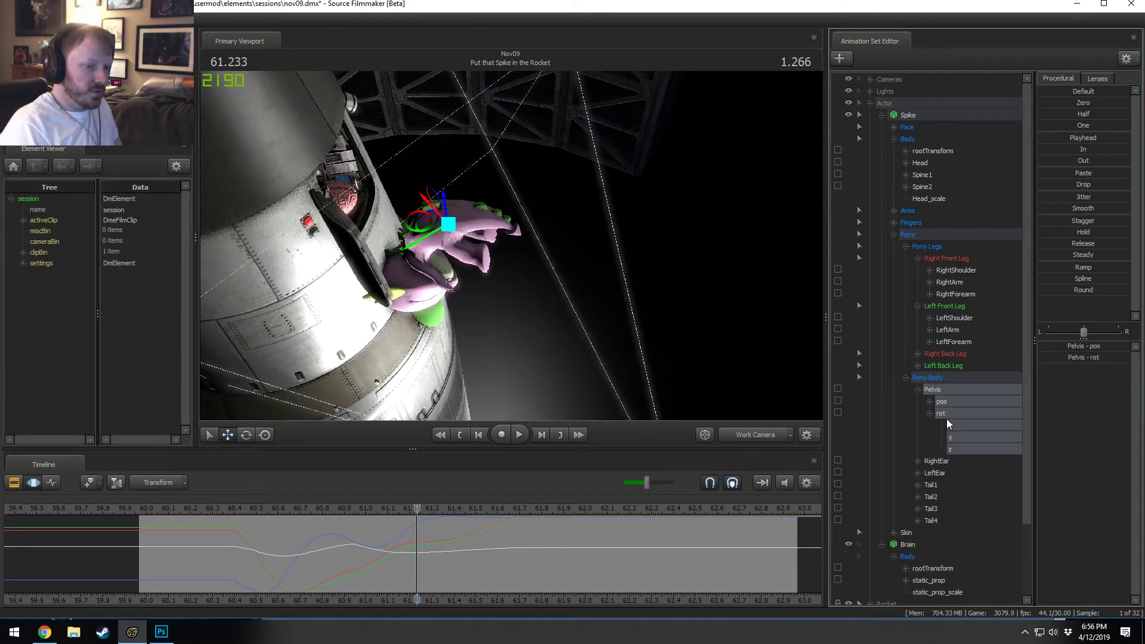
{"action": "left_click", "coordinate": [961, 437]}
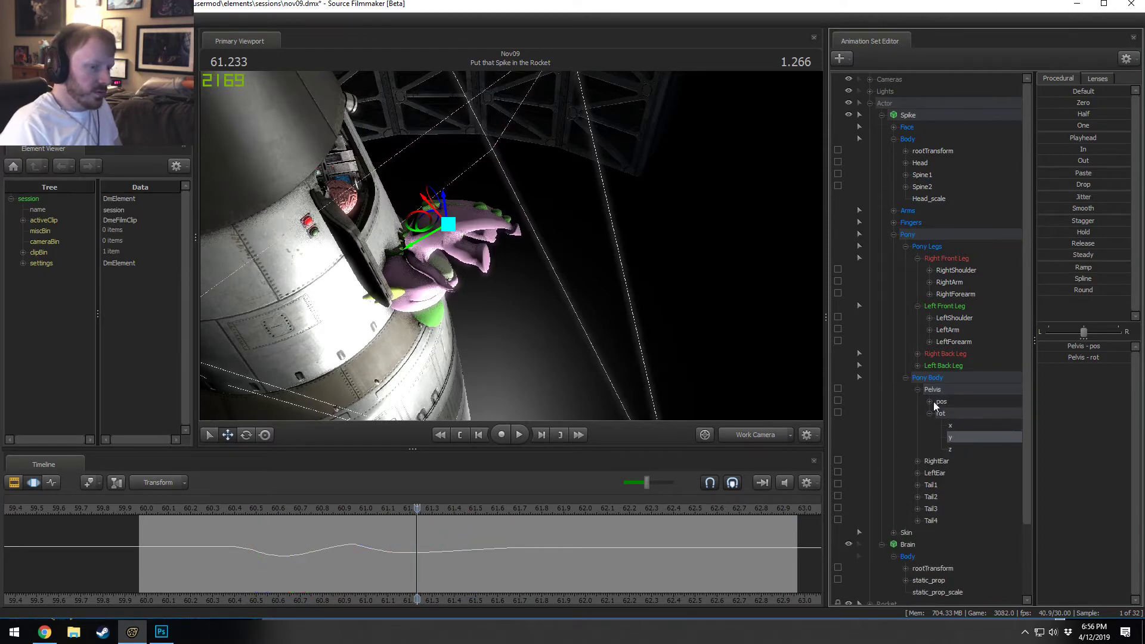
{"action": "left_click", "coordinate": [929, 401]}
{"action": "left_click", "coordinate": [956, 426]}
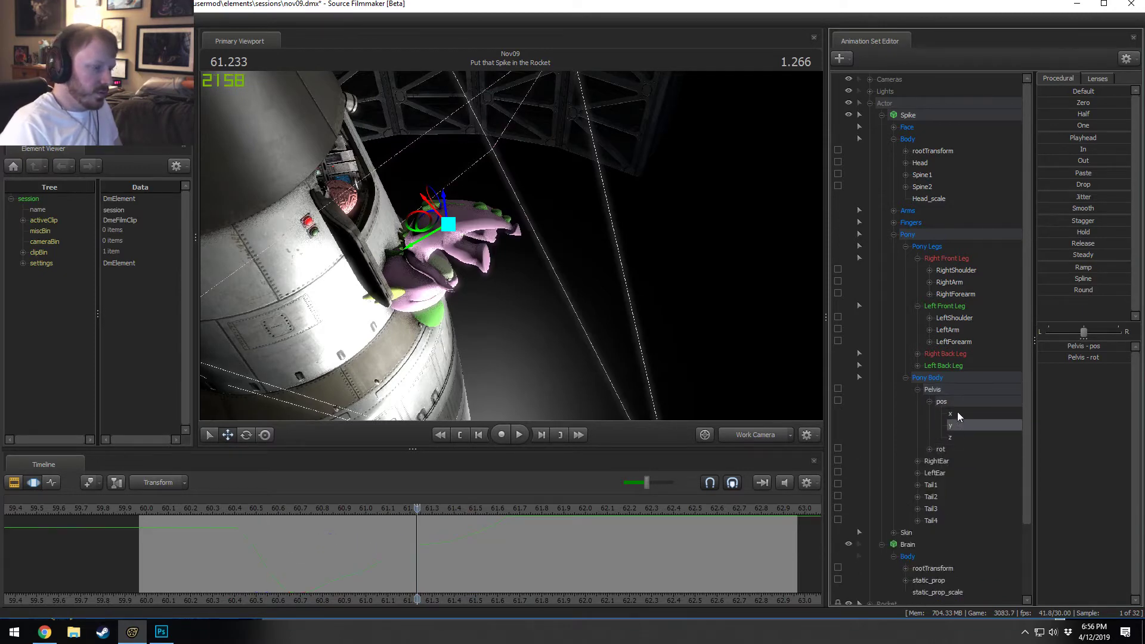
{"action": "left_click", "coordinate": [957, 412]}
{"action": "left_click", "coordinate": [956, 424], "text": "ctrl"}
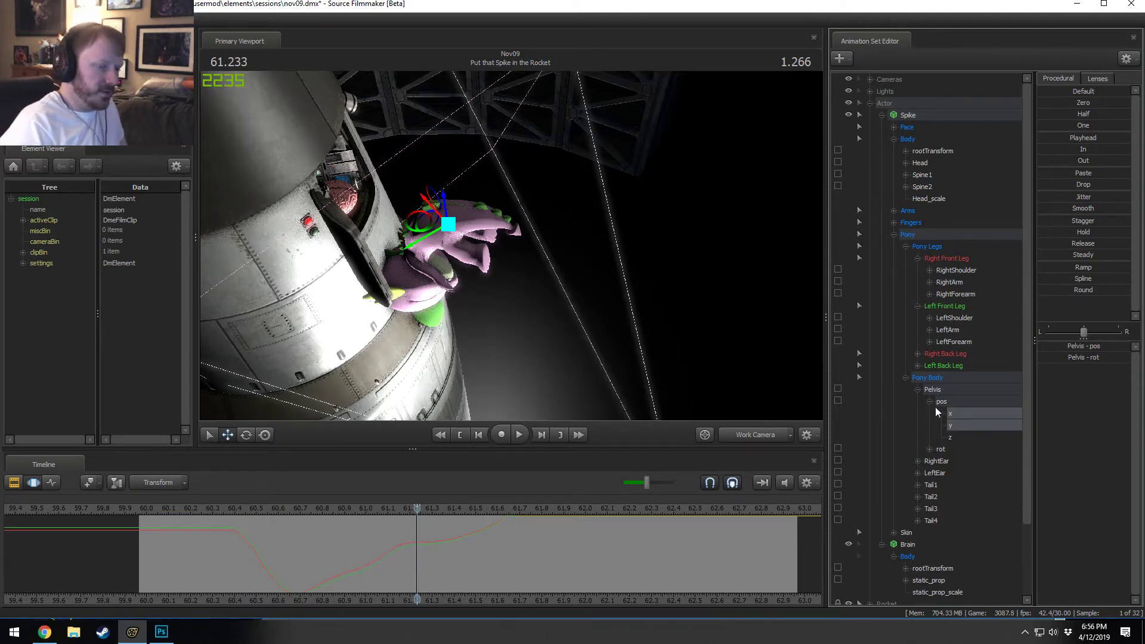
Step: Apply the In preset to the Pelvis x and y position around 61.17, extend the time selection to about 60.8 to 61.7 and replay
{"action": "mouse_move", "coordinate": [559, 409]}
{"action": "left_mouse_down"}
{"action": "mouse_move", "coordinate": [489, 411]}
{"action": "mouse_move", "coordinate": [405, 548]}
{"action": "mouse_move", "coordinate": [357, 557]}
{"action": "mouse_move", "coordinate": [436, 561]}
{"action": "left_mouse_up"}
{"action": "scroll", "coordinate": [436, 561], "scroll_direction": "up", "scroll_amount": 5}
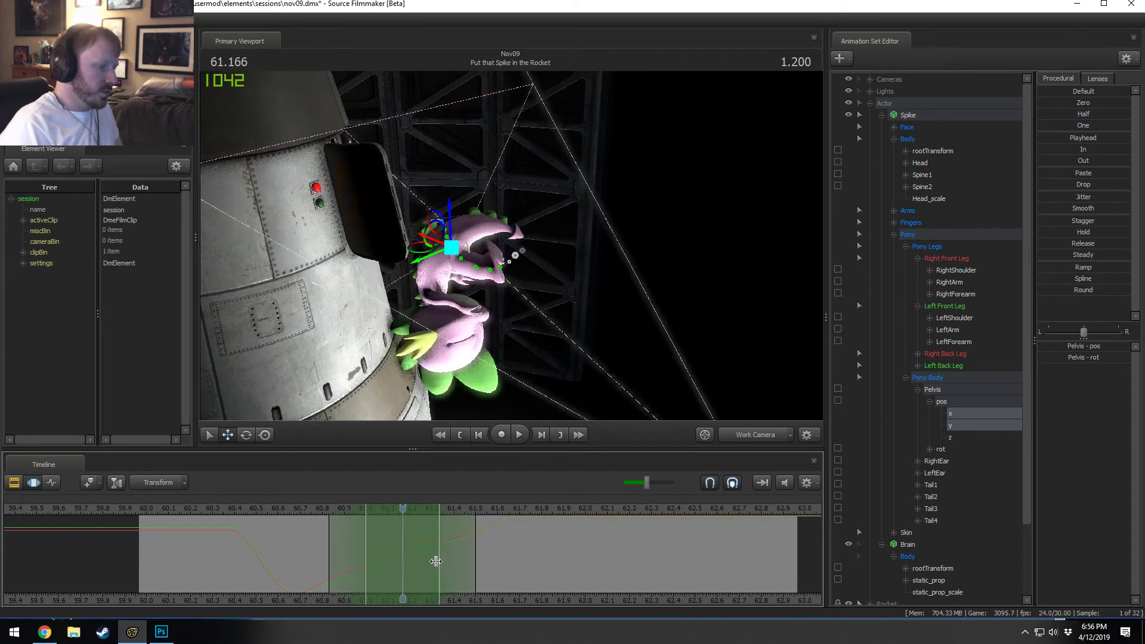
{"action": "left_click", "coordinate": [1073, 150]}
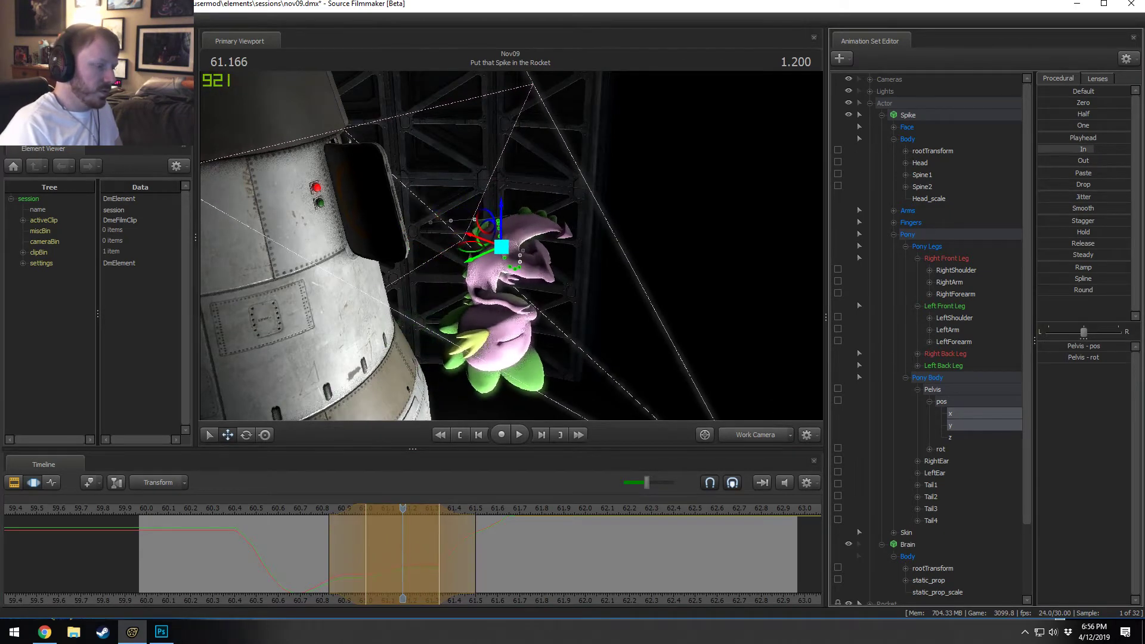
{"action": "left_click_drag", "start_coordinate": [465, 557], "coordinate": [495, 557]}
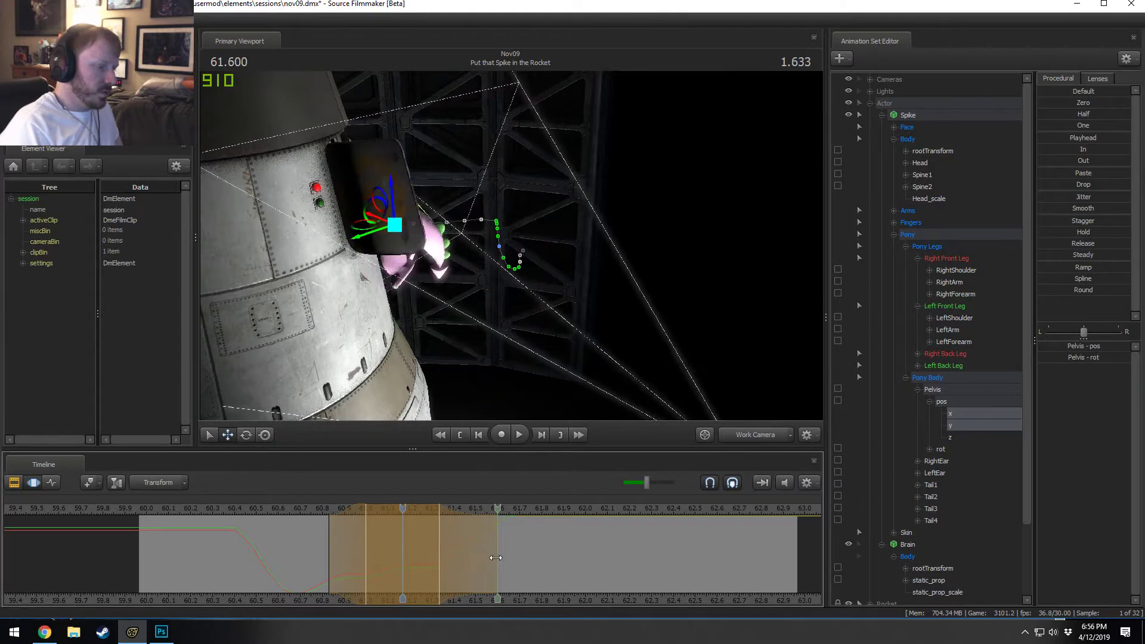
{"action": "left_click", "coordinate": [320, 510]}
{"action": "key", "text": "space"}
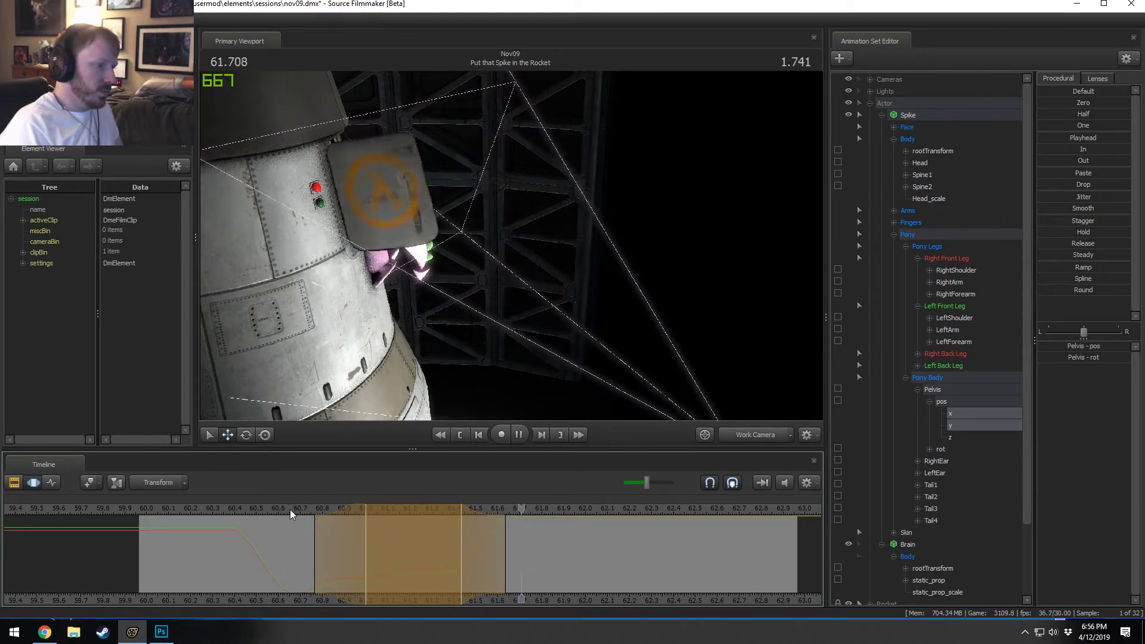
{"action": "left_click_drag", "start_coordinate": [502, 552], "coordinate": [524, 552]}
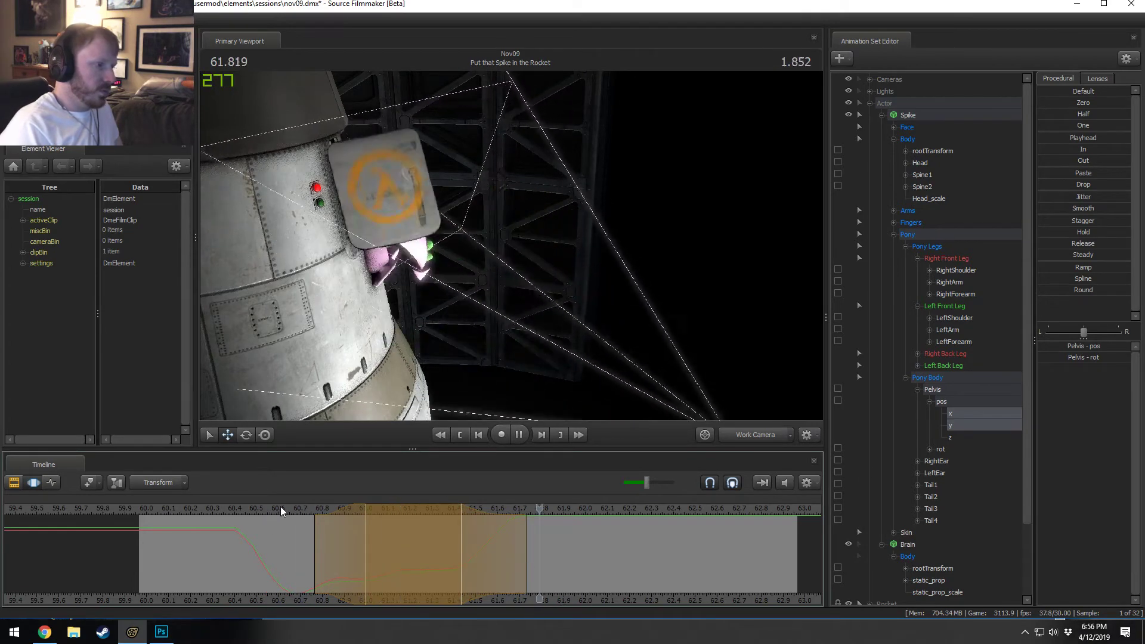
{"action": "key", "text": "space"}
Step: Rotate Spike's Spine1, Spine2 and Head together at 61.47 within a time selection of about 61.2 to 61.8 and replay the dive
{"action": "left_click_drag", "start_coordinate": [401, 562], "coordinate": [466, 557]}
{"action": "left_click_drag", "start_coordinate": [484, 292], "coordinate": [483, 245], "text": "alt"}
{"action": "left_click", "coordinate": [457, 235]}
{"action": "left_click", "coordinate": [442, 240], "text": "ctrl"}
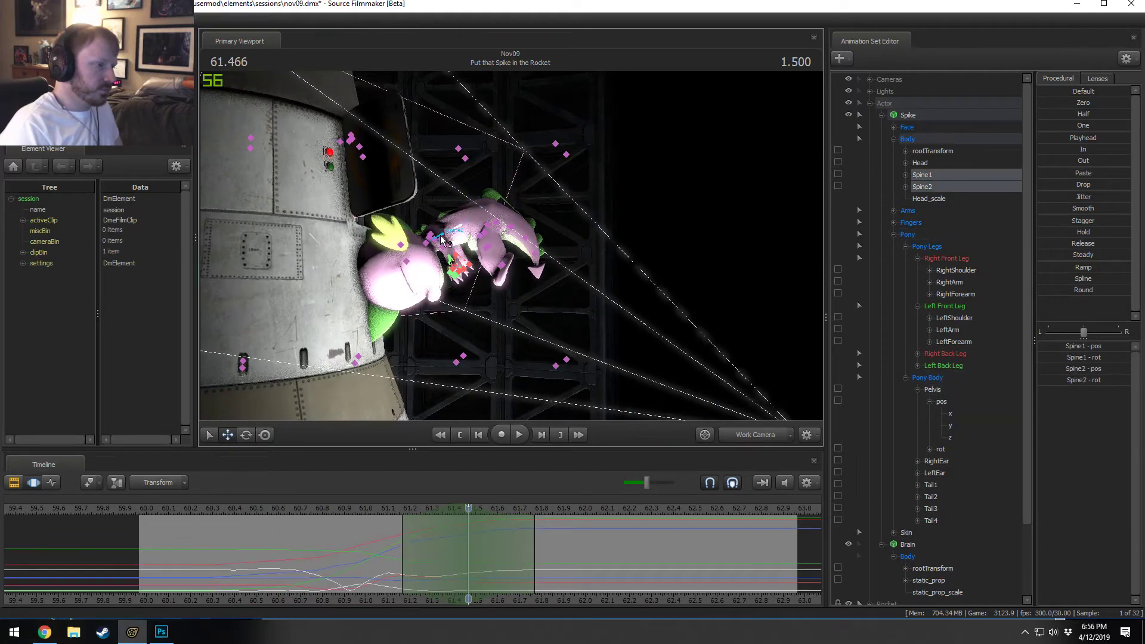
{"action": "left_click", "coordinate": [423, 245], "text": "ctrl"}
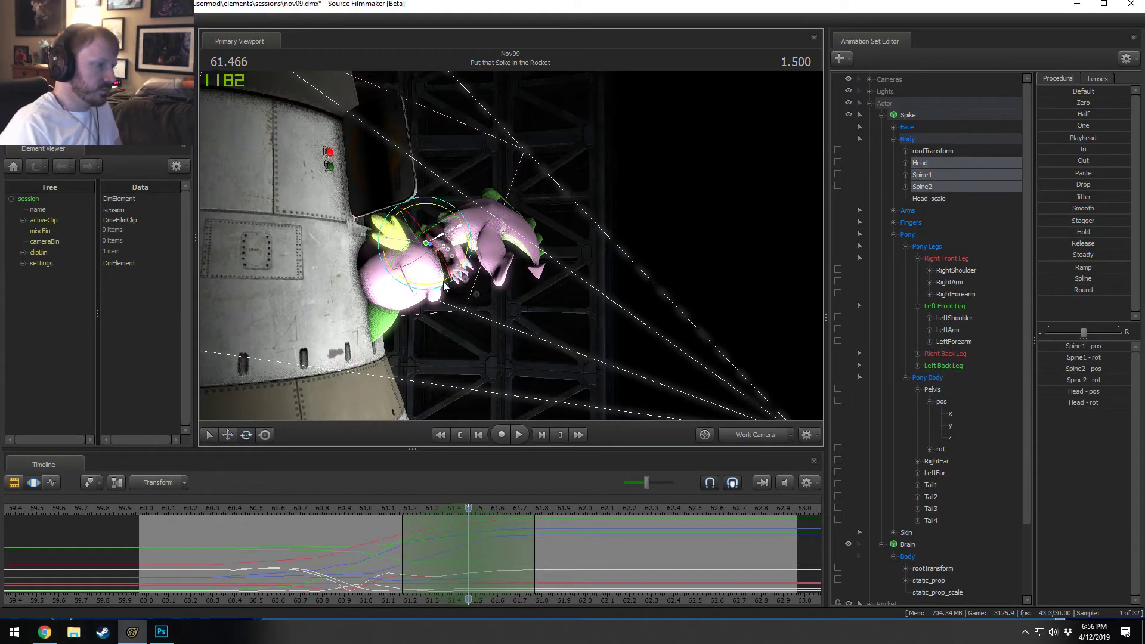
{"action": "left_click_drag", "start_coordinate": [444, 285], "coordinate": [420, 269]}
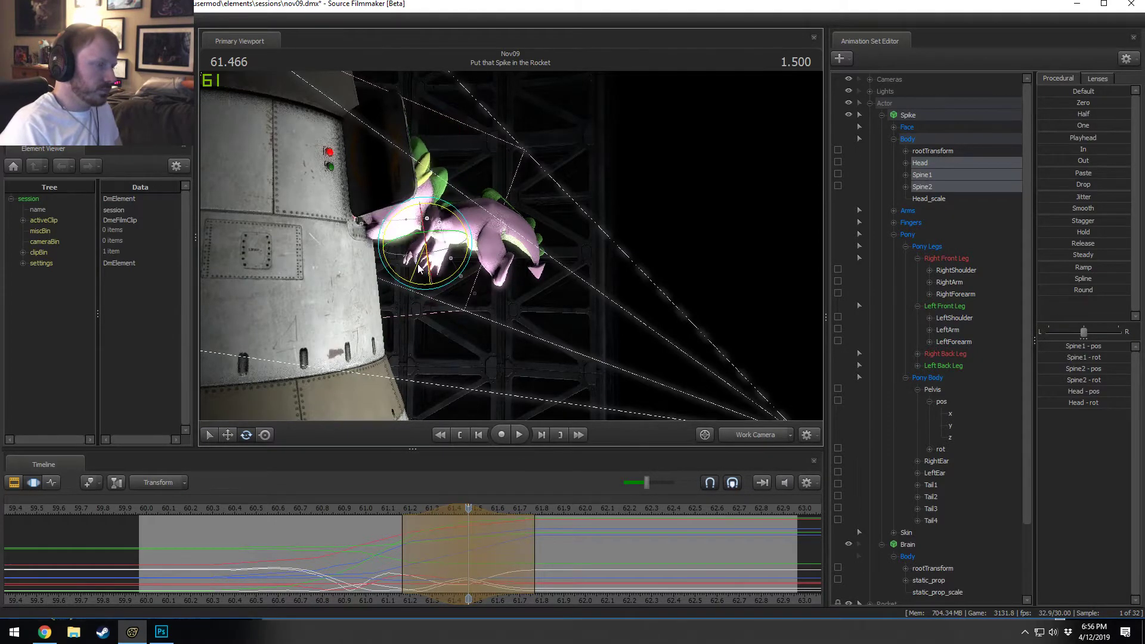
{"action": "left_click", "coordinate": [364, 512]}
{"action": "key", "text": "space"}
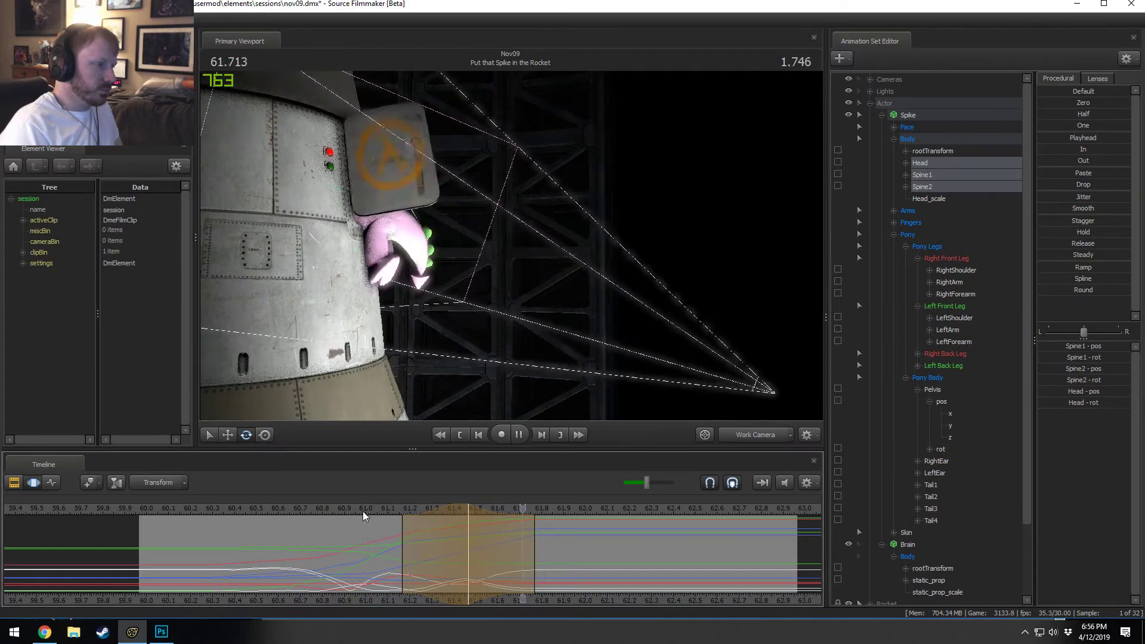
{"action": "key", "text": "space"}
{"action": "left_click", "coordinate": [366, 521]}
{"action": "key", "text": "space"}
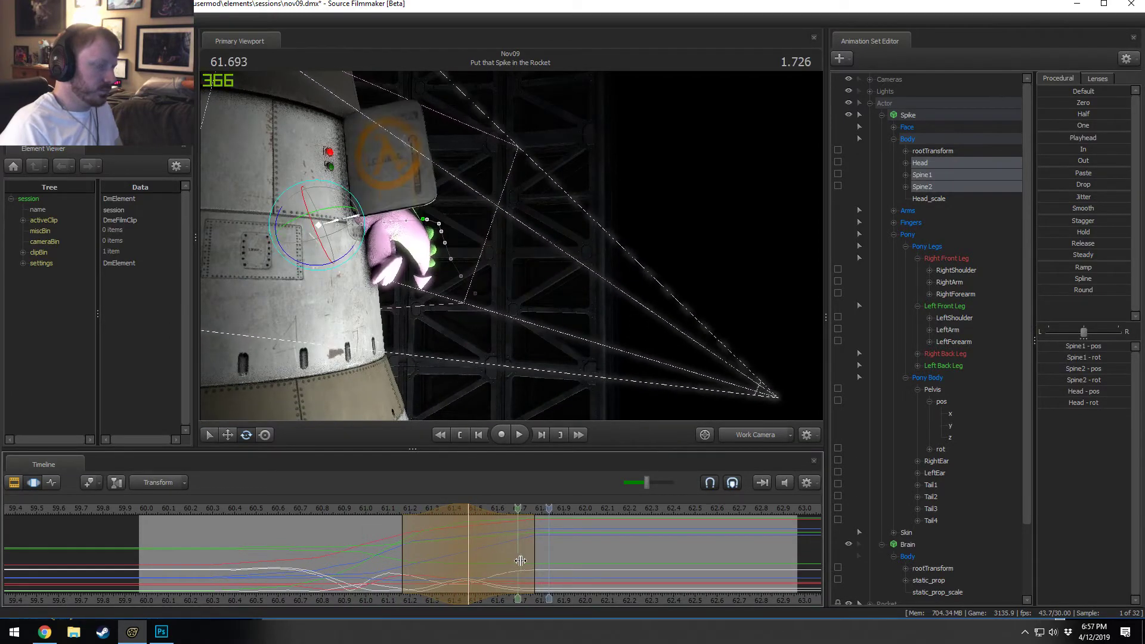
Step: Try rotating Spike's Pelvis at 61.5 within a time selection of about 61.2 to 61.7 and replay the dive
{"action": "left_click_drag", "start_coordinate": [531, 556], "coordinate": [475, 548]}
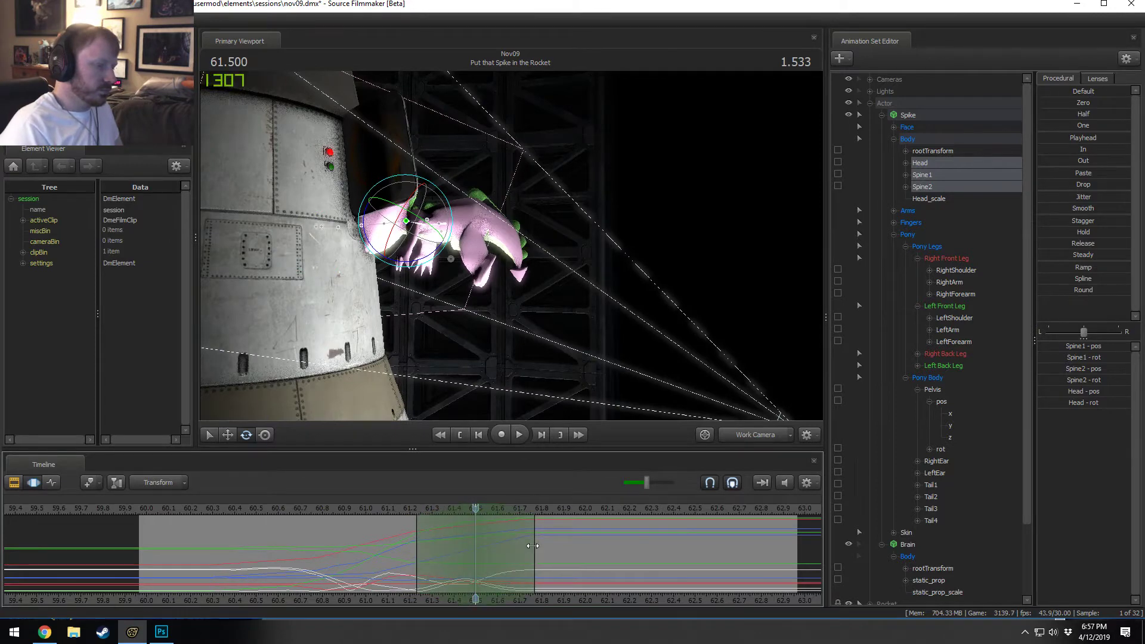
{"action": "left_click_drag", "start_coordinate": [532, 546], "coordinate": [516, 551]}
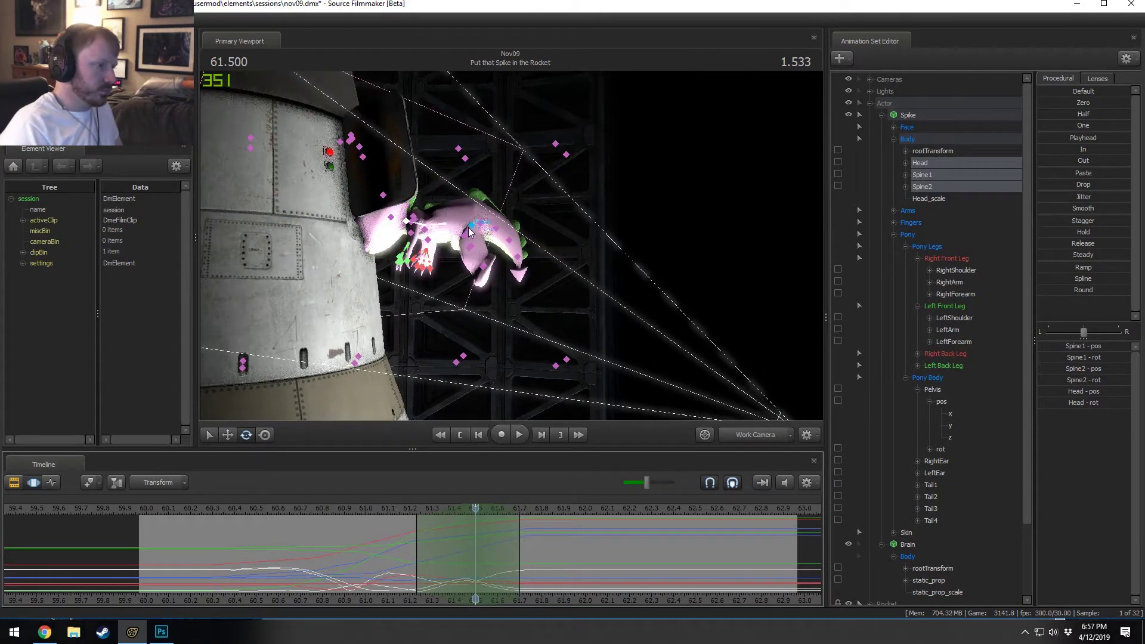
{"action": "left_click", "coordinate": [472, 229]}
{"action": "left_click_drag", "start_coordinate": [458, 271], "coordinate": [446, 258]}
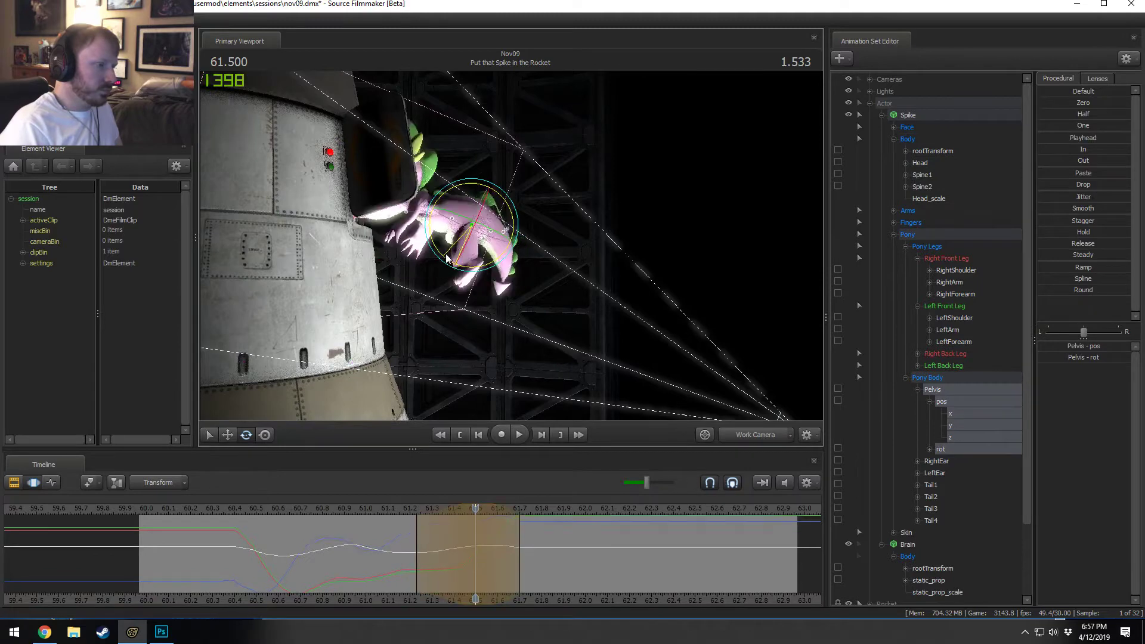
{"action": "left_click", "coordinate": [351, 508]}
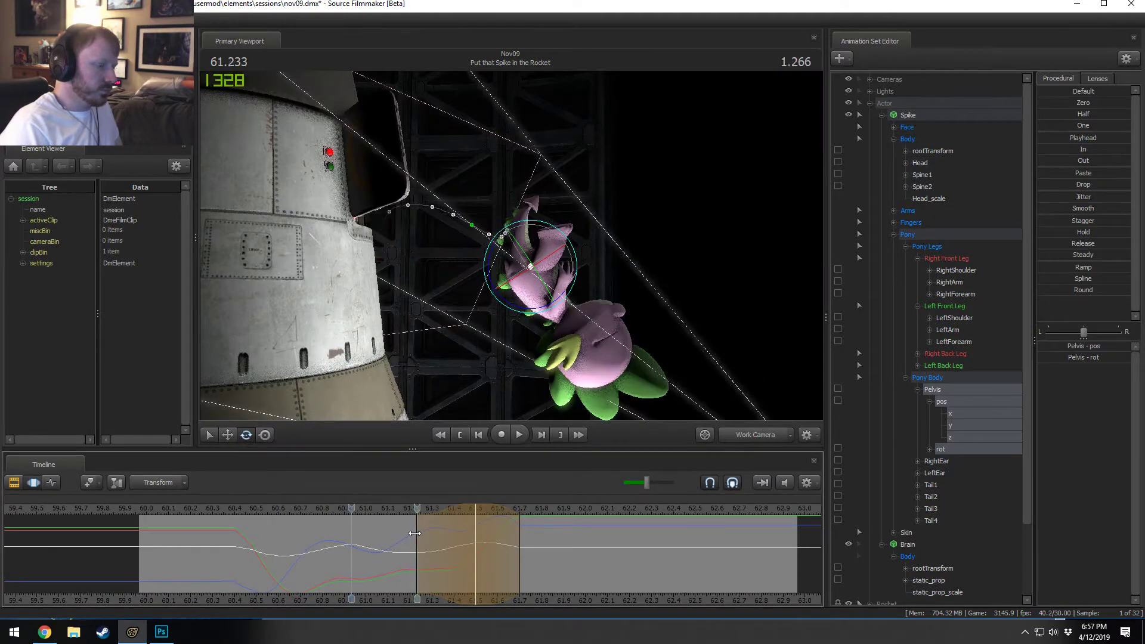
{"action": "left_click_drag", "start_coordinate": [414, 533], "coordinate": [402, 531]}
{"action": "key", "text": "space"}
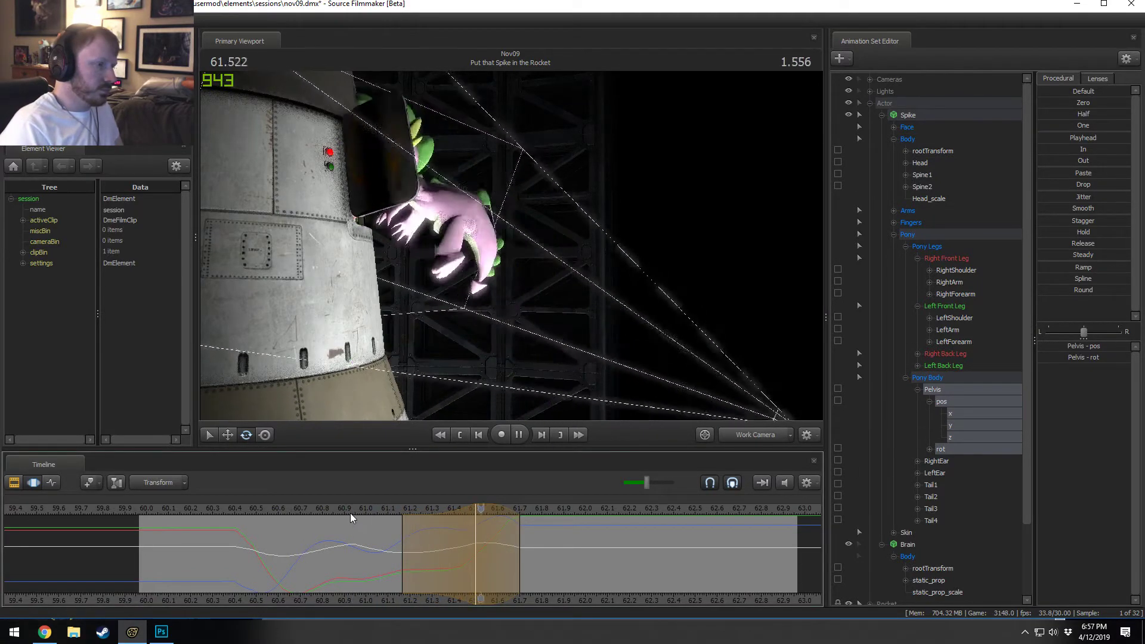
{"action": "key", "text": "space"}
Step: Extend the Pelvis rotation's time selection back to about 61.1 and replay the dive
{"action": "left_click", "coordinate": [386, 509]}
{"action": "left_click_drag", "start_coordinate": [429, 534], "coordinate": [418, 540]}
{"action": "left_click", "coordinate": [295, 516]}
{"action": "key", "text": "space"}
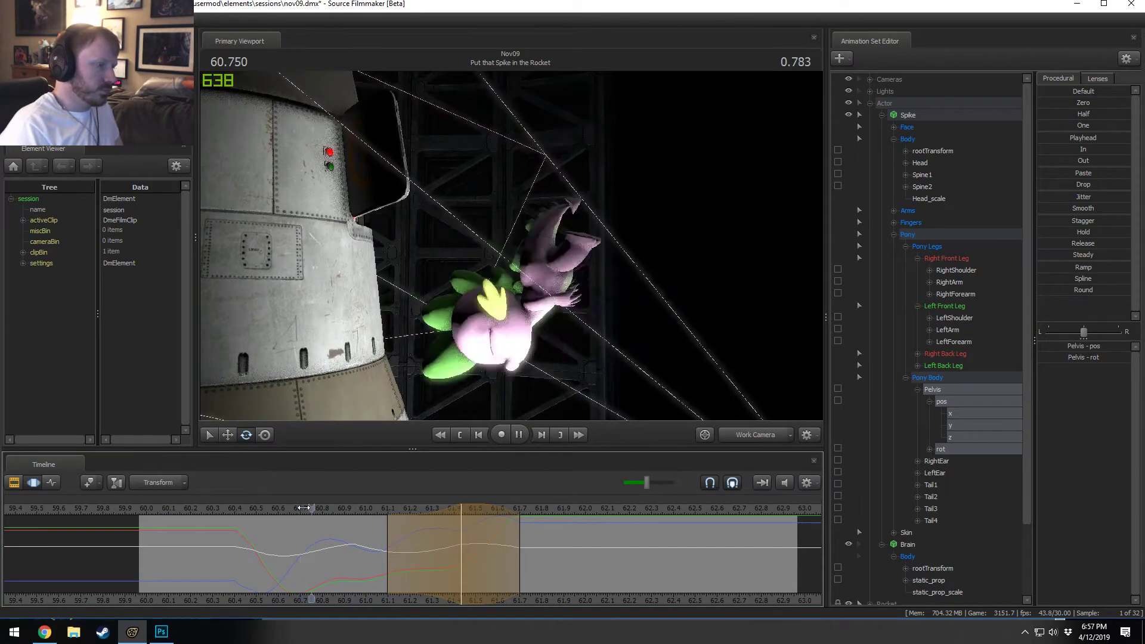
{"action": "left_click", "coordinate": [304, 506]}
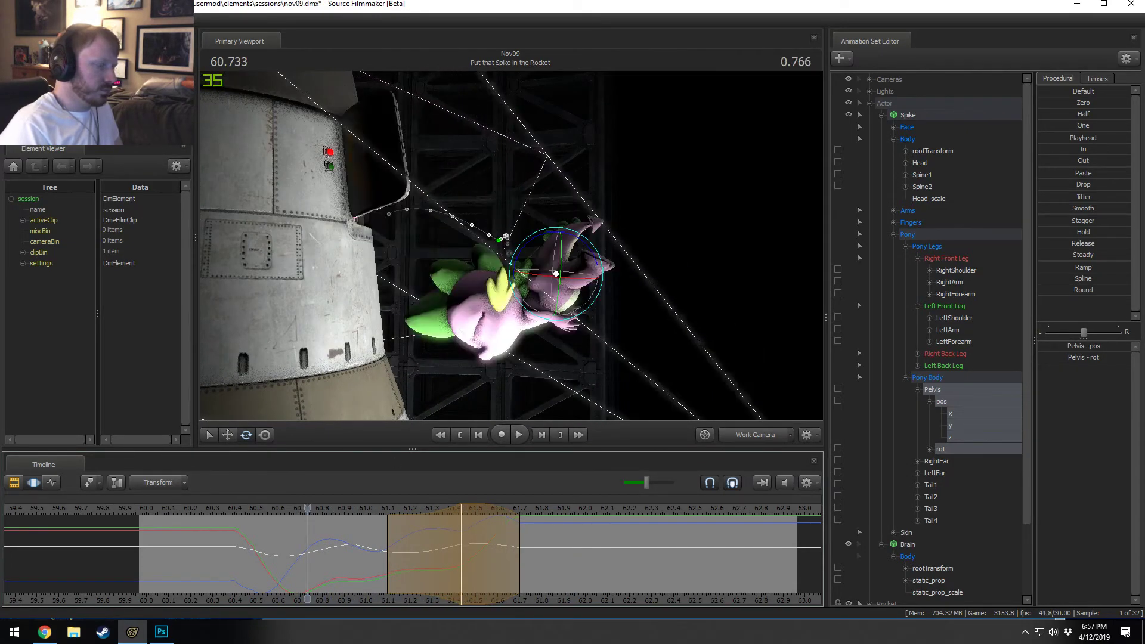
Step: Raise Spike's Pelvis at 61.5 within a time selection of about 61.0 to 61.7 and replay the dive
{"action": "left_click_drag", "start_coordinate": [396, 559], "coordinate": [475, 562]}
{"action": "left_click", "coordinate": [475, 562], "text": "shift"}
{"action": "scroll", "coordinate": [476, 562], "scroll_direction": "up", "scroll_amount": 5, "text": "shift"}
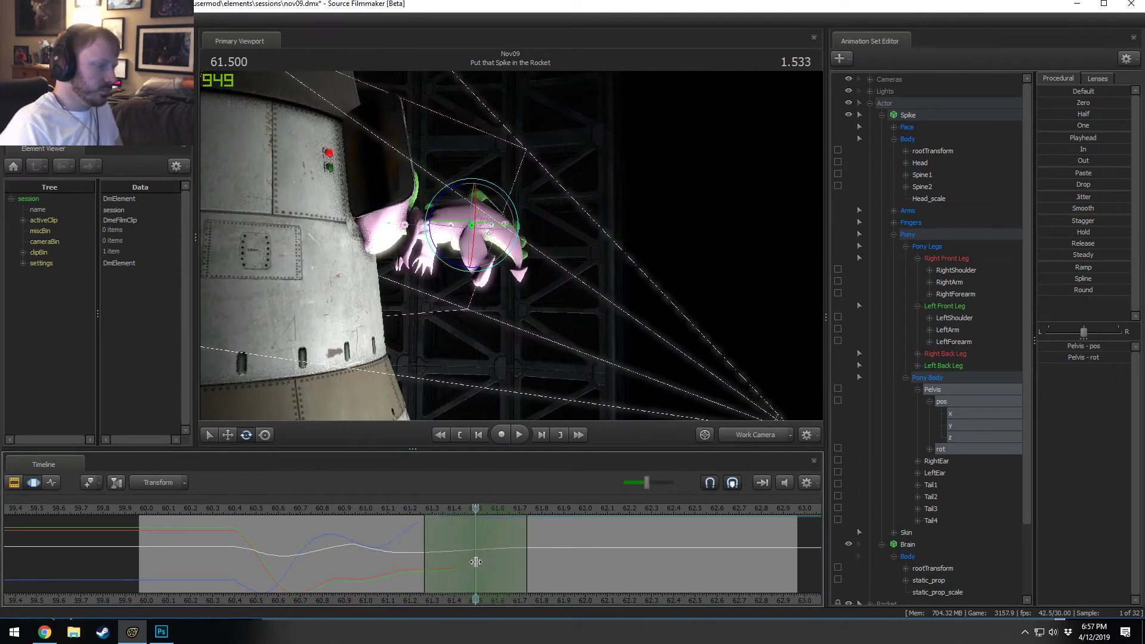
{"action": "scroll", "coordinate": [421, 553], "scroll_direction": "up", "scroll_amount": 4, "text": "shift"}
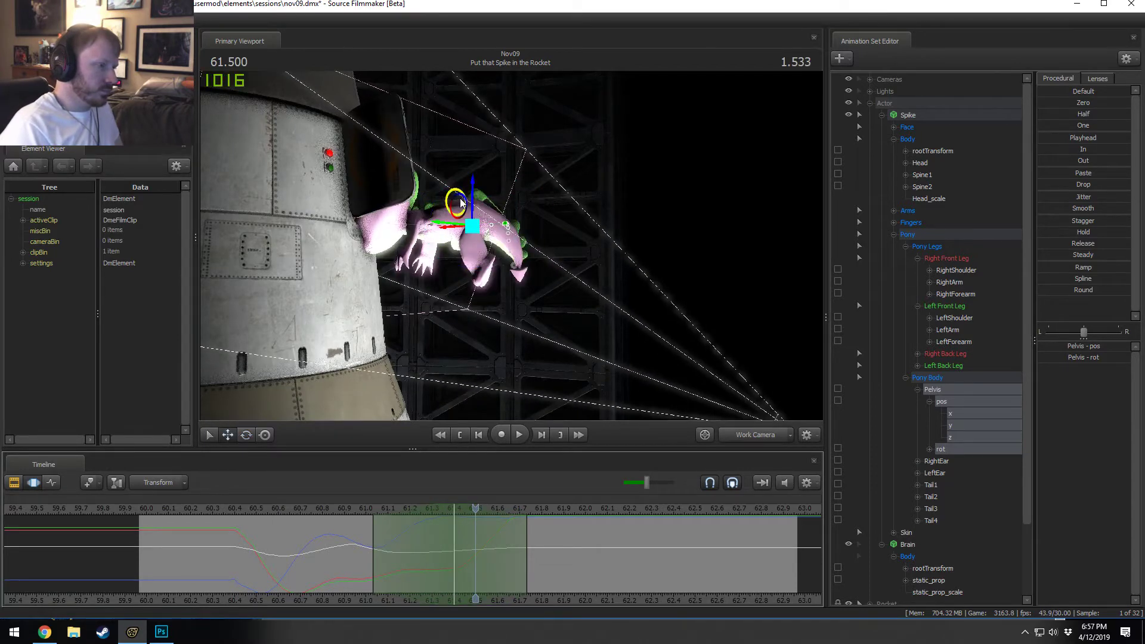
{"action": "left_click_drag", "start_coordinate": [475, 189], "coordinate": [476, 167]}
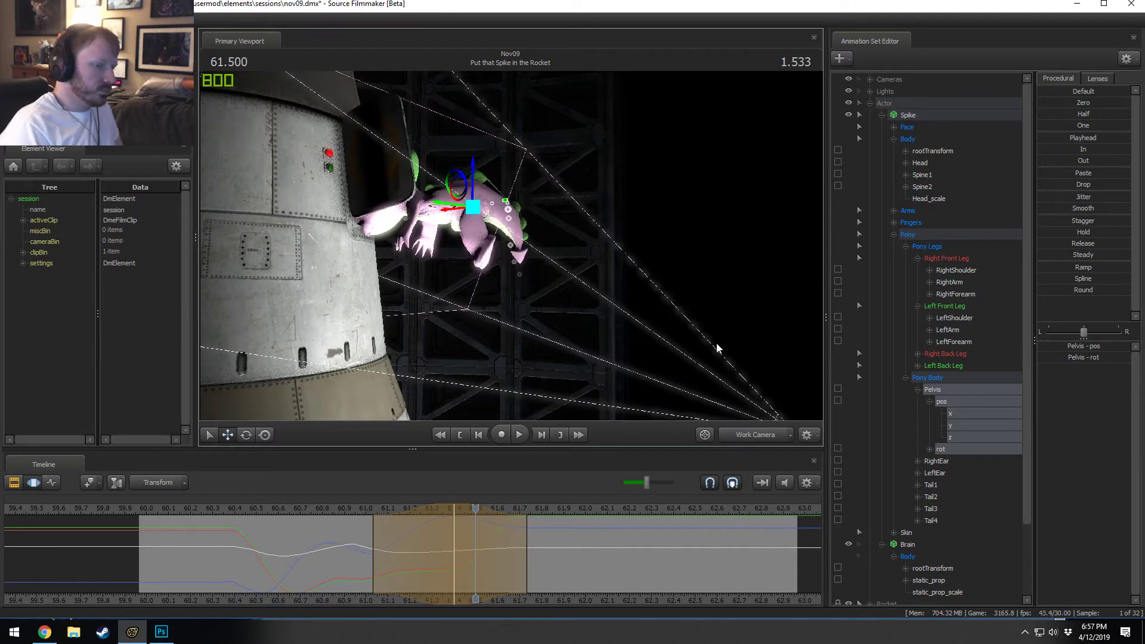
{"action": "left_click", "coordinate": [353, 513]}
{"action": "key", "text": "space"}
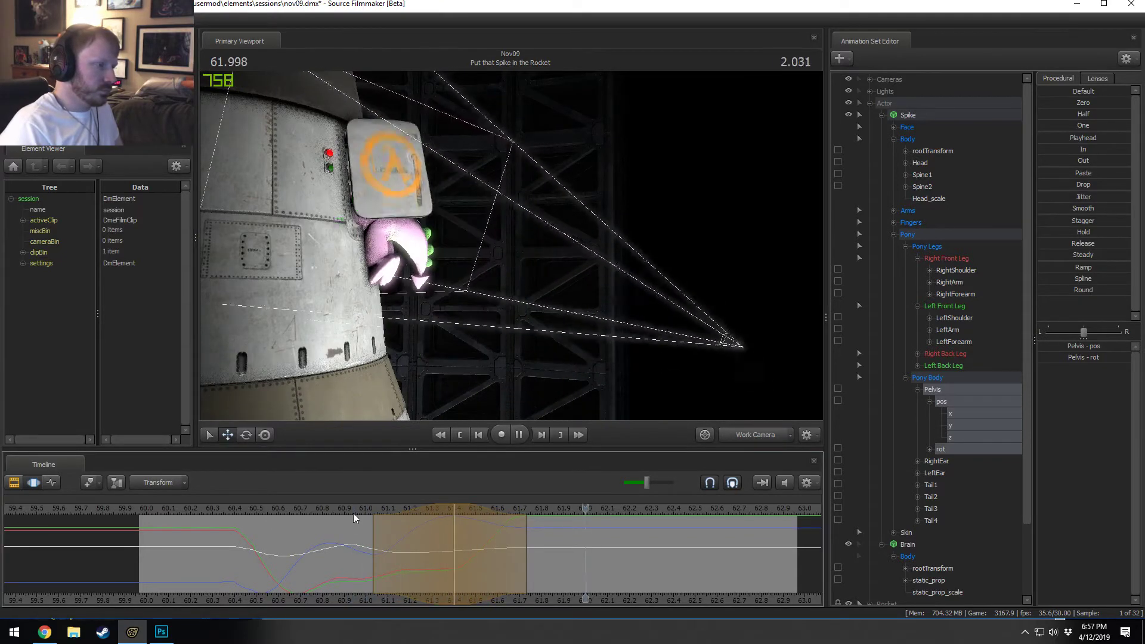
{"action": "key", "text": "space"}
Step: Rotate Spike's Pelvis at 61.5 within a time selection of about 61.2 to 61.7 and replay the dive
{"action": "left_click_drag", "start_coordinate": [407, 566], "coordinate": [494, 556]}
{"action": "left_click_drag", "start_coordinate": [425, 540], "coordinate": [403, 541]}
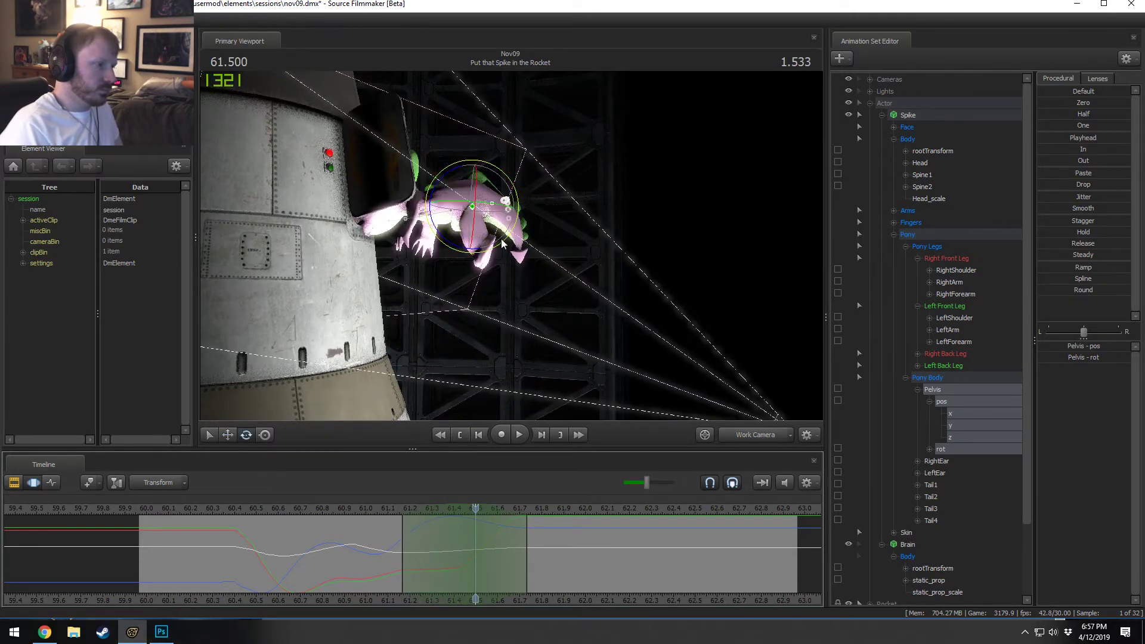
{"action": "left_click_drag", "start_coordinate": [462, 248], "coordinate": [370, 434]}
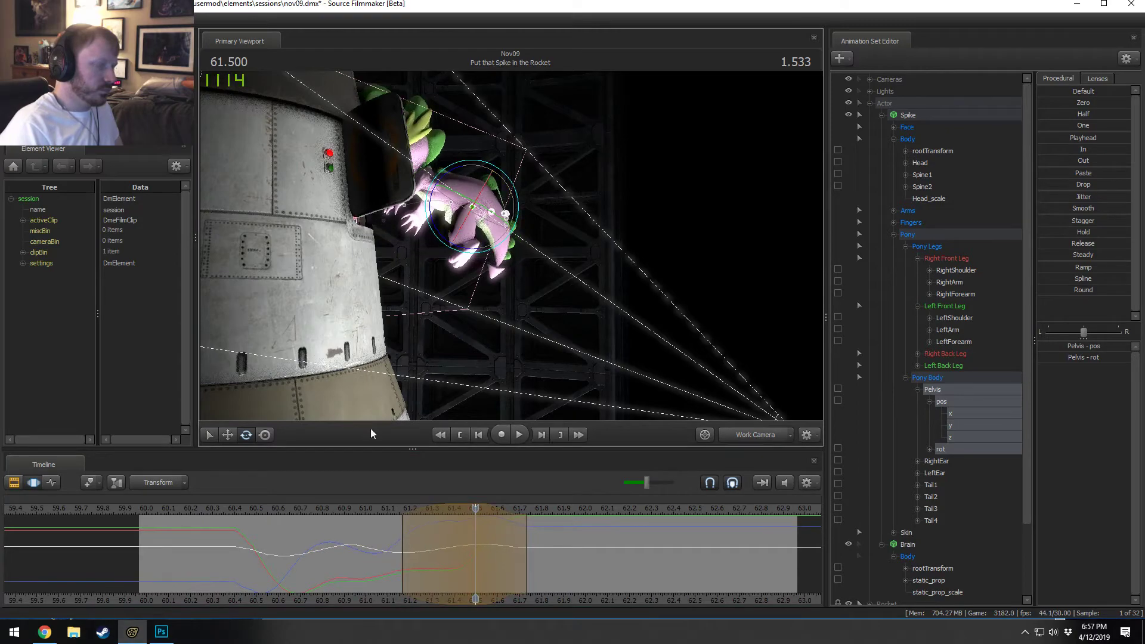
{"action": "left_click", "coordinate": [338, 505]}
{"action": "key", "text": "space"}
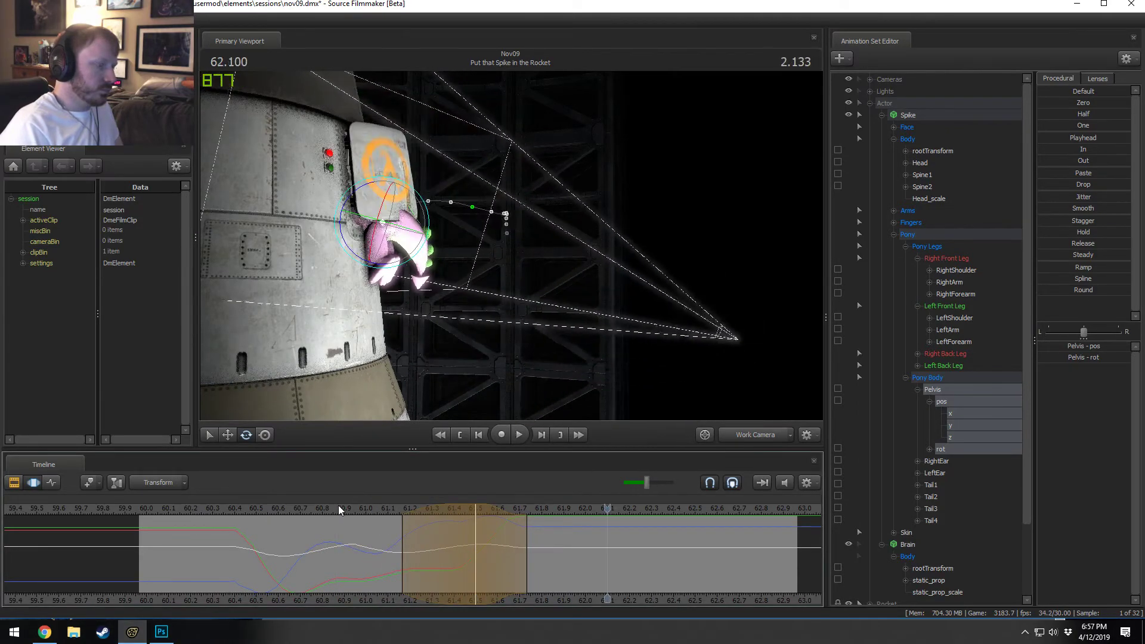
{"action": "left_click", "coordinate": [314, 506]}
{"action": "key", "text": "space"}
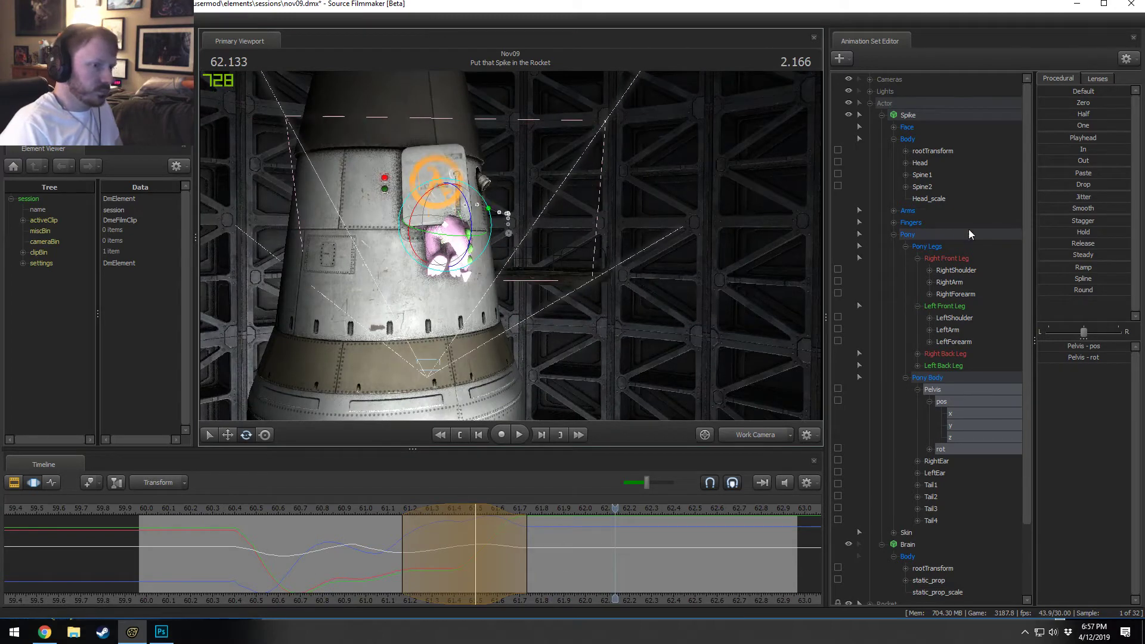
Step: Select all of Spike's controls with a time selection of about 61.5 to 61.8 and replay the dive
{"action": "left_click", "coordinate": [914, 118]}
{"action": "left_click_drag", "start_coordinate": [488, 561], "coordinate": [546, 575]}
{"action": "left_click", "coordinate": [420, 509]}
{"action": "key", "text": "space"}
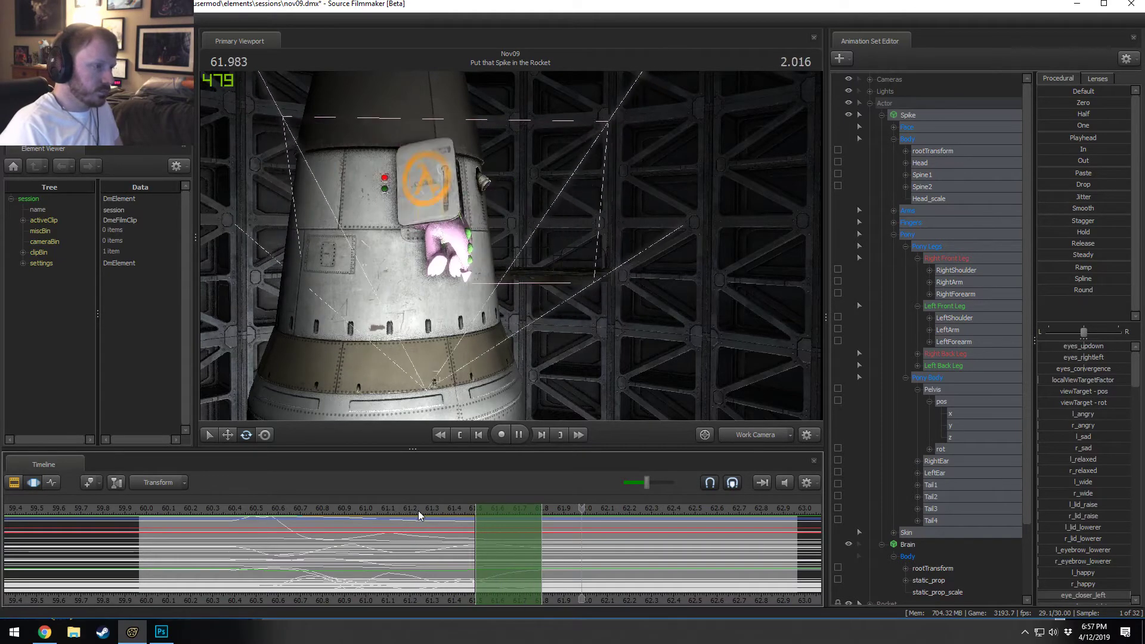
{"action": "key", "text": "space"}
Step: Try rotating Spike's Spine1 at 61.5 within a time selection of about 61.2 to 61.8, replay, and undo the rotation
{"action": "left_click", "coordinate": [477, 568], "text": "shift"}
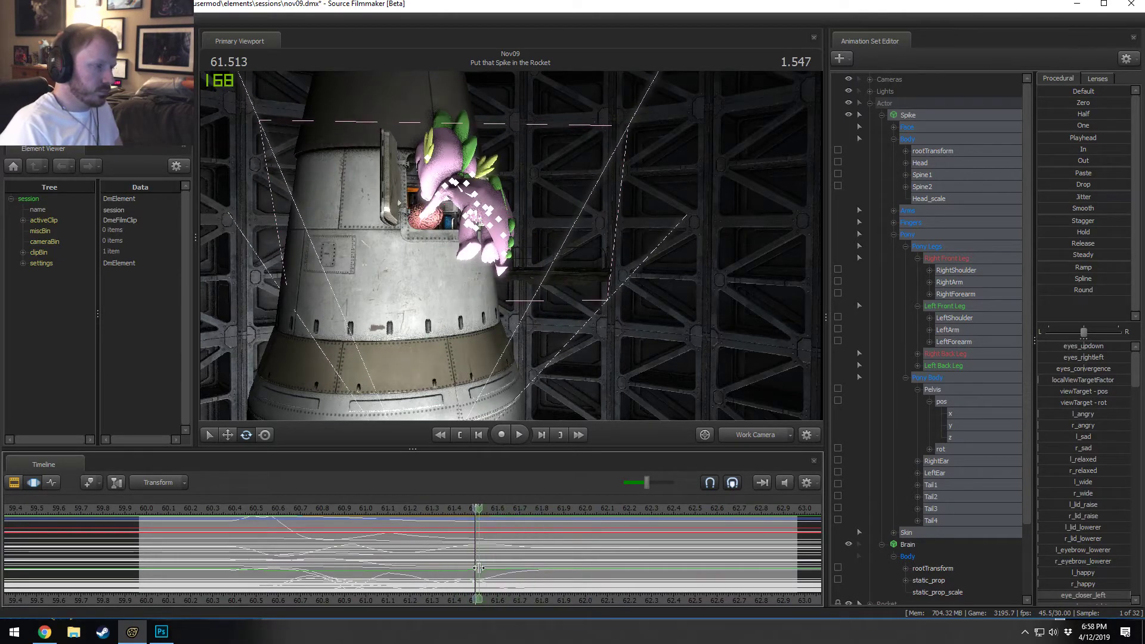
{"action": "scroll", "coordinate": [478, 569], "scroll_direction": "up", "scroll_amount": 4, "text": "shift"}
{"action": "left_click_drag", "start_coordinate": [506, 286], "coordinate": [511, 246]}
{"action": "left_click", "coordinate": [517, 262]}
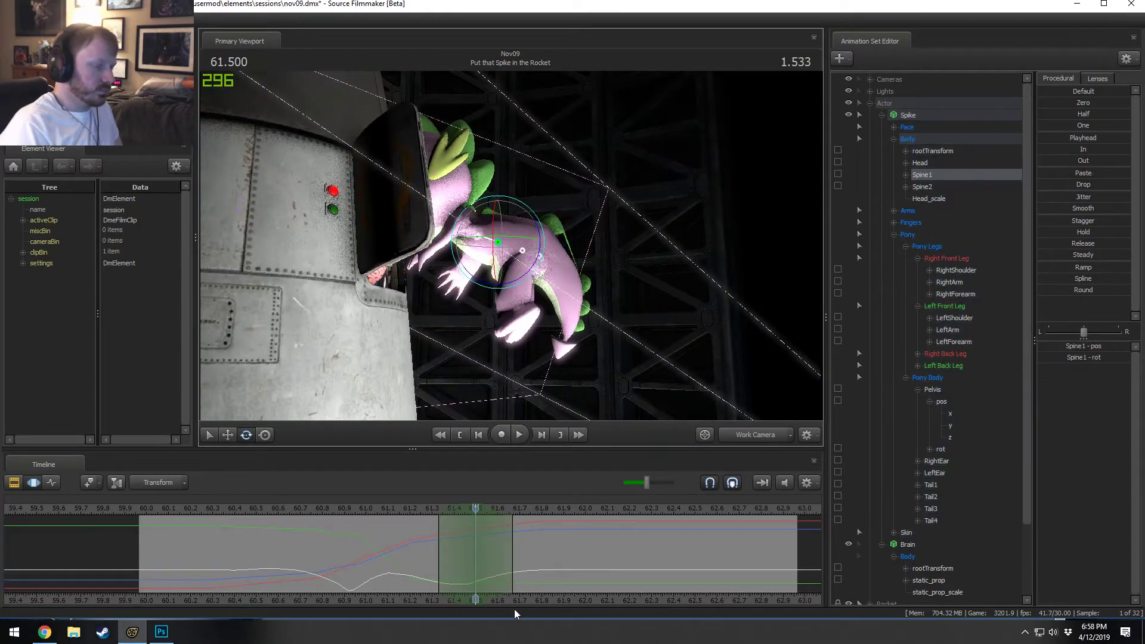
{"action": "scroll", "coordinate": [429, 554], "scroll_direction": "up", "scroll_amount": 4, "text": "shift"}
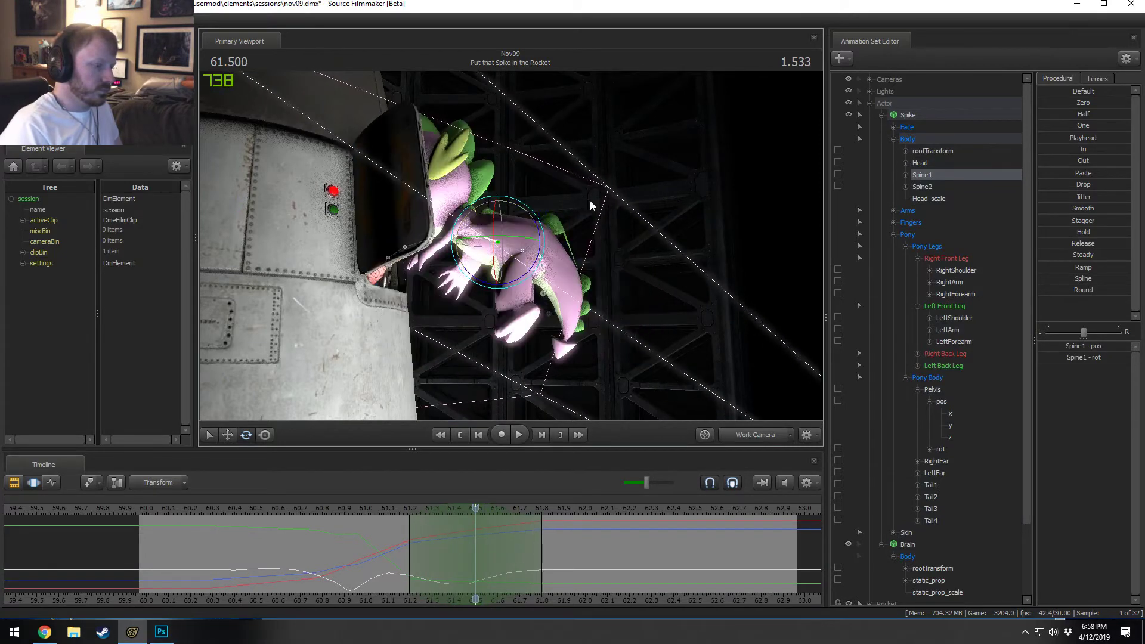
{"action": "left_click_drag", "start_coordinate": [530, 268], "coordinate": [500, 260]}
{"action": "left_click", "coordinate": [379, 509]}
{"action": "key", "text": "space"}
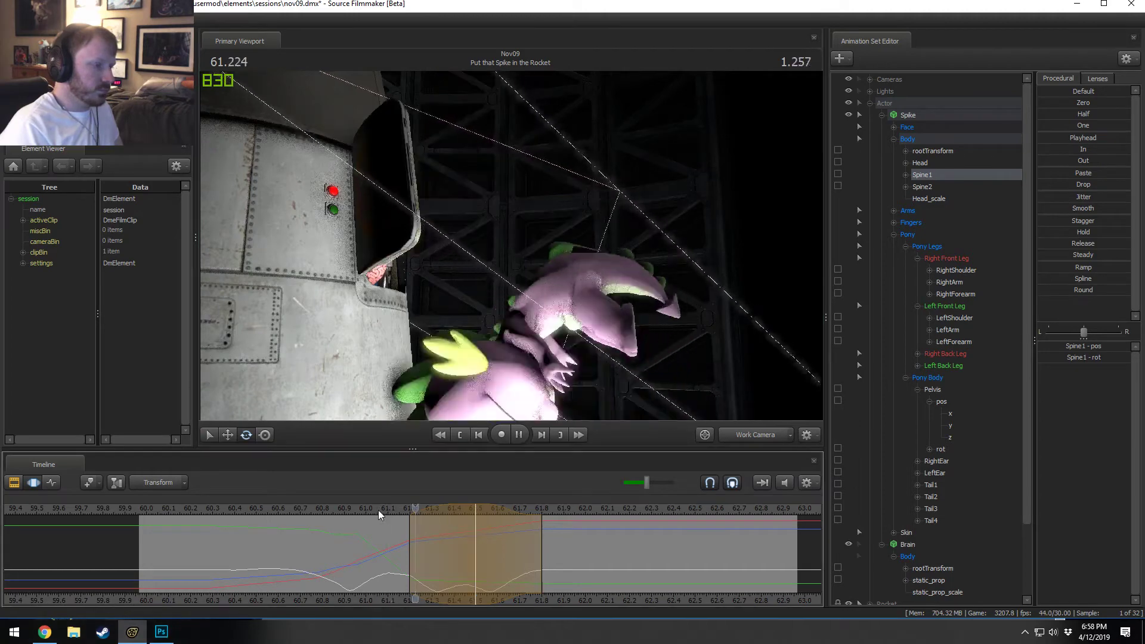
{"action": "key", "text": "space"}
{"action": "key", "text": "ctrl+z"}
Step: Rotate Spike's Spine1 and Spine2 at 61.47 within a time selection of about 61.2 to 61.8 and replay the dive
{"action": "key", "text": "shift"}
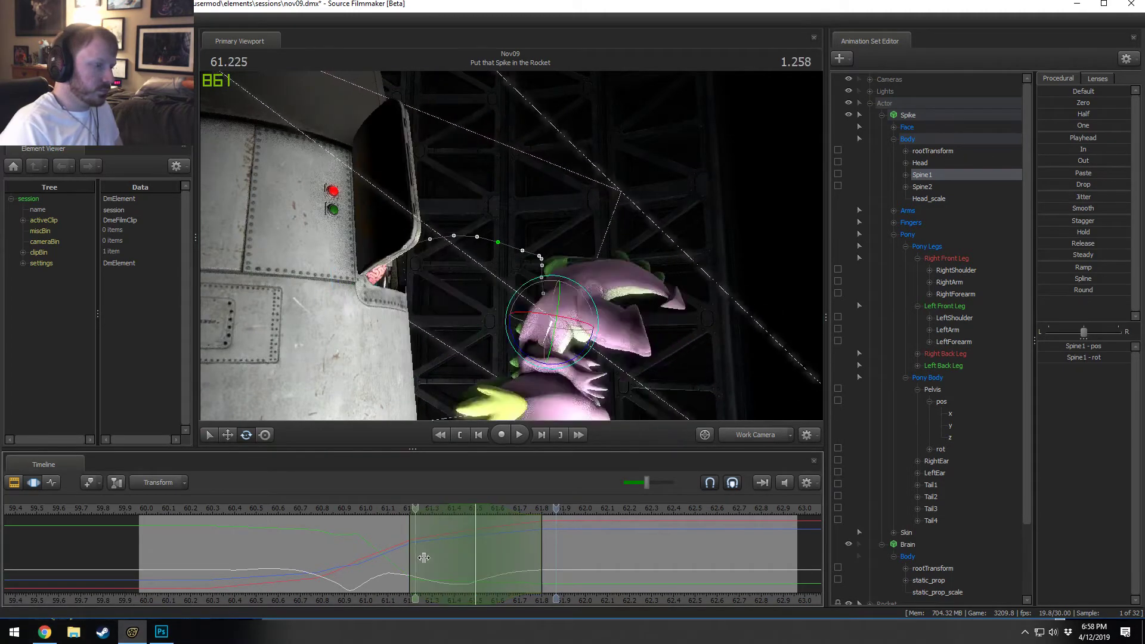
{"action": "left_click", "coordinate": [469, 561]}
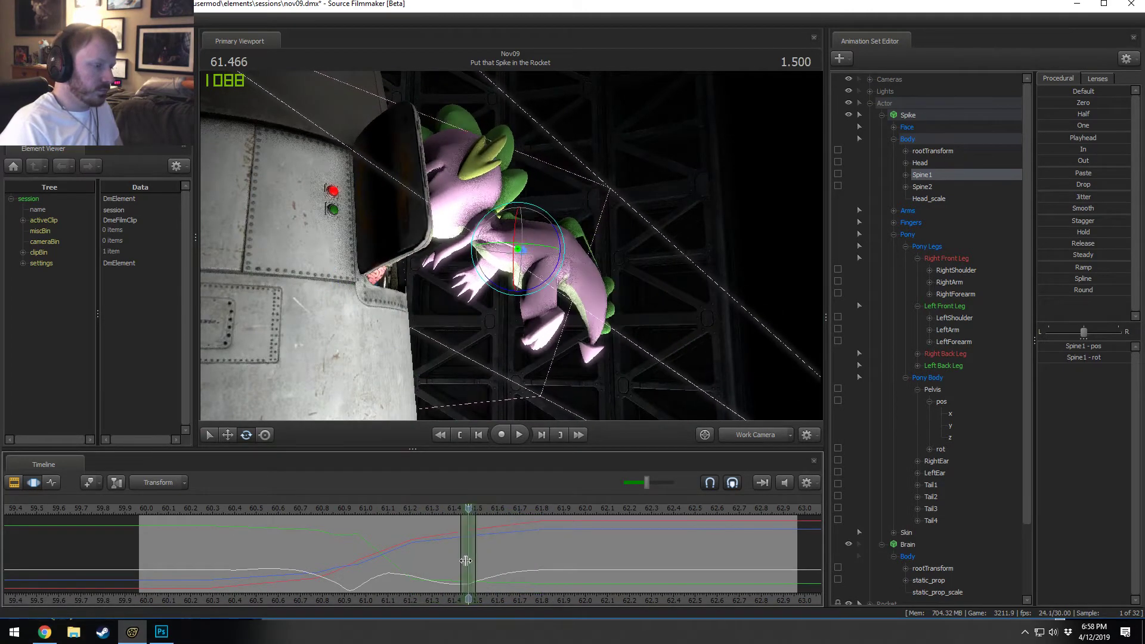
{"action": "left_click_drag", "start_coordinate": [535, 288], "coordinate": [490, 221]}
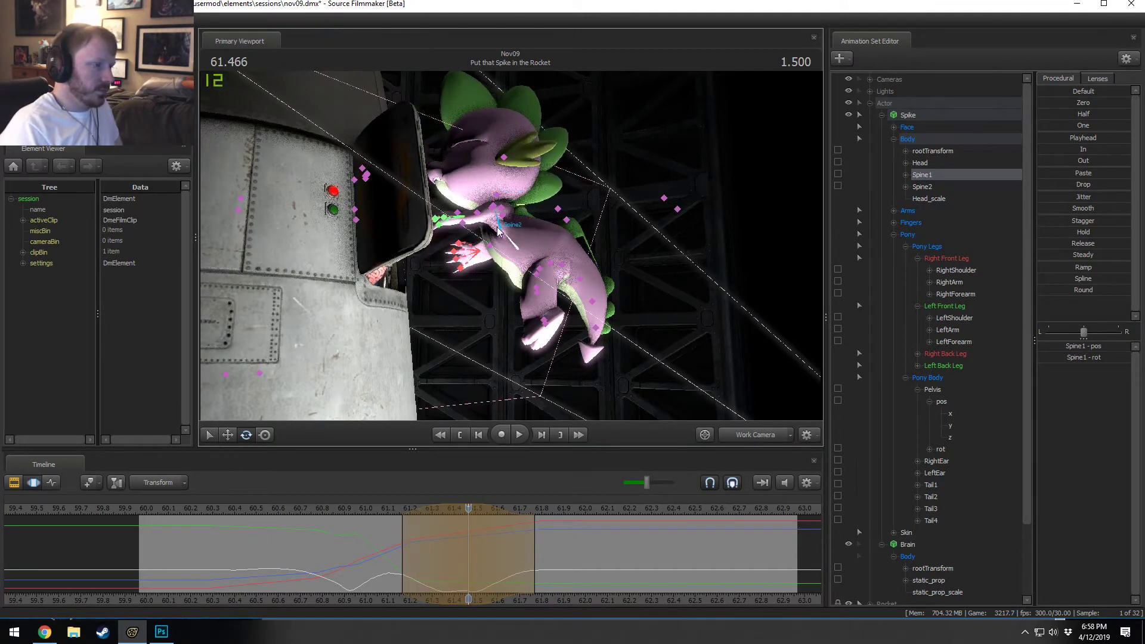
{"action": "left_click", "coordinate": [498, 227]}
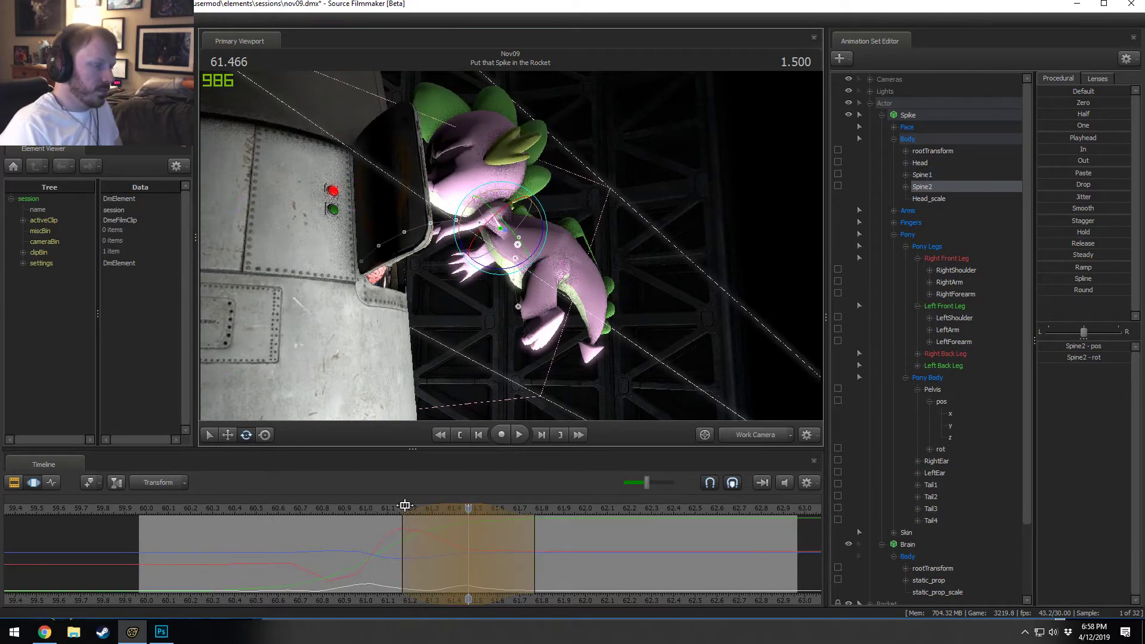
{"action": "left_click", "coordinate": [378, 508]}
{"action": "key", "text": "space"}
{"action": "key", "text": "space"}
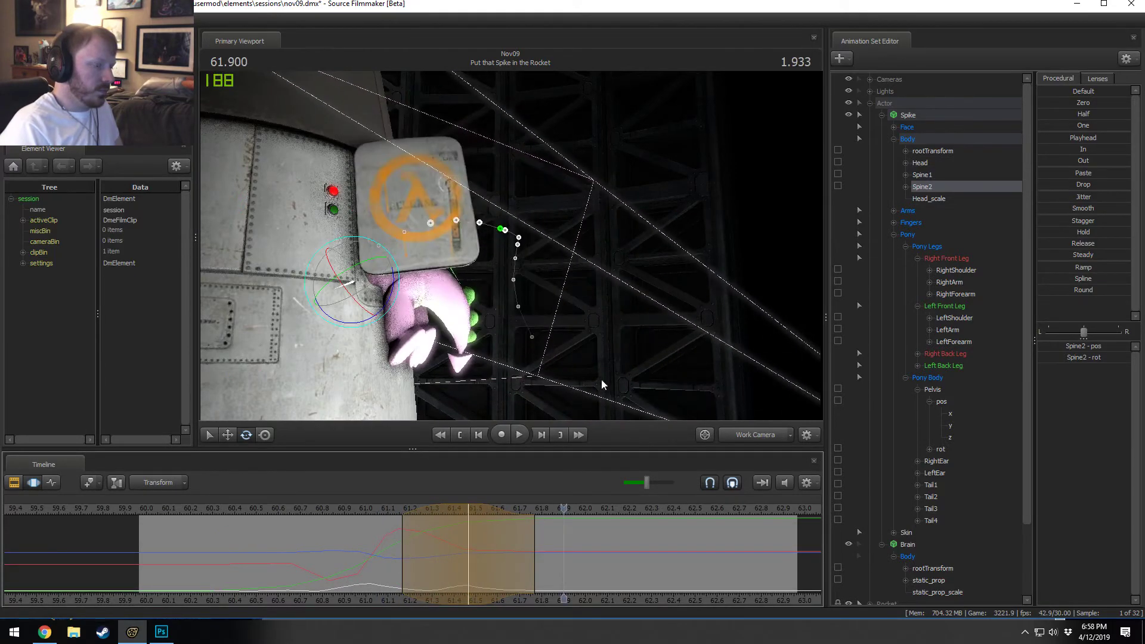
Step: Rotate Spike's Head at 61.333 within a time selection of about 61.1 to 61.6 and replay the dive
{"action": "left_click_drag", "start_coordinate": [601, 379], "coordinate": [481, 206]}
{"action": "left_click_drag", "start_coordinate": [352, 586], "coordinate": [435, 573]}
{"action": "left_click", "coordinate": [437, 573], "text": "shift"}
{"action": "scroll", "coordinate": [437, 573], "scroll_direction": "up", "scroll_amount": 8}
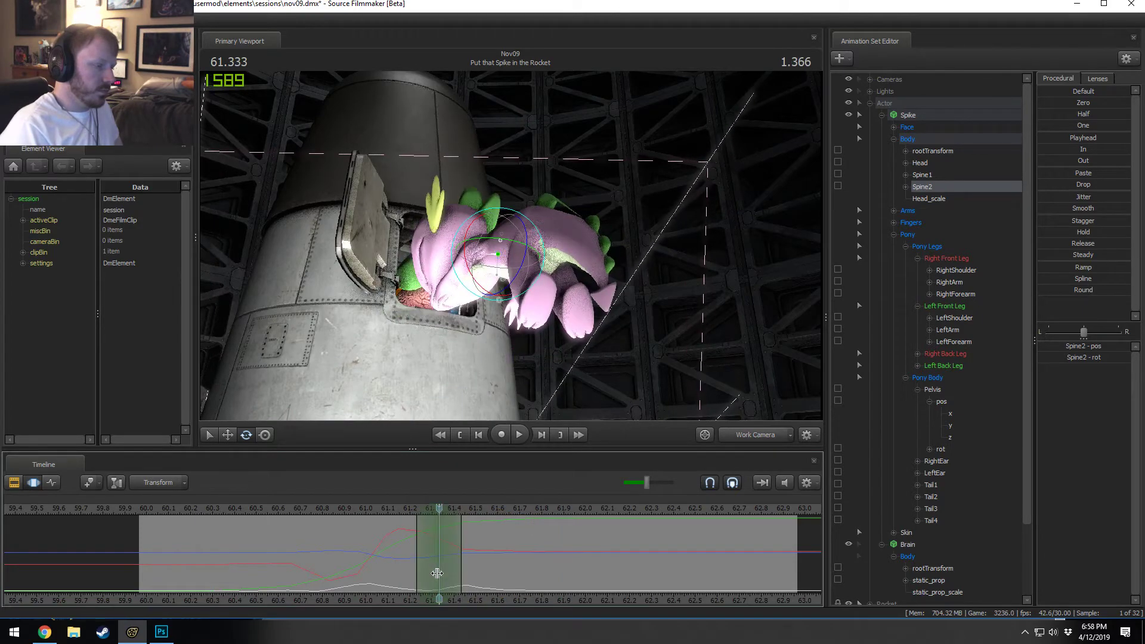
{"action": "left_click_drag", "start_coordinate": [497, 234], "coordinate": [503, 248], "text": "alt"}
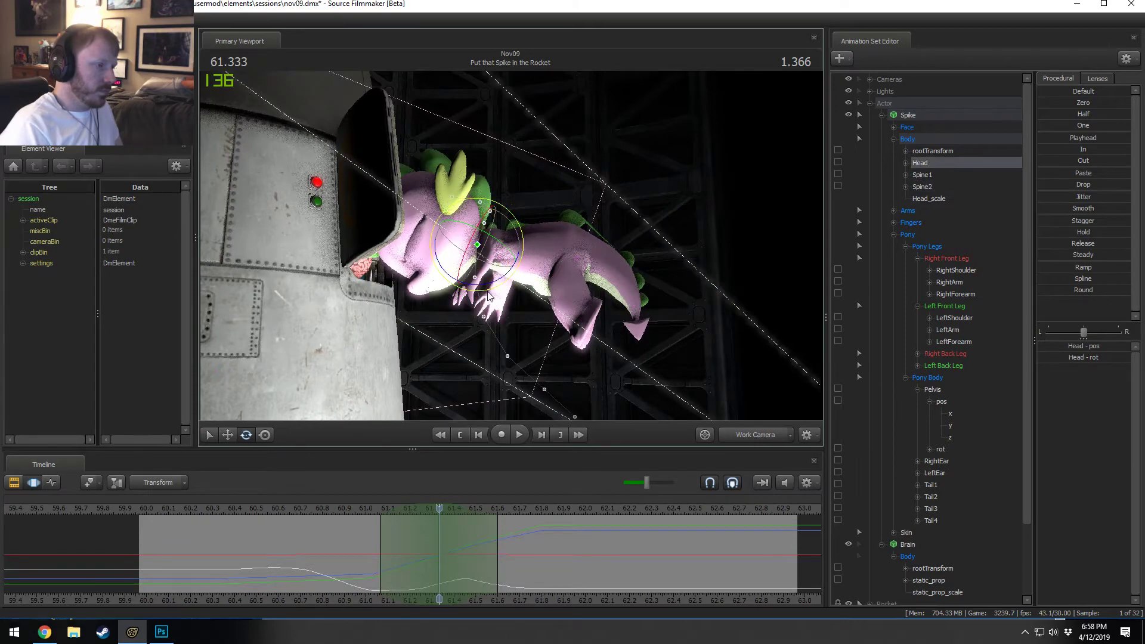
{"action": "left_click_drag", "start_coordinate": [484, 284], "coordinate": [507, 283]}
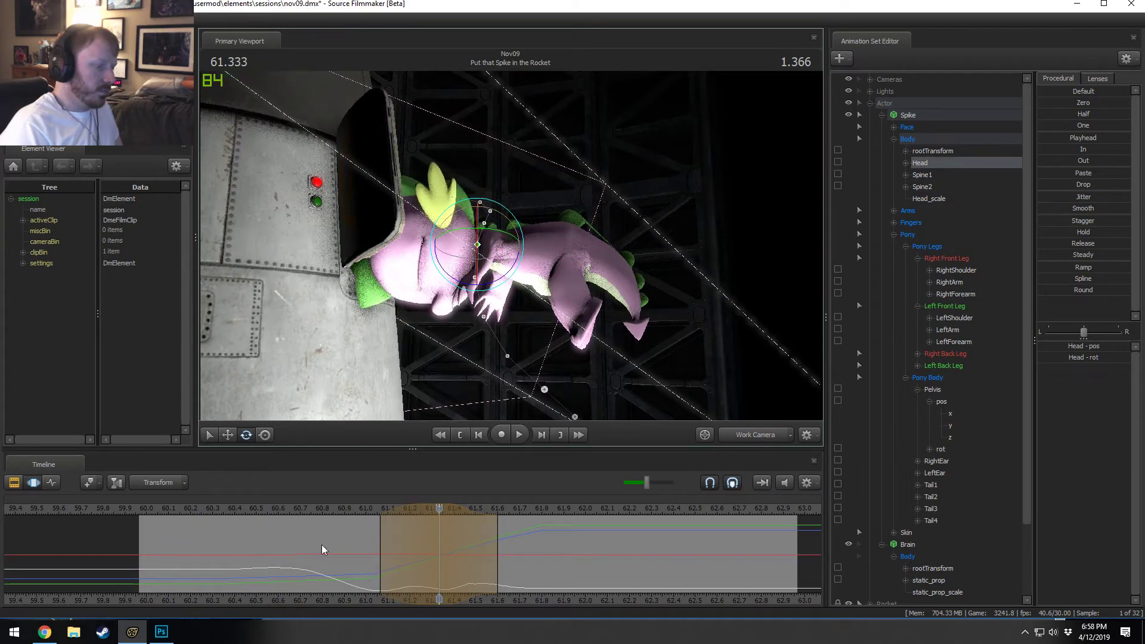
{"action": "key", "text": "space"}
Step: Select Spike's Pelvis position channels with a time selection of about 61.4 to 61.9 and replay the dive
{"action": "middle_click_drag", "start_coordinate": [310, 515], "coordinate": [475, 564]}
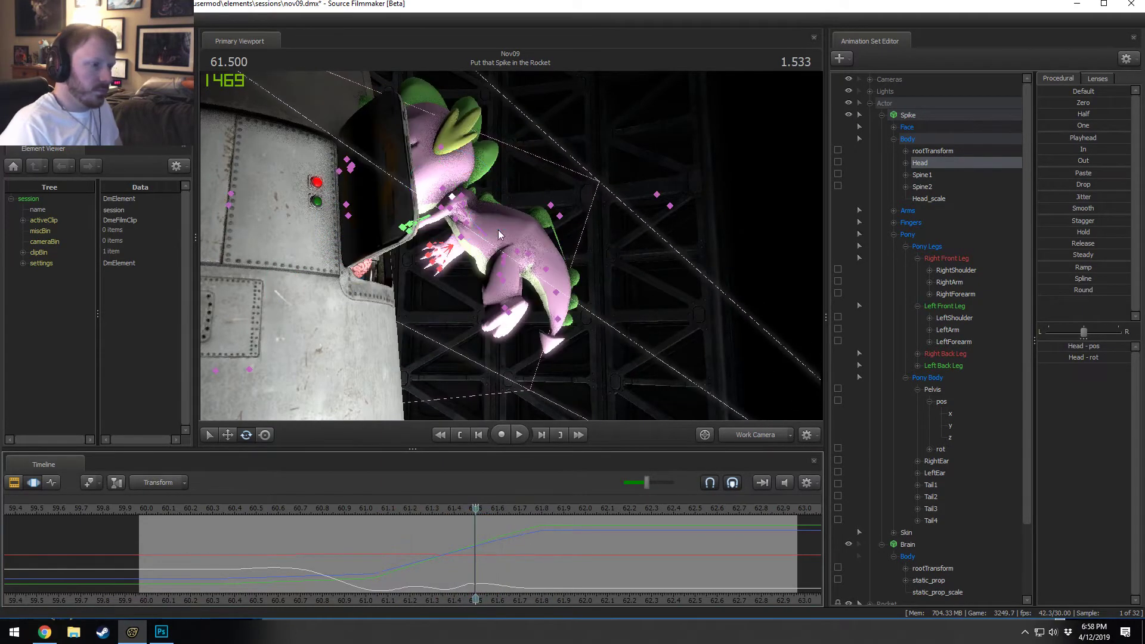
{"action": "left_click", "coordinate": [518, 253]}
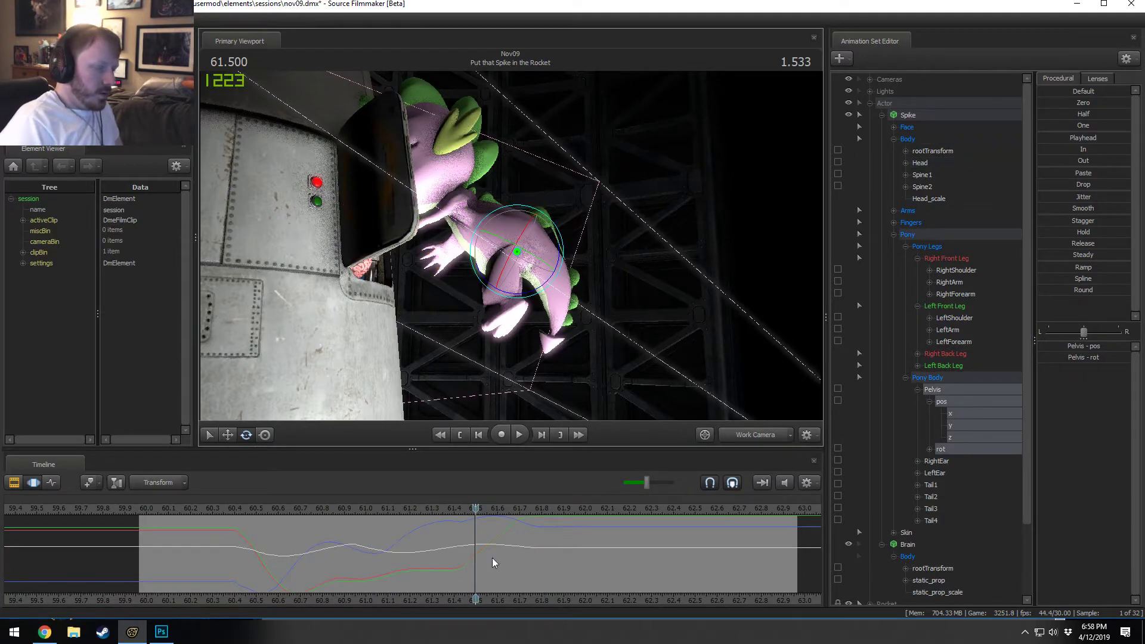
{"action": "left_click", "coordinate": [957, 401]}
{"action": "middle_click_drag", "start_coordinate": [462, 555], "coordinate": [548, 558]}
{"action": "left_click_drag", "start_coordinate": [549, 559], "coordinate": [555, 558]}
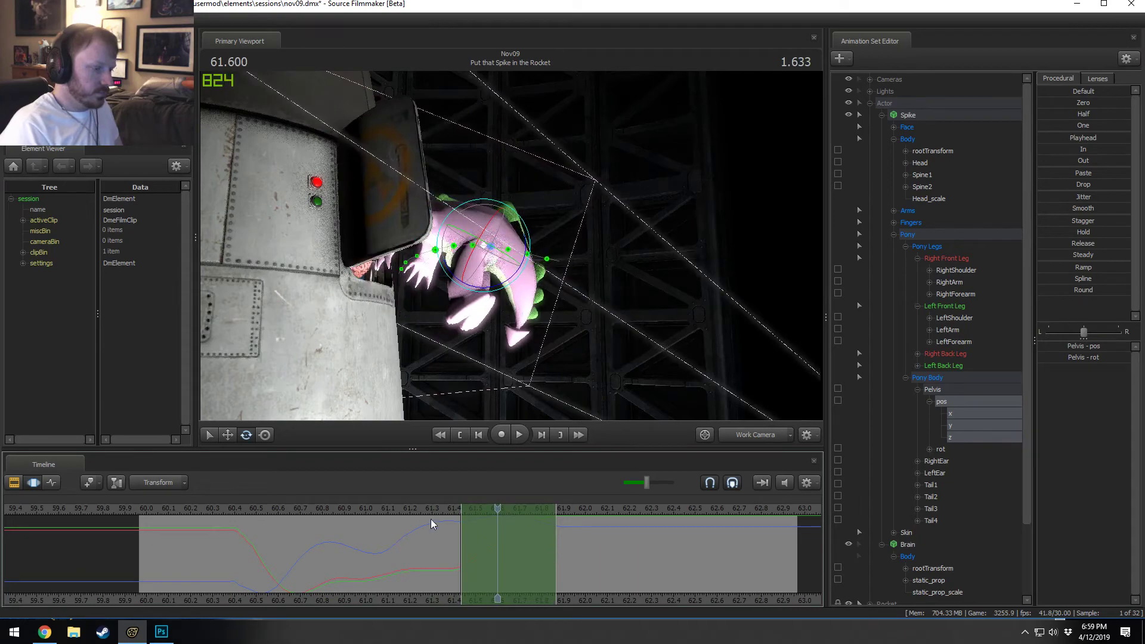
{"action": "left_click", "coordinate": [422, 511]}
{"action": "key", "text": "space"}
{"action": "key", "text": "space"}
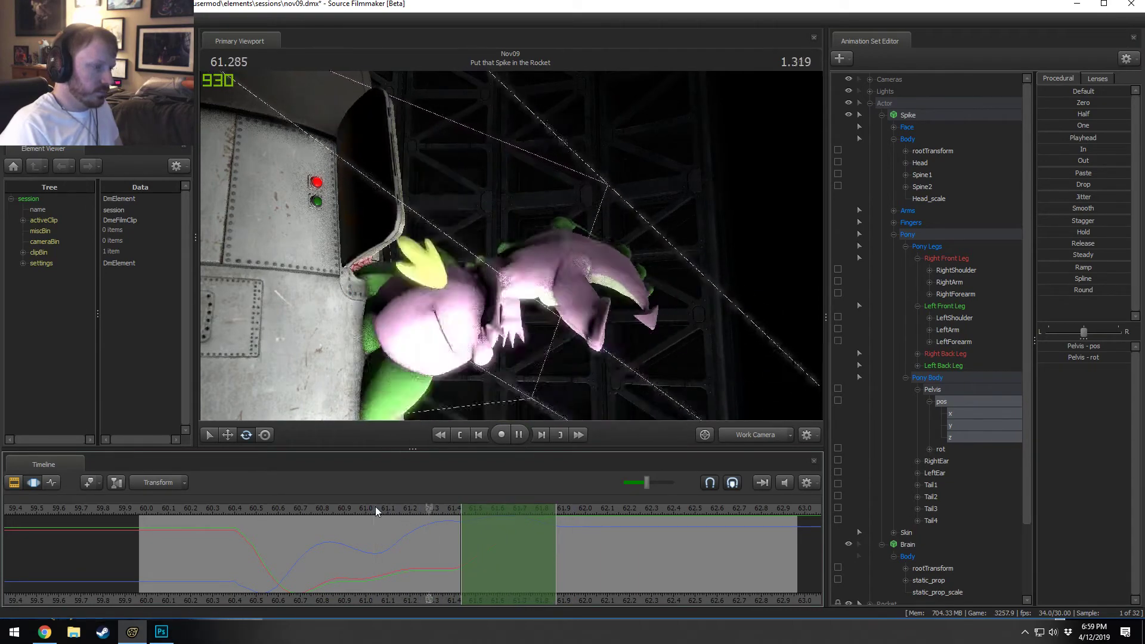
Step: Rotate Spike's Spine1 at 61.533 within a time selection of about 61.2 to 61.9 and replay the dive
{"action": "middle_click", "coordinate": [461, 553]}
{"action": "middle_click_drag", "start_coordinate": [461, 553], "coordinate": [482, 555]}
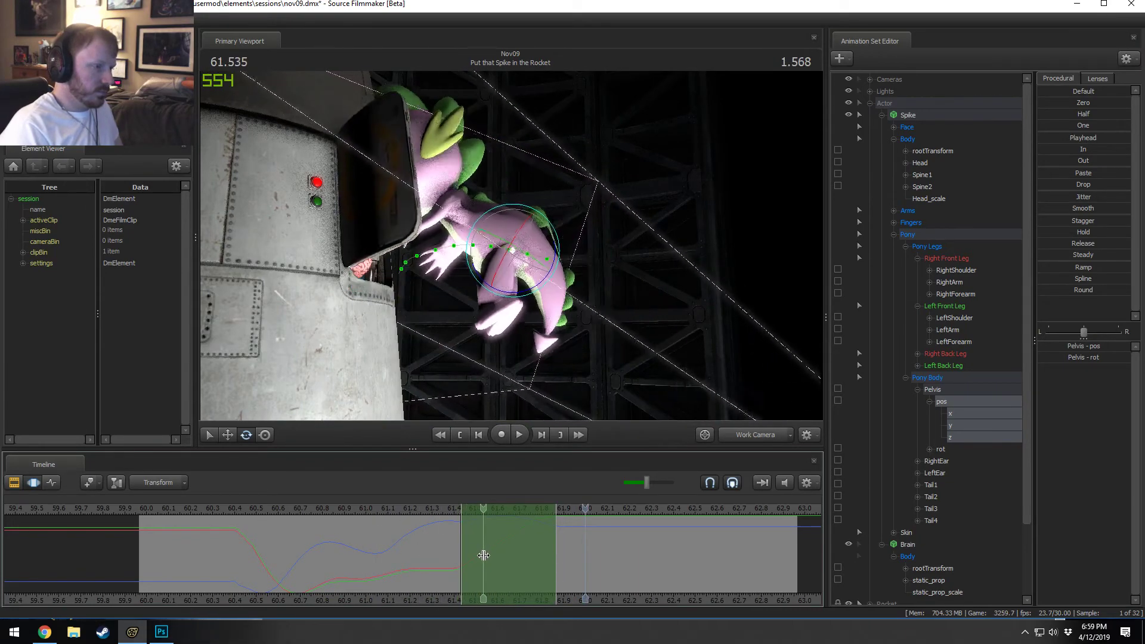
{"action": "left_click", "coordinate": [483, 554], "text": "shift"}
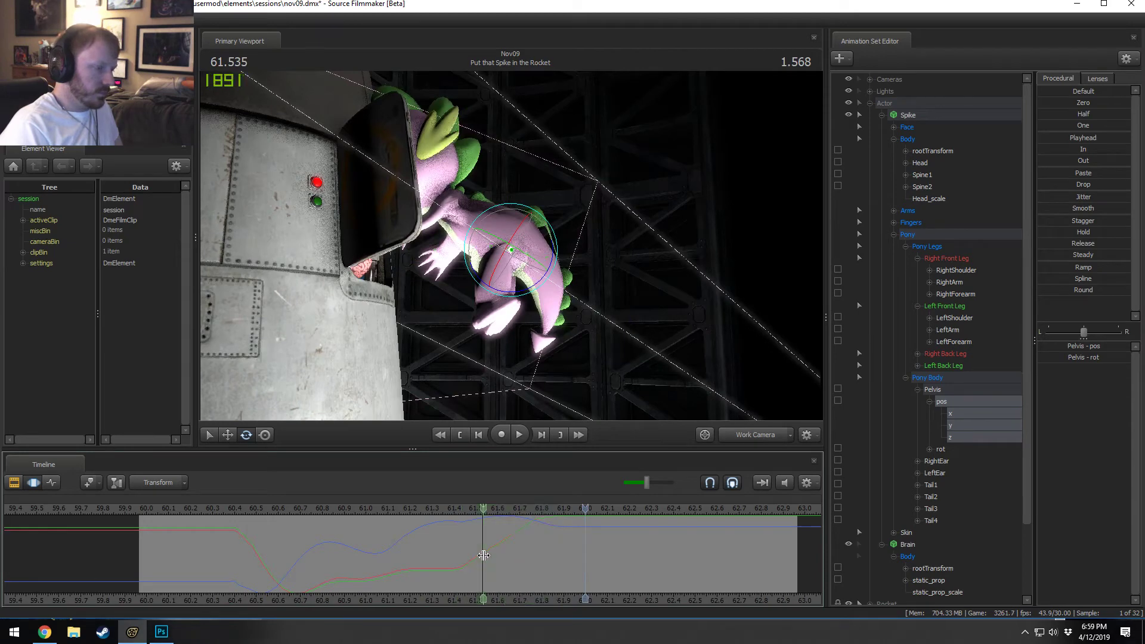
{"action": "scroll", "coordinate": [483, 555], "scroll_direction": "up", "scroll_amount": 10}
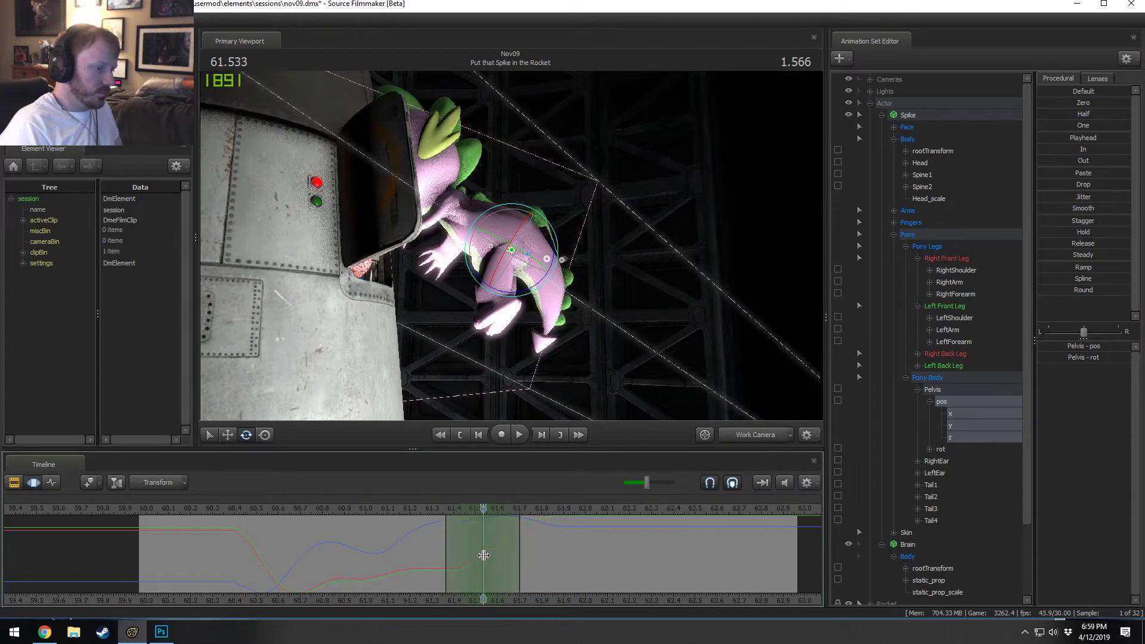
{"action": "left_click", "coordinate": [484, 227]}
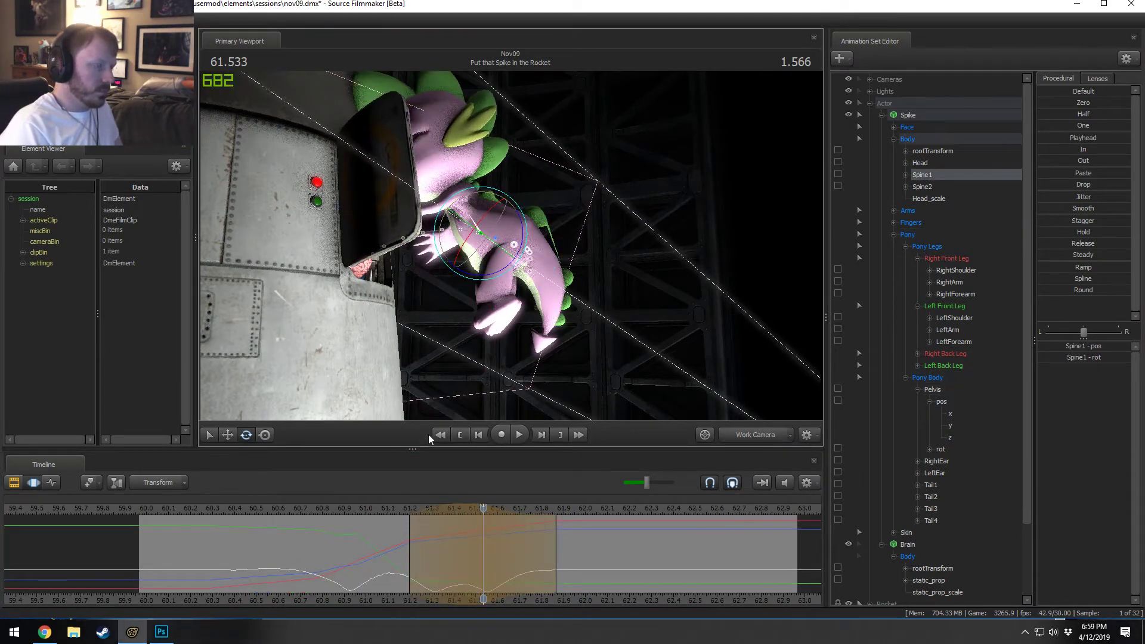
{"action": "key", "text": "space"}
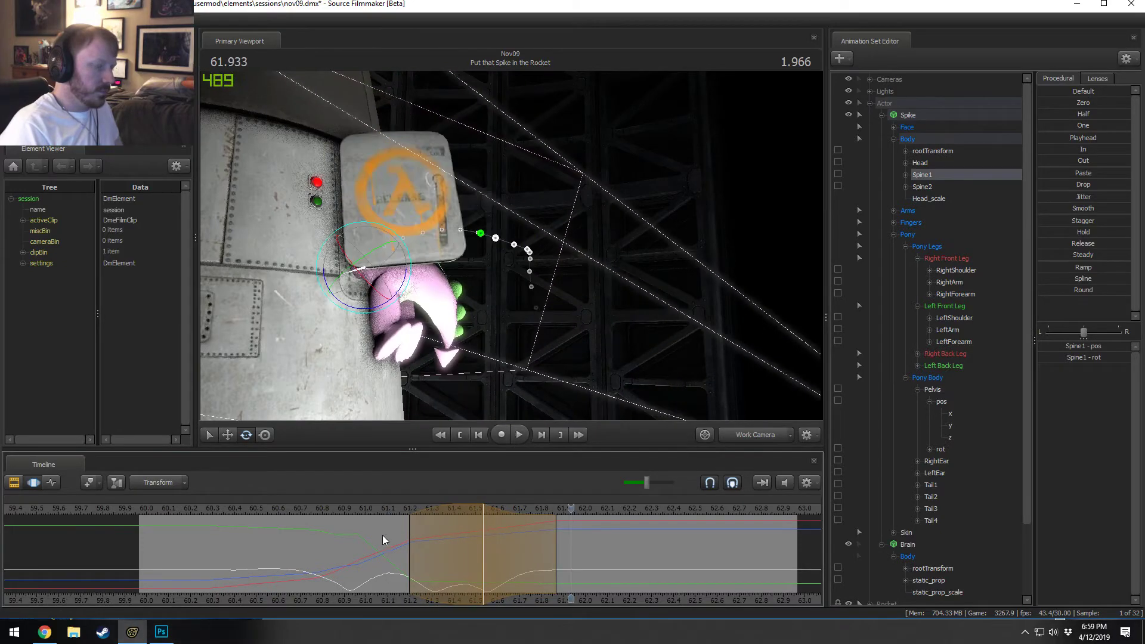
Step: Go to 61.5, switch to the Move tool and select only the x and y position channels of Spike's Pelvis
{"action": "left_click", "coordinate": [476, 571]}
{"action": "left_click_drag", "start_coordinate": [560, 215], "coordinate": [577, 250]}
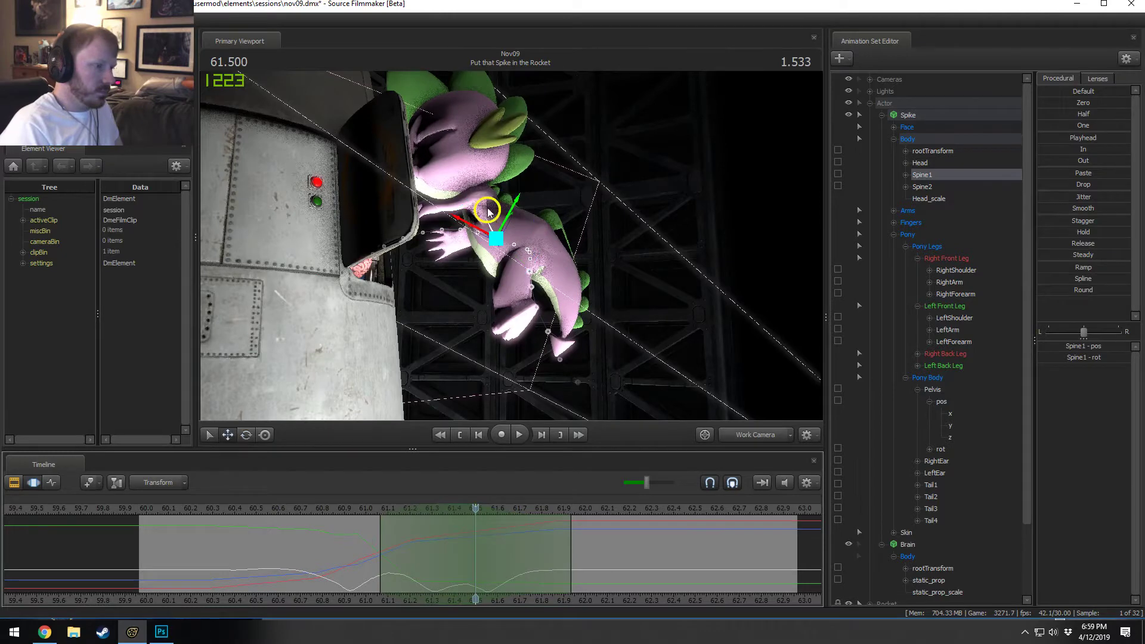
{"action": "key", "text": "w"}
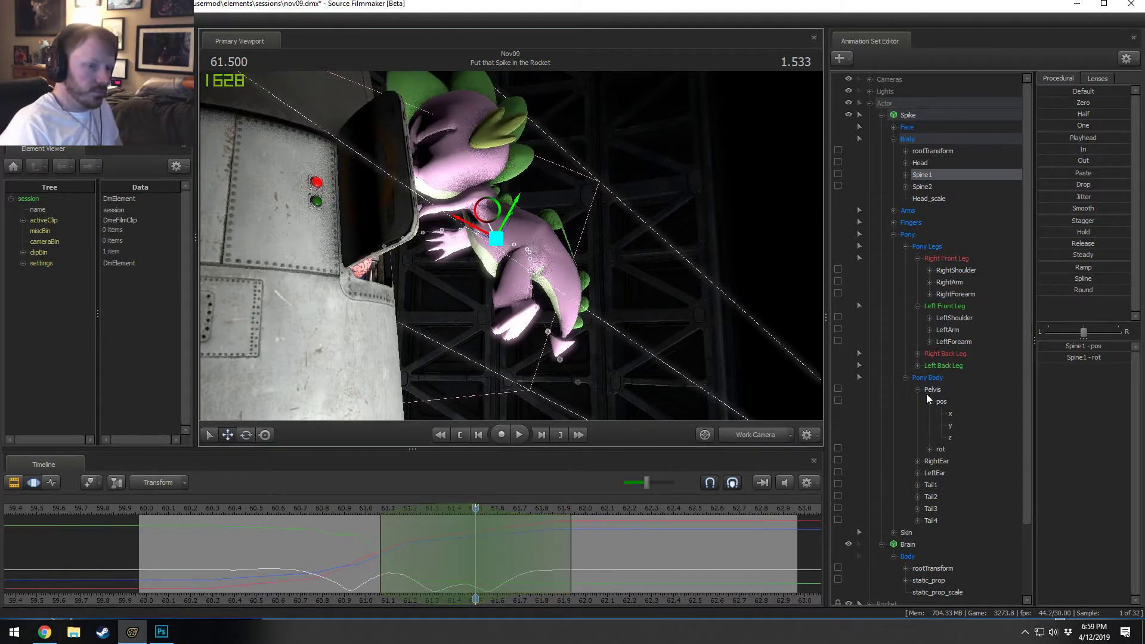
{"action": "left_click", "coordinate": [927, 391]}
{"action": "left_click_drag", "start_coordinate": [570, 288], "coordinate": [511, 245]}
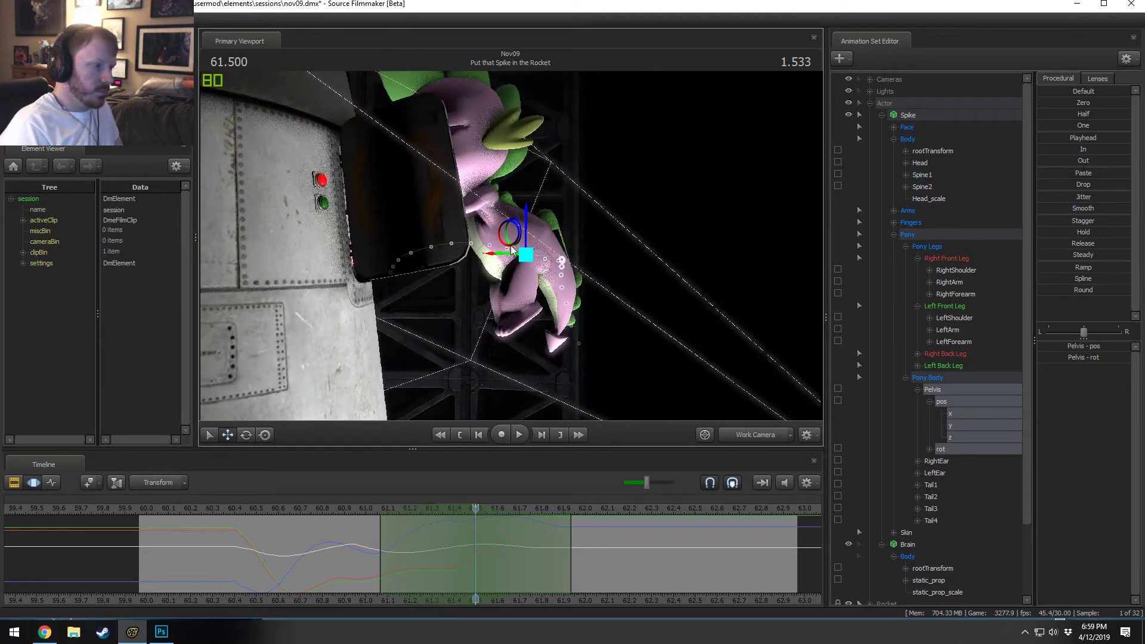
{"action": "left_click_drag", "start_coordinate": [628, 263], "coordinate": [540, 267]}
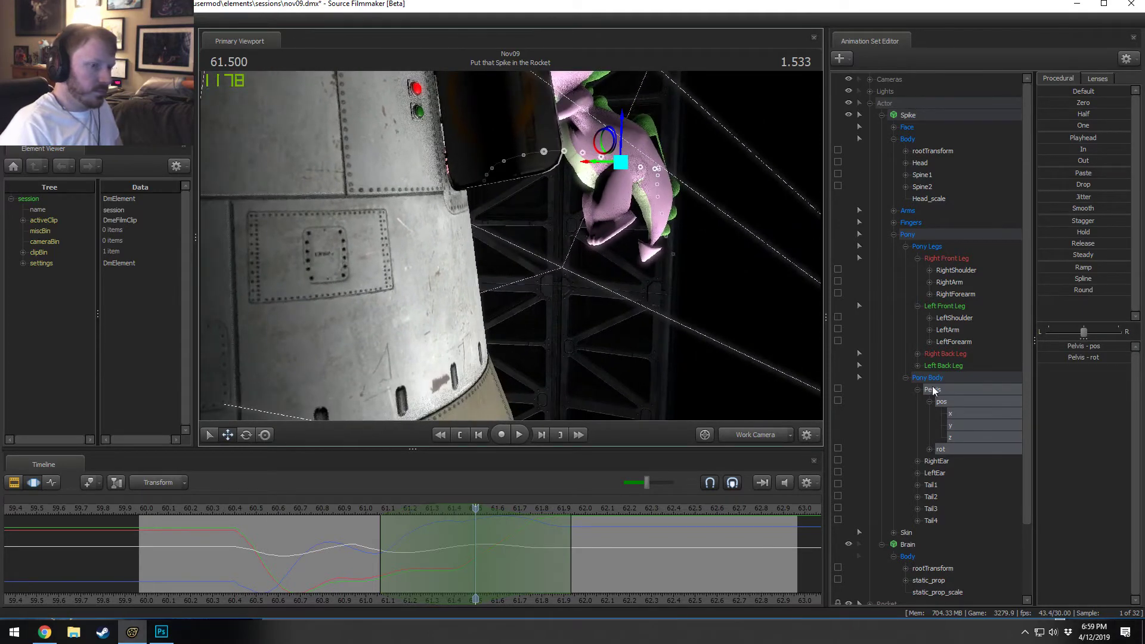
{"action": "left_click", "coordinate": [953, 415]}
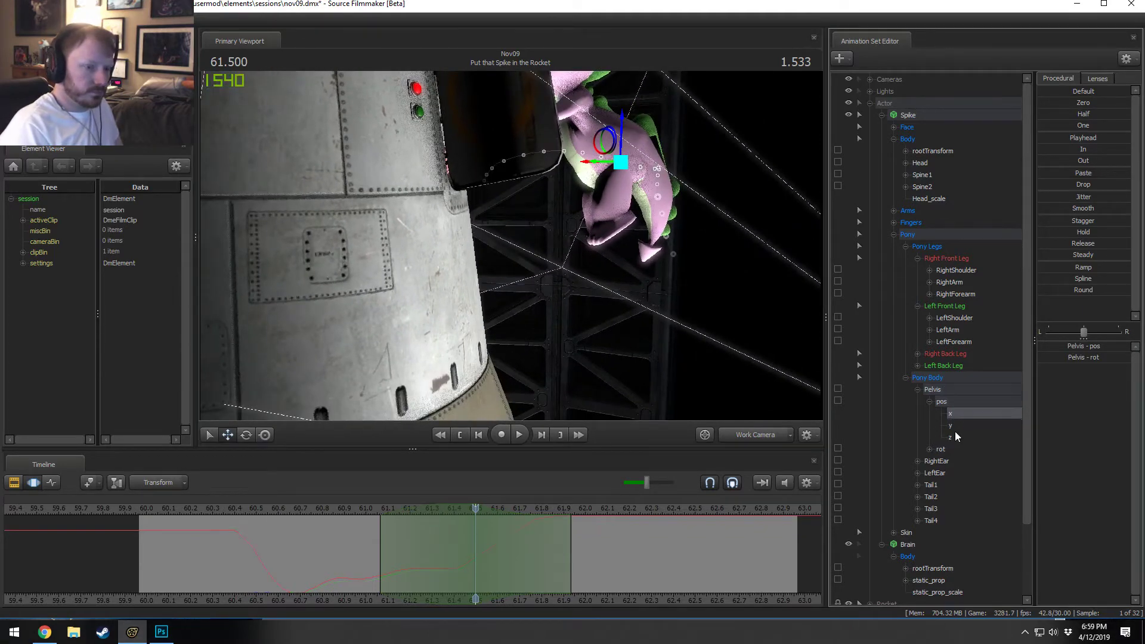
{"action": "left_click", "coordinate": [957, 425], "text": "ctrl"}
Step: Try a procedural preset on the Pelvis x and y position within a time selection of about 61.4 to 61.6, and undo it
{"action": "middle_click_drag", "start_coordinate": [463, 557], "coordinate": [487, 567]}
{"action": "left_click_drag", "start_coordinate": [486, 567], "coordinate": [460, 566], "text": "shift"}
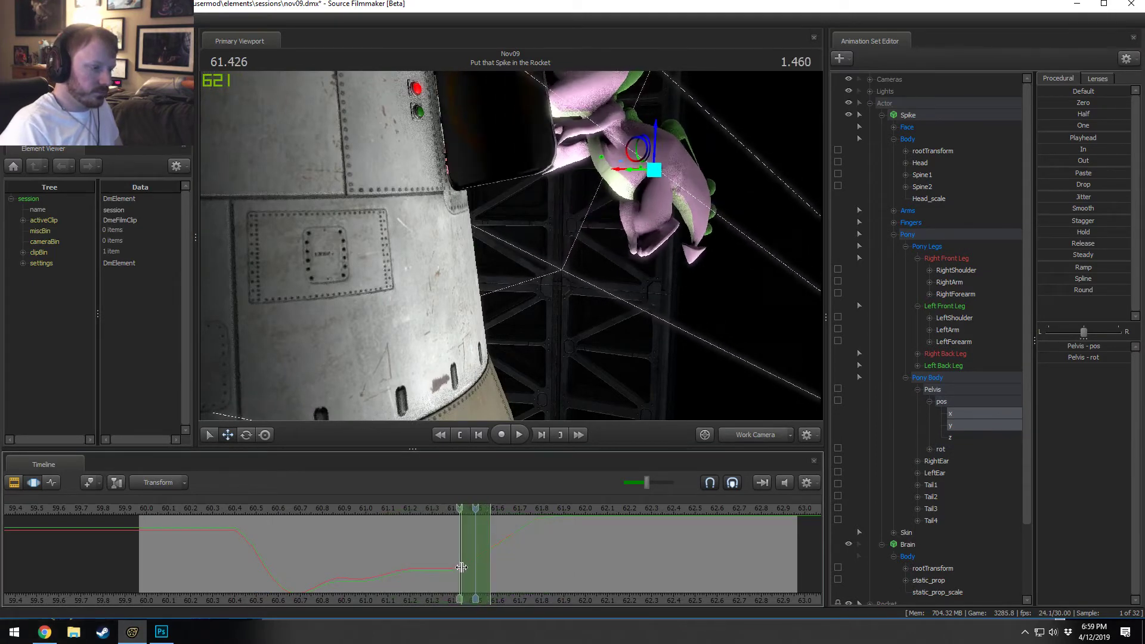
{"action": "scroll", "coordinate": [498, 568], "scroll_direction": "up", "scroll_amount": 4}
{"action": "left_click", "coordinate": [1083, 159]}
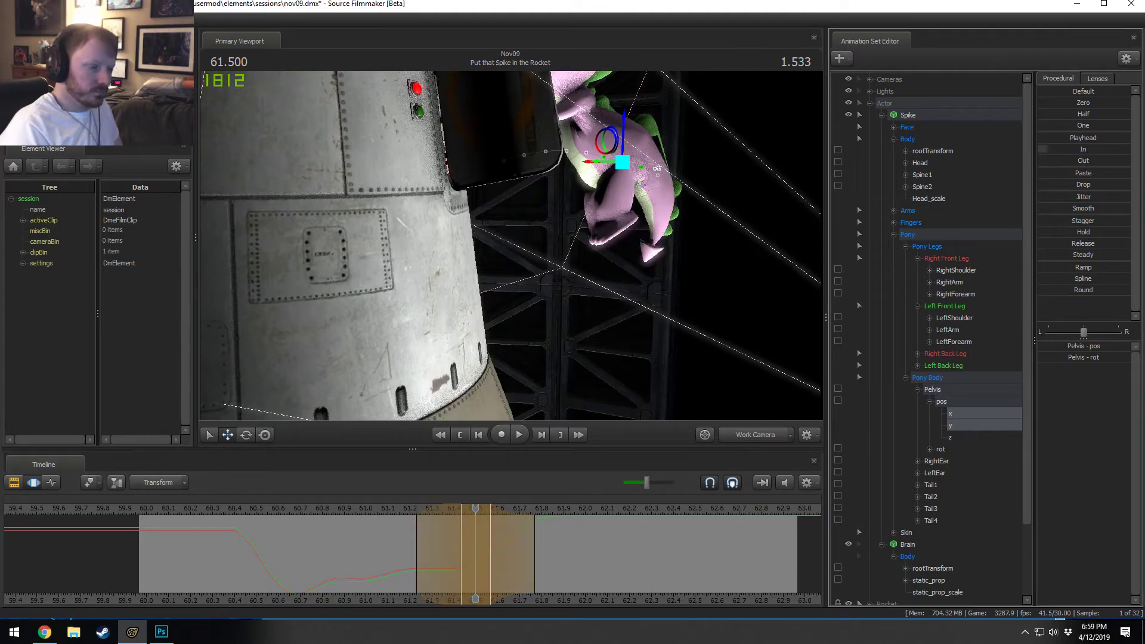
{"action": "middle_click", "coordinate": [512, 549]}
{"action": "key", "text": "ctrl+z"}
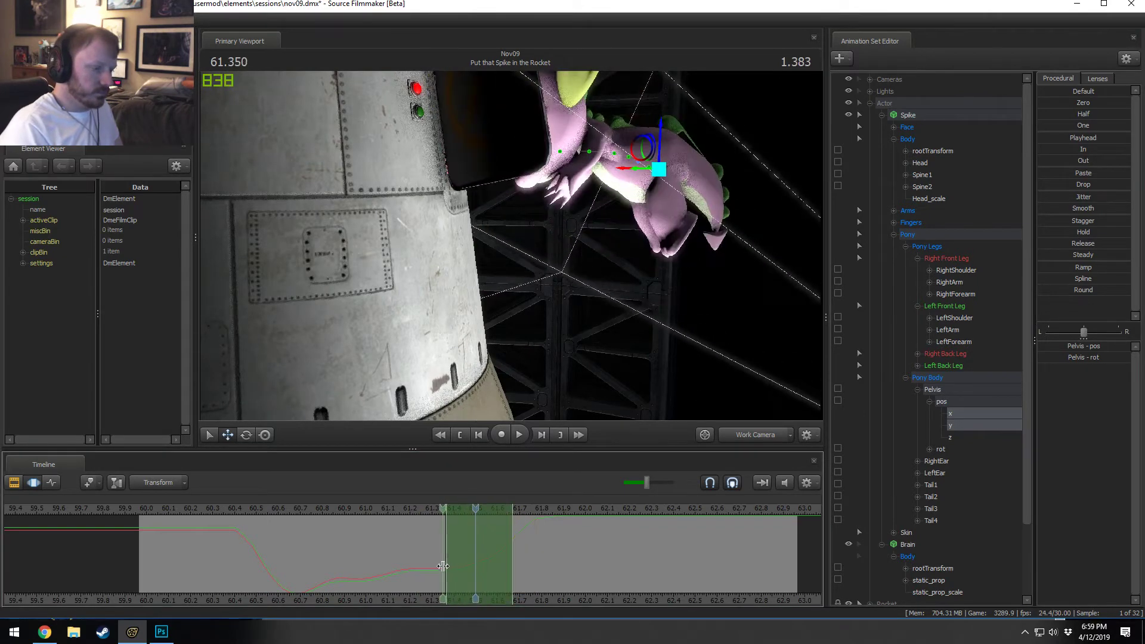
Step: Smooth the Pelvis x and y position over a time selection of about 61.3 to 61.7 and replay the dive from 61.1 and 61.0
{"action": "left_click", "coordinate": [1082, 208]}
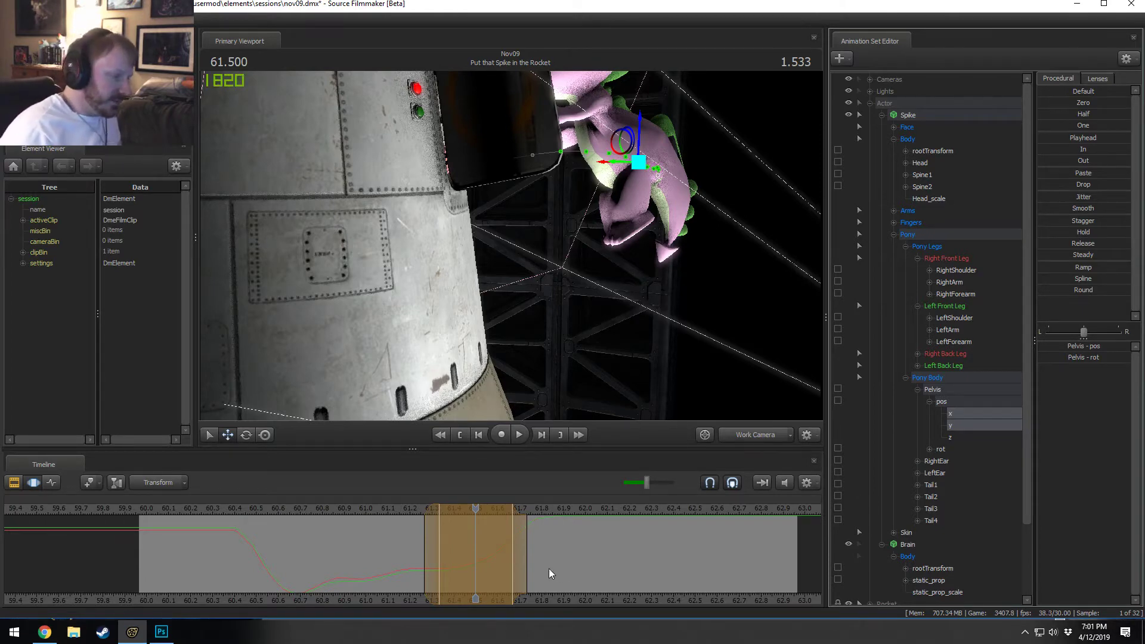
{"action": "key", "text": "F2"}
{"action": "key", "text": "F3"}
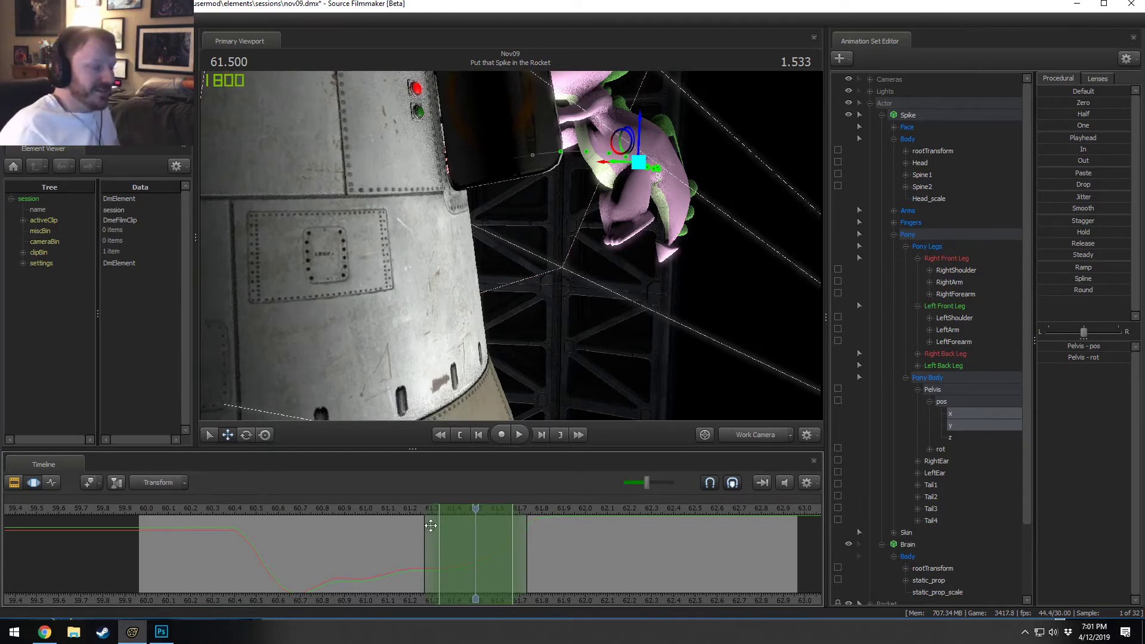
{"action": "left_click", "coordinate": [388, 509]}
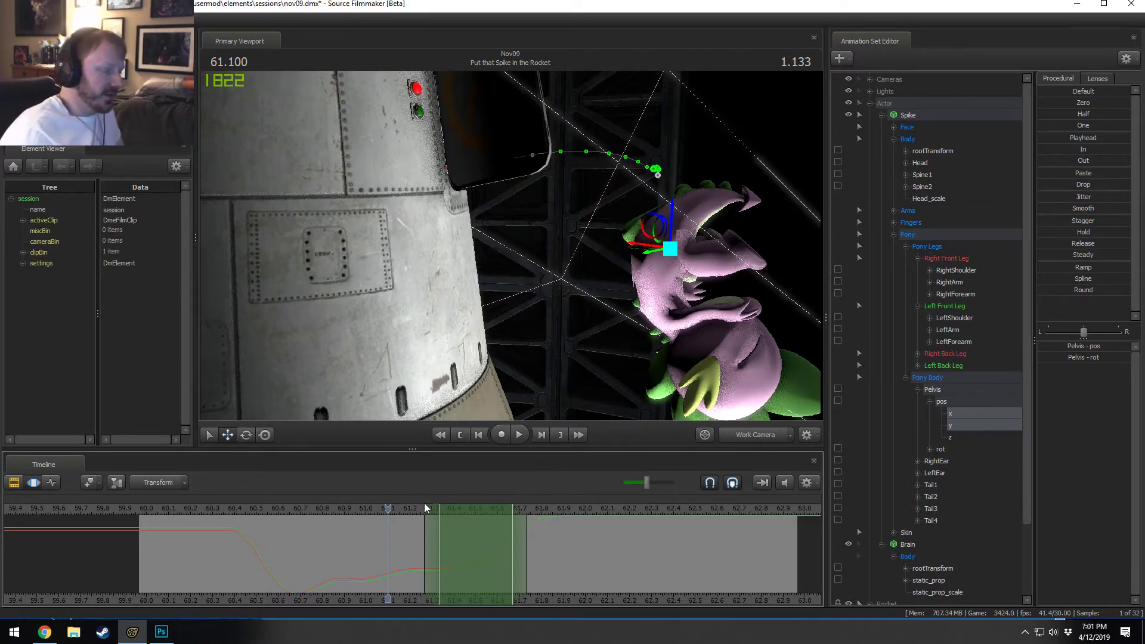
{"action": "key", "text": "space"}
{"action": "key", "text": "space"}
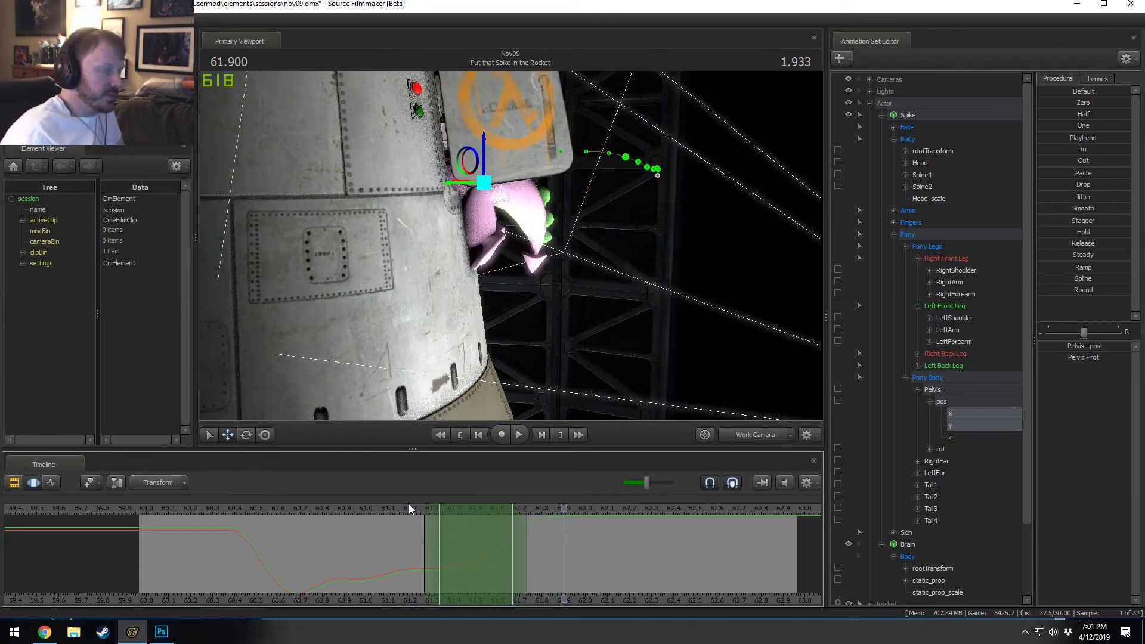
{"action": "mouse_move", "coordinate": [390, 512]}
{"action": "left_mouse_down"}
{"action": "mouse_move", "coordinate": [388, 531]}
{"action": "mouse_move", "coordinate": [485, 545]}
{"action": "mouse_move", "coordinate": [388, 528]}
{"action": "left_mouse_up"}
{"action": "left_click", "coordinate": [369, 513]}
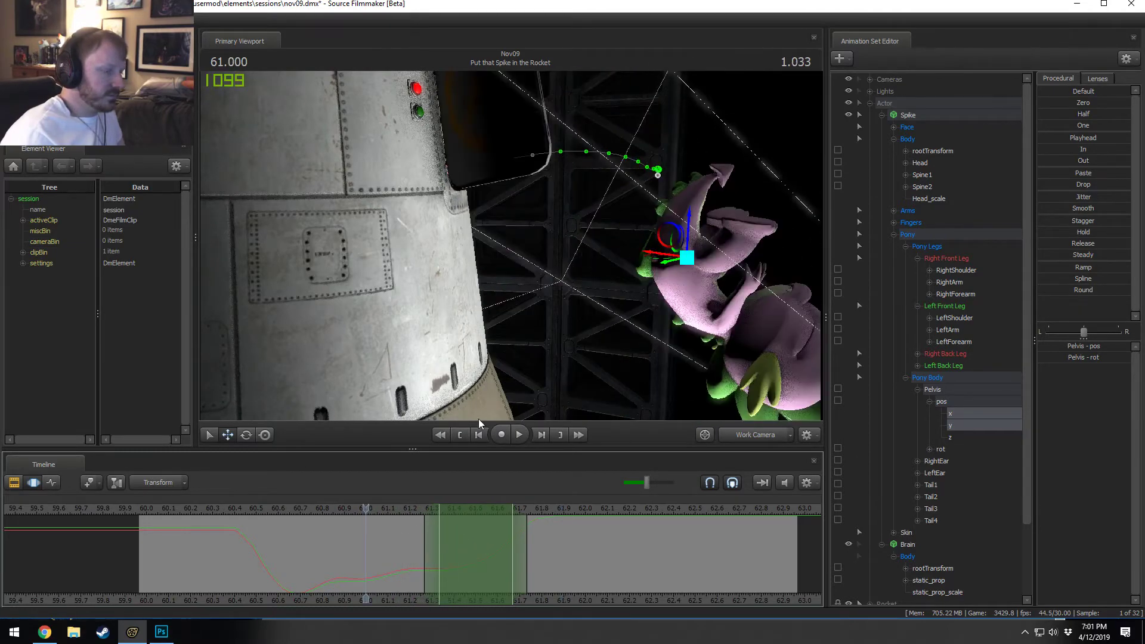
{"action": "mouse_move", "coordinate": [471, 257]}
{"action": "left_mouse_down"}
{"action": "mouse_move", "coordinate": [496, 244]}
{"action": "mouse_move", "coordinate": [470, 251]}
{"action": "left_mouse_up"}
{"action": "key", "text": "space"}
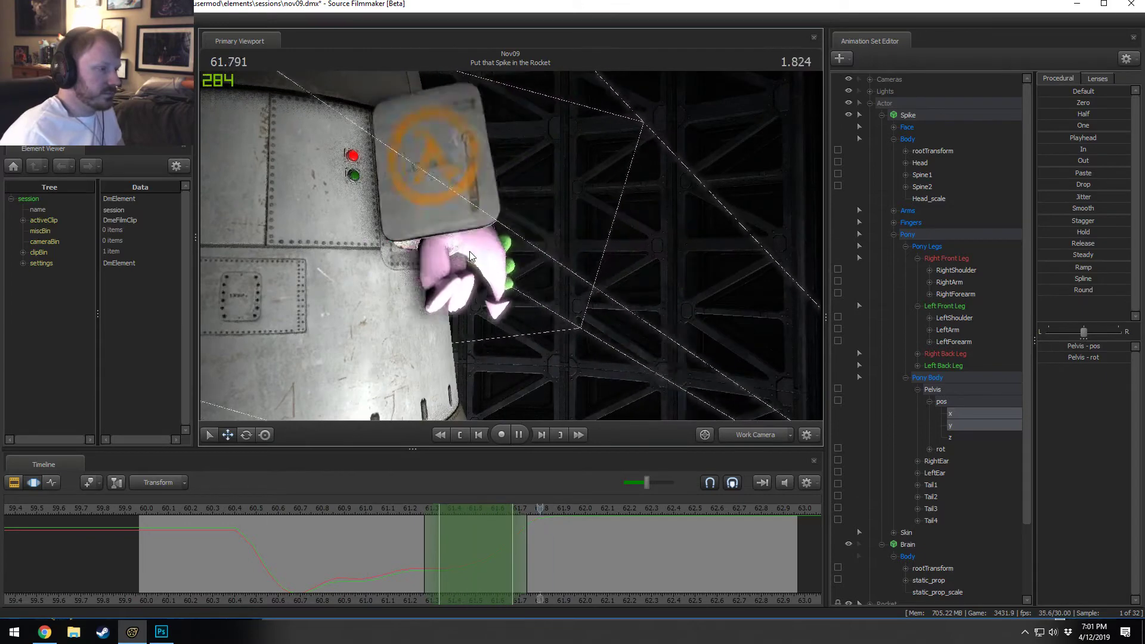
{"action": "key", "text": "space"}
Step: Apply the Round preset to the Pelvis rotation within a time selection of about 61.6 to 61.9 and replay the dive
{"action": "left_click_drag", "start_coordinate": [425, 571], "coordinate": [519, 571]}
{"action": "left_click_drag", "start_coordinate": [575, 561], "coordinate": [587, 562]}
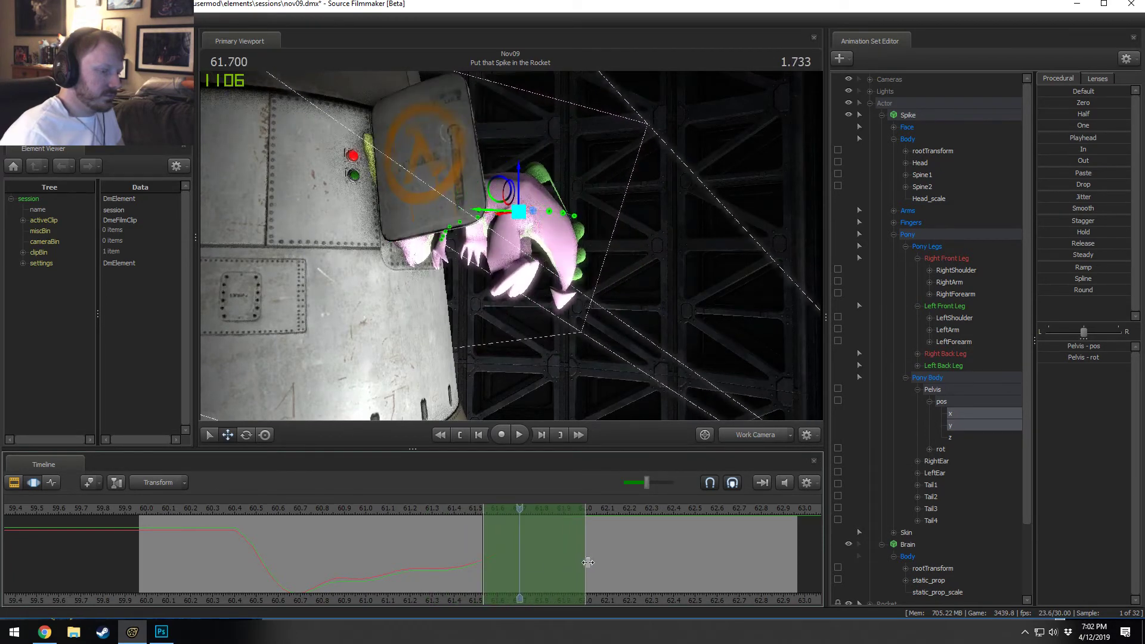
{"action": "left_click", "coordinate": [942, 449]}
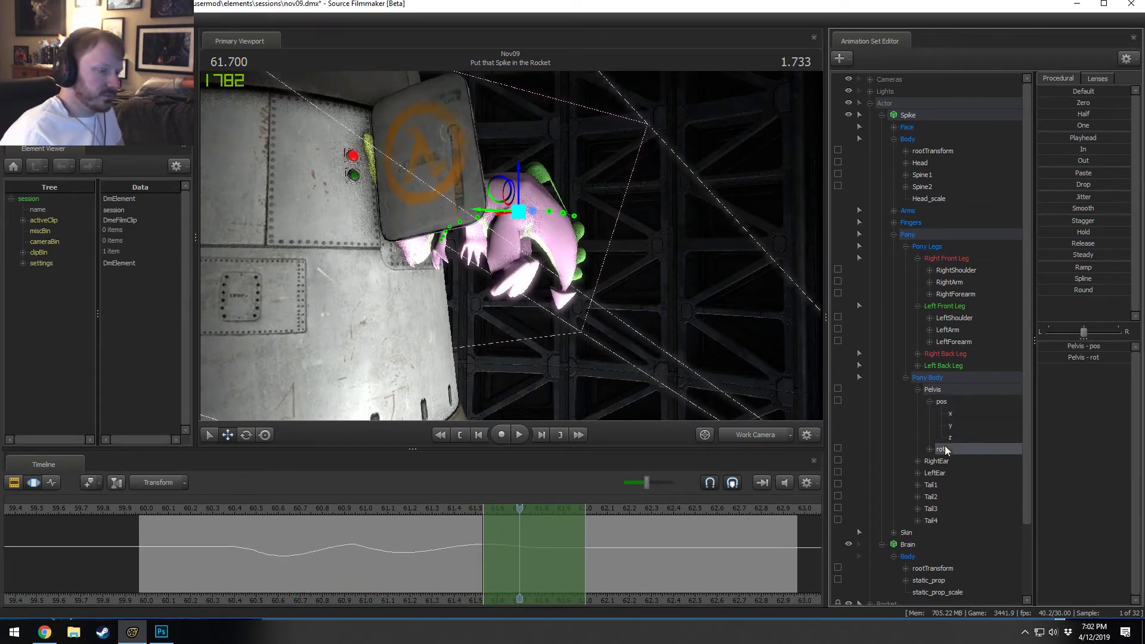
{"action": "left_click_drag", "start_coordinate": [519, 546], "coordinate": [570, 558], "text": "shift"}
{"action": "left_click", "coordinate": [549, 547], "text": "shift"}
{"action": "left_click", "coordinate": [512, 553], "text": "shift"}
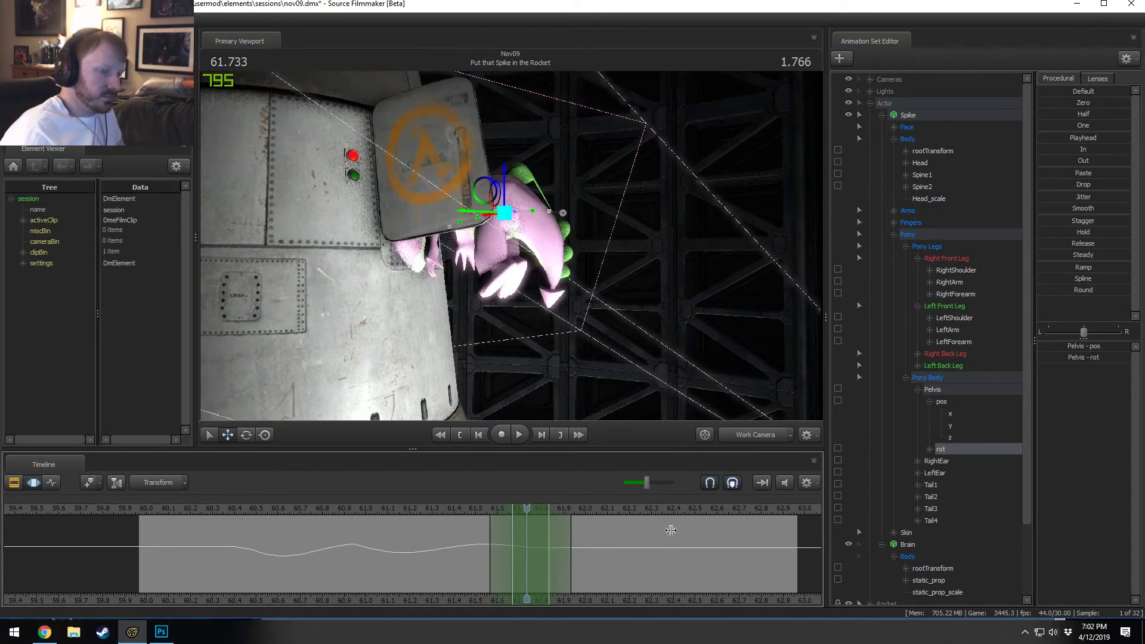
{"action": "left_click", "coordinate": [1087, 290]}
{"action": "left_click", "coordinate": [422, 533]}
{"action": "key", "text": "space"}
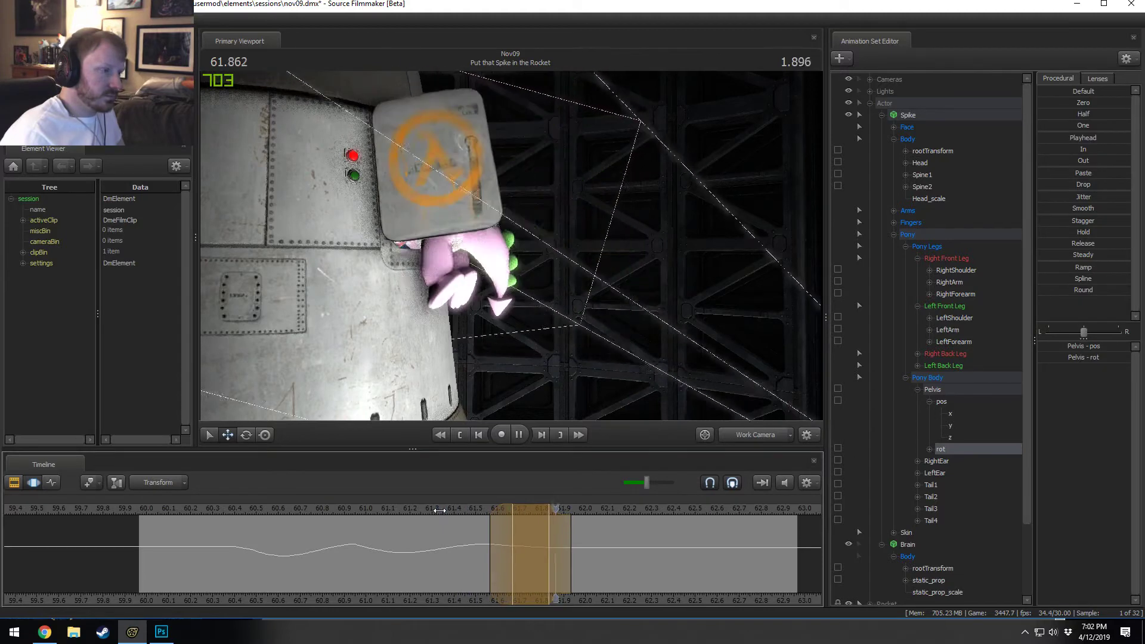
{"action": "key", "text": "space"}
Step: Rotate Spike's Head and Spine2 together at 61.666 within a time selection of about 61.3 to 61.9
{"action": "left_click_drag", "start_coordinate": [439, 533], "coordinate": [499, 548]}
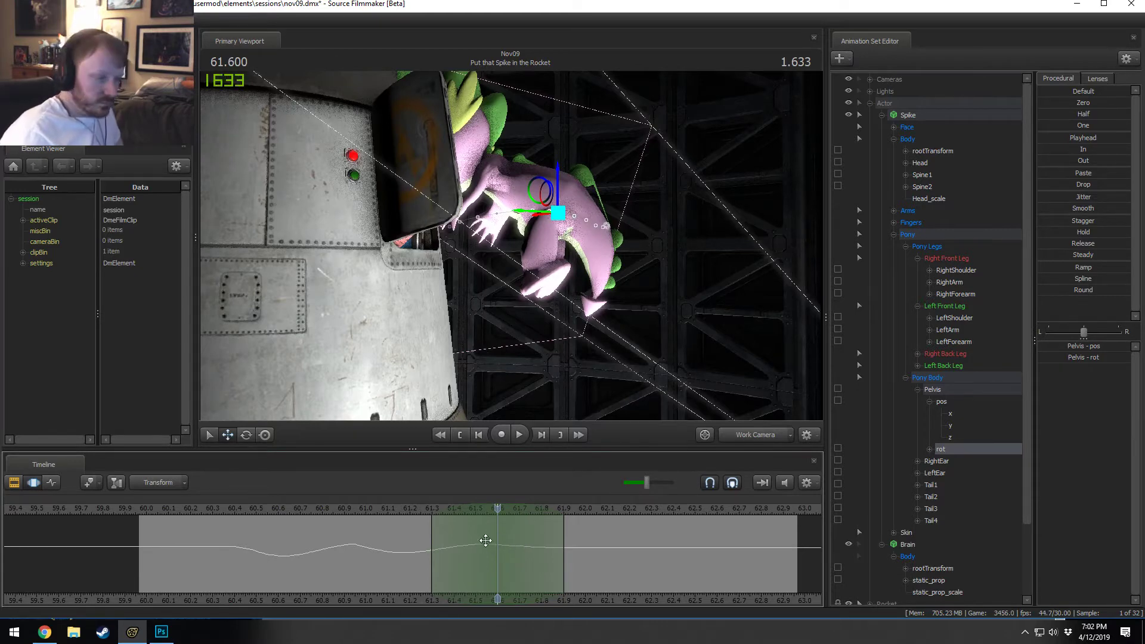
{"action": "left_click_drag", "start_coordinate": [497, 524], "coordinate": [515, 523]}
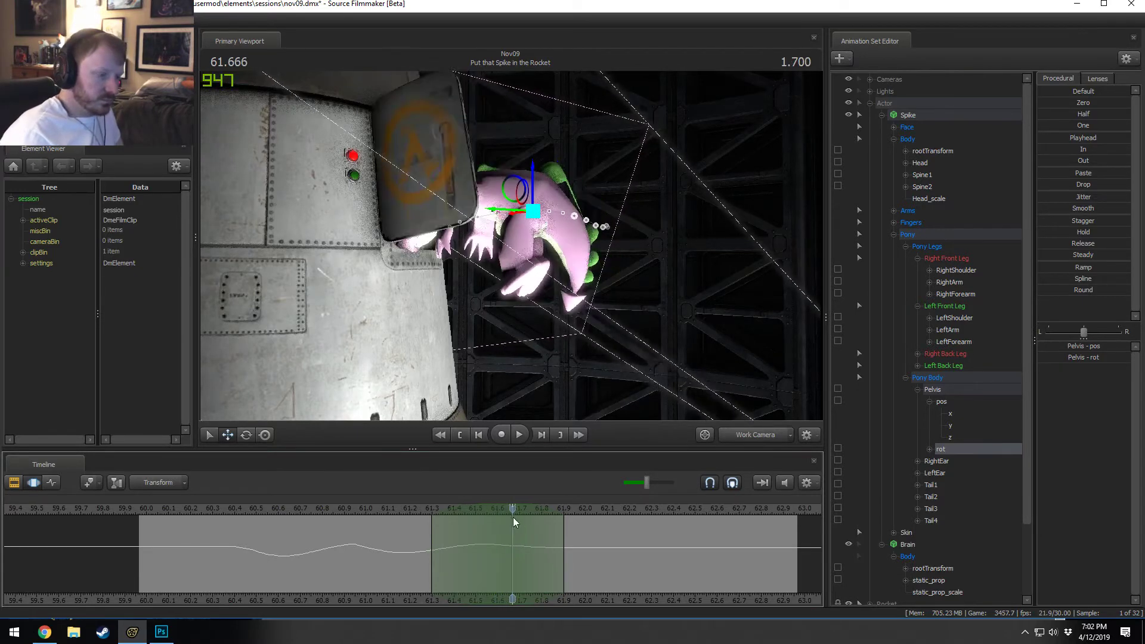
{"action": "left_click_drag", "start_coordinate": [489, 298], "coordinate": [483, 223]}
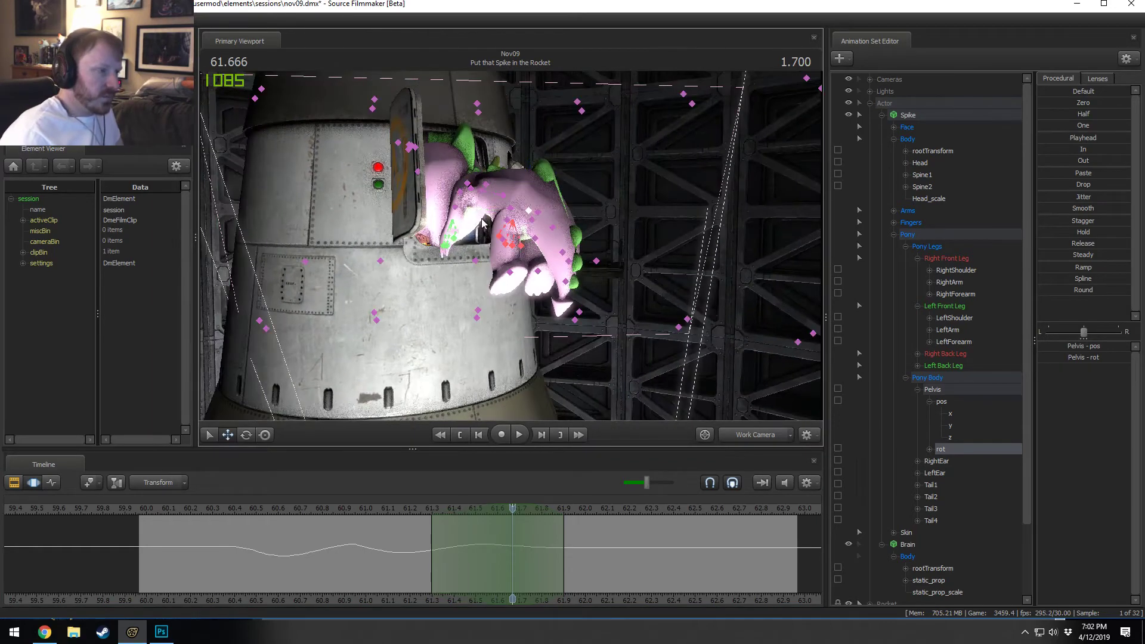
{"action": "left_click", "coordinate": [471, 190]}
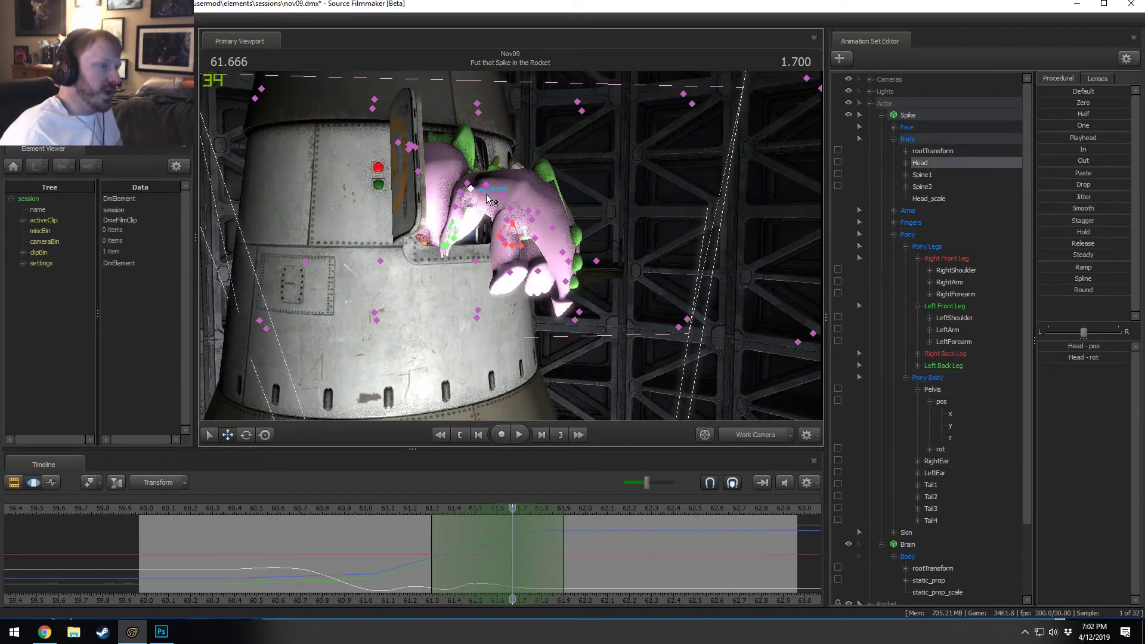
{"action": "left_click", "coordinate": [488, 198], "text": "ctrl"}
{"action": "left_click_drag", "start_coordinate": [488, 199], "coordinate": [510, 245]}
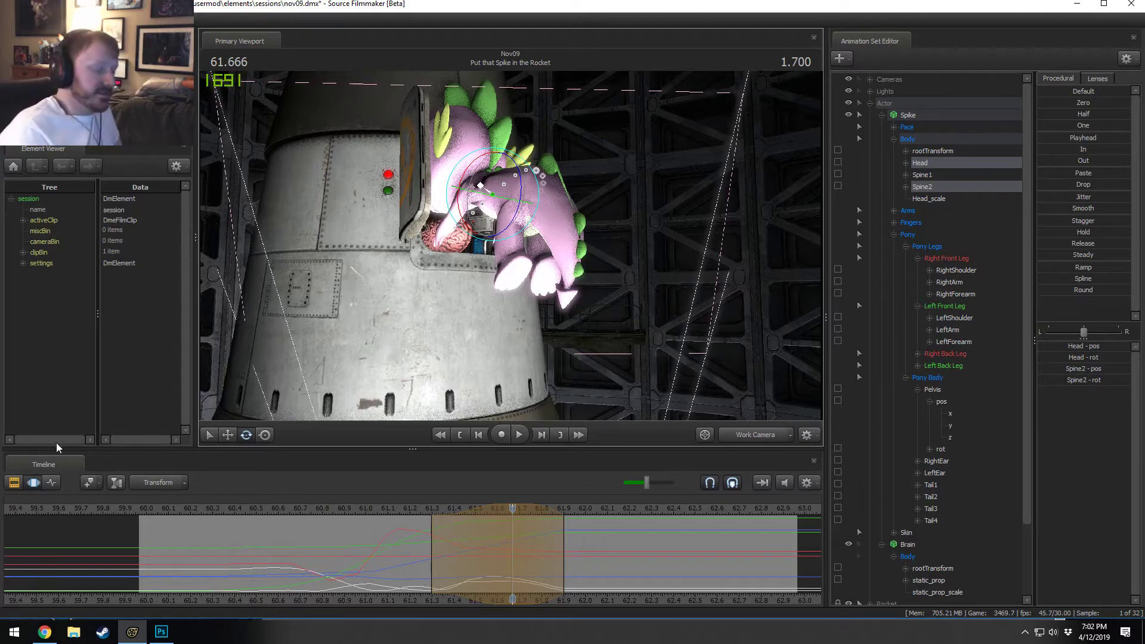
Step: Replay the dive, extend the time selection's start to about 61.17, replay again, and undo the last Head and Spine2 rotation
{"action": "key", "text": "space"}
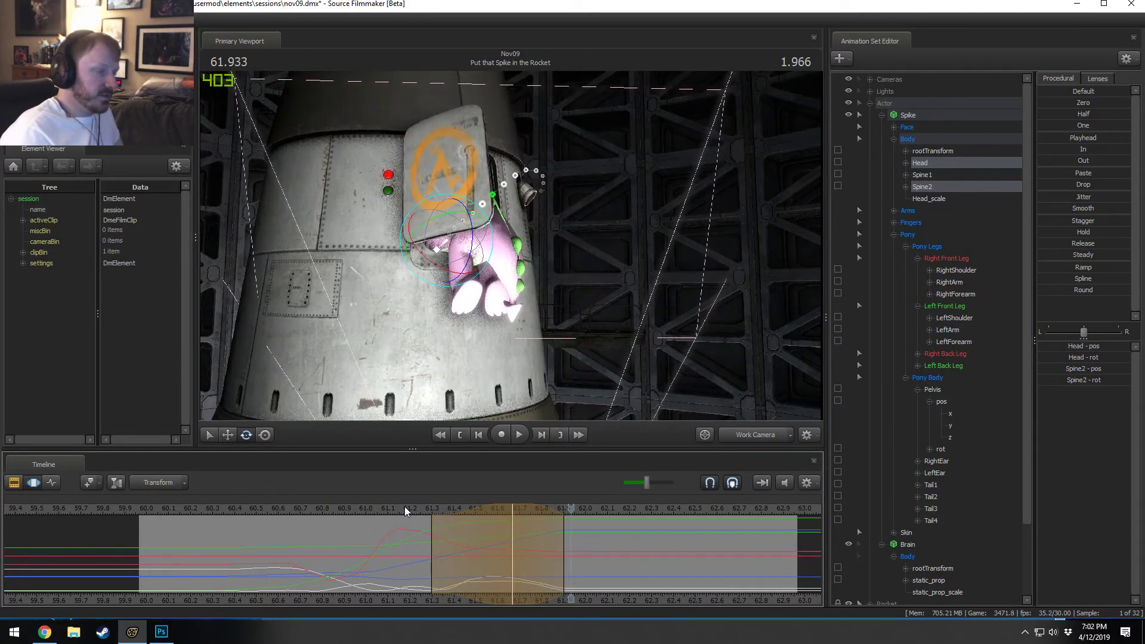
{"action": "key", "text": "space"}
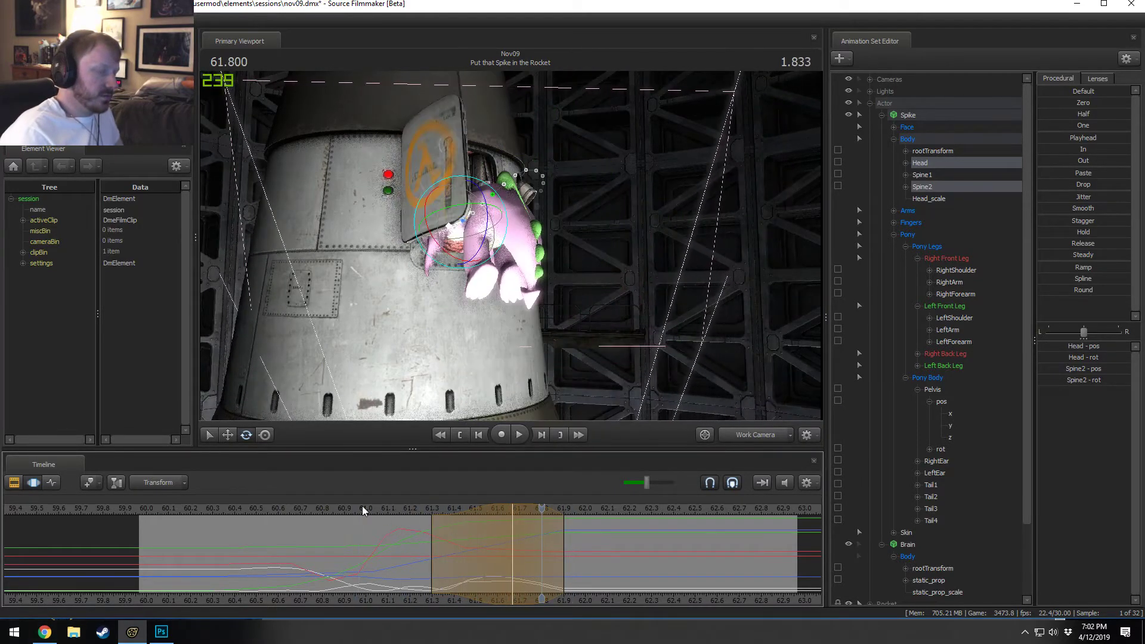
{"action": "left_click_drag", "start_coordinate": [424, 544], "coordinate": [402, 543]}
{"action": "key", "text": "space"}
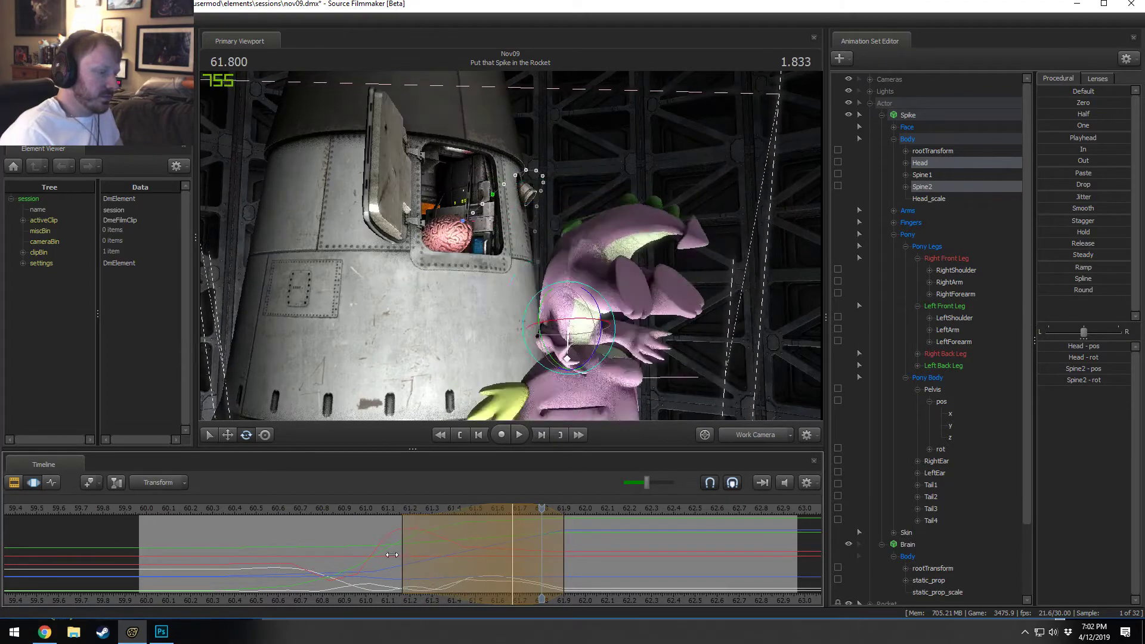
{"action": "key", "text": "space"}
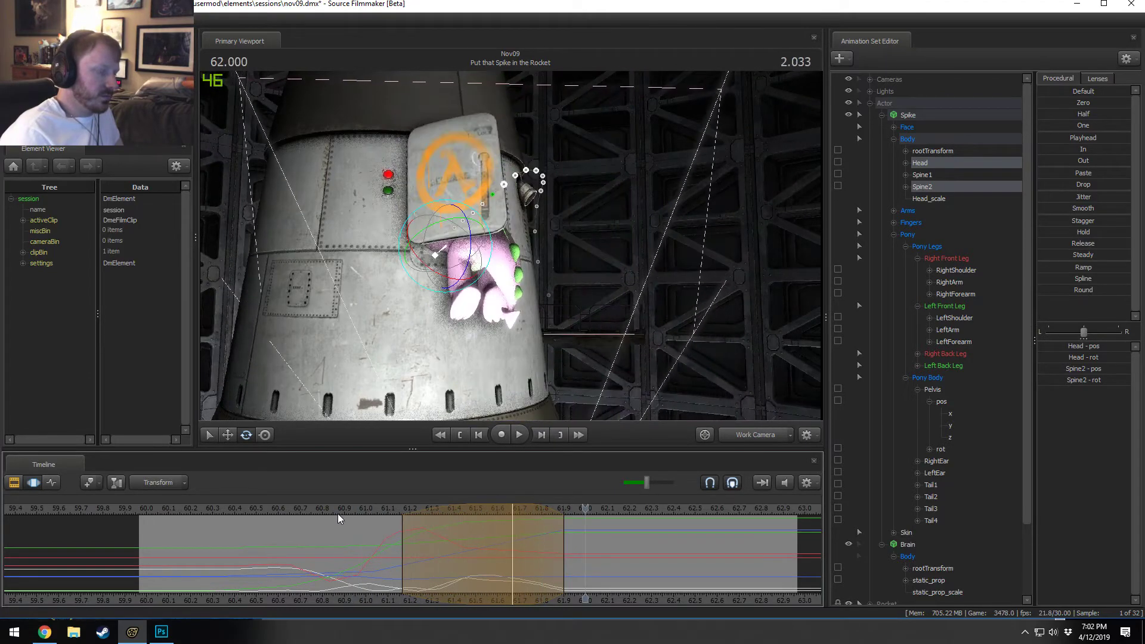
{"action": "key", "text": "ctrl+z"}
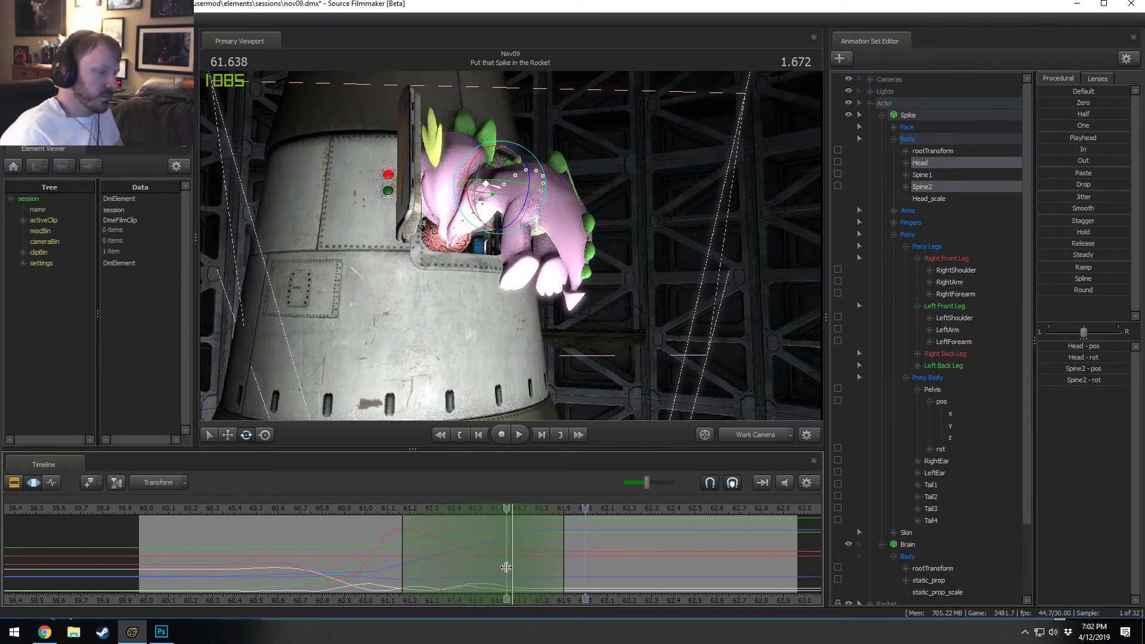
Step: Review the dive from a new angle at 61.666 and 60.500, go to 61.400 and clear the time selection
{"action": "left_click", "coordinate": [543, 531]}
{"action": "left_click_drag", "start_coordinate": [543, 527], "coordinate": [512, 532]}
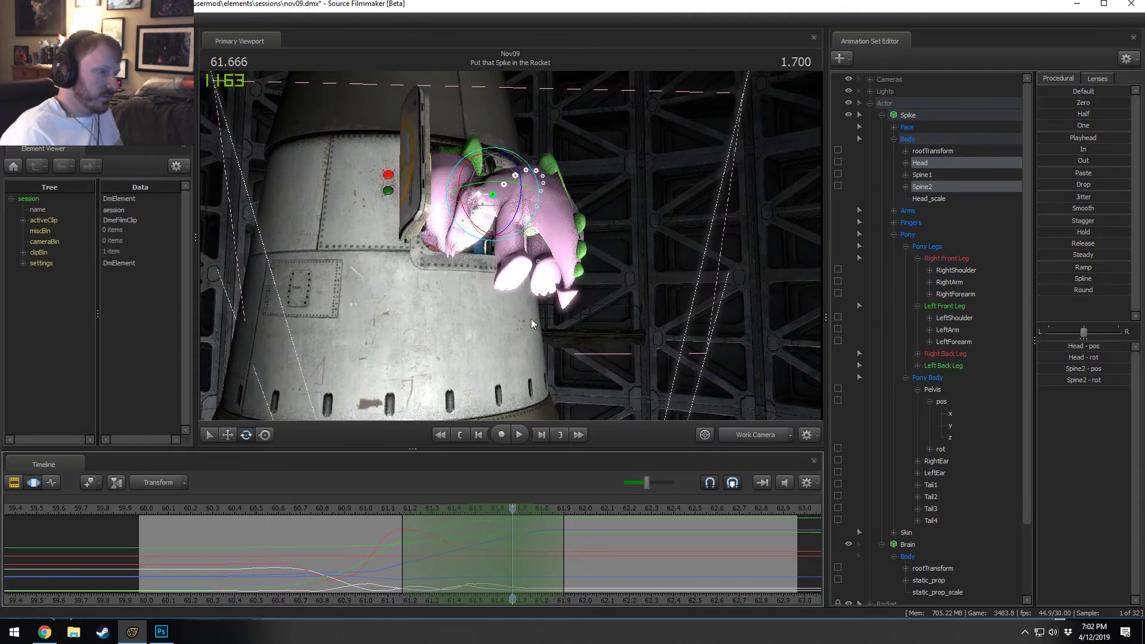
{"action": "left_click_drag", "start_coordinate": [530, 318], "coordinate": [385, 417], "text": "alt"}
{"action": "key", "text": "space"}
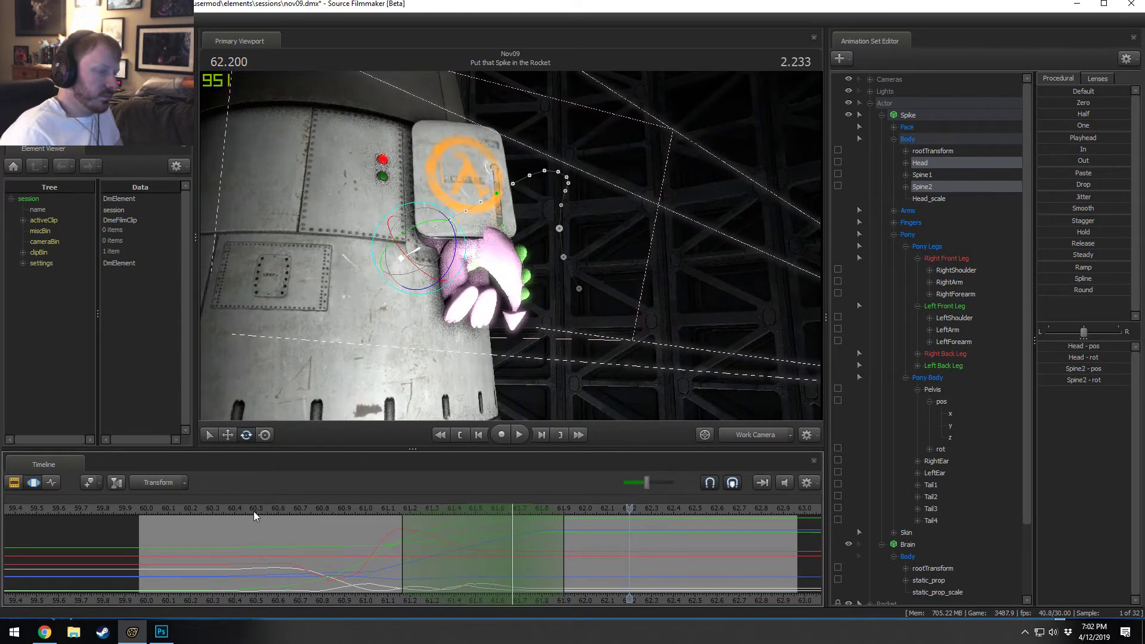
{"action": "left_click", "coordinate": [254, 511]}
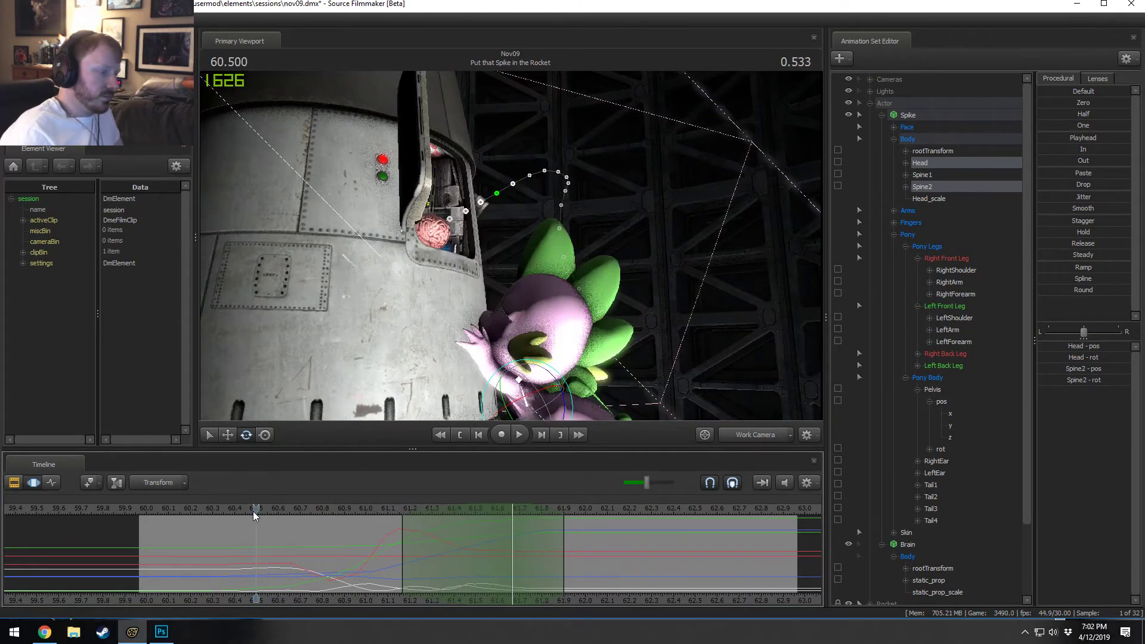
{"action": "left_click_drag", "start_coordinate": [365, 534], "coordinate": [456, 555]}
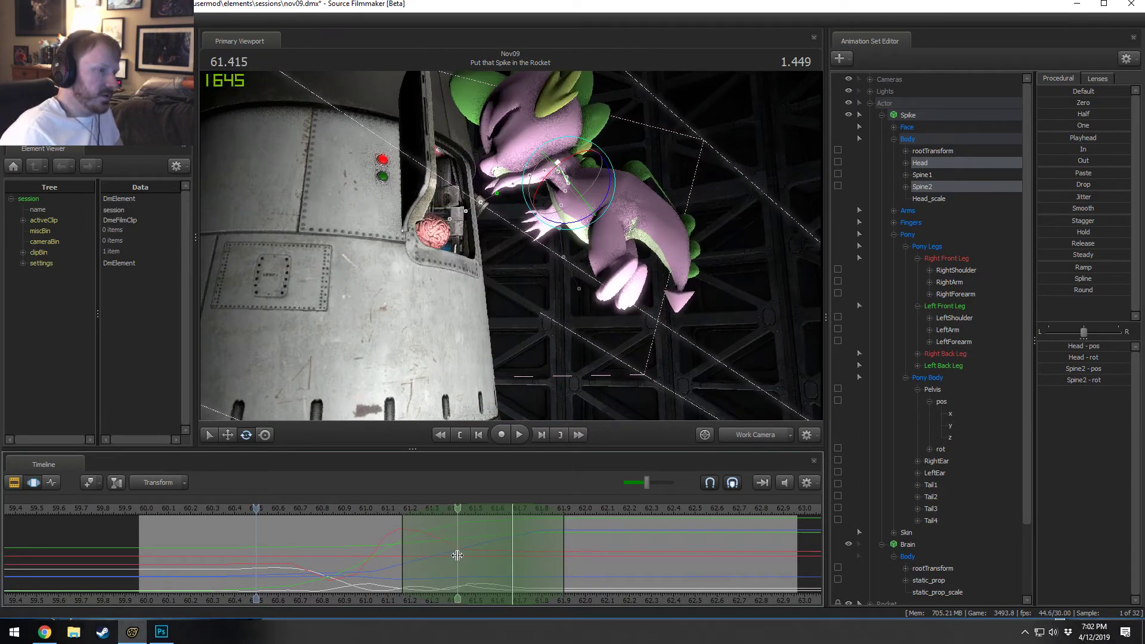
{"action": "left_click", "coordinate": [456, 555]}
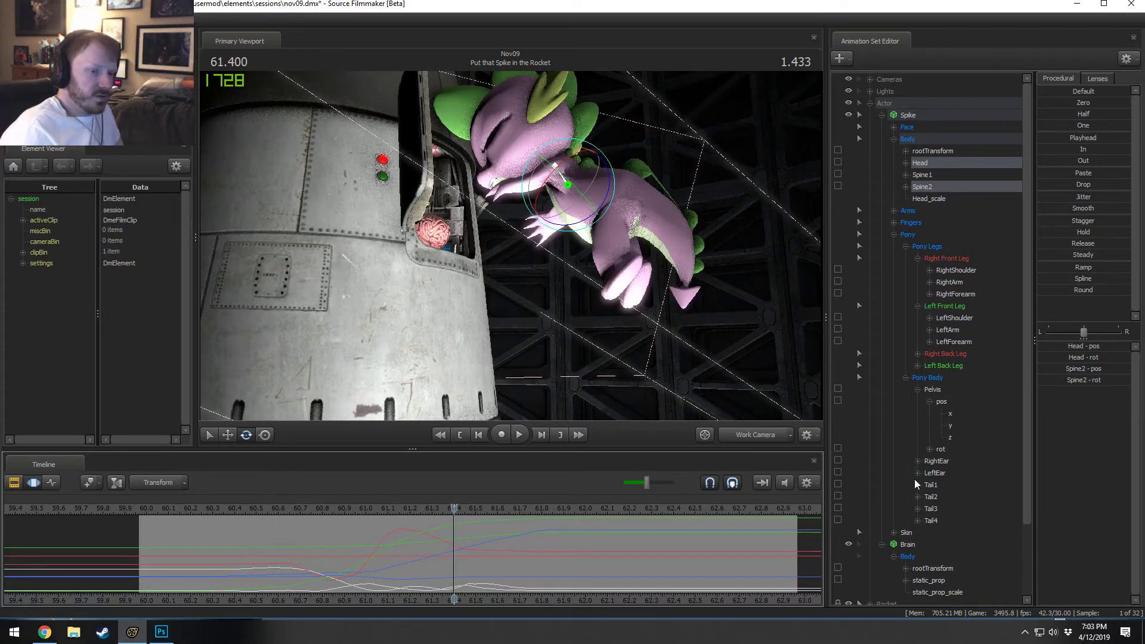
Step: Apply a procedural preset to the Pelvis x rotation with the time selection running from about 61.3 to the end
{"action": "left_click", "coordinate": [929, 449]}
{"action": "left_click", "coordinate": [950, 462]}
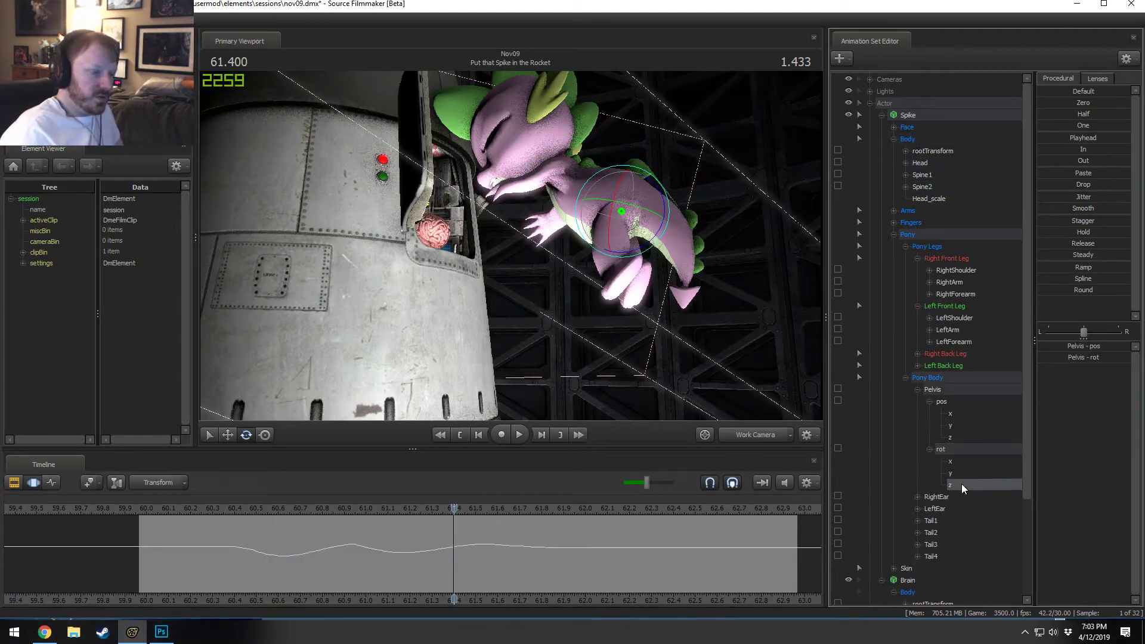
{"action": "key", "text": "ctrl+a"}
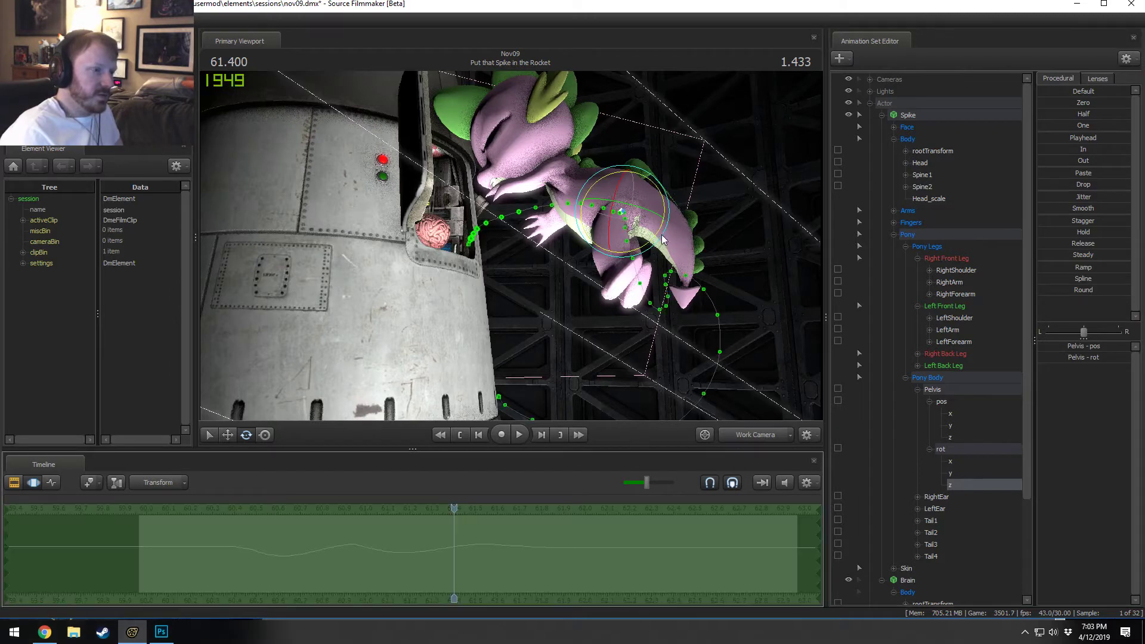
{"action": "left_click_drag", "start_coordinate": [590, 199], "coordinate": [599, 196]}
{"action": "left_click", "coordinate": [969, 463]}
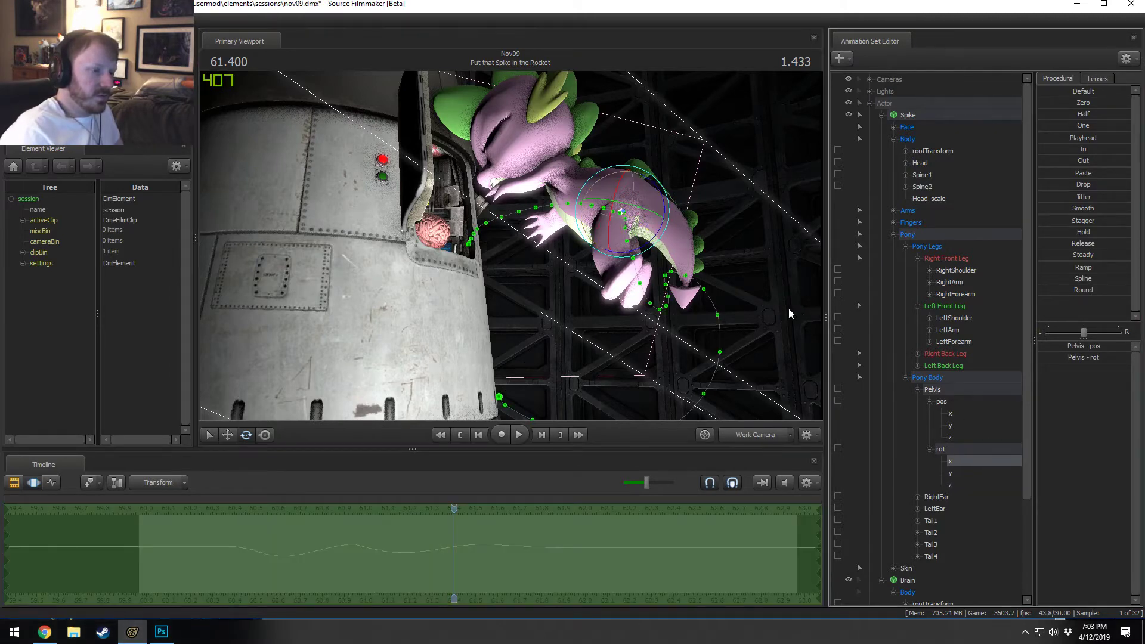
{"action": "left_click_drag", "start_coordinate": [648, 237], "coordinate": [647, 239]}
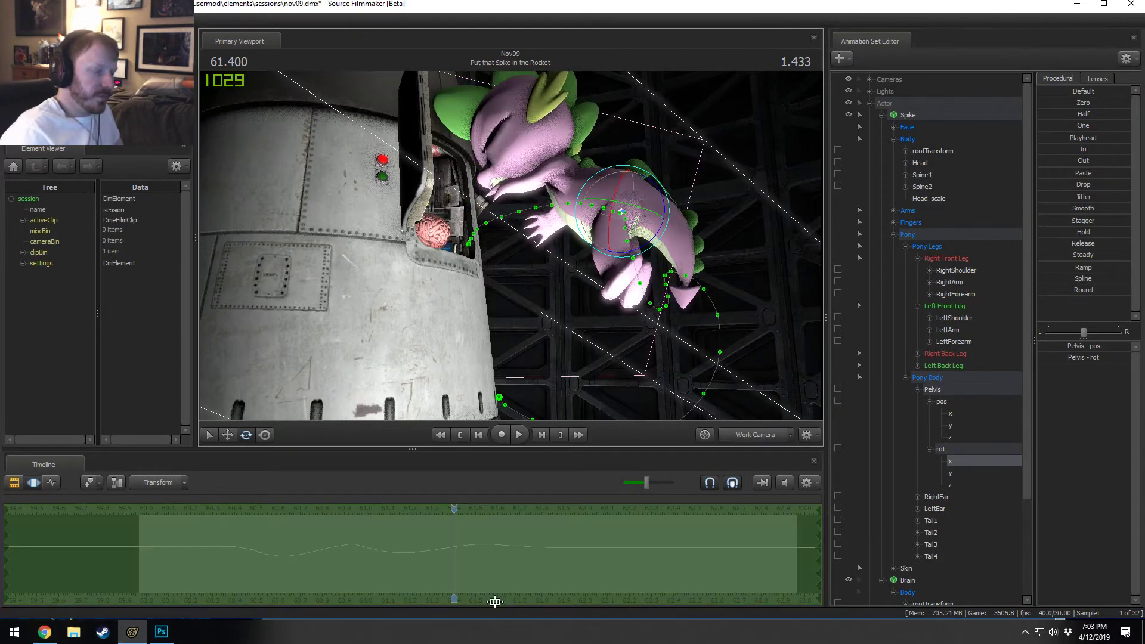
{"action": "mouse_move", "coordinate": [454, 561]}
{"action": "left_mouse_down"}
{"action": "mouse_move", "coordinate": [532, 557]}
{"action": "mouse_move", "coordinate": [431, 548]}
{"action": "mouse_move", "coordinate": [475, 547]}
{"action": "mouse_move", "coordinate": [524, 561]}
{"action": "mouse_move", "coordinate": [420, 559]}
{"action": "mouse_move", "coordinate": [447, 561]}
{"action": "left_mouse_up"}
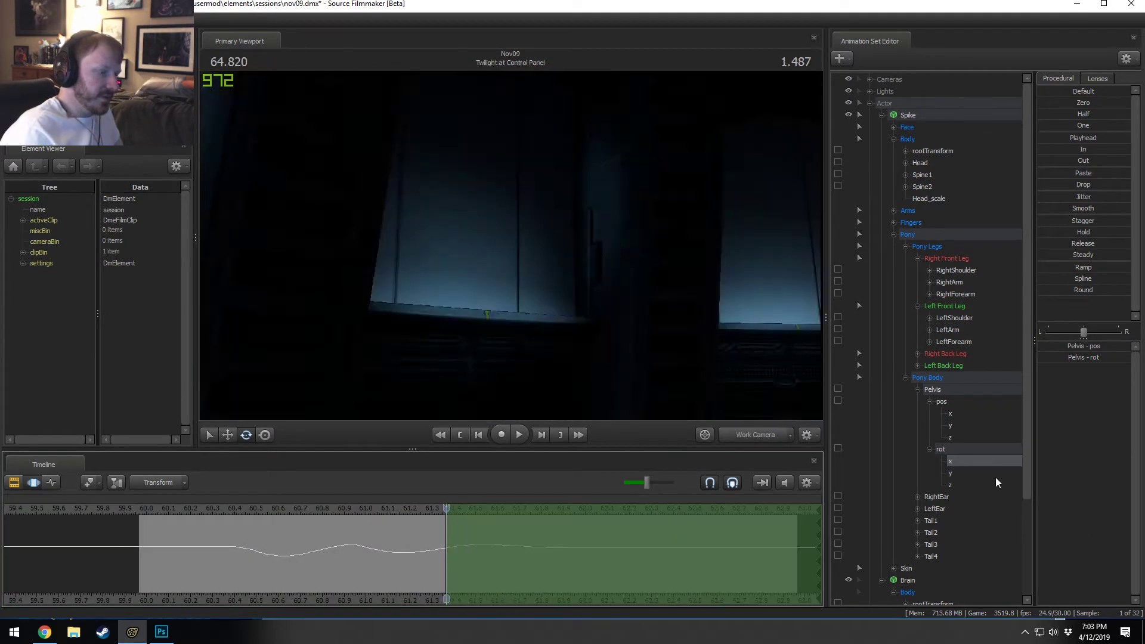
{"action": "left_click", "coordinate": [1081, 153]}
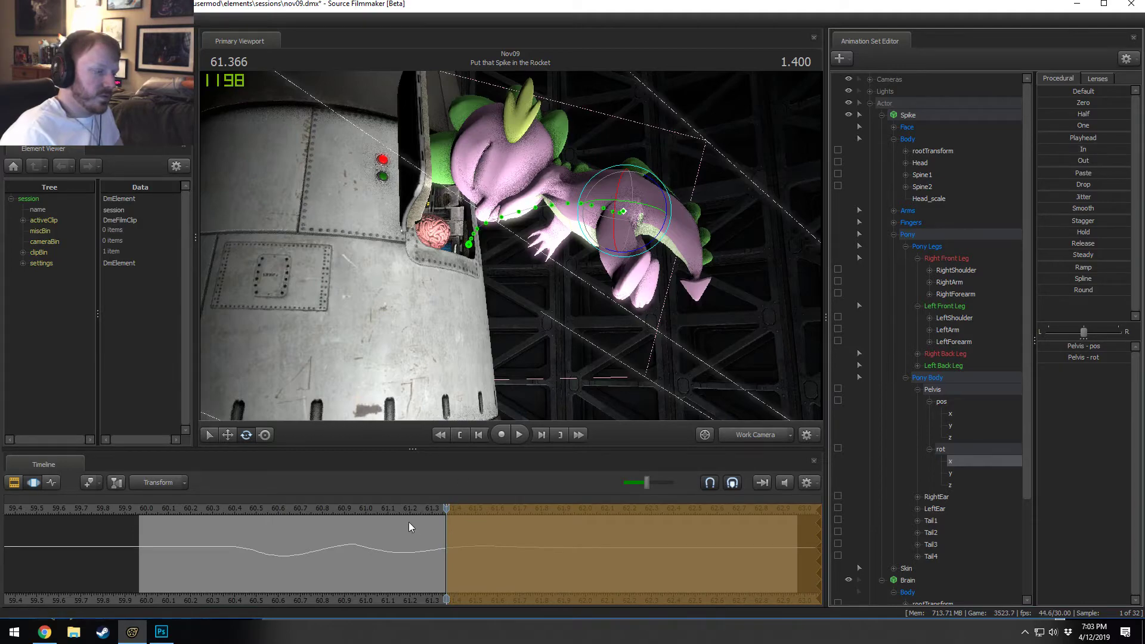
{"action": "left_click_drag", "start_coordinate": [445, 529], "coordinate": [431, 528]}
Step: Replay the dive from 61.066, go to 61.400 and clear the time selection
{"action": "left_click", "coordinate": [378, 512]}
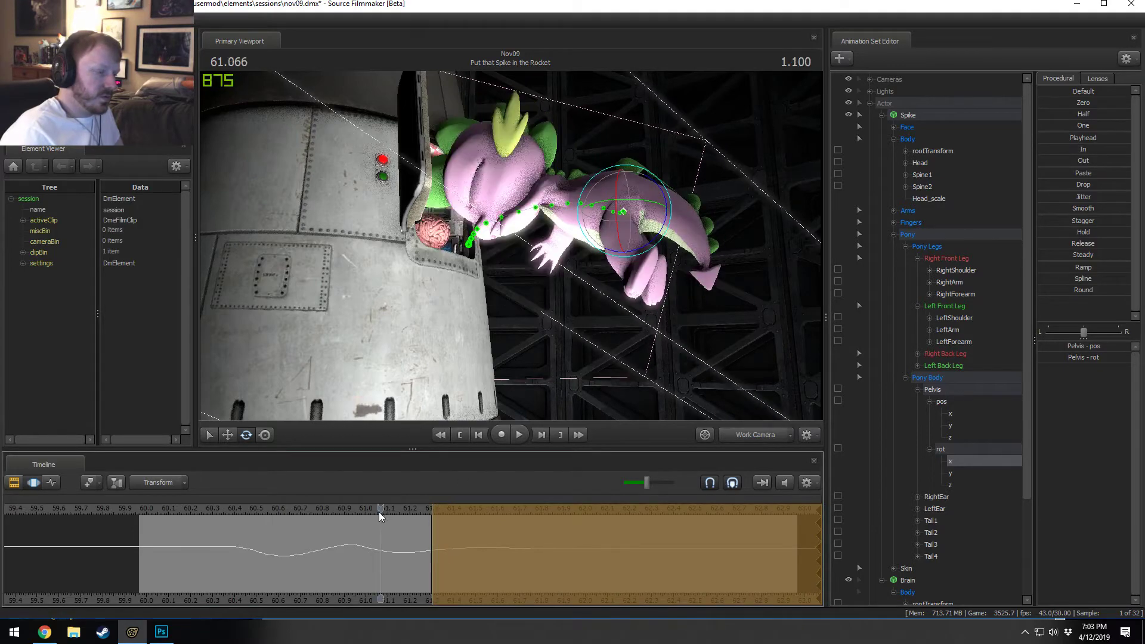
{"action": "key", "text": "space"}
{"action": "key", "text": "space"}
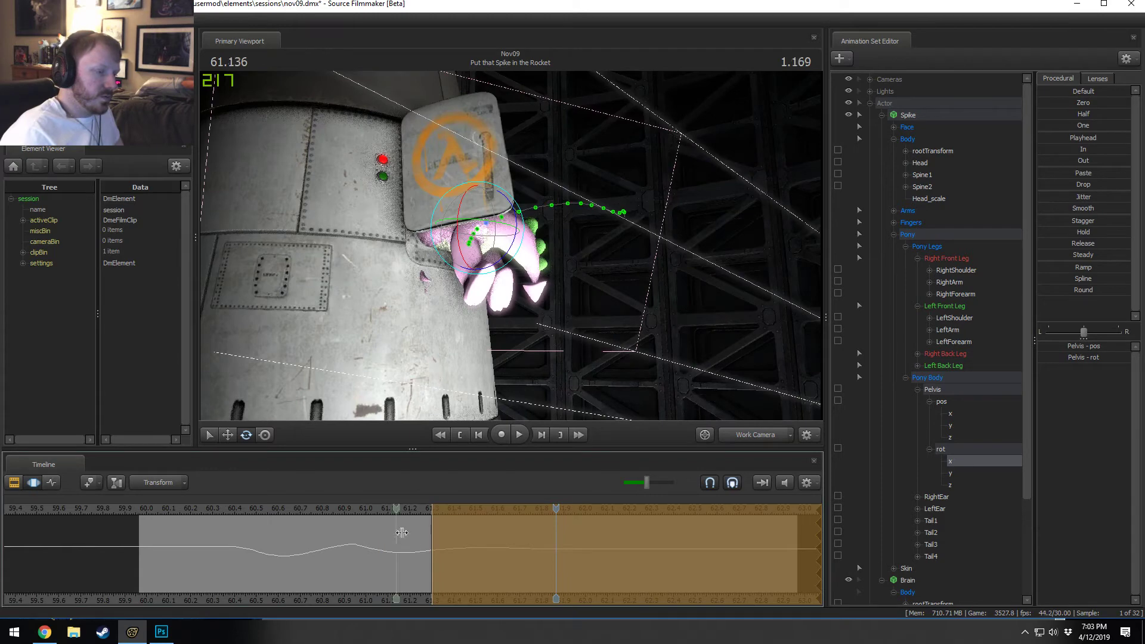
{"action": "left_click", "coordinate": [446, 542]}
{"action": "left_click_drag", "start_coordinate": [447, 541], "coordinate": [454, 541]}
{"action": "key", "text": "Escape"}
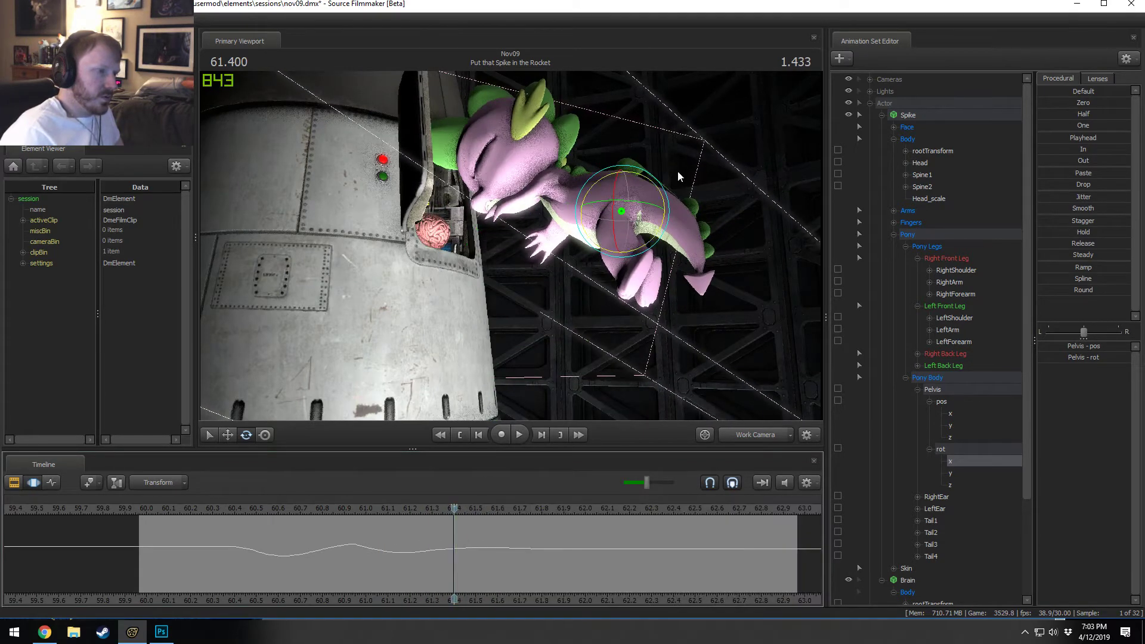
Step: Apply the Round preset to Spike's head, spine, arm and finger controls over about 61.2 to 61.7, and replay the dive
{"action": "left_click", "coordinate": [562, 191]}
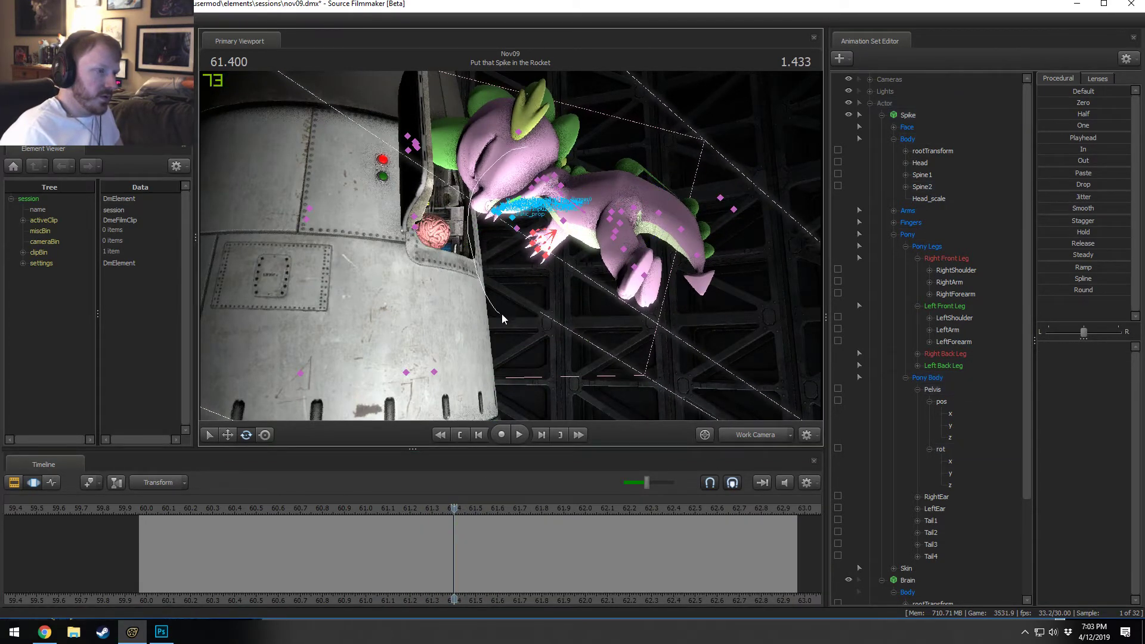
{"action": "mouse_move", "coordinate": [451, 561]}
{"action": "left_mouse_down"}
{"action": "mouse_move", "coordinate": [497, 565]}
{"action": "mouse_move", "coordinate": [441, 563]}
{"action": "left_mouse_up"}
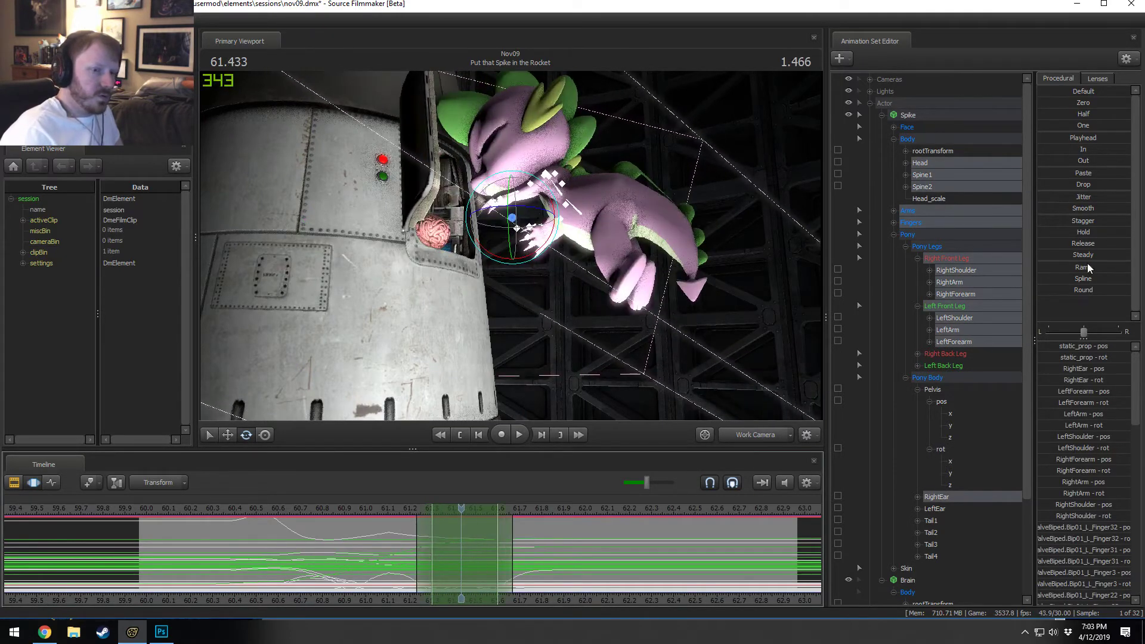
{"action": "left_click_drag", "start_coordinate": [1085, 290], "coordinate": [1128, 290]}
{"action": "key", "text": "space"}
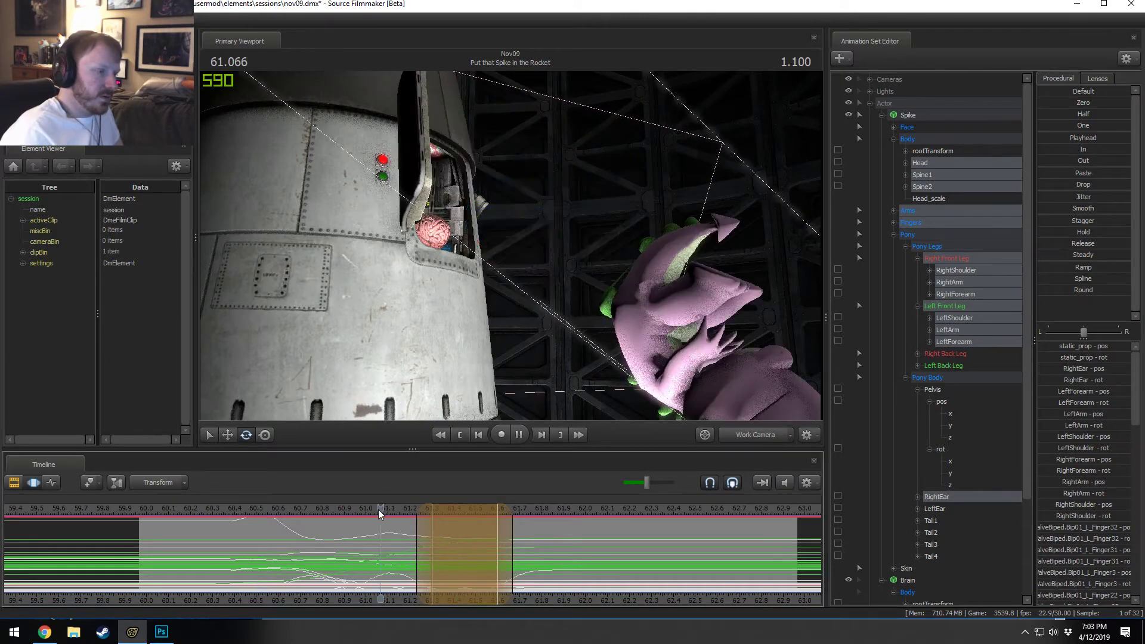
{"action": "left_click", "coordinate": [359, 509]}
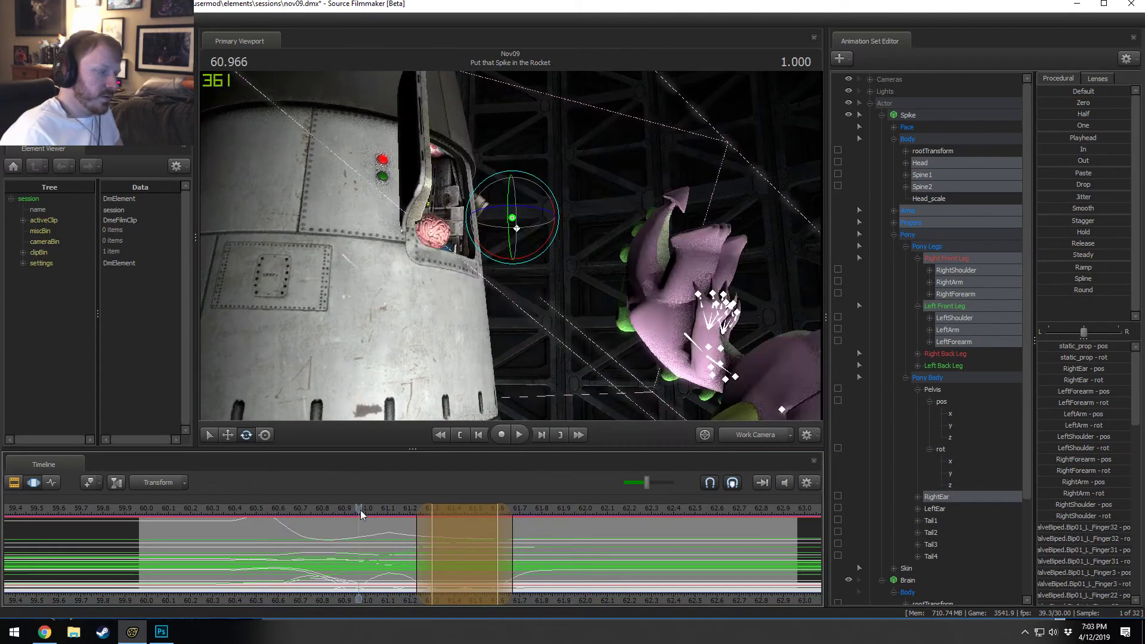
{"action": "key", "text": "space"}
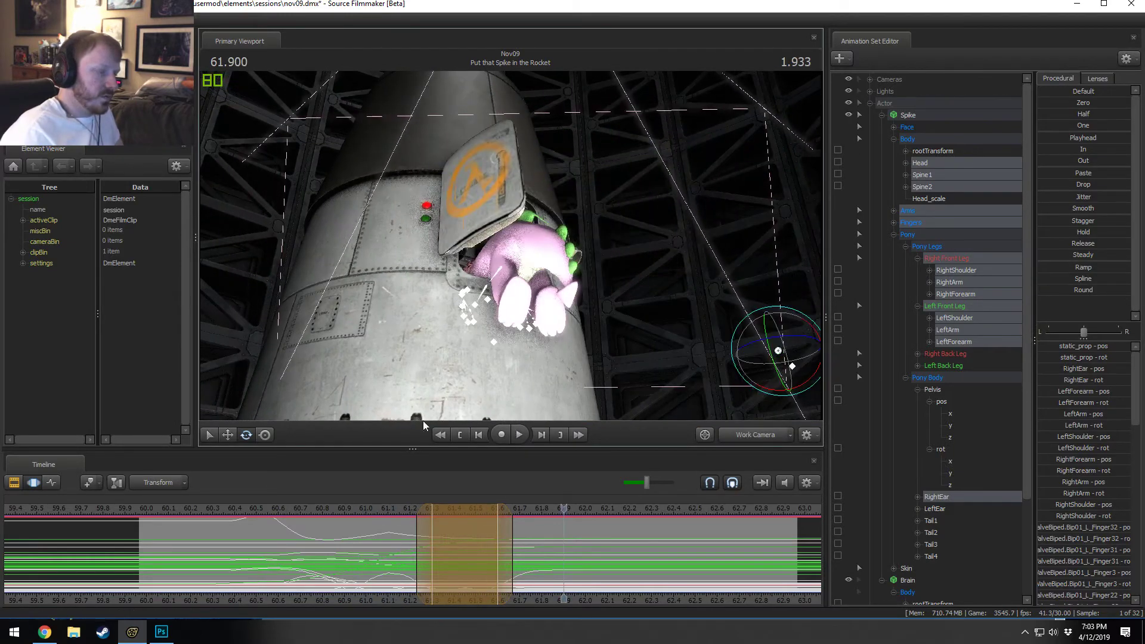
Step: Rotate Spine2 and Head together at 61.666 within a time selection of about 61.4 to 61.9
{"action": "left_click_drag", "start_coordinate": [452, 554], "coordinate": [510, 540]}
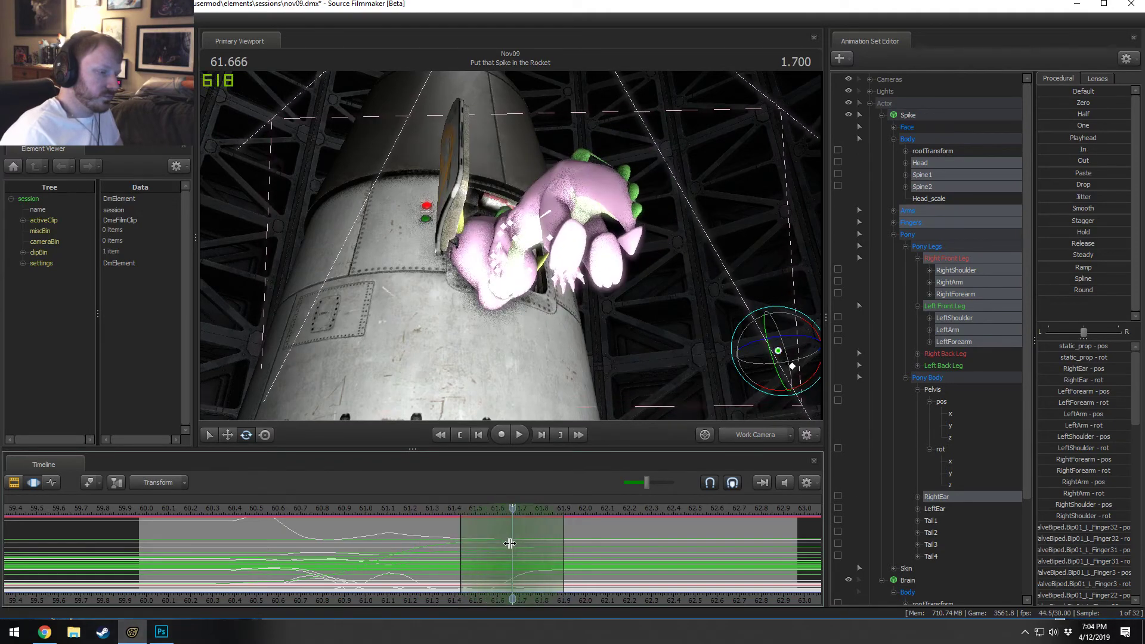
{"action": "left_click_drag", "start_coordinate": [554, 334], "coordinate": [537, 307]}
{"action": "left_click", "coordinate": [738, 435]}
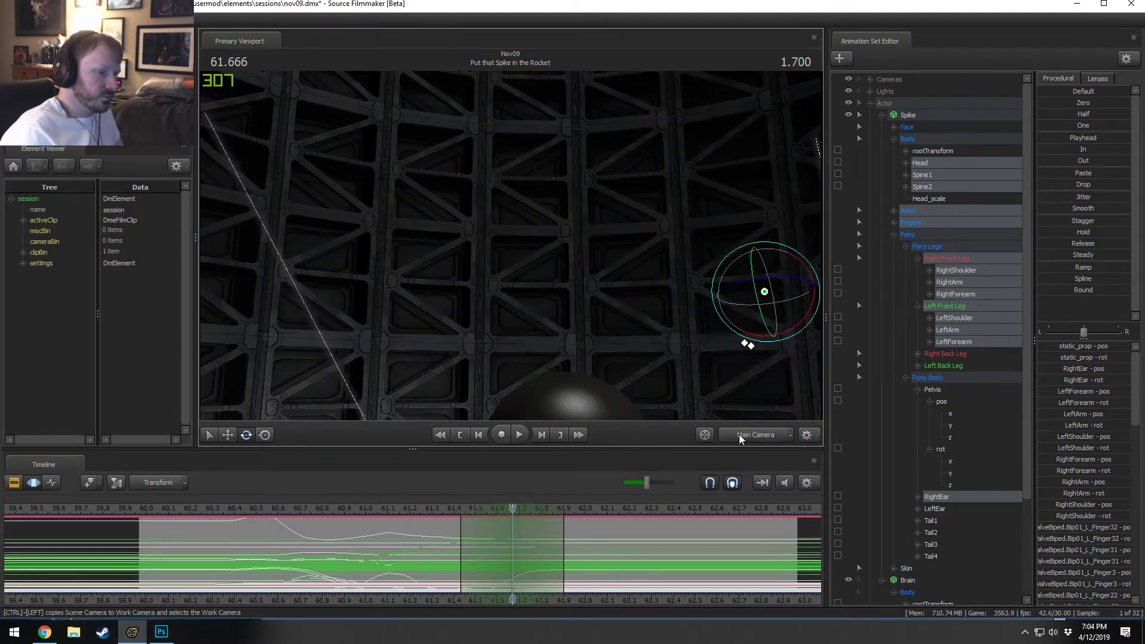
{"action": "left_click", "coordinate": [739, 434]}
{"action": "left_click", "coordinate": [502, 225], "text": "ctrl"}
{"action": "left_click", "coordinate": [500, 224], "text": "ctrl+shift"}
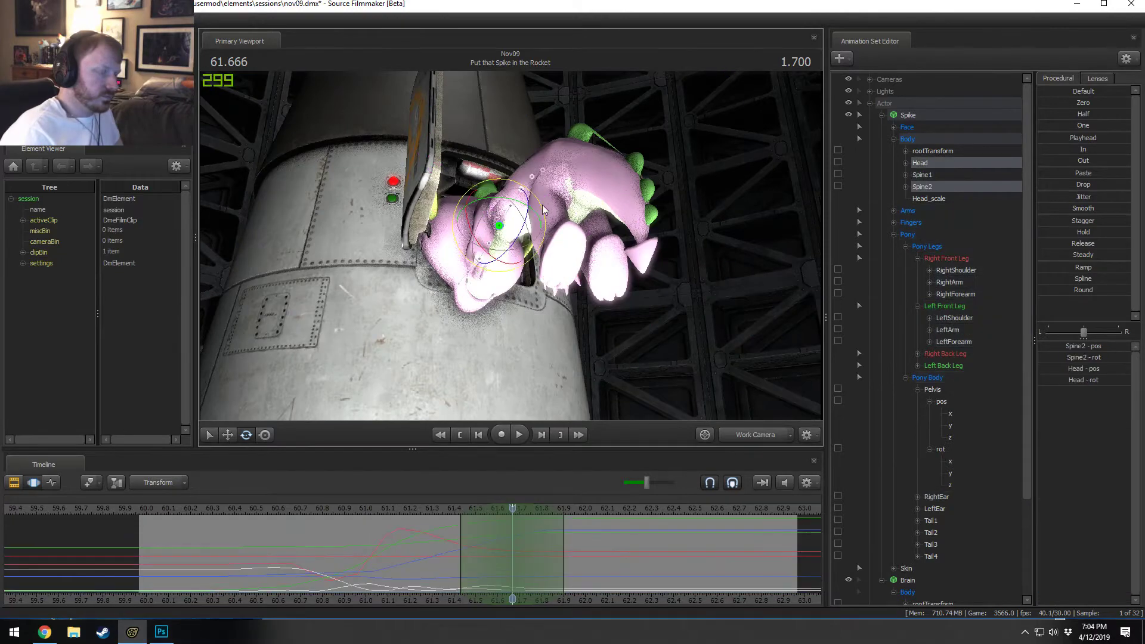
{"action": "left_click_drag", "start_coordinate": [542, 205], "coordinate": [479, 363], "text": "alt"}
Step: Turn off the viewport lighting and replay the dive from about 61.3
{"action": "right_click", "coordinate": [568, 237]}
{"action": "left_click", "coordinate": [589, 268]}
{"action": "left_click", "coordinate": [433, 511]}
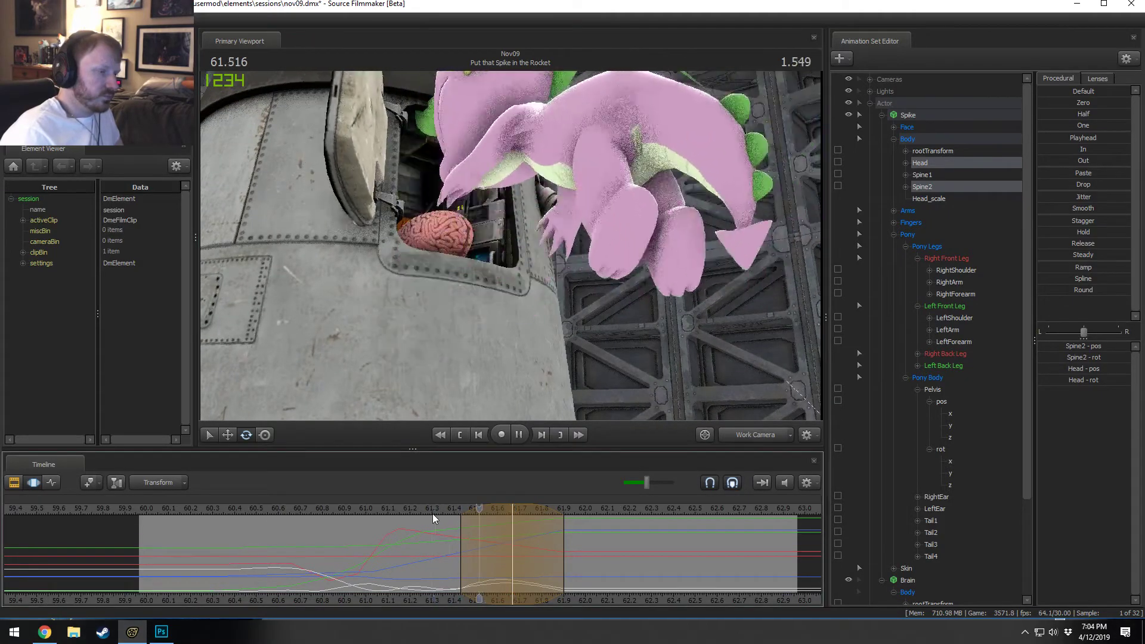
{"action": "left_click", "coordinate": [544, 549]}
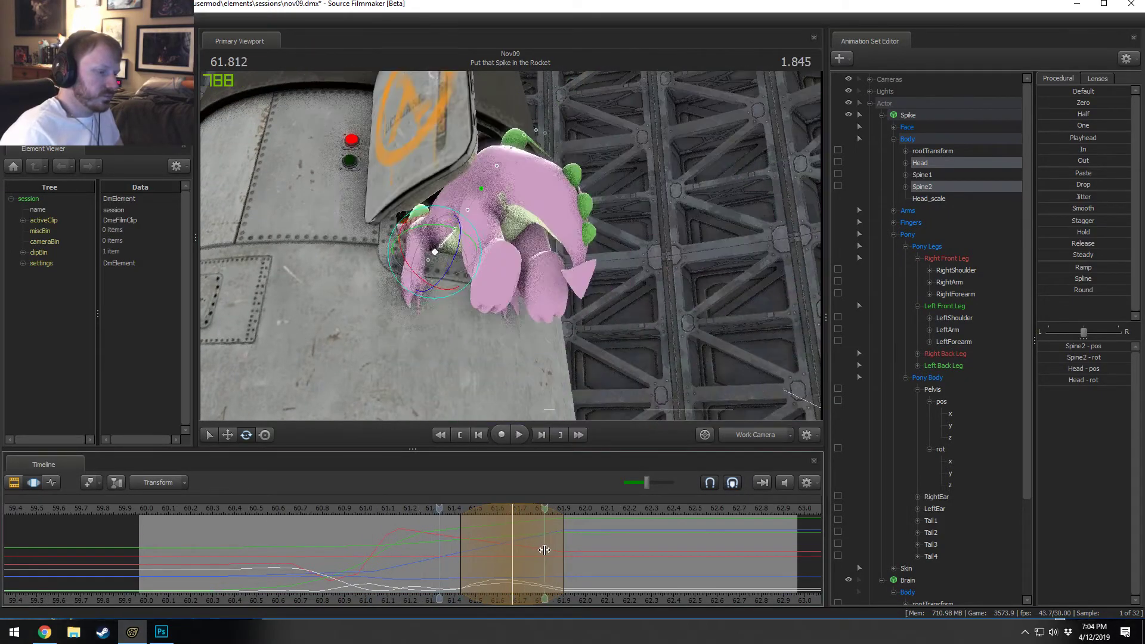
Step: Extend the time selection's start to about 61.27 and replay the dive in both the work camera and the Main Camera
{"action": "left_click_drag", "start_coordinate": [461, 538], "coordinate": [424, 537]}
{"action": "key", "text": "space"}
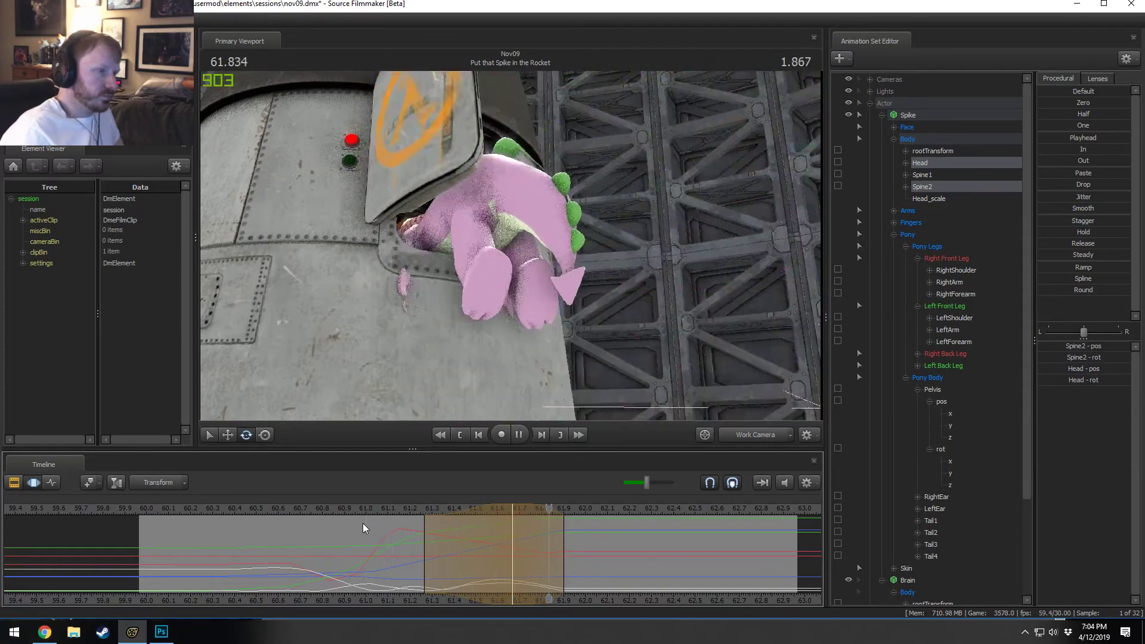
{"action": "key", "text": "space"}
{"action": "left_click", "coordinate": [330, 510]}
{"action": "left_click", "coordinate": [769, 437]}
{"action": "key", "text": "space"}
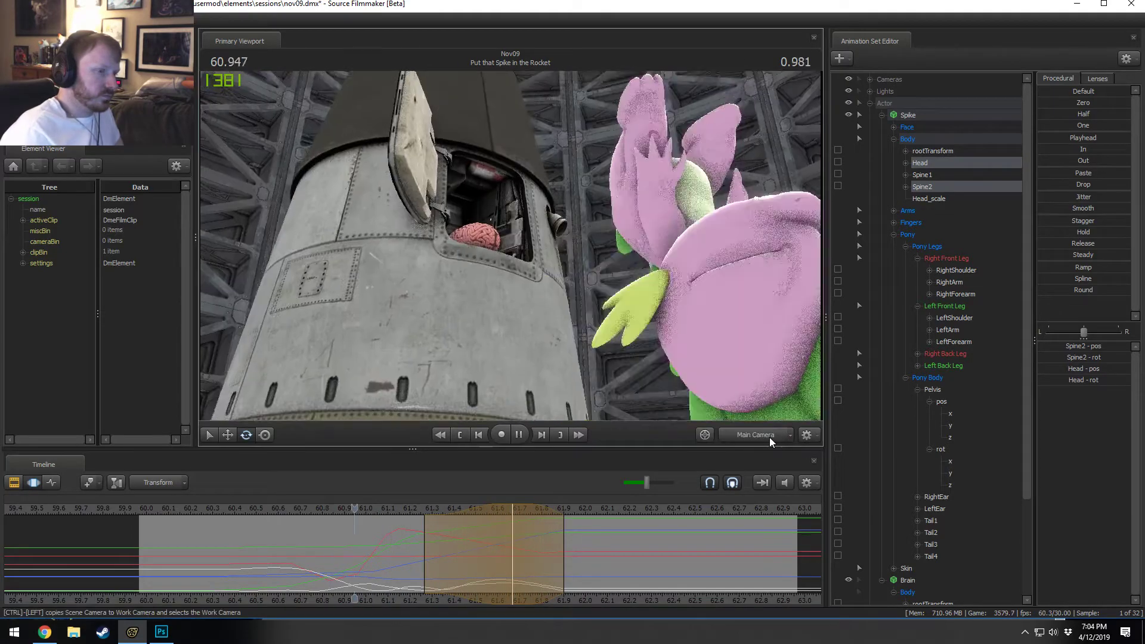
{"action": "key", "text": "space"}
{"action": "left_click", "coordinate": [769, 438]}
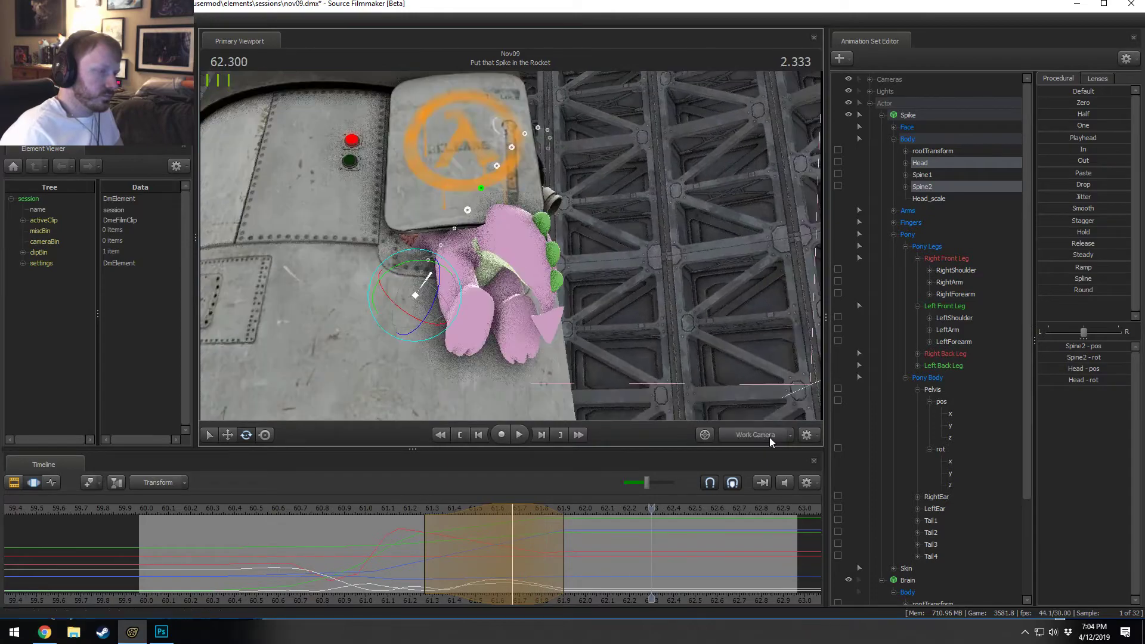
{"action": "mouse_move", "coordinate": [445, 531]}
{"action": "left_mouse_down"}
{"action": "mouse_move", "coordinate": [396, 544]}
{"action": "mouse_move", "coordinate": [448, 552]}
{"action": "left_mouse_up"}
{"action": "scroll", "coordinate": [448, 552], "scroll_direction": "up", "scroll_amount": 5}
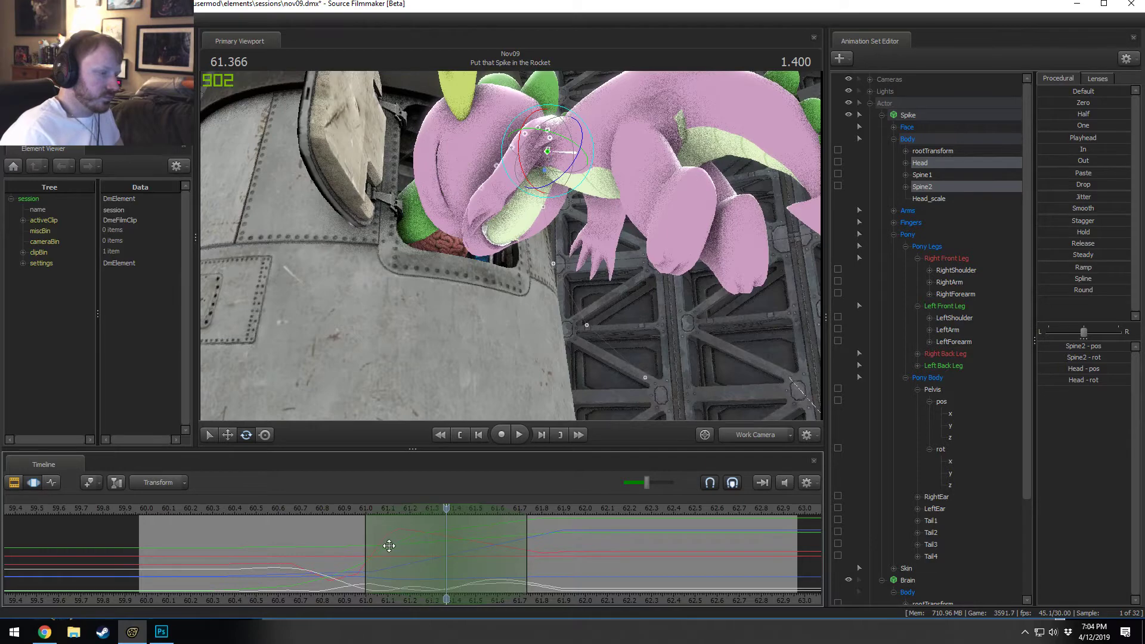
{"action": "mouse_move", "coordinate": [484, 550]}
{"action": "left_mouse_down"}
{"action": "mouse_move", "coordinate": [496, 556]}
{"action": "mouse_move", "coordinate": [460, 544]}
{"action": "mouse_move", "coordinate": [489, 548]}
{"action": "left_mouse_up"}
{"action": "left_click_drag", "start_coordinate": [534, 234], "coordinate": [563, 253], "text": "alt"}
{"action": "left_click_drag", "start_coordinate": [446, 510], "coordinate": [488, 516]}
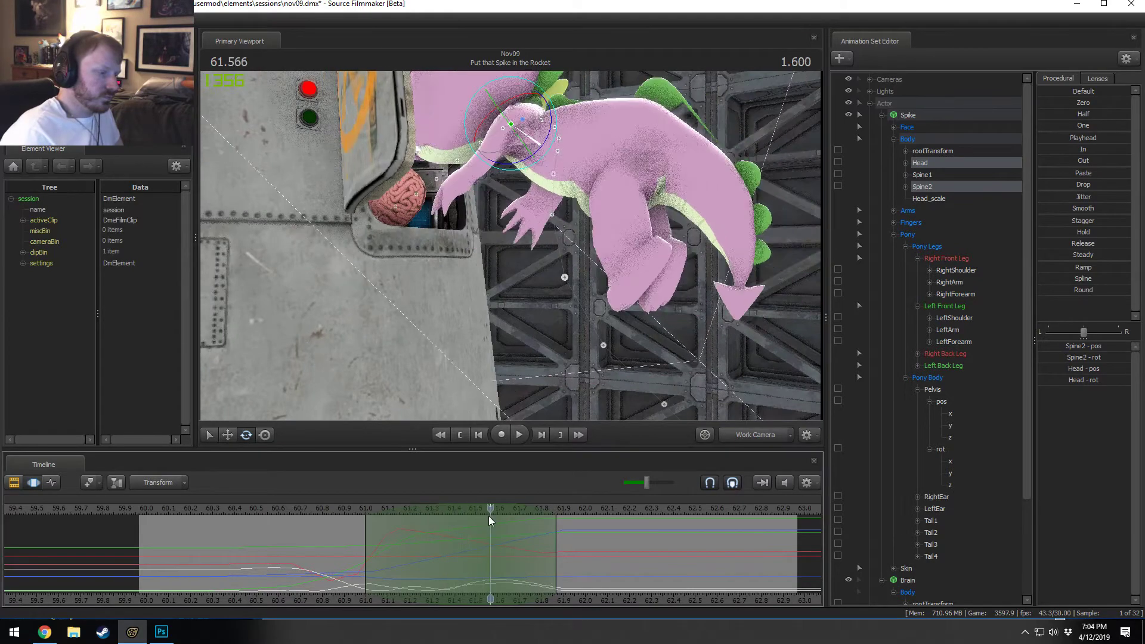
Step: Rotate LeftArm and LeftShoulder together at 61.266 within a time selection of about 60.97 to 61.57
{"action": "key", "text": "shift"}
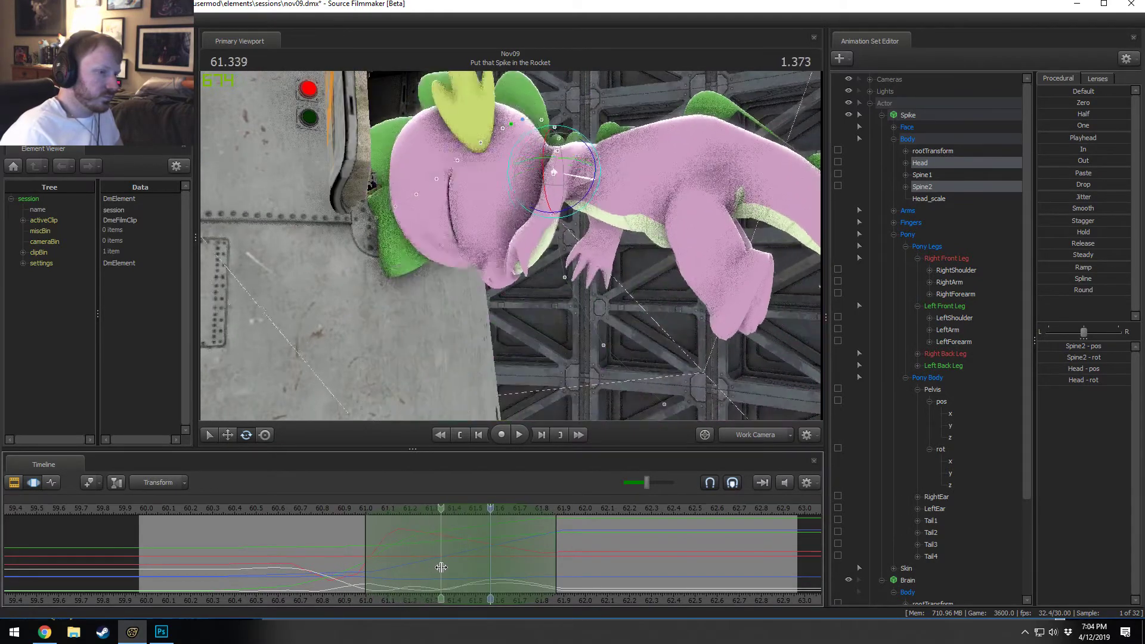
{"action": "left_click_drag", "start_coordinate": [437, 564], "coordinate": [428, 561], "text": "shift"}
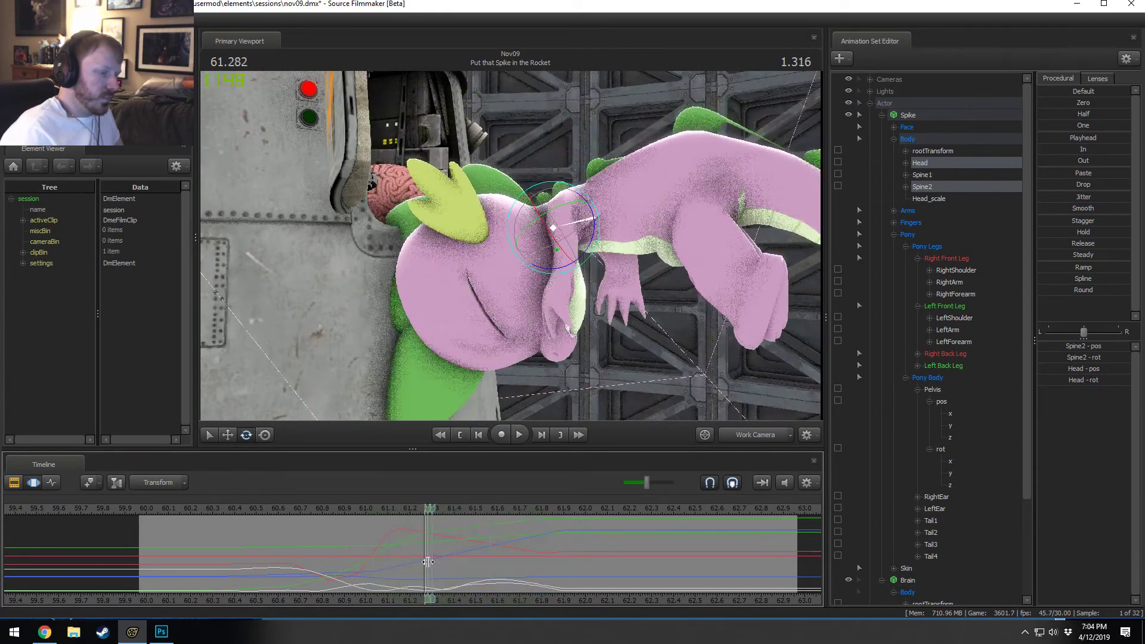
{"action": "scroll", "coordinate": [428, 561], "scroll_direction": "up", "scroll_amount": 4, "text": "shift"}
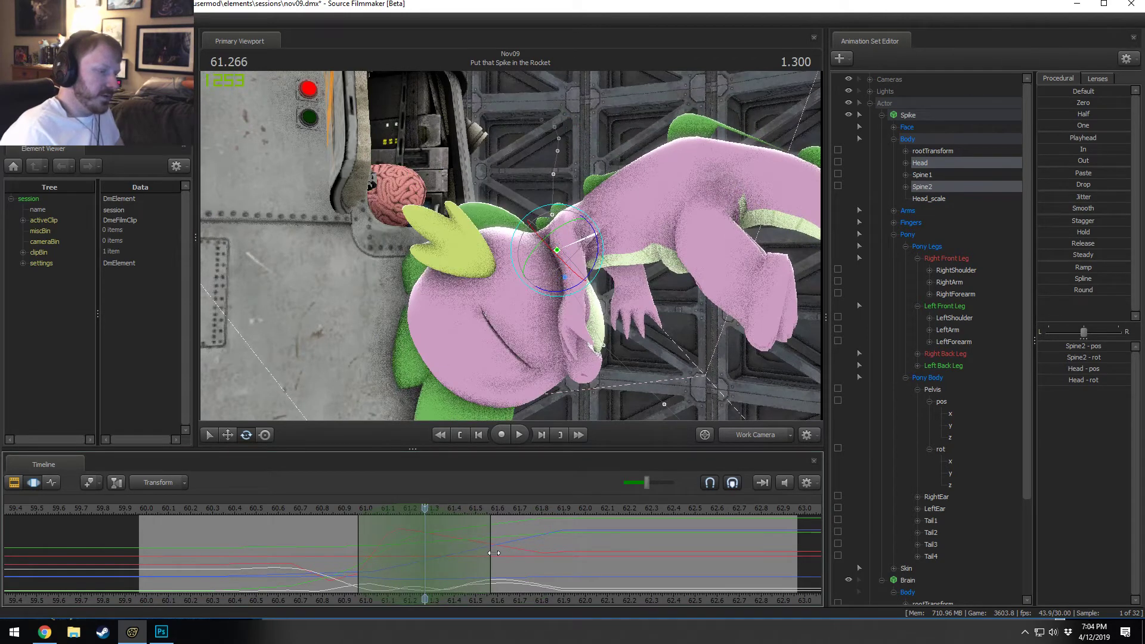
{"action": "left_click_drag", "start_coordinate": [578, 311], "coordinate": [602, 298], "text": "alt"}
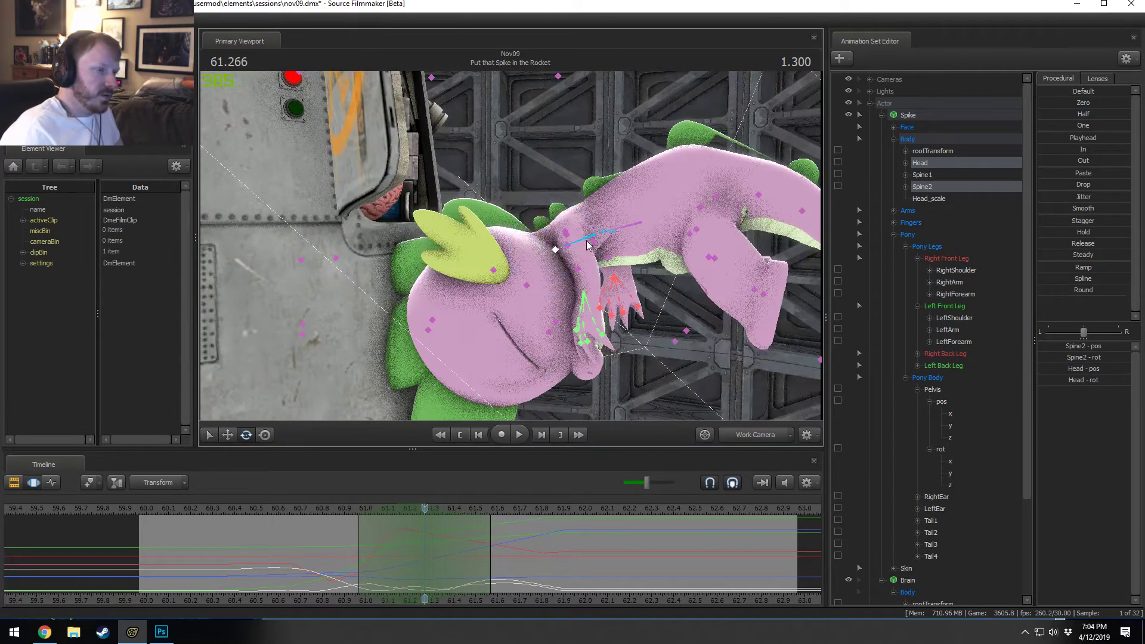
{"action": "left_click", "coordinate": [567, 238]}
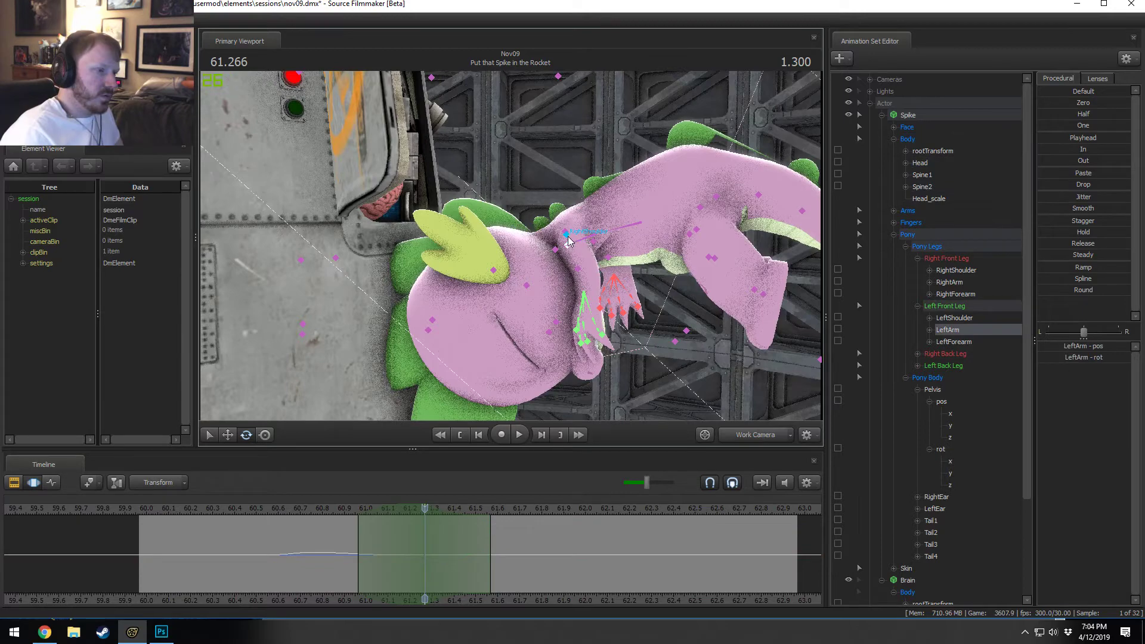
{"action": "left_click", "coordinate": [567, 234], "text": "ctrl"}
{"action": "left_click_drag", "start_coordinate": [570, 231], "coordinate": [685, 192], "text": "alt"}
{"action": "left_click_drag", "start_coordinate": [565, 256], "coordinate": [597, 289]}
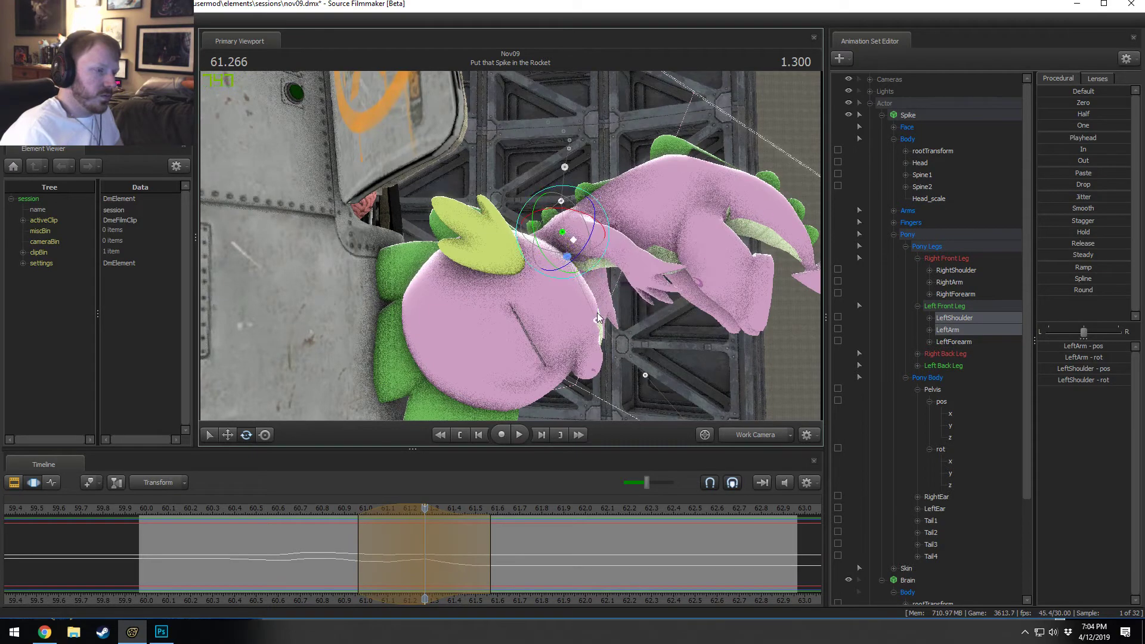
Step: Rotate RightArm and RightShoulder together at 61.266 within the same time selection, and replay the dive
{"action": "left_click", "coordinate": [576, 251]}
{"action": "left_click", "coordinate": [554, 243], "text": "ctrl"}
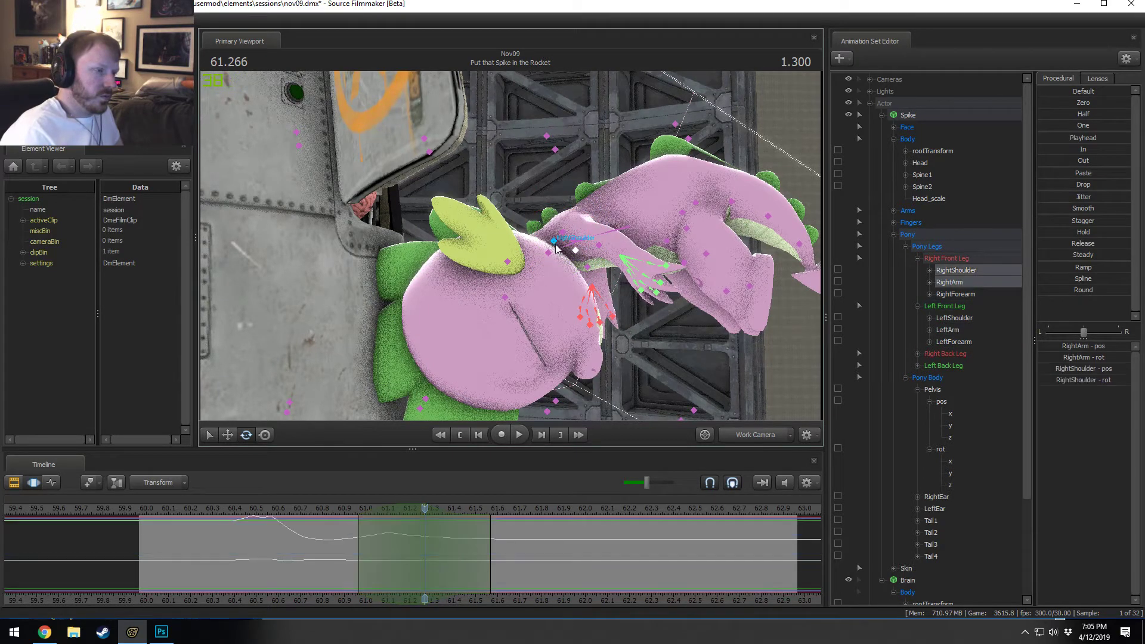
{"action": "left_click_drag", "start_coordinate": [581, 274], "coordinate": [603, 271]}
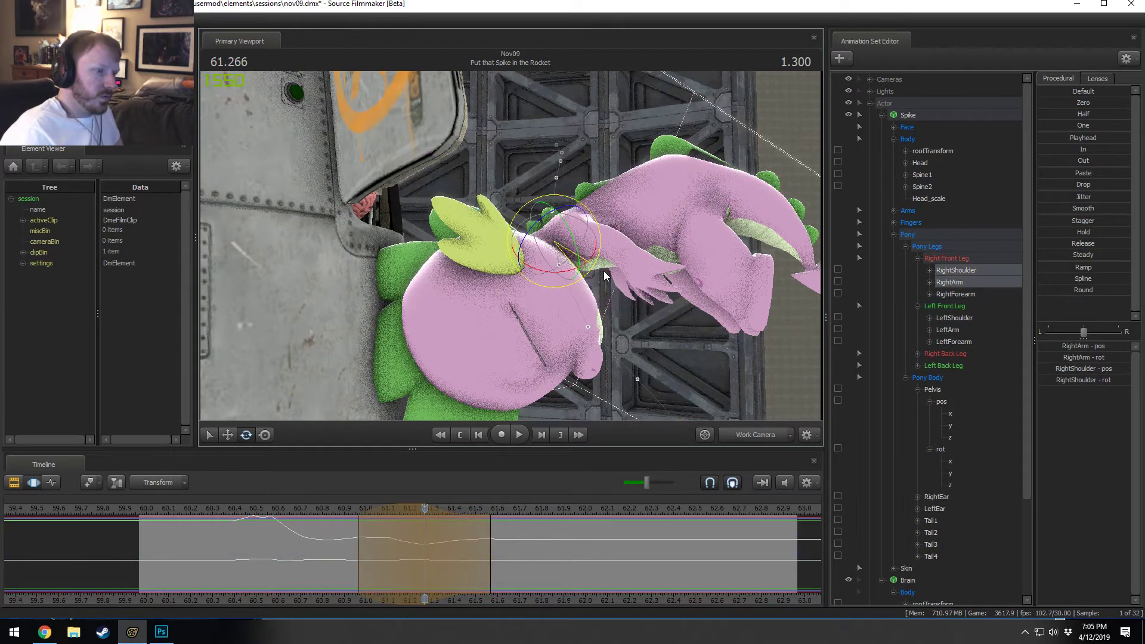
{"action": "left_click", "coordinate": [338, 513]}
{"action": "key", "text": "space"}
{"action": "key", "text": "space"}
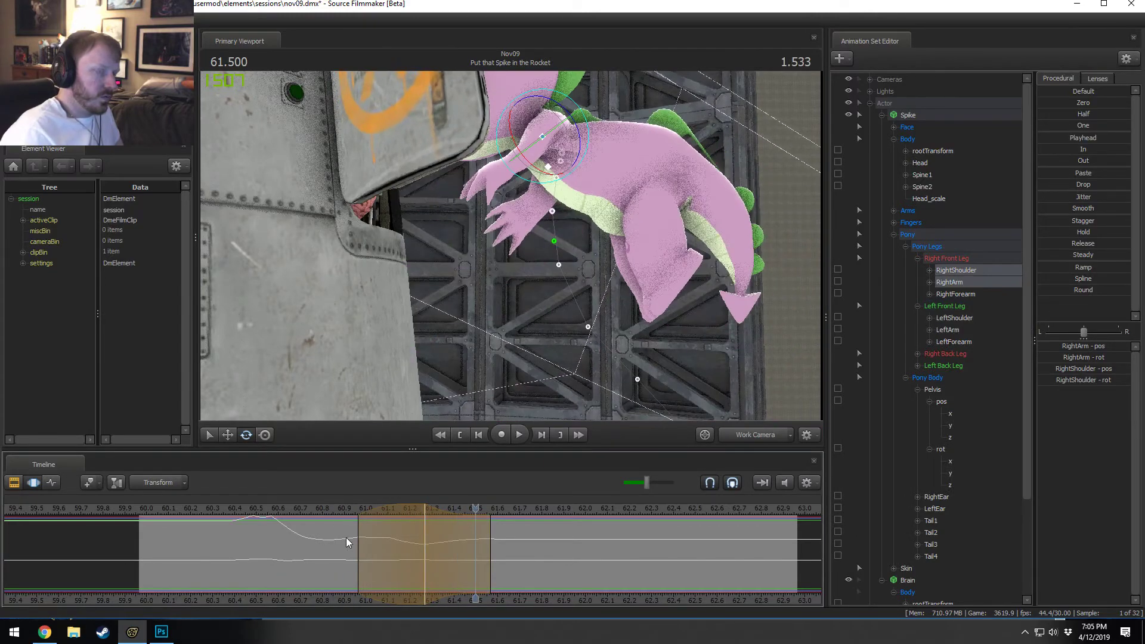
Step: Rotate LeftShoulder and LeftArm forward at 61.500 within a new time selection of about 61.23 to 61.84, held from about 61.5 to 61.64
{"action": "key", "text": "shift"}
{"action": "key", "text": "Escape"}
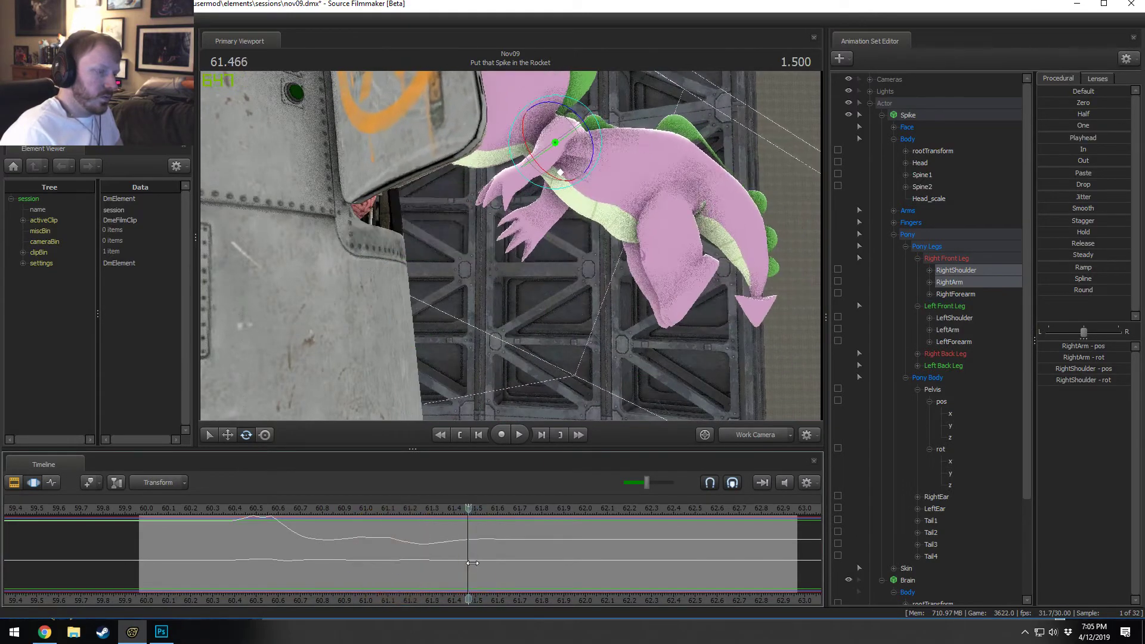
{"action": "left_click", "coordinate": [471, 561]}
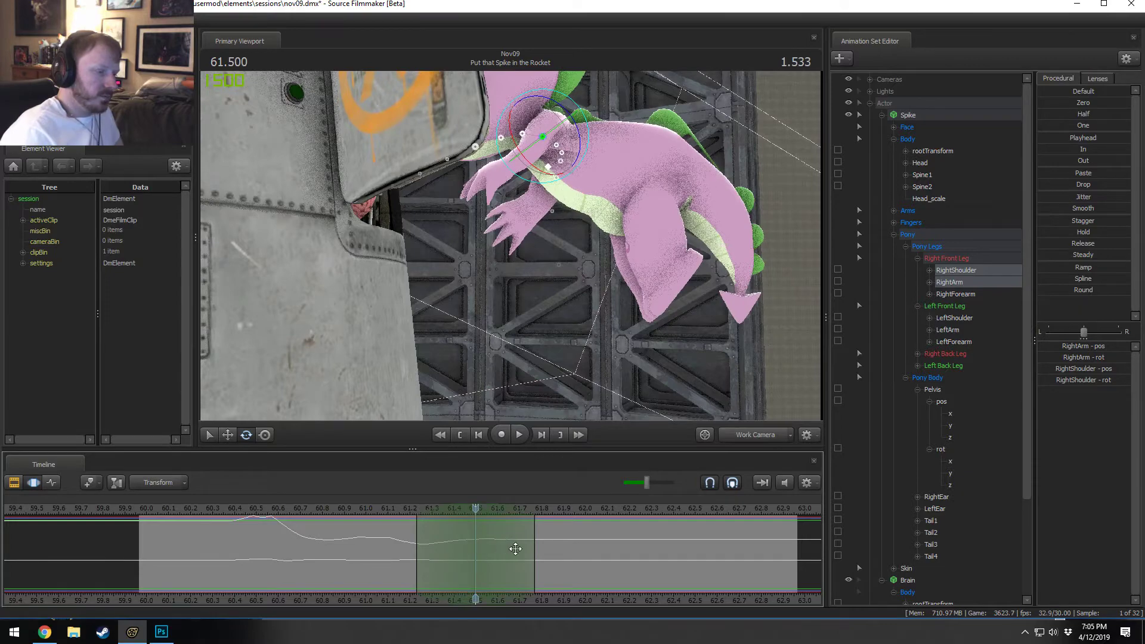
{"action": "left_click_drag", "start_coordinate": [542, 137], "coordinate": [503, 146], "text": "alt"}
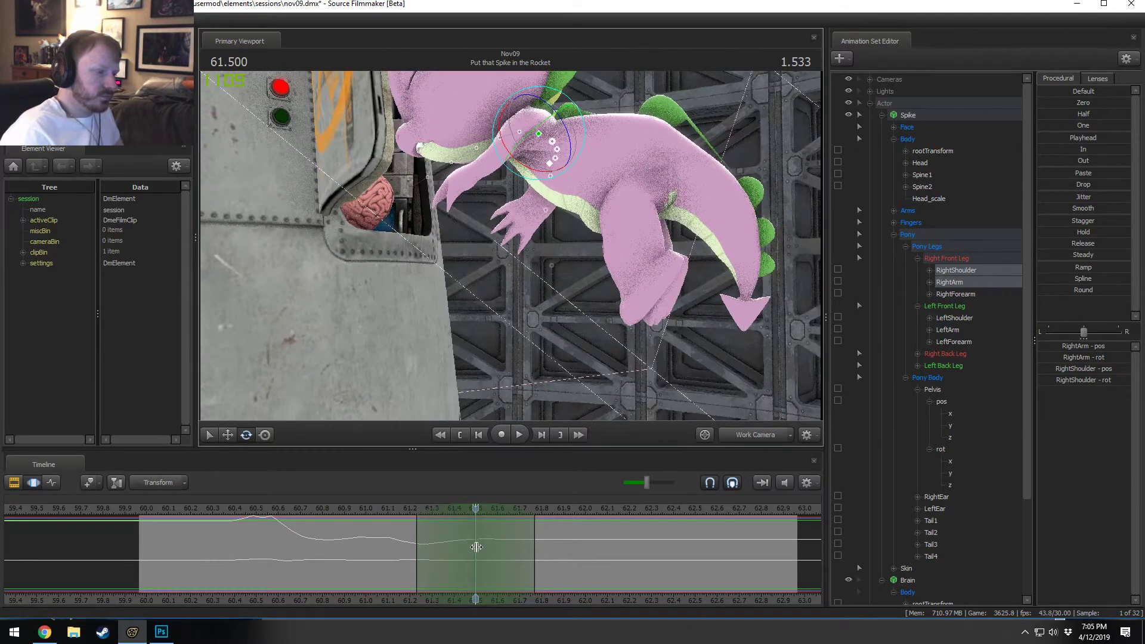
{"action": "left_click_drag", "start_coordinate": [475, 547], "coordinate": [550, 566]}
{"action": "key", "text": "ctrl"}
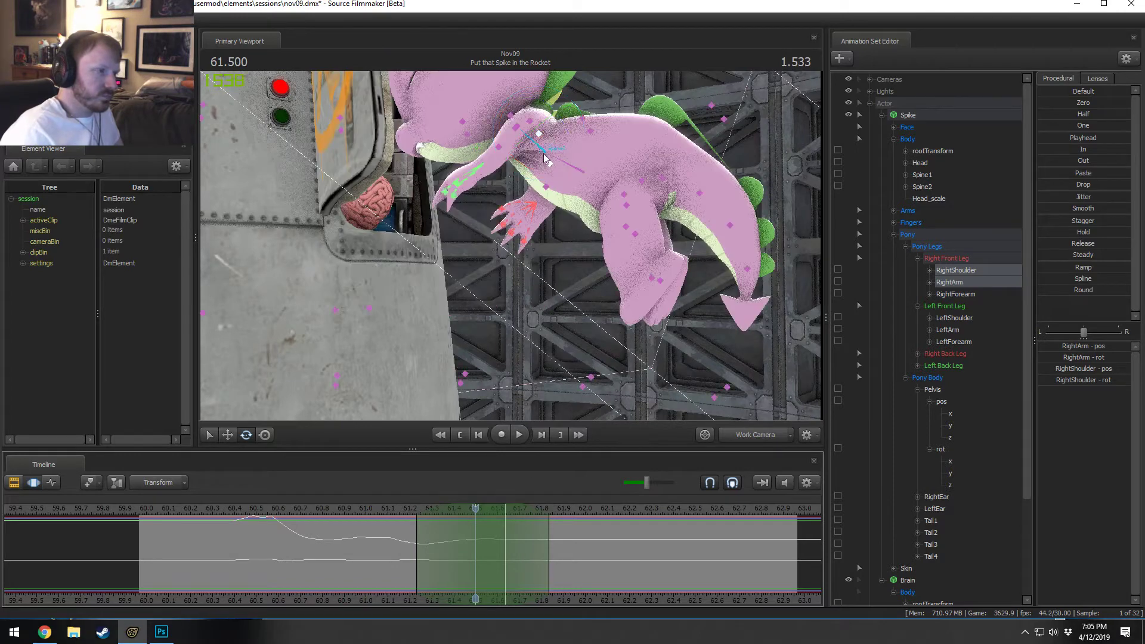
{"action": "left_click", "coordinate": [527, 125], "text": "ctrl"}
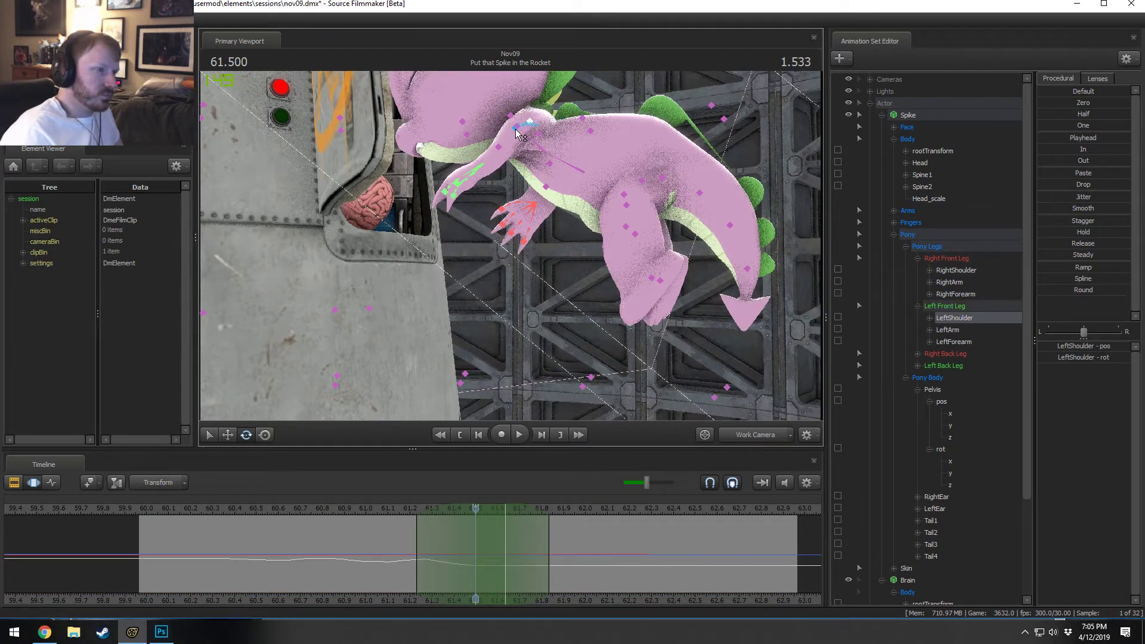
{"action": "left_click", "coordinate": [518, 132], "text": "ctrl"}
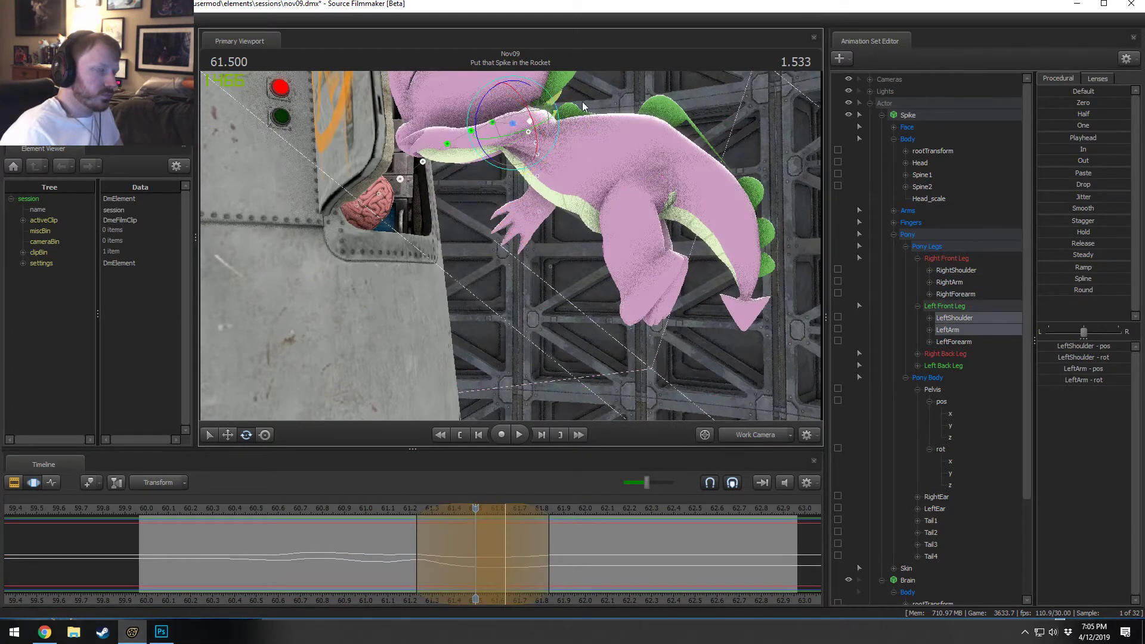
{"action": "left_click_drag", "start_coordinate": [582, 102], "coordinate": [510, 245], "text": "alt"}
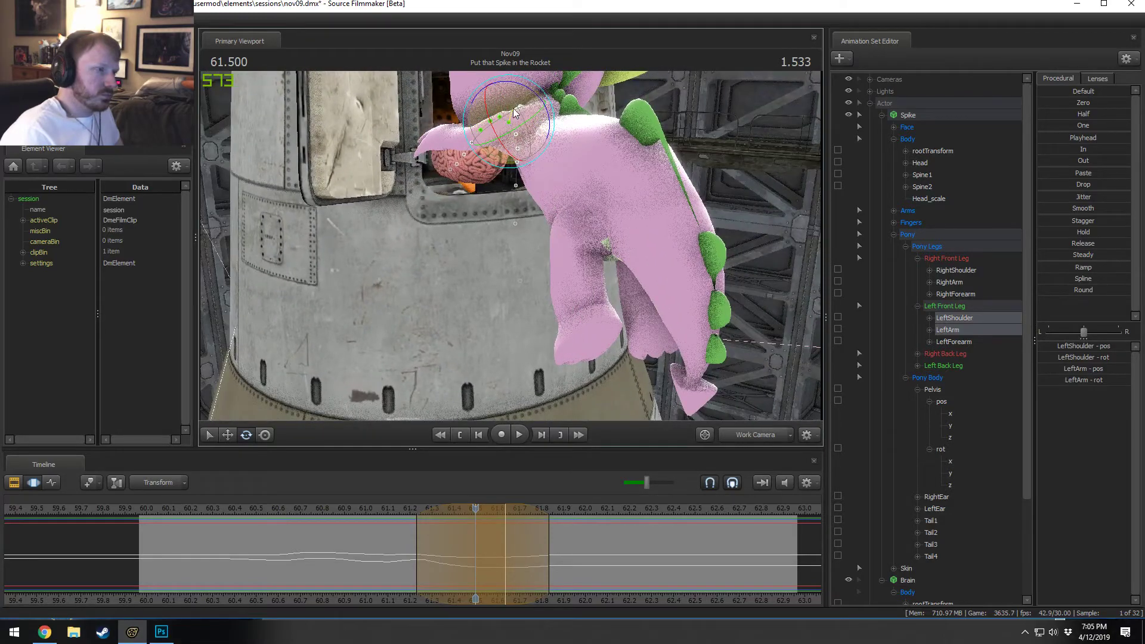
{"action": "left_click_drag", "start_coordinate": [527, 120], "coordinate": [506, 248], "text": "alt"}
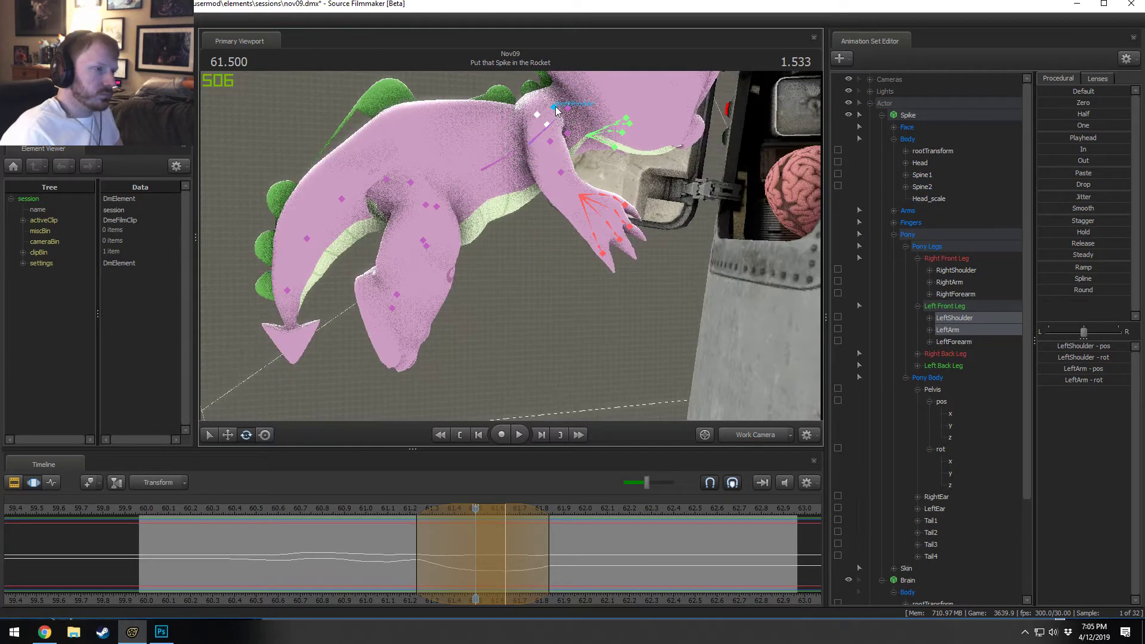
Step: Rotate RightShoulder and RightArm forward at 61.500 within the same time selection, and replay the dive
{"action": "left_click", "coordinate": [553, 107]}
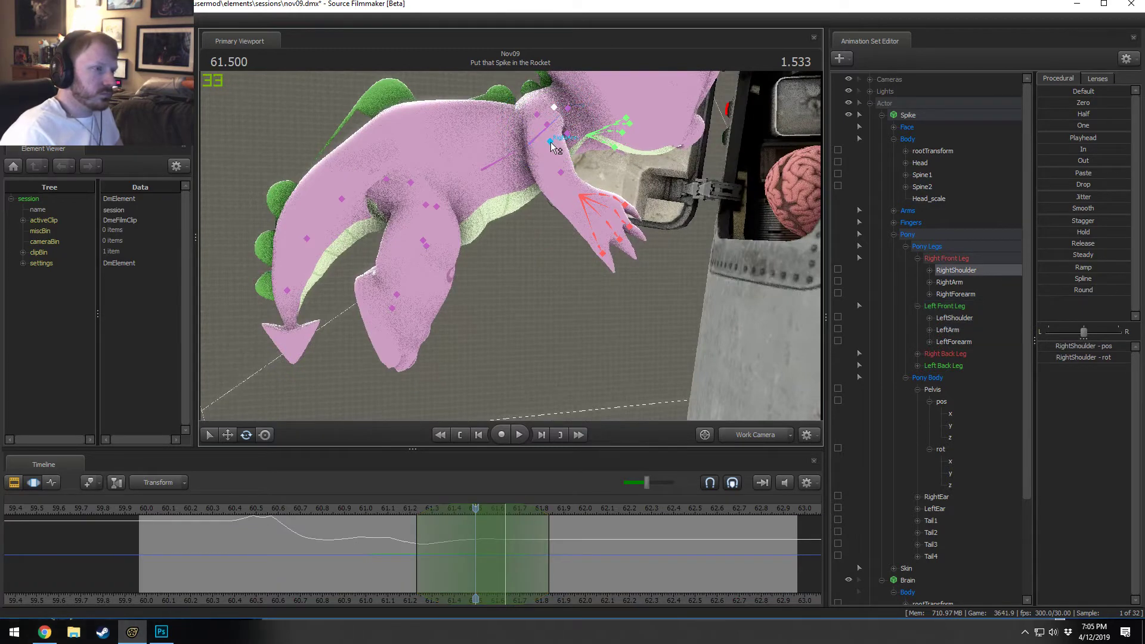
{"action": "left_click", "coordinate": [551, 142], "text": "ctrl"}
{"action": "right_click_drag", "start_coordinate": [556, 142], "coordinate": [533, 268]}
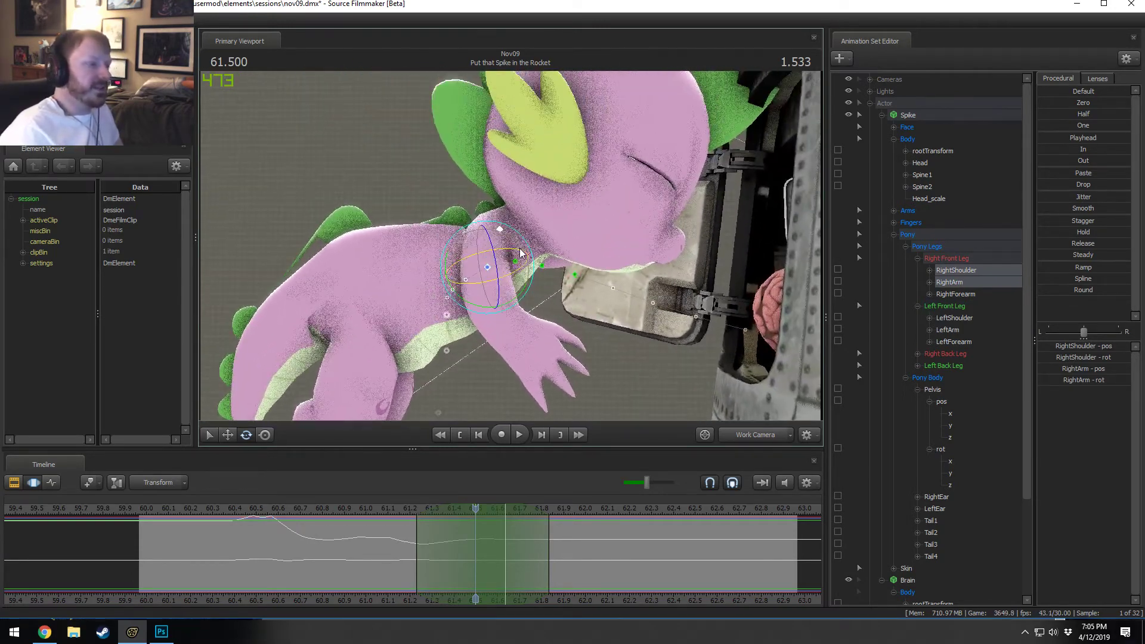
{"action": "mouse_move", "coordinate": [533, 269]}
{"action": "left_mouse_down"}
{"action": "mouse_move", "coordinate": [532, 221]}
{"action": "mouse_move", "coordinate": [530, 255]}
{"action": "mouse_move", "coordinate": [523, 249]}
{"action": "left_mouse_up"}
{"action": "right_click_drag", "start_coordinate": [522, 249], "coordinate": [511, 245]}
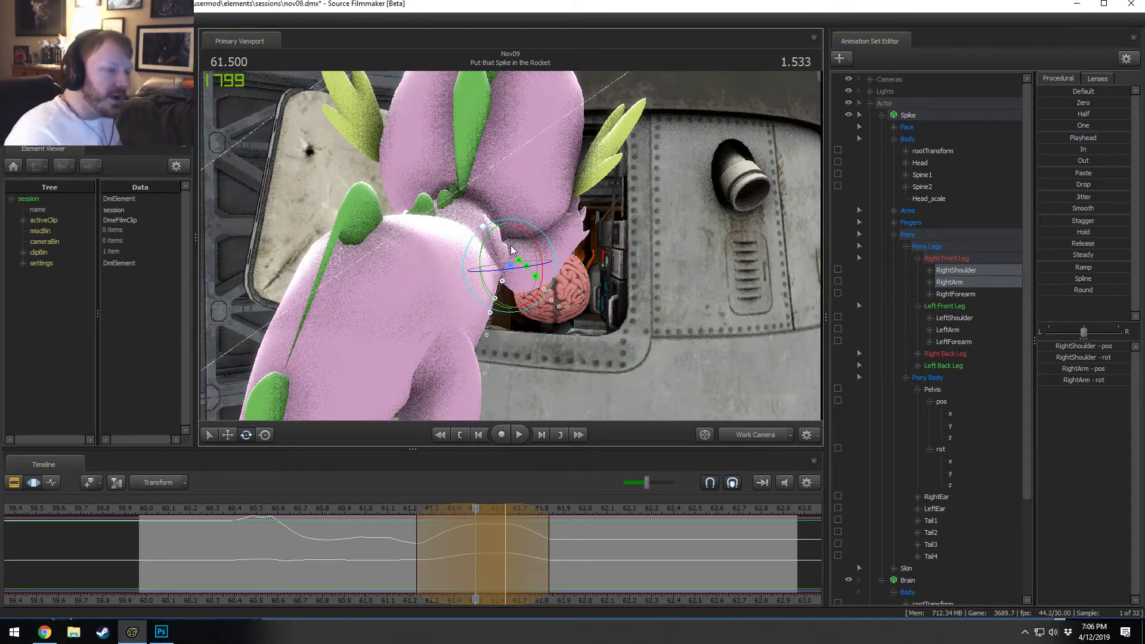
{"action": "left_click_drag", "start_coordinate": [464, 319], "coordinate": [495, 383], "text": "alt"}
{"action": "left_click", "coordinate": [374, 508]}
{"action": "key", "text": "space"}
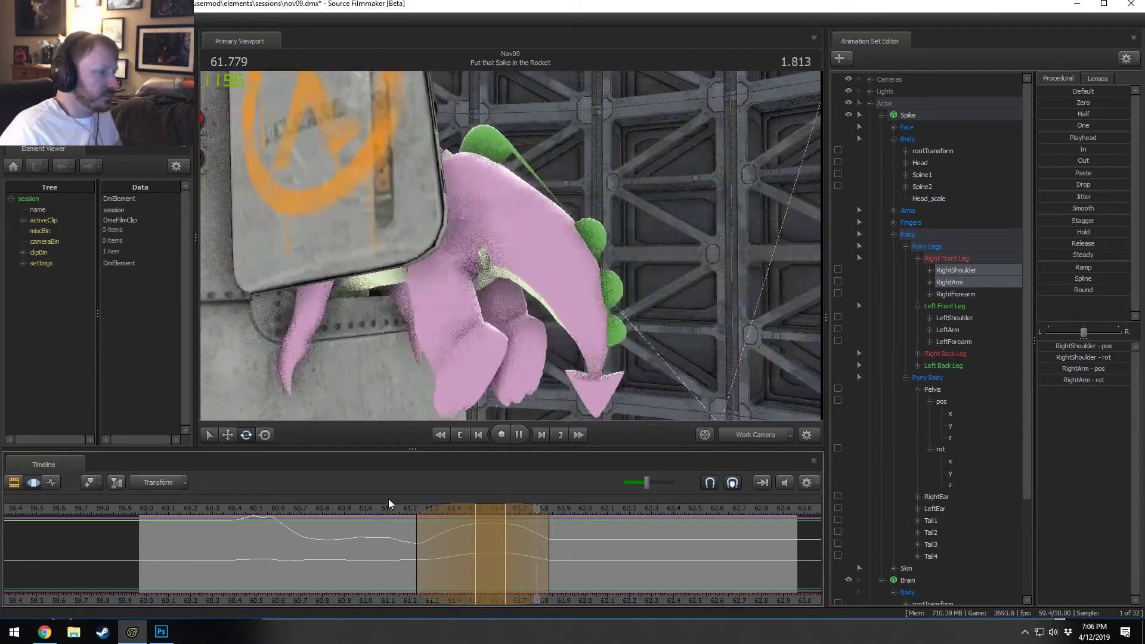
{"action": "key", "text": "space"}
{"action": "key", "text": "space"}
Step: Rotate Spike's Head at 61.666 within a time selection of about 61.27 to 61.83, held from about 61.5 to 61.7, and clear the selection
{"action": "key", "text": "shift"}
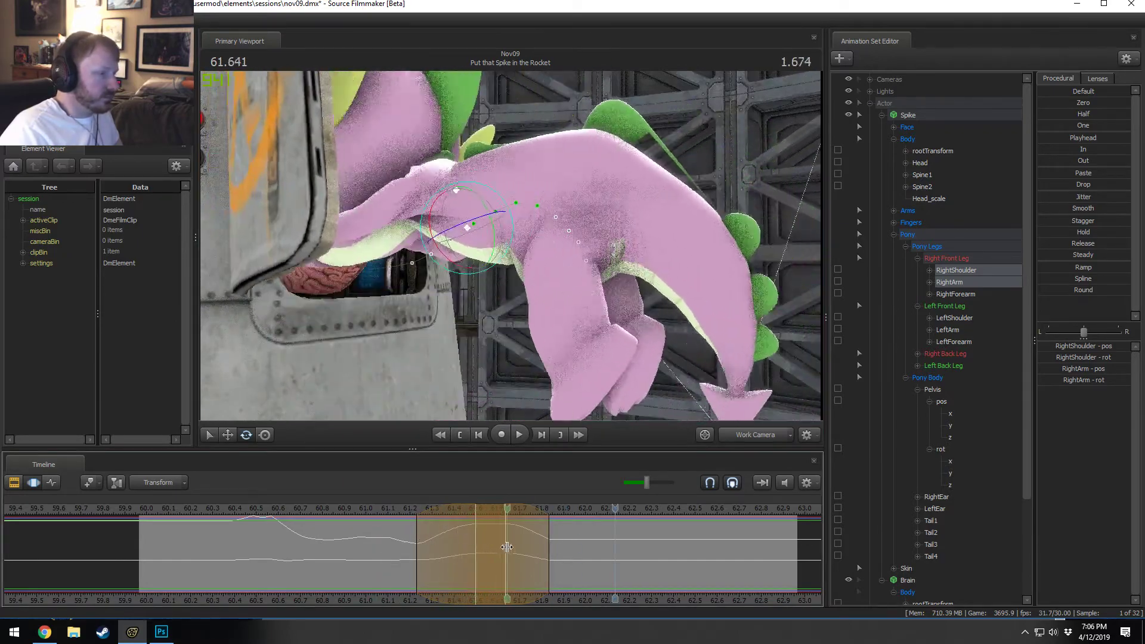
{"action": "left_click", "coordinate": [514, 548]}
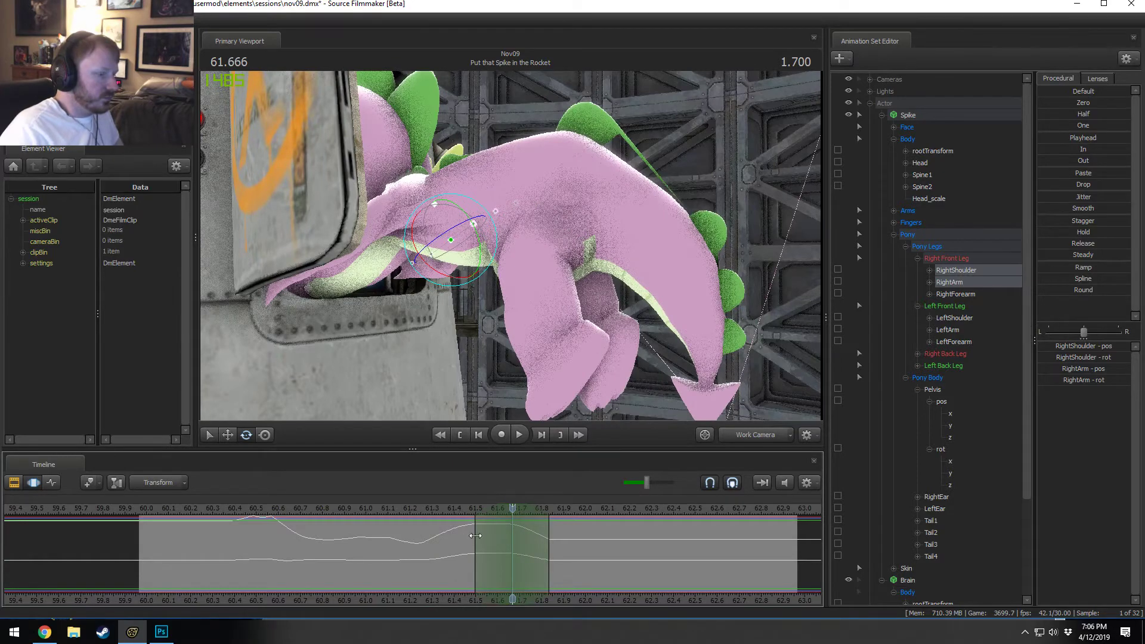
{"action": "mouse_move", "coordinate": [520, 237]}
{"action": "left_mouse_down", "text": "alt"}
{"action": "mouse_move", "coordinate": [474, 267]}
{"action": "mouse_move", "coordinate": [471, 248]}
{"action": "mouse_move", "coordinate": [462, 258]}
{"action": "mouse_move", "coordinate": [596, 184]}
{"action": "mouse_move", "coordinate": [510, 256]}
{"action": "left_mouse_up", "text": "alt"}
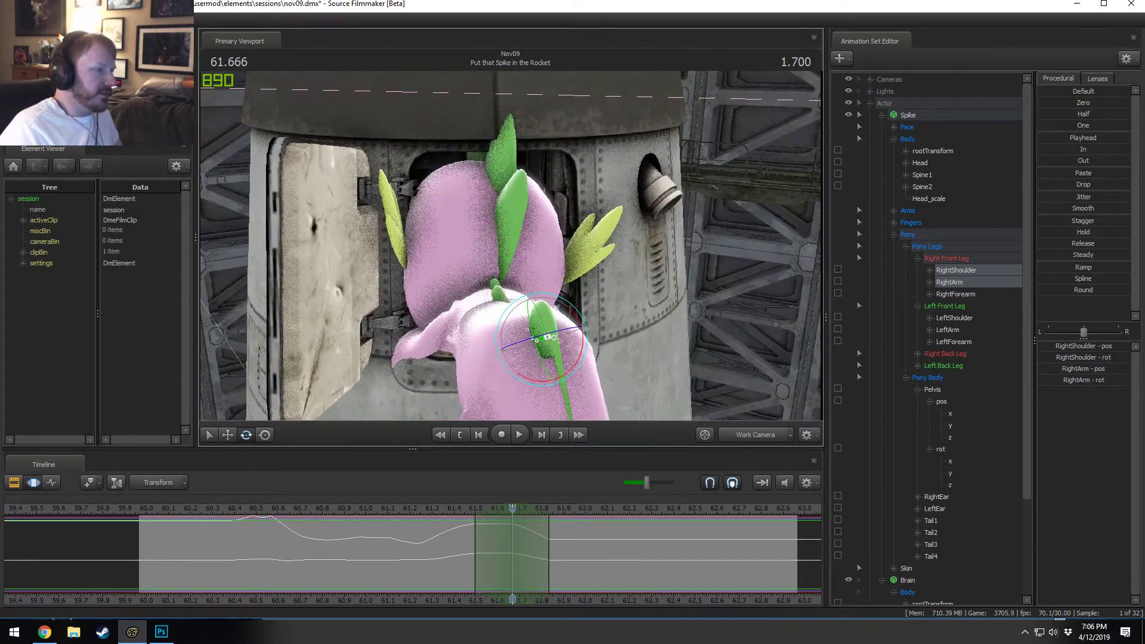
{"action": "left_click_drag", "start_coordinate": [459, 351], "coordinate": [501, 334], "text": "alt"}
{"action": "mouse_move", "coordinate": [460, 545]}
{"action": "left_mouse_down"}
{"action": "mouse_move", "coordinate": [558, 545]}
{"action": "mouse_move", "coordinate": [455, 545]}
{"action": "left_mouse_up"}
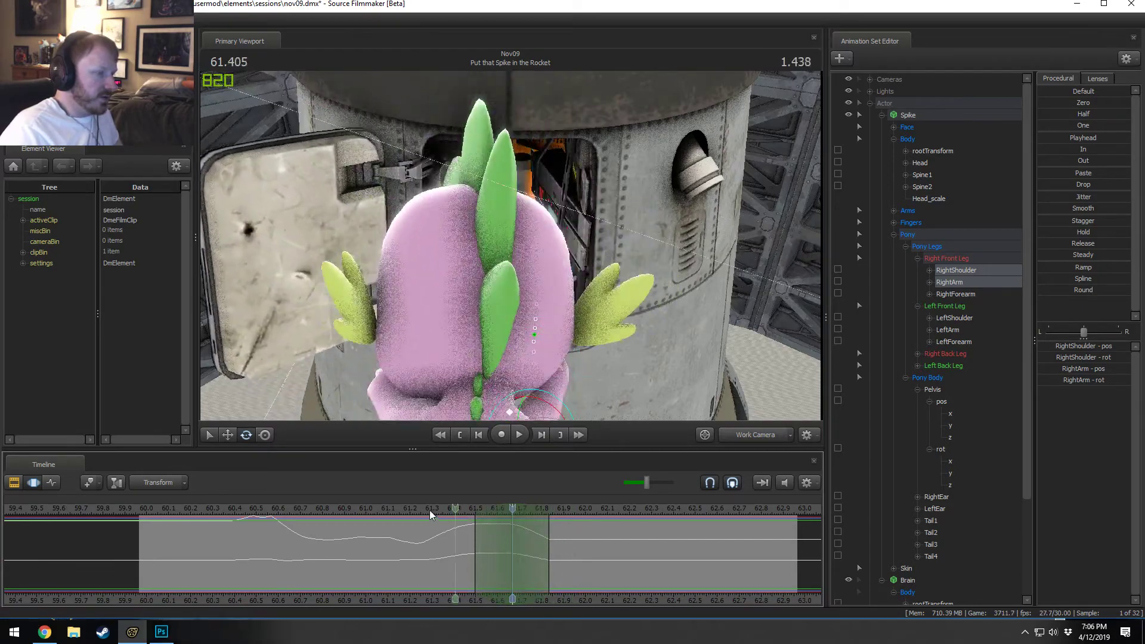
{"action": "left_click_drag", "start_coordinate": [401, 510], "coordinate": [424, 543]}
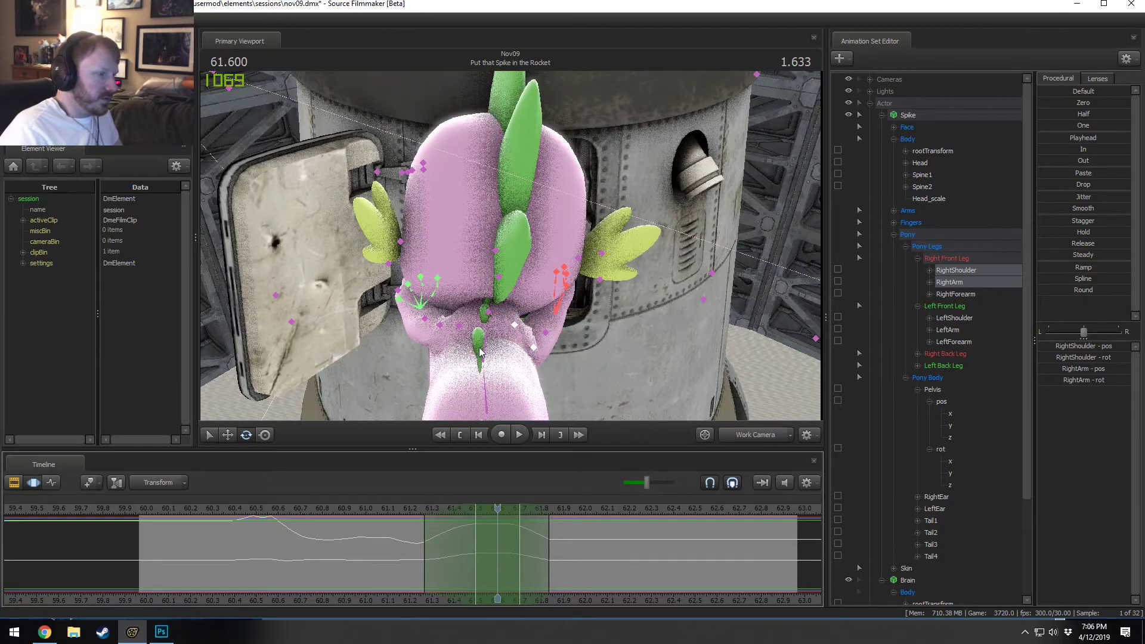
{"action": "left_click", "coordinate": [488, 313]}
{"action": "left_click", "coordinate": [512, 521]}
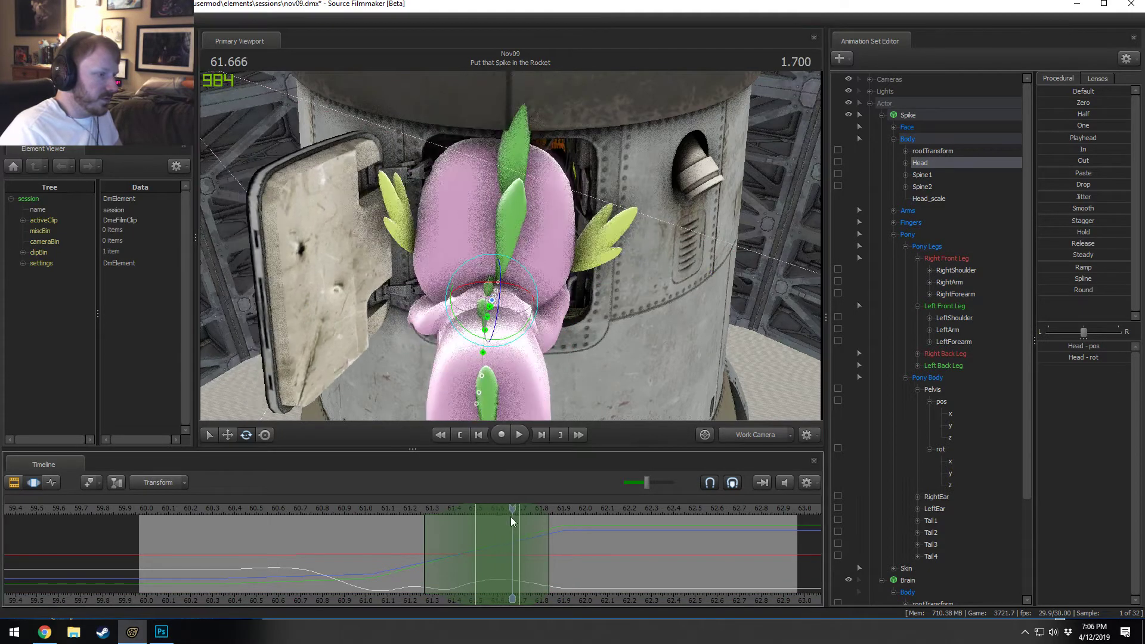
{"action": "left_click_drag", "start_coordinate": [516, 339], "coordinate": [505, 399]}
{"action": "mouse_move", "coordinate": [509, 548]}
{"action": "left_mouse_down"}
{"action": "mouse_move", "coordinate": [527, 549]}
{"action": "mouse_move", "coordinate": [510, 545]}
{"action": "mouse_move", "coordinate": [514, 534]}
{"action": "left_mouse_up"}
{"action": "key", "text": "Escape"}
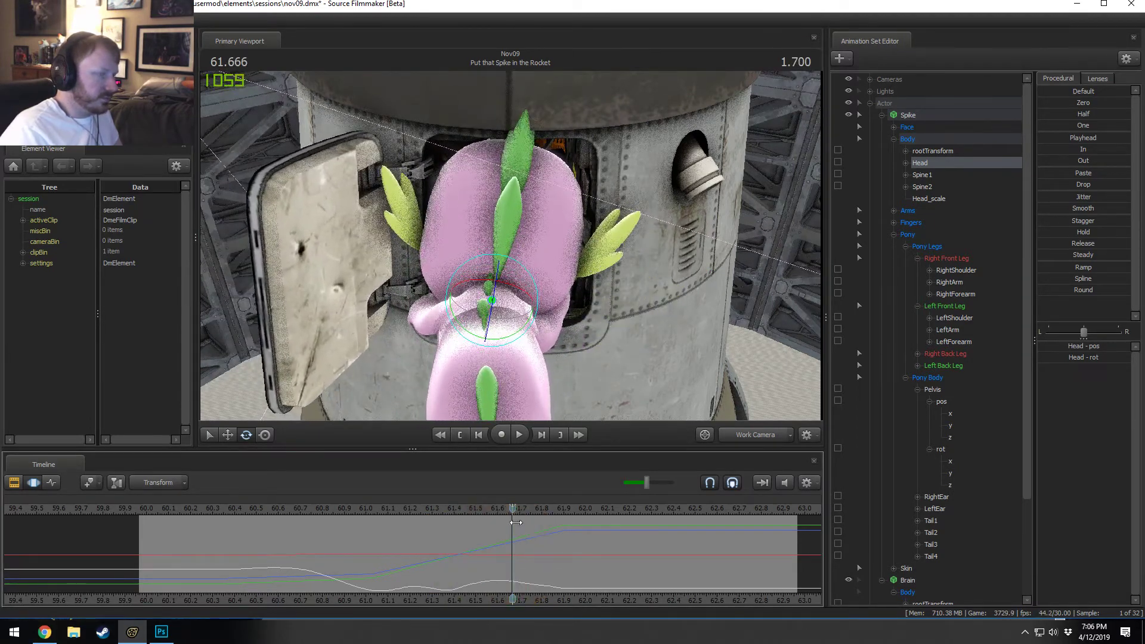
Step: Deselect the Head control and inspect Spike's pose at the hatch at 61.666 from several angles
{"action": "left_click_drag", "start_coordinate": [458, 132], "coordinate": [543, 128], "text": "alt"}
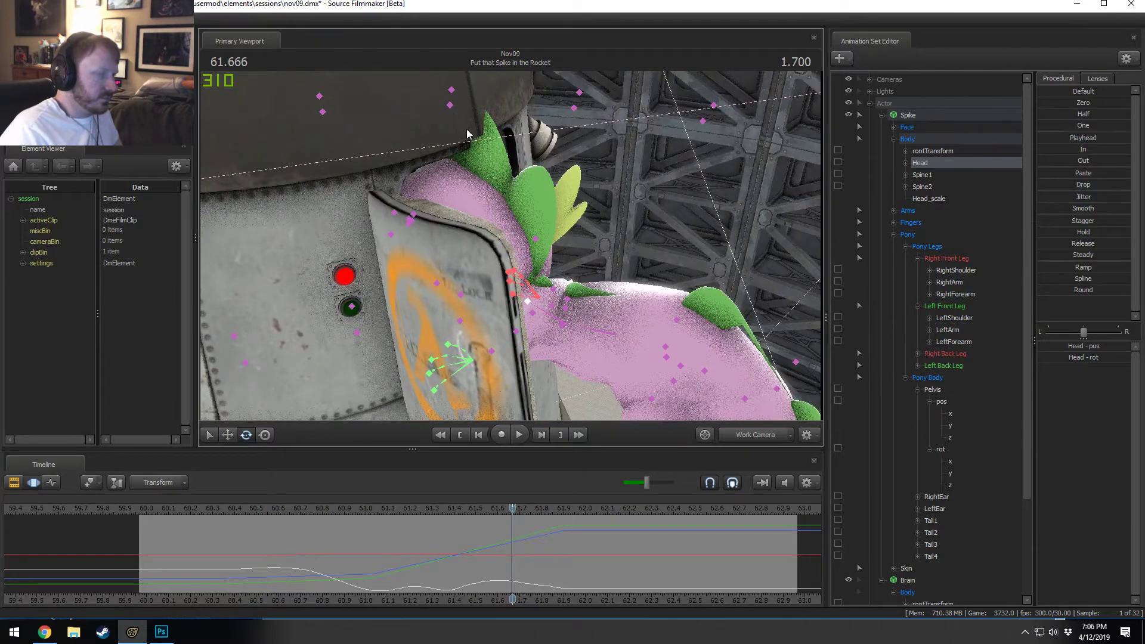
{"action": "left_click", "coordinate": [469, 134]}
{"action": "scroll", "coordinate": [935, 501], "scroll_direction": "down", "scroll_amount": 1}
{"action": "scroll", "coordinate": [935, 500], "scroll_direction": "down", "scroll_amount": 3}
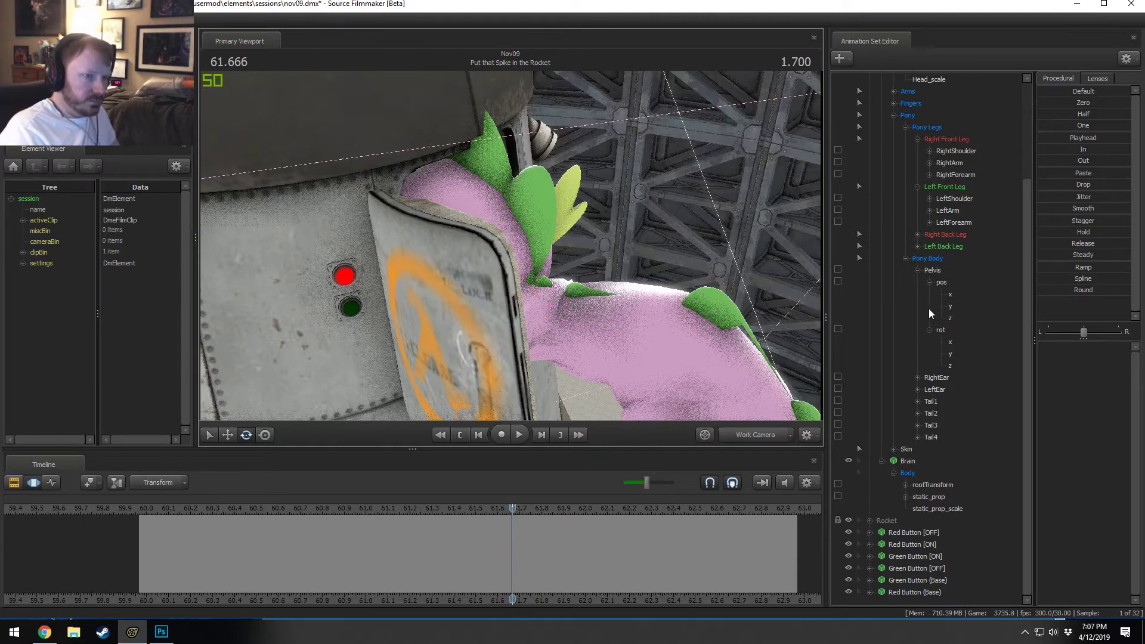
{"action": "scroll", "coordinate": [928, 309], "scroll_direction": "up", "scroll_amount": 3}
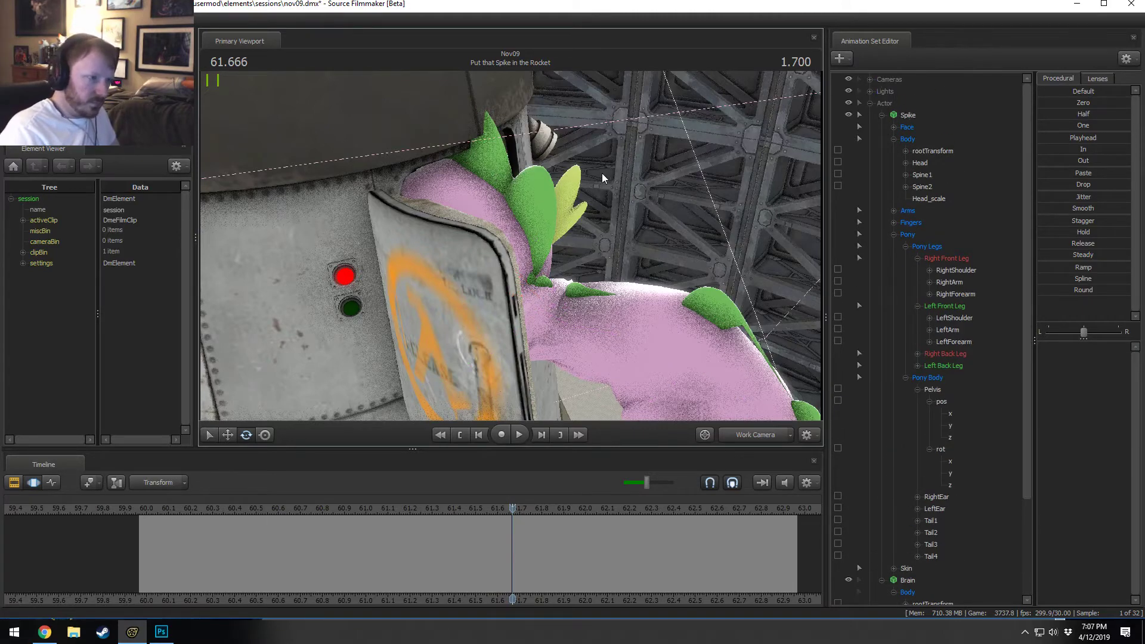
{"action": "left_click_drag", "start_coordinate": [478, 156], "coordinate": [510, 245]}
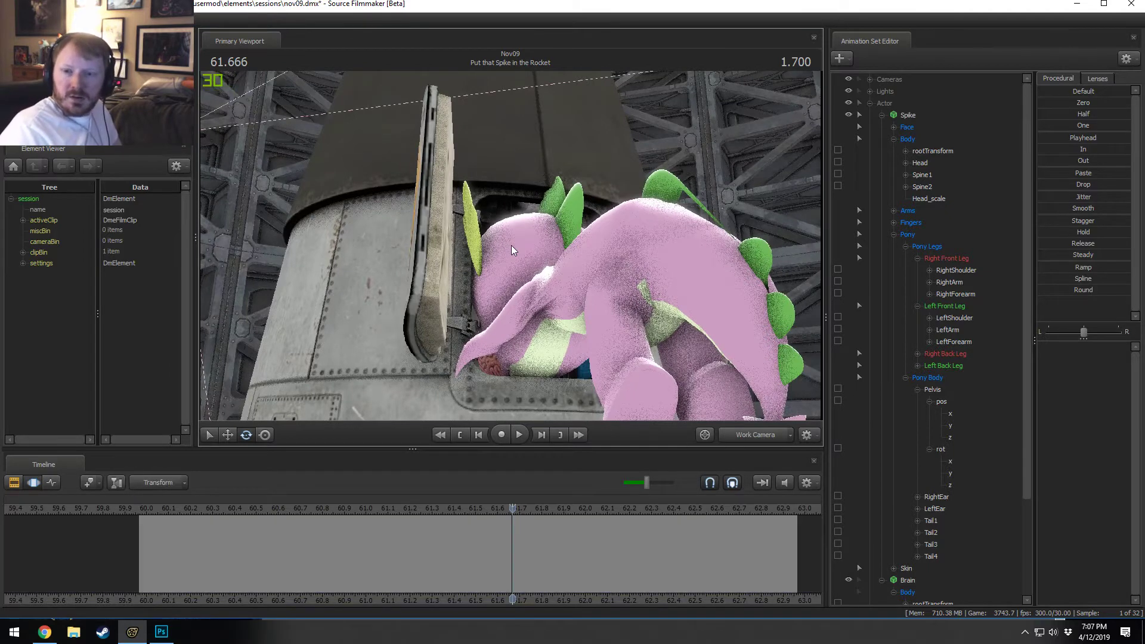
{"action": "left_click_drag", "start_coordinate": [609, 376], "coordinate": [623, 418]}
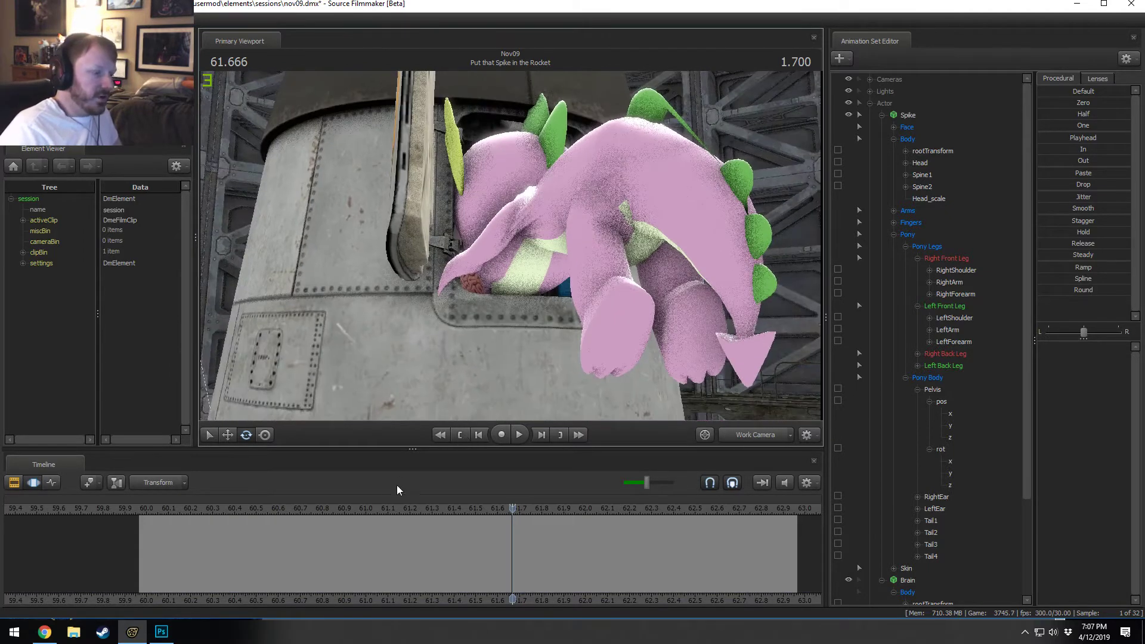
Step: Replay Spike's dive toward the hatch and move the playhead to 61.133
{"action": "left_click", "coordinate": [366, 510]}
{"action": "key", "text": "space"}
{"action": "key", "text": "space"}
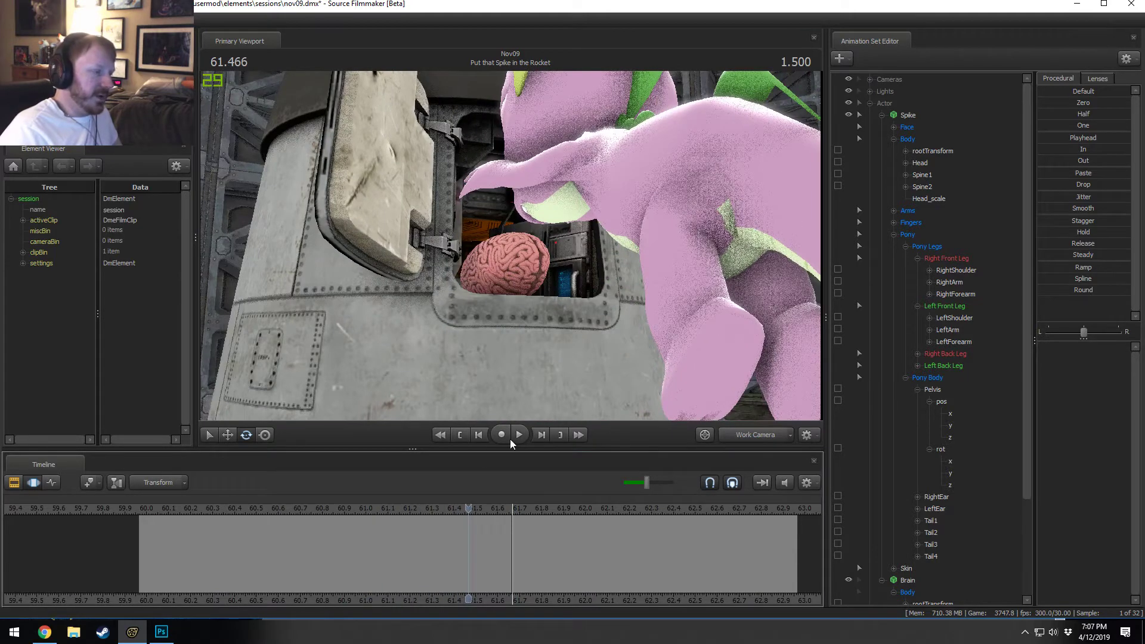
{"action": "left_click", "coordinate": [396, 508]}
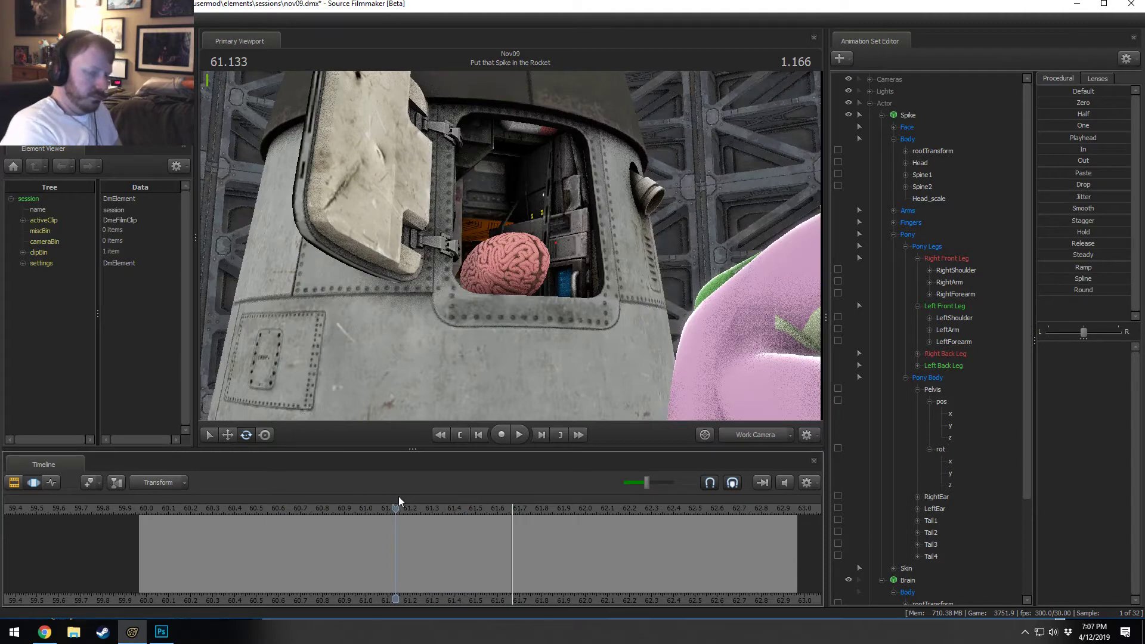
Step: Turn on scene lighting in the viewport and look through the Main Camera at 61.133
{"action": "key", "text": "F2"}
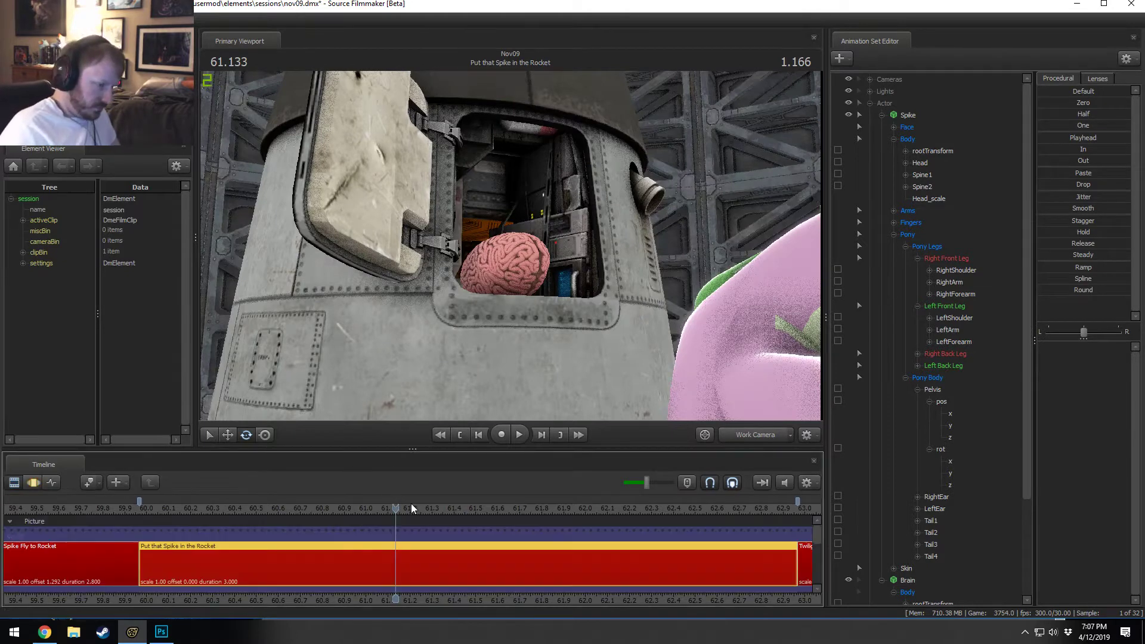
{"action": "scroll", "coordinate": [441, 567], "scroll_direction": "down", "scroll_amount": 3}
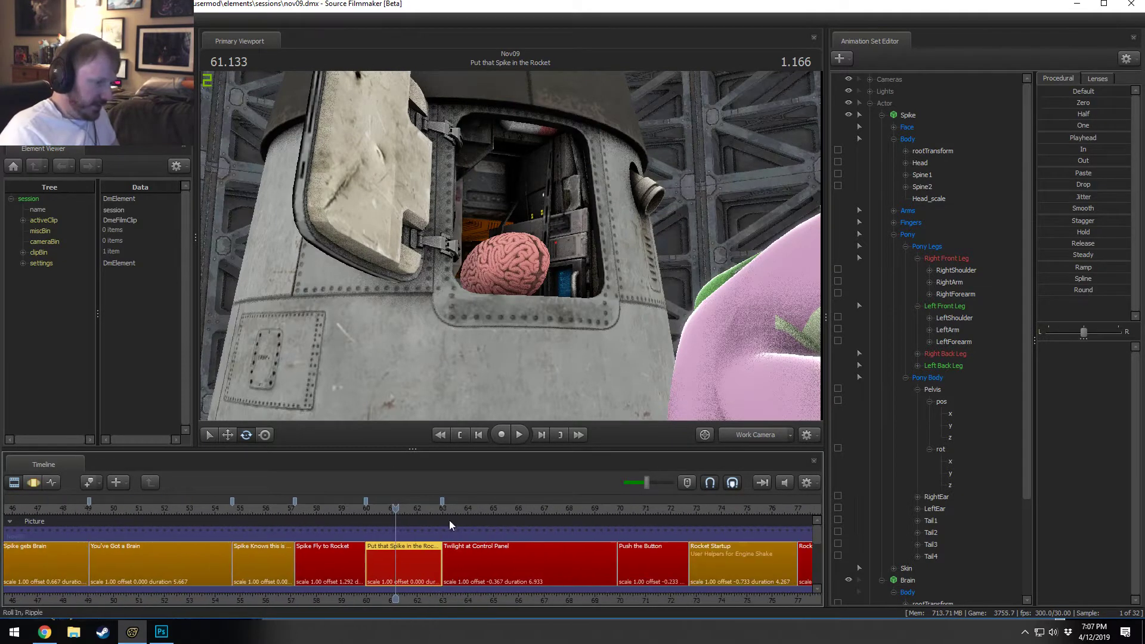
{"action": "right_click", "coordinate": [514, 289]}
{"action": "left_click", "coordinate": [520, 320]}
{"action": "key", "text": "F3"}
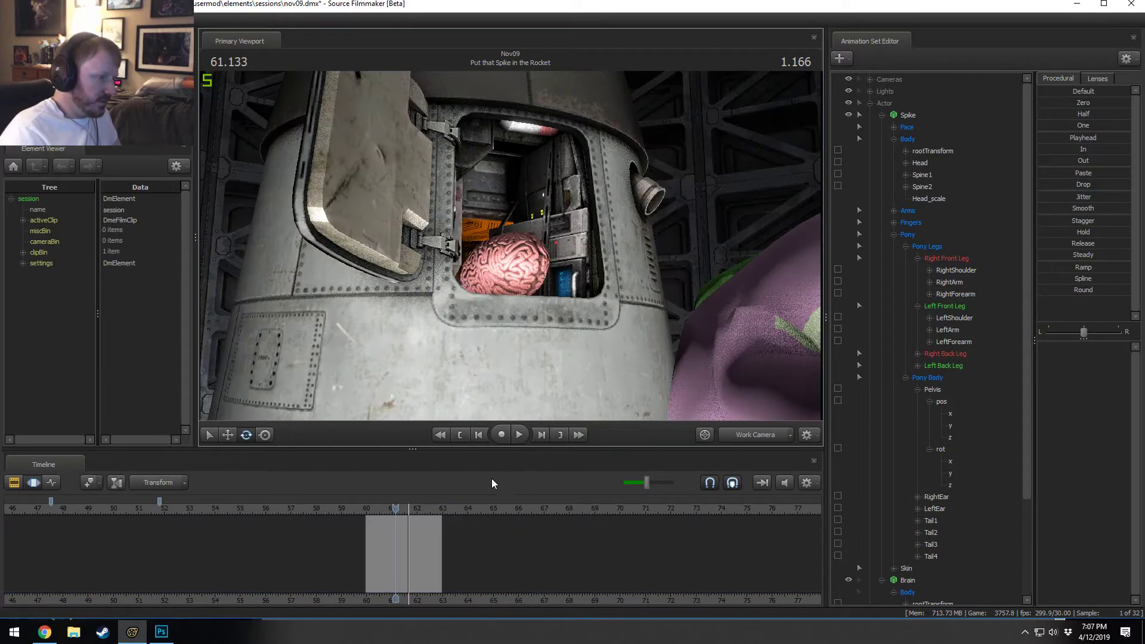
{"action": "scroll", "coordinate": [572, 525], "scroll_direction": "down", "scroll_amount": 2}
{"action": "left_click", "coordinate": [770, 436]}
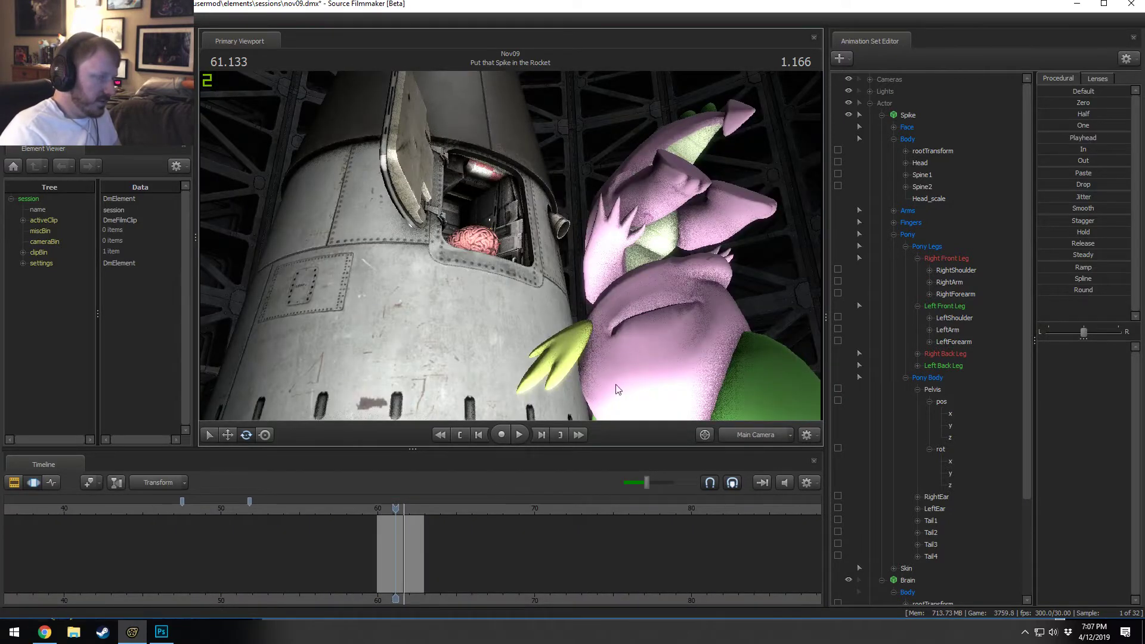
Step: Save the session and move the playhead to the start of the full shot sequence
{"action": "key", "text": "F2"}
{"action": "scroll", "coordinate": [314, 557], "scroll_direction": "down", "scroll_amount": 3}
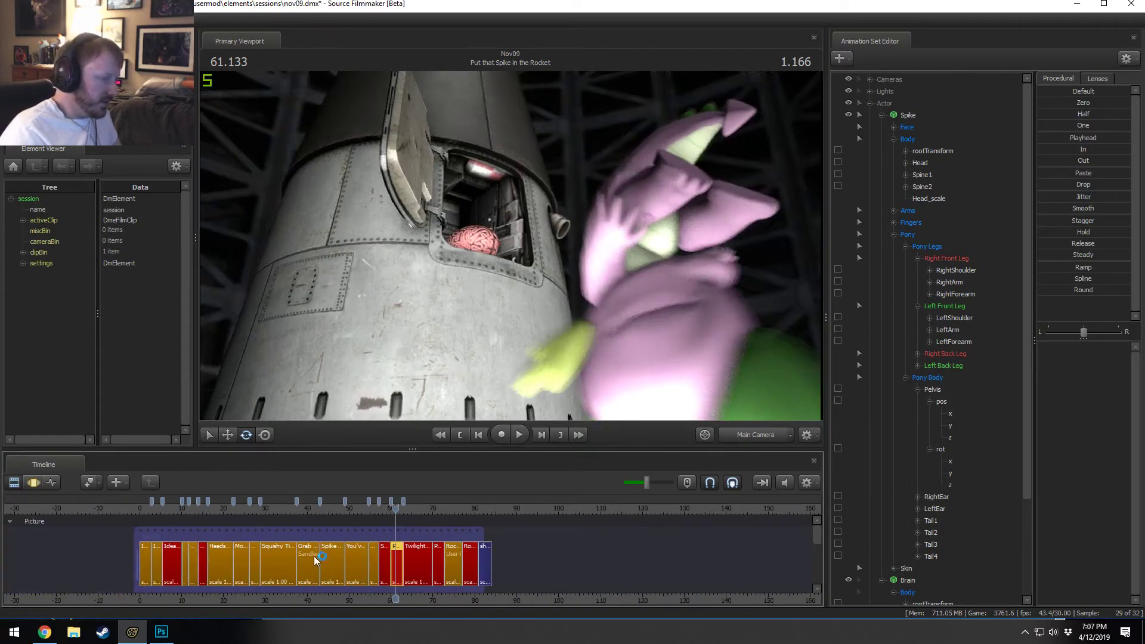
{"action": "left_click", "coordinate": [138, 515]}
{"action": "left_click_drag", "start_coordinate": [138, 515], "coordinate": [140, 515]}
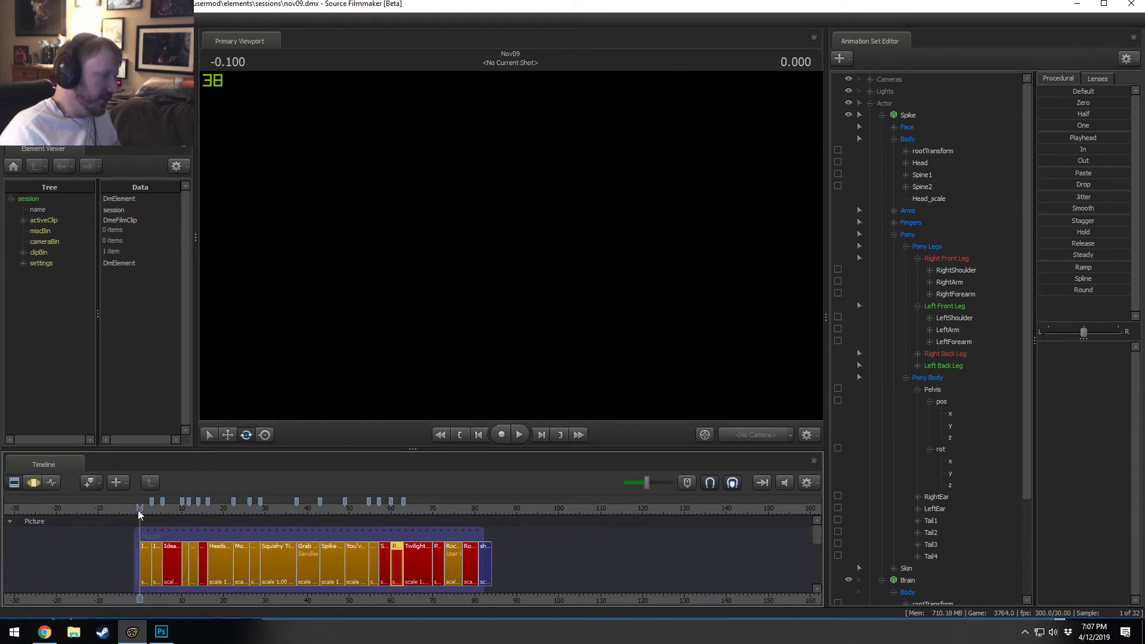
Step: Switch to File Explorer and open the Work-in-Progress folder inside Pony SFM's Videos folder, checking Extras on the way
{"action": "left_click", "coordinate": [73, 632]}
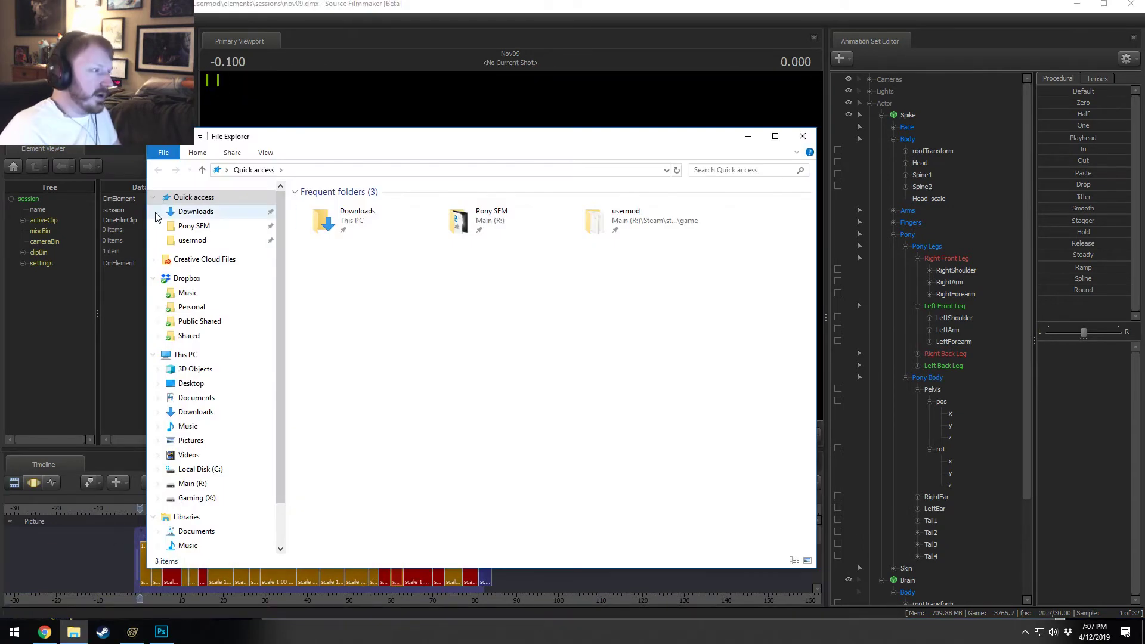
{"action": "left_click", "coordinate": [192, 240]}
{"action": "left_click", "coordinate": [194, 225]}
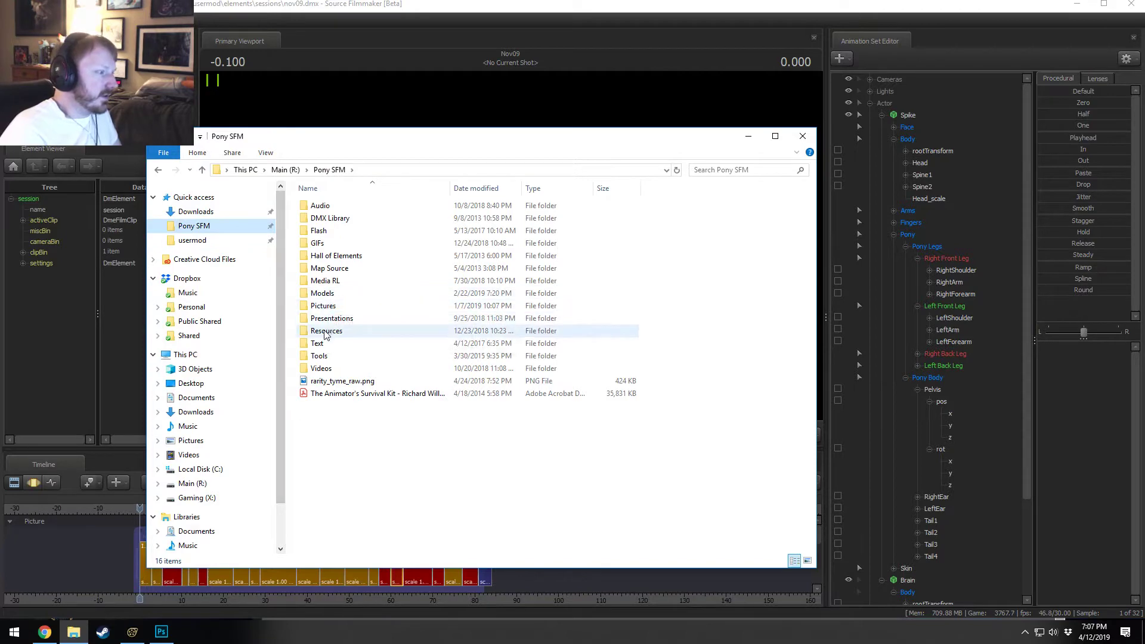
{"action": "double_click", "coordinate": [317, 367]}
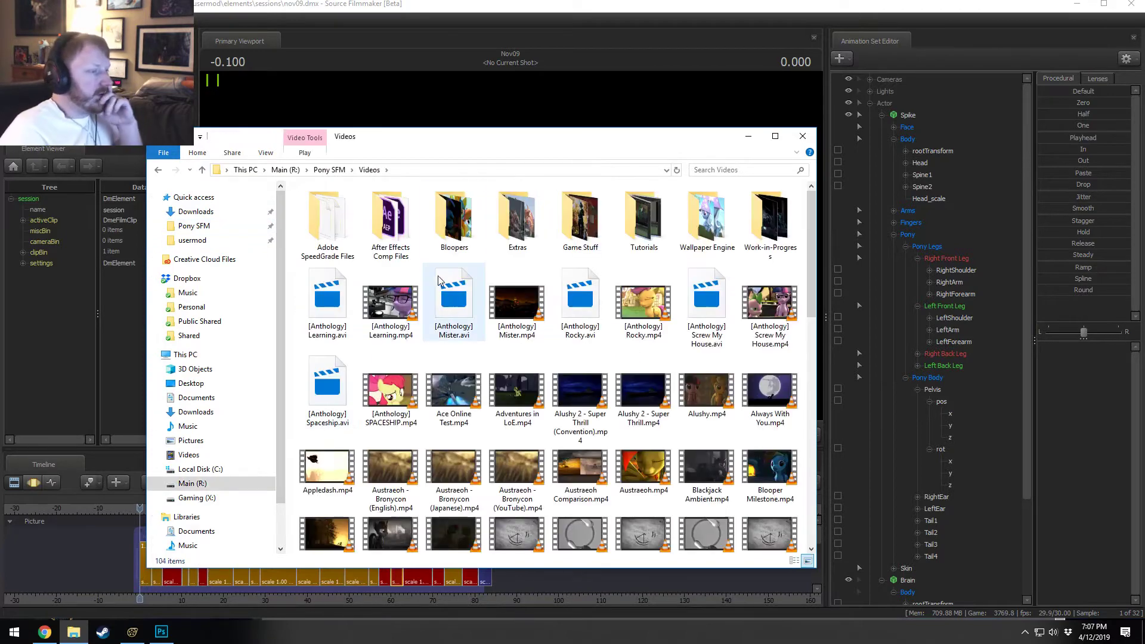
{"action": "double_click", "coordinate": [516, 221]}
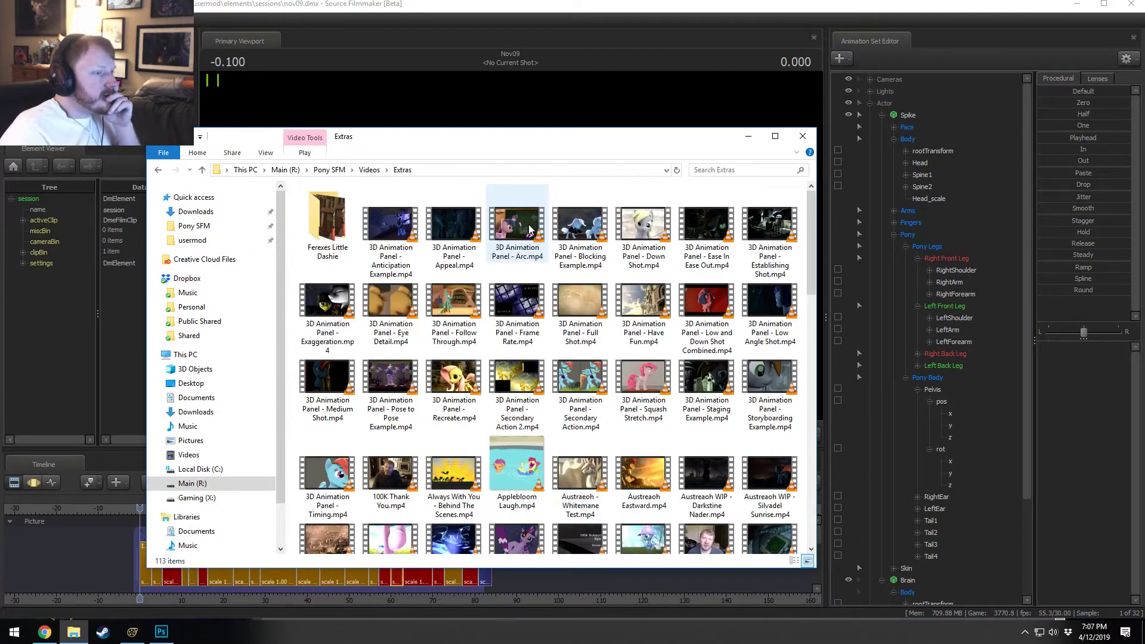
{"action": "left_click", "coordinate": [158, 170]}
{"action": "double_click", "coordinate": [775, 235]}
Step: Find SciTwi - Rocket Surgery WIP 02.mp4 among the work-in-progress videos and open it in VLC
{"action": "scroll", "coordinate": [593, 328], "scroll_direction": "down", "scroll_amount": 5}
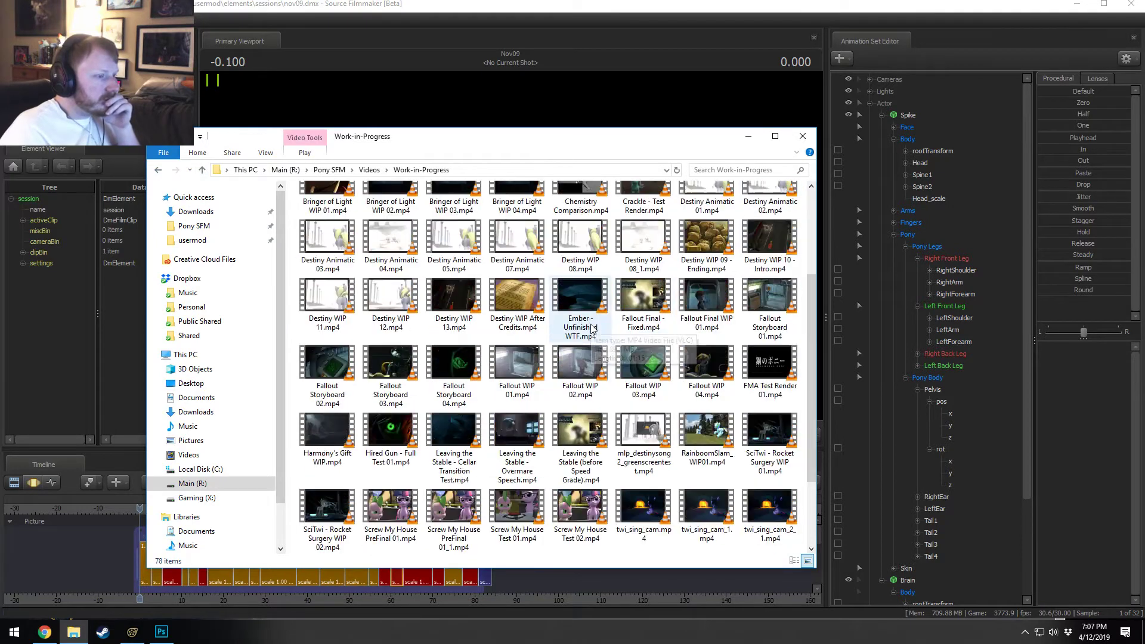
{"action": "scroll", "coordinate": [591, 328], "scroll_direction": "down", "scroll_amount": 2}
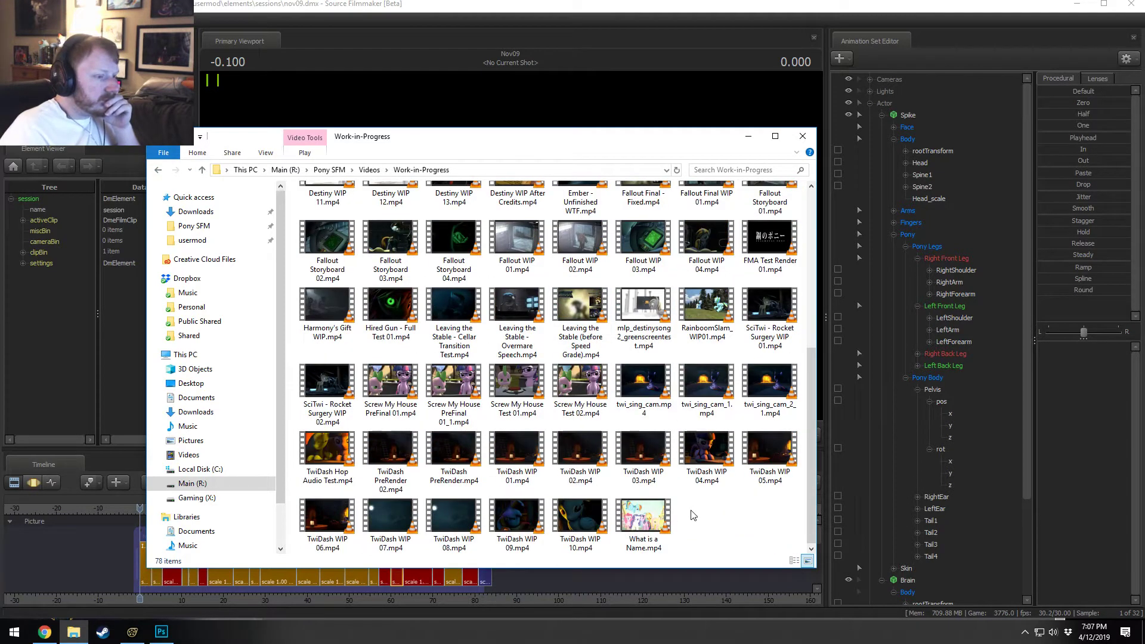
{"action": "left_click", "coordinate": [317, 367]}
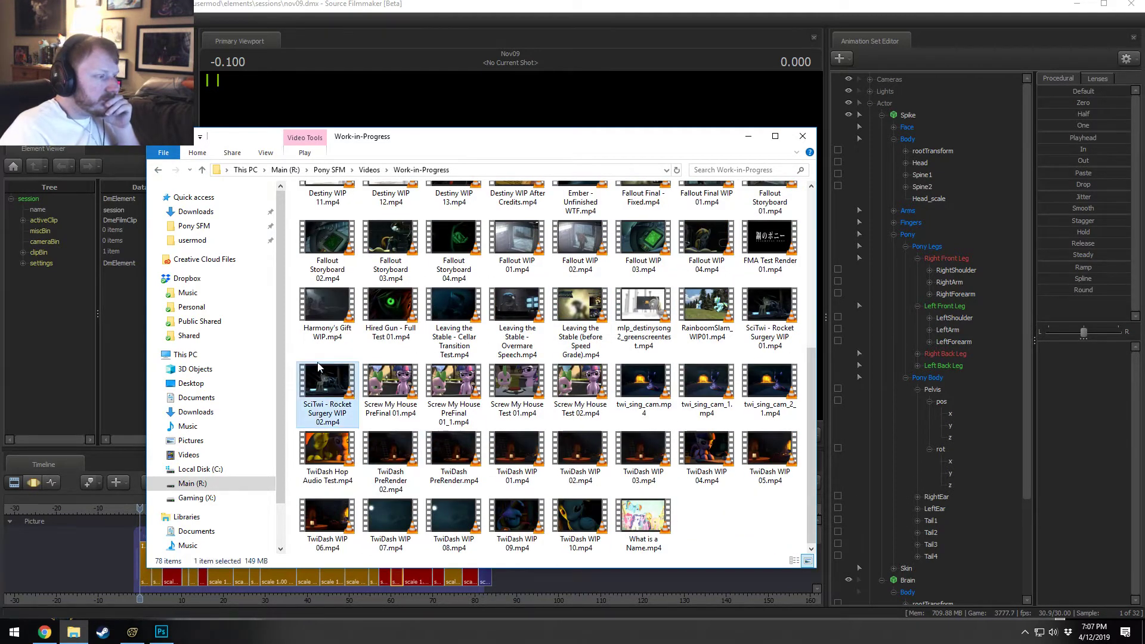
{"action": "double_click", "coordinate": [324, 382]}
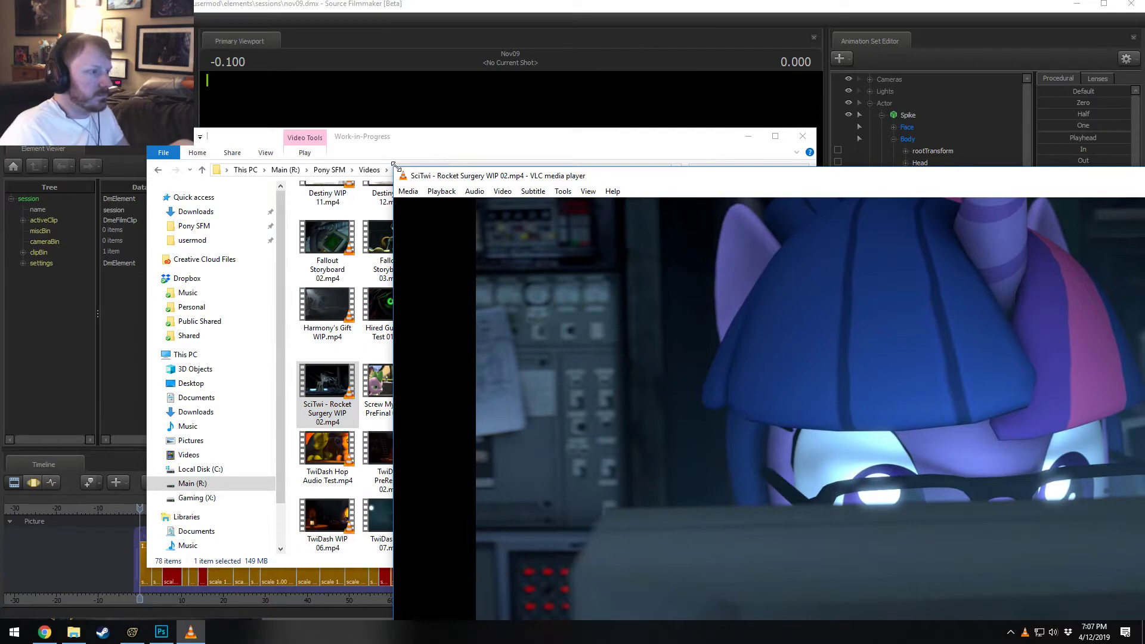
Step: Resize and reposition the VLC window so the whole video frame and playback controls fit on screen
{"action": "left_click_drag", "start_coordinate": [396, 167], "coordinate": [1006, 370]}
{"action": "left_click_drag", "start_coordinate": [1123, 376], "coordinate": [403, 142]}
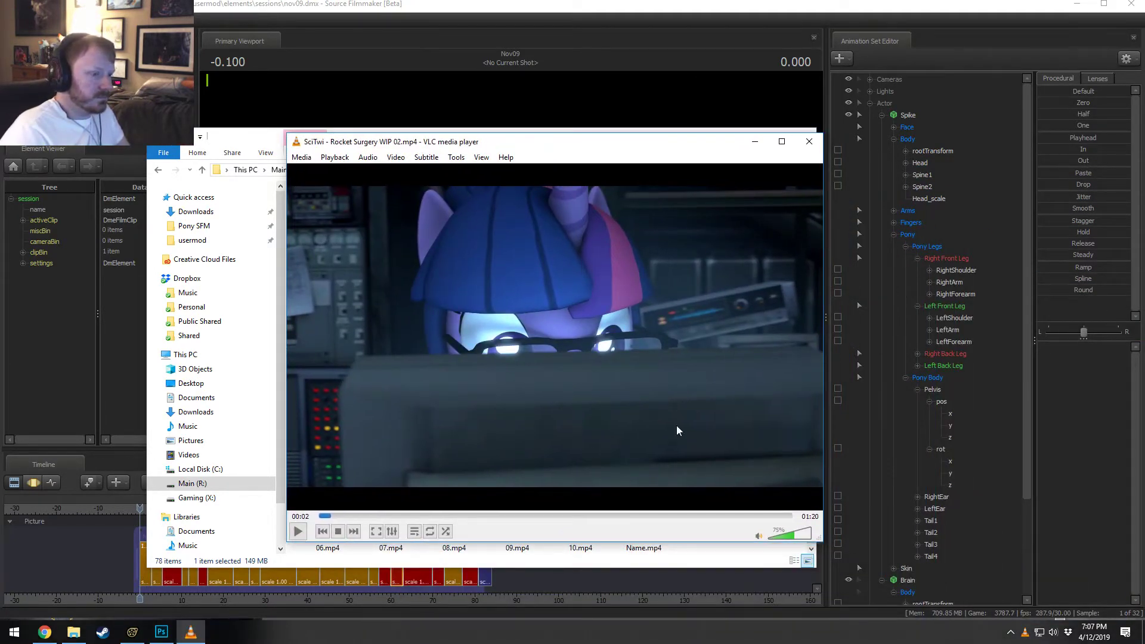
{"action": "left_click_drag", "start_coordinate": [685, 542], "coordinate": [689, 569]}
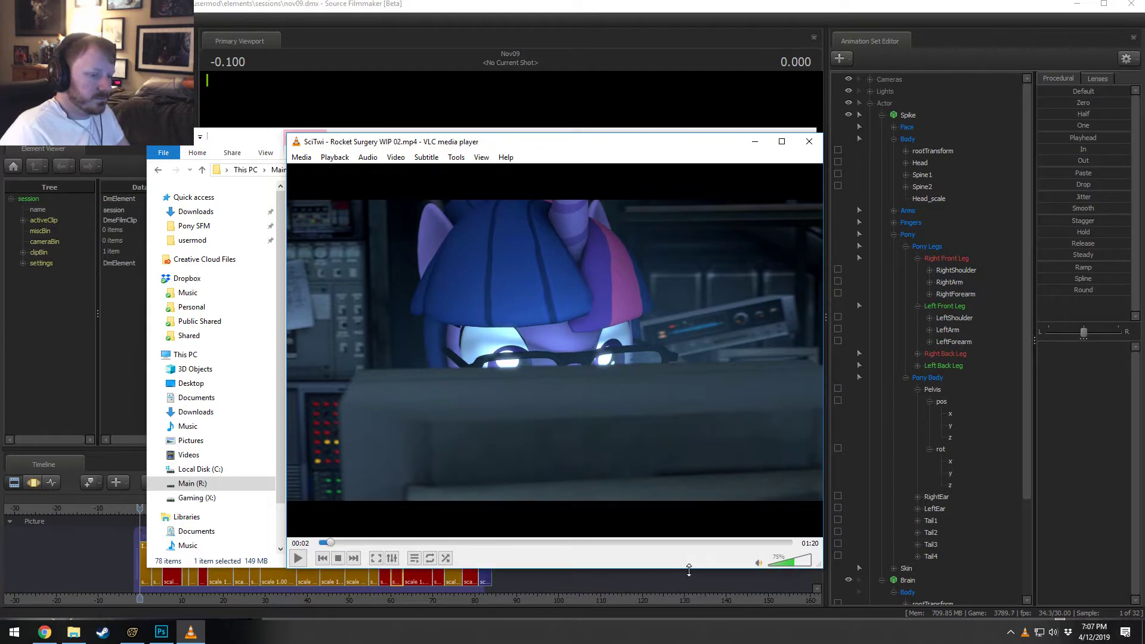
{"action": "left_click_drag", "start_coordinate": [822, 493], "coordinate": [889, 503]}
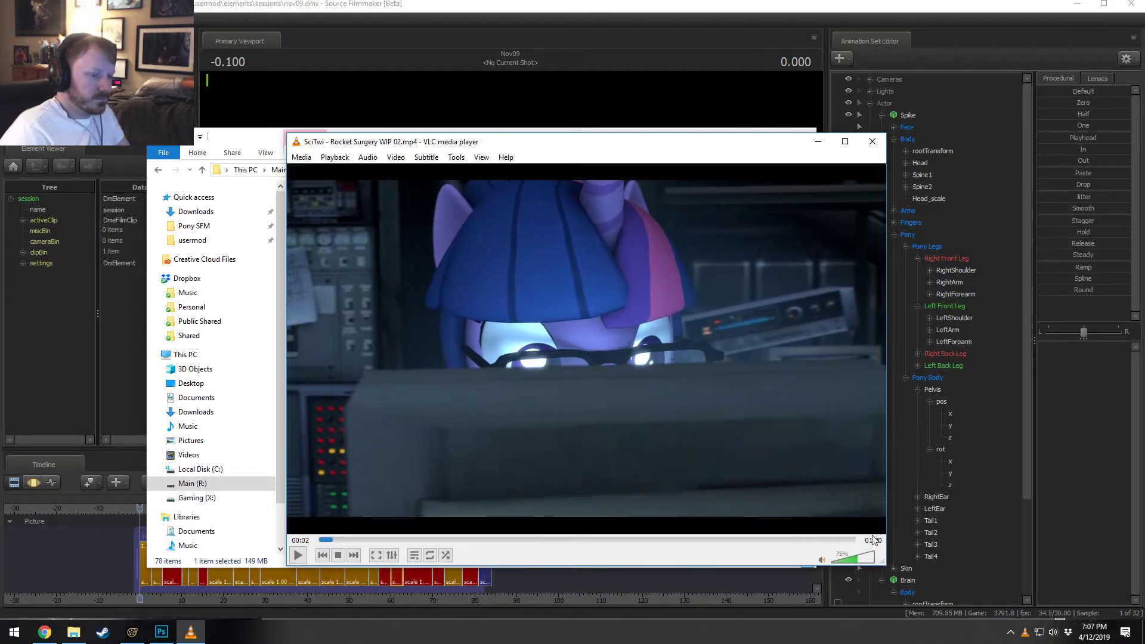
Step: Watch the Rocket Surgery video to its end with the volume raised to about 101%, and close the player
{"action": "key", "text": "space"}
{"action": "left_click", "coordinate": [862, 559]}
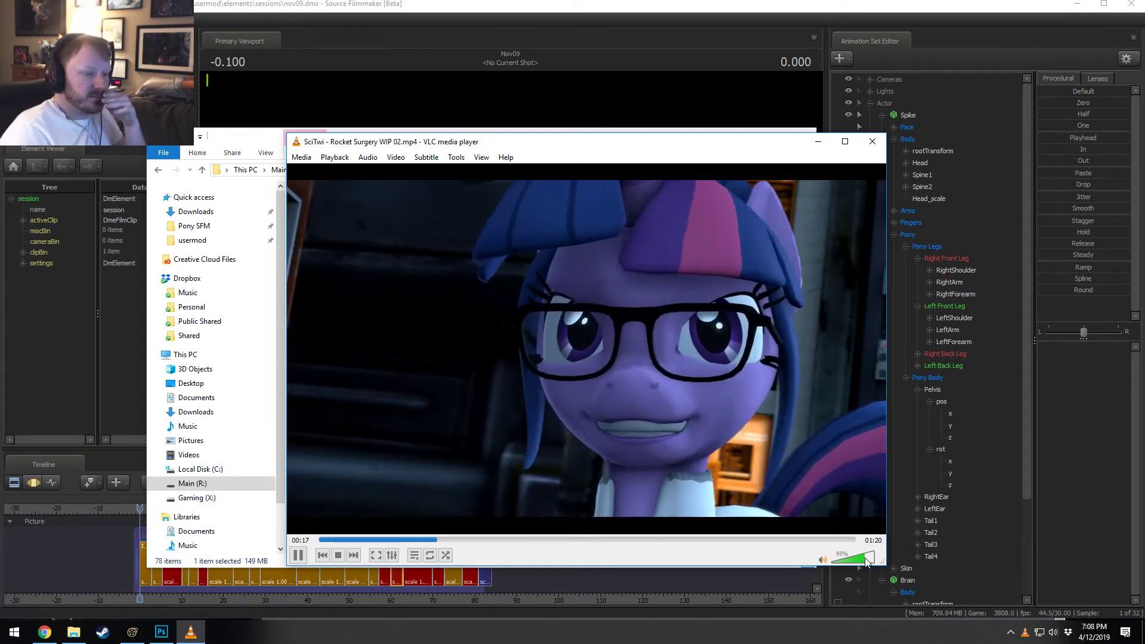
{"action": "scroll", "coordinate": [866, 560], "scroll_direction": "up", "scroll_amount": 2}
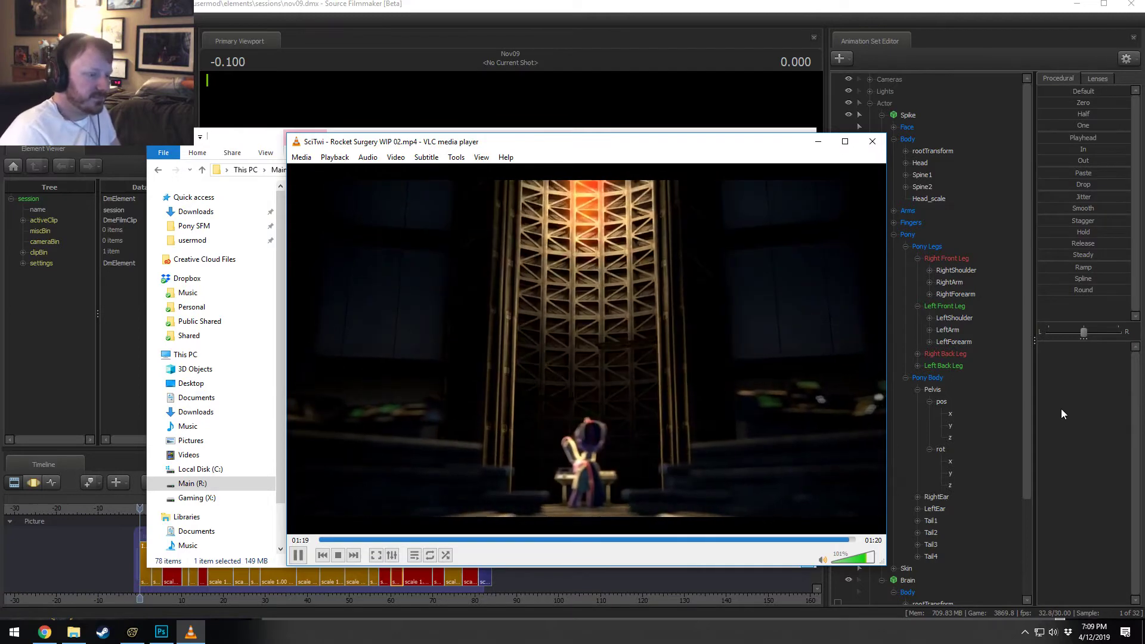
{"action": "key", "text": "space"}
{"action": "left_click", "coordinate": [872, 141]}
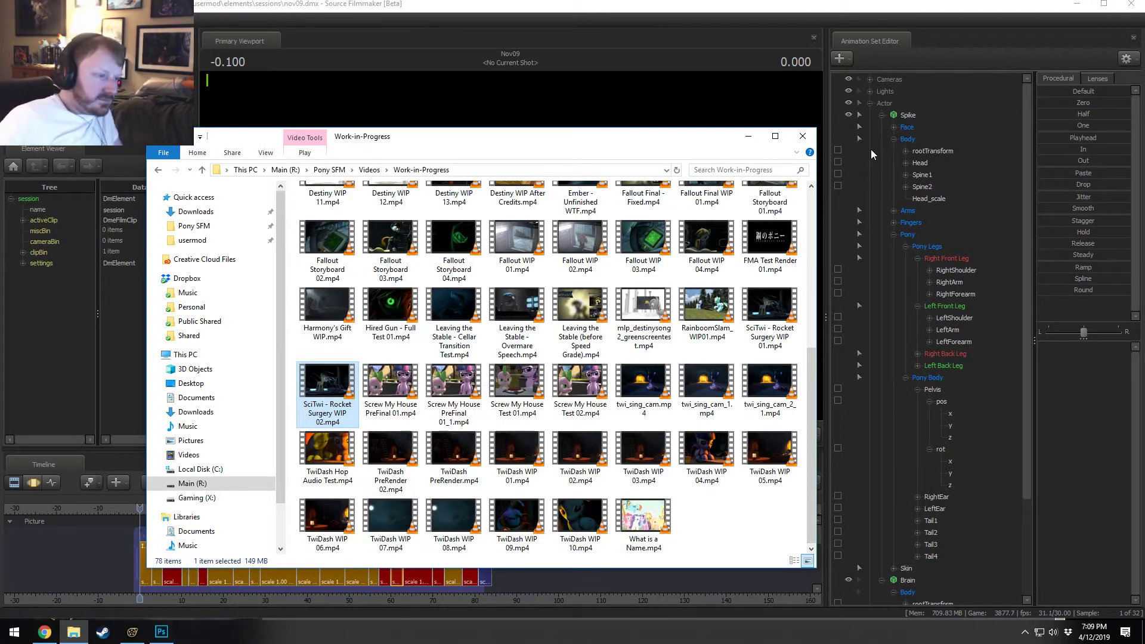
Step: Switch back to Source Filmmaker and replay the Put that Spike in the Rocket shot from about 60.233
{"action": "double_click", "coordinate": [398, 5]}
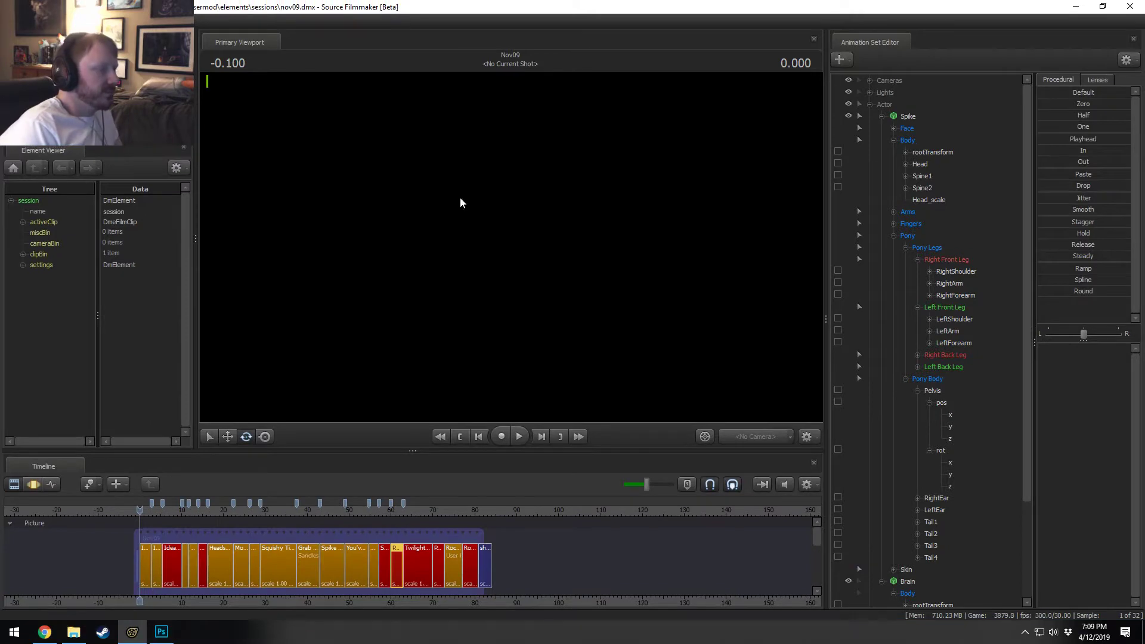
{"action": "left_click", "coordinate": [398, 510]}
{"action": "scroll", "coordinate": [397, 515], "scroll_direction": "up", "scroll_amount": 4}
{"action": "left_click", "coordinate": [378, 505]}
{"action": "key", "text": "space"}
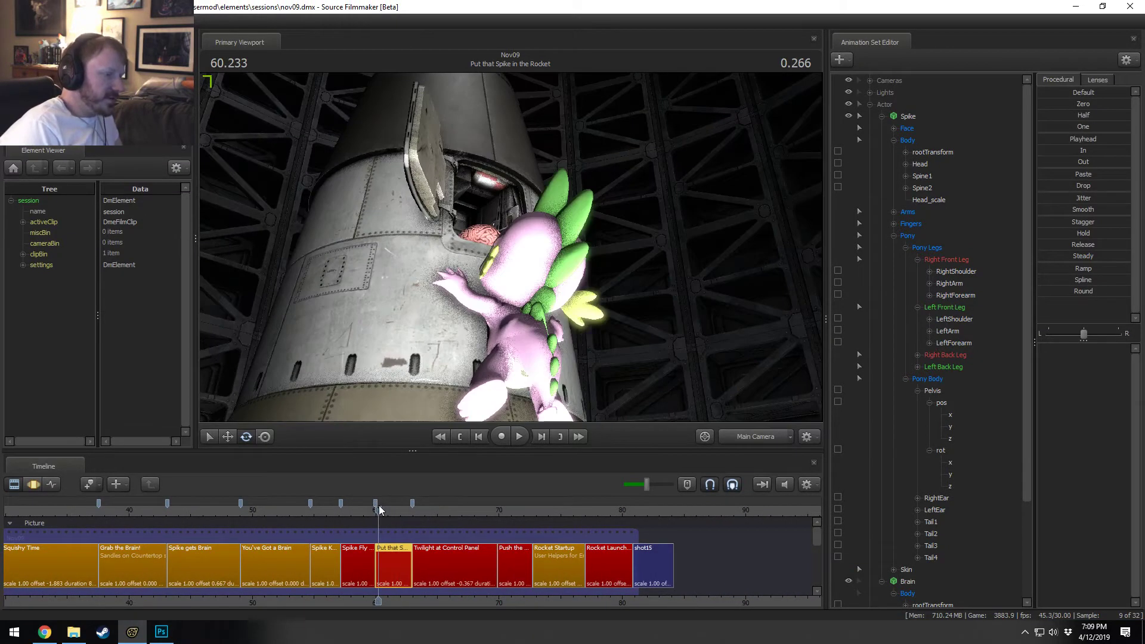
{"action": "key", "text": "space"}
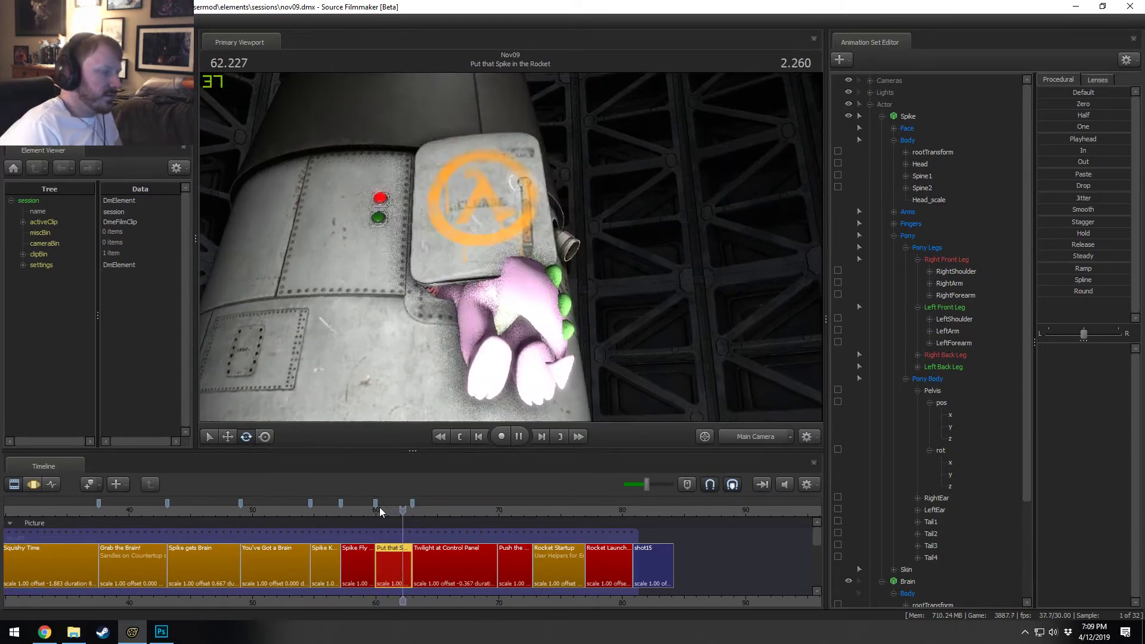
{"action": "left_click", "coordinate": [379, 509]}
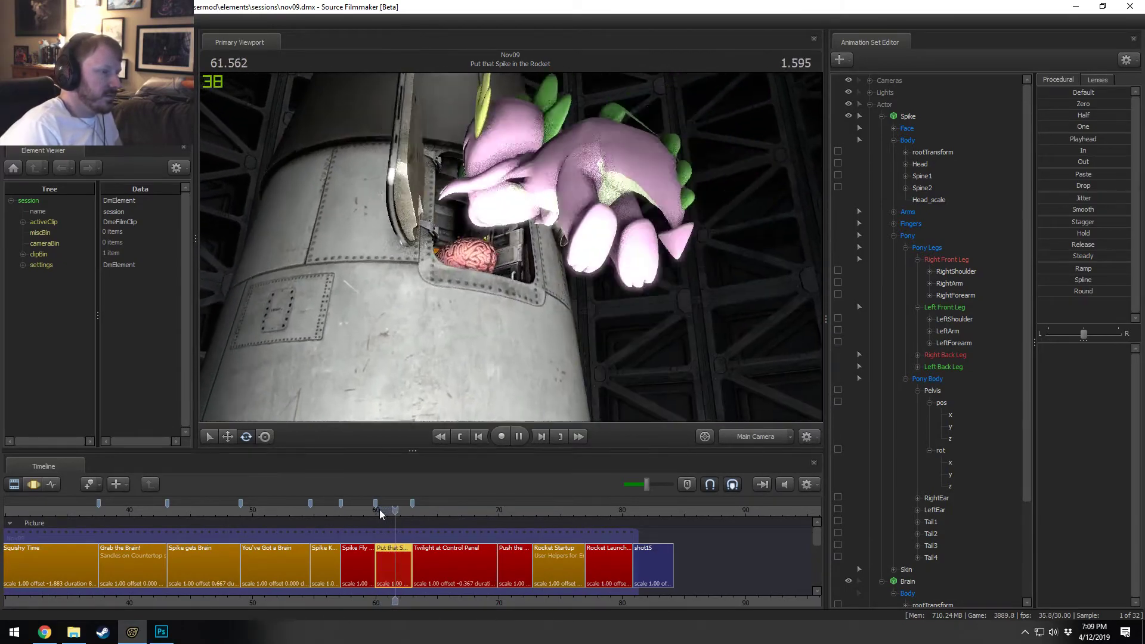
{"action": "key", "text": "space"}
Step: Open the Put that Spike in the Rocket shot for motion editing and scrub through the dive to 60.833
{"action": "double_click", "coordinate": [390, 557]}
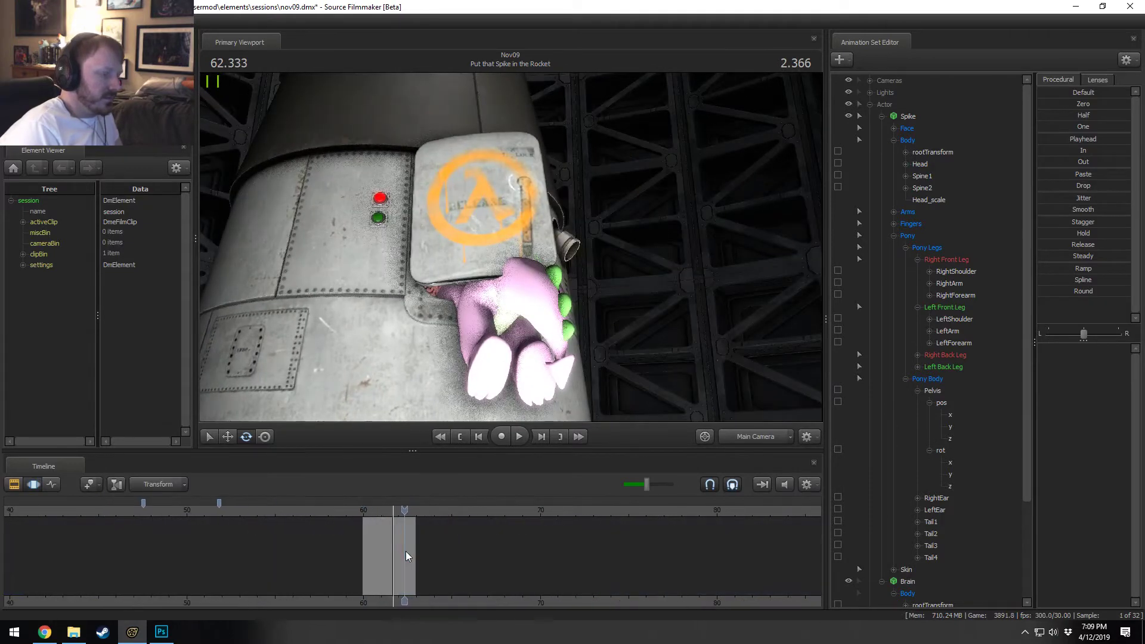
{"action": "left_click_drag", "start_coordinate": [381, 531], "coordinate": [370, 534]}
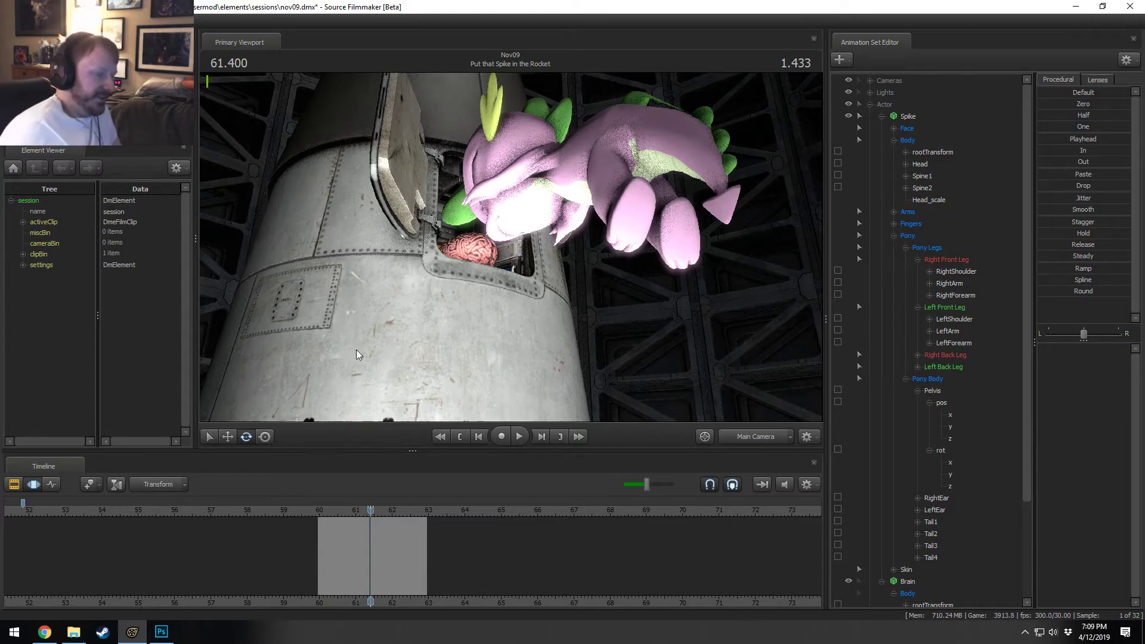
{"action": "left_click_drag", "start_coordinate": [365, 511], "coordinate": [349, 515]}
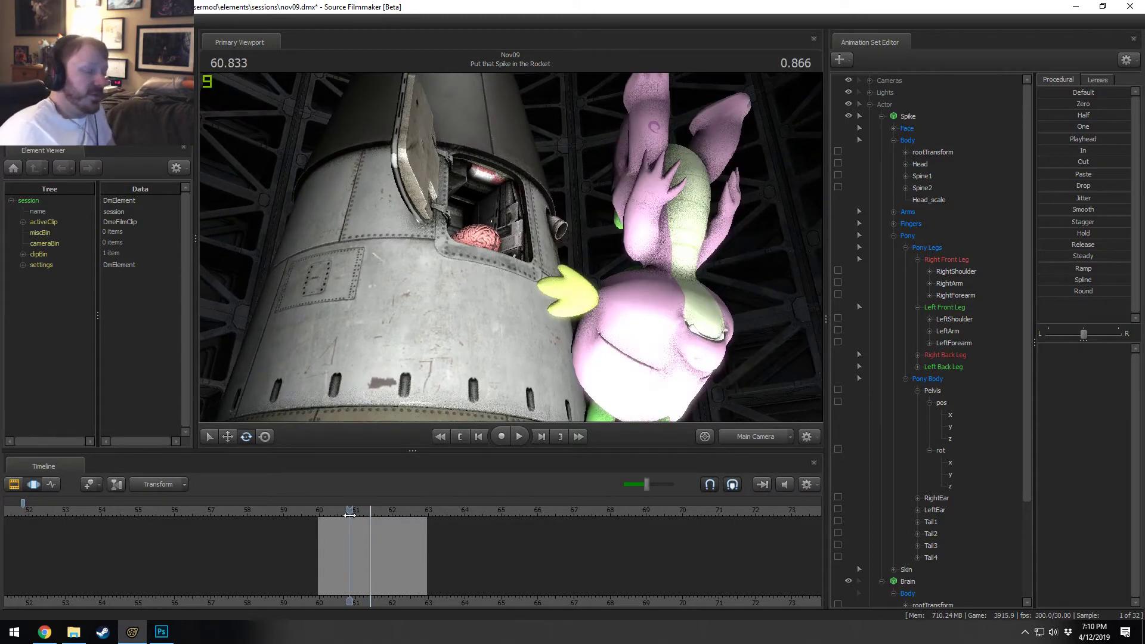
Step: Look over the surrounding shots in the sequence, return to motion editing and replay the dive from 60.833
{"action": "key", "text": "F2"}
{"action": "scroll", "coordinate": [367, 556], "scroll_direction": "down", "scroll_amount": 5}
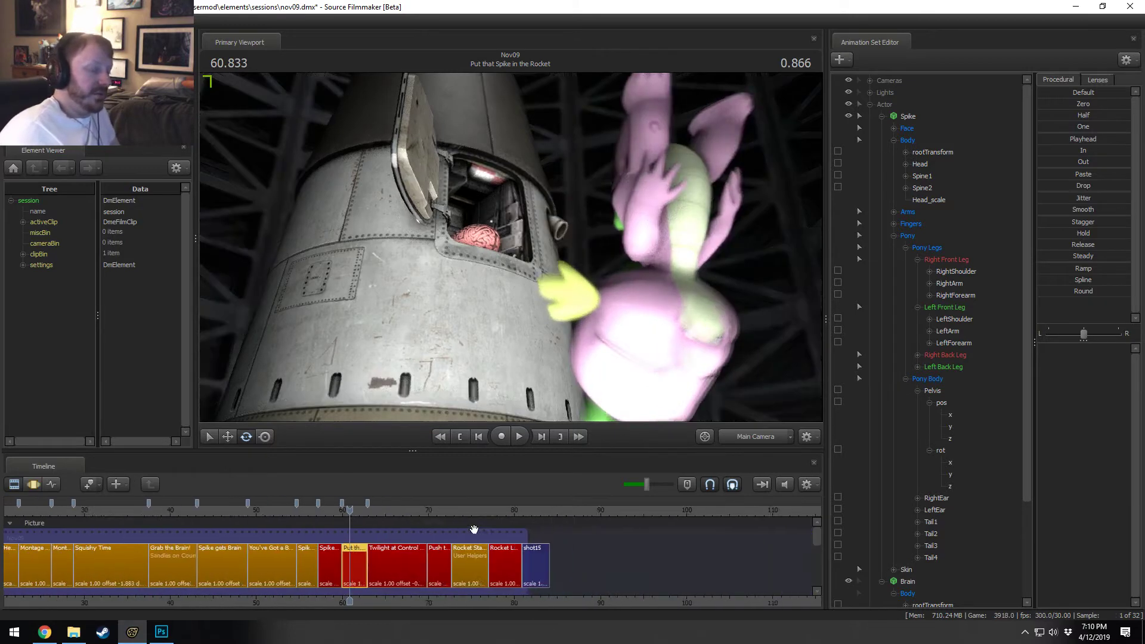
{"action": "scroll", "coordinate": [273, 558], "scroll_direction": "down", "scroll_amount": 1}
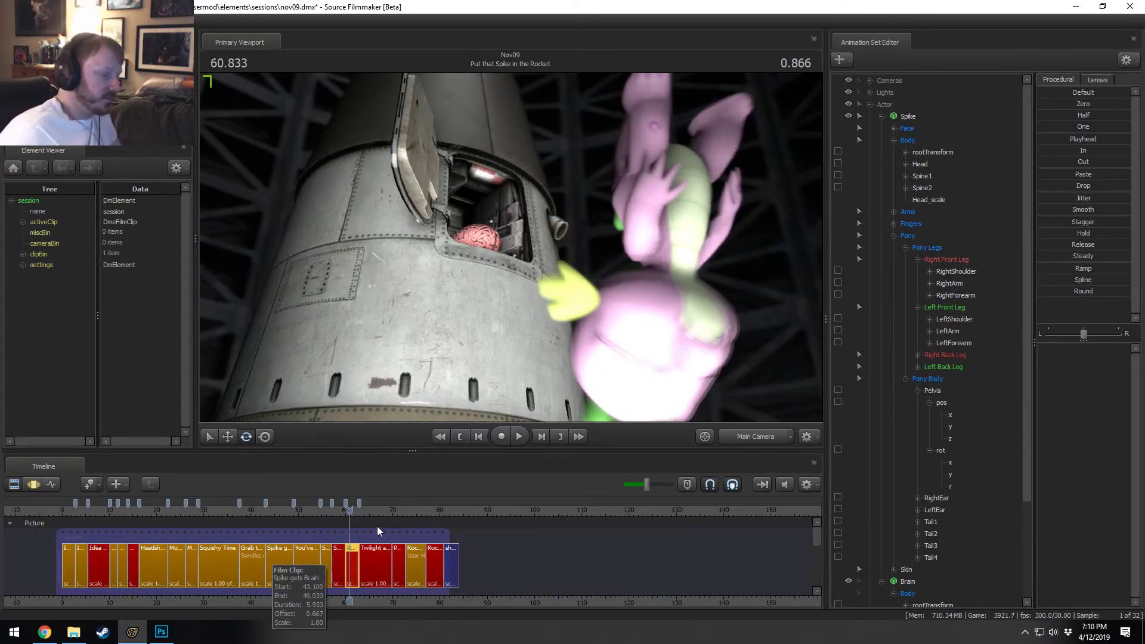
{"action": "scroll", "coordinate": [376, 525], "scroll_direction": "up", "scroll_amount": 8}
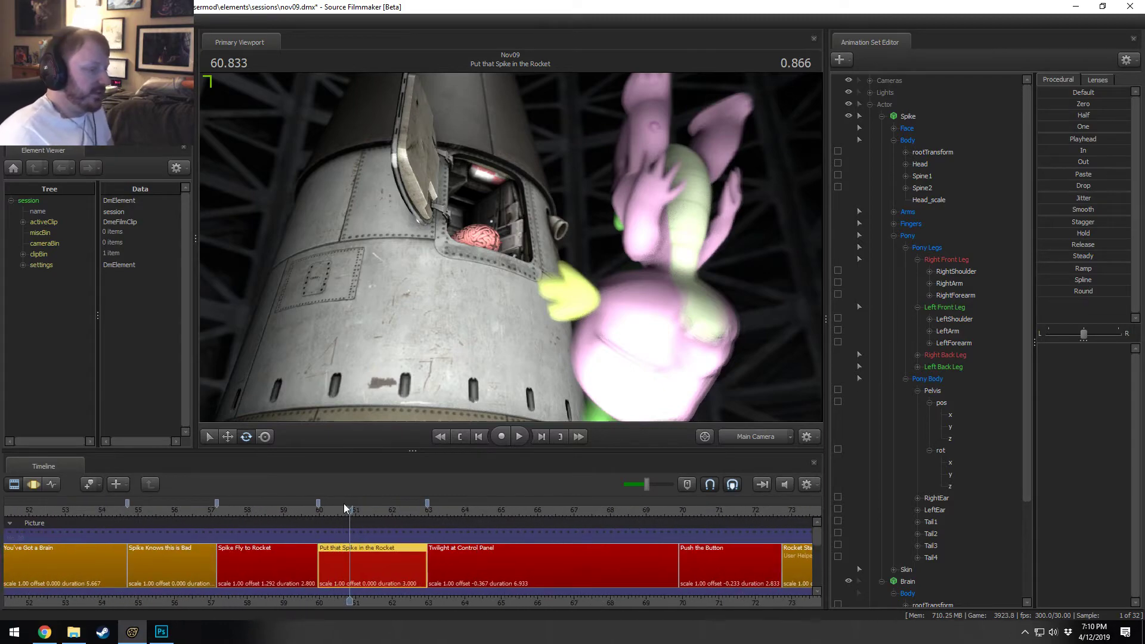
{"action": "key", "text": "F3"}
{"action": "key", "text": "space"}
{"action": "key", "text": "space"}
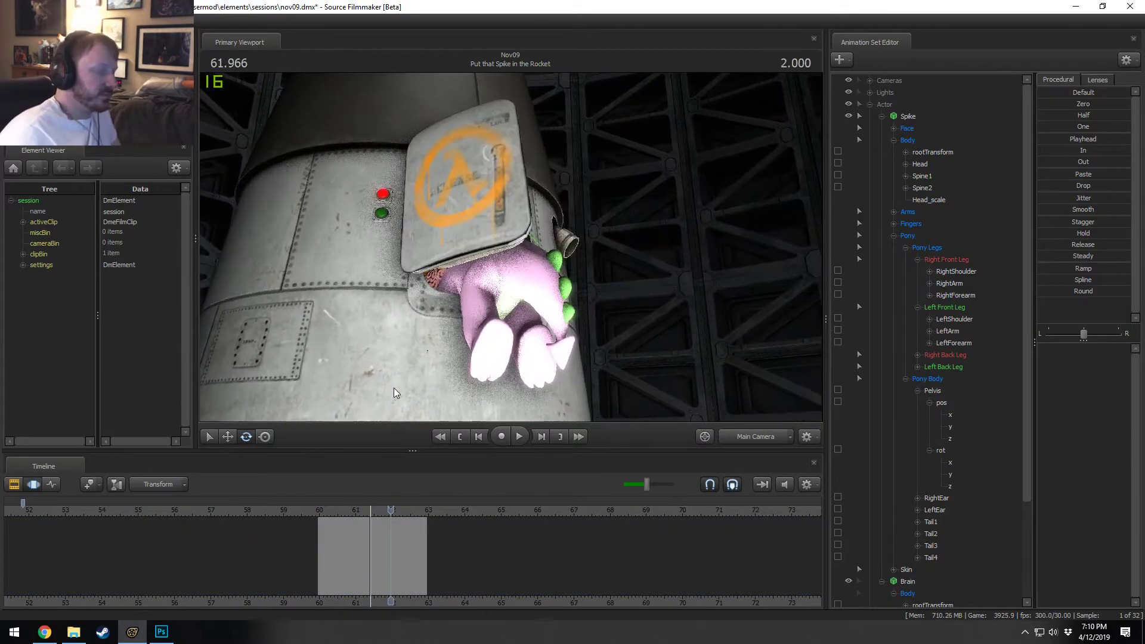
Step: Rotate Spike's head at 61.866 with the time selection extending from about 61.5 onward, and replay the hatch closing
{"action": "key", "text": "shift"}
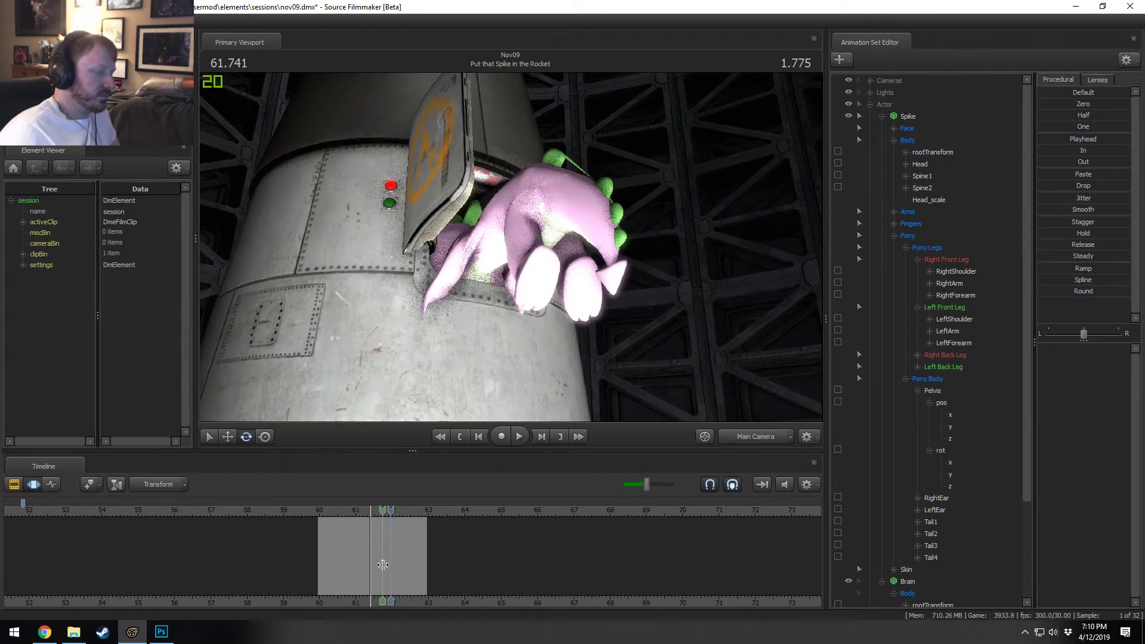
{"action": "left_click", "coordinate": [387, 566]}
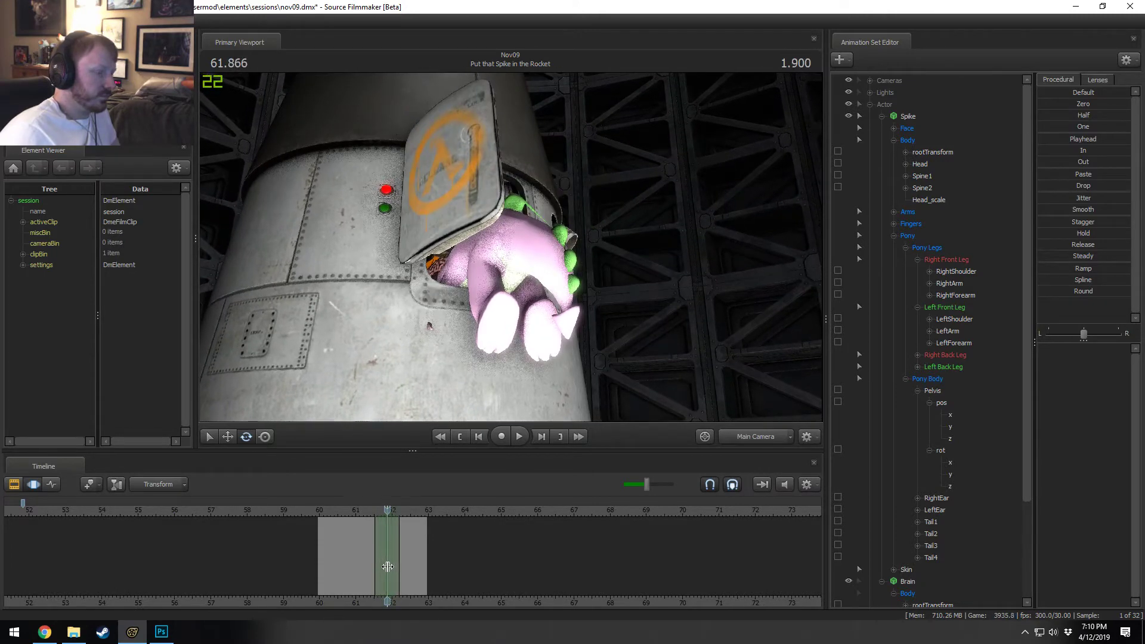
{"action": "scroll", "coordinate": [388, 563], "scroll_direction": "up", "scroll_amount": 1}
{"action": "left_click_drag", "start_coordinate": [390, 561], "coordinate": [819, 562]}
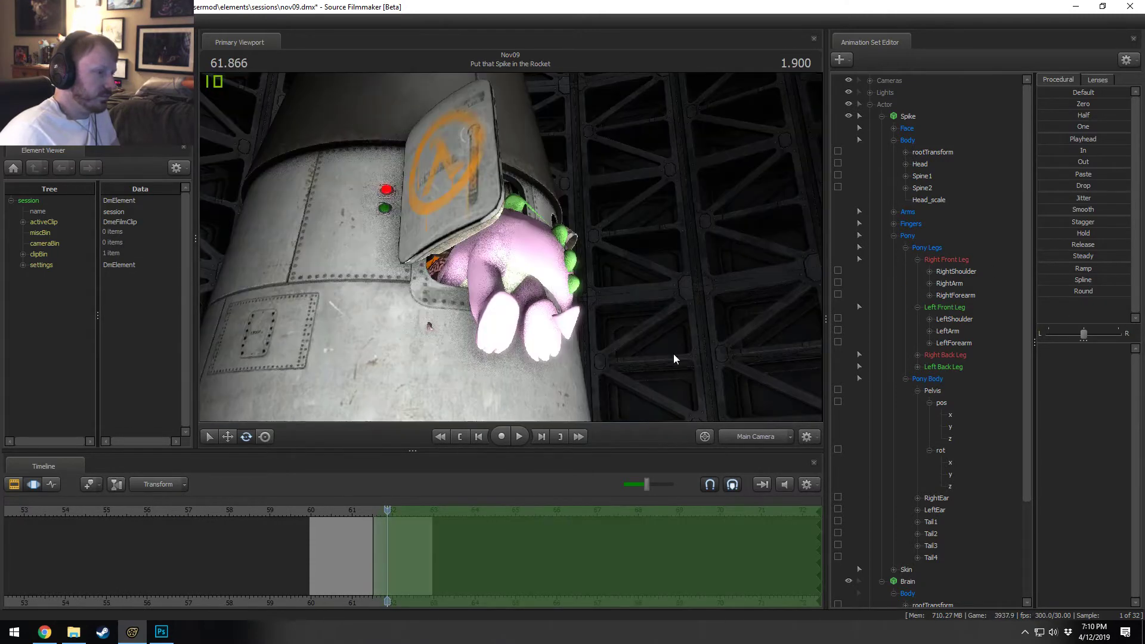
{"action": "left_click", "coordinate": [450, 304]}
{"action": "left_click_drag", "start_coordinate": [444, 321], "coordinate": [436, 329]}
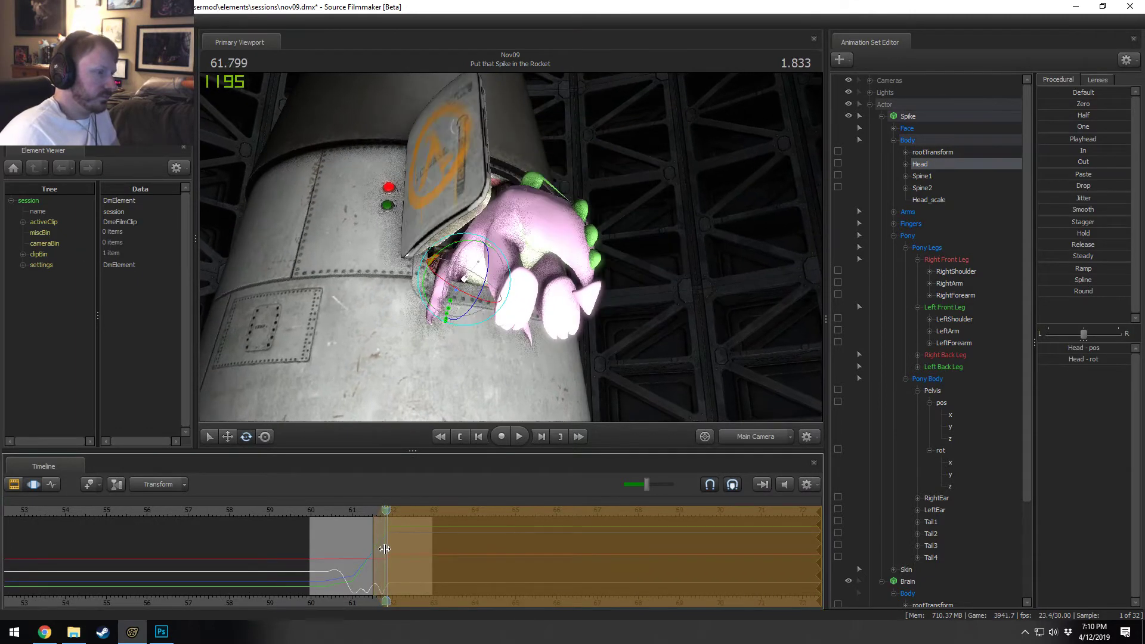
{"action": "scroll", "coordinate": [373, 543], "scroll_direction": "up", "scroll_amount": 2}
{"action": "scroll", "coordinate": [374, 543], "scroll_direction": "up", "scroll_amount": 4}
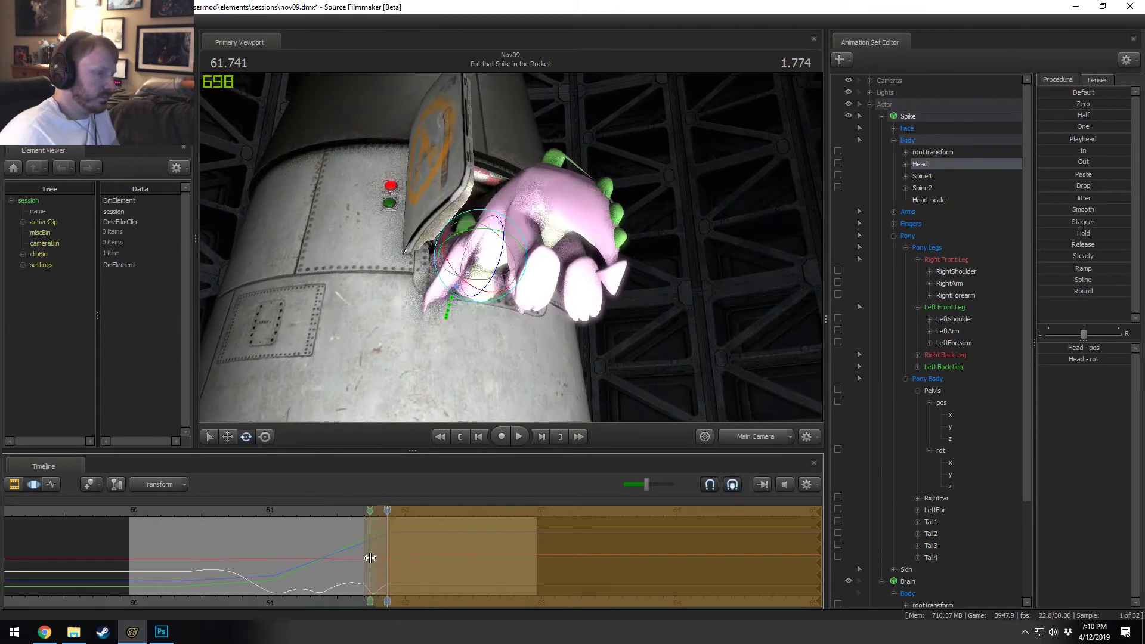
{"action": "key", "text": "space"}
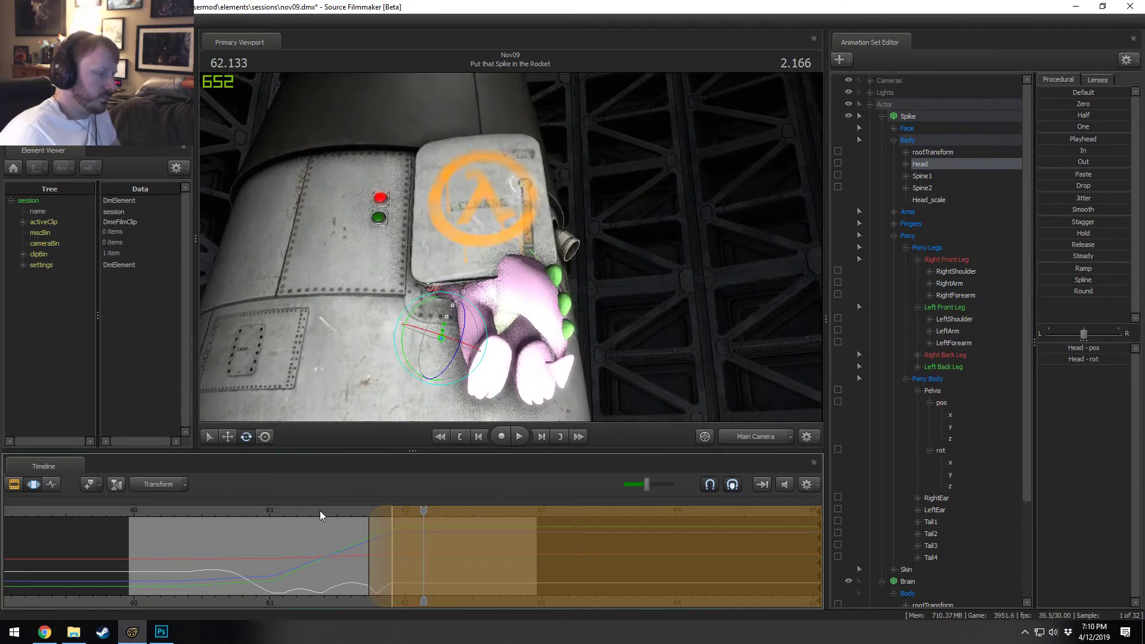
{"action": "key", "text": "space"}
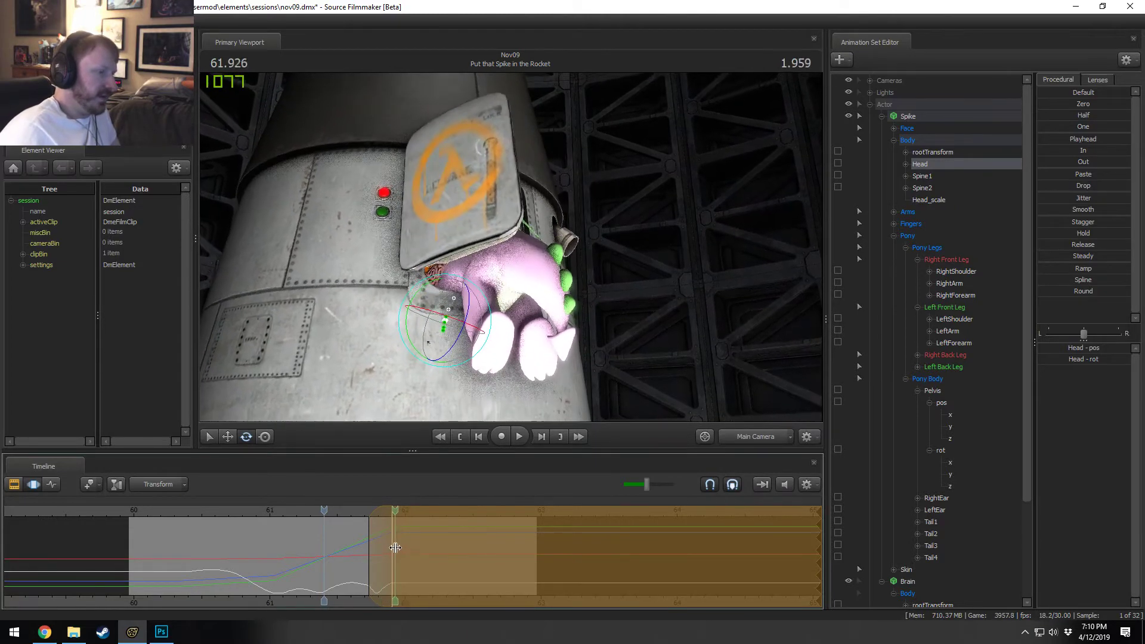
Step: Adjust the motion of Spike's Pelvis within a short time selection around 61.866 and replay the landing
{"action": "left_click", "coordinate": [403, 551]}
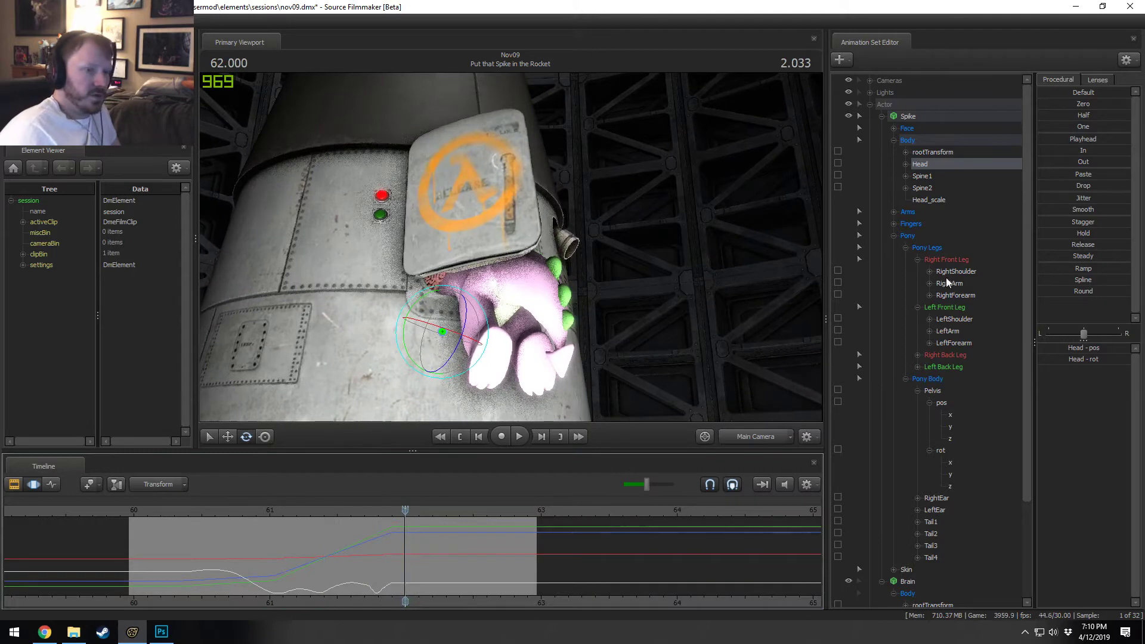
{"action": "left_click", "coordinate": [940, 391]}
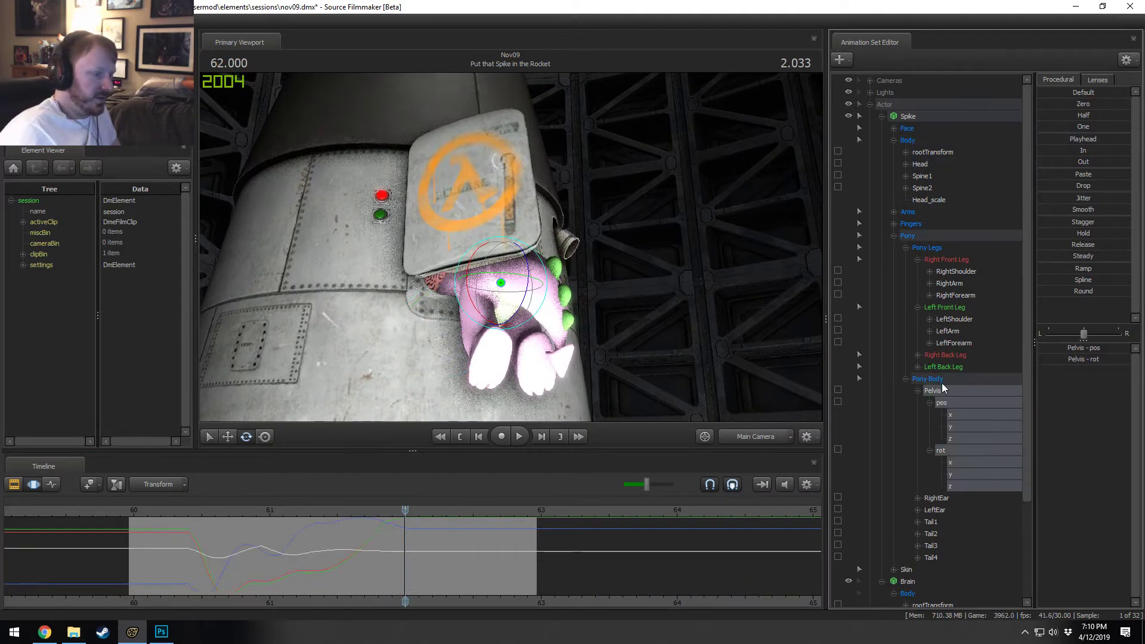
{"action": "mouse_move", "coordinate": [388, 523]}
{"action": "left_mouse_down", "text": "shift"}
{"action": "mouse_move", "coordinate": [409, 539]}
{"action": "mouse_move", "coordinate": [396, 536]}
{"action": "left_mouse_up", "text": "shift"}
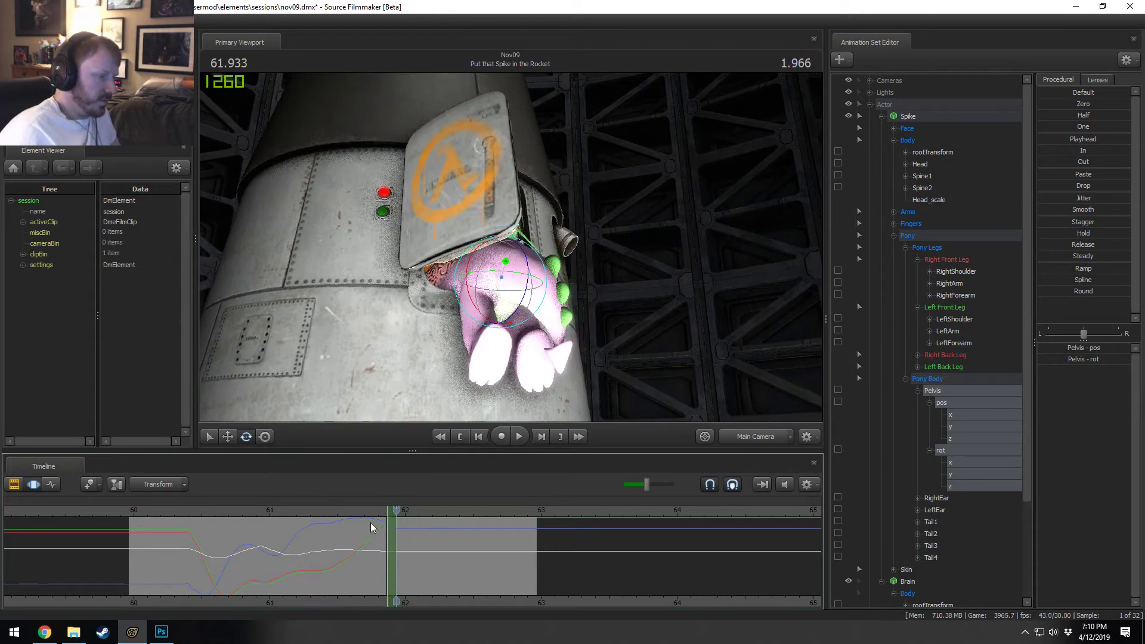
{"action": "left_click", "coordinate": [328, 510]}
{"action": "key", "text": "space"}
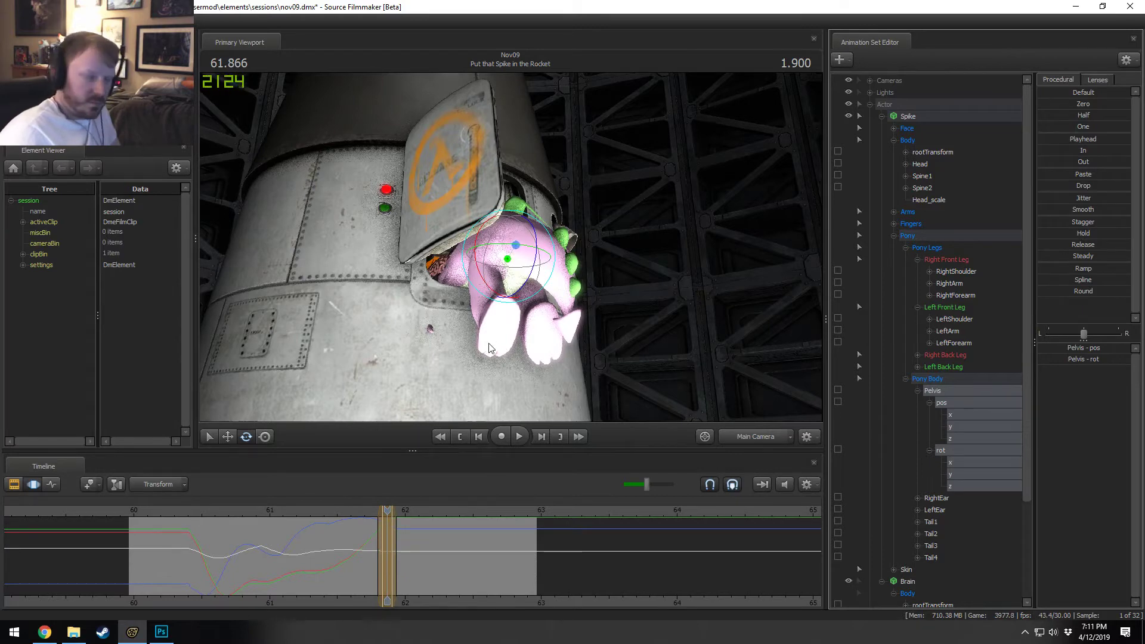
{"action": "key", "text": "space"}
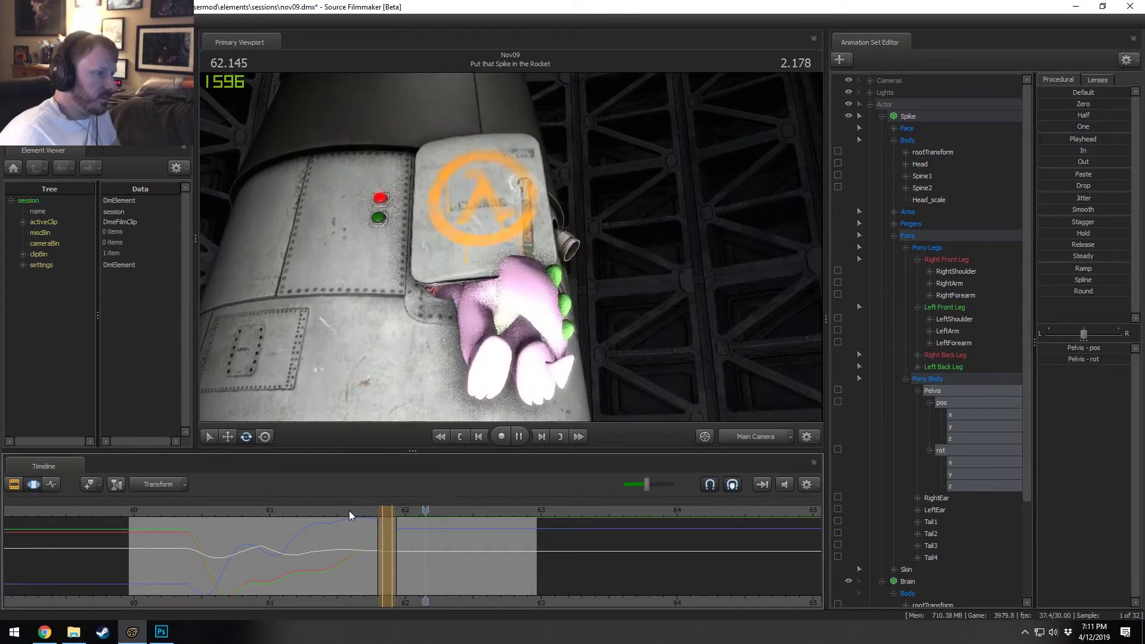
Step: Refine the Pelvis motion over a short time selection around 61.8 and replay from 61.5
{"action": "mouse_move", "coordinate": [365, 528]}
{"action": "left_mouse_down"}
{"action": "mouse_move", "coordinate": [397, 542]}
{"action": "mouse_move", "coordinate": [378, 540]}
{"action": "left_mouse_up"}
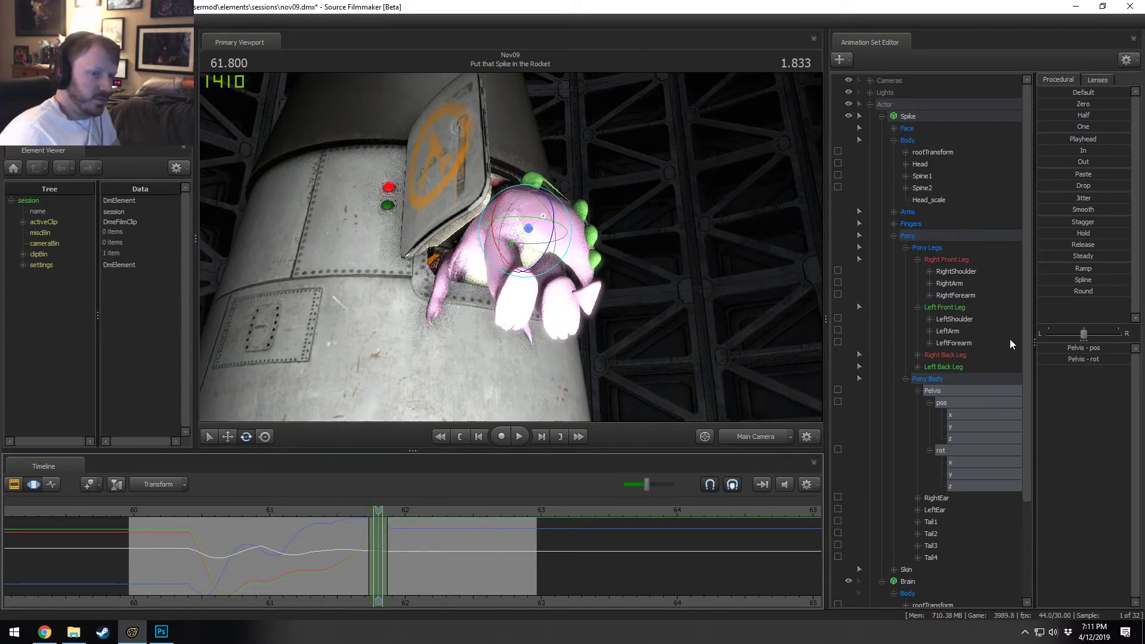
{"action": "left_click", "coordinate": [339, 510]}
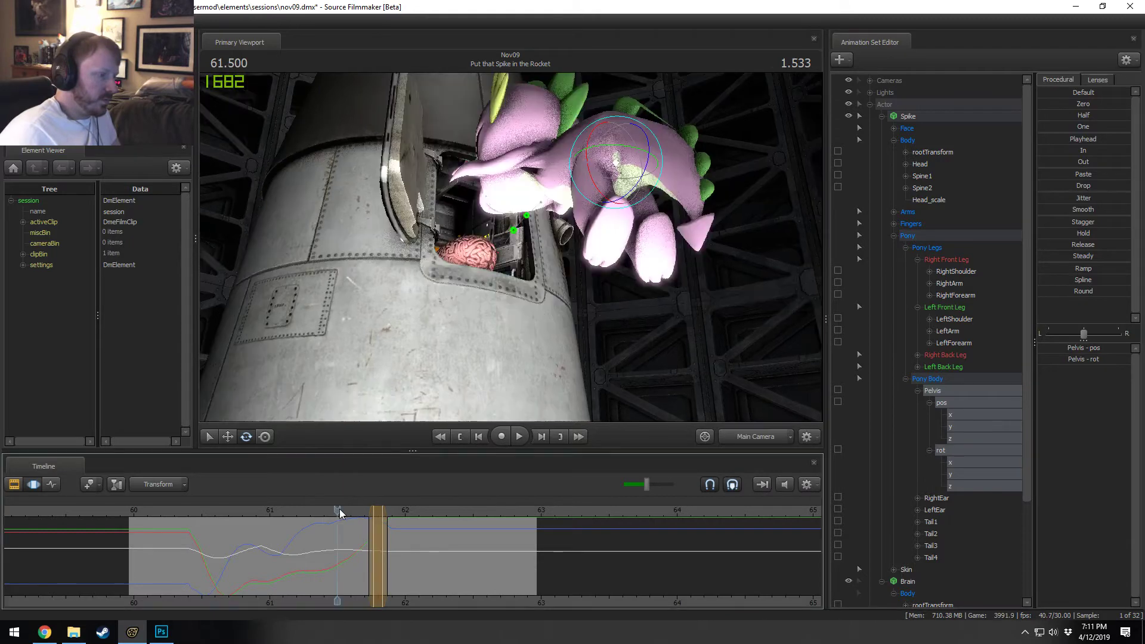
{"action": "key", "text": "space"}
{"action": "key", "text": "space"}
Step: Refine the Pelvis motion again over a short time selection around 61.833 and replay the dive from 60.9
{"action": "left_click", "coordinate": [388, 531]}
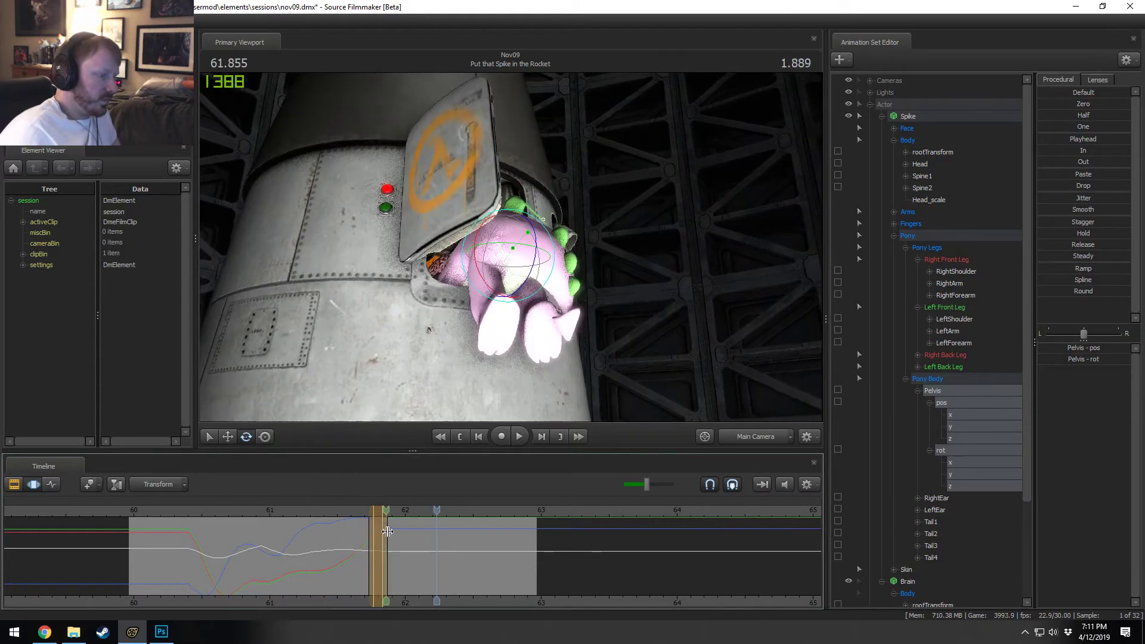
{"action": "mouse_move", "coordinate": [388, 532]}
{"action": "left_mouse_down"}
{"action": "mouse_move", "coordinate": [342, 510]}
{"action": "mouse_move", "coordinate": [386, 541]}
{"action": "left_mouse_up"}
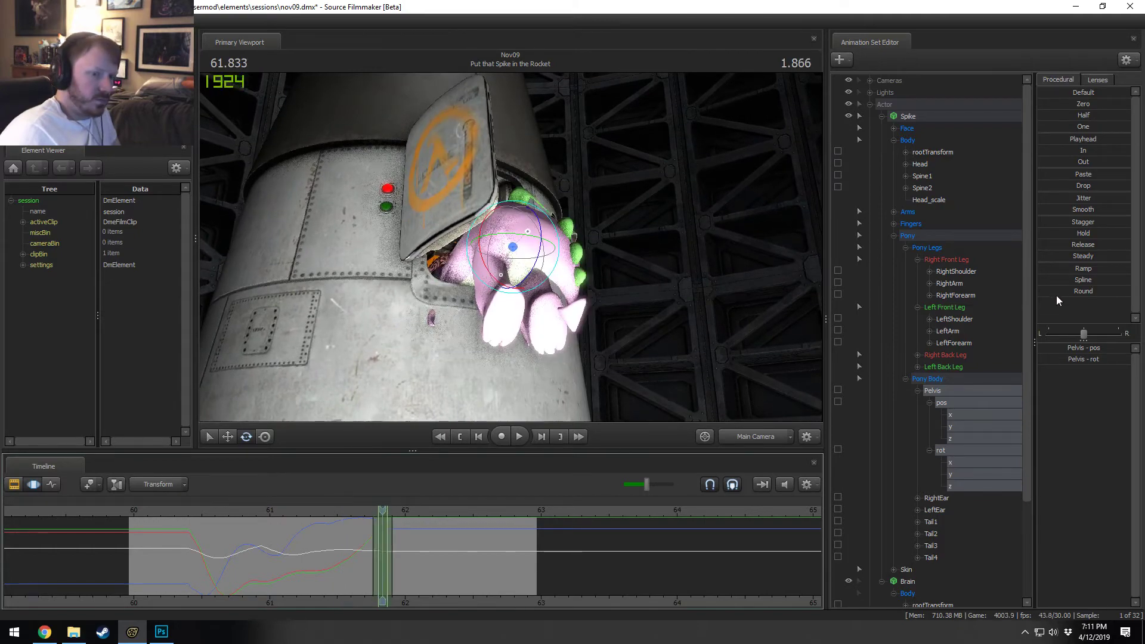
{"action": "key", "text": "space"}
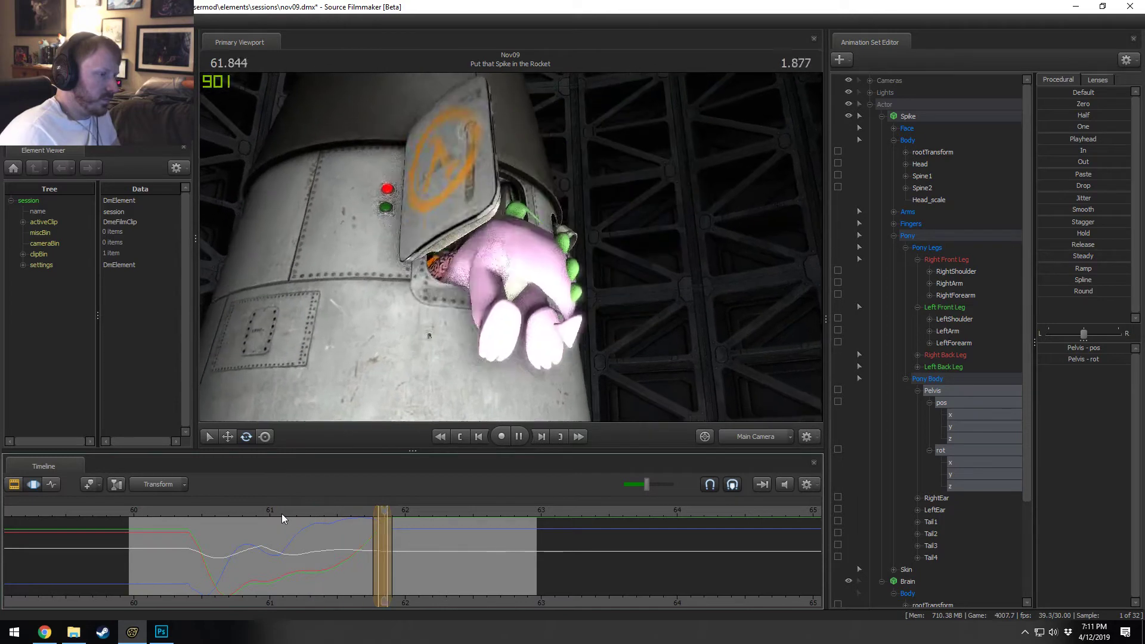
{"action": "key", "text": "space"}
{"action": "left_click", "coordinate": [256, 511]}
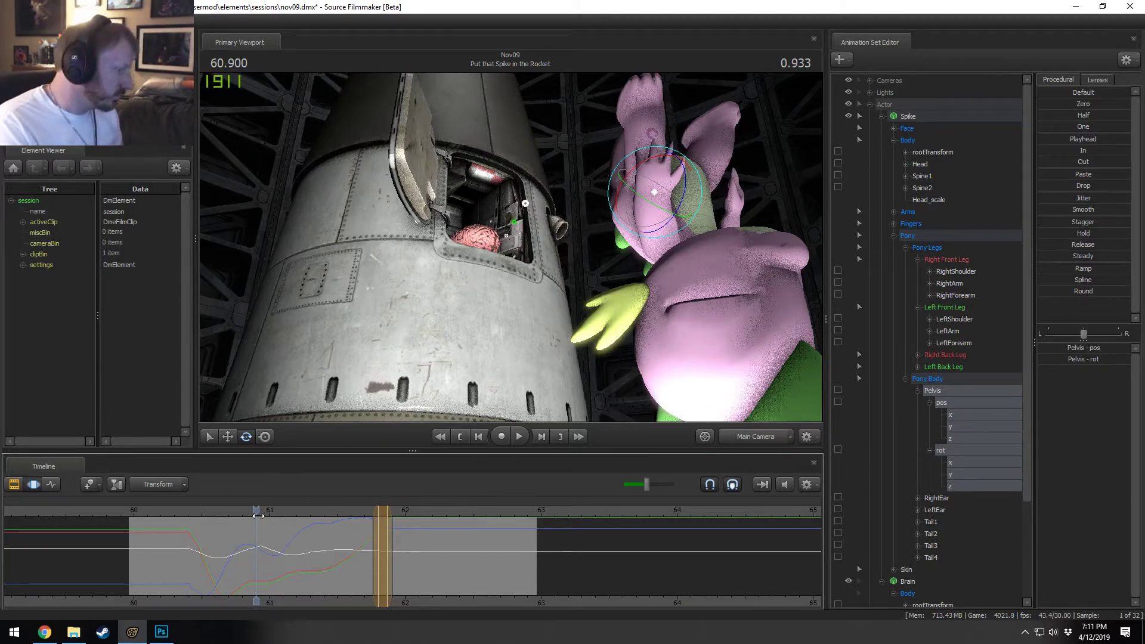
{"action": "key", "text": "space"}
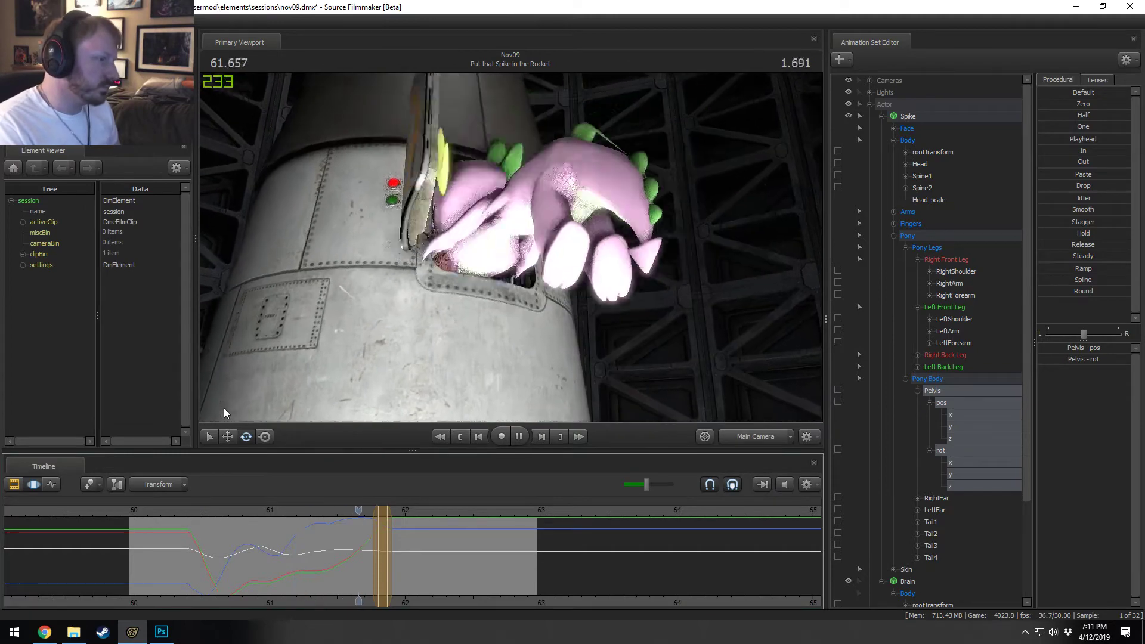
{"action": "key", "text": "space"}
Step: Rotate Spike's LeftShoulder at 61.933 with the change easing in from about 61.7 and holding onward, and replay it
{"action": "mouse_move", "coordinate": [271, 561]}
{"action": "left_mouse_down"}
{"action": "mouse_move", "coordinate": [313, 562]}
{"action": "mouse_move", "coordinate": [396, 595]}
{"action": "mouse_move", "coordinate": [389, 585]}
{"action": "left_mouse_up"}
{"action": "left_click_drag", "start_coordinate": [380, 578], "coordinate": [355, 543]}
{"action": "scroll", "coordinate": [373, 540], "scroll_direction": "up", "scroll_amount": 3}
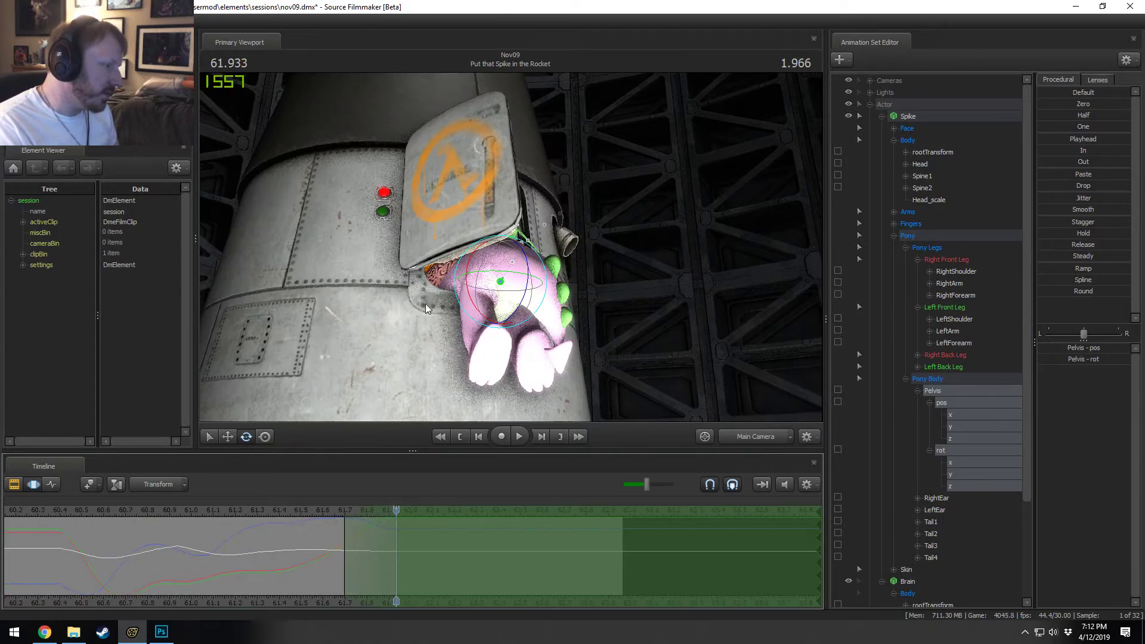
{"action": "left_click", "coordinate": [433, 317]}
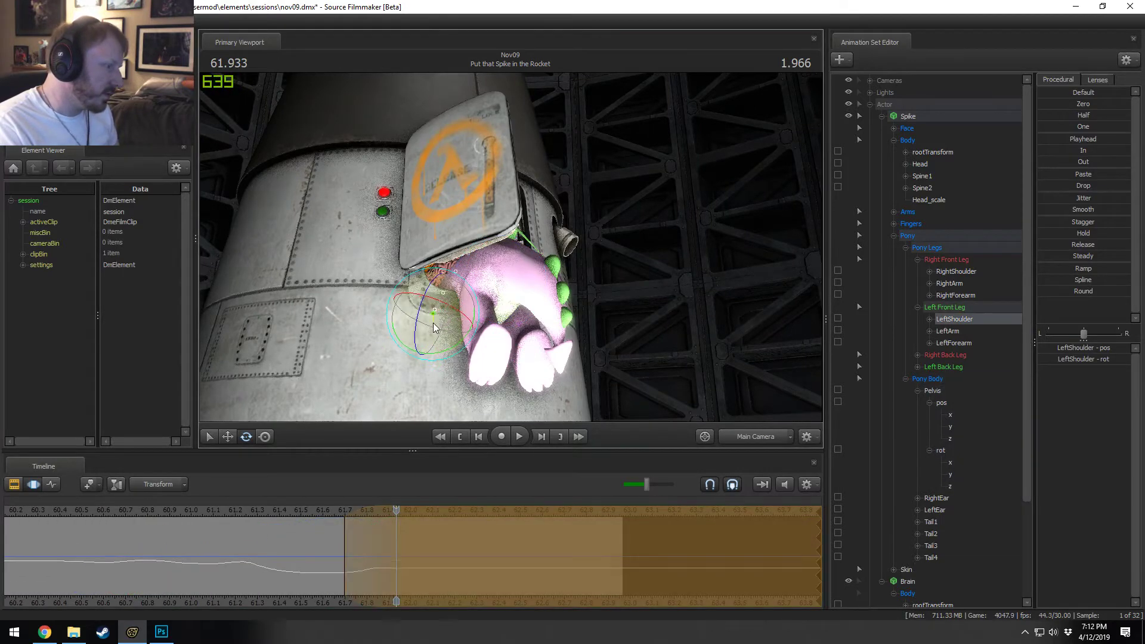
{"action": "left_click_drag", "start_coordinate": [442, 284], "coordinate": [442, 286]}
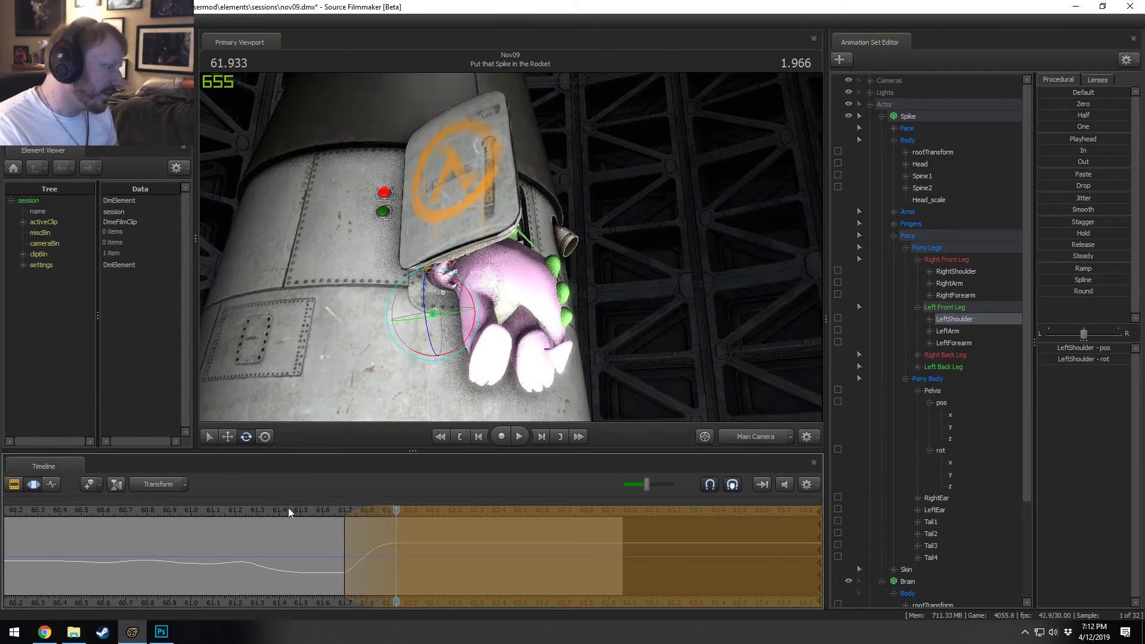
{"action": "key", "text": "space"}
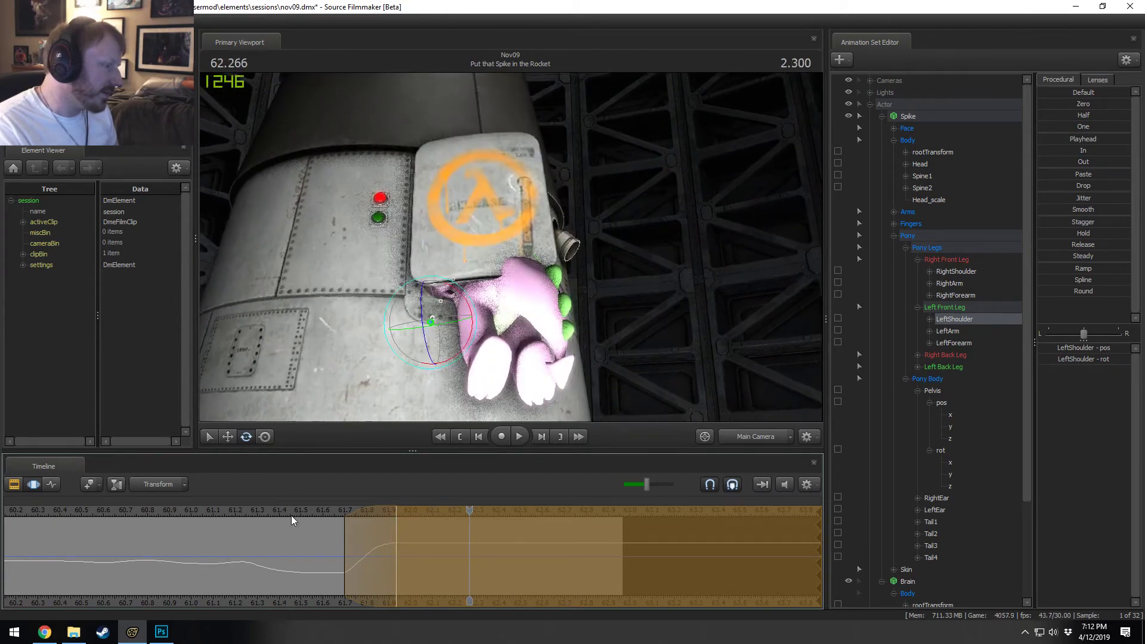
{"action": "key", "text": "space"}
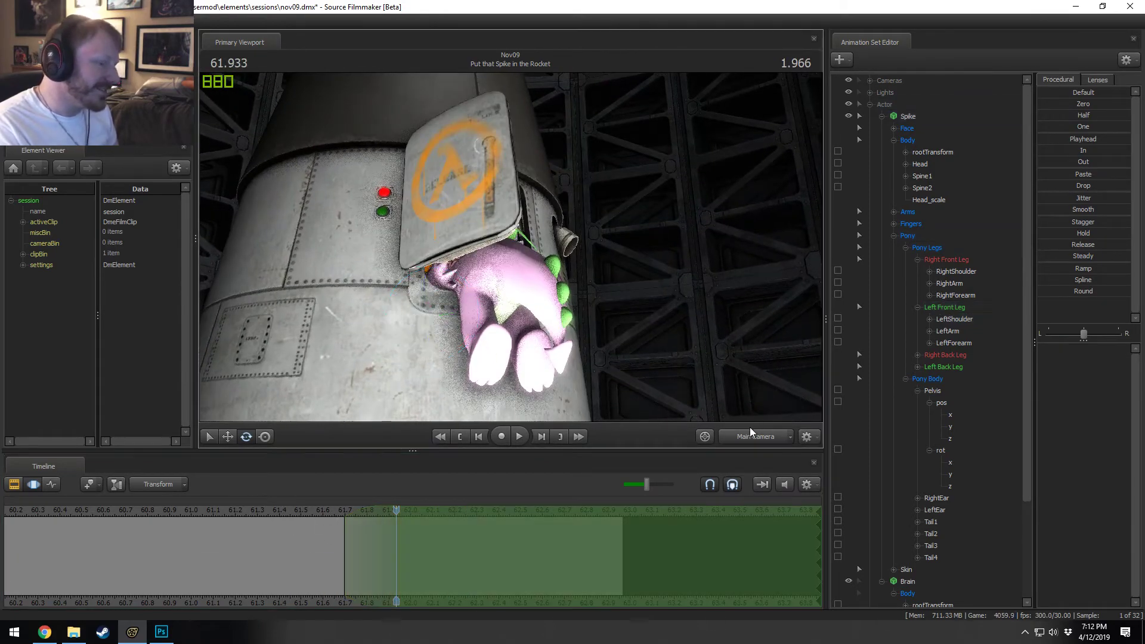
Step: Using the Work Camera, rotate Spike's RightShoulder and RightForearm at 61.933 to fit the arm around the hatch opening
{"action": "left_click", "coordinate": [753, 433]}
{"action": "left_click_drag", "start_coordinate": [669, 298], "coordinate": [449, 339]}
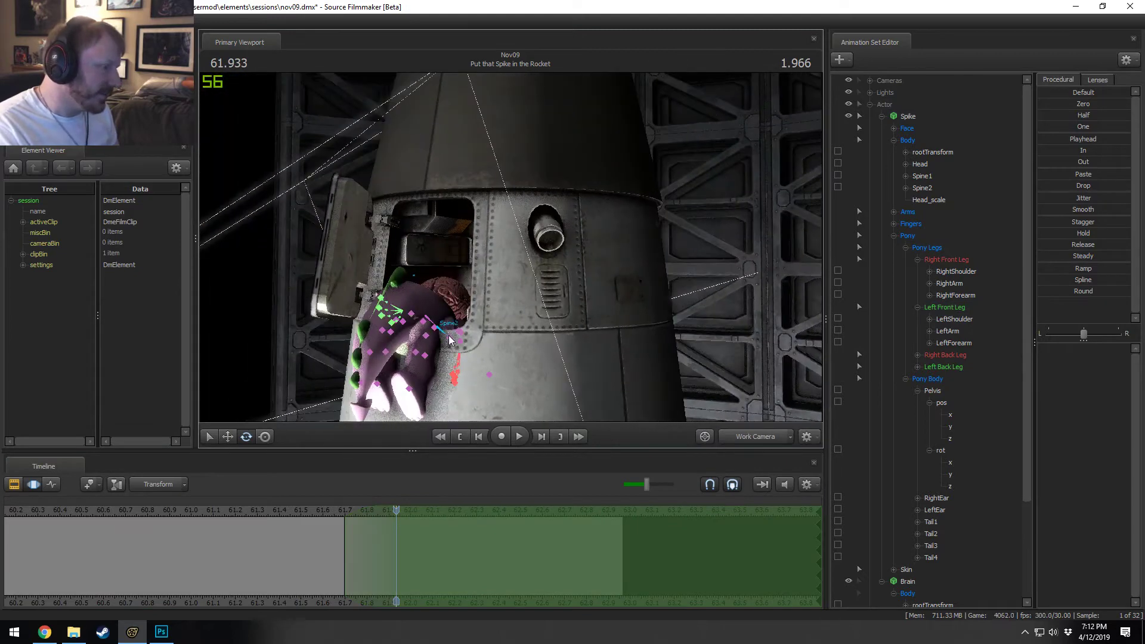
{"action": "left_click", "coordinate": [457, 341]}
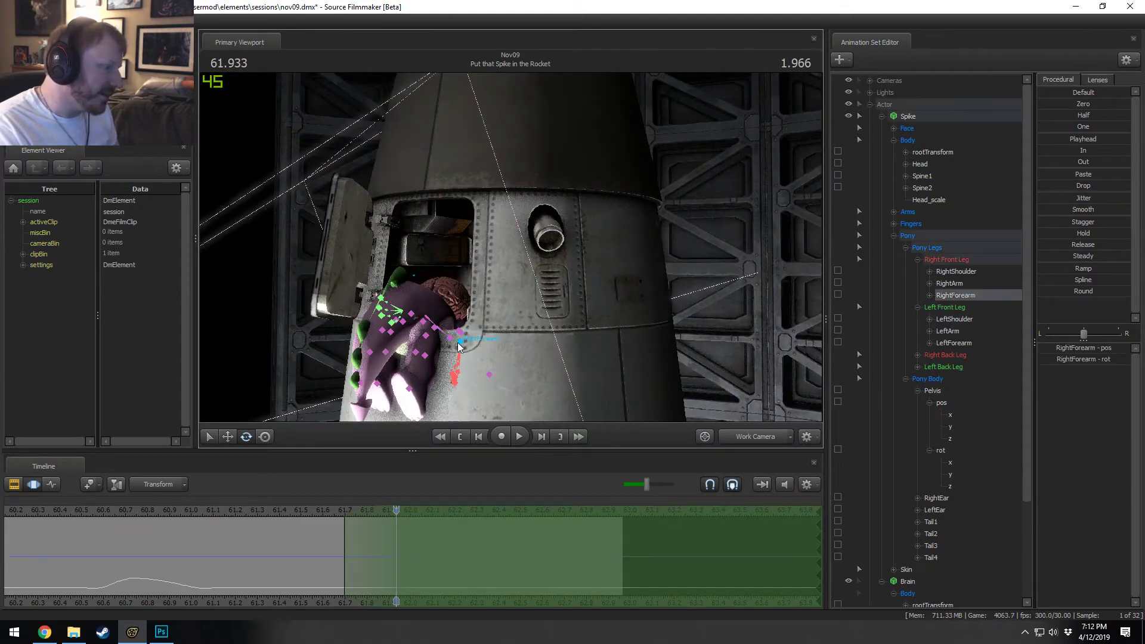
{"action": "left_click", "coordinate": [460, 332], "text": "ctrl"}
{"action": "left_click_drag", "start_coordinate": [449, 334], "coordinate": [509, 249]}
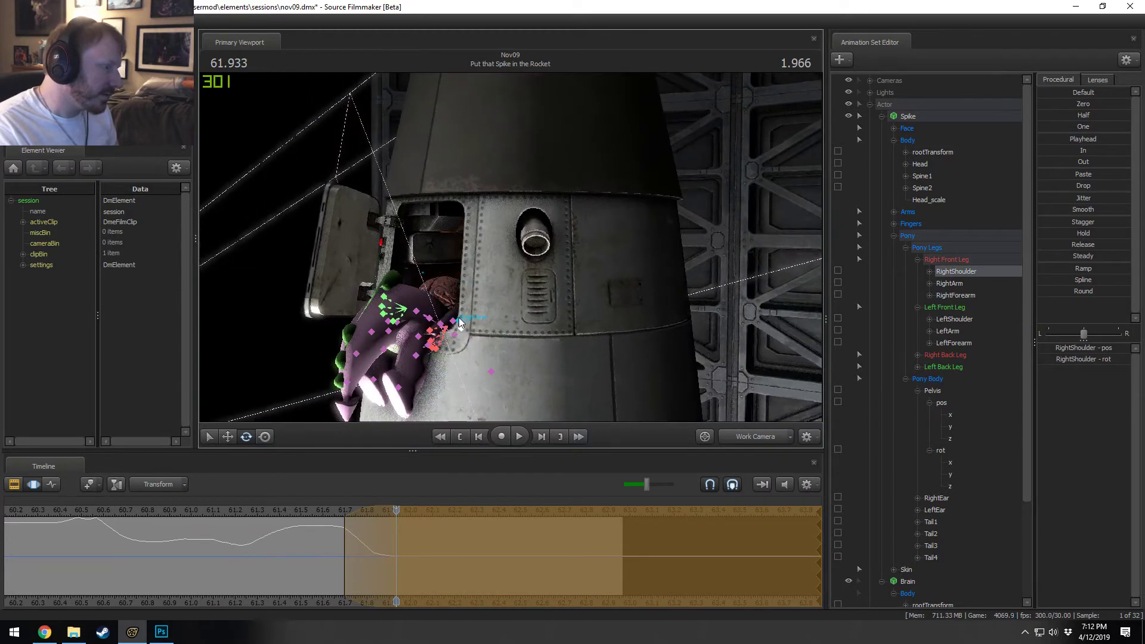
{"action": "left_click", "coordinate": [451, 323], "text": "ctrl"}
{"action": "left_click_drag", "start_coordinate": [447, 322], "coordinate": [440, 303]}
{"action": "left_click_drag", "start_coordinate": [517, 300], "coordinate": [554, 271], "text": "alt"}
{"action": "left_click_drag", "start_coordinate": [450, 314], "coordinate": [504, 264], "text": "alt"}
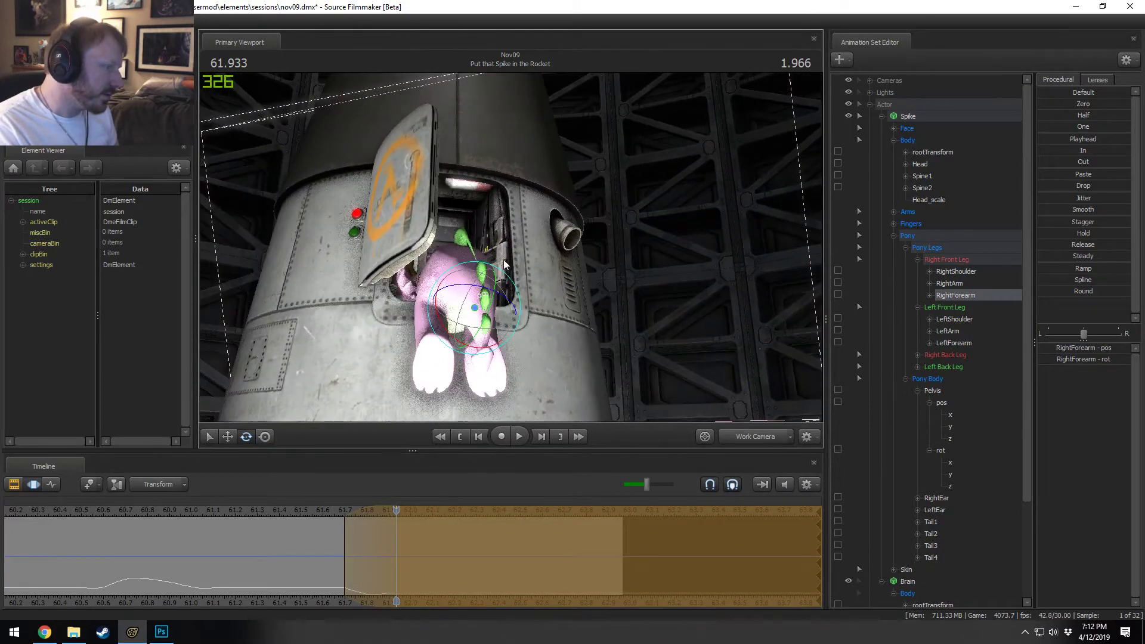
Step: Scrub the right arm's motion around 61.7 from the Work Camera, then from the Main Camera
{"action": "mouse_move", "coordinate": [339, 527]}
{"action": "left_mouse_down"}
{"action": "mouse_move", "coordinate": [372, 531]}
{"action": "mouse_move", "coordinate": [352, 529]}
{"action": "left_mouse_up"}
{"action": "left_click_drag", "start_coordinate": [512, 339], "coordinate": [554, 286], "text": "alt"}
{"action": "mouse_move", "coordinate": [316, 530]}
{"action": "left_mouse_down"}
{"action": "mouse_move", "coordinate": [290, 530]}
{"action": "mouse_move", "coordinate": [364, 530]}
{"action": "mouse_move", "coordinate": [350, 524]}
{"action": "mouse_move", "coordinate": [384, 536]}
{"action": "mouse_move", "coordinate": [346, 516]}
{"action": "mouse_move", "coordinate": [338, 530]}
{"action": "left_mouse_up"}
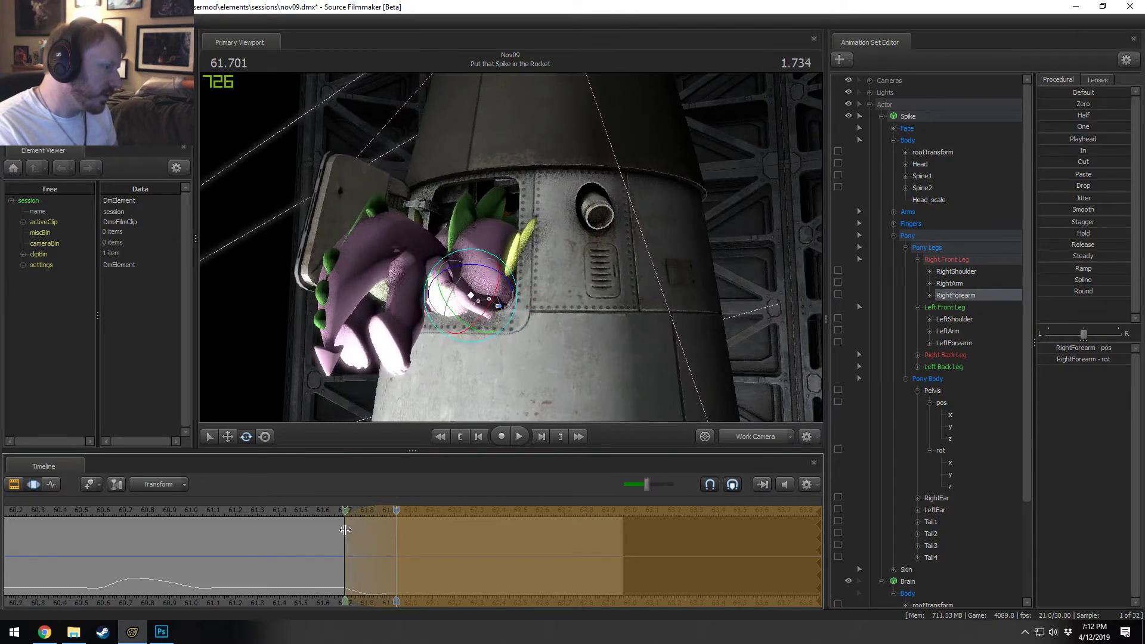
{"action": "left_click_drag", "start_coordinate": [345, 529], "coordinate": [480, 525]}
{"action": "left_click", "coordinate": [744, 440]}
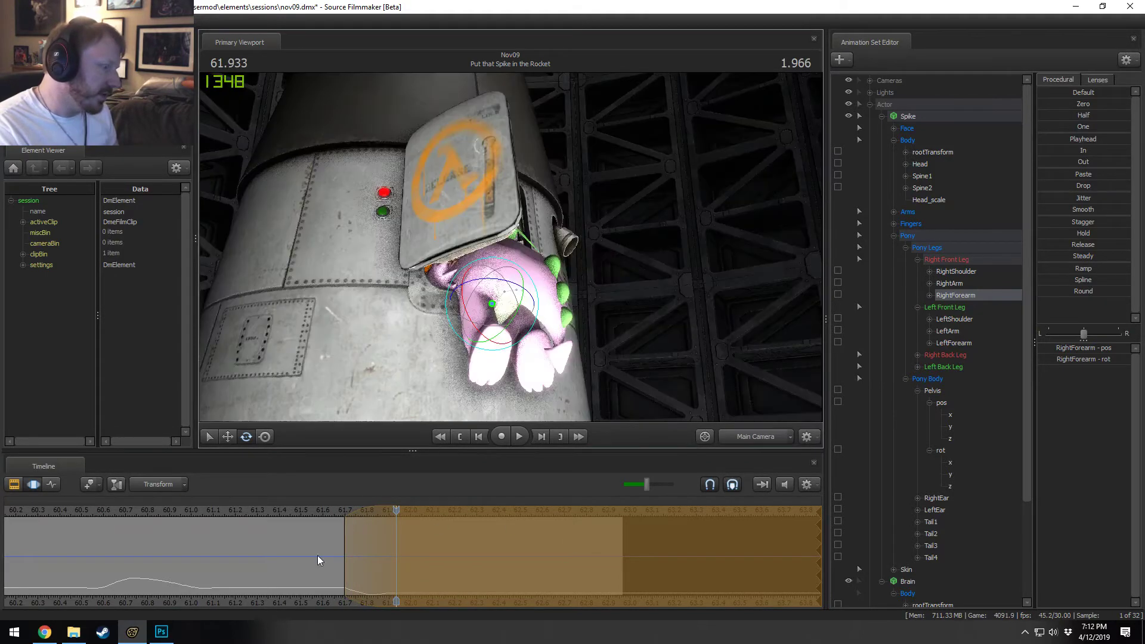
{"action": "left_click_drag", "start_coordinate": [319, 559], "coordinate": [344, 560]}
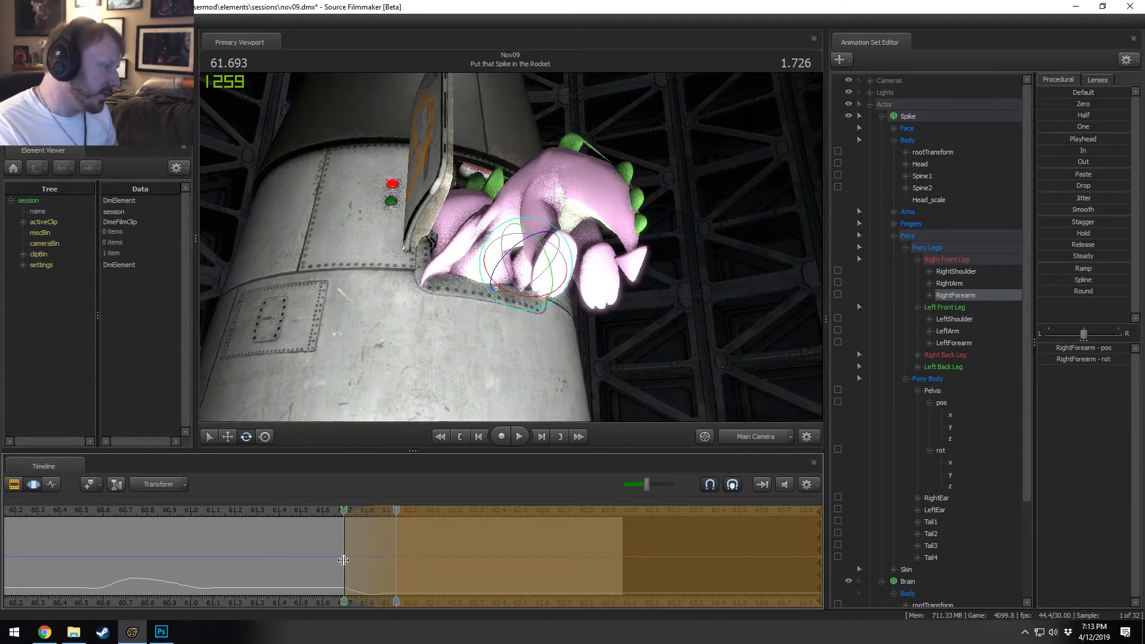
Step: Apply the Round preset to Spike's RightForearm and LeftShoulder over a short time selection around 61.666
{"action": "mouse_move", "coordinate": [344, 560]}
{"action": "left_mouse_down"}
{"action": "mouse_move", "coordinate": [233, 554]}
{"action": "mouse_move", "coordinate": [331, 573]}
{"action": "left_mouse_up"}
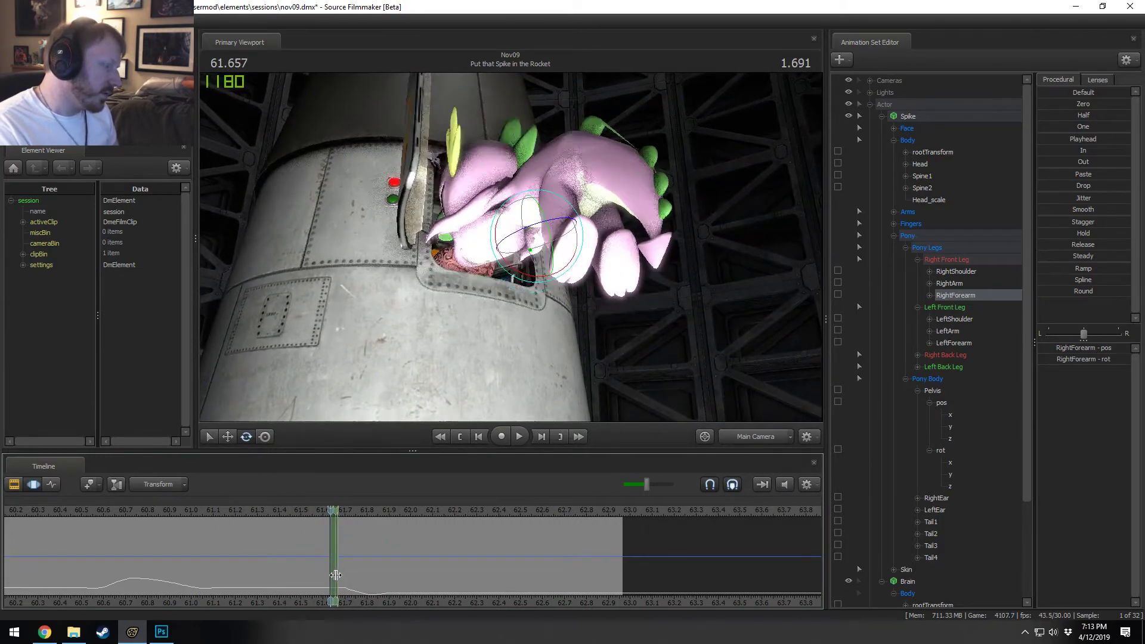
{"action": "left_click", "coordinate": [335, 574], "text": "shift"}
{"action": "scroll", "coordinate": [335, 575], "scroll_direction": "up", "scroll_amount": 5}
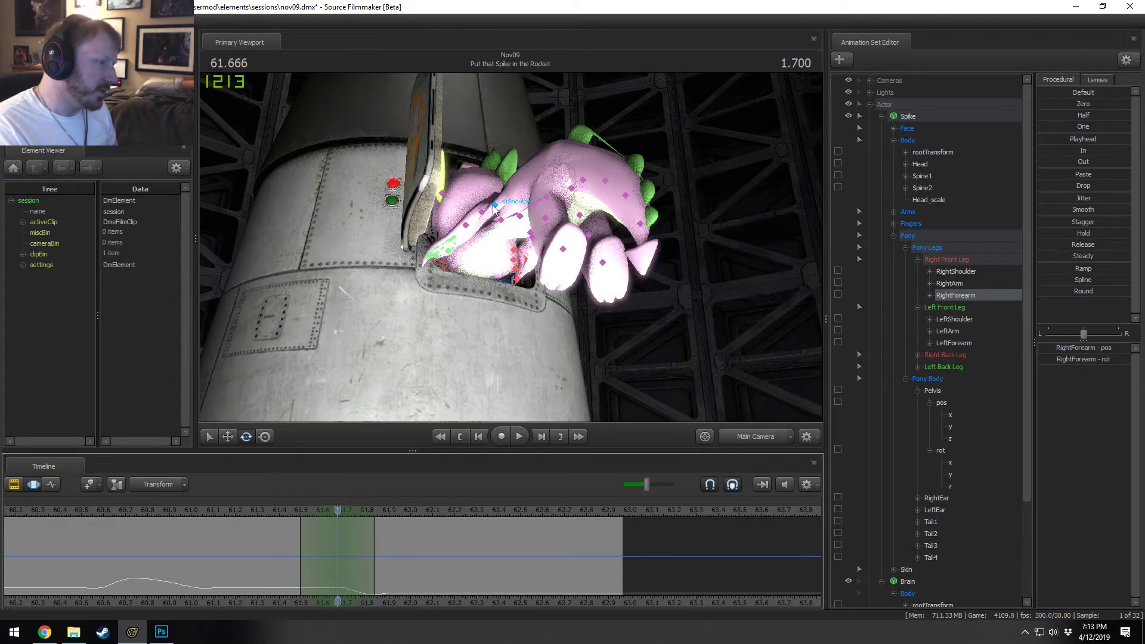
{"action": "left_click", "coordinate": [493, 209]}
{"action": "scroll", "coordinate": [337, 576], "scroll_direction": "down", "scroll_amount": 4}
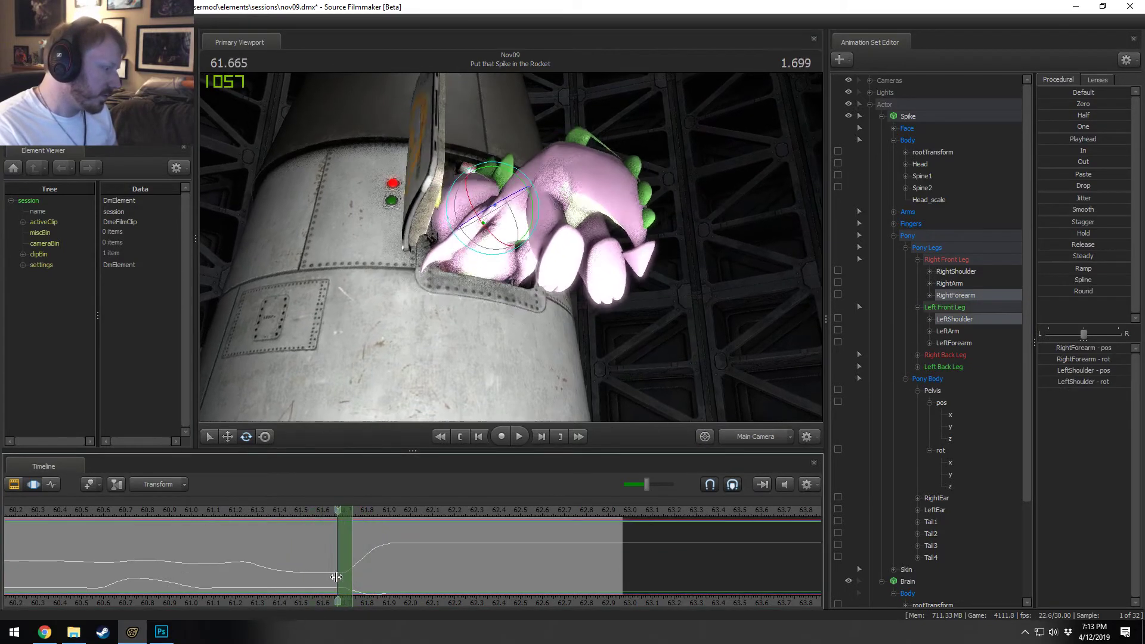
{"action": "scroll", "coordinate": [336, 576], "scroll_direction": "up", "scroll_amount": 2}
{"action": "left_click_drag", "start_coordinate": [1083, 290], "coordinate": [1091, 290]}
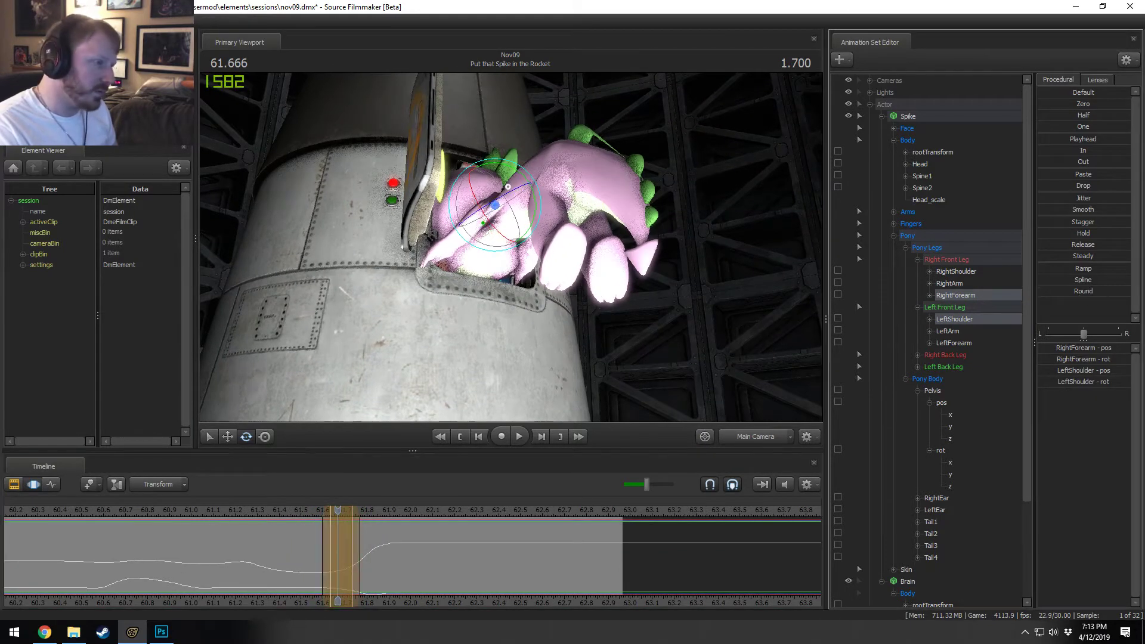
Step: Replay Spike's dive through the closing hatch from about 61.4 and again from about 61.1
{"action": "left_click_drag", "start_coordinate": [350, 541], "coordinate": [403, 558]}
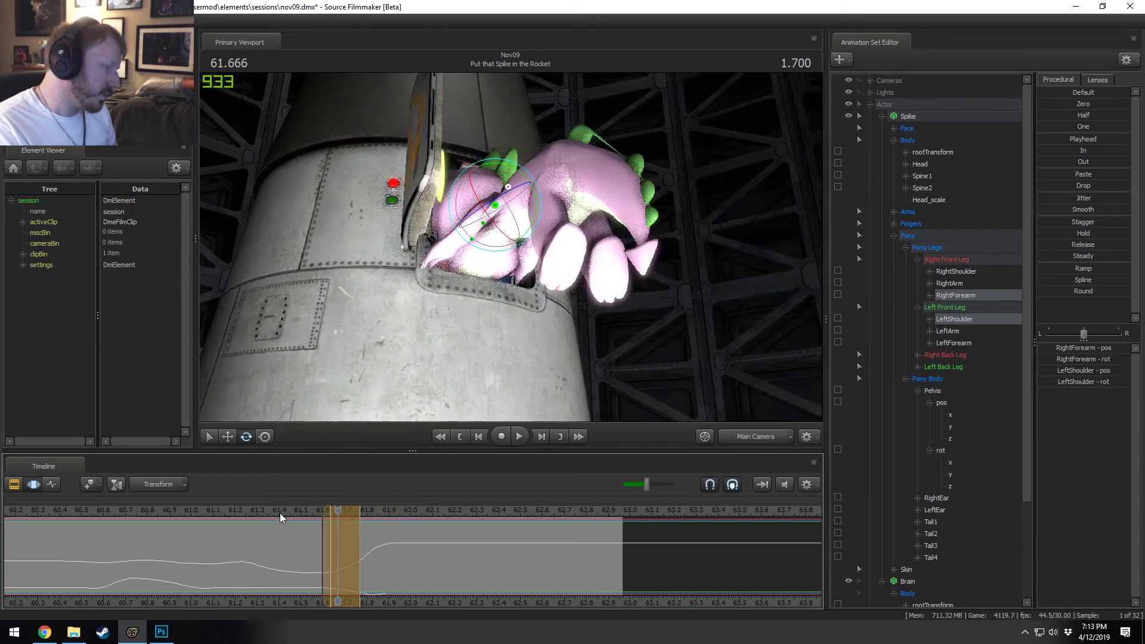
{"action": "left_click", "coordinate": [280, 512]}
{"action": "key", "text": "space"}
{"action": "key", "text": "space"}
{"action": "left_click", "coordinate": [199, 513]}
{"action": "key", "text": "space"}
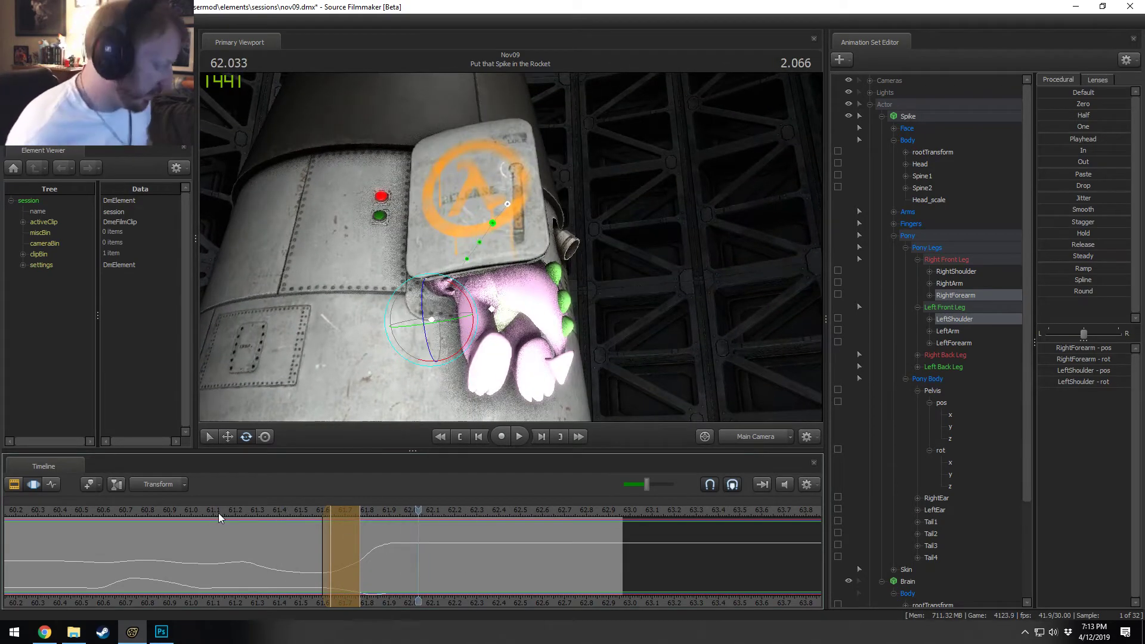
Step: Step frame by frame between about 62.0 and 61.666 to examine the arm motion as the hatch door closes
{"action": "key", "text": "Right"}
{"action": "key", "text": "Right"}
{"action": "key", "text": "Left"}
{"action": "key", "text": "Left"}
{"action": "key", "text": "Left"}
{"action": "key", "text": "Left"}
{"action": "key", "text": "Left"}
{"action": "key", "text": "Left"}
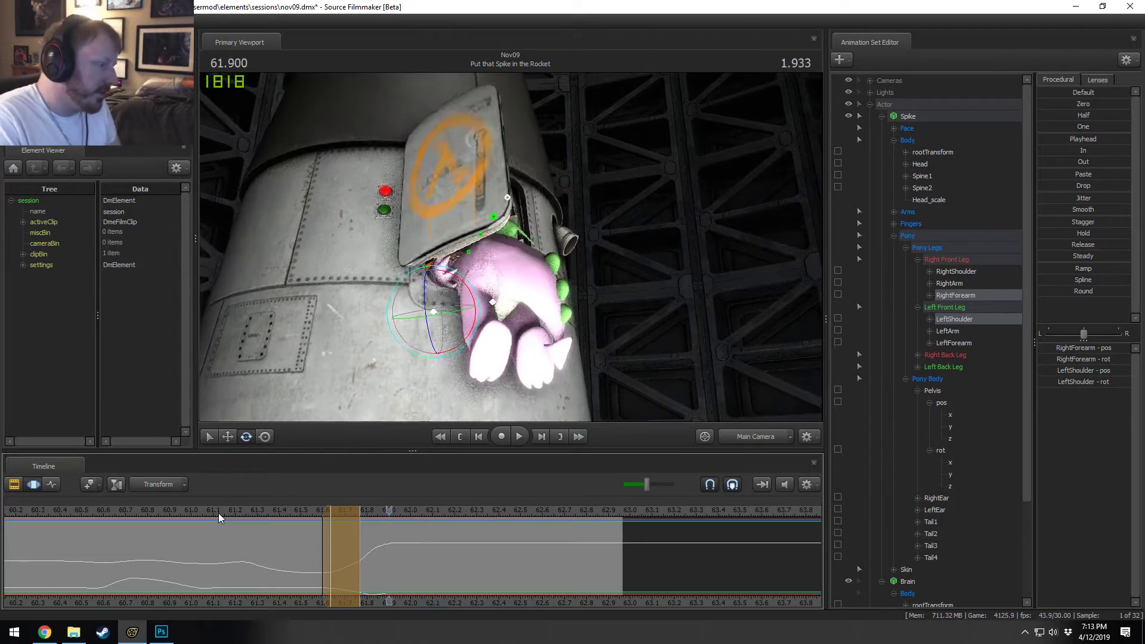
{"action": "key", "text": "Left"}
{"action": "key", "text": "Left"}
{"action": "key", "text": "Left"}
{"action": "key", "text": "Left"}
{"action": "key", "text": "Left"}
{"action": "key", "text": "Left"}
{"action": "key", "text": "Left"}
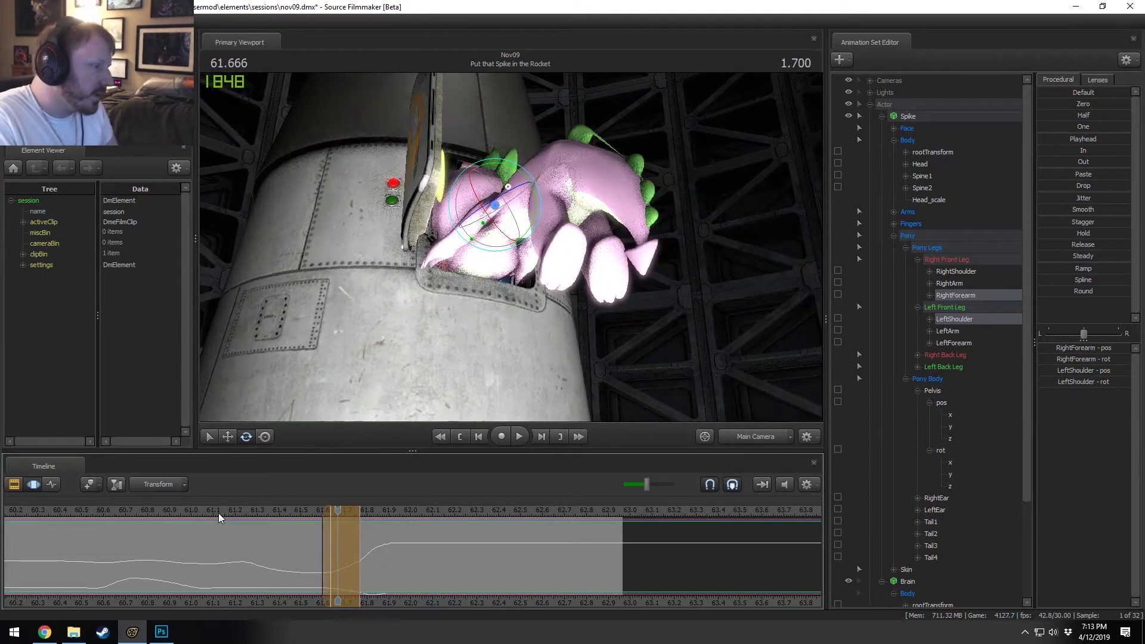
{"action": "key", "text": "Right"}
{"action": "key", "text": "Right"}
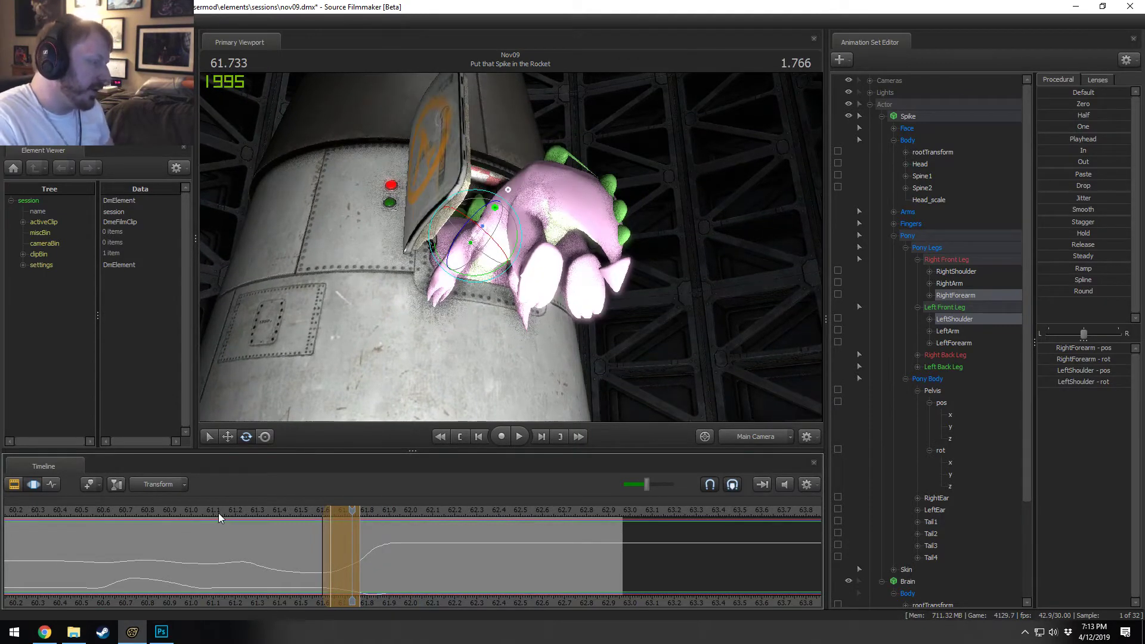
Step: Commit the pending change on the arm's time selection and replay the dive from about 61.5
{"action": "key", "text": "F2"}
{"action": "key", "text": "F3"}
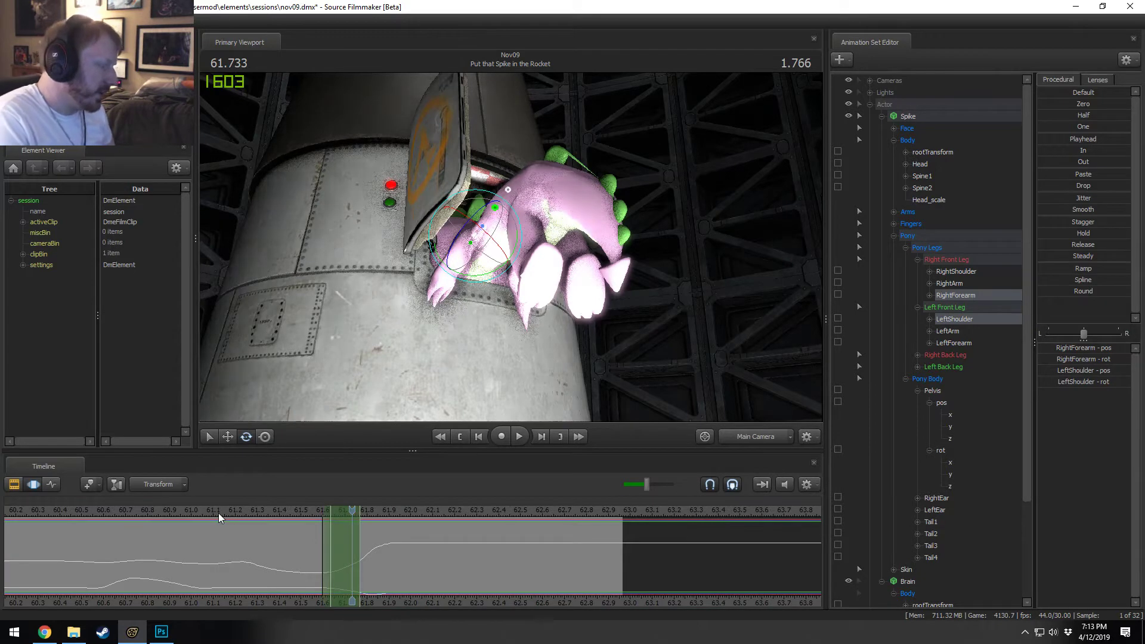
{"action": "left_click", "coordinate": [314, 516]}
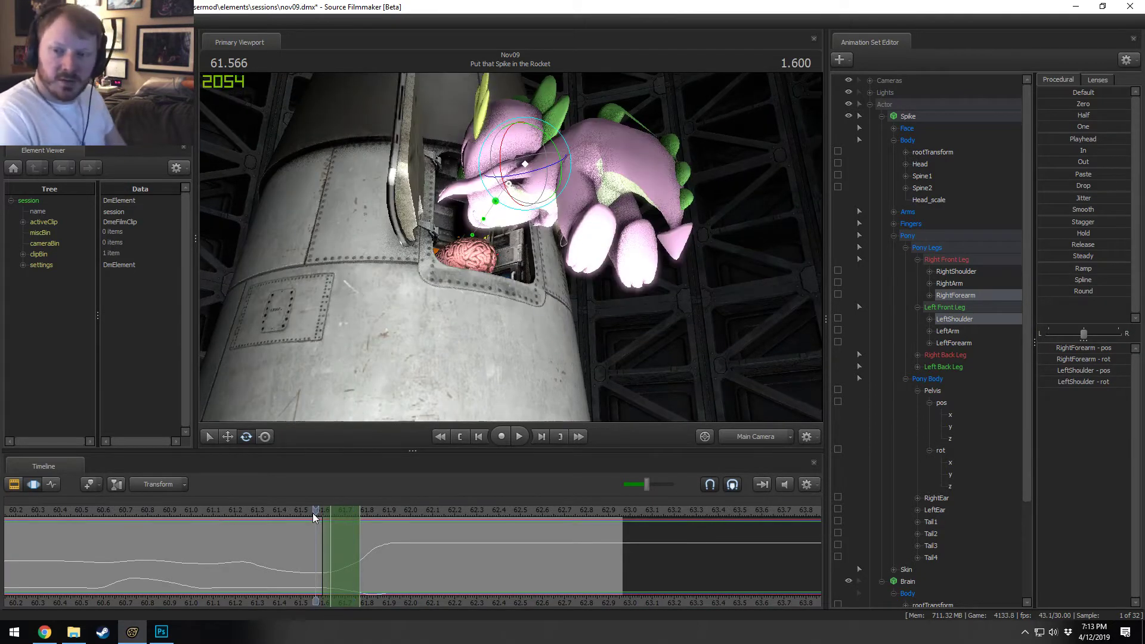
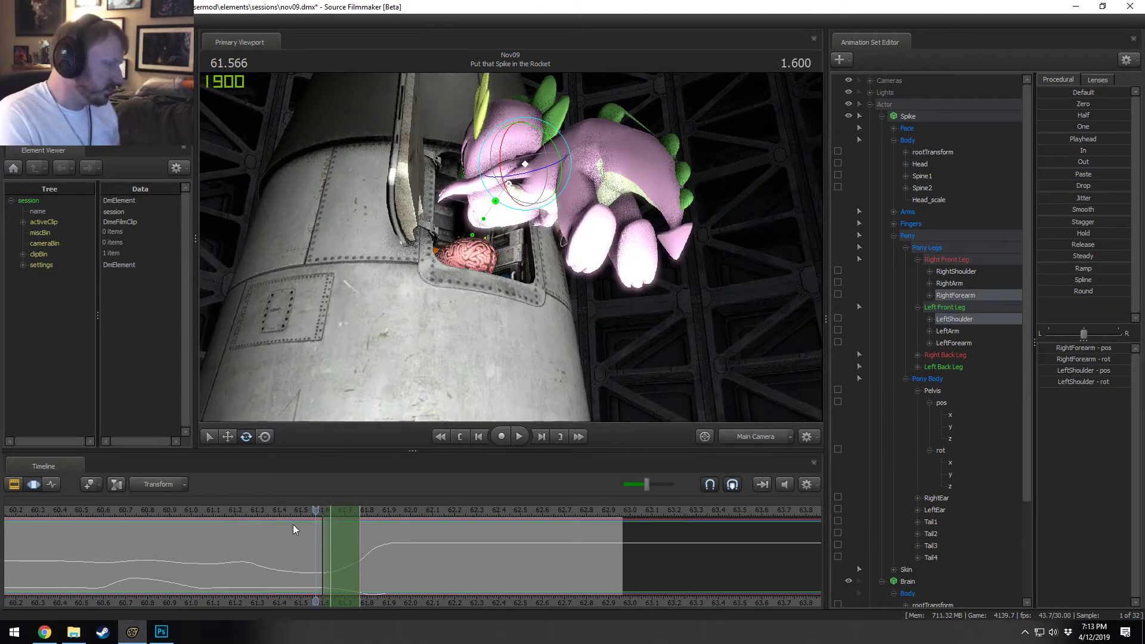
{"action": "left_click", "coordinate": [298, 512]}
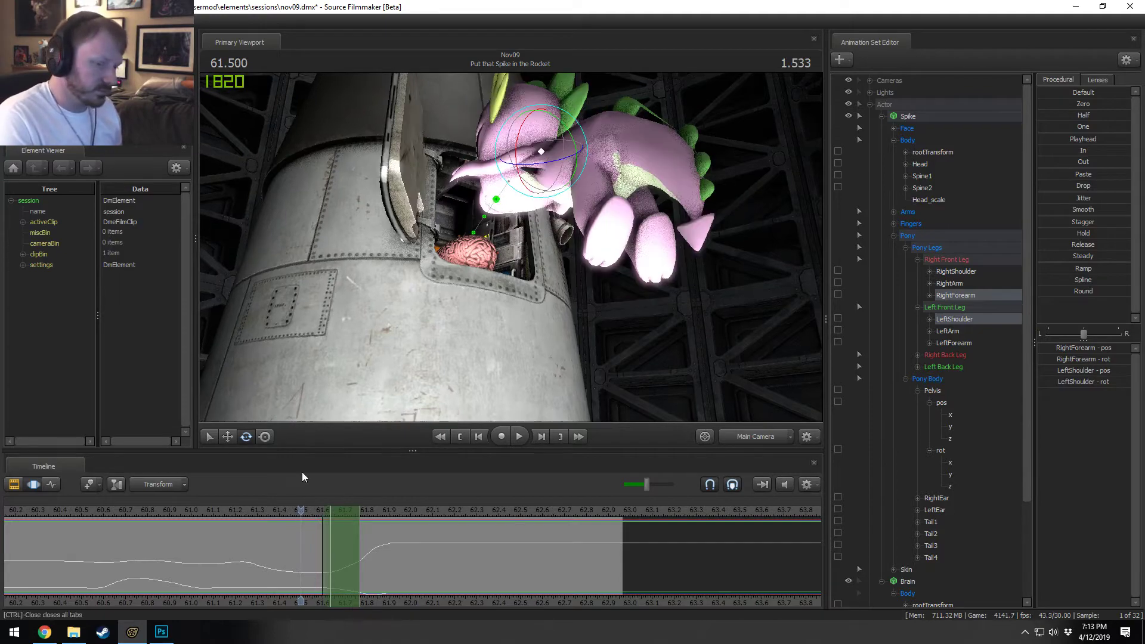
{"action": "key", "text": "space"}
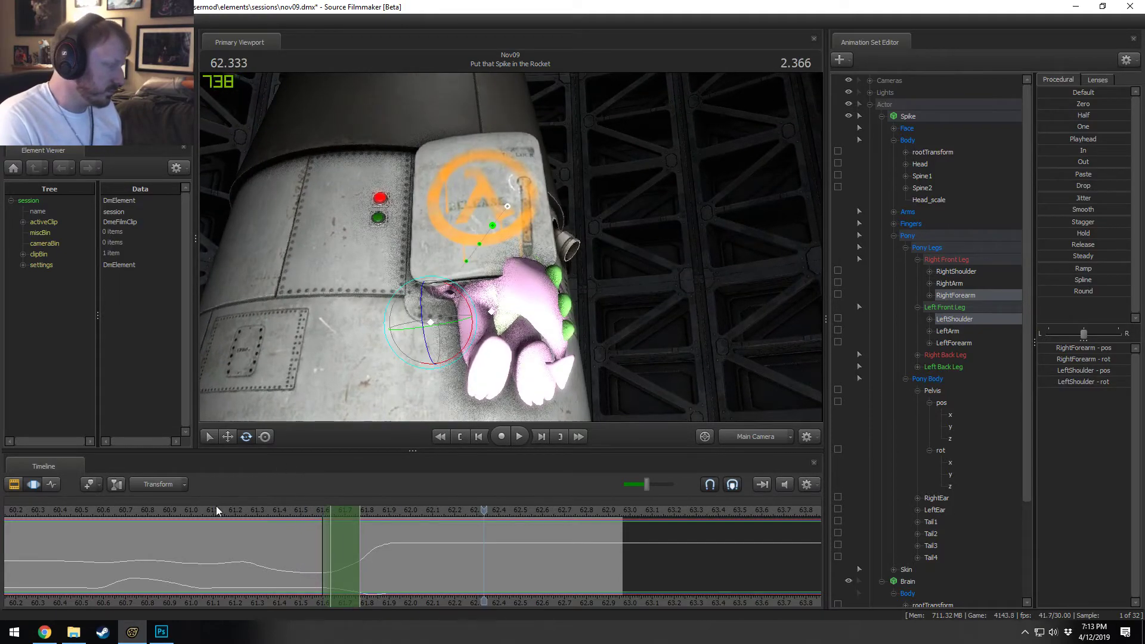
{"action": "key", "text": "space"}
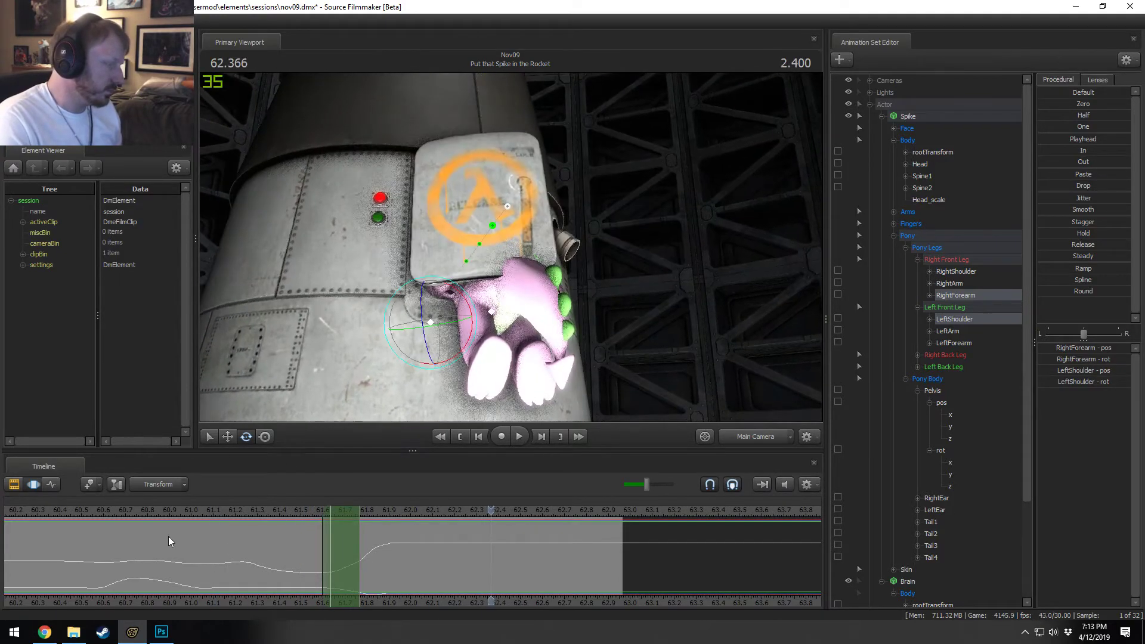
Step: Switch to the Work Camera with lighting disabled and place a time selection from about 60.3 to 60.9 around 60.600
{"action": "left_click", "coordinate": [174, 510]}
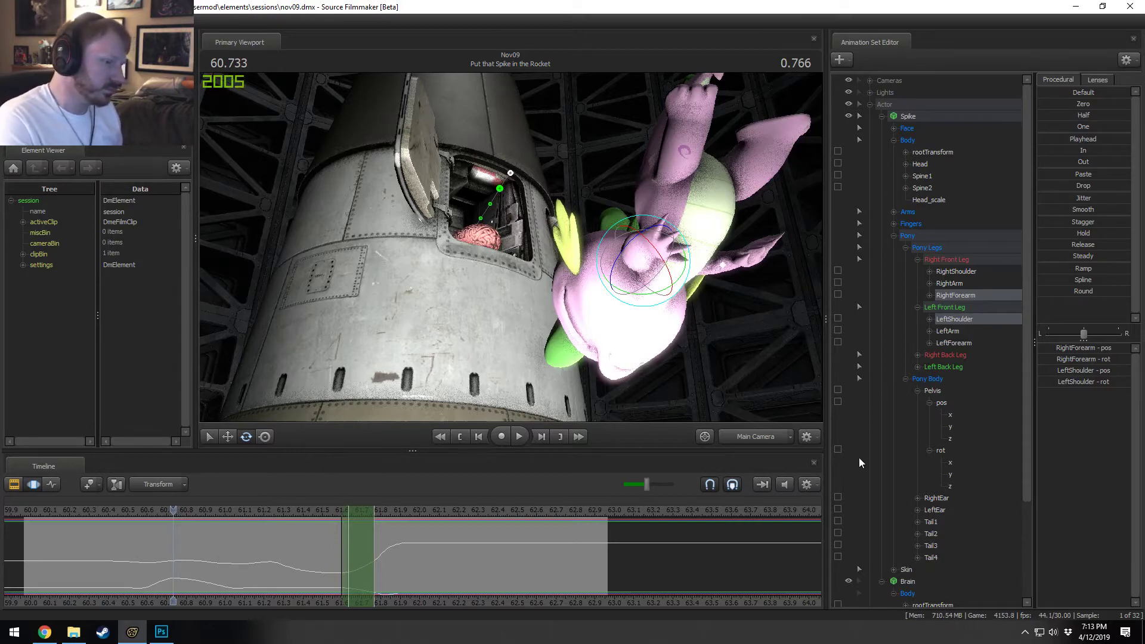
{"action": "left_click", "coordinate": [755, 436]}
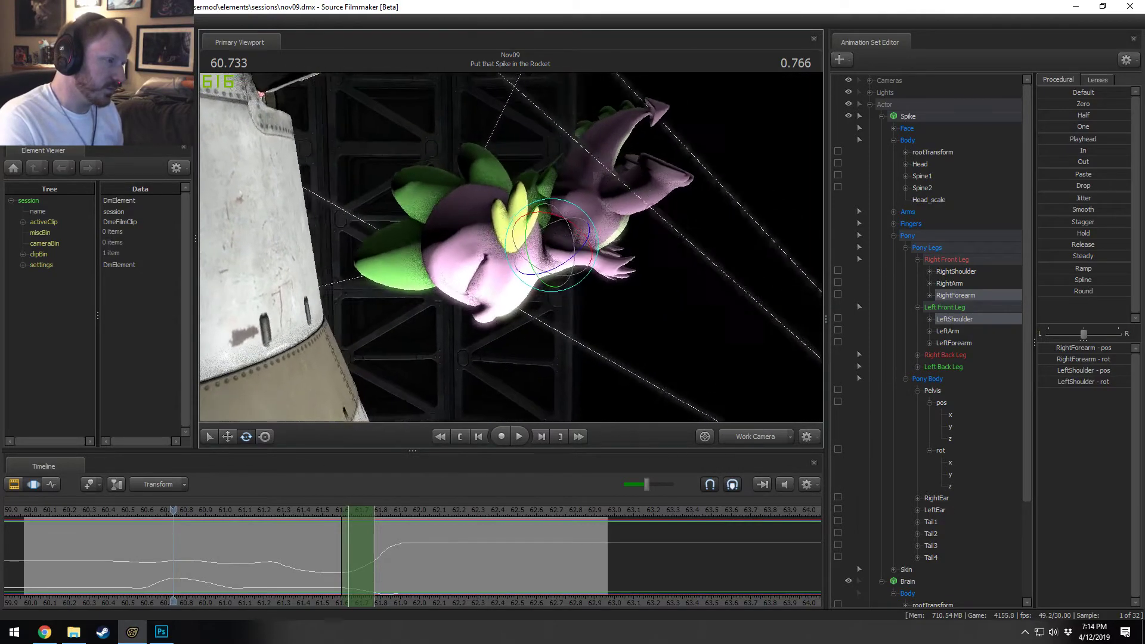
{"action": "left_click_drag", "start_coordinate": [511, 247], "coordinate": [482, 219]}
{"action": "right_click", "coordinate": [482, 219]}
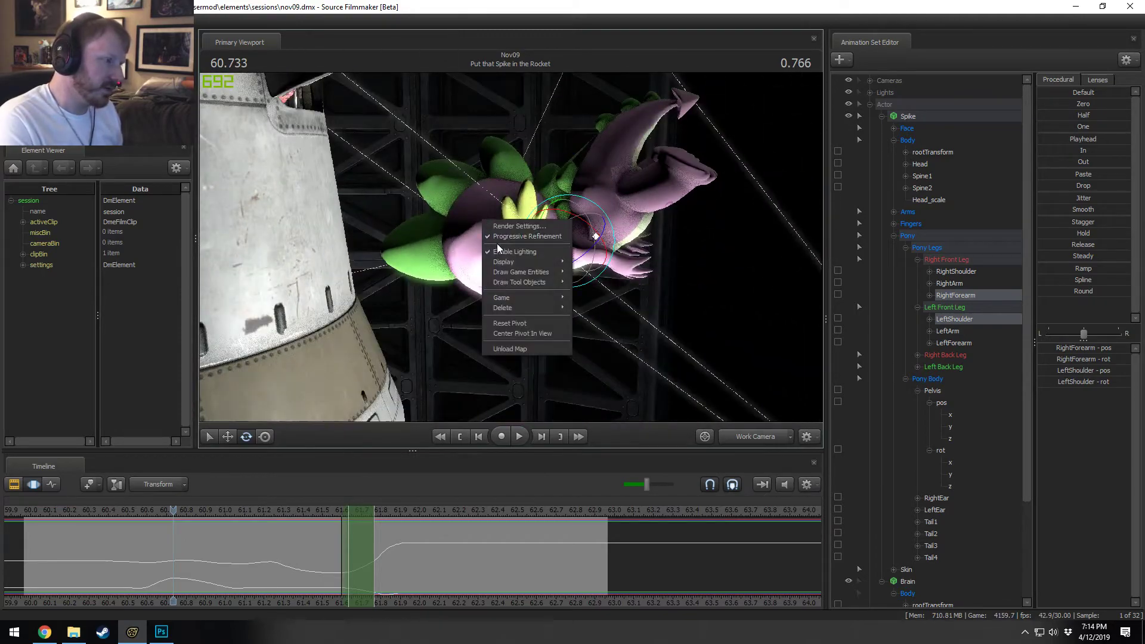
{"action": "left_click", "coordinate": [501, 251]}
{"action": "left_click", "coordinate": [251, 505]}
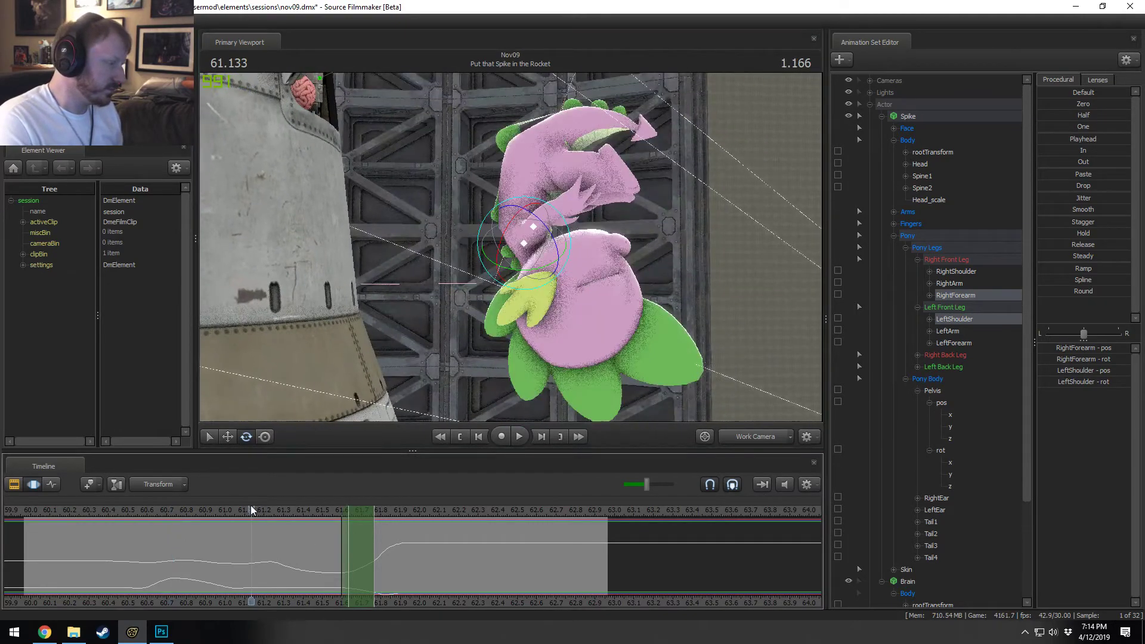
{"action": "left_click_drag", "start_coordinate": [250, 506], "coordinate": [180, 525]}
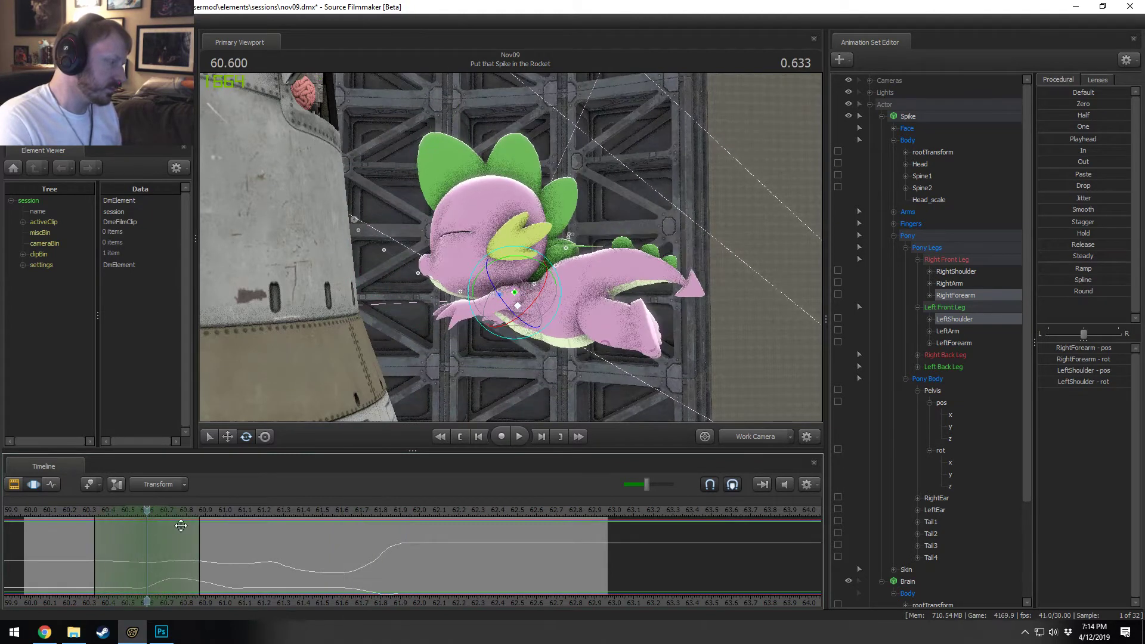
Step: Rotate Spike's LeftThigh and RightThigh together at 60.600 so both legs swing downward
{"action": "left_click", "coordinate": [582, 310]}
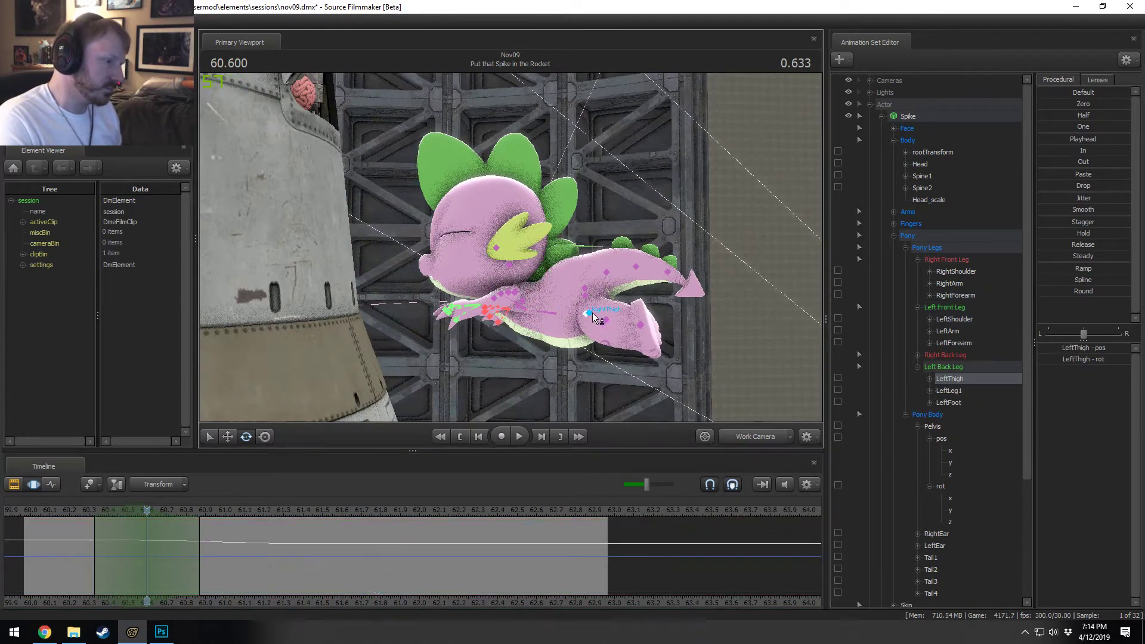
{"action": "left_click_drag", "start_coordinate": [626, 316], "coordinate": [629, 325]}
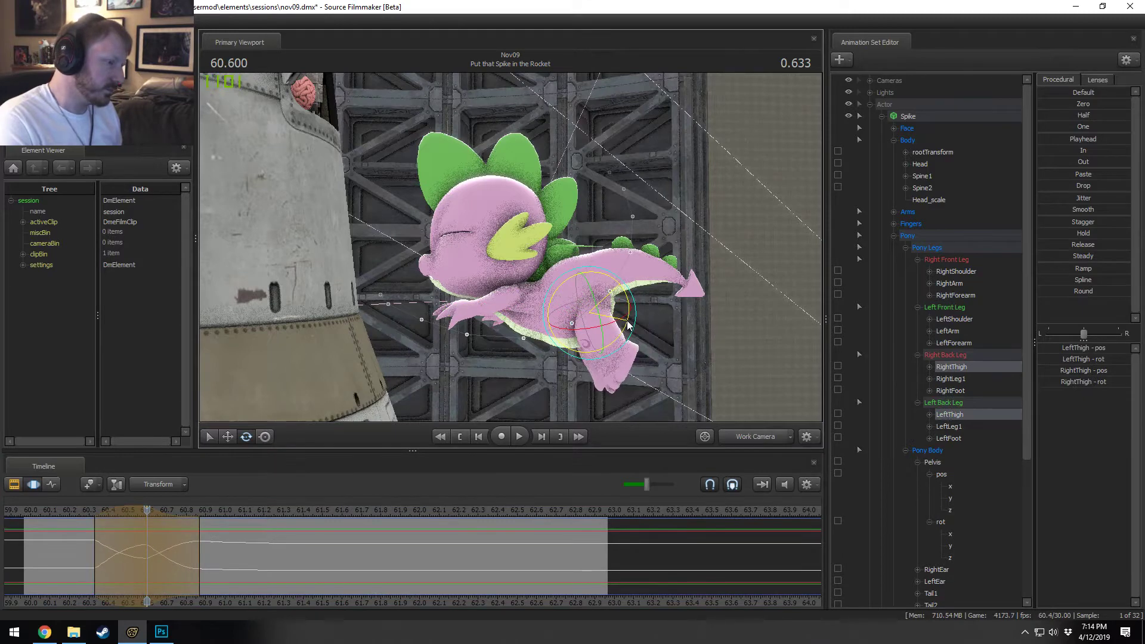
{"action": "key", "text": "ctrl+z"}
{"action": "left_click_drag", "start_coordinate": [626, 371], "coordinate": [530, 255], "text": "alt"}
{"action": "left_click_drag", "start_coordinate": [633, 307], "coordinate": [629, 328]}
{"action": "left_click_drag", "start_coordinate": [709, 291], "coordinate": [521, 277], "text": "alt"}
{"action": "left_click_drag", "start_coordinate": [608, 274], "coordinate": [459, 271], "text": "alt"}
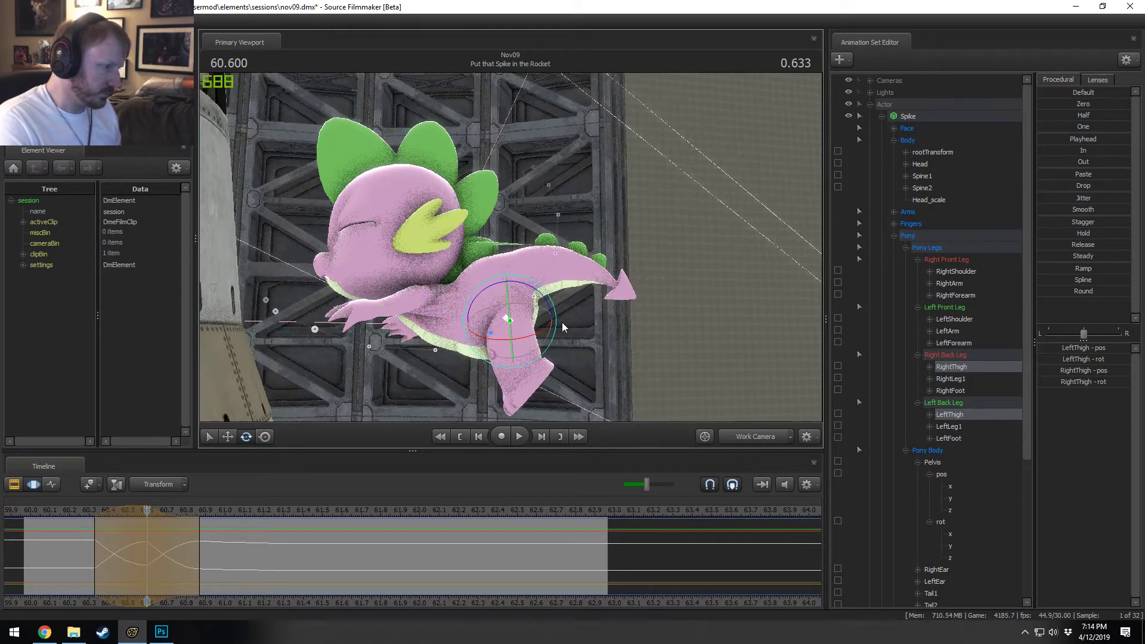
{"action": "key", "text": "ctrl+z"}
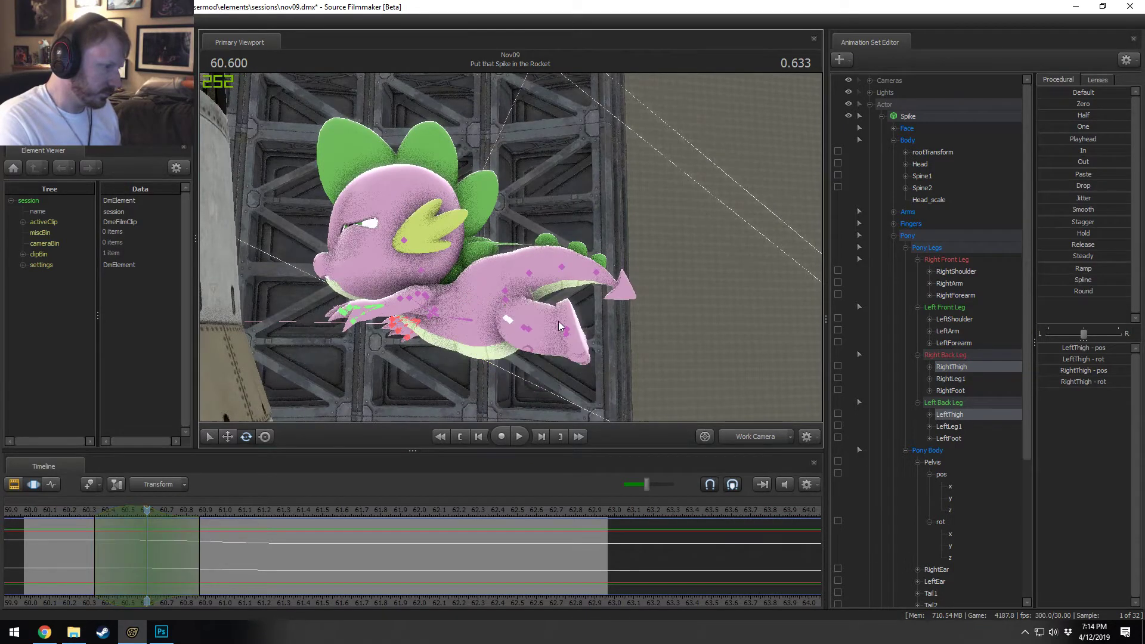
{"action": "left_click_drag", "start_coordinate": [551, 300], "coordinate": [556, 319]}
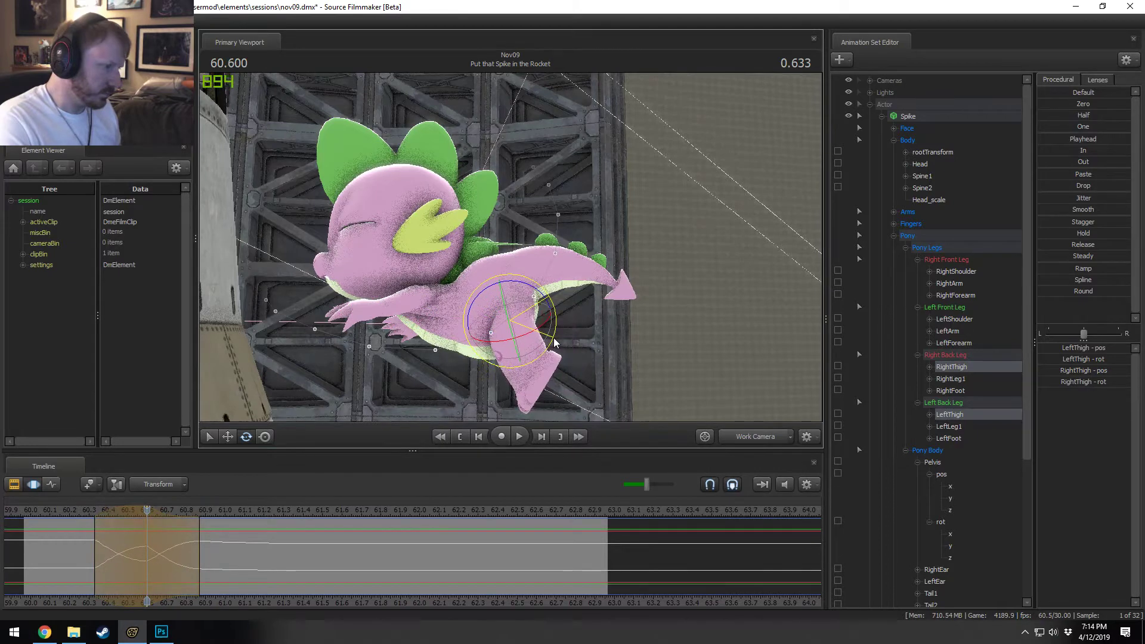
Step: Try rotating LeftLeg1 and RightLeg1 together, then return to the pose with only the thighs rotated
{"action": "left_click", "coordinate": [511, 338]}
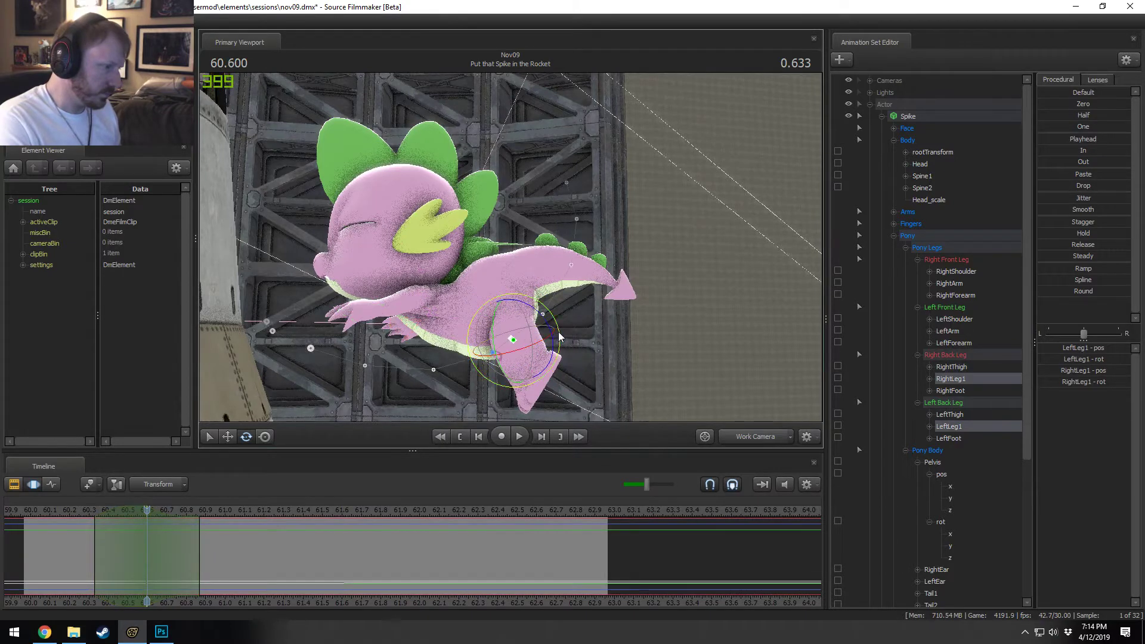
{"action": "left_click_drag", "start_coordinate": [559, 337], "coordinate": [559, 339]}
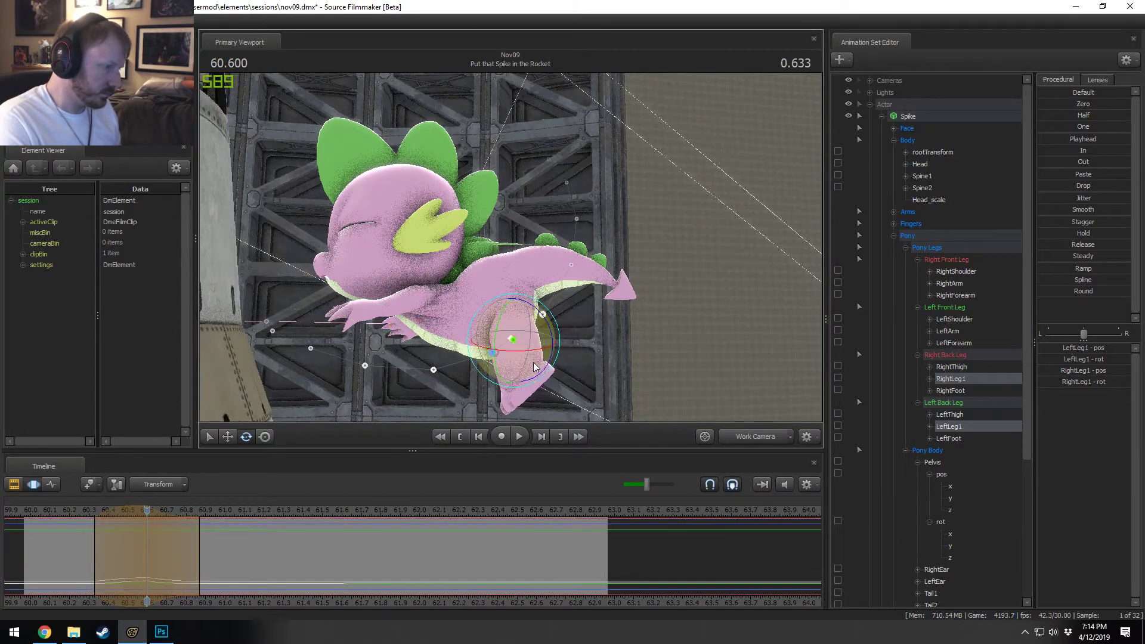
{"action": "key", "text": "ctrl+z"}
{"action": "key", "text": "ctrl+z"}
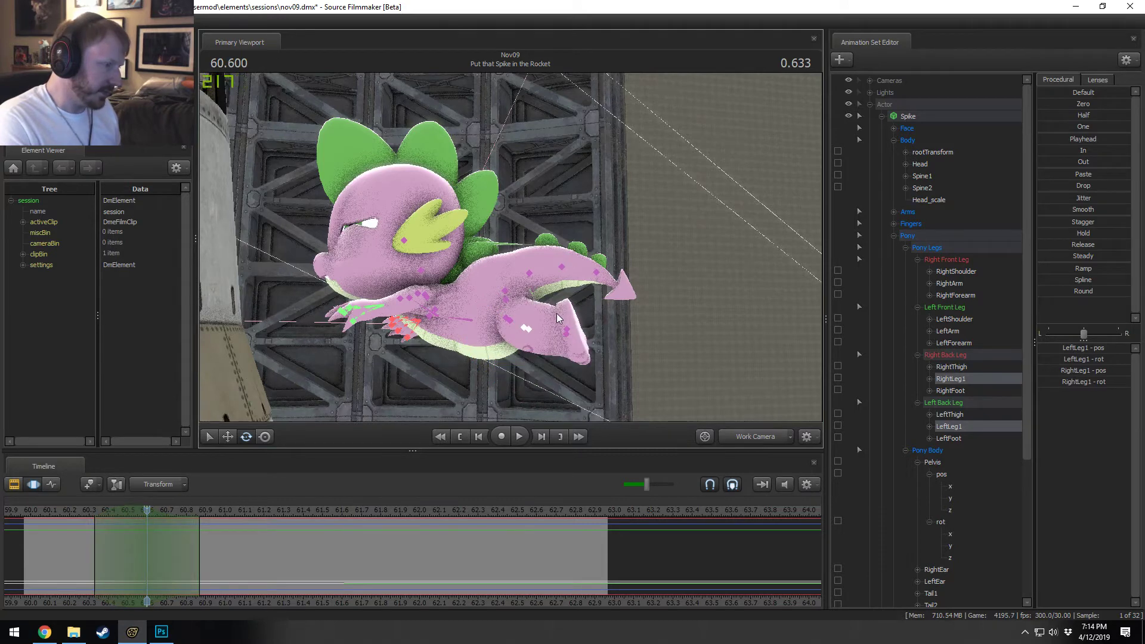
{"action": "left_click_drag", "start_coordinate": [558, 318], "coordinate": [529, 326]}
Step: Viewing Spike from behind, rotate LeftThigh and RightThigh individually at 60.600 to adjust the leg spread, and check the motion from the side
{"action": "left_click", "coordinate": [507, 328]}
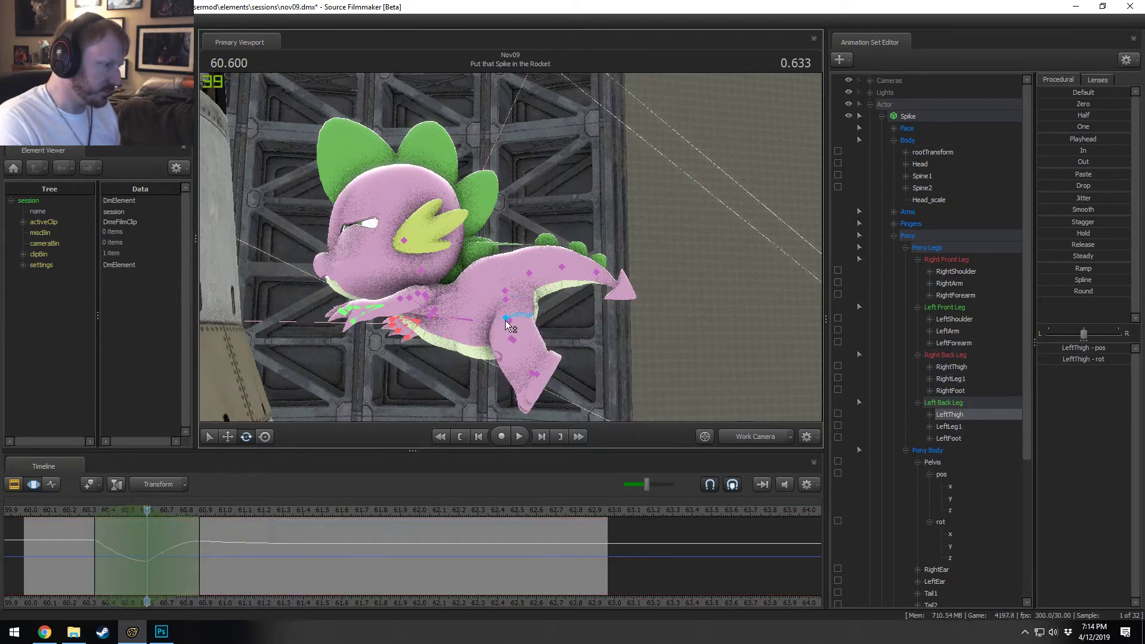
{"action": "left_click_drag", "start_coordinate": [558, 317], "coordinate": [516, 301]}
{"action": "left_click", "coordinate": [477, 323]}
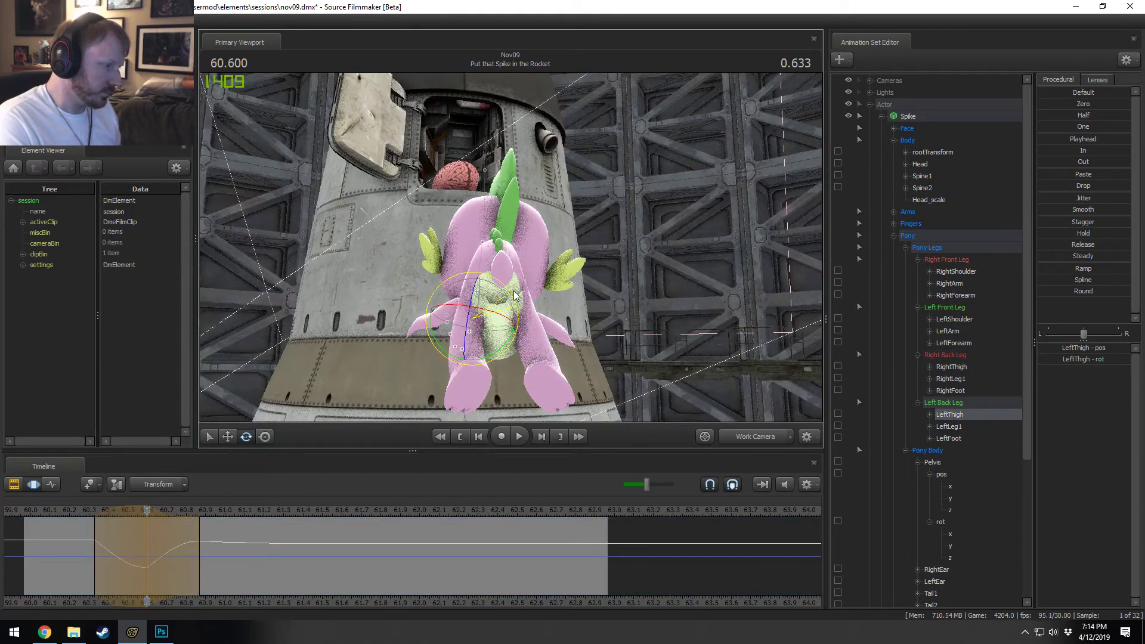
{"action": "left_click", "coordinate": [522, 323]}
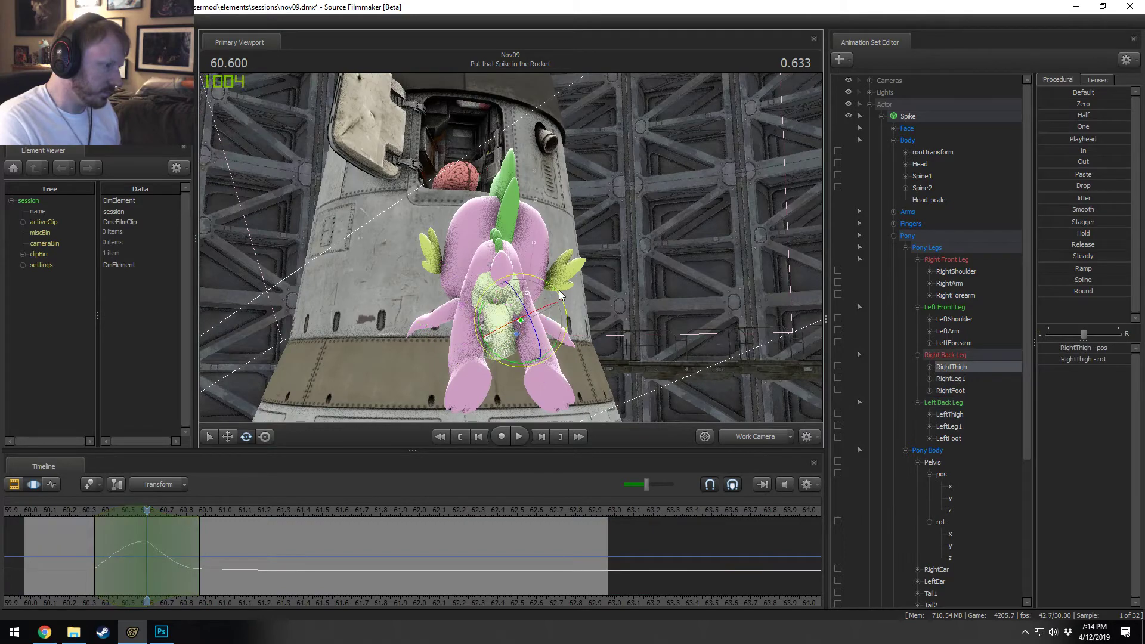
{"action": "left_click_drag", "start_coordinate": [560, 294], "coordinate": [562, 307]}
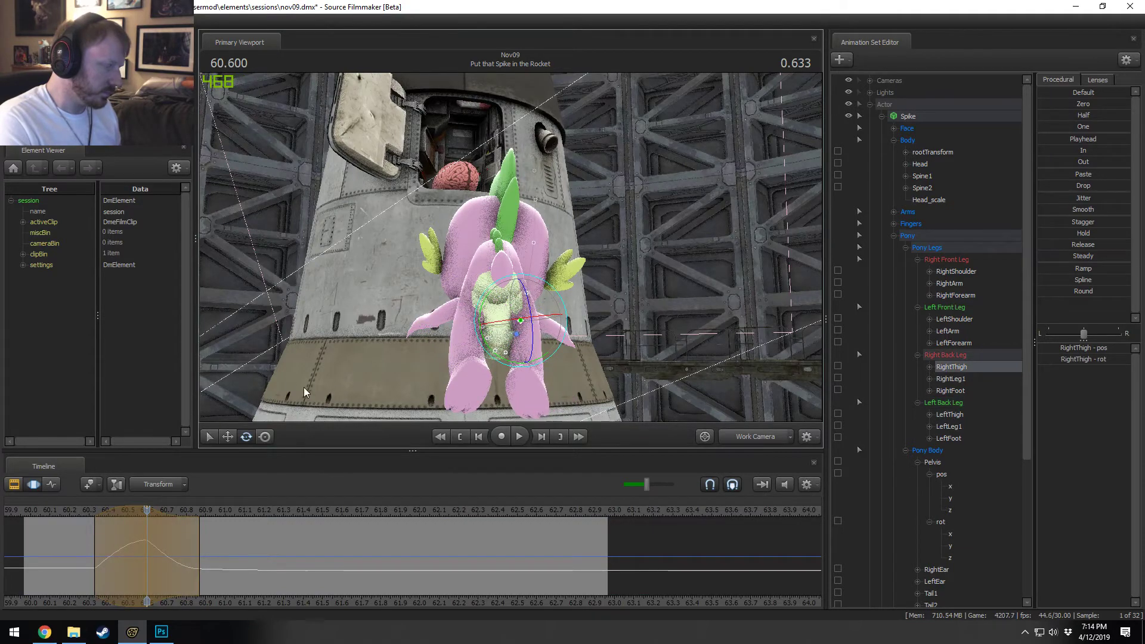
{"action": "left_click_drag", "start_coordinate": [304, 392], "coordinate": [411, 275], "text": "alt"}
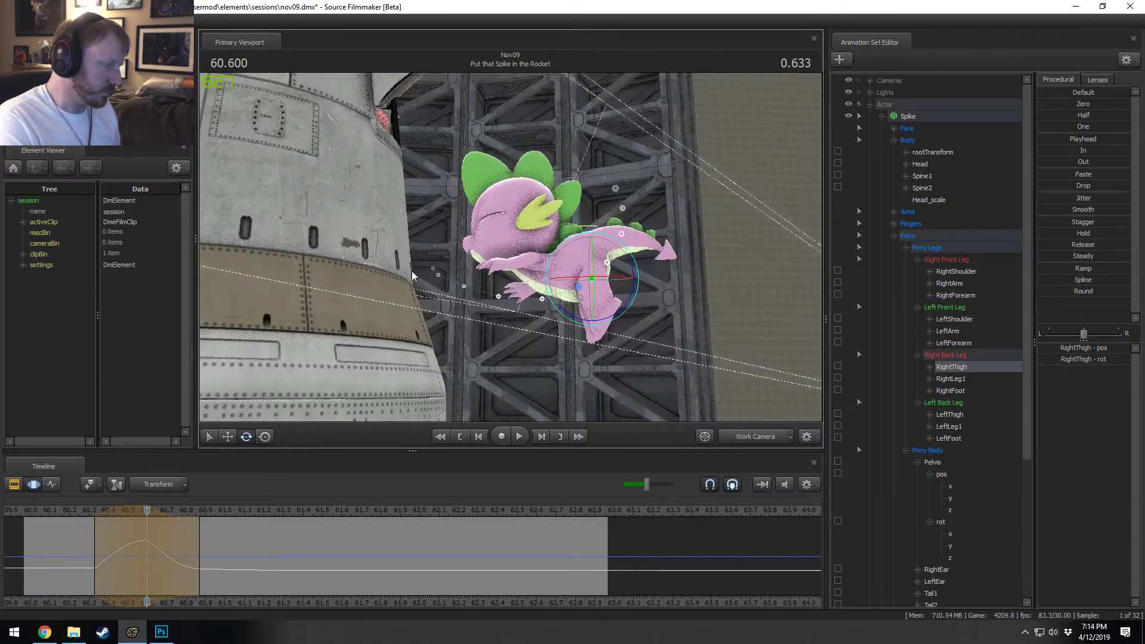
{"action": "key", "text": "shift"}
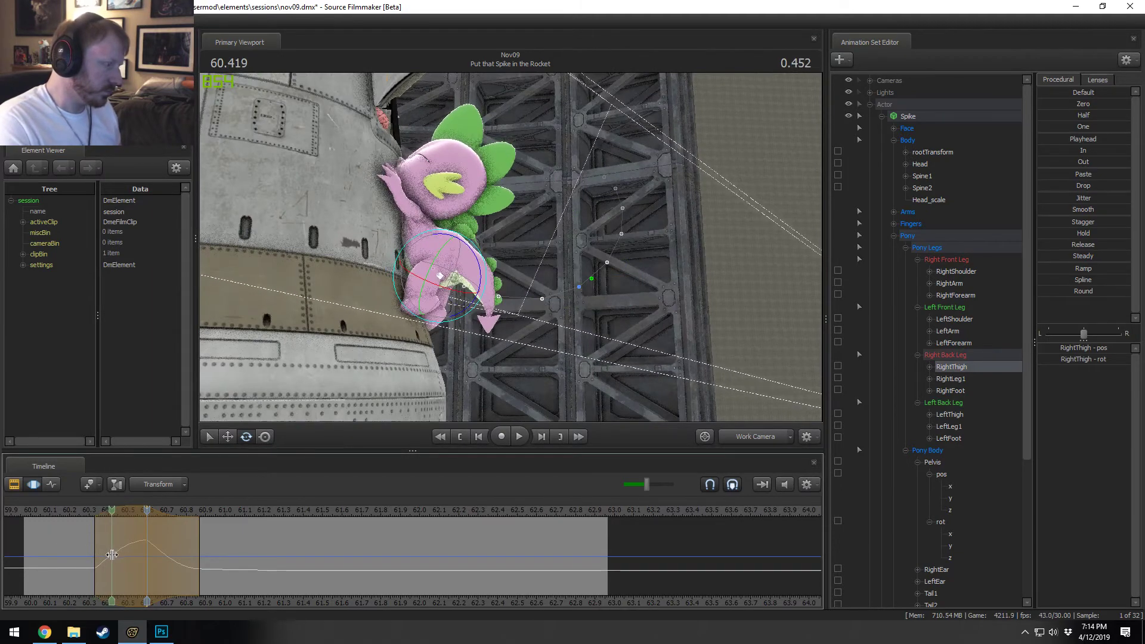
Step: Select both of Spike's back leg groups and shift their entire animation slightly later on the timeline
{"action": "left_click", "coordinate": [358, 540]}
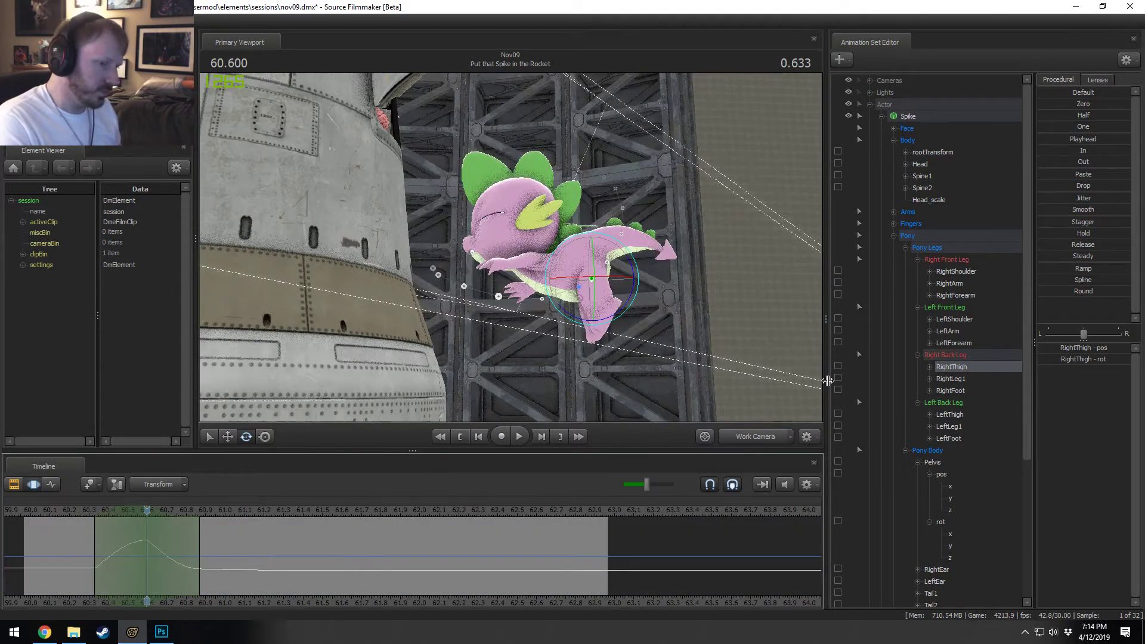
{"action": "left_click", "coordinate": [962, 357]}
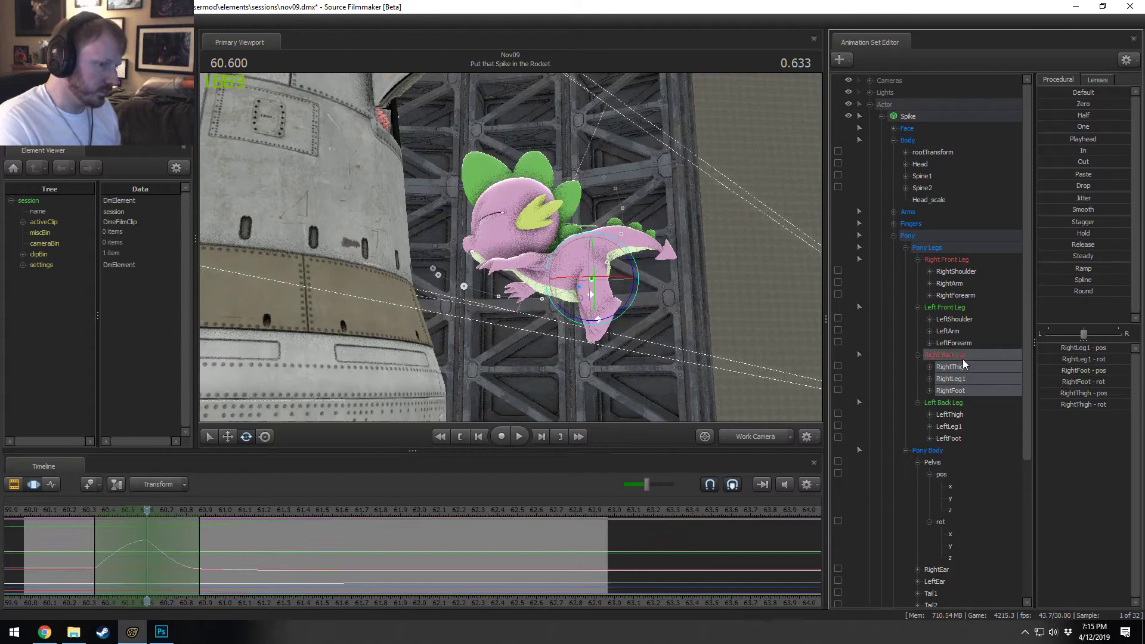
{"action": "left_click", "coordinate": [958, 403], "text": "ctrl"}
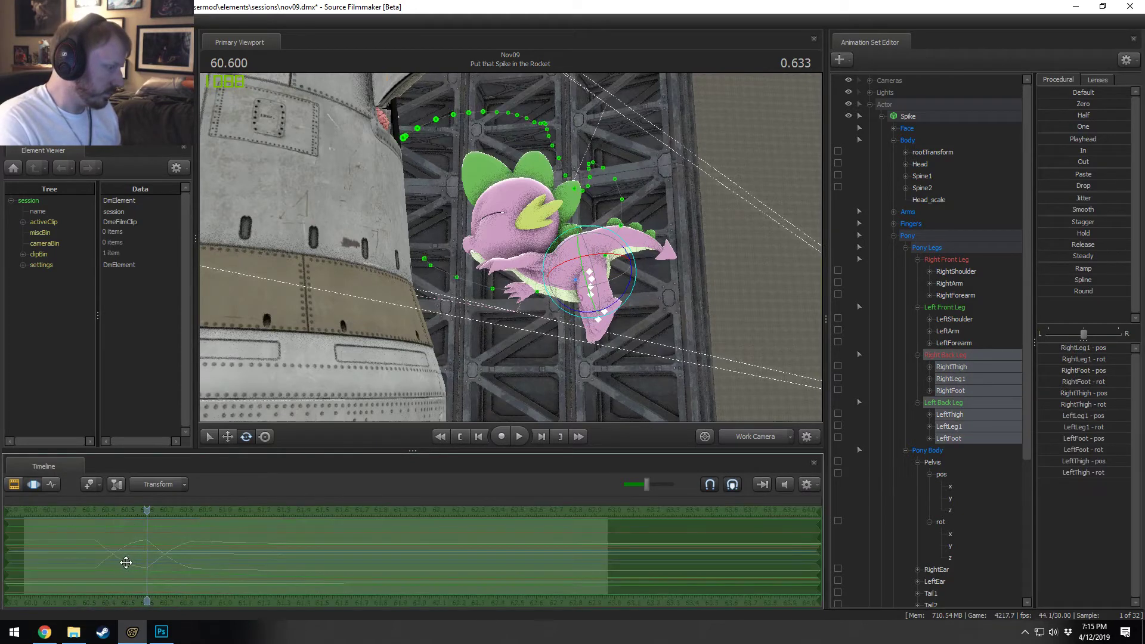
{"action": "key", "text": "shift"}
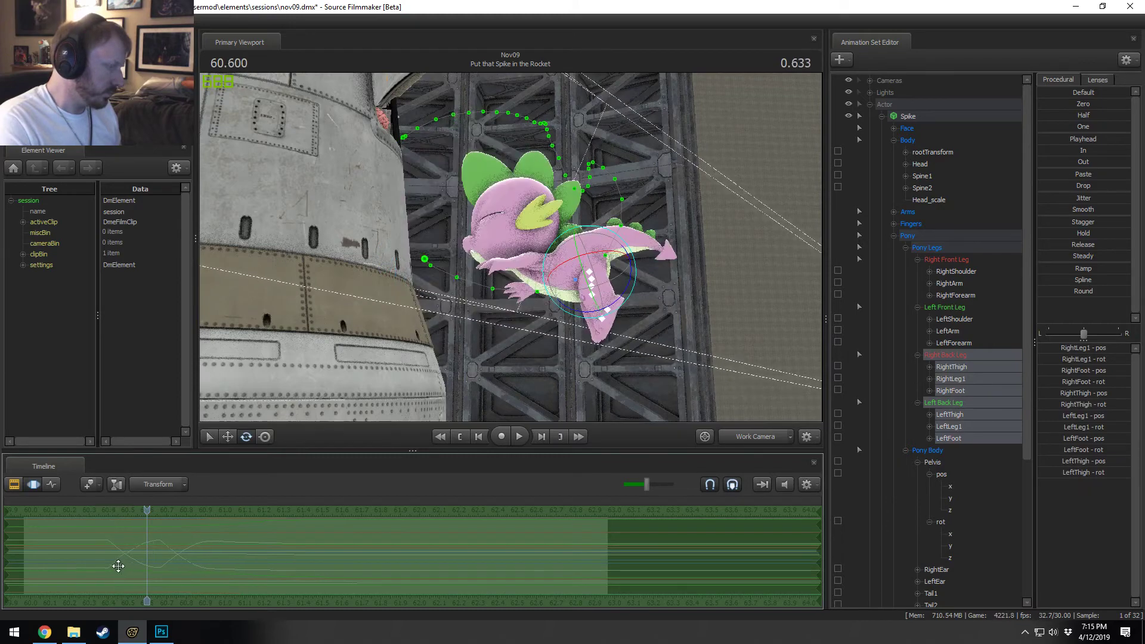
{"action": "key", "text": "shift"}
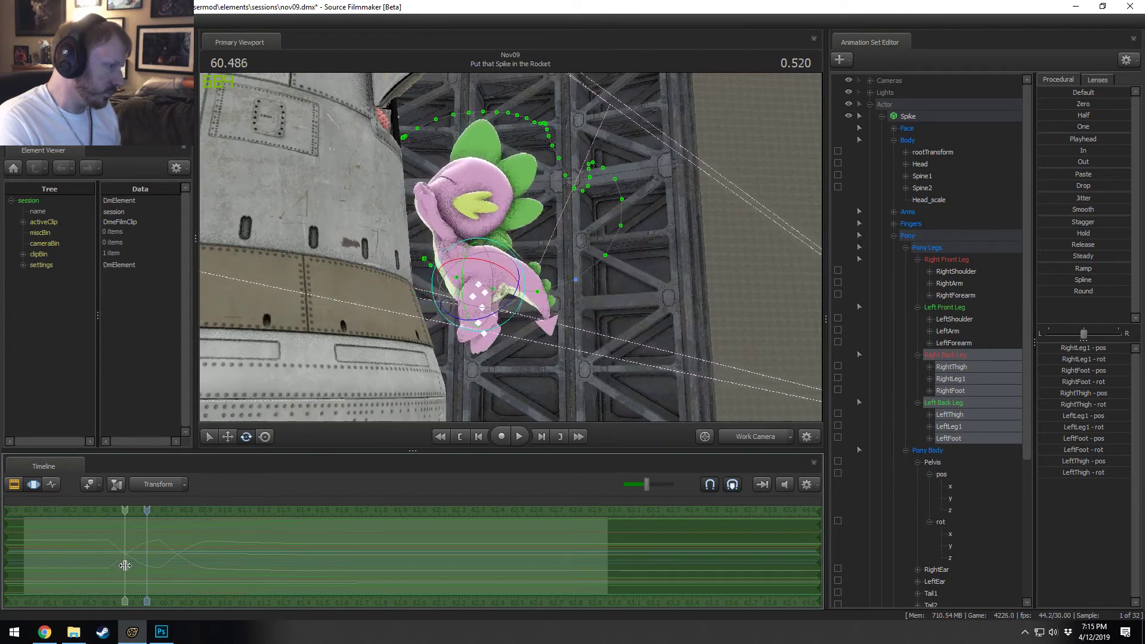
{"action": "left_click", "coordinate": [127, 564], "text": "shift"}
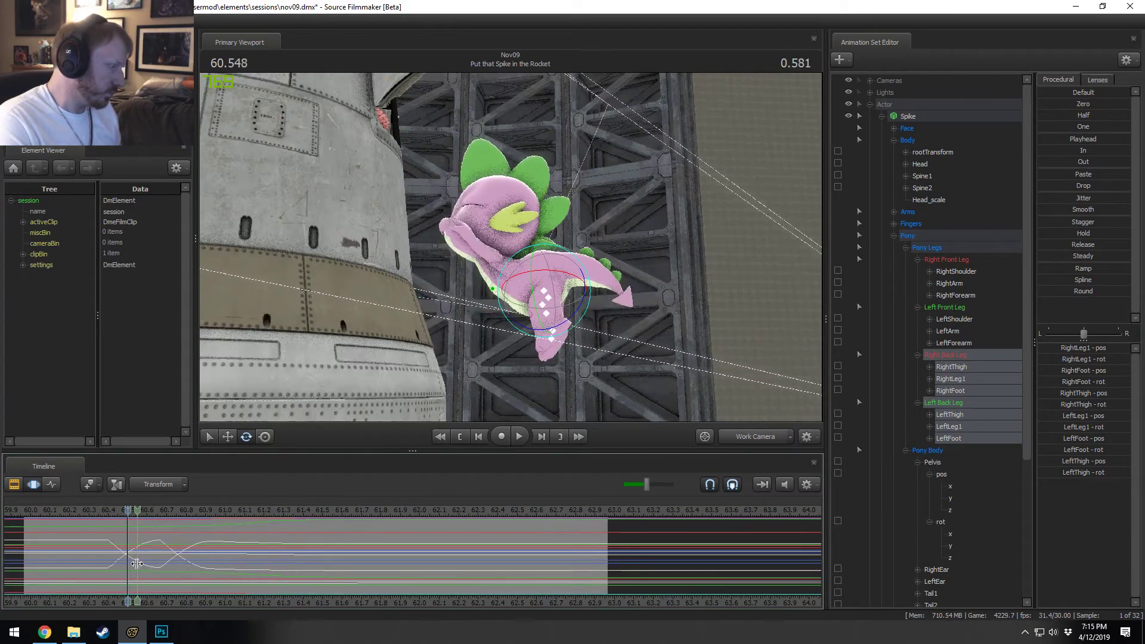
Step: Set a time selection from about 60.4 to 60.67 around 60.533 and rotate all of Spike's back leg bones
{"action": "left_click", "coordinate": [138, 563]}
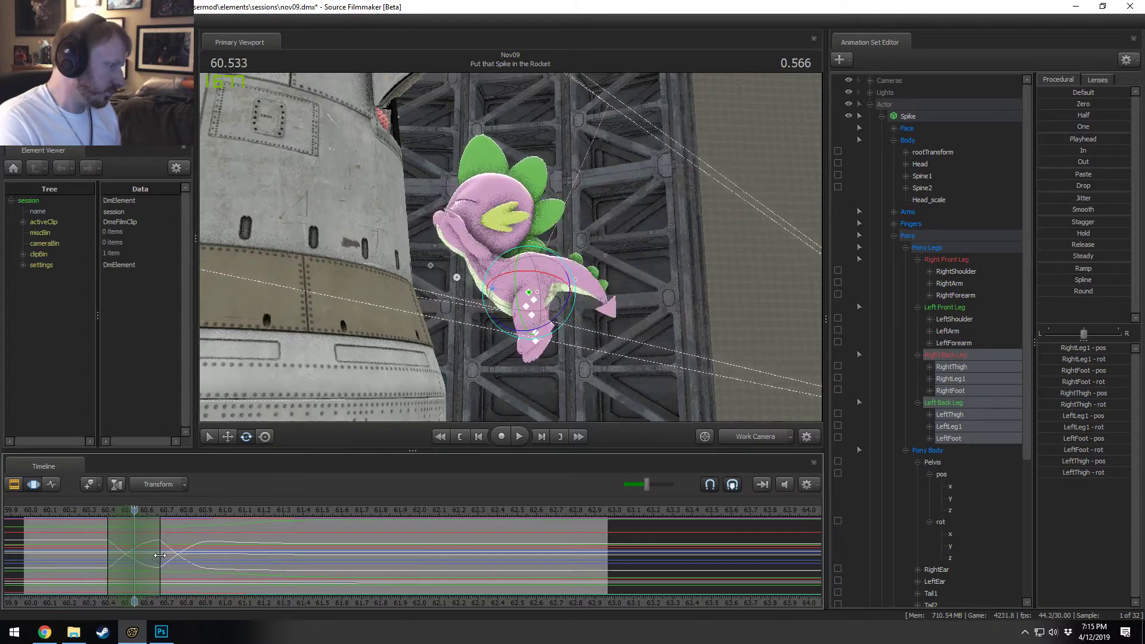
{"action": "left_click_drag", "start_coordinate": [635, 244], "coordinate": [672, 255], "text": "alt"}
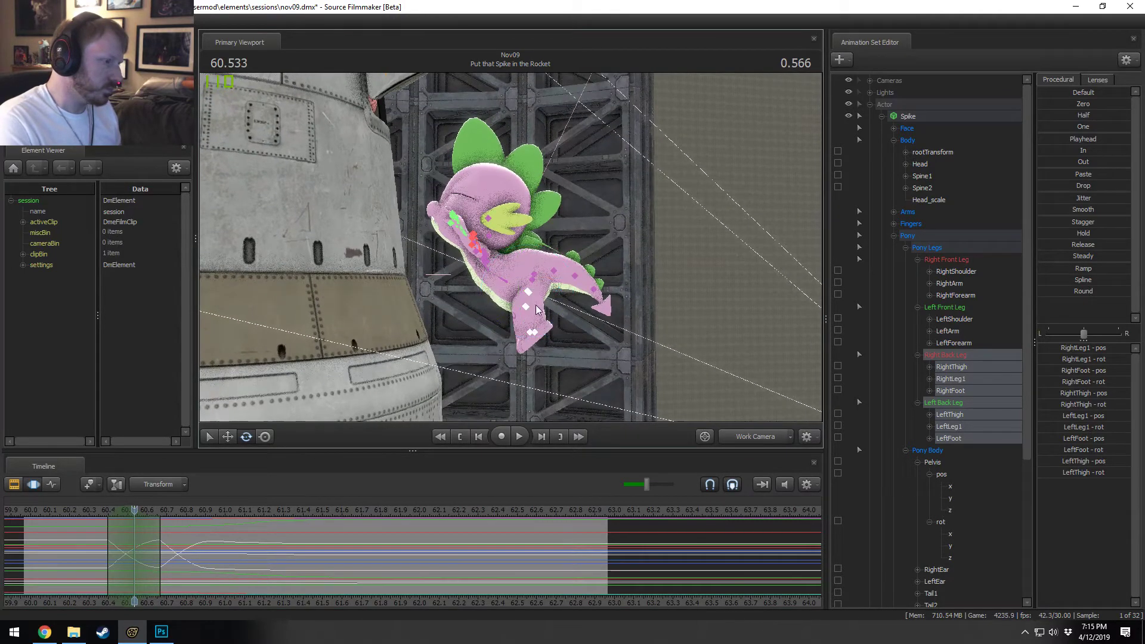
{"action": "left_click", "coordinate": [529, 292], "text": "ctrl"}
{"action": "left_click", "coordinate": [530, 292], "text": "ctrl+shift"}
{"action": "left_click", "coordinate": [532, 282], "text": "ctrl"}
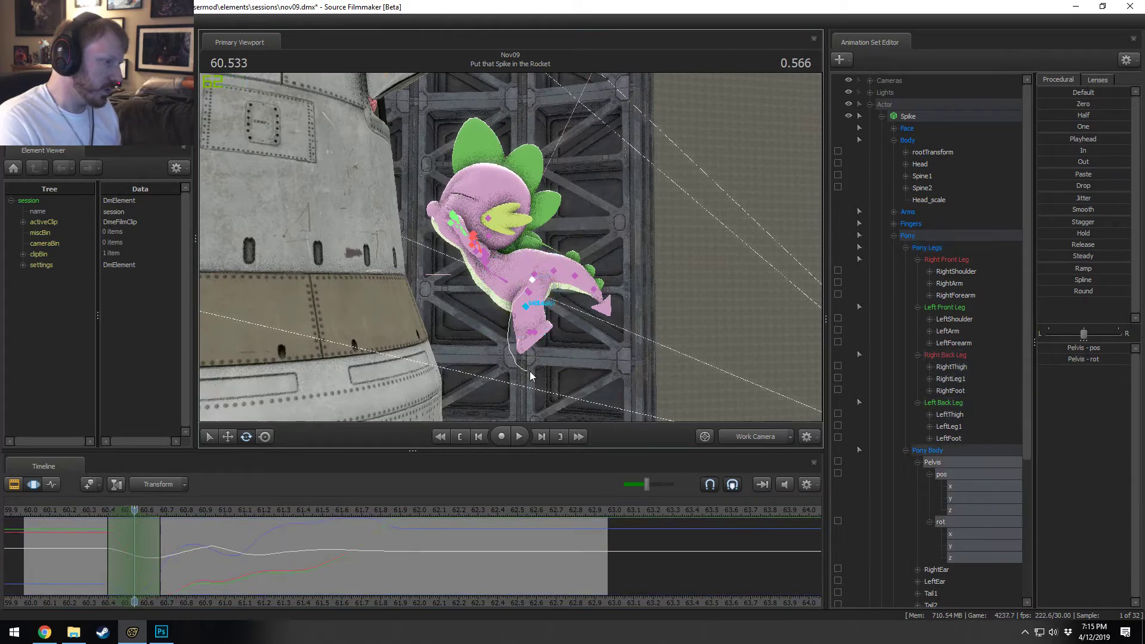
{"action": "left_click_drag", "start_coordinate": [514, 368], "coordinate": [540, 287], "text": "ctrl"}
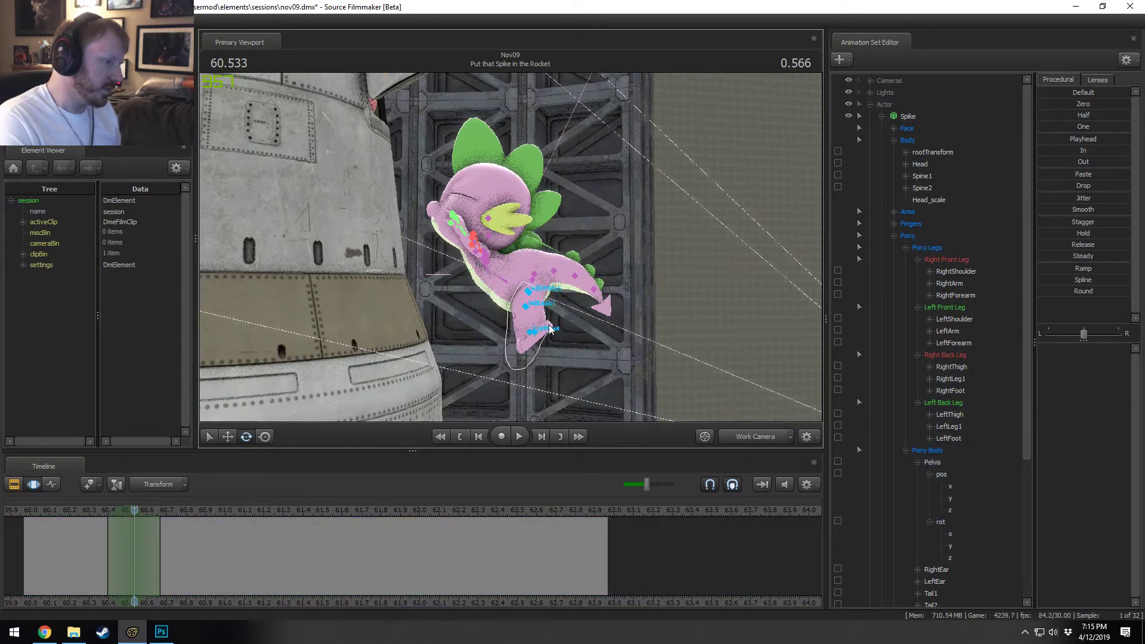
{"action": "left_click_drag", "start_coordinate": [549, 329], "coordinate": [576, 303], "text": "ctrl"}
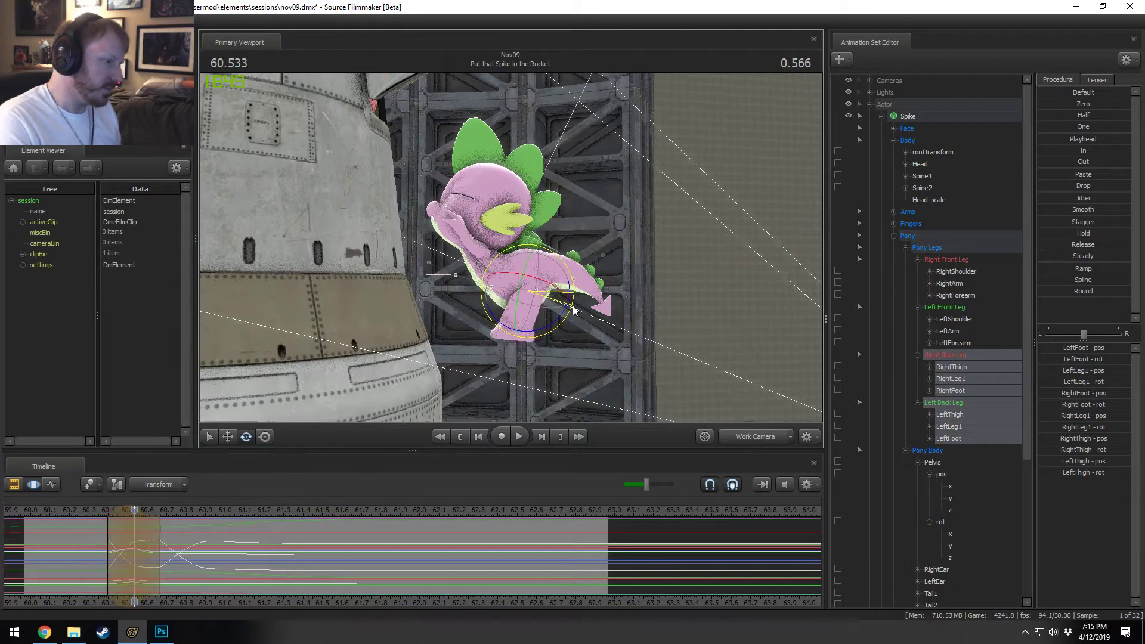
Step: Rotate both back legs at 60.900 within a time selection from about 60.67 to 61.24, and play back the motion
{"action": "mouse_move", "coordinate": [135, 544]}
{"action": "left_mouse_down"}
{"action": "mouse_move", "coordinate": [170, 542]}
{"action": "mouse_move", "coordinate": [124, 541]}
{"action": "mouse_move", "coordinate": [272, 551]}
{"action": "left_mouse_up"}
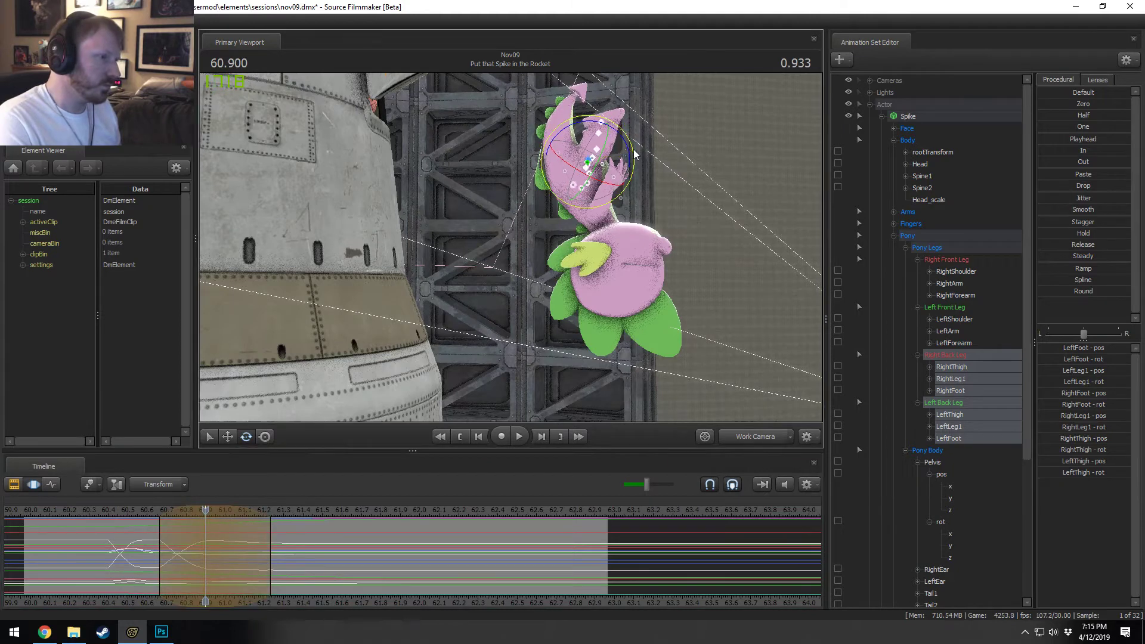
{"action": "mouse_move", "coordinate": [635, 162]}
{"action": "left_mouse_down"}
{"action": "mouse_move", "coordinate": [628, 176]}
{"action": "mouse_move", "coordinate": [633, 151]}
{"action": "left_mouse_up"}
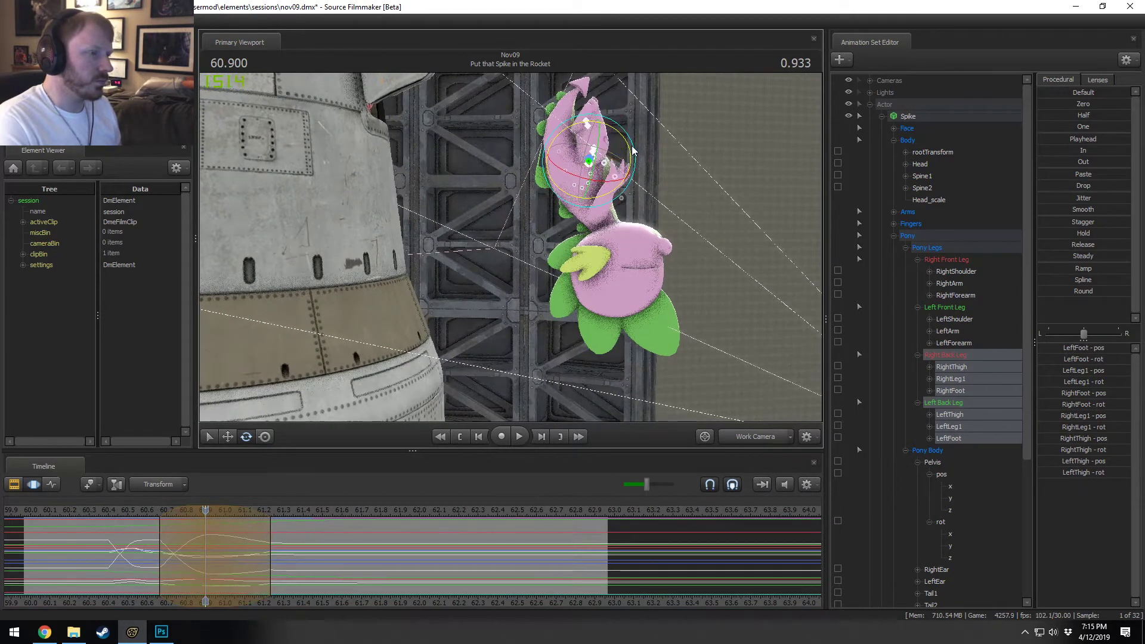
{"action": "key", "text": "space"}
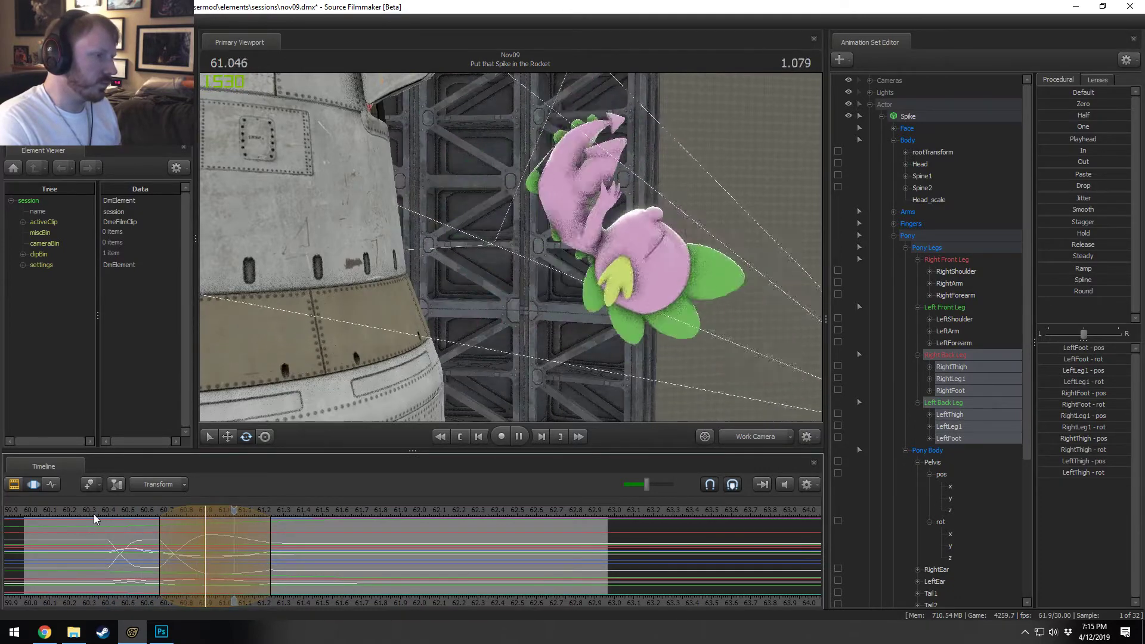
Step: Make a time selection around 61.133, ending at about 61.47, and rotate RightLeg1 and LeftLeg1 to bend the lower back legs
{"action": "left_click", "coordinate": [256, 575]}
{"action": "left_click", "coordinate": [257, 575]}
{"action": "scroll", "coordinate": [256, 575], "scroll_direction": "up", "scroll_amount": 6, "text": "shift"}
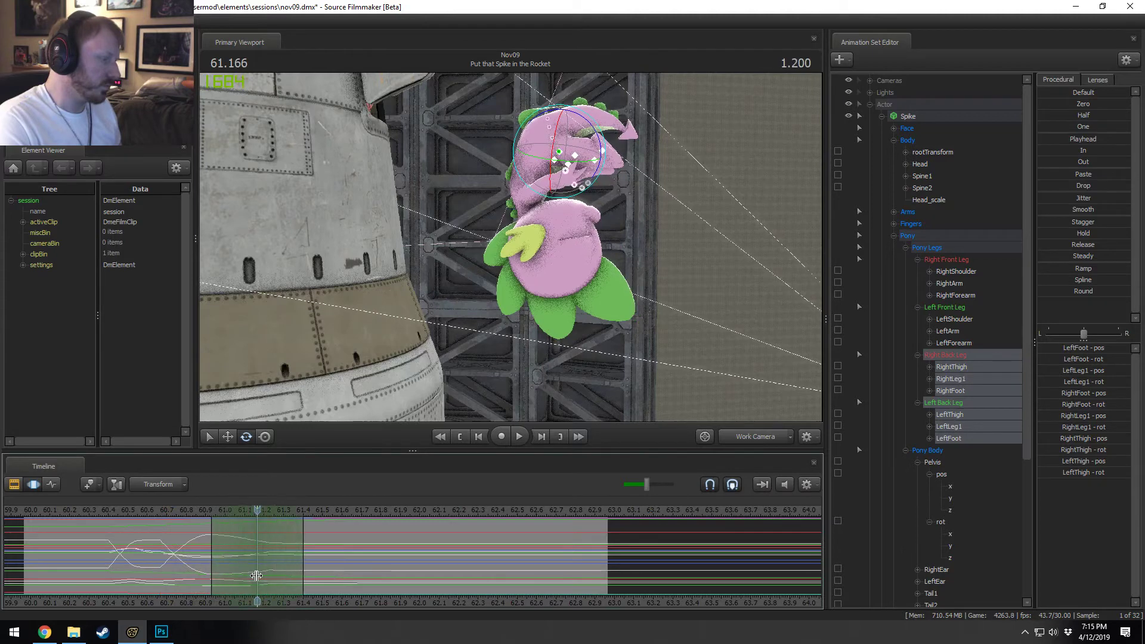
{"action": "left_click", "coordinate": [253, 570]}
{"action": "scroll", "coordinate": [255, 568], "scroll_direction": "up", "scroll_amount": 4, "text": "shift"}
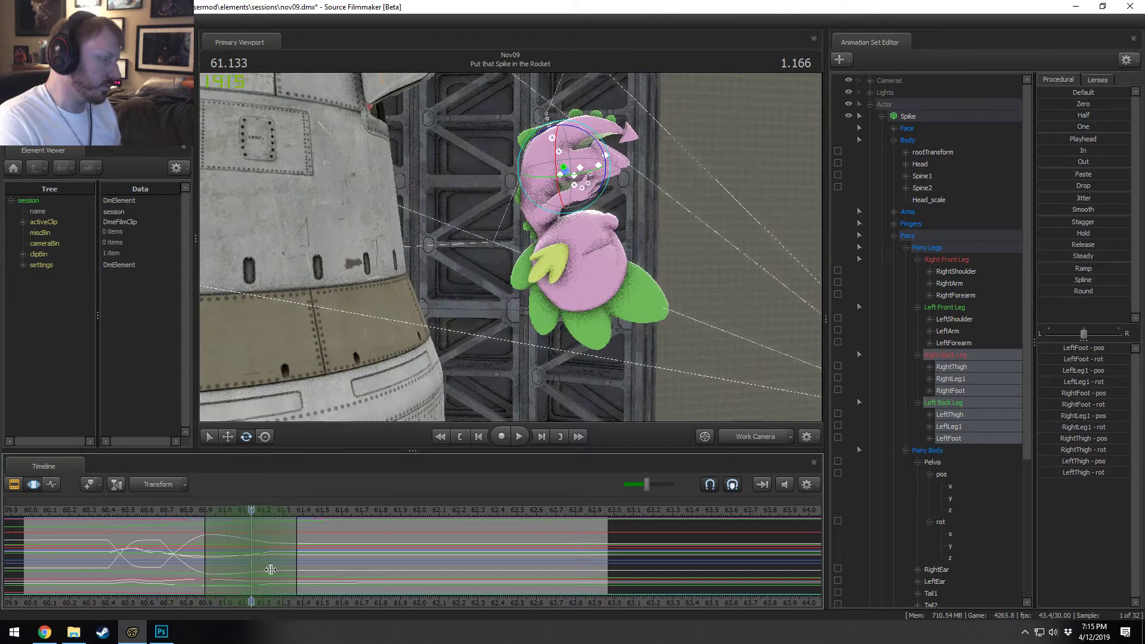
{"action": "left_click_drag", "start_coordinate": [282, 522], "coordinate": [316, 517]}
{"action": "left_click_drag", "start_coordinate": [648, 223], "coordinate": [537, 216], "text": "alt"}
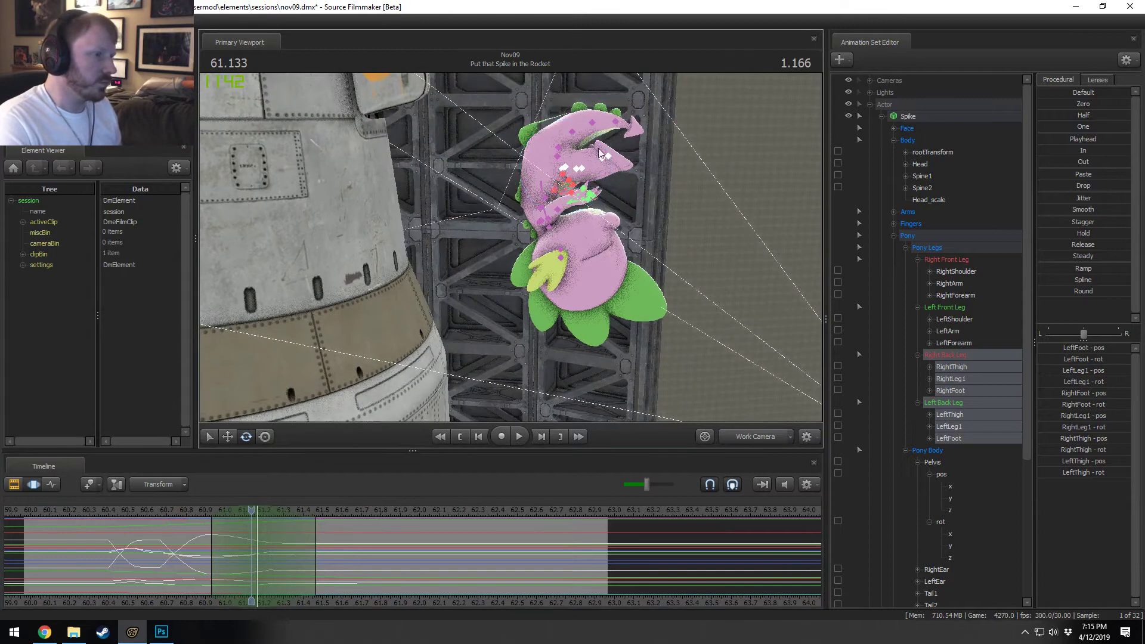
{"action": "left_click", "coordinate": [583, 170]}
{"action": "left_click", "coordinate": [577, 172], "text": "ctrl+shift"}
{"action": "left_click_drag", "start_coordinate": [576, 173], "coordinate": [620, 139], "text": "alt"}
Step: Rotate both thighs and both lower back legs toward the rocket at 61.433, within a time selection from about 61.13 to 61.74
{"action": "mouse_move", "coordinate": [266, 541]}
{"action": "left_mouse_down"}
{"action": "mouse_move", "coordinate": [212, 541]}
{"action": "mouse_move", "coordinate": [311, 543]}
{"action": "left_mouse_up"}
{"action": "left_click", "coordinate": [310, 542]}
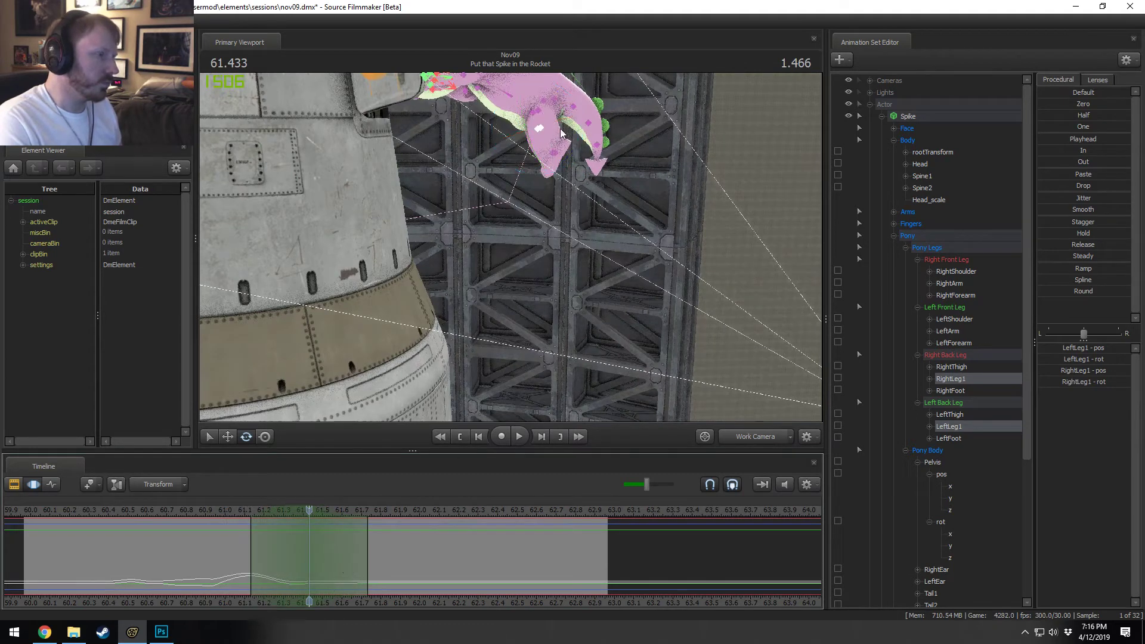
{"action": "left_click", "coordinate": [537, 110], "text": "ctrl"}
{"action": "left_click", "coordinate": [532, 113], "text": "ctrl+shift"}
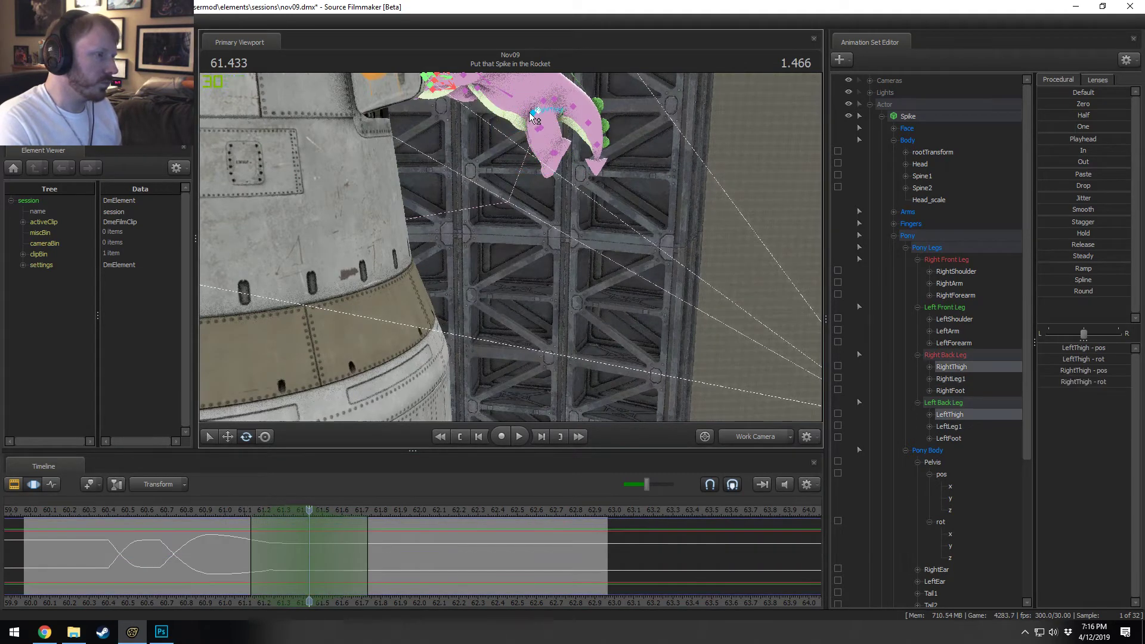
{"action": "left_click", "coordinate": [538, 127], "text": "ctrl+shift"}
{"action": "left_click", "coordinate": [536, 129], "text": "ctrl+shift"}
{"action": "left_click_drag", "start_coordinate": [556, 165], "coordinate": [567, 149]}
{"action": "key", "text": "ctrl+z"}
{"action": "left_click_drag", "start_coordinate": [539, 185], "coordinate": [570, 119]}
{"action": "left_click_drag", "start_coordinate": [504, 180], "coordinate": [487, 182], "text": "alt"}
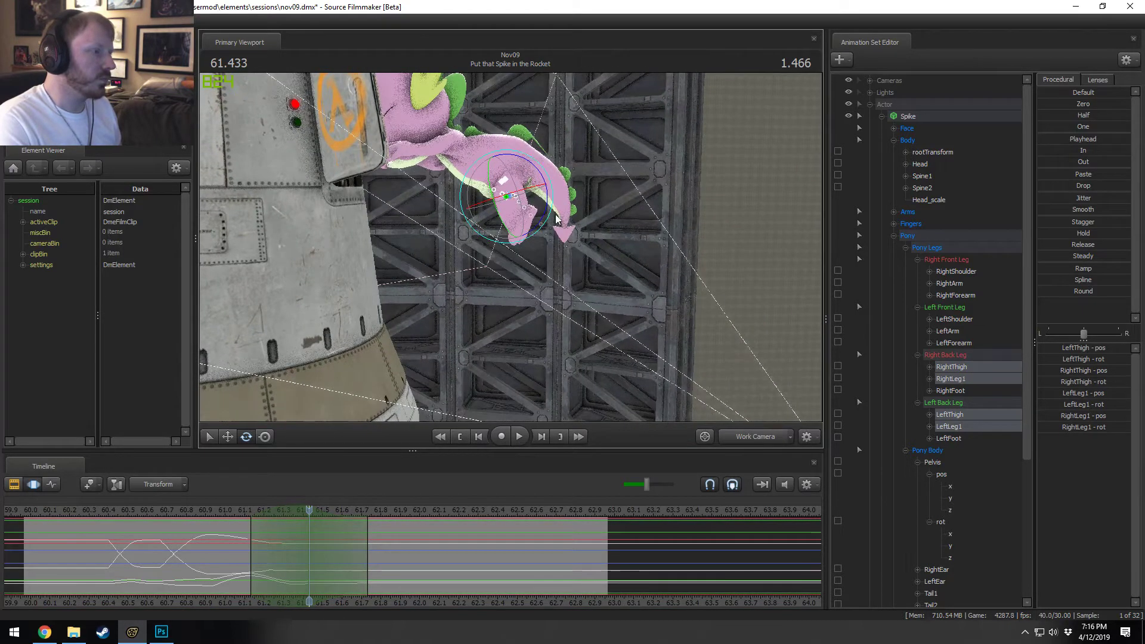
{"action": "left_click_drag", "start_coordinate": [554, 188], "coordinate": [557, 208]}
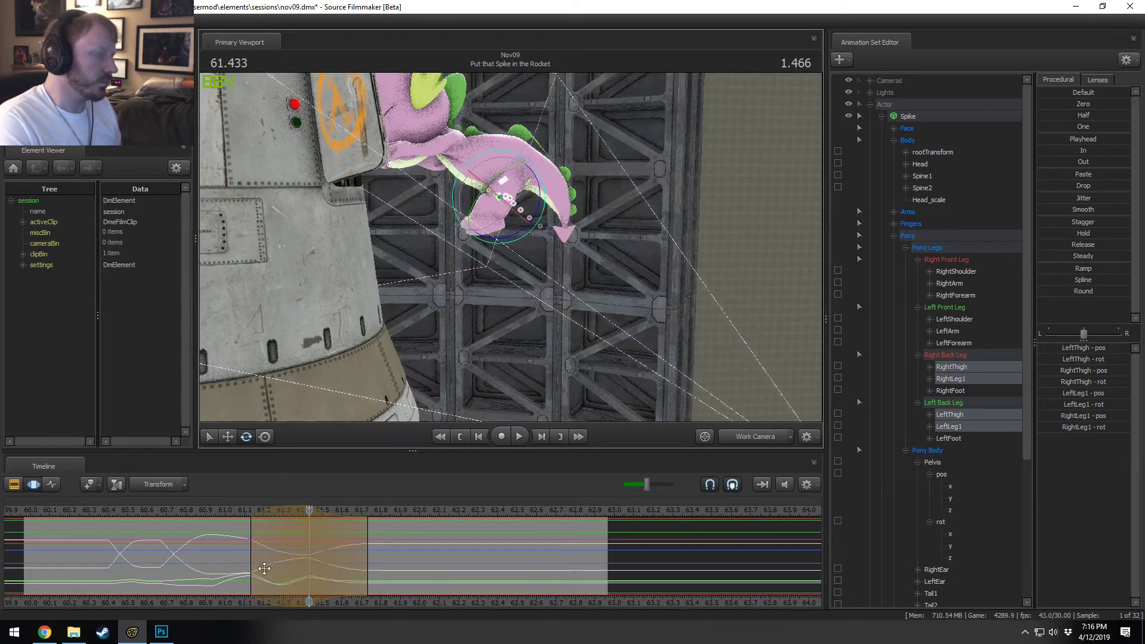
Step: Widen the leg edit's time selection to span about 61.1 to 61.77, playing back the motion to check its timing
{"action": "left_click", "coordinate": [203, 514]}
{"action": "key", "text": "space"}
{"action": "key", "text": "space"}
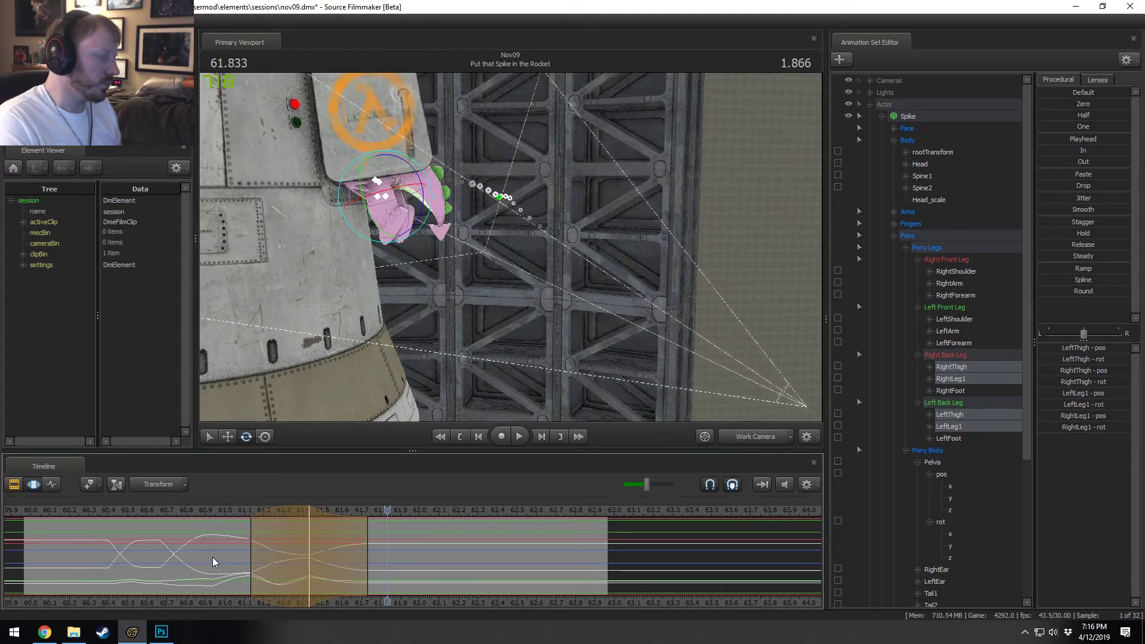
{"action": "left_click_drag", "start_coordinate": [283, 509], "coordinate": [277, 508]}
{"action": "left_click_drag", "start_coordinate": [361, 540], "coordinate": [374, 540]}
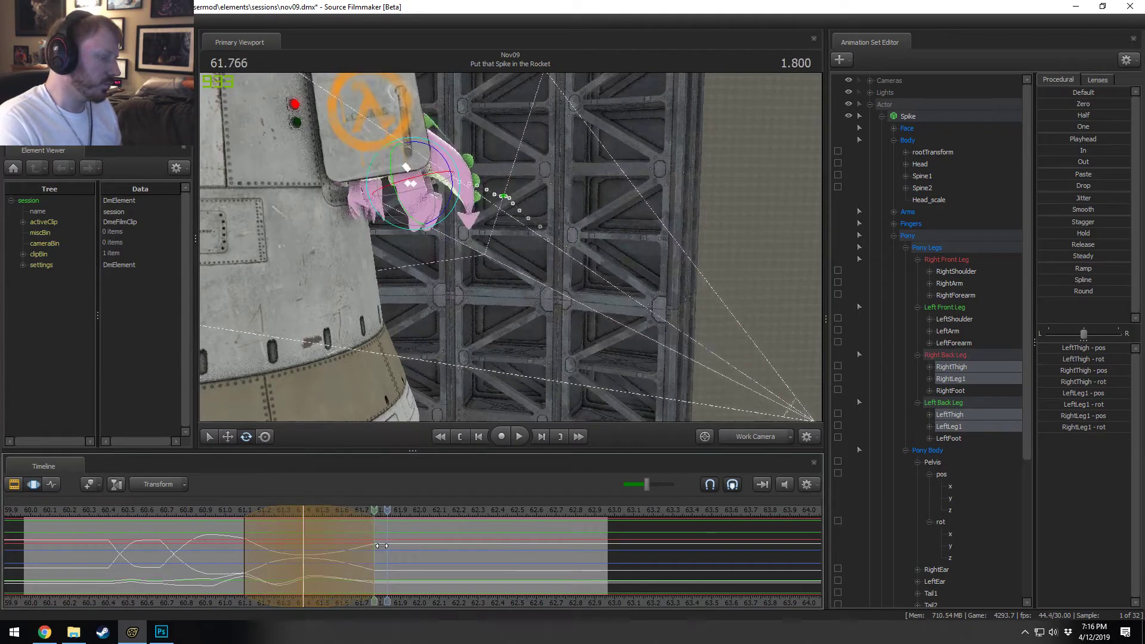
{"action": "left_click", "coordinate": [230, 510]}
{"action": "key", "text": "space"}
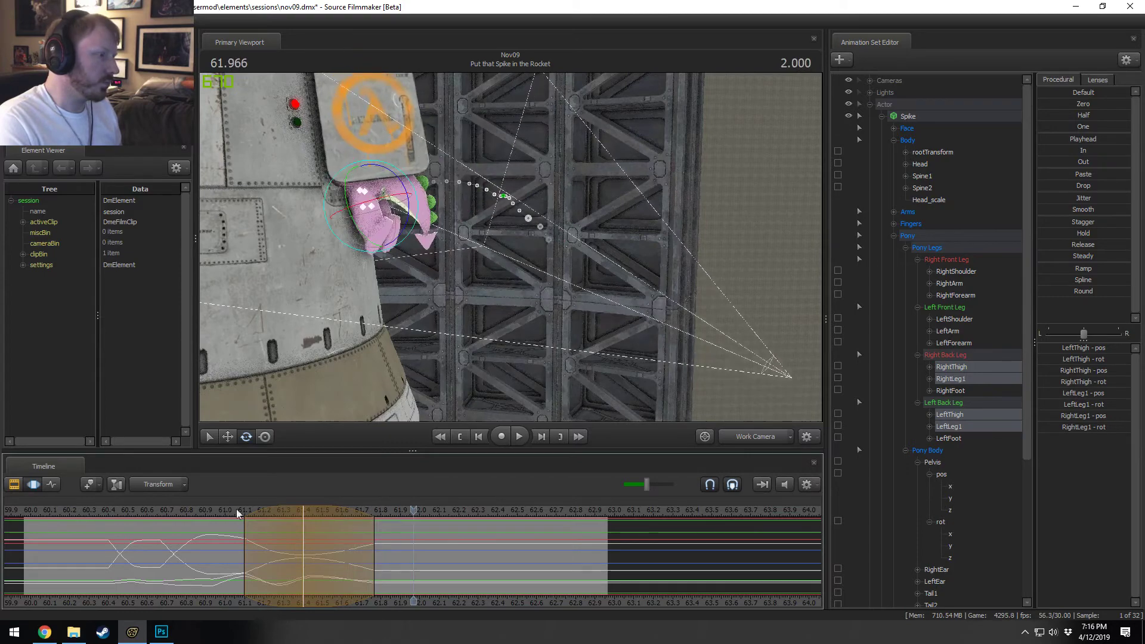
{"action": "key", "text": "space"}
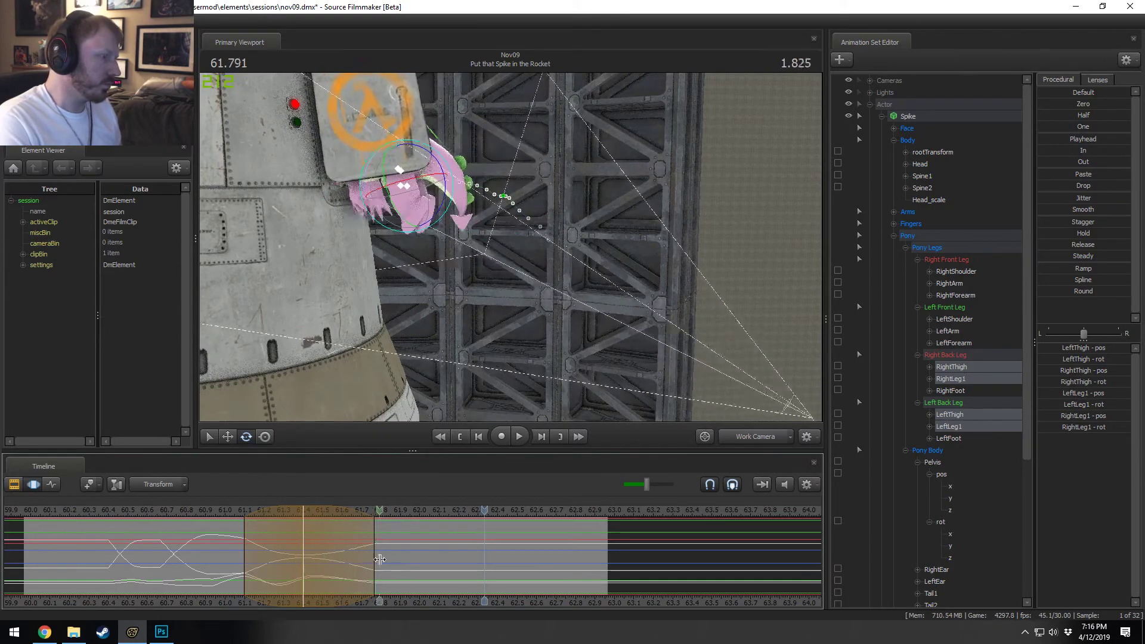
Step: Set a time selection from about 61.6 to 62.0 centred on 61.866 and try rotating the thighs and lower back legs
{"action": "left_click", "coordinate": [381, 560]}
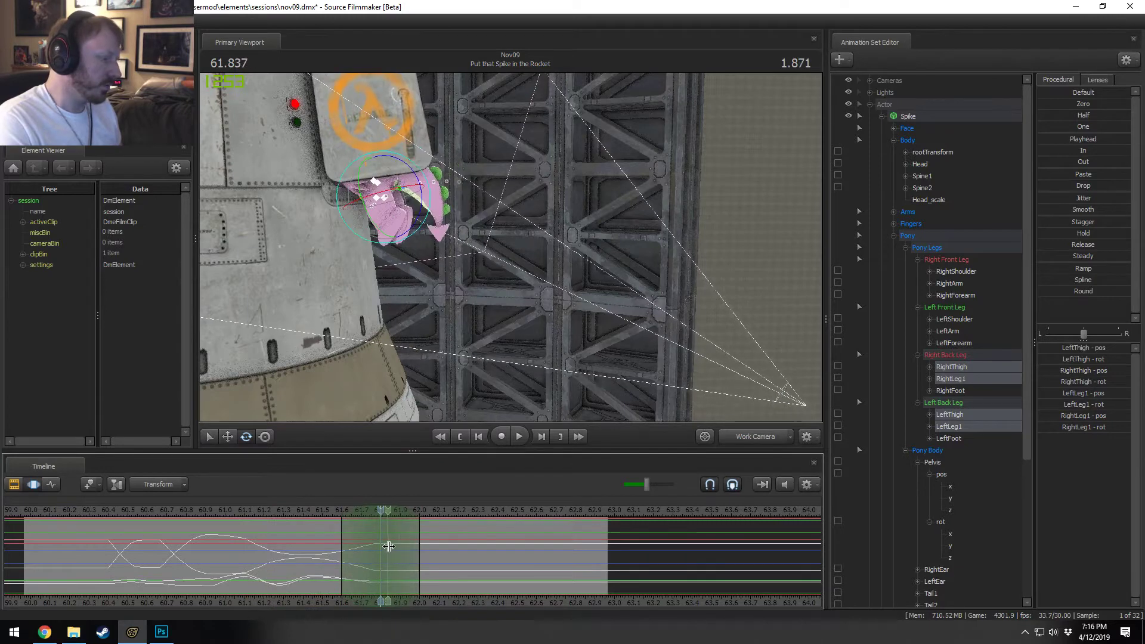
{"action": "left_click_drag", "start_coordinate": [392, 547], "coordinate": [413, 543]}
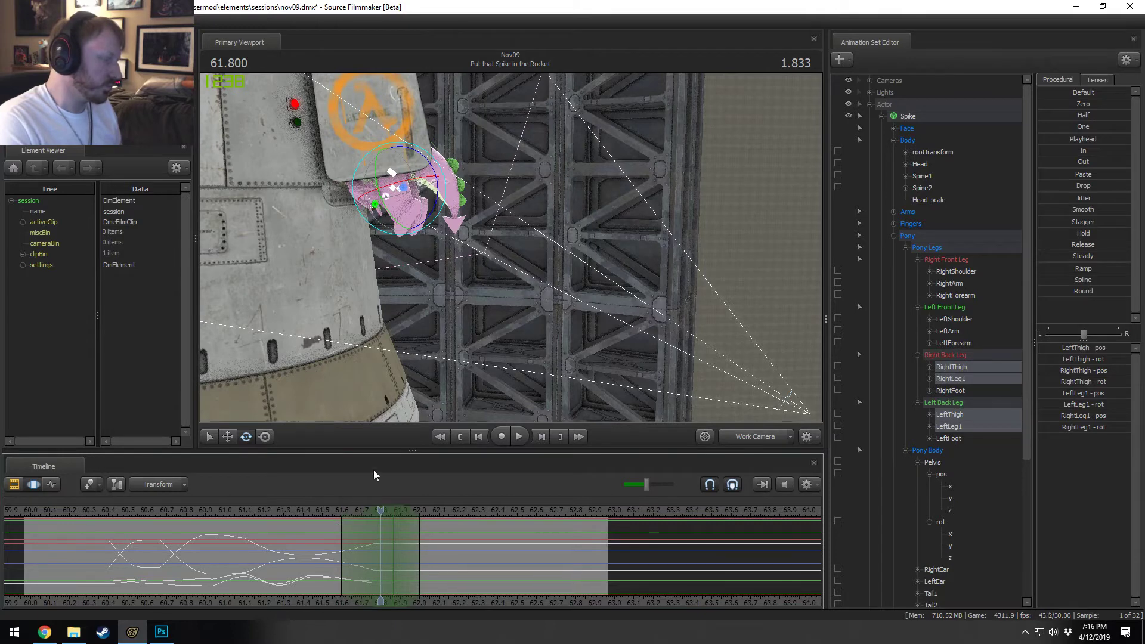
{"action": "left_click_drag", "start_coordinate": [465, 263], "coordinate": [462, 227]}
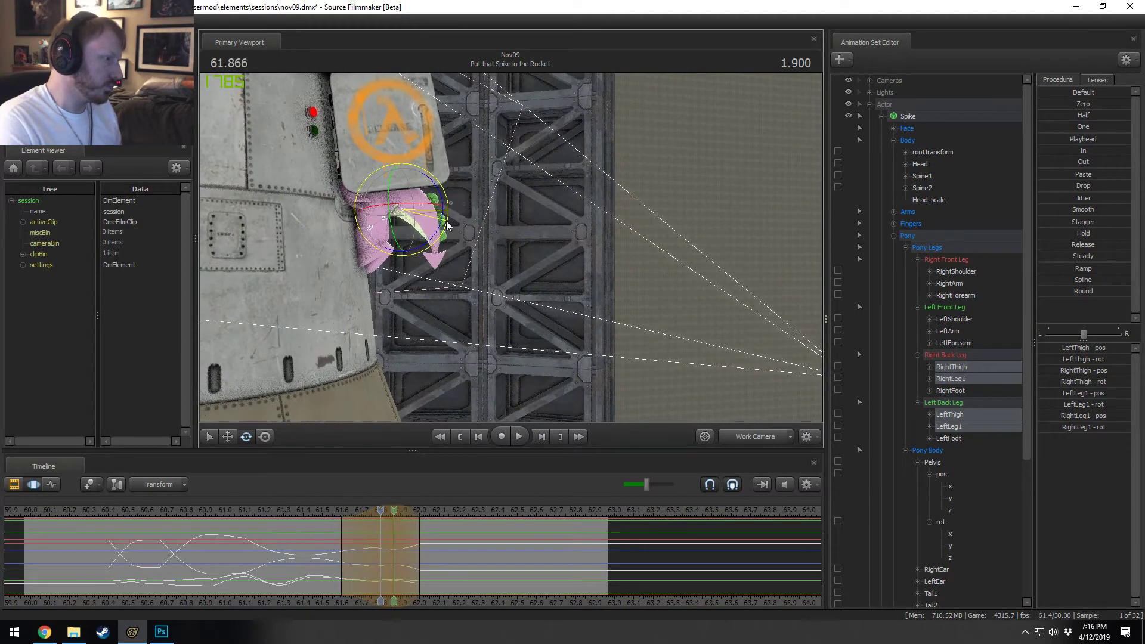
{"action": "left_click_drag", "start_coordinate": [380, 510], "coordinate": [393, 511]}
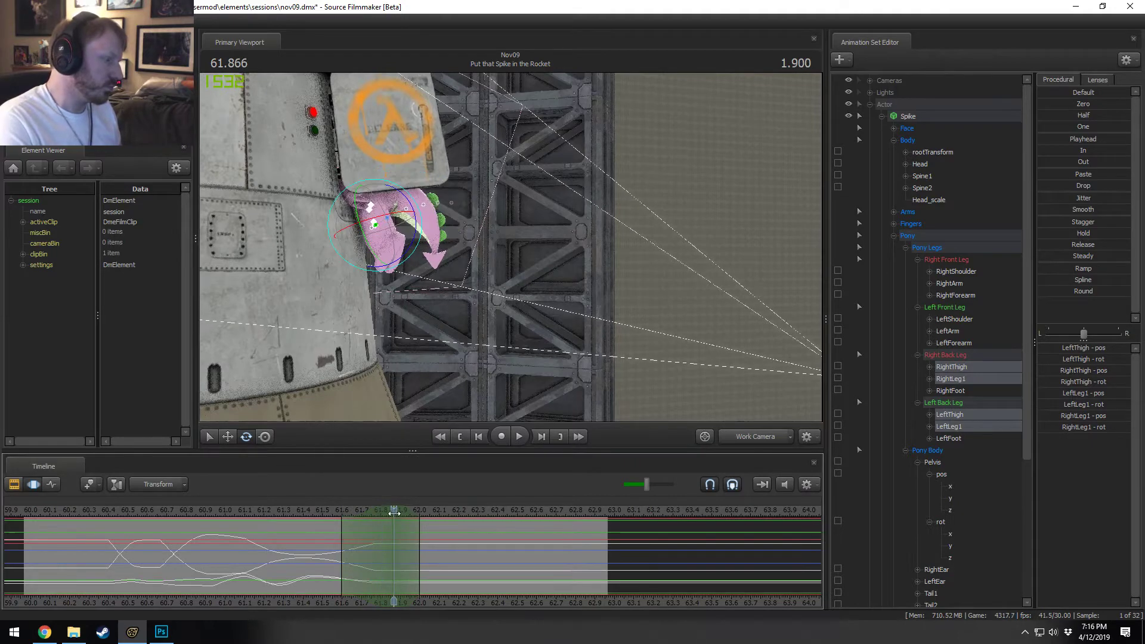
{"action": "left_click_drag", "start_coordinate": [482, 250], "coordinate": [510, 273], "text": "alt"}
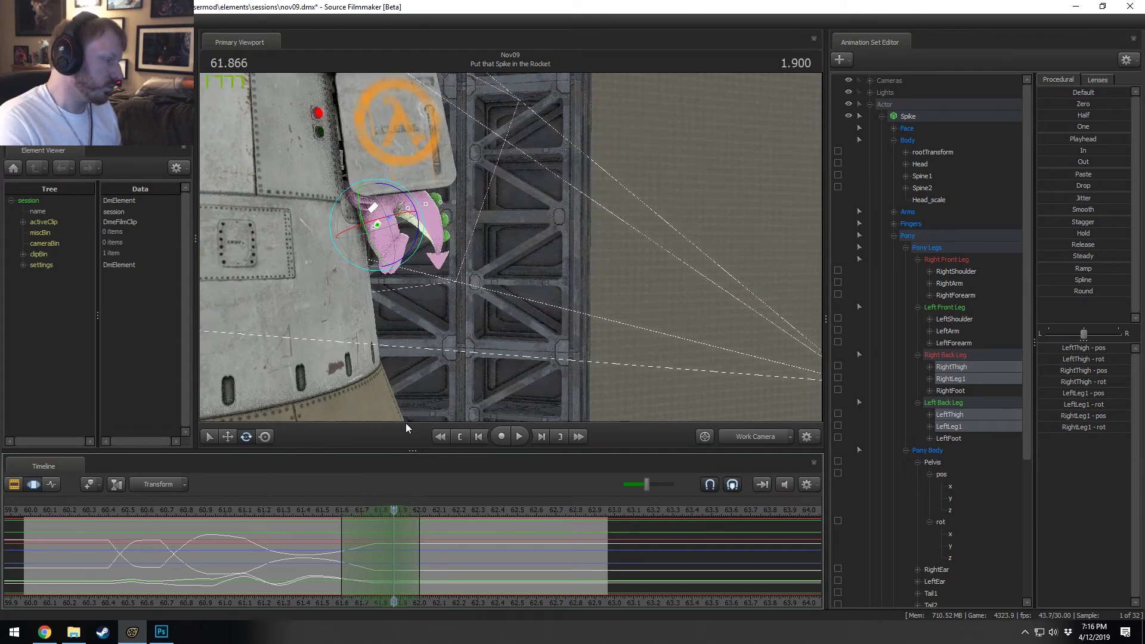
Step: Try another slight rotation of both thighs and lower back legs at 61.866 and play back the animation
{"action": "left_click_drag", "start_coordinate": [421, 228], "coordinate": [422, 229]}
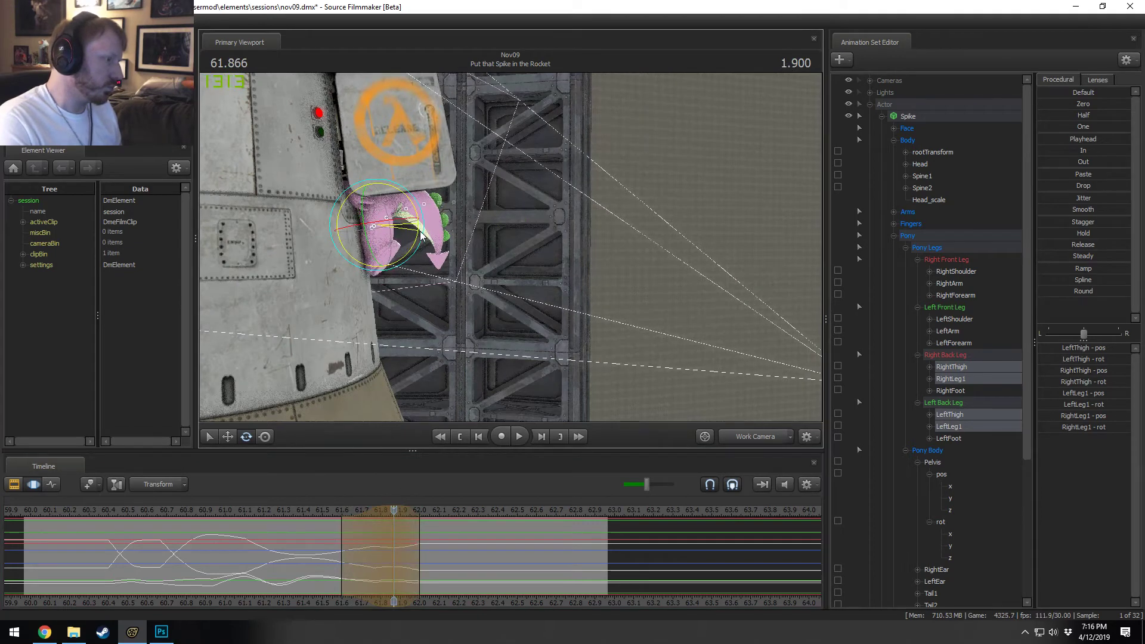
{"action": "key", "text": "space"}
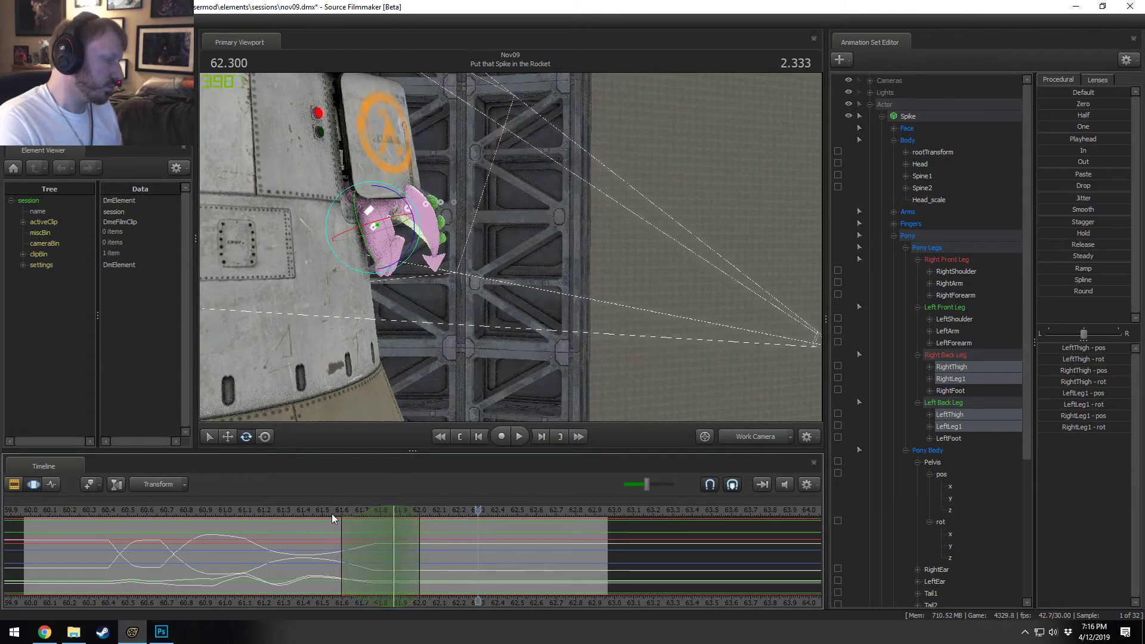
{"action": "left_click", "coordinate": [391, 528]}
{"action": "mouse_move", "coordinate": [392, 532]}
{"action": "left_mouse_down"}
{"action": "mouse_move", "coordinate": [435, 535]}
{"action": "mouse_move", "coordinate": [379, 531]}
{"action": "mouse_move", "coordinate": [404, 529]}
{"action": "mouse_move", "coordinate": [395, 518]}
{"action": "left_mouse_up"}
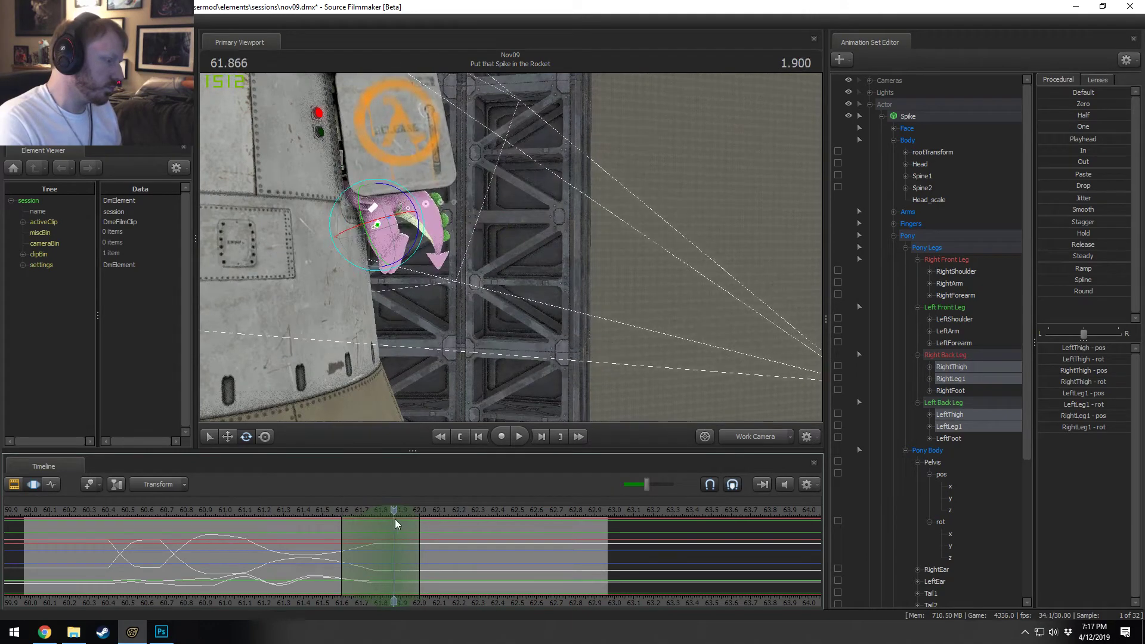
Step: Rotate only the two lower back legs away from the rocket at 61.866 and play back the motion
{"action": "left_click", "coordinate": [379, 224], "text": "ctrl"}
{"action": "left_click", "coordinate": [379, 223], "text": "ctrl+shift"}
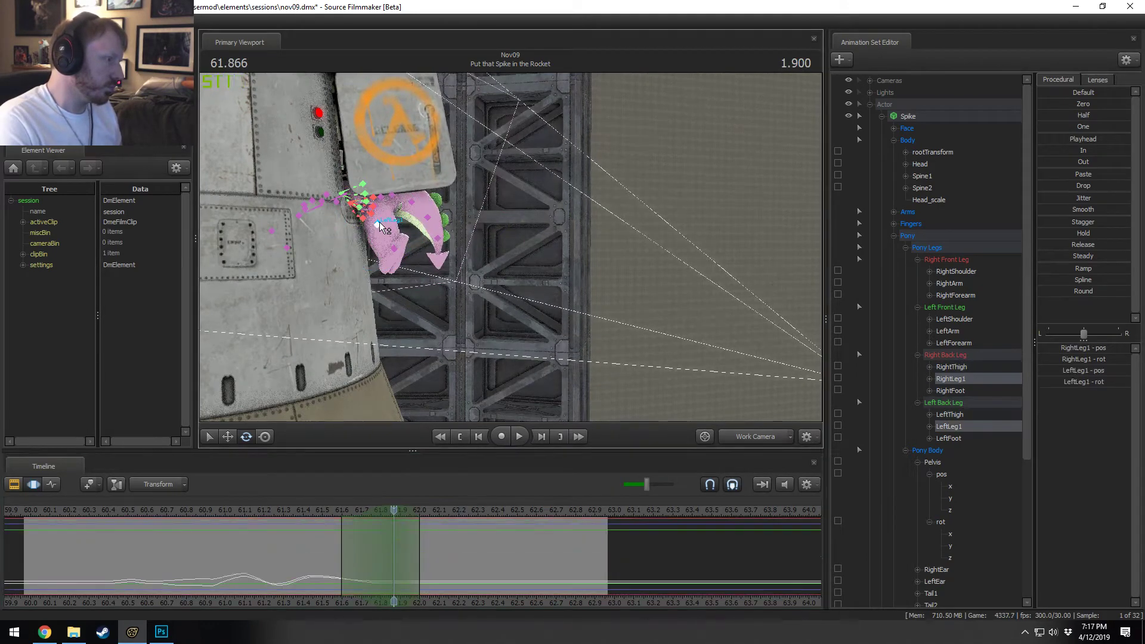
{"action": "left_click", "coordinate": [418, 247]}
{"action": "left_click_drag", "start_coordinate": [418, 247], "coordinate": [512, 251], "text": "alt"}
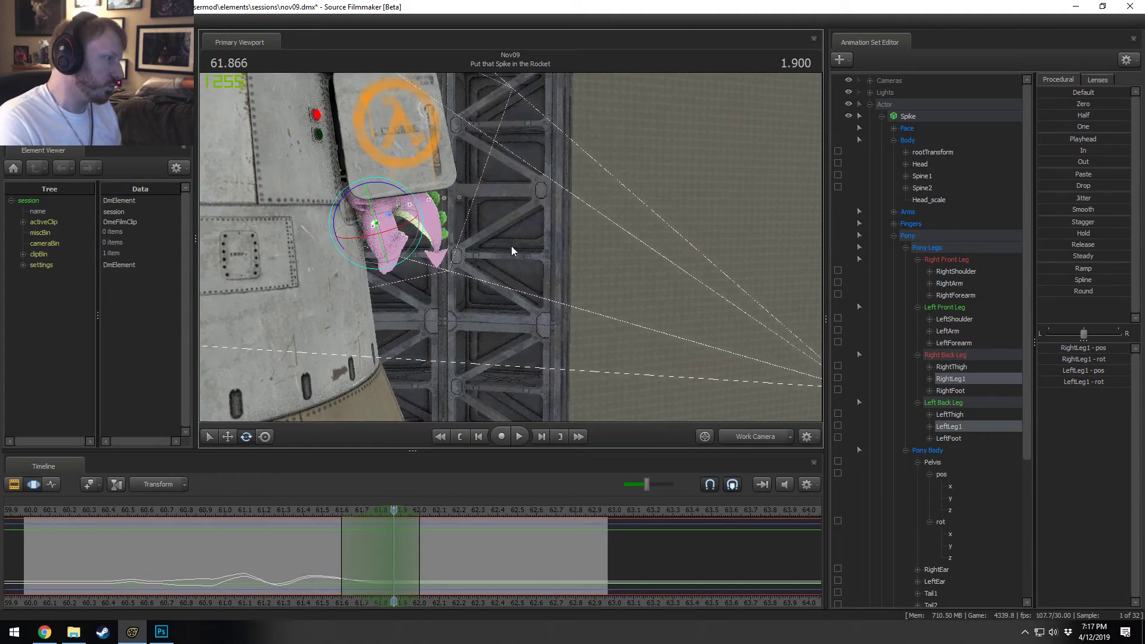
{"action": "left_click_drag", "start_coordinate": [425, 224], "coordinate": [420, 199]}
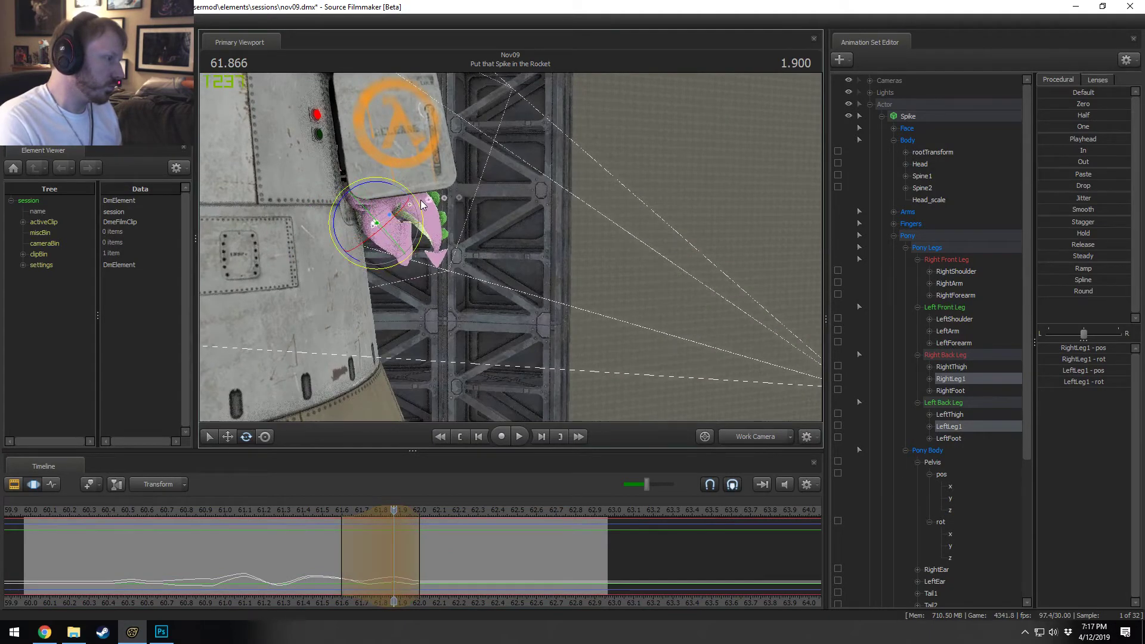
{"action": "key", "text": "space"}
{"action": "key", "text": "space"}
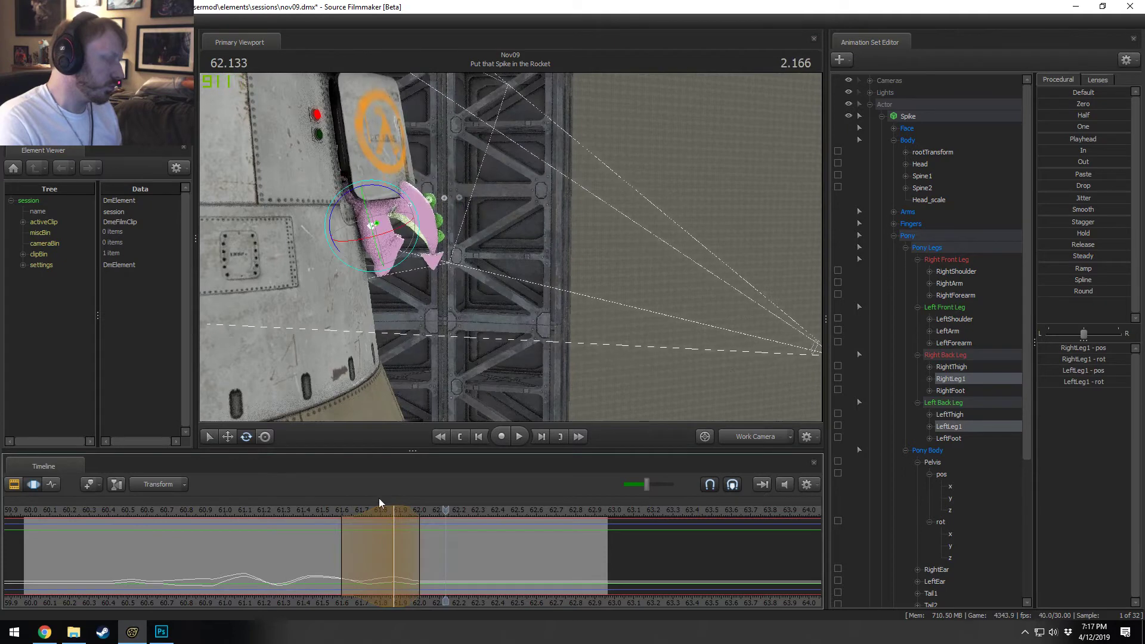
Step: Rotate both thighs and lower back legs slightly toward the rocket at 62.0, within a time selection from about 61.87 to 62.17
{"action": "left_click", "coordinate": [417, 545], "text": "shift"}
{"action": "scroll", "coordinate": [417, 545], "scroll_direction": "up", "scroll_amount": 4, "text": "shift"}
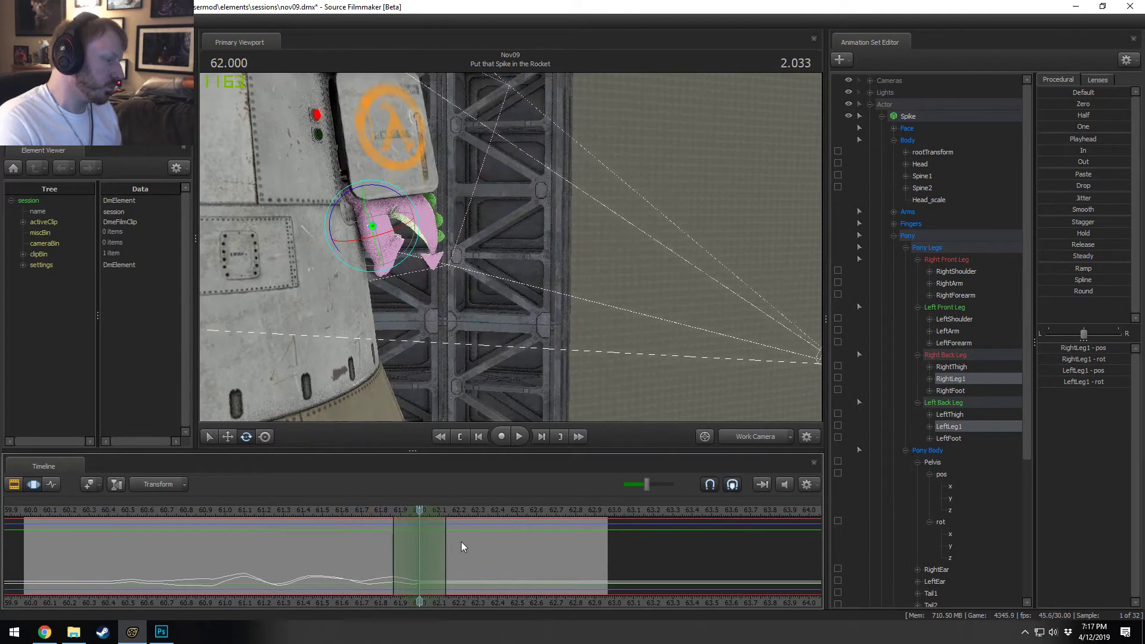
{"action": "left_click_drag", "start_coordinate": [446, 534], "coordinate": [452, 533]}
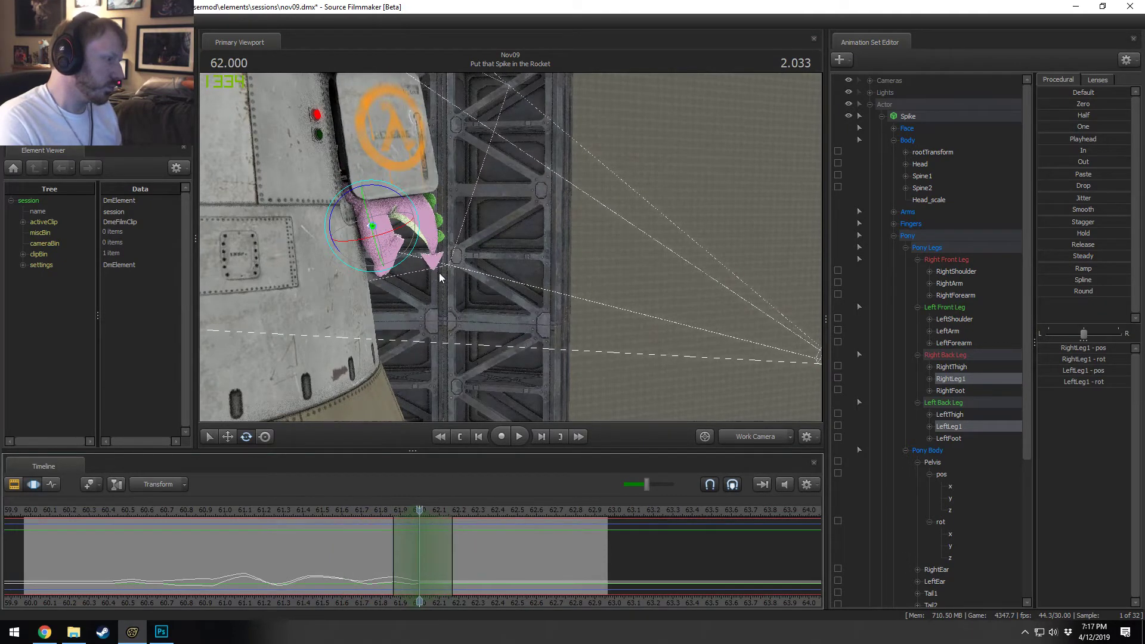
{"action": "left_click", "coordinate": [367, 208], "text": "ctrl"}
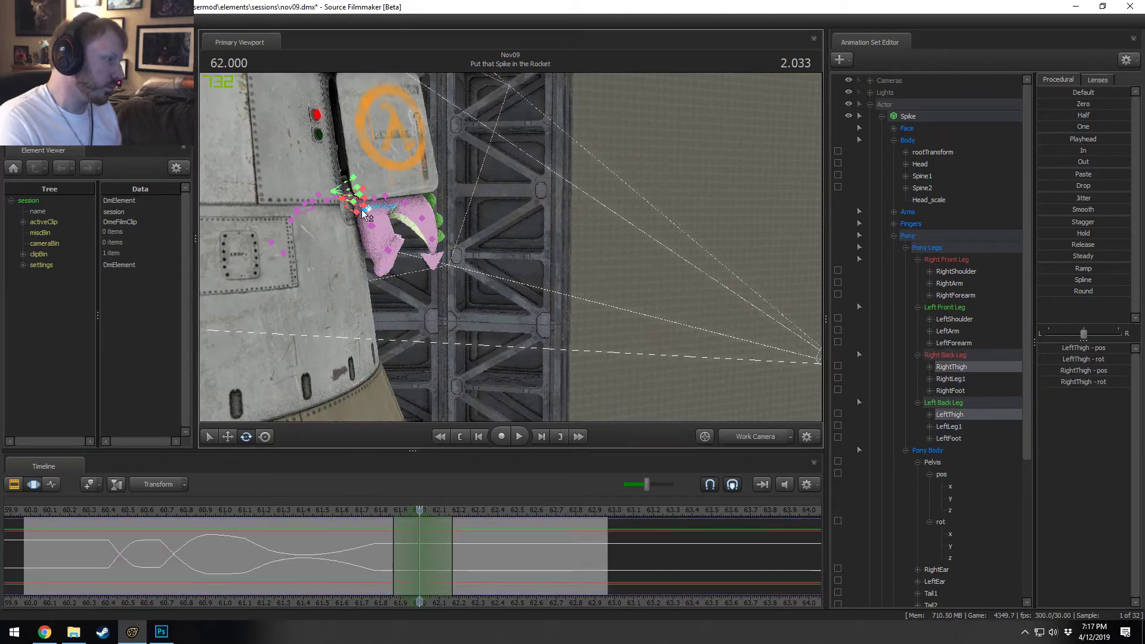
{"action": "left_click", "coordinate": [372, 225], "text": "ctrl"}
{"action": "key", "text": "e"}
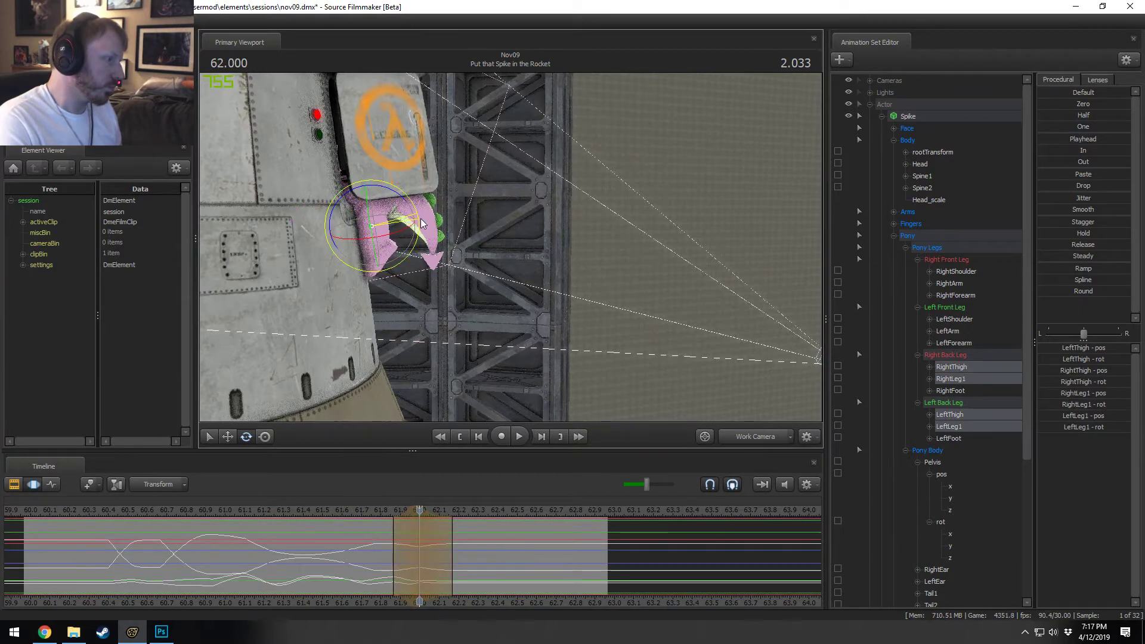
Step: Shorten the leg edit's time selection to end at about 62.13 and play back the motion, also through the main camera
{"action": "left_click_drag", "start_coordinate": [365, 510], "coordinate": [304, 511]}
{"action": "key", "text": "space"}
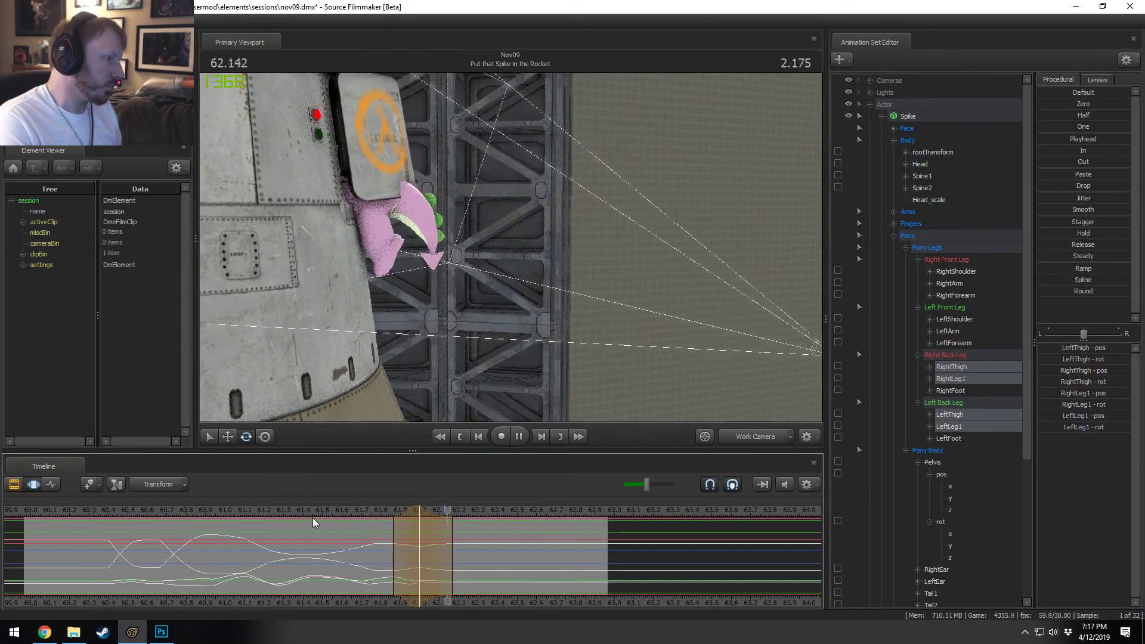
{"action": "key", "text": "space"}
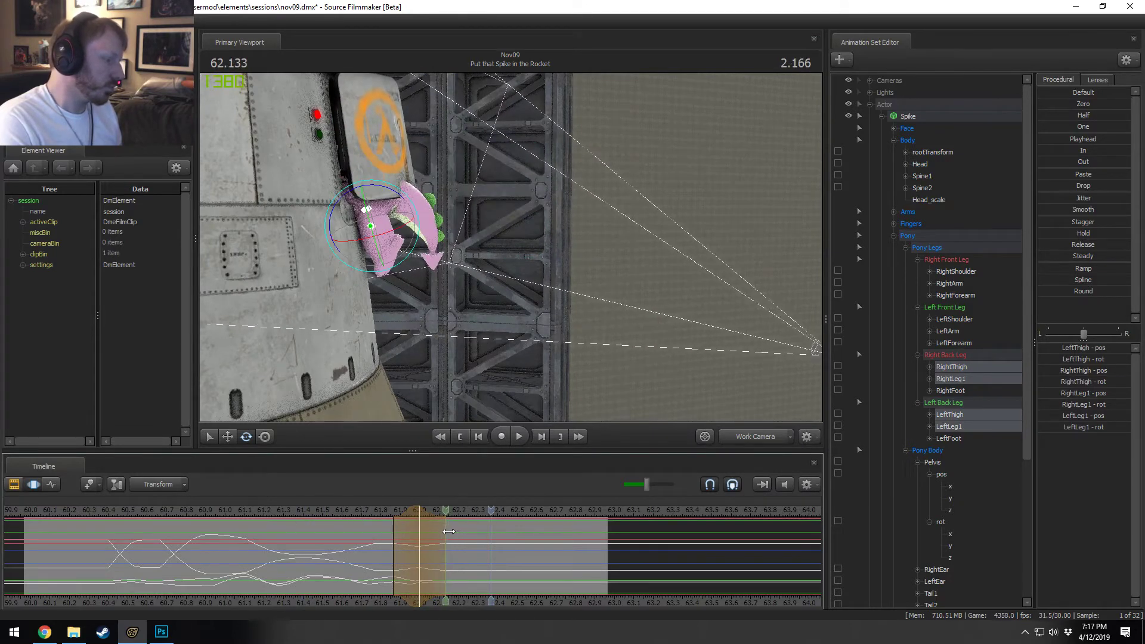
{"action": "left_click_drag", "start_coordinate": [417, 511], "coordinate": [263, 520]}
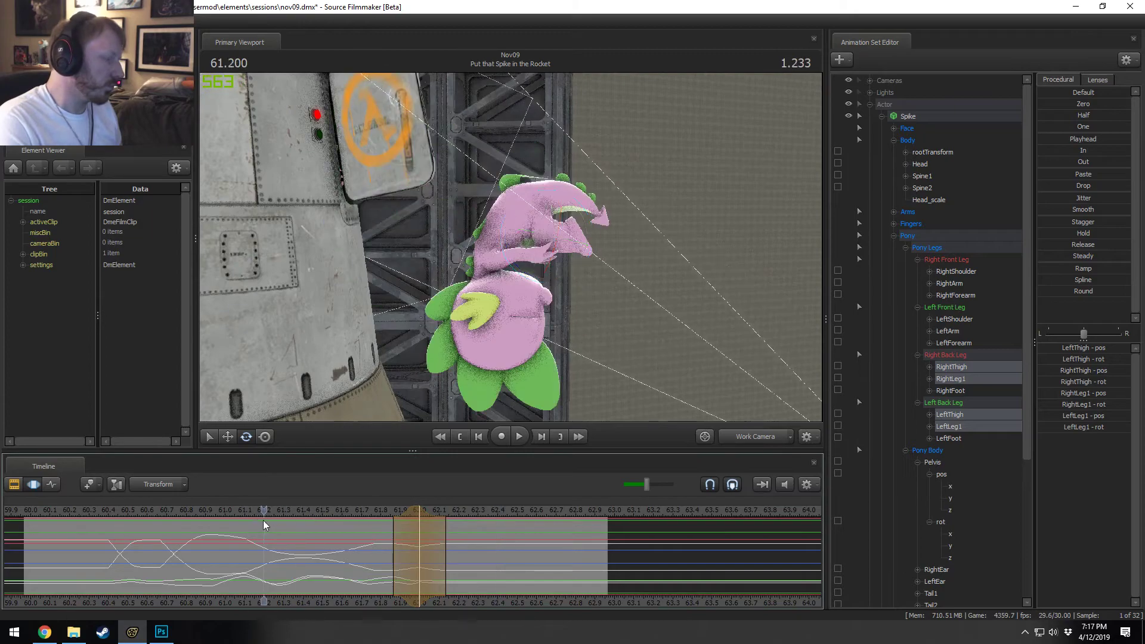
{"action": "key", "text": "space"}
{"action": "left_click", "coordinate": [754, 435]}
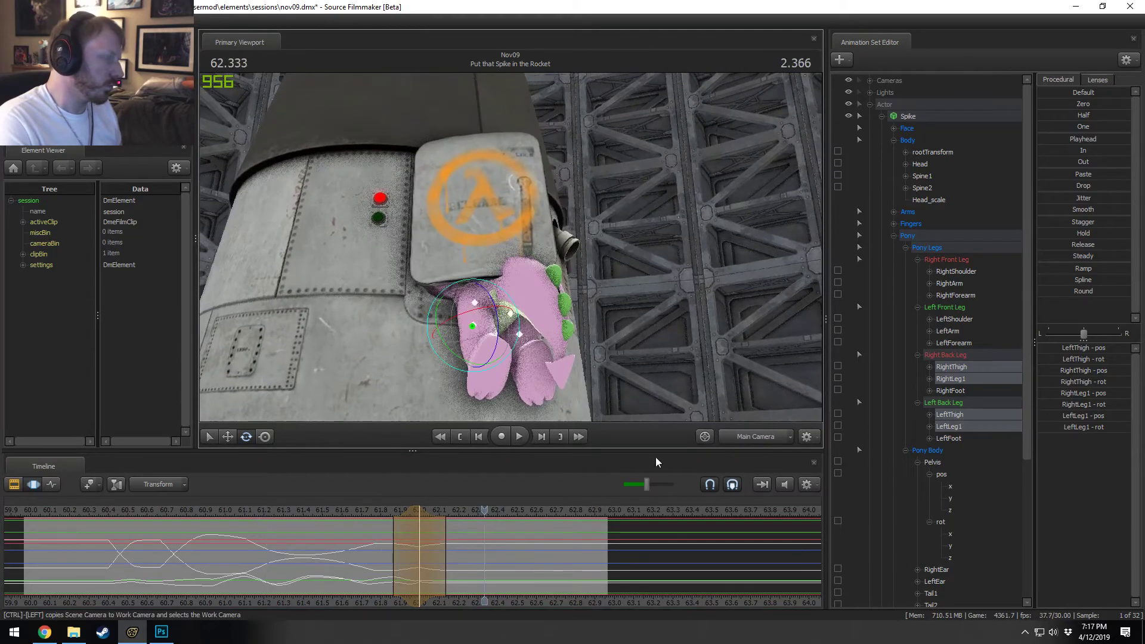
{"action": "left_click", "coordinate": [152, 512]}
{"action": "key", "text": "space"}
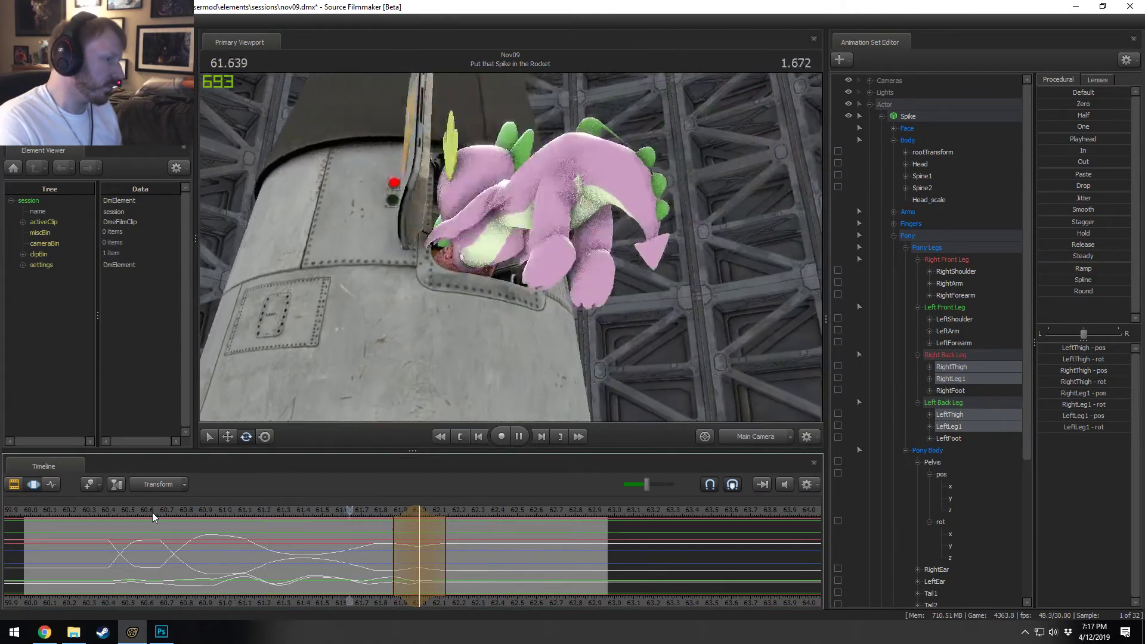
{"action": "left_click_drag", "start_coordinate": [299, 501], "coordinate": [416, 535]}
Step: In the work camera, shift the pelvis slightly along its vertical axis at 61.933, within a time selection from about 61.73 to 62.13, and play it back
{"action": "left_click", "coordinate": [757, 437]}
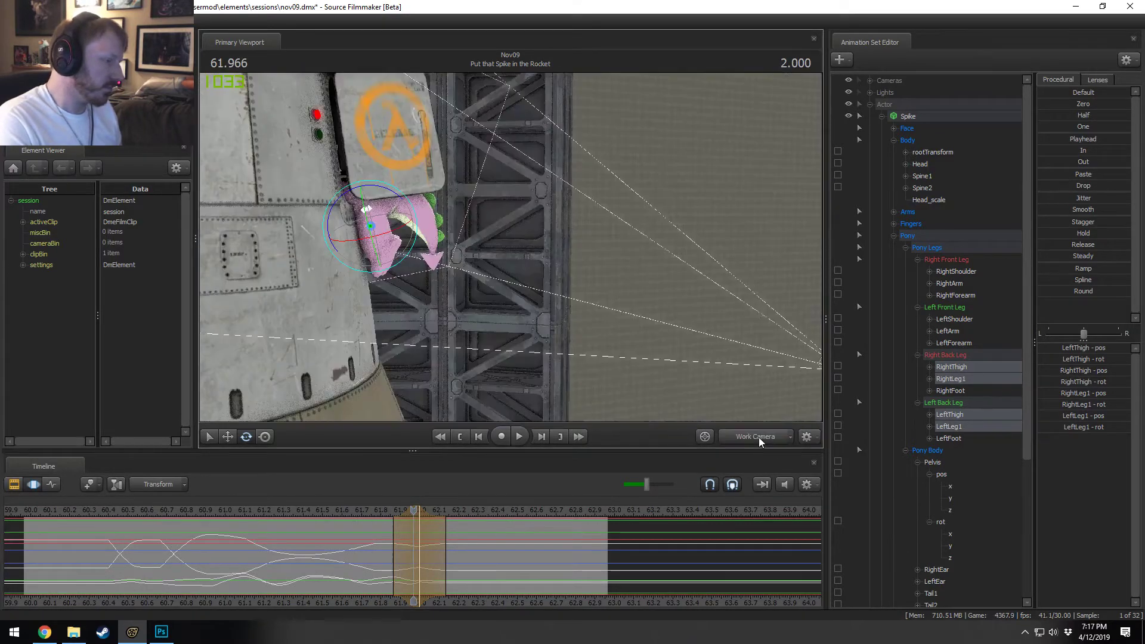
{"action": "left_click_drag", "start_coordinate": [510, 247], "coordinate": [456, 237]}
{"action": "key", "text": "w"}
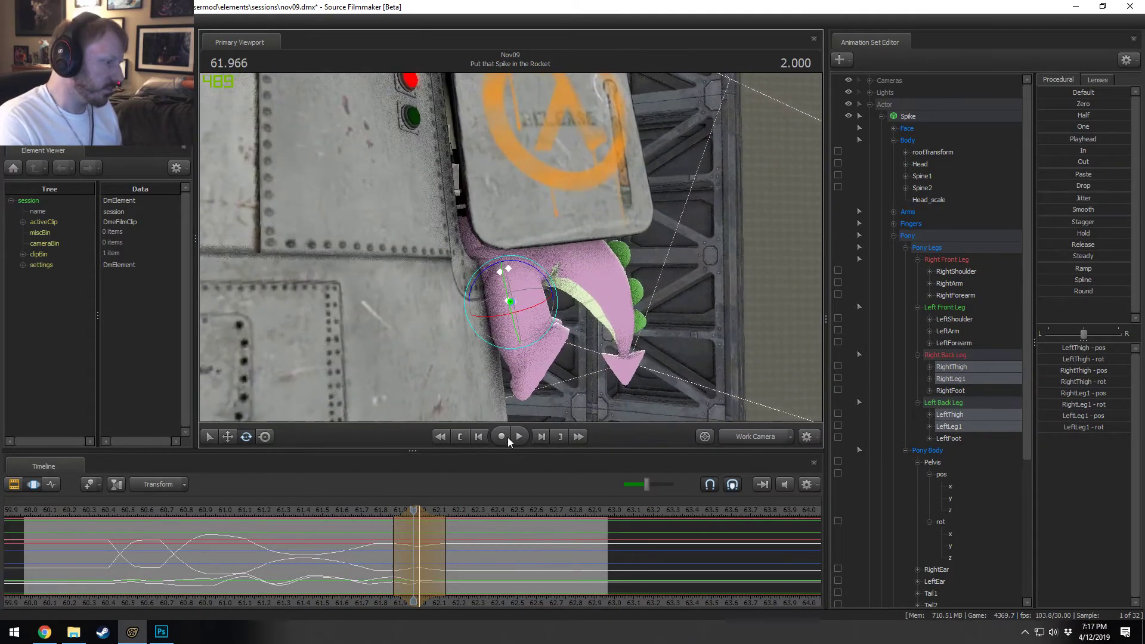
{"action": "mouse_move", "coordinate": [413, 526]}
{"action": "left_mouse_down"}
{"action": "mouse_move", "coordinate": [395, 542]}
{"action": "mouse_move", "coordinate": [404, 544]}
{"action": "left_mouse_up"}
{"action": "scroll", "coordinate": [405, 544], "scroll_direction": "up", "scroll_amount": 1}
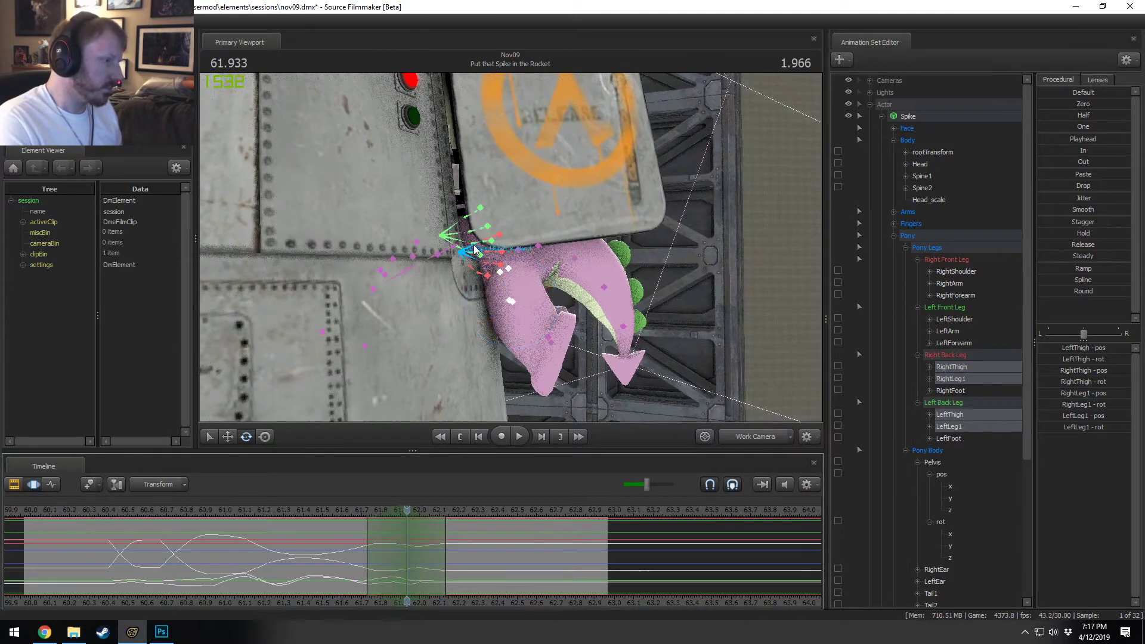
{"action": "left_click", "coordinate": [517, 253]}
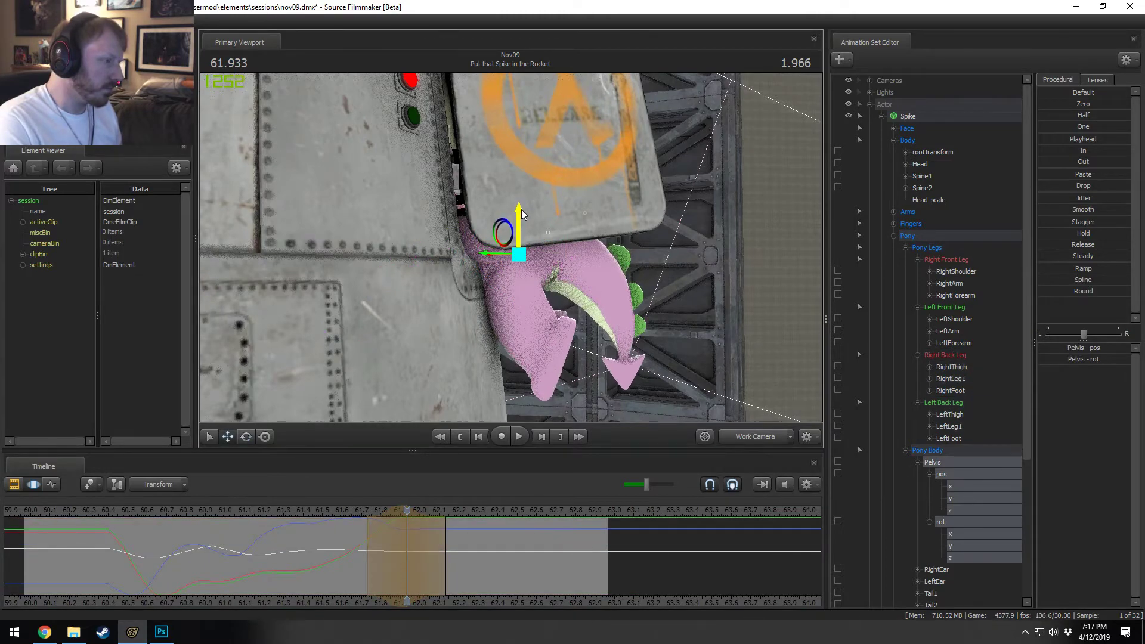
{"action": "left_click", "coordinate": [348, 510]}
{"action": "key", "text": "space"}
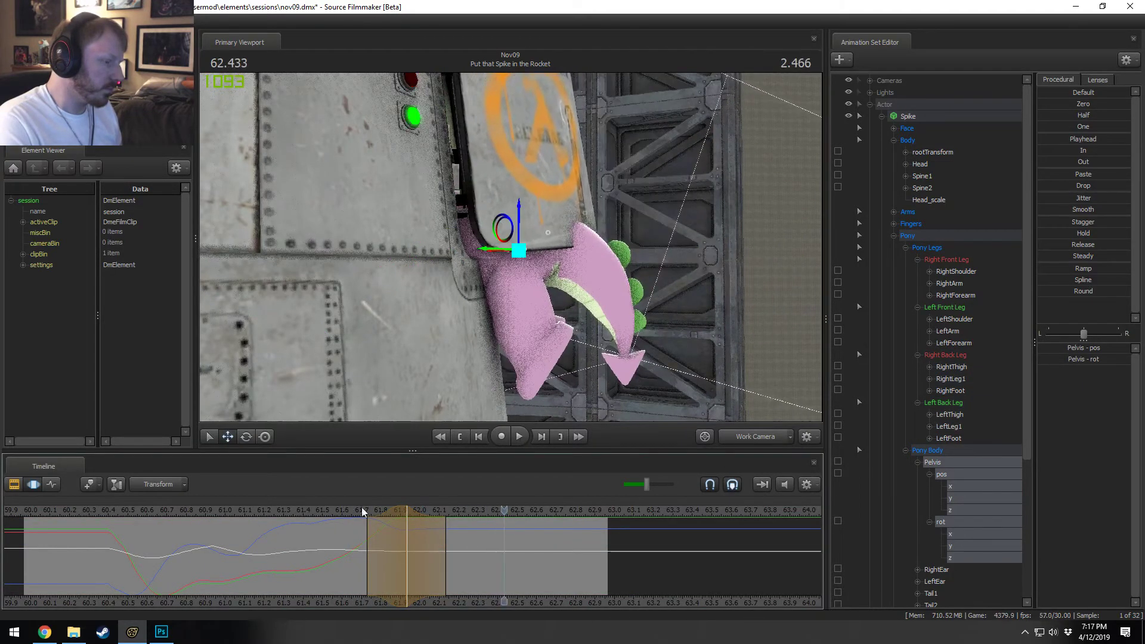
Step: Rotate the pelvis slightly at 61.933, select Spine1 and play back the settling motion
{"action": "left_click_drag", "start_coordinate": [356, 513], "coordinate": [406, 511]}
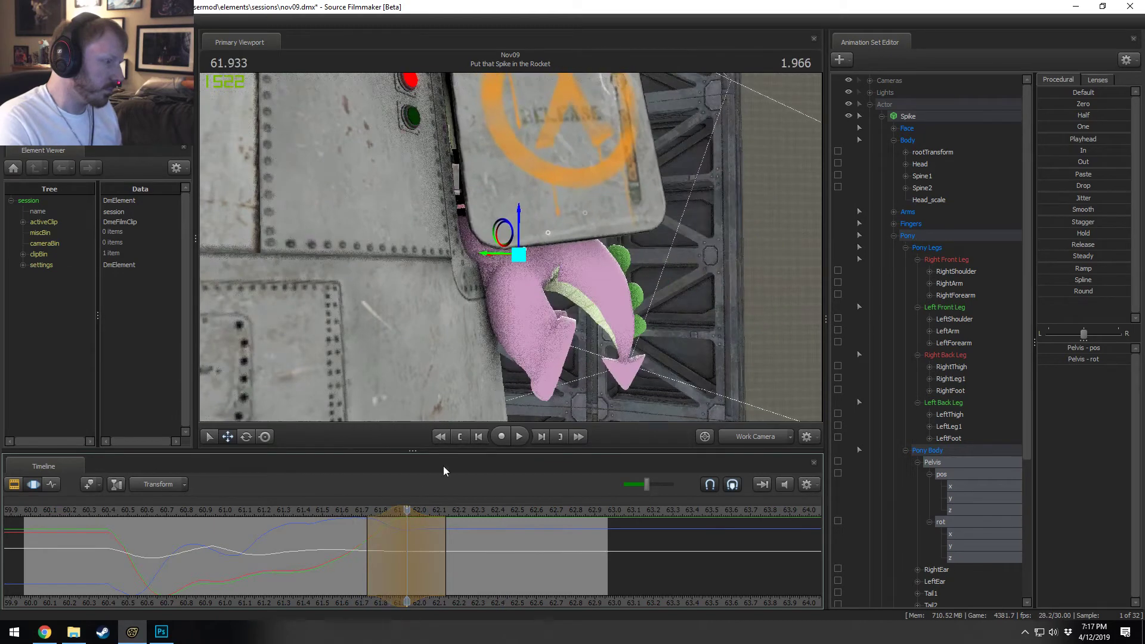
{"action": "left_click_drag", "start_coordinate": [534, 298], "coordinate": [495, 226]}
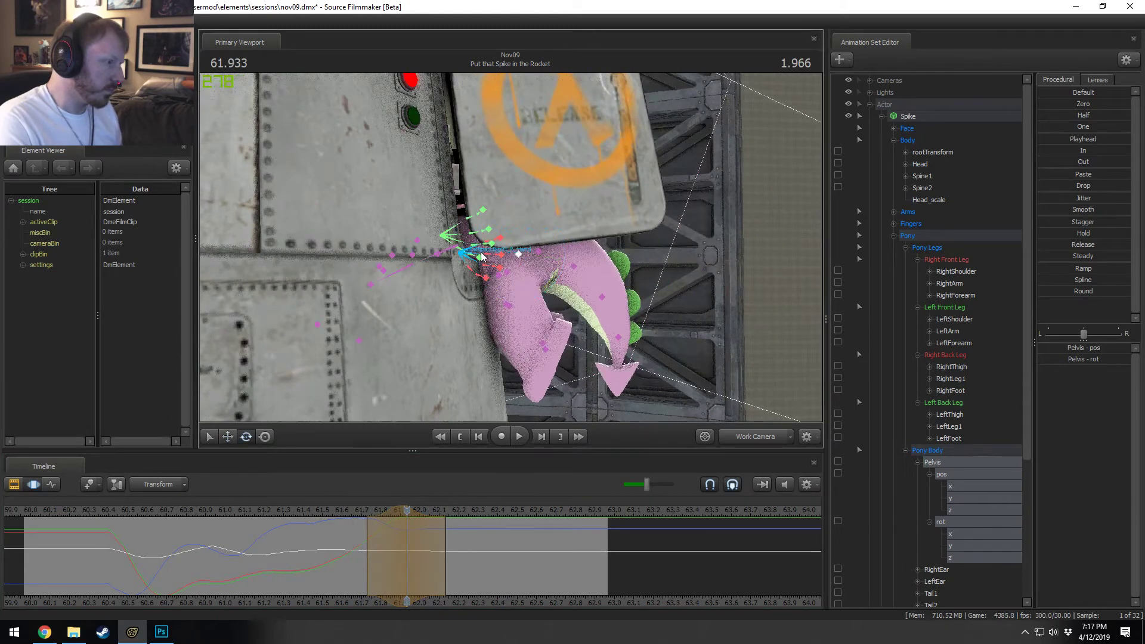
{"action": "left_click", "coordinate": [443, 248]}
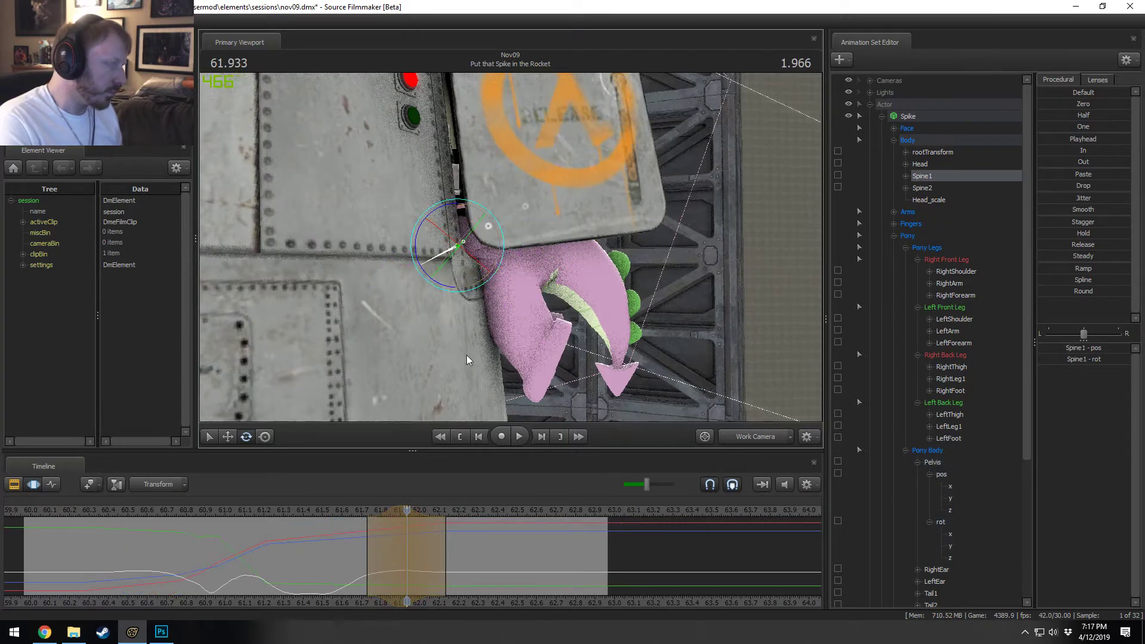
{"action": "left_click", "coordinate": [337, 509]}
{"action": "key", "text": "space"}
{"action": "key", "text": "space"}
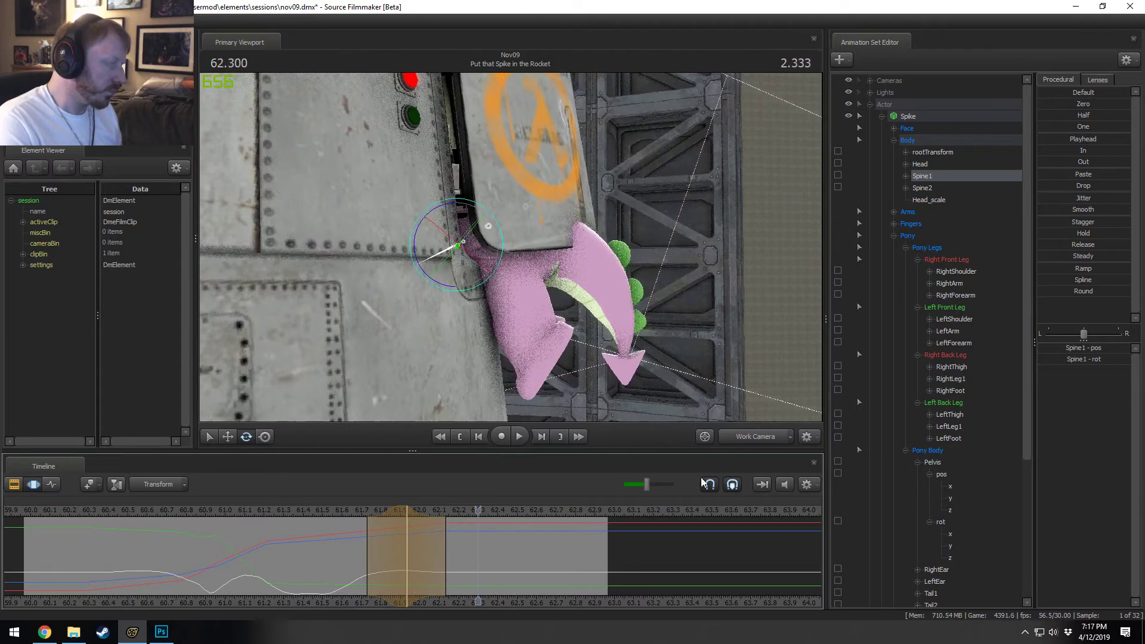
Step: Review Spike's entry into the rocket through the main camera, replaying it from several start points around 61.2 to 61.5
{"action": "left_click", "coordinate": [729, 438]}
{"action": "left_click", "coordinate": [328, 512]}
{"action": "key", "text": "space"}
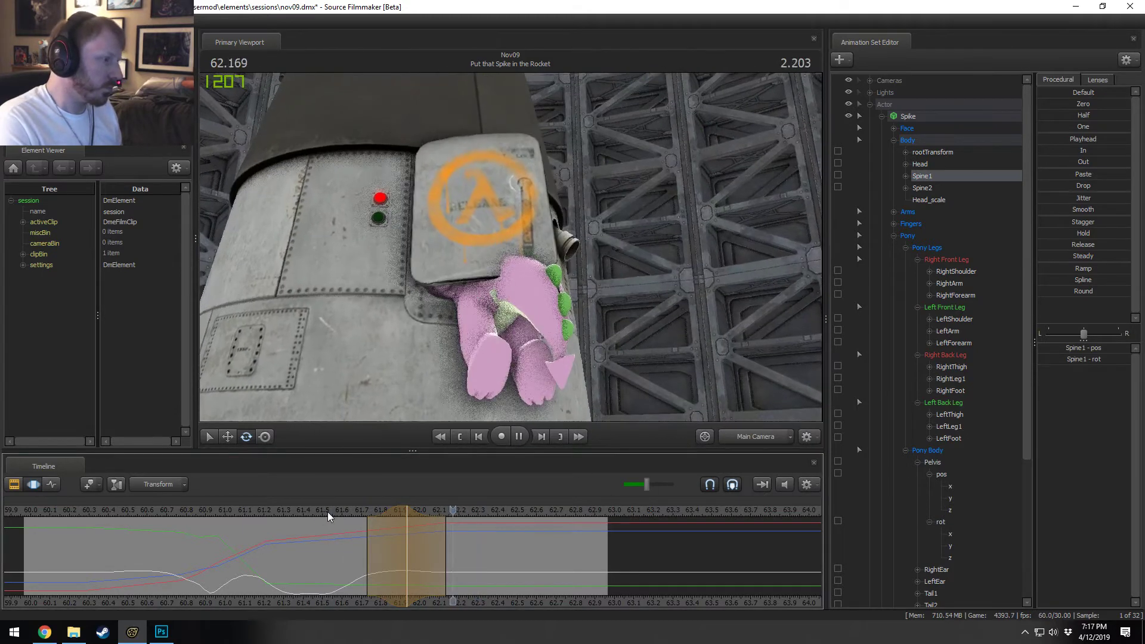
{"action": "key", "text": "space"}
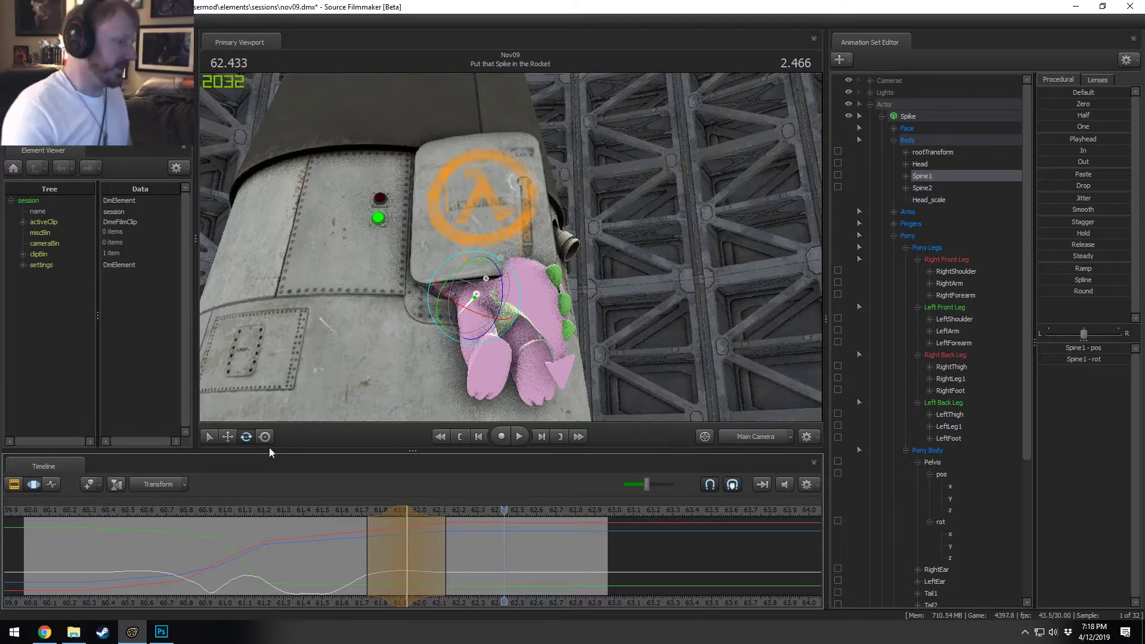
{"action": "left_click", "coordinate": [304, 509]}
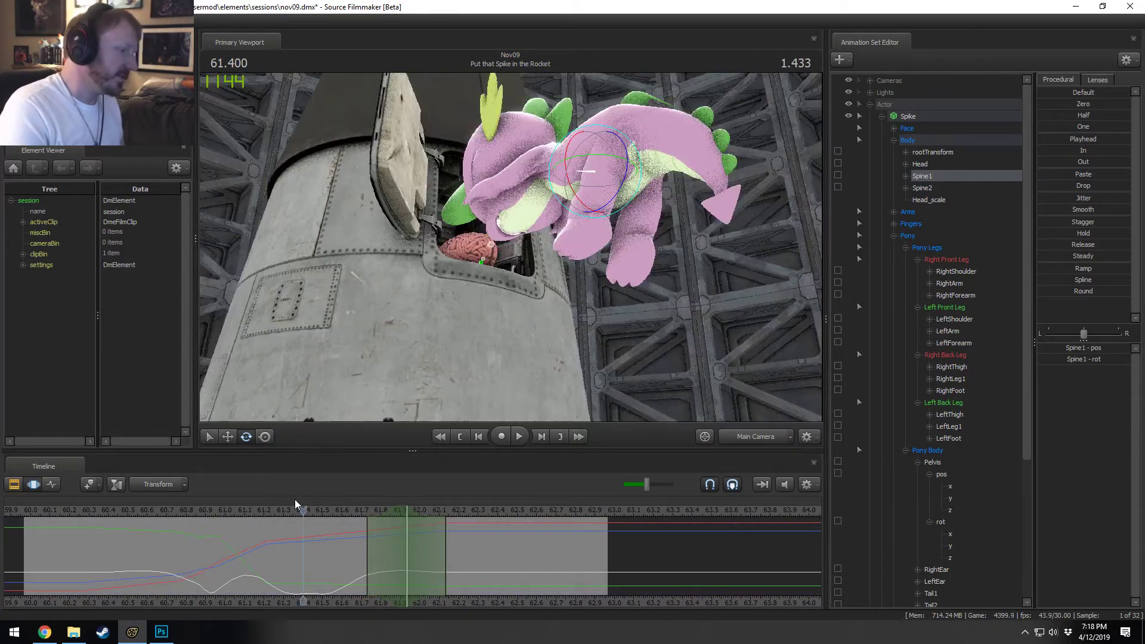
{"action": "key", "text": "space"}
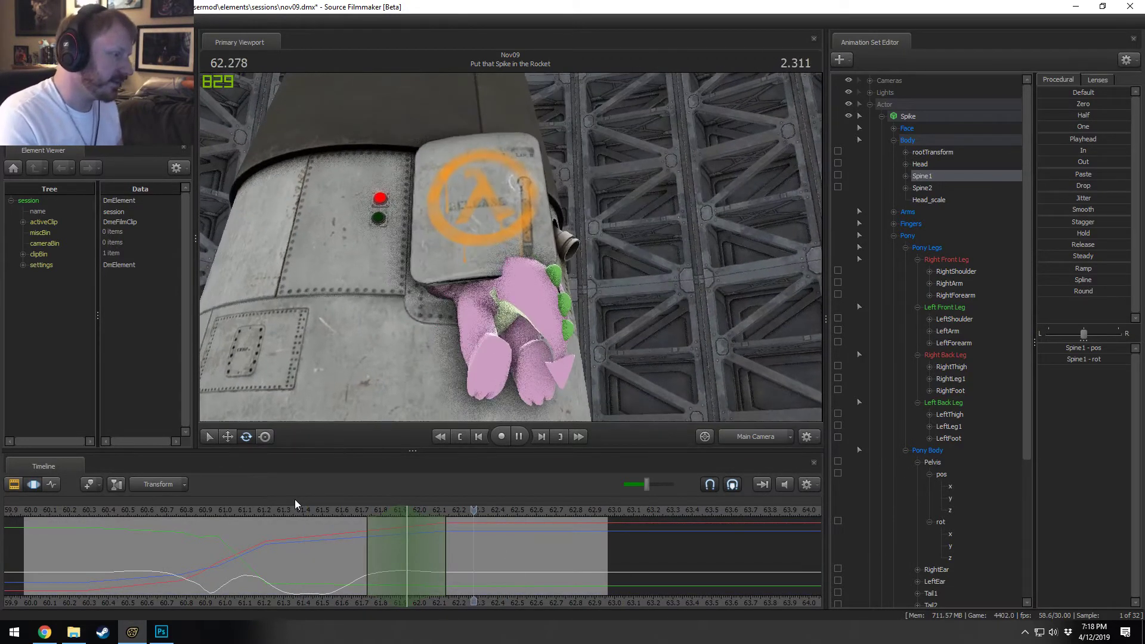
{"action": "key", "text": "space"}
{"action": "left_click", "coordinate": [276, 515]}
{"action": "key", "text": "space"}
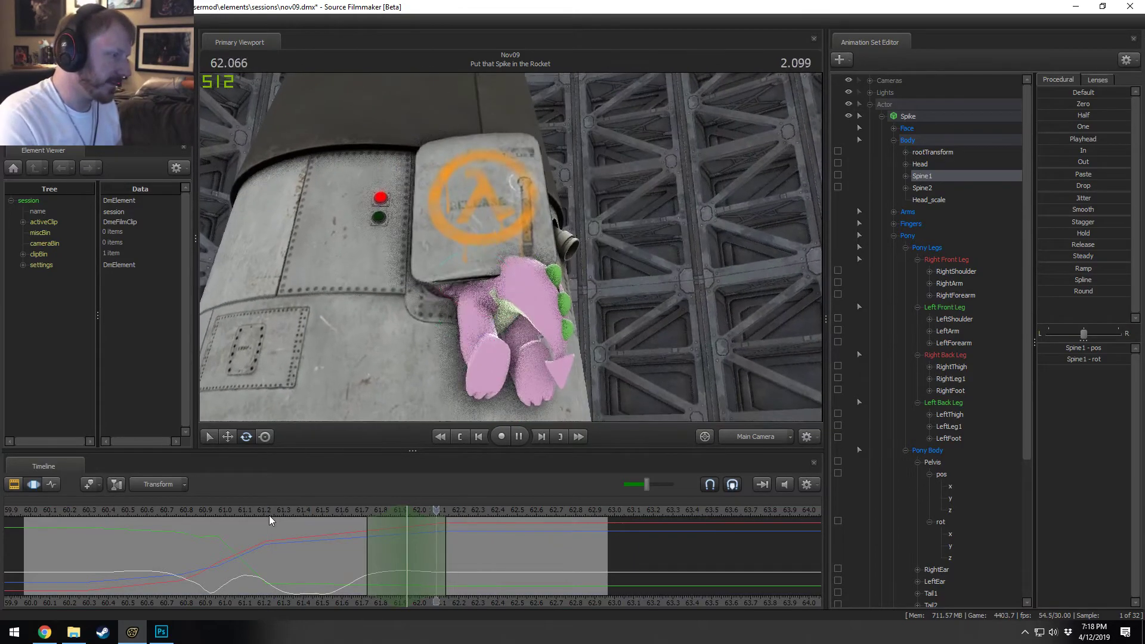
{"action": "key", "text": "space"}
Step: Rotate all four tail bones downward at 60.6, within a time selection from about 60.33 to 60.87
{"action": "left_click_drag", "start_coordinate": [609, 510], "coordinate": [147, 552]}
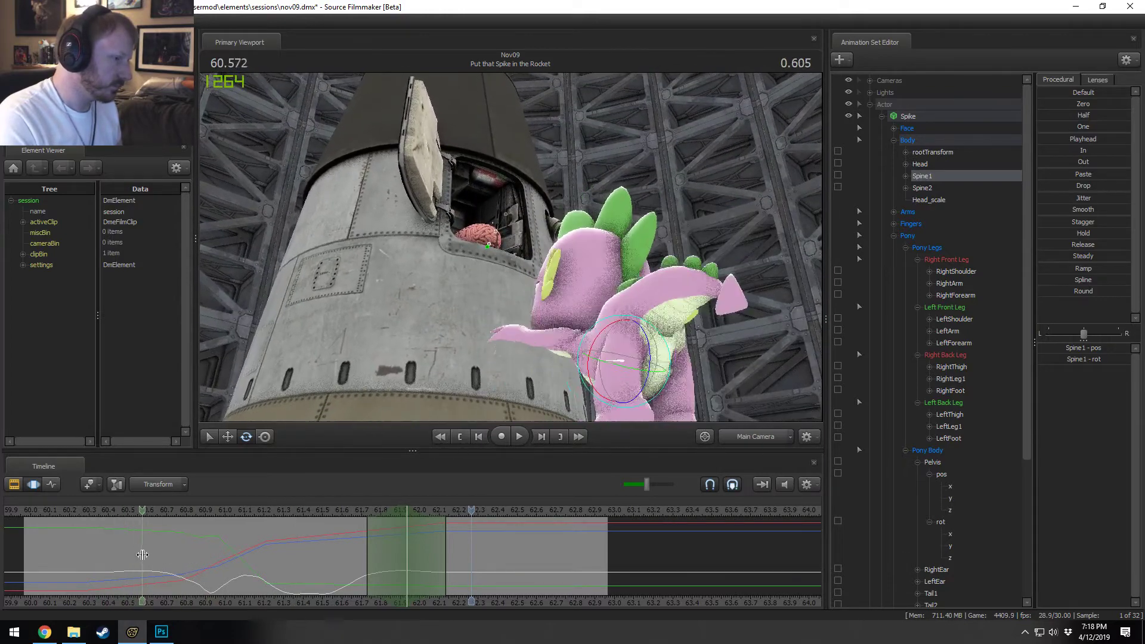
{"action": "left_click", "coordinate": [146, 552], "text": "shift"}
{"action": "scroll", "coordinate": [145, 553], "scroll_direction": "up", "scroll_amount": 8, "text": "shift"}
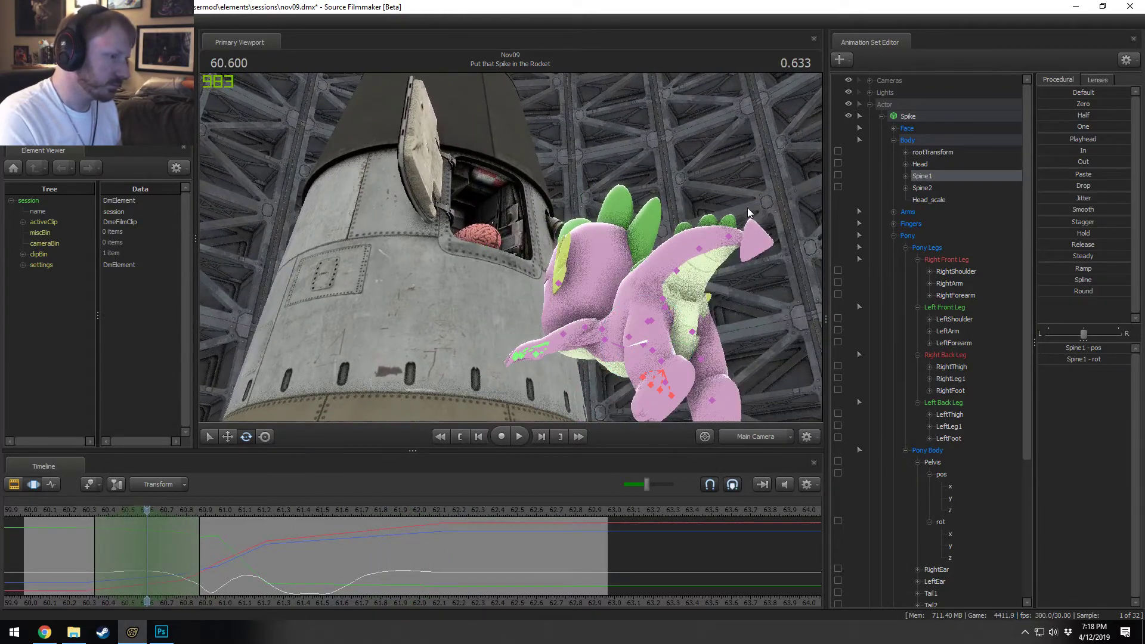
{"action": "left_click_drag", "start_coordinate": [748, 211], "coordinate": [688, 303]}
{"action": "left_click", "coordinate": [666, 300], "text": "ctrl"}
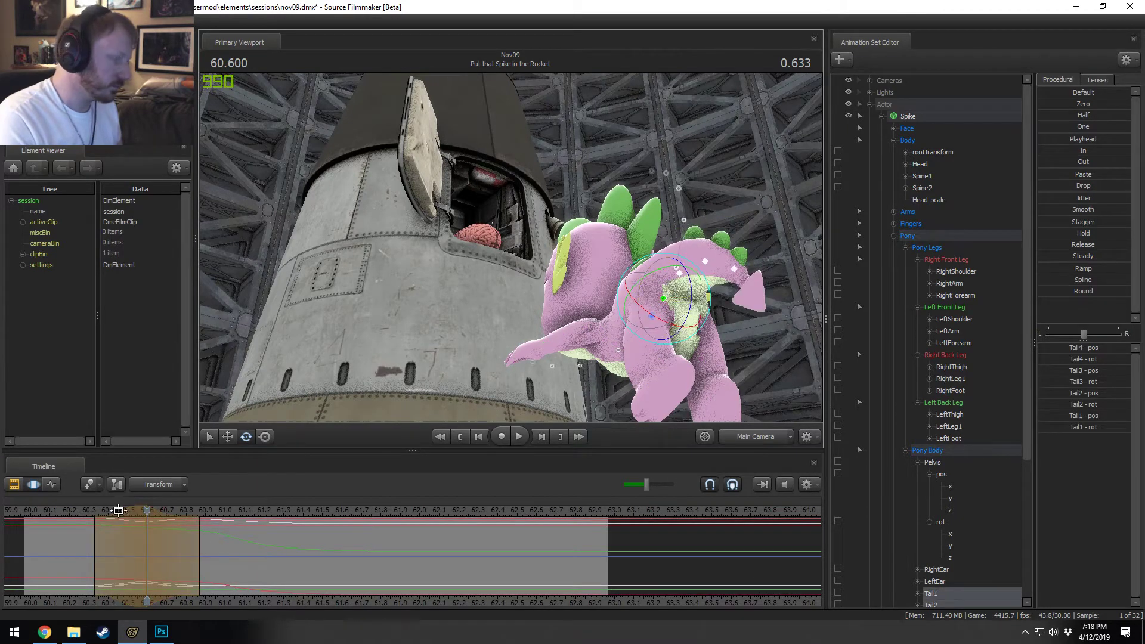
Step: Rotate the four tail bones at 61.033, within a time selection from about 60.8 to 61.4, and play back the swing
{"action": "left_click_drag", "start_coordinate": [125, 513], "coordinate": [303, 552]}
{"action": "left_click_drag", "start_coordinate": [683, 232], "coordinate": [679, 213]}
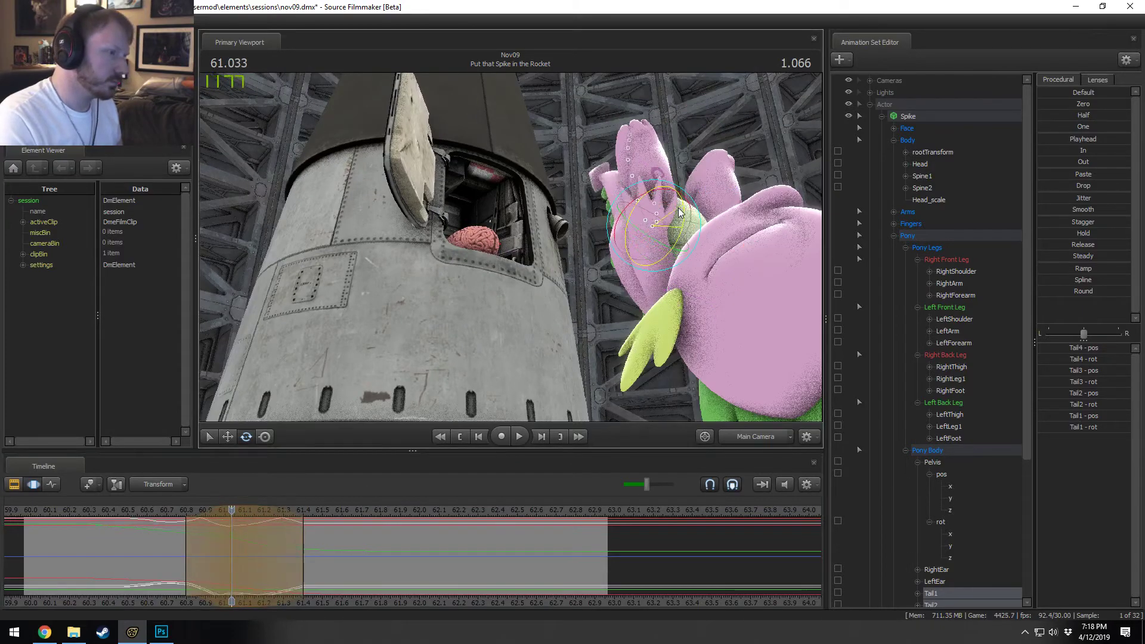
{"action": "key", "text": "space"}
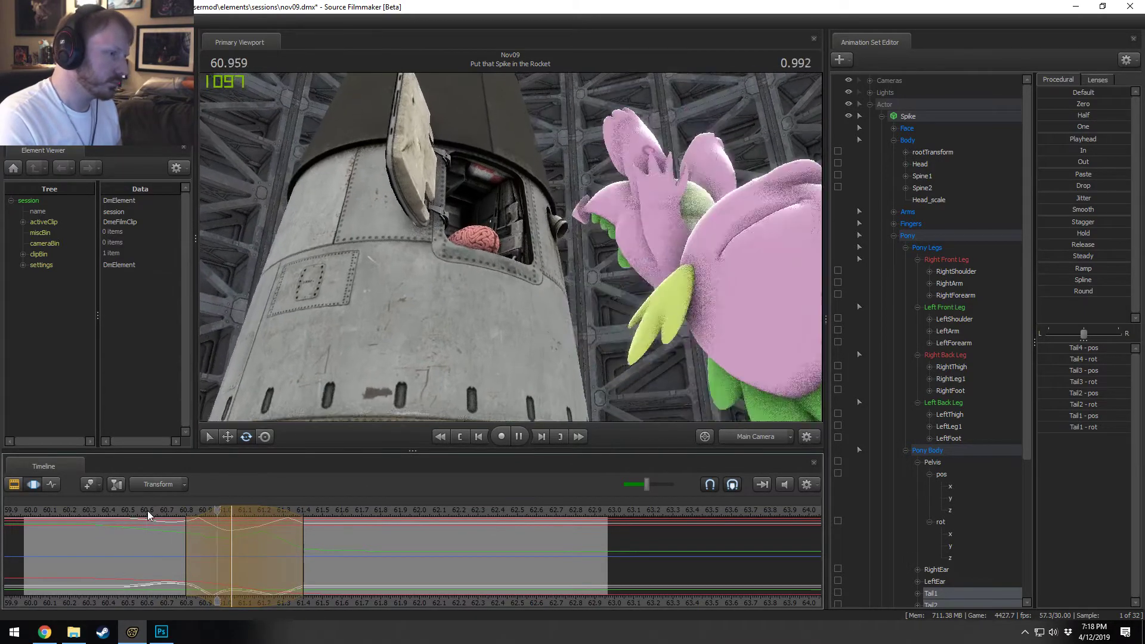
Step: Rotate the four tail bones slightly around 61.2, within a time selection from about 61.0 to 61.57
{"action": "left_click_drag", "start_coordinate": [161, 534], "coordinate": [261, 552]}
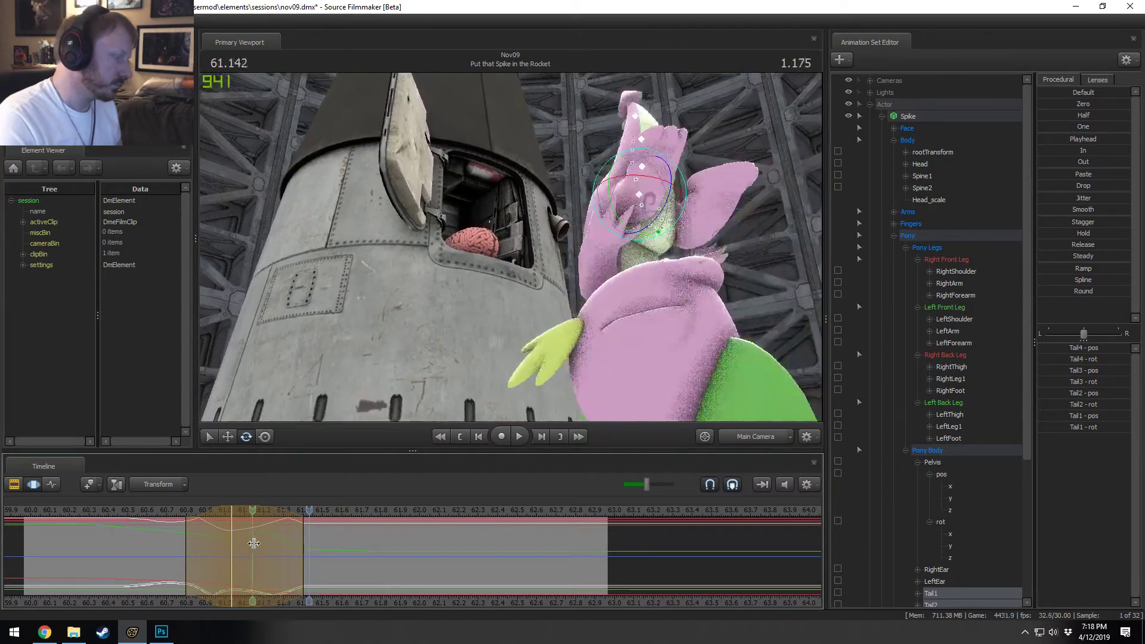
{"action": "left_click", "coordinate": [261, 542], "text": "shift"}
{"action": "scroll", "coordinate": [264, 543], "scroll_direction": "up", "scroll_amount": 4}
{"action": "left_click_drag", "start_coordinate": [308, 539], "coordinate": [335, 540]}
{"action": "left_click_drag", "start_coordinate": [666, 165], "coordinate": [669, 156]}
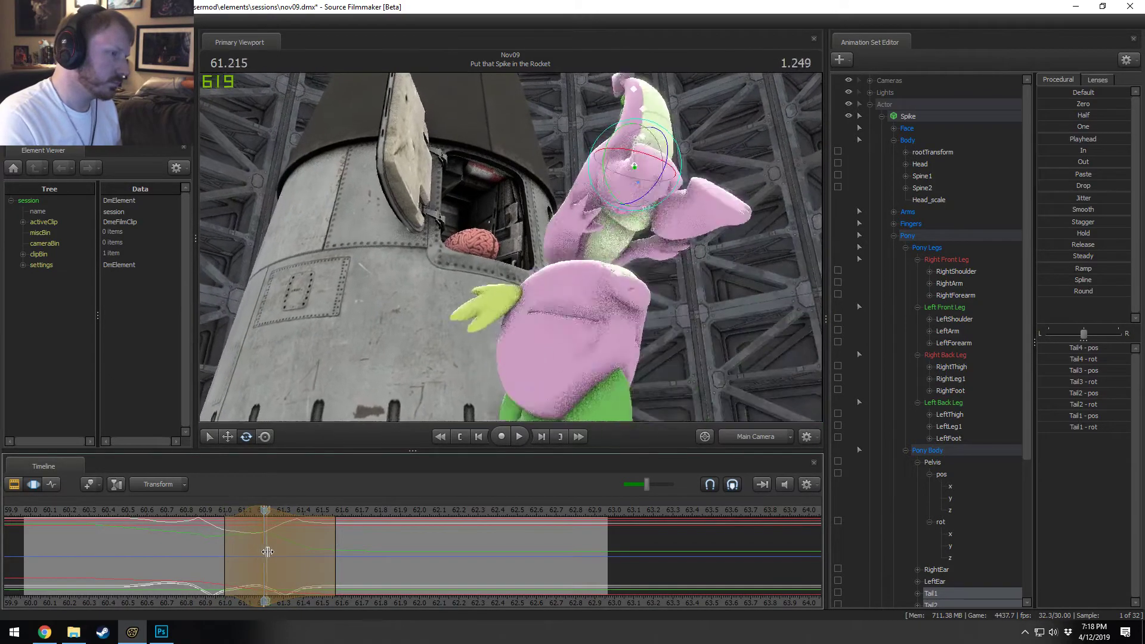
Step: Rotate the four tail bones at 61.533, within a time selection from about 61.23 to 61.83, and play back from 60.9
{"action": "mouse_move", "coordinate": [272, 551]}
{"action": "left_mouse_down"}
{"action": "mouse_move", "coordinate": [352, 550]}
{"action": "mouse_move", "coordinate": [262, 549]}
{"action": "left_mouse_up"}
{"action": "left_click_drag", "start_coordinate": [332, 546], "coordinate": [373, 551]}
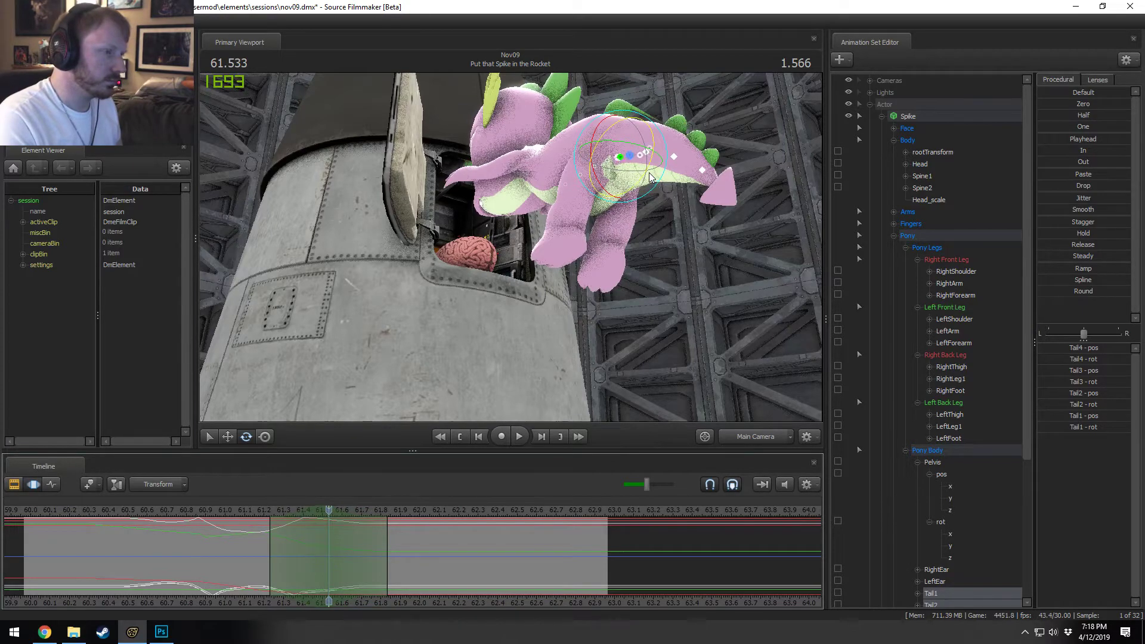
{"action": "left_click_drag", "start_coordinate": [648, 173], "coordinate": [644, 187]}
{"action": "left_click", "coordinate": [206, 510]}
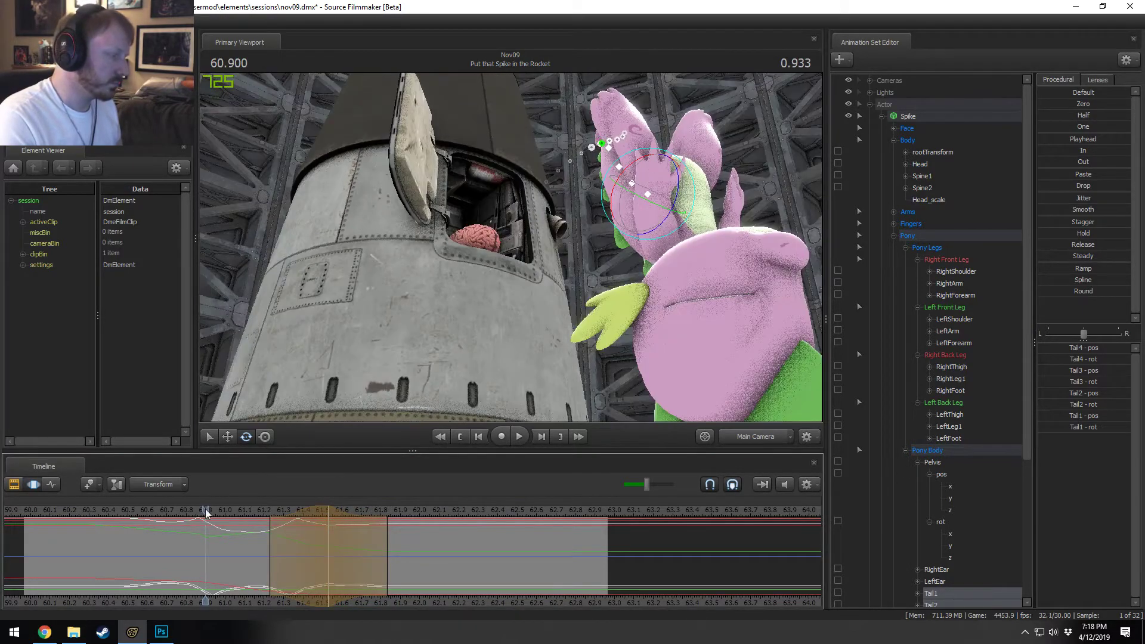
{"action": "key", "text": "space"}
{"action": "key", "text": "space"}
Step: Rotate the four tail bones at about 61.9, within a time selection from about 61.57 to 62.03, and play back the swing twice
{"action": "left_click_drag", "start_coordinate": [271, 539], "coordinate": [335, 545]}
{"action": "left_click_drag", "start_coordinate": [543, 277], "coordinate": [534, 249]}
{"action": "left_click", "coordinate": [293, 511]}
{"action": "key", "text": "space"}
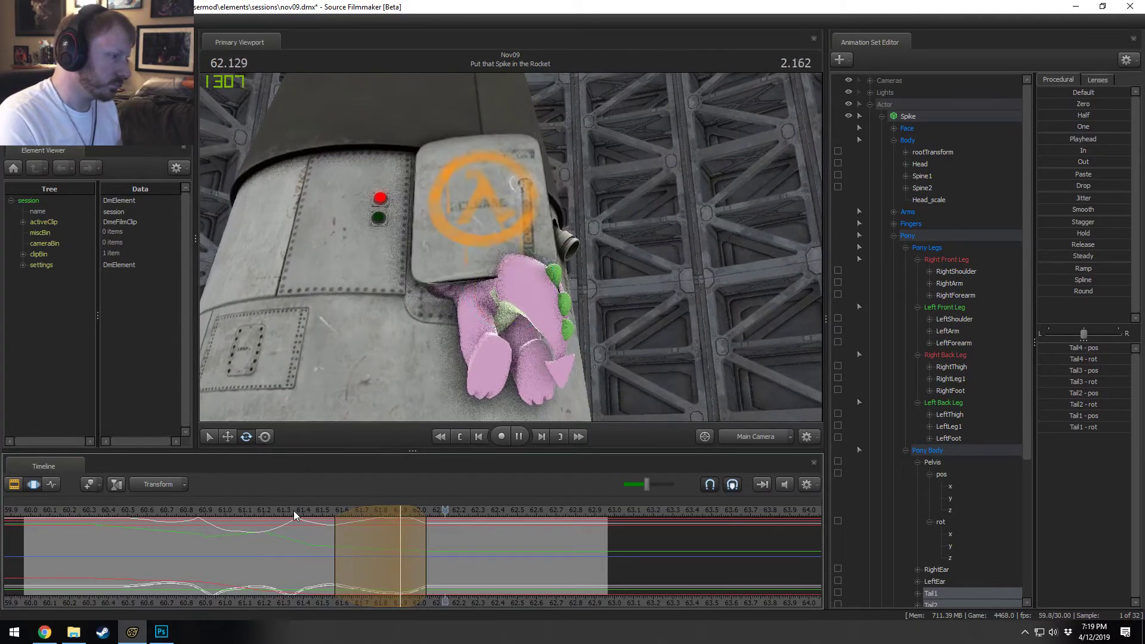
{"action": "key", "text": "space"}
{"action": "left_click", "coordinate": [271, 511]}
{"action": "key", "text": "space"}
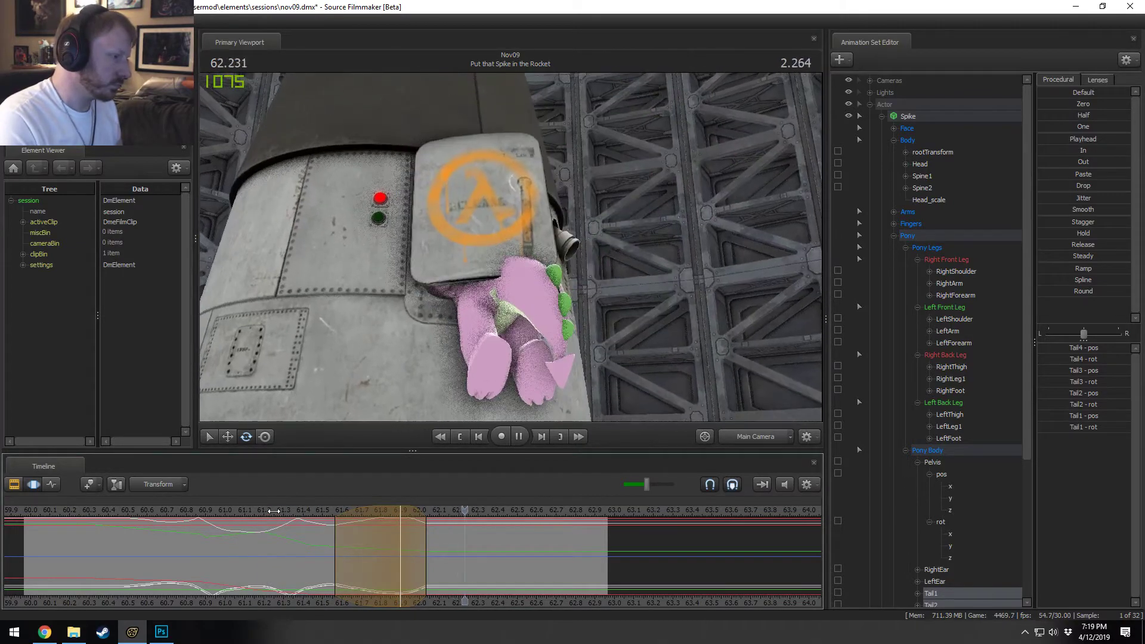
{"action": "key", "text": "space"}
Step: Rotate the four tail bones slightly at 62.033, within a time selection from about 61.87 to 62.2, and play back the result
{"action": "left_click_drag", "start_coordinate": [364, 537], "coordinate": [425, 546]}
{"action": "left_click", "coordinate": [425, 547], "text": "shift"}
{"action": "scroll", "coordinate": [426, 547], "scroll_direction": "up", "scroll_amount": 3, "text": "shift"}
{"action": "scroll", "coordinate": [425, 547], "scroll_direction": "up", "scroll_amount": 2, "text": "shift"}
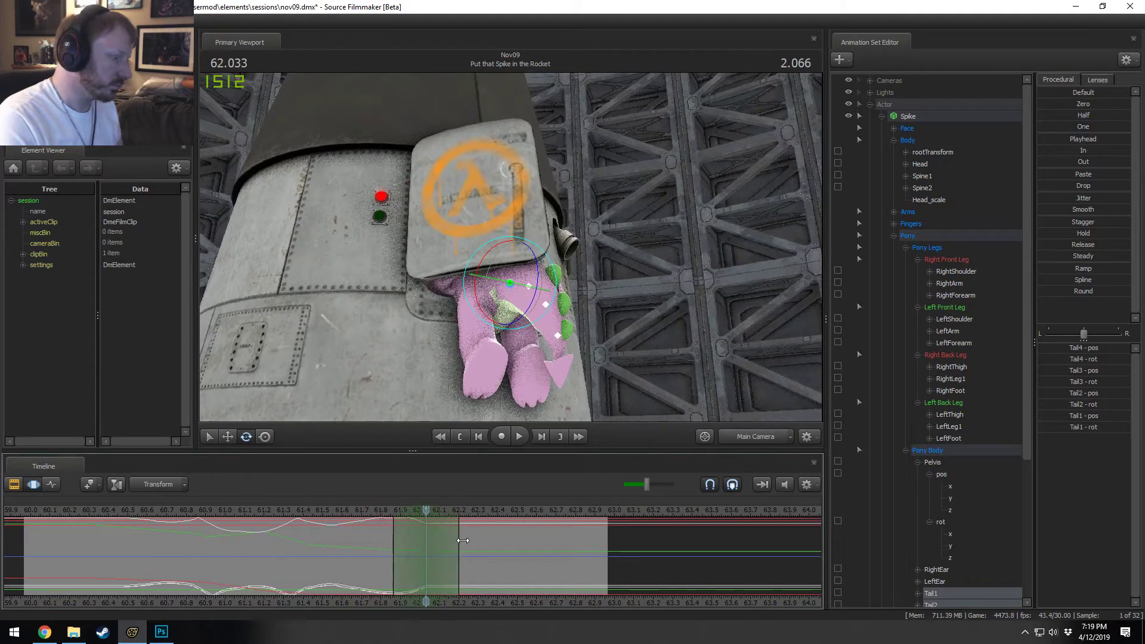
{"action": "left_click_drag", "start_coordinate": [535, 299], "coordinate": [533, 303]}
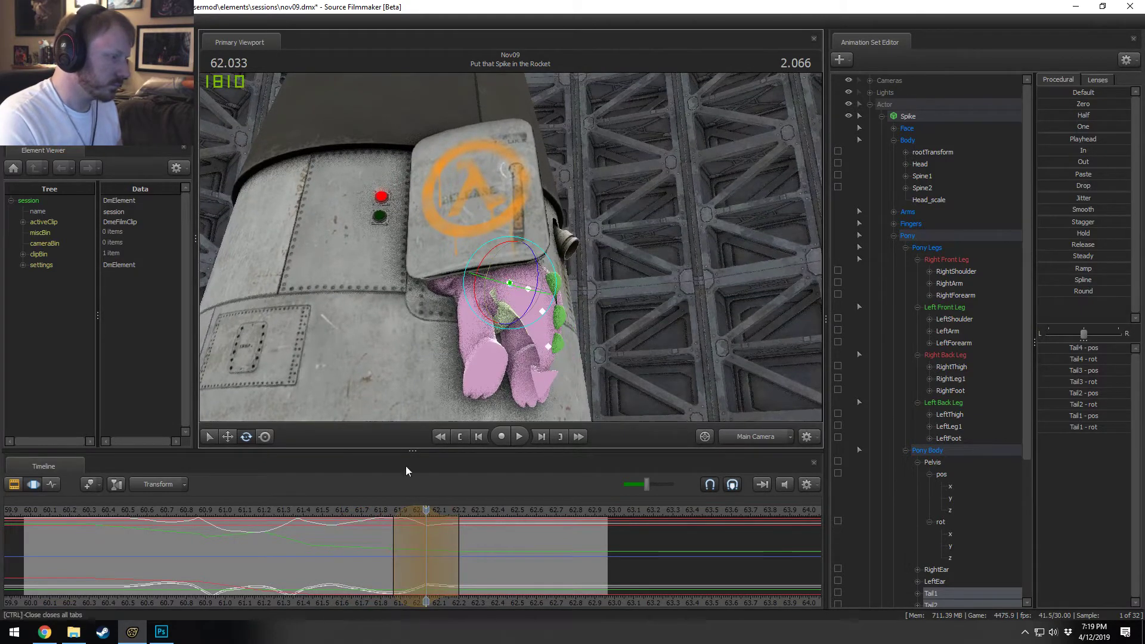
{"action": "left_click", "coordinate": [355, 511]}
{"action": "key", "text": "space"}
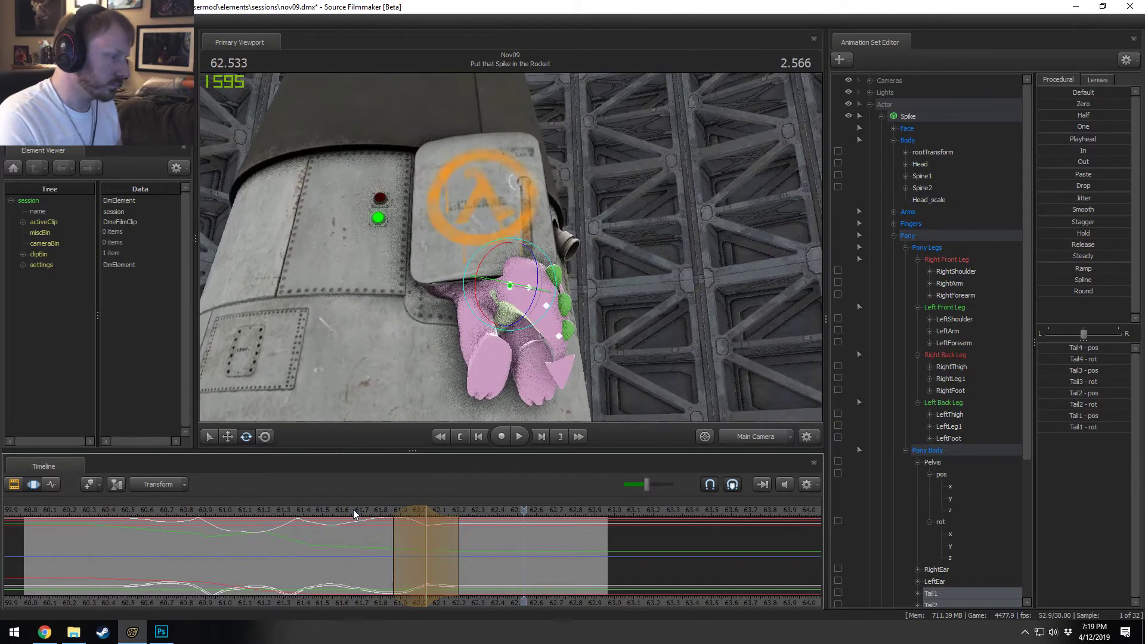
{"action": "key", "text": "ctrl+s"}
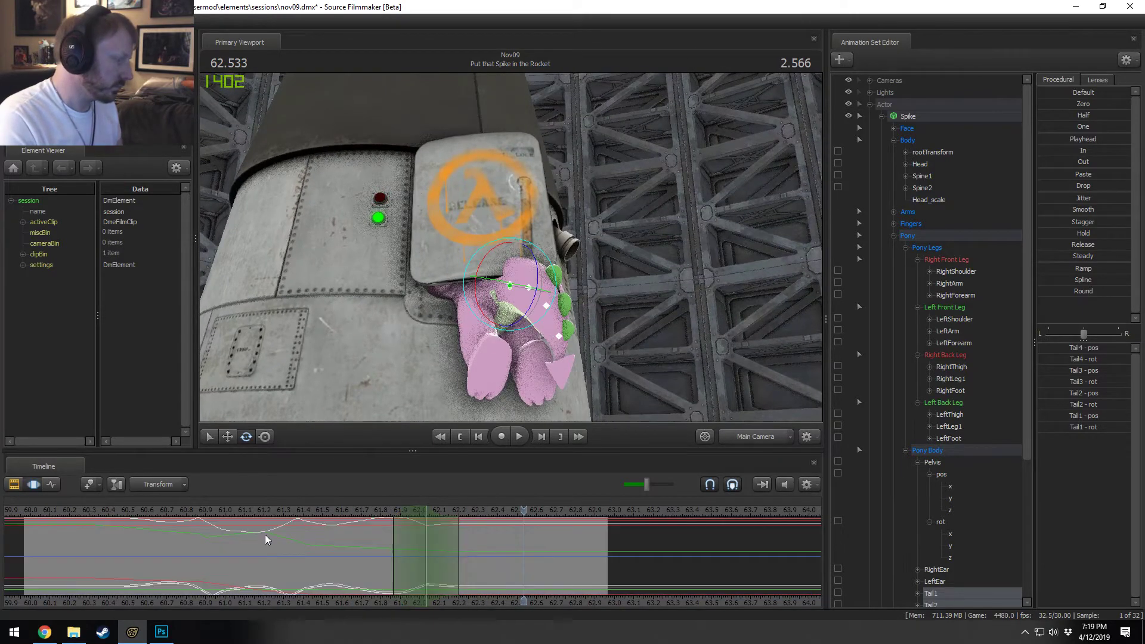
Step: Stagger the tail animation by shifting Tail2 to Tail4, Tail3 to Tail4 and finally Tail4 slightly later in time, and replay it
{"action": "left_click", "coordinate": [510, 285], "text": "ctrl+shift"}
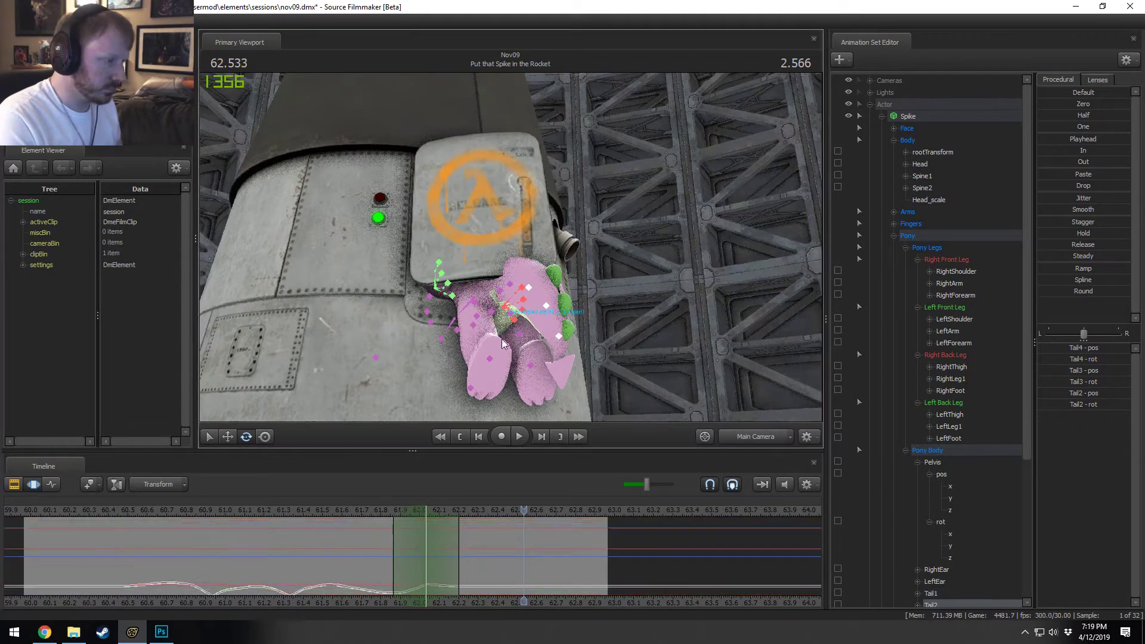
{"action": "left_click", "coordinate": [348, 578]}
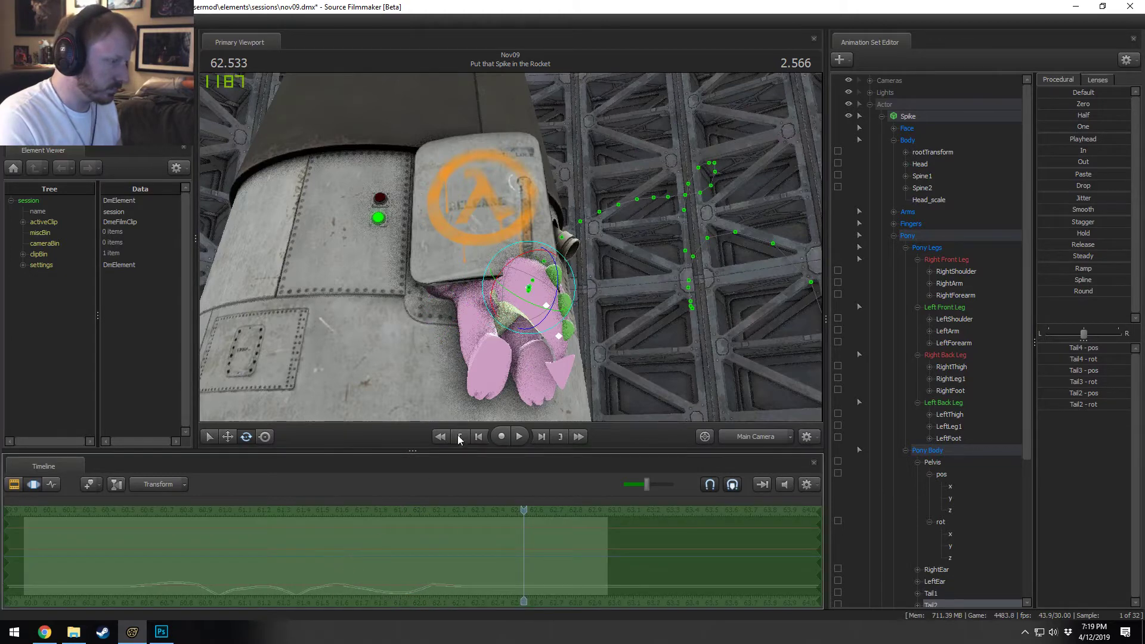
{"action": "left_click", "coordinate": [532, 285], "text": "ctrl+shift"}
{"action": "left_click", "coordinate": [335, 580]}
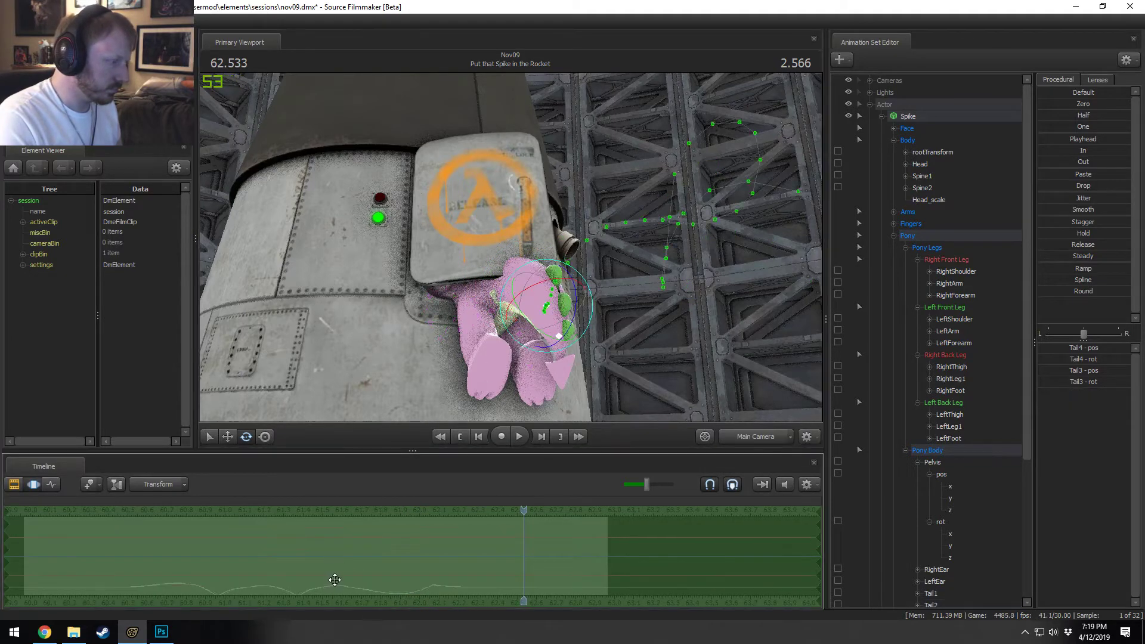
{"action": "left_click", "coordinate": [548, 307], "text": "ctrl+shift"}
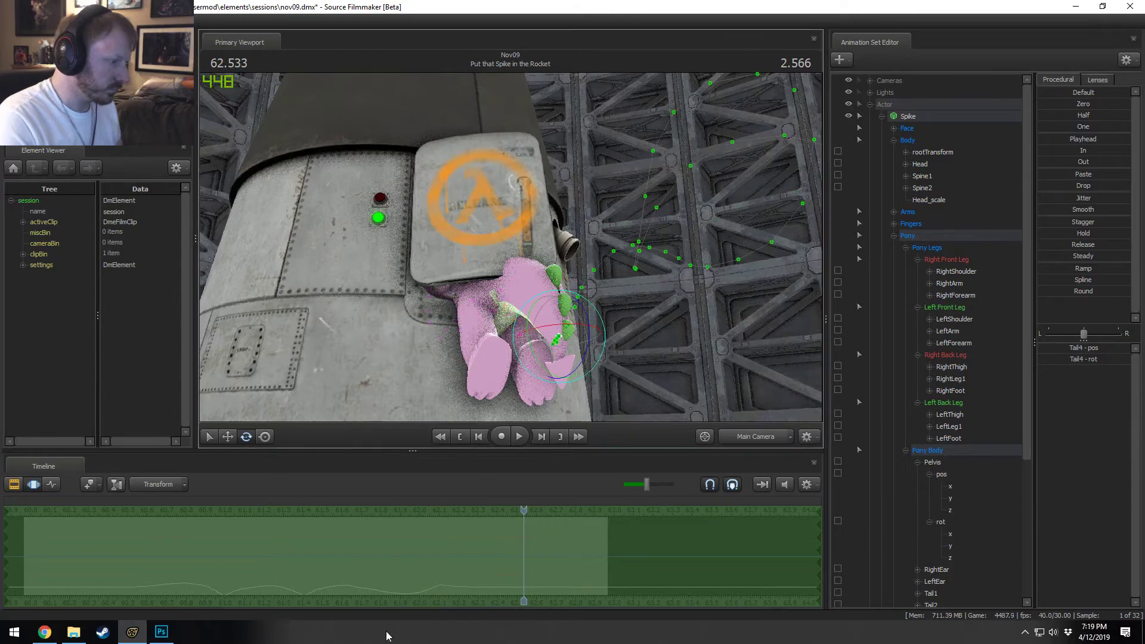
{"action": "left_click", "coordinate": [419, 581]}
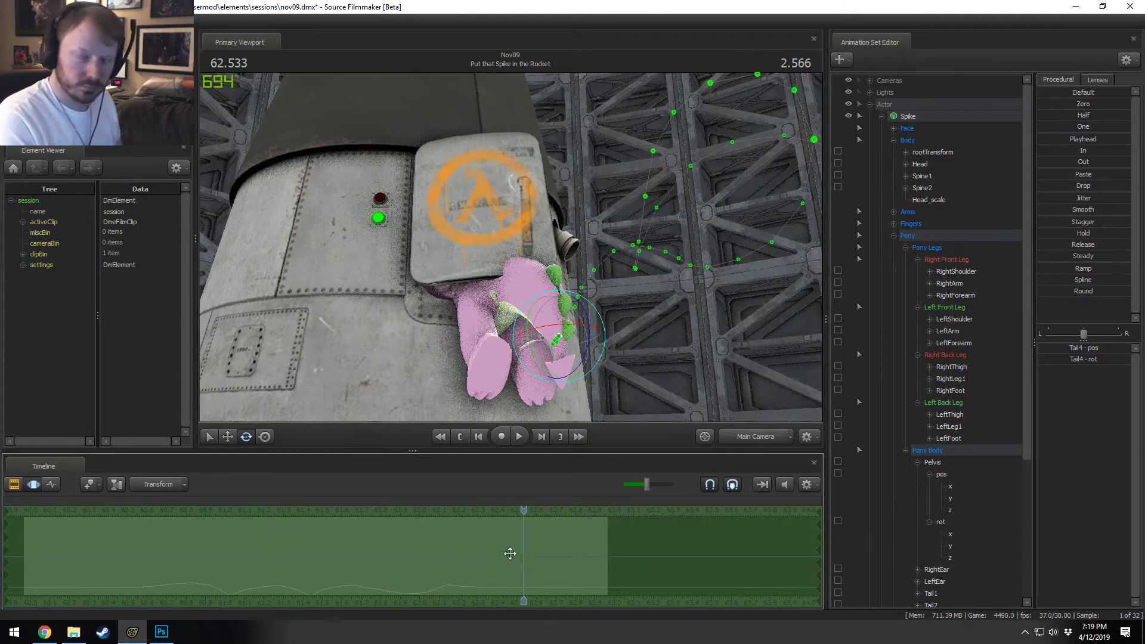
{"action": "left_click", "coordinate": [133, 567]}
{"action": "key", "text": "space"}
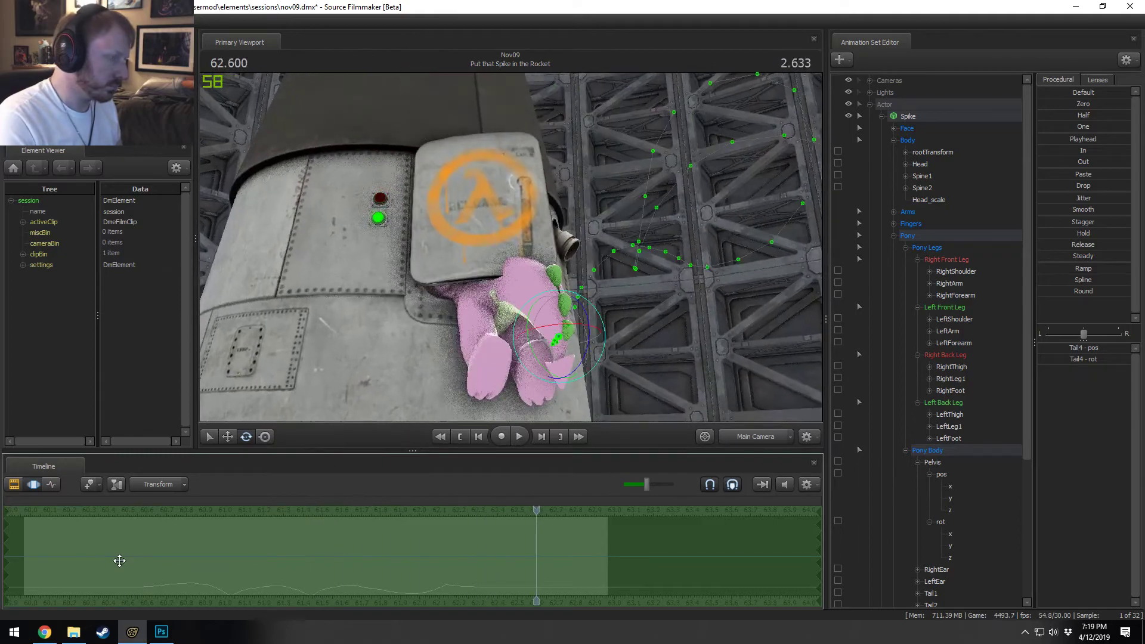
{"action": "left_click", "coordinate": [126, 555]}
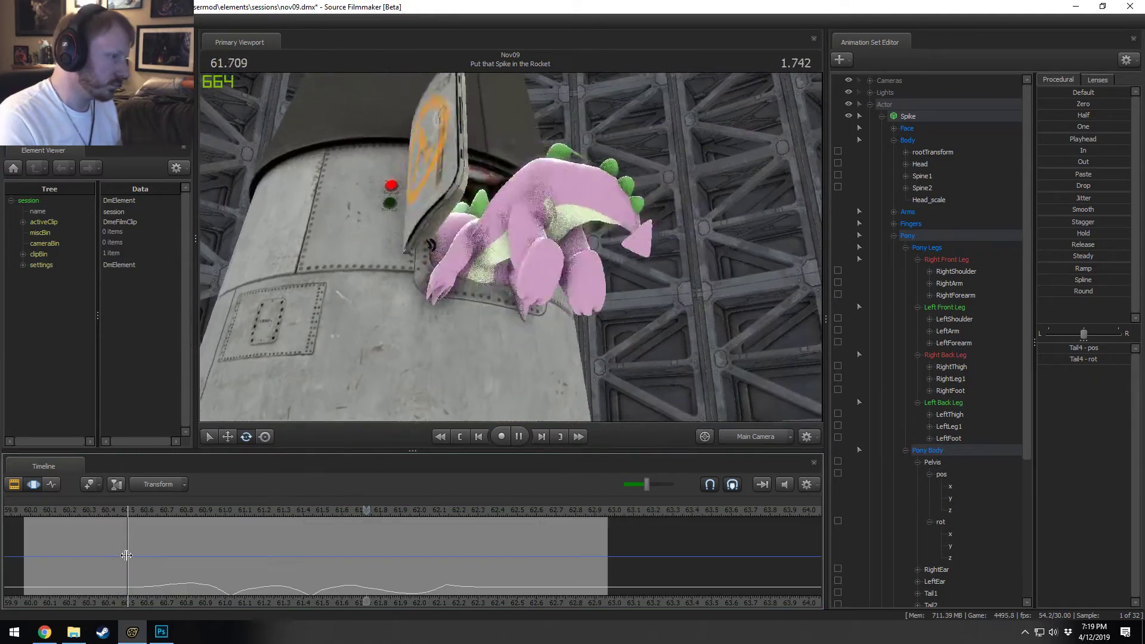
{"action": "key", "text": "space"}
Step: Move Spine1 slightly at 61.466, within a time selection from about 61.2 to 61.7, and replay the entry into the rocket
{"action": "left_click_drag", "start_coordinate": [151, 561], "coordinate": [314, 583]}
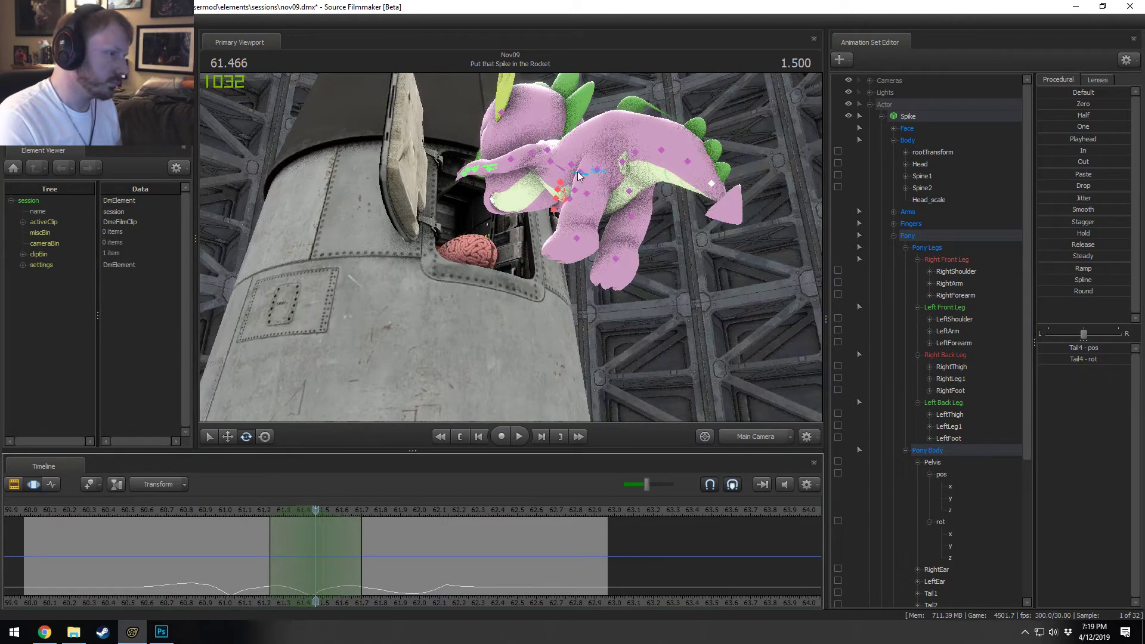
{"action": "left_click", "coordinate": [577, 171]}
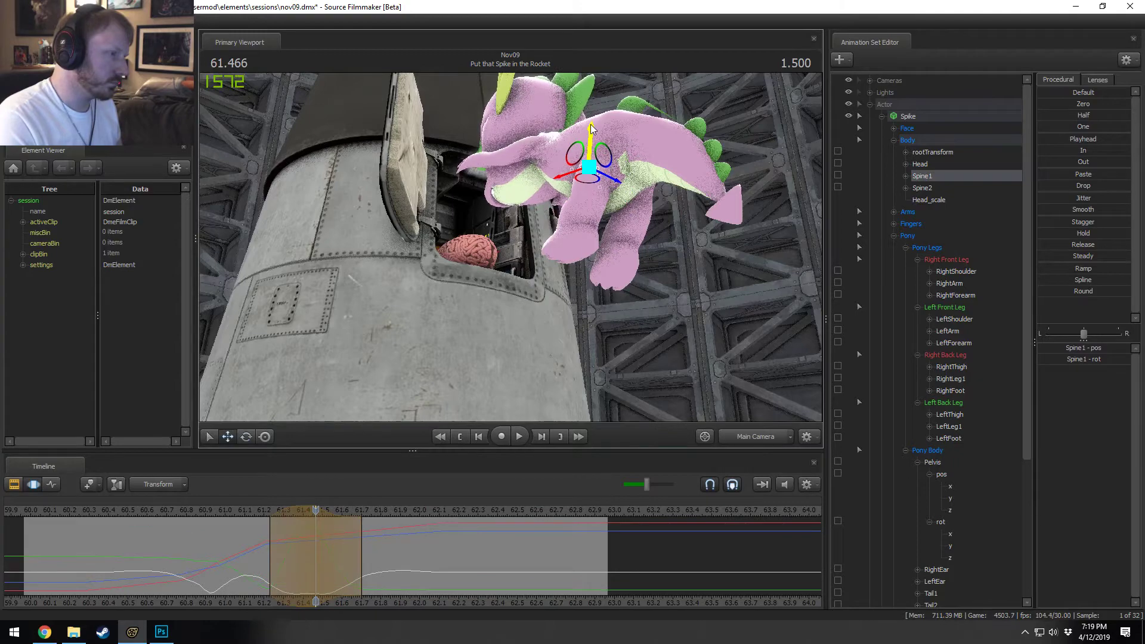
{"action": "left_click", "coordinate": [228, 511]}
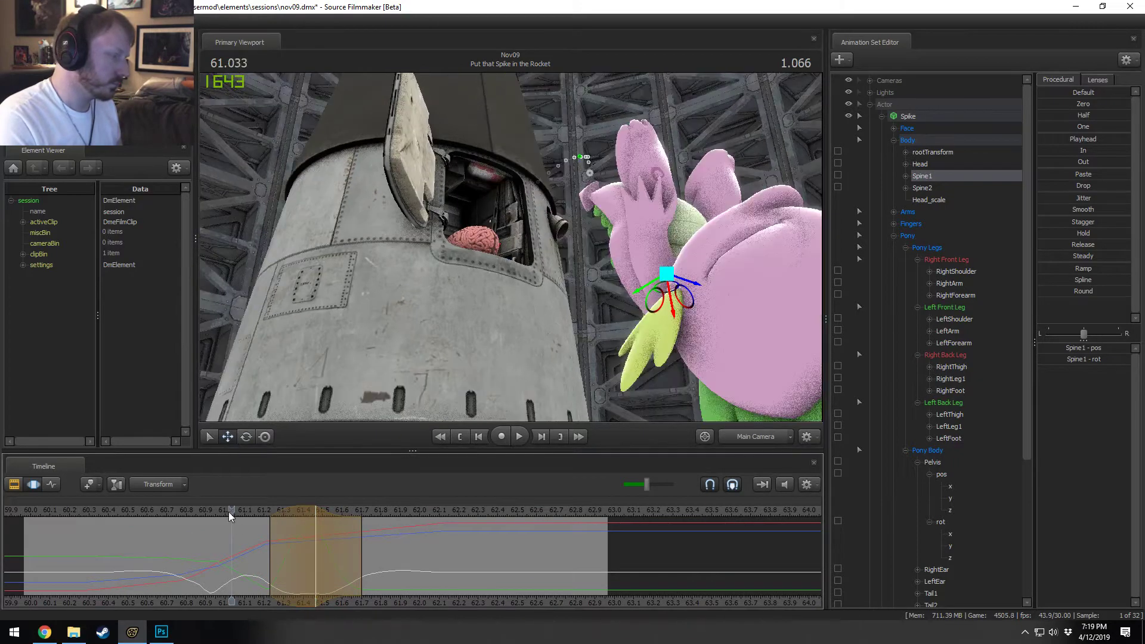
{"action": "key", "text": "space"}
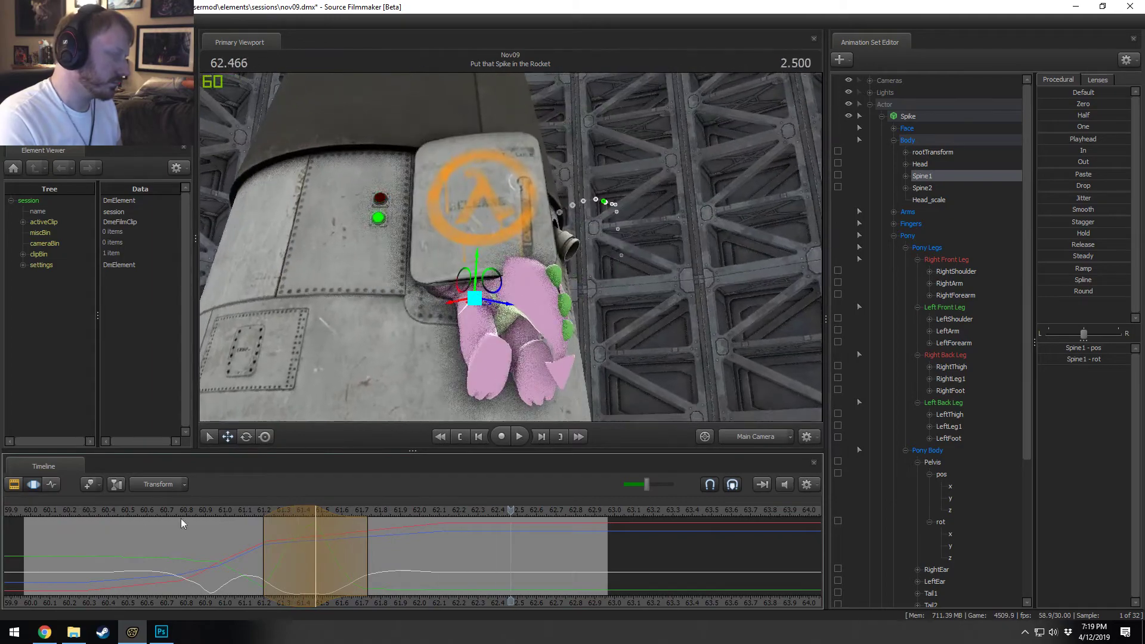
{"action": "left_click", "coordinate": [74, 508]}
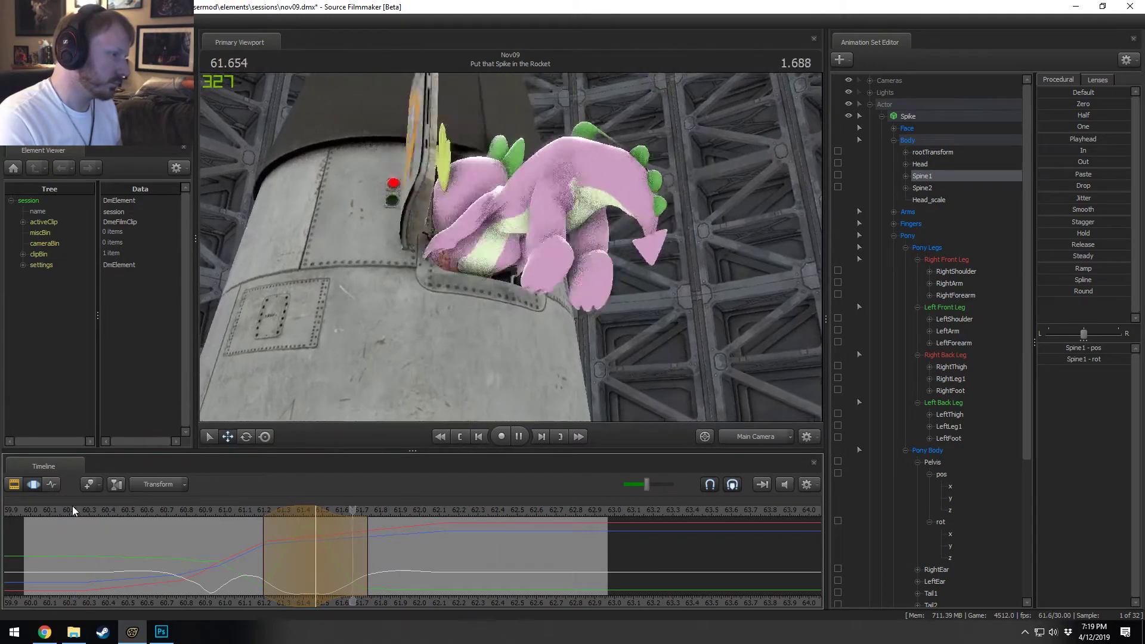
{"action": "left_click", "coordinate": [70, 509]}
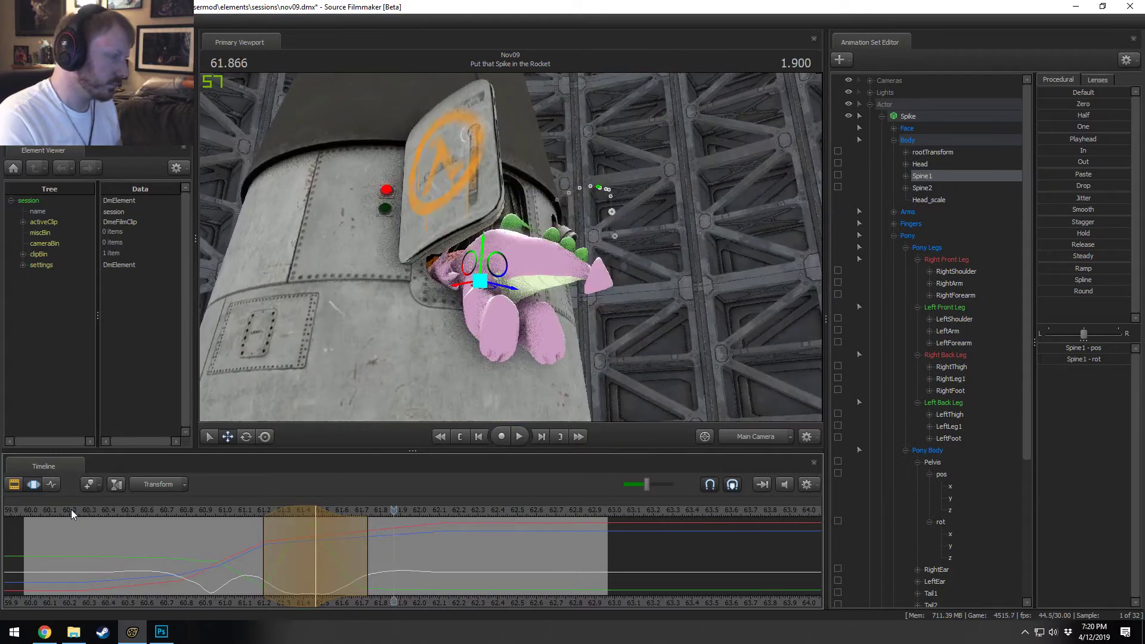
{"action": "key", "text": "space"}
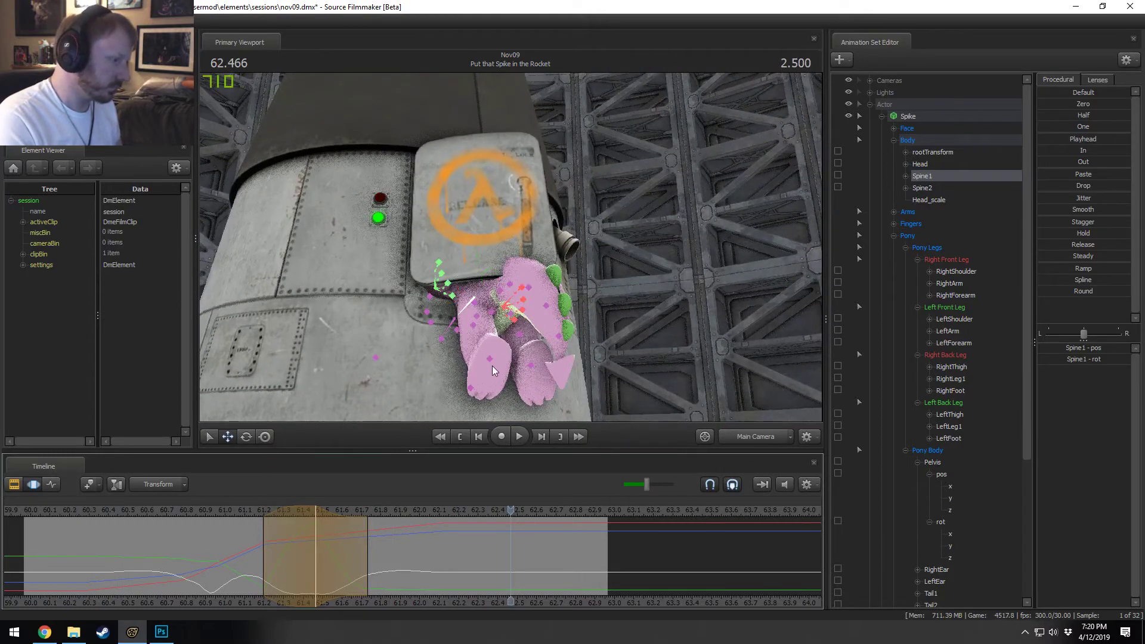
Step: Rotate RightFoot and LeftFoot together at 61.9 through the work camera, within a time selection from about 61.73 to 62.03
{"action": "left_click", "coordinate": [531, 366]}
{"action": "left_click", "coordinate": [520, 335], "text": "ctrl"}
{"action": "left_click", "coordinate": [472, 326], "text": "ctrl+shift"}
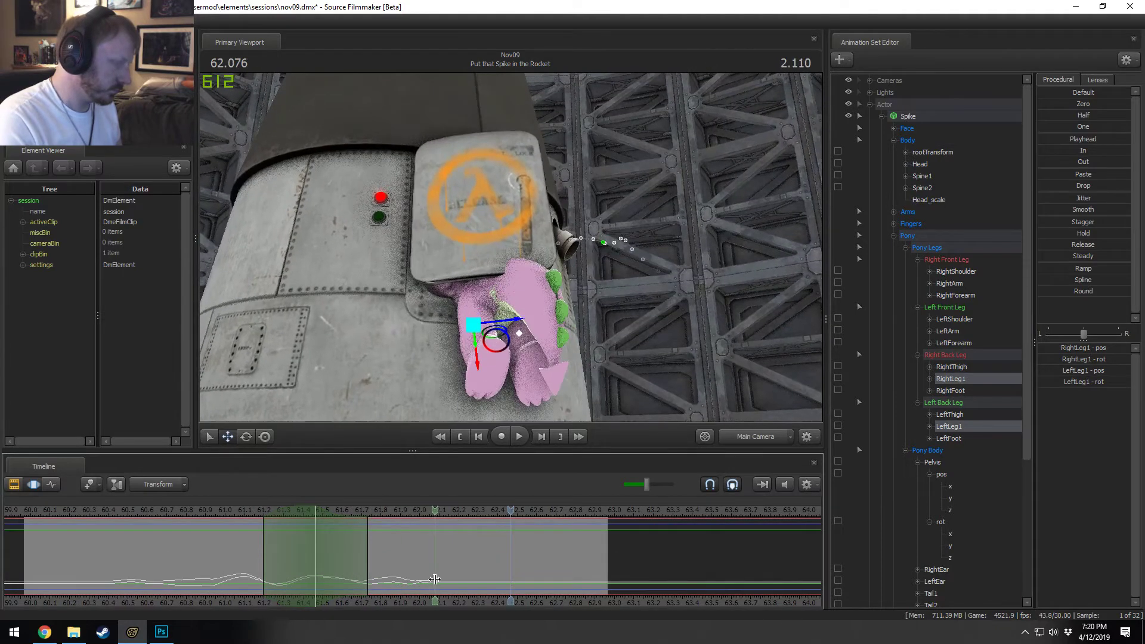
{"action": "left_click", "coordinate": [377, 567]}
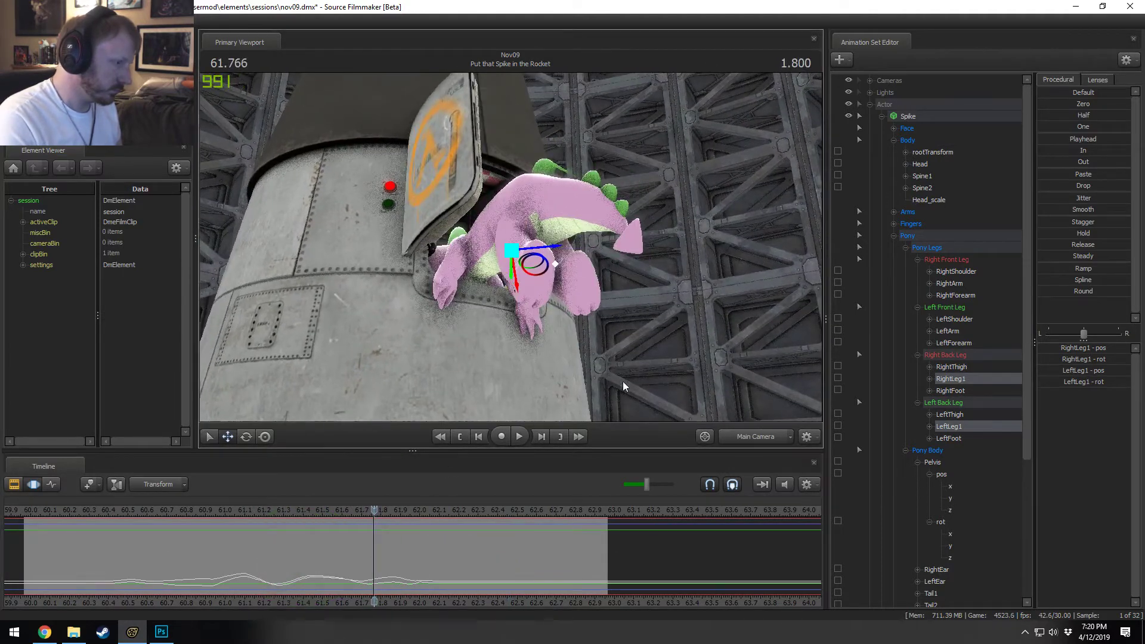
{"action": "left_click", "coordinate": [754, 437]}
{"action": "left_click_drag", "start_coordinate": [511, 247], "coordinate": [465, 260], "text": "alt"}
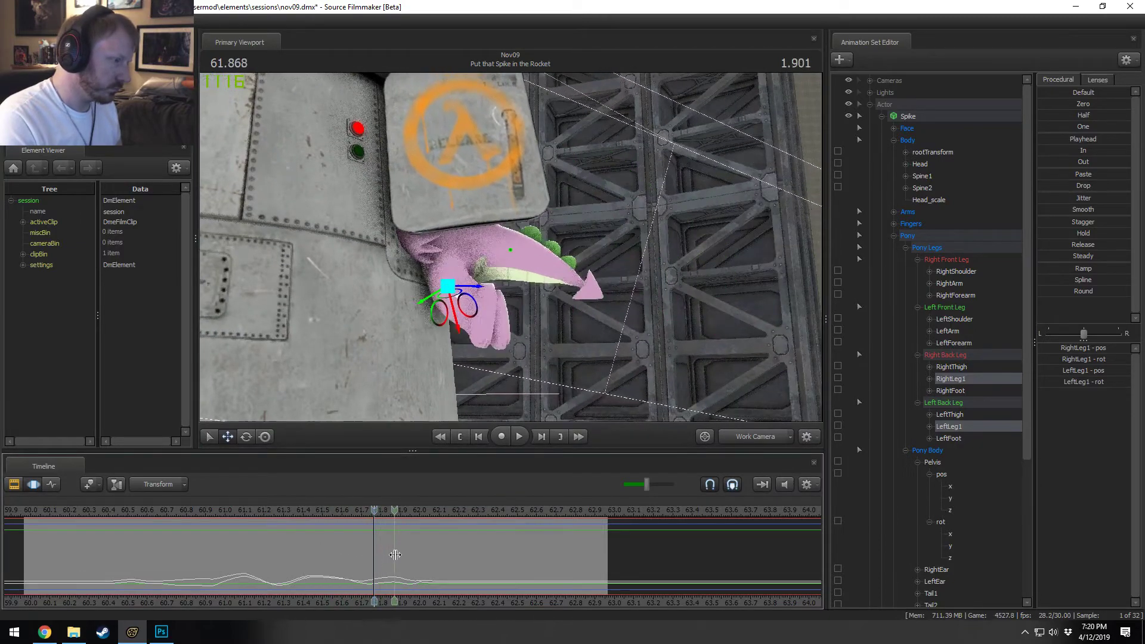
{"action": "left_click", "coordinate": [399, 554]}
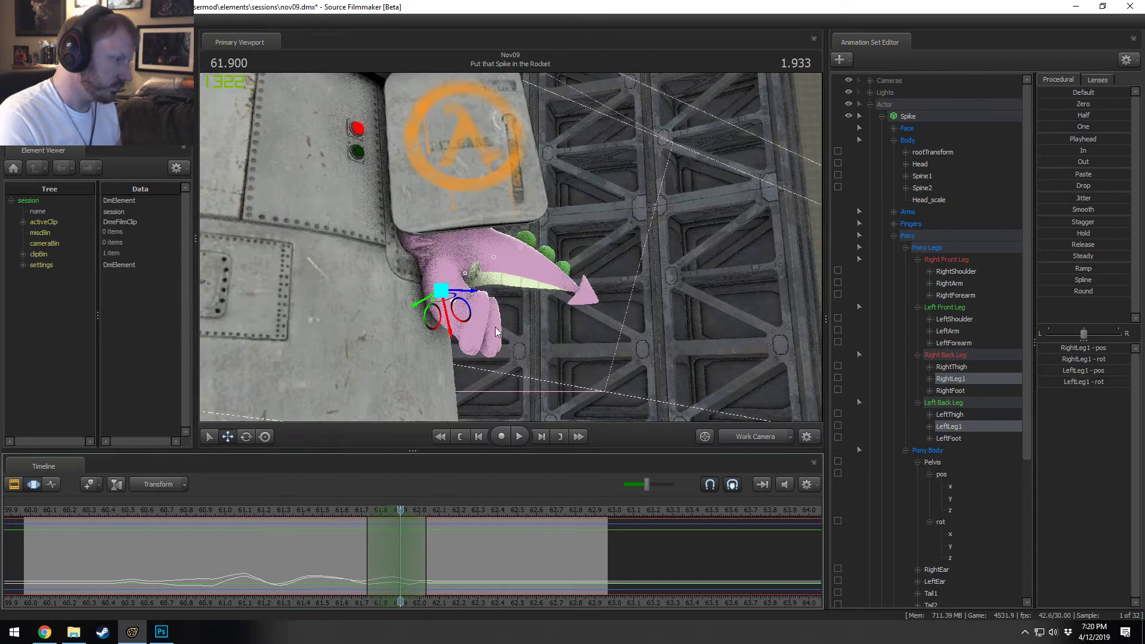
{"action": "key", "text": "Down"}
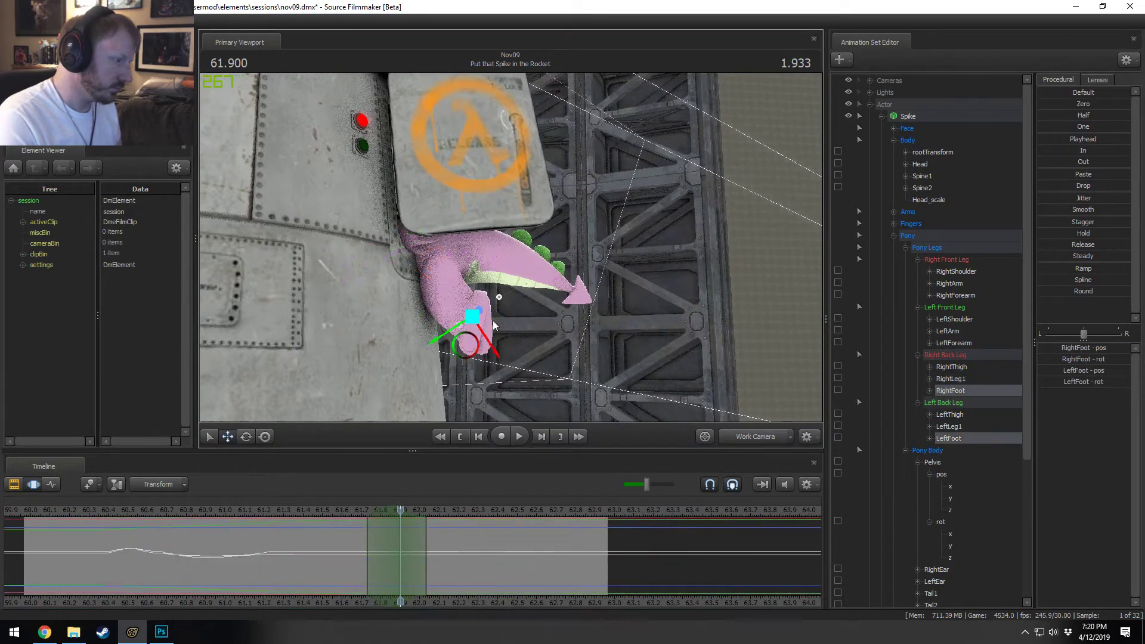
{"action": "left_click_drag", "start_coordinate": [493, 325], "coordinate": [509, 248], "text": "alt"}
{"action": "key", "text": "e"}
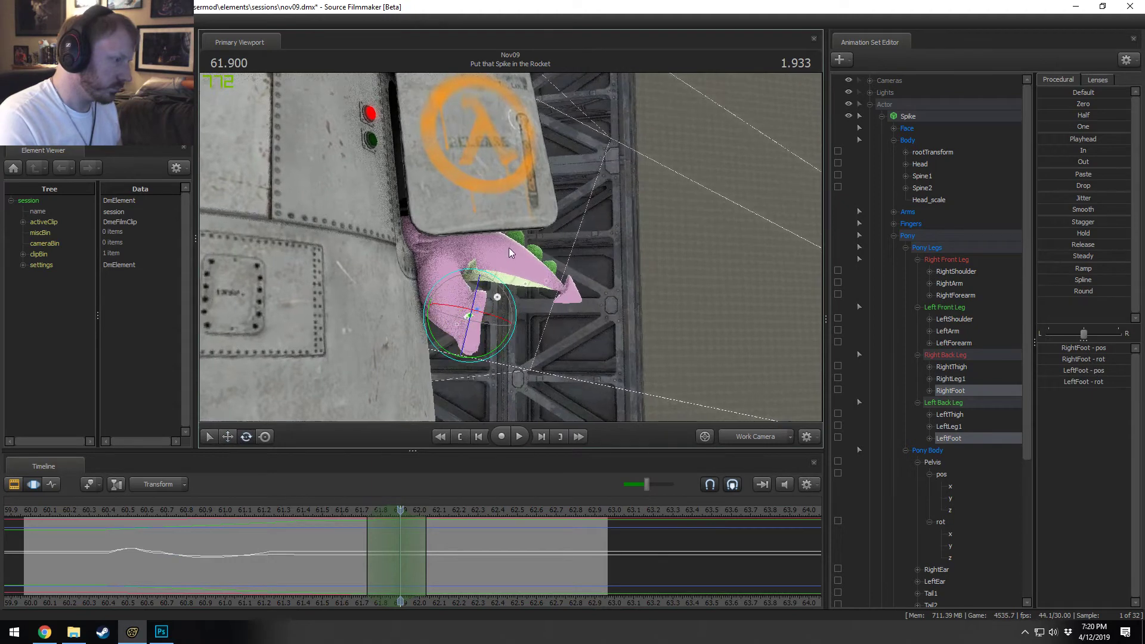
{"action": "left_click_drag", "start_coordinate": [515, 324], "coordinate": [521, 312]}
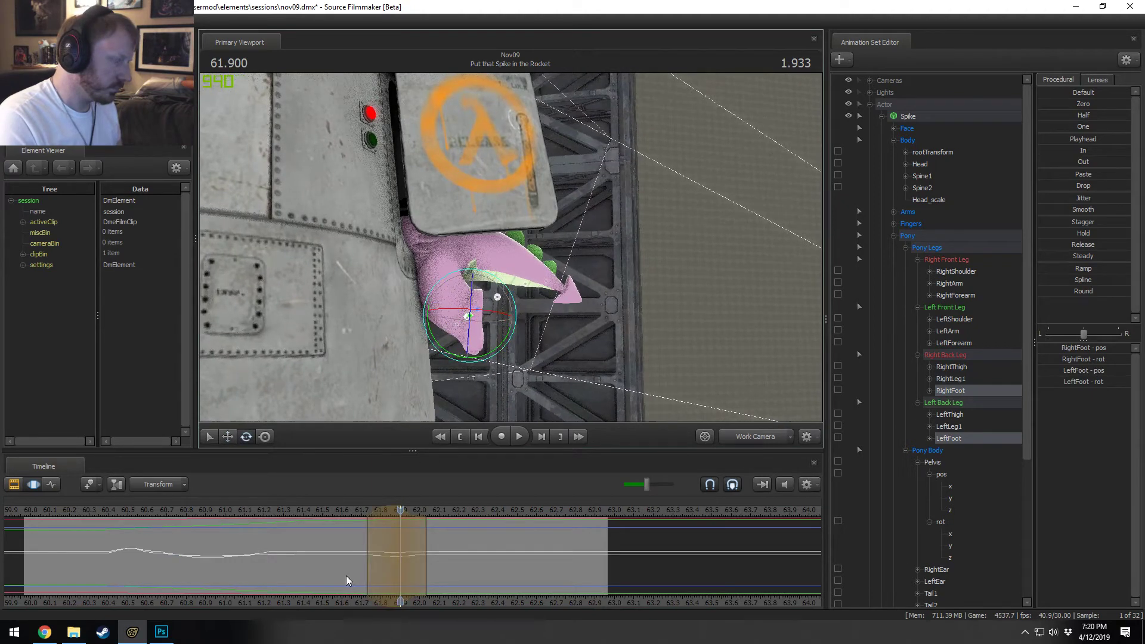
Step: Rotate both back feet at 62.066, within a time selection from about 61.9 to 62.23, compare using undo and redo, and play it back
{"action": "left_click", "coordinate": [432, 564]}
{"action": "scroll", "coordinate": [433, 564], "scroll_direction": "up", "scroll_amount": 5}
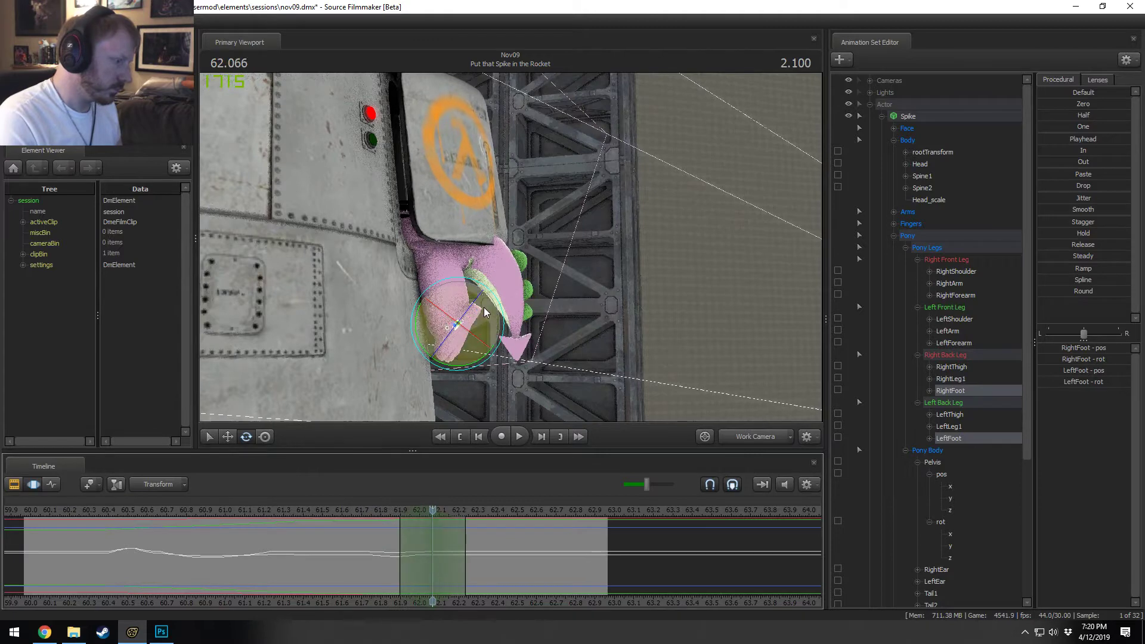
{"action": "left_click_drag", "start_coordinate": [484, 309], "coordinate": [476, 365]}
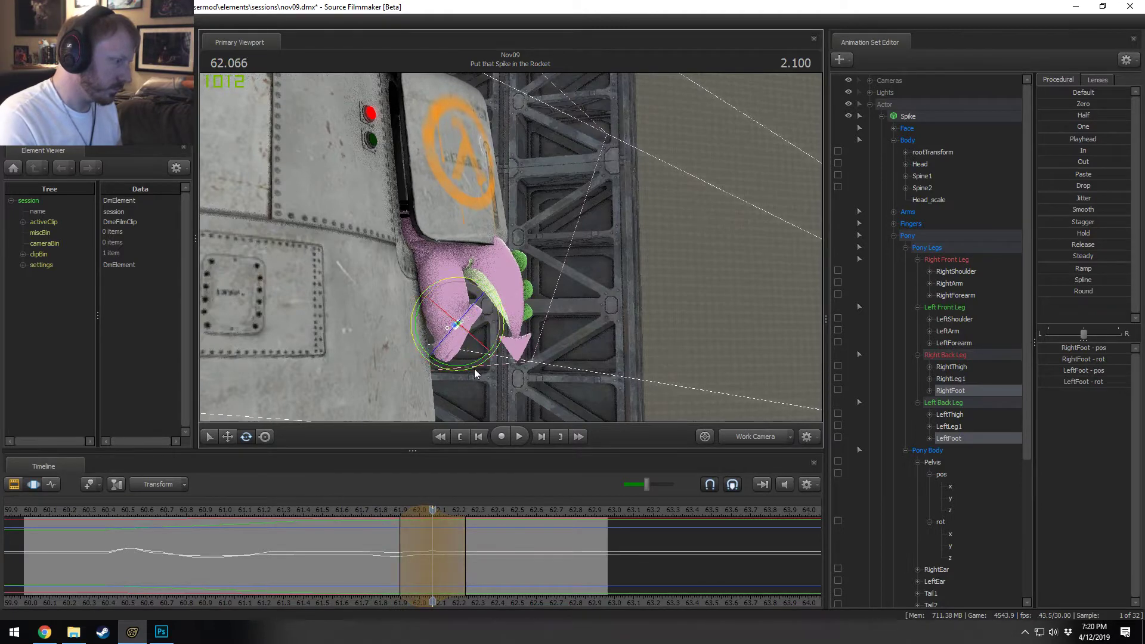
{"action": "key", "text": "ctrl+z"}
{"action": "key", "text": "ctrl+y"}
{"action": "key", "text": "ctrl+z"}
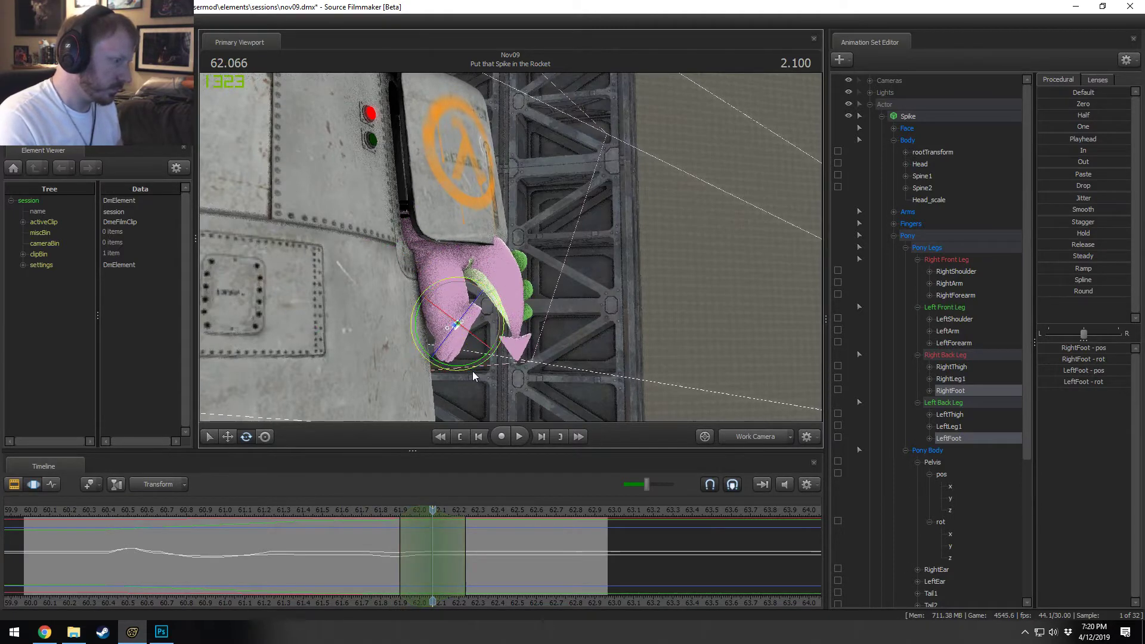
{"action": "key", "text": "ctrl+y"}
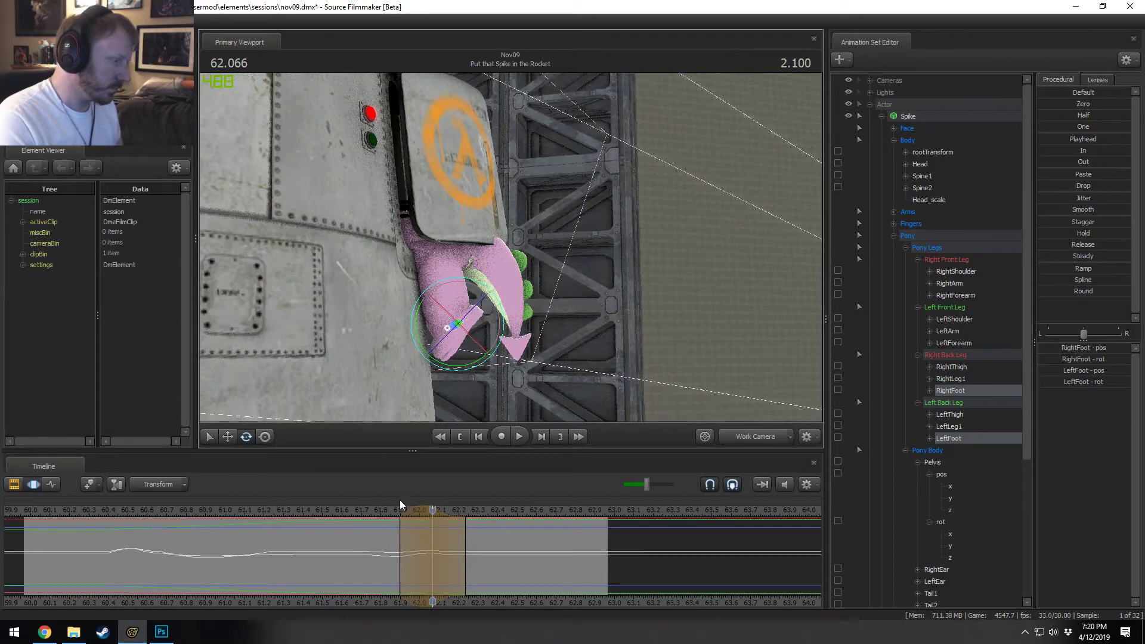
{"action": "left_click", "coordinate": [375, 512]}
{"action": "key", "text": "space"}
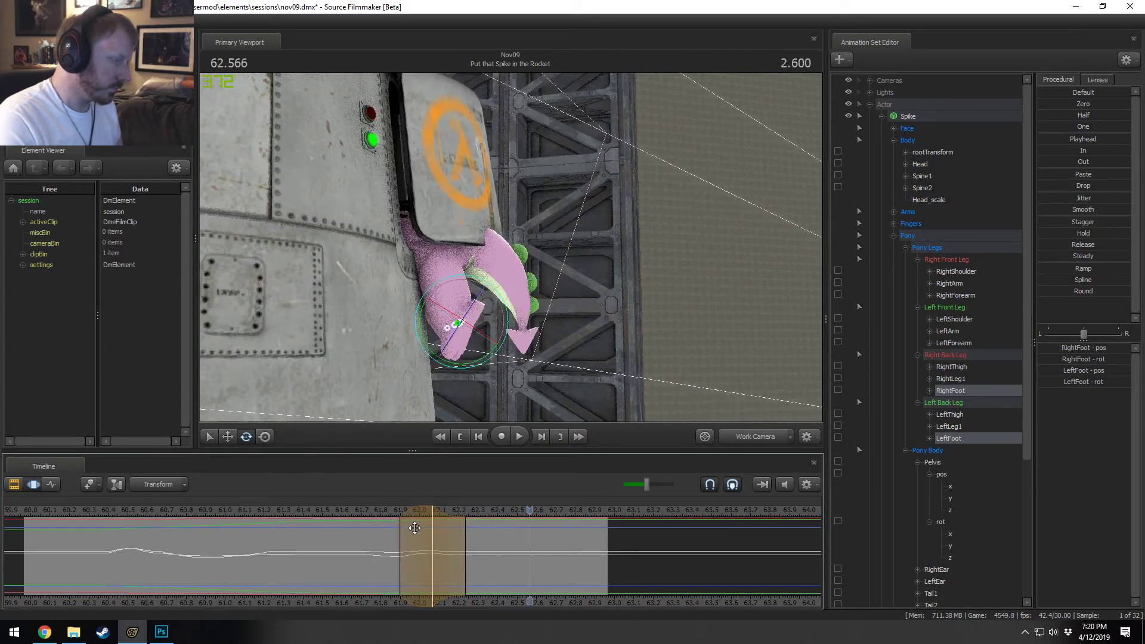
{"action": "left_click", "coordinate": [374, 510]}
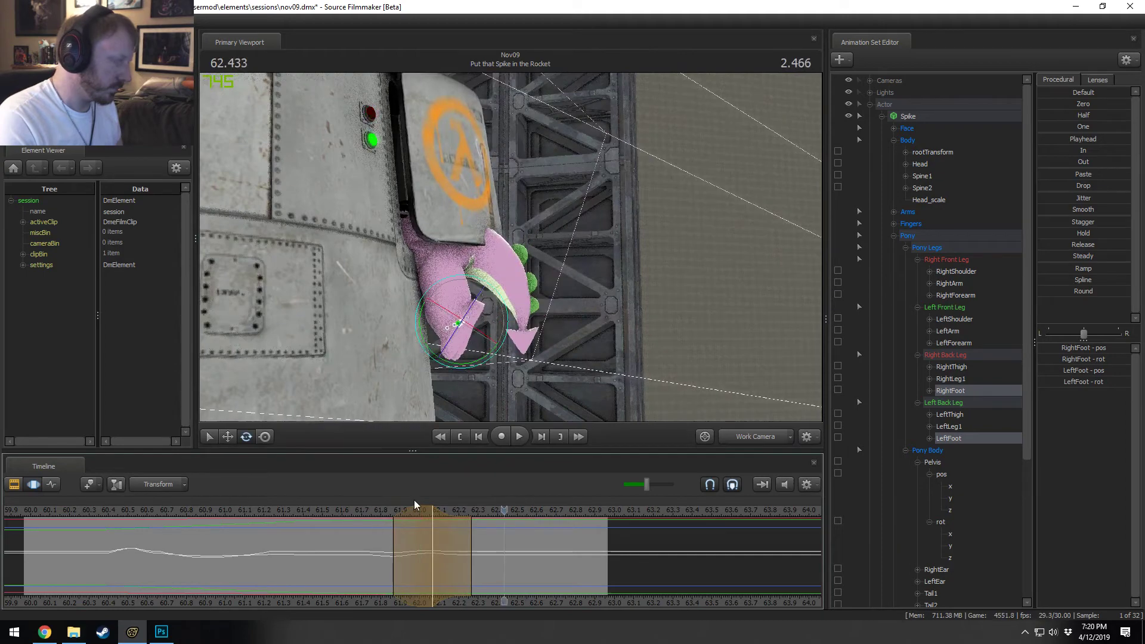
Step: Rotate both thighs and lower legs together at 62.333, with a time selection from about 61.93 onward, and play it back
{"action": "left_click_drag", "start_coordinate": [413, 506], "coordinate": [548, 539]}
{"action": "scroll", "coordinate": [493, 572], "scroll_direction": "up", "scroll_amount": 3}
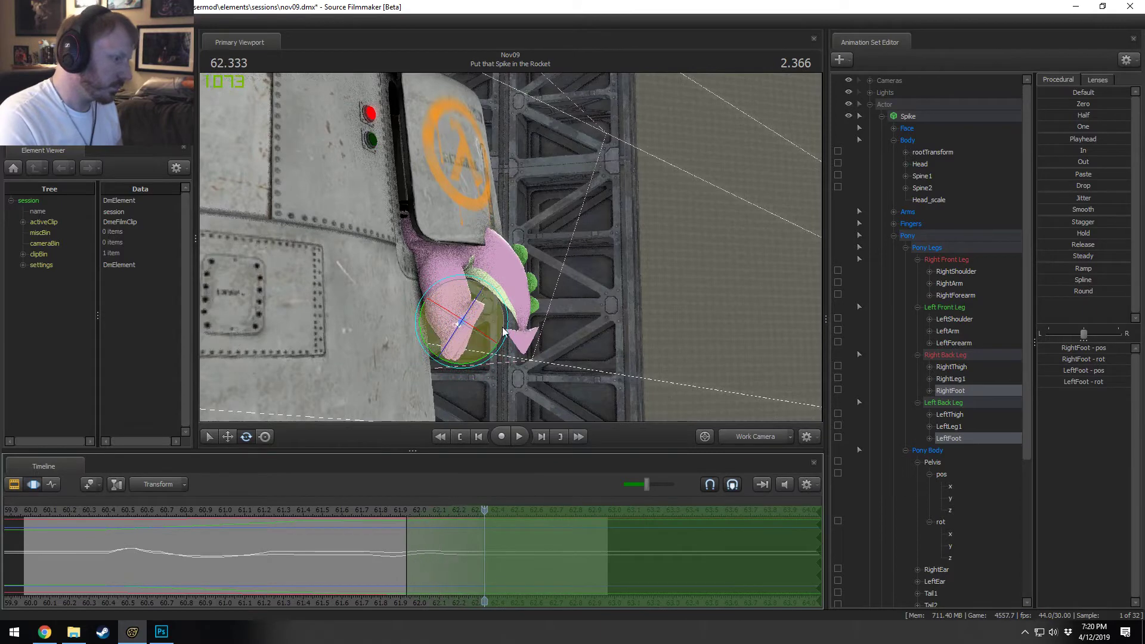
{"action": "left_click", "coordinate": [441, 276]}
{"action": "left_click", "coordinate": [428, 267], "text": "ctrl+shift"}
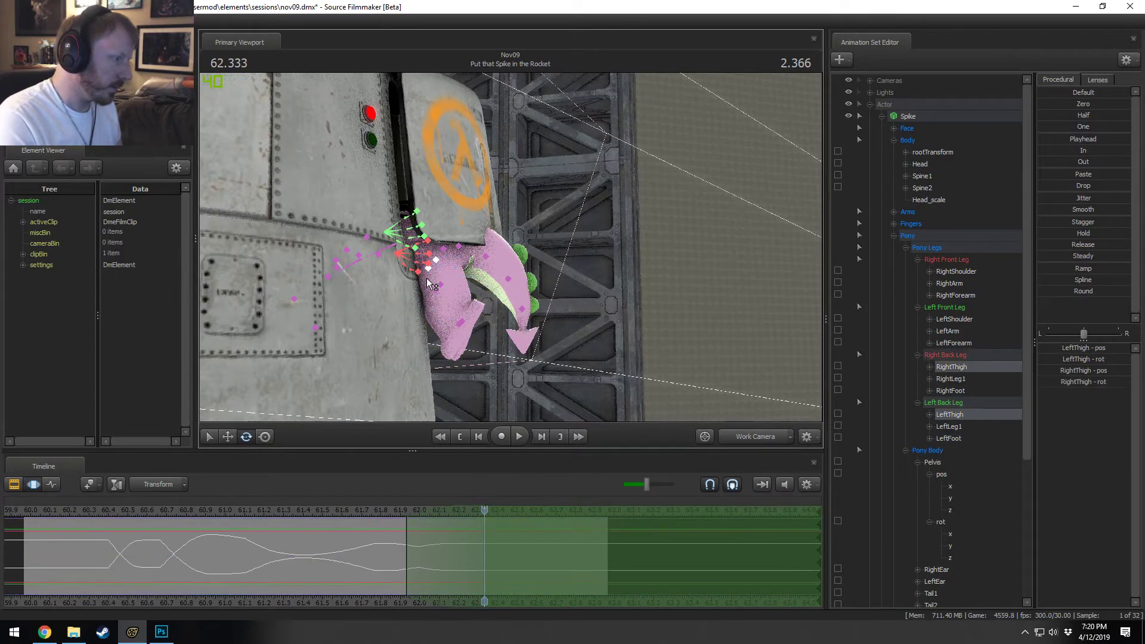
{"action": "left_click", "coordinate": [436, 291], "text": "ctrl+shift"}
{"action": "left_click", "coordinate": [440, 285], "text": "ctrl+shift"}
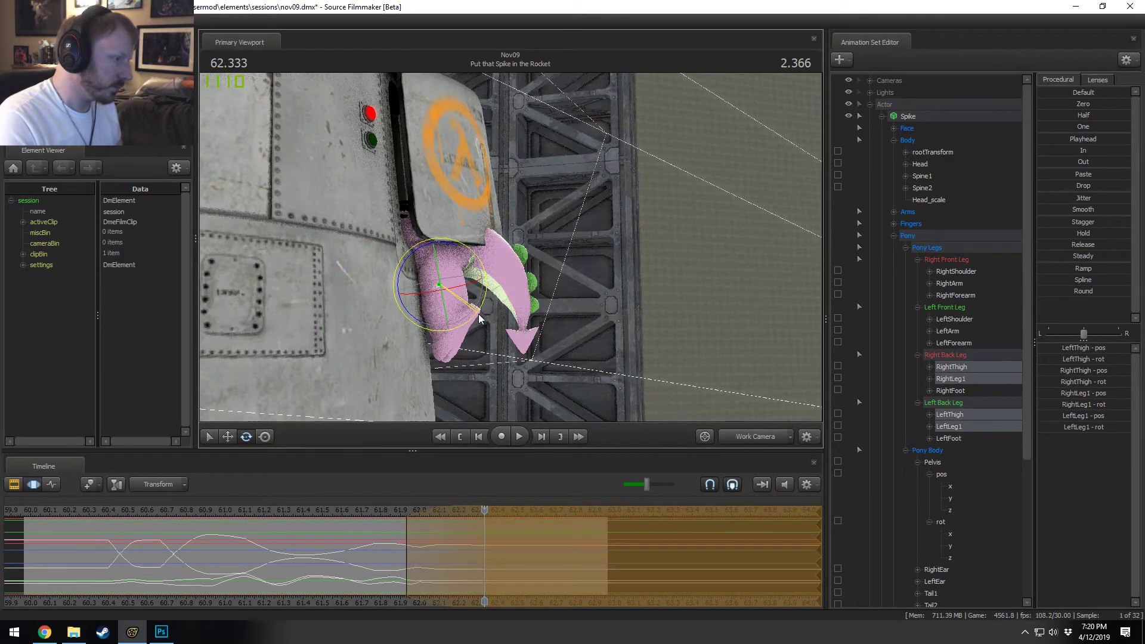
{"action": "left_click", "coordinate": [381, 513]}
{"action": "key", "text": "space"}
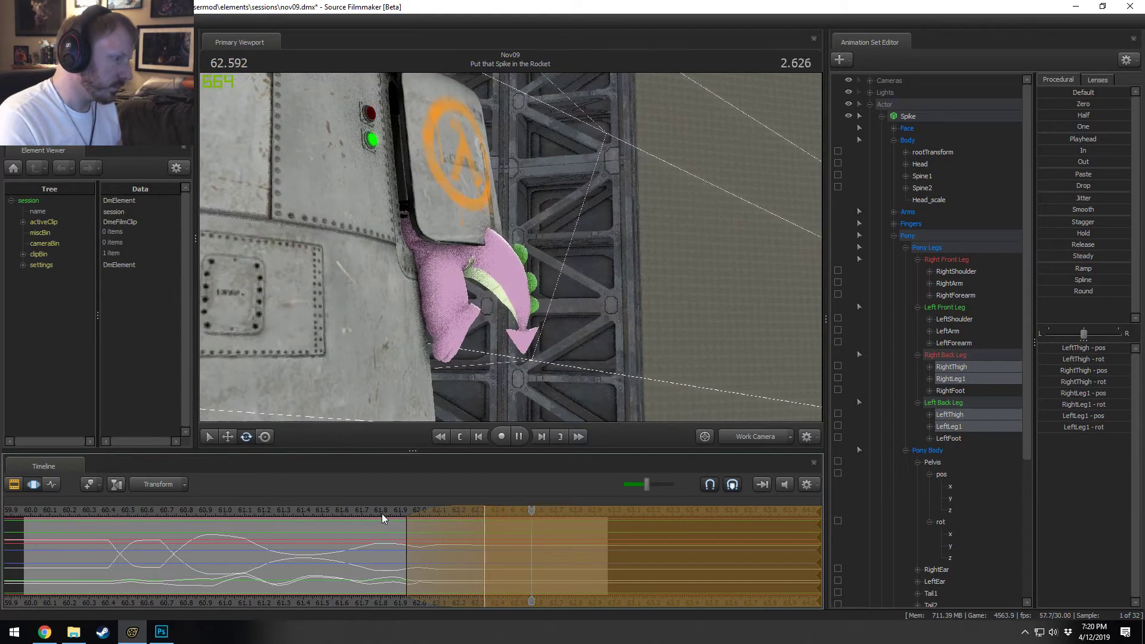
{"action": "key", "text": "space"}
{"action": "left_click", "coordinate": [285, 514]}
{"action": "key", "text": "space"}
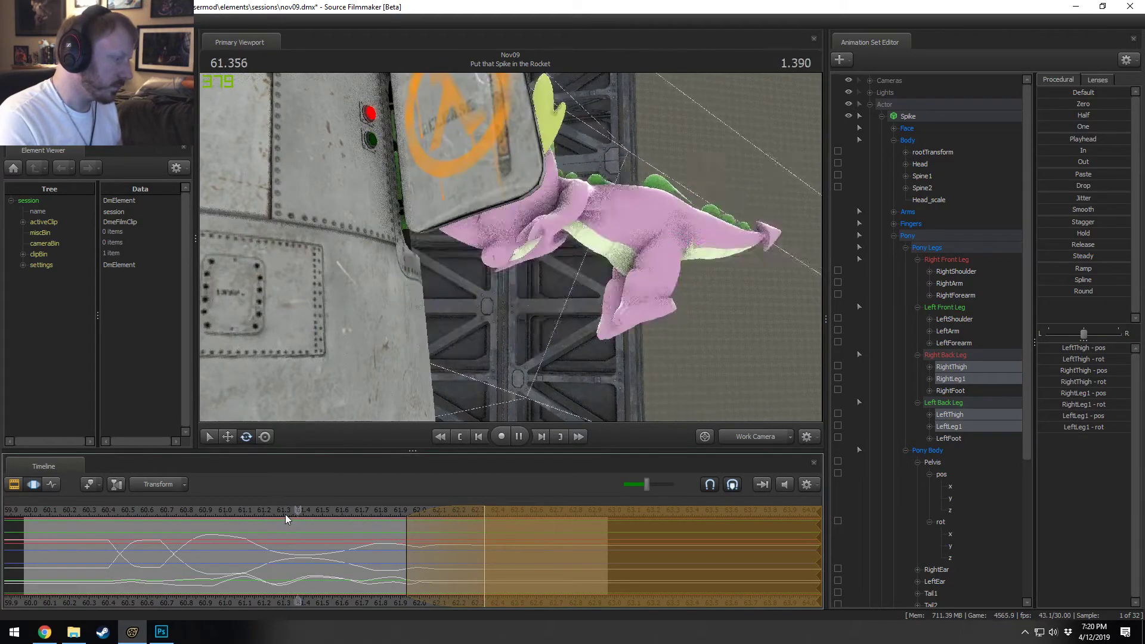
{"action": "key", "text": "space"}
Step: Rotate Tail3 and Tail4 slightly at 62.366, within a time selection from about 62.07 to 62.67
{"action": "mouse_move", "coordinate": [287, 514]}
{"action": "left_mouse_down"}
{"action": "mouse_move", "coordinate": [342, 538]}
{"action": "mouse_move", "coordinate": [493, 567]}
{"action": "left_mouse_up"}
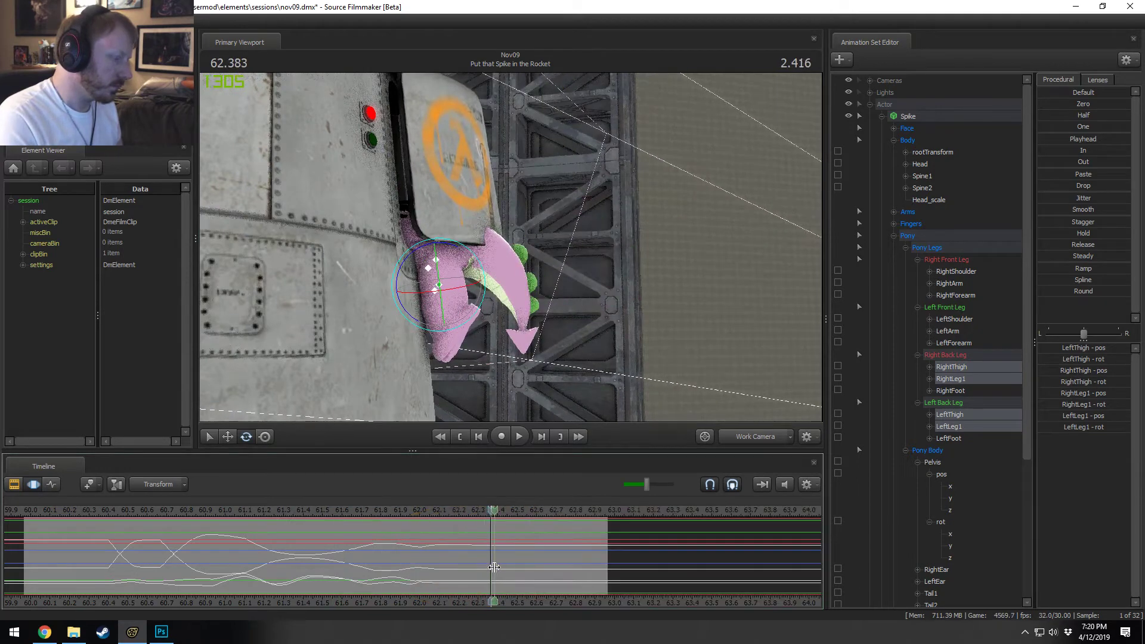
{"action": "scroll", "coordinate": [494, 567], "scroll_direction": "up", "scroll_amount": 5}
{"action": "left_click", "coordinate": [451, 251]}
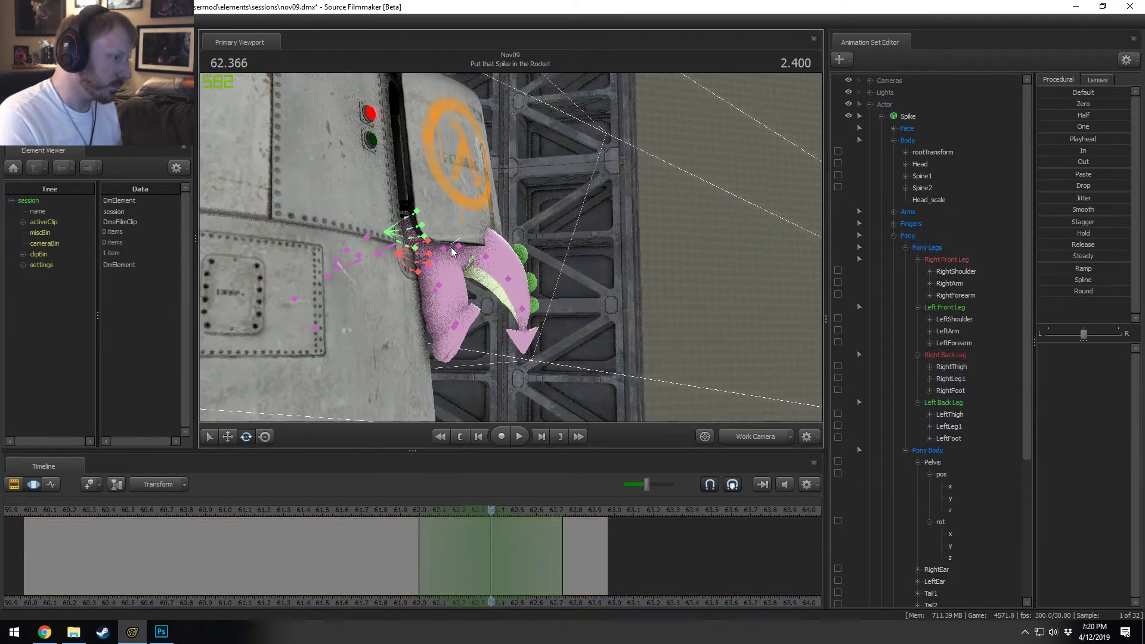
{"action": "left_click_drag", "start_coordinate": [569, 324], "coordinate": [565, 303], "text": "ctrl"}
{"action": "left_click_drag", "start_coordinate": [446, 287], "coordinate": [448, 289]}
{"action": "left_click_drag", "start_coordinate": [388, 511], "coordinate": [492, 542]}
{"action": "key", "text": "space"}
{"action": "key", "text": "space"}
{"action": "left_click", "coordinate": [492, 542], "text": "shift"}
{"action": "scroll", "coordinate": [493, 542], "scroll_direction": "up", "scroll_amount": 9, "text": "shift"}
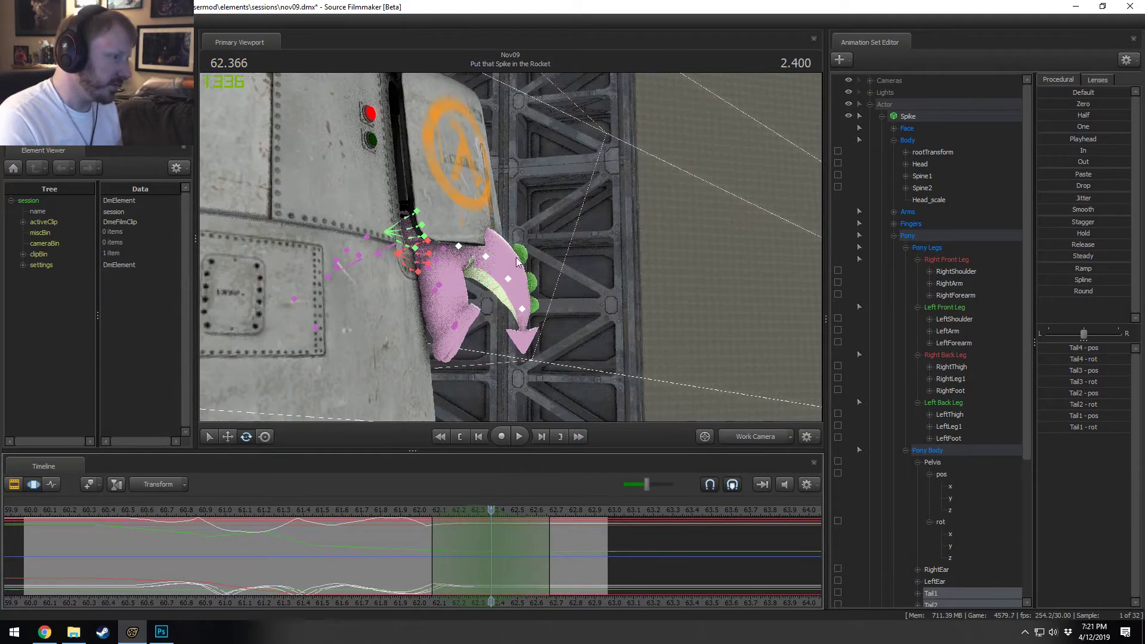
{"action": "left_click", "coordinate": [507, 279]}
{"action": "left_click_drag", "start_coordinate": [493, 322], "coordinate": [498, 322]}
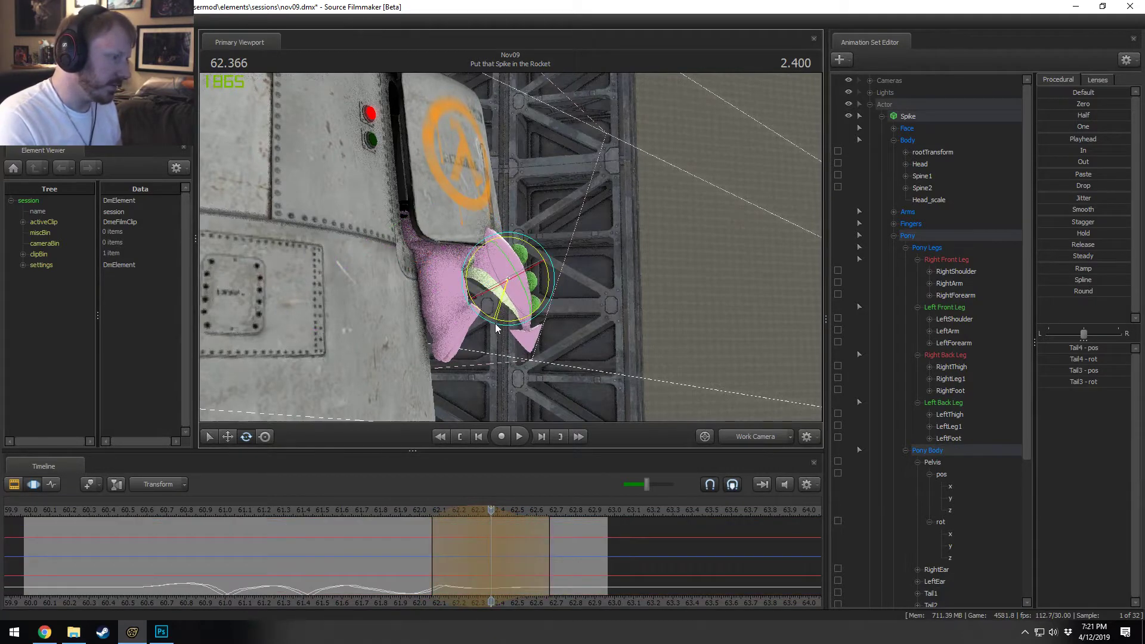
Step: Shift the Tail3 and Tail4 adjustment earlier so its time selection spans about 61.93 to 62.57, and replay it
{"action": "left_click_drag", "start_coordinate": [549, 551], "coordinate": [555, 551]}
{"action": "mouse_move", "coordinate": [461, 525]}
{"action": "left_mouse_down"}
{"action": "mouse_move", "coordinate": [393, 514]}
{"action": "mouse_move", "coordinate": [460, 517]}
{"action": "left_mouse_up"}
{"action": "left_click_drag", "start_coordinate": [459, 517], "coordinate": [434, 516]}
{"action": "left_click_drag", "start_coordinate": [434, 516], "coordinate": [369, 510]}
{"action": "key", "text": "space"}
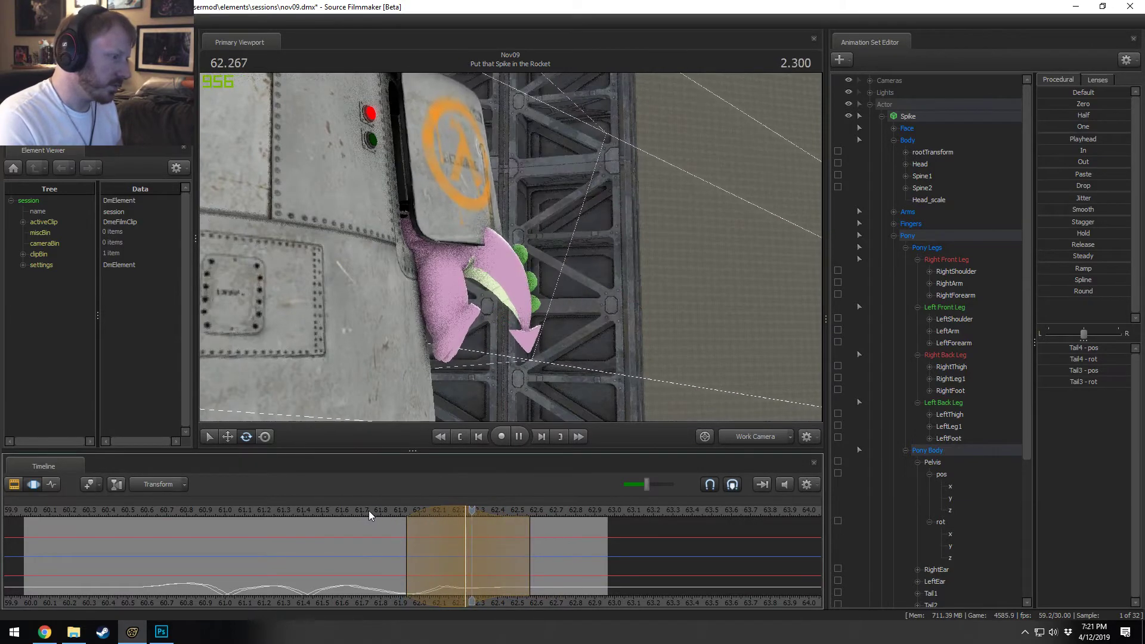
{"action": "left_click", "coordinate": [372, 510]}
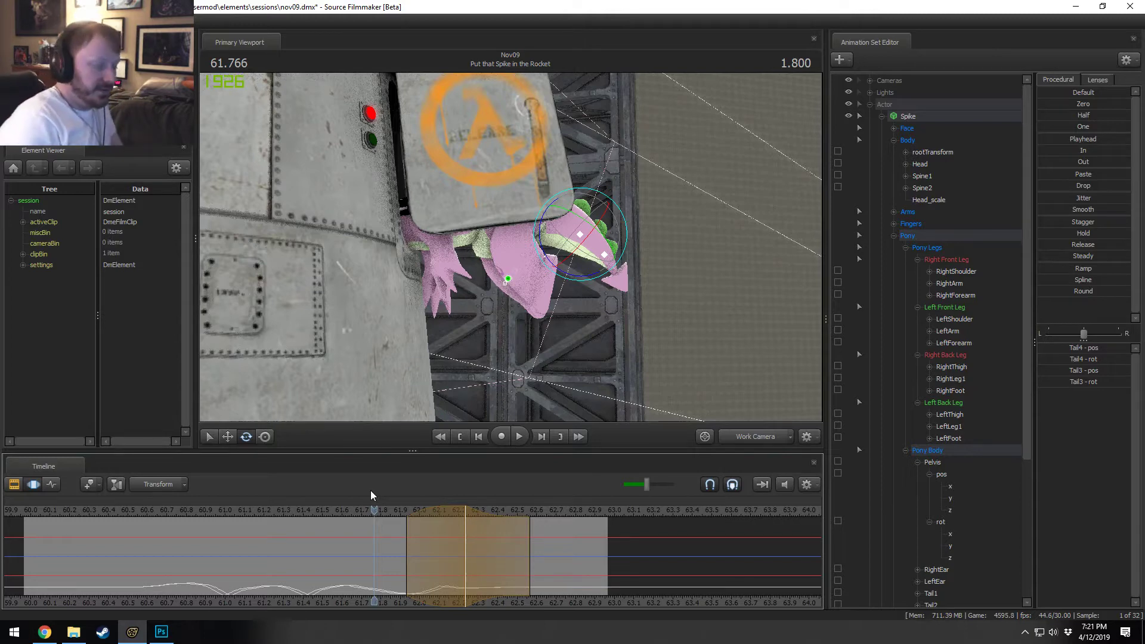
{"action": "left_click_drag", "start_coordinate": [371, 505], "coordinate": [363, 504]}
{"action": "key", "text": "space"}
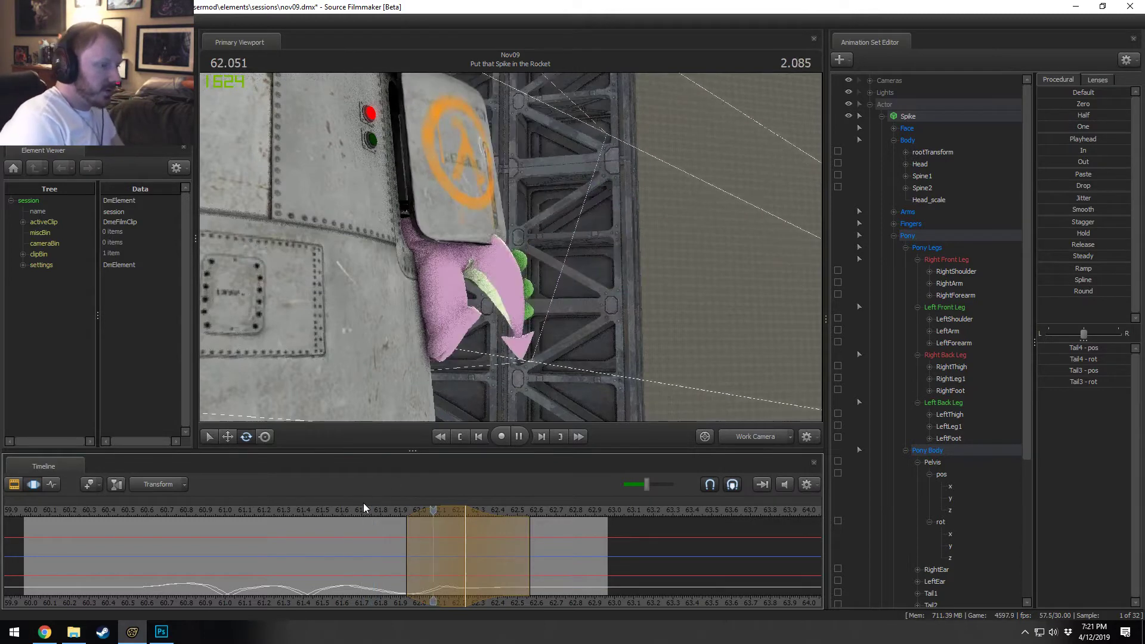
{"action": "key", "text": "space"}
Step: Shorten the tail adjustment's time selection to end at about 62.5, replaying the movement after each change
{"action": "scroll", "coordinate": [445, 528], "scroll_direction": "down", "scroll_amount": 3}
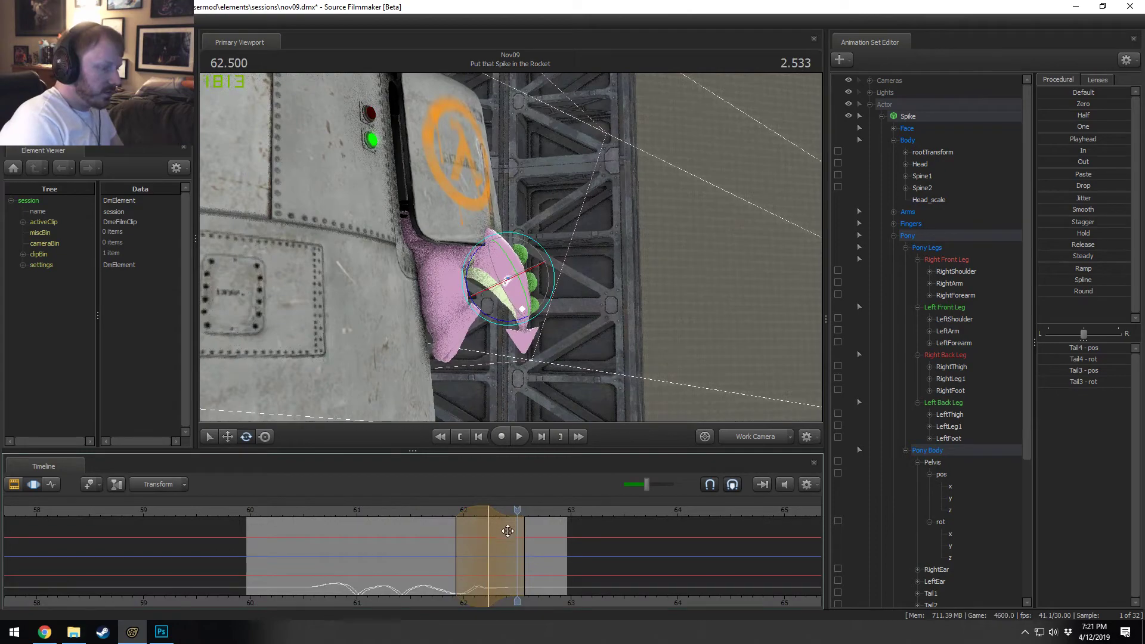
{"action": "left_click_drag", "start_coordinate": [518, 535], "coordinate": [514, 536]}
{"action": "left_click", "coordinate": [437, 513]}
{"action": "key", "text": "space"}
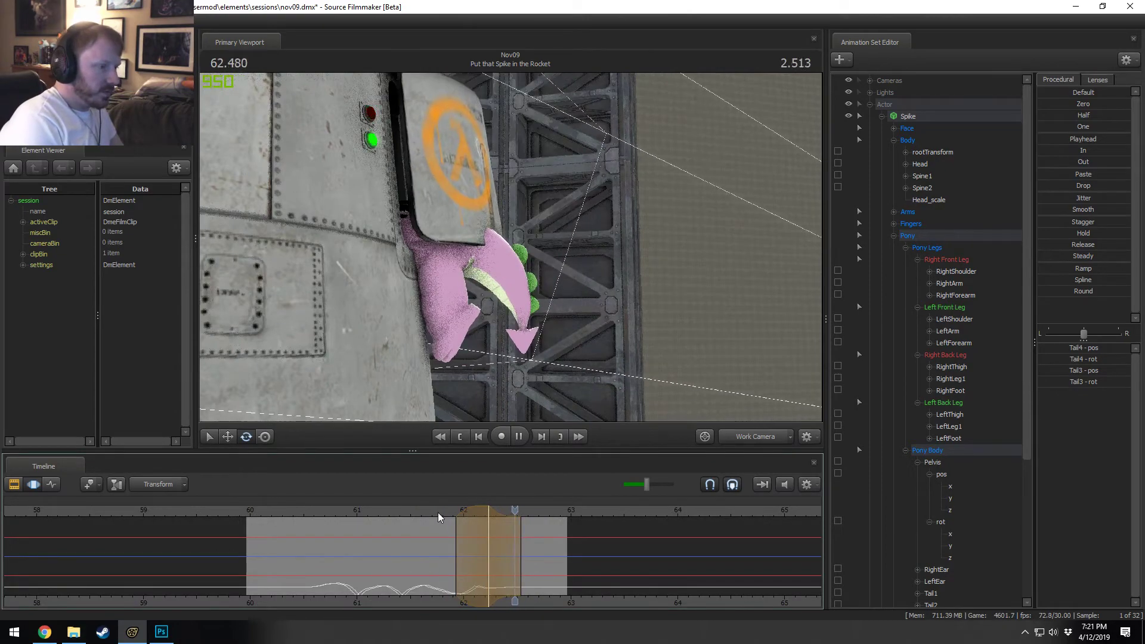
{"action": "key", "text": "space"}
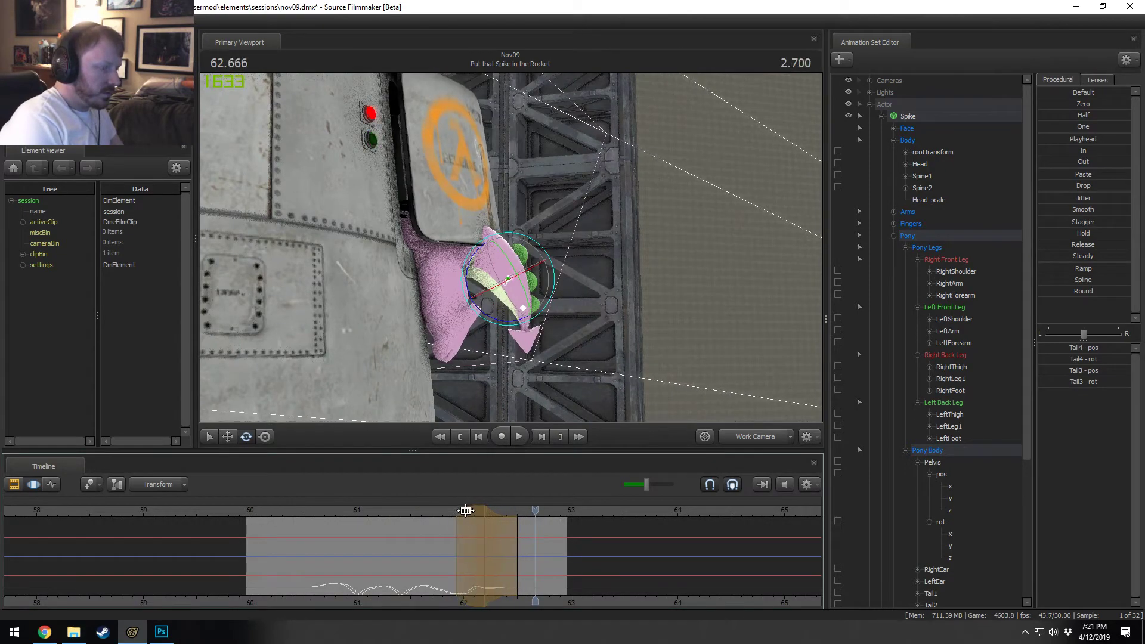
{"action": "left_click", "coordinate": [436, 512]}
{"action": "key", "text": "space"}
{"action": "key", "text": "space"}
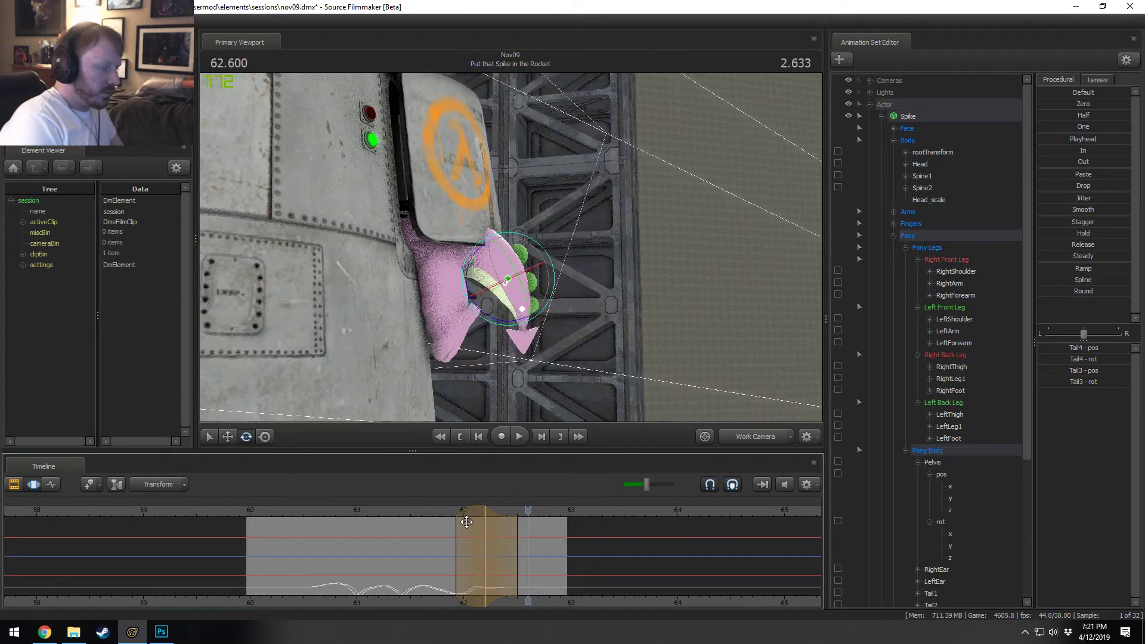
{"action": "left_click", "coordinate": [437, 513]}
{"action": "key", "text": "space"}
{"action": "key", "text": "space"}
Step: Show the whole film's shots in the clip editor and play the Rocket Launching shot through the main camera
{"action": "key", "text": "F2"}
{"action": "scroll", "coordinate": [656, 567], "scroll_direction": "down", "scroll_amount": 8}
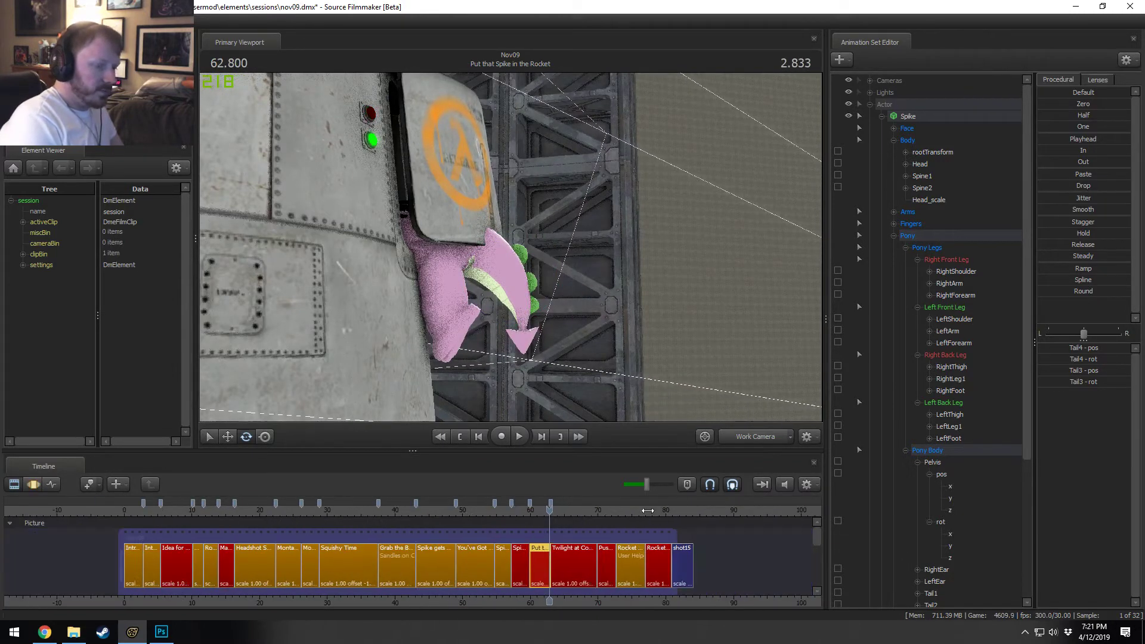
{"action": "left_click", "coordinate": [648, 511]}
{"action": "left_click", "coordinate": [755, 436]}
{"action": "key", "text": "space"}
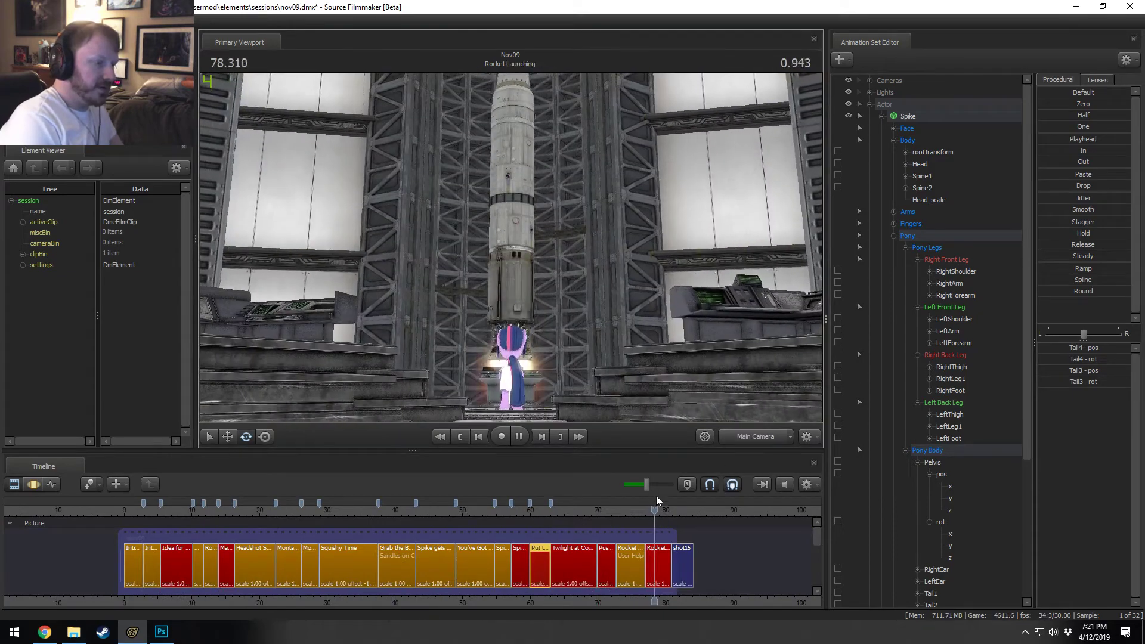
{"action": "key", "text": "space"}
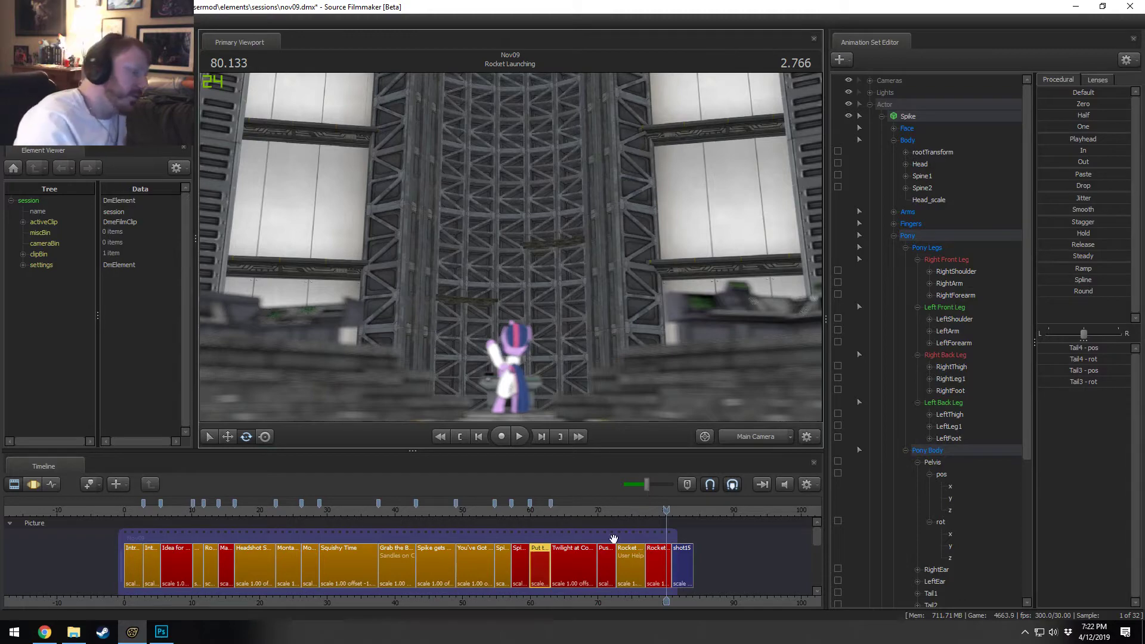
Step: Switch to File Explorer, browse the Pony SFM Videos folder and open Flight in 2 Easy Steps.mp4 in a maximized VLC window
{"action": "left_click", "coordinate": [83, 635]}
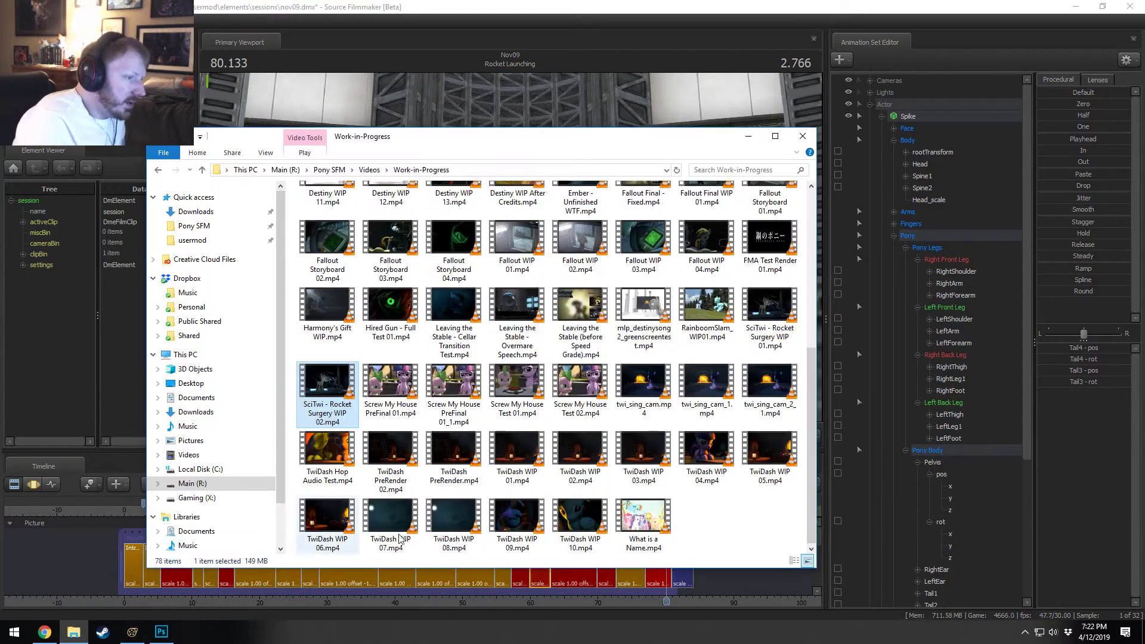
{"action": "scroll", "coordinate": [643, 456], "scroll_direction": "up", "scroll_amount": 5}
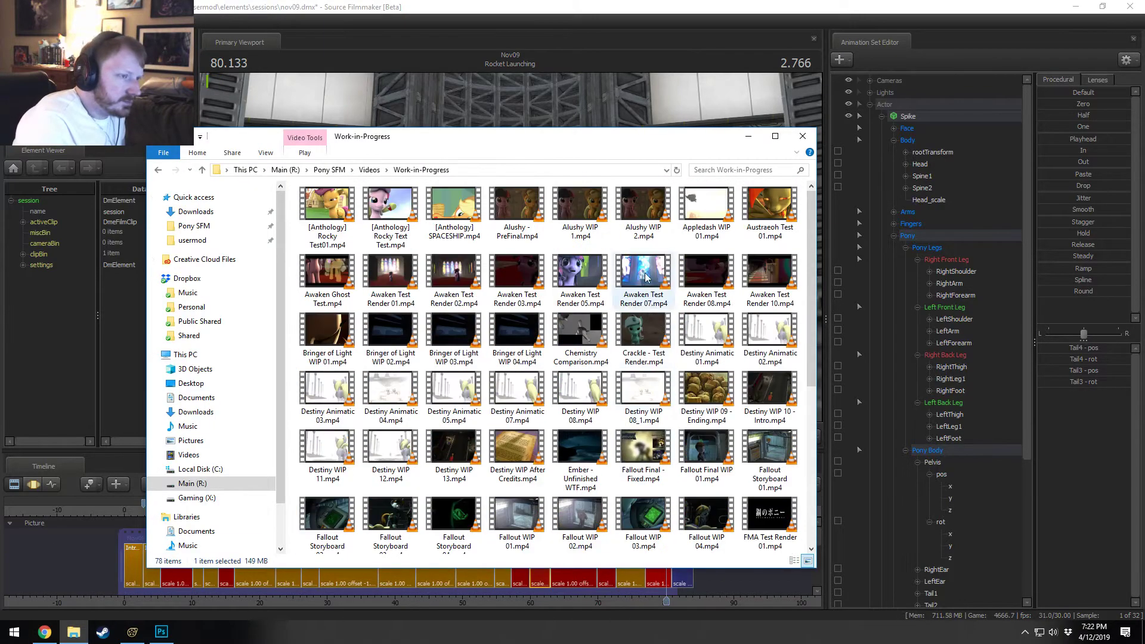
{"action": "left_click", "coordinate": [369, 170]}
{"action": "scroll", "coordinate": [445, 355], "scroll_direction": "down", "scroll_amount": 15}
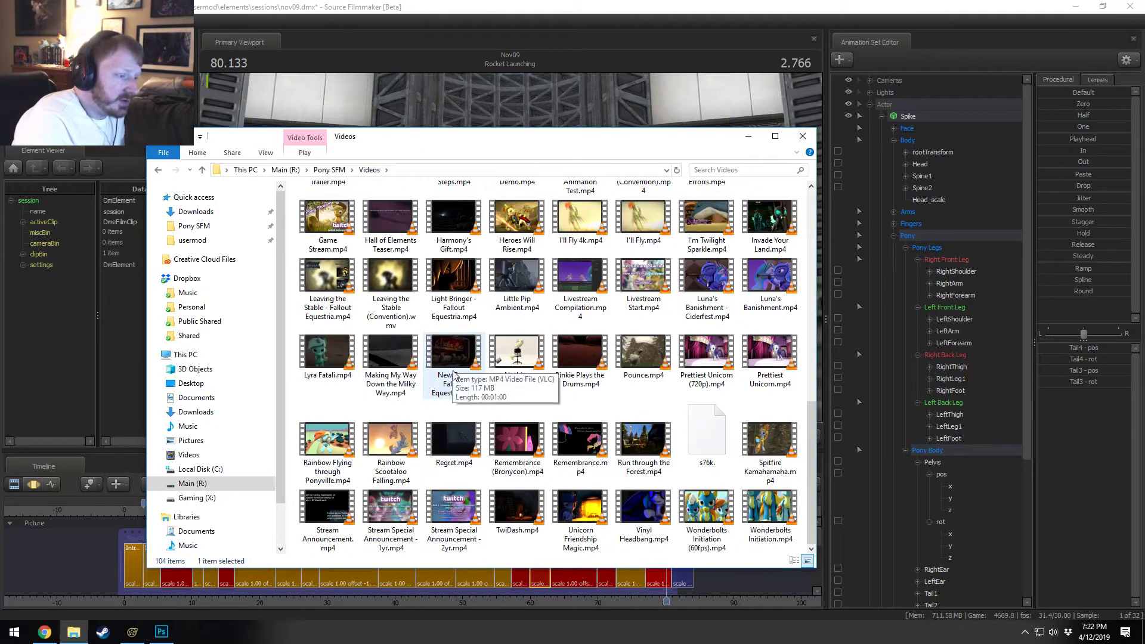
{"action": "scroll", "coordinate": [456, 377], "scroll_direction": "up", "scroll_amount": 5}
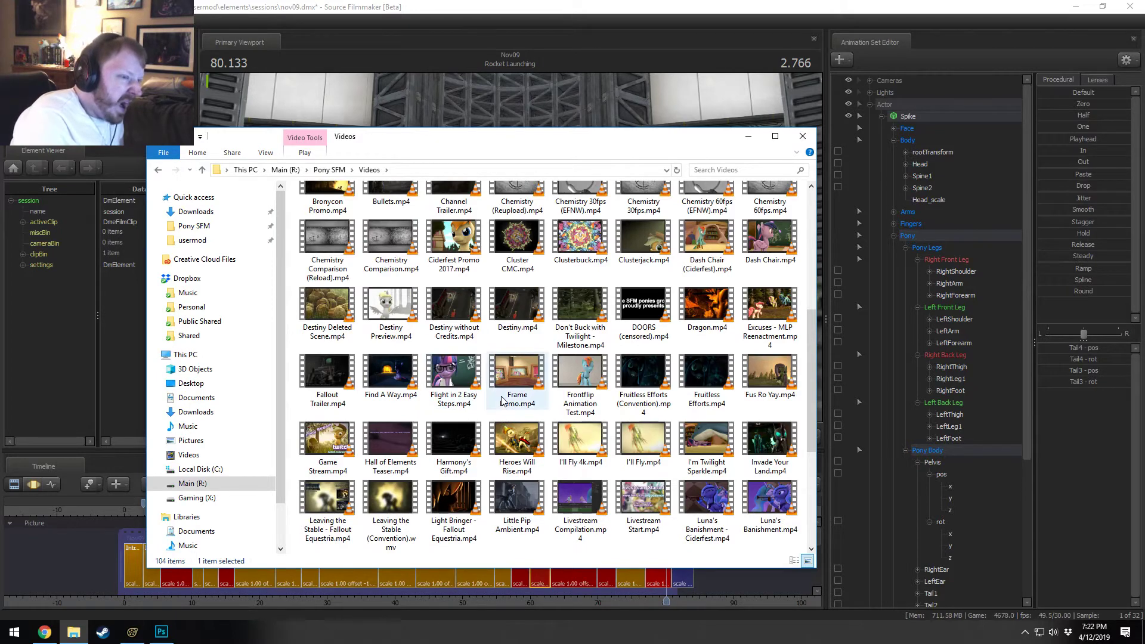
{"action": "scroll", "coordinate": [502, 397], "scroll_direction": "down", "scroll_amount": 3}
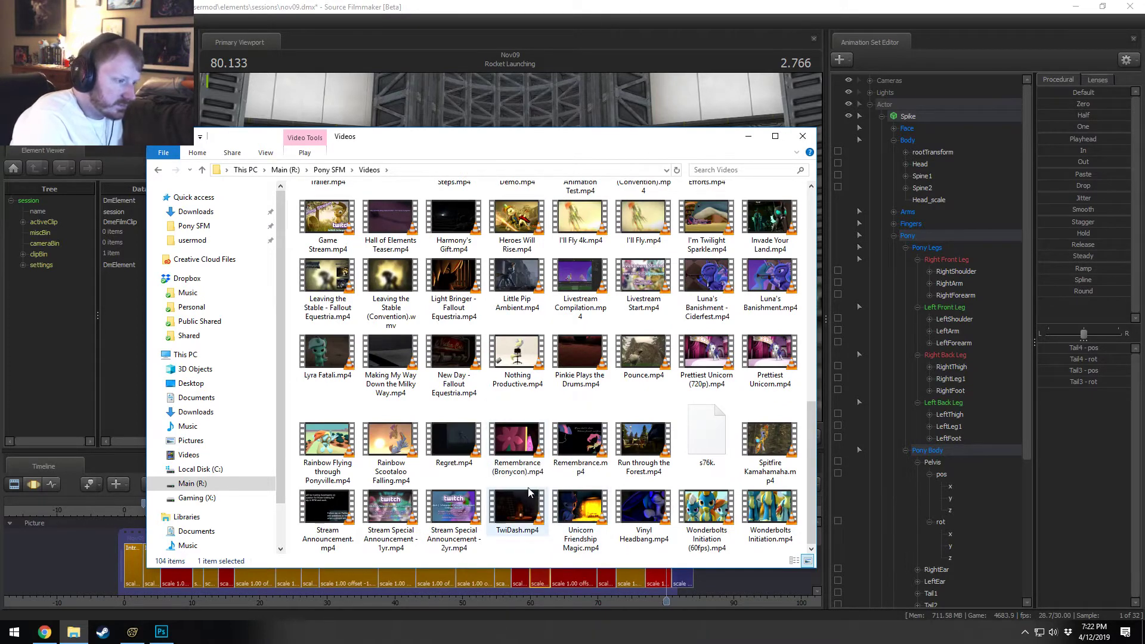
{"action": "scroll", "coordinate": [679, 488], "scroll_direction": "up", "scroll_amount": 10}
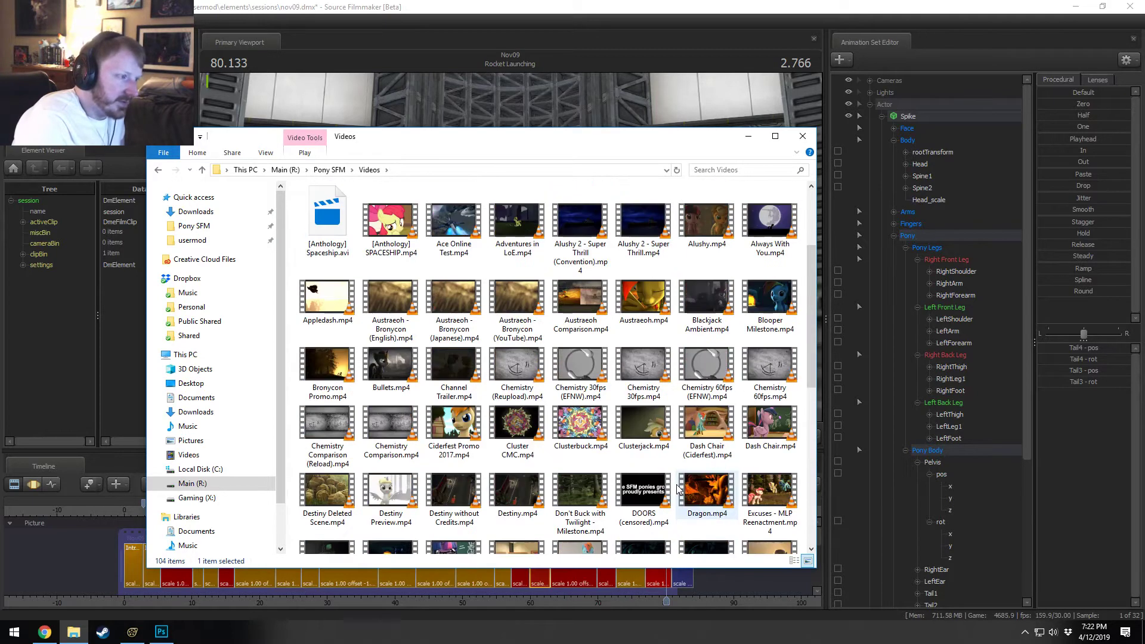
{"action": "scroll", "coordinate": [659, 492], "scroll_direction": "down", "scroll_amount": 10}
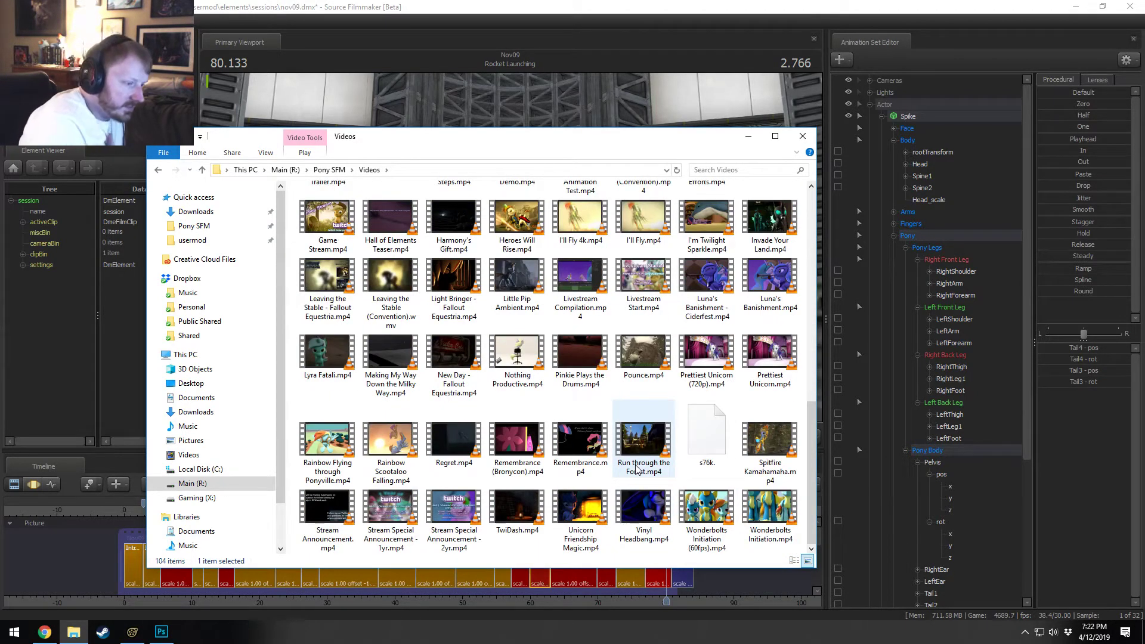
{"action": "scroll", "coordinate": [638, 468], "scroll_direction": "up", "scroll_amount": 3}
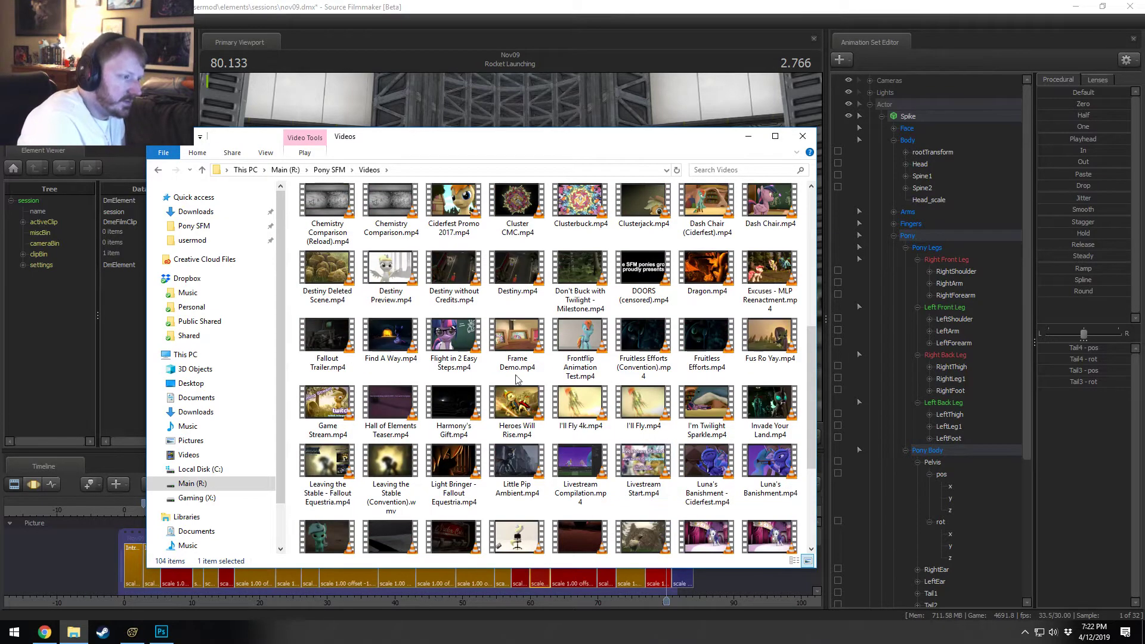
{"action": "double_click", "coordinate": [471, 346]}
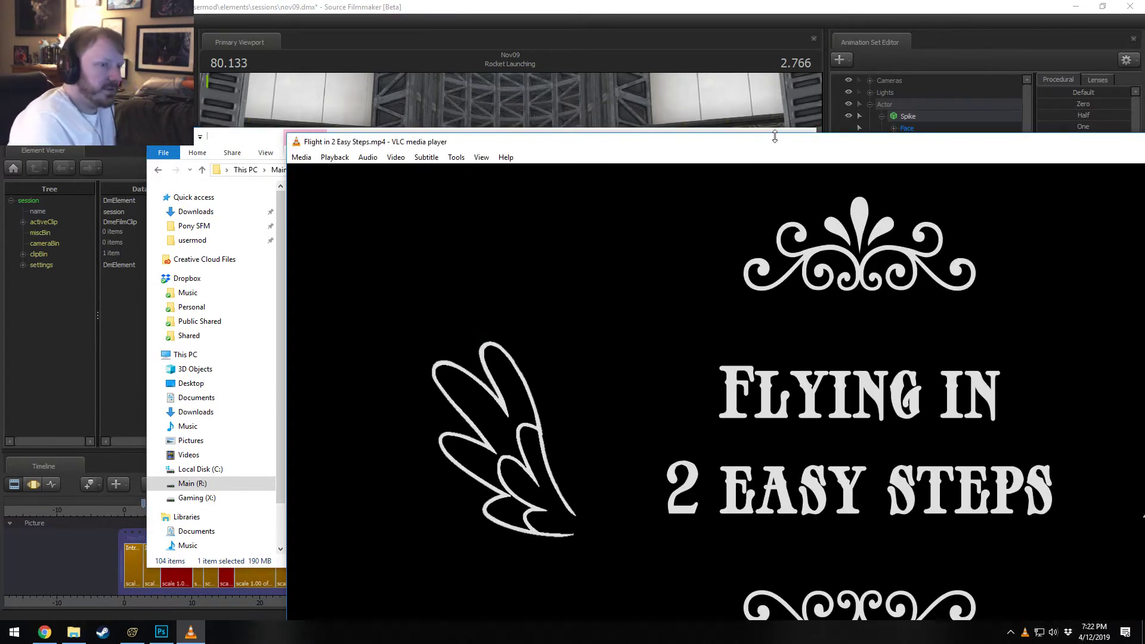
{"action": "left_click_drag", "start_coordinate": [777, 120], "coordinate": [720, 233]}
{"action": "double_click", "coordinate": [720, 232]}
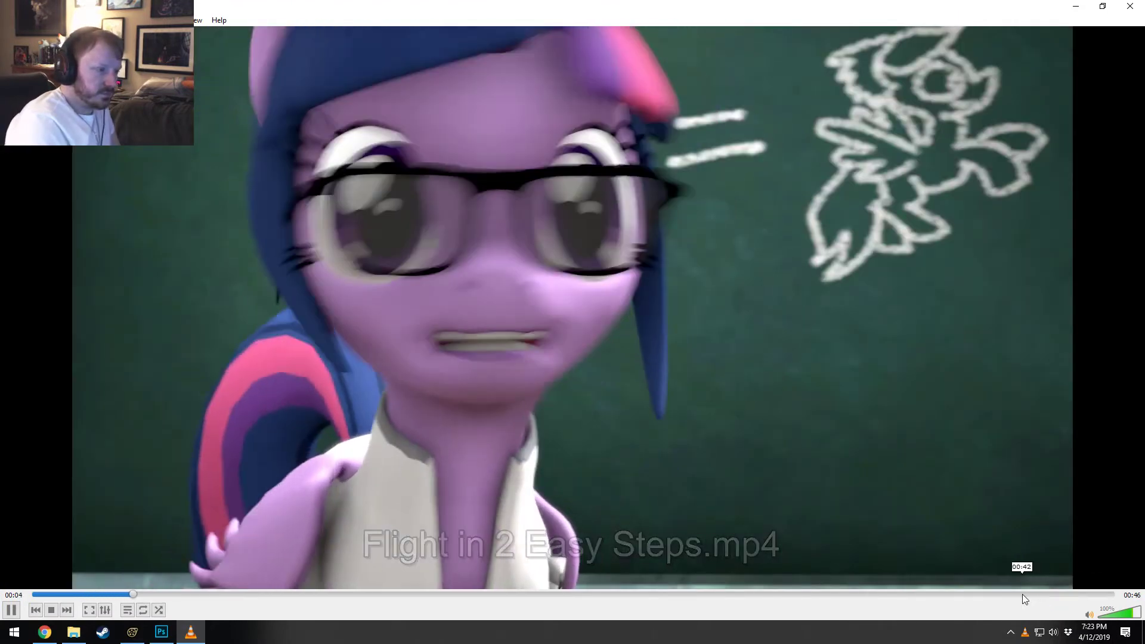
Step: Watch the flying scene near the end of the video from about 00:38 to 00:43, pausing along the way, and close the player
{"action": "left_click", "coordinate": [1022, 594]}
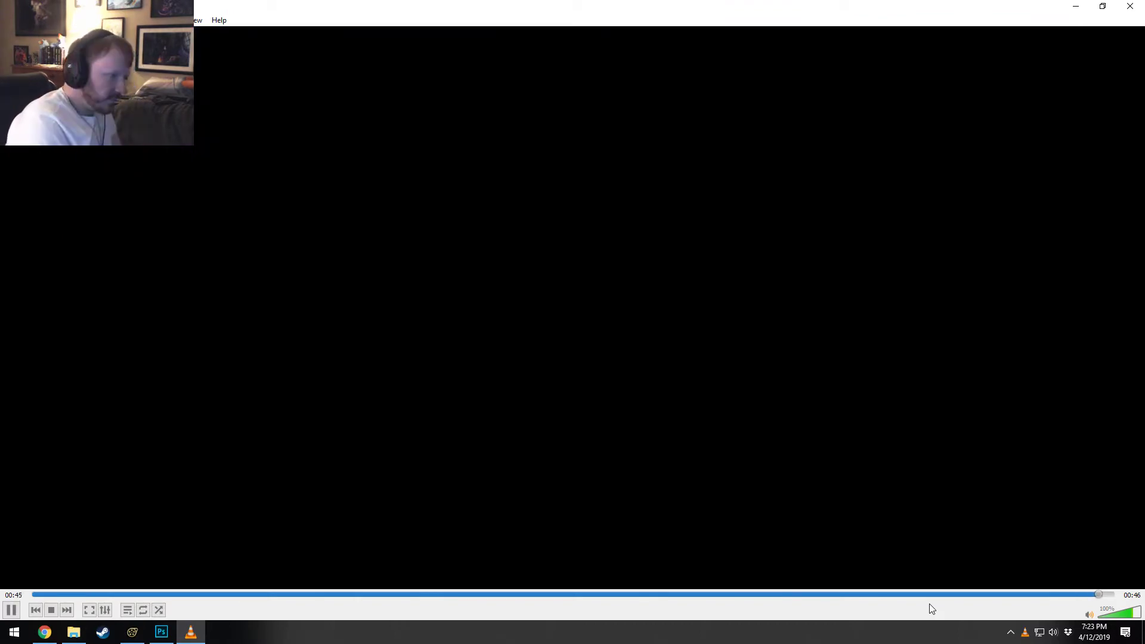
{"action": "key", "text": "space"}
{"action": "left_click", "coordinate": [936, 594]}
{"action": "key", "text": "space"}
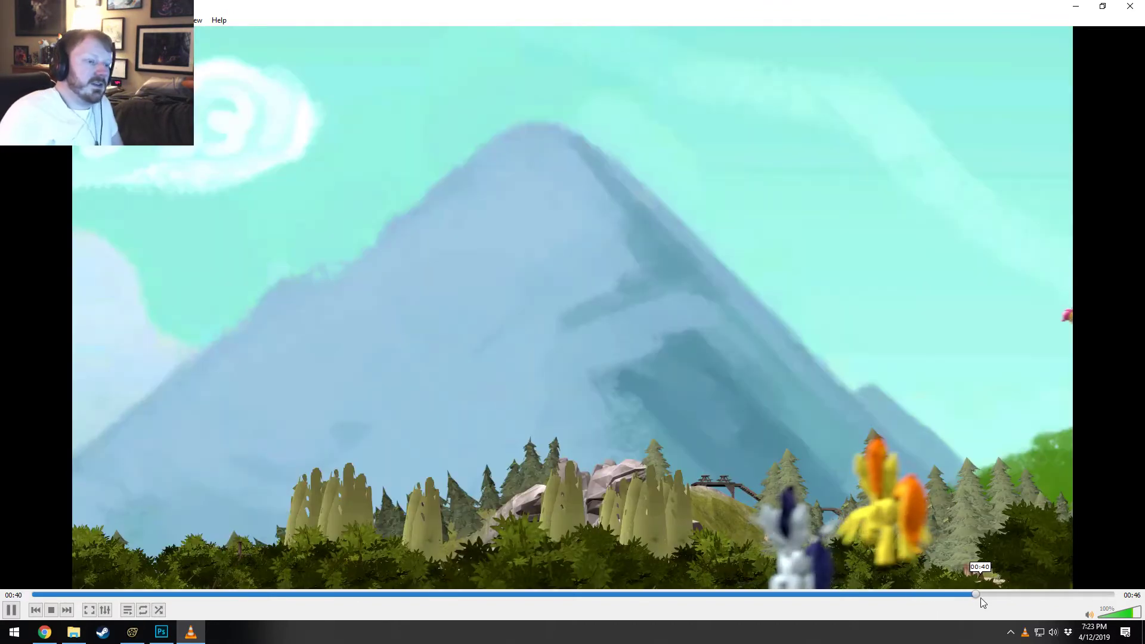
{"action": "key", "text": "space"}
{"action": "key", "text": "space"}
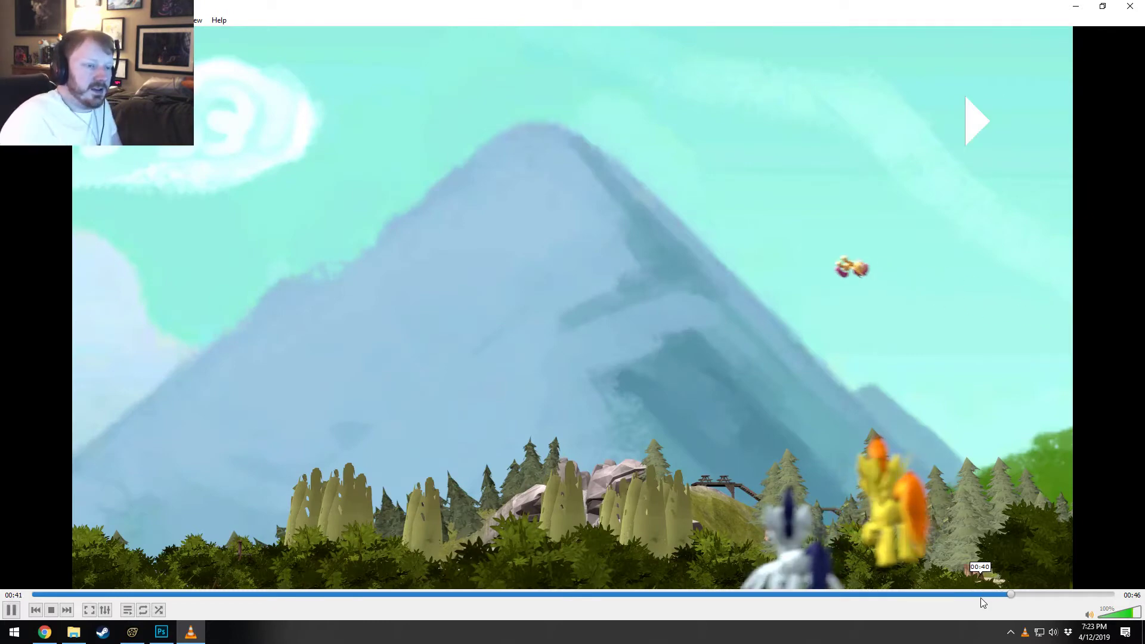
{"action": "key", "text": "space"}
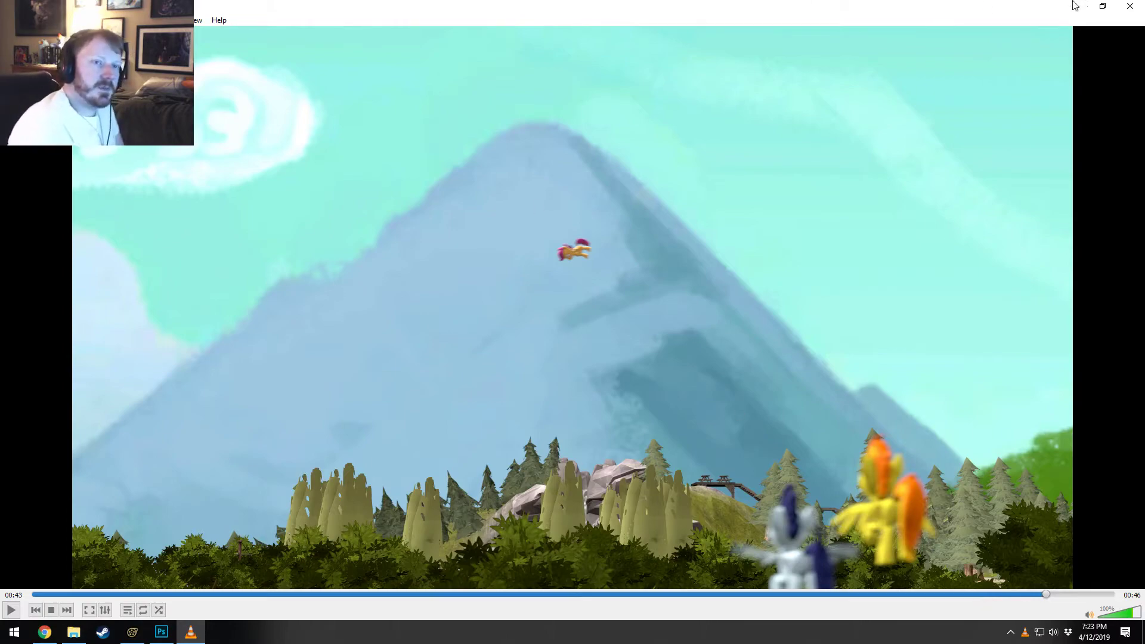
{"action": "left_click", "coordinate": [1127, 8]}
Step: Switch to Chrome, go to the signed-in account's YouTube channel and open the Flight in 2 Easy Steps video
{"action": "left_click", "coordinate": [45, 632]}
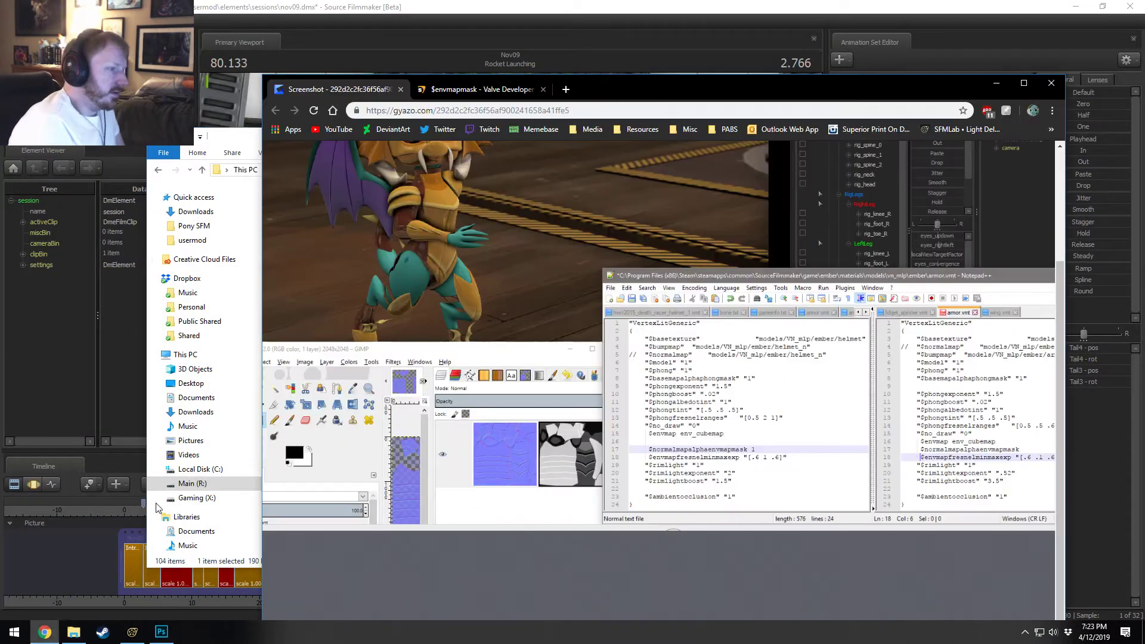
{"action": "left_click", "coordinate": [316, 130]}
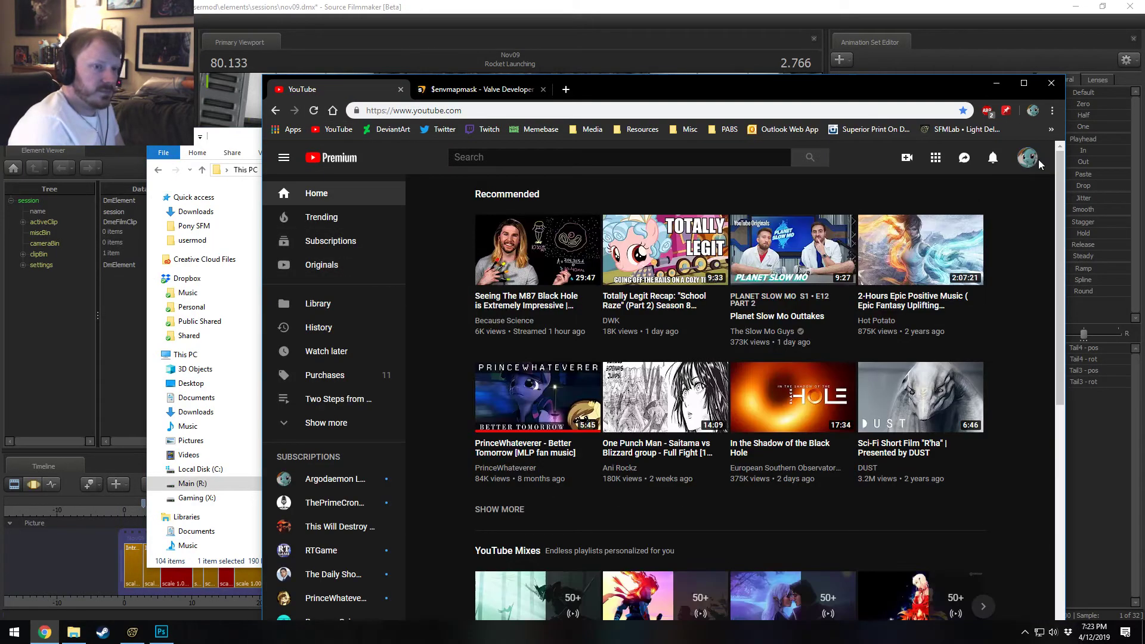
{"action": "left_click", "coordinate": [1036, 161]}
{"action": "left_click", "coordinate": [882, 200]}
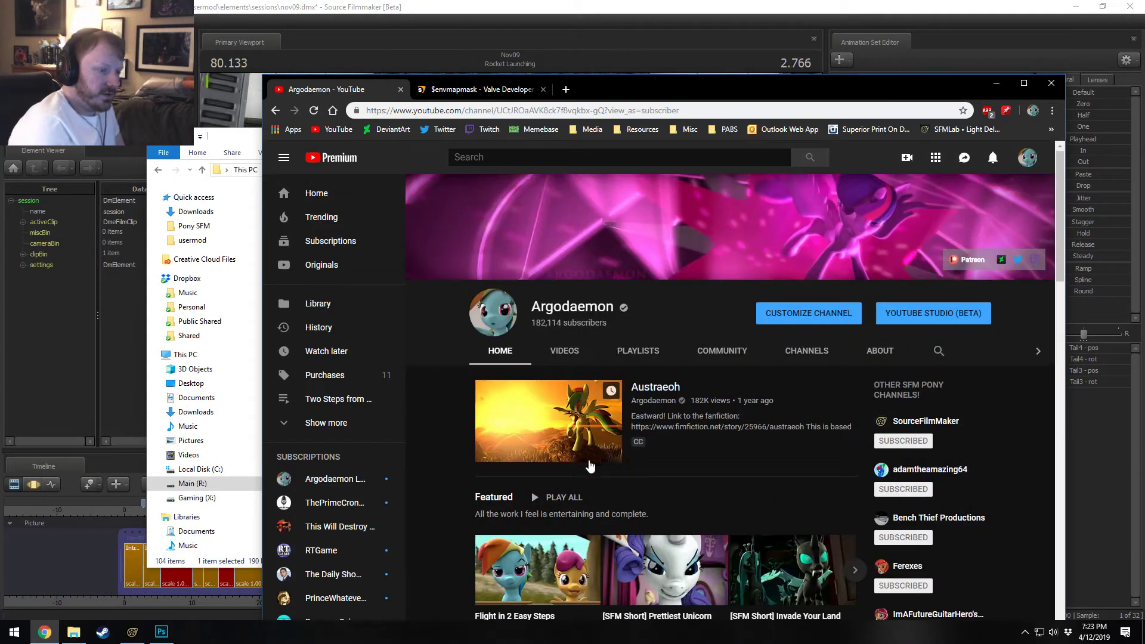
{"action": "left_click", "coordinate": [553, 442]}
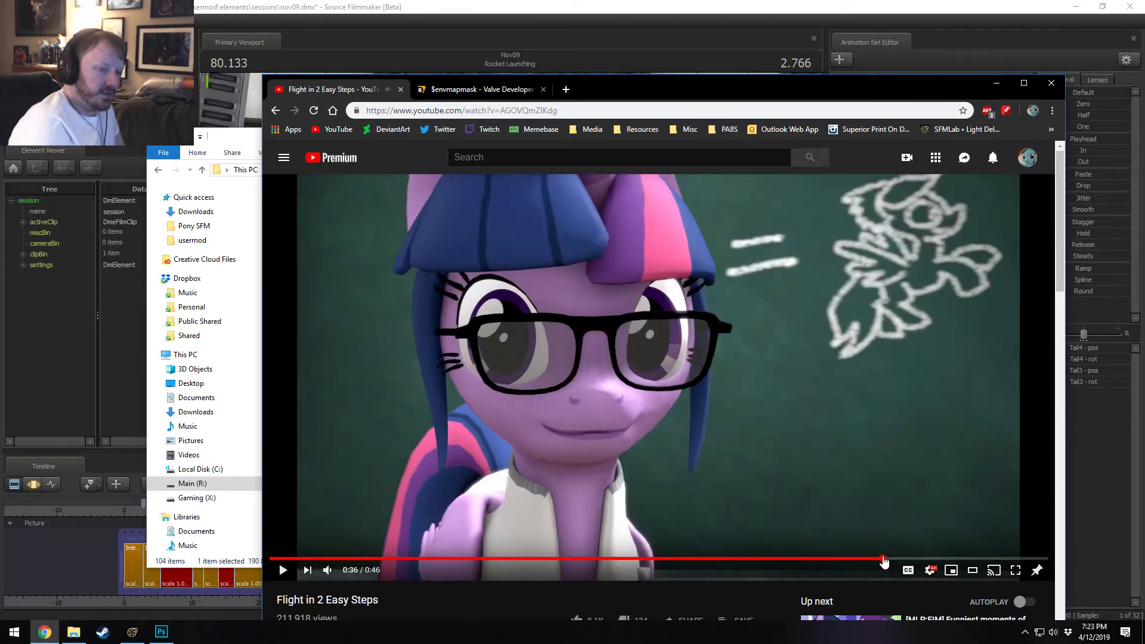
Step: Watch the video from 0:36 at full volume, close the browser and return to Source Filmmaker
{"action": "left_click", "coordinate": [882, 559]}
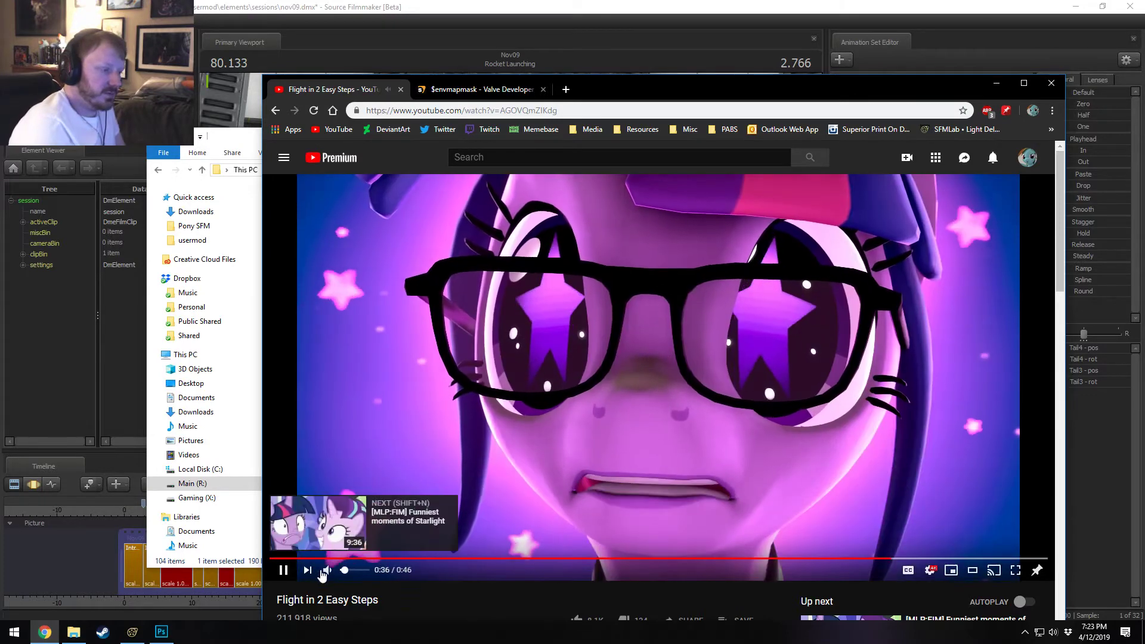
{"action": "left_click", "coordinate": [366, 569]}
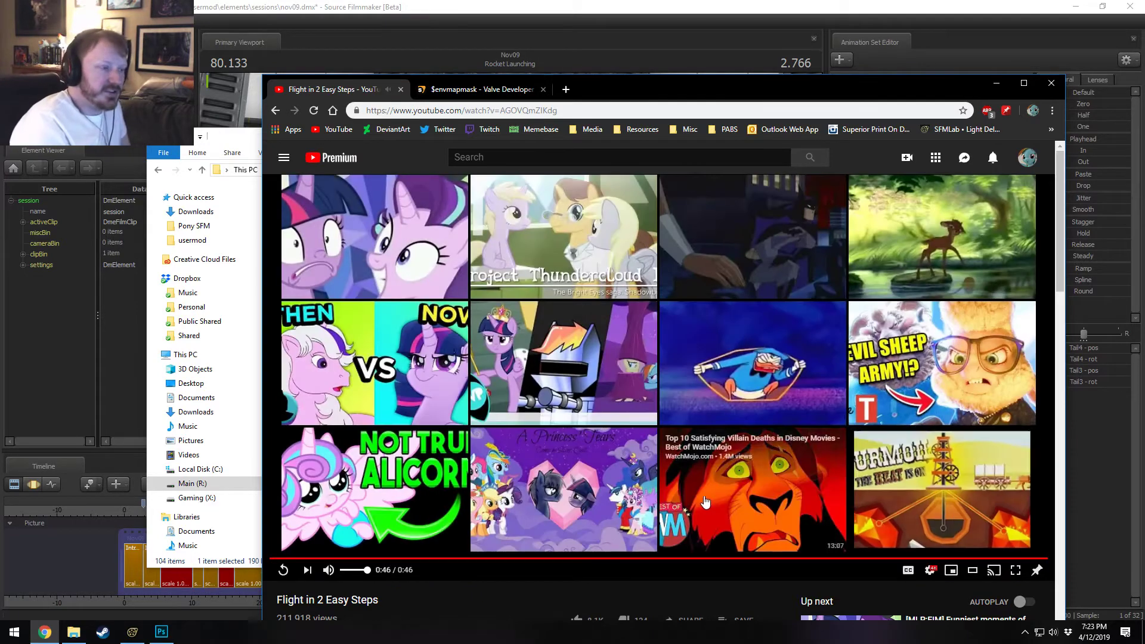
{"action": "left_click", "coordinate": [1057, 86]}
{"action": "left_click", "coordinate": [573, 5]}
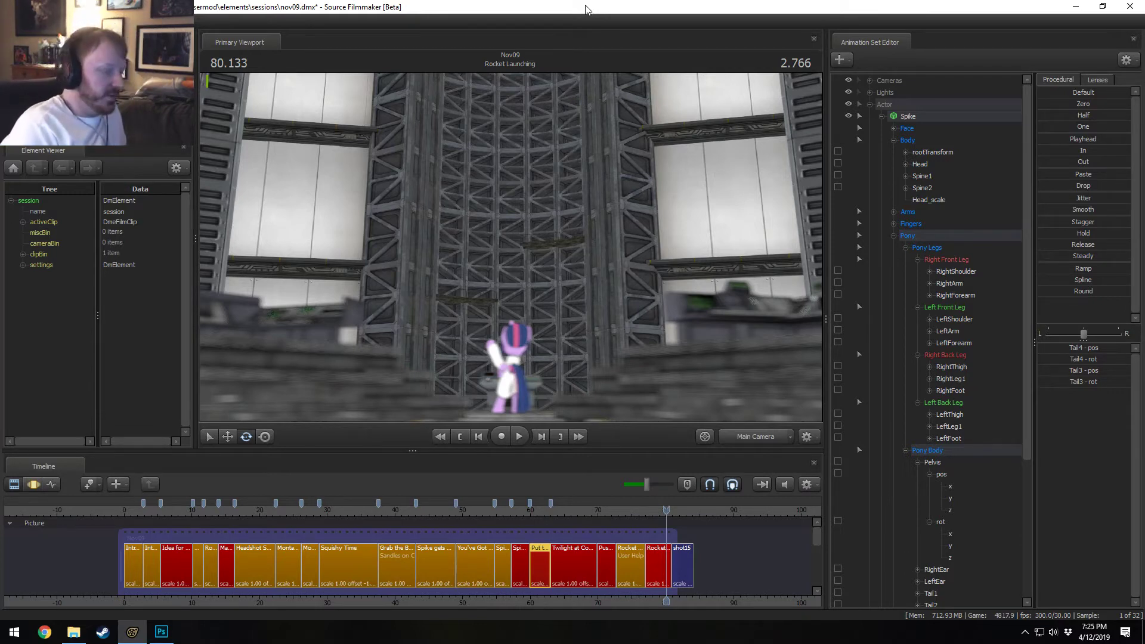
Step: Play the Put that Spike in the Rocket shot through the main camera to review Spike's entry
{"action": "left_click_drag", "start_coordinate": [542, 509], "coordinate": [532, 508]}
{"action": "key", "text": "space"}
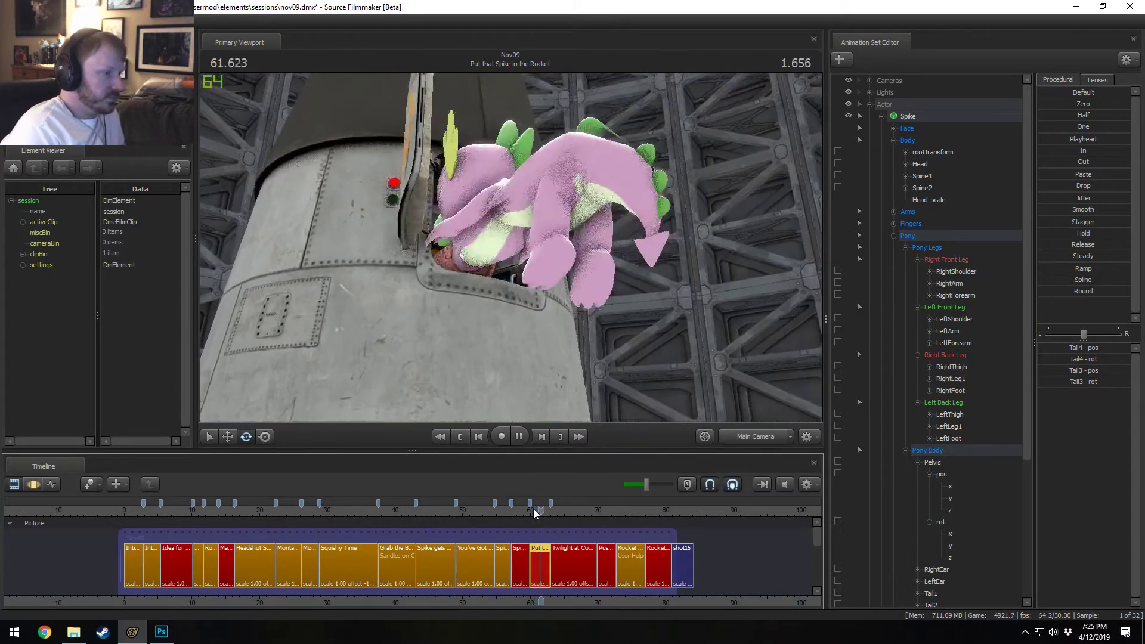
{"action": "key", "text": "space"}
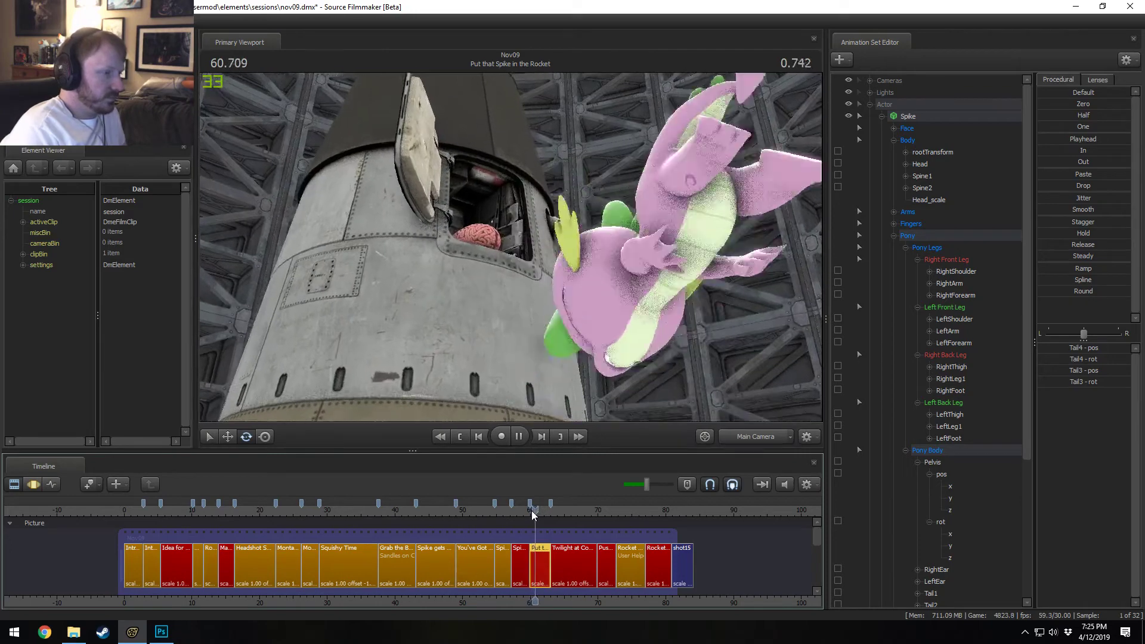
{"action": "key", "text": "space"}
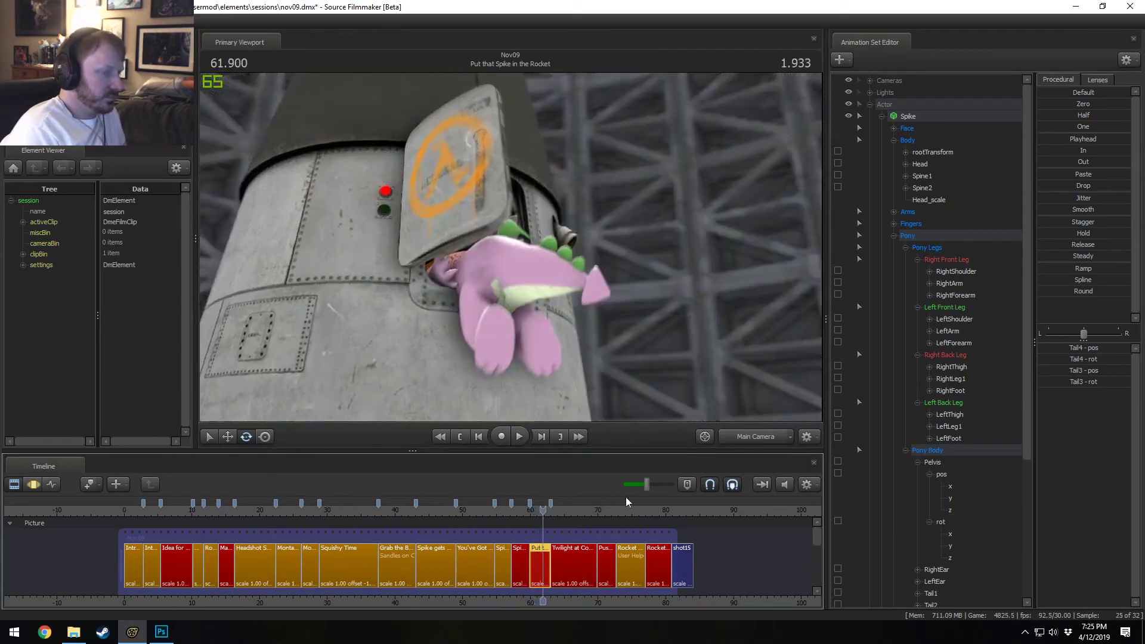
Step: Switch to the work camera and motion editor, and centre a short time selection on 61.333
{"action": "left_click", "coordinate": [735, 441]}
{"action": "key", "text": "F4"}
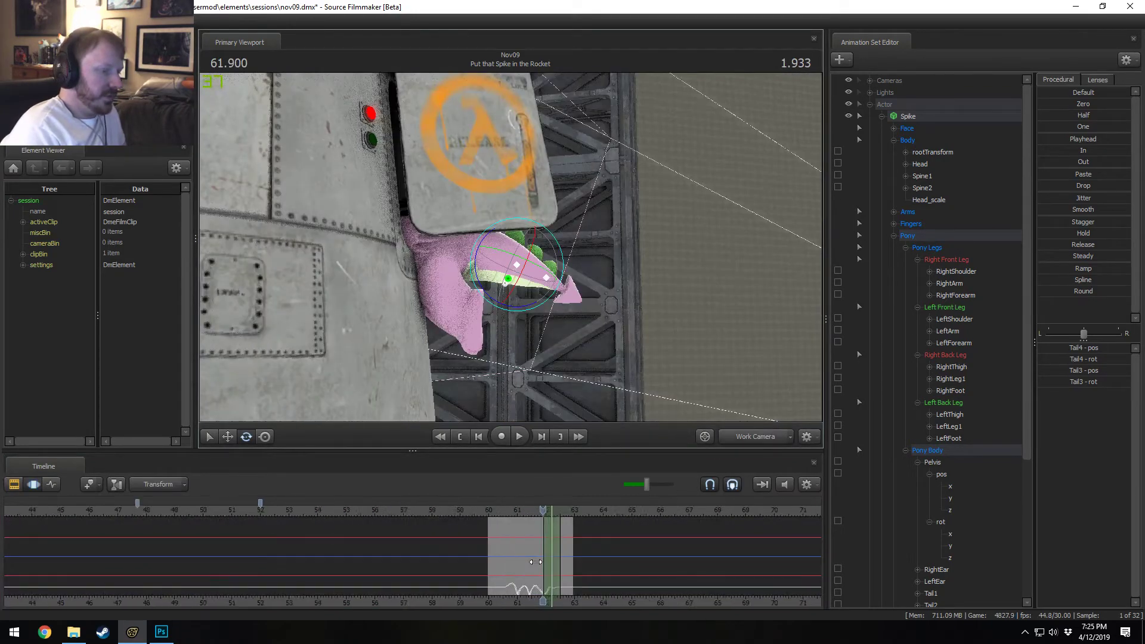
{"action": "left_click_drag", "start_coordinate": [527, 602], "coordinate": [403, 602]}
{"action": "left_click_drag", "start_coordinate": [415, 554], "coordinate": [350, 552]}
{"action": "scroll", "coordinate": [351, 552], "scroll_direction": "up", "scroll_amount": 5}
{"action": "scroll", "coordinate": [350, 553], "scroll_direction": "down", "scroll_amount": 1}
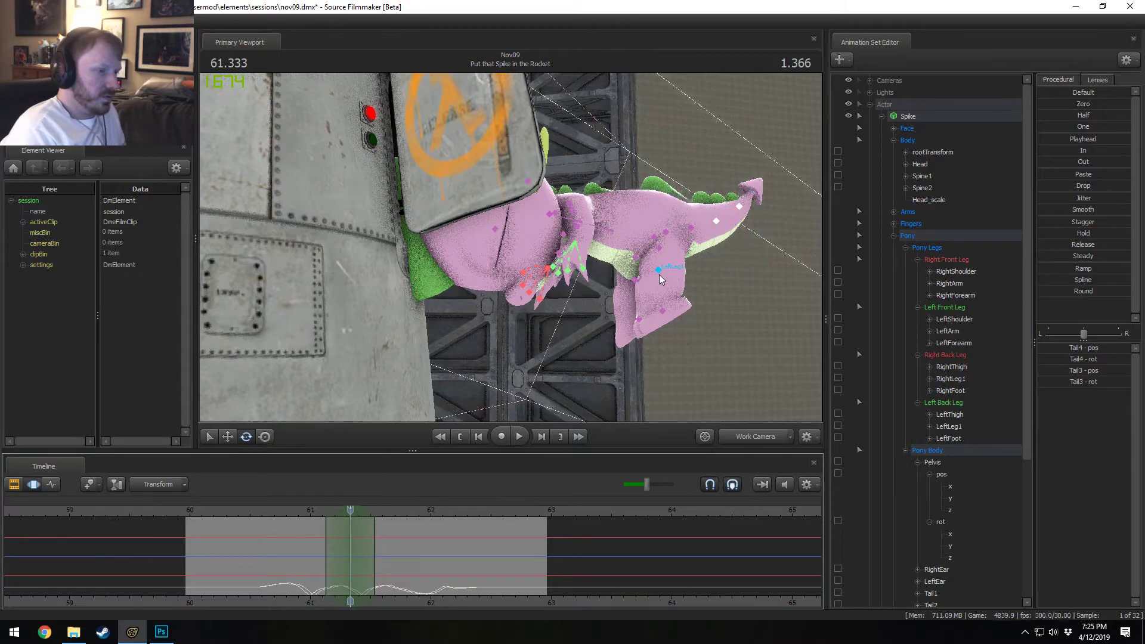
Step: Rotate Spike's LeftLeg1 and RightLeg1 together at 61.333 within a narrow time selection and replay the movement
{"action": "left_click", "coordinate": [659, 274]}
{"action": "left_click", "coordinate": [641, 279], "text": "ctrl"}
{"action": "left_click_drag", "start_coordinate": [642, 279], "coordinate": [687, 302]}
{"action": "mouse_move", "coordinate": [325, 552]}
{"action": "left_mouse_down"}
{"action": "mouse_move", "coordinate": [371, 542]}
{"action": "mouse_move", "coordinate": [346, 538]}
{"action": "left_mouse_up"}
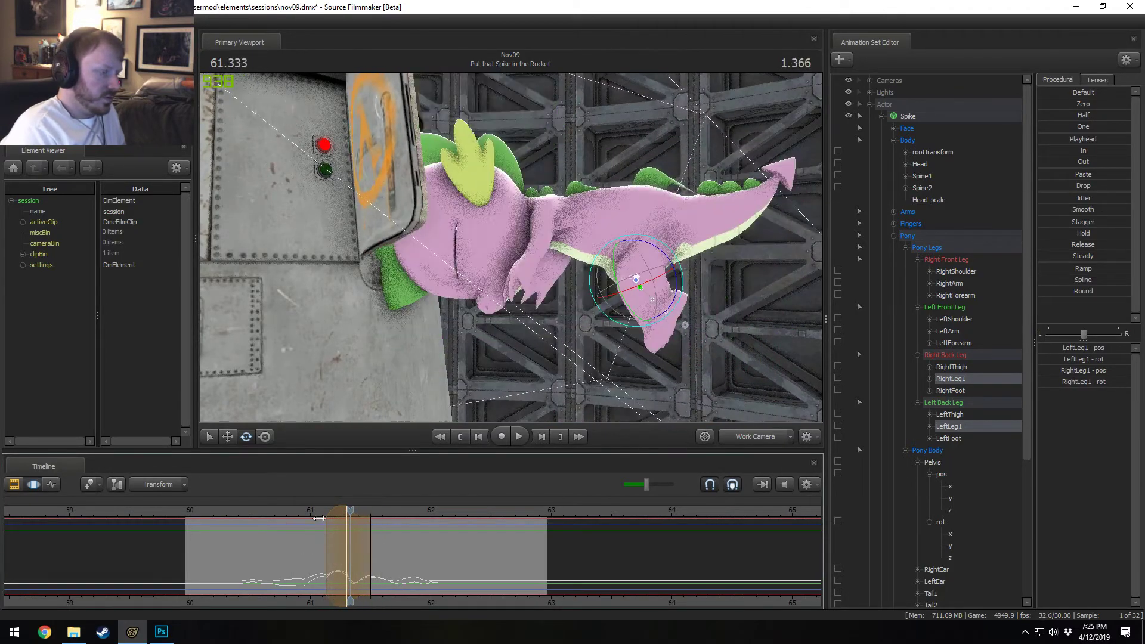
{"action": "left_click", "coordinate": [310, 517]}
{"action": "key", "text": "space"}
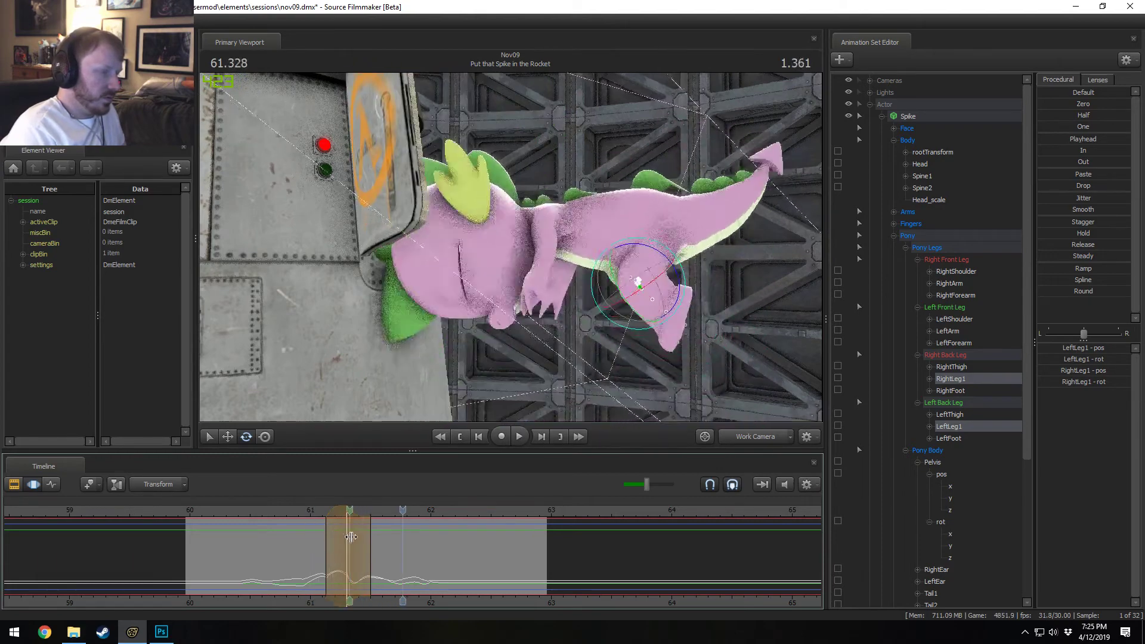
Step: Centre the time selection on 61.466, swing both thighs forward toward the rocket and replay the movement
{"action": "left_click", "coordinate": [364, 539]}
{"action": "scroll", "coordinate": [365, 539], "scroll_direction": "up", "scroll_amount": 4}
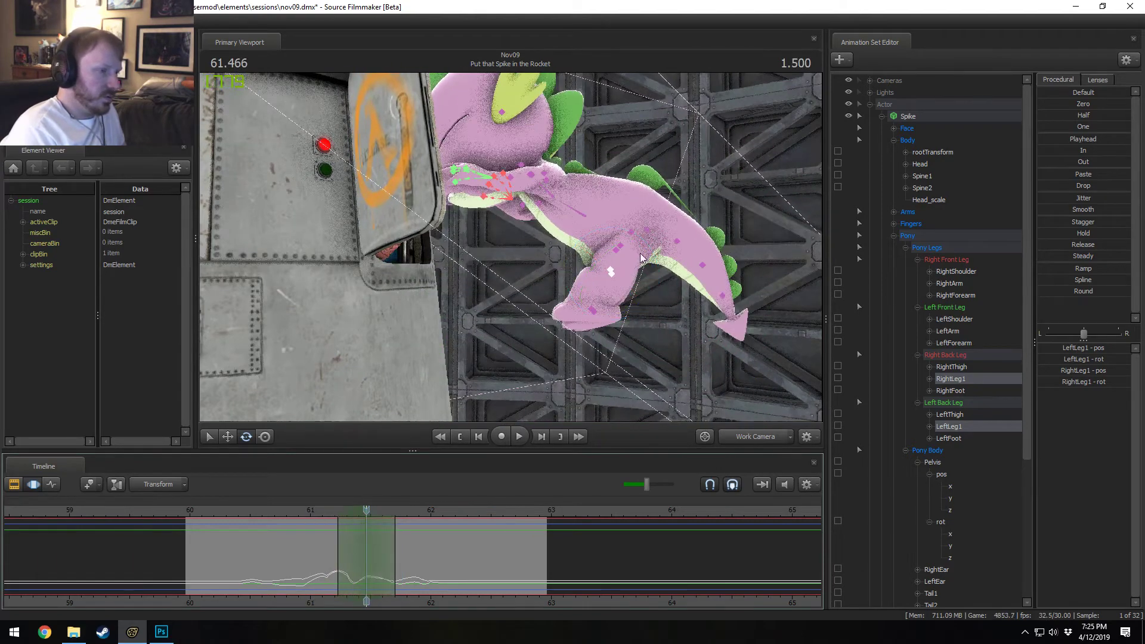
{"action": "left_click", "coordinate": [620, 246]}
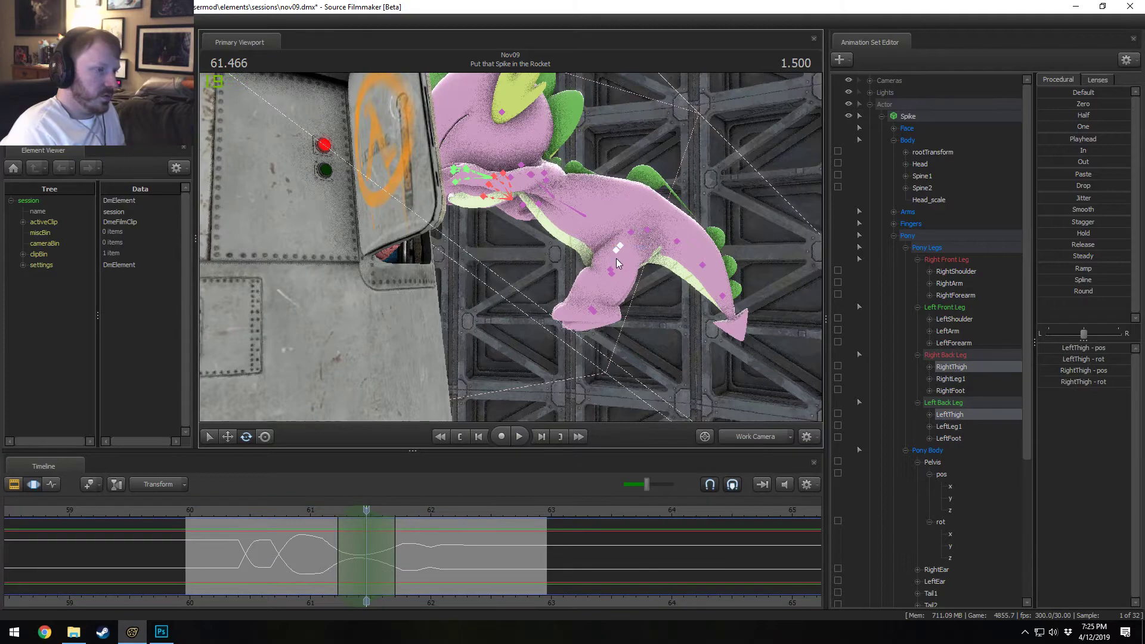
{"action": "left_click_drag", "start_coordinate": [535, 307], "coordinate": [522, 301]}
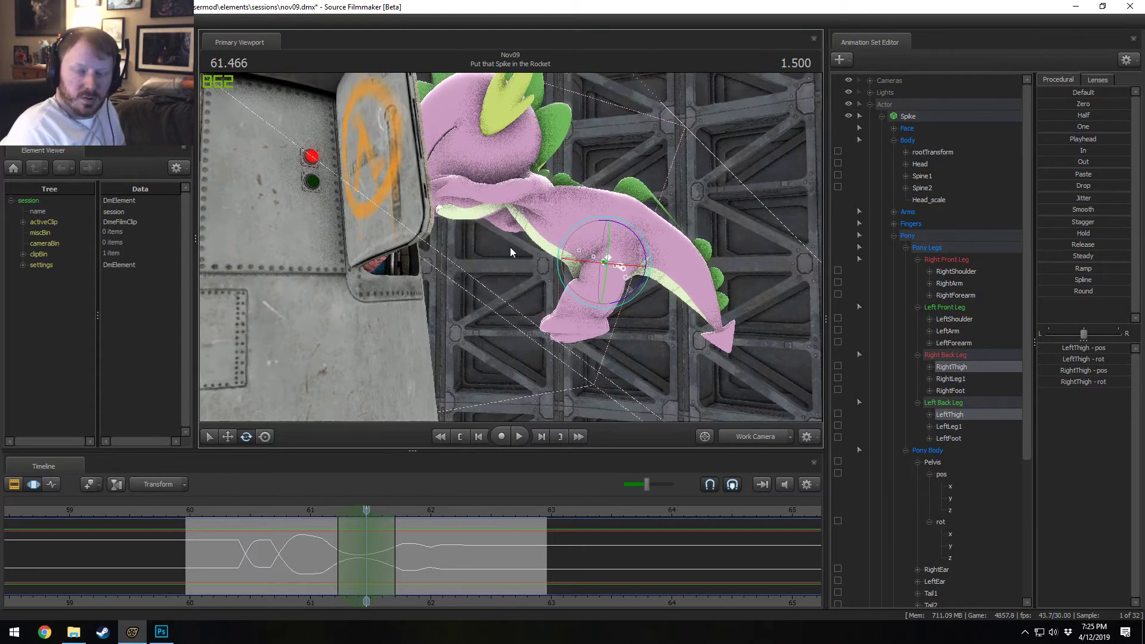
{"action": "left_click_drag", "start_coordinate": [511, 253], "coordinate": [488, 259], "text": "alt"}
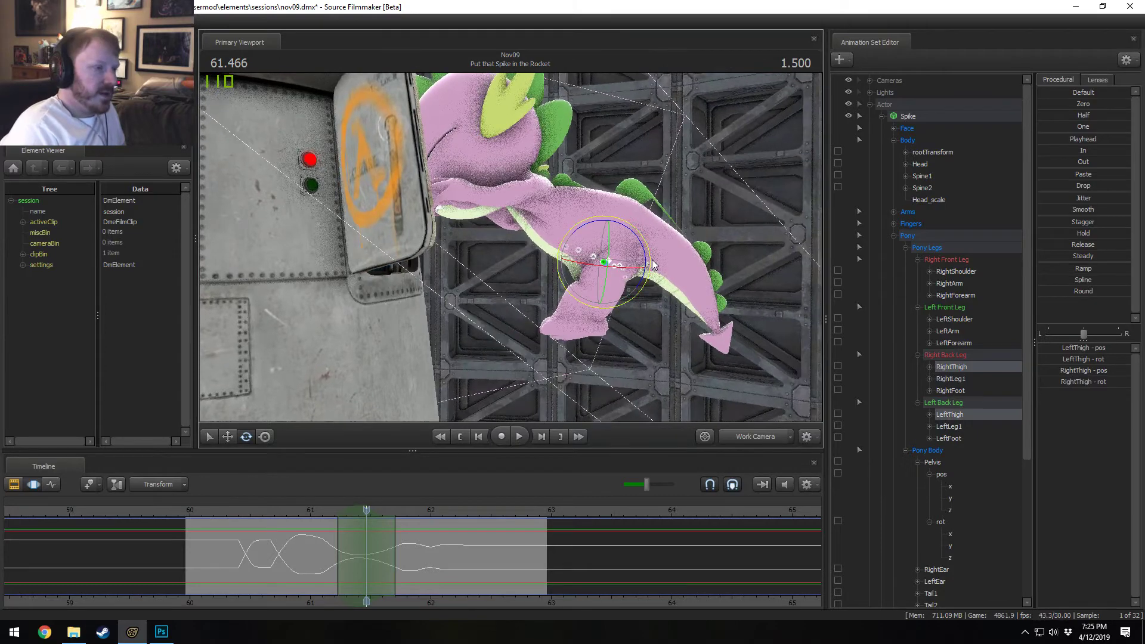
{"action": "left_click_drag", "start_coordinate": [650, 257], "coordinate": [387, 414]}
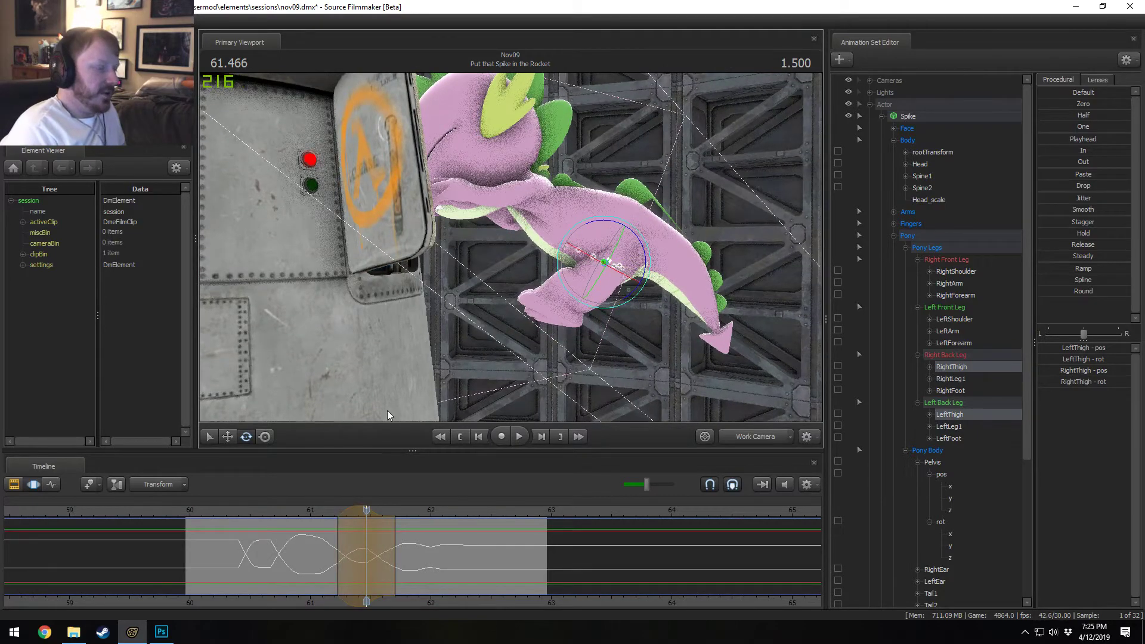
{"action": "left_click", "coordinate": [313, 509]}
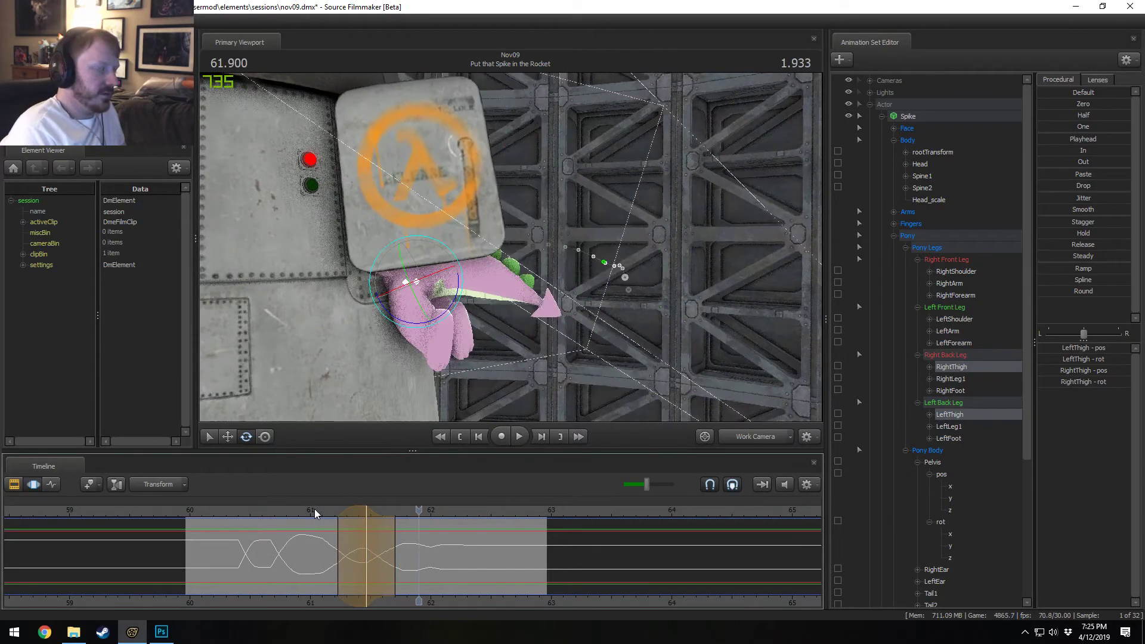
{"action": "key", "text": "space"}
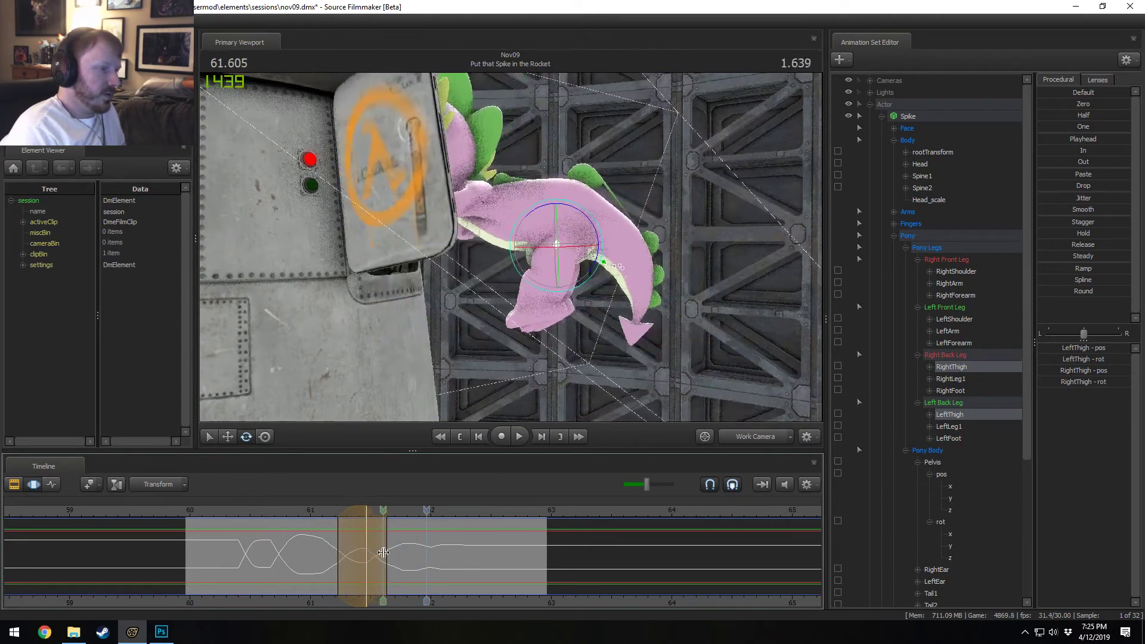
Step: Centre the time selection on 61.700 and swing both thighs back toward the tail
{"action": "left_click", "coordinate": [395, 551]}
{"action": "left_click", "coordinate": [394, 551], "text": "shift"}
{"action": "scroll", "coordinate": [395, 552], "scroll_direction": "up", "scroll_amount": 6, "text": "shift"}
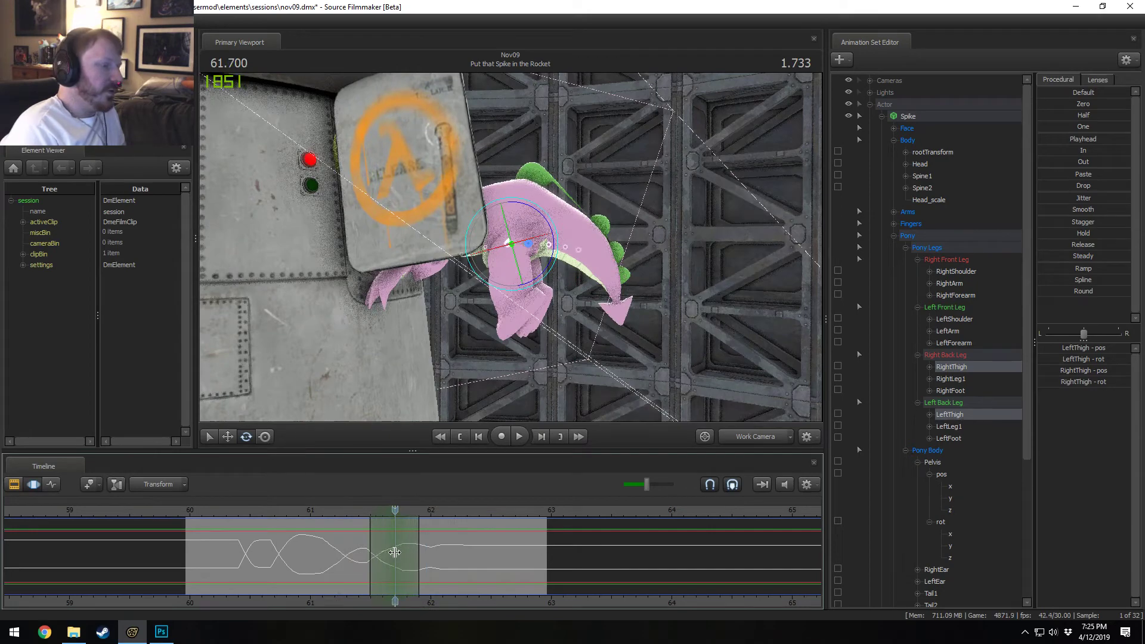
{"action": "mouse_move", "coordinate": [556, 267]}
{"action": "left_mouse_down", "text": "alt"}
{"action": "mouse_move", "coordinate": [597, 266]}
{"action": "mouse_move", "coordinate": [558, 271]}
{"action": "left_mouse_up", "text": "alt"}
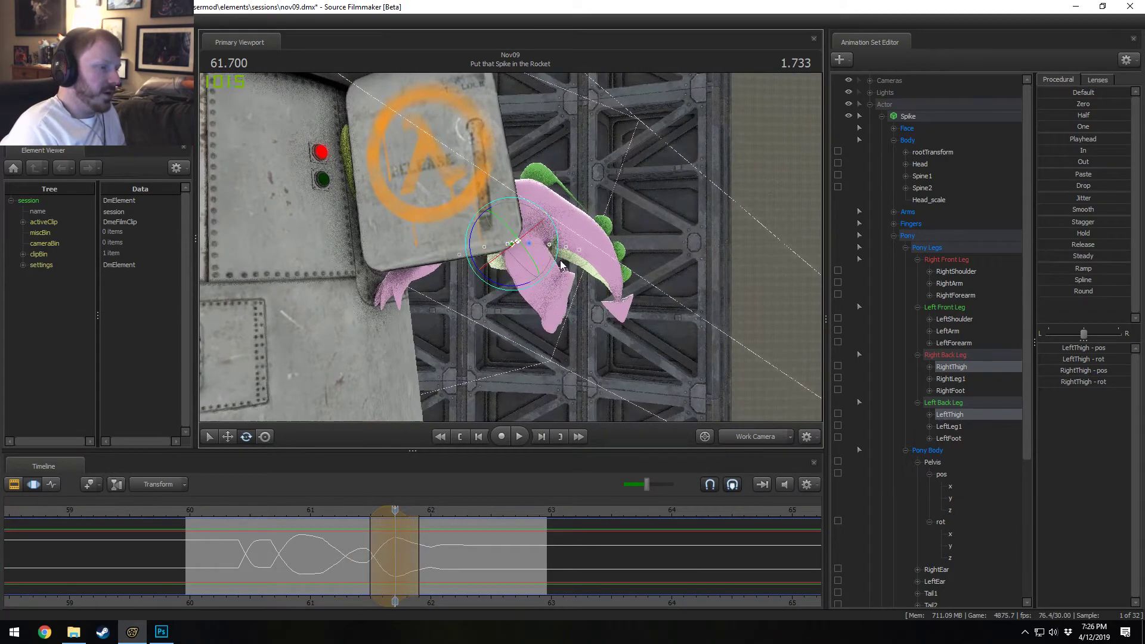
{"action": "key", "text": "space"}
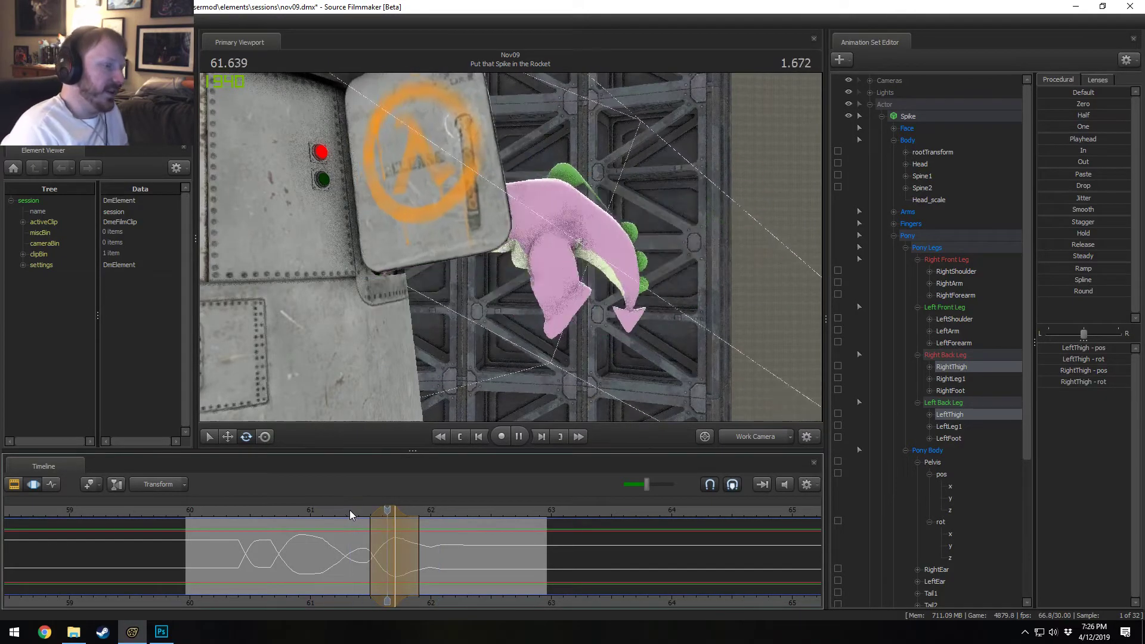
Step: Examine the revised leg swing by replaying Spike's entry into the rocket several times from about 60.6
{"action": "left_click_drag", "start_coordinate": [350, 510], "coordinate": [266, 511]}
{"action": "key", "text": "space"}
{"action": "key", "text": "space"}
{"action": "key", "text": "space"}
{"action": "key", "text": "space"}
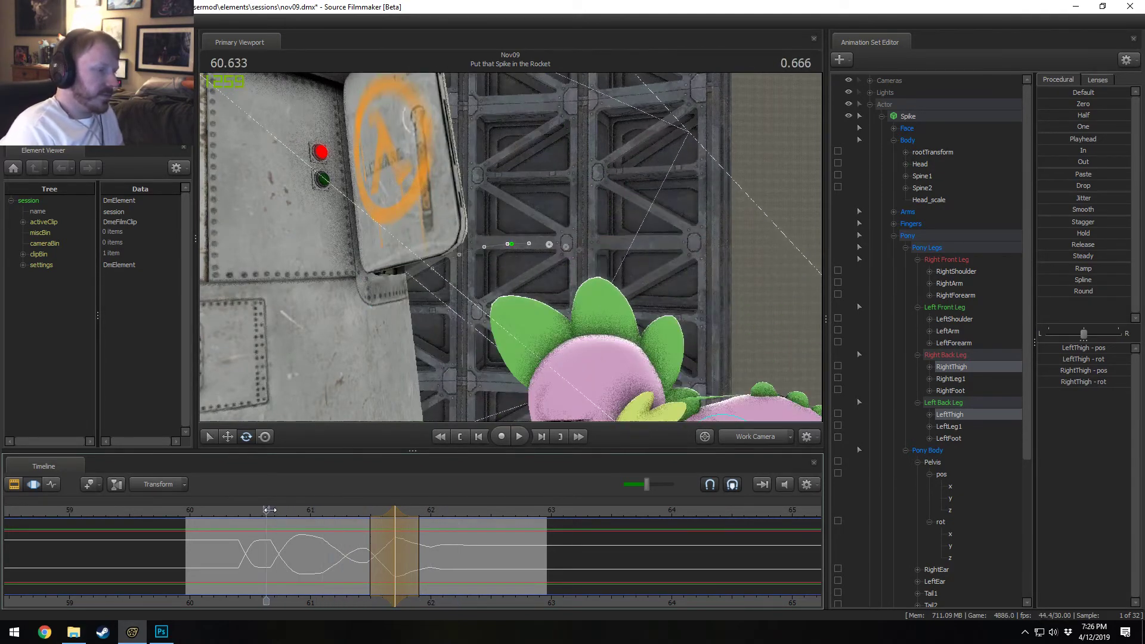
{"action": "key", "text": "space"}
{"action": "key", "text": "space"}
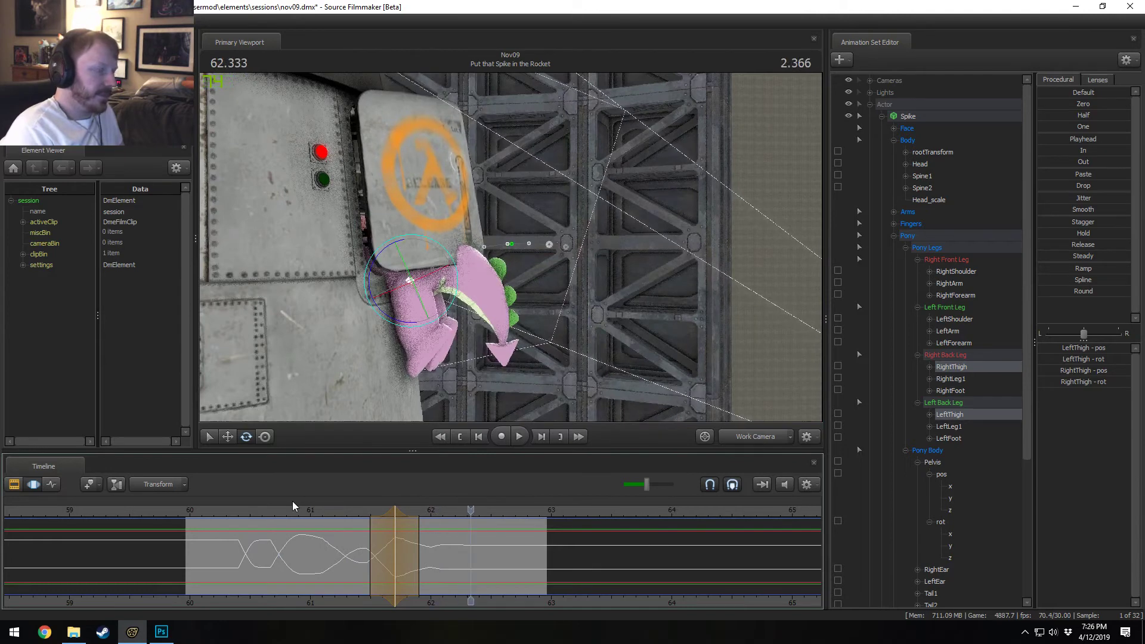
{"action": "left_click", "coordinate": [335, 514]}
{"action": "key", "text": "F4"}
{"action": "key", "text": "F3"}
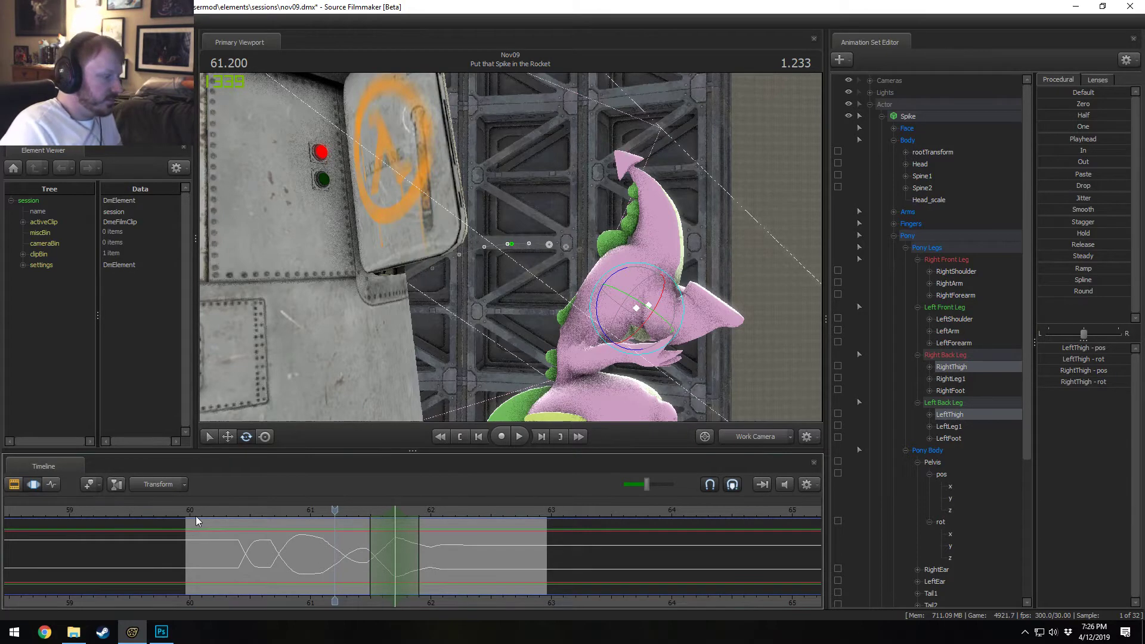
{"action": "key", "text": "space"}
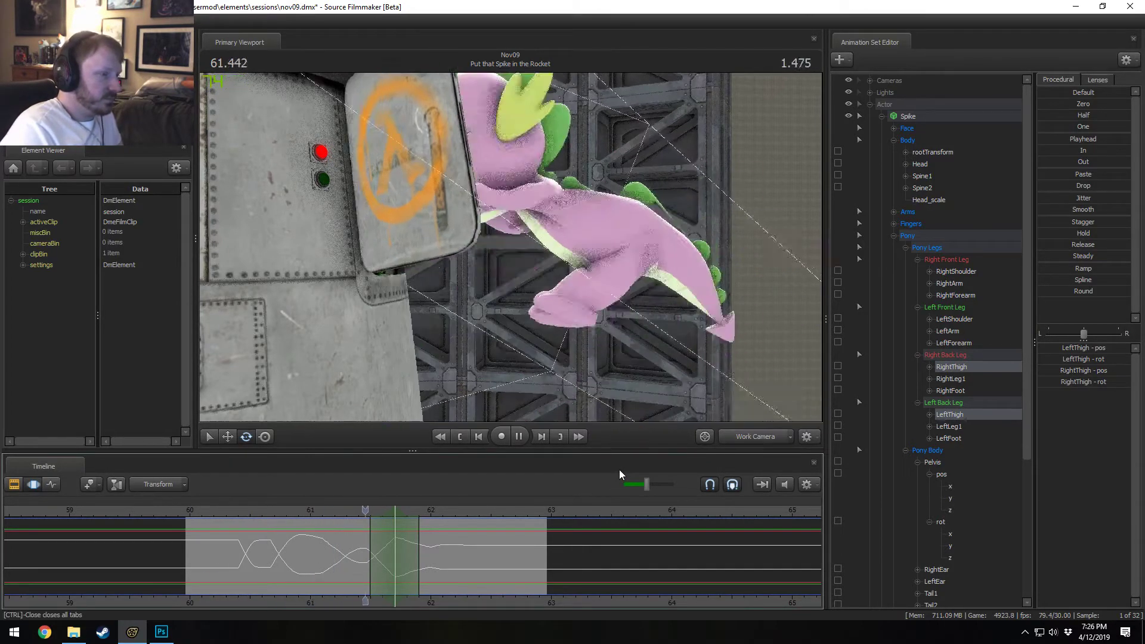
{"action": "left_click", "coordinate": [297, 512]}
{"action": "key", "text": "space"}
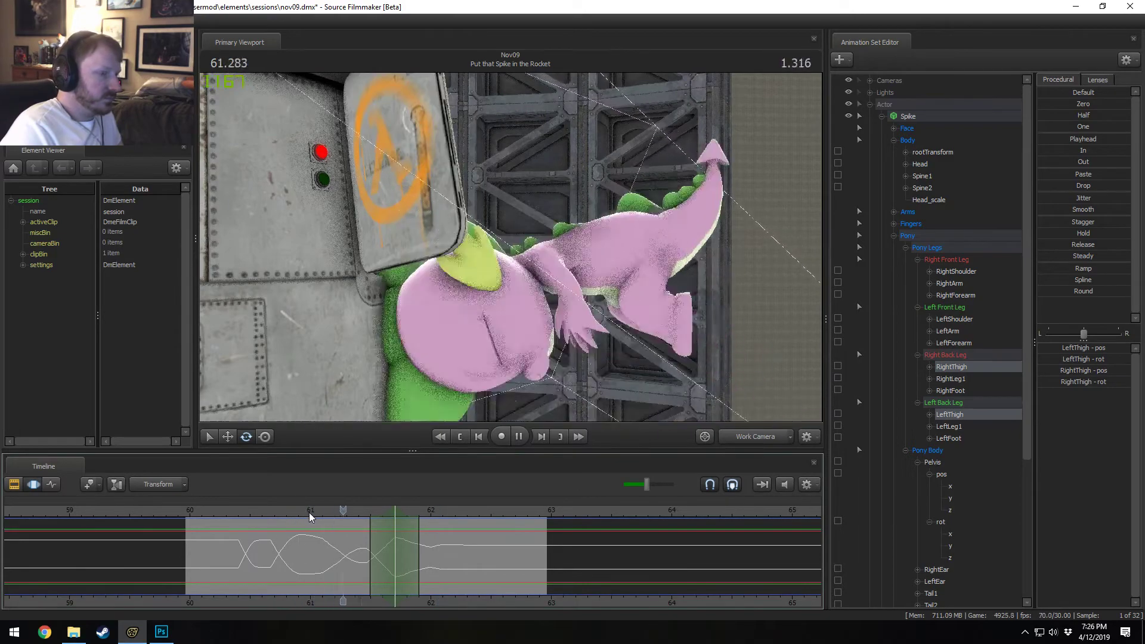
{"action": "key", "text": "space"}
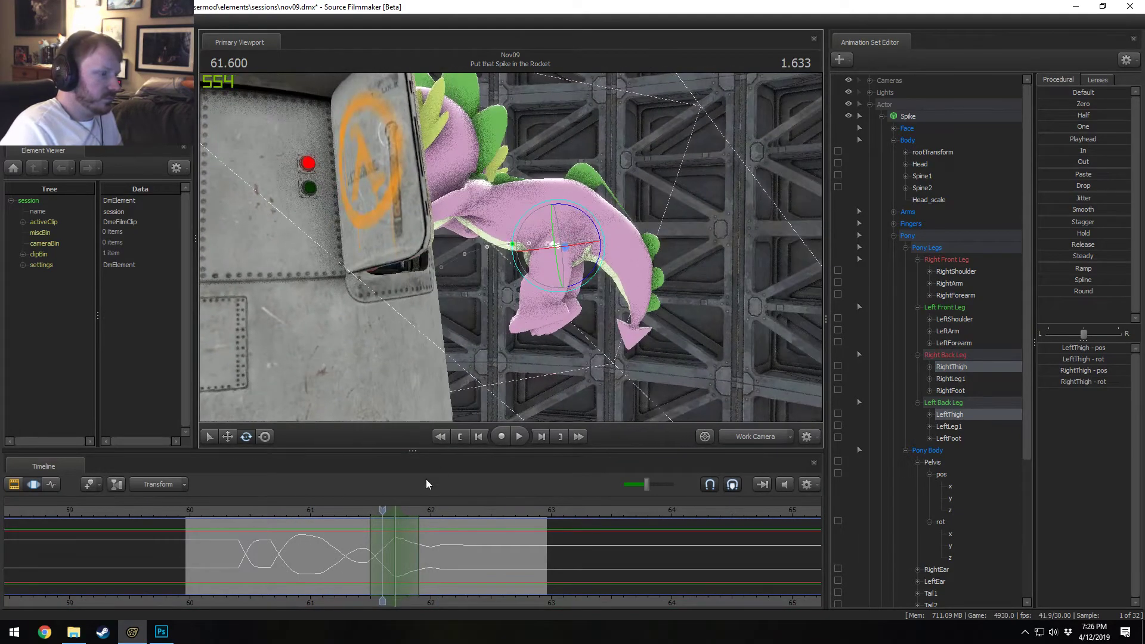
Step: Centre the time selection on 61.533, adjust the rotation of Spine1 and Spine2, and replay the body movement
{"action": "mouse_move", "coordinate": [382, 535]}
{"action": "left_mouse_down"}
{"action": "mouse_move", "coordinate": [350, 538]}
{"action": "mouse_move", "coordinate": [373, 544]}
{"action": "left_mouse_up"}
{"action": "scroll", "coordinate": [373, 543], "scroll_direction": "up", "scroll_amount": 3}
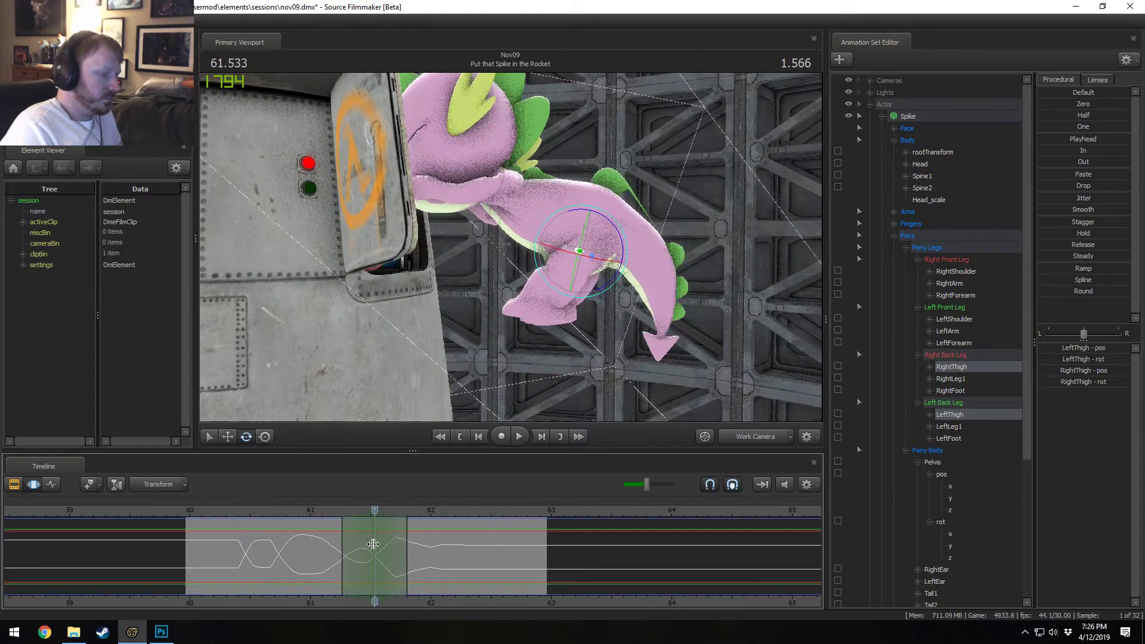
{"action": "left_click", "coordinate": [549, 225]}
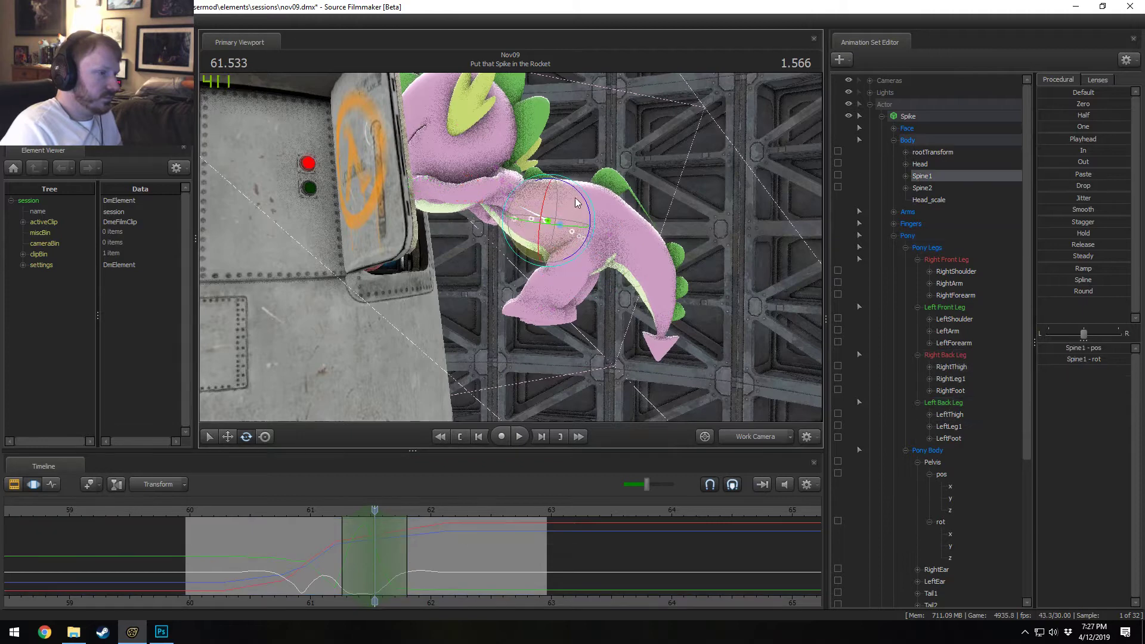
{"action": "left_click_drag", "start_coordinate": [549, 225], "coordinate": [551, 160]}
{"action": "left_click", "coordinate": [523, 190]}
{"action": "left_click", "coordinate": [322, 508]}
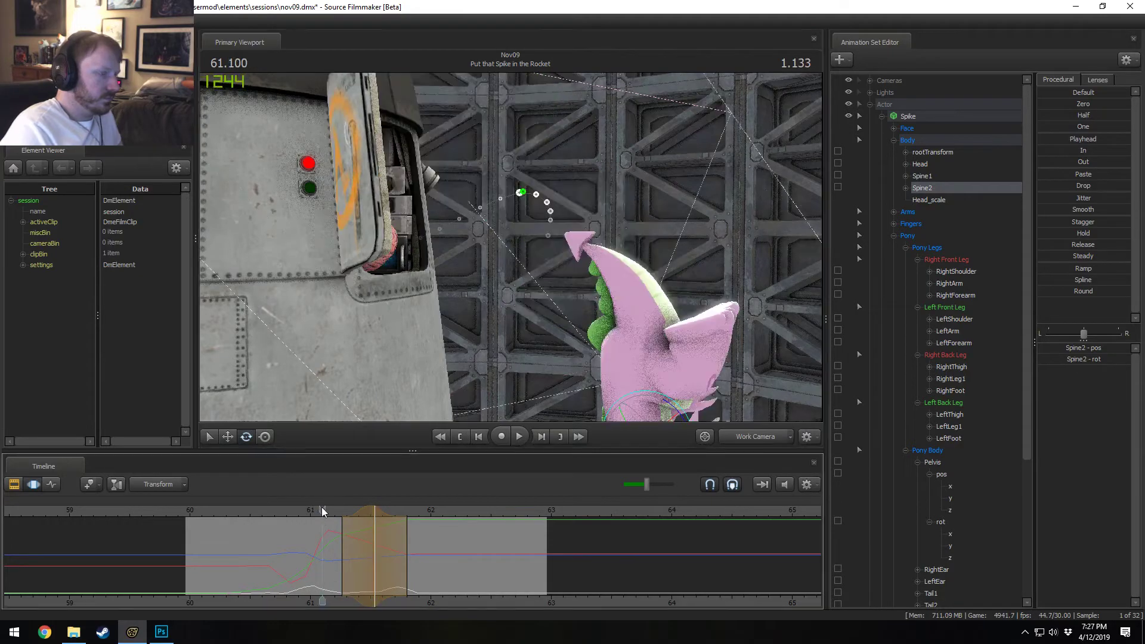
{"action": "key", "text": "space"}
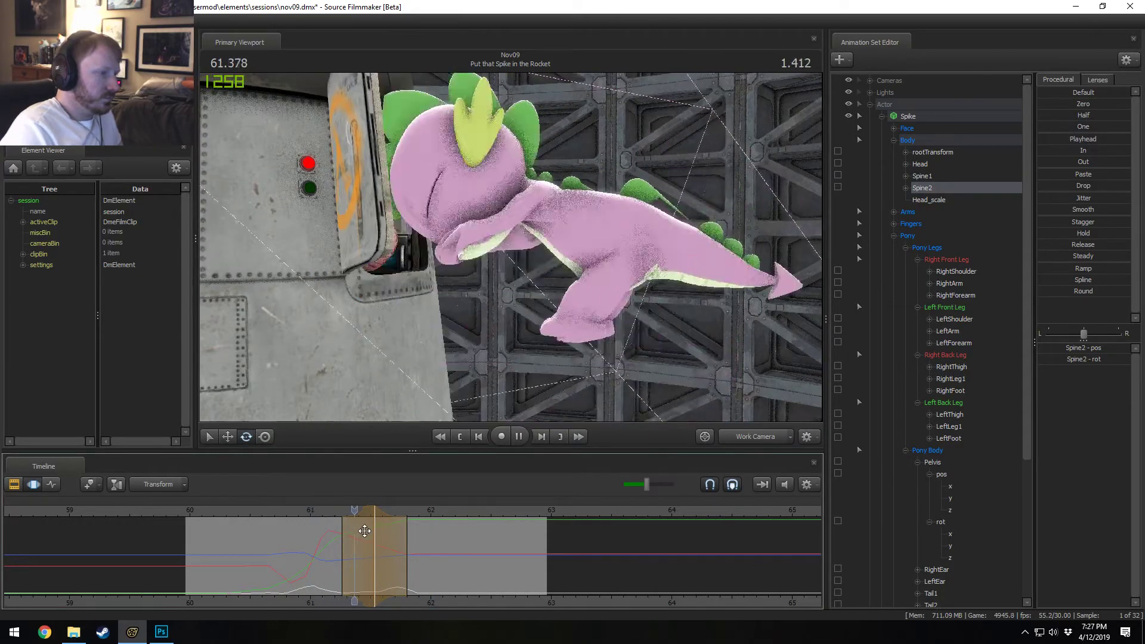
{"action": "key", "text": "space"}
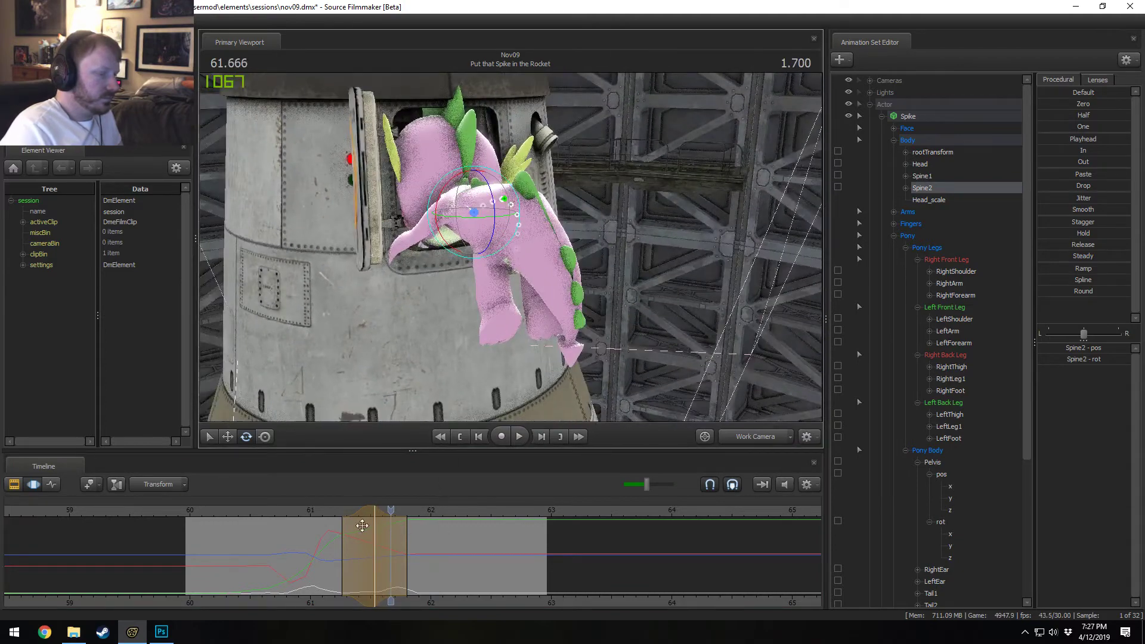
Step: Centre the time selection on 61.633, rotate Spike's head, and replay his entry into the rocket
{"action": "left_click", "coordinate": [388, 543]}
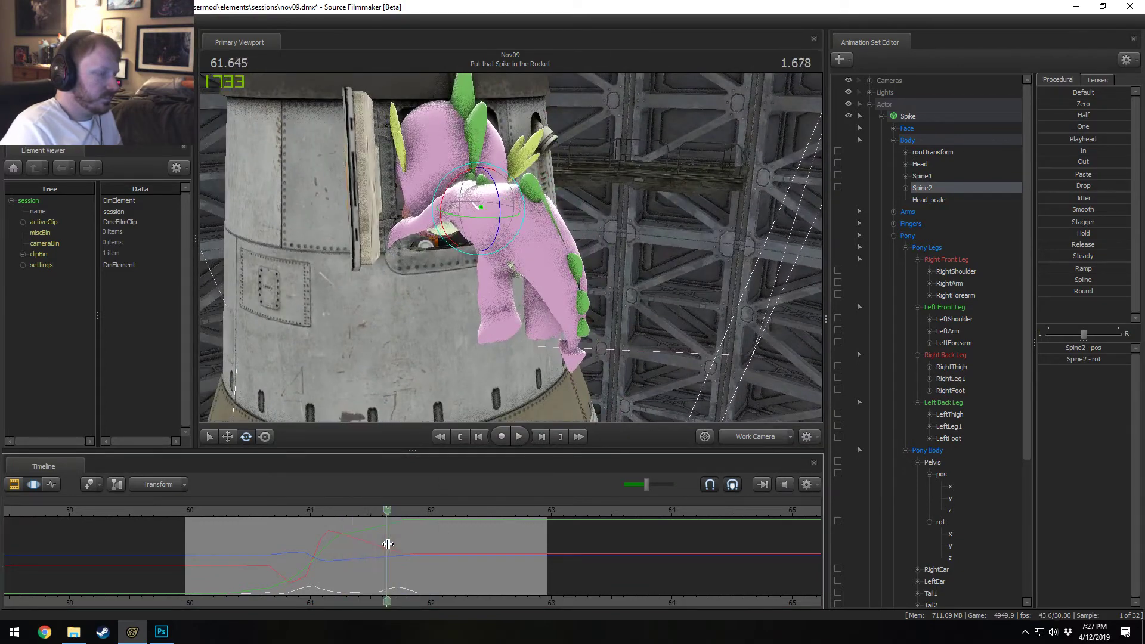
{"action": "scroll", "coordinate": [388, 543], "scroll_direction": "up", "scroll_amount": 6, "text": "shift"}
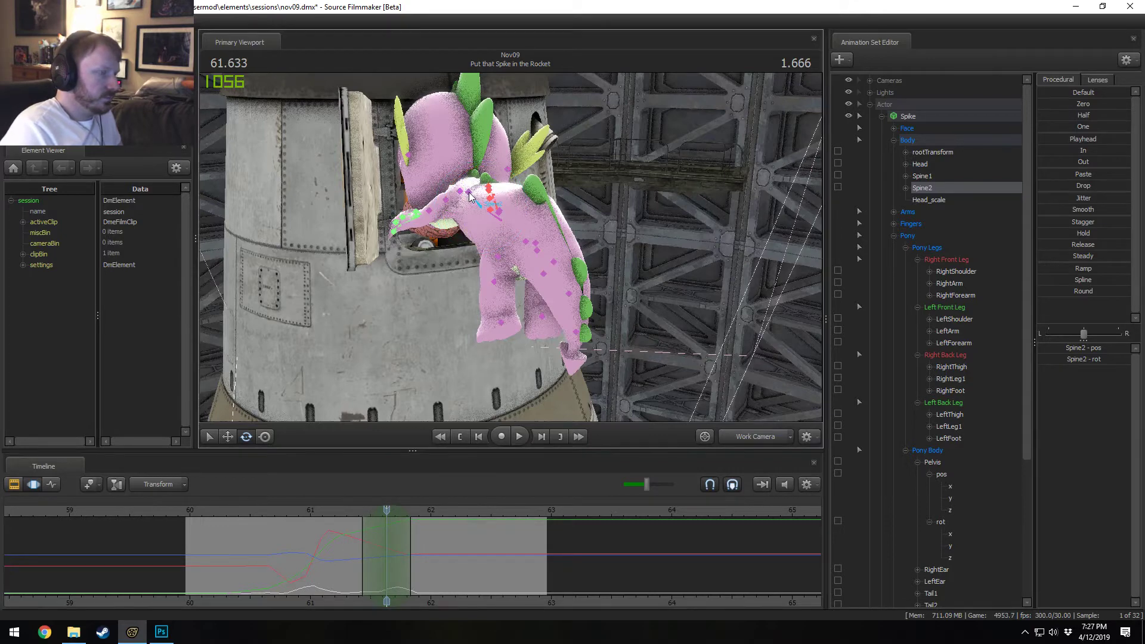
{"action": "left_click", "coordinate": [468, 193]}
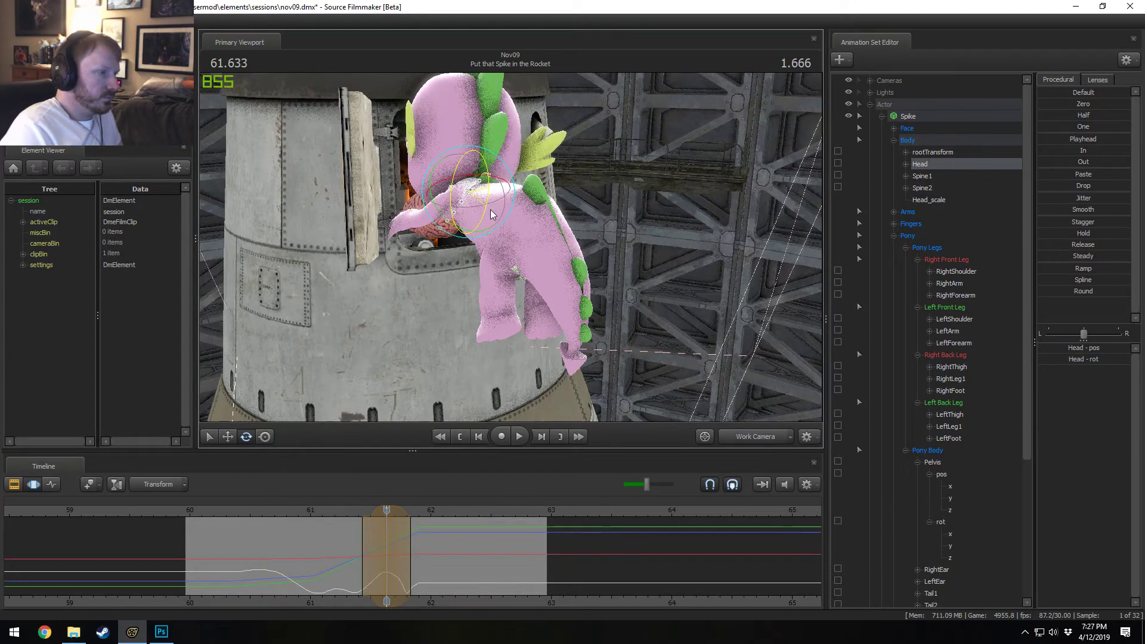
{"action": "left_click", "coordinate": [347, 515]}
{"action": "key", "text": "space"}
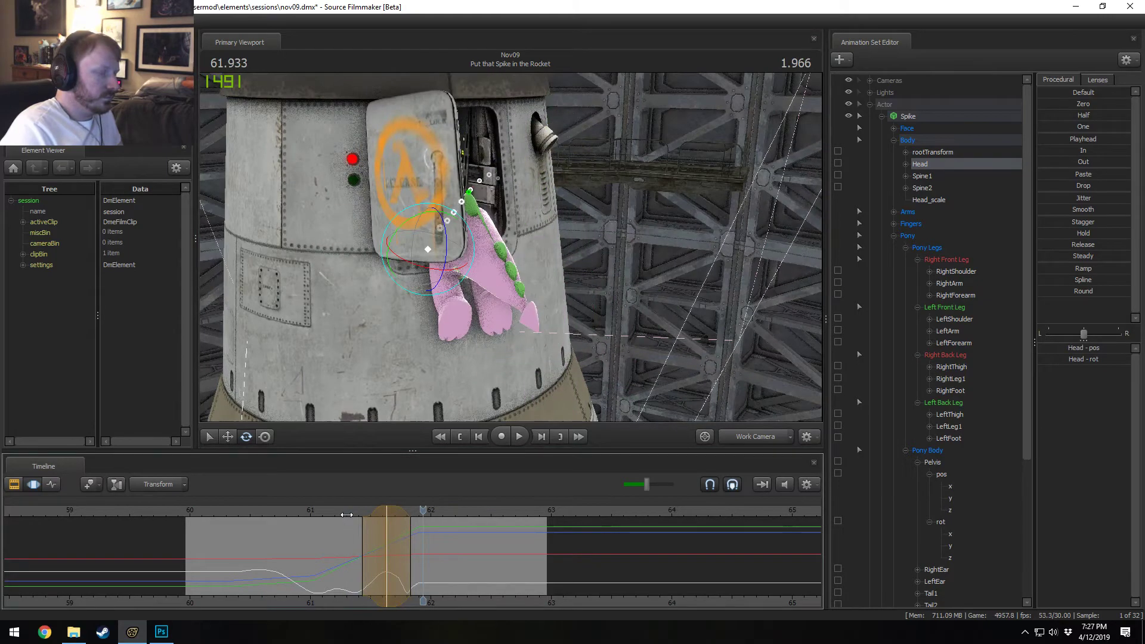
{"action": "left_click", "coordinate": [327, 514]}
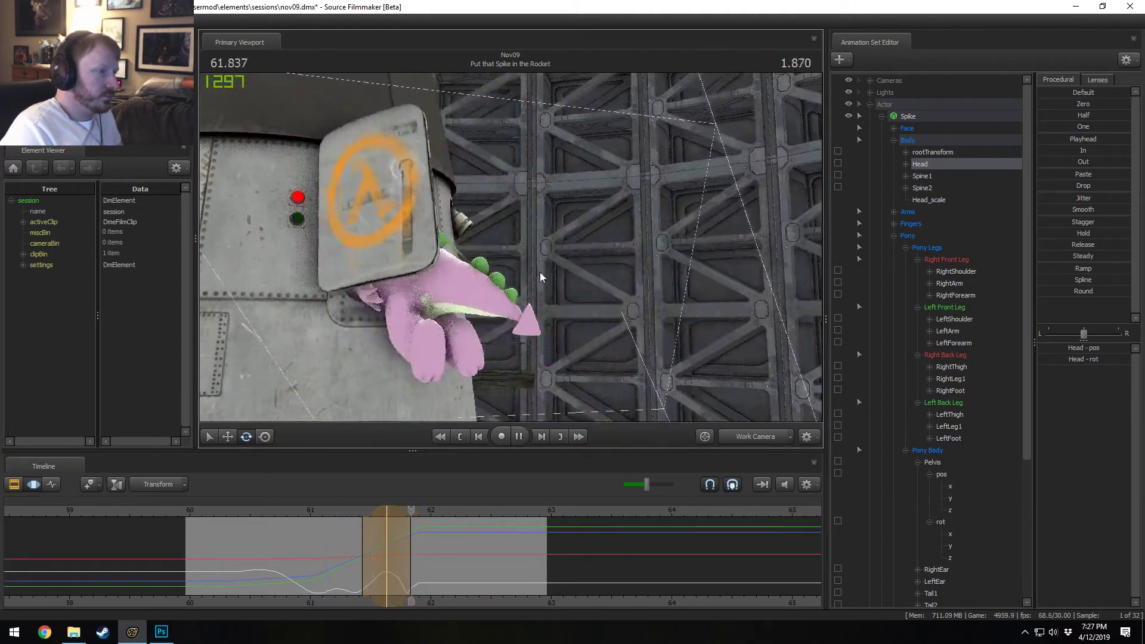
{"action": "left_click", "coordinate": [316, 506]}
{"action": "key", "text": "space"}
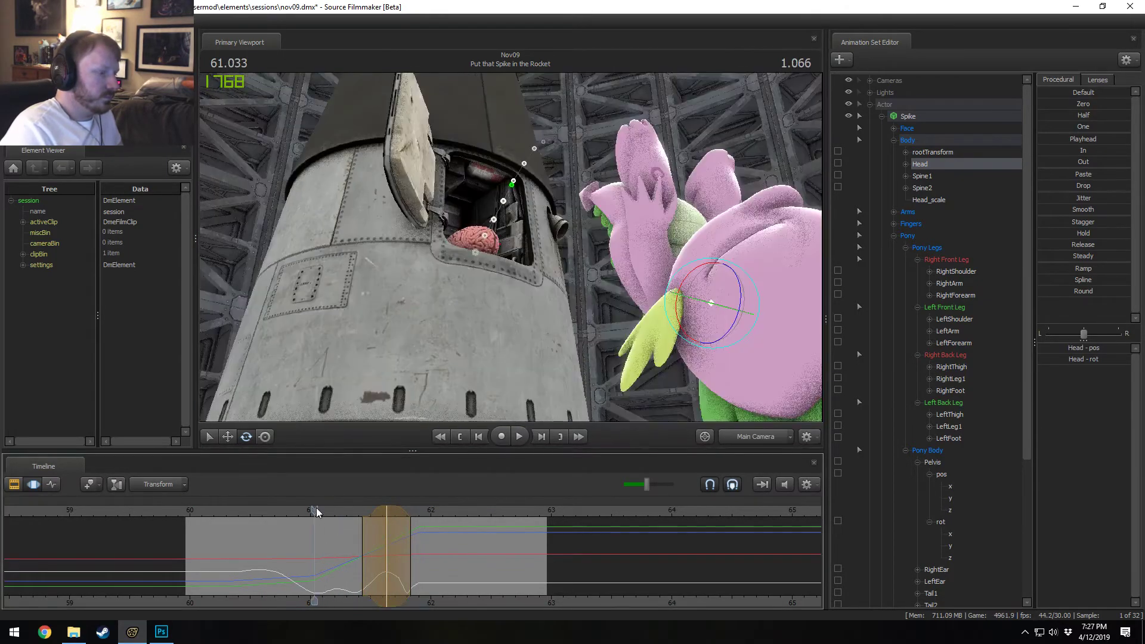
{"action": "key", "text": "space"}
Step: Hide Spike and lower the brain's static_prop inside the rocket from 61.766 onward, with a falloff starting at about 61.67
{"action": "mouse_move", "coordinate": [312, 538]}
{"action": "left_mouse_down"}
{"action": "mouse_move", "coordinate": [325, 566]}
{"action": "mouse_move", "coordinate": [355, 571]}
{"action": "mouse_move", "coordinate": [325, 569]}
{"action": "mouse_move", "coordinate": [351, 573]}
{"action": "mouse_move", "coordinate": [396, 574]}
{"action": "mouse_move", "coordinate": [398, 557]}
{"action": "mouse_move", "coordinate": [421, 557]}
{"action": "mouse_move", "coordinate": [661, 558]}
{"action": "mouse_move", "coordinate": [411, 570]}
{"action": "mouse_move", "coordinate": [379, 553]}
{"action": "mouse_move", "coordinate": [387, 561]}
{"action": "mouse_move", "coordinate": [411, 549]}
{"action": "mouse_move", "coordinate": [421, 513]}
{"action": "left_mouse_up"}
{"action": "scroll", "coordinate": [396, 574], "scroll_direction": "up", "scroll_amount": 3}
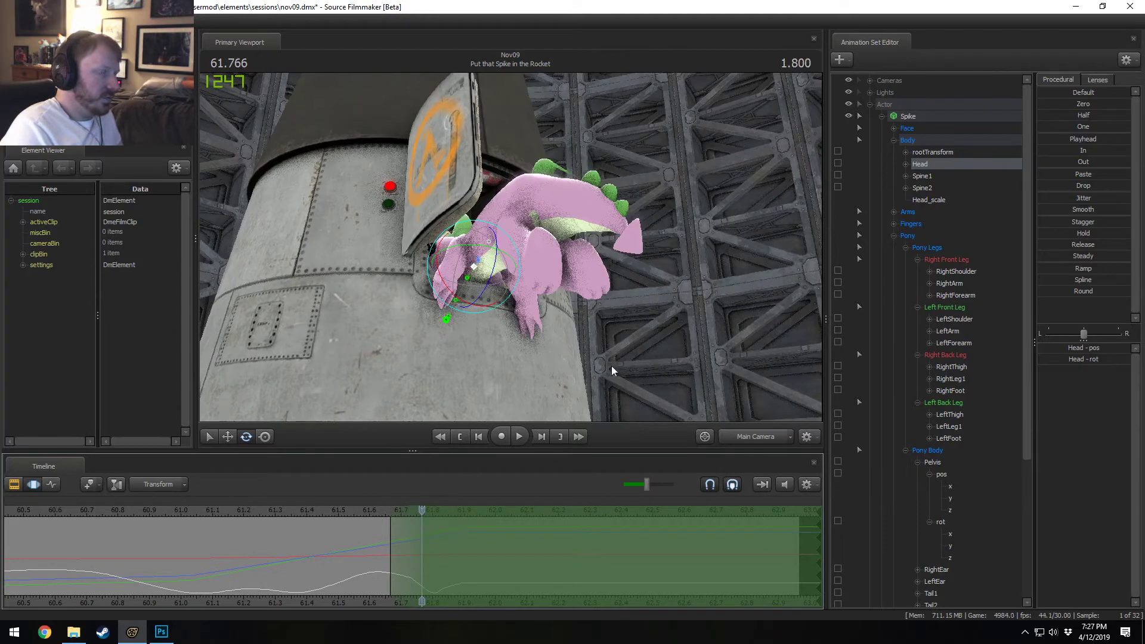
{"action": "left_click", "coordinate": [893, 236]}
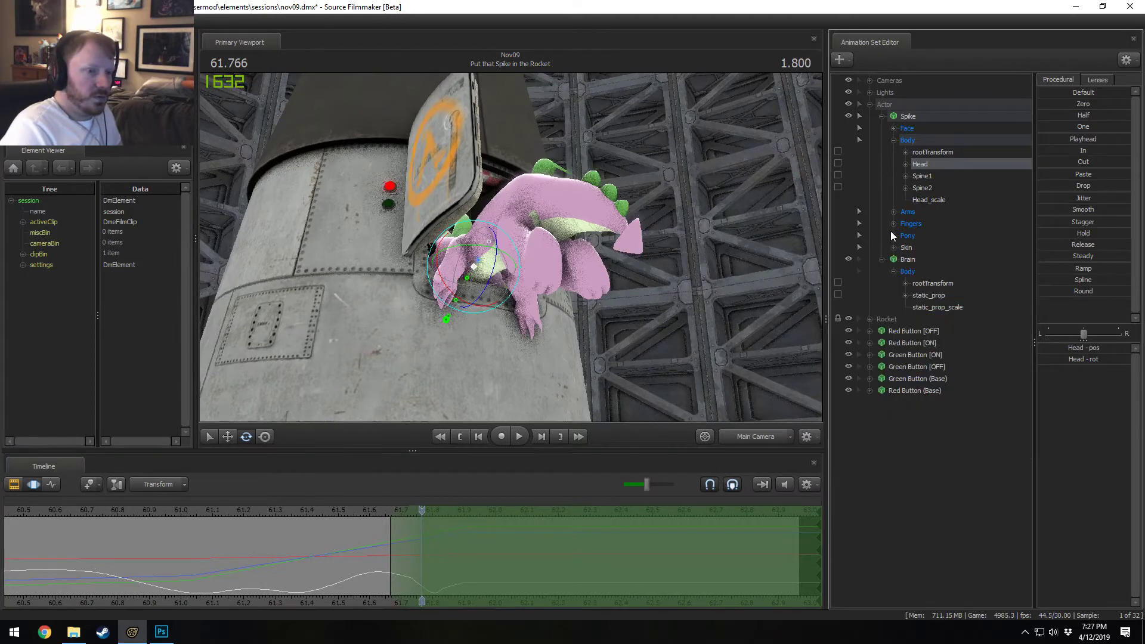
{"action": "left_click", "coordinate": [912, 258]}
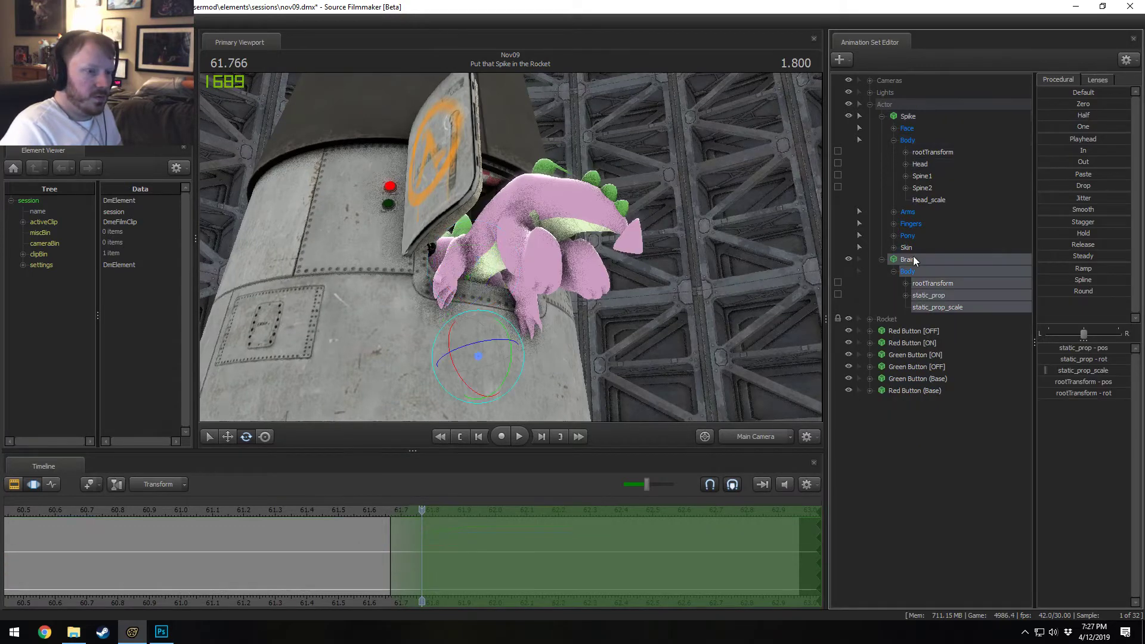
{"action": "left_click", "coordinate": [933, 293]}
{"action": "key", "text": "F4"}
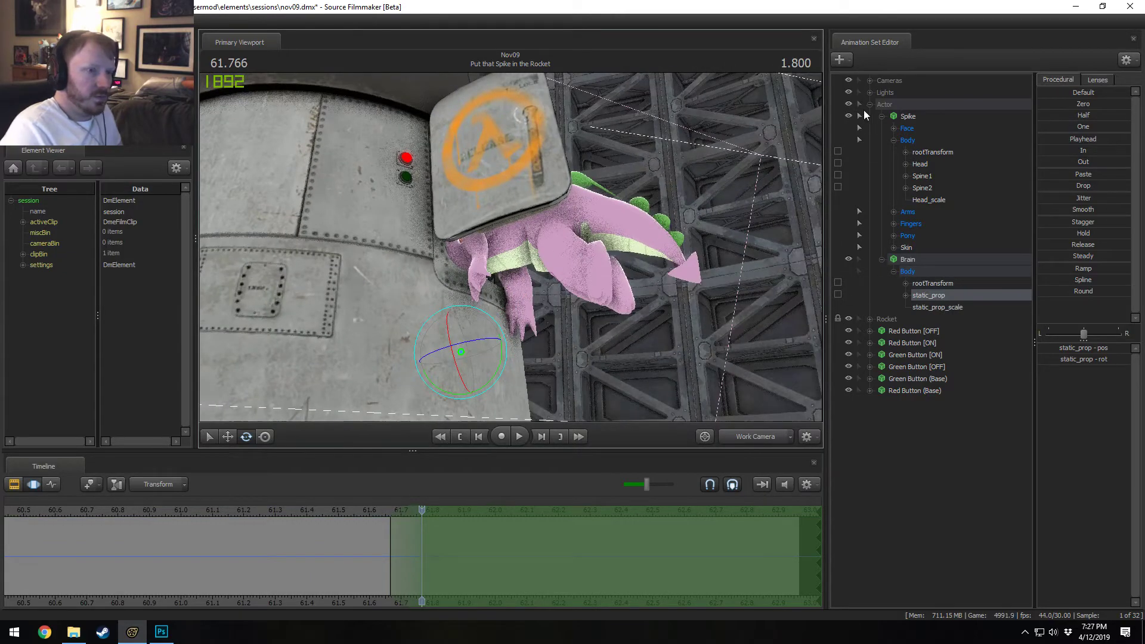
{"action": "left_click", "coordinate": [849, 116]}
{"action": "mouse_move", "coordinate": [519, 340]}
{"action": "left_mouse_down"}
{"action": "mouse_move", "coordinate": [477, 341]}
{"action": "mouse_move", "coordinate": [519, 340]}
{"action": "mouse_move", "coordinate": [512, 319]}
{"action": "mouse_move", "coordinate": [496, 325]}
{"action": "mouse_move", "coordinate": [490, 350]}
{"action": "left_mouse_up"}
{"action": "key", "text": "w"}
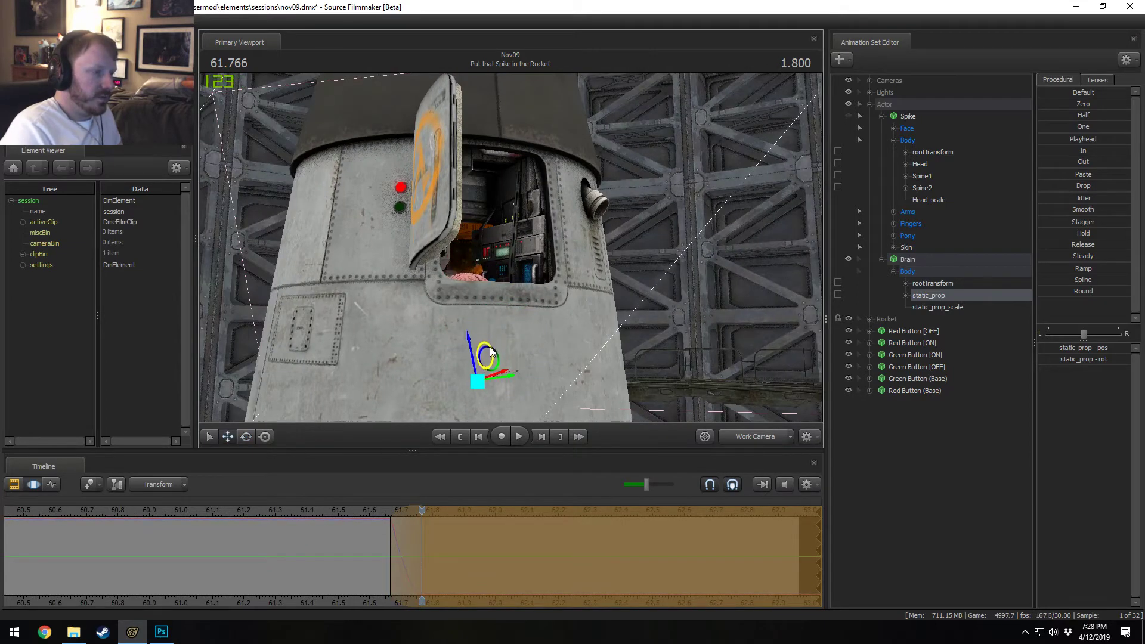
{"action": "left_click_drag", "start_coordinate": [381, 530], "coordinate": [422, 529]}
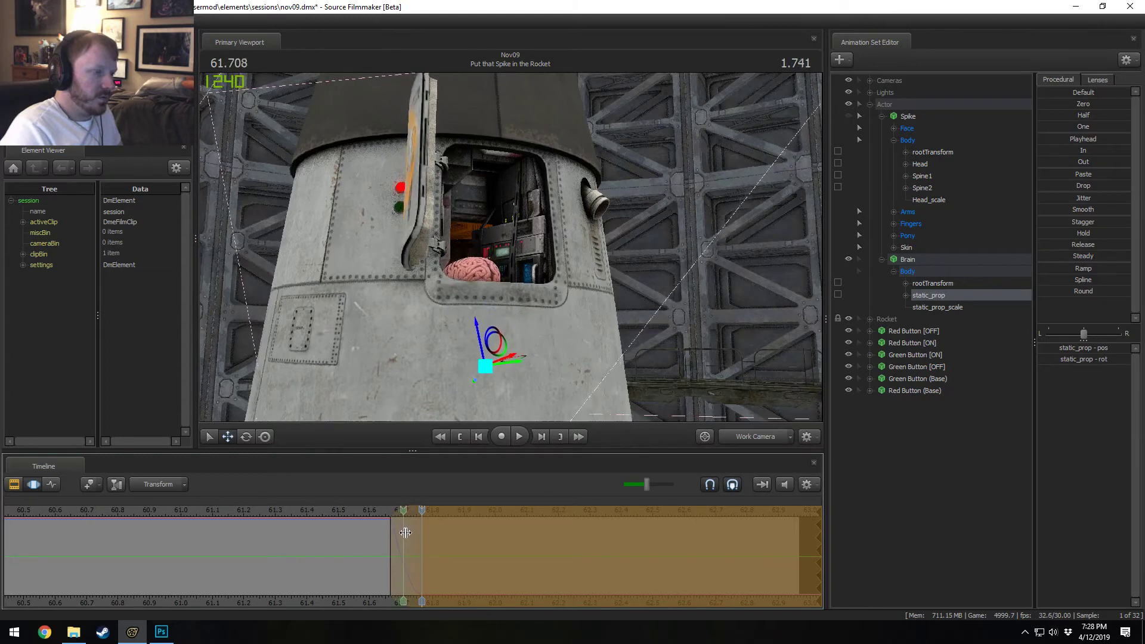
Step: Show Spike again and replay the shot through the main camera to check the brain's drop
{"action": "left_click", "coordinate": [848, 116]}
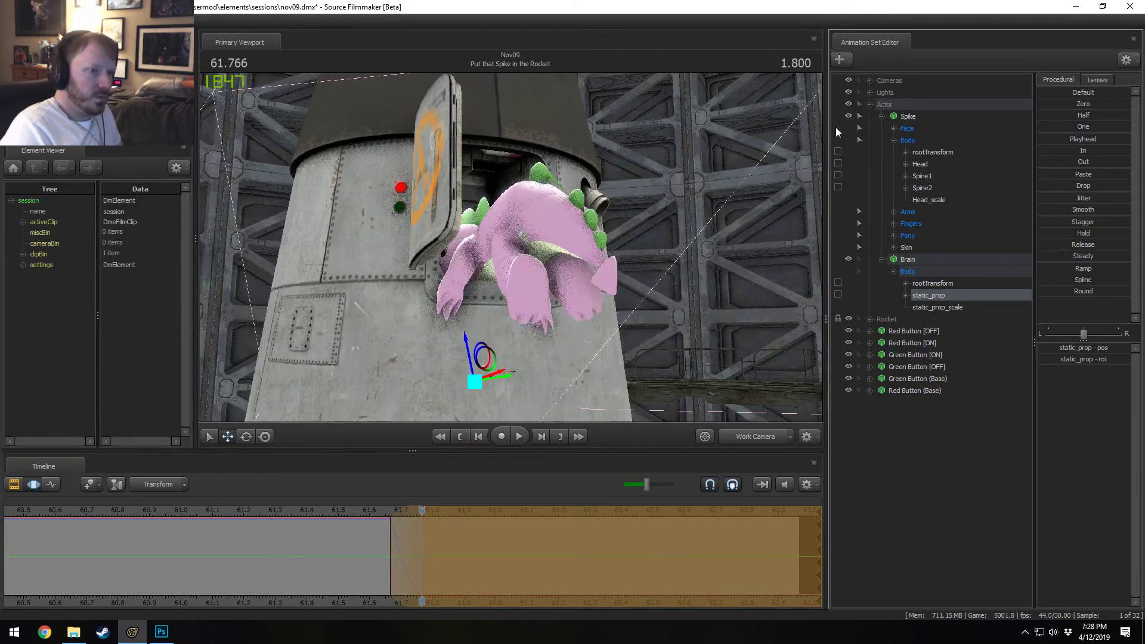
{"action": "left_click_drag", "start_coordinate": [404, 526], "coordinate": [404, 542]}
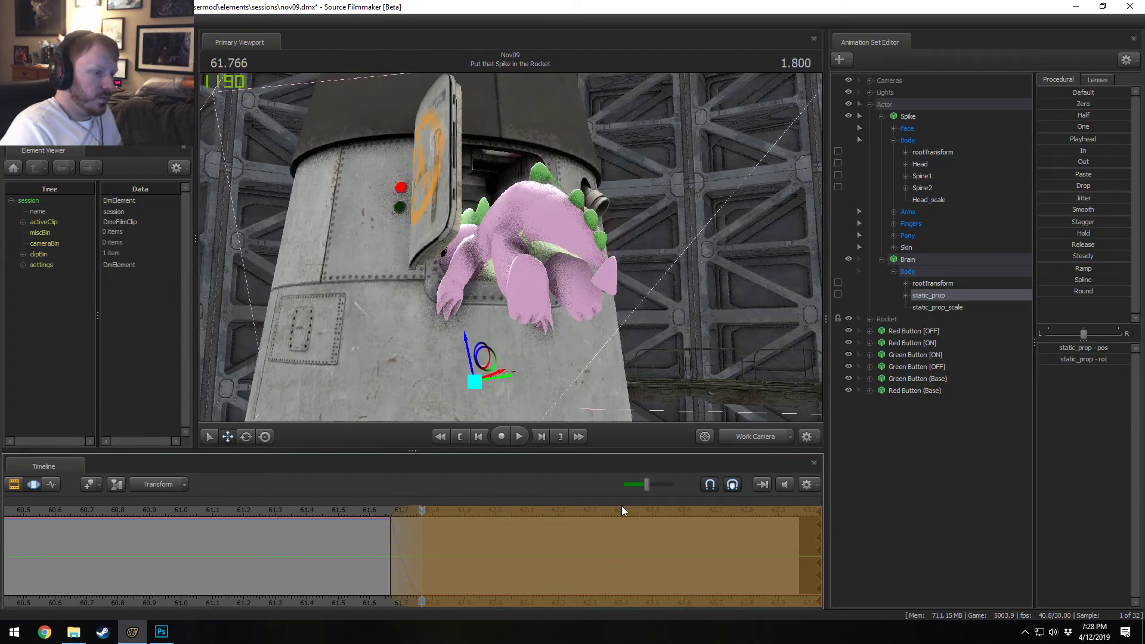
{"action": "left_click", "coordinate": [755, 432]}
{"action": "left_click", "coordinate": [360, 521]}
{"action": "key", "text": "space"}
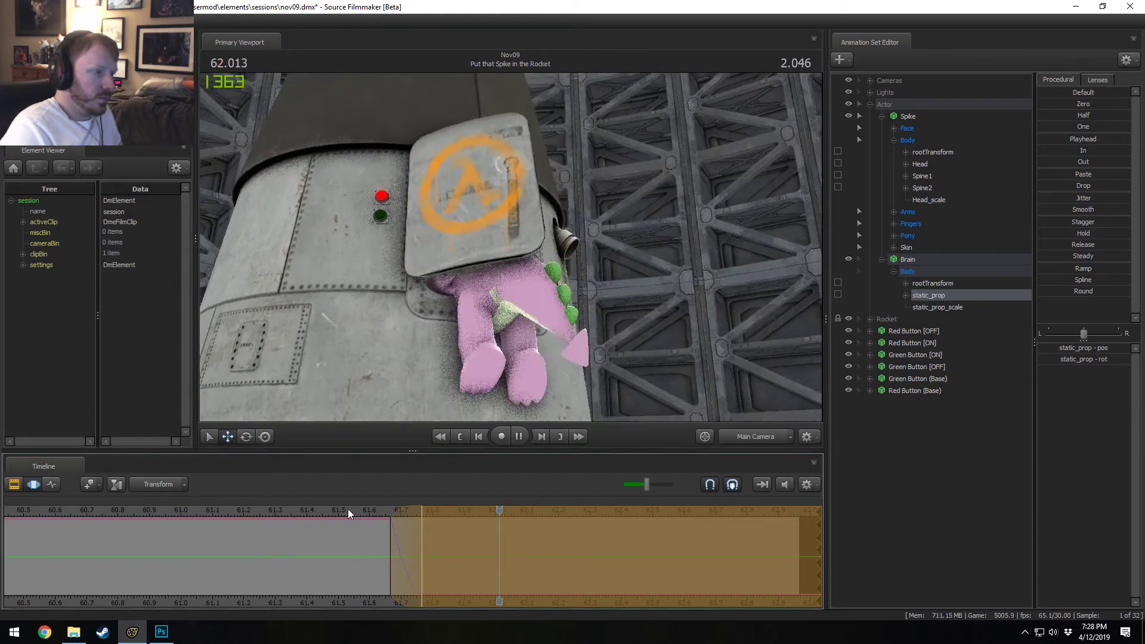
{"action": "key", "text": "space"}
{"action": "left_click", "coordinate": [274, 511]}
{"action": "key", "text": "space"}
{"action": "key", "text": "space"}
{"action": "left_click", "coordinate": [127, 509]}
{"action": "key", "text": "space"}
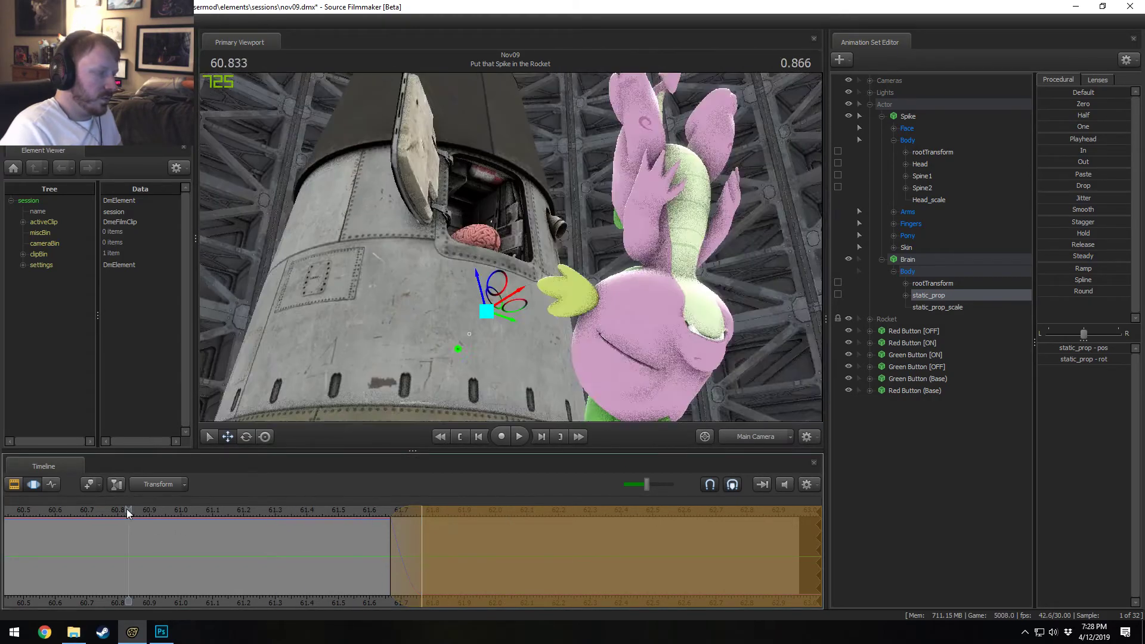
{"action": "key", "text": "space"}
Step: Centre the time selection on 61.400 with a wider falloff, nudge the brain inside the hatch opening, and replay the shot
{"action": "key", "text": "shift"}
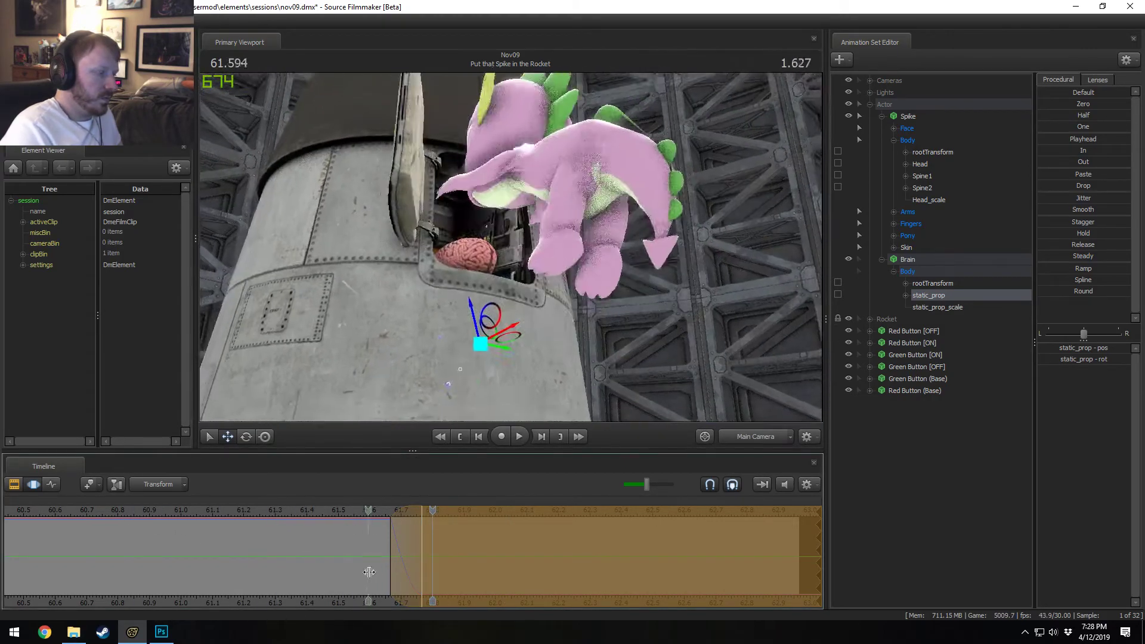
{"action": "left_click", "coordinate": [285, 578], "text": "shift"}
{"action": "left_click", "coordinate": [324, 582], "text": "shift"}
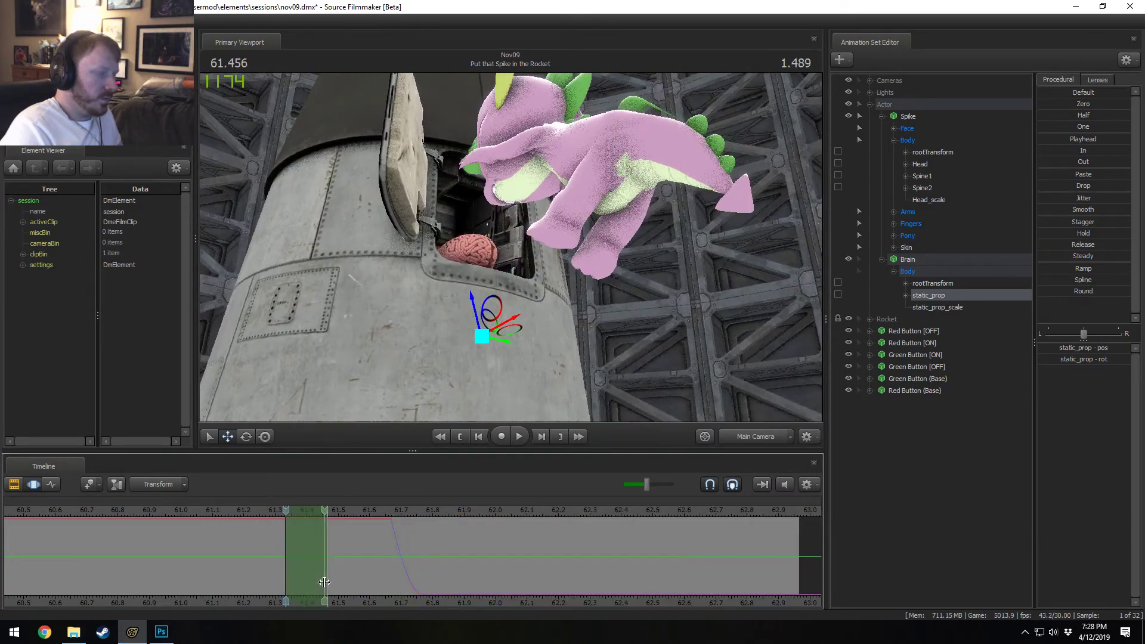
{"action": "left_click", "coordinate": [304, 577], "text": "shift"}
{"action": "scroll", "coordinate": [304, 576], "scroll_direction": "up", "scroll_amount": 3}
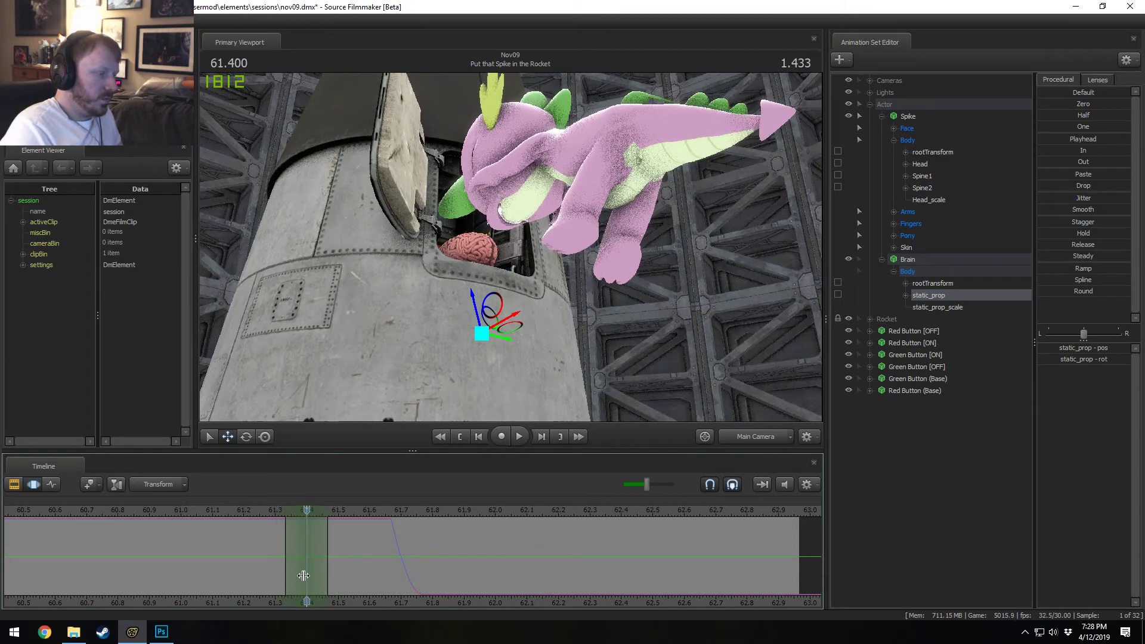
{"action": "left_click_drag", "start_coordinate": [334, 565], "coordinate": [355, 567]}
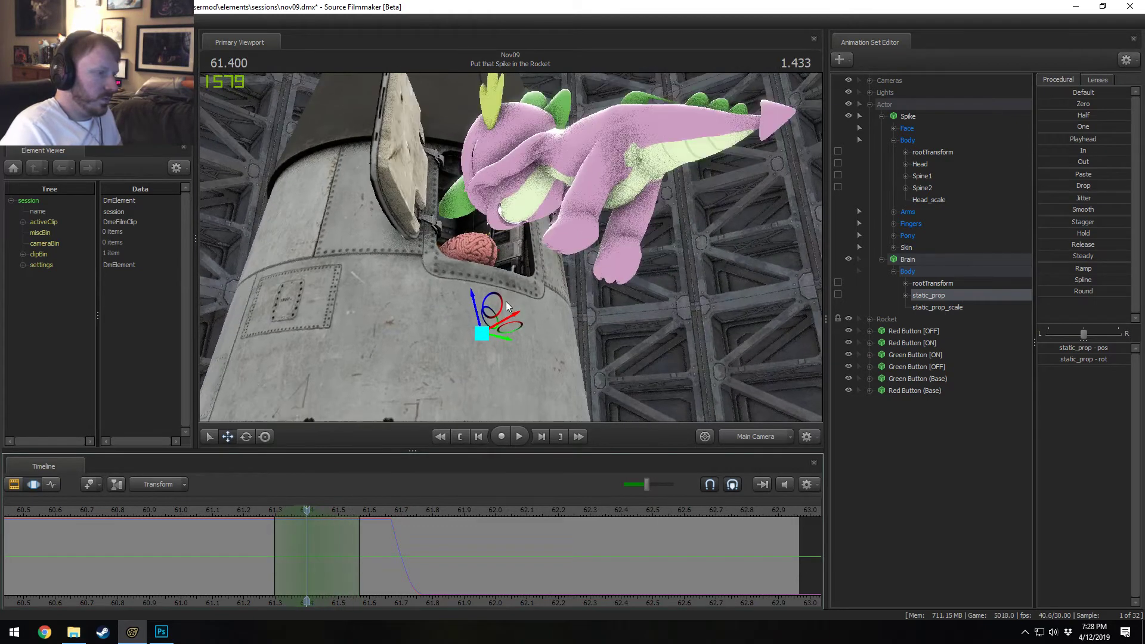
{"action": "key", "text": "e"}
{"action": "left_click_drag", "start_coordinate": [504, 301], "coordinate": [489, 300]}
{"action": "key", "text": "w"}
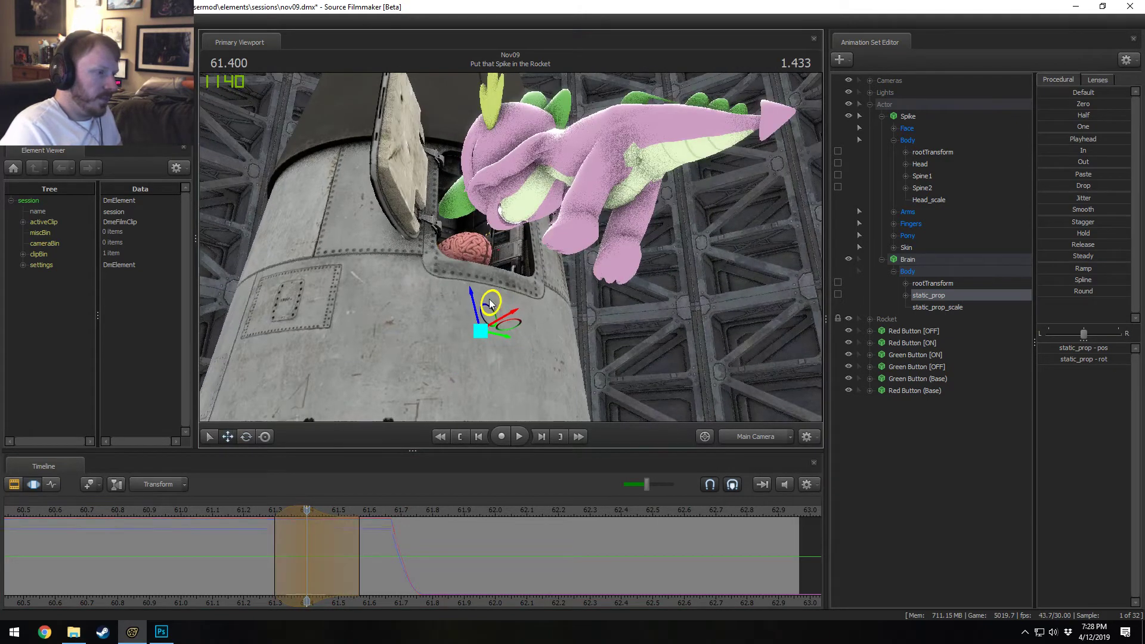
{"action": "left_click", "coordinate": [262, 509]}
{"action": "key", "text": "space"}
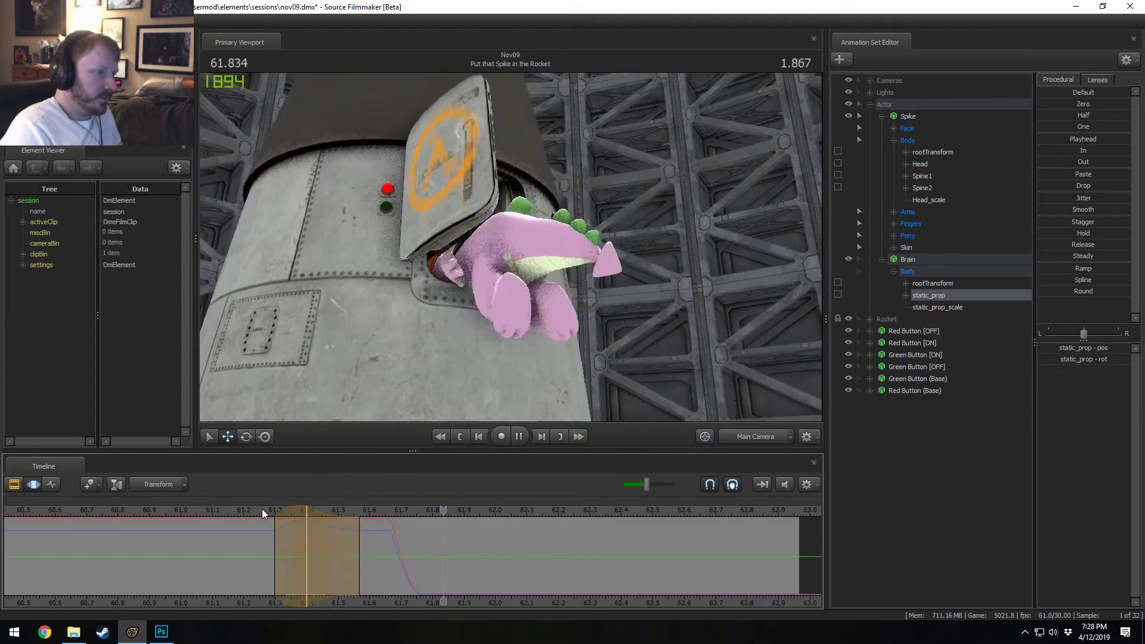
{"action": "key", "text": "space"}
Step: Extend the end of the brain edit's falloff to about 61.73 and replay from 61.233
{"action": "left_click_drag", "start_coordinate": [368, 539], "coordinate": [408, 542]}
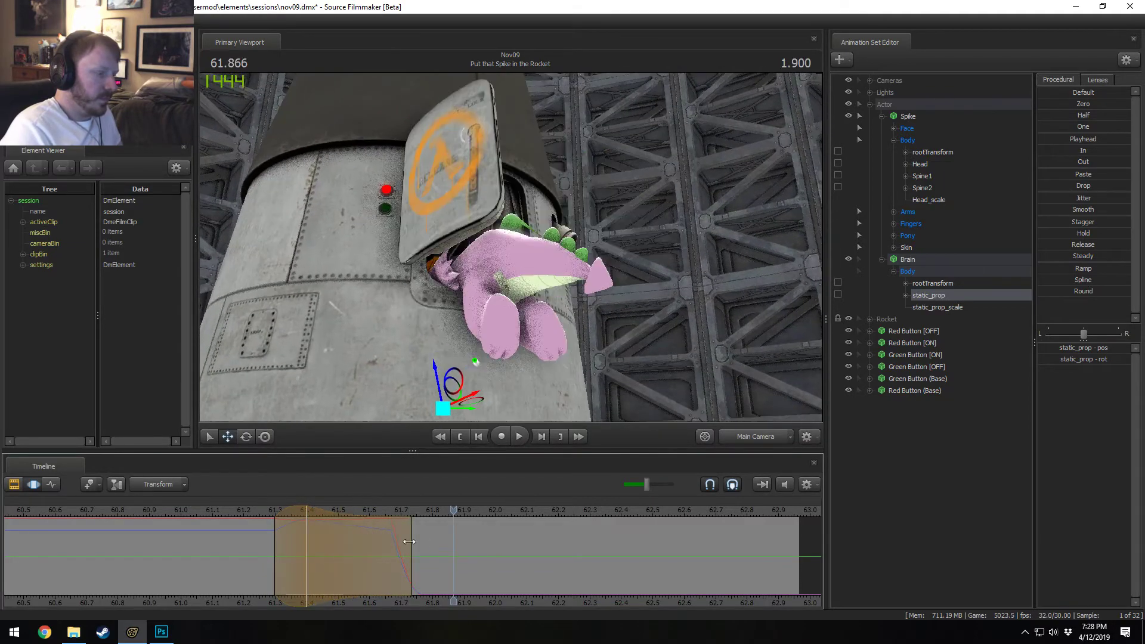
{"action": "left_click", "coordinate": [255, 513]}
{"action": "key", "text": "space"}
{"action": "key", "text": "space"}
{"action": "left_click", "coordinate": [255, 512]}
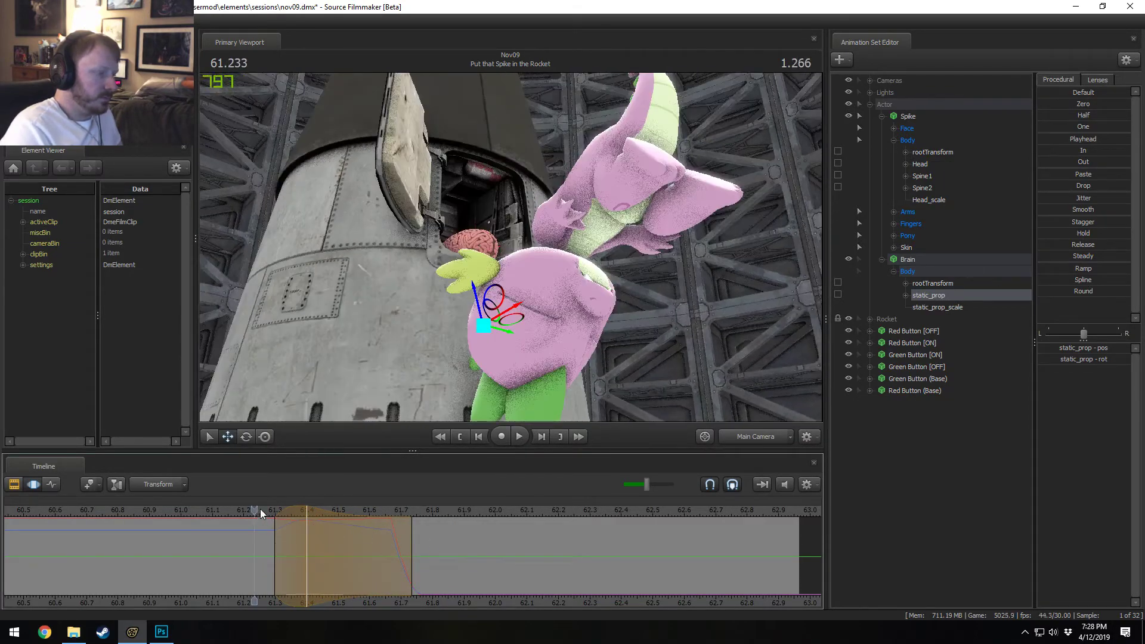
Step: Readjust the brain's position in the hatch opening at 61.400
{"action": "mouse_move", "coordinate": [261, 512]}
{"action": "left_mouse_down"}
{"action": "mouse_move", "coordinate": [378, 542]}
{"action": "mouse_move", "coordinate": [307, 541]}
{"action": "left_mouse_up"}
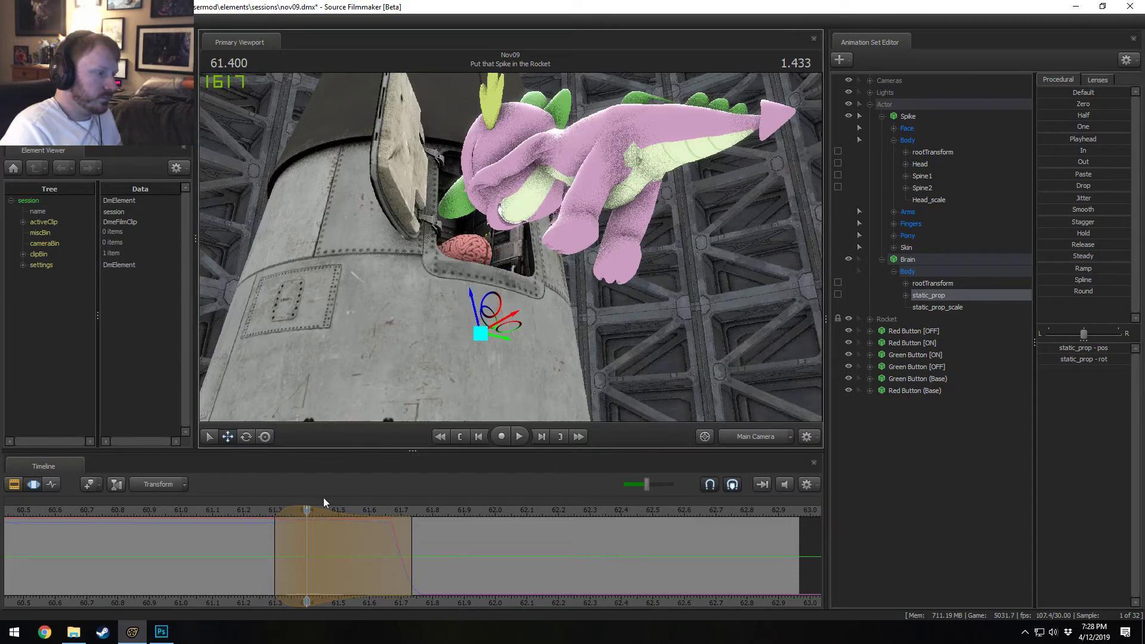
{"action": "left_click", "coordinate": [305, 536]}
{"action": "mouse_move", "coordinate": [306, 535]}
{"action": "left_mouse_down"}
{"action": "mouse_move", "coordinate": [357, 542]}
{"action": "mouse_move", "coordinate": [306, 537]}
{"action": "left_mouse_up"}
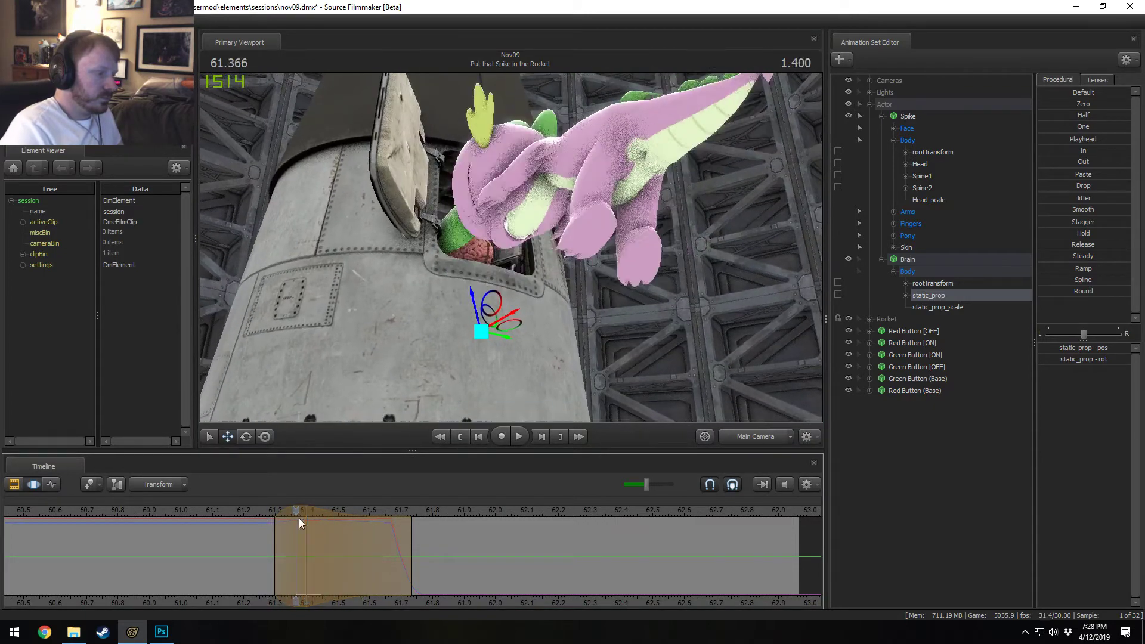
{"action": "key", "text": "e"}
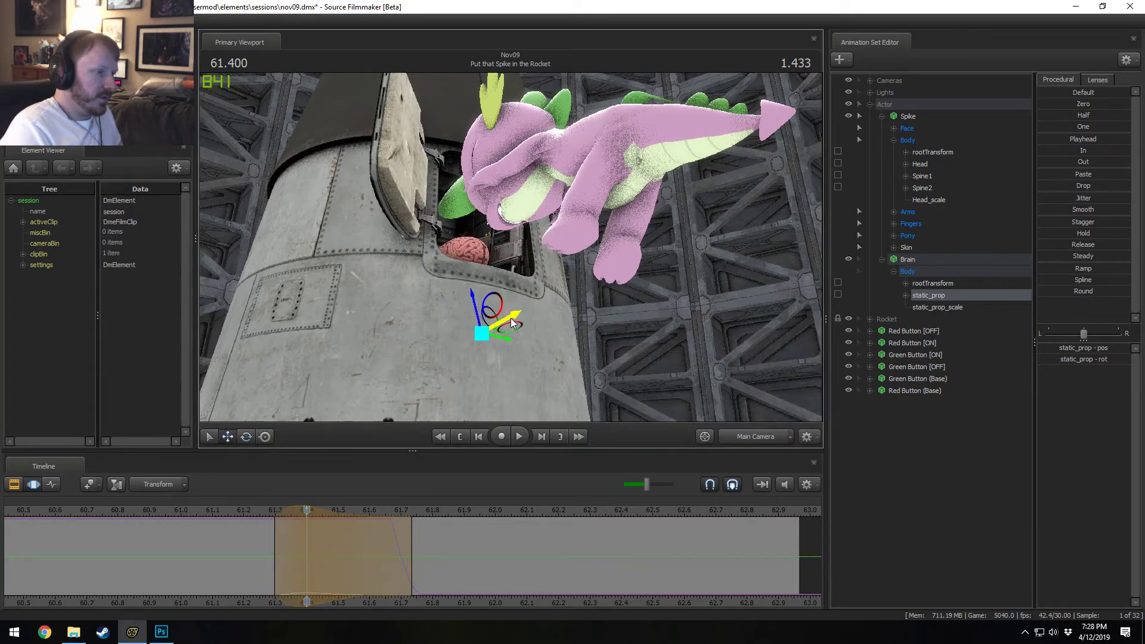
{"action": "left_click_drag", "start_coordinate": [511, 322], "coordinate": [516, 321]}
Step: Replay the brain's revised motion several times from about 61.0 and commit the edit in the Motion Editor
{"action": "mouse_move", "coordinate": [334, 535]}
{"action": "left_mouse_down"}
{"action": "mouse_move", "coordinate": [299, 535]}
{"action": "mouse_move", "coordinate": [341, 531]}
{"action": "mouse_move", "coordinate": [247, 507]}
{"action": "left_mouse_up"}
{"action": "key", "text": "space"}
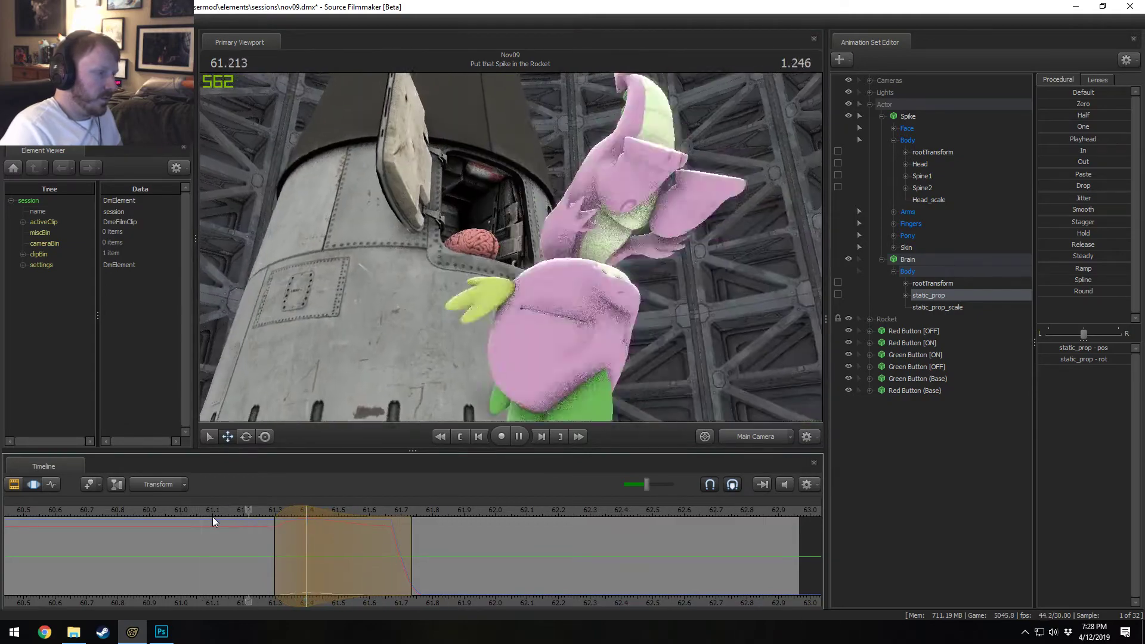
{"action": "key", "text": "space"}
{"action": "key", "text": "space"}
{"action": "left_click", "coordinate": [183, 513]}
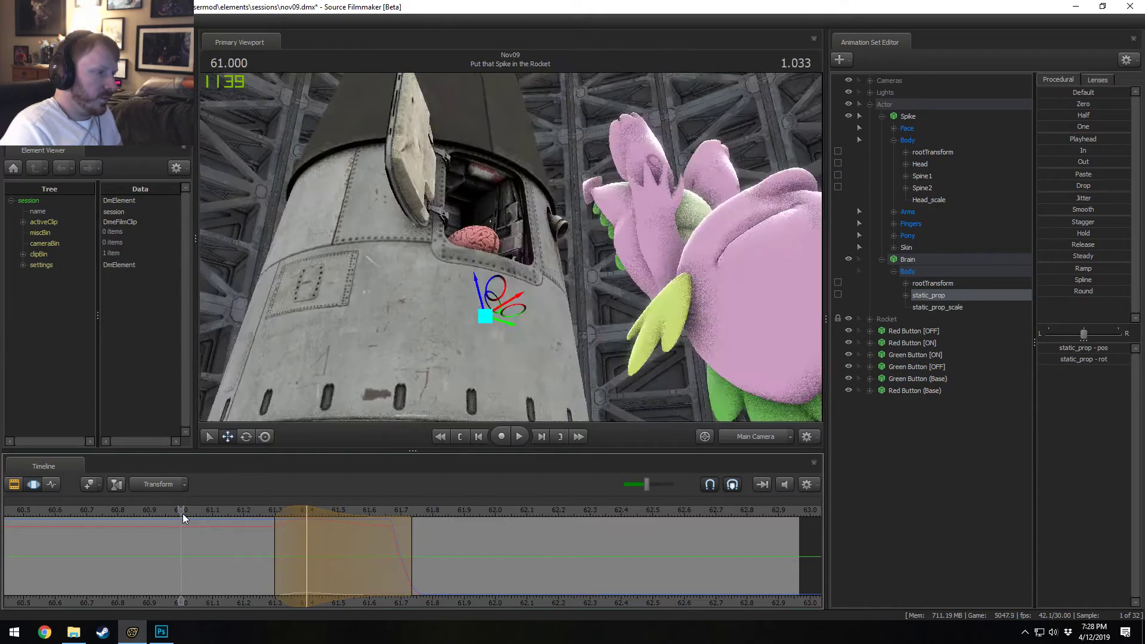
{"action": "key", "text": "space"}
{"action": "key", "text": "space"}
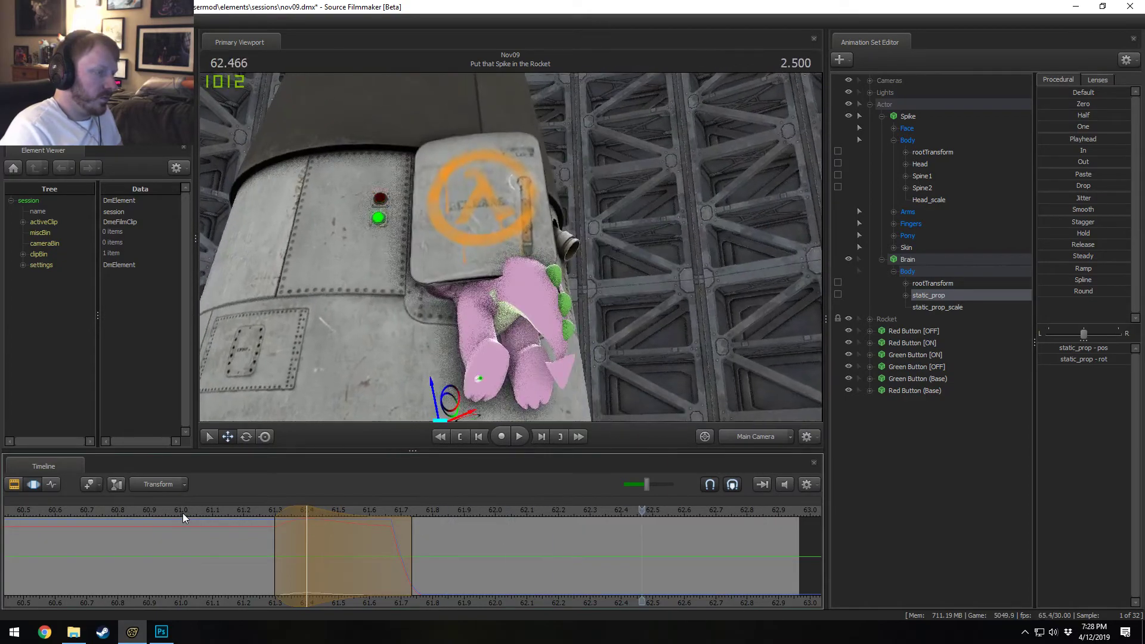
{"action": "left_click", "coordinate": [183, 514]}
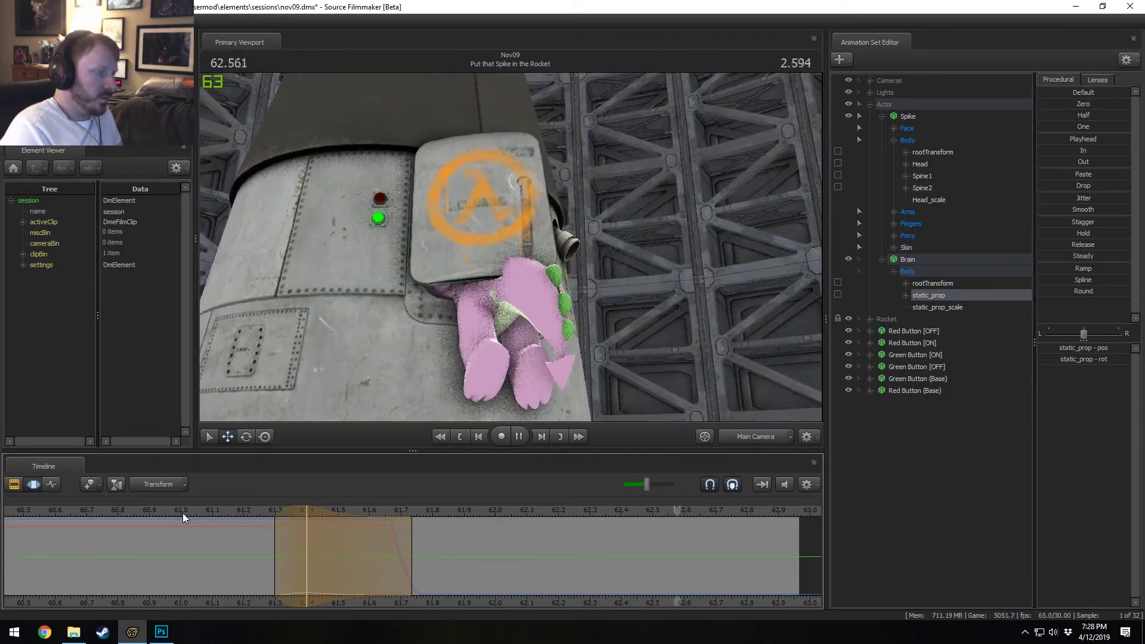
{"action": "key", "text": "space"}
{"action": "key", "text": "F1"}
{"action": "key", "text": "F2"}
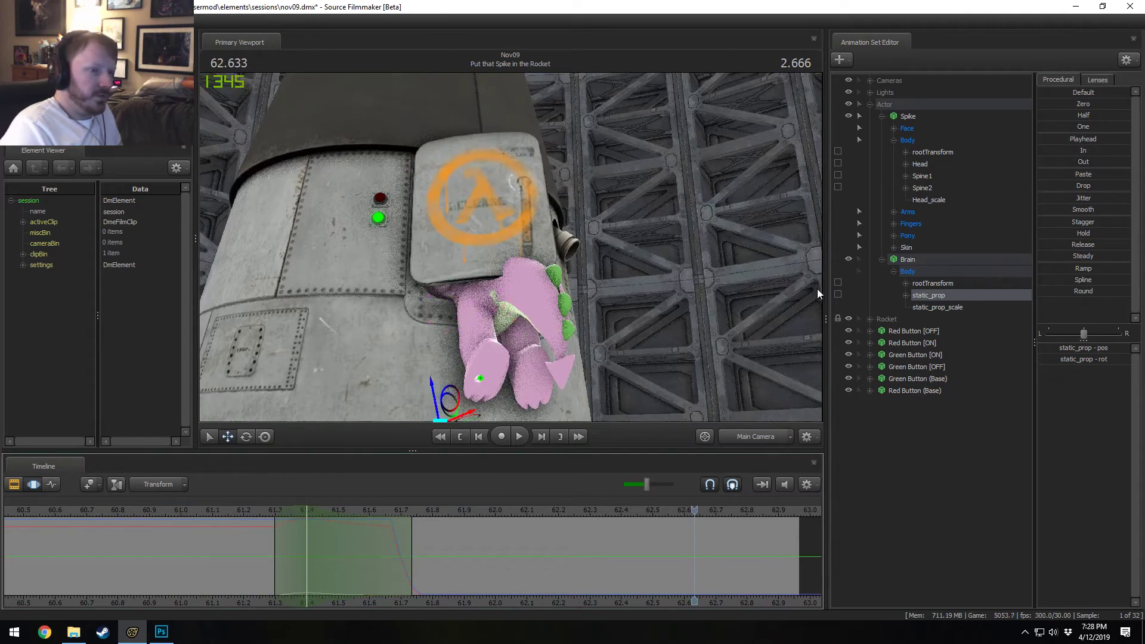
Step: Select joint3 of the Rocket Hatch with a time selection that ramps in from about 61.67 to 62.033 and holds onward
{"action": "left_click", "coordinate": [870, 319]}
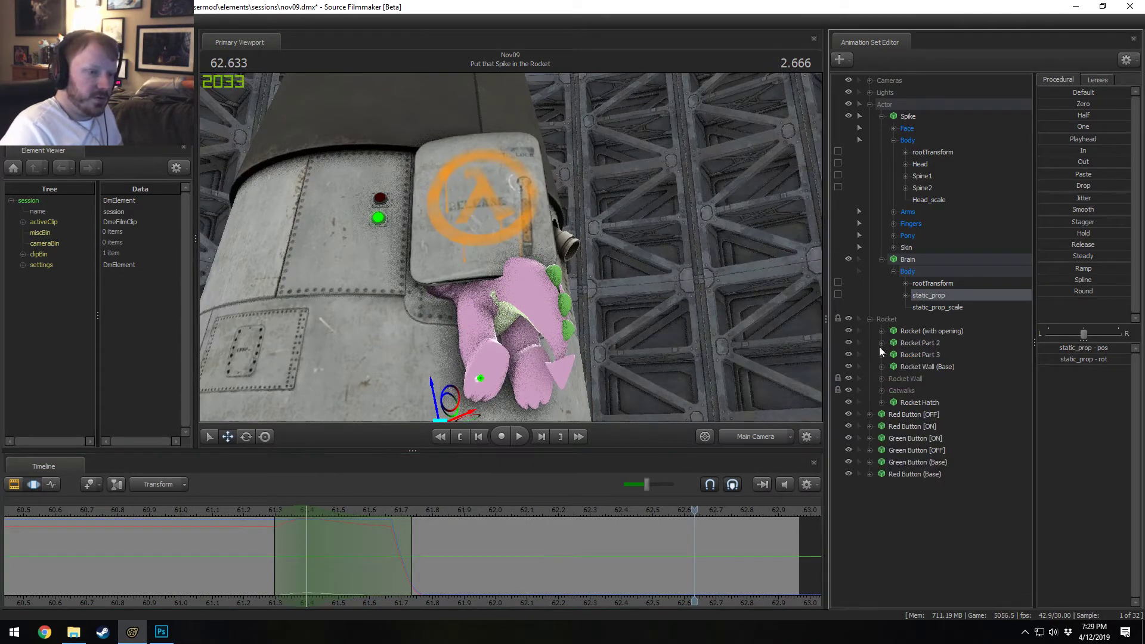
{"action": "left_click", "coordinate": [897, 401]}
{"action": "left_click", "coordinate": [412, 545]}
{"action": "mouse_move", "coordinate": [411, 545]}
{"action": "left_mouse_down"}
{"action": "mouse_move", "coordinate": [537, 566]}
{"action": "mouse_move", "coordinate": [511, 564]}
{"action": "left_mouse_up"}
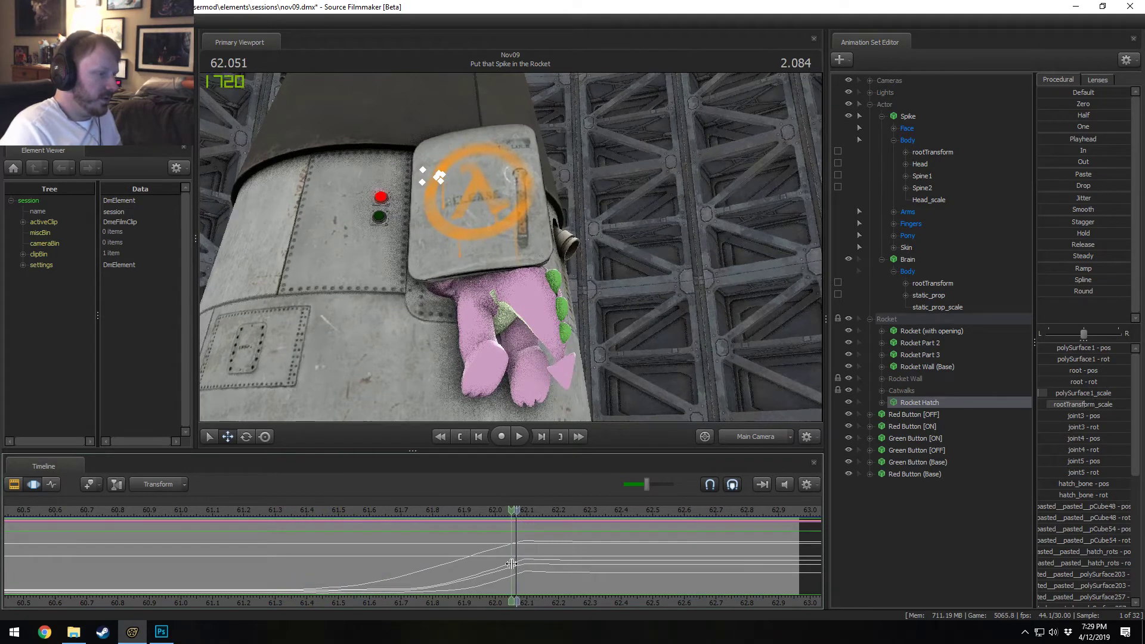
{"action": "mouse_move", "coordinate": [512, 564]}
{"action": "left_mouse_down"}
{"action": "mouse_move", "coordinate": [889, 521]}
{"action": "mouse_move", "coordinate": [375, 557]}
{"action": "mouse_move", "coordinate": [386, 558]}
{"action": "left_mouse_up"}
{"action": "mouse_move", "coordinate": [390, 559]}
{"action": "left_mouse_down"}
{"action": "mouse_move", "coordinate": [551, 572]}
{"action": "mouse_move", "coordinate": [505, 554]}
{"action": "left_mouse_up"}
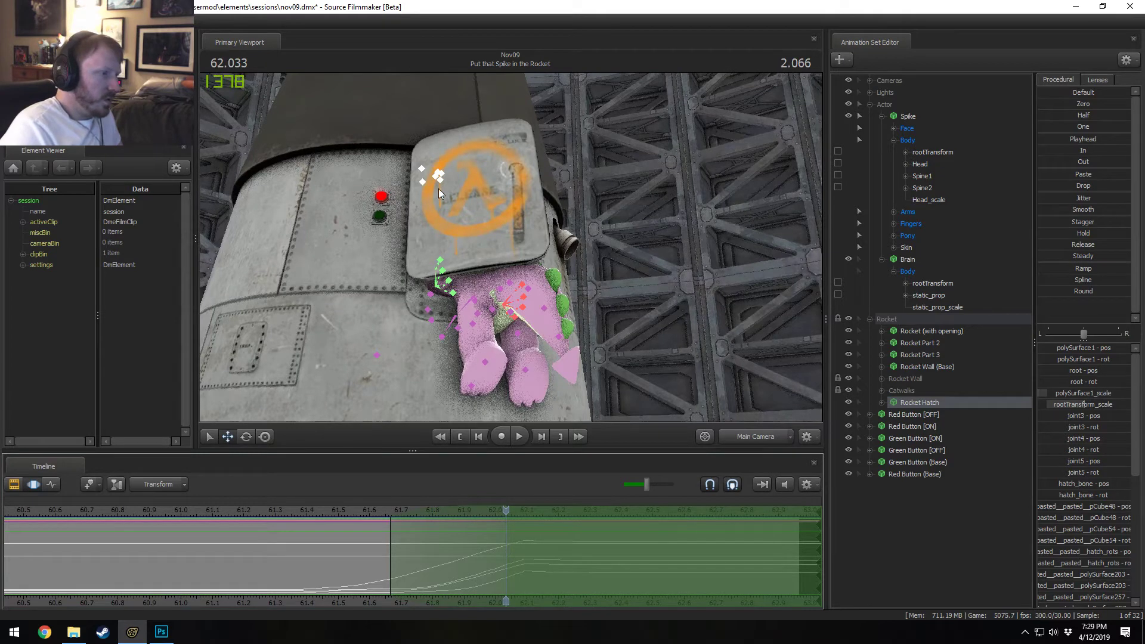
{"action": "left_click", "coordinate": [422, 181]}
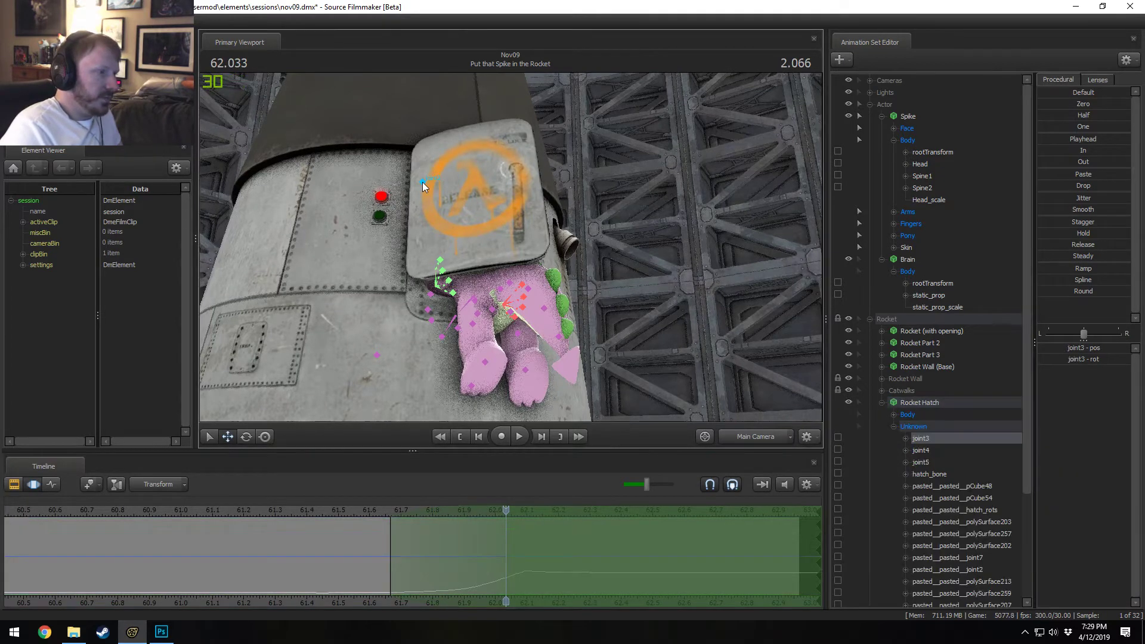
Step: Try to rotate the hatch's joint3 at 62.033 and clear the time selection
{"action": "key", "text": "e"}
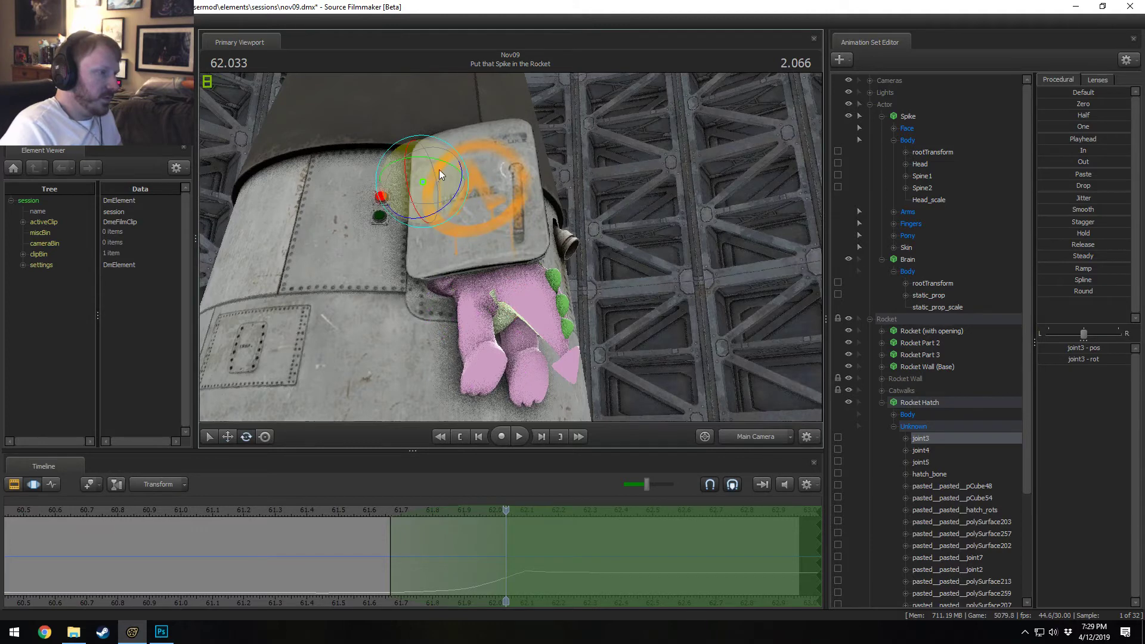
{"action": "left_click_drag", "start_coordinate": [440, 164], "coordinate": [450, 172]}
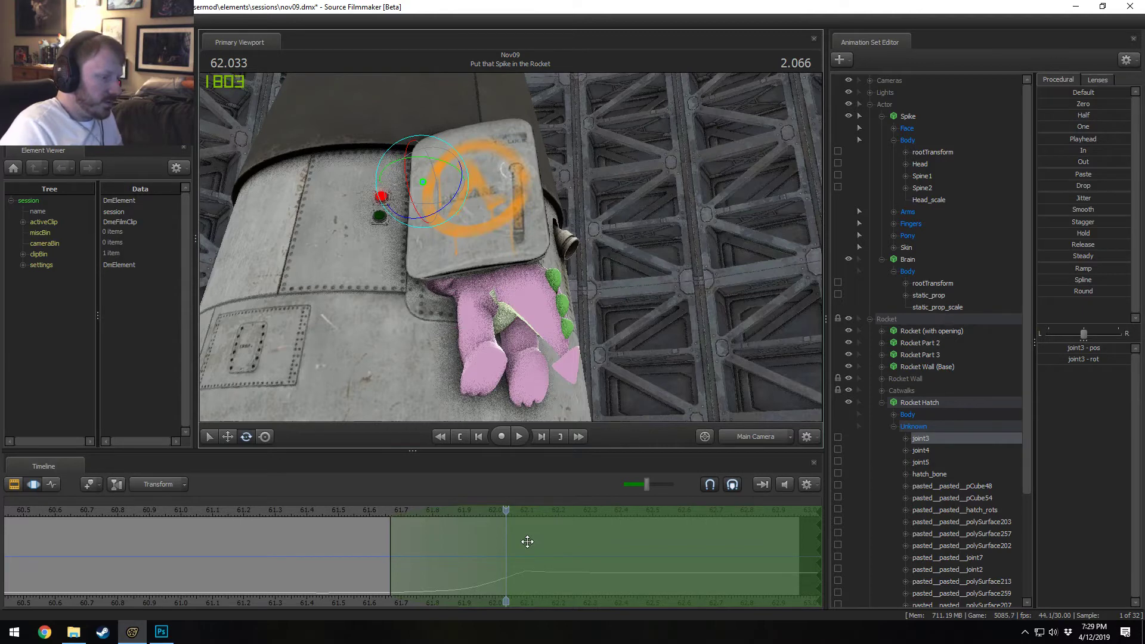
{"action": "mouse_move", "coordinate": [372, 577]}
{"action": "left_mouse_down"}
{"action": "mouse_move", "coordinate": [392, 573]}
{"action": "mouse_move", "coordinate": [363, 572]}
{"action": "mouse_move", "coordinate": [392, 571]}
{"action": "mouse_move", "coordinate": [382, 563]}
{"action": "mouse_move", "coordinate": [539, 570]}
{"action": "mouse_move", "coordinate": [526, 570]}
{"action": "left_mouse_up"}
{"action": "key", "text": "Escape"}
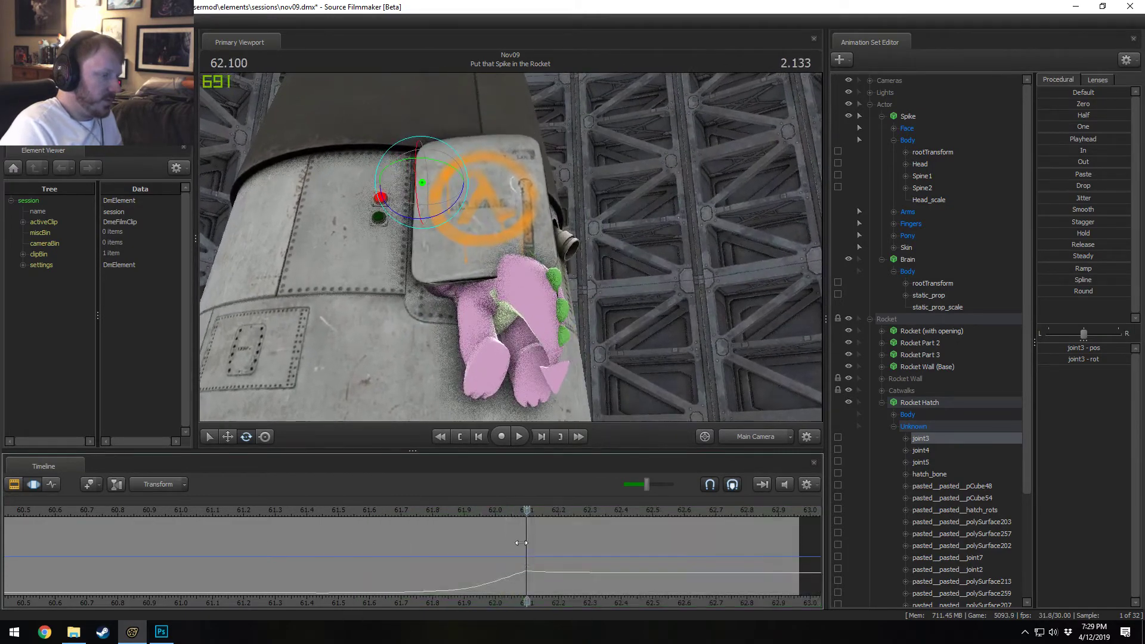
Step: Blend joint3 slightly toward its In value over the whole timeline so the hatch stops less closed, and commit the edit
{"action": "key", "text": "ctrl+a"}
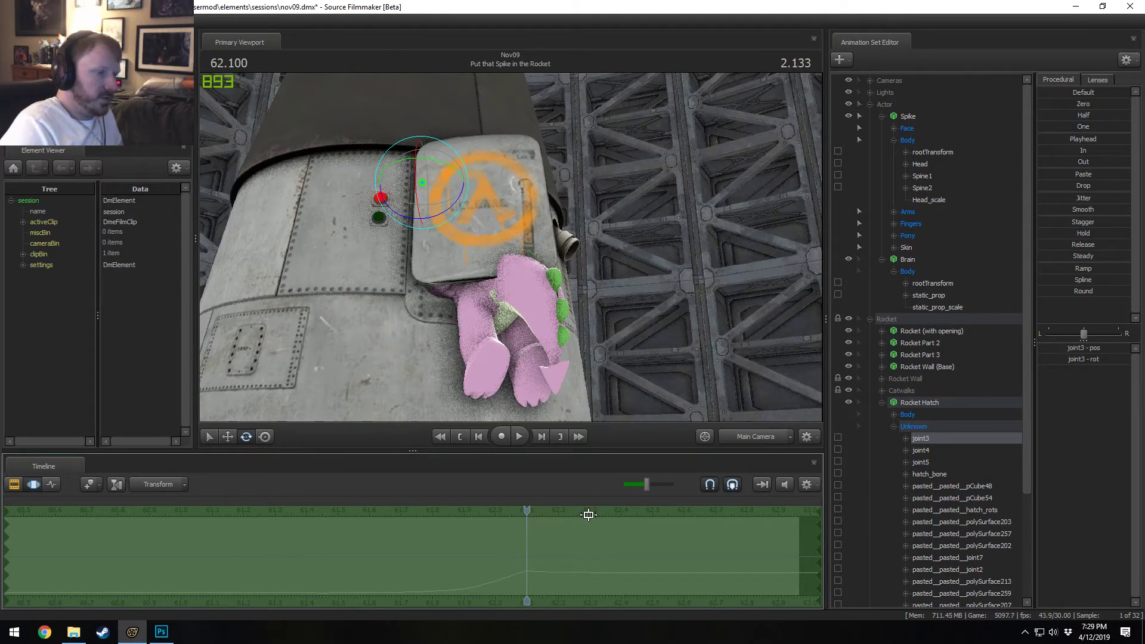
{"action": "mouse_move", "coordinate": [526, 512]}
{"action": "left_mouse_down"}
{"action": "mouse_move", "coordinate": [537, 512]}
{"action": "mouse_move", "coordinate": [527, 511]}
{"action": "left_mouse_up"}
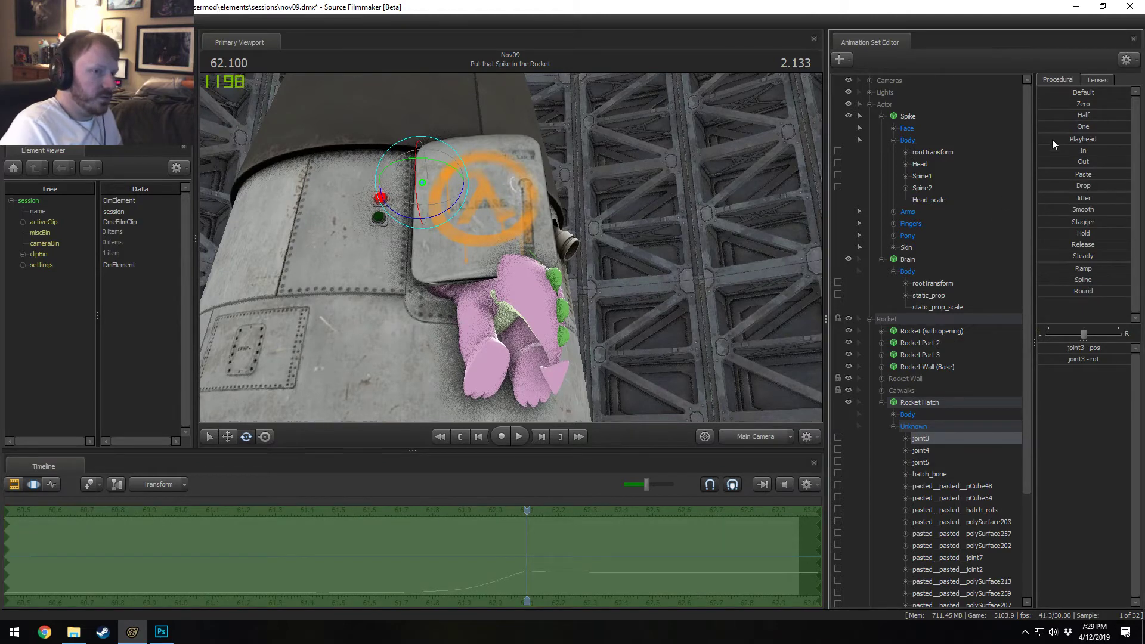
{"action": "left_click", "coordinate": [1052, 138]}
{"action": "left_click_drag", "start_coordinate": [1052, 150], "coordinate": [1069, 150]}
{"action": "key", "text": "F2"}
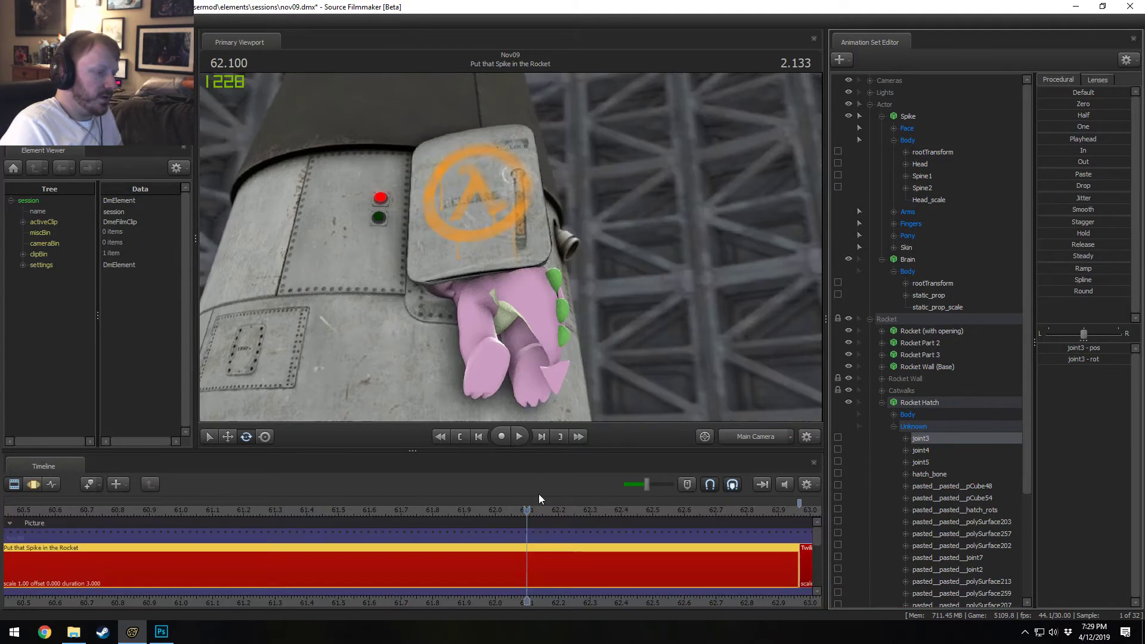
{"action": "key", "text": "F3"}
Step: Replay the hatch closing several times from between about 61.3 and 61.6 to check its new resting angle
{"action": "left_click_drag", "start_coordinate": [396, 511], "coordinate": [417, 511]}
{"action": "left_click_drag", "start_coordinate": [526, 509], "coordinate": [381, 511]}
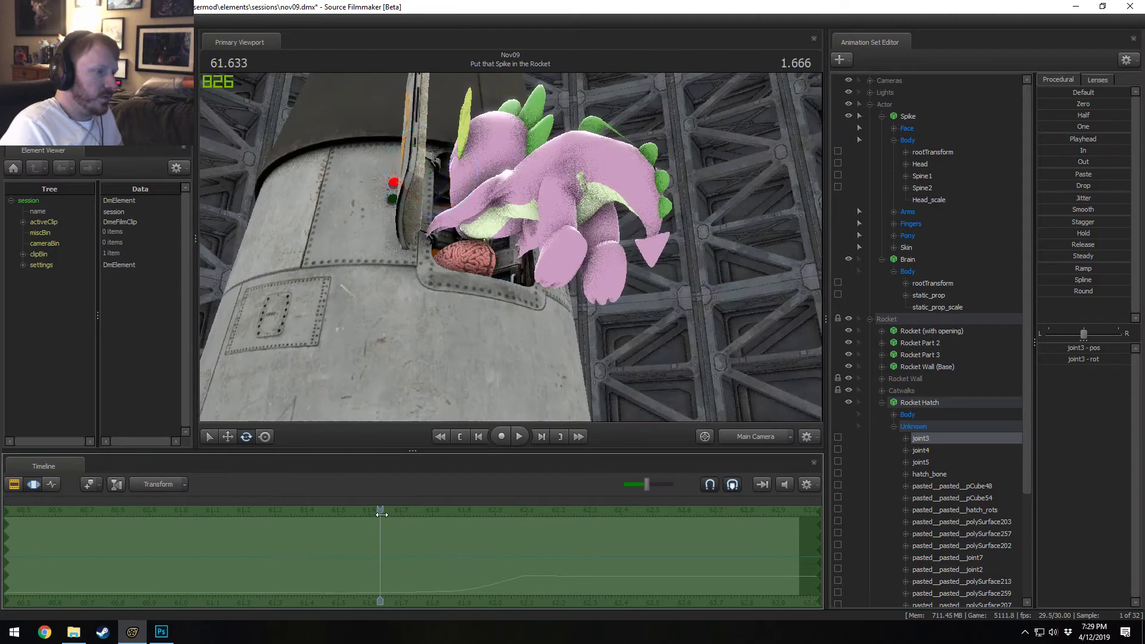
{"action": "key", "text": "space"}
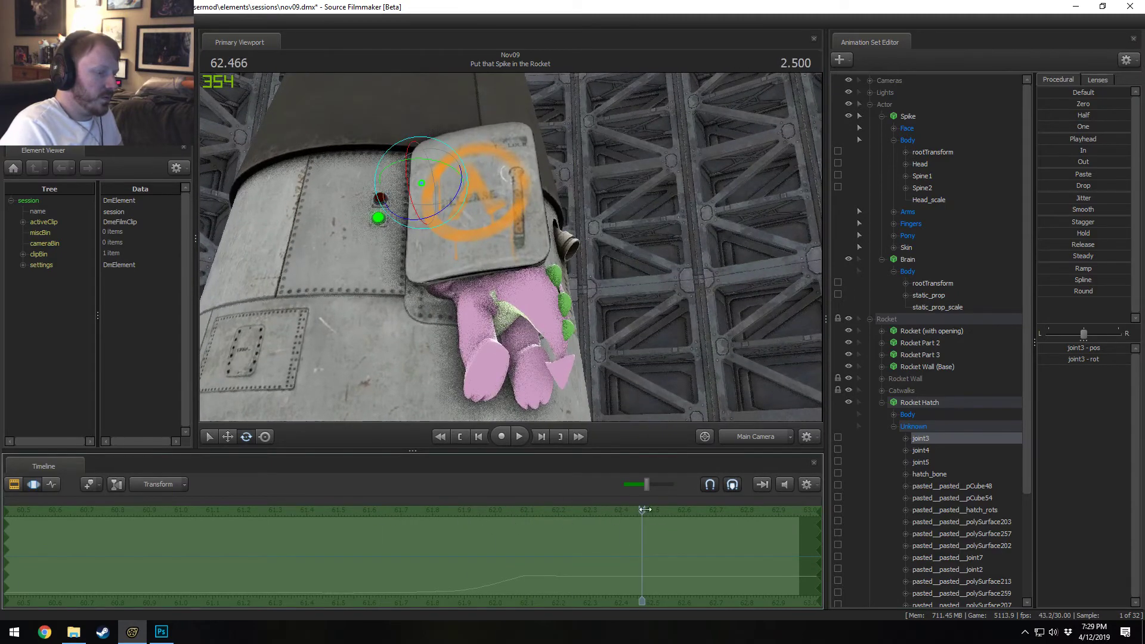
{"action": "left_click_drag", "start_coordinate": [645, 510], "coordinate": [340, 511]}
{"action": "key", "text": "space"}
{"action": "key", "text": "space"}
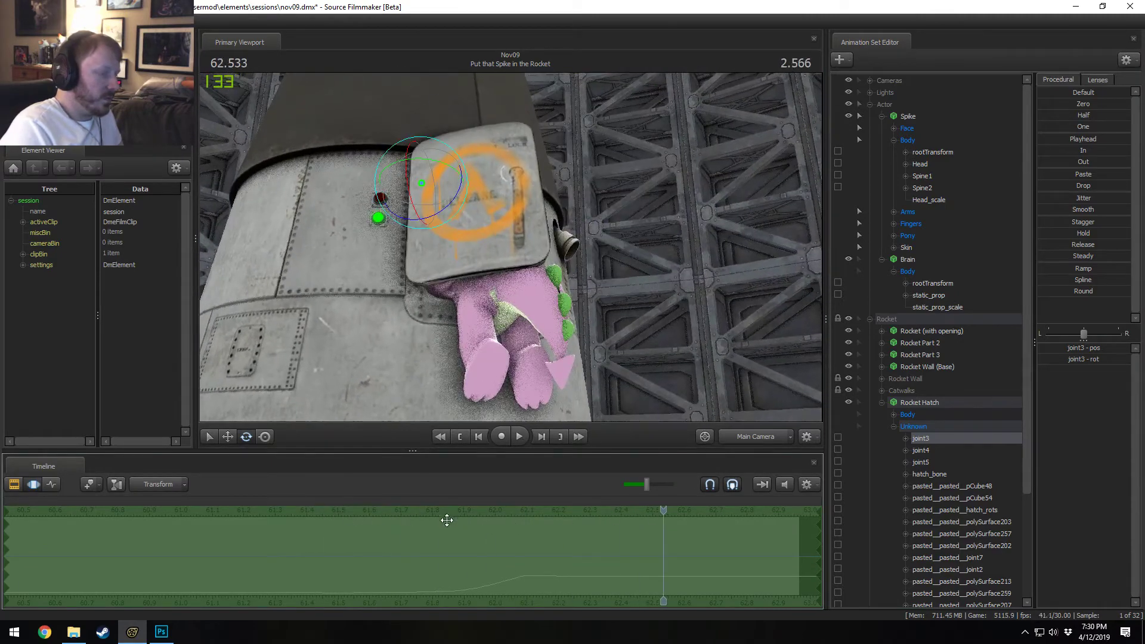
{"action": "left_click_drag", "start_coordinate": [665, 515], "coordinate": [284, 511]}
{"action": "key", "text": "space"}
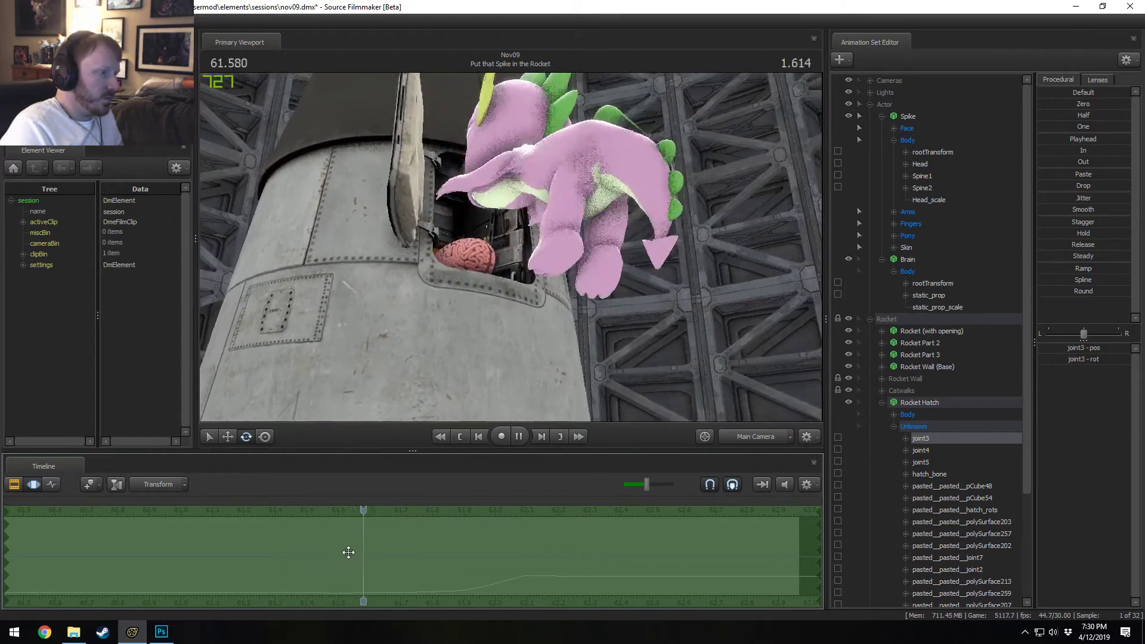
{"action": "key", "text": "space"}
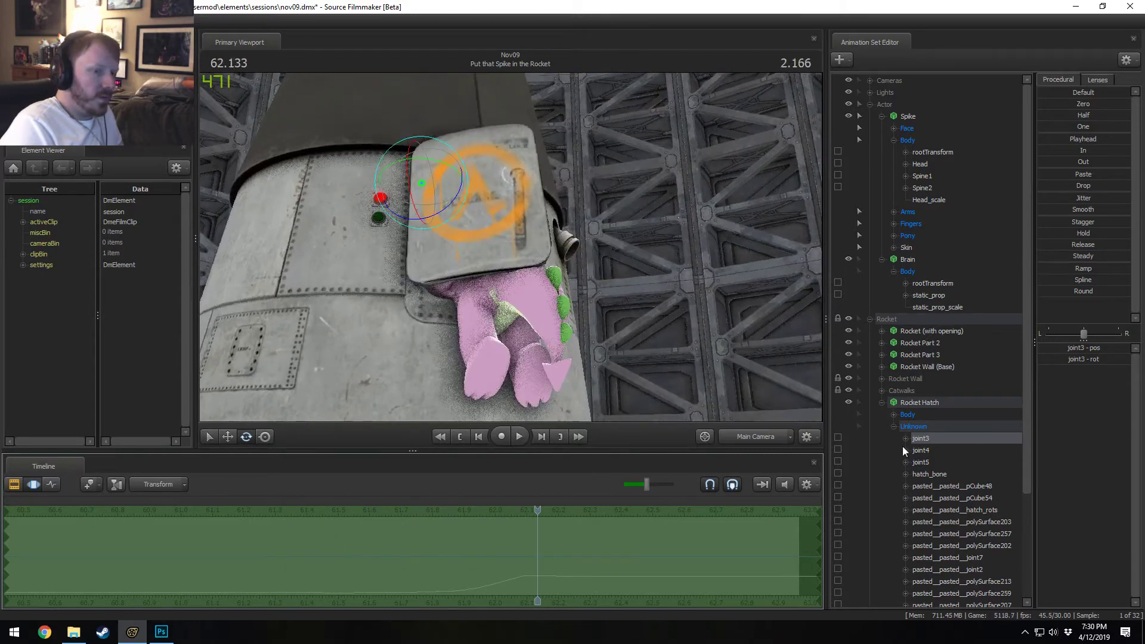
Step: Select Spike, fit the whole shot in the timeline, and replay his flight into the rocket from about 60.7
{"action": "left_click", "coordinate": [908, 116]}
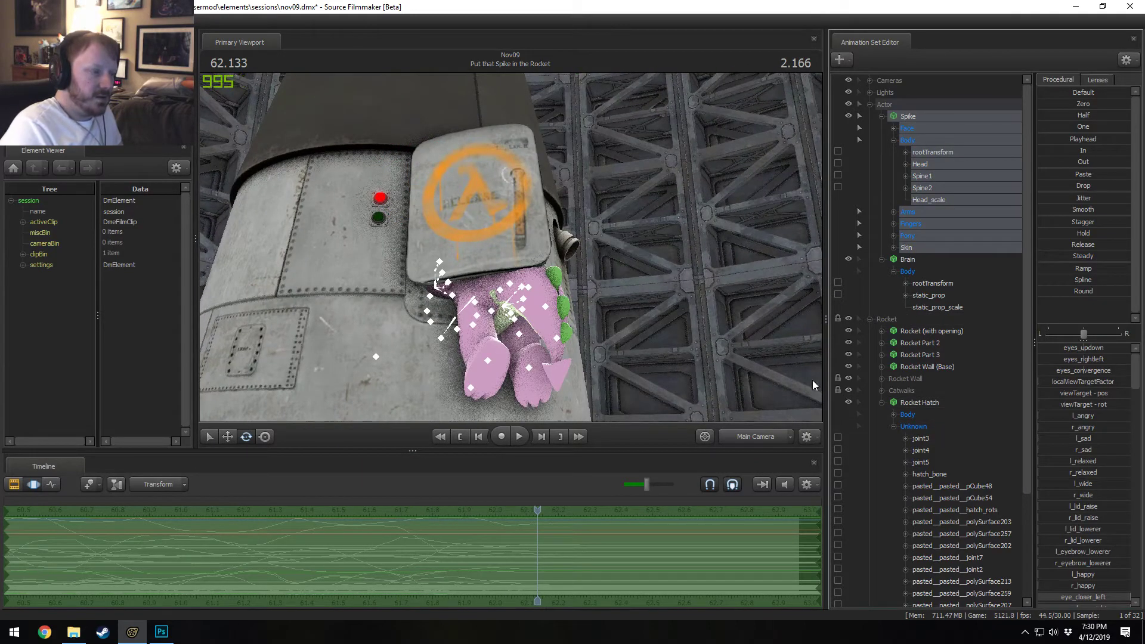
{"action": "scroll", "coordinate": [422, 546], "scroll_direction": "down", "scroll_amount": 5}
{"action": "left_click_drag", "start_coordinate": [537, 512], "coordinate": [274, 550]}
{"action": "key", "text": "space"}
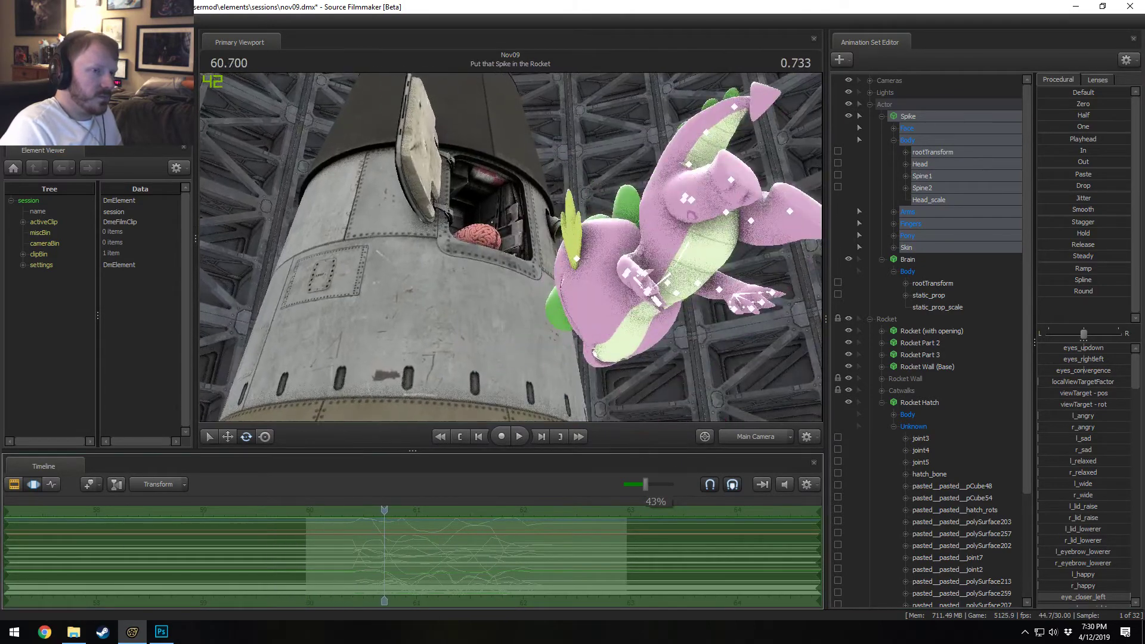
{"action": "left_click", "coordinate": [927, 117]}
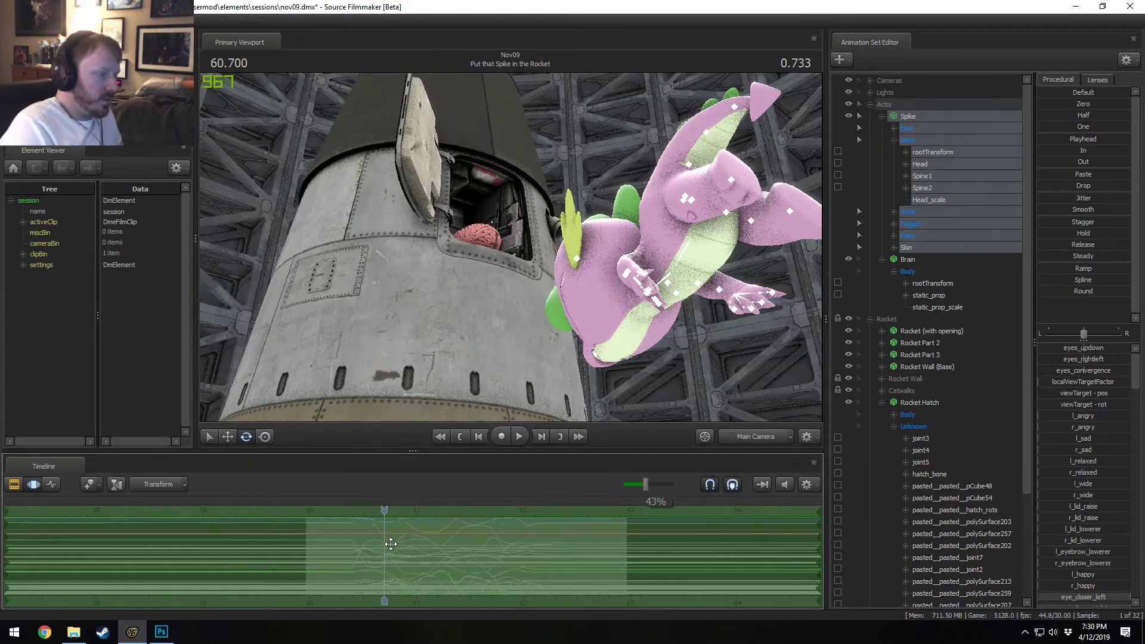
{"action": "left_click_drag", "start_coordinate": [392, 544], "coordinate": [384, 544]}
{"action": "key", "text": "space"}
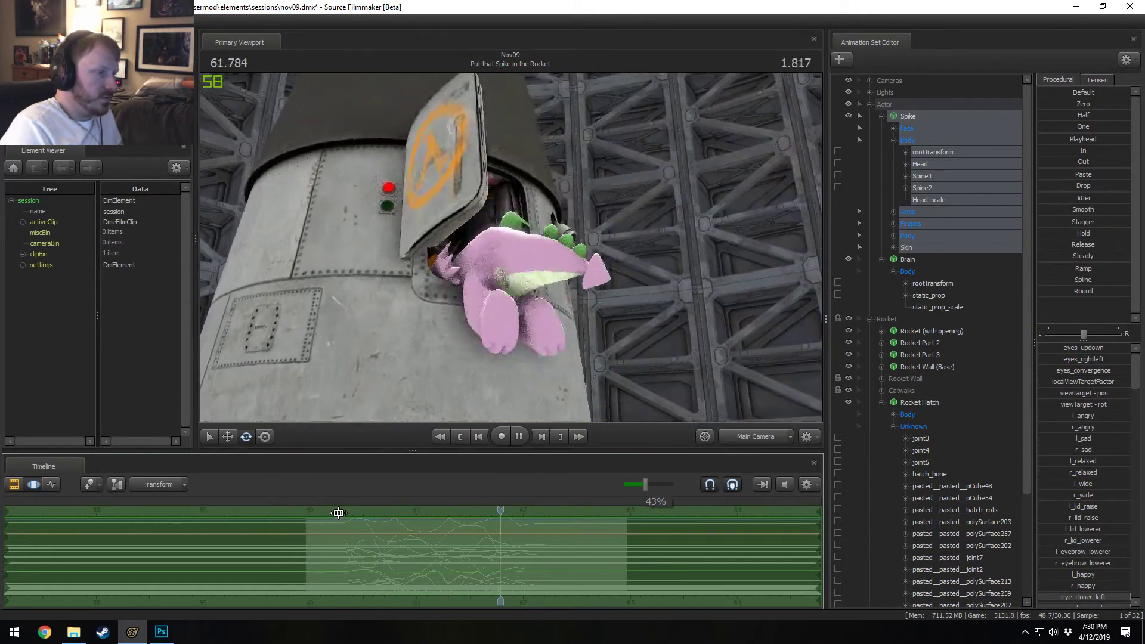
{"action": "key", "text": "space"}
Step: Scrub around 61.633 and replay the shot repeatedly to examine how Spike lands under the closing hatch
{"action": "left_click_drag", "start_coordinate": [603, 516], "coordinate": [502, 518]}
{"action": "left_click_drag", "start_coordinate": [589, 517], "coordinate": [481, 517]}
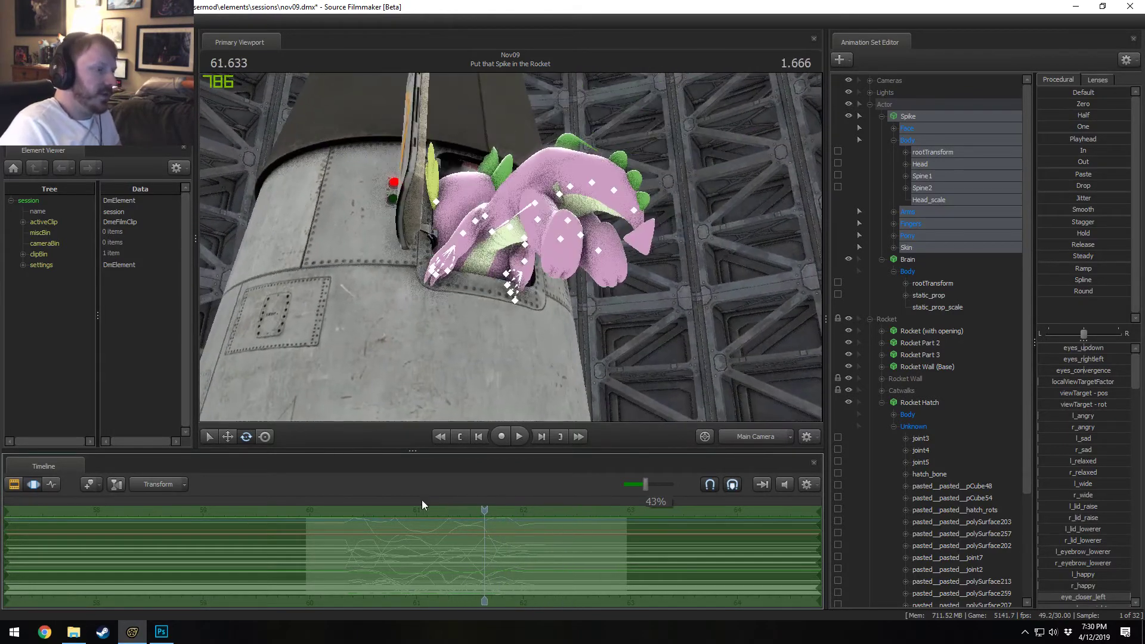
{"action": "key", "text": "space"}
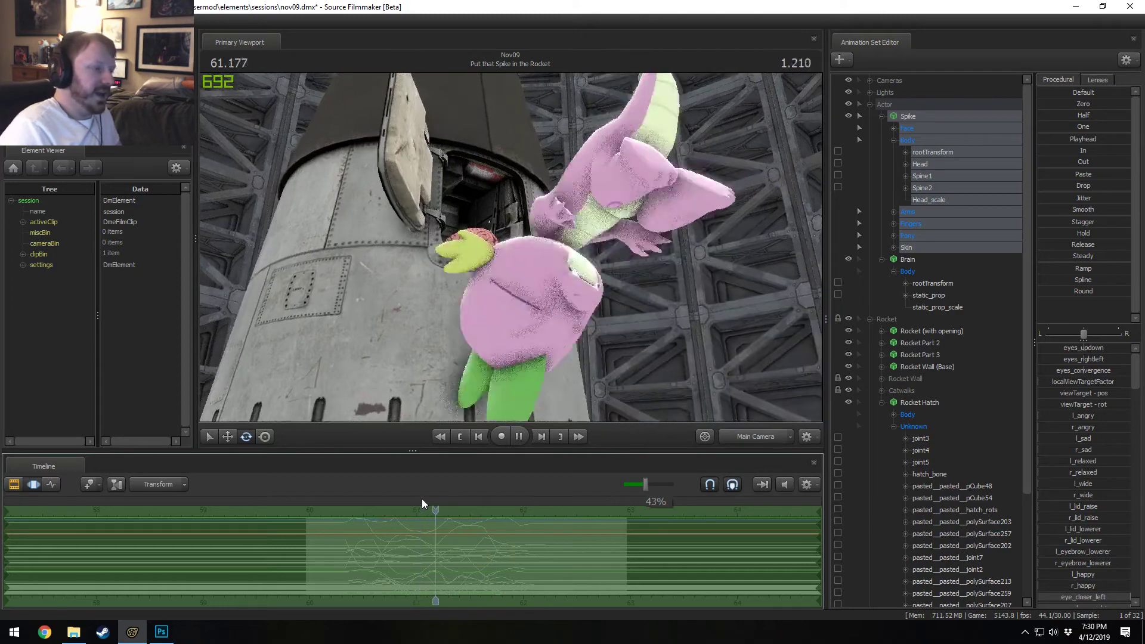
{"action": "key", "text": "space"}
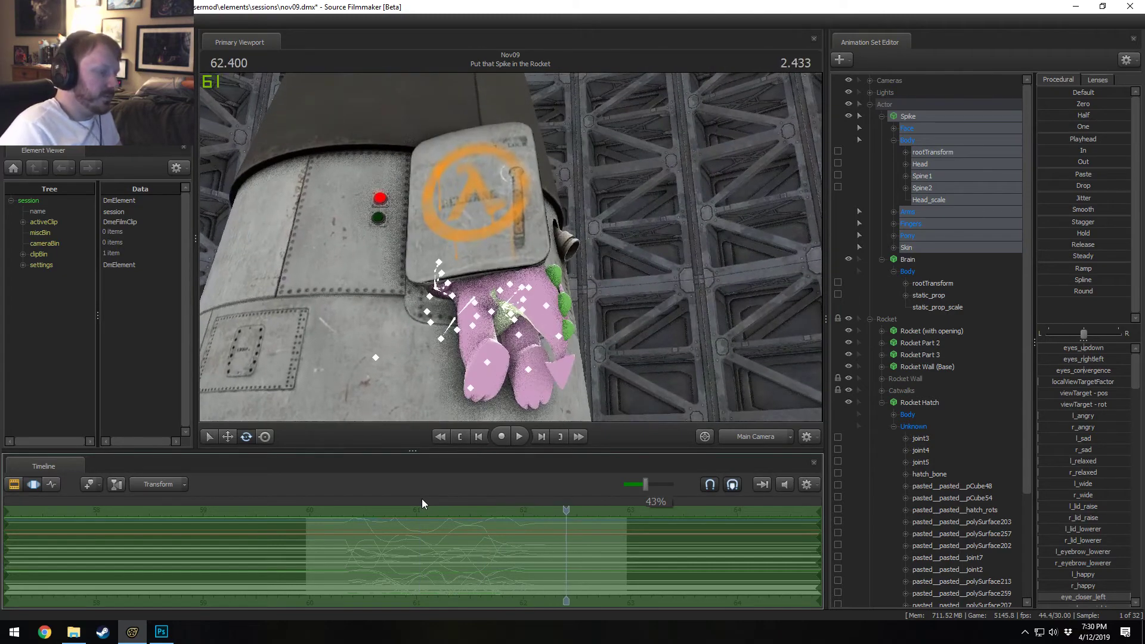
{"action": "key", "text": "space"}
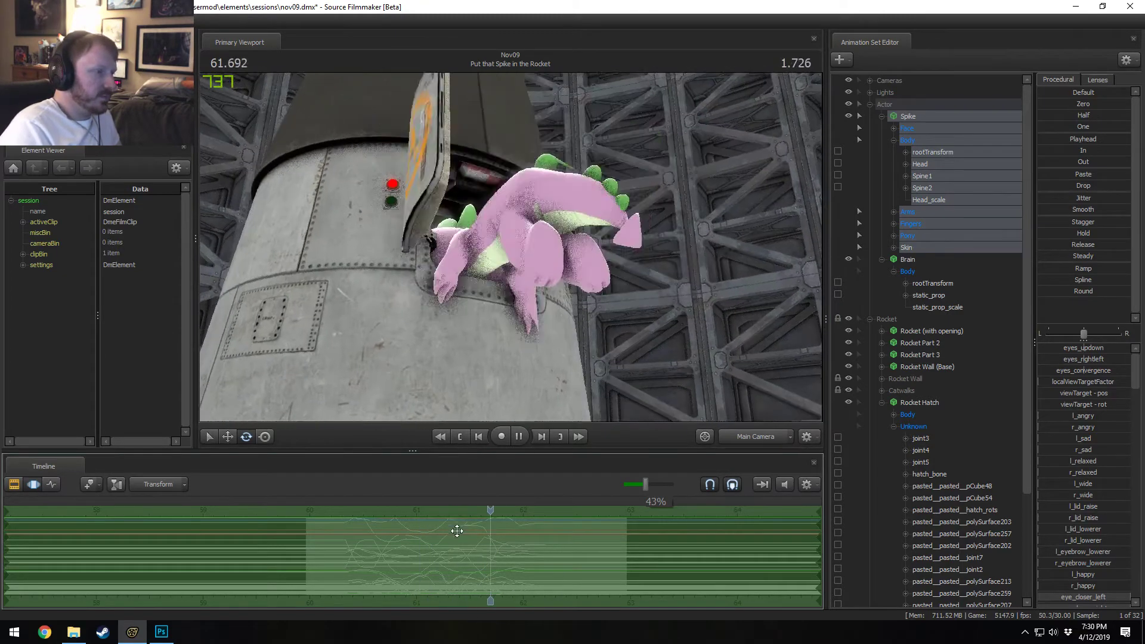
{"action": "key", "text": "space"}
{"action": "key", "text": "space"}
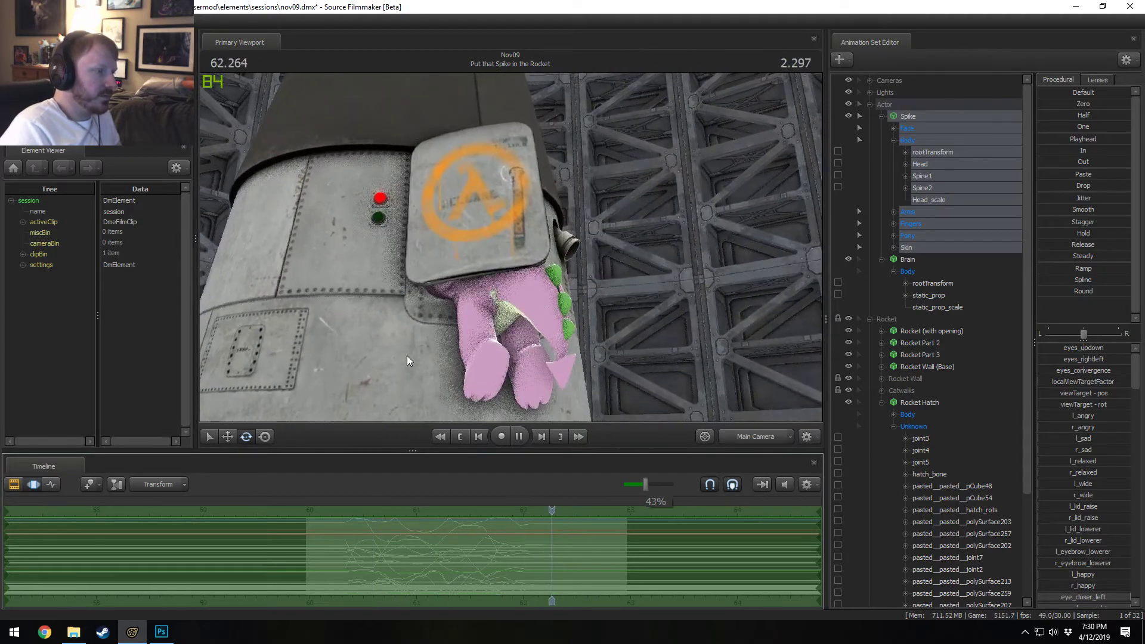
{"action": "key", "text": "space"}
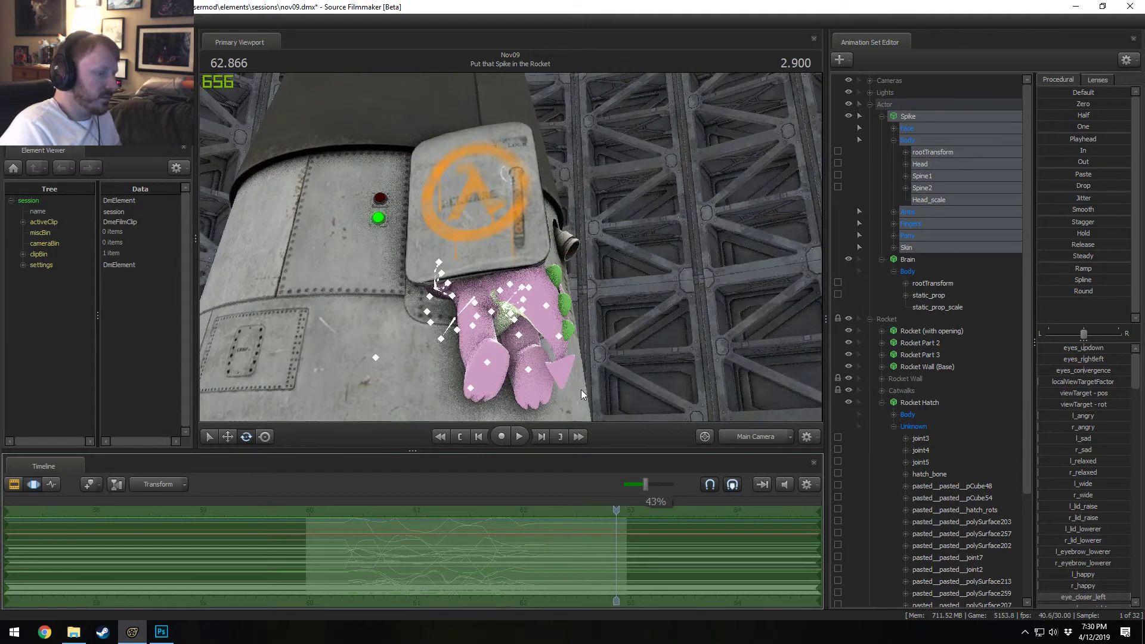
{"action": "left_click_drag", "start_coordinate": [617, 513], "coordinate": [482, 518]}
{"action": "key", "text": "space"}
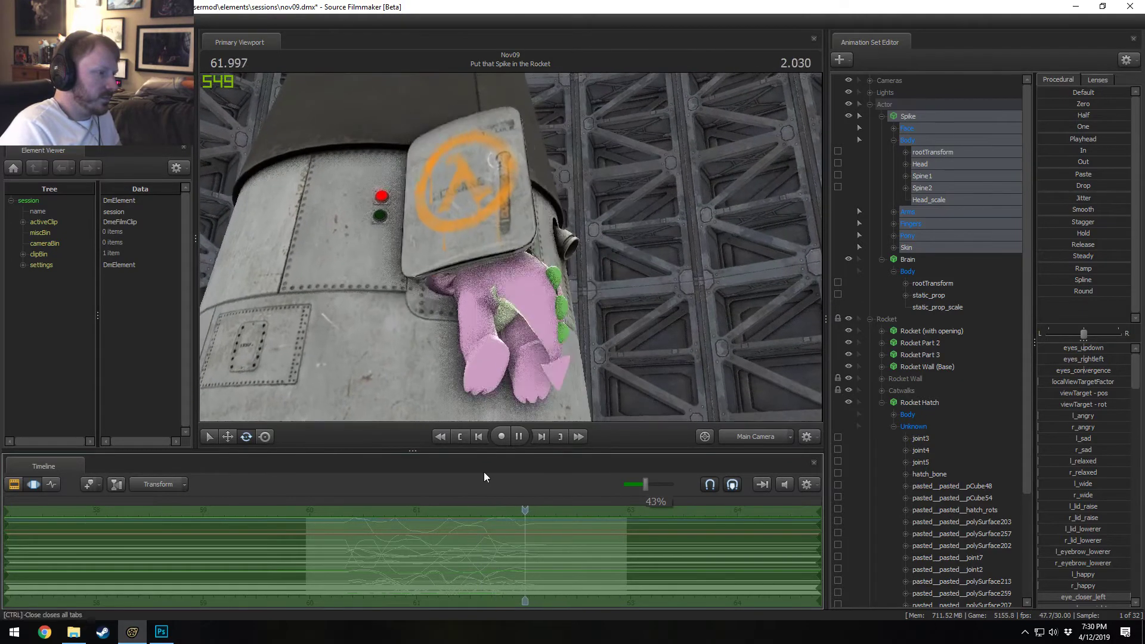
{"action": "key", "text": "space"}
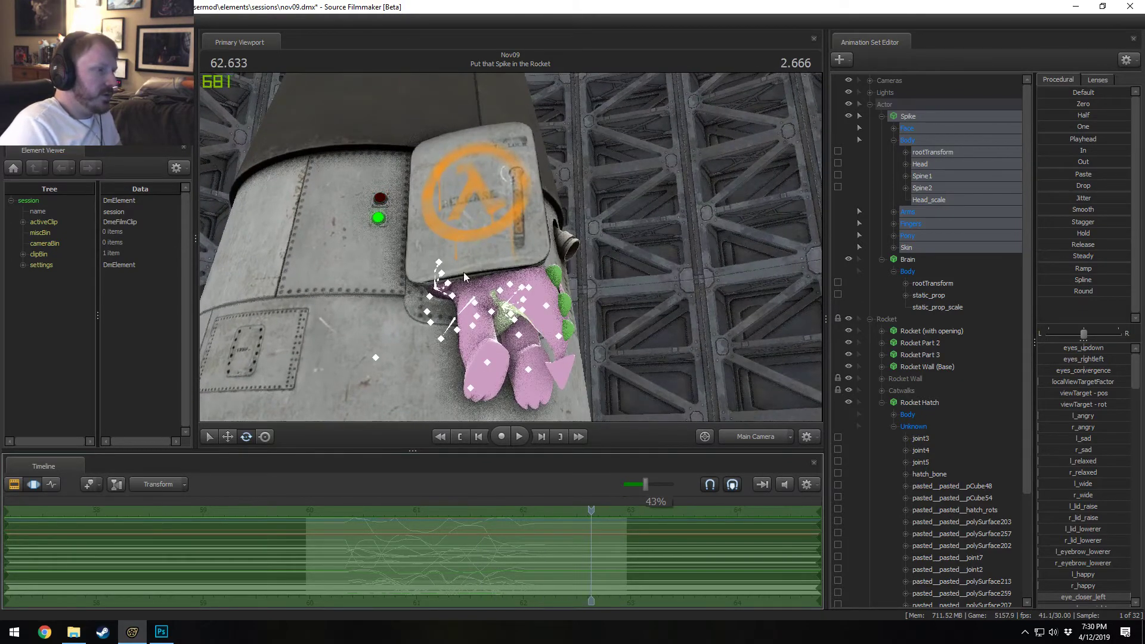
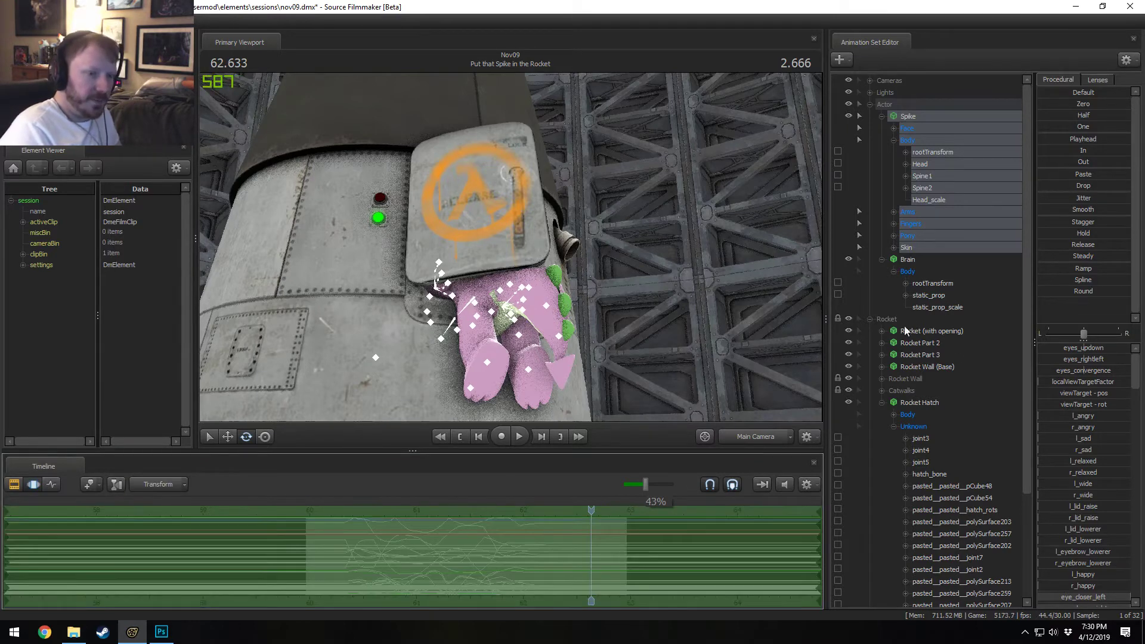
Step: Show the Rocket Hatch's game model in the Element Viewer
{"action": "left_click", "coordinate": [882, 403]}
{"action": "left_click", "coordinate": [910, 399]}
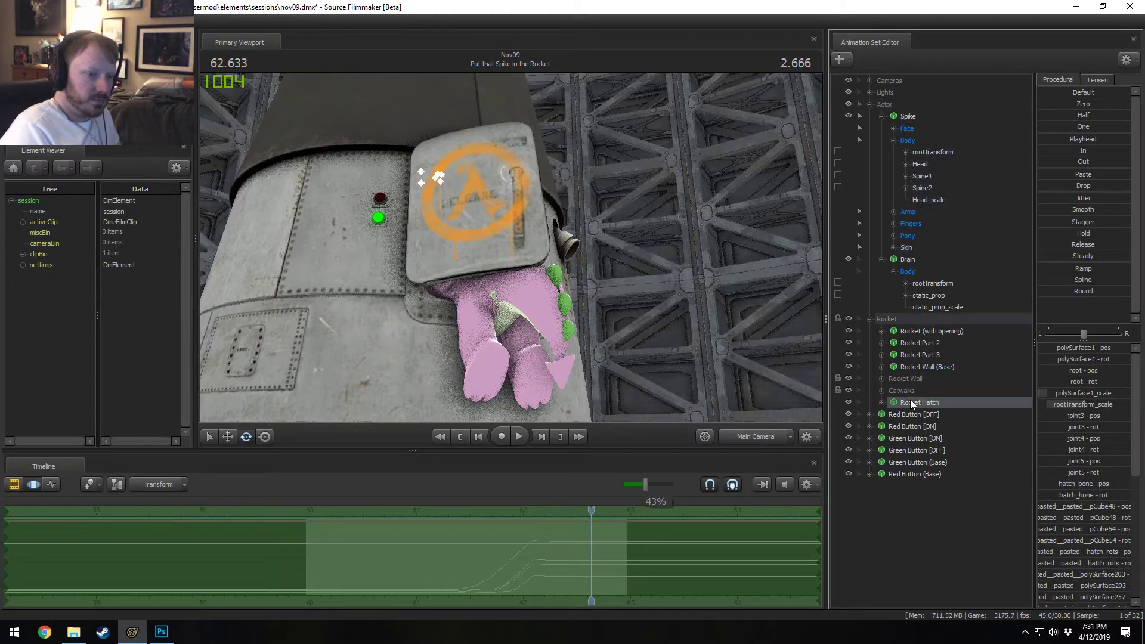
{"action": "right_click", "coordinate": [909, 399]}
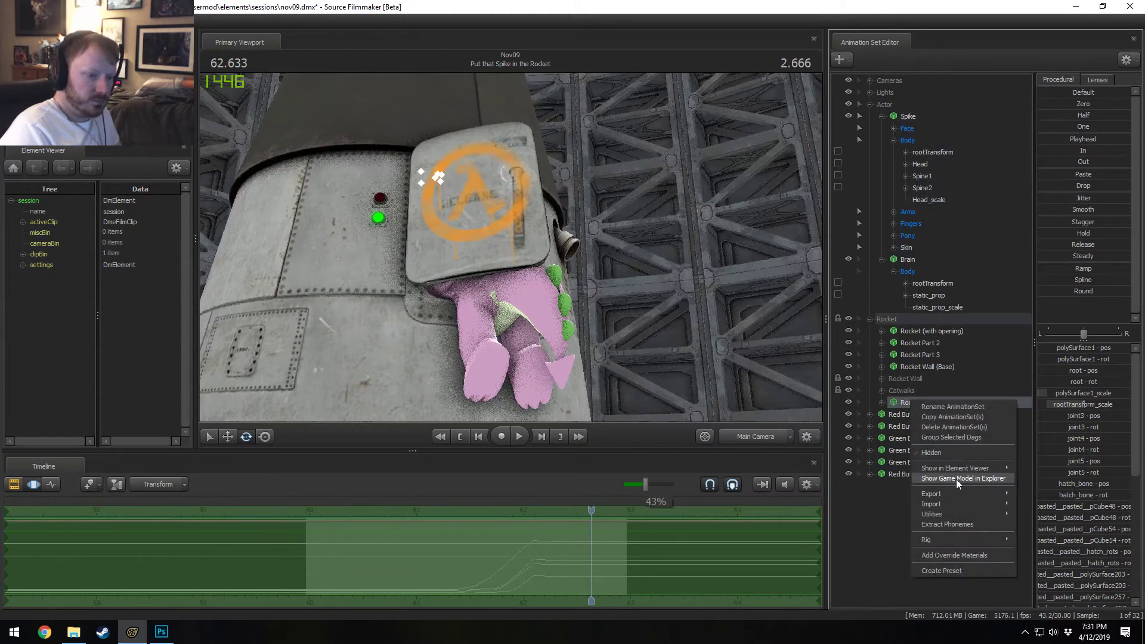
{"action": "mouse_move", "coordinate": [957, 469]}
{"action": "left_click", "coordinate": [1057, 475]}
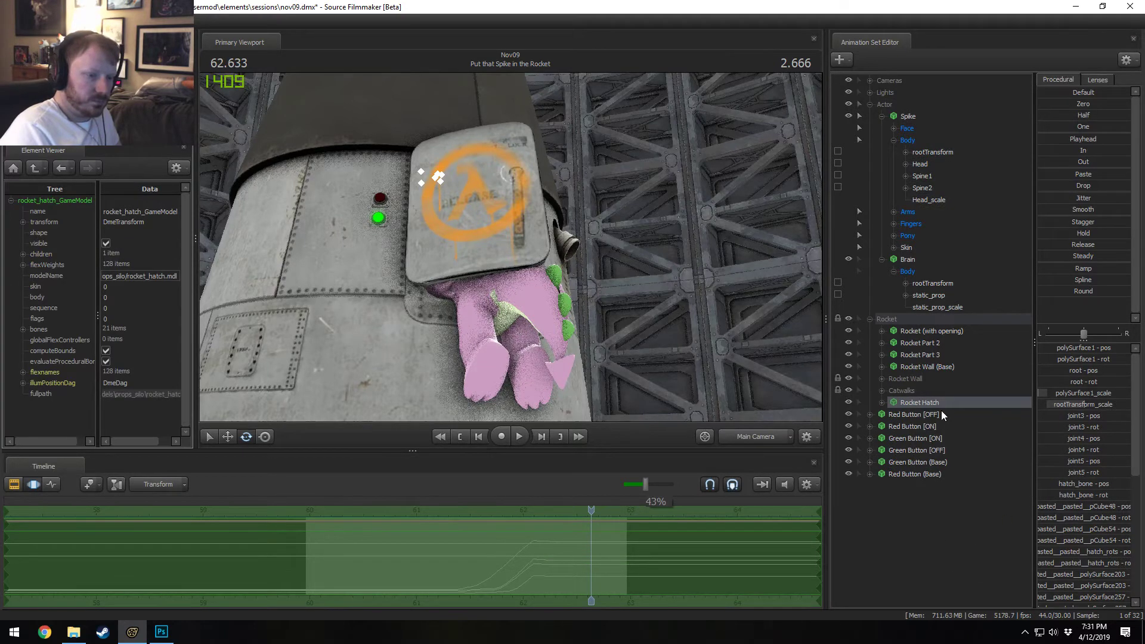
Step: Add override materials to the Rocket Hatch and expand its rocket material to show the attributes
{"action": "right_click", "coordinate": [941, 403]}
{"action": "left_click", "coordinate": [964, 556]}
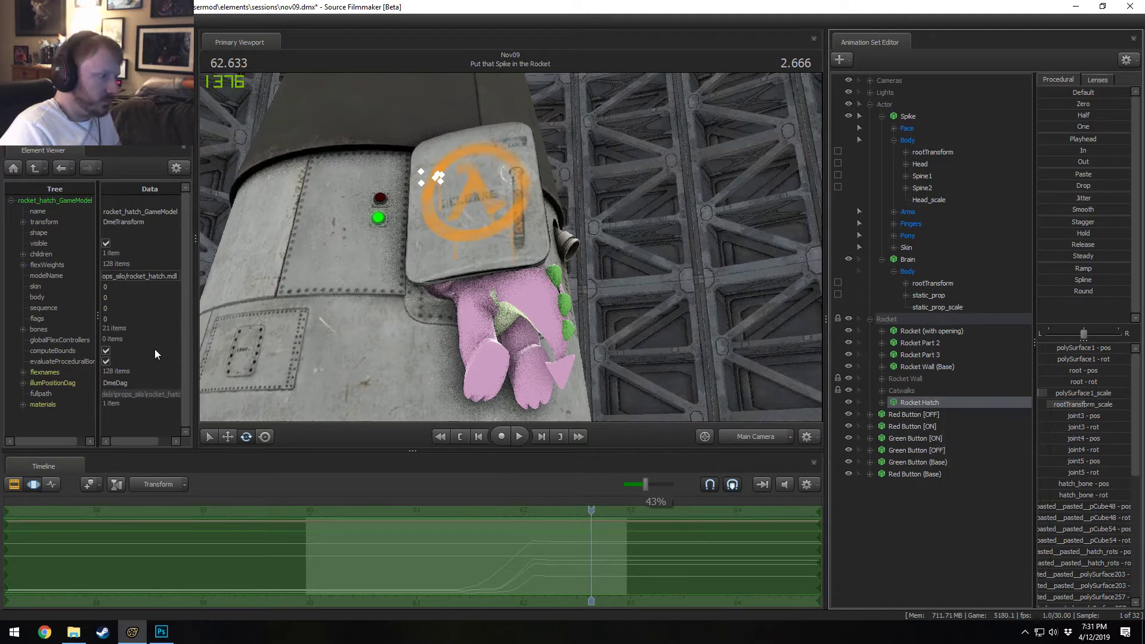
{"action": "left_click", "coordinate": [21, 404]}
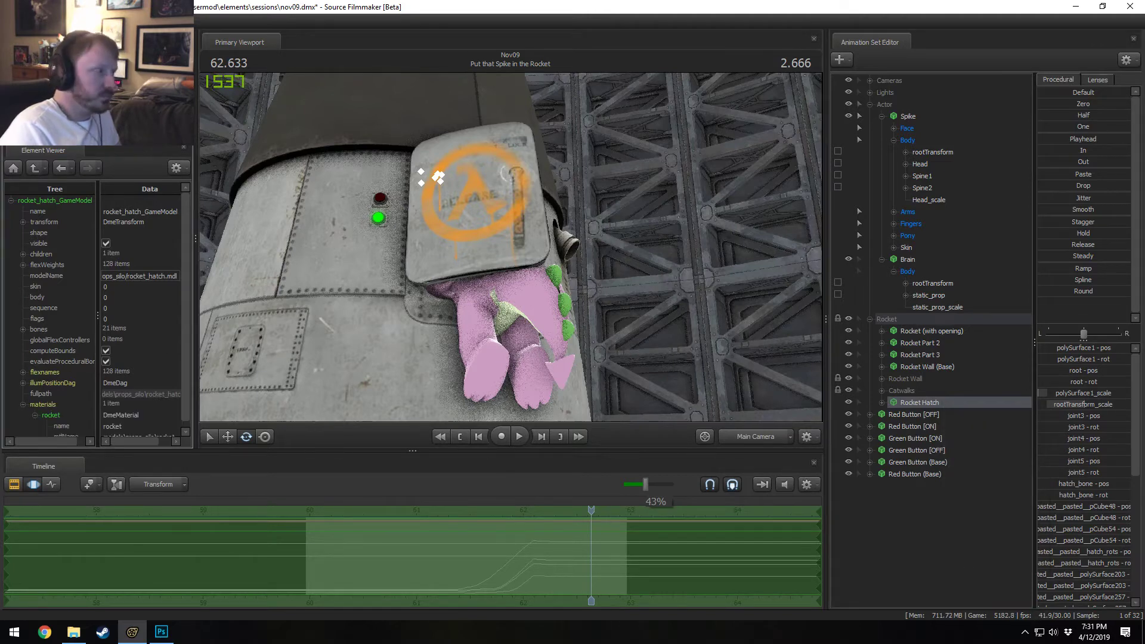
{"action": "mouse_move", "coordinate": [133, 134]}
{"action": "left_mouse_down"}
{"action": "mouse_move", "coordinate": [133, 161]}
{"action": "mouse_move", "coordinate": [132, 151]}
{"action": "left_mouse_up"}
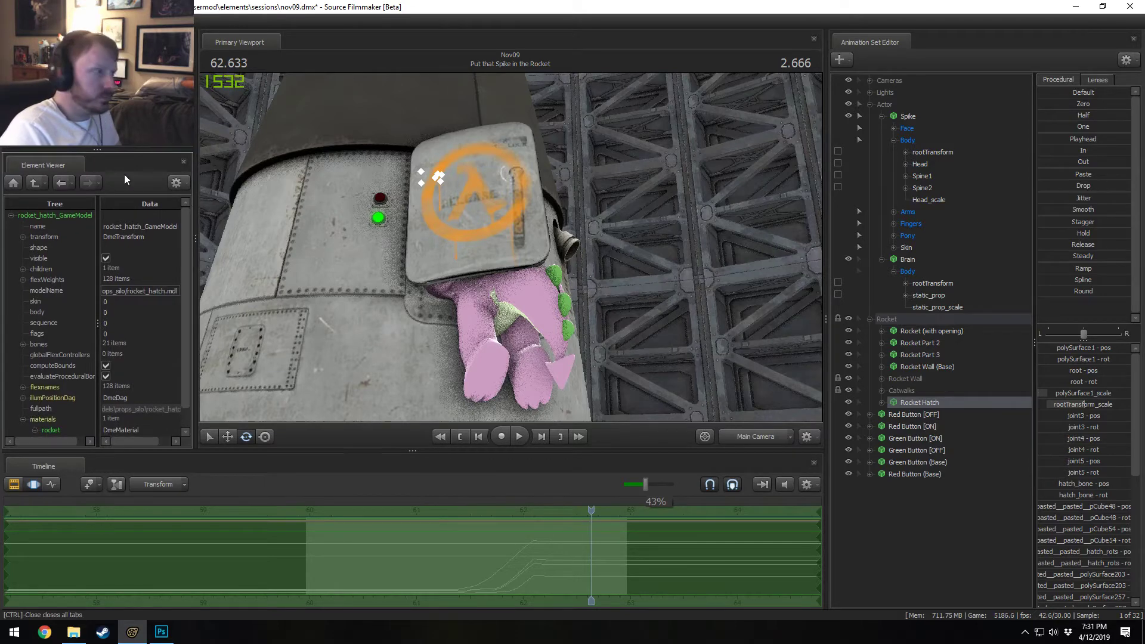
{"action": "scroll", "coordinate": [138, 341], "scroll_direction": "down", "scroll_amount": 1}
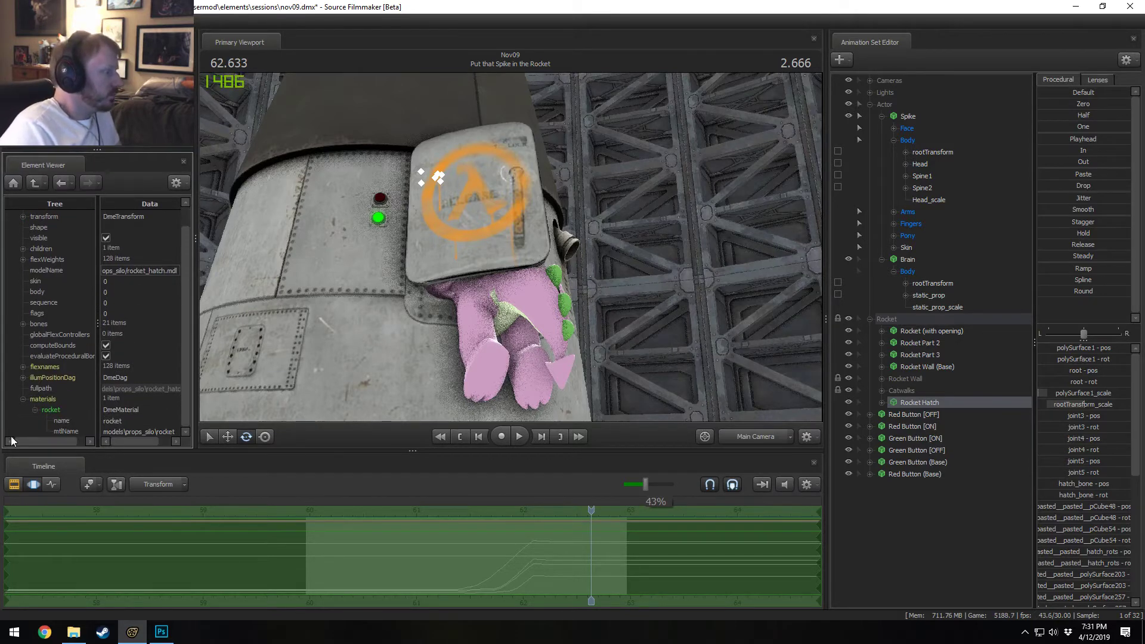
Step: Check the rocket material's mtlName path, and show the Rocket Hatch's game model in Explorer
{"action": "left_click", "coordinate": [172, 430]}
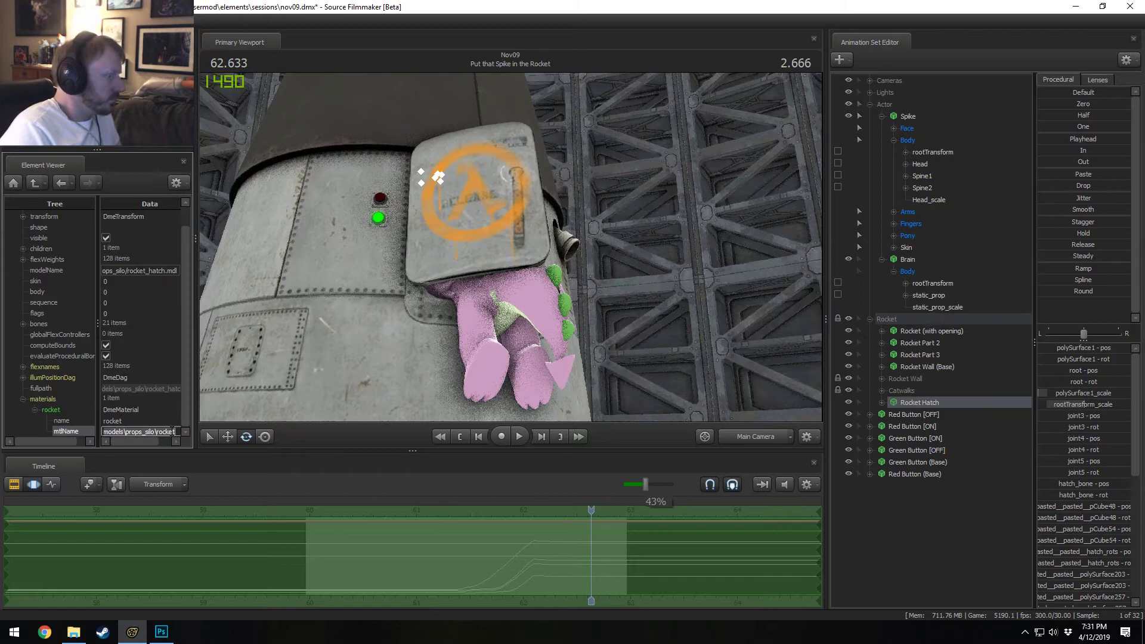
{"action": "left_click", "coordinate": [76, 631]}
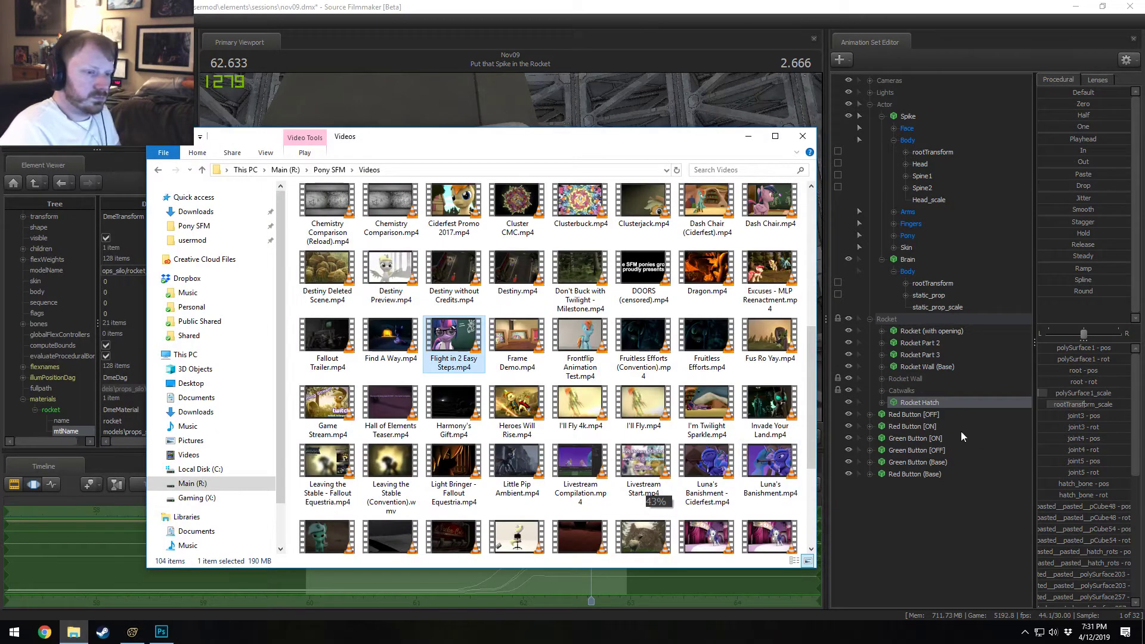
{"action": "left_click", "coordinate": [950, 404]}
{"action": "right_click", "coordinate": [950, 404]}
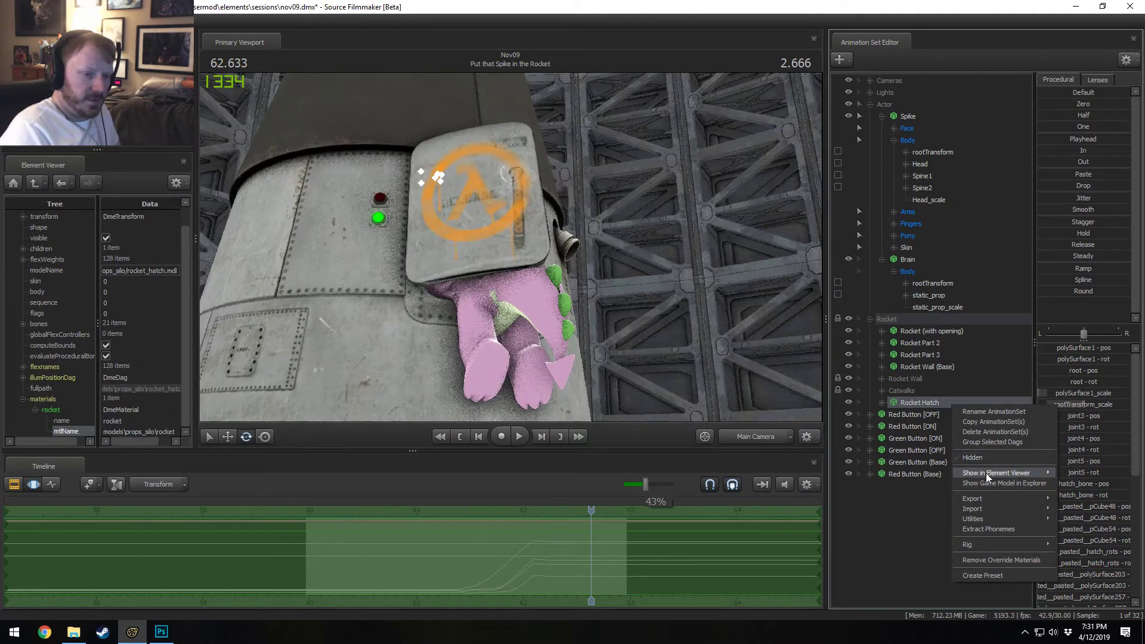
{"action": "left_click", "coordinate": [1072, 483]}
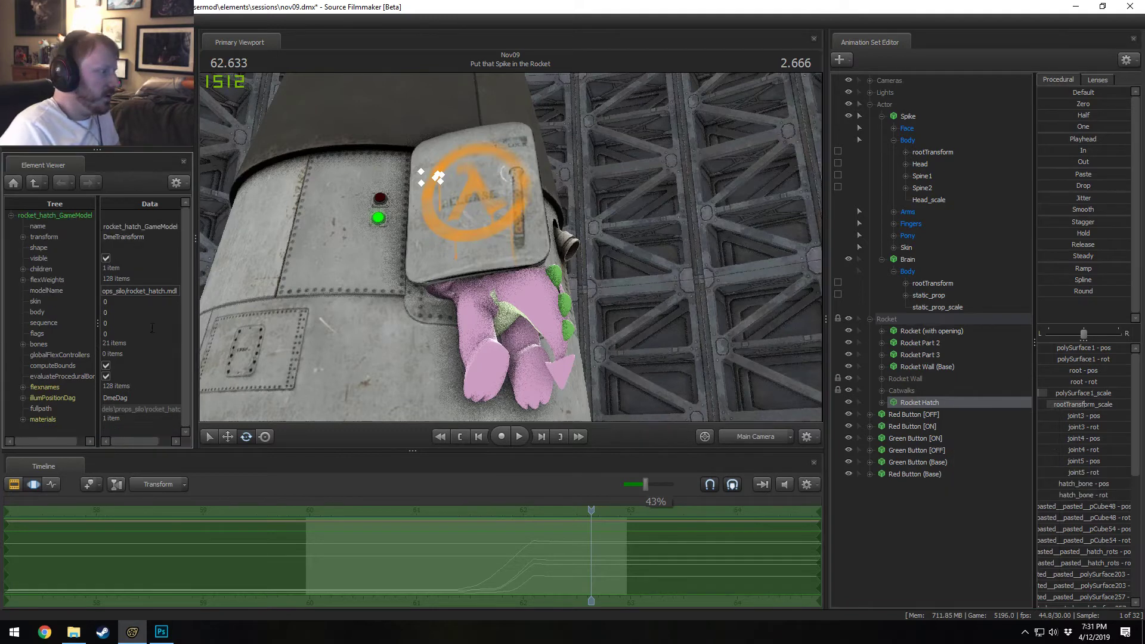
{"action": "right_click", "coordinate": [974, 401]}
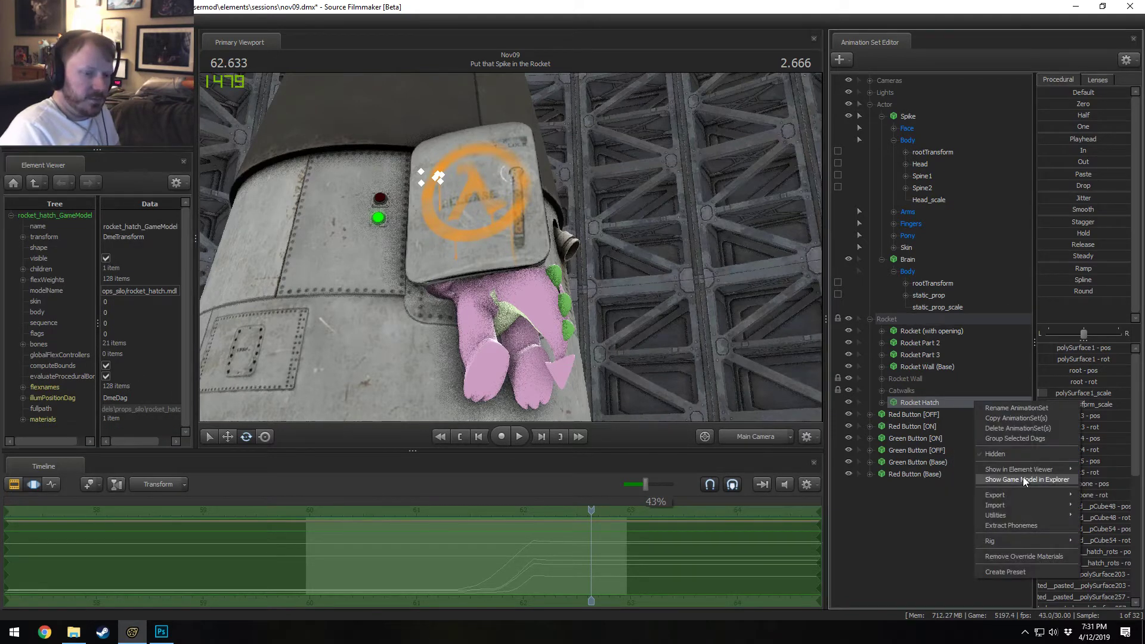
{"action": "left_click", "coordinate": [1024, 481]}
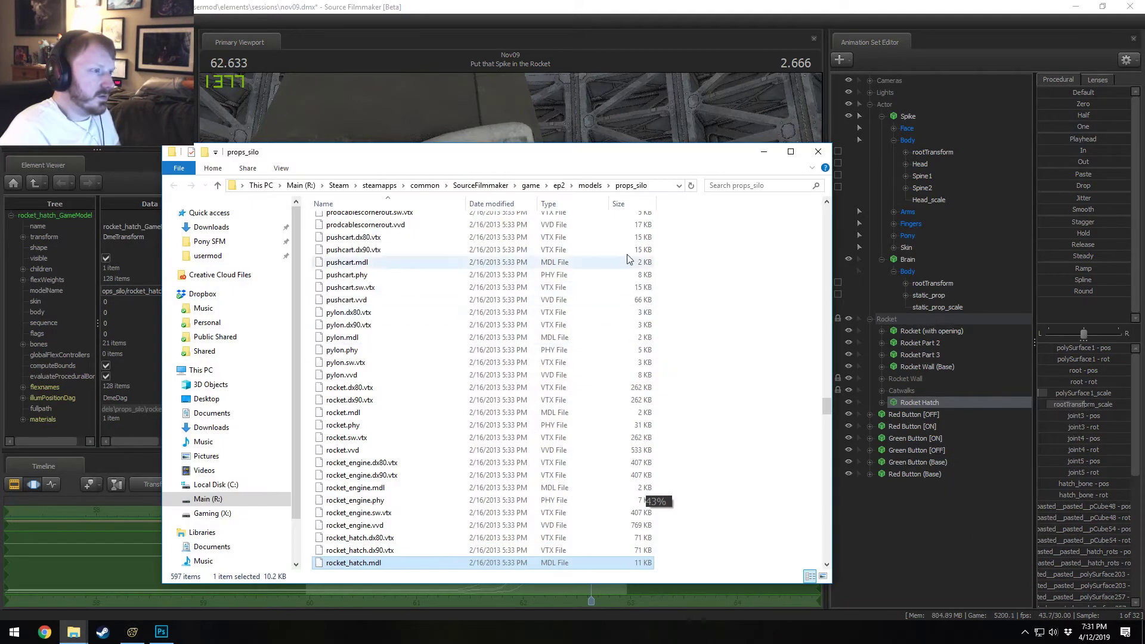
Step: Go from the model's folder to the matching texture folder, ep2\materials\models\props_silo
{"action": "left_click", "coordinate": [559, 185]}
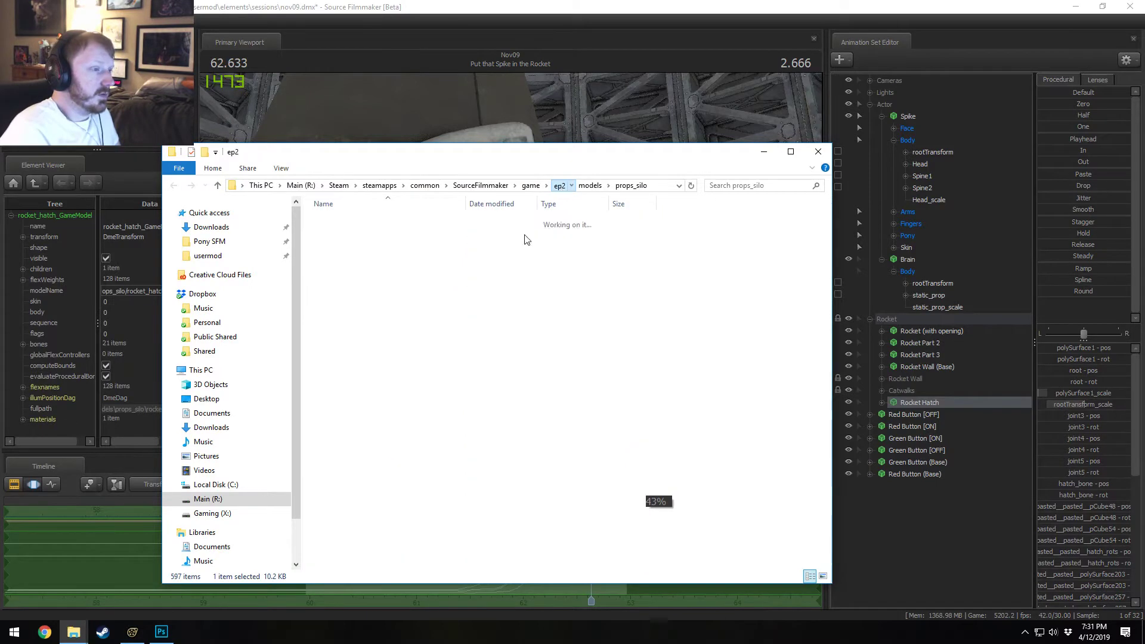
{"action": "left_click", "coordinate": [356, 264]}
{"action": "double_click", "coordinate": [356, 264]}
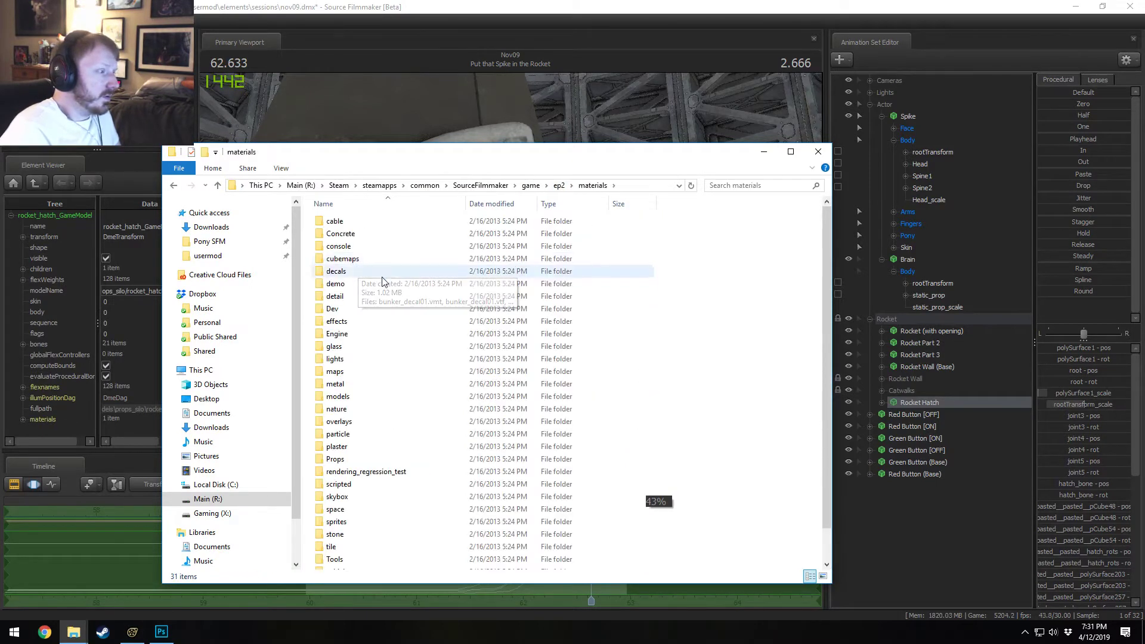
{"action": "left_click", "coordinate": [638, 186]}
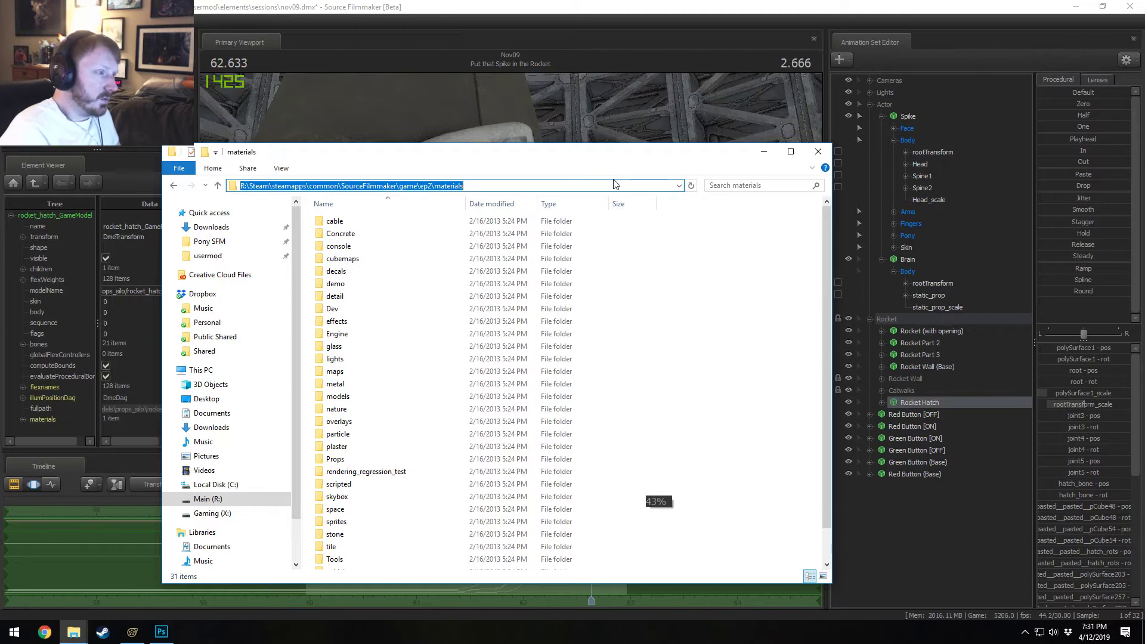
{"action": "left_click", "coordinate": [616, 181]}
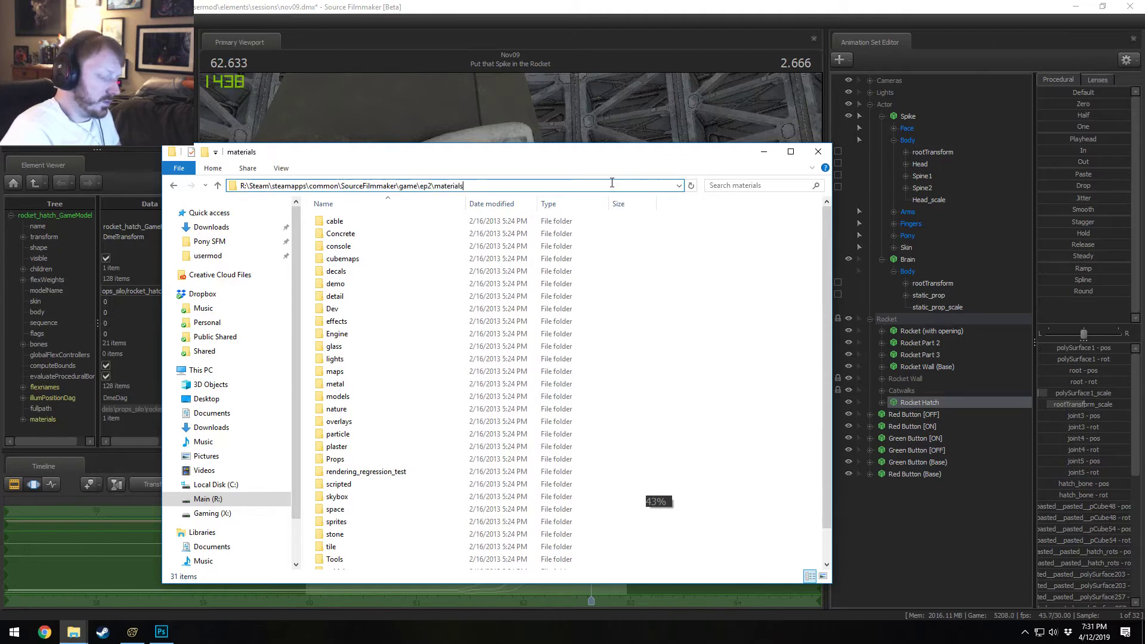
{"action": "type", "text": "\\models\\props_silo\\rocket"}
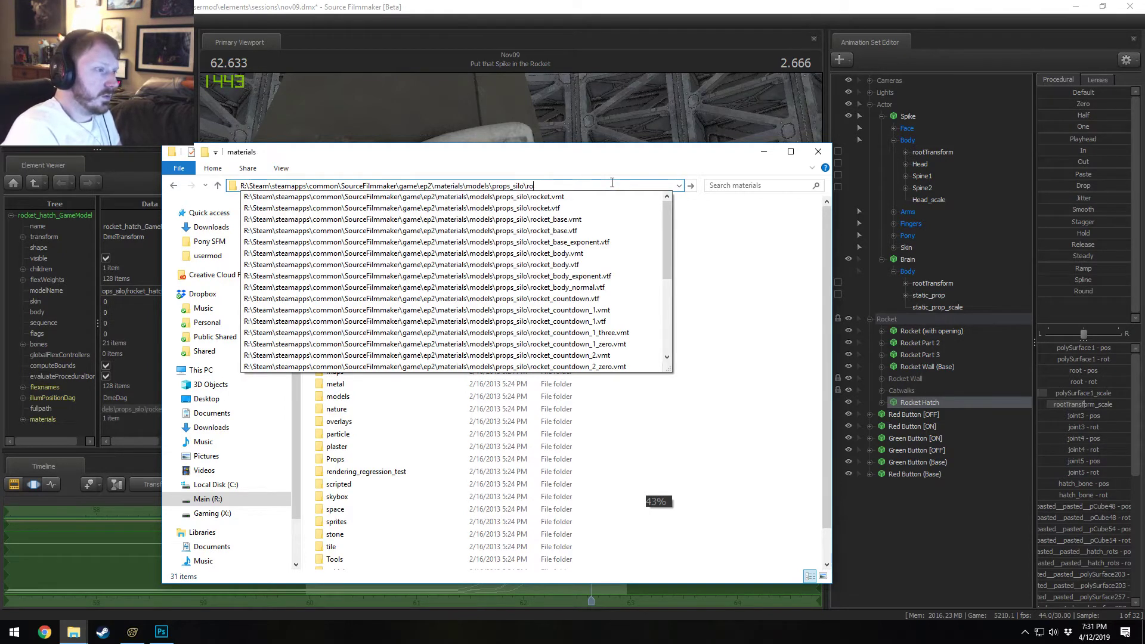
{"action": "key", "text": "BackSpace"}
{"action": "key", "text": "BackSpace"}
{"action": "key", "text": "BackSpace"}
{"action": "key", "text": "Return"}
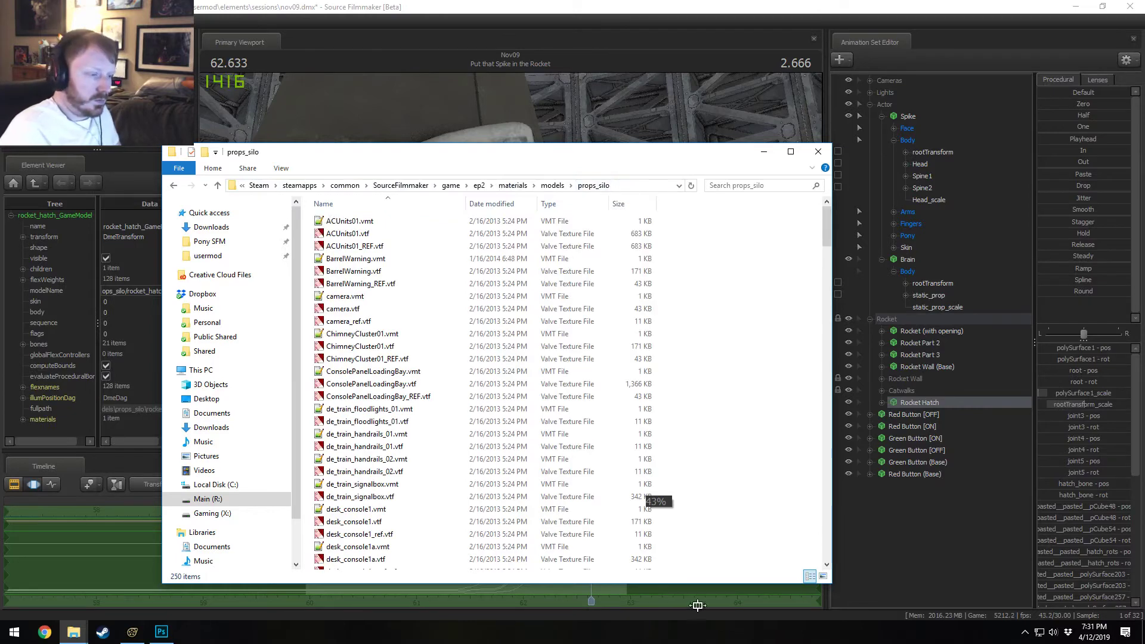
Step: Find rocket.vtf in the props_silo folder, open it in VTFEdit and look over the texture for the hatch panel
{"action": "left_click", "coordinate": [910, 543]}
{"action": "left_click", "coordinate": [643, 481]}
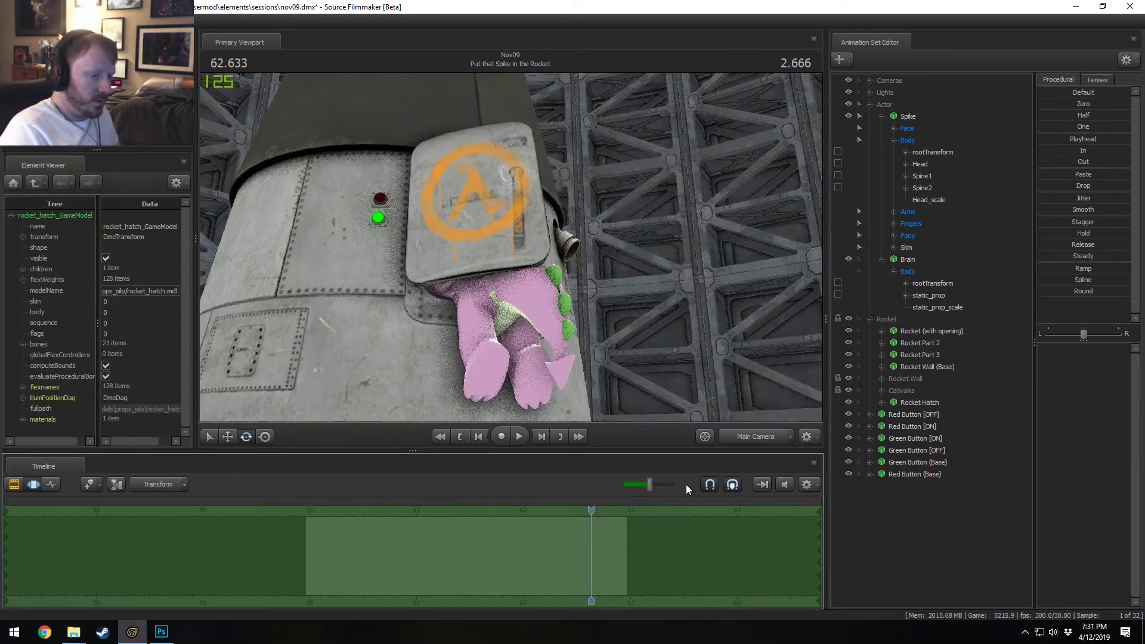
{"action": "key", "text": "alt+Tab"}
{"action": "scroll", "coordinate": [408, 298], "scroll_direction": "down", "scroll_amount": 12}
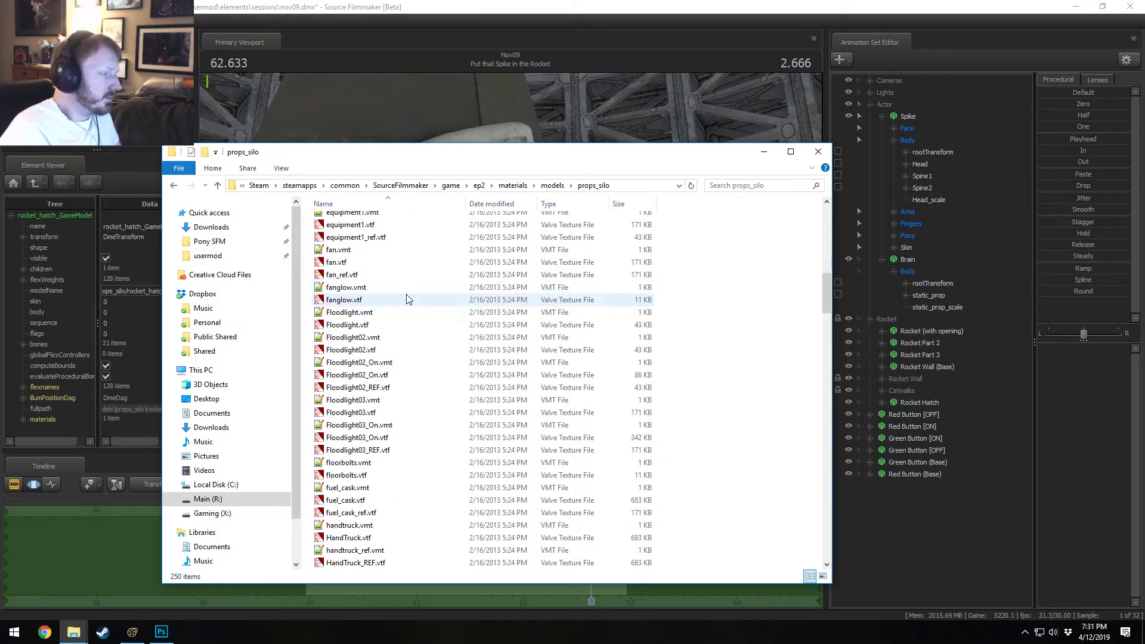
{"action": "scroll", "coordinate": [405, 304], "scroll_direction": "down", "scroll_amount": 15}
{"action": "scroll", "coordinate": [404, 310], "scroll_direction": "down", "scroll_amount": 9}
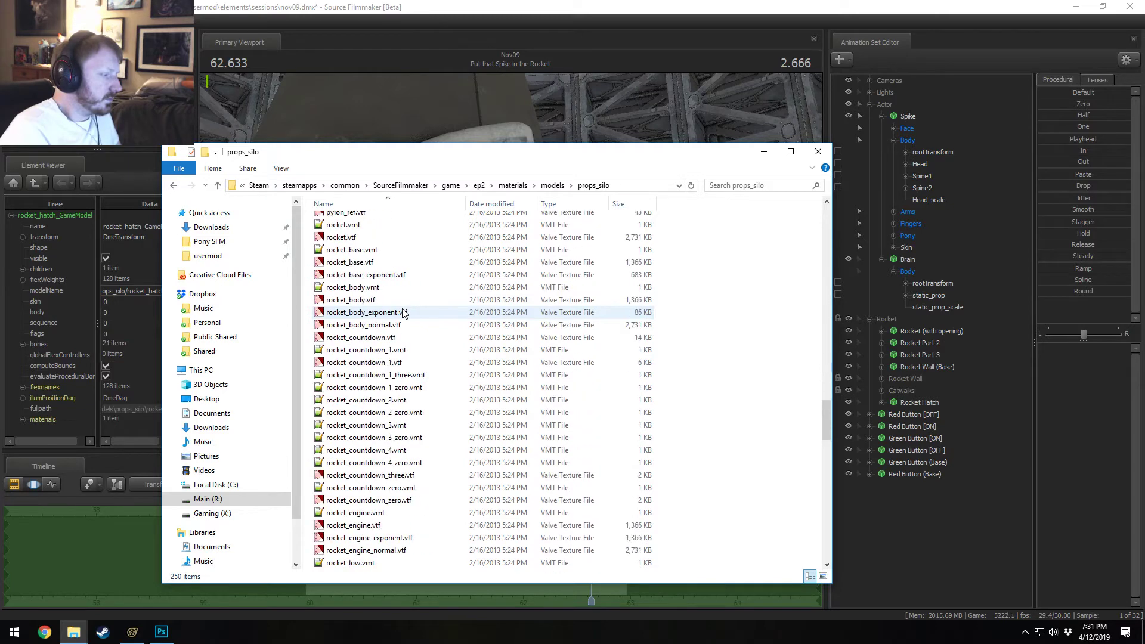
{"action": "scroll", "coordinate": [391, 316], "scroll_direction": "up", "scroll_amount": 1}
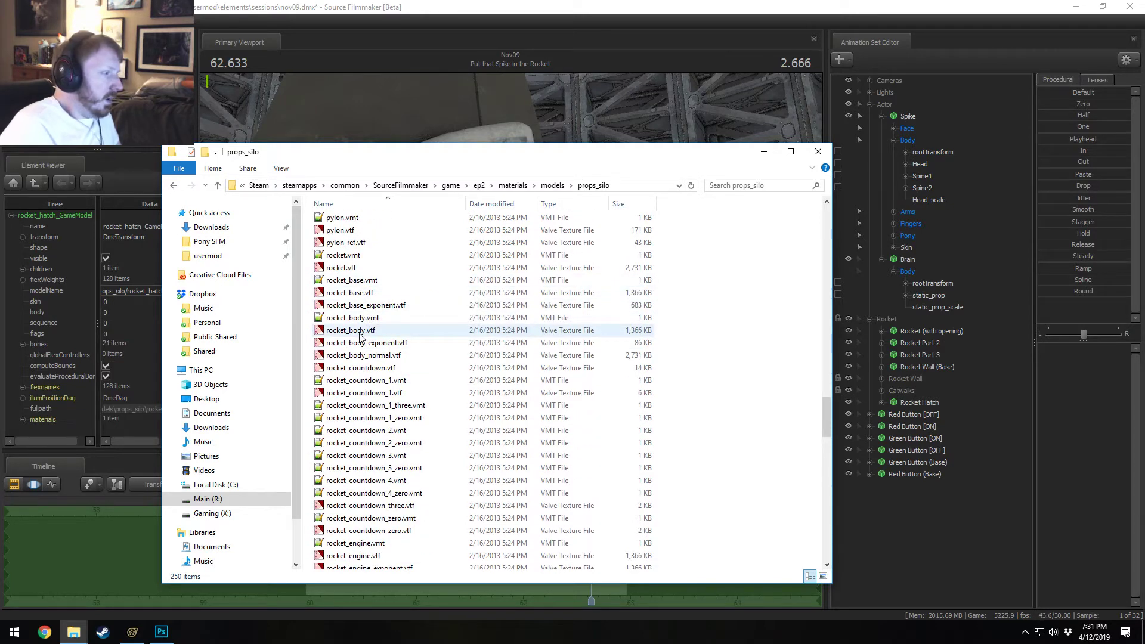
{"action": "left_click", "coordinate": [344, 269]}
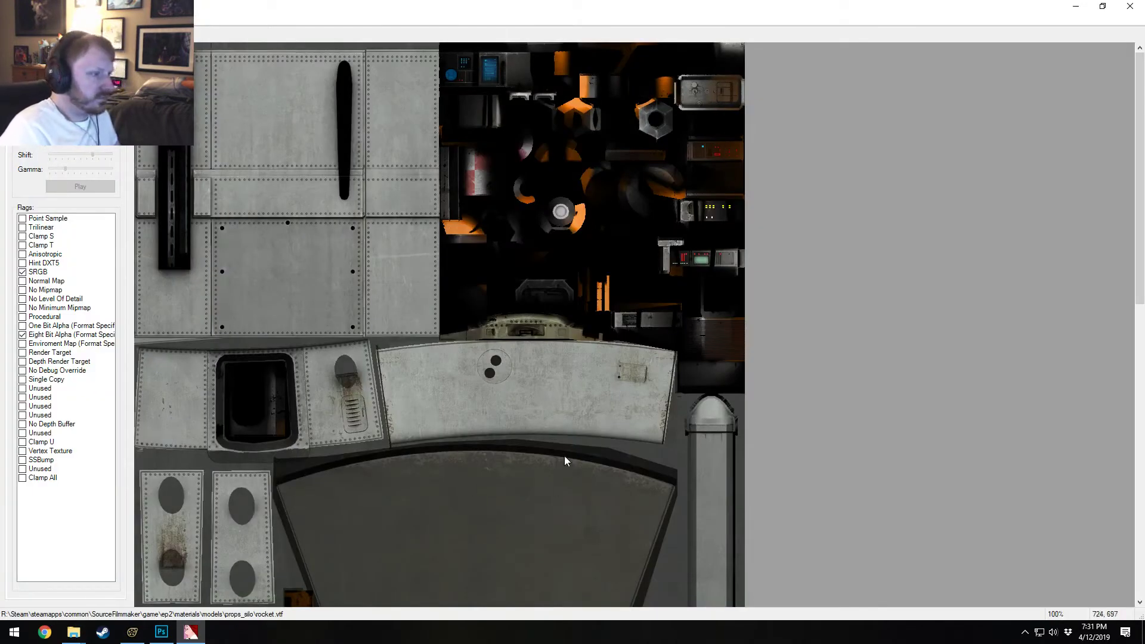
{"action": "scroll", "coordinate": [556, 442], "scroll_direction": "down", "scroll_amount": 10}
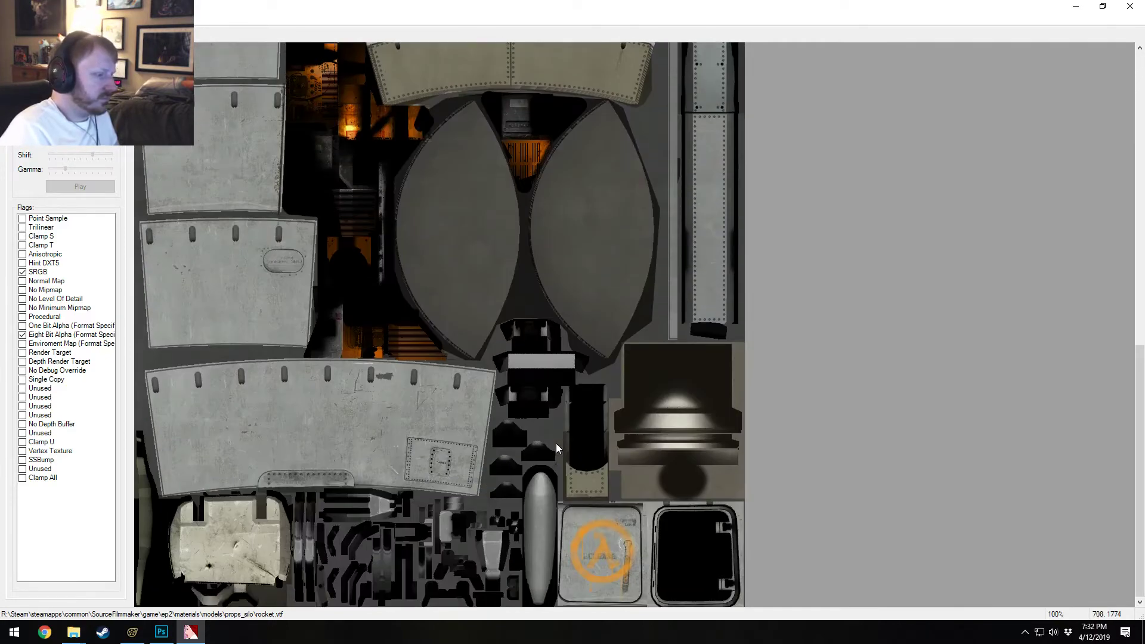
{"action": "scroll", "coordinate": [566, 536], "scroll_direction": "up", "scroll_amount": 10}
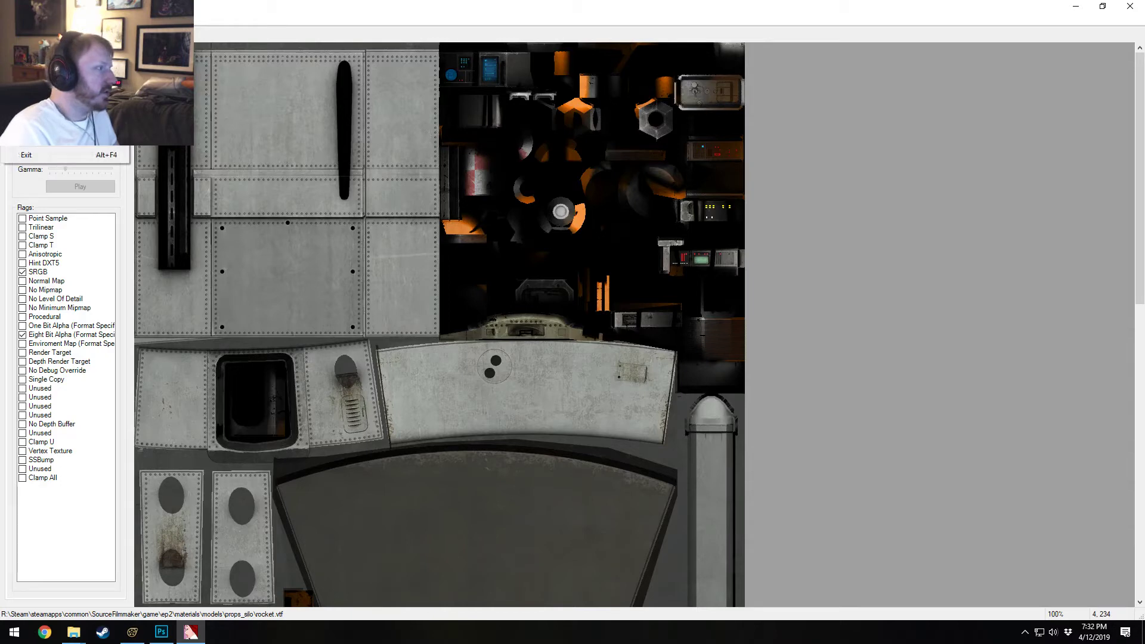
Step: Export the texture as rocket.tga into the ep2\materials\models\props_silo folder
{"action": "key", "text": "alt+Tab"}
{"action": "left_click", "coordinate": [632, 188]}
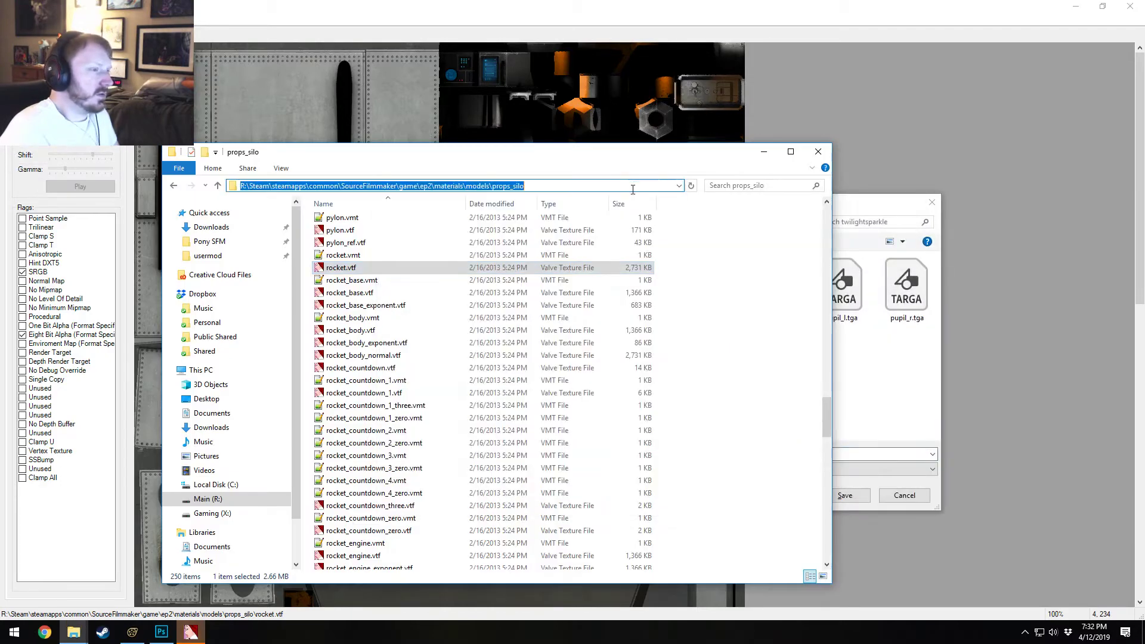
{"action": "key", "text": "alt+Tab"}
{"action": "left_click", "coordinate": [739, 221]}
{"action": "type", "text": "R:\\Steam\\steamapps\\common\\SourceFilmmaker\\game\\ep2\\materials\\models\\props_silo"}
{"action": "key", "text": "Return"}
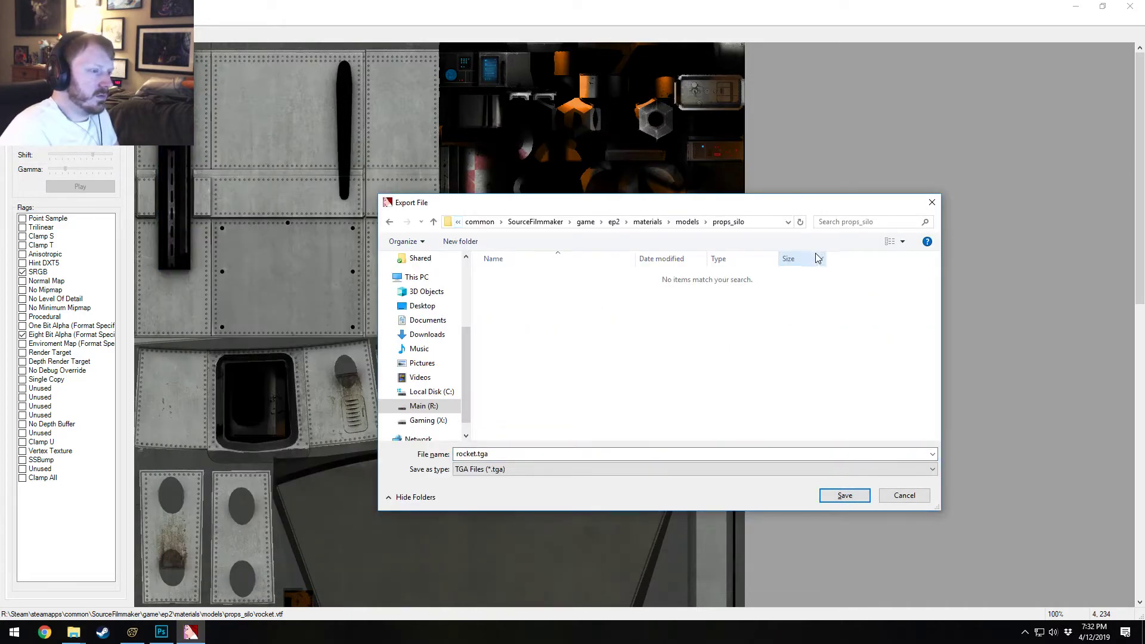
{"action": "left_click", "coordinate": [844, 494]}
{"action": "key", "text": "alt+Tab"}
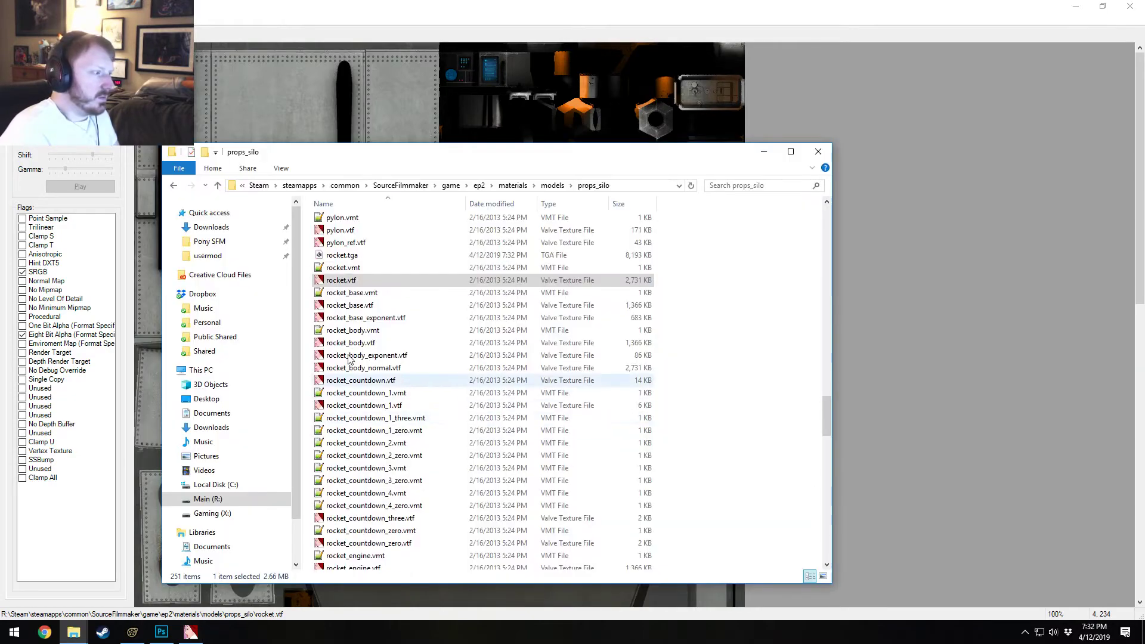
Step: Open rocket.tga in Photoshop and zoom in to 400% on the hatch panel with the orange lambda logo
{"action": "double_click", "coordinate": [343, 255]}
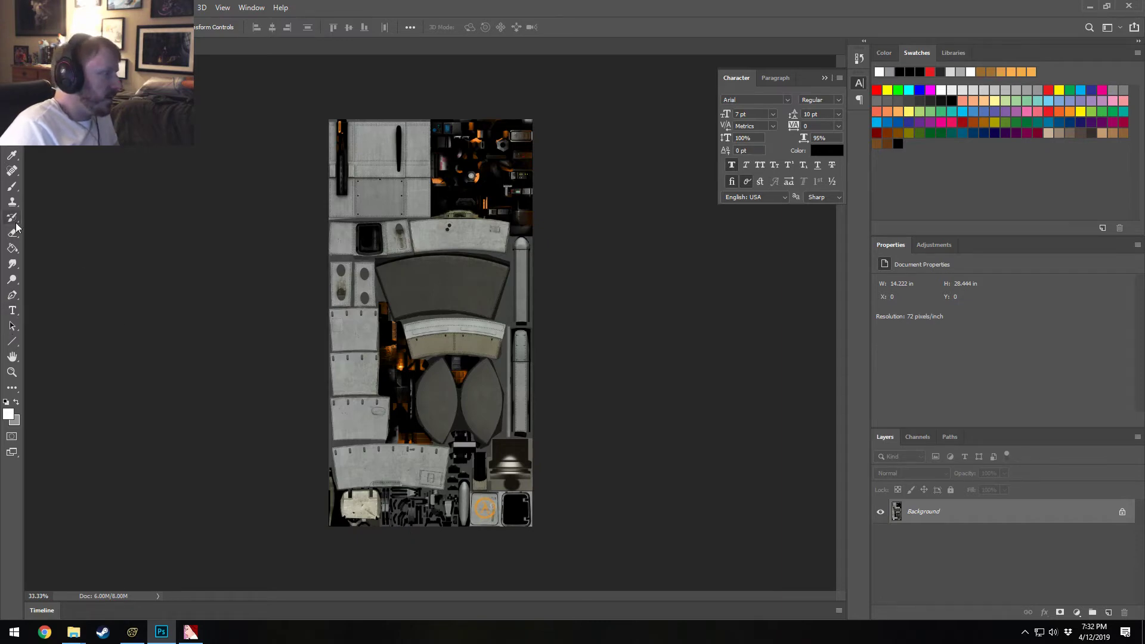
{"action": "key", "text": "z"}
{"action": "left_click_drag", "start_coordinate": [497, 523], "coordinate": [543, 539]}
{"action": "scroll", "coordinate": [565, 494], "scroll_direction": "down", "scroll_amount": 5}
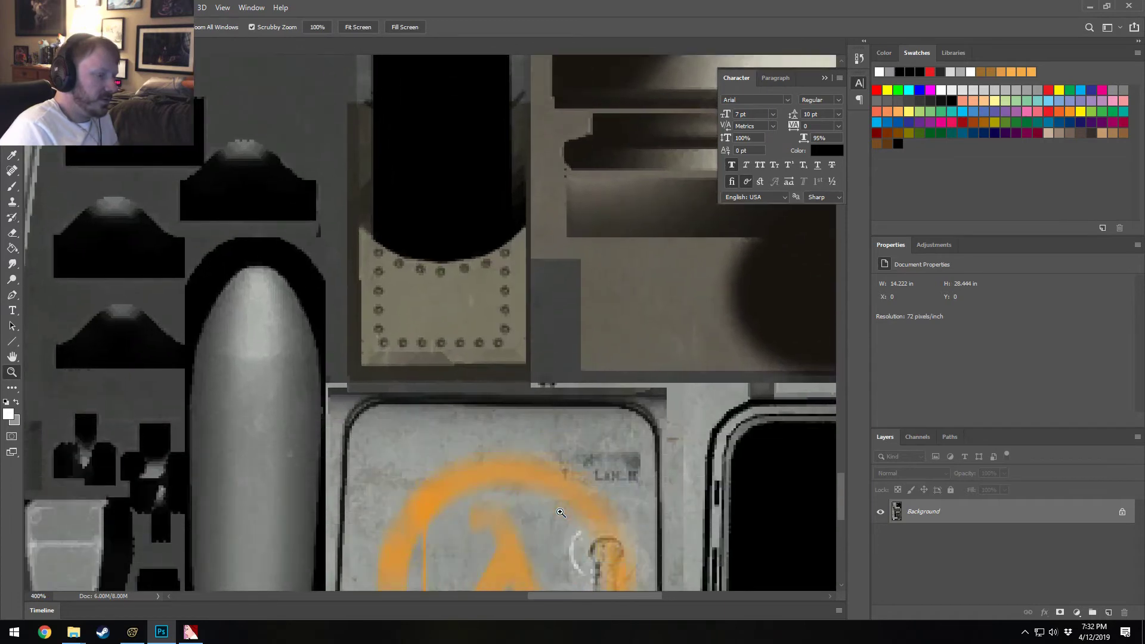
{"action": "scroll", "coordinate": [564, 494], "scroll_direction": "down", "scroll_amount": 2}
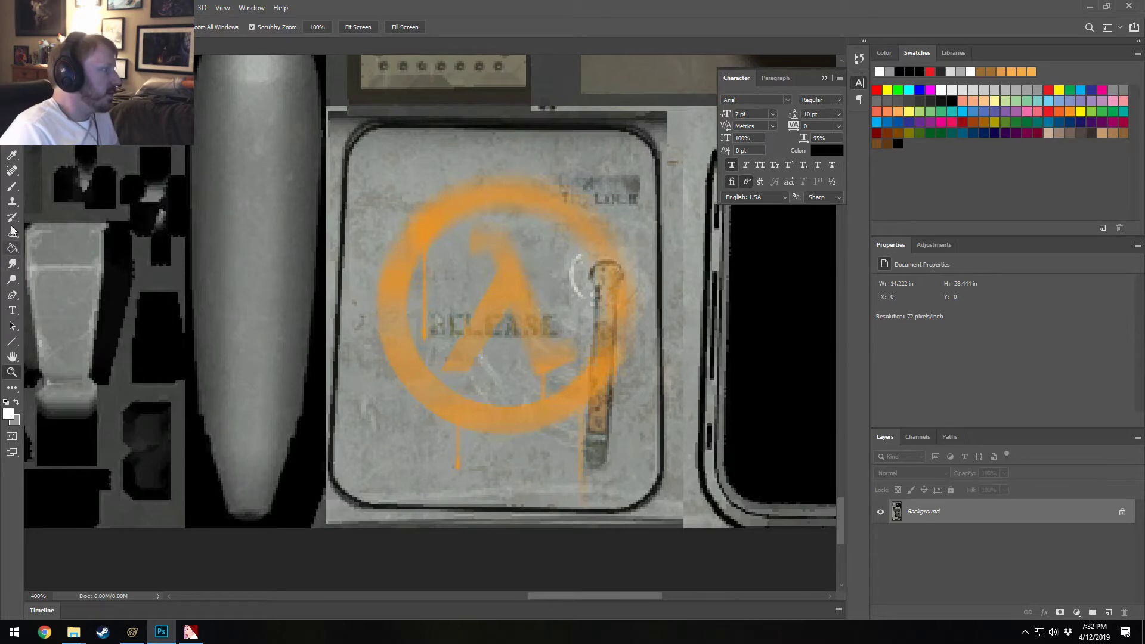
Step: Cover the upper-left arc of the orange ring with clean metal, using a much smaller Clone Stamp brush
{"action": "left_click", "coordinate": [12, 203]}
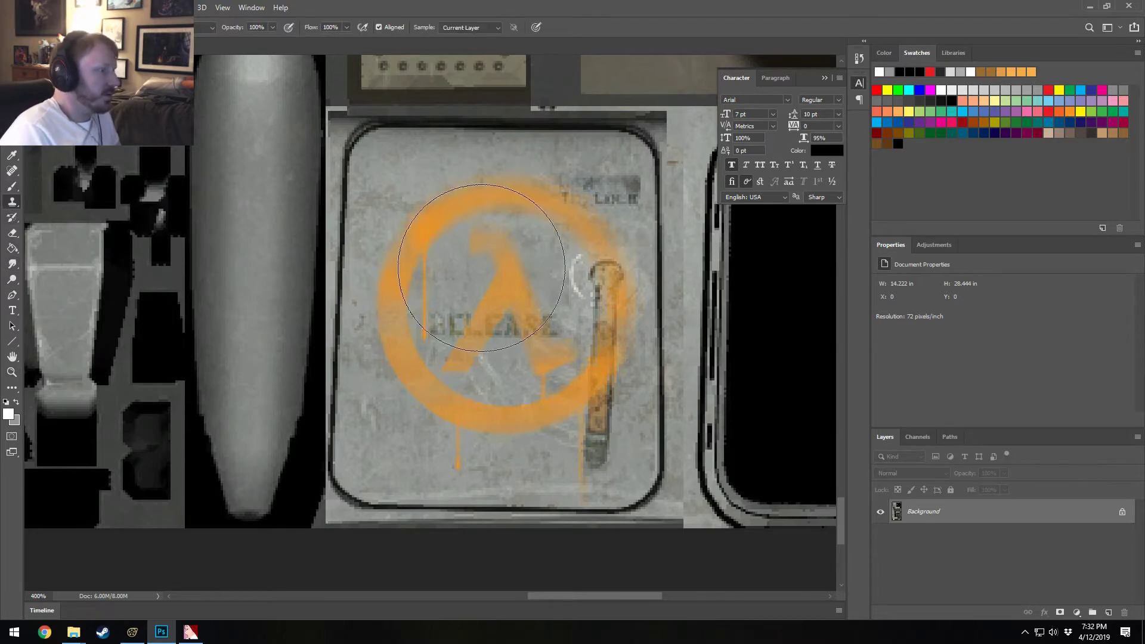
{"action": "left_click", "coordinate": [399, 178], "text": "alt"}
{"action": "key", "text": "["}
{"action": "key", "text": "["}
{"action": "key", "text": "["}
{"action": "key", "text": "["}
{"action": "key", "text": "["}
{"action": "key", "text": "["}
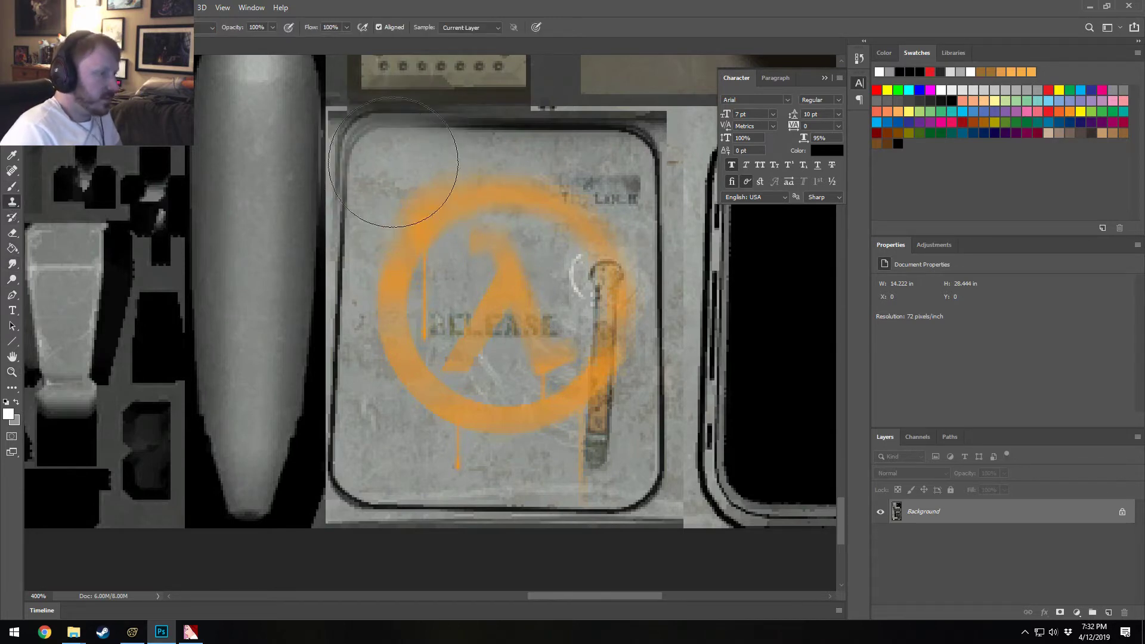
{"action": "key", "text": "["}
{"action": "key", "text": "["}
{"action": "key", "text": "["}
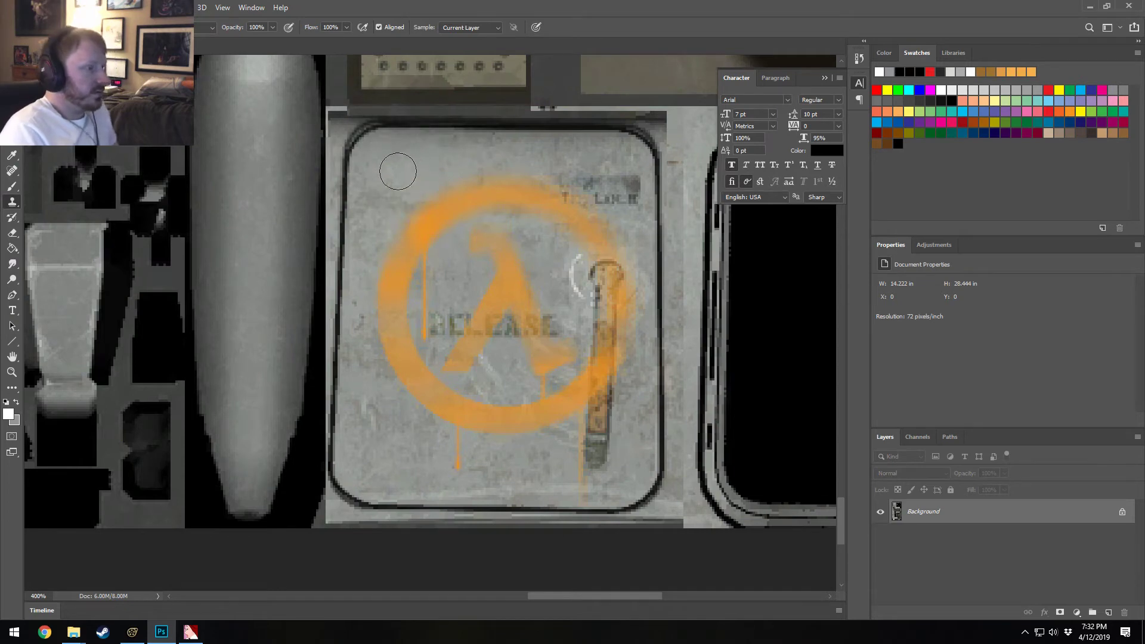
{"action": "mouse_move", "coordinate": [402, 196]}
{"action": "left_mouse_down"}
{"action": "mouse_move", "coordinate": [430, 216]}
{"action": "mouse_move", "coordinate": [441, 253]}
{"action": "left_mouse_up"}
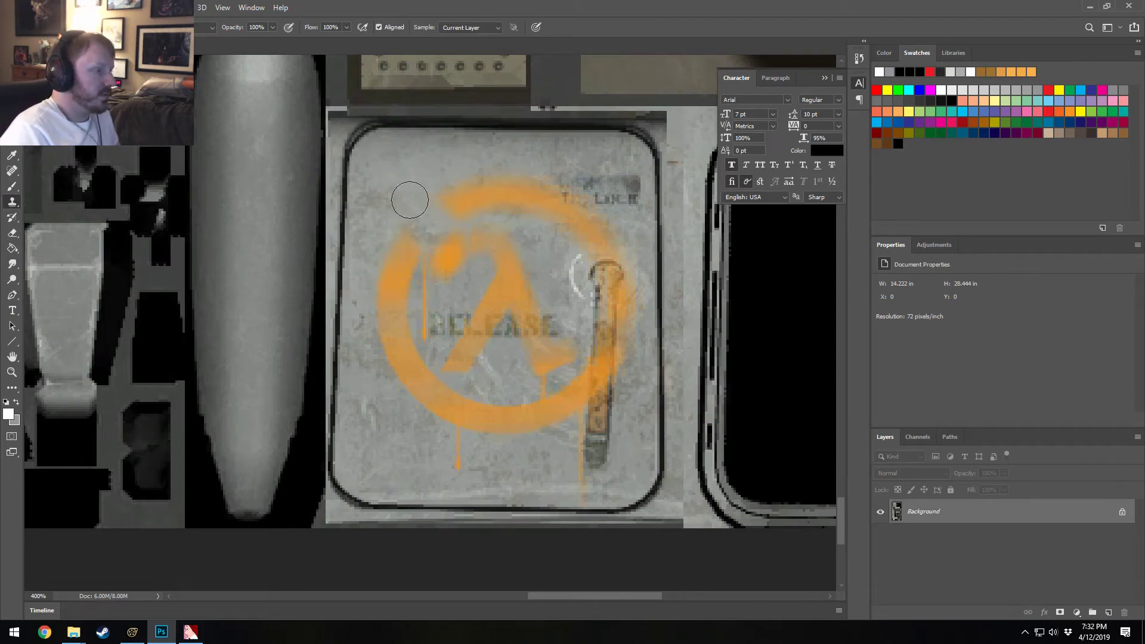
{"action": "key", "text": "ctrl+z"}
{"action": "left_click", "coordinate": [402, 168], "text": "alt"}
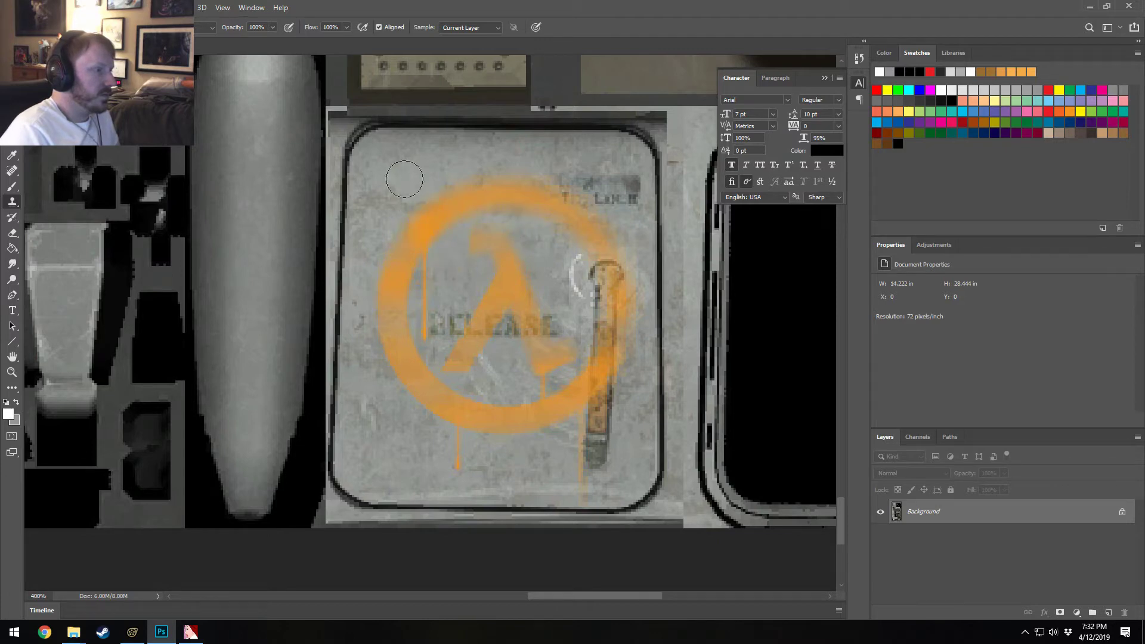
{"action": "mouse_move", "coordinate": [424, 199]}
{"action": "left_mouse_down"}
{"action": "mouse_move", "coordinate": [440, 207]}
{"action": "mouse_move", "coordinate": [403, 230]}
{"action": "left_mouse_up"}
{"action": "mouse_move", "coordinate": [444, 194]}
{"action": "left_mouse_down"}
{"action": "mouse_move", "coordinate": [459, 212]}
{"action": "mouse_move", "coordinate": [466, 193]}
{"action": "left_mouse_up"}
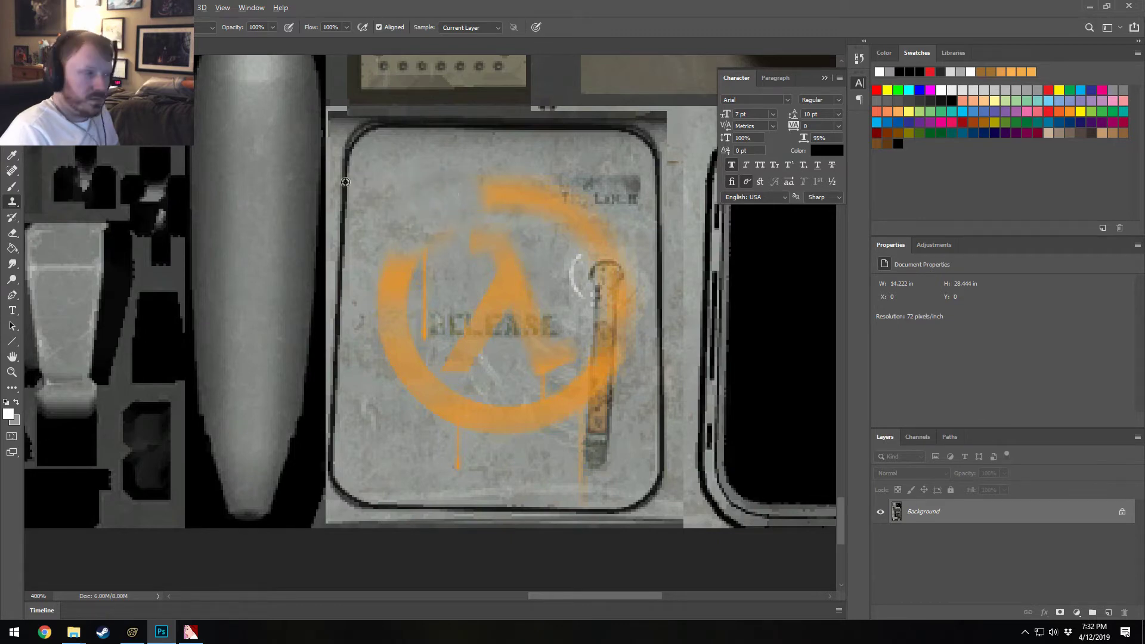
Step: Clone clean metal from the hatch over the ring's left arc and the thin paint drip inside it
{"action": "left_click", "coordinate": [405, 167], "text": "alt"}
{"action": "mouse_move", "coordinate": [441, 248]}
{"action": "left_mouse_down"}
{"action": "mouse_move", "coordinate": [393, 267]}
{"action": "mouse_move", "coordinate": [391, 326]}
{"action": "mouse_move", "coordinate": [405, 313]}
{"action": "mouse_move", "coordinate": [416, 327]}
{"action": "mouse_move", "coordinate": [417, 299]}
{"action": "mouse_move", "coordinate": [388, 357]}
{"action": "mouse_move", "coordinate": [398, 356]}
{"action": "mouse_move", "coordinate": [409, 399]}
{"action": "left_mouse_up"}
{"action": "left_click", "coordinate": [412, 182], "text": "alt"}
{"action": "left_click", "coordinate": [426, 167], "text": "alt"}
{"action": "left_click", "coordinate": [421, 237], "text": "alt"}
{"action": "left_click", "coordinate": [417, 236], "text": "alt"}
{"action": "left_click", "coordinate": [401, 221], "text": "alt"}
{"action": "left_click", "coordinate": [393, 438], "text": "alt"}
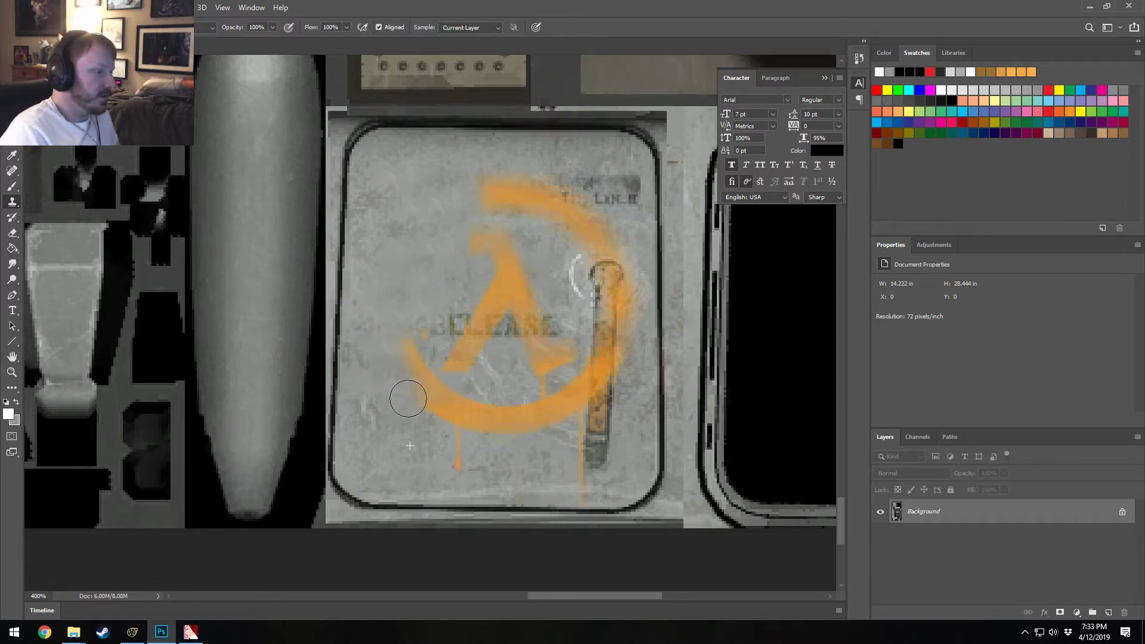
{"action": "left_click", "coordinate": [395, 431], "text": "alt"}
{"action": "mouse_move", "coordinate": [405, 358]}
{"action": "left_mouse_down"}
{"action": "mouse_move", "coordinate": [409, 344]}
{"action": "mouse_move", "coordinate": [415, 362]}
{"action": "left_mouse_up"}
{"action": "left_click_drag", "start_coordinate": [403, 396], "coordinate": [394, 399]}
{"action": "key", "text": "ctrl+z"}
Step: Try to clone clean metal over the orange ring's lower-left arc, resampling from the hatch below it
{"action": "left_click", "coordinate": [377, 463], "text": "alt"}
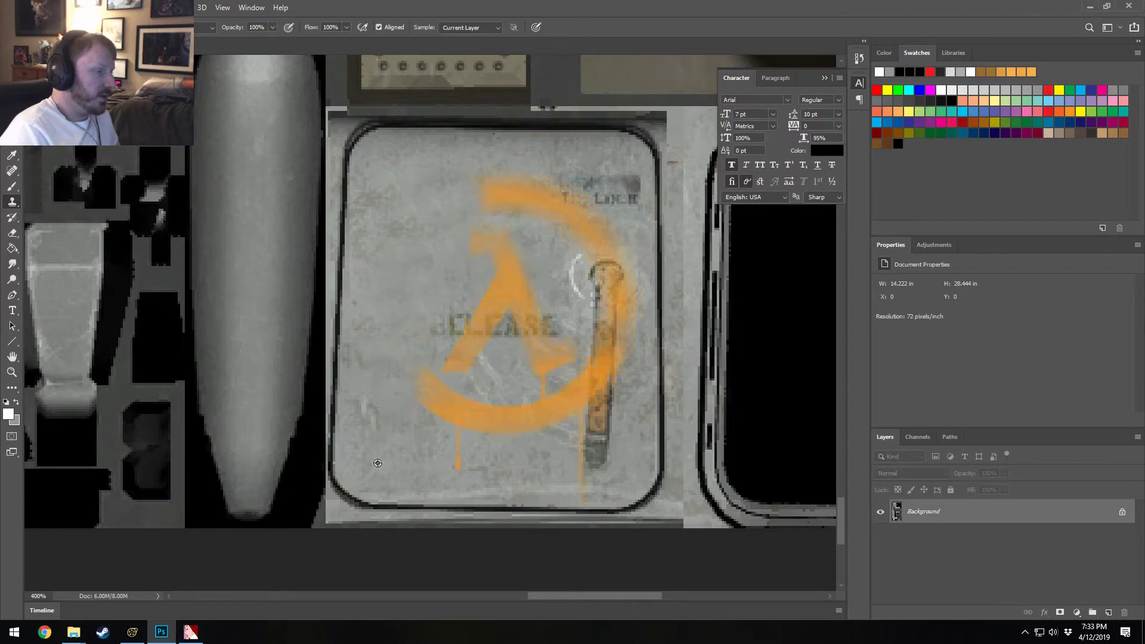
{"action": "left_click", "coordinate": [421, 326]}
{"action": "left_click_drag", "start_coordinate": [421, 325], "coordinate": [428, 395]}
{"action": "key", "text": "ctrl+z"}
{"action": "left_click", "coordinate": [397, 459], "text": "alt"}
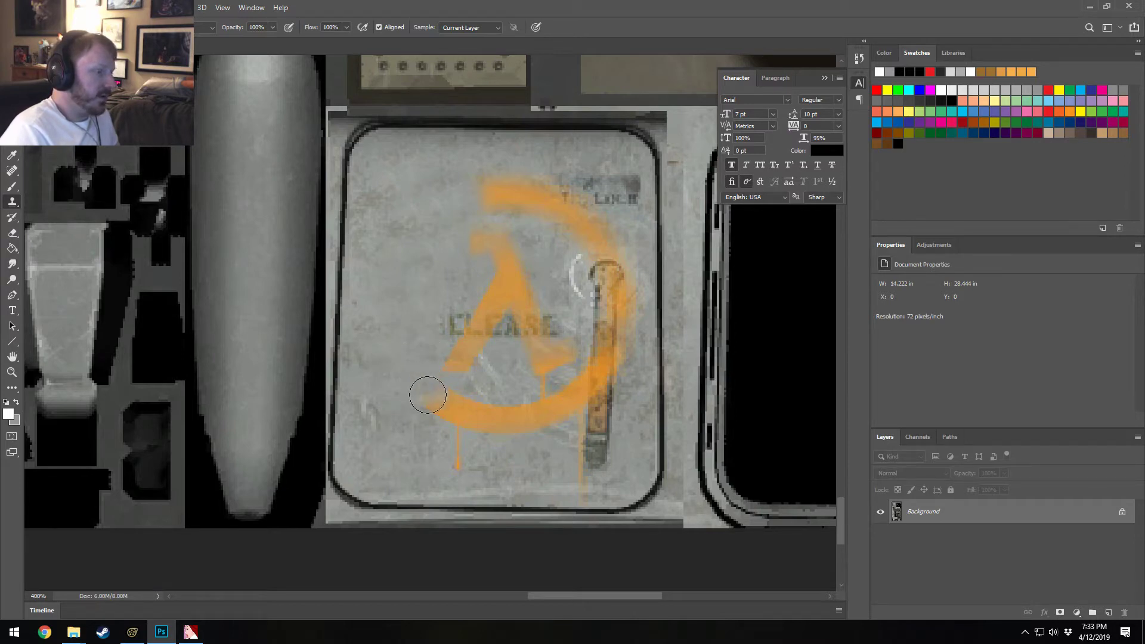
{"action": "left_click", "coordinate": [416, 440], "text": "alt"}
{"action": "mouse_move", "coordinate": [406, 376]}
{"action": "left_mouse_down"}
{"action": "mouse_move", "coordinate": [470, 417]}
{"action": "mouse_move", "coordinate": [426, 384]}
{"action": "left_mouse_up"}
{"action": "left_click", "coordinate": [406, 441]}
{"action": "key", "text": "ctrl+z"}
{"action": "left_click", "coordinate": [406, 447], "text": "alt"}
{"action": "left_click", "coordinate": [399, 462], "text": "alt"}
{"action": "left_click", "coordinate": [398, 469], "text": "alt"}
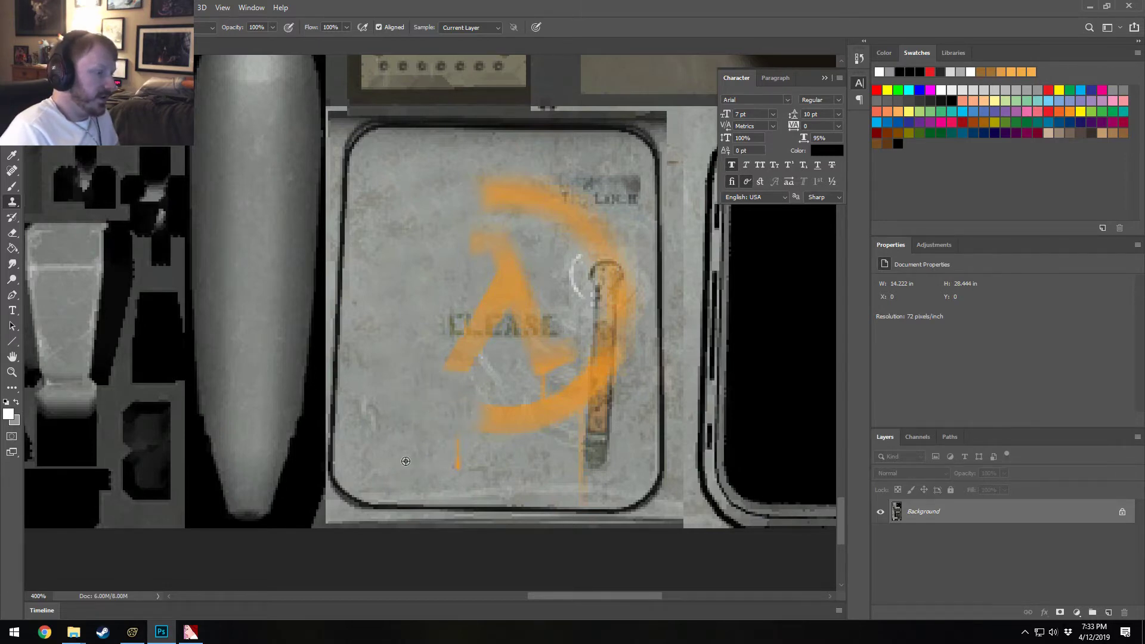
Step: Try to clone out the drip under the ring, then undo the recent clone strokes along the ring's left side
{"action": "left_click", "coordinate": [449, 465]}
{"action": "left_click_drag", "start_coordinate": [450, 465], "coordinate": [457, 426]}
{"action": "left_click", "coordinate": [391, 394], "text": "alt"}
{"action": "mouse_move", "coordinate": [420, 365]}
{"action": "left_mouse_down"}
{"action": "mouse_move", "coordinate": [462, 365]}
{"action": "mouse_move", "coordinate": [455, 395]}
{"action": "mouse_move", "coordinate": [430, 409]}
{"action": "mouse_move", "coordinate": [439, 378]}
{"action": "mouse_move", "coordinate": [472, 398]}
{"action": "mouse_move", "coordinate": [456, 430]}
{"action": "mouse_move", "coordinate": [523, 433]}
{"action": "left_mouse_up"}
{"action": "key", "text": "ctrl+z"}
{"action": "key", "text": "ctrl+z"}
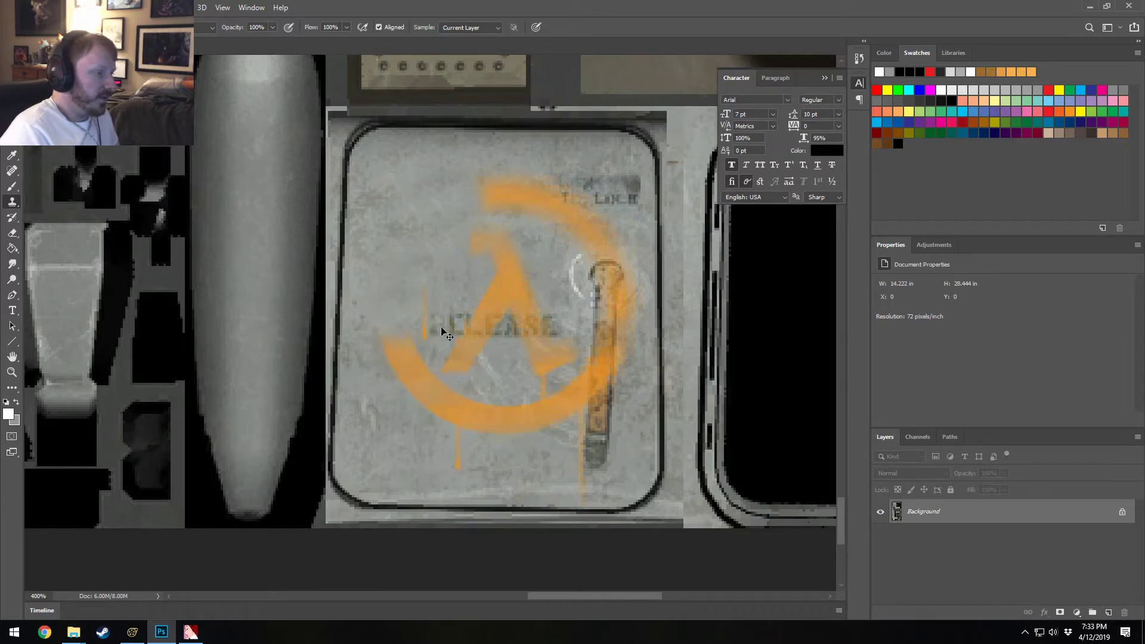
{"action": "key", "text": "ctrl+z"}
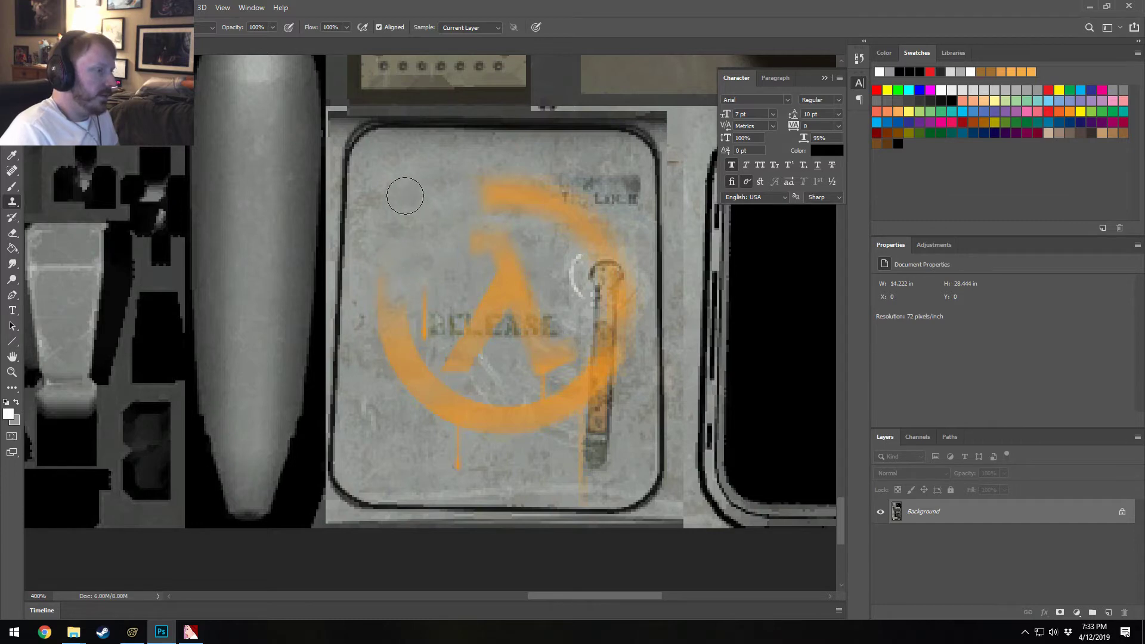
Step: Clone clean metal down over the ring's left arc, sampling from the hatch's upper-left and lower-left areas
{"action": "mouse_move", "coordinate": [405, 195]}
{"action": "left_mouse_down"}
{"action": "mouse_move", "coordinate": [385, 306]}
{"action": "mouse_move", "coordinate": [400, 282]}
{"action": "mouse_move", "coordinate": [399, 335]}
{"action": "mouse_move", "coordinate": [380, 334]}
{"action": "mouse_move", "coordinate": [401, 355]}
{"action": "mouse_move", "coordinate": [401, 330]}
{"action": "mouse_move", "coordinate": [409, 388]}
{"action": "left_mouse_up"}
{"action": "left_click", "coordinate": [409, 217], "text": "alt"}
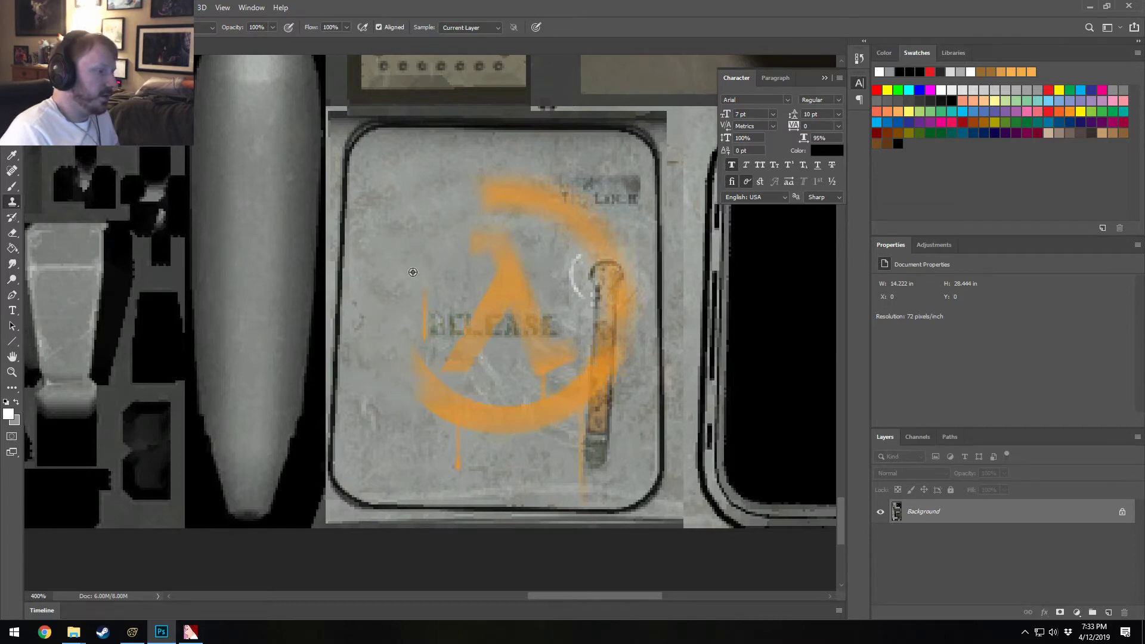
{"action": "left_click", "coordinate": [397, 205], "text": "alt"}
{"action": "mouse_move", "coordinate": [391, 335]}
{"action": "left_mouse_down"}
{"action": "mouse_move", "coordinate": [409, 378]}
{"action": "mouse_move", "coordinate": [406, 362]}
{"action": "mouse_move", "coordinate": [419, 374]}
{"action": "left_mouse_up"}
{"action": "left_click", "coordinate": [399, 254], "text": "alt"}
{"action": "left_click", "coordinate": [398, 457], "text": "alt"}
{"action": "mouse_move", "coordinate": [421, 414]}
{"action": "left_mouse_down"}
{"action": "mouse_move", "coordinate": [427, 378]}
{"action": "mouse_move", "coordinate": [414, 370]}
{"action": "left_mouse_up"}
Step: Clone clean metal over the ring's bottom arc up to the handle and over the lambda's feet below the RELEASE lettering
{"action": "left_click", "coordinate": [395, 443], "text": "alt"}
{"action": "mouse_move", "coordinate": [422, 442]}
{"action": "left_mouse_down"}
{"action": "mouse_move", "coordinate": [440, 399]}
{"action": "mouse_move", "coordinate": [455, 417]}
{"action": "mouse_move", "coordinate": [455, 455]}
{"action": "mouse_move", "coordinate": [435, 433]}
{"action": "mouse_move", "coordinate": [512, 418]}
{"action": "left_mouse_up"}
{"action": "left_click", "coordinate": [383, 399], "text": "alt"}
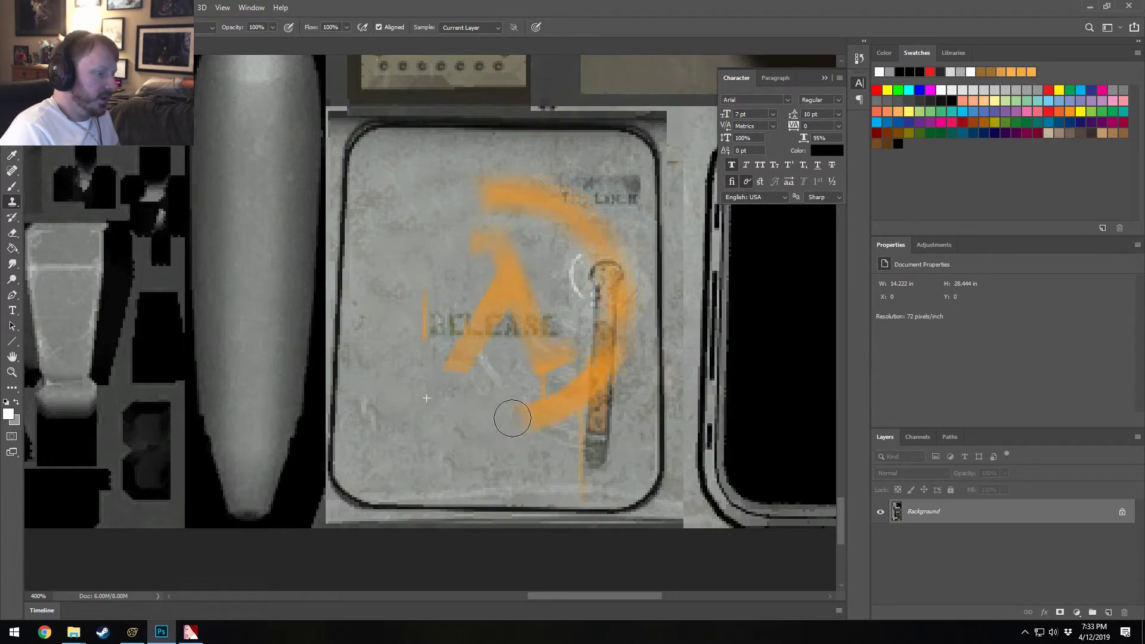
{"action": "left_click", "coordinate": [453, 424], "text": "alt"}
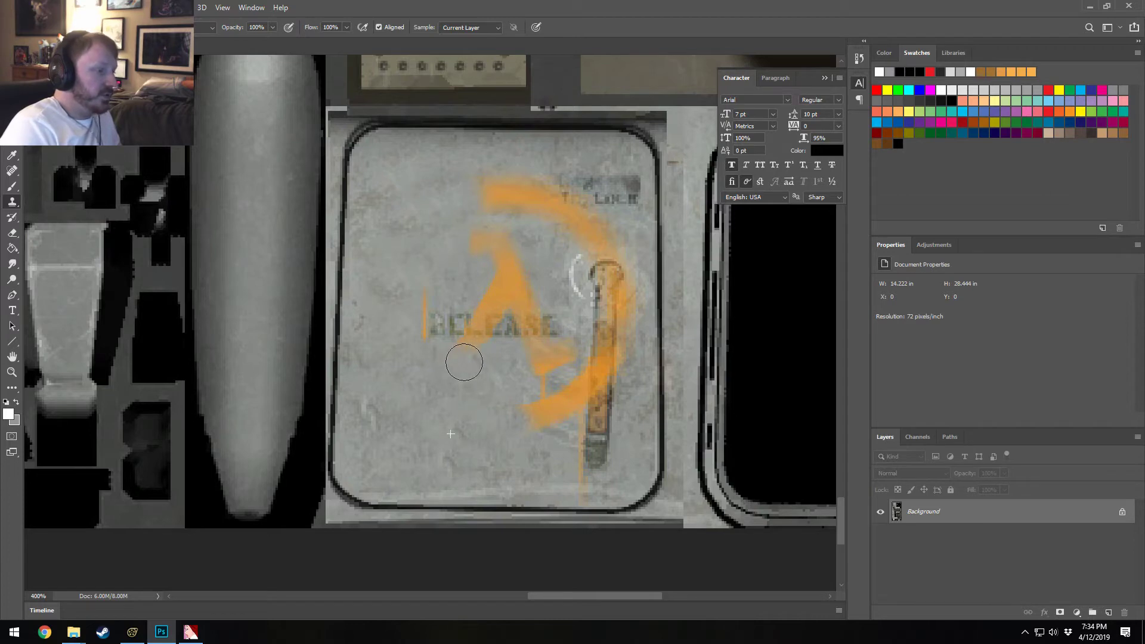
{"action": "left_click_drag", "start_coordinate": [473, 360], "coordinate": [480, 364]}
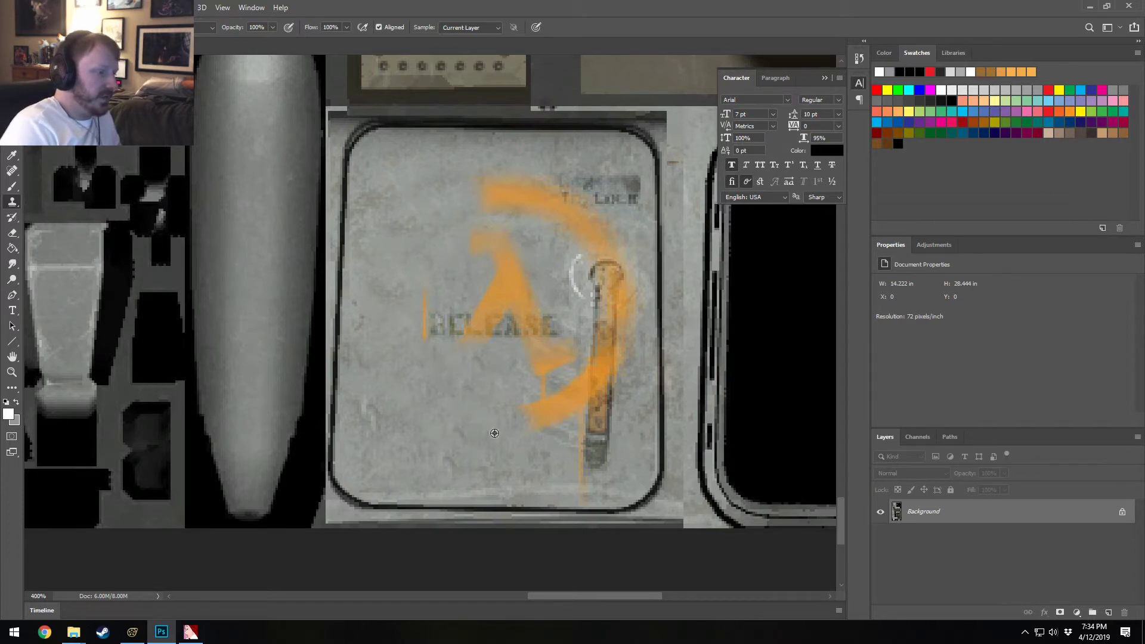
{"action": "mouse_move", "coordinate": [506, 409]}
{"action": "left_mouse_down"}
{"action": "mouse_move", "coordinate": [529, 424]}
{"action": "mouse_move", "coordinate": [493, 416]}
{"action": "mouse_move", "coordinate": [543, 417]}
{"action": "mouse_move", "coordinate": [534, 369]}
{"action": "mouse_move", "coordinate": [562, 358]}
{"action": "mouse_move", "coordinate": [562, 396]}
{"action": "mouse_move", "coordinate": [533, 431]}
{"action": "mouse_move", "coordinate": [563, 416]}
{"action": "mouse_move", "coordinate": [564, 445]}
{"action": "mouse_move", "coordinate": [554, 440]}
{"action": "mouse_move", "coordinate": [587, 440]}
{"action": "left_mouse_up"}
Step: With a smaller brush, clone out the drips beside the handle and RELEASE lettering and the upper arc's left end
{"action": "key", "text": "bracketleft"}
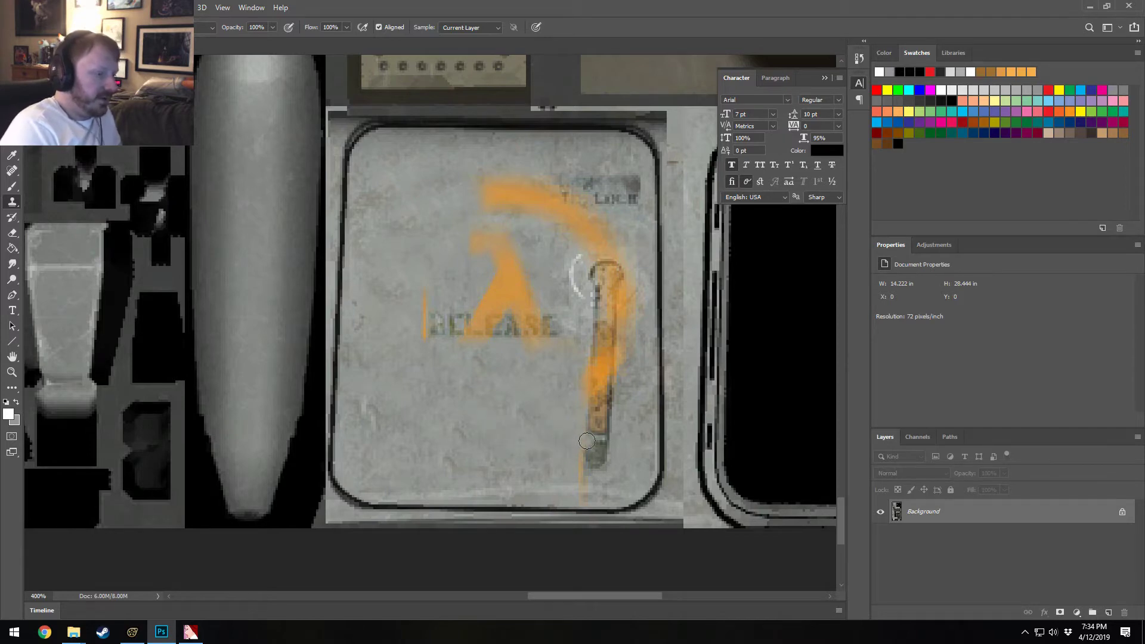
{"action": "left_click_drag", "start_coordinate": [475, 438], "coordinate": [467, 446]}
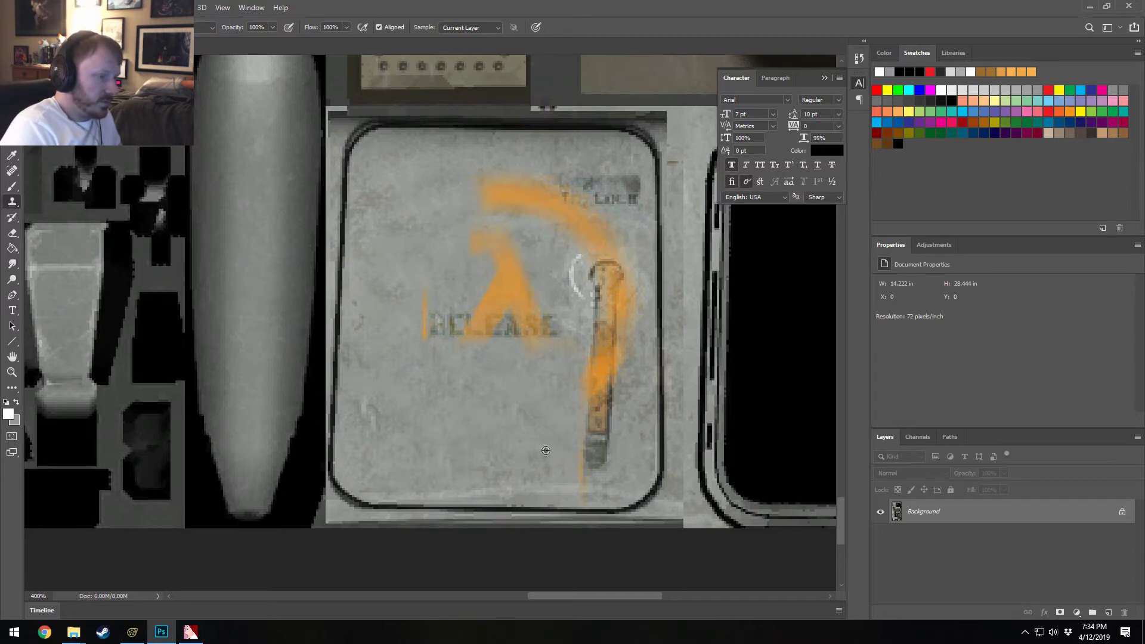
{"action": "left_click_drag", "start_coordinate": [576, 442], "coordinate": [575, 476]}
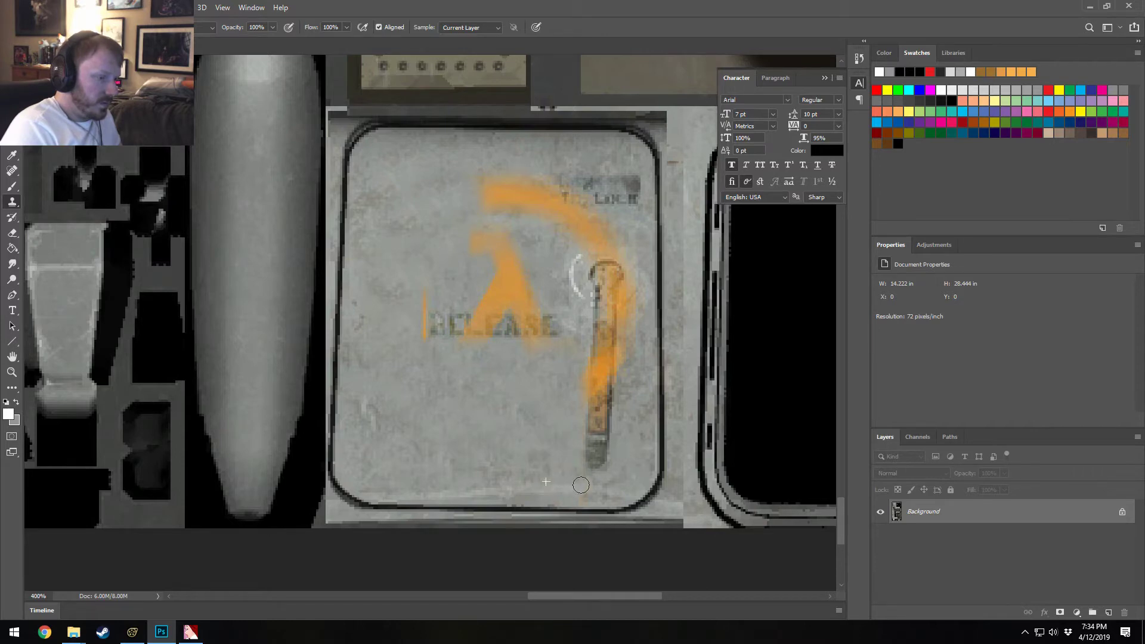
{"action": "left_click_drag", "start_coordinate": [586, 486], "coordinate": [582, 497]}
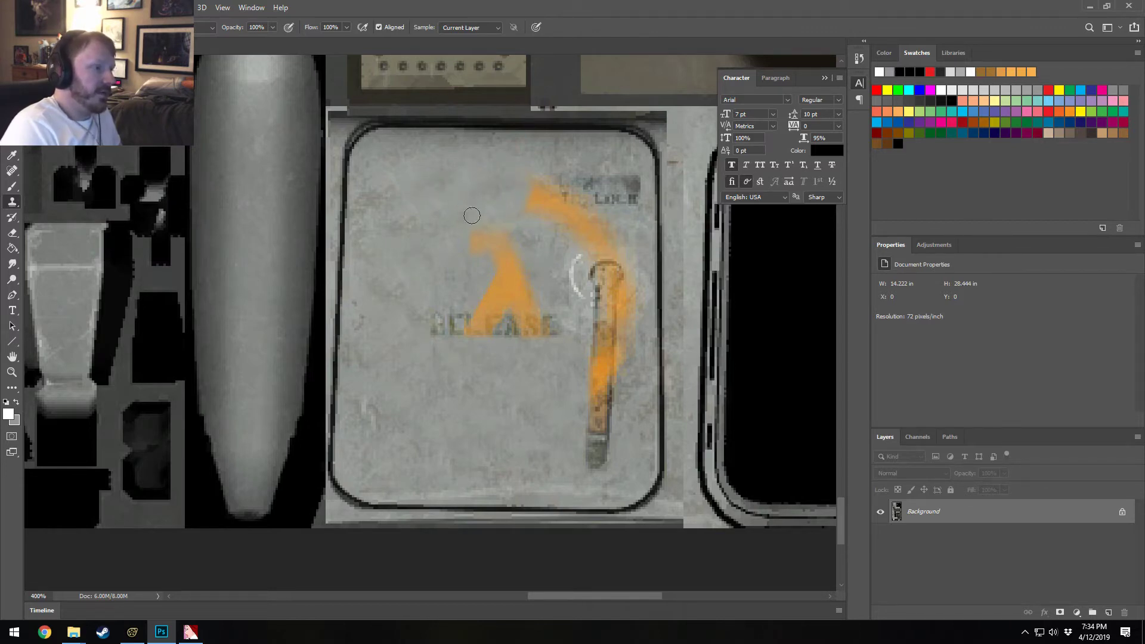
Step: Clone clean metal over the lambda's upper part down to the top edge of the RELEASE lettering
{"action": "mouse_move", "coordinate": [493, 224]}
{"action": "left_mouse_down"}
{"action": "mouse_move", "coordinate": [497, 272]}
{"action": "mouse_move", "coordinate": [527, 281]}
{"action": "mouse_move", "coordinate": [510, 287]}
{"action": "mouse_move", "coordinate": [527, 283]}
{"action": "left_mouse_up"}
{"action": "key", "text": "ctrl+shift+s"}
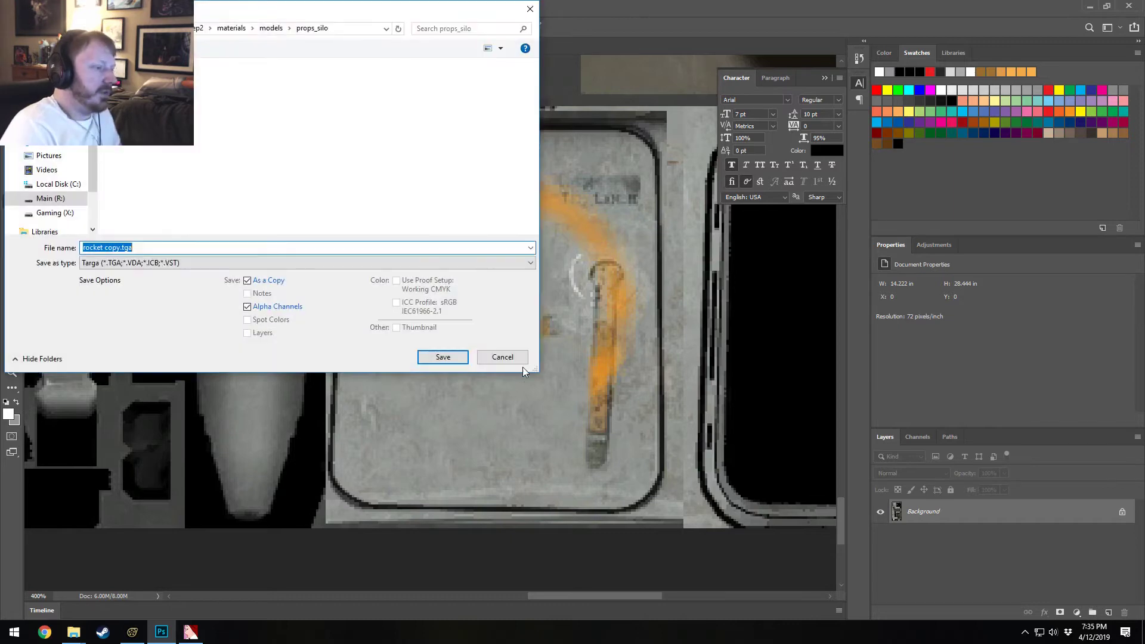
{"action": "left_click", "coordinate": [511, 356]}
{"action": "key", "text": "ctrl+z"}
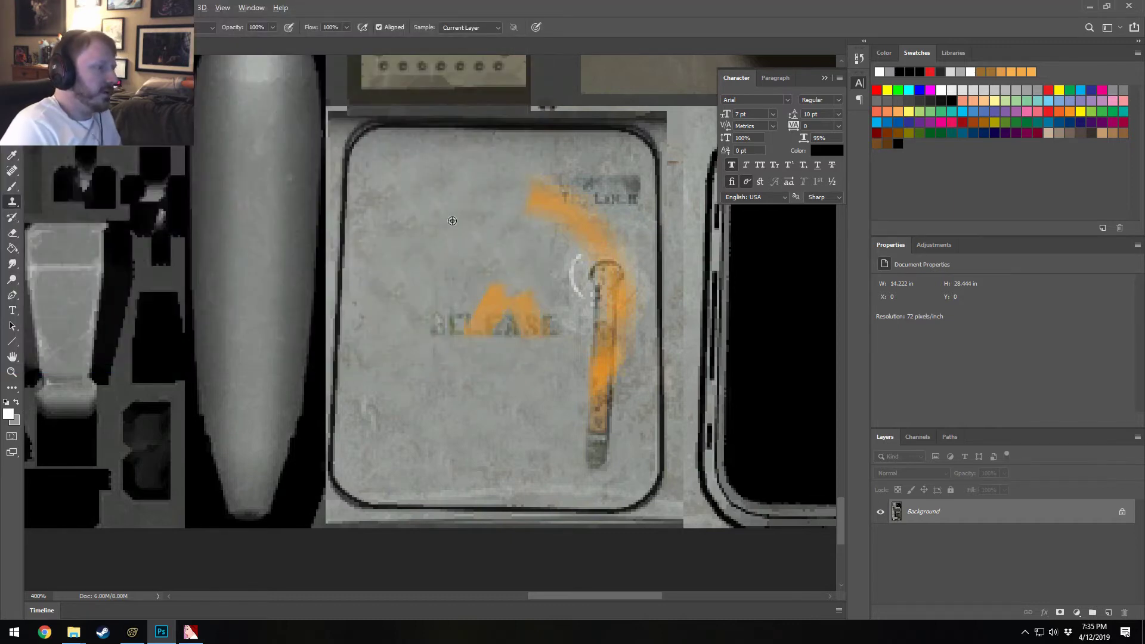
{"action": "left_click_drag", "start_coordinate": [493, 293], "coordinate": [517, 295]}
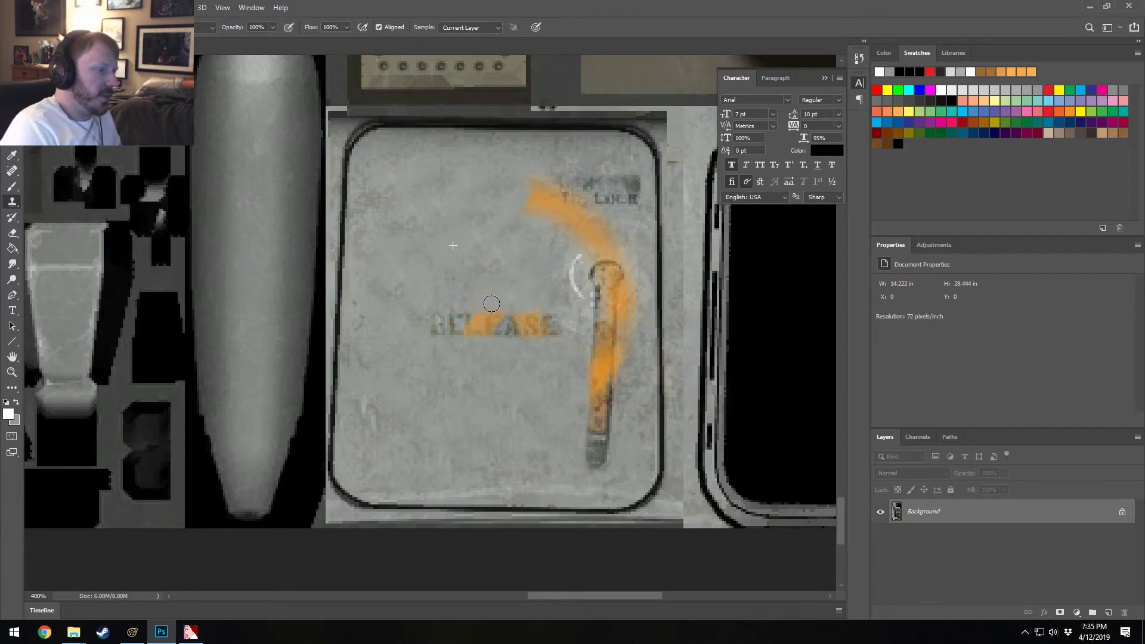
{"action": "left_click_drag", "start_coordinate": [543, 303], "coordinate": [535, 304]}
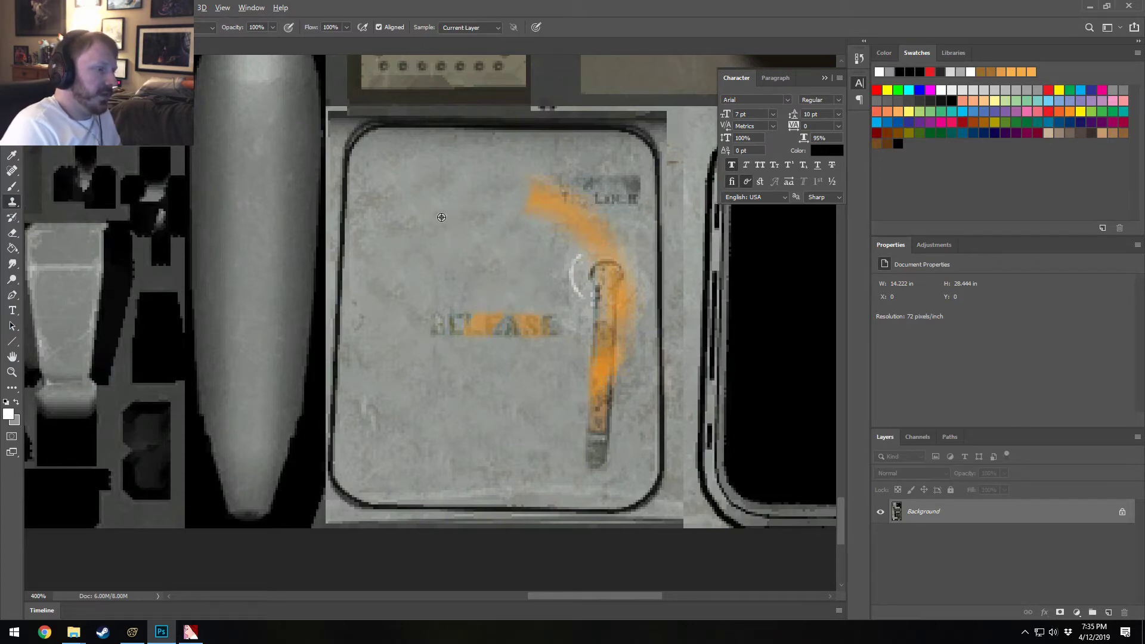
Step: Clone clean metal over the ring's upper-right arc between the small lock lettering and the top of the handle
{"action": "left_click_drag", "start_coordinate": [556, 181], "coordinate": [516, 221]}
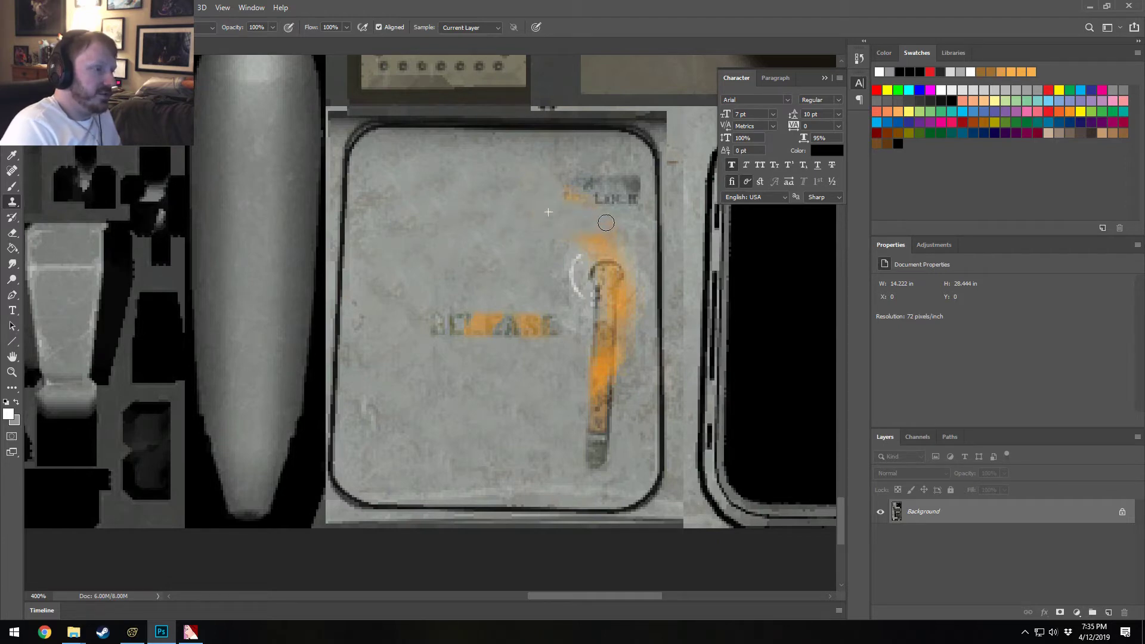
{"action": "mouse_move", "coordinate": [572, 235]}
{"action": "left_mouse_down"}
{"action": "mouse_move", "coordinate": [611, 248]}
{"action": "mouse_move", "coordinate": [578, 250]}
{"action": "mouse_move", "coordinate": [604, 242]}
{"action": "left_mouse_up"}
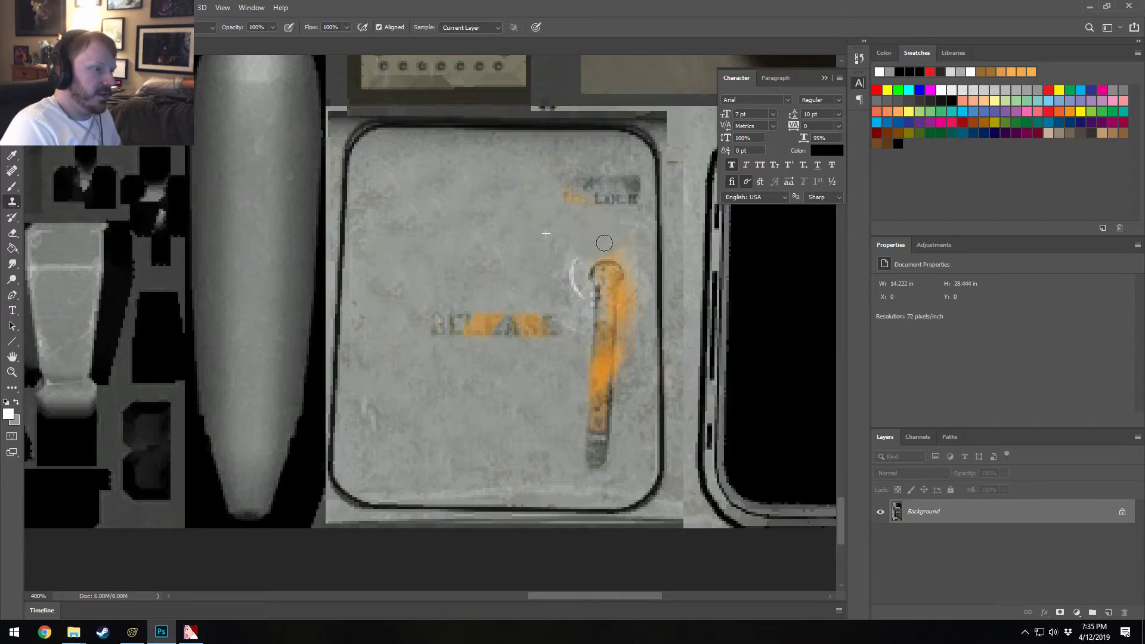
{"action": "left_click", "coordinate": [510, 224], "text": "alt"}
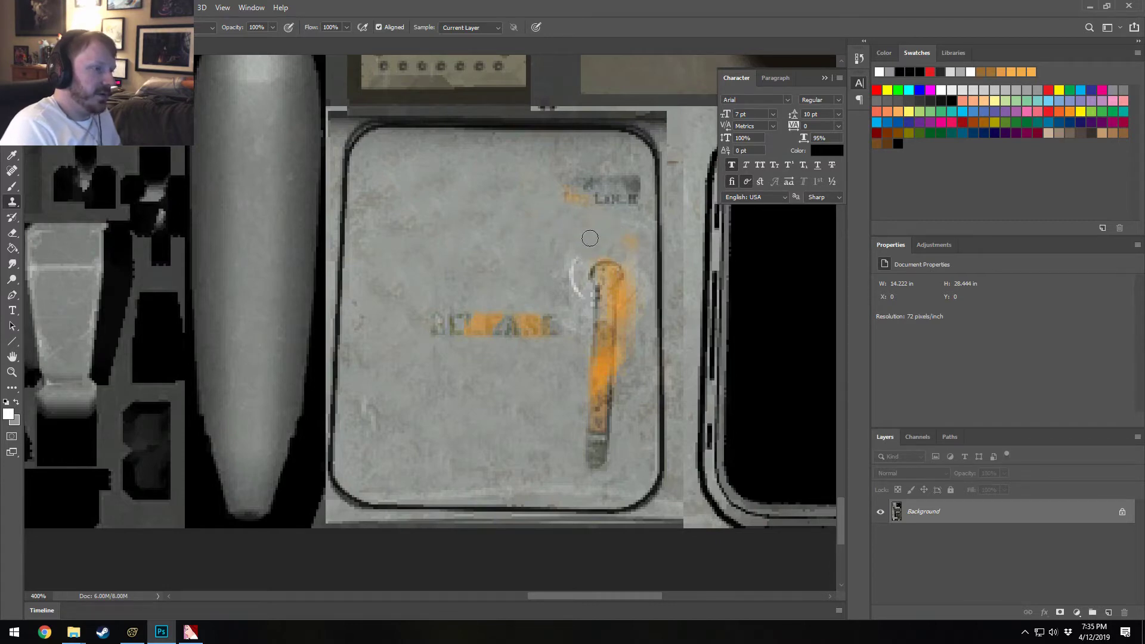
{"action": "mouse_move", "coordinate": [621, 243]}
{"action": "left_mouse_down"}
{"action": "mouse_move", "coordinate": [633, 232]}
{"action": "mouse_move", "coordinate": [617, 245]}
{"action": "left_mouse_up"}
{"action": "left_click", "coordinate": [594, 243], "text": "alt"}
Step: Clone clean metal over the orange paint around the handle's top and along its right edge
{"action": "left_click", "coordinate": [487, 200], "text": "alt"}
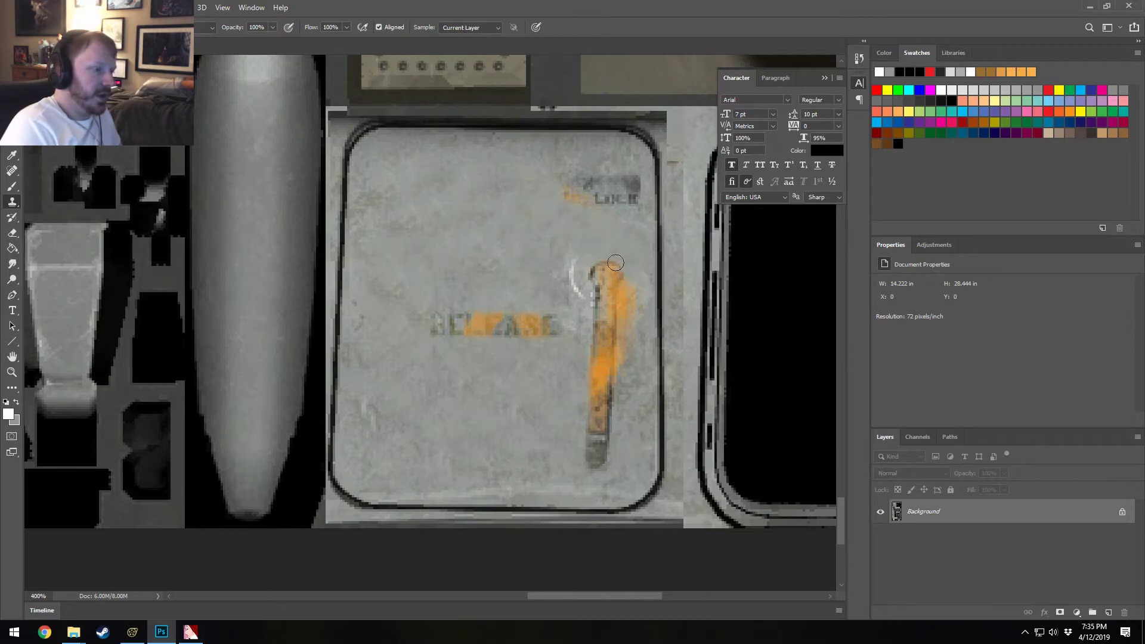
{"action": "left_click_drag", "start_coordinate": [629, 290], "coordinate": [624, 367]}
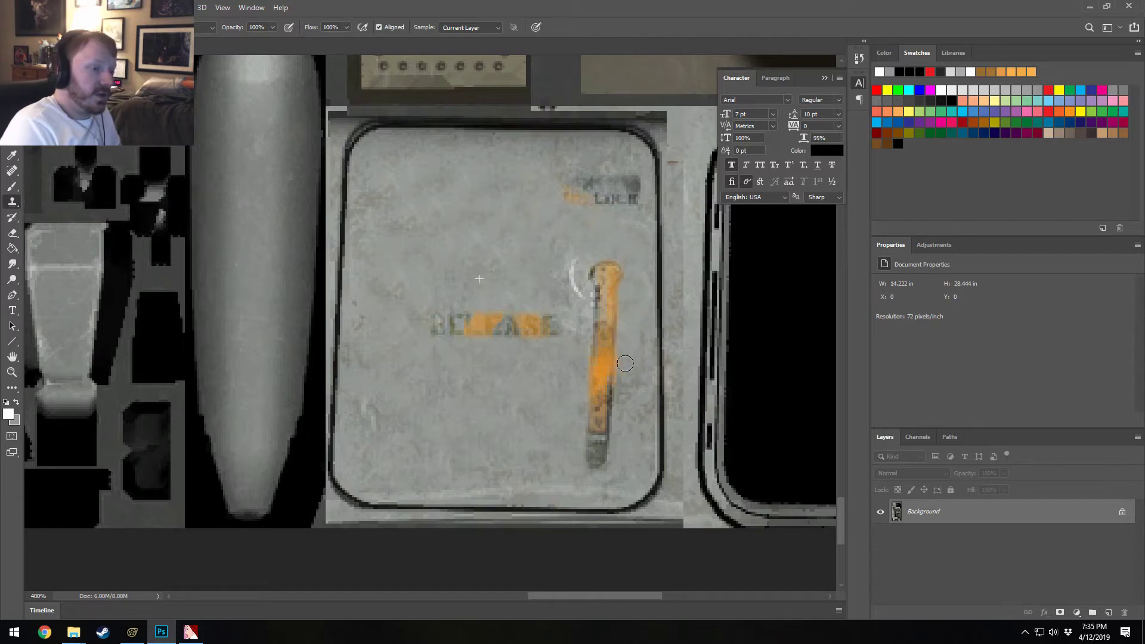
{"action": "left_click_drag", "start_coordinate": [627, 300], "coordinate": [629, 321]}
{"action": "left_click", "coordinate": [513, 251], "text": "alt"}
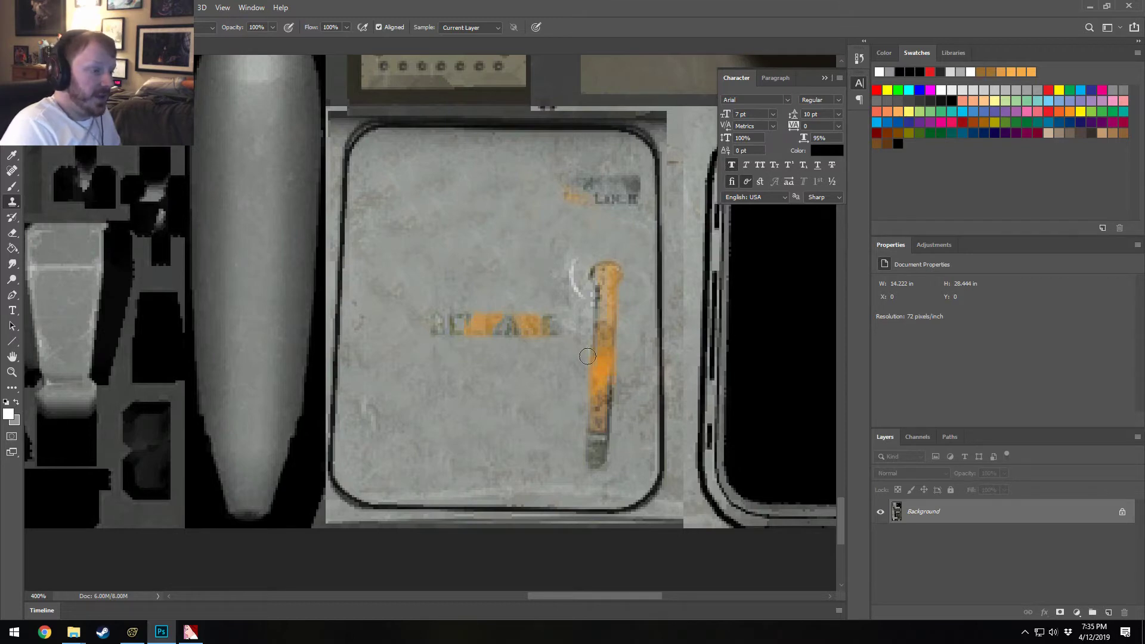
{"action": "left_click_drag", "start_coordinate": [623, 389], "coordinate": [624, 362]}
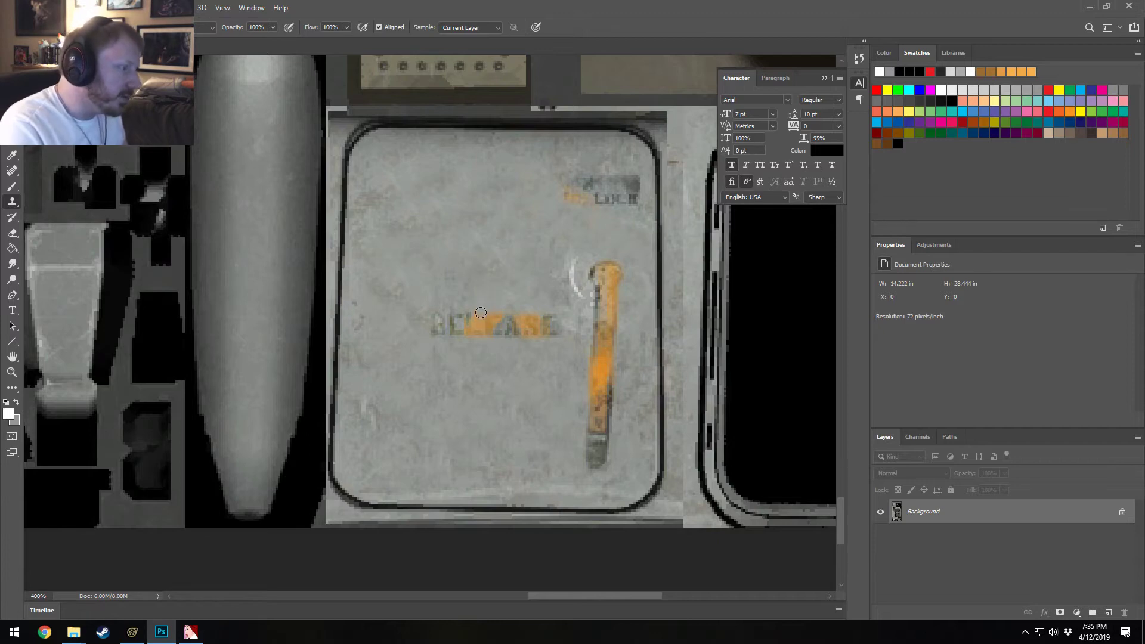
Step: Clone out the orange paint between the letters of RELEASE with a very small brush
{"action": "mouse_move", "coordinate": [477, 325]}
{"action": "left_mouse_down"}
{"action": "mouse_move", "coordinate": [486, 306]}
{"action": "mouse_move", "coordinate": [521, 313]}
{"action": "mouse_move", "coordinate": [523, 324]}
{"action": "left_mouse_up"}
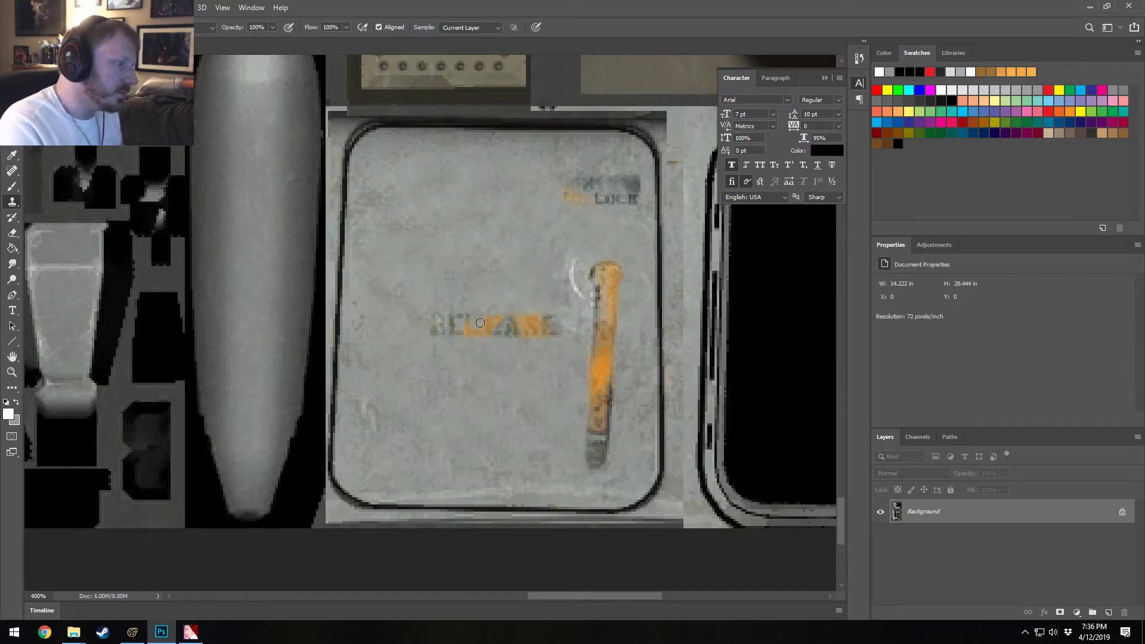
{"action": "left_click", "coordinate": [478, 325], "text": "alt"}
{"action": "left_click_drag", "start_coordinate": [519, 316], "coordinate": [521, 322]}
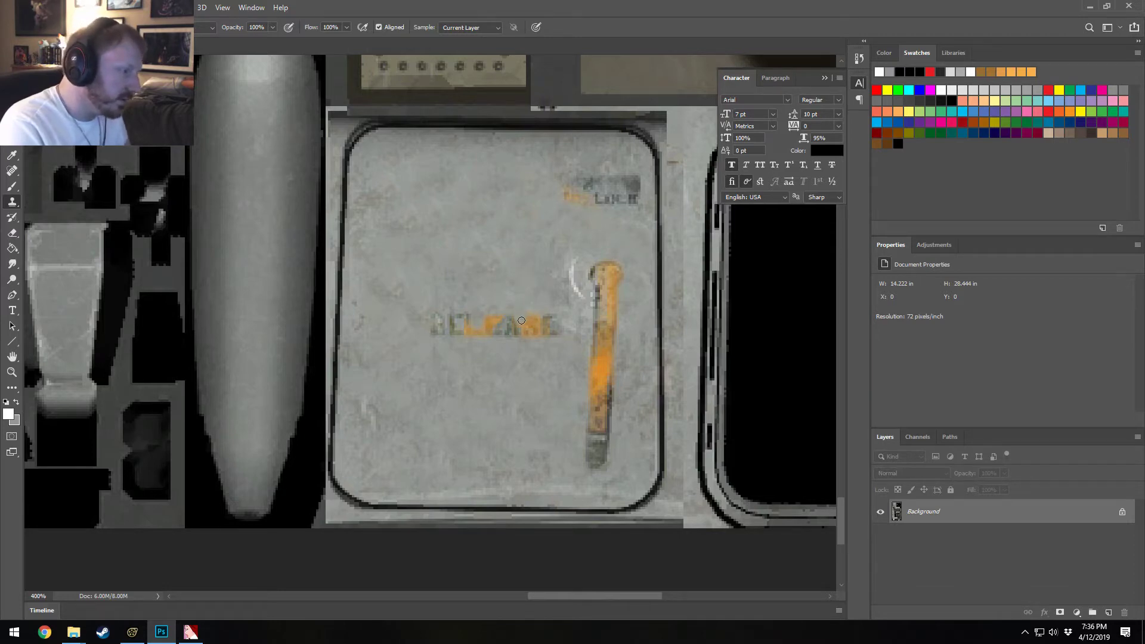
{"action": "left_click_drag", "start_coordinate": [535, 309], "coordinate": [539, 314]}
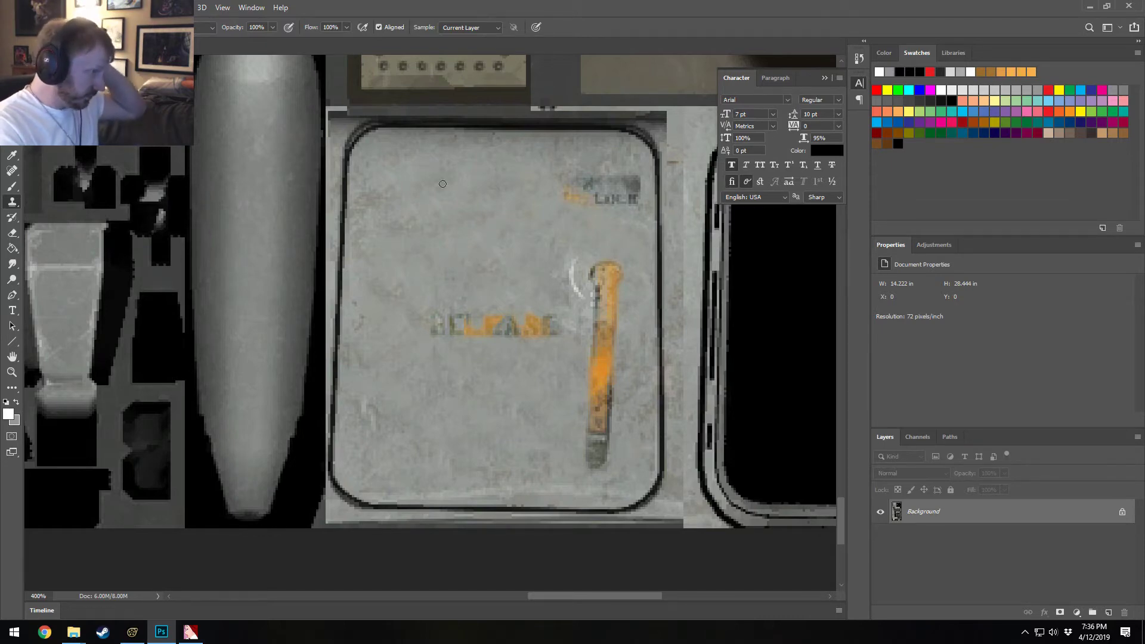
Step: Select the handle, the RELEASE lettering and the small lock lettering together with rectangular marquees
{"action": "key", "text": "m"}
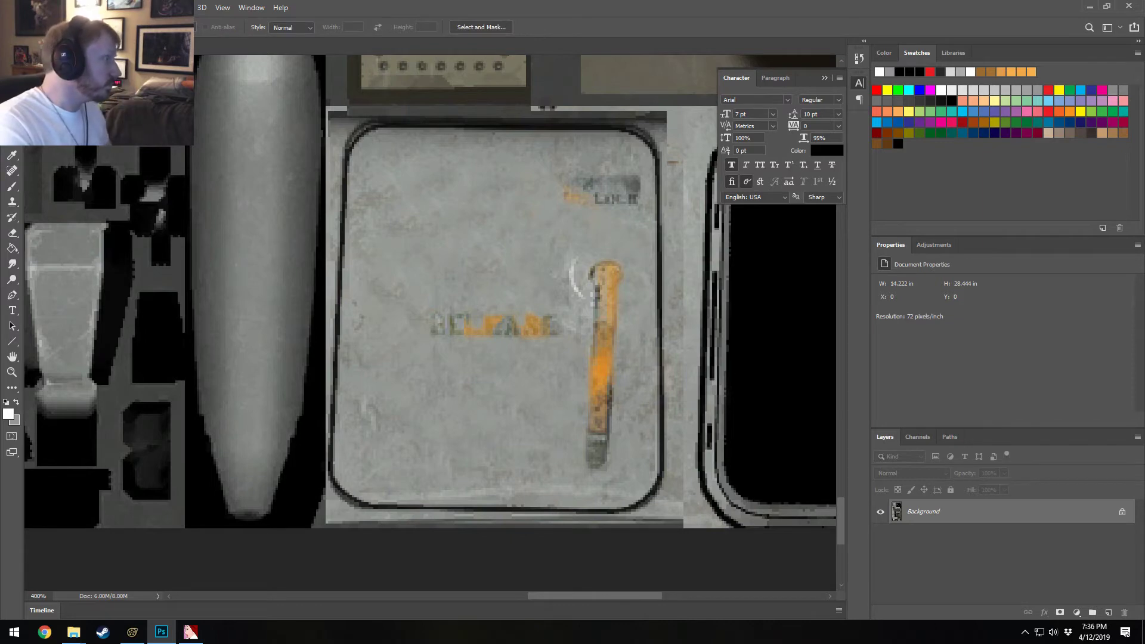
{"action": "left_click_drag", "start_coordinate": [653, 142], "coordinate": [384, 485]}
{"action": "left_click", "coordinate": [568, 406]}
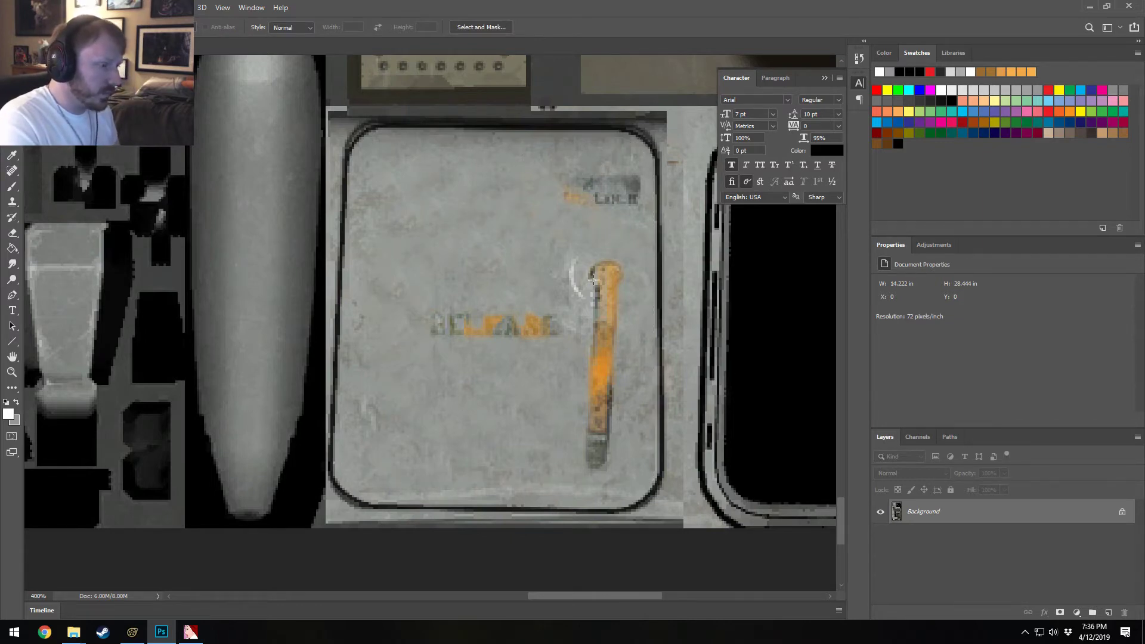
{"action": "left_click_drag", "start_coordinate": [580, 247], "coordinate": [626, 482]}
{"action": "left_click", "coordinate": [626, 482]}
{"action": "left_click_drag", "start_coordinate": [566, 307], "coordinate": [419, 344], "text": "shift"}
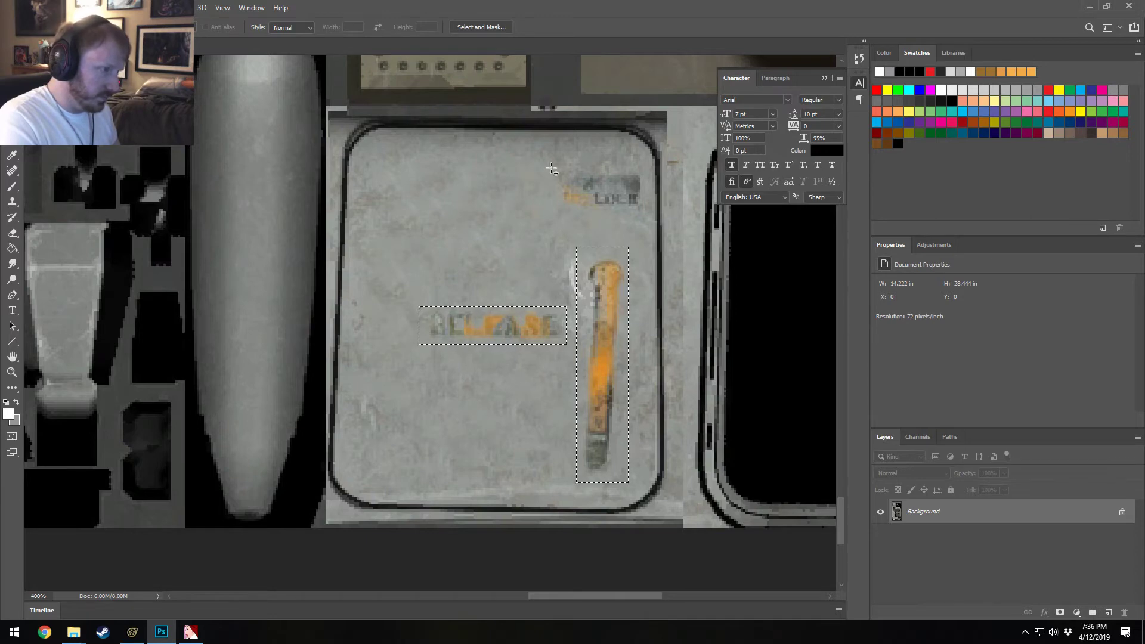
{"action": "left_click_drag", "start_coordinate": [552, 166], "coordinate": [642, 217], "text": "shift"}
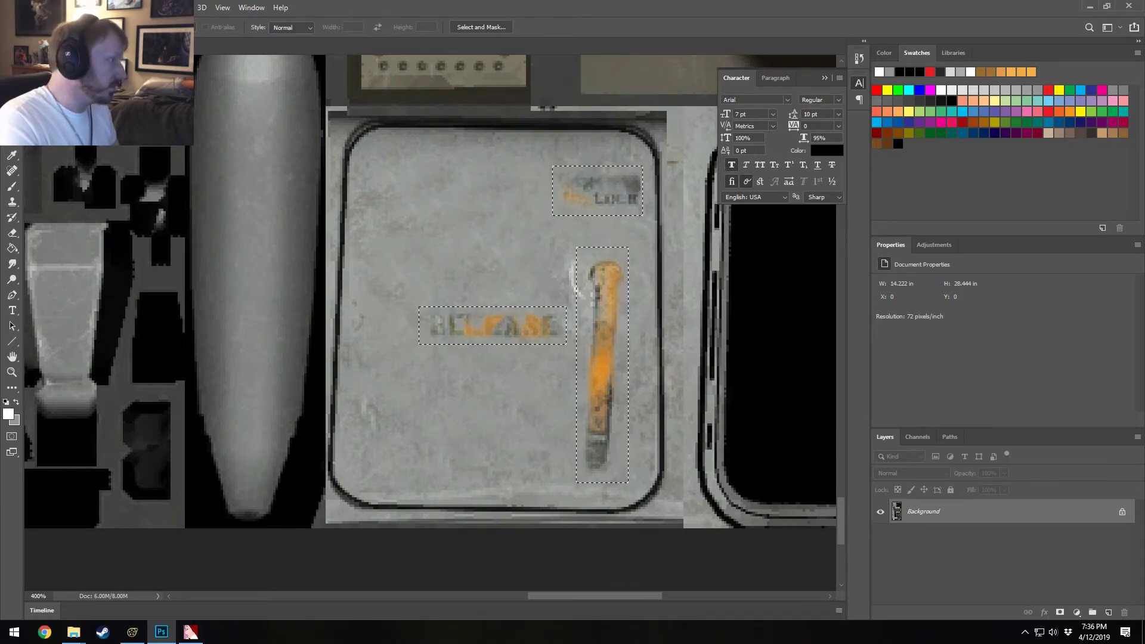
Step: Open Hue/Saturation on the selected areas, set the Yellows saturation to -100 and widen the affected colour range to start at 0°/30°
{"action": "left_click", "coordinate": [75, 8]}
{"action": "mouse_move", "coordinate": [98, 38]}
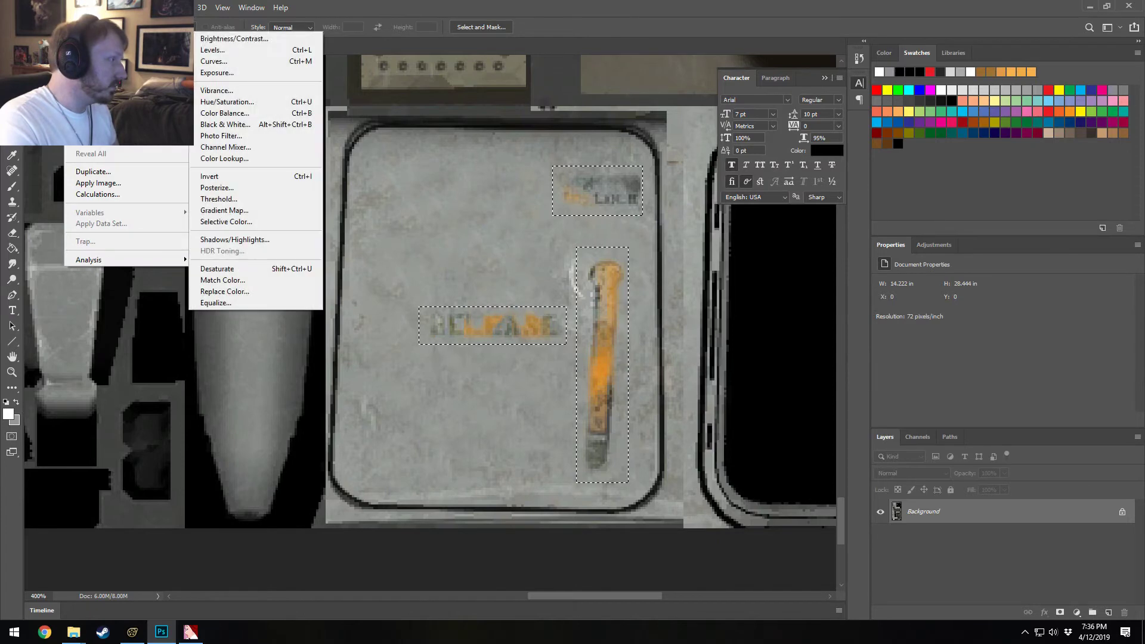
{"action": "left_click", "coordinate": [237, 106]}
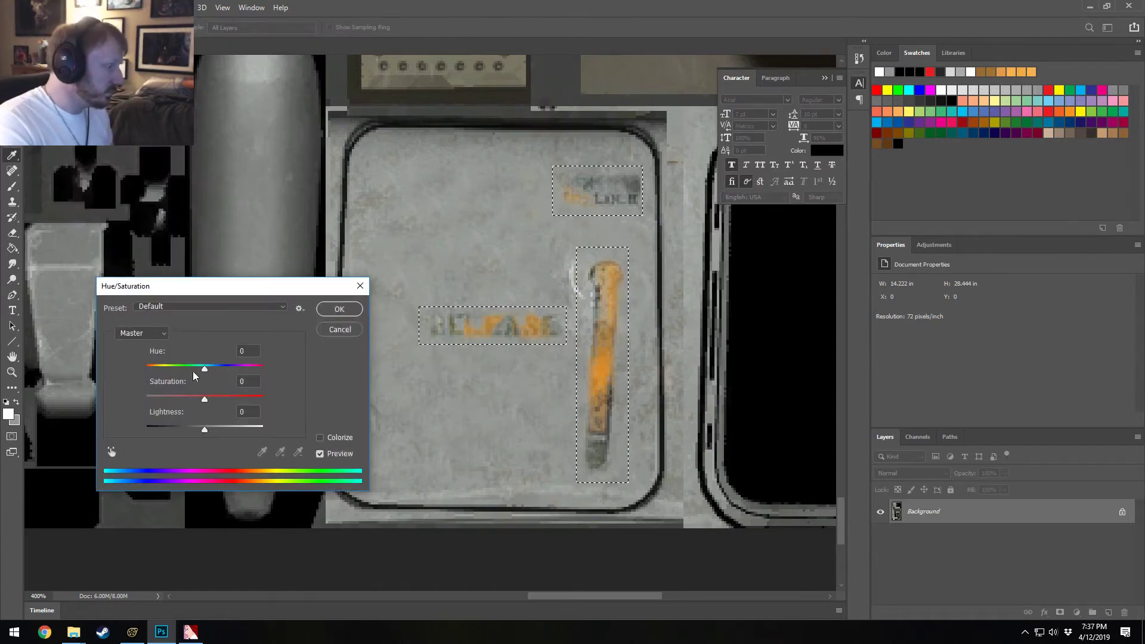
{"action": "left_click", "coordinate": [142, 332]}
{"action": "left_click", "coordinate": [134, 358]}
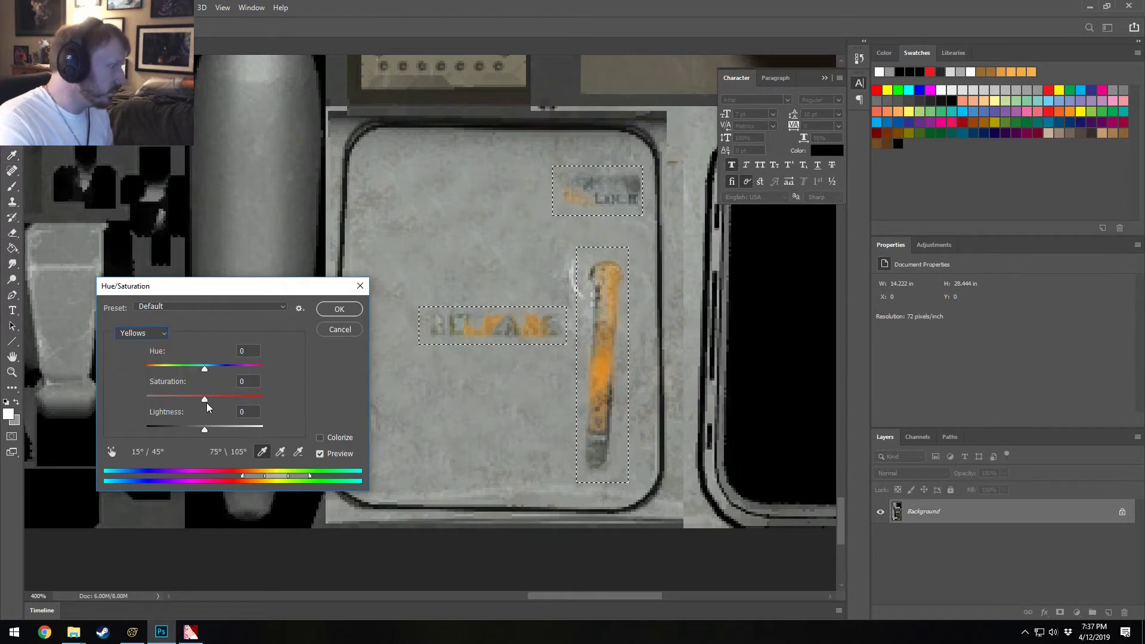
{"action": "left_click_drag", "start_coordinate": [204, 400], "coordinate": [76, 400]}
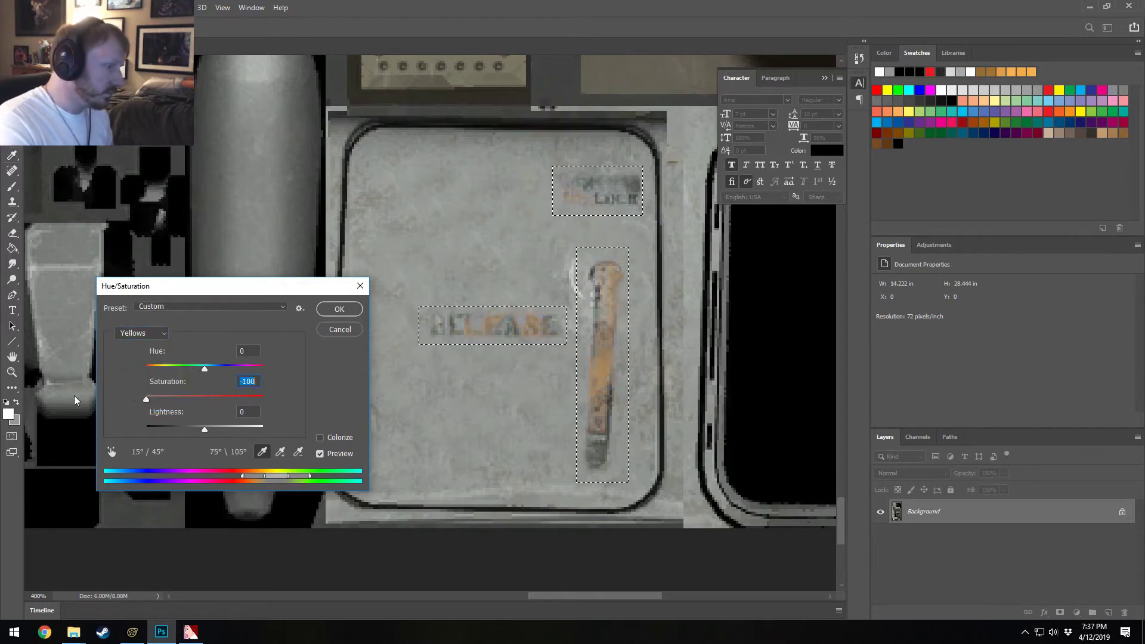
{"action": "left_click_drag", "start_coordinate": [255, 481], "coordinate": [244, 480]}
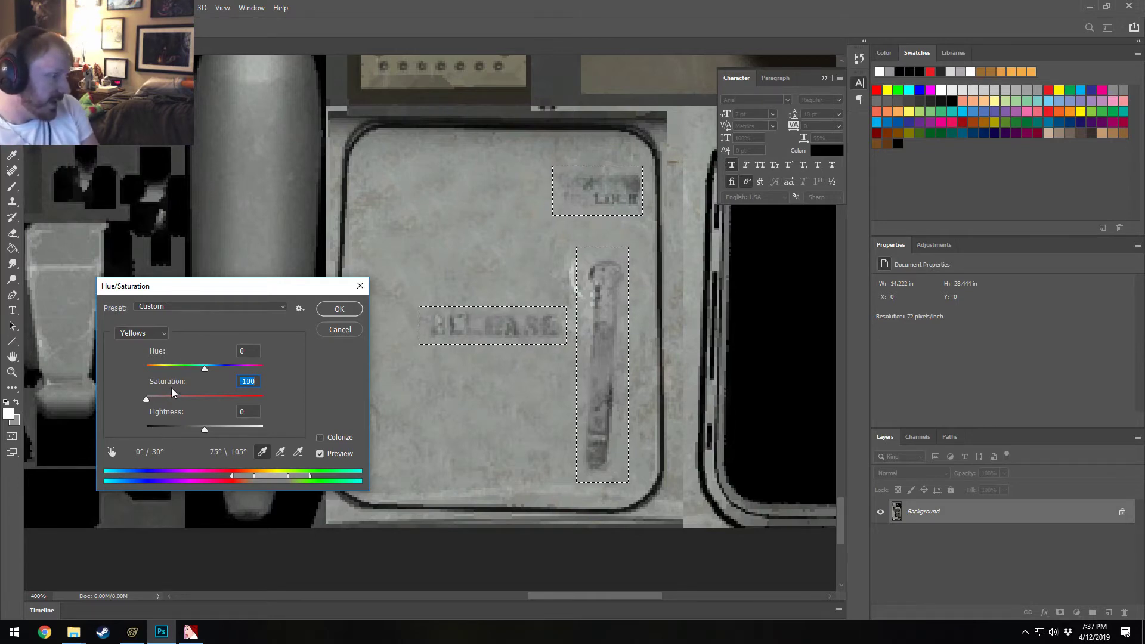
Step: Set the Yellows hue to +37 and saturation to -96, compare with the original, apply the adjustment and deselect
{"action": "left_click_drag", "start_coordinate": [146, 399], "coordinate": [163, 402]}
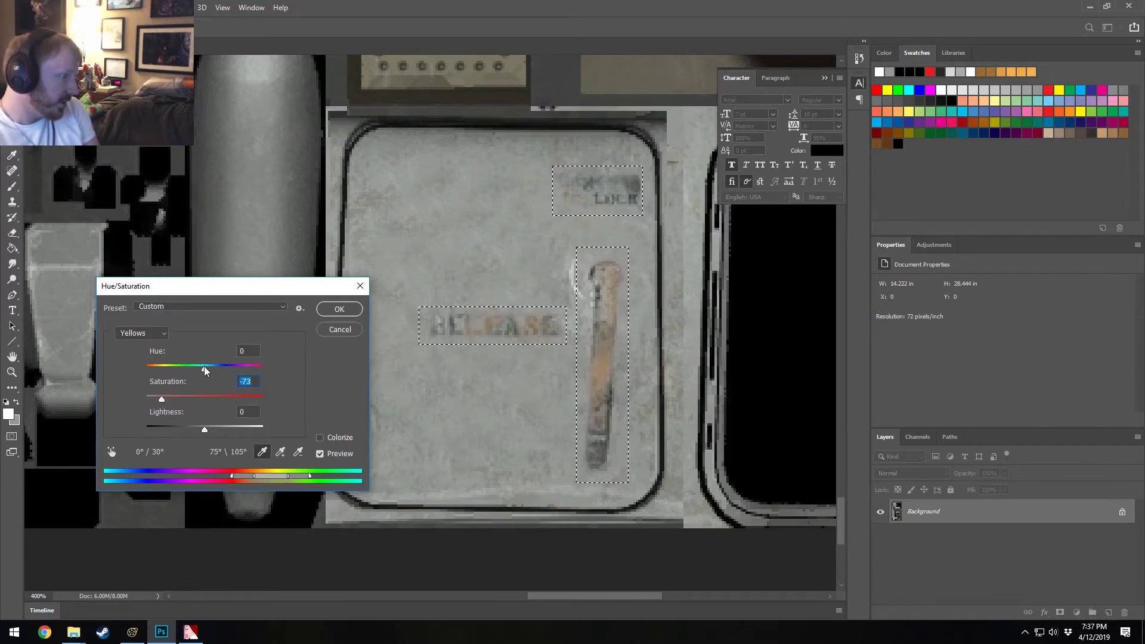
{"action": "left_click_drag", "start_coordinate": [205, 368], "coordinate": [150, 402]}
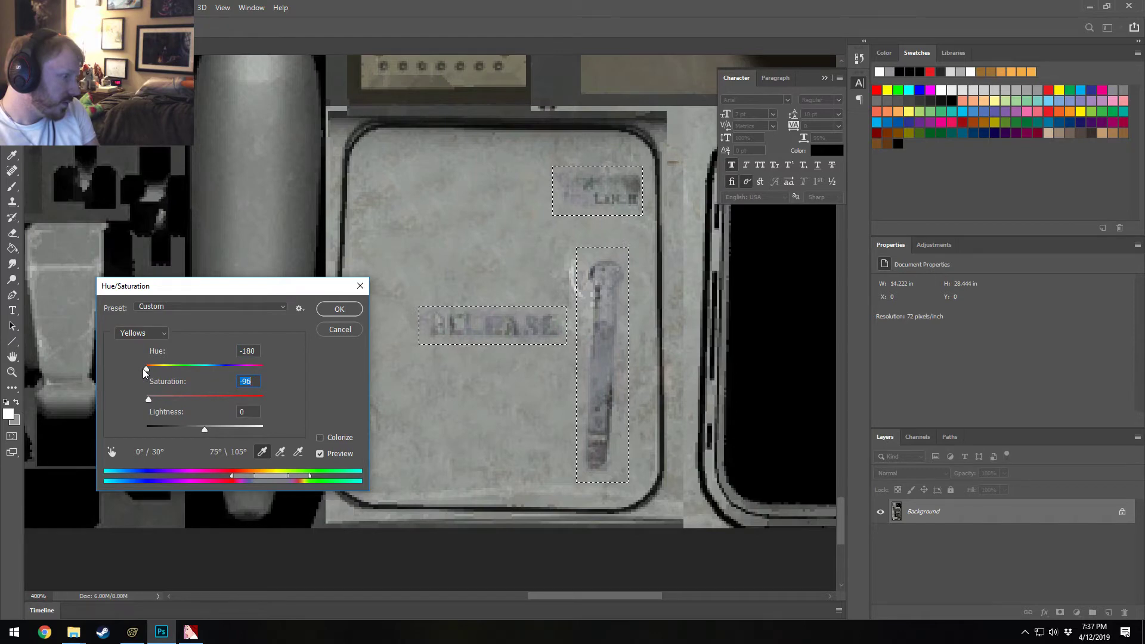
{"action": "left_click_drag", "start_coordinate": [146, 373], "coordinate": [227, 381]}
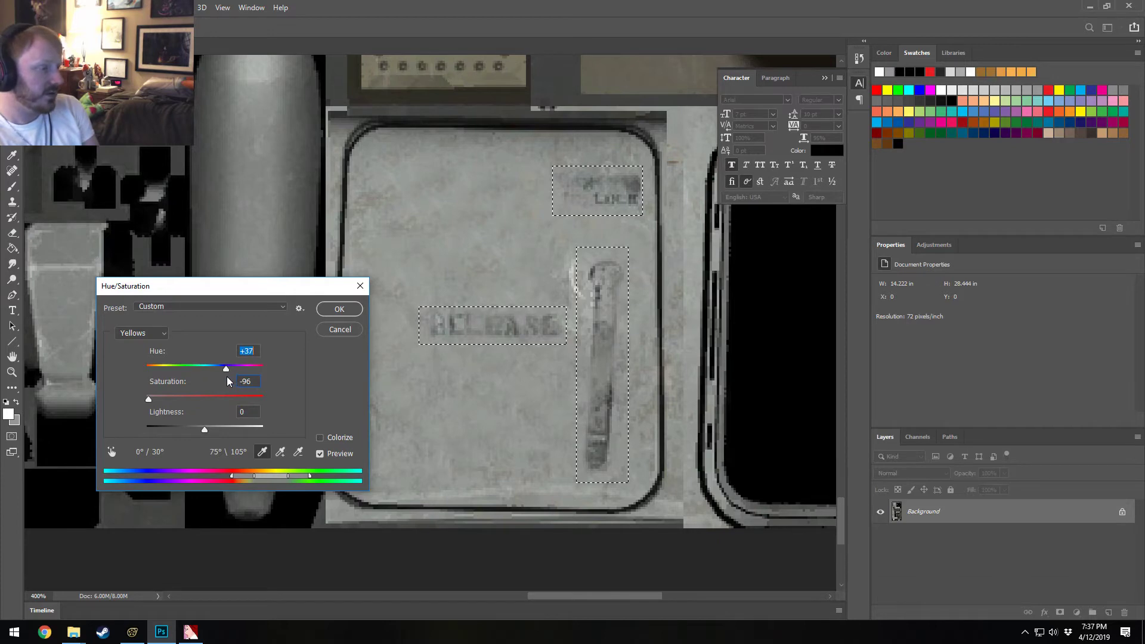
{"action": "left_click", "coordinate": [320, 454]}
{"action": "left_click", "coordinate": [320, 454]}
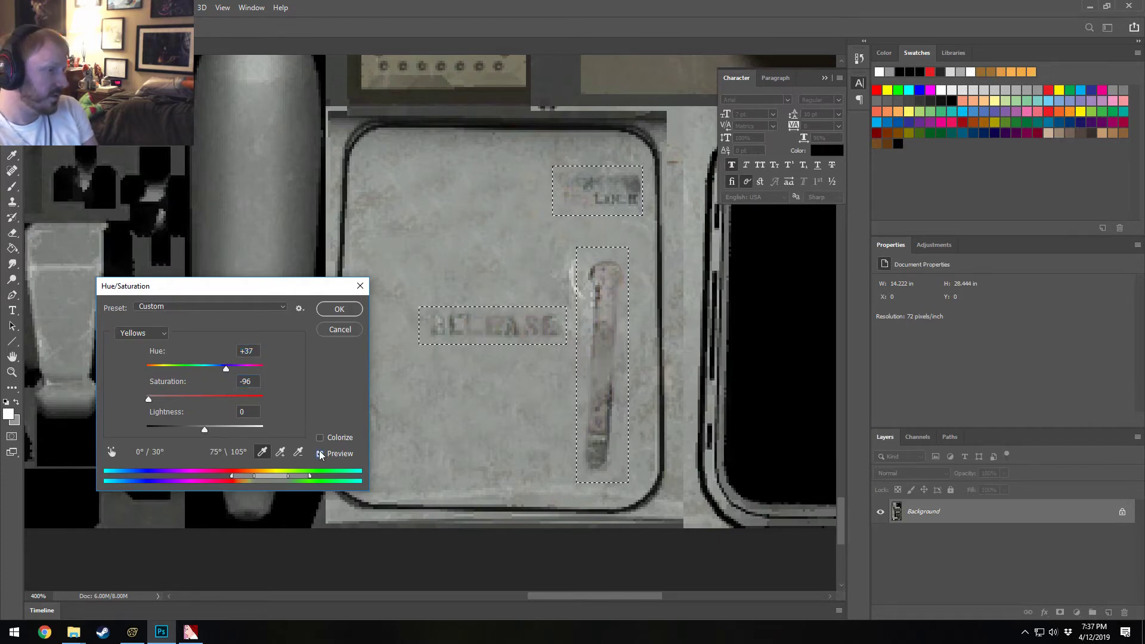
{"action": "left_click", "coordinate": [320, 454]}
{"action": "left_click", "coordinate": [320, 453]}
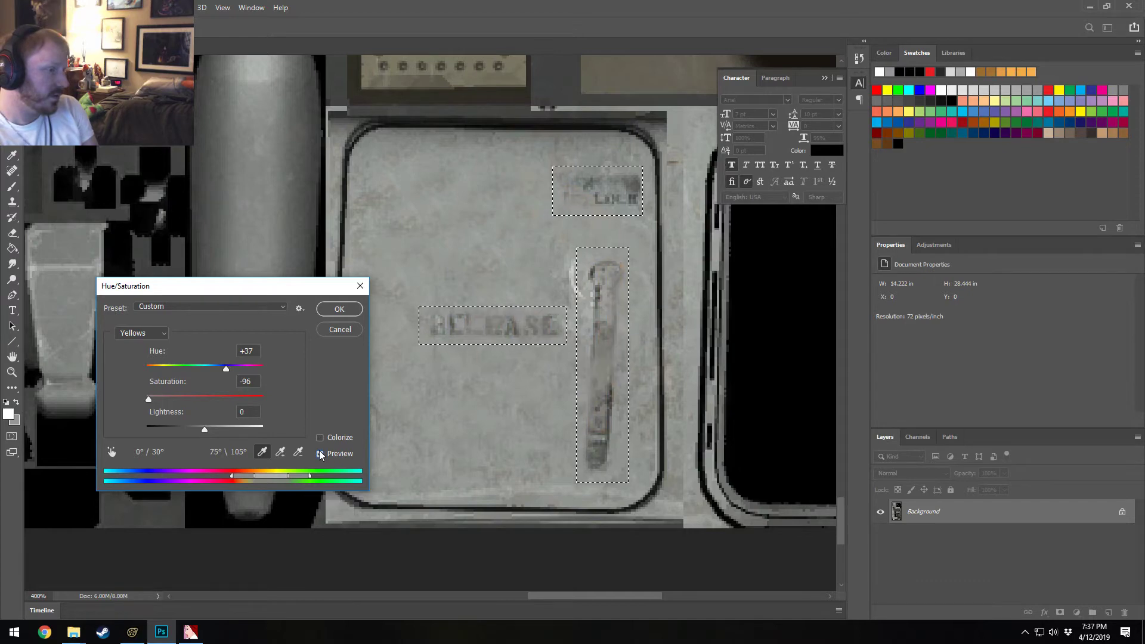
{"action": "left_click", "coordinate": [341, 308]}
{"action": "key", "text": "ctrl+d"}
{"action": "scroll", "coordinate": [412, 312], "scroll_direction": "down", "scroll_amount": 1}
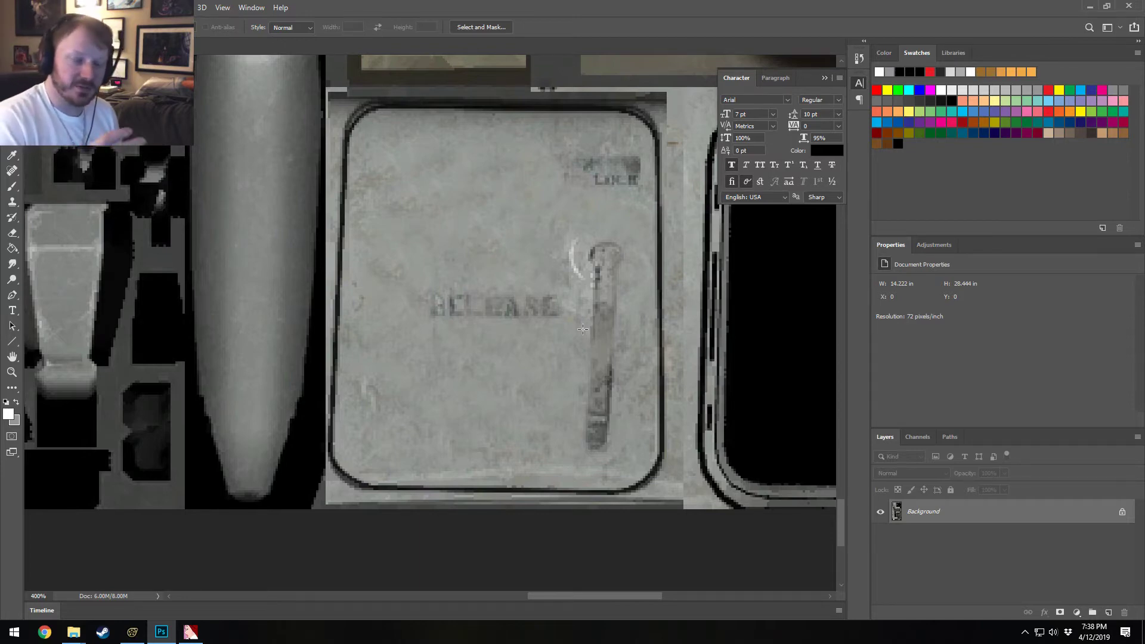
Step: Start saving the texture as a new Targa file in props_silo, naming it rocket_nolambda.tga
{"action": "left_click", "coordinate": [32, 7]}
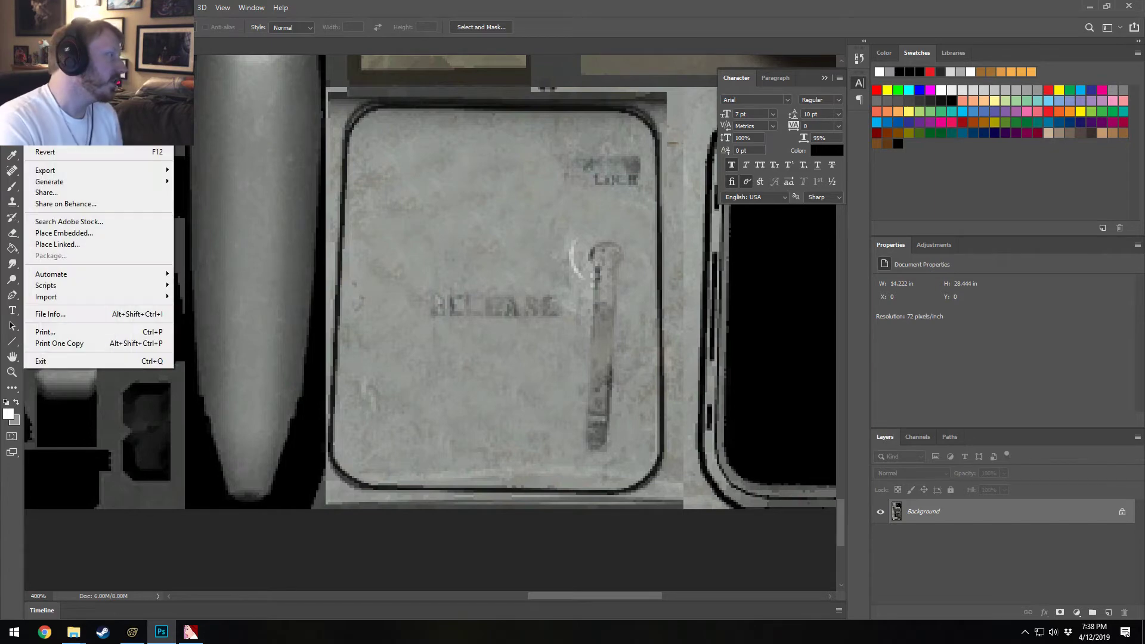
{"action": "left_click", "coordinate": [50, 141]}
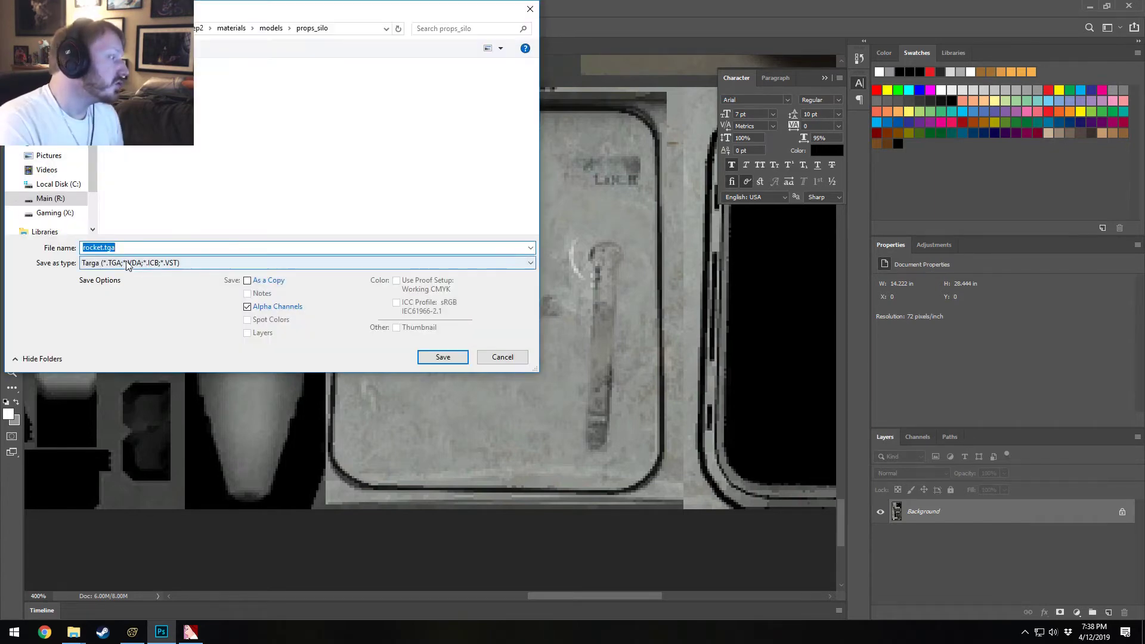
{"action": "left_click", "coordinate": [128, 263]}
{"action": "left_click", "coordinate": [113, 454]}
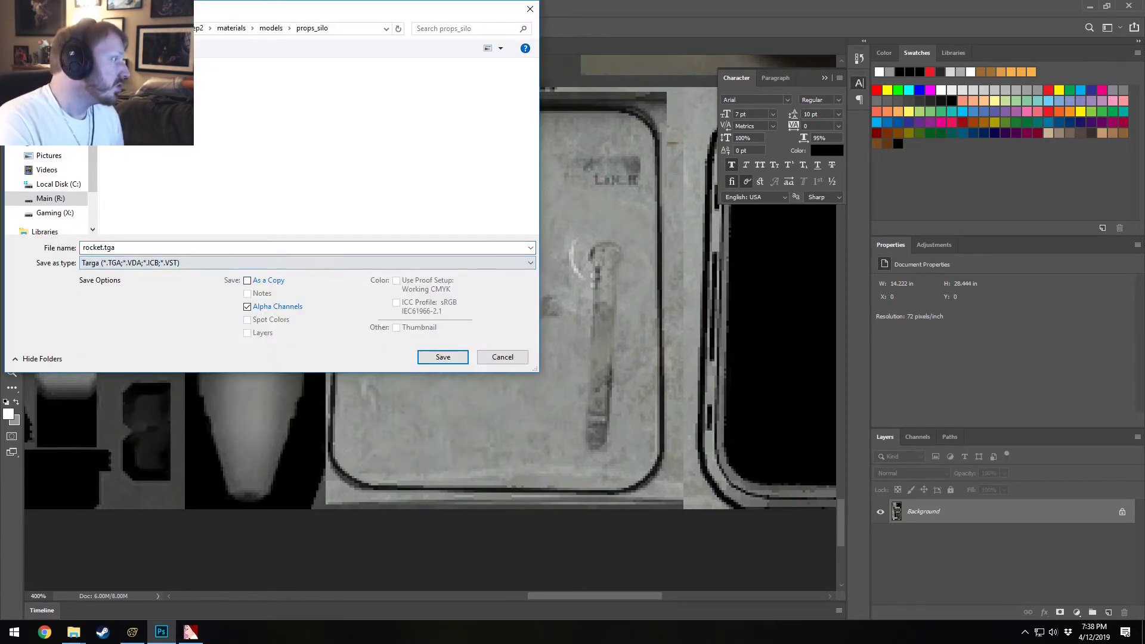
{"action": "left_click", "coordinate": [104, 248]}
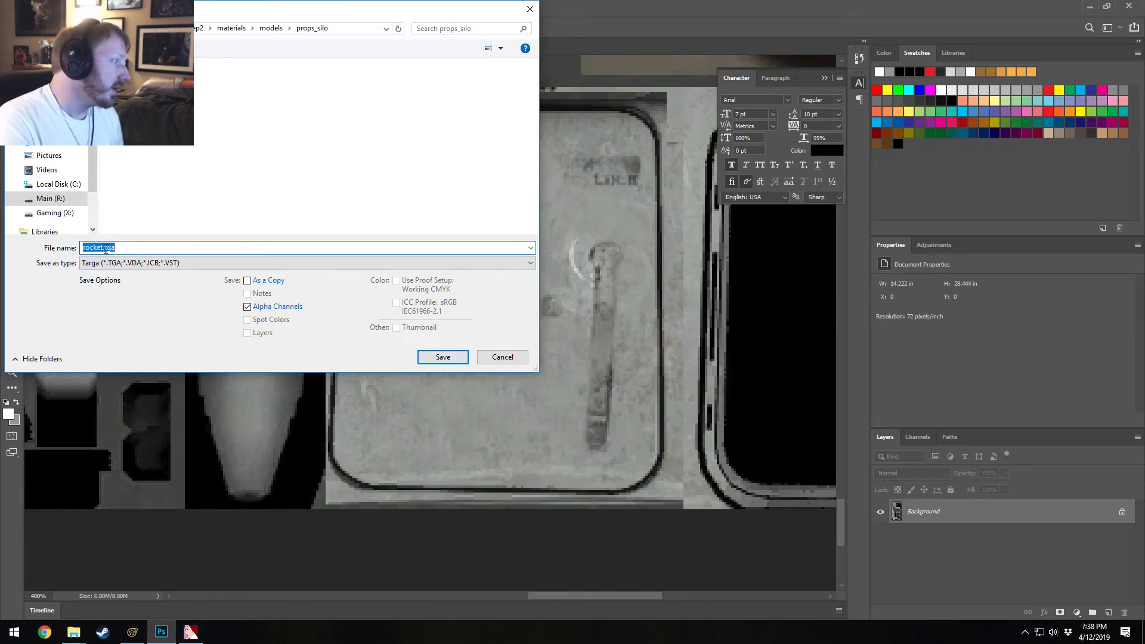
{"action": "left_click", "coordinate": [104, 247]}
{"action": "type", "text": "_nola"}
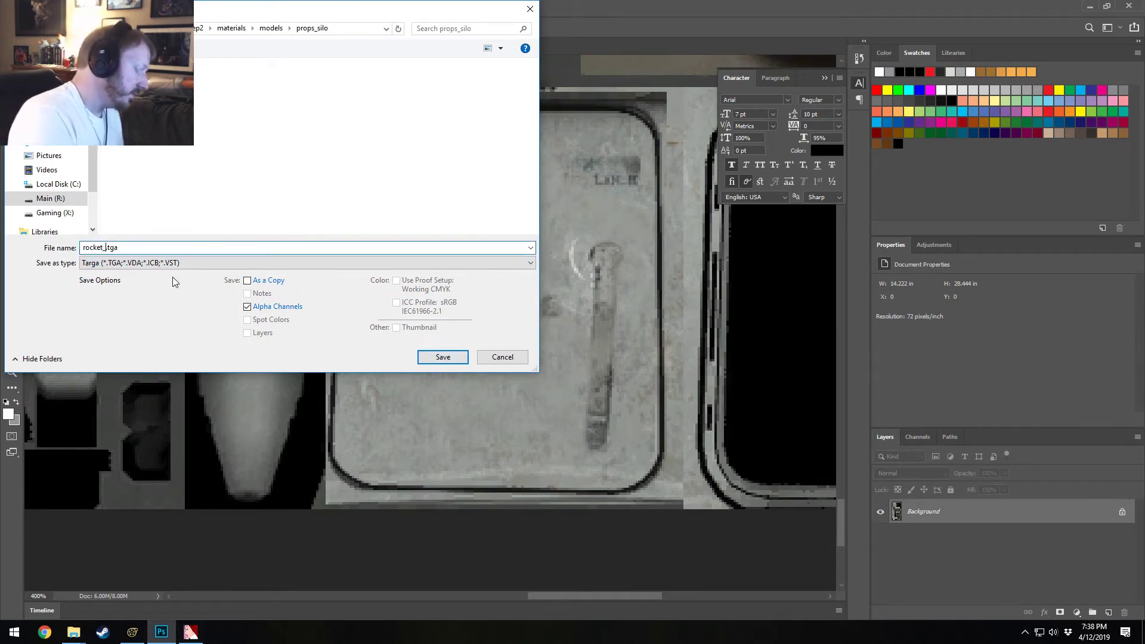
{"action": "type", "text": "md"}
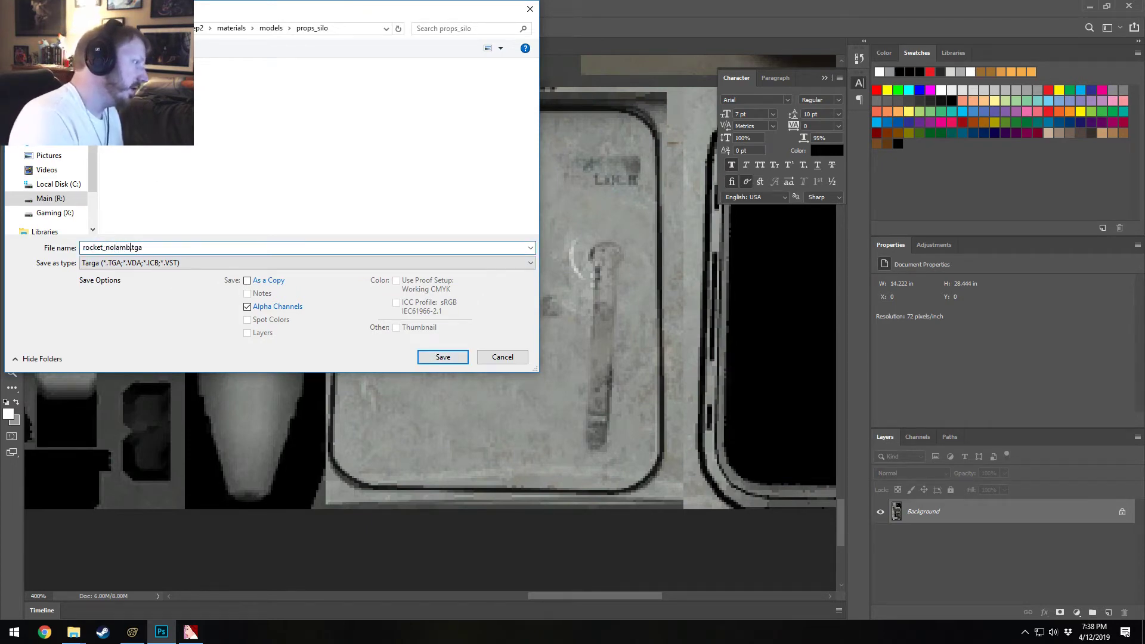
{"action": "type", "text": "da"}
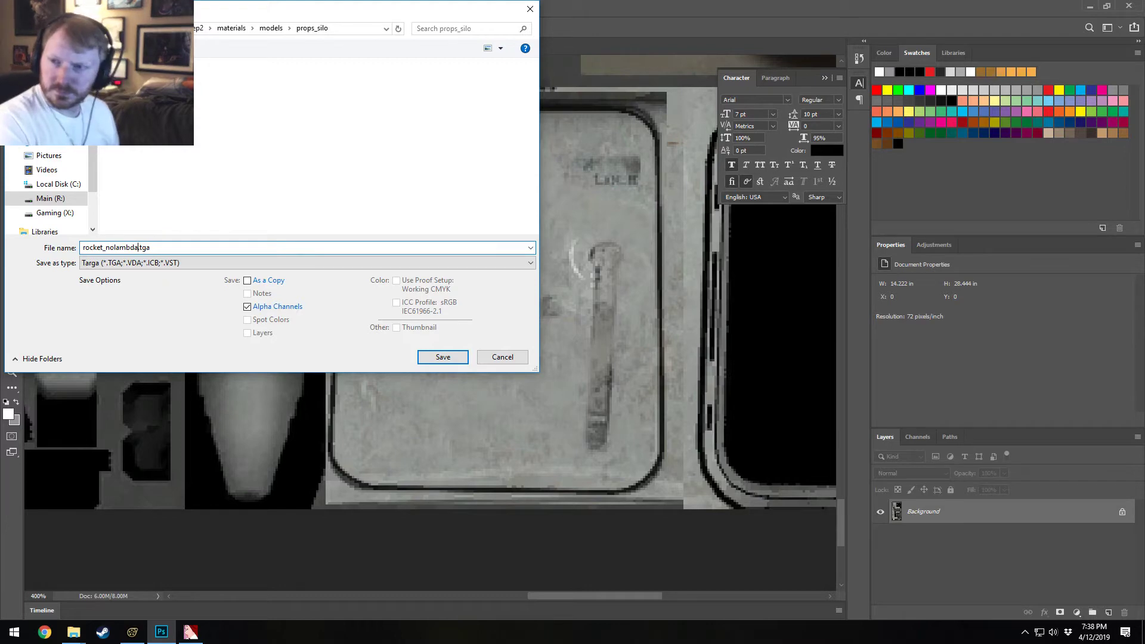
Step: Check the spelling of lambda in Chrome with the query "greek lamda", then close the browser
{"action": "left_click", "coordinate": [45, 632]}
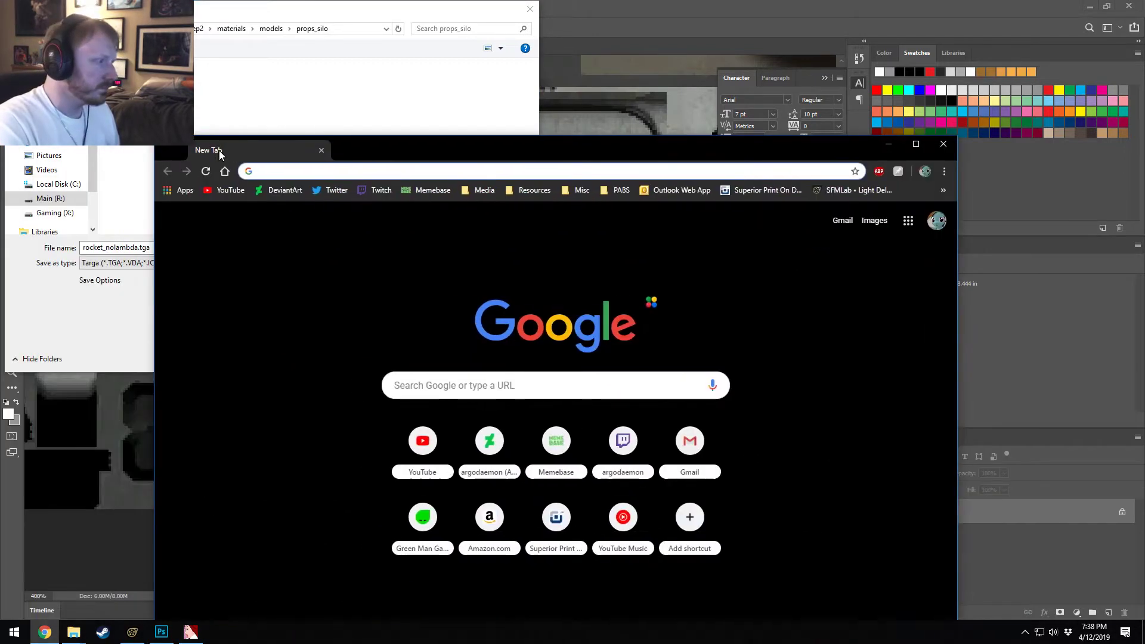
{"action": "type", "text": "gree"}
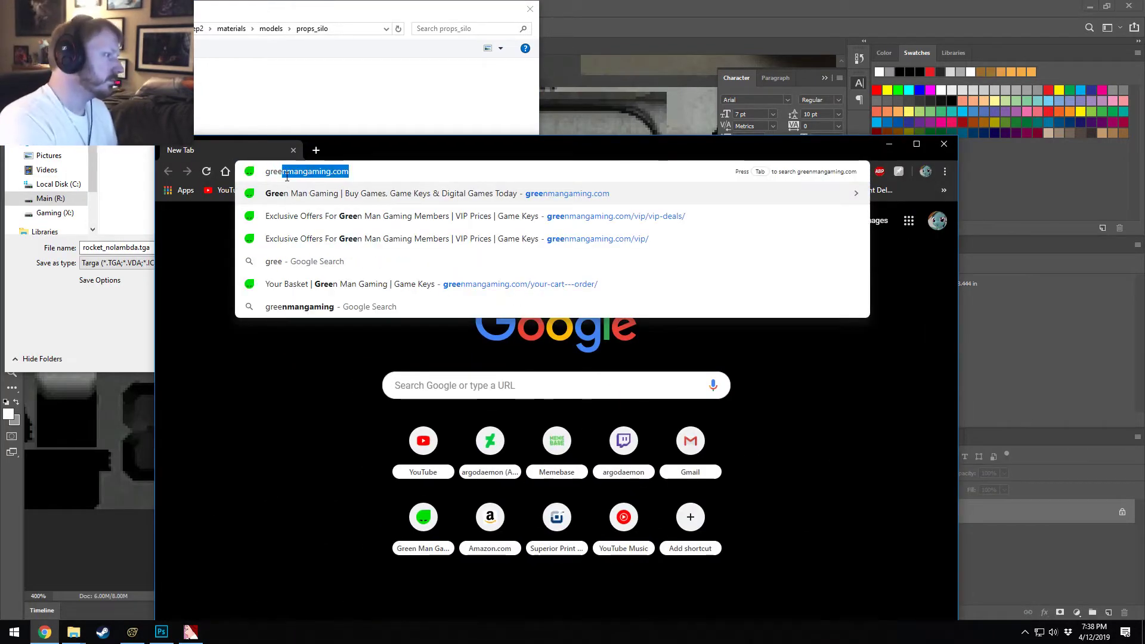
{"action": "type", "text": "k lamda"}
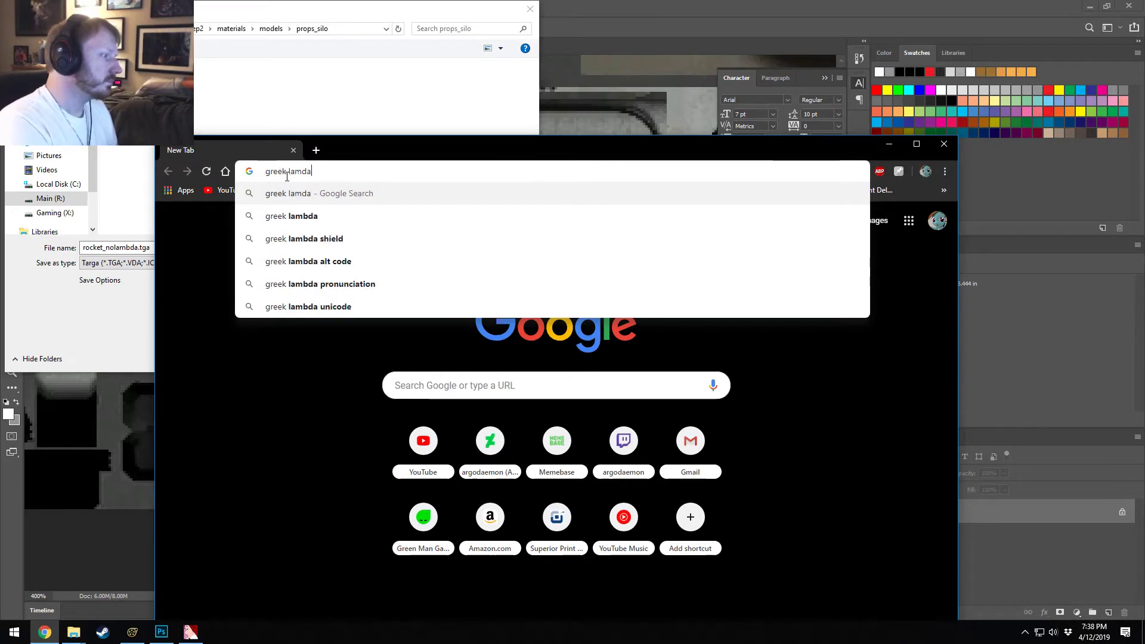
{"action": "left_click", "coordinate": [428, 328]}
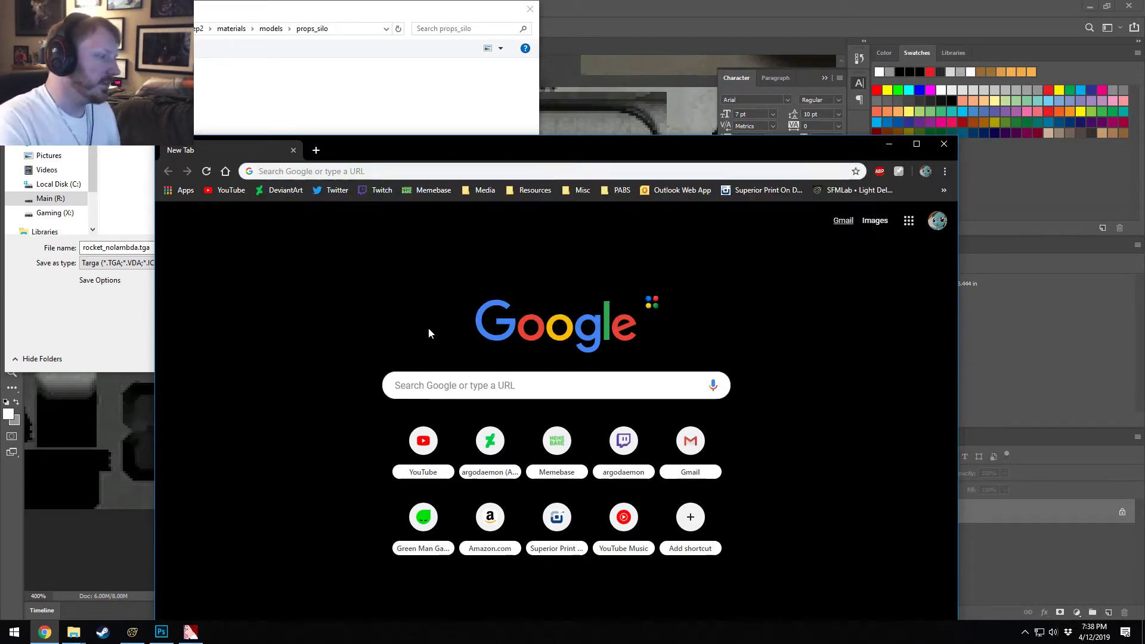
{"action": "left_click", "coordinate": [939, 146]}
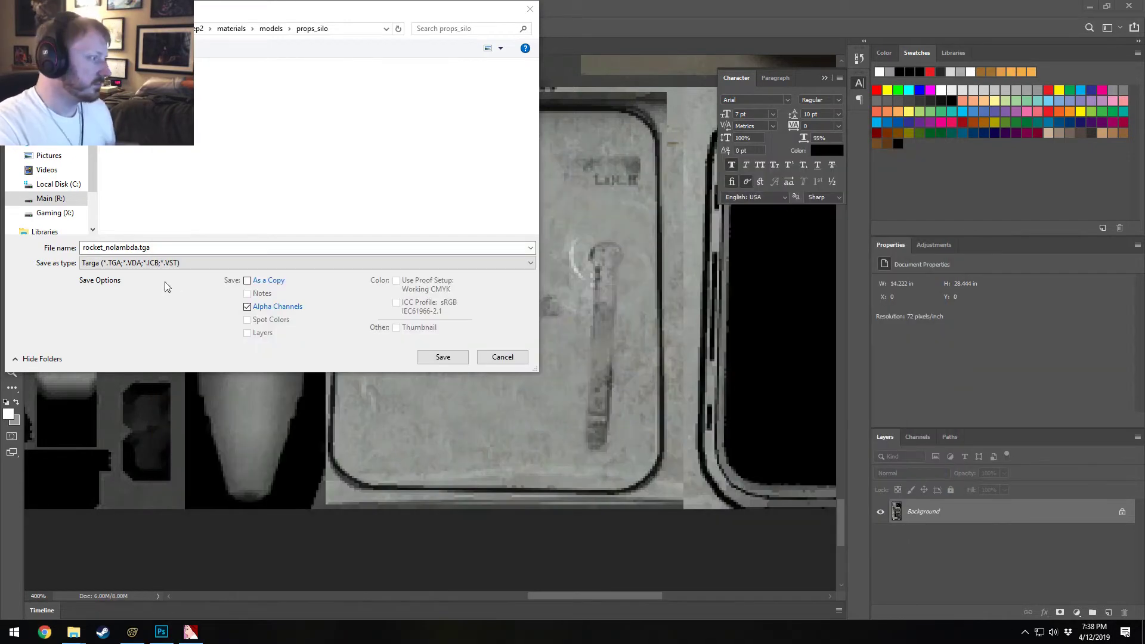
Step: Save rocket_nolambda.tga and accept the Targa options
{"action": "left_click", "coordinate": [441, 358]}
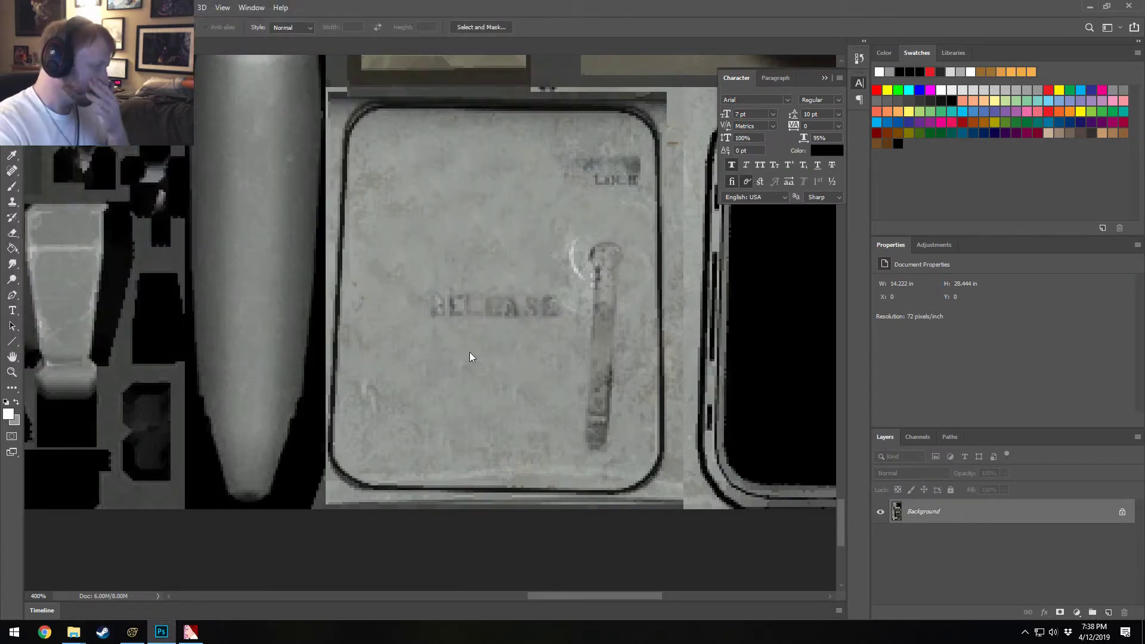
{"action": "left_click", "coordinate": [600, 205]}
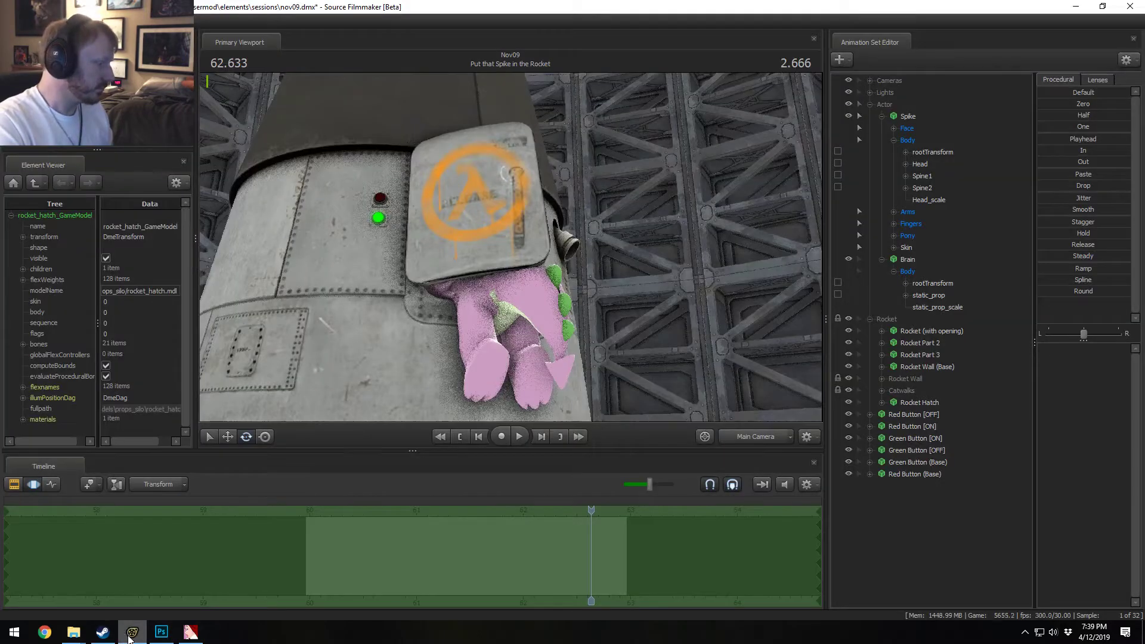
Step: Switch to VTFEdit and import the edited Targa texture with DXT1 normal format, DXT5 alpha format and generated mipmaps
{"action": "left_click", "coordinate": [193, 632]}
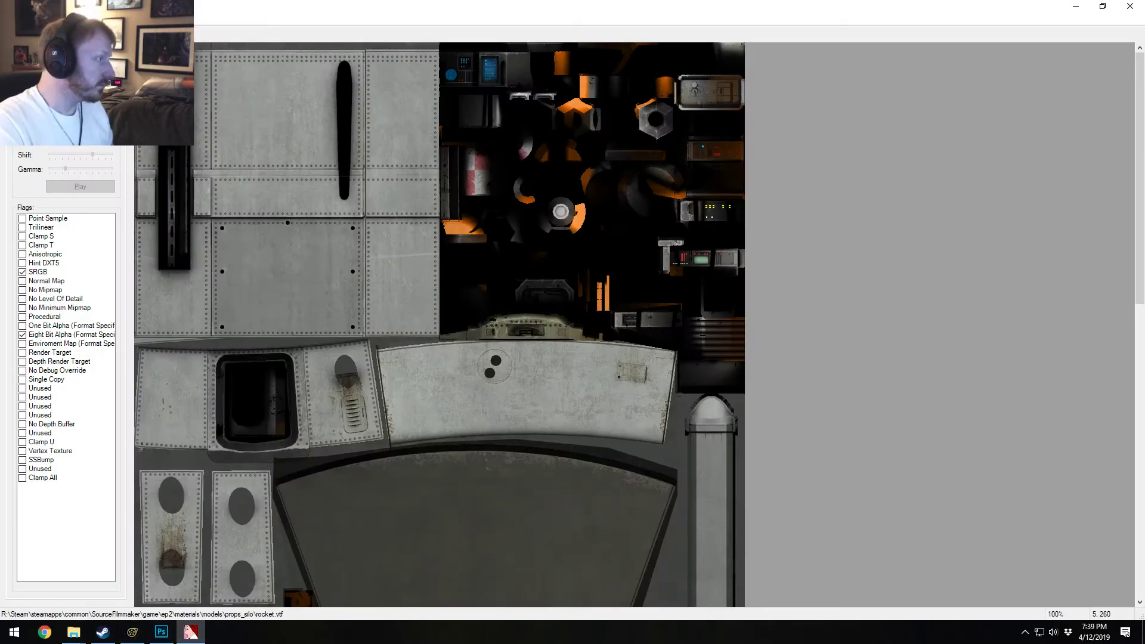
{"action": "left_click", "coordinate": [11, 32]}
{"action": "left_click", "coordinate": [27, 98]}
{"action": "double_click", "coordinate": [621, 292]}
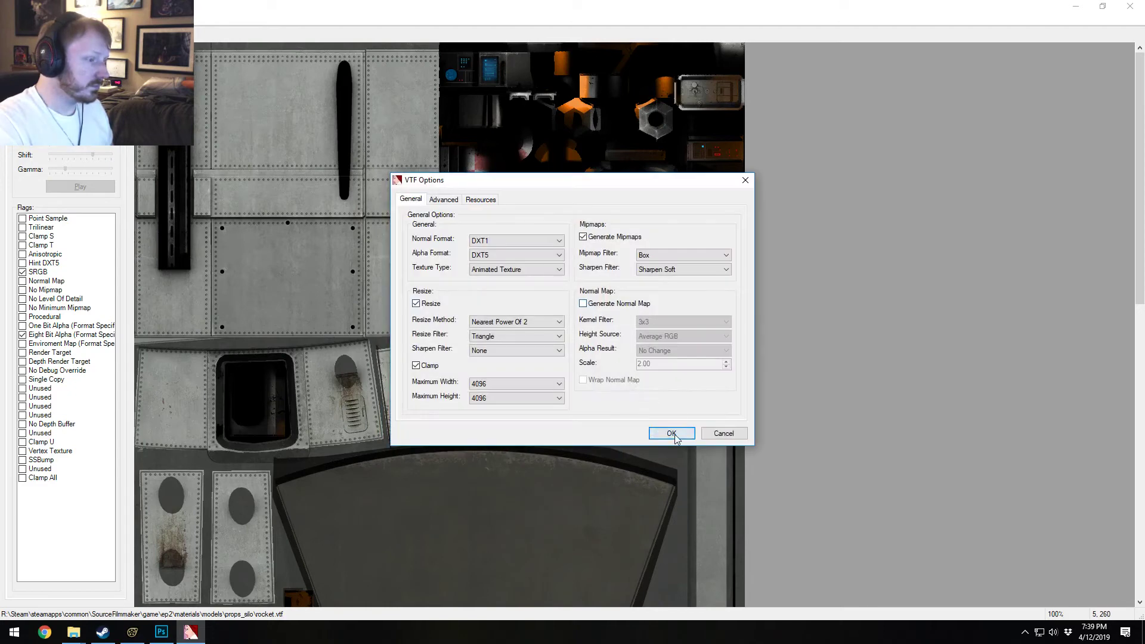
{"action": "left_click", "coordinate": [671, 433]}
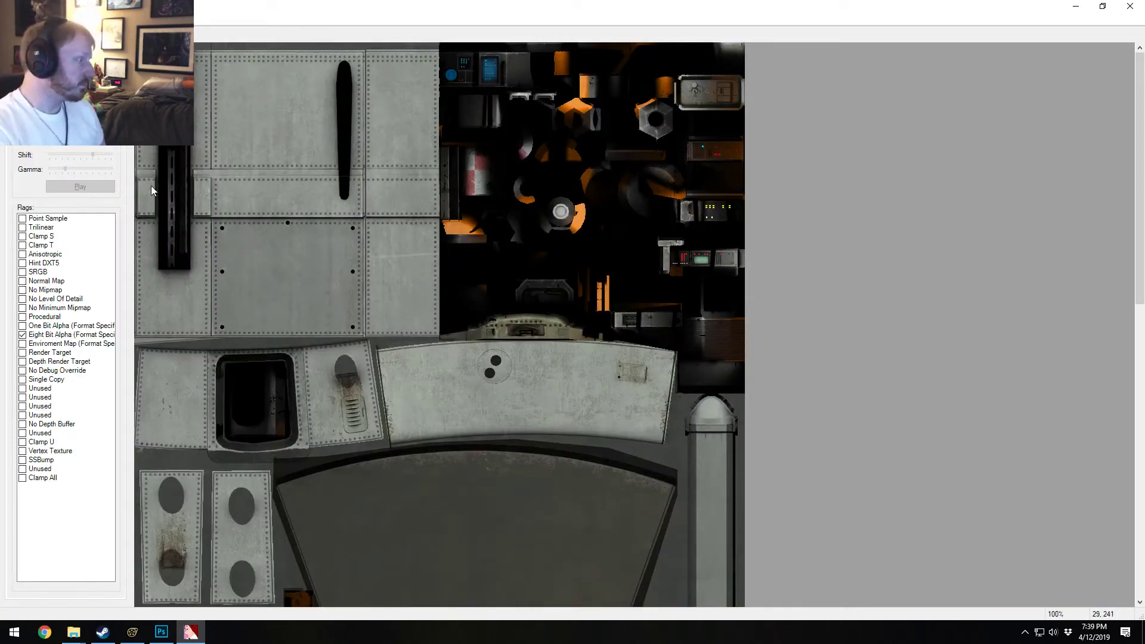
{"action": "left_click", "coordinate": [37, 299]}
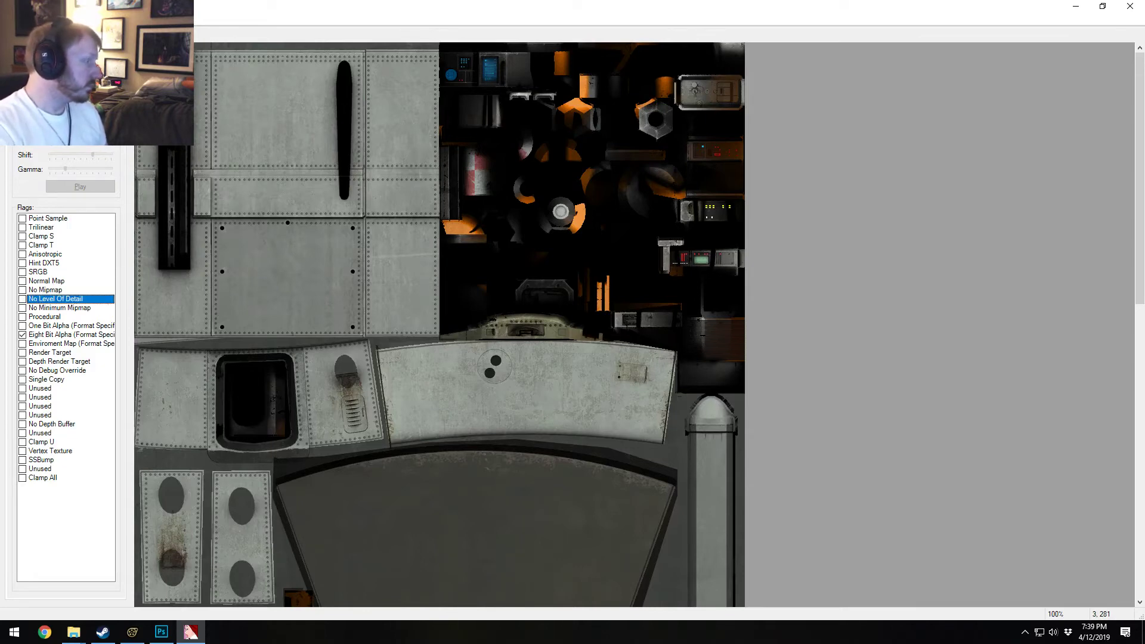
{"action": "key", "text": "alt+Tab"}
{"action": "key", "text": "alt+Tab"}
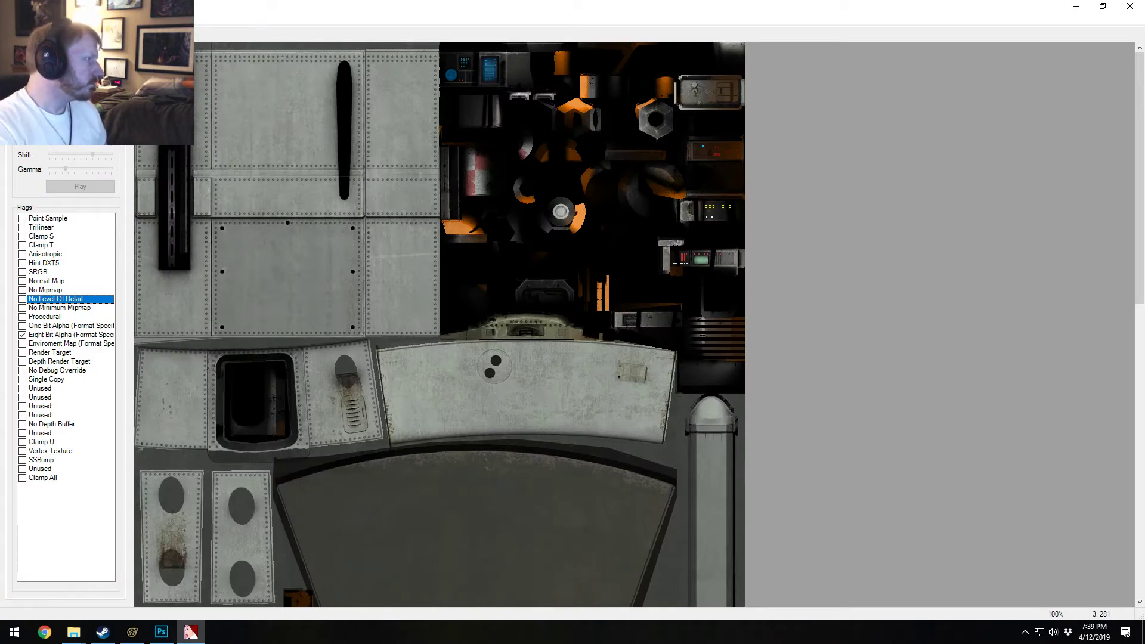
Step: Save the converted texture as rocket_nolambda.vtf in the props_silo folder
{"action": "left_click", "coordinate": [10, 19]}
{"action": "left_click", "coordinate": [36, 89]}
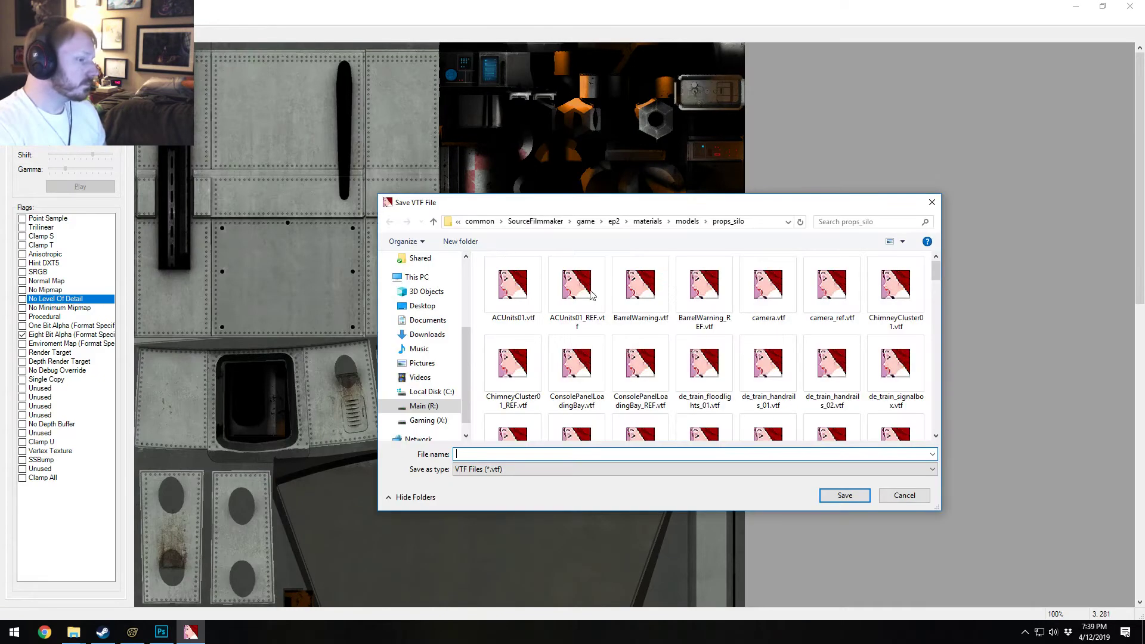
{"action": "scroll", "coordinate": [651, 307], "scroll_direction": "down", "scroll_amount": 4}
{"action": "scroll", "coordinate": [653, 307], "scroll_direction": "down", "scroll_amount": 10}
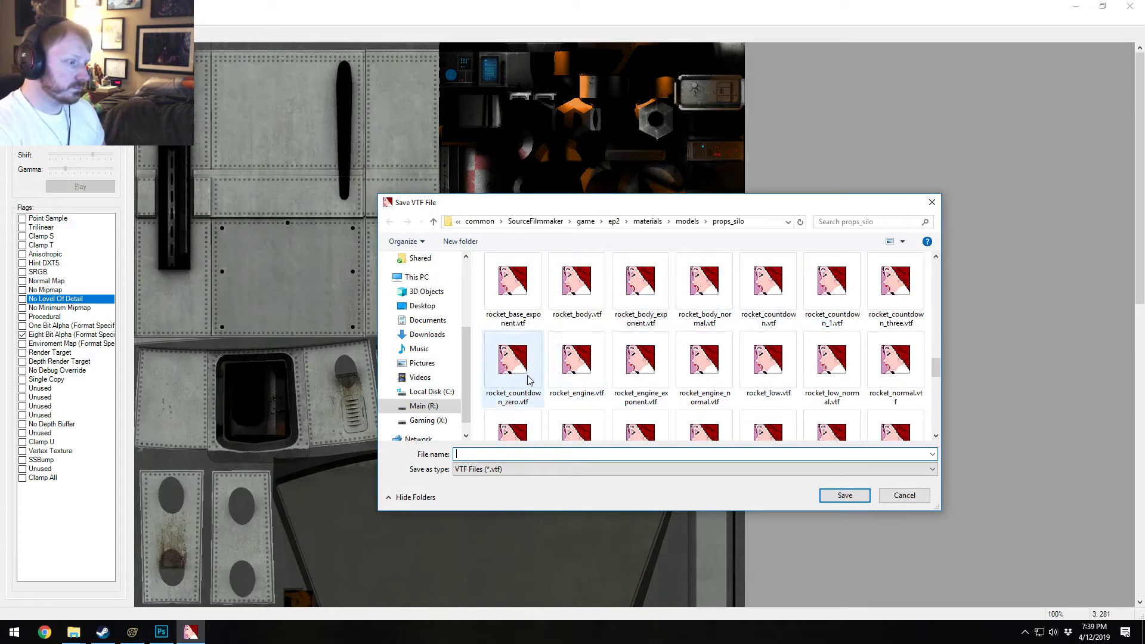
{"action": "left_click", "coordinate": [520, 315]}
{"action": "scroll", "coordinate": [520, 315], "scroll_direction": "up", "scroll_amount": 1}
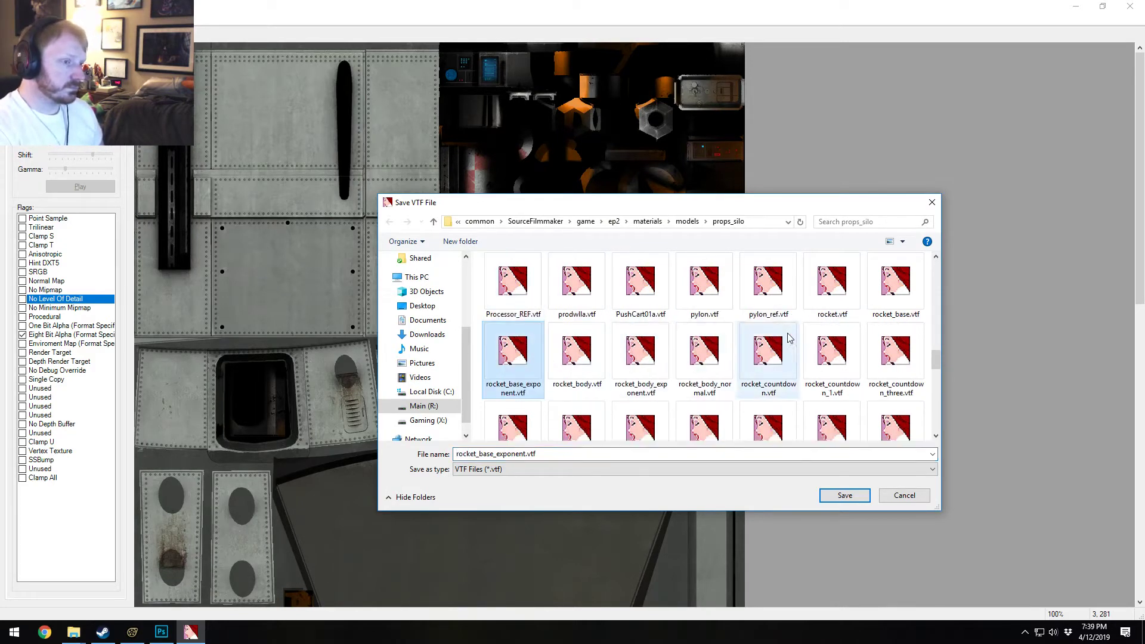
{"action": "left_click", "coordinate": [829, 289]}
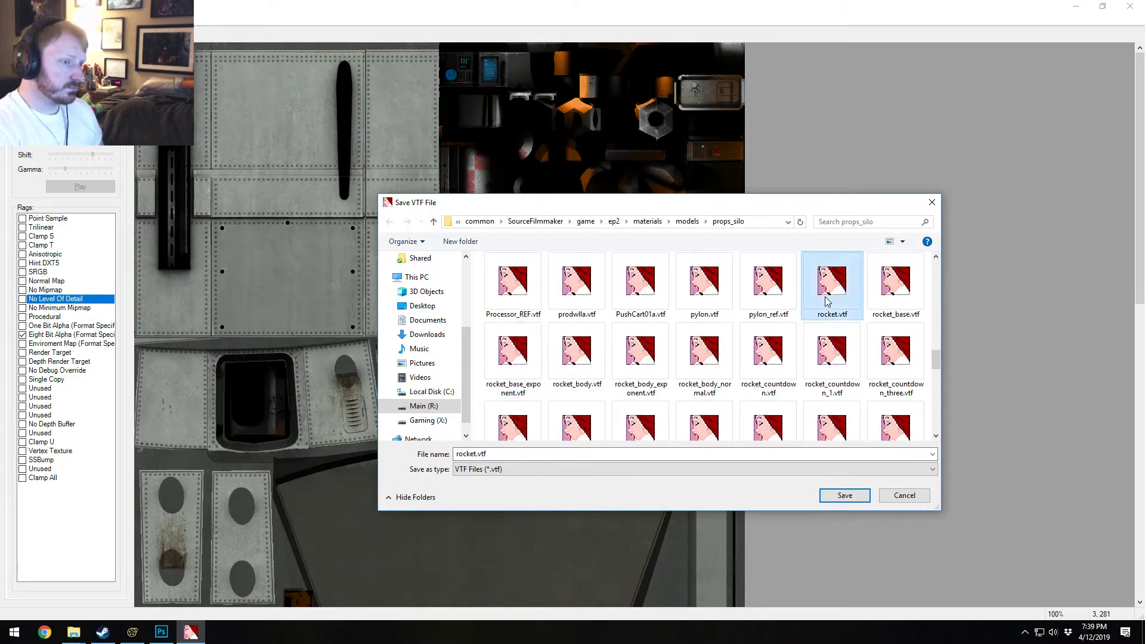
{"action": "left_click", "coordinate": [471, 454]}
{"action": "type", "text": "_n"}
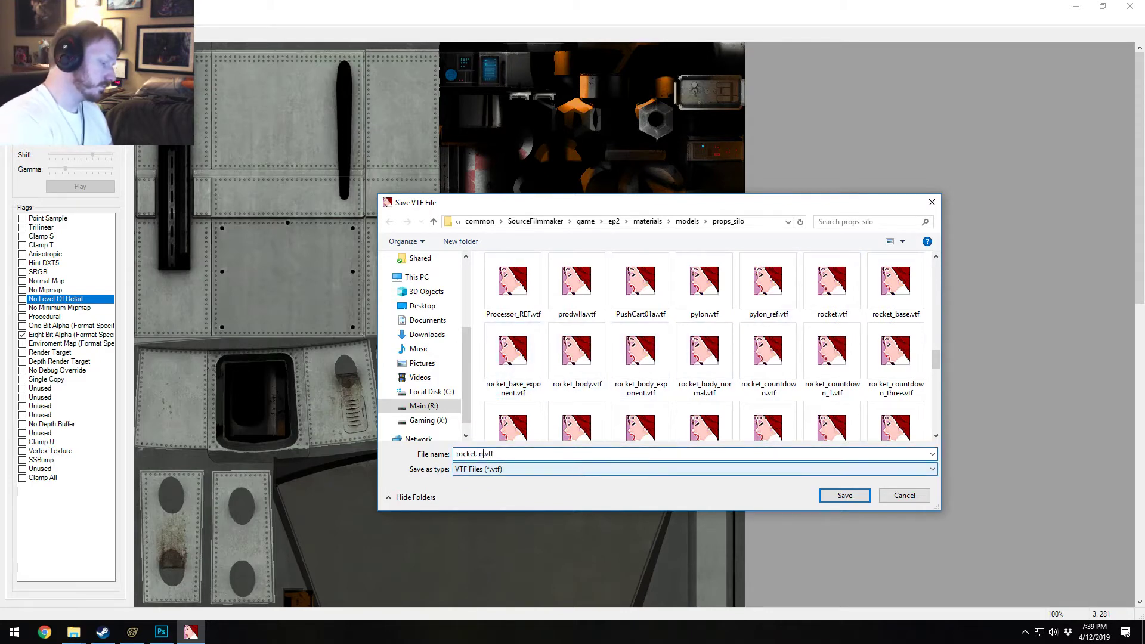
{"action": "type", "text": "olambda"}
{"action": "key", "text": "Return"}
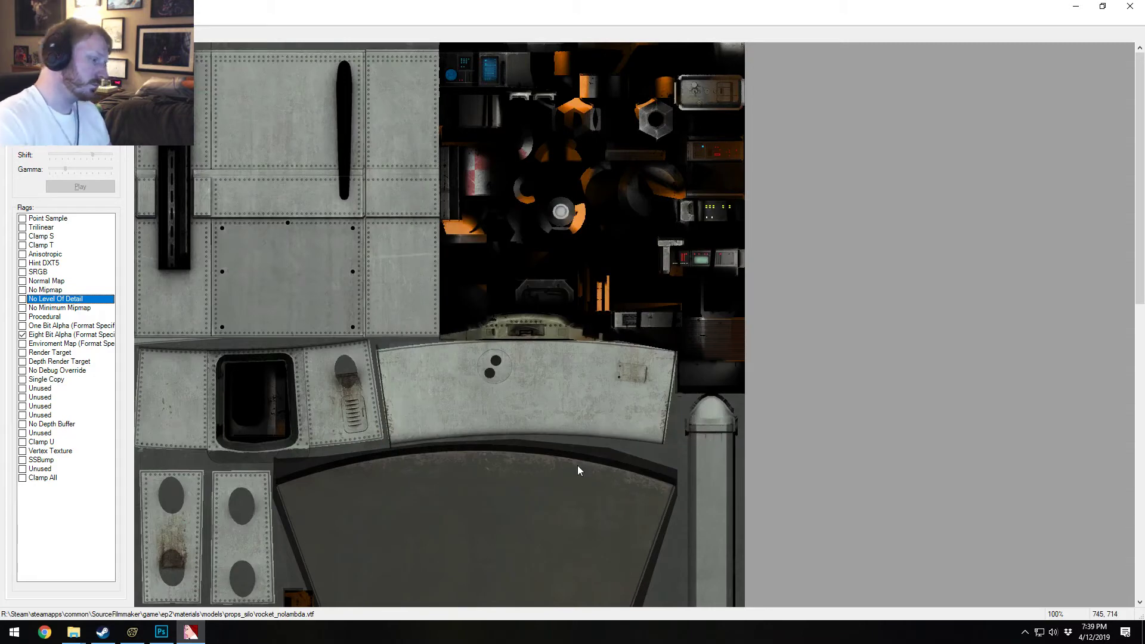
Step: Switch to Source Filmmaker and add a string attribute named $basetexture to the Rocket Hatch's rocket material
{"action": "left_click", "coordinate": [132, 632]}
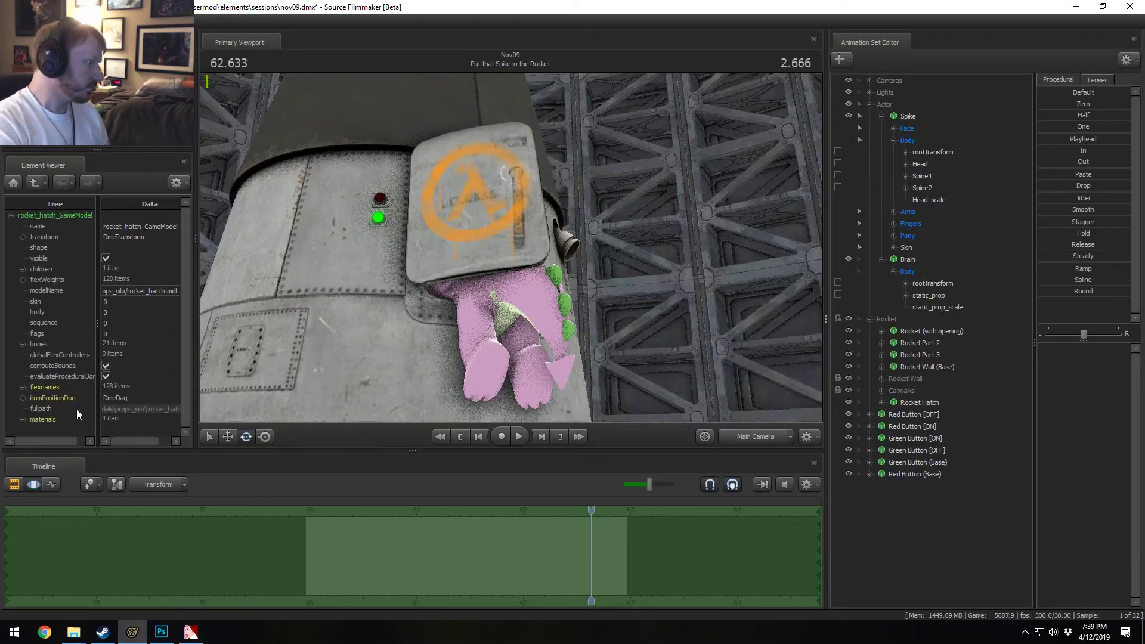
{"action": "left_click", "coordinate": [22, 419]}
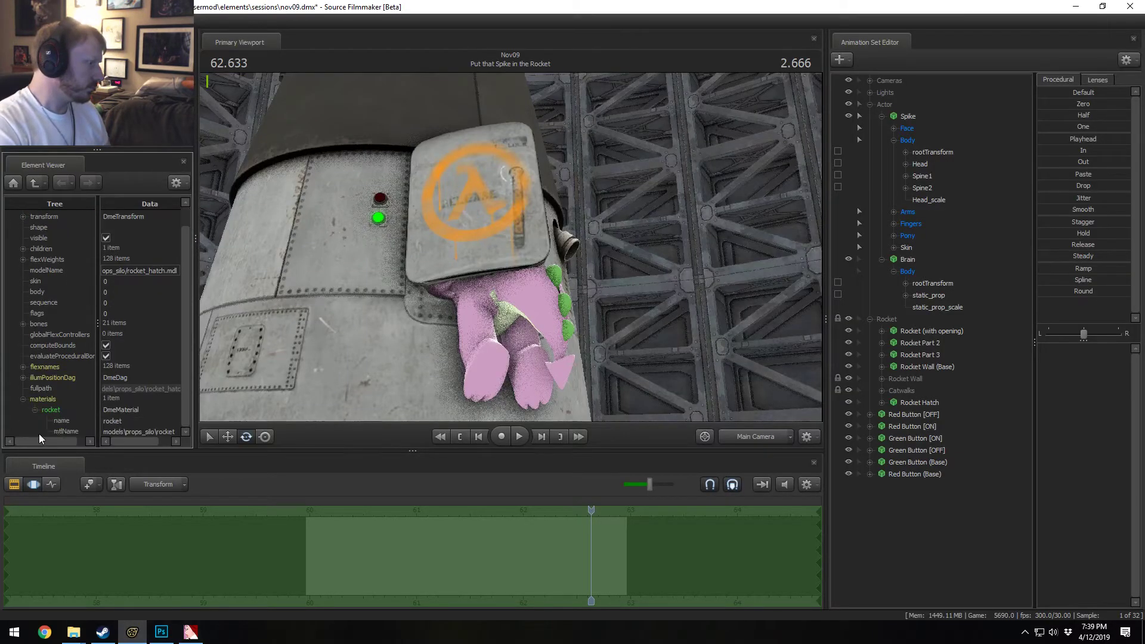
{"action": "right_click", "coordinate": [54, 410]}
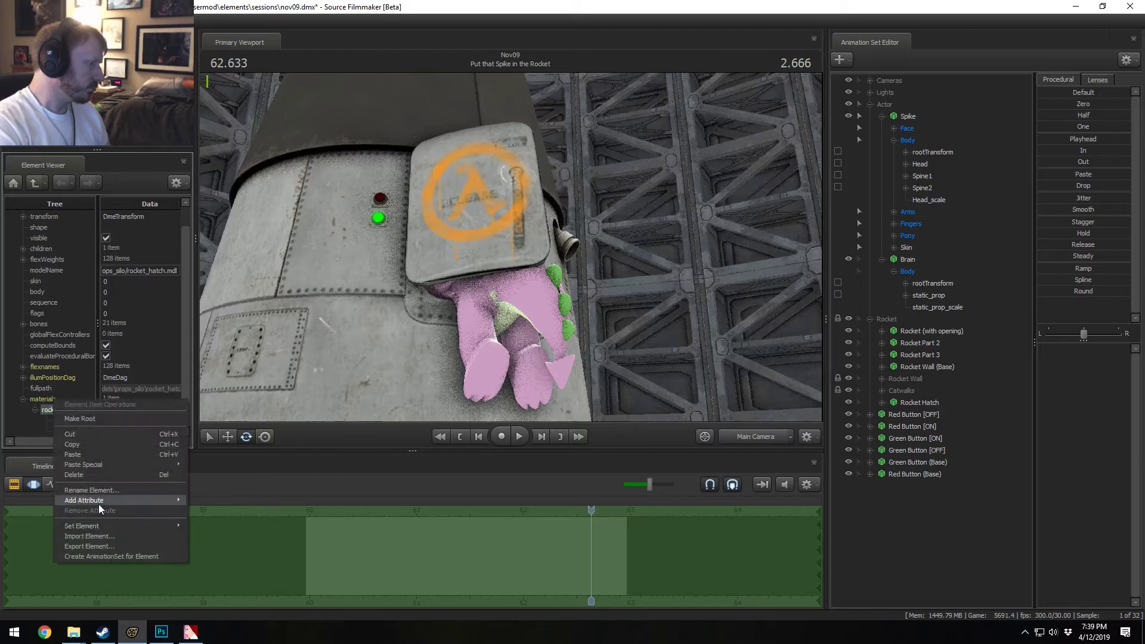
{"action": "mouse_move", "coordinate": [138, 499]}
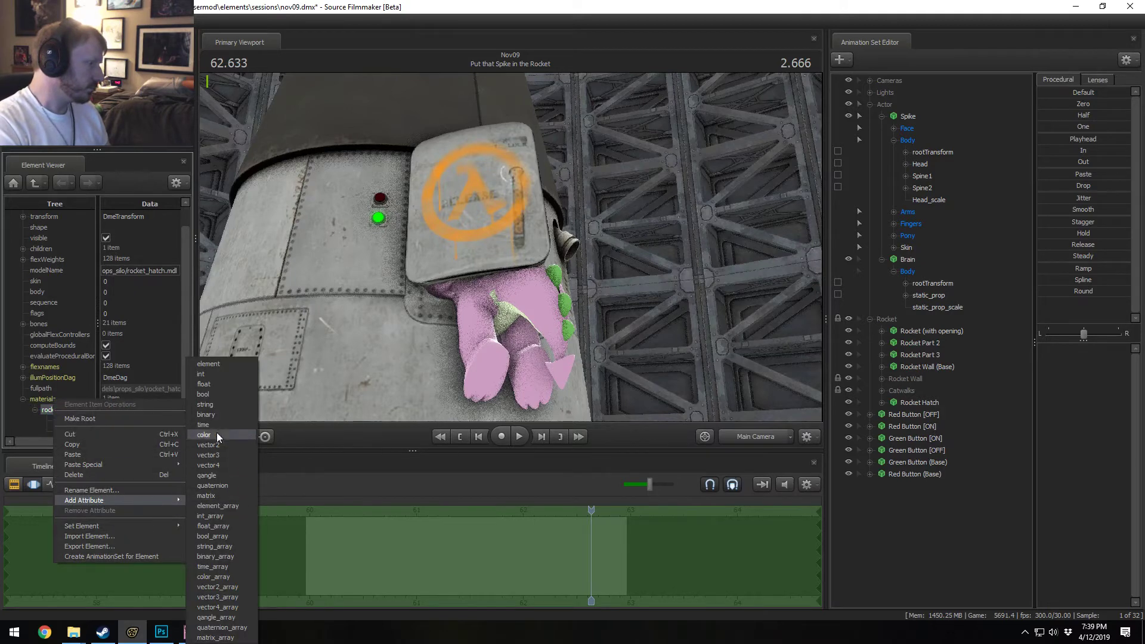
{"action": "left_click", "coordinate": [209, 405]}
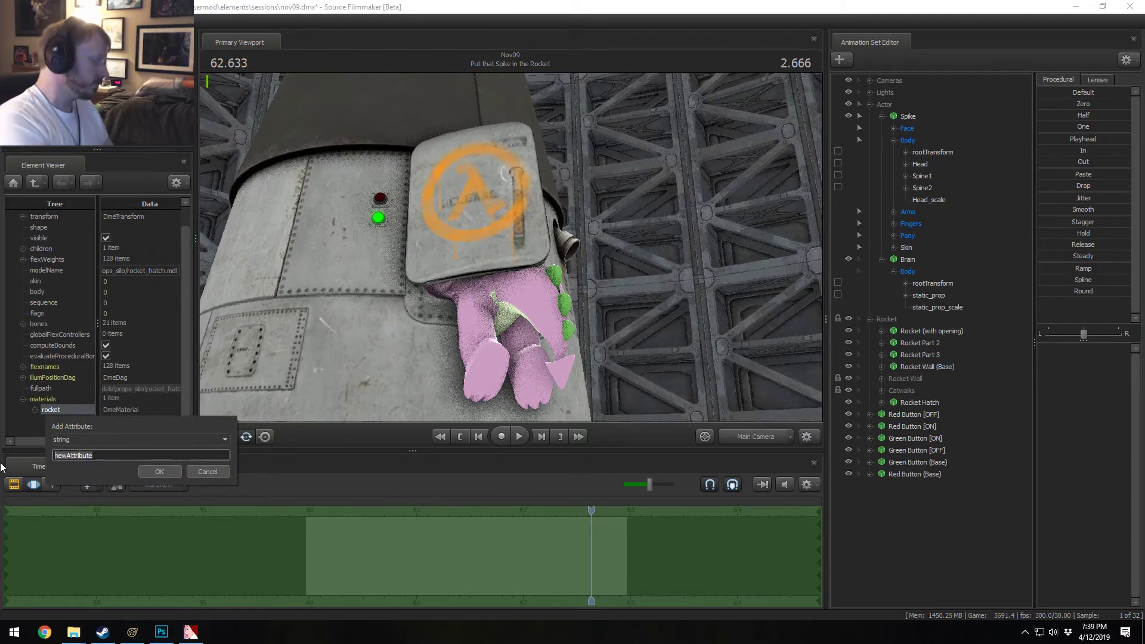
{"action": "type", "text": "$basetexture"}
{"action": "key", "text": "Return"}
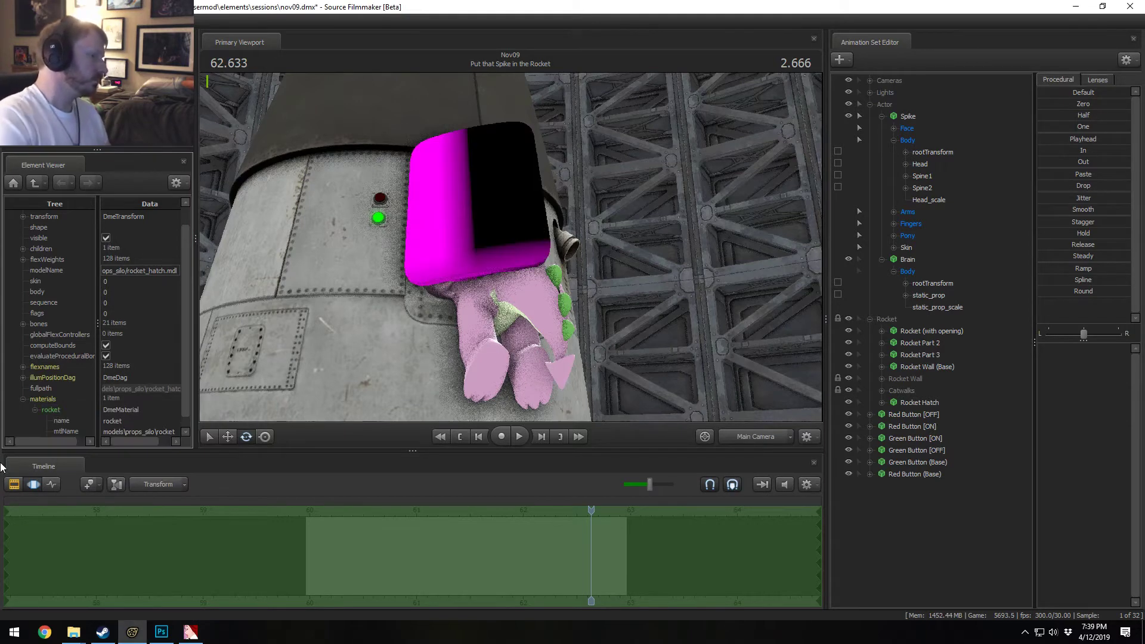
Step: Set the material's $basetexture value to models\props_silo\rocket_nolambda, reusing the path from mtlName
{"action": "scroll", "coordinate": [139, 412], "scroll_direction": "down", "scroll_amount": 1}
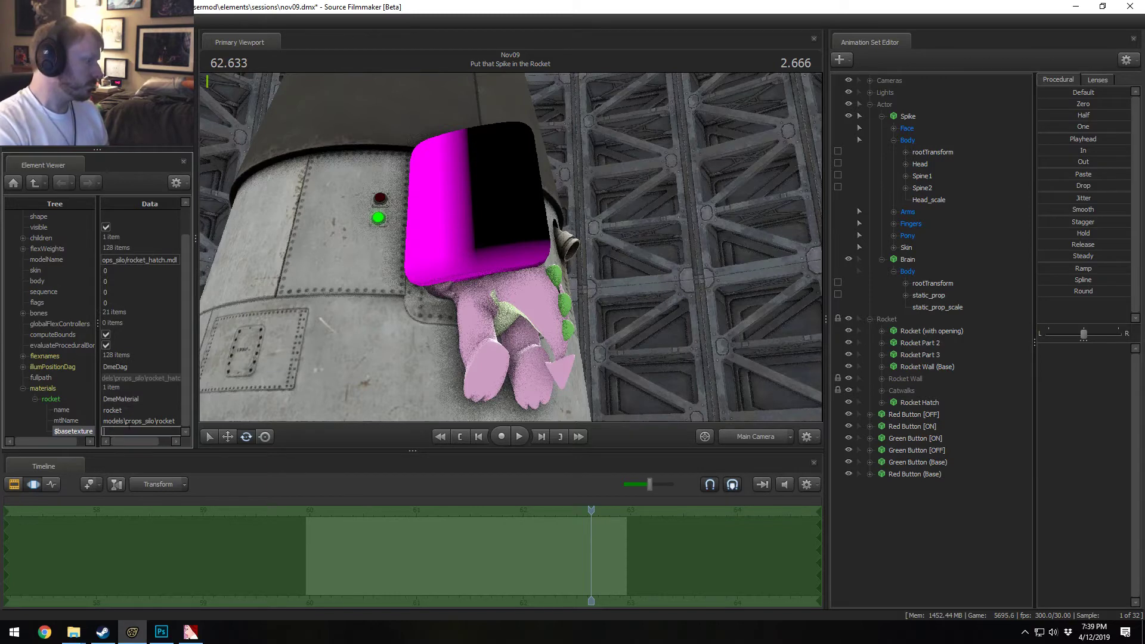
{"action": "left_click", "coordinate": [139, 419]}
{"action": "left_click", "coordinate": [137, 430]}
{"action": "type", "text": "models\\props_silo\\rocket"}
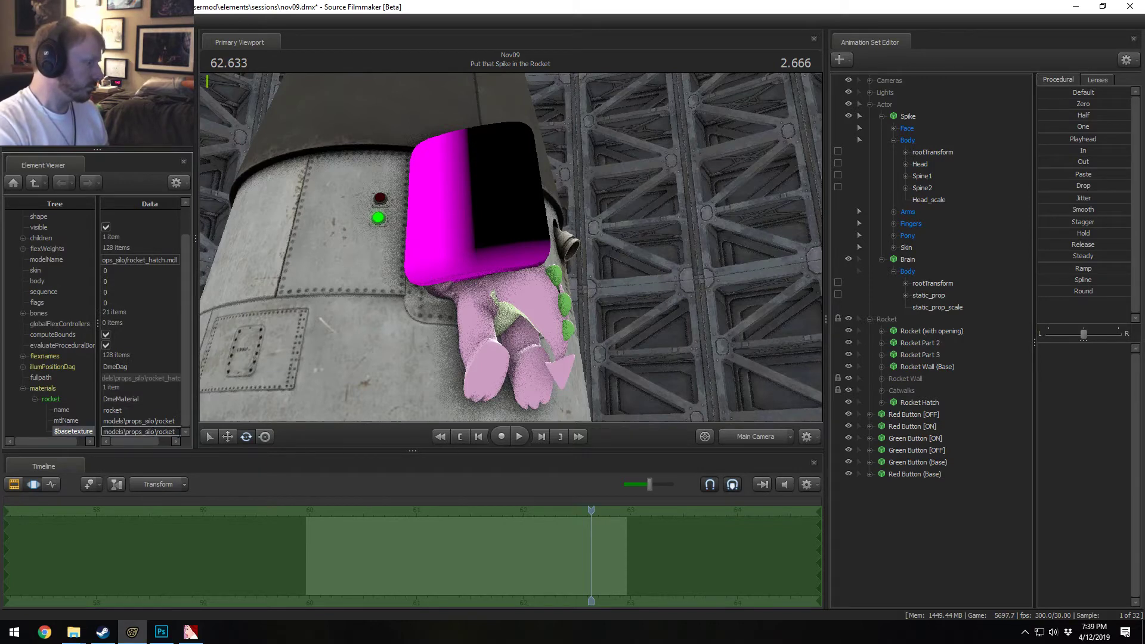
{"action": "type", "text": "_r"}
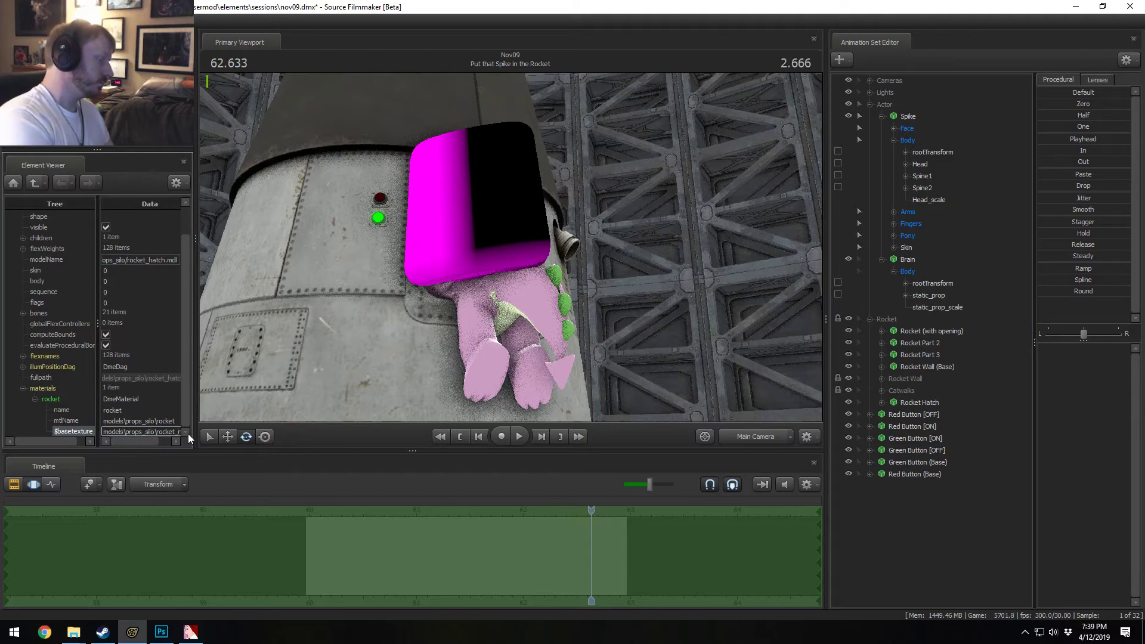
{"action": "type", "text": "ola"}
{"action": "key", "text": "Return"}
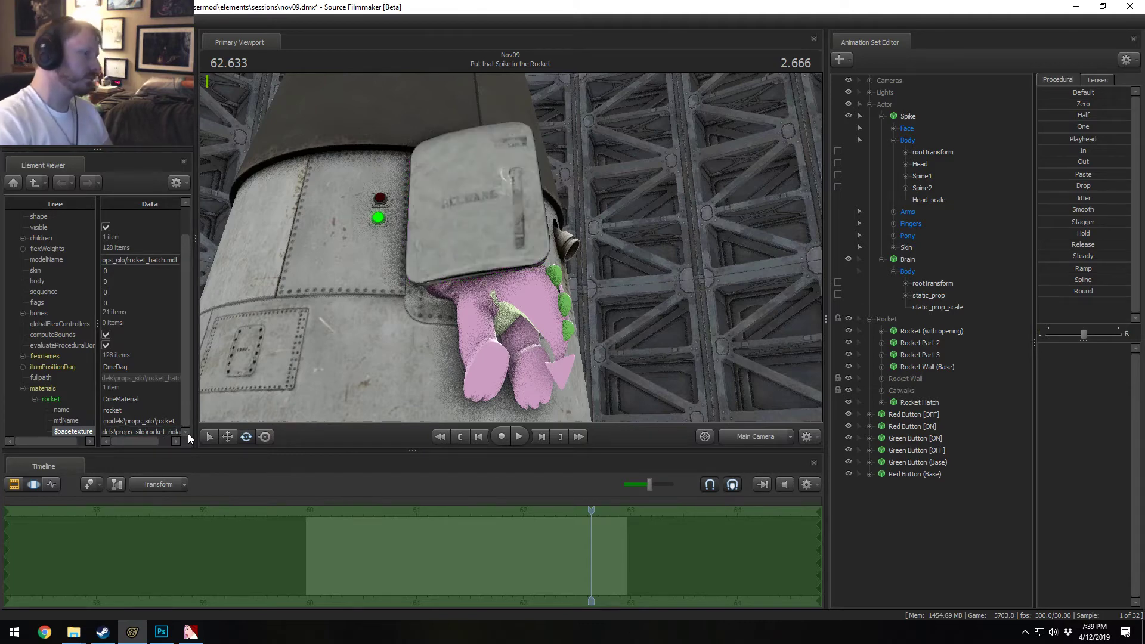
Step: Enable lighting in the viewport and play back part of the rocket entry shot
{"action": "right_click", "coordinate": [379, 288]}
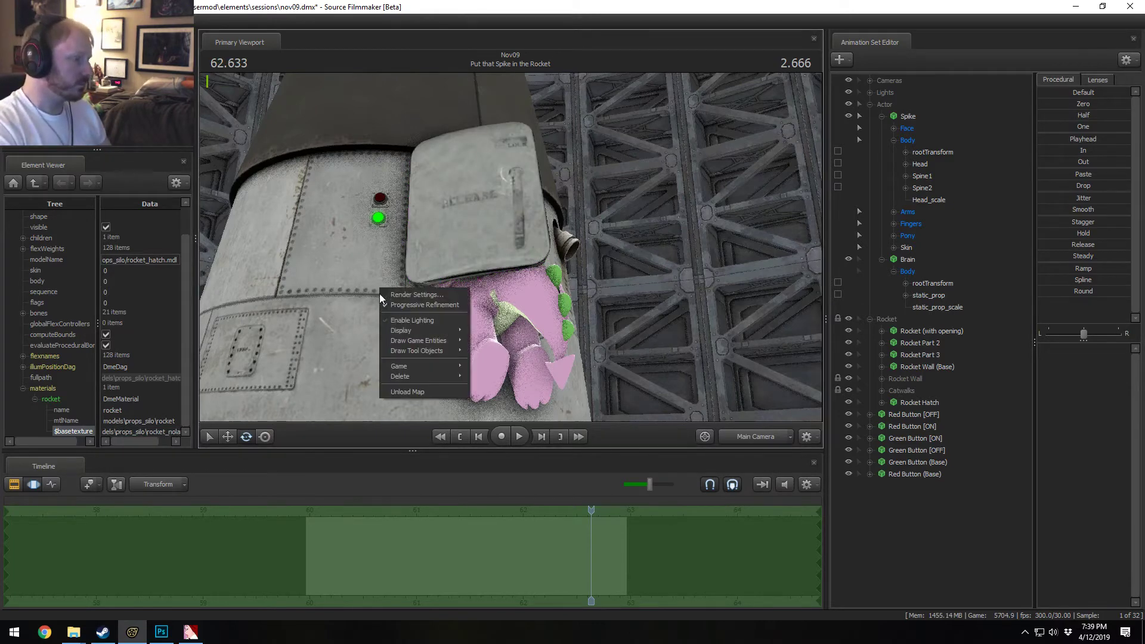
{"action": "left_click", "coordinate": [409, 321]}
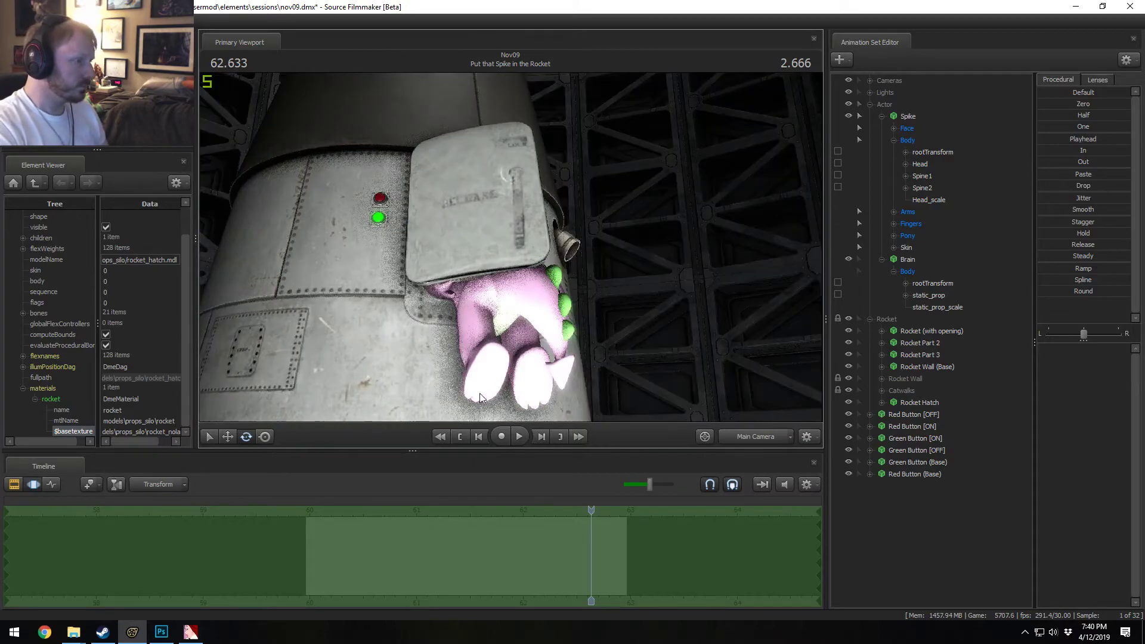
{"action": "left_click_drag", "start_coordinate": [592, 509], "coordinate": [337, 507]}
{"action": "key", "text": "space"}
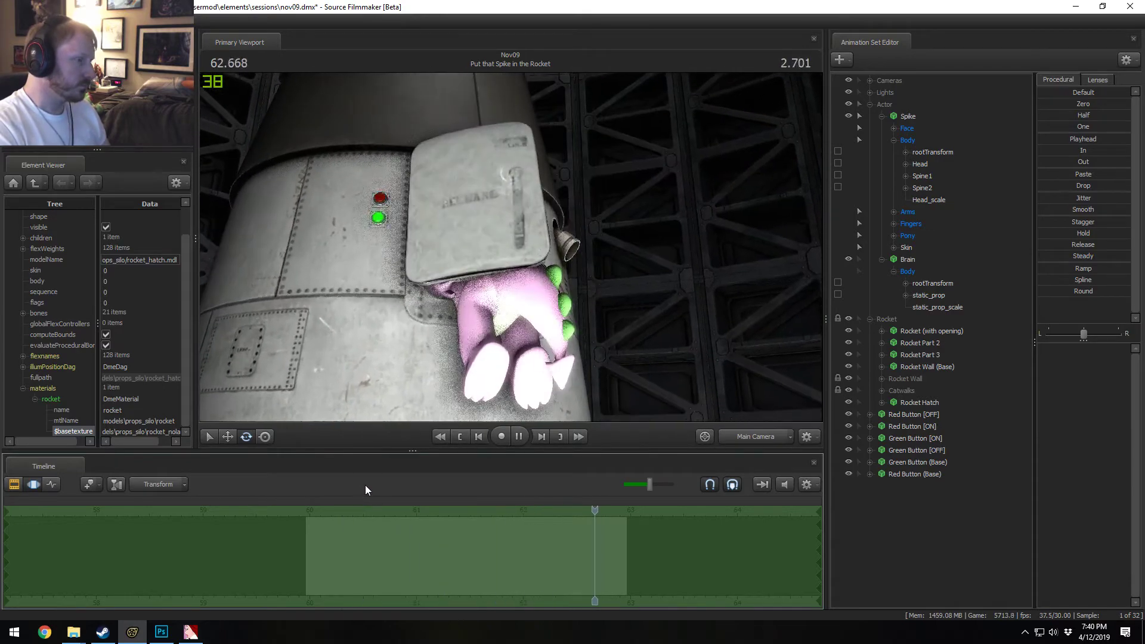
{"action": "key", "text": "space"}
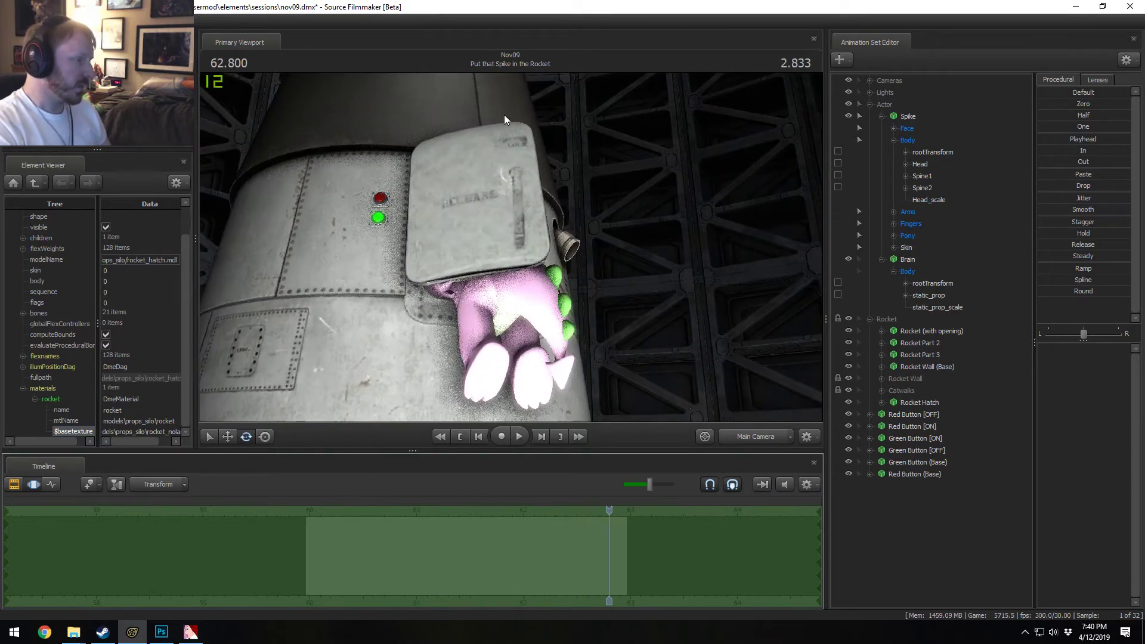
Step: Inspect Spike's body and the hatch opening up close through the Work Camera
{"action": "left_click", "coordinate": [758, 437]}
{"action": "key", "text": "d"}
{"action": "mouse_move", "coordinate": [511, 248]}
{"action": "left_mouse_down"}
{"action": "mouse_move", "coordinate": [405, 247]}
{"action": "mouse_move", "coordinate": [417, 247]}
{"action": "mouse_move", "coordinate": [393, 268]}
{"action": "mouse_move", "coordinate": [379, 236]}
{"action": "left_mouse_up"}
{"action": "key", "text": "w"}
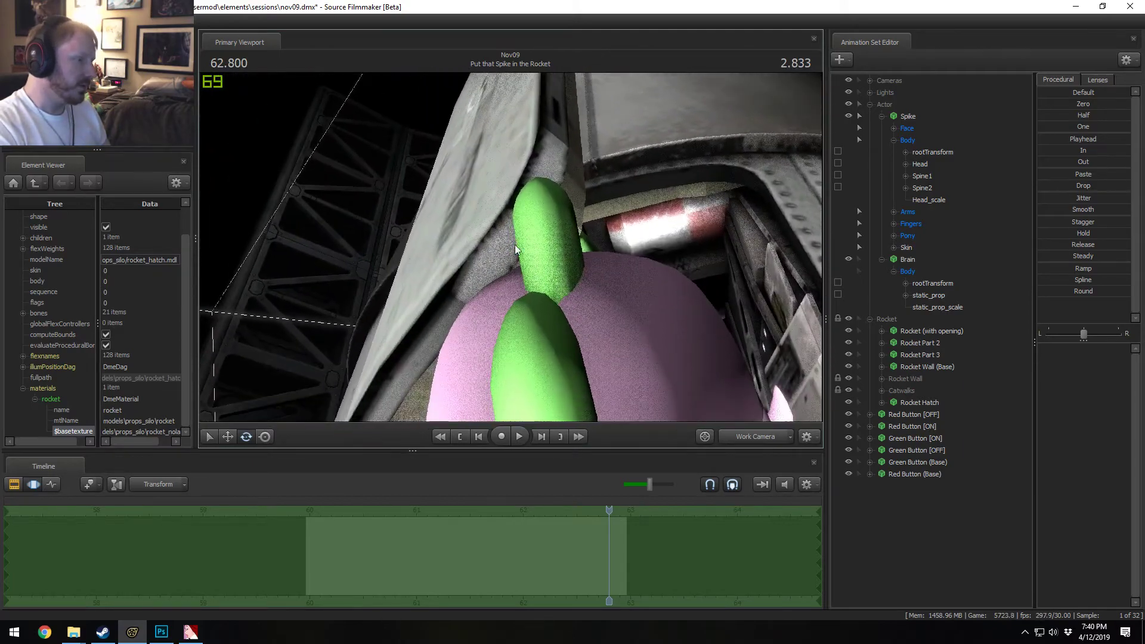
{"action": "left_click_drag", "start_coordinate": [515, 249], "coordinate": [500, 238]}
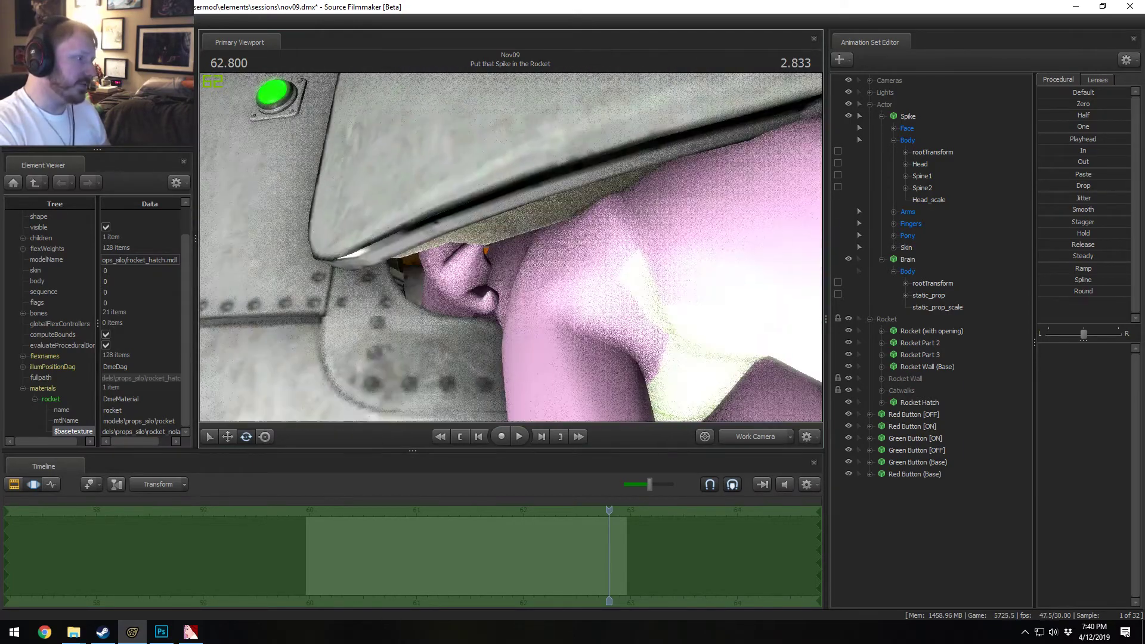
{"action": "left_click_drag", "start_coordinate": [388, 239], "coordinate": [374, 190]}
{"action": "left_click_drag", "start_coordinate": [463, 267], "coordinate": [553, 212]}
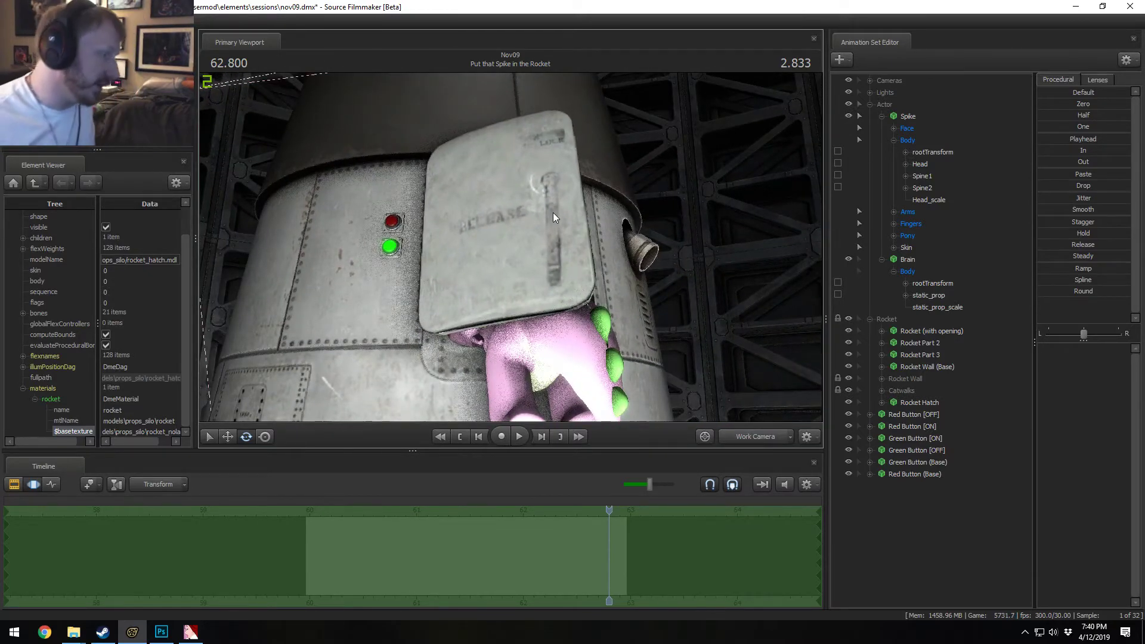
Step: Move the playhead to 61.300 in the Clip Editor and view the whole rocket through the Work Camera
{"action": "left_click", "coordinate": [767, 438]}
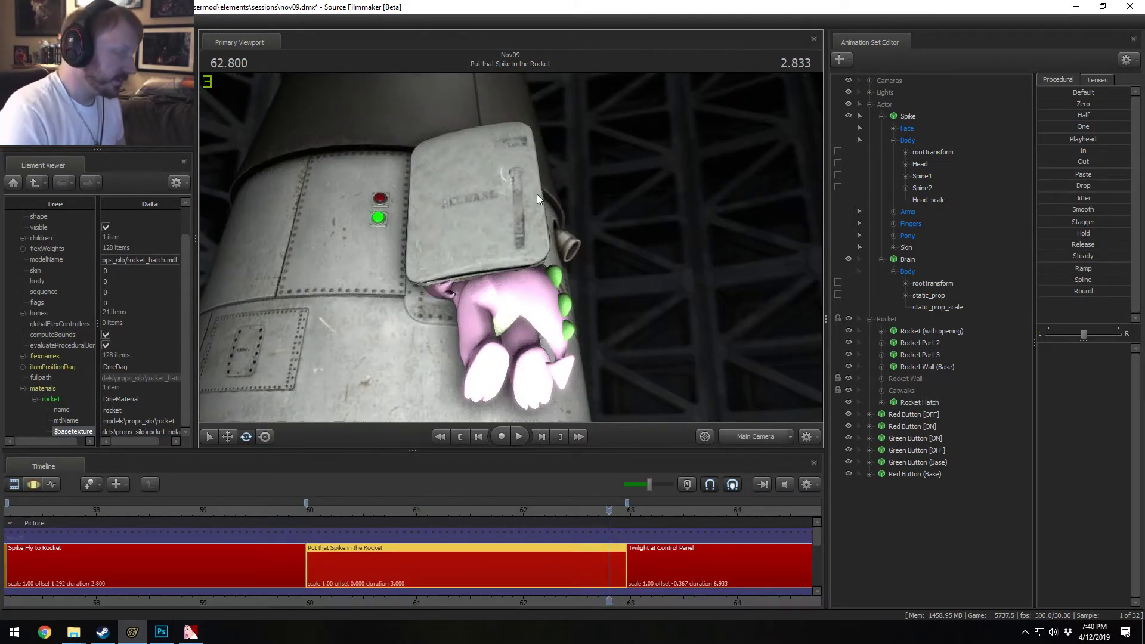
{"action": "left_click", "coordinate": [749, 433]}
{"action": "mouse_move", "coordinate": [429, 508]}
{"action": "left_mouse_down"}
{"action": "mouse_move", "coordinate": [467, 506]}
{"action": "mouse_move", "coordinate": [448, 496]}
{"action": "left_mouse_up"}
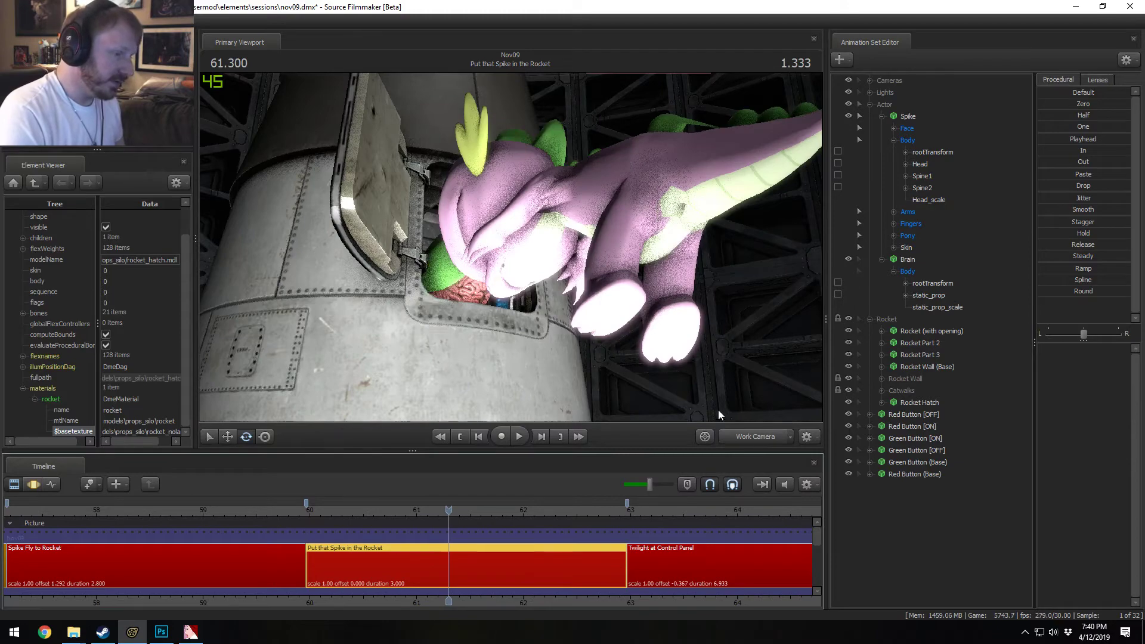
{"action": "left_click_drag", "start_coordinate": [717, 410], "coordinate": [510, 247]}
{"action": "key", "text": "s"}
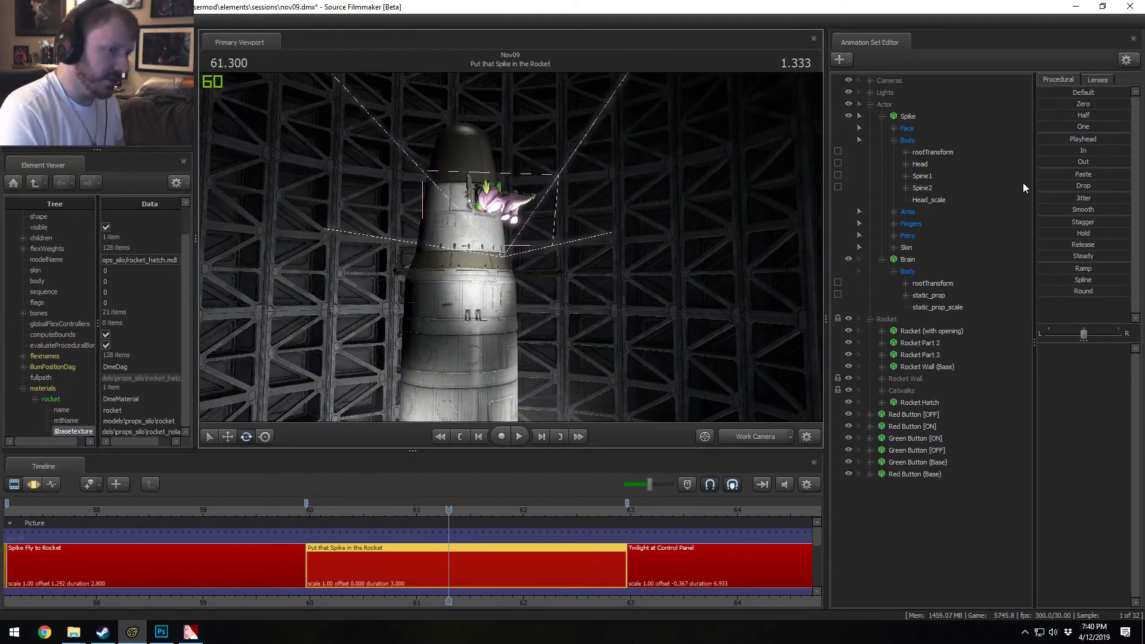
Step: Collapse the Actor and Rocket groups, expand the Lights group and select Rocket Fill Light 4
{"action": "left_click", "coordinate": [881, 116]}
{"action": "left_click", "coordinate": [882, 127]}
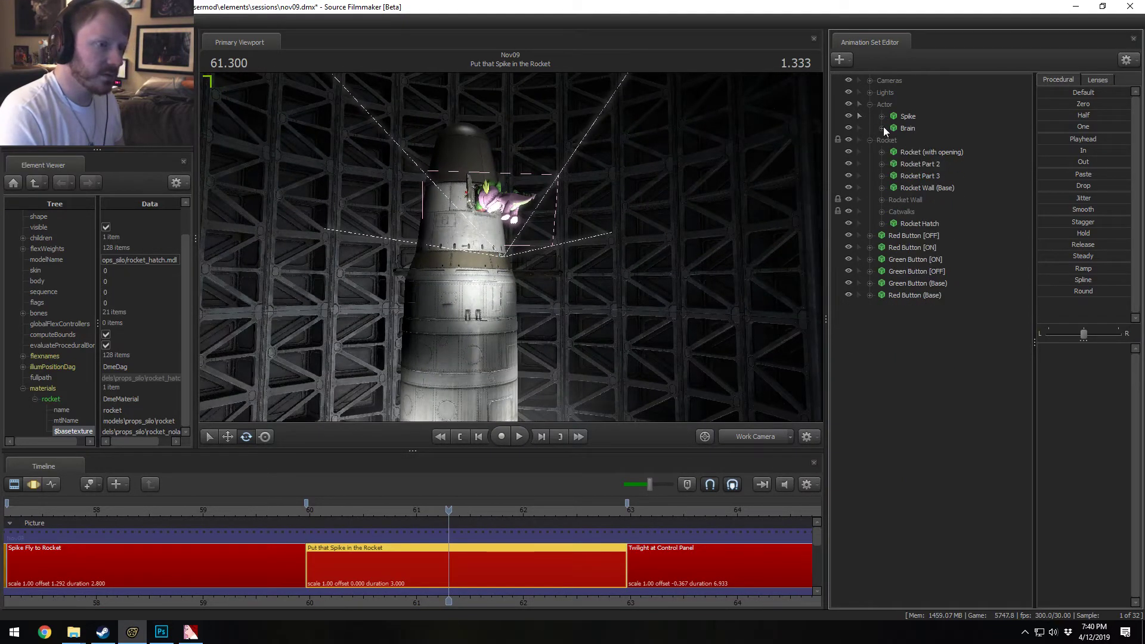
{"action": "left_click", "coordinate": [868, 105]}
{"action": "left_click", "coordinate": [867, 116]}
{"action": "left_click", "coordinate": [869, 94]}
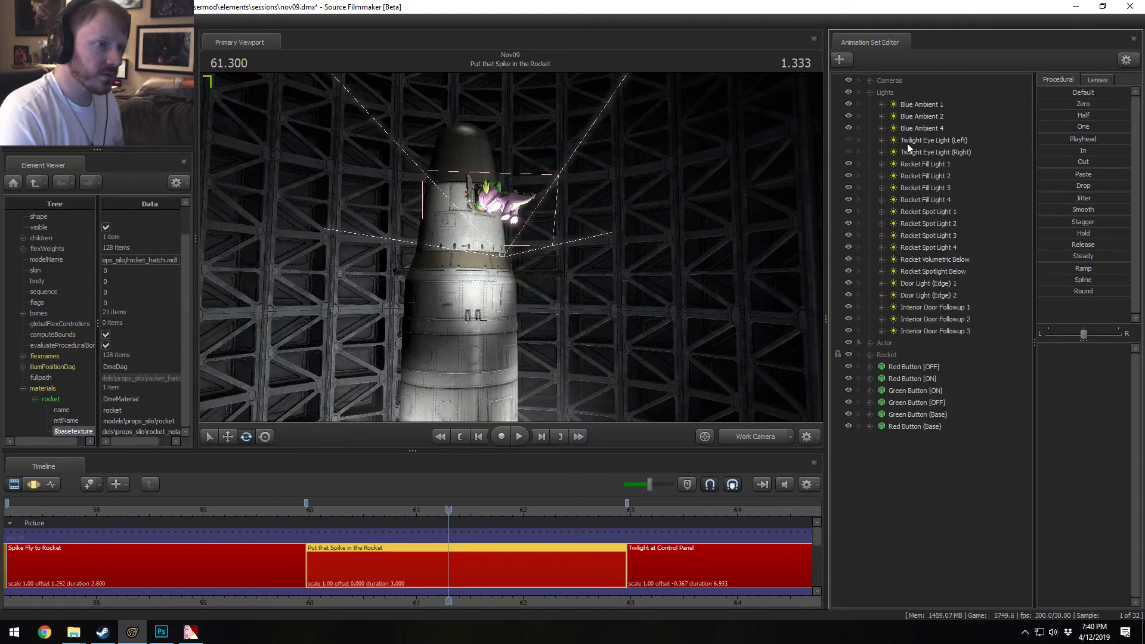
{"action": "left_click", "coordinate": [924, 200]}
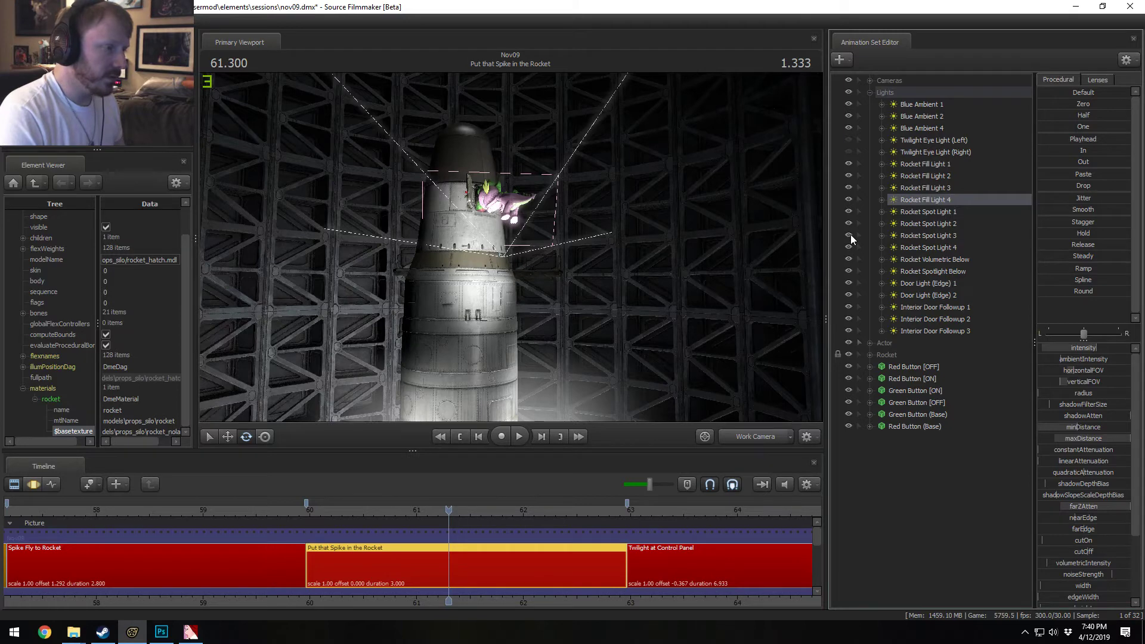
Step: Return to the Main Camera and Motion Editor, and toggle Rocket Fill Light 2's visibility to compare its effect
{"action": "left_click", "coordinate": [744, 436]}
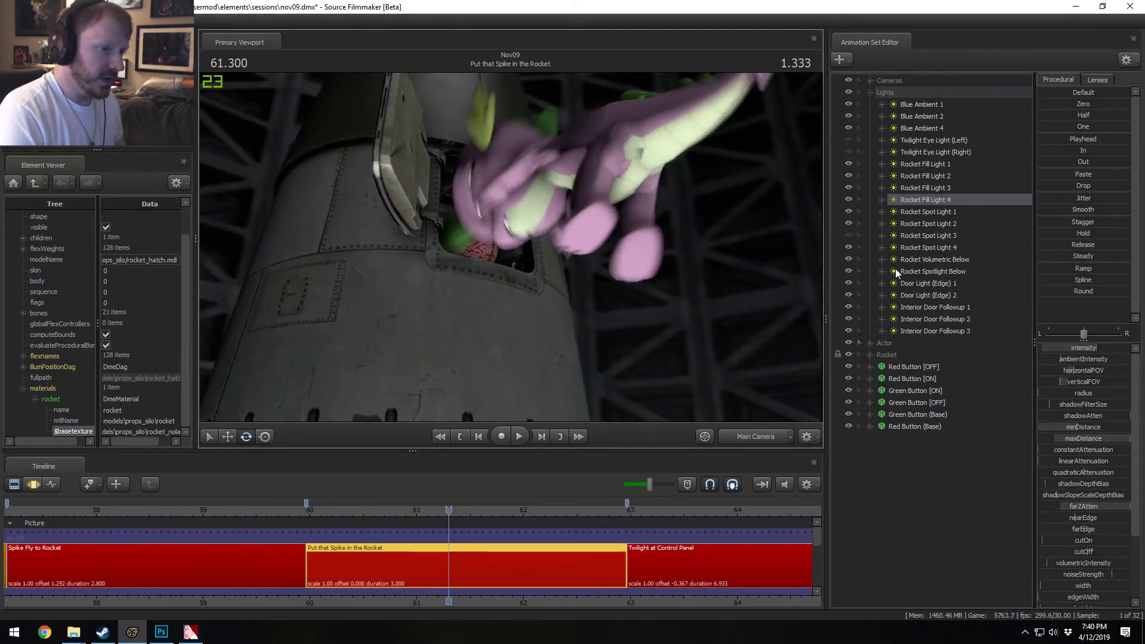
{"action": "key", "text": "F3"}
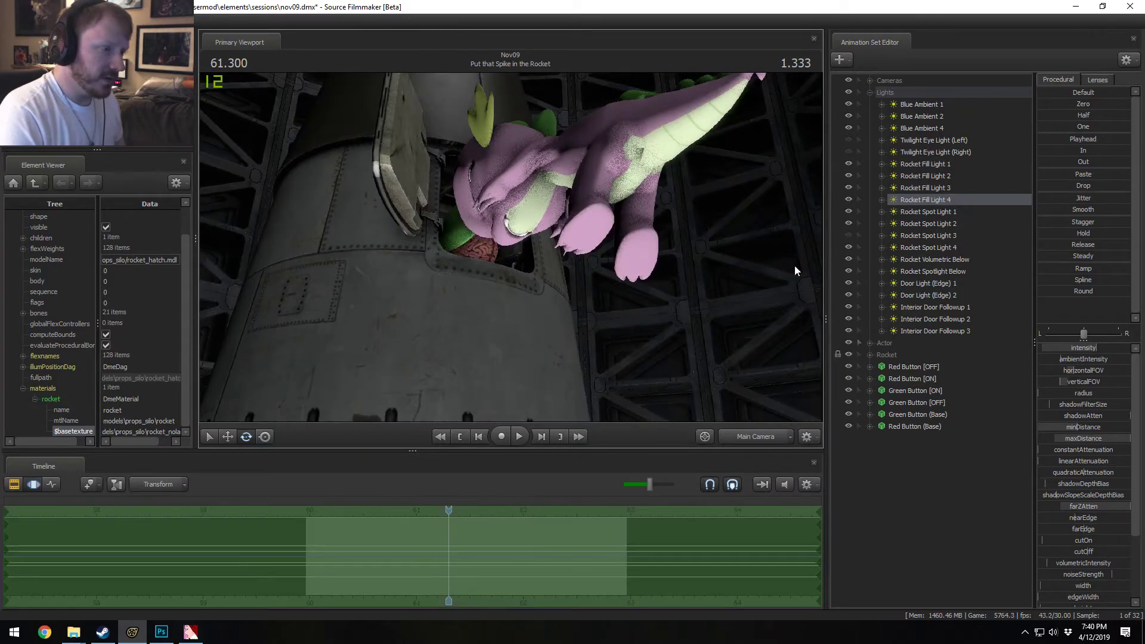
{"action": "left_click", "coordinate": [848, 176]}
{"action": "left_click", "coordinate": [848, 176]}
{"action": "left_click", "coordinate": [847, 175]}
{"action": "left_click", "coordinate": [848, 176]}
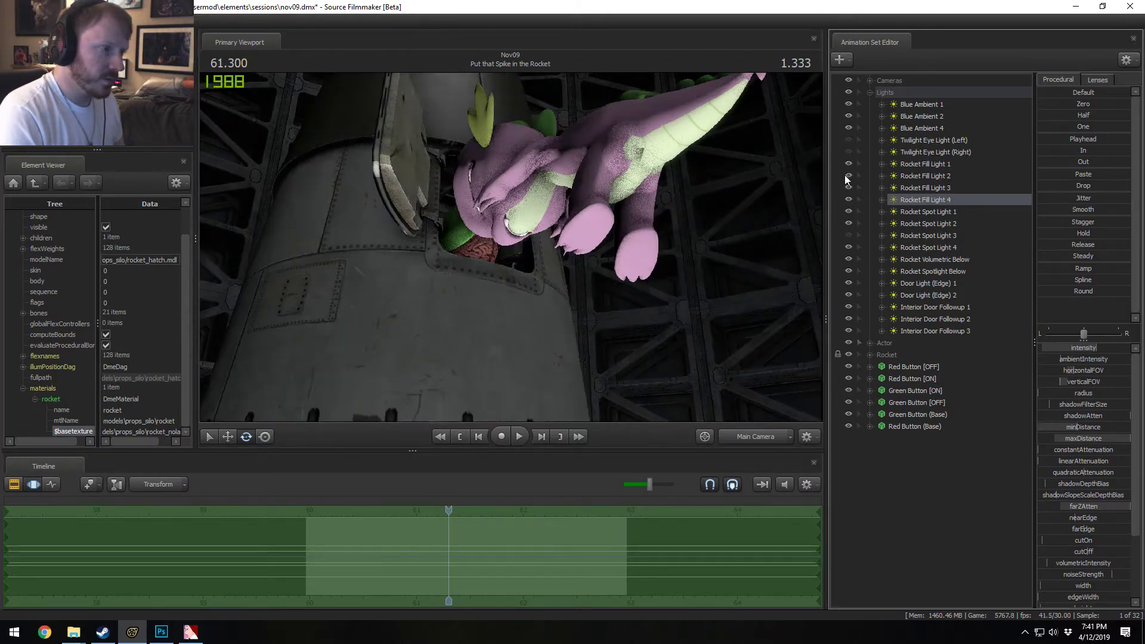
{"action": "left_click", "coordinate": [847, 176]}
{"action": "left_click", "coordinate": [847, 176]}
Step: Select Rocket Spotlight Below and toggle its visibility repeatedly to check how it lights Spike in the Main Camera view
{"action": "left_click", "coordinate": [848, 267]}
{"action": "left_click", "coordinate": [848, 268]}
{"action": "left_click", "coordinate": [848, 267]}
{"action": "left_click", "coordinate": [849, 268]}
{"action": "left_click", "coordinate": [849, 271]}
{"action": "left_click", "coordinate": [849, 271]}
{"action": "left_click", "coordinate": [849, 271]}
{"action": "left_click", "coordinate": [849, 271]}
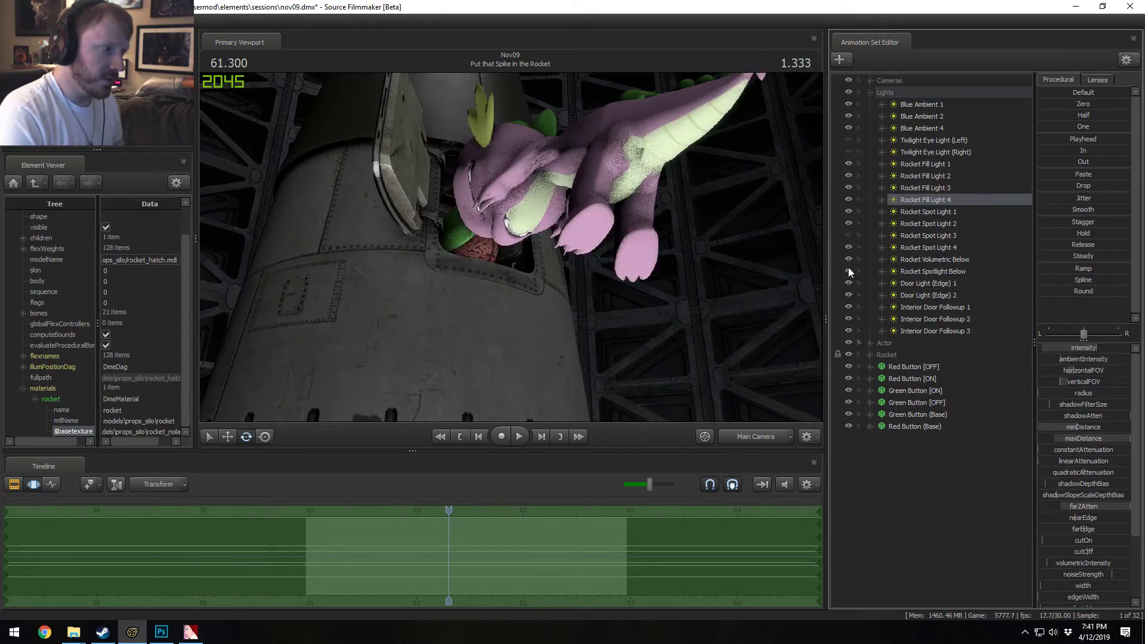
{"action": "left_click", "coordinate": [927, 271]}
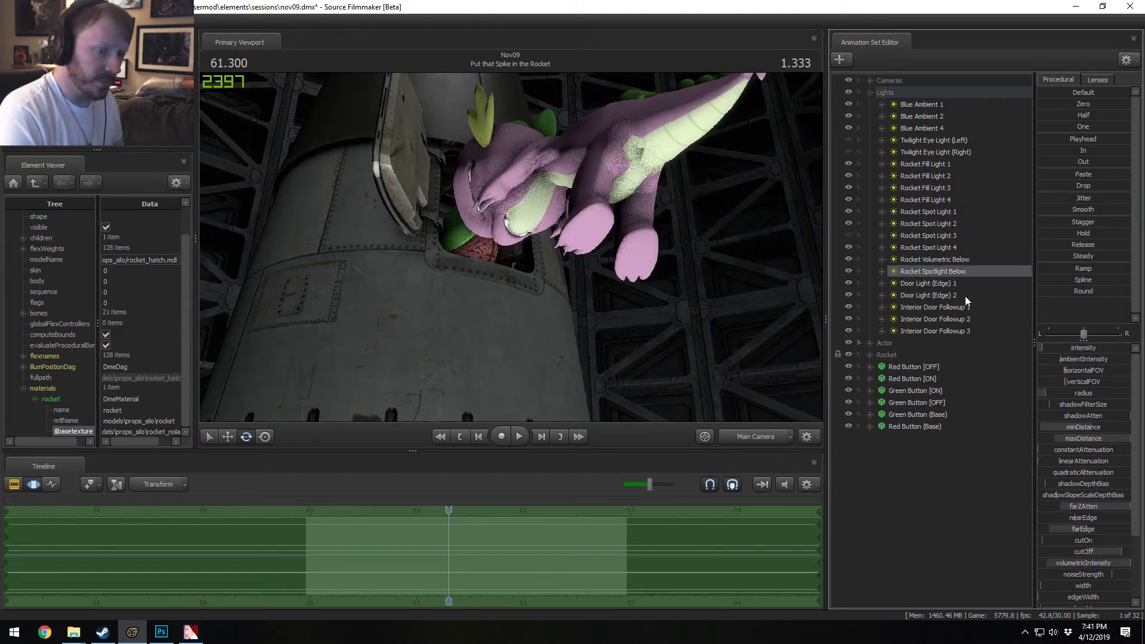
{"action": "left_click", "coordinate": [848, 272]}
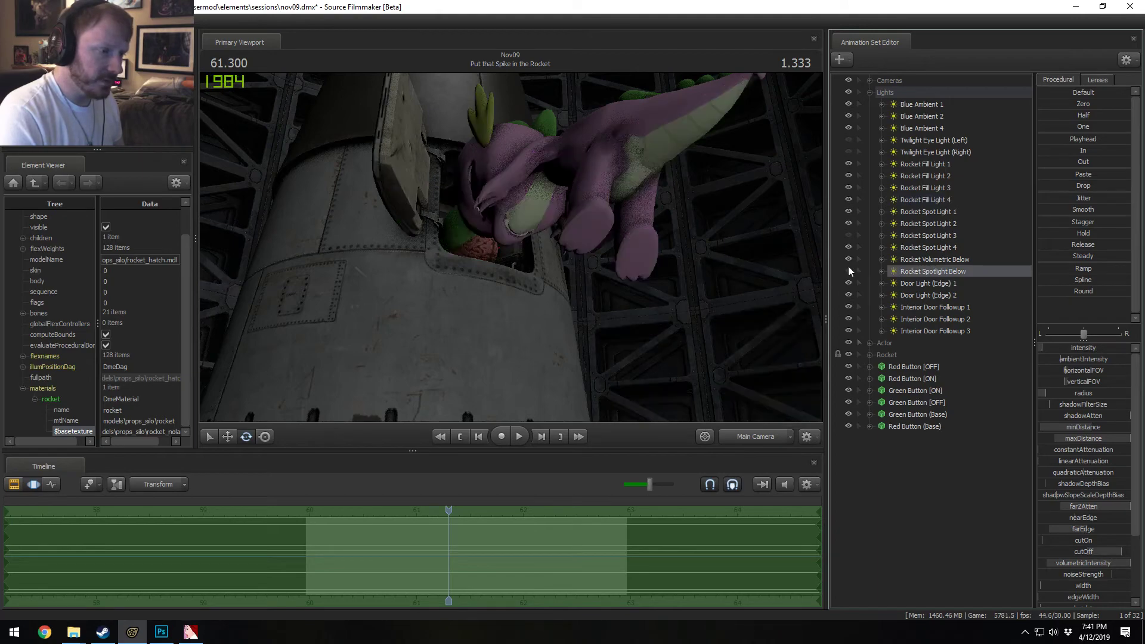
{"action": "left_click", "coordinate": [849, 272]}
{"action": "left_click", "coordinate": [848, 272]}
{"action": "left_click", "coordinate": [849, 271]}
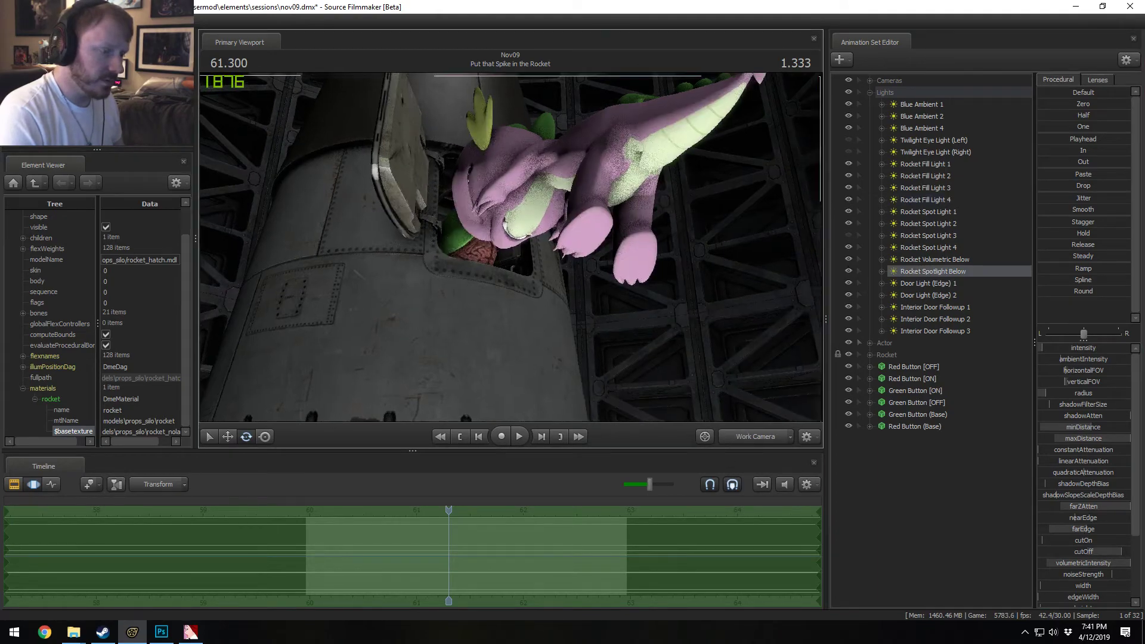
Step: Check Rocket Spotlight Below's effect on the whole rocket from the Work Camera by toggling its visibility
{"action": "left_click", "coordinate": [751, 436]}
{"action": "left_click_drag", "start_coordinate": [806, 241], "coordinate": [806, 241]}
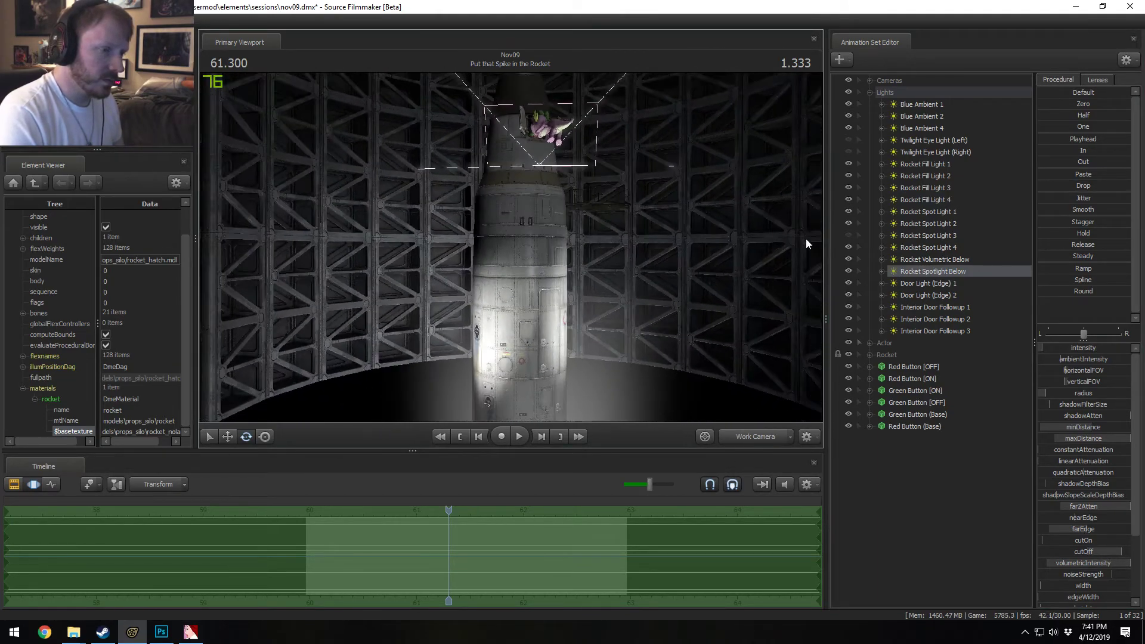
{"action": "left_click", "coordinate": [852, 269]}
{"action": "left_click", "coordinate": [853, 269]}
{"action": "left_click", "coordinate": [852, 268]}
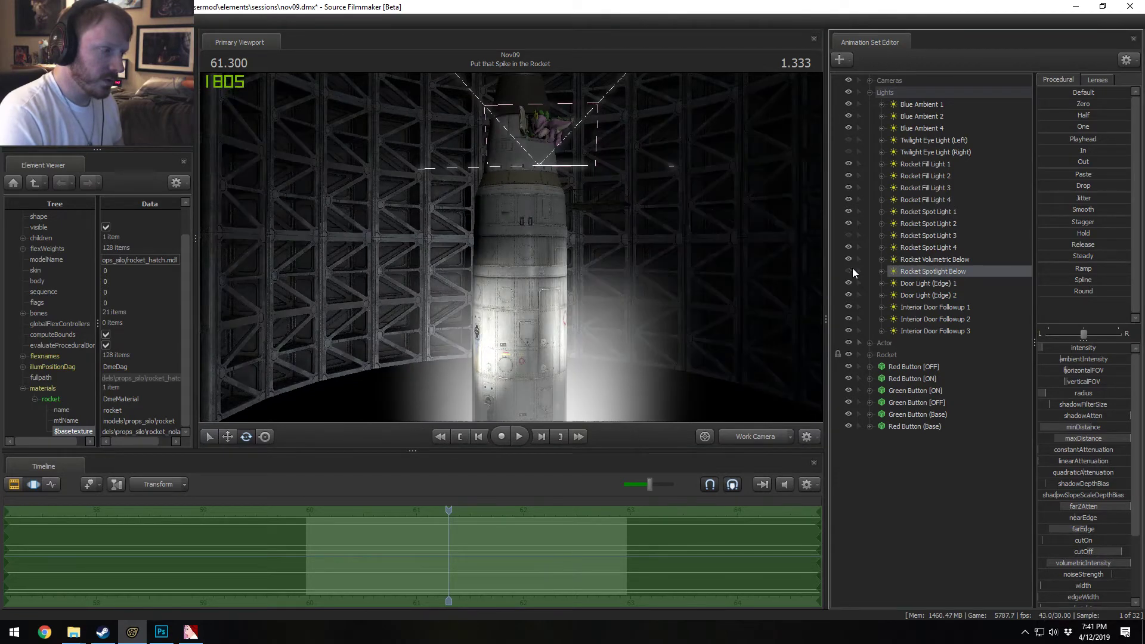
{"action": "left_click", "coordinate": [852, 272]}
Step: Load Rocket Spot Light 4 into the viewport to look through the light
{"action": "left_click_drag", "start_coordinate": [602, 263], "coordinate": [602, 262]}
{"action": "left_click_drag", "start_coordinate": [523, 256], "coordinate": [523, 256]}
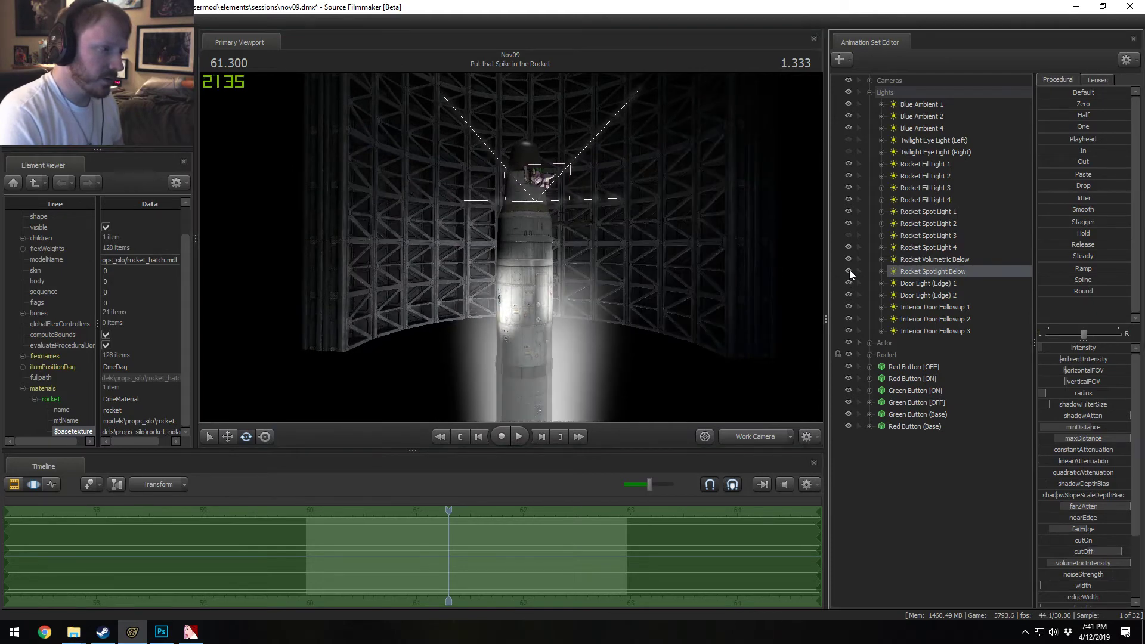
{"action": "left_click_drag", "start_coordinate": [961, 273], "coordinate": [739, 246]}
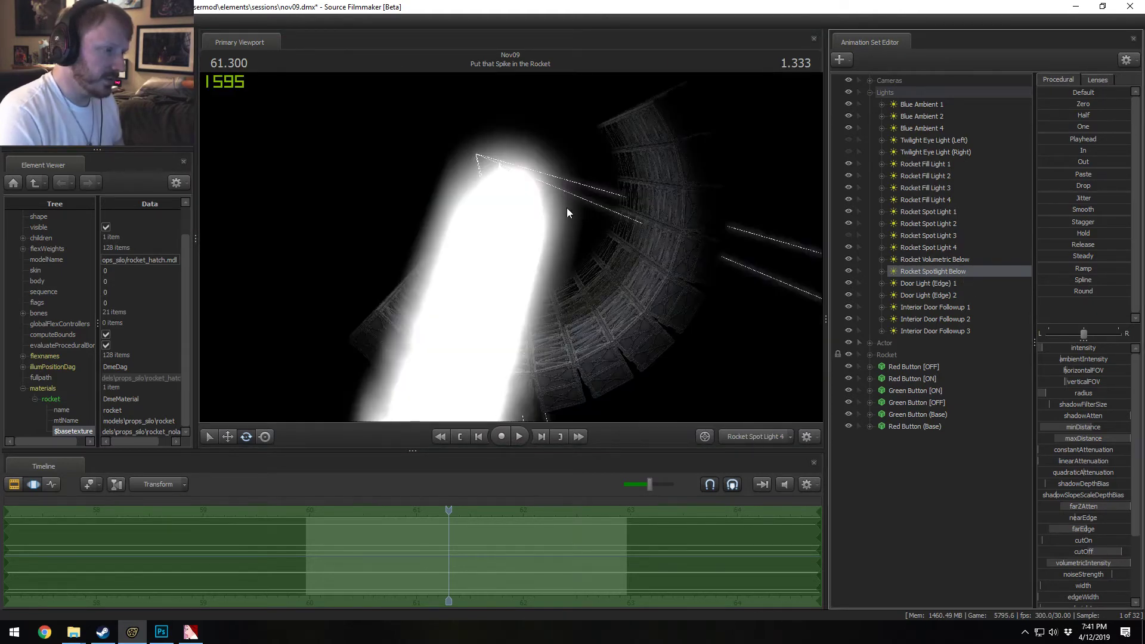
Step: Try re-aiming Rocket Spotlight Below through the light's own view, and toggle its visibility from the Work Camera to check the lighting
{"action": "left_click_drag", "start_coordinate": [566, 208], "coordinate": [542, 274]}
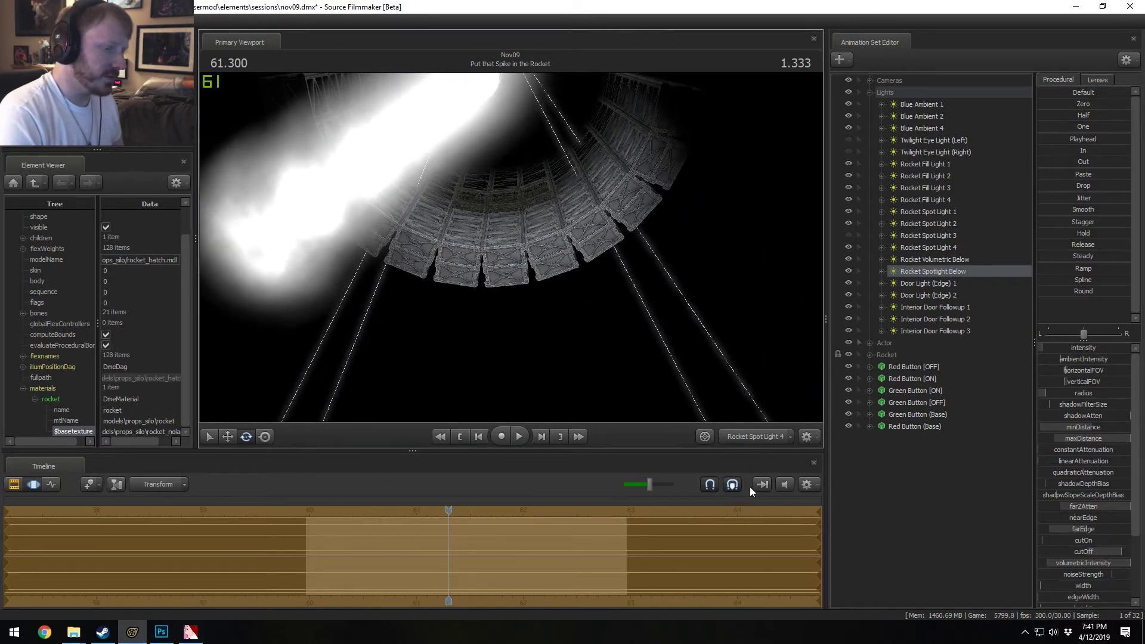
{"action": "left_click", "coordinate": [752, 435]}
{"action": "left_click", "coordinate": [753, 435]}
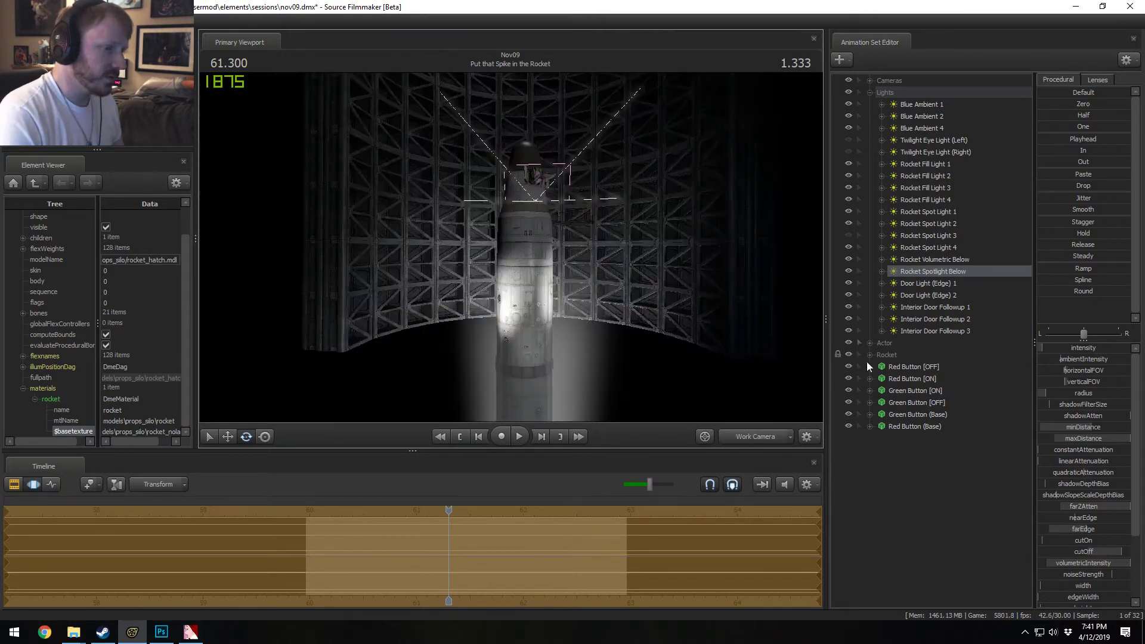
{"action": "left_click", "coordinate": [849, 268]}
{"action": "left_click", "coordinate": [848, 268]}
{"action": "left_click", "coordinate": [849, 268]}
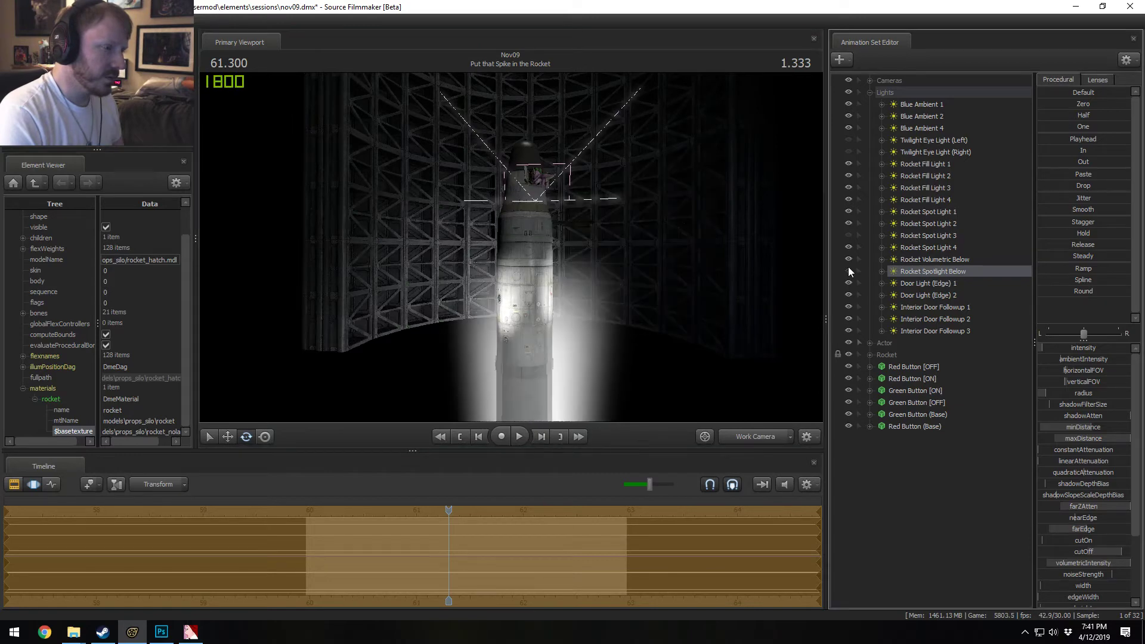
{"action": "left_click", "coordinate": [848, 269]}
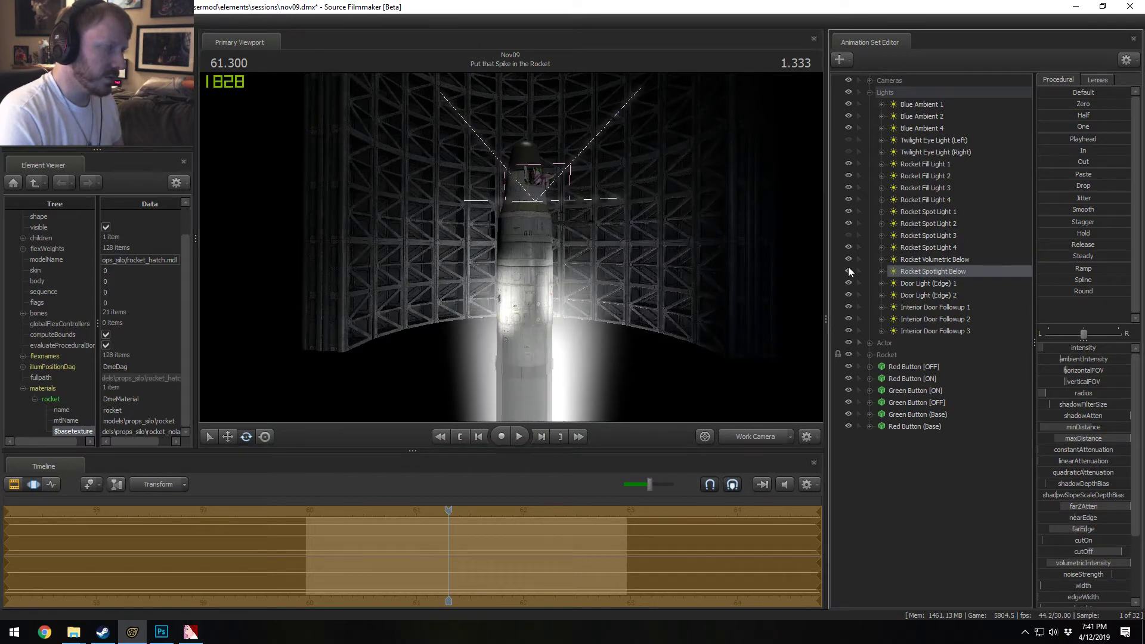
{"action": "left_click", "coordinate": [761, 436]}
Step: Undo the re-aim of Rocket Spotlight Below and compare the shot through the Main Camera at different moments
{"action": "key", "text": "ctrl+z"}
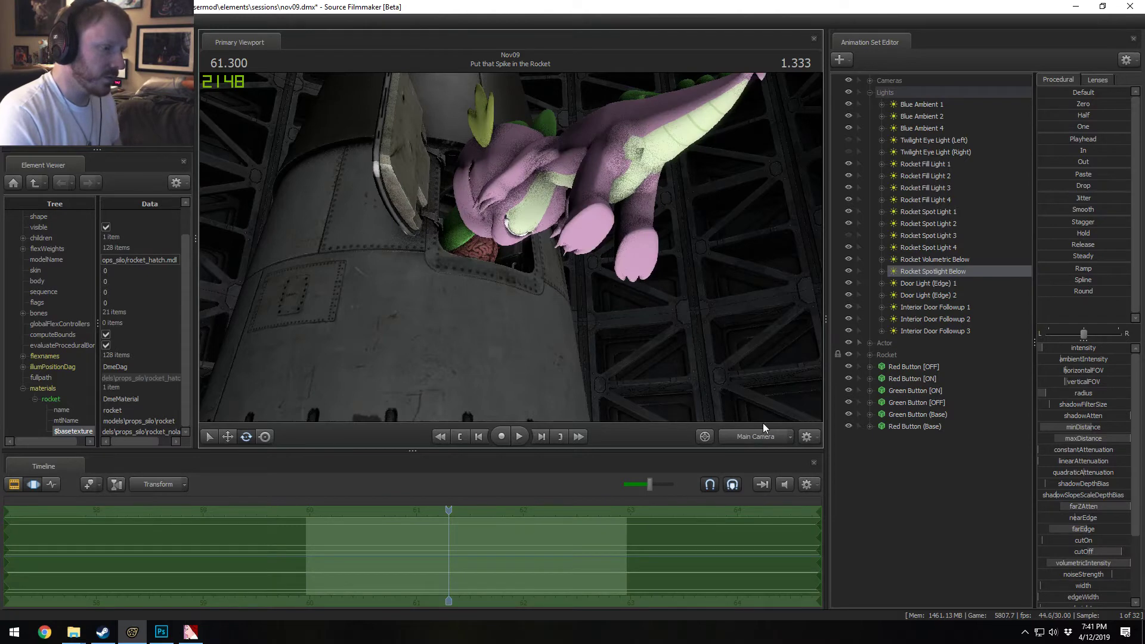
{"action": "key", "text": "ctrl+y"}
{"action": "key", "text": "ctrl+z"}
{"action": "key", "text": "F2"}
{"action": "key", "text": "F3"}
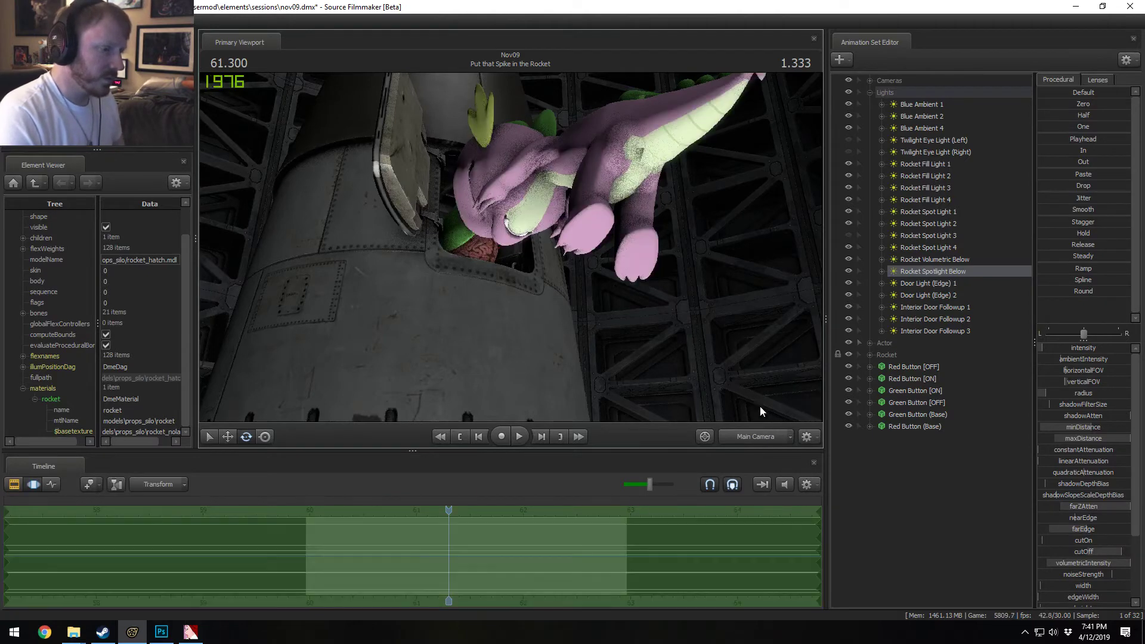
{"action": "left_click_drag", "start_coordinate": [448, 512], "coordinate": [314, 518]}
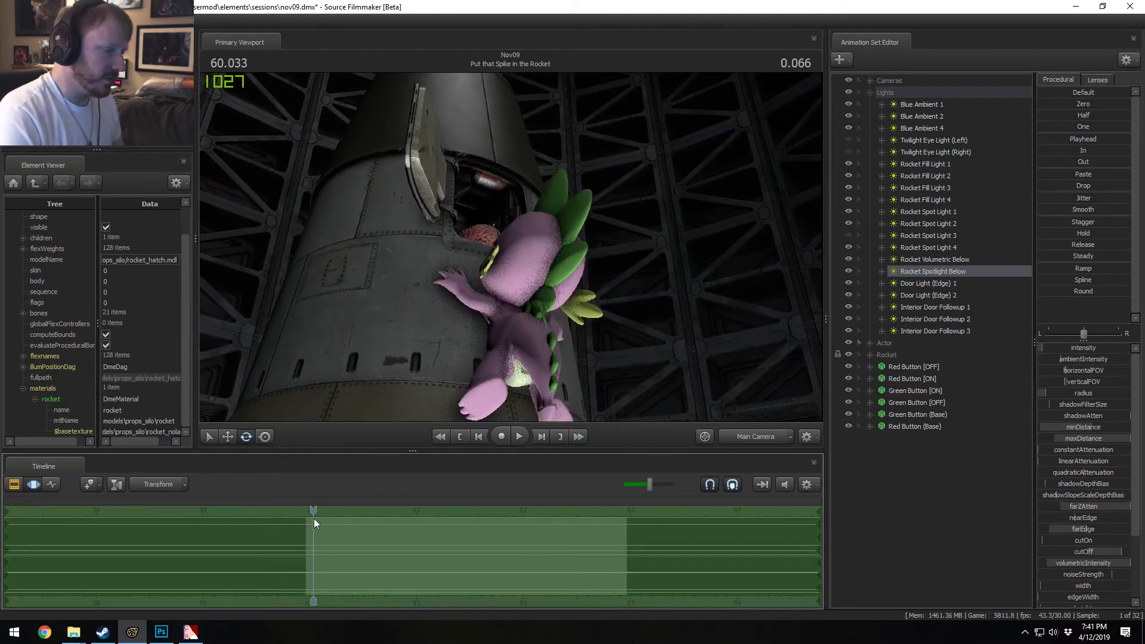
{"action": "key", "text": "F2"}
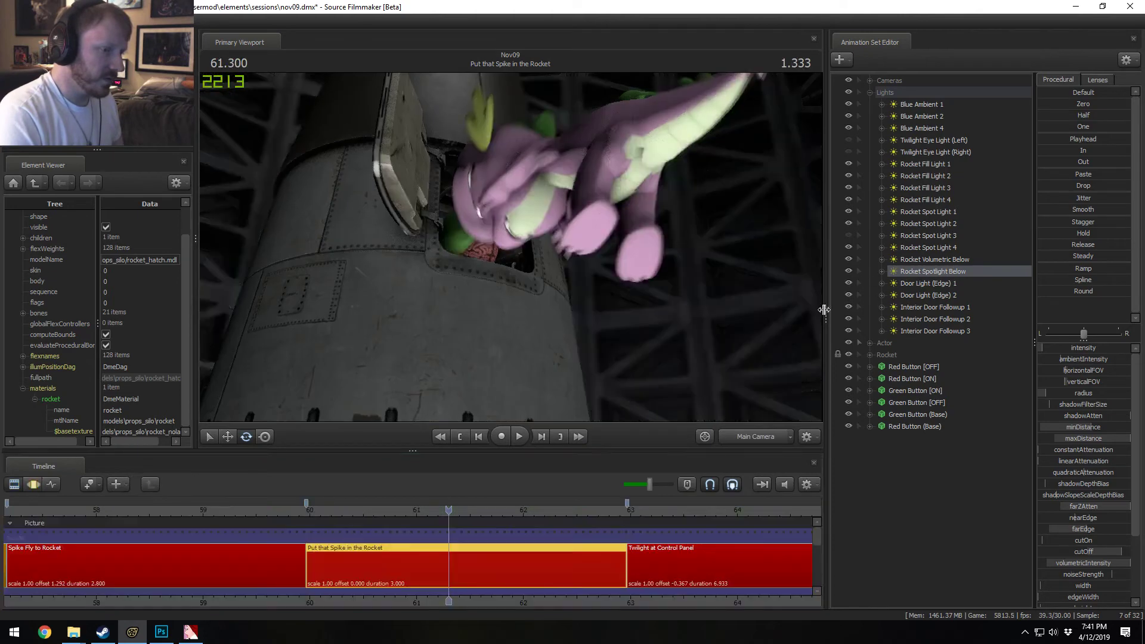
Step: Re-aim Rocket Spotlight Below through its own view in the Motion Editor and check the result through the Main Camera
{"action": "left_click_drag", "start_coordinate": [933, 271], "coordinate": [517, 266]}
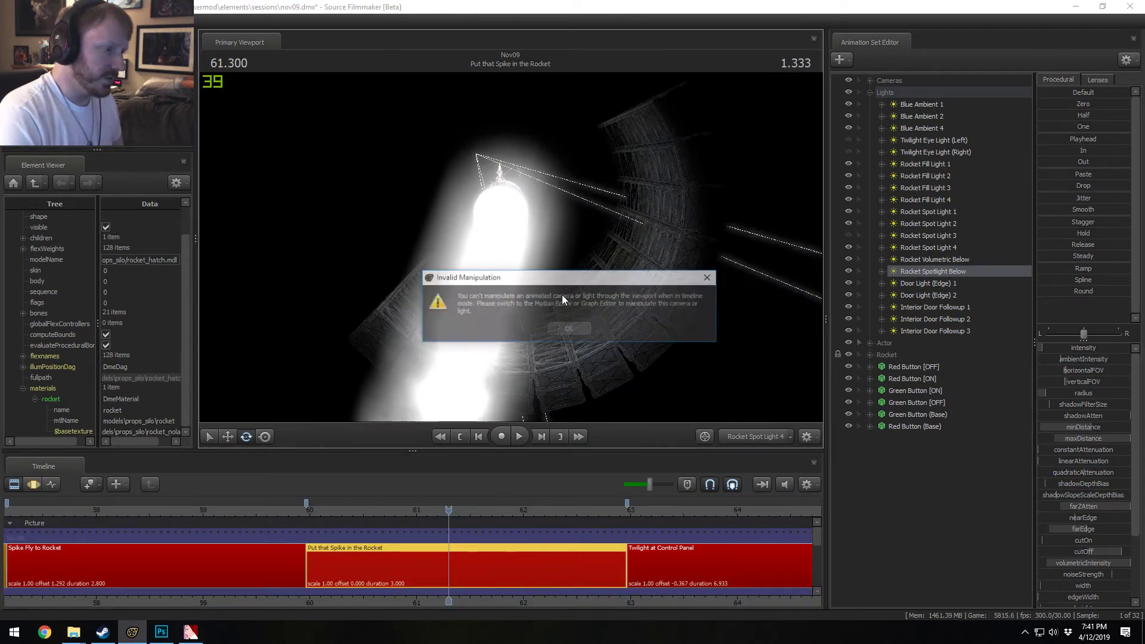
{"action": "left_click", "coordinate": [585, 327]}
{"action": "left_click_drag", "start_coordinate": [585, 327], "coordinate": [510, 247]}
{"action": "left_click", "coordinate": [752, 432]}
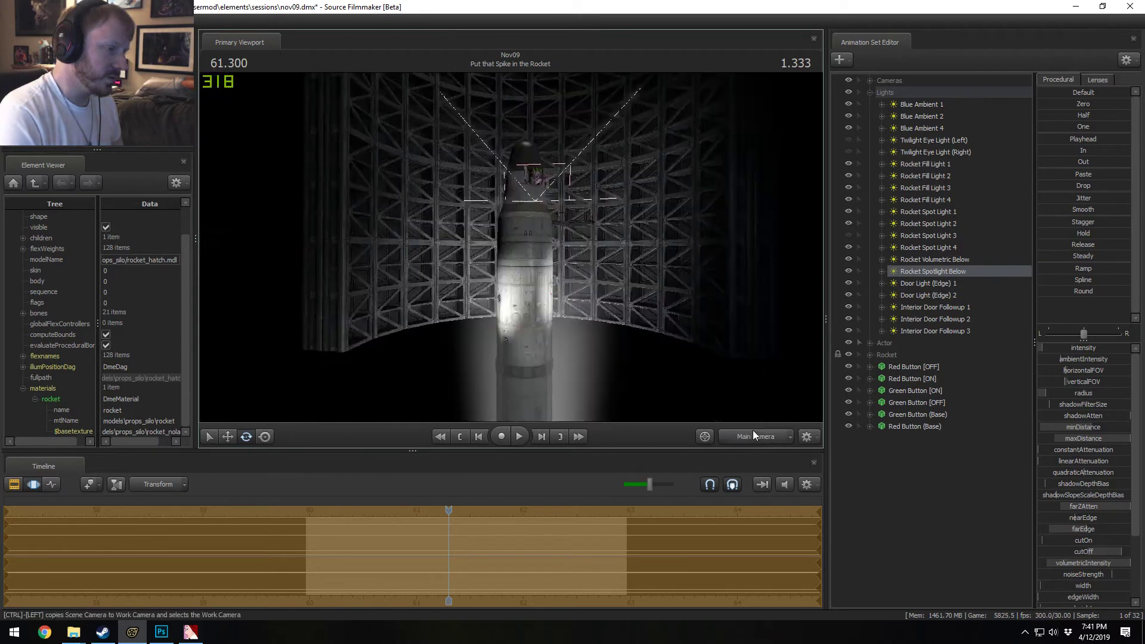
{"action": "left_click", "coordinate": [752, 433]}
{"action": "key", "text": "F2"}
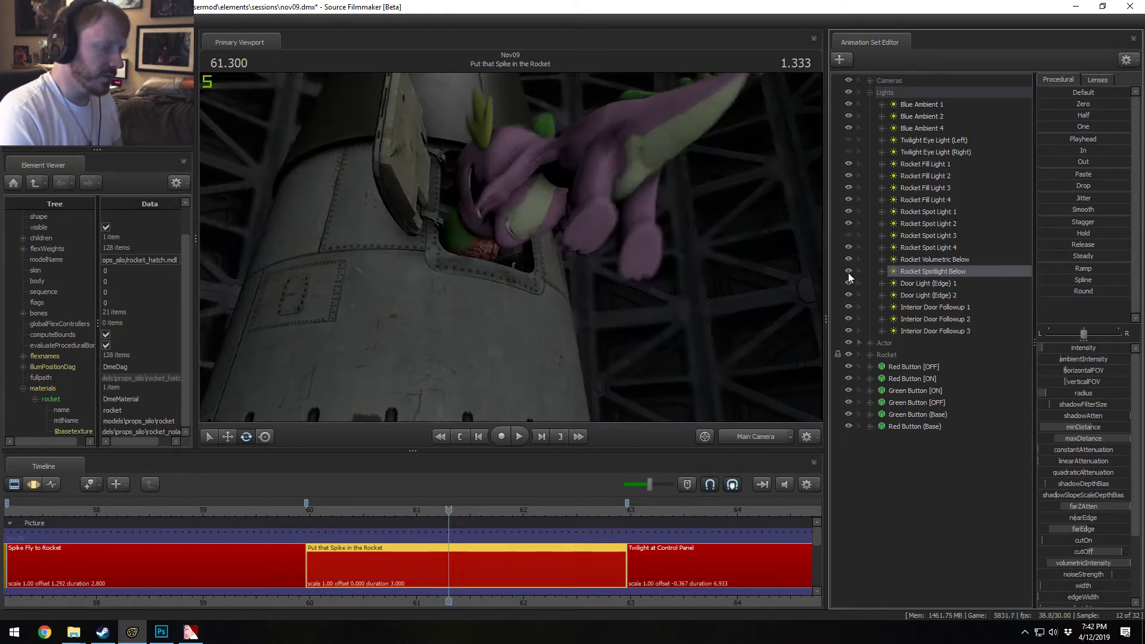
{"action": "key", "text": "F3"}
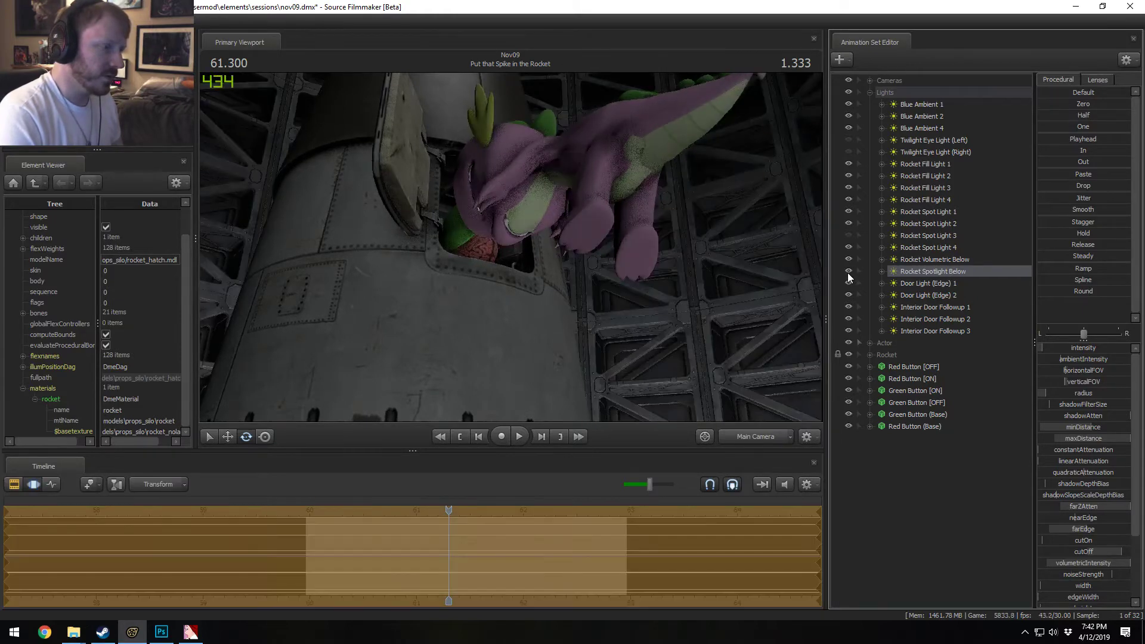
{"action": "key", "text": "F2"}
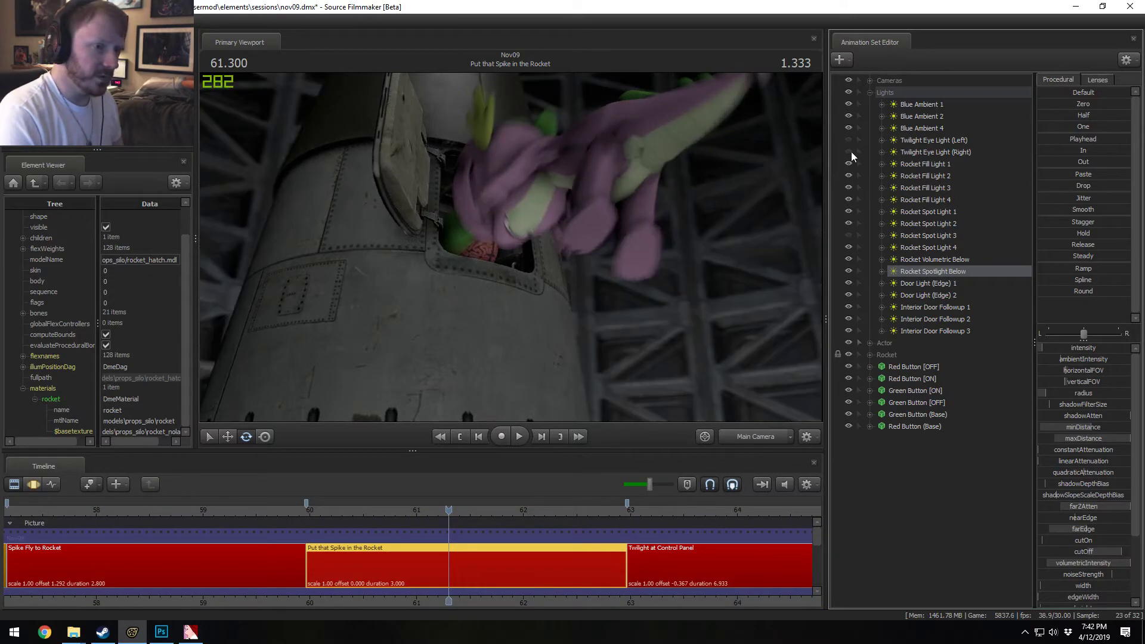
Step: Delete the animation sets Twilight Eye Light (Left) and Twilight Eye Light (Right)
{"action": "left_click", "coordinate": [933, 141]}
{"action": "left_click", "coordinate": [948, 152], "text": "shift"}
{"action": "right_click", "coordinate": [947, 151]}
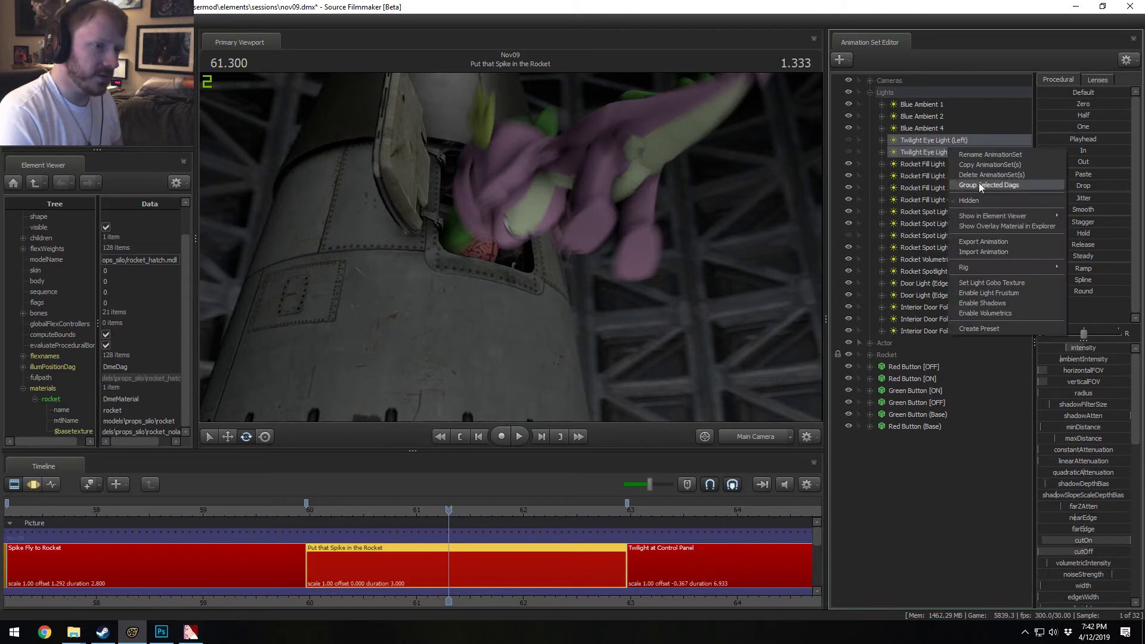
{"action": "left_click", "coordinate": [985, 177]}
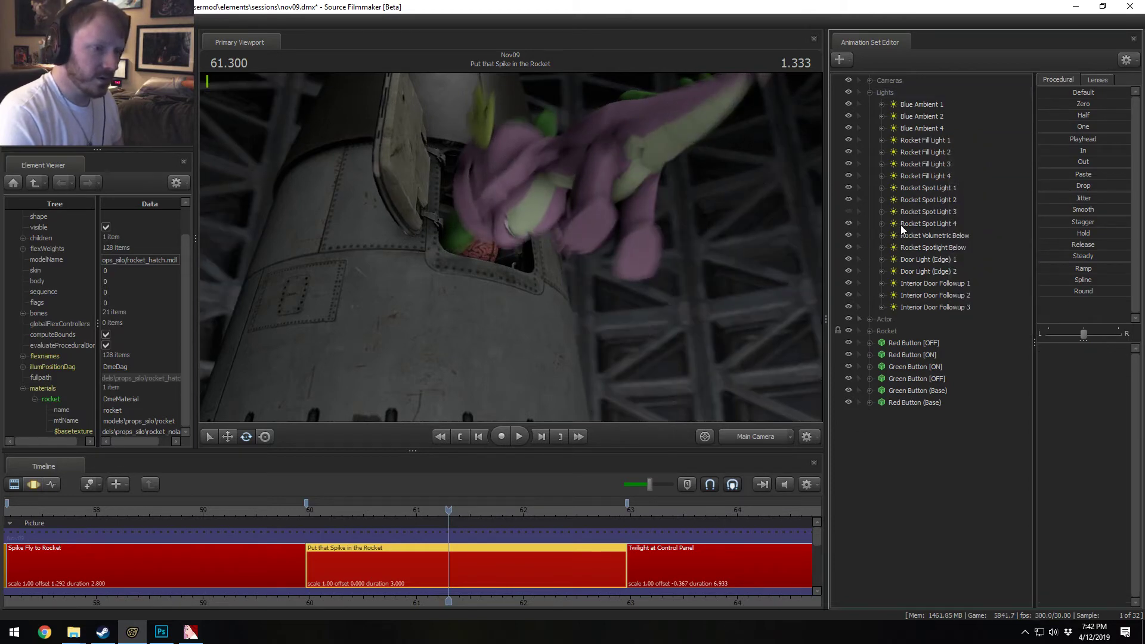
Step: Check what Rocket Spot Light 3 adds to the shot by showing it, scrubbing through the shot and hiding it again
{"action": "left_click", "coordinate": [918, 213]}
{"action": "left_click", "coordinate": [848, 211]}
{"action": "key", "text": "F3"}
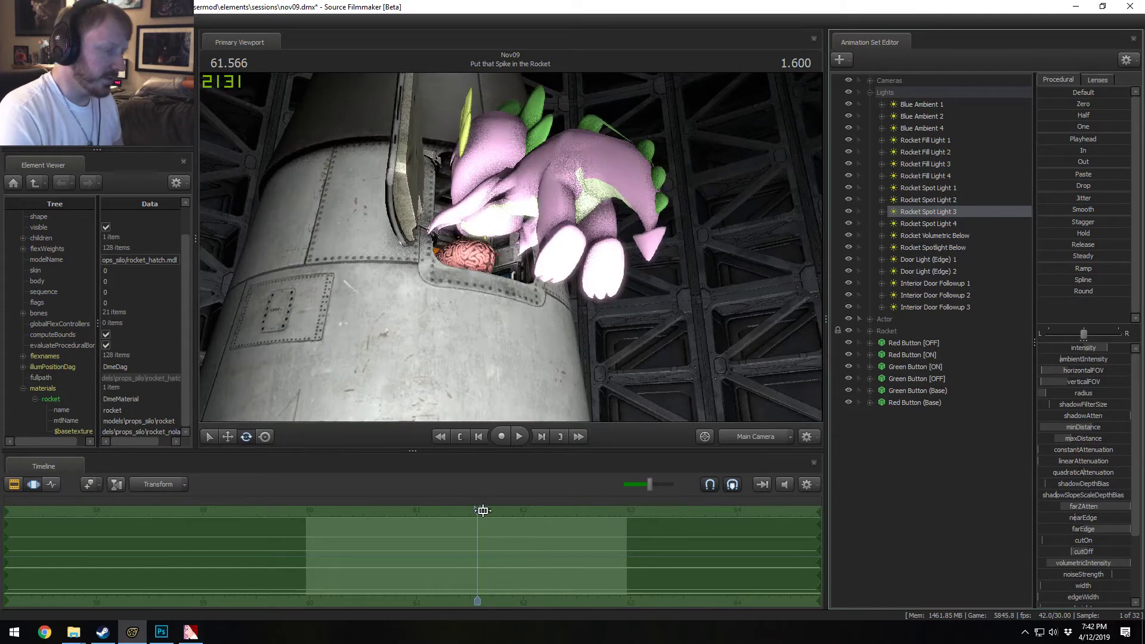
{"action": "left_click_drag", "start_coordinate": [447, 510], "coordinate": [438, 511]}
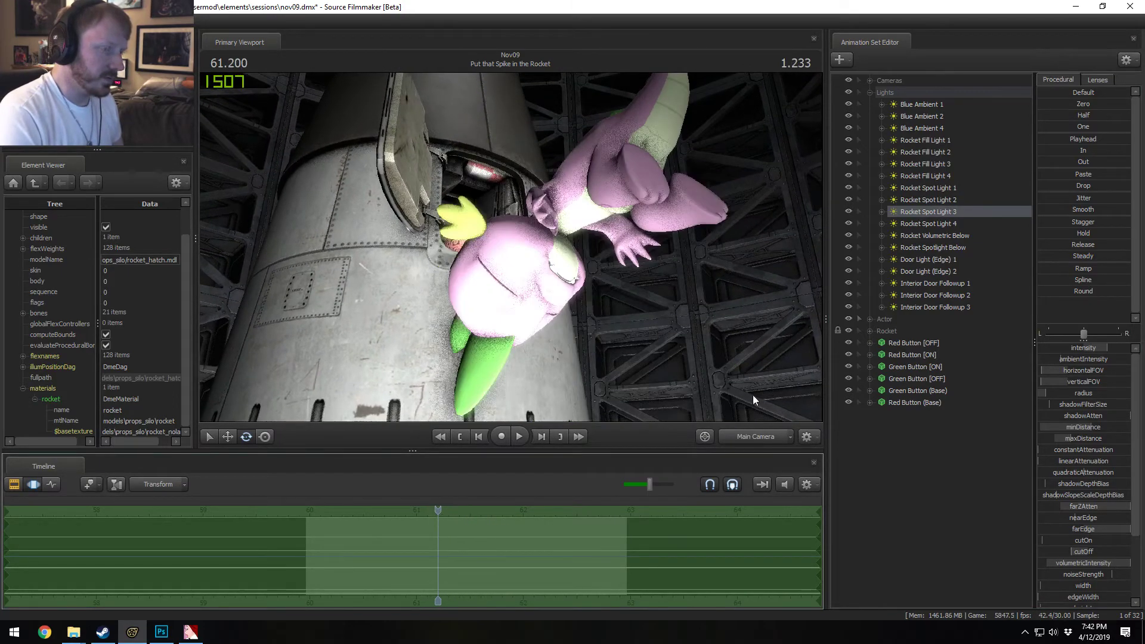
{"action": "left_click", "coordinate": [849, 210]}
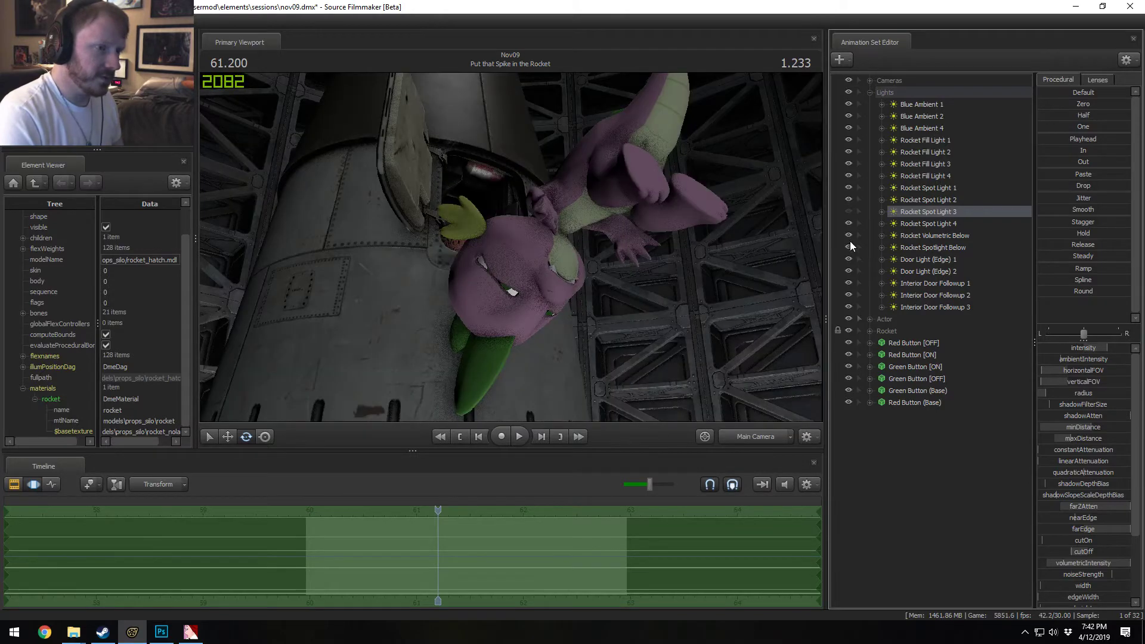
Step: Hide all the lights in the Lights group, briefly toggling Rocket Spot Light 3 on its own
{"action": "left_click", "coordinate": [848, 188]}
{"action": "left_click_drag", "start_coordinate": [847, 225], "coordinate": [847, 268]}
{"action": "left_click", "coordinate": [849, 295]}
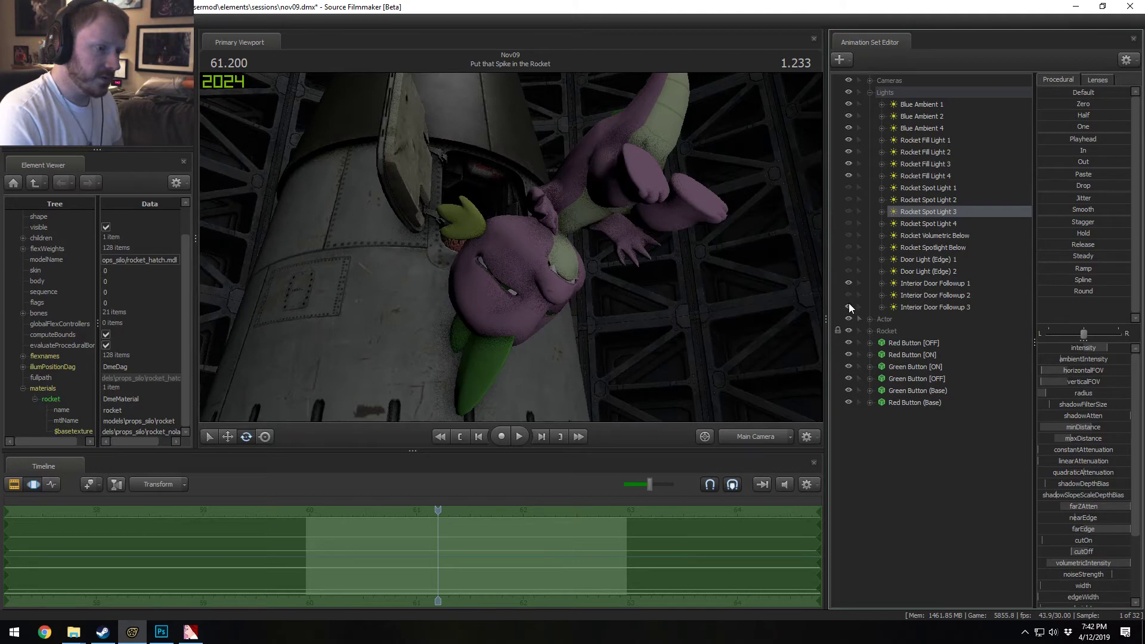
{"action": "left_click_drag", "start_coordinate": [849, 173], "coordinate": [847, 103]}
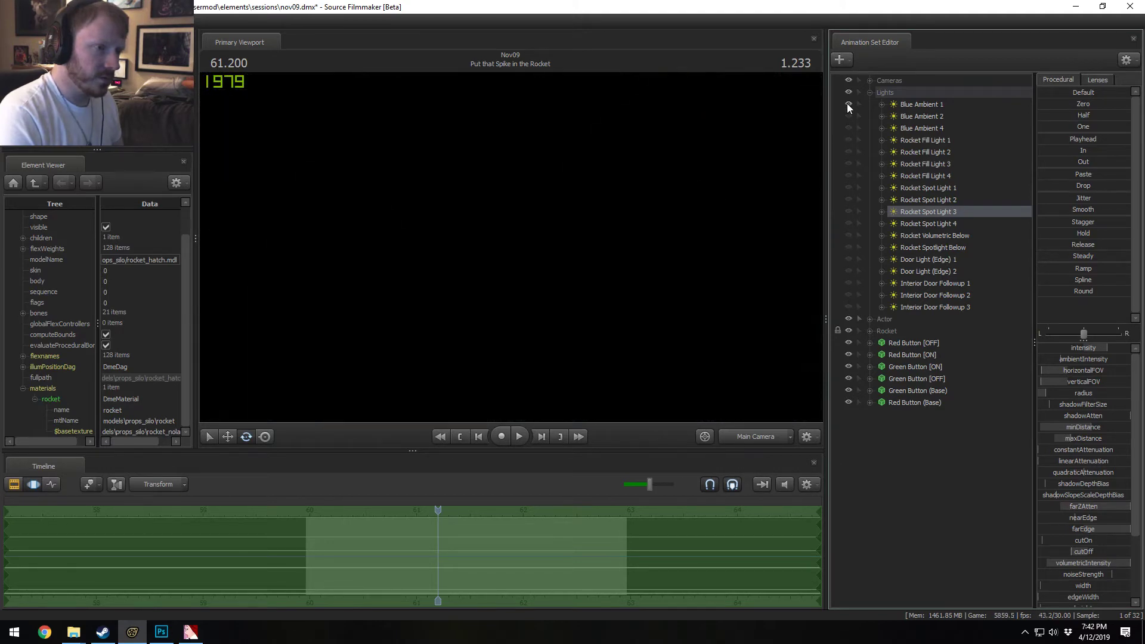
{"action": "left_click", "coordinate": [846, 211]}
{"action": "left_click", "coordinate": [846, 210]}
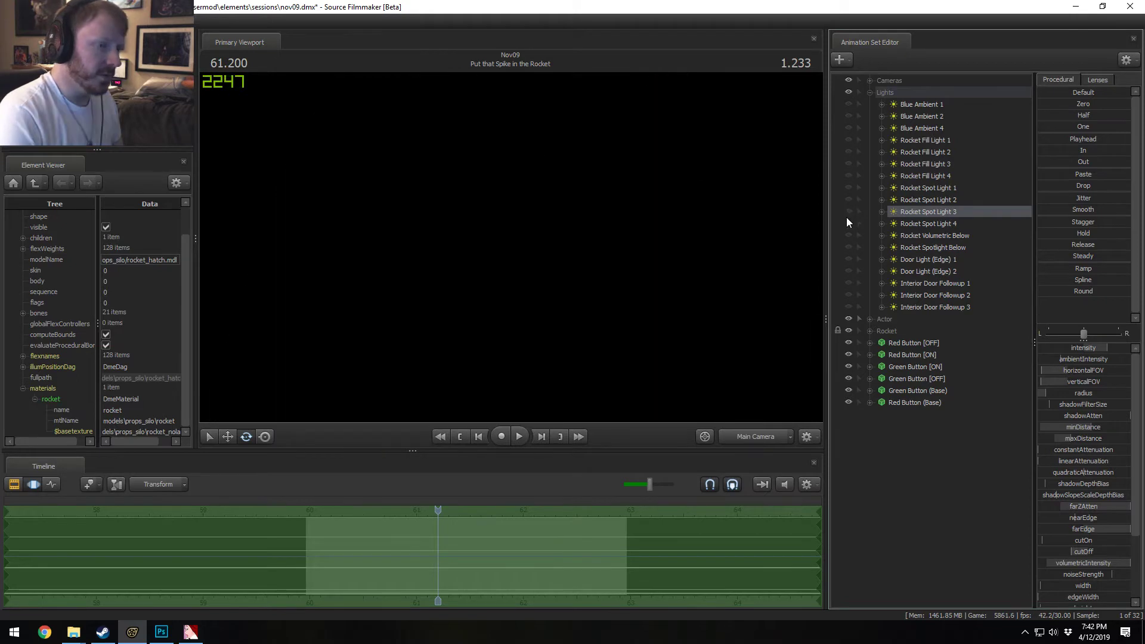
Step: Show the three Blue Ambient lights, test Blue Ambient 1 by toggling it, and delete that light
{"action": "left_click_drag", "start_coordinate": [852, 104], "coordinate": [847, 115]}
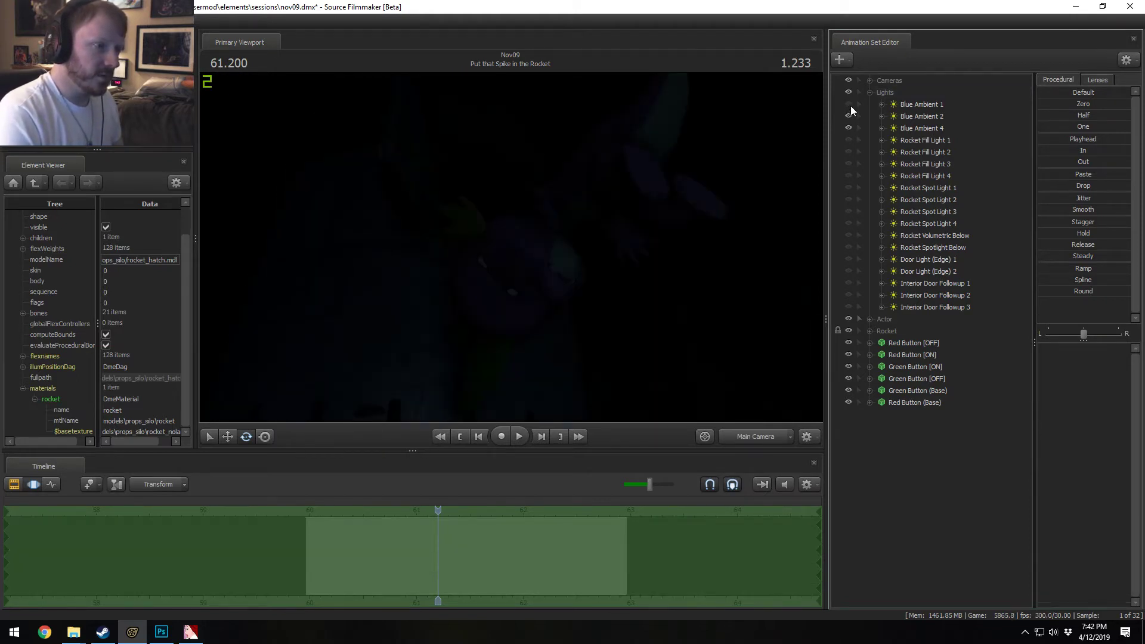
{"action": "left_click", "coordinate": [849, 104]}
{"action": "right_click", "coordinate": [904, 106]}
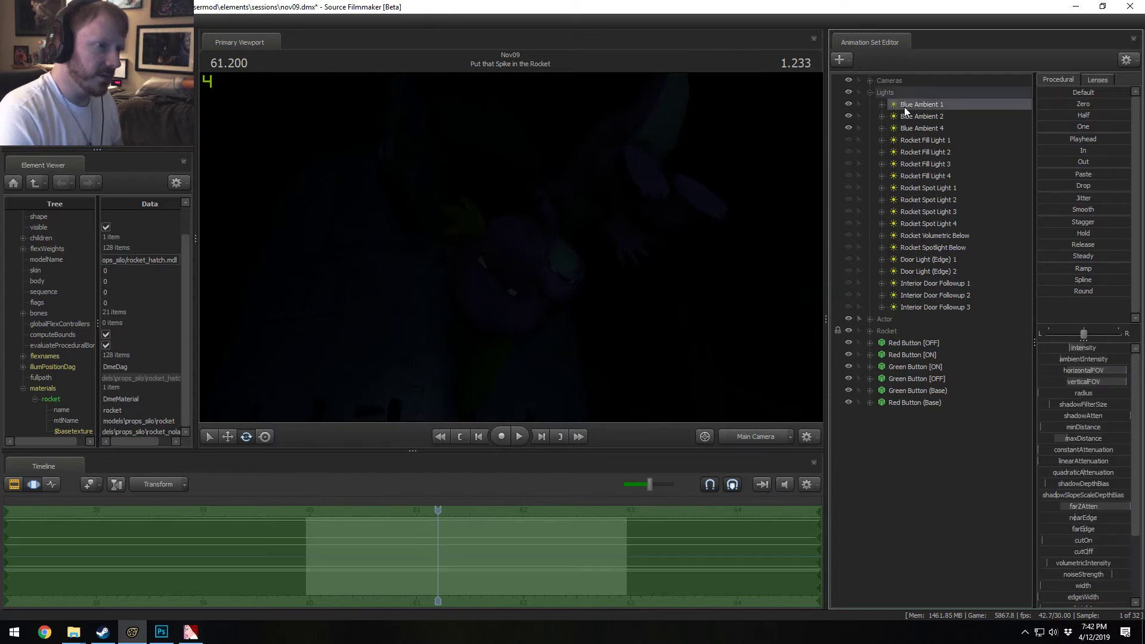
{"action": "left_click", "coordinate": [934, 135]}
Step: Test the contribution of Blue Ambient 4 by toggling its visibility, and delete the light
{"action": "left_click", "coordinate": [894, 116]}
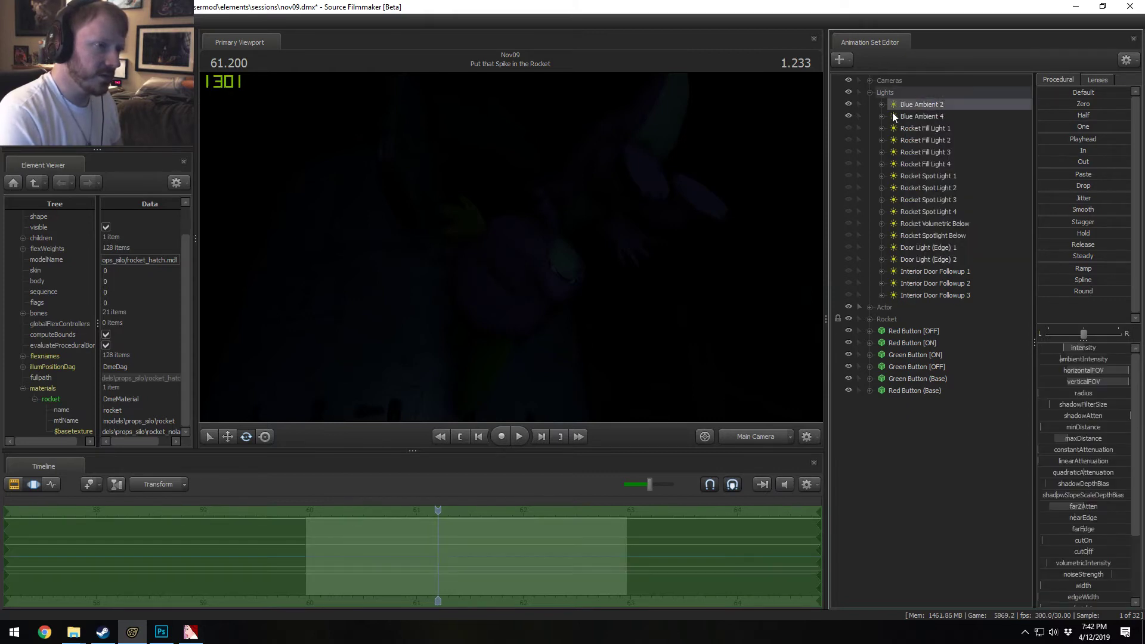
{"action": "left_click", "coordinate": [851, 114]}
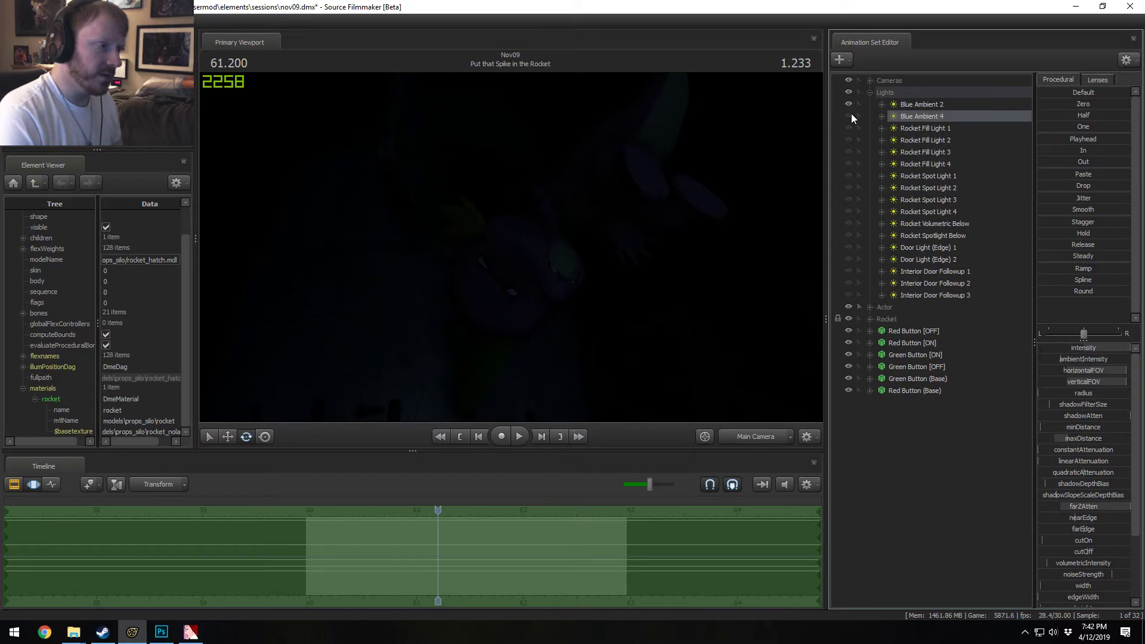
{"action": "left_click", "coordinate": [849, 114]}
{"action": "right_click", "coordinate": [929, 116]}
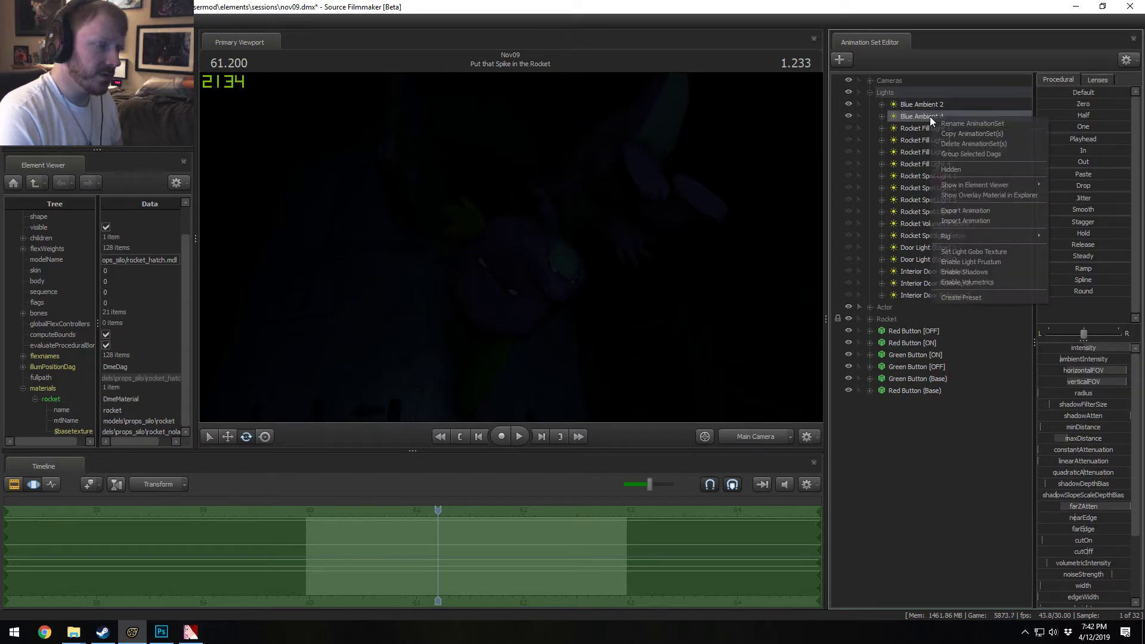
{"action": "left_click", "coordinate": [942, 143]}
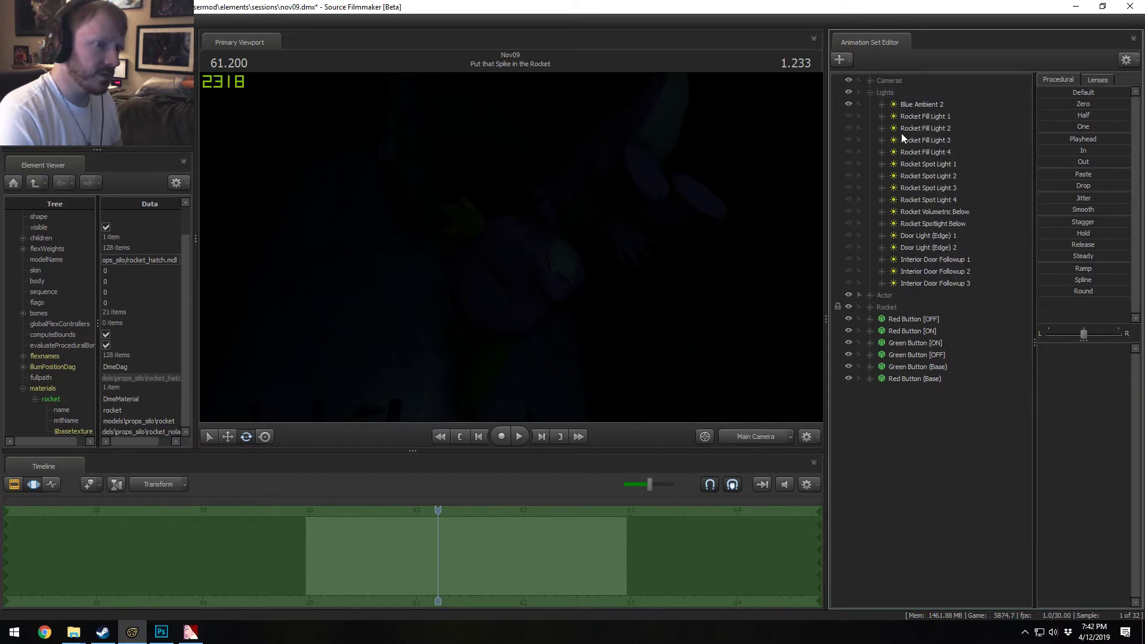
Step: Show Rocket Fill Lights 1, 2 and 3, toggling Rocket Fill Light 2 to judge its effect
{"action": "left_click", "coordinate": [849, 115]}
{"action": "left_click", "coordinate": [848, 128]}
{"action": "left_click", "coordinate": [847, 127]}
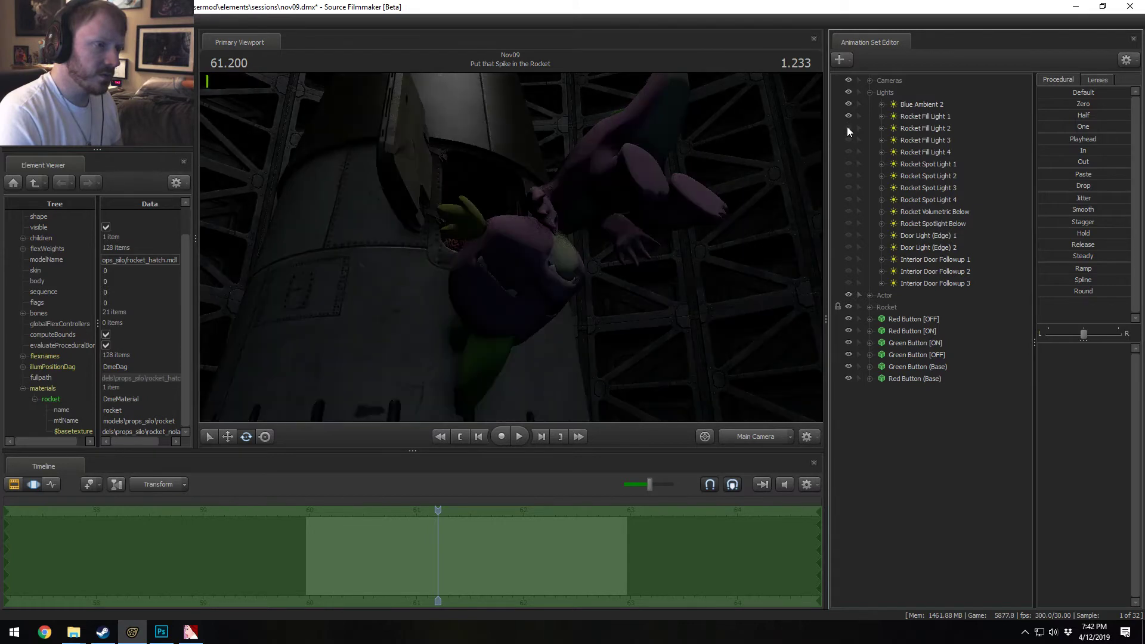
{"action": "left_click", "coordinate": [847, 127]}
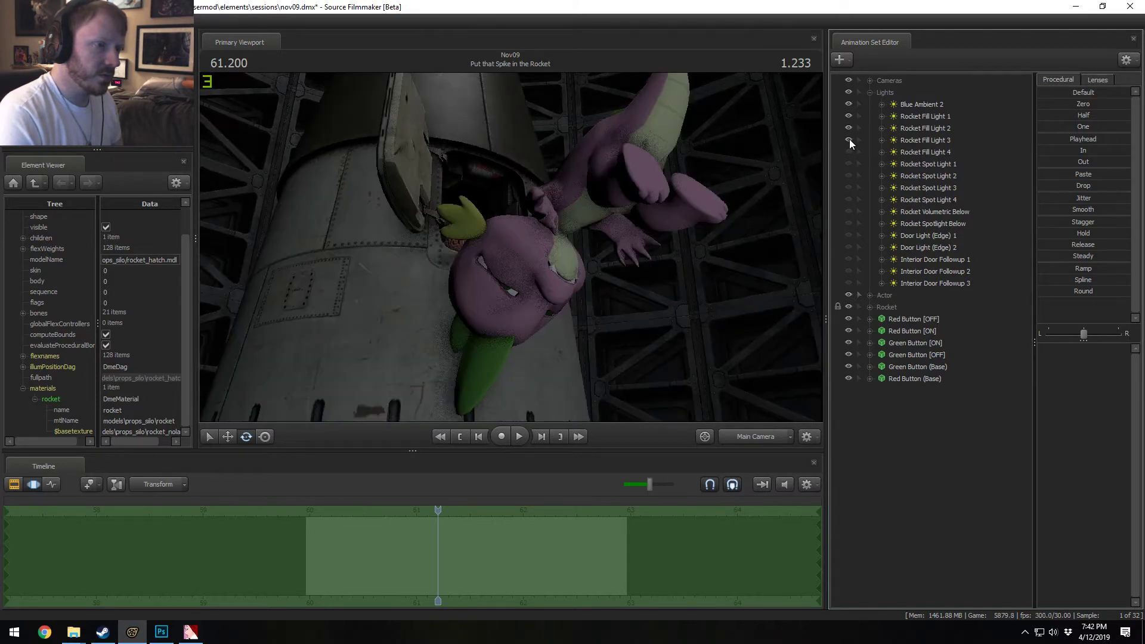
Step: Try deleting Rocket Fill Light 3, and undo the deletion
{"action": "right_click", "coordinate": [903, 140]}
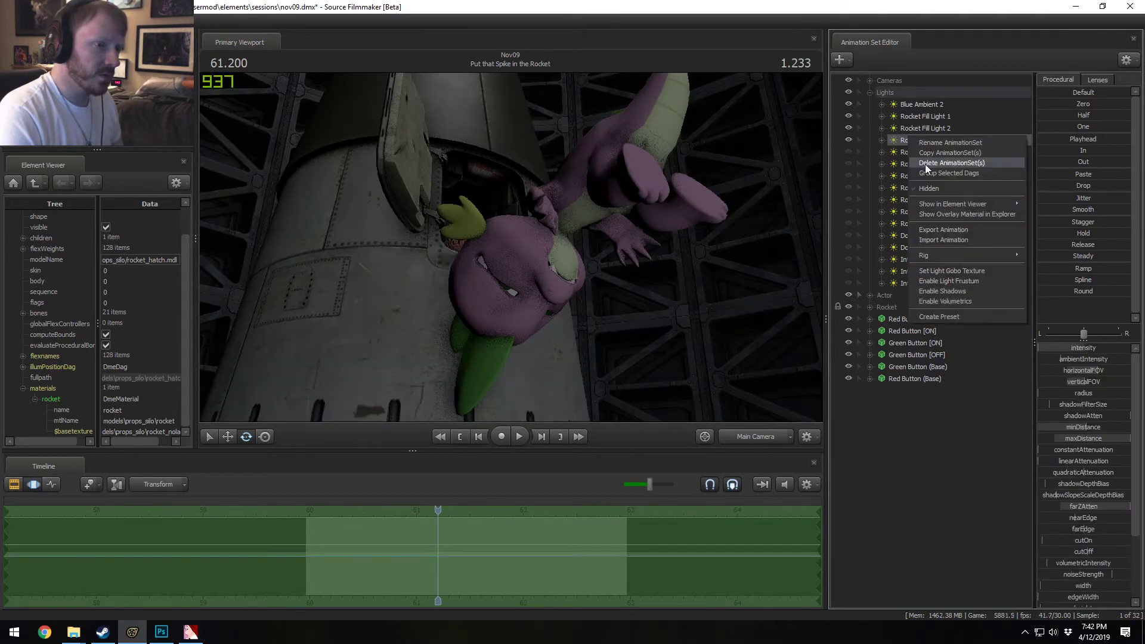
{"action": "left_click", "coordinate": [924, 165]}
{"action": "key", "text": "ctrl+z"}
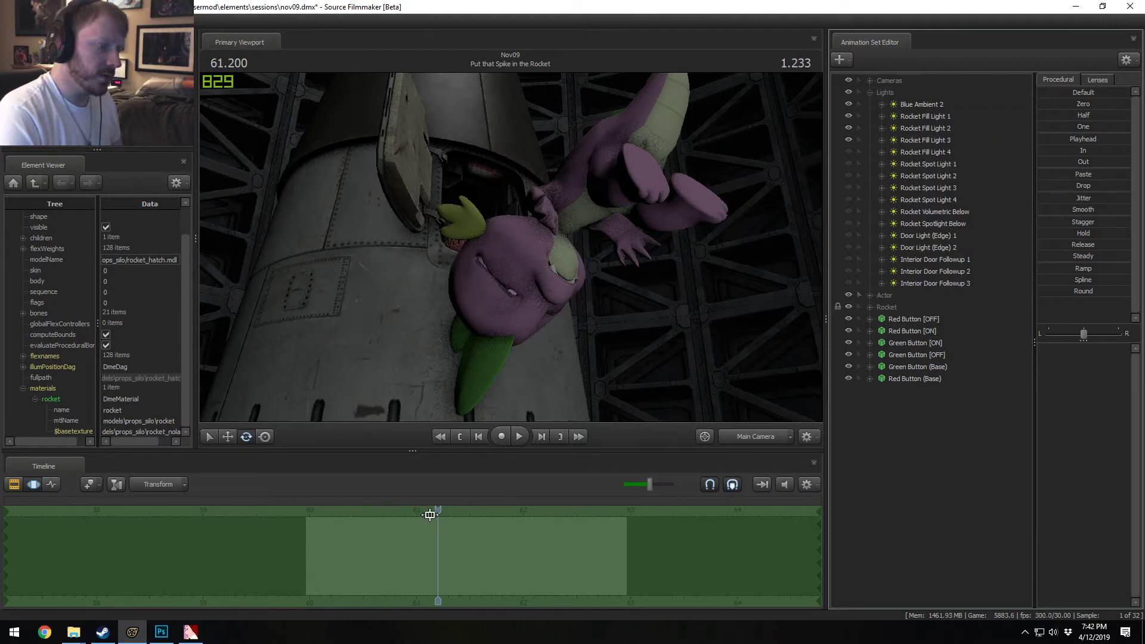
Step: Test Rocket Fill Light 3 at the start of the shot by toggling its visibility, and delete the light
{"action": "left_click_drag", "start_coordinate": [429, 510], "coordinate": [309, 510]}
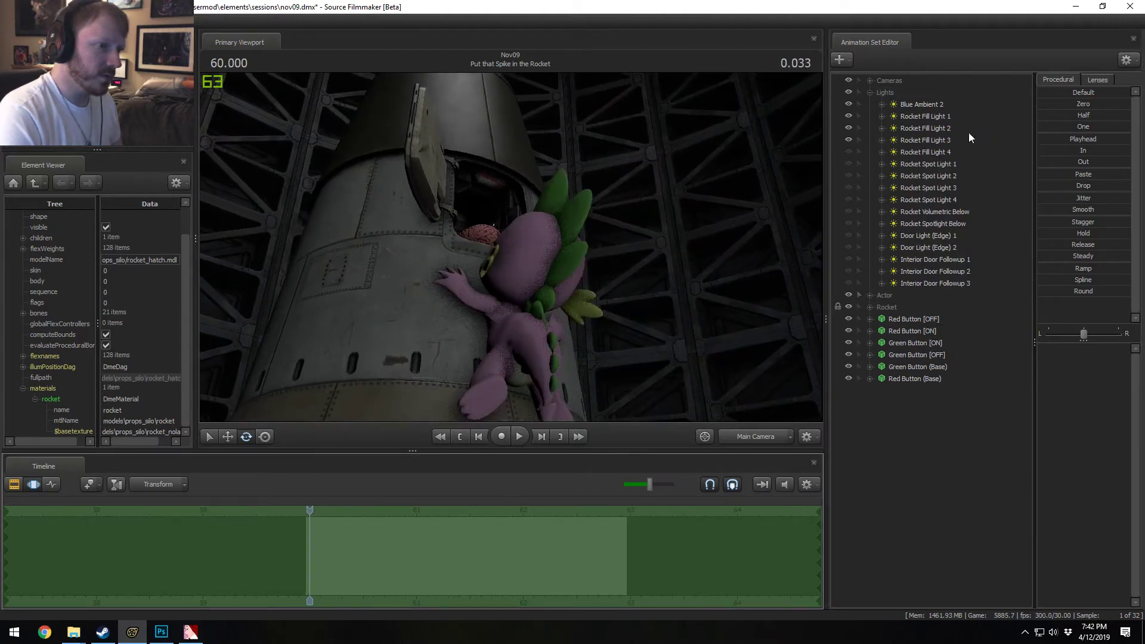
{"action": "left_click", "coordinate": [848, 139]}
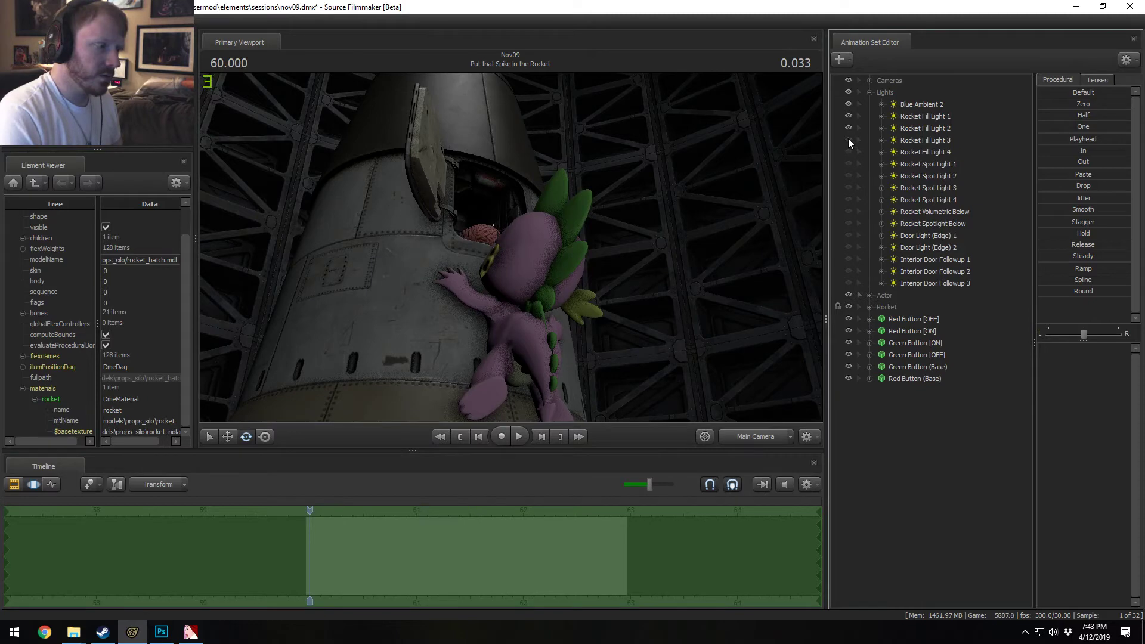
{"action": "right_click", "coordinate": [921, 143]}
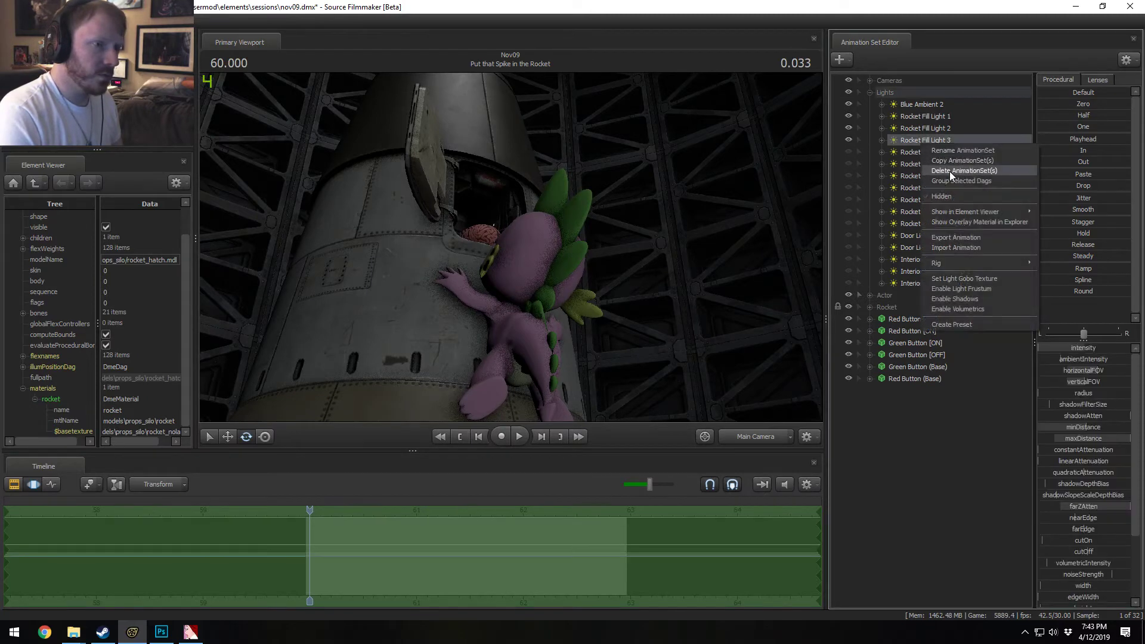
{"action": "left_click", "coordinate": [949, 170]}
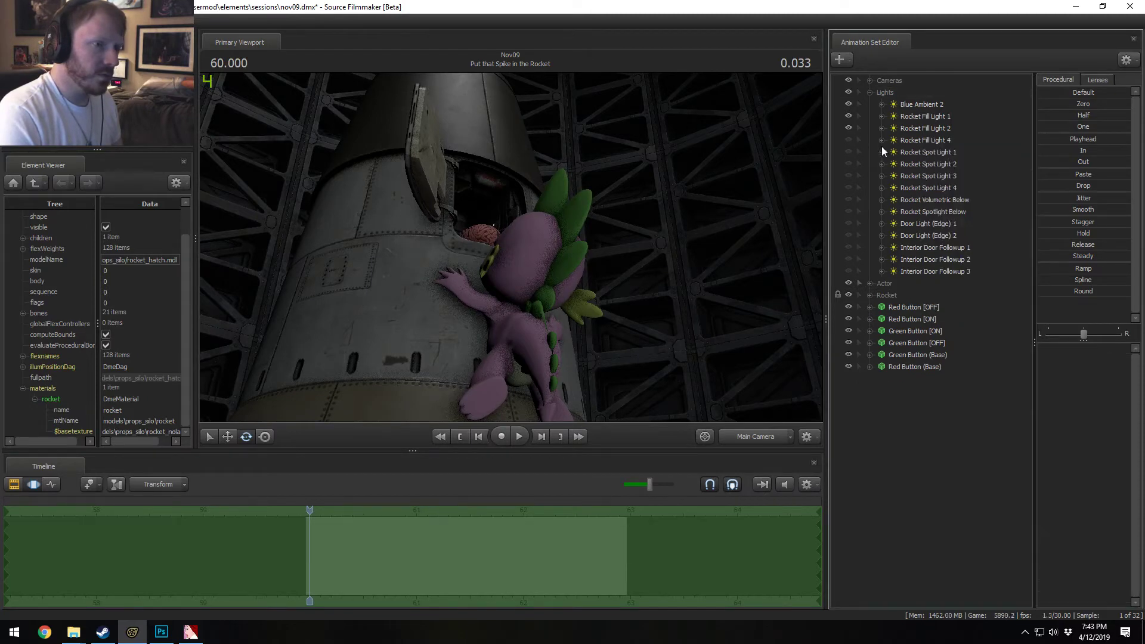
Step: Test Rocket Fill Light 4 by switching on its visibility, and delete the light
{"action": "left_click", "coordinate": [848, 139]}
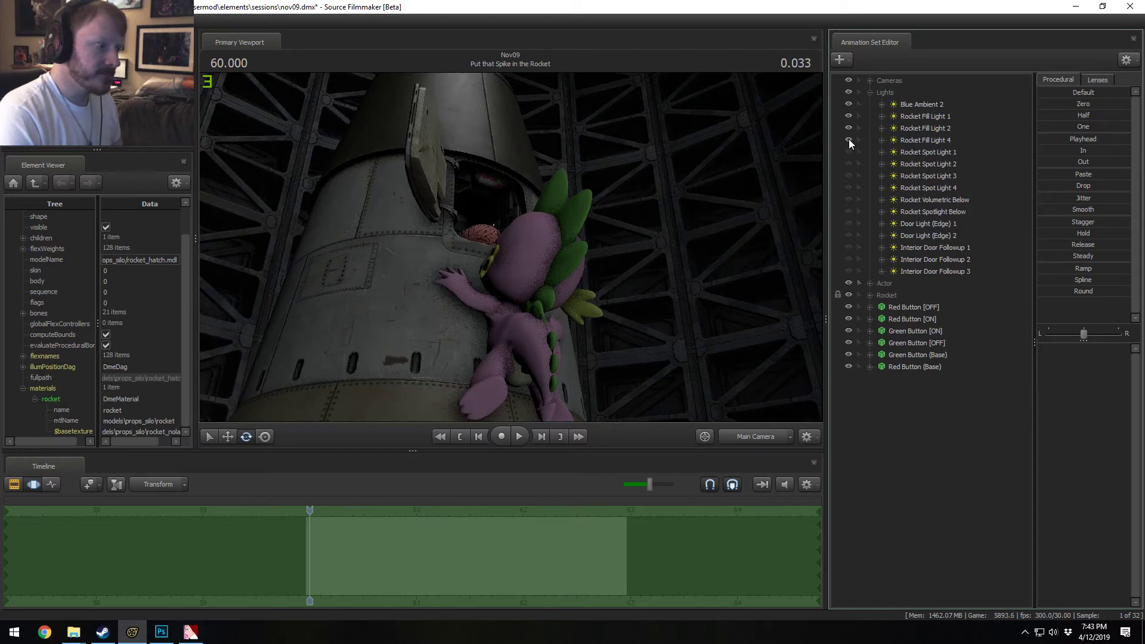
{"action": "right_click", "coordinate": [924, 142]}
{"action": "left_click", "coordinate": [935, 156]}
{"action": "right_click", "coordinate": [928, 140]}
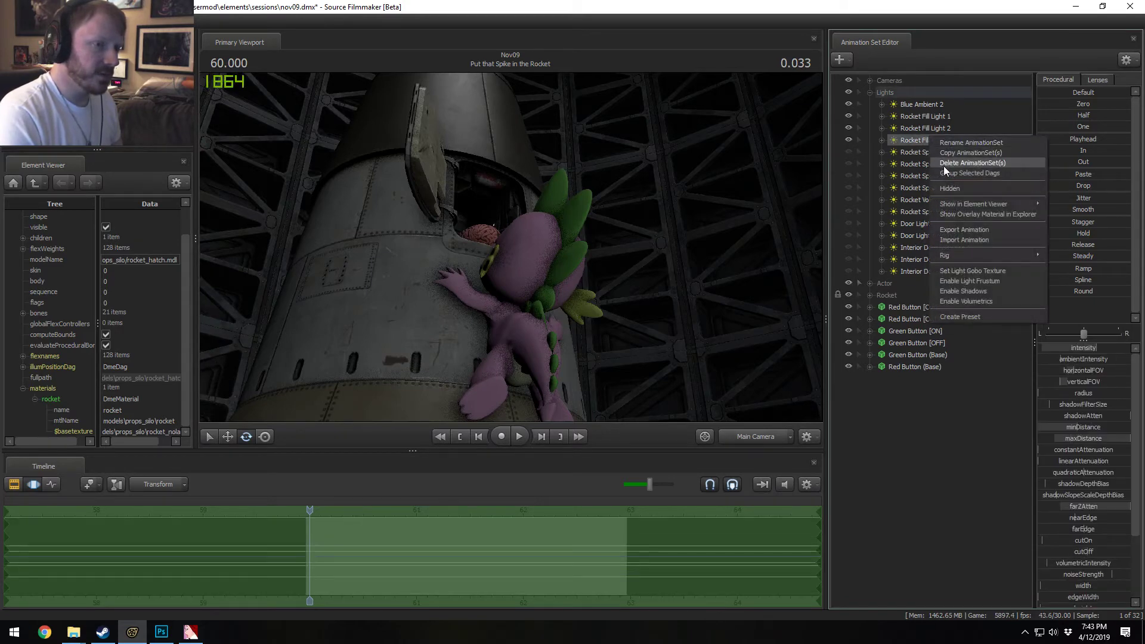
{"action": "left_click", "coordinate": [943, 167]}
Step: Check the contribution of Rocket Spot Light 1 by toggling its visibility, and delete the light
{"action": "left_click", "coordinate": [850, 139]}
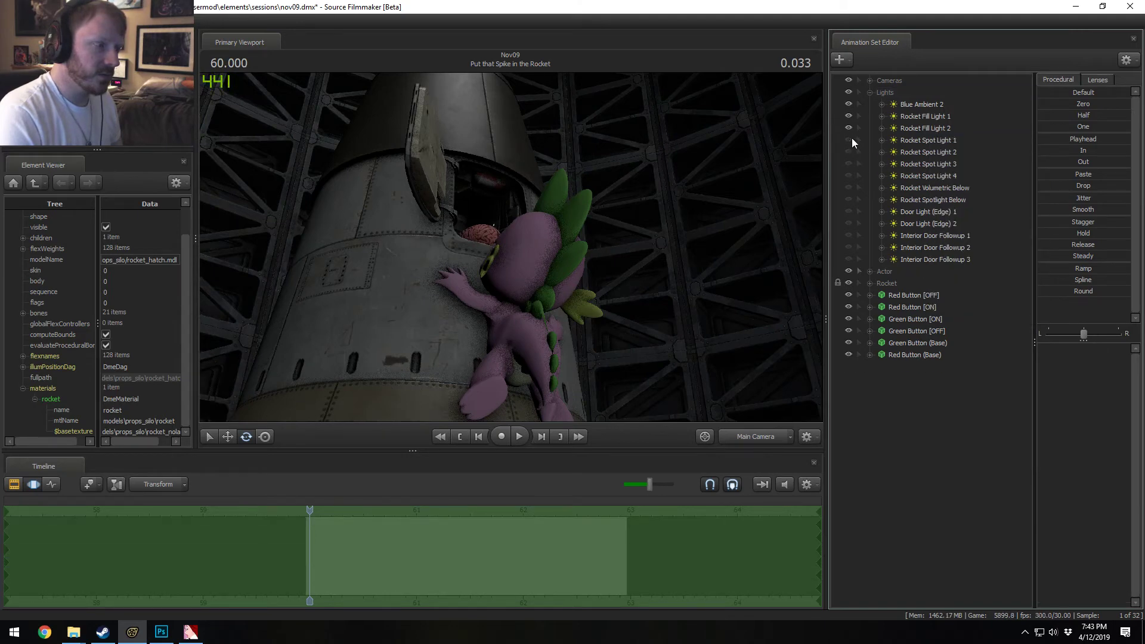
{"action": "right_click", "coordinate": [922, 142]}
{"action": "left_click", "coordinate": [949, 168]}
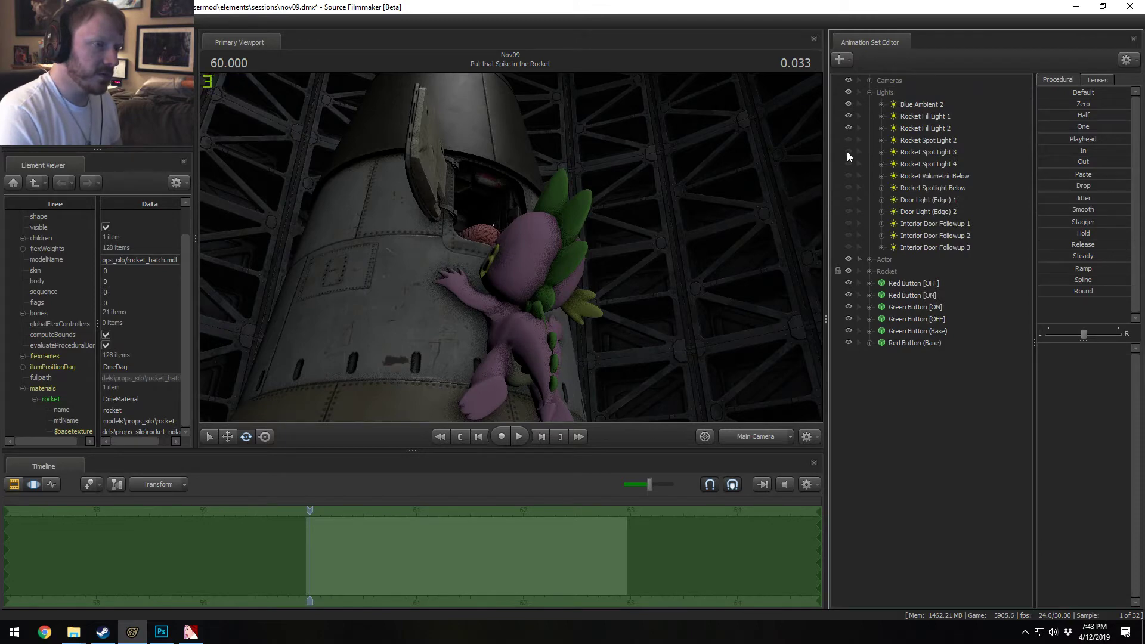
Step: Compare Rocket Fill Light 2 and Rocket Spot Lights 2 and 3 through their visibility, ending with Spot Light 3 shown and Spot Light 2 hidden
{"action": "left_click", "coordinate": [847, 130]}
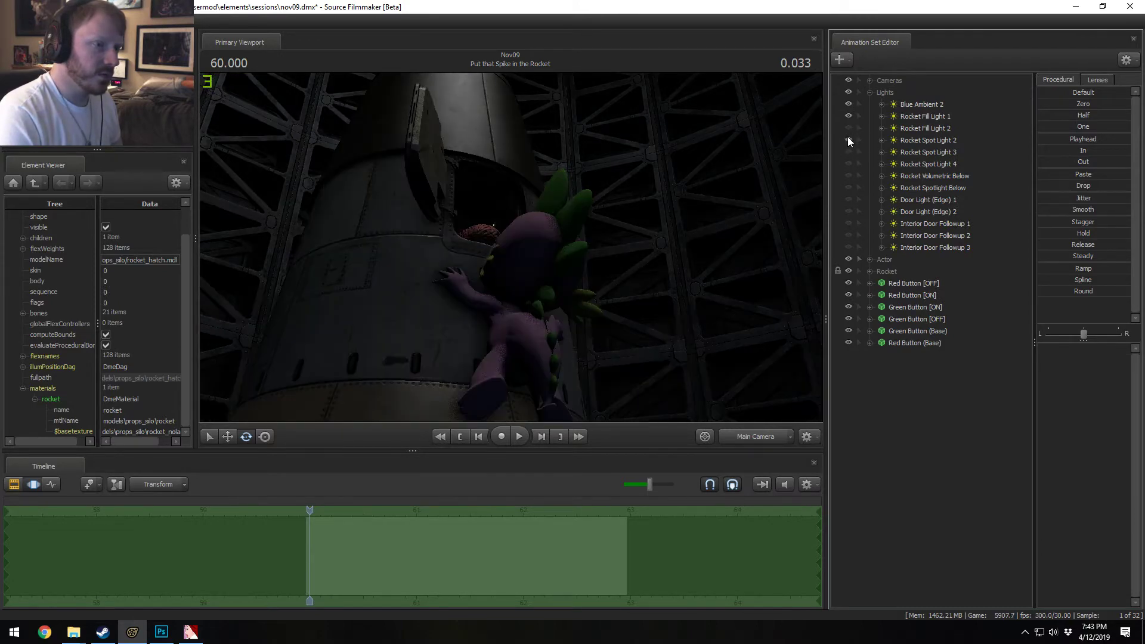
{"action": "left_click", "coordinate": [848, 130]}
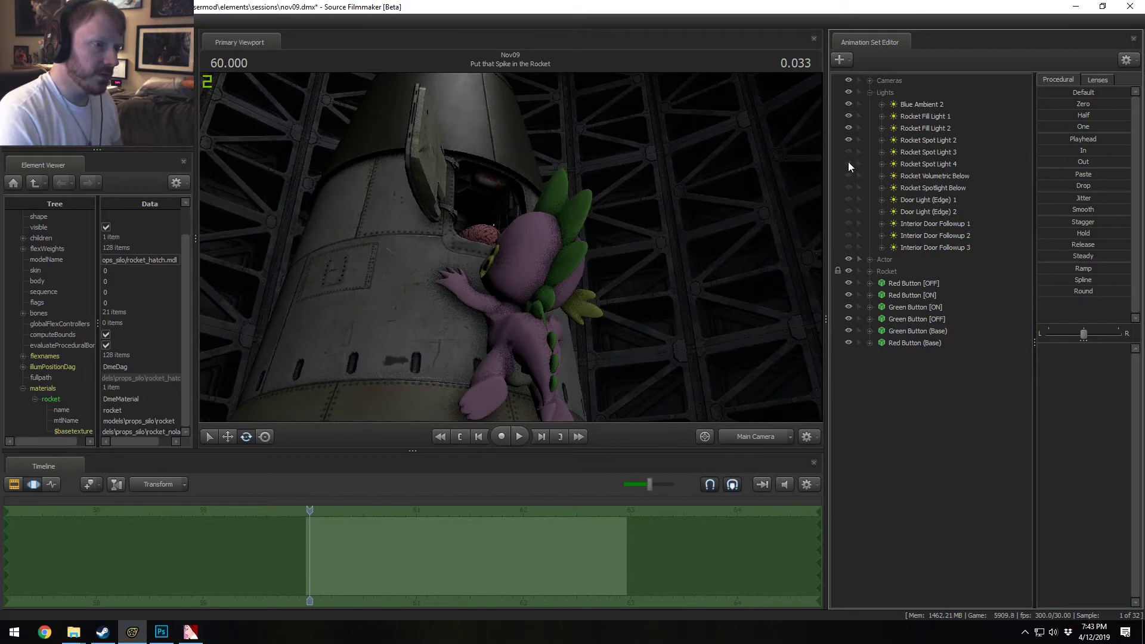
{"action": "left_click", "coordinate": [921, 157]}
{"action": "left_click", "coordinate": [852, 151]}
{"action": "left_click", "coordinate": [848, 151]}
{"action": "left_click", "coordinate": [848, 140]}
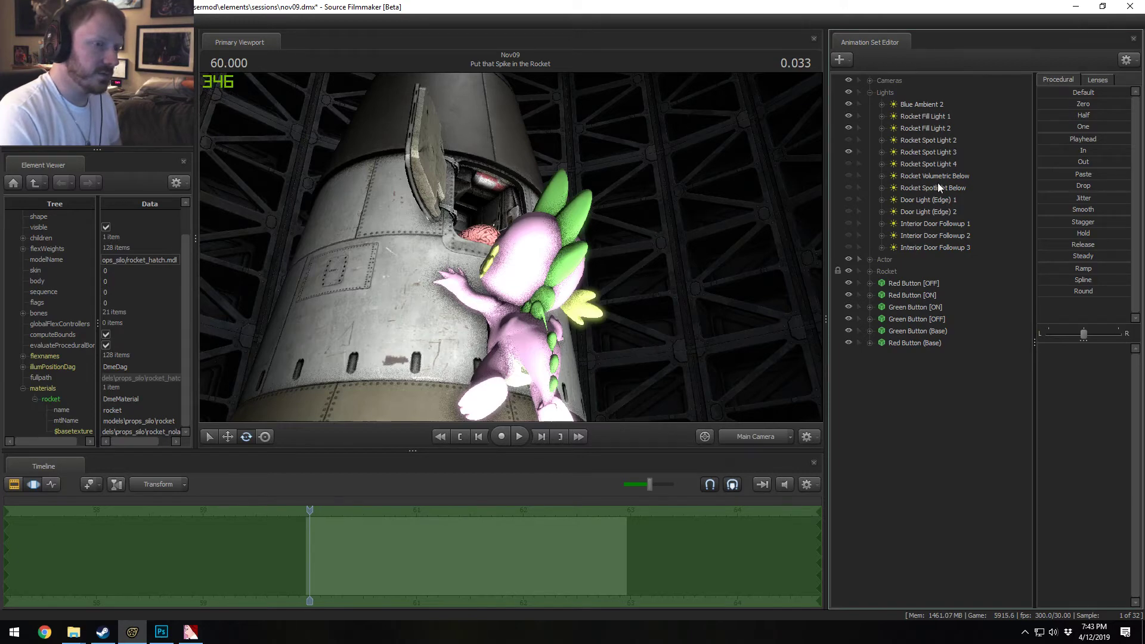
Step: Delete Rocket Spot Light 4
{"action": "left_click", "coordinate": [936, 141]}
{"action": "left_click", "coordinate": [921, 153]}
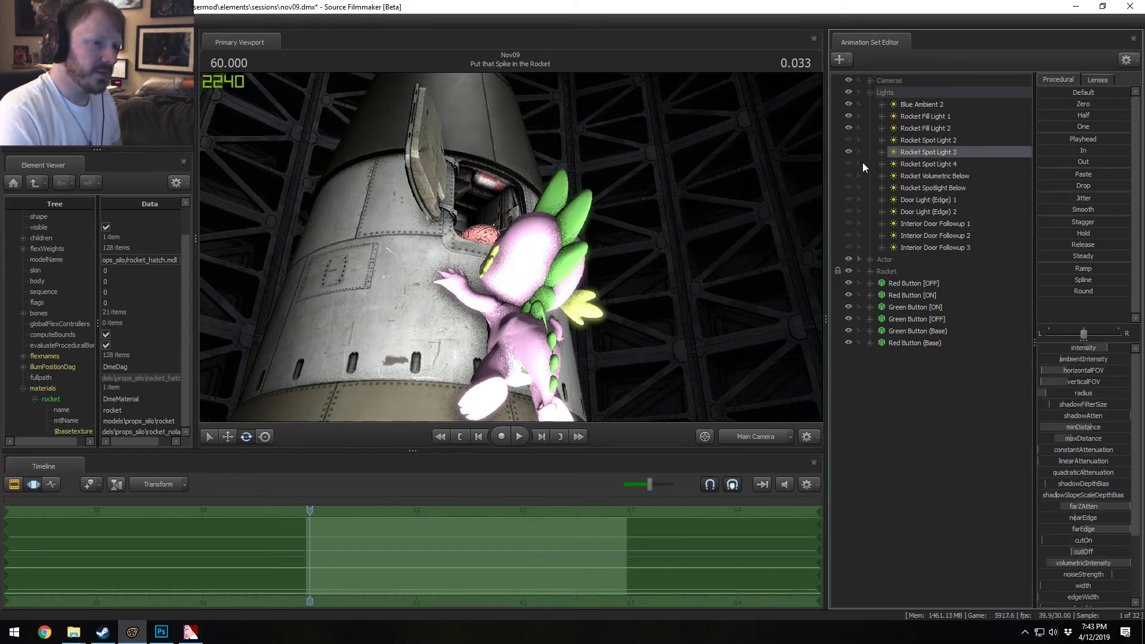
{"action": "left_click", "coordinate": [908, 159]}
{"action": "key", "text": "Delete"}
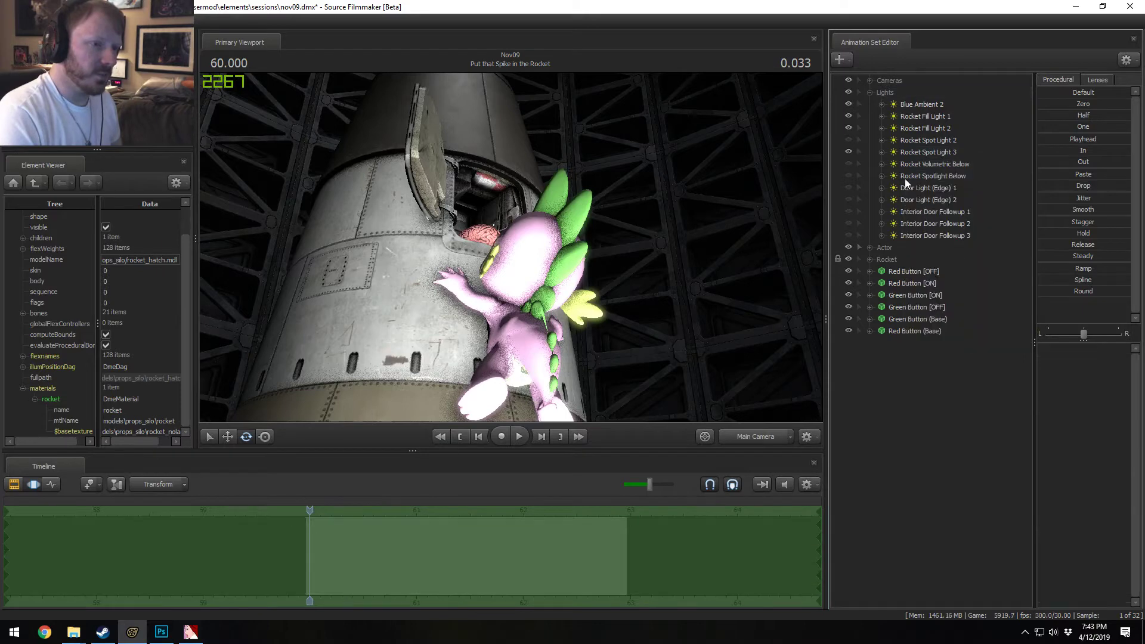
Step: Show Rocket Volumetric Below and frame its full beam beneath the rocket through the work camera, with the light selected
{"action": "left_click", "coordinate": [848, 163]}
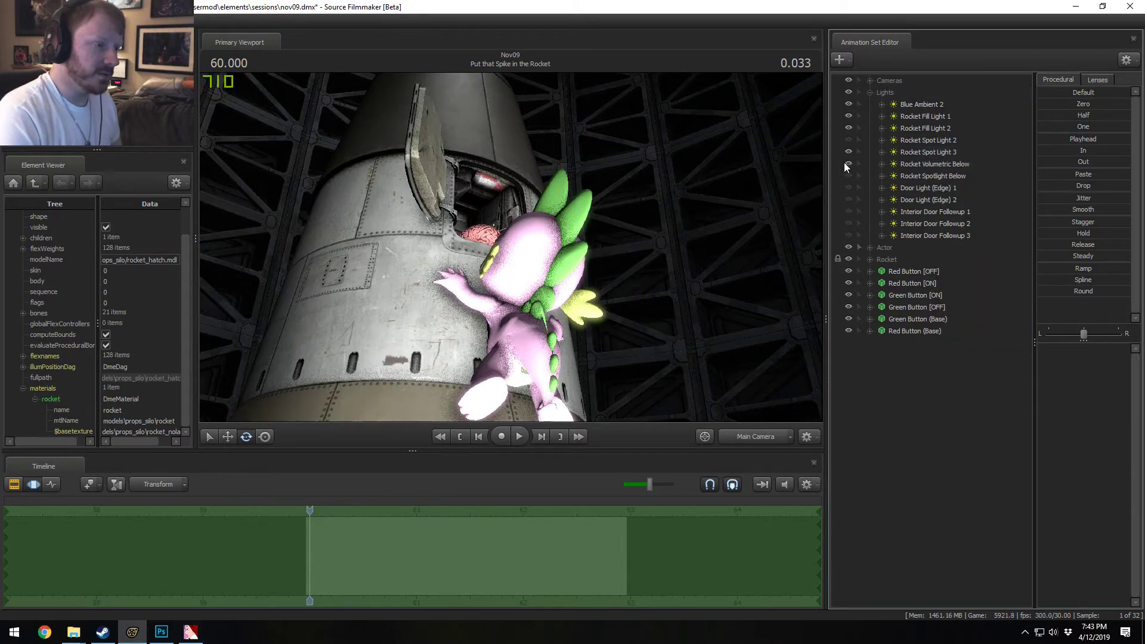
{"action": "left_click", "coordinate": [757, 436]}
{"action": "left_click_drag", "start_coordinate": [721, 313], "coordinate": [712, 337]}
{"action": "key", "text": "s"}
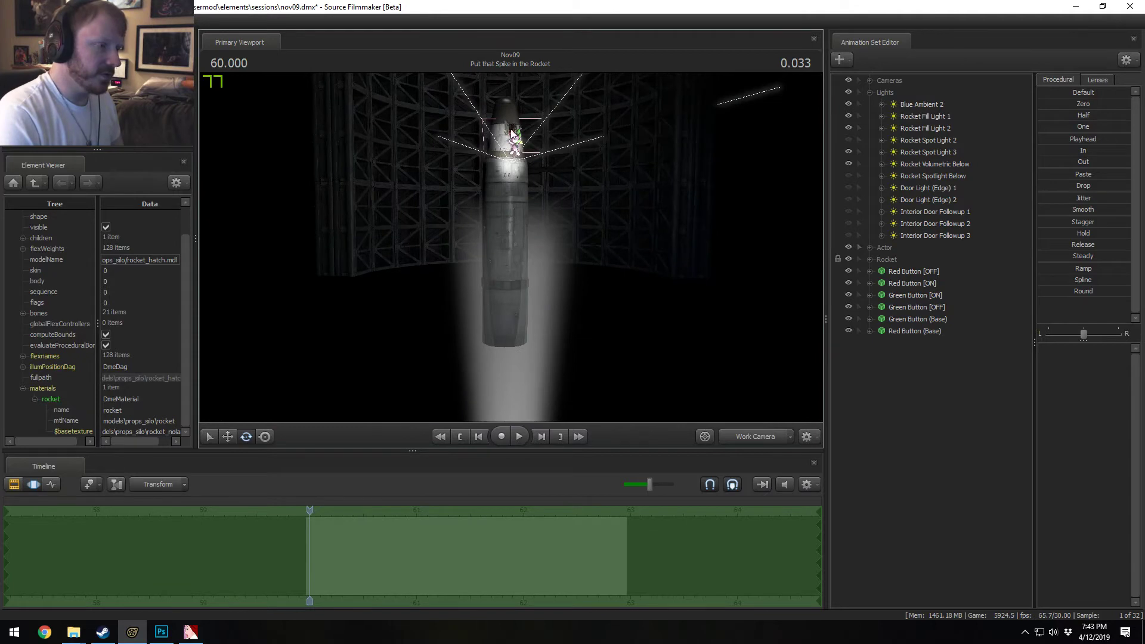
{"action": "left_click", "coordinate": [925, 165]}
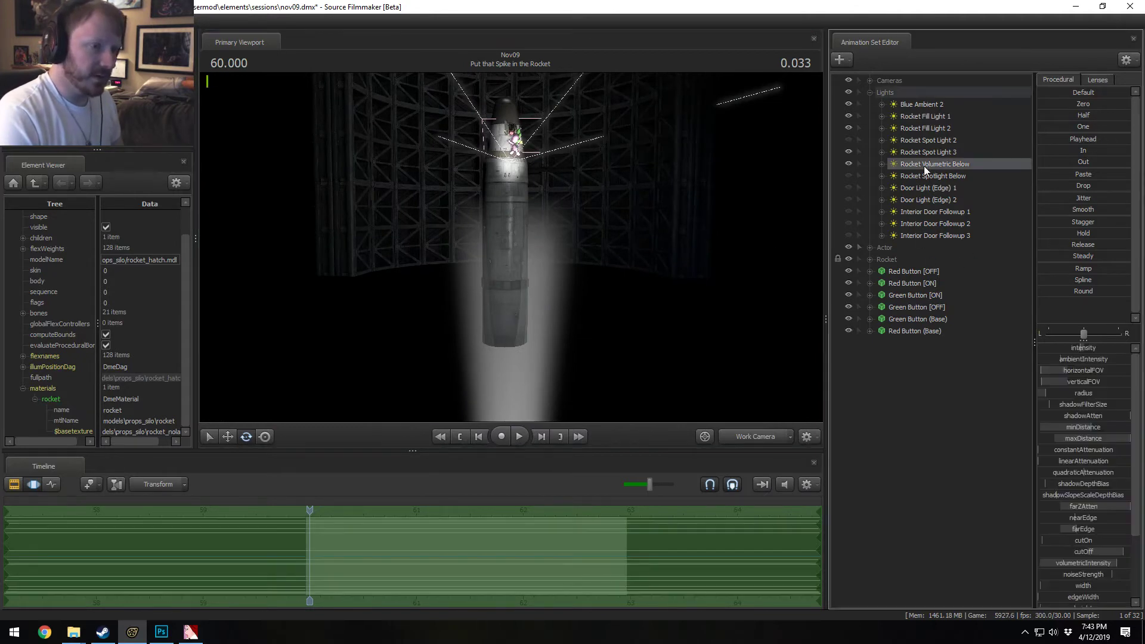
{"action": "left_click_drag", "start_coordinate": [552, 298], "coordinate": [552, 276]}
{"action": "key", "text": "s"}
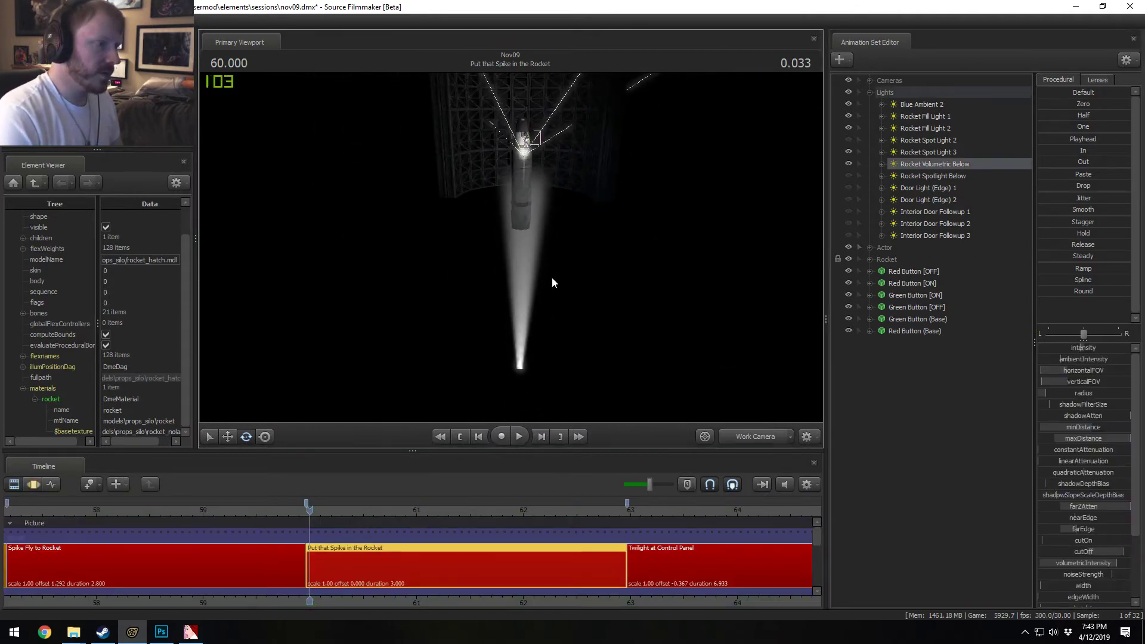
Step: Reposition Rocket Volumetric Below under the rocket and widen and lengthen its beam with the field of view and farEdge values
{"action": "key", "text": "F3"}
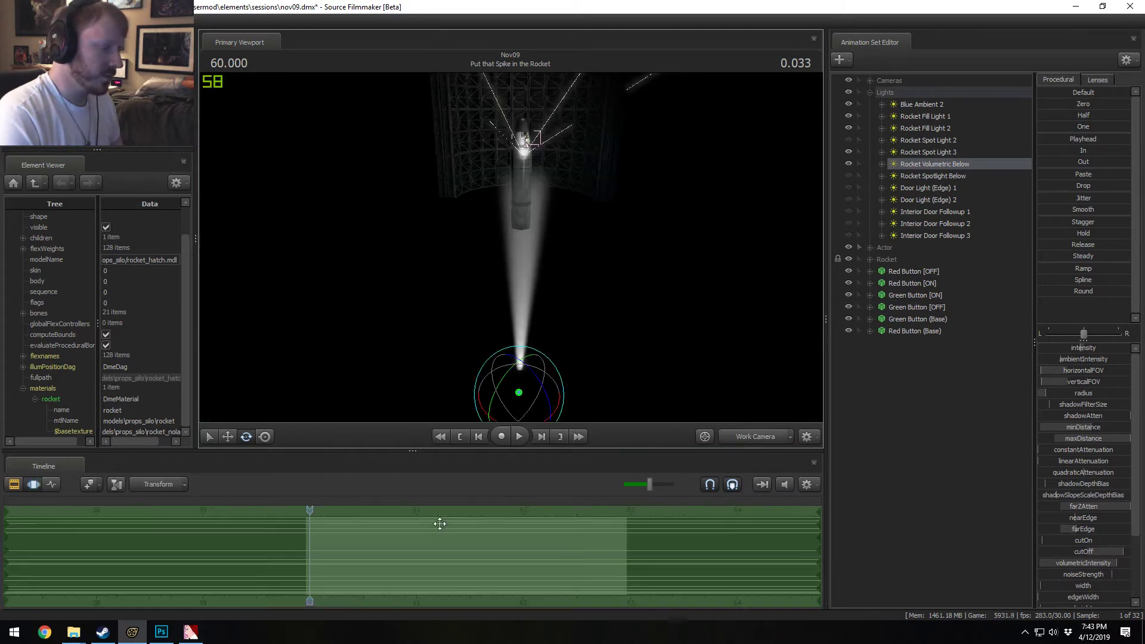
{"action": "left_click_drag", "start_coordinate": [513, 417], "coordinate": [511, 367]}
{"action": "mouse_move", "coordinate": [1088, 373]}
{"action": "left_mouse_down"}
{"action": "mouse_move", "coordinate": [1113, 388]}
{"action": "mouse_move", "coordinate": [1095, 386]}
{"action": "left_mouse_up"}
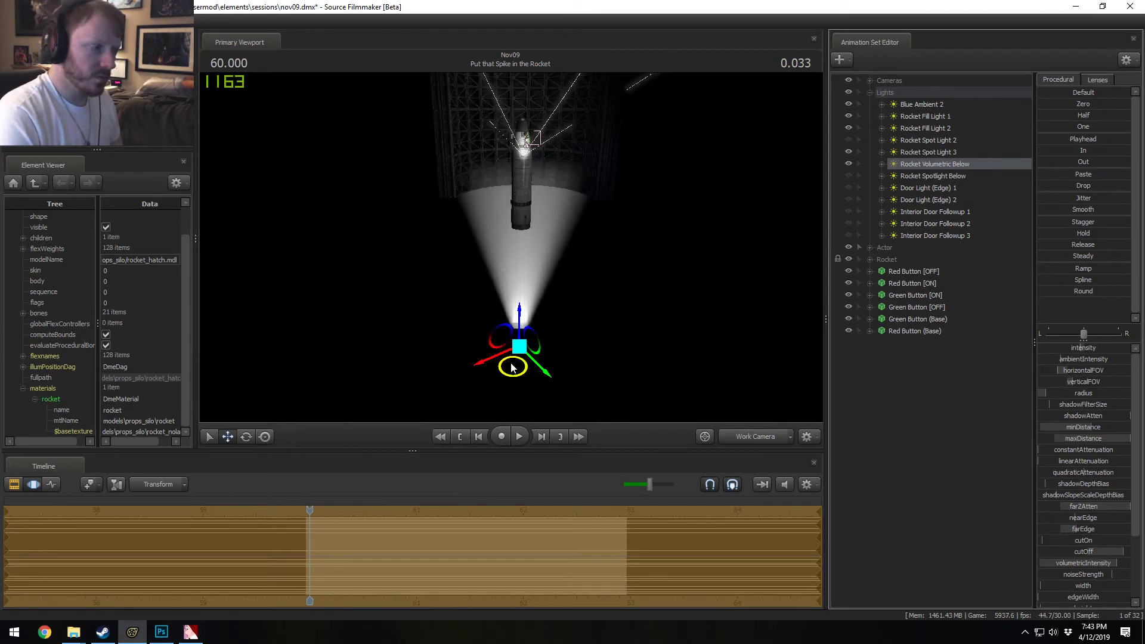
{"action": "left_click_drag", "start_coordinate": [516, 345], "coordinate": [527, 312]}
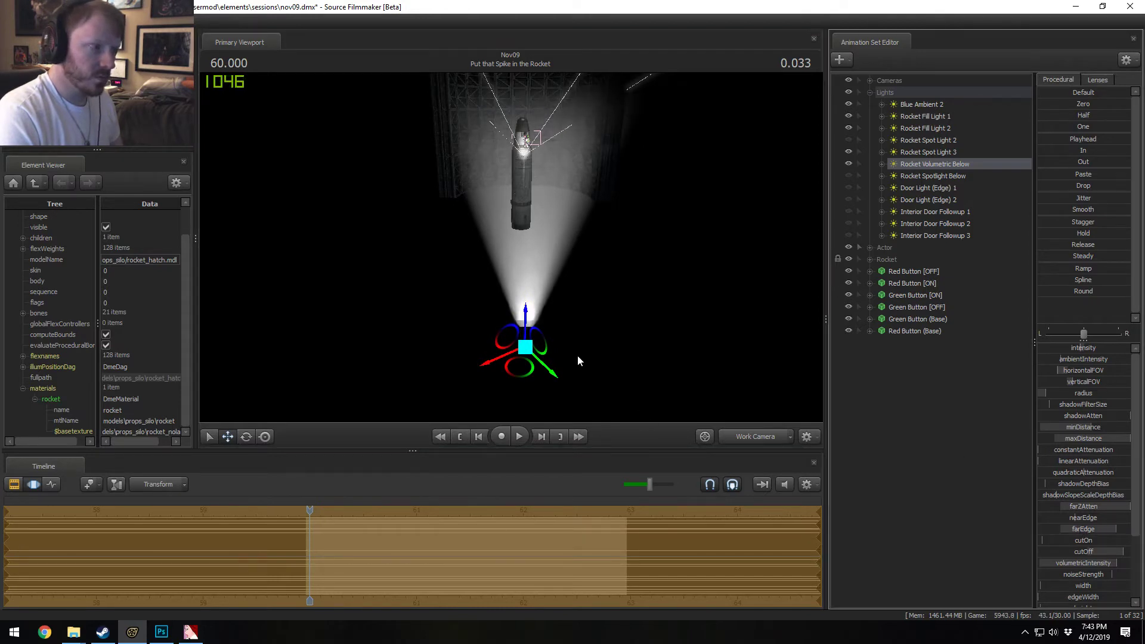
{"action": "left_click_drag", "start_coordinate": [527, 311], "coordinate": [545, 351]}
Step: Judge the effect of Rocket Volumetric Below through the main camera by toggling its visibility, leaving it shown
{"action": "left_click", "coordinate": [753, 437]}
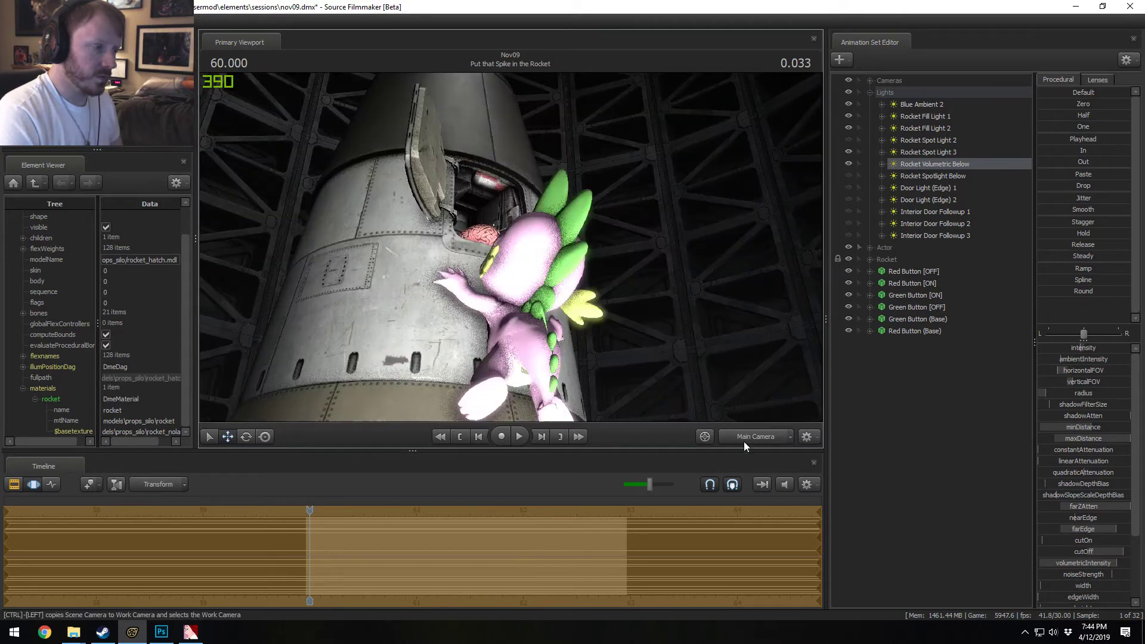
{"action": "key", "text": "F2"}
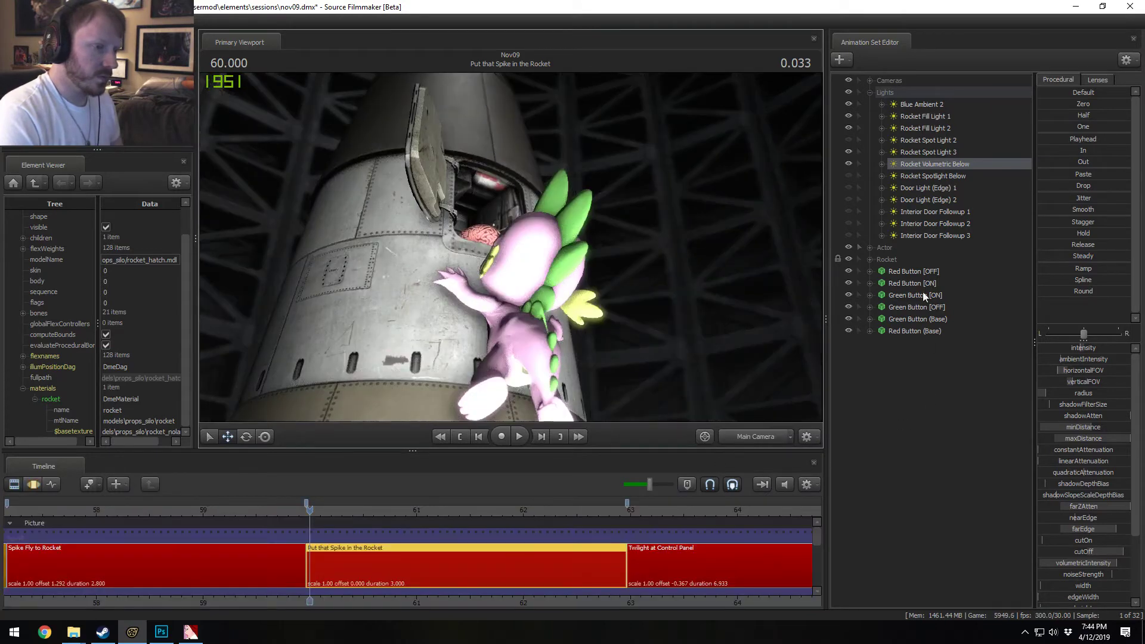
{"action": "left_click", "coordinate": [847, 163]}
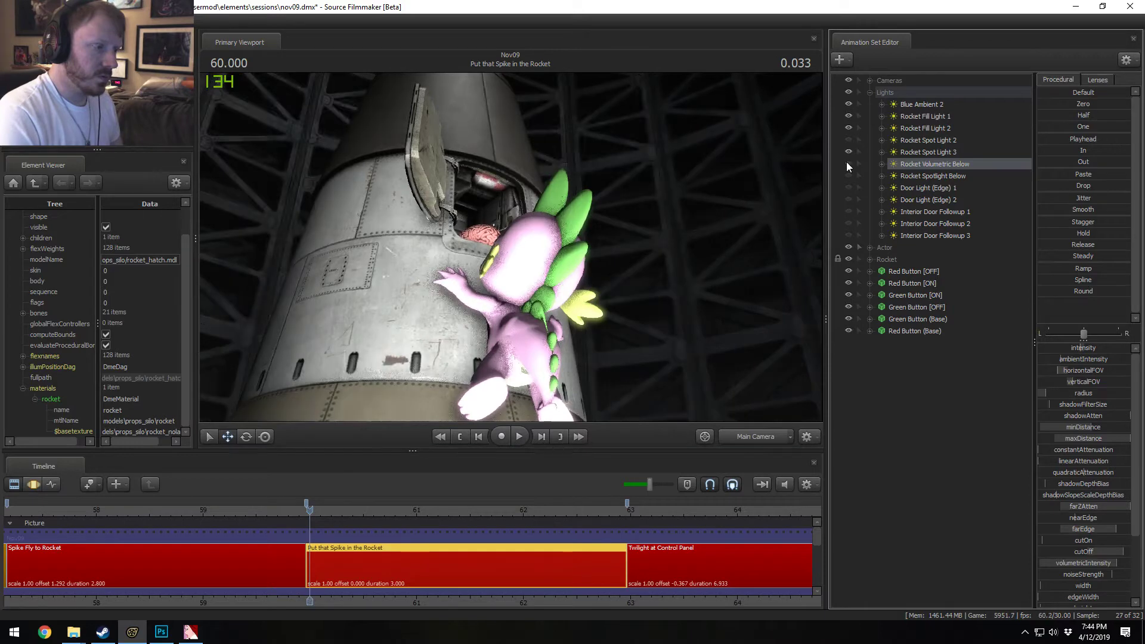
{"action": "left_click", "coordinate": [846, 163]}
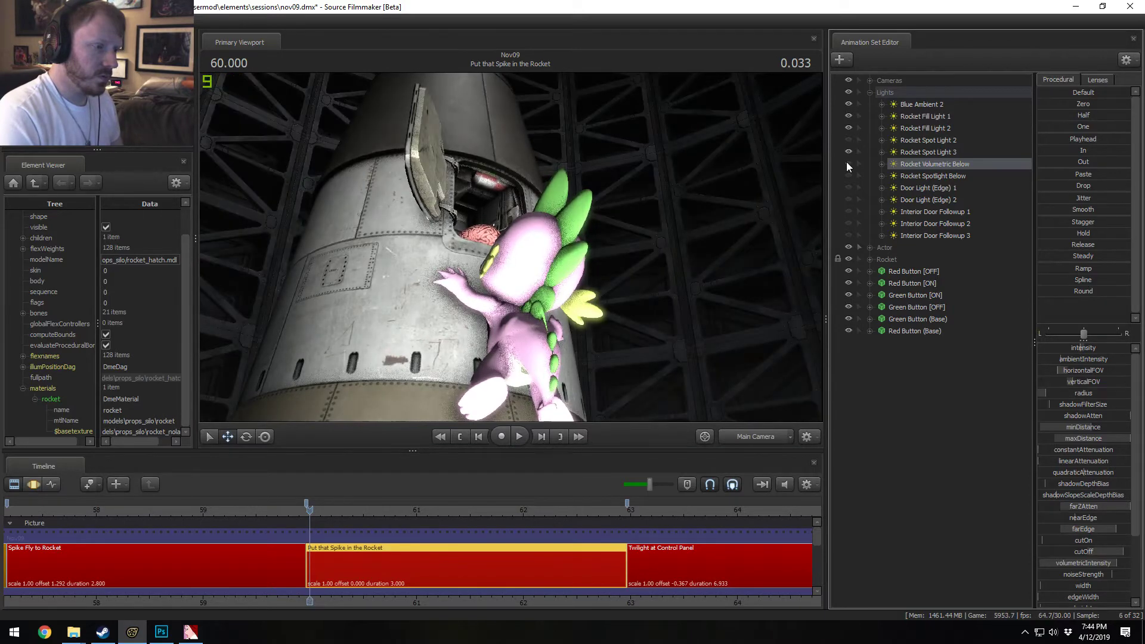
{"action": "left_click", "coordinate": [846, 163]}
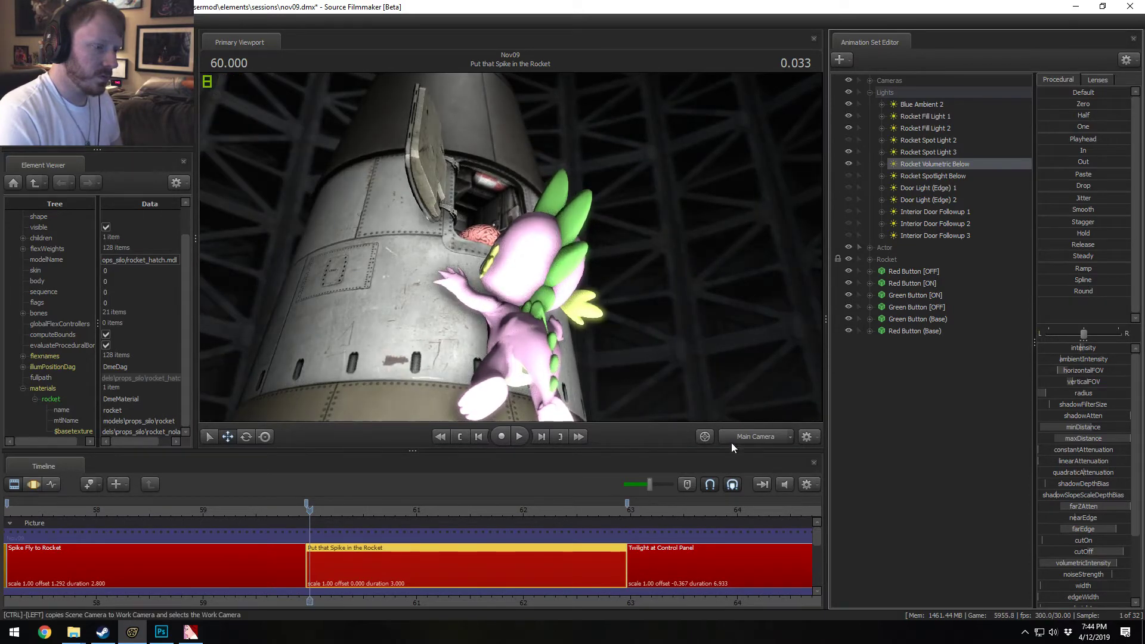
Step: Adjust the vertical position of Rocket Volumetric Below beneath the rocket and check the haze through the main camera
{"action": "key", "text": "F3"}
{"action": "left_click_drag", "start_coordinate": [526, 342], "coordinate": [526, 331]}
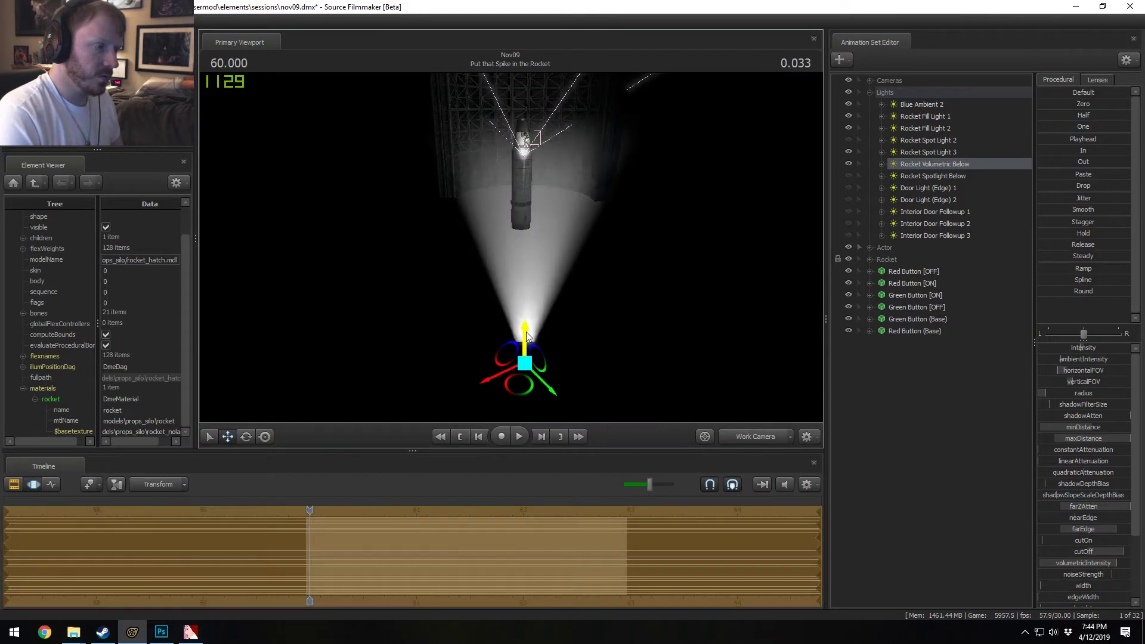
{"action": "left_click", "coordinate": [749, 433]}
{"action": "key", "text": "F2"}
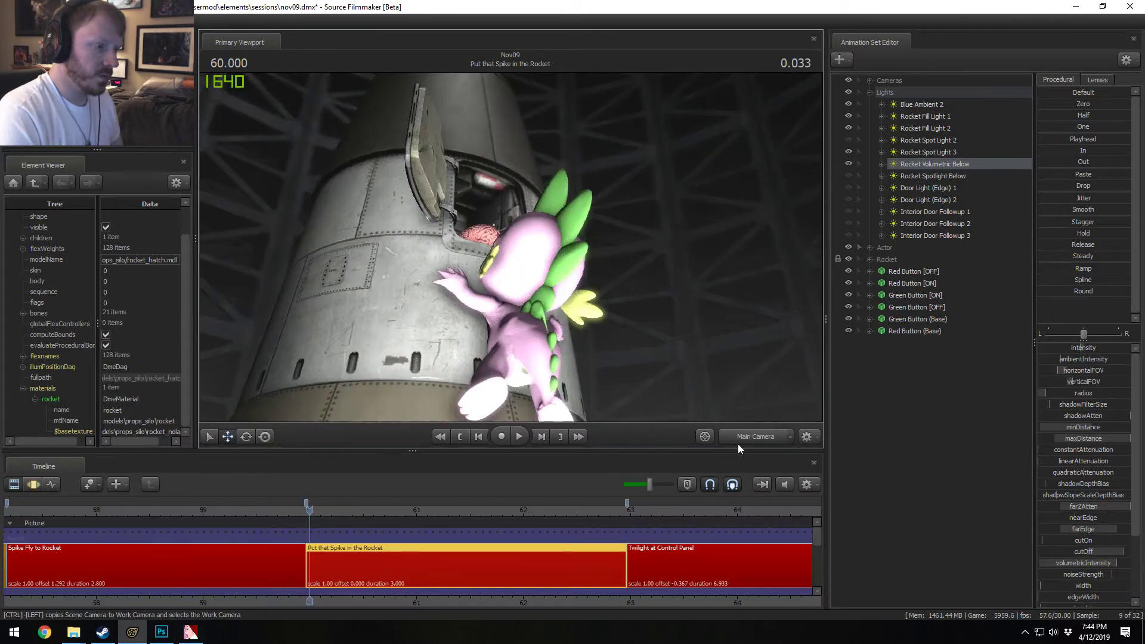
{"action": "left_click", "coordinate": [743, 442]}
{"action": "key", "text": "F3"}
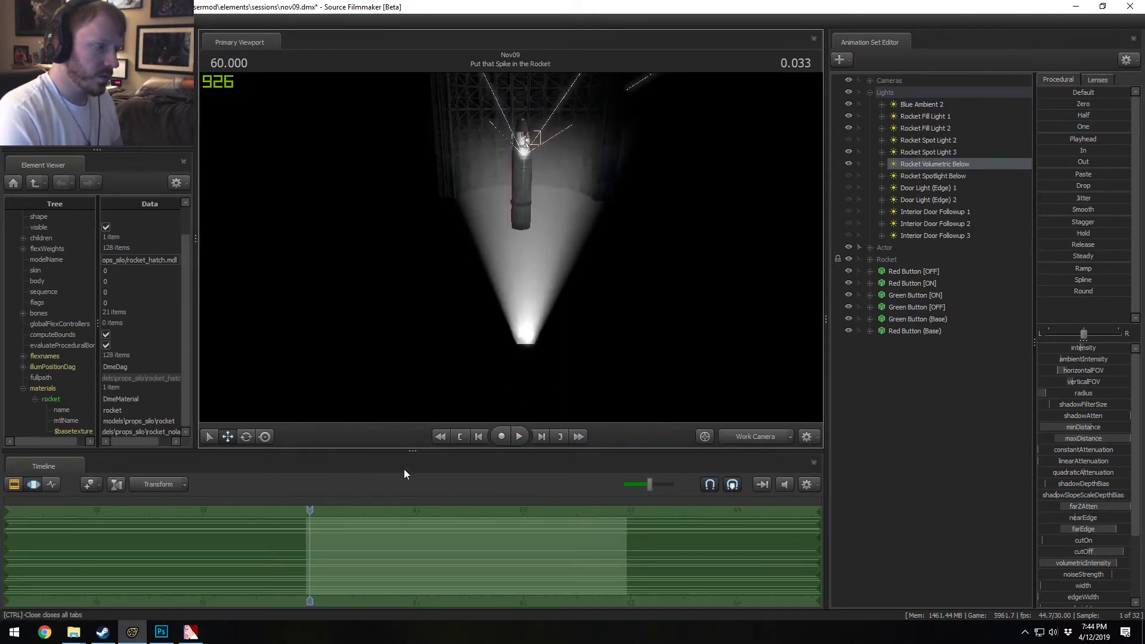
{"action": "key", "text": "F2"}
{"action": "left_click", "coordinate": [745, 435]}
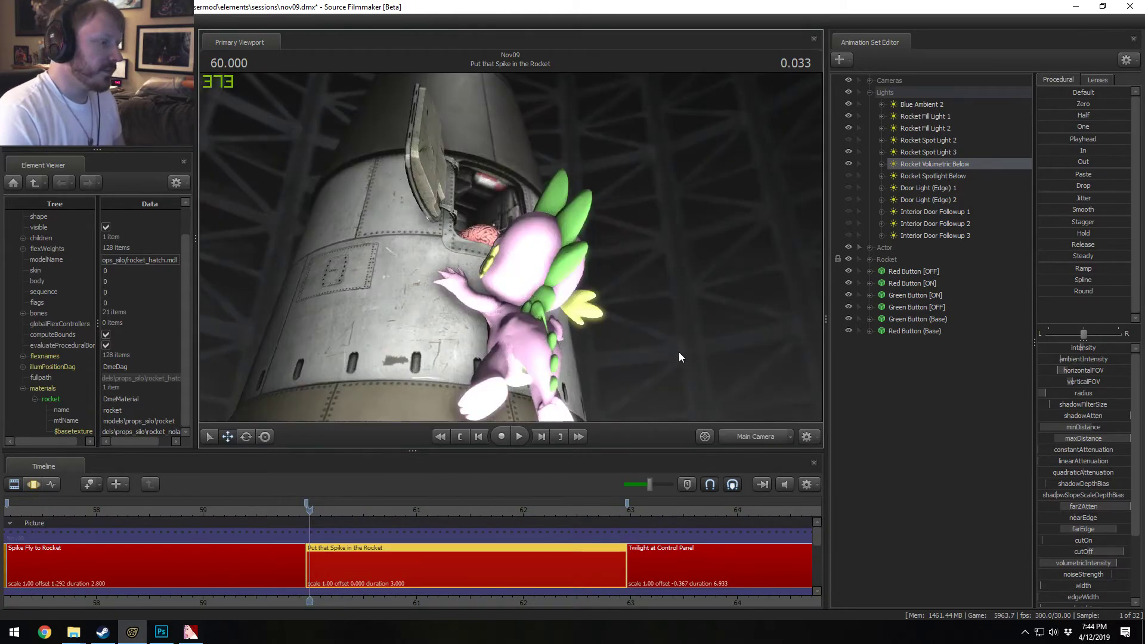
Step: Review the lighting across the cut from "Spike Fly to Rocket" to "Put that Spike in the Rocket" by scrubbing and playing back
{"action": "left_click", "coordinate": [296, 510]}
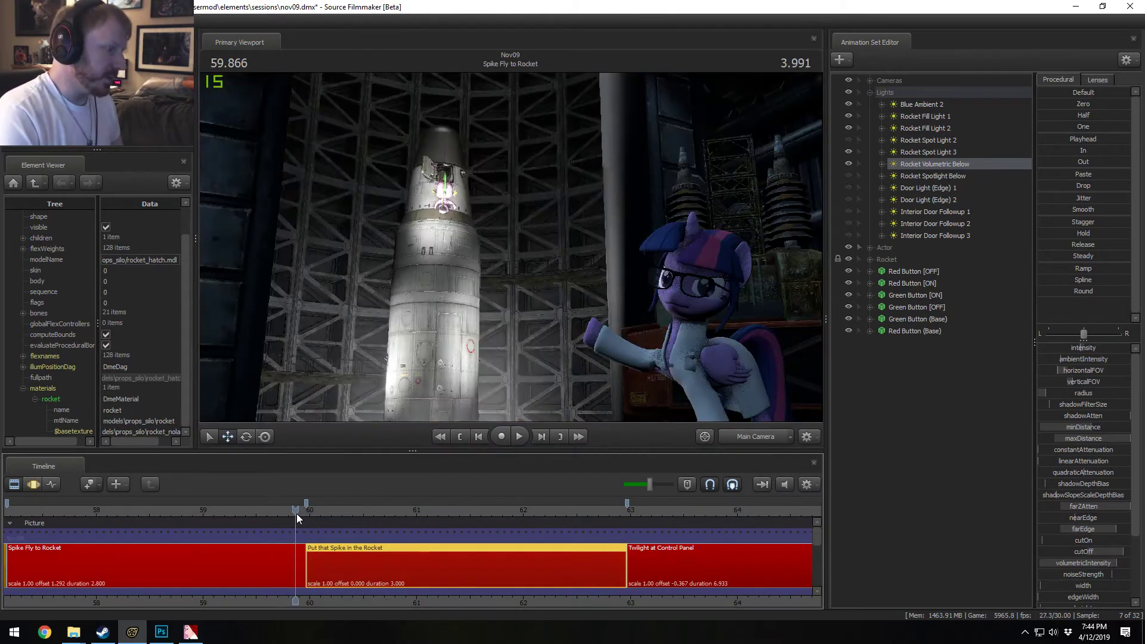
{"action": "left_click", "coordinate": [356, 511]}
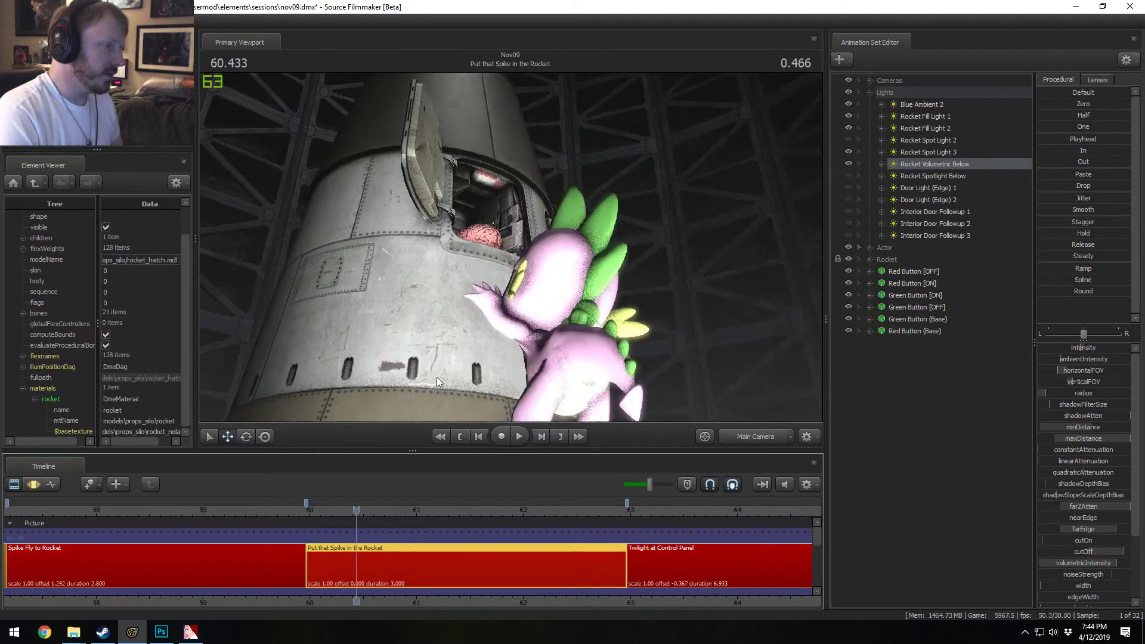
{"action": "left_click_drag", "start_coordinate": [347, 514], "coordinate": [223, 506]}
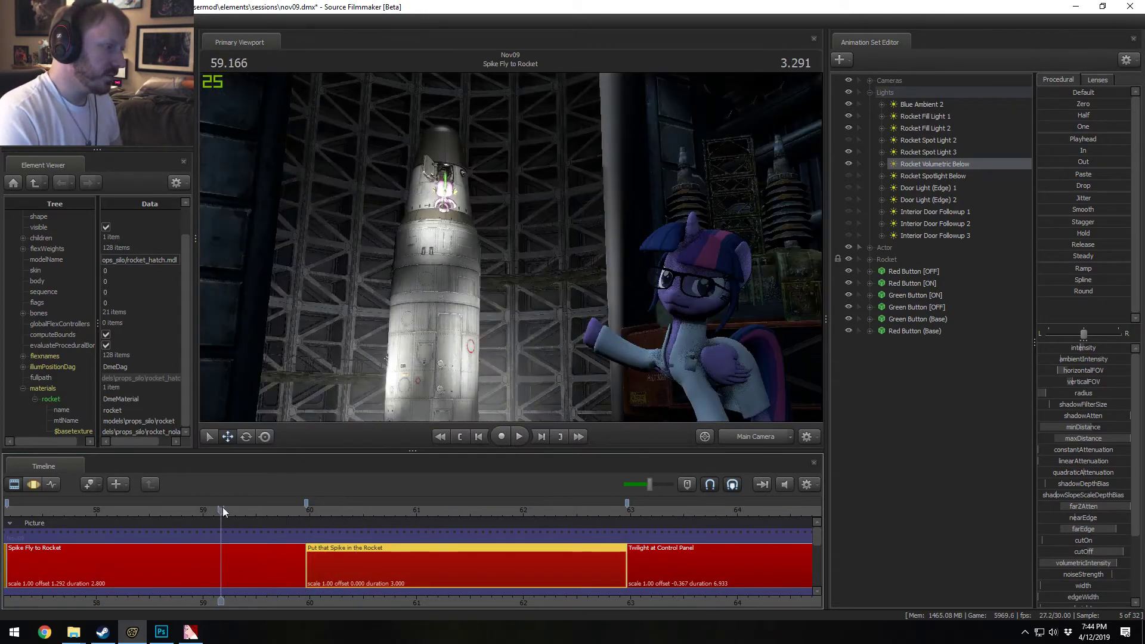
{"action": "key", "text": "space"}
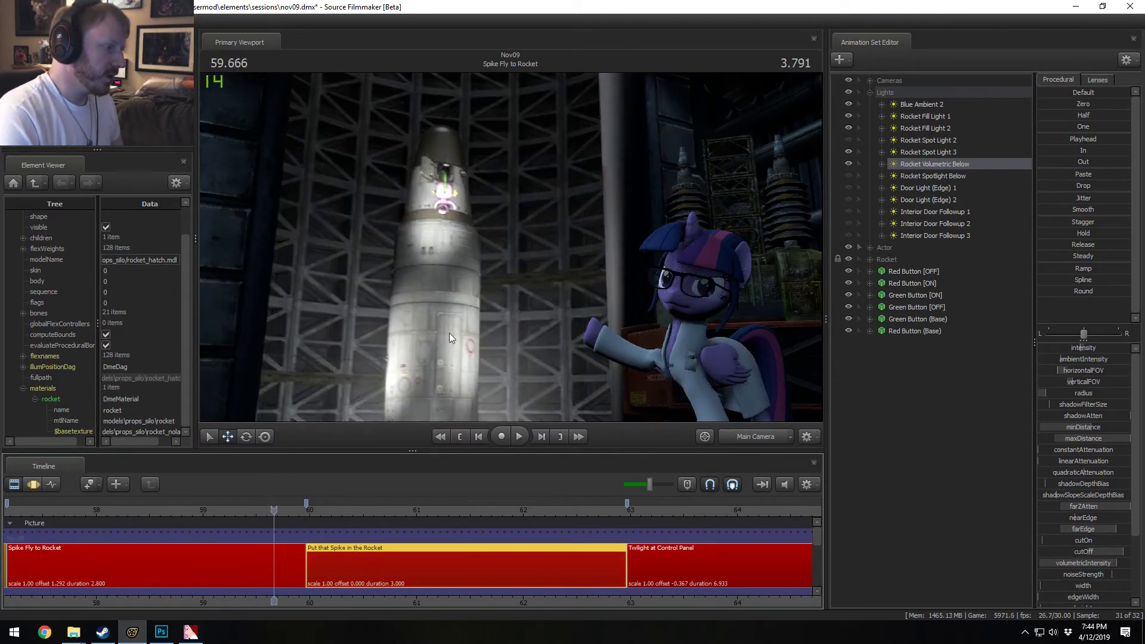
{"action": "key", "text": "space"}
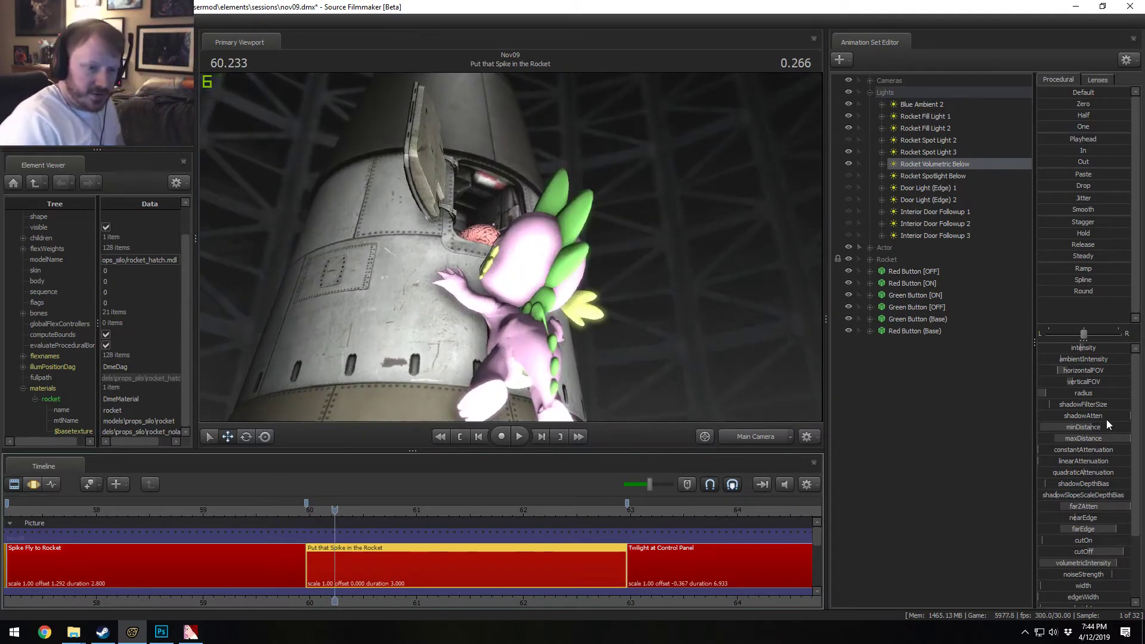
Step: Adjust the cutOff and farEdge values of Rocket Volumetric Below and check the rendered haze through the main camera
{"action": "key", "text": "F2"}
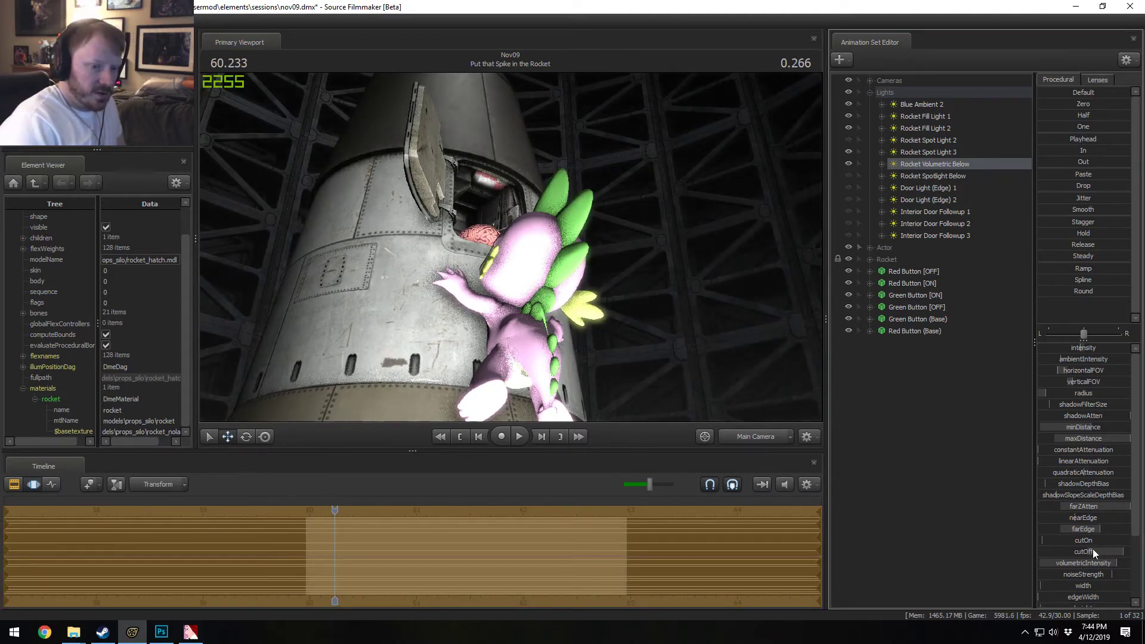
{"action": "left_click_drag", "start_coordinate": [1093, 549], "coordinate": [1095, 549]}
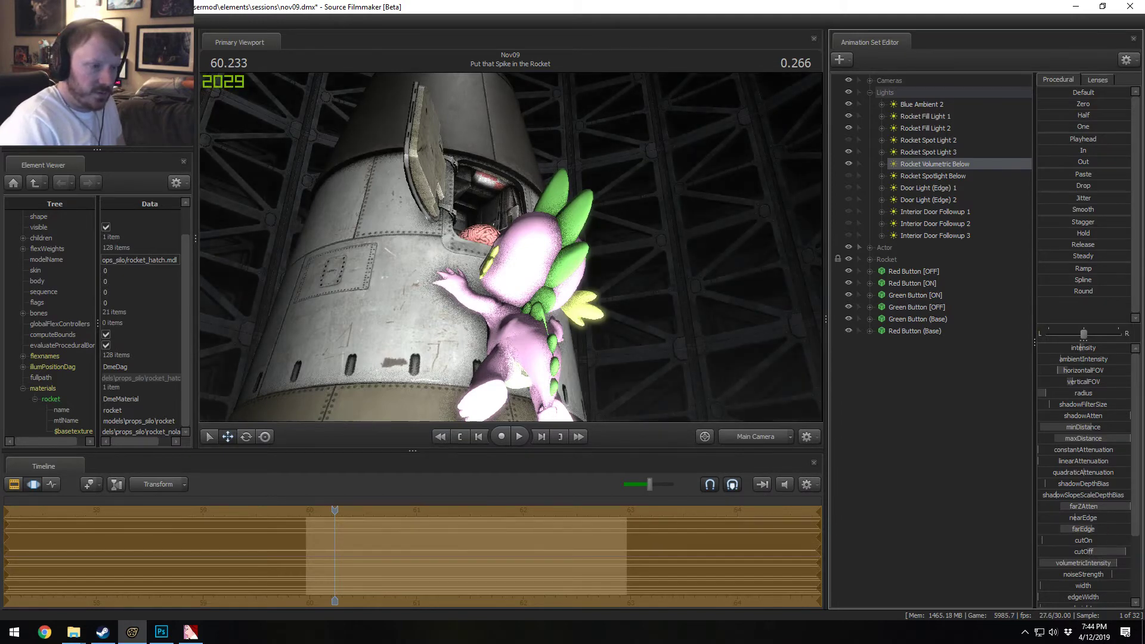
{"action": "key", "text": "F2"}
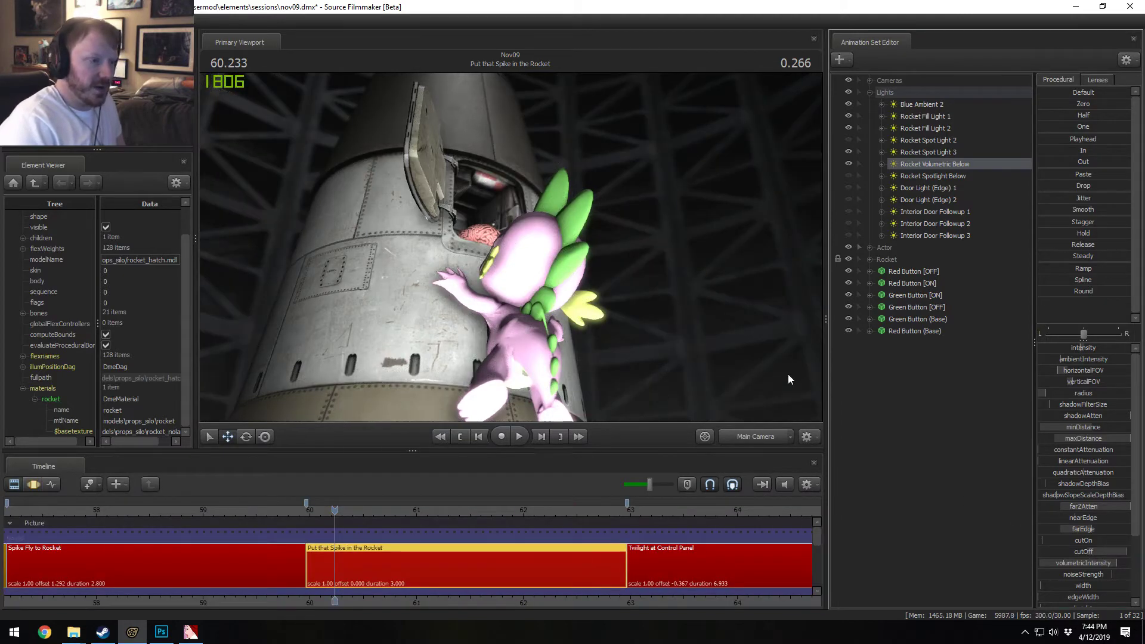
{"action": "key", "text": "F3"}
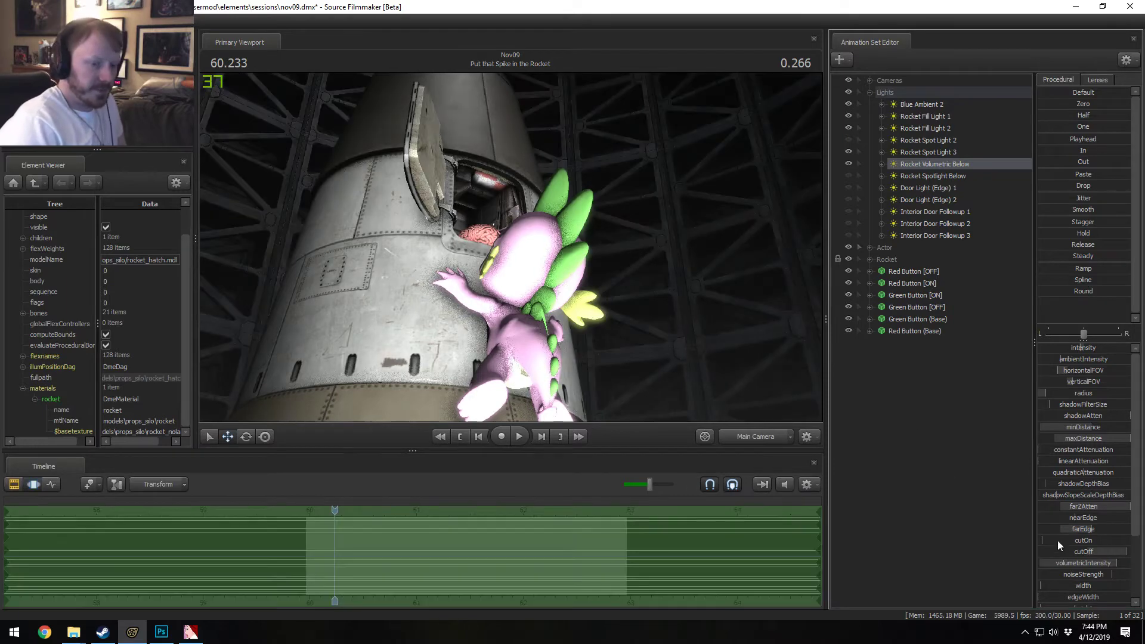
{"action": "left_click_drag", "start_coordinate": [1094, 528], "coordinate": [1081, 528]}
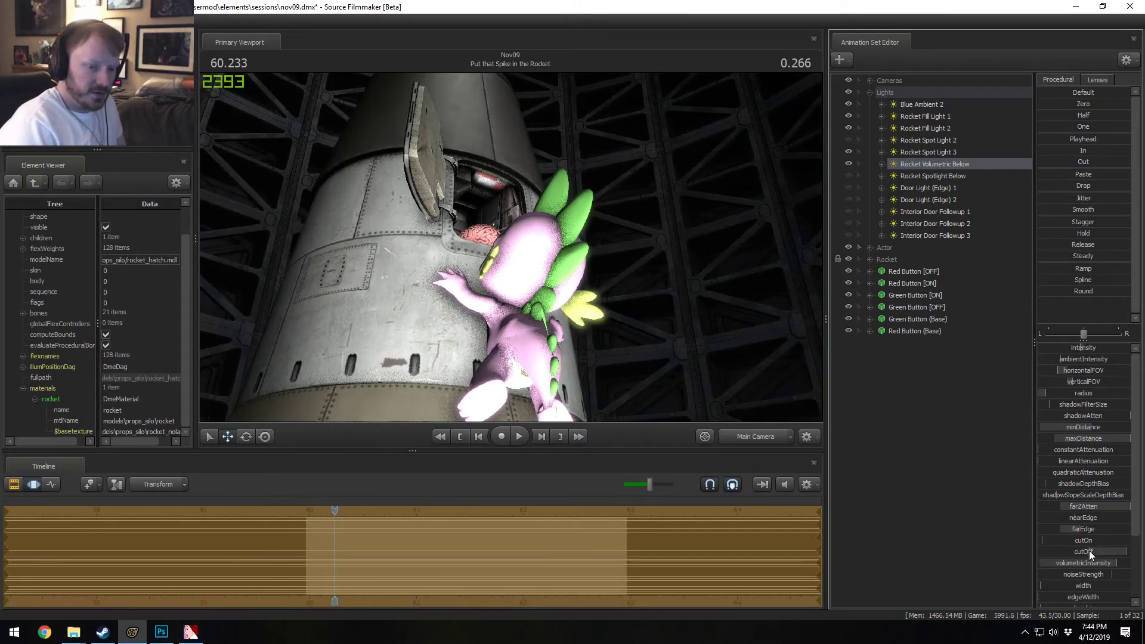
Step: Set the maximum of Rocket Volumetric Below's cutOff range to 1800, reduce its farEdge and readjust its cutOff
{"action": "right_click", "coordinate": [1089, 551]}
{"action": "left_click", "coordinate": [1098, 570]}
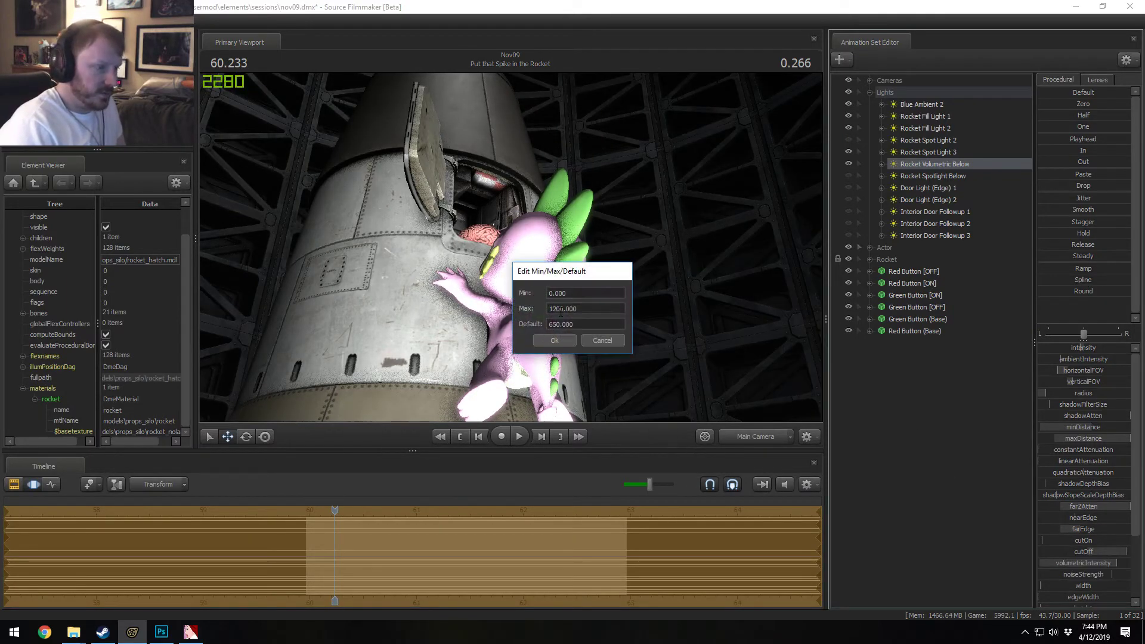
{"action": "left_click_drag", "start_coordinate": [557, 310], "coordinate": [553, 309]}
{"action": "type", "text": "8"}
{"action": "key", "text": "Return"}
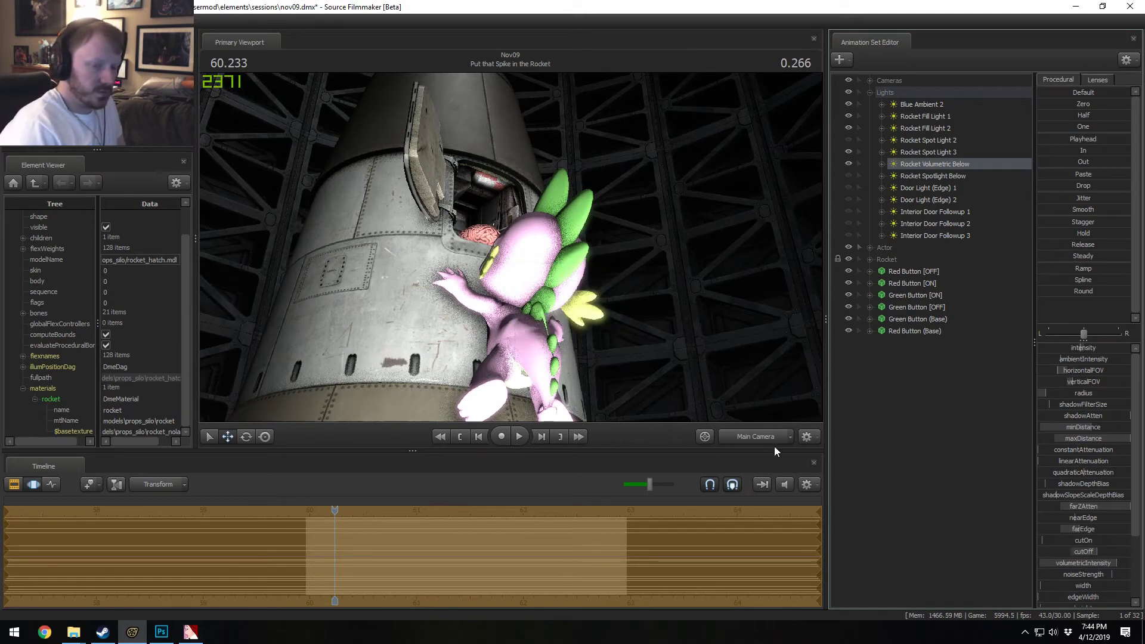
{"action": "mouse_move", "coordinate": [1082, 547]}
{"action": "left_mouse_down"}
{"action": "mouse_move", "coordinate": [1079, 527]}
{"action": "mouse_move", "coordinate": [1066, 526]}
{"action": "mouse_move", "coordinate": [1083, 551]}
{"action": "mouse_move", "coordinate": [1064, 527]}
{"action": "left_mouse_up"}
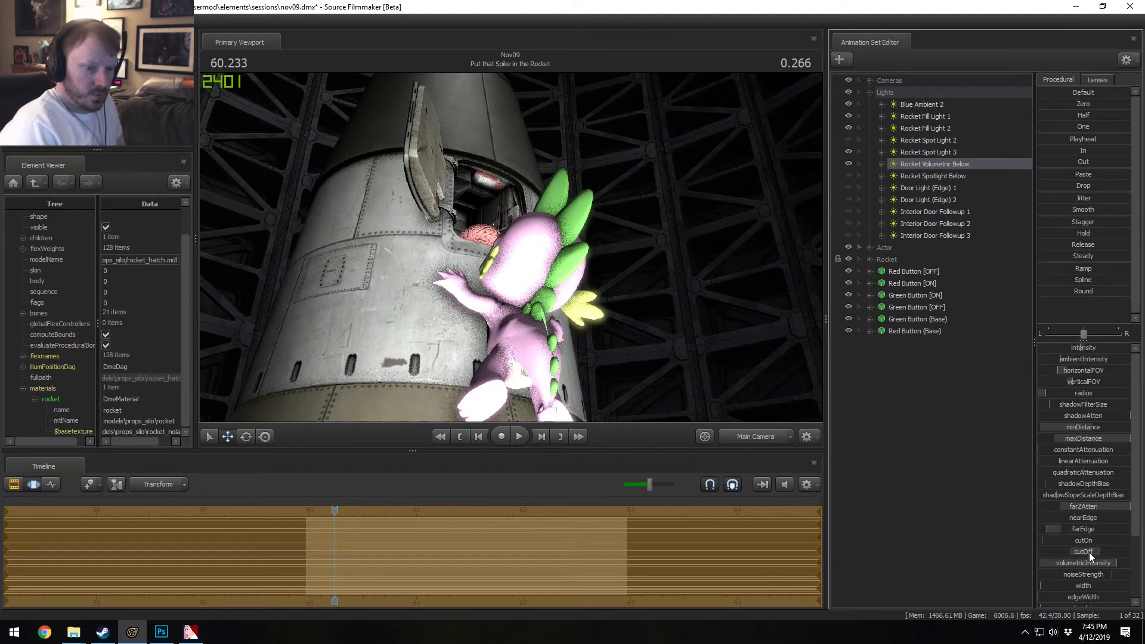
{"action": "left_click_drag", "start_coordinate": [1089, 552], "coordinate": [1095, 552]}
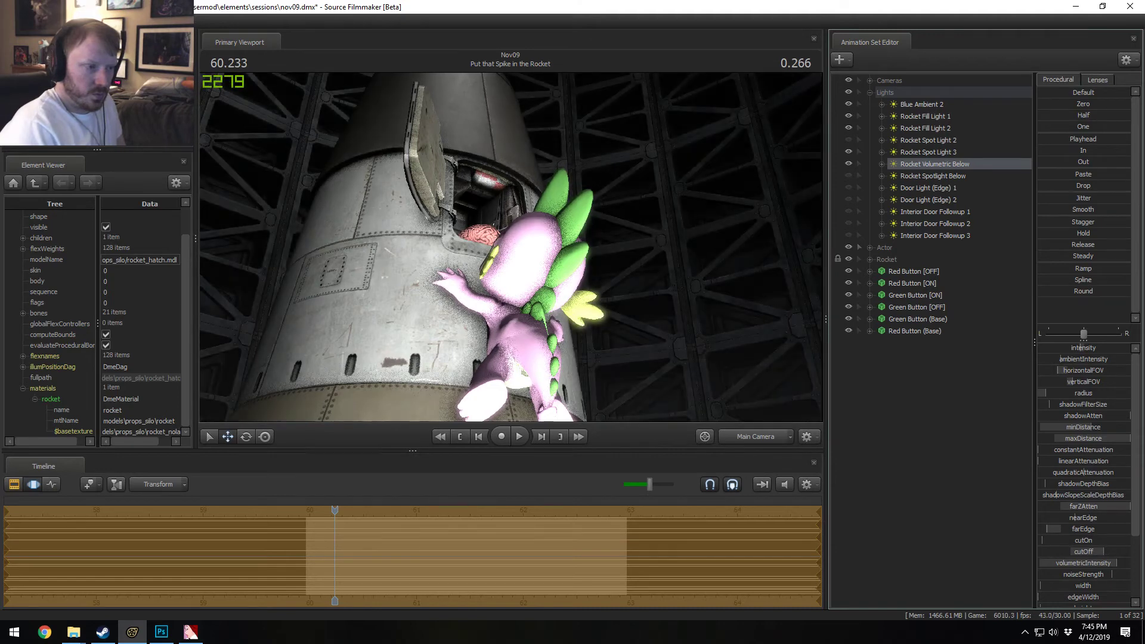
Step: Set the minimum of Rocket Volumetric Below's cutOff range to 600, fine-tune the cutOff and check the rendered haze
{"action": "right_click", "coordinate": [1088, 551]}
{"action": "left_click", "coordinate": [1094, 560]}
{"action": "left_click_drag", "start_coordinate": [575, 296], "coordinate": [464, 301]}
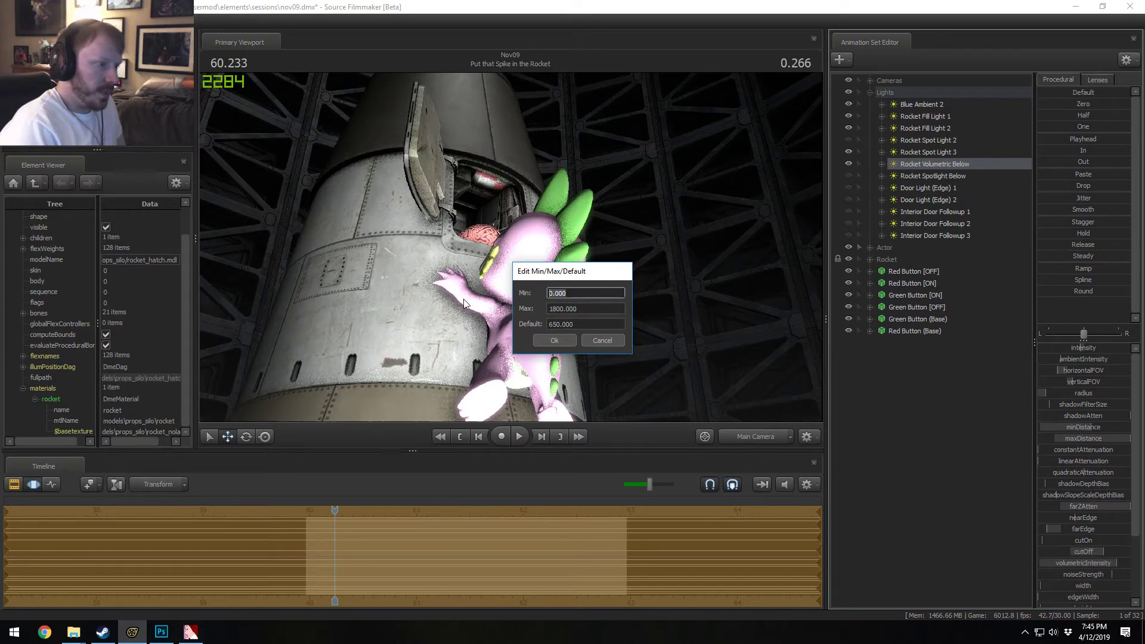
{"action": "type", "text": "600"}
{"action": "key", "text": "Return"}
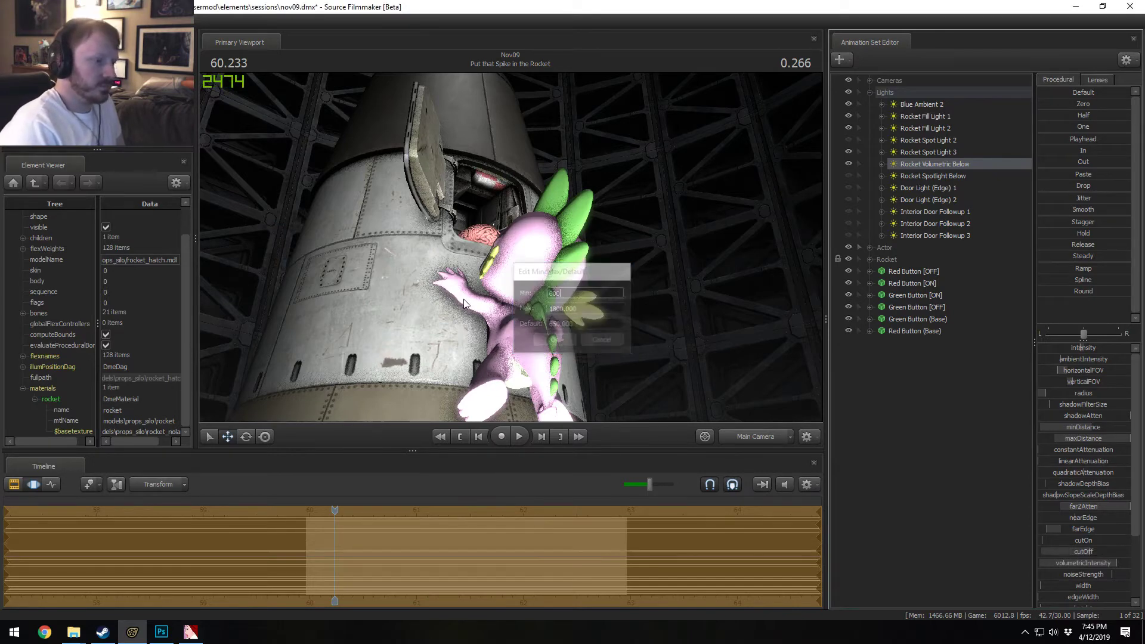
{"action": "left_click_drag", "start_coordinate": [1096, 552], "coordinate": [1095, 552]}
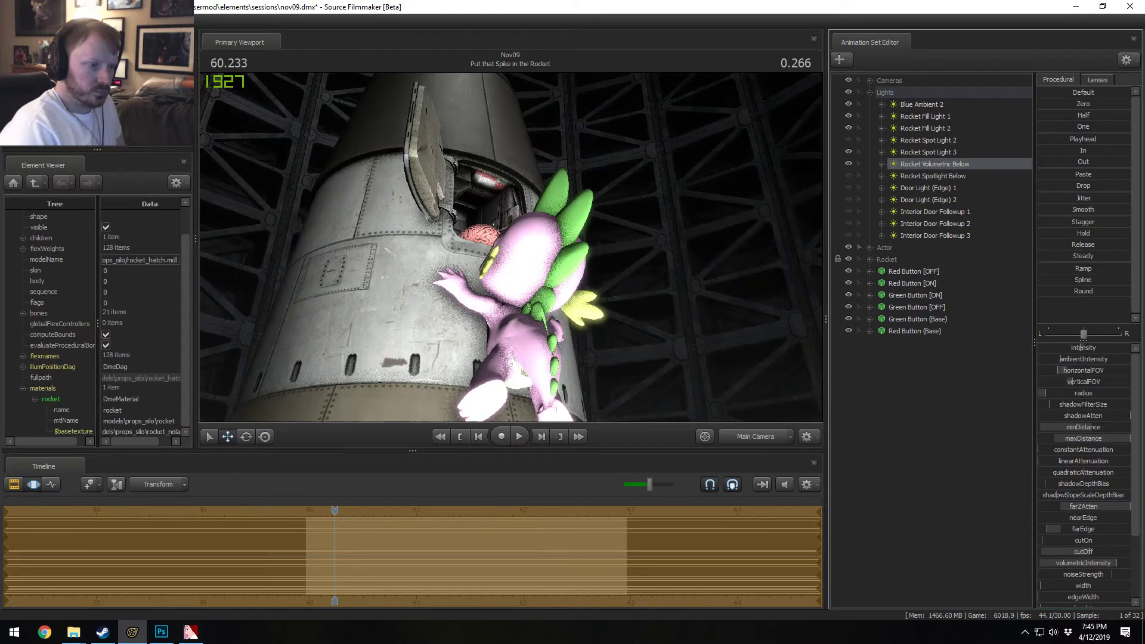
{"action": "key", "text": "F2"}
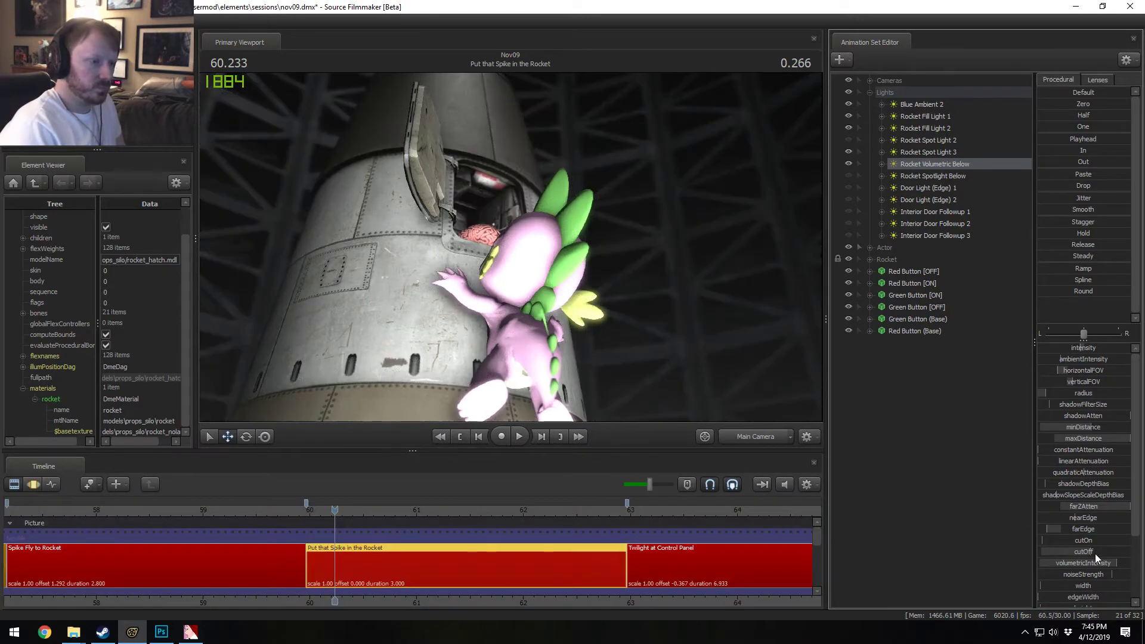
{"action": "key", "text": "F3"}
Step: Rotate Rocket Volumetric Below beneath the rocket using the work camera and check the haze through the main camera
{"action": "left_click", "coordinate": [756, 436]}
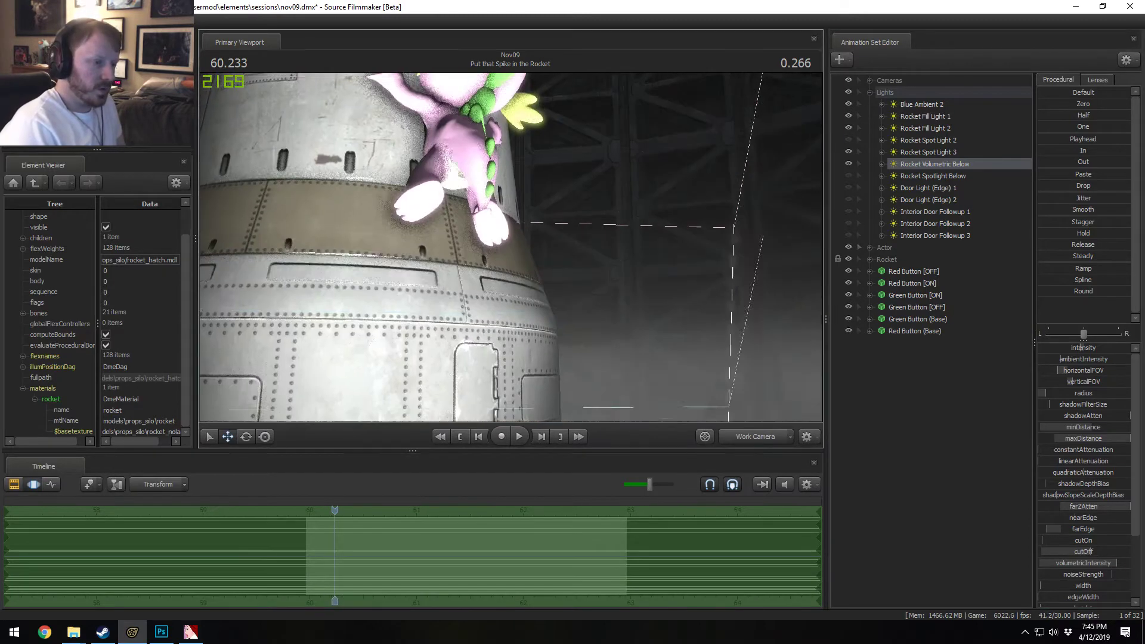
{"action": "key", "text": "s"}
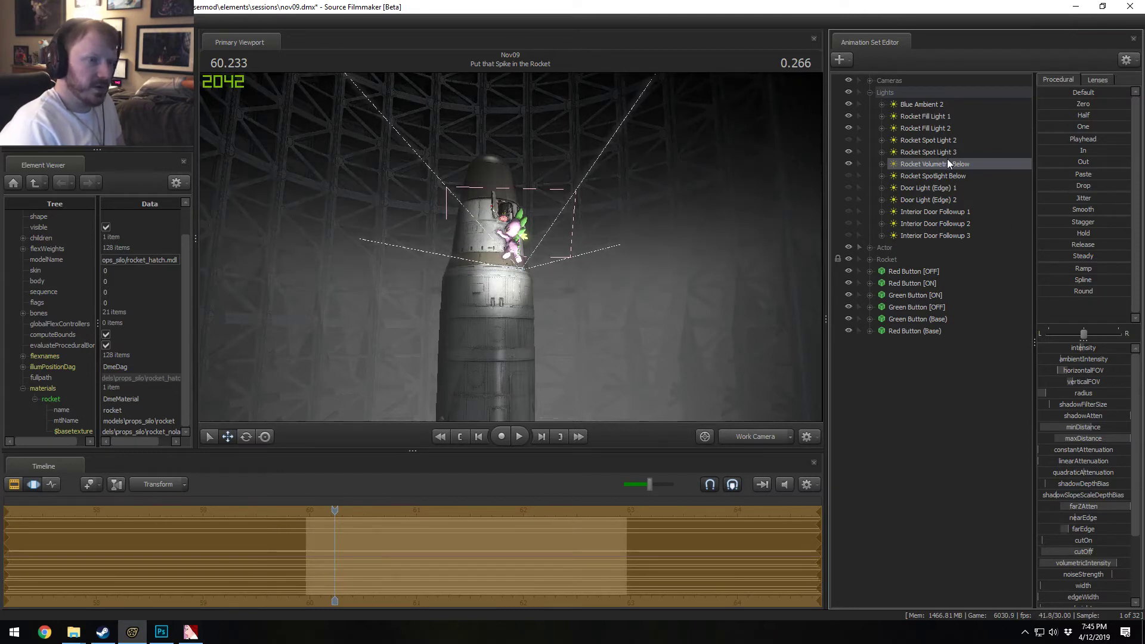
{"action": "mouse_move", "coordinate": [506, 270]}
{"action": "left_mouse_down"}
{"action": "mouse_move", "coordinate": [507, 321]}
{"action": "mouse_move", "coordinate": [507, 270]}
{"action": "left_mouse_up"}
{"action": "key", "text": "s"}
{"action": "key", "text": "F2"}
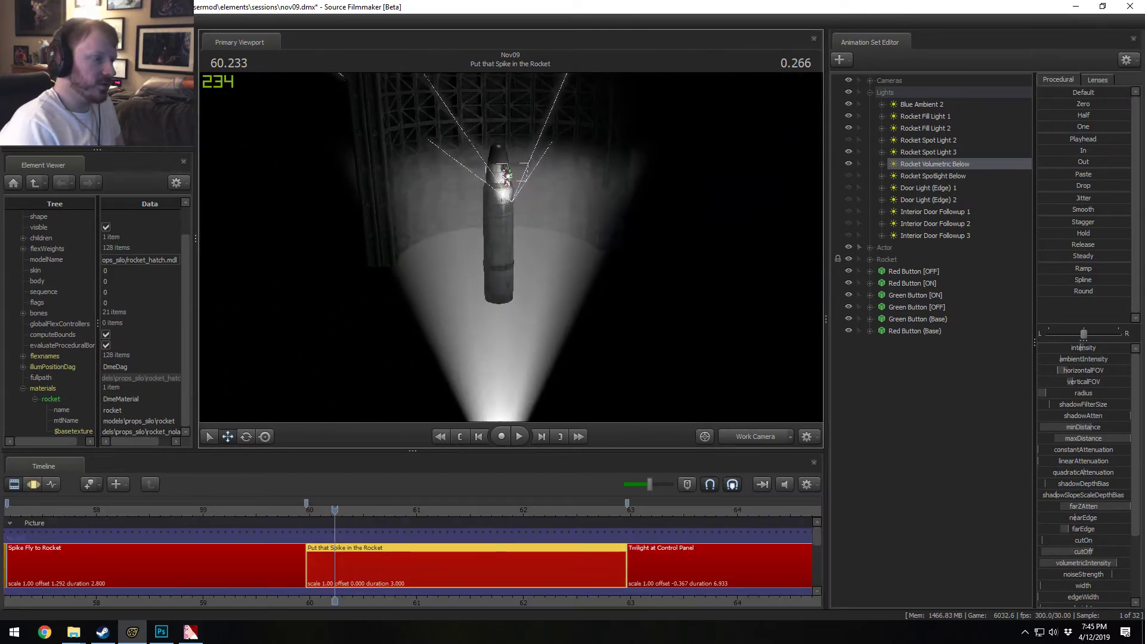
{"action": "key", "text": "w"}
{"action": "mouse_move", "coordinate": [549, 234]}
{"action": "left_mouse_down"}
{"action": "mouse_move", "coordinate": [540, 256]}
{"action": "mouse_move", "coordinate": [549, 234]}
{"action": "left_mouse_up"}
{"action": "key", "text": "F3"}
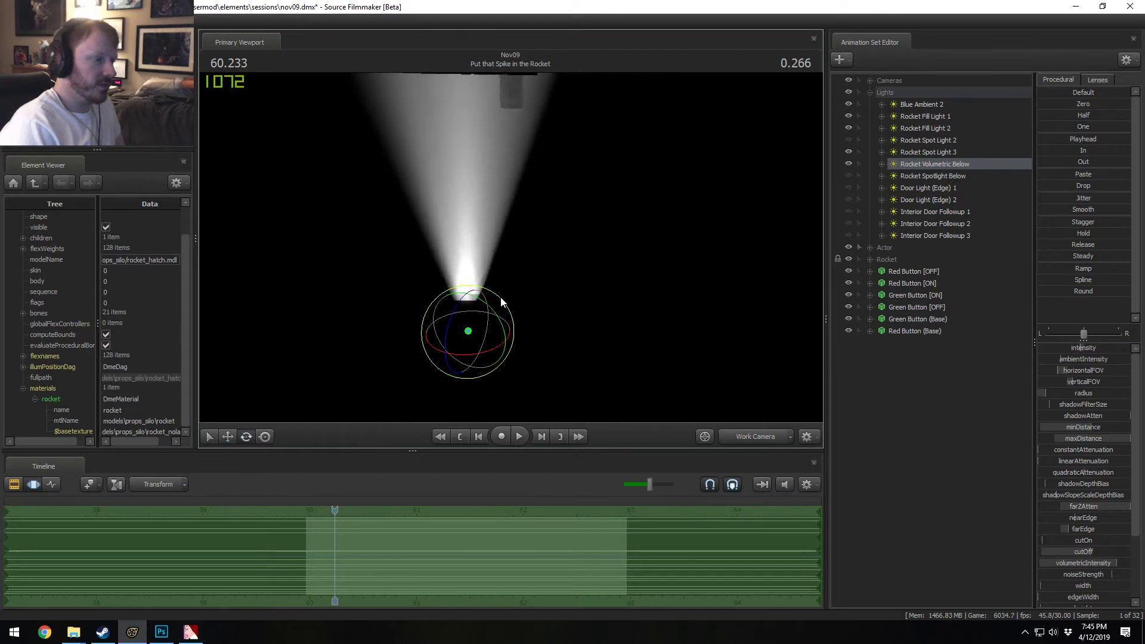
{"action": "left_click_drag", "start_coordinate": [500, 297], "coordinate": [455, 352]}
{"action": "left_click", "coordinate": [771, 442]}
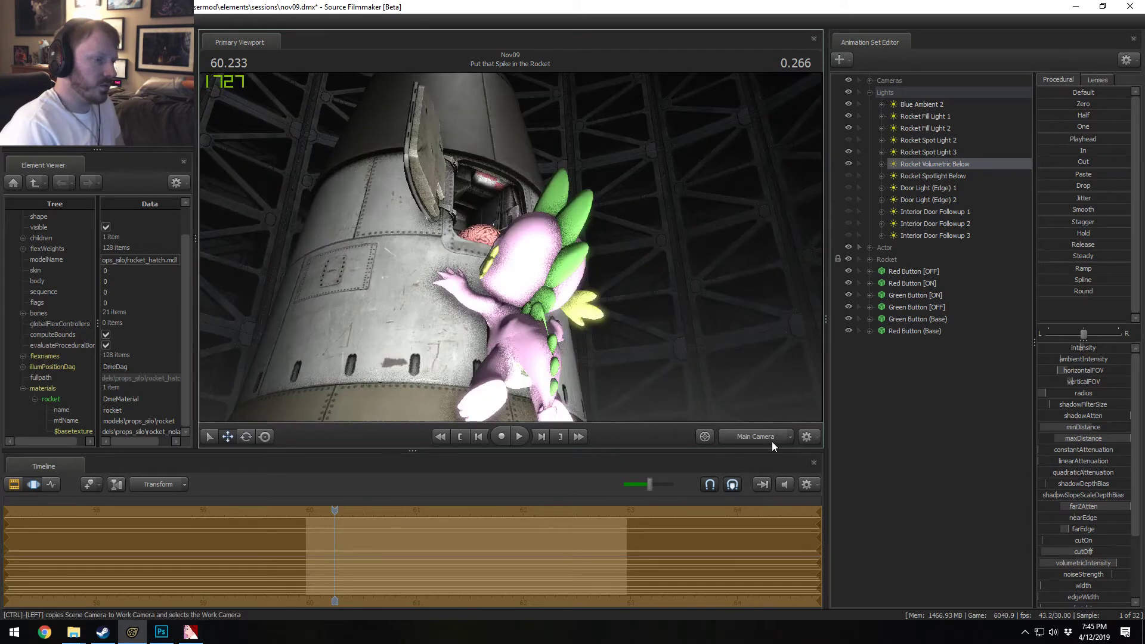
{"action": "key", "text": "F2"}
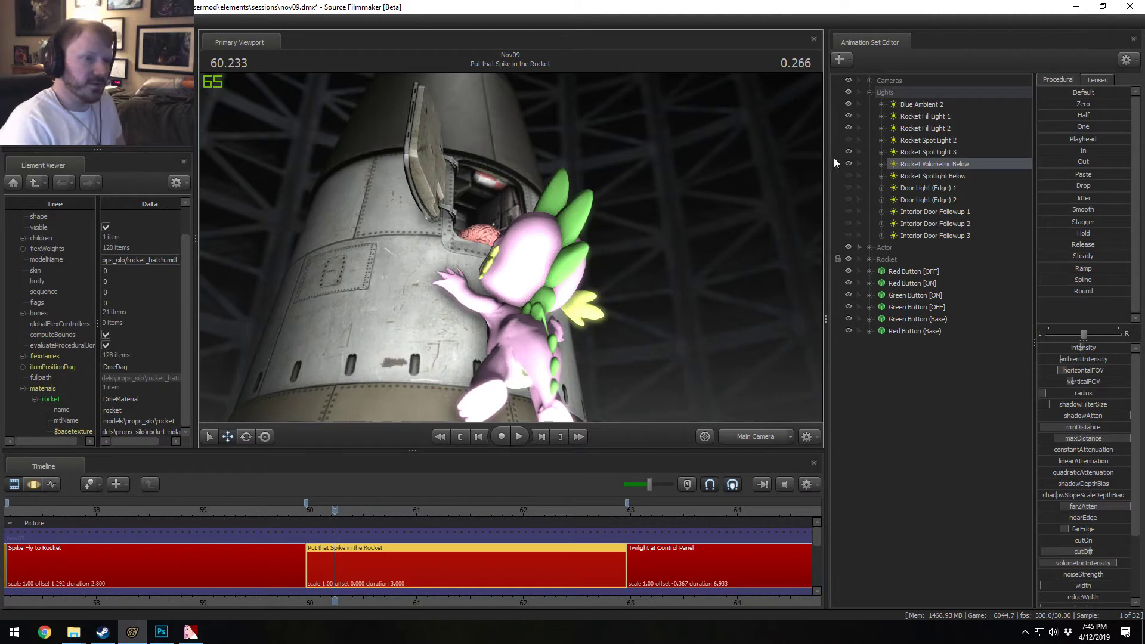
Step: Make Rocket Spotlight Below visible and delete the lights Door Light (Edge) 1 and 2
{"action": "left_click", "coordinate": [849, 176]}
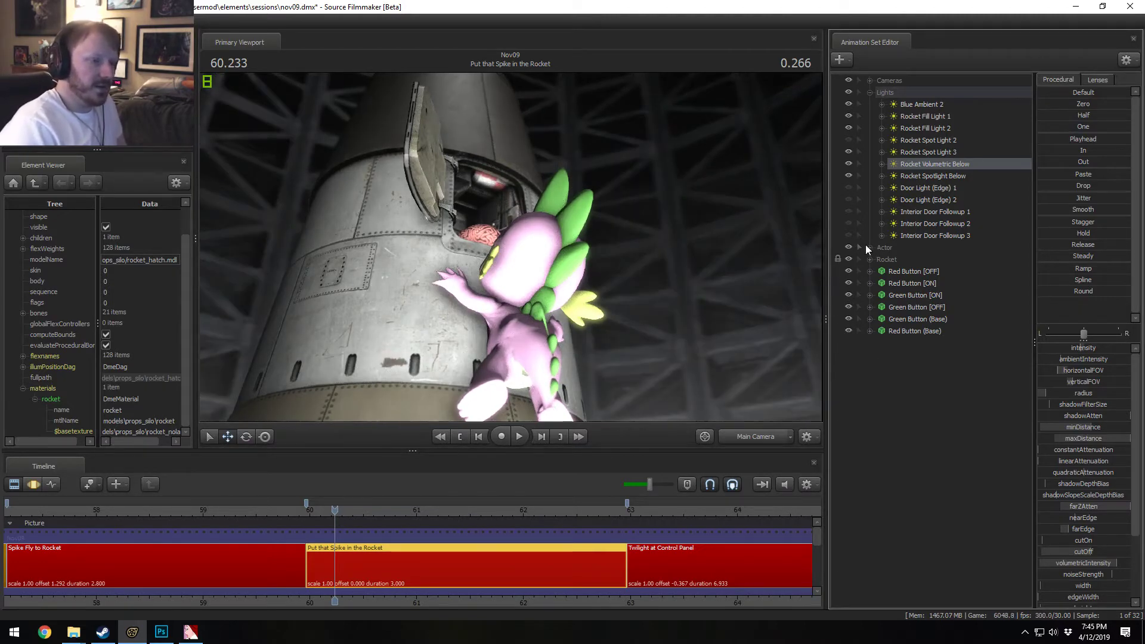
{"action": "left_click", "coordinate": [849, 187]}
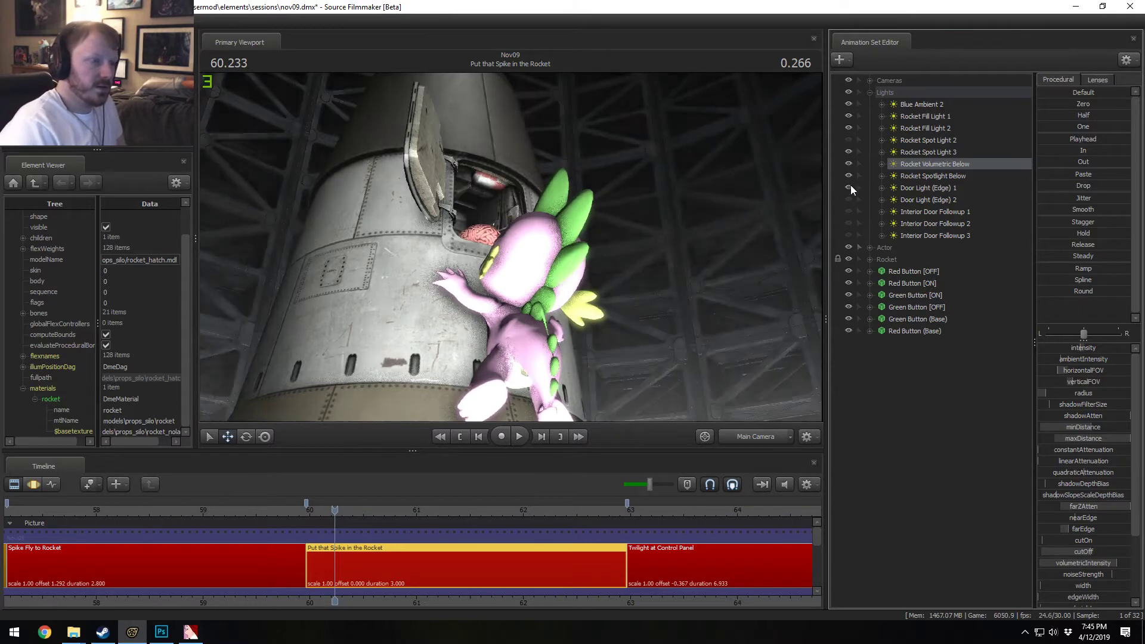
{"action": "left_click", "coordinate": [902, 187]}
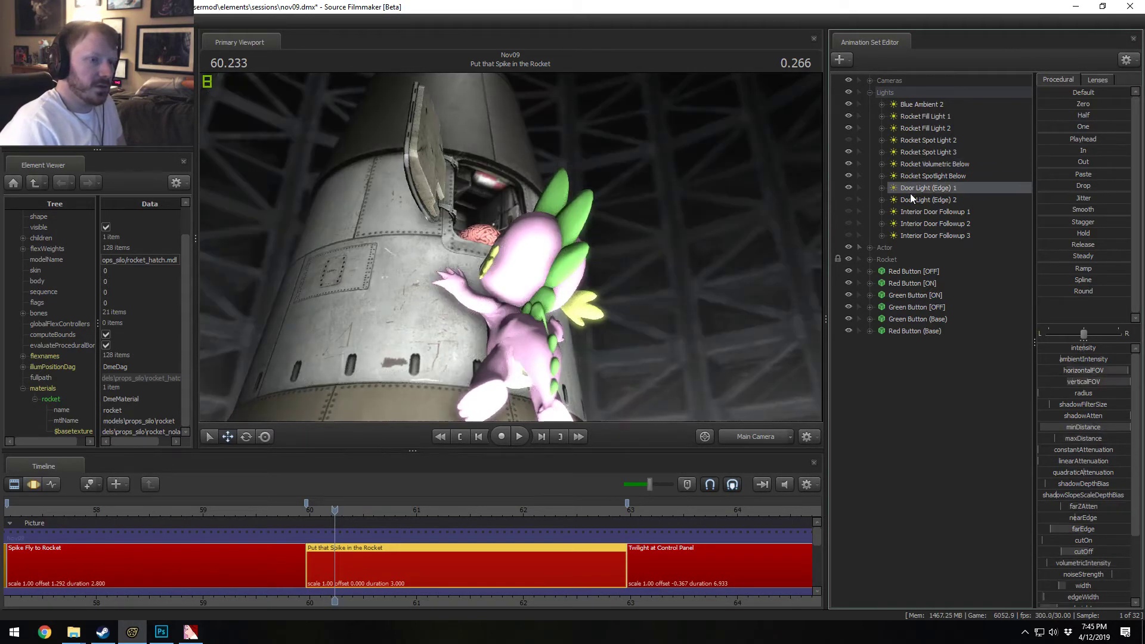
{"action": "left_click", "coordinate": [910, 198], "text": "shift"}
{"action": "right_click", "coordinate": [911, 198]}
{"action": "left_click", "coordinate": [937, 227]}
Step: Delete the lights Interior Door Followup 1, 2 and 3
{"action": "left_click", "coordinate": [902, 188]}
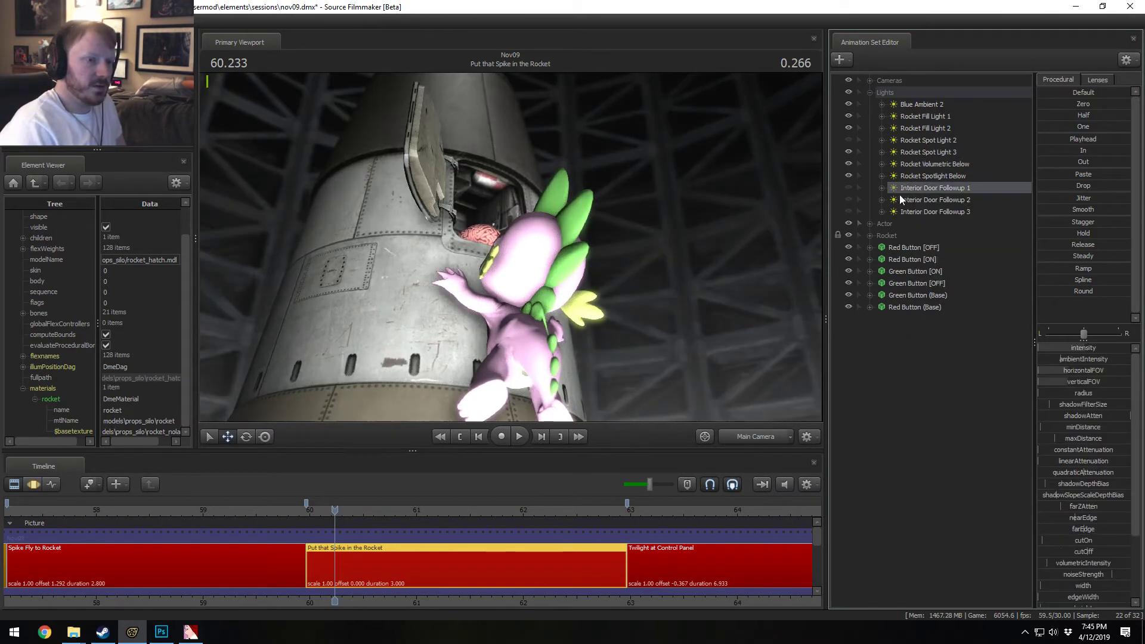
{"action": "left_click", "coordinate": [847, 187]}
{"action": "left_click", "coordinate": [924, 211], "text": "shift"}
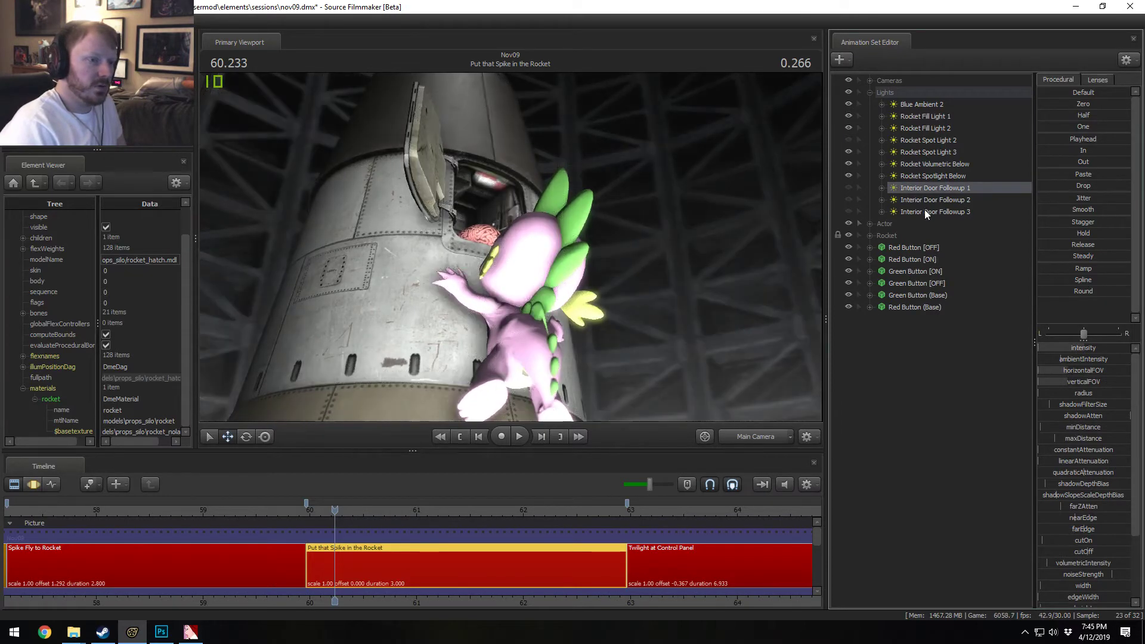
{"action": "right_click", "coordinate": [924, 210]}
{"action": "left_click", "coordinate": [937, 236]}
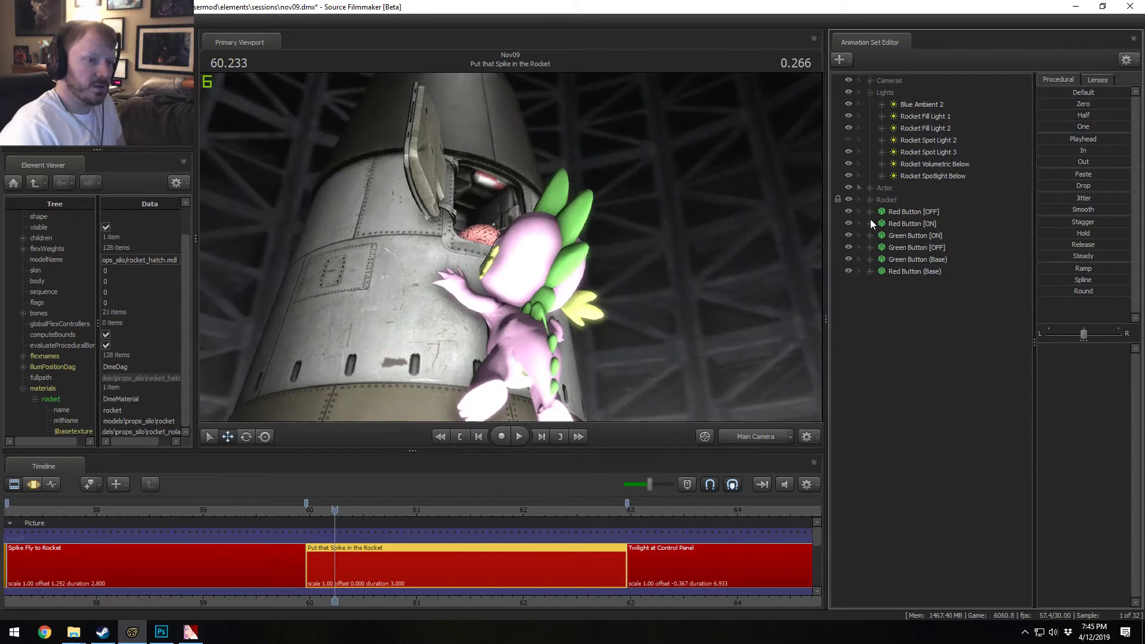
Step: Examine the contents of the Cameras, Rocket, Rocket Wall and Catwalks groups in the animation set list
{"action": "left_click", "coordinate": [869, 200]}
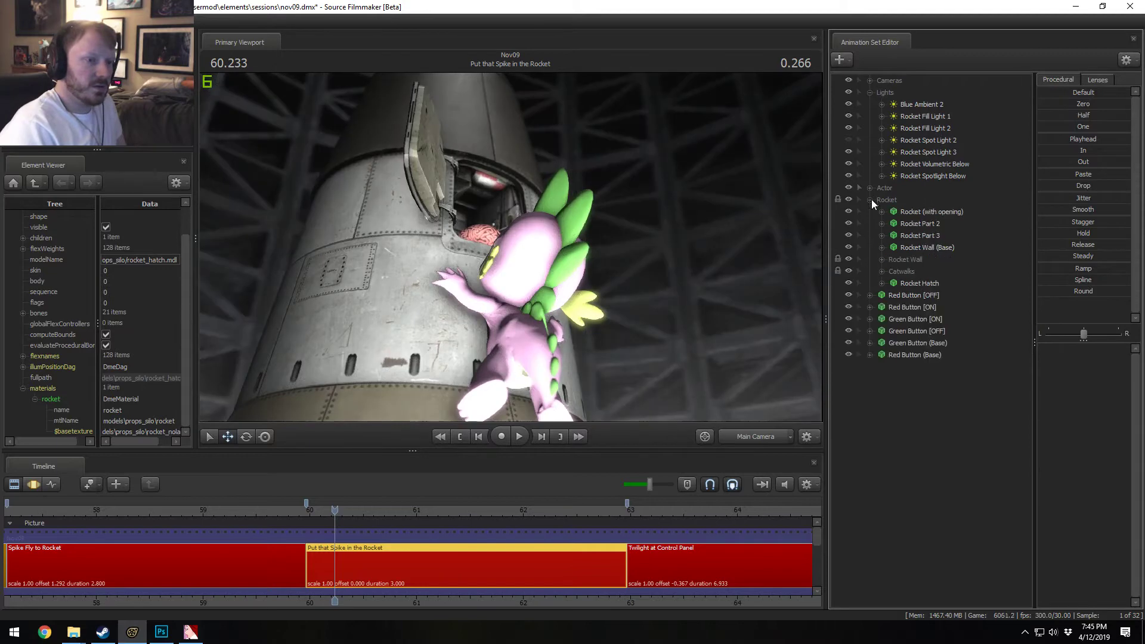
{"action": "left_click", "coordinate": [881, 271]}
{"action": "left_click", "coordinate": [881, 269]}
{"action": "left_click", "coordinate": [873, 92]}
{"action": "left_click", "coordinate": [871, 80]}
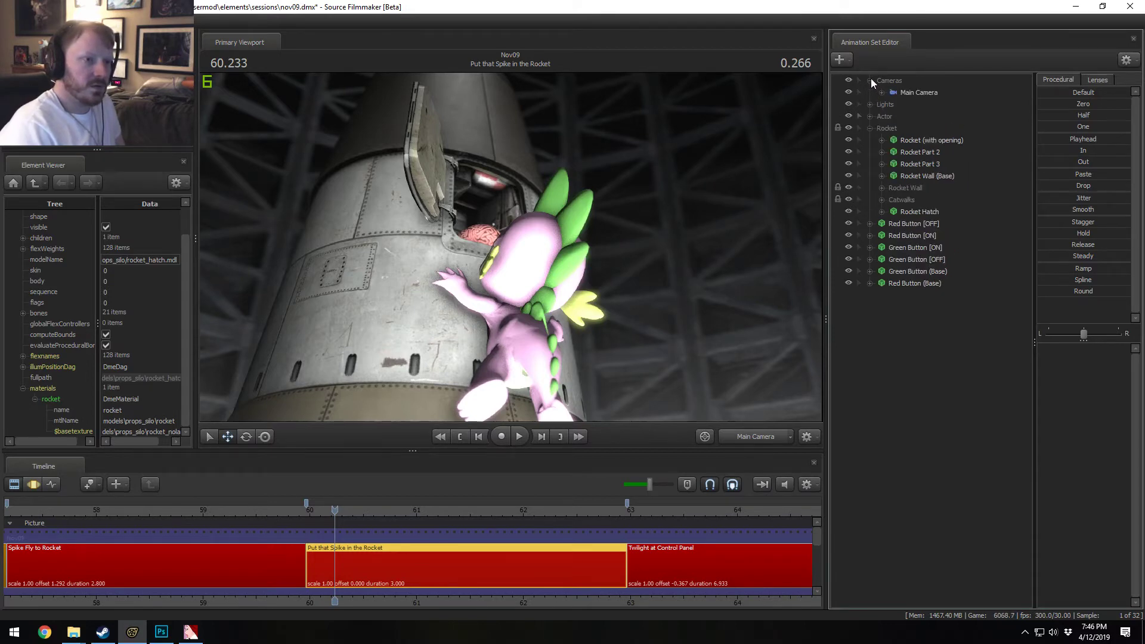
{"action": "left_click", "coordinate": [868, 81]}
{"action": "left_click", "coordinate": [881, 176]}
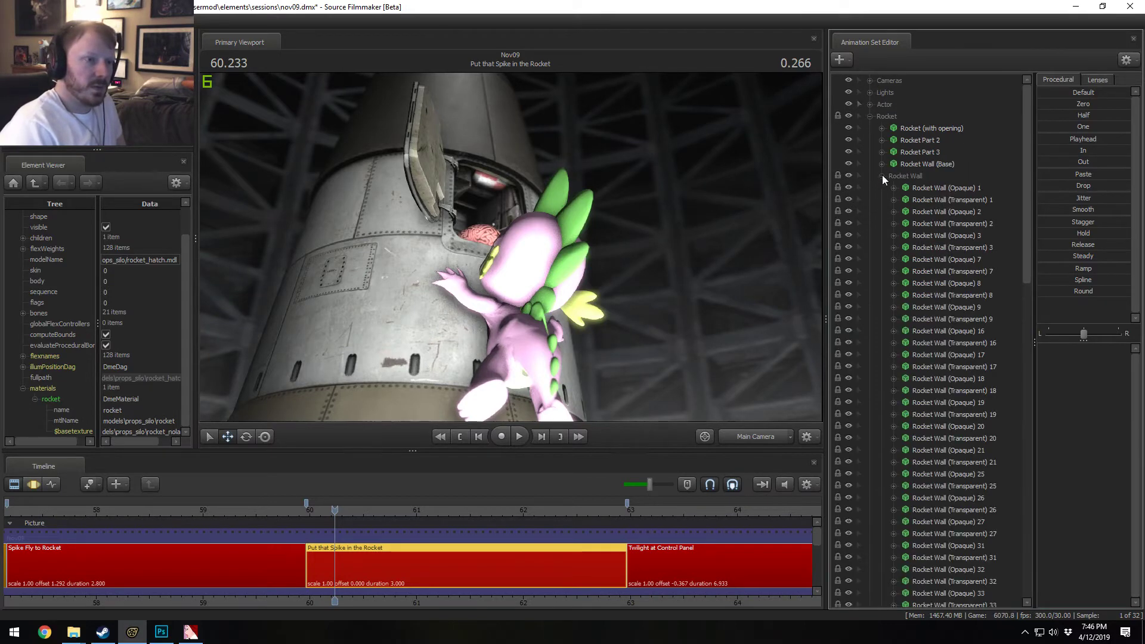
{"action": "left_click", "coordinate": [882, 175]}
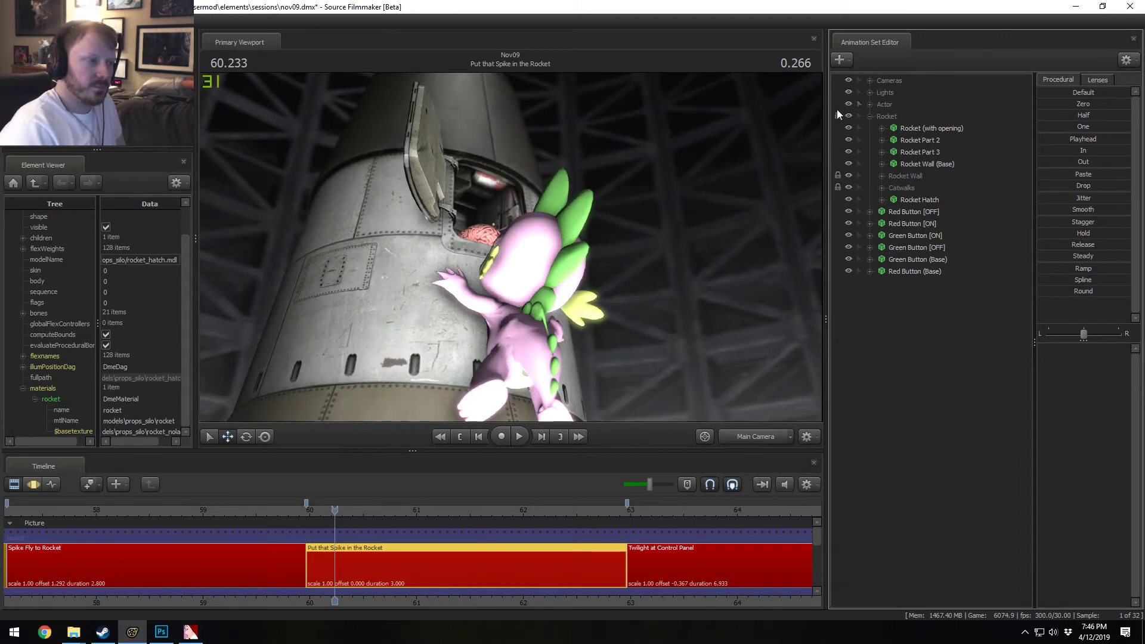
Step: Compare the shot with Rocket Spot Light 2 and Rocket Spot Light 3 toggled on and off, leaving 2 hidden and 3 shown
{"action": "left_click", "coordinate": [870, 93]}
{"action": "left_click", "coordinate": [910, 139]}
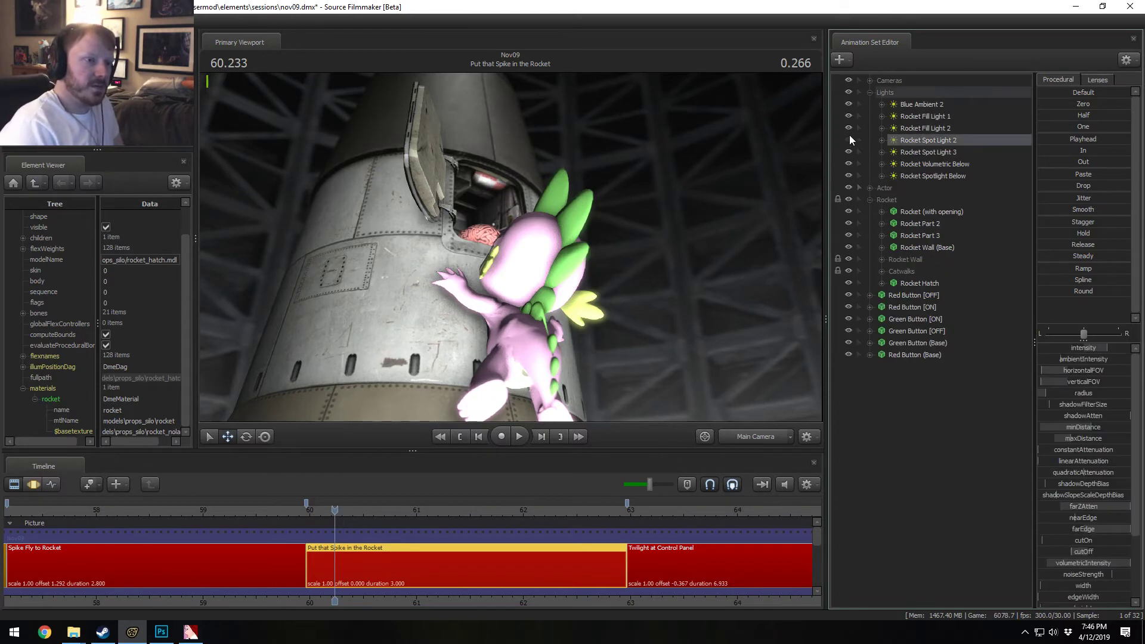
{"action": "left_click", "coordinate": [848, 139]}
{"action": "left_click", "coordinate": [848, 139]}
{"action": "left_click", "coordinate": [849, 139]}
{"action": "left_click", "coordinate": [849, 139]}
{"action": "left_click", "coordinate": [850, 137]}
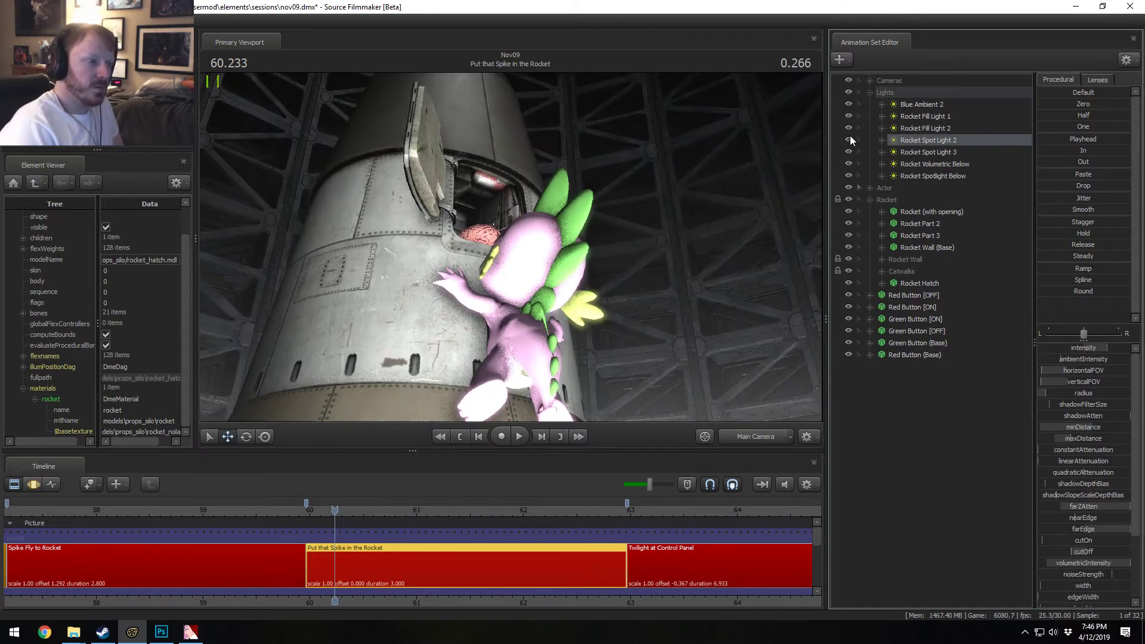
{"action": "left_click", "coordinate": [850, 137]}
{"action": "left_click", "coordinate": [850, 138]}
{"action": "left_click", "coordinate": [851, 140]}
{"action": "left_click", "coordinate": [849, 150]}
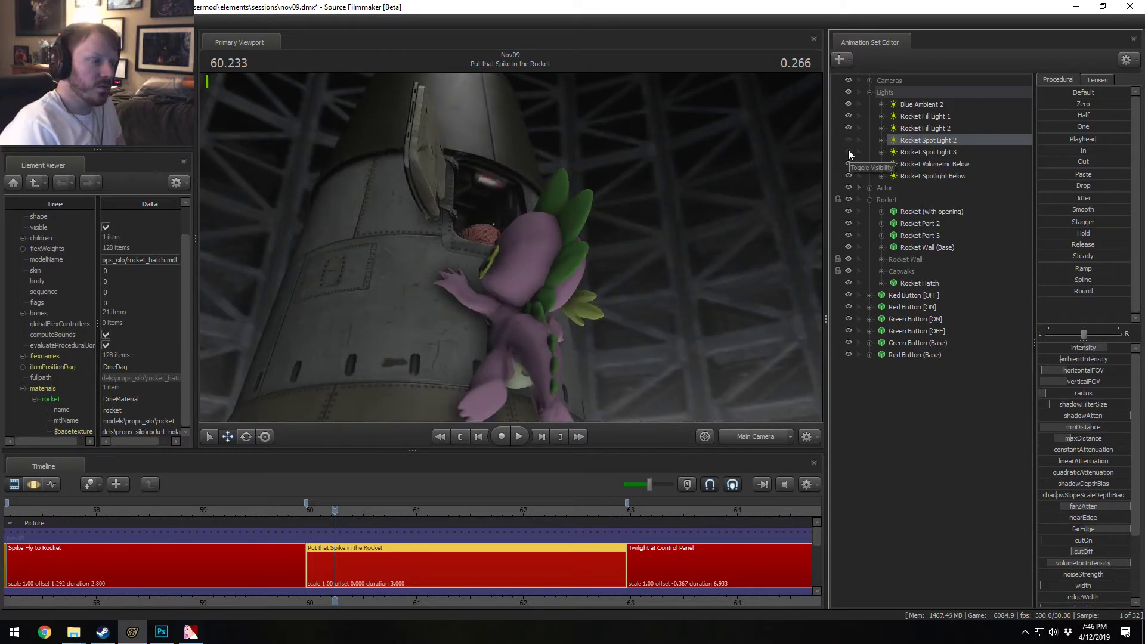
{"action": "left_click", "coordinate": [848, 151]}
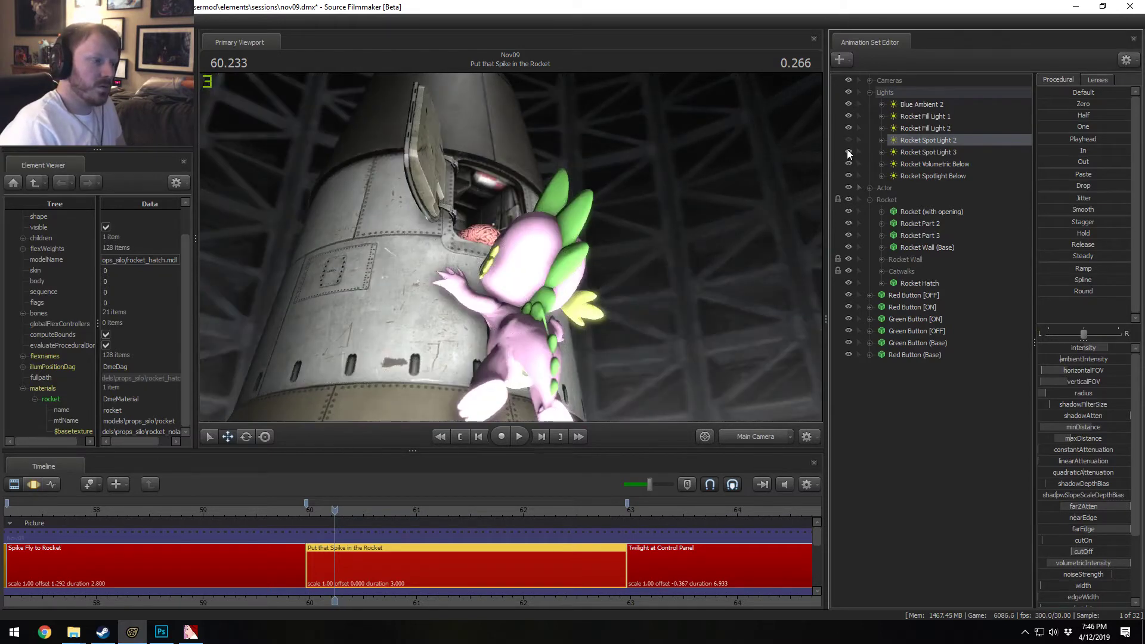
Step: Check Rocket Spot Light 3's view of Spike in the motion editor, return to the main camera and examine the Rocket Wall group's contents
{"action": "double_click", "coordinate": [916, 153]}
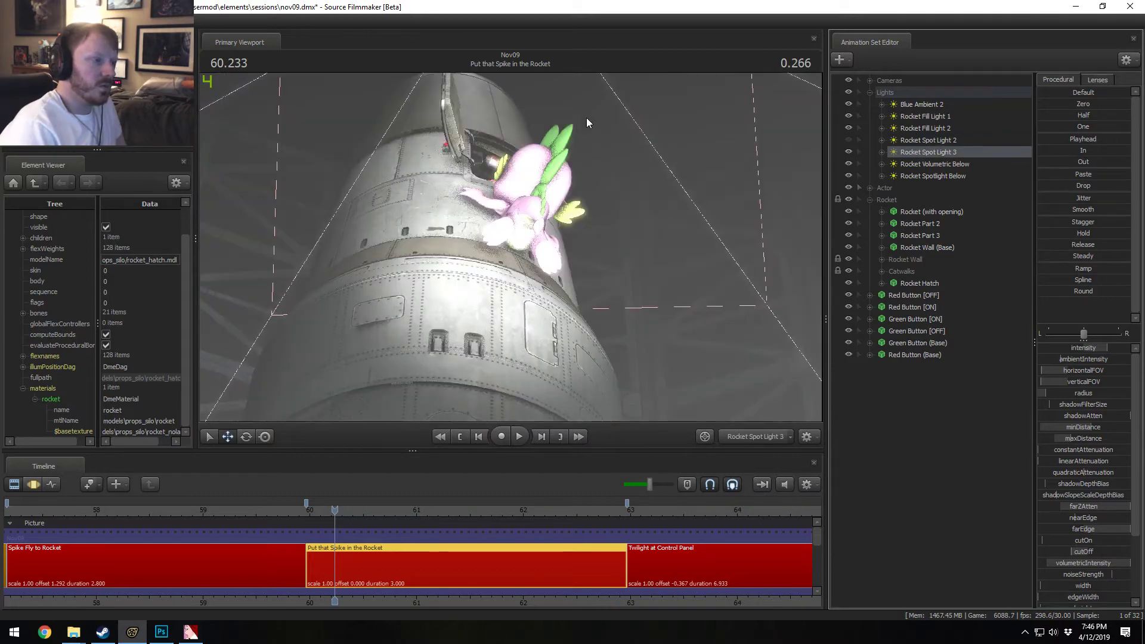
{"action": "key", "text": "F3"}
{"action": "left_click_drag", "start_coordinate": [603, 187], "coordinate": [516, 242]}
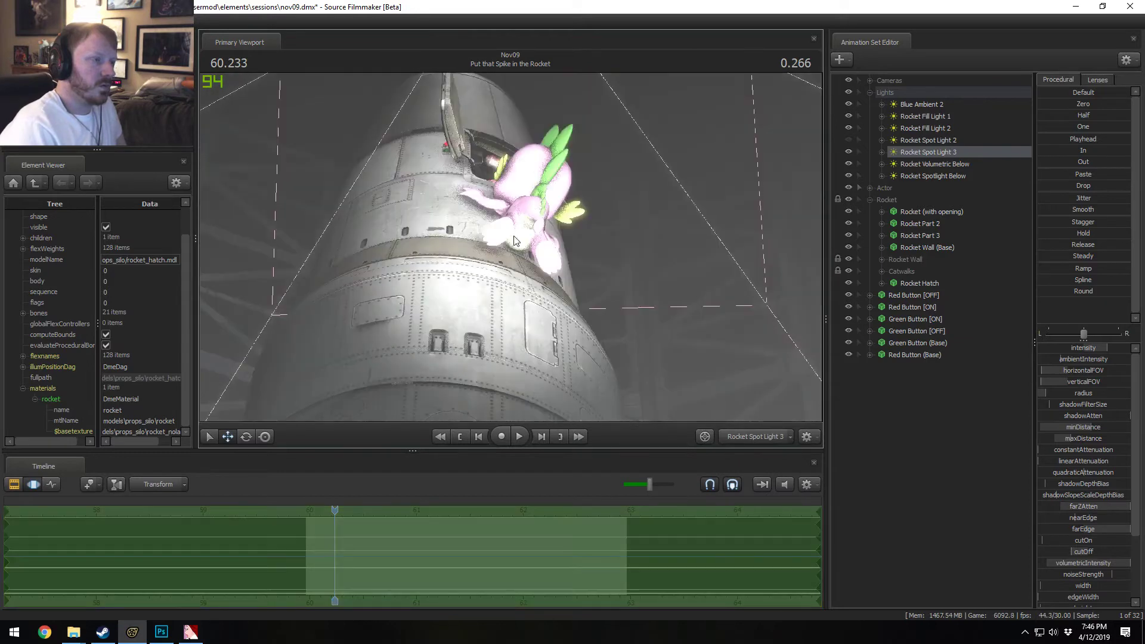
{"action": "left_click", "coordinate": [748, 438]}
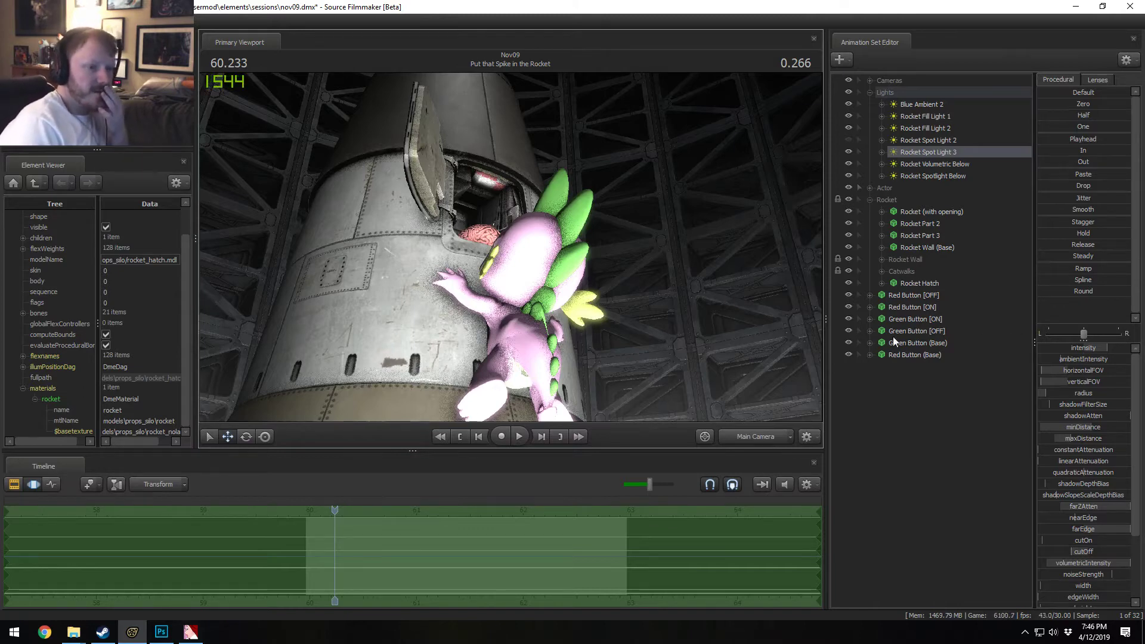
{"action": "left_click", "coordinate": [881, 259]}
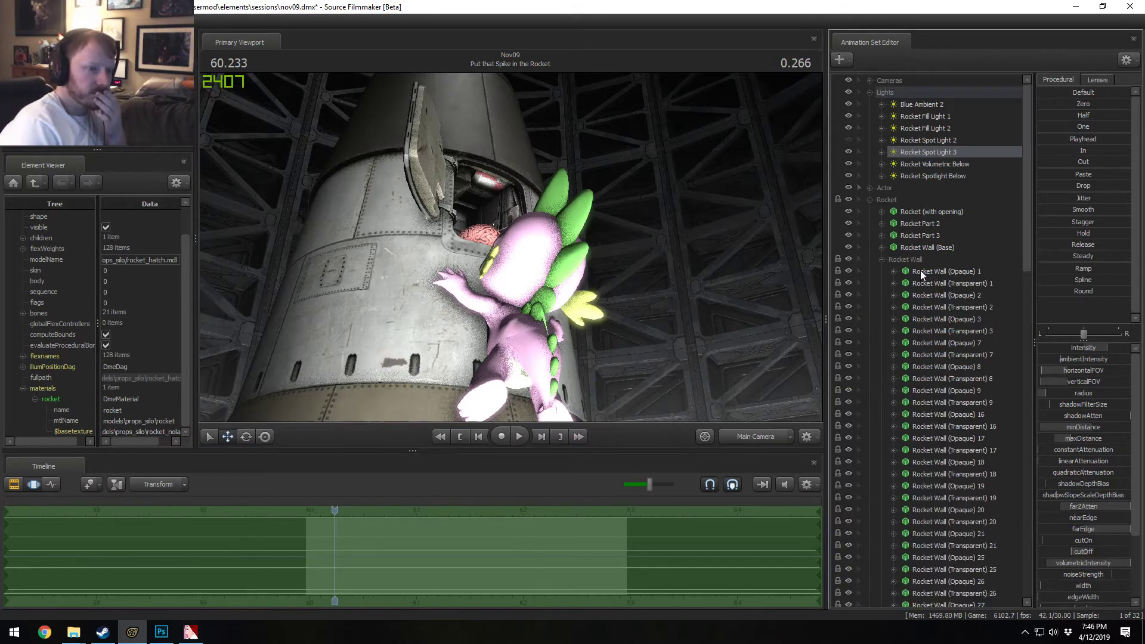
{"action": "left_click", "coordinate": [882, 259]}
Step: Compare the rocket with Rocket Part 3 hidden and shown from the work camera, and delete the Rocket Part 3 animation set
{"action": "left_click", "coordinate": [917, 235]}
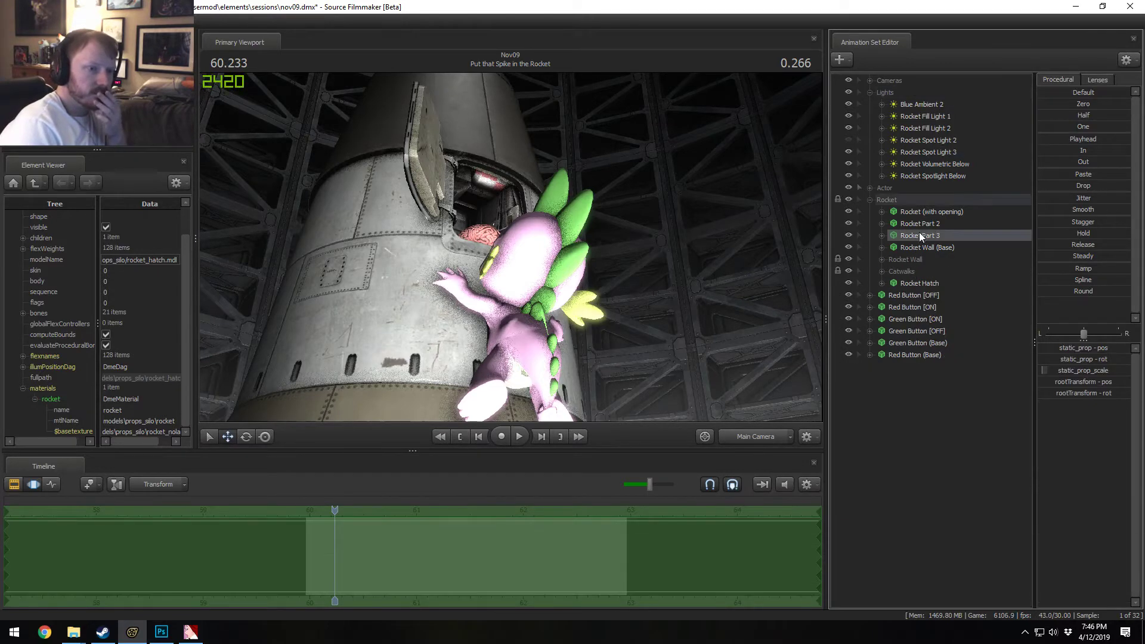
{"action": "left_click", "coordinate": [754, 437]}
{"action": "left_click", "coordinate": [752, 439]}
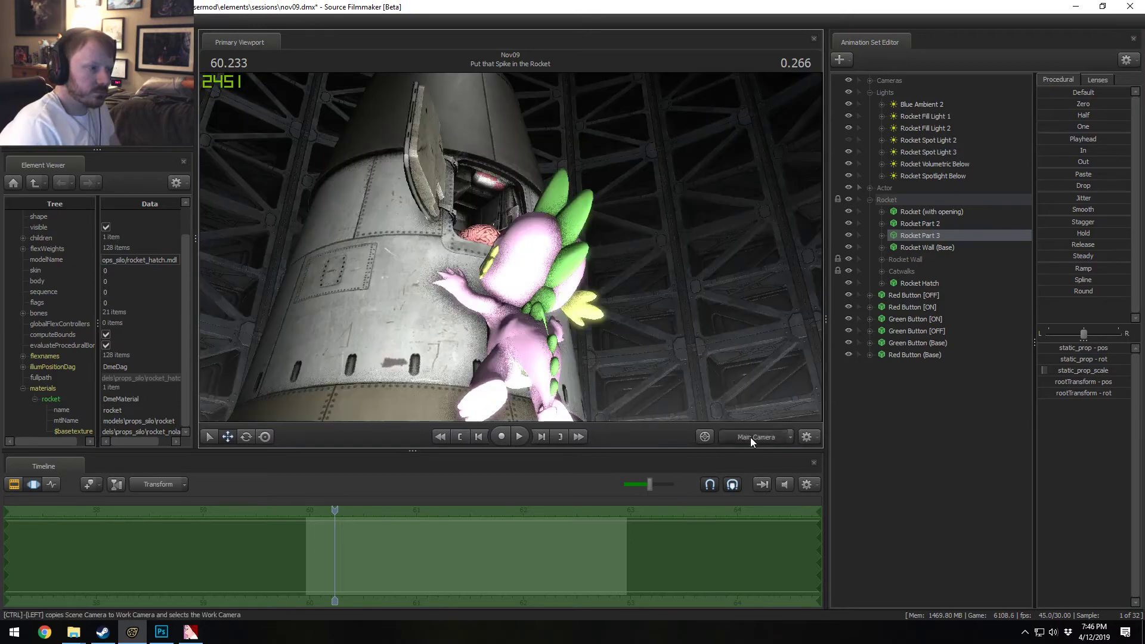
{"action": "left_click_drag", "start_coordinate": [709, 352], "coordinate": [709, 412]}
{"action": "key", "text": "s"}
{"action": "key", "text": "s"}
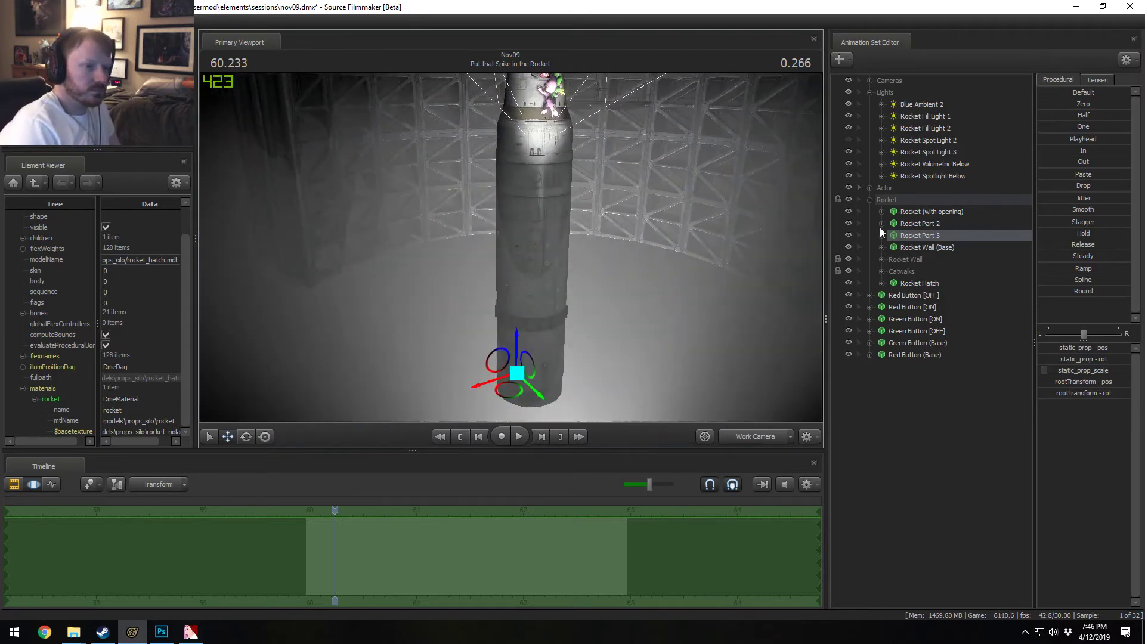
{"action": "left_click", "coordinate": [847, 235]}
{"action": "left_click", "coordinate": [847, 234]}
{"action": "left_click", "coordinate": [847, 234]}
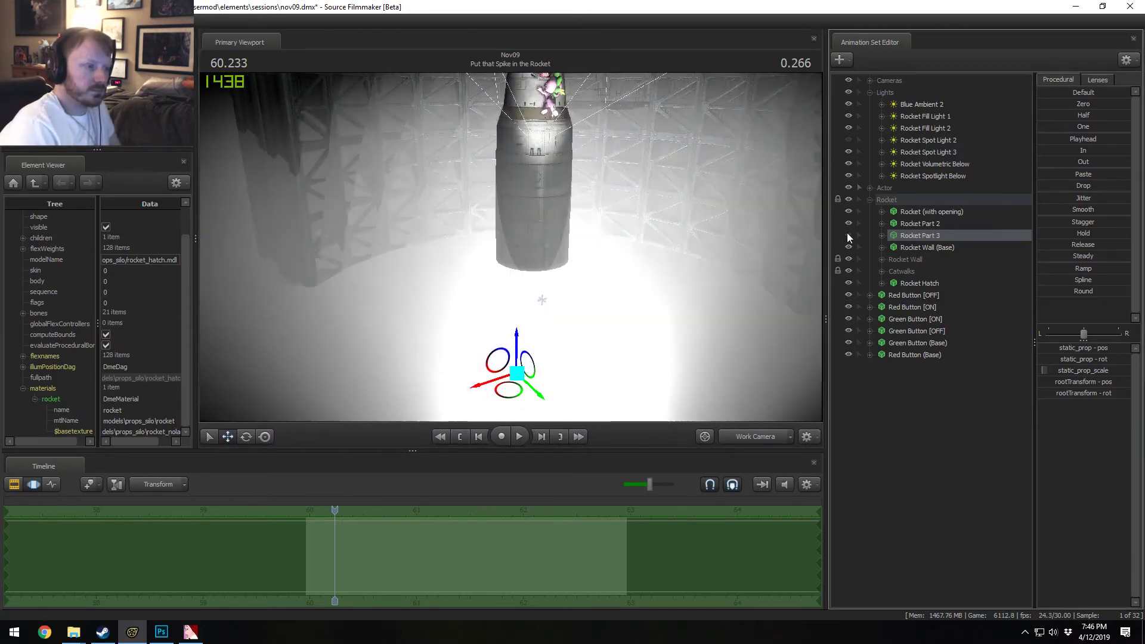
{"action": "left_click", "coordinate": [847, 234]}
{"action": "right_click", "coordinate": [920, 234]}
{"action": "left_click", "coordinate": [947, 263]}
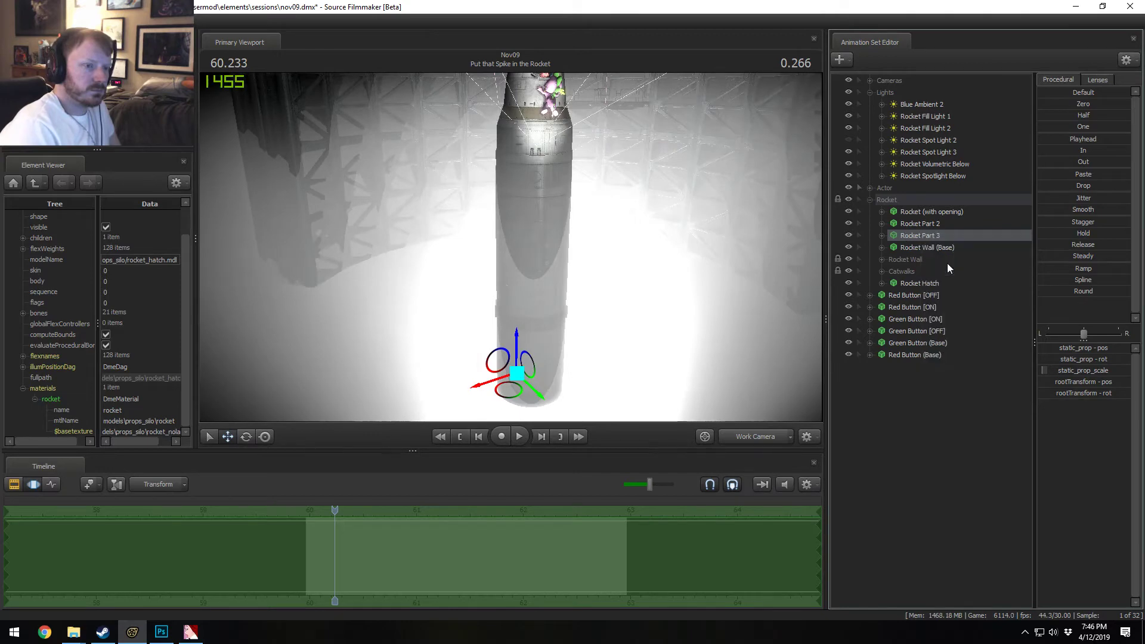
Step: Compare the rocket with Rocket Part 2 hidden and shown, and delete the Rocket Part 2 animation set
{"action": "left_click", "coordinate": [921, 222]}
{"action": "left_click_drag", "start_coordinate": [596, 268], "coordinate": [713, 401]}
{"action": "left_click", "coordinate": [847, 222]}
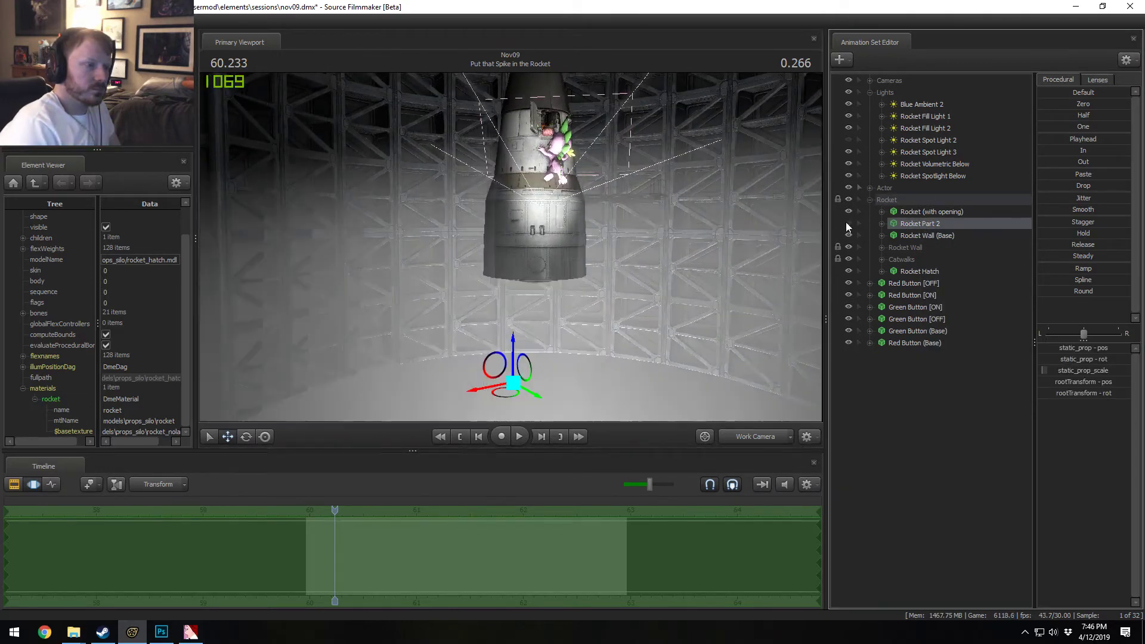
{"action": "left_click", "coordinate": [847, 222]}
{"action": "left_click", "coordinate": [847, 222]}
{"action": "right_click", "coordinate": [924, 224]}
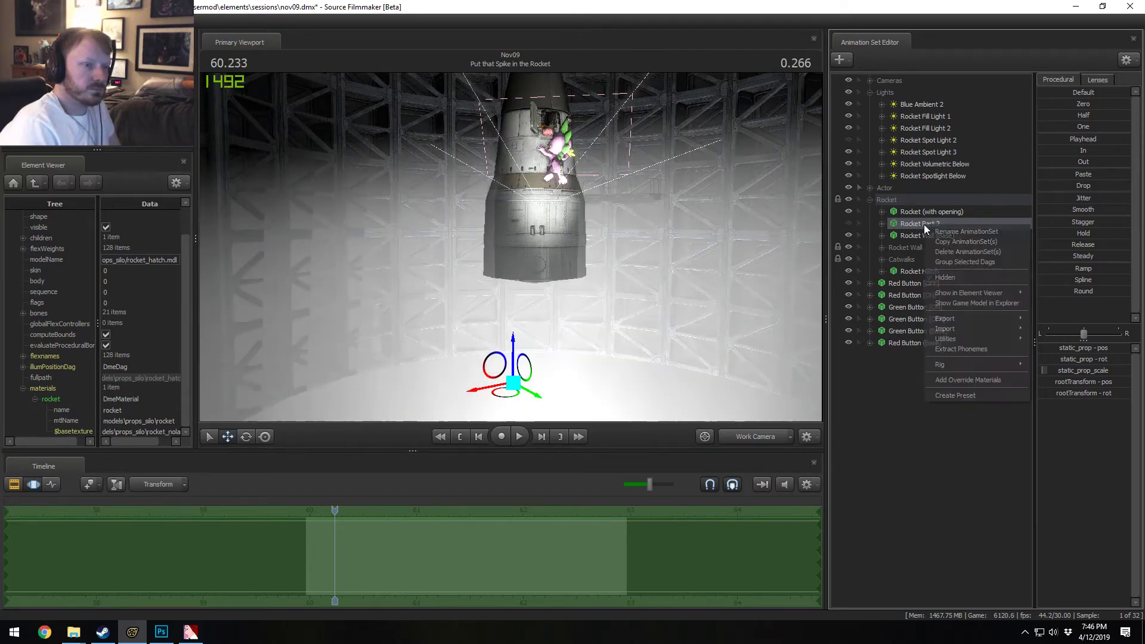
{"action": "left_click", "coordinate": [952, 251]}
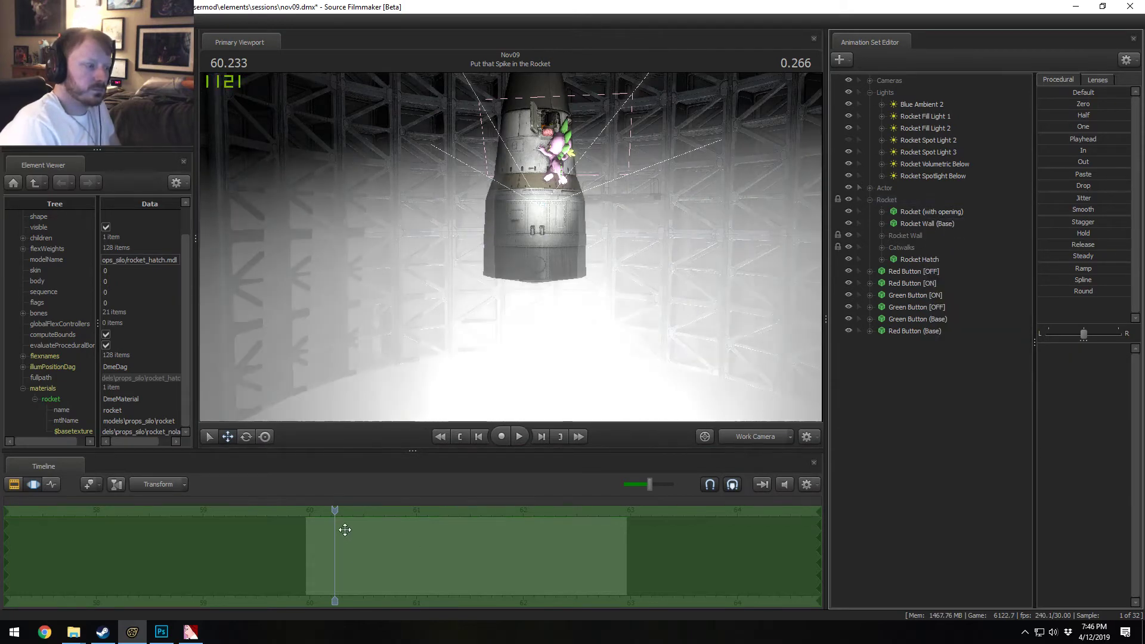
Step: Examine the lighting on the rocket body, the hatch opening and Spike from several work camera angles at 60.400
{"action": "mouse_move", "coordinate": [335, 509]}
{"action": "left_mouse_down"}
{"action": "mouse_move", "coordinate": [318, 508]}
{"action": "mouse_move", "coordinate": [353, 507]}
{"action": "left_mouse_up"}
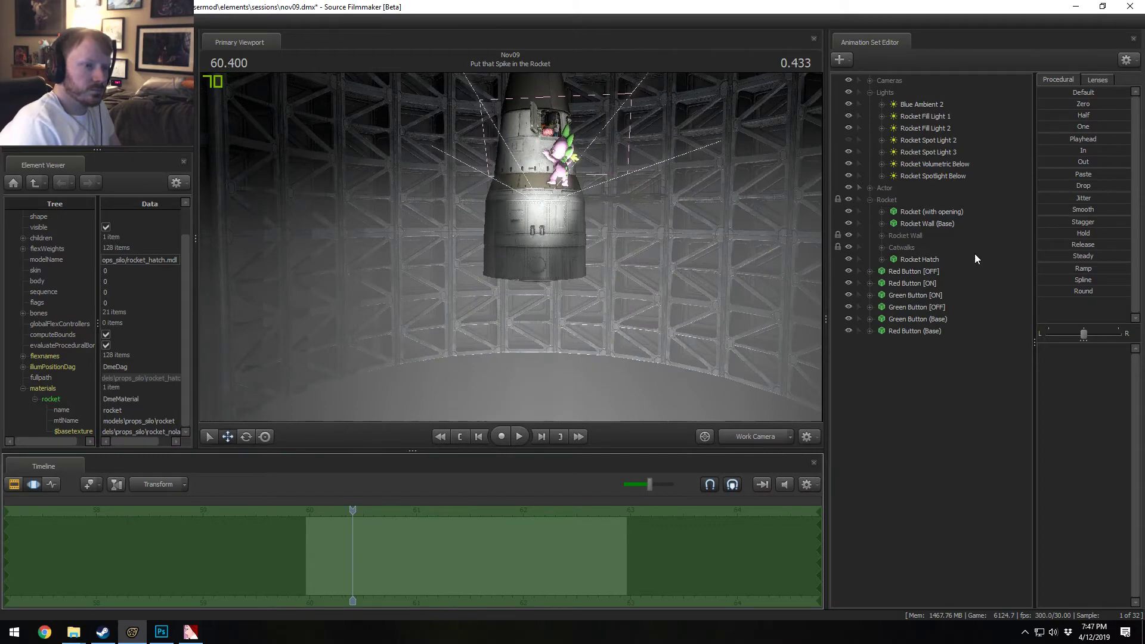
{"action": "left_click", "coordinate": [920, 225]}
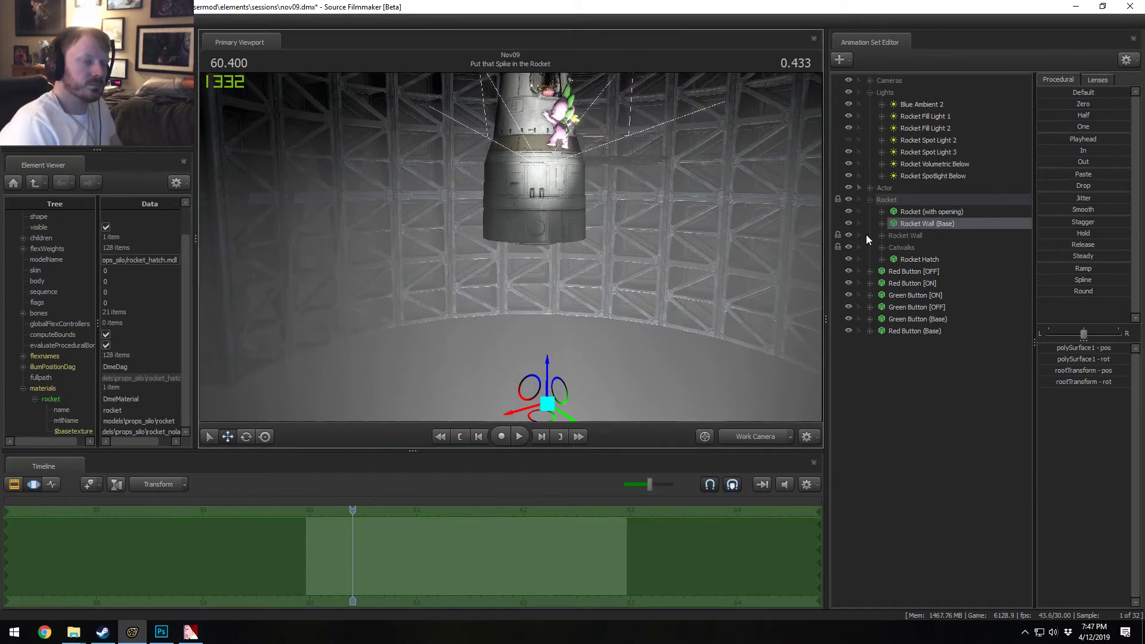
{"action": "left_click_drag", "start_coordinate": [572, 286], "coordinate": [510, 246]}
{"action": "key", "text": "w"}
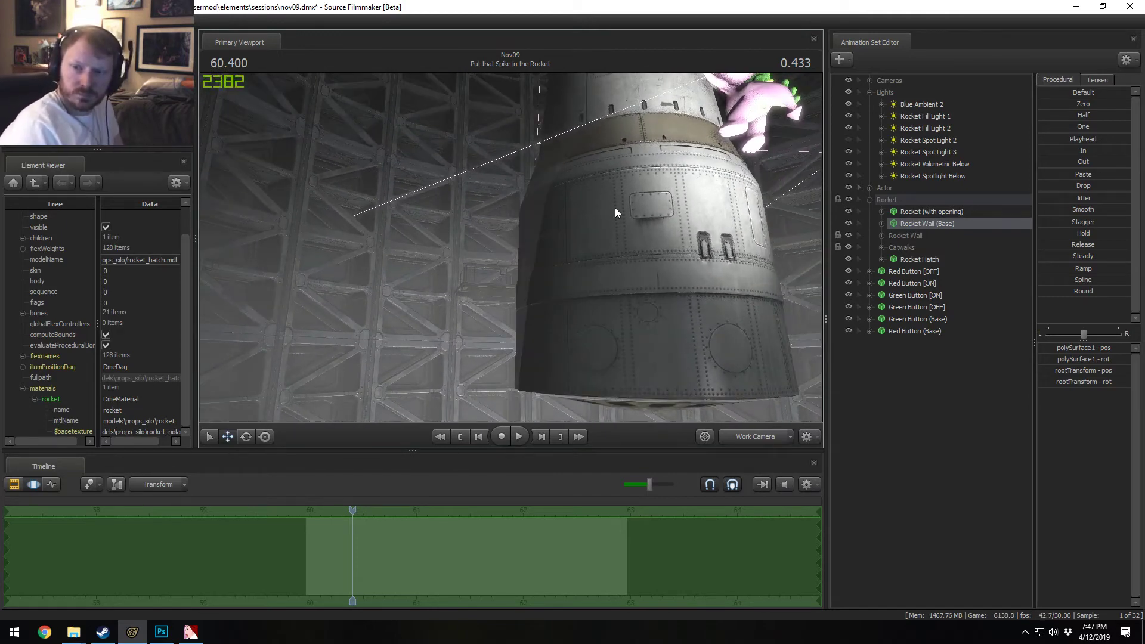
{"action": "left_click_drag", "start_coordinate": [723, 270], "coordinate": [510, 246]}
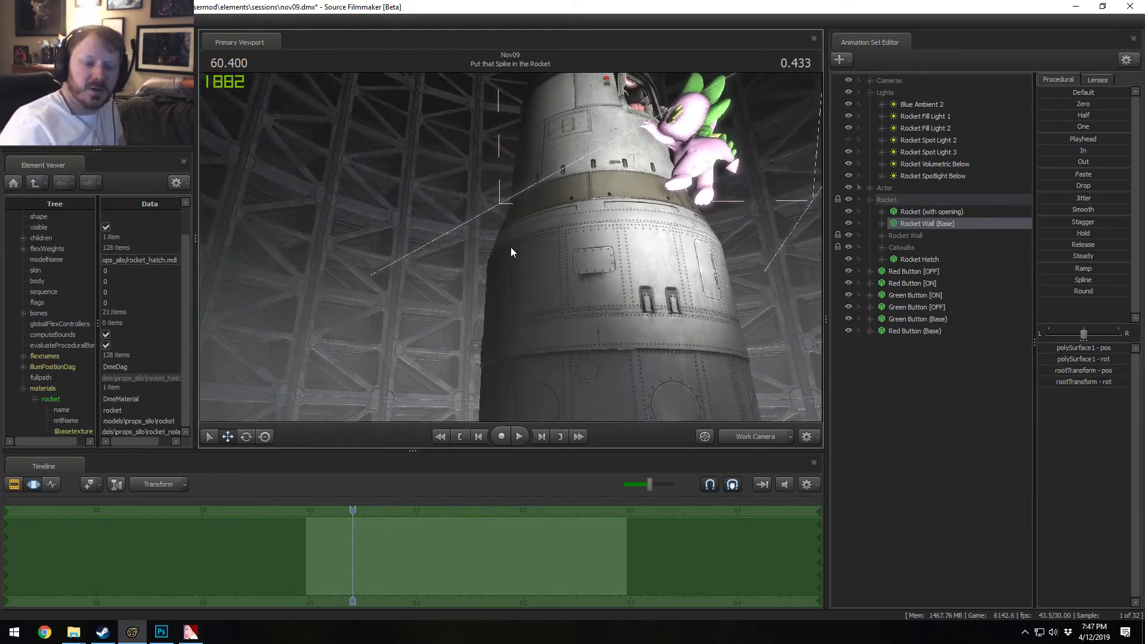
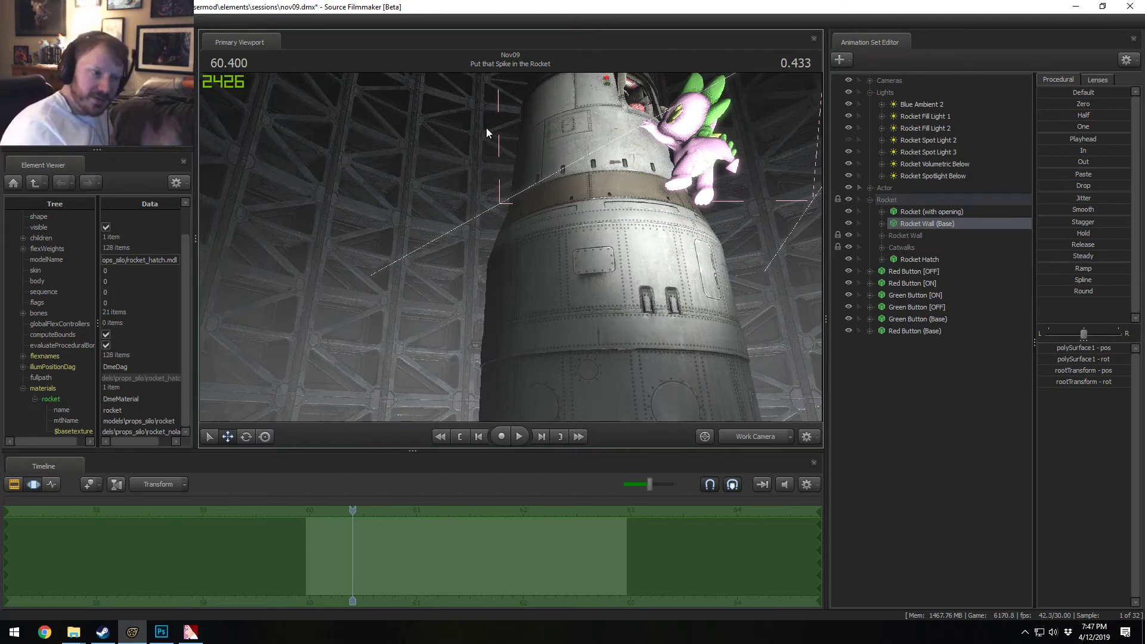
{"action": "left_click", "coordinate": [746, 434]}
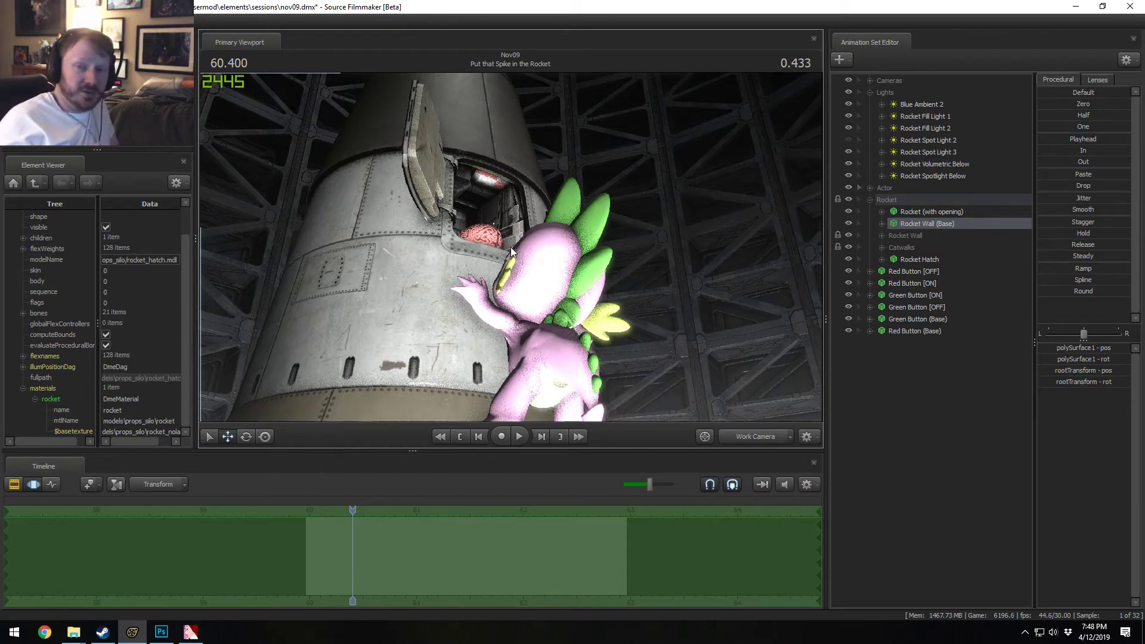
{"action": "mouse_move", "coordinate": [510, 247]}
{"action": "left_mouse_down"}
{"action": "mouse_move", "coordinate": [515, 280]}
{"action": "mouse_move", "coordinate": [513, 238]}
{"action": "mouse_move", "coordinate": [510, 252]}
{"action": "left_mouse_up"}
{"action": "key", "text": "w"}
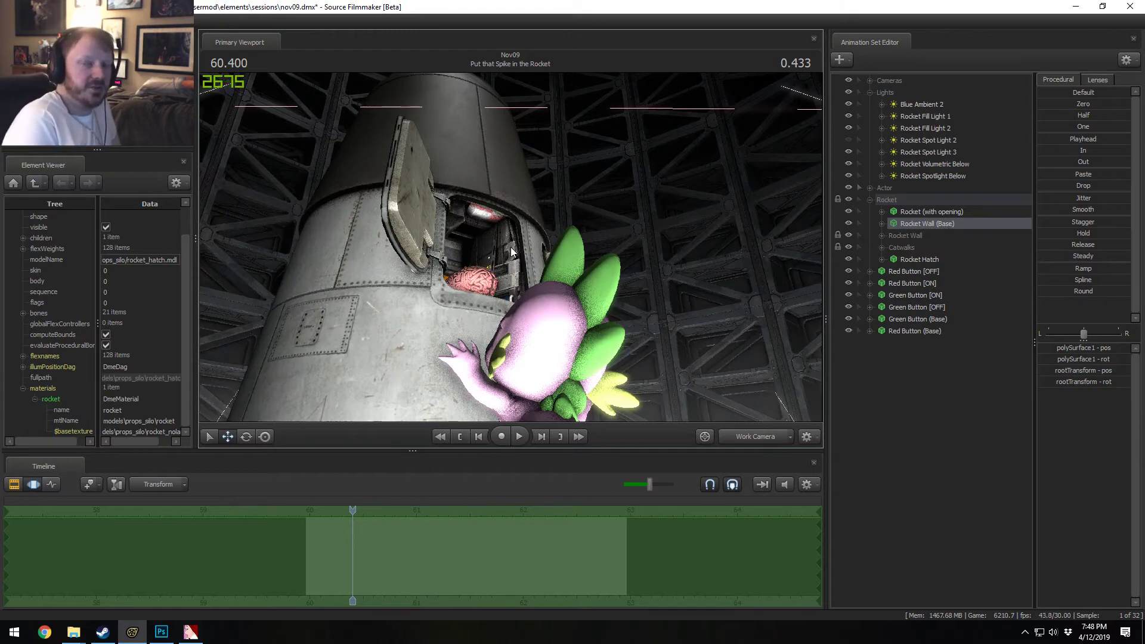
{"action": "left_click_drag", "start_coordinate": [511, 251], "coordinate": [483, 346]}
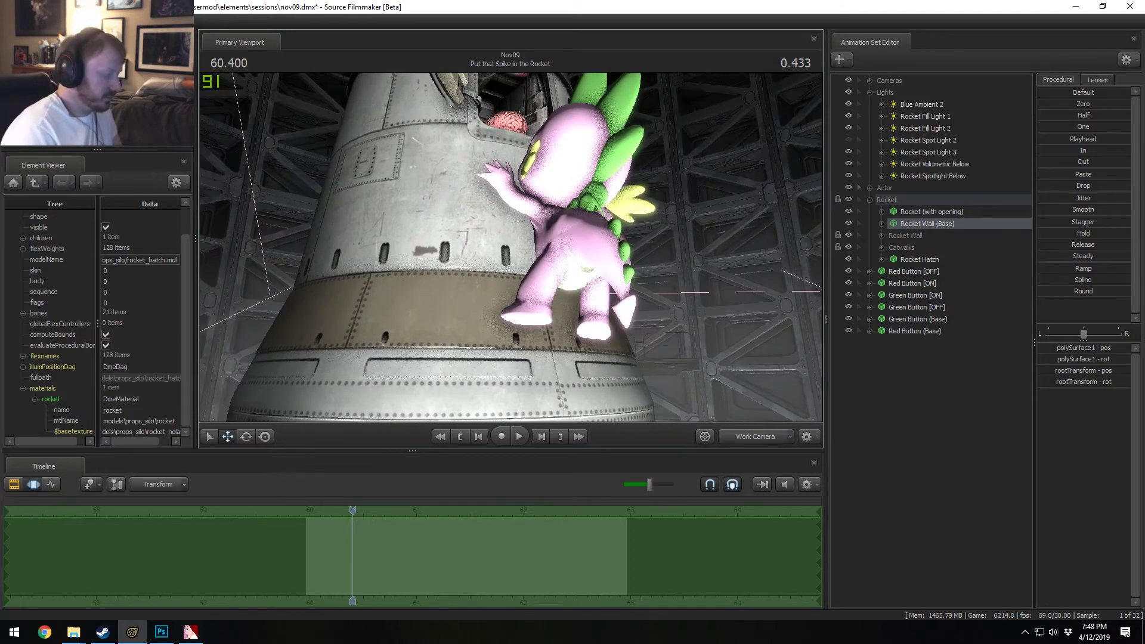
{"action": "mouse_move", "coordinate": [511, 251]}
{"action": "left_mouse_down"}
{"action": "mouse_move", "coordinate": [515, 170]}
{"action": "mouse_move", "coordinate": [588, 199]}
{"action": "left_mouse_up"}
{"action": "left_click_drag", "start_coordinate": [609, 346], "coordinate": [510, 323]}
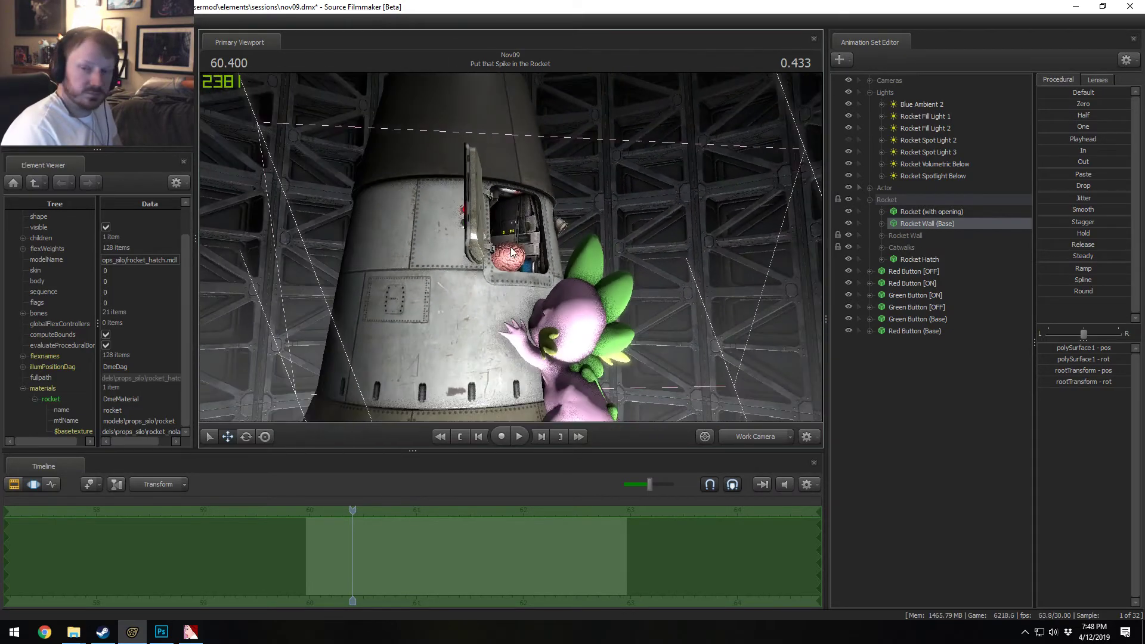
Step: Play the hatch-closing action from the work camera and scrub through it with the main camera, stopping at 61.266
{"action": "key", "text": "space"}
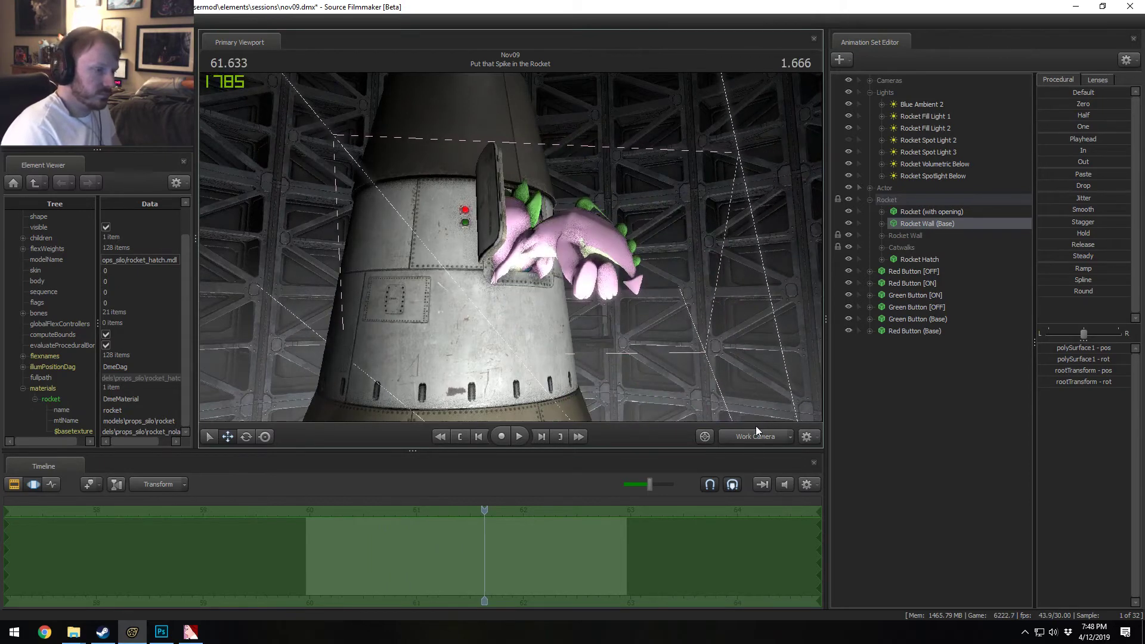
{"action": "key", "text": "space"}
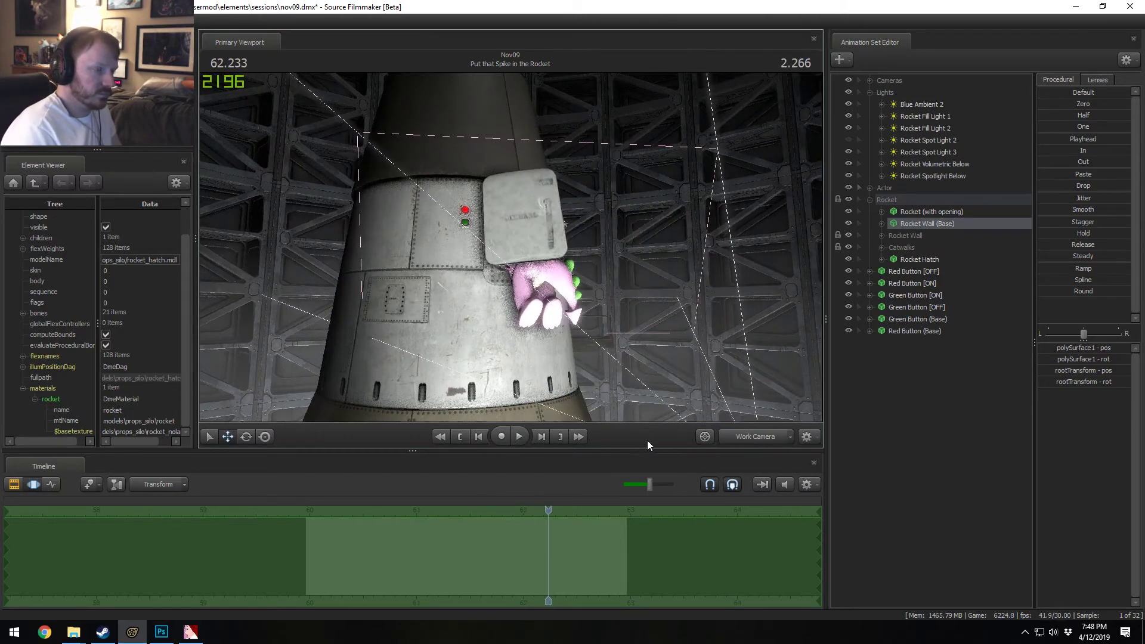
{"action": "left_click", "coordinate": [757, 438]}
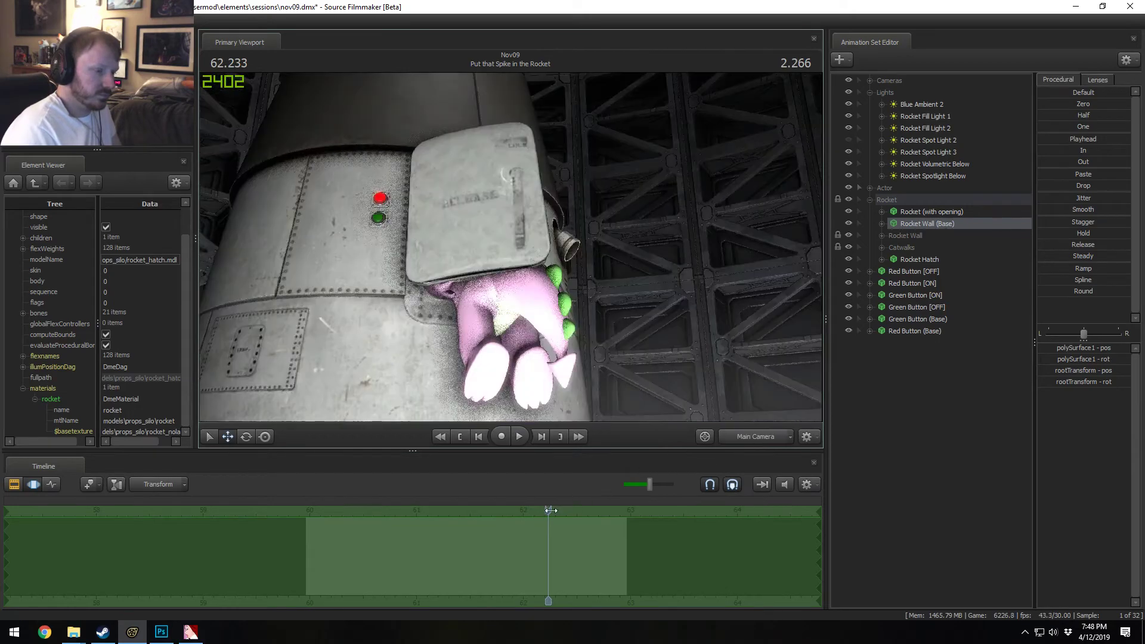
{"action": "left_click_drag", "start_coordinate": [551, 510], "coordinate": [416, 532]}
{"action": "left_click_drag", "start_coordinate": [376, 528], "coordinate": [446, 541]}
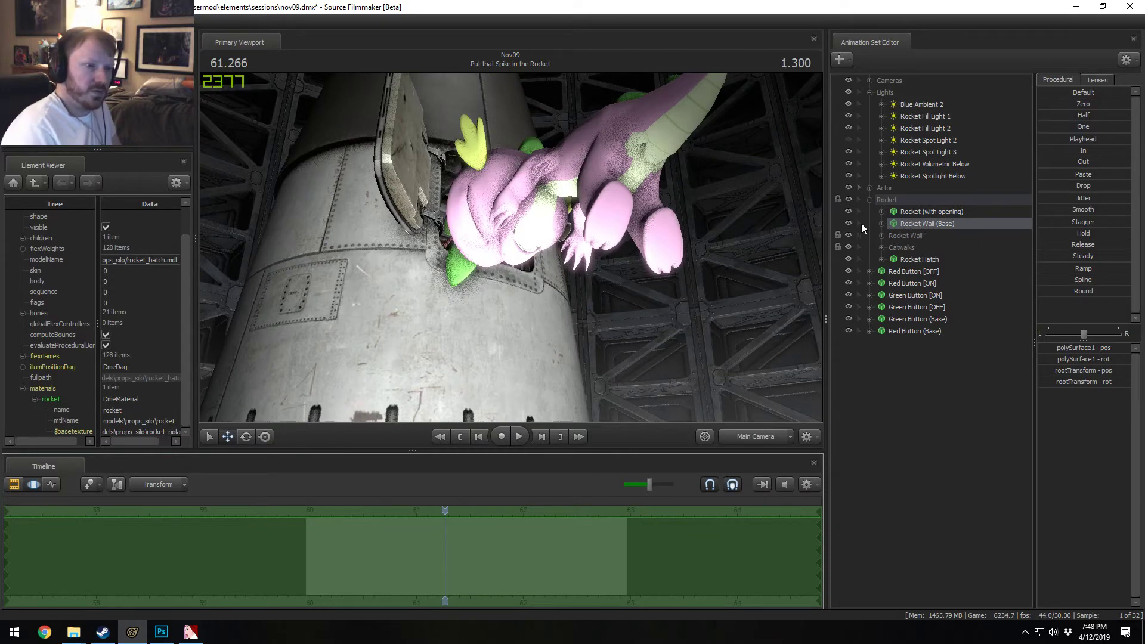
Step: Load the Rocket (with opening) model into the Element Viewer and add override materials to it
{"action": "left_click", "coordinate": [849, 211]}
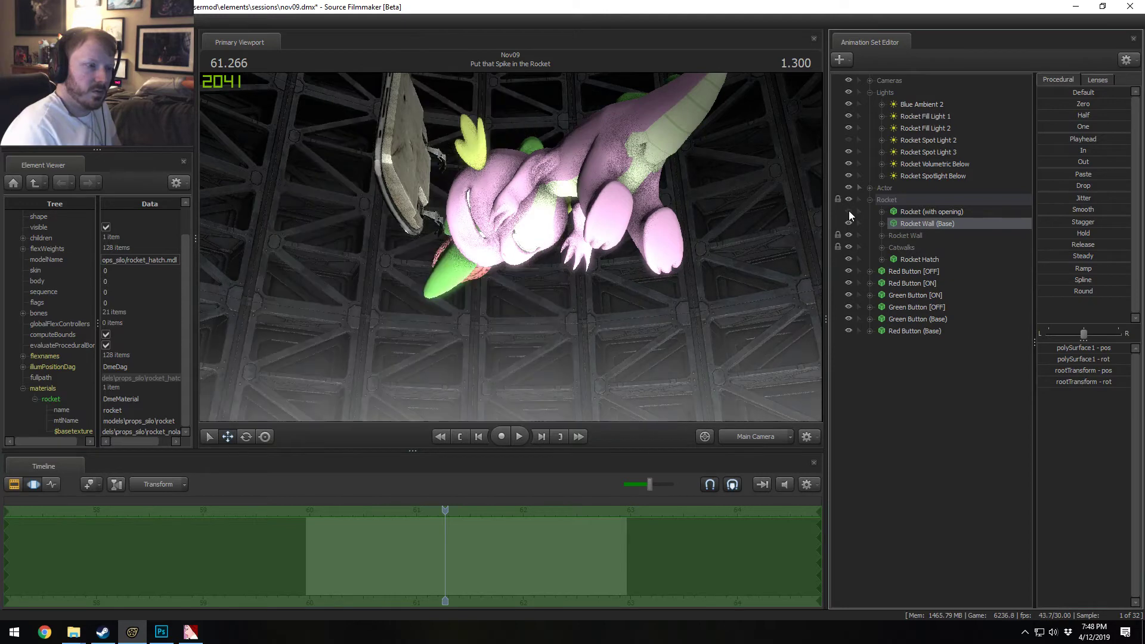
{"action": "left_click", "coordinate": [849, 211]}
{"action": "right_click", "coordinate": [941, 215]}
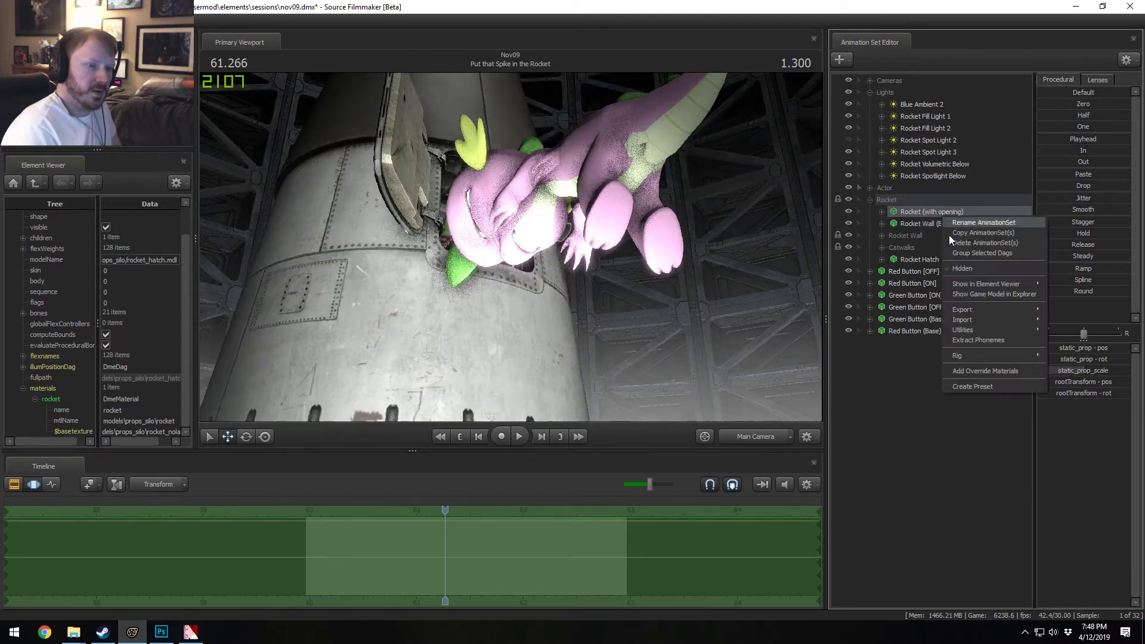
{"action": "mouse_move", "coordinate": [989, 282]}
{"action": "left_click", "coordinate": [1085, 295]}
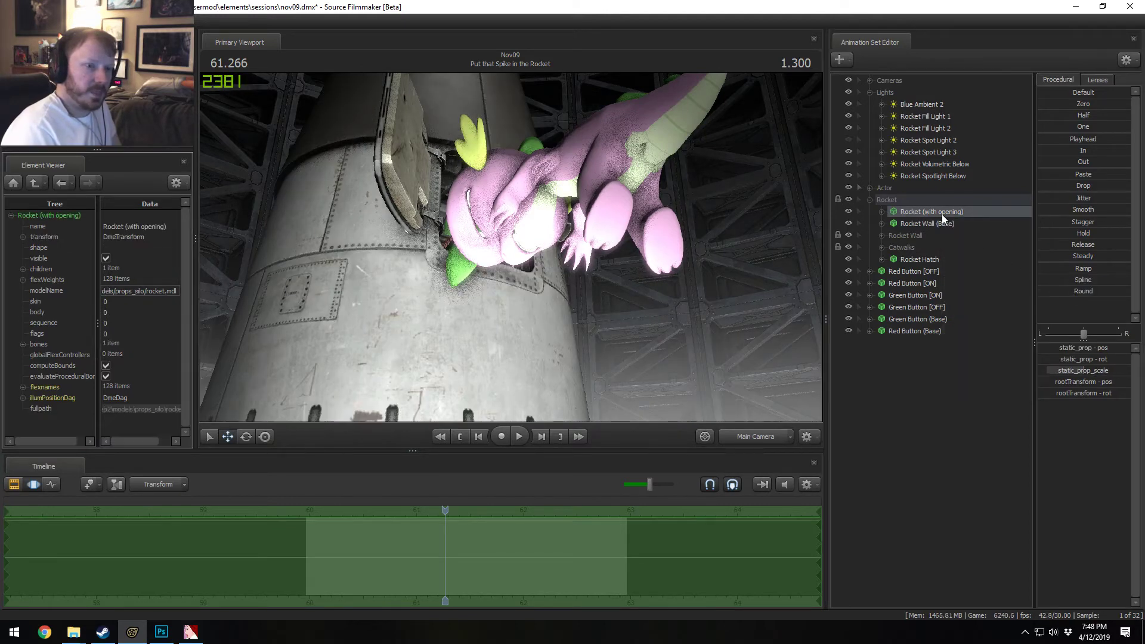
{"action": "right_click", "coordinate": [942, 213]}
{"action": "left_click", "coordinate": [978, 368]}
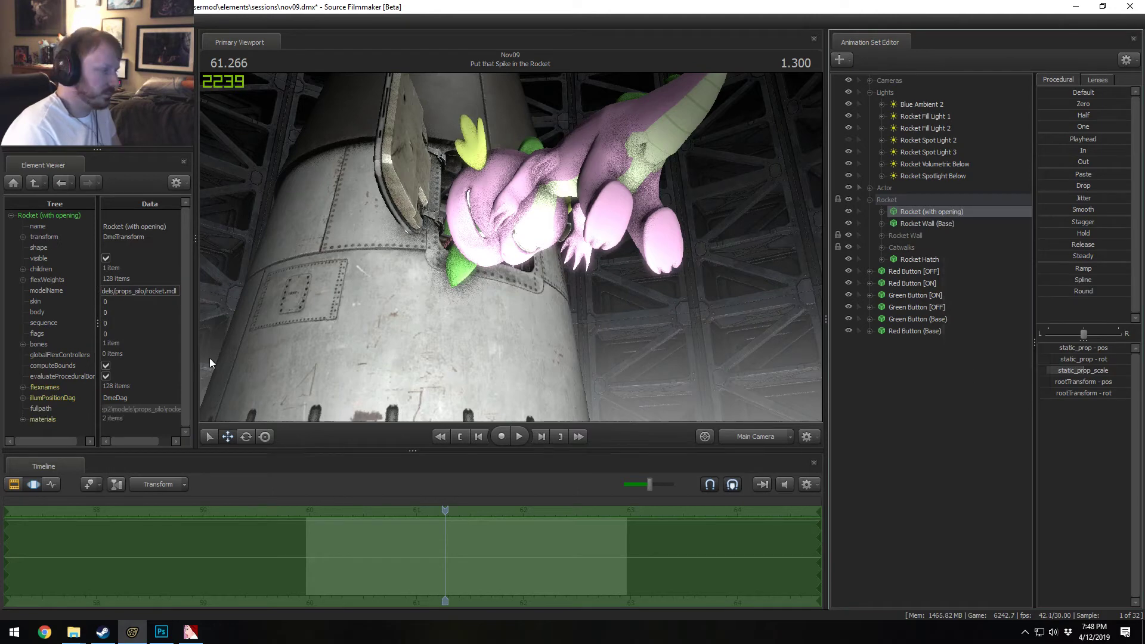
Step: Add a vector3 attribute named $basetexture to the model's rocket override material
{"action": "left_click", "coordinate": [23, 418]}
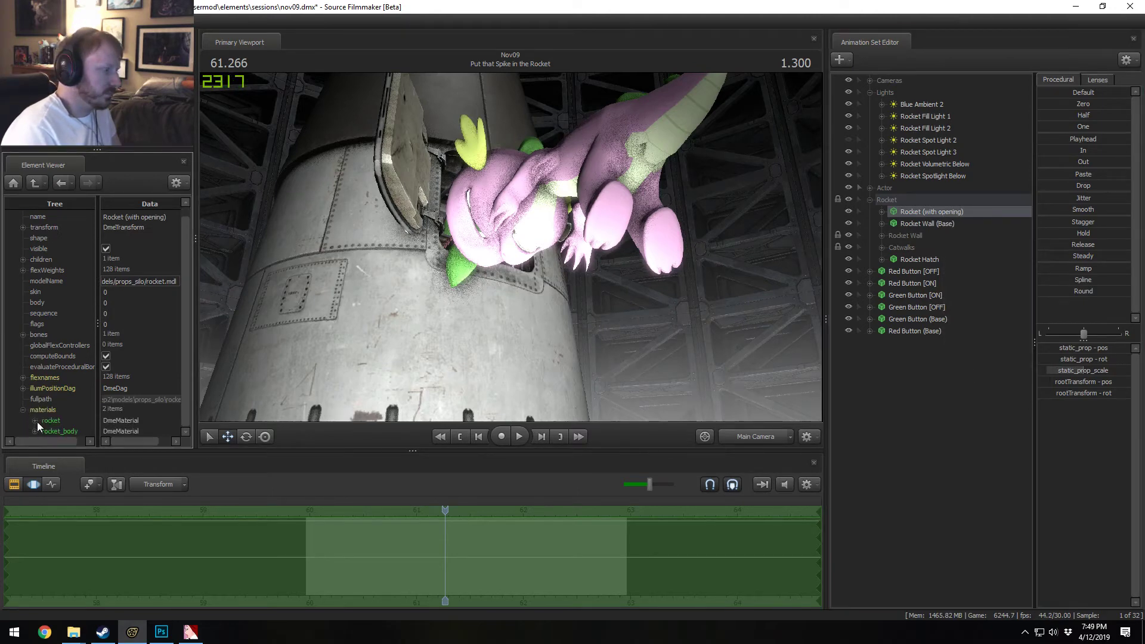
{"action": "left_click", "coordinate": [37, 421]}
{"action": "right_click", "coordinate": [51, 402]}
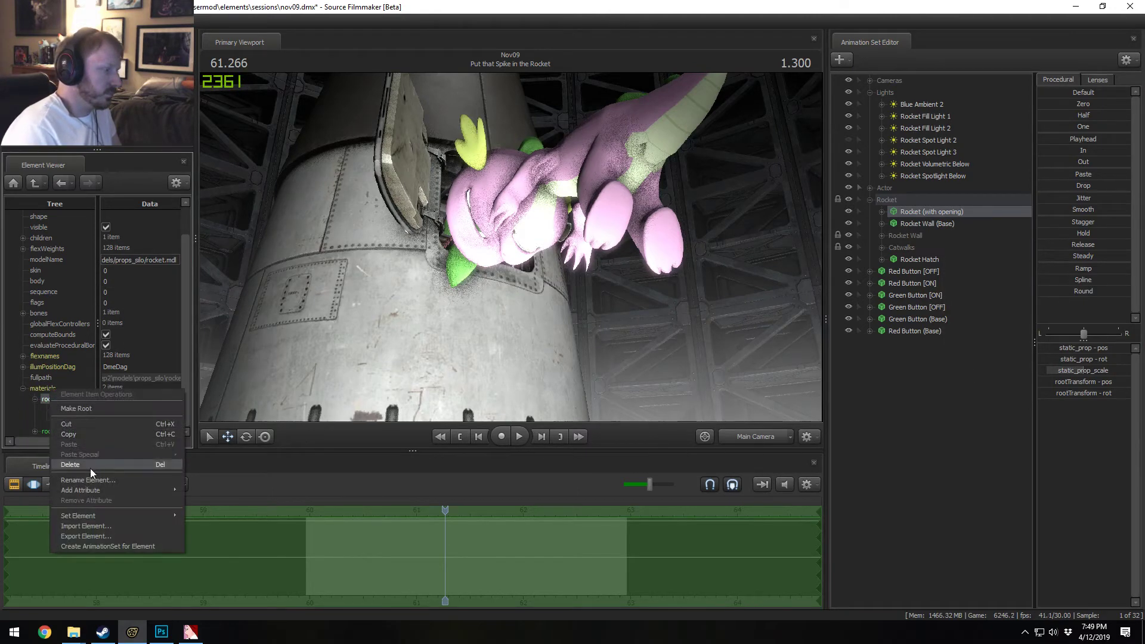
{"action": "mouse_move", "coordinate": [89, 490]}
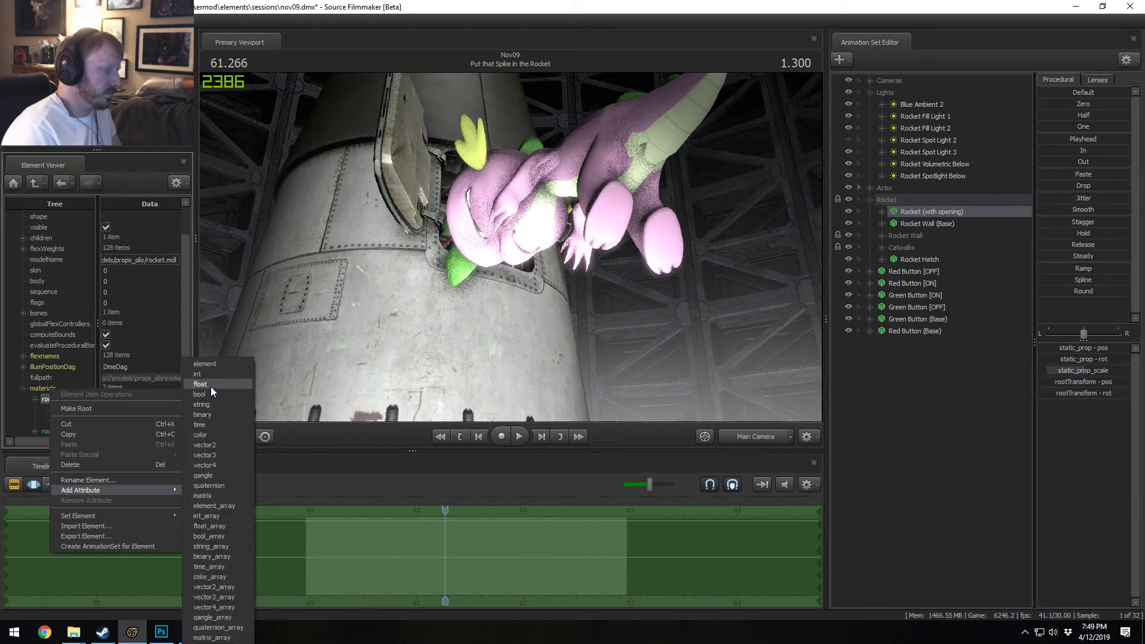
{"action": "left_click", "coordinate": [209, 454]}
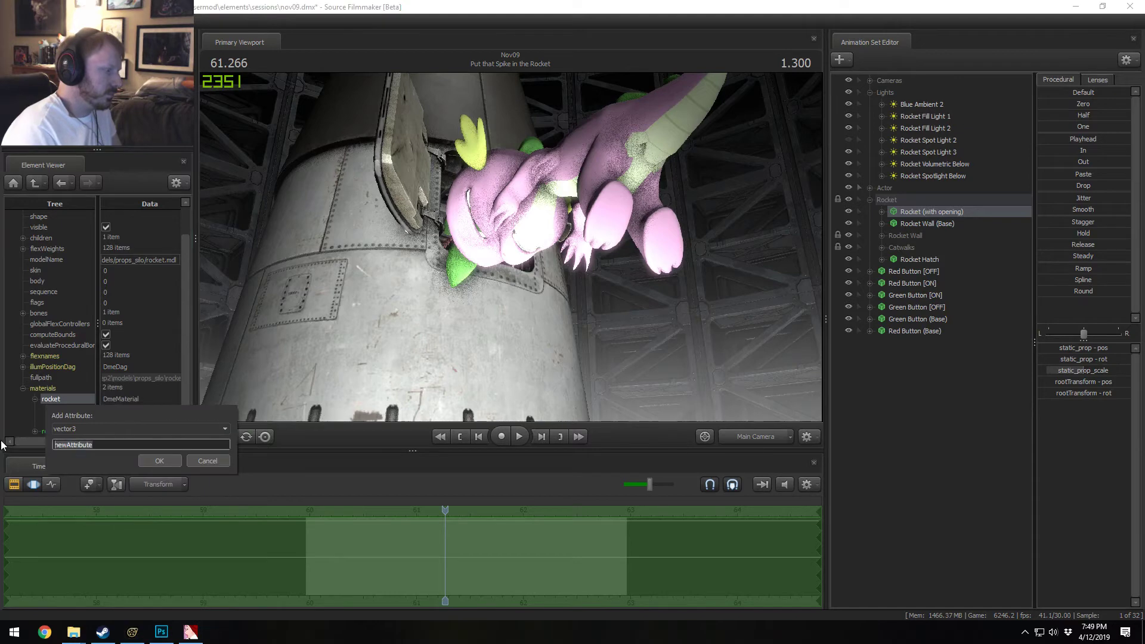
{"action": "type", "text": "$ba"}
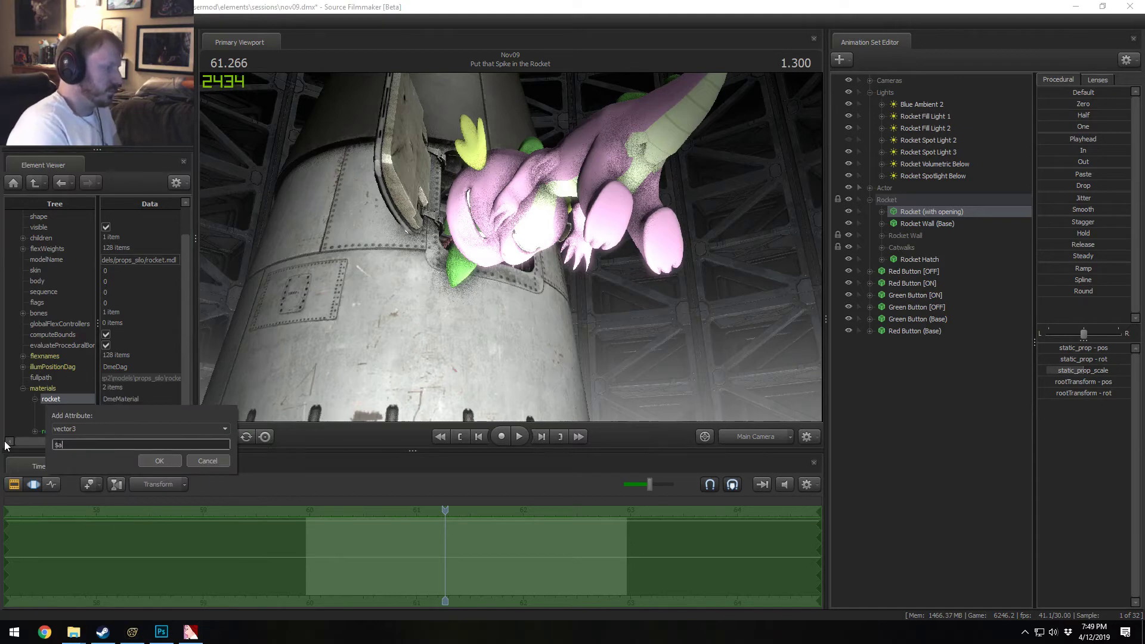
{"action": "type", "text": "setexture"}
{"action": "key", "text": "Return"}
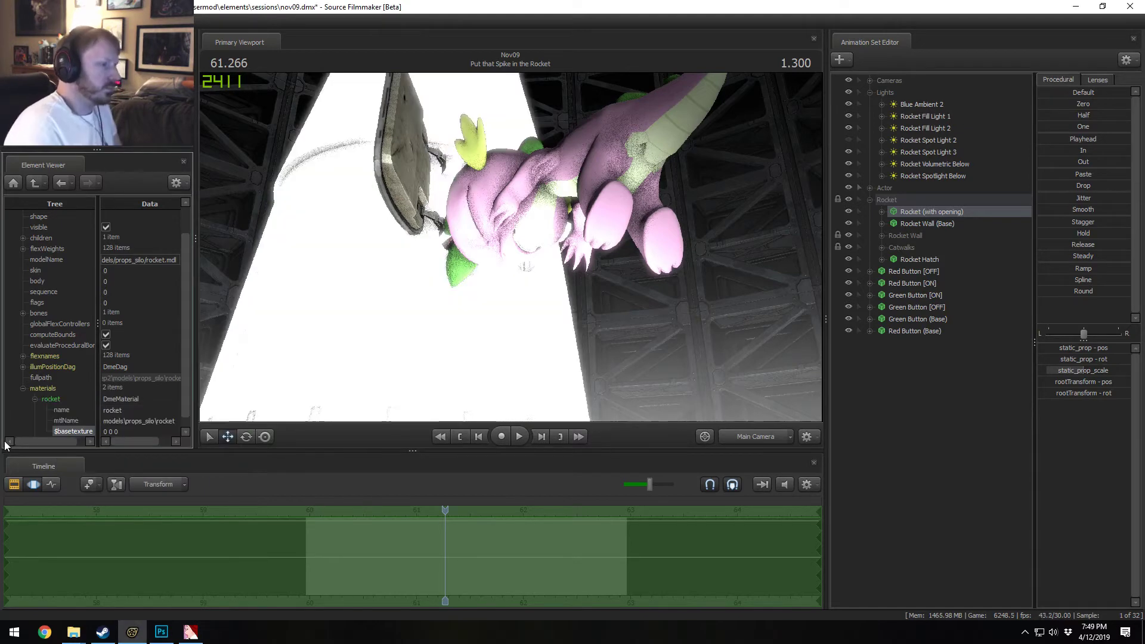
Step: Rename the rocket override material's vector3 $basetexture attribute to $color
{"action": "right_click", "coordinate": [77, 432]}
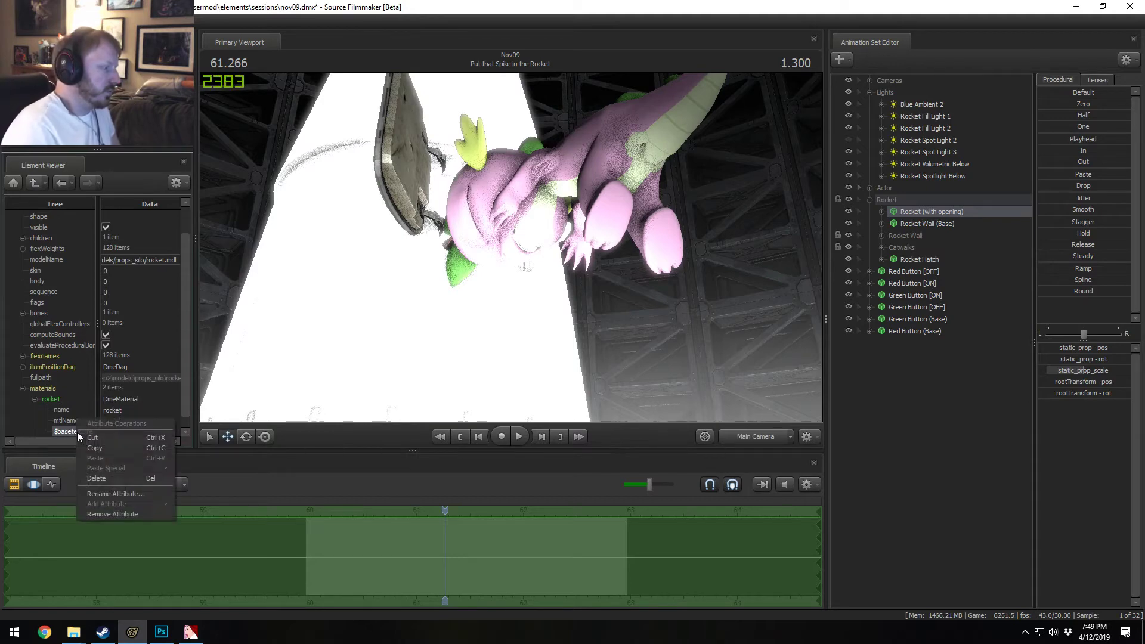
{"action": "left_click", "coordinate": [110, 493]}
{"action": "type", "text": "$#"}
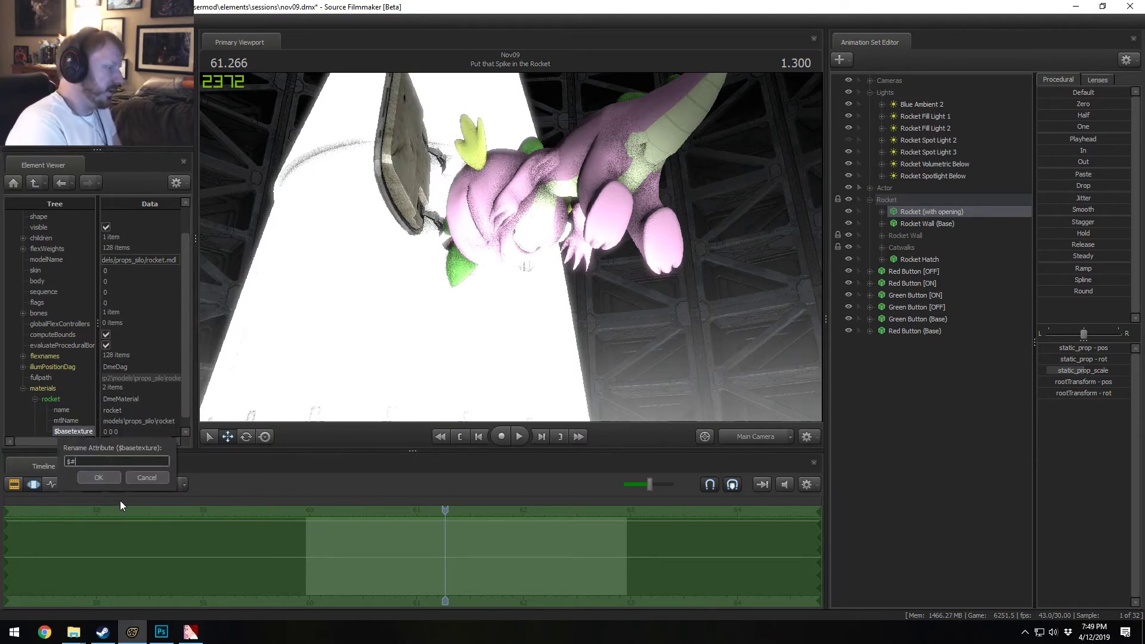
{"action": "key", "text": "BackSpace"}
{"action": "type", "text": "color"}
{"action": "key", "text": "Return"}
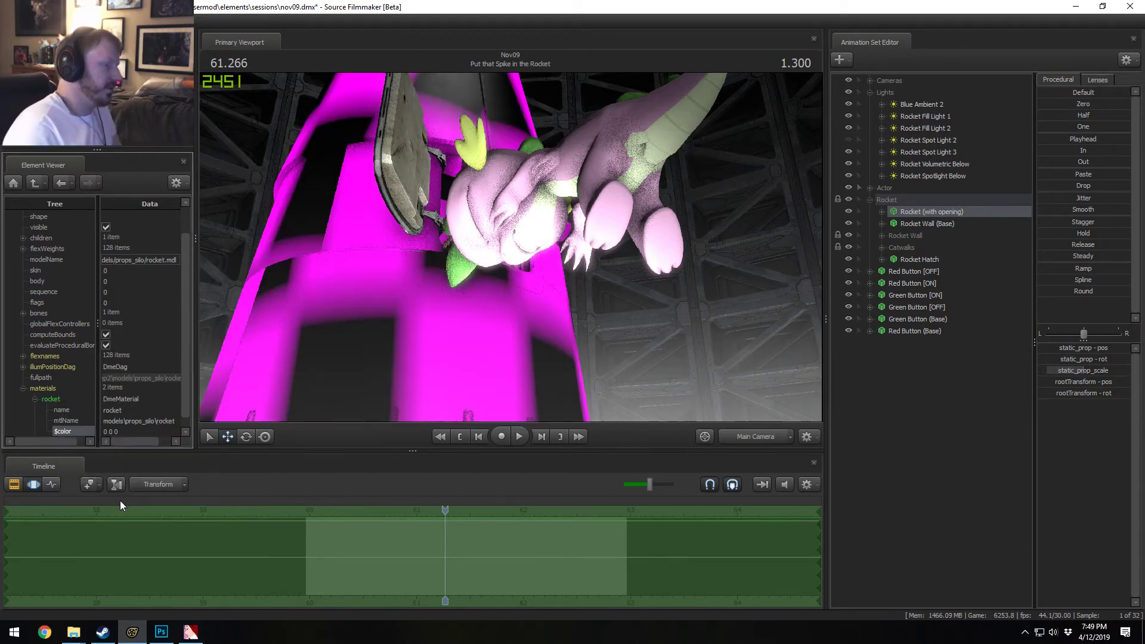
Step: Remove the $color attribute from the rocket override material and re-expand the material's attribute list
{"action": "right_click", "coordinate": [81, 431]}
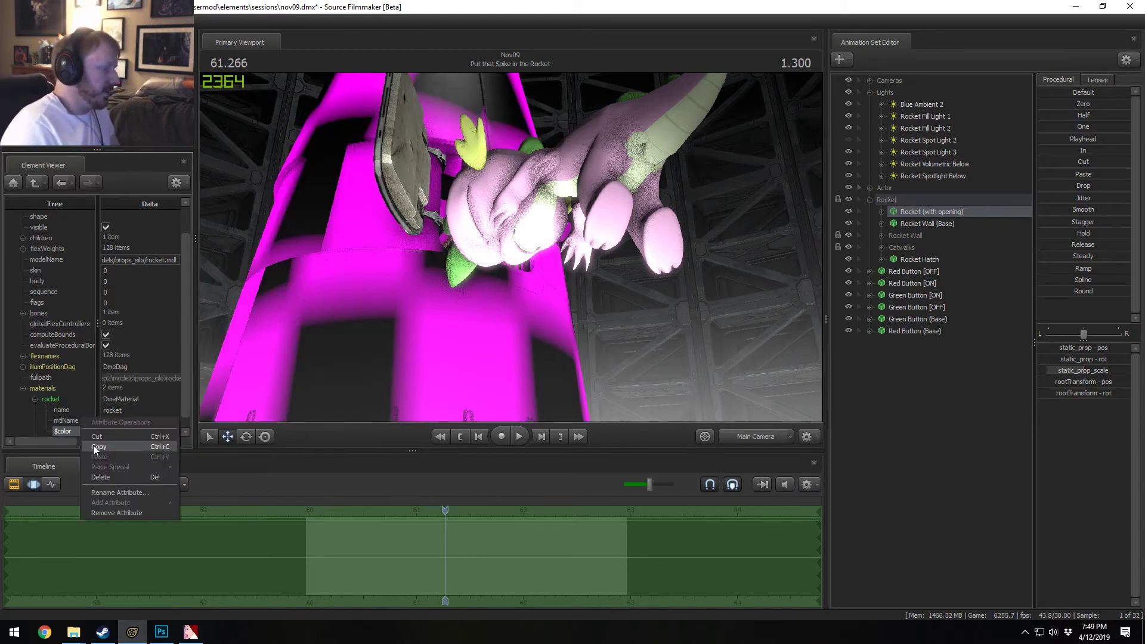
{"action": "left_click", "coordinate": [105, 471]}
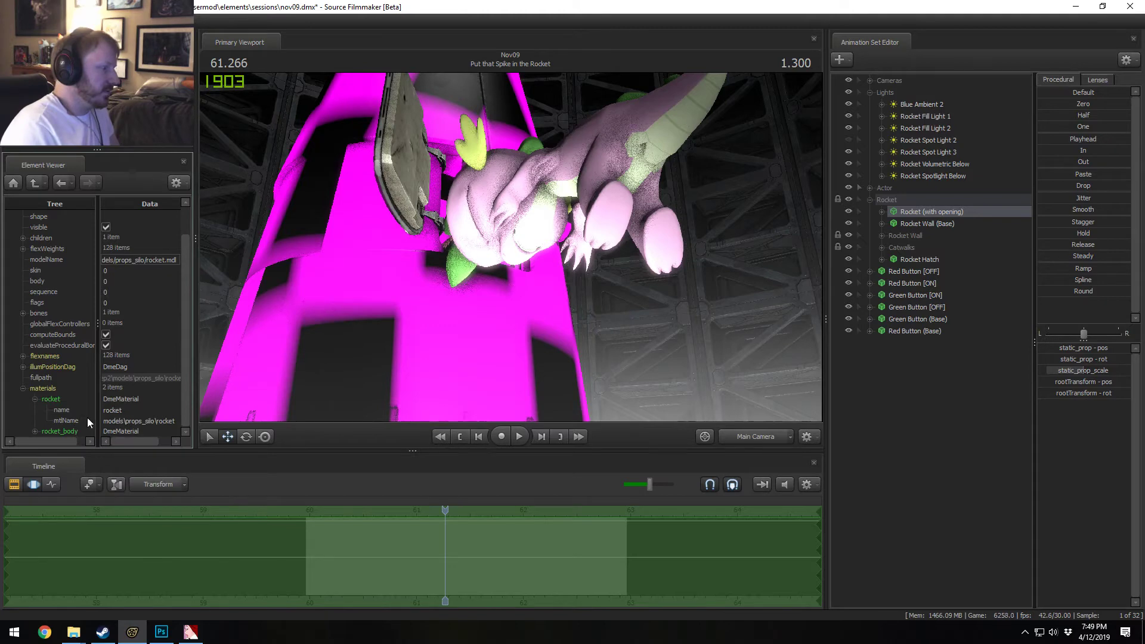
{"action": "left_click", "coordinate": [35, 398]}
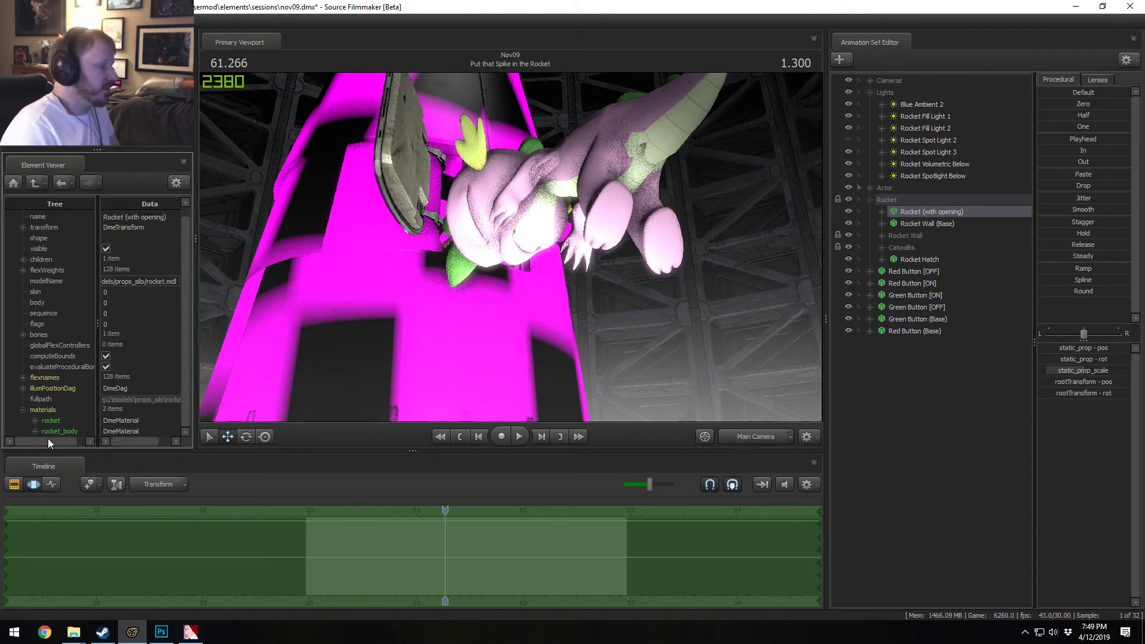
{"action": "left_click", "coordinate": [34, 420]}
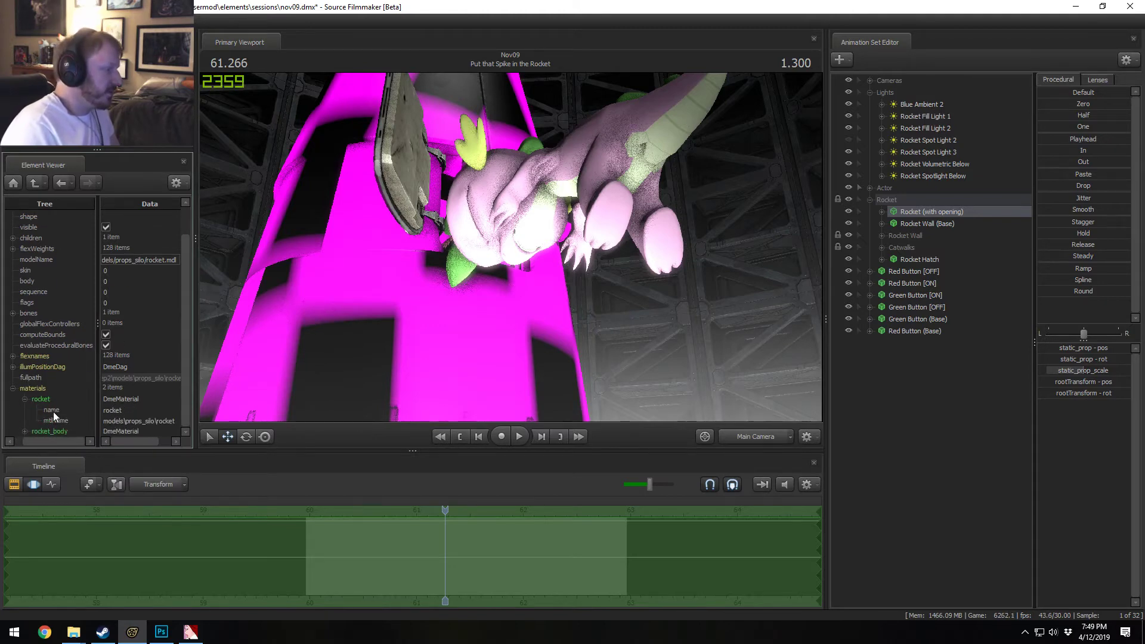
Step: Add a string attribute named $basetexture to the rocket material and set it to the mtlName path models\props_silo\rocket
{"action": "right_click", "coordinate": [45, 401]}
{"action": "mouse_move", "coordinate": [72, 487]}
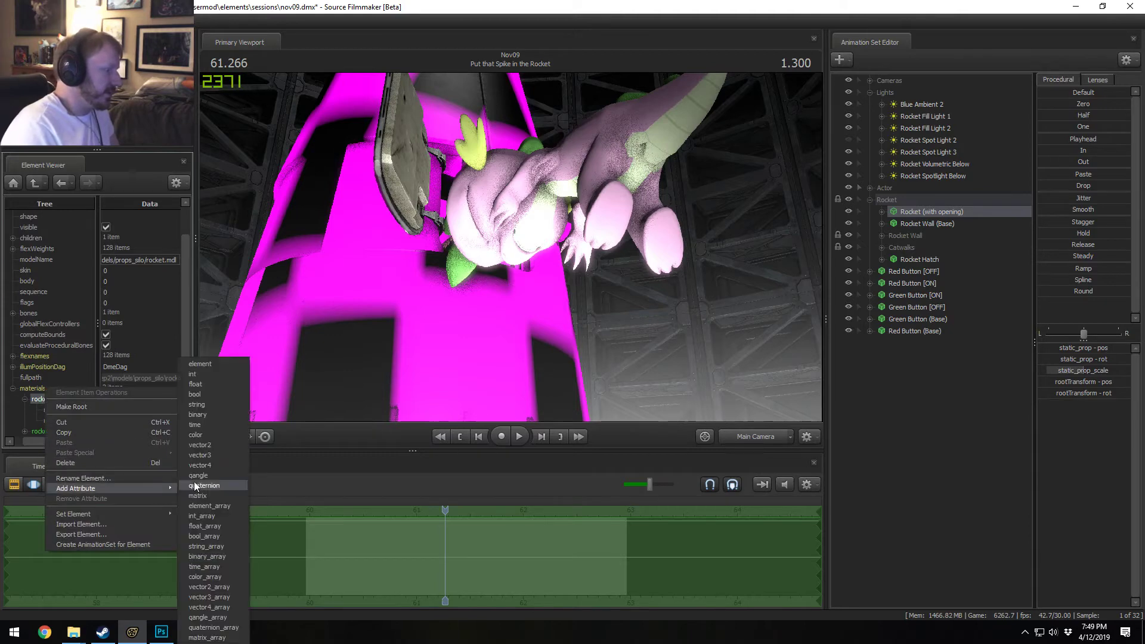
{"action": "left_click", "coordinate": [197, 404]}
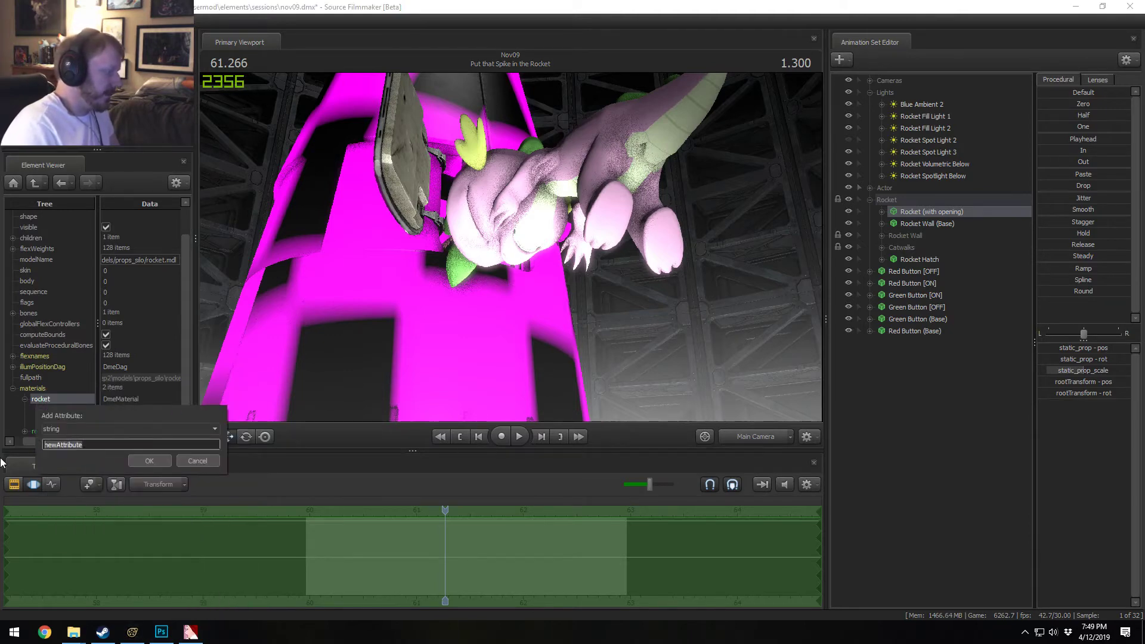
{"action": "type", "text": "setexture"}
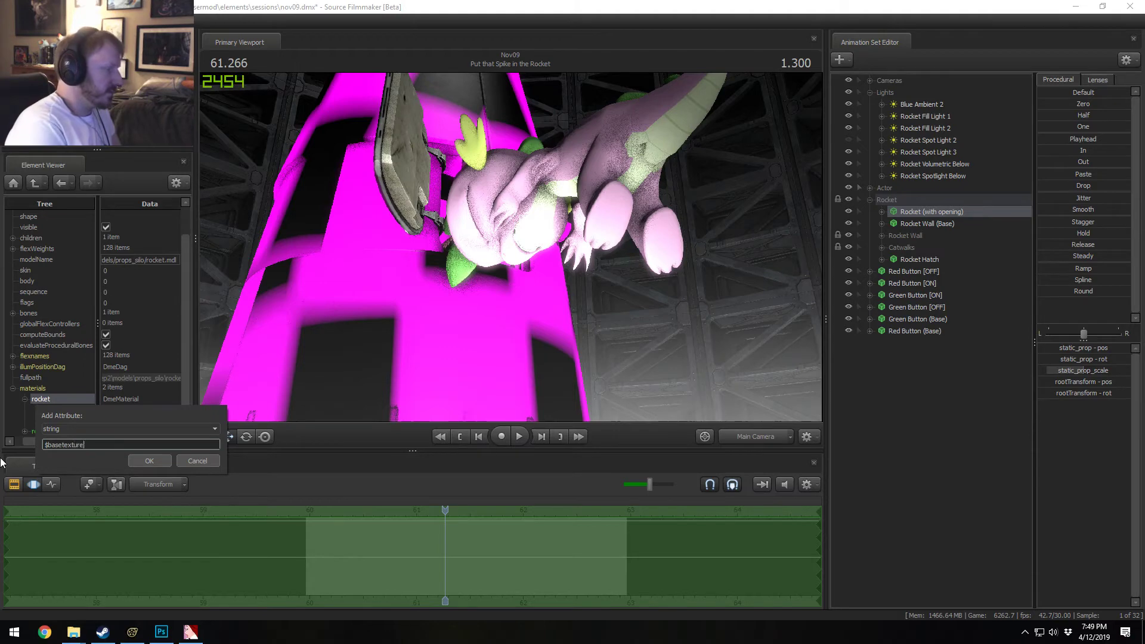
{"action": "key", "text": "Return"}
{"action": "left_click", "coordinate": [124, 424]}
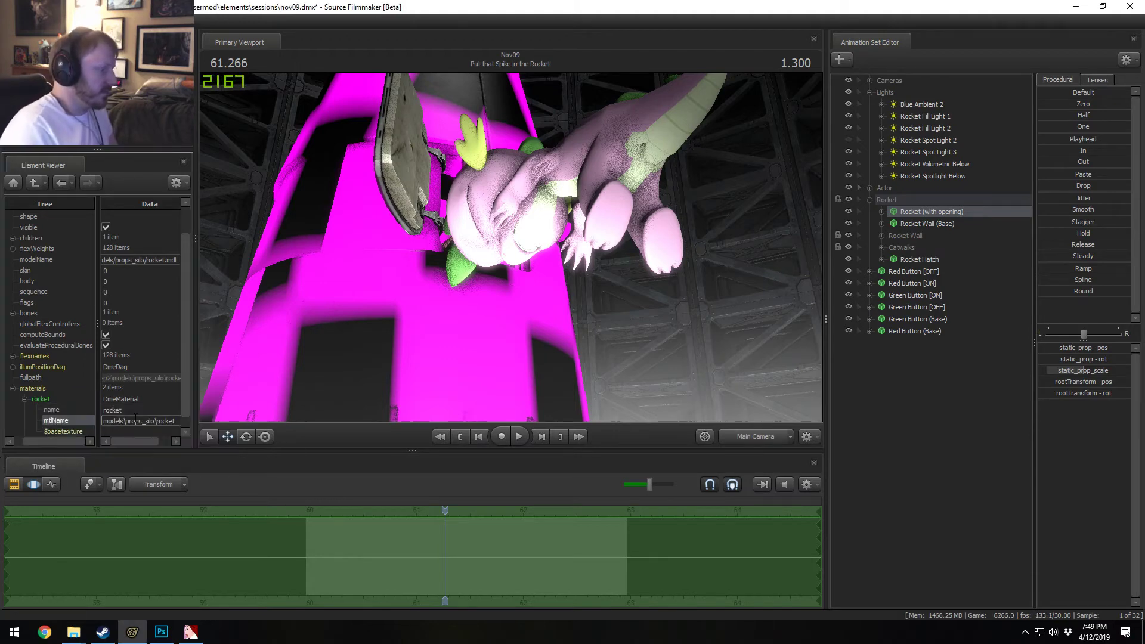
{"action": "key", "text": "Return"}
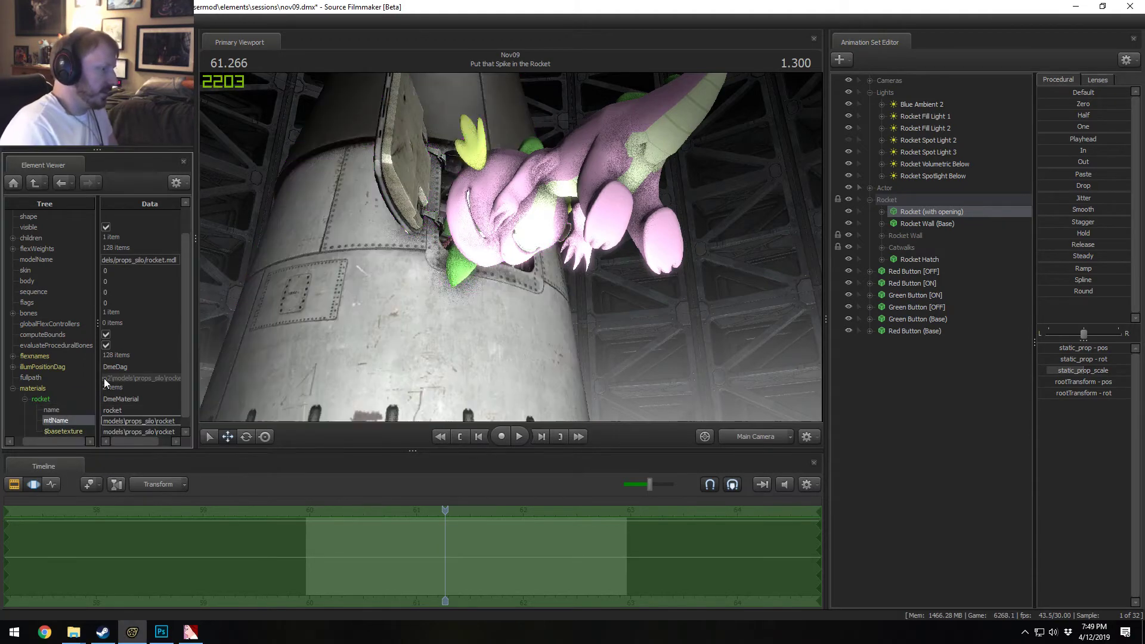
Step: Play the shot briefly from 61.266 to check the base texture on the rocket
{"action": "left_click", "coordinate": [413, 361]}
{"action": "key", "text": "space"}
{"action": "key", "text": "space"}
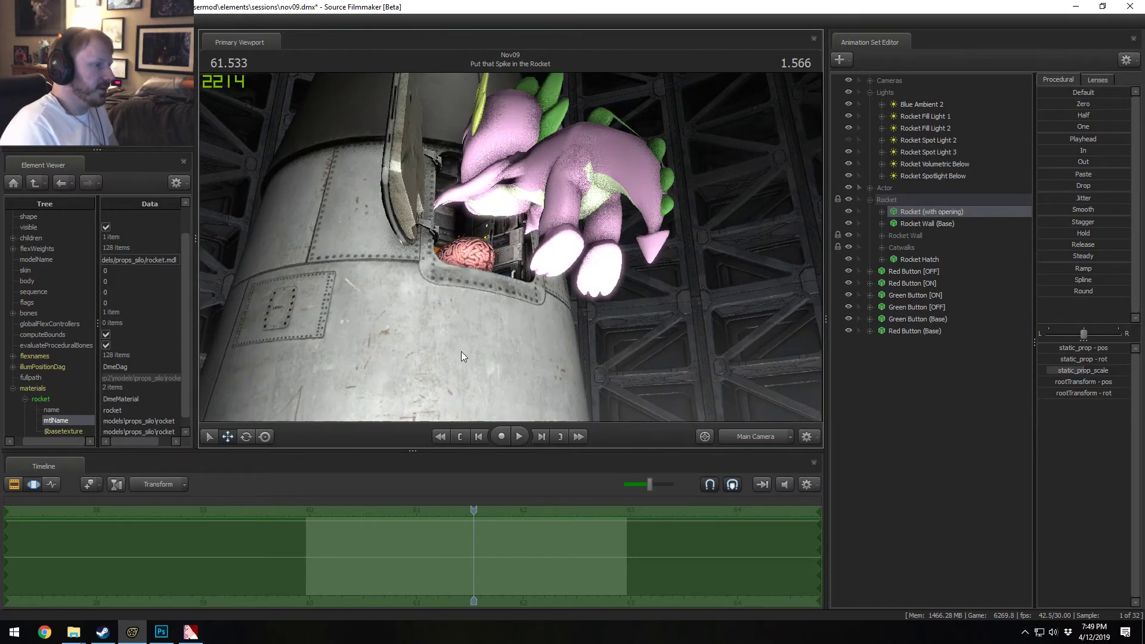
{"action": "scroll", "coordinate": [53, 425], "scroll_direction": "down", "scroll_amount": 1}
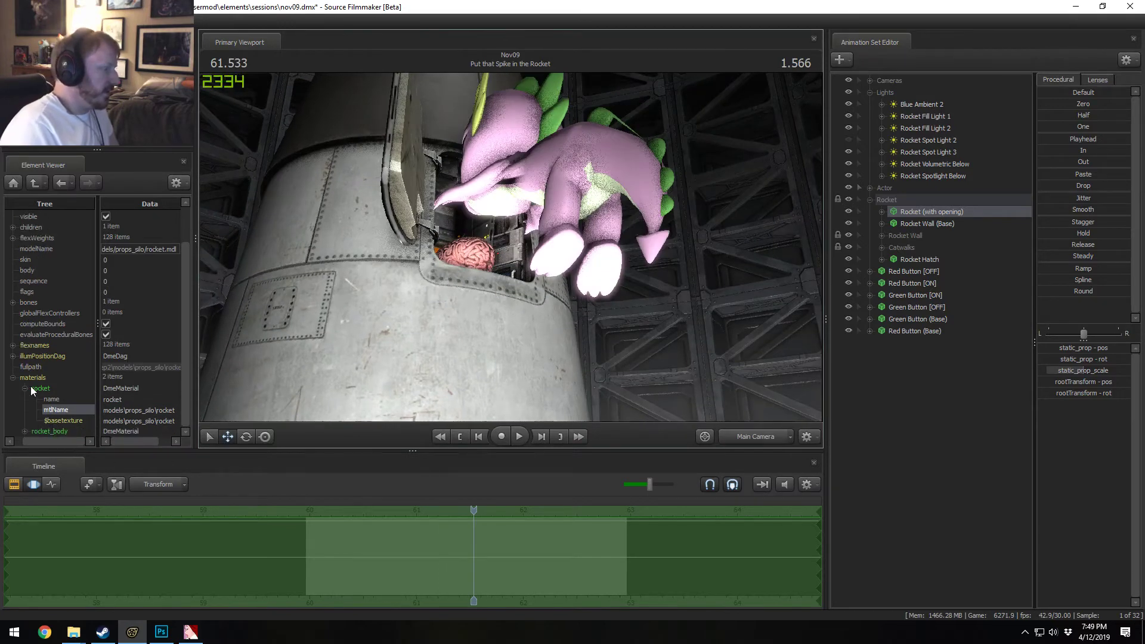
{"action": "right_click", "coordinate": [55, 420]}
{"action": "left_click", "coordinate": [77, 465]}
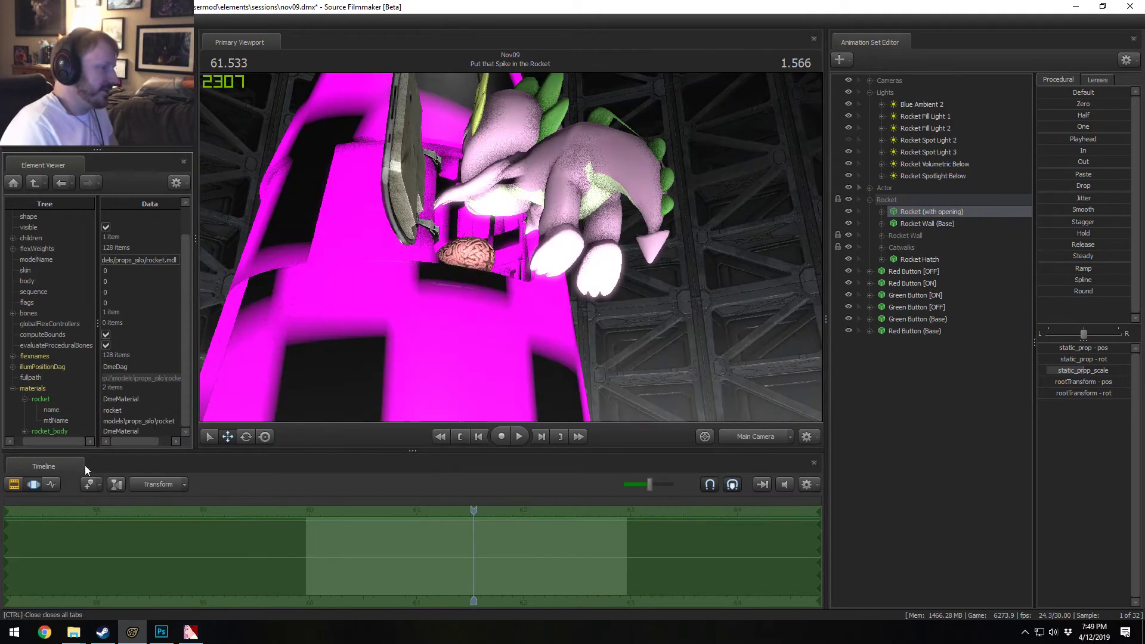
Step: Add a vector3 attribute named $color to the rocket override material
{"action": "scroll", "coordinate": [41, 406], "scroll_direction": "down", "scroll_amount": 1}
{"action": "right_click", "coordinate": [37, 387]}
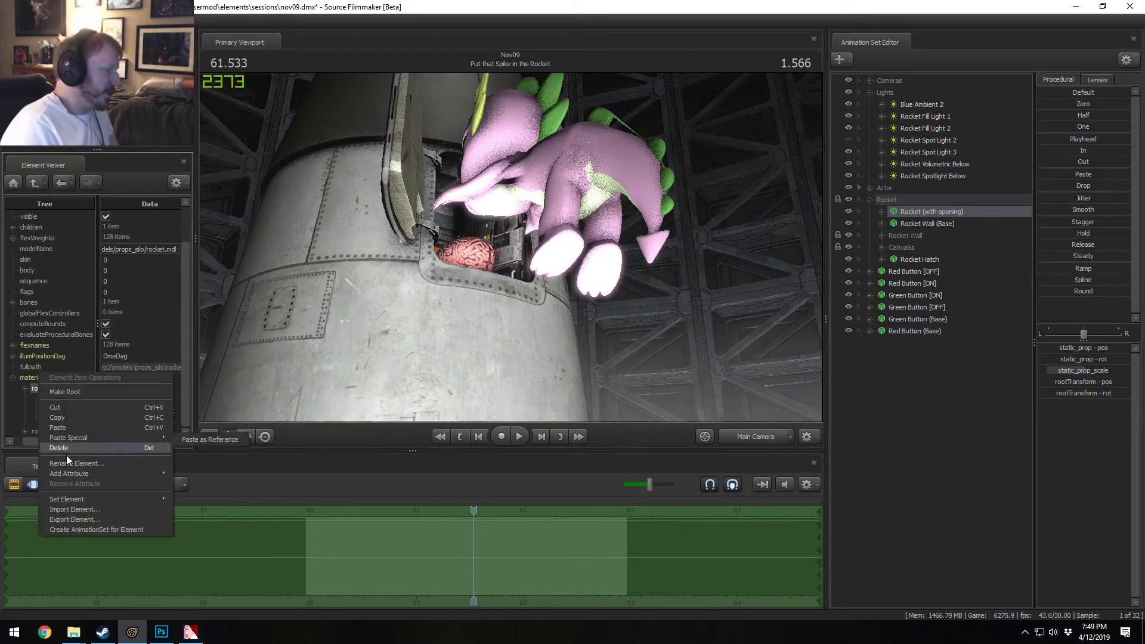
{"action": "mouse_move", "coordinate": [66, 476]}
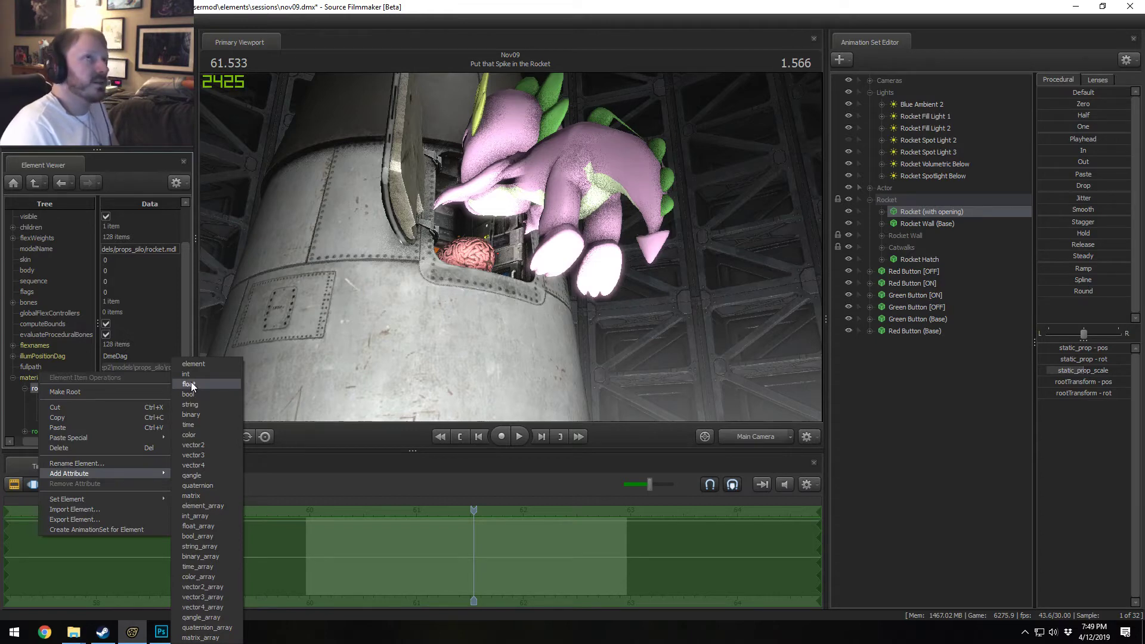
{"action": "left_click", "coordinate": [197, 454]}
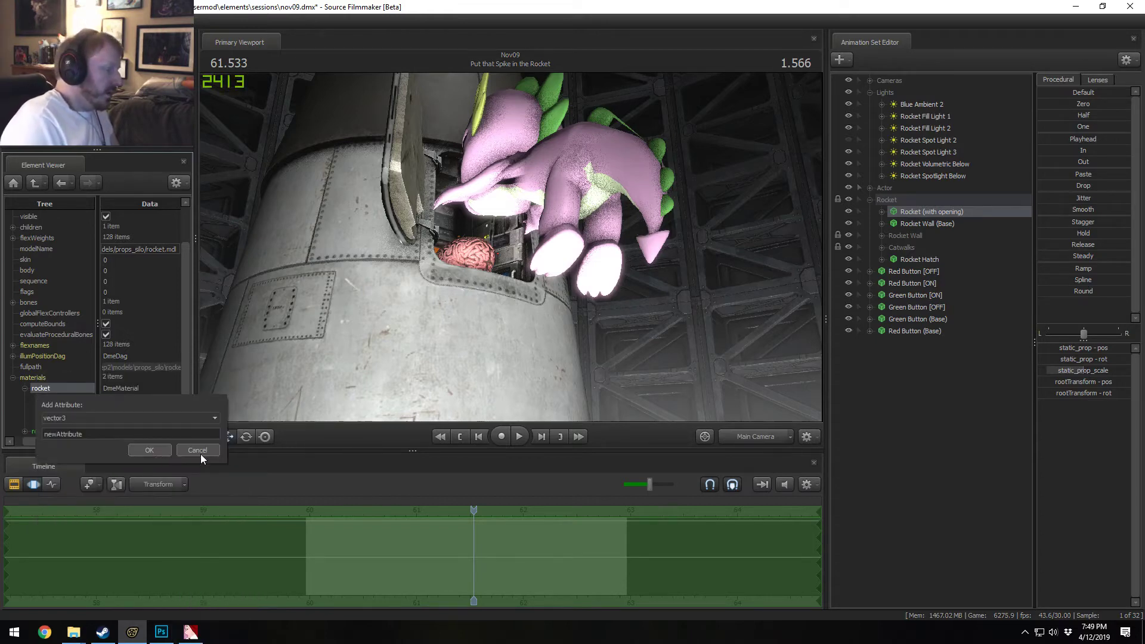
{"action": "double_click", "coordinate": [99, 431]}
{"action": "type", "text": "scolor"}
{"action": "key", "text": "Return"}
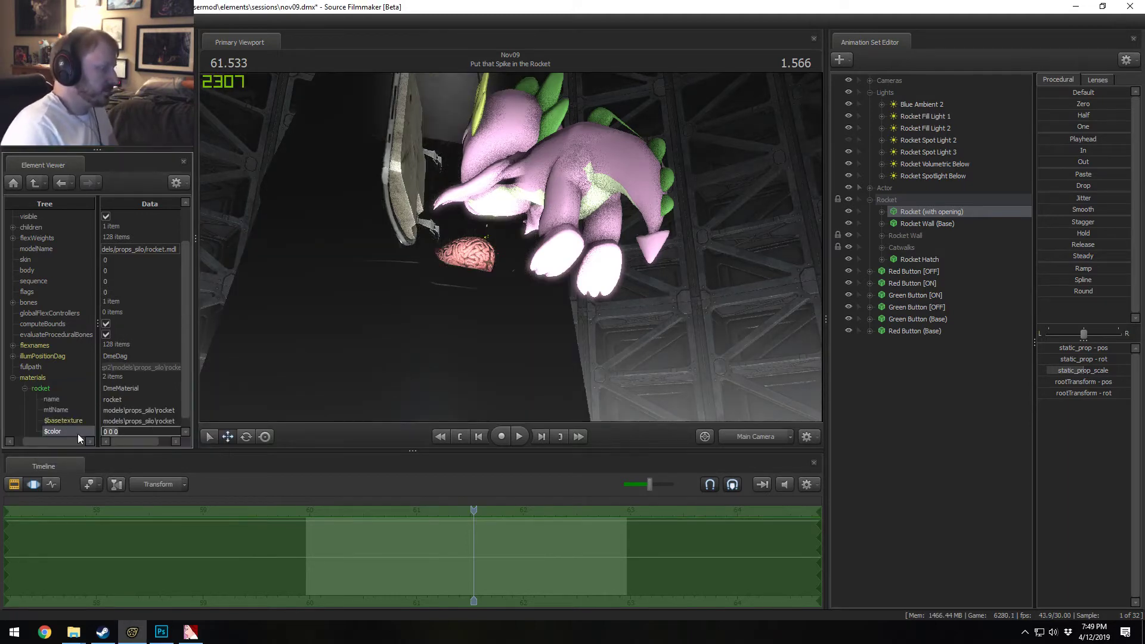
Step: Set the rocket material's $color to 2 2 2, and raise it to 3 3 3
{"action": "type", "text": "2 2 2"}
{"action": "key", "text": "Return"}
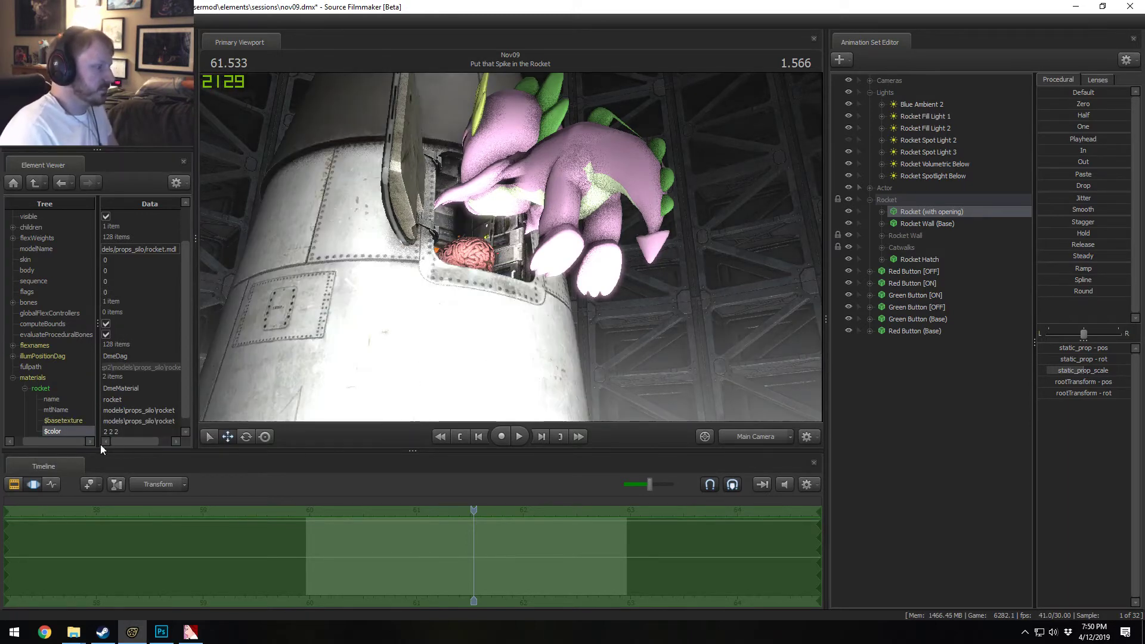
{"action": "type", "text": "3 3 3"}
{"action": "key", "text": "Return"}
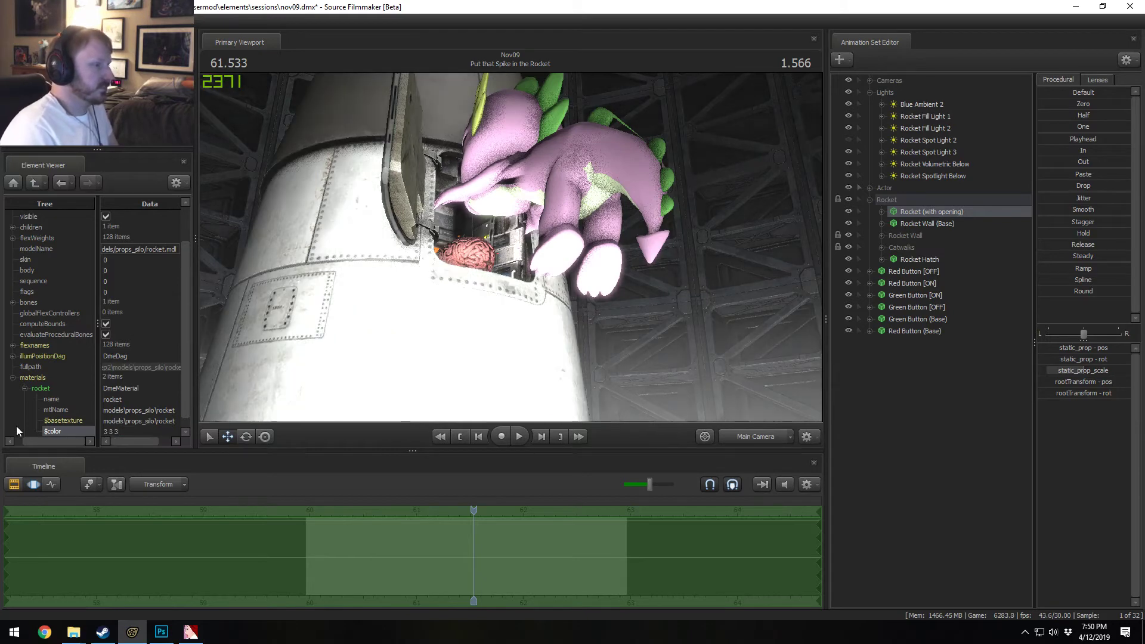
{"action": "scroll", "coordinate": [45, 426], "scroll_direction": "down", "scroll_amount": 1}
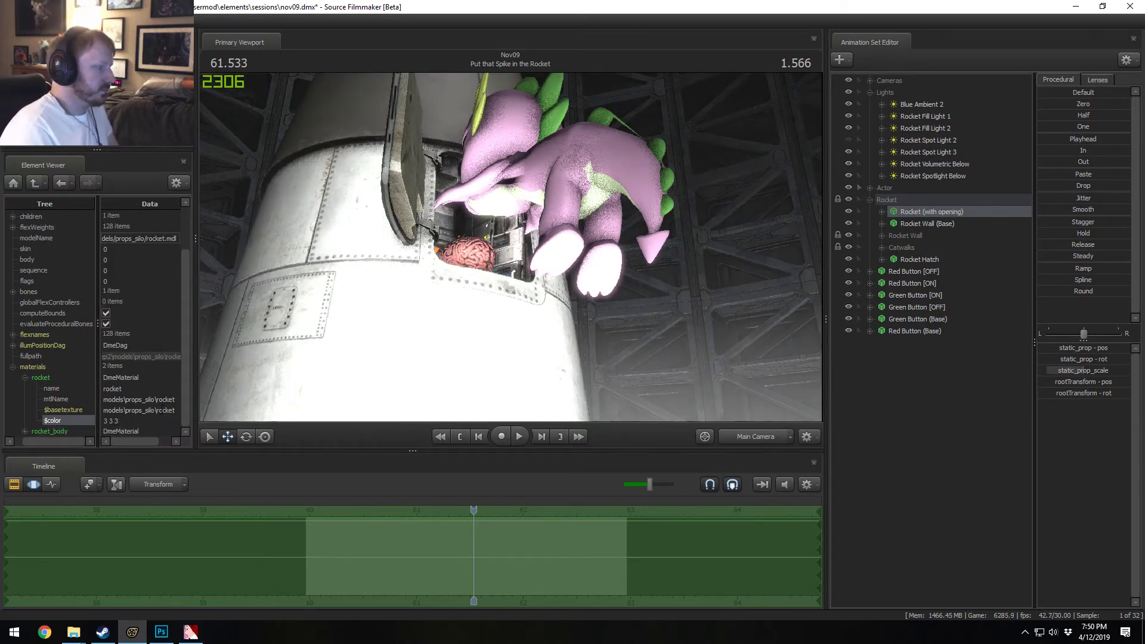
Step: Select Rocket Spot Light 3 and toggle its visibility off and on to check its effect on the rocket
{"action": "left_click", "coordinate": [924, 142]}
{"action": "left_click", "coordinate": [917, 150]}
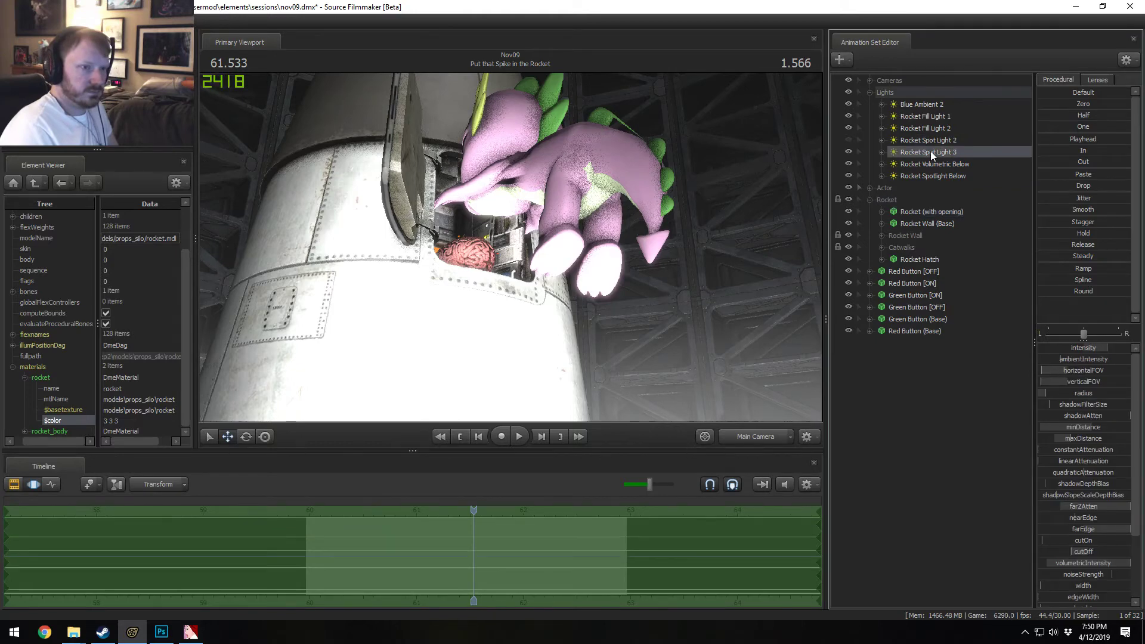
{"action": "left_click", "coordinate": [845, 151]}
{"action": "left_click", "coordinate": [847, 150]}
Step: Try an intensity of 0.75 for Rocket Spot Light 3 and lower it to 0.5
{"action": "key", "text": "F2"}
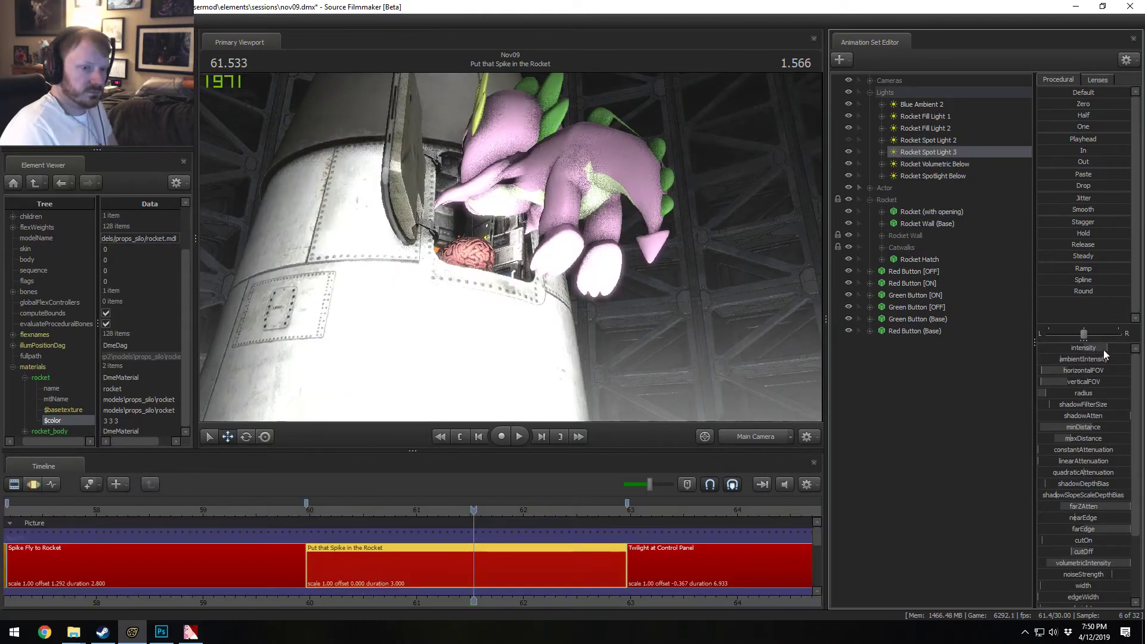
{"action": "key", "text": "F3"}
{"action": "left_click_drag", "start_coordinate": [1106, 348], "coordinate": [1080, 366]}
{"action": "double_click", "coordinate": [1095, 351]}
{"action": "type", "text": "0.75"}
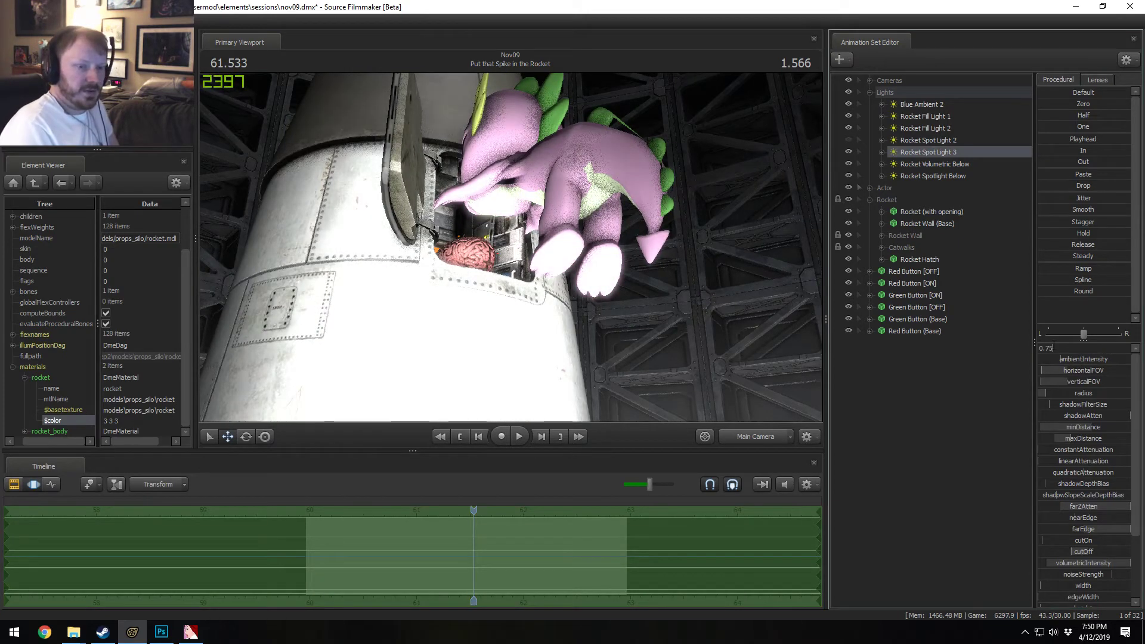
{"action": "double_click", "coordinate": [1053, 347]}
{"action": "type", "text": "0."}
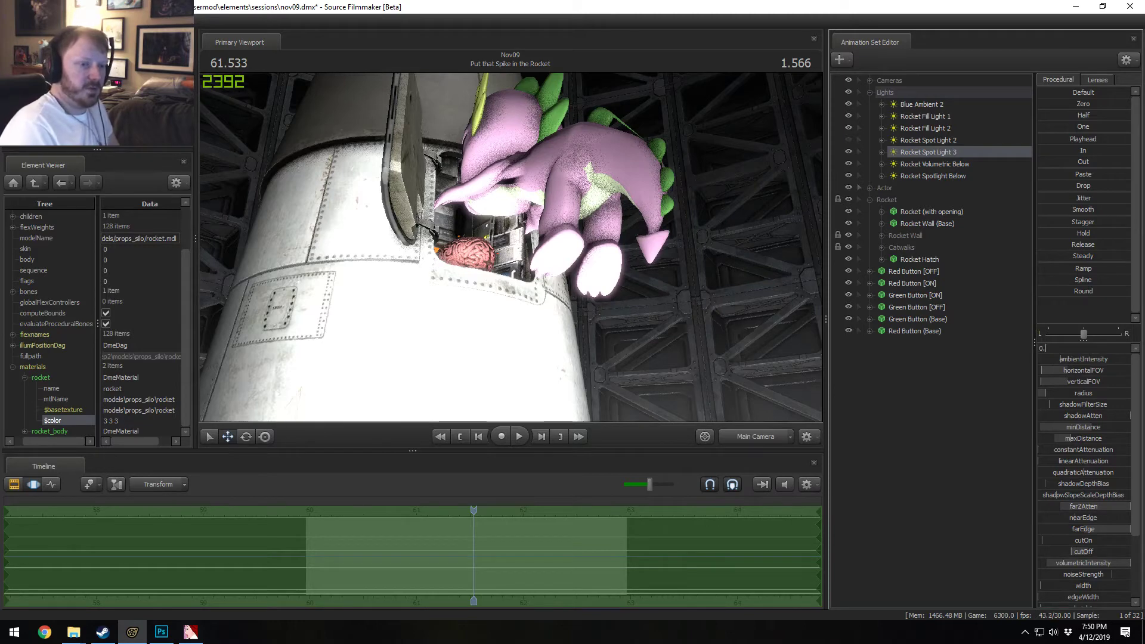
{"action": "type", "text": "5"}
{"action": "key", "text": "Return"}
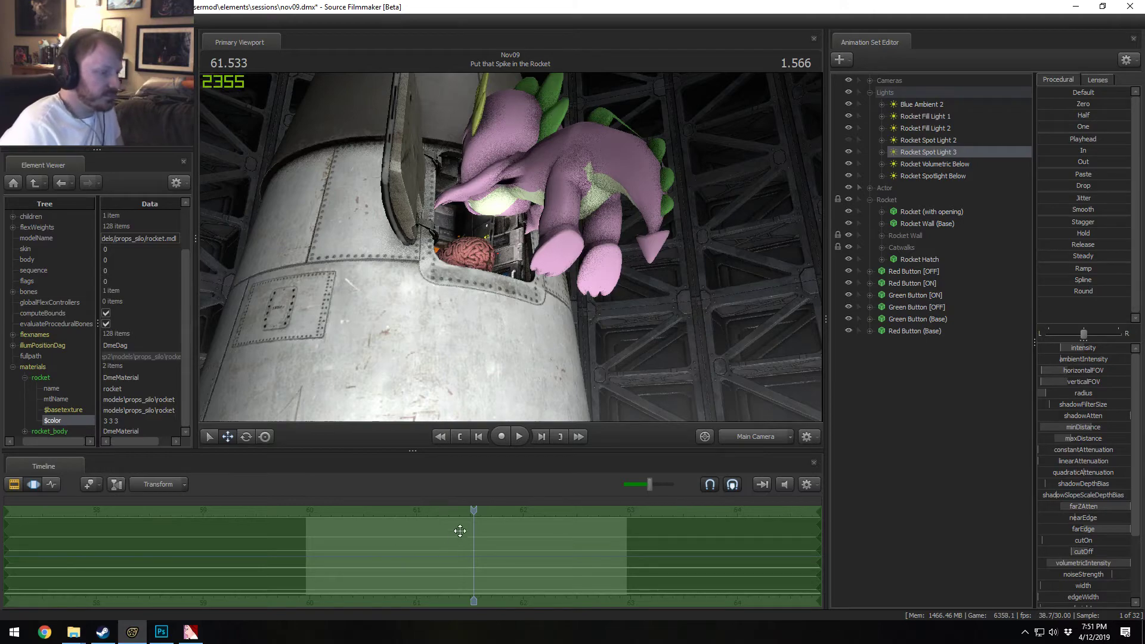
Step: Play the shot twice from near its start, and examine the rendered lighting at 62.466 and 61.433
{"action": "left_click_drag", "start_coordinate": [474, 510], "coordinate": [351, 516]}
{"action": "key", "text": "space"}
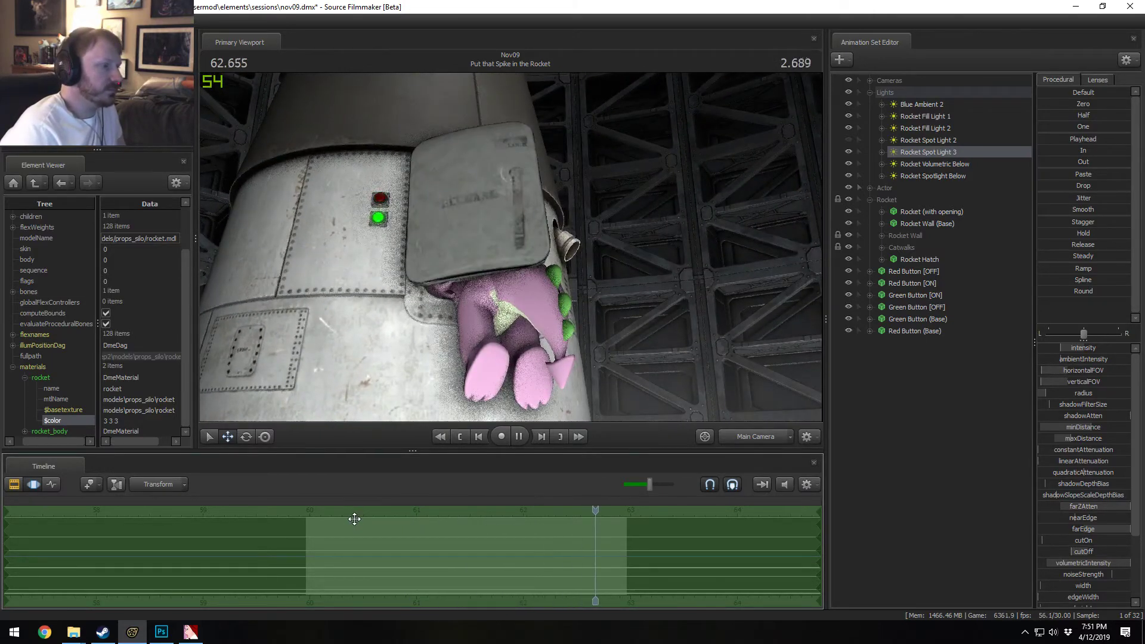
{"action": "key", "text": "space"}
{"action": "left_click_drag", "start_coordinate": [606, 507], "coordinate": [340, 511]}
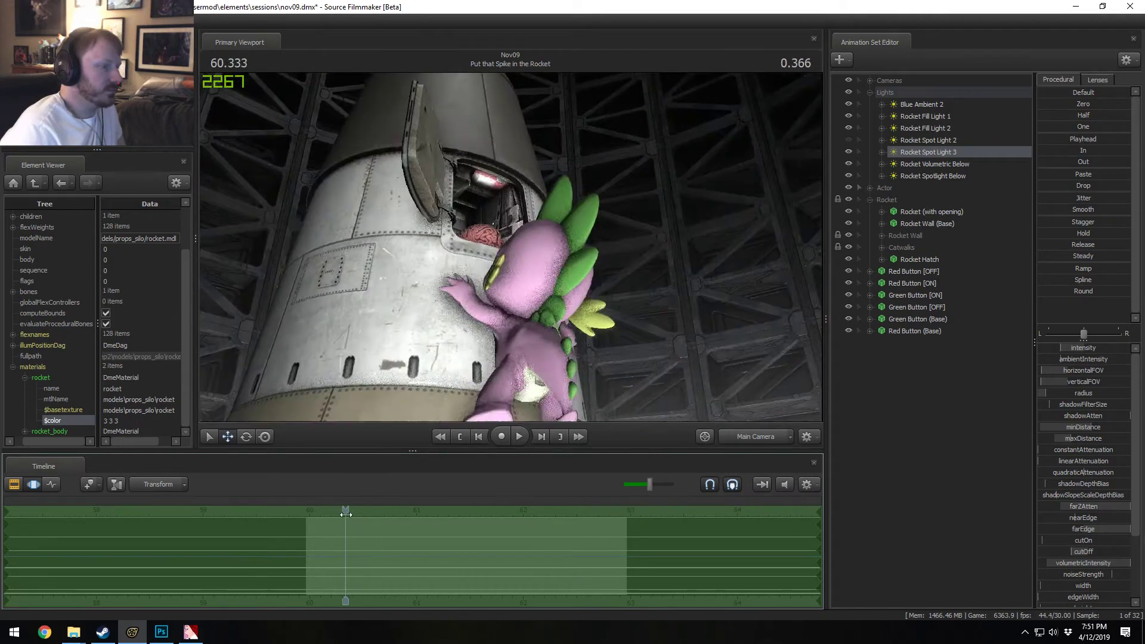
{"action": "key", "text": "space"}
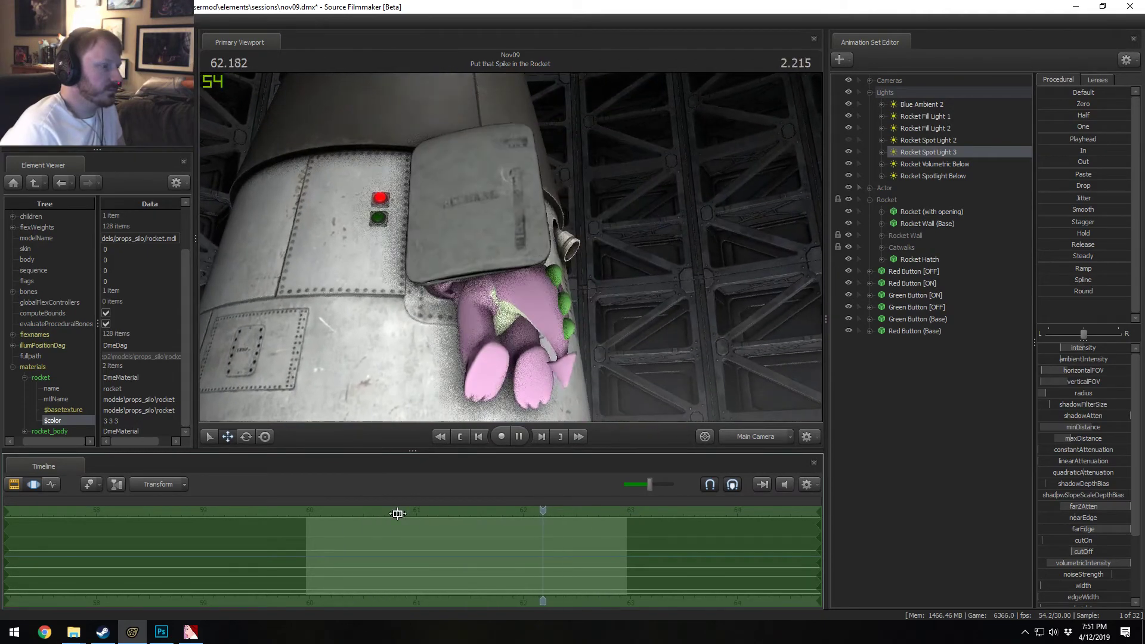
{"action": "key", "text": "space"}
{"action": "key", "text": "F3"}
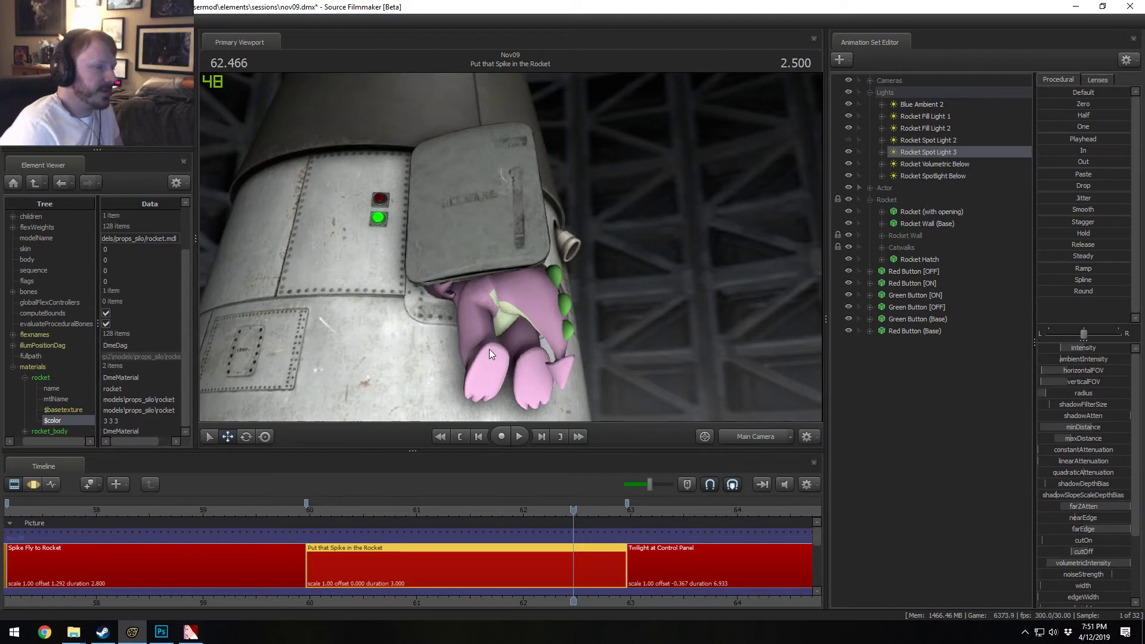
{"action": "left_click_drag", "start_coordinate": [572, 507], "coordinate": [463, 506]}
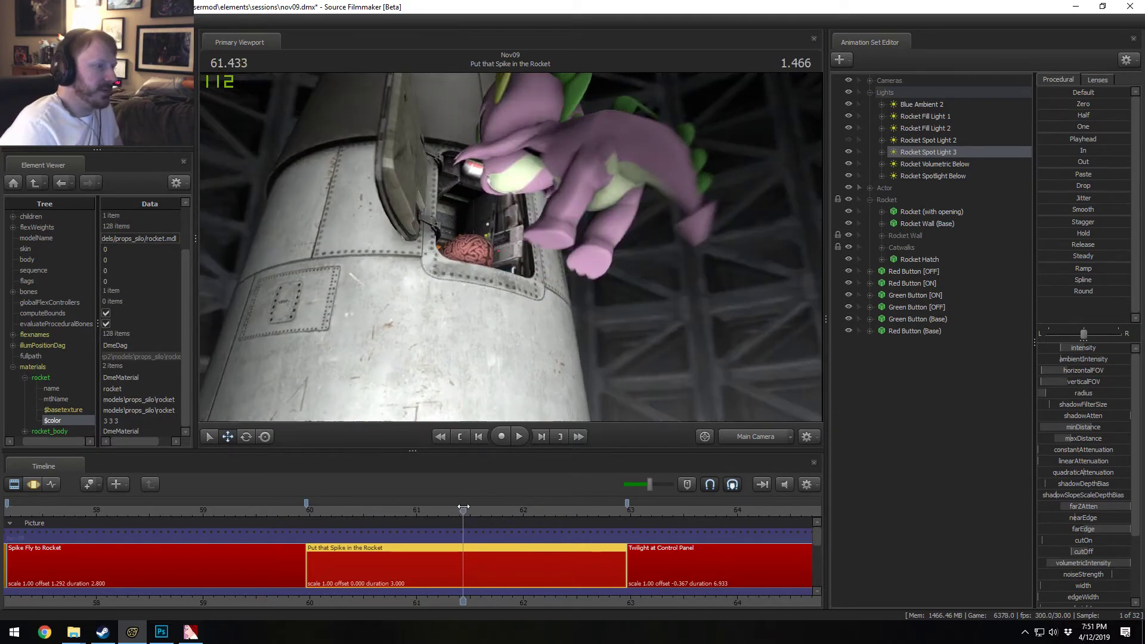
Step: Set the rocket material's $color attribute to 2.5 2.5 2.5
{"action": "double_click", "coordinate": [83, 420]}
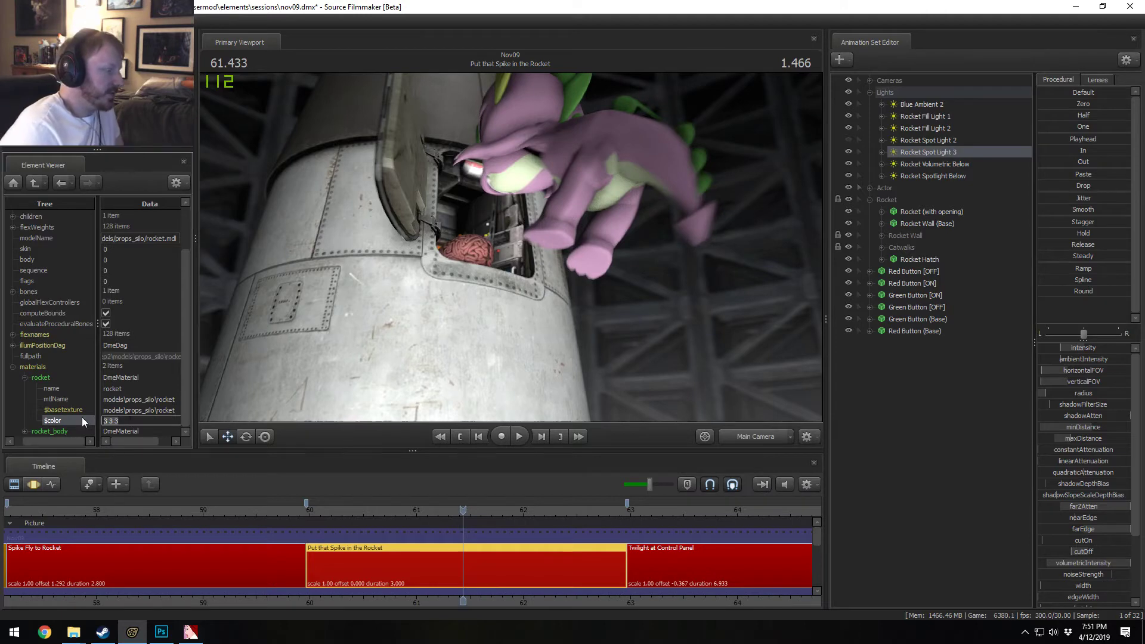
{"action": "type", "text": "2.5 2.5 2.5"}
{"action": "key", "text": "Return"}
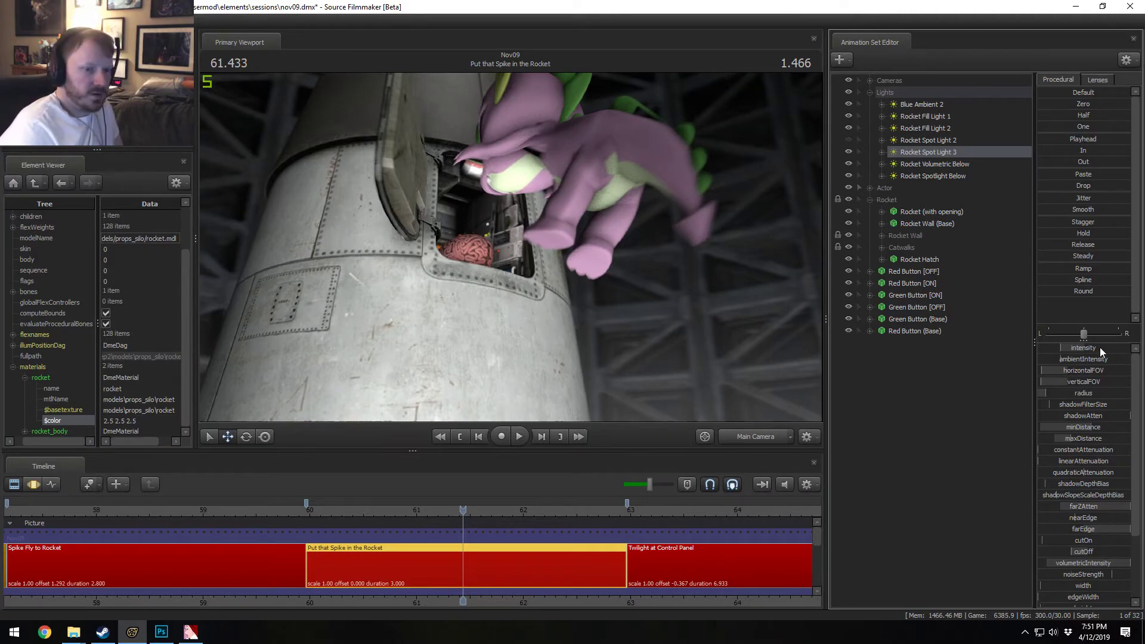
Step: Set Rocket Spot Light 3's intensity to 0.3 and play the shot through to 62.600 to check the lighting
{"action": "key", "text": "F3"}
{"action": "double_click", "coordinate": [1075, 351]}
{"action": "left_click_drag", "start_coordinate": [1074, 351], "coordinate": [924, 367]}
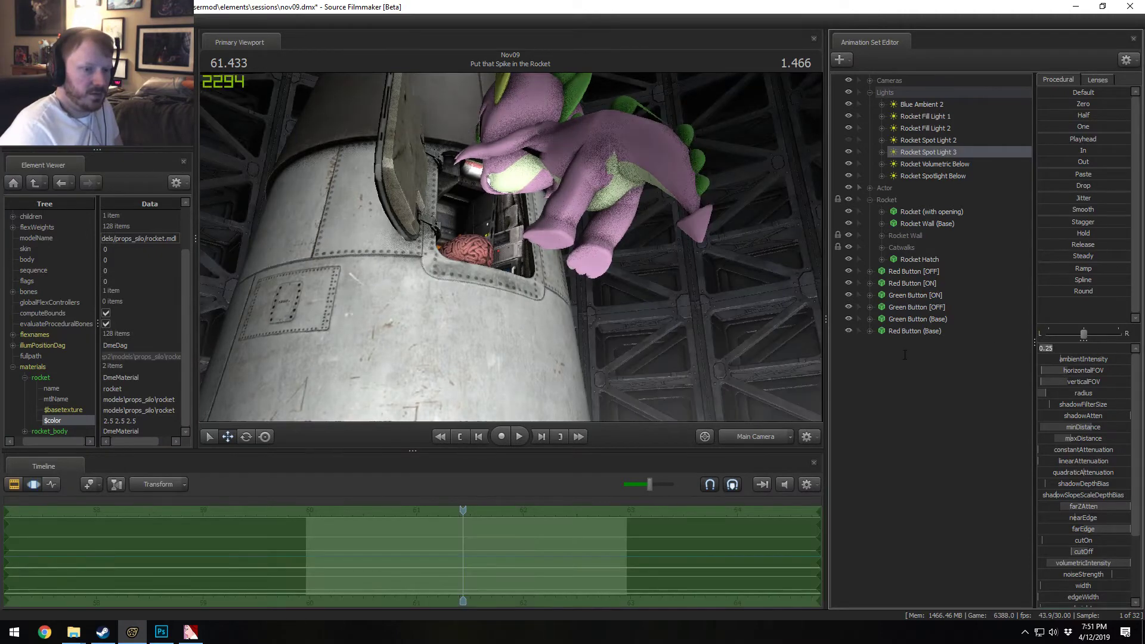
{"action": "type", "text": "0.3"}
{"action": "key", "text": "Return"}
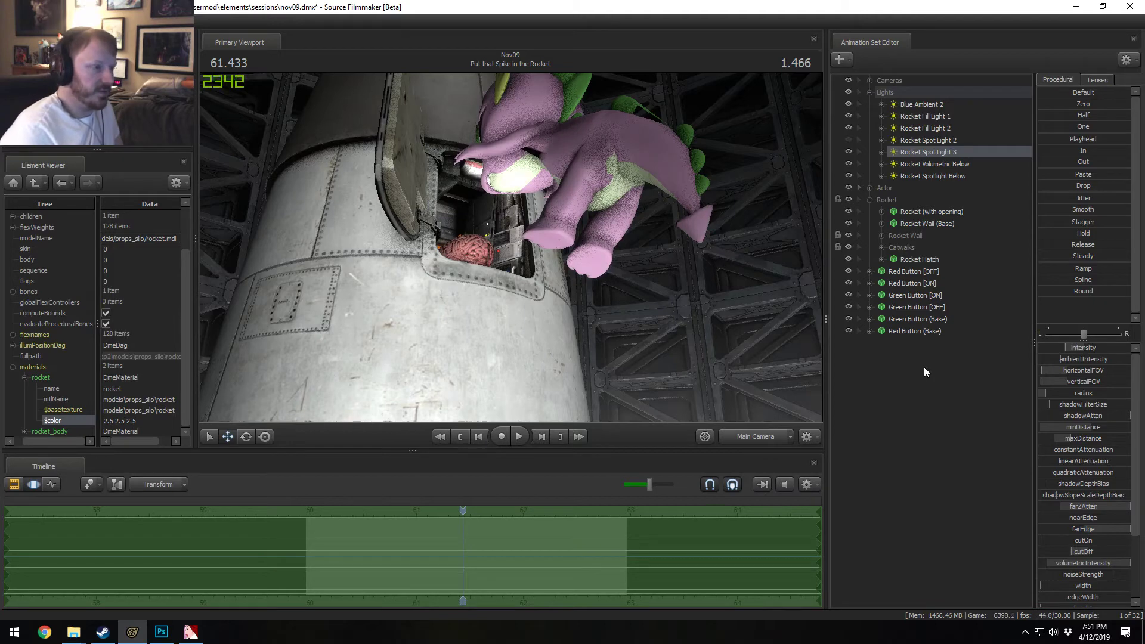
{"action": "key", "text": "F2"}
{"action": "key", "text": "space"}
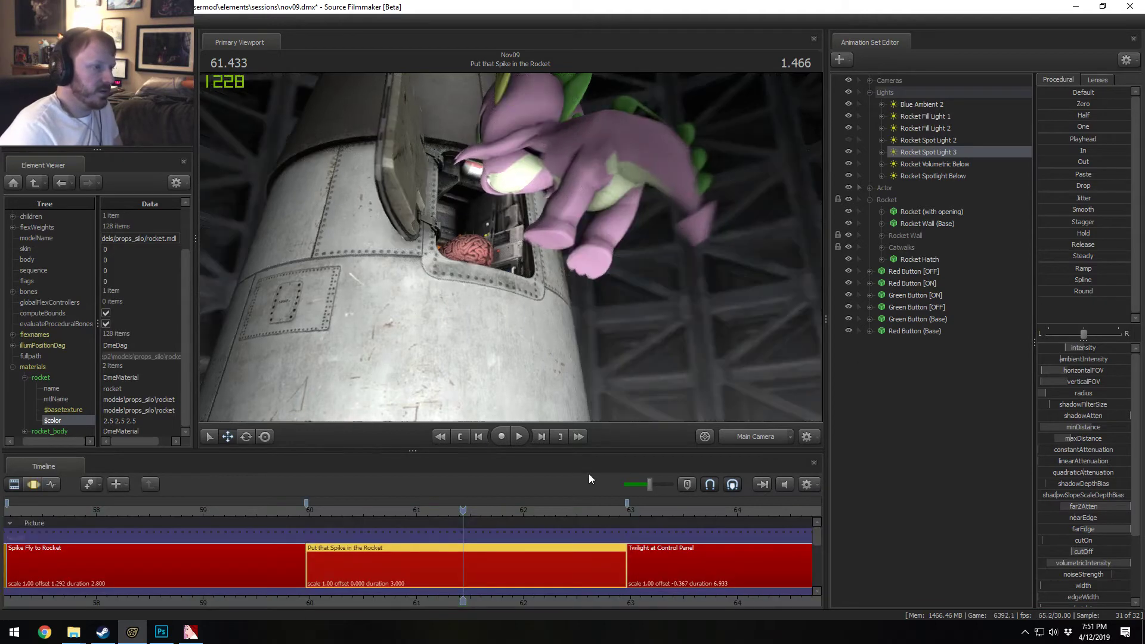
{"action": "key", "text": "space"}
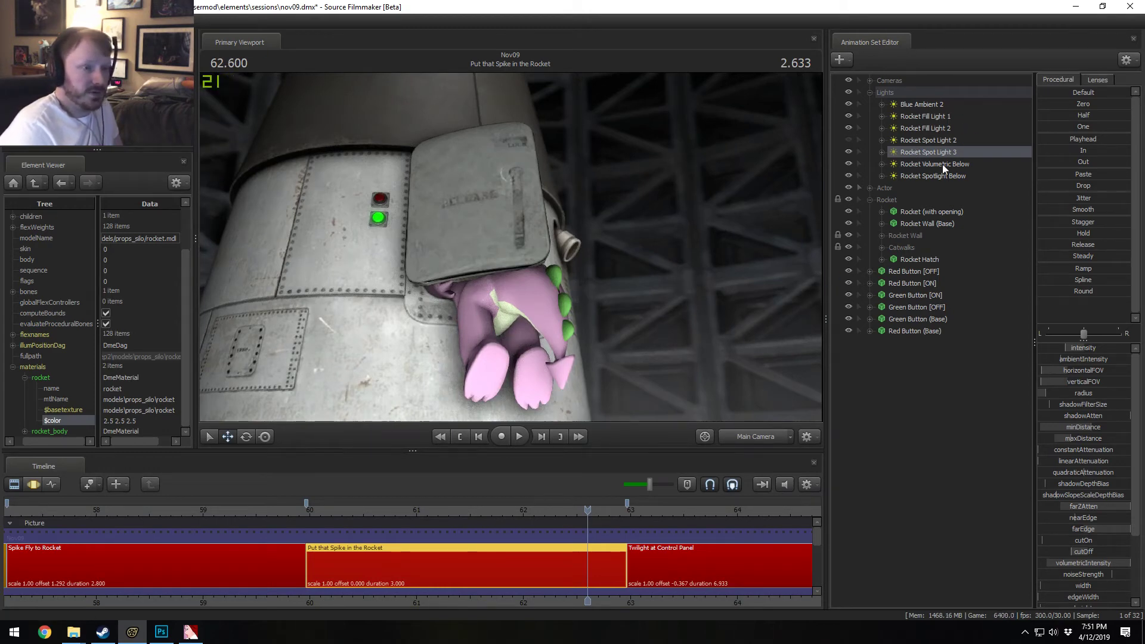
Step: Duplicate the Blue Ambient 2 light by copying and pasting its animation set
{"action": "mouse_move", "coordinate": [936, 140]}
{"action": "left_mouse_down"}
{"action": "mouse_move", "coordinate": [726, 127]}
{"action": "mouse_move", "coordinate": [964, 134]}
{"action": "mouse_move", "coordinate": [953, 139]}
{"action": "left_mouse_up"}
{"action": "right_click", "coordinate": [932, 105]}
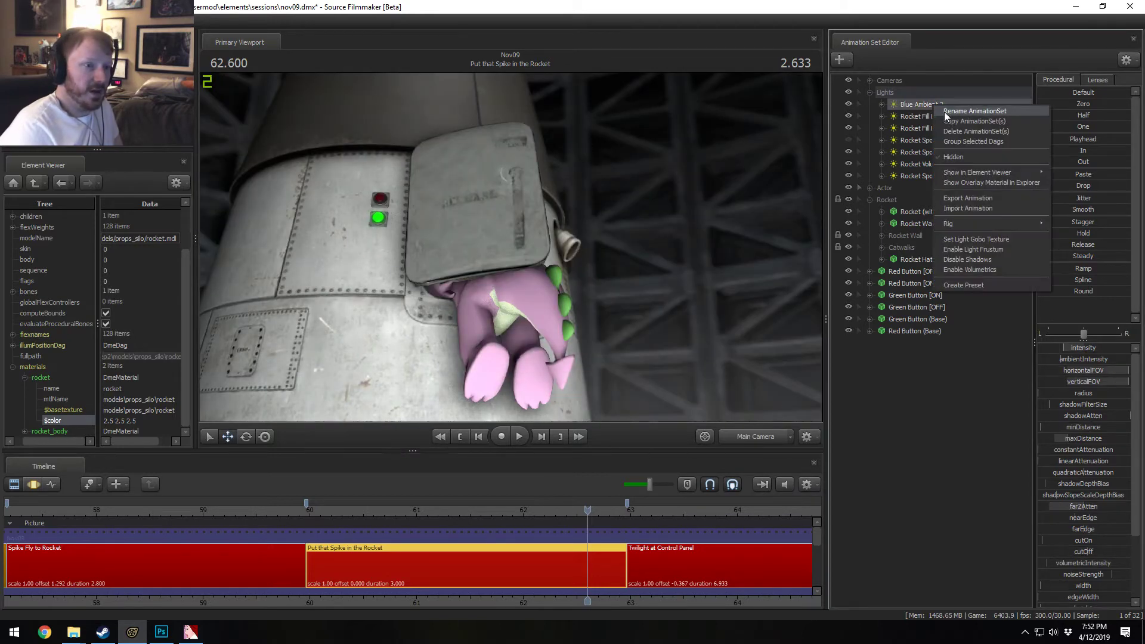
{"action": "left_click", "coordinate": [947, 123]}
{"action": "right_click", "coordinate": [931, 481]}
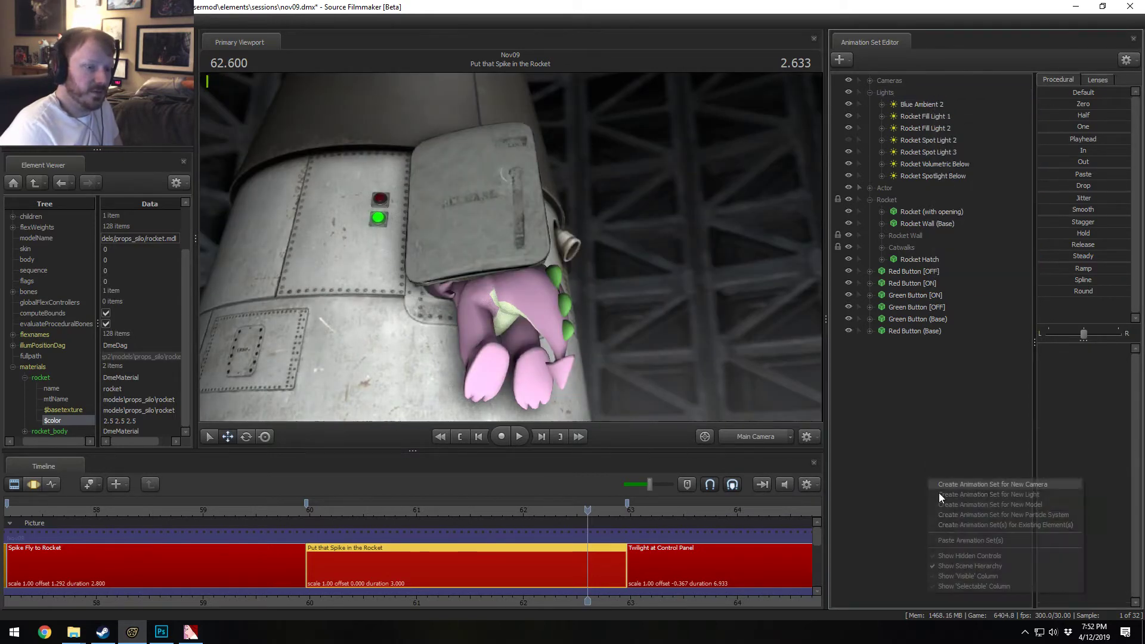
{"action": "left_click", "coordinate": [978, 542]}
Step: Rename the pasted ambient light White Ambient and move it into the Lights group below Blue Ambient 2
{"action": "right_click", "coordinate": [915, 342]}
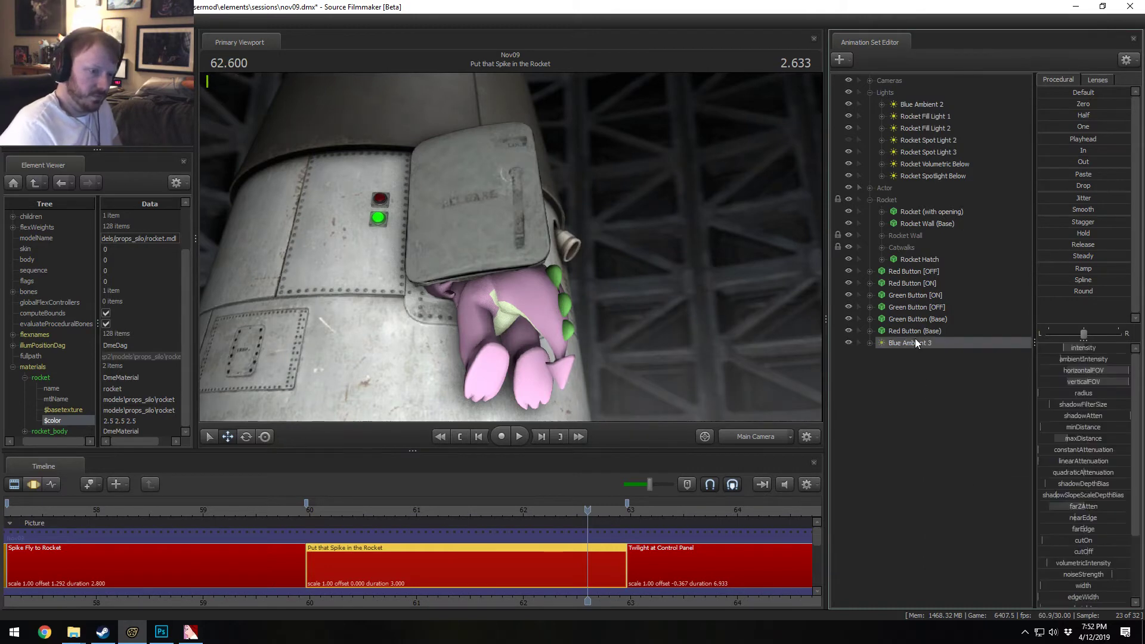
{"action": "left_click", "coordinate": [945, 382]}
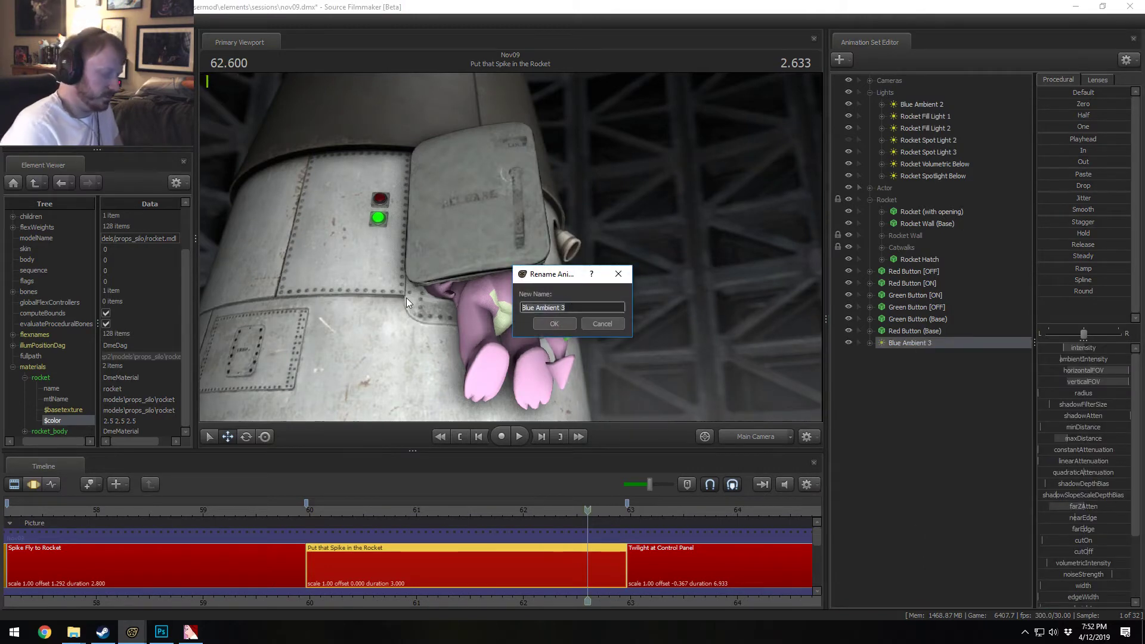
{"action": "type", "text": "White Ambient"}
{"action": "key", "text": "Return"}
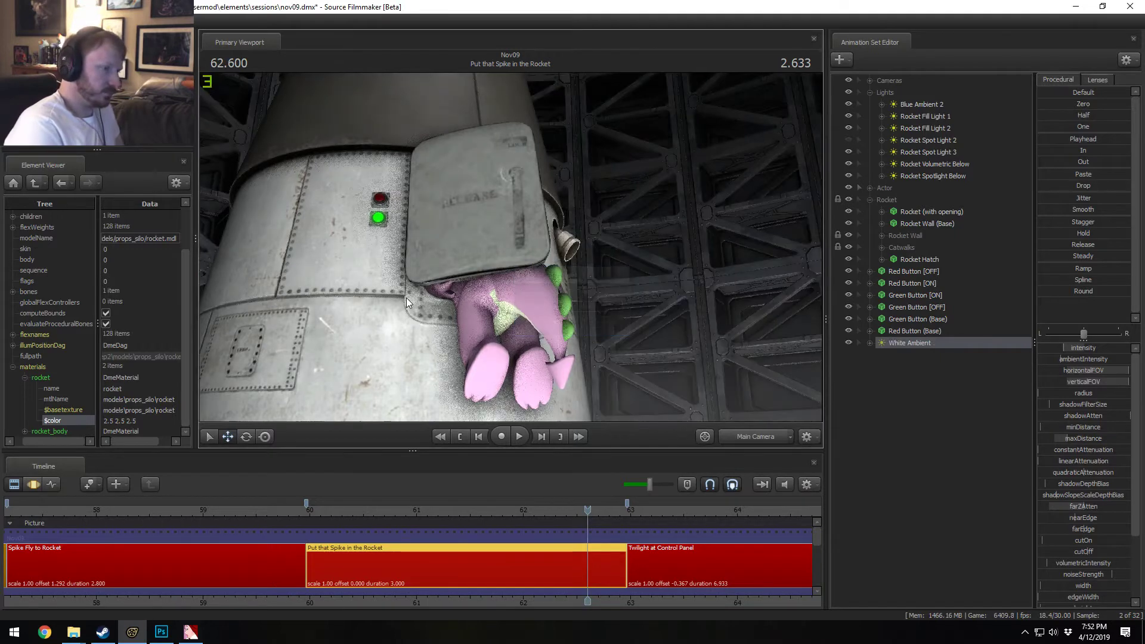
{"action": "left_click_drag", "start_coordinate": [943, 341], "coordinate": [922, 108]}
{"action": "left_click", "coordinate": [921, 112]}
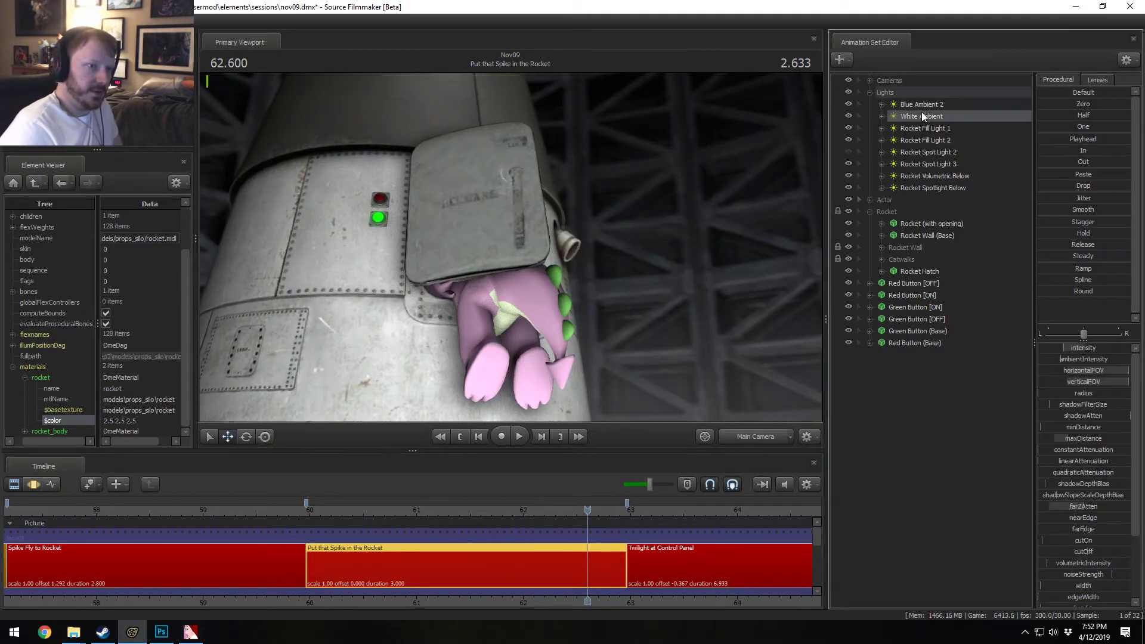
Step: Reposition White Ambient to shine down on the rocket and disable its shadows
{"action": "left_click_drag", "start_coordinate": [595, 364], "coordinate": [595, 363]}
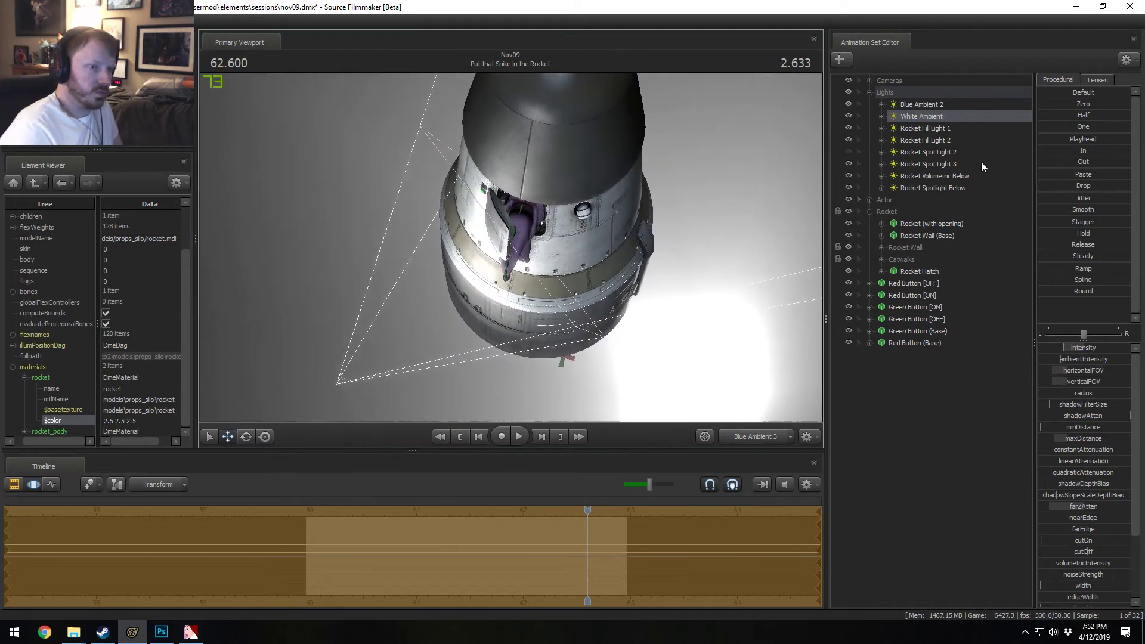
{"action": "right_click", "coordinate": [943, 115]}
{"action": "left_click", "coordinate": [995, 274]}
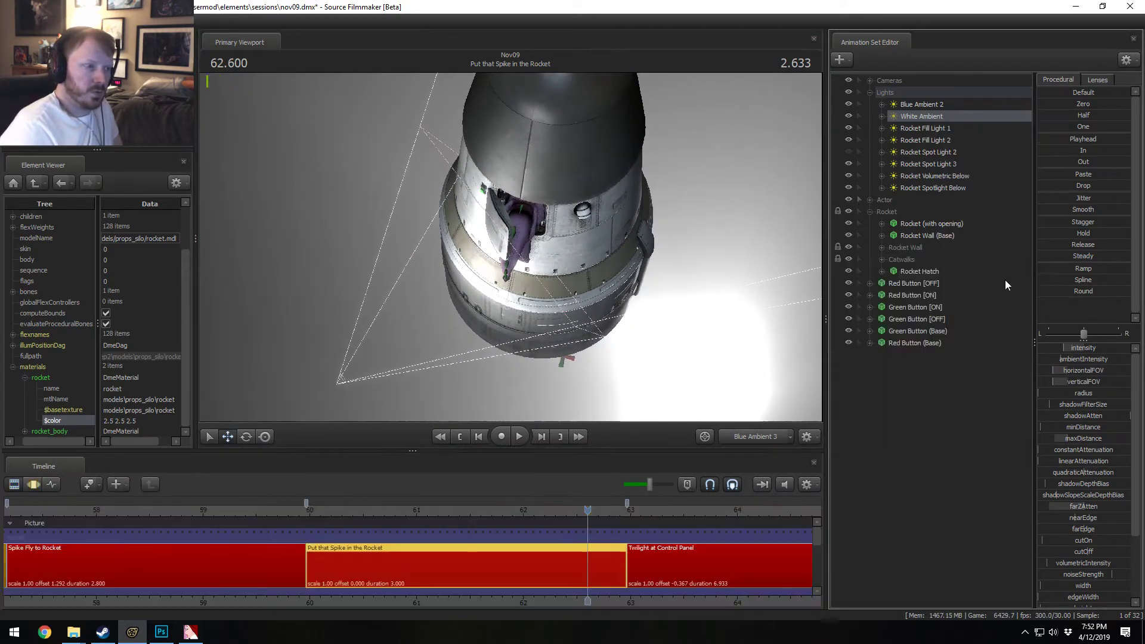
Step: Slightly lower White Ambient's maxDistance and raise its red and green color components to make the light white
{"action": "key", "text": "F3"}
{"action": "left_click_drag", "start_coordinate": [1088, 435], "coordinate": [1077, 408]}
{"action": "scroll", "coordinate": [1118, 514], "scroll_direction": "down", "scroll_amount": 3}
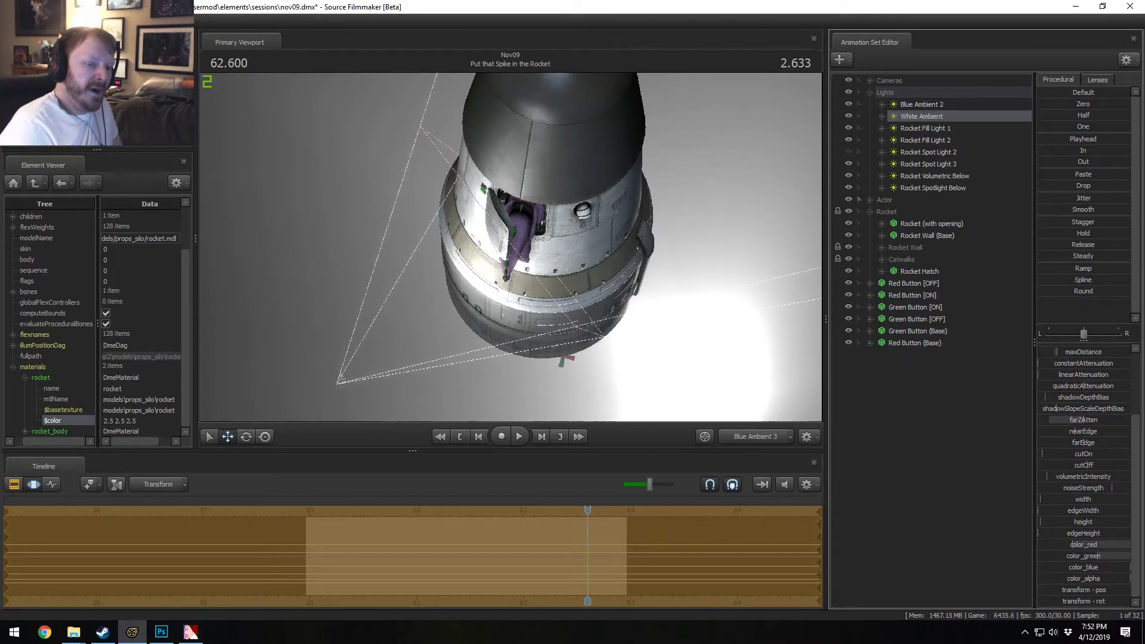
{"action": "left_click_drag", "start_coordinate": [1083, 544], "coordinate": [1104, 570]}
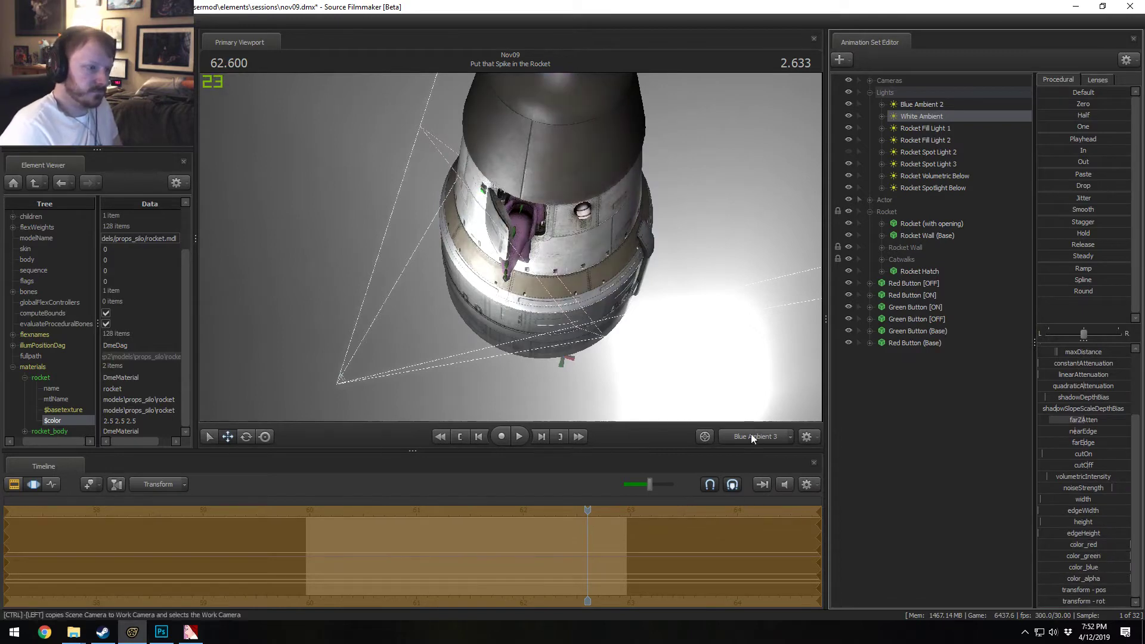
Step: View the shot through the Main Camera and toggle White Ambient's visibility off and on to compare its effect
{"action": "left_click", "coordinate": [766, 436]}
{"action": "key", "text": "F2"}
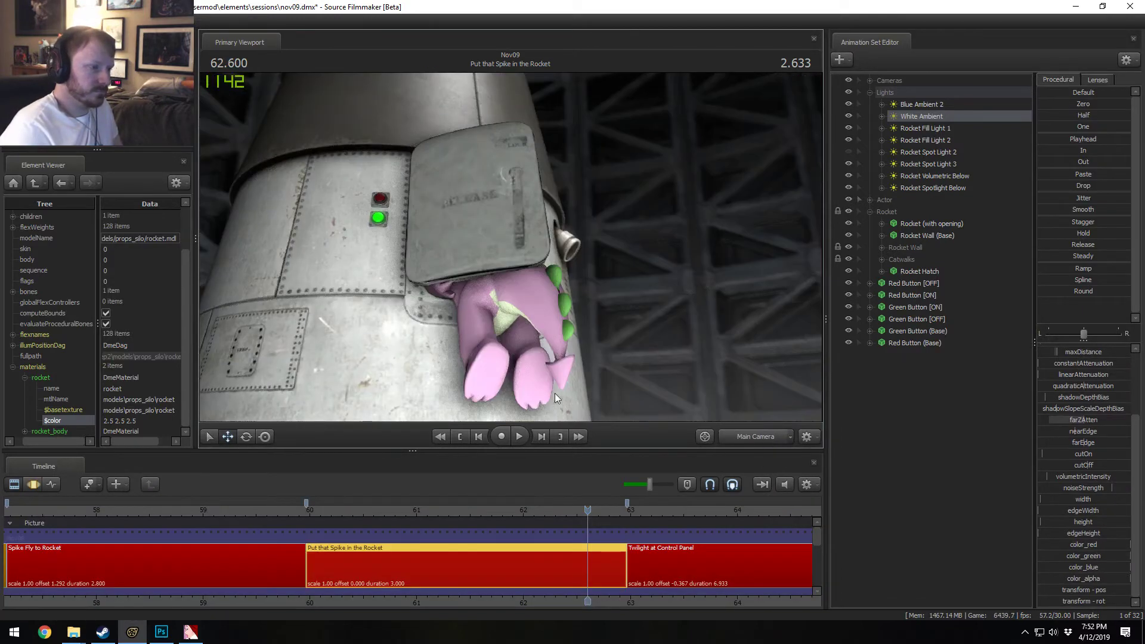
{"action": "left_click", "coordinate": [848, 116]}
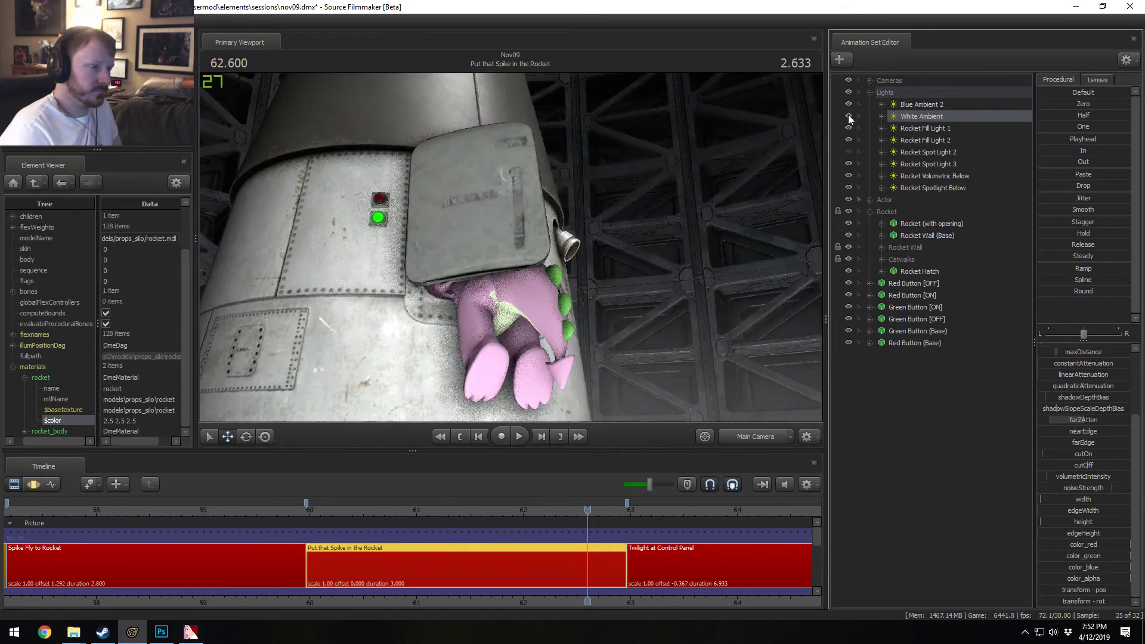
{"action": "left_click", "coordinate": [848, 115]}
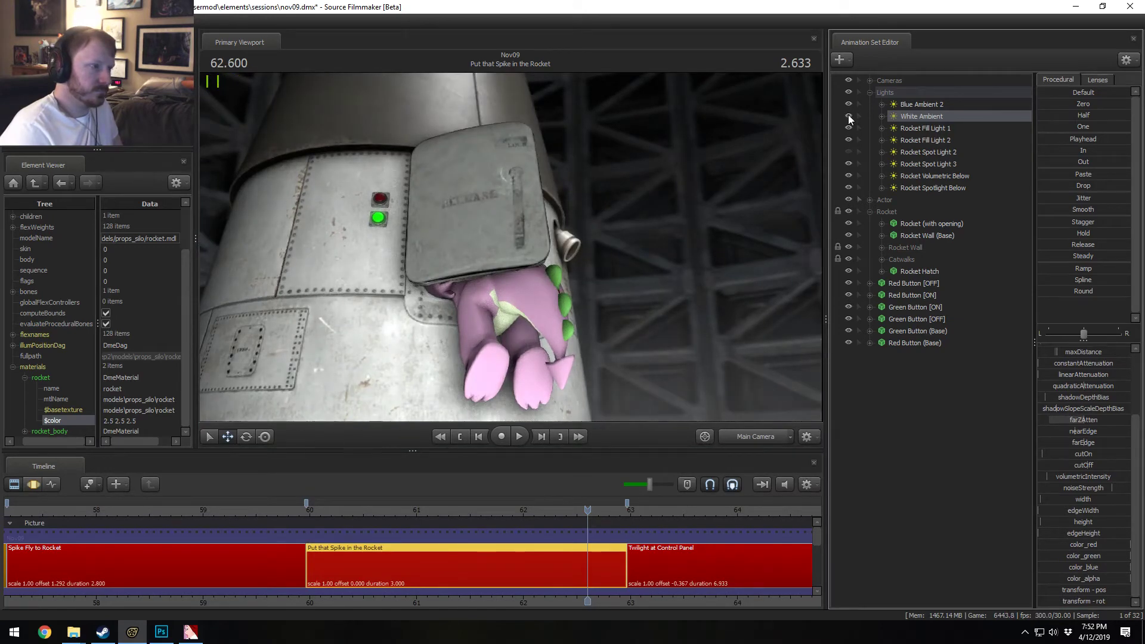
{"action": "left_click", "coordinate": [848, 116]}
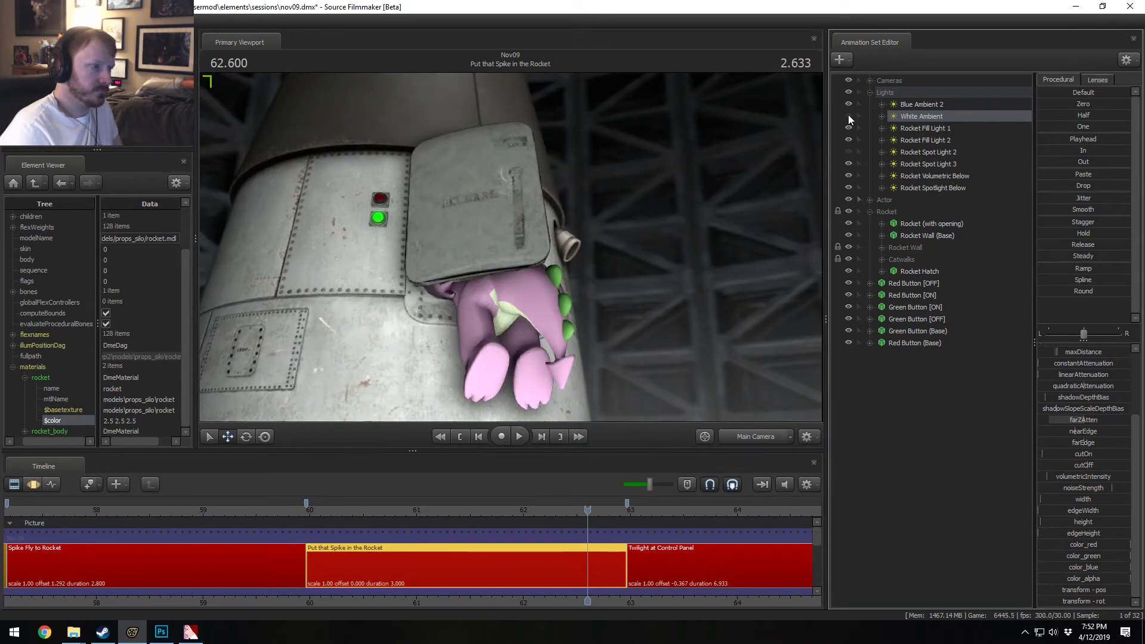
{"action": "left_click", "coordinate": [848, 116]}
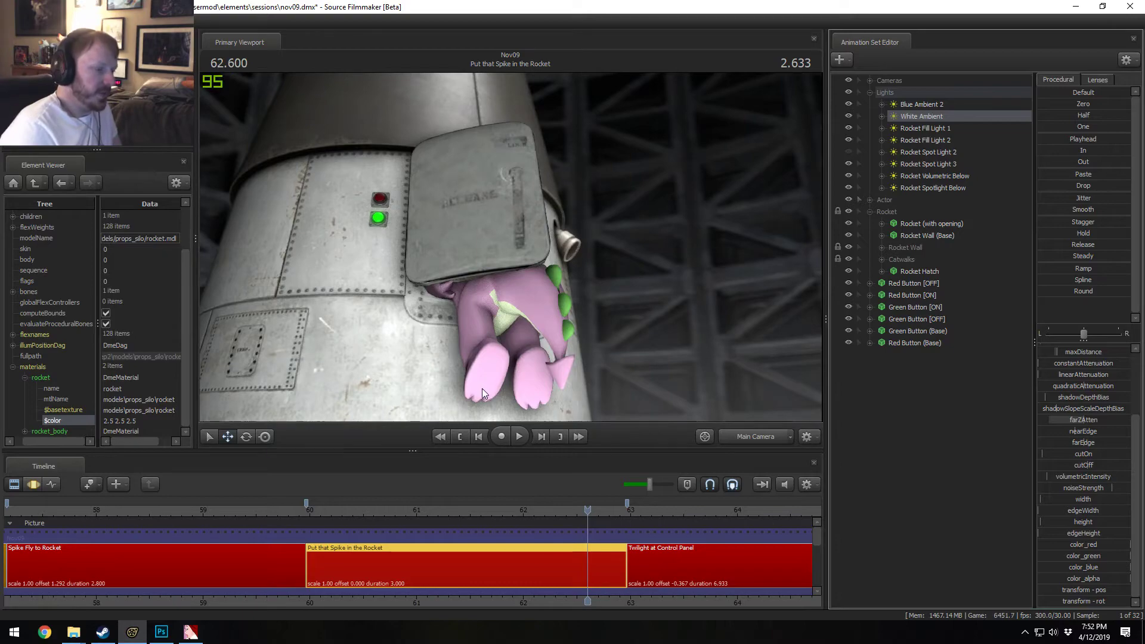
Step: Inspect Spike and the rocket from the Work Camera and rename the White Ambient light White Ambient 1
{"action": "left_click", "coordinate": [741, 439]}
{"action": "left_click_drag", "start_coordinate": [674, 334], "coordinate": [682, 396]}
{"action": "left_click_drag", "start_coordinate": [512, 251], "coordinate": [511, 248]}
{"action": "key", "text": "a"}
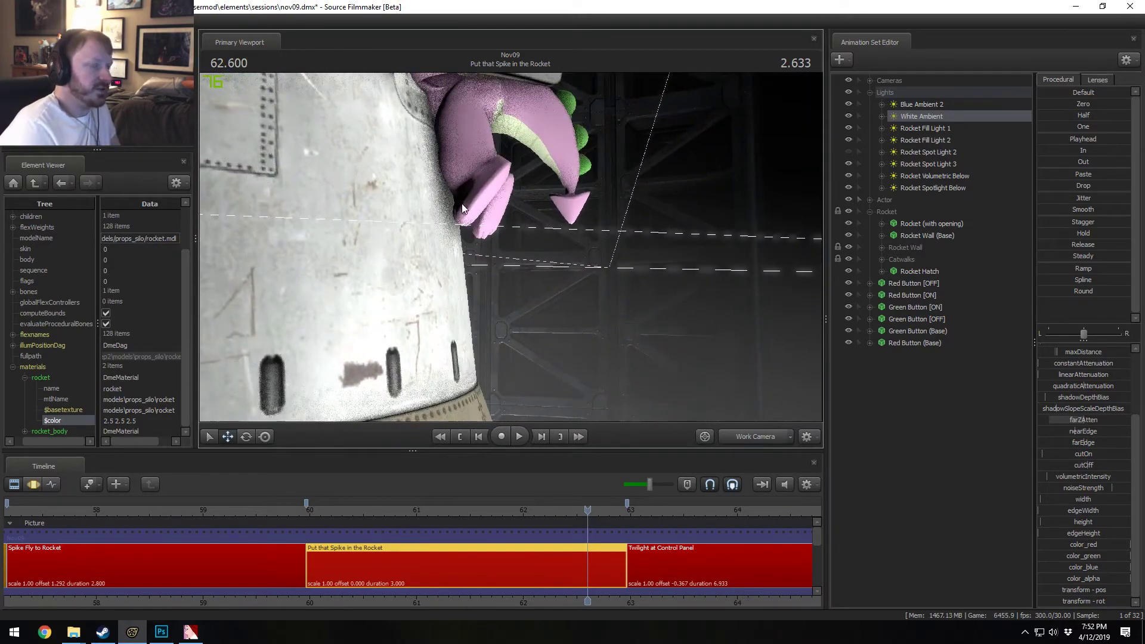
{"action": "right_click", "coordinate": [943, 117]}
{"action": "left_click", "coordinate": [974, 134]}
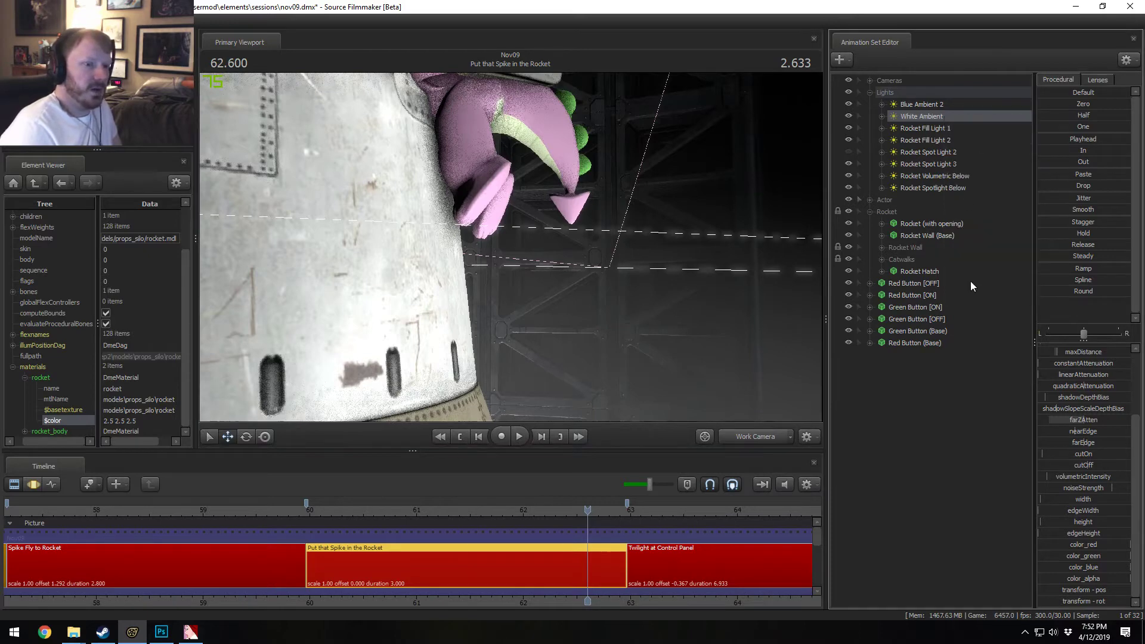
{"action": "right_click", "coordinate": [929, 401]}
{"action": "right_click", "coordinate": [921, 112]}
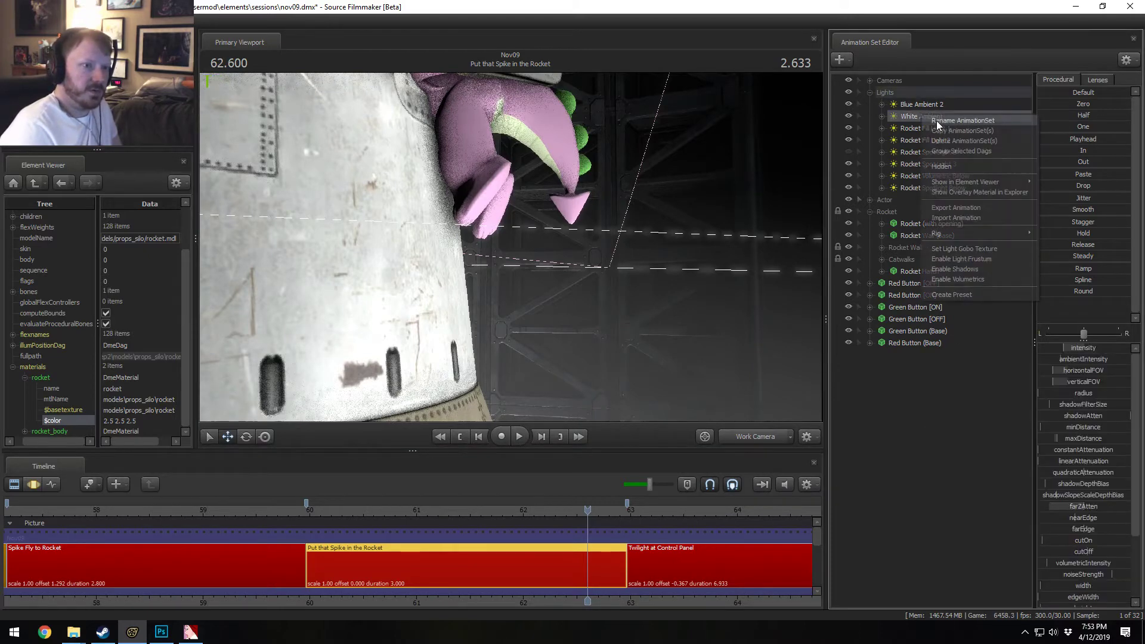
{"action": "left_click", "coordinate": [940, 128]}
{"action": "type", "text": "1"}
{"action": "left_click", "coordinate": [572, 323]}
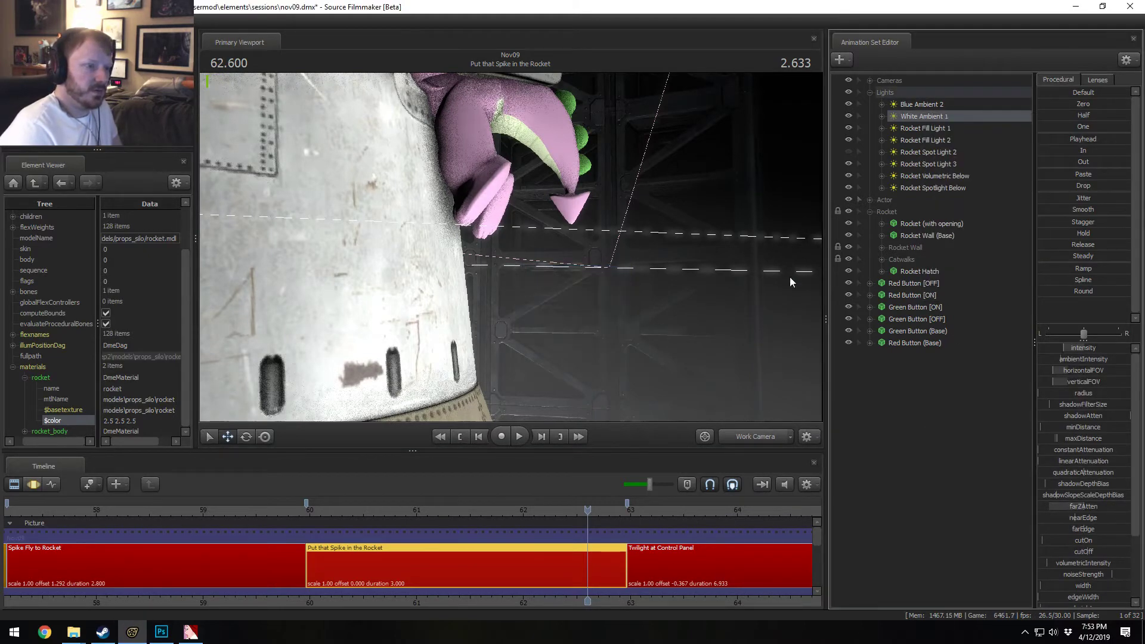
Step: Duplicate the White Ambient 1 light by copying and pasting its animation set
{"action": "right_click", "coordinate": [911, 115]}
{"action": "left_click", "coordinate": [953, 205]}
{"action": "right_click", "coordinate": [940, 408]}
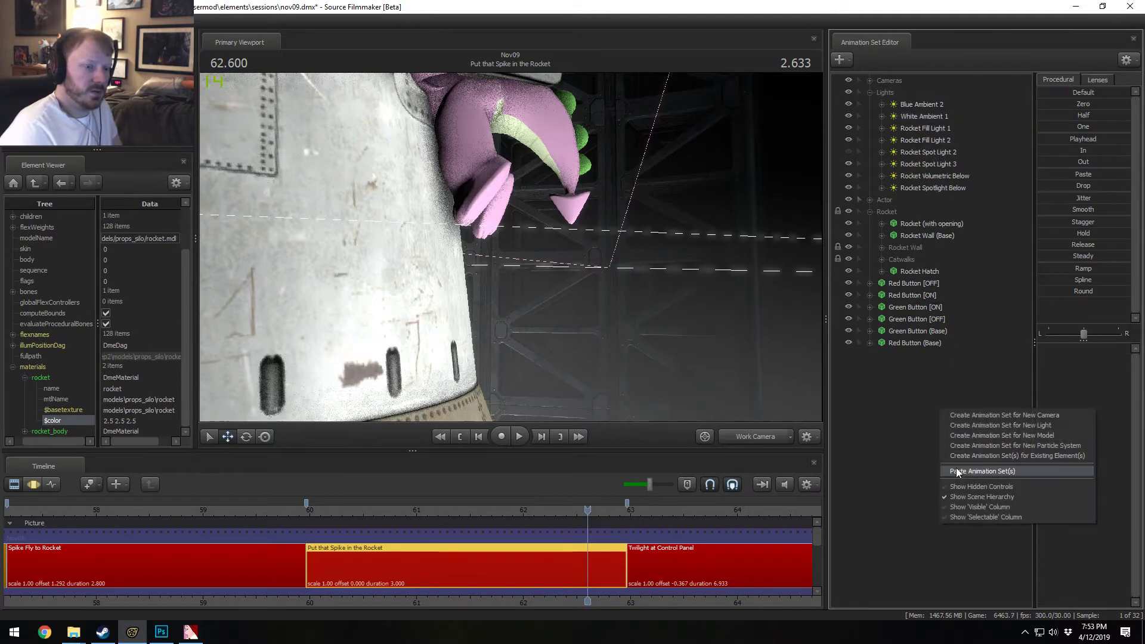
{"action": "left_click", "coordinate": [957, 470]}
Step: Look through White Ambient 2 and reposition it around the rocket, ending back in the Work Camera view
{"action": "left_click_drag", "start_coordinate": [914, 354], "coordinate": [513, 197]}
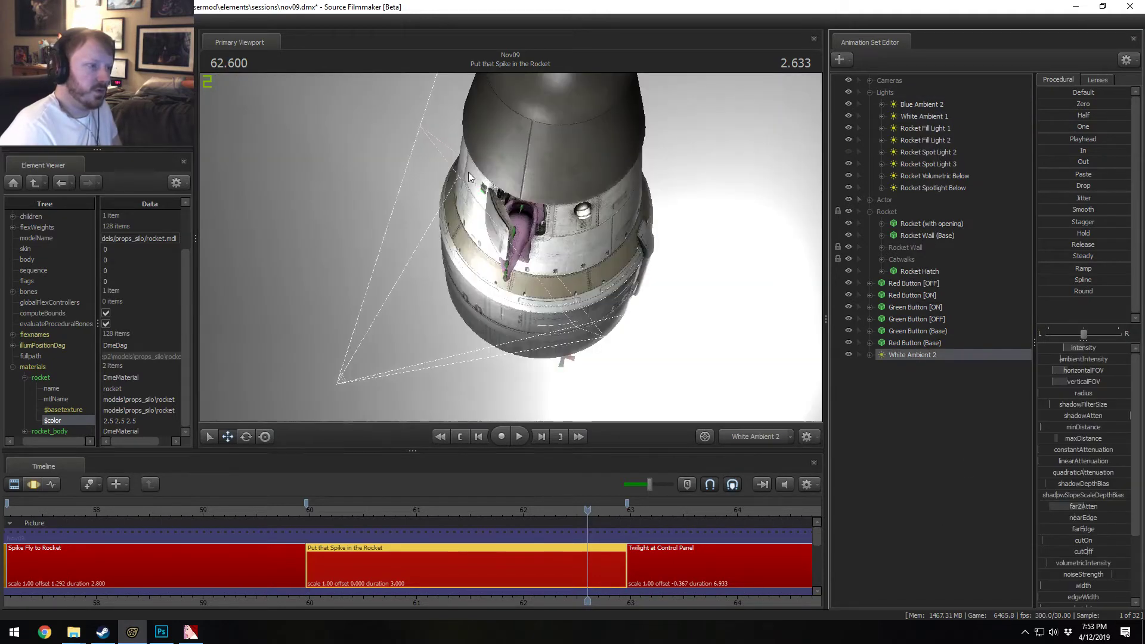
{"action": "key", "text": "F3"}
{"action": "left_click_drag", "start_coordinate": [379, 256], "coordinate": [592, 272]}
{"action": "left_click", "coordinate": [745, 438]}
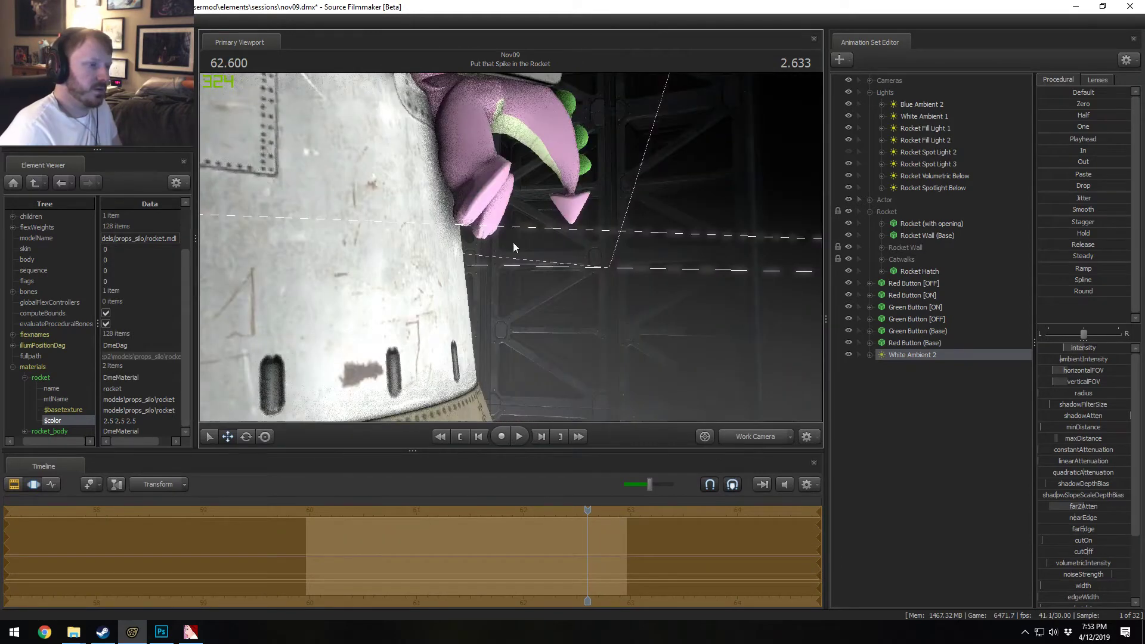
{"action": "key", "text": "F2"}
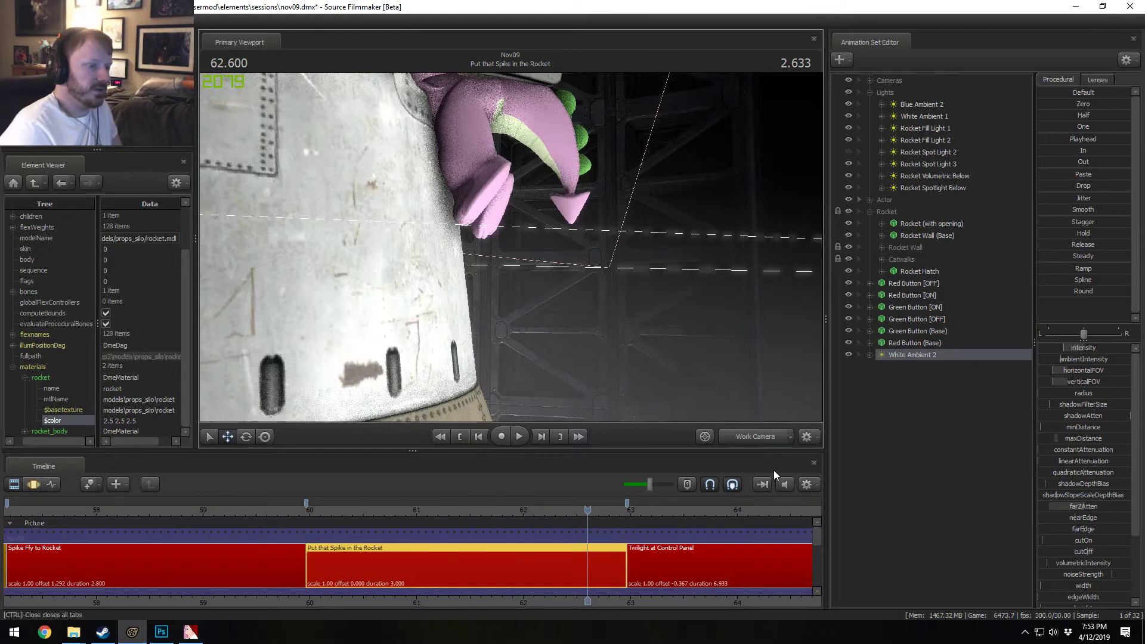
Step: Play the shot through the Main Camera from 60.300, and examine the rendered lighting at 61.700 and 60.433
{"action": "left_click", "coordinate": [755, 438]}
{"action": "left_click", "coordinate": [342, 510]}
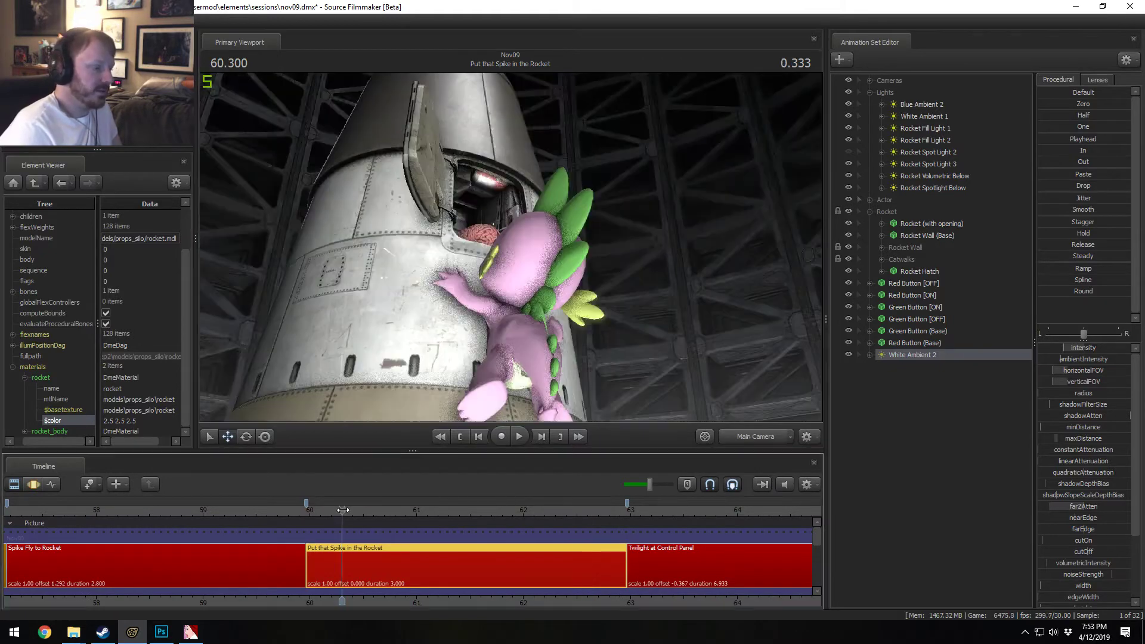
{"action": "key", "text": "space"}
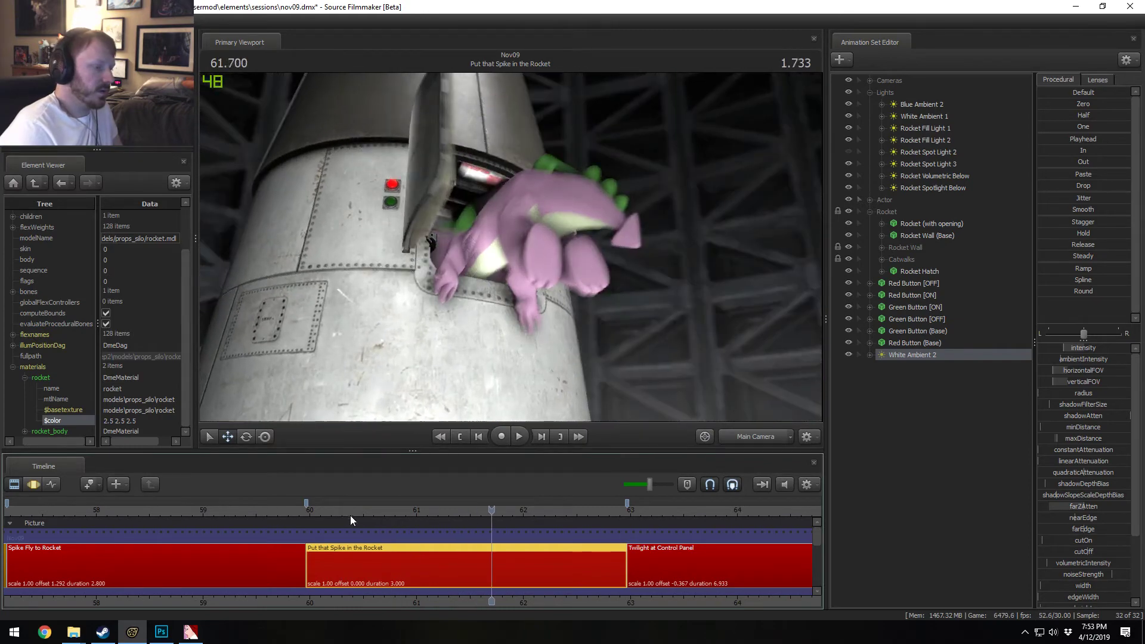
{"action": "left_click_drag", "start_coordinate": [491, 509], "coordinate": [356, 509]}
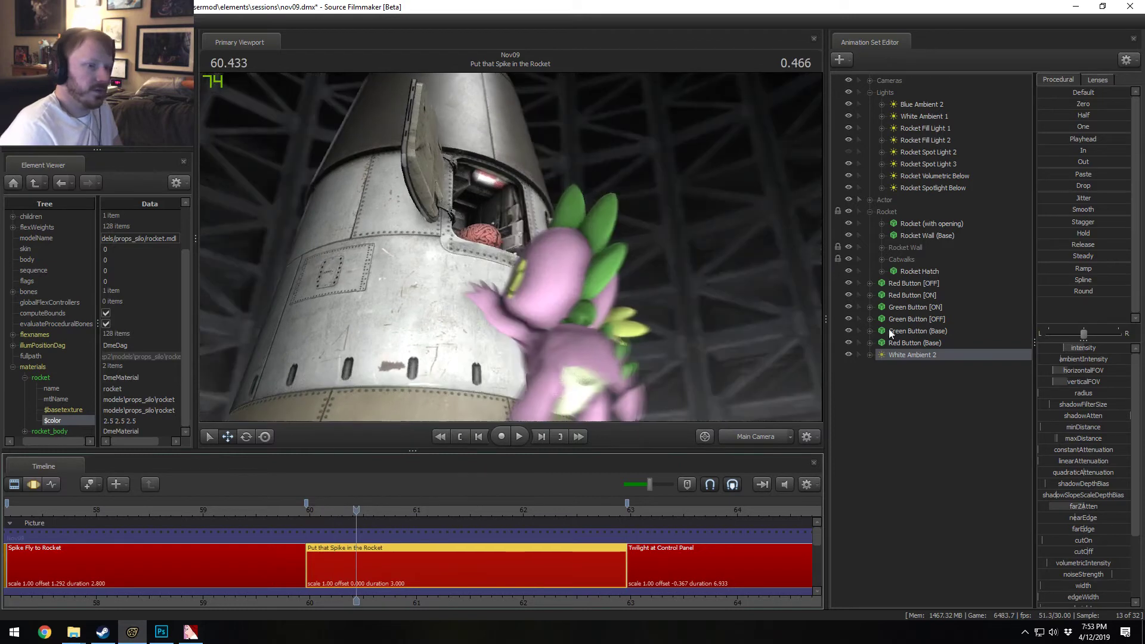
Step: Enable shadows for Rocket Spot Light 3 and check the rendered result at 60.000
{"action": "right_click", "coordinate": [917, 158]}
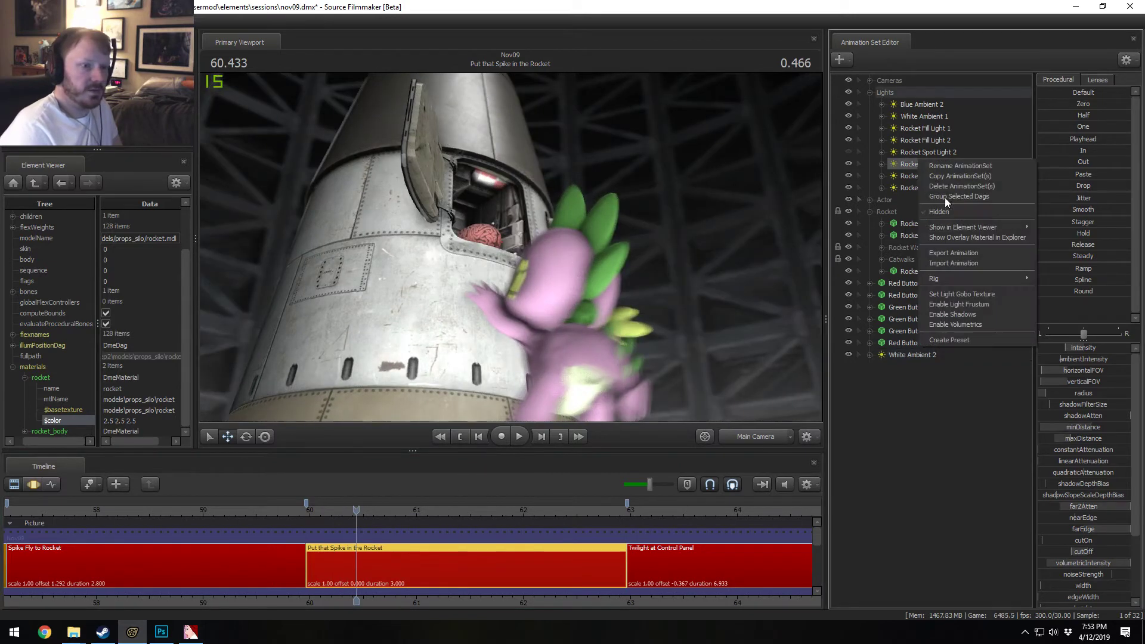
{"action": "left_click", "coordinate": [960, 311]}
{"action": "key", "text": "F2"}
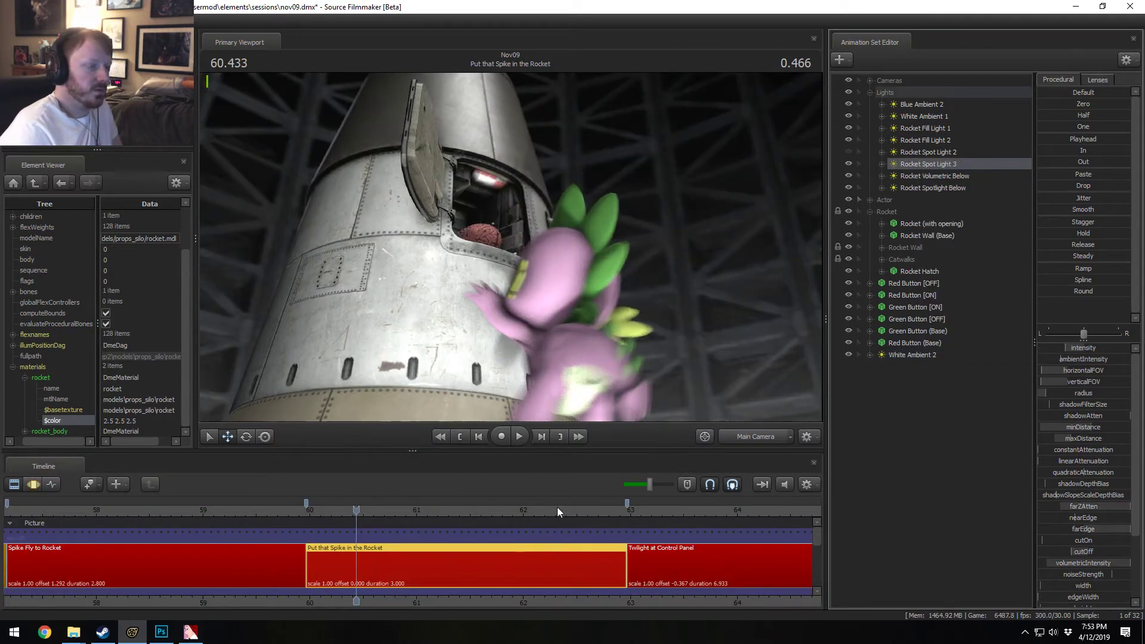
{"action": "left_click_drag", "start_coordinate": [339, 511], "coordinate": [310, 510]}
{"action": "key", "text": "F3"}
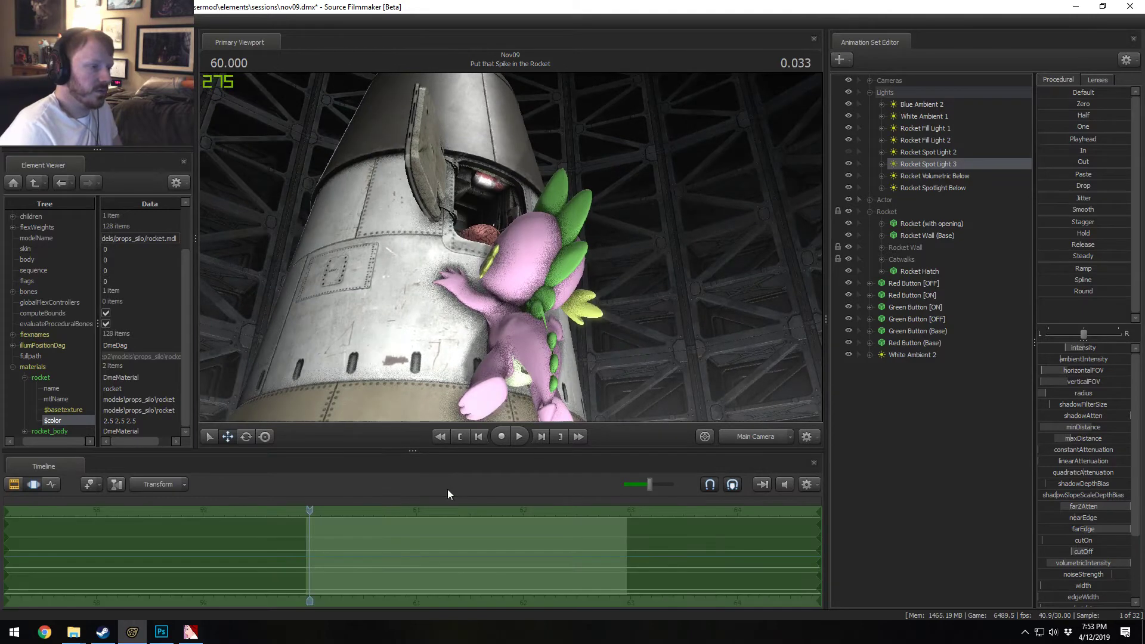
{"action": "key", "text": "F2"}
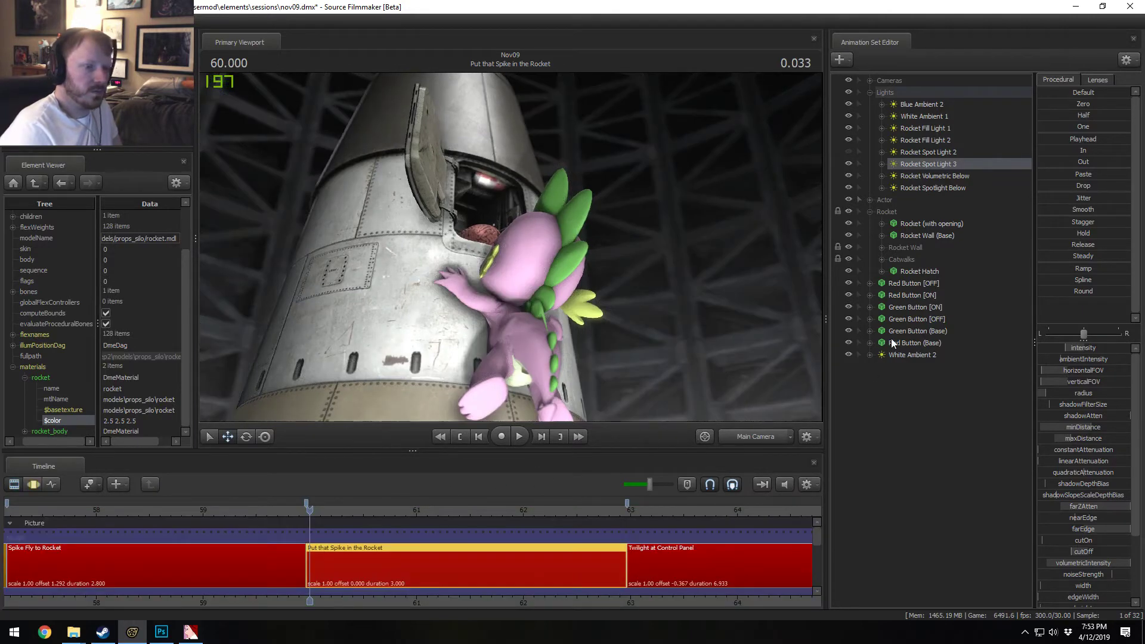
Step: Move White Ambient 2 into the Lights group and delete the hidden Rocket Spot Light 2
{"action": "left_click_drag", "start_coordinate": [906, 354], "coordinate": [939, 123]}
{"action": "right_click", "coordinate": [936, 164]}
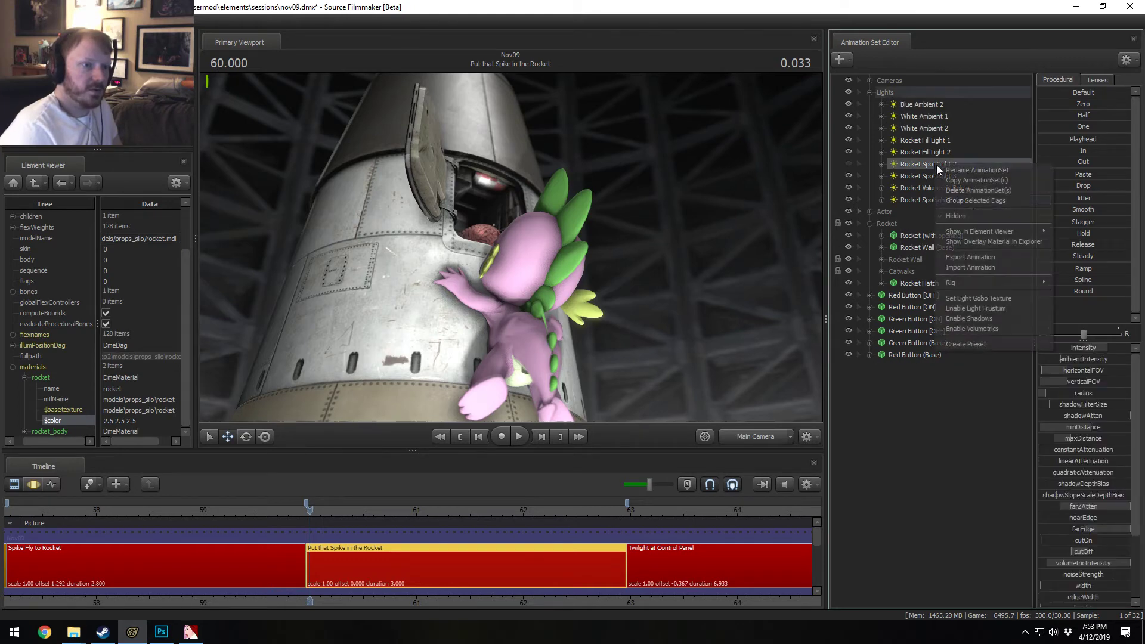
{"action": "left_click", "coordinate": [952, 180]}
Step: Increase the shadowFilterSize of Rocket Spot Light 3 in the Motion Editor
{"action": "left_click", "coordinate": [931, 164]}
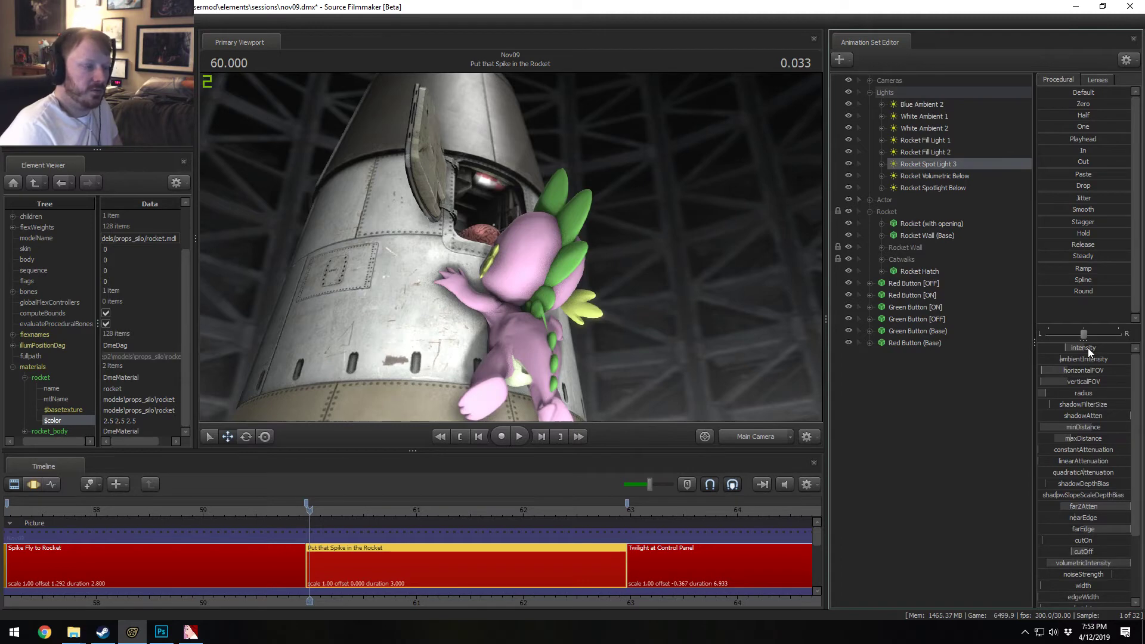
{"action": "key", "text": "F3"}
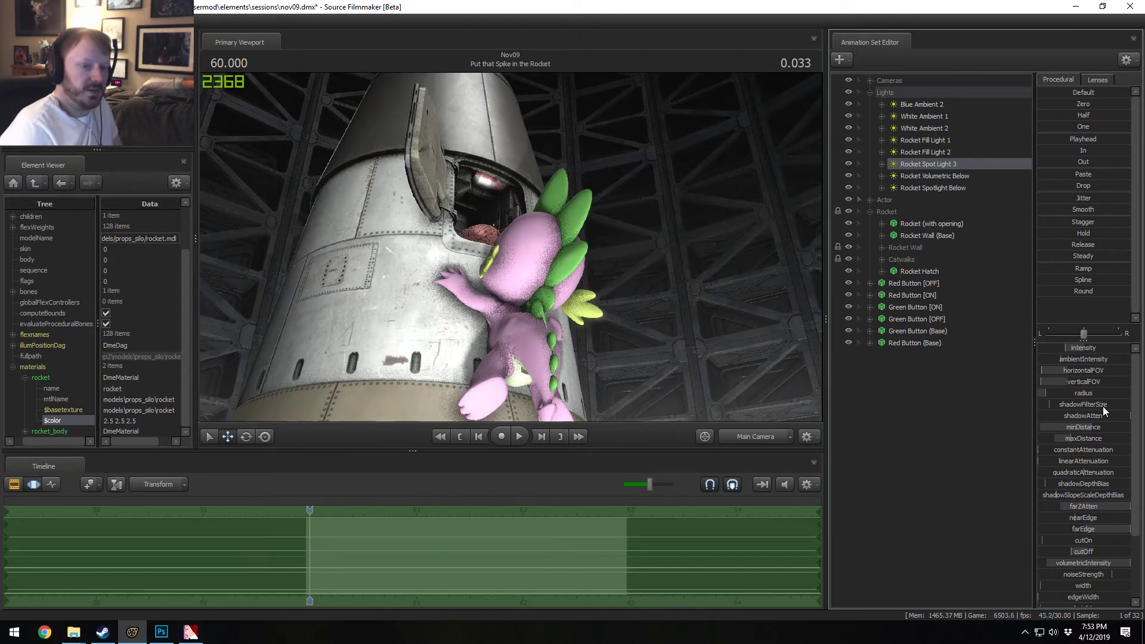
{"action": "left_click_drag", "start_coordinate": [1103, 406], "coordinate": [1122, 406]}
Step: Scrub and play the shot from its beginning in the Clip Editor, and examine the rendered lighting at 62.500
{"action": "mouse_move", "coordinate": [346, 529]}
{"action": "left_mouse_down"}
{"action": "mouse_move", "coordinate": [335, 529]}
{"action": "mouse_move", "coordinate": [400, 542]}
{"action": "mouse_move", "coordinate": [590, 545]}
{"action": "left_mouse_up"}
{"action": "key", "text": "Home"}
{"action": "key", "text": "F2"}
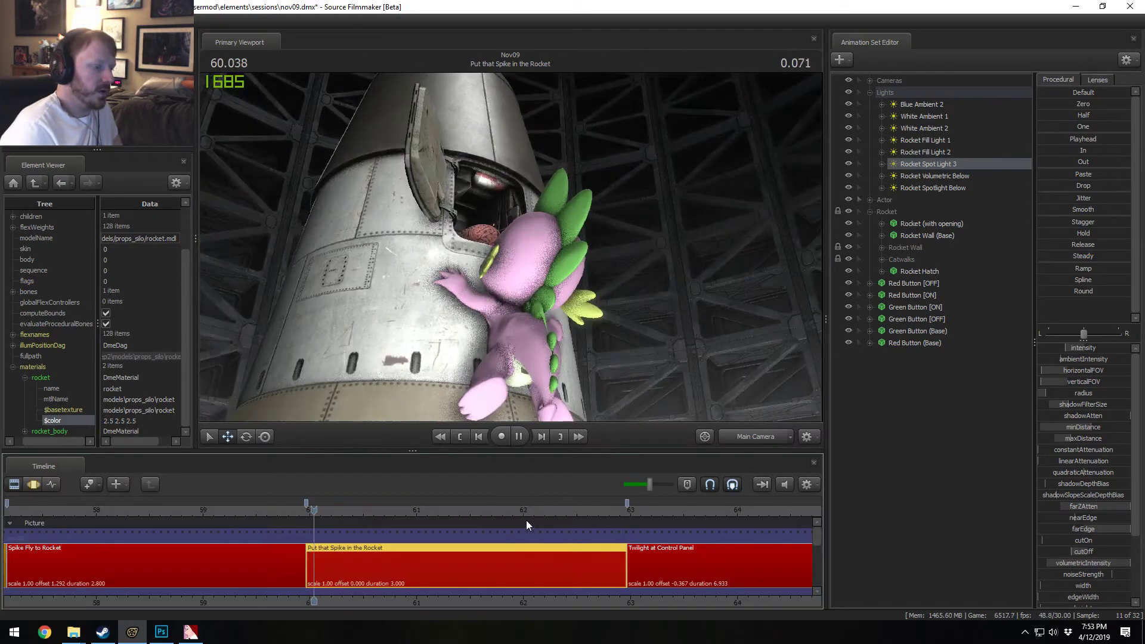
{"action": "key", "text": "space"}
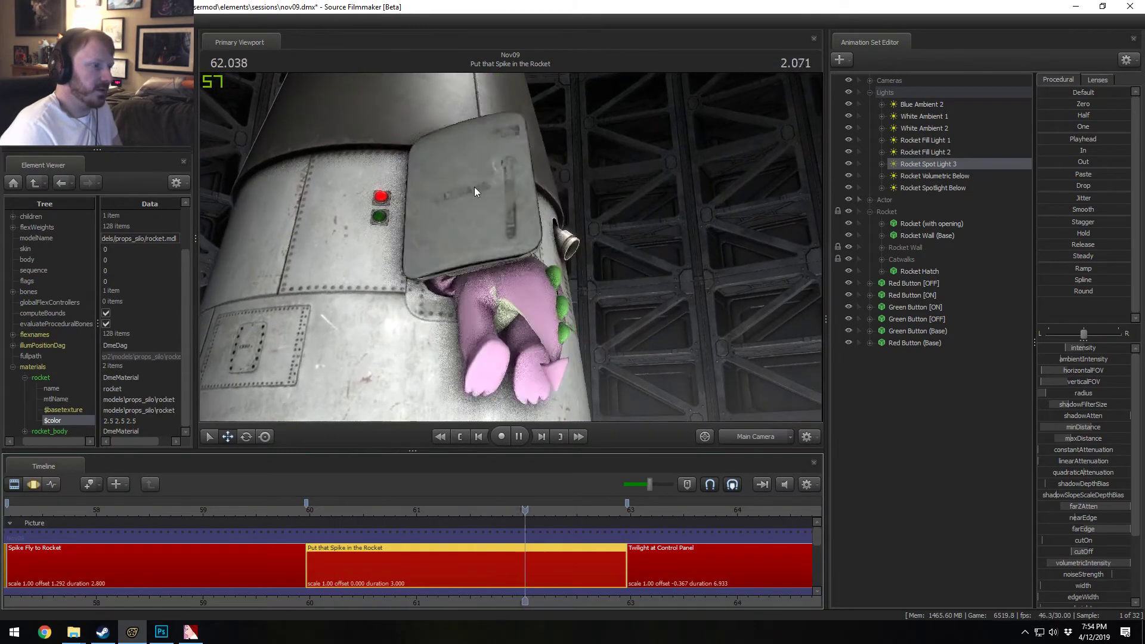
{"action": "key", "text": "space"}
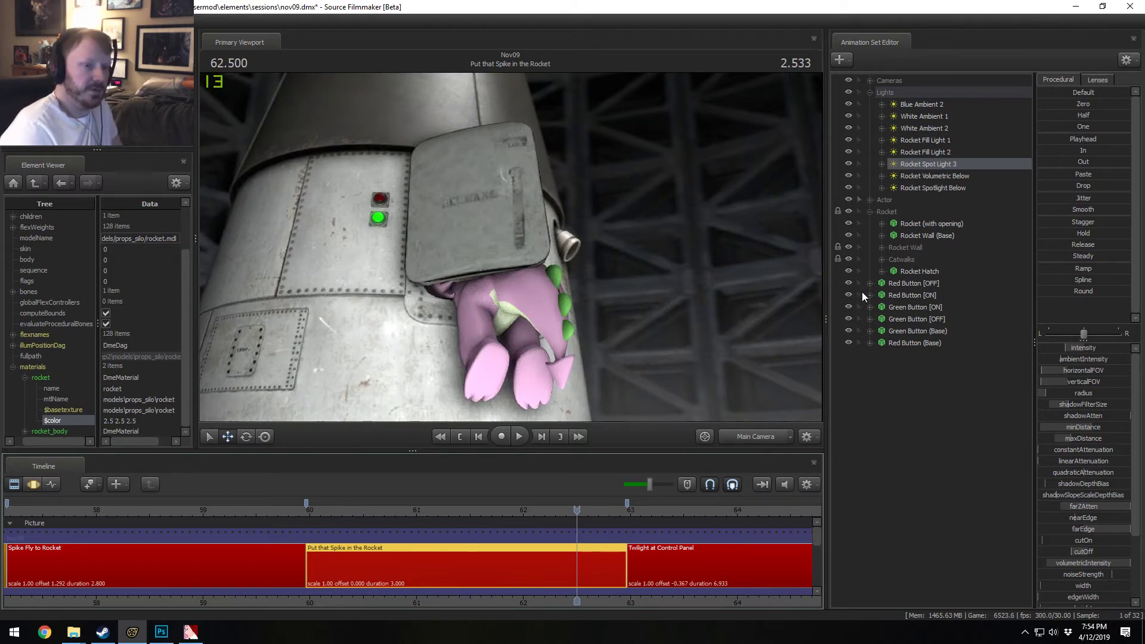
Step: Show the Rocket Hatch model in the Element Viewer and expand its rocket material
{"action": "right_click", "coordinate": [918, 272]}
{"action": "mouse_move", "coordinate": [970, 337]}
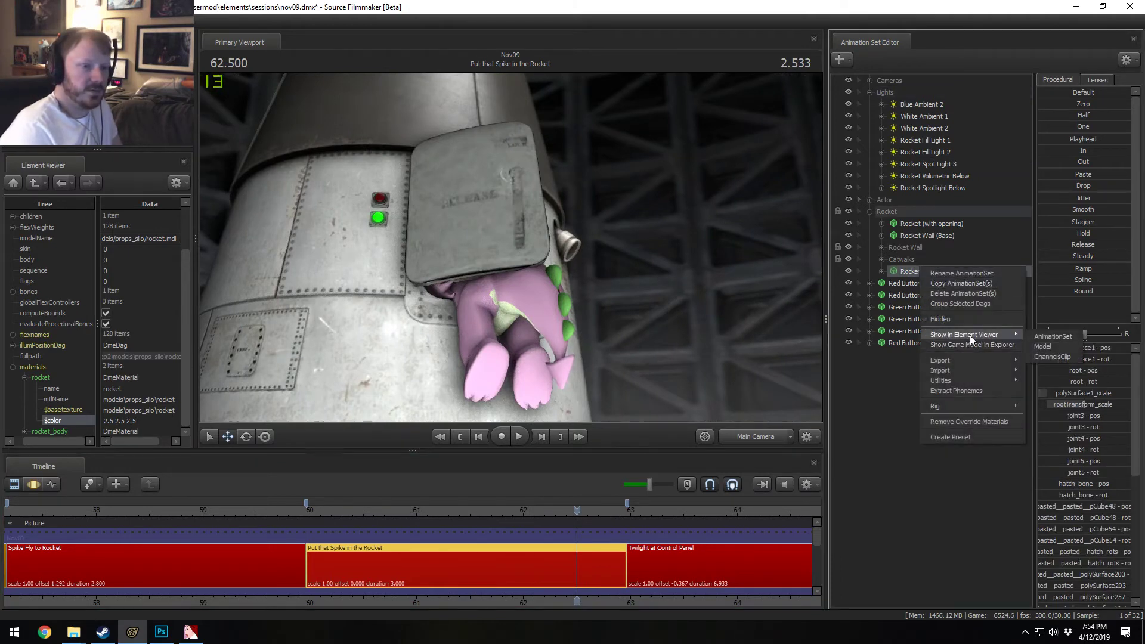
{"action": "left_click", "coordinate": [1056, 345]}
{"action": "left_click", "coordinate": [13, 419]}
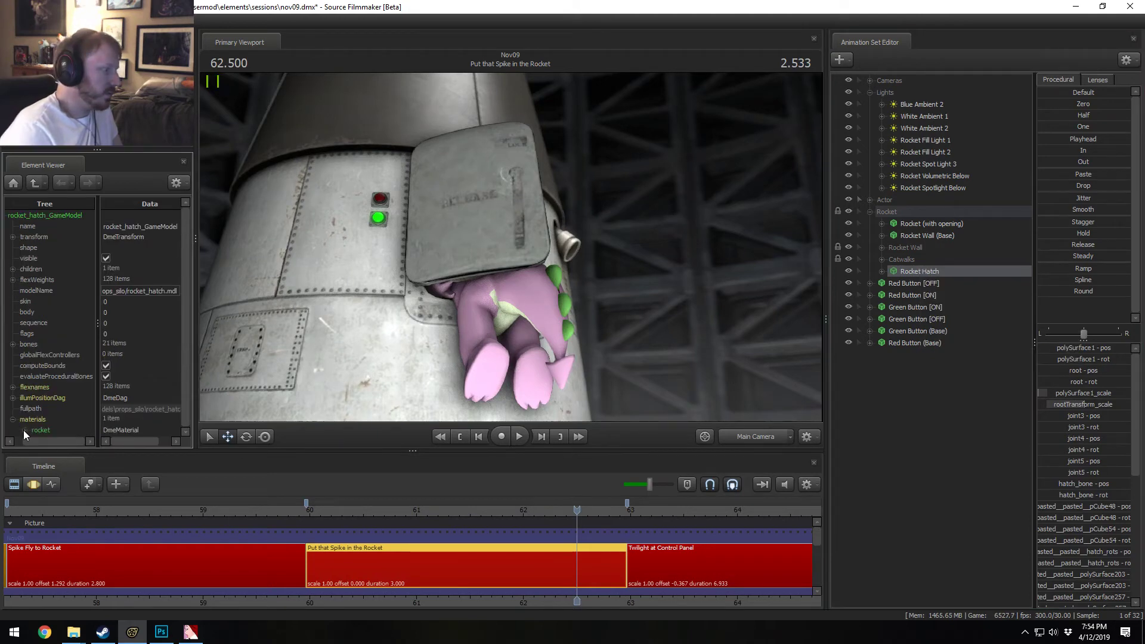
{"action": "left_click", "coordinate": [24, 430]}
Step: Add a vector3 attribute named $color to the hatch's rocket material and set it to 2.5 2.5 2.5
{"action": "right_click", "coordinate": [48, 399]}
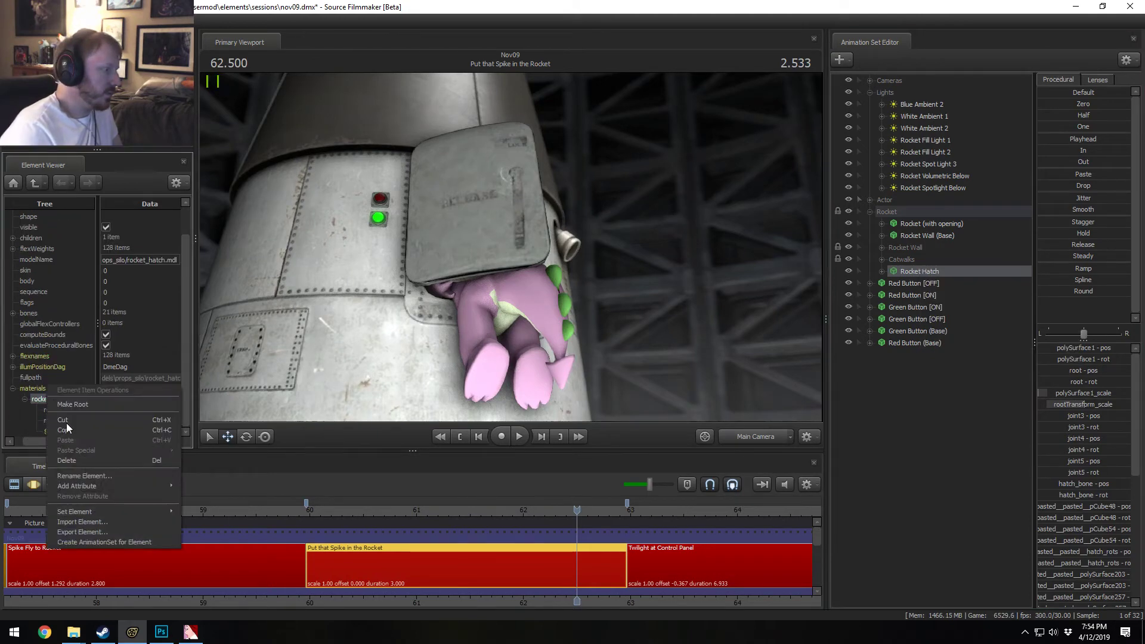
{"action": "mouse_move", "coordinate": [113, 484]}
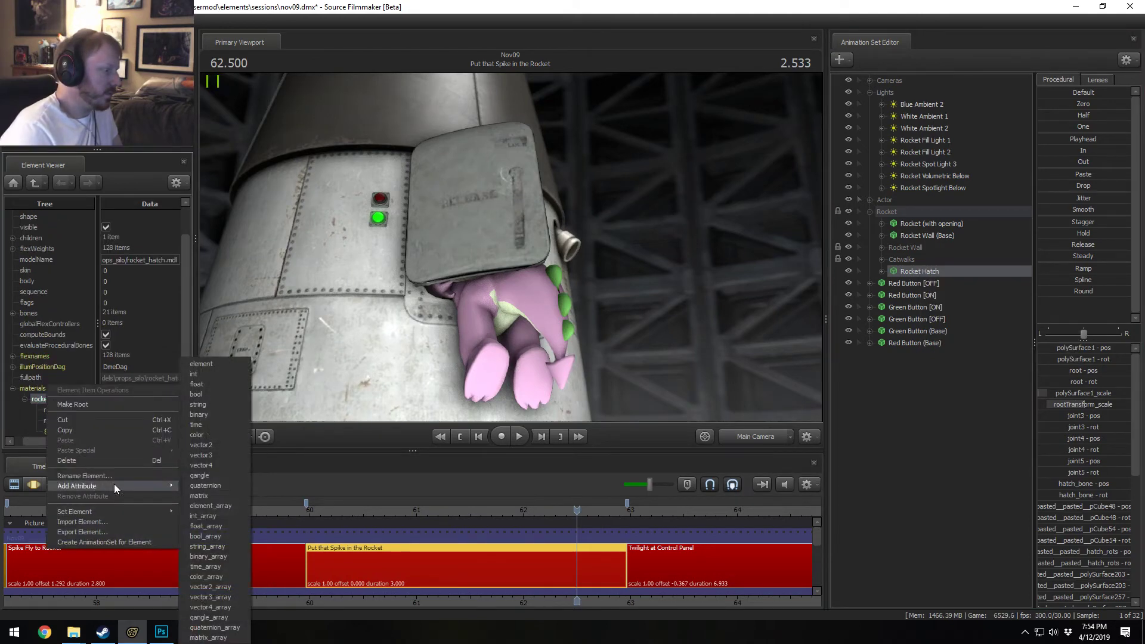
{"action": "left_click", "coordinate": [205, 455]}
{"action": "type", "text": "$color2"}
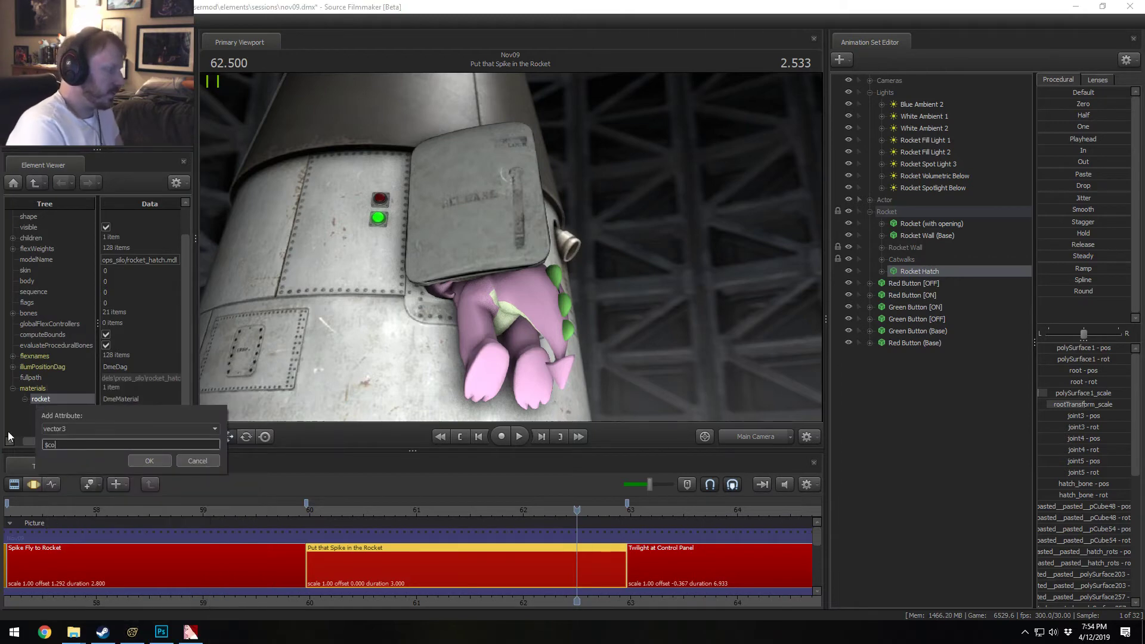
{"action": "key", "text": "Return"}
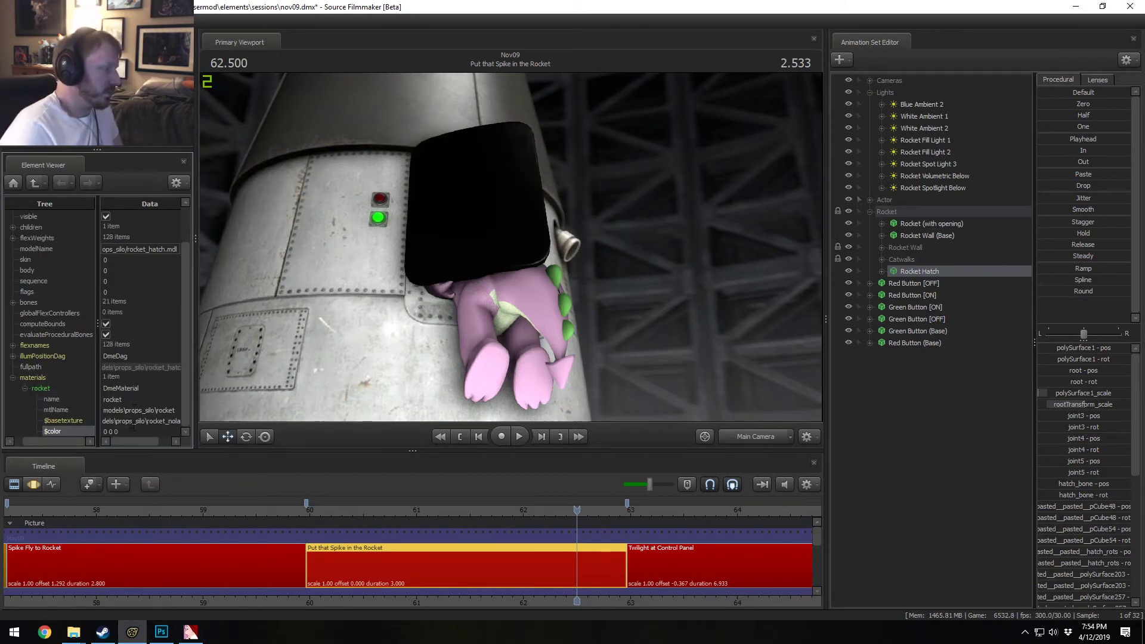
{"action": "left_click", "coordinate": [62, 430]}
{"action": "type", "text": "2.5 2.5 2.5"}
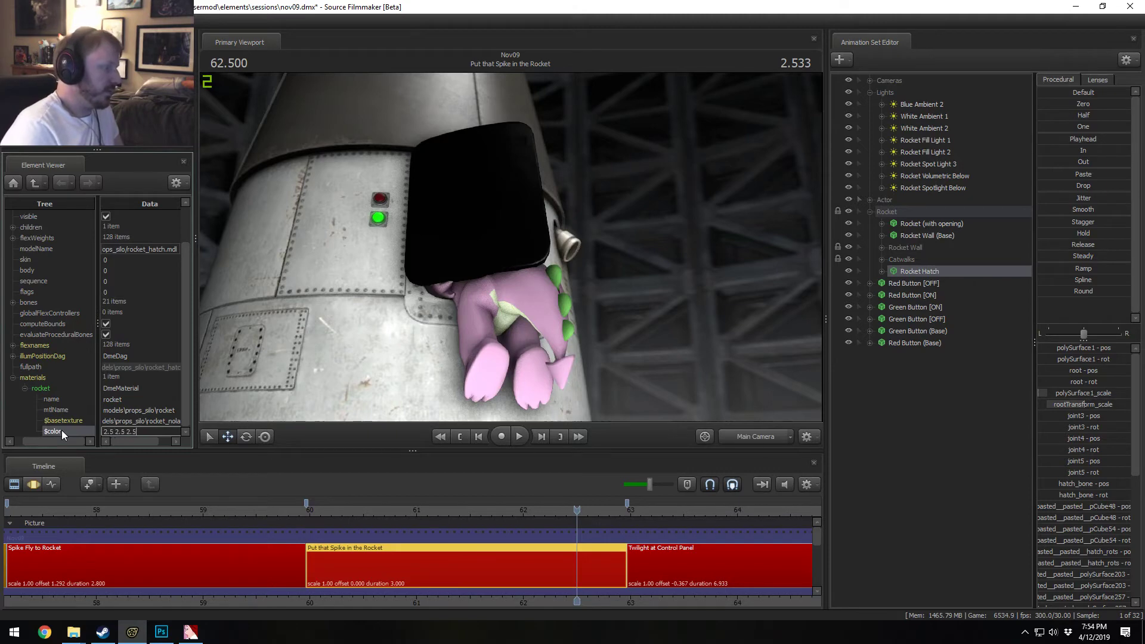
{"action": "key", "text": "Return"}
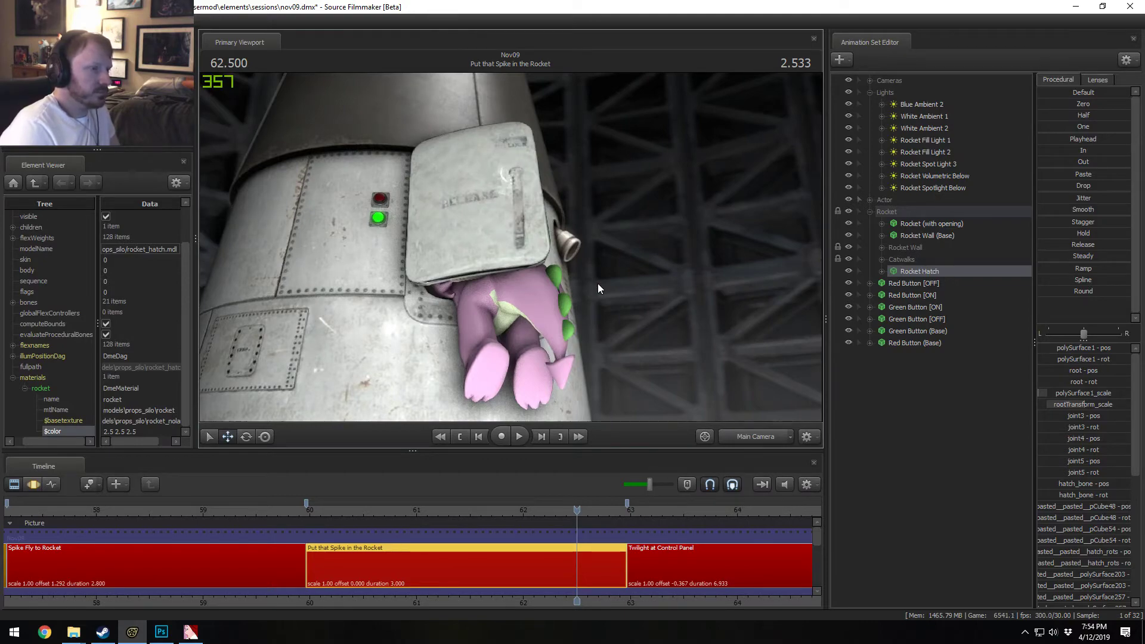
Step: Switch to the Work Camera and examine the brightened hatch and its surroundings up close
{"action": "left_click", "coordinate": [736, 438]}
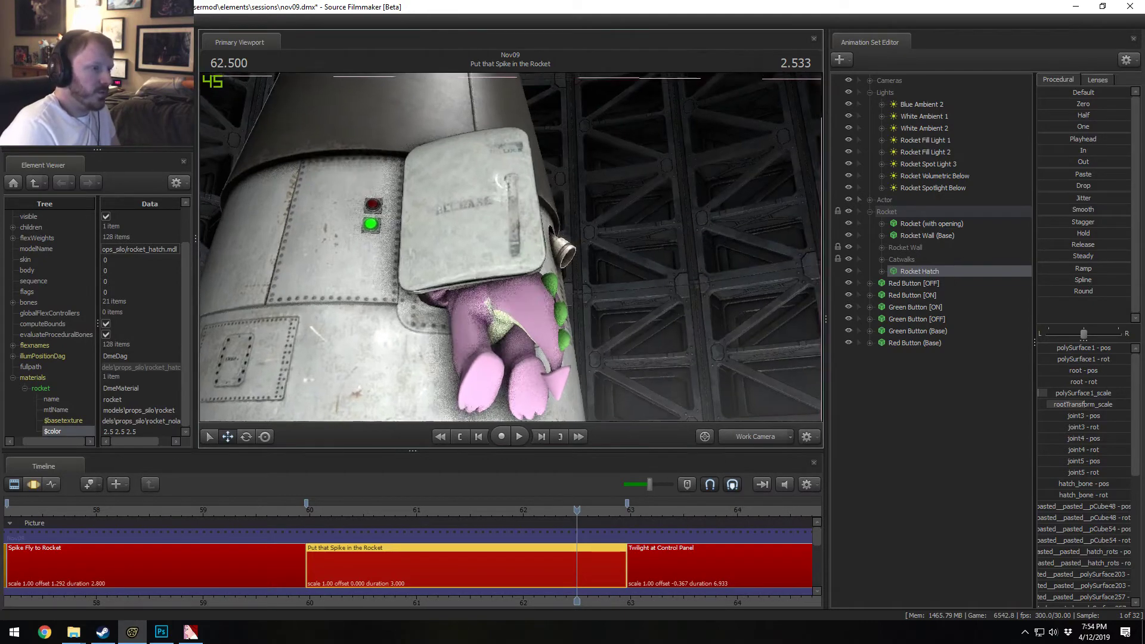
{"action": "key", "text": "w"}
{"action": "mouse_move", "coordinate": [628, 322]}
{"action": "left_mouse_down"}
{"action": "mouse_move", "coordinate": [561, 280]}
{"action": "mouse_move", "coordinate": [548, 334]}
{"action": "mouse_move", "coordinate": [643, 316]}
{"action": "left_mouse_up"}
{"action": "key", "text": "s"}
{"action": "key", "text": "w"}
{"action": "key", "text": "s"}
{"action": "left_click_drag", "start_coordinate": [515, 238], "coordinate": [515, 211]}
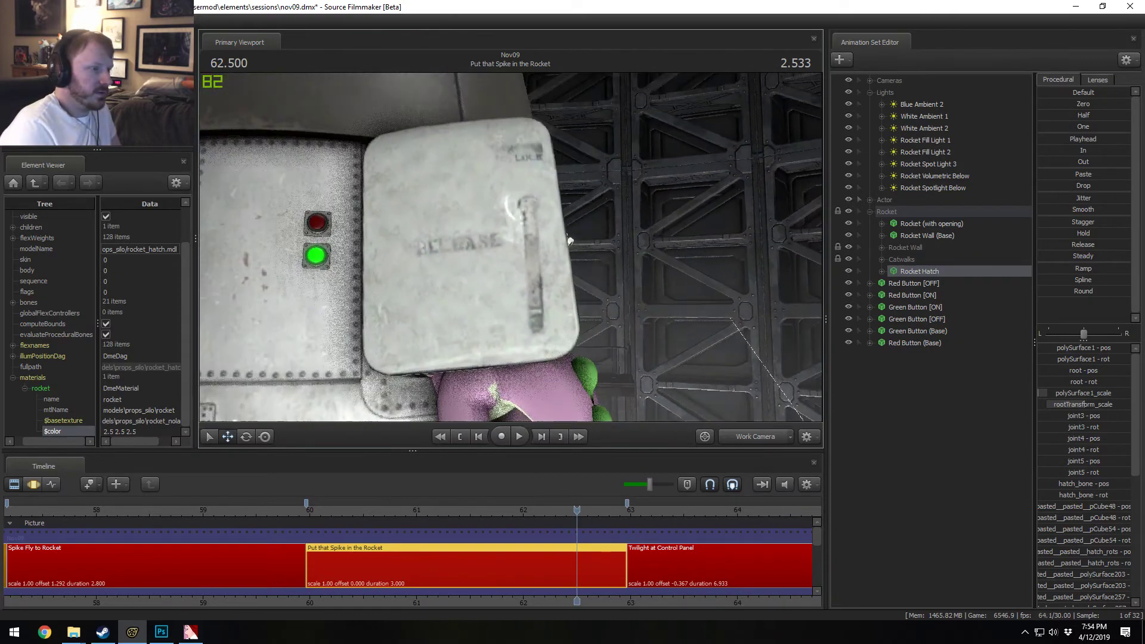
{"action": "key", "text": "ctrl"}
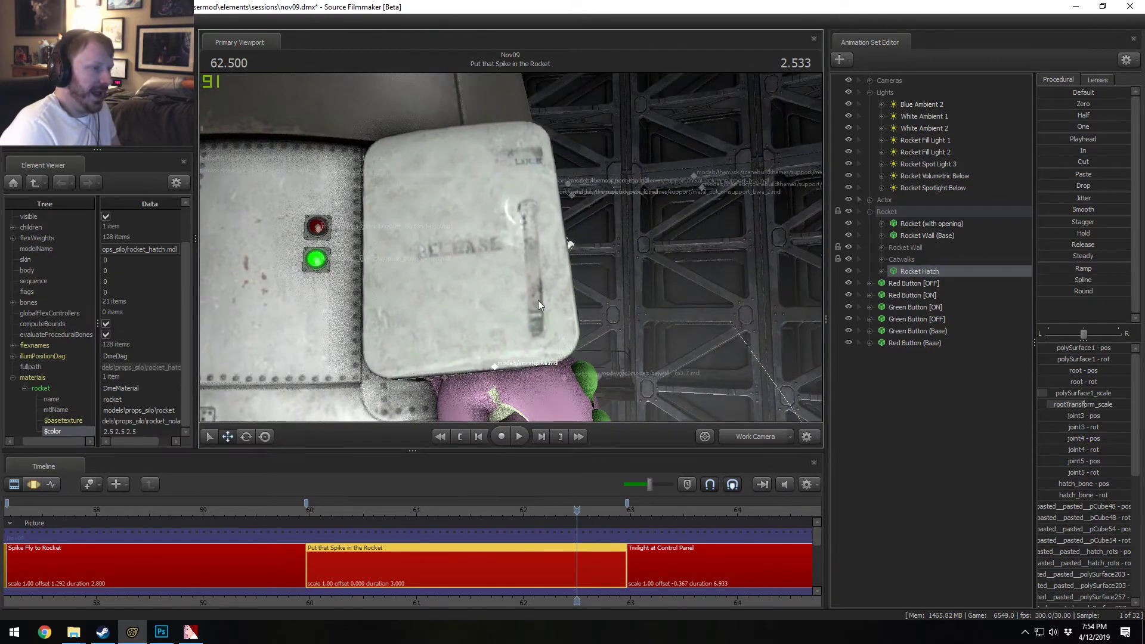
Step: Show the Rocket Hatch game model in File Explorer, look through the neighbouring rocket files in props_silo, and close the window
{"action": "right_click", "coordinate": [936, 387]}
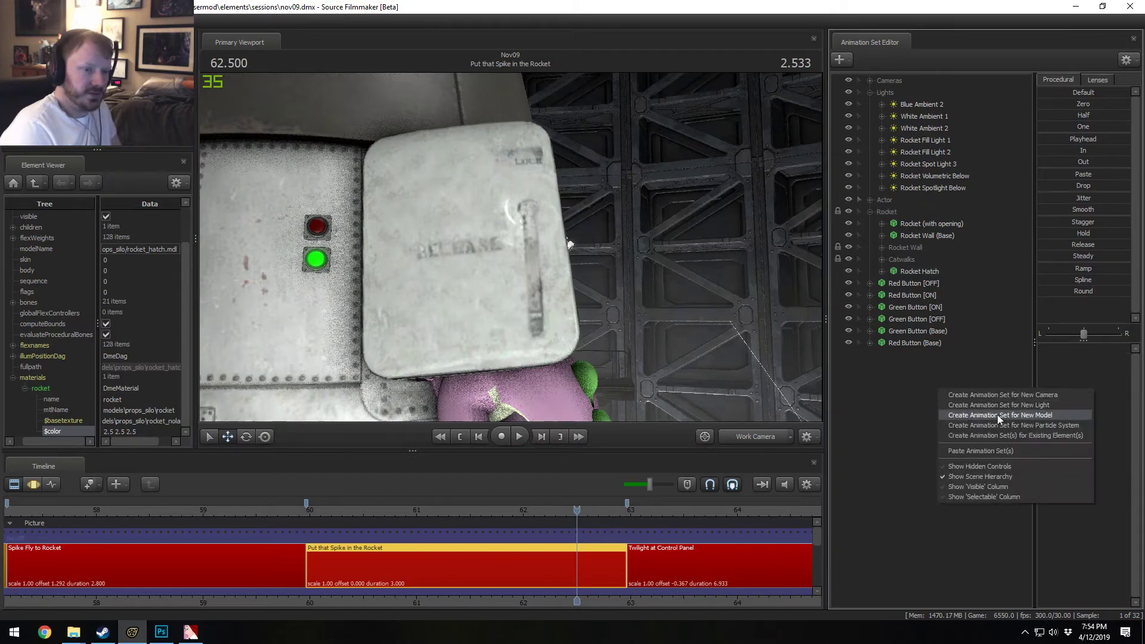
{"action": "left_click", "coordinate": [890, 381]}
{"action": "right_click", "coordinate": [911, 272]}
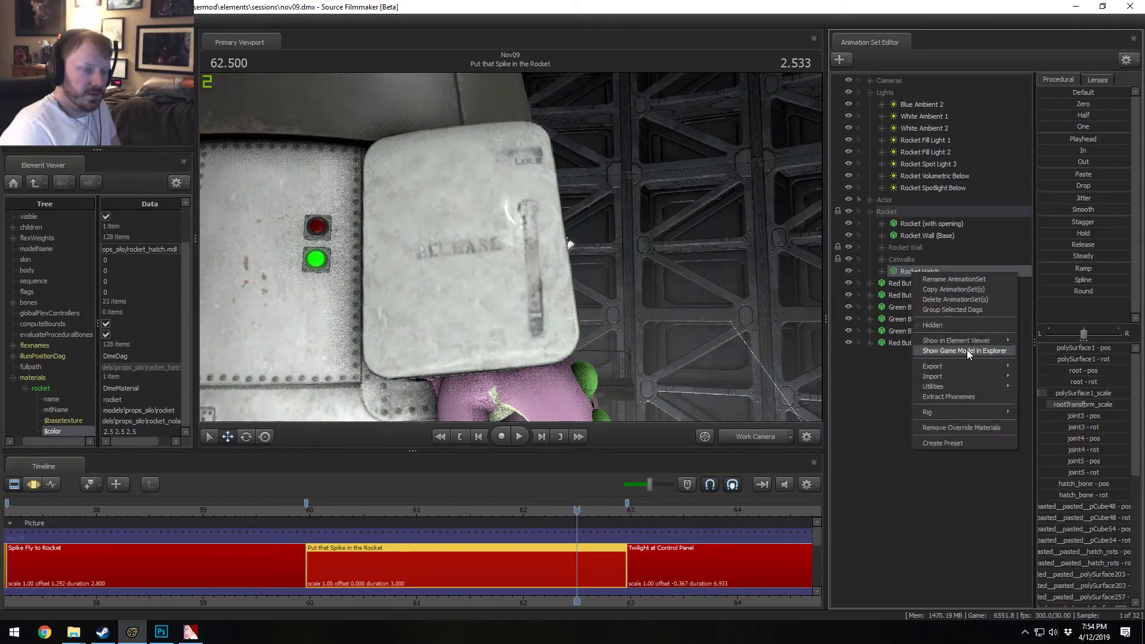
{"action": "left_click", "coordinate": [967, 351]}
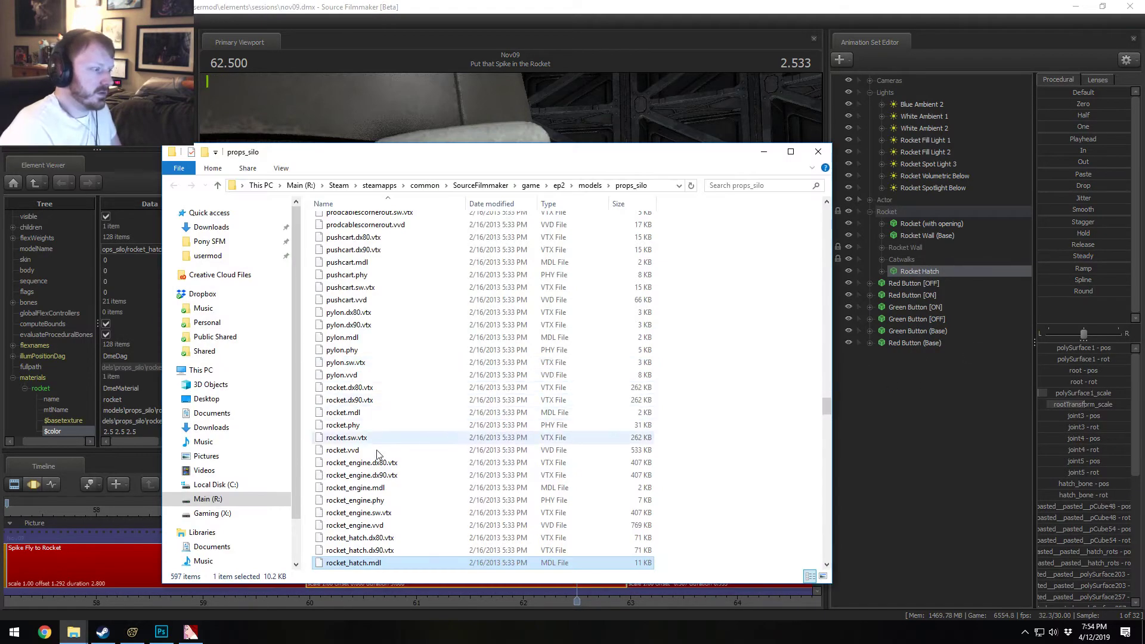
{"action": "scroll", "coordinate": [417, 549], "scroll_direction": "down", "scroll_amount": 5}
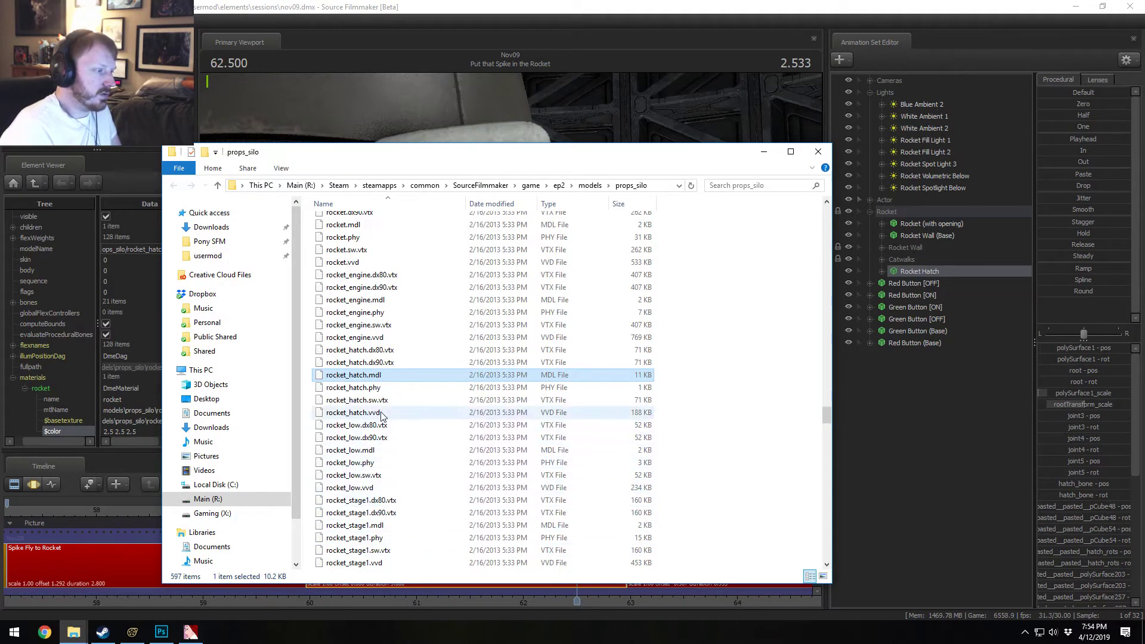
{"action": "scroll", "coordinate": [387, 412], "scroll_direction": "up", "scroll_amount": 1}
{"action": "scroll", "coordinate": [383, 409], "scroll_direction": "up", "scroll_amount": 1}
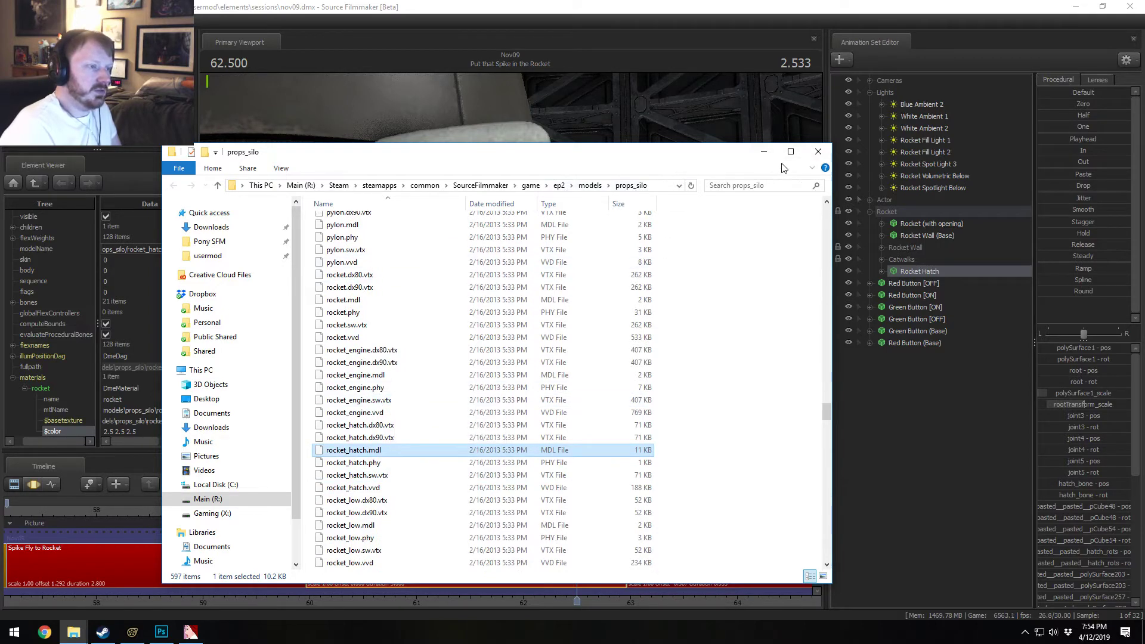
{"action": "left_click", "coordinate": [819, 152]}
Step: Start an animation set for a new model and filter the model browser to "rocket" in the ep2 mod
{"action": "right_click", "coordinate": [921, 416]}
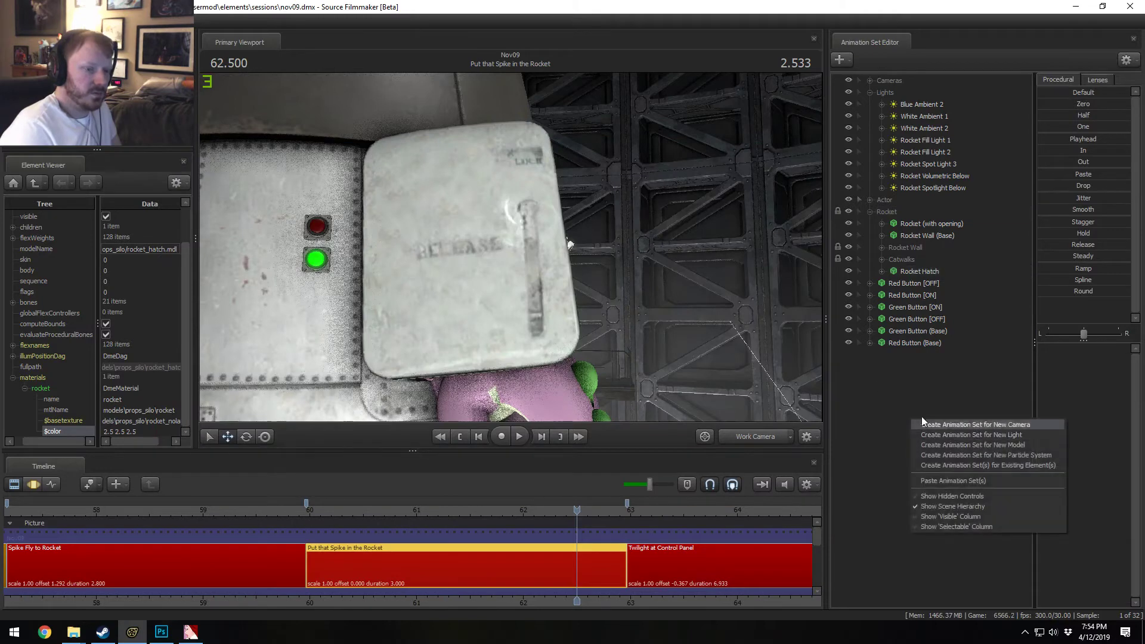
{"action": "right_click", "coordinate": [906, 390]}
{"action": "left_click", "coordinate": [989, 420]}
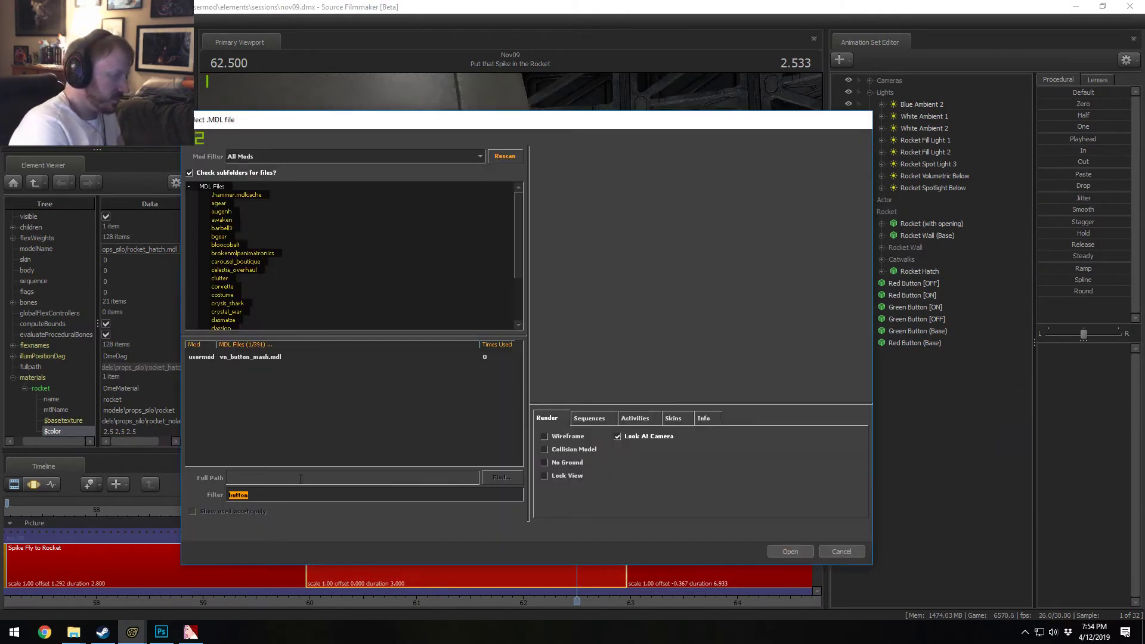
{"action": "type", "text": "rocket"}
{"action": "left_click", "coordinate": [282, 157]}
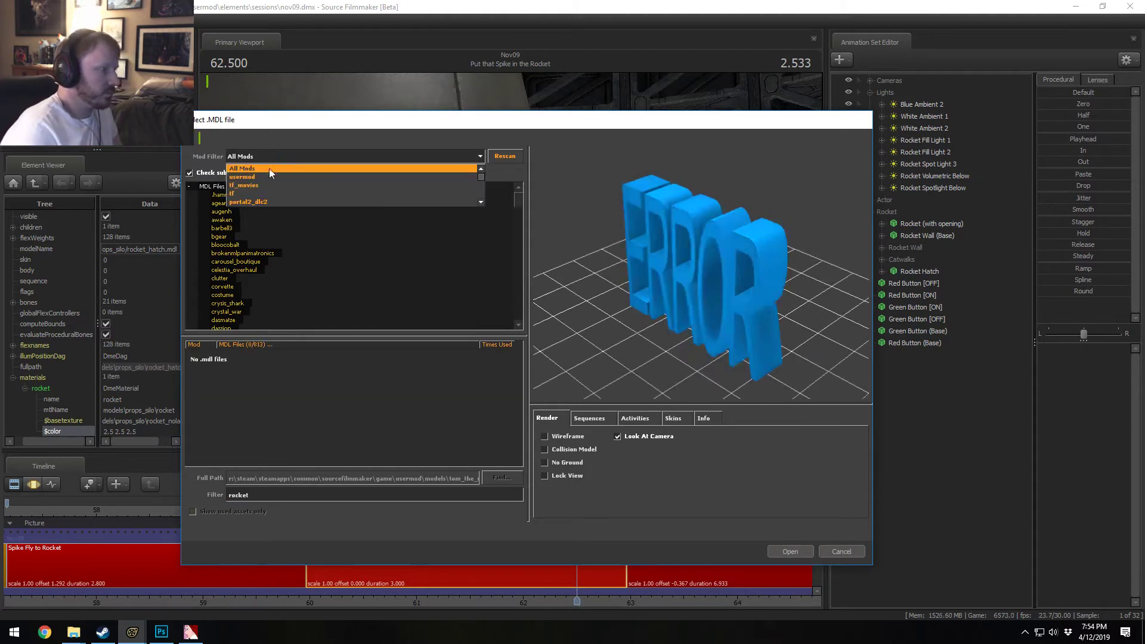
{"action": "scroll", "coordinate": [247, 197], "scroll_direction": "down", "scroll_amount": 5}
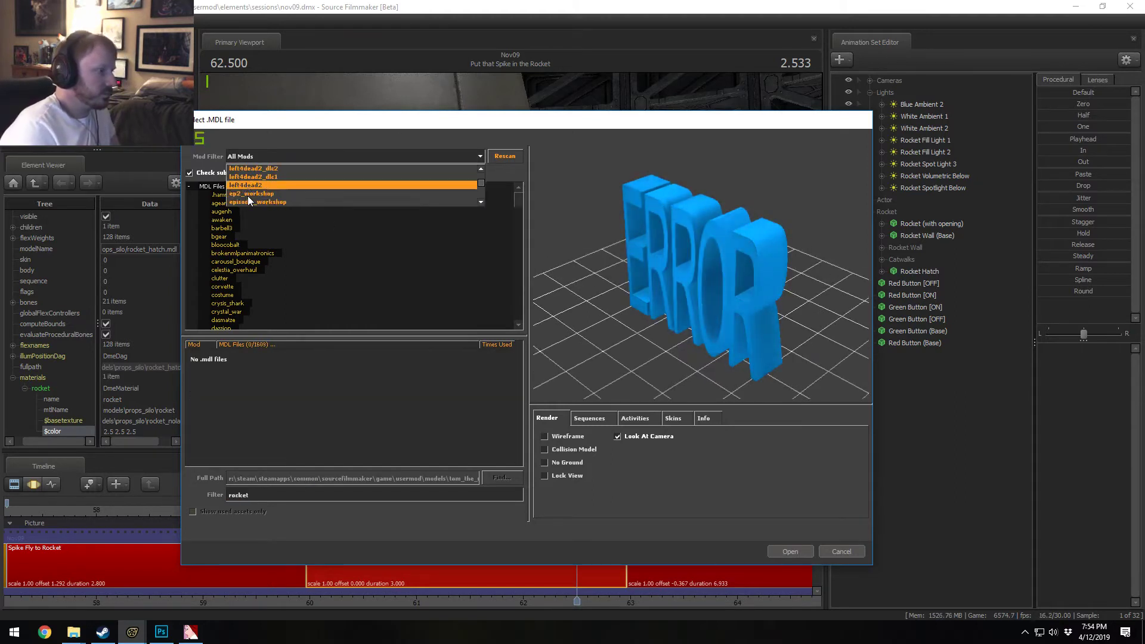
{"action": "scroll", "coordinate": [248, 195], "scroll_direction": "down", "scroll_amount": 3}
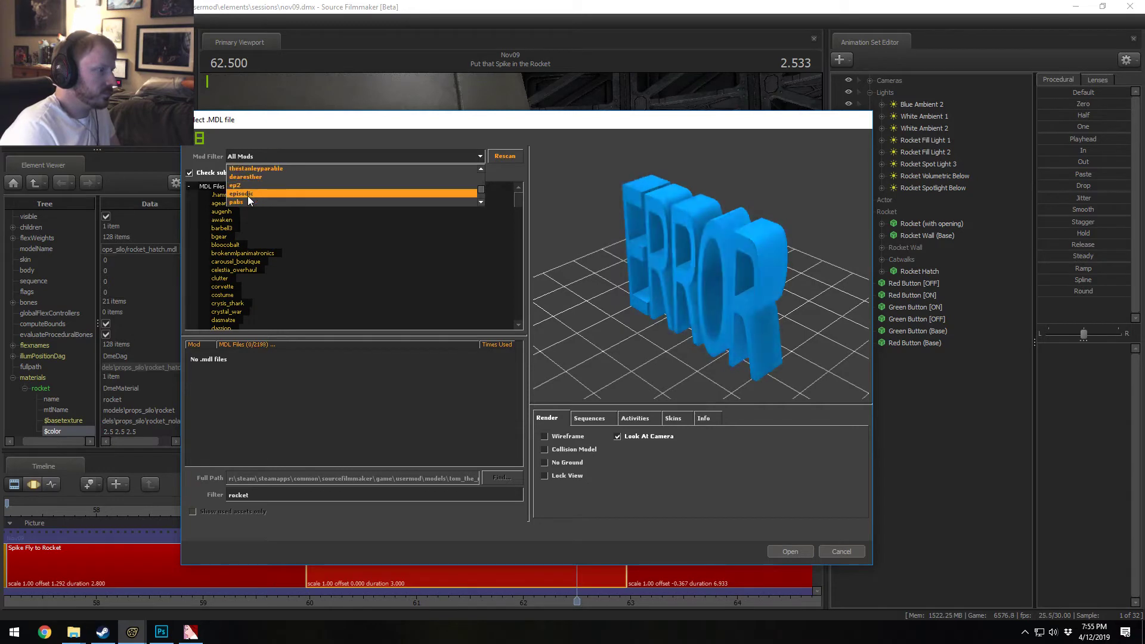
{"action": "left_click", "coordinate": [249, 185]}
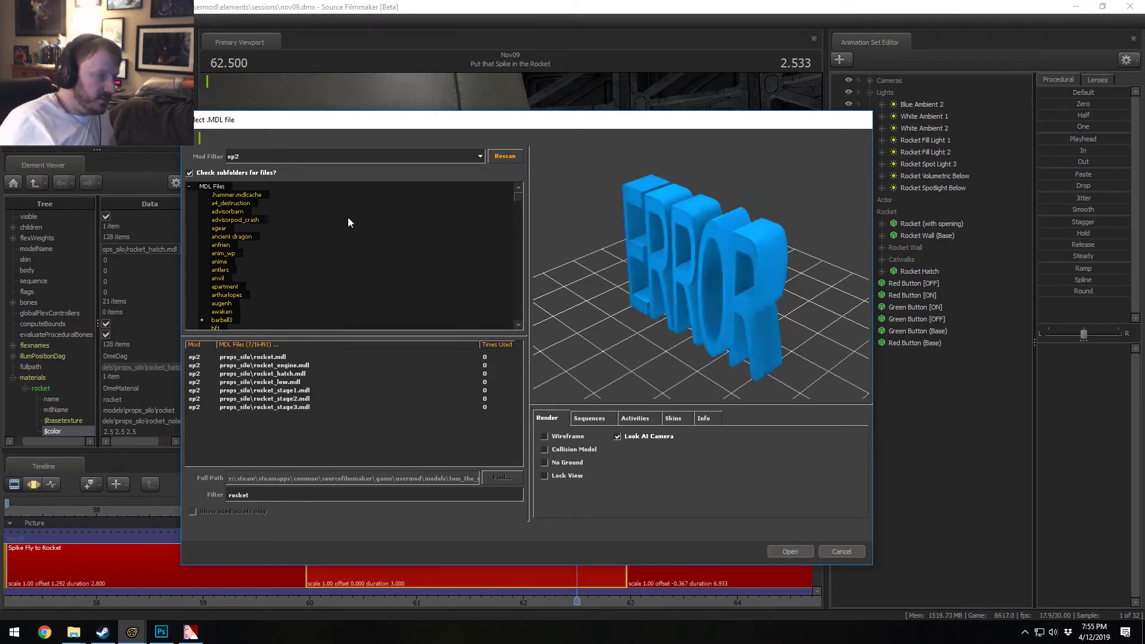
Step: Preview the rocket_low, rocket_hatch, rocket_engine and rocket models, and inspect the opening on rocket.mdl up close
{"action": "left_click", "coordinate": [282, 382]}
{"action": "left_click", "coordinate": [293, 373]}
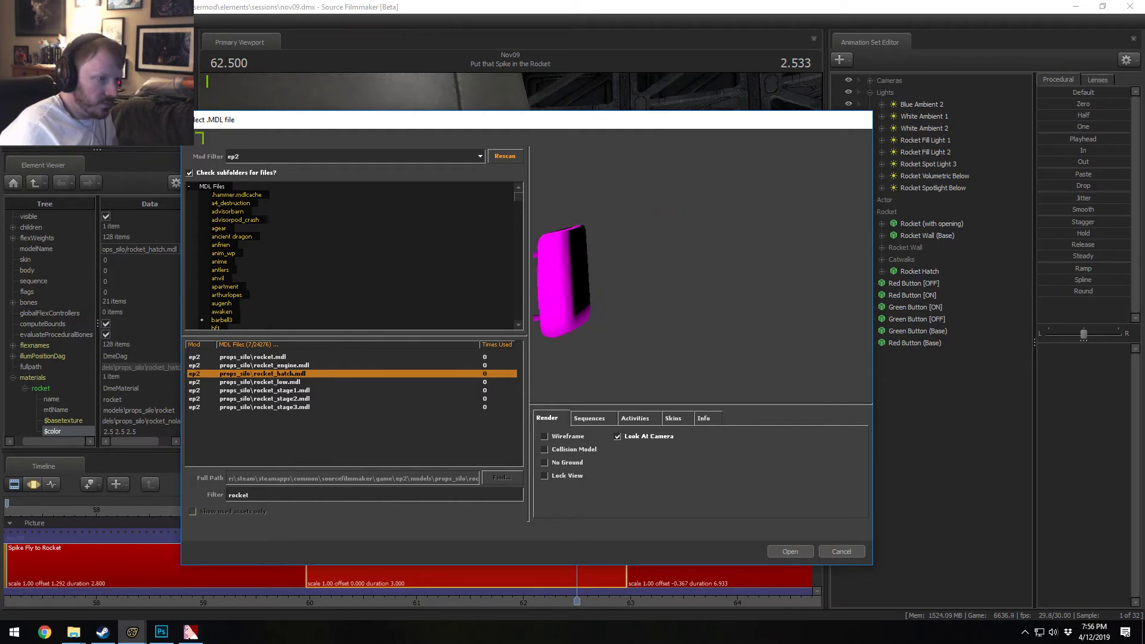
{"action": "left_click", "coordinate": [284, 382]}
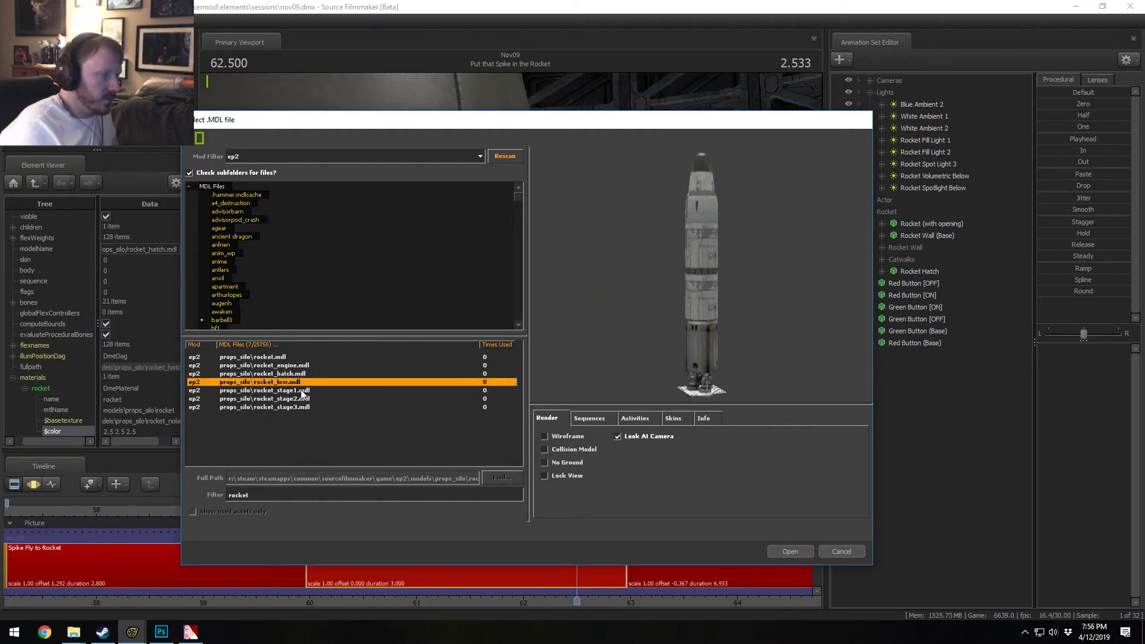
{"action": "left_click", "coordinate": [289, 365]}
{"action": "left_click", "coordinate": [290, 357]}
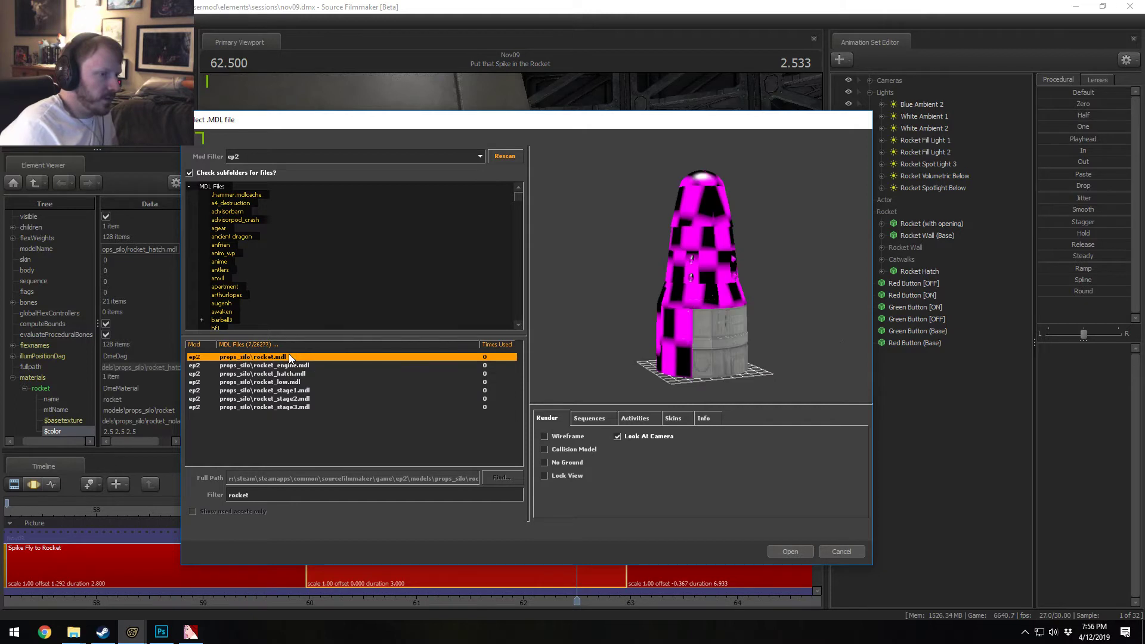
{"action": "left_click_drag", "start_coordinate": [637, 257], "coordinate": [667, 262]}
{"action": "right_click_drag", "start_coordinate": [666, 262], "coordinate": [666, 199]}
{"action": "mouse_move", "coordinate": [667, 200]}
{"action": "left_mouse_down"}
{"action": "mouse_move", "coordinate": [674, 209]}
{"action": "mouse_move", "coordinate": [683, 185]}
{"action": "mouse_move", "coordinate": [746, 173]}
{"action": "mouse_move", "coordinate": [661, 277]}
{"action": "left_mouse_up"}
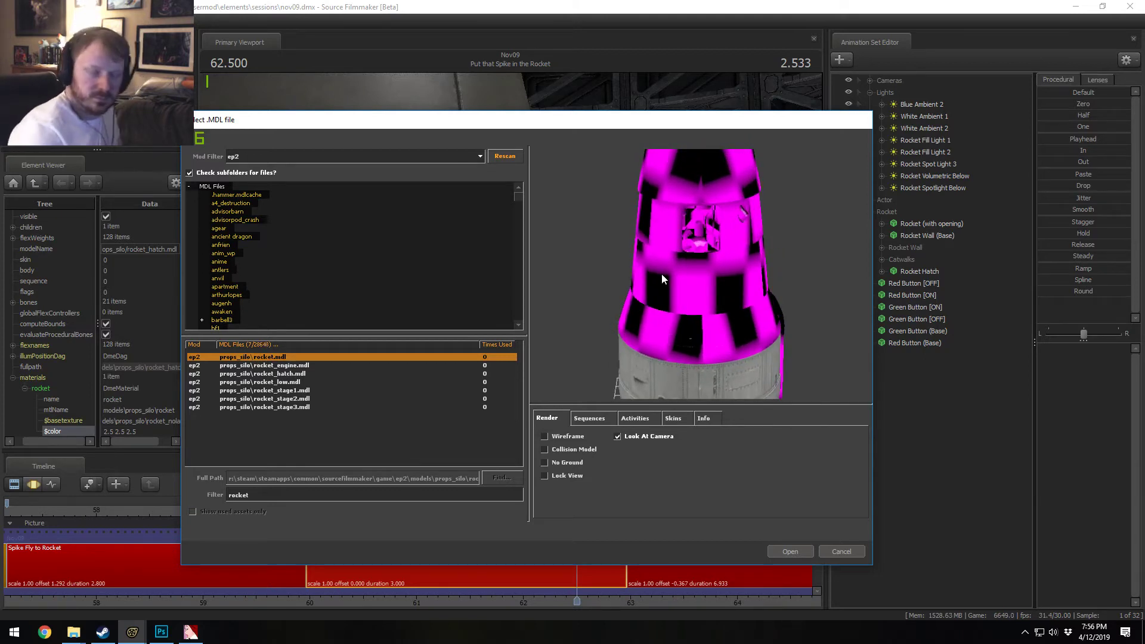
Step: Search the ep2 models for "latch", "handle" and "release" in turn, inspecting the preview of the handle match
{"action": "left_click_drag", "start_coordinate": [276, 496], "coordinate": [194, 495]}
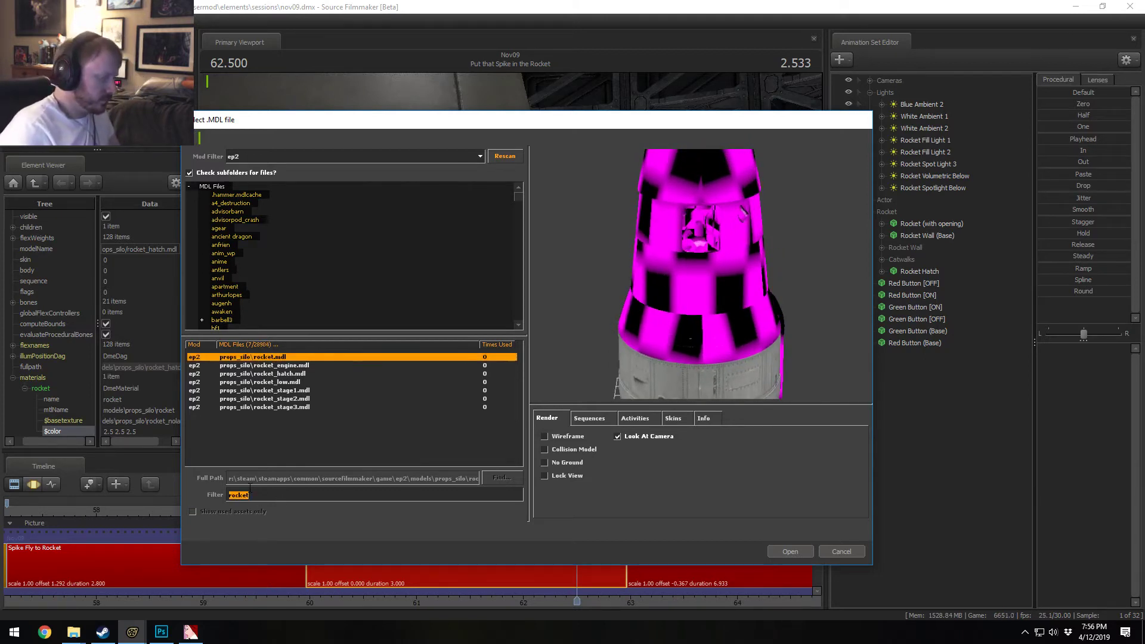
{"action": "type", "text": "latch"}
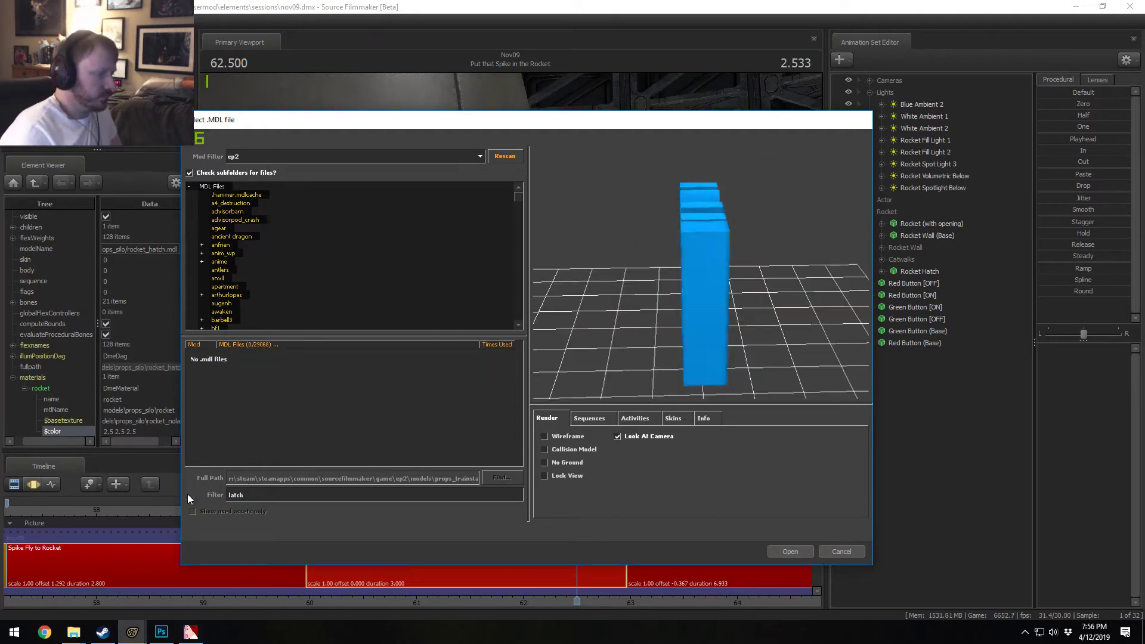
{"action": "left_click_drag", "start_coordinate": [252, 488], "coordinate": [184, 485]}
{"action": "type", "text": "h"}
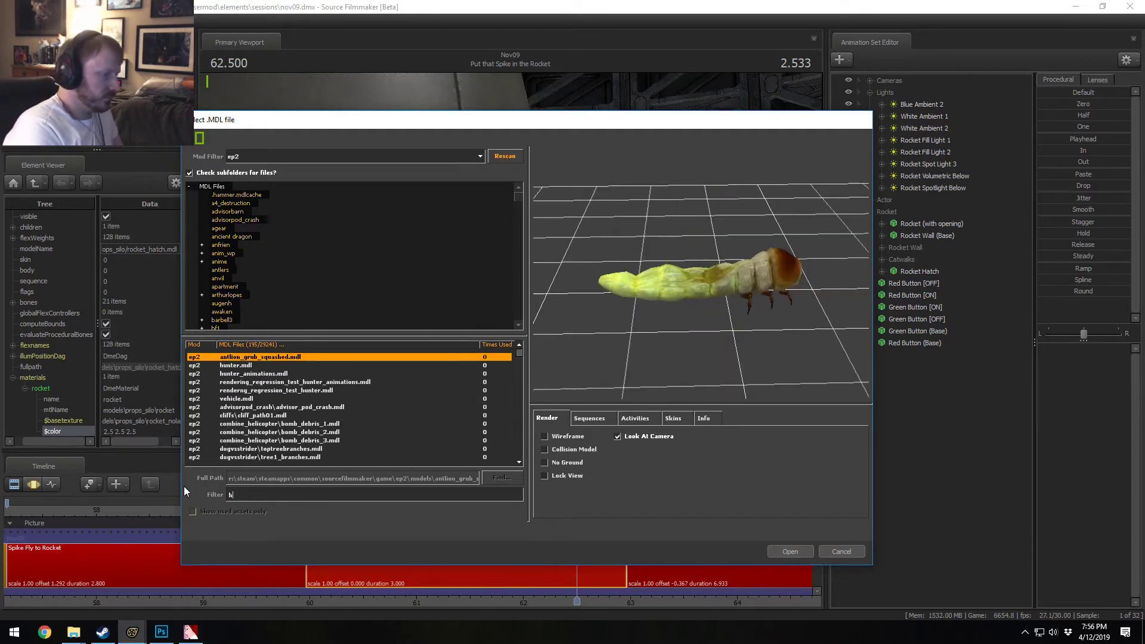
{"action": "type", "text": "andle"}
{"action": "left_click_drag", "start_coordinate": [770, 325], "coordinate": [832, 316]}
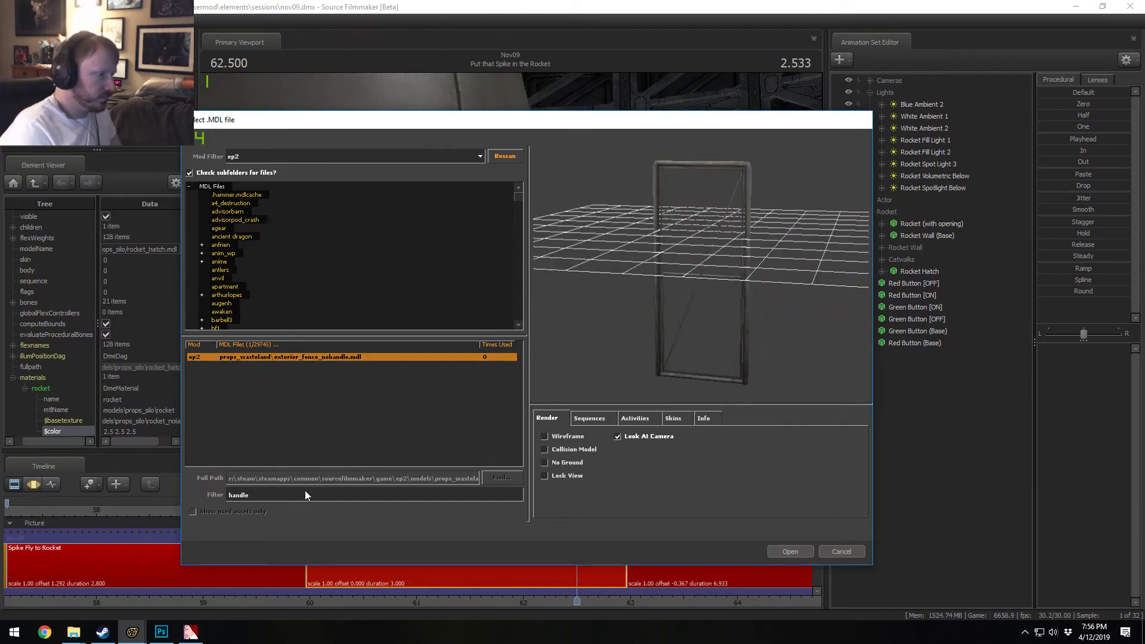
{"action": "type", "text": "release"}
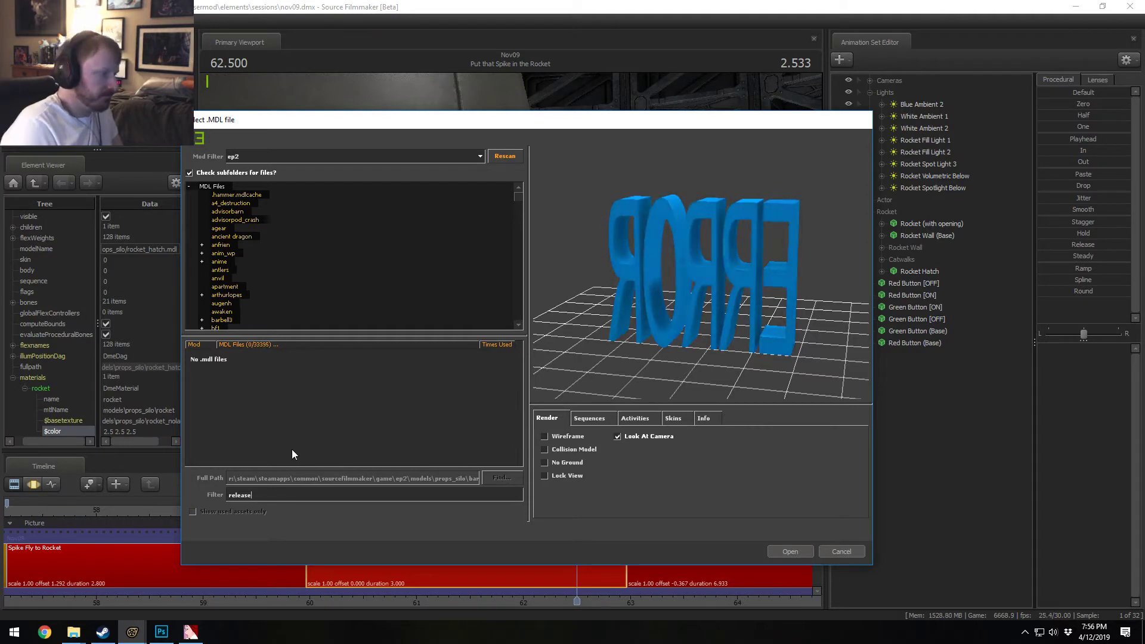
{"action": "double_click", "coordinate": [250, 494]}
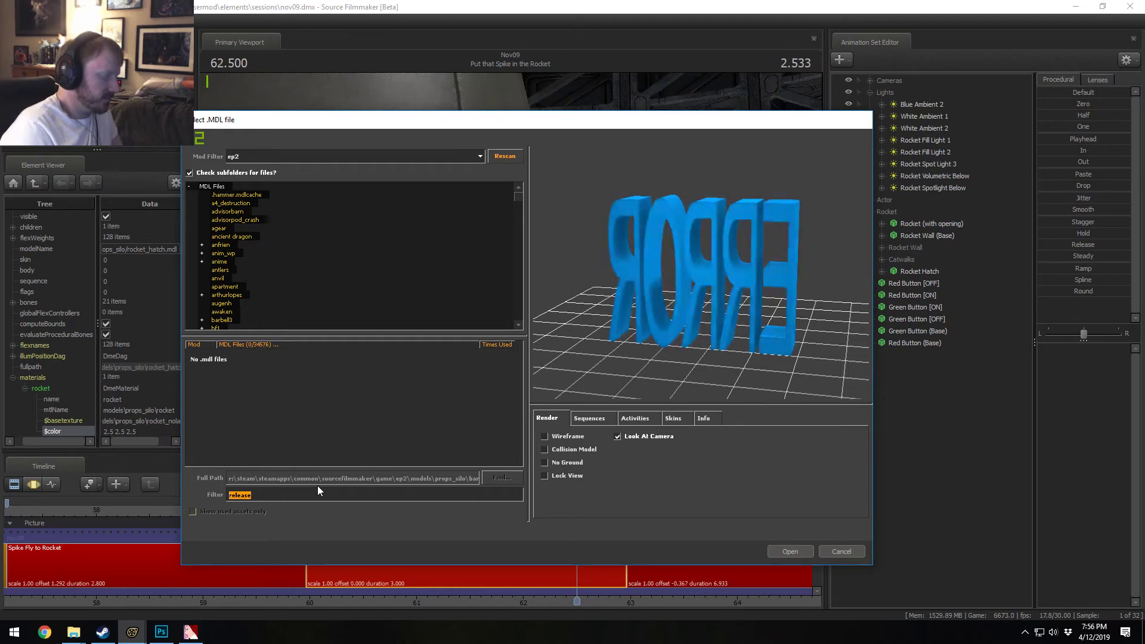
Step: Filter the ep2 models to "hatch" and inspect silo_hatch.mdl up close from several angles
{"action": "type", "text": "hatch"}
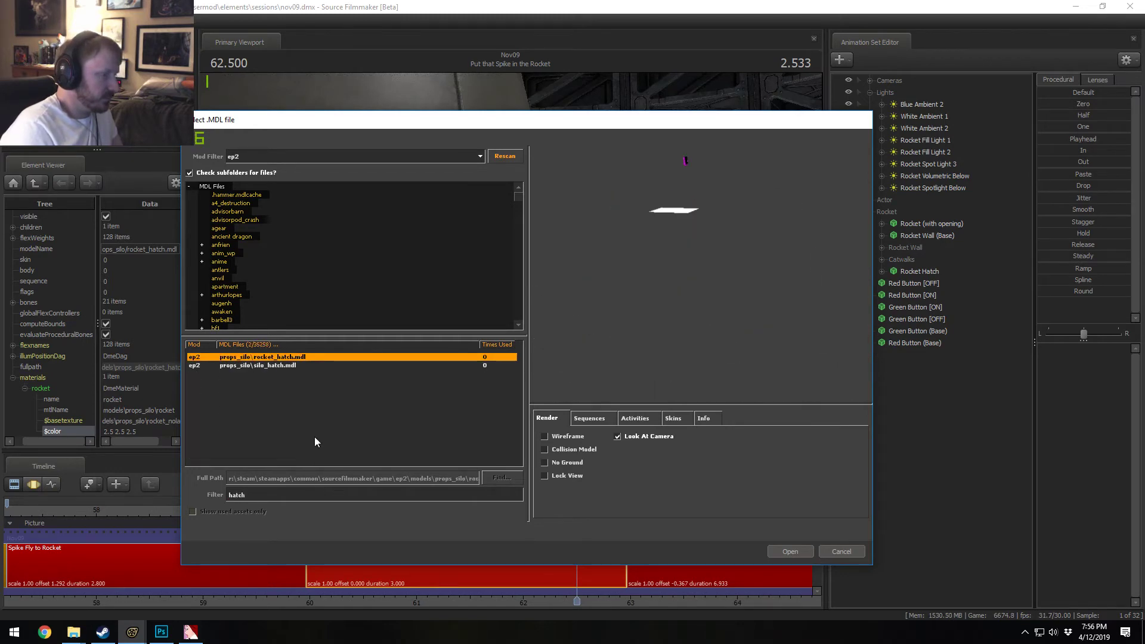
{"action": "left_click", "coordinate": [263, 365]}
{"action": "mouse_move", "coordinate": [564, 323]}
{"action": "left_mouse_down"}
{"action": "mouse_move", "coordinate": [572, 363]}
{"action": "mouse_move", "coordinate": [632, 322]}
{"action": "mouse_move", "coordinate": [663, 203]}
{"action": "mouse_move", "coordinate": [659, 323]}
{"action": "left_mouse_up"}
{"action": "right_click_drag", "start_coordinate": [711, 308], "coordinate": [711, 278]}
{"action": "mouse_move", "coordinate": [711, 308]}
{"action": "left_mouse_down"}
{"action": "mouse_move", "coordinate": [709, 265]}
{"action": "mouse_move", "coordinate": [703, 280]}
{"action": "left_mouse_up"}
Step: Preview the opening, open and idle sequences of silo_hatch.mdl, and dismiss the model browser without loading anything
{"action": "left_click", "coordinate": [596, 419]}
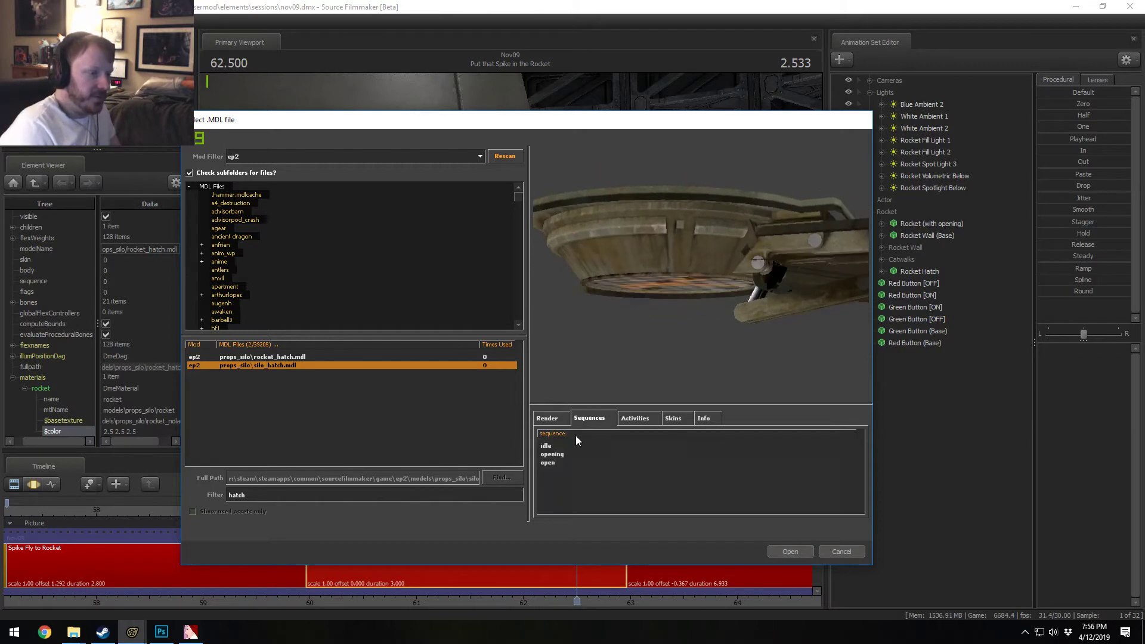
{"action": "left_click", "coordinate": [552, 454]}
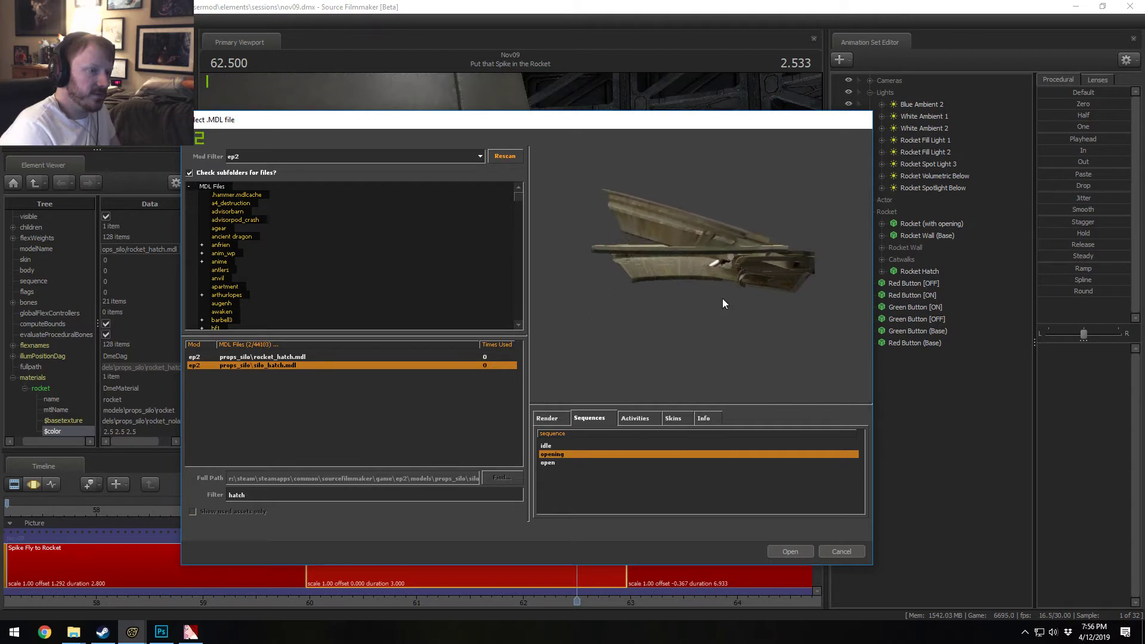
{"action": "mouse_move", "coordinate": [757, 284]}
{"action": "left_mouse_down"}
{"action": "mouse_move", "coordinate": [757, 346]}
{"action": "mouse_move", "coordinate": [772, 248]}
{"action": "left_mouse_up"}
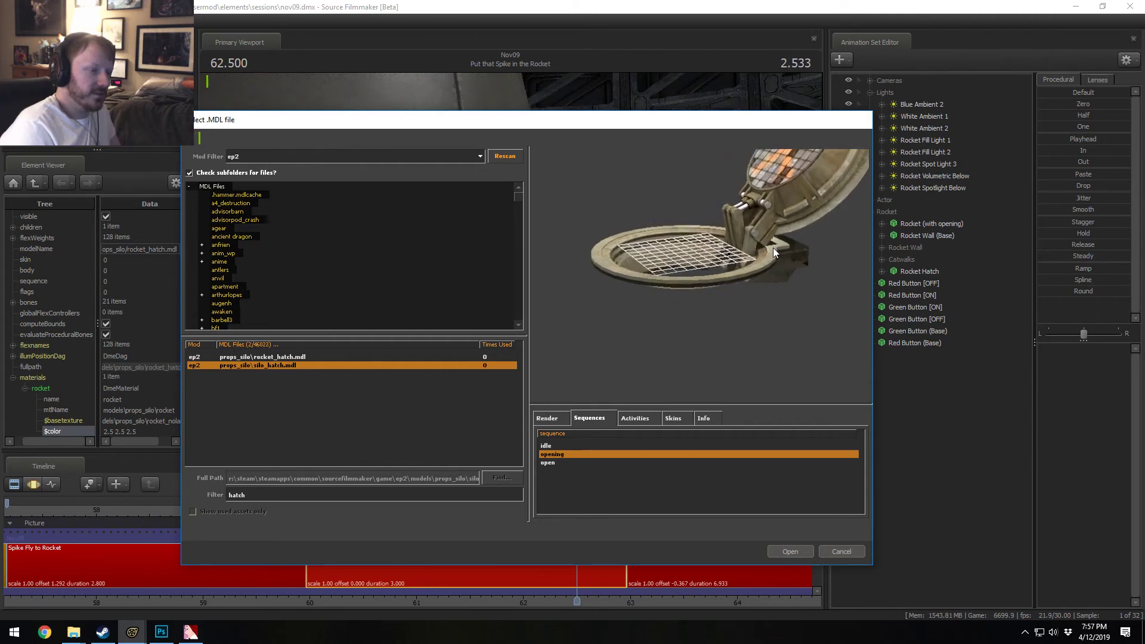
{"action": "left_click", "coordinate": [552, 464]}
{"action": "left_click", "coordinate": [550, 447]}
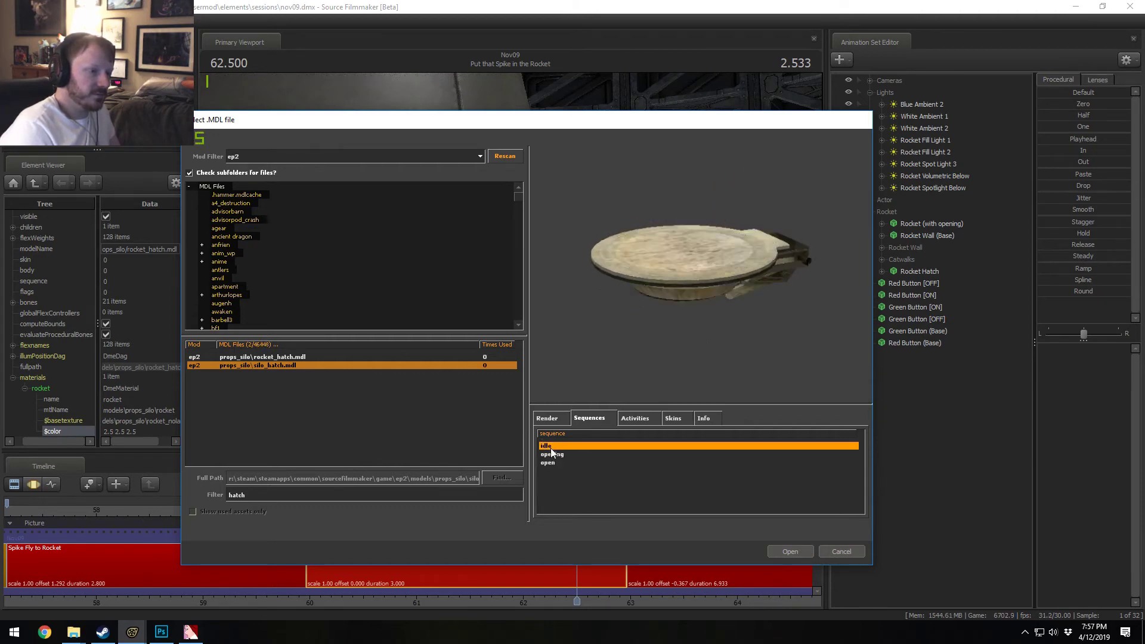
{"action": "left_click", "coordinate": [551, 453]}
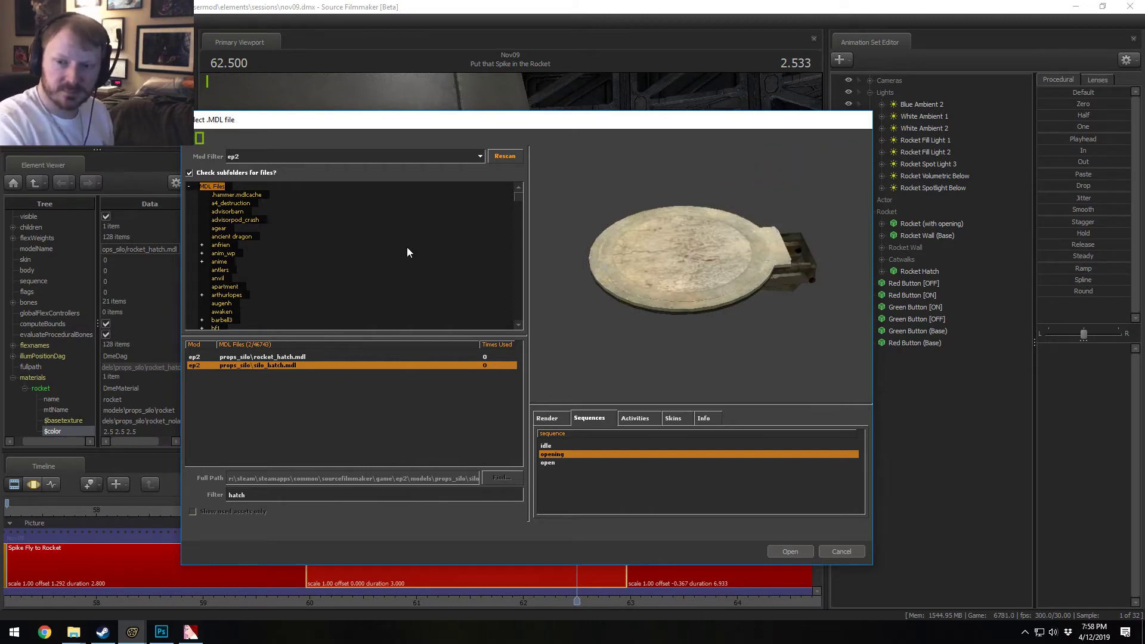
{"action": "left_click", "coordinate": [856, 551]}
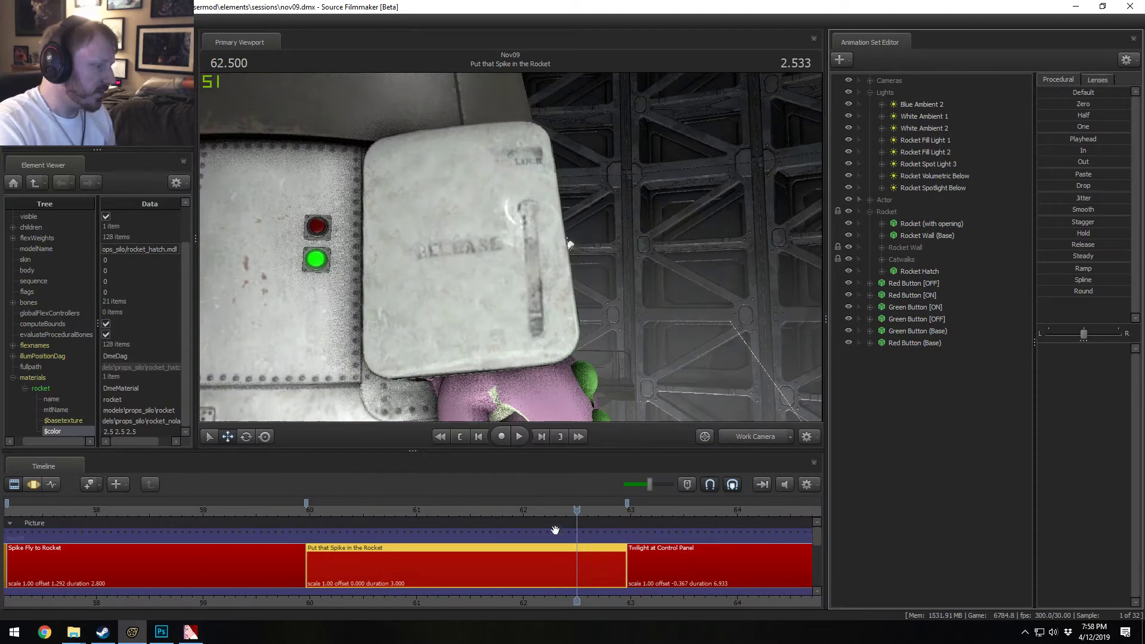
Step: Switch to the Main Camera and replay the "Put that Spike in the Rocket" shot from its beginning several times
{"action": "left_click_drag", "start_coordinate": [553, 514], "coordinate": [376, 511]}
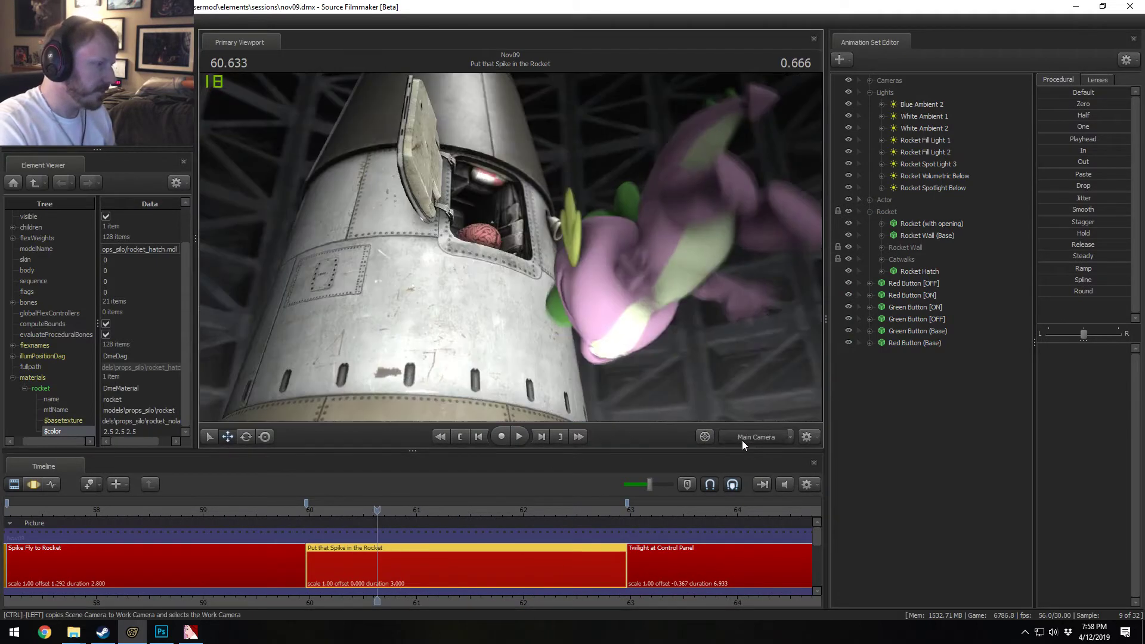
{"action": "left_click", "coordinate": [340, 509]}
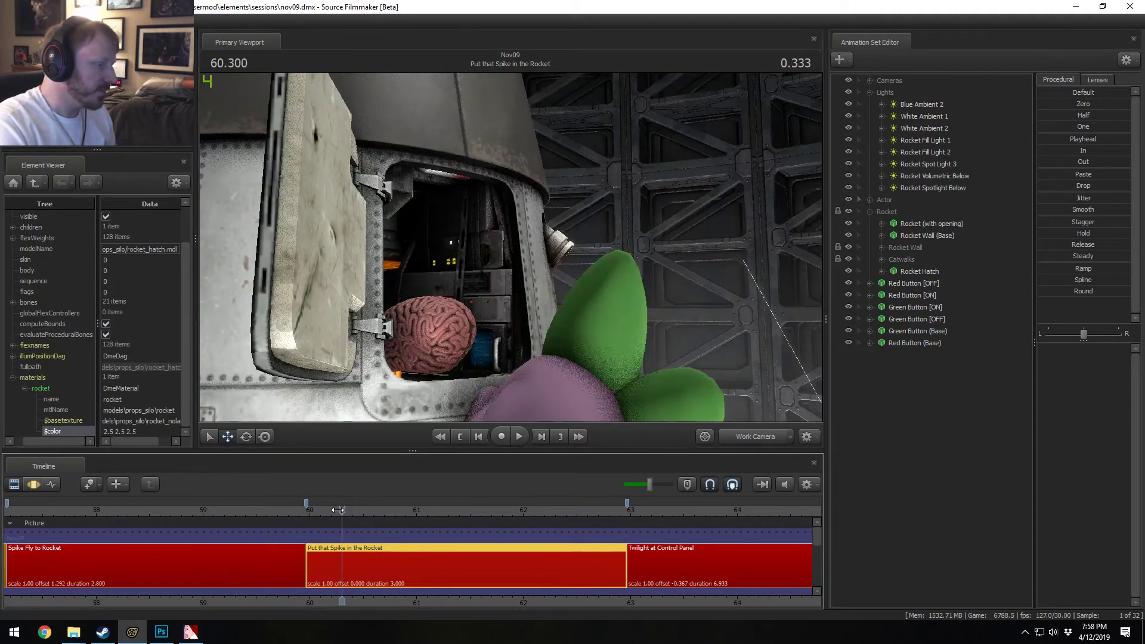
{"action": "left_click", "coordinate": [754, 437]}
{"action": "key", "text": "space"}
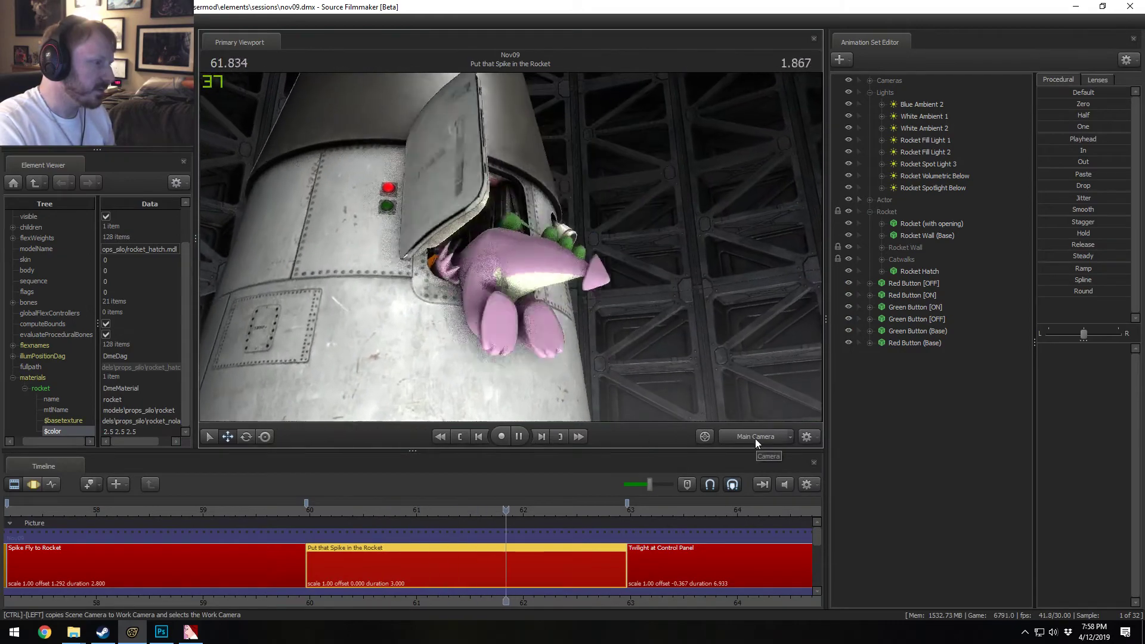
{"action": "left_click", "coordinate": [323, 510]}
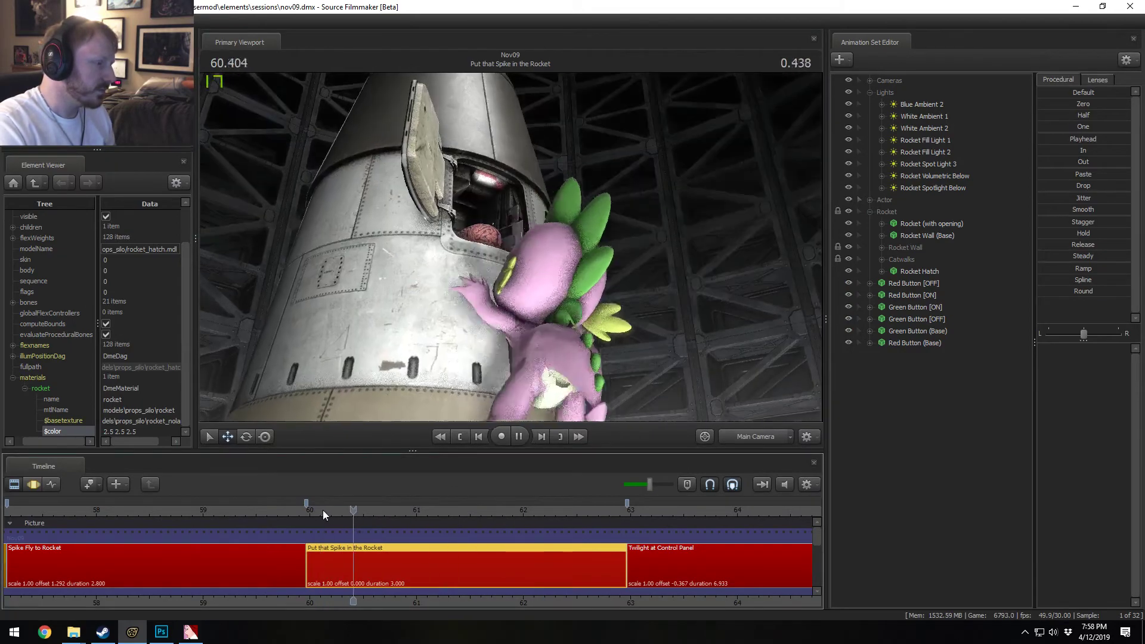
{"action": "key", "text": "space"}
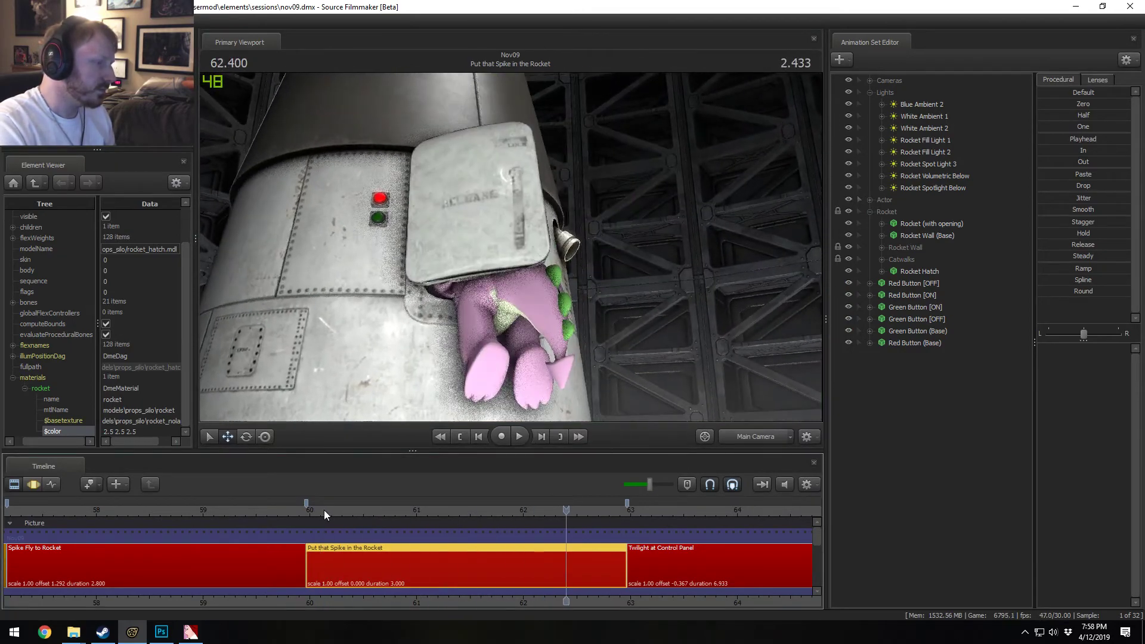
{"action": "left_click", "coordinate": [327, 511]}
{"action": "key", "text": "space"}
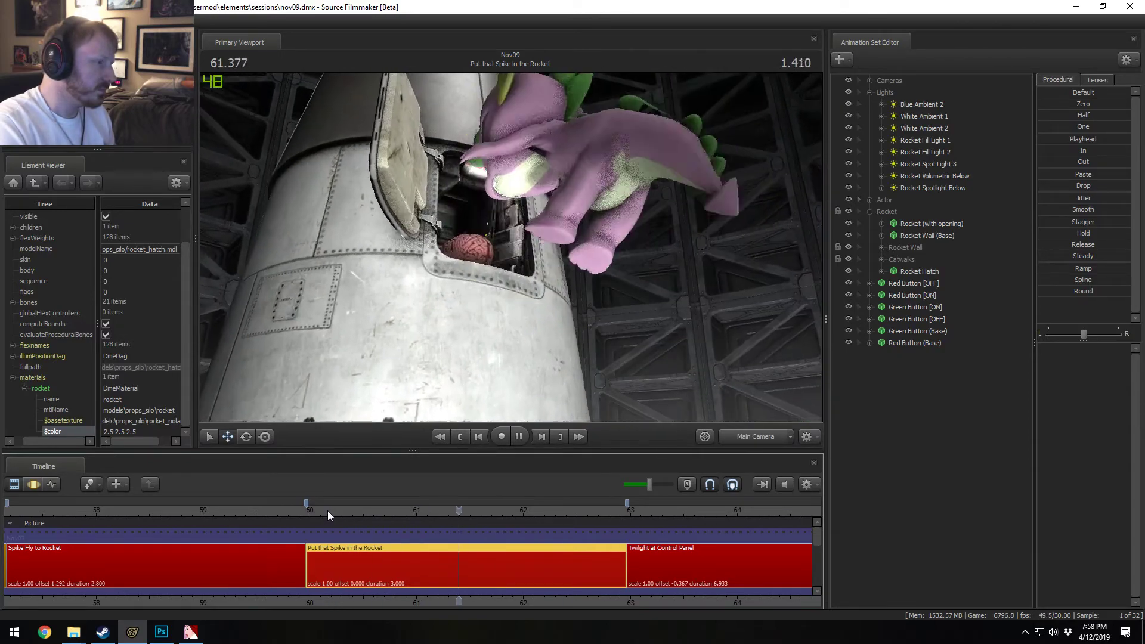
{"action": "left_click", "coordinate": [327, 510]}
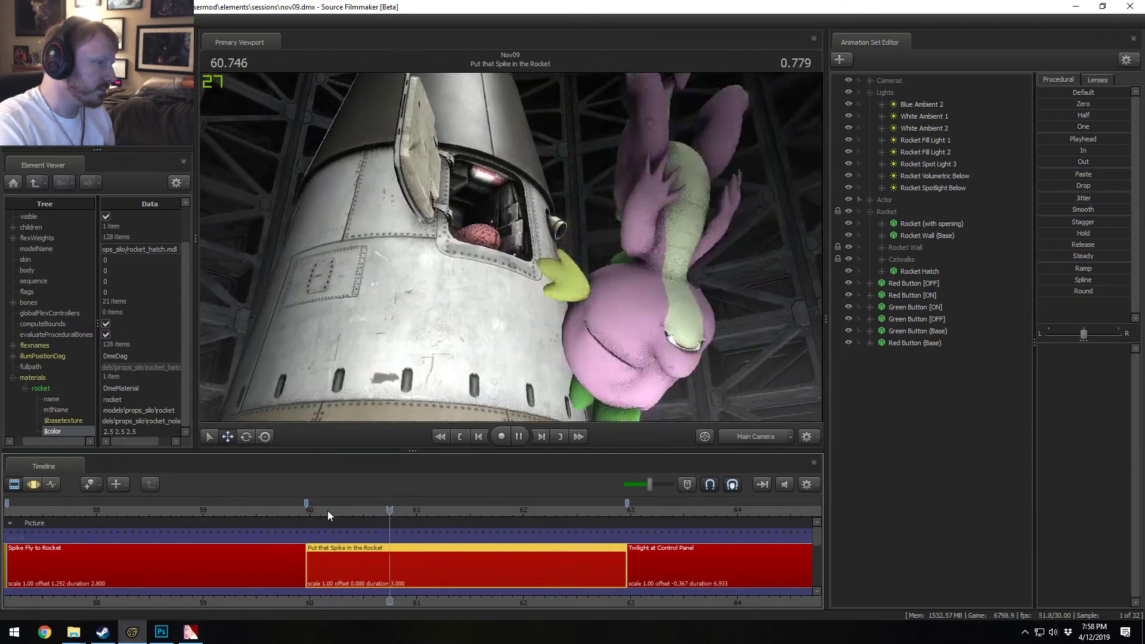
{"action": "left_click", "coordinate": [327, 510]}
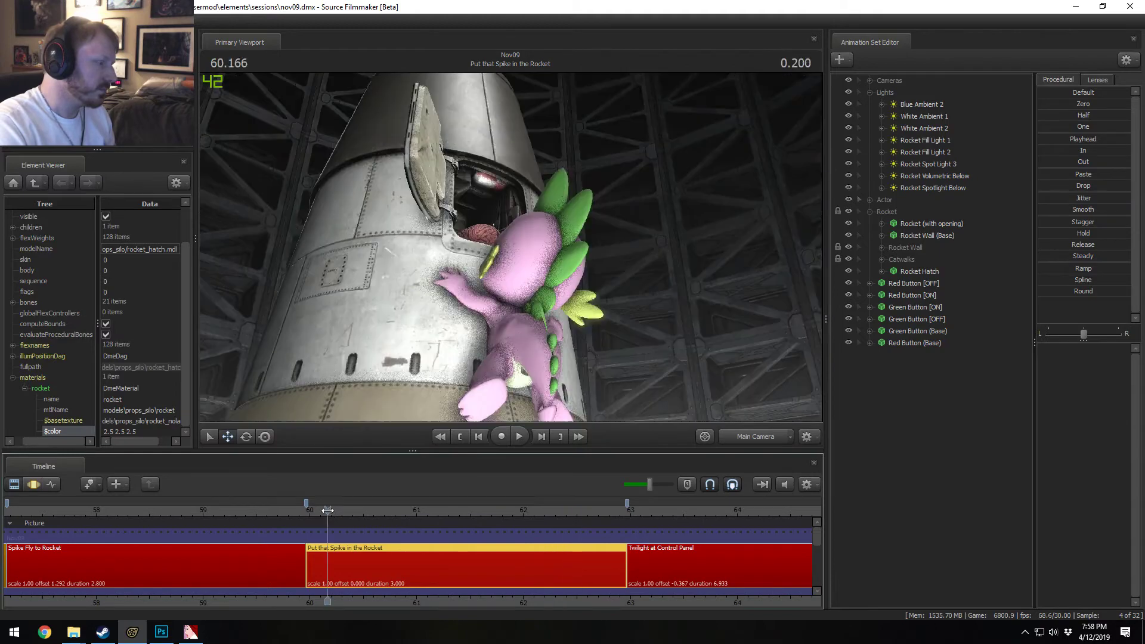
{"action": "left_click_drag", "start_coordinate": [328, 510], "coordinate": [353, 556]}
{"action": "key", "text": "space"}
Step: Switch the timeline to the Motion Editor and select Spike from the Actor group
{"action": "key", "text": "F3"}
{"action": "left_click", "coordinate": [318, 548]}
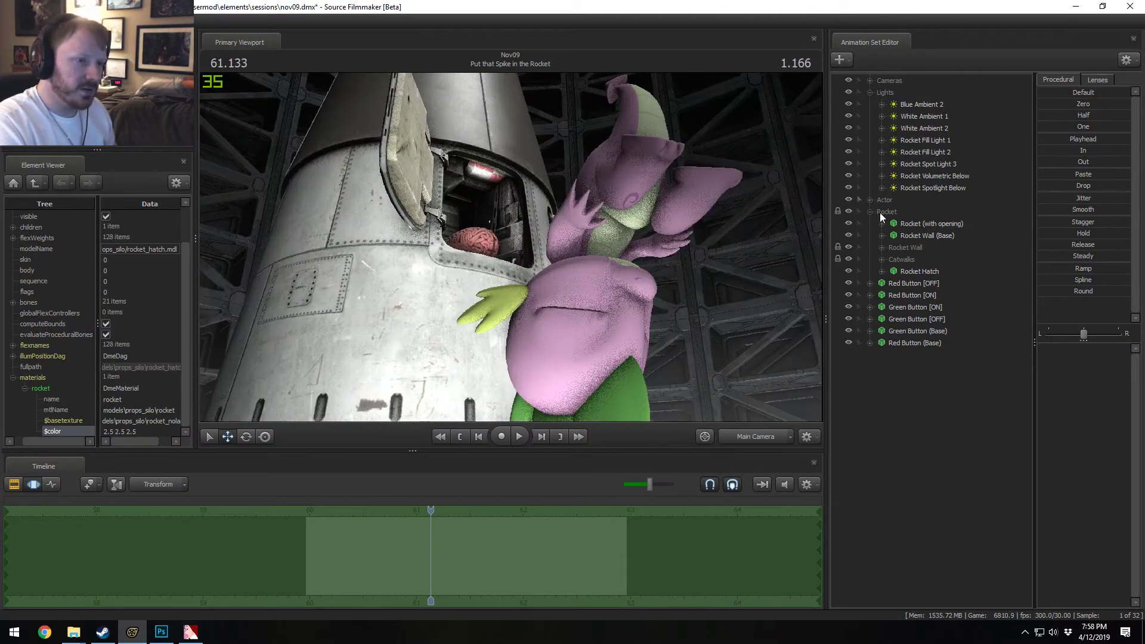
{"action": "left_click", "coordinate": [869, 200]}
{"action": "left_click", "coordinate": [907, 212]}
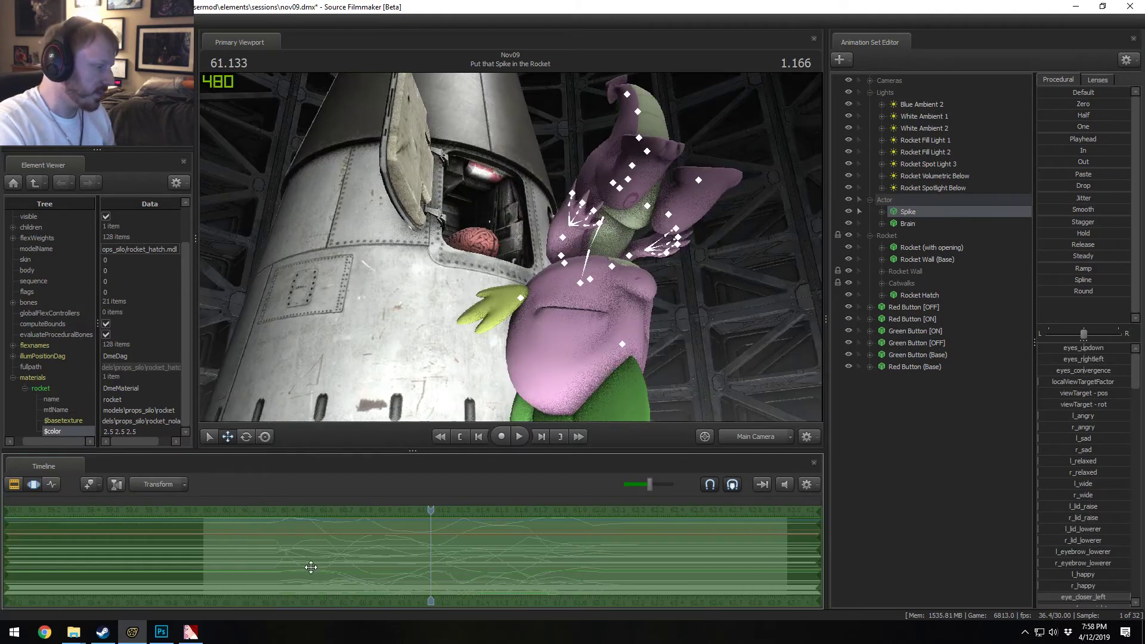
Step: Make a short time selection on Spike's motion around 60.27 seconds, where he starts moving, and replay that moment
{"action": "left_click", "coordinate": [276, 567]}
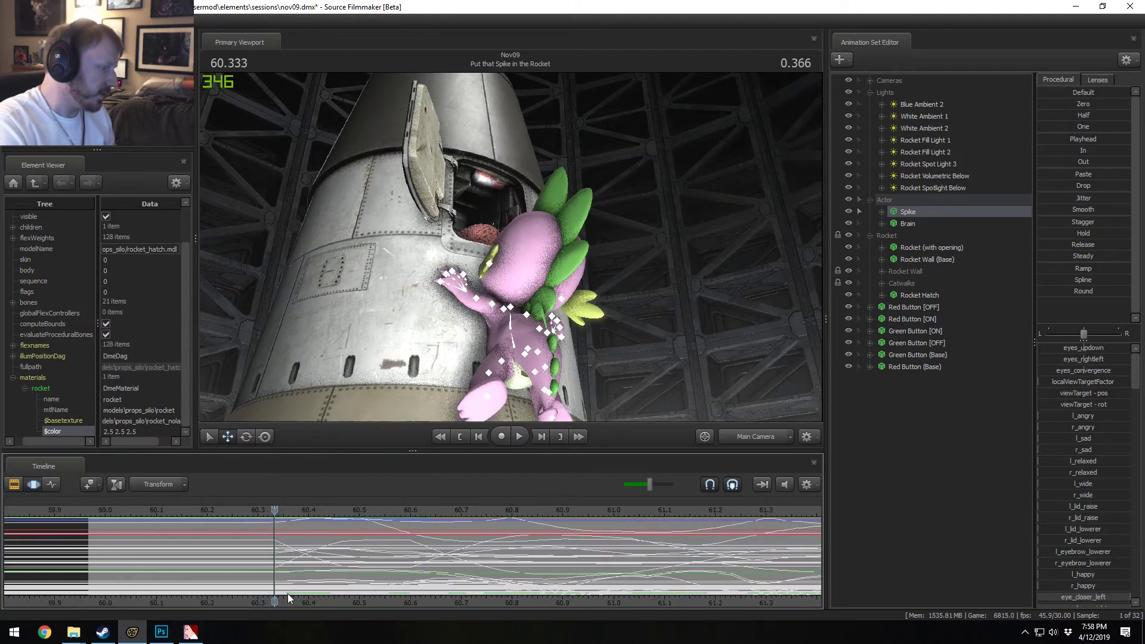
{"action": "middle_click_drag", "start_coordinate": [287, 593], "coordinate": [344, 595]}
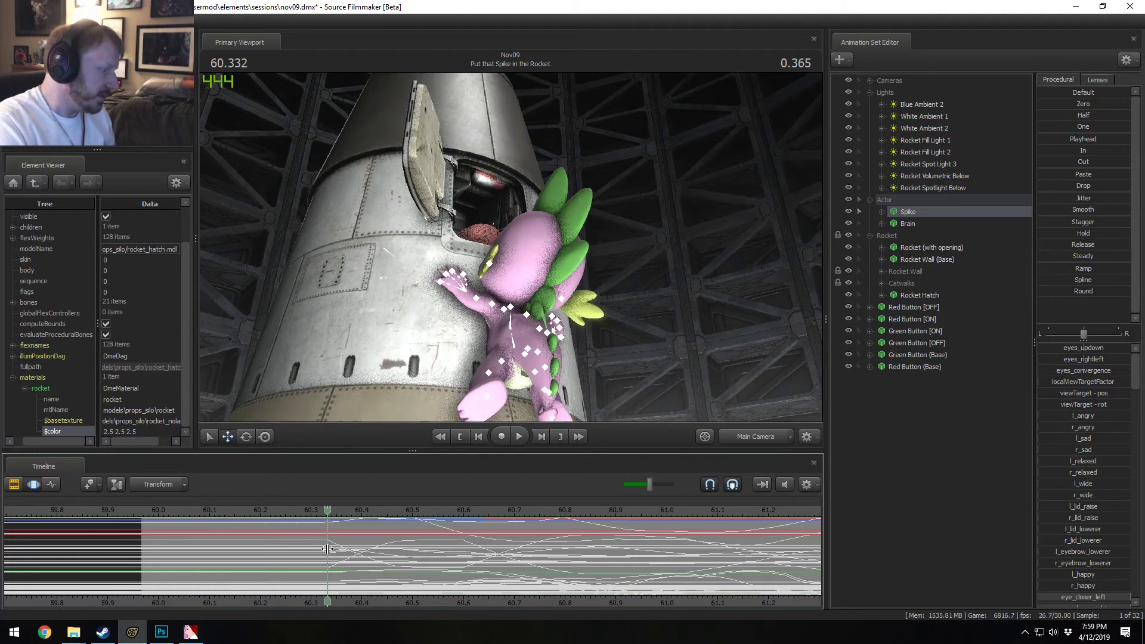
{"action": "left_click_drag", "start_coordinate": [338, 549], "coordinate": [323, 549]}
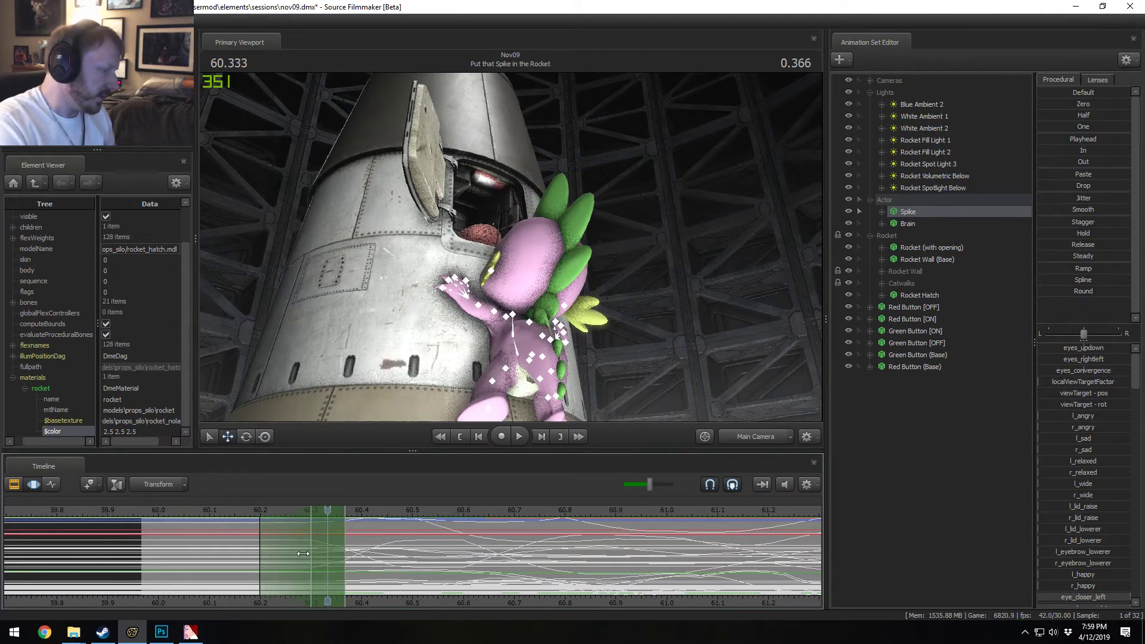
{"action": "left_click_drag", "start_coordinate": [302, 553], "coordinate": [294, 554]}
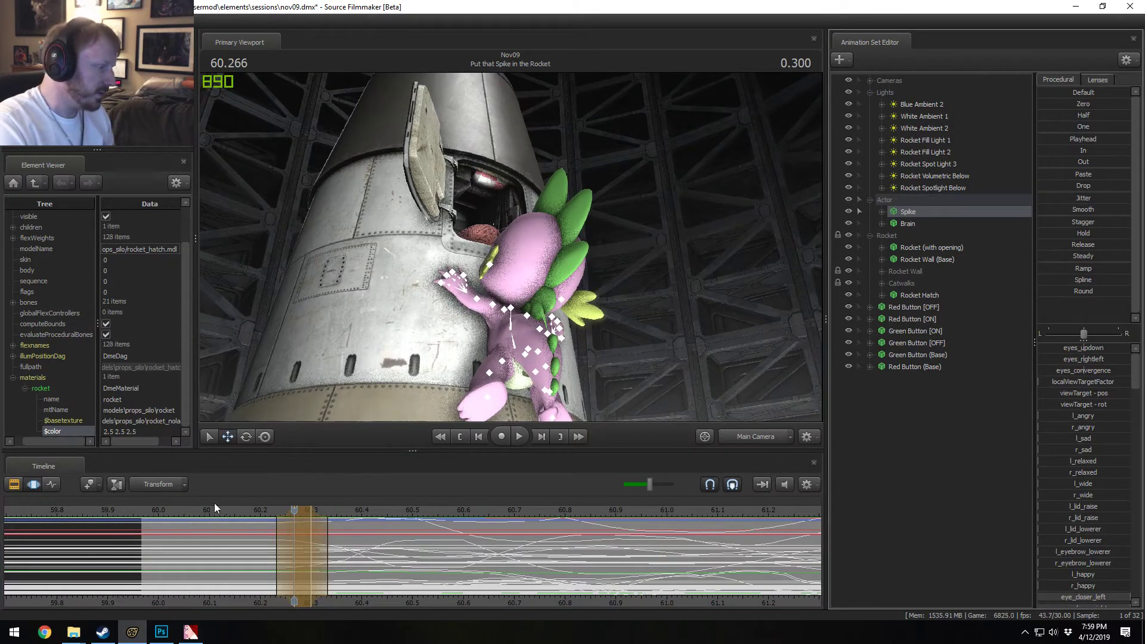
{"action": "key", "text": "space"}
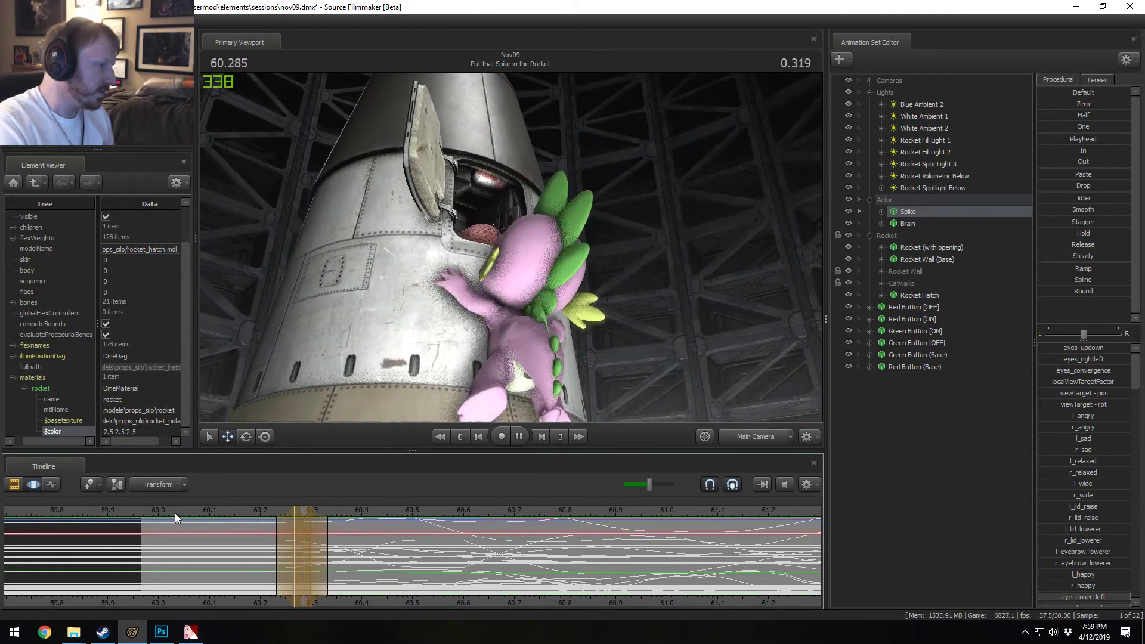
{"action": "key", "text": "space"}
{"action": "left_click", "coordinate": [176, 510]}
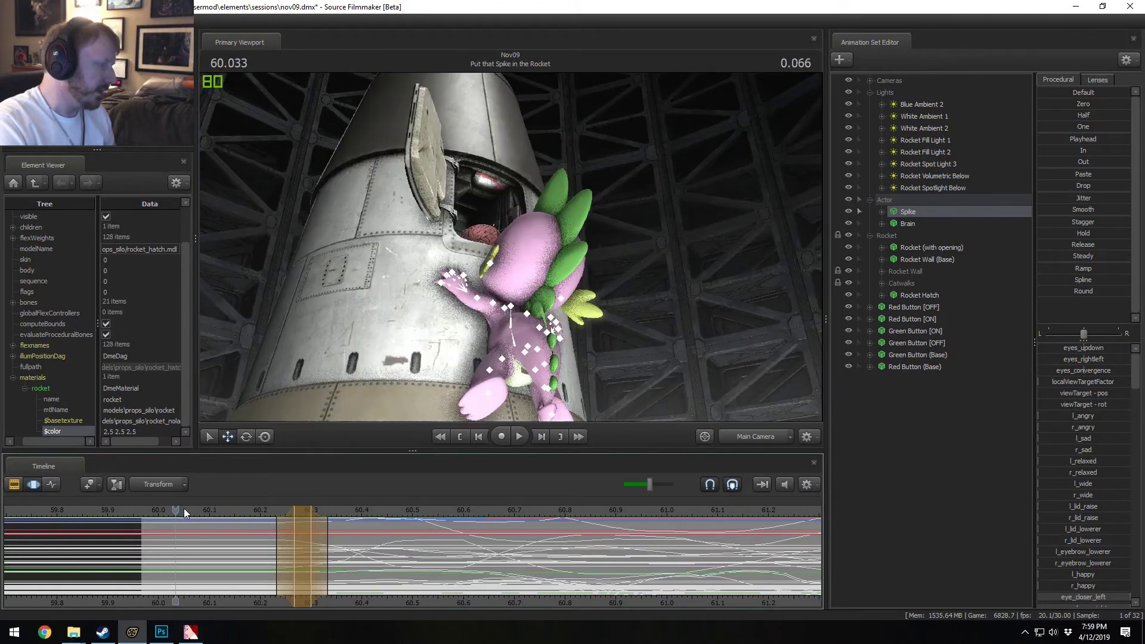
{"action": "key", "text": "space"}
{"action": "key", "text": "space"}
Step: Extend the start of the time selection back to about 60.2 seconds and replay the moment
{"action": "scroll", "coordinate": [360, 556], "scroll_direction": "down", "scroll_amount": 5}
{"action": "scroll", "coordinate": [387, 562], "scroll_direction": "up", "scroll_amount": 1}
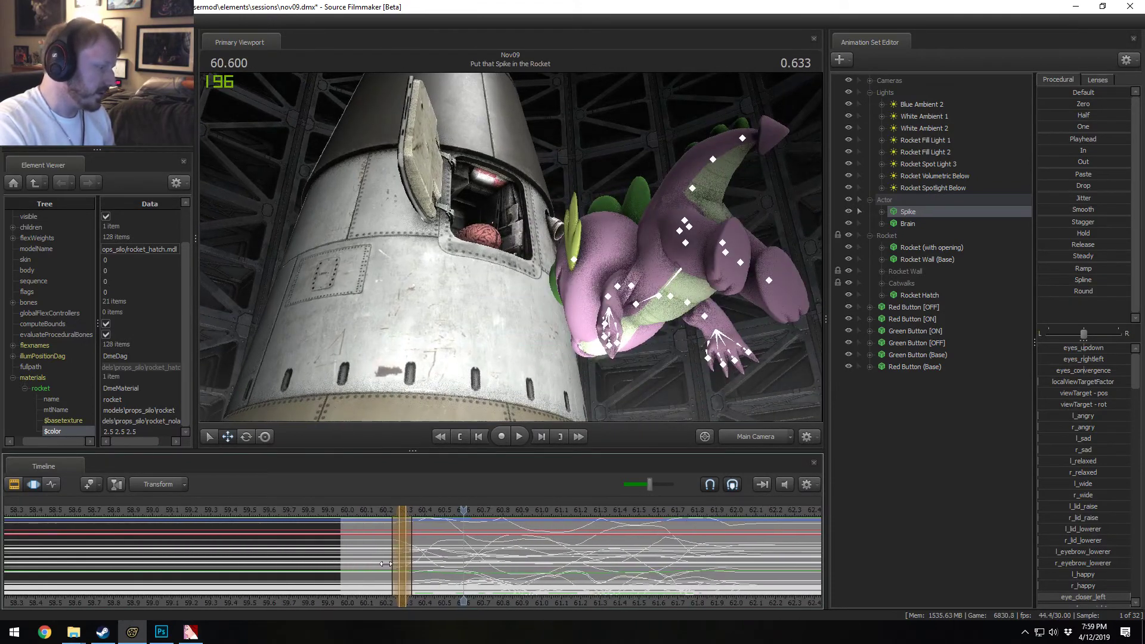
{"action": "scroll", "coordinate": [386, 563], "scroll_direction": "up", "scroll_amount": 5}
{"action": "left_click", "coordinate": [257, 541]}
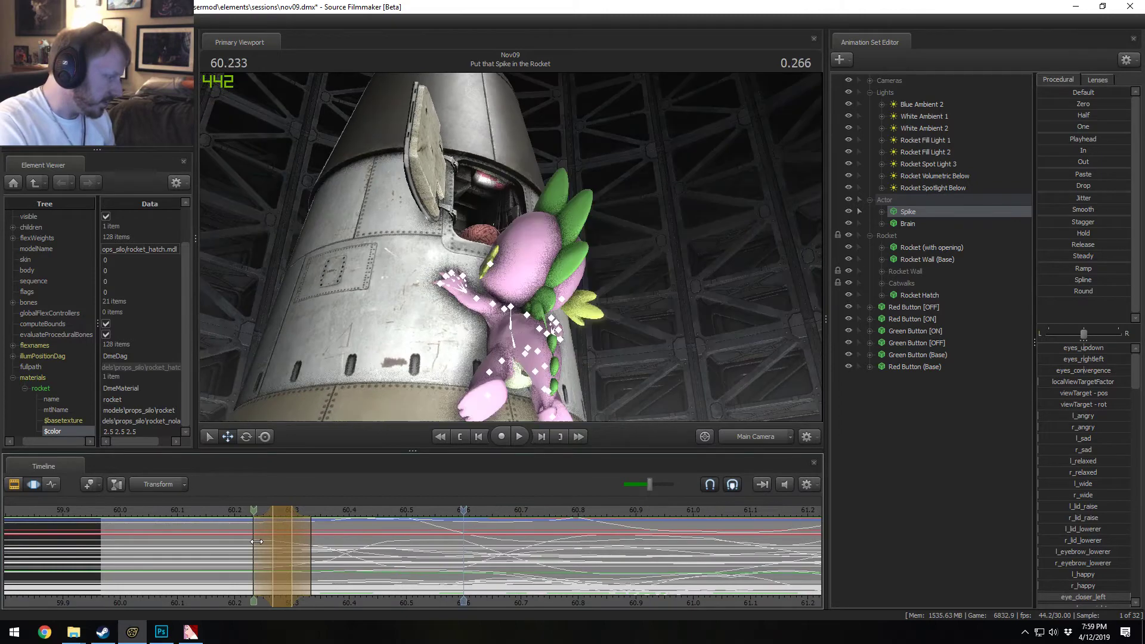
{"action": "left_click_drag", "start_coordinate": [263, 539], "coordinate": [252, 537]}
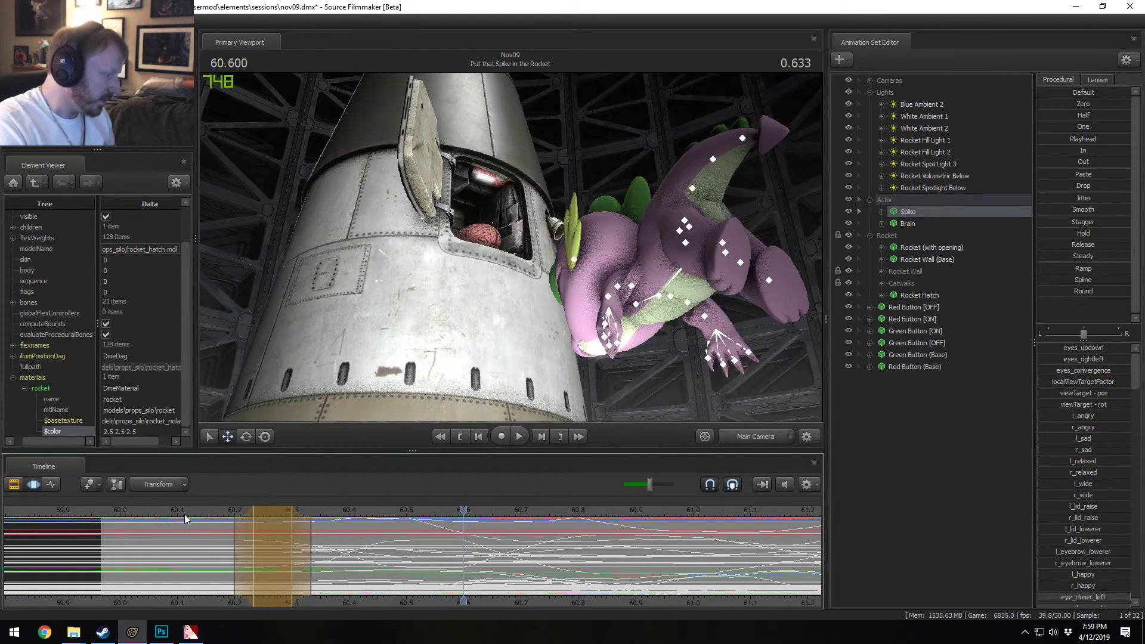
{"action": "left_click", "coordinate": [183, 514]}
{"action": "key", "text": "space"}
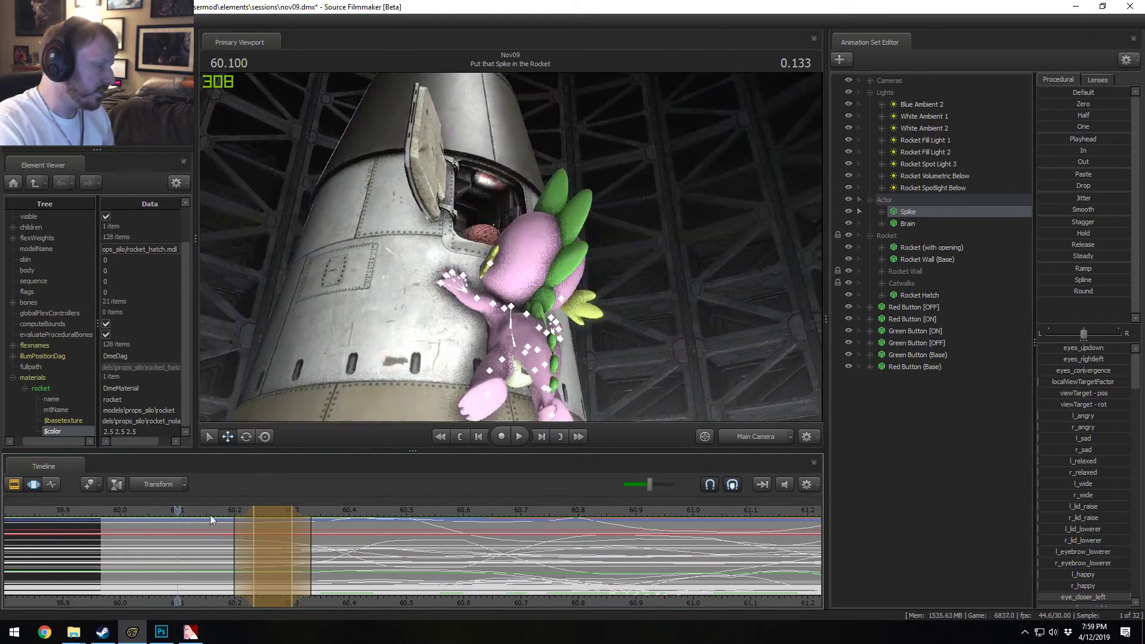
Step: Set the time selection to about 60.27–60.67 seconds and rotate Spike's left hand and fingers at 60.466 seconds
{"action": "left_click", "coordinate": [252, 542]}
{"action": "left_click_drag", "start_coordinate": [253, 542], "coordinate": [380, 575]}
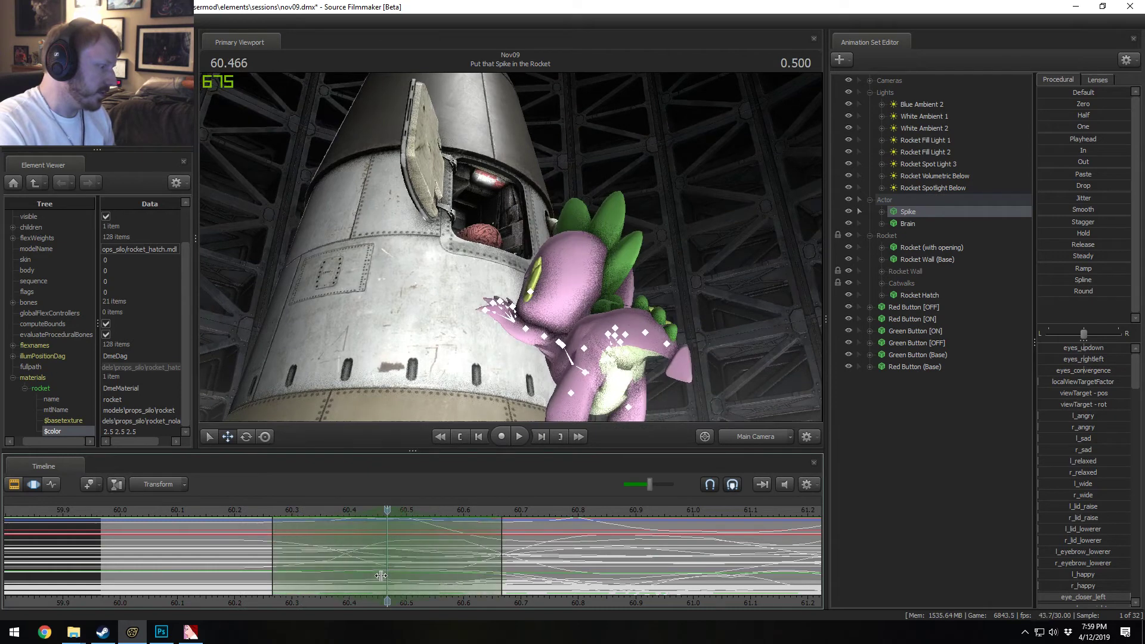
{"action": "left_click", "coordinate": [511, 317]}
{"action": "left_click_drag", "start_coordinate": [531, 298], "coordinate": [534, 272]}
{"action": "left_click", "coordinate": [520, 338]}
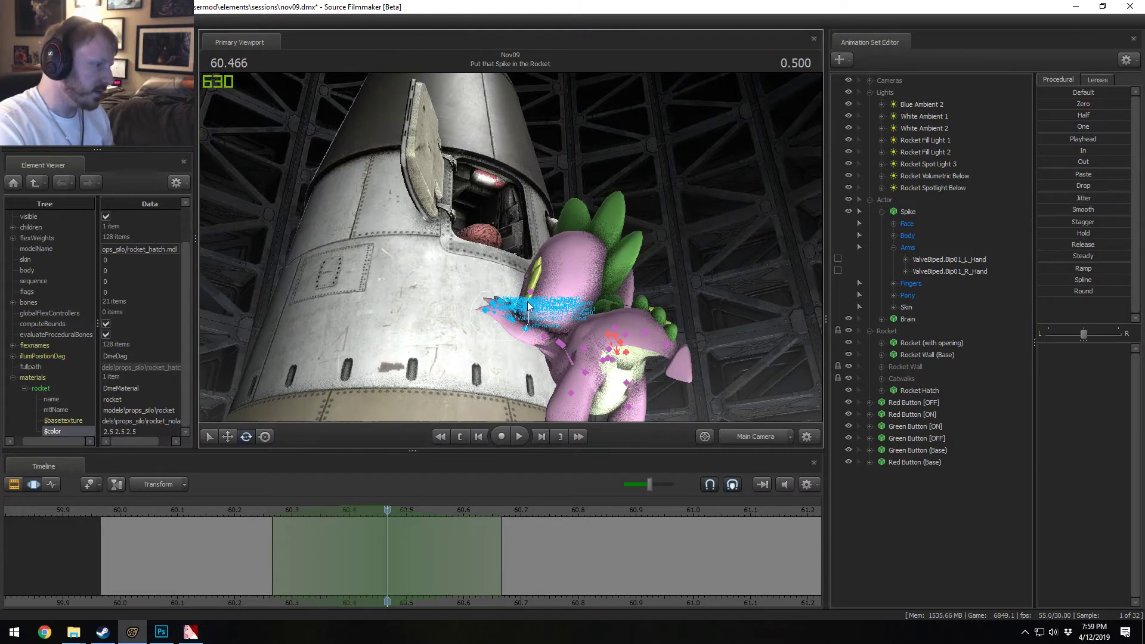
{"action": "left_click", "coordinate": [505, 323]}
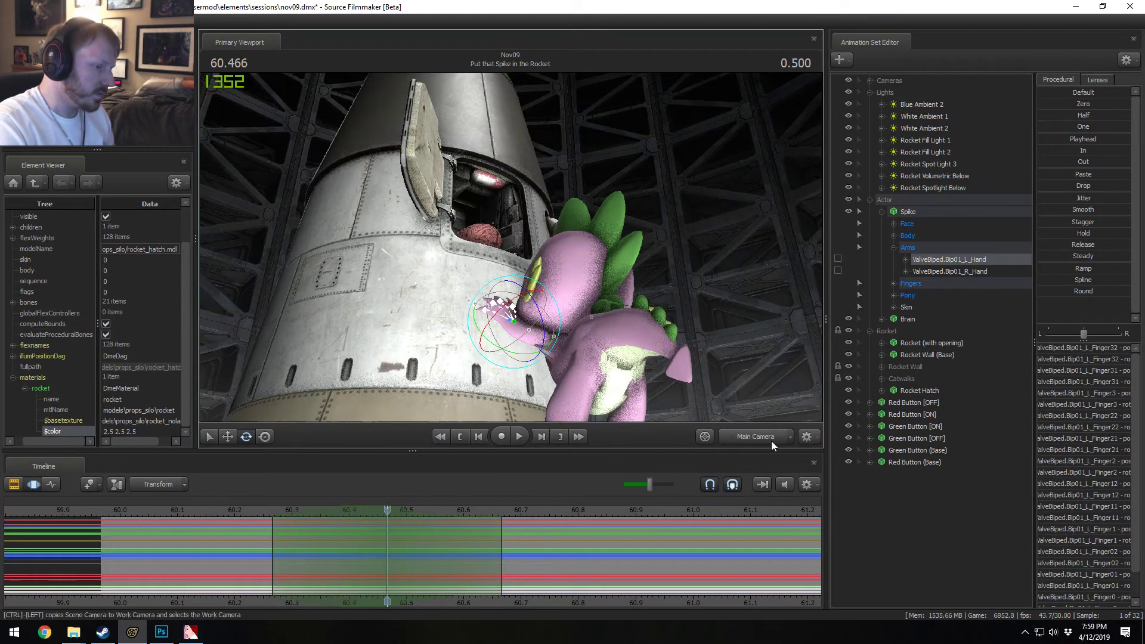
Step: Switch to the Work Camera and rotate Spike's right hand and fingers at 60.466 seconds
{"action": "left_click", "coordinate": [771, 442]}
{"action": "mouse_move", "coordinate": [501, 258]}
{"action": "left_mouse_down"}
{"action": "mouse_move", "coordinate": [513, 288]}
{"action": "mouse_move", "coordinate": [565, 282]}
{"action": "mouse_move", "coordinate": [511, 245]}
{"action": "left_mouse_up"}
{"action": "left_click", "coordinate": [530, 313]}
{"action": "left_click", "coordinate": [550, 286]}
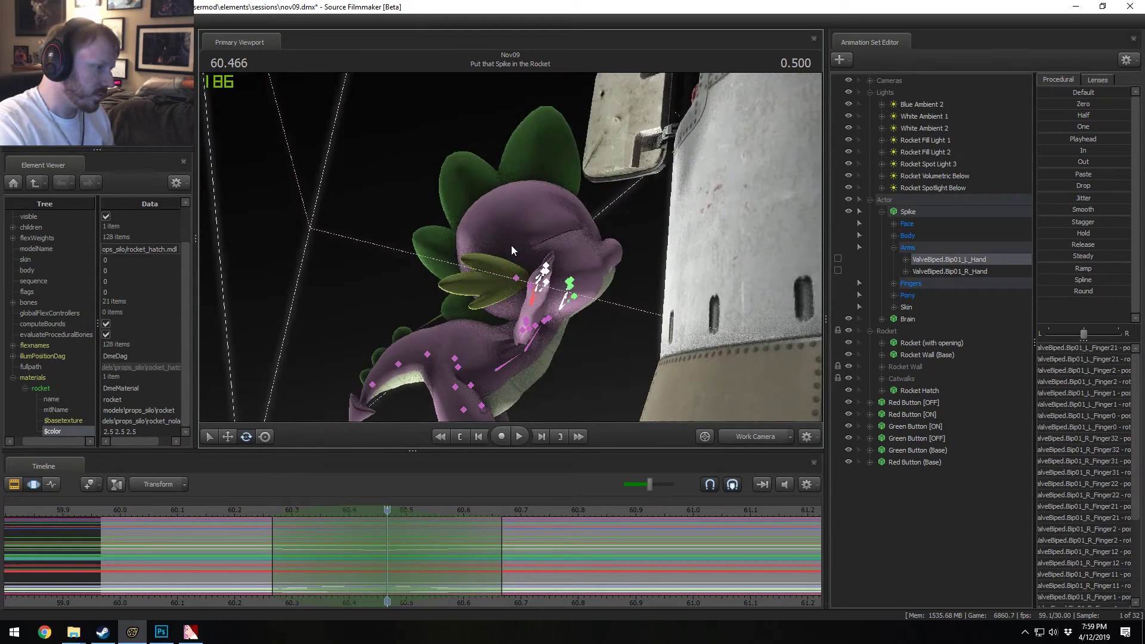
{"action": "left_click", "coordinate": [529, 285]}
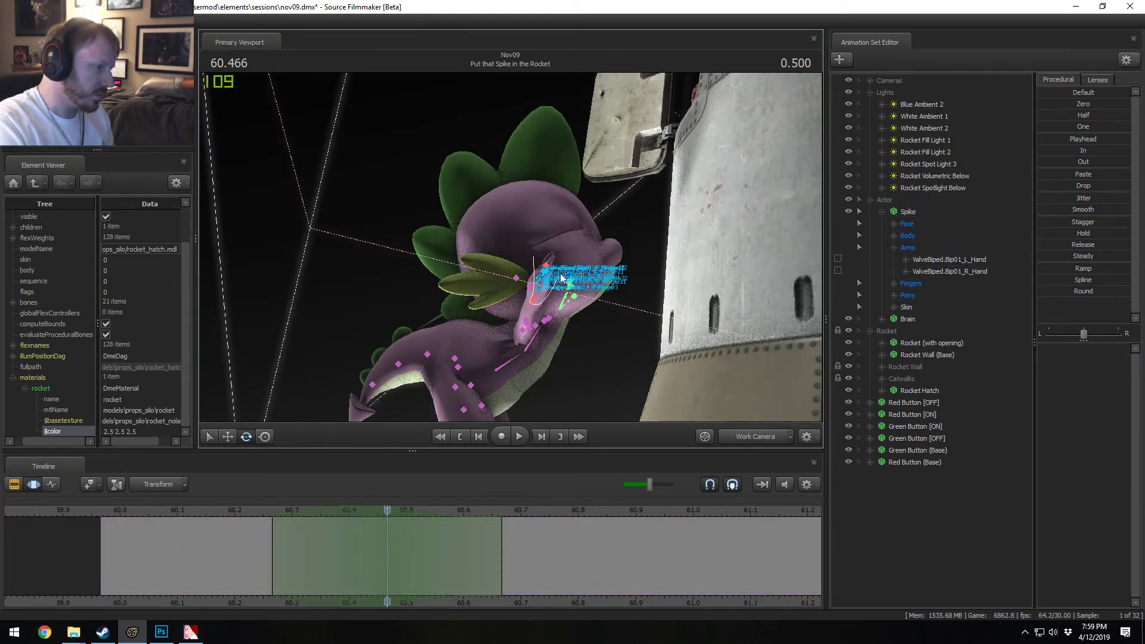
{"action": "mouse_move", "coordinate": [561, 277]}
{"action": "left_mouse_down"}
{"action": "mouse_move", "coordinate": [529, 289]}
{"action": "mouse_move", "coordinate": [544, 254]}
{"action": "mouse_move", "coordinate": [520, 260]}
{"action": "mouse_move", "coordinate": [555, 269]}
{"action": "left_mouse_up"}
{"action": "left_click", "coordinate": [533, 307], "text": "ctrl"}
Step: Replay the adjusted hand motion from the Work Camera and again from the Main Camera
{"action": "key", "text": "space"}
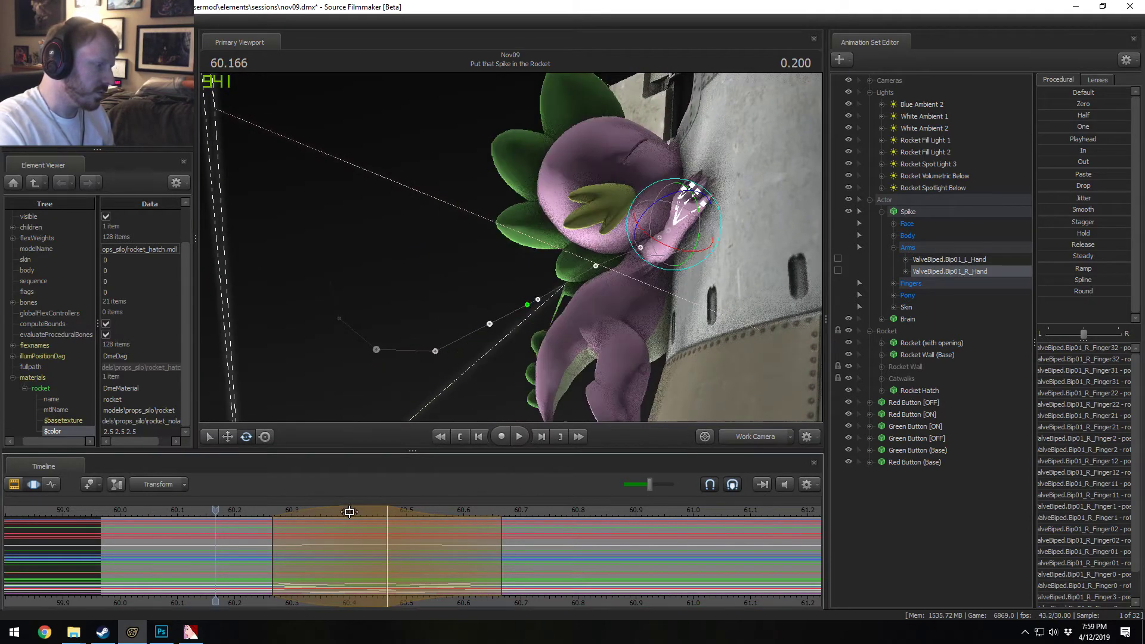
{"action": "left_click", "coordinate": [769, 438]}
{"action": "key", "text": "space"}
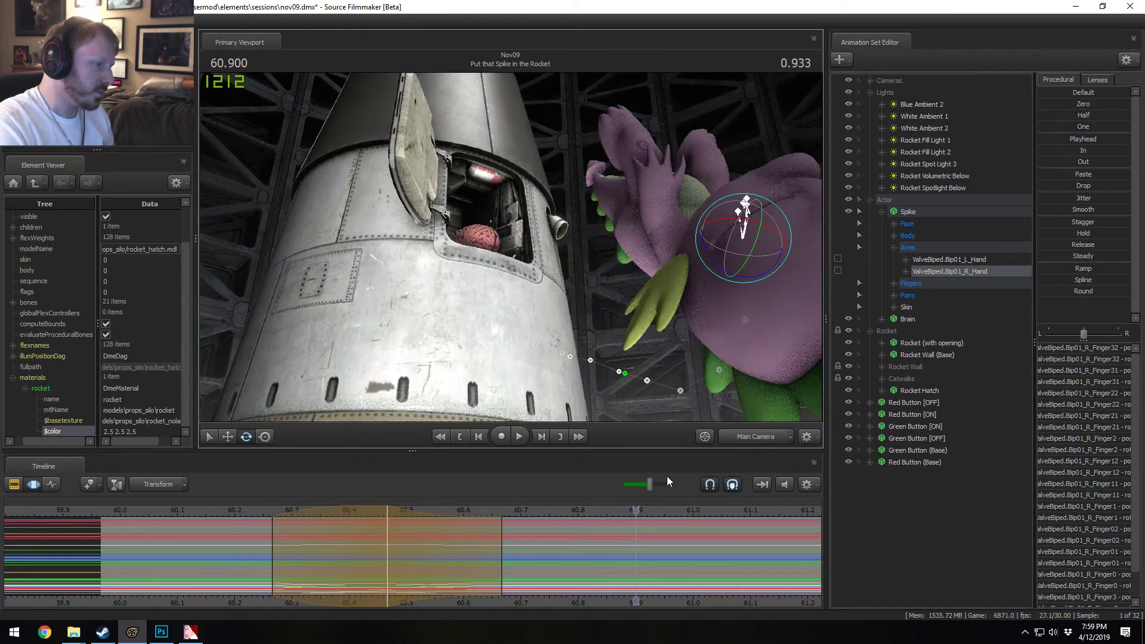
Step: Make a new time selection on the hand motion from about 61.03 to 61.43 seconds
{"action": "left_click_drag", "start_coordinate": [396, 516], "coordinate": [714, 545]}
{"action": "left_click", "coordinate": [714, 546], "text": "shift"}
{"action": "middle_click_drag", "start_coordinate": [726, 599], "coordinate": [332, 571]}
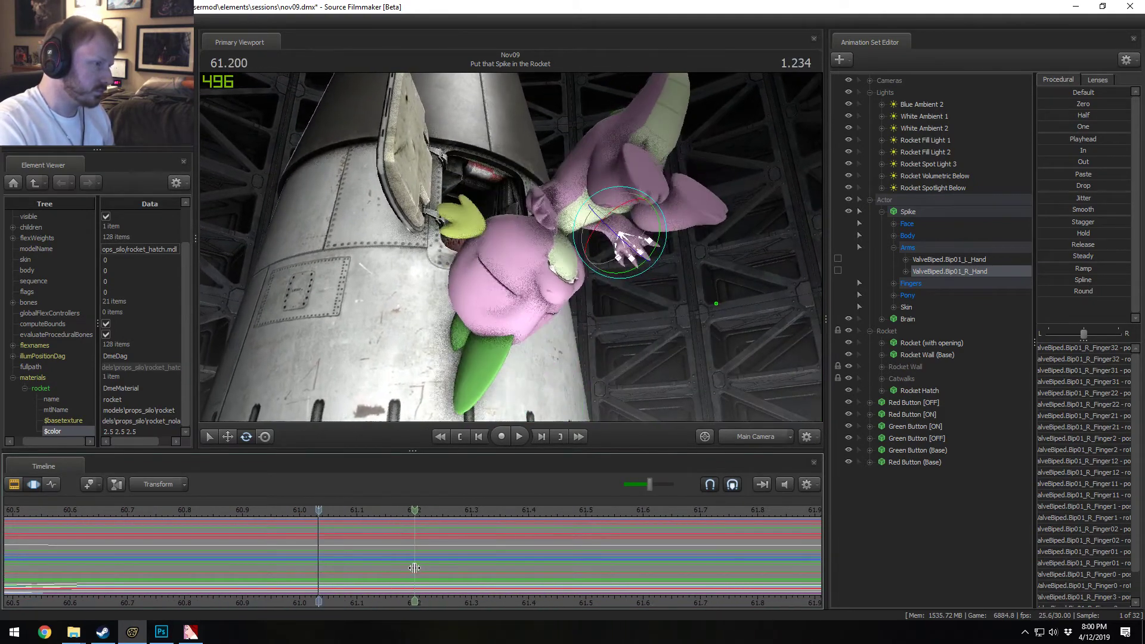
{"action": "left_click", "coordinate": [419, 569]}
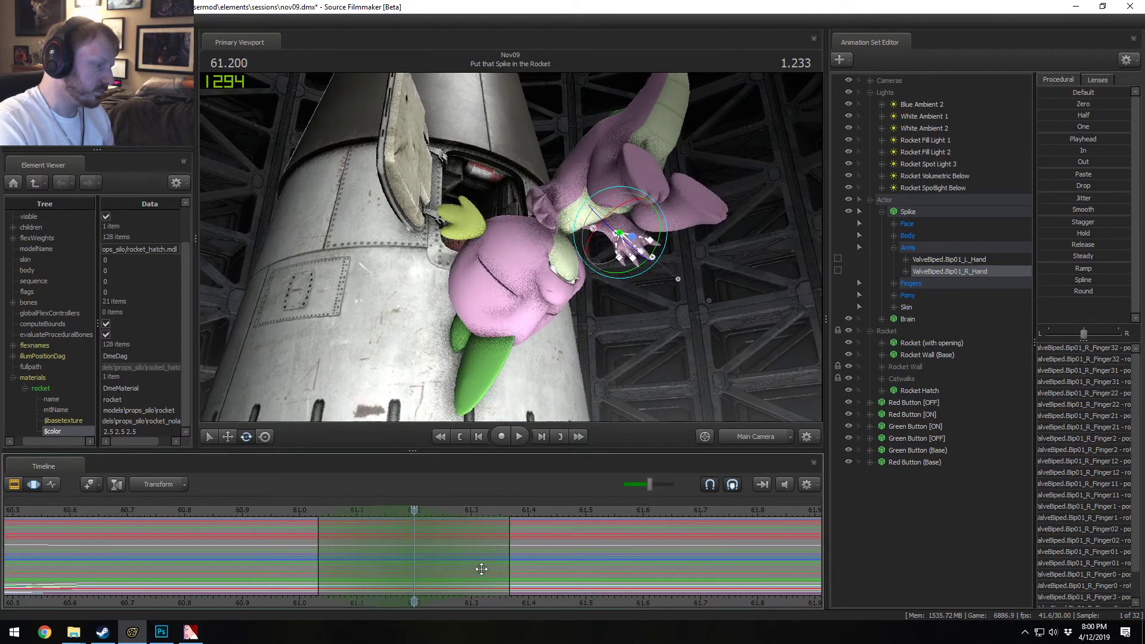
{"action": "left_click_drag", "start_coordinate": [481, 569], "coordinate": [543, 570]}
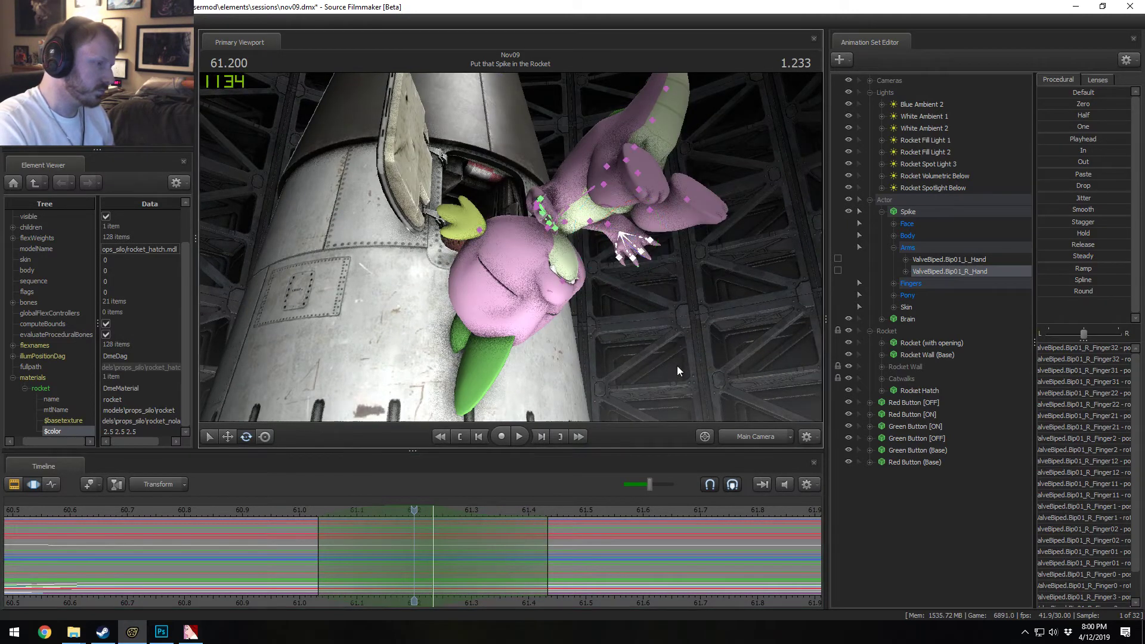
Step: From the Work Camera, rotate Spike's left hand and fingers with the playhead at 61.233 seconds
{"action": "mouse_move", "coordinate": [590, 263]}
{"action": "left_mouse_down"}
{"action": "mouse_move", "coordinate": [513, 247]}
{"action": "mouse_move", "coordinate": [629, 262]}
{"action": "left_mouse_up"}
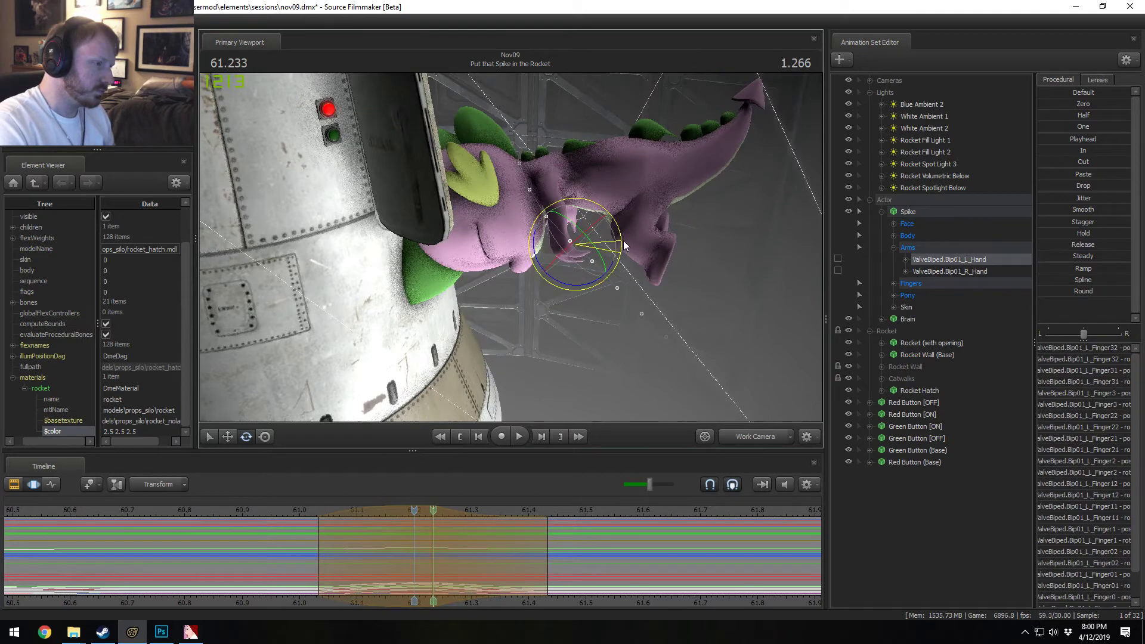
{"action": "left_click_drag", "start_coordinate": [414, 509], "coordinate": [427, 511]}
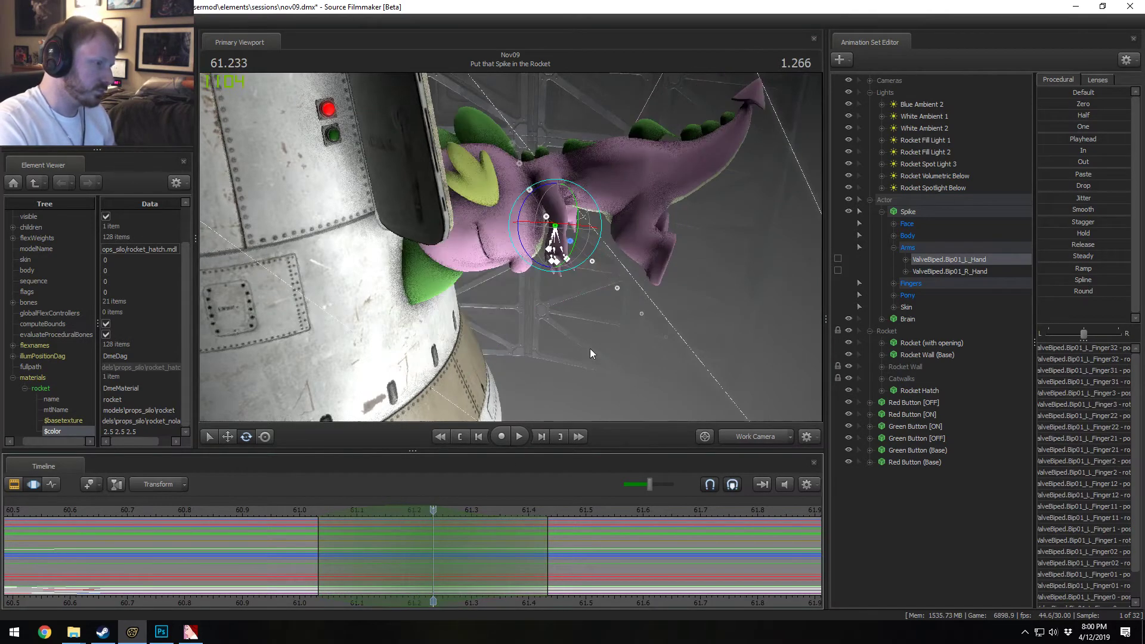
{"action": "left_click_drag", "start_coordinate": [590, 350], "coordinate": [543, 349], "text": "alt"}
{"action": "left_click_drag", "start_coordinate": [602, 227], "coordinate": [477, 258]}
Step: Rotate Spike's right fingers and then the right hand bone alone at 61.233 seconds
{"action": "left_click", "coordinate": [556, 250], "text": "ctrl"}
{"action": "left_click_drag", "start_coordinate": [510, 320], "coordinate": [507, 316], "text": "ctrl"}
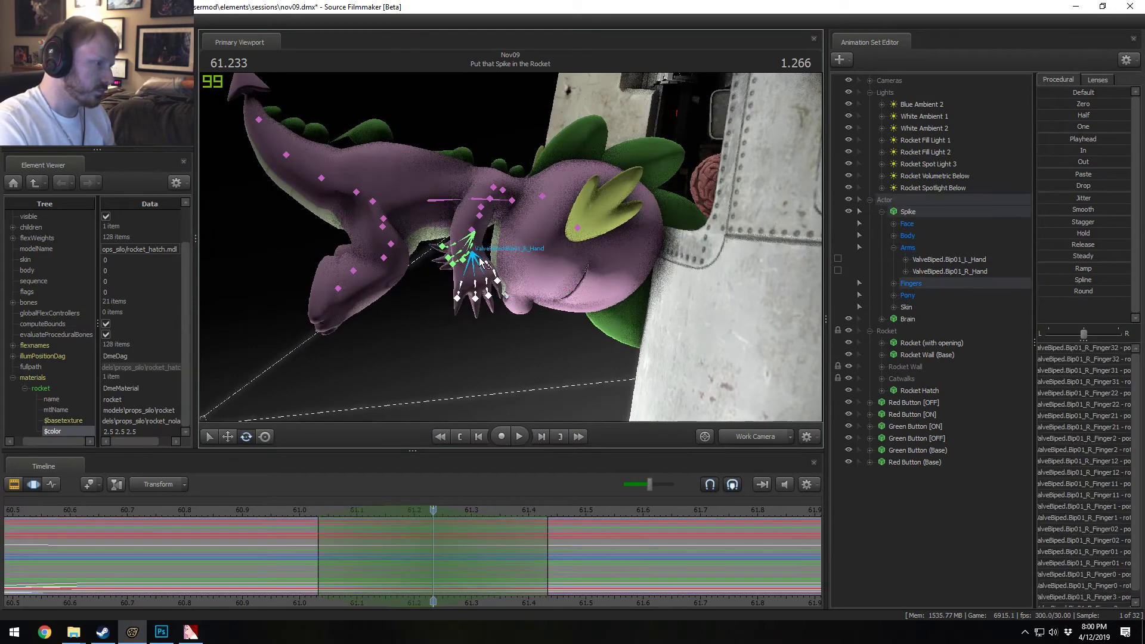
{"action": "left_click_drag", "start_coordinate": [504, 227], "coordinate": [510, 234]}
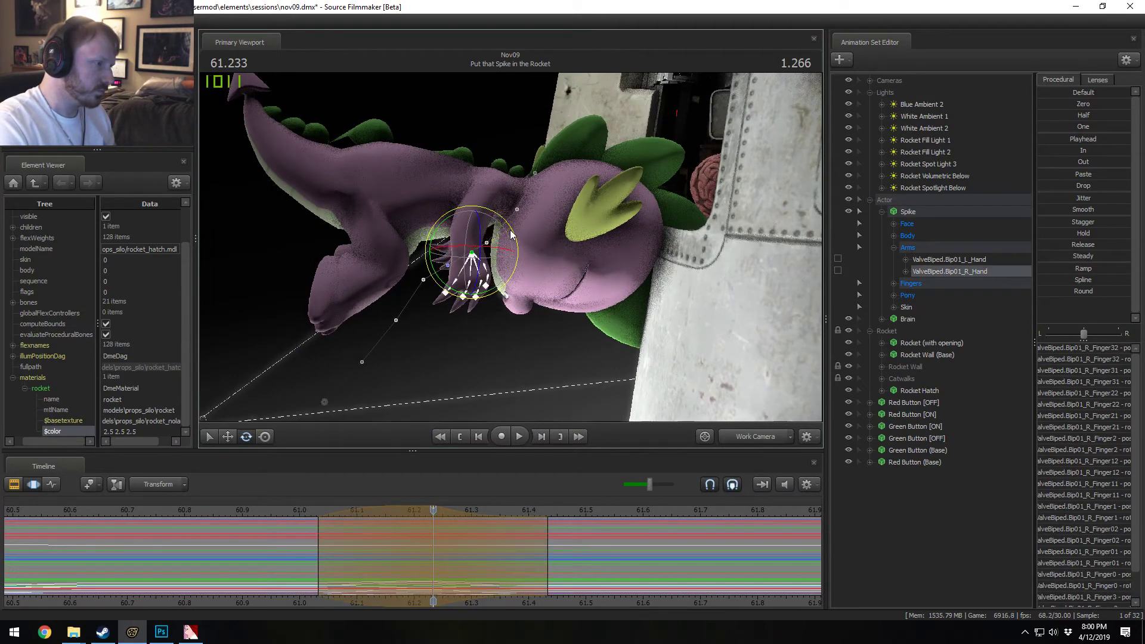
{"action": "left_click", "coordinate": [470, 255], "text": "ctrl"}
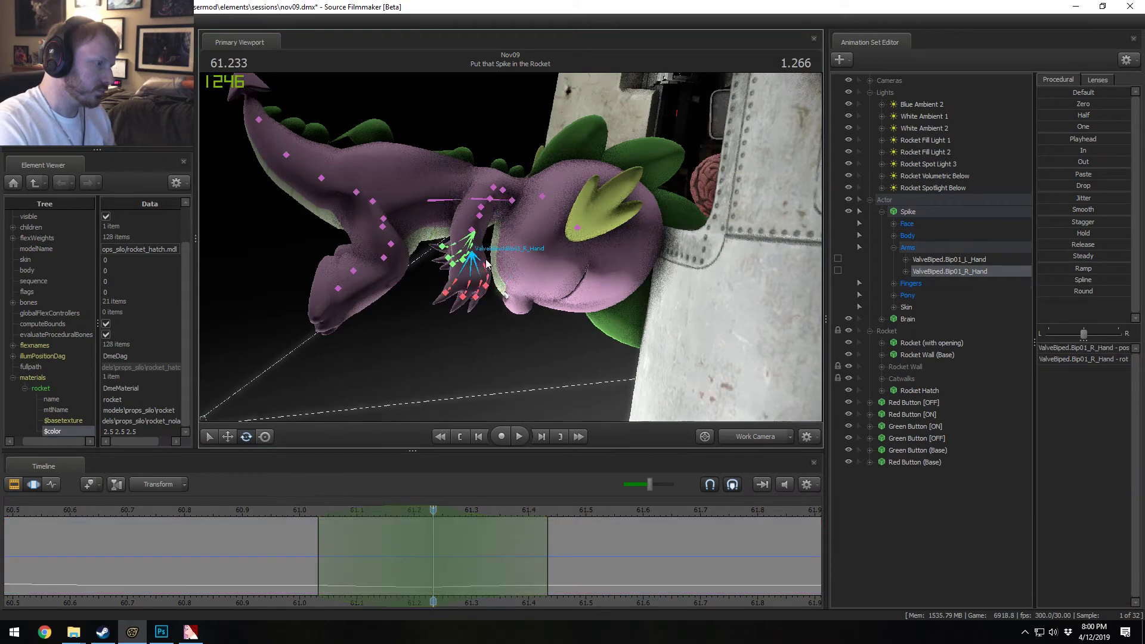
{"action": "left_click_drag", "start_coordinate": [516, 232], "coordinate": [520, 257]}
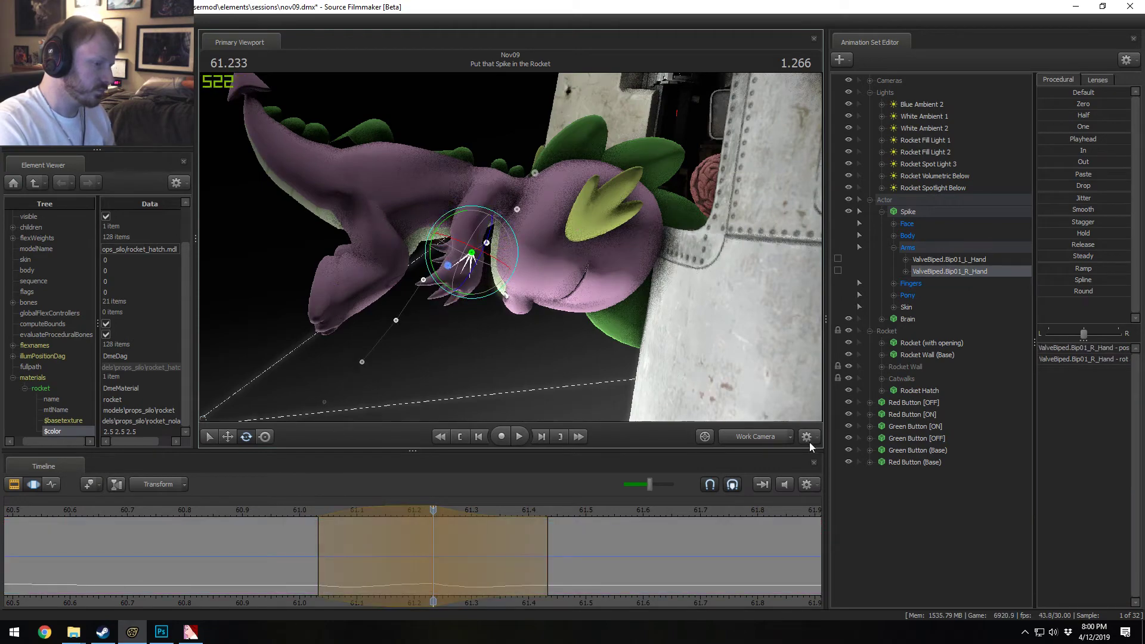
Step: Return to the Main Camera and set the time selection to about 61.33–61.8 seconds with the playhead at 61.566
{"action": "left_click", "coordinate": [765, 437]}
{"action": "left_click_drag", "start_coordinate": [305, 567], "coordinate": [615, 552], "text": "shift"}
{"action": "scroll", "coordinate": [615, 552], "scroll_direction": "up", "scroll_amount": 2, "text": "shift"}
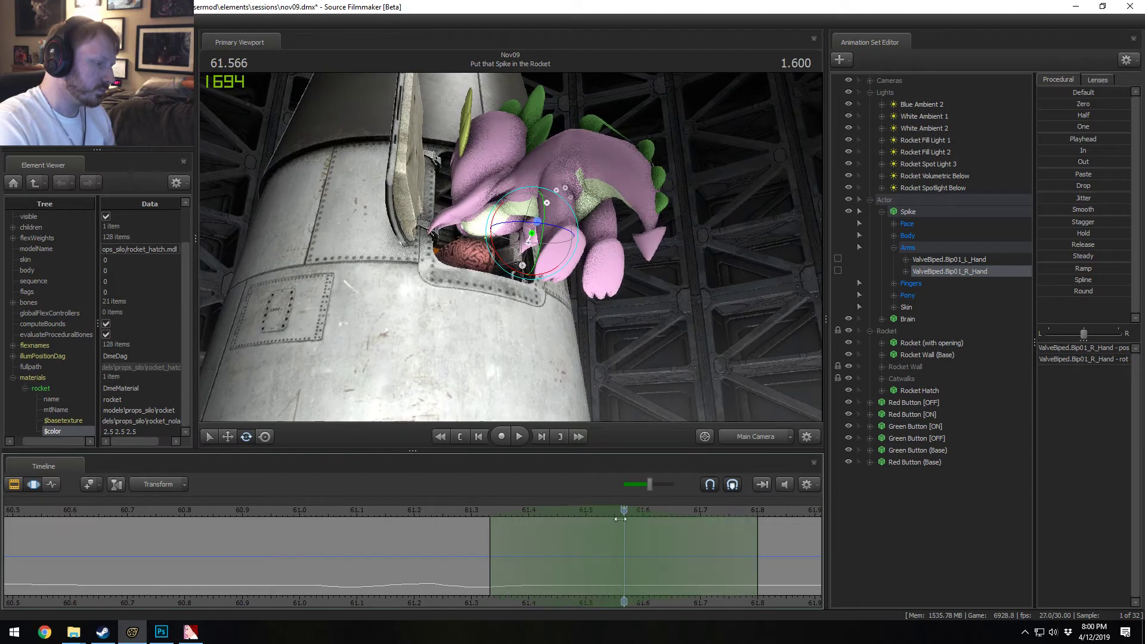
Step: Rotate Spike's left hand and fingers, then his right hand and fingers, at 61.566 seconds
{"action": "left_click", "coordinate": [421, 222]}
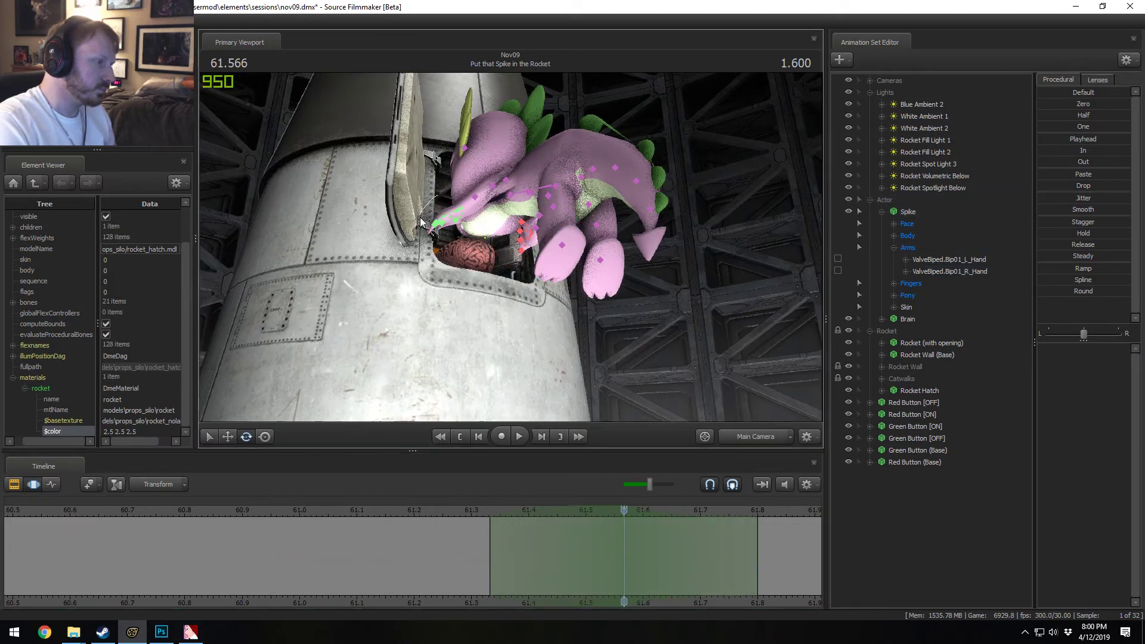
{"action": "left_click", "coordinate": [471, 214]}
{"action": "left_click", "coordinate": [440, 246]}
{"action": "left_click", "coordinate": [469, 205]}
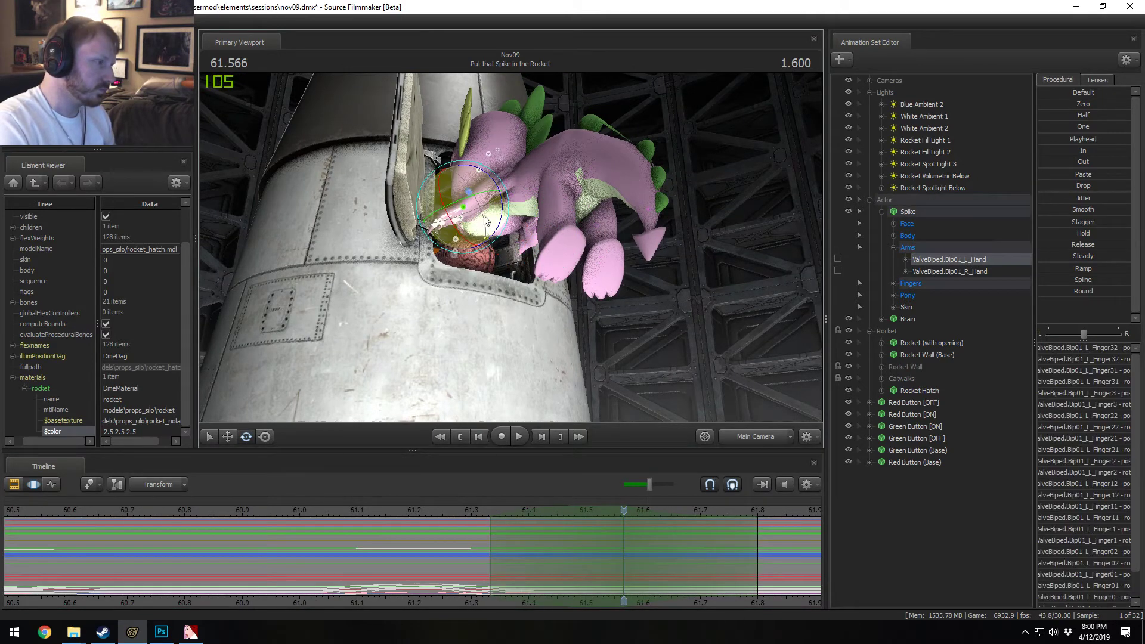
{"action": "left_click_drag", "start_coordinate": [497, 216], "coordinate": [452, 247]}
{"action": "left_click", "coordinate": [532, 213]}
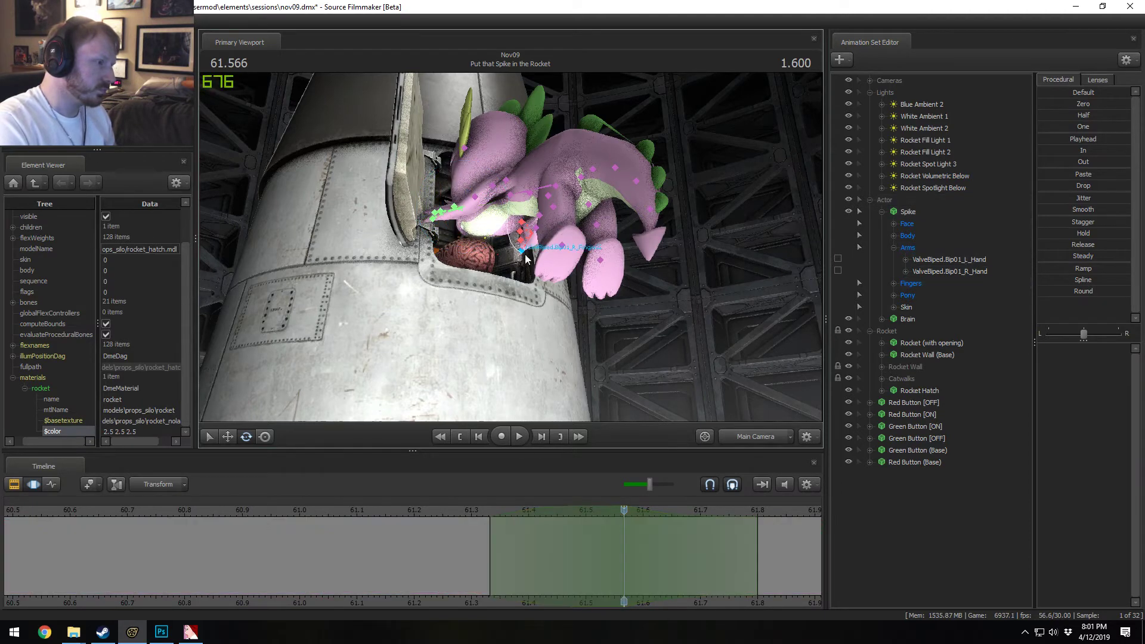
{"action": "left_click", "coordinate": [537, 237]}
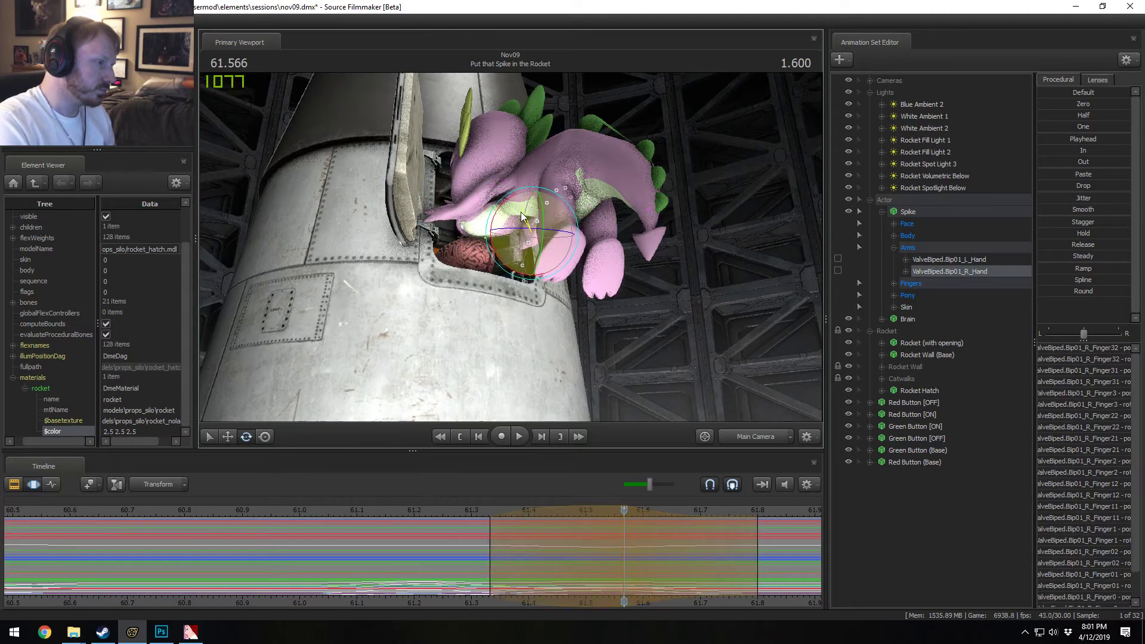
Step: Set the time selection to about 61.63–61.97 seconds with the playhead at 61.766
{"action": "left_click_drag", "start_coordinate": [490, 554], "coordinate": [738, 554]}
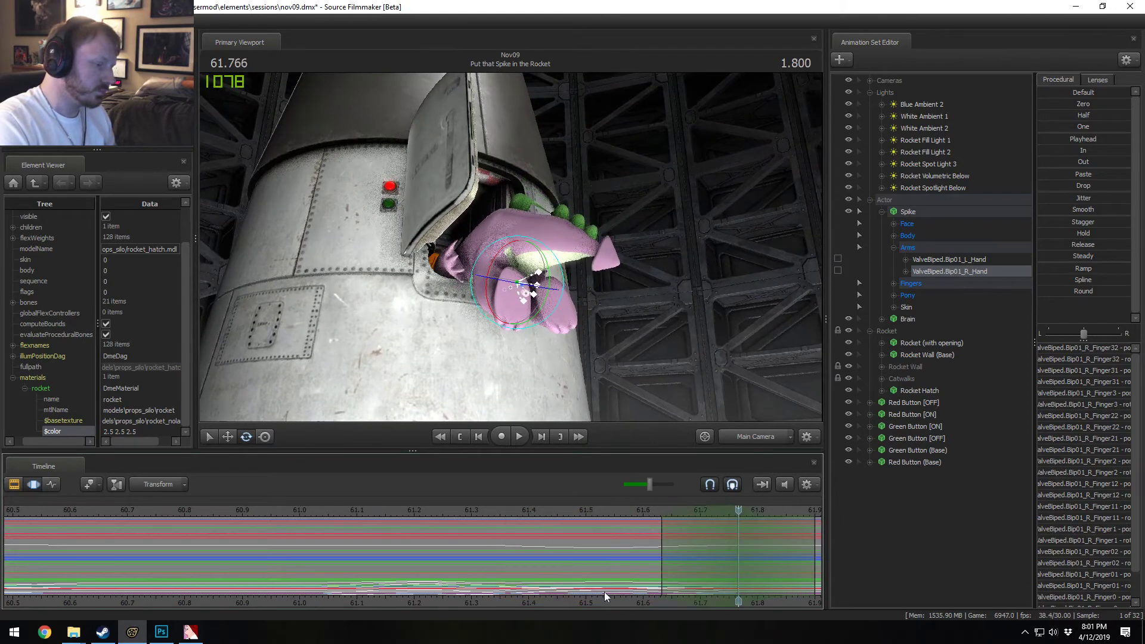
{"action": "middle_click_drag", "start_coordinate": [713, 578], "coordinate": [421, 576]}
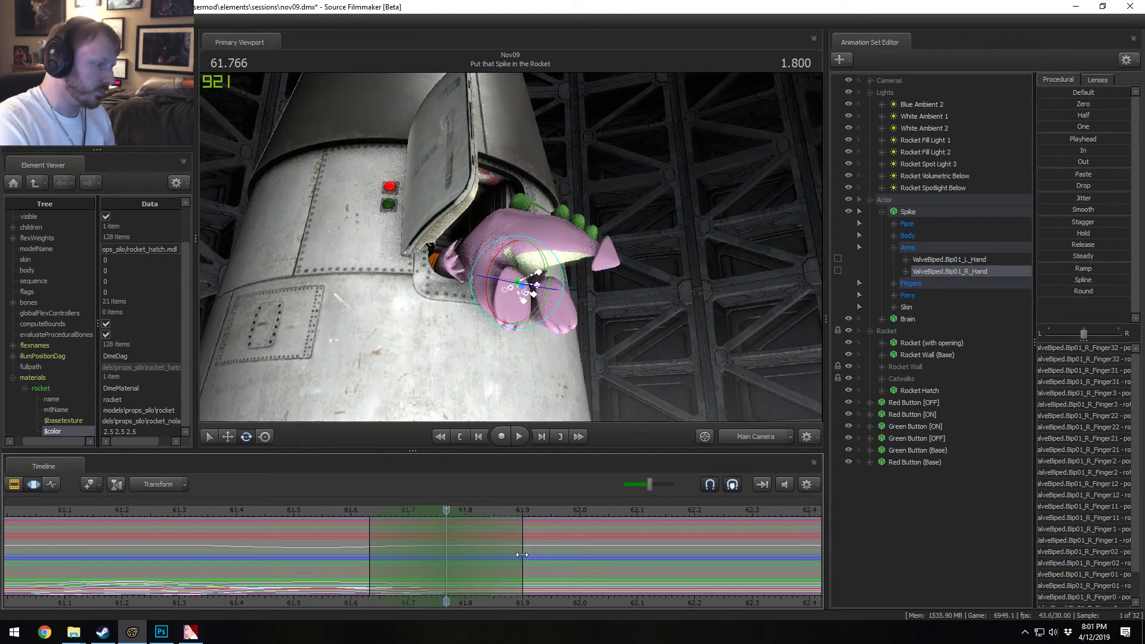
{"action": "left_click_drag", "start_coordinate": [522, 554], "coordinate": [560, 555]}
Step: Try to rotate Spike's left hand and fingers at 61.766 seconds from the Work Camera, and undo the last change
{"action": "left_click", "coordinate": [455, 255]}
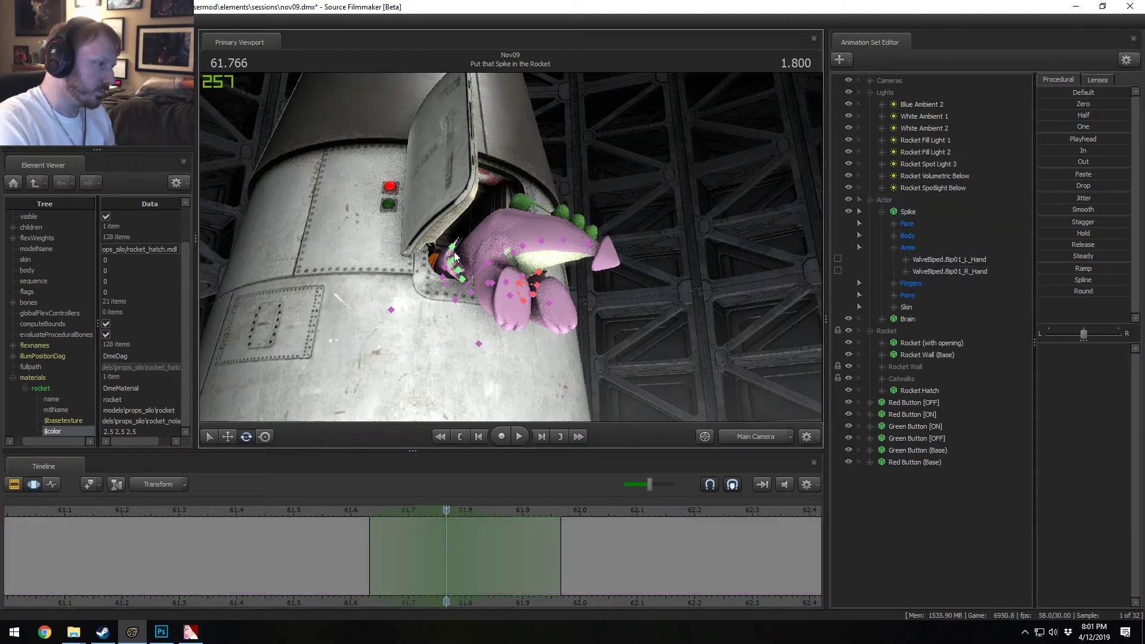
{"action": "left_click", "coordinate": [463, 287]}
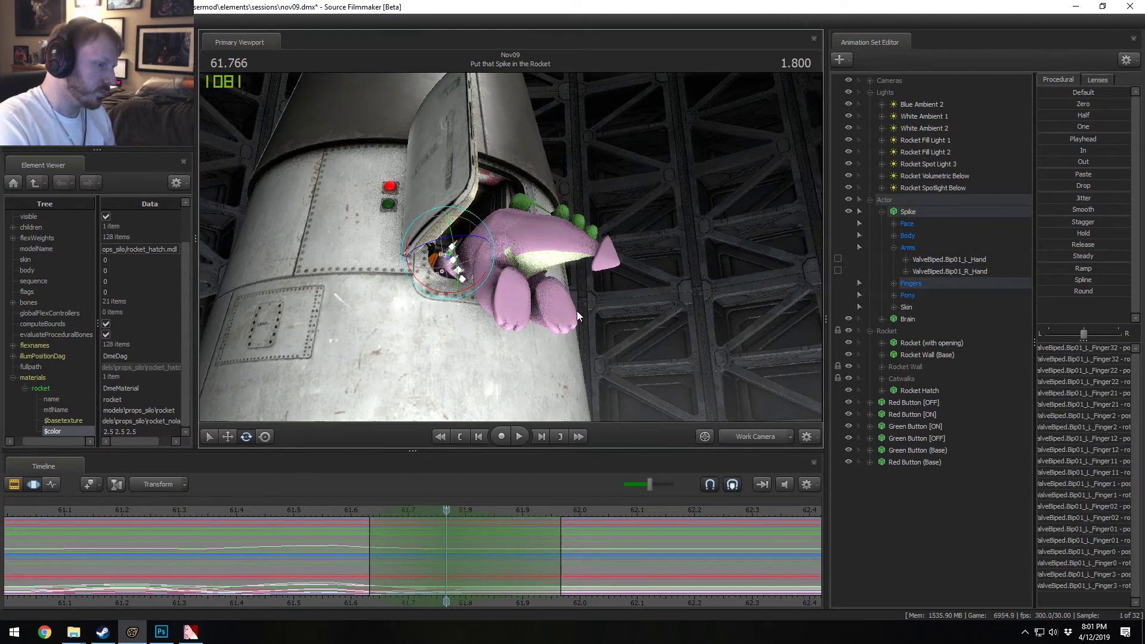
{"action": "left_click_drag", "start_coordinate": [577, 311], "coordinate": [656, 268], "text": "alt"}
{"action": "left_click", "coordinate": [441, 233], "text": "ctrl"}
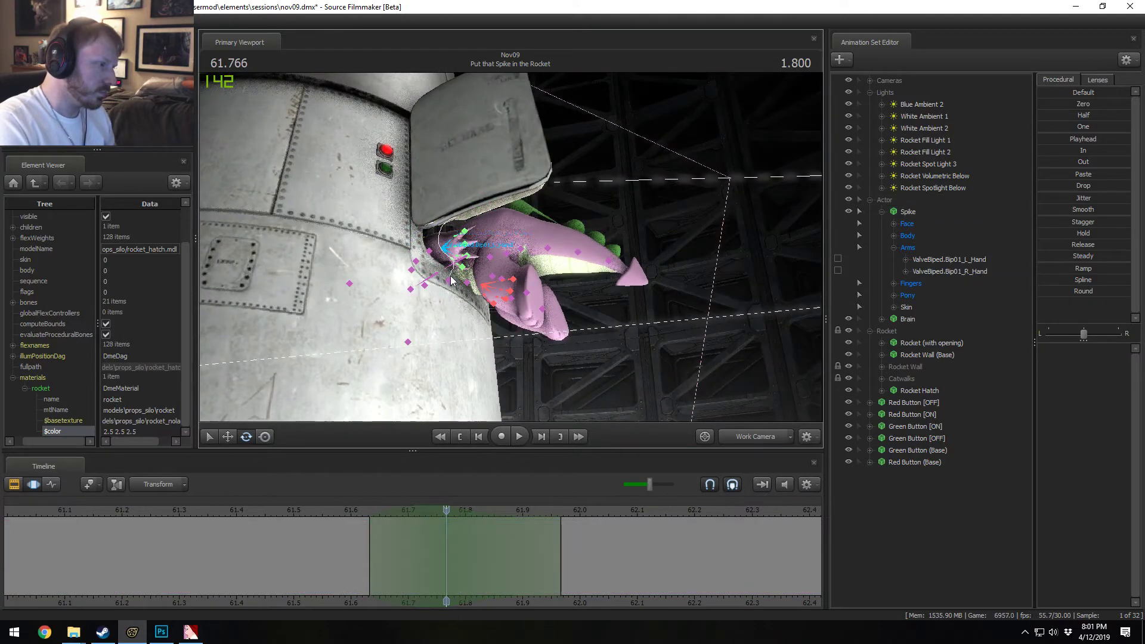
{"action": "left_click", "coordinate": [464, 224]}
{"action": "left_click_drag", "start_coordinate": [464, 244], "coordinate": [511, 253], "text": "alt"}
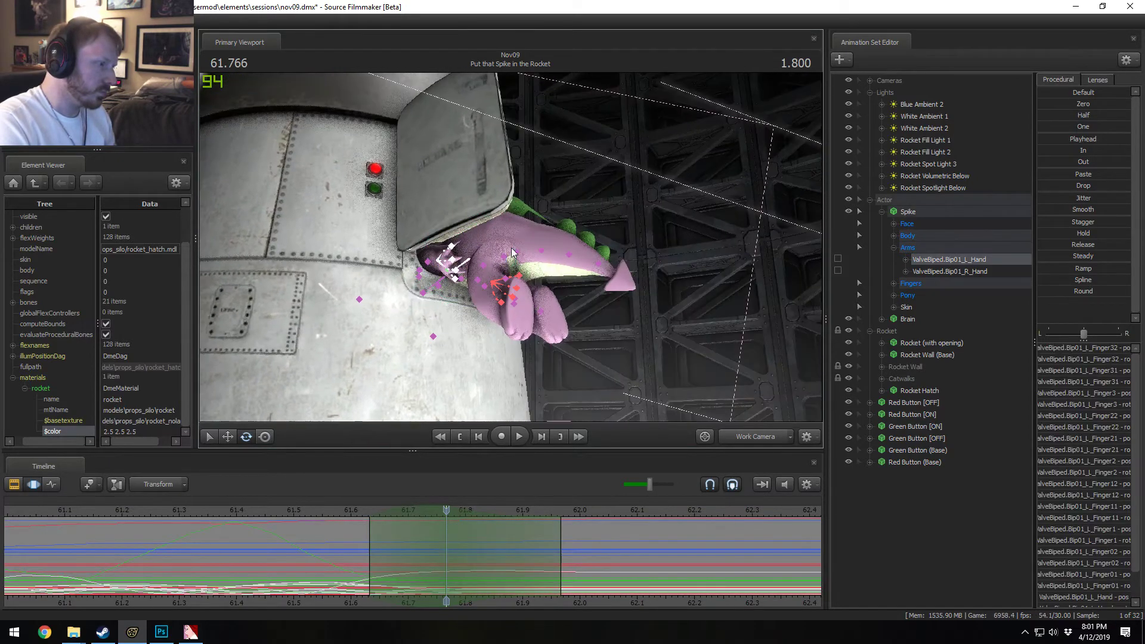
{"action": "left_click_drag", "start_coordinate": [434, 260], "coordinate": [471, 206], "text": "alt"}
{"action": "left_click", "coordinate": [440, 268], "text": "ctrl"}
{"action": "left_click", "coordinate": [459, 227]}
{"action": "key", "text": "ctrl+z"}
Step: Limit the selection to the outer joints of Spike's left fingers: Finger01, 02, 11, 12, 21, 22, 31 and 32
{"action": "left_click", "coordinate": [454, 243]}
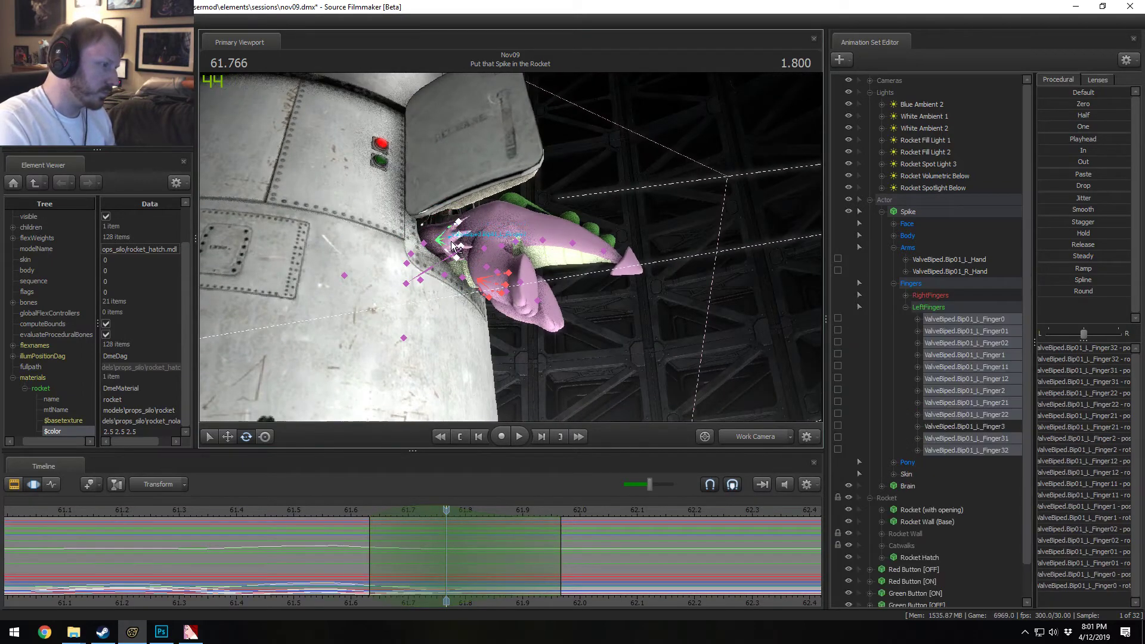
{"action": "left_click", "coordinate": [451, 246], "text": "ctrl+shift"}
{"action": "left_click", "coordinate": [449, 253], "text": "ctrl+shift"}
{"action": "left_click_drag", "start_coordinate": [448, 256], "coordinate": [472, 264], "text": "alt"}
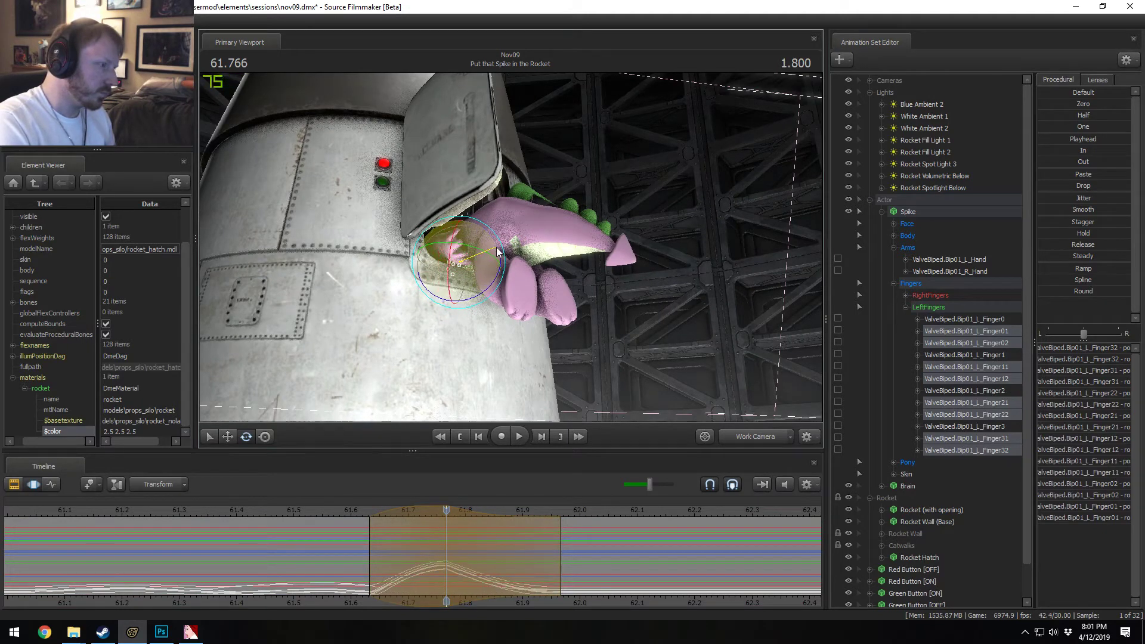
Step: Try a rotation of the outer left finger joints, replay it through the Main Camera, and undo it
{"action": "left_click_drag", "start_coordinate": [498, 251], "coordinate": [404, 458]}
{"action": "key", "text": "space"}
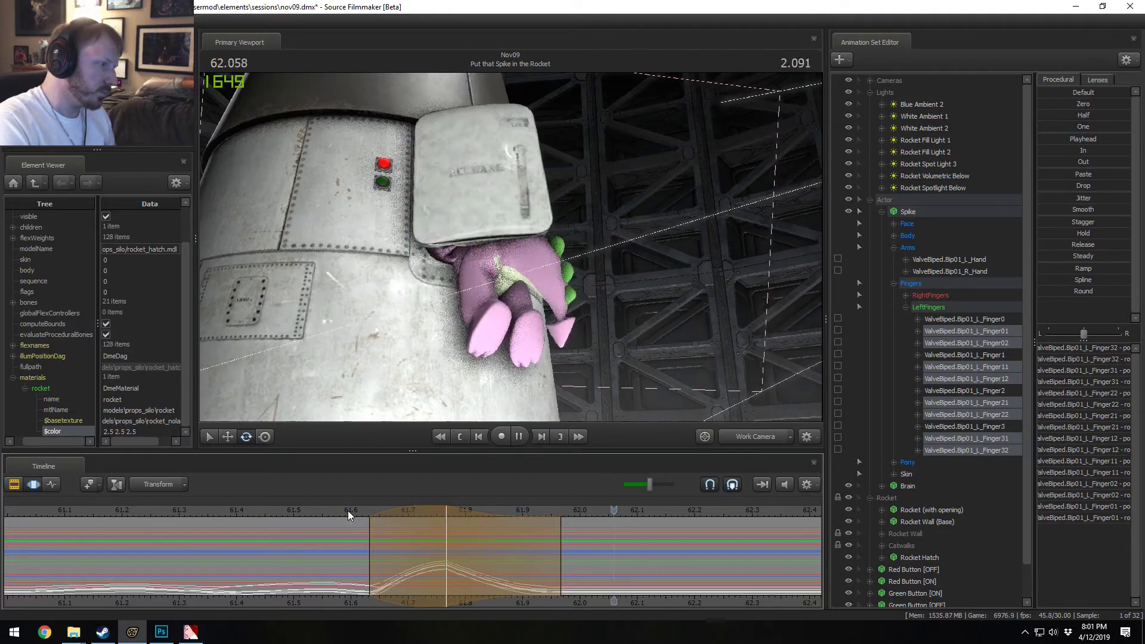
{"action": "left_click", "coordinate": [759, 436]}
{"action": "mouse_move", "coordinate": [383, 527]}
{"action": "left_mouse_down"}
{"action": "mouse_move", "coordinate": [354, 562]}
{"action": "mouse_move", "coordinate": [487, 567]}
{"action": "left_mouse_up"}
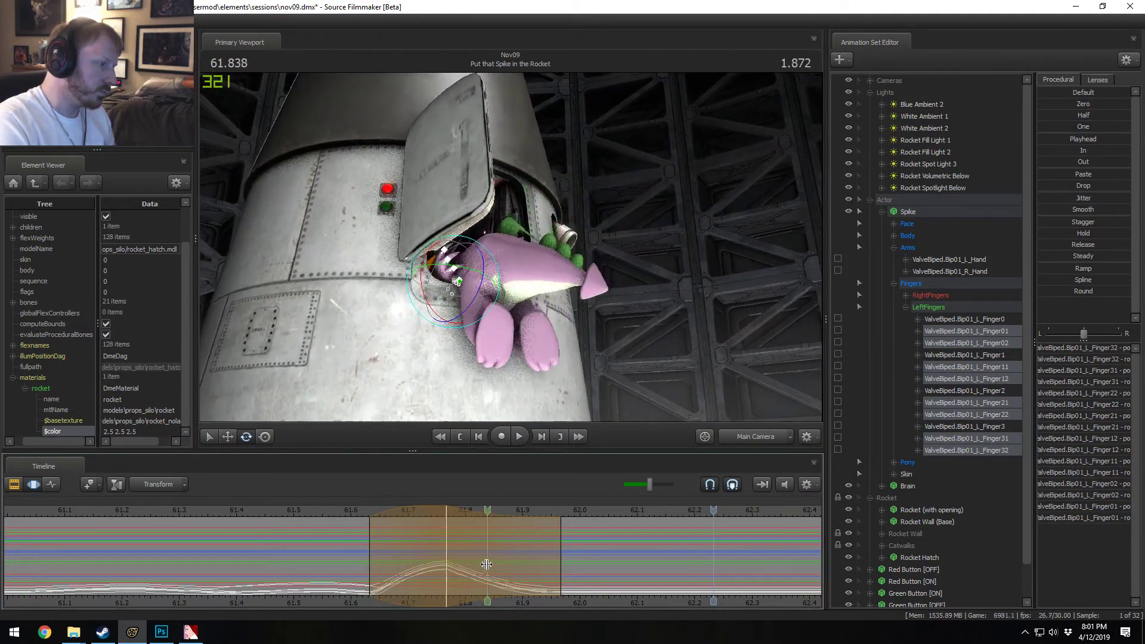
{"action": "key", "text": "ctrl+z"}
Step: Rotate the outer left finger joints at 61.766 seconds and extend the time selection's start back to about 61.6 seconds
{"action": "left_click", "coordinate": [409, 512]}
{"action": "left_click_drag", "start_coordinate": [409, 512], "coordinate": [446, 512]}
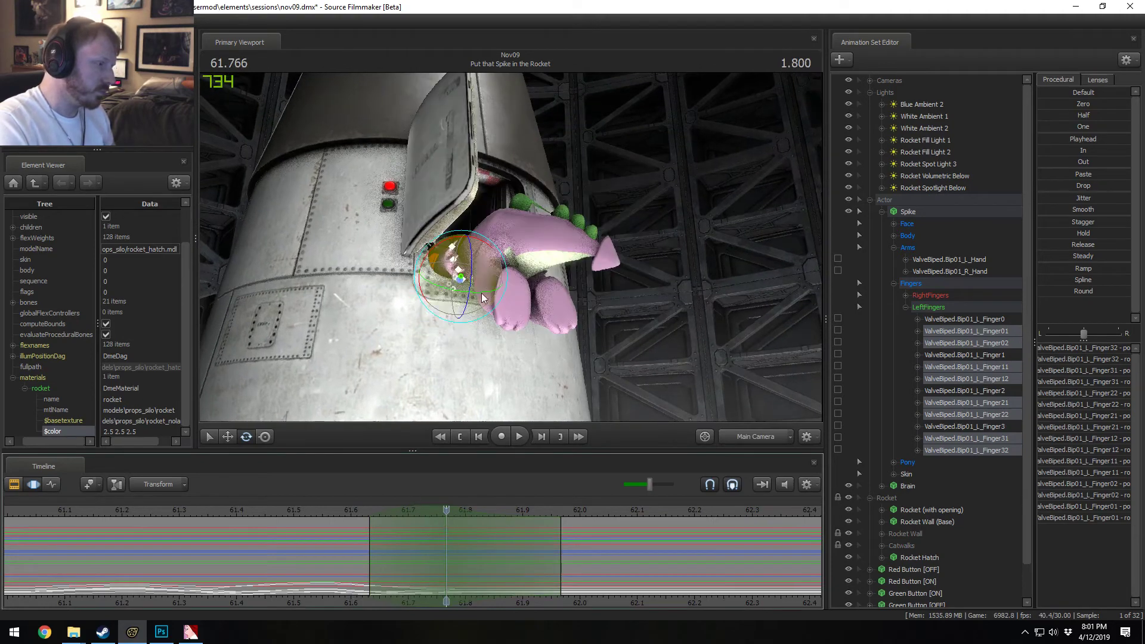
{"action": "left_click_drag", "start_coordinate": [450, 284], "coordinate": [468, 279]}
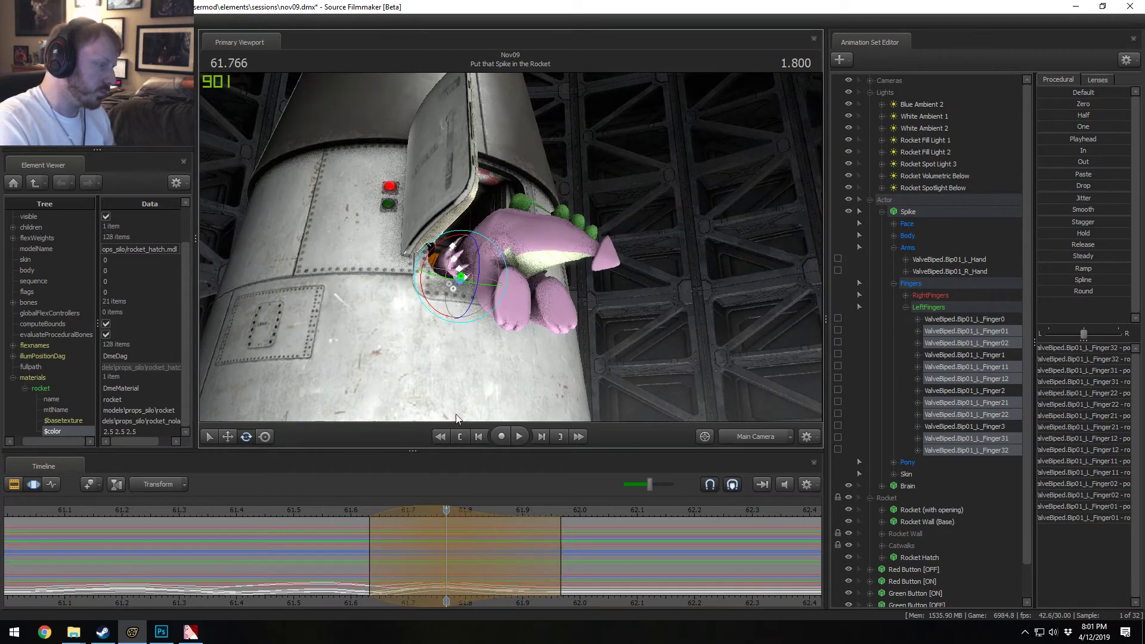
{"action": "left_click_drag", "start_coordinate": [407, 543], "coordinate": [387, 541]}
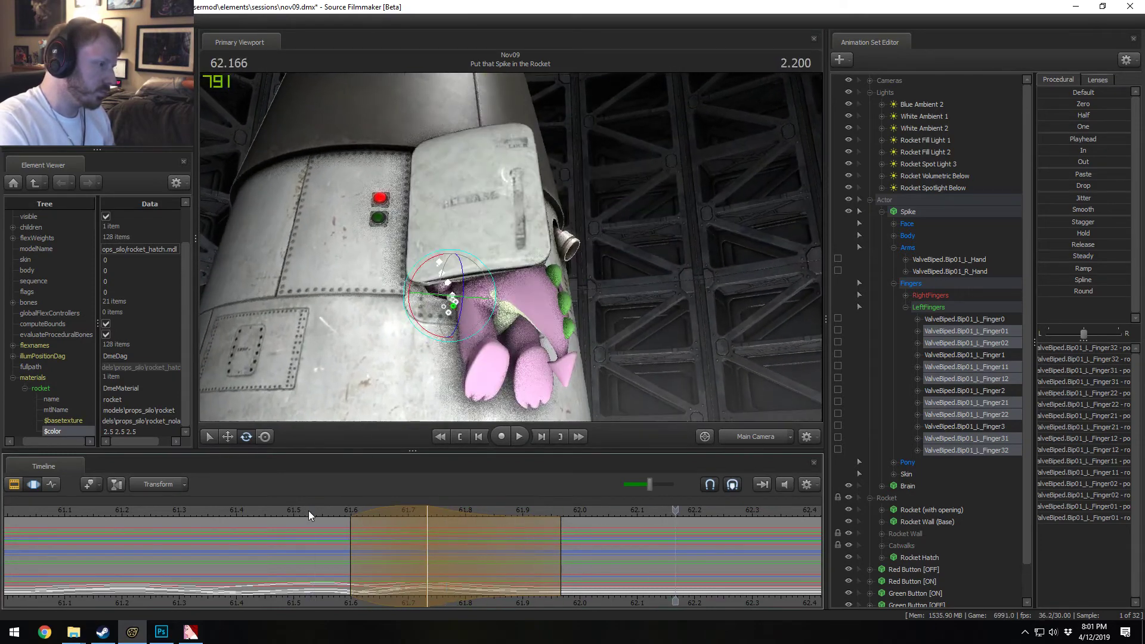
Step: Switch the timeline to the Clip Editor and replay the end of the shot
{"action": "key", "text": "F3"}
{"action": "key", "text": "space"}
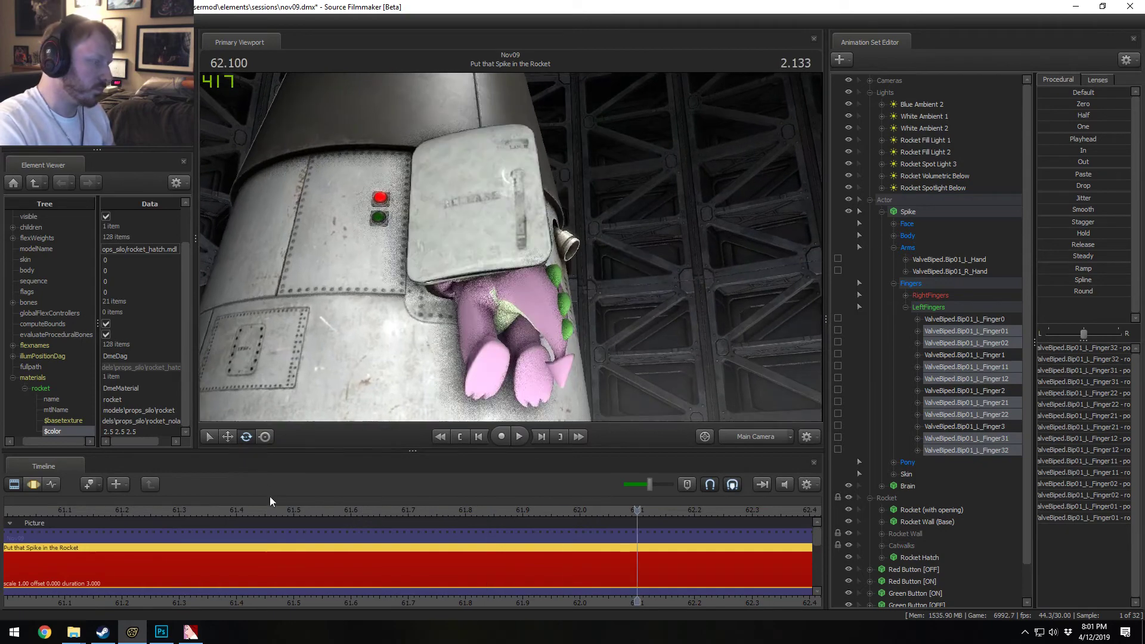
Step: Replay the "Put that Spike in the Rocket" shot from about 60.3 seconds to review Spike's motion and the cut to the next shot
{"action": "scroll", "coordinate": [274, 508], "scroll_direction": "down", "scroll_amount": 5}
{"action": "left_click", "coordinate": [271, 511]}
{"action": "key", "text": "space"}
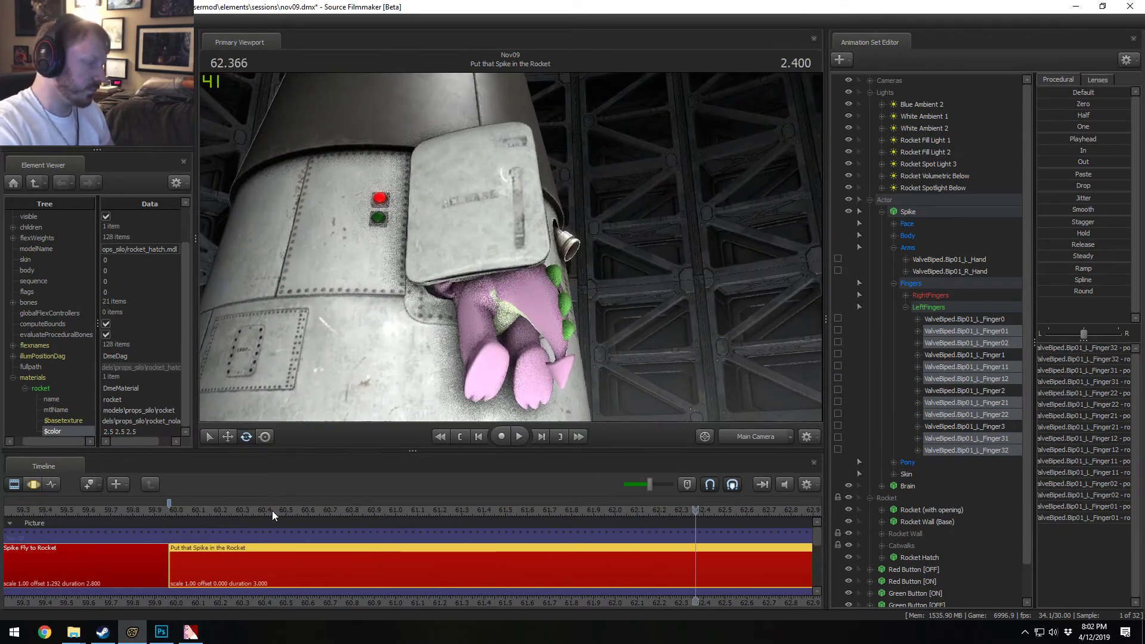
{"action": "key", "text": "space"}
{"action": "left_click", "coordinate": [241, 511]}
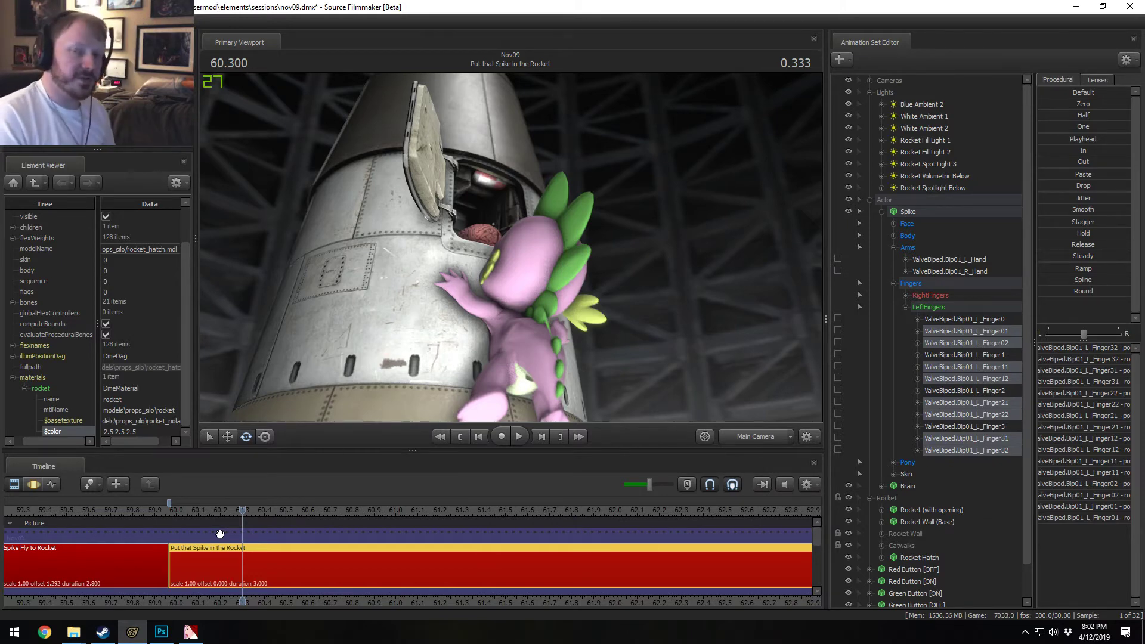
{"action": "scroll", "coordinate": [258, 523], "scroll_direction": "down", "scroll_amount": 5}
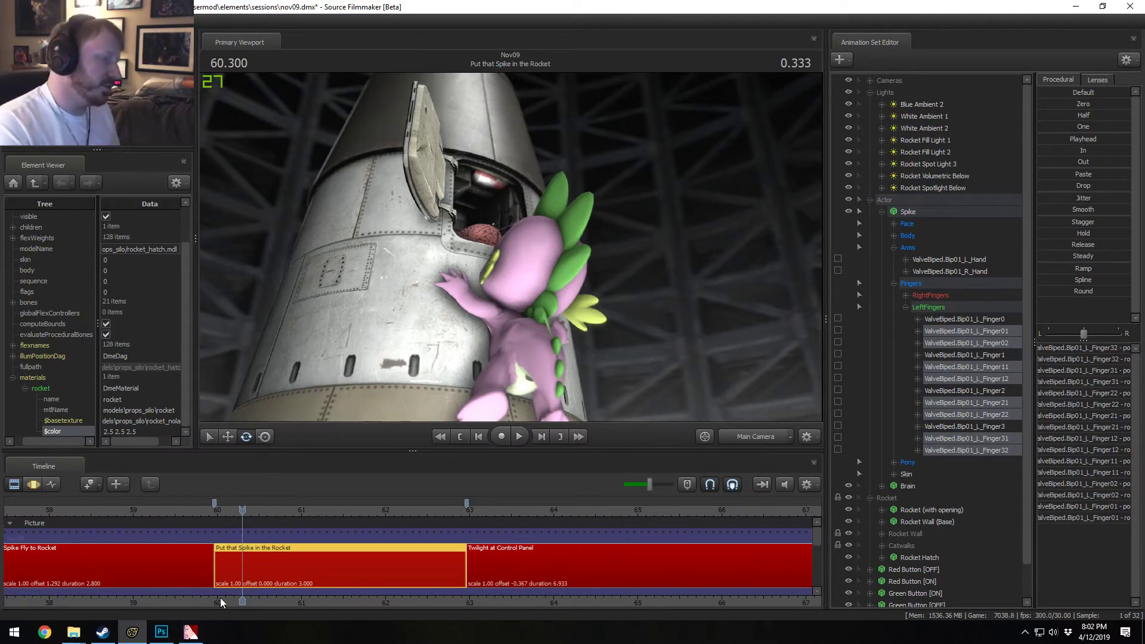
{"action": "key", "text": "space"}
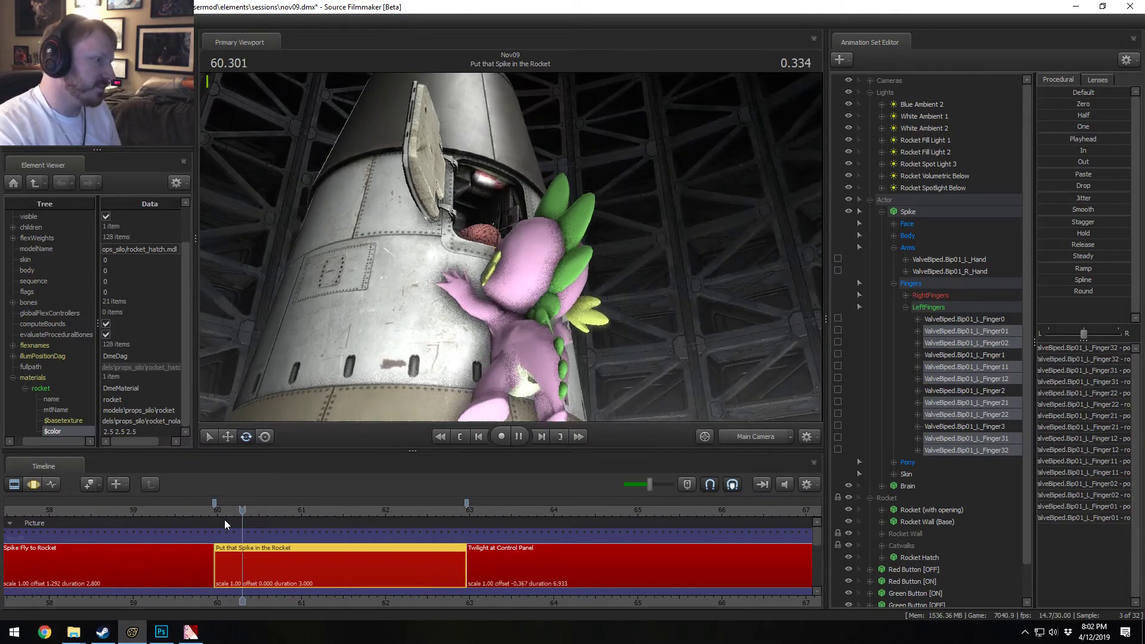
{"action": "key", "text": "space"}
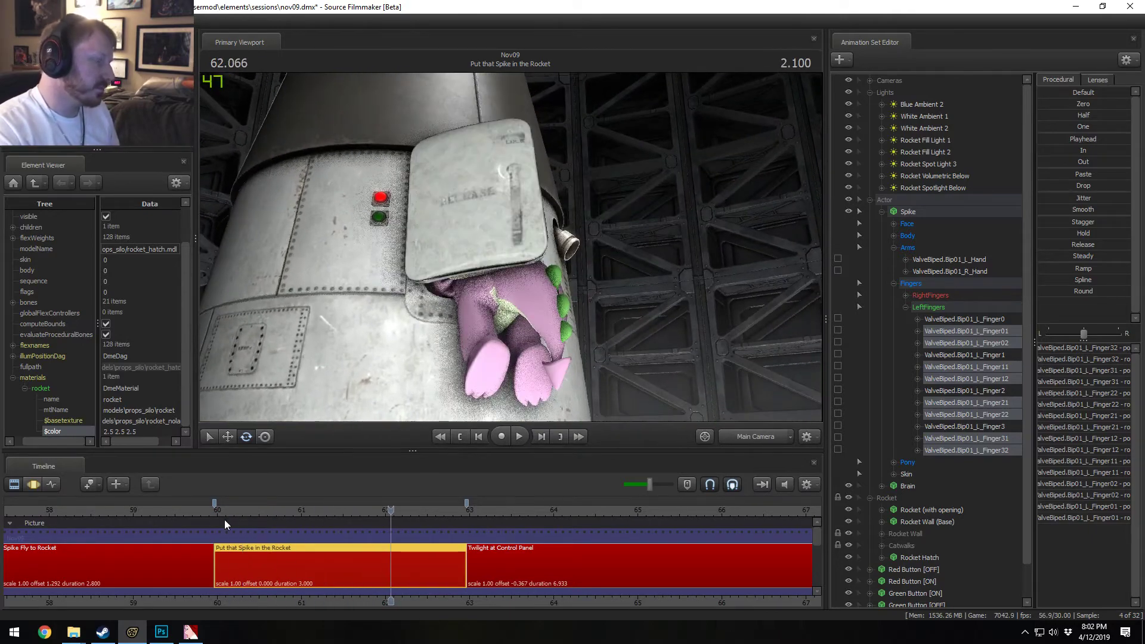
{"action": "key", "text": "space"}
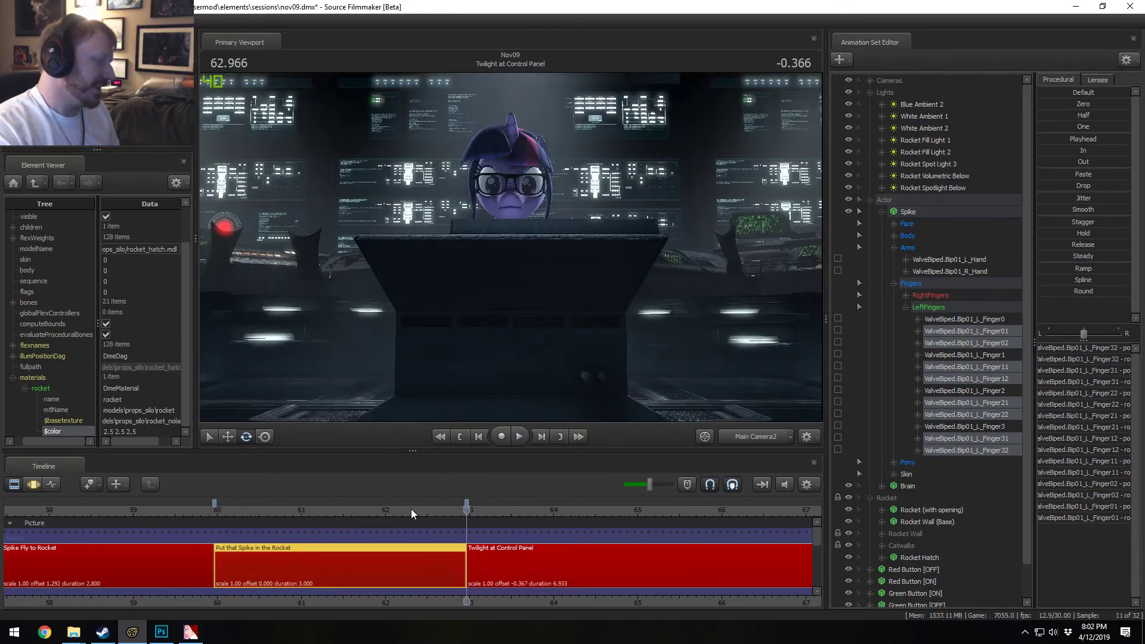
Step: Replay the closing moments of the shot around Spike getting stuck under the rocket hatch
{"action": "left_click", "coordinate": [410, 509]}
{"action": "key", "text": "space"}
{"action": "key", "text": "space"}
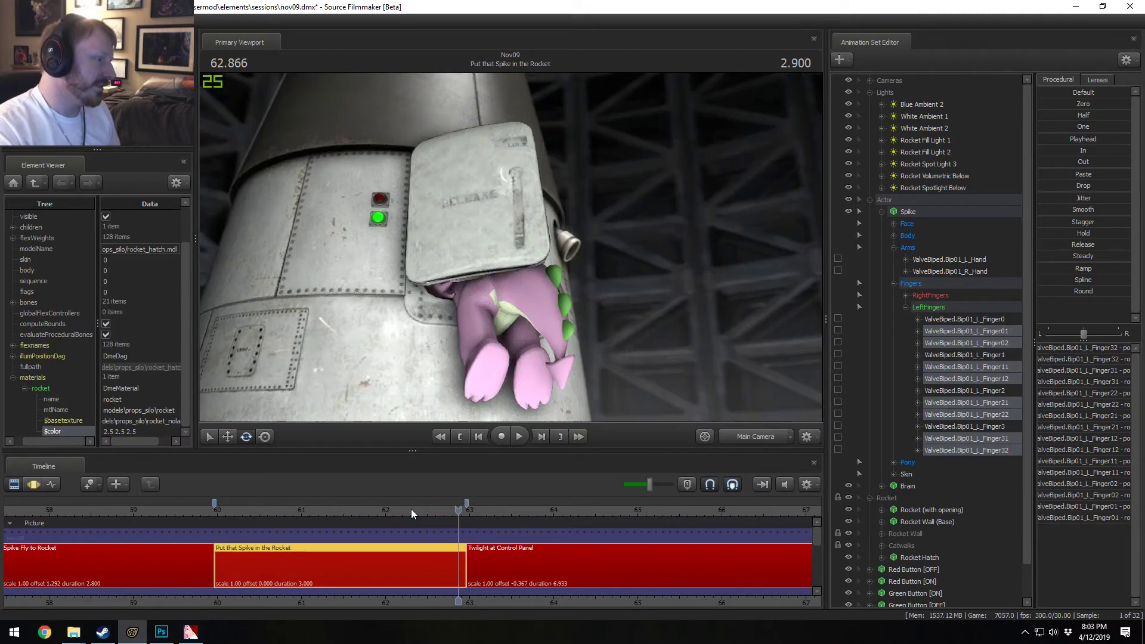
{"action": "left_click_drag", "start_coordinate": [410, 510], "coordinate": [346, 497]}
{"action": "key", "text": "space"}
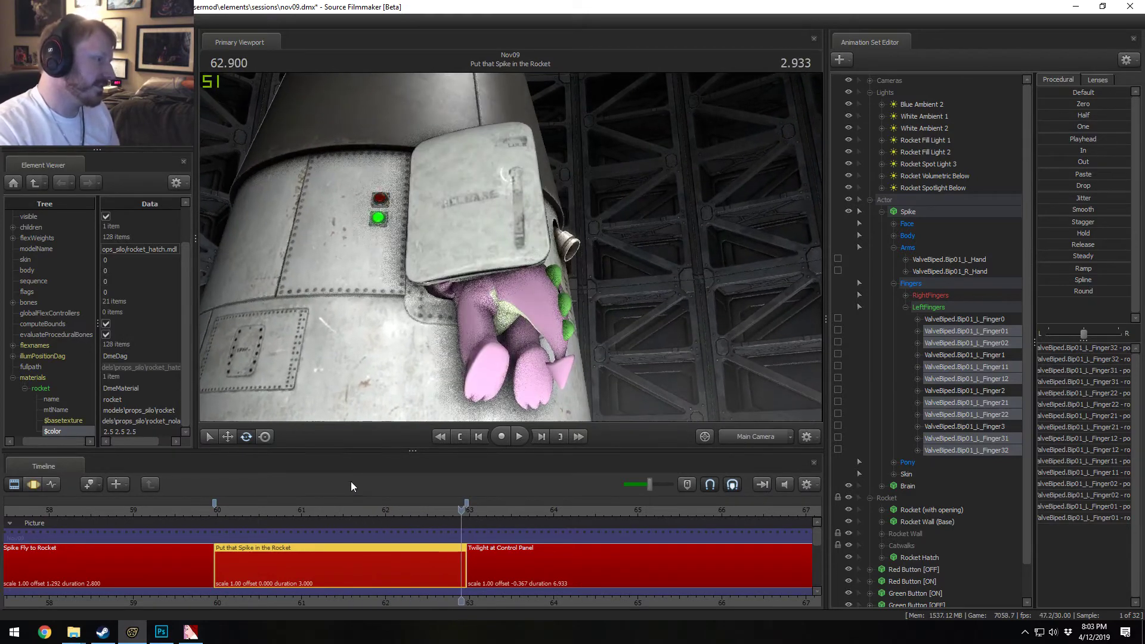
Step: Replay the shot repeatedly from about 60.1 seconds through the Main Camera
{"action": "left_click", "coordinate": [226, 508]}
{"action": "key", "text": "space"}
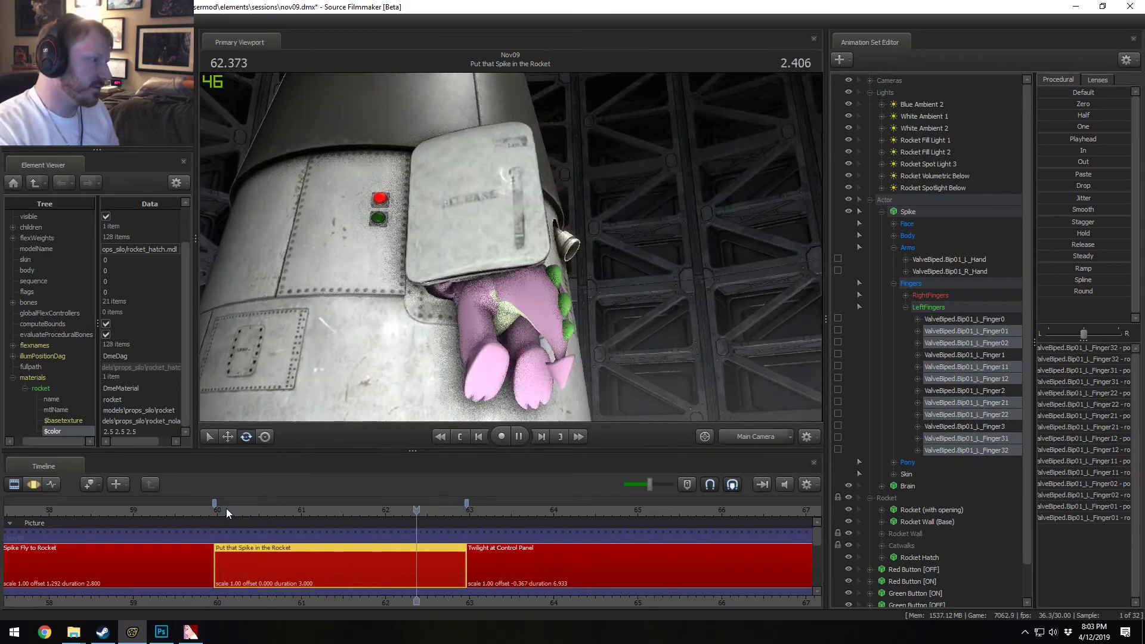
{"action": "key", "text": "space"}
{"action": "left_click", "coordinate": [227, 508]}
{"action": "key", "text": "space"}
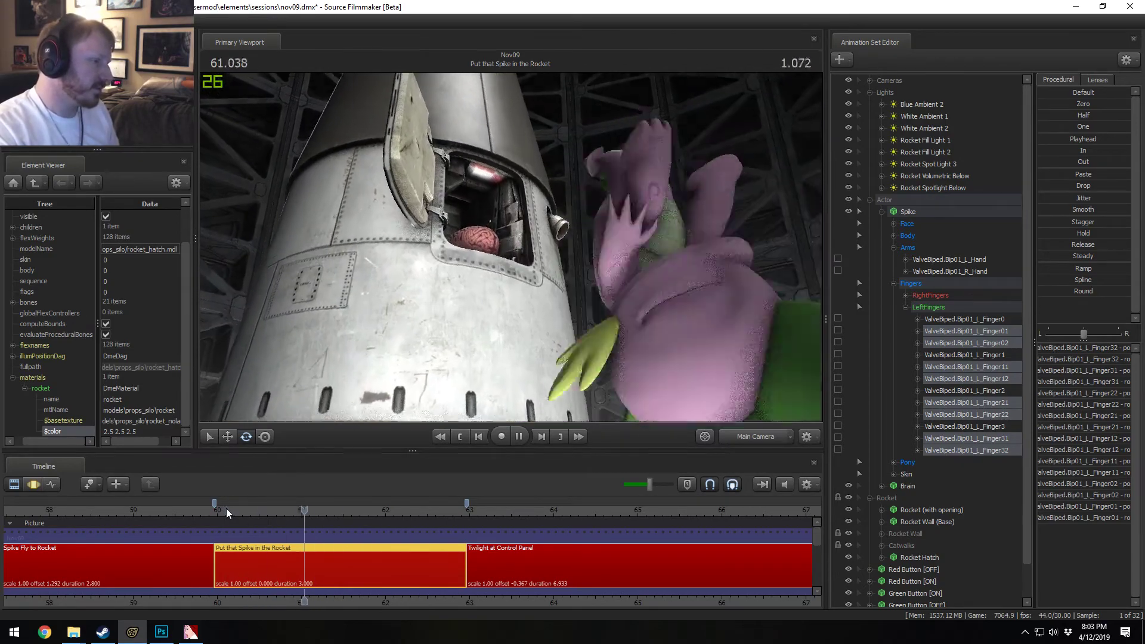
{"action": "key", "text": "space"}
Step: Step frame by frame from 60.1 seconds to about 62.4 seconds to examine Spike's tumble into the rocket and the hatch closing
{"action": "left_click", "coordinate": [226, 508]}
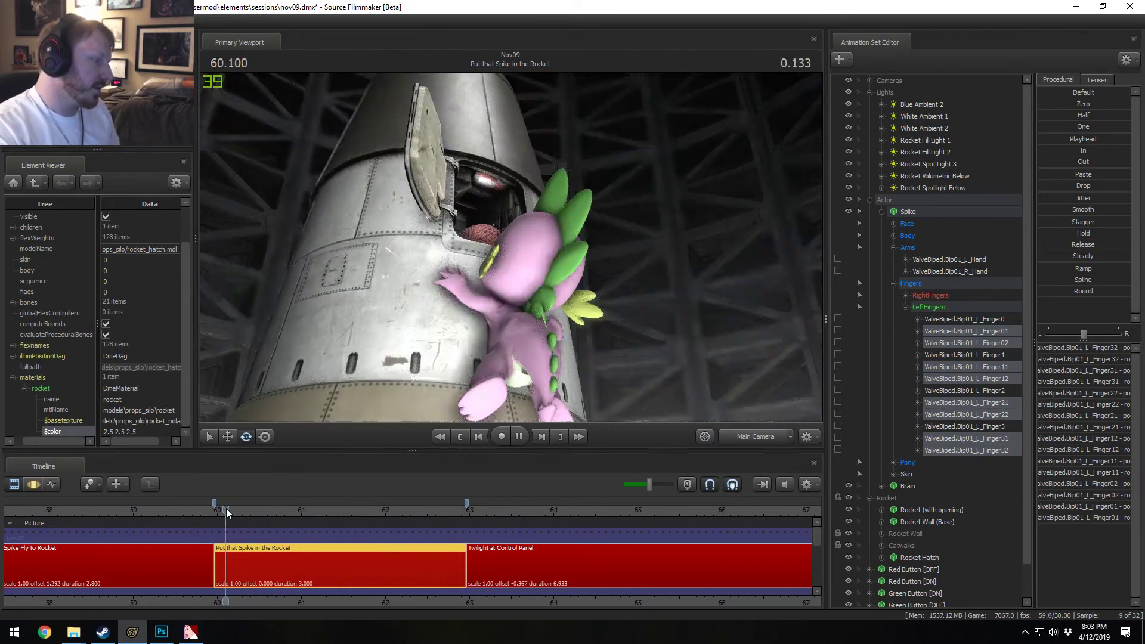
{"action": "key", "text": "Right"}
{"action": "key", "text": "Right"}
{"action": "key", "text": "Right"}
{"action": "key", "text": "Right"}
{"action": "key", "text": "Right"}
{"action": "key", "text": "Right"}
{"action": "key", "text": "Right"}
{"action": "key", "text": "Right"}
{"action": "key", "text": "Right"}
{"action": "key", "text": "Right"}
{"action": "key", "text": "Right"}
{"action": "key", "text": "Right"}
{"action": "key", "text": "Right"}
{"action": "key", "text": "Right"}
{"action": "key", "text": "Right"}
{"action": "key", "text": "Right"}
{"action": "key", "text": "Right"}
{"action": "key", "text": "Right"}
{"action": "key", "text": "Right"}
{"action": "key", "text": "Right"}
{"action": "key", "text": "Right"}
{"action": "key", "text": "Right"}
{"action": "key", "text": "Right"}
{"action": "key", "text": "Right"}
{"action": "key", "text": "Right"}
{"action": "key", "text": "Right"}
{"action": "key", "text": "Right"}
{"action": "key", "text": "Right"}
{"action": "key", "text": "Right"}
{"action": "key", "text": "Right"}
{"action": "key", "text": "Right"}
{"action": "key", "text": "Right"}
{"action": "key", "text": "Right"}
{"action": "key", "text": "Right"}
{"action": "key", "text": "Right"}
{"action": "key", "text": "Right"}
{"action": "key", "text": "Right"}
{"action": "key", "text": "Right"}
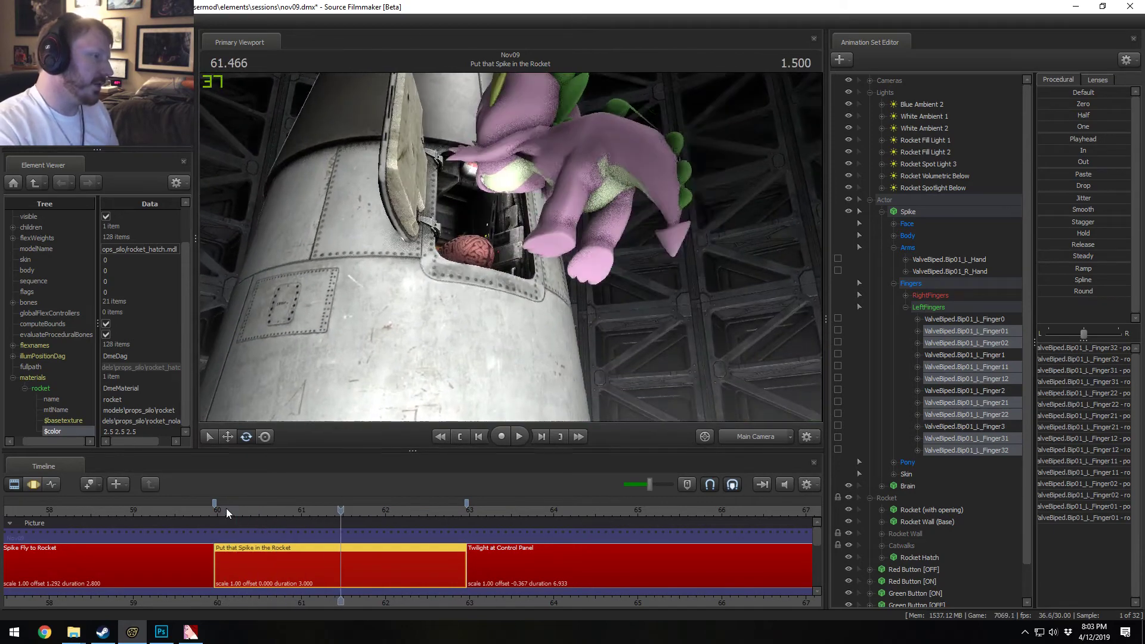
{"action": "key", "text": "Right"}
{"action": "key", "text": "Right"}
{"action": "key", "text": "Right"}
{"action": "key", "text": "Right"}
{"action": "key", "text": "Right"}
{"action": "key", "text": "Right"}
{"action": "key", "text": "Right"}
{"action": "key", "text": "Right"}
{"action": "key", "text": "Right"}
{"action": "key", "text": "Right"}
{"action": "key", "text": "Right"}
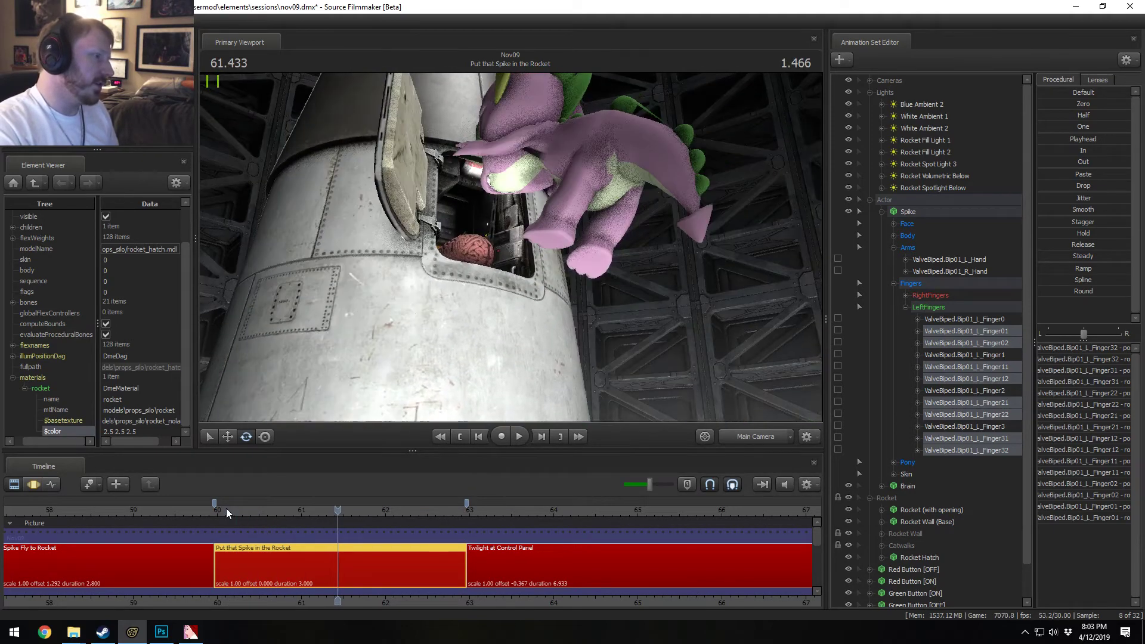
{"action": "key", "text": "Right"}
{"action": "key", "text": "Right"}
{"action": "key", "text": "Right"}
{"action": "key", "text": "Right"}
{"action": "key", "text": "Right"}
{"action": "key", "text": "Right"}
{"action": "key", "text": "Right"}
{"action": "key", "text": "Right"}
{"action": "key", "text": "Right"}
{"action": "key", "text": "Right"}
{"action": "key", "text": "Right"}
{"action": "key", "text": "Right"}
{"action": "key", "text": "Right"}
{"action": "key", "text": "Right"}
{"action": "key", "text": "Right"}
{"action": "key", "text": "Right"}
{"action": "key", "text": "Right"}
{"action": "key", "text": "Right"}
{"action": "key", "text": "Right"}
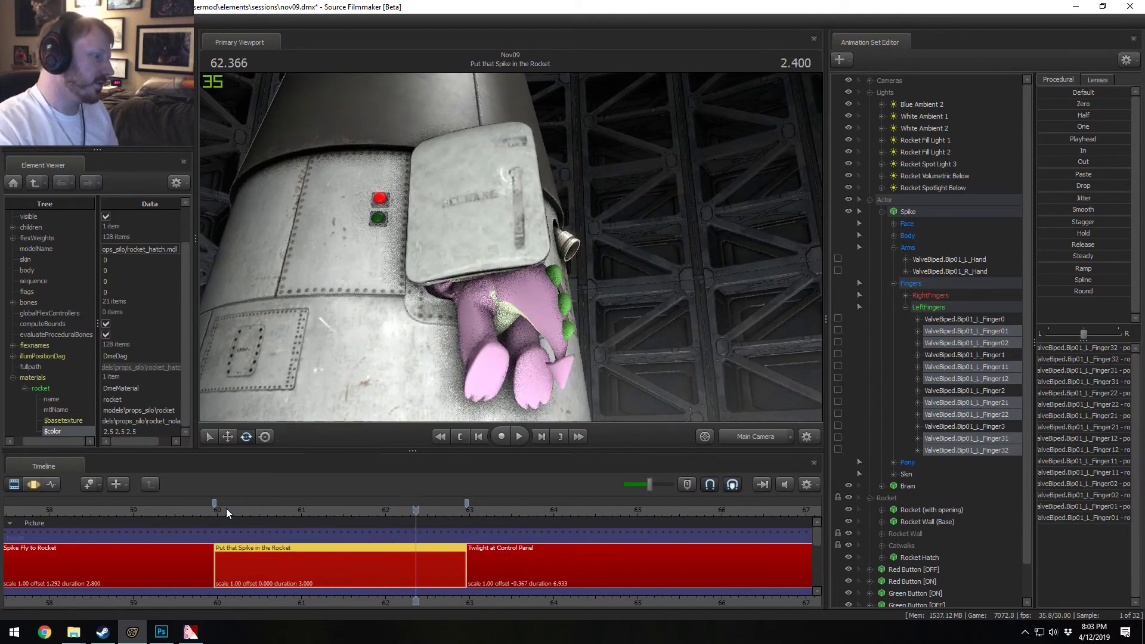
Step: Replay the whole shot several times from its start at about 60 seconds to check the overall timing
{"action": "left_click", "coordinate": [223, 513]}
{"action": "key", "text": "space"}
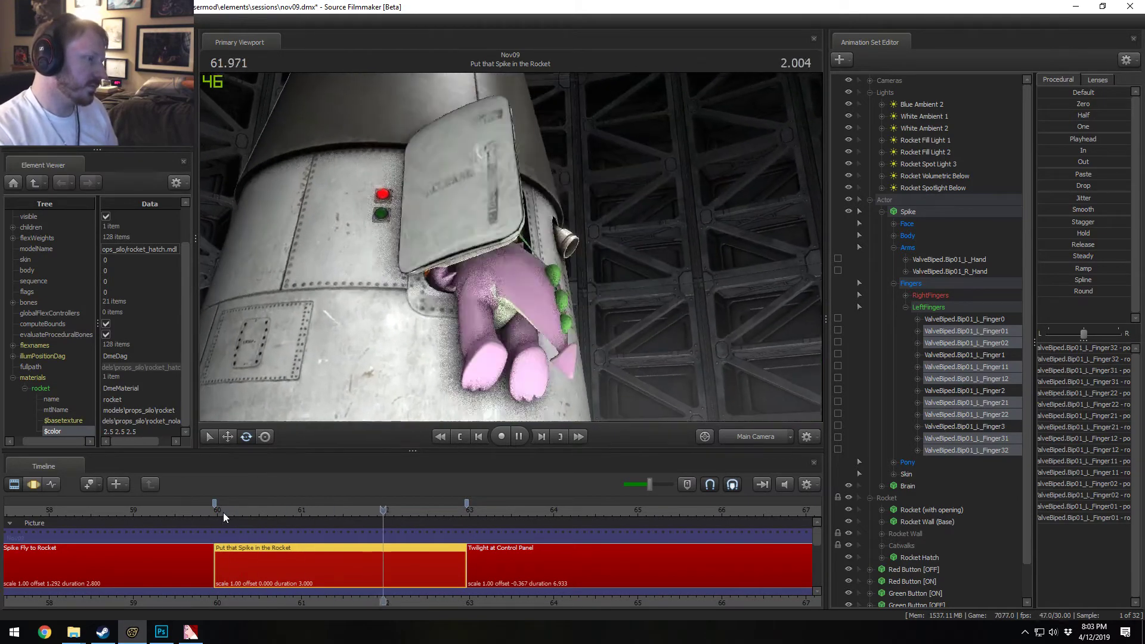
{"action": "key", "text": "space"}
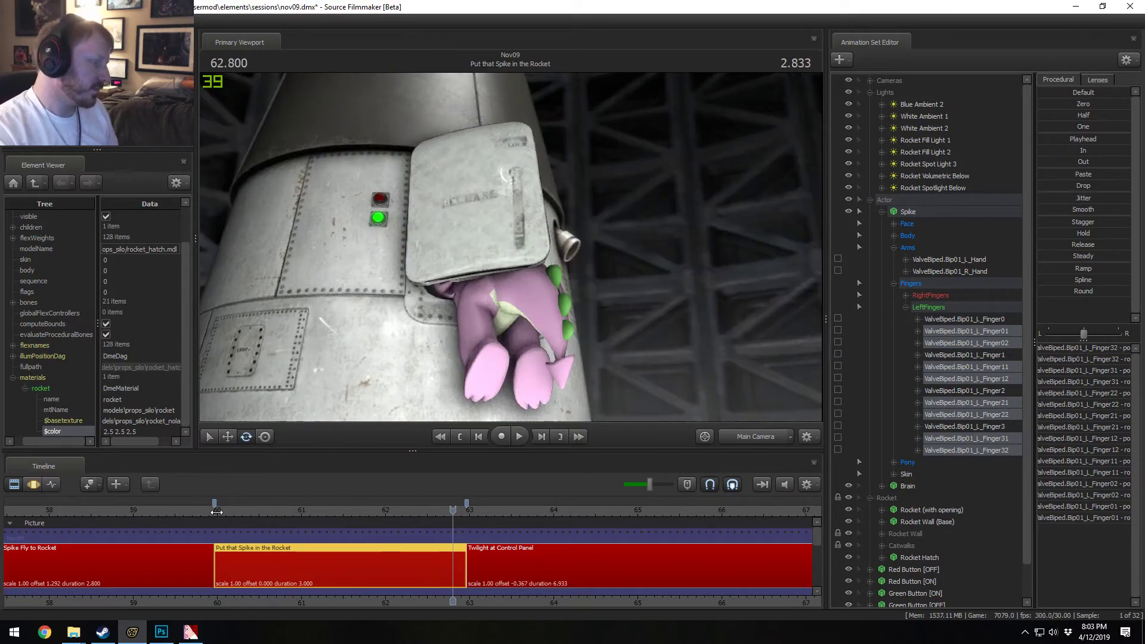
{"action": "left_click", "coordinate": [217, 511]}
{"action": "key", "text": "space"}
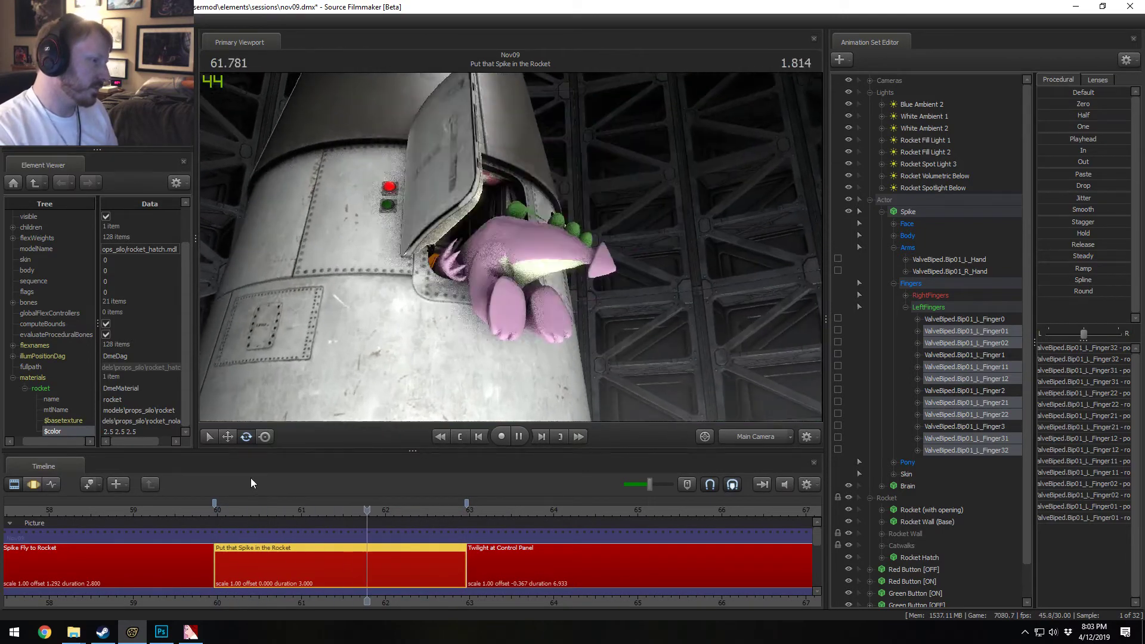
{"action": "key", "text": "space"}
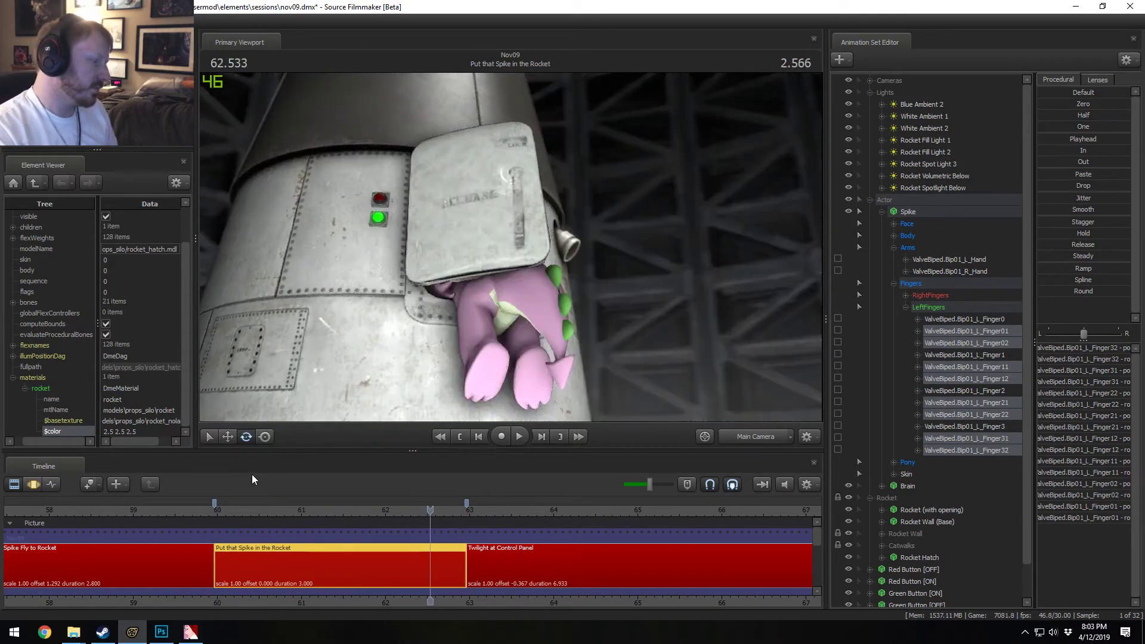
{"action": "left_click", "coordinate": [225, 511]}
{"action": "key", "text": "space"}
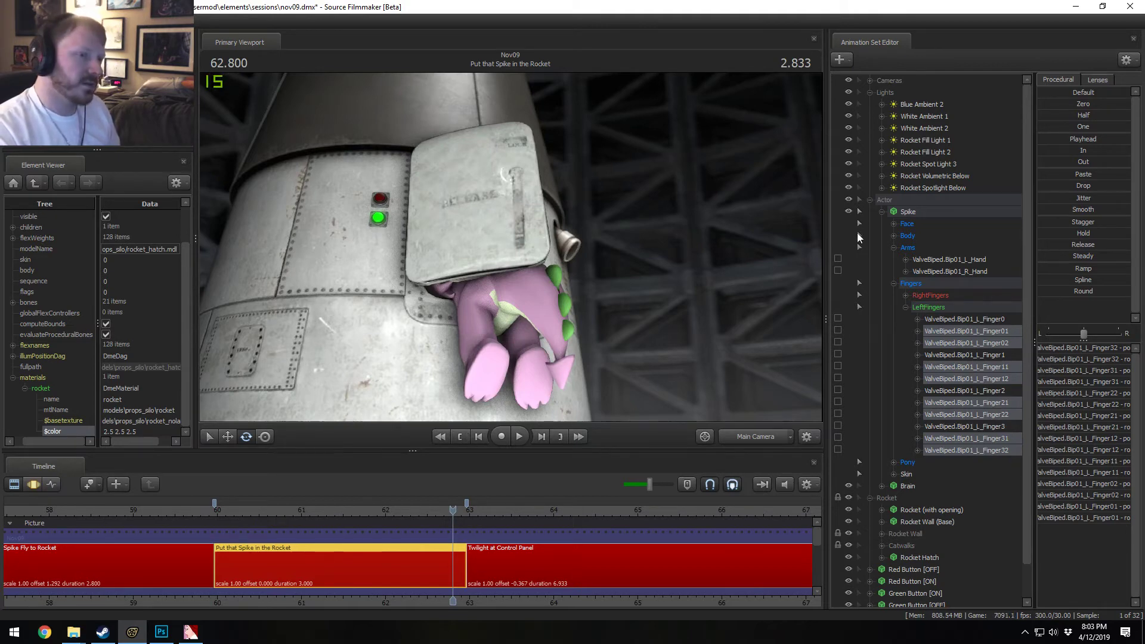
Step: Collapse the Actor group in the animation set list and replay the second half of the shot to check the camera movement
{"action": "left_click", "coordinate": [868, 201]}
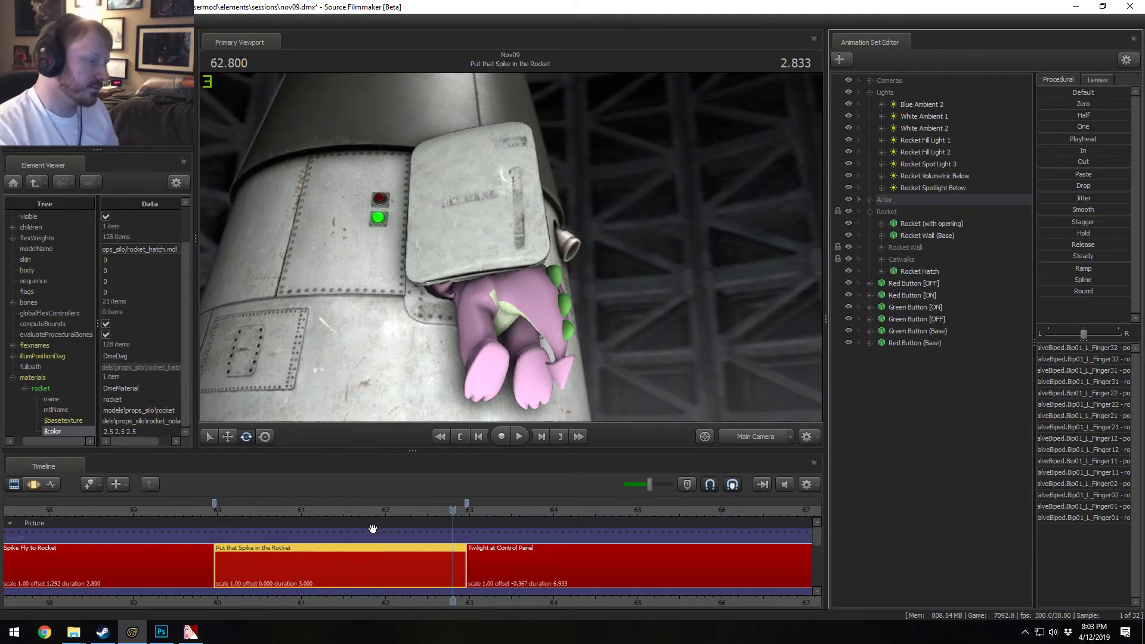
{"action": "left_click", "coordinate": [398, 509]}
{"action": "key", "text": "space"}
{"action": "left_click", "coordinate": [331, 513]}
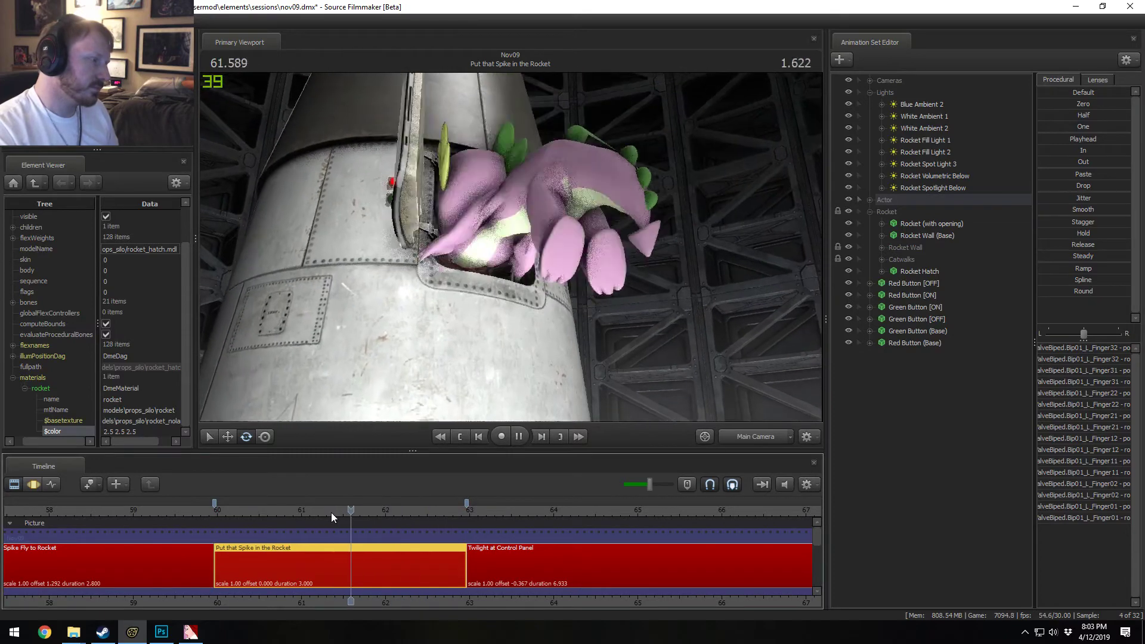
{"action": "key", "text": "space"}
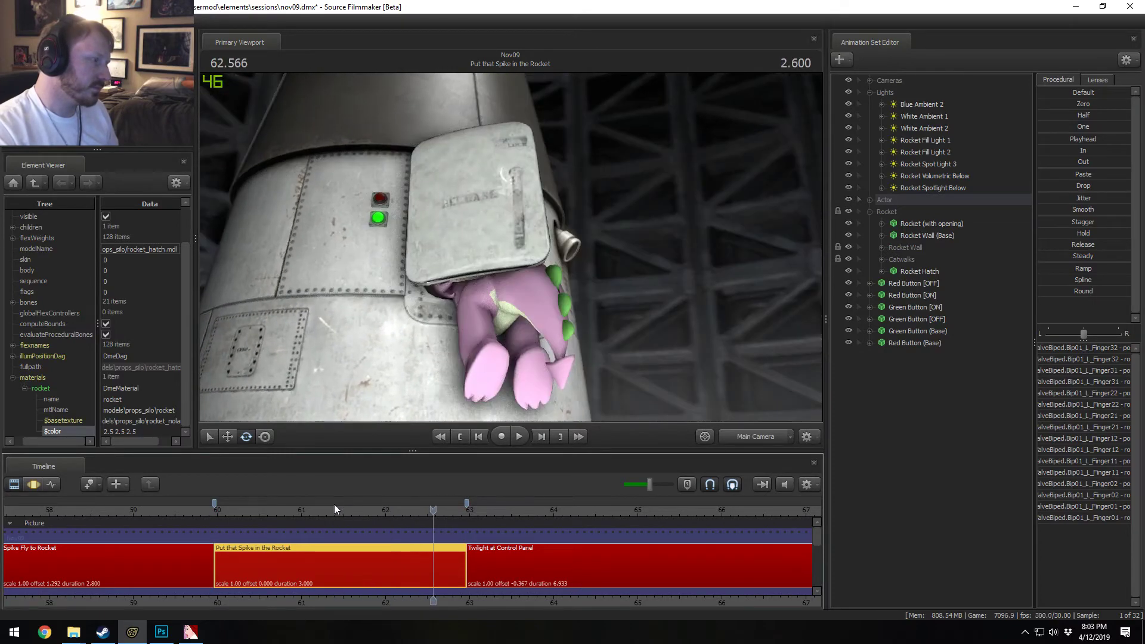
{"action": "key", "text": "space"}
{"action": "left_click_drag", "start_coordinate": [390, 507], "coordinate": [377, 511]}
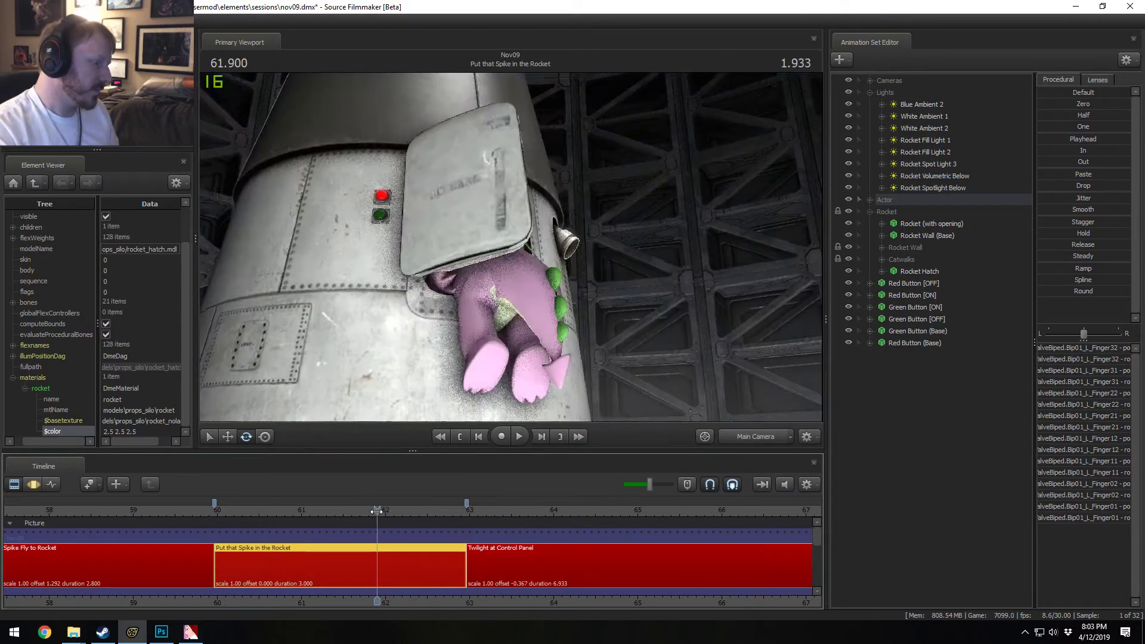
{"action": "key", "text": "space"}
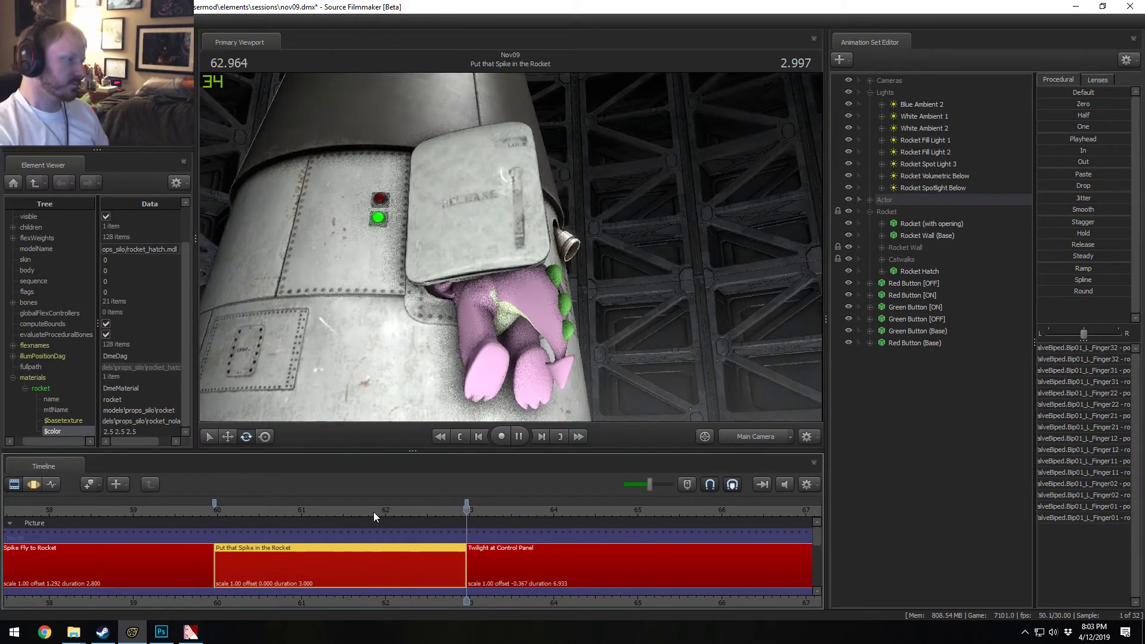
{"action": "left_click", "coordinate": [306, 511]}
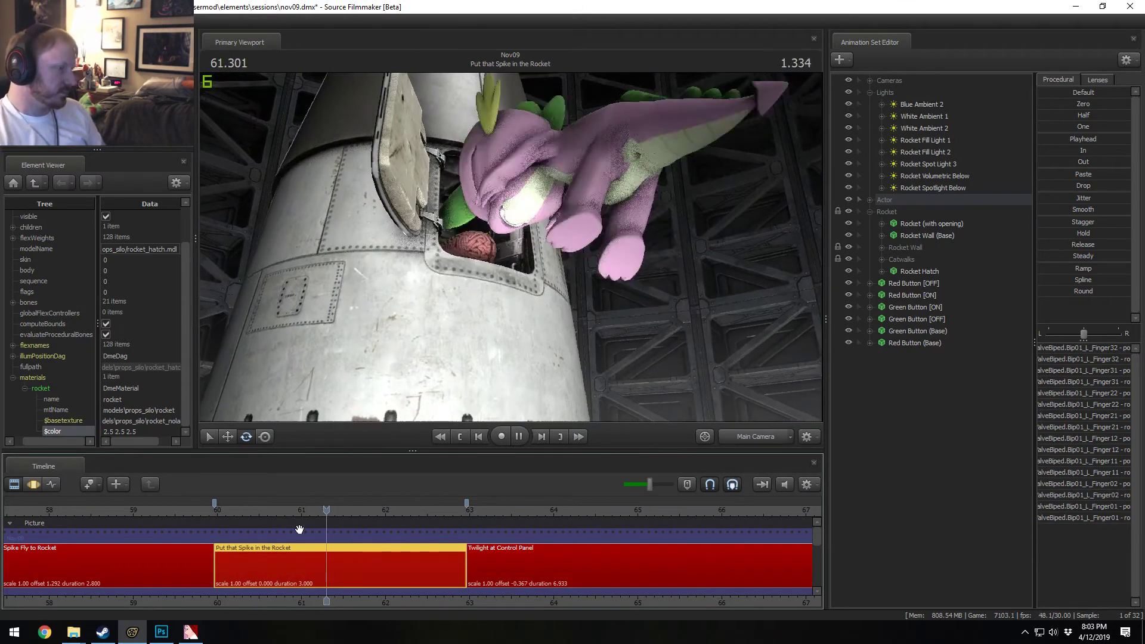
{"action": "key", "text": "space"}
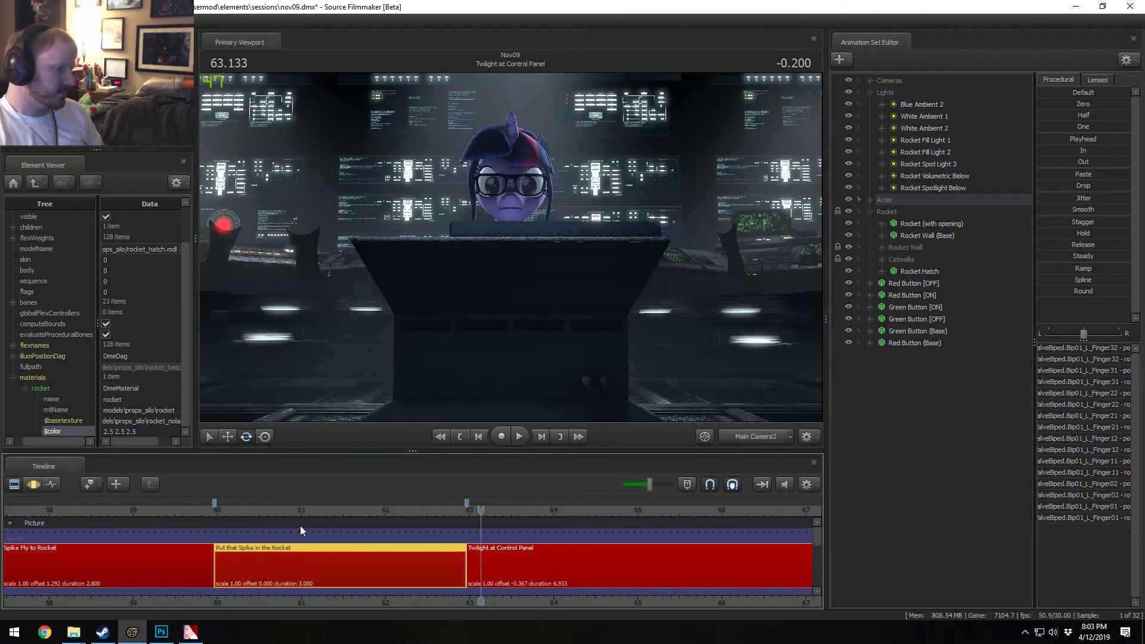
Step: Select Main Camera in the Motion Editor and make a time selection from about 62.1 to 62.5 seconds with falloff on both sides
{"action": "left_click", "coordinate": [868, 81]}
{"action": "left_click", "coordinate": [902, 90]}
{"action": "key", "text": "F3"}
{"action": "scroll", "coordinate": [322, 541], "scroll_direction": "up", "scroll_amount": 3}
{"action": "left_click_drag", "start_coordinate": [340, 537], "coordinate": [442, 553]}
{"action": "scroll", "coordinate": [376, 541], "scroll_direction": "up", "scroll_amount": 2}
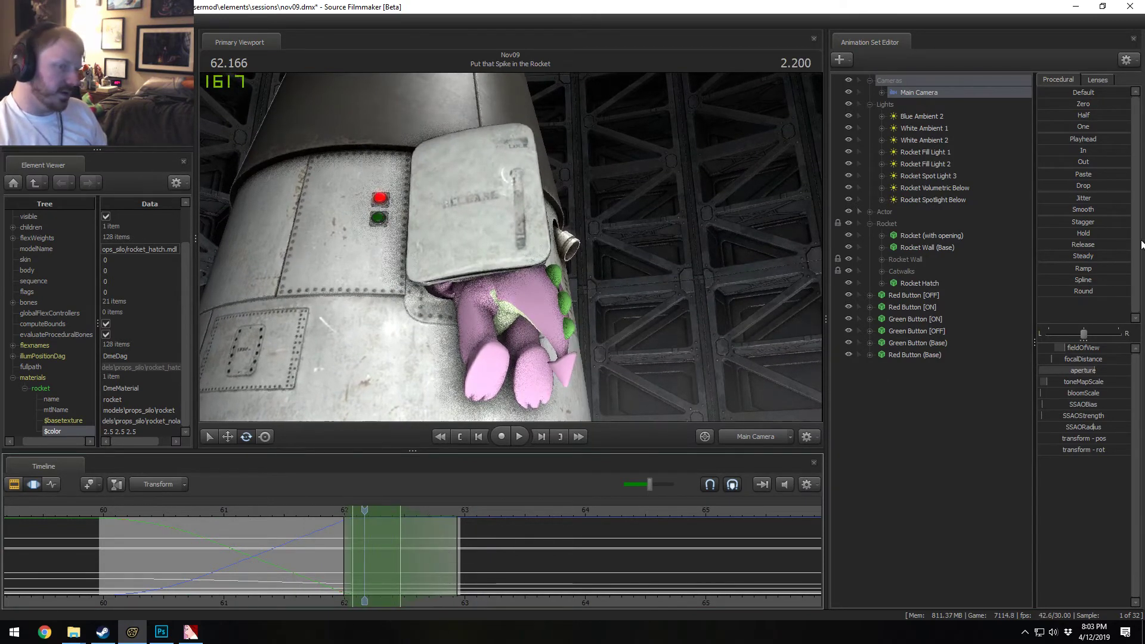
Step: Apply a procedural preset to Main Camera, extend the time selection's end to about 62.7 seconds, nudge its start, and replay the camera settling
{"action": "left_click_drag", "start_coordinate": [1071, 291], "coordinate": [1126, 291]}
{"action": "left_click_drag", "start_coordinate": [412, 571], "coordinate": [436, 572]}
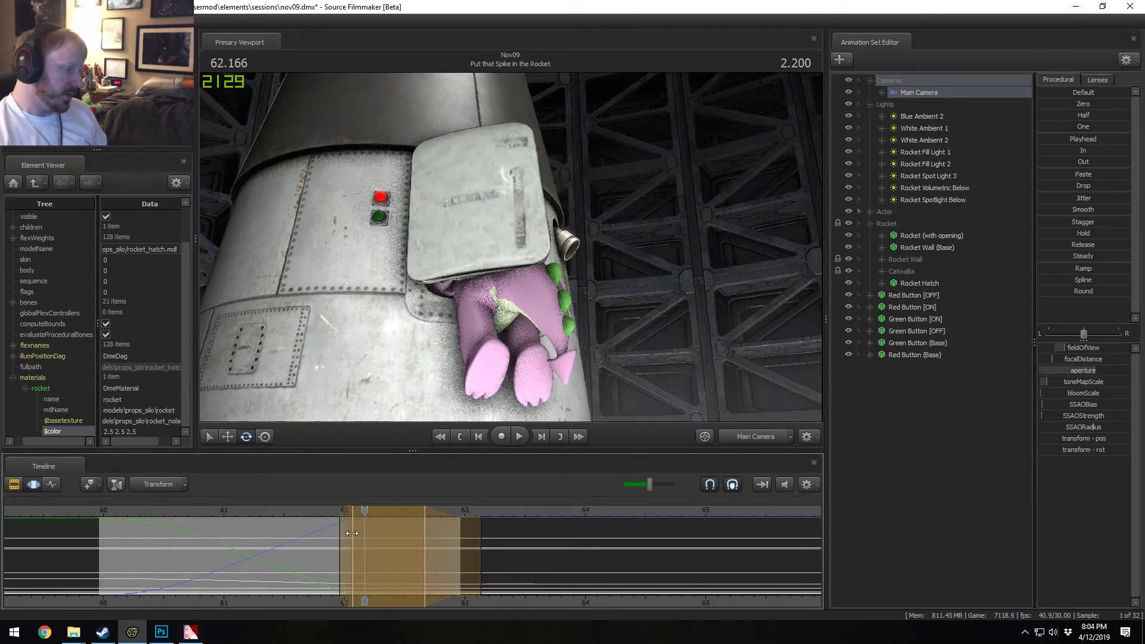
{"action": "left_click_drag", "start_coordinate": [351, 533], "coordinate": [356, 533]}
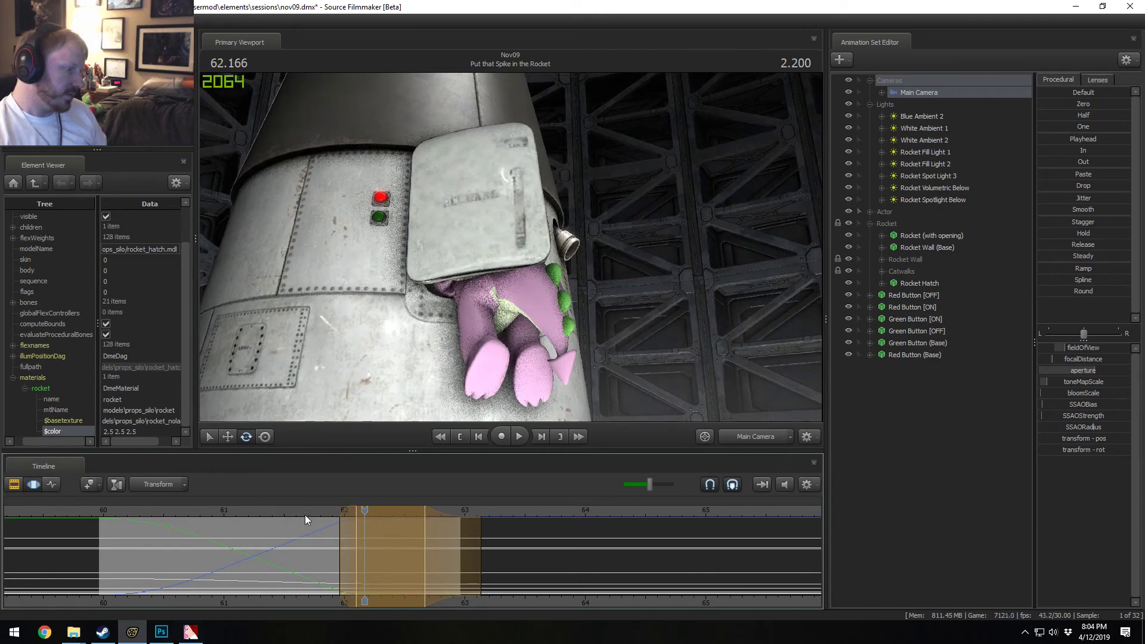
{"action": "left_click", "coordinate": [305, 515]}
{"action": "key", "text": "space"}
{"action": "key", "text": "space"}
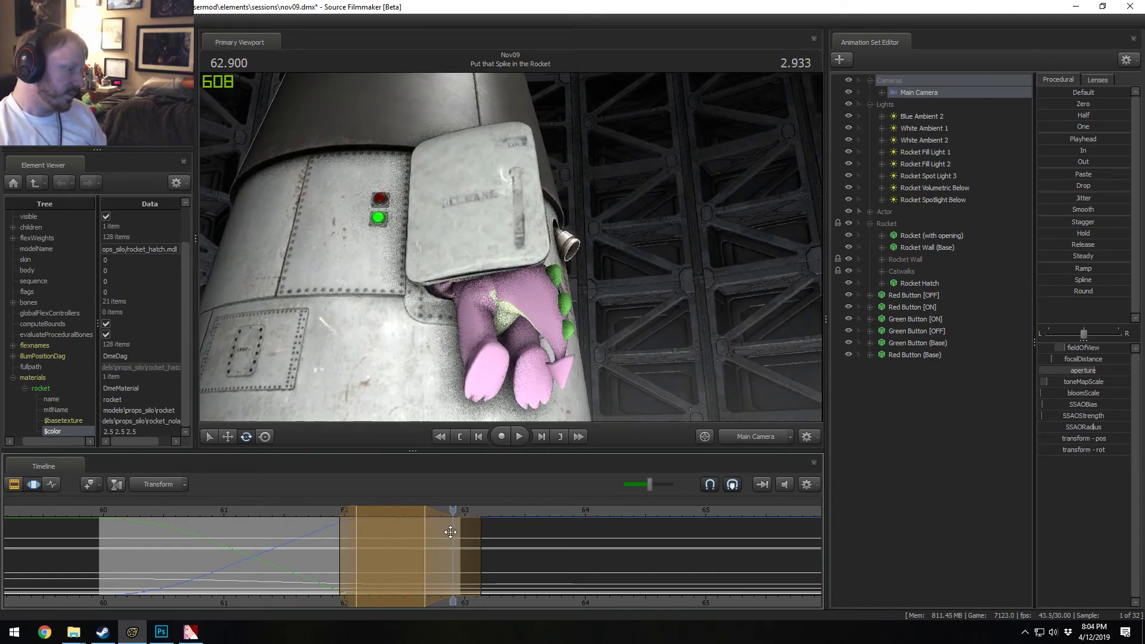
Step: Pull the camera time selection's end back to about 62.6 seconds, start its falloff at about 61.9 seconds, and replay the shot
{"action": "left_click_drag", "start_coordinate": [450, 531], "coordinate": [442, 531]}
{"action": "left_click_drag", "start_coordinate": [341, 527], "coordinate": [324, 516]}
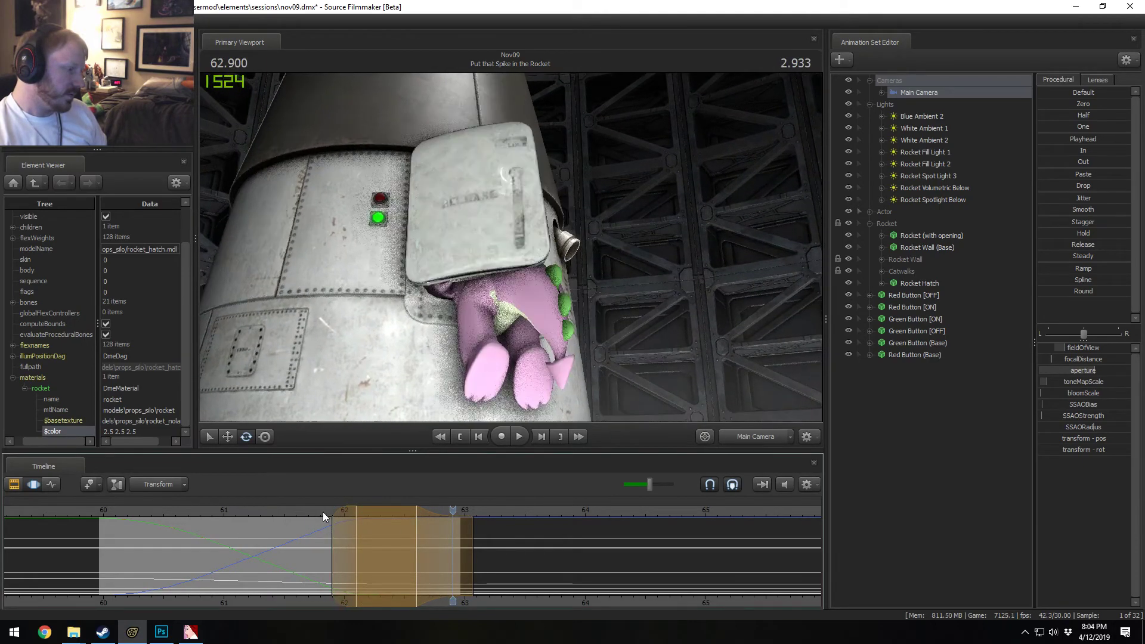
{"action": "left_click", "coordinate": [310, 508]}
{"action": "key", "text": "space"}
{"action": "key", "text": "space"}
{"action": "left_click", "coordinate": [228, 510]}
{"action": "key", "text": "space"}
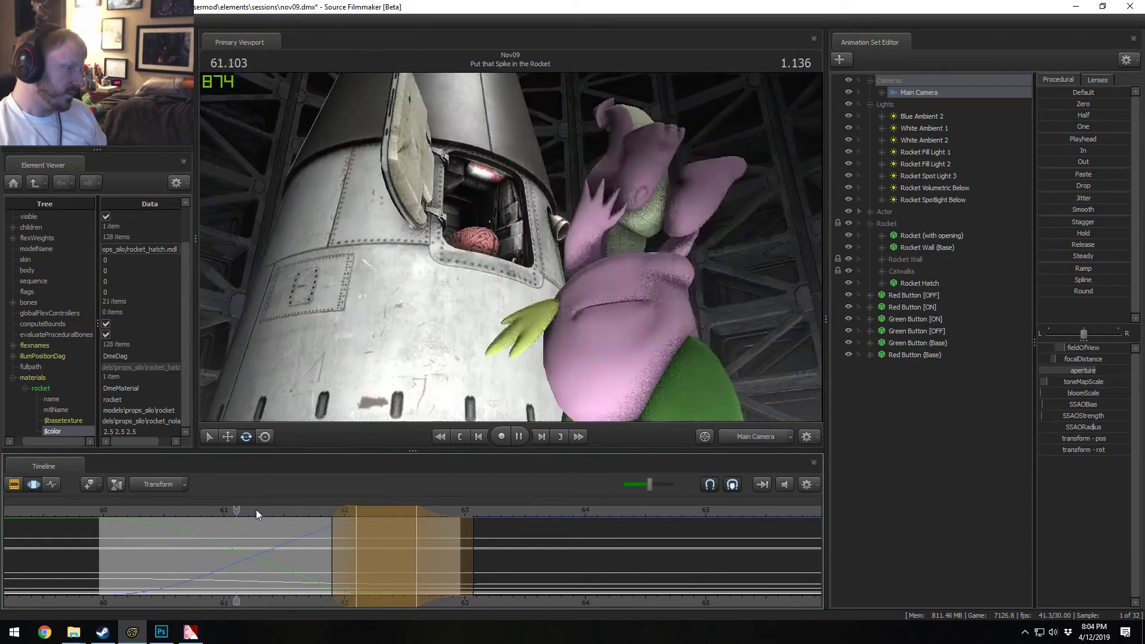
{"action": "key", "text": "space"}
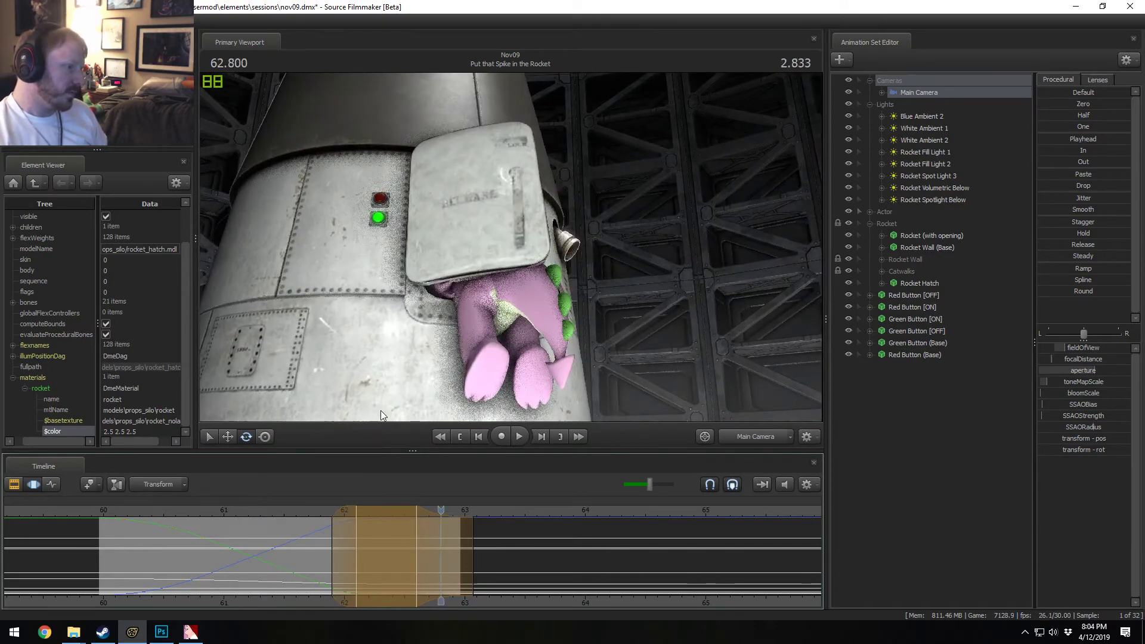
Step: Start the camera time selection at about 62.0 seconds, extend its end to about 63.3 seconds with falloff to 63.7, and replay the shot
{"action": "left_click_drag", "start_coordinate": [356, 529], "coordinate": [348, 529]}
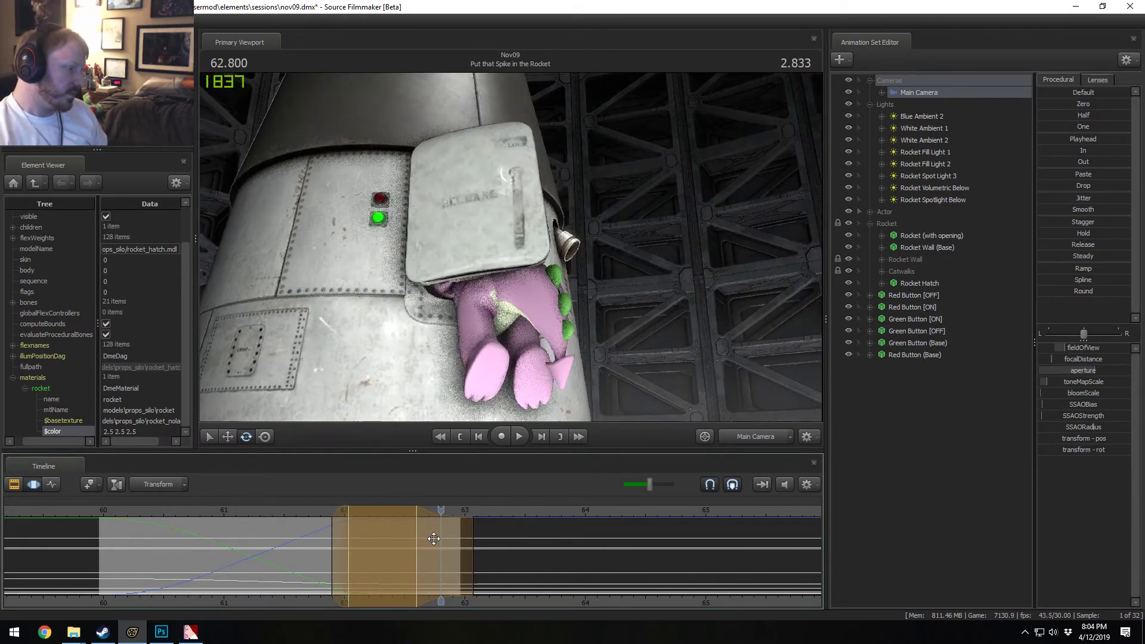
{"action": "left_click_drag", "start_coordinate": [434, 538], "coordinate": [476, 548]}
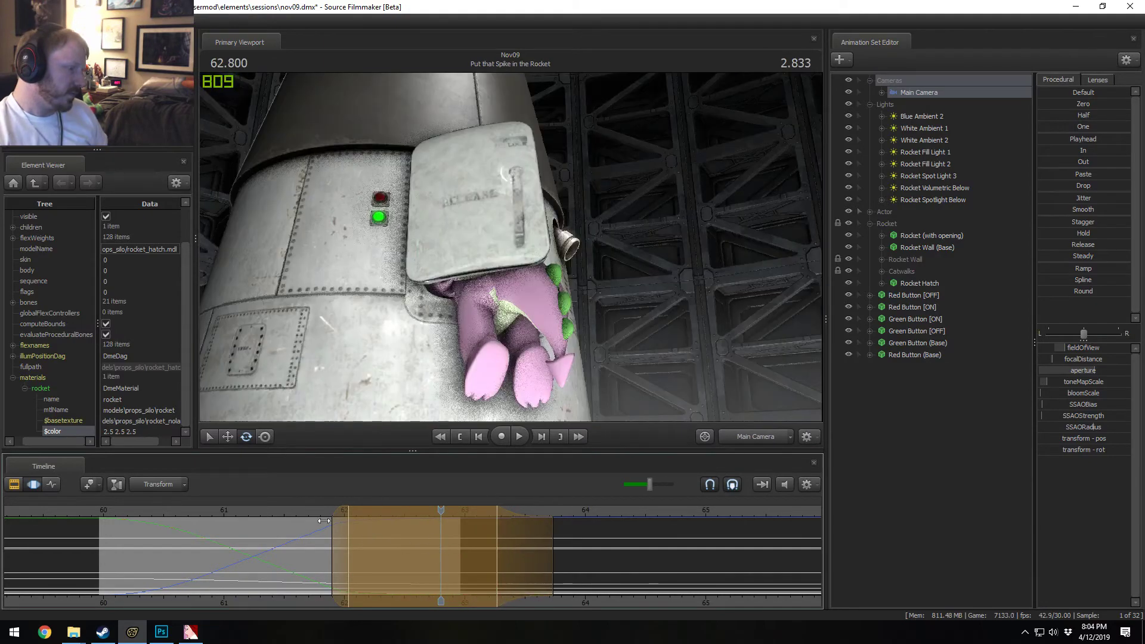
{"action": "key", "text": "space"}
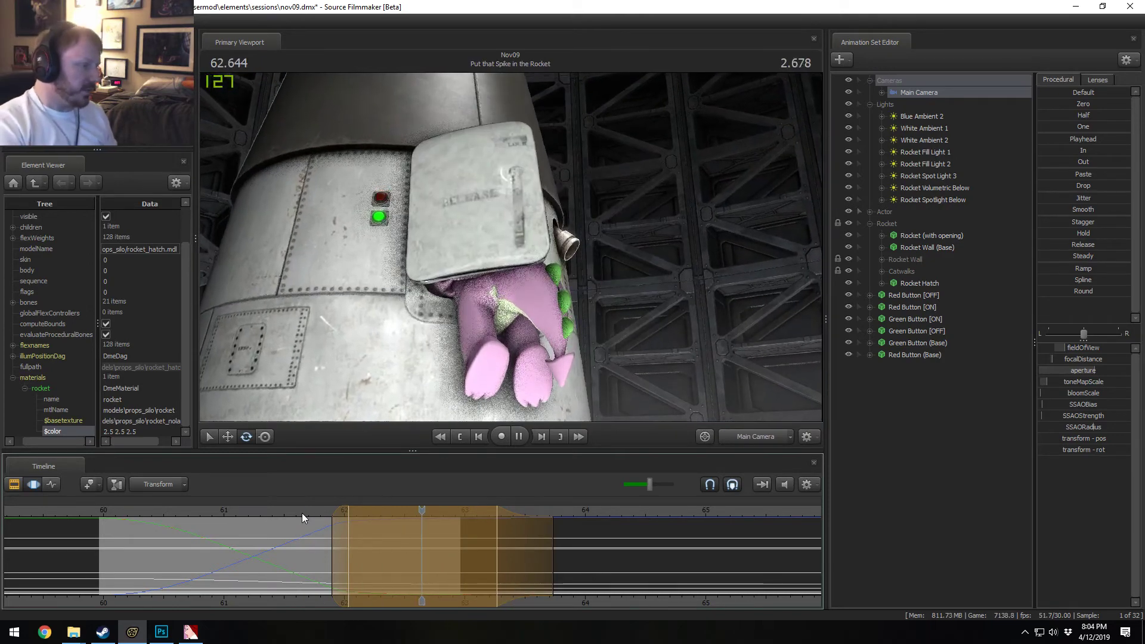
{"action": "key", "text": "space"}
{"action": "key", "text": "space"}
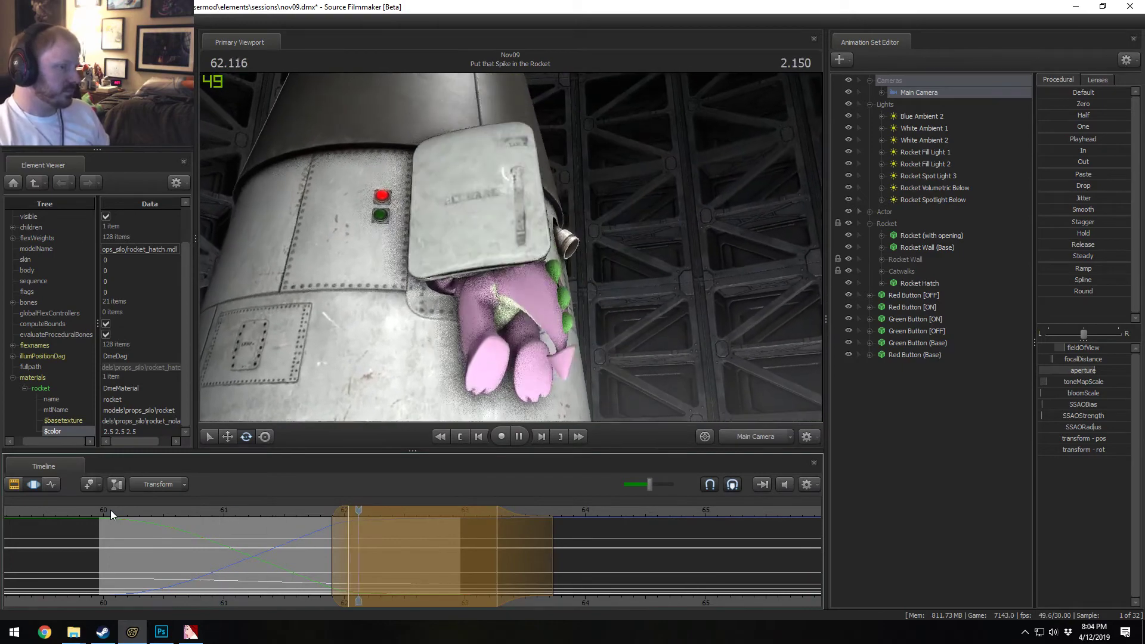
{"action": "key", "text": "space"}
Step: In the Clip Editor, set the green value of the "Put that Spike in the Rocket" clip color to 100
{"action": "key", "text": "ctrl+1"}
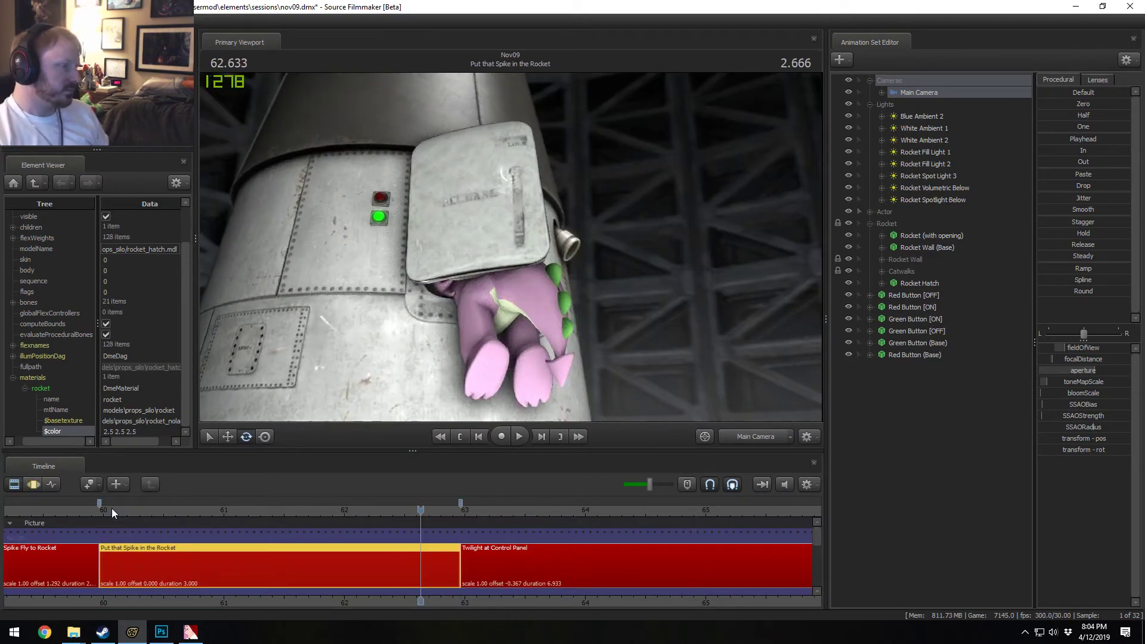
{"action": "scroll", "coordinate": [242, 555], "scroll_direction": "down", "scroll_amount": 3}
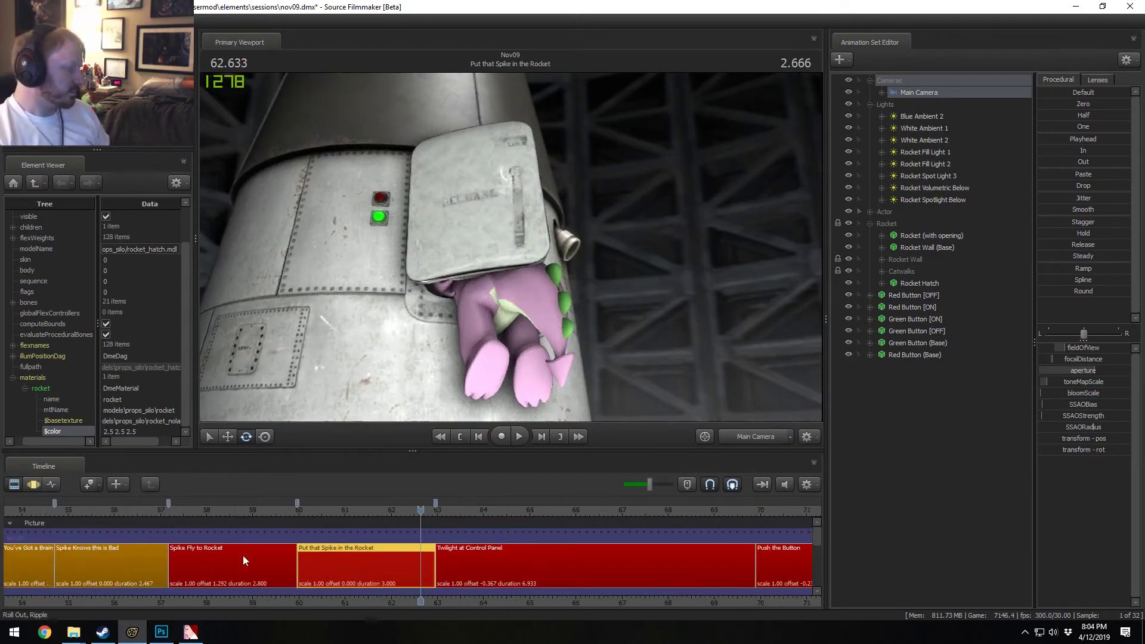
{"action": "right_click", "coordinate": [409, 577]}
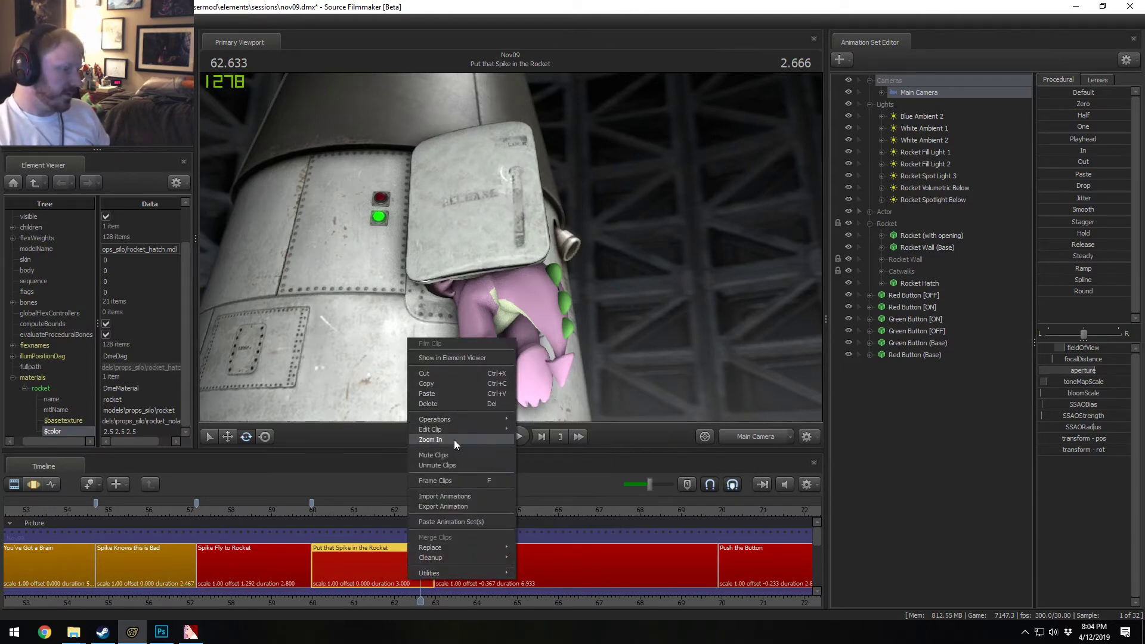
{"action": "mouse_move", "coordinate": [453, 429]}
{"action": "mouse_move", "coordinate": [506, 432]}
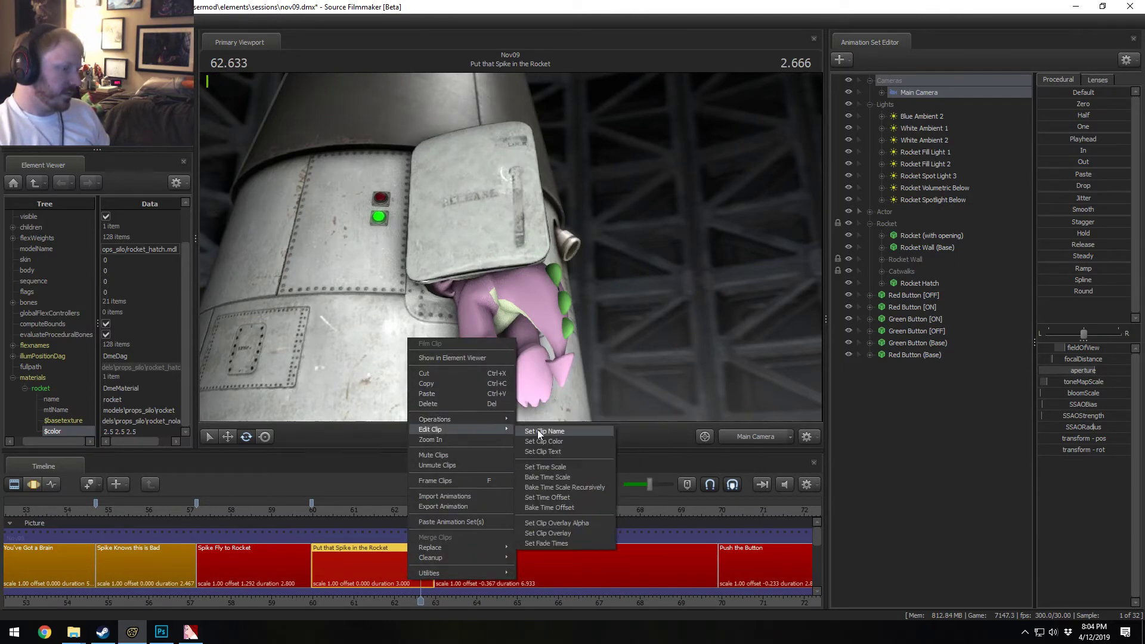
{"action": "left_click", "coordinate": [538, 441]}
{"action": "left_click", "coordinate": [646, 330]}
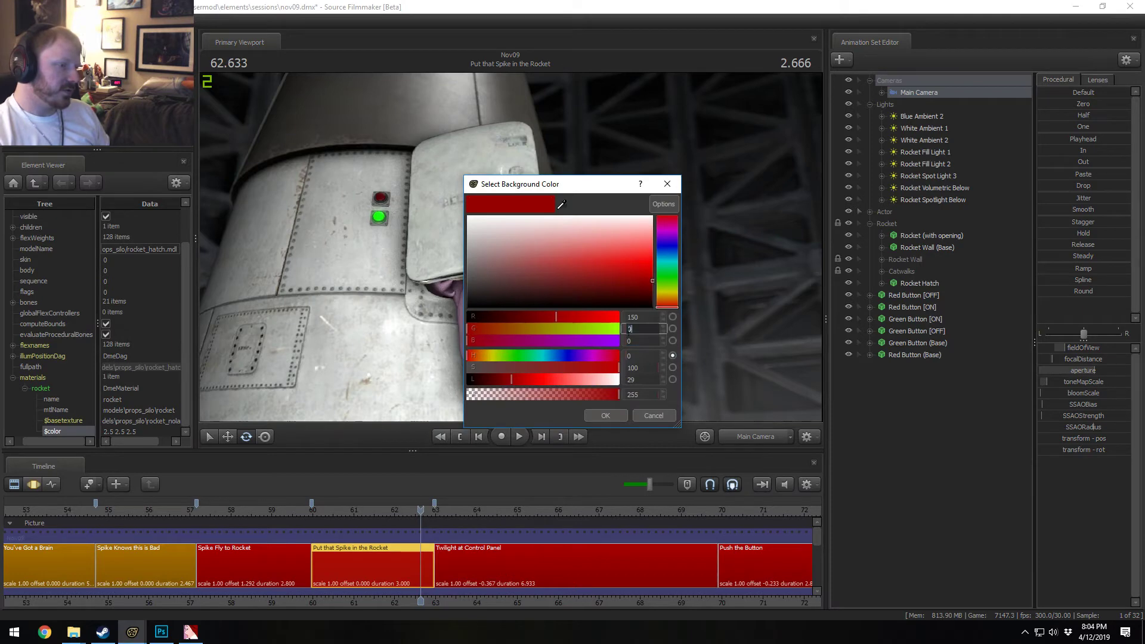
{"action": "type", "text": "100"}
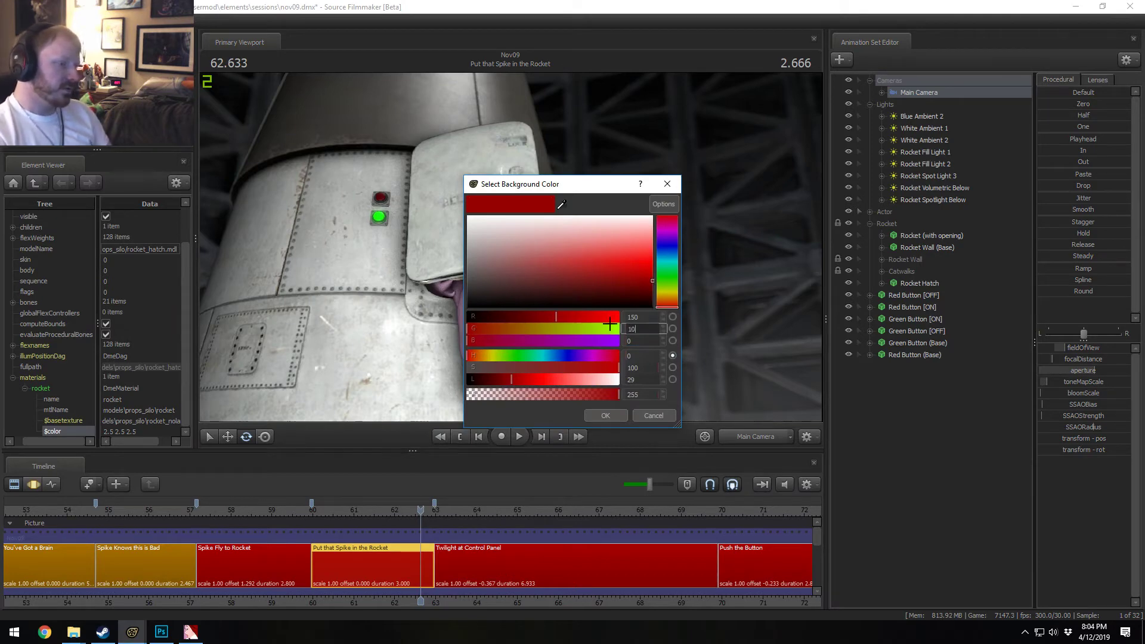
{"action": "key", "text": "Return"}
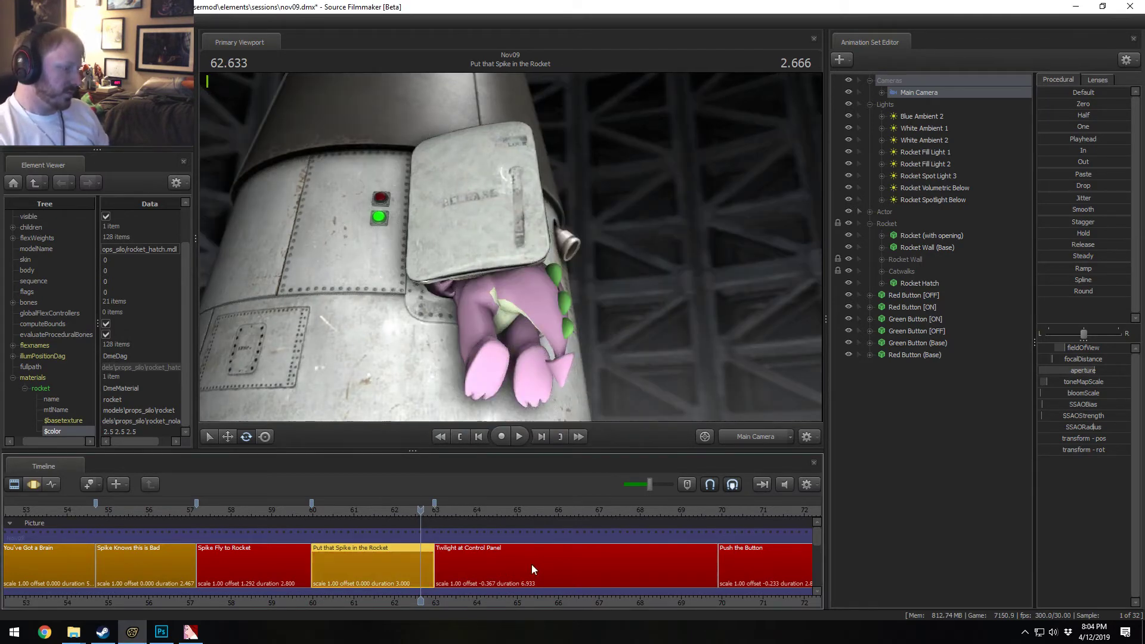
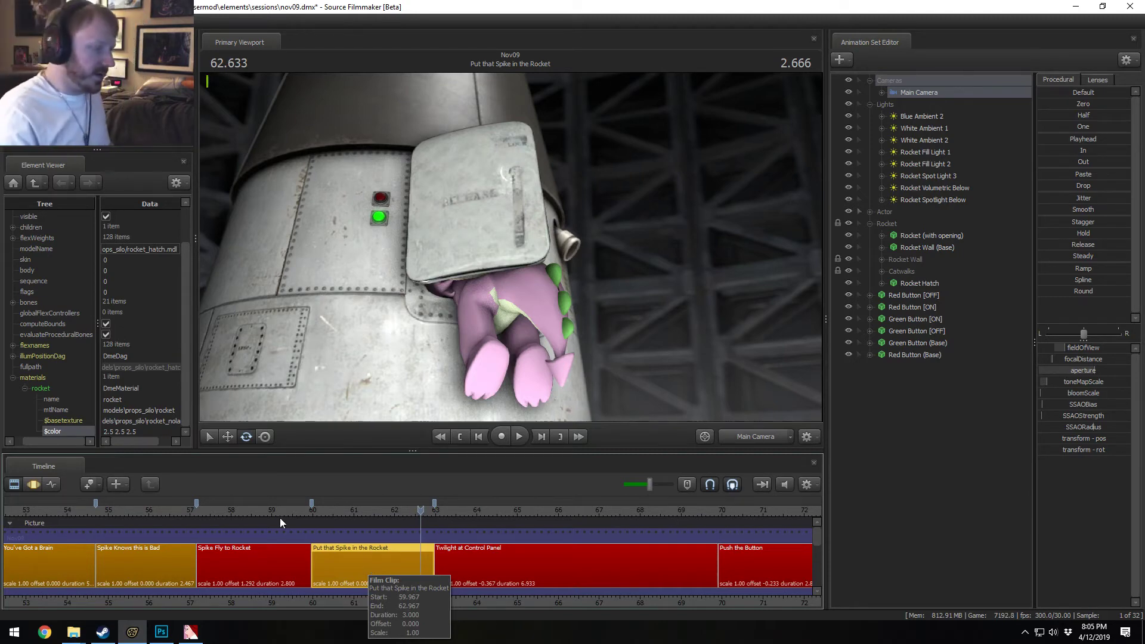
Step: Play the opening of the "Twilight at Control Panel" shot and select its clip
{"action": "scroll", "coordinate": [387, 526], "scroll_direction": "down", "scroll_amount": 2}
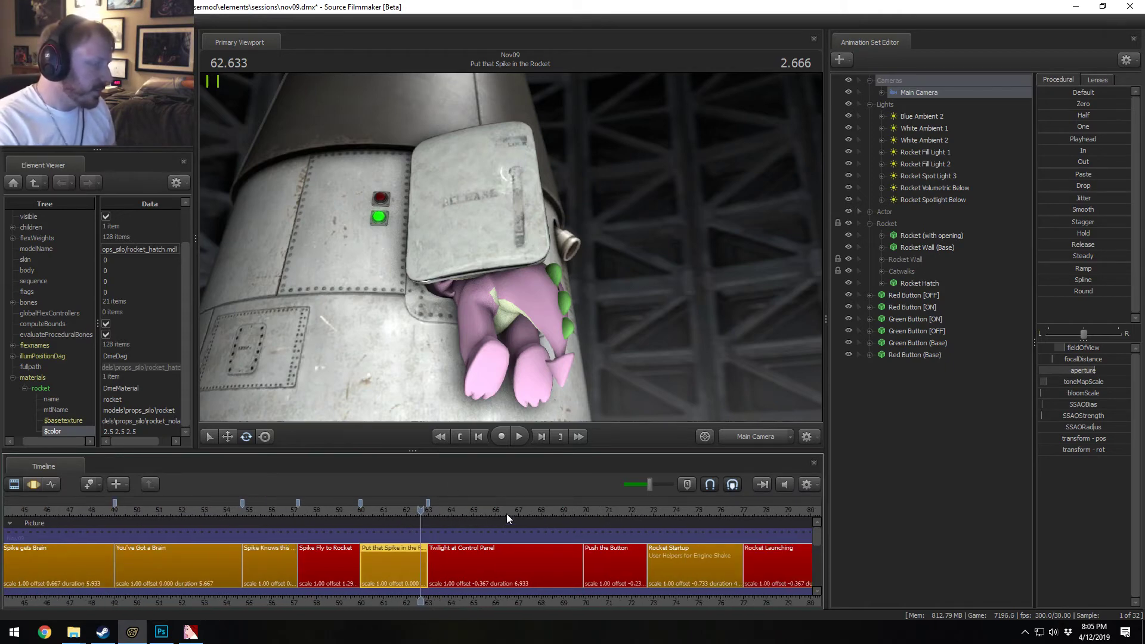
{"action": "scroll", "coordinate": [412, 514], "scroll_direction": "down", "scroll_amount": 1}
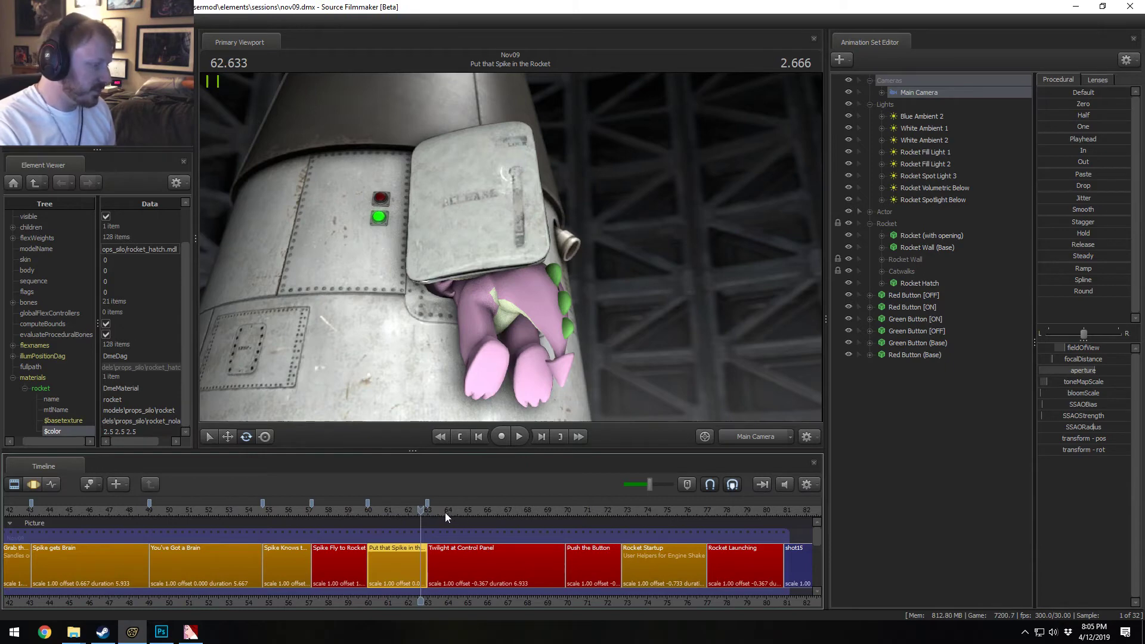
{"action": "left_click", "coordinate": [435, 512]}
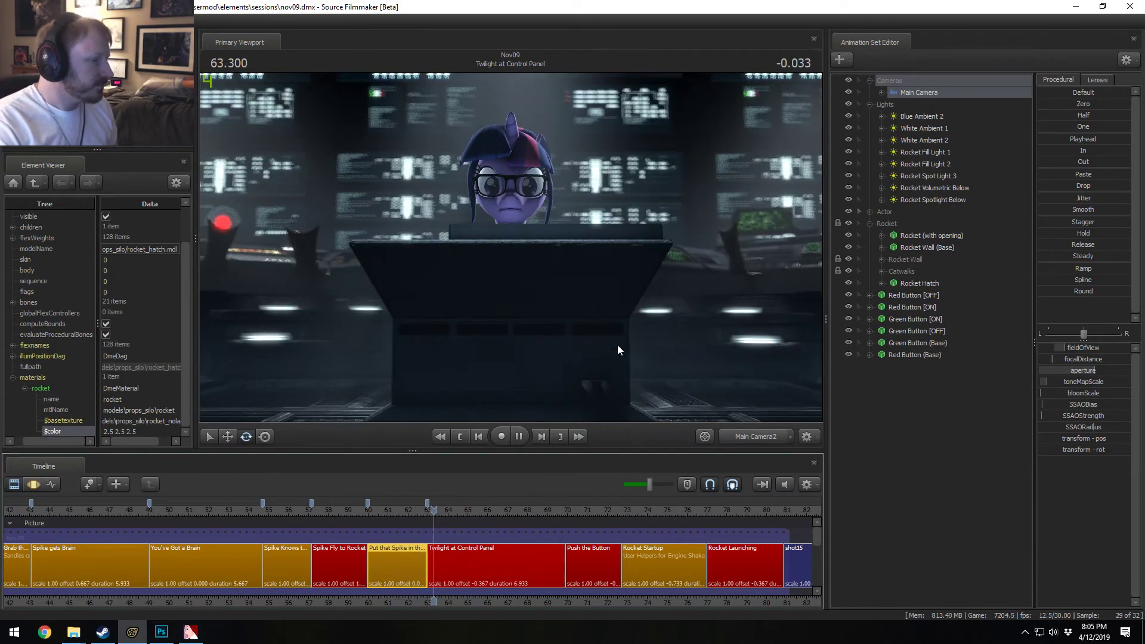
{"action": "left_click", "coordinate": [519, 438]}
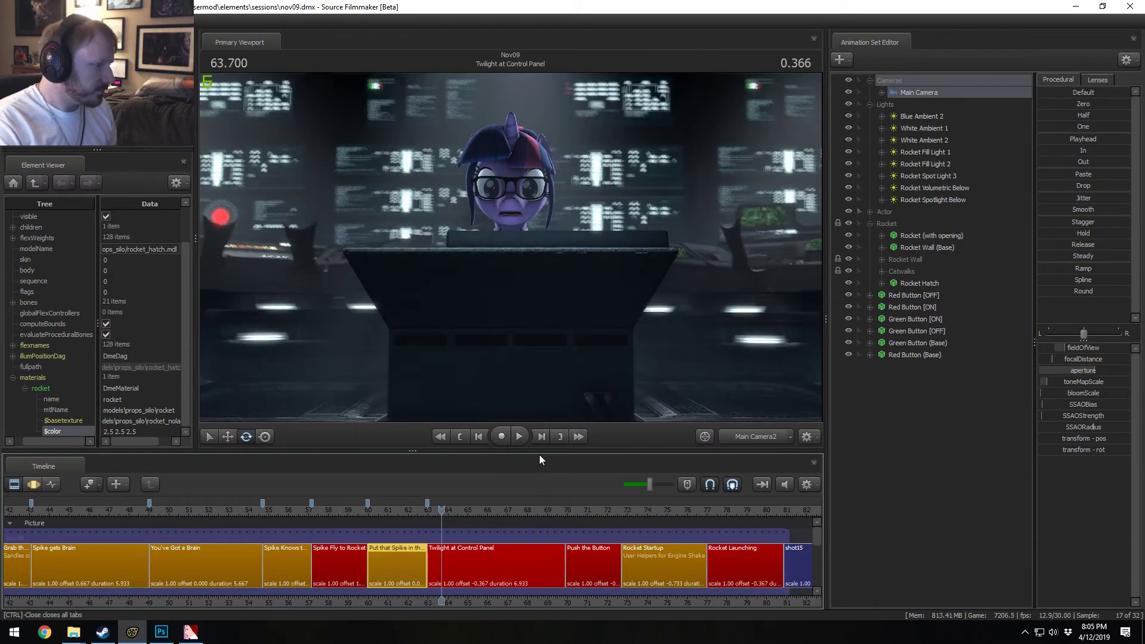
{"action": "left_click", "coordinate": [452, 567]}
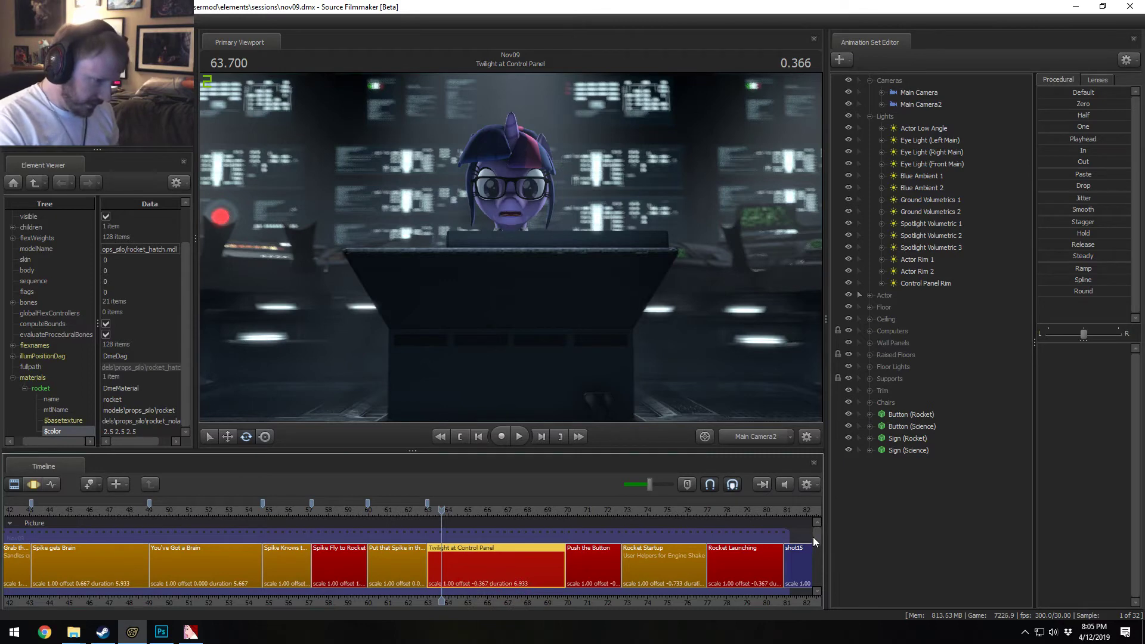
Step: Extend the start of the "Twilight at Control Panel" clip with ripple to offset -1.500 and duration 8.067, and play across the cut
{"action": "mouse_move", "coordinate": [813, 537]}
{"action": "left_mouse_down"}
{"action": "mouse_move", "coordinate": [818, 559]}
{"action": "mouse_move", "coordinate": [821, 546]}
{"action": "left_mouse_up"}
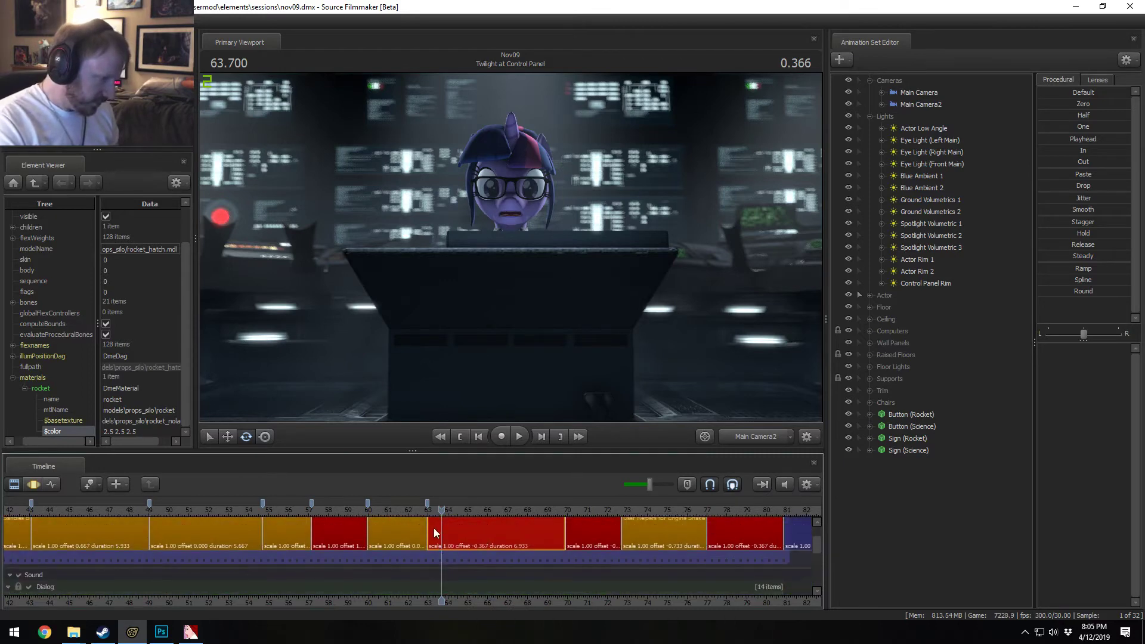
{"action": "left_click_drag", "start_coordinate": [432, 523], "coordinate": [382, 514]}
{"action": "left_click", "coordinate": [380, 508]}
{"action": "key", "text": "space"}
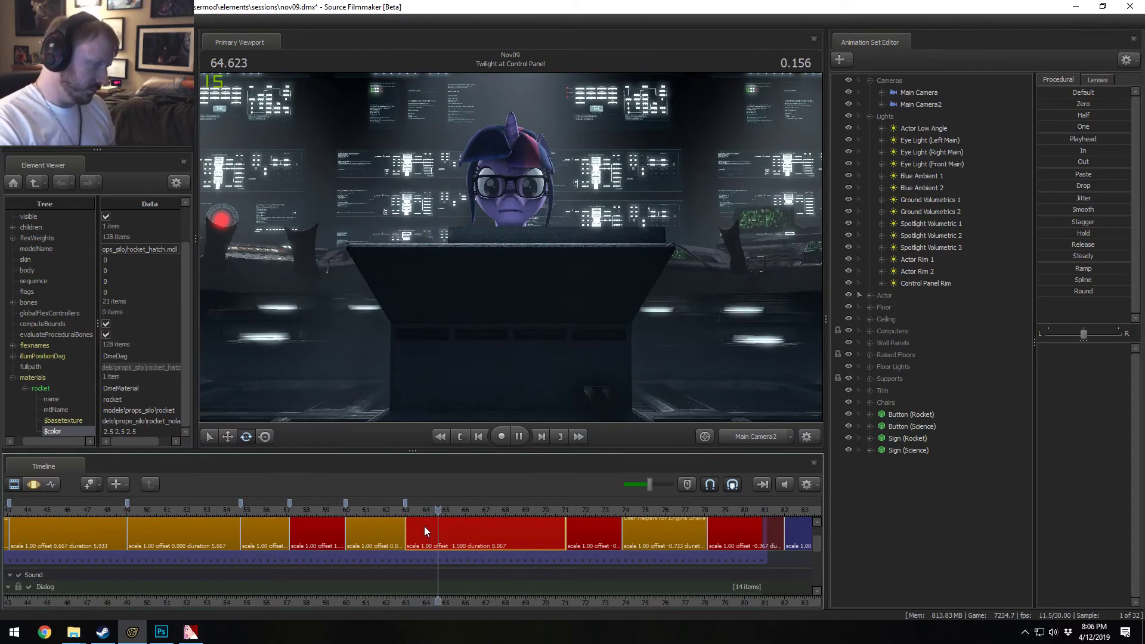
{"action": "key", "text": "space"}
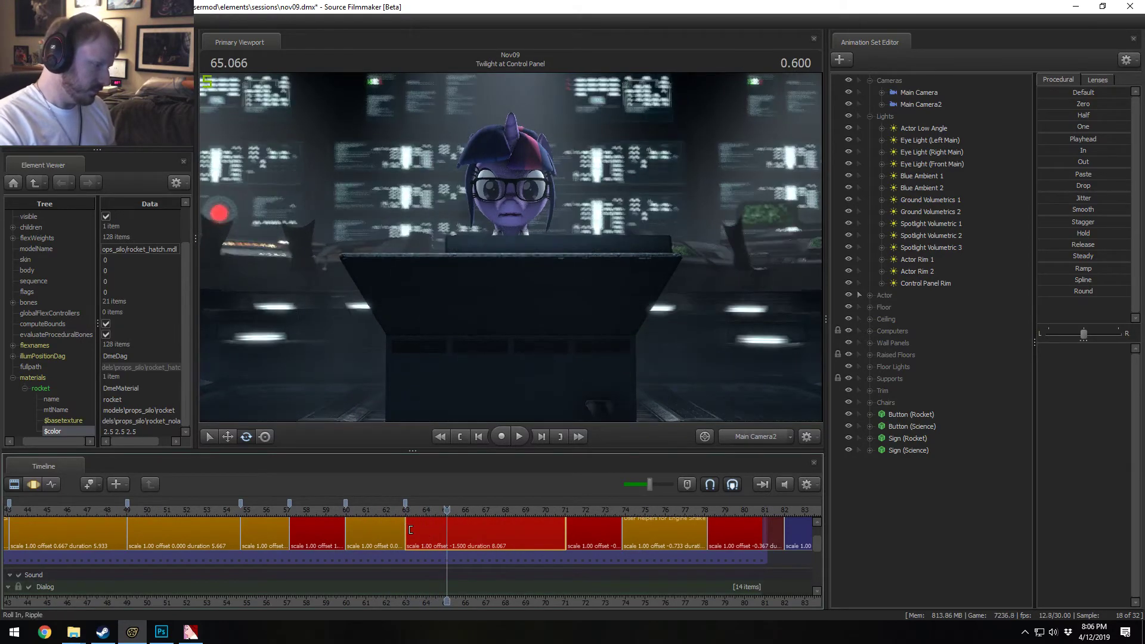
Step: Trim the start of the "Twilight at Control Panel" clip to offset -1.100 and duration 7.667, and replay the cut
{"action": "left_click_drag", "start_coordinate": [405, 530], "coordinate": [419, 531]}
{"action": "left_click", "coordinate": [410, 510]}
{"action": "key", "text": "space"}
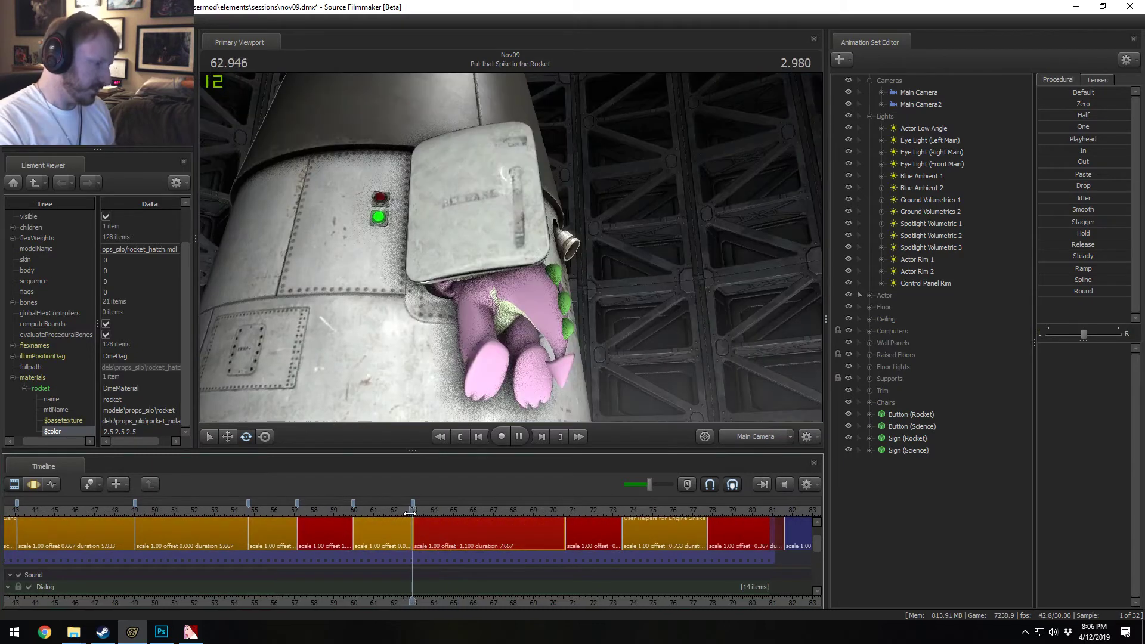
{"action": "key", "text": "space"}
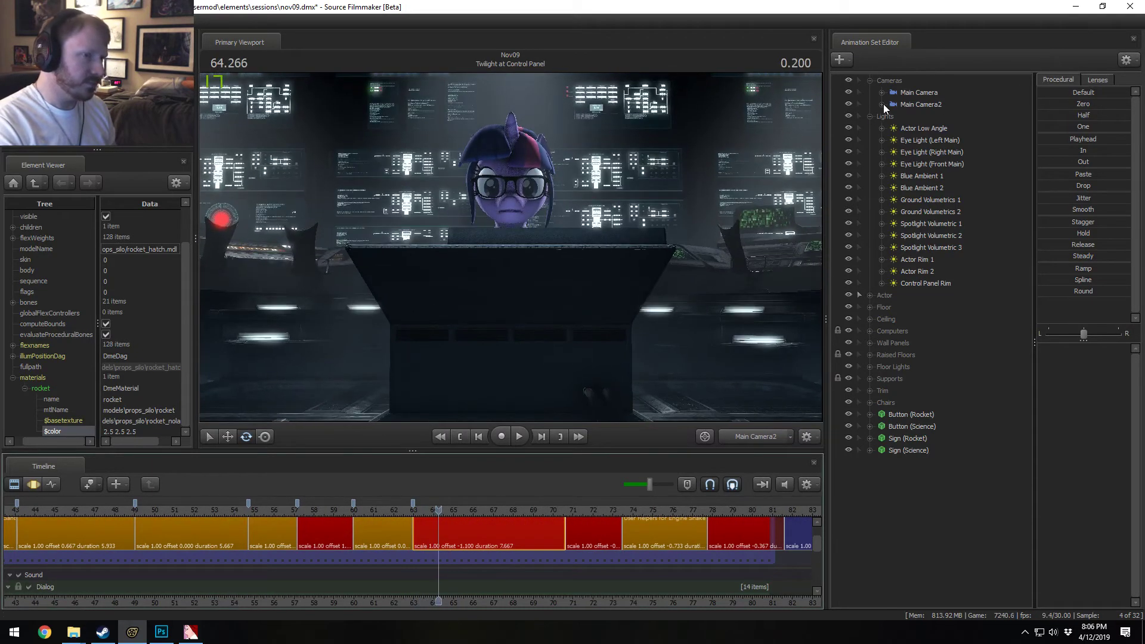
Step: Select Main Camera2 in the Motion Editor and make a time selection from about 63.4 to 63.8 seconds with falloff on both sides
{"action": "left_click", "coordinate": [909, 100]}
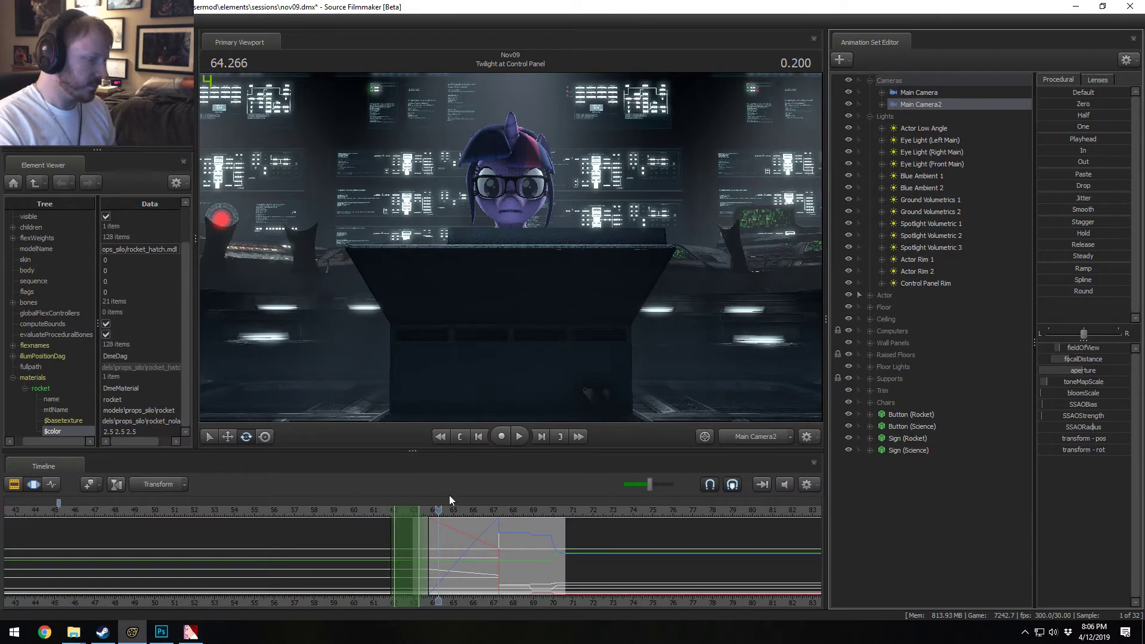
{"action": "scroll", "coordinate": [436, 546], "scroll_direction": "up", "scroll_amount": 5}
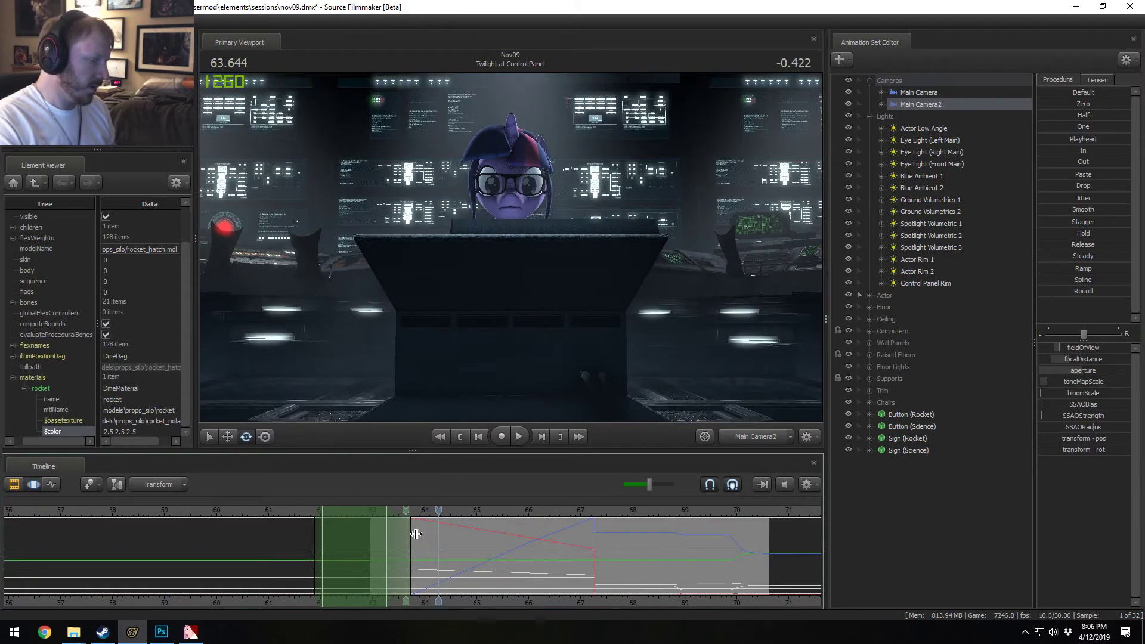
{"action": "scroll", "coordinate": [408, 554], "scroll_direction": "up", "scroll_amount": 3}
{"action": "middle_click_drag", "start_coordinate": [408, 599], "coordinate": [470, 598]}
{"action": "left_click_drag", "start_coordinate": [452, 577], "coordinate": [787, 571], "text": "shift"}
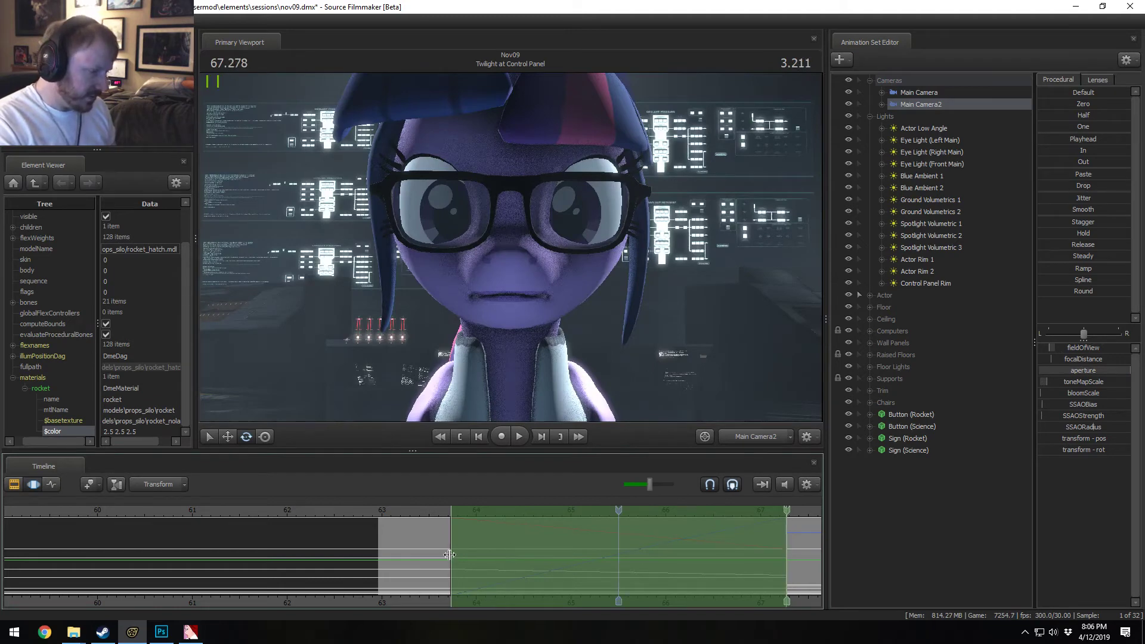
{"action": "left_click_drag", "start_coordinate": [450, 555], "coordinate": [442, 555]}
{"action": "left_click", "coordinate": [704, 557]}
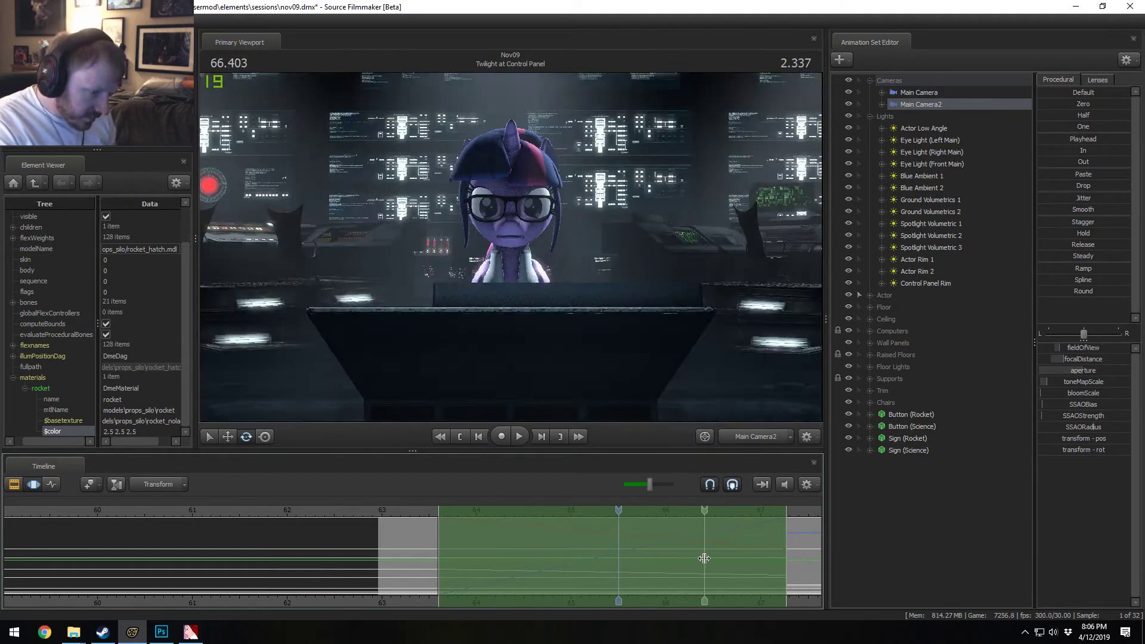
{"action": "left_click_drag", "start_coordinate": [445, 528], "coordinate": [420, 537], "text": "shift"}
{"action": "right_click_drag", "start_coordinate": [421, 539], "coordinate": [445, 552], "text": "shift"}
{"action": "left_click_drag", "start_coordinate": [461, 561], "coordinate": [474, 564]}
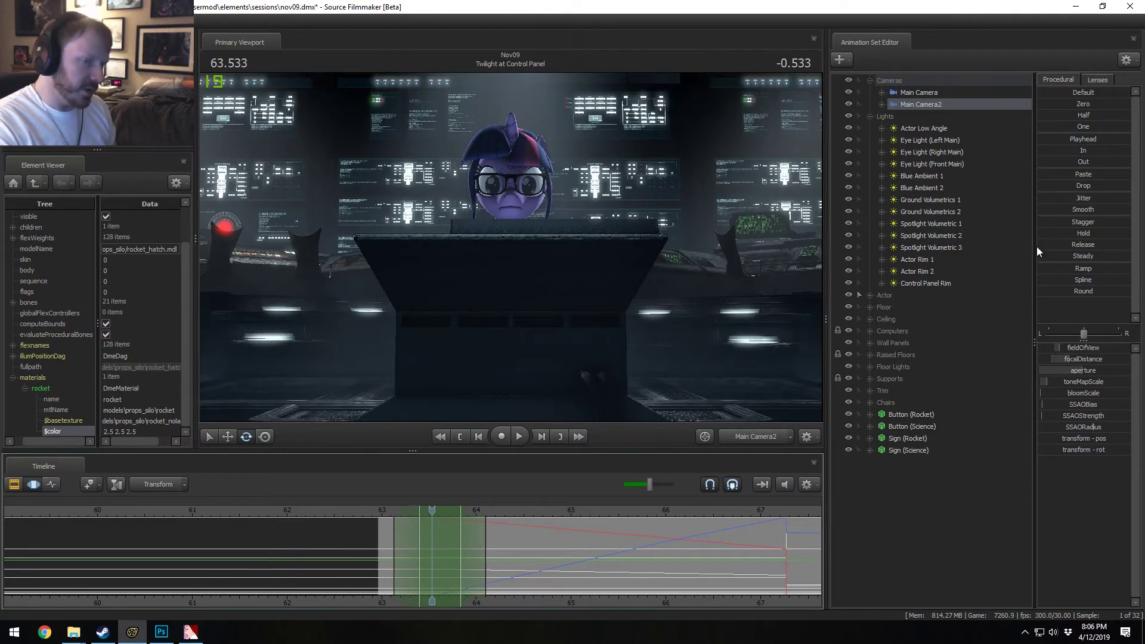
Step: Apply the Round preset to Main Camera2, widen the time selection to about 62.9 to 64.0 seconds, and replay the camera start
{"action": "left_click", "coordinate": [1079, 292]}
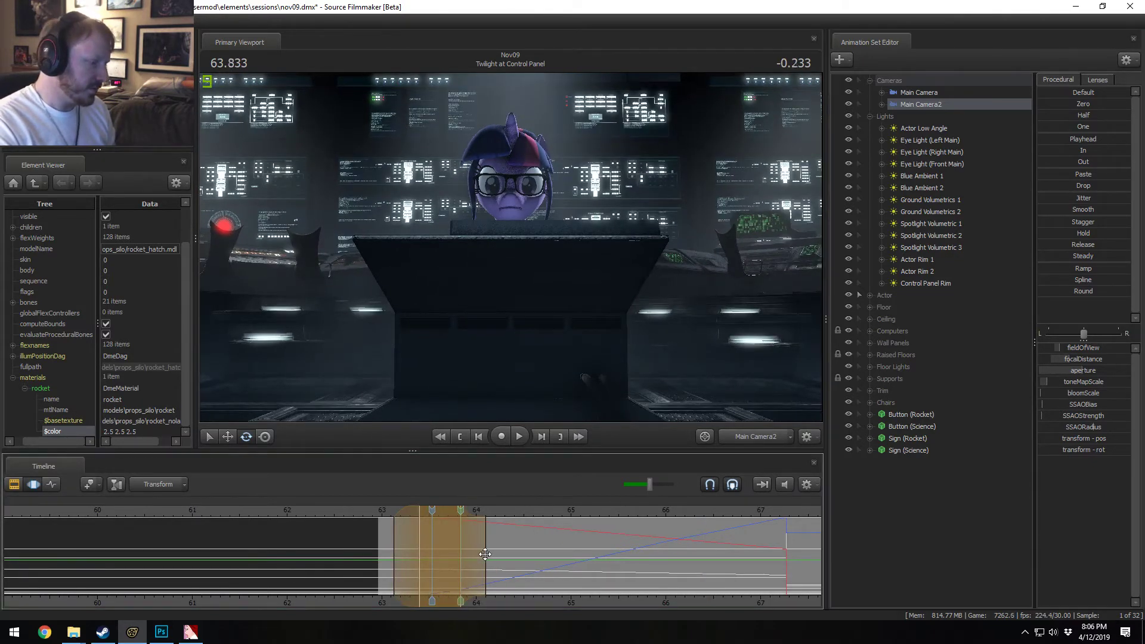
{"action": "left_click_drag", "start_coordinate": [484, 558], "coordinate": [504, 557]}
{"action": "left_click_drag", "start_coordinate": [406, 546], "coordinate": [369, 520]}
{"action": "key", "text": "space"}
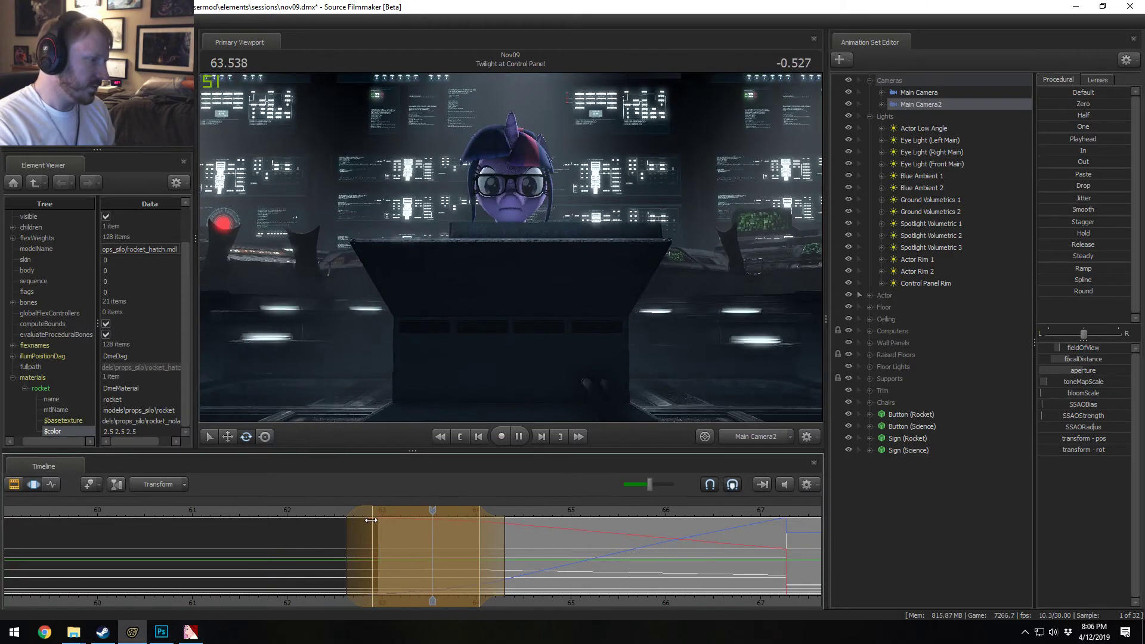
{"action": "key", "text": "space"}
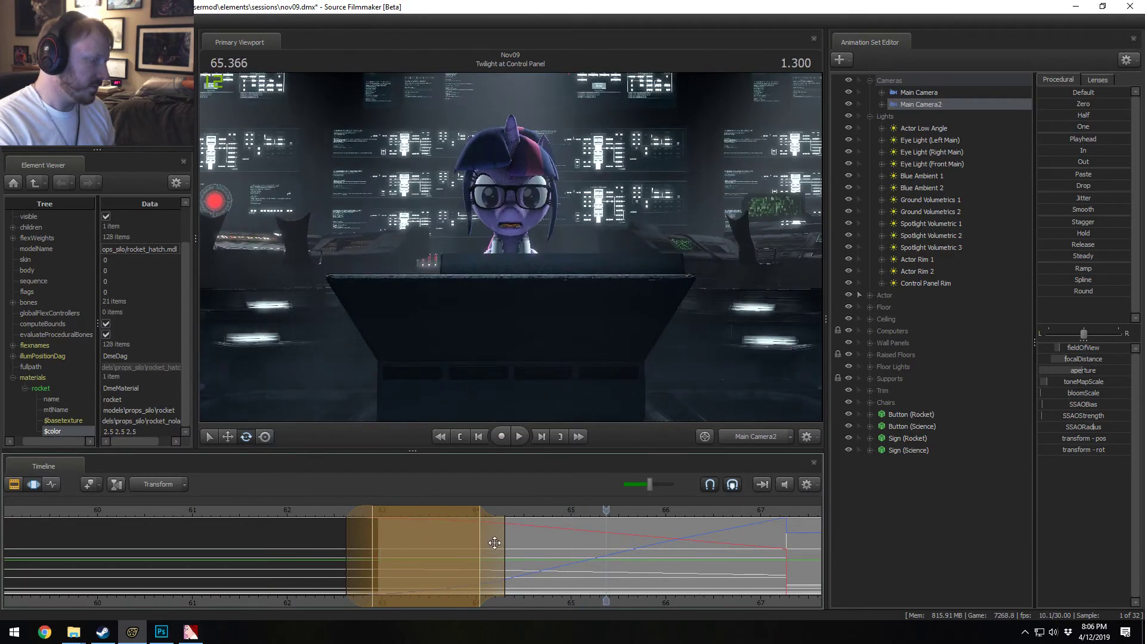
Step: Shift the camera time selection to about 63.0 to 64.2 seconds, with falloff at its end reaching about 64.4 seconds
{"action": "left_click_drag", "start_coordinate": [505, 547], "coordinate": [515, 547]}
{"action": "left_click_drag", "start_coordinate": [418, 547], "coordinate": [437, 552]}
{"action": "left_click_drag", "start_coordinate": [346, 537], "coordinate": [374, 541]}
{"action": "left_click", "coordinate": [375, 513]}
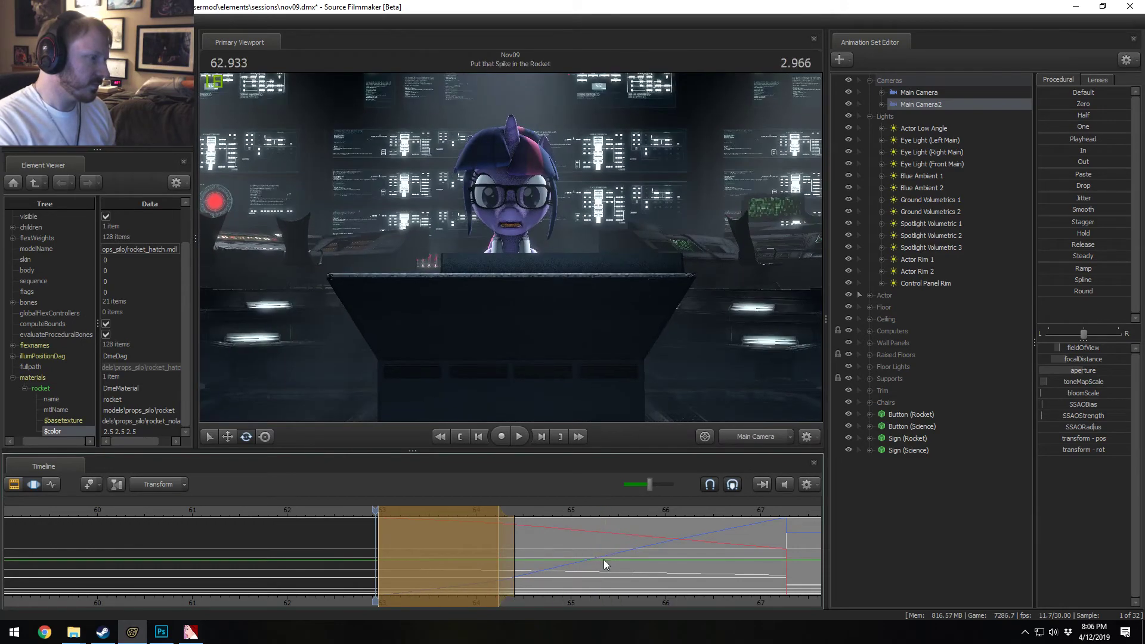
{"action": "key", "text": "shift"}
{"action": "key", "text": "shift"}
{"action": "key", "text": "shift"}
{"action": "key", "text": "shift"}
{"action": "key", "text": "shift"}
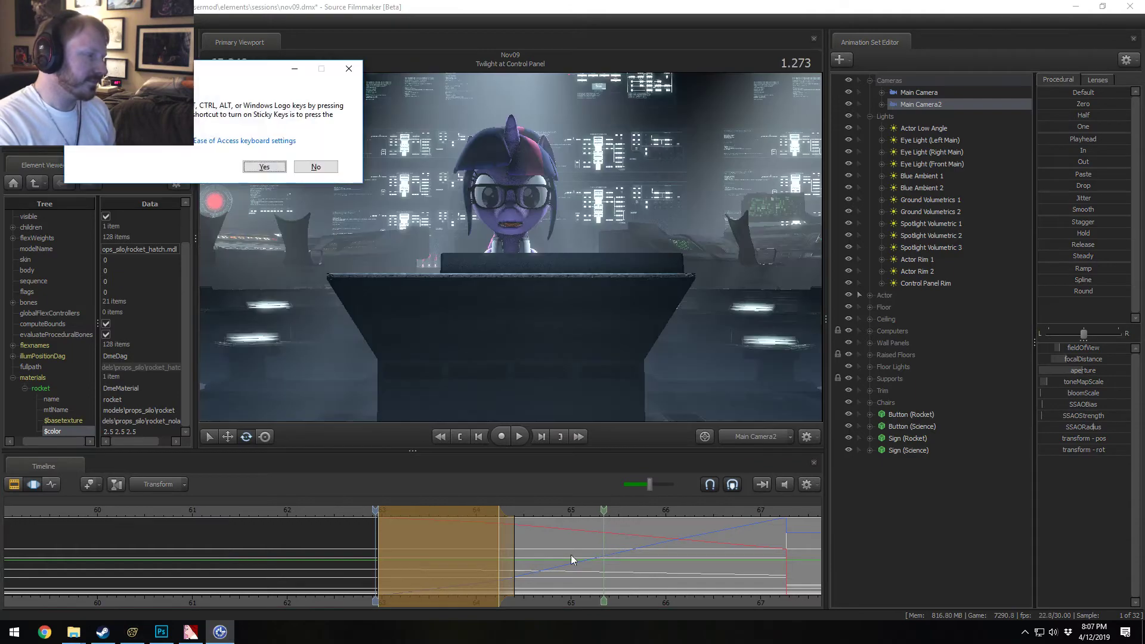
{"action": "left_click", "coordinate": [316, 166]}
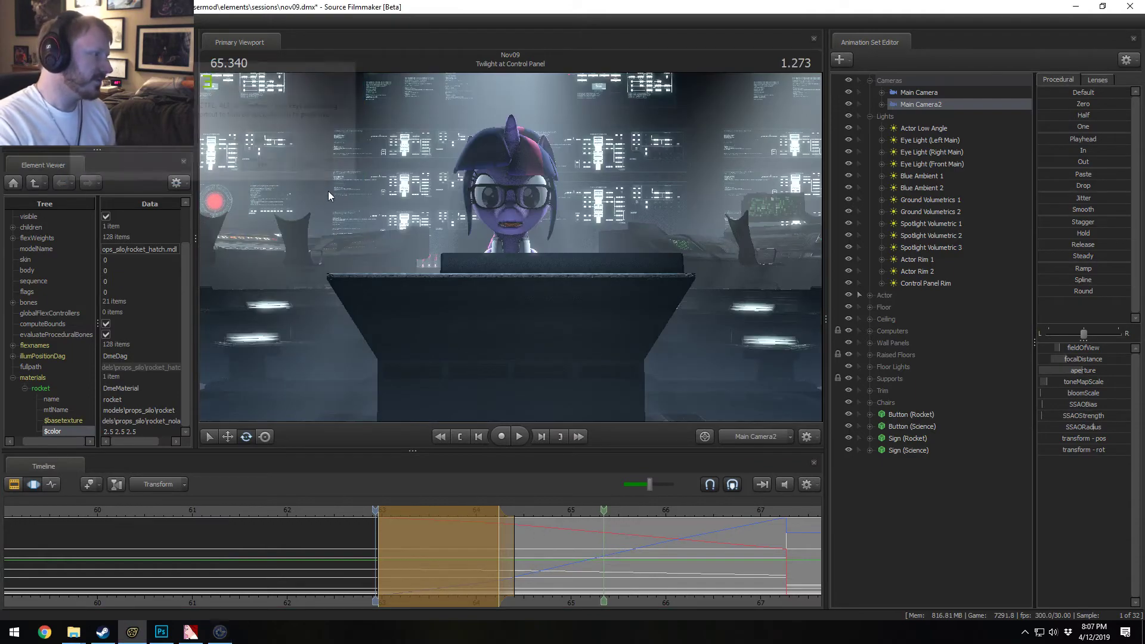
Step: Replay the start of the "Twilight at Control Panel" shot and extend the time selection's end falloff to about 64.5 seconds
{"action": "left_click", "coordinate": [378, 513]}
{"action": "key", "text": "space"}
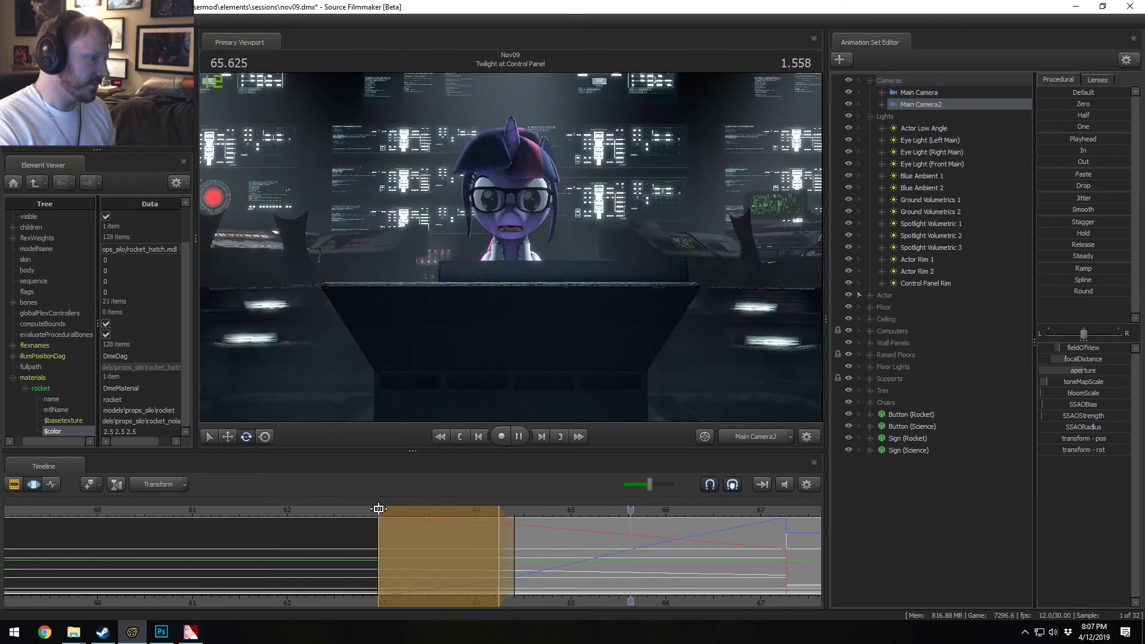
{"action": "key", "text": "space"}
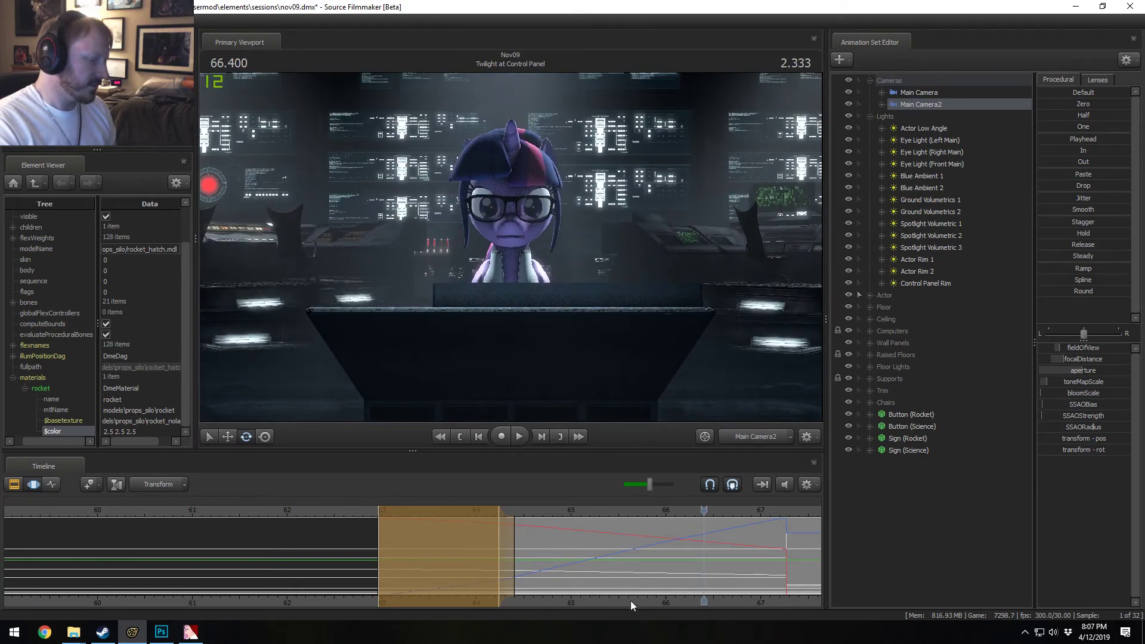
{"action": "middle_click_drag", "start_coordinate": [631, 599], "coordinate": [498, 593]}
{"action": "left_click_drag", "start_coordinate": [443, 537], "coordinate": [452, 530]}
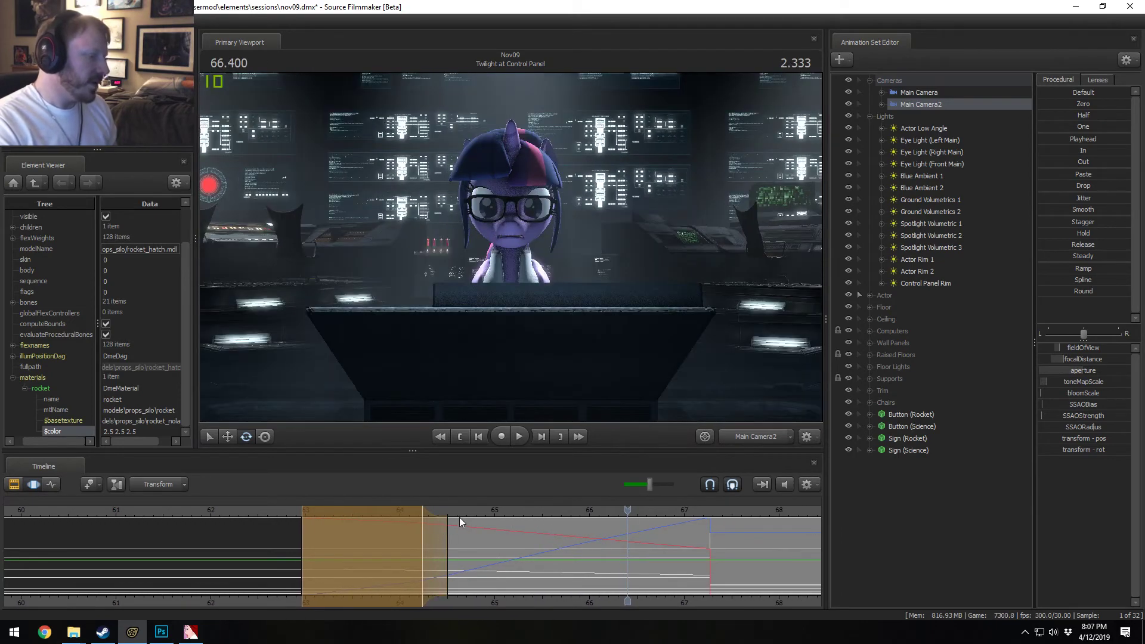
Step: Switch the viewport to the work camera and frame the actor and control panel from above
{"action": "key", "text": "F2"}
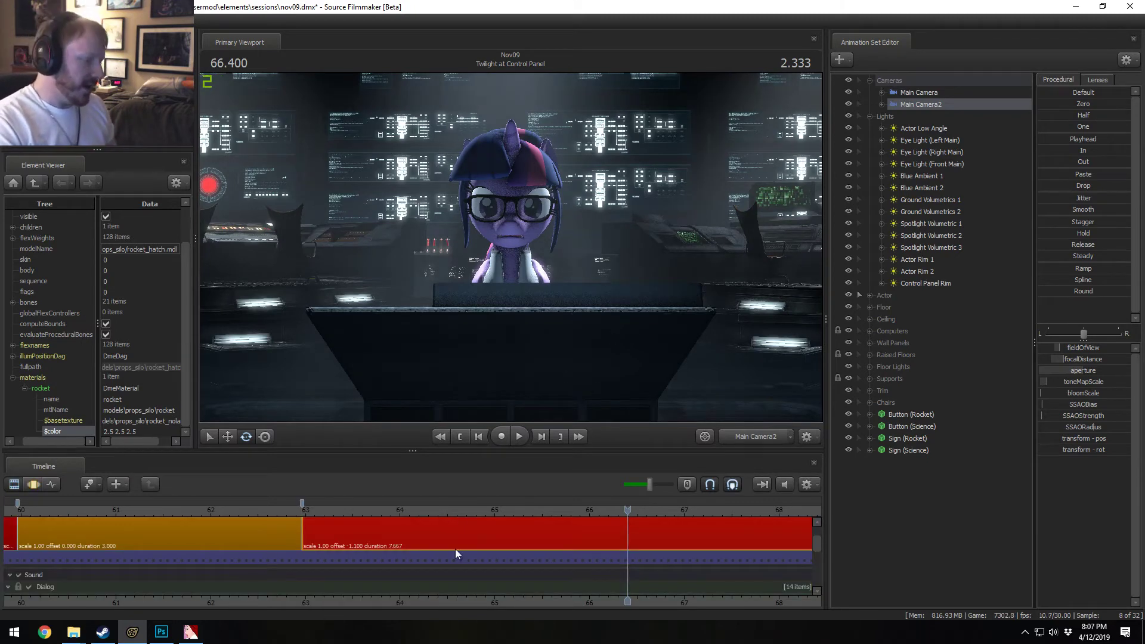
{"action": "key", "text": "F3"}
{"action": "key", "text": "F2"}
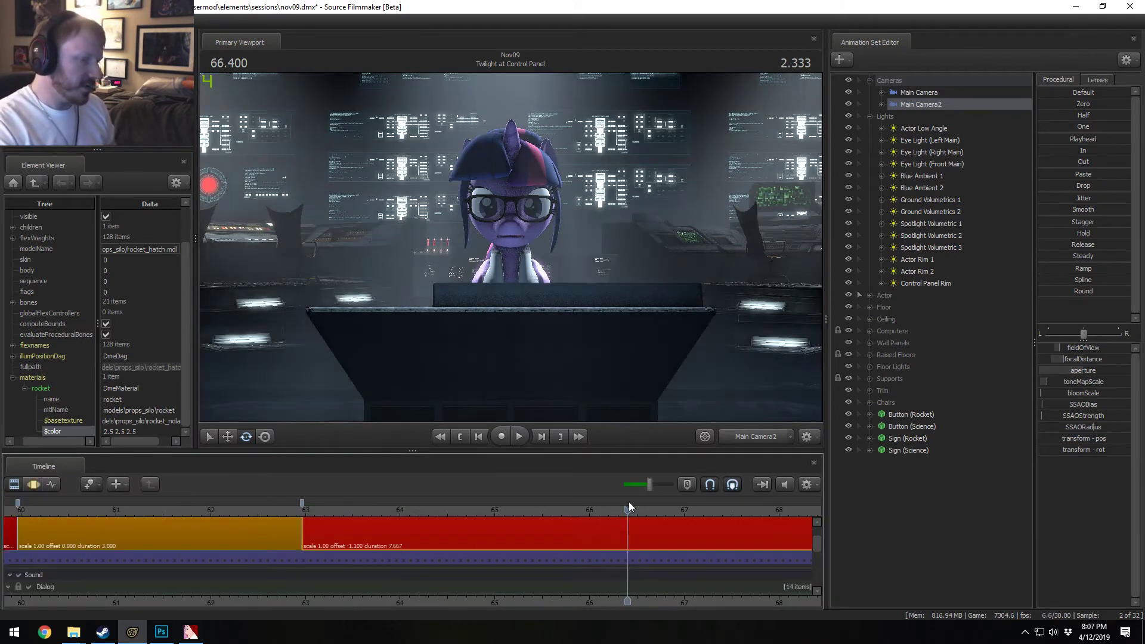
{"action": "left_click", "coordinate": [732, 435]}
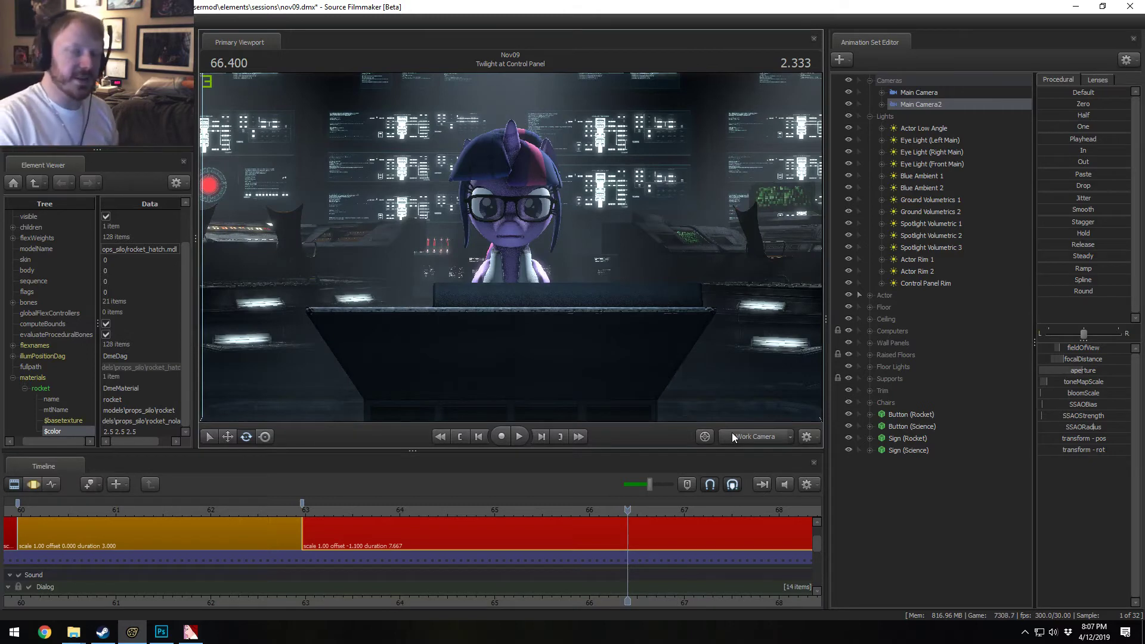
{"action": "key", "text": "s"}
{"action": "mouse_move", "coordinate": [642, 206]}
{"action": "left_mouse_down"}
{"action": "mouse_move", "coordinate": [641, 239]}
{"action": "mouse_move", "coordinate": [641, 207]}
{"action": "left_mouse_up"}
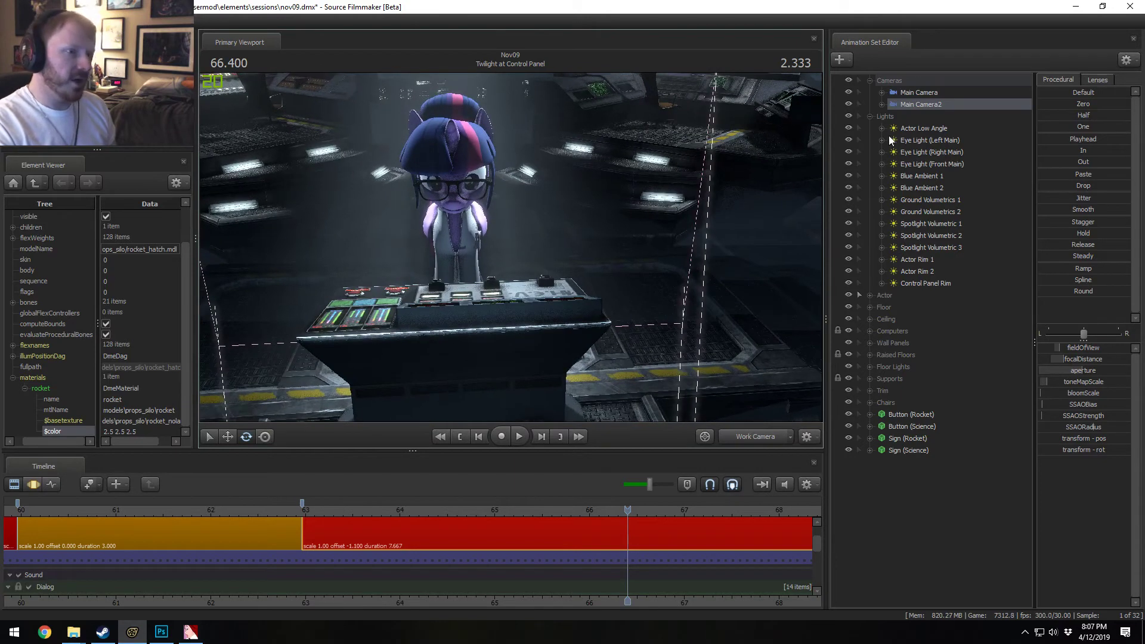
Step: Collapse the Cameras and Lights groups, then select Twilight Sparkle under Actor for editing in the Motion Editor
{"action": "left_click", "coordinate": [870, 116]}
{"action": "left_click", "coordinate": [870, 79]}
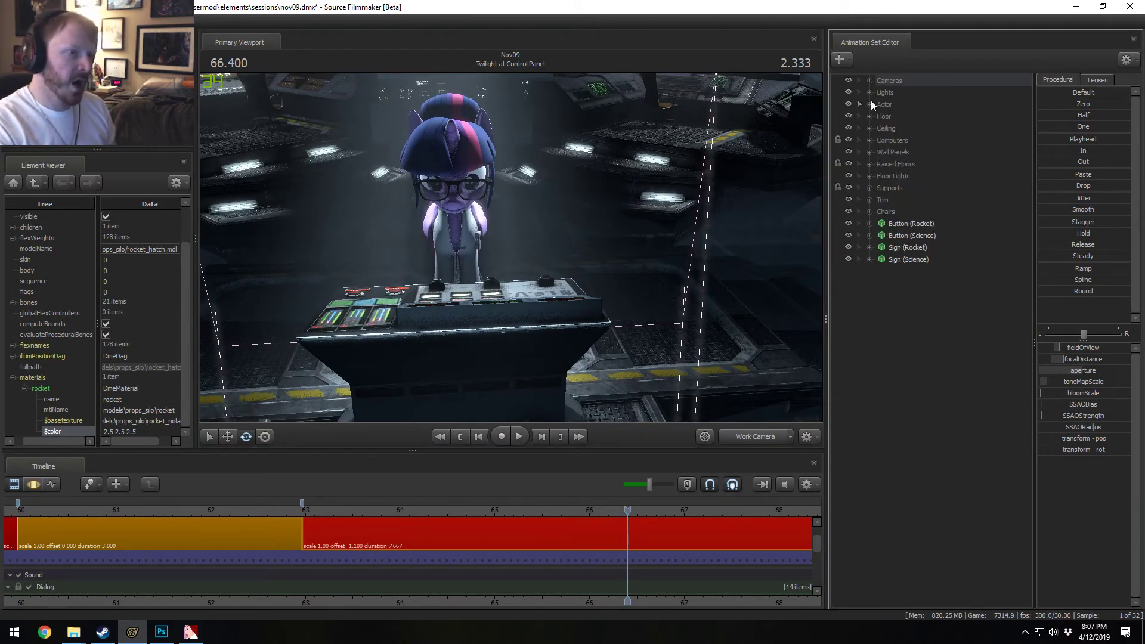
{"action": "left_click", "coordinate": [870, 104]}
{"action": "left_click", "coordinate": [915, 115]}
{"action": "key", "text": "F3"}
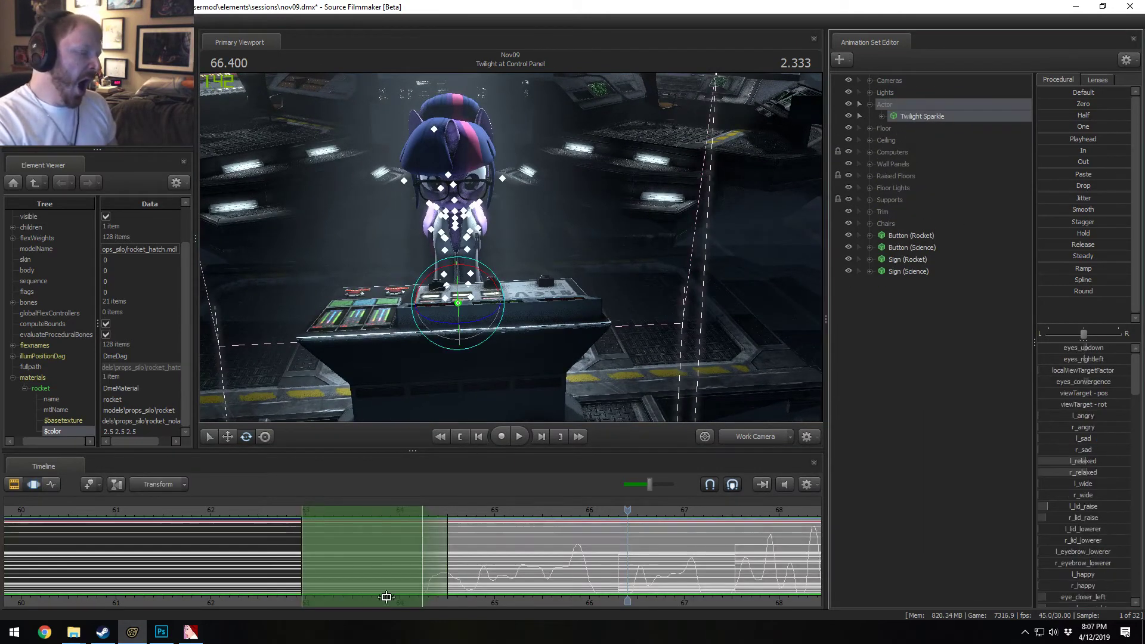
Step: Extend the time selection back past the shot start, with falloff ending near 64.2 s, and change the manipulator's rotation mode
{"action": "left_click_drag", "start_coordinate": [313, 567], "coordinate": [199, 555], "text": "shift"}
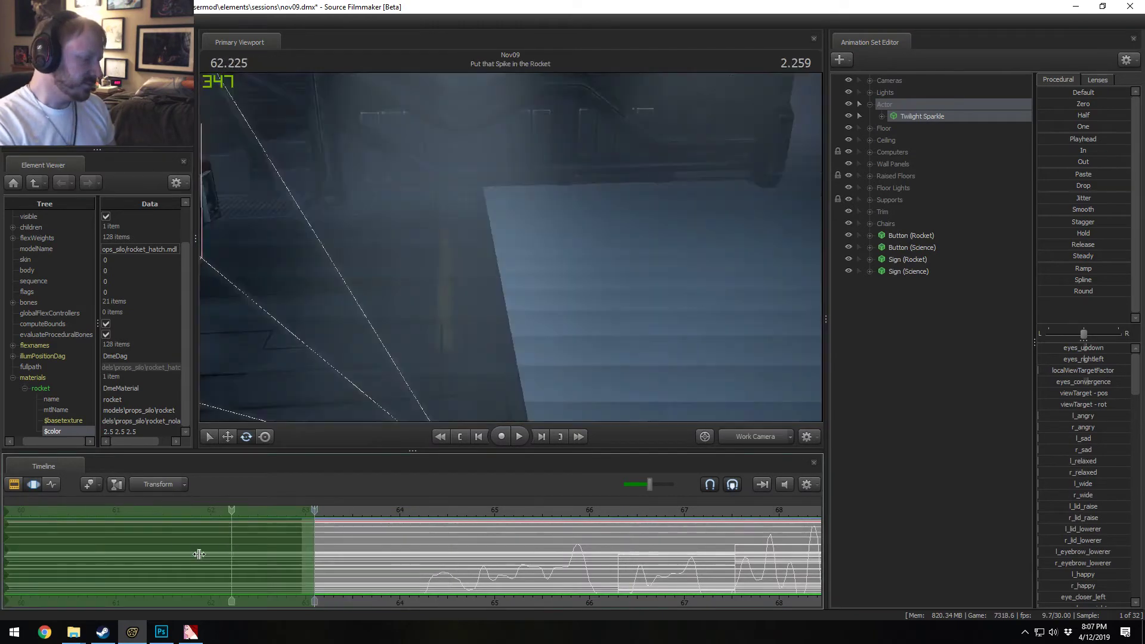
{"action": "left_click_drag", "start_coordinate": [327, 577], "coordinate": [399, 582]}
{"action": "left_click_drag", "start_coordinate": [624, 268], "coordinate": [442, 296], "text": "alt"}
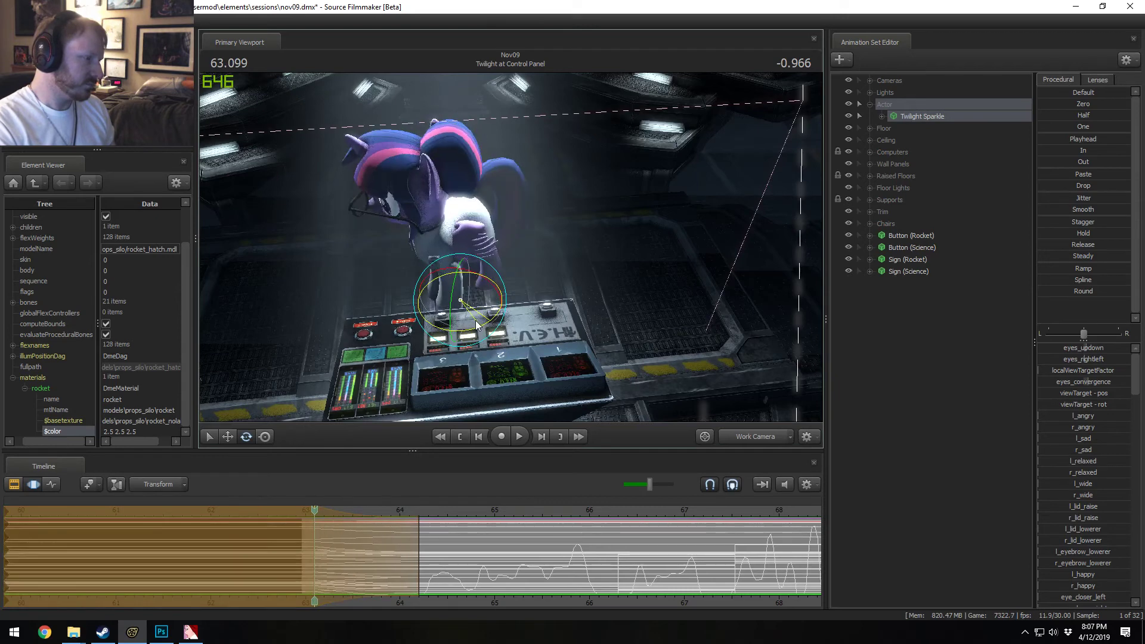
{"action": "key", "text": "ctrl+z"}
{"action": "right_click", "coordinate": [465, 304]}
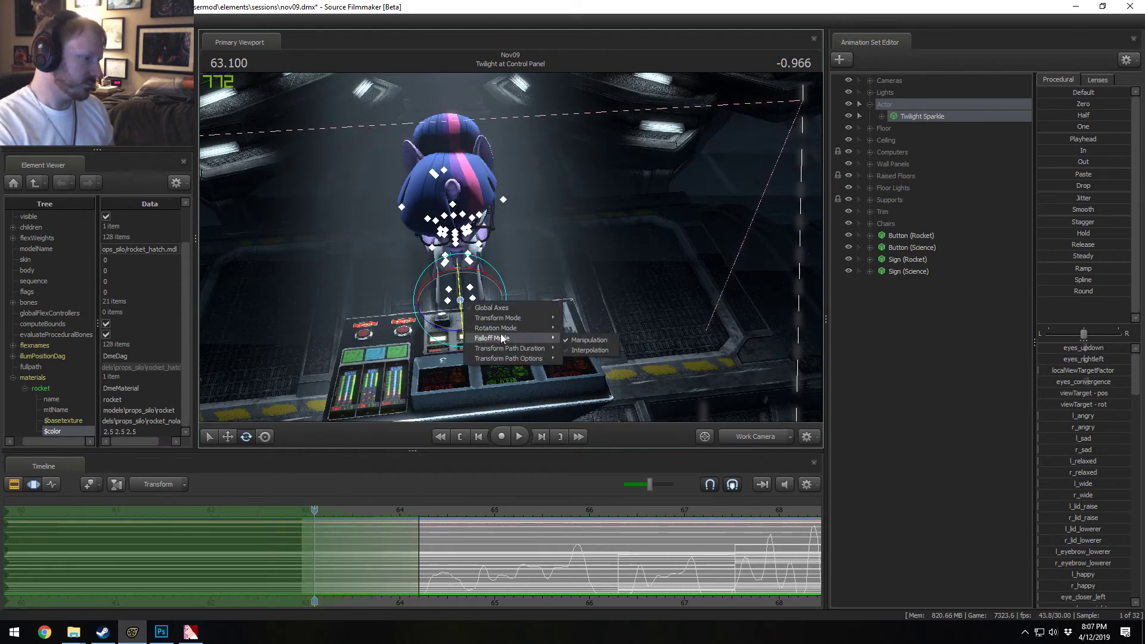
{"action": "mouse_move", "coordinate": [524, 328]}
{"action": "left_click", "coordinate": [573, 330]}
Step: Move Twilight Sparkle sideways out from behind the control panel and turn her at the shot's start
{"action": "left_click_drag", "start_coordinate": [460, 300], "coordinate": [619, 301]}
{"action": "key", "text": "w"}
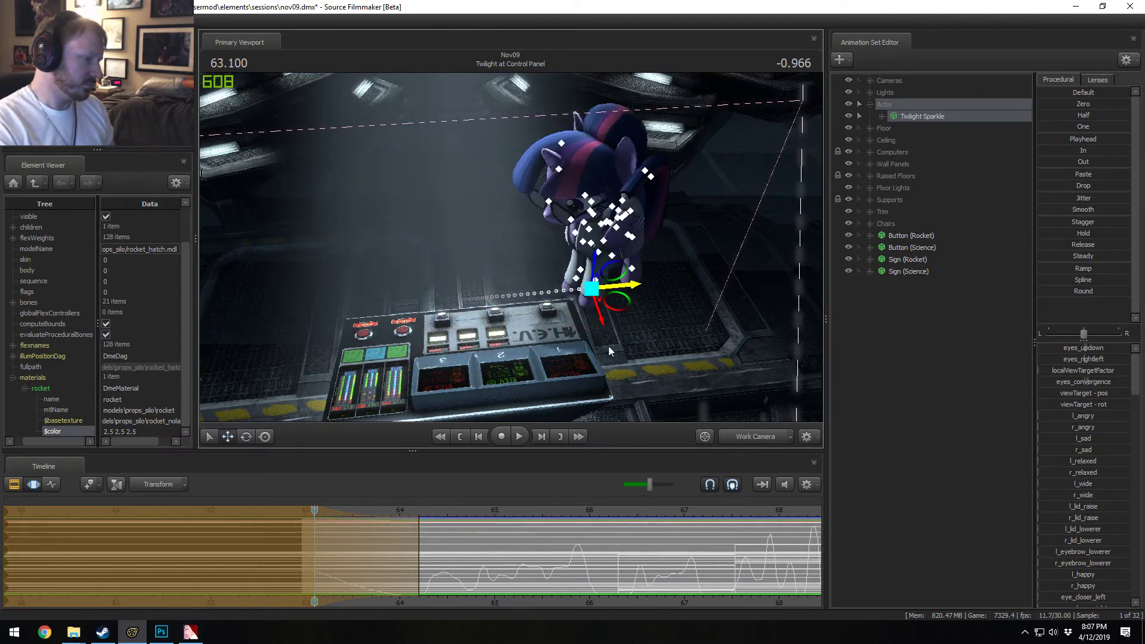
{"action": "left_click", "coordinate": [319, 517]}
{"action": "key", "text": "1"}
{"action": "mouse_move", "coordinate": [314, 522]}
{"action": "left_mouse_down"}
{"action": "mouse_move", "coordinate": [302, 522]}
{"action": "mouse_move", "coordinate": [315, 510]}
{"action": "mouse_move", "coordinate": [303, 515]}
{"action": "left_mouse_up"}
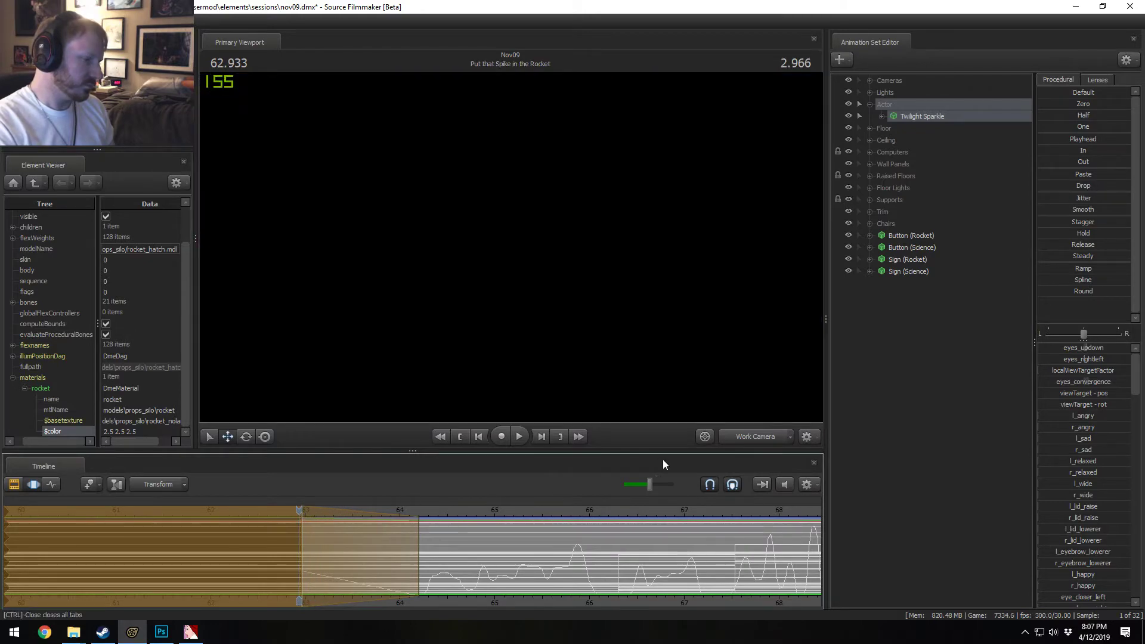
Step: Play back Twilight Sparkle's entrance through Main Camera2 and return to the start of the shot near 63 s
{"action": "left_click", "coordinate": [757, 435]}
{"action": "key", "text": "space"}
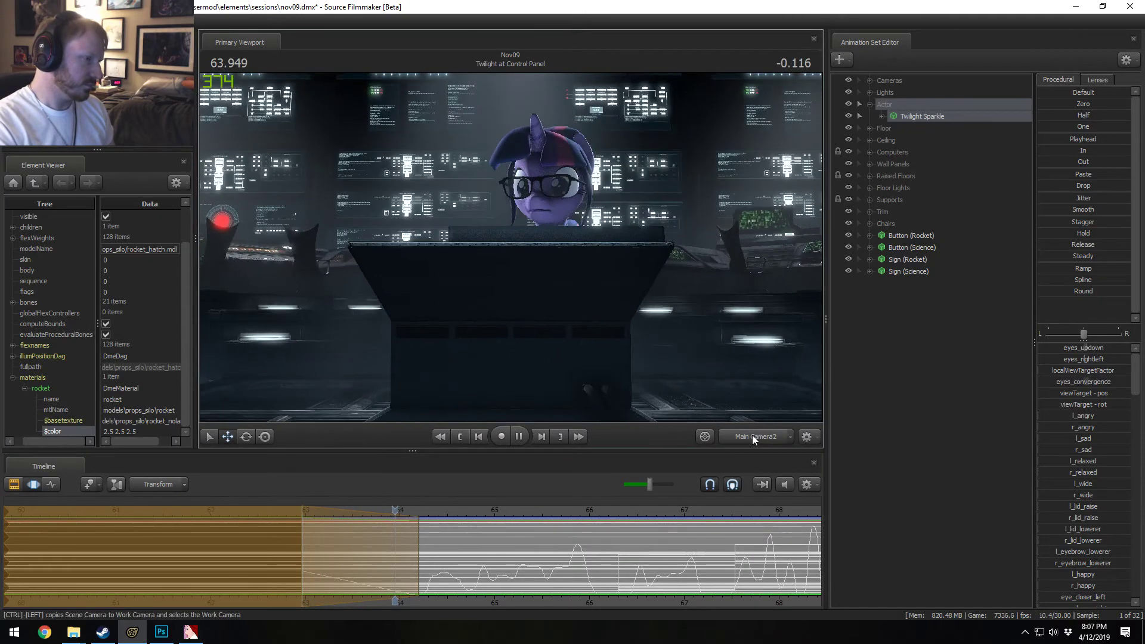
{"action": "key", "text": "space"}
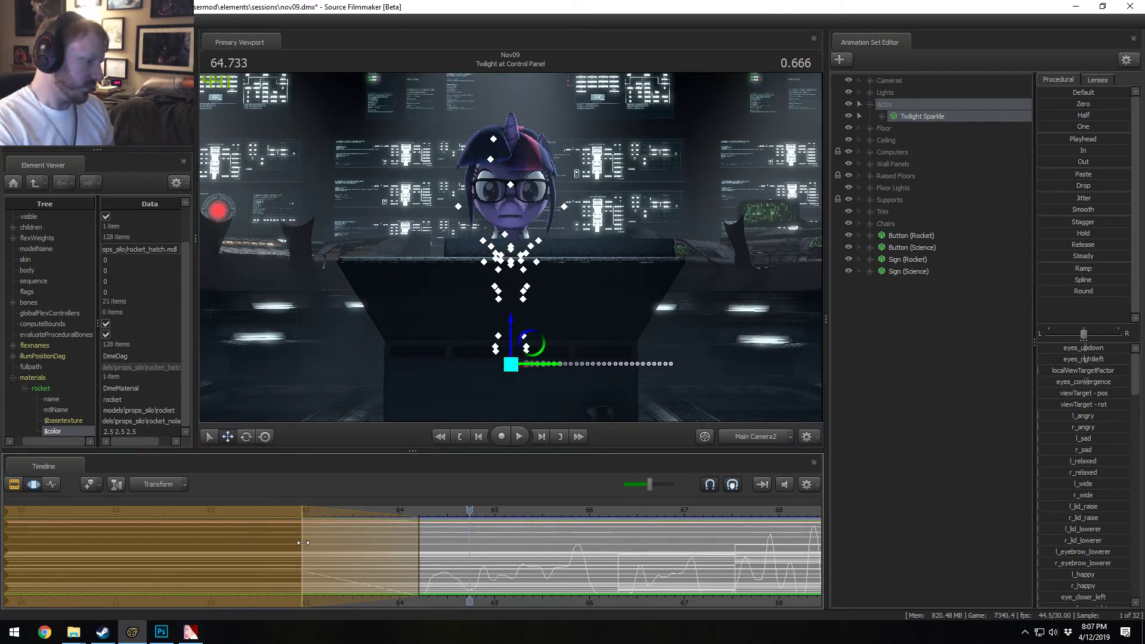
{"action": "left_click_drag", "start_coordinate": [433, 507], "coordinate": [303, 520]}
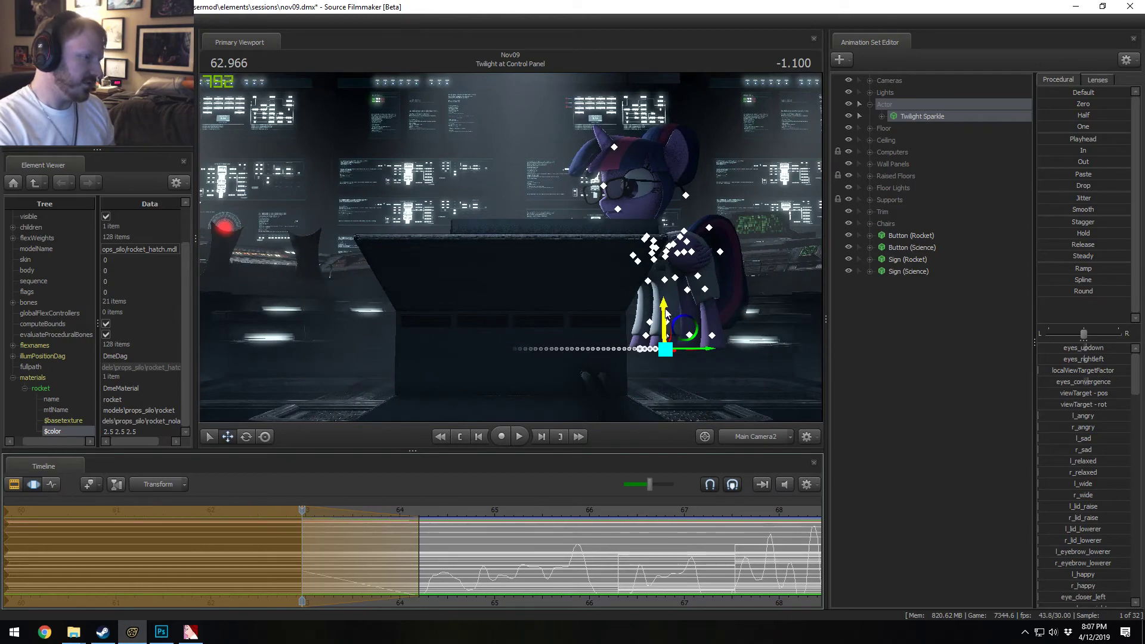
Step: Undo the sideways placement and, at 63.000 s, move Twilight Sparkle down and slightly sideways behind the control panel
{"action": "left_click_drag", "start_coordinate": [664, 316], "coordinate": [667, 327]}
{"action": "key", "text": "ctrl+z"}
{"action": "left_click_drag", "start_coordinate": [460, 510], "coordinate": [306, 526]}
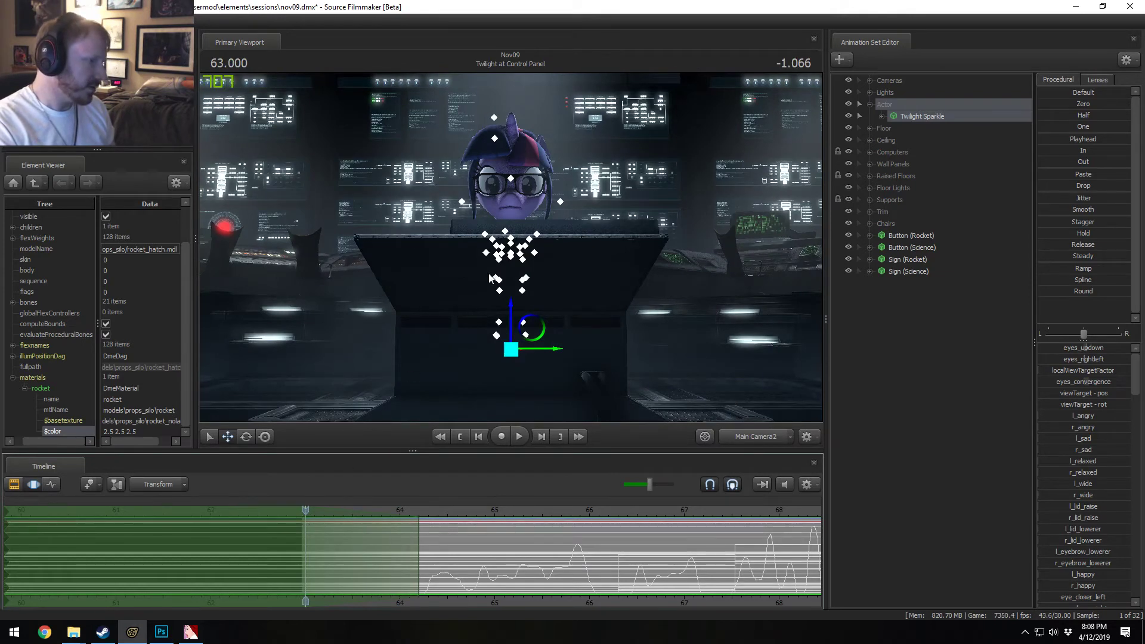
{"action": "left_click_drag", "start_coordinate": [516, 309], "coordinate": [575, 387]}
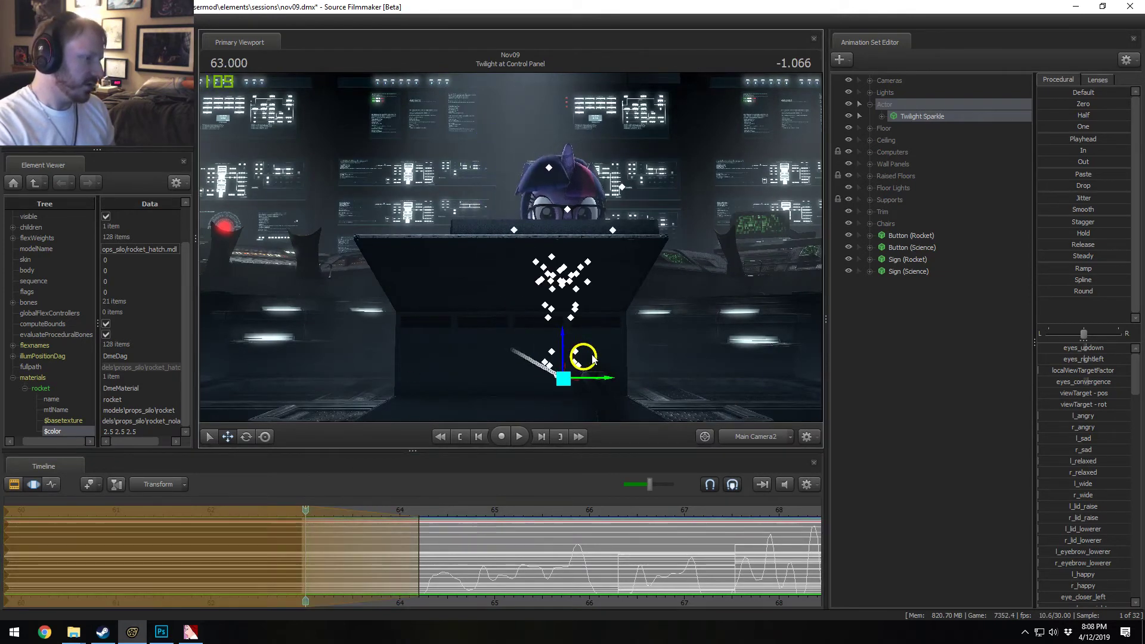
Step: Play back Twilight Sparkle rising behind the control panel and stop at about 66.166 s
{"action": "key", "text": "space"}
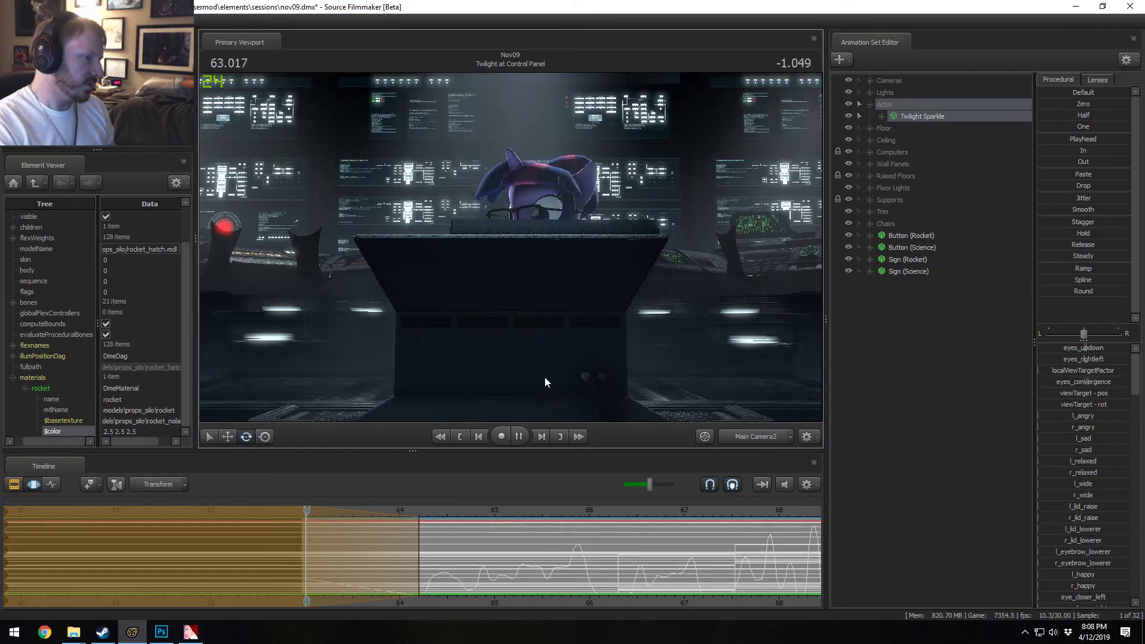
{"action": "key", "text": "space"}
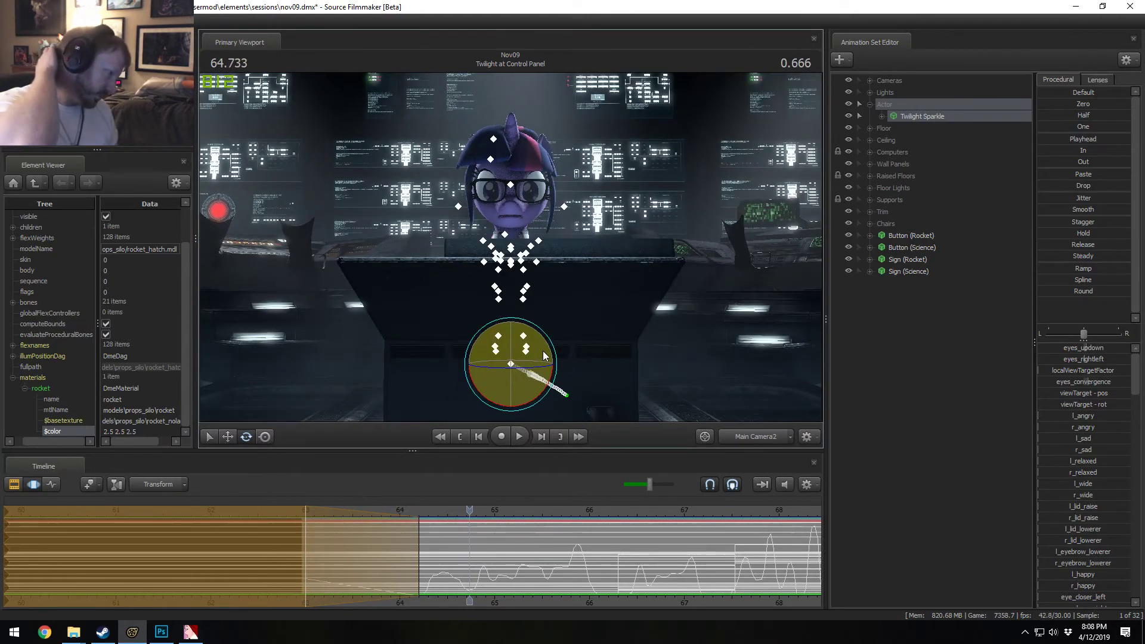
{"action": "key", "text": "space"}
{"action": "key", "text": "space"}
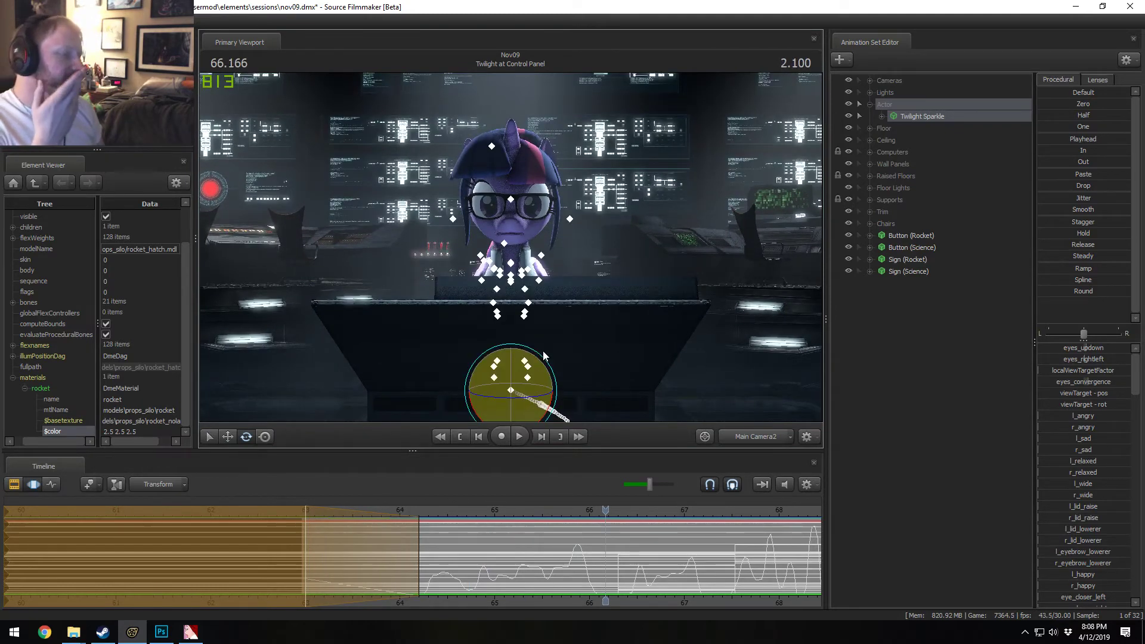
Step: Examine Twilight Sparkle's stance at the control panel from the side with the work camera, then return to Main Camera2
{"action": "key", "text": "F2"}
{"action": "key", "text": "F3"}
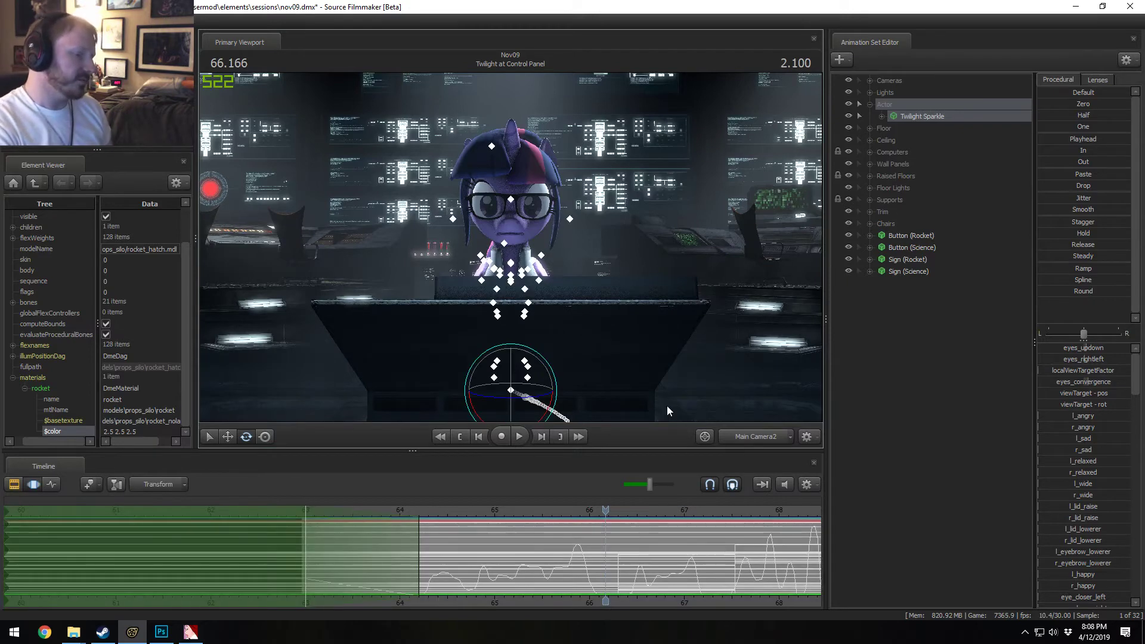
{"action": "left_click", "coordinate": [756, 442], "text": "ctrl"}
{"action": "left_click_drag", "start_coordinate": [668, 334], "coordinate": [543, 297]}
{"action": "left_click", "coordinate": [746, 437]}
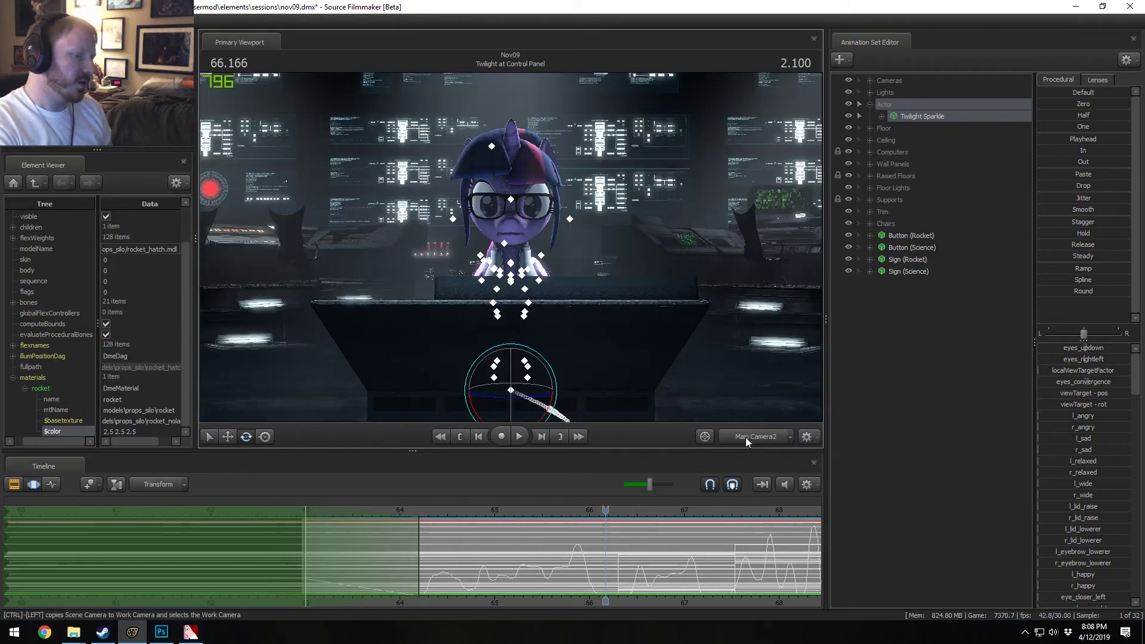
{"action": "left_click", "coordinate": [746, 437], "text": "ctrl"}
{"action": "key", "text": "w"}
{"action": "left_click_drag", "start_coordinate": [686, 358], "coordinate": [573, 240]}
{"action": "key", "text": "s"}
{"action": "key", "text": "d"}
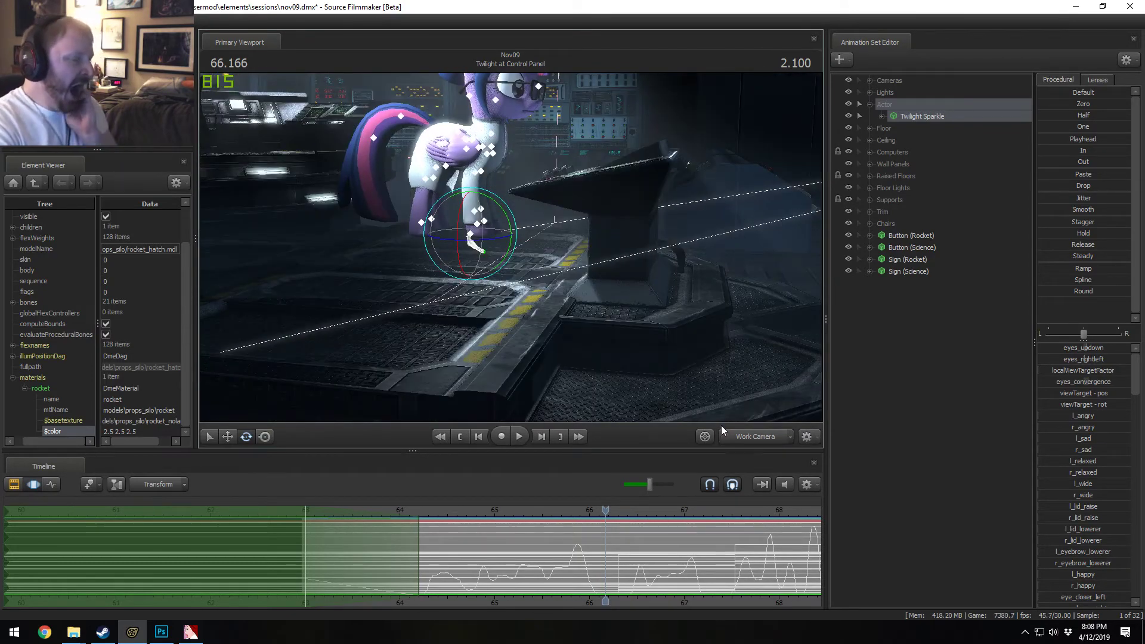
{"action": "left_click", "coordinate": [735, 435]}
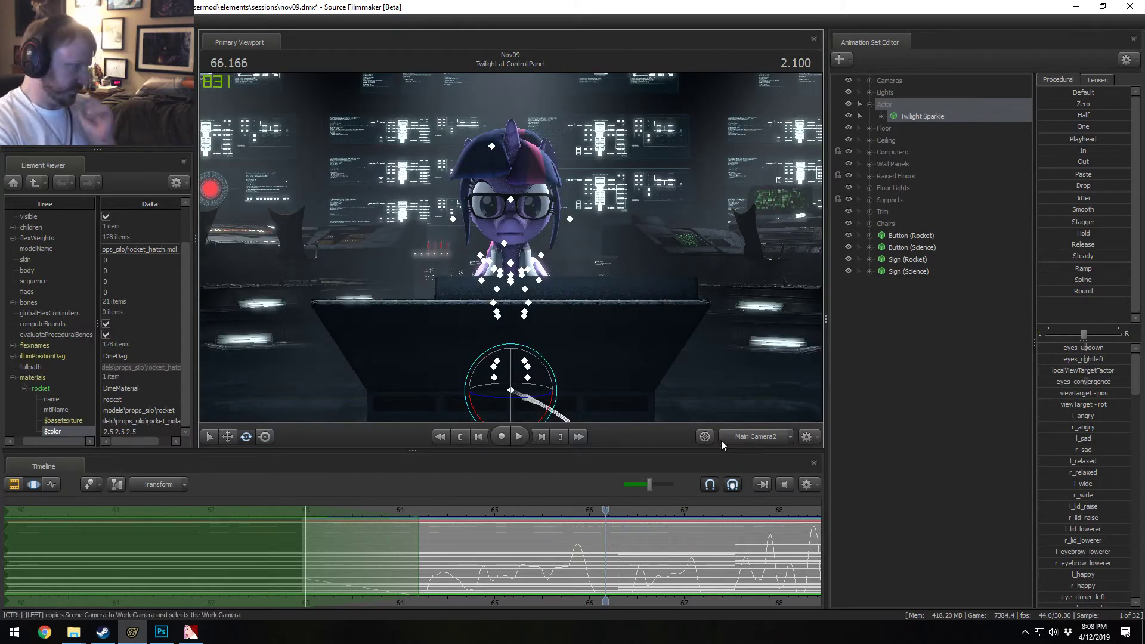
Step: Show the Clip Editor and inspect the room's wall screens with the work camera, then return to Main Camera2
{"action": "key", "text": "F2"}
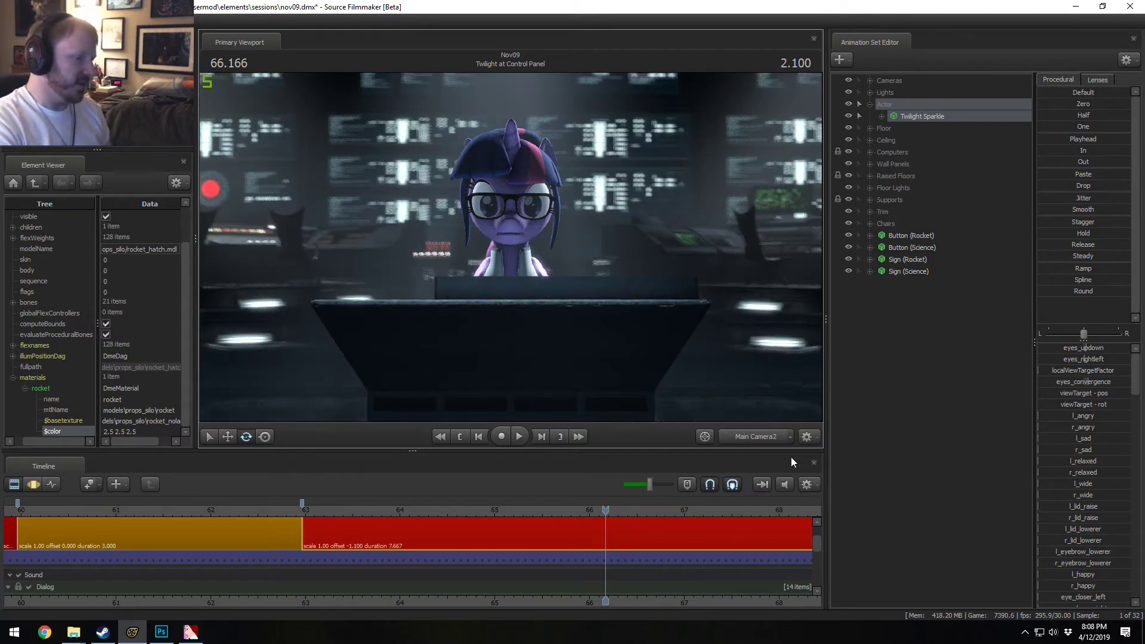
{"action": "left_click", "coordinate": [780, 435]}
{"action": "left_click_drag", "start_coordinate": [668, 334], "coordinate": [638, 407]}
{"action": "key", "text": "w"}
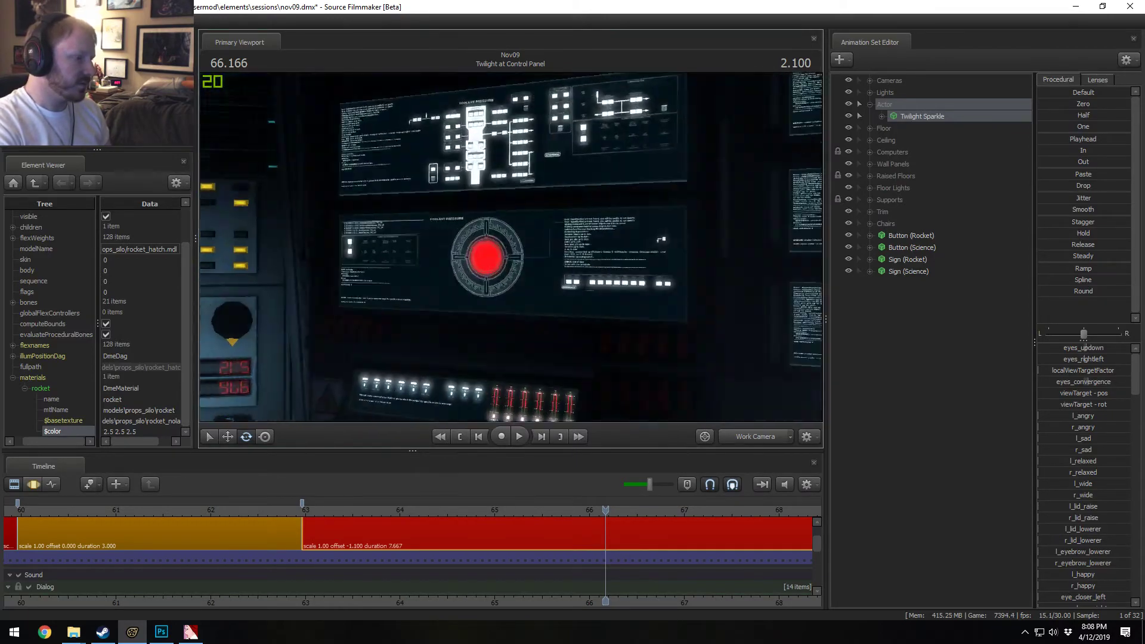
{"action": "key", "text": "s"}
{"action": "key", "text": "s"}
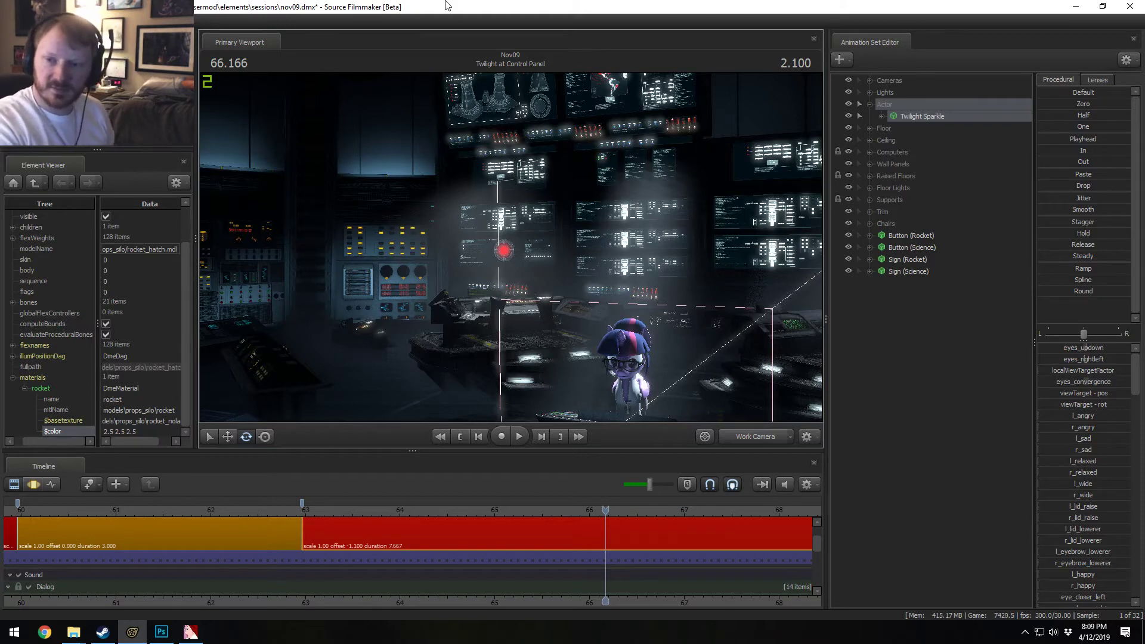
{"action": "left_click", "coordinate": [756, 436]}
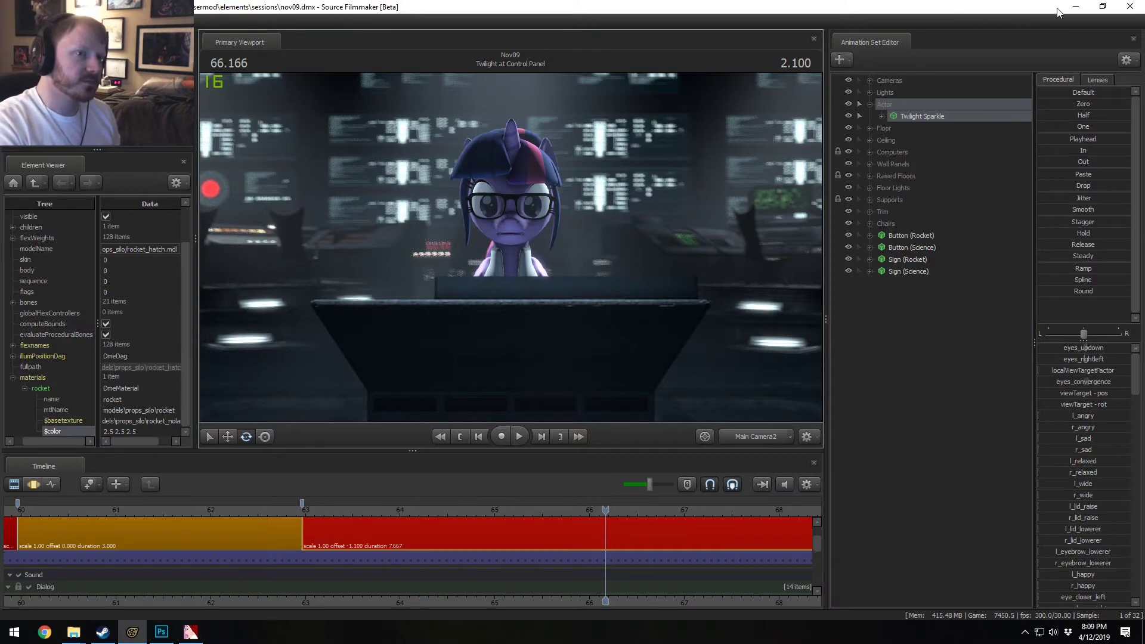
Step: Clear the open application windows from the desktop and close the props_silo and Videos folder windows
{"action": "left_click", "coordinate": [1075, 7]}
{"action": "left_click", "coordinate": [1075, 8]}
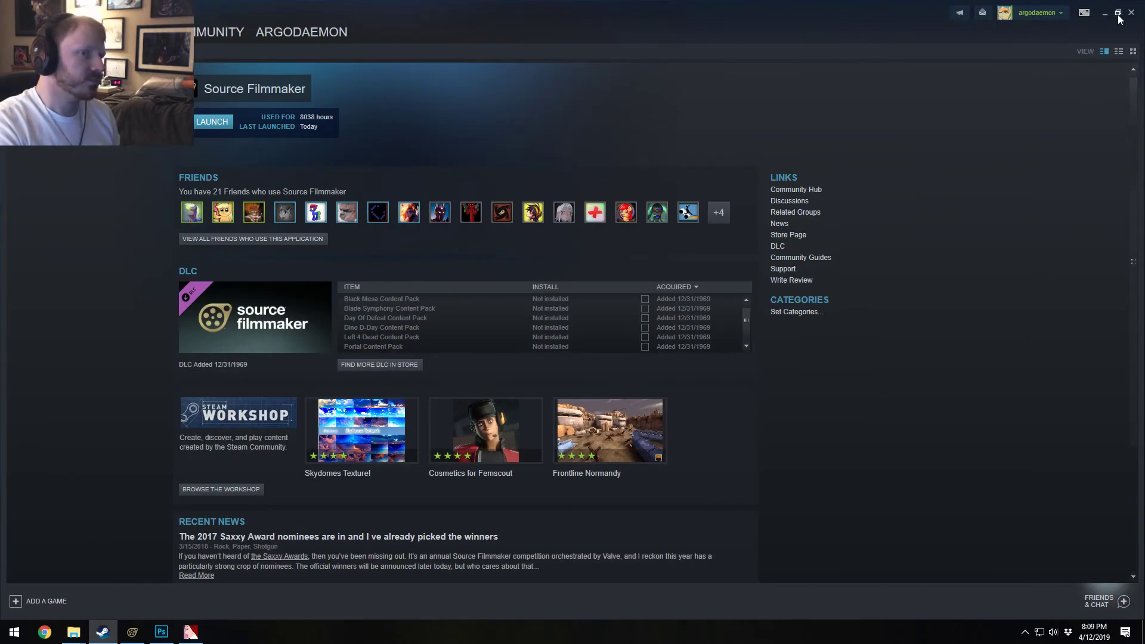
{"action": "left_click", "coordinate": [1130, 14]}
{"action": "left_click", "coordinate": [1089, 6]}
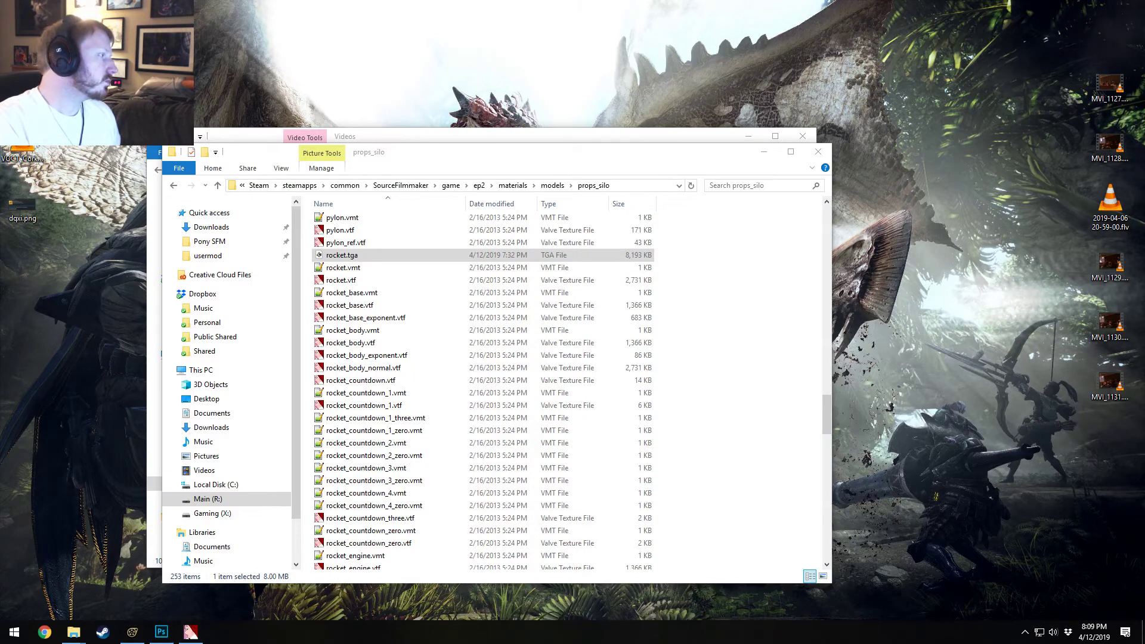
{"action": "left_click", "coordinate": [23, 150]}
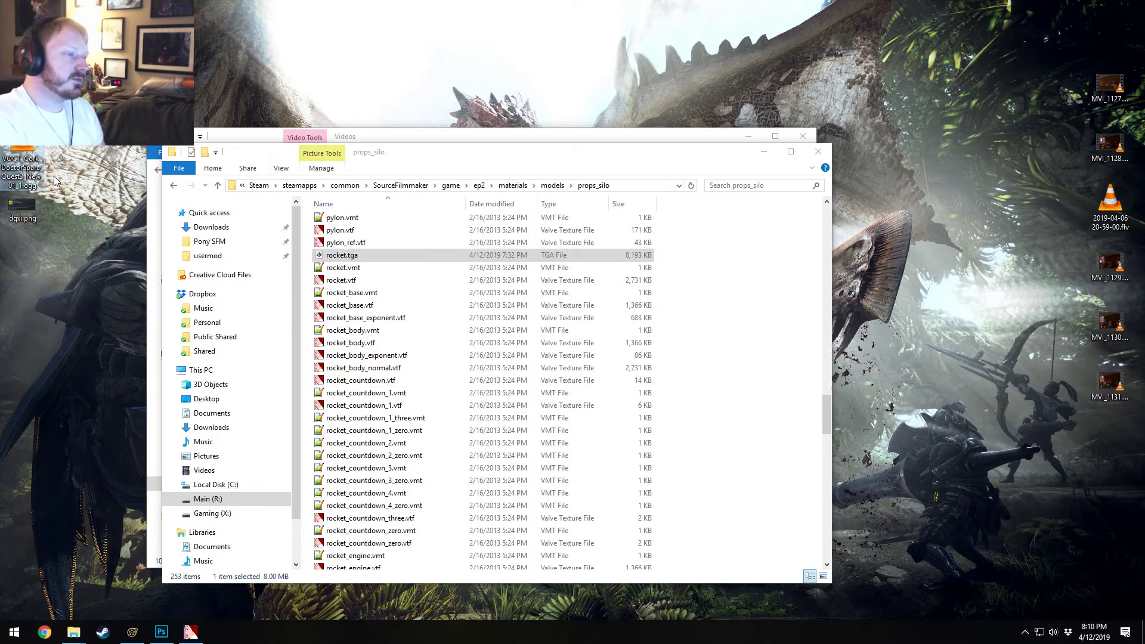
{"action": "left_click", "coordinate": [817, 151]}
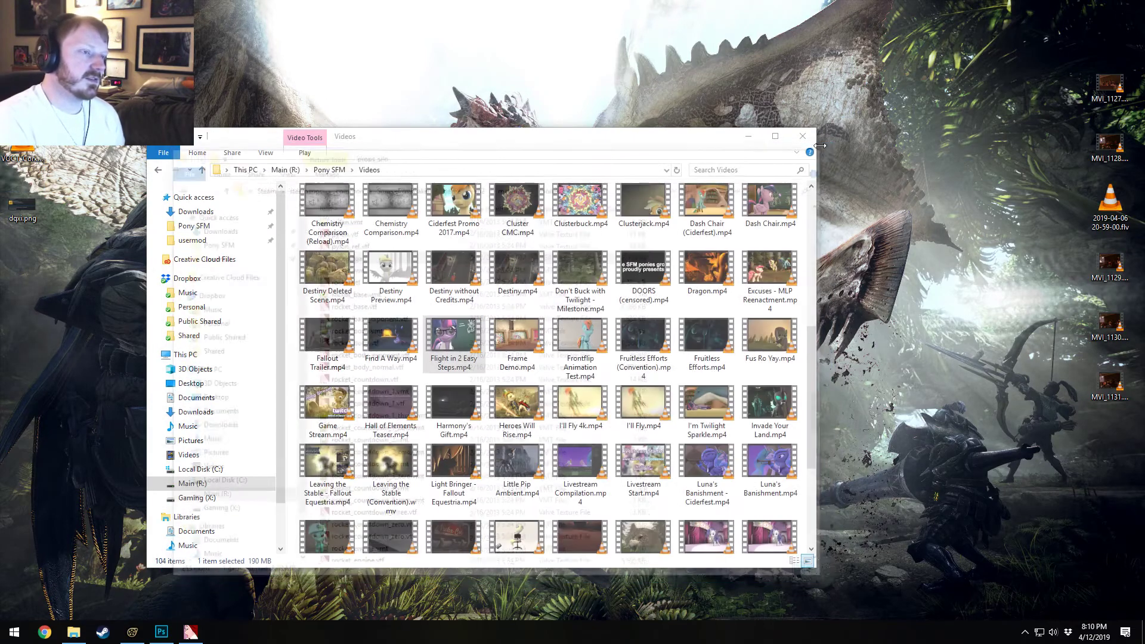
{"action": "left_click", "coordinate": [805, 136]}
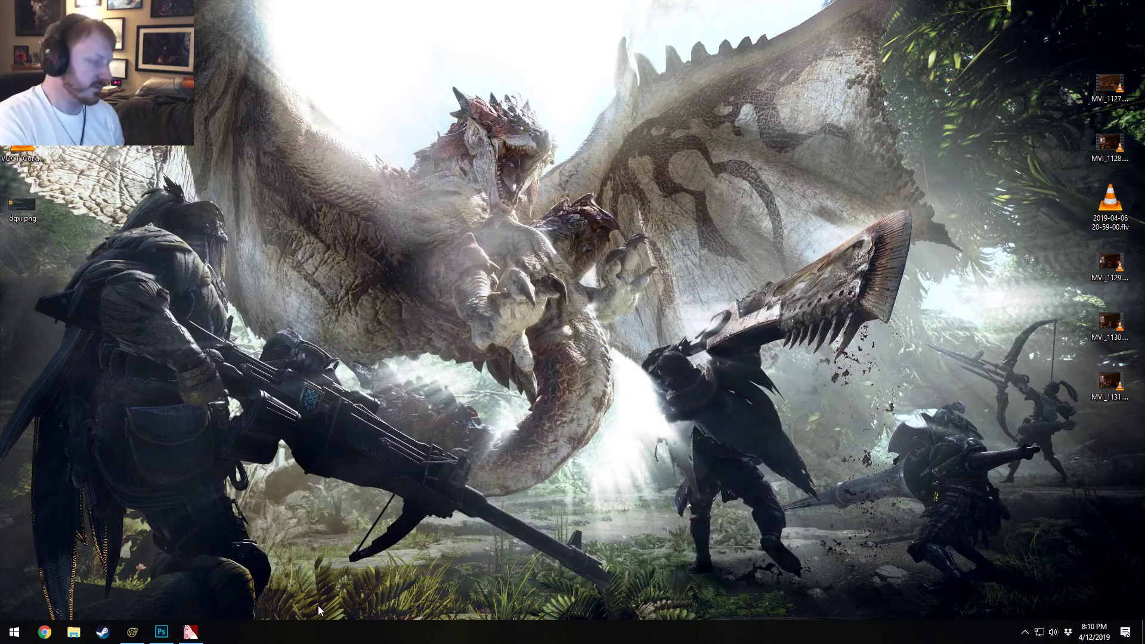
Step: Switch back to Source Filmmaker and select the shot clip spanning roughly 73 to 78 s in the timeline
{"action": "left_click", "coordinate": [127, 633]}
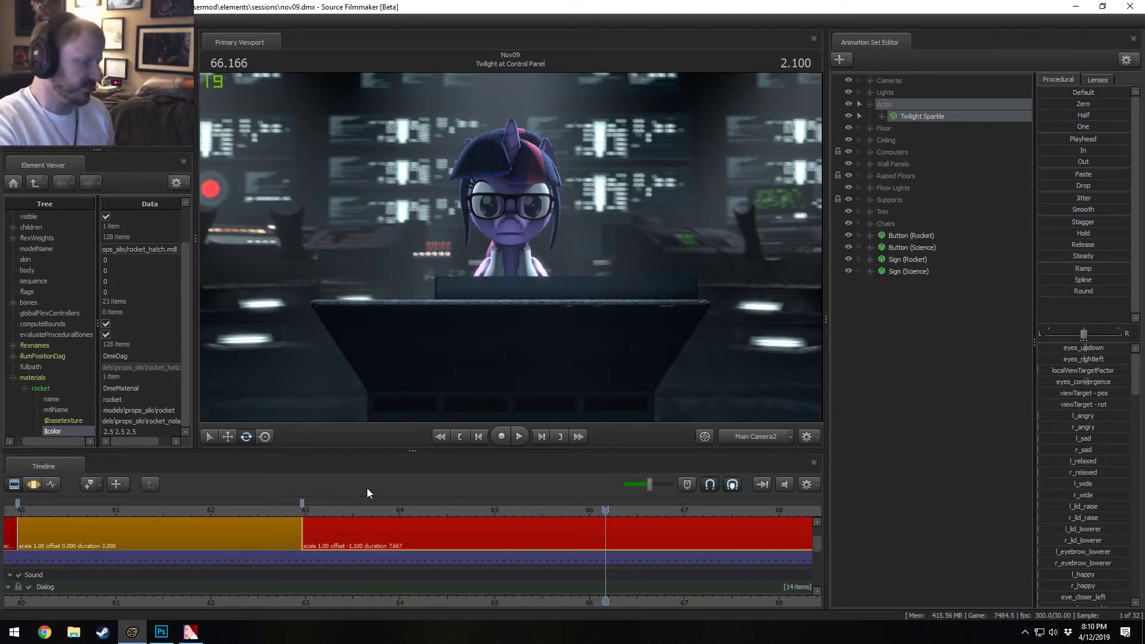
{"action": "scroll", "coordinate": [707, 598], "scroll_direction": "down", "scroll_amount": 3}
{"action": "middle_click_drag", "start_coordinate": [707, 598], "coordinate": [549, 577]}
{"action": "scroll", "coordinate": [543, 572], "scroll_direction": "down", "scroll_amount": 5}
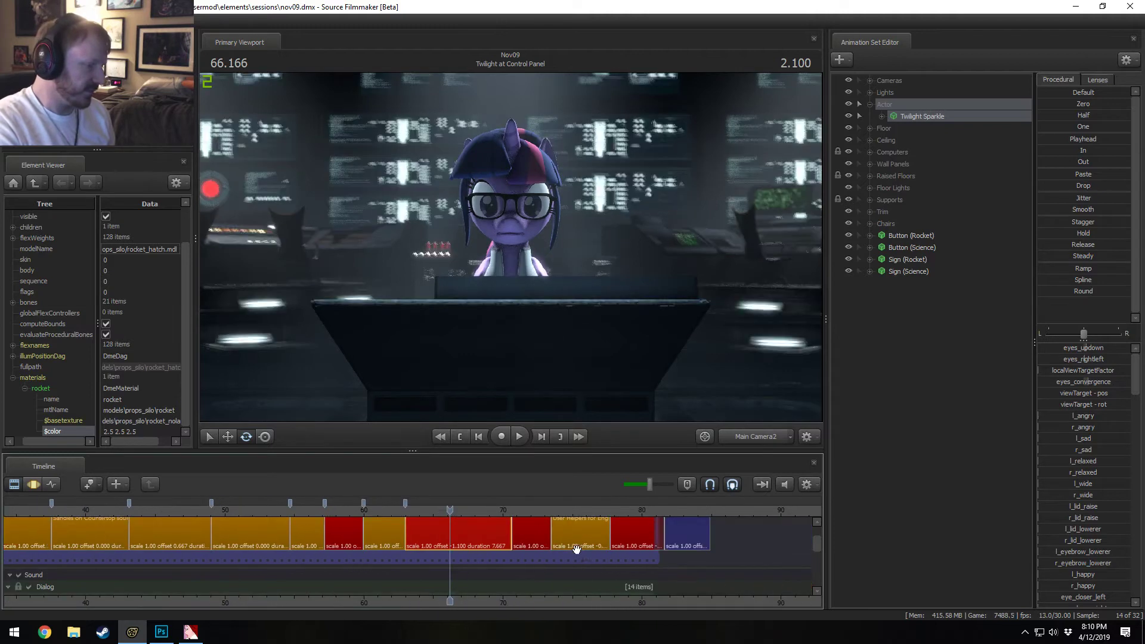
{"action": "left_click", "coordinate": [594, 542]}
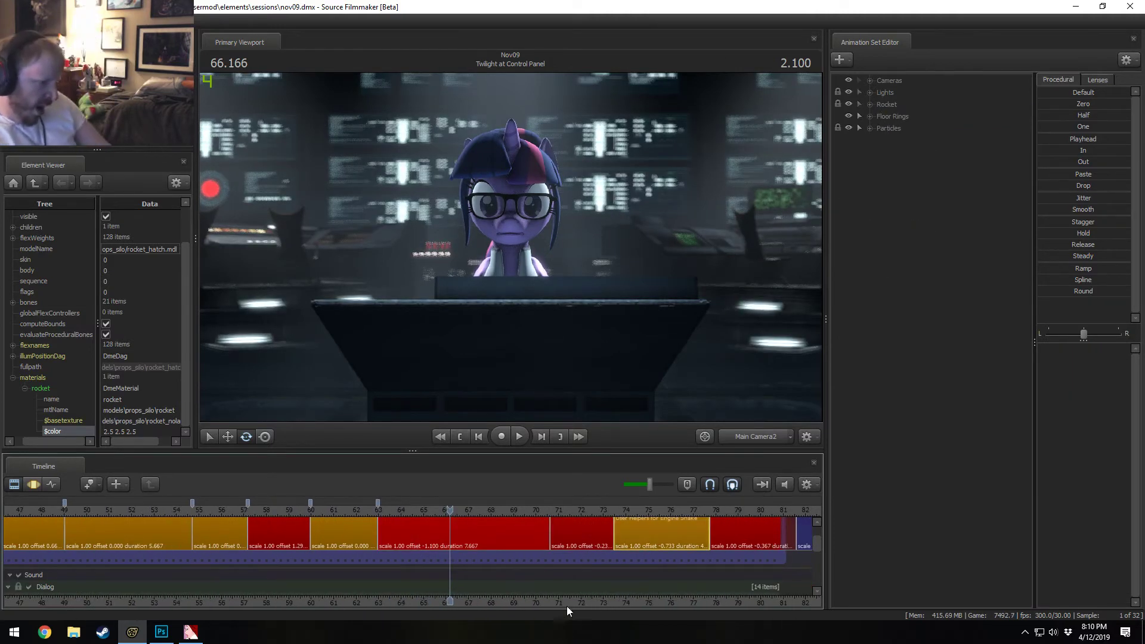
Step: Try to set the clip color of the red shot clip spanning roughly 71 to 73 s in the timeline
{"action": "left_click", "coordinate": [577, 544]}
{"action": "left_click", "coordinate": [657, 525]}
{"action": "left_click", "coordinate": [595, 535]}
{"action": "right_click", "coordinate": [595, 535]}
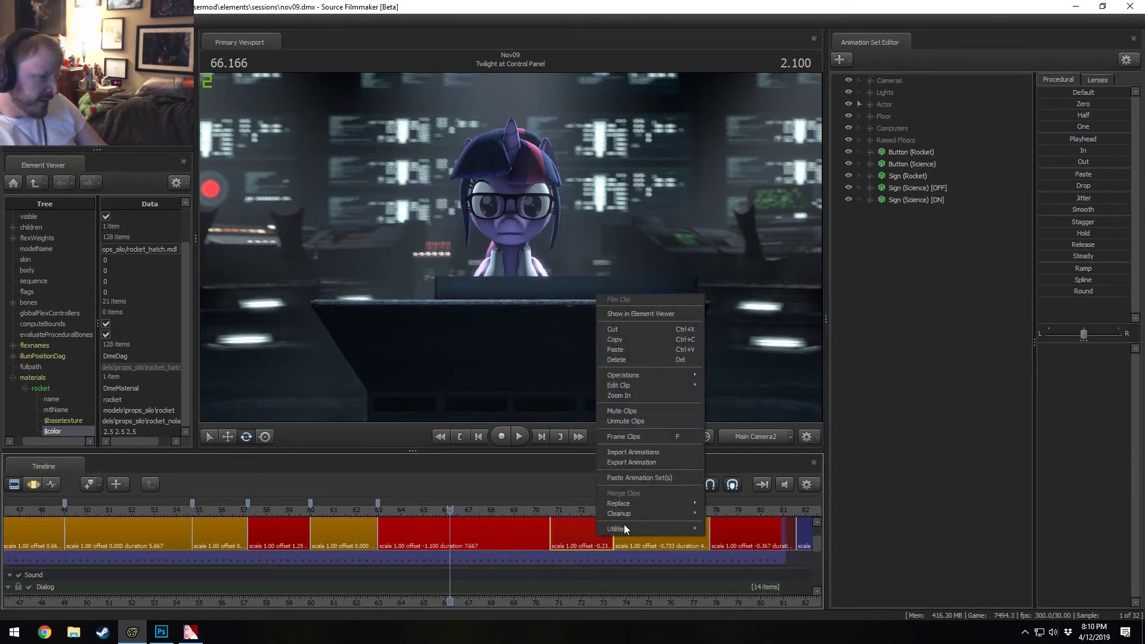
{"action": "mouse_move", "coordinate": [646, 386]}
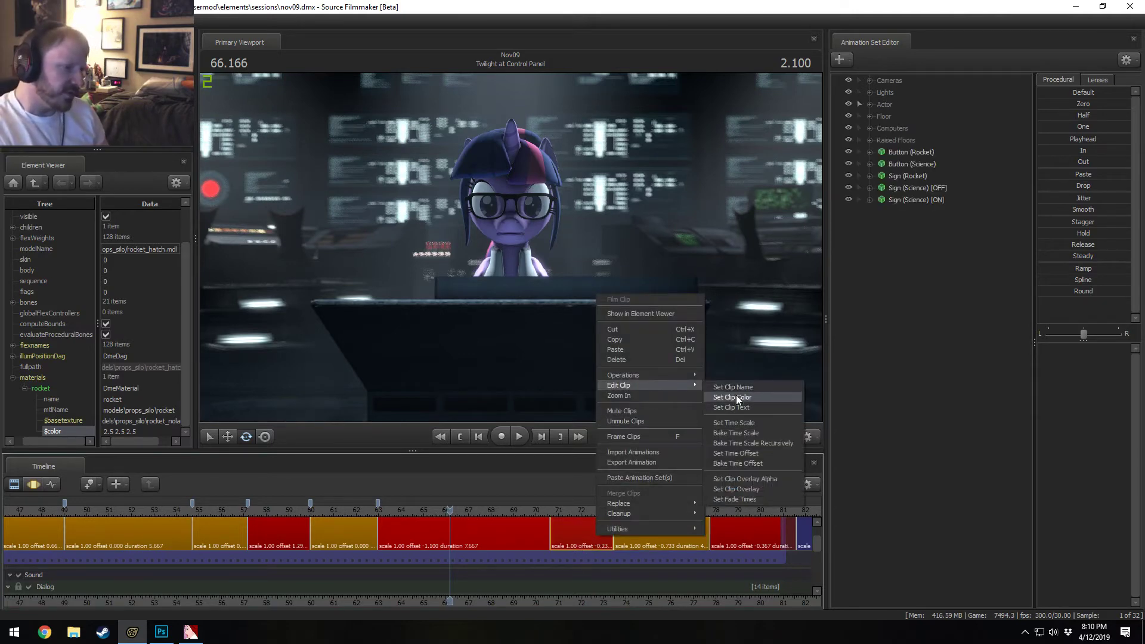
{"action": "left_click", "coordinate": [735, 396]}
{"action": "left_click", "coordinate": [605, 414]}
Step: Try to set the clip color of the Twilight at Control Panel shot clip
{"action": "left_click", "coordinate": [511, 521]}
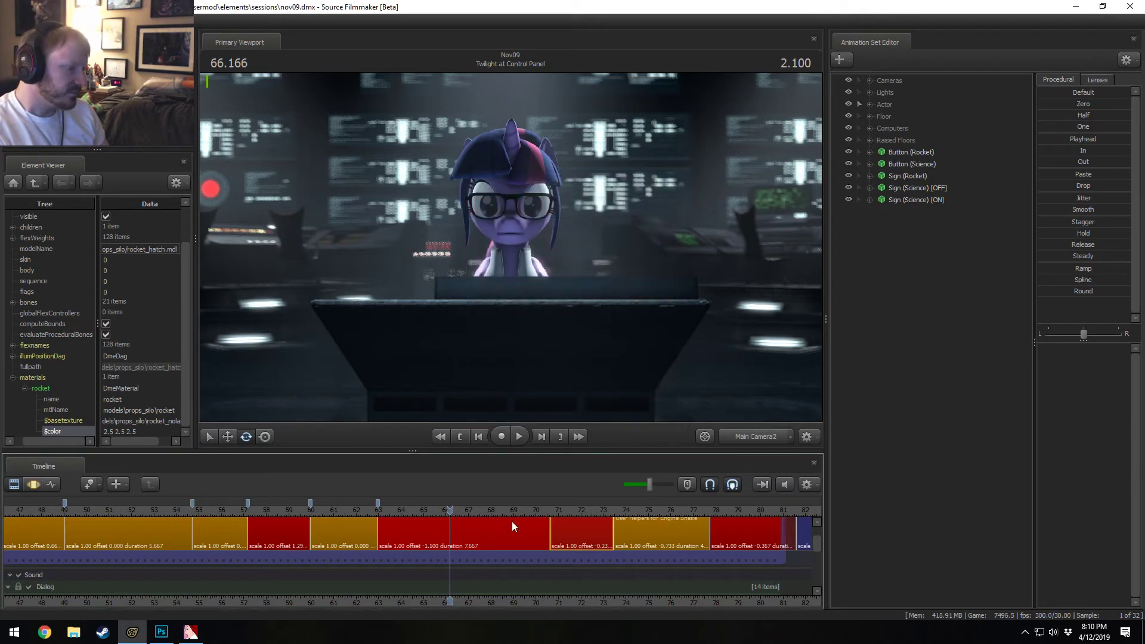
{"action": "right_click", "coordinate": [509, 532]}
{"action": "mouse_move", "coordinate": [556, 382]}
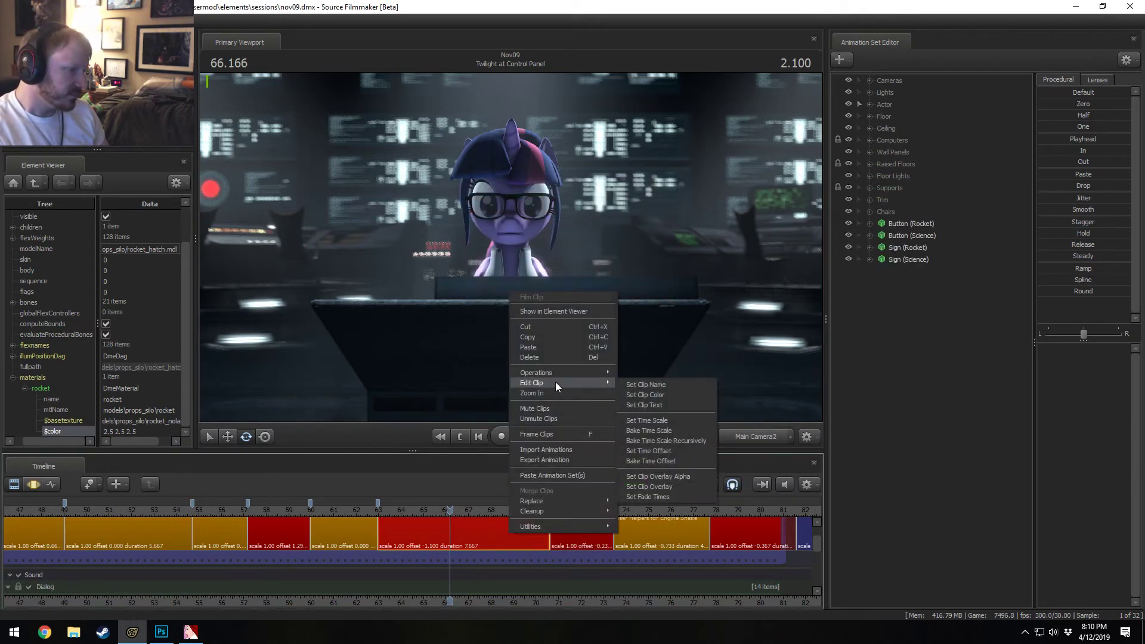
{"action": "left_click", "coordinate": [663, 395]}
{"action": "left_click", "coordinate": [635, 413]}
Step: Try again to set the clip color of the shot following Twilight at Control Panel, then select the yellow clip after it
{"action": "left_click", "coordinate": [595, 530]}
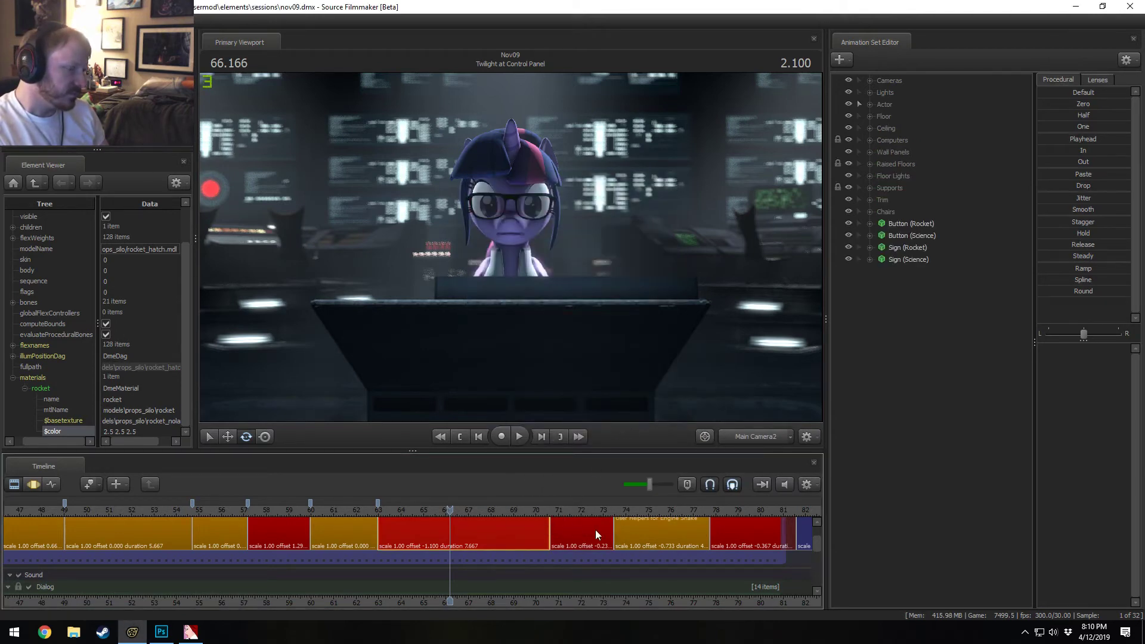
{"action": "right_click", "coordinate": [586, 529]}
{"action": "mouse_move", "coordinate": [619, 381]}
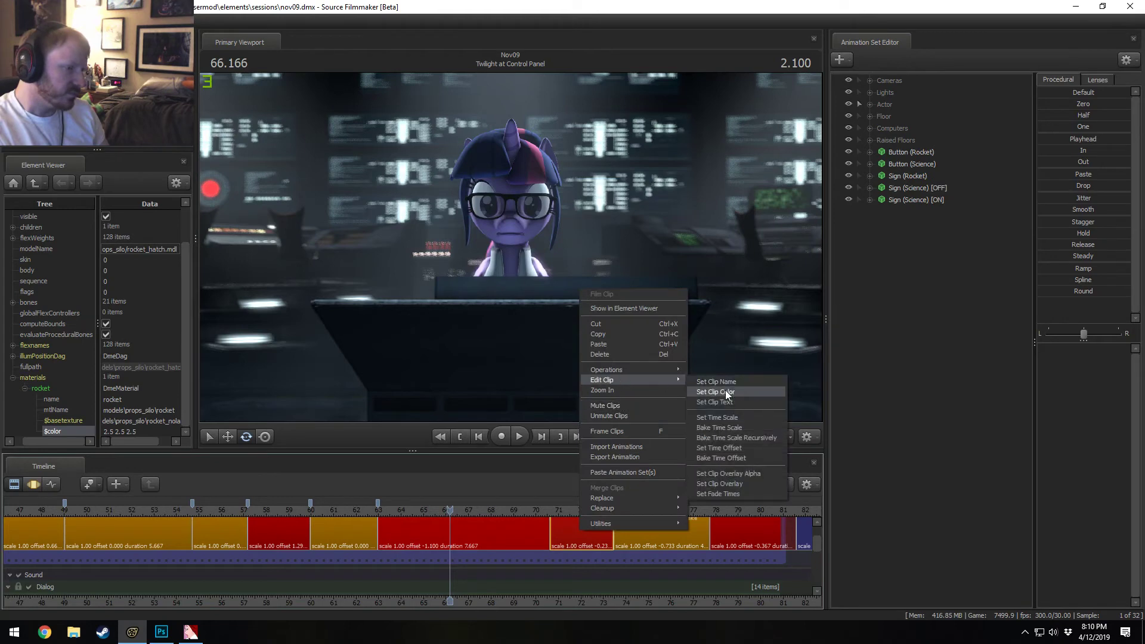
{"action": "left_click", "coordinate": [724, 391]}
{"action": "left_click", "coordinate": [651, 415]}
{"action": "left_click", "coordinate": [657, 529]}
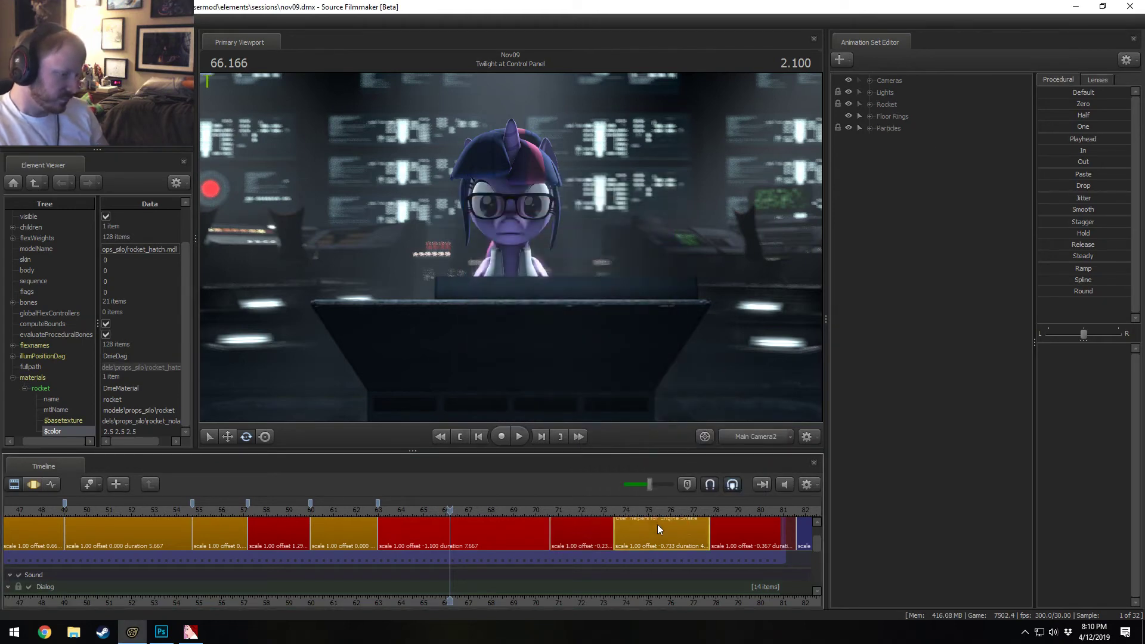
{"action": "right_click", "coordinate": [688, 527]}
{"action": "left_click", "coordinate": [716, 562]}
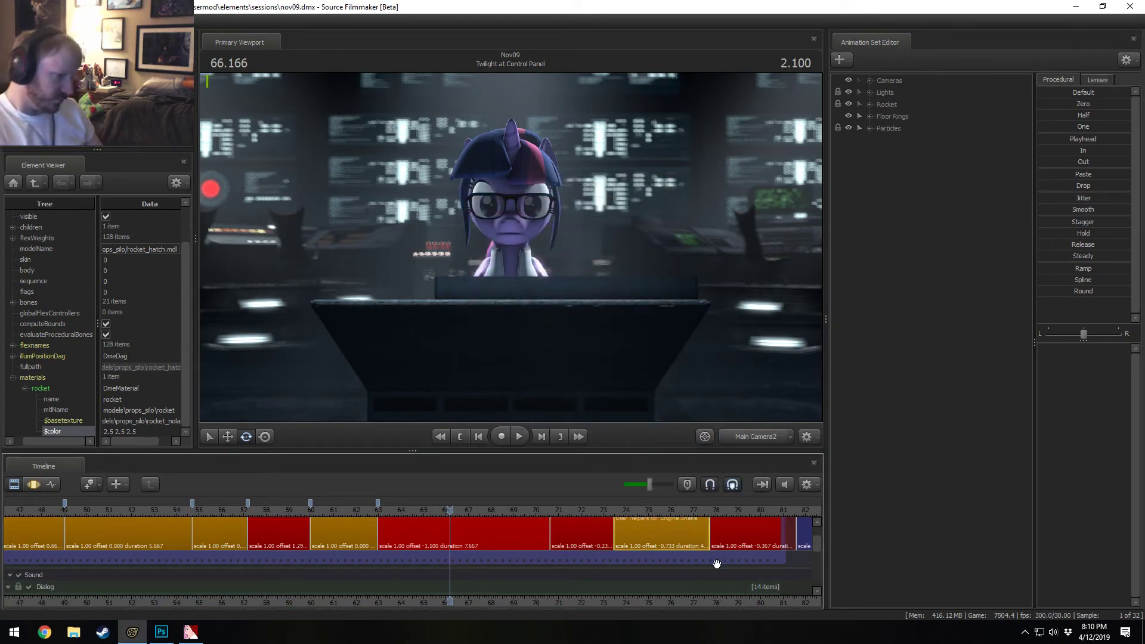
Step: Scrub back from the Twilight at Control Panel shot to the Spike Fly to Rocket shot at about 58 s
{"action": "scroll", "coordinate": [560, 533], "scroll_direction": "down", "scroll_amount": 8}
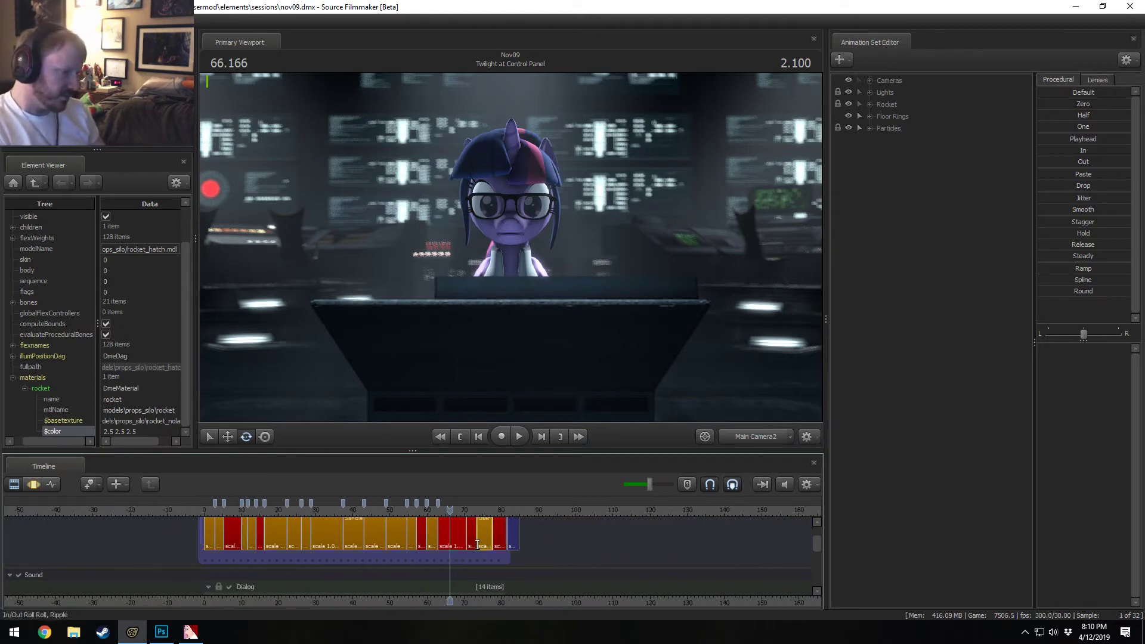
{"action": "left_click", "coordinate": [422, 533]}
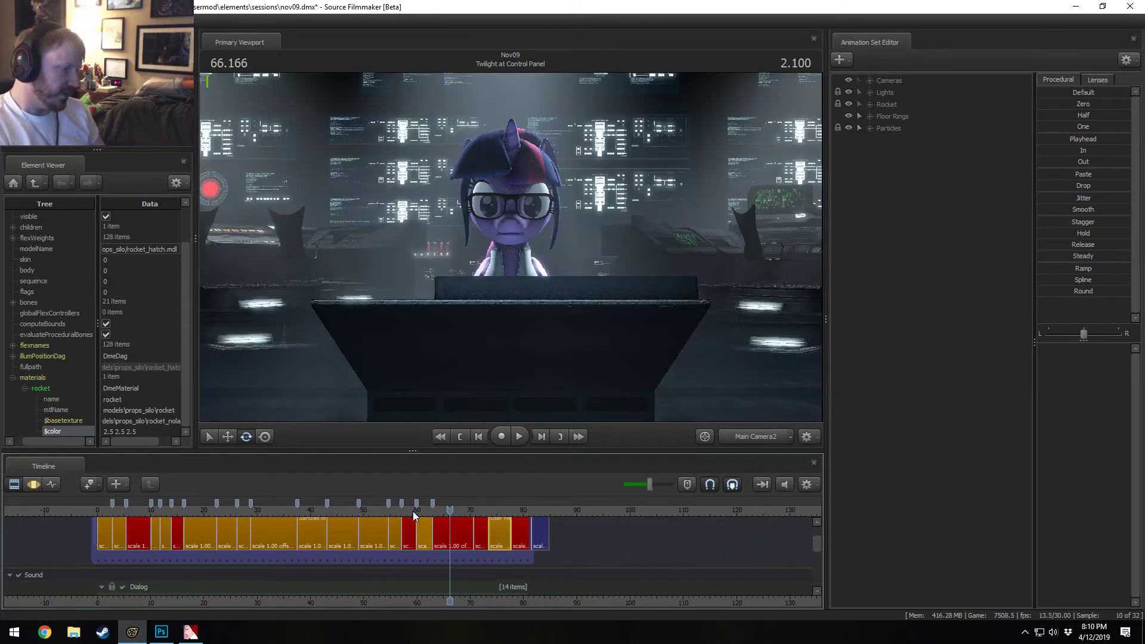
{"action": "left_click", "coordinate": [458, 532]}
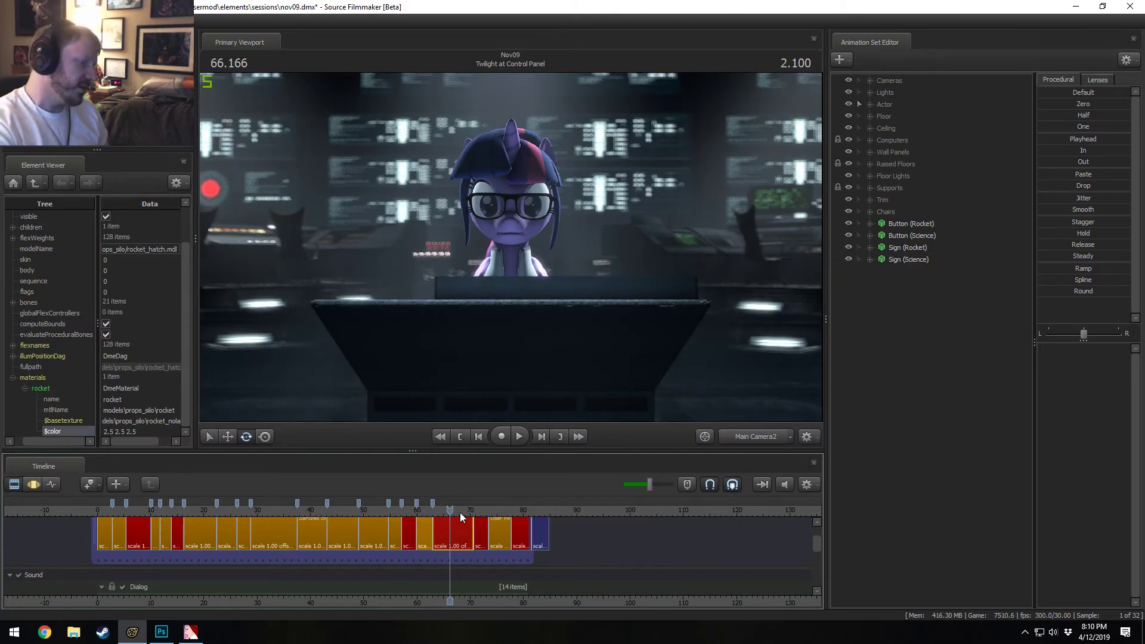
{"action": "left_click_drag", "start_coordinate": [460, 513], "coordinate": [428, 507]}
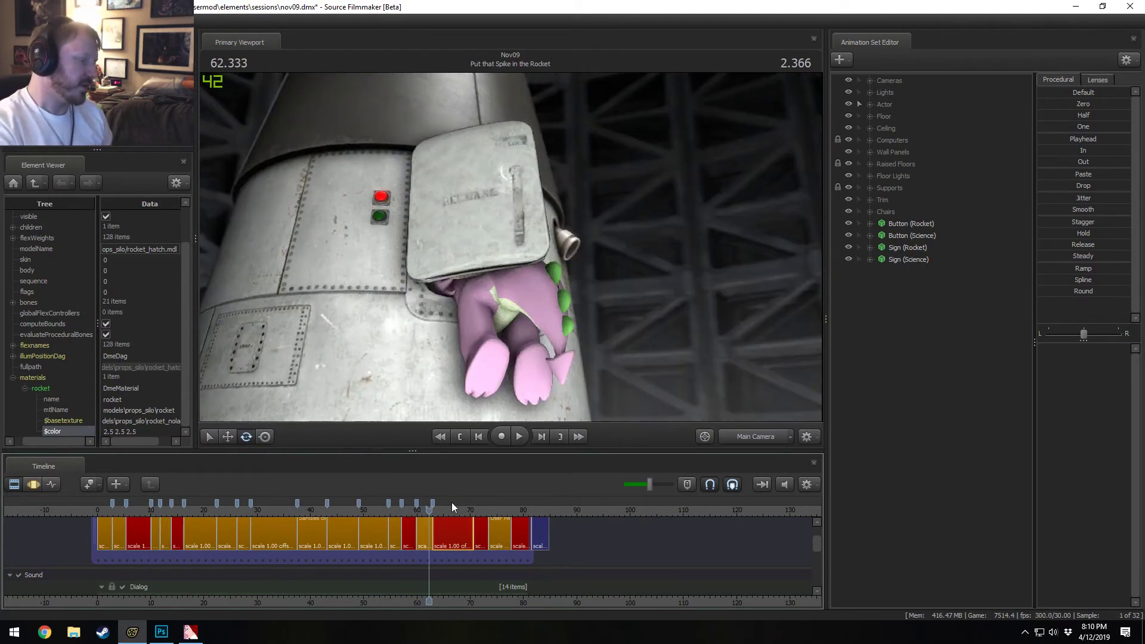
{"action": "scroll", "coordinate": [446, 510], "scroll_direction": "up", "scroll_amount": 5}
{"action": "left_click_drag", "start_coordinate": [355, 506], "coordinate": [361, 508]}
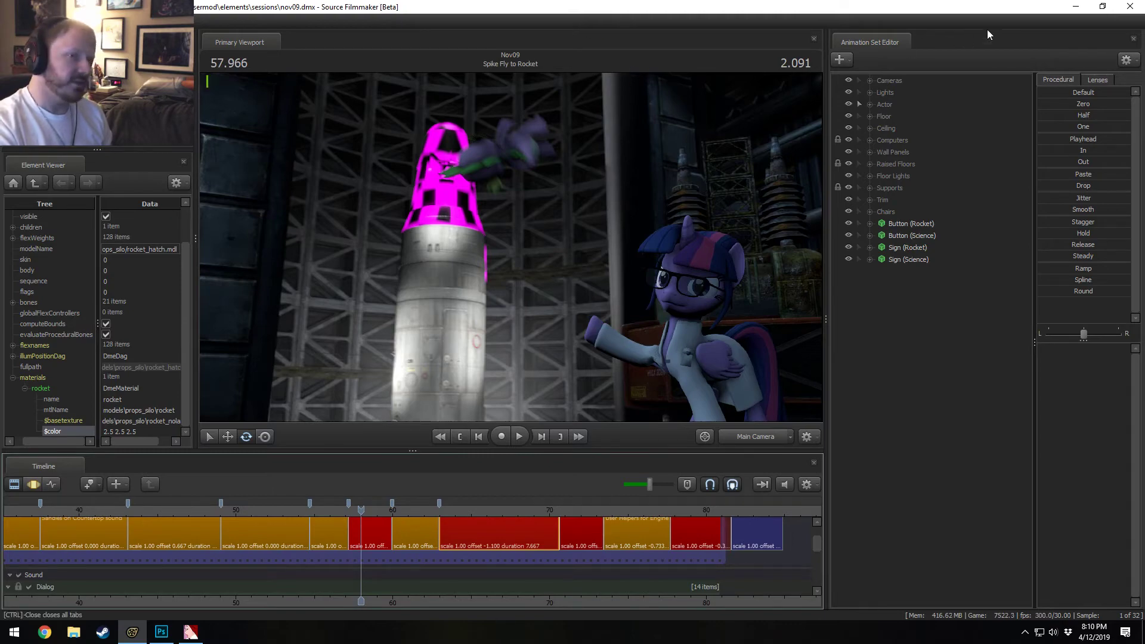
Step: Restart Source Filmmaker and reopen the recent nov09.dmx session without removing the unsubscribed Pony glasses/sunglasses add-on
{"action": "left_click", "coordinate": [188, 606]}
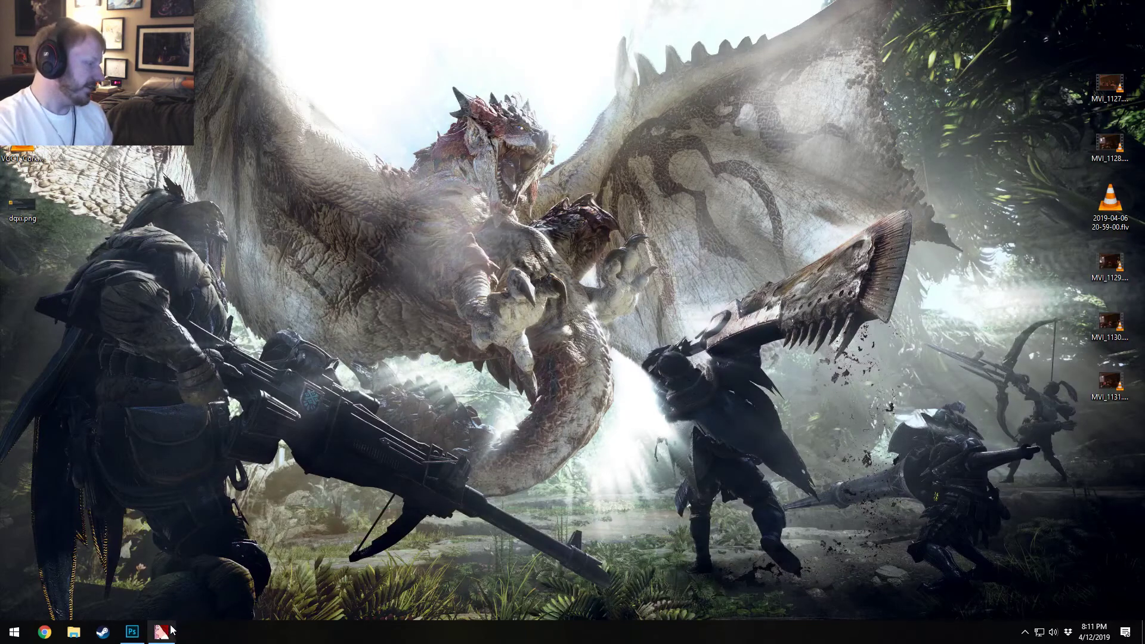
{"action": "right_click", "coordinate": [76, 634]}
{"action": "right_click", "coordinate": [99, 636]}
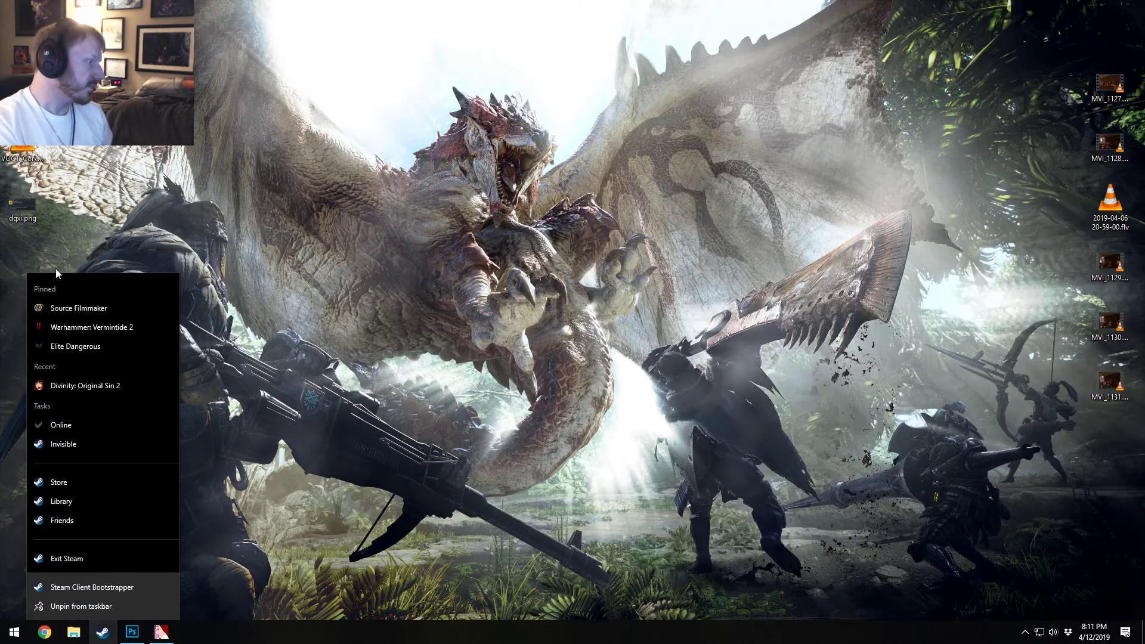
{"action": "left_click", "coordinate": [78, 308]}
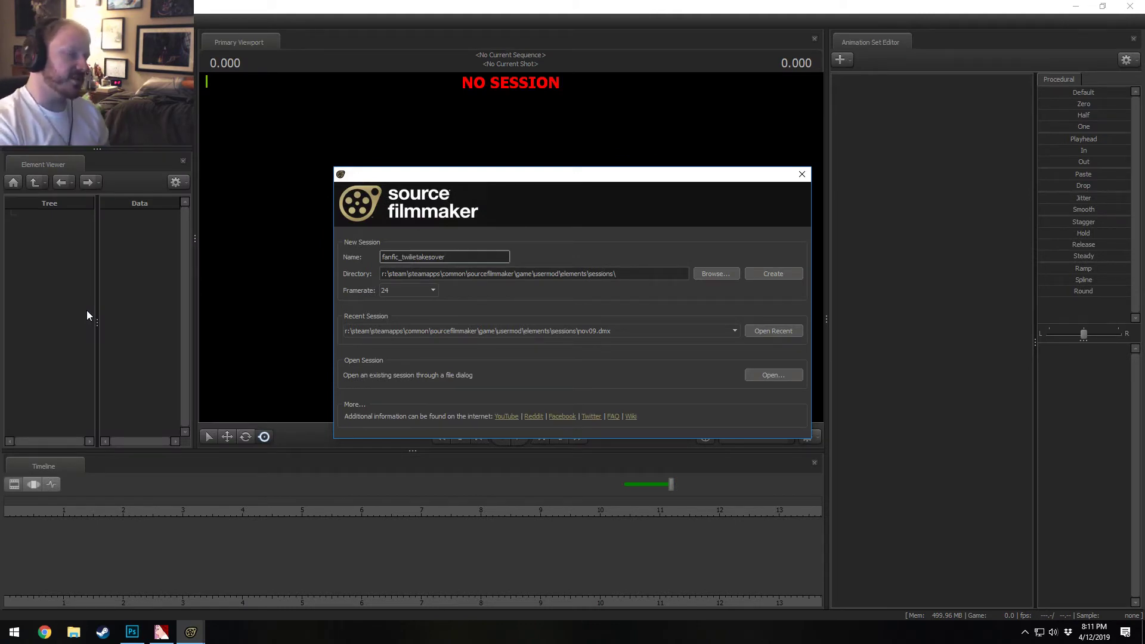
{"action": "left_click", "coordinate": [792, 332]}
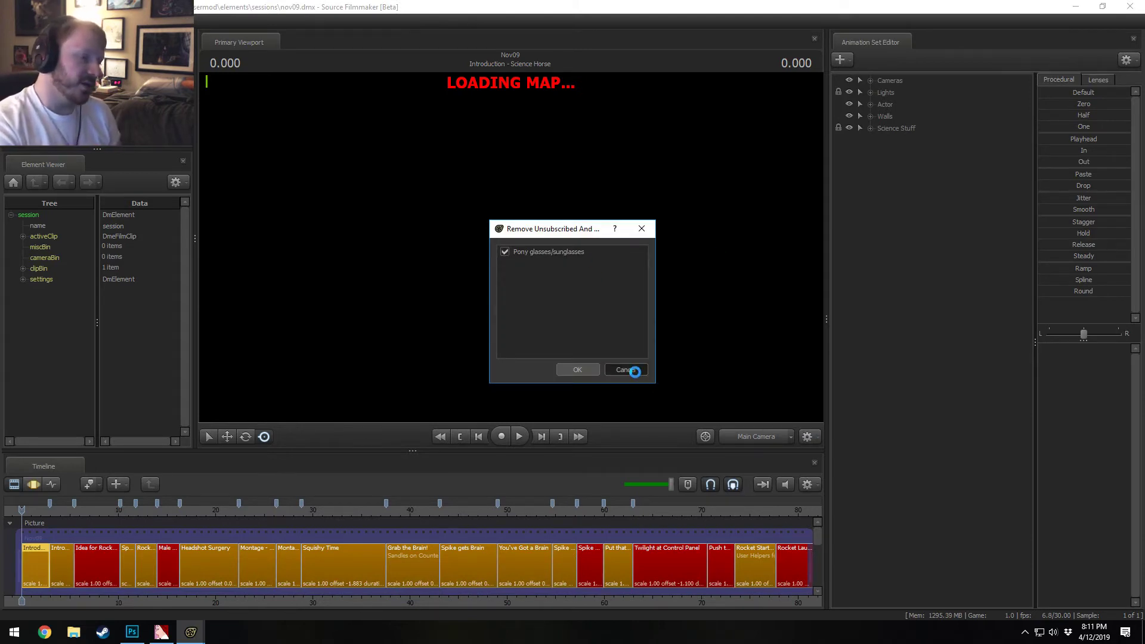
{"action": "left_click", "coordinate": [633, 370]}
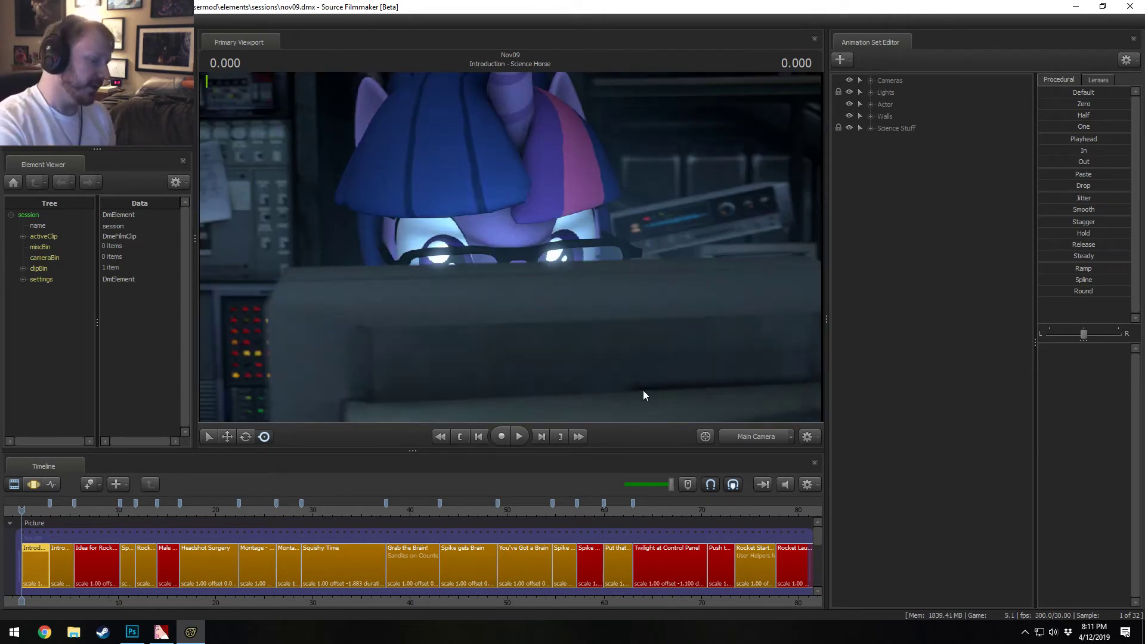
Step: Play back the Put that Spike in the Rocket shot twice, starting from just before its beginning
{"action": "left_click_drag", "start_coordinate": [666, 507], "coordinate": [633, 508]}
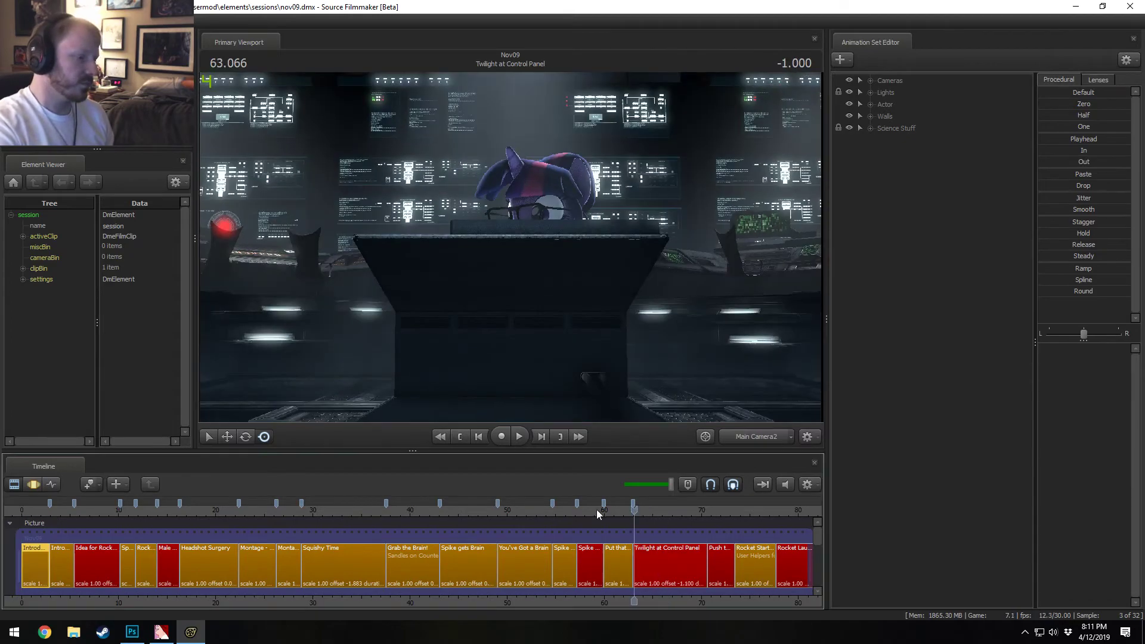
{"action": "left_click", "coordinate": [593, 510]}
{"action": "key", "text": "space"}
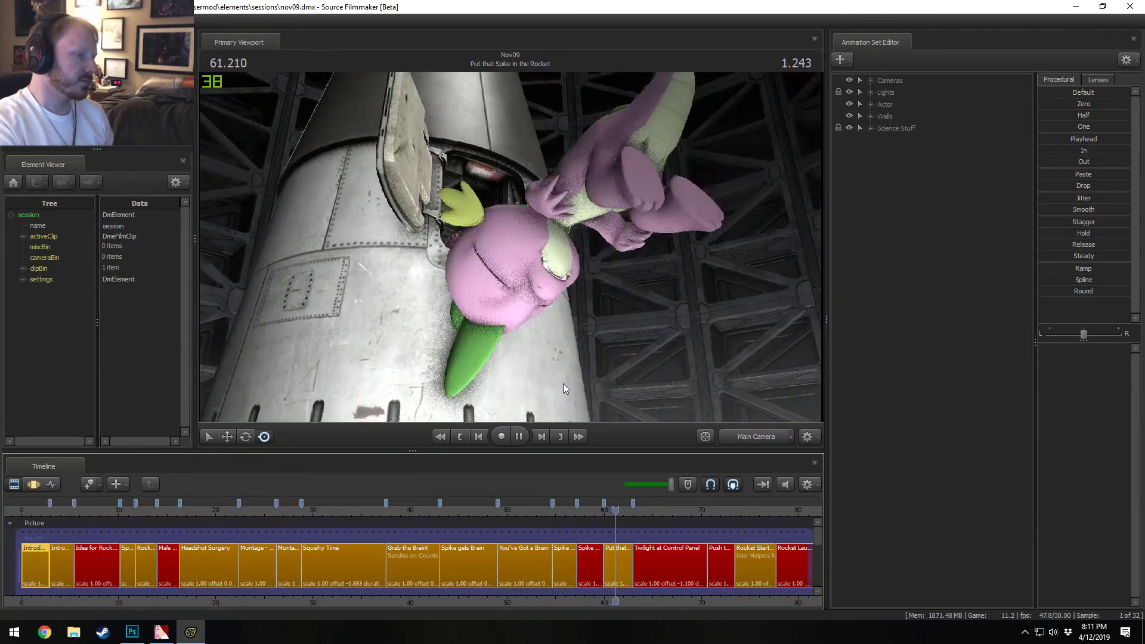
{"action": "key", "text": "space"}
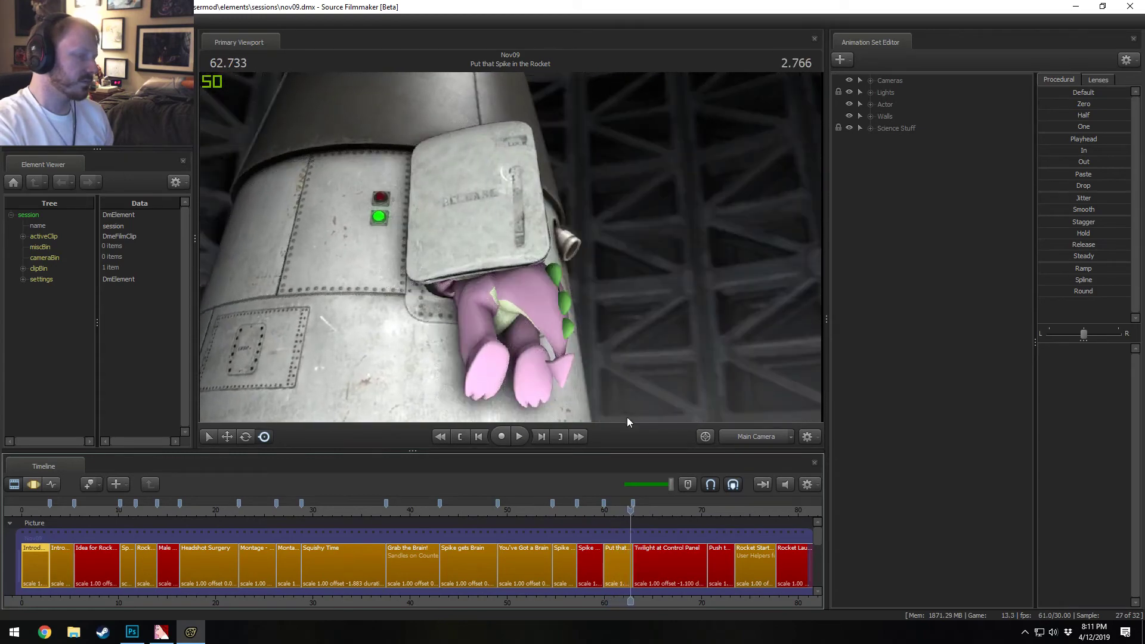
{"action": "left_click", "coordinate": [603, 510]}
{"action": "key", "text": "space"}
{"action": "key", "text": "space"}
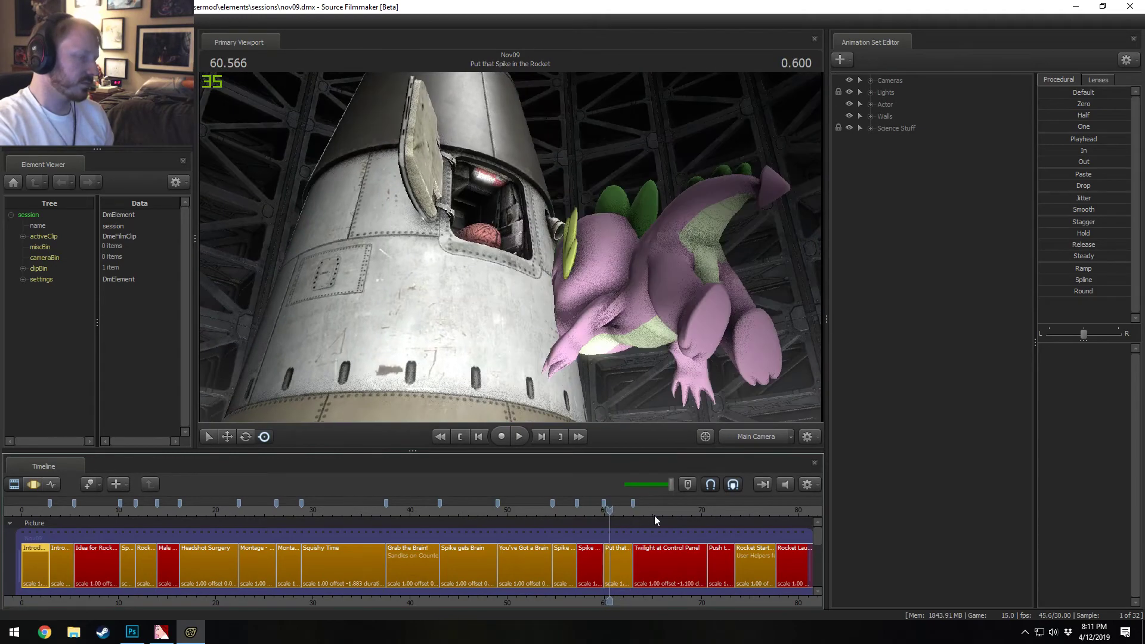
Step: Place the playhead at 60.233 s and bring the sound tracks beneath the Put that Spike in the Rocket shot into view
{"action": "left_click", "coordinate": [606, 511]}
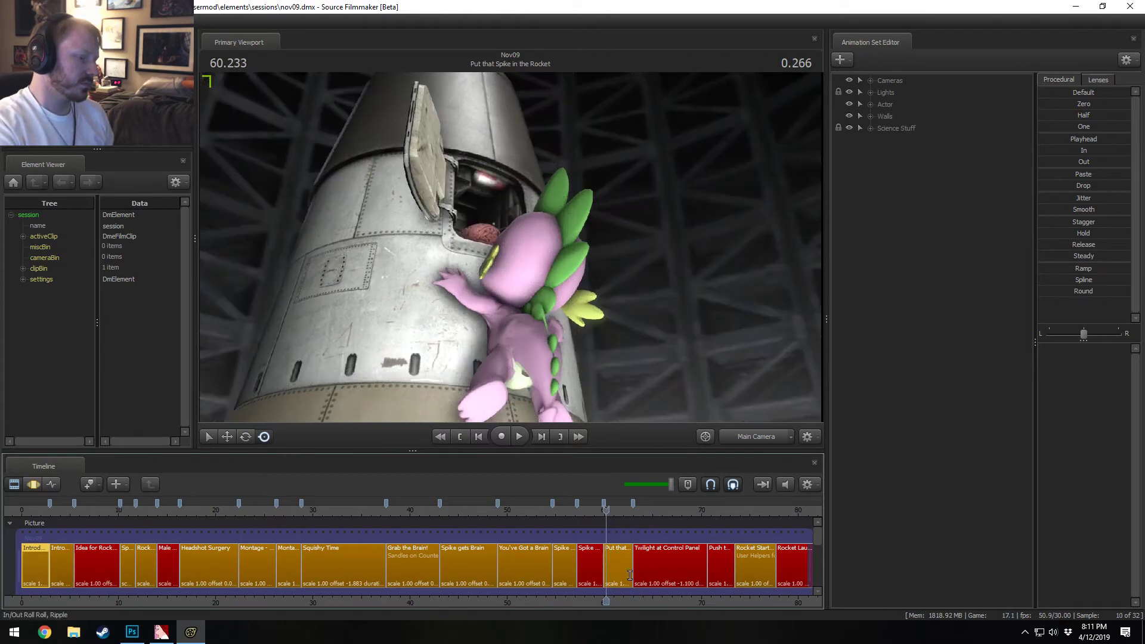
{"action": "scroll", "coordinate": [641, 561], "scroll_direction": "up", "scroll_amount": 5}
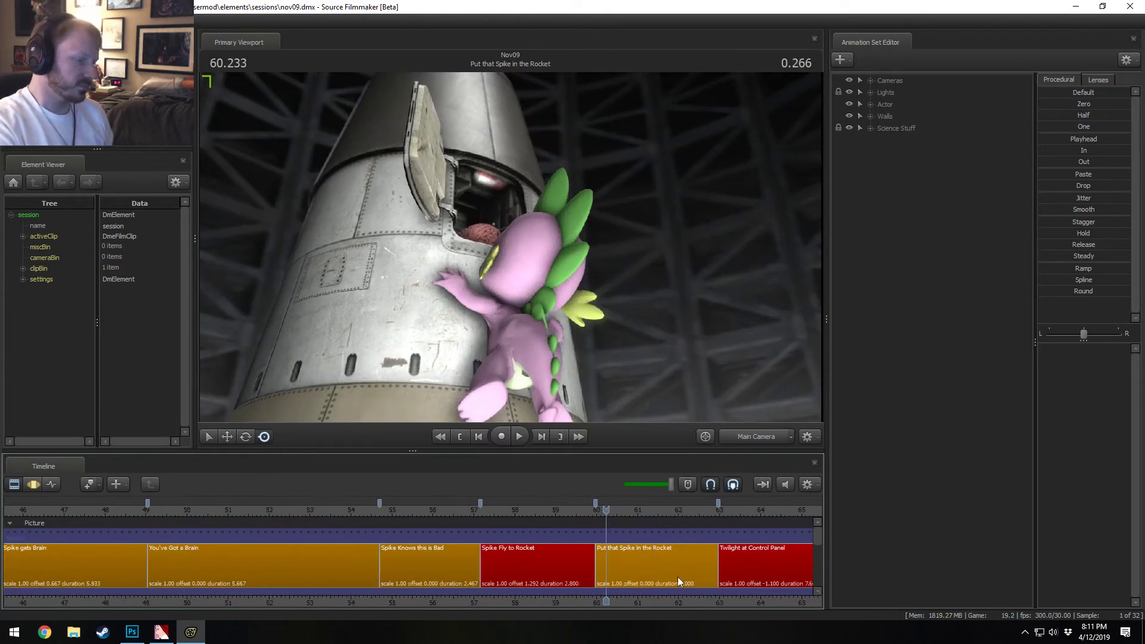
{"action": "scroll", "coordinate": [677, 577], "scroll_direction": "up", "scroll_amount": 2}
{"action": "left_click_drag", "start_coordinate": [819, 538], "coordinate": [821, 575]}
{"action": "right_click", "coordinate": [622, 539]}
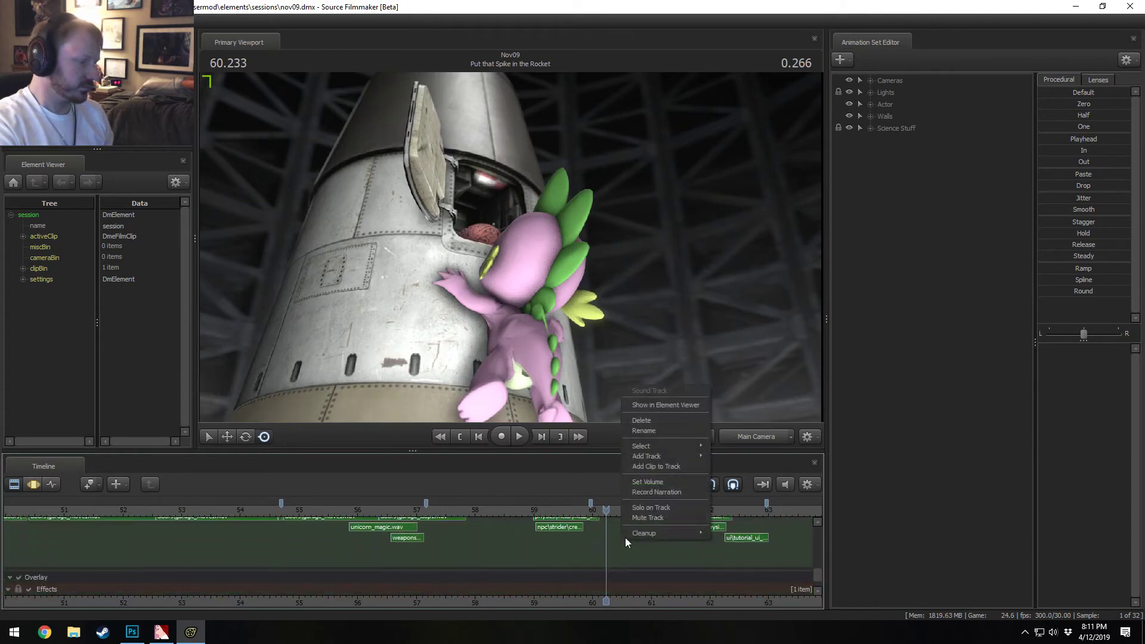
{"action": "left_click", "coordinate": [653, 465]}
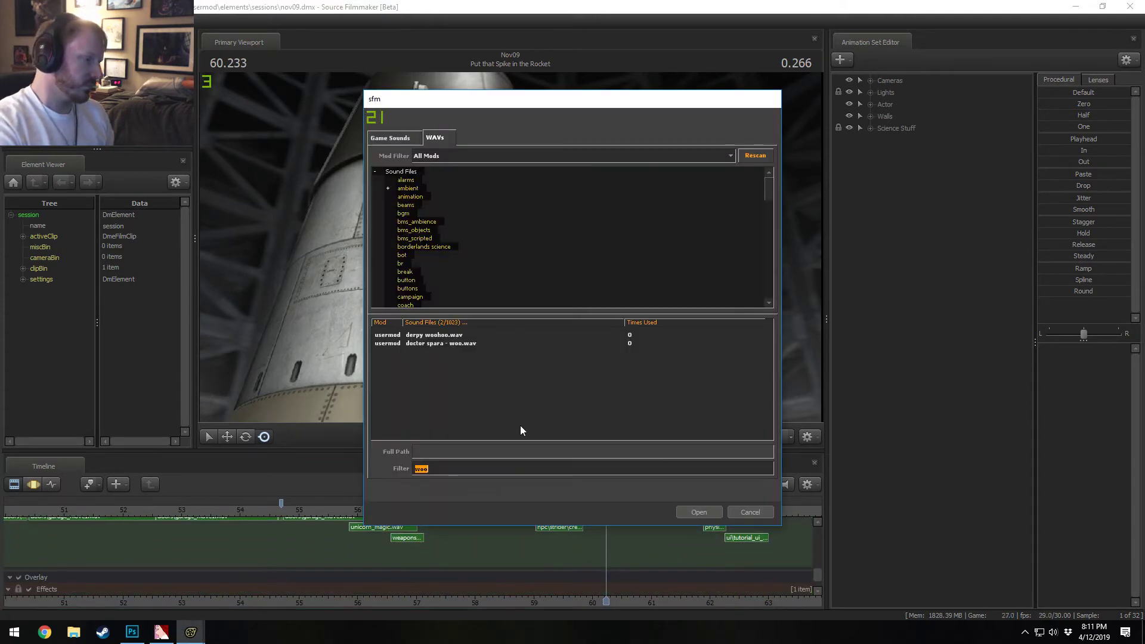
{"action": "left_click", "coordinate": [746, 512]}
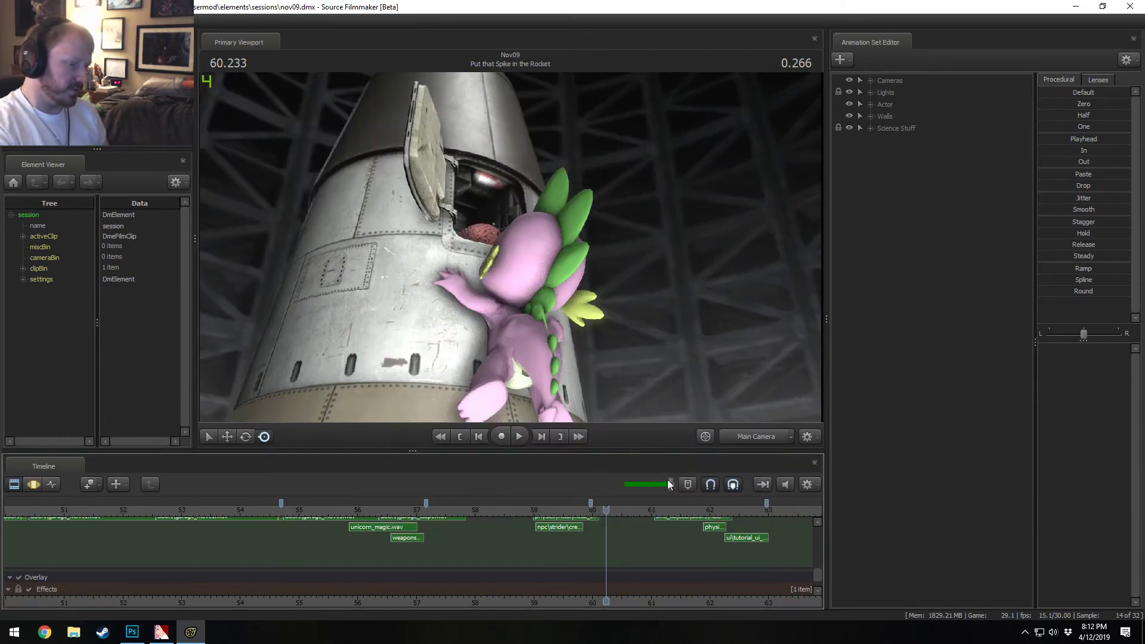
Step: Start adding a clip to the sound track near 60 s and filter the WAV files by "scrap"
{"action": "right_click", "coordinate": [598, 540]}
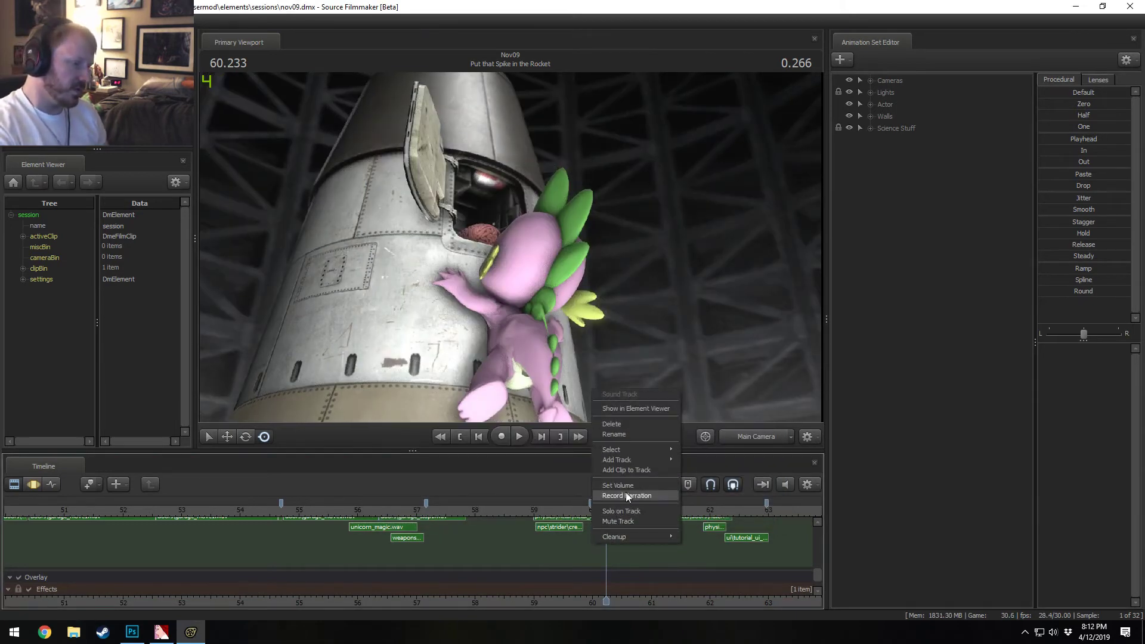
{"action": "left_click", "coordinate": [626, 470]}
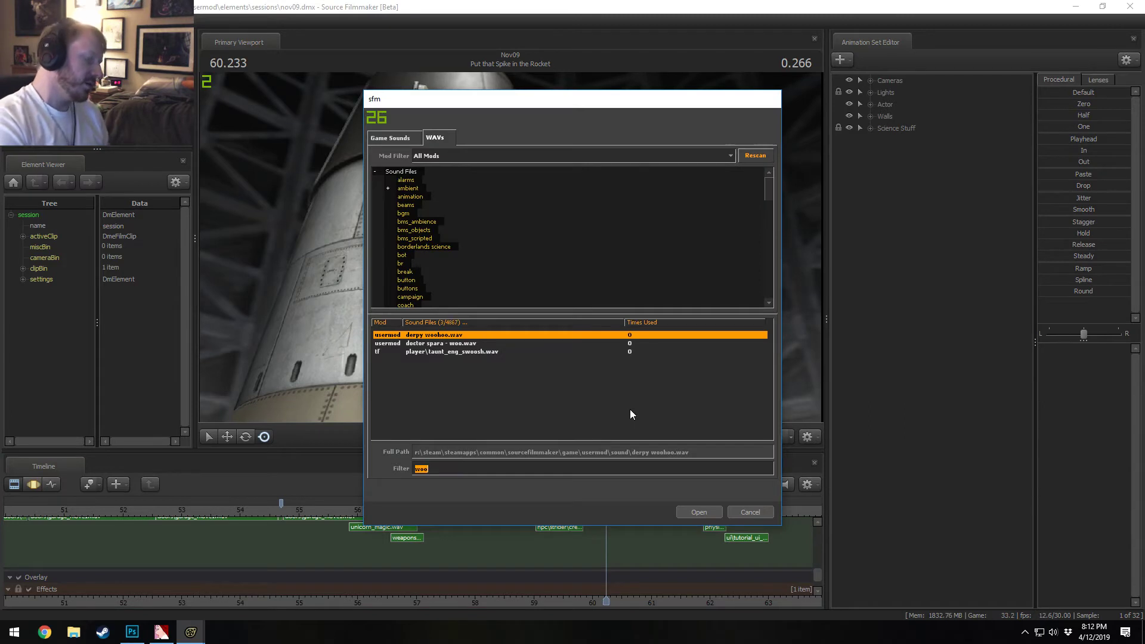
{"action": "type", "text": "s"}
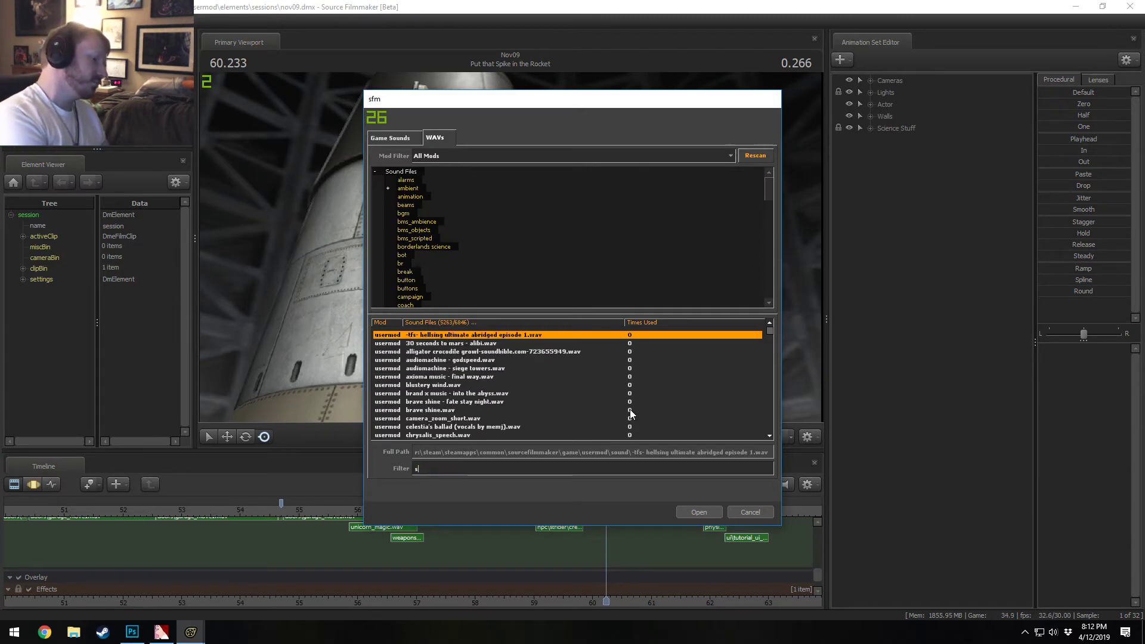
{"action": "type", "text": "crap"}
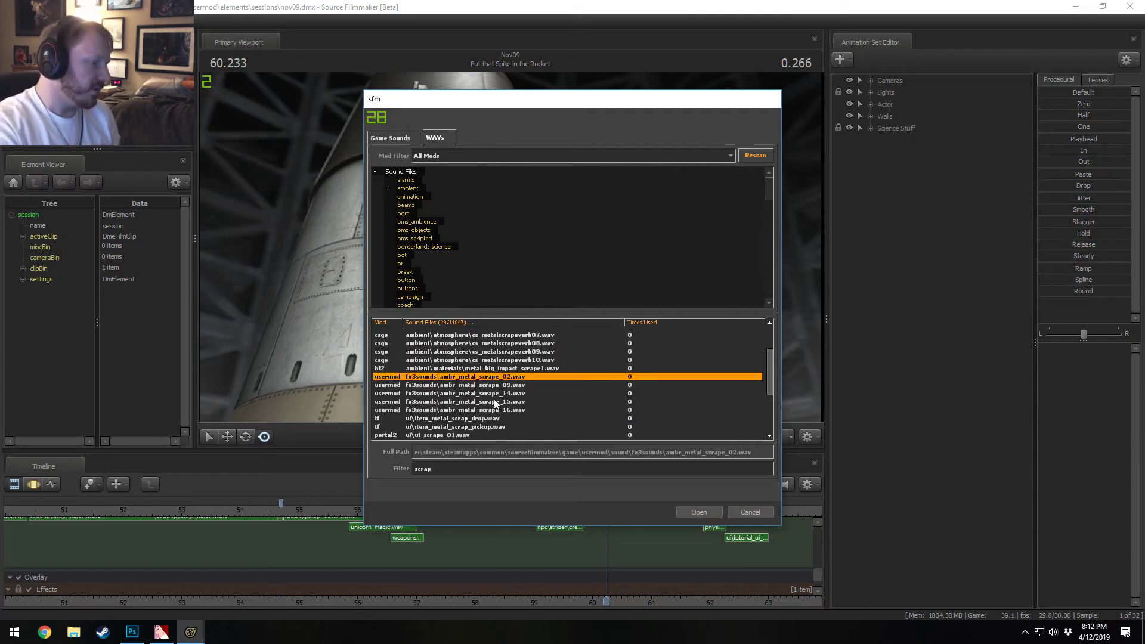
Step: Audition the metal scrape reverb, fo3sounds ambr_metal_scrape and cardboard box scrape WAVs in the filtered list
{"action": "left_click", "coordinate": [521, 369]}
{"action": "left_click", "coordinate": [524, 344]}
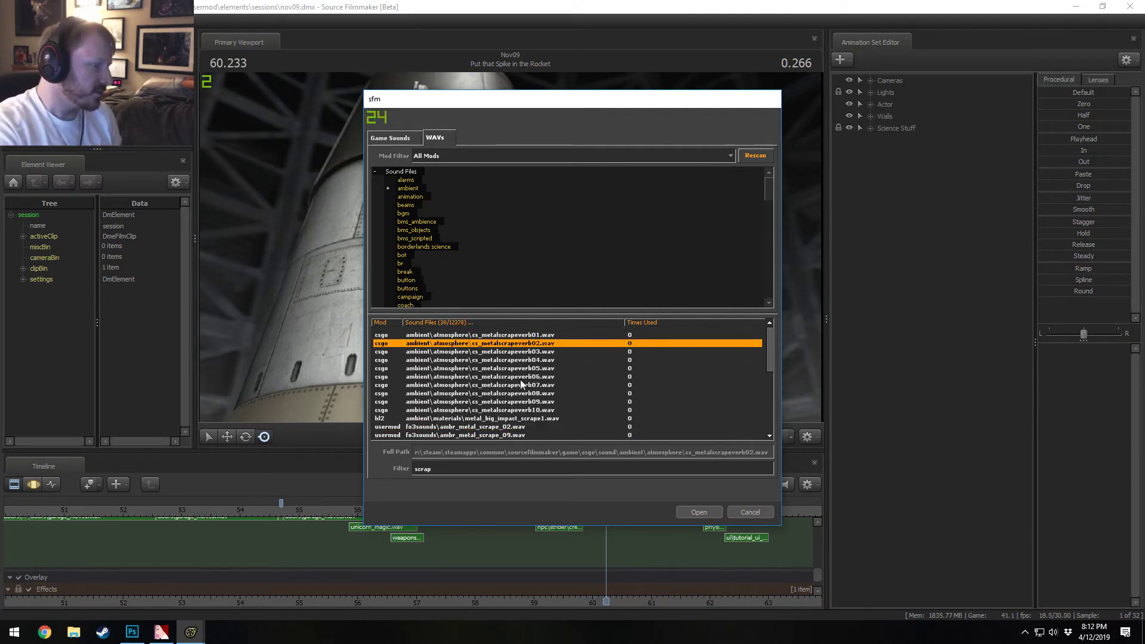
{"action": "left_click", "coordinate": [514, 401]}
{"action": "scroll", "coordinate": [510, 398], "scroll_direction": "down", "scroll_amount": 3}
{"action": "left_click", "coordinate": [481, 376]}
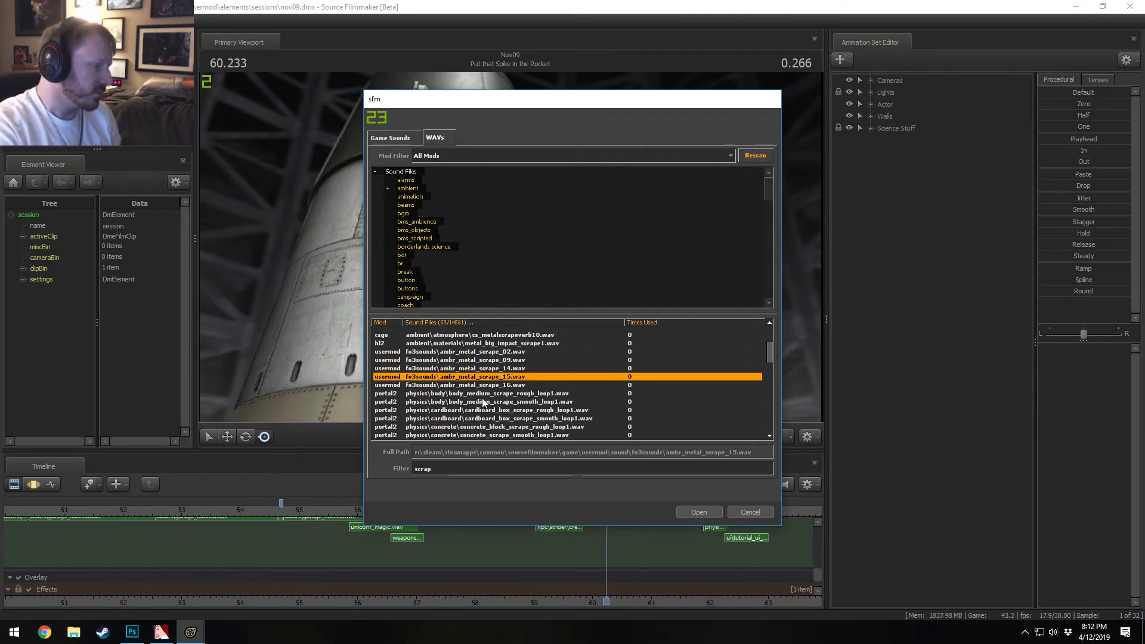
{"action": "left_click", "coordinate": [489, 360]}
{"action": "left_click", "coordinate": [475, 410]}
{"action": "scroll", "coordinate": [486, 423], "scroll_direction": "down", "scroll_amount": 3}
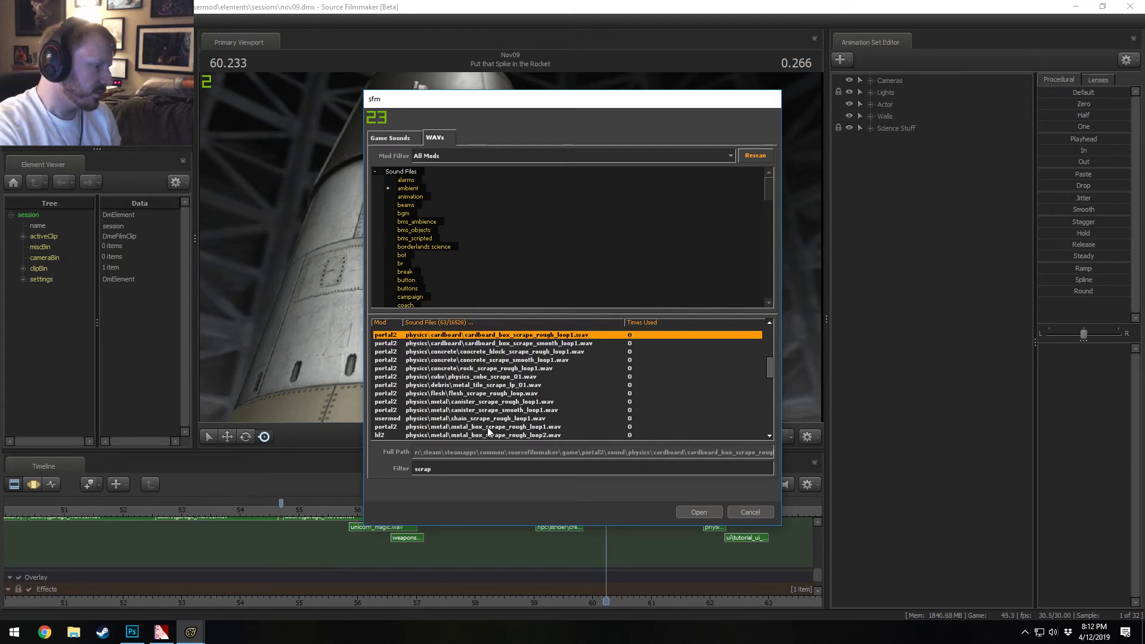
Step: Audition the physics scrape loops, including the concrete, flesh, chain, metal grenade and ceiling tile WAVs
{"action": "left_click", "coordinate": [501, 384]}
{"action": "left_click", "coordinate": [504, 369]}
{"action": "left_click", "coordinate": [505, 353]}
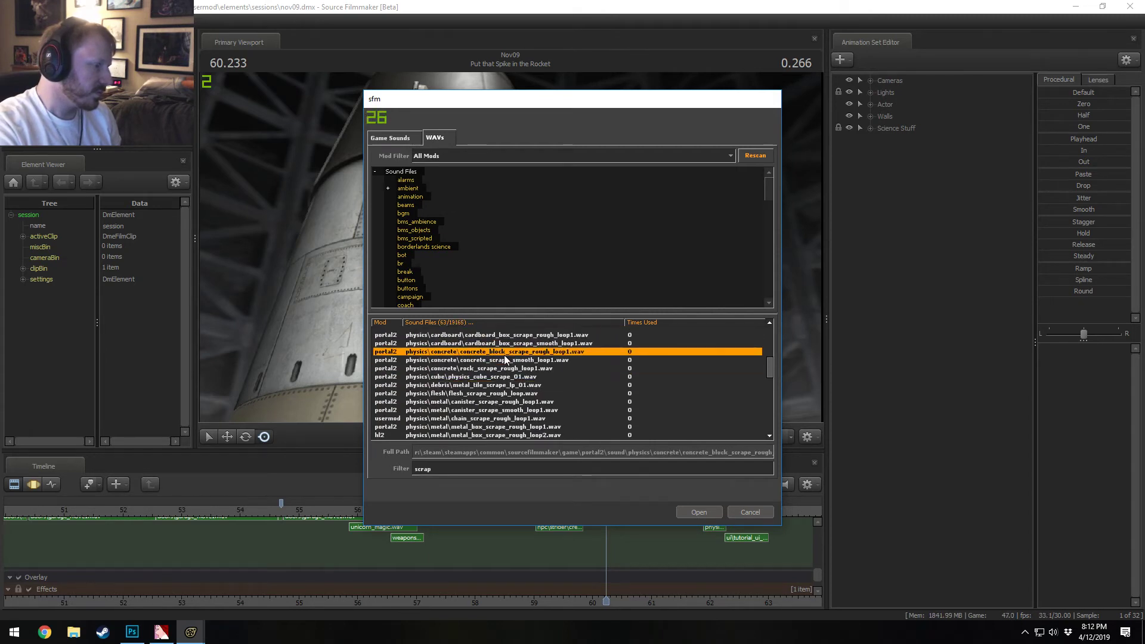
{"action": "left_click", "coordinate": [503, 393]}
{"action": "left_click", "coordinate": [499, 418]}
{"action": "scroll", "coordinate": [502, 432], "scroll_direction": "down", "scroll_amount": 3}
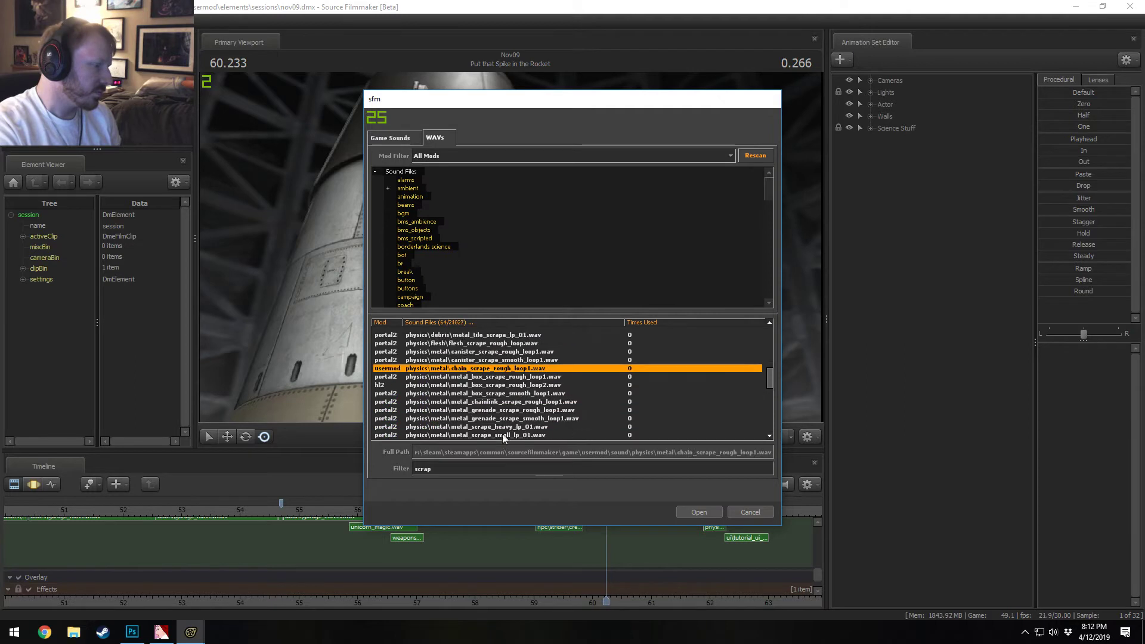
{"action": "left_click", "coordinate": [502, 403]}
{"action": "left_click", "coordinate": [502, 410]}
{"action": "left_click", "coordinate": [501, 426]}
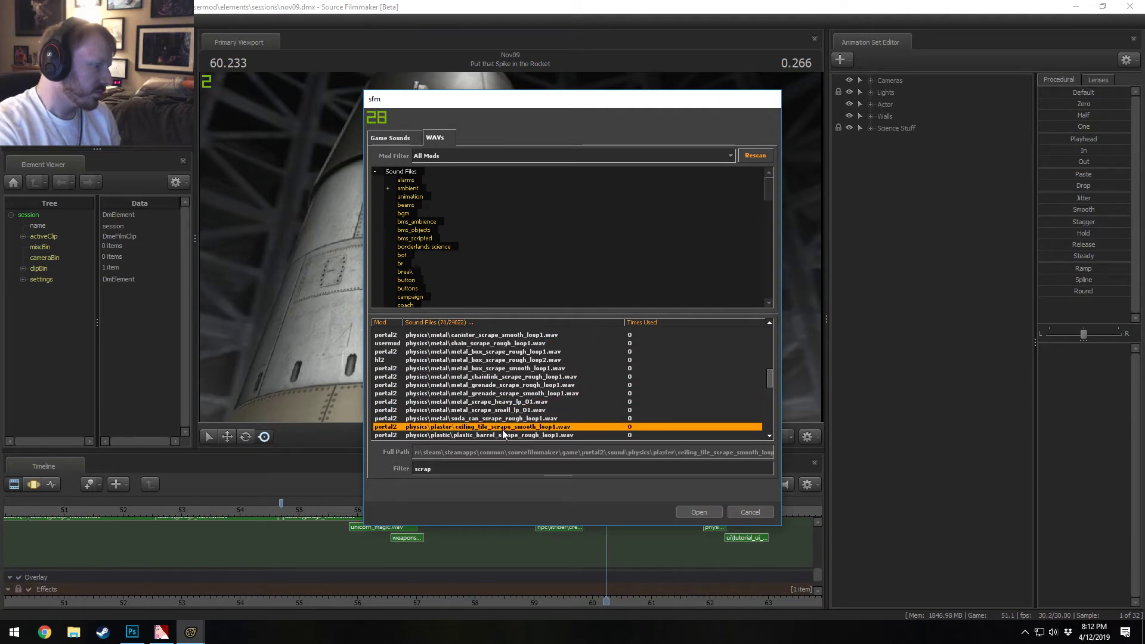
{"action": "scroll", "coordinate": [498, 423], "scroll_direction": "down", "scroll_amount": 3}
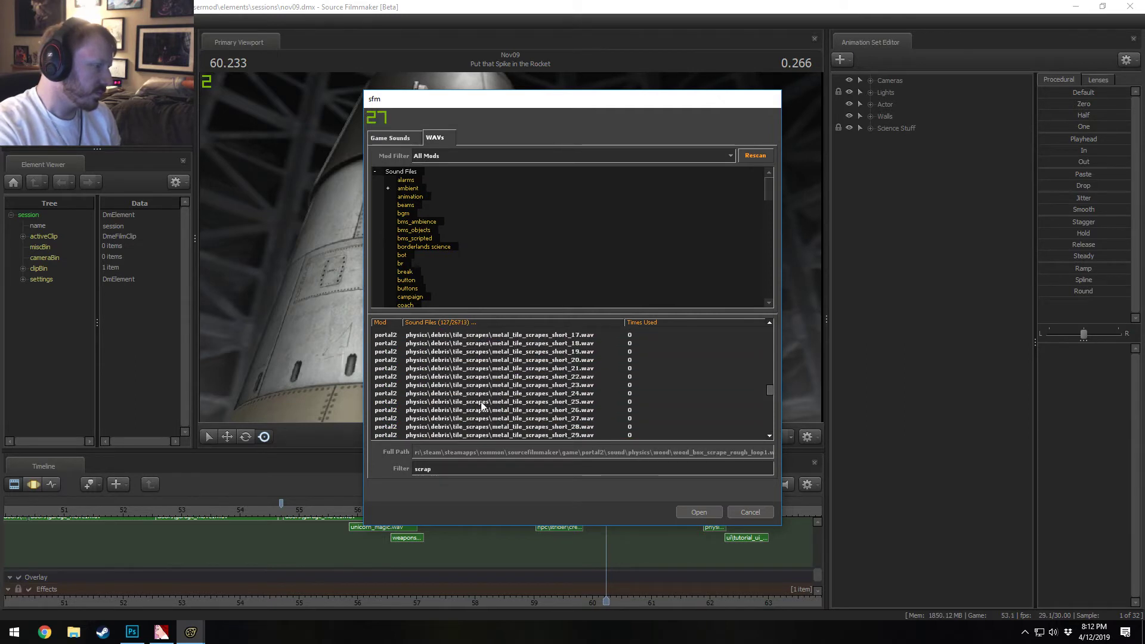
Step: Audition several metal_tile_scrapes_short WAVs in physics\debris\tile_scrapes, working back to short_09
{"action": "left_click", "coordinate": [498, 394]}
{"action": "left_click", "coordinate": [557, 369]}
{"action": "scroll", "coordinate": [573, 407], "scroll_direction": "up", "scroll_amount": 3}
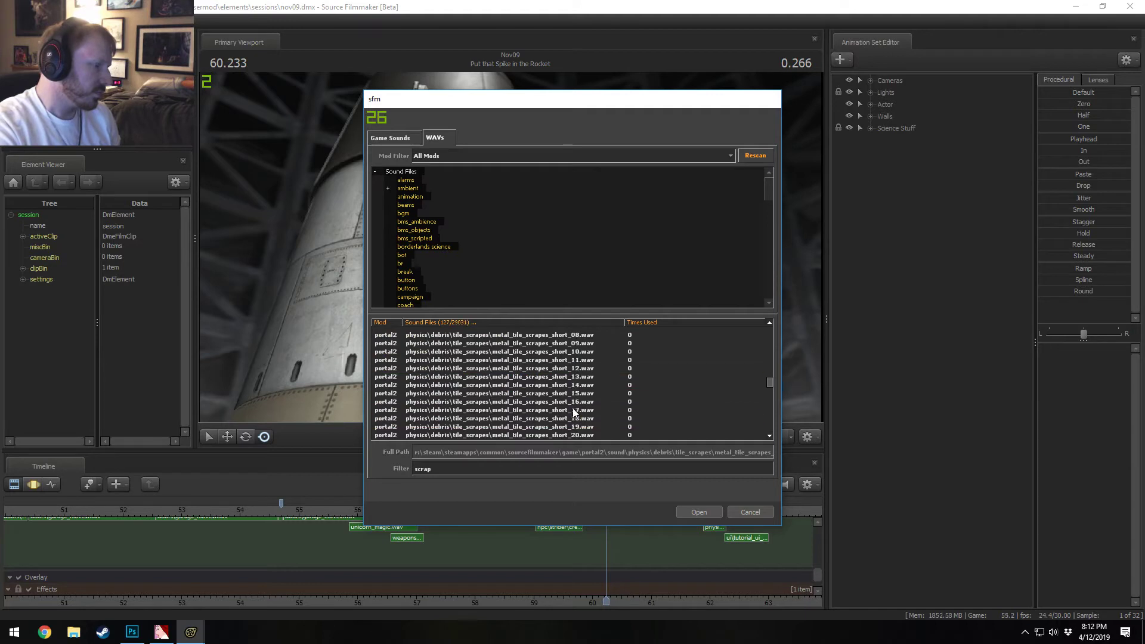
{"action": "left_click", "coordinate": [565, 377]}
{"action": "left_click", "coordinate": [562, 361]}
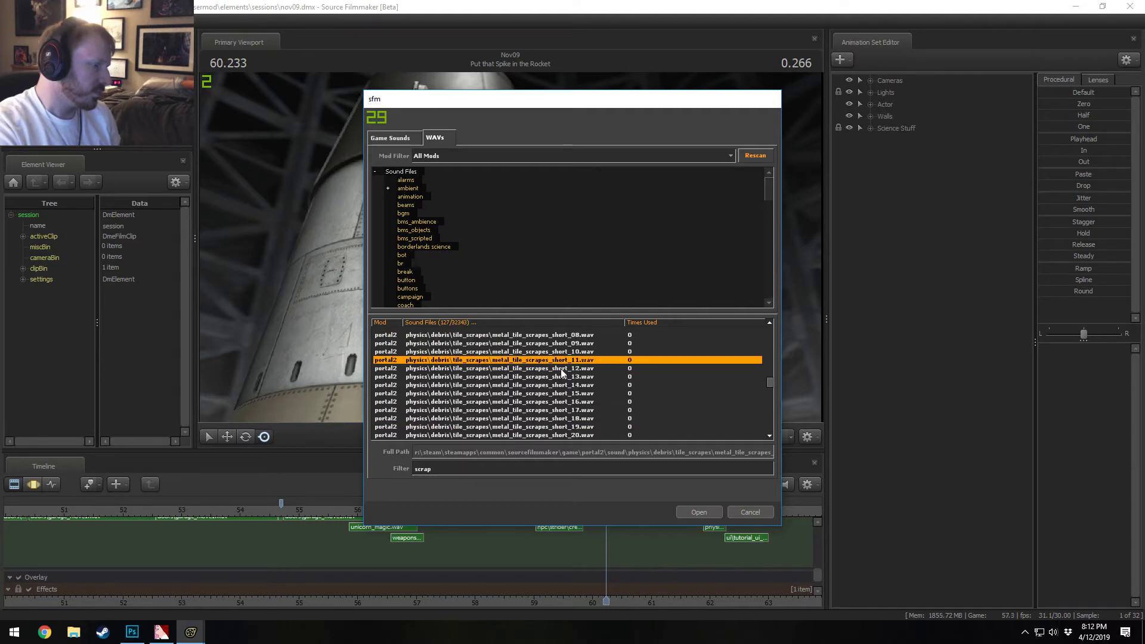
{"action": "scroll", "coordinate": [560, 368], "scroll_direction": "up", "scroll_amount": 2}
{"action": "left_click", "coordinate": [558, 401]}
{"action": "left_click", "coordinate": [557, 394]}
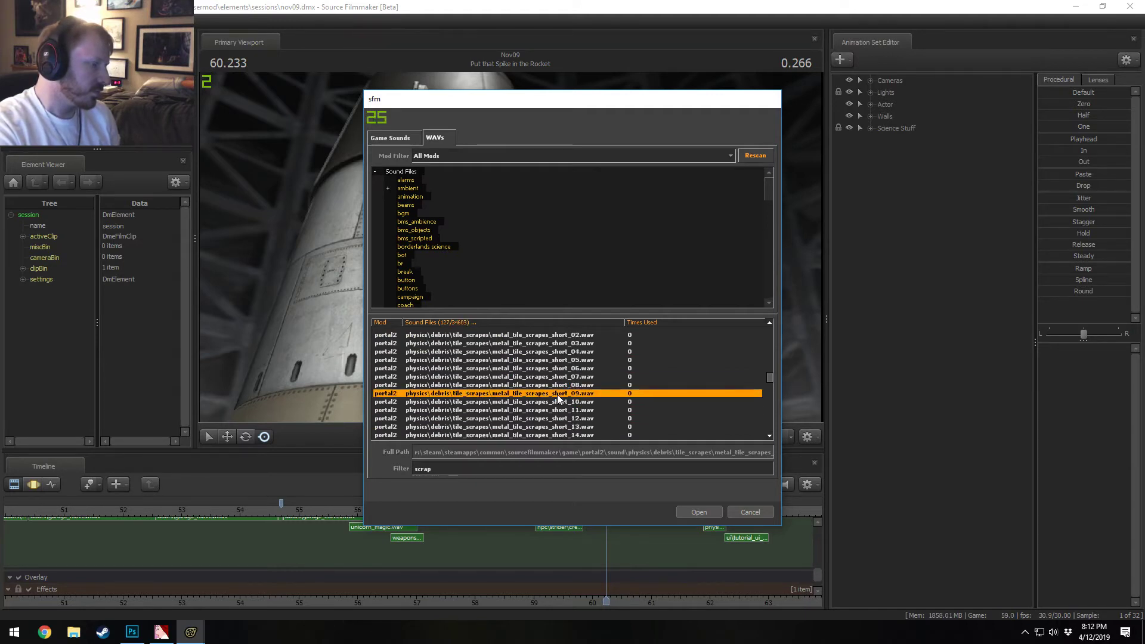
Step: Audition the tile scrape WAVs one by one from metal_tile_scrapes_short_08 back to metal_tile_scrapes_long_27
{"action": "key", "text": "Up"}
{"action": "key", "text": "Up"}
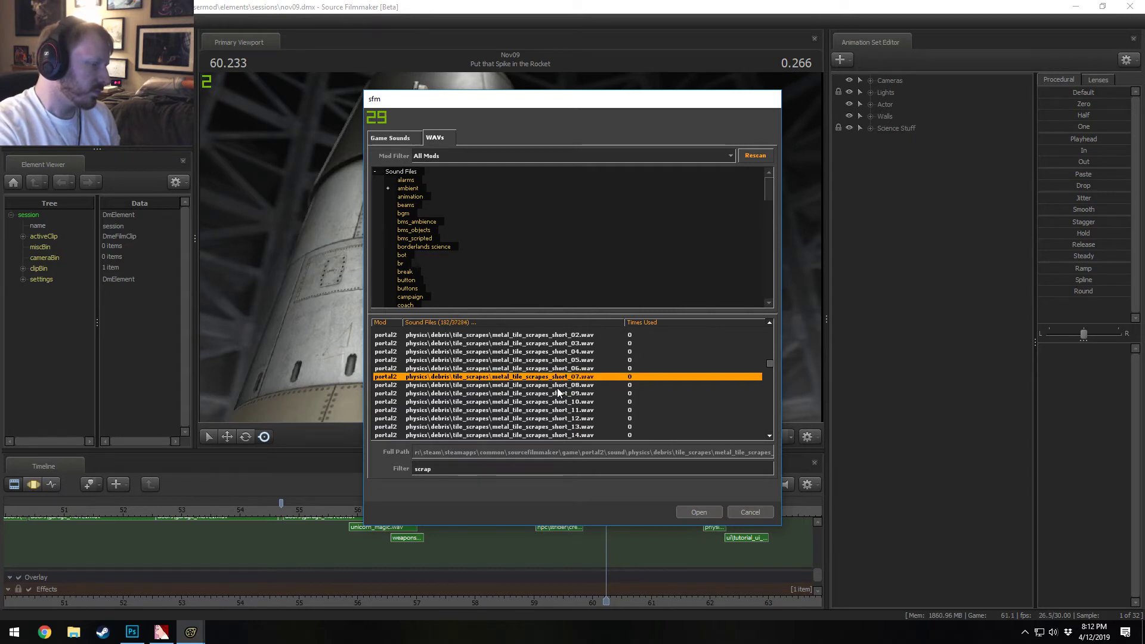
{"action": "key", "text": "Up"}
{"action": "scroll", "coordinate": [559, 389], "scroll_direction": "up", "scroll_amount": 1}
{"action": "scroll", "coordinate": [558, 388], "scroll_direction": "up", "scroll_amount": 1}
{"action": "key", "text": "Up"}
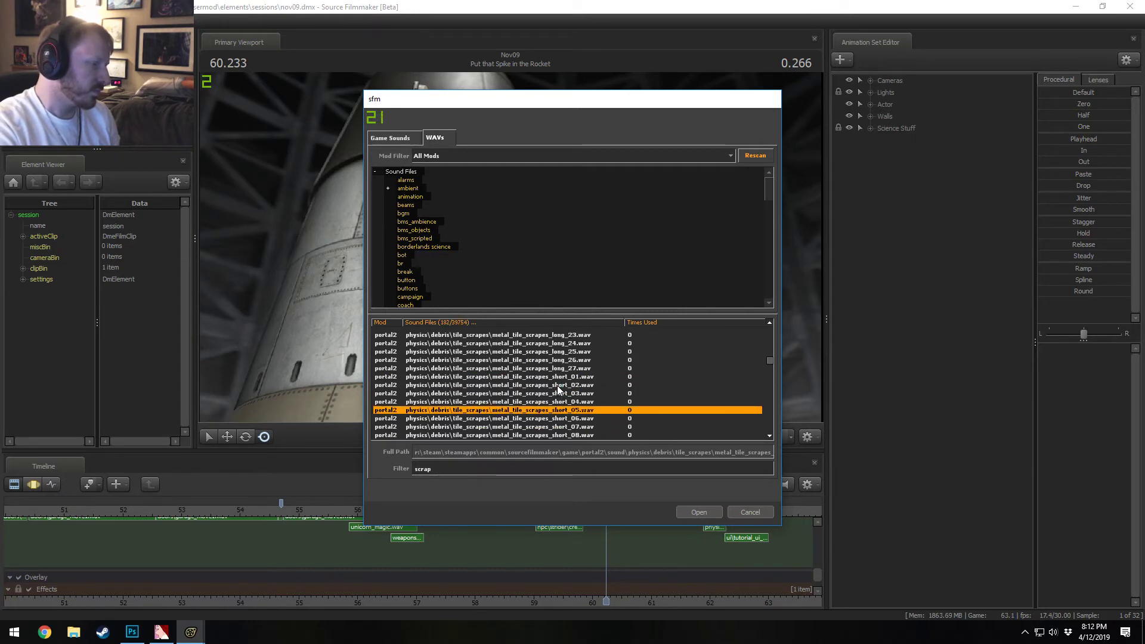
{"action": "key", "text": "Up"}
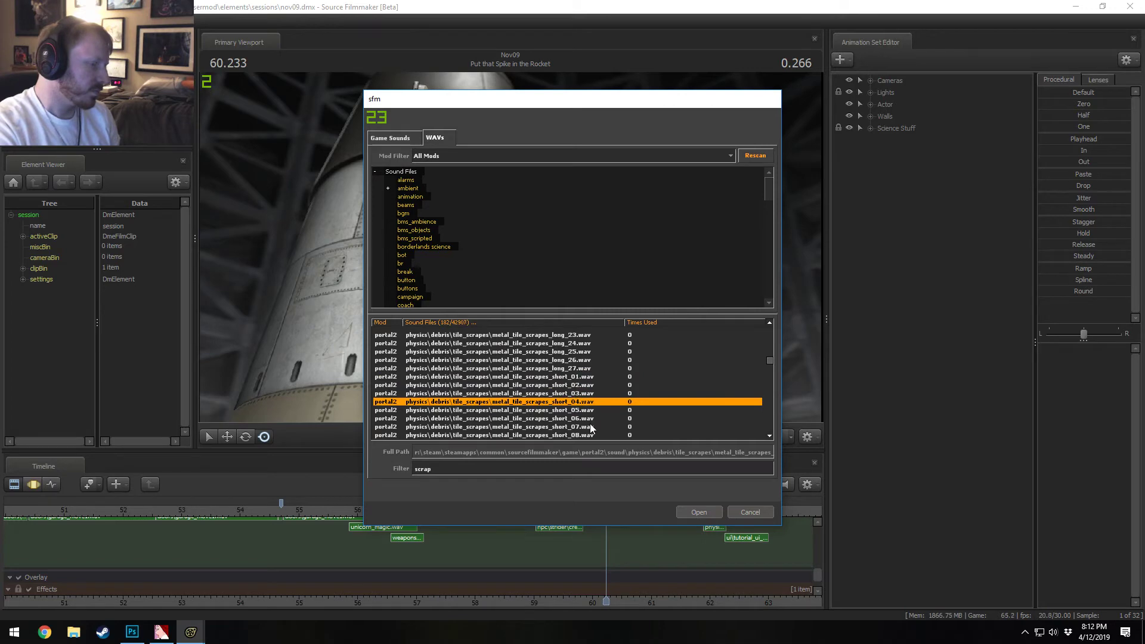
{"action": "key", "text": "Up"}
{"action": "key", "text": "Up"}
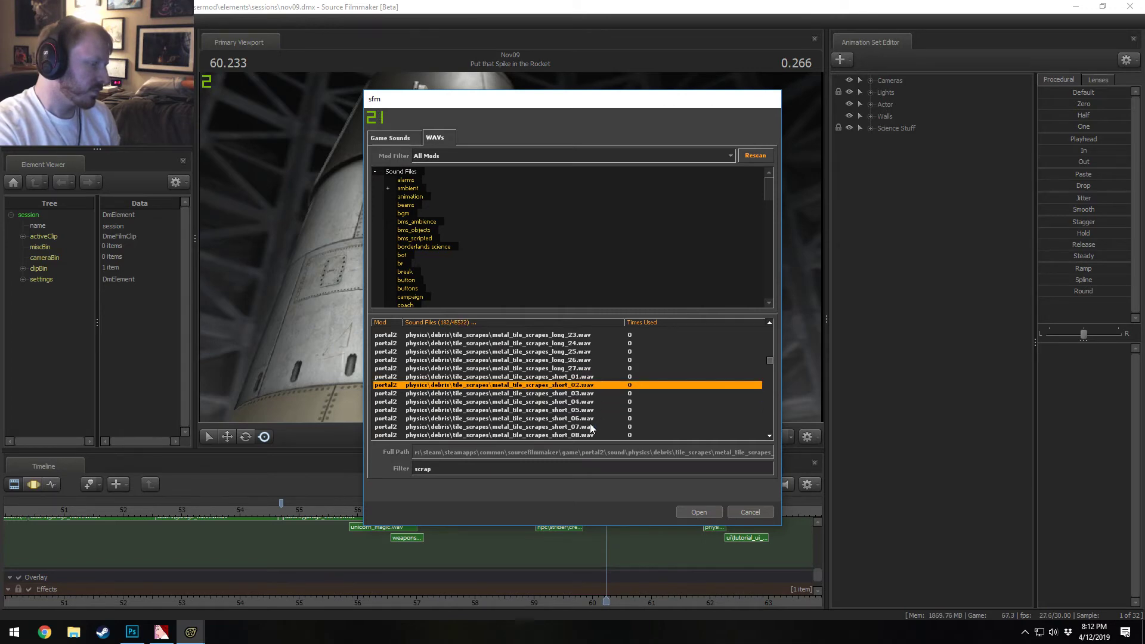
{"action": "key", "text": "Up"}
{"action": "key", "text": "Up"}
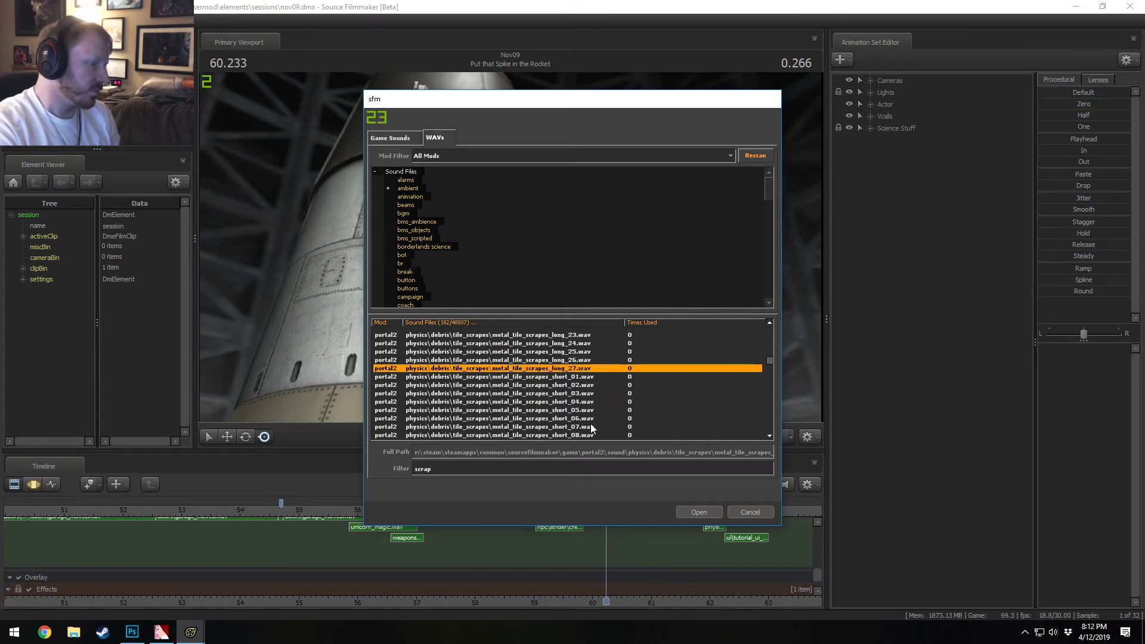
Step: Add physics\debris\tile_scrapes\metal_tile_scrapes_short_26.wav to the Sound Effects track at the playhead
{"action": "scroll", "coordinate": [584, 410], "scroll_direction": "down", "scroll_amount": 8}
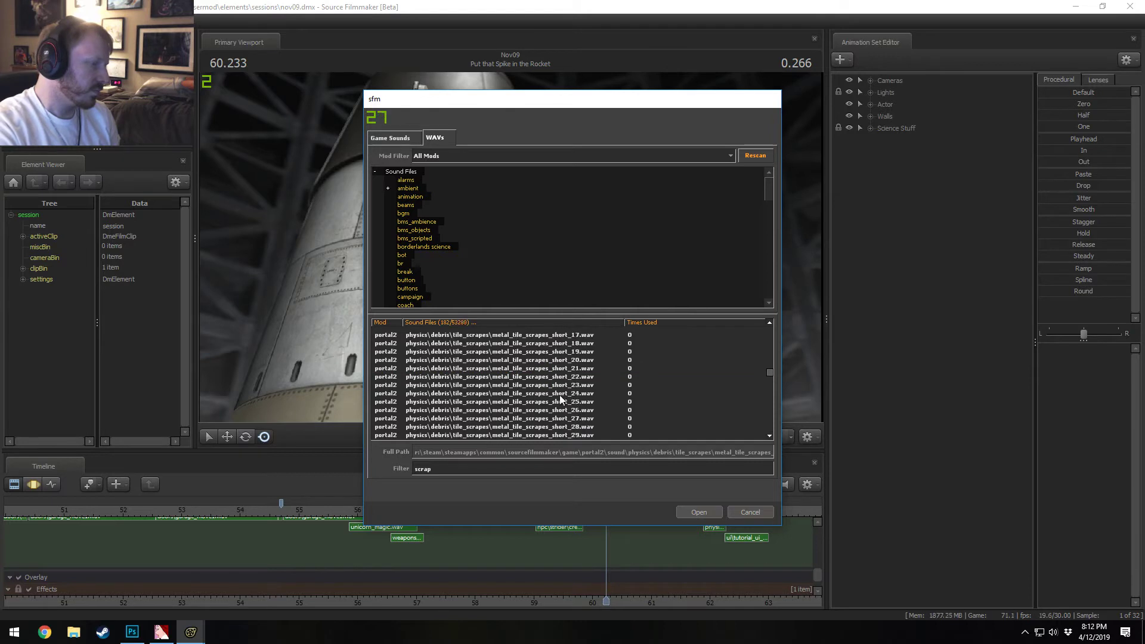
{"action": "left_click", "coordinate": [559, 395]}
{"action": "key", "text": "Up"}
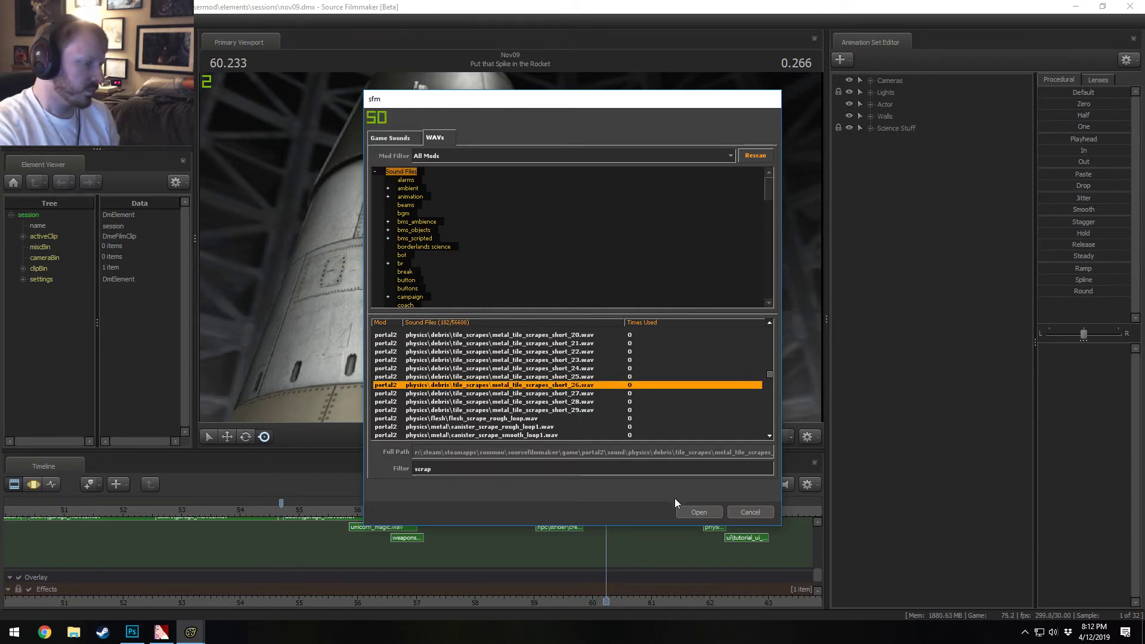
{"action": "left_click", "coordinate": [685, 514]}
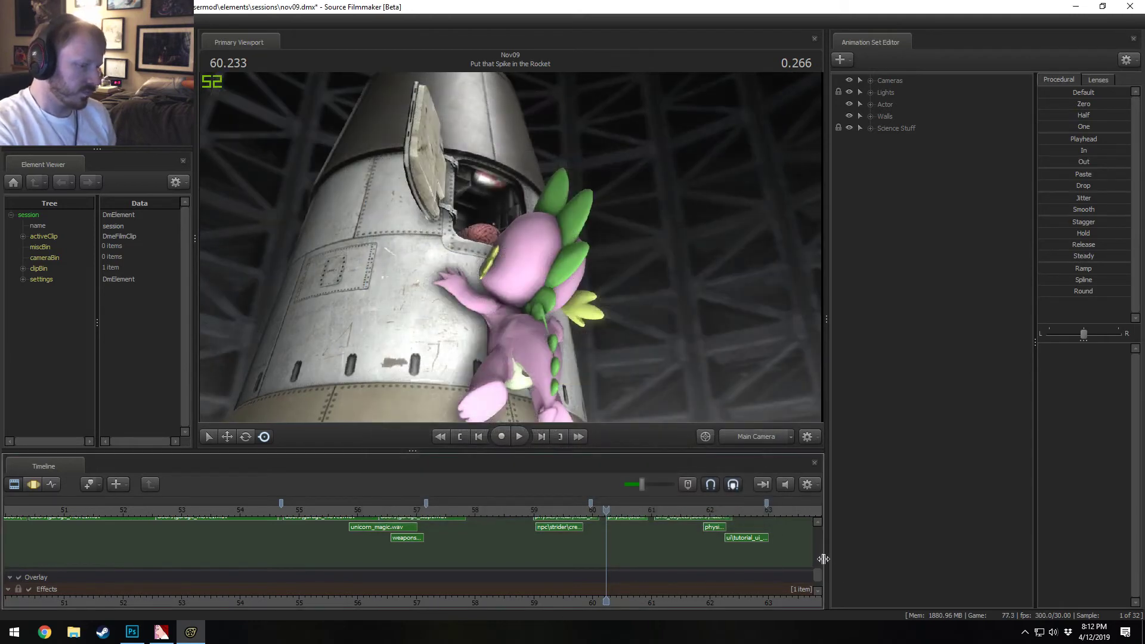
Step: Move the new tile scrape clip slightly earlier, to about 60.17 s, on the Sound Effects track and play it back
{"action": "left_click", "coordinate": [817, 522]}
{"action": "left_click", "coordinate": [817, 521]}
{"action": "scroll", "coordinate": [652, 563], "scroll_direction": "up", "scroll_amount": 4}
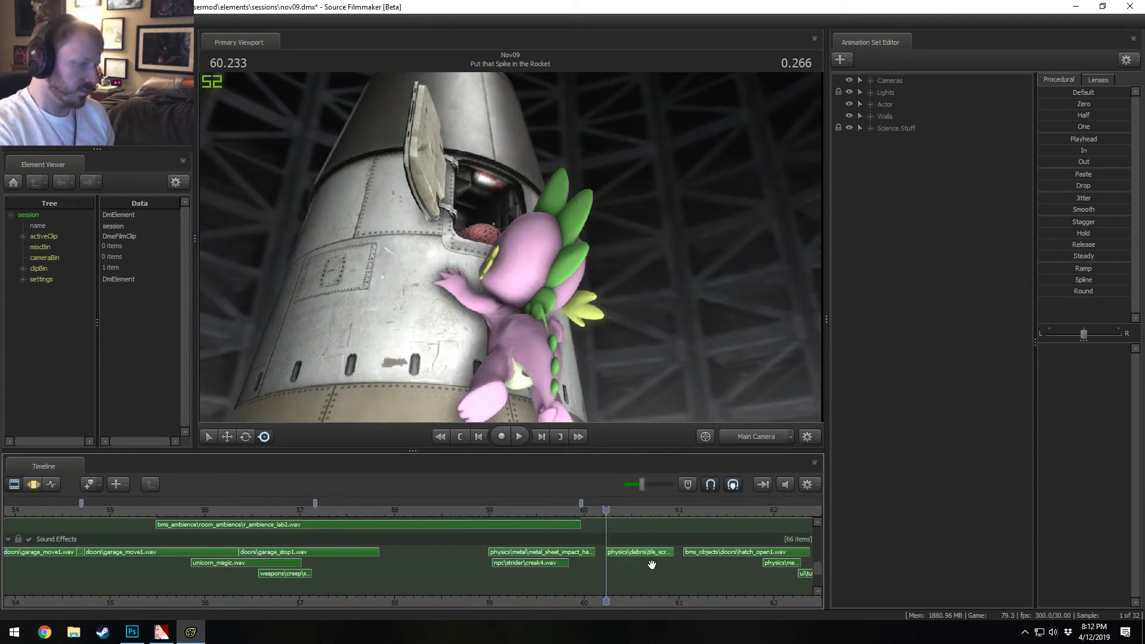
{"action": "left_click", "coordinate": [649, 553]}
{"action": "mouse_move", "coordinate": [605, 511]}
{"action": "left_mouse_down"}
{"action": "mouse_move", "coordinate": [578, 514]}
{"action": "mouse_move", "coordinate": [619, 526]}
{"action": "mouse_move", "coordinate": [597, 519]}
{"action": "mouse_move", "coordinate": [617, 549]}
{"action": "left_mouse_up"}
{"action": "key", "text": "space"}
{"action": "key", "text": "space"}
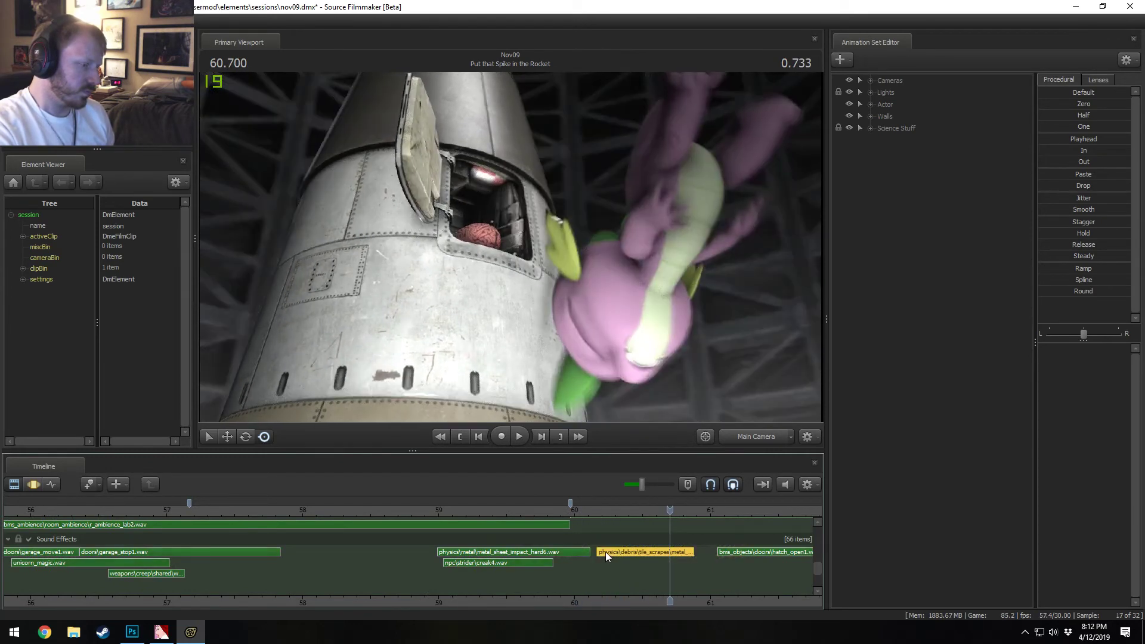
Step: Set the tile scrape clip's volume to 0.5 and play the sequence from about 59 s
{"action": "right_click", "coordinate": [606, 552]}
{"action": "mouse_move", "coordinate": [638, 419]}
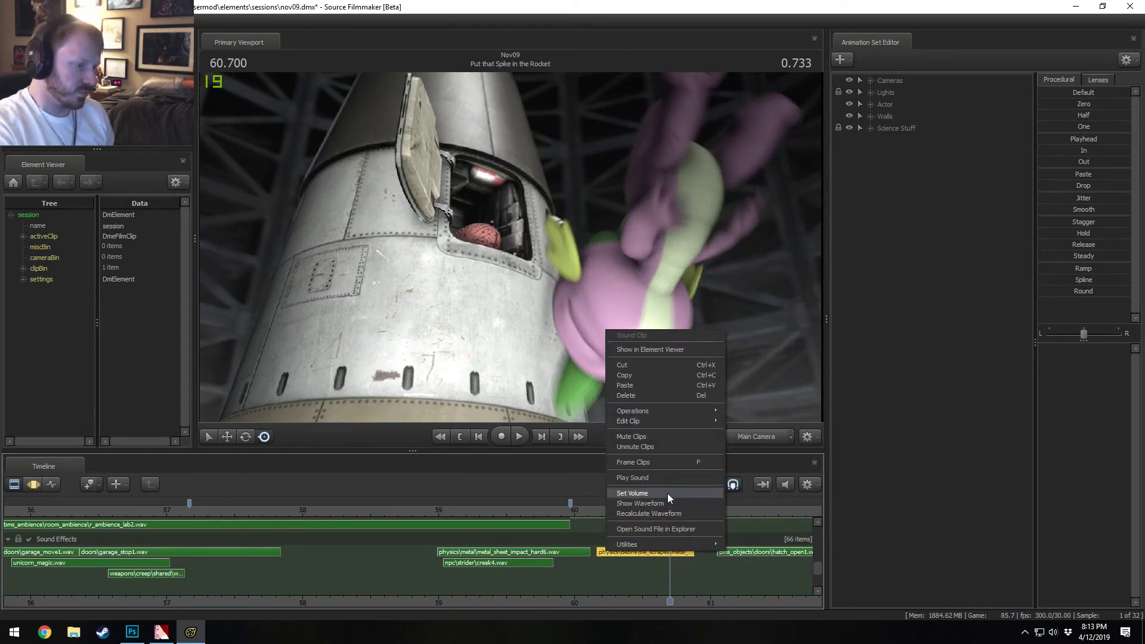
{"action": "left_click", "coordinate": [649, 492]}
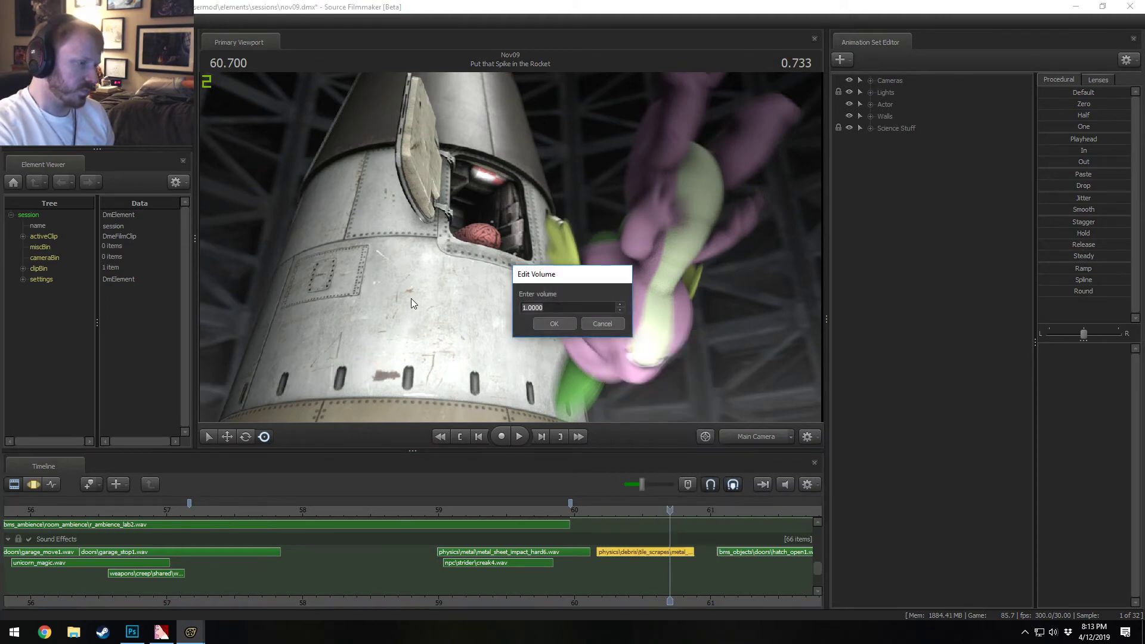
{"action": "type", "text": "0.5"}
{"action": "key", "text": "Return"}
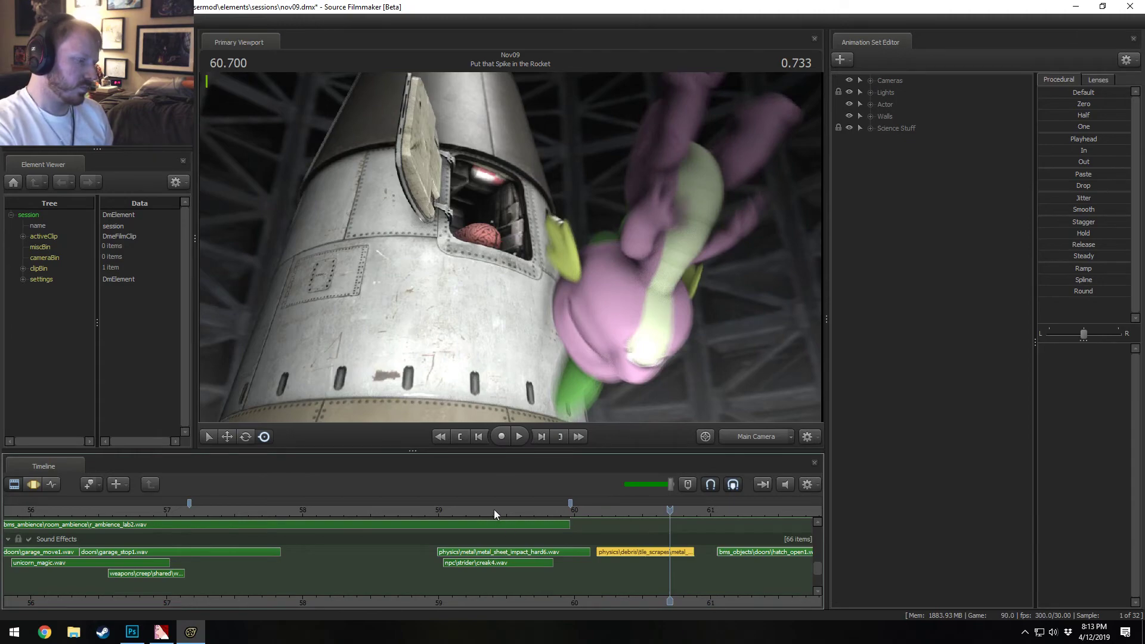
{"action": "left_click", "coordinate": [448, 511]}
{"action": "key", "text": "space"}
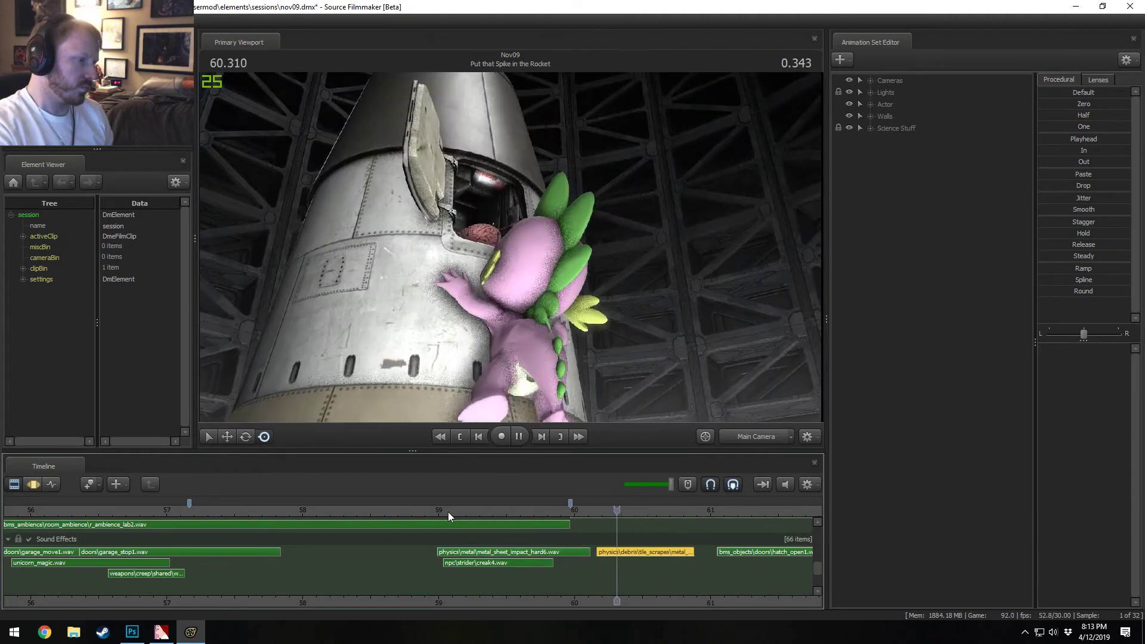
Step: Shift the tile scrape clip slightly later, to about 60.2 s, and play it back from about 60 s
{"action": "mouse_move", "coordinate": [612, 552]}
{"action": "left_mouse_down"}
{"action": "mouse_move", "coordinate": [596, 549]}
{"action": "mouse_move", "coordinate": [620, 550]}
{"action": "left_mouse_up"}
{"action": "left_click", "coordinate": [576, 511]}
{"action": "key", "text": "space"}
{"action": "key", "text": "space"}
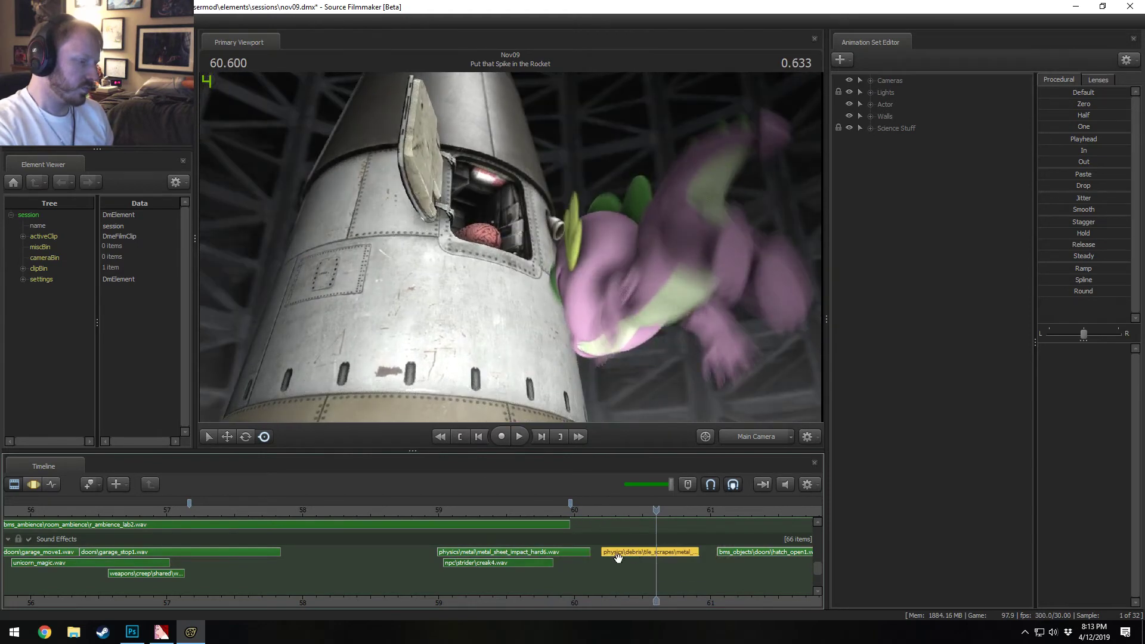
Step: Set the tile scrape clip's time scale to 0.8, scaled from its start
{"action": "right_click", "coordinate": [617, 558]}
{"action": "right_click", "coordinate": [614, 554]}
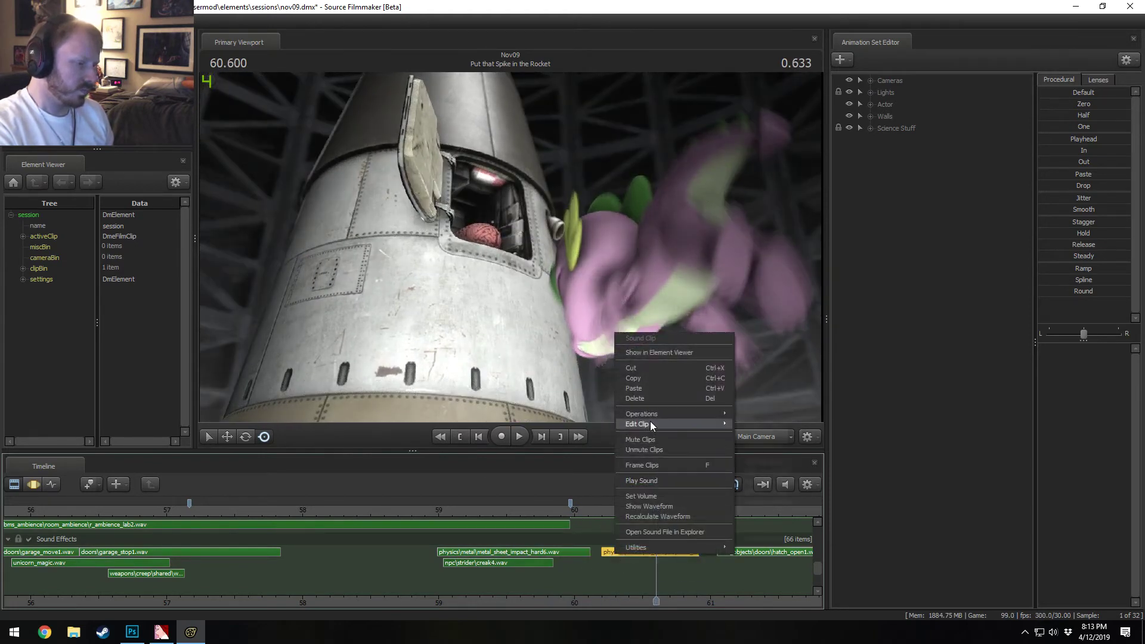
{"action": "left_click", "coordinate": [760, 463]}
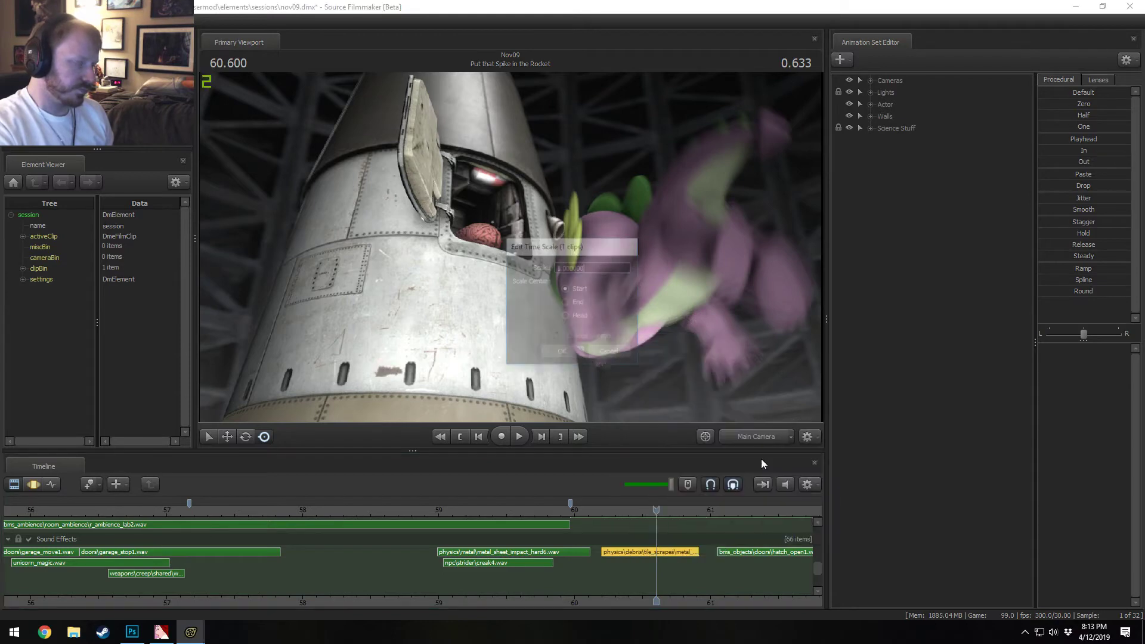
{"action": "double_click", "coordinate": [589, 266]}
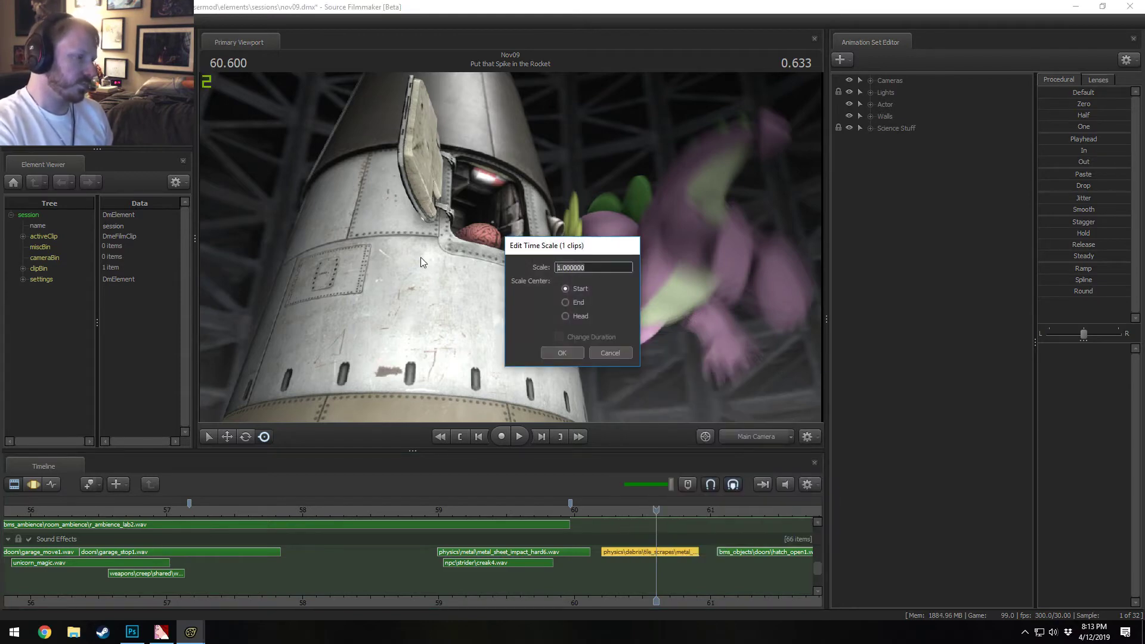
{"action": "type", "text": ".8"}
{"action": "key", "text": "Return"}
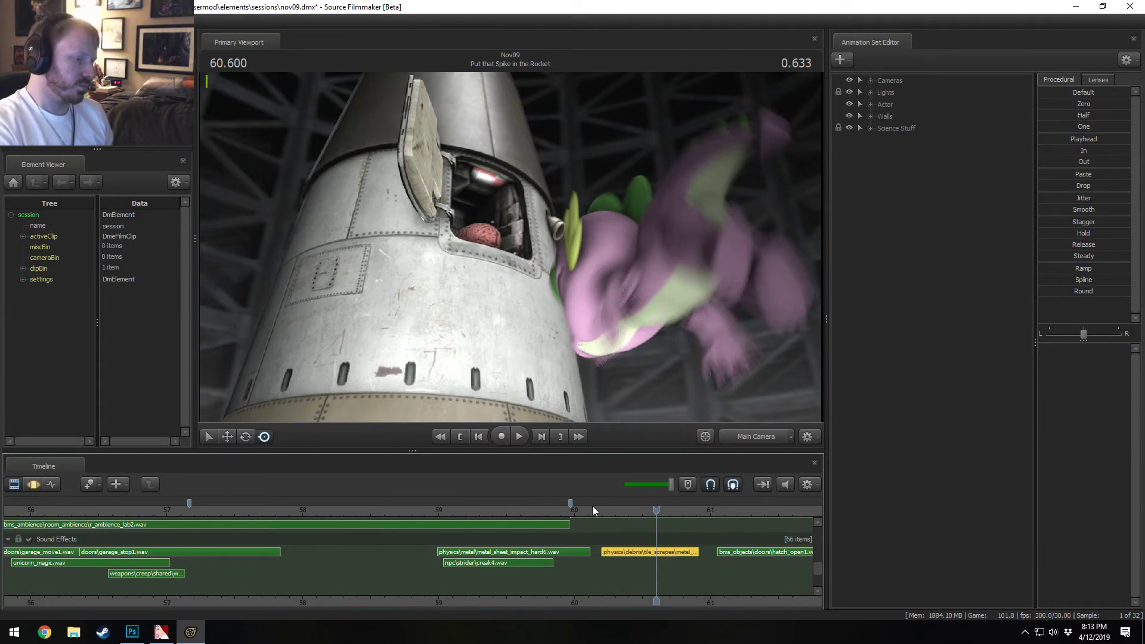
Step: Set a different time scale below 1 for the tile scrape clip, scaled from its start, and play it back
{"action": "right_click", "coordinate": [625, 549]}
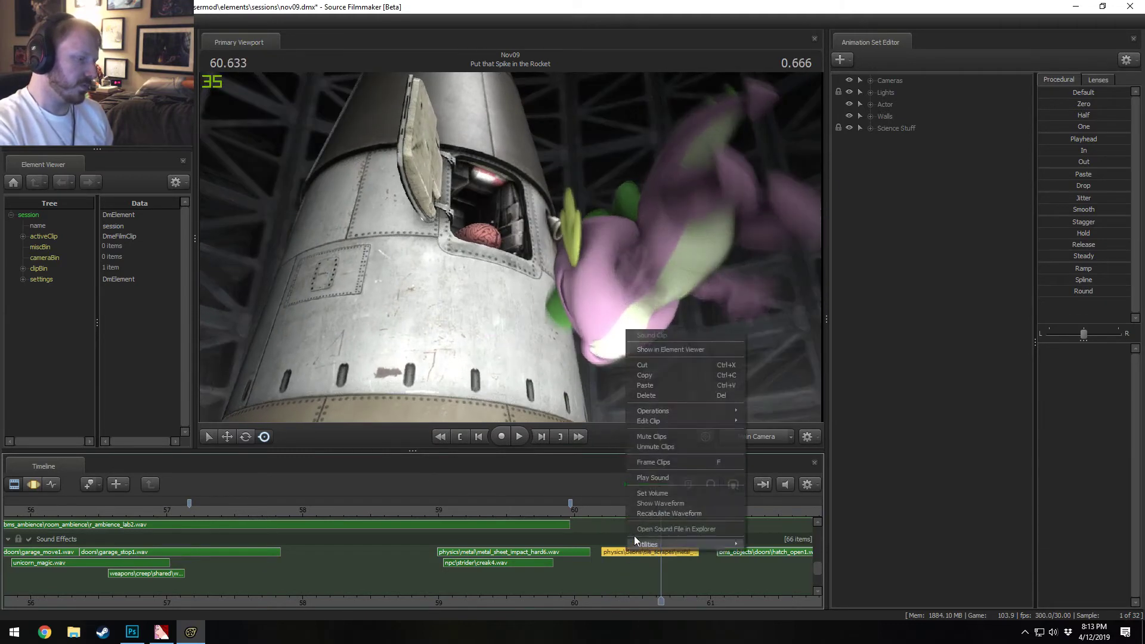
{"action": "mouse_move", "coordinate": [672, 420]}
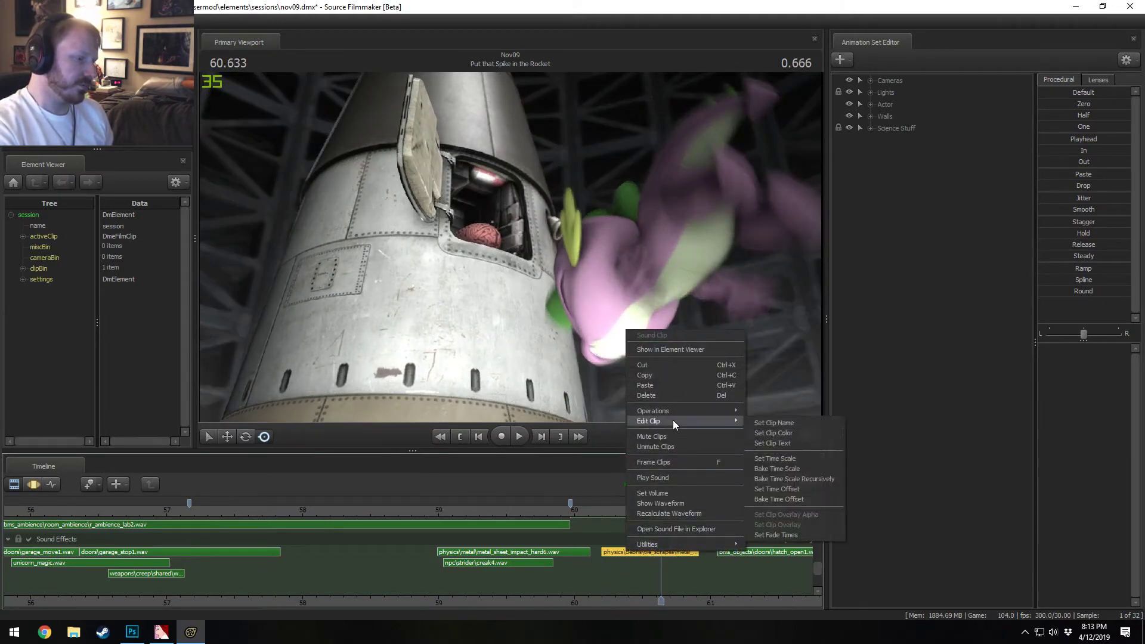
{"action": "left_click", "coordinate": [775, 458]}
{"action": "type", "text": "0."}
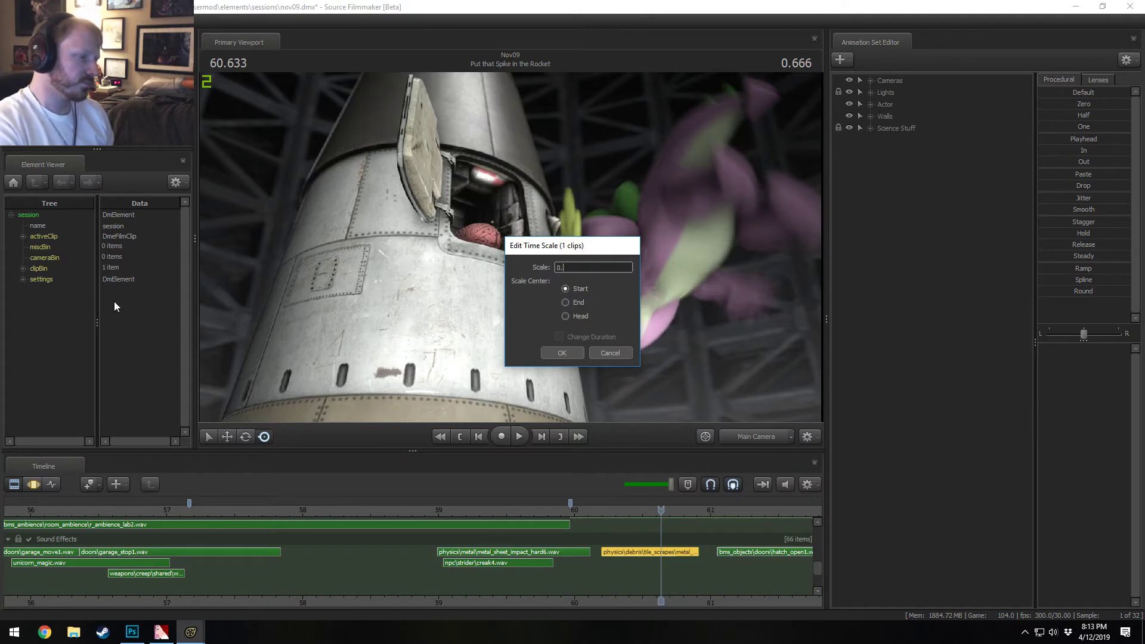
{"action": "key", "text": "Return"}
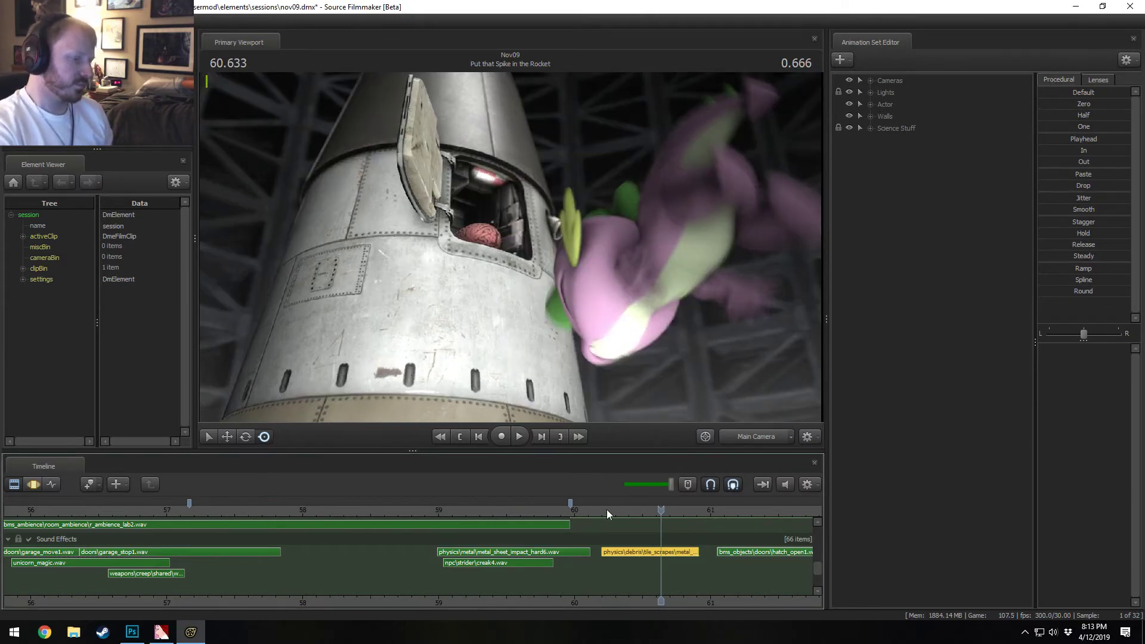
{"action": "left_click", "coordinate": [606, 509]}
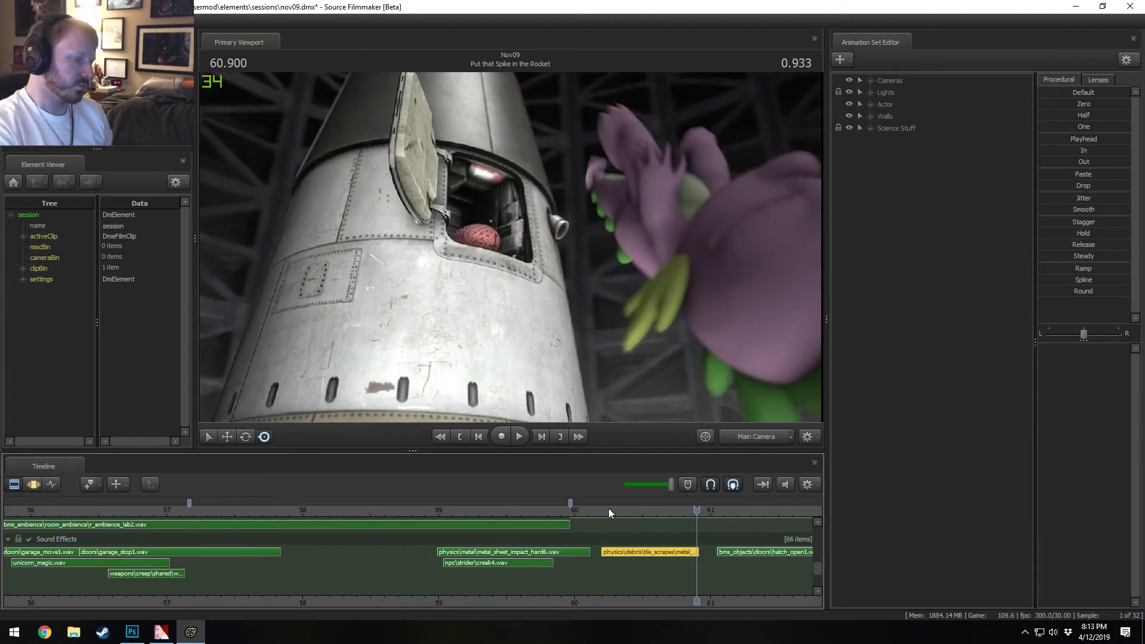
{"action": "left_click", "coordinate": [608, 509]}
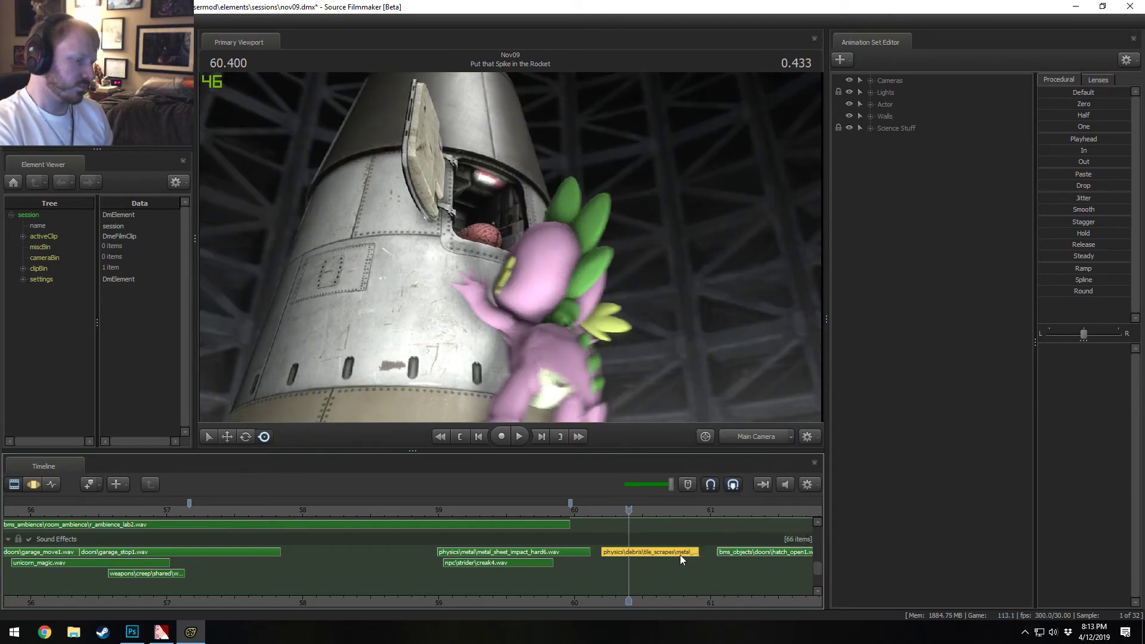
Step: Trim the tile scrape clip's end back to about 60.5 s and give it a fade-out of 0.1
{"action": "left_click_drag", "start_coordinate": [696, 552], "coordinate": [645, 552]}
{"action": "right_click", "coordinate": [640, 552]}
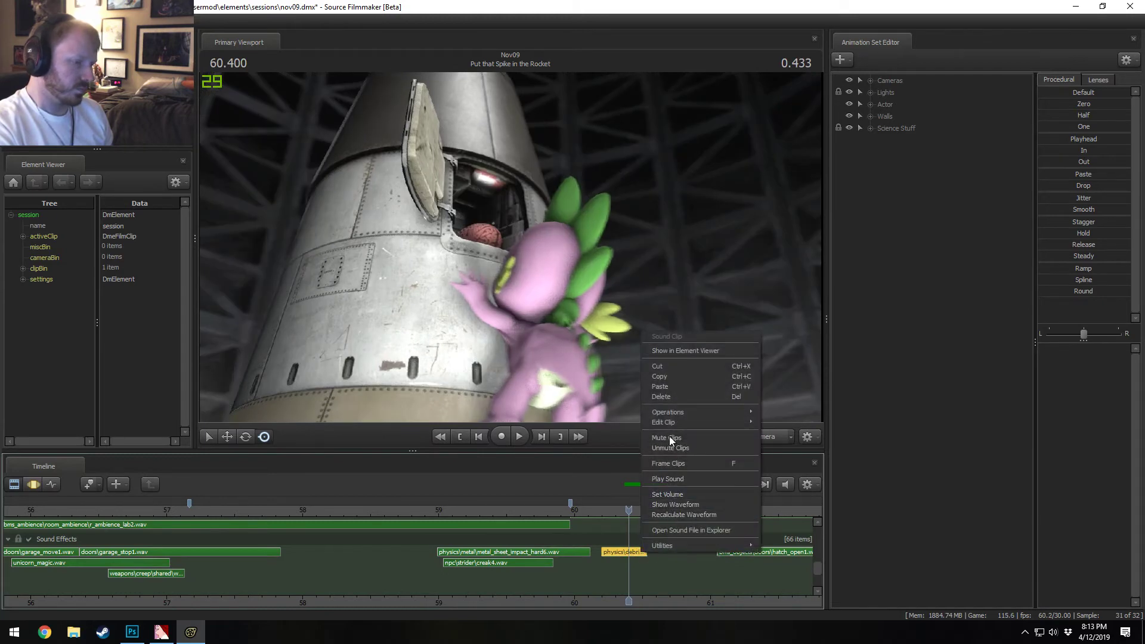
{"action": "mouse_move", "coordinate": [669, 423]}
{"action": "left_click", "coordinate": [807, 535]}
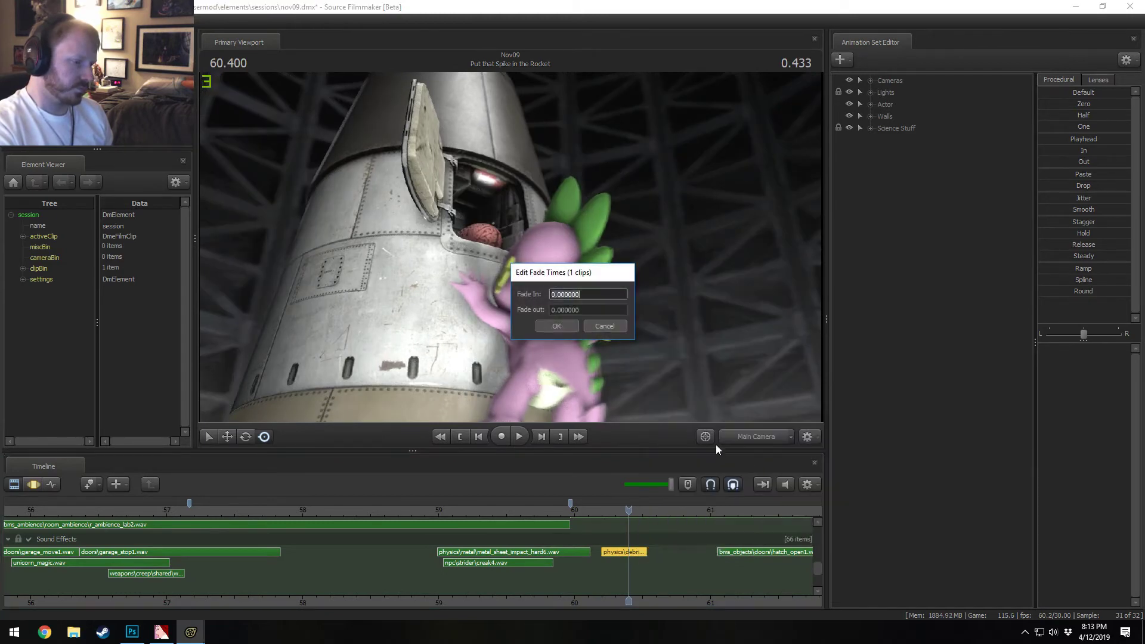
{"action": "left_click_drag", "start_coordinate": [587, 310], "coordinate": [502, 317]}
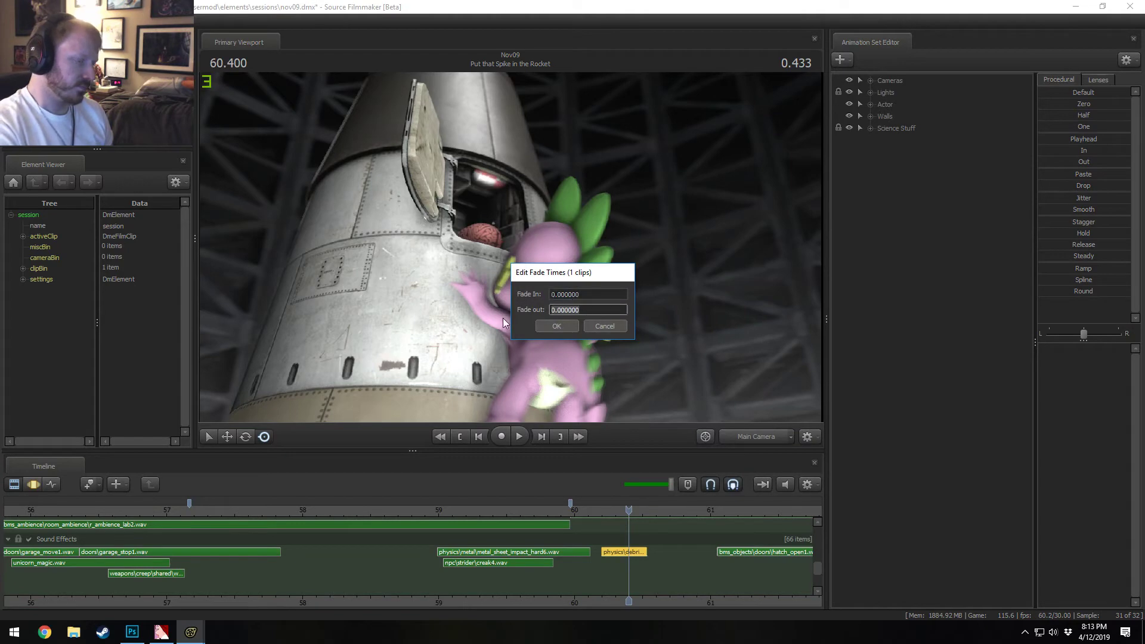
{"action": "type", "text": ".1"}
{"action": "key", "text": "Return"}
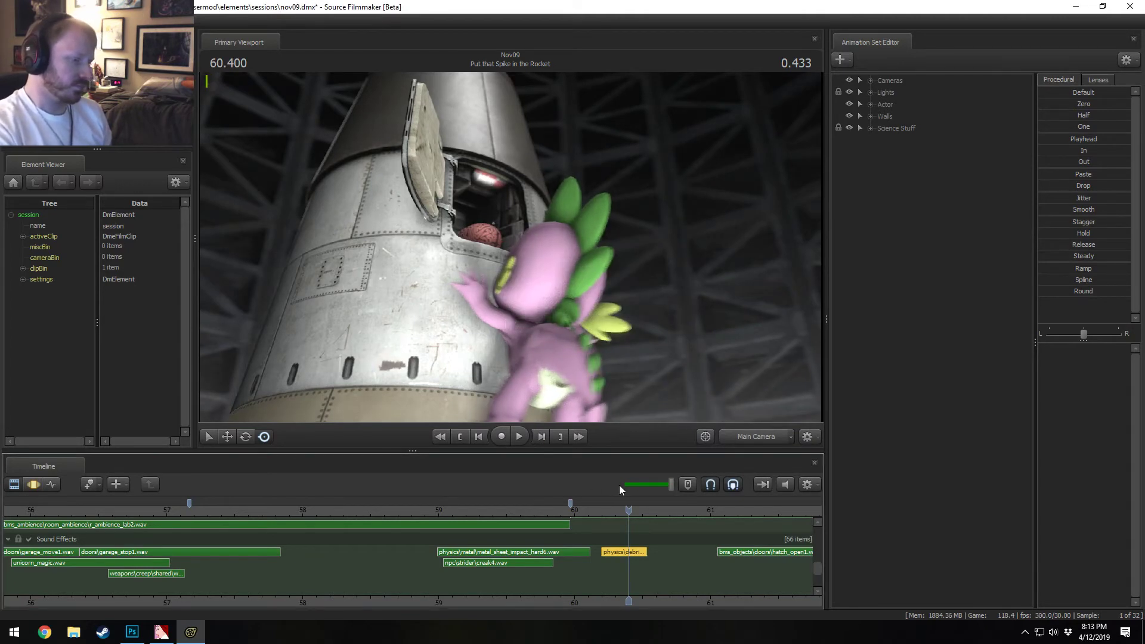
Step: Play back the trimmed tile scrape sound several times, starting between about 60 s and 60.3 s
{"action": "left_click_drag", "start_coordinate": [632, 514], "coordinate": [602, 514]}
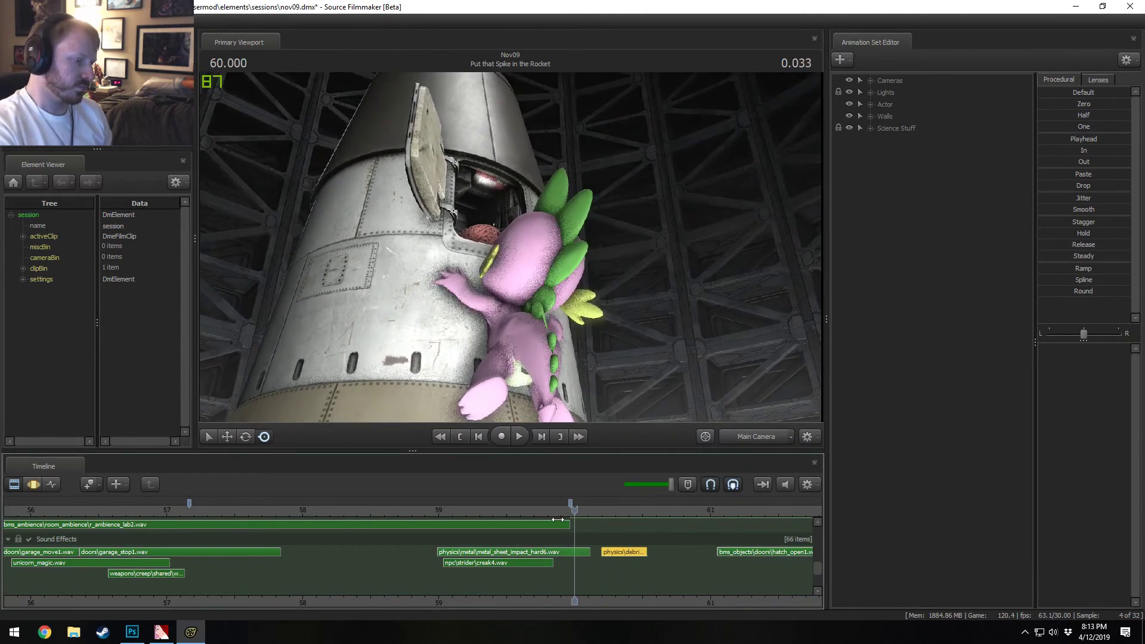
{"action": "key", "text": "space"}
{"action": "key", "text": "space"}
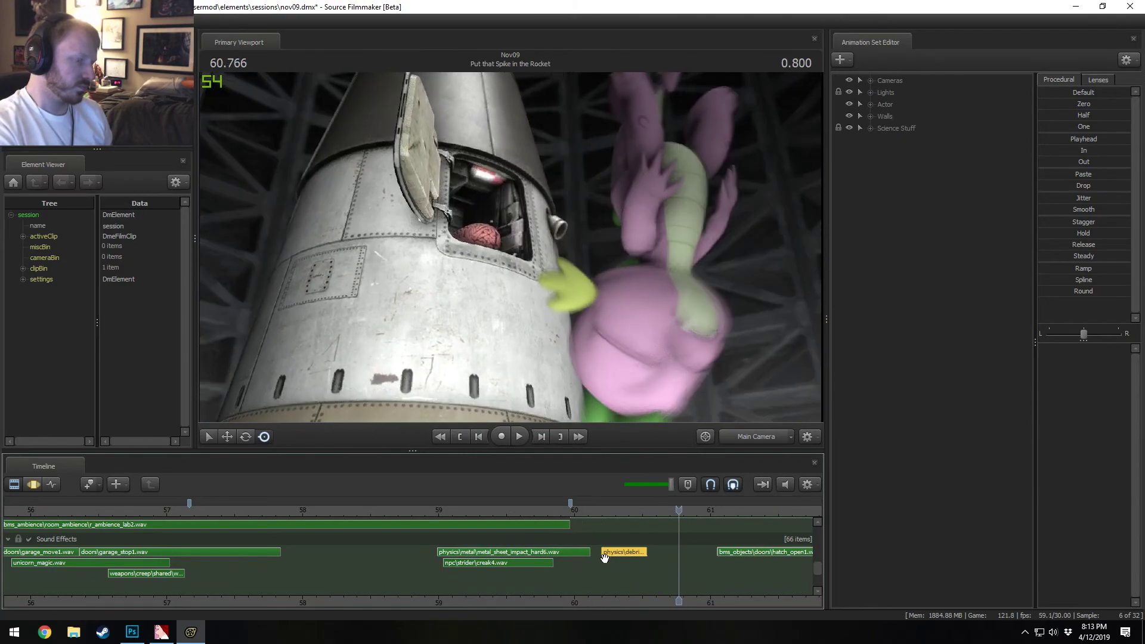
{"action": "left_click", "coordinate": [602, 513]}
{"action": "key", "text": "space"}
{"action": "key", "text": "space"}
{"action": "mouse_move", "coordinate": [629, 513]}
{"action": "left_mouse_down"}
{"action": "mouse_move", "coordinate": [600, 514]}
{"action": "mouse_move", "coordinate": [648, 524]}
{"action": "left_mouse_up"}
{"action": "left_click", "coordinate": [610, 506]}
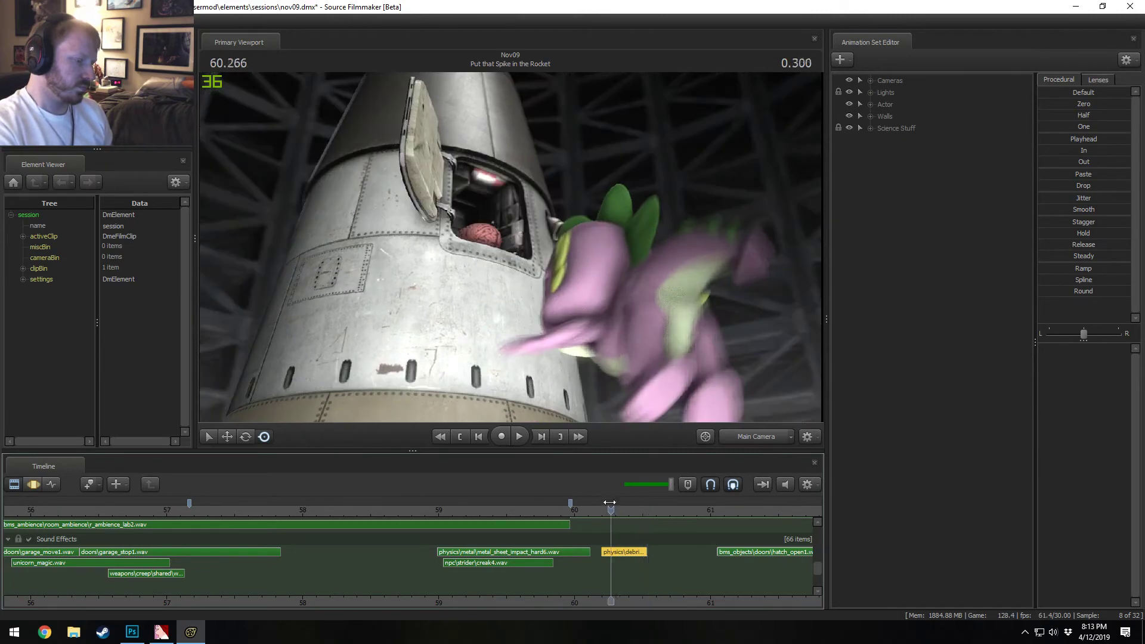
{"action": "key", "text": "space"}
{"action": "key", "text": "space"}
Step: Adjust the tile scrape clip's fade-out time and play the sequence back from about 60.2 s
{"action": "right_click", "coordinate": [620, 551]}
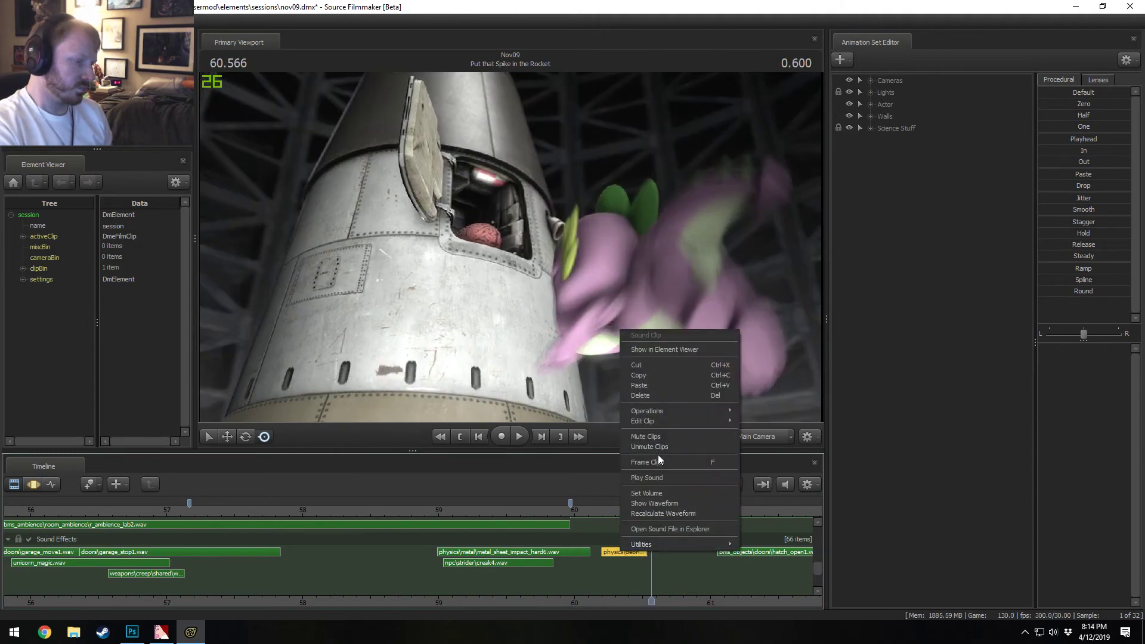
{"action": "mouse_move", "coordinate": [661, 421]}
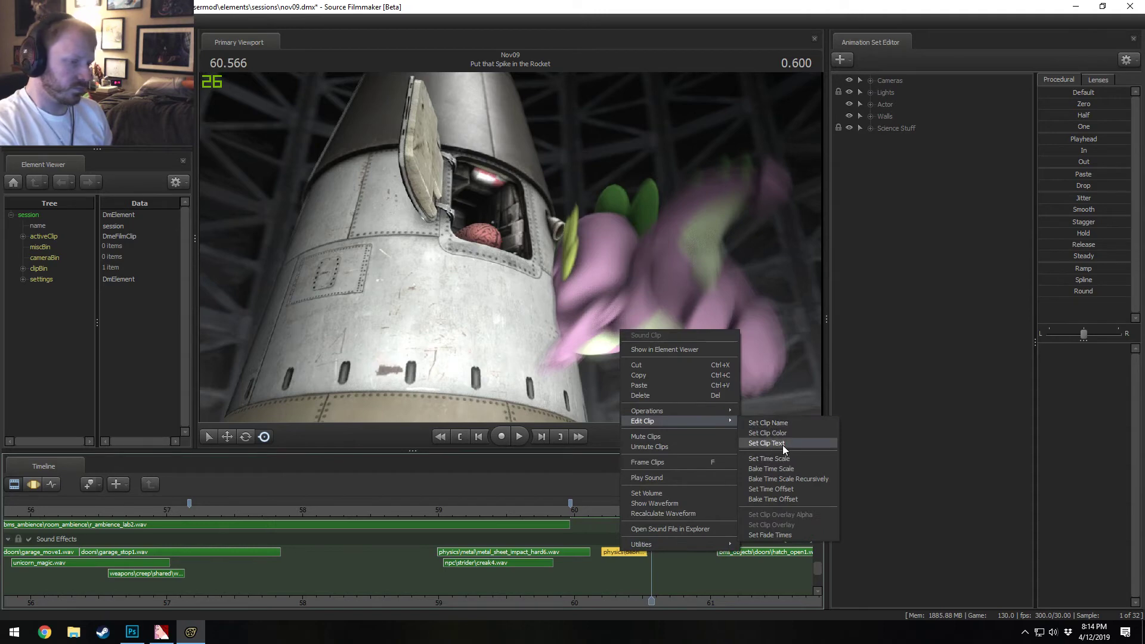
{"action": "left_click", "coordinate": [773, 534]}
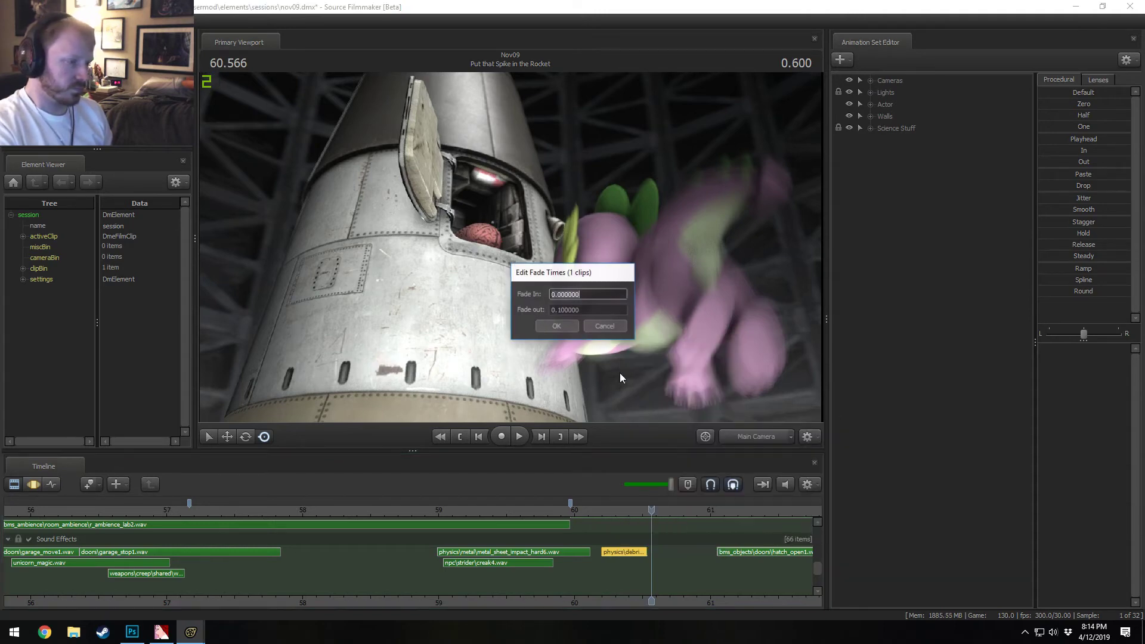
{"action": "double_click", "coordinate": [559, 310]}
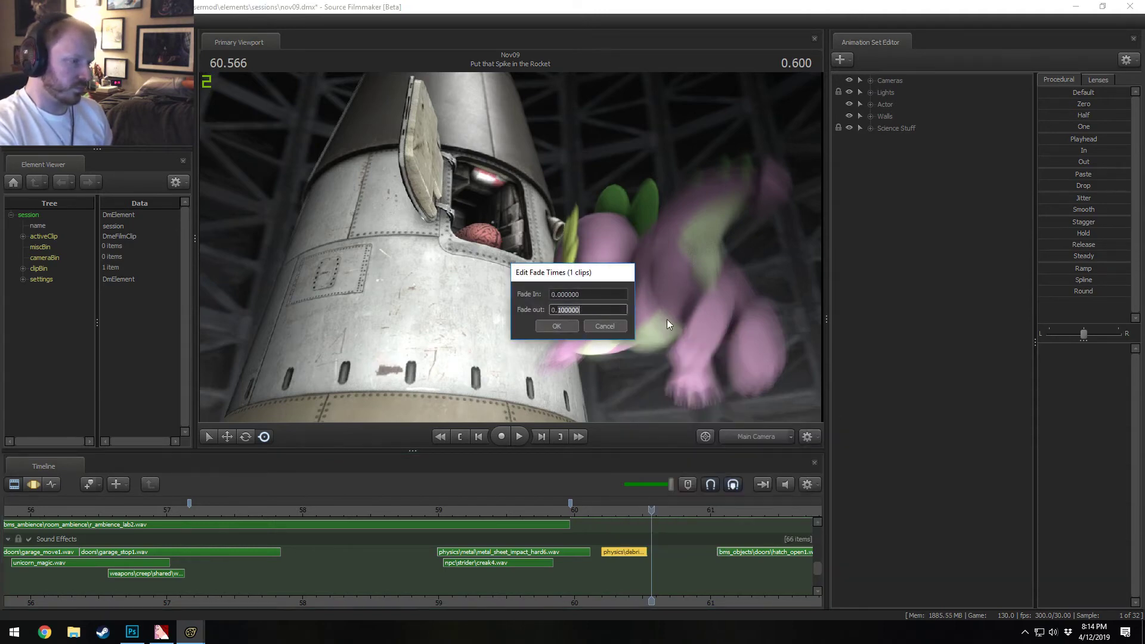
{"action": "left_click", "coordinate": [557, 325]}
{"action": "mouse_move", "coordinate": [589, 500]}
{"action": "left_mouse_down"}
{"action": "mouse_move", "coordinate": [619, 512]}
{"action": "mouse_move", "coordinate": [604, 515]}
{"action": "left_mouse_up"}
{"action": "key", "text": "space"}
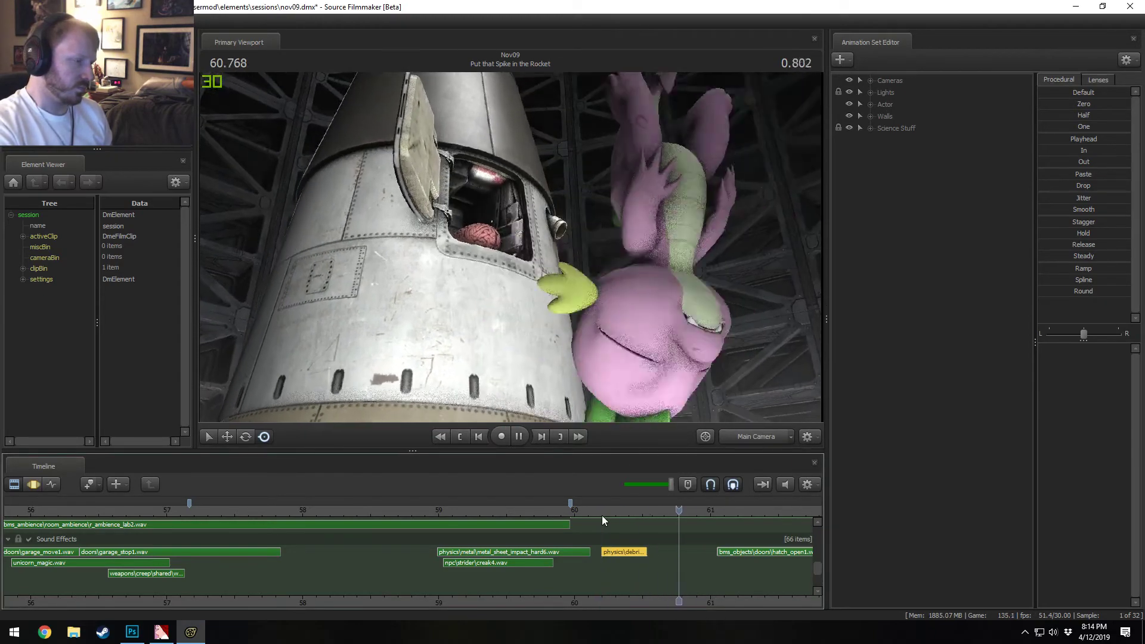
Step: Adjust the tile scrape clip's volume, shift the clip slightly earlier to about 60.17 s, and play it back
{"action": "right_click", "coordinate": [612, 551]}
{"action": "left_click", "coordinate": [645, 491]}
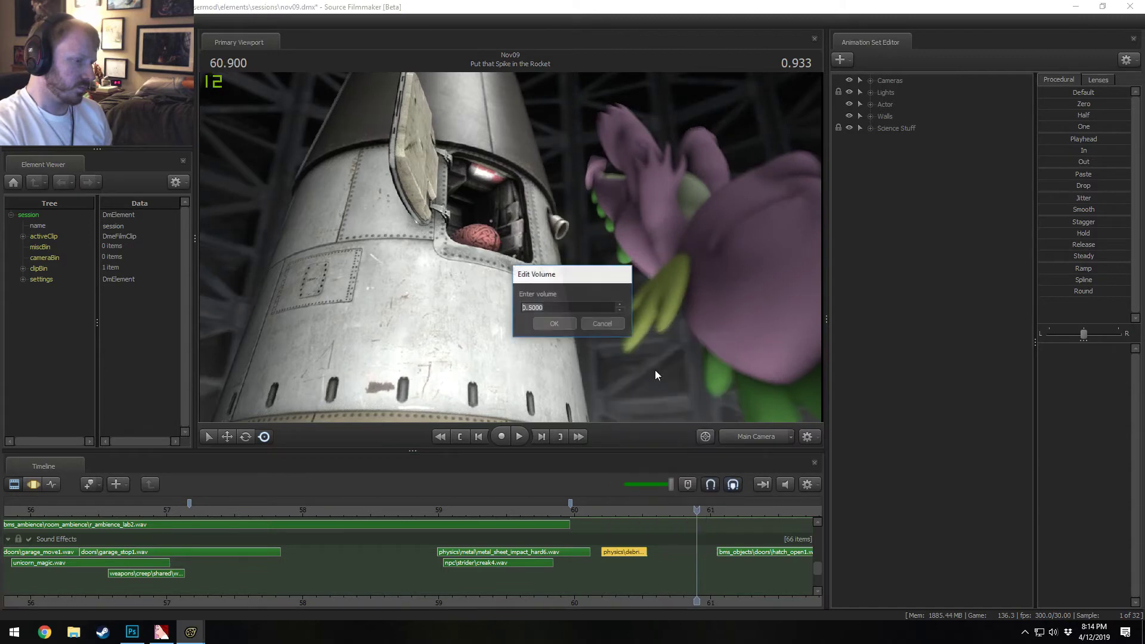
{"action": "key", "text": "Return"}
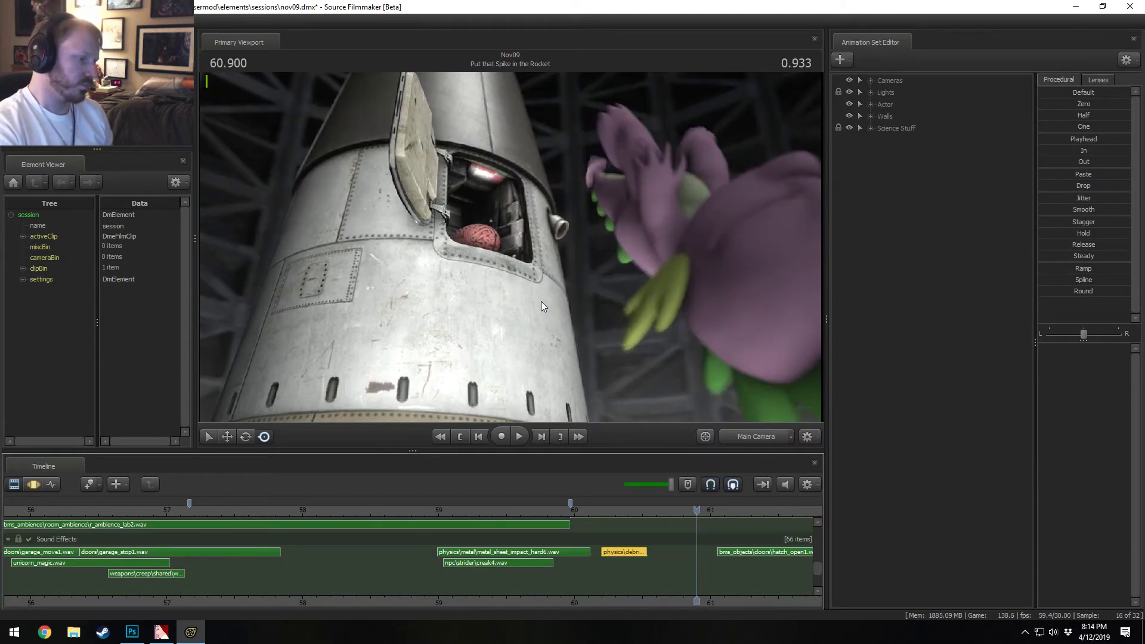
{"action": "left_click_drag", "start_coordinate": [585, 517], "coordinate": [653, 553]}
{"action": "key", "text": "space"}
{"action": "right_click", "coordinate": [637, 578]}
{"action": "left_click", "coordinate": [624, 578]}
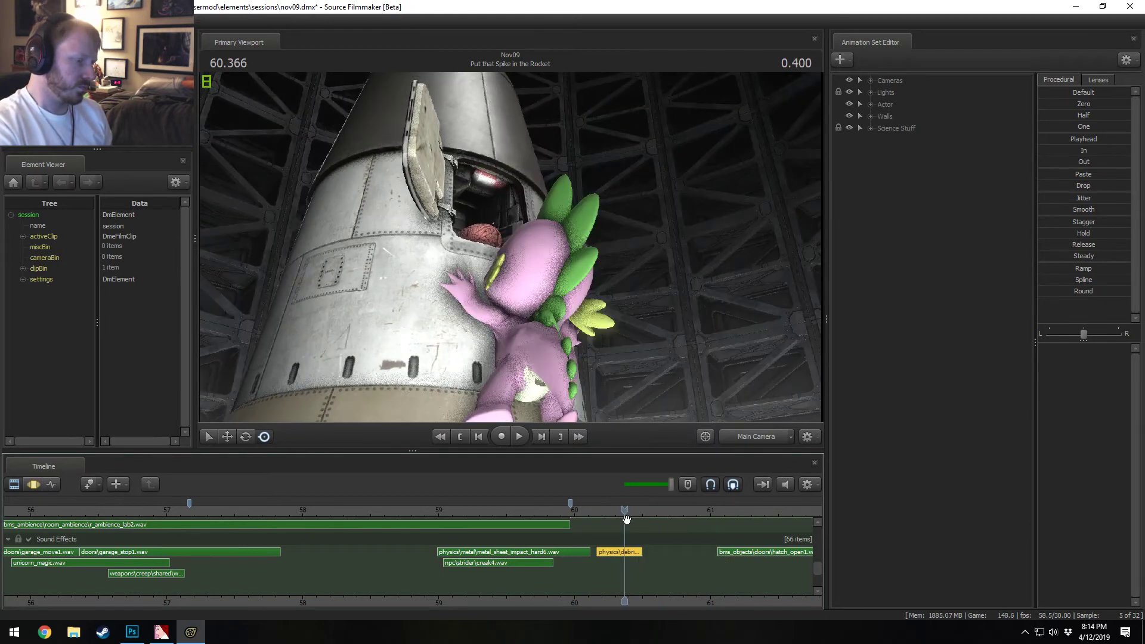
Step: Filter the WAV files for the Sound Effects track by "swing" and lower the timeline playback volume to about 45%
{"action": "right_click", "coordinate": [635, 581]}
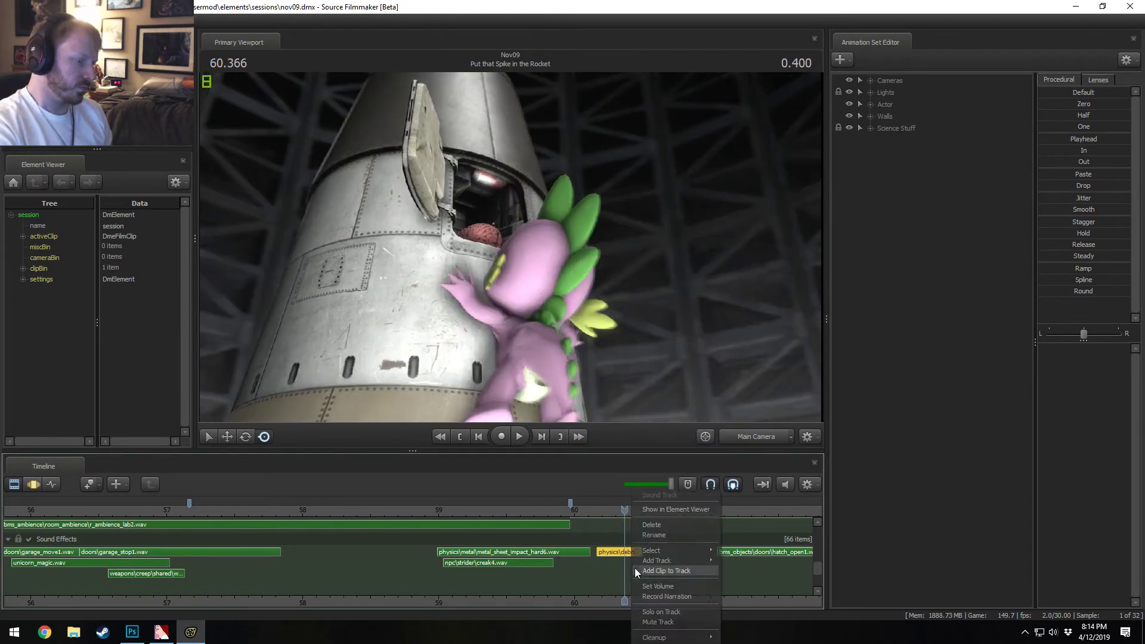
{"action": "left_click", "coordinate": [682, 572]}
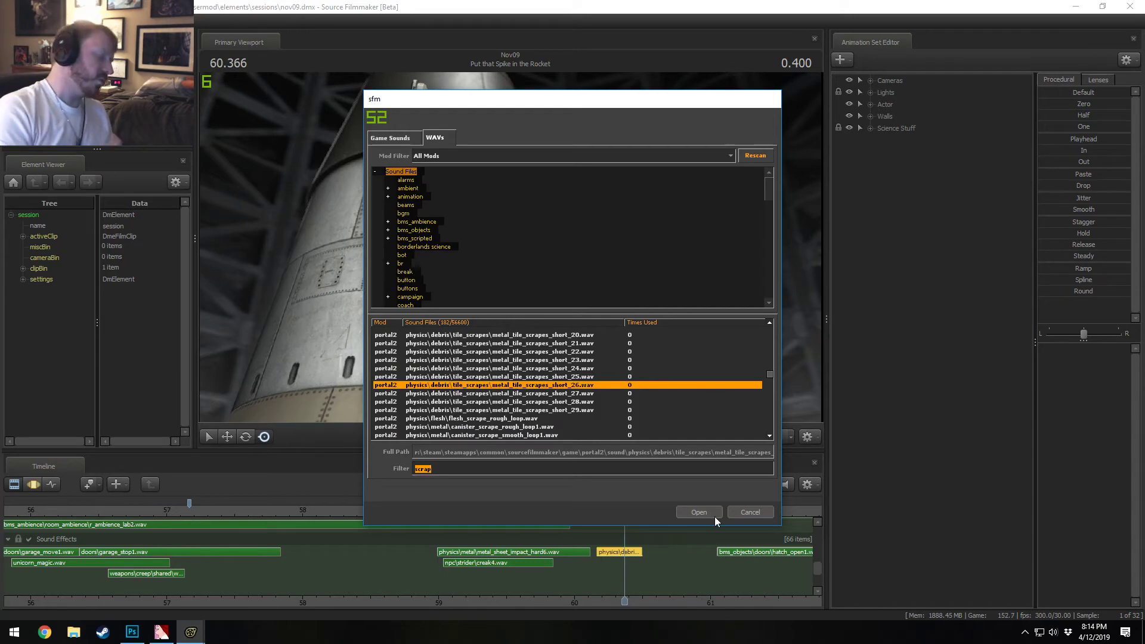
{"action": "type", "text": "swing"}
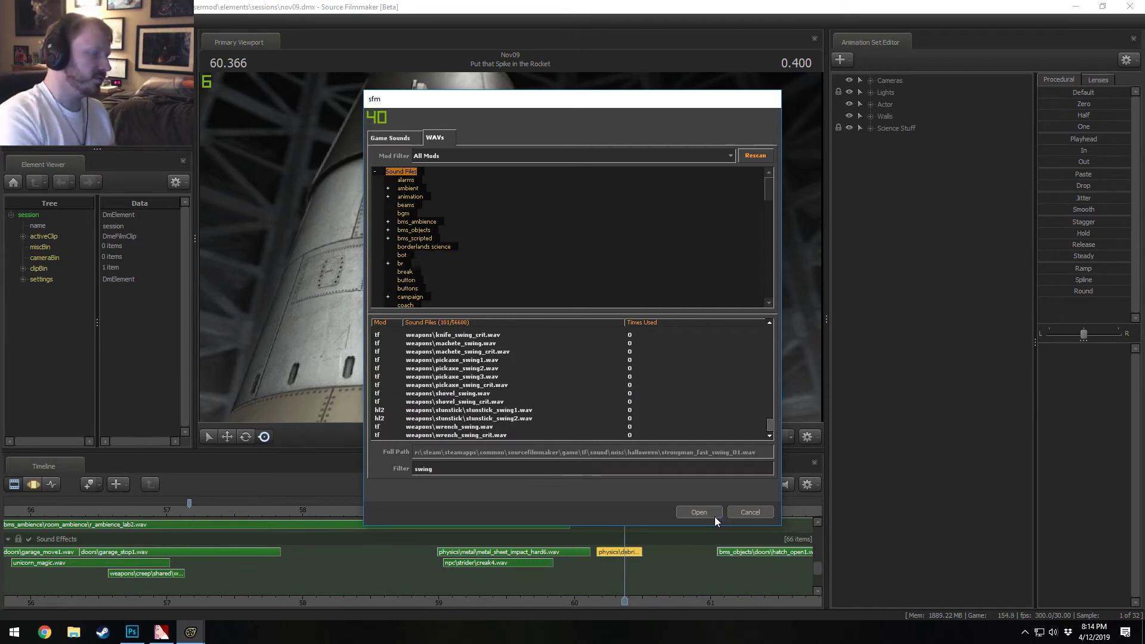
{"action": "left_click", "coordinate": [714, 514]}
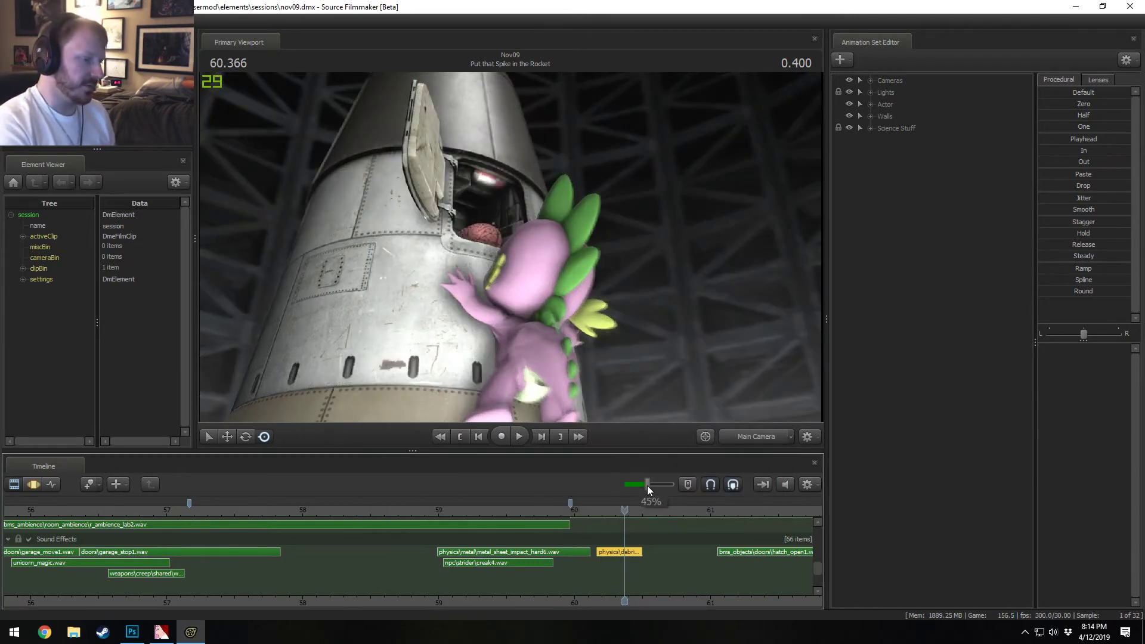
Step: Audition the filtered weapon swing sounds, including the machete, dismember and dragon knight sword swings, for the Sound Effects track
{"action": "right_click", "coordinate": [609, 574]}
{"action": "left_click", "coordinate": [623, 503]}
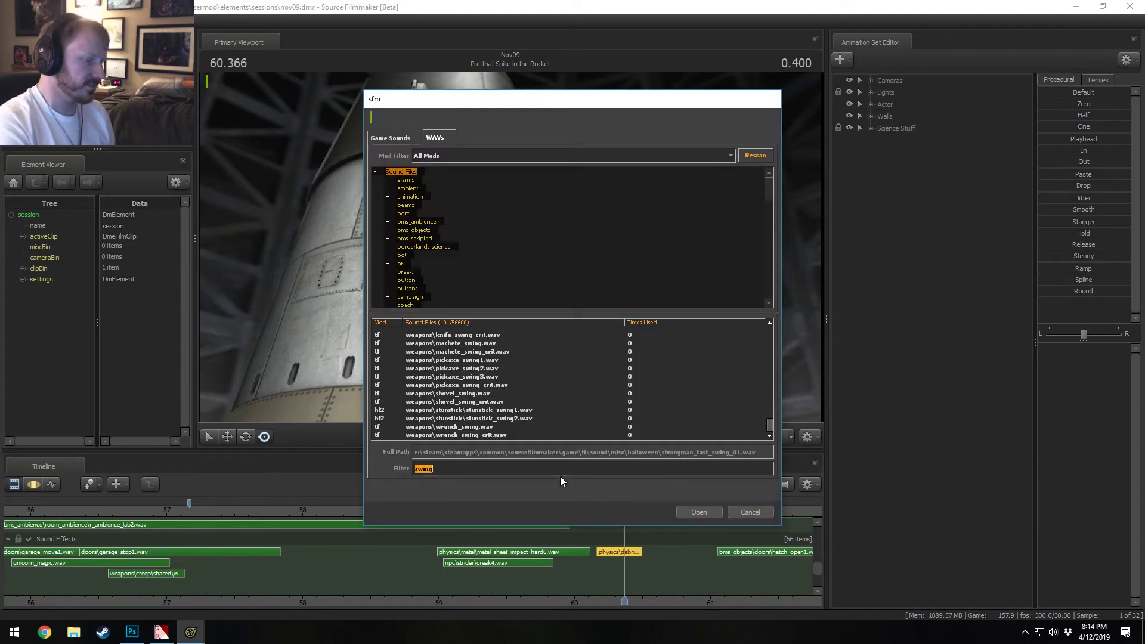
{"action": "left_click", "coordinate": [446, 367]}
{"action": "left_click", "coordinate": [456, 352]}
{"action": "scroll", "coordinate": [441, 405], "scroll_direction": "up", "scroll_amount": 4}
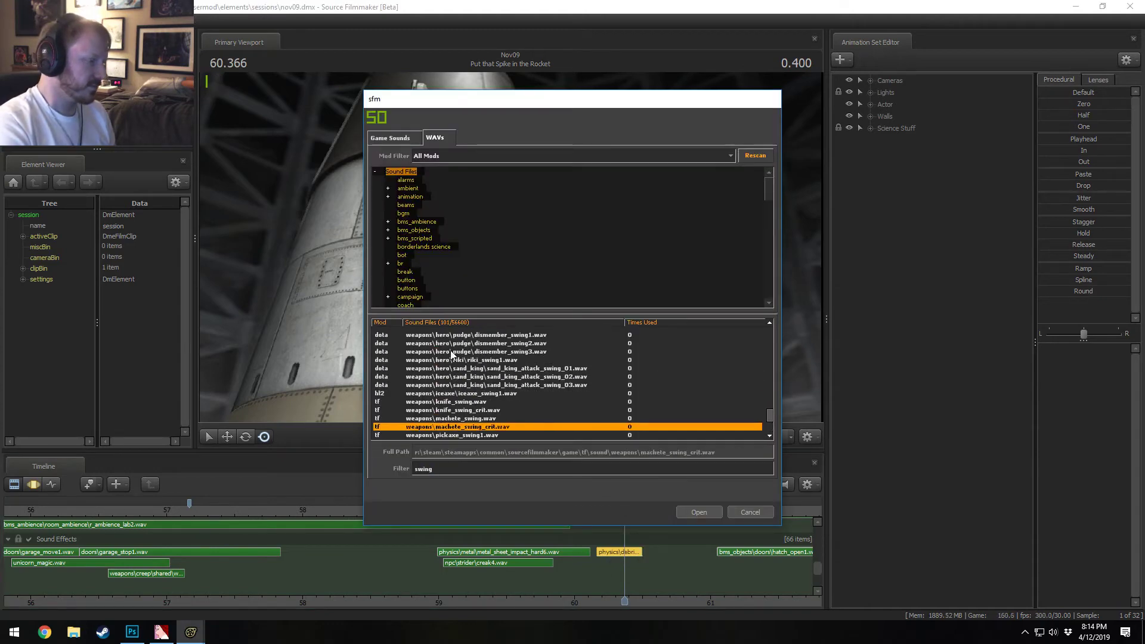
{"action": "left_click", "coordinate": [446, 385]}
{"action": "left_click", "coordinate": [469, 368]}
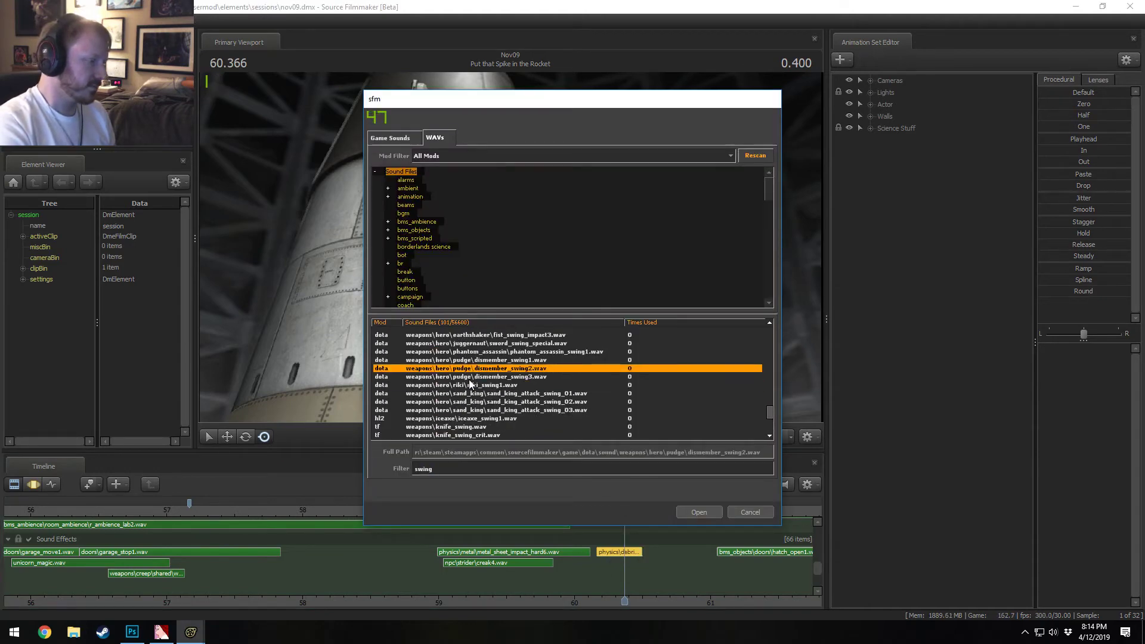
{"action": "scroll", "coordinate": [469, 391], "scroll_direction": "up", "scroll_amount": 4}
{"action": "left_click", "coordinate": [471, 377]}
{"action": "scroll", "coordinate": [469, 411], "scroll_direction": "up", "scroll_amount": 2}
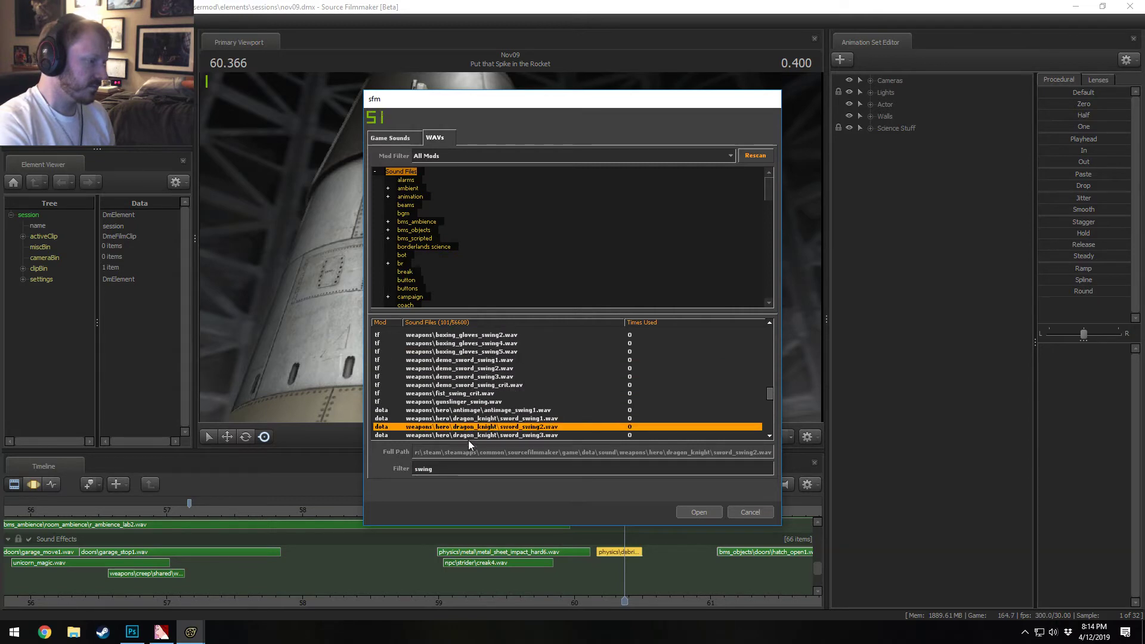
{"action": "left_click", "coordinate": [482, 418]}
{"action": "scroll", "coordinate": [476, 394], "scroll_direction": "up", "scroll_amount": 2}
Step: Compare the boxing glove swing sounds and add weapons\boxing_gloves_swing1.wav to the Sound Effects track at about 60.37 s
{"action": "left_click", "coordinate": [476, 376]}
{"action": "left_click", "coordinate": [474, 401]}
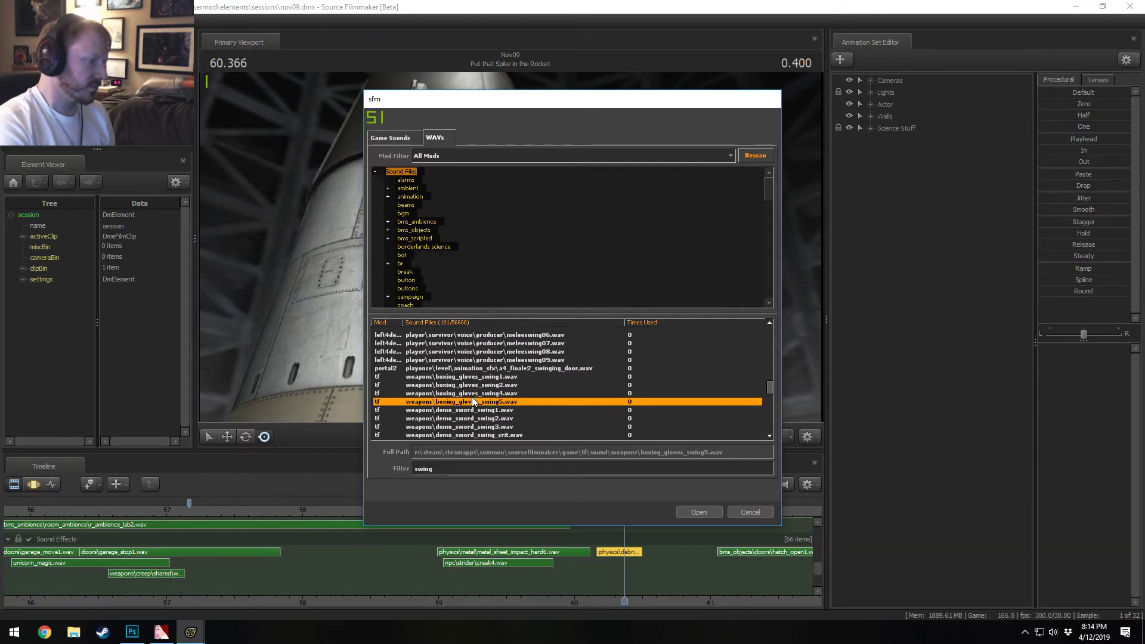
{"action": "left_click", "coordinate": [474, 385]}
{"action": "left_click", "coordinate": [476, 378]}
{"action": "left_click", "coordinate": [479, 402]}
{"action": "left_click", "coordinate": [482, 393]}
{"action": "left_click", "coordinate": [494, 385]}
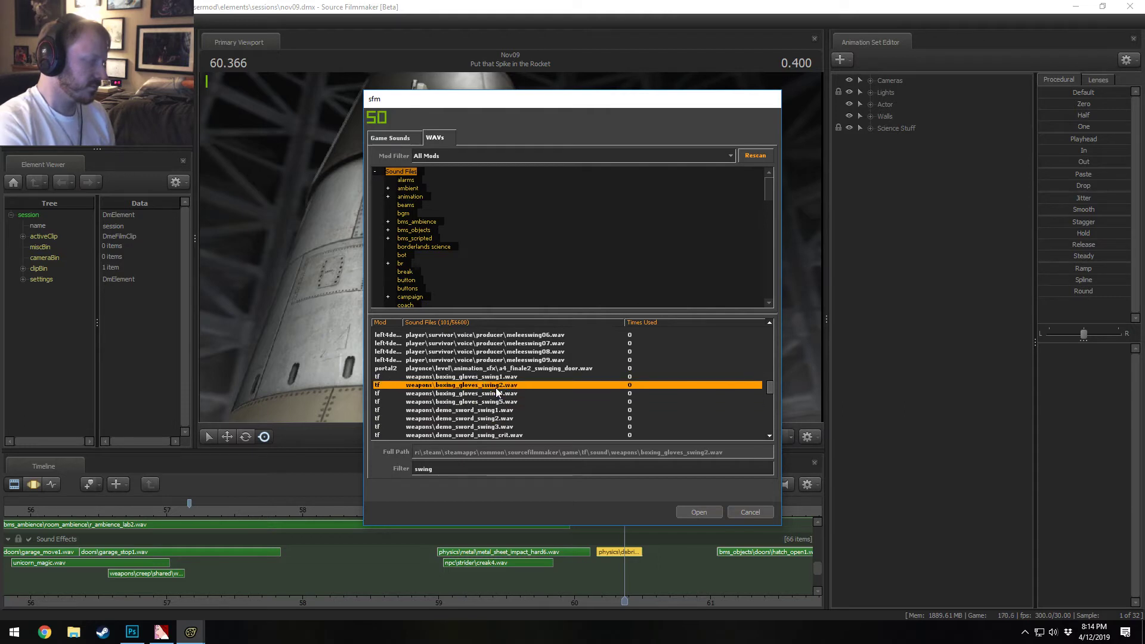
{"action": "left_click", "coordinate": [496, 419]}
{"action": "scroll", "coordinate": [486, 387], "scroll_direction": "down", "scroll_amount": 1}
{"action": "left_click", "coordinate": [481, 359]}
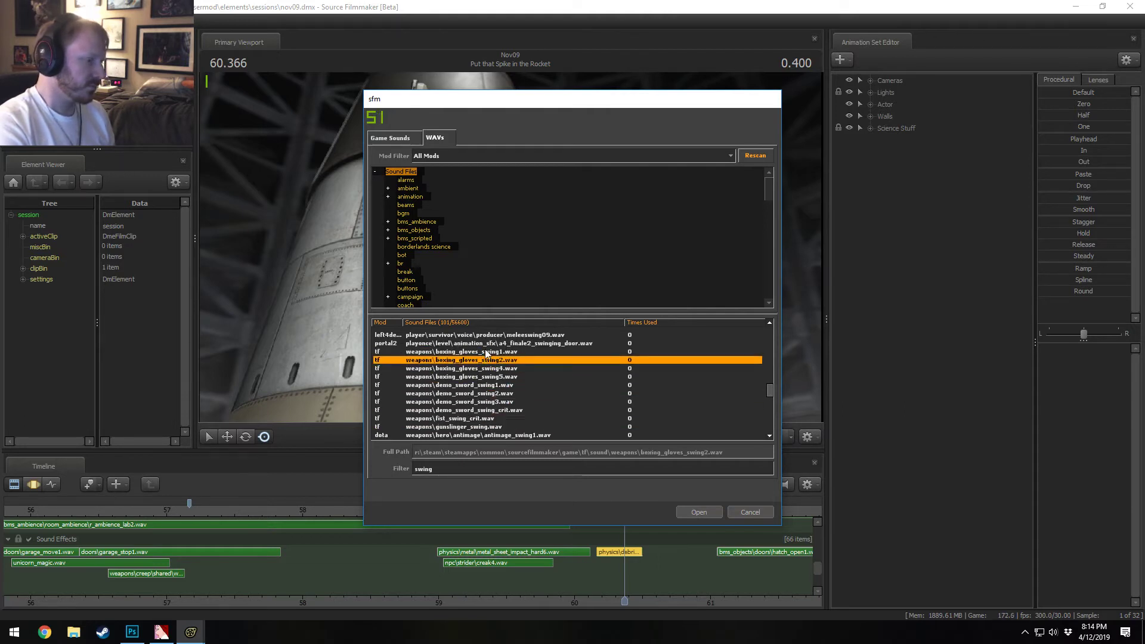
{"action": "left_click", "coordinate": [486, 351]}
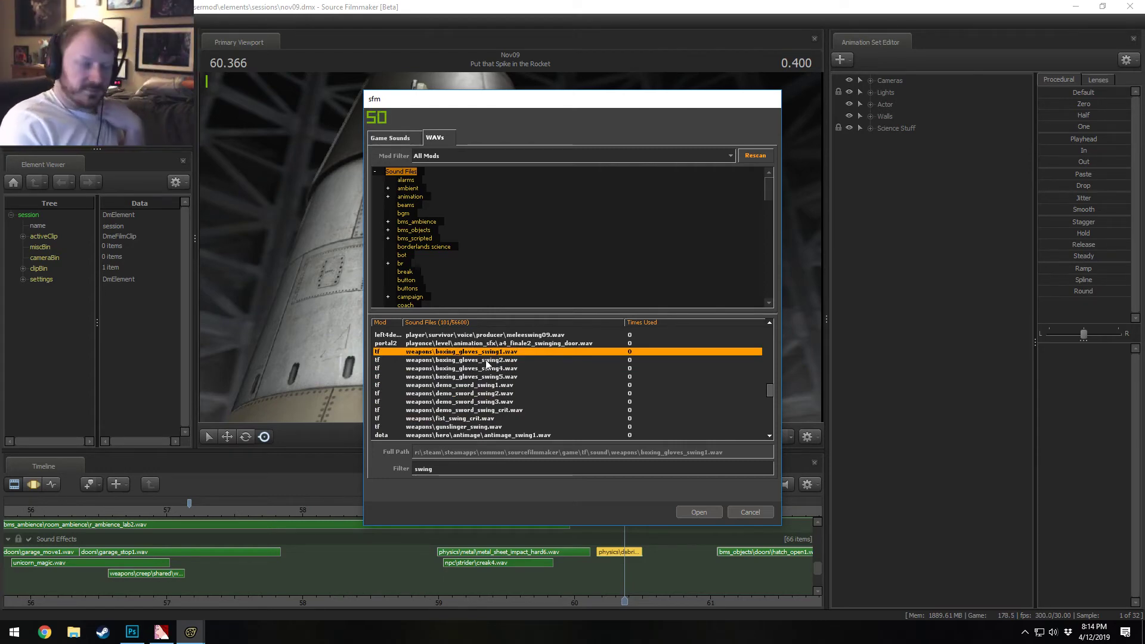
{"action": "left_click", "coordinate": [694, 512]}
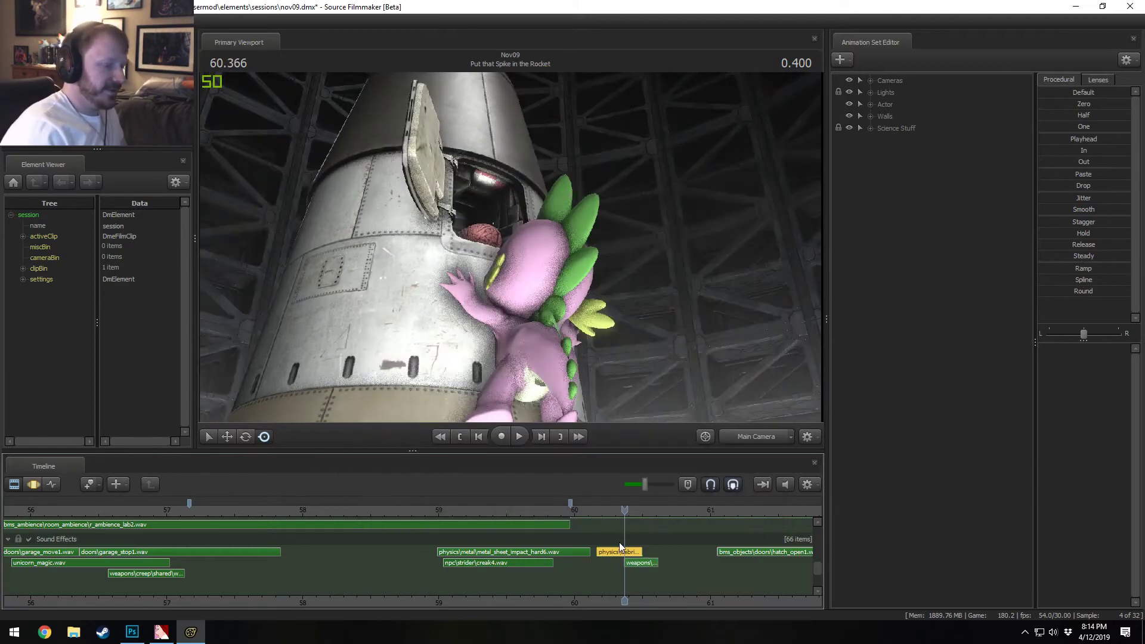
Step: Play back the added boxing glove swing sound twice from just after 60 s
{"action": "left_click", "coordinate": [597, 511]}
{"action": "key", "text": "space"}
{"action": "key", "text": "space"}
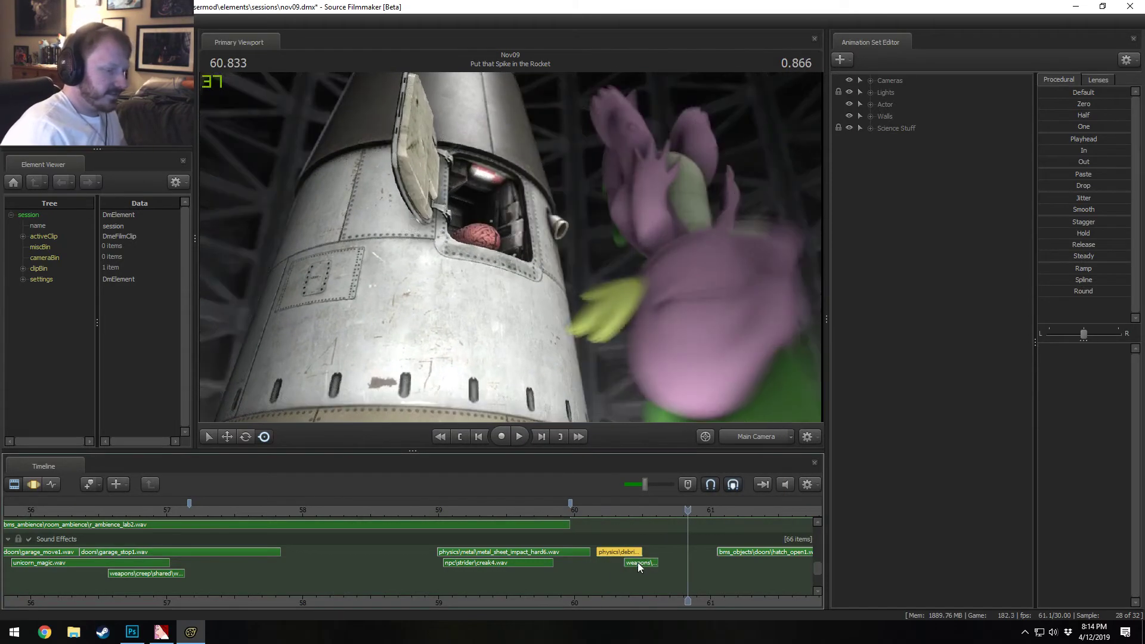
{"action": "left_click", "coordinate": [591, 508]}
{"action": "key", "text": "space"}
{"action": "key", "text": "space"}
Step: Shift the boxing glove swing clip earlier to about 60.3 s and play it back from just after 60 s
{"action": "left_click_drag", "start_coordinate": [638, 561], "coordinate": [621, 561]}
{"action": "left_click", "coordinate": [601, 510]}
{"action": "key", "text": "space"}
{"action": "key", "text": "space"}
{"action": "left_click", "coordinate": [593, 514]}
{"action": "key", "text": "space"}
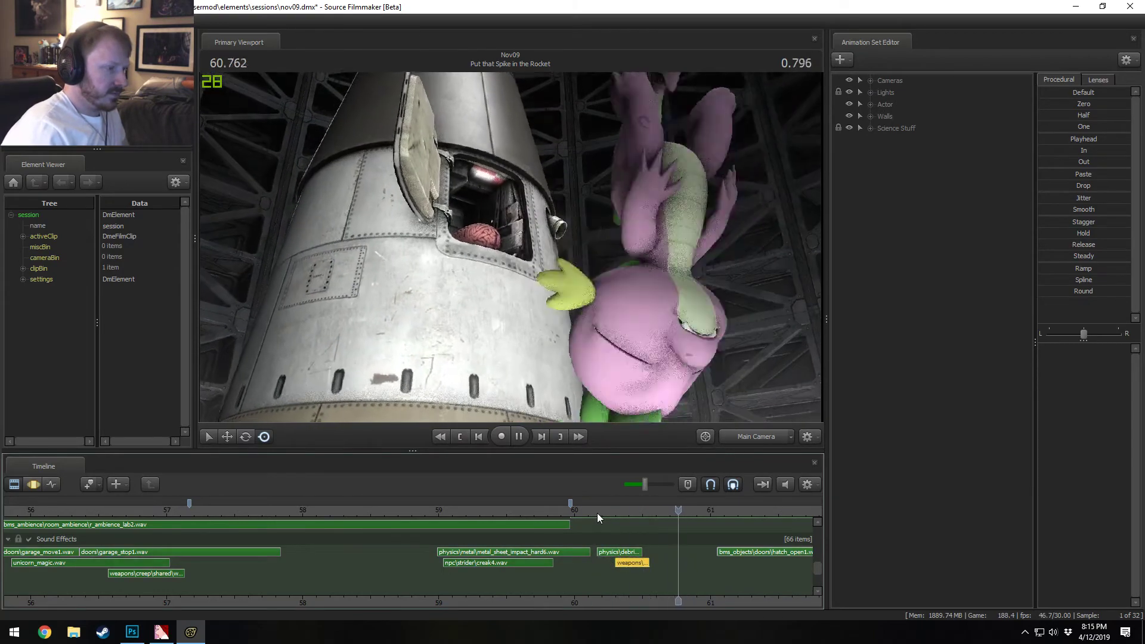
{"action": "key", "text": "space"}
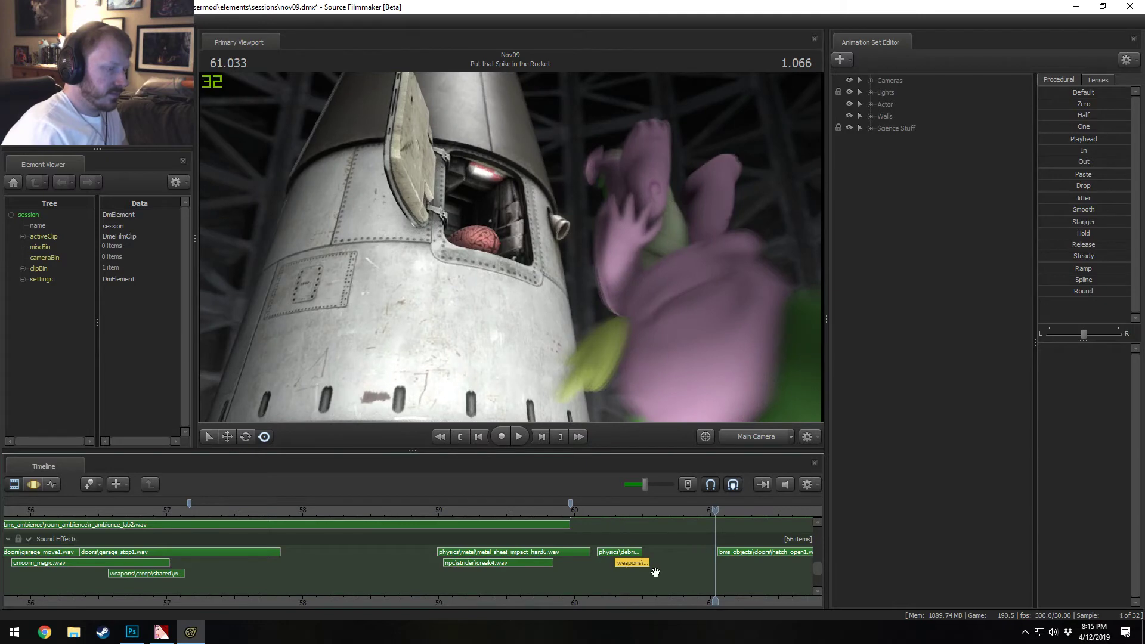
Step: Compare the four boxing glove swing sounds and add weapons\boxing_gloves_swing5.wav to the Sound Effects track at about 61.03 s
{"action": "right_click", "coordinate": [656, 571]}
{"action": "left_click", "coordinate": [695, 495]}
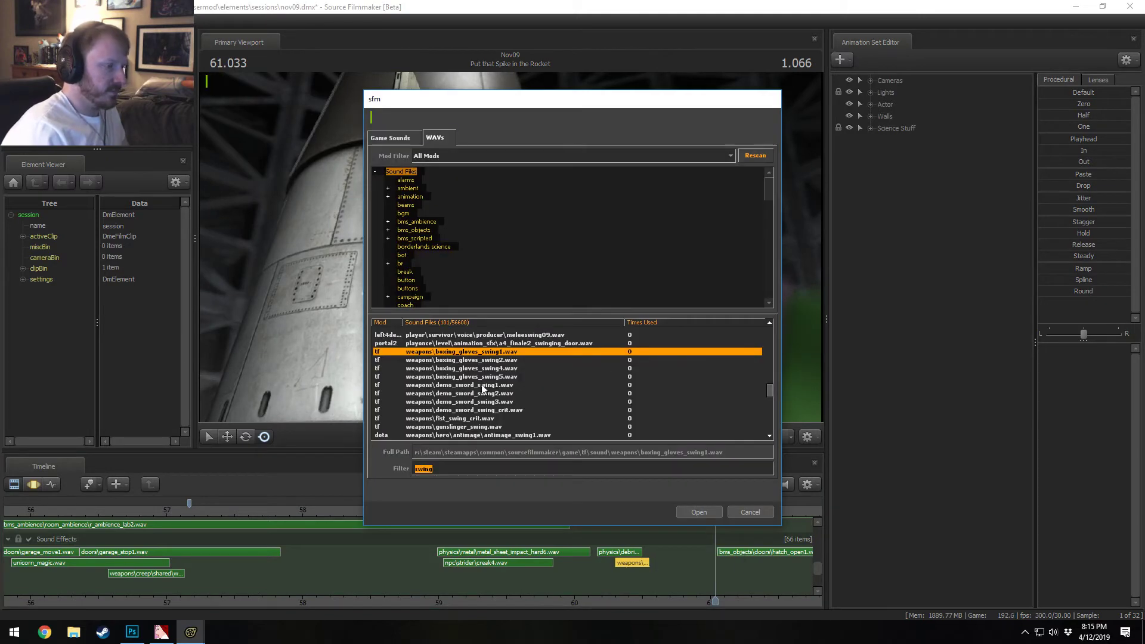
{"action": "left_click", "coordinate": [490, 368]}
{"action": "left_click", "coordinate": [498, 345]}
{"action": "left_click", "coordinate": [494, 361]}
{"action": "left_click", "coordinate": [494, 369]}
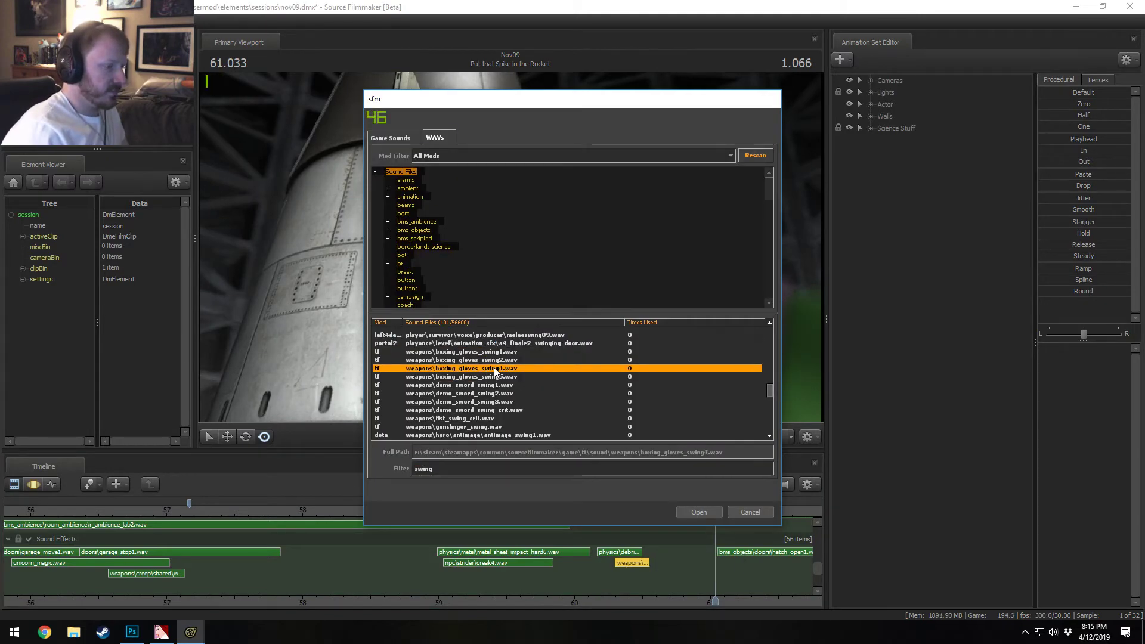
{"action": "left_click", "coordinate": [493, 376]}
{"action": "left_click", "coordinate": [494, 361]}
{"action": "left_click", "coordinate": [494, 376]}
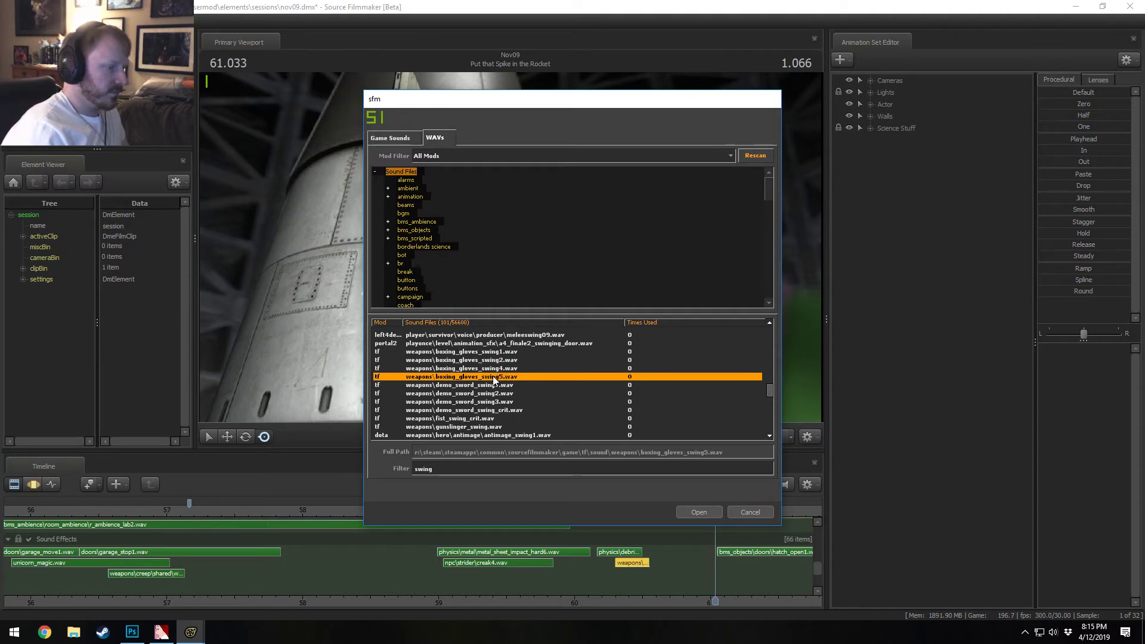
{"action": "left_click", "coordinate": [494, 354]}
{"action": "left_click", "coordinate": [495, 368]}
{"action": "left_click", "coordinate": [495, 359]}
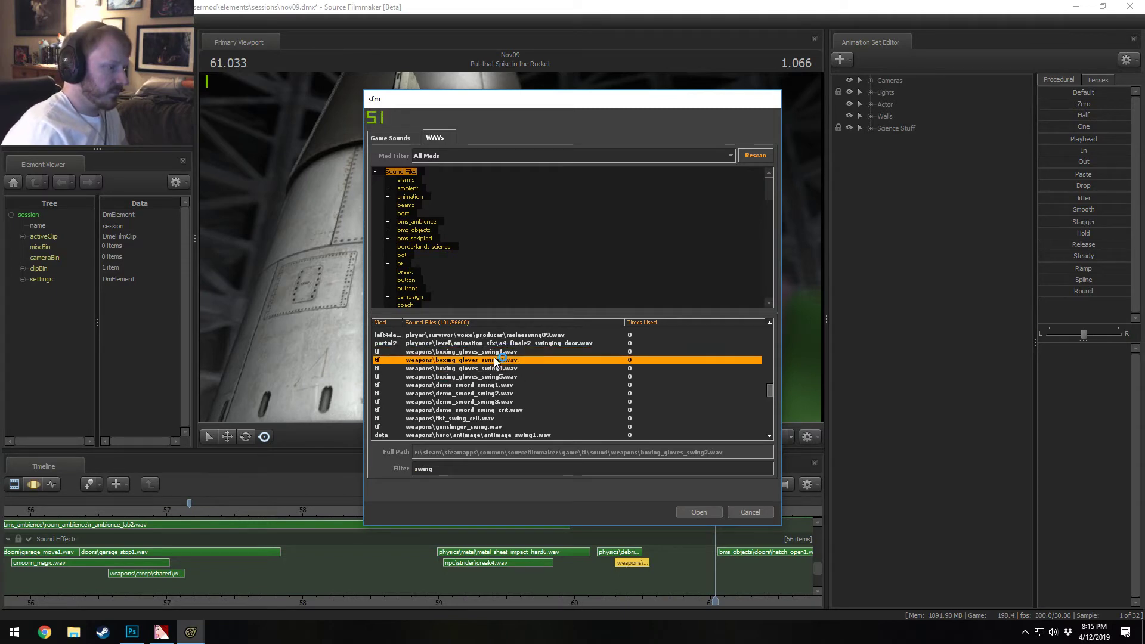
{"action": "left_click", "coordinate": [494, 377]}
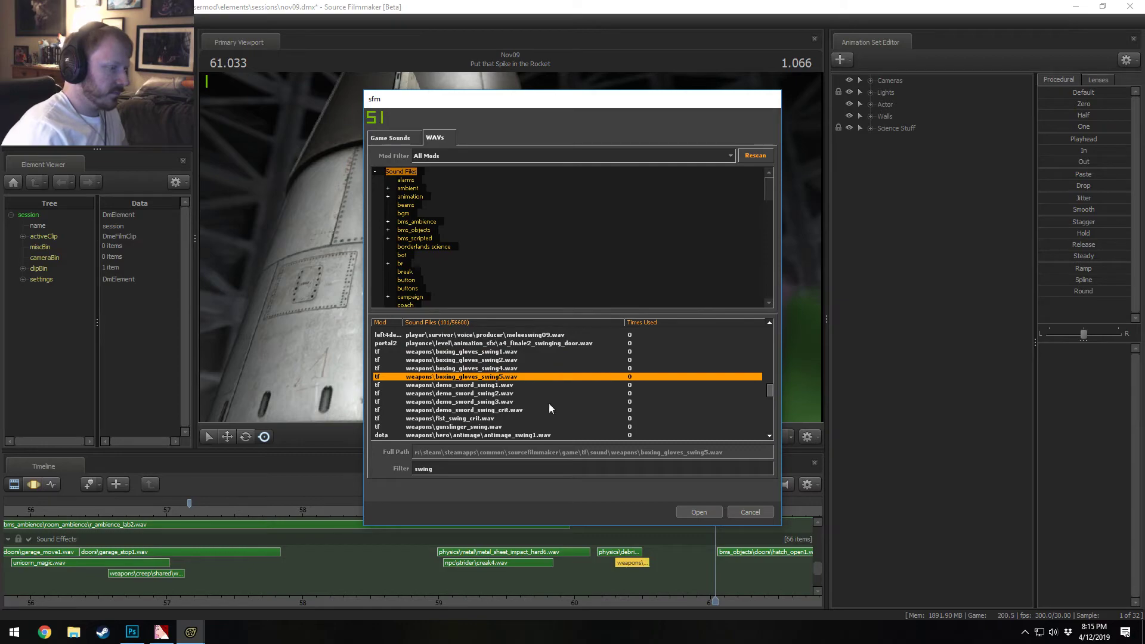
{"action": "left_click", "coordinate": [699, 513]}
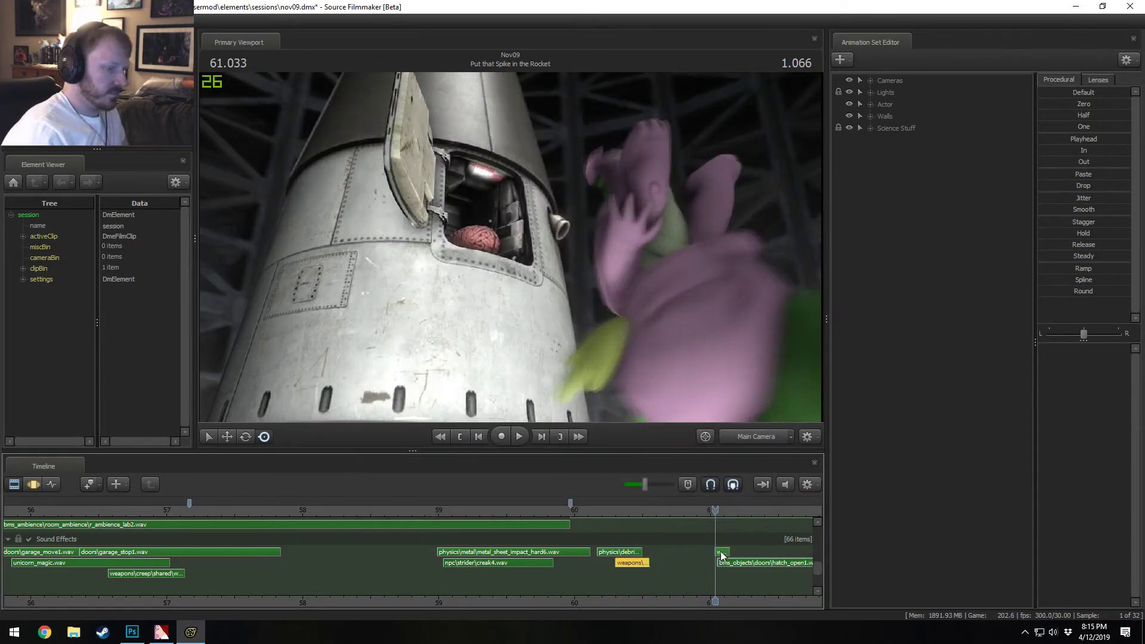
Step: Position the new swing clip at about 60.97 s, just before the hatch opening sound, and play it back from just after 60 s
{"action": "left_click_drag", "start_coordinate": [722, 554], "coordinate": [663, 553]}
{"action": "left_click", "coordinate": [610, 510]}
{"action": "key", "text": "space"}
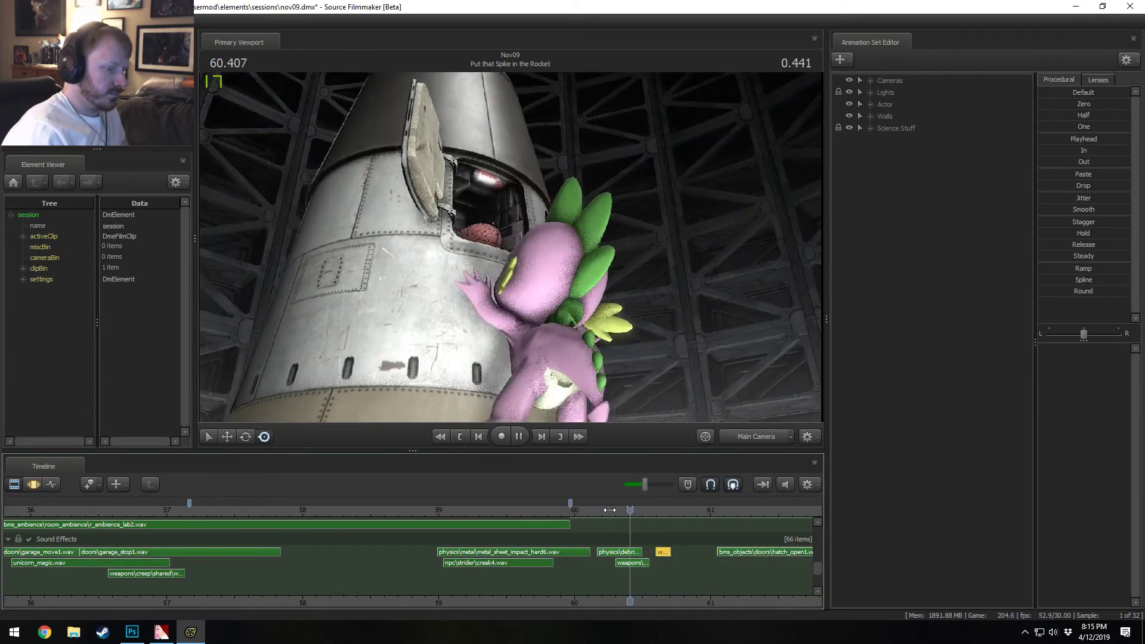
{"action": "key", "text": "space"}
{"action": "left_click_drag", "start_coordinate": [668, 554], "coordinate": [698, 560]}
{"action": "left_click", "coordinate": [684, 513]}
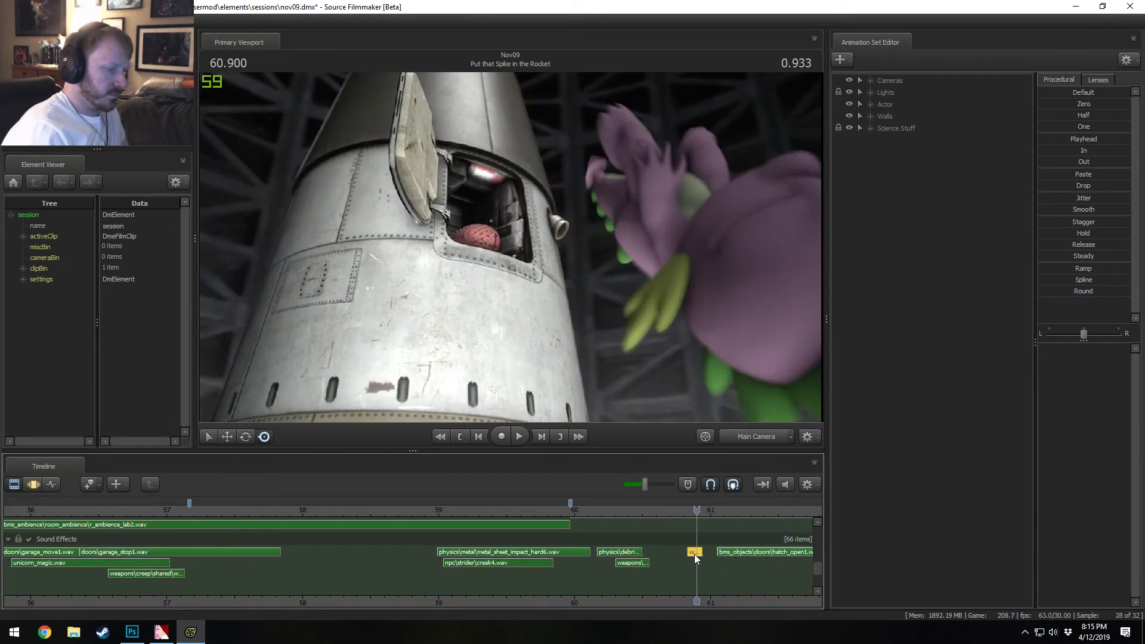
{"action": "mouse_move", "coordinate": [694, 553]}
{"action": "left_mouse_down"}
{"action": "mouse_move", "coordinate": [713, 553]}
{"action": "mouse_move", "coordinate": [602, 516]}
{"action": "mouse_move", "coordinate": [692, 516]}
{"action": "mouse_move", "coordinate": [713, 556]}
{"action": "left_mouse_up"}
{"action": "left_click", "coordinate": [715, 517]}
{"action": "left_click", "coordinate": [606, 510]}
{"action": "key", "text": "space"}
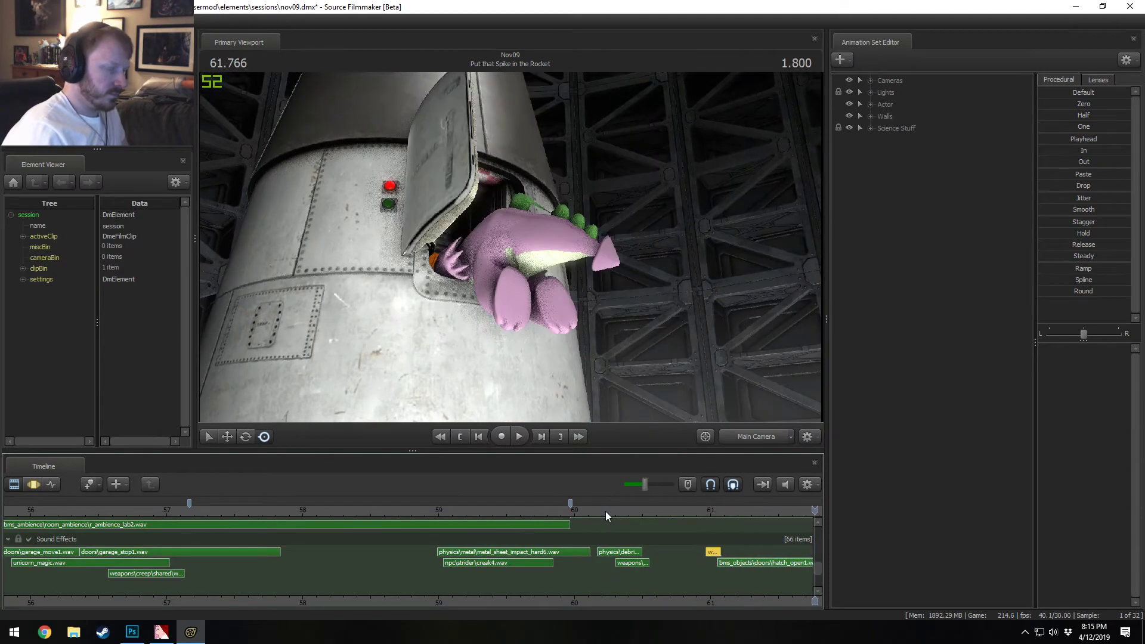
Step: Audition the boxing glove swings again and add weapons\boxing_gloves_swing4.wav to the Sound Effects track at about 61.77 s
{"action": "right_click", "coordinate": [667, 569]}
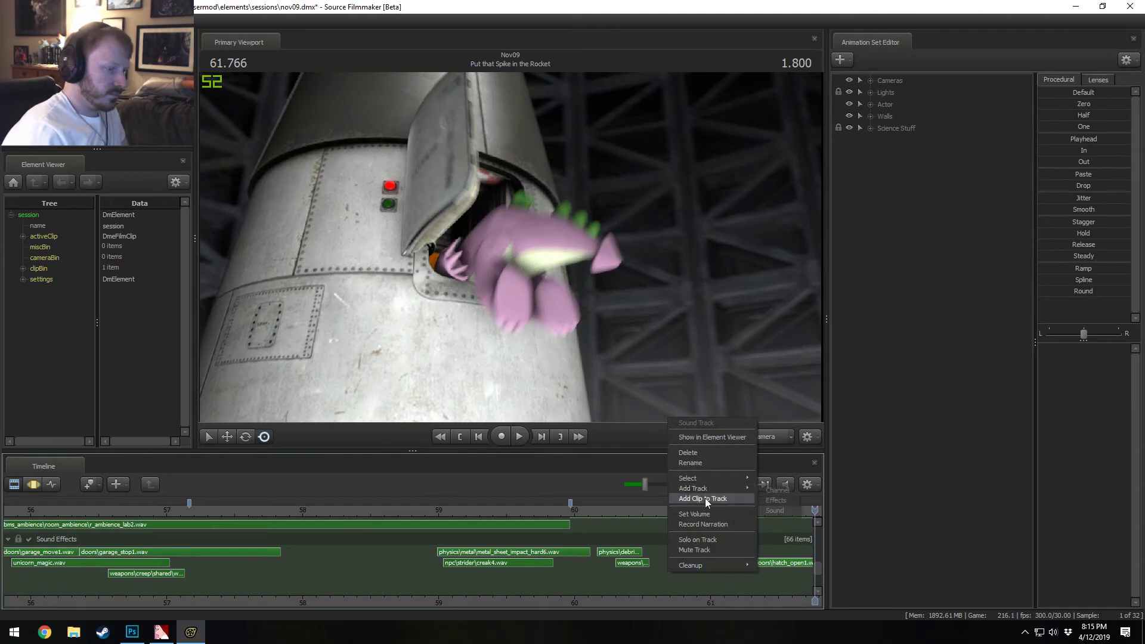
{"action": "left_click", "coordinate": [704, 499]}
{"action": "left_click", "coordinate": [497, 360]}
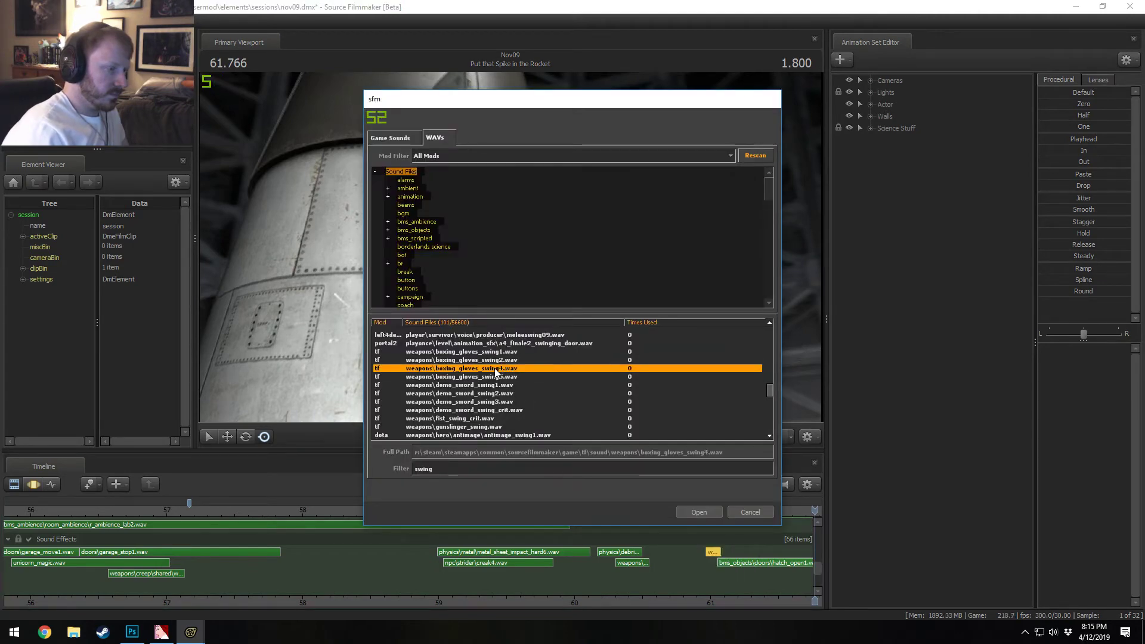
{"action": "left_click", "coordinate": [508, 352]}
{"action": "left_click", "coordinate": [507, 368]}
{"action": "left_click", "coordinate": [509, 377]}
{"action": "left_click", "coordinate": [513, 367]}
{"action": "left_click", "coordinate": [512, 360]}
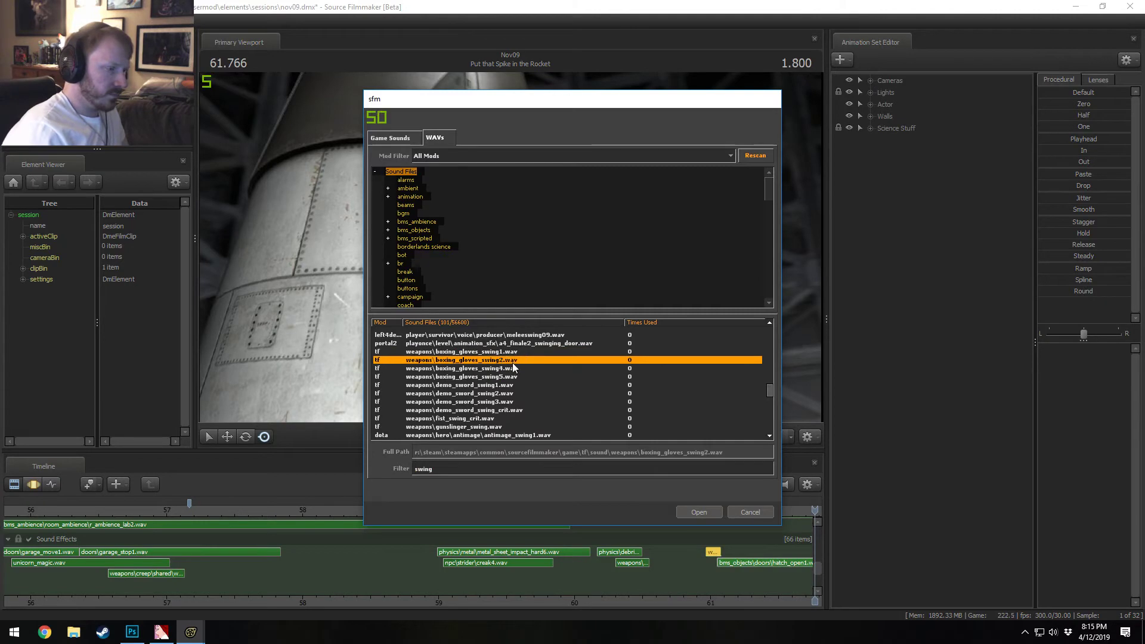
{"action": "left_click", "coordinate": [512, 366]}
{"action": "left_click", "coordinate": [699, 515]}
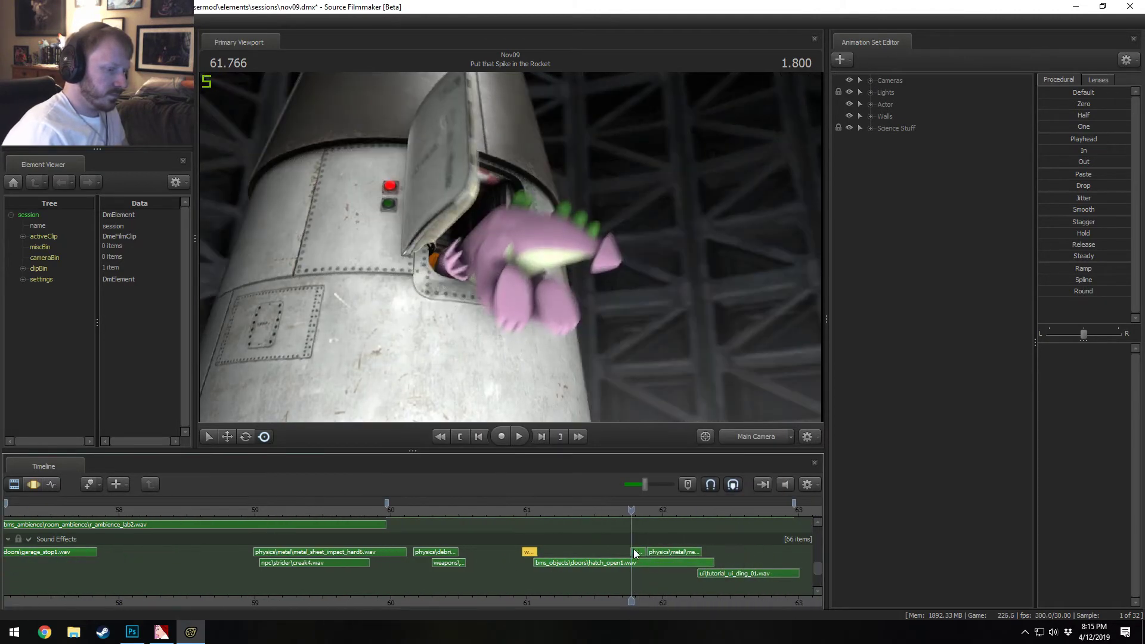
Step: Shift the newly added swing clip earlier to about 61.66 s and set its time scale to 0.8
{"action": "mouse_move", "coordinate": [633, 548]}
{"action": "left_mouse_down"}
{"action": "mouse_move", "coordinate": [567, 551]}
{"action": "mouse_move", "coordinate": [629, 551]}
{"action": "left_mouse_up"}
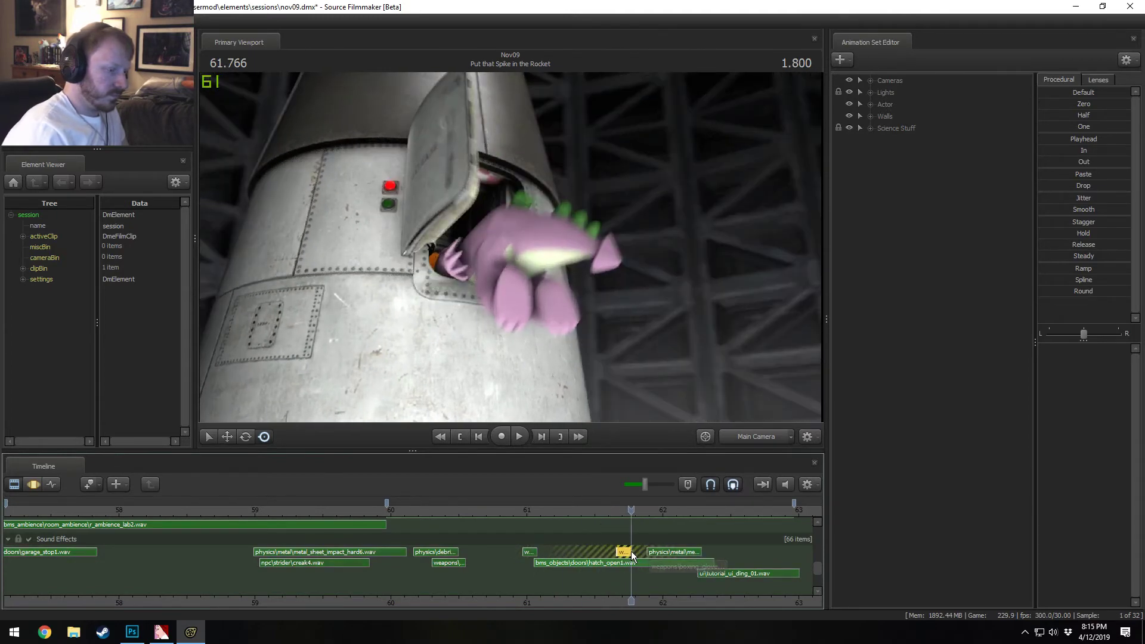
{"action": "right_click", "coordinate": [628, 551]}
{"action": "mouse_move", "coordinate": [649, 421]}
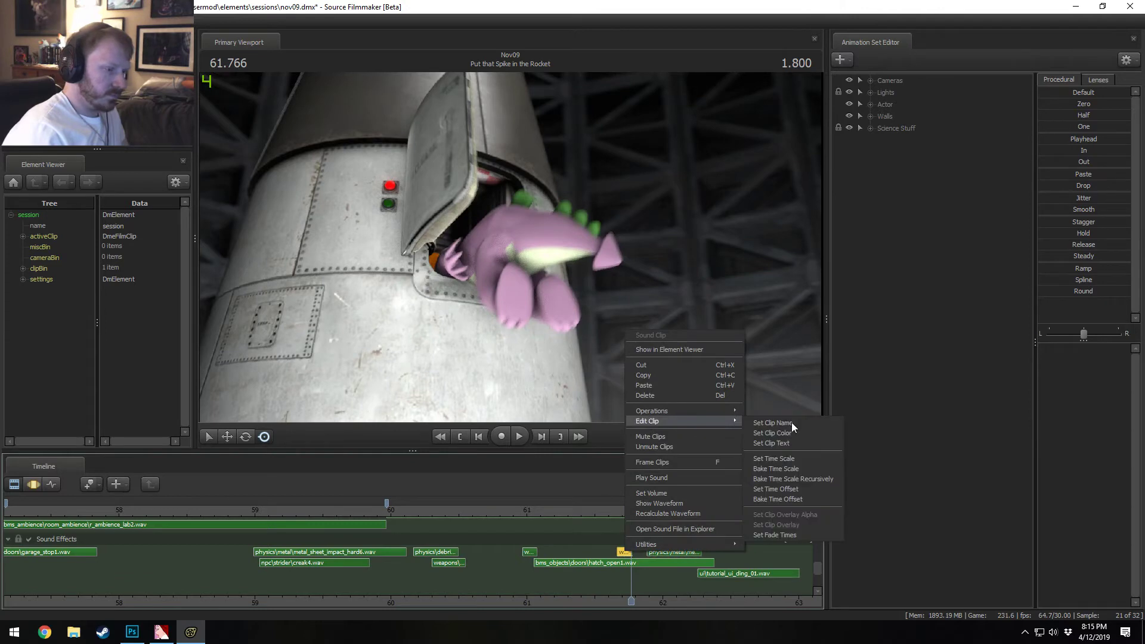
{"action": "left_click", "coordinate": [772, 459]}
{"action": "left_click_drag", "start_coordinate": [593, 268], "coordinate": [499, 298]}
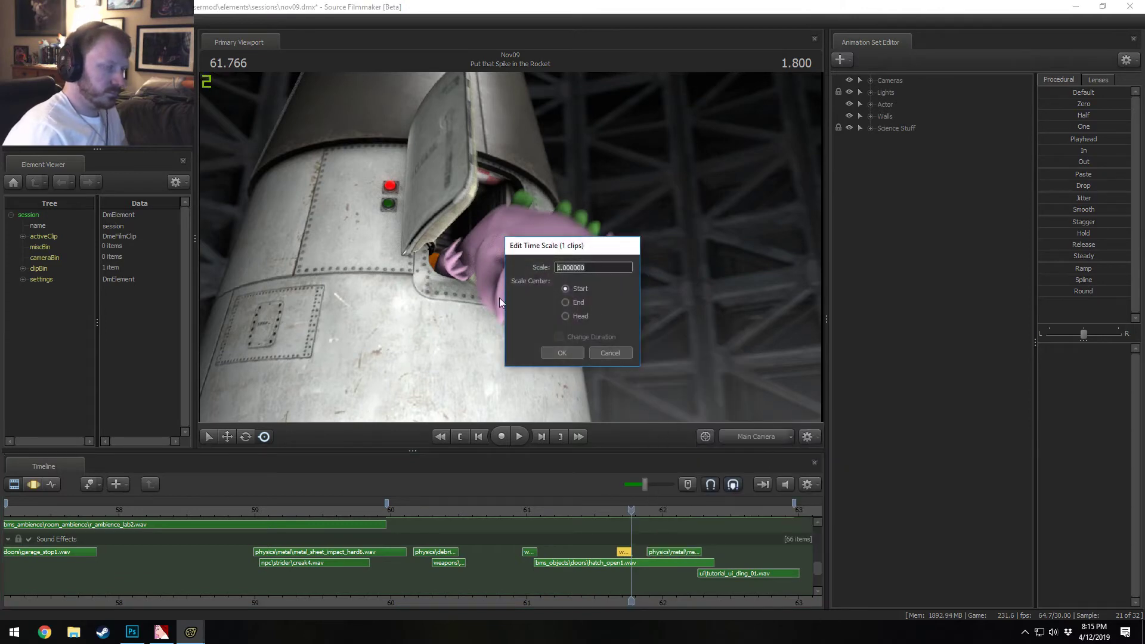
{"action": "type", "text": ".8"}
{"action": "key", "text": "Return"}
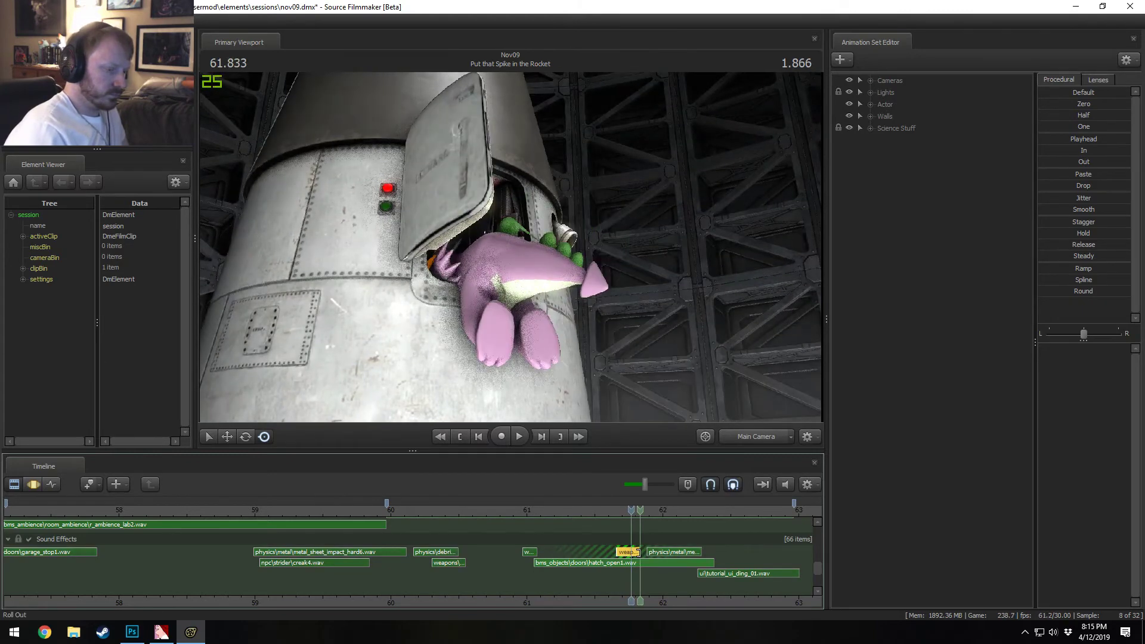
Step: Set the slowed swing clip's volume to 0.5 and play back the fall from about 59.4 s
{"action": "right_click", "coordinate": [631, 551]}
{"action": "left_click", "coordinate": [656, 493]}
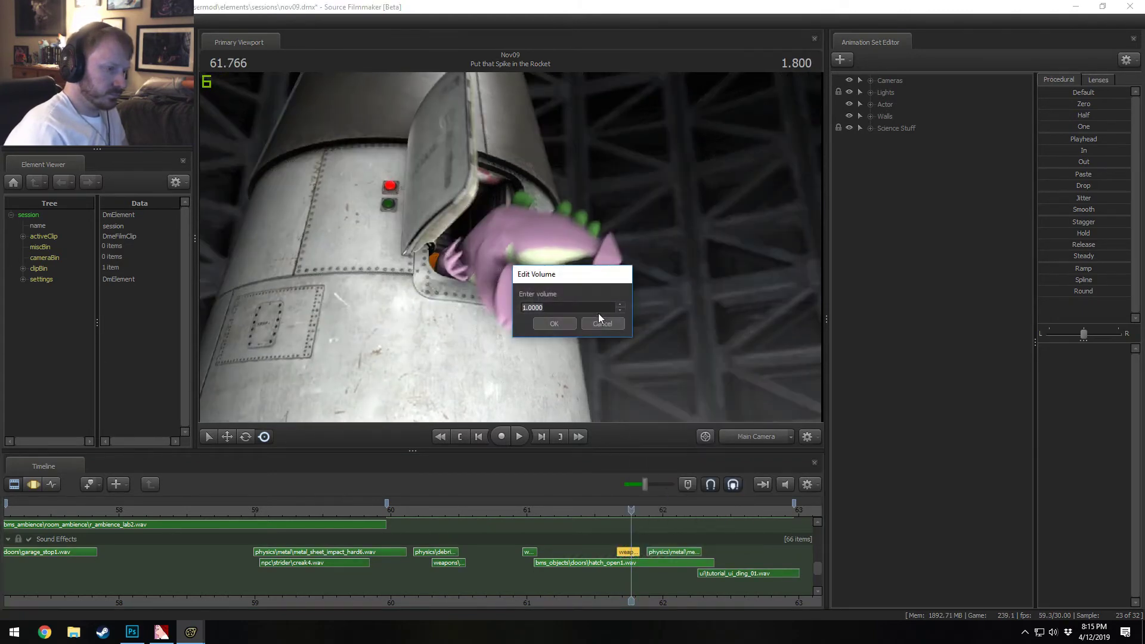
{"action": "type", "text": "."}
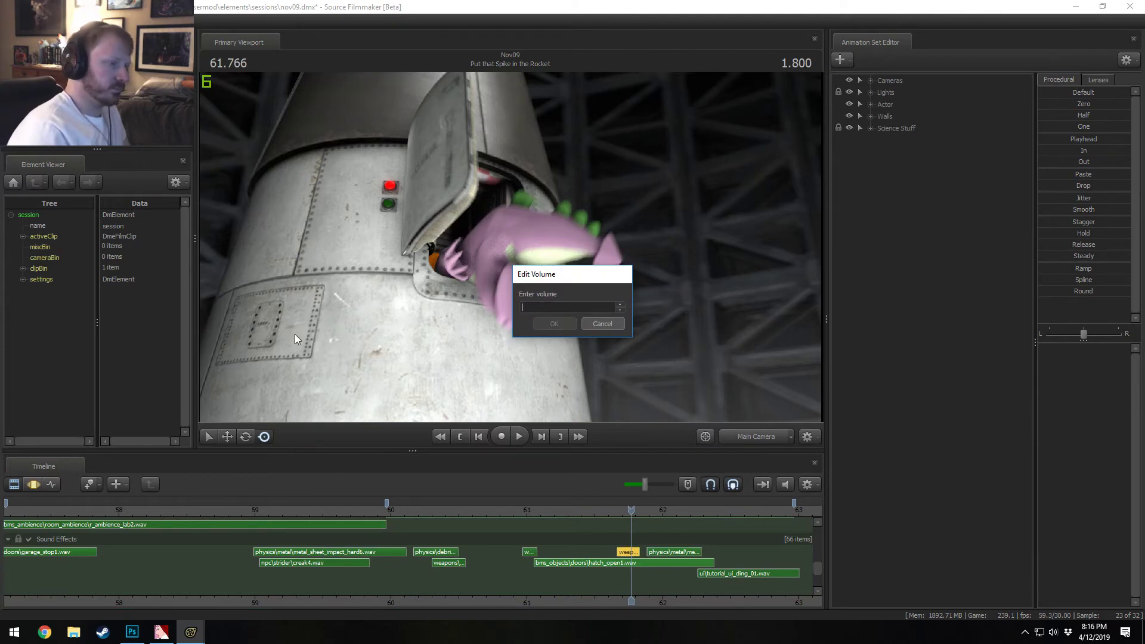
{"action": "type", "text": "5"}
{"action": "key", "text": "Return"}
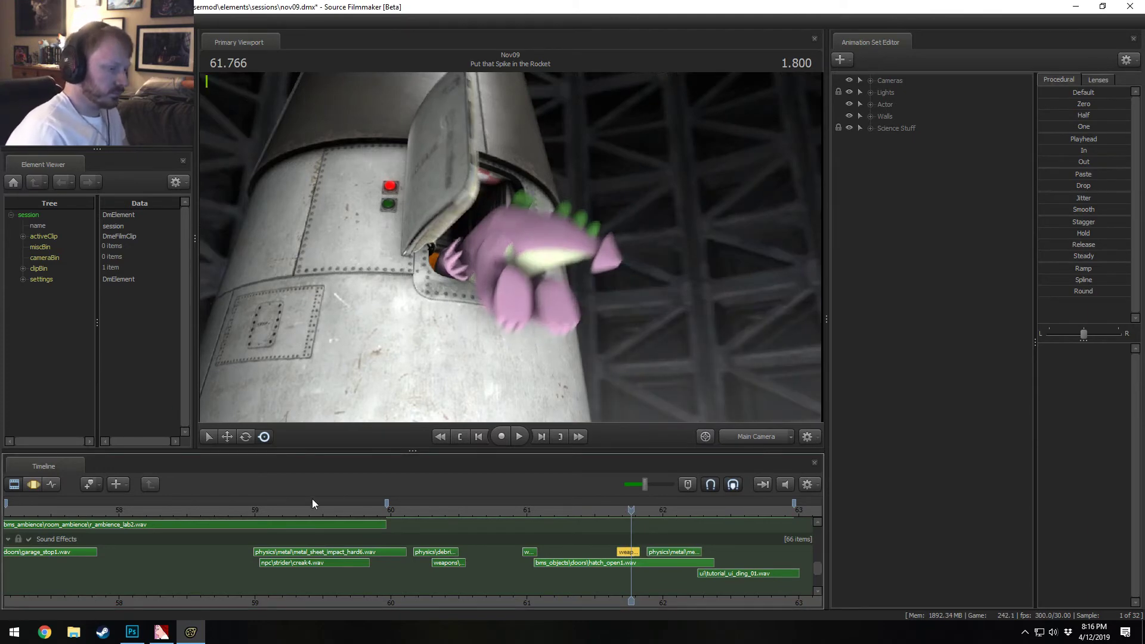
{"action": "left_click", "coordinate": [314, 506]}
{"action": "key", "text": "space"}
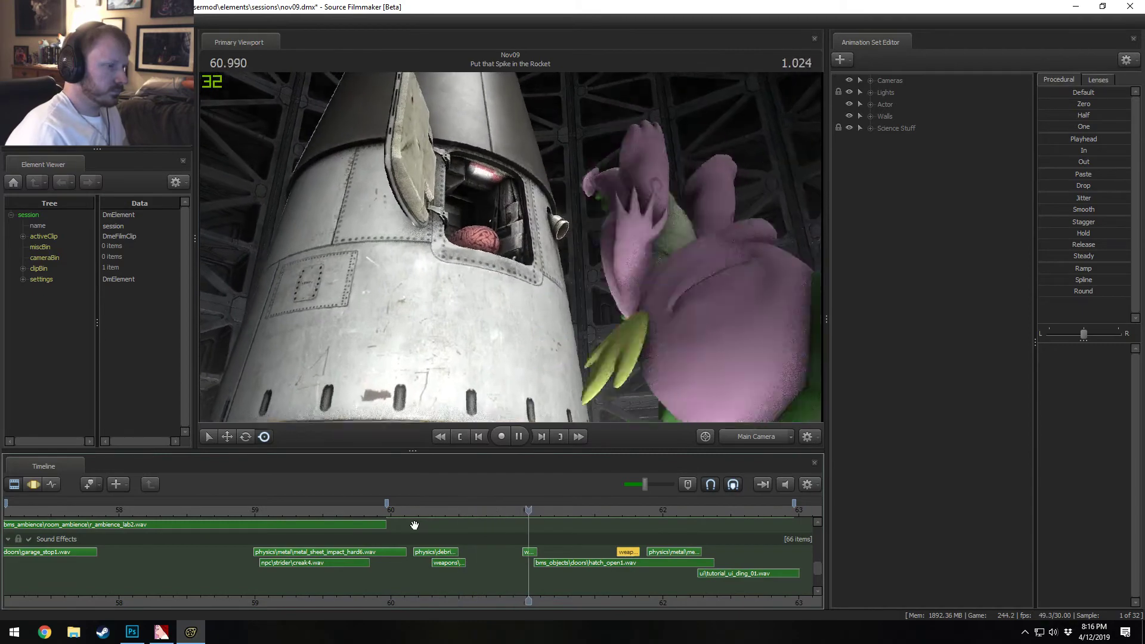
{"action": "key", "text": "space"}
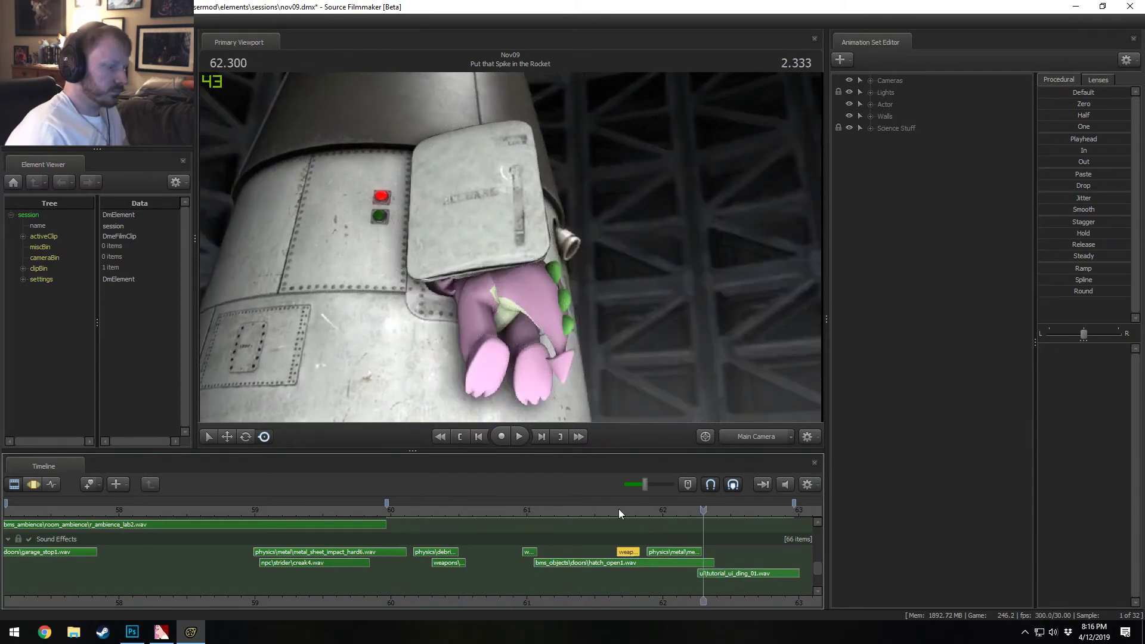
Step: Reposition the slowed swing clip to about 61.63 s, playing back the section around it
{"action": "left_click_drag", "start_coordinate": [617, 509], "coordinate": [546, 509]}
{"action": "key", "text": "space"}
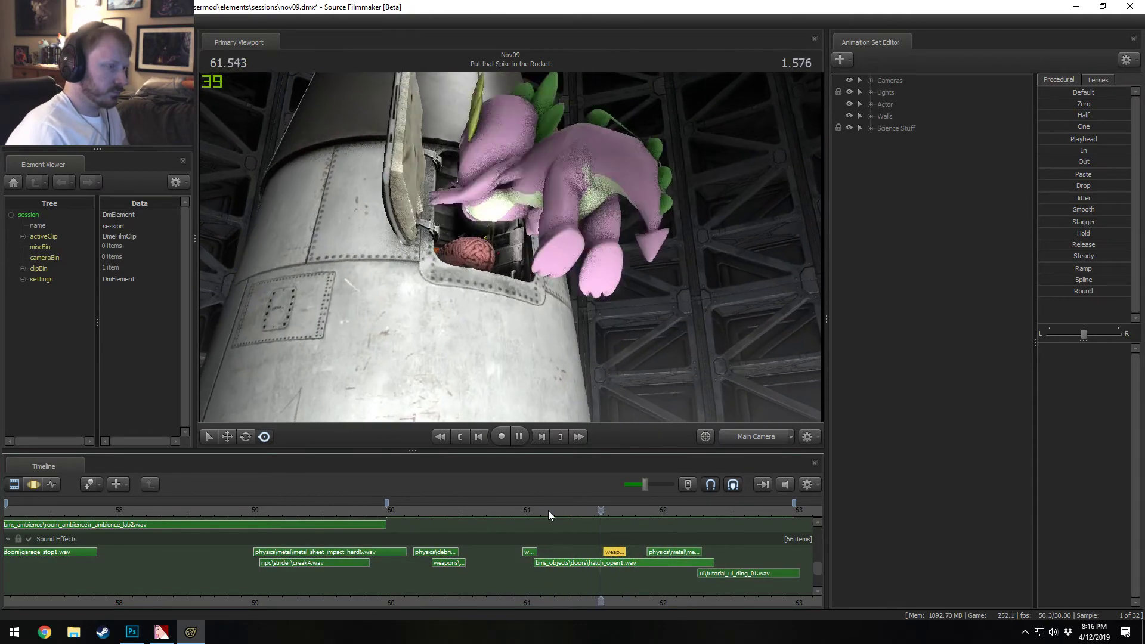
{"action": "key", "text": "space"}
{"action": "left_click_drag", "start_coordinate": [616, 555], "coordinate": [626, 553]}
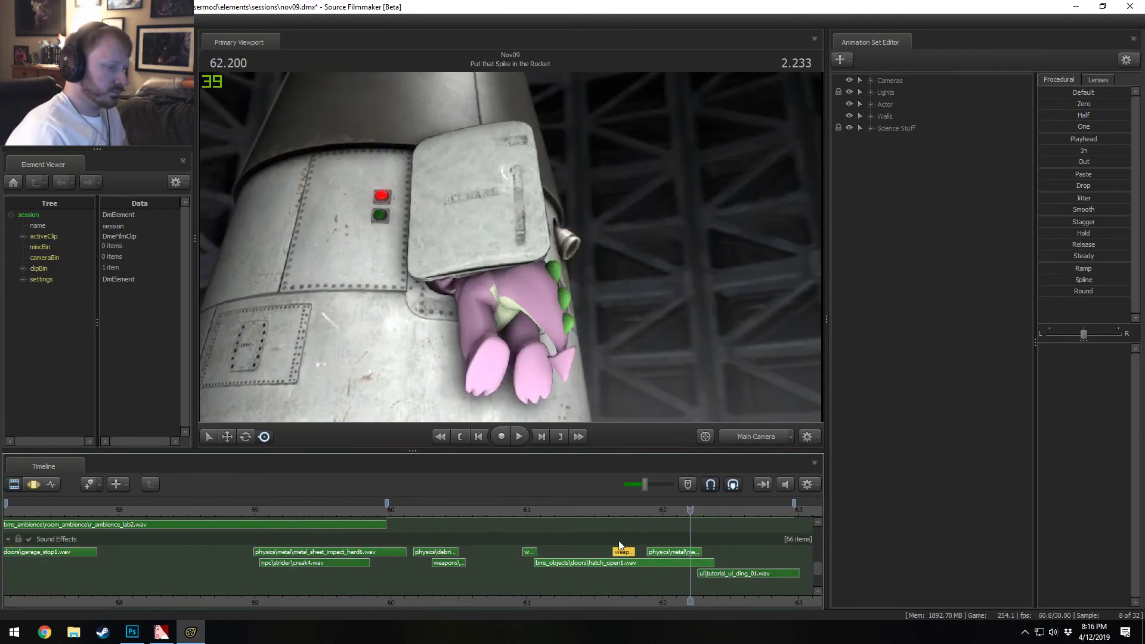
{"action": "left_click", "coordinate": [585, 506]}
{"action": "key", "text": "space"}
Step: Play back Spike's fall with all three swing sounds twice, starting at about 60.4 s and about 60.2 s
{"action": "left_click", "coordinate": [449, 513]}
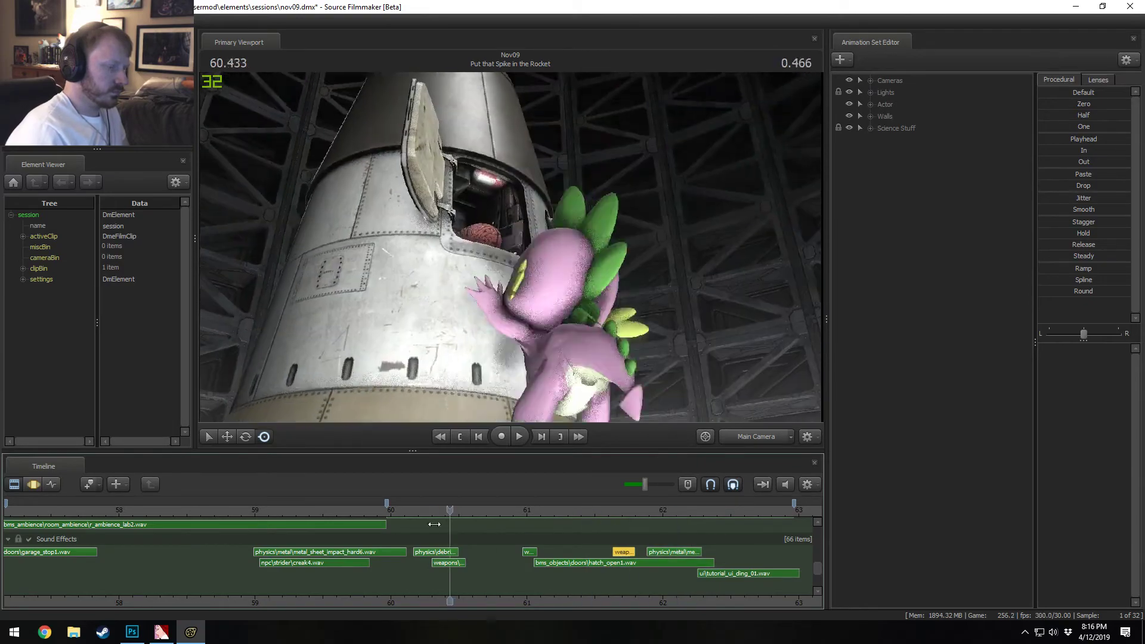
{"action": "key", "text": "space"}
{"action": "left_click", "coordinate": [413, 510]}
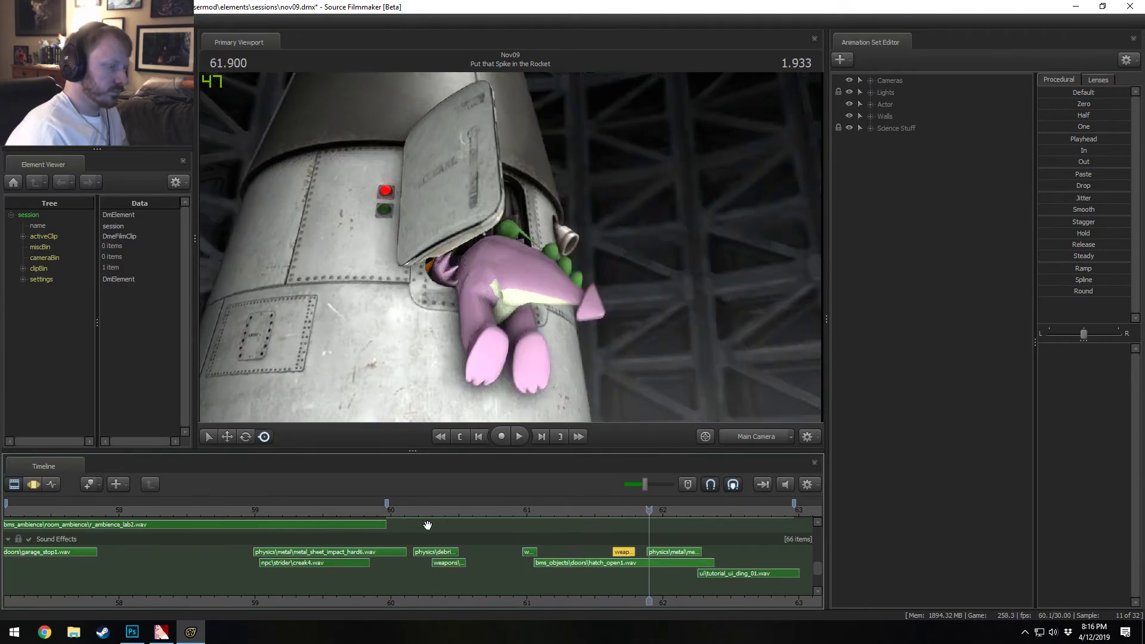
{"action": "key", "text": "space"}
{"action": "key", "text": "space"}
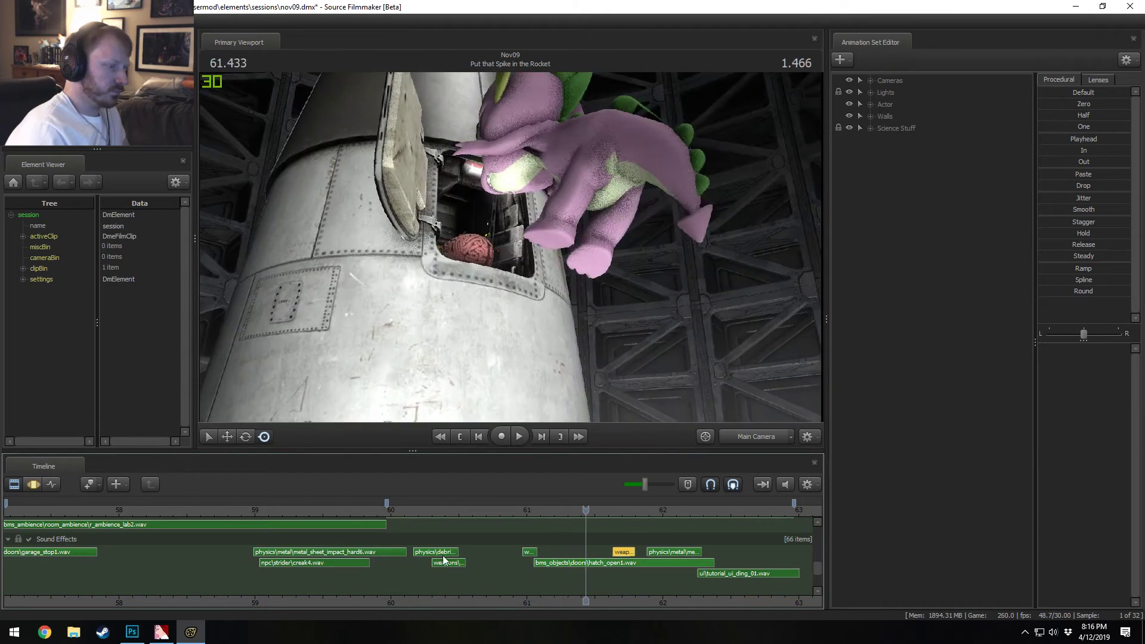
Step: Set the volume of the first boxing glove swing clip, at about 60.3 s, to 0.5 and play it back from just after 60 s
{"action": "right_click", "coordinate": [452, 561]}
{"action": "mouse_move", "coordinate": [459, 557]}
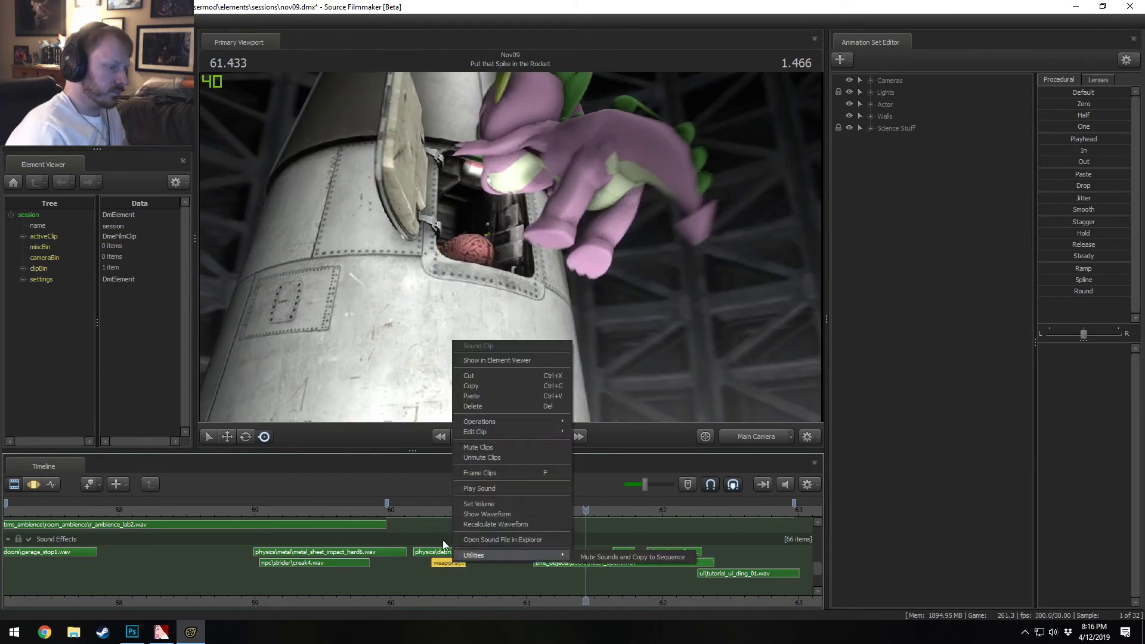
{"action": "scroll", "coordinate": [424, 566], "scroll_direction": "up", "scroll_amount": 2}
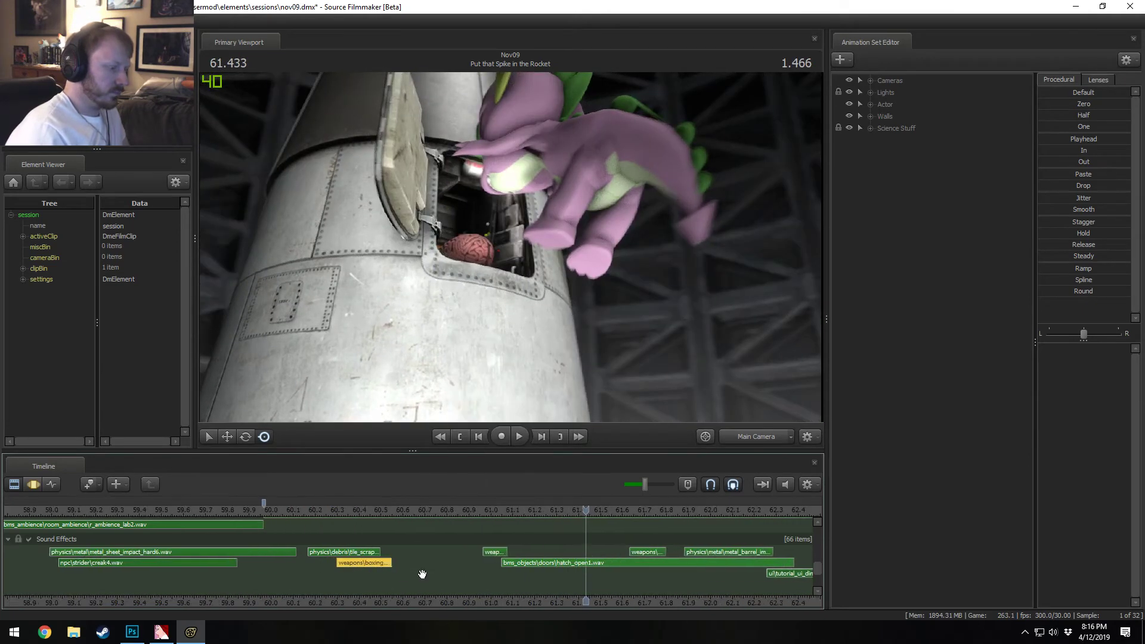
{"action": "right_click", "coordinate": [357, 561]}
{"action": "left_click", "coordinate": [391, 504]}
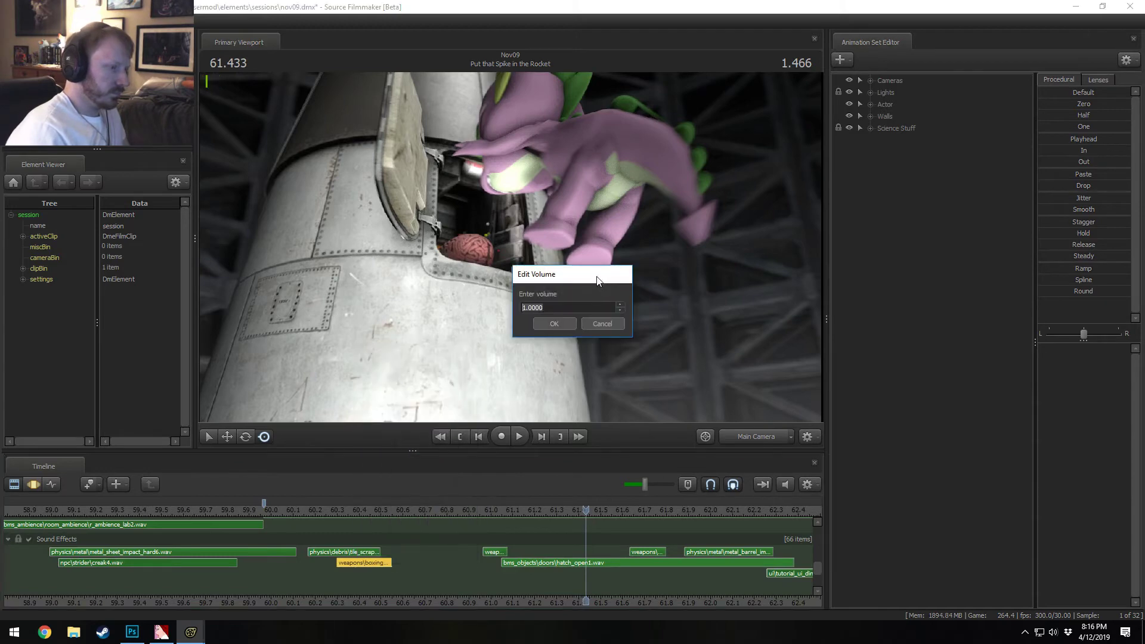
{"action": "type", "text": ".5"}
{"action": "key", "text": "Return"}
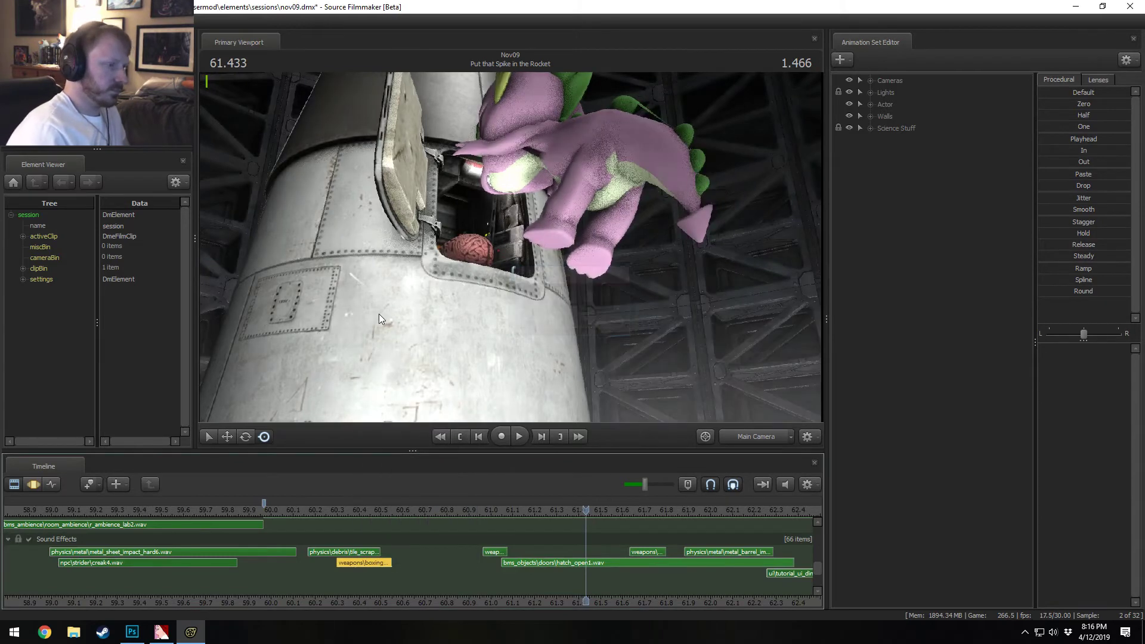
{"action": "left_click", "coordinate": [306, 513]}
{"action": "key", "text": "space"}
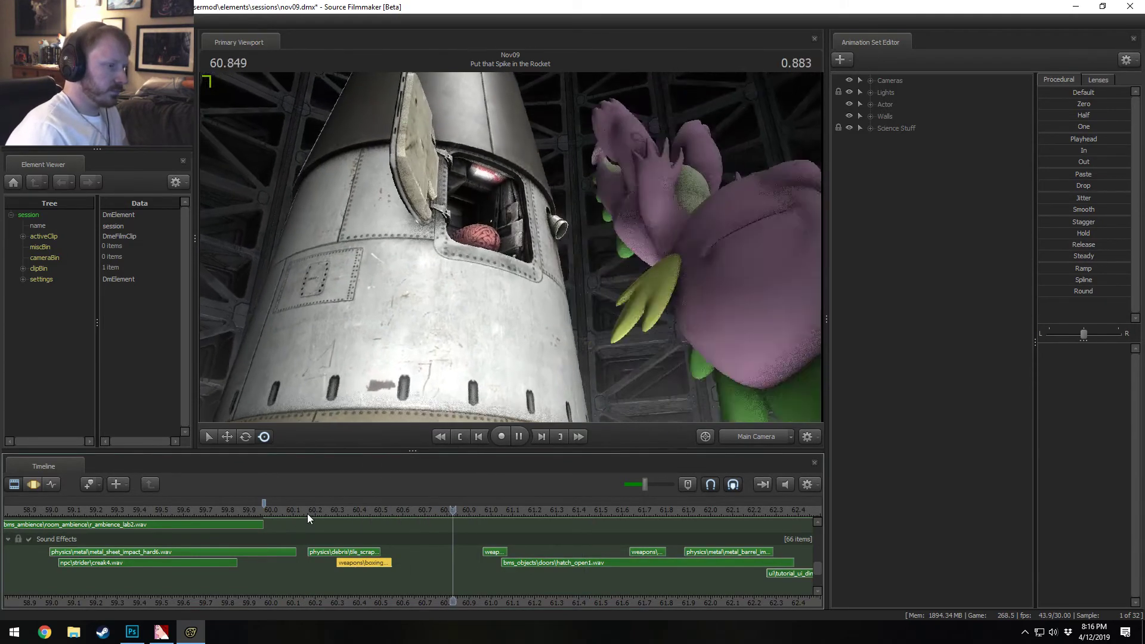
{"action": "key", "text": "space"}
Step: Adjust the volume of the middle boxing glove swing clip at about 60.97 s
{"action": "right_click", "coordinate": [493, 552]}
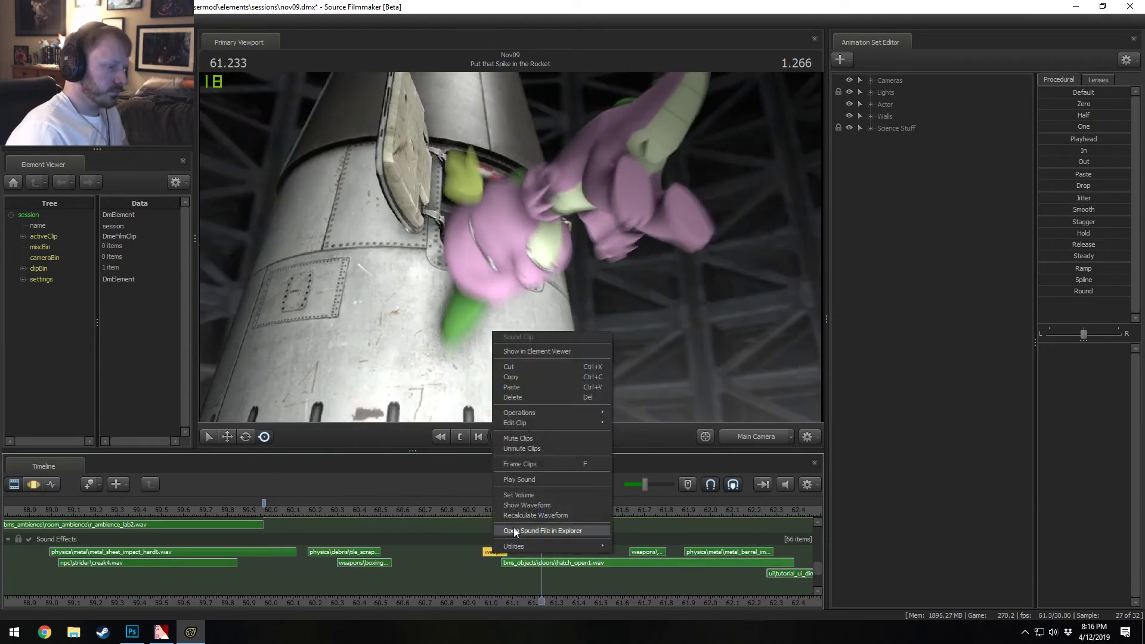
{"action": "left_click", "coordinate": [528, 495]}
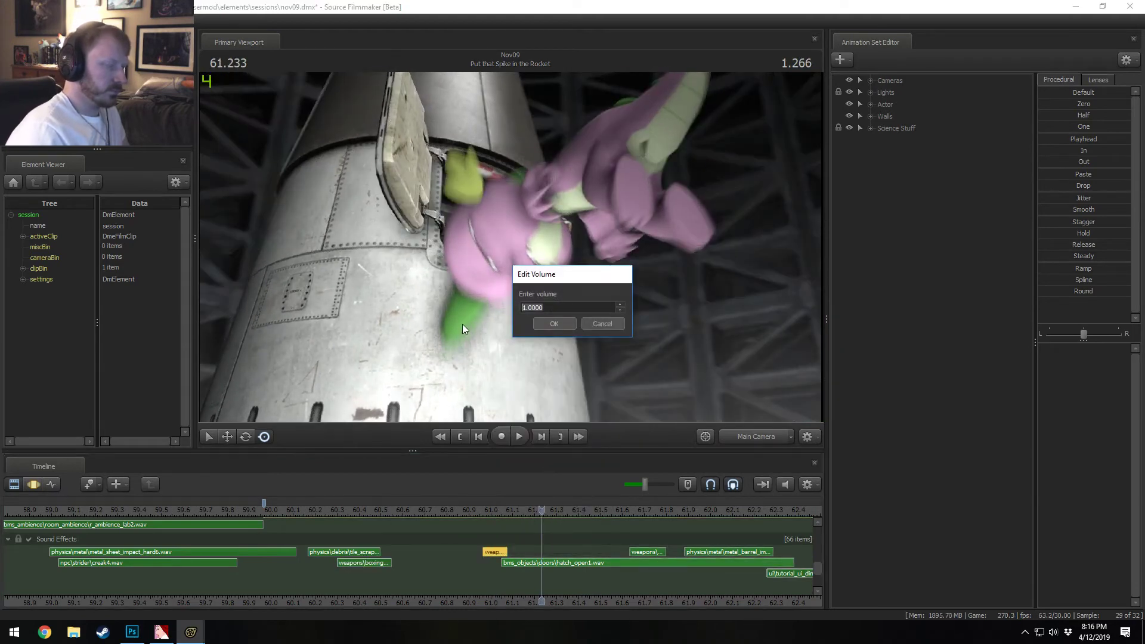
{"action": "key", "text": "Return"}
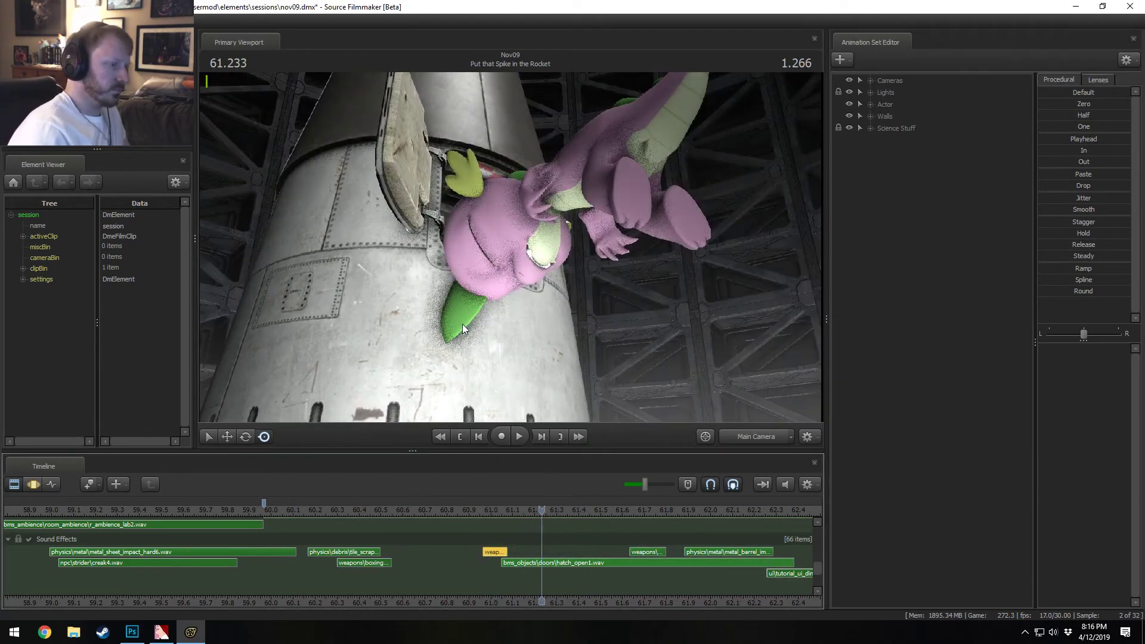
Step: Move the third boxing glove swing clip to about 61.23 s and play back Spike's fall around it
{"action": "left_click", "coordinate": [433, 510]}
{"action": "key", "text": "space"}
{"action": "key", "text": "space"}
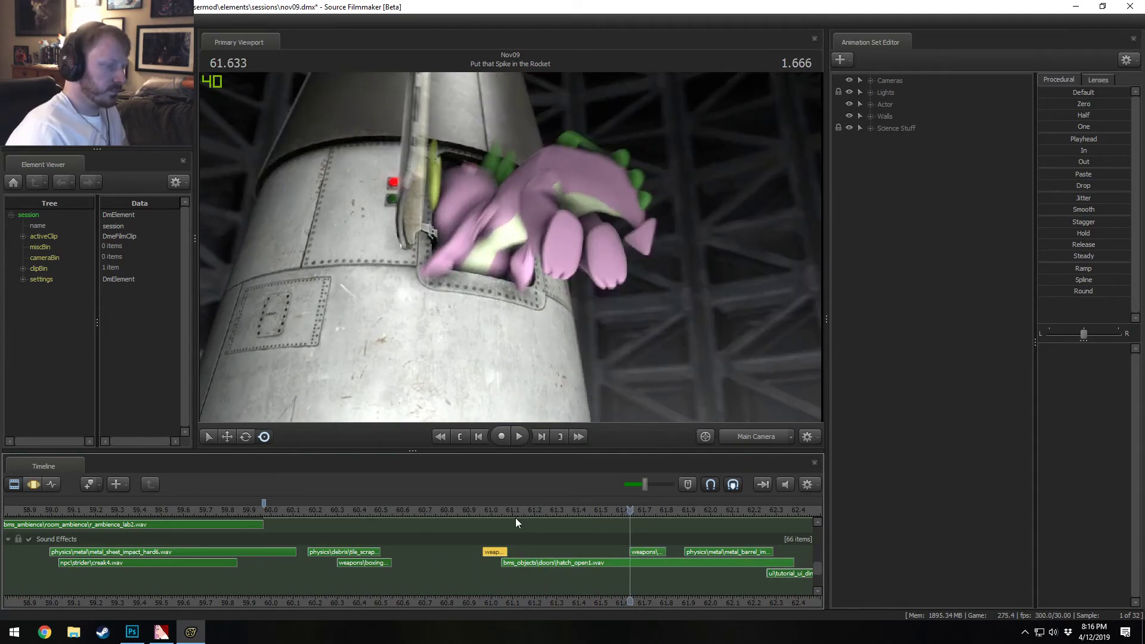
{"action": "mouse_move", "coordinate": [630, 520]}
{"action": "left_mouse_down"}
{"action": "mouse_move", "coordinate": [525, 513]}
{"action": "mouse_move", "coordinate": [643, 512]}
{"action": "left_mouse_up"}
{"action": "left_click_drag", "start_coordinate": [639, 554], "coordinate": [549, 552]}
{"action": "key", "text": "space"}
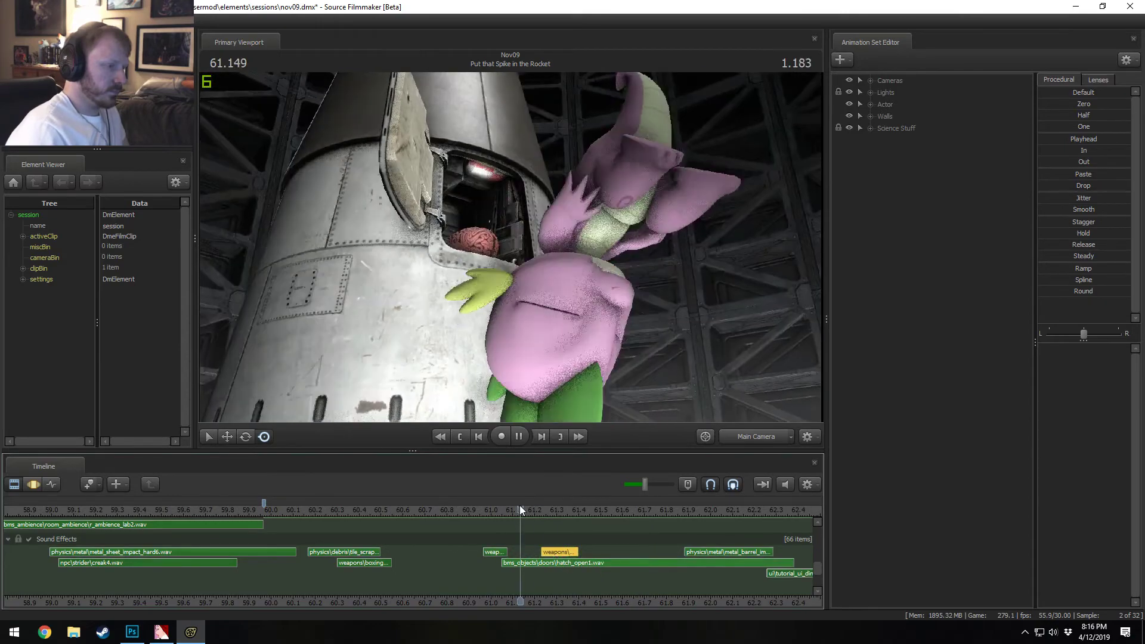
{"action": "key", "text": "space"}
{"action": "left_click", "coordinate": [482, 511]}
{"action": "key", "text": "space"}
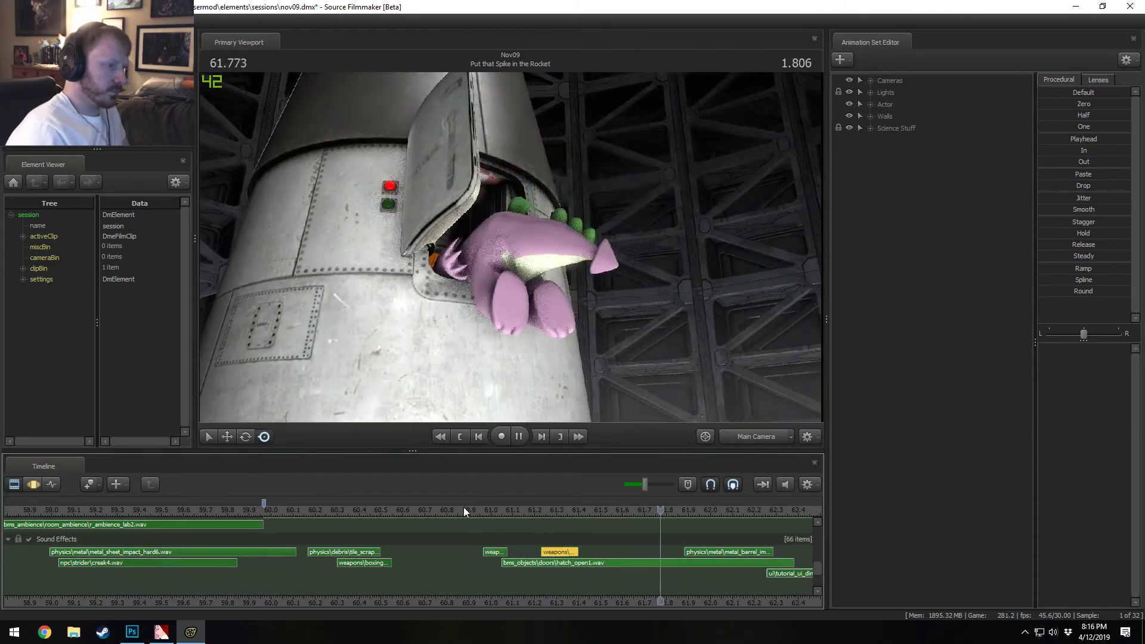
{"action": "key", "text": "space"}
Step: Extend the end of the third swing clip to about 61.56 s and play back from about 61.1 s
{"action": "right_click", "coordinate": [557, 550]}
{"action": "key", "text": "Escape"}
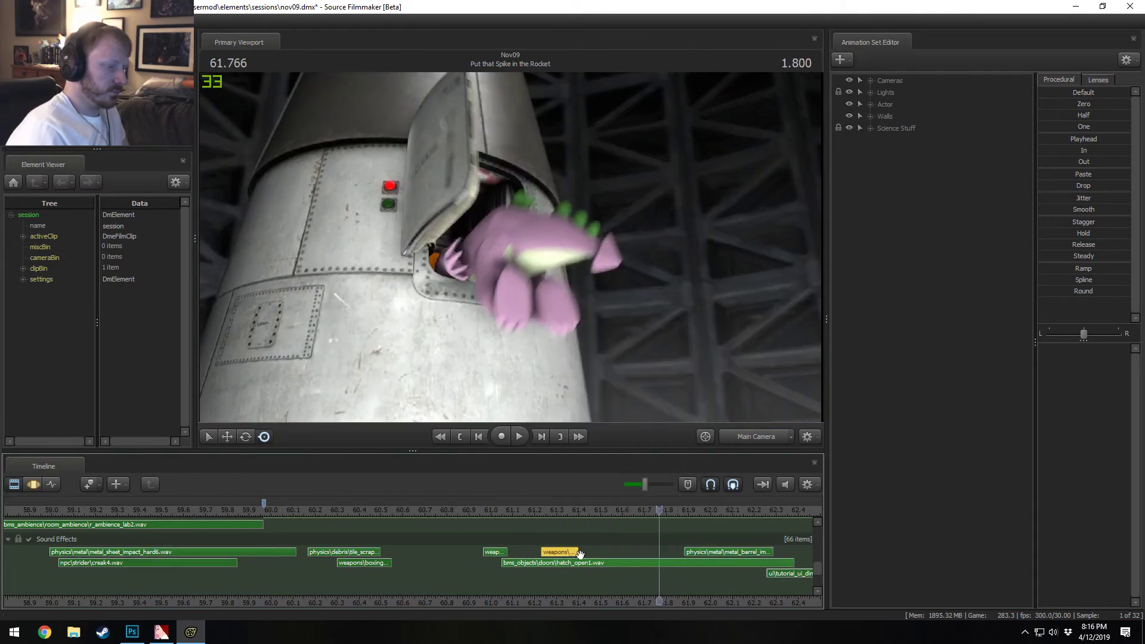
{"action": "left_click_drag", "start_coordinate": [578, 552], "coordinate": [614, 552]}
{"action": "left_click", "coordinate": [516, 508]}
{"action": "key", "text": "space"}
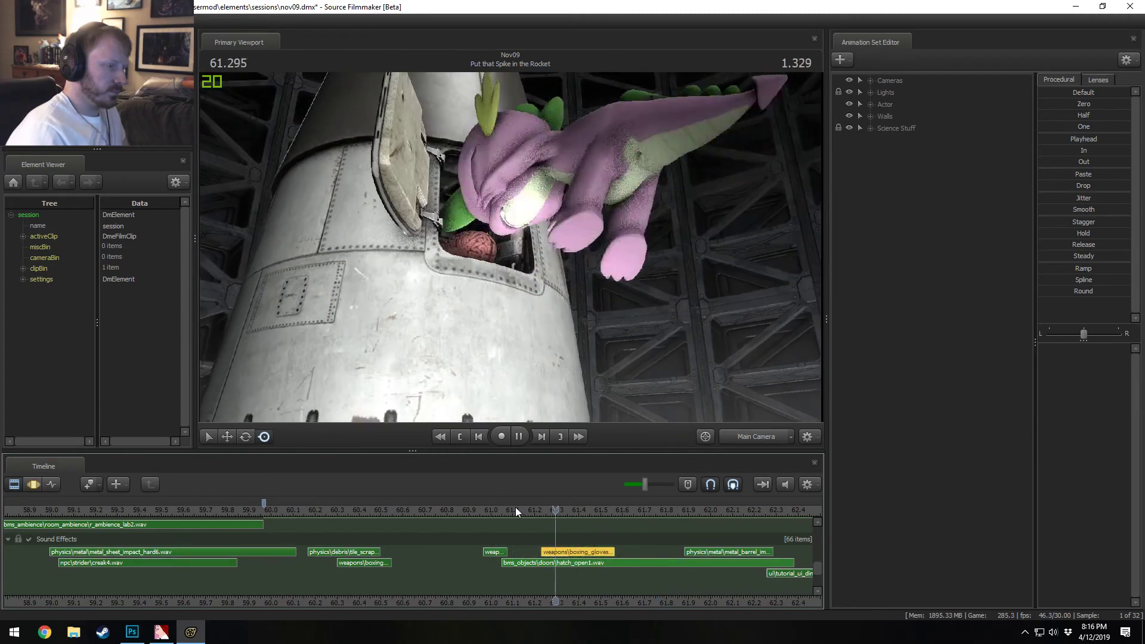
{"action": "key", "text": "space"}
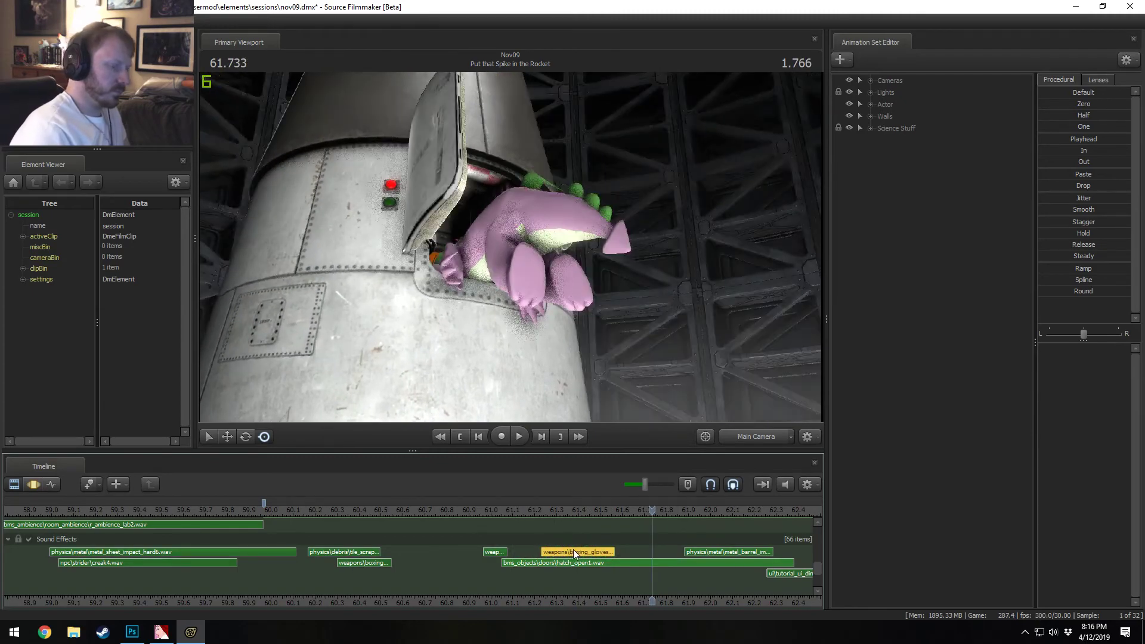
Step: Delete the third boxing glove swing clip and start adding a new clip to the Sound Effects track at 61.73 s
{"action": "key", "text": "Delete"}
{"action": "right_click", "coordinate": [552, 551]}
{"action": "key", "text": "Escape"}
{"action": "right_click", "coordinate": [523, 549]}
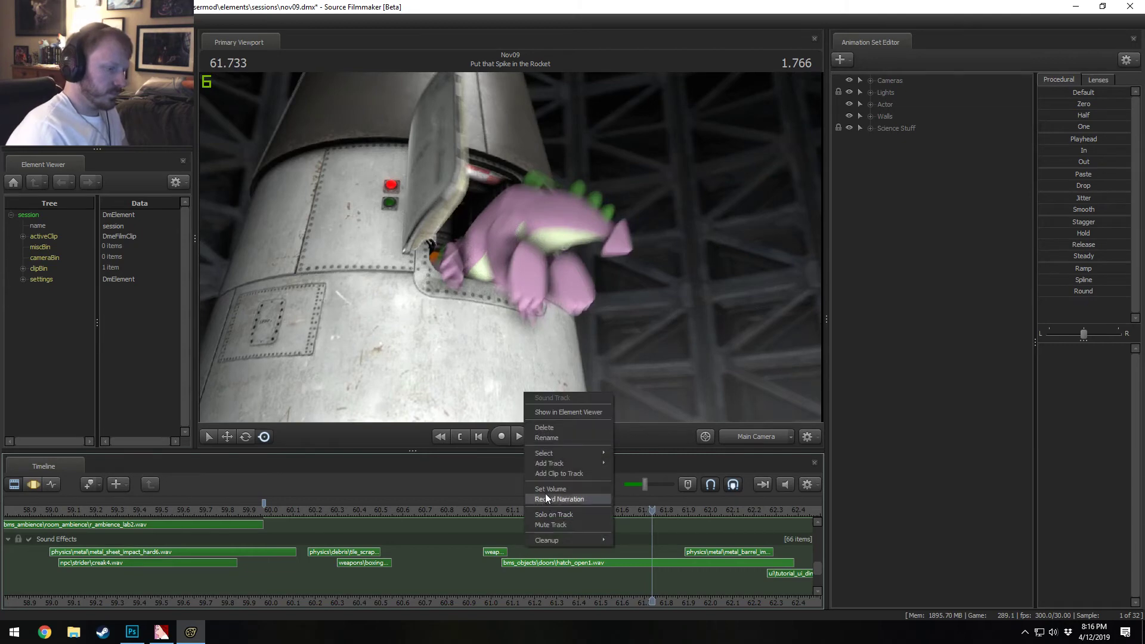
{"action": "left_click", "coordinate": [549, 472]}
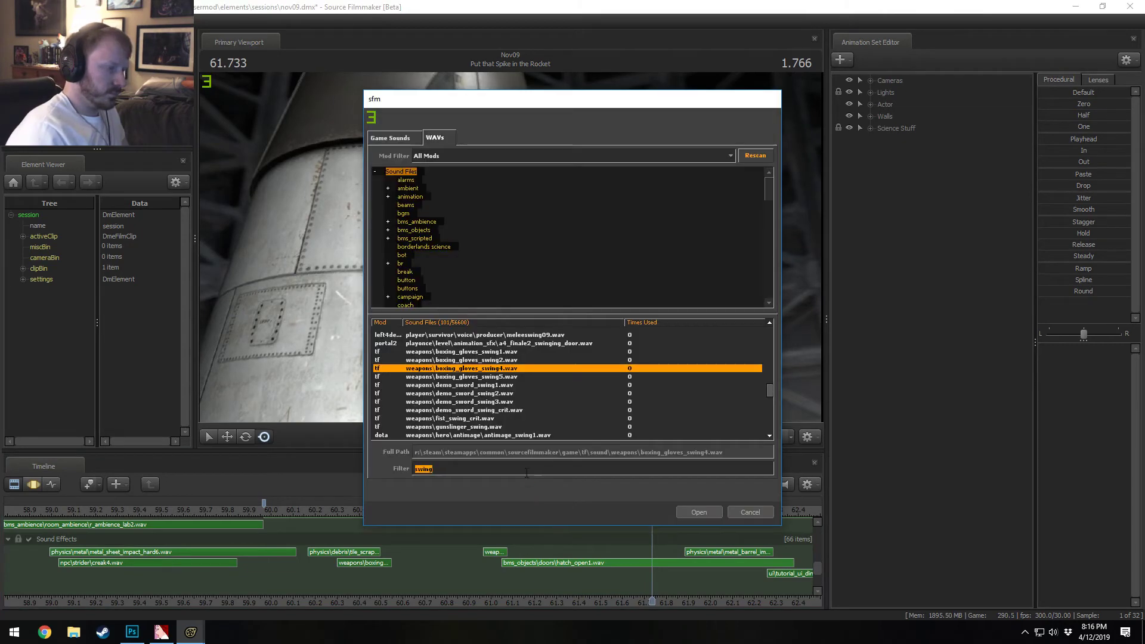
Step: Reverse the sound list's sort order and preview the melee, boxing glove, demo sword and gunslinger swing WAVs
{"action": "left_click", "coordinate": [455, 384]}
{"action": "scroll", "coordinate": [474, 376], "scroll_direction": "up", "scroll_amount": 3}
{"action": "left_click", "coordinate": [481, 401]}
{"action": "left_click", "coordinate": [513, 323]}
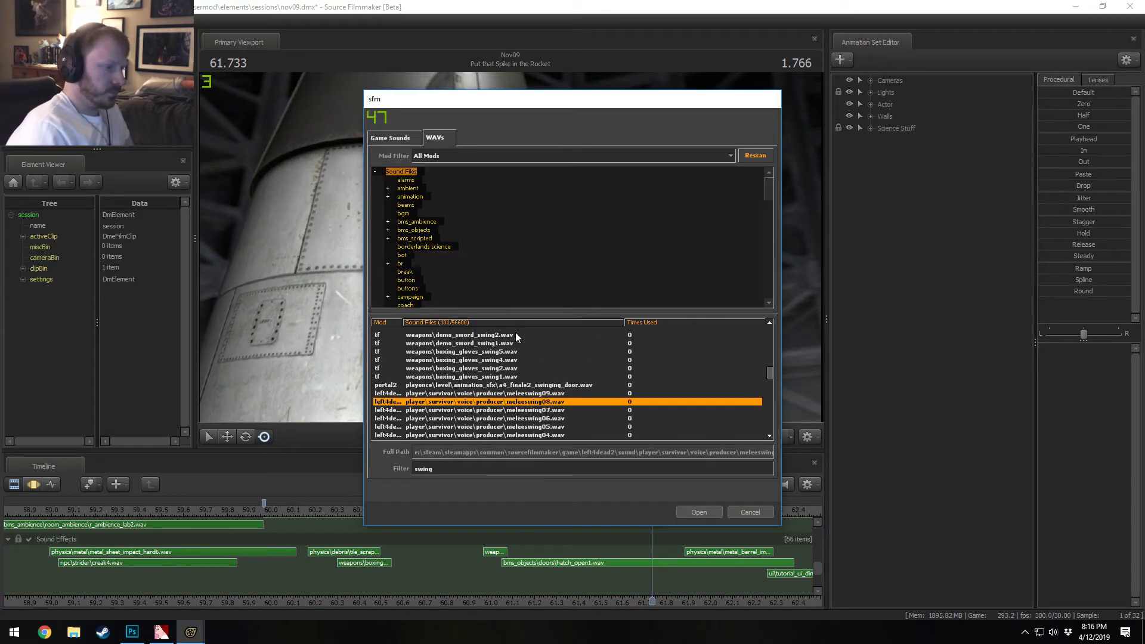
{"action": "left_click", "coordinate": [465, 410]}
{"action": "left_click", "coordinate": [481, 435]}
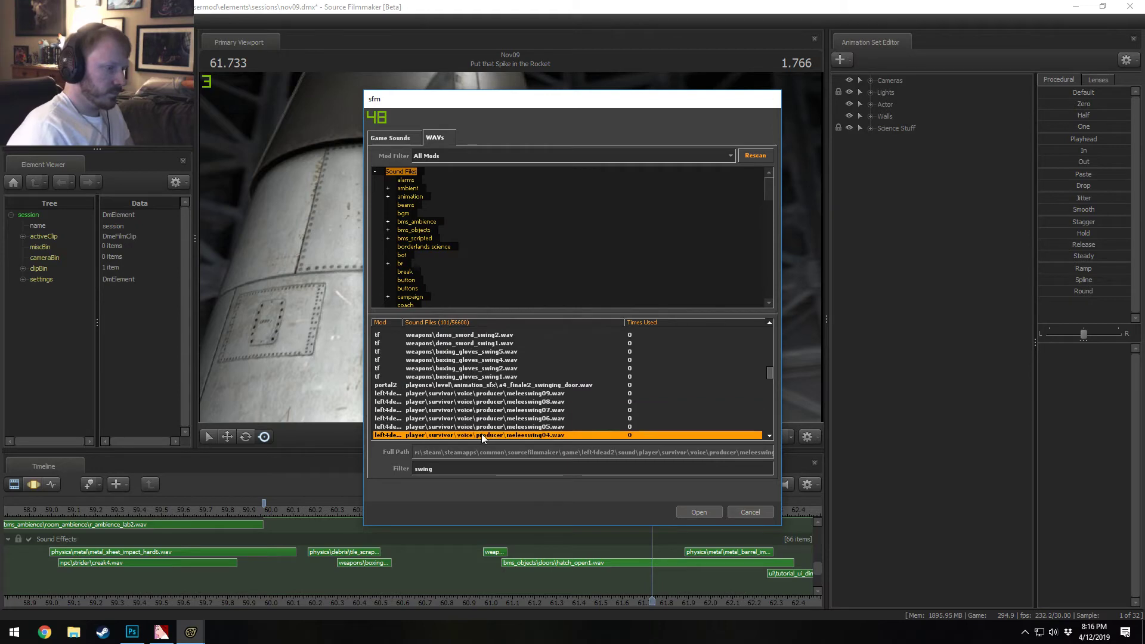
{"action": "left_click", "coordinate": [481, 360]}
{"action": "scroll", "coordinate": [476, 382], "scroll_direction": "up", "scroll_amount": 2}
{"action": "left_click", "coordinate": [477, 376]}
{"action": "key", "text": "Up"}
{"action": "key", "text": "Up"}
{"action": "key", "text": "Up"}
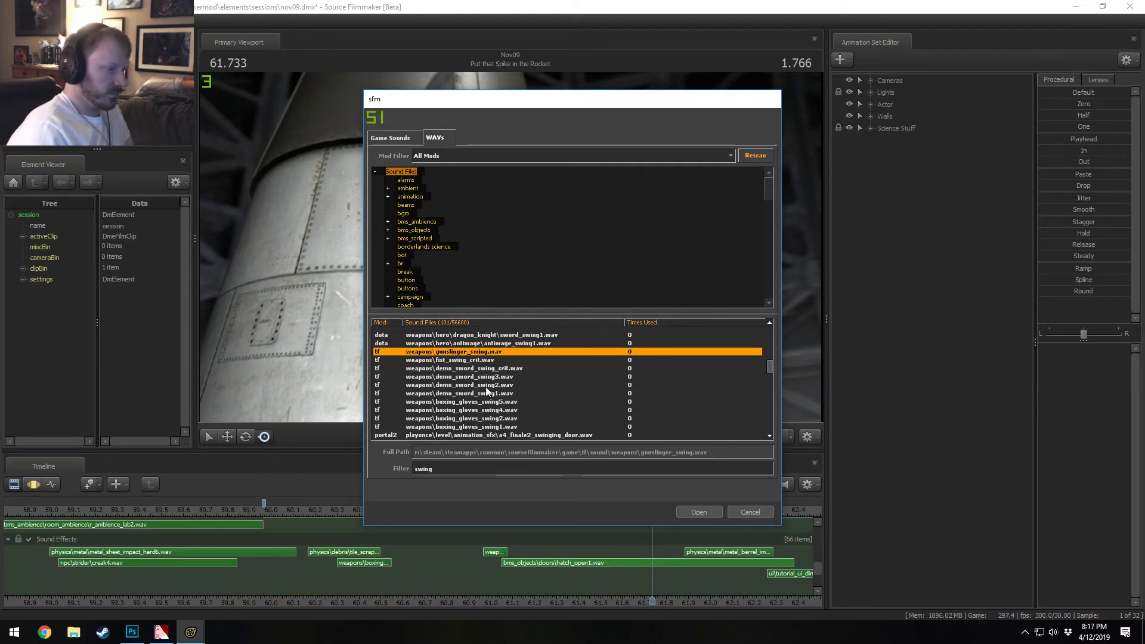
Step: Preview the Earthshaker fist swing WAVs and add fist_swing3.wav to the Sound Effects track at 61.73 s
{"action": "scroll", "coordinate": [485, 389], "scroll_direction": "up", "scroll_amount": 2}
{"action": "left_click", "coordinate": [484, 377]}
{"action": "left_click", "coordinate": [484, 358]}
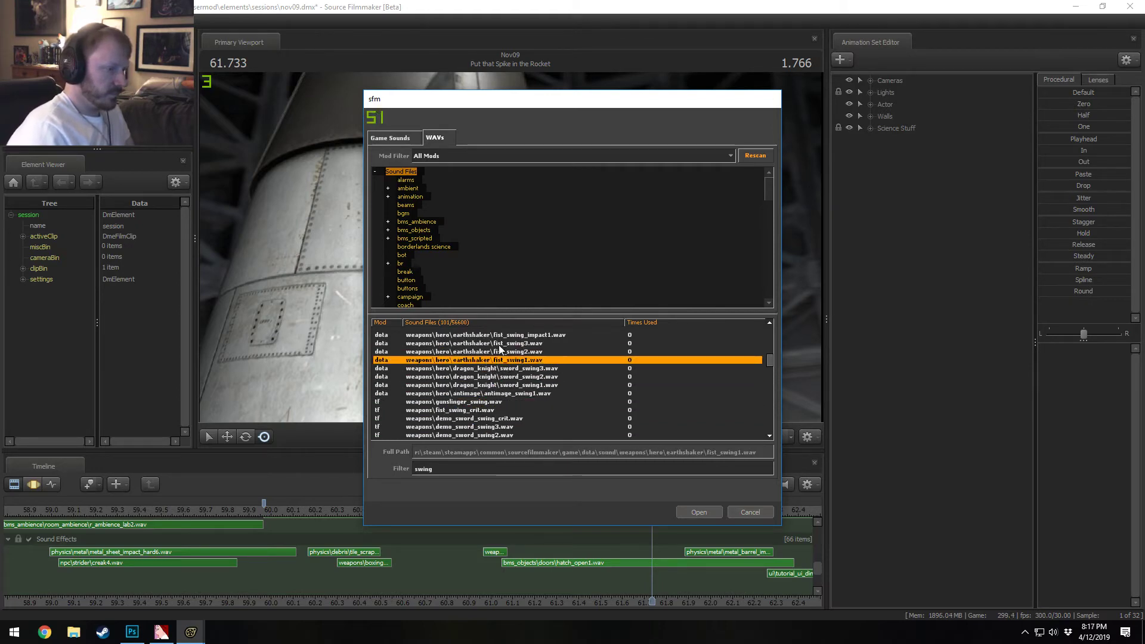
{"action": "left_click", "coordinate": [499, 345]}
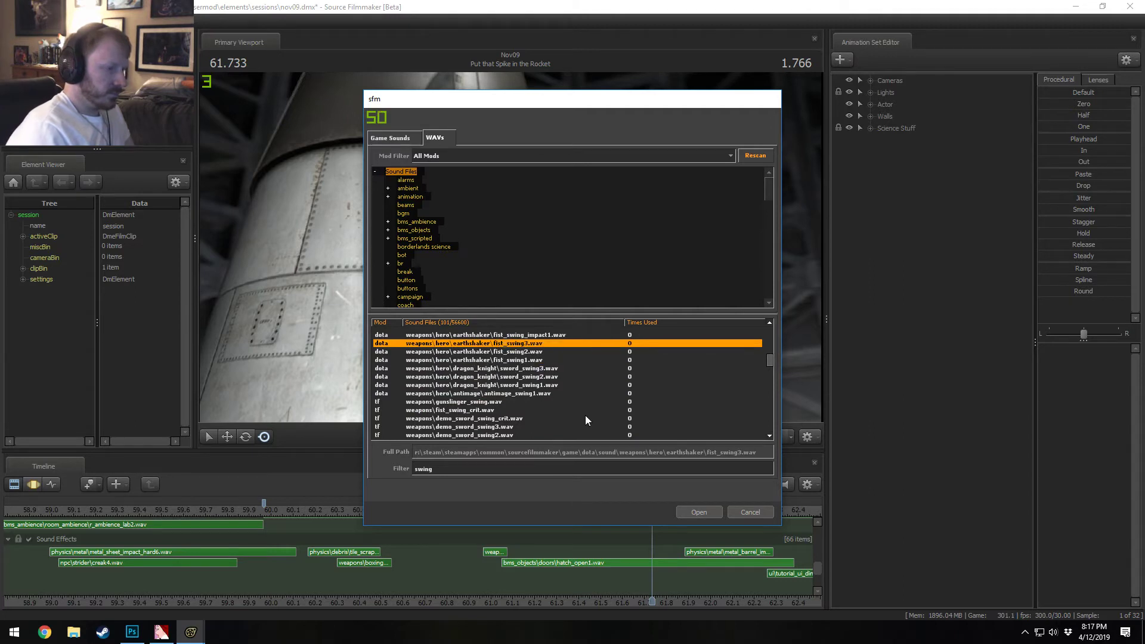
{"action": "left_click", "coordinate": [531, 352]}
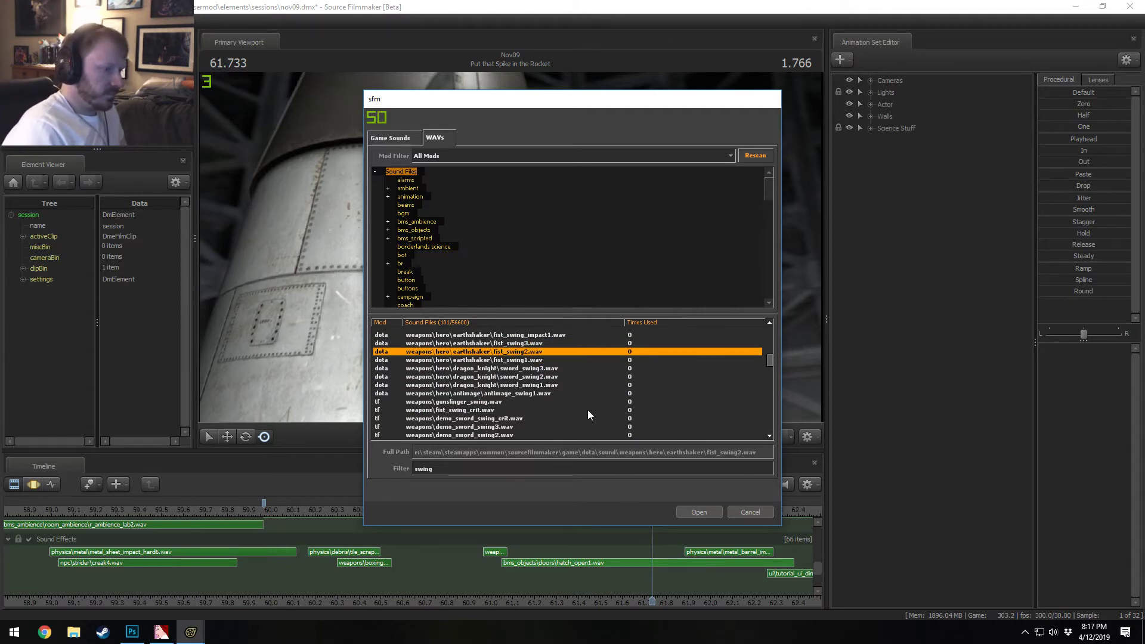
{"action": "left_click", "coordinate": [542, 334]}
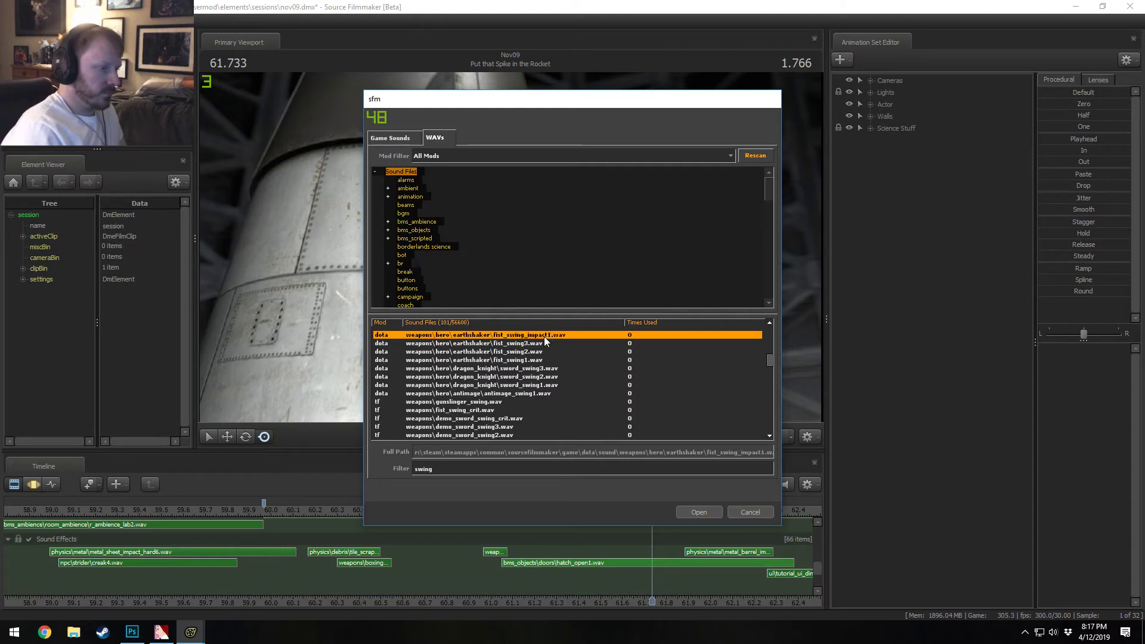
{"action": "scroll", "coordinate": [544, 337], "scroll_direction": "up", "scroll_amount": 2}
{"action": "left_click", "coordinate": [536, 393]}
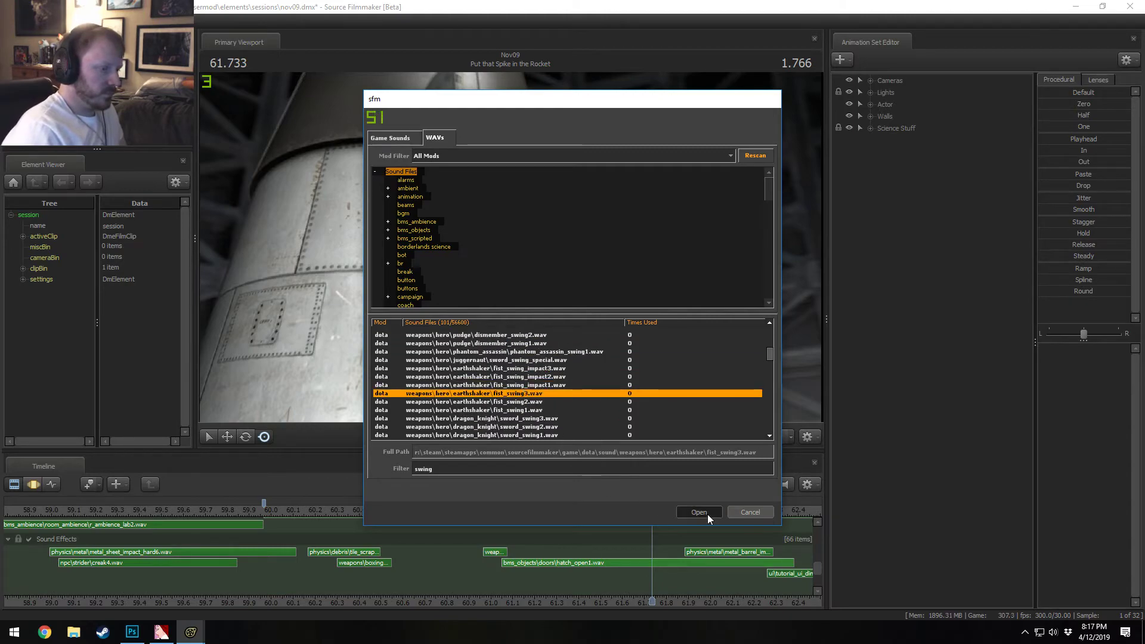
{"action": "left_click", "coordinate": [698, 512]}
Step: Move the fist_swing3 clip to about 61.27 s, playing back Spike's fall before and after the change
{"action": "left_click", "coordinate": [340, 511]}
{"action": "key", "text": "space"}
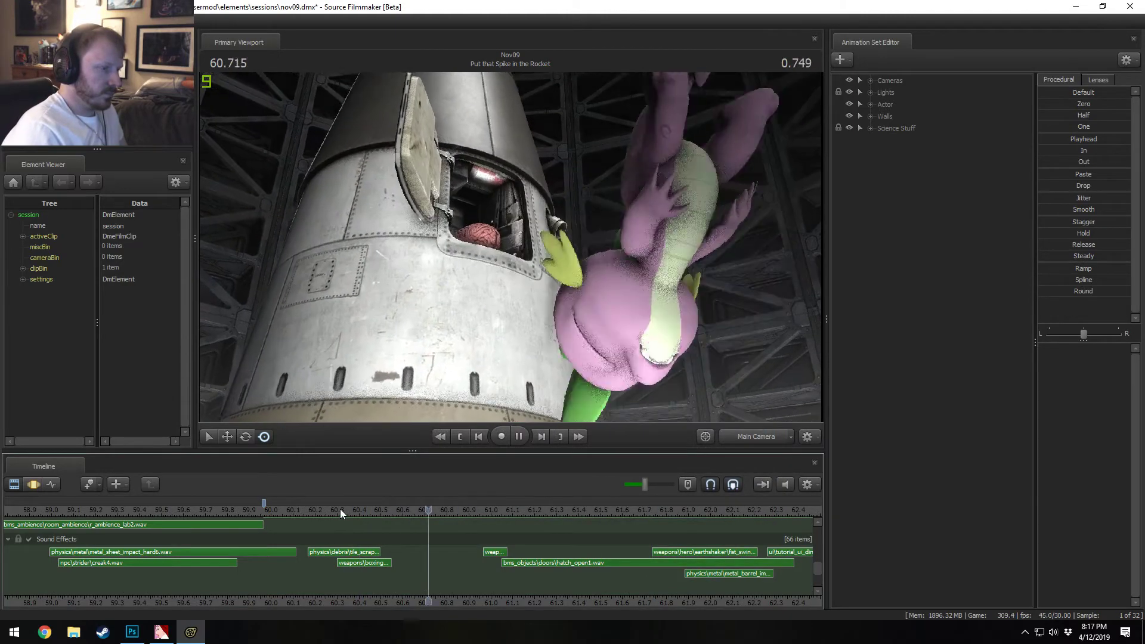
{"action": "key", "text": "space"}
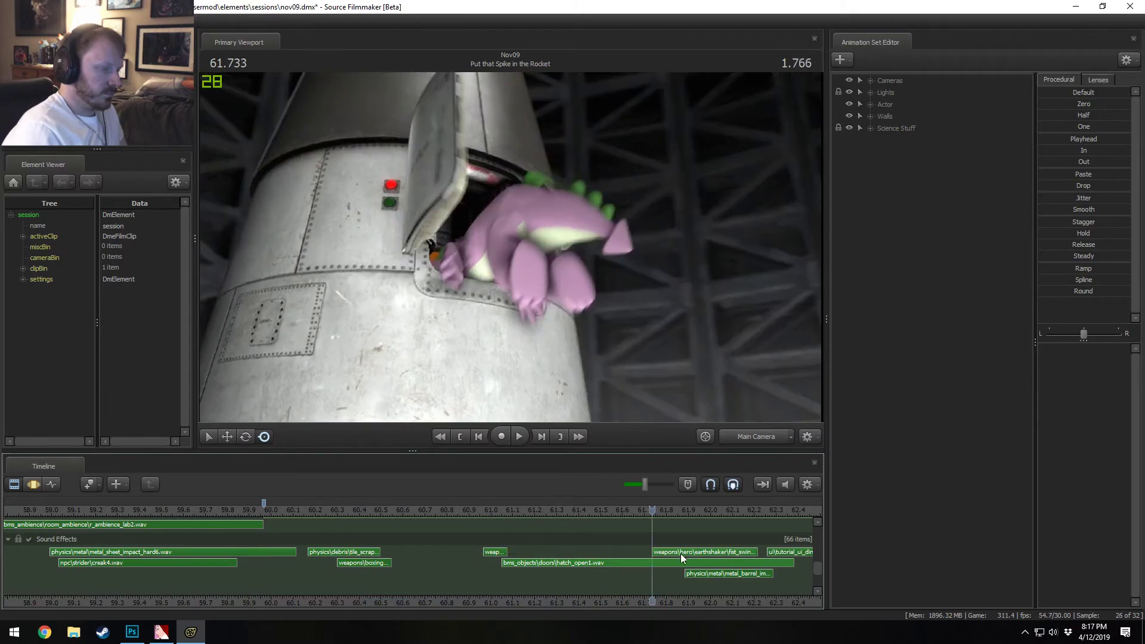
{"action": "left_click_drag", "start_coordinate": [681, 553], "coordinate": [575, 554]}
{"action": "key", "text": "space"}
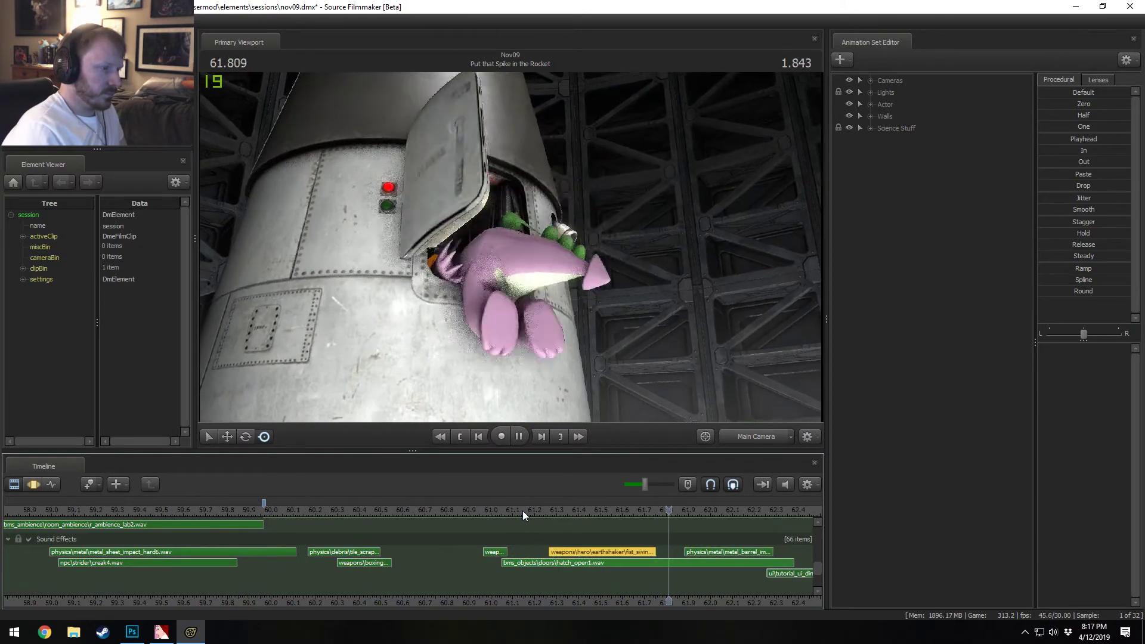
{"action": "left_click", "coordinate": [383, 511]}
{"action": "key", "text": "space"}
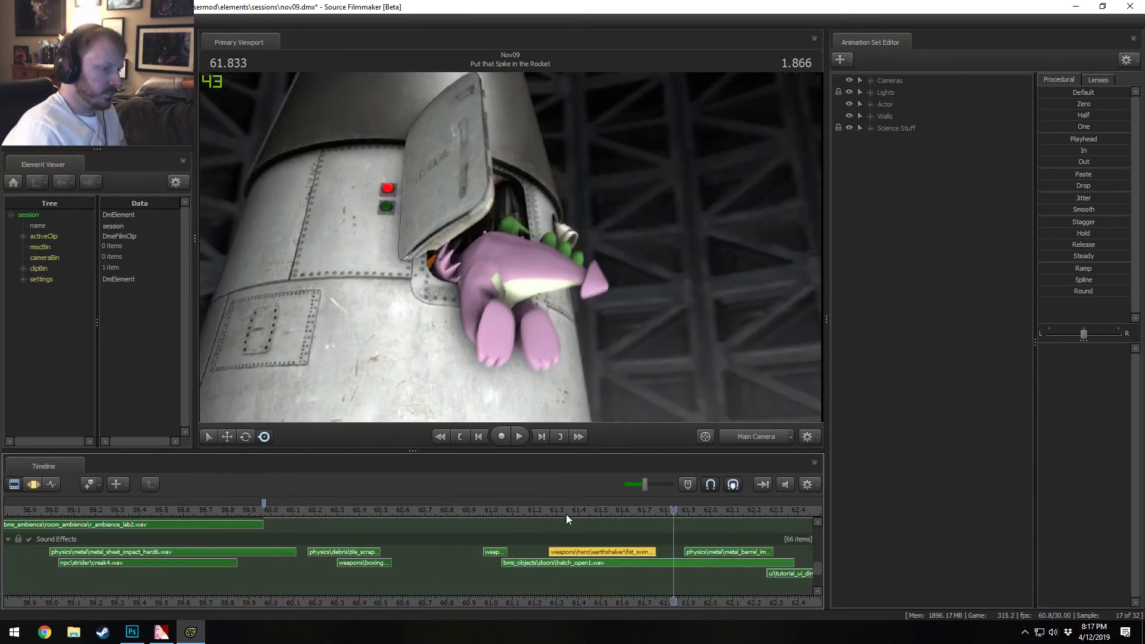
Step: Shift the fist_swing3 clip to about 61.4 s and play back from 60.83 s
{"action": "left_click_drag", "start_coordinate": [585, 553], "coordinate": [614, 554]}
{"action": "left_click", "coordinate": [457, 508]}
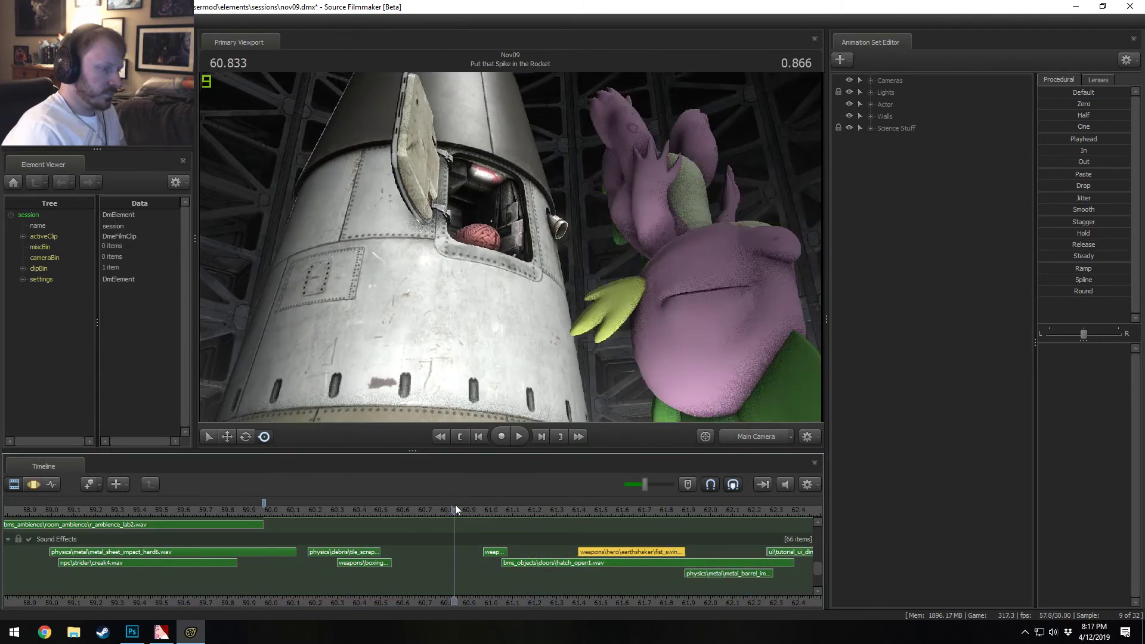
{"action": "key", "text": "space"}
{"action": "key", "text": "space"}
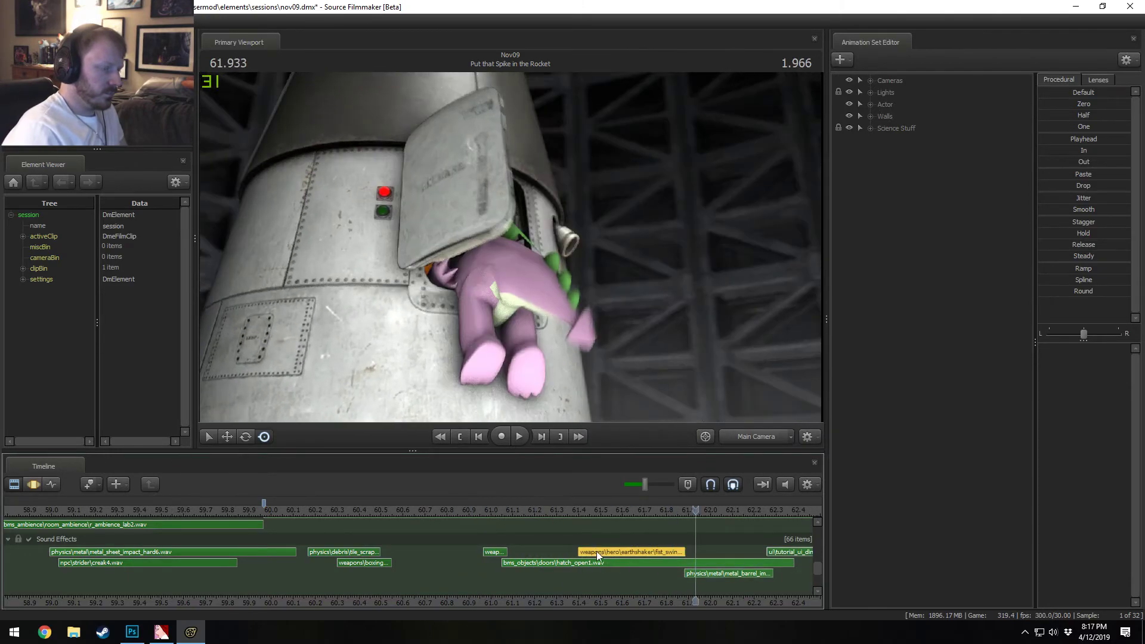
Step: Return the fist_swing3 clip to about 61.27 s and play back from about 60.2 s
{"action": "left_click_drag", "start_coordinate": [596, 551], "coordinate": [567, 551]}
{"action": "left_click", "coordinate": [316, 508]}
{"action": "key", "text": "space"}
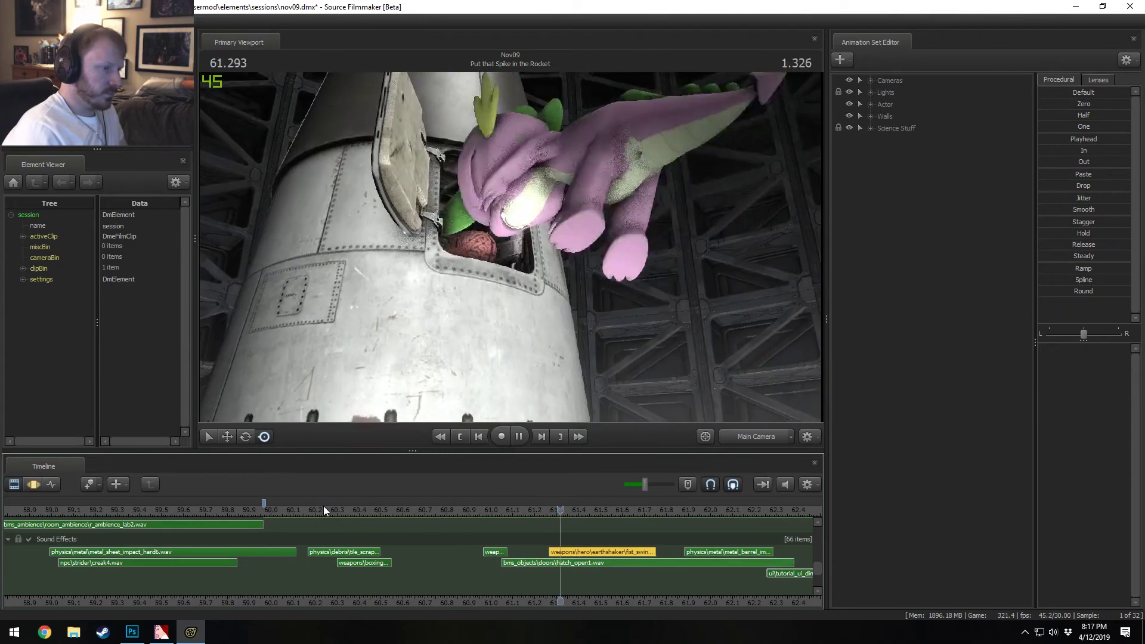
{"action": "key", "text": "space"}
Step: Try the fist_swing3 clip at about 61.2 s with playback from about 60.23 s, and delete the clip
{"action": "left_click_drag", "start_coordinate": [583, 551], "coordinate": [555, 549]}
{"action": "left_click", "coordinate": [549, 511]}
{"action": "key", "text": "space"}
{"action": "left_click", "coordinate": [322, 509]}
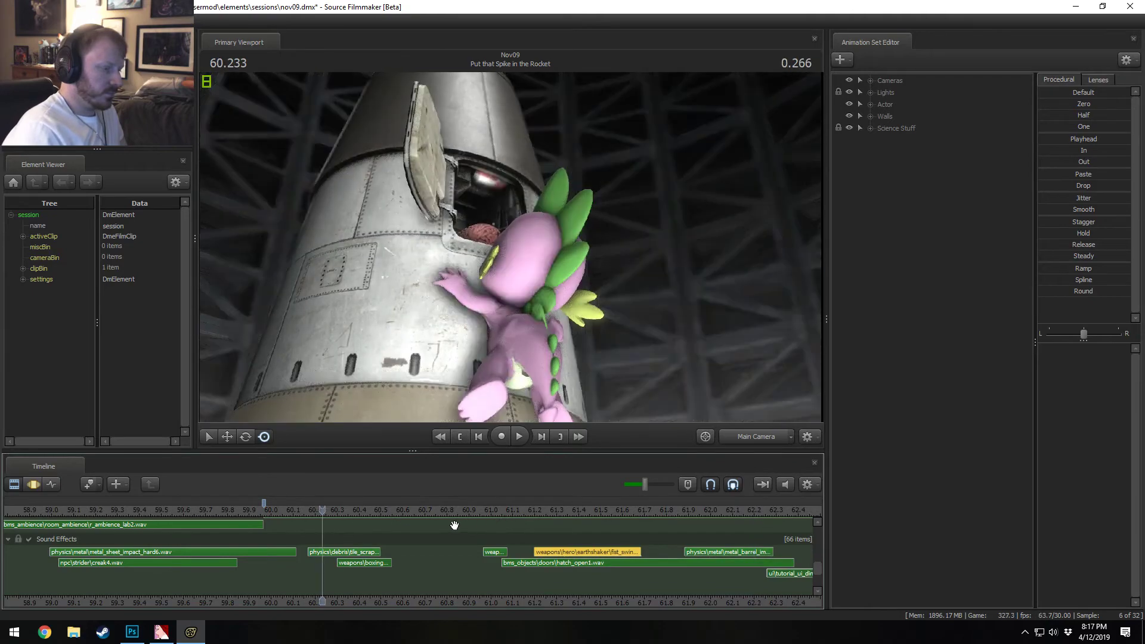
{"action": "key", "text": "space"}
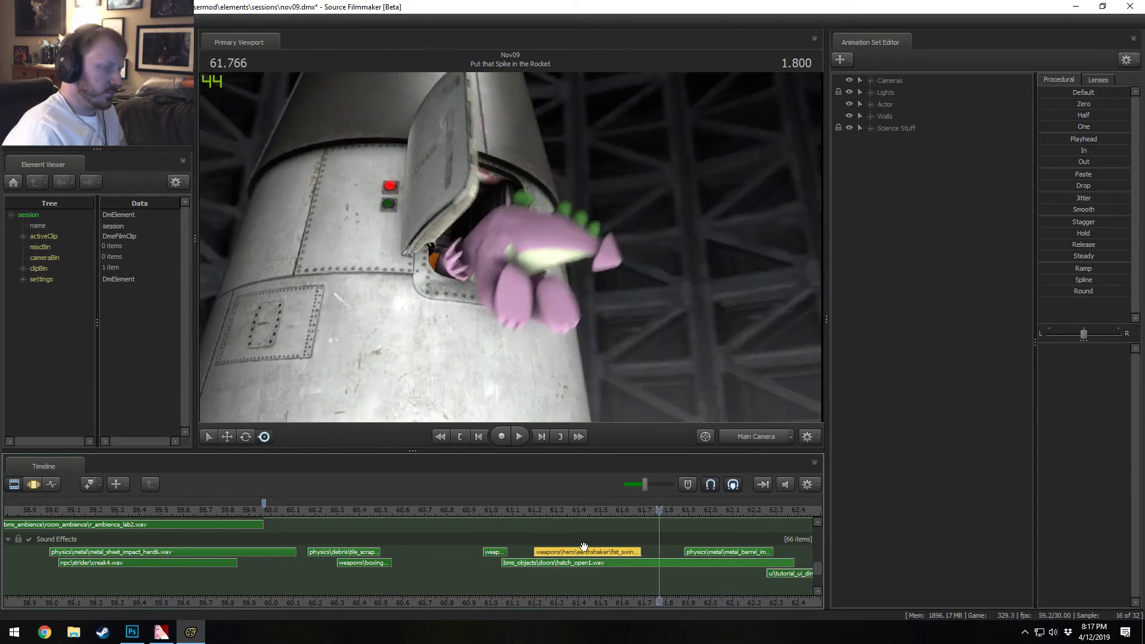
{"action": "key", "text": "Delete"}
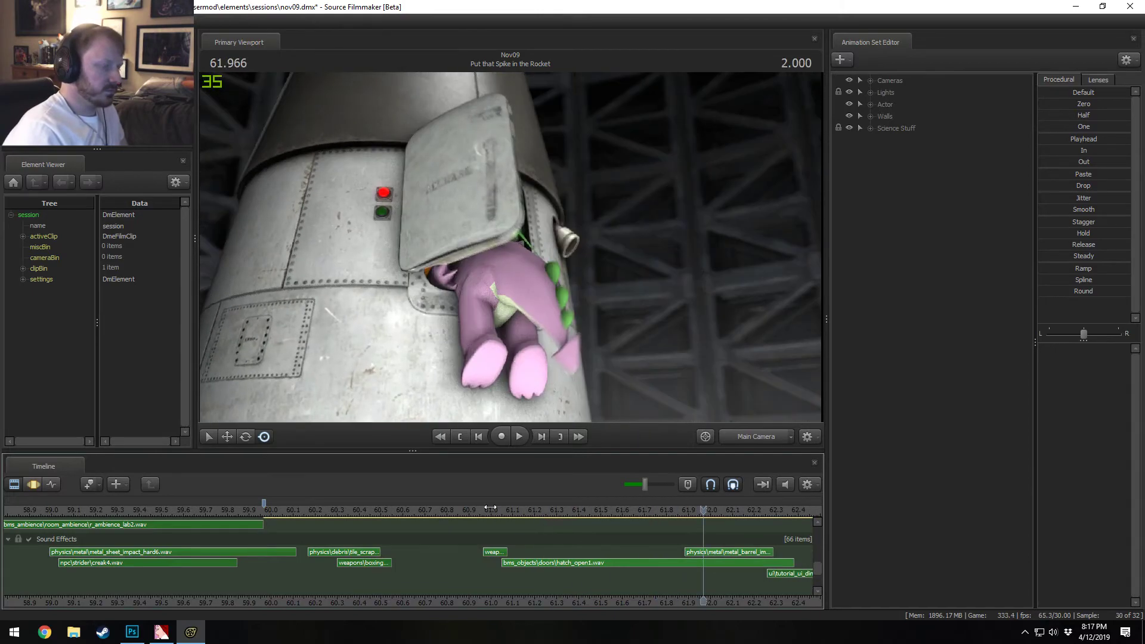
Step: Play back from about 61.1 s to 61.63 s, start adding a Sound Effects clip there and filter the WAVs by "impact"
{"action": "left_click", "coordinate": [508, 511]}
{"action": "key", "text": "space"}
{"action": "key", "text": "space"}
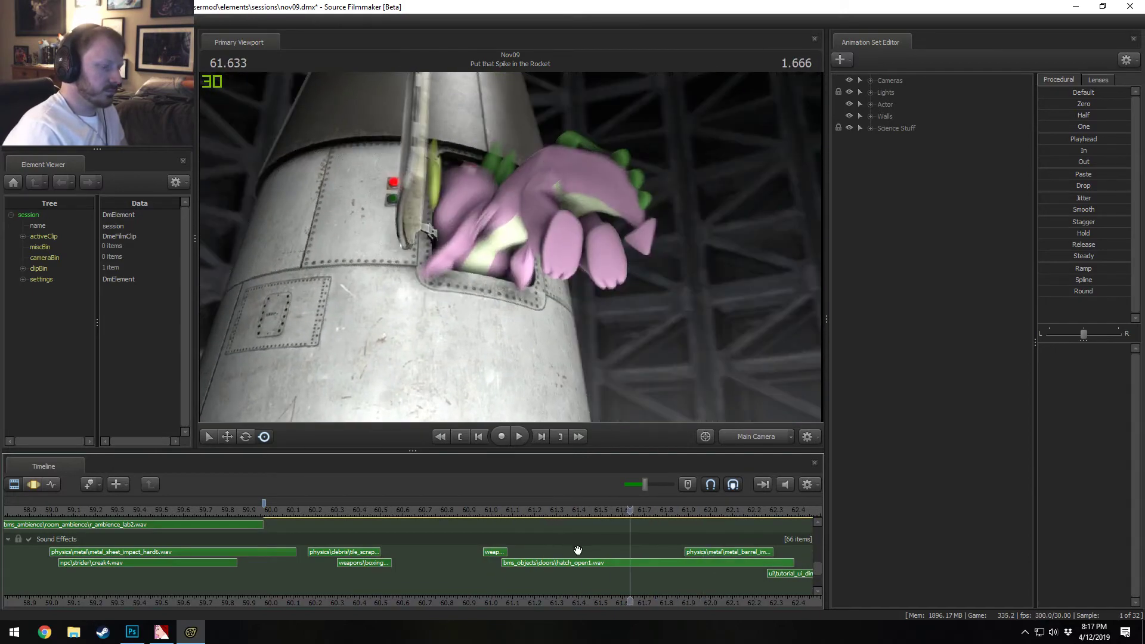
{"action": "right_click", "coordinate": [628, 554]}
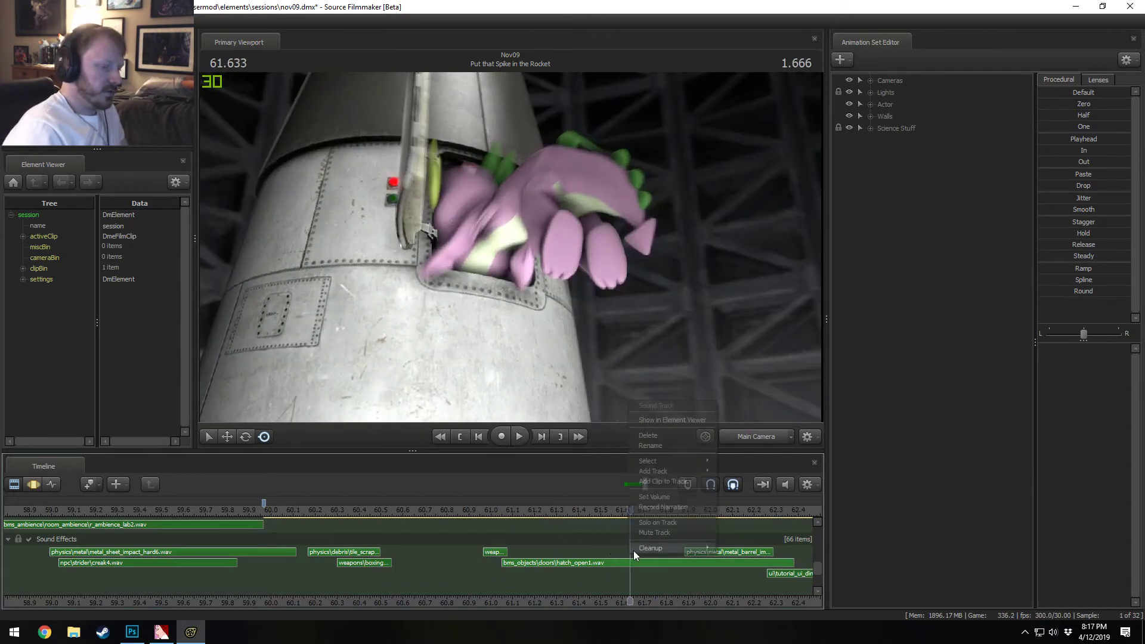
{"action": "left_click", "coordinate": [651, 478]}
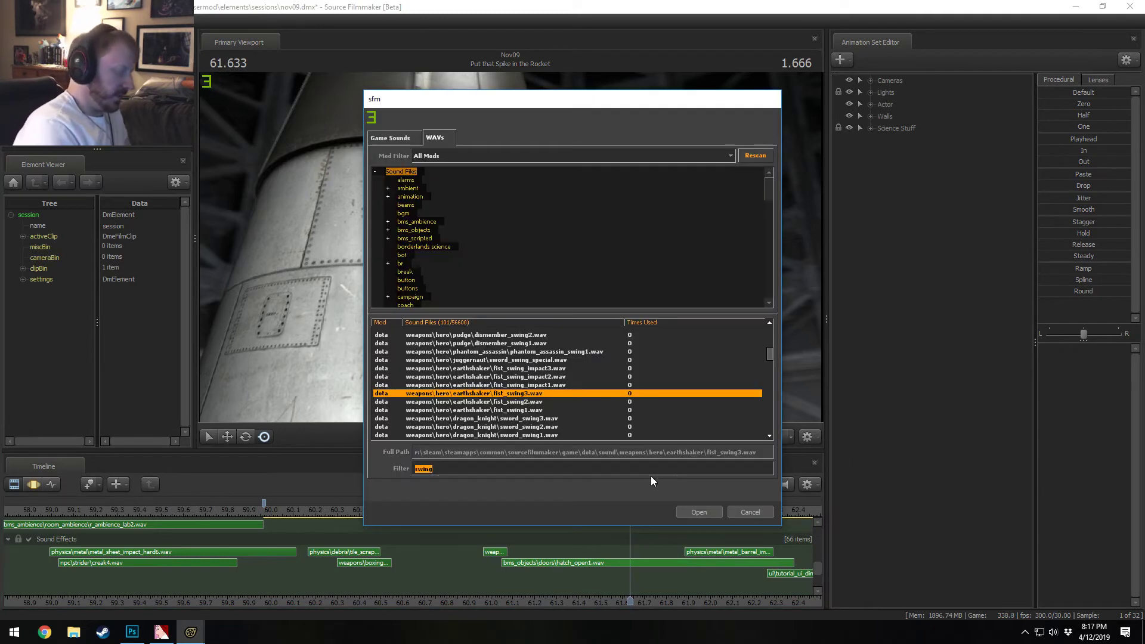
{"action": "type", "text": "impact"}
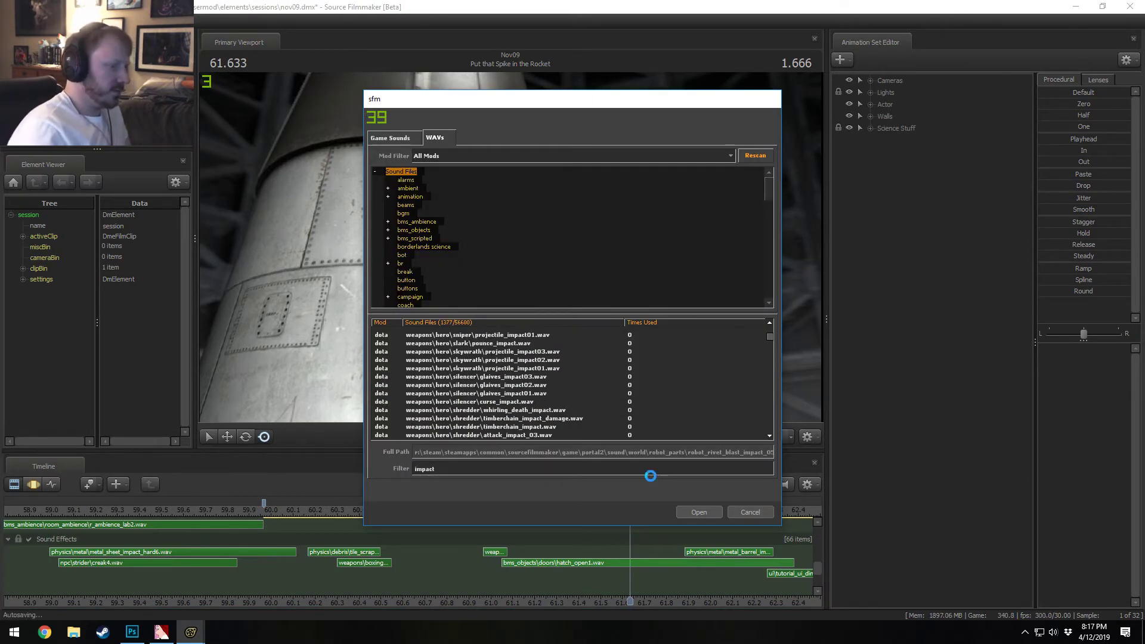
{"action": "scroll", "coordinate": [507, 397], "scroll_direction": "up", "scroll_amount": 20}
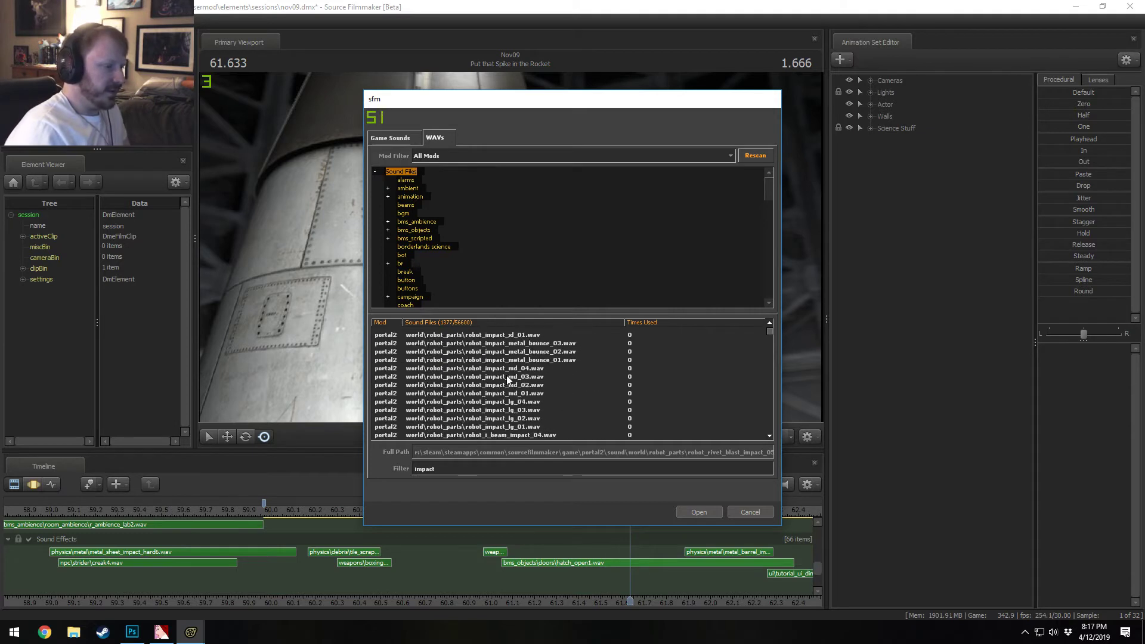
Step: Preview robot_rivet_blast_impact_02.wav and narrow the WAV filter to "impact metal"
{"action": "left_click", "coordinate": [485, 359]}
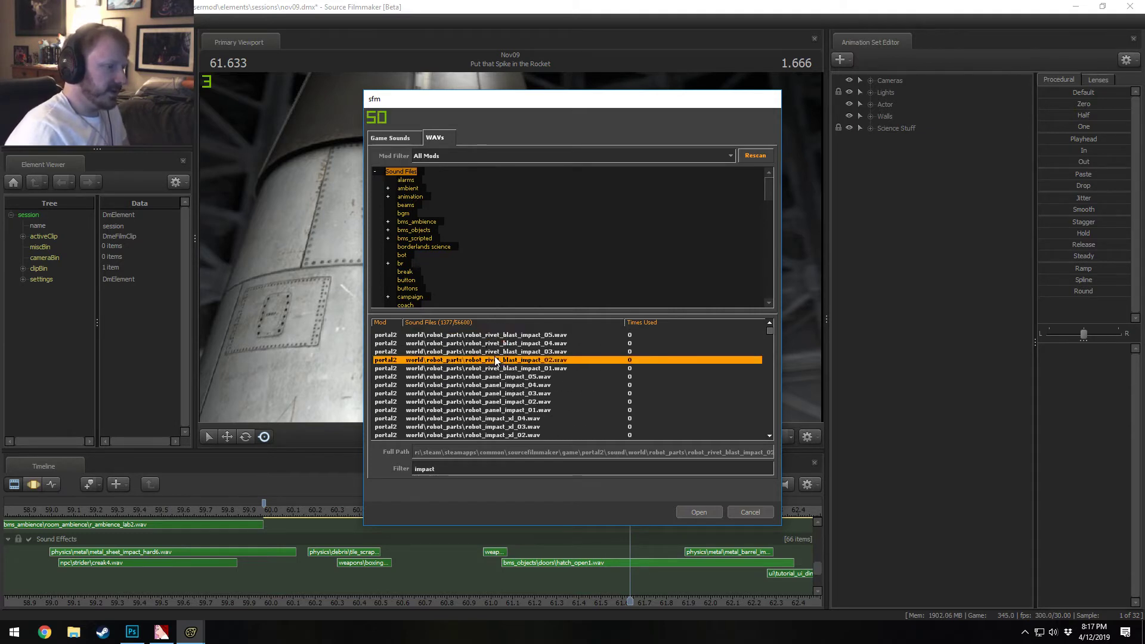
{"action": "scroll", "coordinate": [498, 388], "scroll_direction": "down", "scroll_amount": 5}
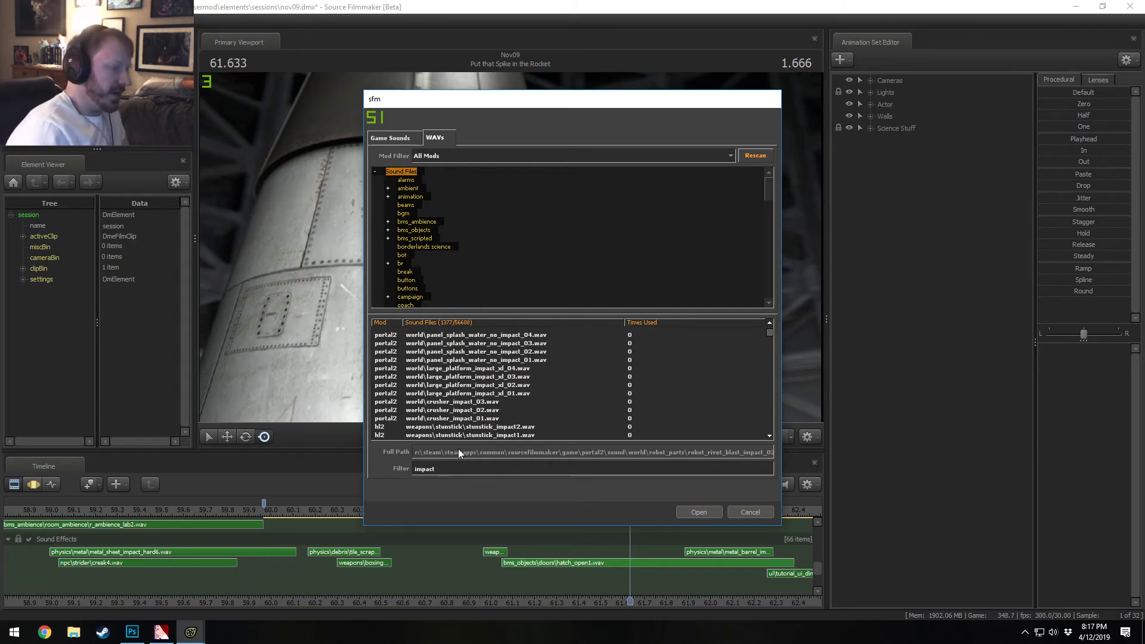
{"action": "type", "text": "metal"}
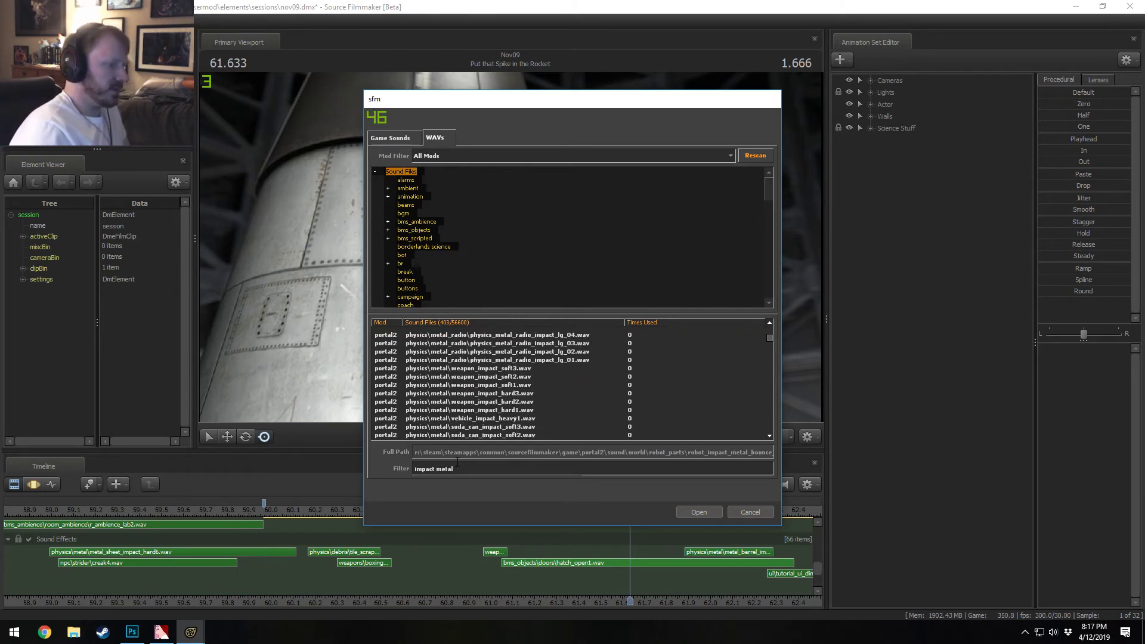
Step: Audition arrow_impact_metal2.wav and several physics_metal_radio_impact sounds from the small, medium and large sets
{"action": "left_click", "coordinate": [528, 408]}
{"action": "scroll", "coordinate": [528, 408], "scroll_direction": "down", "scroll_amount": 3}
{"action": "scroll", "coordinate": [500, 379], "scroll_direction": "up", "scroll_amount": 2}
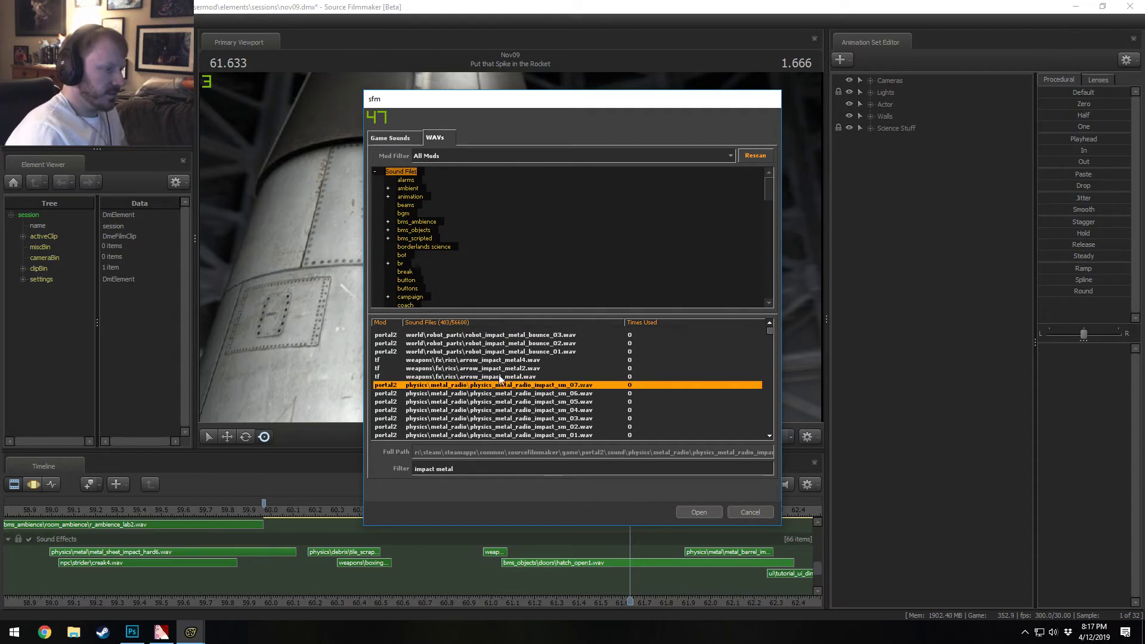
{"action": "left_click", "coordinate": [499, 369]}
{"action": "left_click", "coordinate": [492, 401]}
{"action": "scroll", "coordinate": [528, 434], "scroll_direction": "down", "scroll_amount": 3}
{"action": "left_click", "coordinate": [534, 395]}
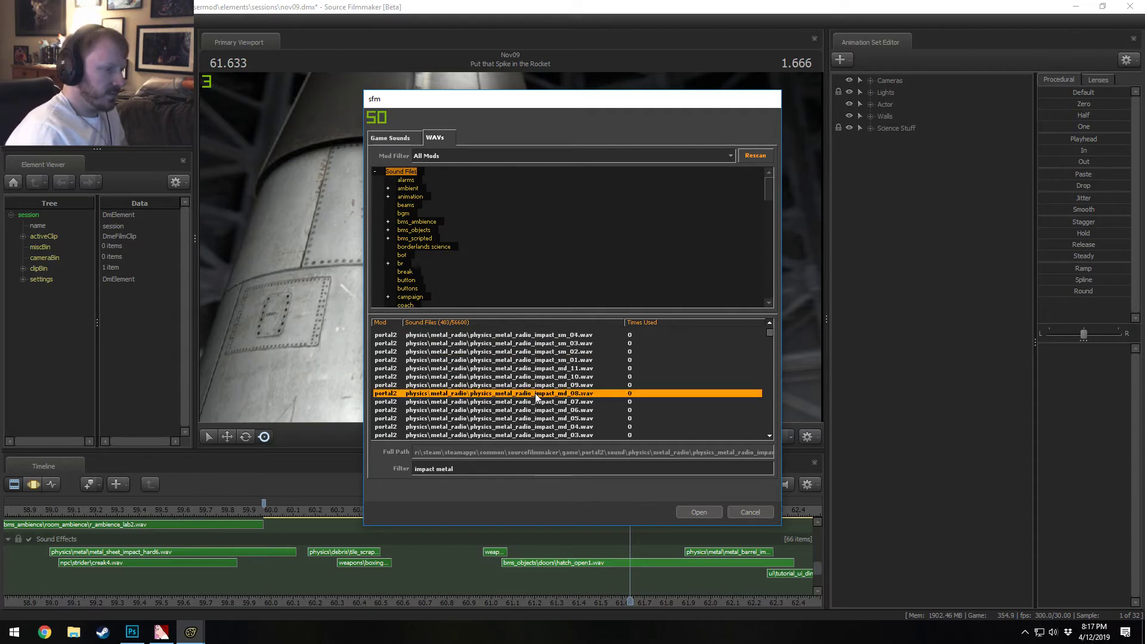
{"action": "scroll", "coordinate": [535, 394], "scroll_direction": "down", "scroll_amount": 3}
{"action": "left_click", "coordinate": [535, 386]}
{"action": "left_click", "coordinate": [536, 369]}
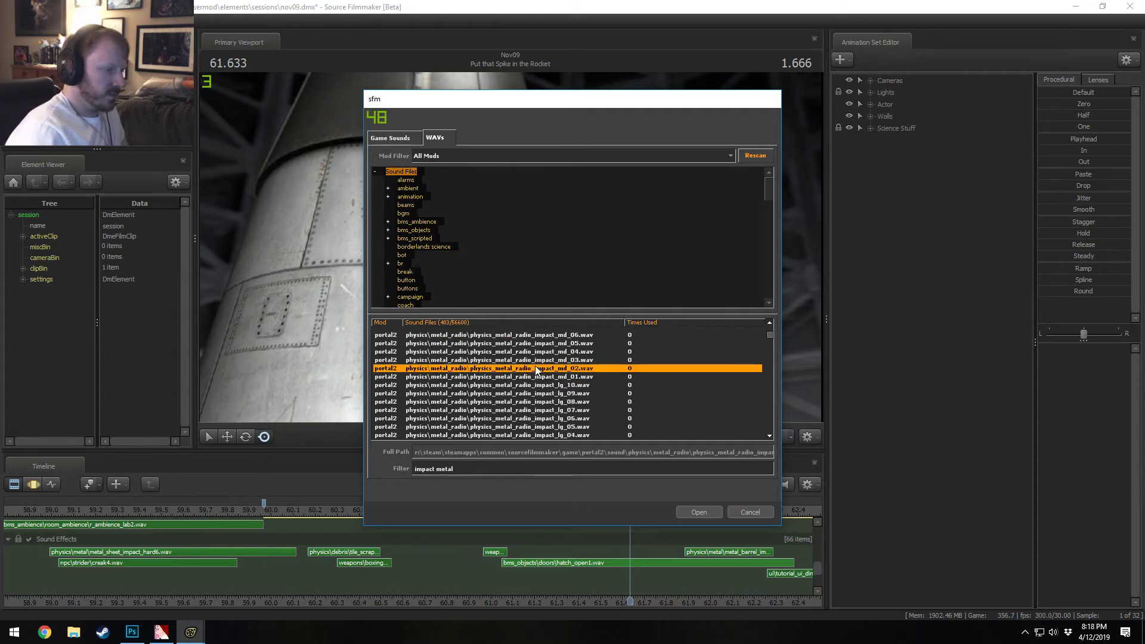
{"action": "left_click", "coordinate": [535, 395]}
Step: Audition the soft and hard weapon_impact sounds in the filtered WAV list
{"action": "scroll", "coordinate": [533, 399], "scroll_direction": "down", "scroll_amount": 4}
{"action": "left_click", "coordinate": [516, 370]}
{"action": "left_click", "coordinate": [514, 384]}
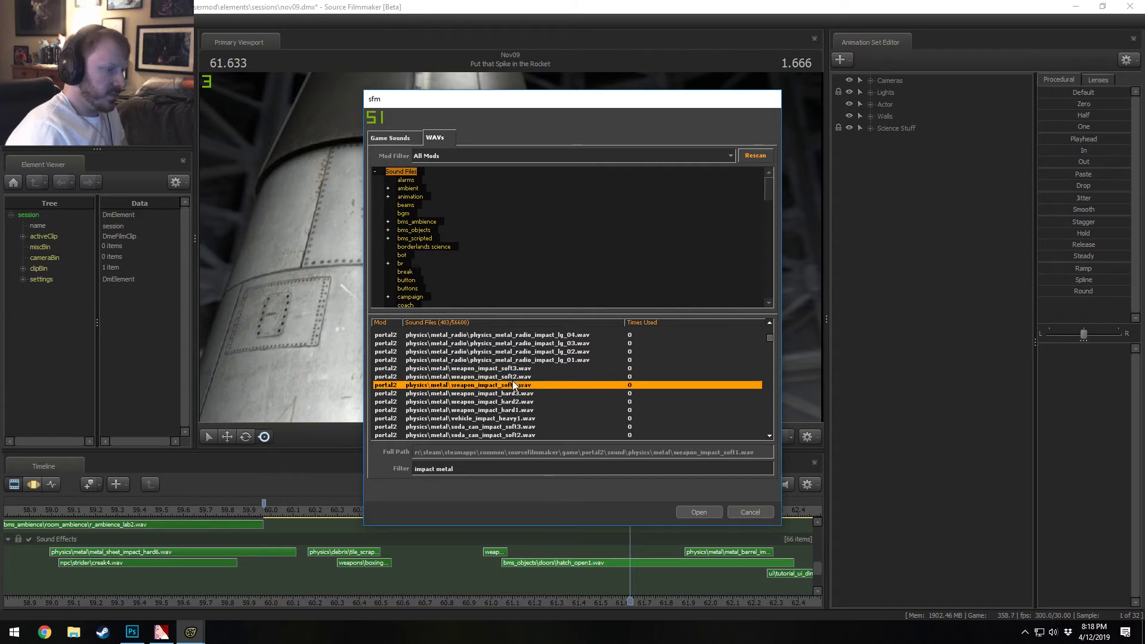
{"action": "left_click", "coordinate": [515, 393]}
{"action": "left_click", "coordinate": [511, 402]}
Step: Audition the soda_can_impact soft3 and hard3 sounds and paintcan_impact_soft3.wav
{"action": "scroll", "coordinate": [507, 382], "scroll_direction": "down", "scroll_amount": 3}
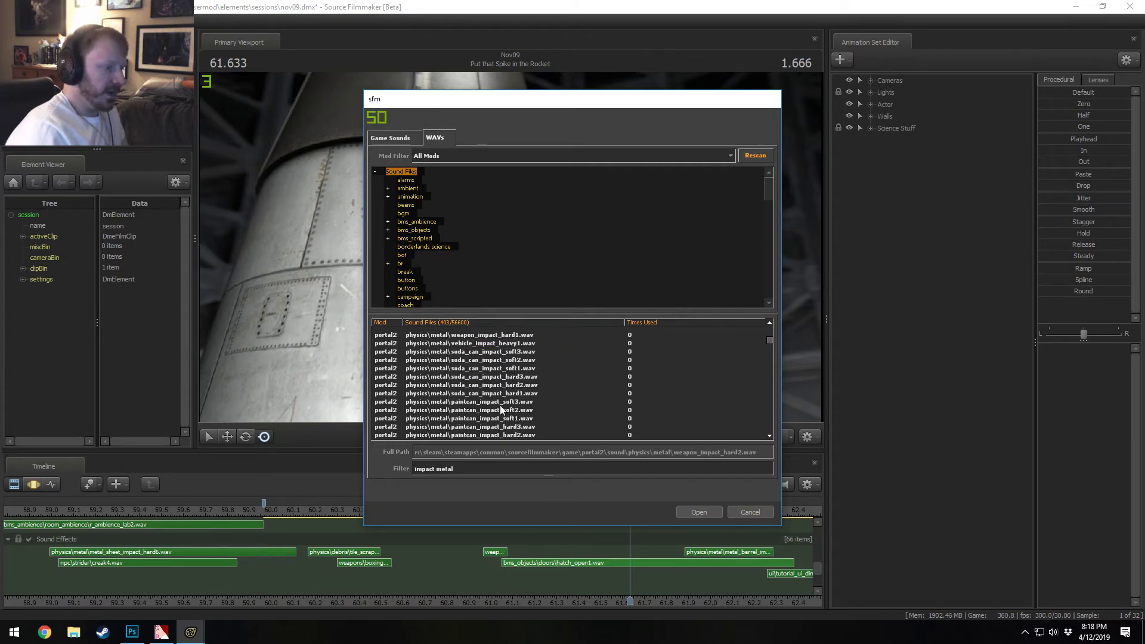
{"action": "left_click", "coordinate": [503, 352]}
{"action": "left_click", "coordinate": [508, 377]}
{"action": "left_click", "coordinate": [510, 401]}
Step: Audition the metal_solid_impact sounds, comparing the soft, hard and bullet variants and ending on soft2
{"action": "scroll", "coordinate": [509, 396], "scroll_direction": "down", "scroll_amount": 3}
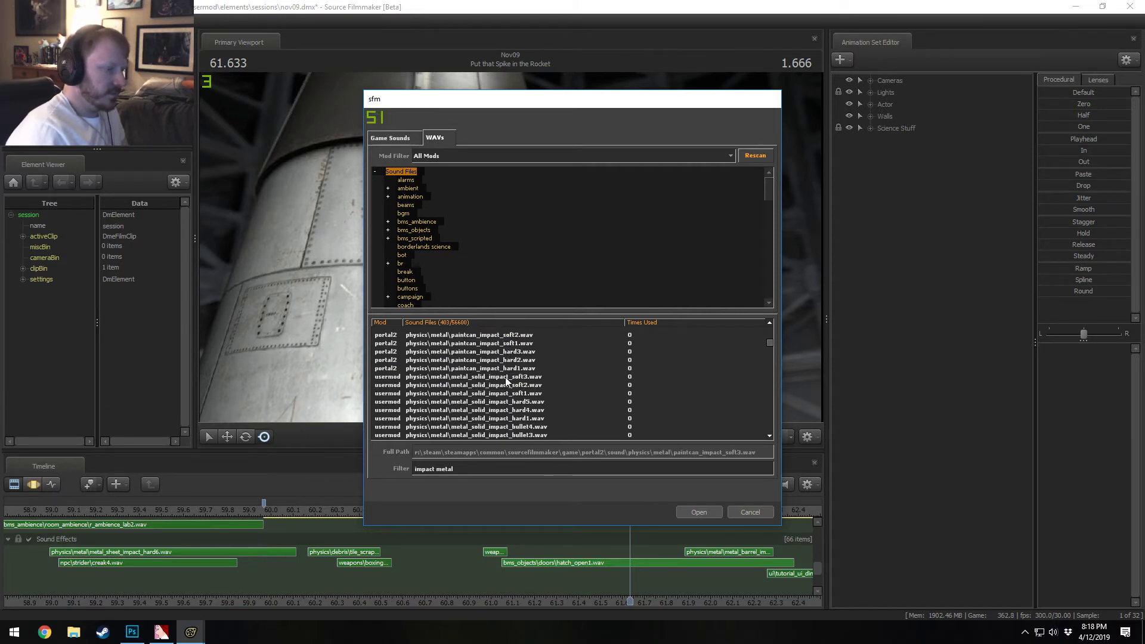
{"action": "left_click", "coordinate": [510, 368]}
{"action": "left_click", "coordinate": [511, 384]}
{"action": "left_click", "coordinate": [512, 410]}
{"action": "scroll", "coordinate": [521, 427], "scroll_direction": "down", "scroll_amount": 2}
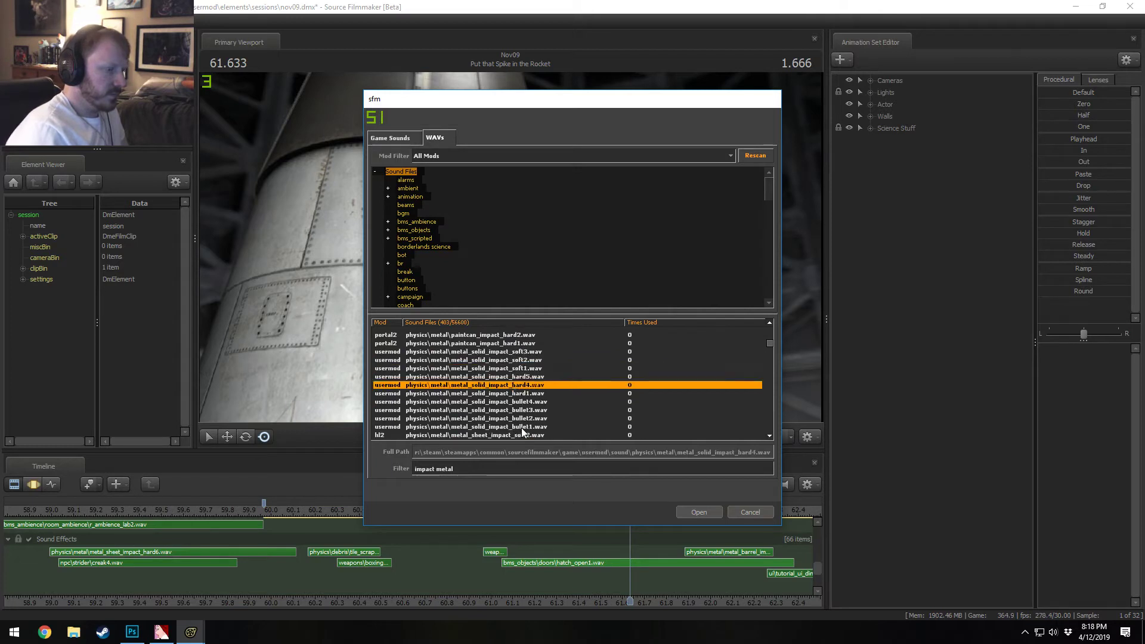
{"action": "left_click", "coordinate": [520, 376]}
{"action": "scroll", "coordinate": [519, 374], "scroll_direction": "up", "scroll_amount": 1}
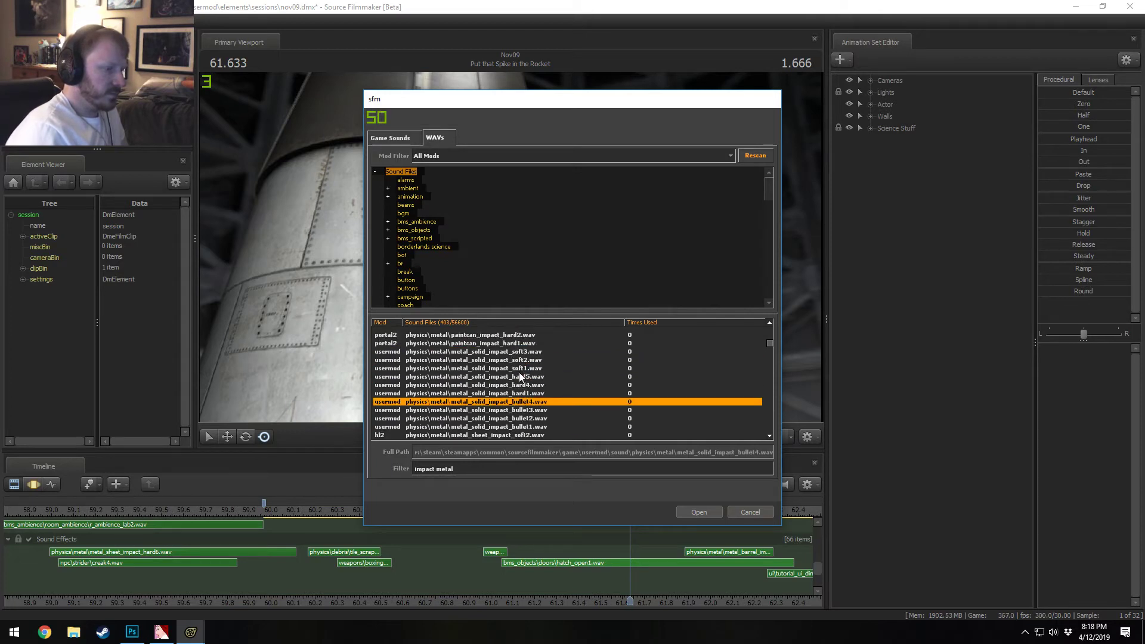
{"action": "left_click", "coordinate": [517, 377]}
{"action": "left_click", "coordinate": [516, 360]}
{"action": "left_click", "coordinate": [516, 368]}
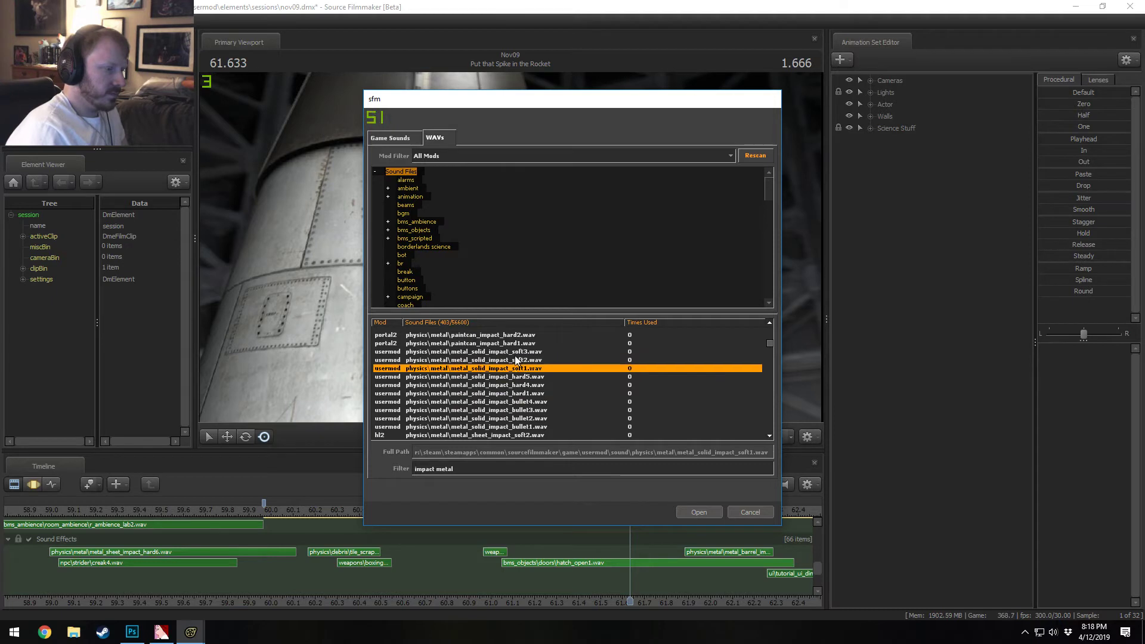
{"action": "left_click", "coordinate": [517, 351]}
{"action": "left_click", "coordinate": [517, 360]}
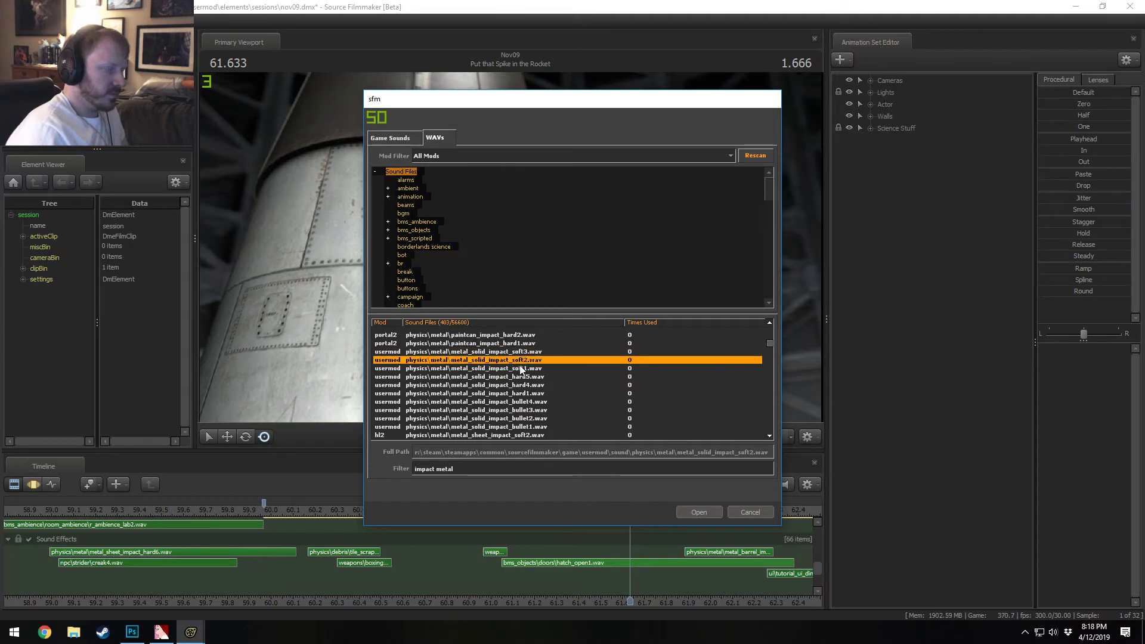
Step: Audition the metal_sheet_impact soft, hard and bullet sounds and metal_popcan_impact_hard2.wav
{"action": "scroll", "coordinate": [516, 438], "scroll_direction": "down", "scroll_amount": 2}
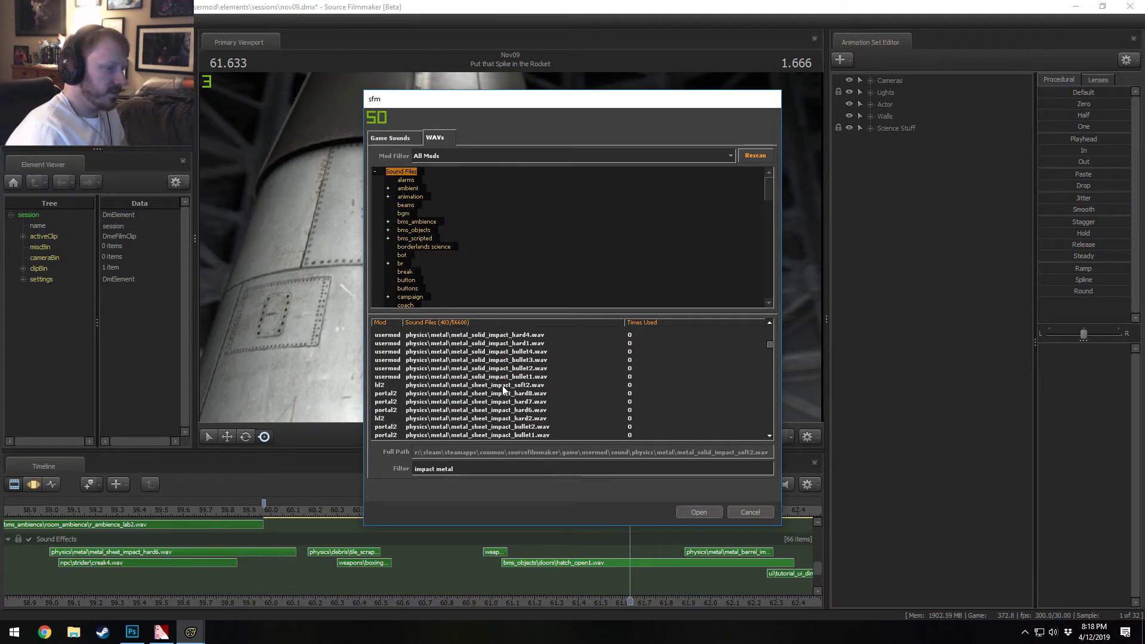
{"action": "left_click", "coordinate": [502, 385]}
{"action": "left_click", "coordinate": [506, 393]}
{"action": "scroll", "coordinate": [509, 409], "scroll_direction": "down", "scroll_amount": 1}
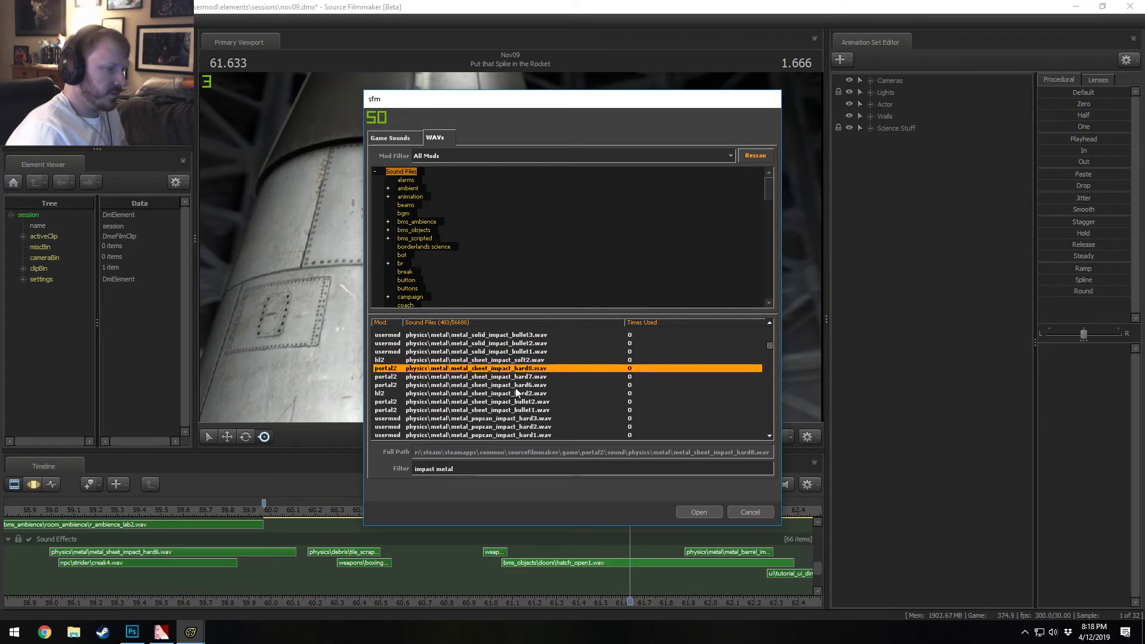
{"action": "left_click", "coordinate": [516, 385]}
{"action": "left_click", "coordinate": [519, 394]}
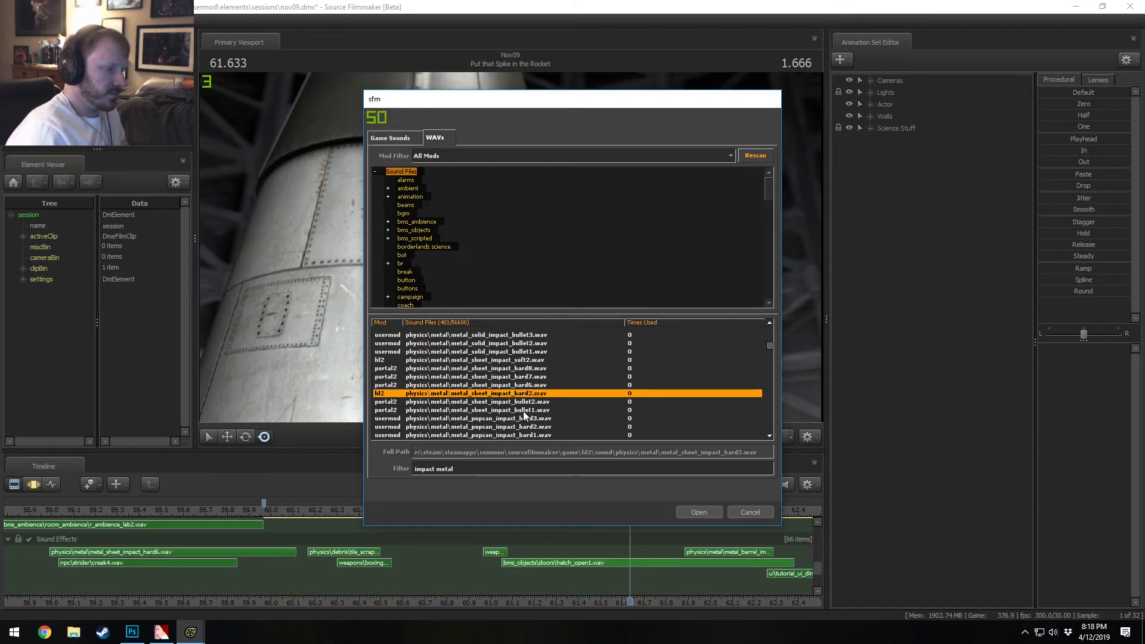
{"action": "left_click", "coordinate": [523, 410]}
{"action": "left_click", "coordinate": [525, 427]}
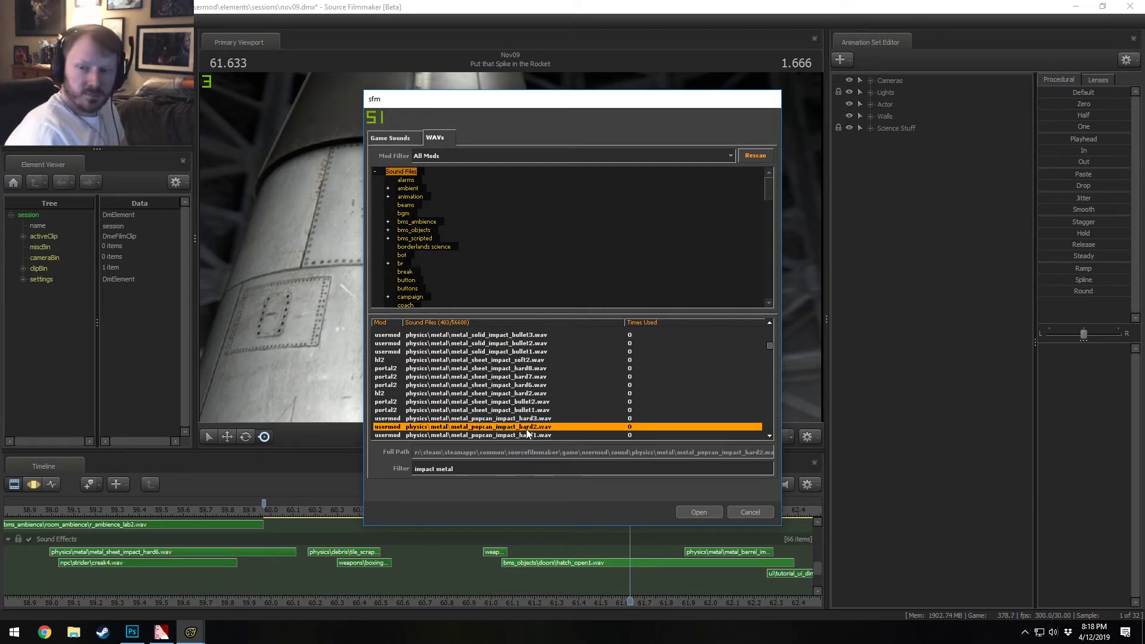
Step: Audition the three soft metal_grenade_impact sounds and the hard3 variant
{"action": "scroll", "coordinate": [526, 430], "scroll_direction": "down", "scroll_amount": 3}
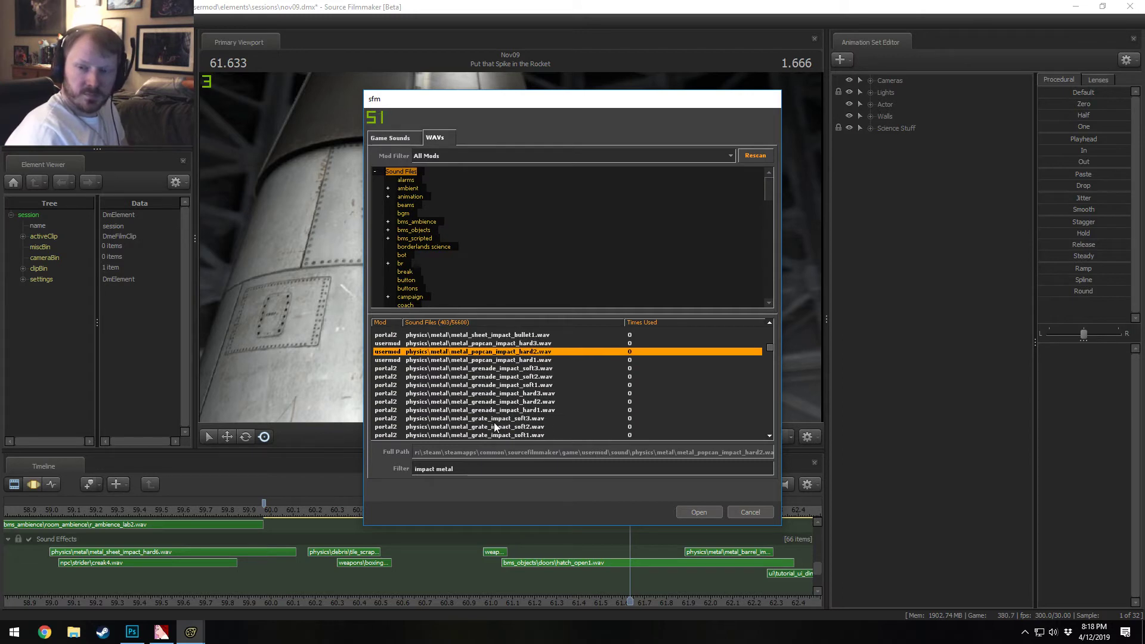
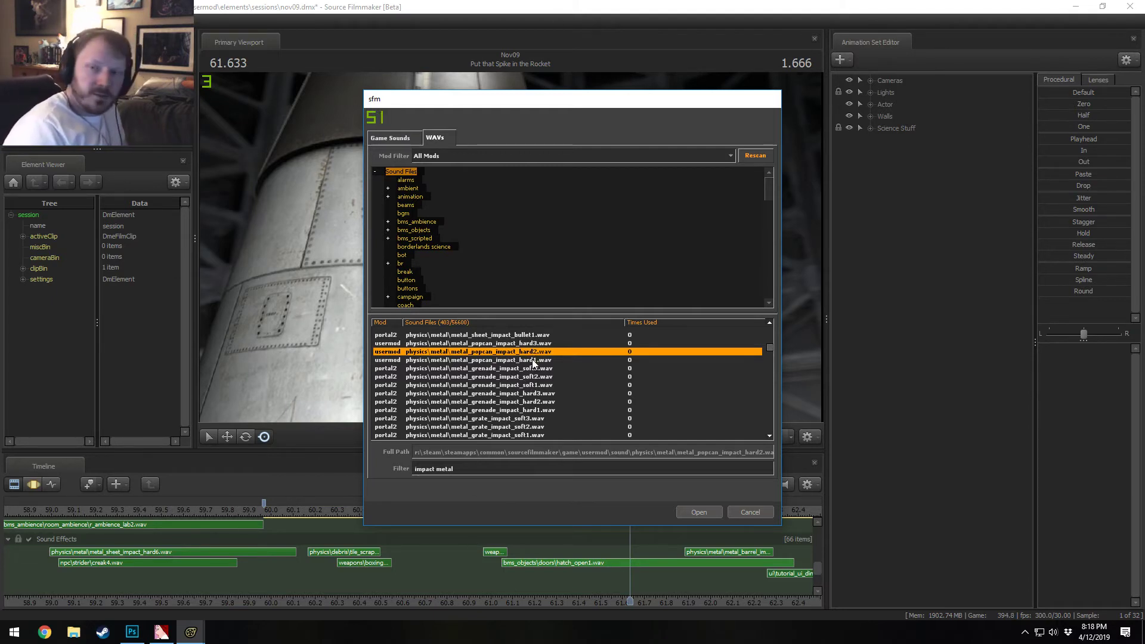
{"action": "left_click", "coordinate": [535, 368]}
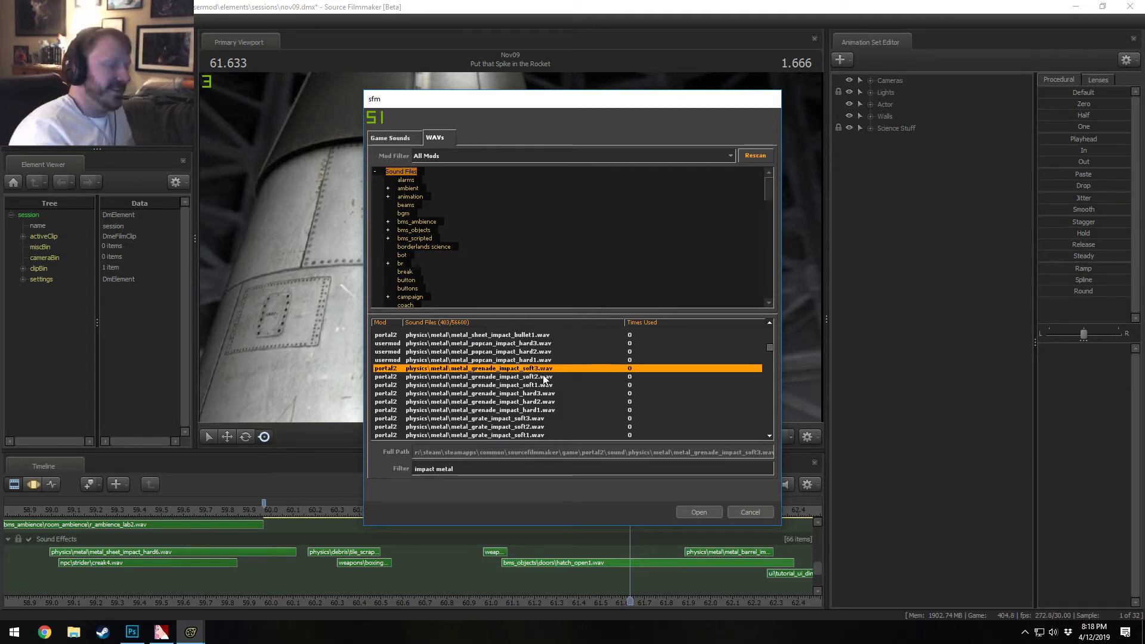
{"action": "scroll", "coordinate": [516, 381], "scroll_direction": "down", "scroll_amount": 1}
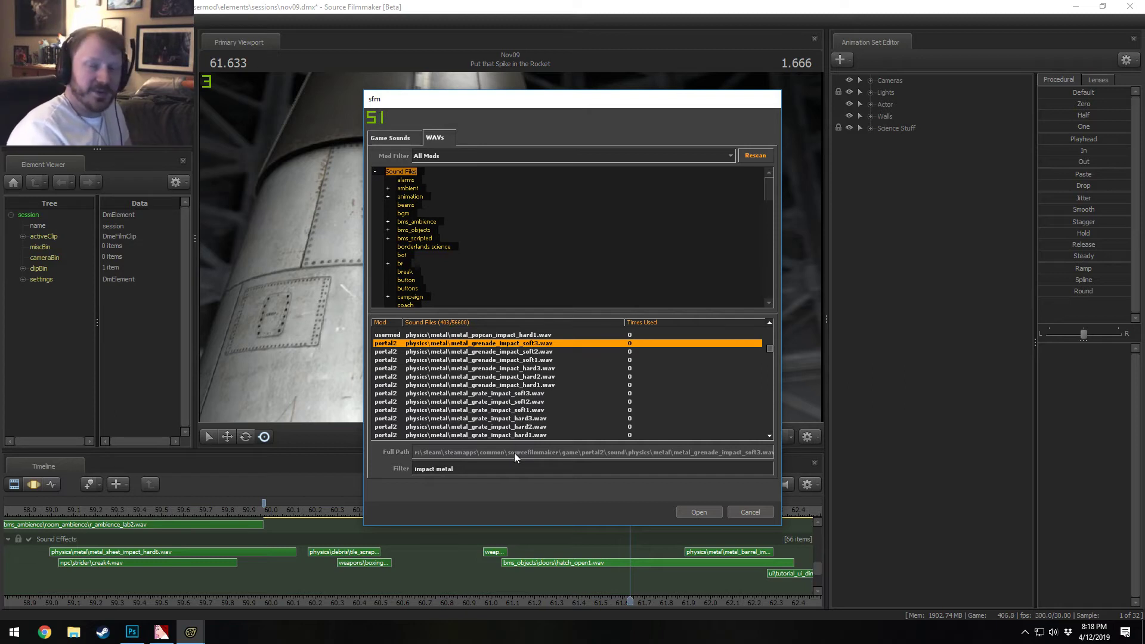
{"action": "left_click", "coordinate": [513, 359]}
{"action": "left_click", "coordinate": [513, 351]}
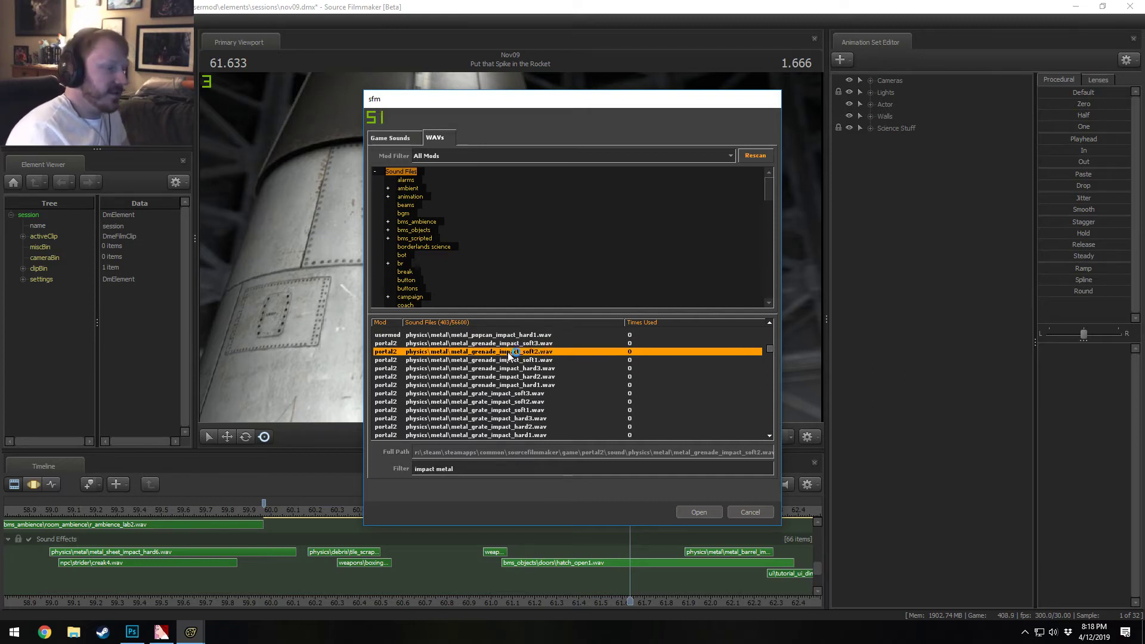
{"action": "left_click", "coordinate": [510, 368]}
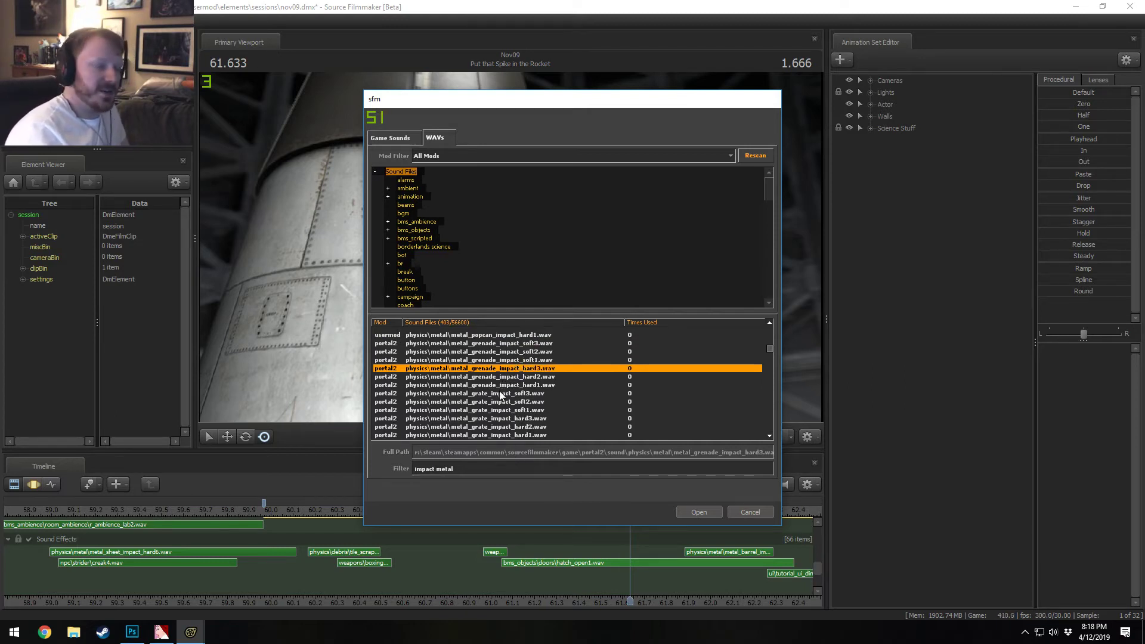
Step: Audition the metal_grate_impact sounds, comparing soft1, hard1 and hard2 repeatedly
{"action": "left_click", "coordinate": [499, 393]}
{"action": "left_click", "coordinate": [503, 410]}
{"action": "scroll", "coordinate": [504, 418], "scroll_direction": "down", "scroll_amount": 2}
{"action": "left_click", "coordinate": [499, 377]}
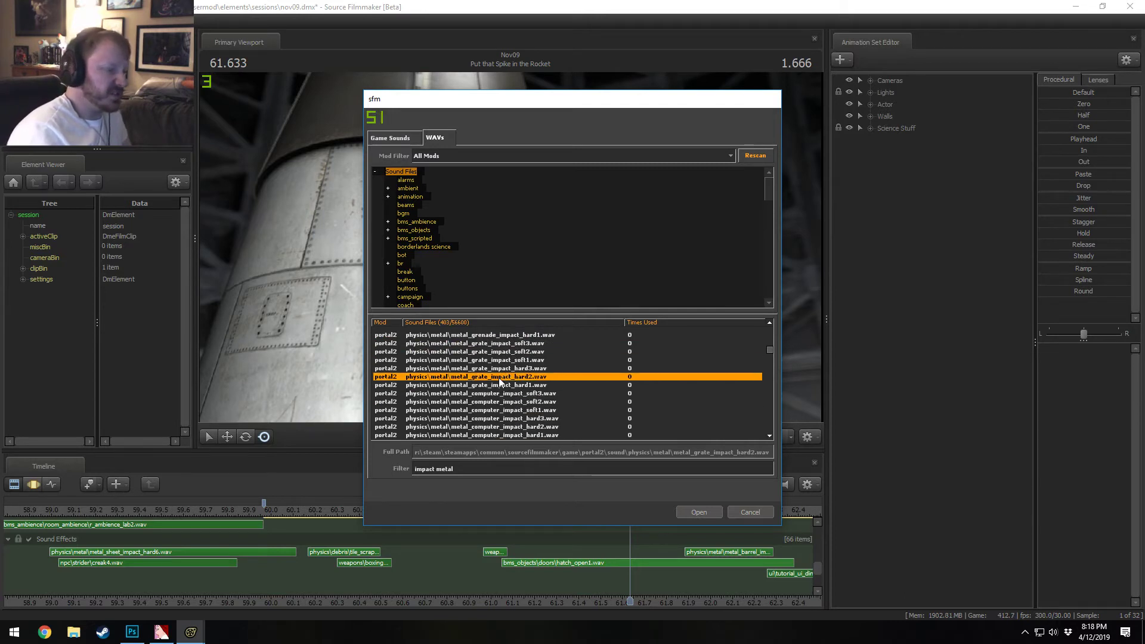
{"action": "left_click", "coordinate": [508, 360]}
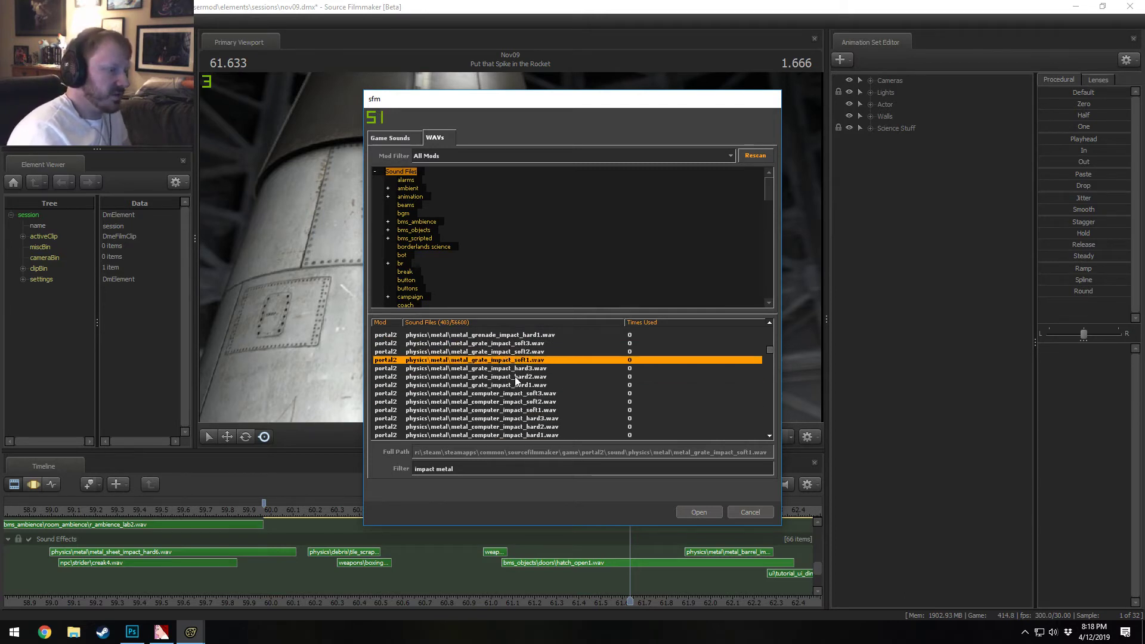
{"action": "left_click", "coordinate": [516, 377]}
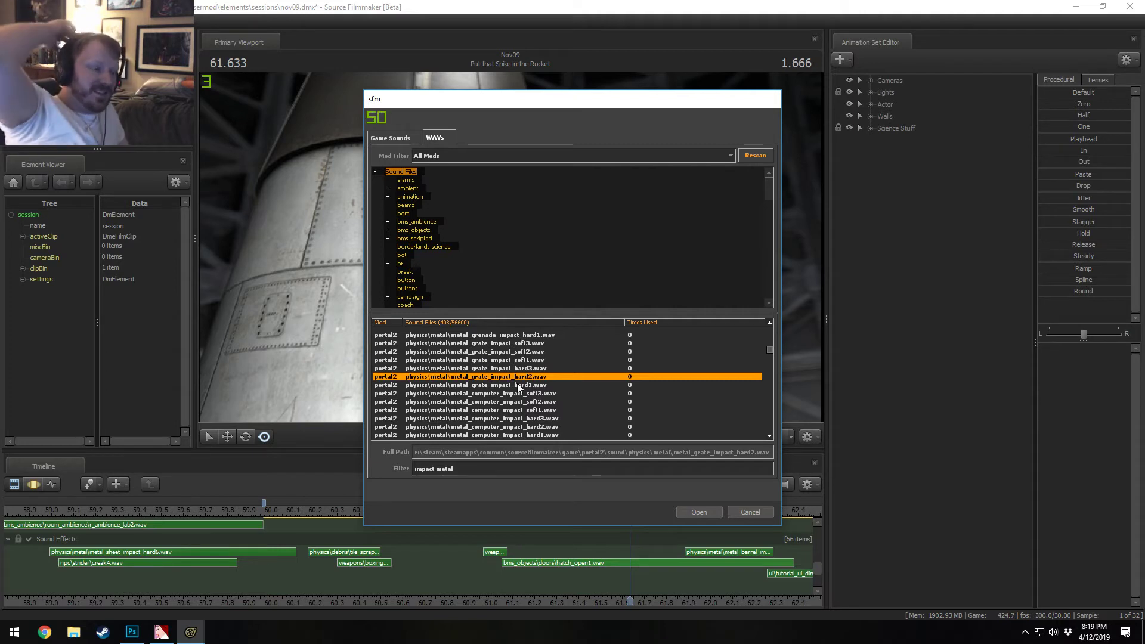
{"action": "left_click", "coordinate": [539, 385]}
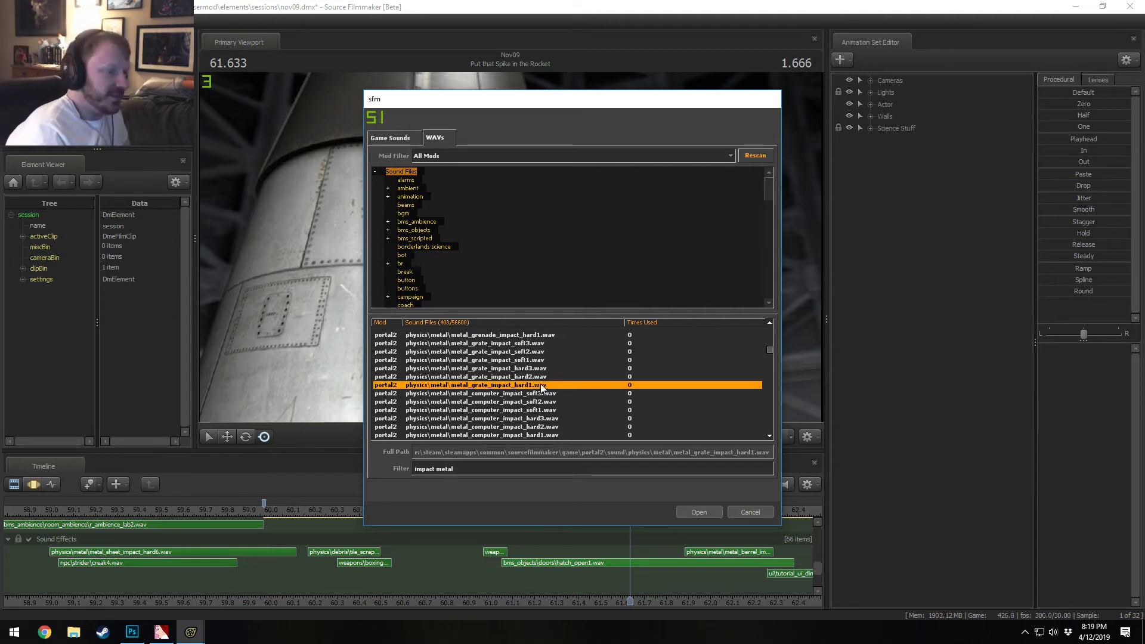
{"action": "left_click", "coordinate": [541, 377]}
{"action": "left_click", "coordinate": [539, 362]}
{"action": "left_click", "coordinate": [534, 377]}
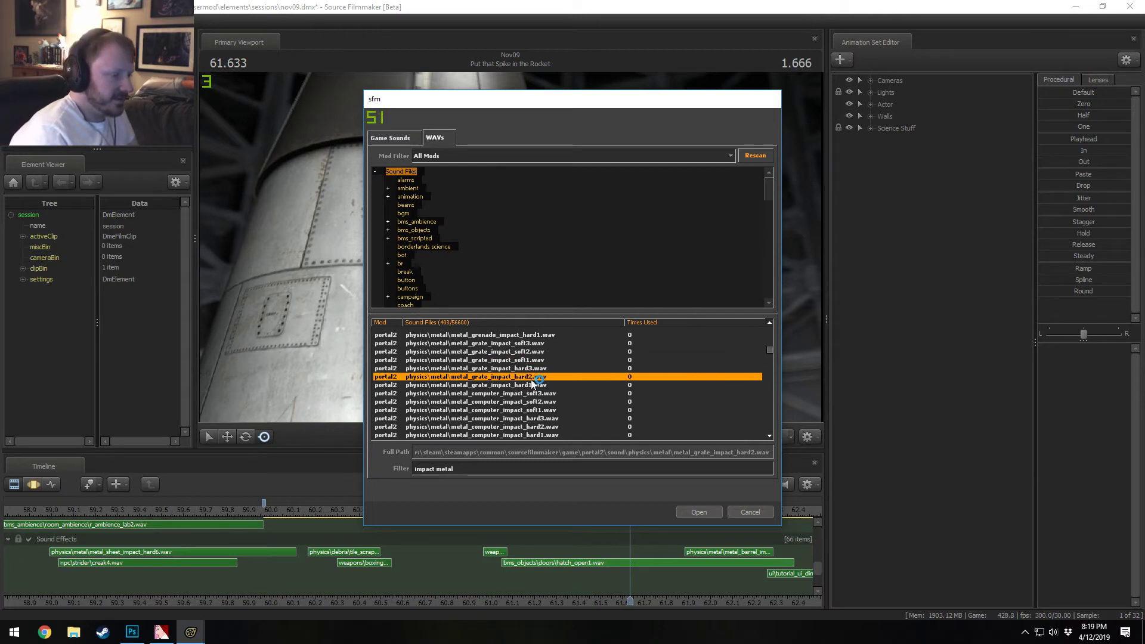
Step: Audition the metal_computer_impact soft2 and hard3 sounds and metal_chainlink_impact_hard3.wav
{"action": "left_click", "coordinate": [527, 401]}
{"action": "left_click", "coordinate": [528, 418]}
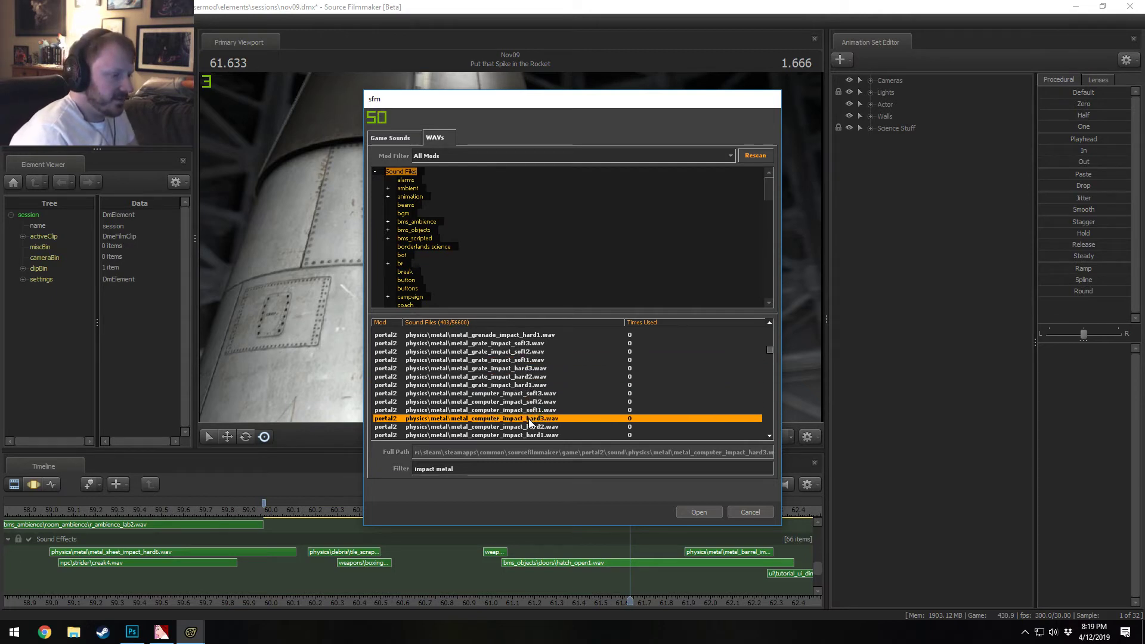
{"action": "scroll", "coordinate": [529, 417], "scroll_direction": "down", "scroll_amount": 3}
{"action": "left_click", "coordinate": [528, 378]}
{"action": "left_click", "coordinate": [530, 419]}
Step: Audition the metal_canister_impact sounds, comparing hard2 and hard3 with the three soft variants
{"action": "scroll", "coordinate": [529, 419], "scroll_direction": "down", "scroll_amount": 3}
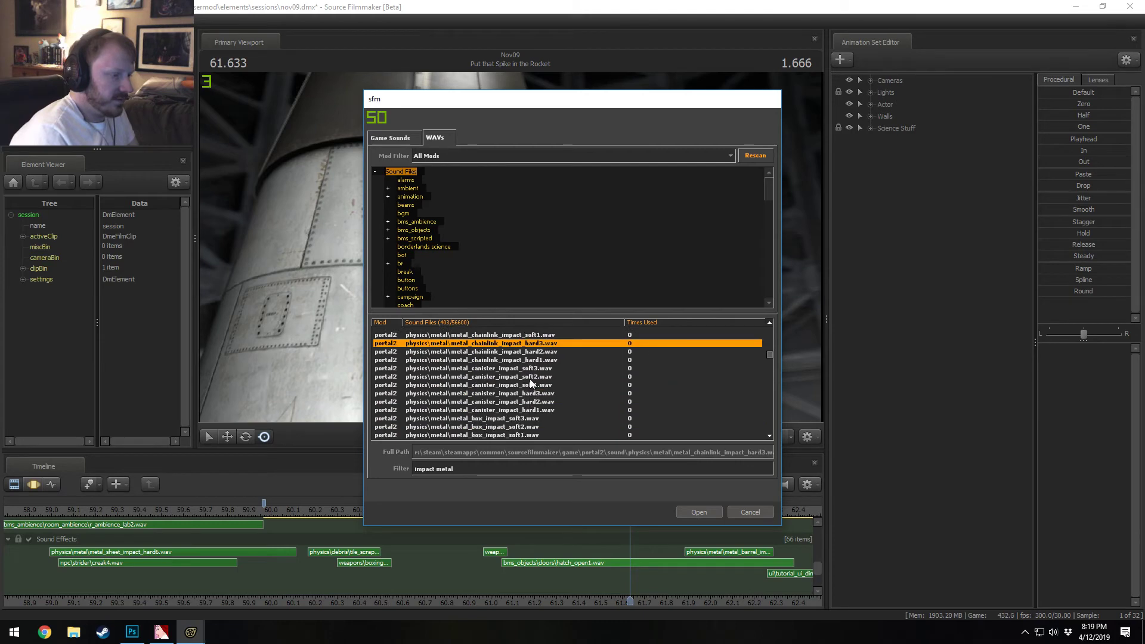
{"action": "left_click", "coordinate": [529, 376]}
{"action": "left_click", "coordinate": [529, 401]}
{"action": "scroll", "coordinate": [527, 407], "scroll_direction": "down", "scroll_amount": 1}
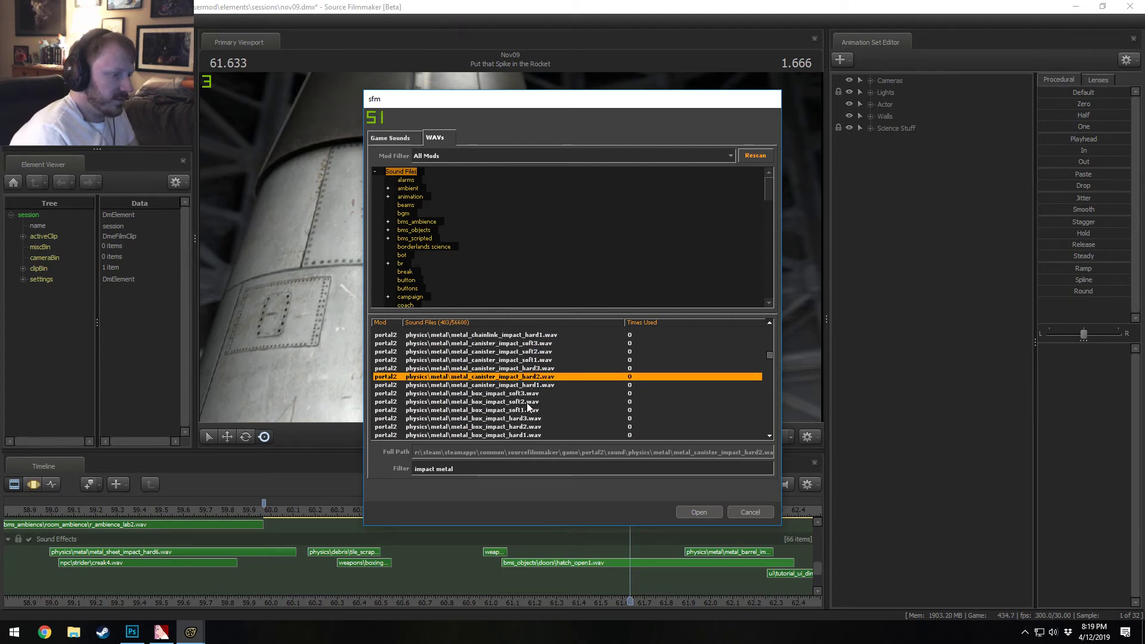
{"action": "left_click", "coordinate": [528, 368]}
{"action": "left_click", "coordinate": [530, 360]}
{"action": "left_click", "coordinate": [531, 352]}
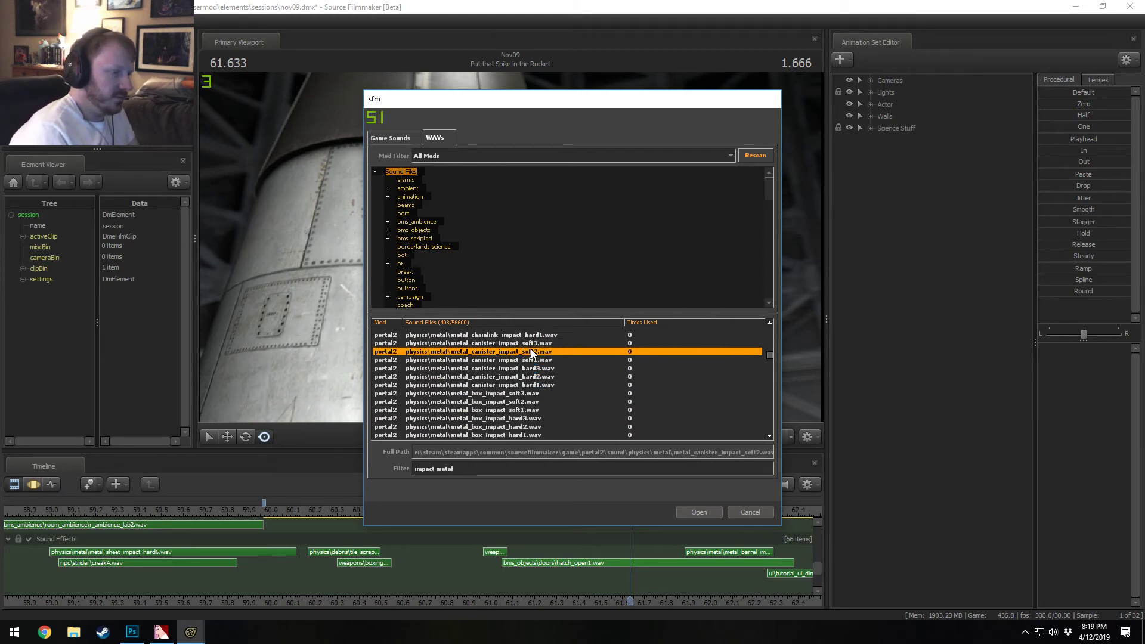
{"action": "left_click", "coordinate": [534, 343]}
Step: Audition the metal_box_impact sounds, including soft3, hard1, hard3 and the bullet variants
{"action": "left_click", "coordinate": [528, 394]}
{"action": "scroll", "coordinate": [515, 418], "scroll_direction": "down", "scroll_amount": 2}
{"action": "left_click", "coordinate": [506, 385]}
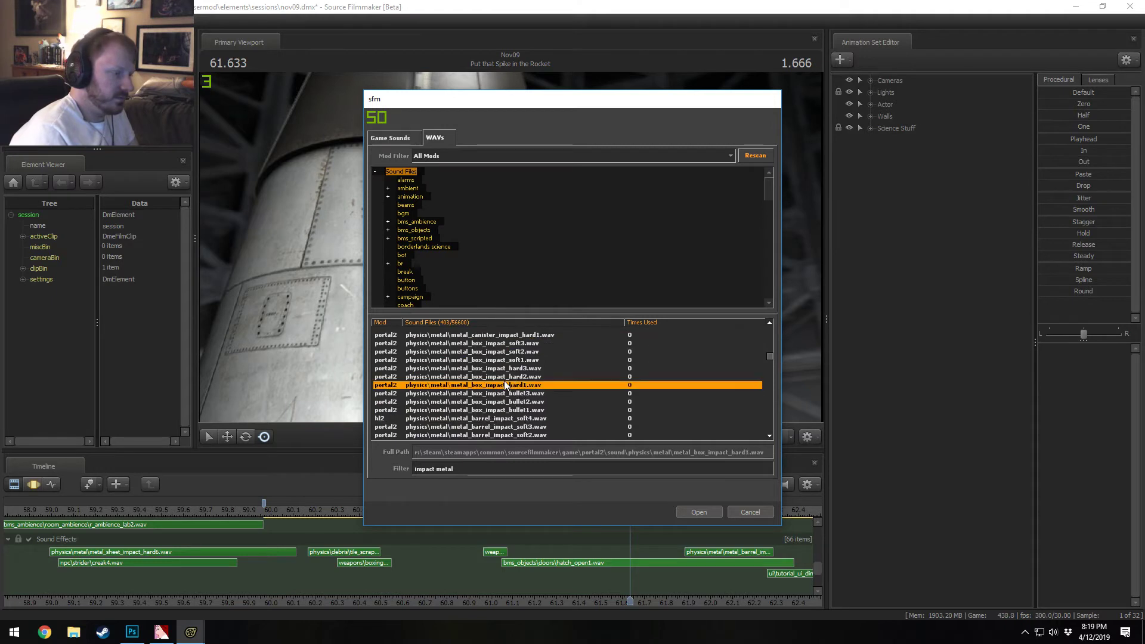
{"action": "left_click", "coordinate": [504, 402]}
{"action": "scroll", "coordinate": [505, 404], "scroll_direction": "down", "scroll_amount": 1}
{"action": "left_click", "coordinate": [509, 385]}
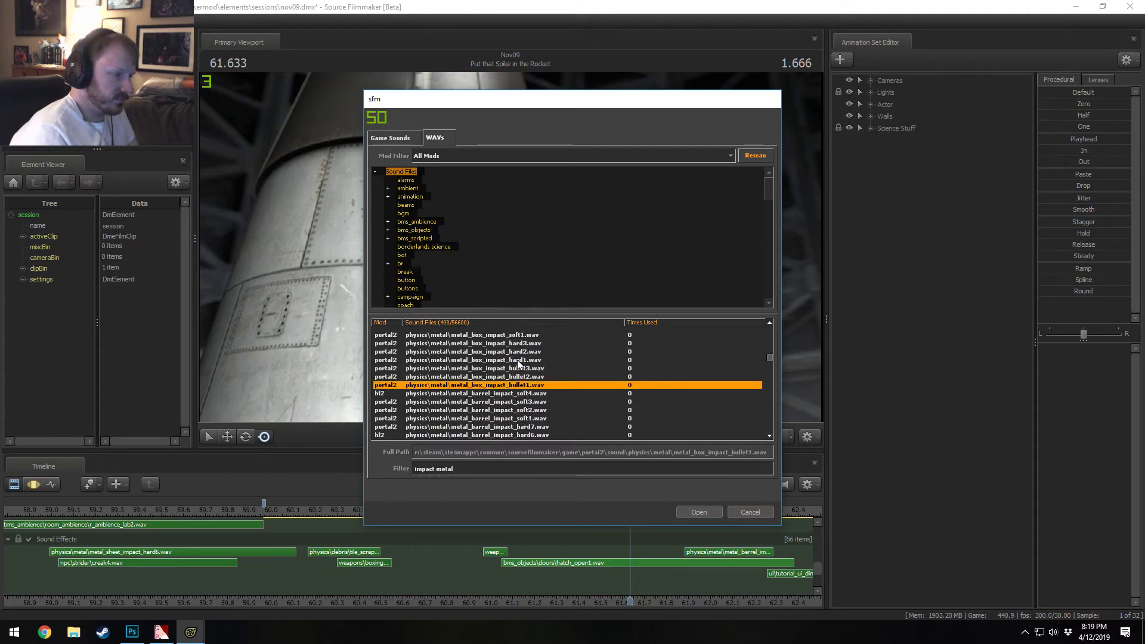
{"action": "left_click", "coordinate": [519, 361]}
{"action": "left_click", "coordinate": [521, 345]}
Step: Compare the three soft metal_box_impact sounds and insert metal_box_impact_soft1.wav at 61.633 on the Sound Effects track
{"action": "scroll", "coordinate": [522, 366], "scroll_direction": "up", "scroll_amount": 1}
{"action": "left_click", "coordinate": [520, 360]}
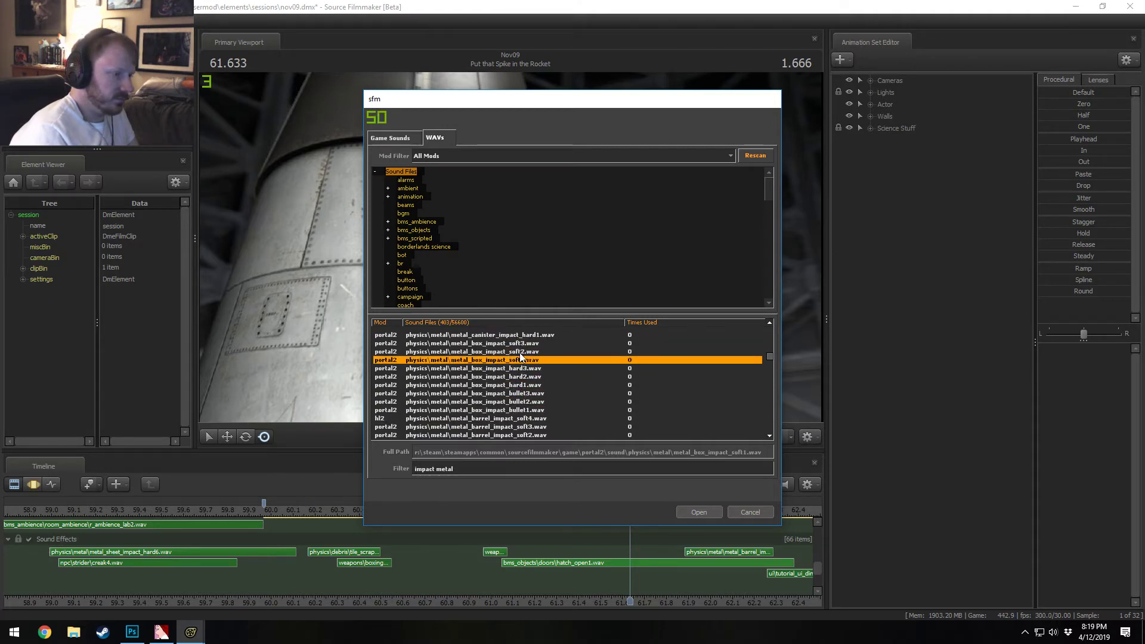
{"action": "left_click", "coordinate": [520, 352]}
{"action": "left_click", "coordinate": [521, 343]}
{"action": "left_click", "coordinate": [520, 352]}
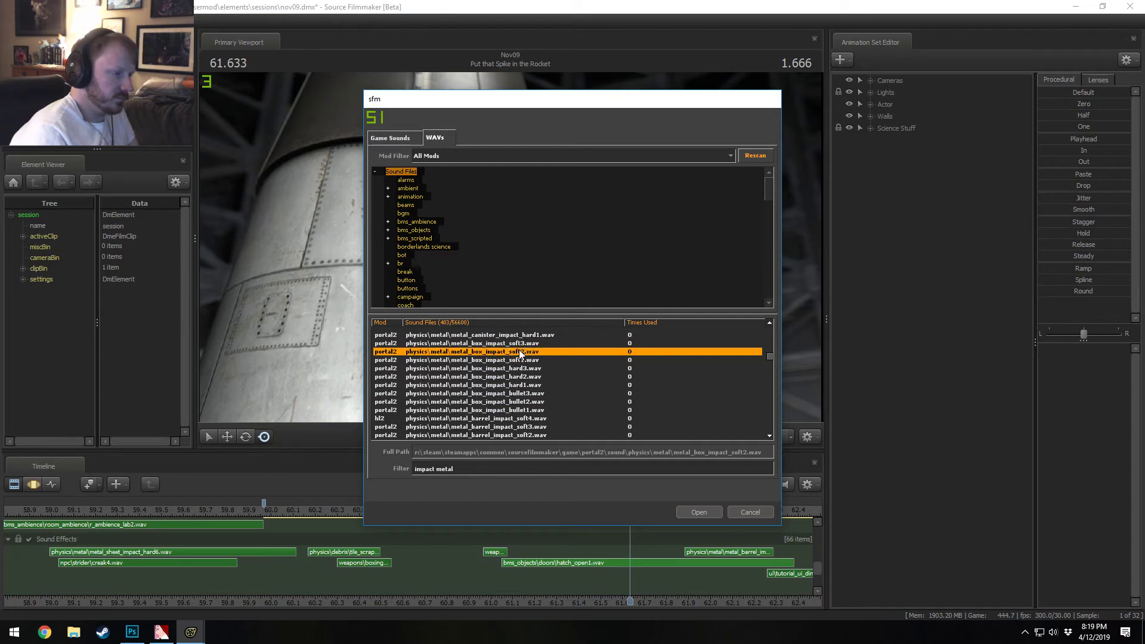
{"action": "left_click", "coordinate": [526, 344]}
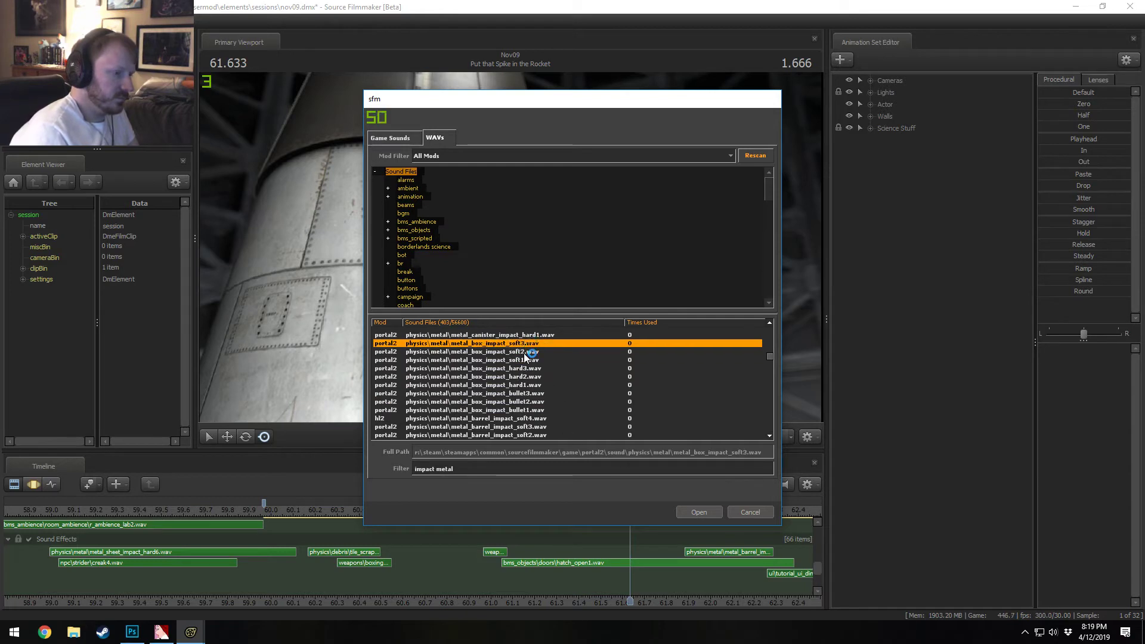
{"action": "left_click", "coordinate": [526, 360]}
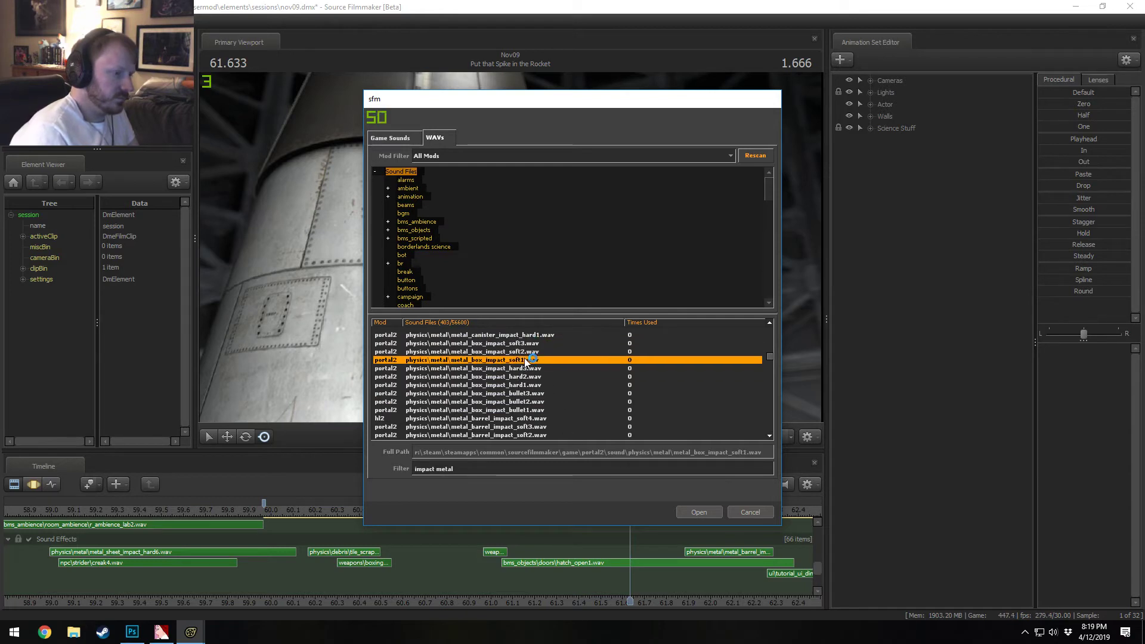
{"action": "left_click", "coordinate": [692, 512]}
Step: Set the metal_box_impact_soft1 clip's time scale to 0.8 and extend its end to fit the slowed sound
{"action": "right_click", "coordinate": [648, 555]}
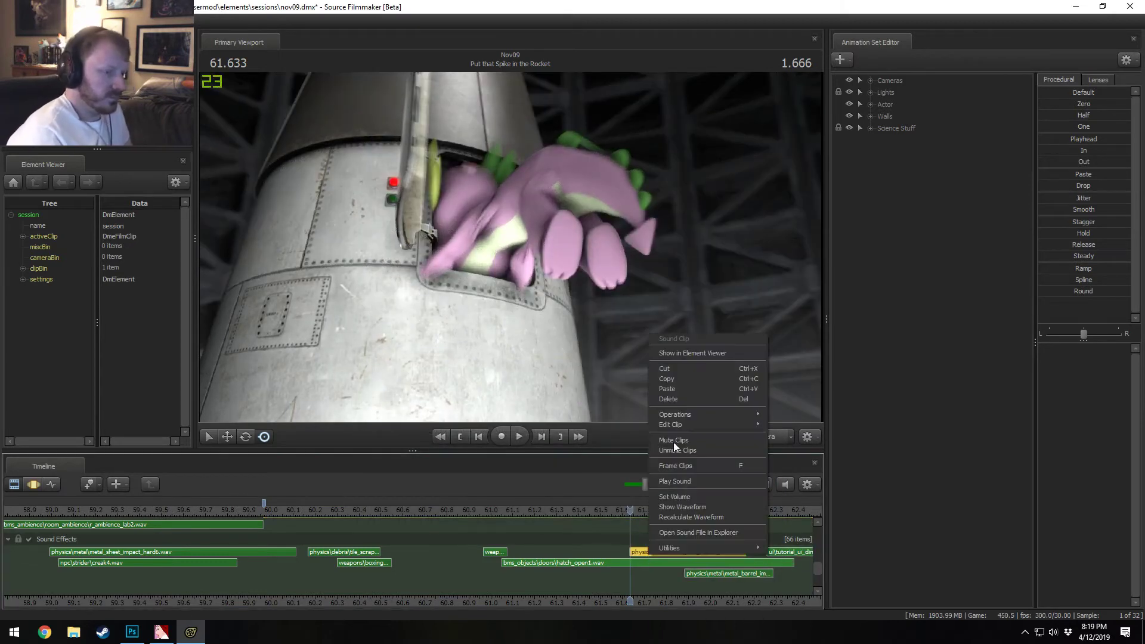
{"action": "mouse_move", "coordinate": [674, 425]}
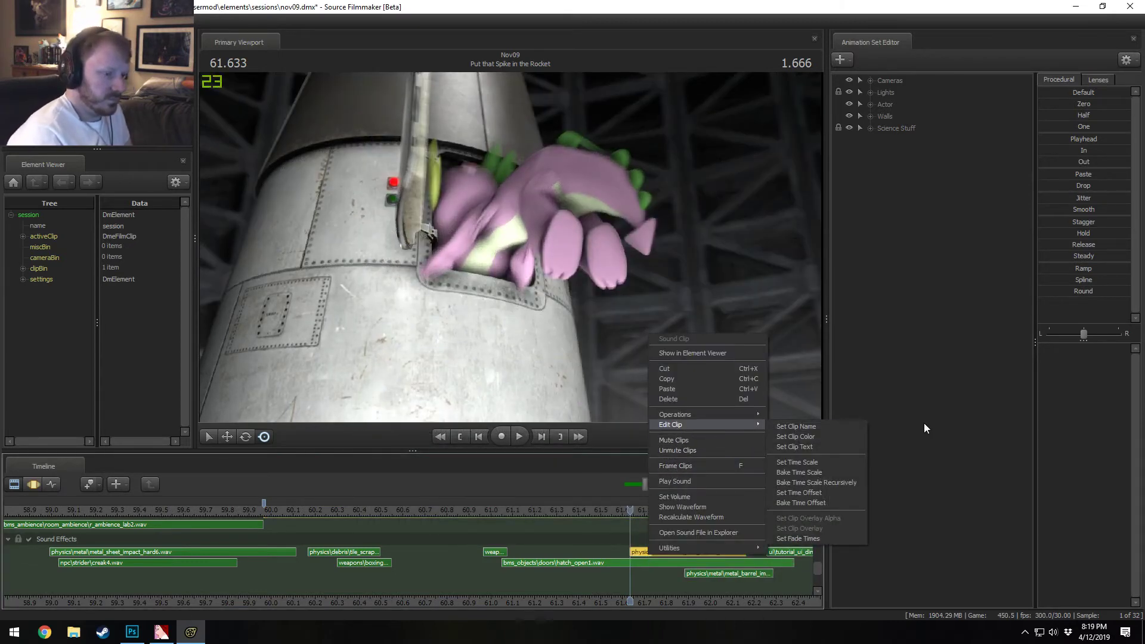
{"action": "left_click", "coordinate": [809, 463]}
{"action": "left_click_drag", "start_coordinate": [603, 267], "coordinate": [447, 252]}
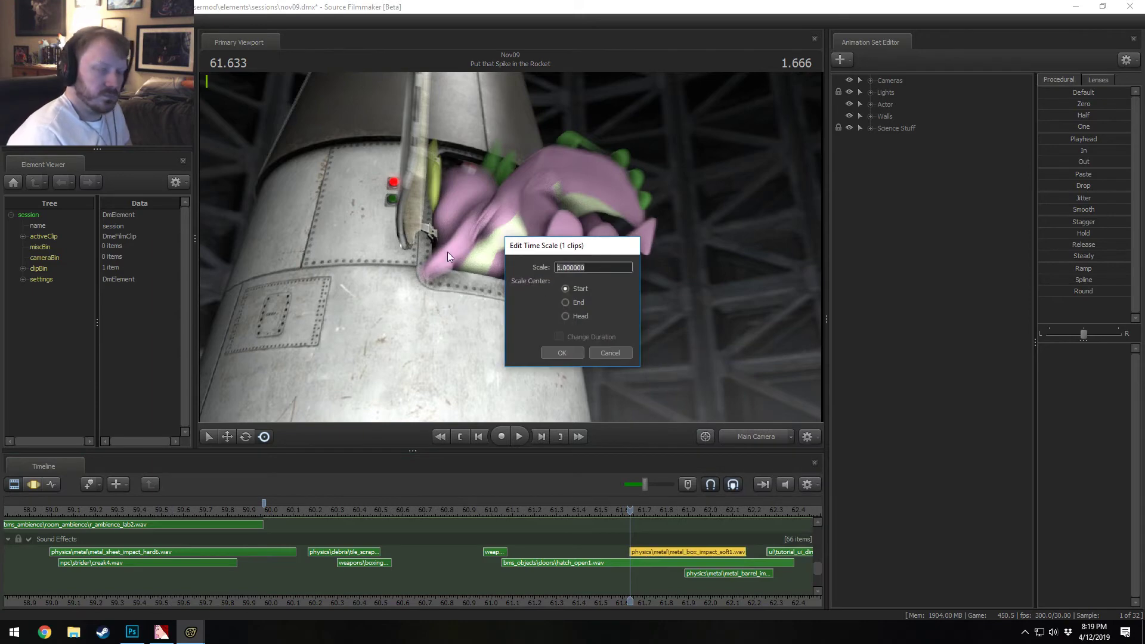
{"action": "type", "text": ".8"}
{"action": "key", "text": "Return"}
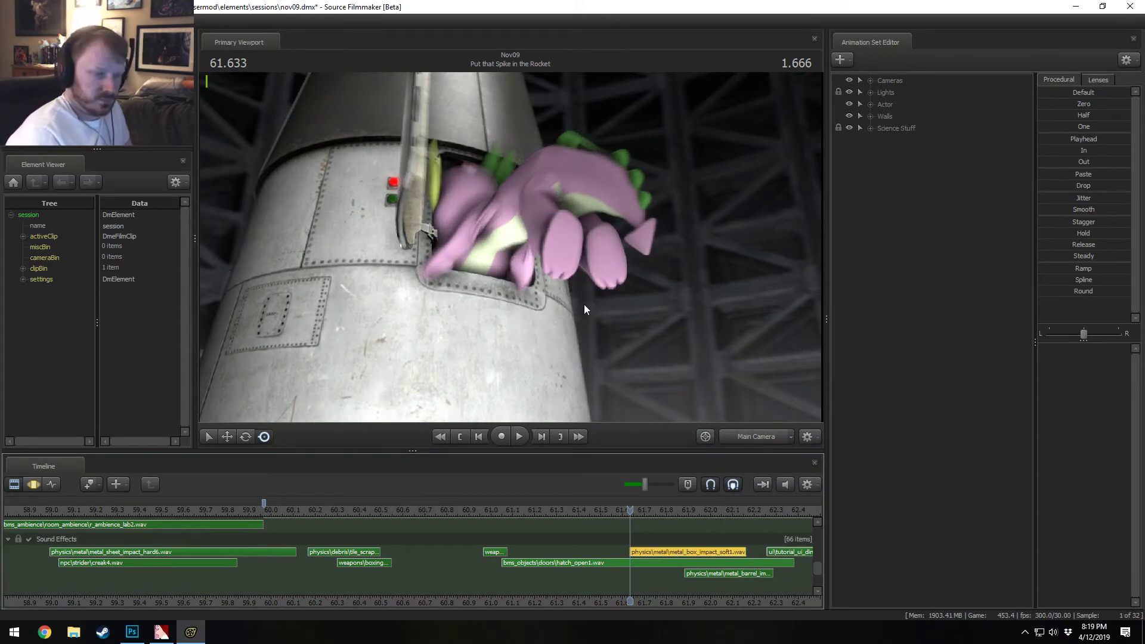
{"action": "left_click_drag", "start_coordinate": [739, 554], "coordinate": [757, 552]}
Step: Play back Spike's entry into the rocket twice to check the slowed box impact against the closing hatch
{"action": "left_click", "coordinate": [602, 509]}
{"action": "left_click_drag", "start_coordinate": [602, 510], "coordinate": [558, 513]}
{"action": "key", "text": "space"}
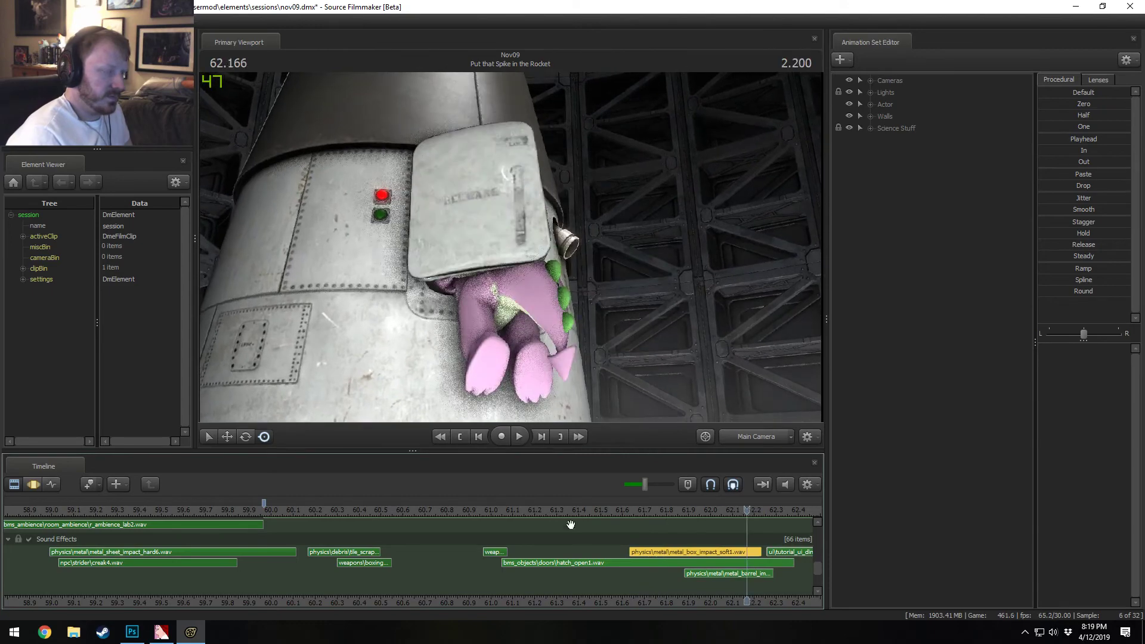
{"action": "left_click", "coordinate": [427, 510]}
{"action": "key", "text": "space"}
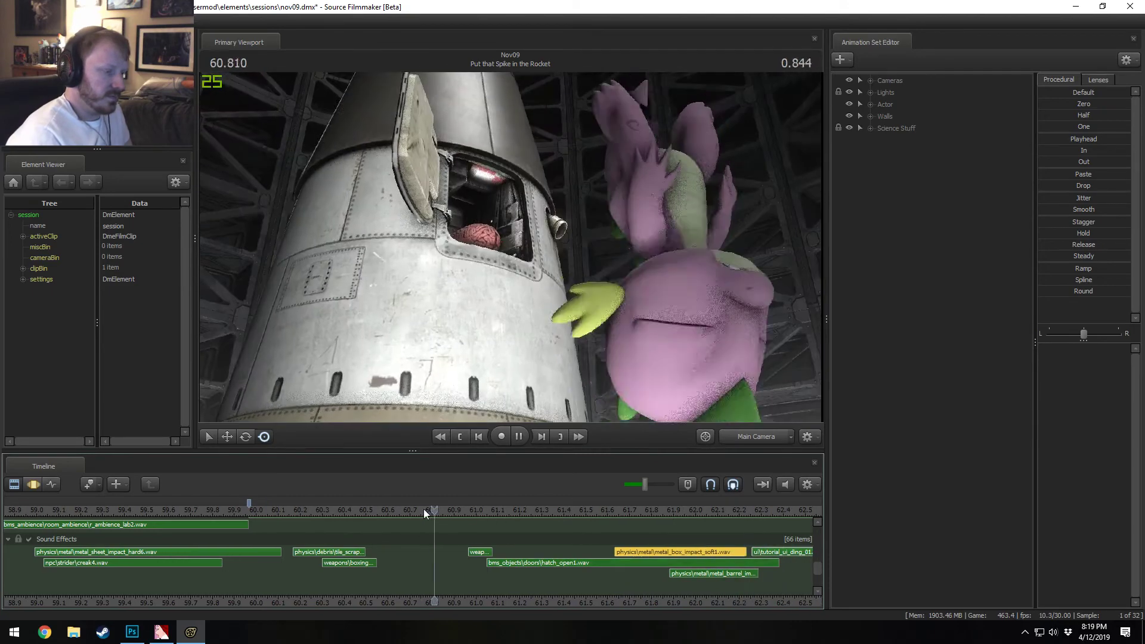
{"action": "key", "text": "space"}
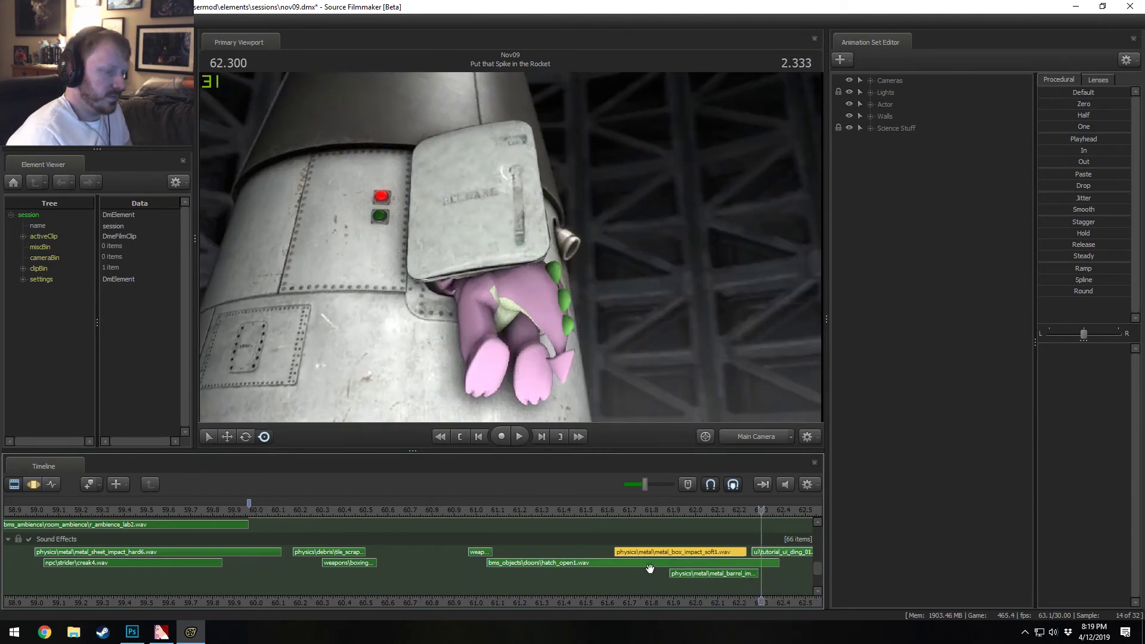
Step: Edit the volumes of the metal_box_impact_soft1 clip and the metal_barrel impact clip, and play the shot back
{"action": "right_click", "coordinate": [664, 551]}
{"action": "left_click", "coordinate": [695, 491]}
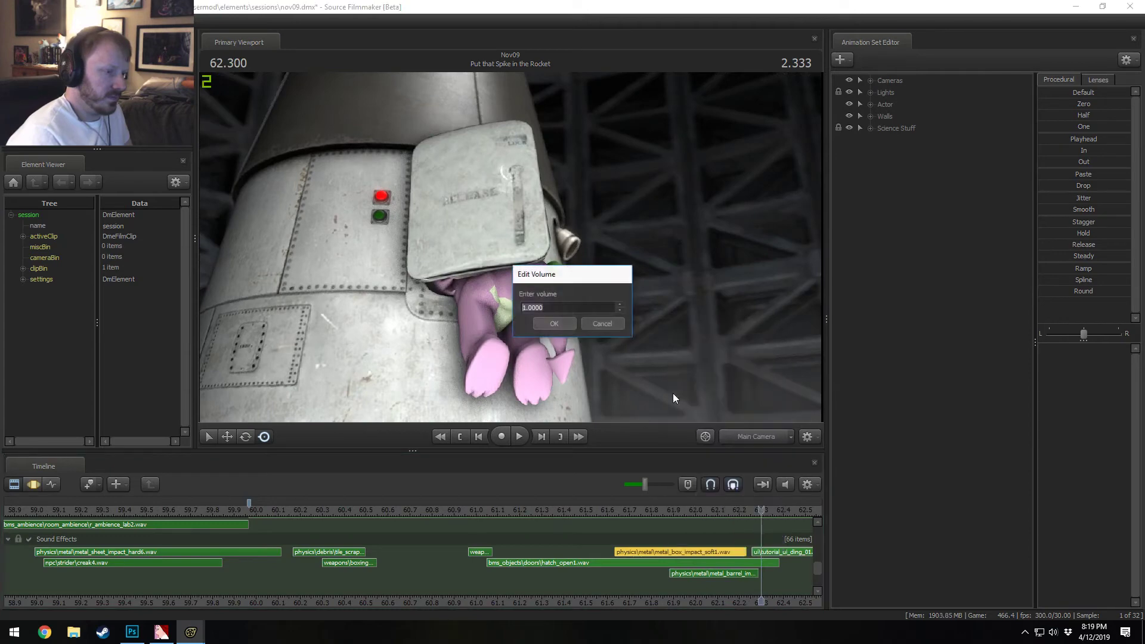
{"action": "key", "text": "Return"}
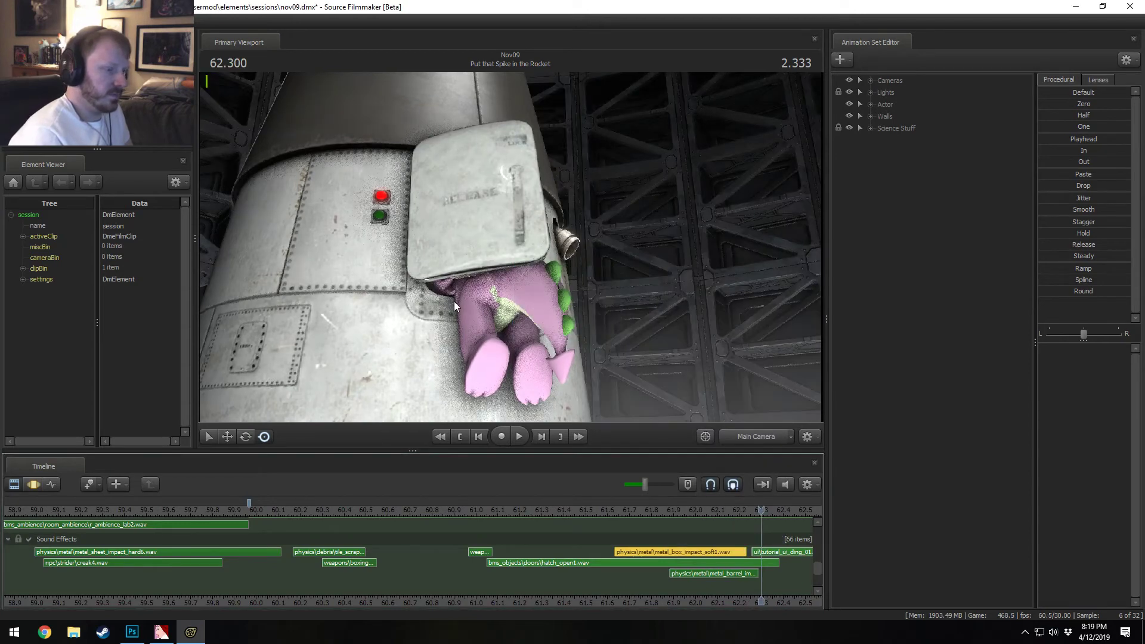
{"action": "right_click", "coordinate": [703, 568]}
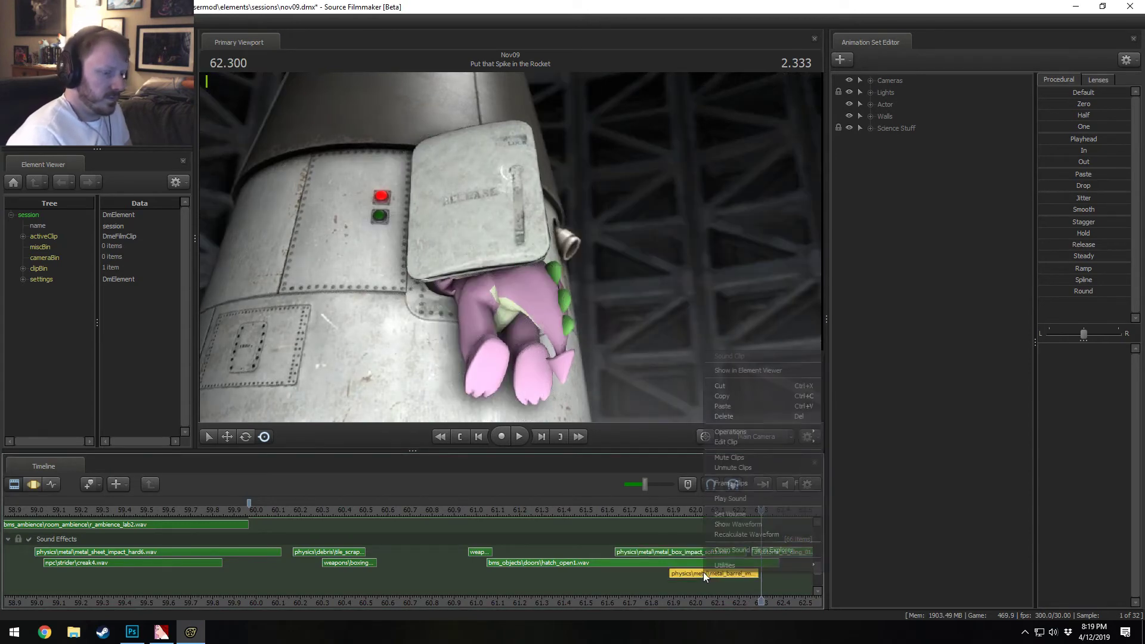
{"action": "left_click", "coordinate": [728, 511]}
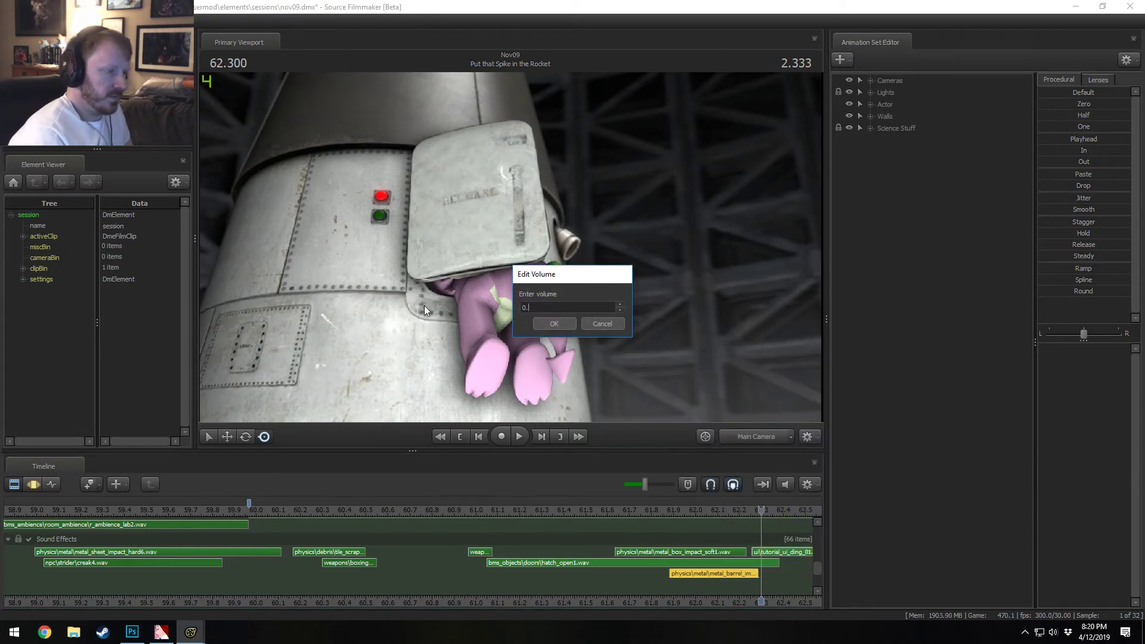
{"action": "key", "text": "Return"}
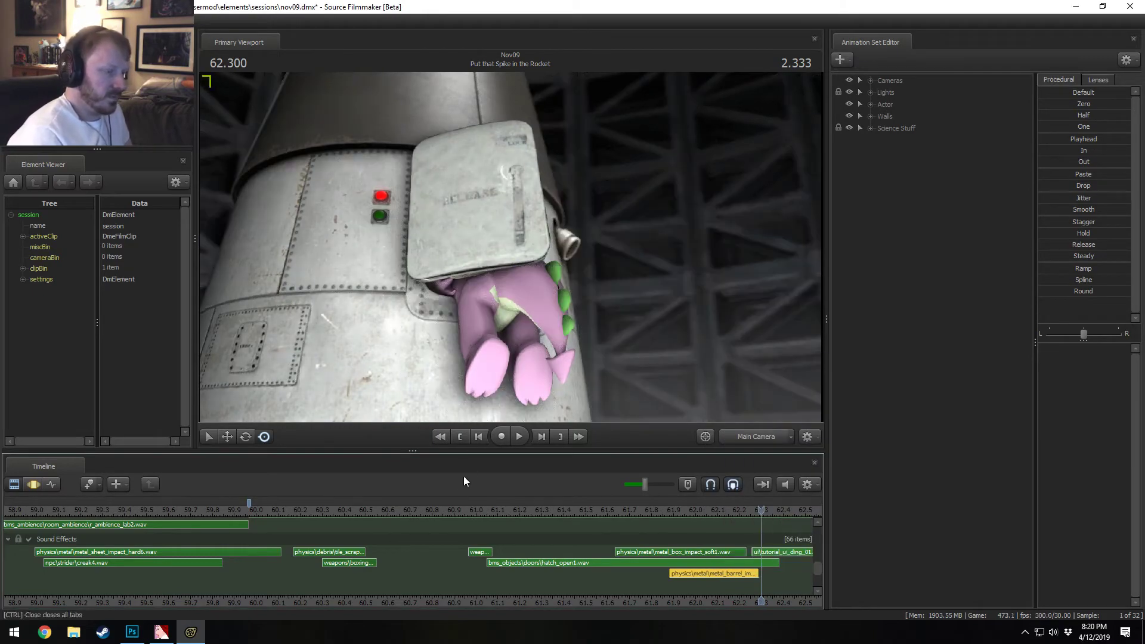
{"action": "left_click", "coordinate": [458, 506]}
{"action": "key", "text": "space"}
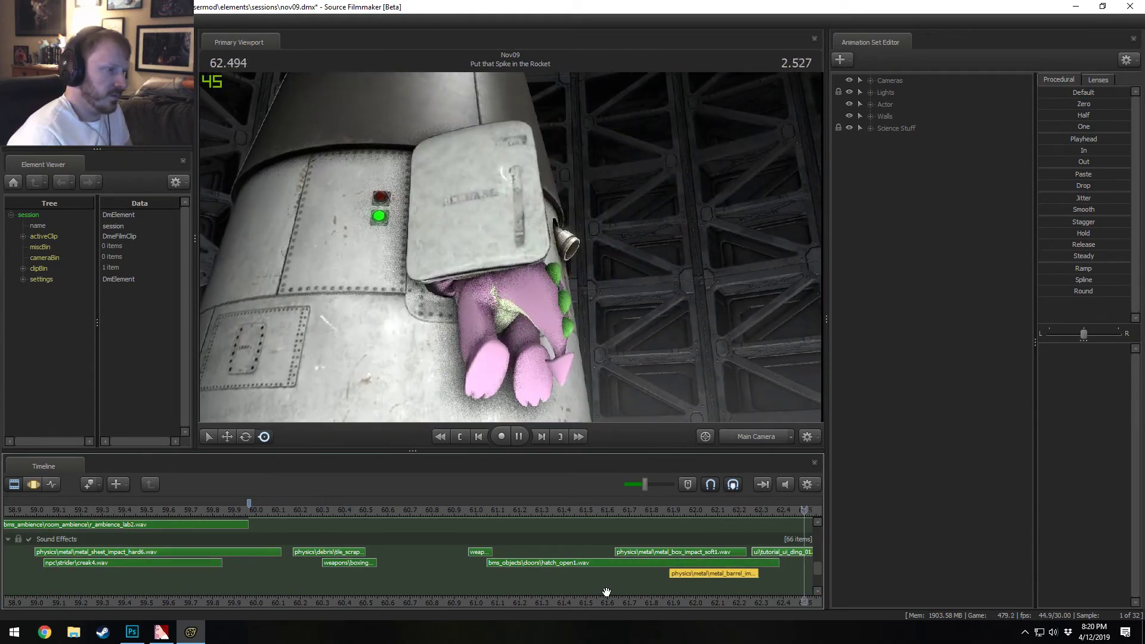
{"action": "scroll", "coordinate": [495, 571], "scroll_direction": "down", "scroll_amount": 3}
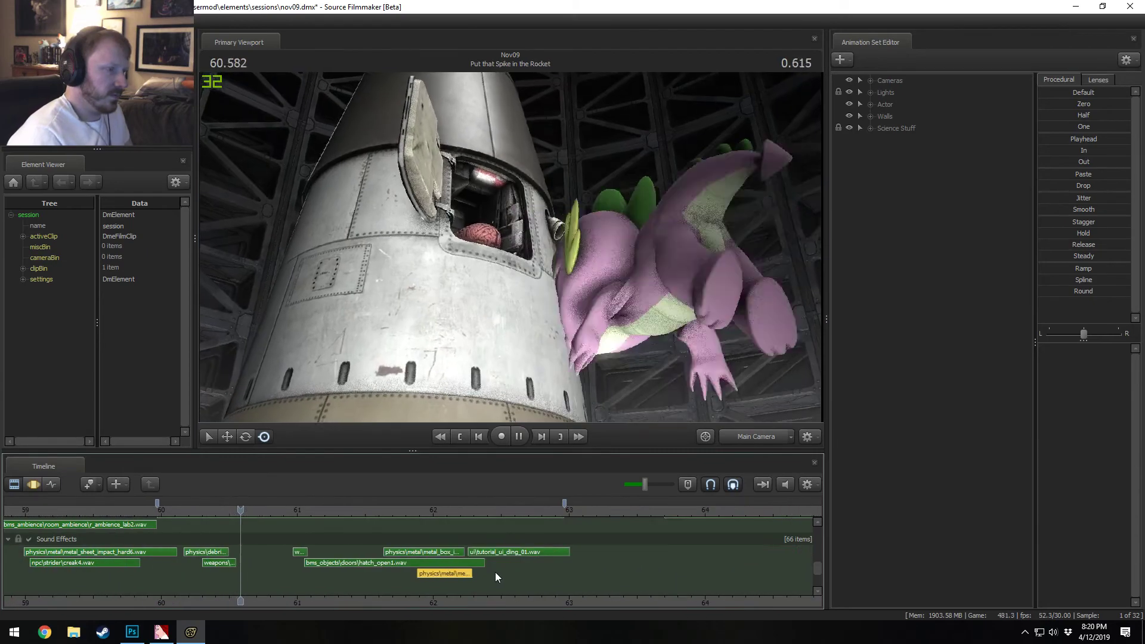
{"action": "key", "text": "space"}
Step: Replay the start of the rocket shot, around 60.0 to 60.4 seconds, to check the debris and weapons sounds
{"action": "left_click", "coordinate": [167, 513]}
{"action": "key", "text": "space"}
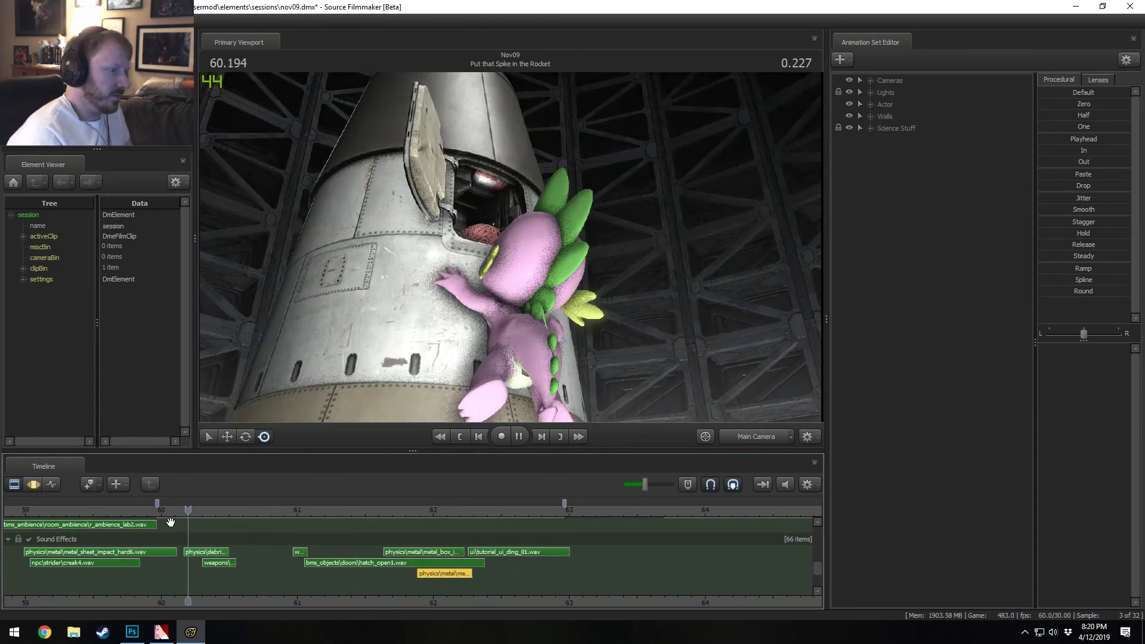
{"action": "key", "text": "space"}
{"action": "left_click", "coordinate": [195, 509]}
{"action": "key", "text": "space"}
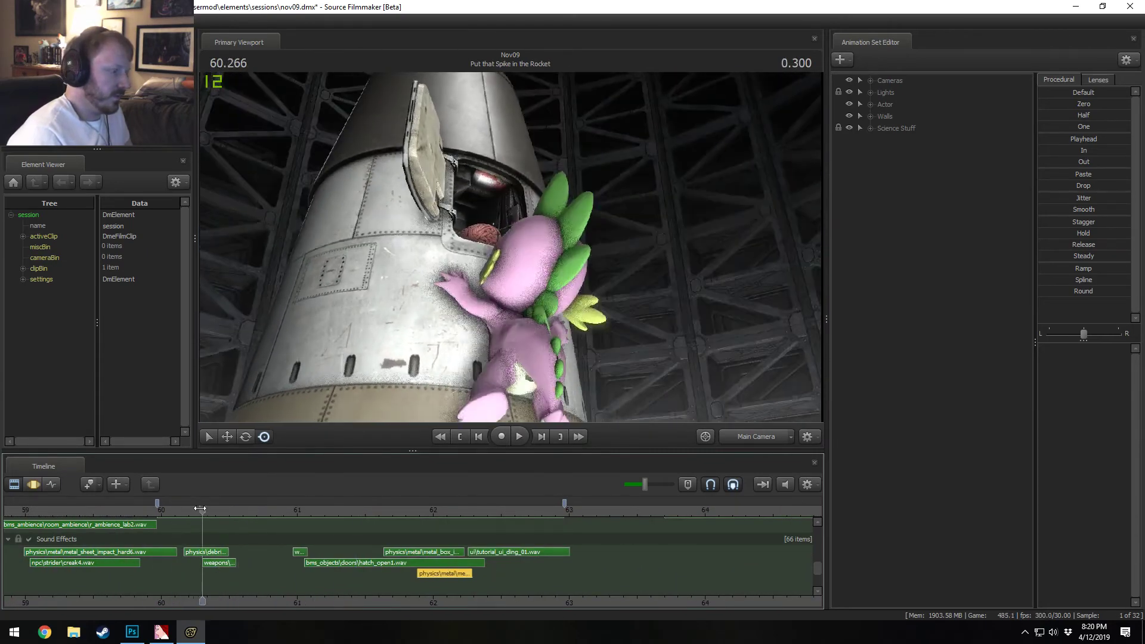
{"action": "key", "text": "space"}
{"action": "left_click", "coordinate": [195, 509]}
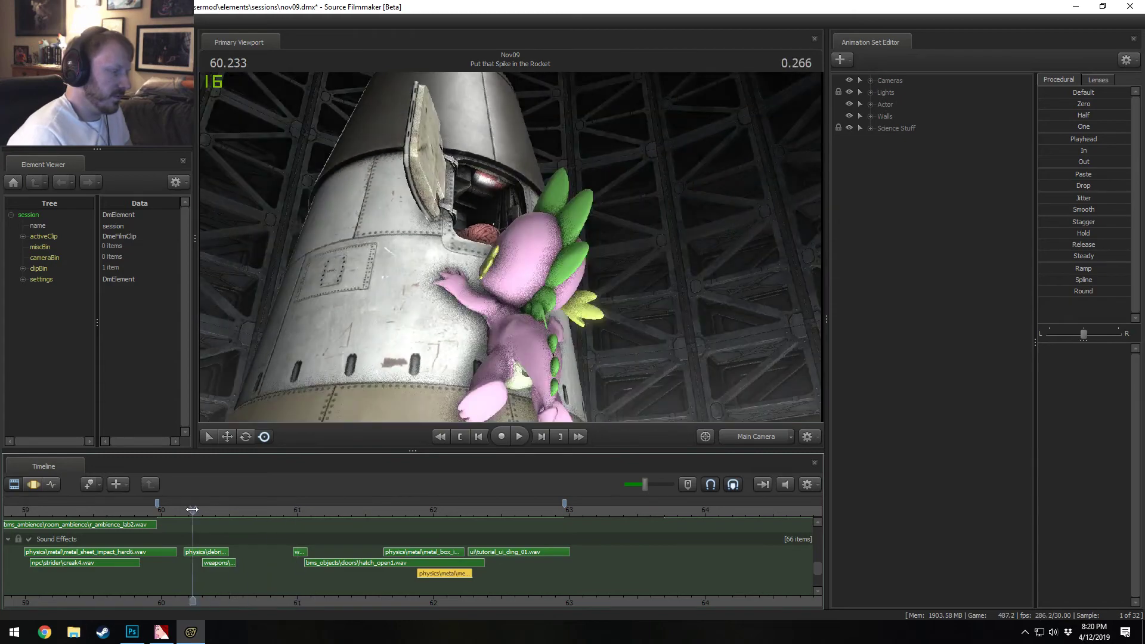
{"action": "key", "text": "space"}
{"action": "key", "text": "space"}
Step: Set the volume of the weapons\boxing clip near 60.4 seconds to 0.2 and replay the start of the shot
{"action": "right_click", "coordinate": [228, 562]}
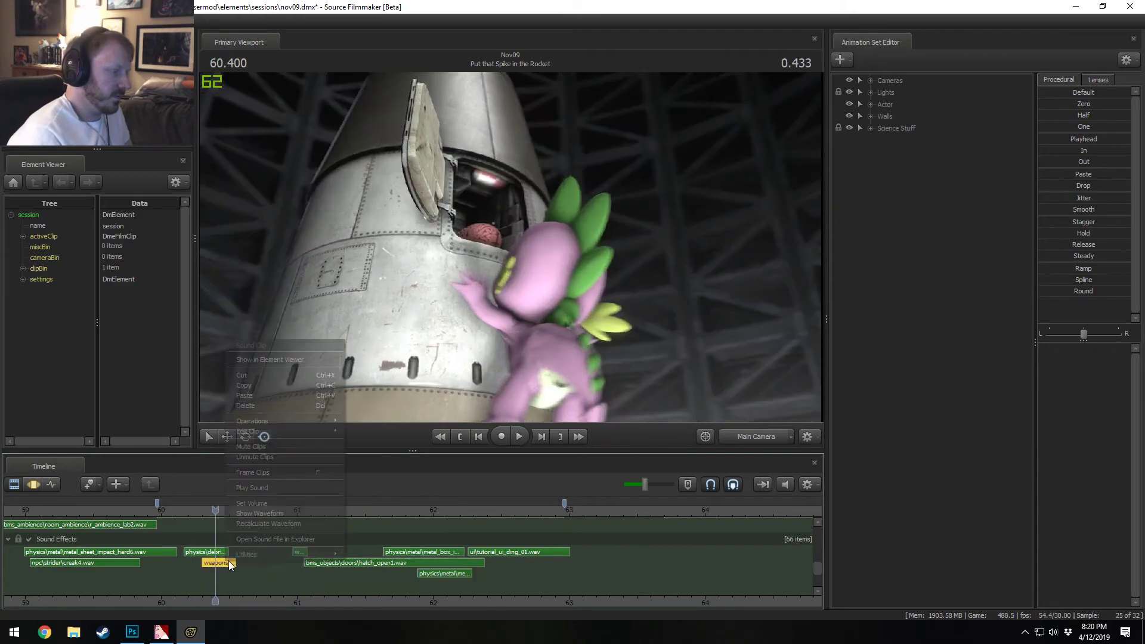
{"action": "left_click", "coordinate": [263, 502]}
{"action": "type", "text": "0.2"}
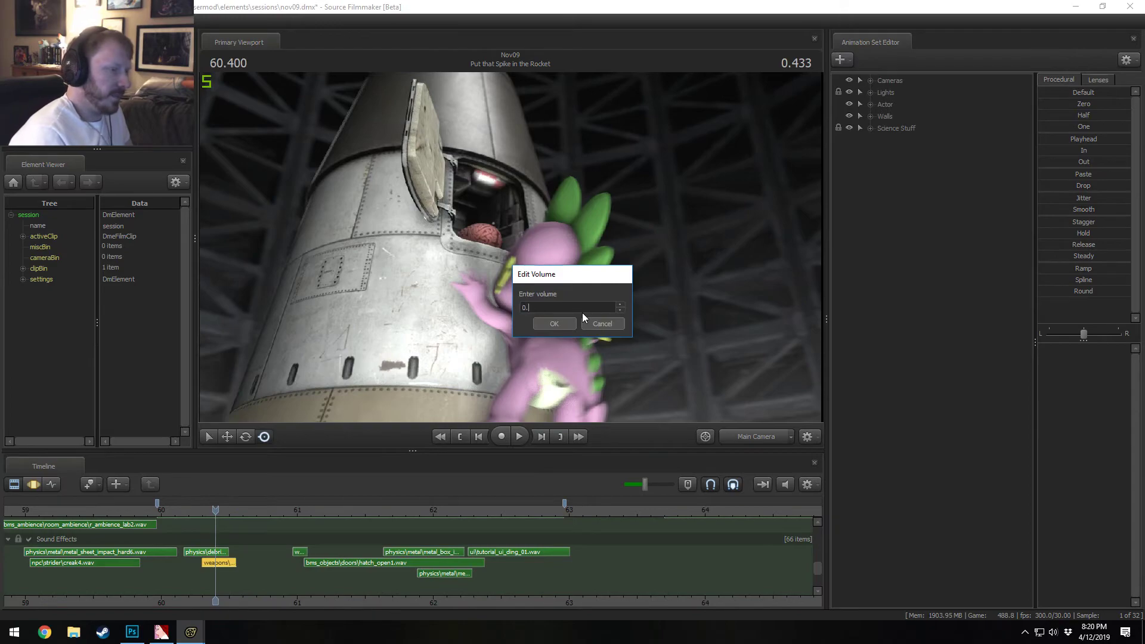
{"action": "key", "text": "Return"}
{"action": "left_click", "coordinate": [174, 509]}
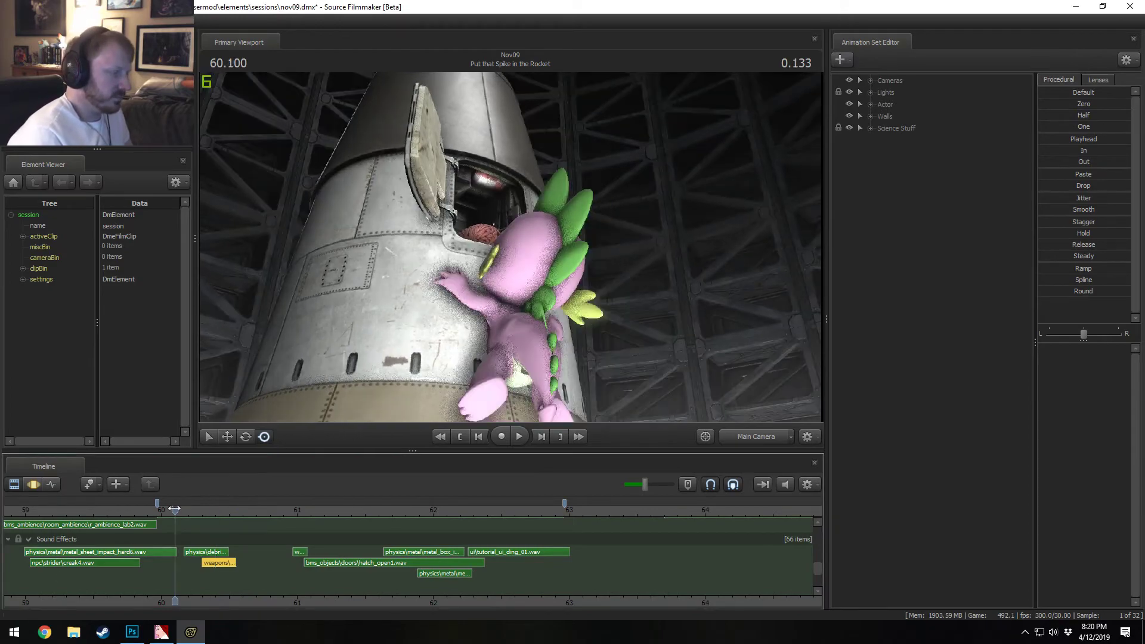
{"action": "key", "text": "space"}
{"action": "key", "text": "space"}
{"action": "left_click", "coordinate": [159, 514]}
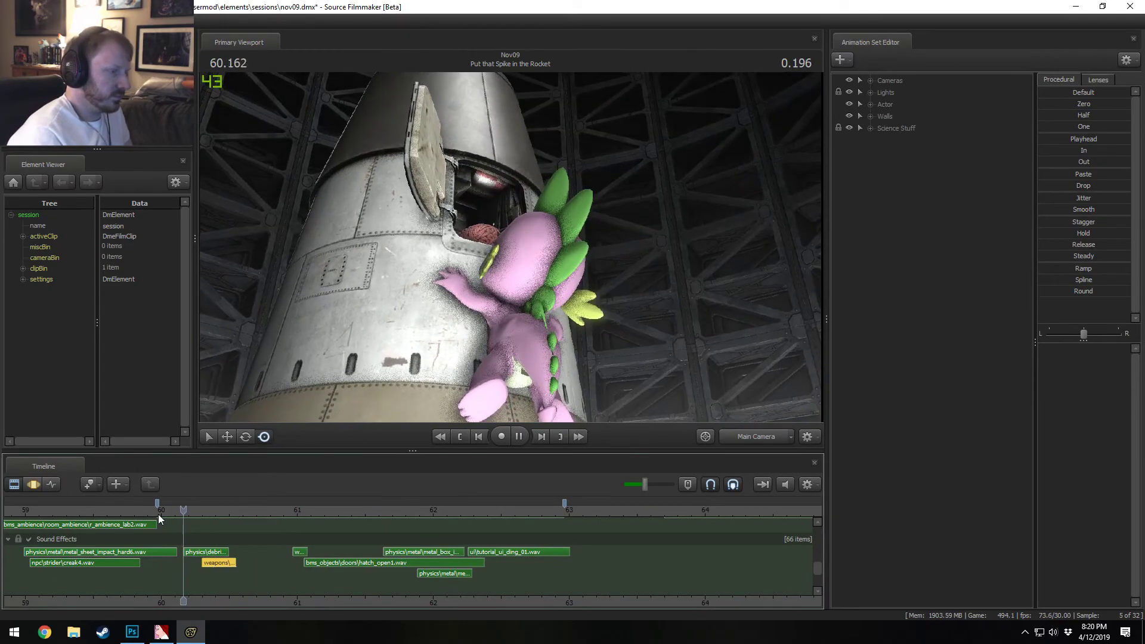
{"action": "key", "text": "space"}
{"action": "key", "text": "space"}
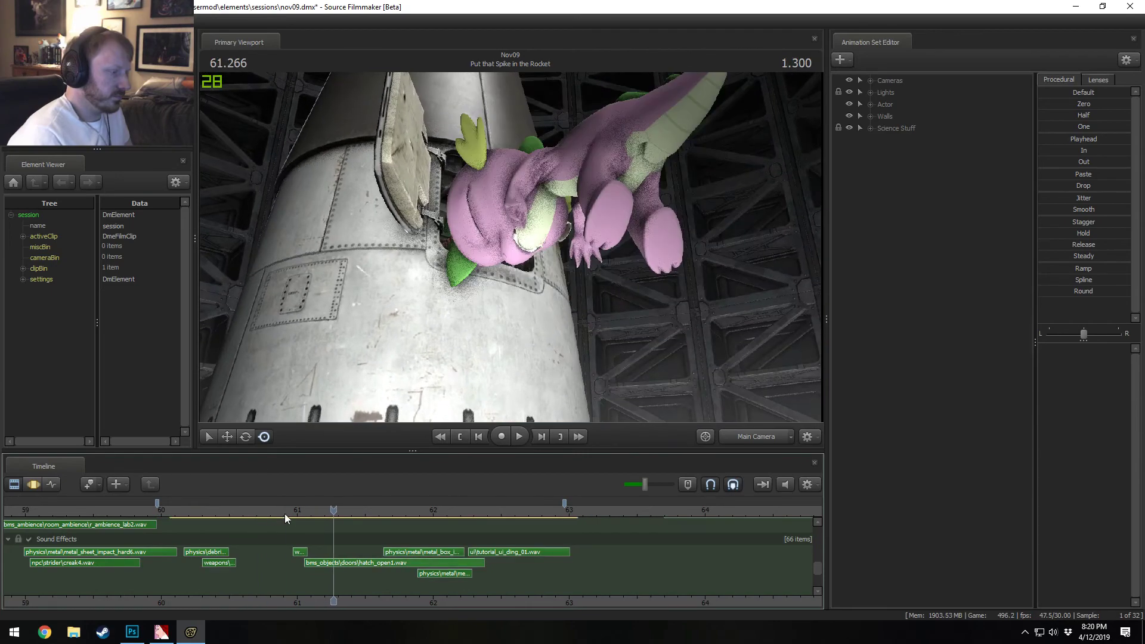
Step: Set the volume of the short weapon clip at 61 seconds to 1 and play the shot from its start
{"action": "left_click", "coordinate": [299, 552]}
{"action": "right_click", "coordinate": [299, 549]}
{"action": "left_click", "coordinate": [328, 501]}
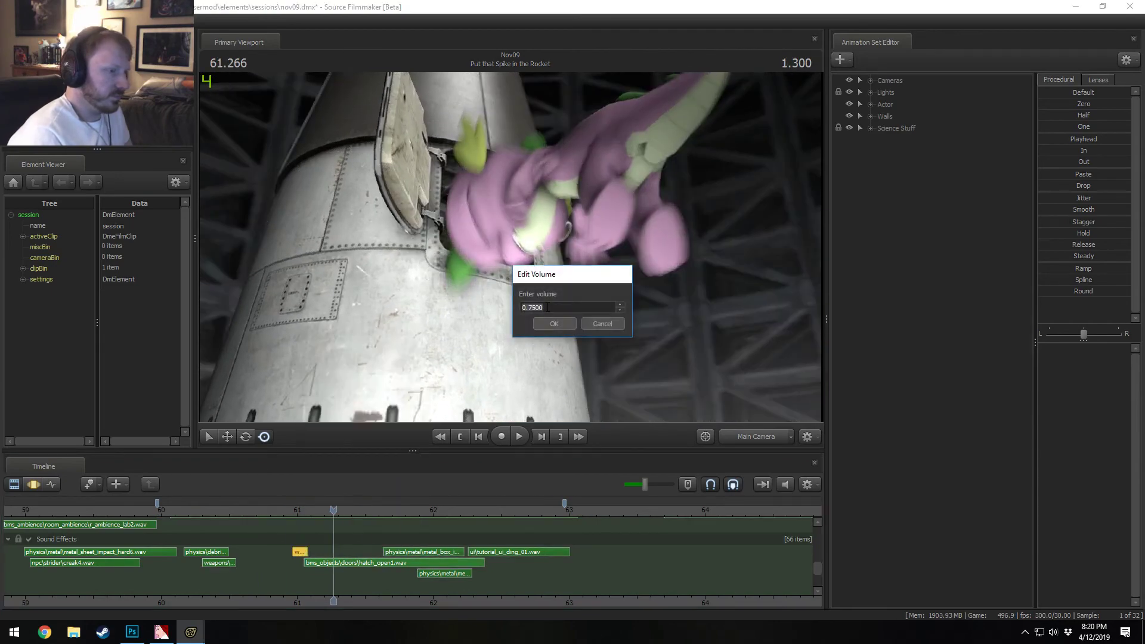
{"action": "type", "text": "1"}
{"action": "key", "text": "Return"}
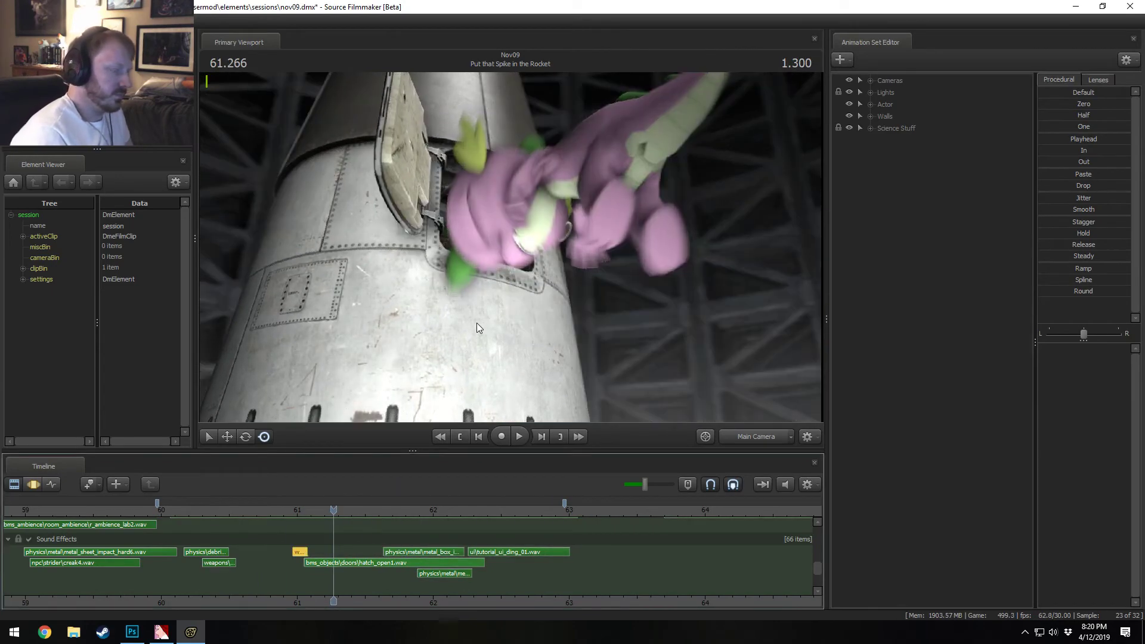
{"action": "left_click", "coordinate": [171, 508]}
{"action": "key", "text": "space"}
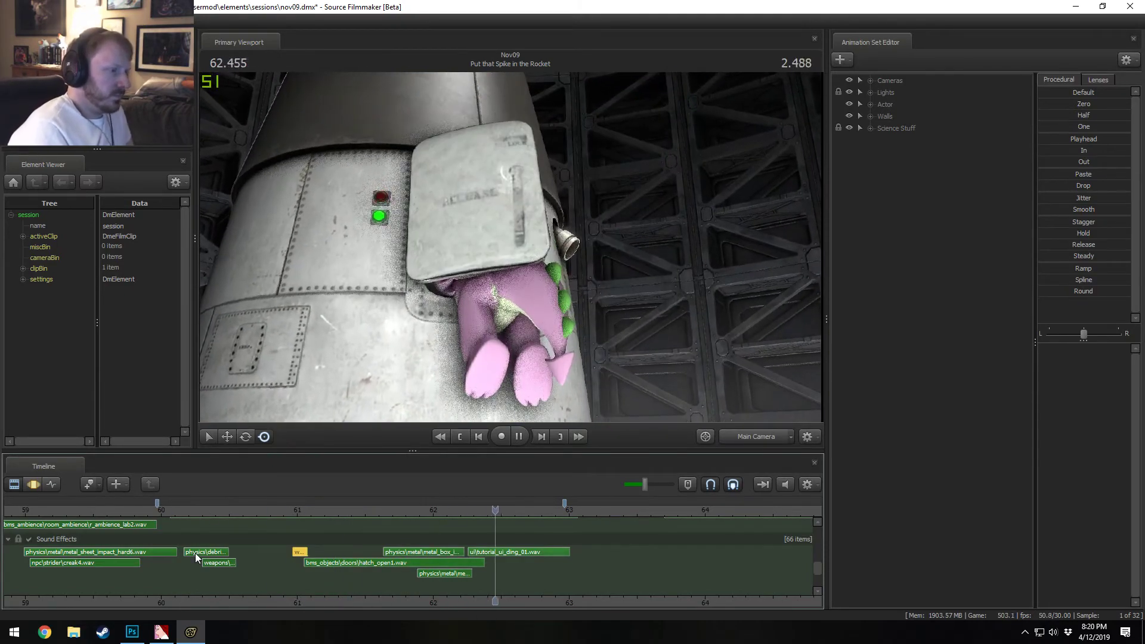
Step: Replay the hatch-closing part from just after 61 seconds through to the Twilight at Control Panel shot
{"action": "key", "text": "space"}
{"action": "left_click", "coordinate": [318, 506]}
{"action": "key", "text": "space"}
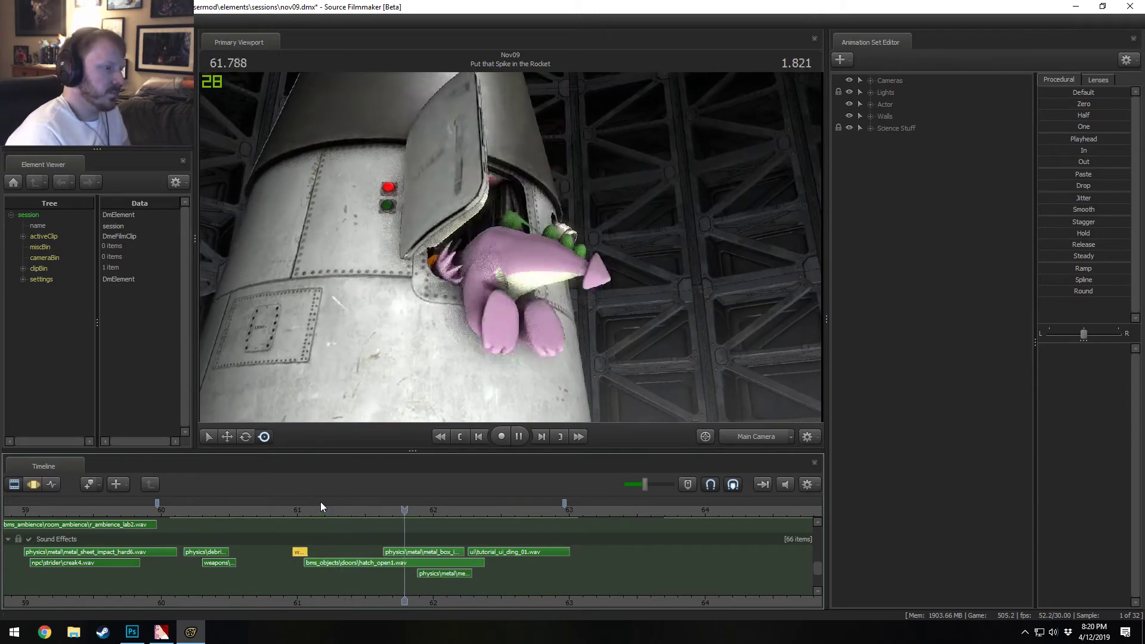
{"action": "key", "text": "space"}
{"action": "left_click", "coordinate": [341, 509]}
{"action": "key", "text": "space"}
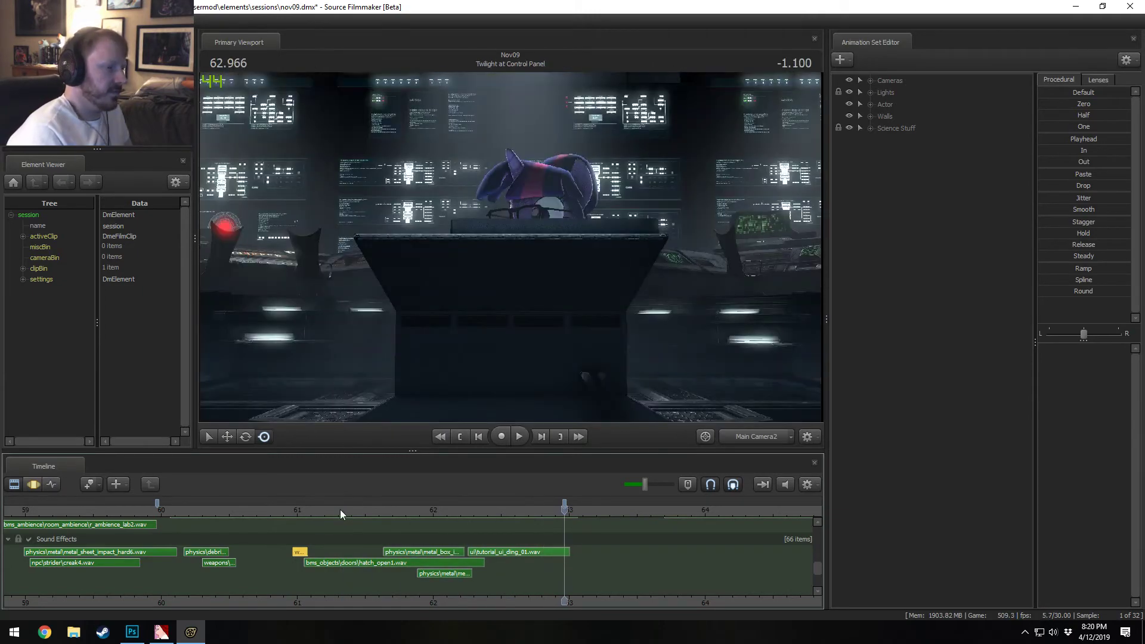
{"action": "scroll", "coordinate": [323, 549], "scroll_direction": "down", "scroll_amount": 5}
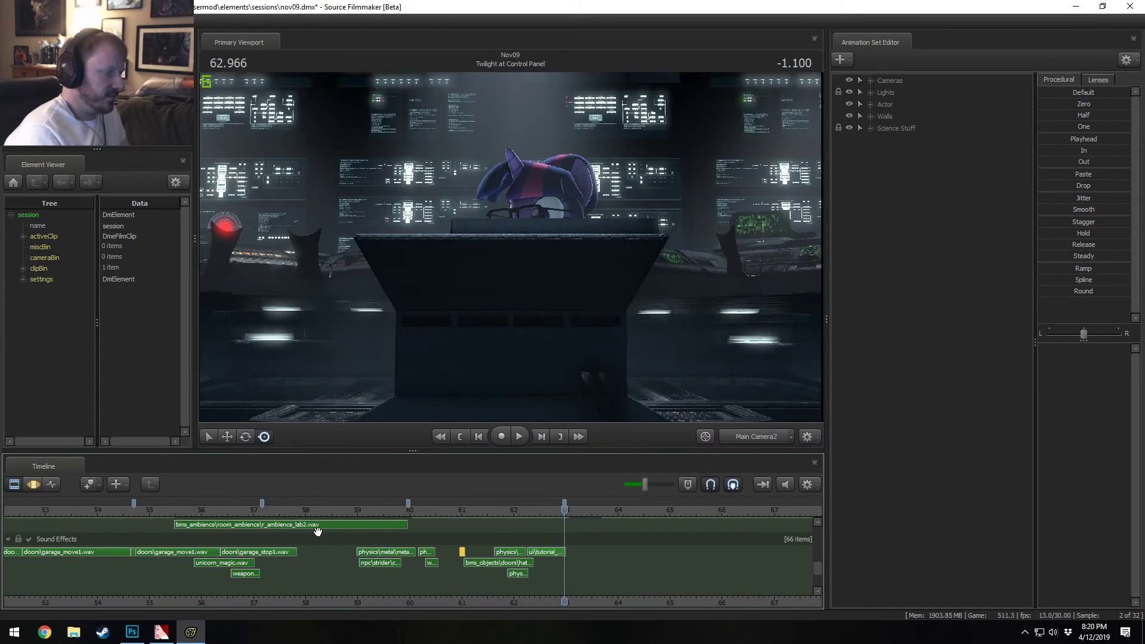
{"action": "scroll", "coordinate": [317, 531], "scroll_direction": "down", "scroll_amount": 1}
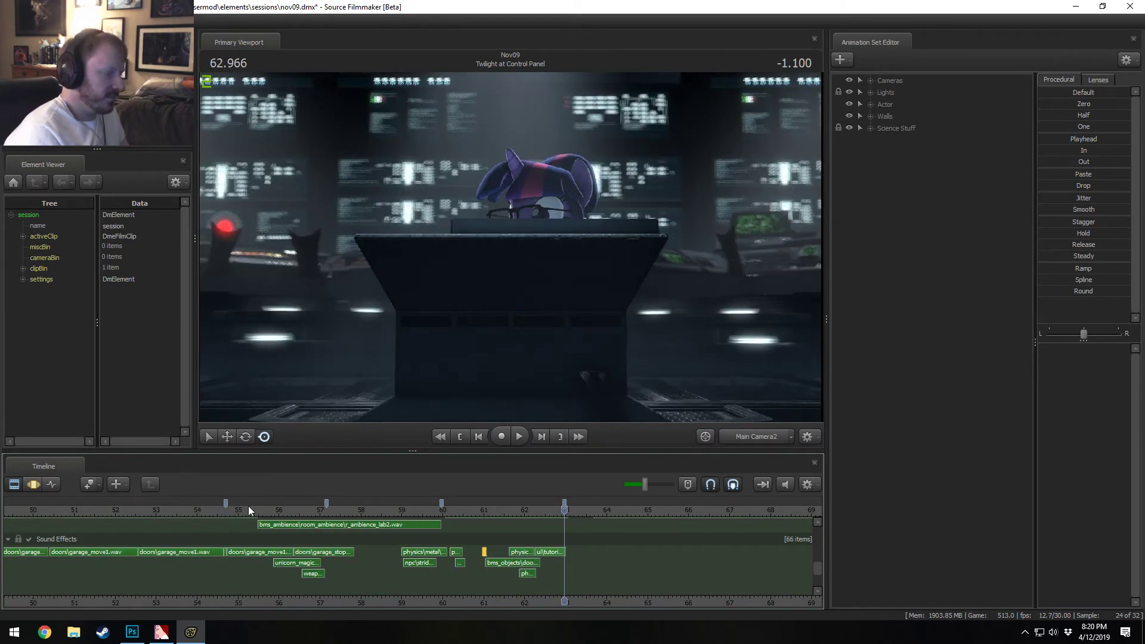
Step: Replay the Spike Knows this is Bad shot from about 54.8 seconds into the start of Spike Fly to Rocket
{"action": "left_click", "coordinate": [231, 510]}
{"action": "key", "text": "space"}
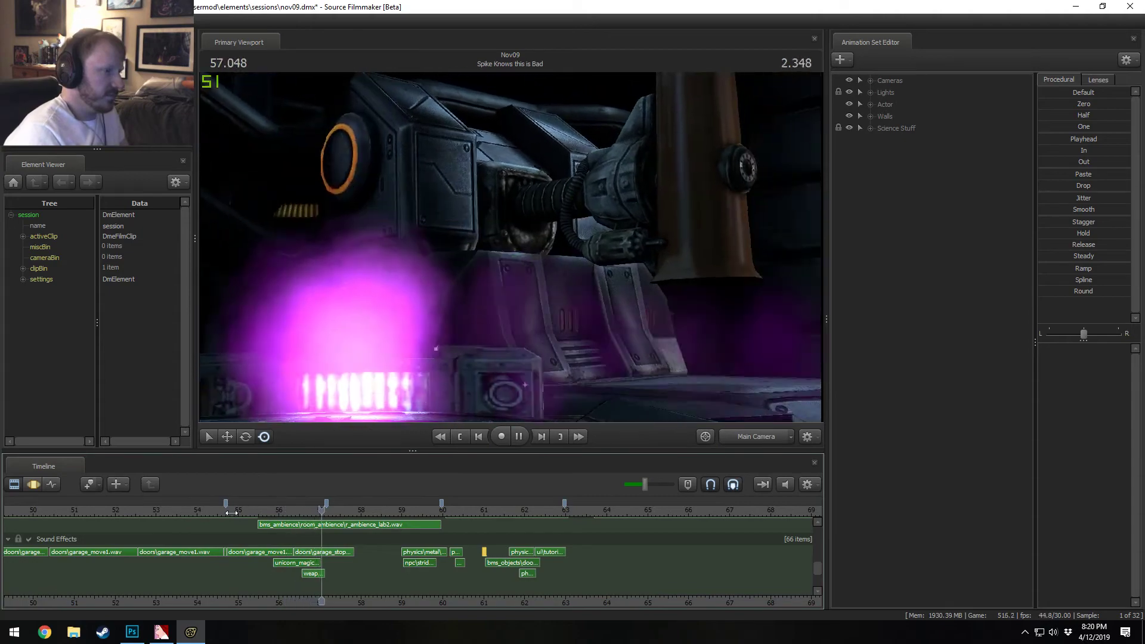
{"action": "key", "text": "space"}
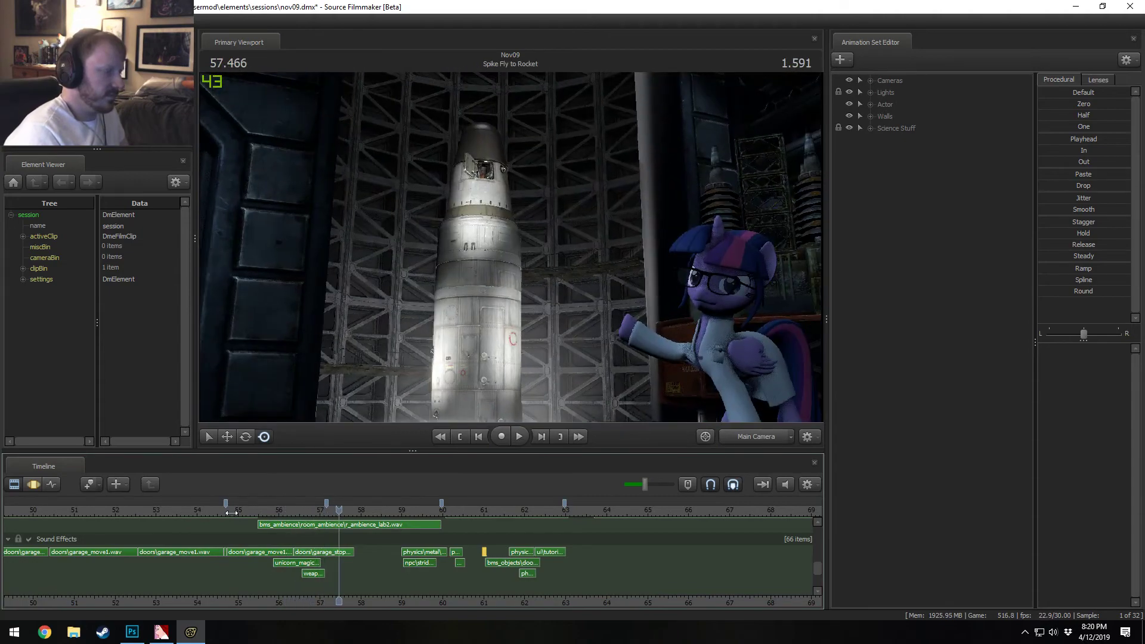
{"action": "left_click", "coordinate": [199, 508]}
{"action": "left_click", "coordinate": [231, 511]}
{"action": "key", "text": "space"}
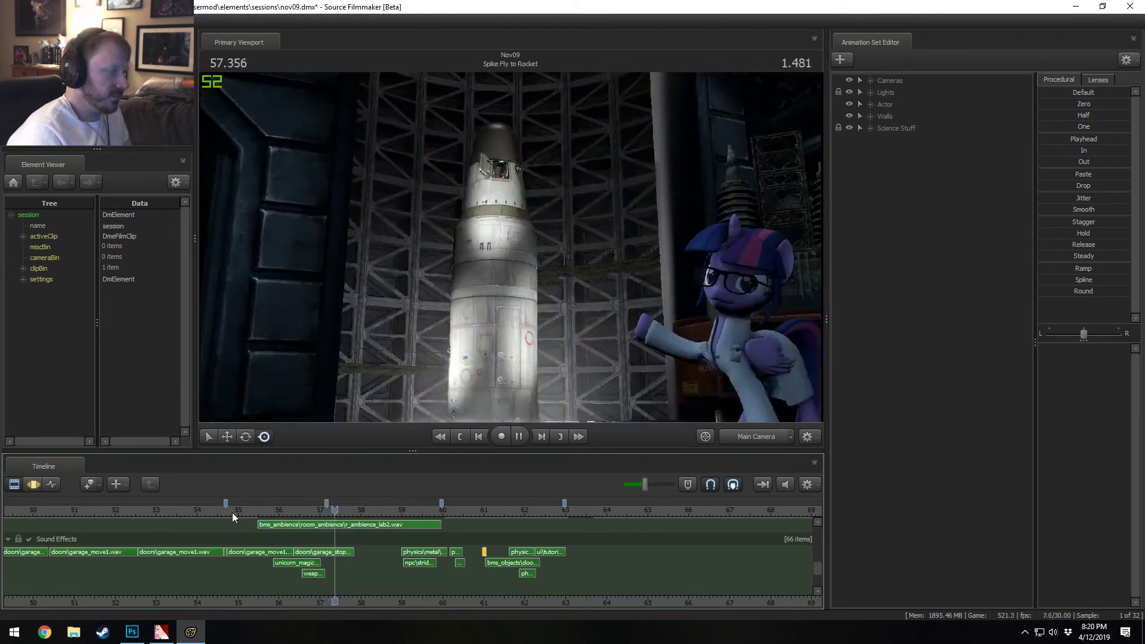
{"action": "left_click", "coordinate": [232, 510]}
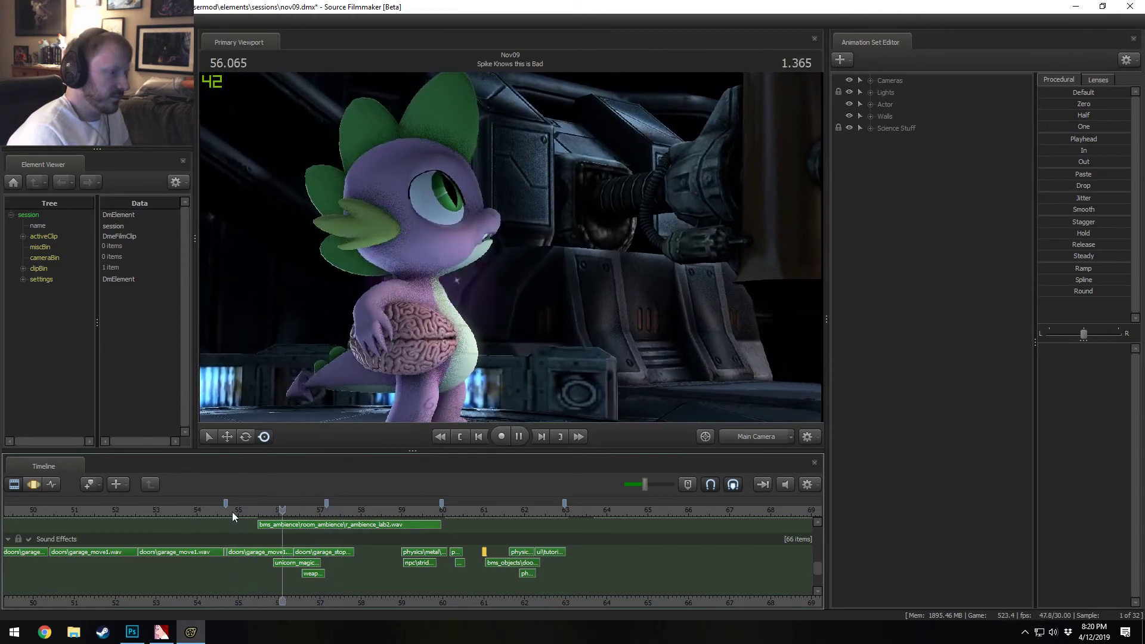
Step: Examine Spike's launch frame by frame between about 56.7 and 57.1 seconds at the end of the Spike Knows this is Bad shot
{"action": "left_click_drag", "start_coordinate": [243, 508], "coordinate": [316, 508]}
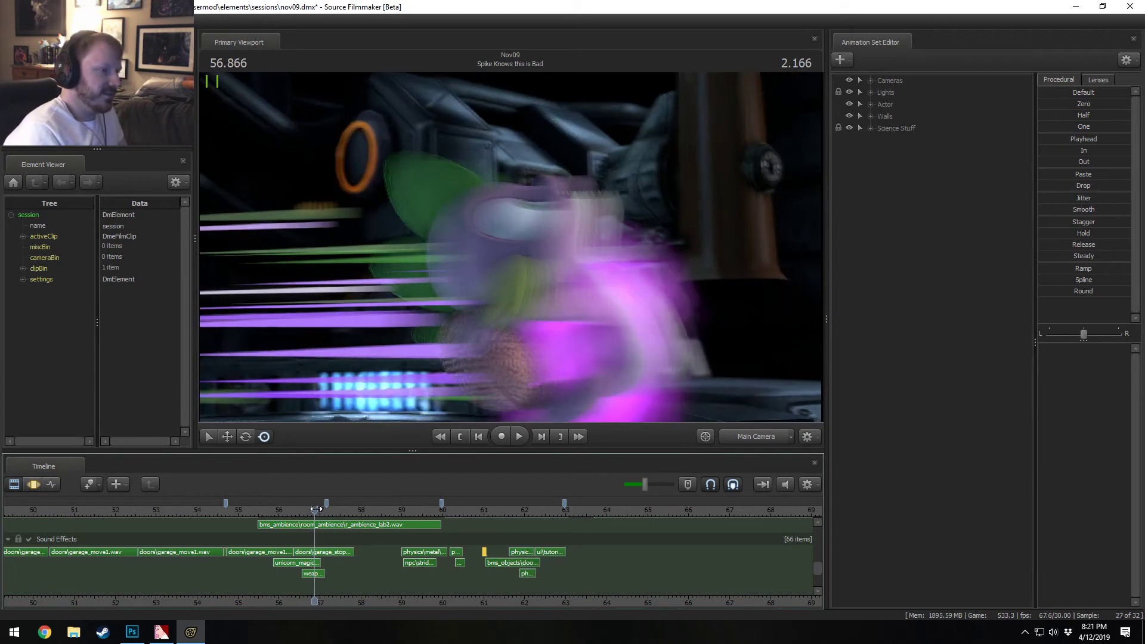
{"action": "key", "text": "Right"}
{"action": "key", "text": "Right"}
{"action": "key", "text": "Right"}
{"action": "key", "text": "Right"}
{"action": "key", "text": "Right"}
{"action": "key", "text": "Right"}
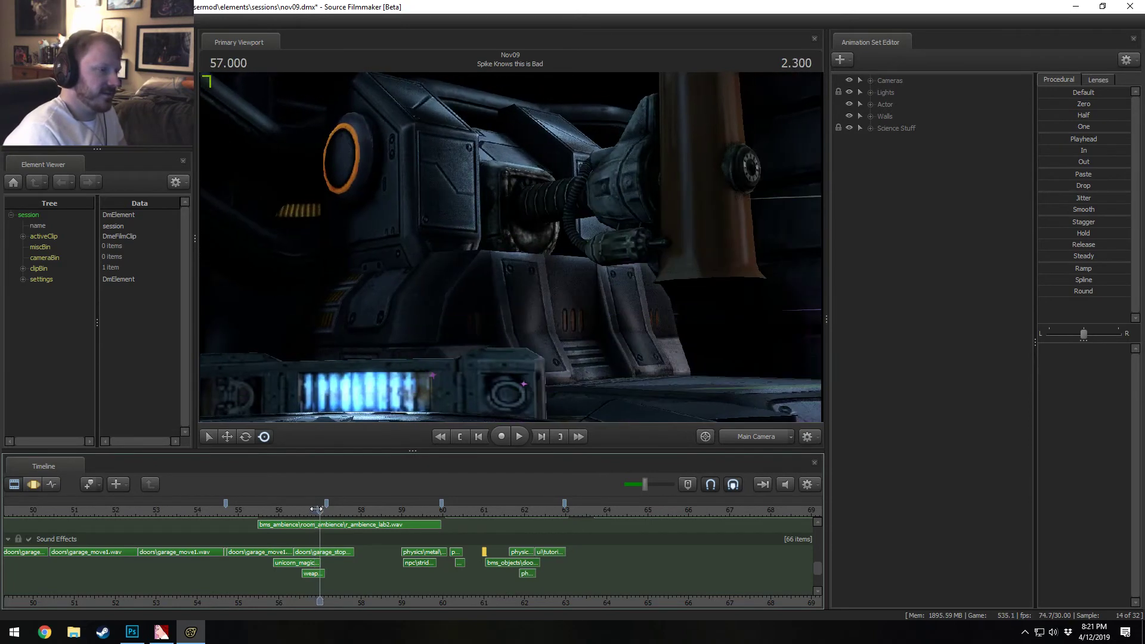
{"action": "key", "text": "Right"}
{"action": "key", "text": "Right"}
{"action": "key", "text": "Right"}
{"action": "key", "text": "Right"}
{"action": "key", "text": "Right"}
{"action": "key", "text": "Right"}
{"action": "key", "text": "Right"}
{"action": "key", "text": "Right"}
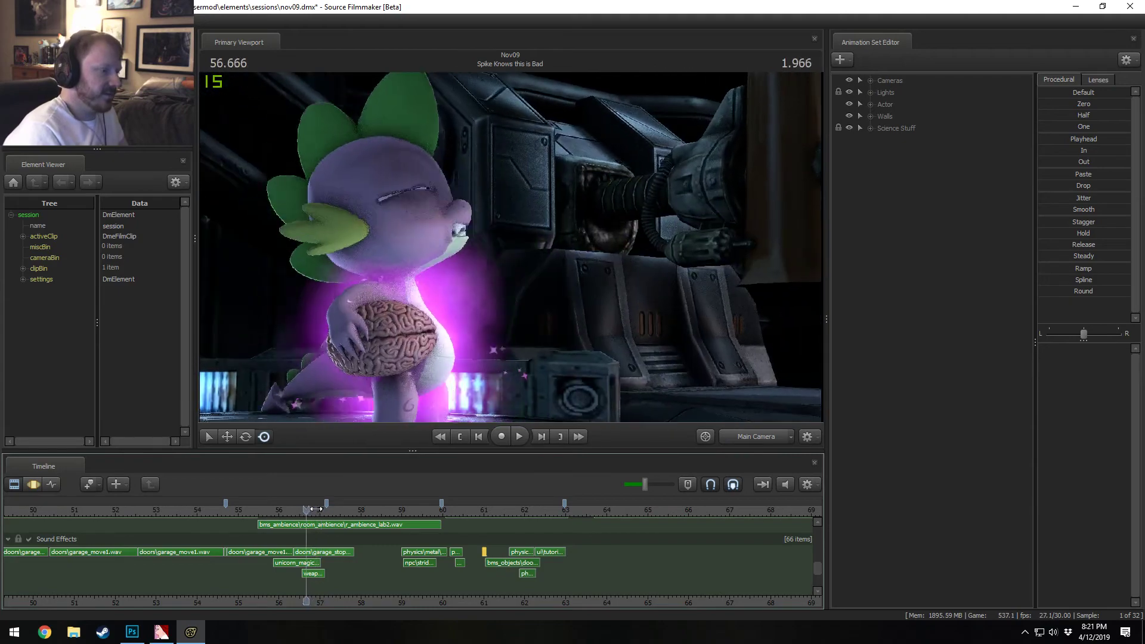
{"action": "key", "text": "Left"}
{"action": "key", "text": "Left"}
{"action": "key", "text": "Left"}
{"action": "key", "text": "Left"}
{"action": "key", "text": "Left"}
{"action": "key", "text": "Left"}
{"action": "key", "text": "Left"}
{"action": "key", "text": "Left"}
{"action": "key", "text": "Left"}
{"action": "key", "text": "Left"}
{"action": "key", "text": "Left"}
{"action": "key", "text": "Left"}
{"action": "key", "text": "Left"}
{"action": "key", "text": "Left"}
{"action": "key", "text": "Left"}
{"action": "key", "text": "Left"}
{"action": "key", "text": "Left"}
{"action": "key", "text": "Left"}
{"action": "key", "text": "Left"}
{"action": "key", "text": "Left"}
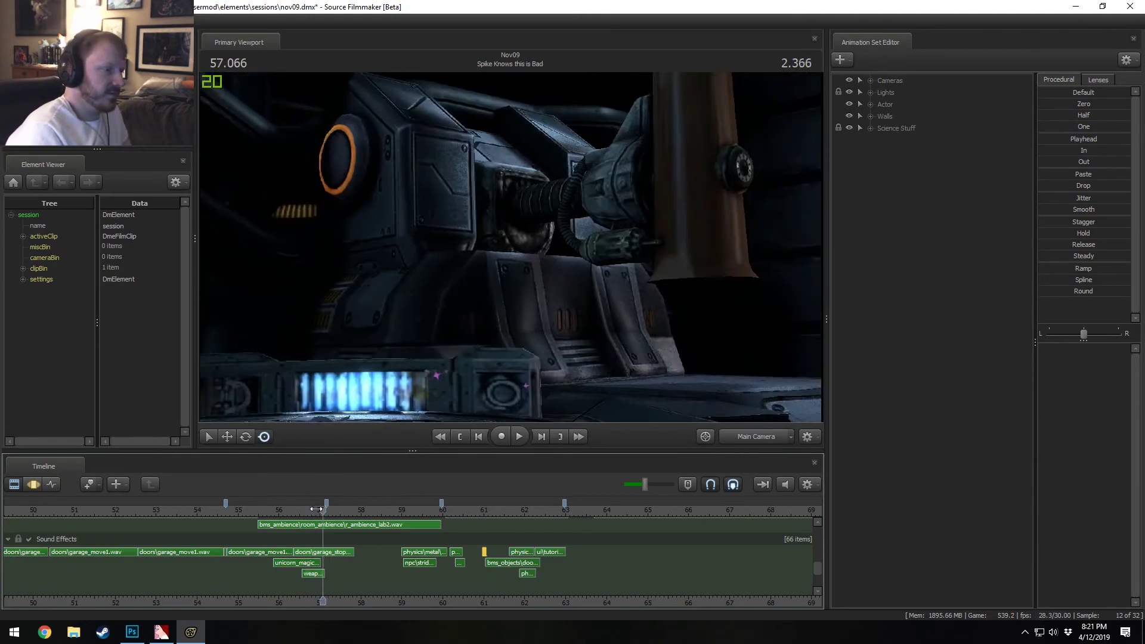
{"action": "key", "text": "space"}
{"action": "key", "text": "space"}
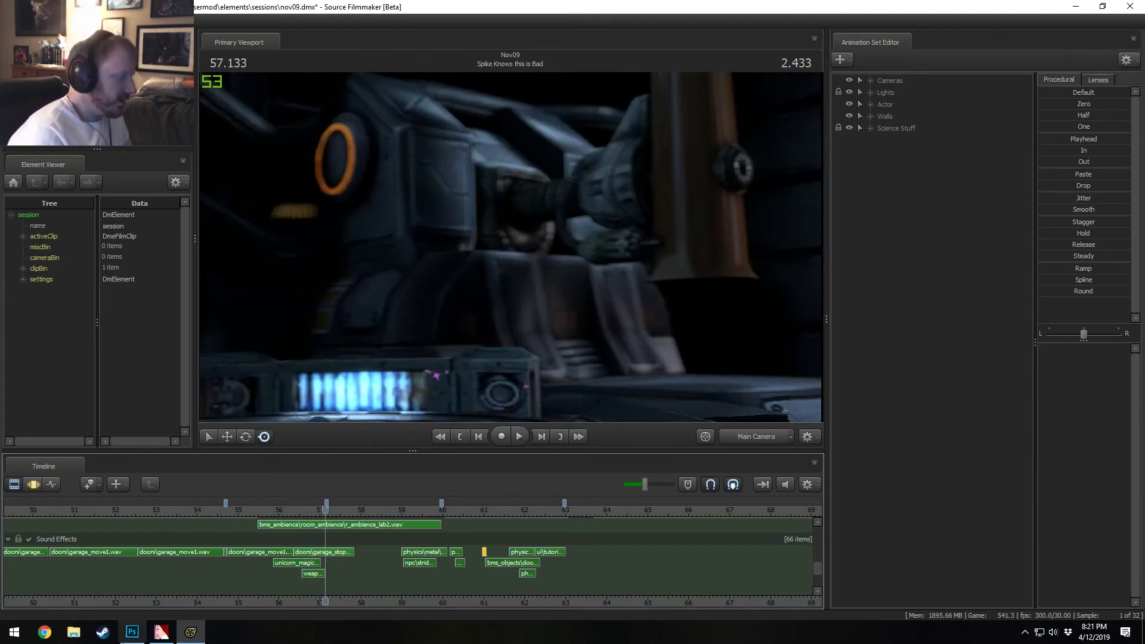
Step: Switch to File Explorer and open SciTwi - Rocket Surgery WIP 02.mp4 from the Pony SFM Videos\Work-in-Progress folder
{"action": "left_click", "coordinate": [72, 633]}
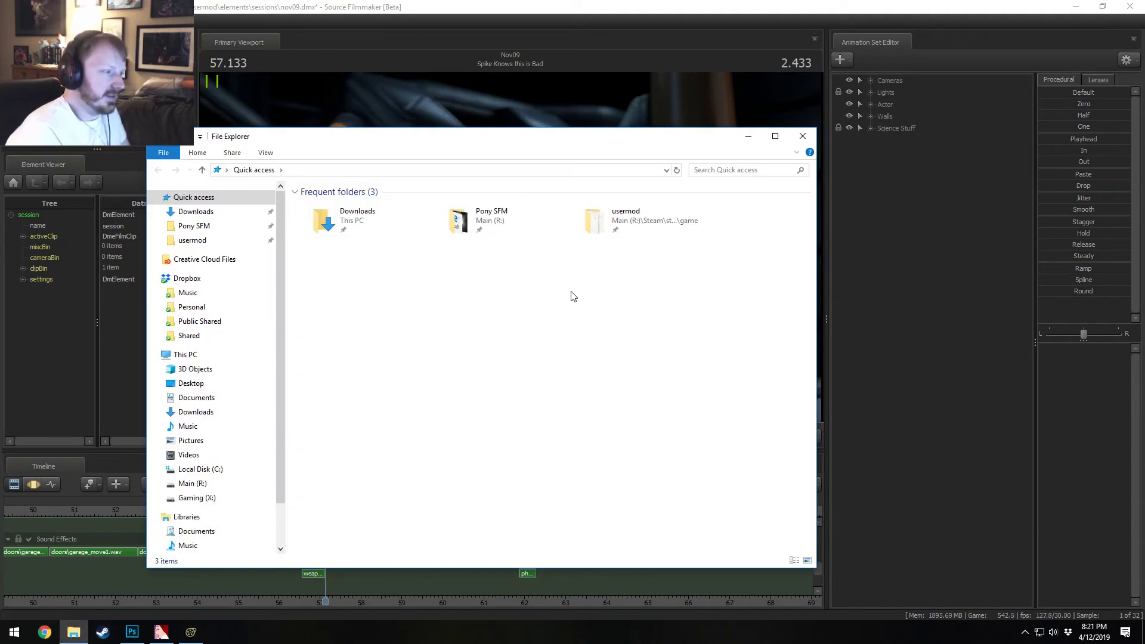
{"action": "left_click", "coordinate": [192, 225]}
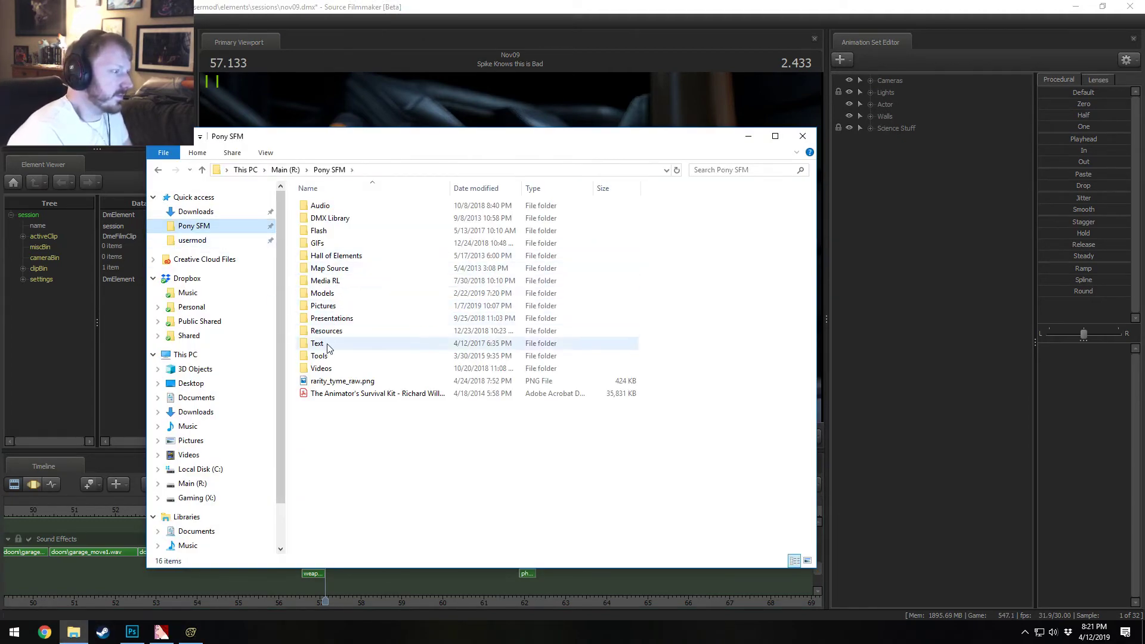
{"action": "double_click", "coordinate": [322, 368]}
{"action": "double_click", "coordinate": [769, 215]}
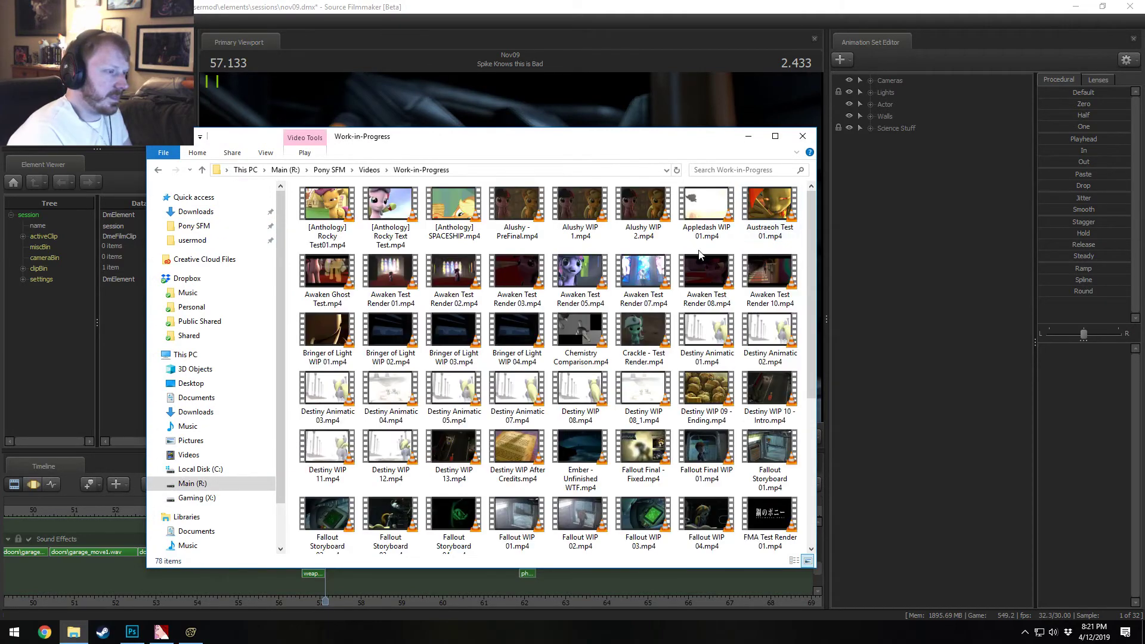
{"action": "scroll", "coordinate": [701, 255], "scroll_direction": "down", "scroll_amount": 5}
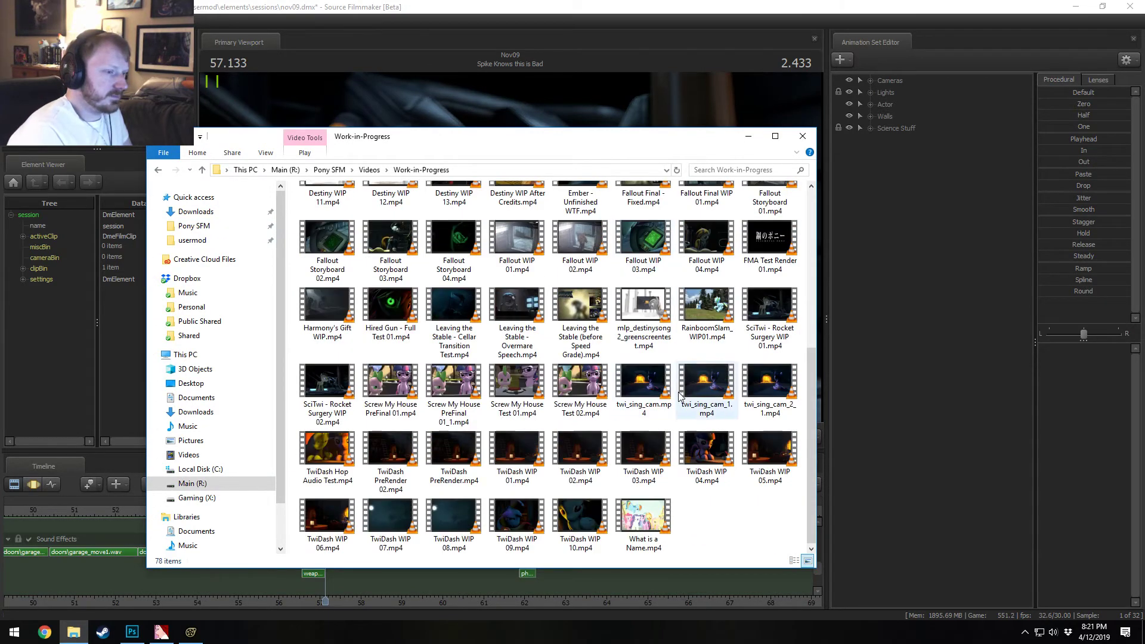
{"action": "double_click", "coordinate": [327, 382]}
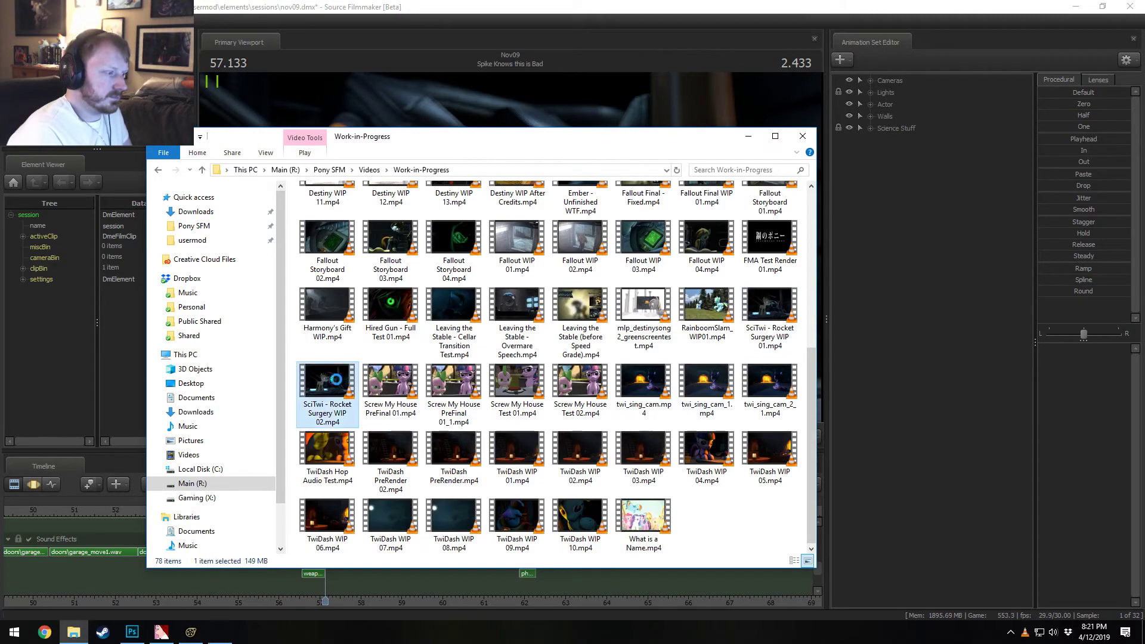
Step: Shrink the VLC window, place it over the folder window, and play the video from about 0:55
{"action": "left_click_drag", "start_coordinate": [695, 22], "coordinate": [689, 132]}
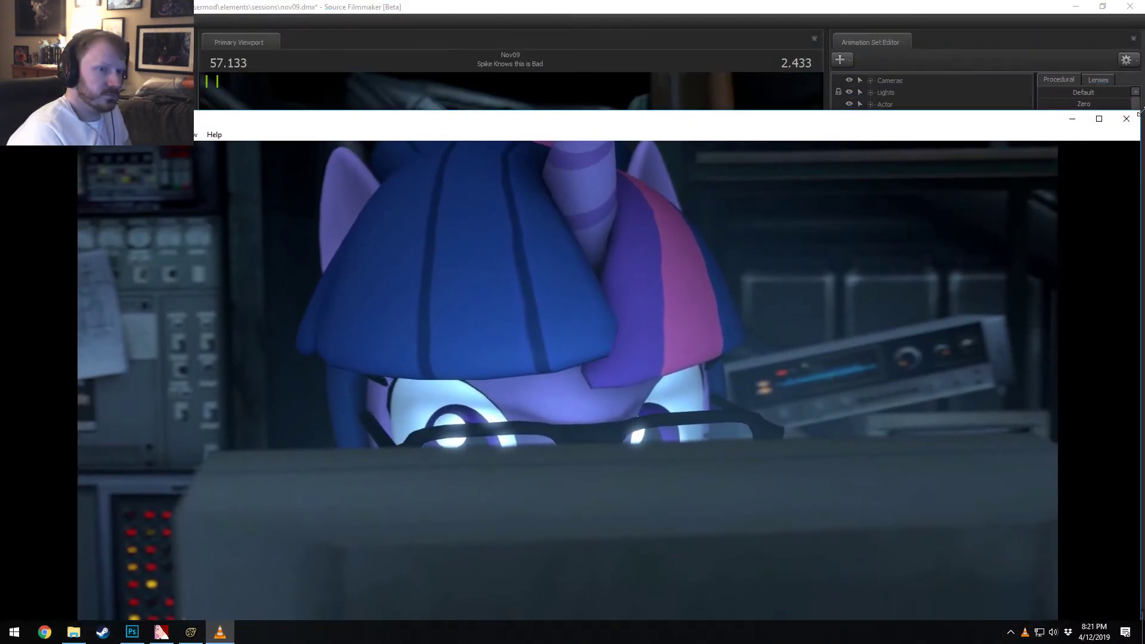
{"action": "left_click_drag", "start_coordinate": [1139, 111], "coordinate": [431, 549]}
{"action": "left_click_drag", "start_coordinate": [301, 553], "coordinate": [625, 171]}
{"action": "left_click_drag", "start_coordinate": [523, 463], "coordinate": [607, 466]}
{"action": "key", "text": "space"}
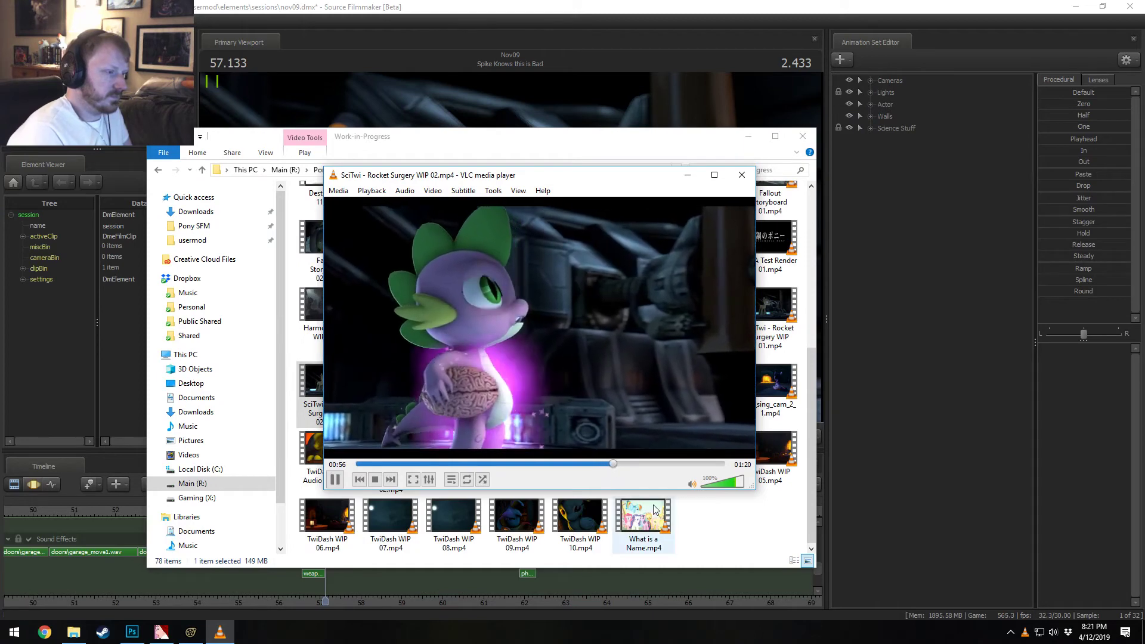
Step: Replay the video repeatedly around 0:55 to 0:56 to examine the motion and sound of Spike being launched
{"action": "key", "text": "space"}
{"action": "left_click", "coordinate": [609, 464]}
{"action": "key", "text": "space"}
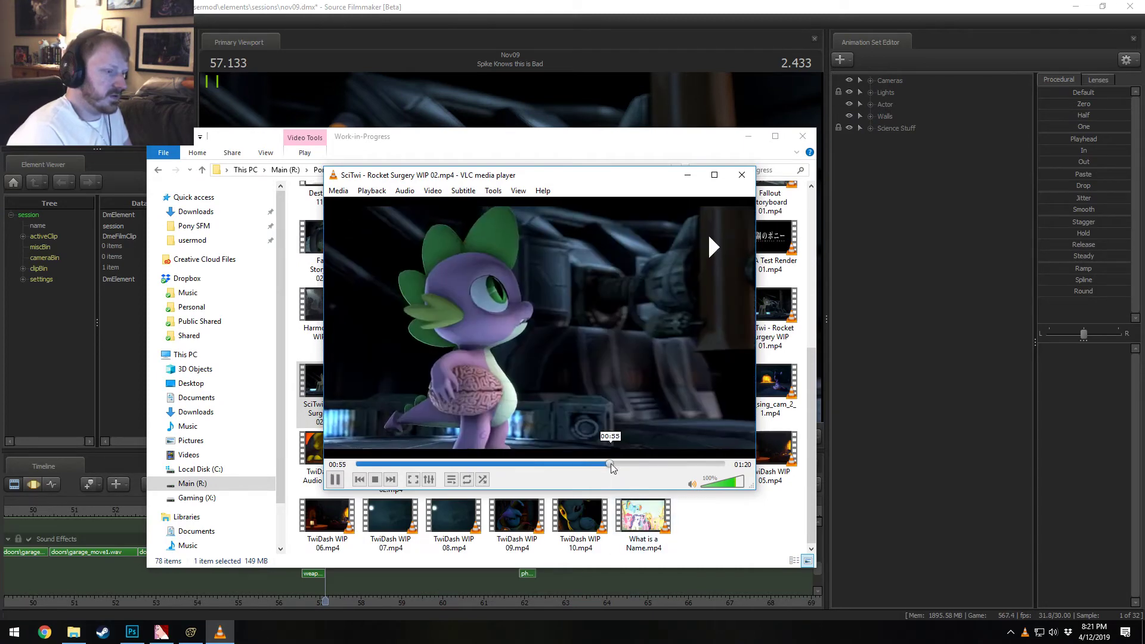
{"action": "key", "text": "space"}
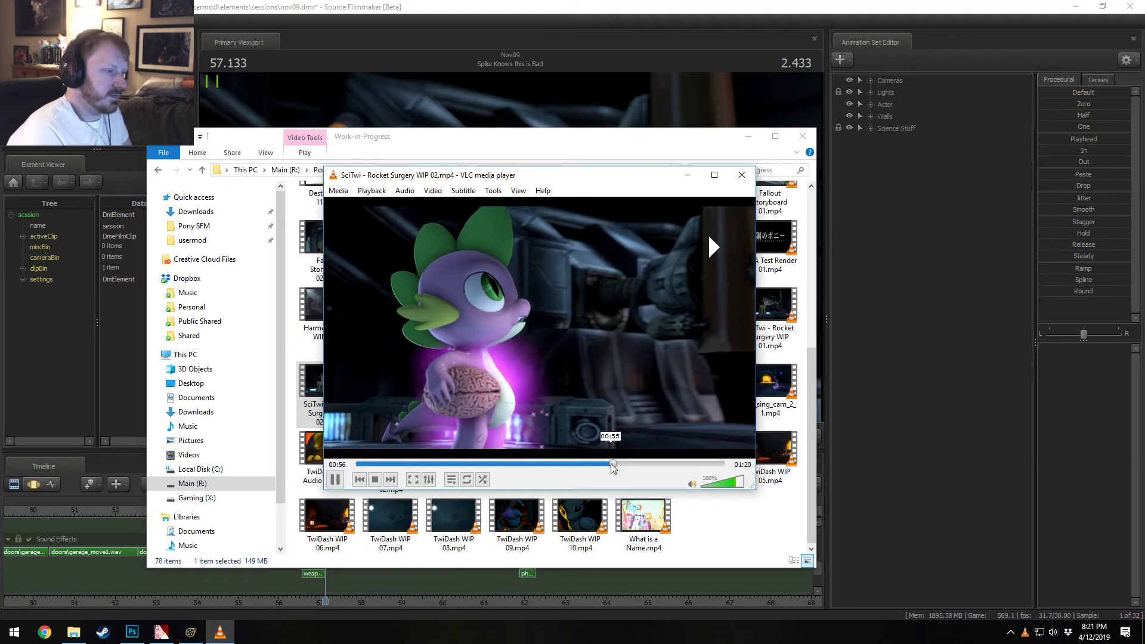
{"action": "key", "text": "space"}
{"action": "key", "text": "space"}
{"action": "key", "text": "space"}
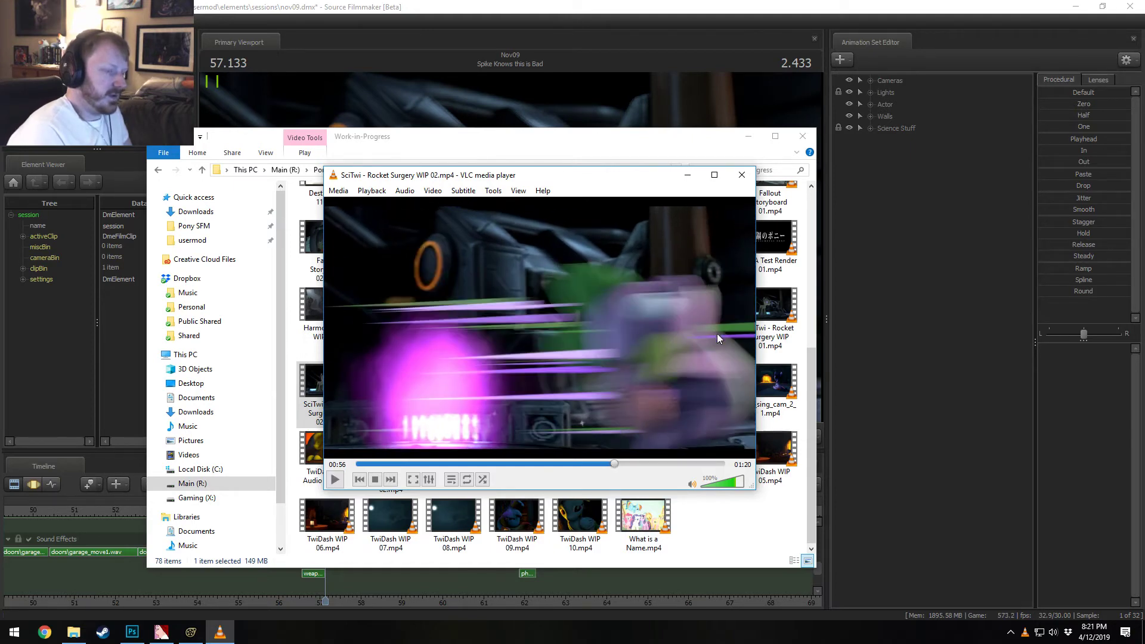
{"action": "left_click", "coordinate": [614, 463]}
{"action": "key", "text": "space"}
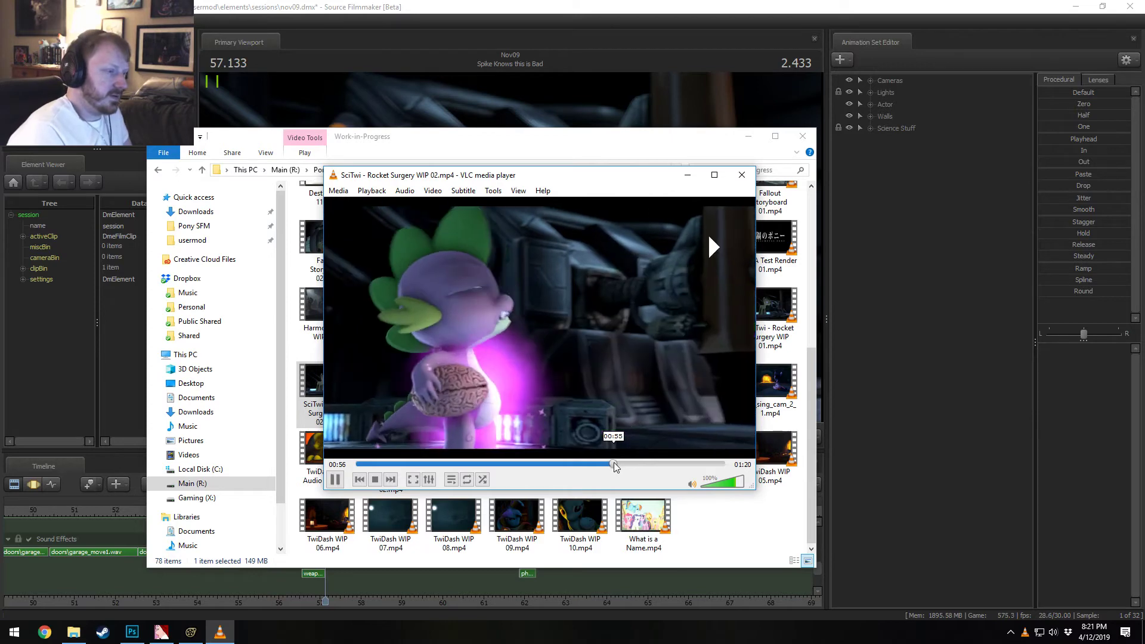
{"action": "key", "text": "space"}
{"action": "left_click", "coordinate": [614, 463]}
{"action": "key", "text": "space"}
{"action": "key", "text": "space"}
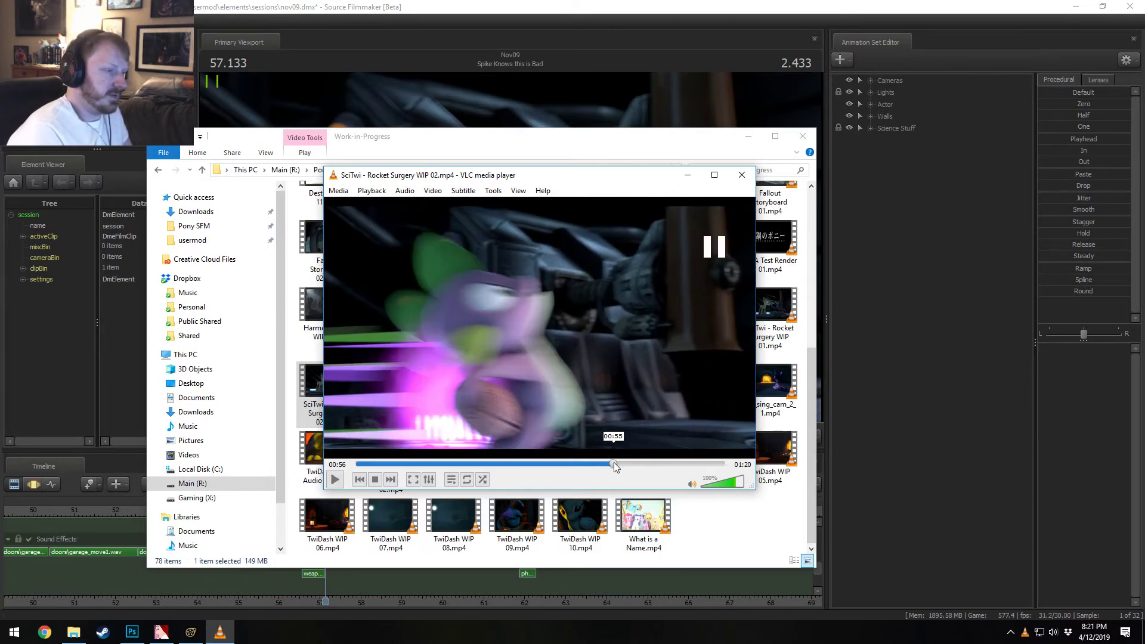
{"action": "left_click", "coordinate": [614, 463]}
{"action": "key", "text": "space"}
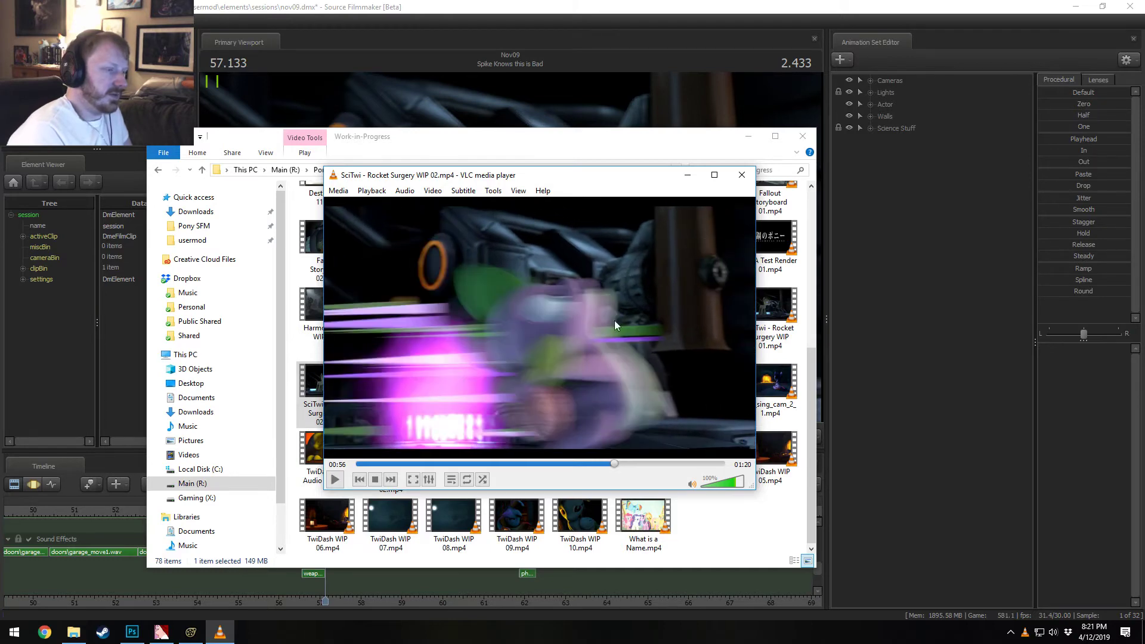
{"action": "key", "text": "space"}
{"action": "left_click", "coordinate": [613, 464]}
{"action": "key", "text": "space"}
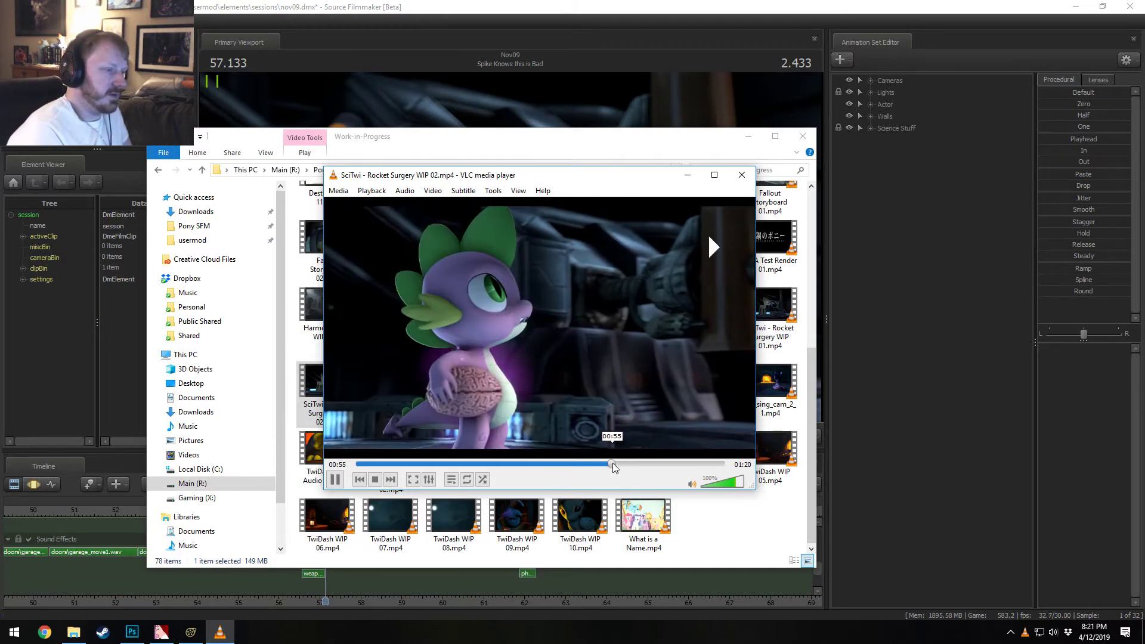
{"action": "key", "text": "space"}
{"action": "left_click", "coordinate": [613, 464]}
{"action": "key", "text": "space"}
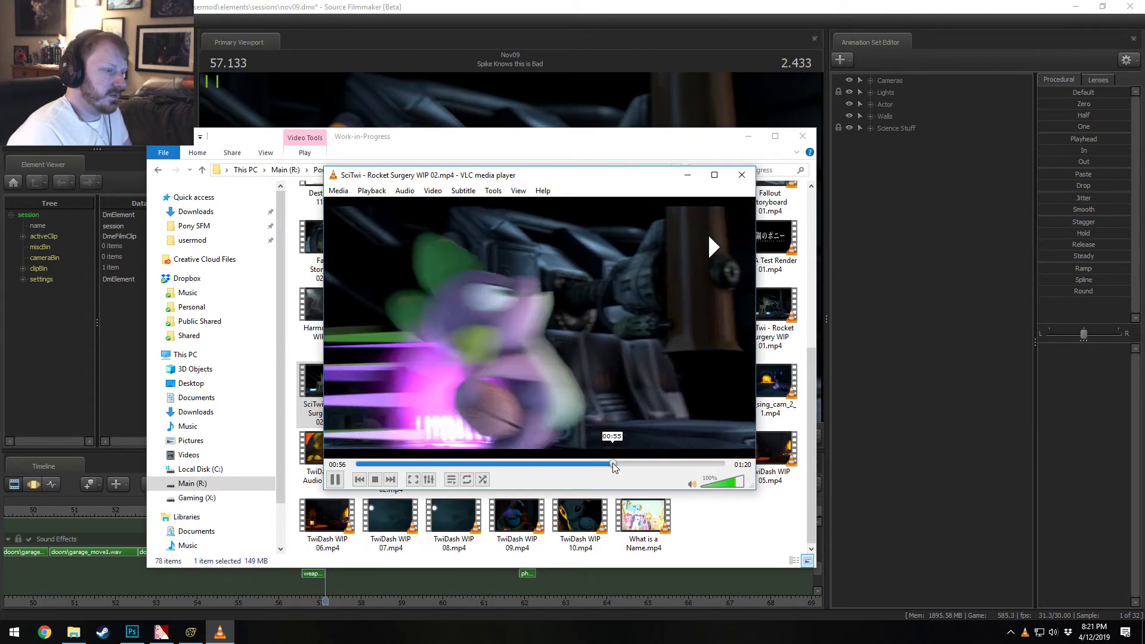
{"action": "key", "text": "space"}
{"action": "left_click", "coordinate": [612, 463]}
{"action": "key", "text": "space"}
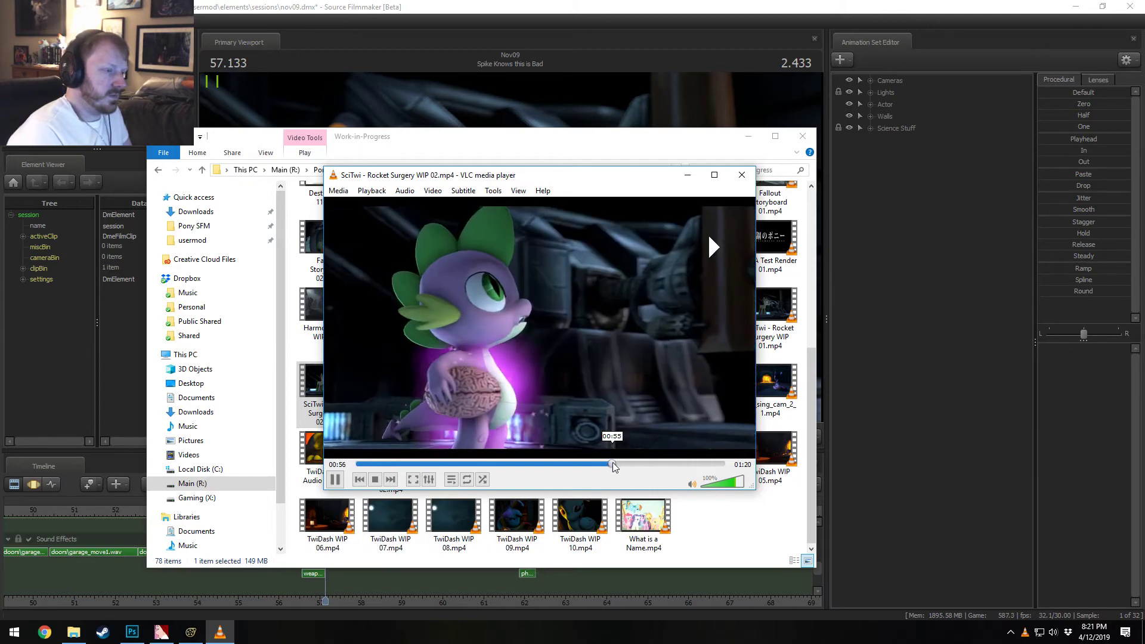
{"action": "key", "text": "space"}
{"action": "left_click", "coordinate": [613, 464]}
{"action": "key", "text": "space"}
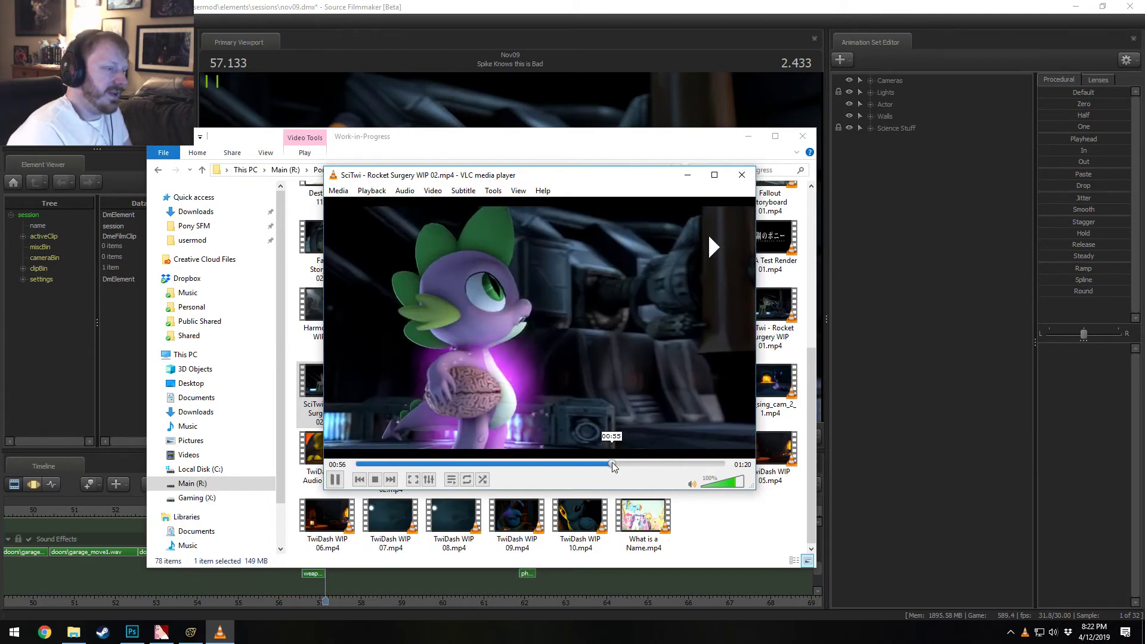
{"action": "key", "text": "space"}
{"action": "left_click", "coordinate": [613, 463]}
{"action": "key", "text": "space"}
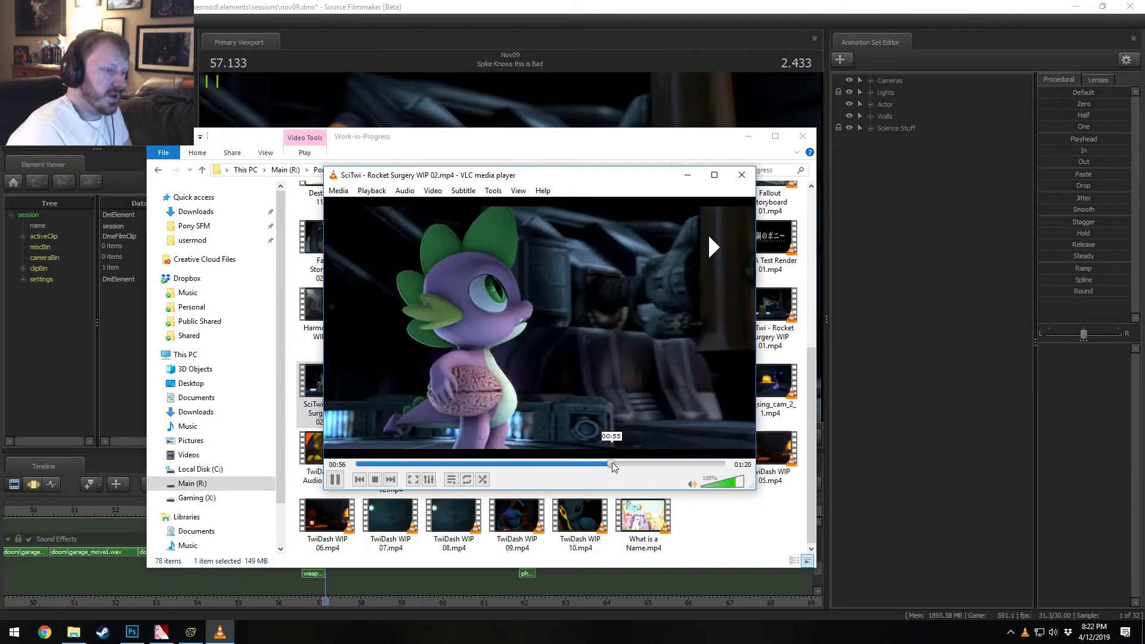
Step: Switch back to Source Filmmaker and replay Spike's launch from about 56.7 seconds for comparison
{"action": "left_click", "coordinate": [574, 3]}
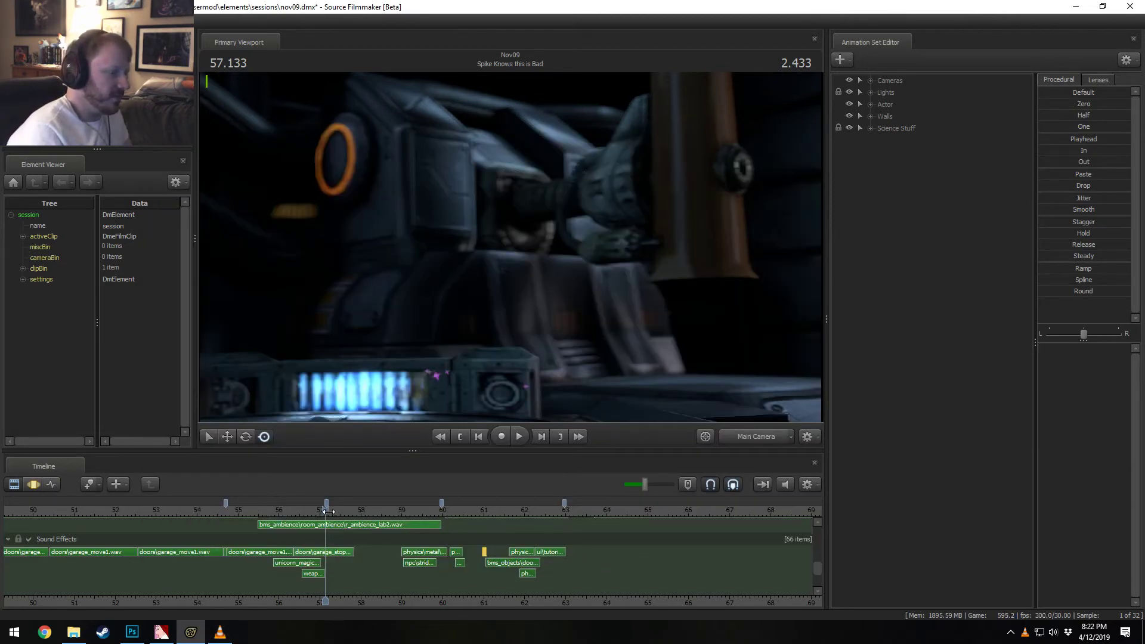
{"action": "left_click_drag", "start_coordinate": [326, 519], "coordinate": [310, 515]}
{"action": "key", "text": "space"}
{"action": "key", "text": "space"}
{"action": "left_click", "coordinate": [309, 514]}
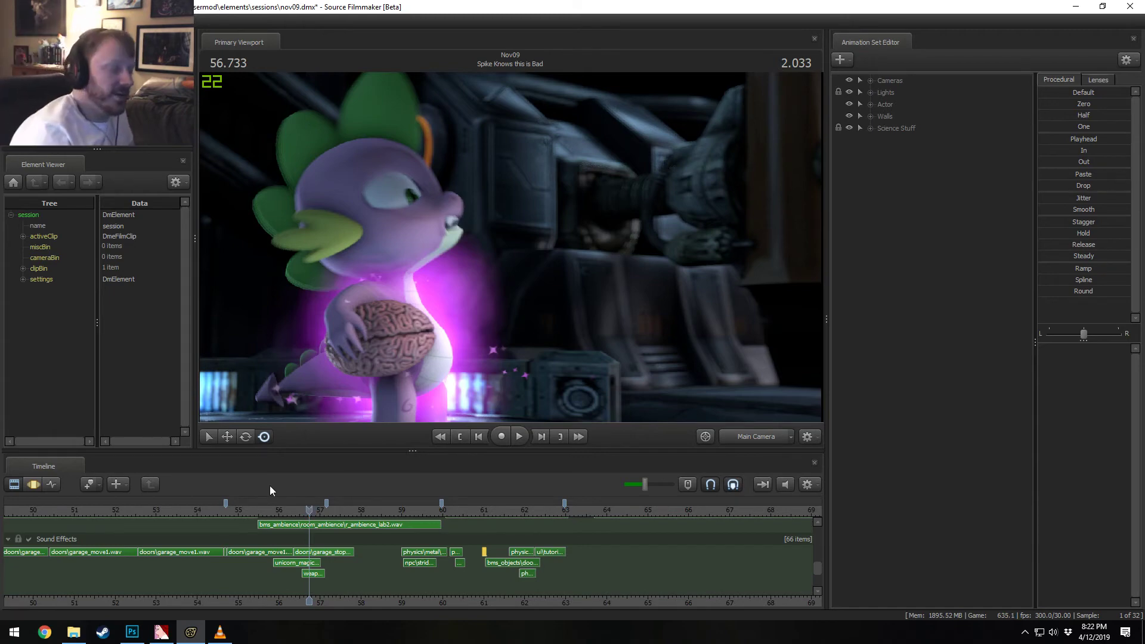
Step: Bring the Picture track into view and play the Spike Fly to Rocket shot from about 57.5 to 59.5 seconds
{"action": "scroll", "coordinate": [649, 573], "scroll_direction": "up", "scroll_amount": 4}
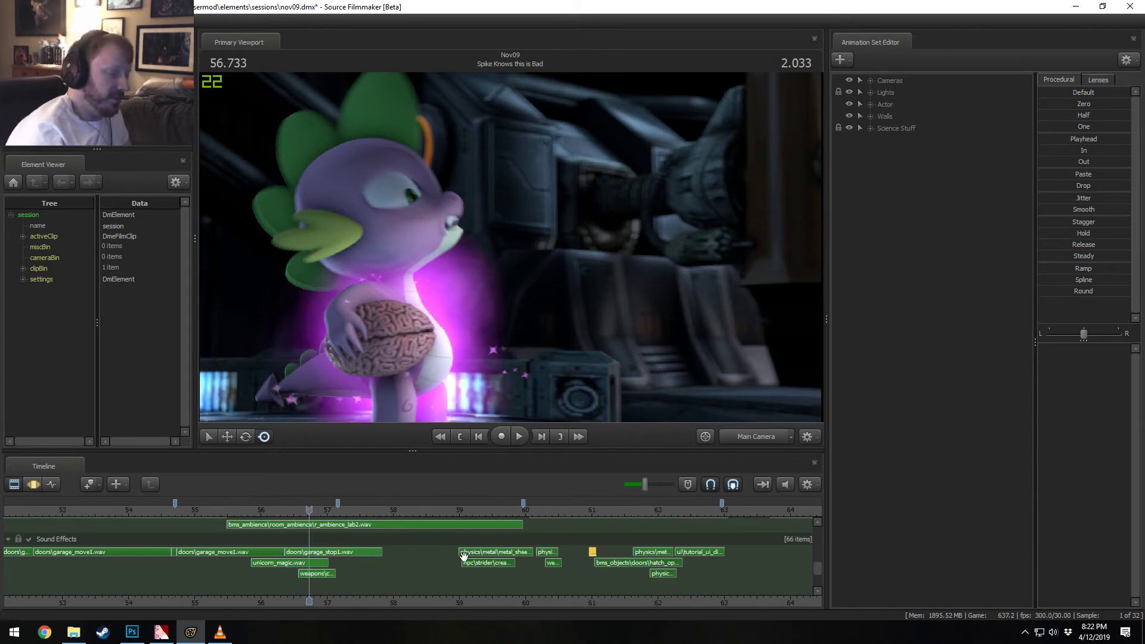
{"action": "left_click_drag", "start_coordinate": [670, 578], "coordinate": [582, 563]}
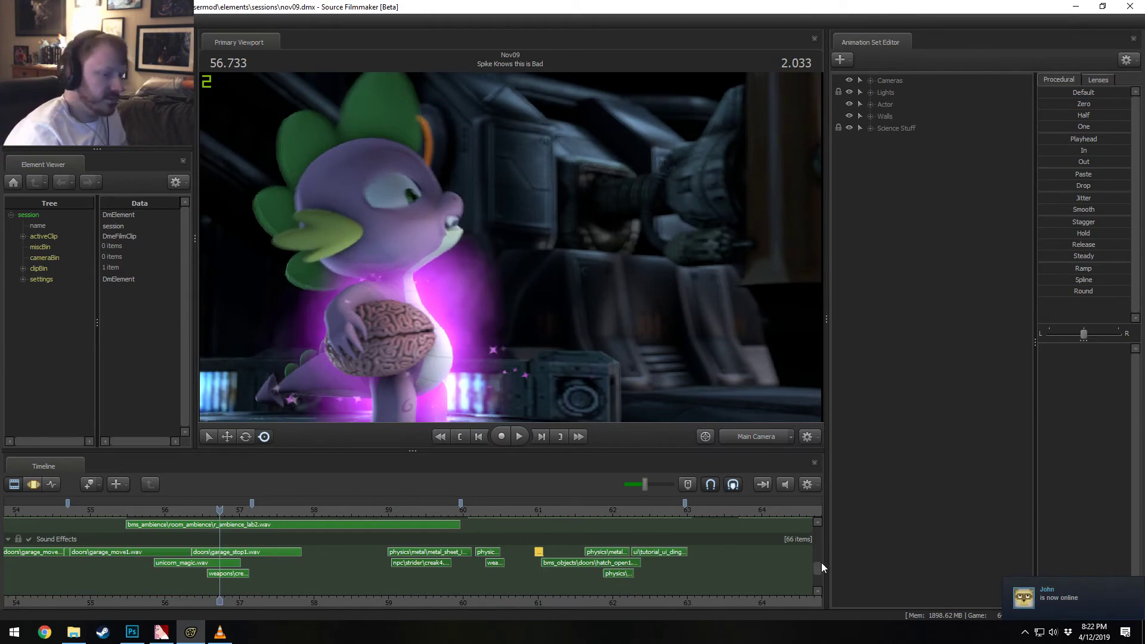
{"action": "left_click_drag", "start_coordinate": [818, 566], "coordinate": [799, 518]}
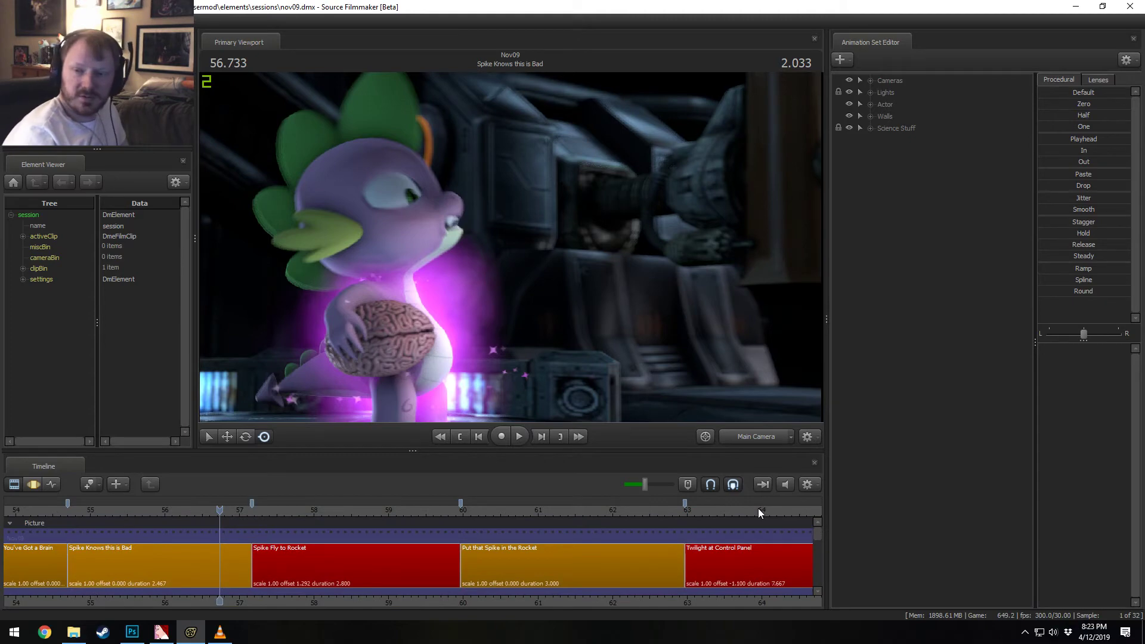
{"action": "left_click", "coordinate": [272, 507]}
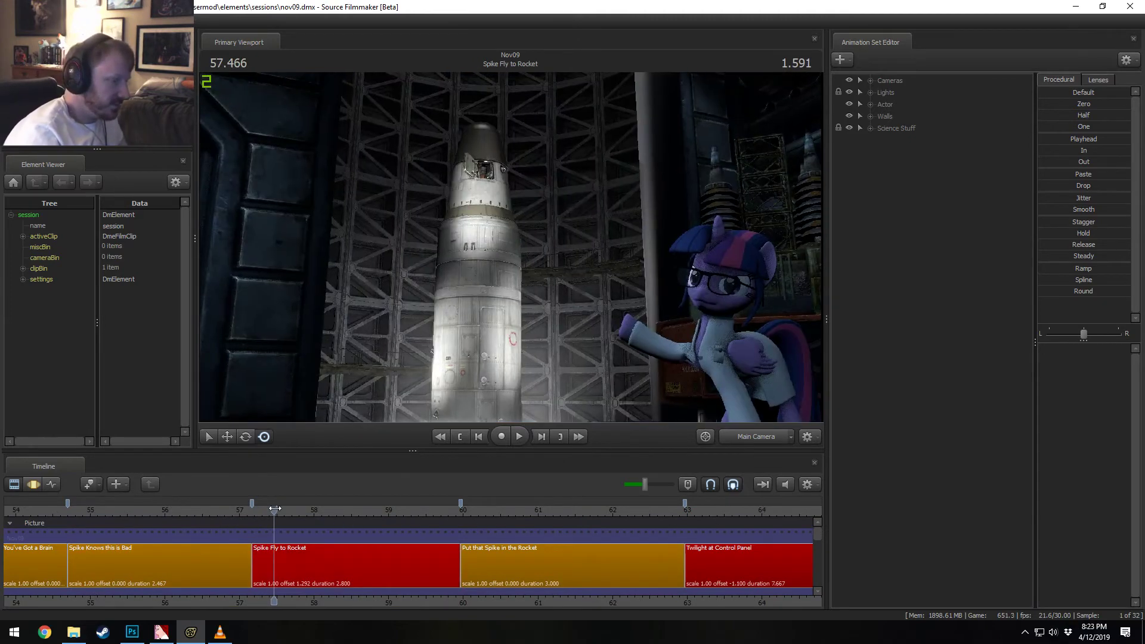
{"action": "key", "text": "space"}
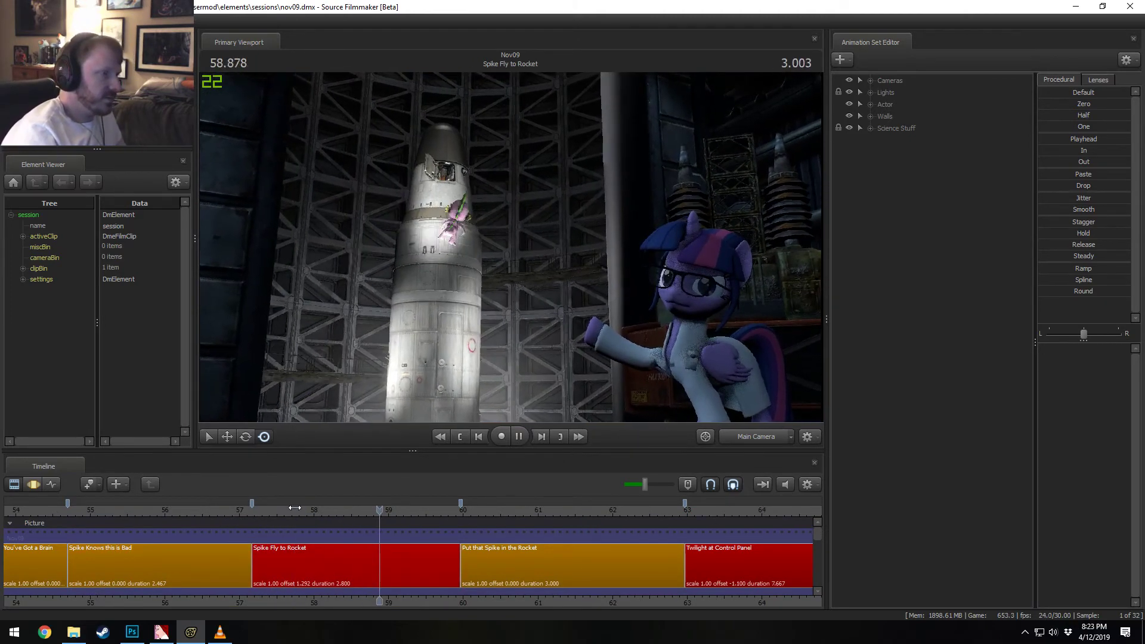
{"action": "key", "text": "space"}
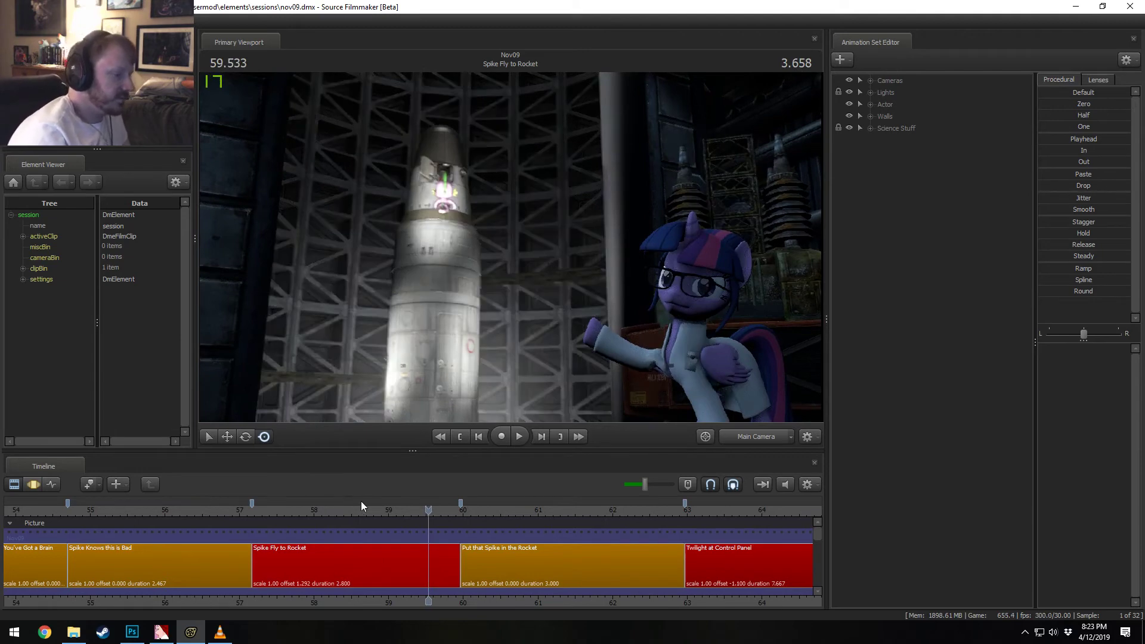
Step: Play from about 57.6 seconds, through Spike Fly to Rocket and into the Put that Spike in the Rocket shot
{"action": "left_click_drag", "start_coordinate": [409, 511], "coordinate": [386, 515]}
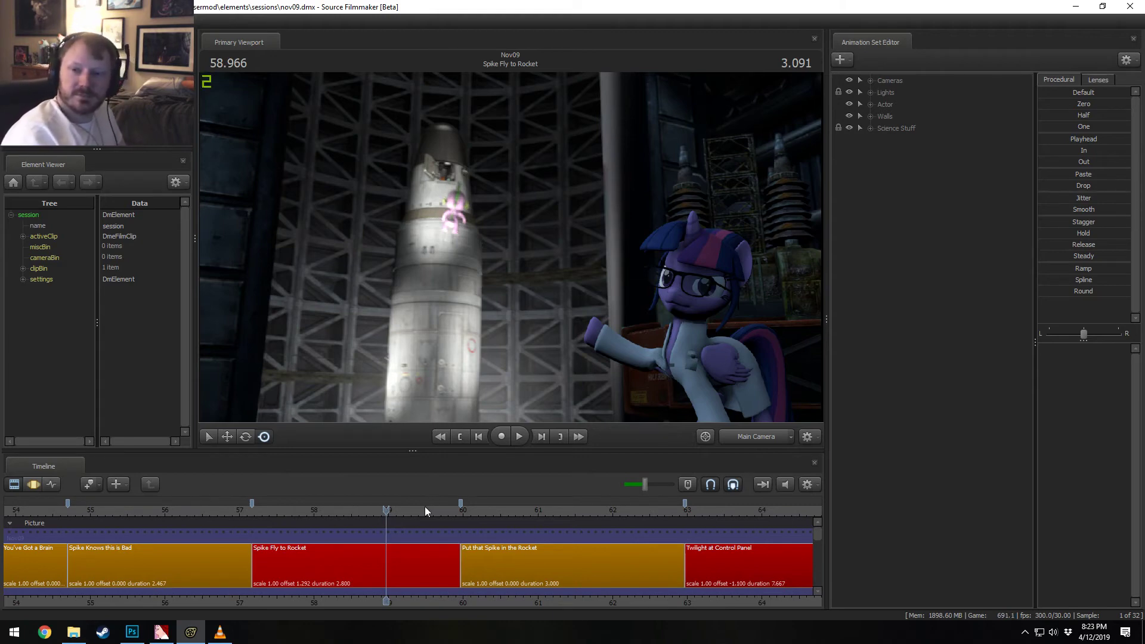
{"action": "left_click_drag", "start_coordinate": [425, 506], "coordinate": [284, 506]}
{"action": "key", "text": "space"}
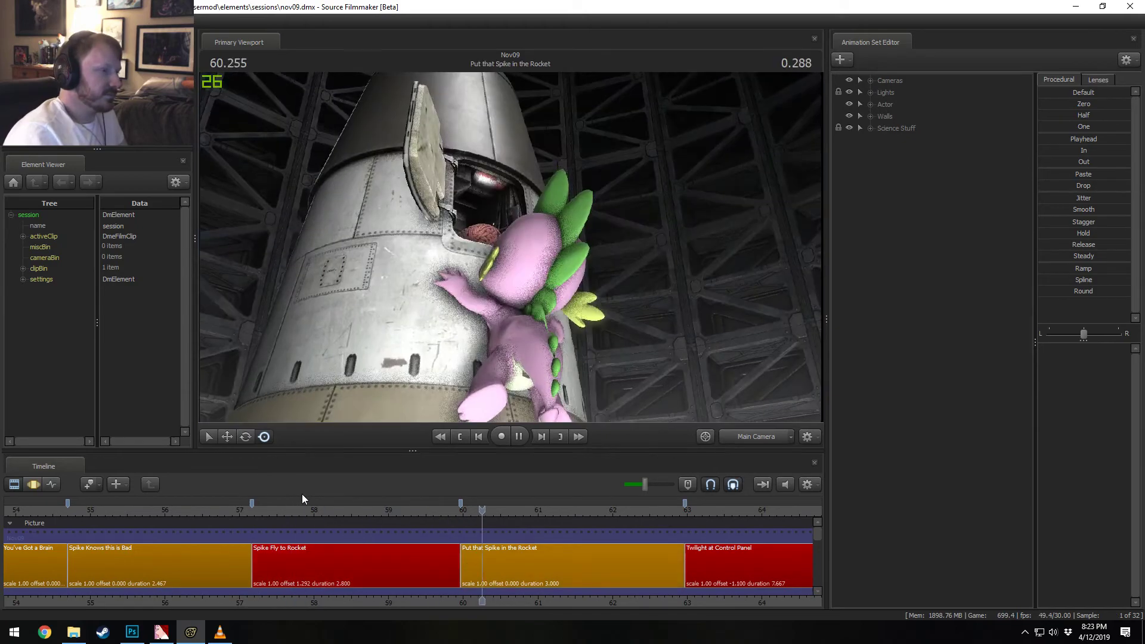
{"action": "key", "text": "space"}
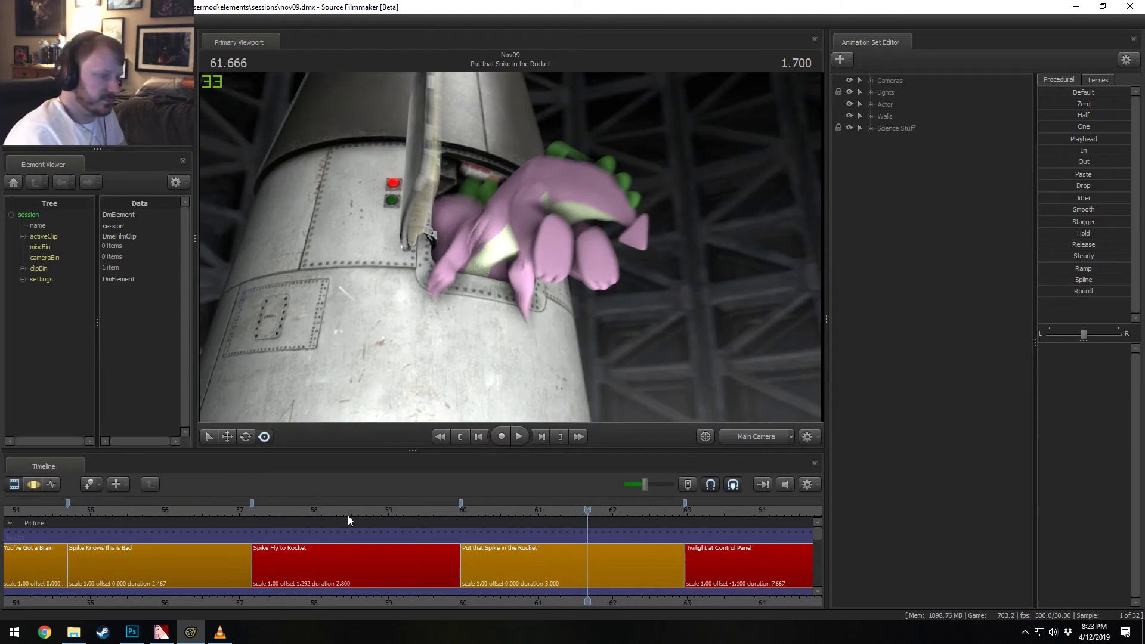
Step: Replay Put that Spike in the Rocket from about 61 seconds to review Spike entering and the hatch closing on him
{"action": "left_click_drag", "start_coordinate": [577, 508], "coordinate": [539, 507]}
{"action": "key", "text": "space"}
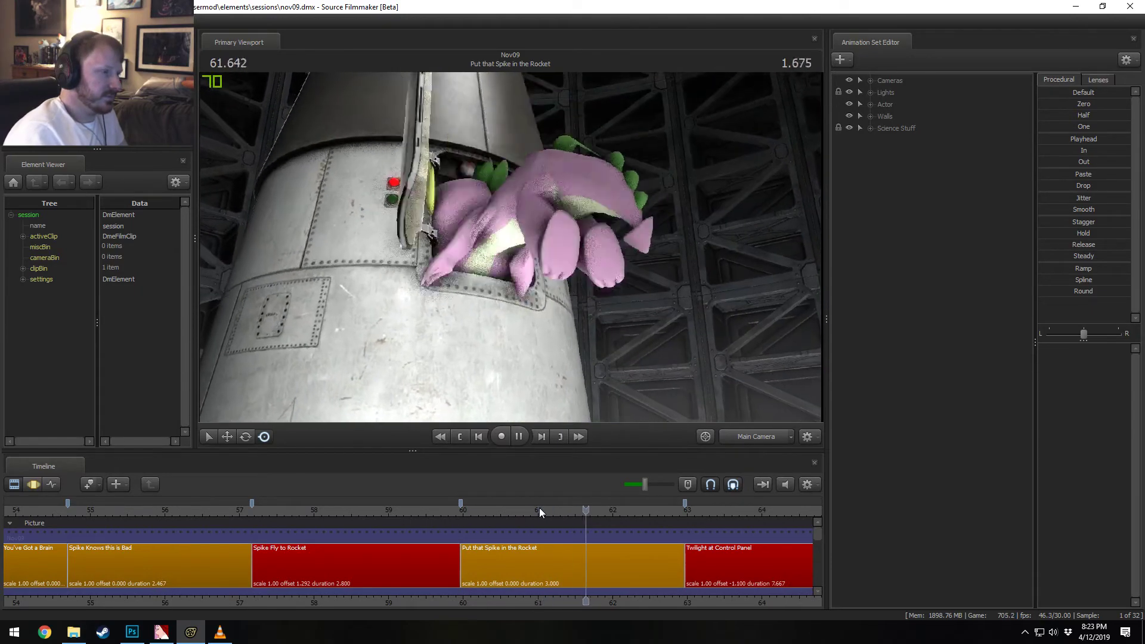
{"action": "key", "text": "space"}
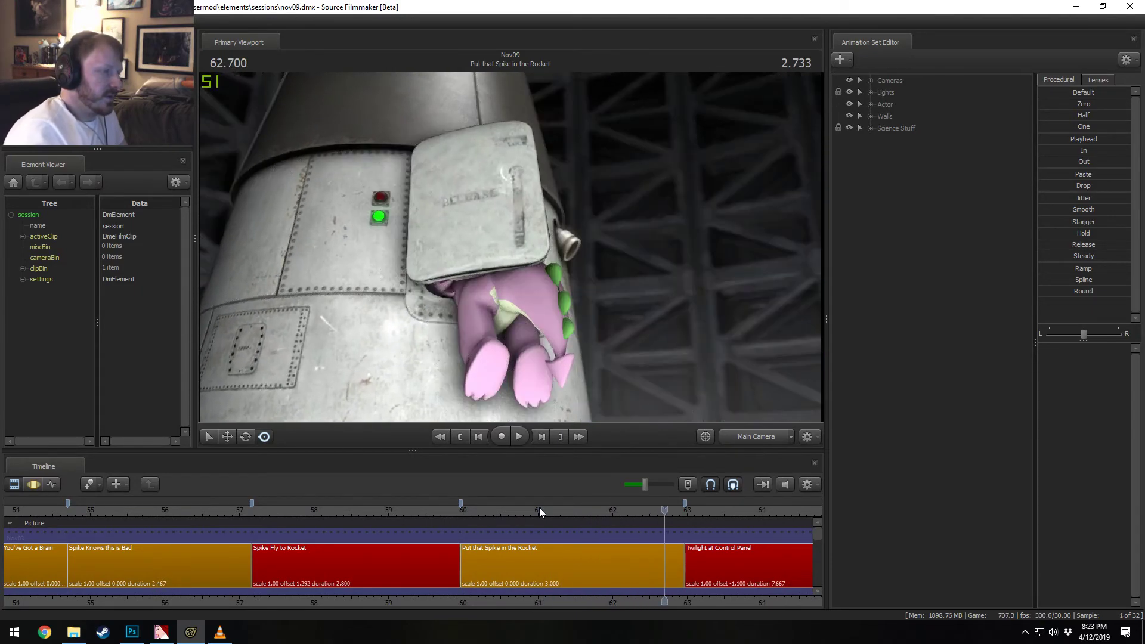
{"action": "left_click_drag", "start_coordinate": [596, 507], "coordinate": [559, 501]}
{"action": "key", "text": "space"}
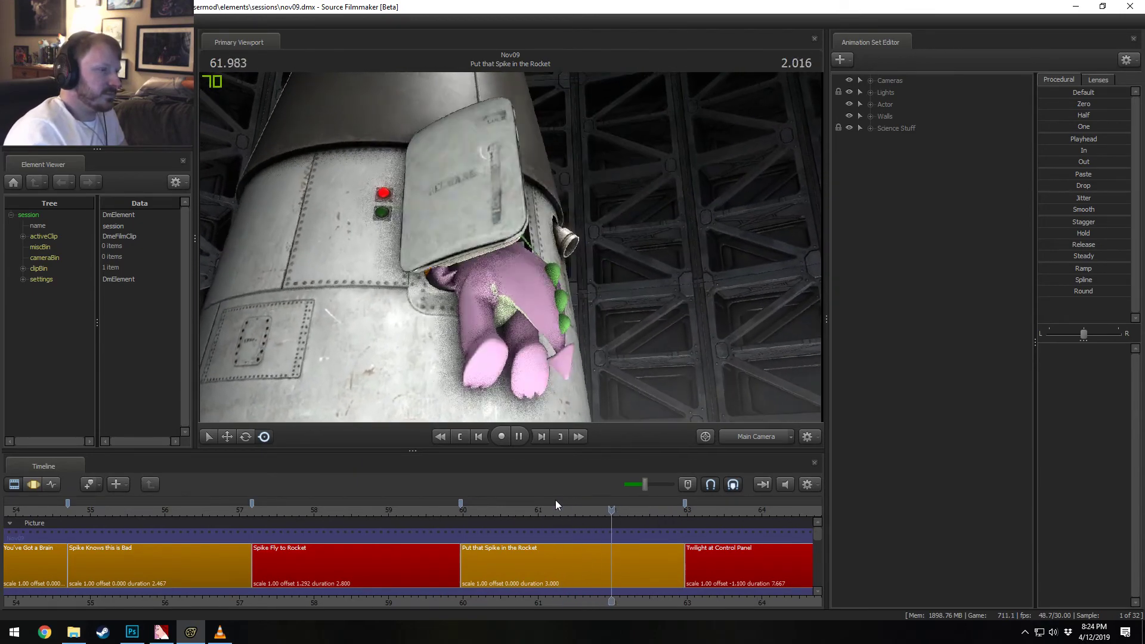
{"action": "key", "text": "space"}
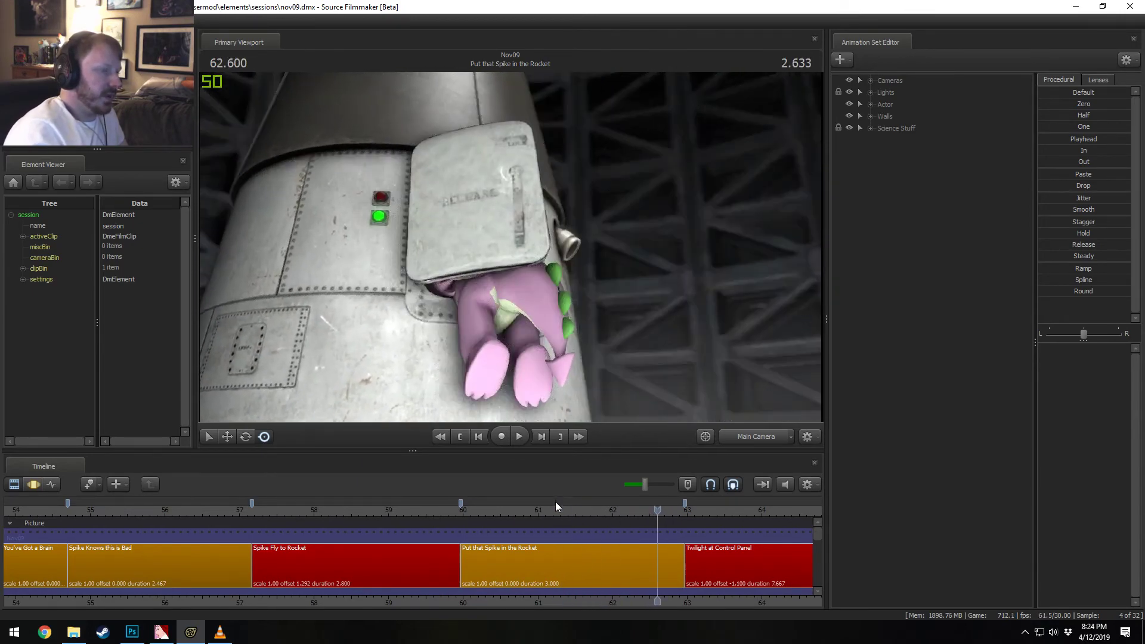
Step: In the Spike Fly to Rocket shot at 59.366, inspect Rocket Part 2's model element, add override materials and expand them
{"action": "left_click", "coordinate": [416, 507]}
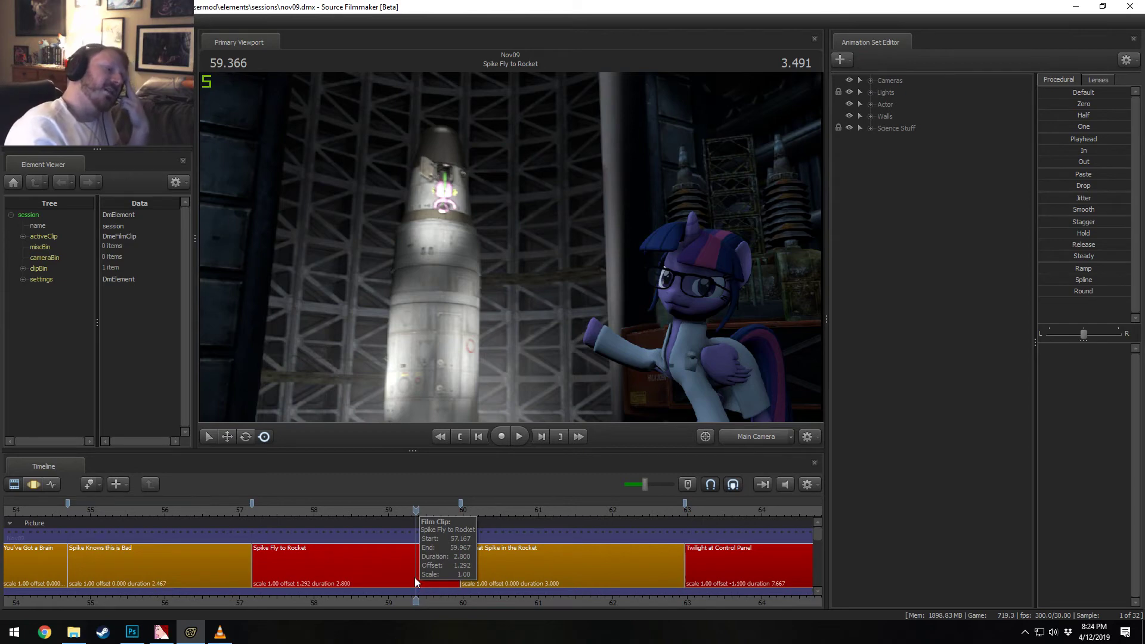
{"action": "left_click", "coordinate": [370, 559]}
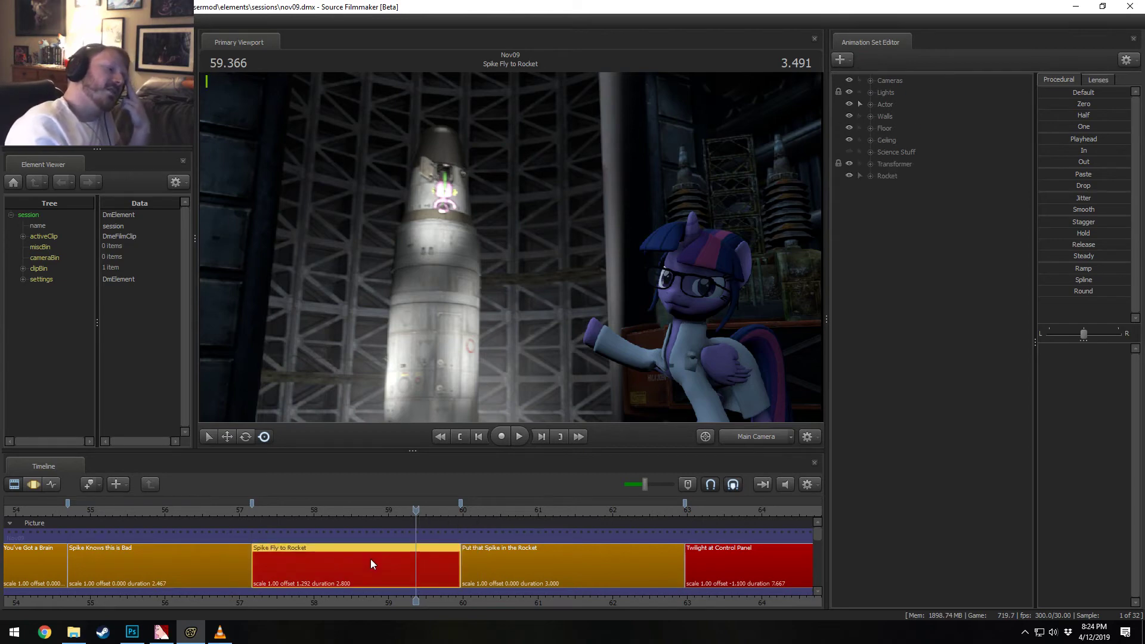
{"action": "left_click", "coordinate": [869, 175]}
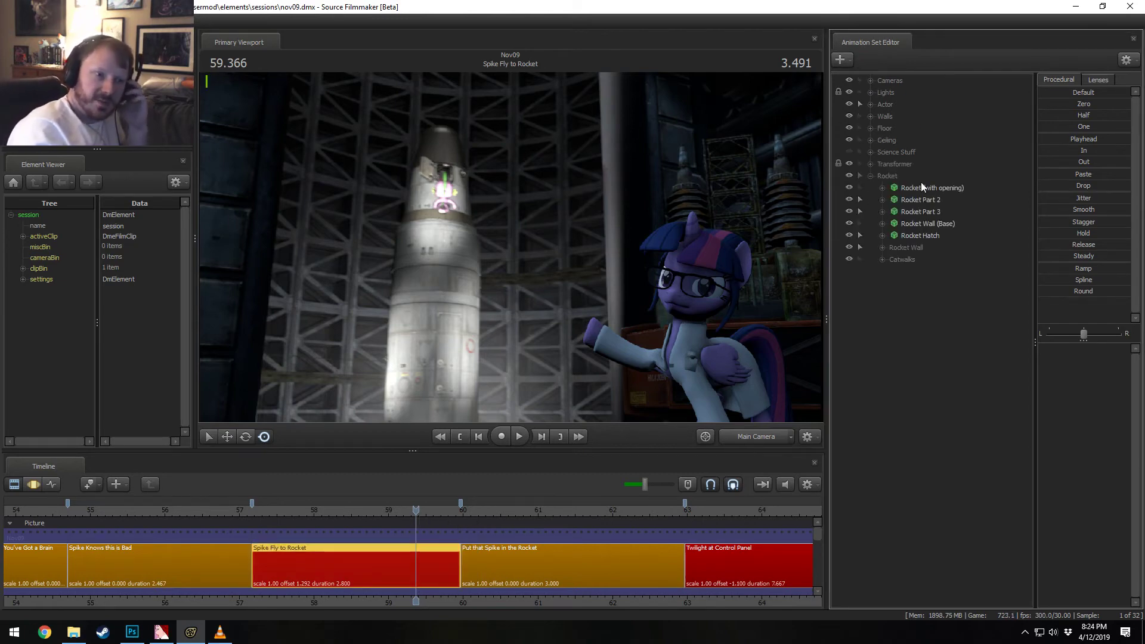
{"action": "right_click", "coordinate": [917, 199]}
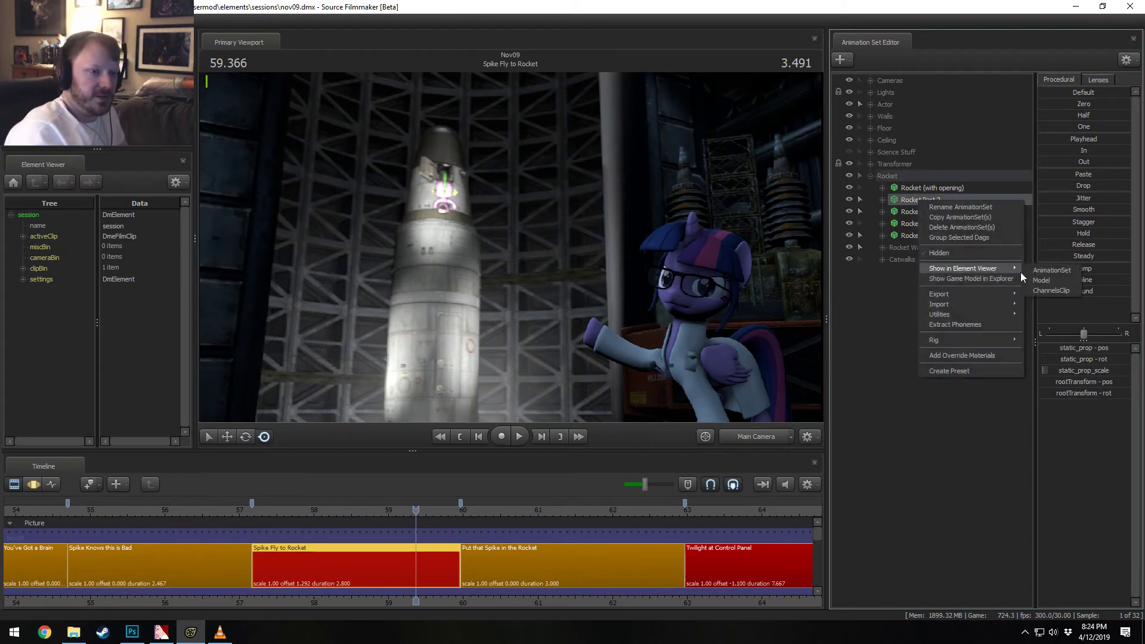
{"action": "left_click", "coordinate": [1049, 279]}
{"action": "right_click", "coordinate": [936, 199]}
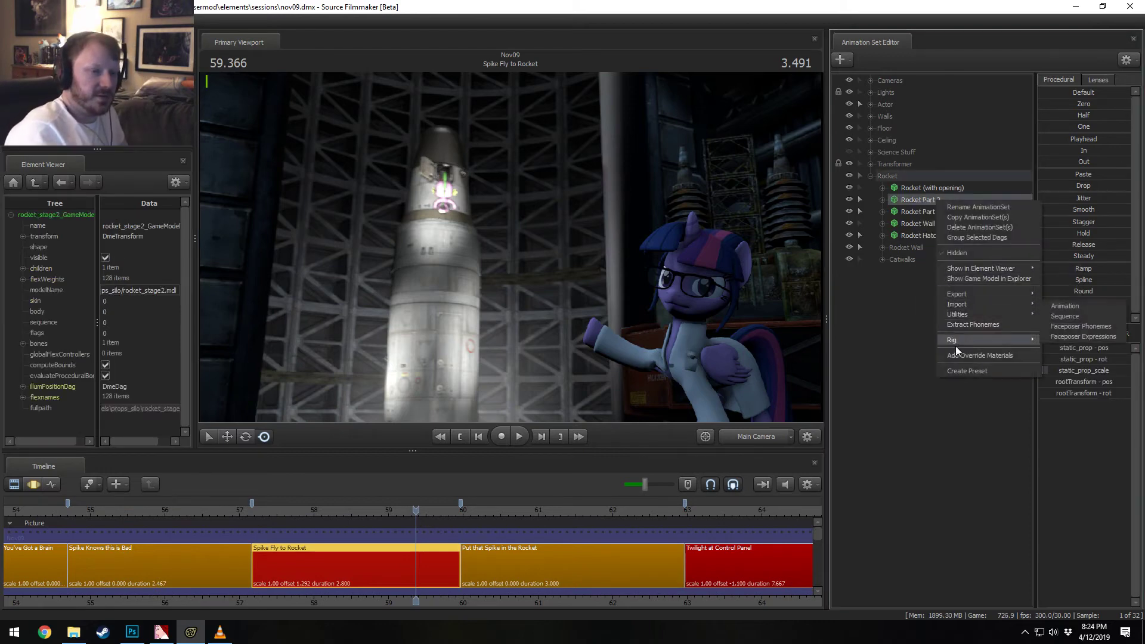
{"action": "left_click", "coordinate": [961, 355]}
{"action": "left_click", "coordinate": [25, 419]}
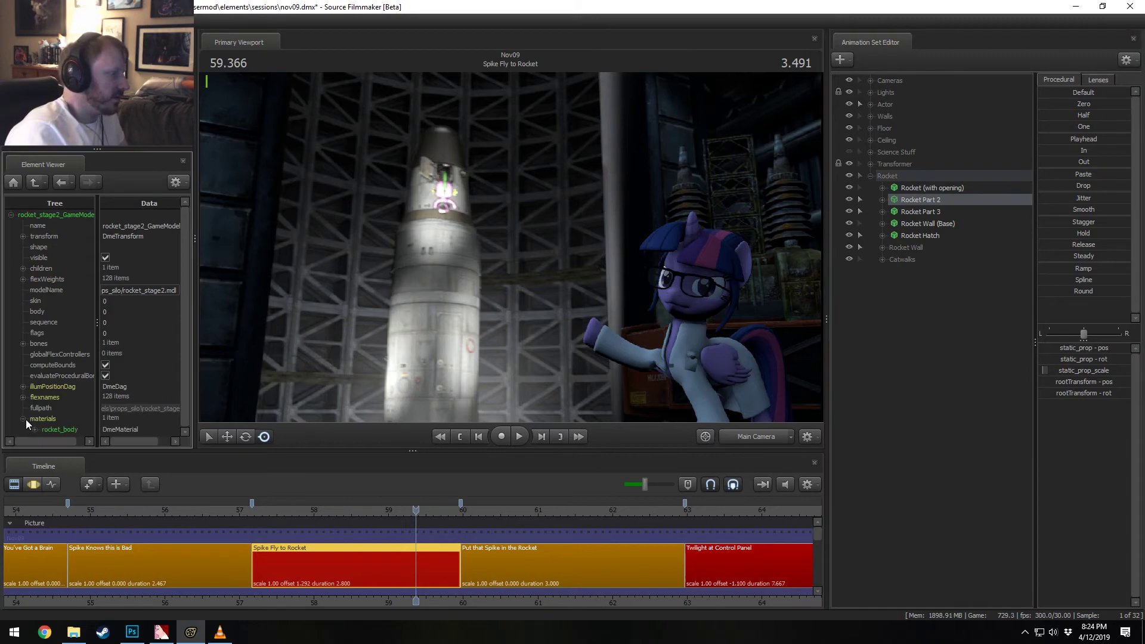
Step: Add a vector3 attribute named $color to Rocket Part 2's rocket_body material
{"action": "scroll", "coordinate": [39, 428], "scroll_direction": "down", "scroll_amount": 1}
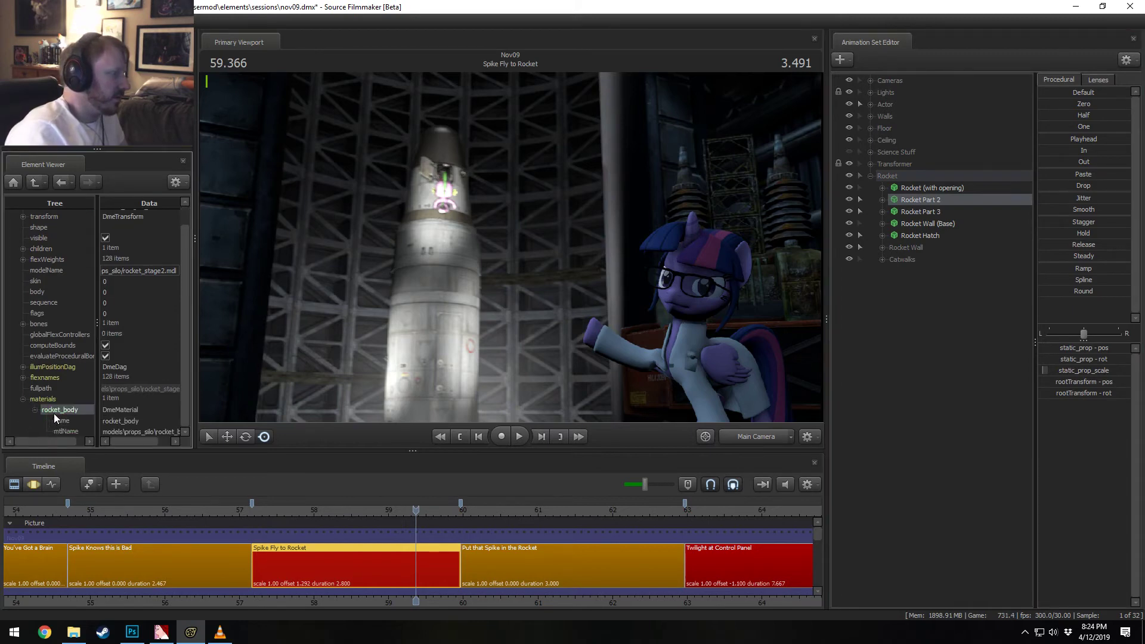
{"action": "right_click", "coordinate": [54, 411]}
{"action": "mouse_move", "coordinate": [112, 500]}
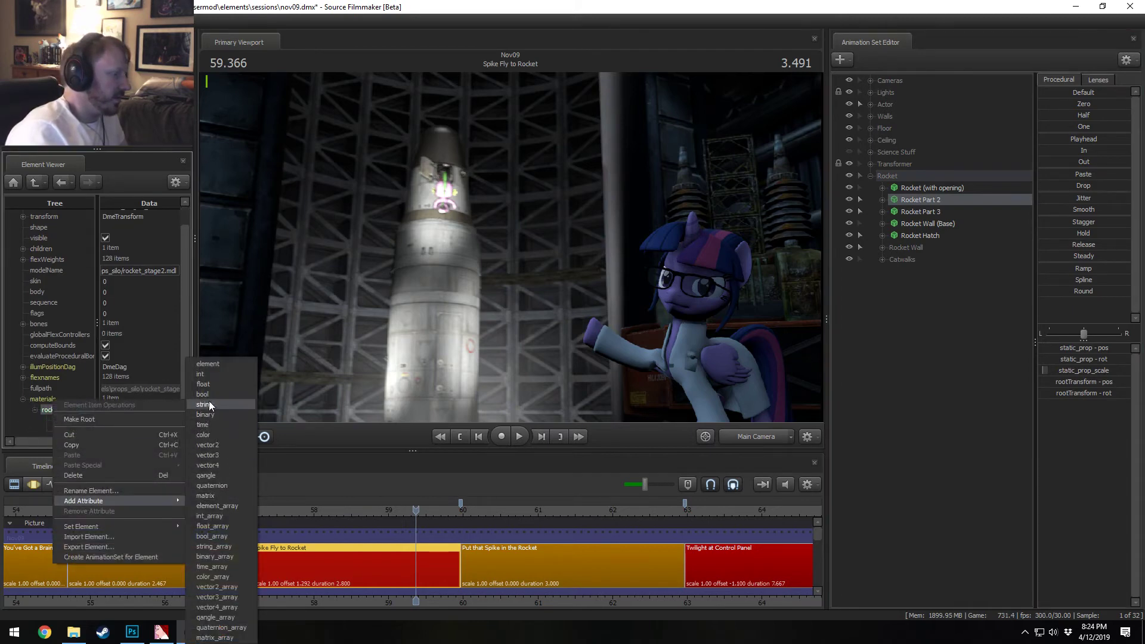
{"action": "left_click", "coordinate": [207, 455]}
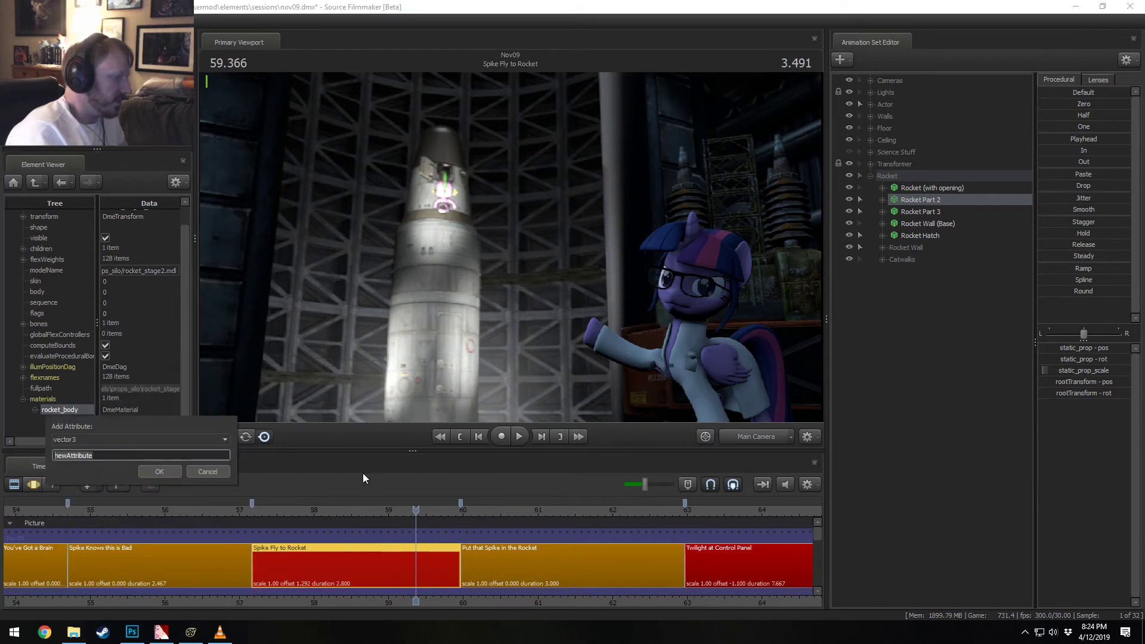
{"action": "type", "text": "$cp"}
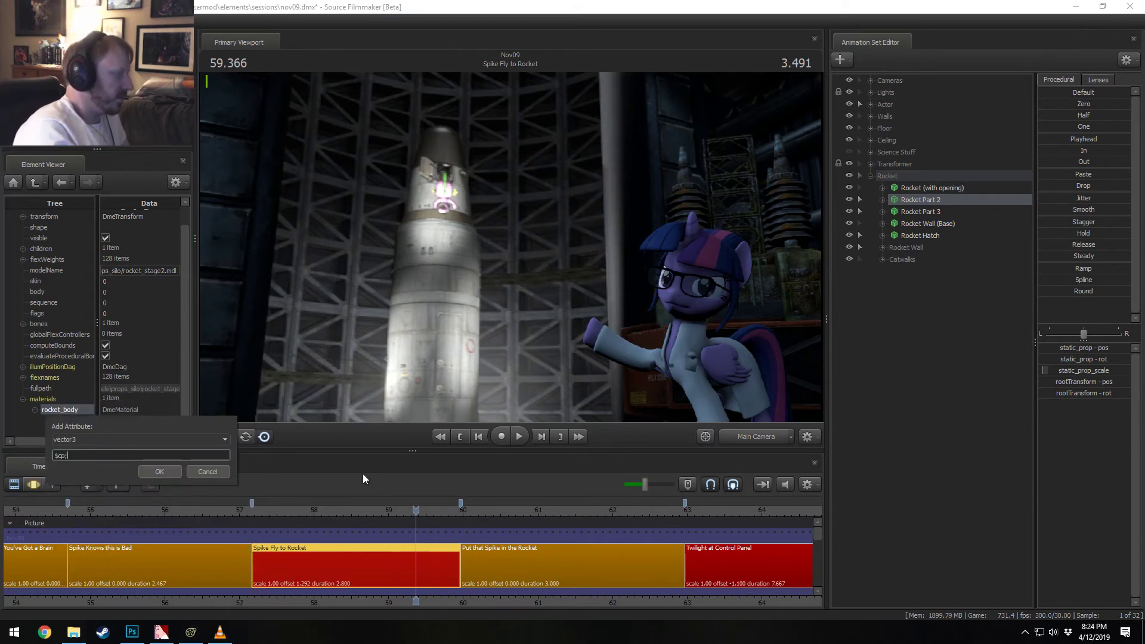
{"action": "key", "text": "BackSpace"}
{"action": "key", "text": "BackSpace"}
{"action": "type", "text": "ololor"}
{"action": "key", "text": "Return"}
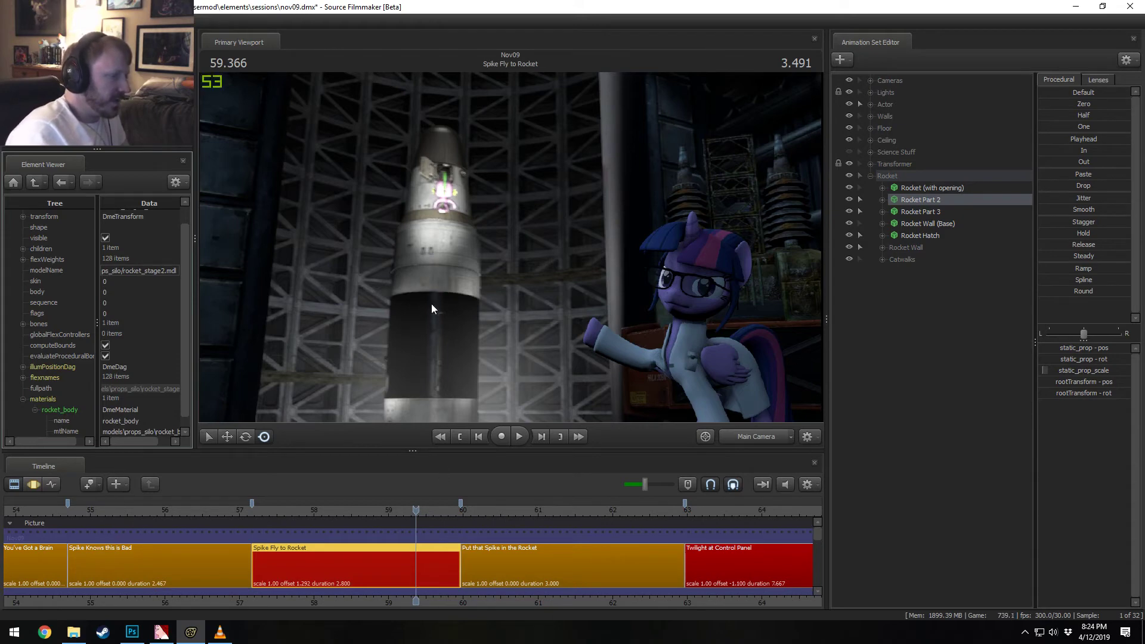
Step: Set the $color attribute of Rocket Part 2's rocket_body material to 2.5 2.5 2.5
{"action": "scroll", "coordinate": [109, 437], "scroll_direction": "down", "scroll_amount": 1}
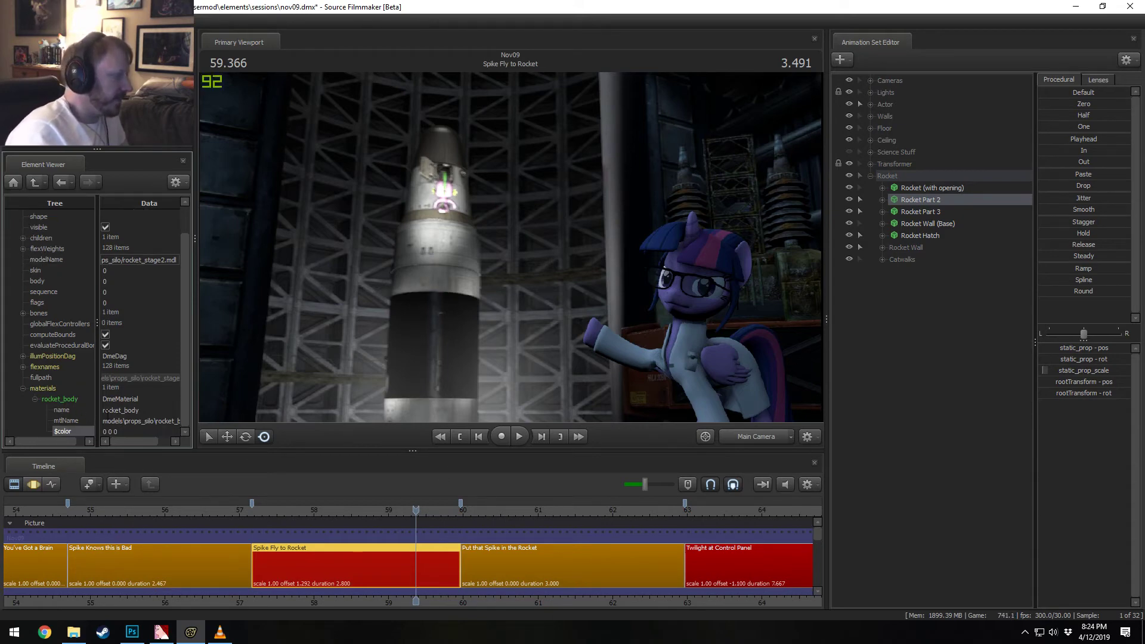
{"action": "type", "text": "2.5 2.5 2.5"}
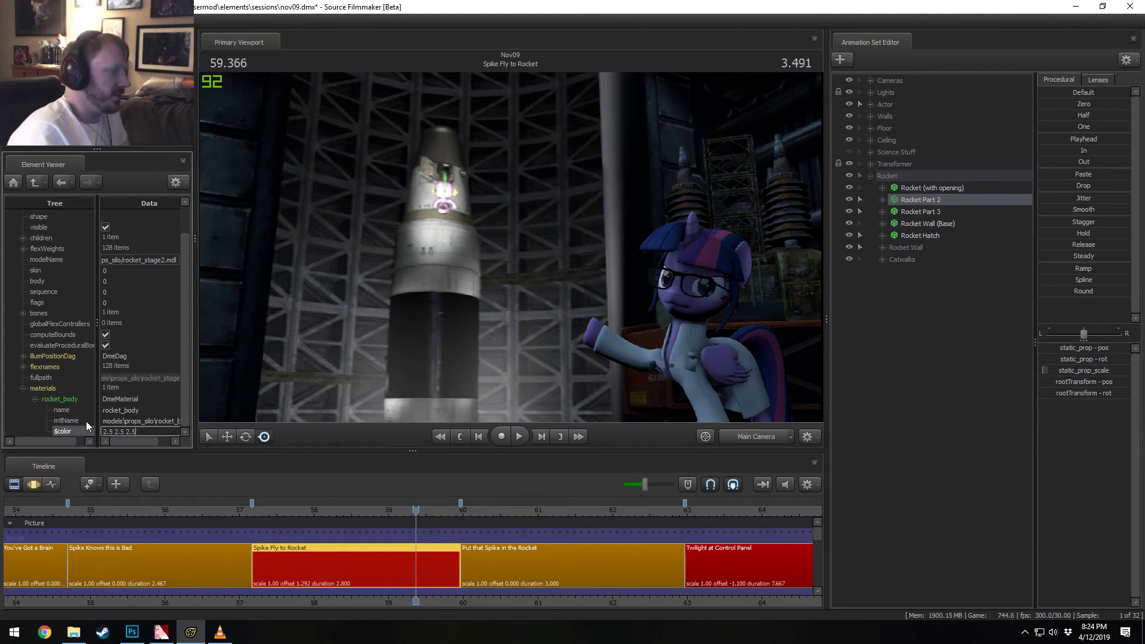
{"action": "key", "text": "Return"}
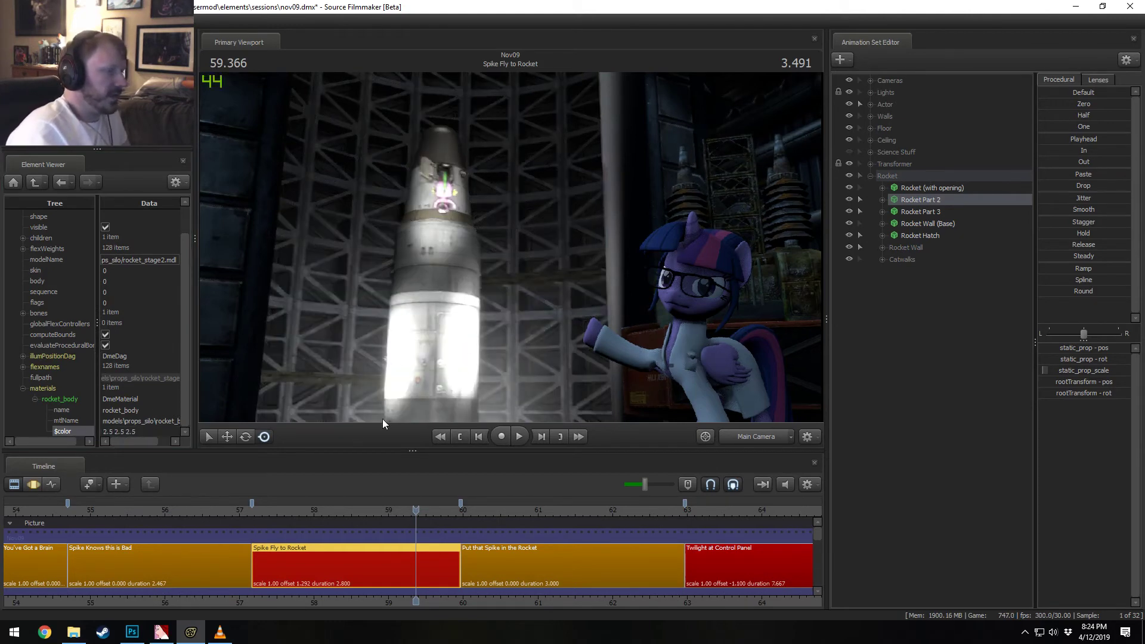
Step: Load Rocket Part 3's model in the Element Viewer, add override materials to it and expand its materials
{"action": "right_click", "coordinate": [925, 213]}
{"action": "mouse_move", "coordinate": [979, 283]}
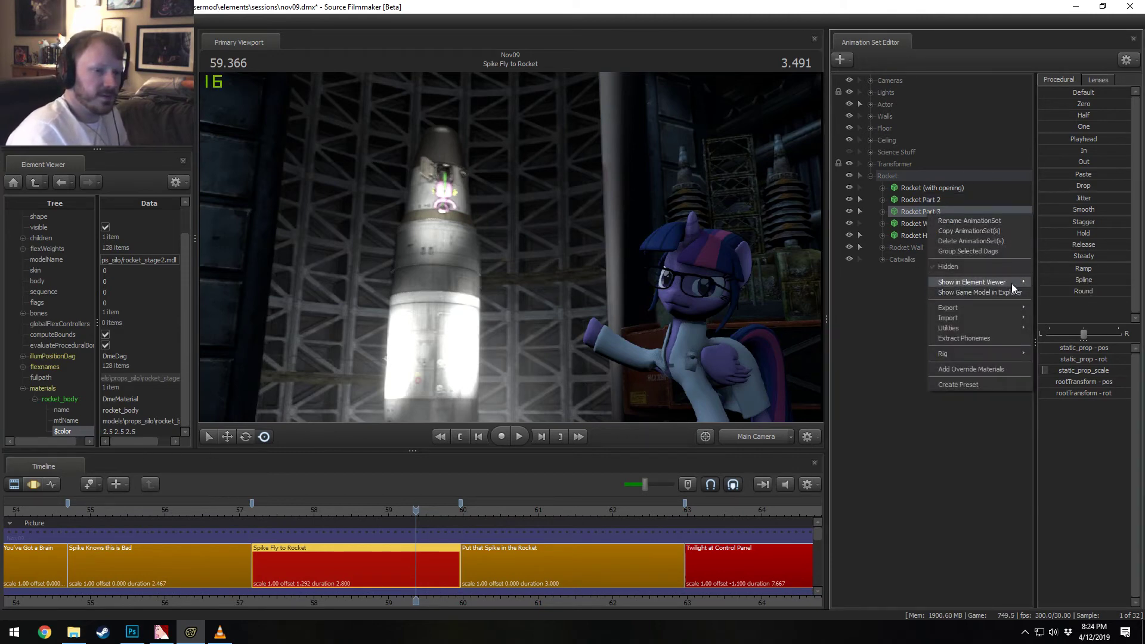
{"action": "left_click", "coordinate": [1051, 294]}
{"action": "right_click", "coordinate": [931, 210]}
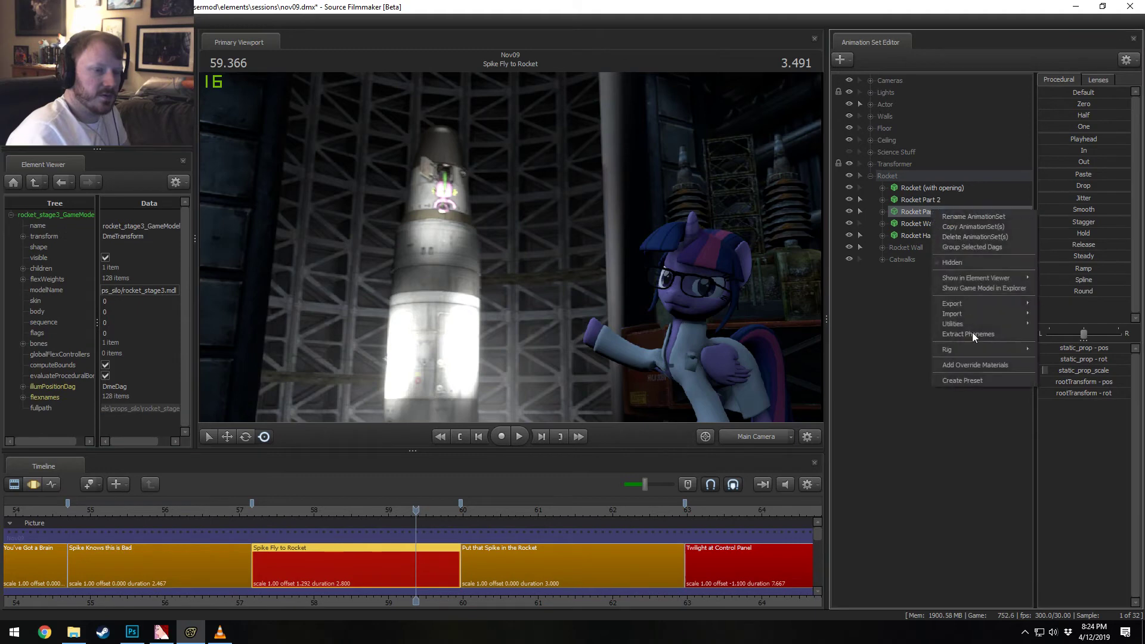
{"action": "left_click", "coordinate": [974, 363]}
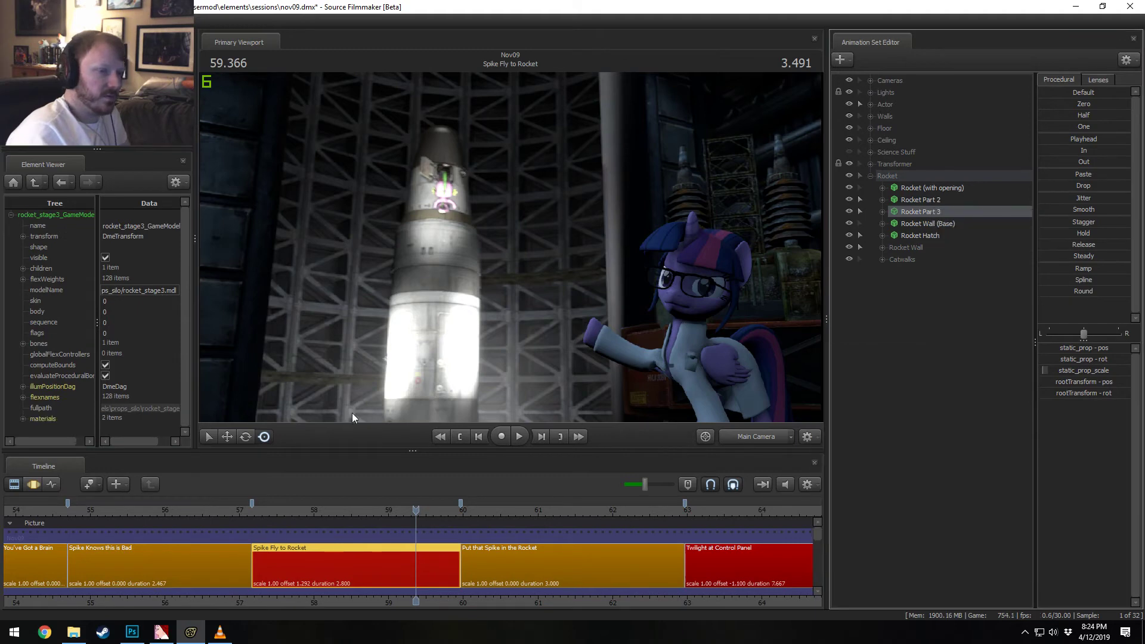
{"action": "left_click", "coordinate": [22, 419]}
Step: Add a vector3 attribute named $color2 to Rocket Part 3's rocket material
{"action": "right_click", "coordinate": [43, 421]}
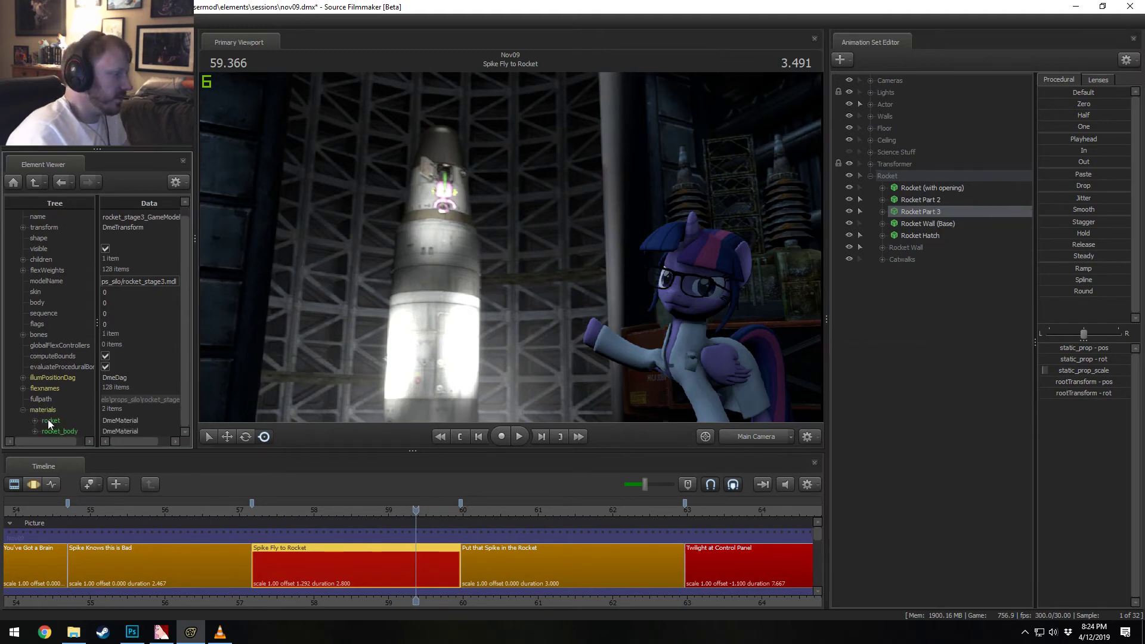
{"action": "mouse_move", "coordinate": [80, 506]}
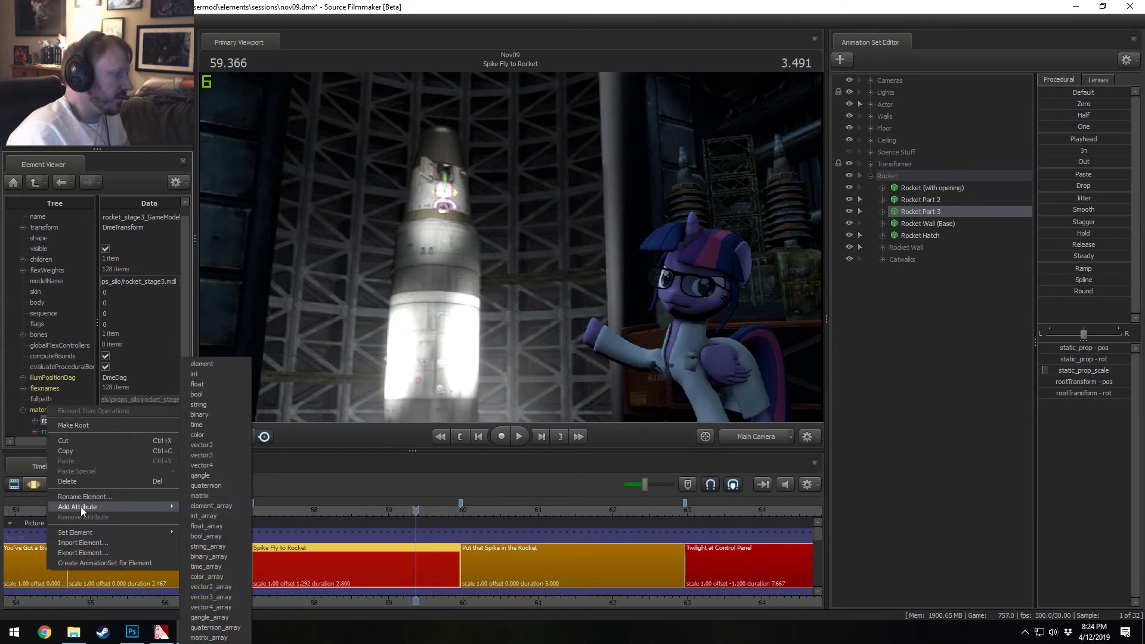
{"action": "left_click", "coordinate": [212, 454]}
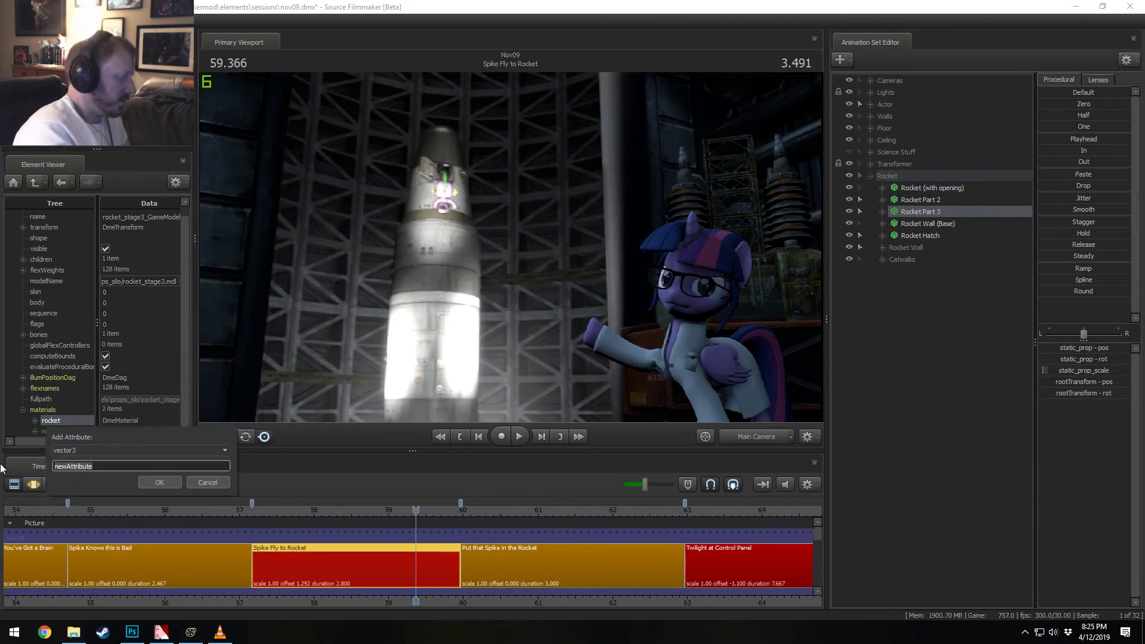
{"action": "type", "text": "$color2"}
{"action": "key", "text": "Return"}
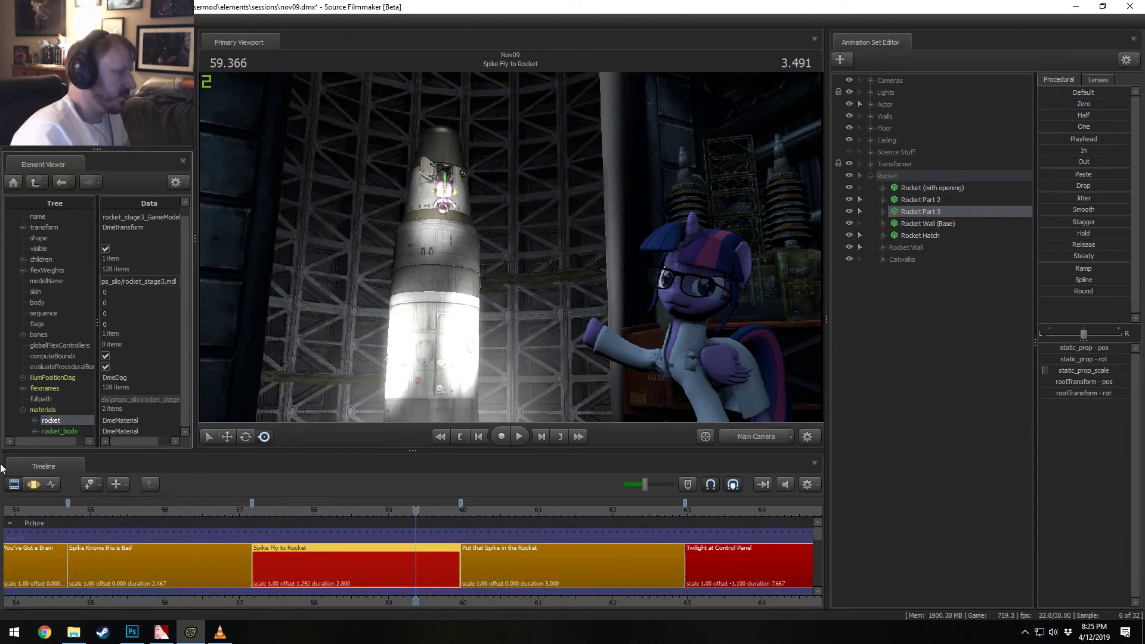
Step: Examine the lower rocket sections through the work camera, toggling Rocket Part 3's visibility to identify which section it is
{"action": "left_click", "coordinate": [760, 434]}
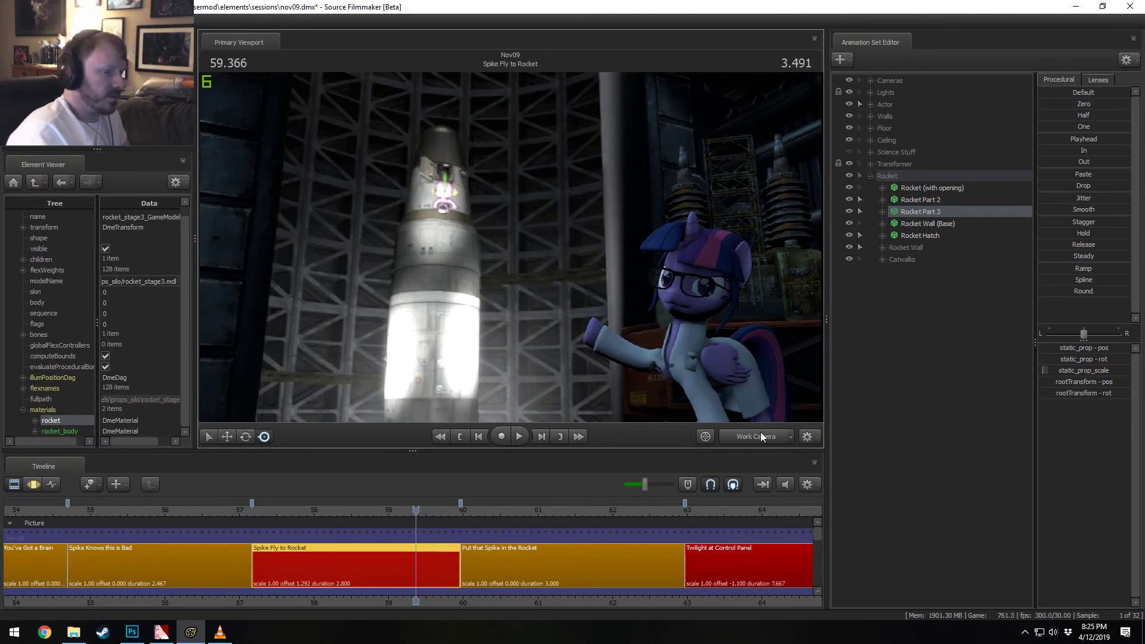
{"action": "left_click_drag", "start_coordinate": [703, 346], "coordinate": [668, 417]}
{"action": "key", "text": "z"}
{"action": "left_click_drag", "start_coordinate": [510, 248], "coordinate": [510, 318]}
{"action": "key", "text": "w"}
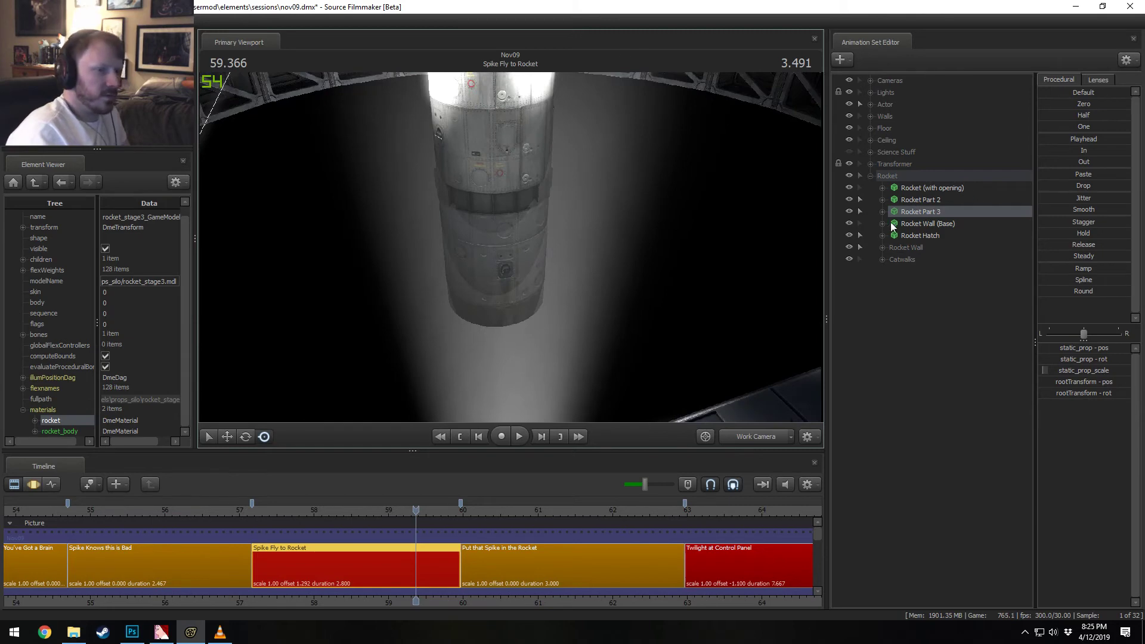
{"action": "left_click", "coordinate": [850, 212]}
{"action": "left_click", "coordinate": [850, 212]}
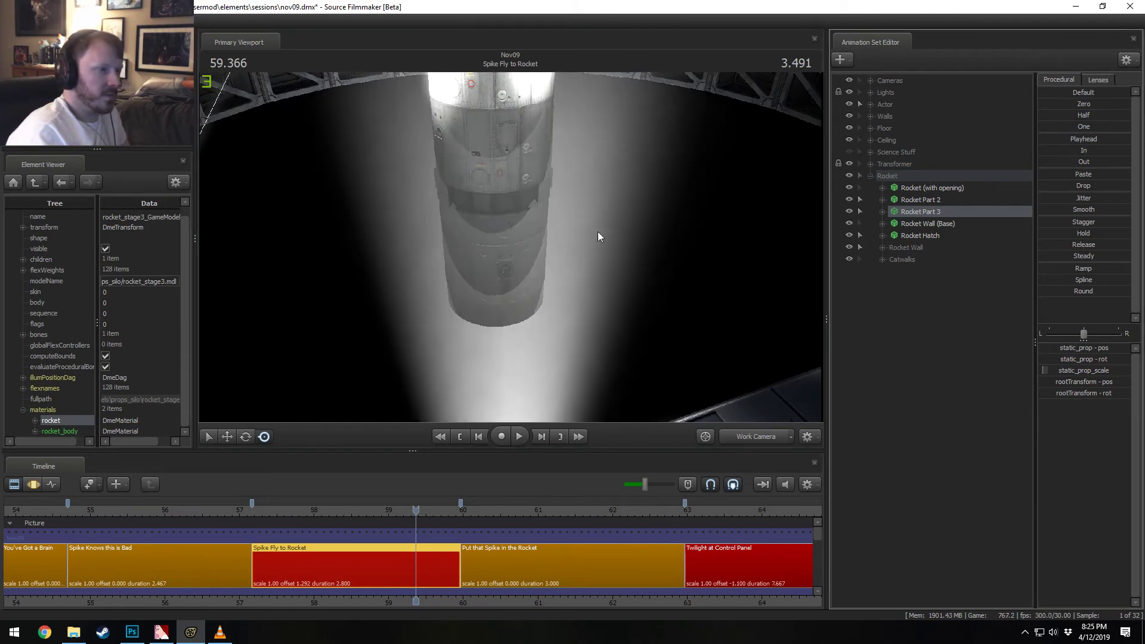
{"action": "left_click_drag", "start_coordinate": [598, 231], "coordinate": [599, 173]}
{"action": "left_click_drag", "start_coordinate": [510, 247], "coordinate": [510, 218]}
{"action": "key", "text": "s"}
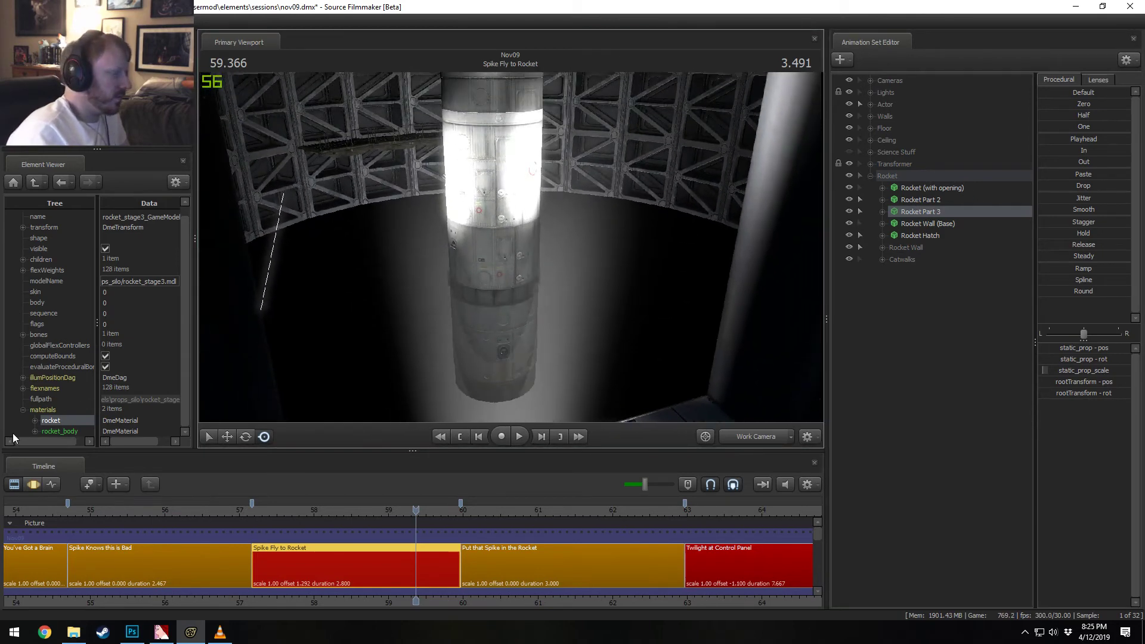
Step: Add a vector3 attribute named $color to Rocket Part 3's rocket_body material
{"action": "right_click", "coordinate": [54, 431]}
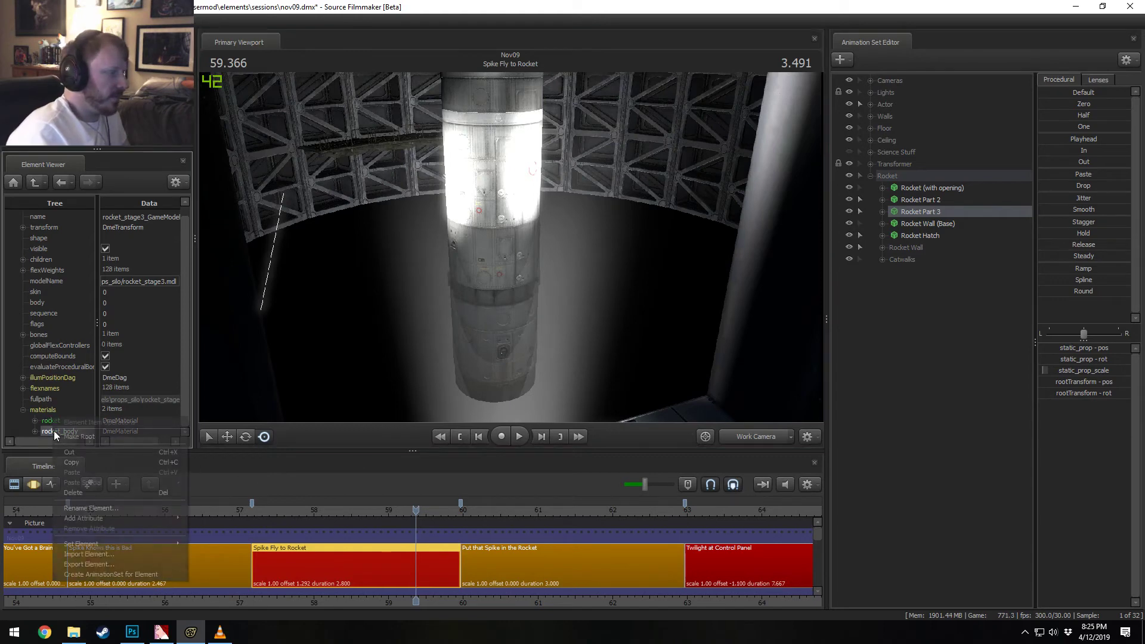
{"action": "mouse_move", "coordinate": [83, 516]}
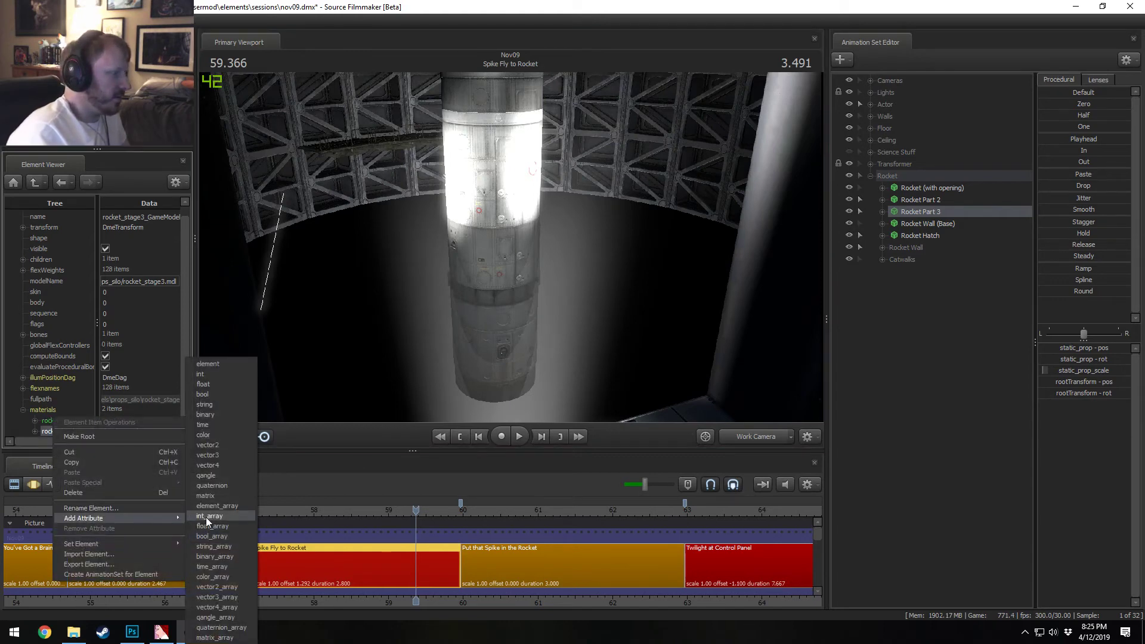
{"action": "left_click", "coordinate": [209, 454]}
{"action": "double_click", "coordinate": [82, 477]}
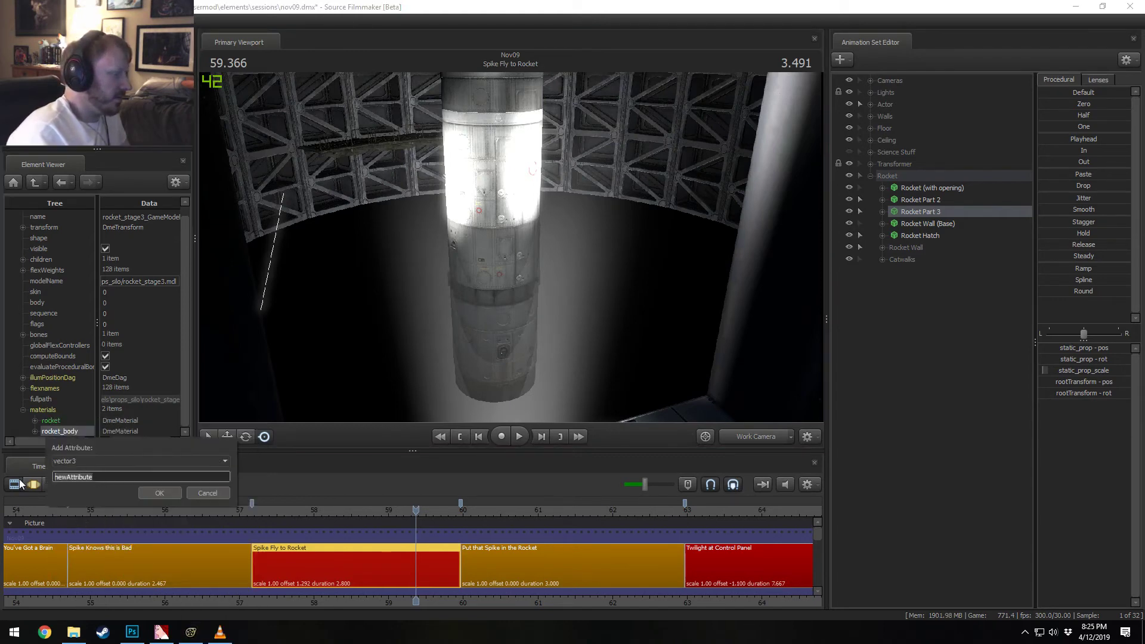
{"action": "type", "text": "$color"}
{"action": "key", "text": "Return"}
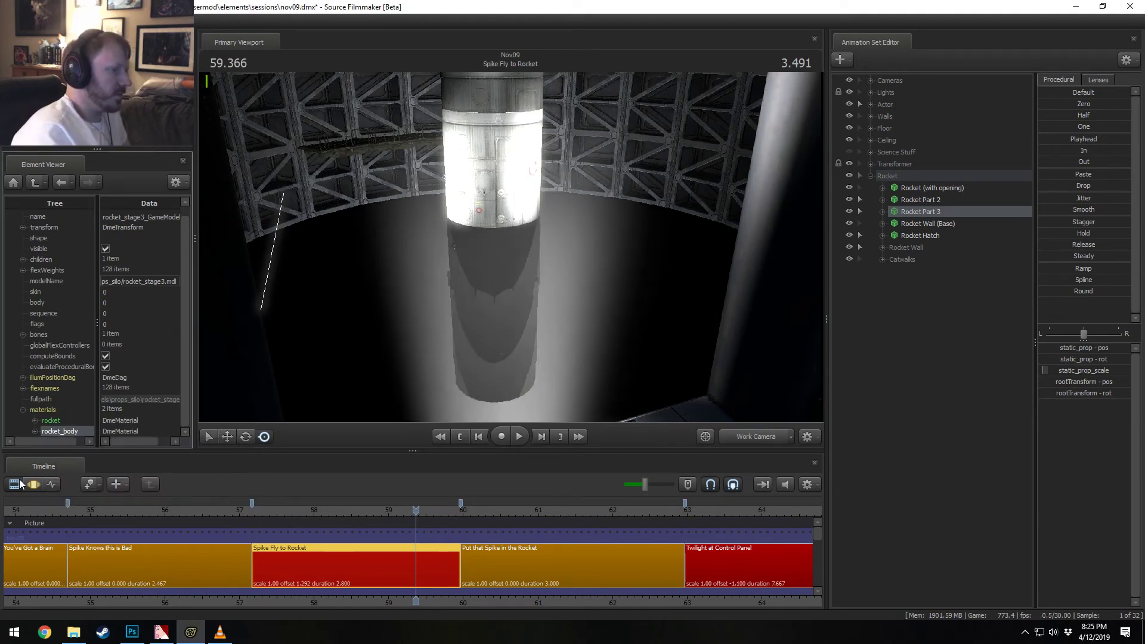
Step: Delete the added color attribute from Rocket Part 3's rocket material
{"action": "left_click", "coordinate": [35, 421]}
{"action": "left_click", "coordinate": [64, 421]}
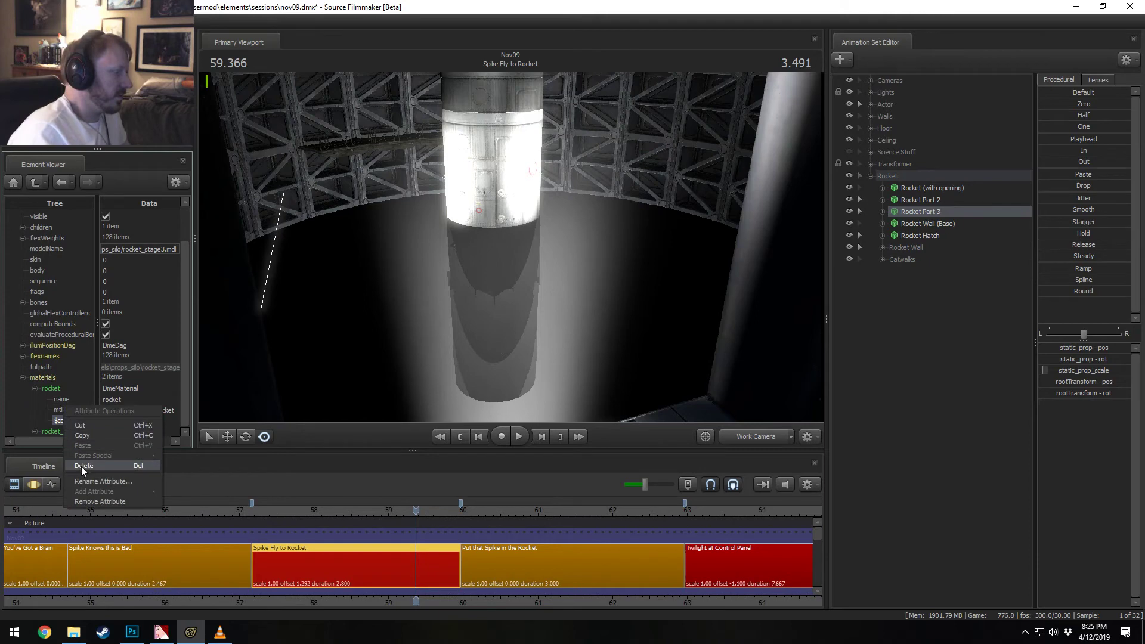
{"action": "left_click", "coordinate": [83, 466]}
Step: Set the $color attribute of Rocket Part 3's rocket_body material to 2.5 2.5 2.5
{"action": "left_click", "coordinate": [35, 431]}
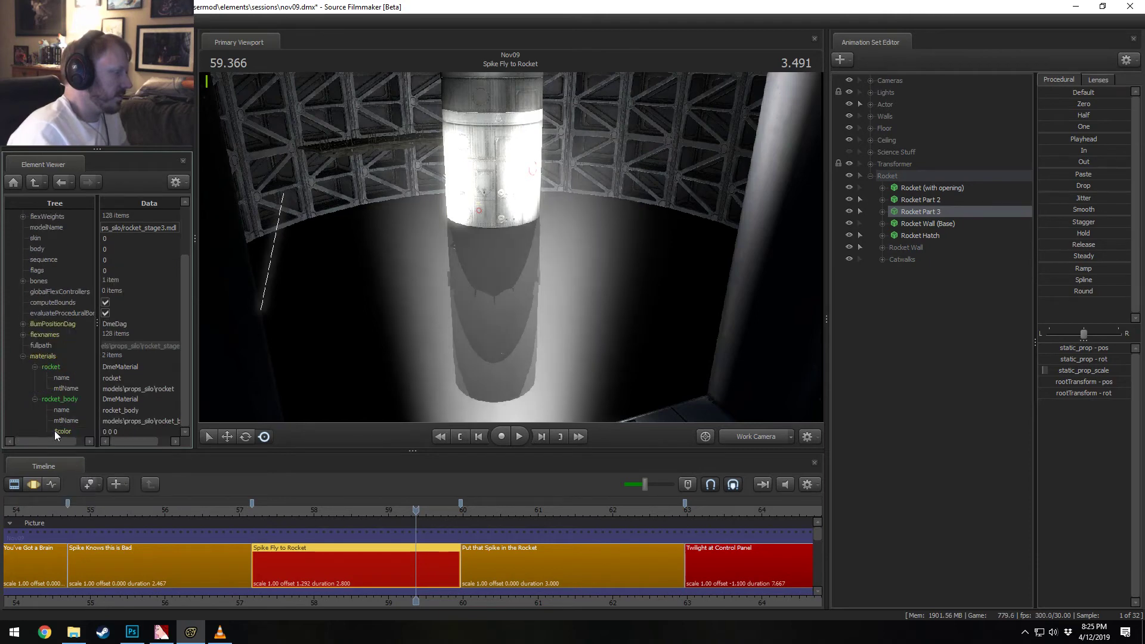
{"action": "right_click", "coordinate": [84, 431]}
{"action": "left_click", "coordinate": [168, 428]}
{"action": "left_click_drag", "start_coordinate": [168, 430], "coordinate": [7, 435]}
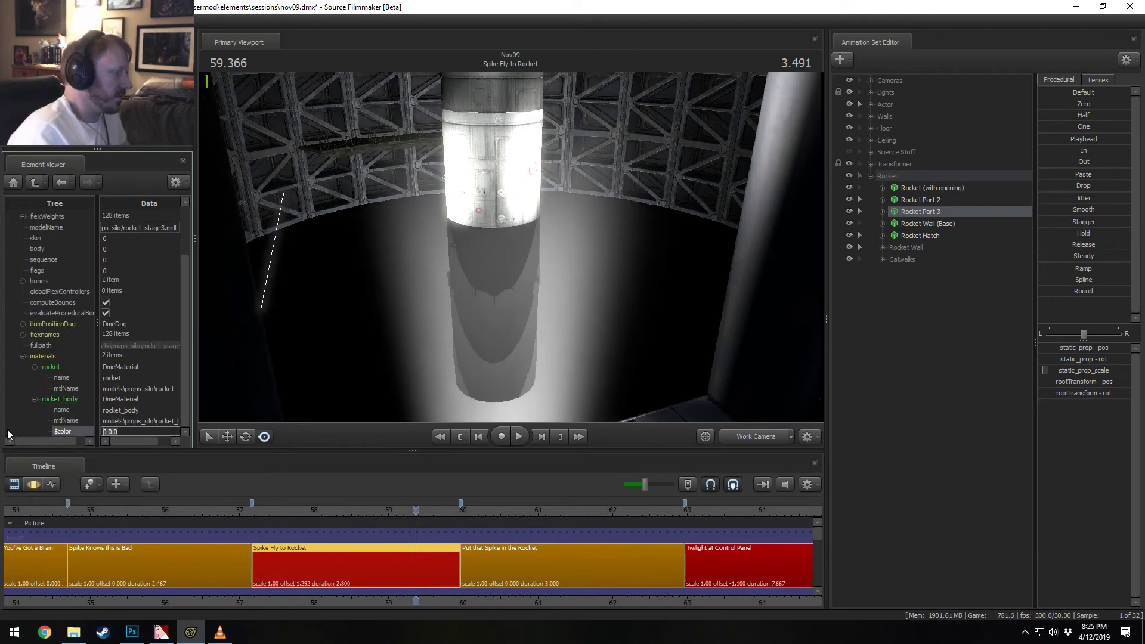
{"action": "type", "text": "2.5 2.5 2.5"}
{"action": "key", "text": "Return"}
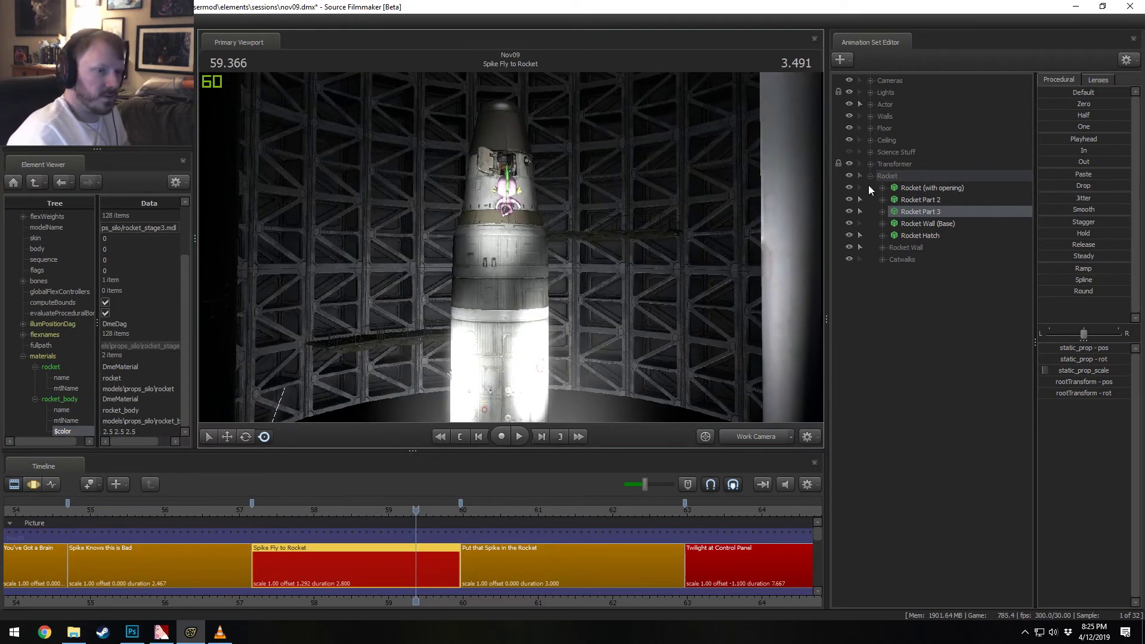
Step: Load the Rocket (with opening) model in the Element Viewer, add override materials to it and expand its materials
{"action": "left_click", "coordinate": [915, 189]}
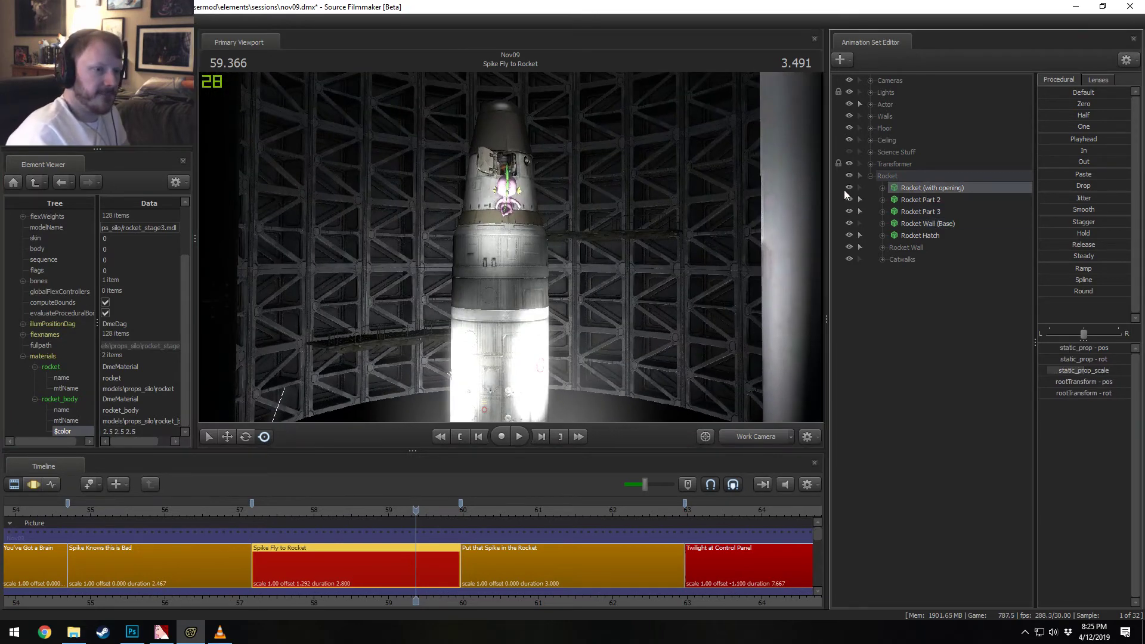
{"action": "left_click", "coordinate": [849, 188]}
{"action": "left_click", "coordinate": [849, 188]}
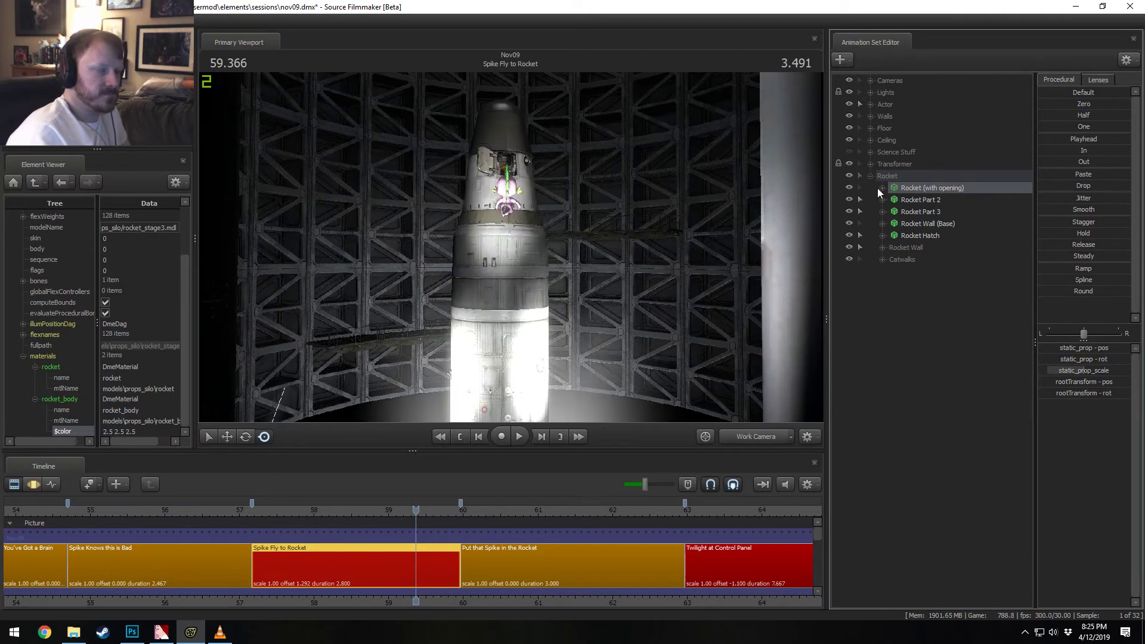
{"action": "right_click", "coordinate": [910, 188]}
{"action": "mouse_move", "coordinate": [944, 258]}
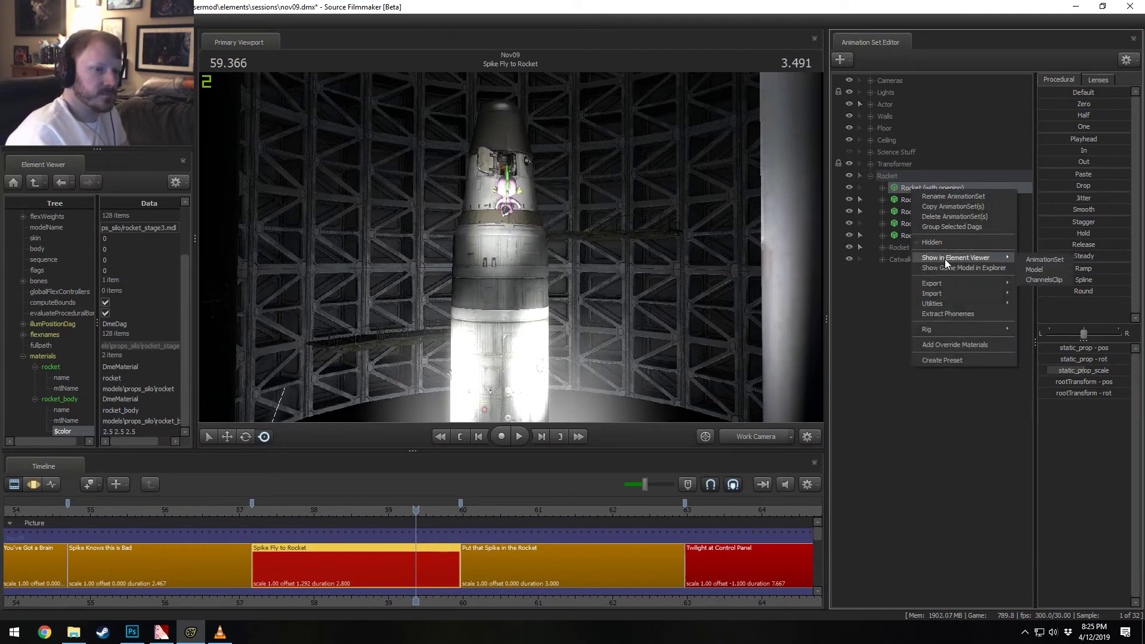
{"action": "left_click", "coordinate": [1031, 268]}
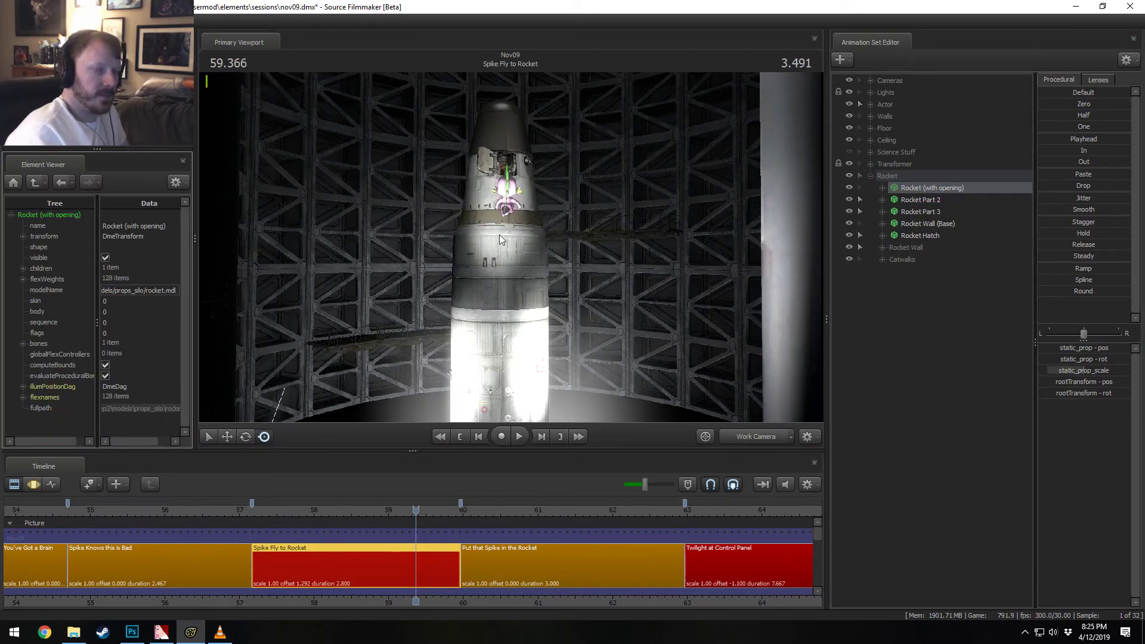
{"action": "right_click", "coordinate": [929, 188]}
{"action": "left_click", "coordinate": [970, 340]}
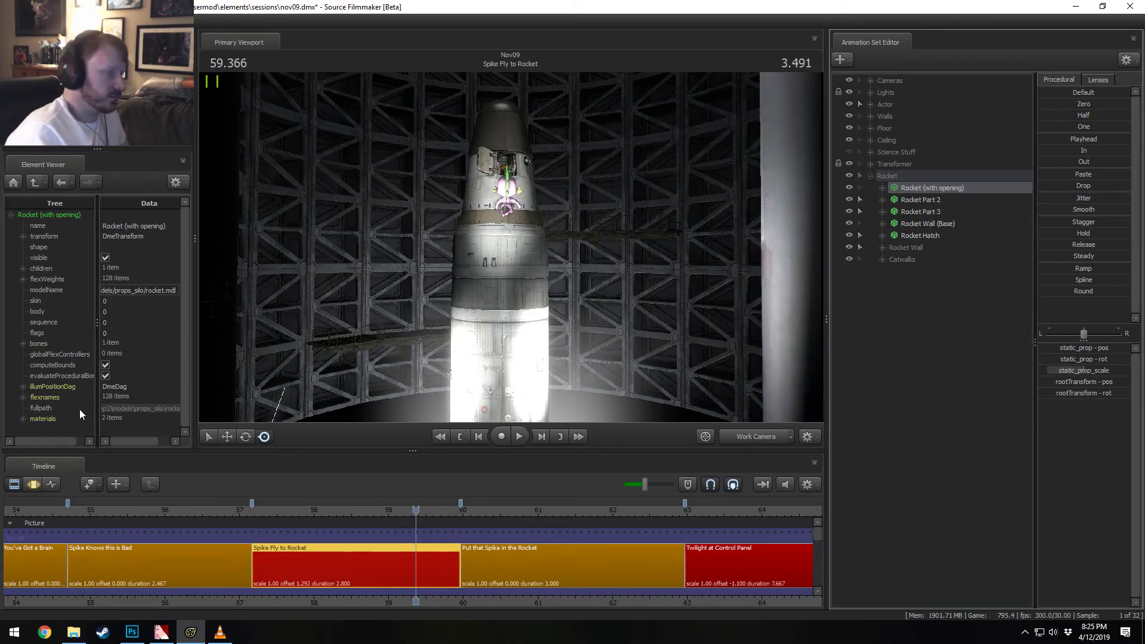
{"action": "left_click", "coordinate": [24, 419]}
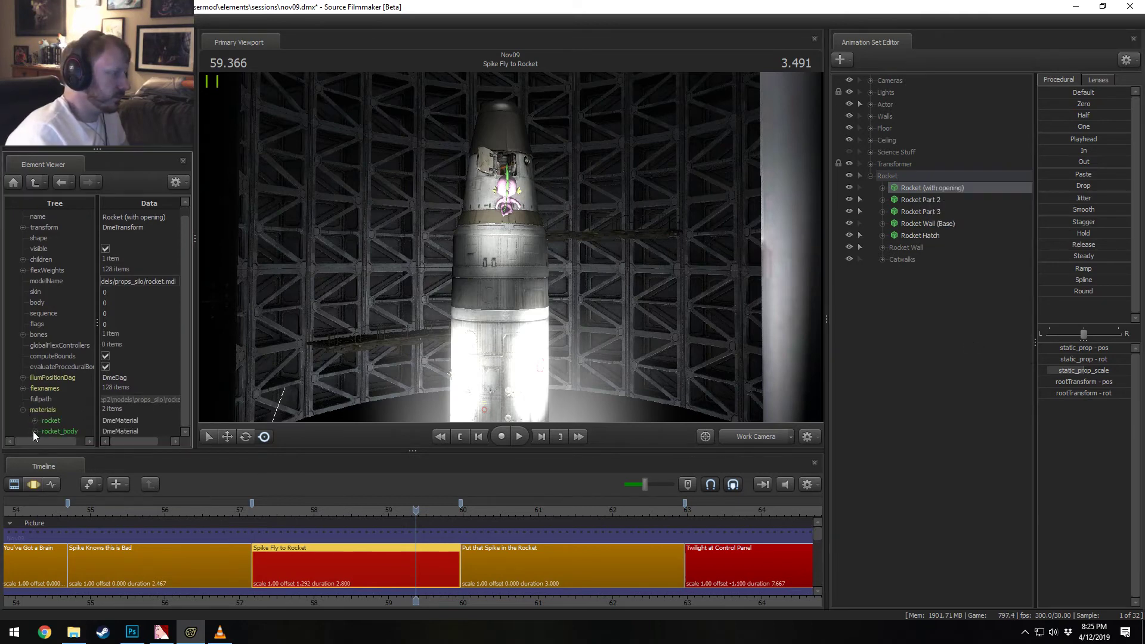
Step: Add a vector3 attribute named $color to the rocket_body material of Rocket (with opening)
{"action": "left_click", "coordinate": [34, 431]}
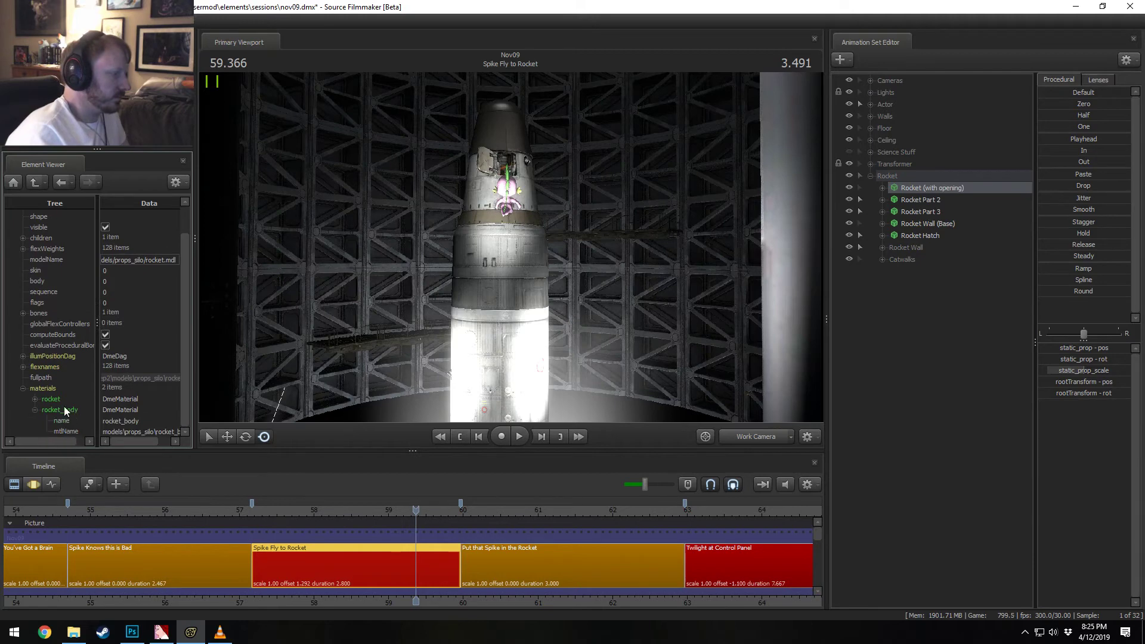
{"action": "right_click", "coordinate": [65, 410]}
{"action": "mouse_move", "coordinate": [98, 493]}
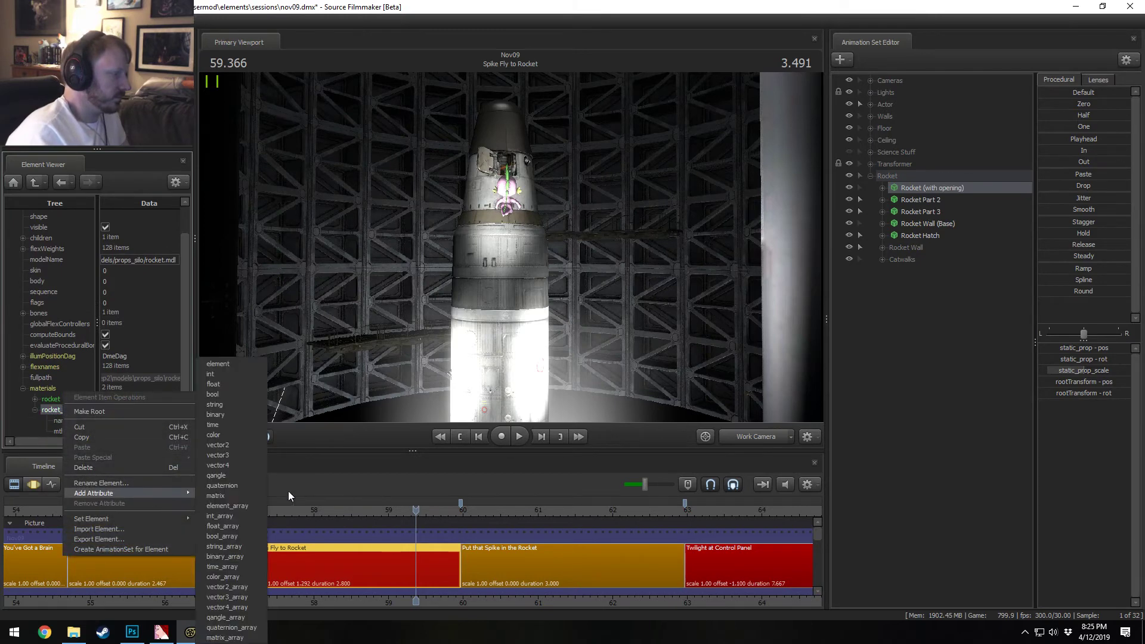
{"action": "left_click", "coordinate": [231, 454]}
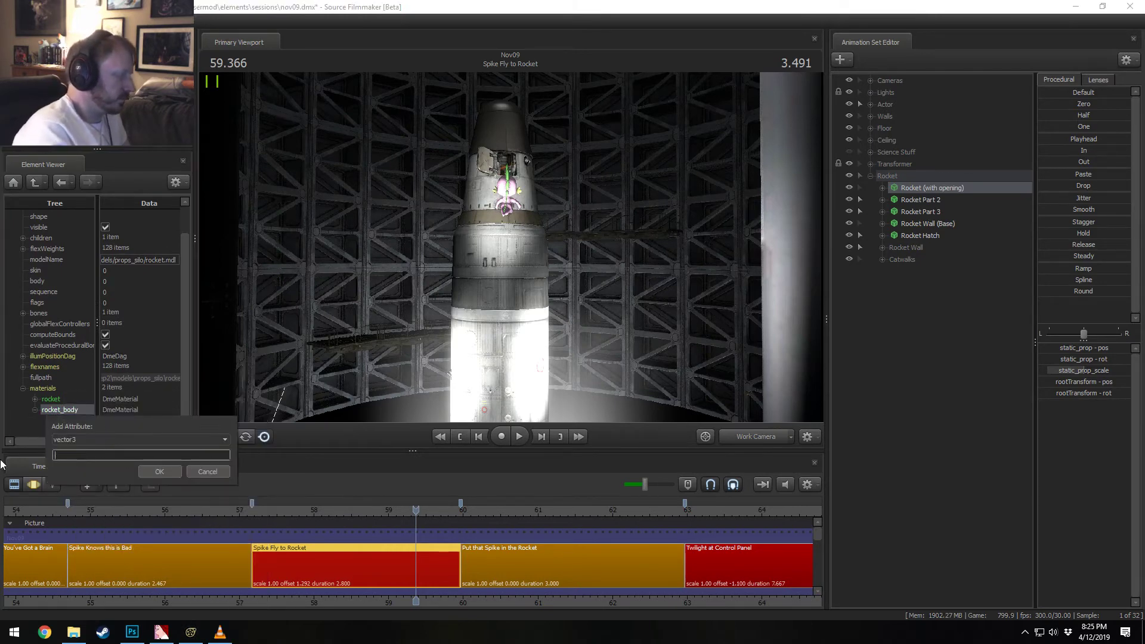
{"action": "type", "text": "$color"}
{"action": "key", "text": "Return"}
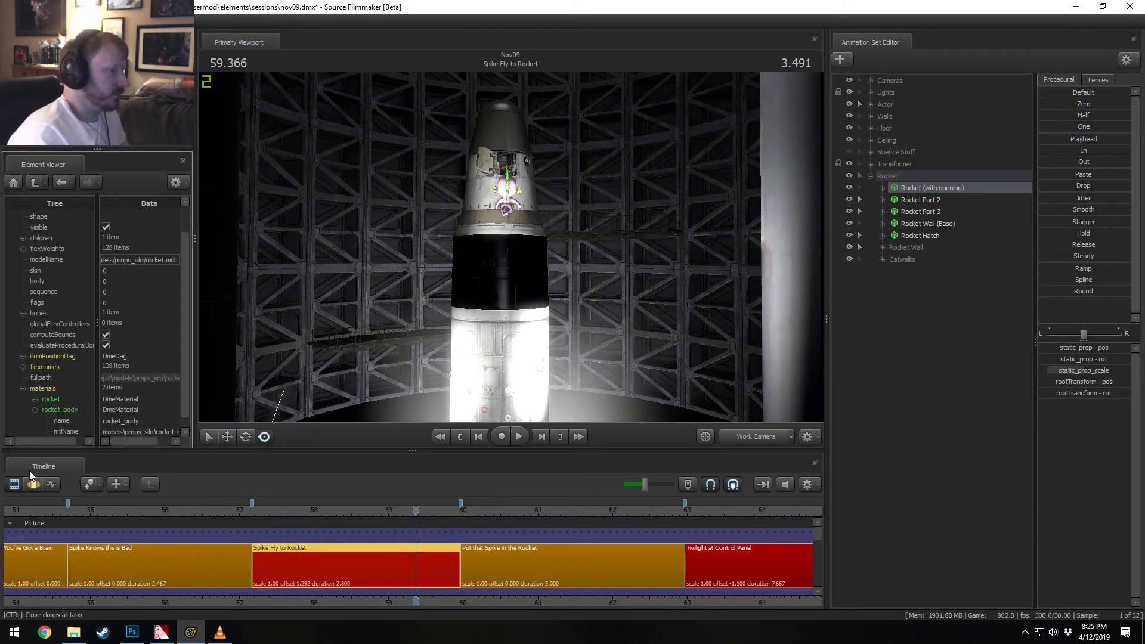
Step: Set the $color attribute of the rocket_body material on Rocket (with opening) to 2.5 2.5 2.5
{"action": "scroll", "coordinate": [56, 420], "scroll_direction": "down", "scroll_amount": 1}
{"action": "left_click", "coordinate": [105, 431]}
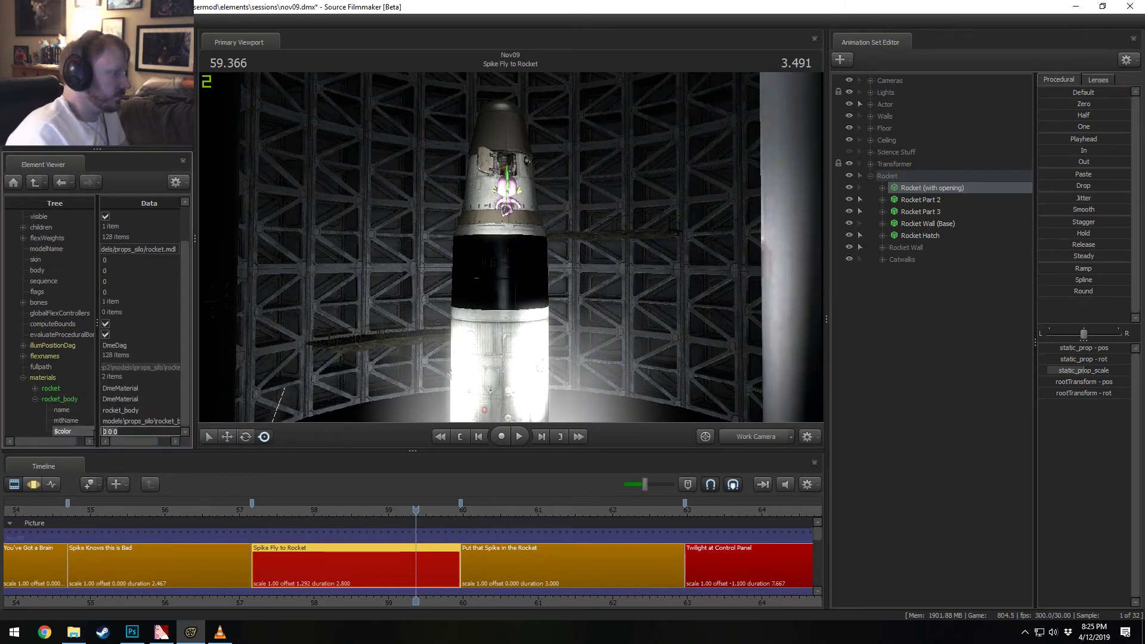
{"action": "type", "text": "2.5 2.5 2."}
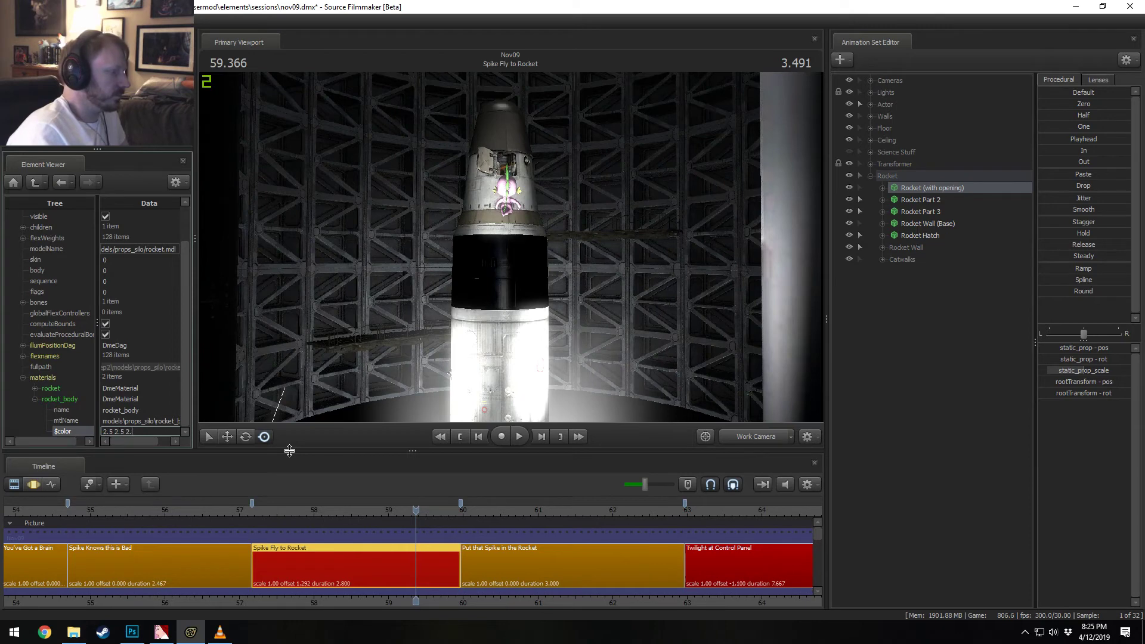
{"action": "type", "text": "5"}
{"action": "key", "text": "Return"}
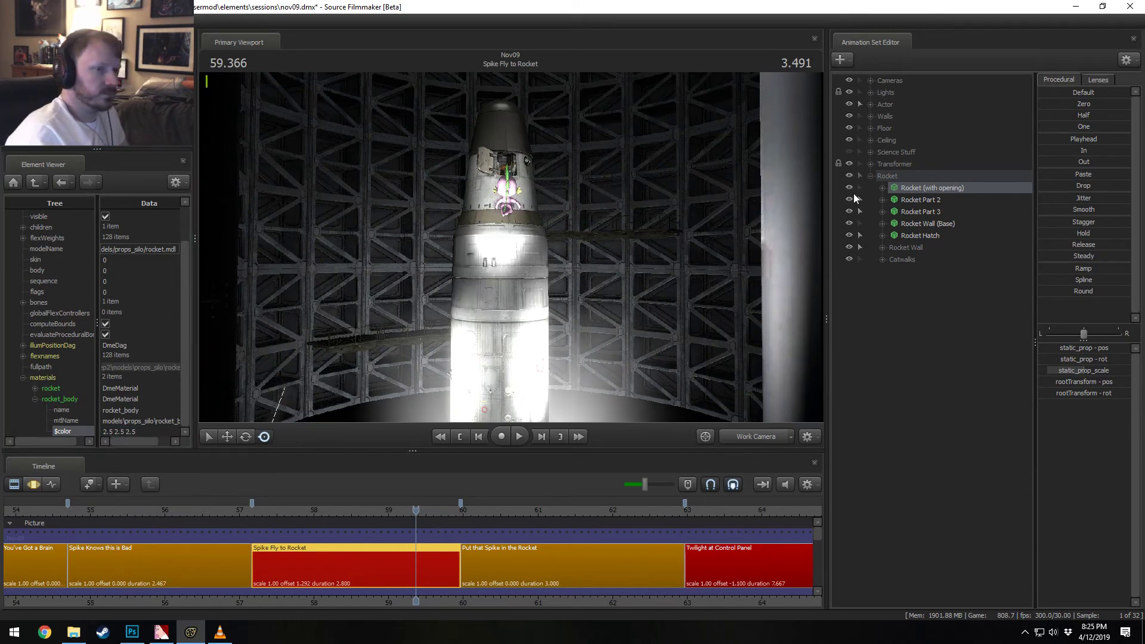
Step: Add a vector3 attribute named $color to the rocket material of Rocket (with opening)
{"action": "right_click", "coordinate": [48, 389]}
{"action": "mouse_move", "coordinate": [81, 477]}
{"action": "left_click", "coordinate": [202, 455]}
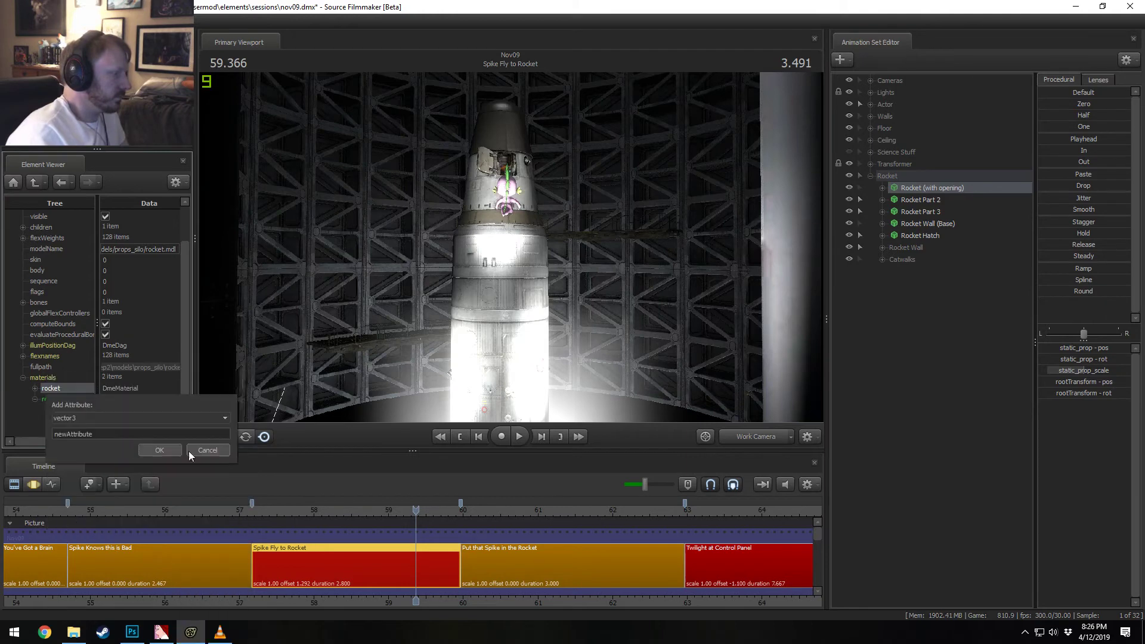
{"action": "double_click", "coordinate": [101, 434]}
{"action": "type", "text": "$"}
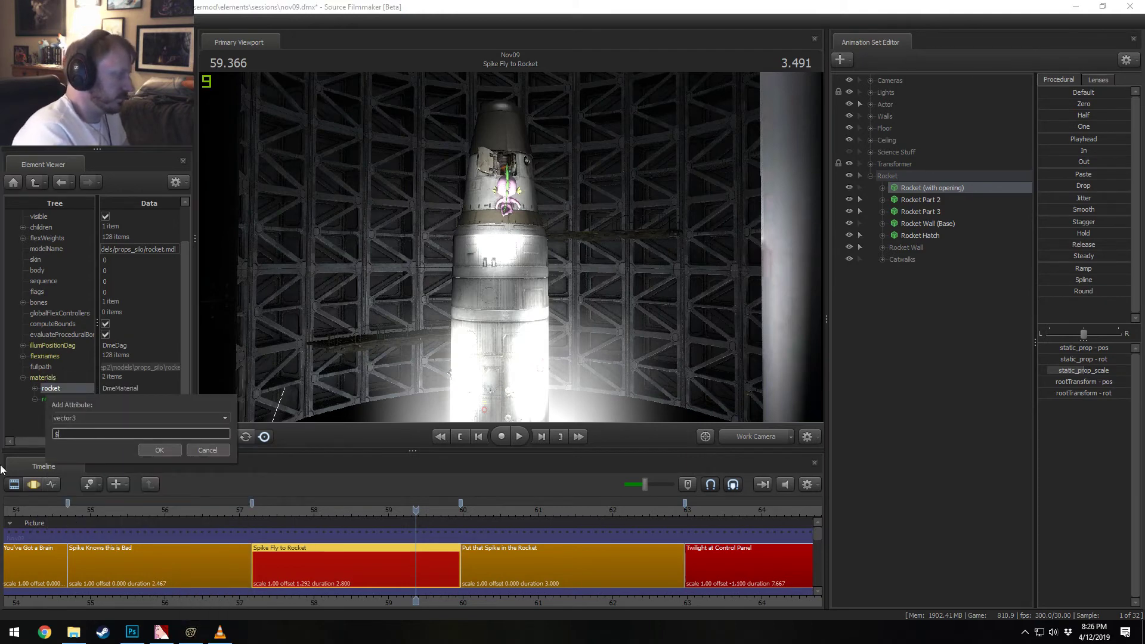
{"action": "type", "text": "color"}
{"action": "key", "text": "Return"}
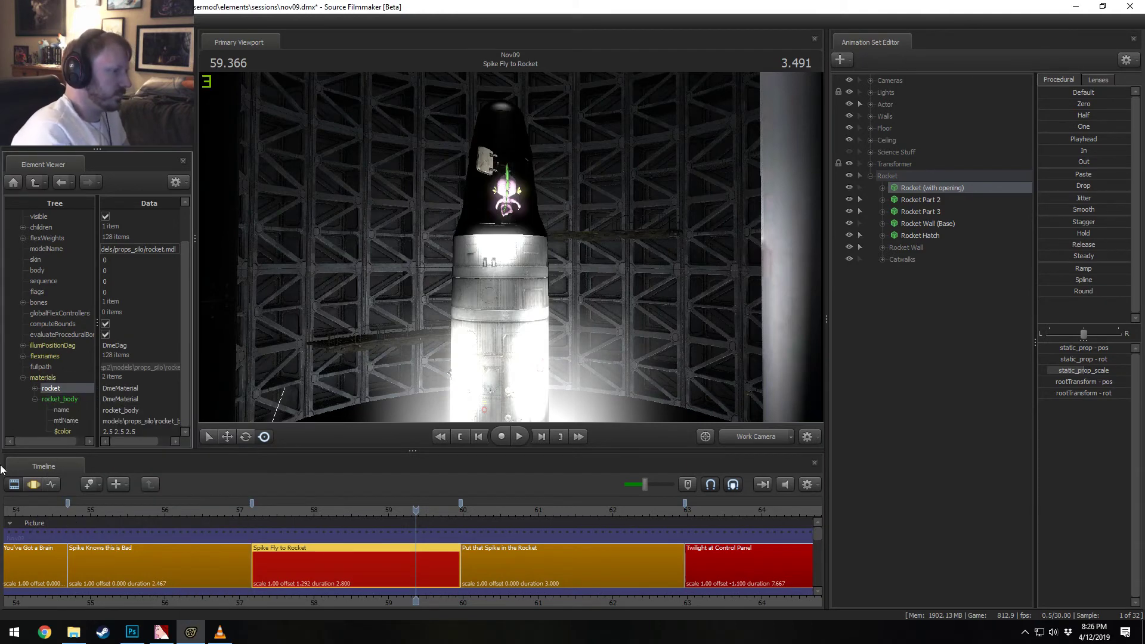
Step: Set the $color attribute of the rocket material on Rocket (with opening) to 2.5 2.5 2.5
{"action": "scroll", "coordinate": [35, 400], "scroll_direction": "up", "scroll_amount": 1}
{"action": "left_click", "coordinate": [36, 420]}
{"action": "left_click", "coordinate": [59, 419]}
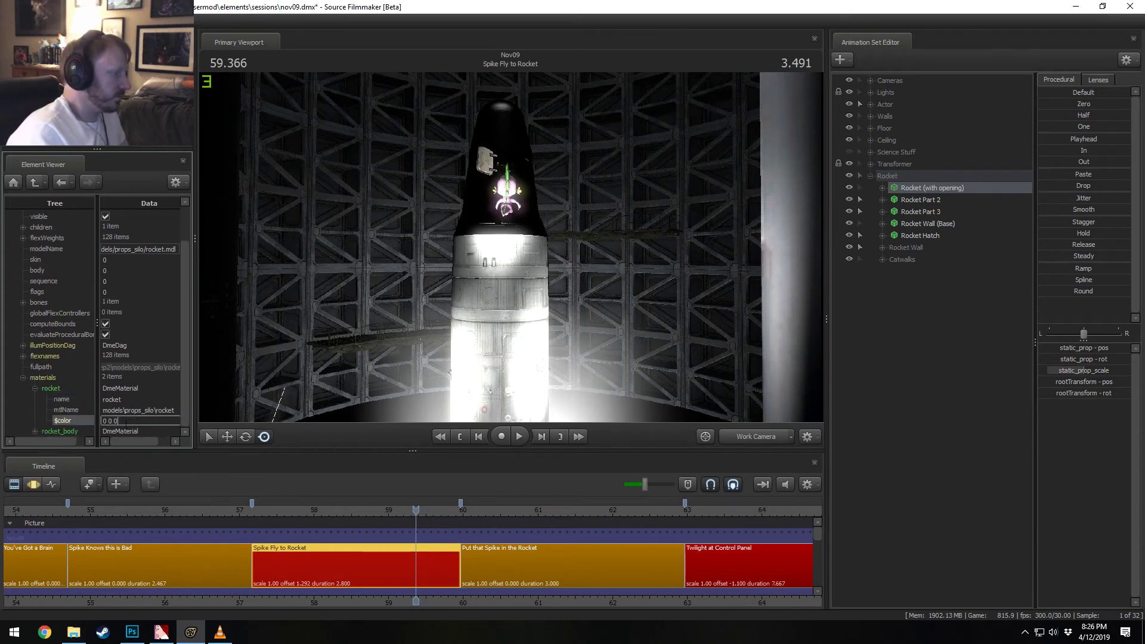
{"action": "type", "text": "2.5 2.5 2.5"}
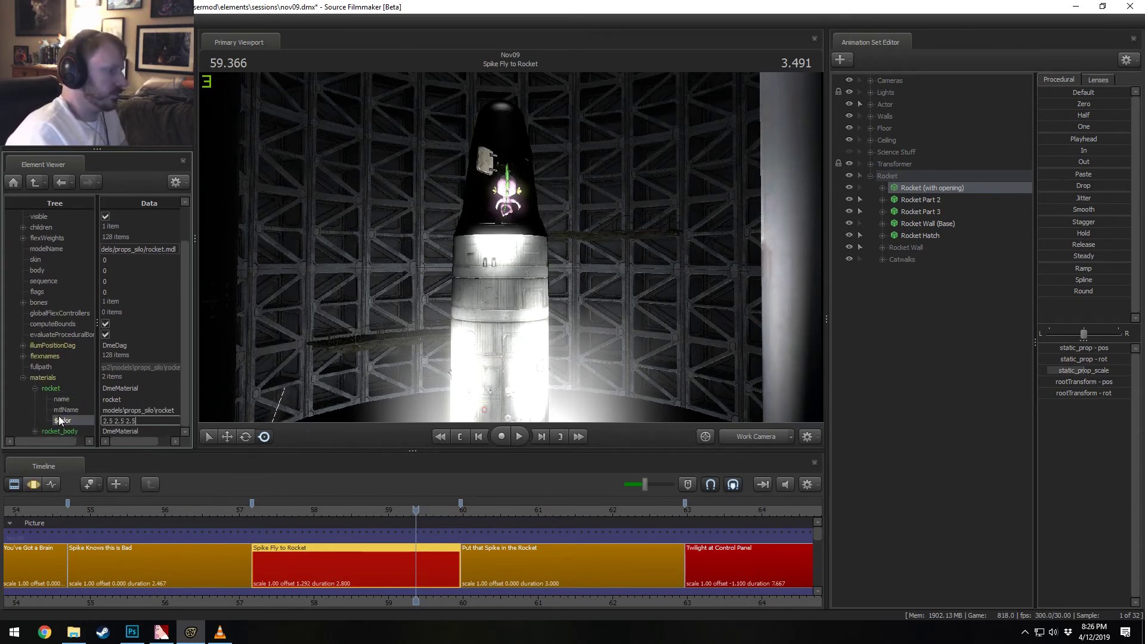
{"action": "key", "text": "Return"}
Step: Load the Rocket Hatch model in the Element Viewer, add override materials to it and expand its materials
{"action": "right_click", "coordinate": [943, 238]}
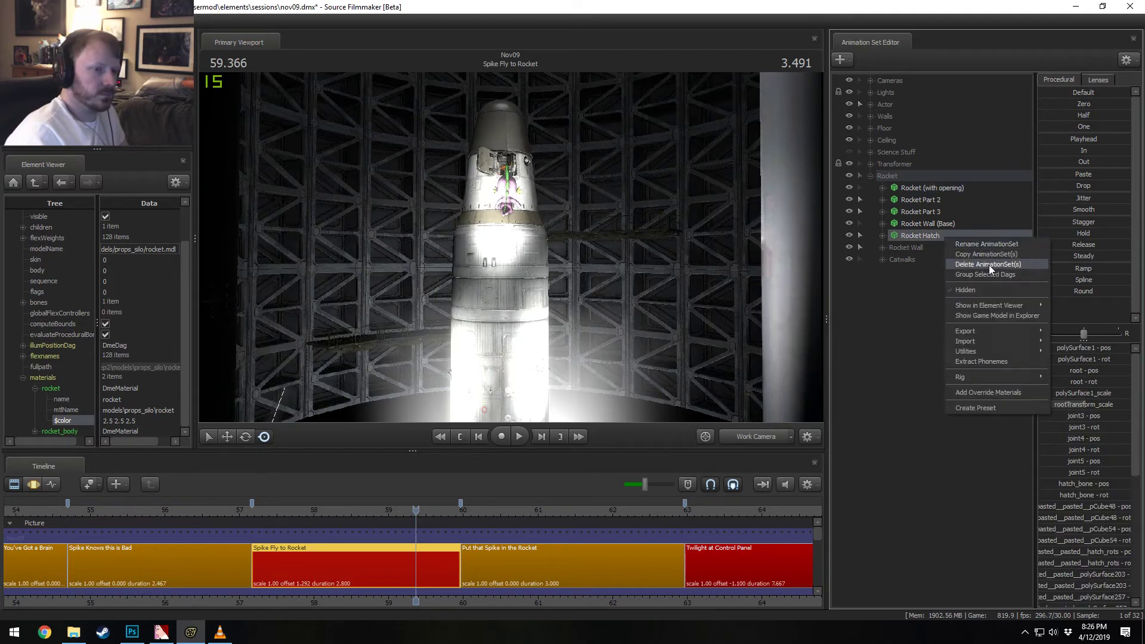
{"action": "mouse_move", "coordinate": [995, 305]}
{"action": "left_click", "coordinate": [1066, 317]}
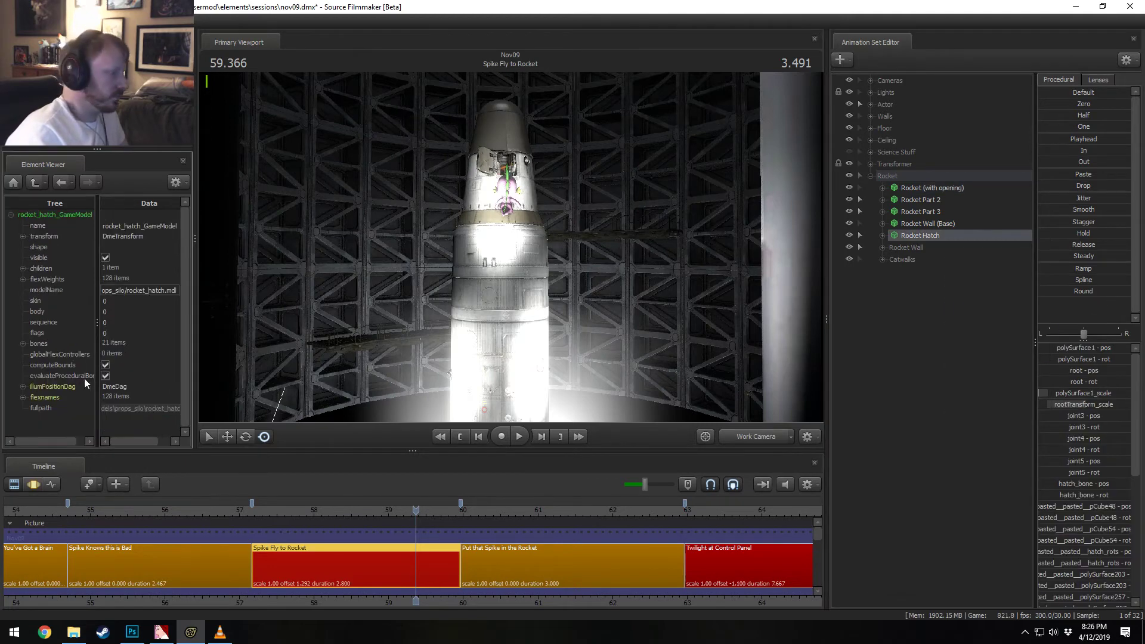
{"action": "right_click", "coordinate": [929, 236]}
{"action": "mouse_move", "coordinate": [989, 305]}
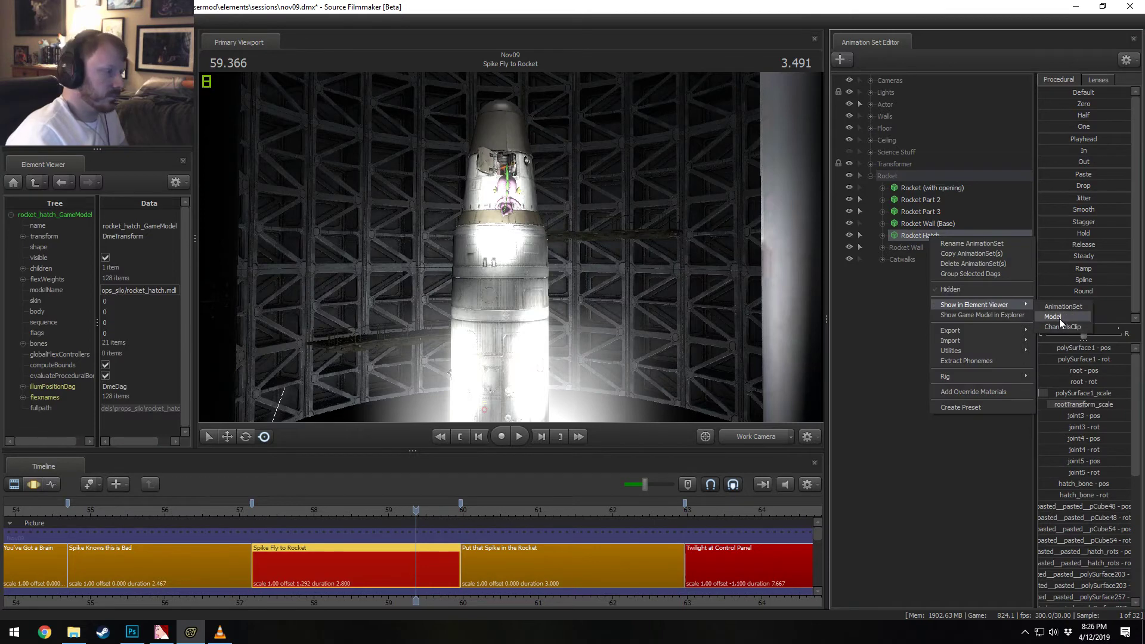
{"action": "left_click", "coordinate": [954, 391]}
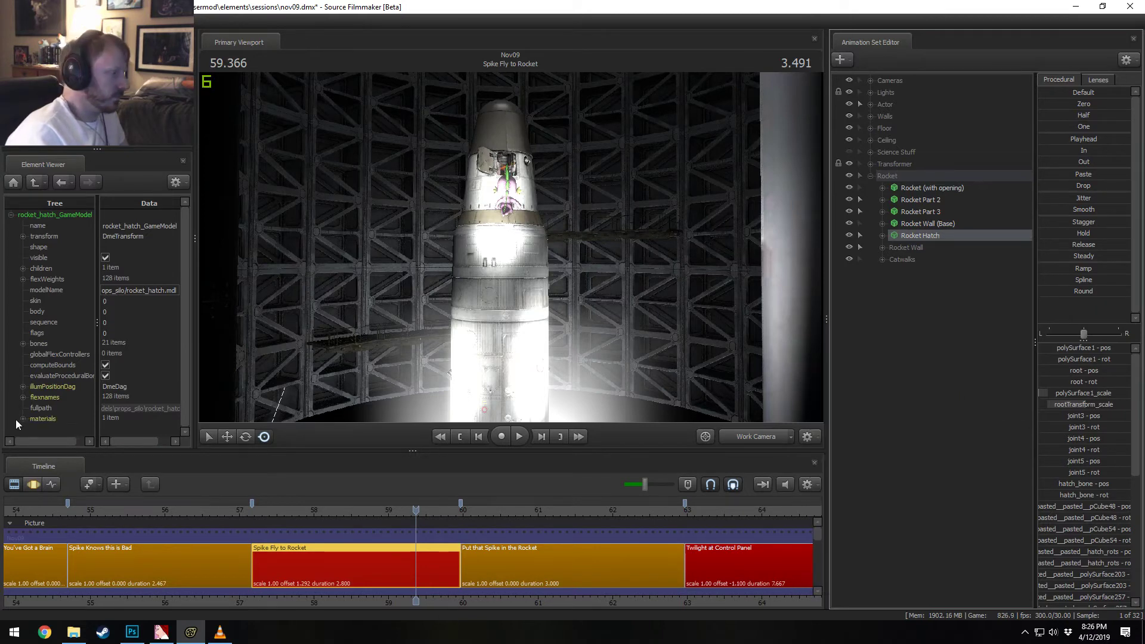
{"action": "double_click", "coordinate": [38, 420]}
Step: Add a vector3 attribute named $color to the Rocket Hatch's rocket material
{"action": "right_click", "coordinate": [51, 411]}
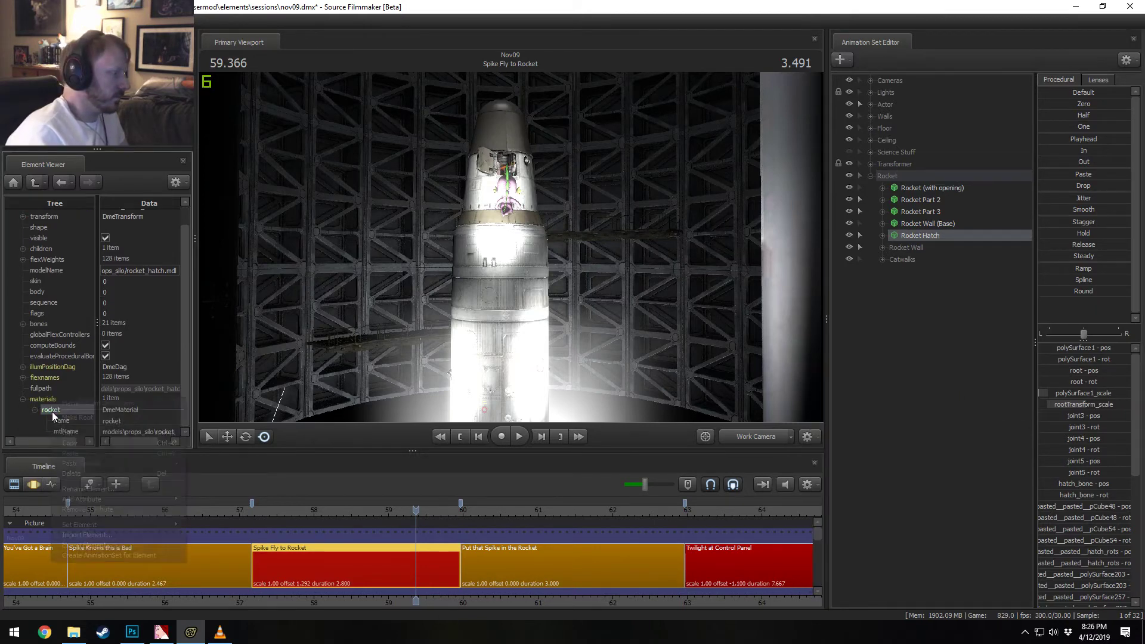
{"action": "mouse_move", "coordinate": [106, 500]}
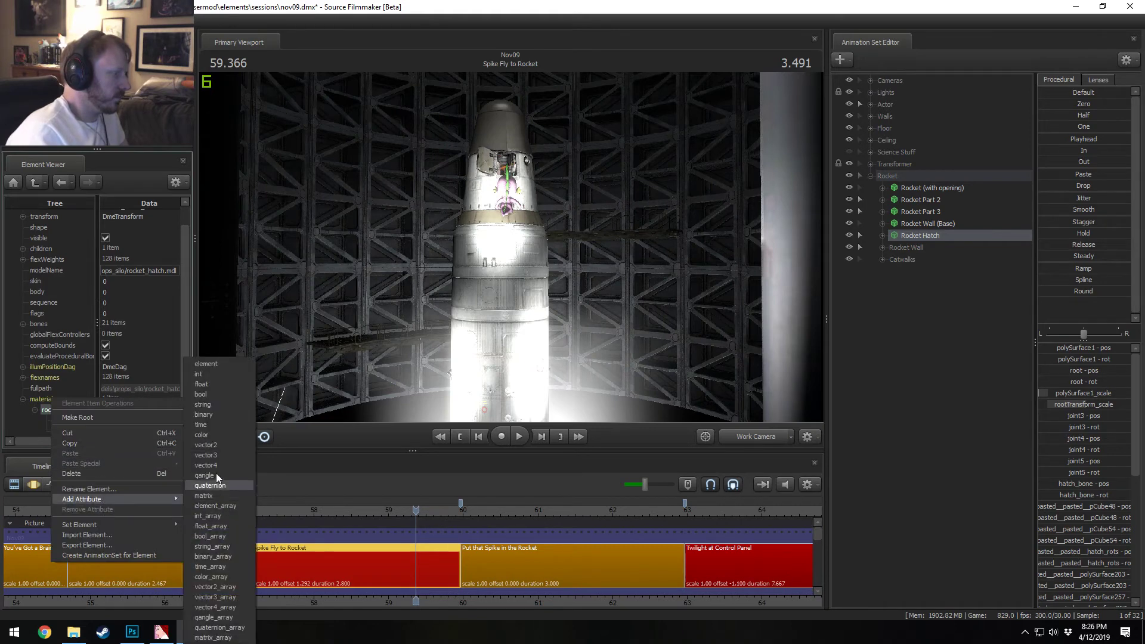
{"action": "left_click", "coordinate": [209, 455]}
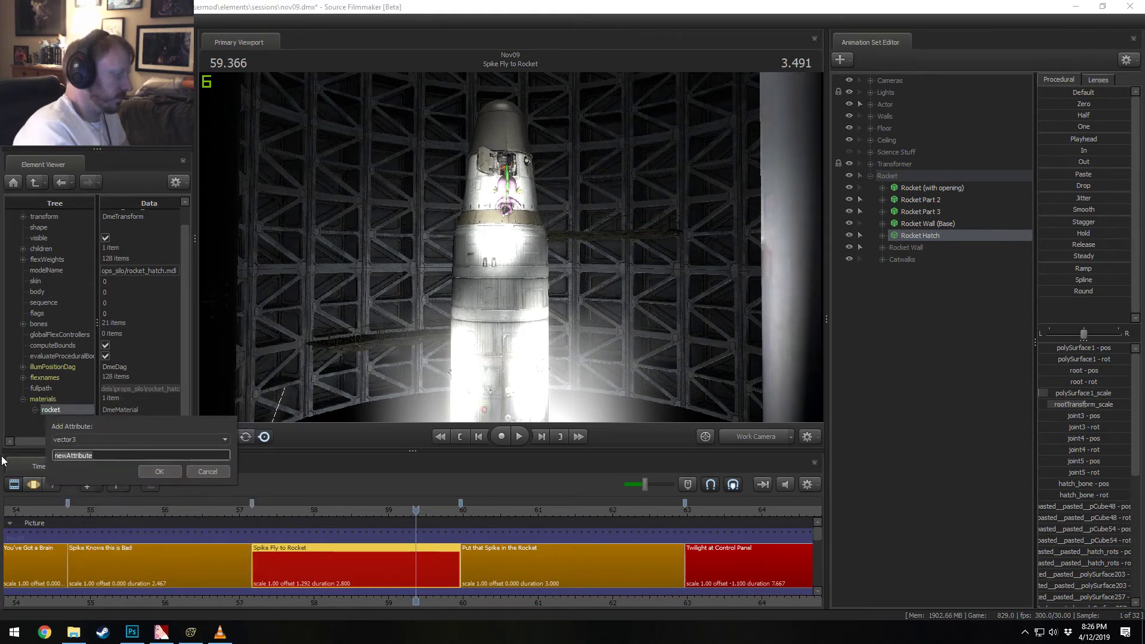
{"action": "type", "text": "$color2"}
{"action": "key", "text": "Return"}
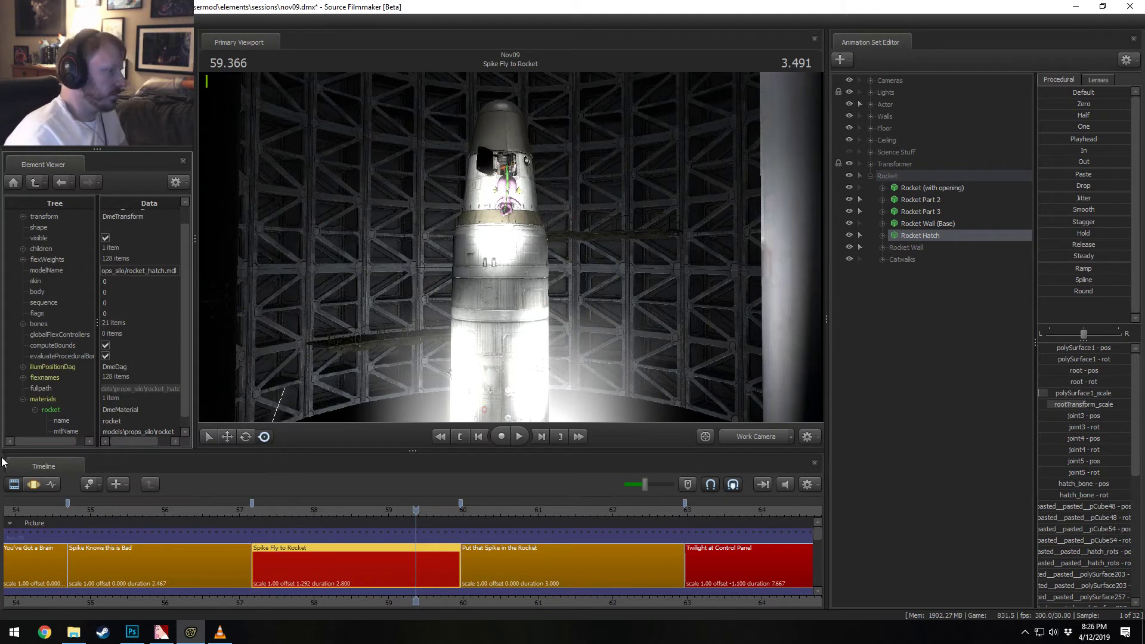
Step: Set the $color attribute of the Rocket Hatch's rocket material to 2.5 2.5 2.5
{"action": "scroll", "coordinate": [76, 436], "scroll_direction": "down", "scroll_amount": 1}
{"action": "double_click", "coordinate": [75, 434]}
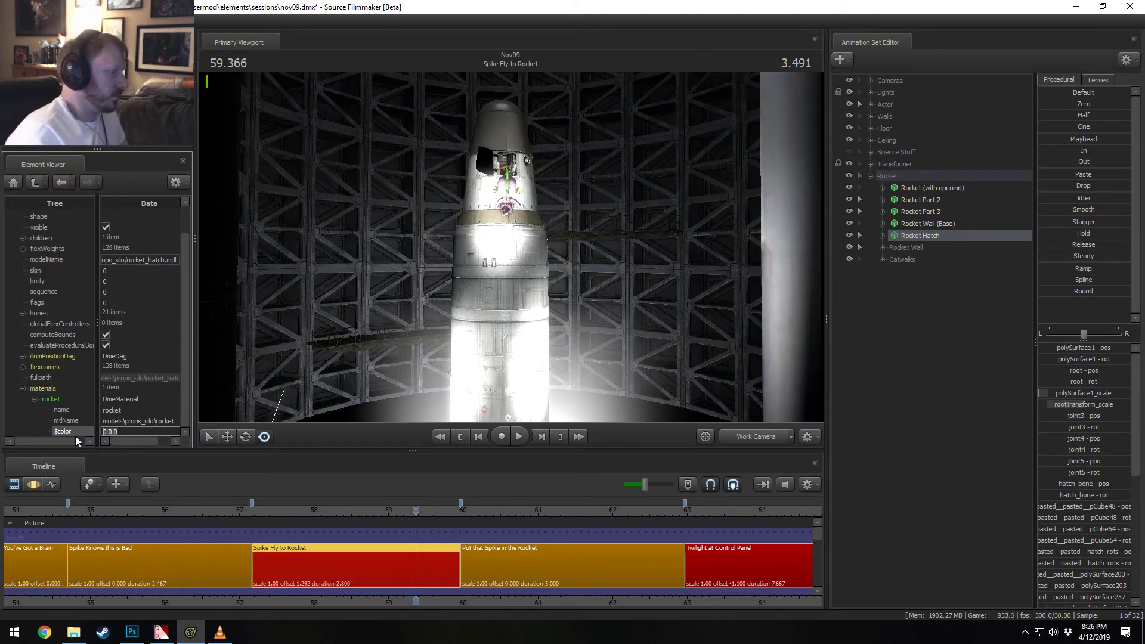
{"action": "type", "text": "2.5 2.5 2.5"}
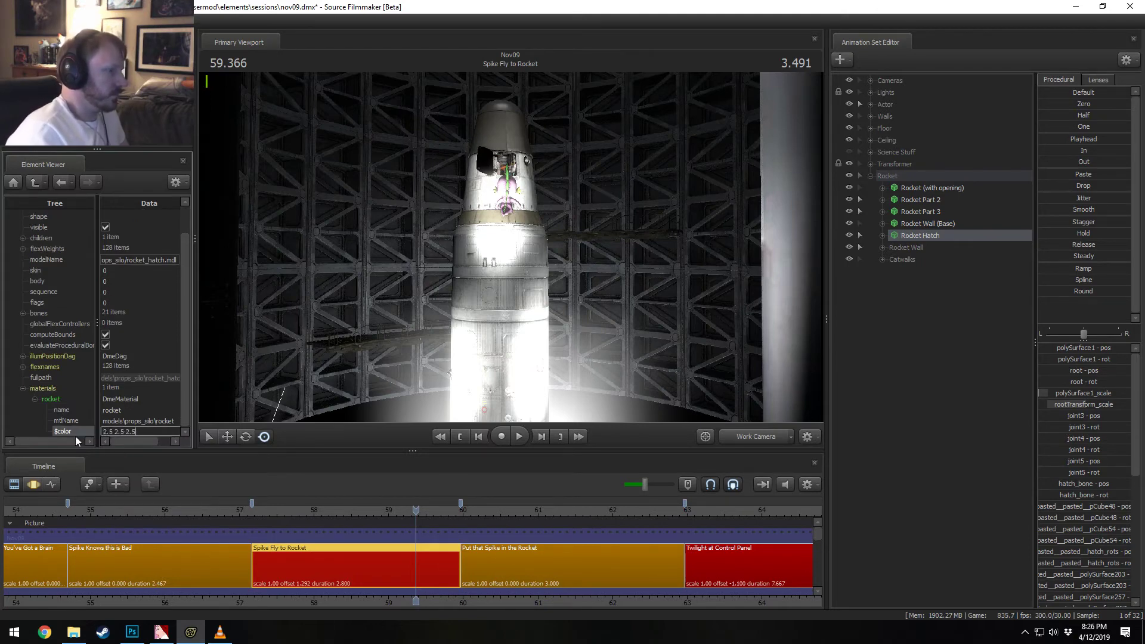
{"action": "key", "text": "Return"}
Step: Collapse the Rocket group and expand the Lights group to list the individual lights
{"action": "mouse_move", "coordinate": [507, 256]}
{"action": "left_mouse_down"}
{"action": "mouse_move", "coordinate": [504, 271]}
{"action": "mouse_move", "coordinate": [589, 267]}
{"action": "left_mouse_up"}
{"action": "key", "text": "s"}
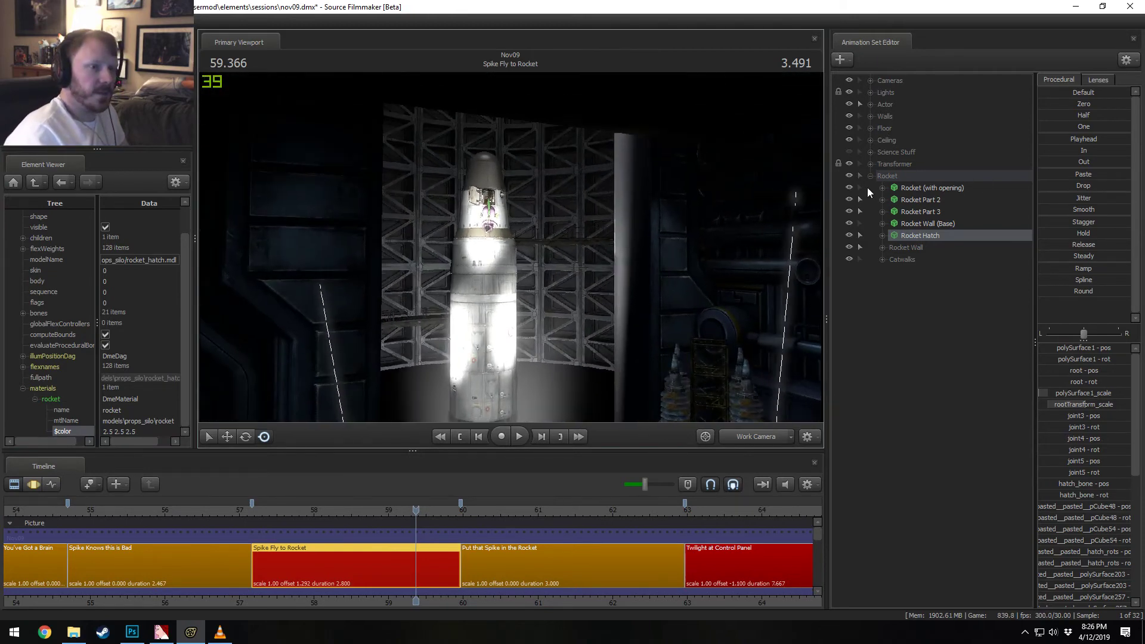
{"action": "left_click", "coordinate": [869, 175]}
{"action": "left_click", "coordinate": [870, 91]}
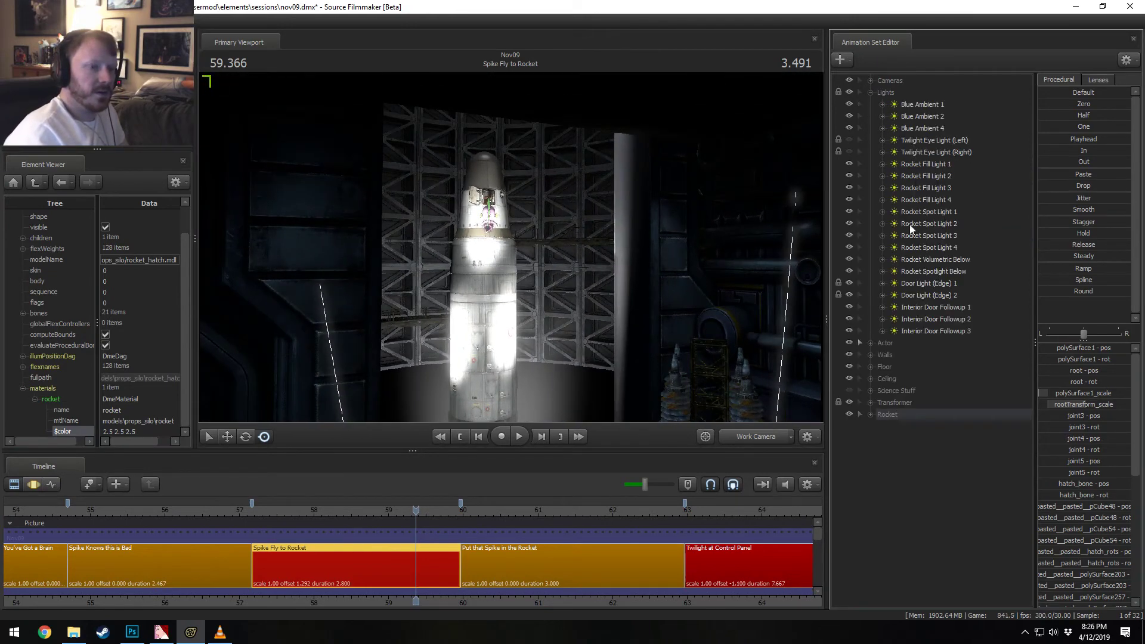
{"action": "left_click", "coordinate": [881, 247]}
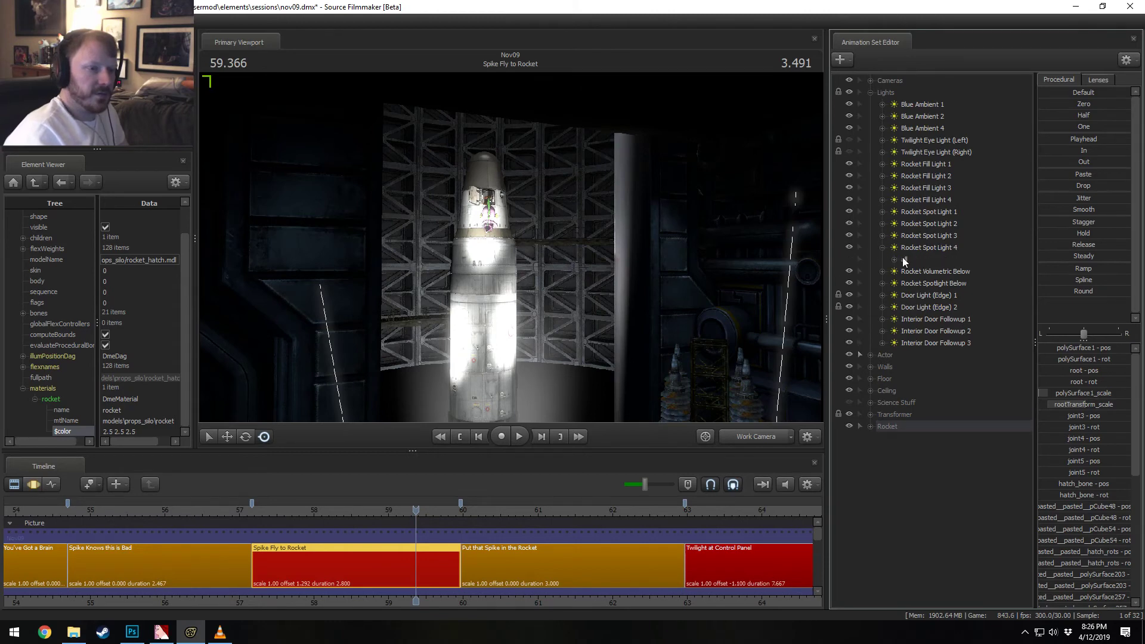
{"action": "left_click", "coordinate": [894, 259]}
{"action": "left_click", "coordinate": [882, 247]}
{"action": "left_click", "coordinate": [882, 236]}
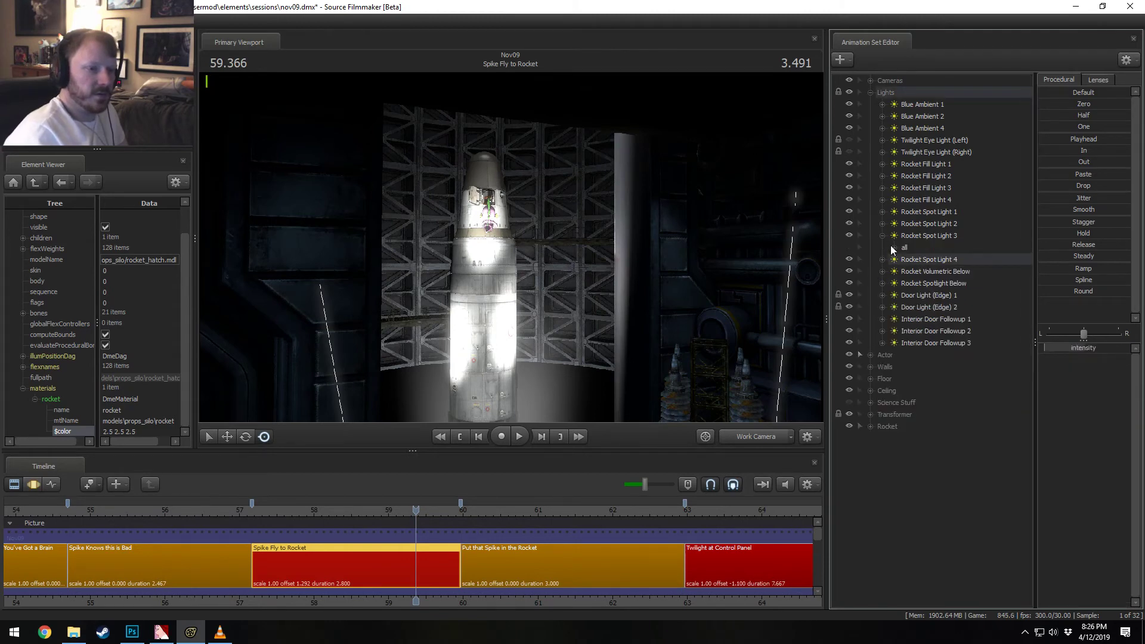
{"action": "left_click", "coordinate": [894, 248]}
{"action": "left_click", "coordinate": [924, 260], "text": "ctrl"}
{"action": "left_click", "coordinate": [882, 236]}
{"action": "left_click", "coordinate": [882, 224]}
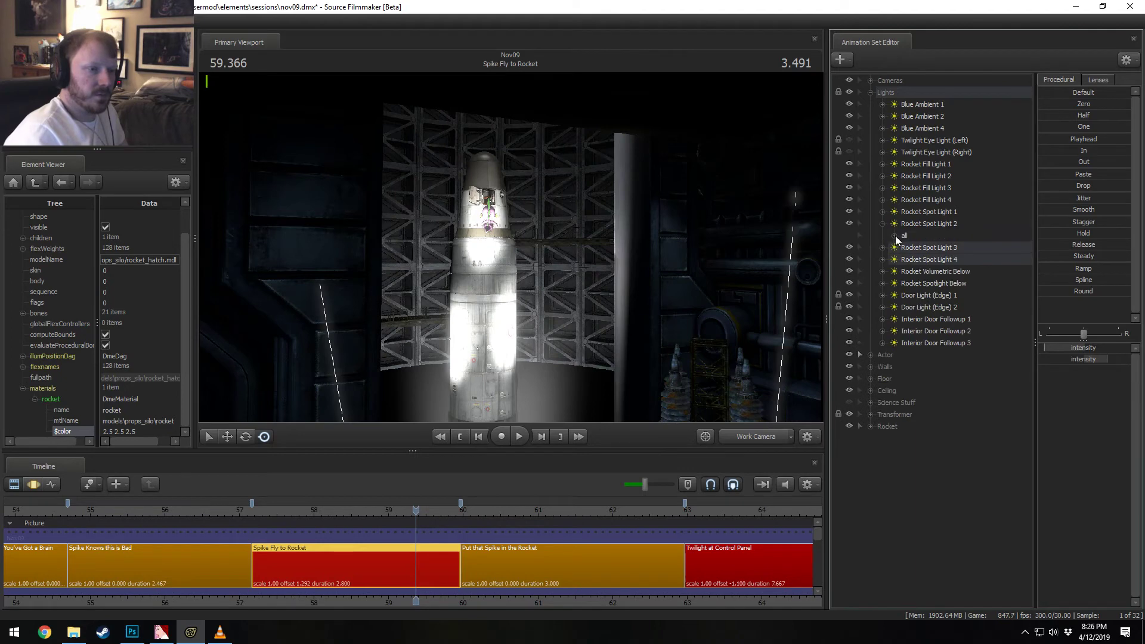
{"action": "left_click", "coordinate": [894, 235]}
{"action": "left_click", "coordinate": [925, 247], "text": "ctrl"}
{"action": "left_click", "coordinate": [882, 224]}
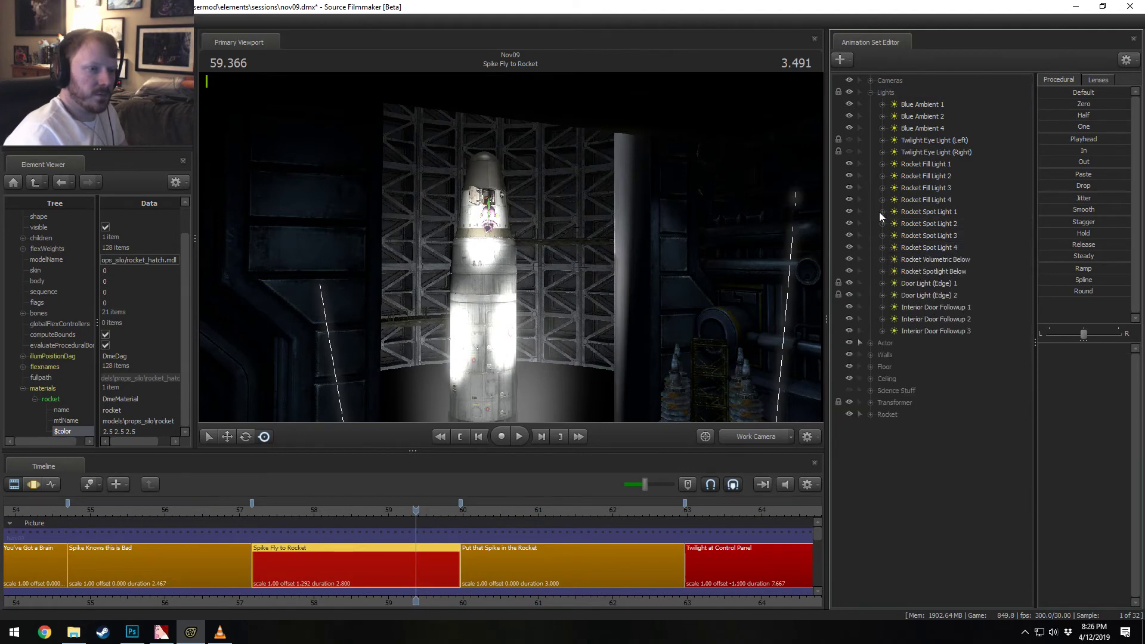
Step: Select the intensity controls of Rocket Spot Light 1 and Rocket Spot Light 2 together
{"action": "left_click", "coordinate": [882, 213]}
{"action": "left_click", "coordinate": [894, 224]}
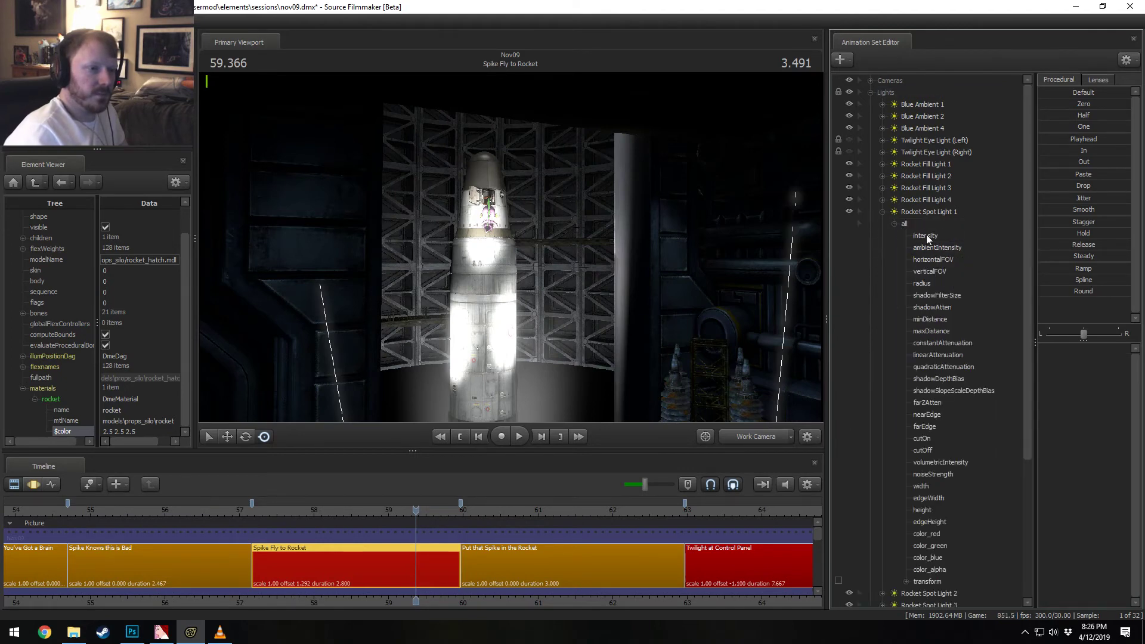
{"action": "left_click", "coordinate": [925, 236], "text": "ctrl"}
{"action": "left_click", "coordinate": [882, 211]}
{"action": "left_click", "coordinate": [883, 223]}
{"action": "left_click", "coordinate": [894, 236]}
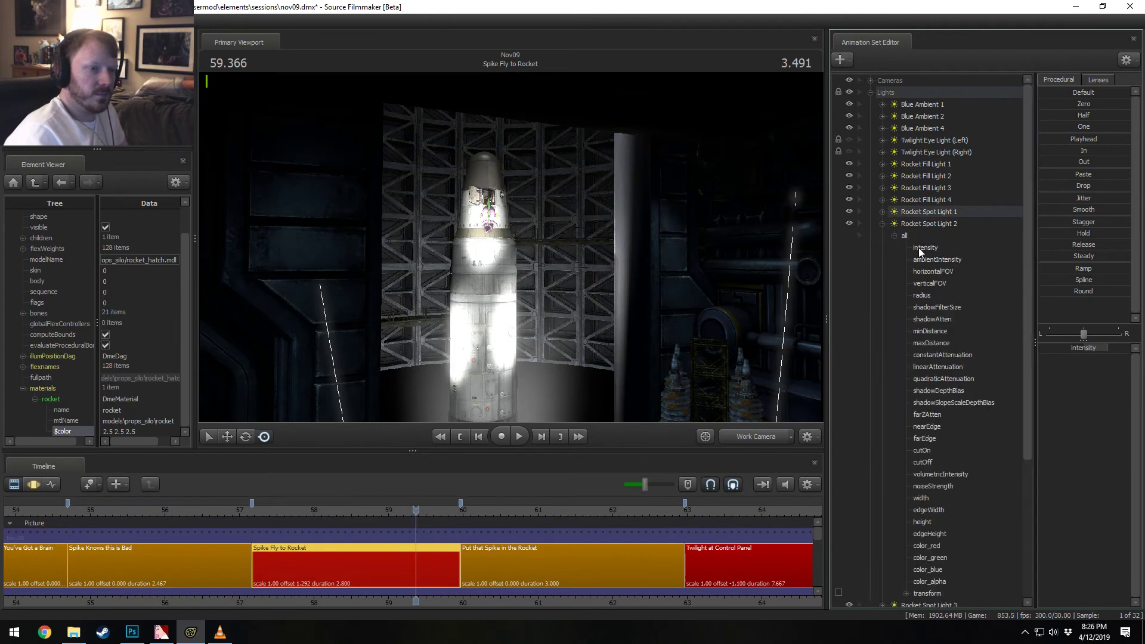
{"action": "left_click", "coordinate": [921, 247], "text": "ctrl"}
{"action": "left_click", "coordinate": [882, 223]}
Step: Add the intensity controls of Rocket Spot Light 3 and Rocket Spot Light 4 to the selection
{"action": "left_click", "coordinate": [882, 236]}
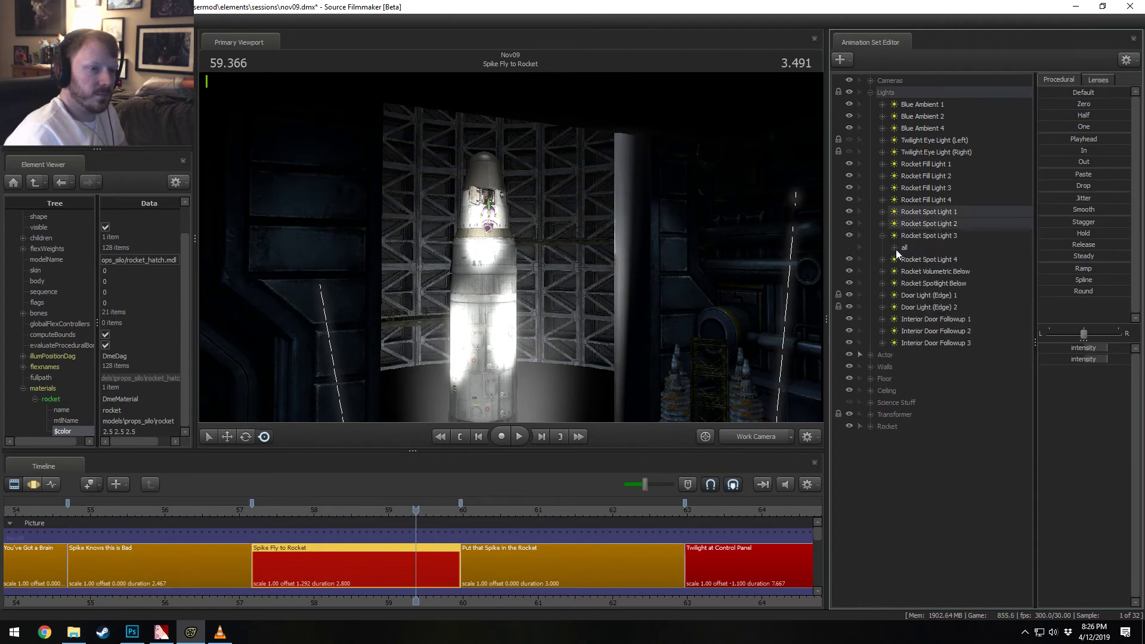
{"action": "left_click", "coordinate": [893, 247]}
{"action": "left_click", "coordinate": [918, 260], "text": "ctrl"}
{"action": "left_click", "coordinate": [882, 236]}
{"action": "left_click", "coordinate": [881, 247]}
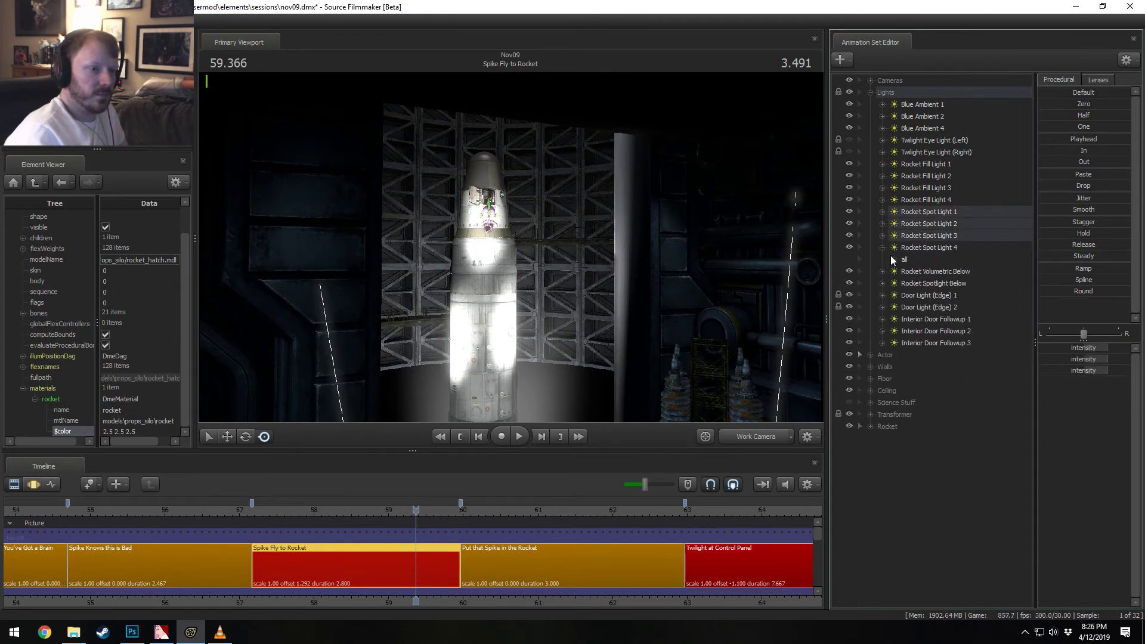
{"action": "left_click", "coordinate": [893, 259]}
{"action": "left_click", "coordinate": [915, 271], "text": "ctrl"}
{"action": "left_click", "coordinate": [881, 248]}
Step: Switch the timeline to the Motion Editor and extend the time selection over all time
{"action": "key", "text": "F3"}
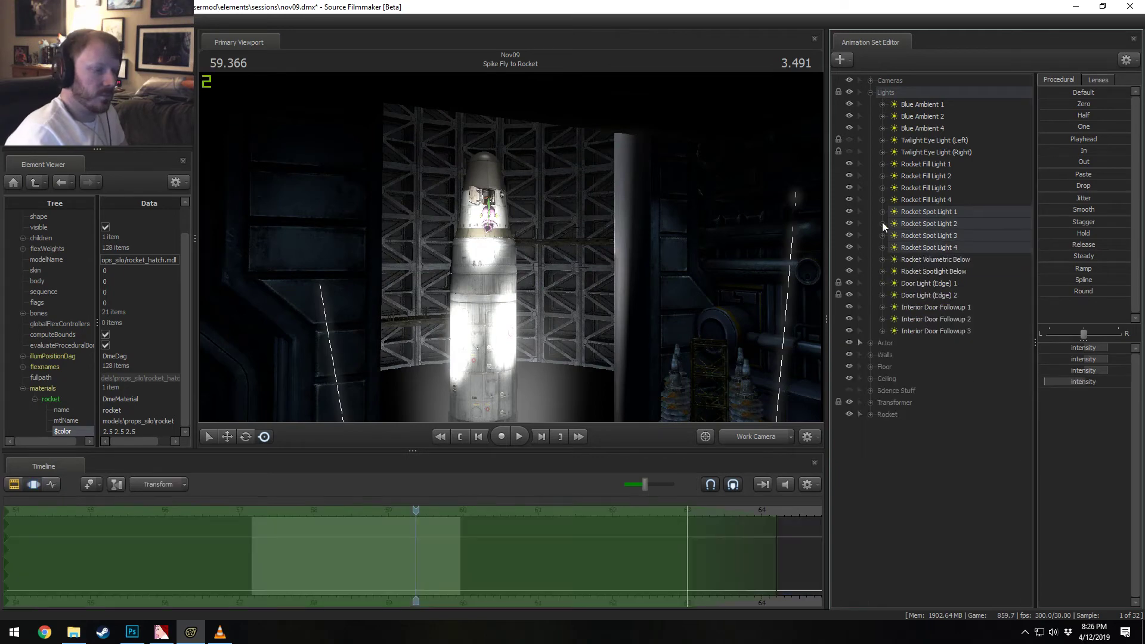
{"action": "left_click", "coordinate": [660, 526]}
{"action": "key", "text": "ctrl+a"}
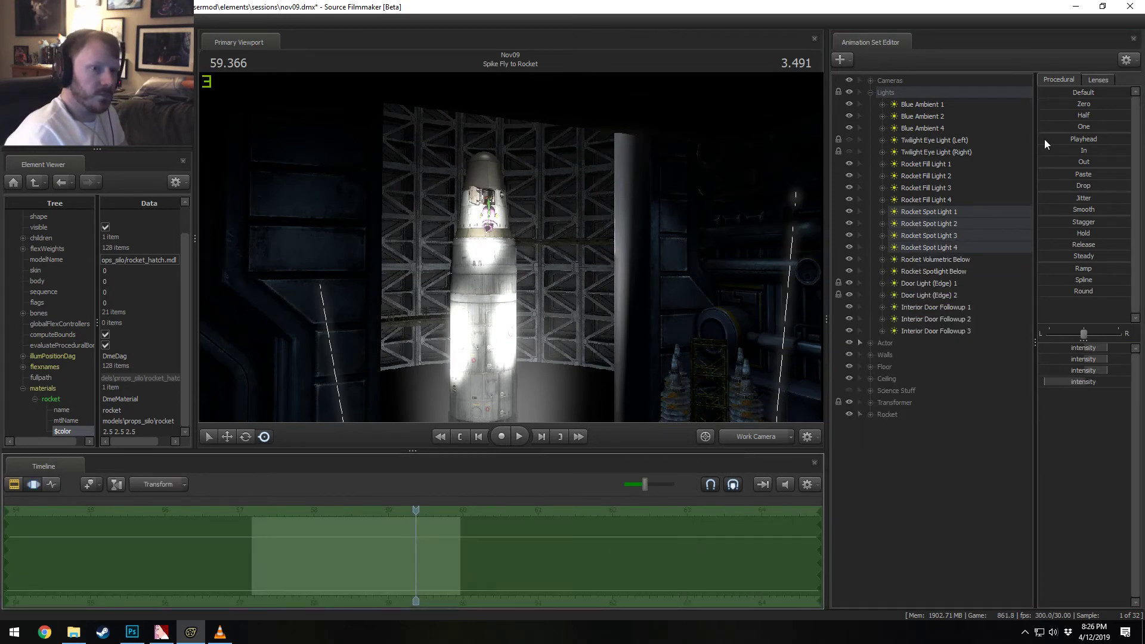
Step: Check the slider ranges of the rocket spot lights' intensity controls without changing them
{"action": "right_click", "coordinate": [1078, 384]}
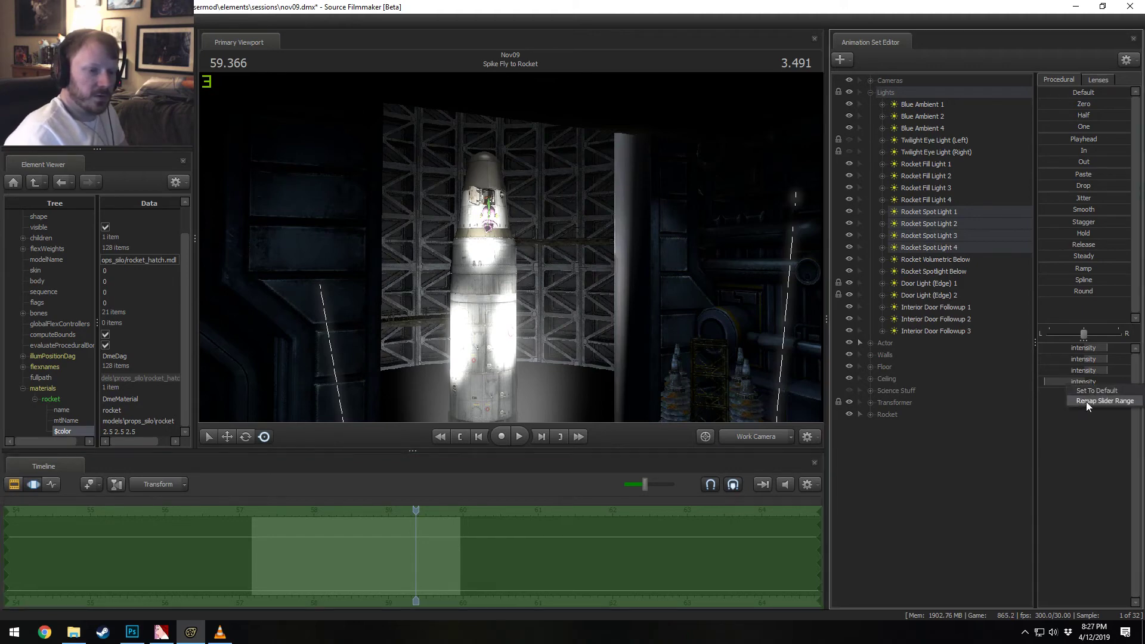
{"action": "left_click", "coordinate": [1088, 400]}
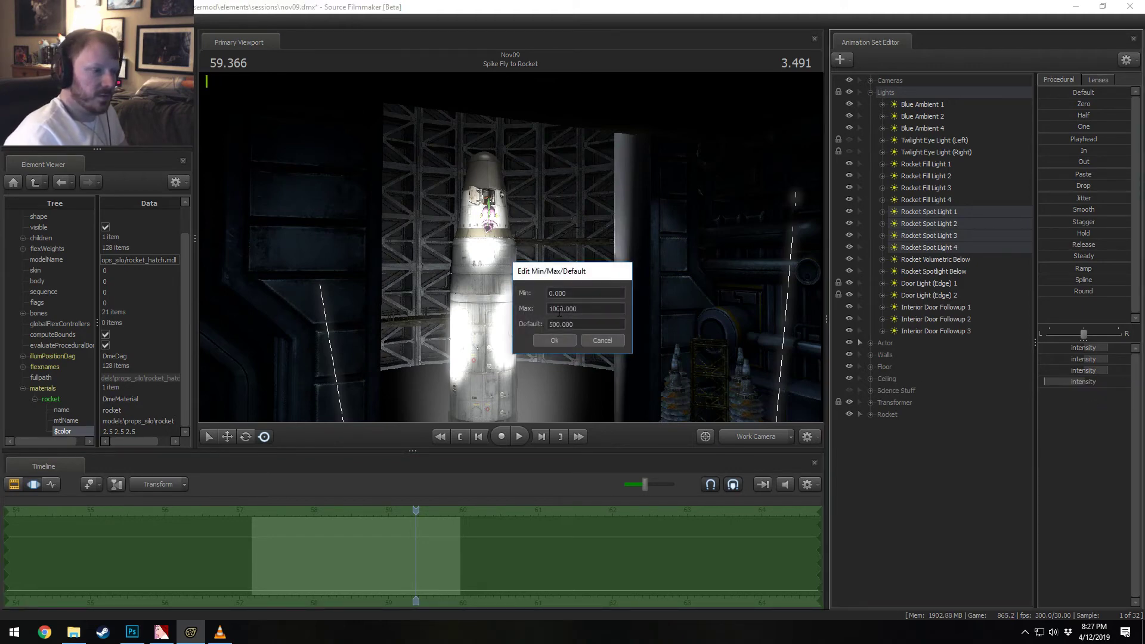
{"action": "left_click", "coordinate": [597, 340]}
{"action": "right_click", "coordinate": [1075, 357]}
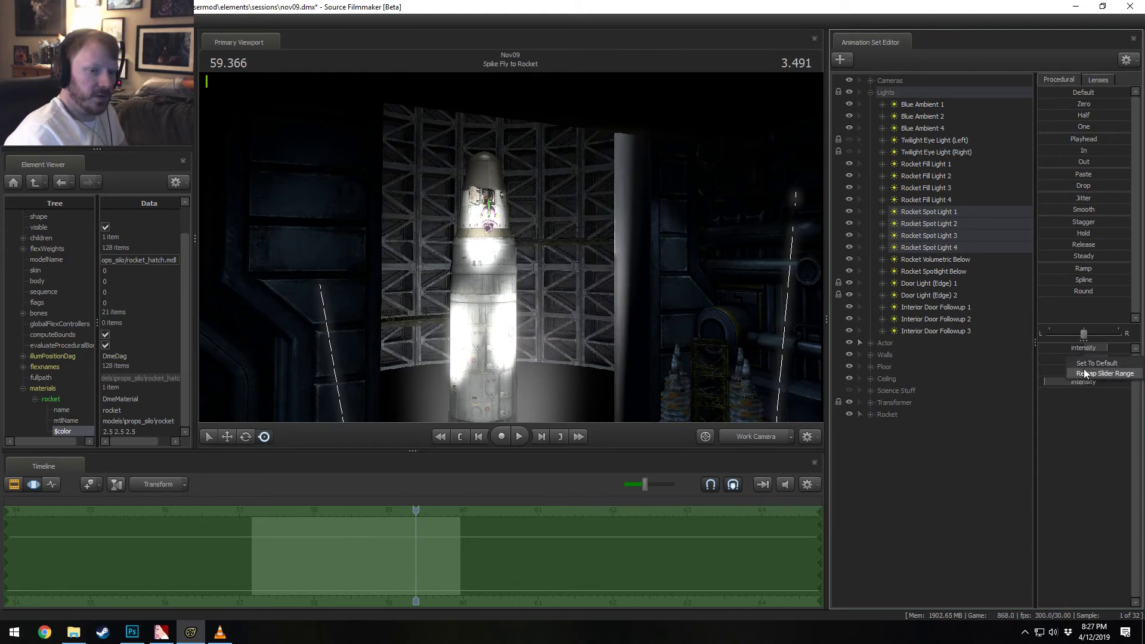
{"action": "left_click", "coordinate": [1084, 369]}
{"action": "left_click", "coordinate": [598, 340]}
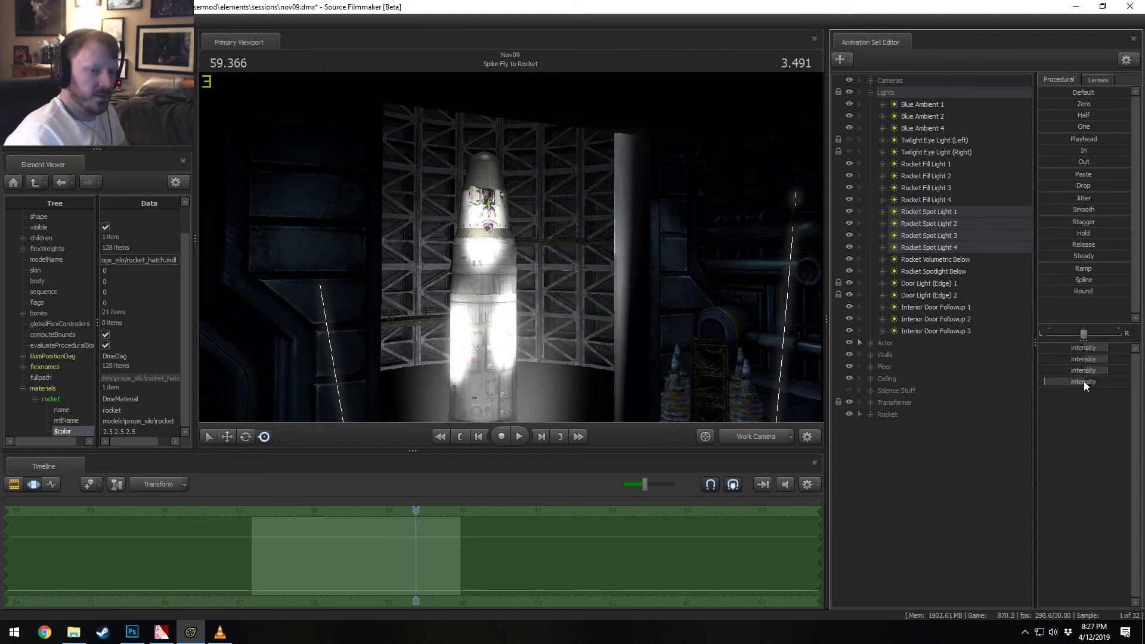
{"action": "left_click_drag", "start_coordinate": [1083, 380], "coordinate": [1084, 380]}
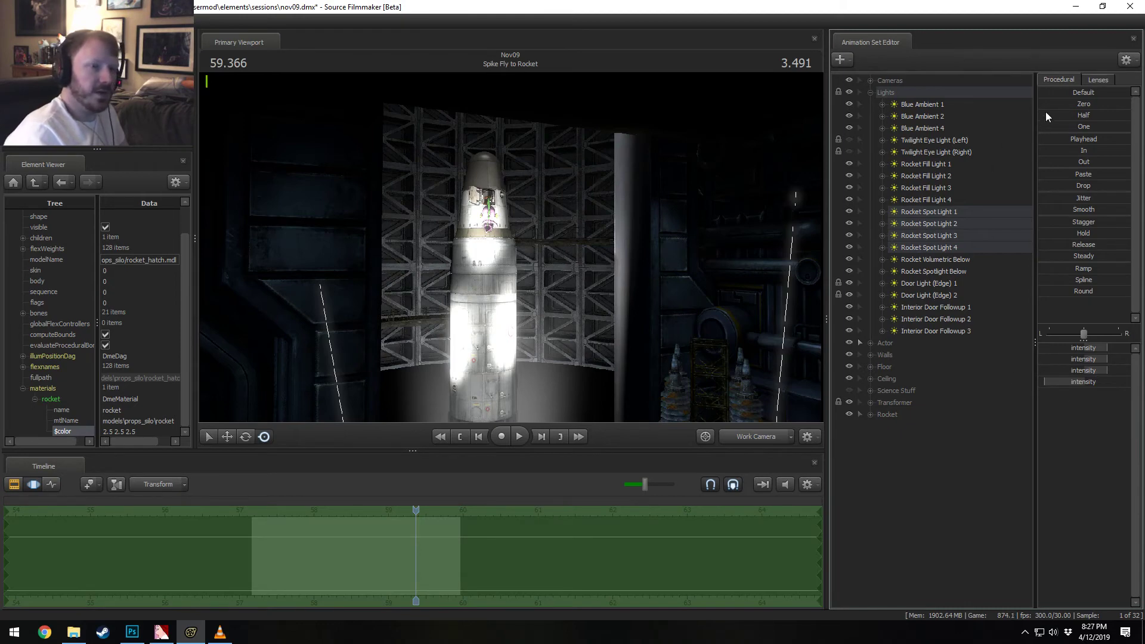
Step: Try blending the four rocket spot light intensities partway toward zero, then compare this shot with the following one through the scene camera
{"action": "left_click_drag", "start_coordinate": [1054, 103], "coordinate": [1095, 104]}
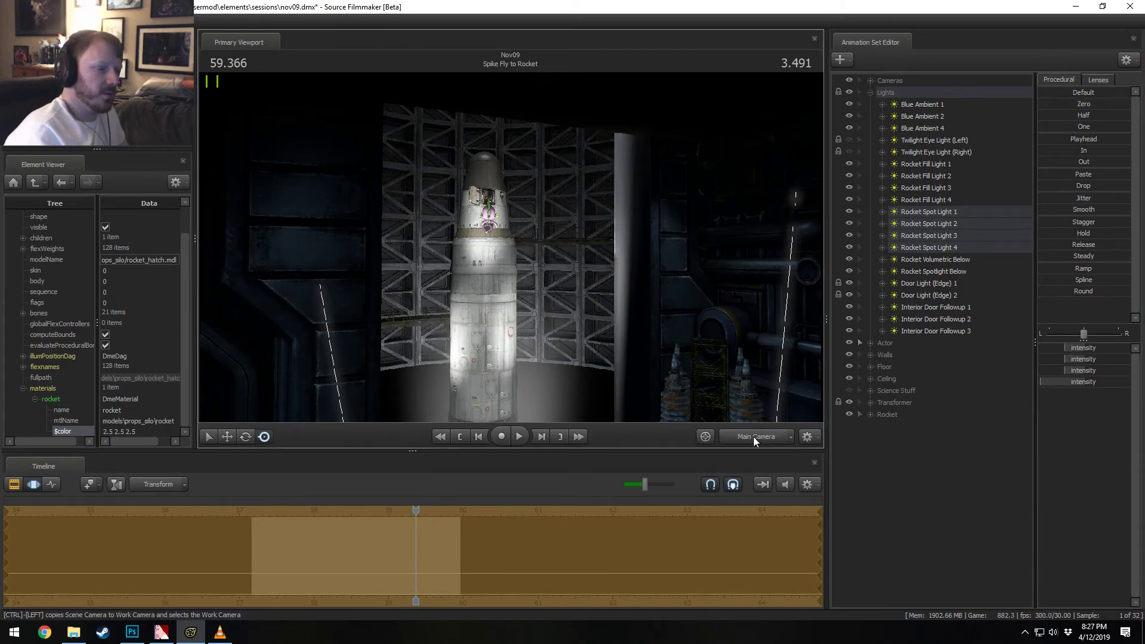
{"action": "left_click", "coordinate": [753, 437]}
{"action": "left_click_drag", "start_coordinate": [460, 509], "coordinate": [459, 509]}
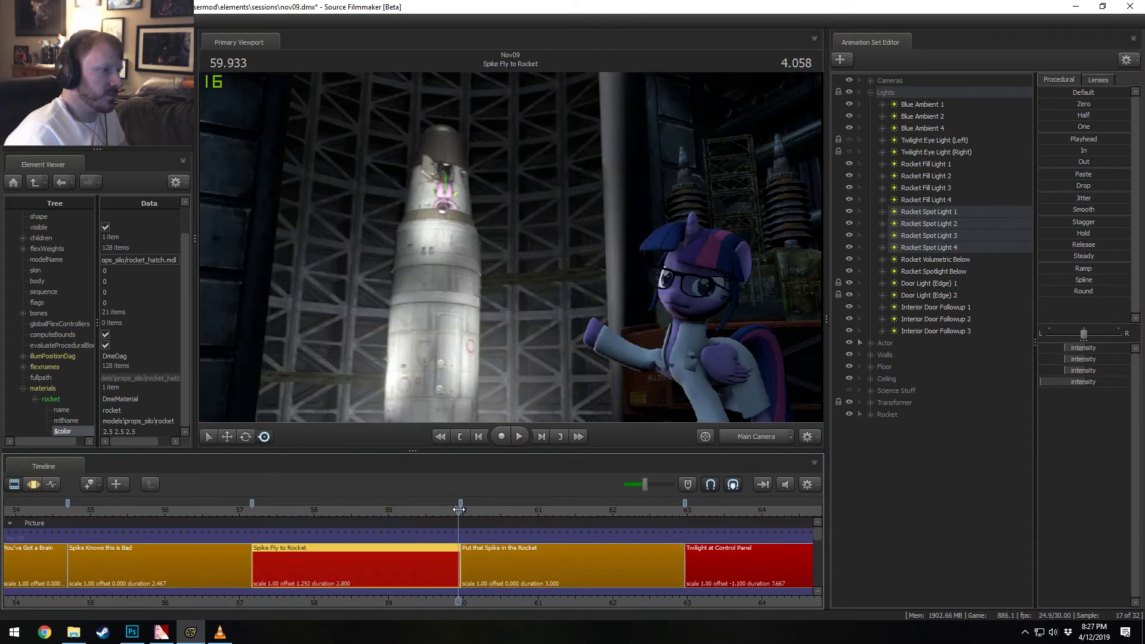
{"action": "key", "text": "space"}
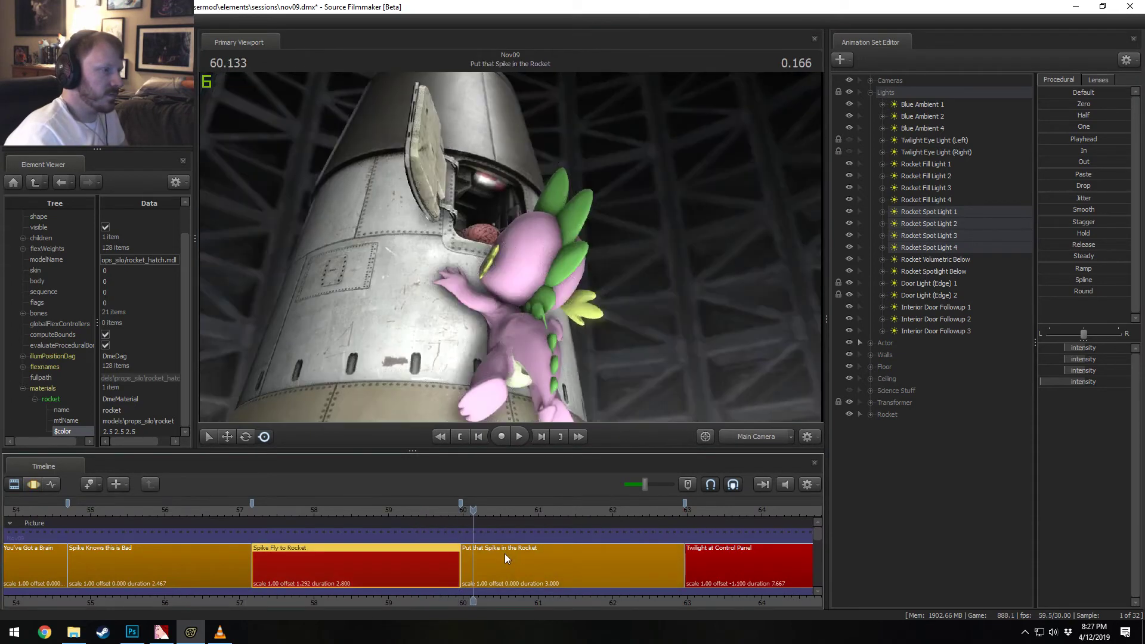
{"action": "left_click", "coordinate": [451, 509]}
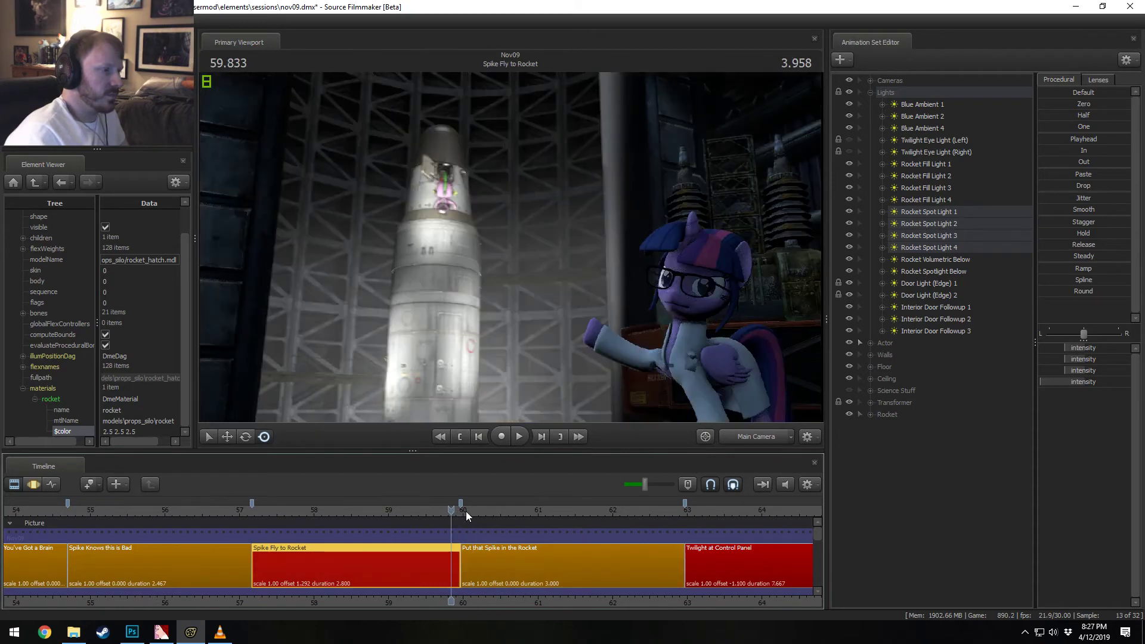
{"action": "left_click", "coordinate": [466, 510]}
{"action": "left_click_drag", "start_coordinate": [466, 510], "coordinate": [453, 513]}
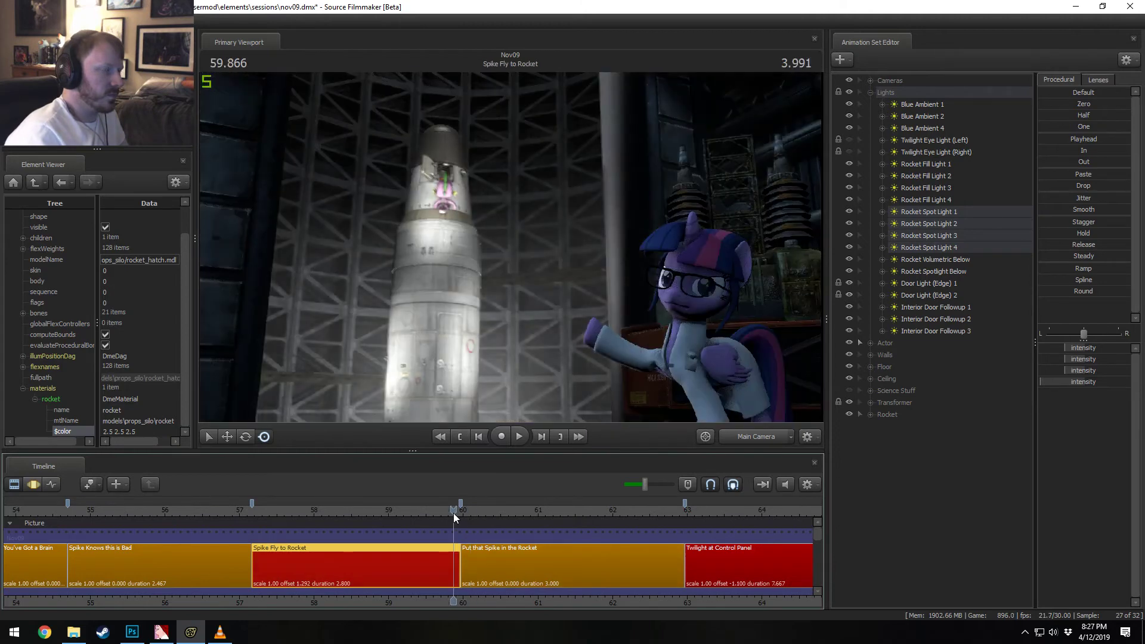
Step: Blend the four selected rocket spot light intensities partway toward zero in the Motion Editor, then return to the Clip Editor
{"action": "key", "text": "F4"}
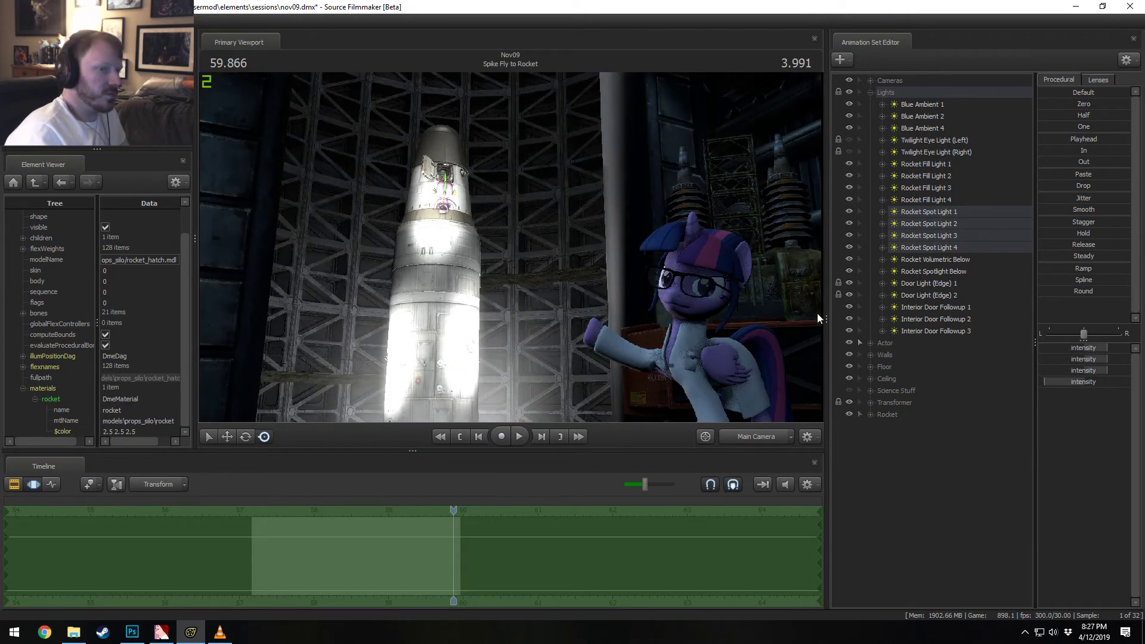
{"action": "left_click_drag", "start_coordinate": [1052, 104], "coordinate": [1100, 106]}
{"action": "key", "text": "F3"}
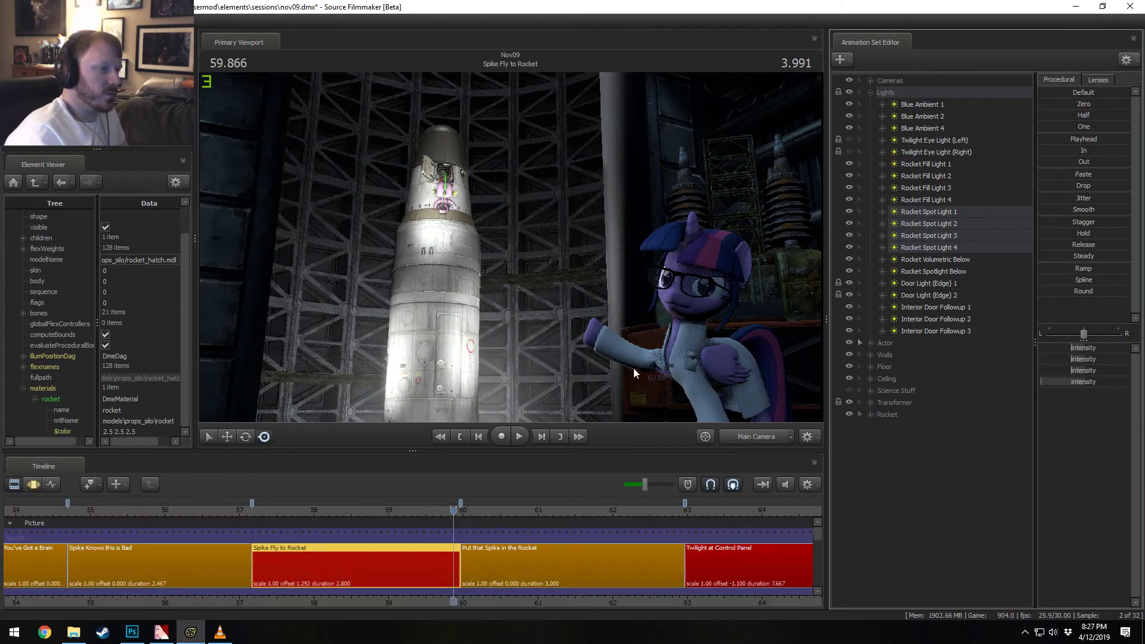
Step: Compare the rocket's brightness with the Put that Spike in the Rocket shot and play back the Spike Fly to Rocket shot
{"action": "left_click", "coordinate": [468, 510]}
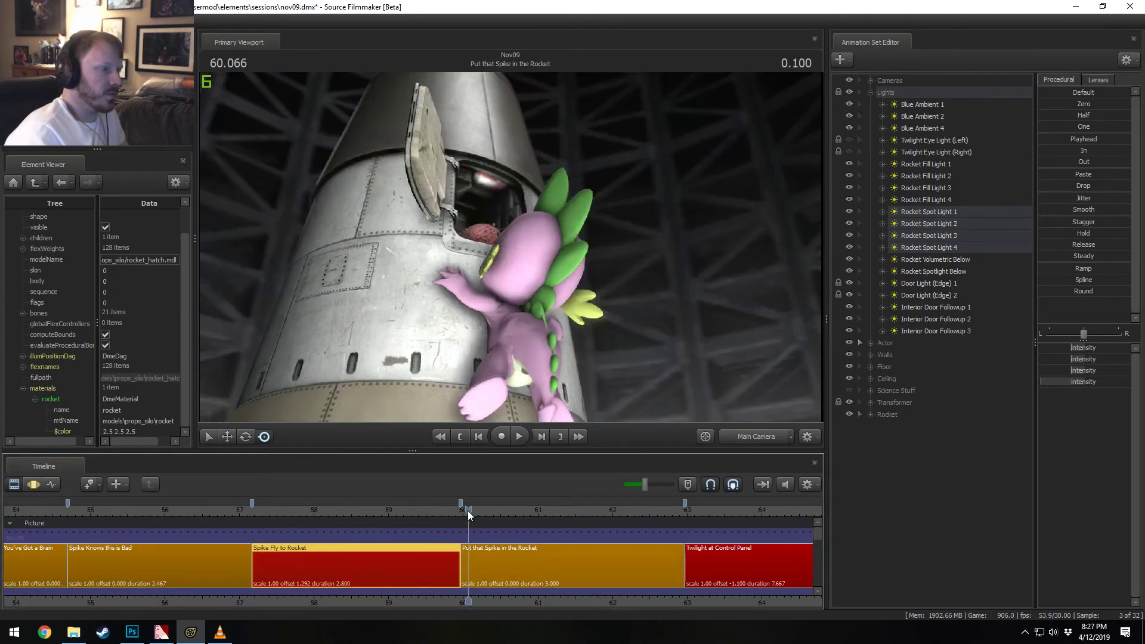
{"action": "left_click", "coordinate": [448, 511]}
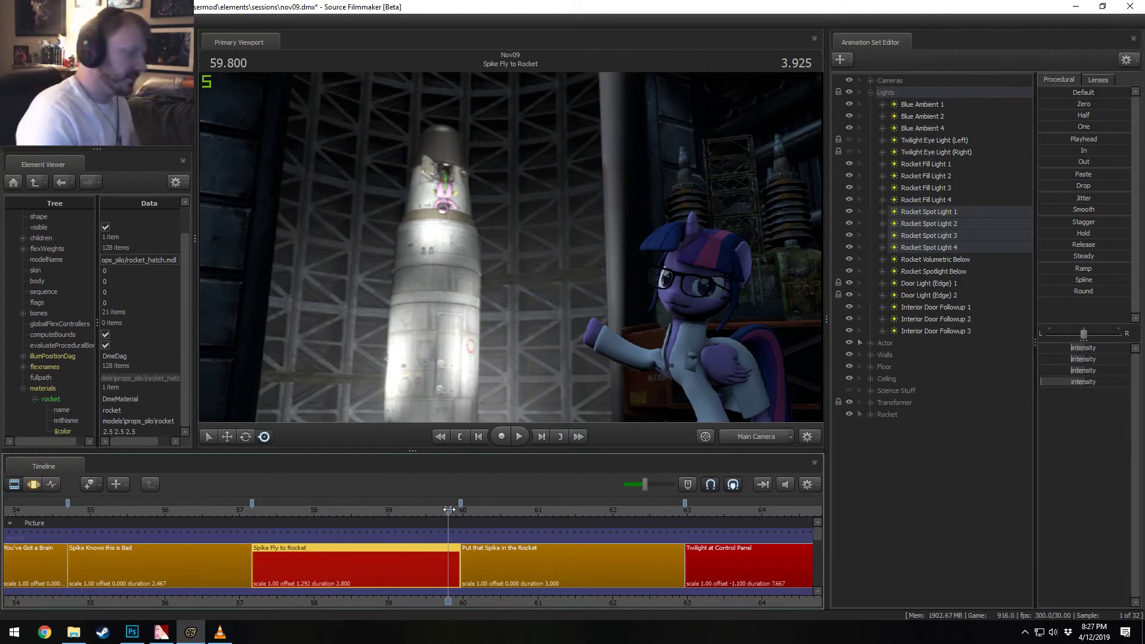
{"action": "mouse_move", "coordinate": [449, 512]}
{"action": "left_mouse_down"}
{"action": "mouse_move", "coordinate": [377, 547]}
{"action": "mouse_move", "coordinate": [301, 558]}
{"action": "mouse_move", "coordinate": [388, 564]}
{"action": "left_mouse_up"}
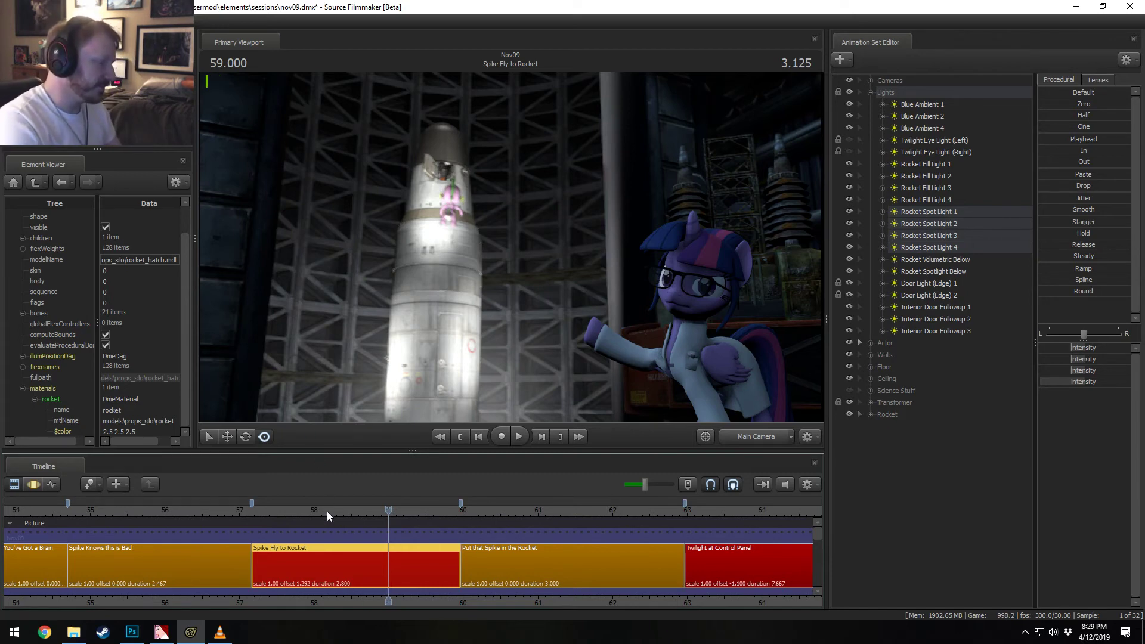
{"action": "left_click_drag", "start_coordinate": [327, 510], "coordinate": [269, 517]}
{"action": "key", "text": "space"}
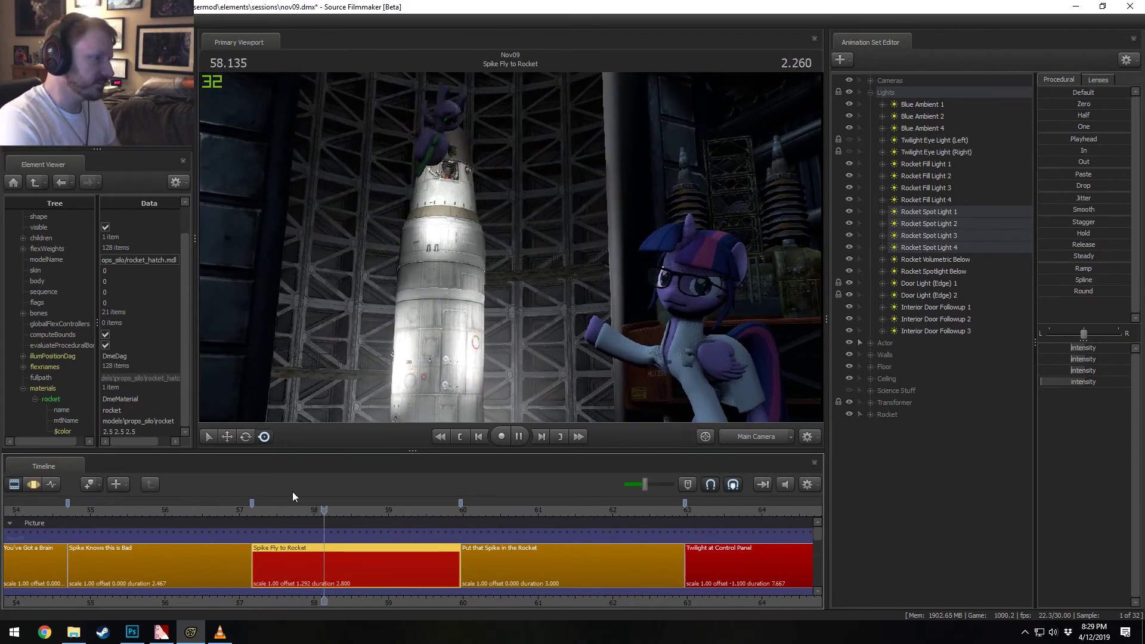
{"action": "key", "text": "space"}
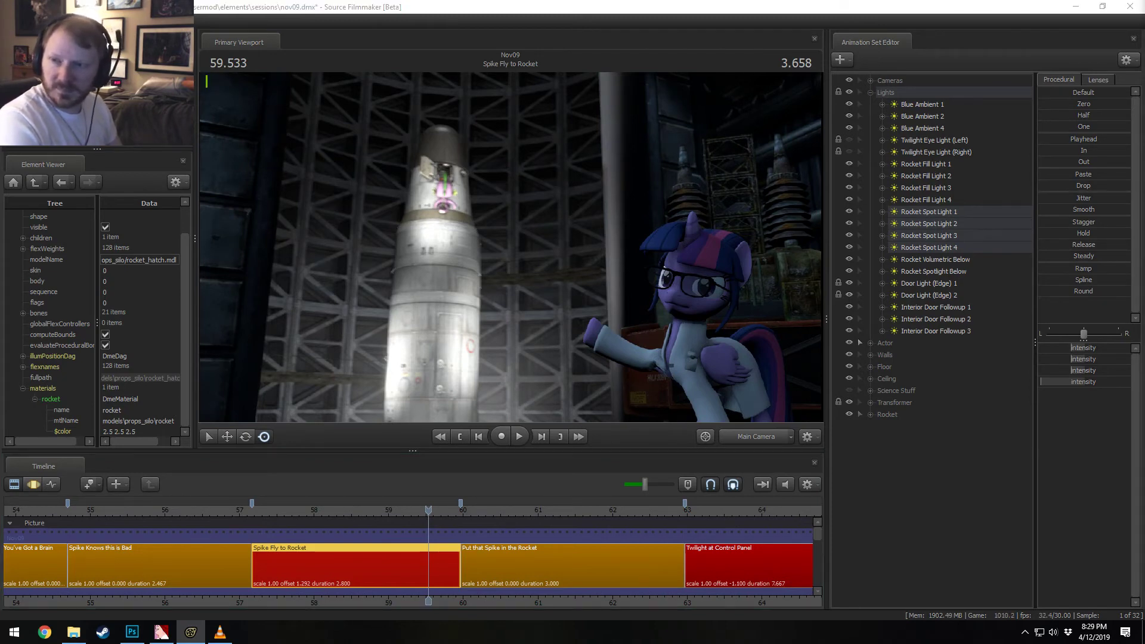
{"action": "left_click_drag", "start_coordinate": [1142, 250], "coordinate": [663, 115]}
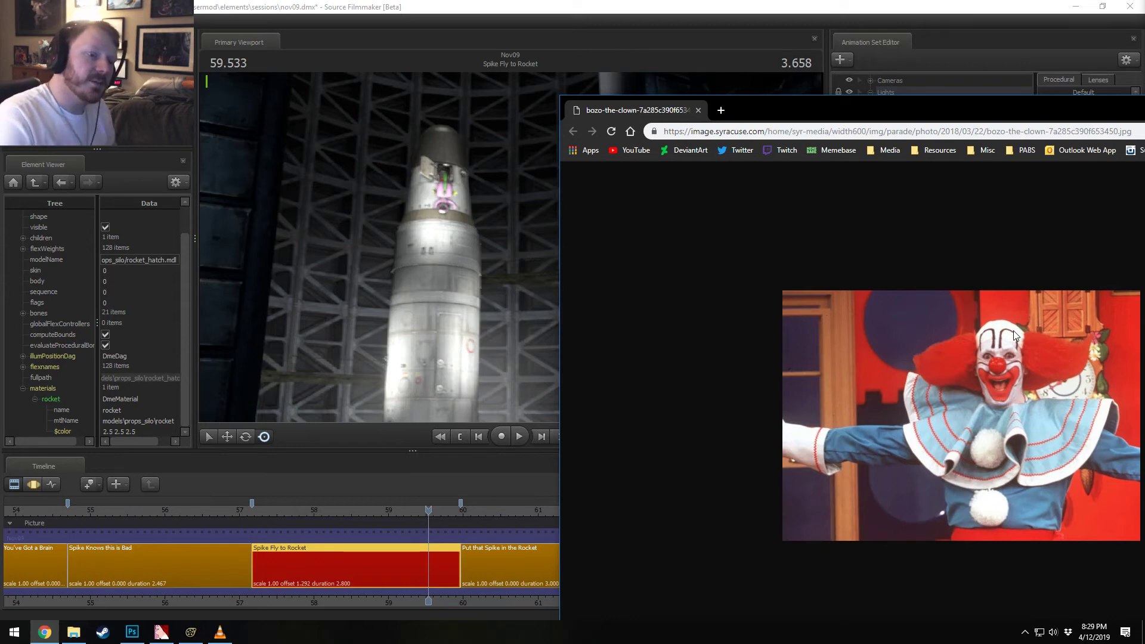
{"action": "left_click_drag", "start_coordinate": [1022, 110], "coordinate": [774, 109]}
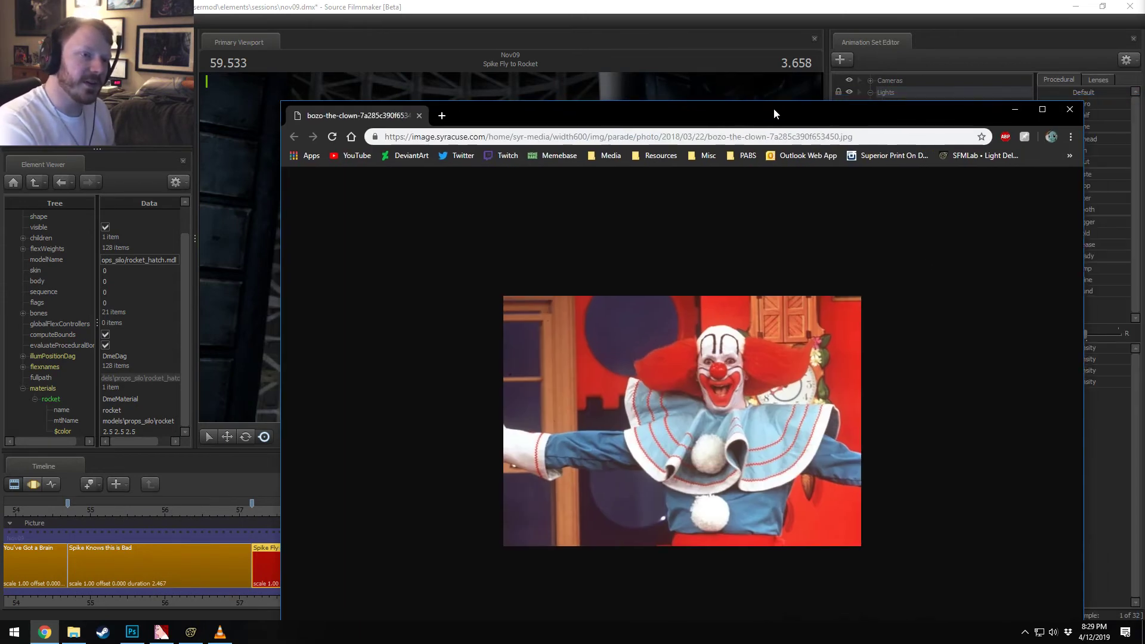
{"action": "left_click", "coordinate": [1063, 107]}
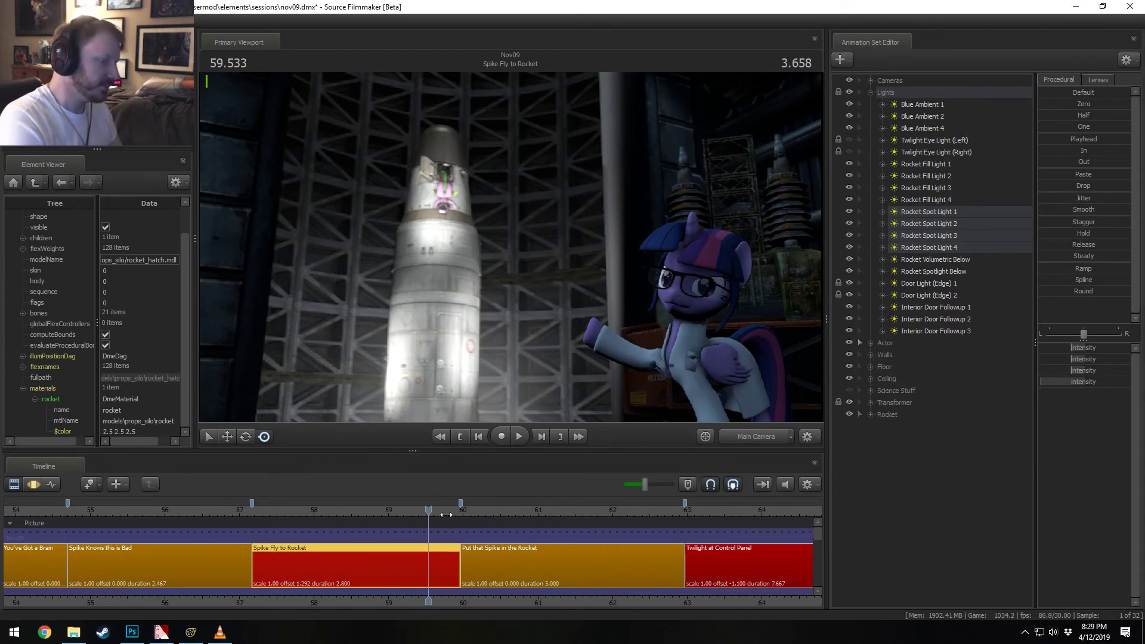
Step: Zoom out the timeline, review the Twilight at Control Panel shot, and return to the Spike Fly to Rocket shot
{"action": "mouse_move", "coordinate": [445, 514]}
{"action": "left_mouse_down"}
{"action": "mouse_move", "coordinate": [459, 514]}
{"action": "mouse_move", "coordinate": [436, 514]}
{"action": "left_mouse_up"}
{"action": "scroll", "coordinate": [478, 528], "scroll_direction": "down", "scroll_amount": 4}
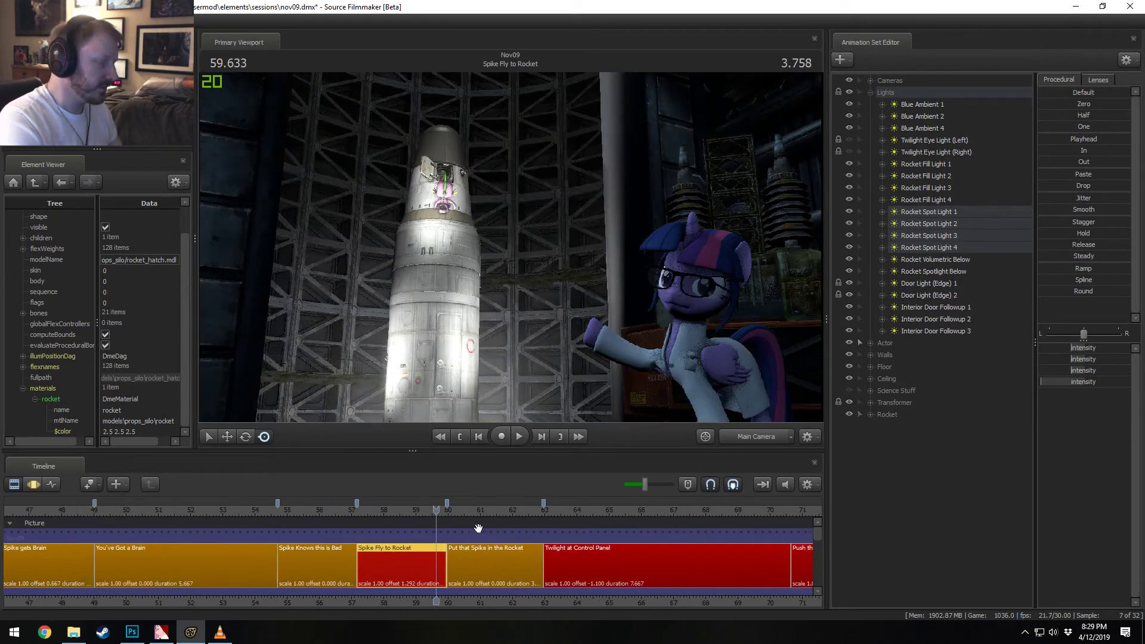
{"action": "scroll", "coordinate": [478, 528], "scroll_direction": "down", "scroll_amount": 2}
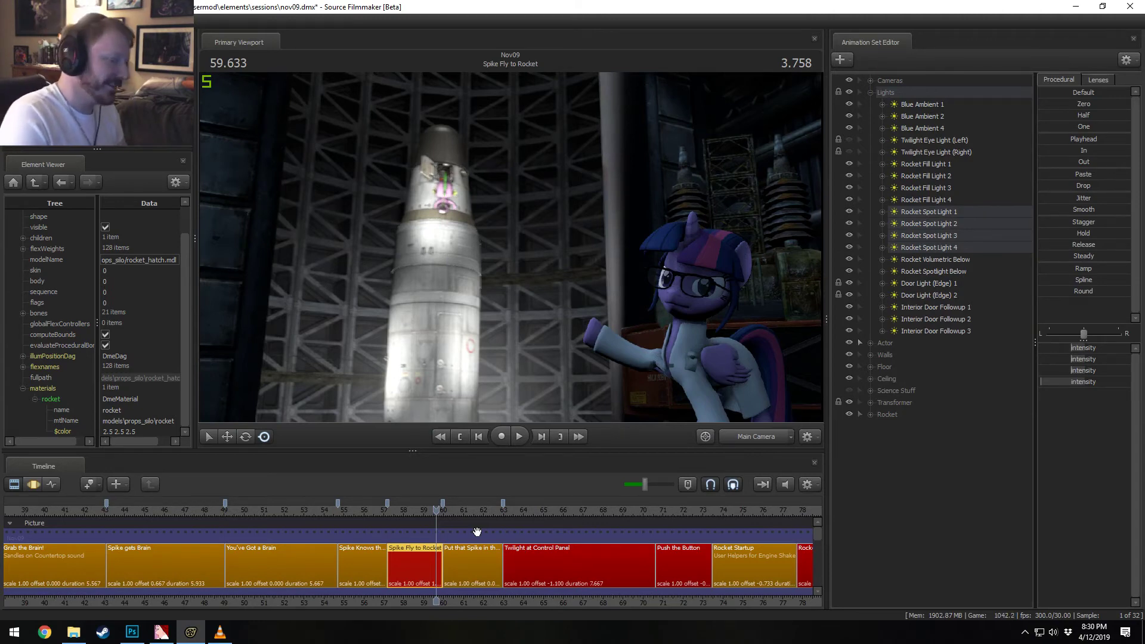
{"action": "left_click", "coordinate": [521, 506]}
{"action": "key", "text": "space"}
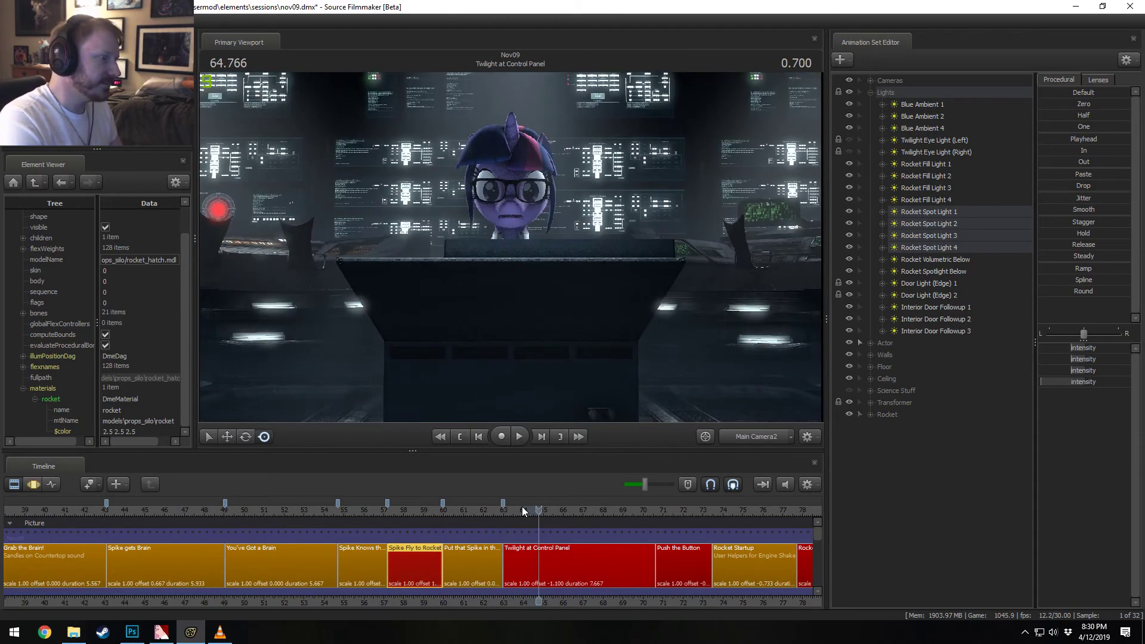
{"action": "scroll", "coordinate": [513, 530], "scroll_direction": "down", "scroll_amount": 2}
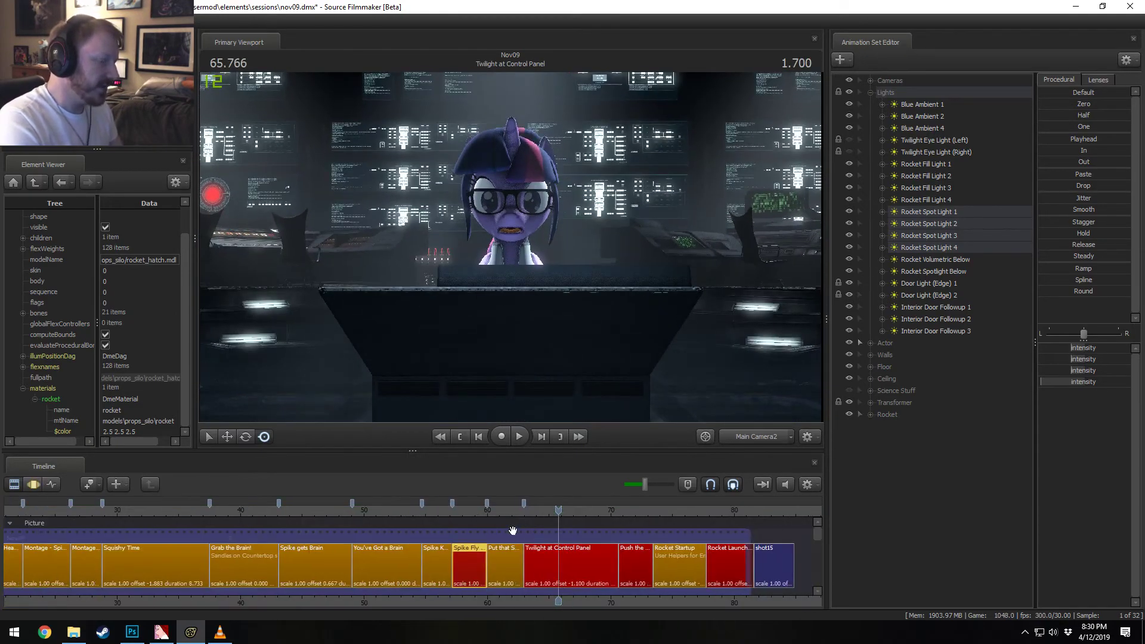
{"action": "scroll", "coordinate": [513, 530], "scroll_direction": "down", "scroll_amount": 2}
{"action": "left_click", "coordinate": [485, 510]}
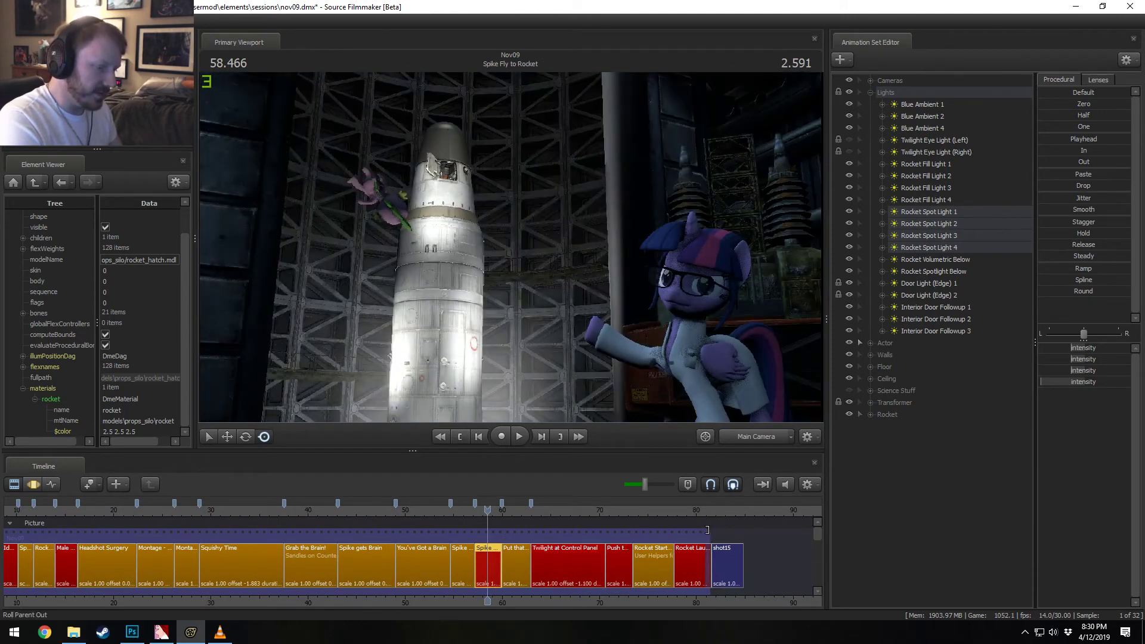
Step: Extend the parent clip's out point slightly past the end of the Rocket Launching shot and play back the Push the Button shot
{"action": "left_click_drag", "start_coordinate": [707, 530], "coordinate": [715, 532]}
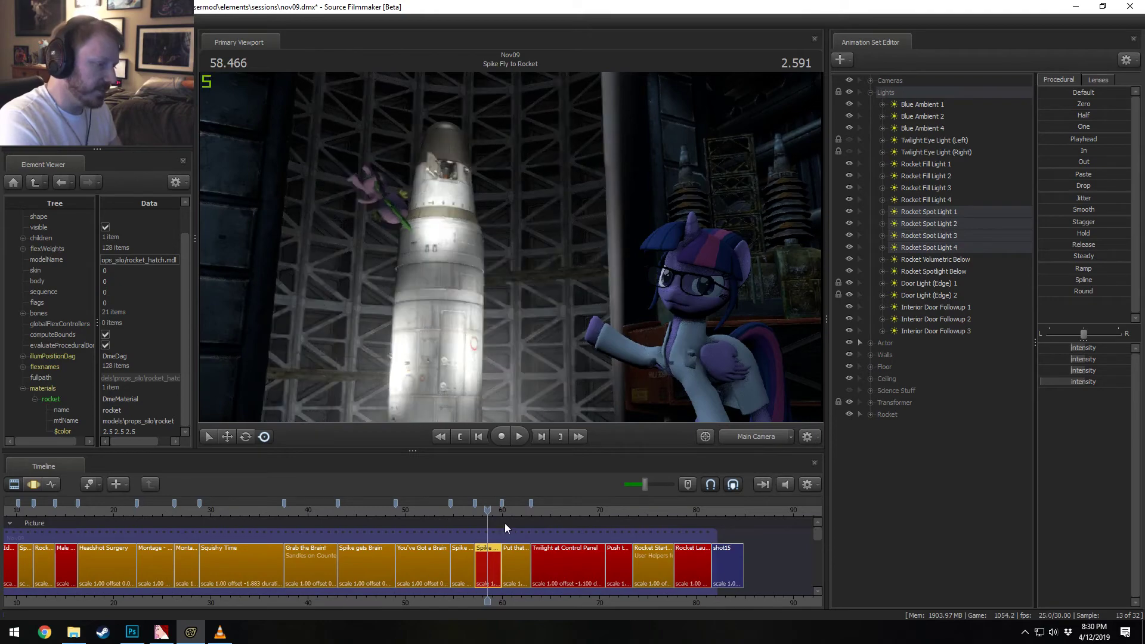
{"action": "left_click_drag", "start_coordinate": [498, 510], "coordinate": [606, 509]}
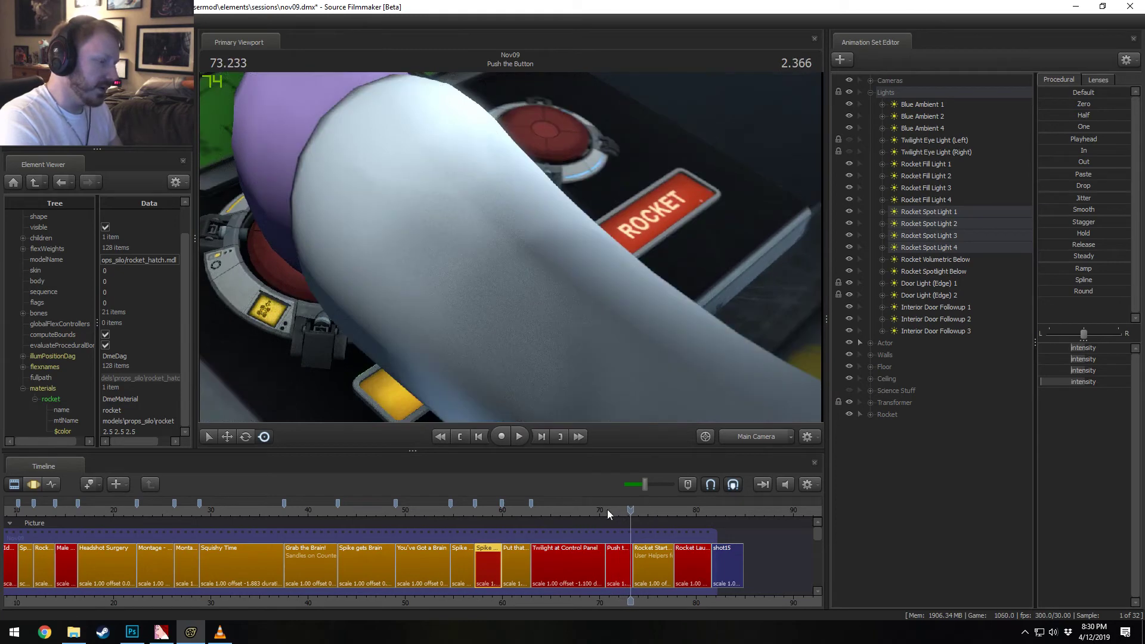
{"action": "key", "text": "space"}
{"action": "key", "text": "space"}
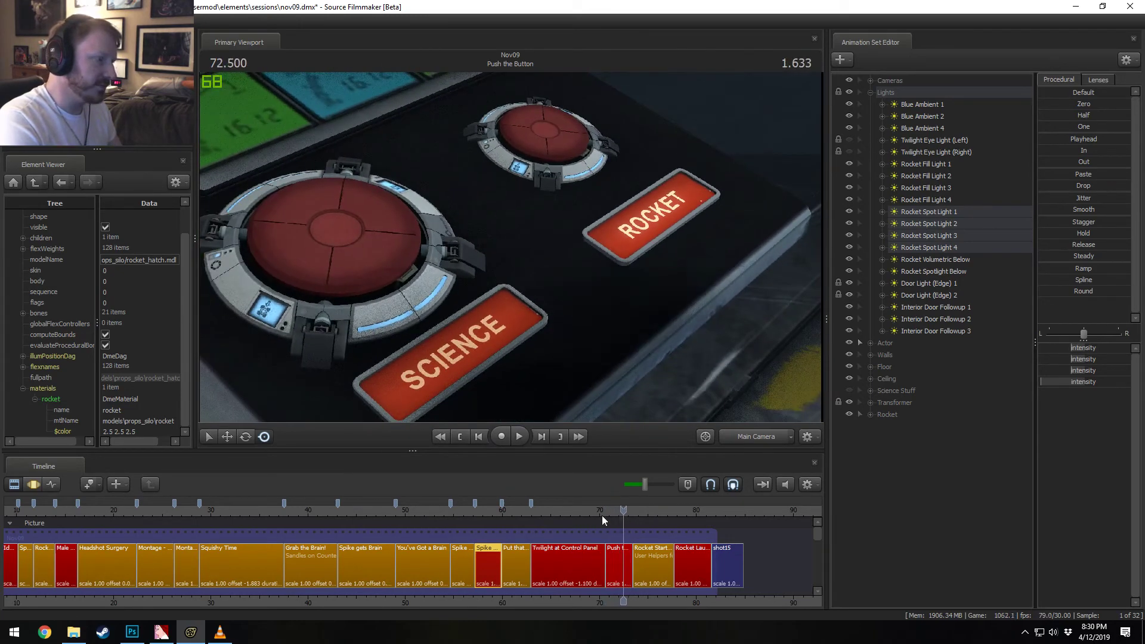
Step: Change the Push the Button clip's background color to orange by setting its green value to 100
{"action": "right_click", "coordinate": [617, 558]}
{"action": "mouse_move", "coordinate": [646, 407]}
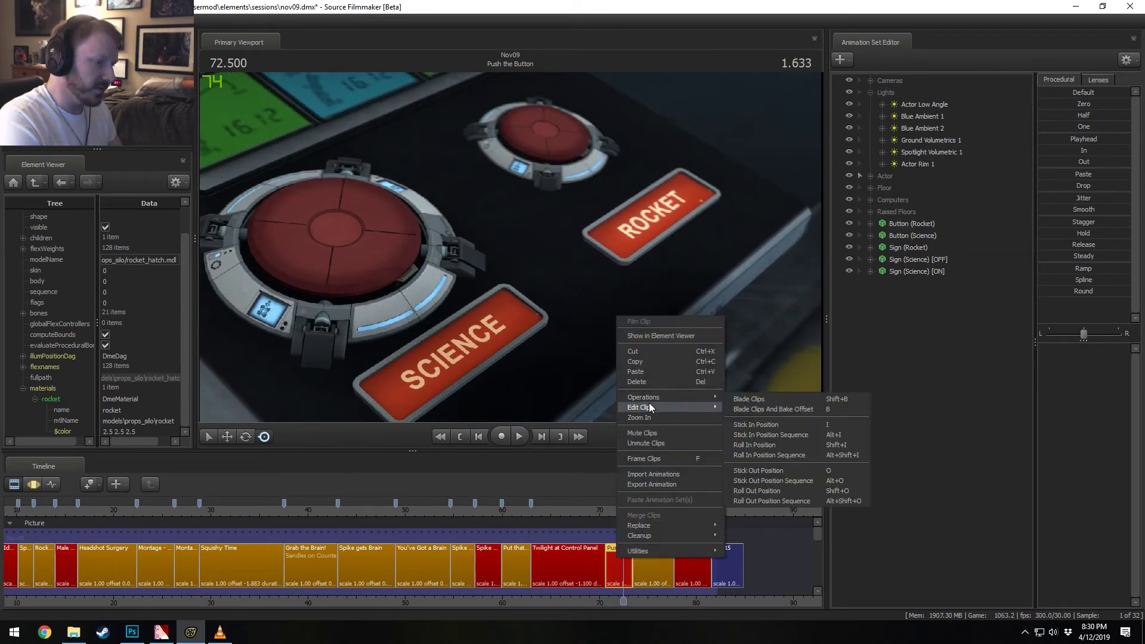
{"action": "left_click", "coordinate": [746, 417]}
{"action": "left_click_drag", "start_coordinate": [636, 328], "coordinate": [576, 328]}
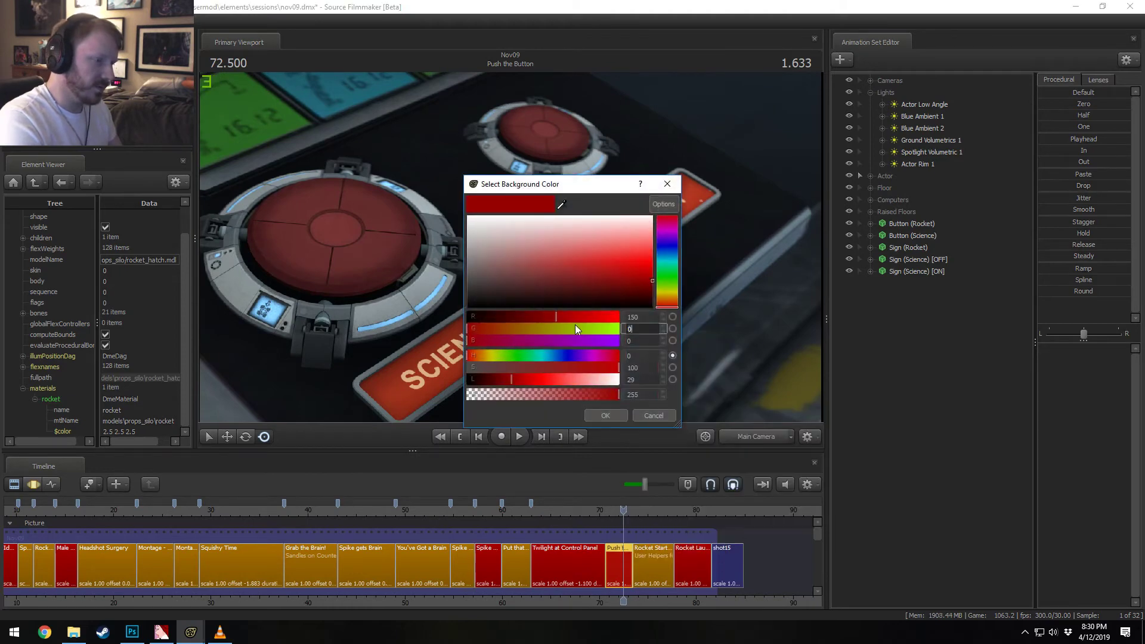
{"action": "type", "text": "100"}
{"action": "key", "text": "Return"}
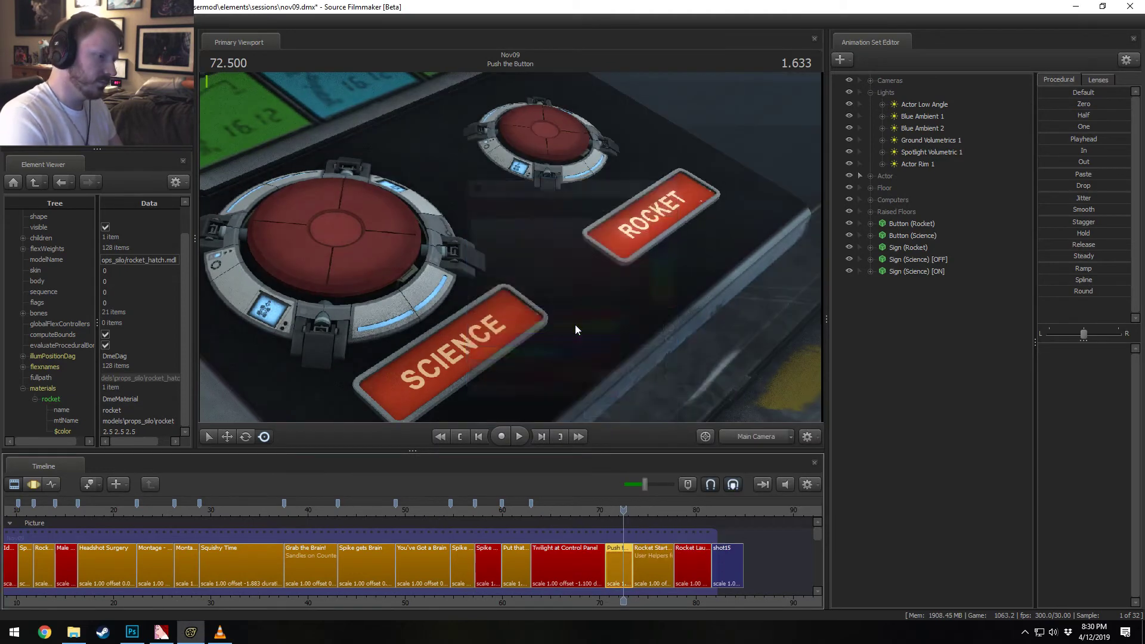
Step: Play back the Rocket Launching shot and survey the whole sequence of clips in the timeline
{"action": "left_click", "coordinate": [677, 508]}
{"action": "key", "text": "space"}
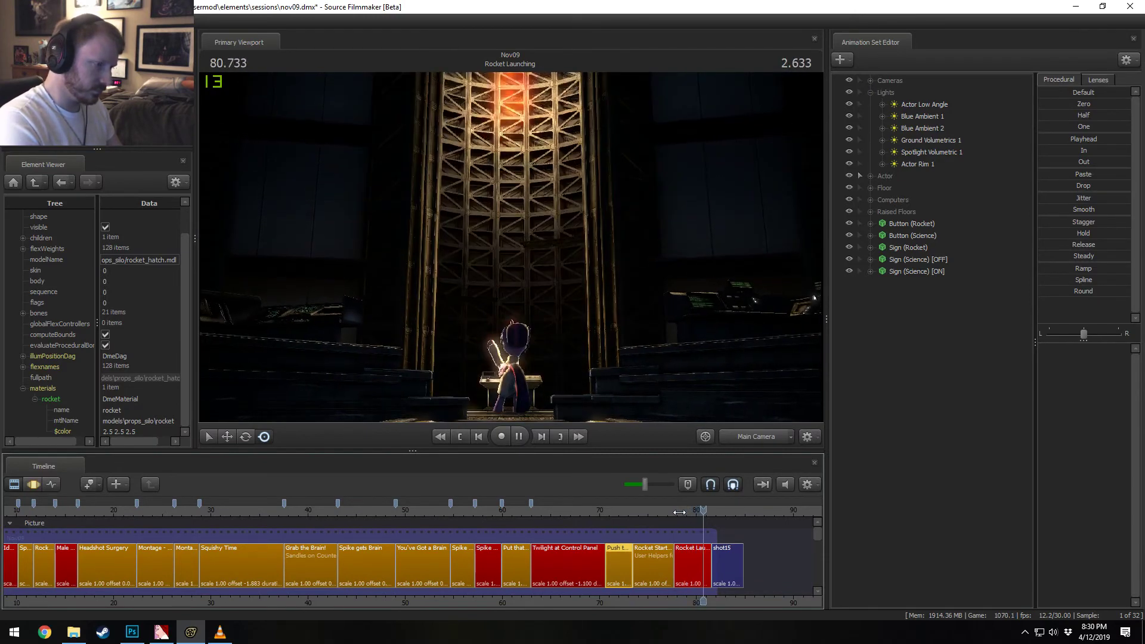
{"action": "key", "text": "space"}
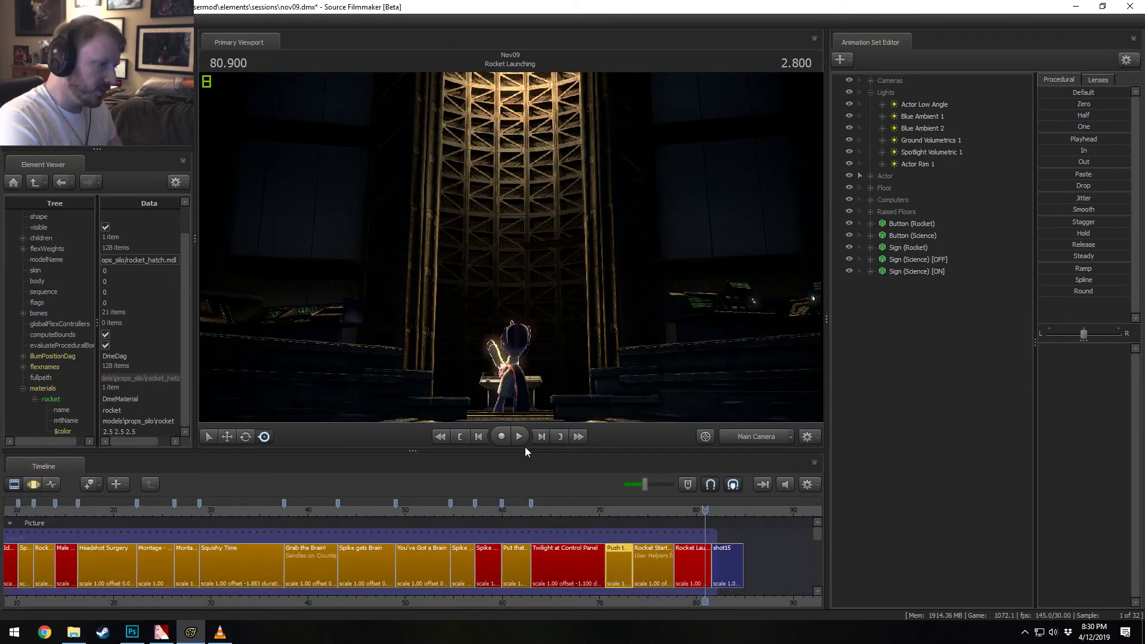
{"action": "scroll", "coordinate": [693, 581], "scroll_direction": "up", "scroll_amount": 2}
{"action": "scroll", "coordinate": [668, 569], "scroll_direction": "down", "scroll_amount": 4}
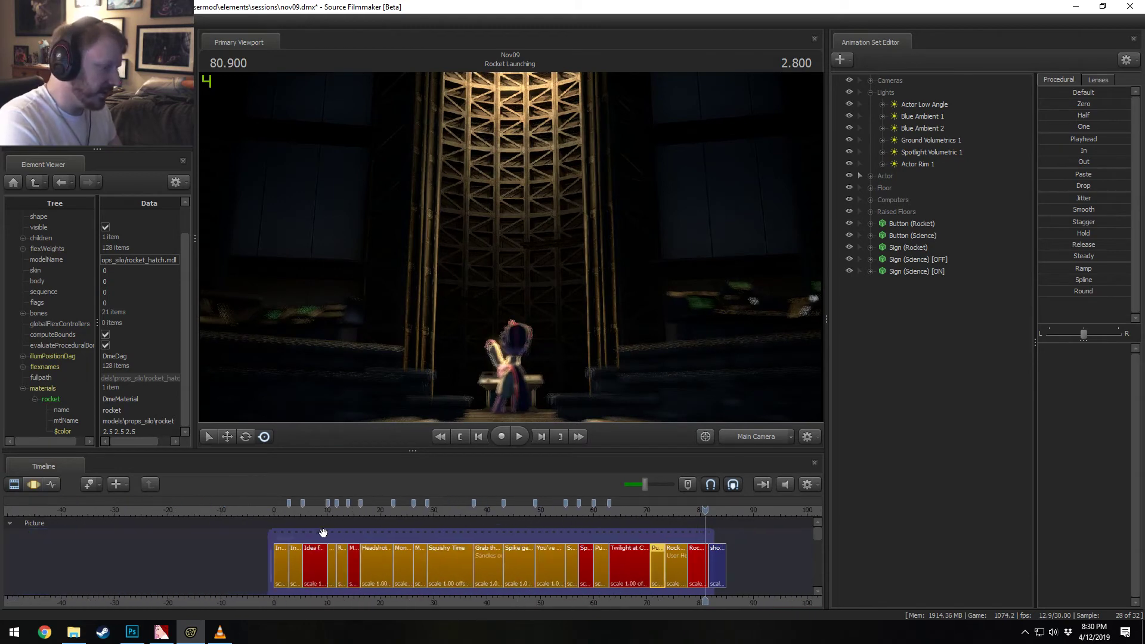
{"action": "scroll", "coordinate": [424, 563], "scroll_direction": "up", "scroll_amount": 2}
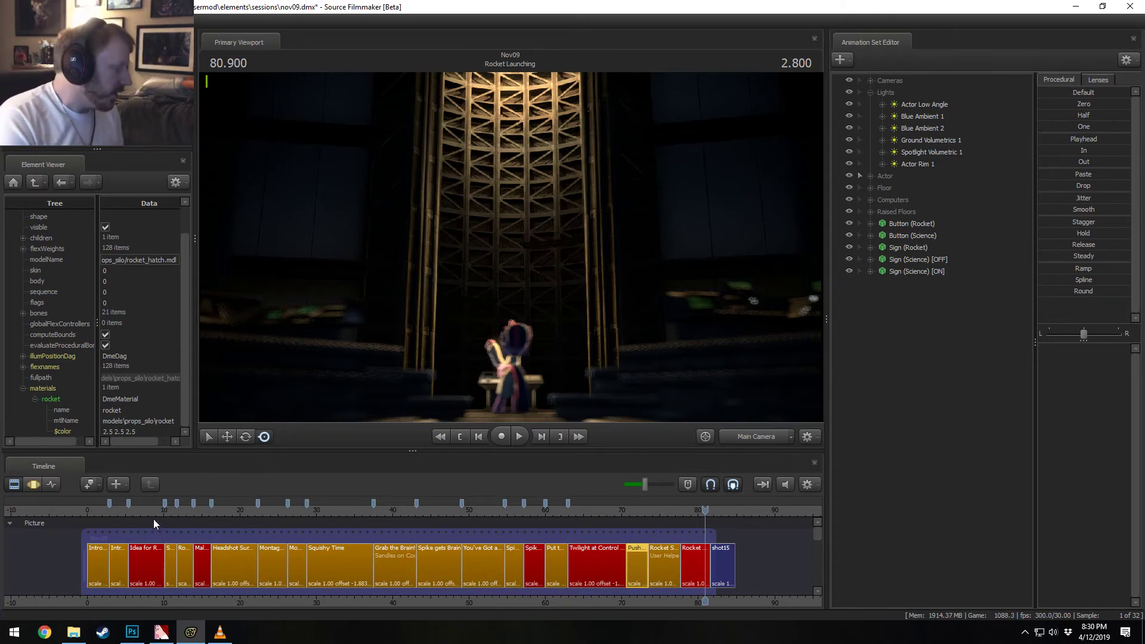
Step: Review the Male Horse Confused and Twilight at Control Panel shots, select the Twilight at Control Panel clip, and save the session
{"action": "left_click_drag", "start_coordinate": [152, 513], "coordinate": [207, 514]}
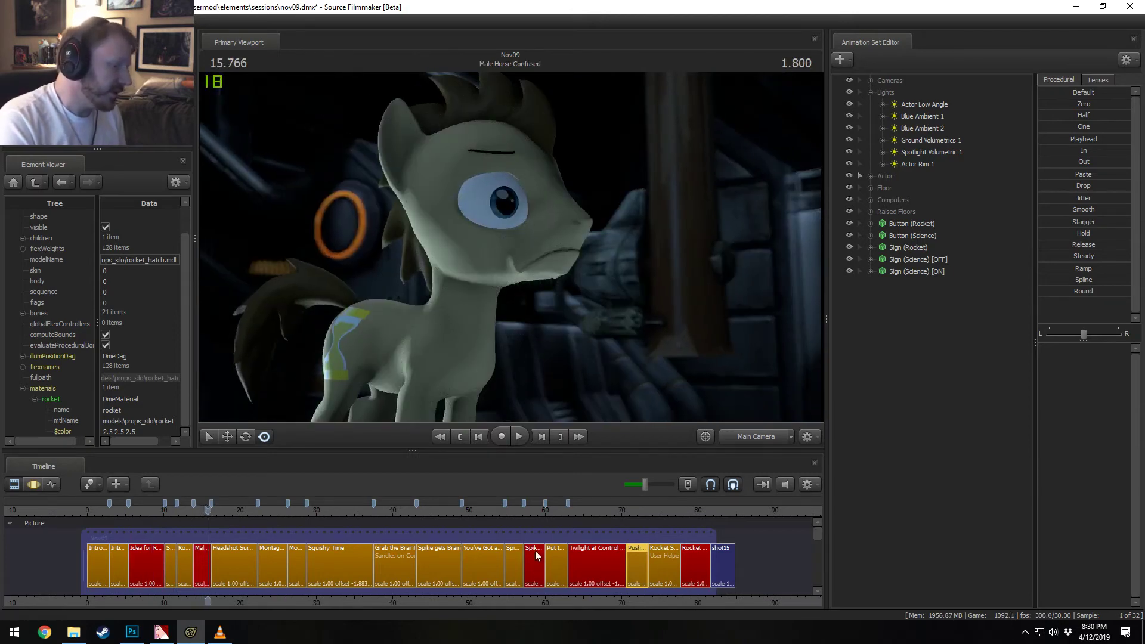
{"action": "left_click_drag", "start_coordinate": [532, 512], "coordinate": [606, 517]}
{"action": "left_click", "coordinate": [590, 511]}
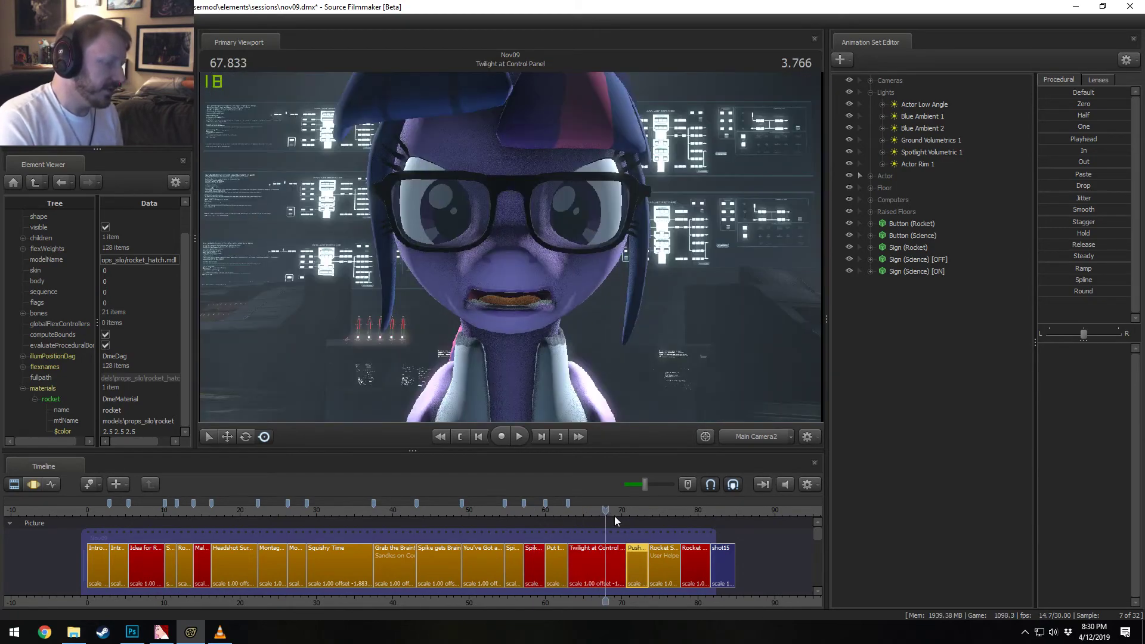
{"action": "left_click", "coordinate": [616, 563]}
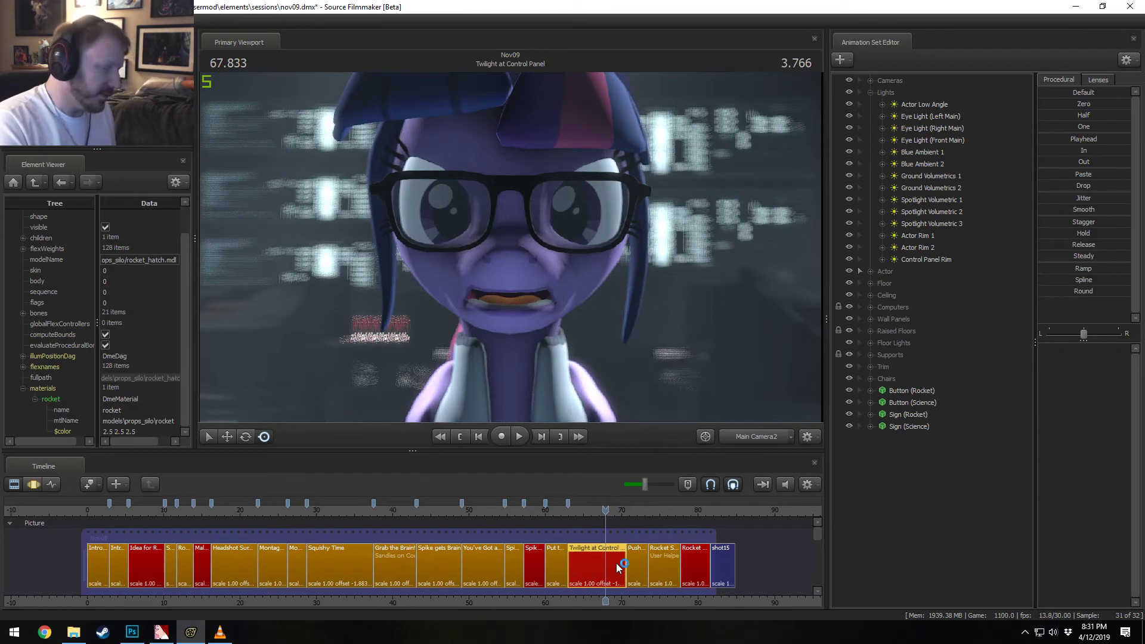
Step: Play back the Rocket Launching shot, then view its beginning through the work camera
{"action": "left_click", "coordinate": [693, 515]}
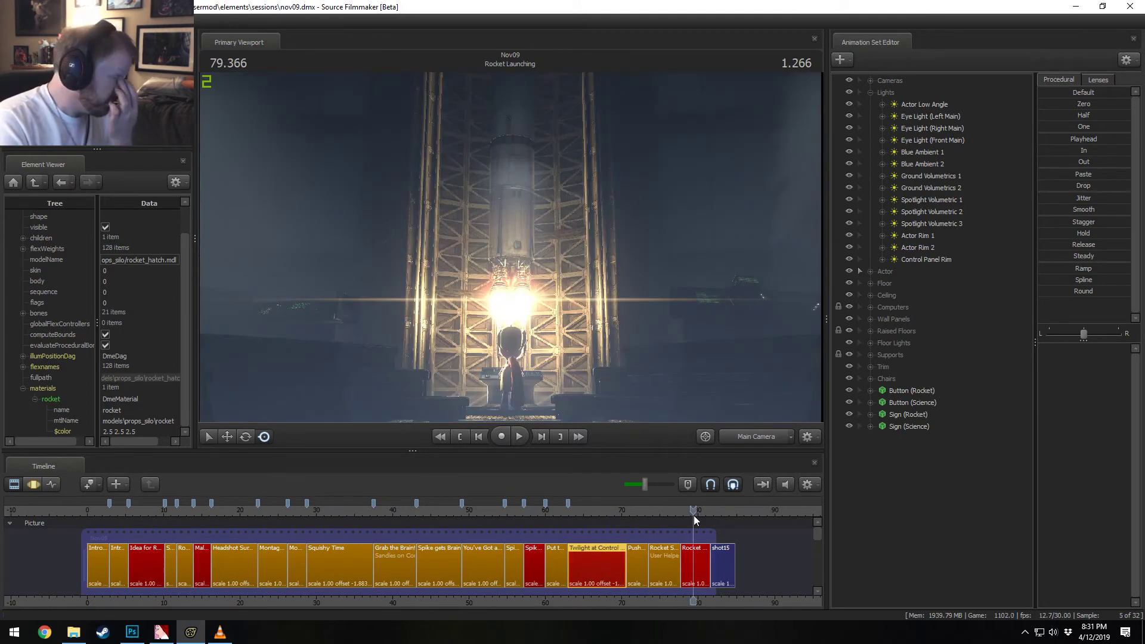
{"action": "key", "text": "space"}
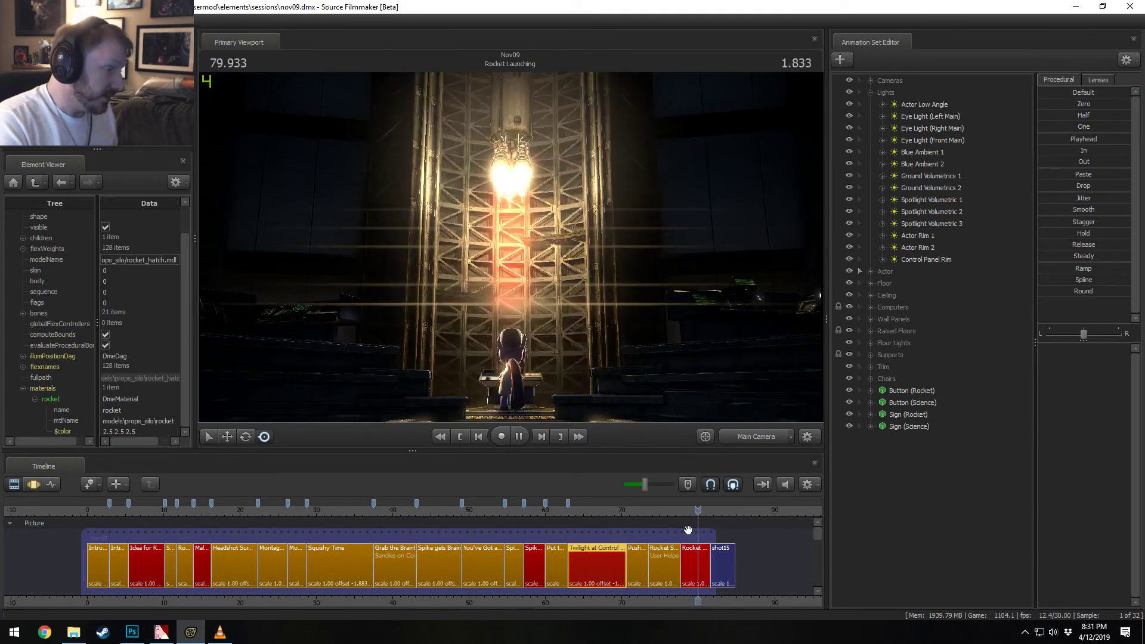
{"action": "key", "text": "space"}
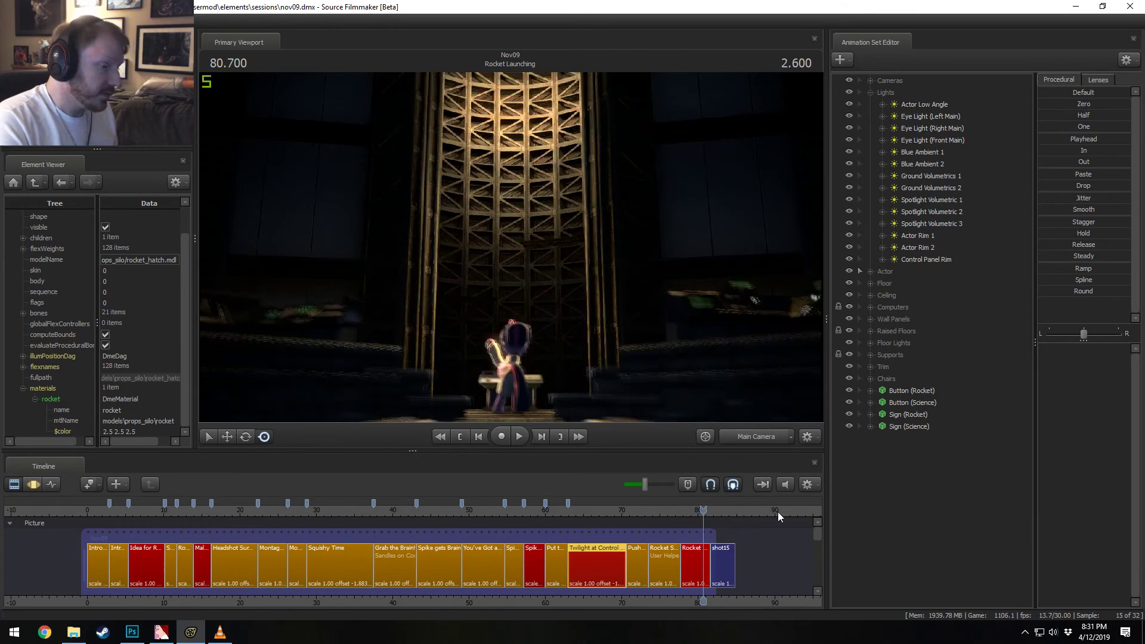
{"action": "left_click", "coordinate": [765, 436]}
{"action": "scroll", "coordinate": [686, 513], "scroll_direction": "up", "scroll_amount": 2}
{"action": "left_click", "coordinate": [687, 511]}
{"action": "left_click_drag", "start_coordinate": [684, 511], "coordinate": [684, 511]}
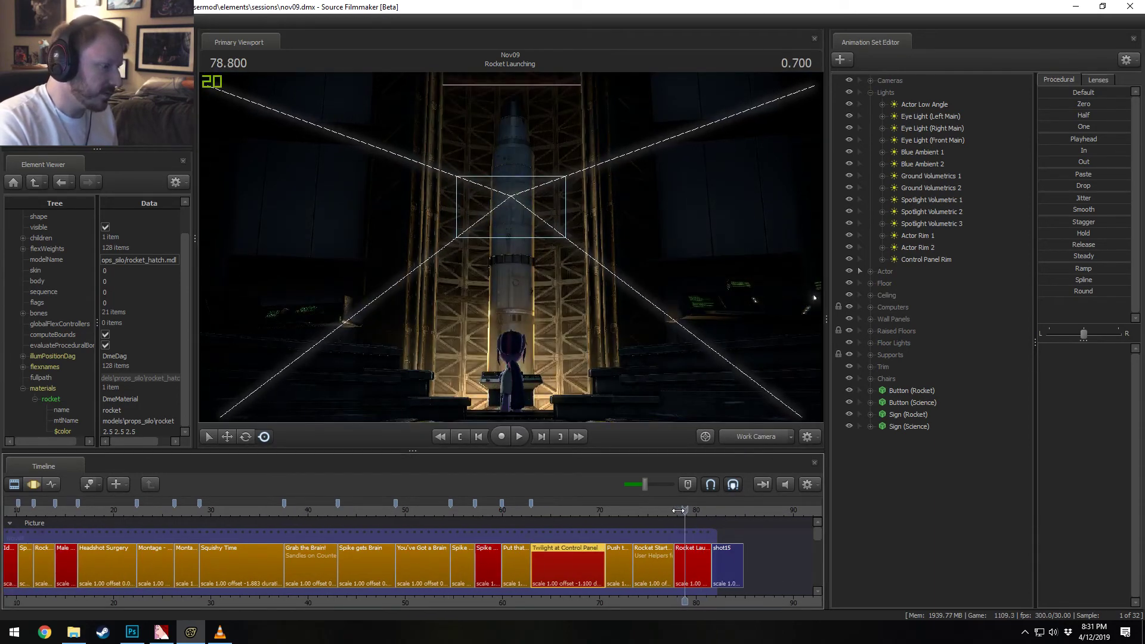
Step: Fly the work camera down beside Twilight in the Rocket Launching shot and play back the launch from there
{"action": "left_click", "coordinate": [771, 437], "text": "ctrl"}
{"action": "left_click_drag", "start_coordinate": [511, 248], "coordinate": [480, 137]}
{"action": "key", "text": "w"}
{"action": "key", "text": "a"}
{"action": "key", "text": "x"}
{"action": "key", "text": "z"}
{"action": "key", "text": "x"}
{"action": "key", "text": "space"}
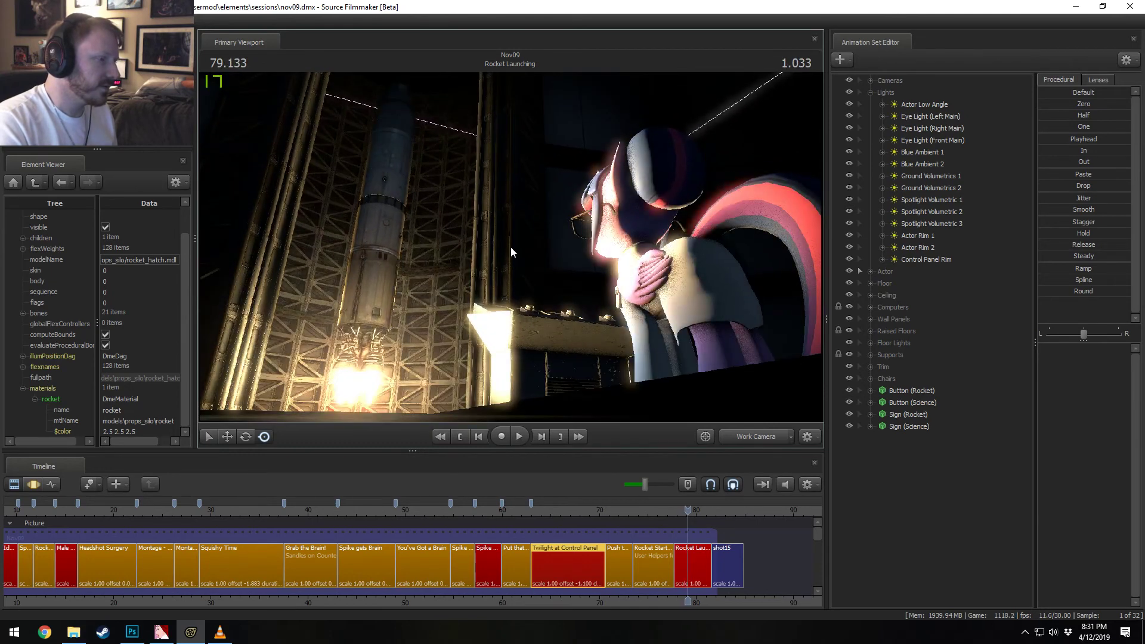
{"action": "key", "text": "space"}
{"action": "key", "text": "space"}
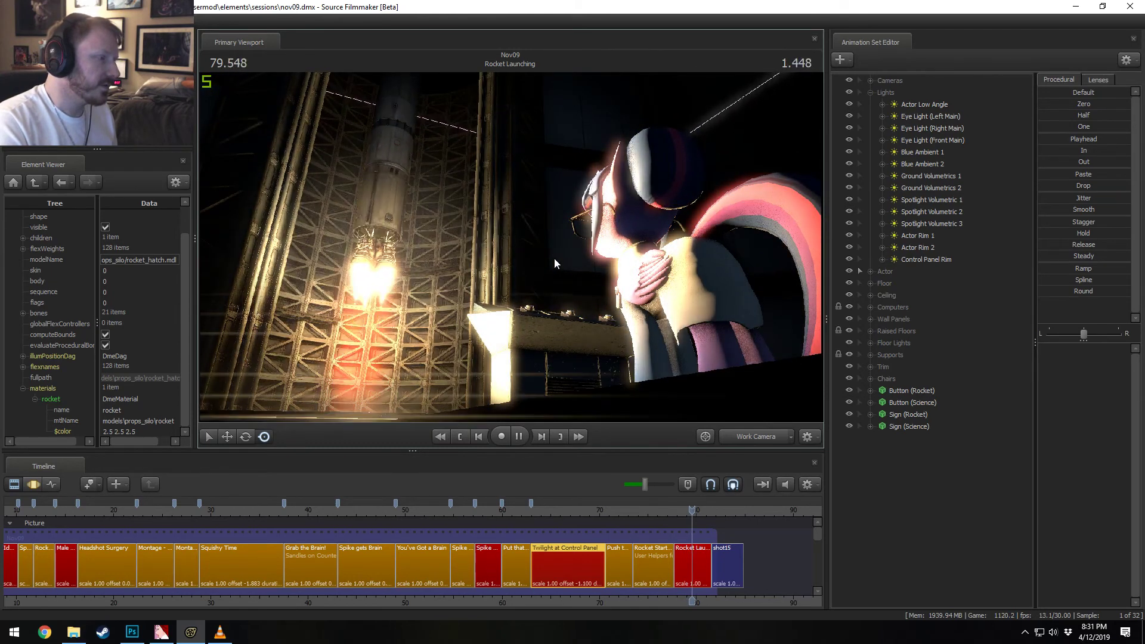
Step: Turn off viewport lighting with the work camera near Twilight and select the Rocket Launching clip
{"action": "key", "text": "z"}
{"action": "left_click_drag", "start_coordinate": [584, 266], "coordinate": [557, 282]}
{"action": "right_click", "coordinate": [636, 335]}
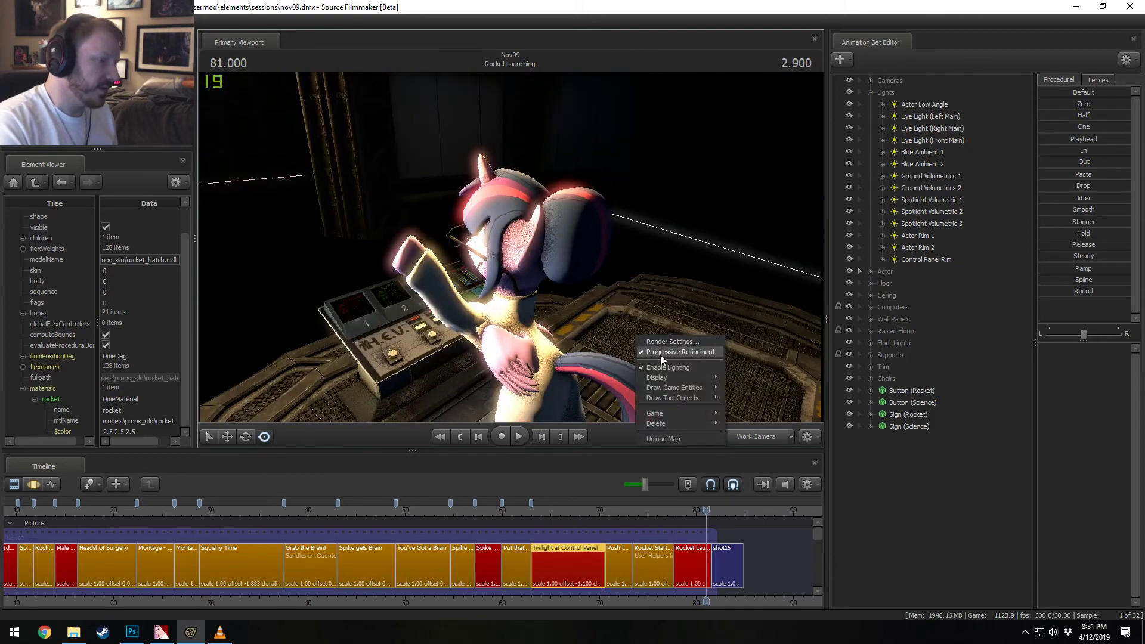
{"action": "left_click", "coordinate": [662, 359]}
{"action": "left_click", "coordinate": [701, 570]}
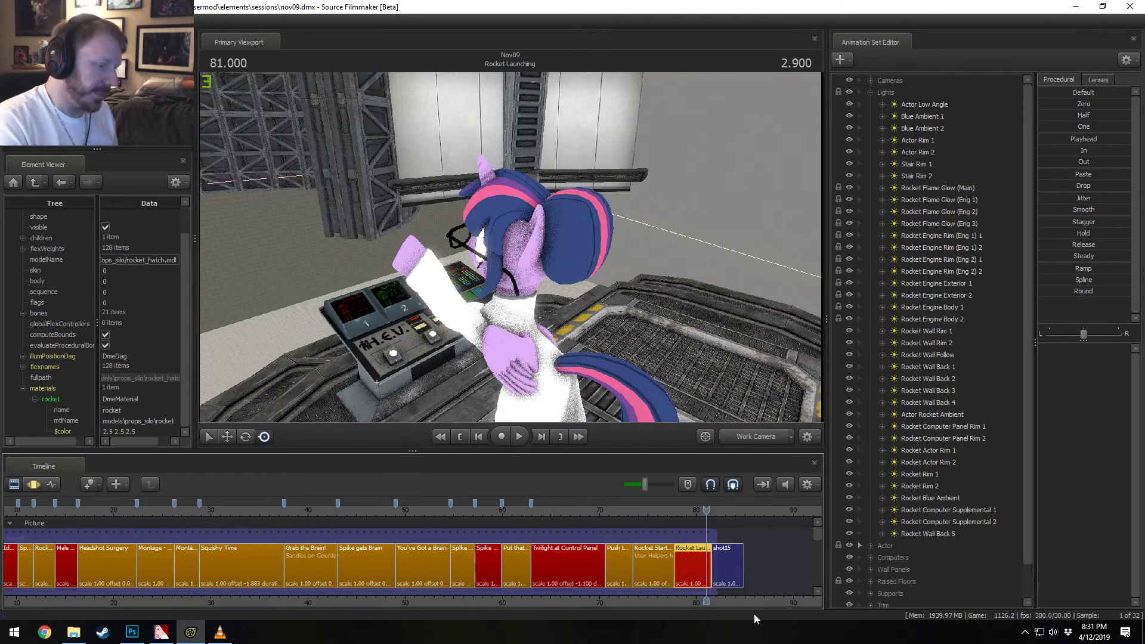
Step: Frame Twilight at the control panel, select the Twilight Sparkle animation set in the Actor group, and switch to the Motion Editor
{"action": "middle_click_drag", "start_coordinate": [750, 597], "coordinate": [636, 590]}
{"action": "scroll", "coordinate": [627, 587], "scroll_direction": "up", "scroll_amount": 7}
{"action": "key", "text": "a"}
{"action": "left_click_drag", "start_coordinate": [572, 298], "coordinate": [781, 192]}
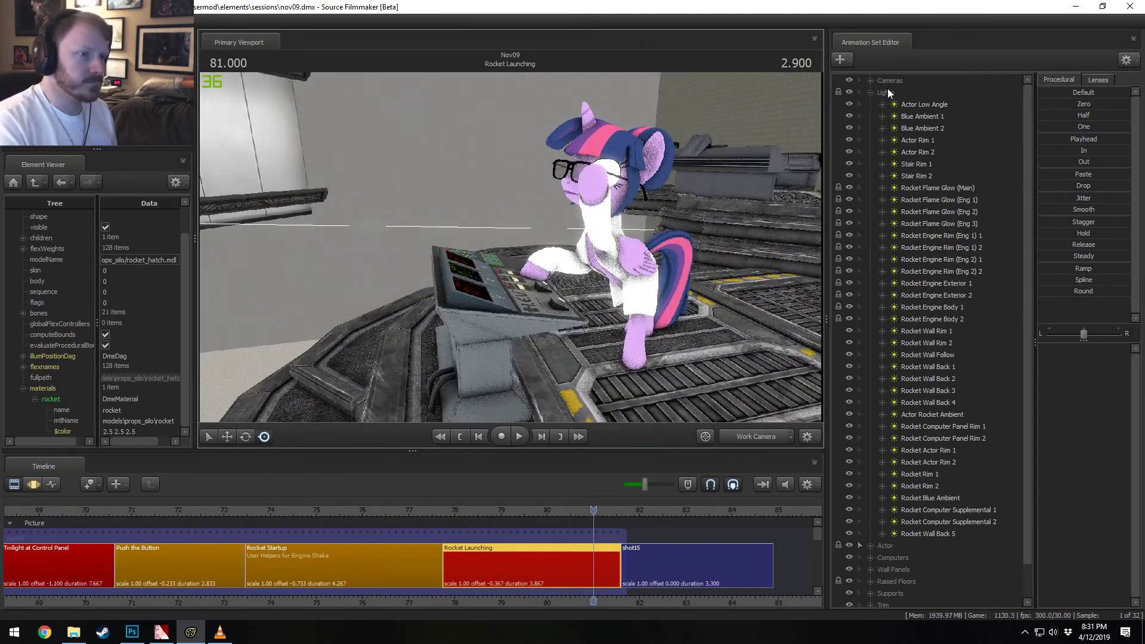
{"action": "left_click", "coordinate": [872, 91]}
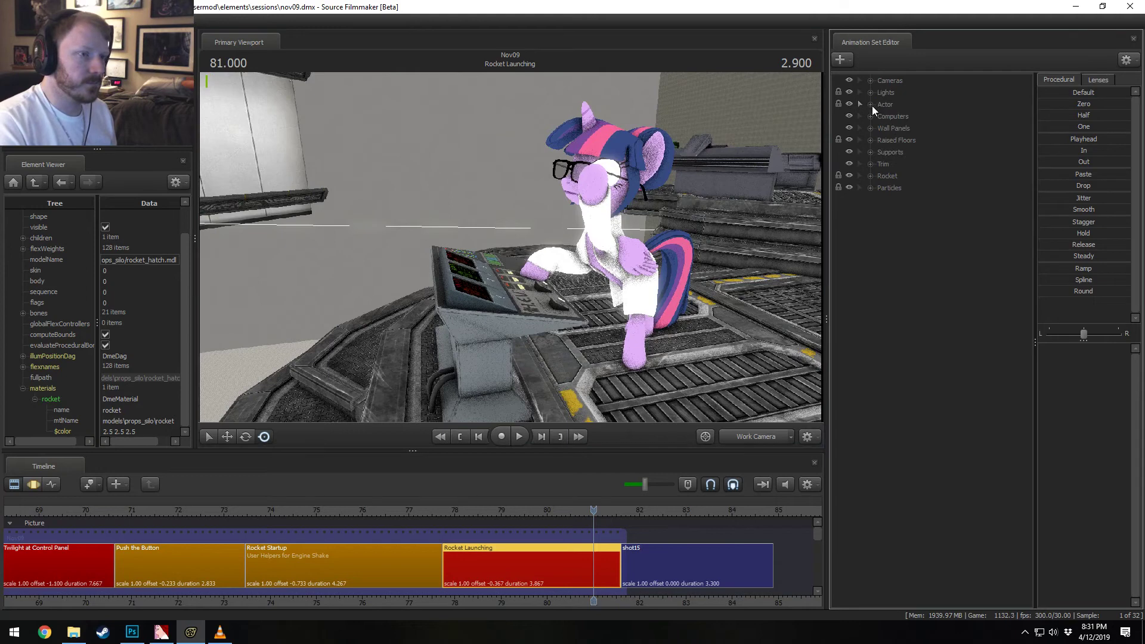
{"action": "left_click", "coordinate": [871, 105]}
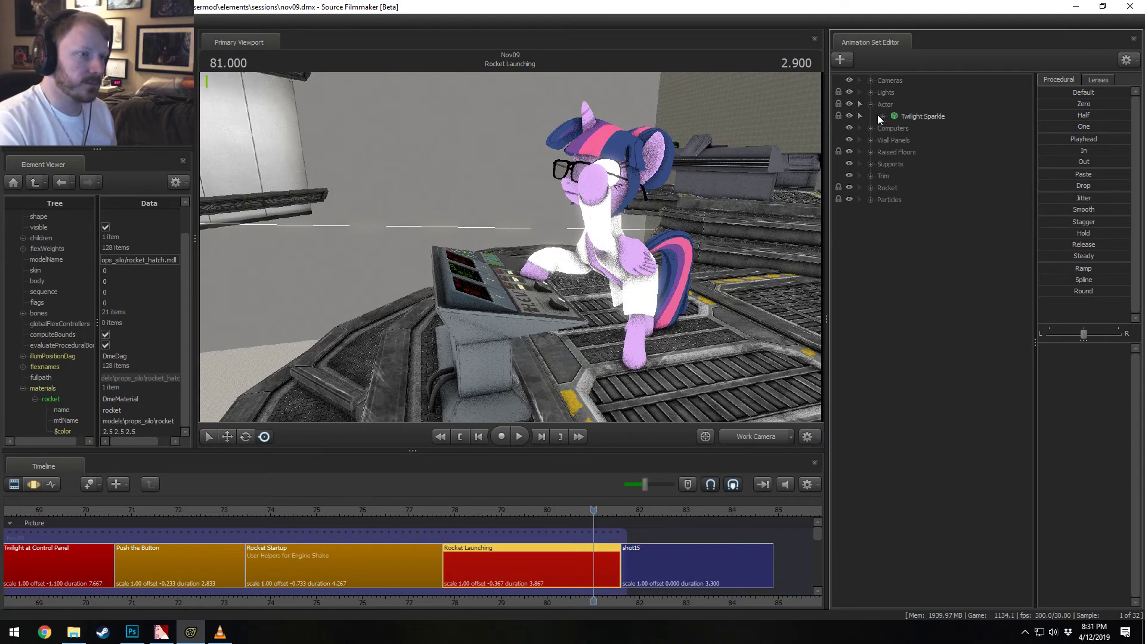
{"action": "left_click", "coordinate": [881, 117]}
{"action": "left_click", "coordinate": [909, 117]}
{"action": "scroll", "coordinate": [624, 551], "scroll_direction": "up", "scroll_amount": 6}
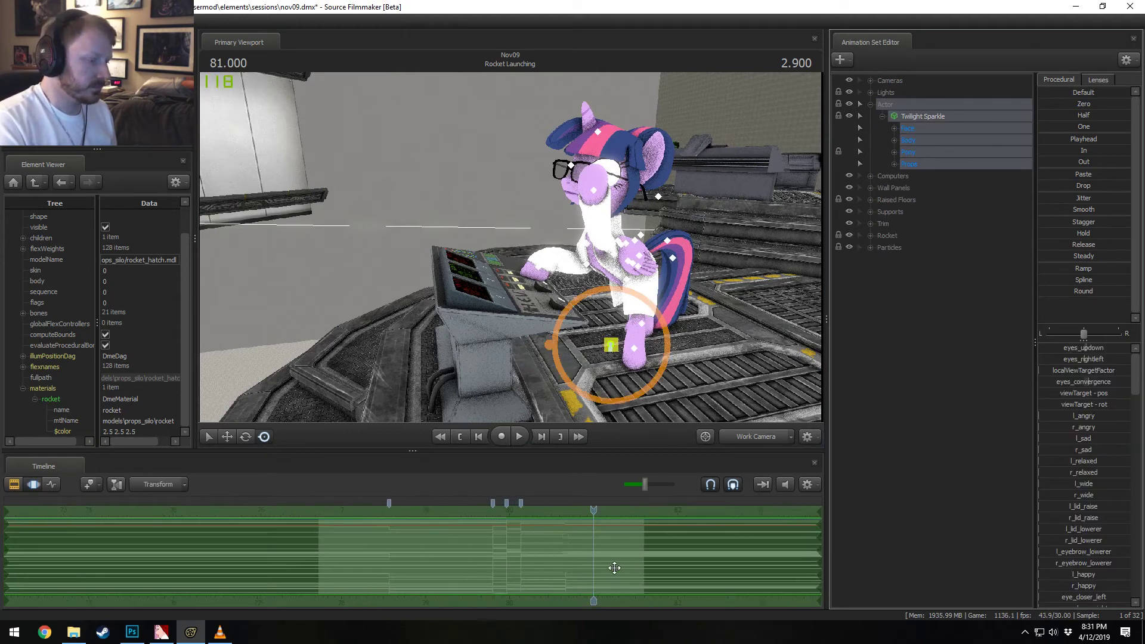
Step: Scrub through Twilight Sparkle's launch poses and place a short time selection around 79.9 seconds
{"action": "key", "text": "shift"}
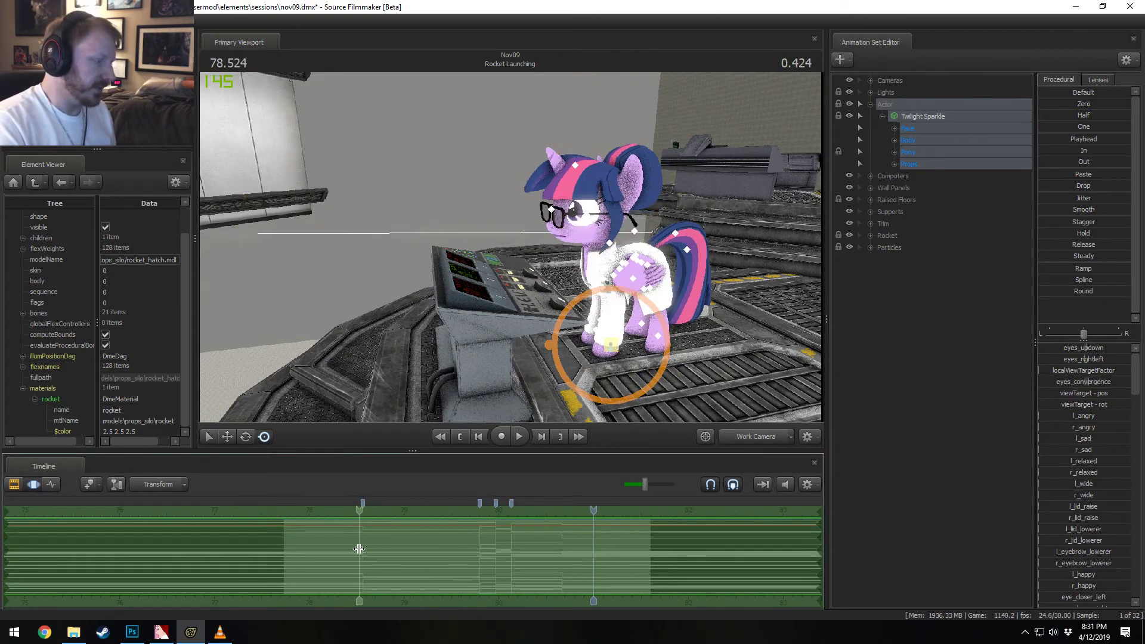
{"action": "left_click_drag", "start_coordinate": [596, 322], "coordinate": [602, 340]}
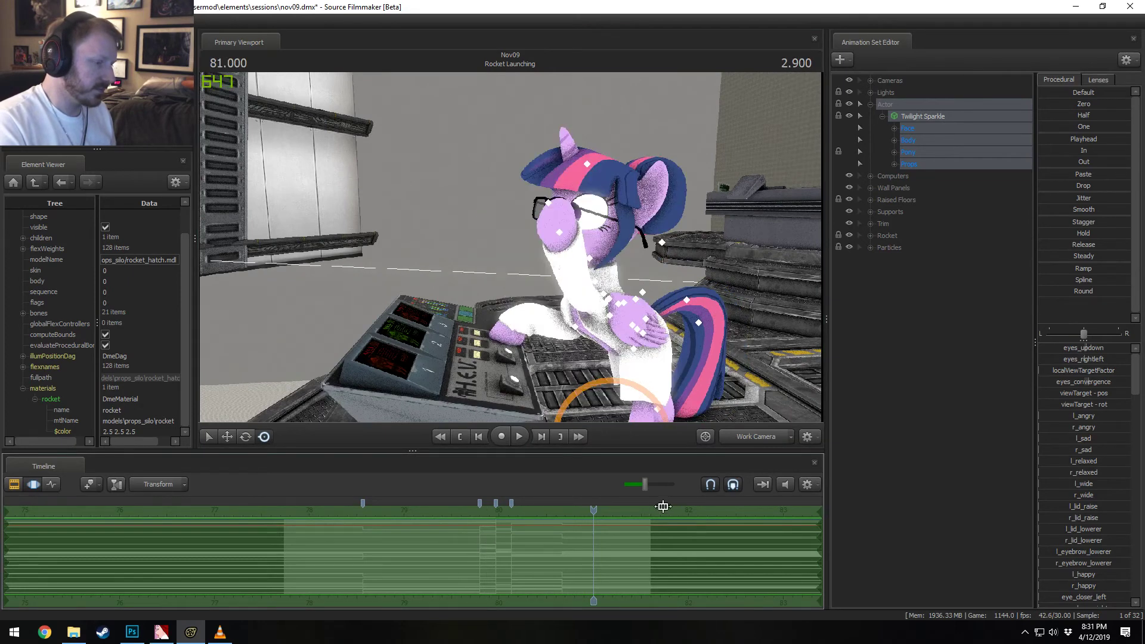
{"action": "left_click_drag", "start_coordinate": [642, 480], "coordinate": [630, 477]}
{"action": "left_click", "coordinate": [483, 554]}
{"action": "left_click_drag", "start_coordinate": [485, 555], "coordinate": [498, 554]}
{"action": "left_click_drag", "start_coordinate": [511, 400], "coordinate": [551, 420]}
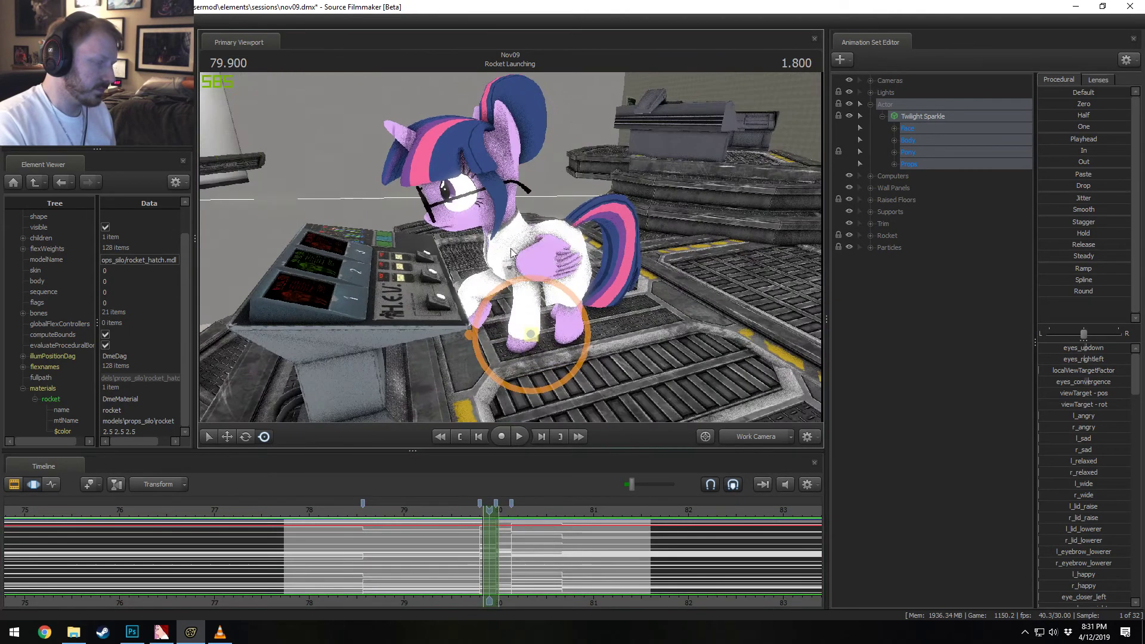
Step: Center the time selection with falloff on the pose change at 79.8 seconds and apply the Round preset to Twilight Sparkle
{"action": "scroll", "coordinate": [493, 512], "scroll_direction": "up", "scroll_amount": 2}
{"action": "scroll", "coordinate": [494, 512], "scroll_direction": "up", "scroll_amount": 2}
{"action": "left_click", "coordinate": [535, 546]}
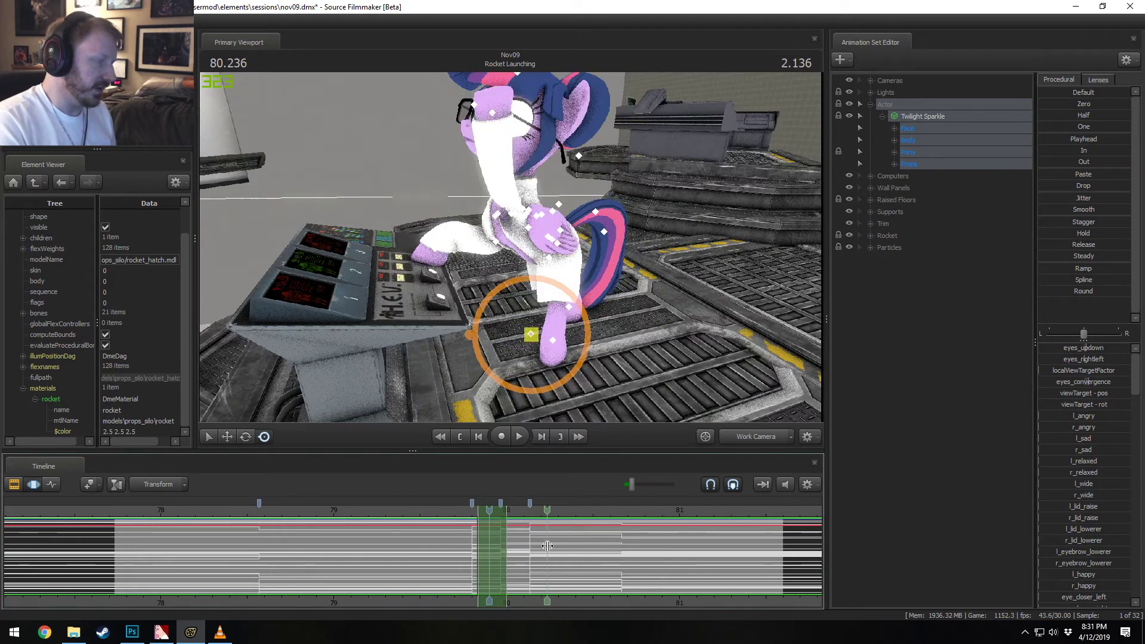
{"action": "left_click", "coordinate": [440, 545]}
{"action": "mouse_move", "coordinate": [481, 550]}
{"action": "left_mouse_down", "text": "shift"}
{"action": "mouse_move", "coordinate": [449, 551]}
{"action": "mouse_move", "coordinate": [510, 544]}
{"action": "mouse_move", "coordinate": [499, 542]}
{"action": "left_mouse_up", "text": "shift"}
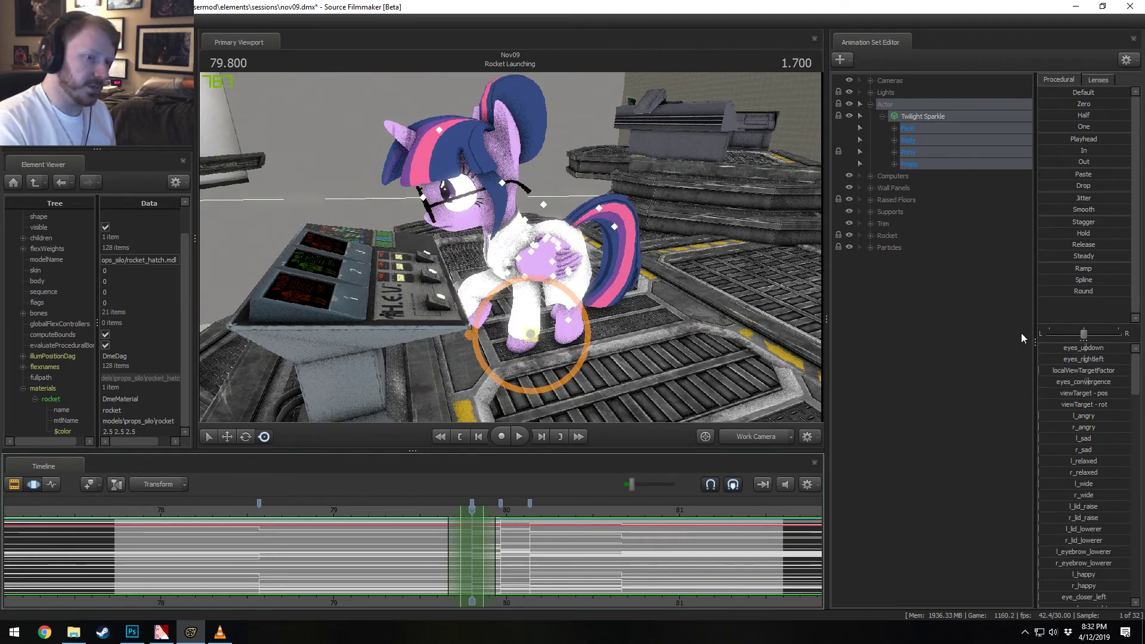
{"action": "left_click_drag", "start_coordinate": [1056, 293], "coordinate": [1128, 293]}
Step: Shift the time selection onto the next pose change, just before 80.0 seconds, and apply the Round preset there
{"action": "scroll", "coordinate": [599, 502], "scroll_direction": "up", "scroll_amount": 4}
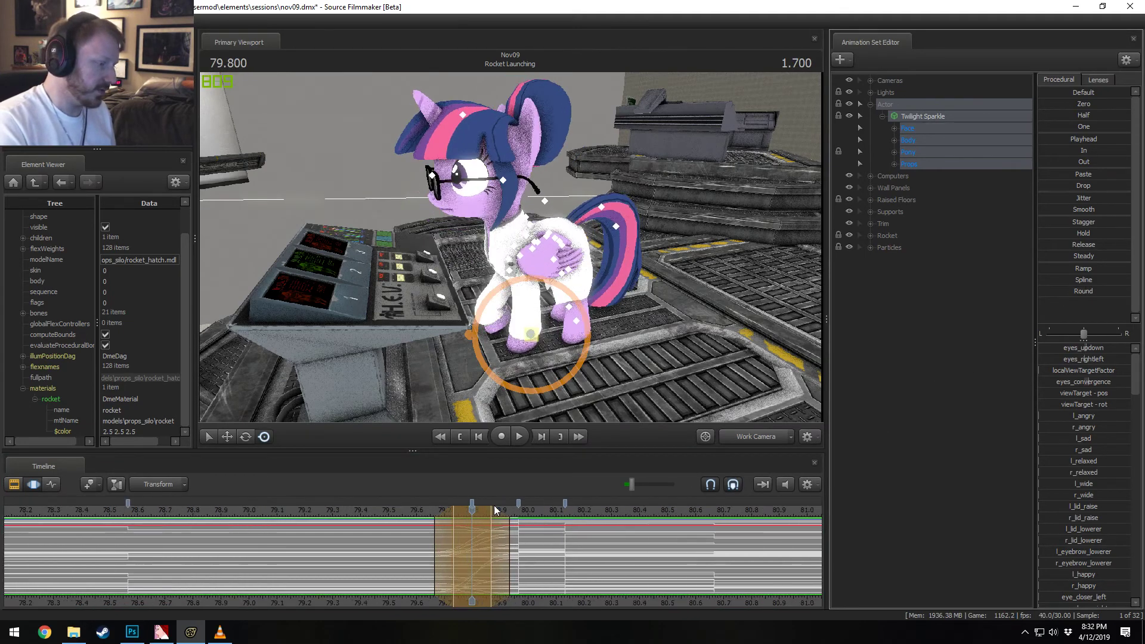
{"action": "left_click_drag", "start_coordinate": [488, 510], "coordinate": [490, 510]}
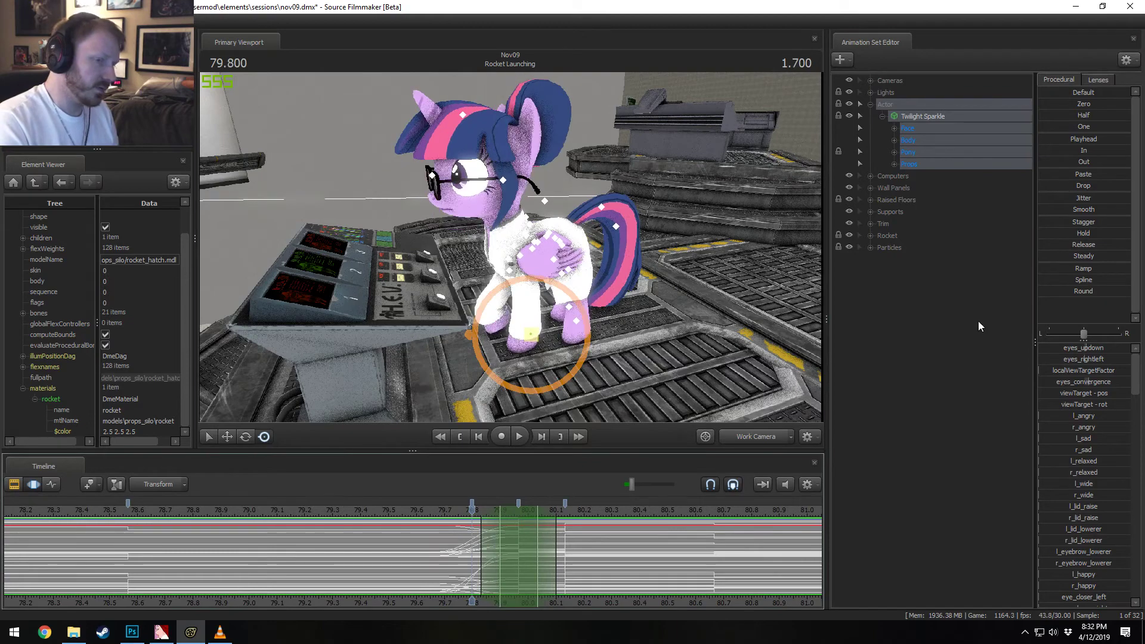
{"action": "left_click", "coordinate": [1052, 293]}
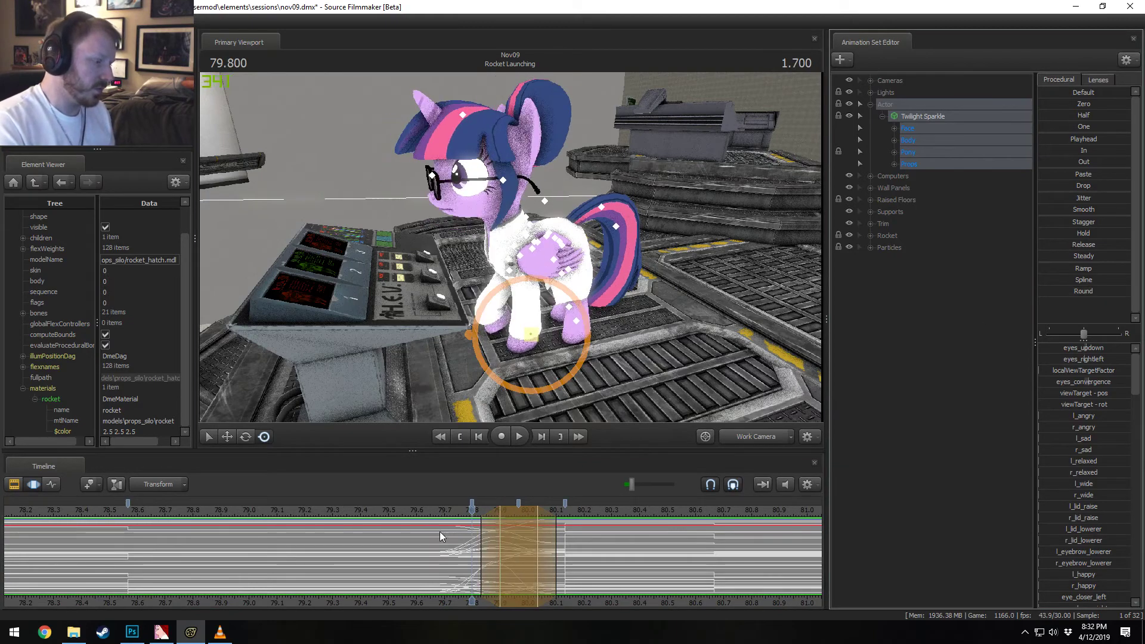
Step: Move the time selection to the pose change near 80.1 seconds, apply the Round preset, and play back the blended motion
{"action": "left_click_drag", "start_coordinate": [442, 536], "coordinate": [563, 529]}
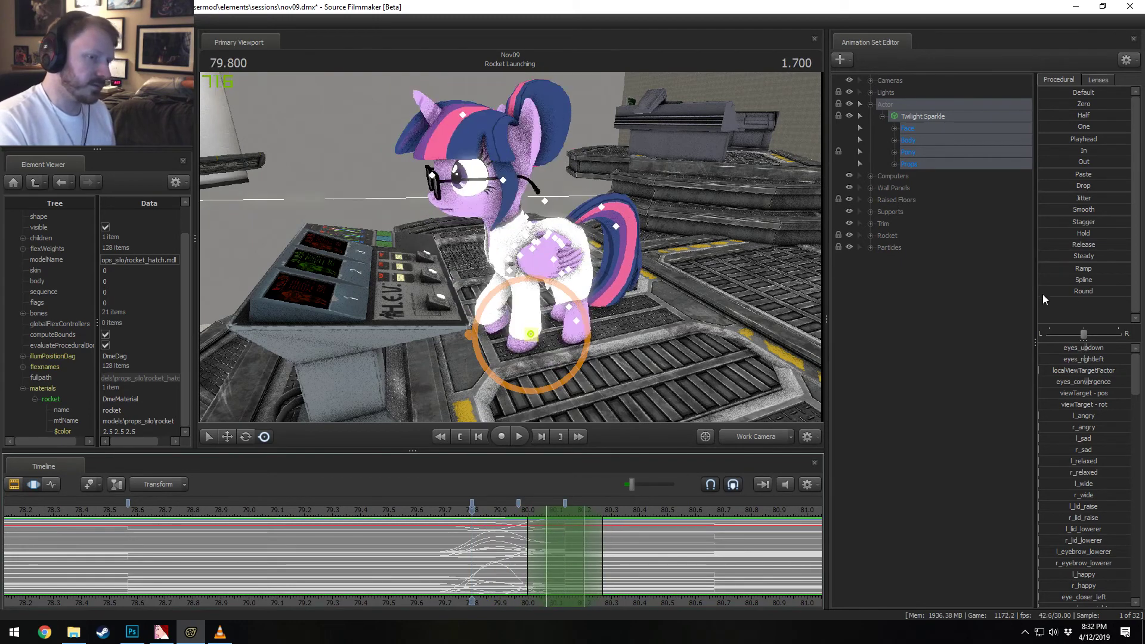
{"action": "key", "text": "space"}
{"action": "left_click", "coordinate": [402, 506]}
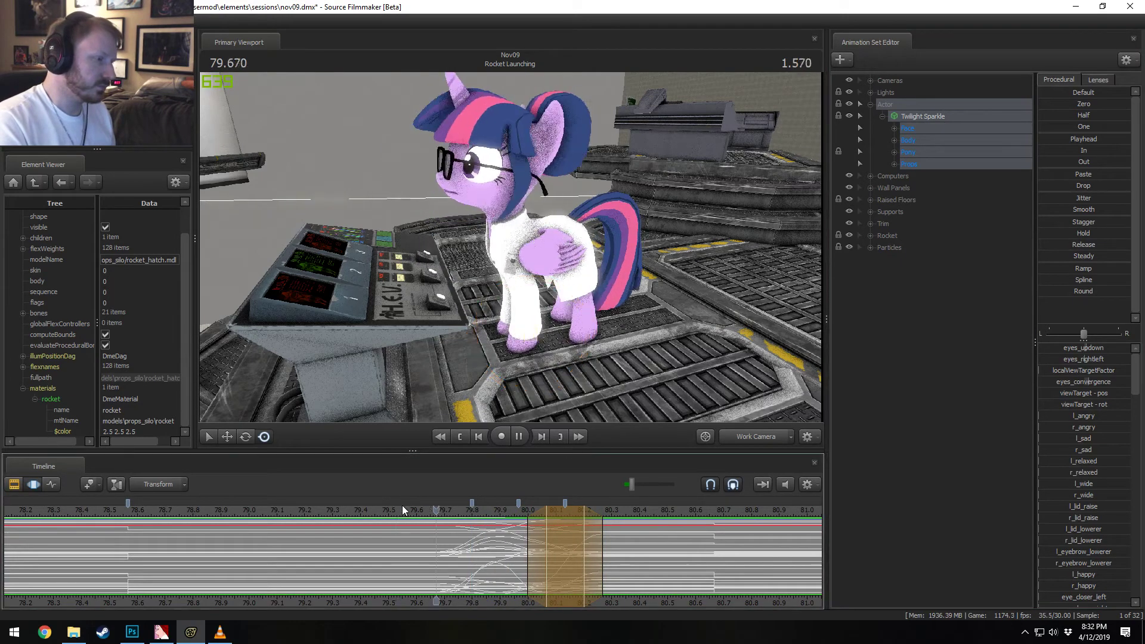
Step: Tighten the time selection around the pose change near 80.1 seconds and play back the adjusted blend
{"action": "key", "text": "space"}
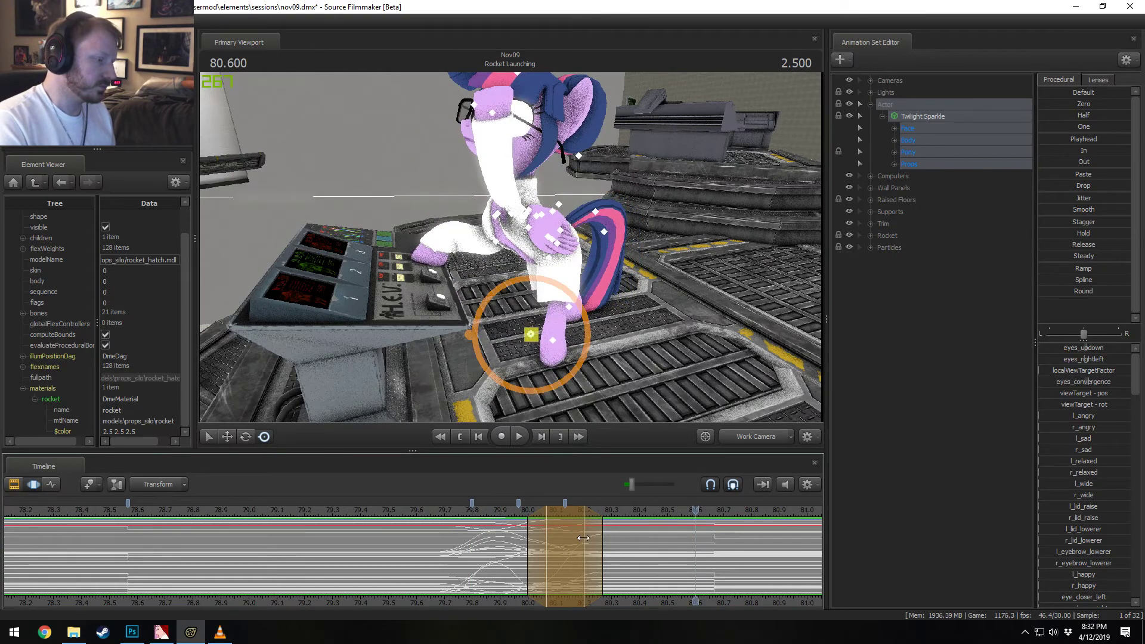
{"action": "left_click_drag", "start_coordinate": [583, 537], "coordinate": [531, 522]}
{"action": "key", "text": "space"}
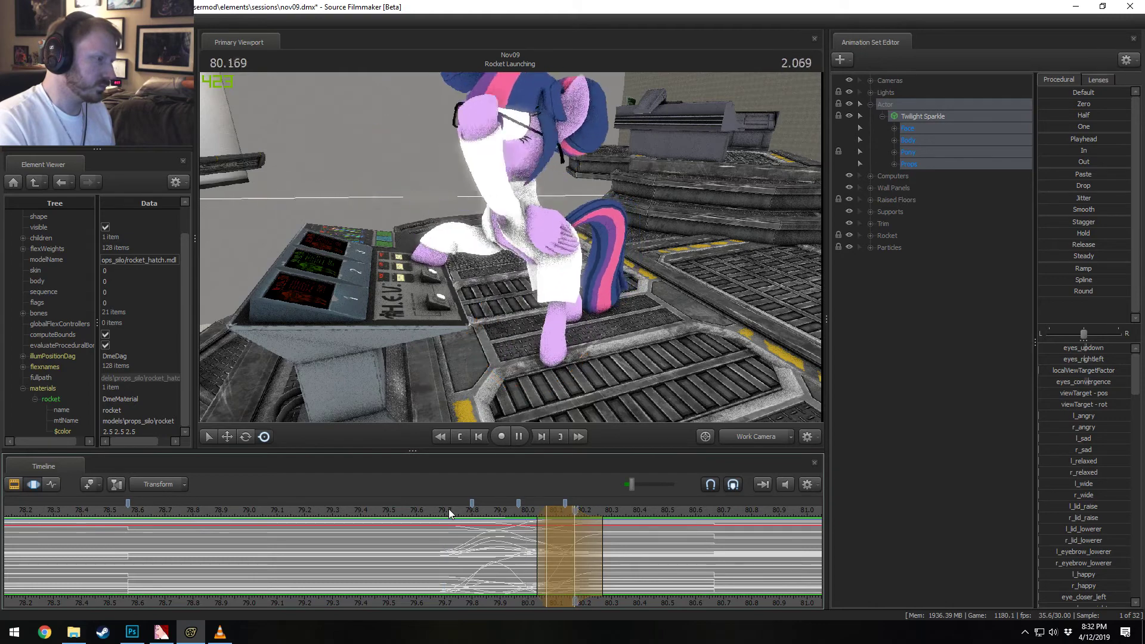
{"action": "left_click", "coordinate": [449, 509]}
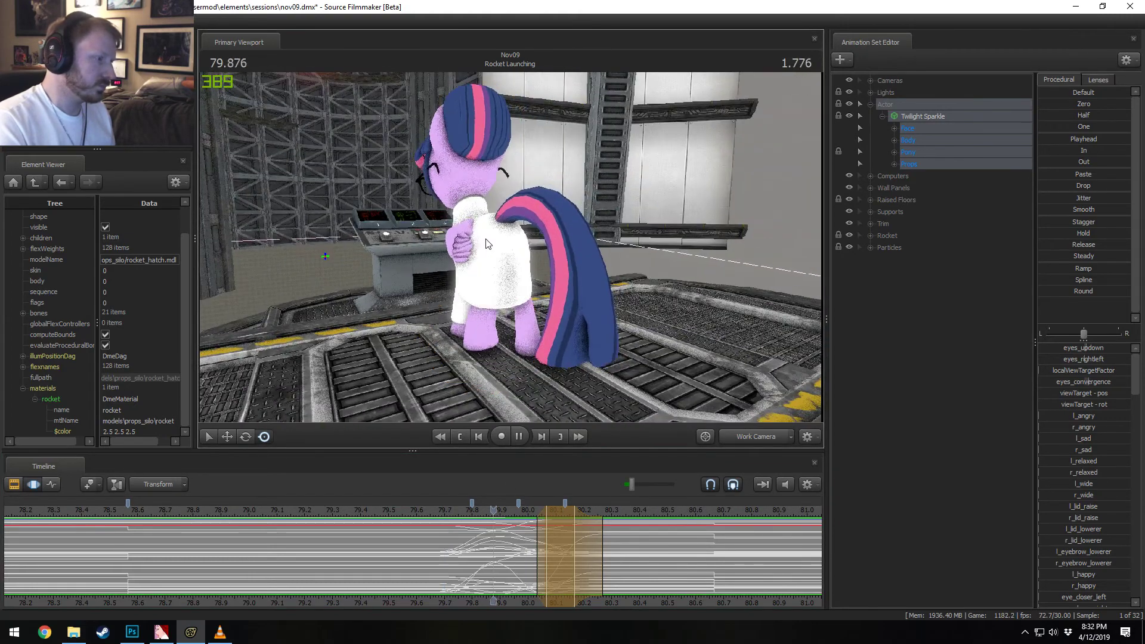
{"action": "key", "text": "space"}
{"action": "left_click", "coordinate": [419, 513]}
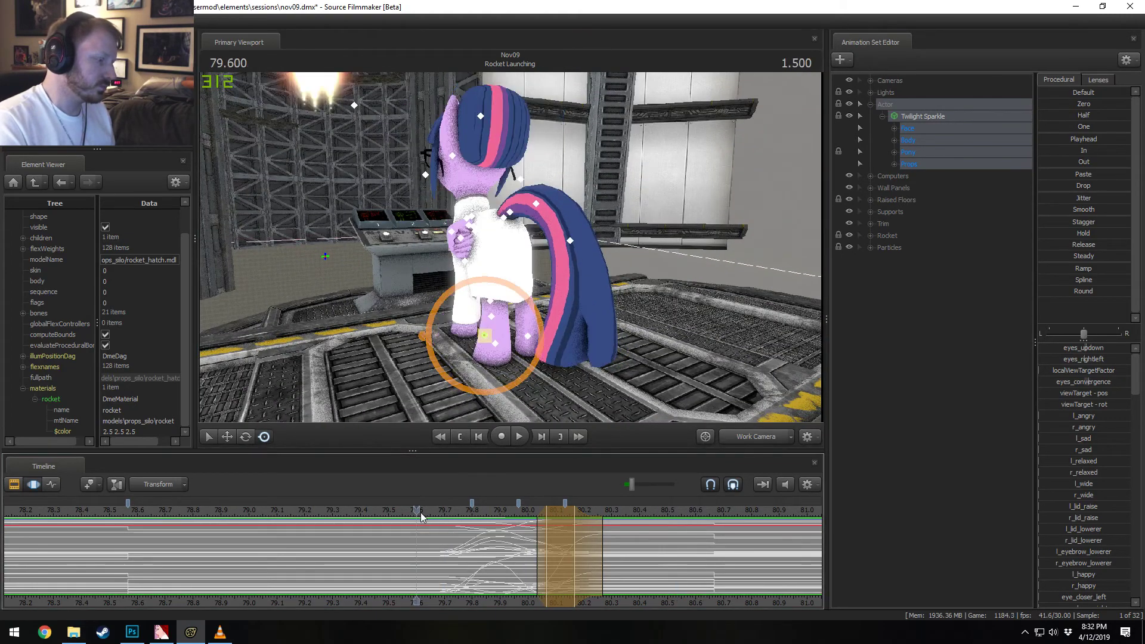
{"action": "left_click_drag", "start_coordinate": [421, 516], "coordinate": [627, 605]}
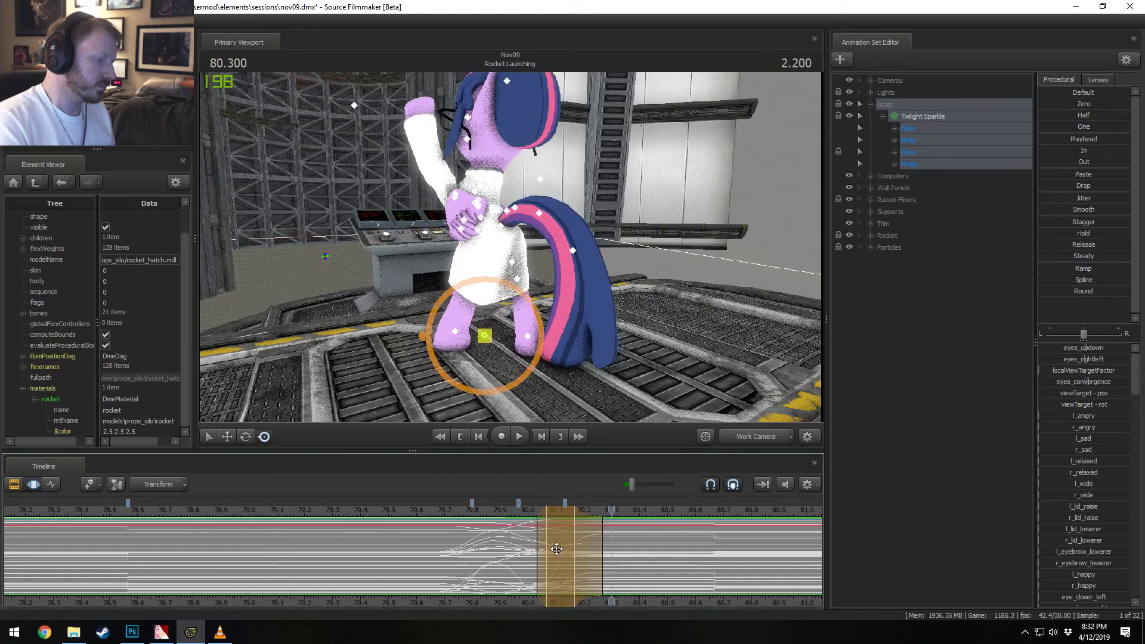
Step: Move the time selection onto the pose change near 80.65 seconds, apply the Spline preset to Twilight Sparkle, and play it back
{"action": "left_click_drag", "start_coordinate": [556, 549], "coordinate": [698, 576]}
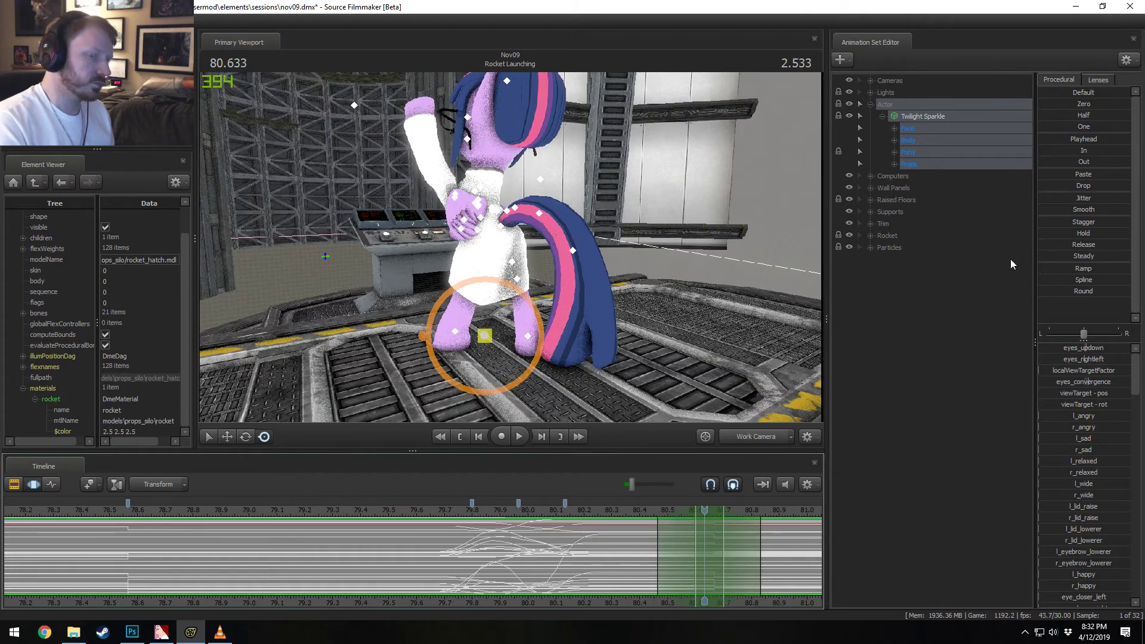
{"action": "left_click", "coordinate": [1075, 280]}
{"action": "left_click", "coordinate": [555, 522]}
{"action": "key", "text": "space"}
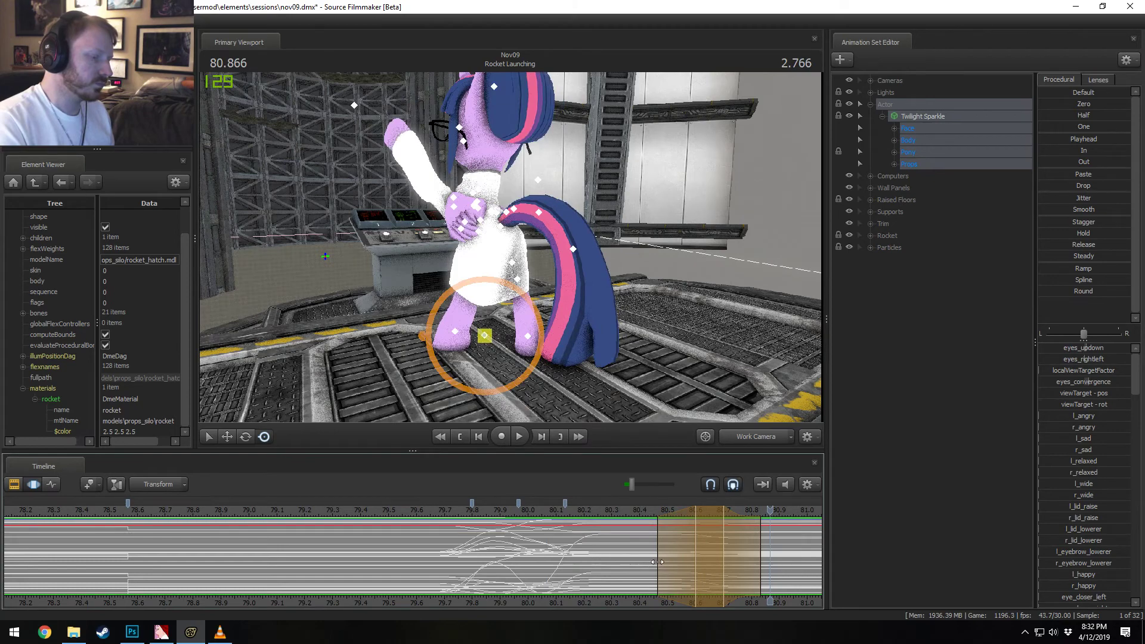
Step: Widen the blend's falloff to run from about 80.27 to 81.1 seconds and review the slower settling motion
{"action": "left_click_drag", "start_coordinate": [657, 561], "coordinate": [591, 527]}
{"action": "key", "text": "space"}
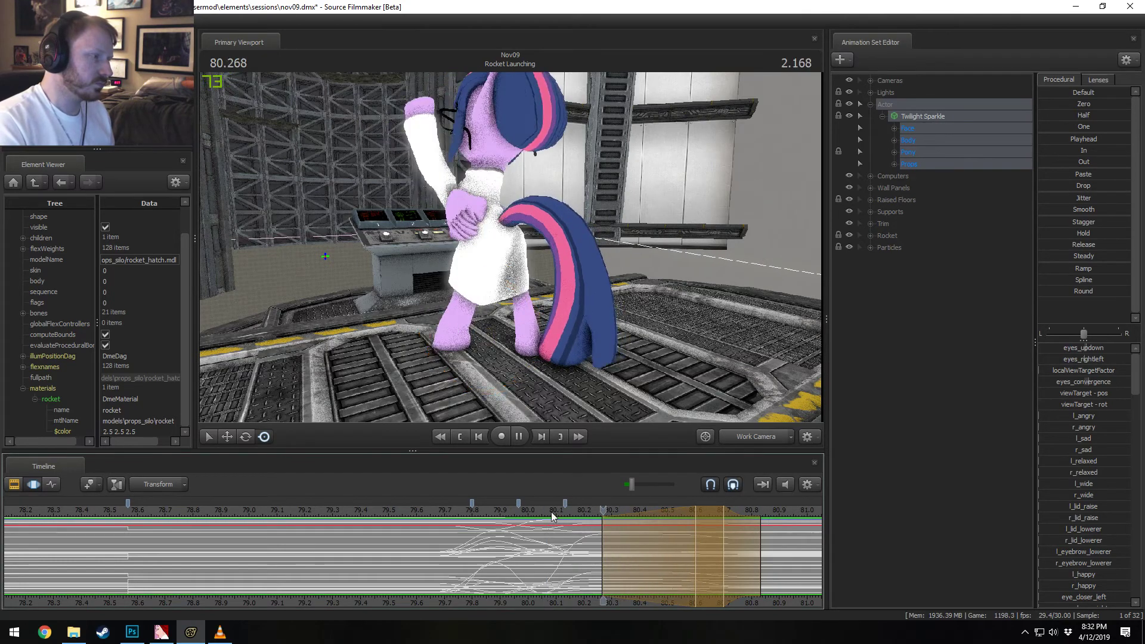
{"action": "key", "text": "space"}
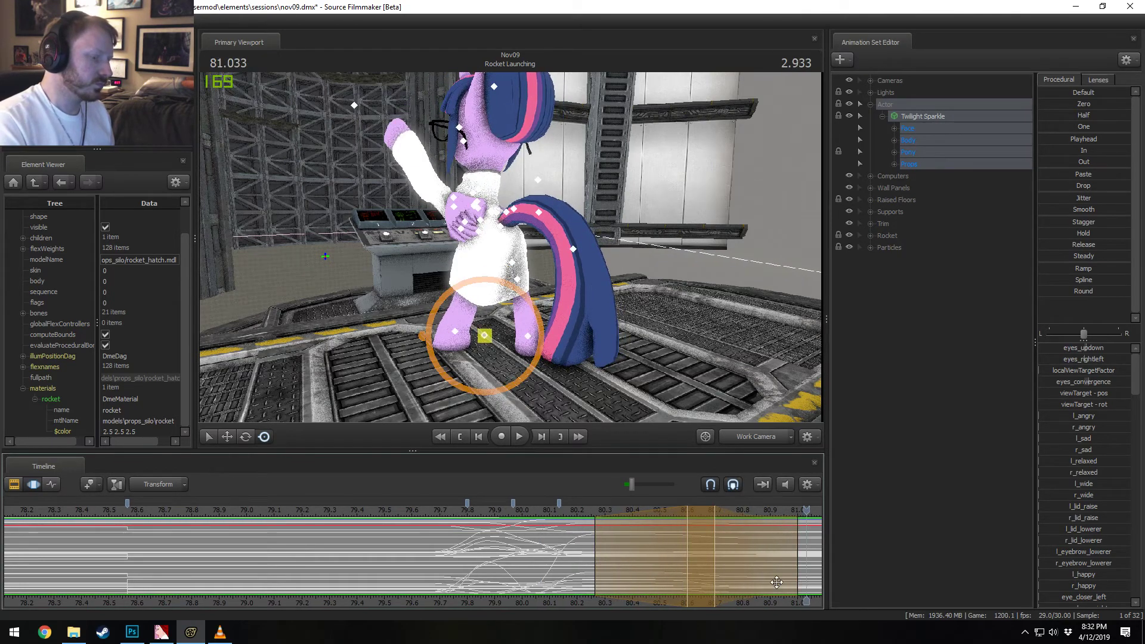
{"action": "scroll", "coordinate": [559, 599], "scroll_direction": "down", "scroll_amount": 4}
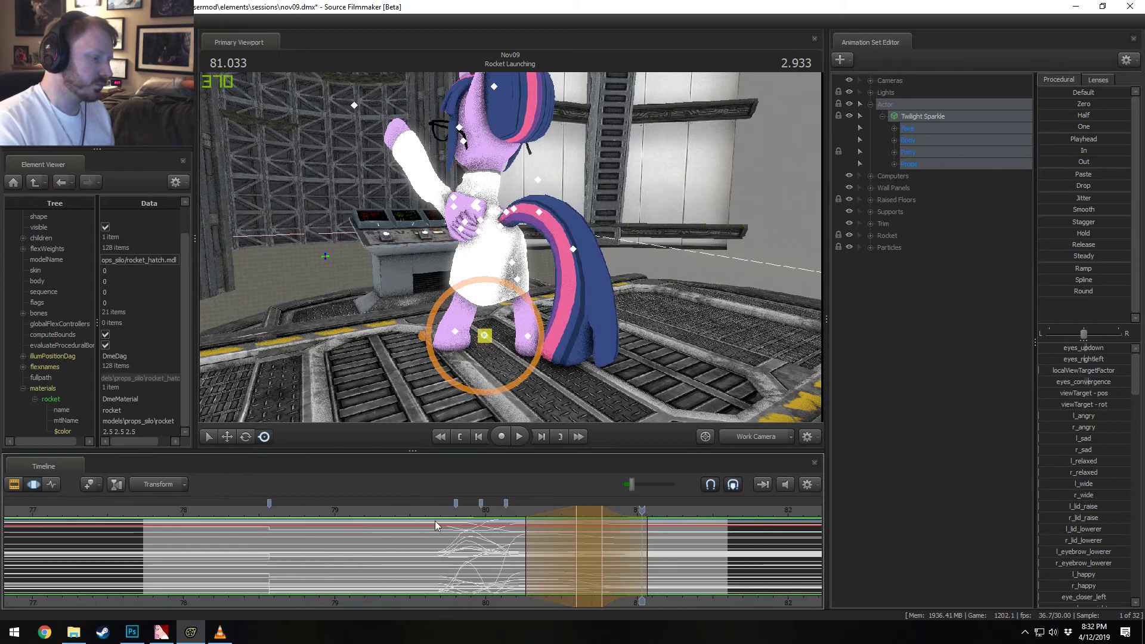
{"action": "key", "text": "space"}
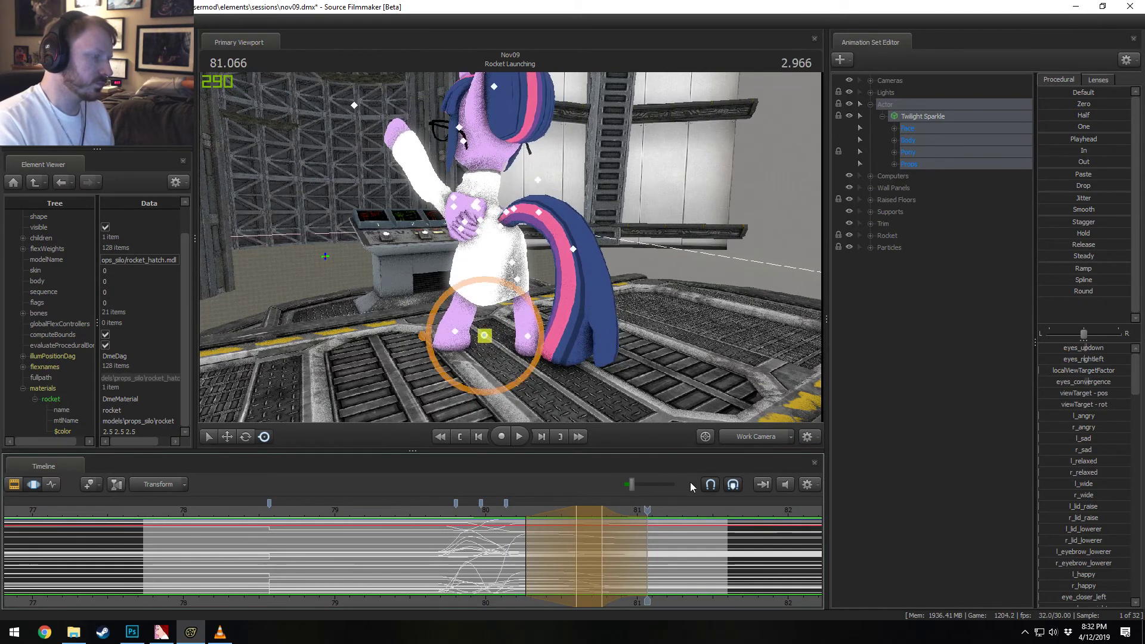
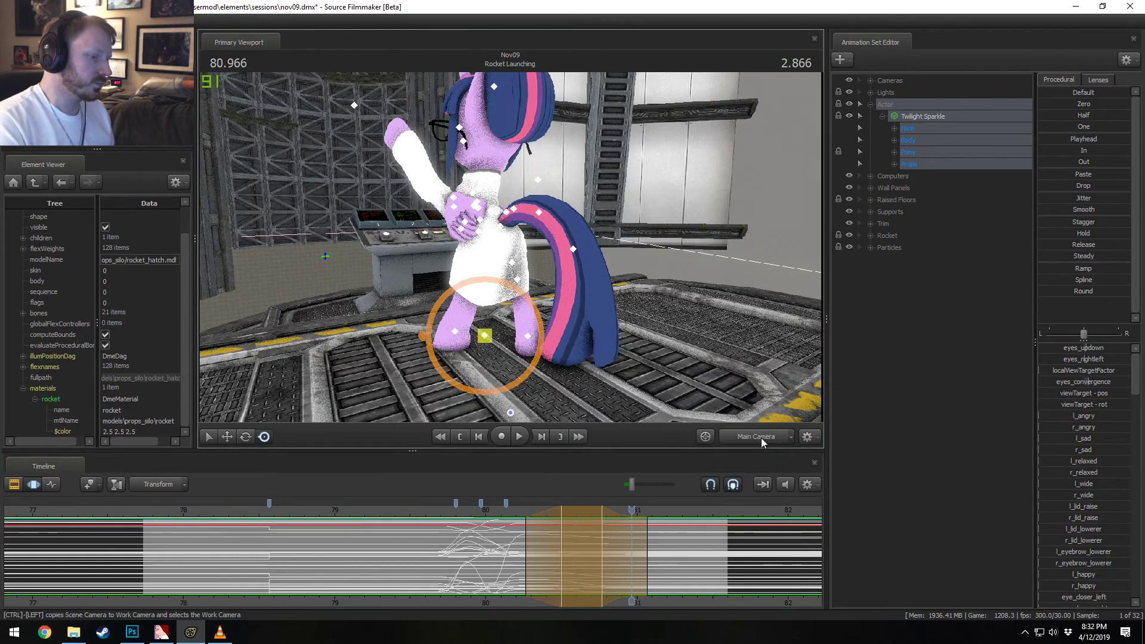
Step: Play back the launch reaction through the Main Camera and extend the trailing falloff slightly past 81.1 seconds
{"action": "left_click", "coordinate": [507, 512]}
{"action": "key", "text": "space"}
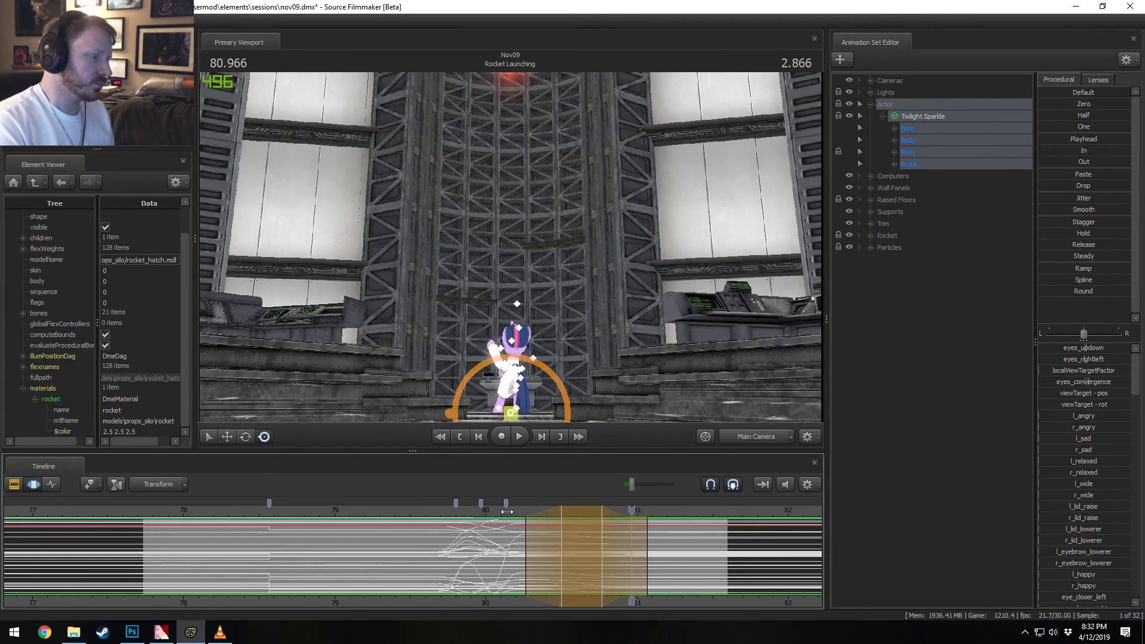
{"action": "left_click", "coordinate": [510, 511]}
{"action": "left_click", "coordinate": [484, 514]}
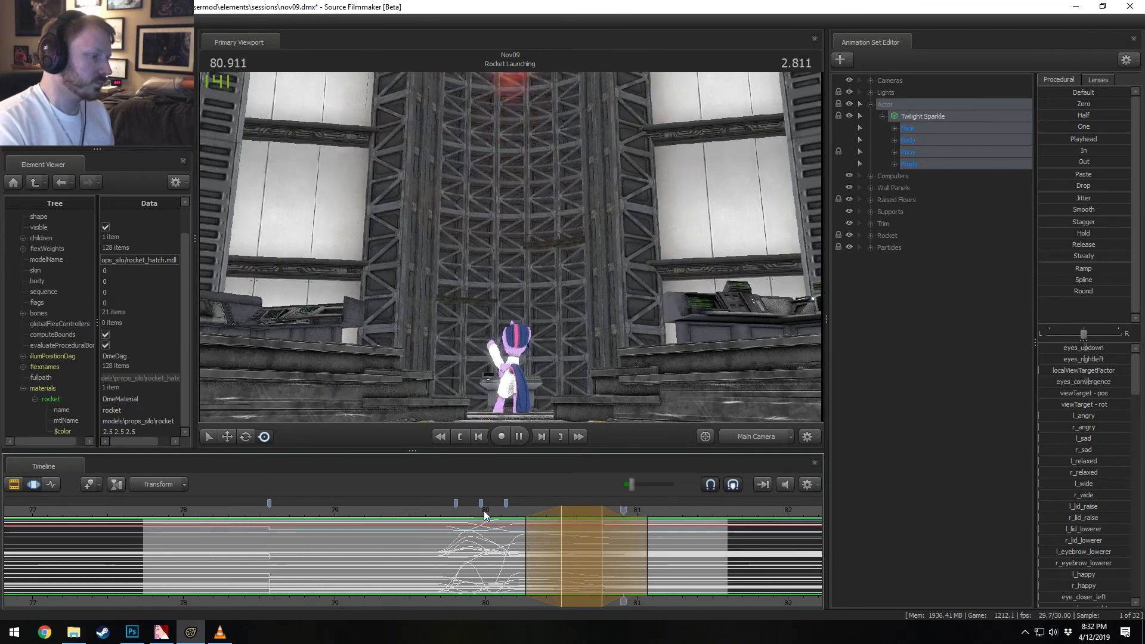
{"action": "left_click", "coordinate": [432, 505]}
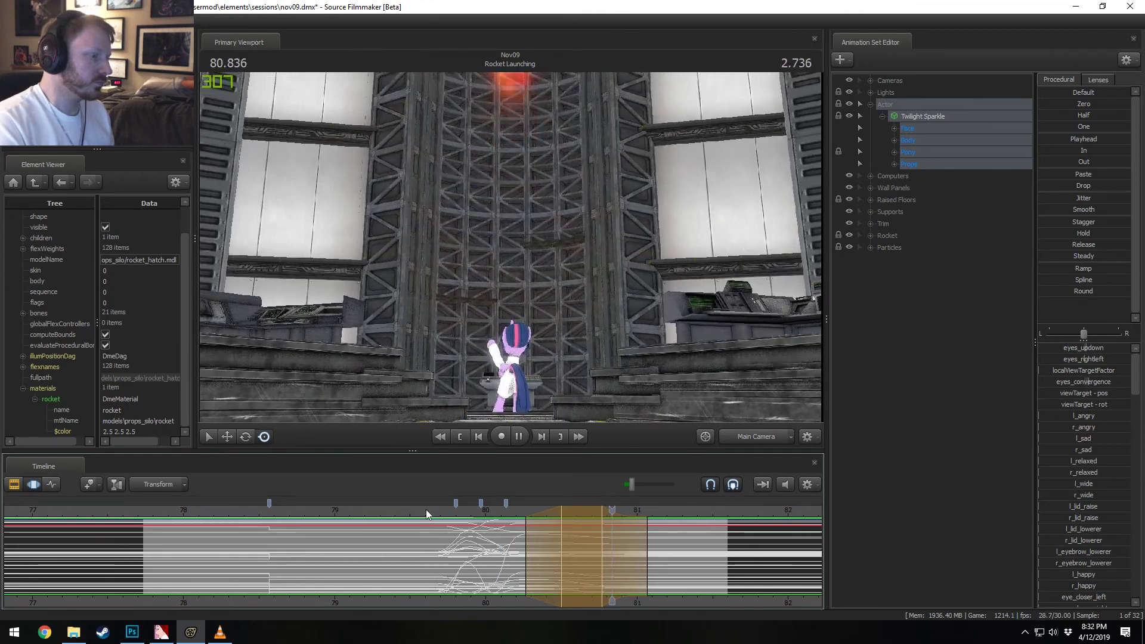
{"action": "key", "text": "space"}
{"action": "left_click_drag", "start_coordinate": [652, 544], "coordinate": [656, 544]}
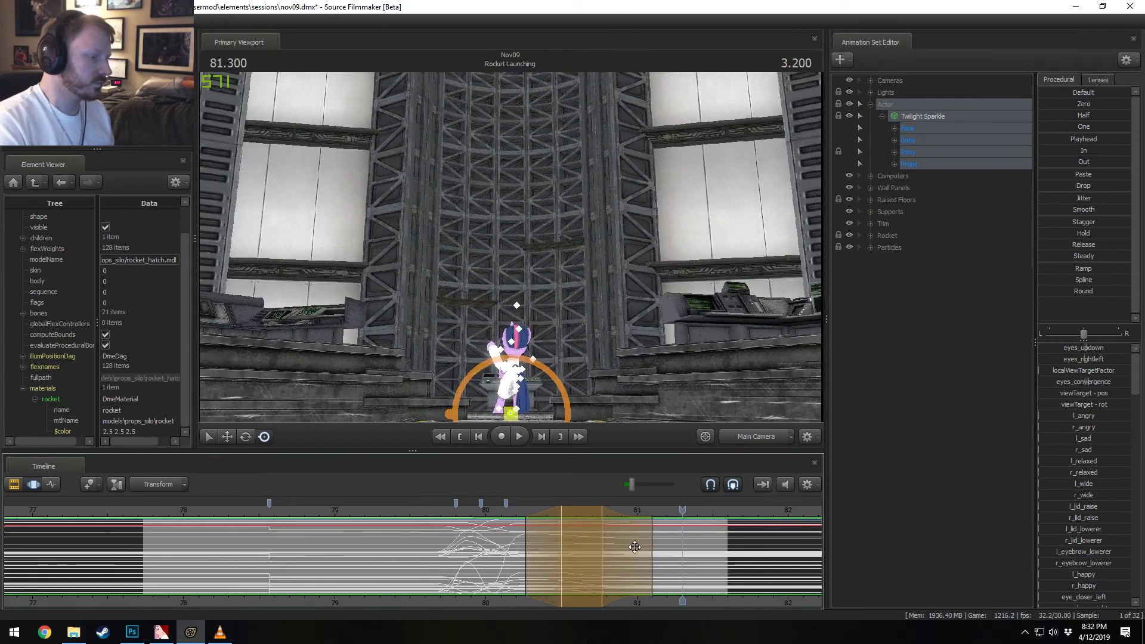
Step: Select about 77.9 to 79.6 seconds with falloff around the early pose change, apply the Spline preset, and play it back
{"action": "key", "text": "shift"}
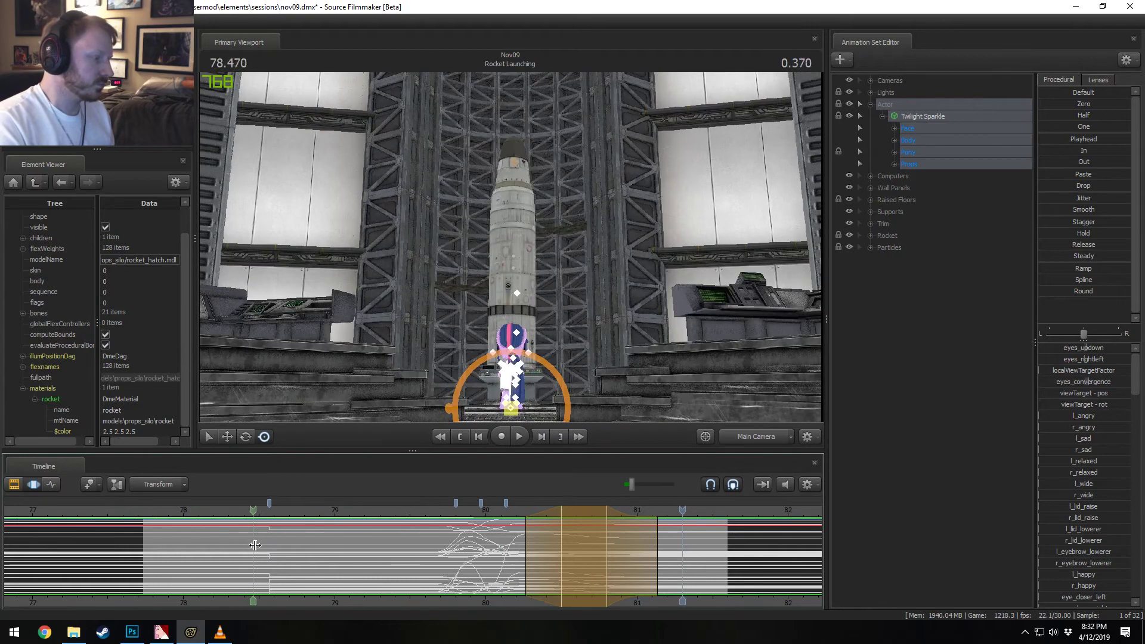
{"action": "left_click_drag", "start_coordinate": [303, 550], "coordinate": [173, 562], "text": "shift"}
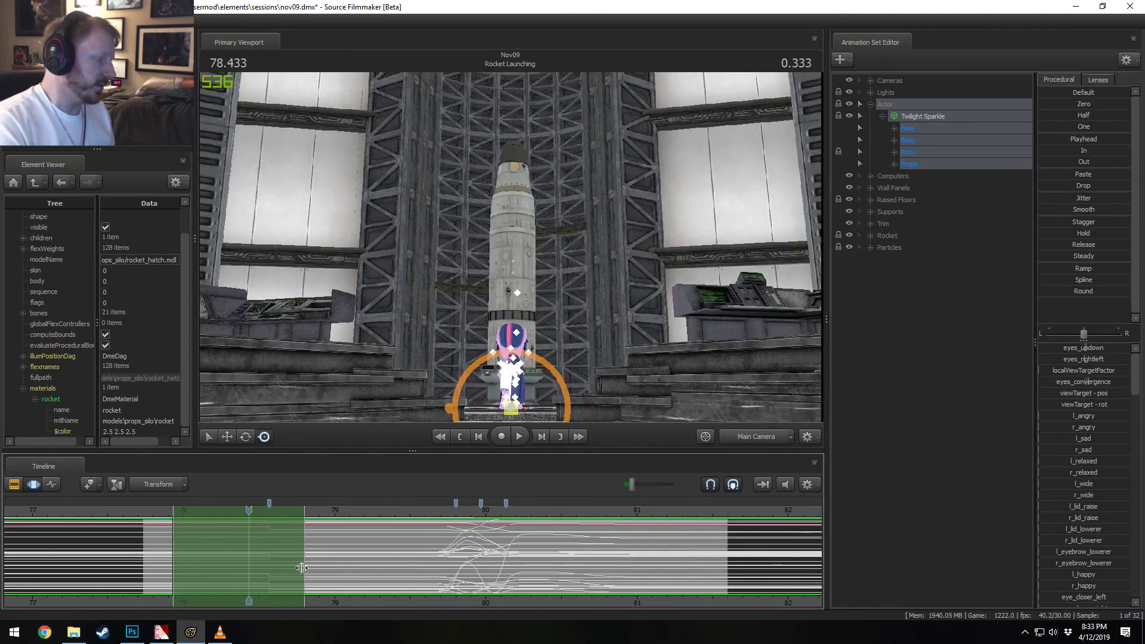
{"action": "left_click_drag", "start_coordinate": [304, 568], "coordinate": [416, 583]}
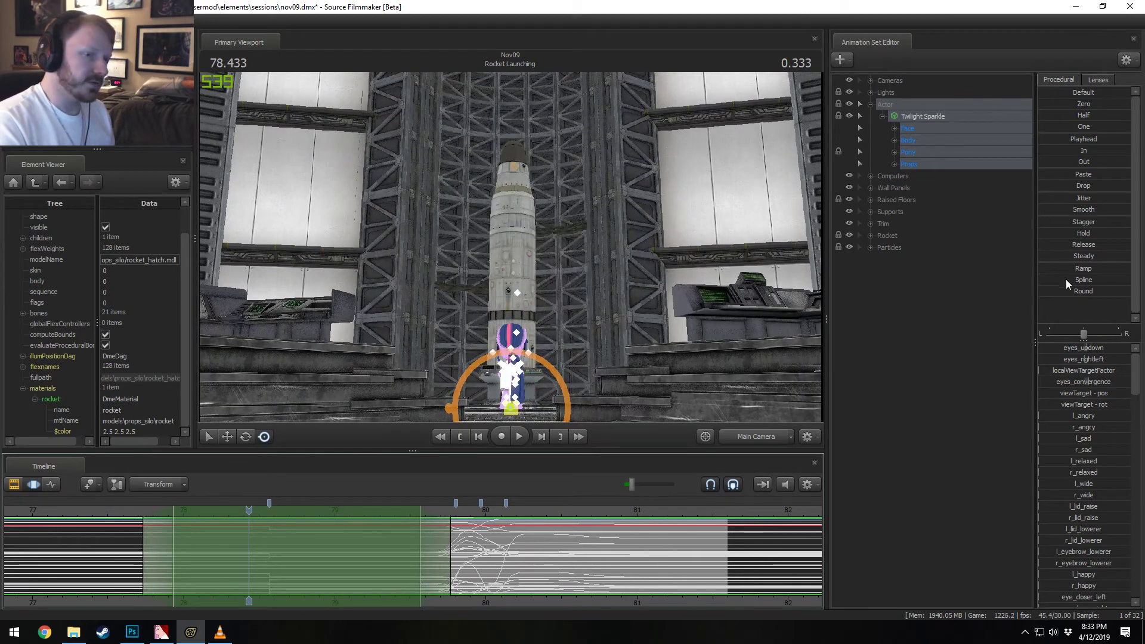
{"action": "left_click_drag", "start_coordinate": [1066, 280], "coordinate": [1075, 280]}
{"action": "key", "text": "space"}
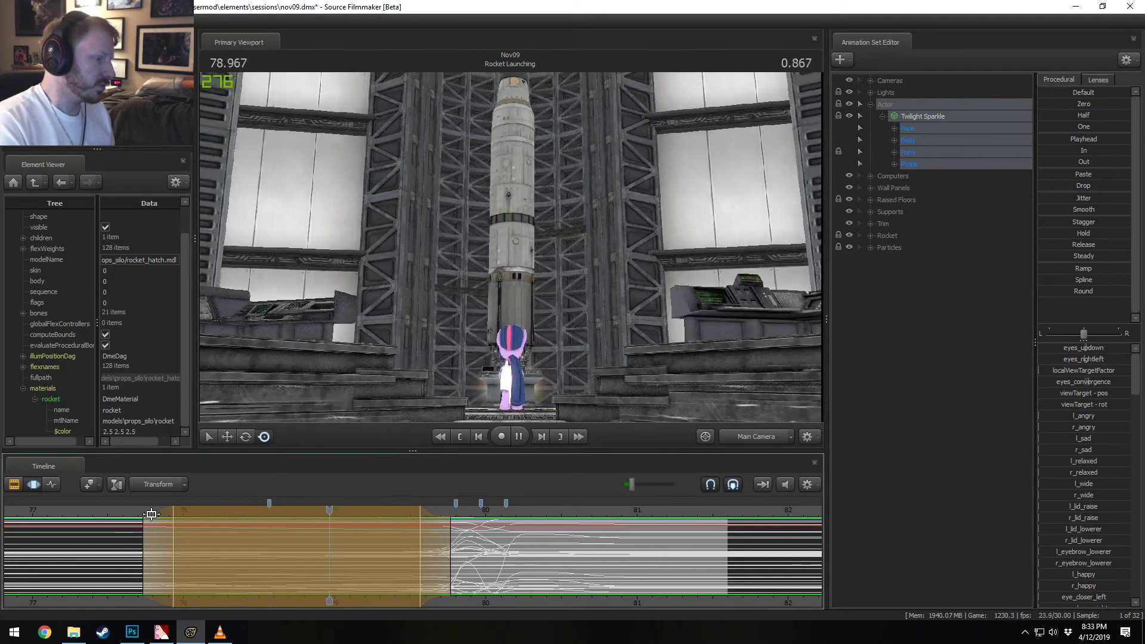
{"action": "key", "text": "space"}
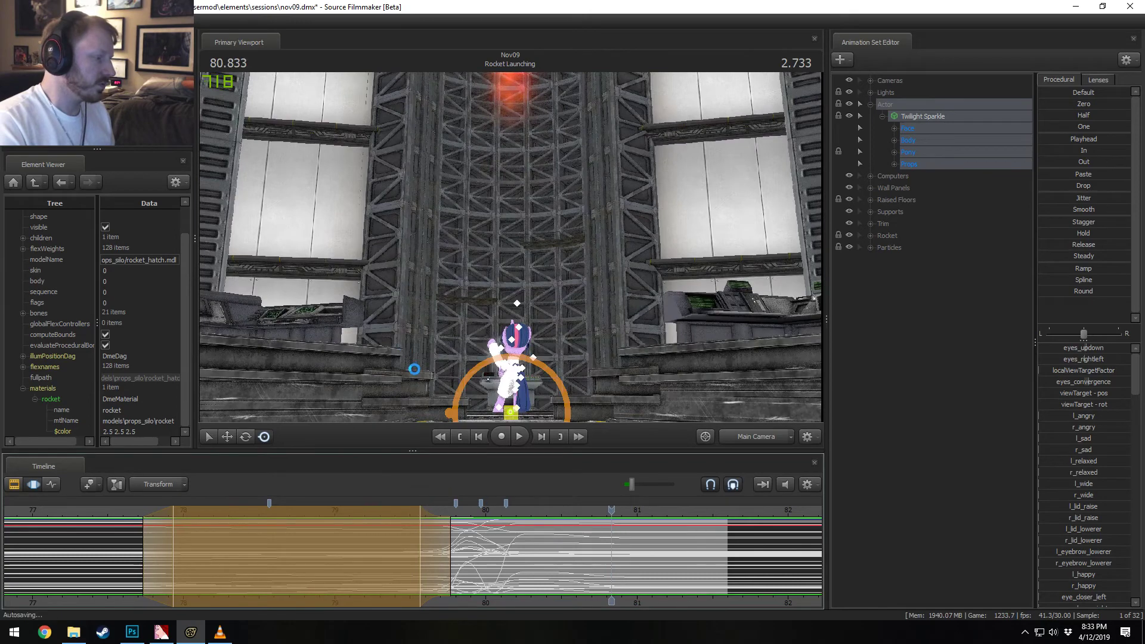
Step: Enable viewport lighting and play the Rocket Launching shot from its start in the Clip Editor
{"action": "right_click", "coordinate": [411, 351]}
{"action": "left_click", "coordinate": [422, 385]}
{"action": "key", "text": "F2"}
{"action": "left_click", "coordinate": [147, 510]}
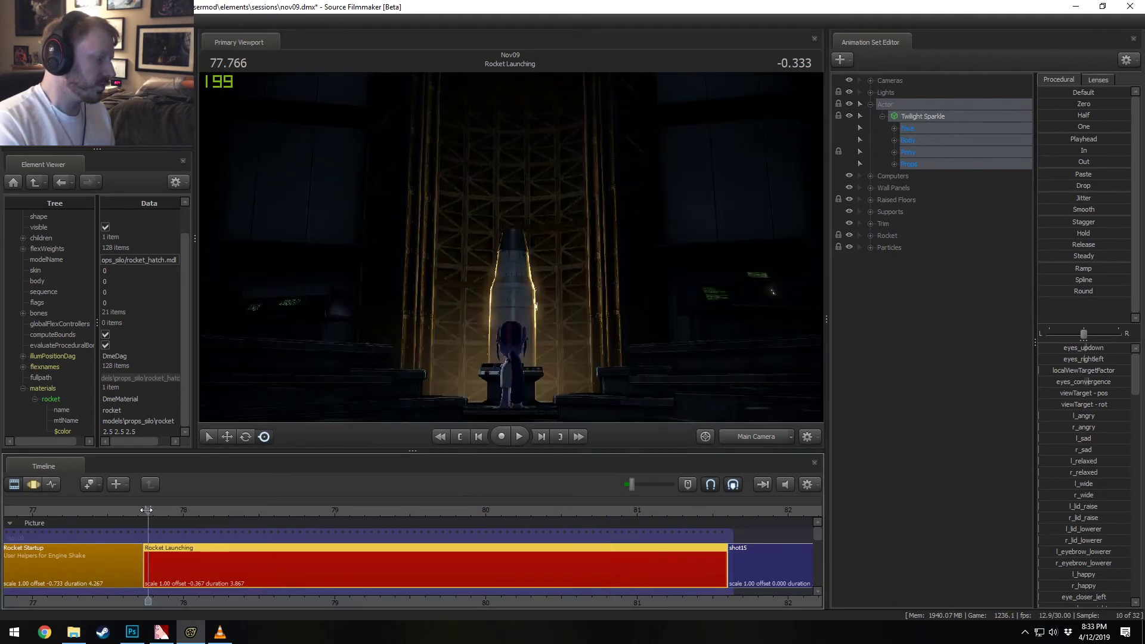
{"action": "key", "text": "space"}
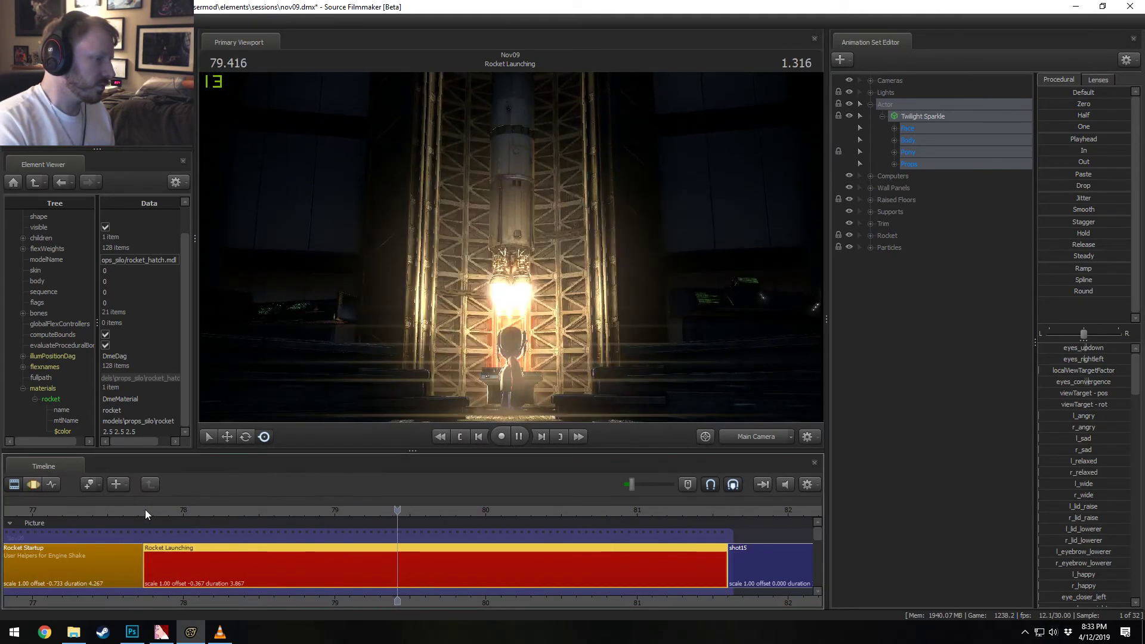
{"action": "key", "text": "space"}
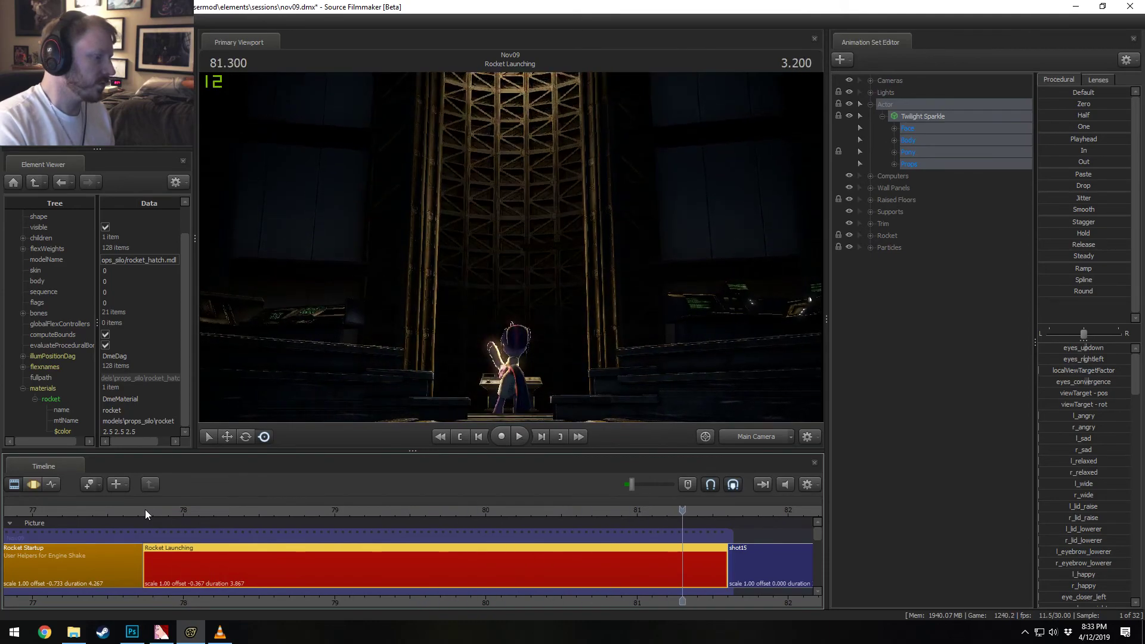
Step: Return to the Motion Editor's Work Camera, disable viewport lighting, and play back Twilight Sparkle's motion from 79.2 seconds
{"action": "key", "text": "F3"}
{"action": "right_click", "coordinate": [660, 287]}
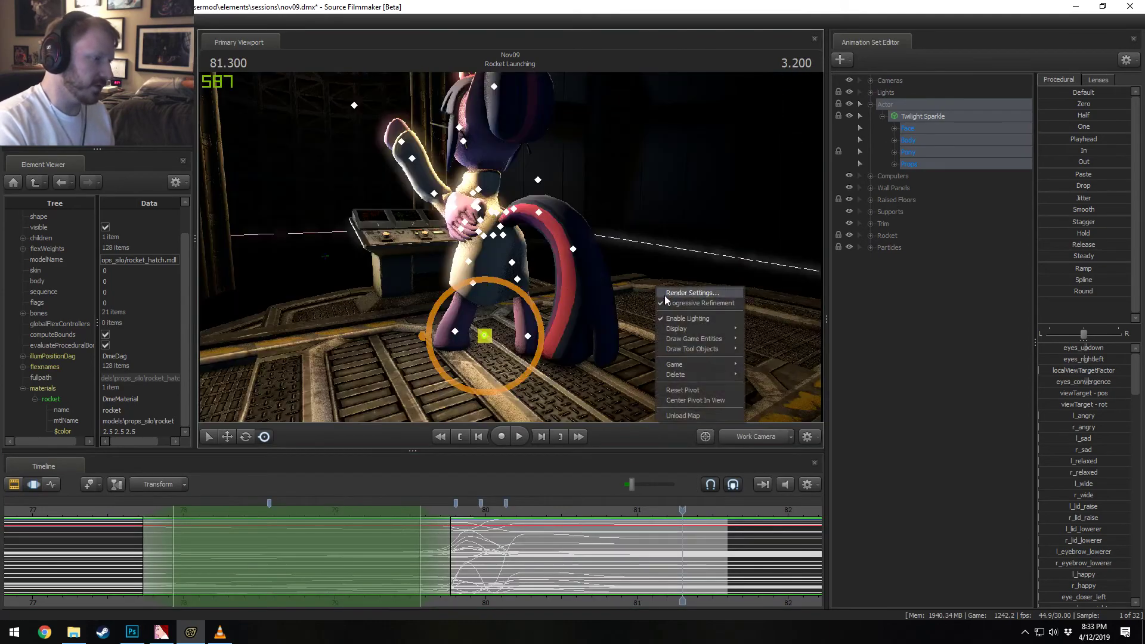
{"action": "left_click", "coordinate": [685, 320]}
{"action": "mouse_move", "coordinate": [684, 321]}
{"action": "left_mouse_down", "text": "alt"}
{"action": "mouse_move", "coordinate": [733, 316]}
{"action": "mouse_move", "coordinate": [793, 334]}
{"action": "mouse_move", "coordinate": [704, 340]}
{"action": "mouse_move", "coordinate": [685, 321]}
{"action": "left_mouse_up", "text": "alt"}
{"action": "left_click", "coordinate": [365, 508]}
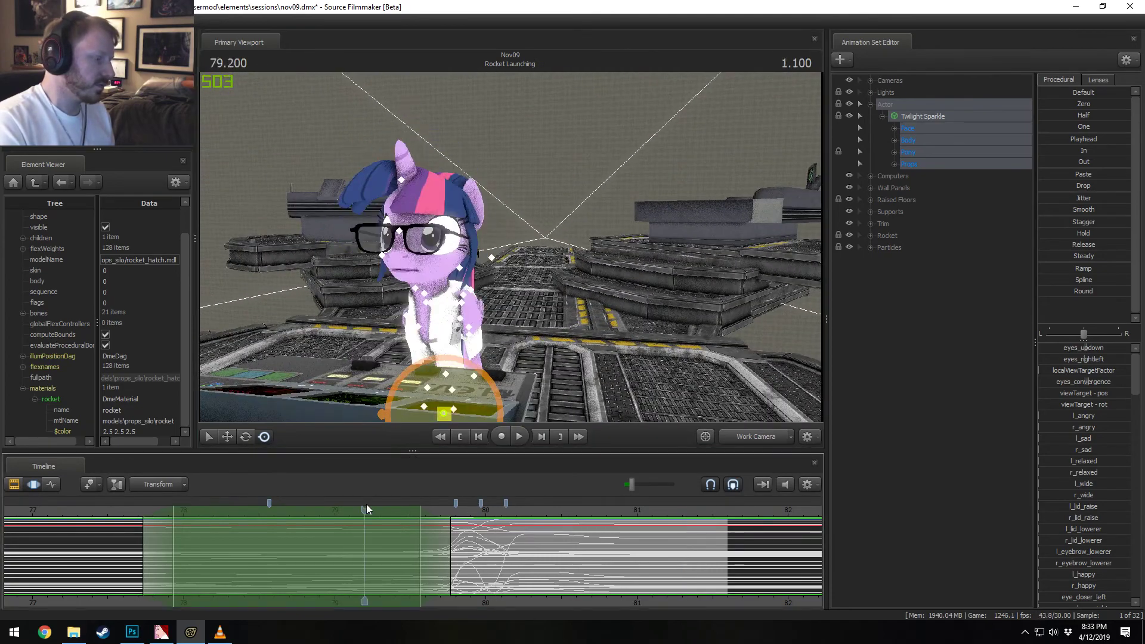
{"action": "key", "text": "space"}
{"action": "key", "text": "space"}
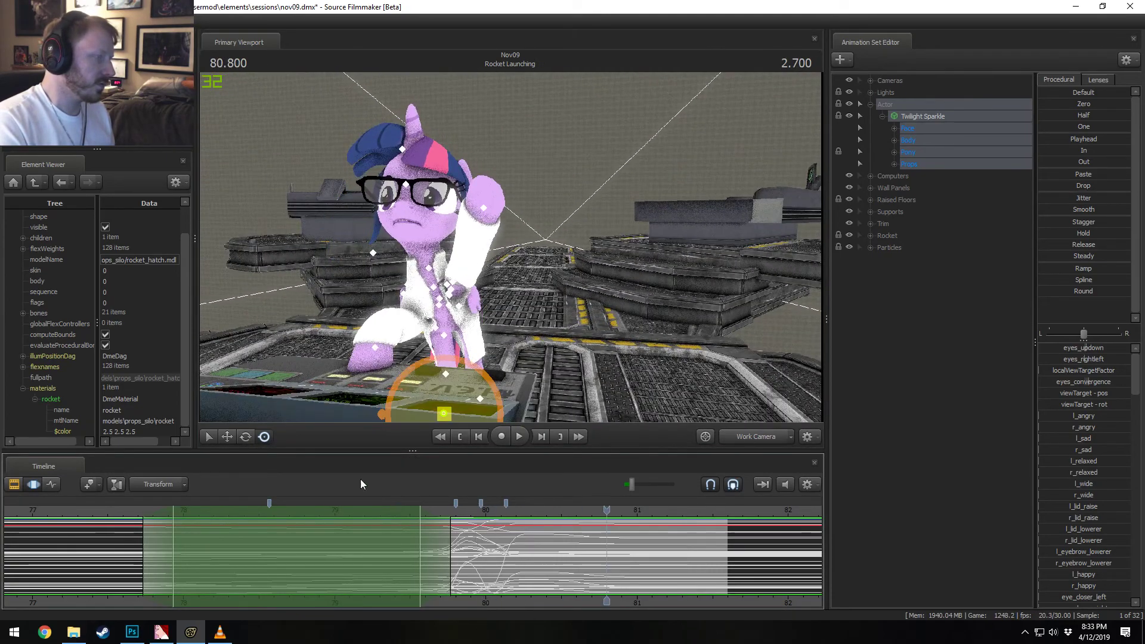
Step: Play back Twilight Sparkle's face in close-up from about 80.0 seconds to check the expression and head motion
{"action": "mouse_move", "coordinate": [582, 236]}
{"action": "left_mouse_down"}
{"action": "mouse_move", "coordinate": [656, 244]}
{"action": "mouse_move", "coordinate": [569, 247]}
{"action": "left_mouse_up"}
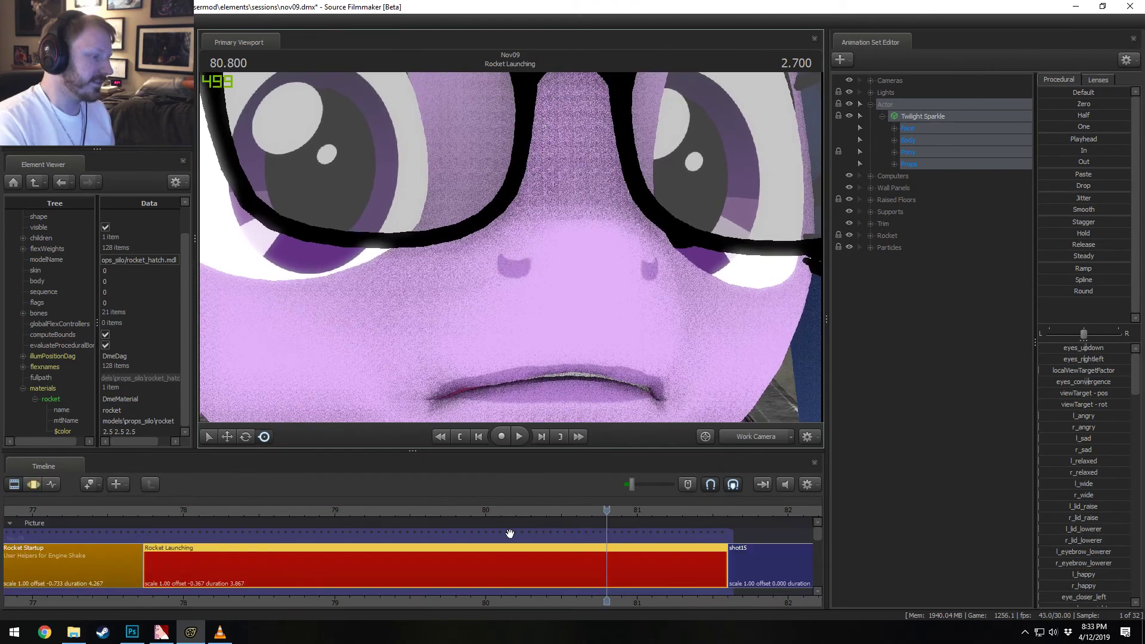
{"action": "left_click", "coordinate": [488, 510]}
{"action": "key", "text": "space"}
{"action": "key", "text": "space"}
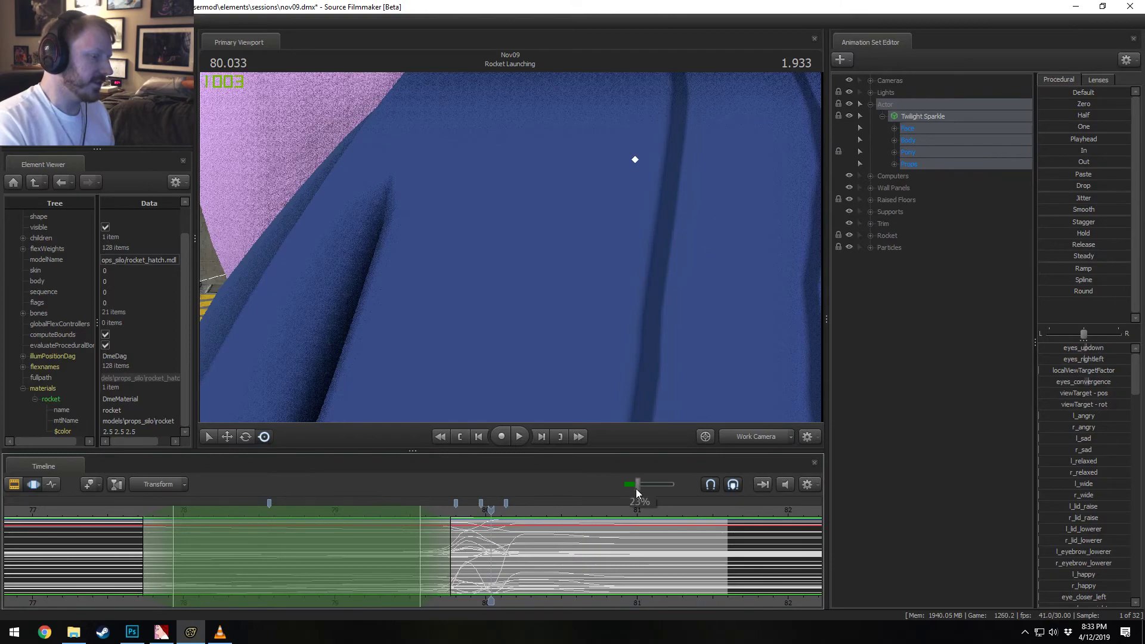
{"action": "key", "text": "space"}
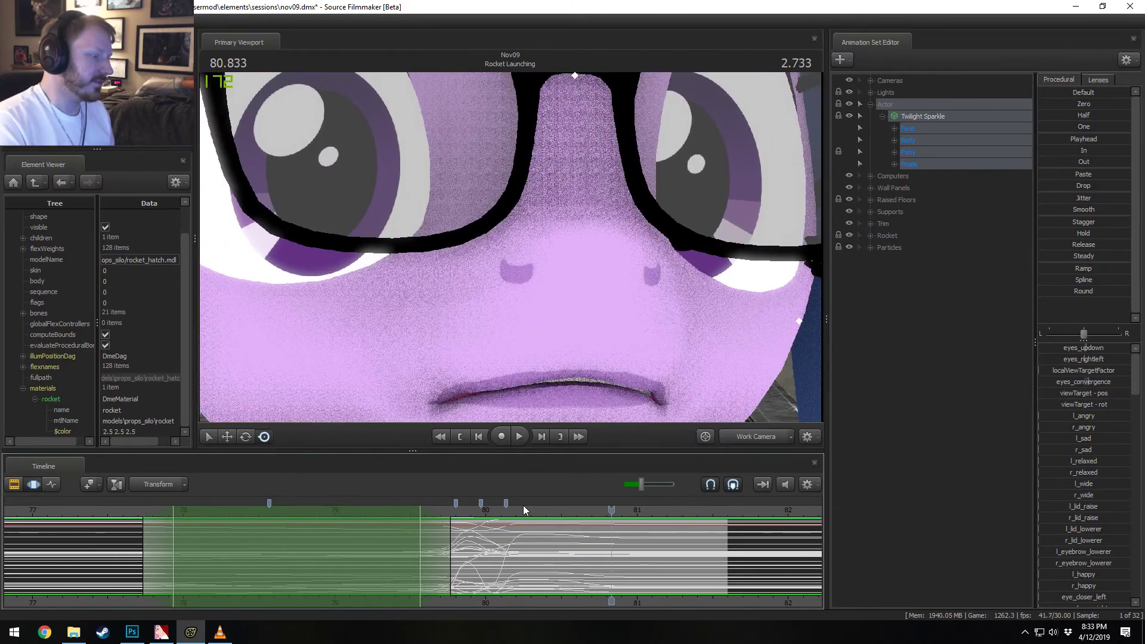
{"action": "left_click_drag", "start_coordinate": [517, 510], "coordinate": [517, 522]}
{"action": "key", "text": "space"}
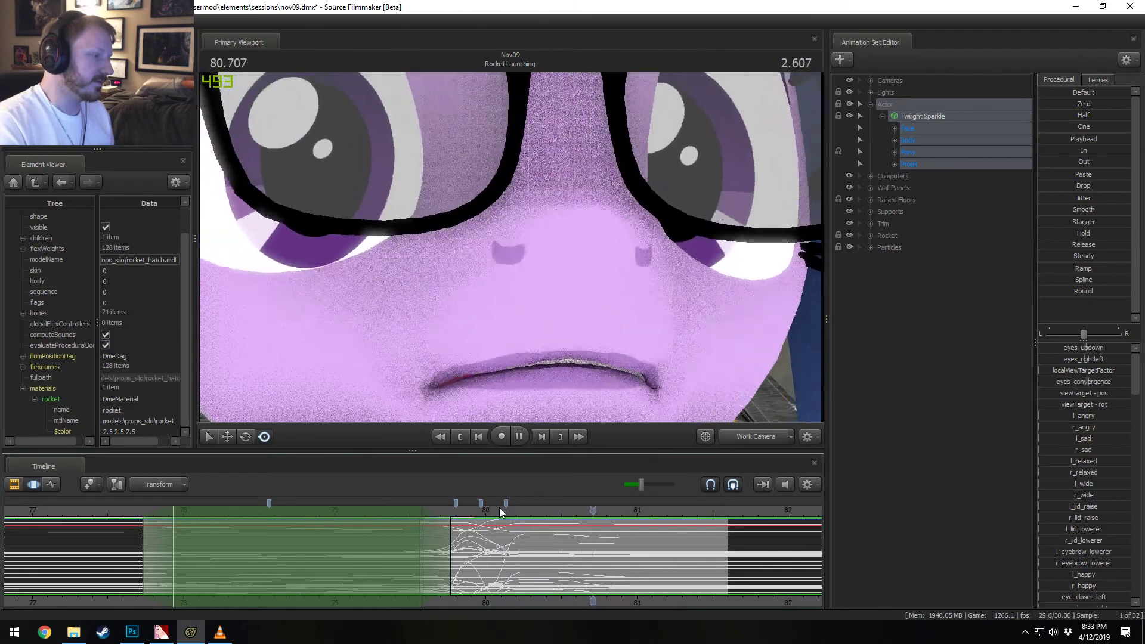
{"action": "key", "text": "space"}
Step: Examine Twilight Sparkle's face, glasses and raised foreleg from the front and side at 80.933 seconds
{"action": "key", "text": "s"}
{"action": "mouse_move", "coordinate": [510, 247]}
{"action": "left_mouse_down"}
{"action": "mouse_move", "coordinate": [510, 286]}
{"action": "mouse_move", "coordinate": [513, 251]}
{"action": "mouse_move", "coordinate": [471, 247]}
{"action": "mouse_move", "coordinate": [510, 247]}
{"action": "left_mouse_up"}
{"action": "key", "text": "d"}
{"action": "key", "text": "w"}
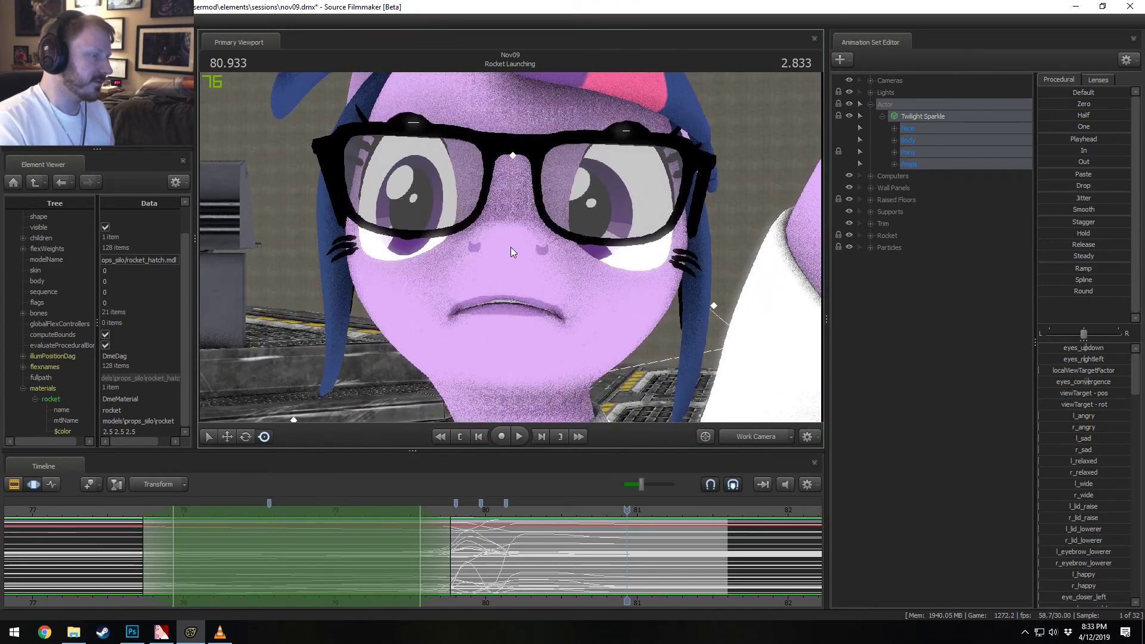
{"action": "key", "text": "s"}
{"action": "left_click_drag", "start_coordinate": [670, 329], "coordinate": [668, 367]}
{"action": "key", "text": "d"}
{"action": "left_click_drag", "start_coordinate": [511, 252], "coordinate": [495, 420]}
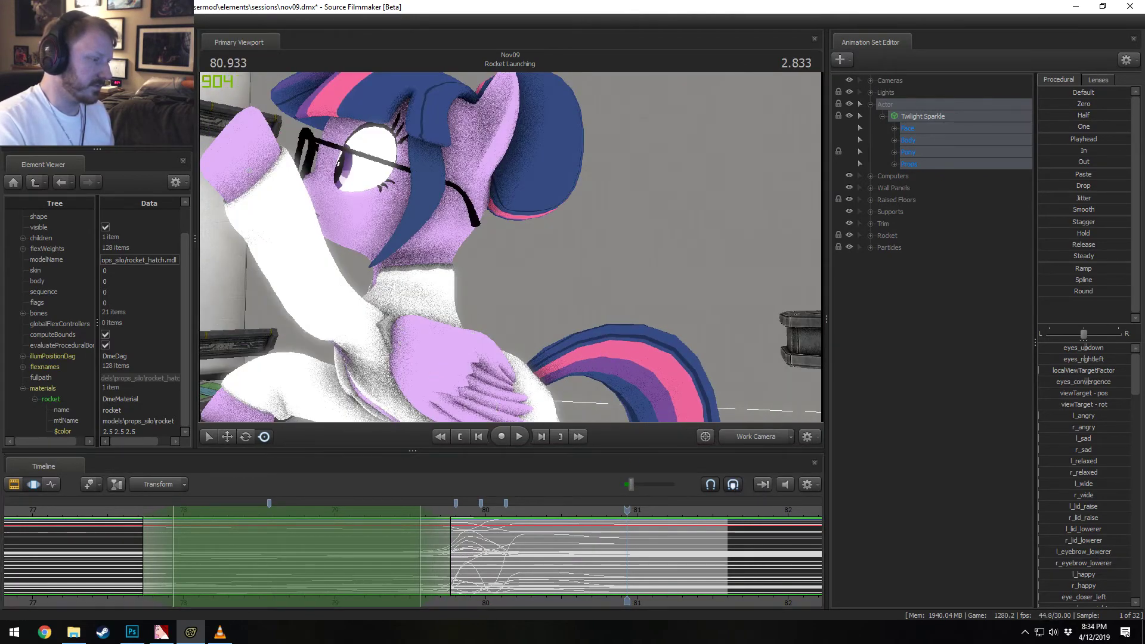
{"action": "mouse_move", "coordinate": [511, 252]}
{"action": "left_mouse_down"}
{"action": "mouse_move", "coordinate": [459, 260]}
{"action": "mouse_move", "coordinate": [512, 252]}
{"action": "left_mouse_up"}
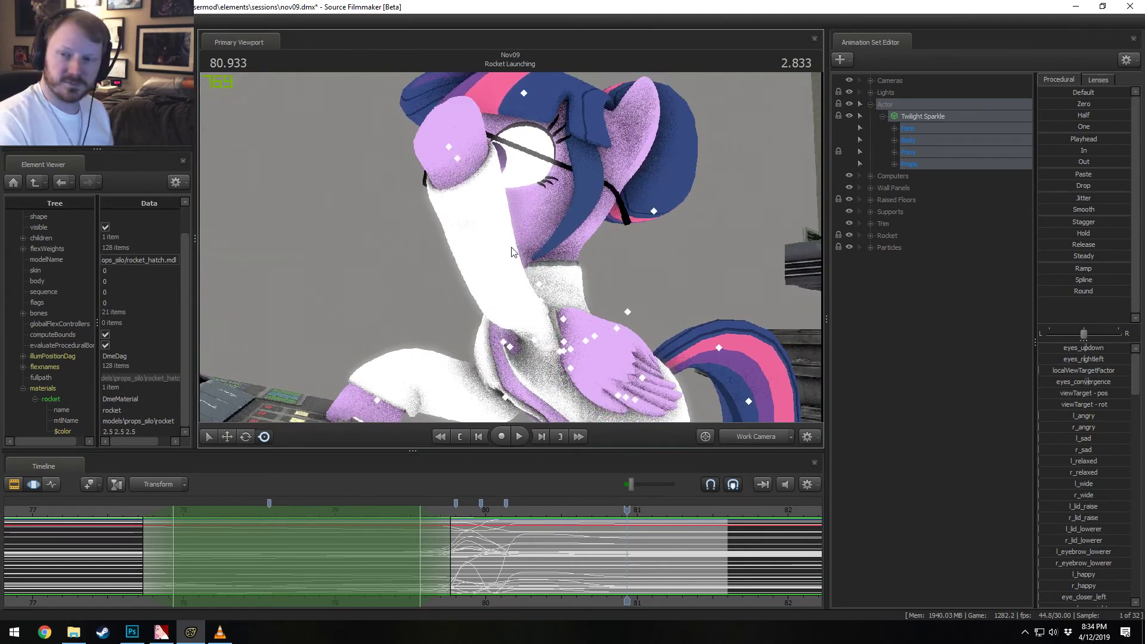
Step: Place a short time selection around 80.133 seconds and select Twilight Sparkle's Neck and Head together
{"action": "left_click_drag", "start_coordinate": [466, 565], "coordinate": [507, 560], "text": "shift"}
{"action": "left_click", "coordinate": [507, 560]}
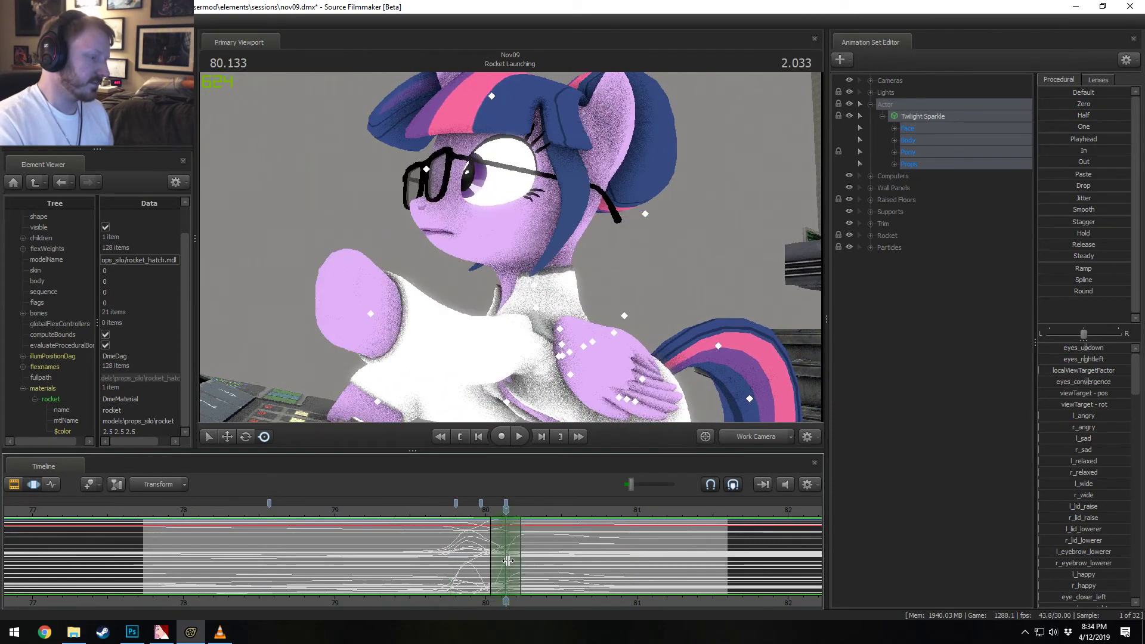
{"action": "left_click", "coordinate": [511, 231]}
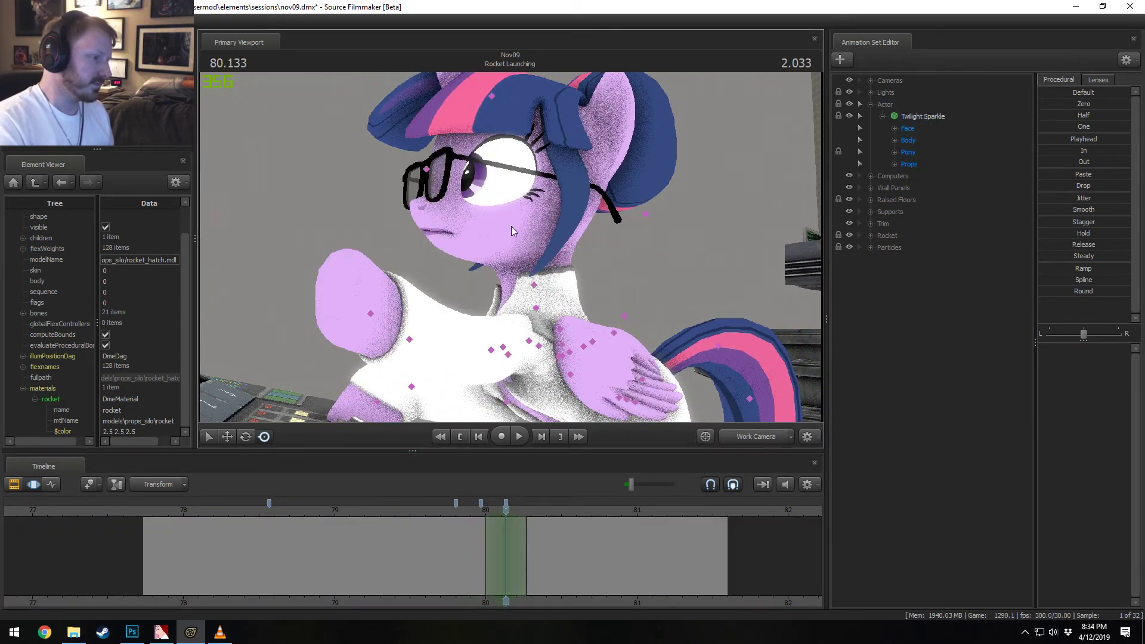
{"action": "left_click", "coordinate": [557, 246]}
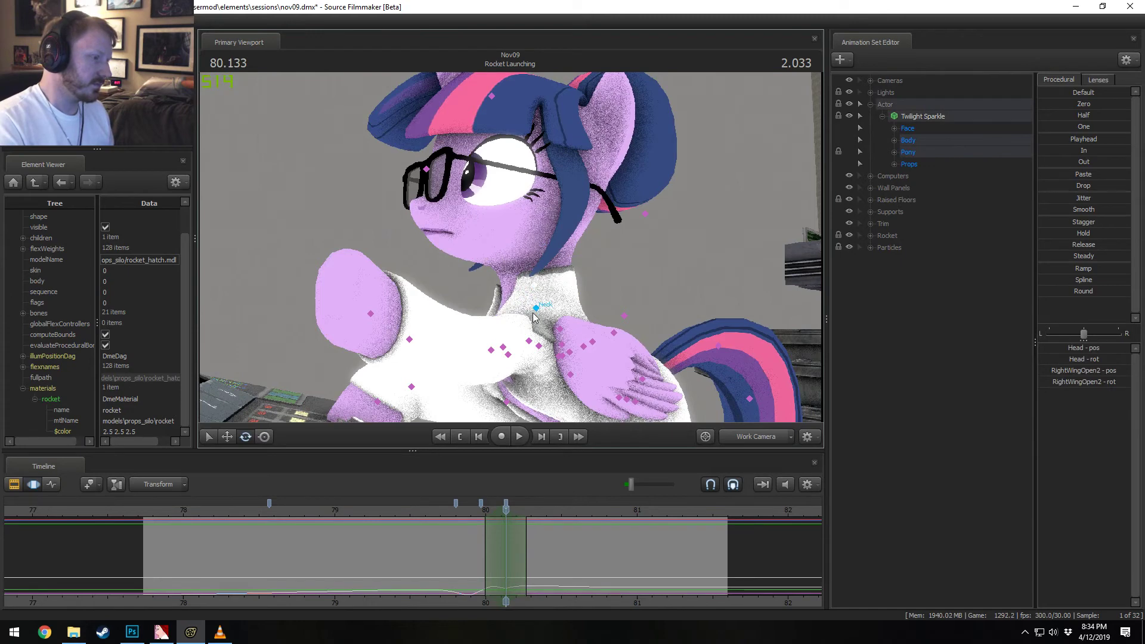
{"action": "left_click", "coordinate": [535, 309]}
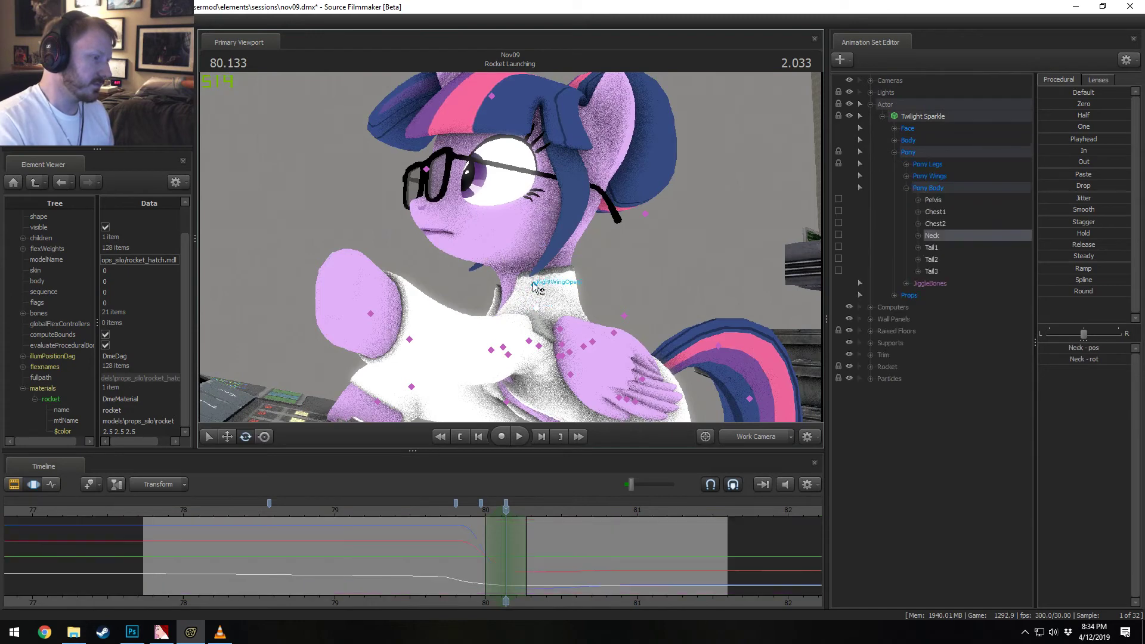
{"action": "left_click", "coordinate": [541, 246], "text": "ctrl"}
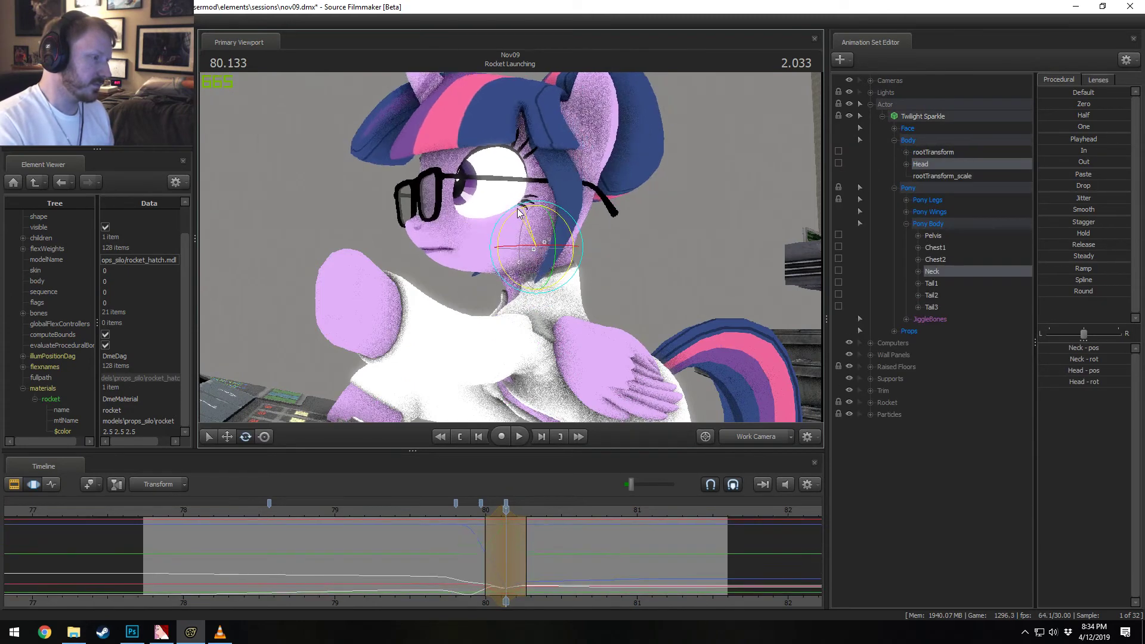
Step: Set the rotation mode to Local and rotate the Neck and Head downward and forward at 80.133 seconds
{"action": "right_click", "coordinate": [544, 246]}
{"action": "mouse_move", "coordinate": [574, 272]}
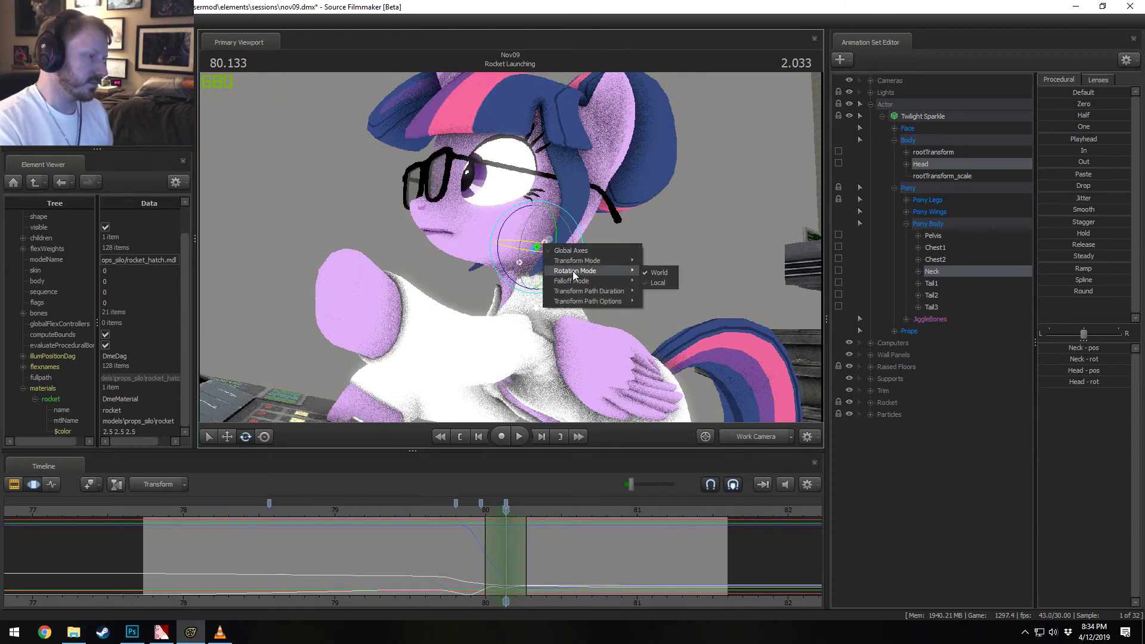
{"action": "left_click", "coordinate": [660, 283]}
{"action": "left_click_drag", "start_coordinate": [515, 216], "coordinate": [495, 385]}
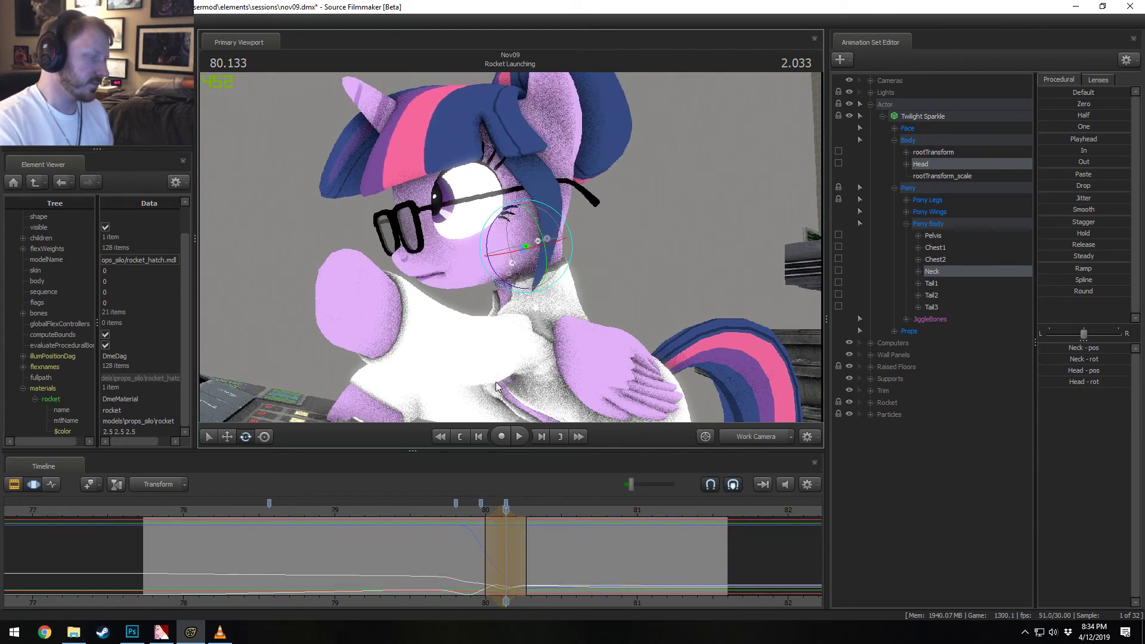
Step: Widen the head adjustment's falloff to span about 79.97 to 80.43 seconds, replaying the motion from about 79.85 seconds
{"action": "key", "text": "space"}
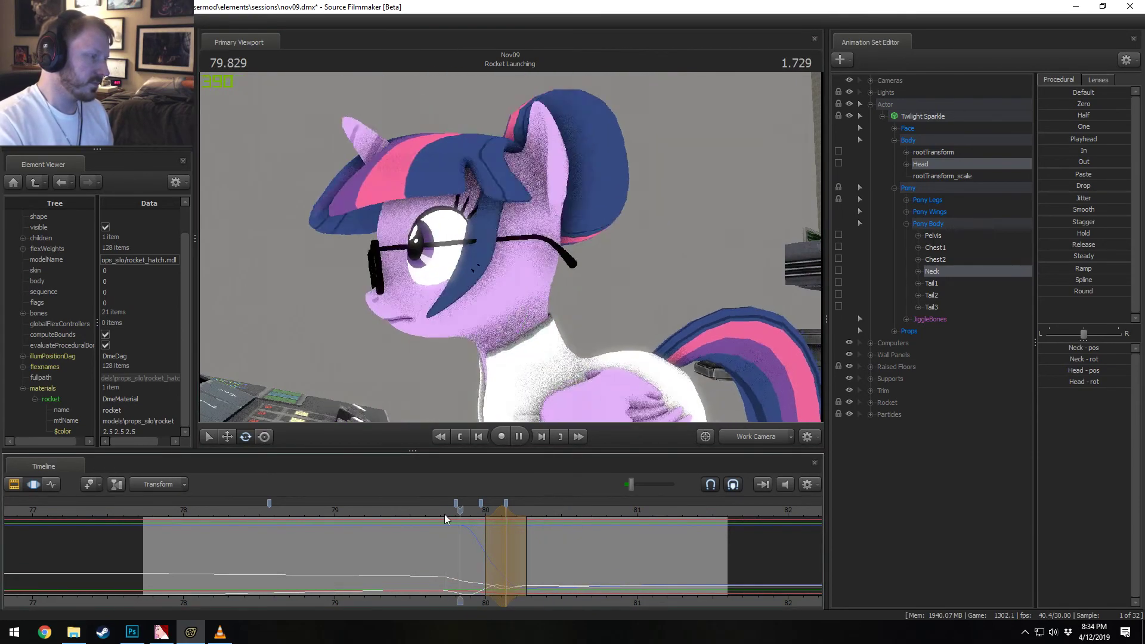
{"action": "key", "text": "space"}
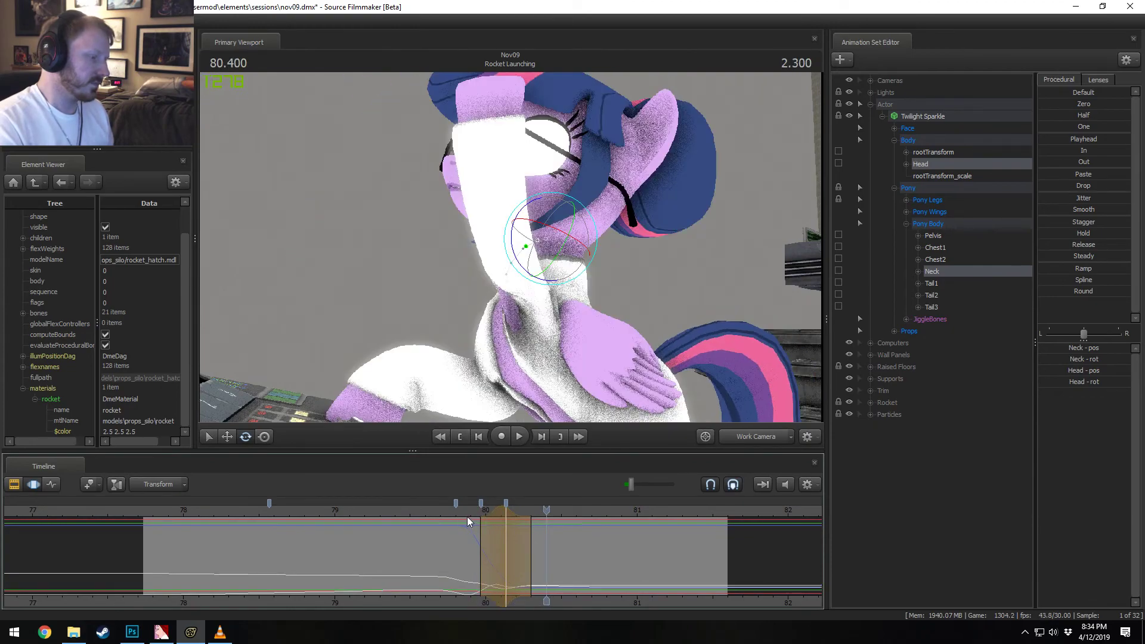
{"action": "left_click", "coordinate": [464, 510]}
{"action": "key", "text": "space"}
{"action": "key", "text": "space"}
{"action": "left_click", "coordinate": [464, 509]}
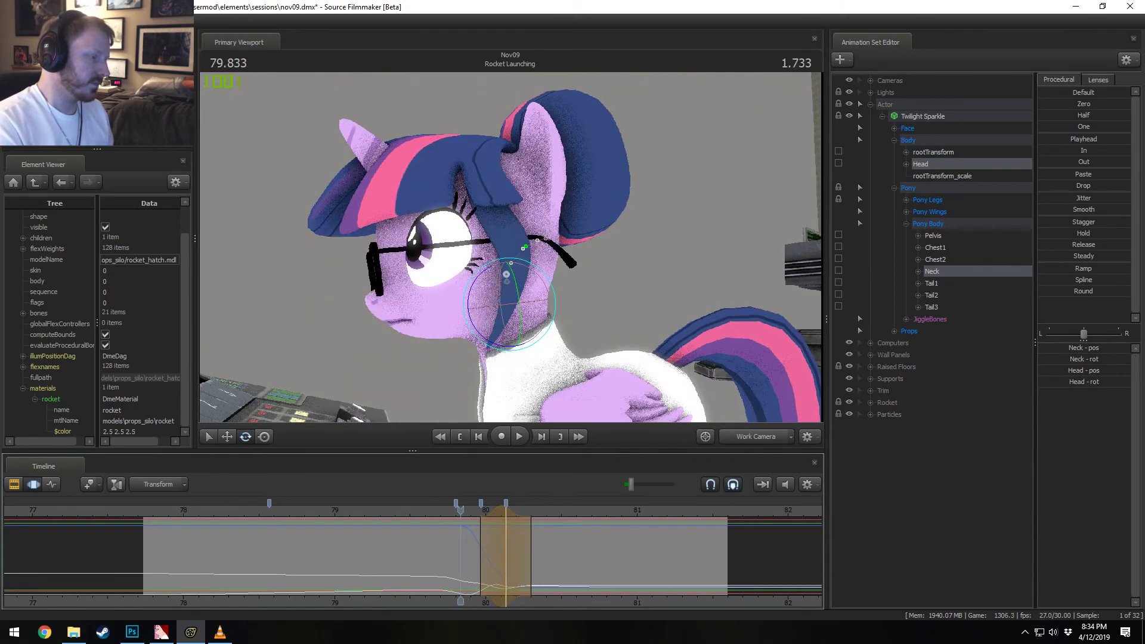
{"action": "key", "text": "space"}
{"action": "key", "text": "space"}
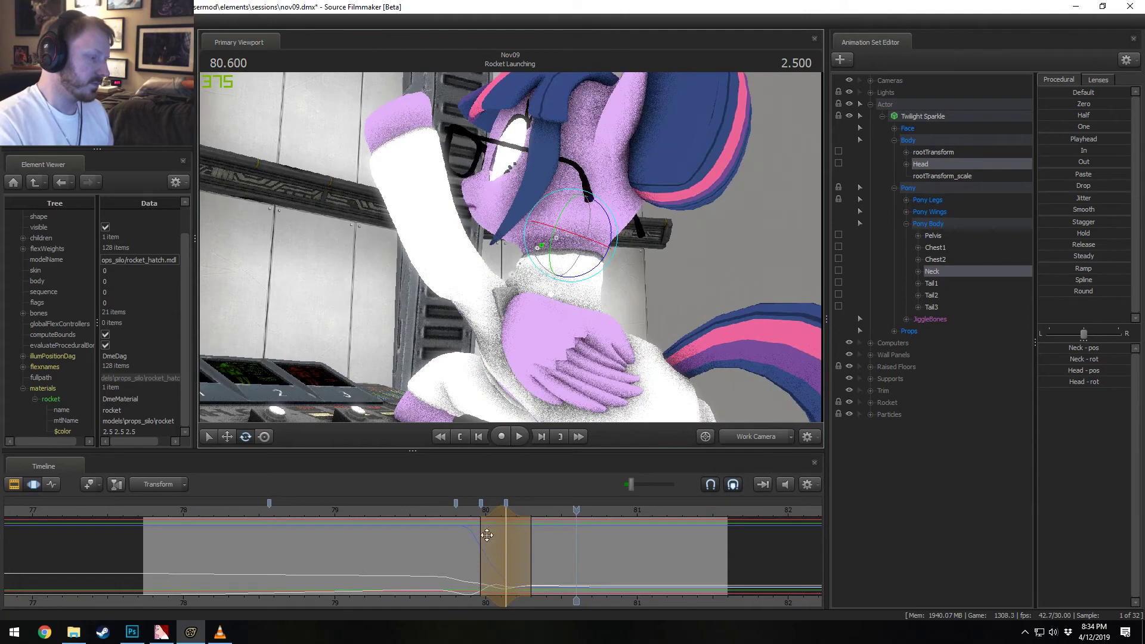
{"action": "left_click", "coordinate": [470, 511]}
{"action": "key", "text": "space"}
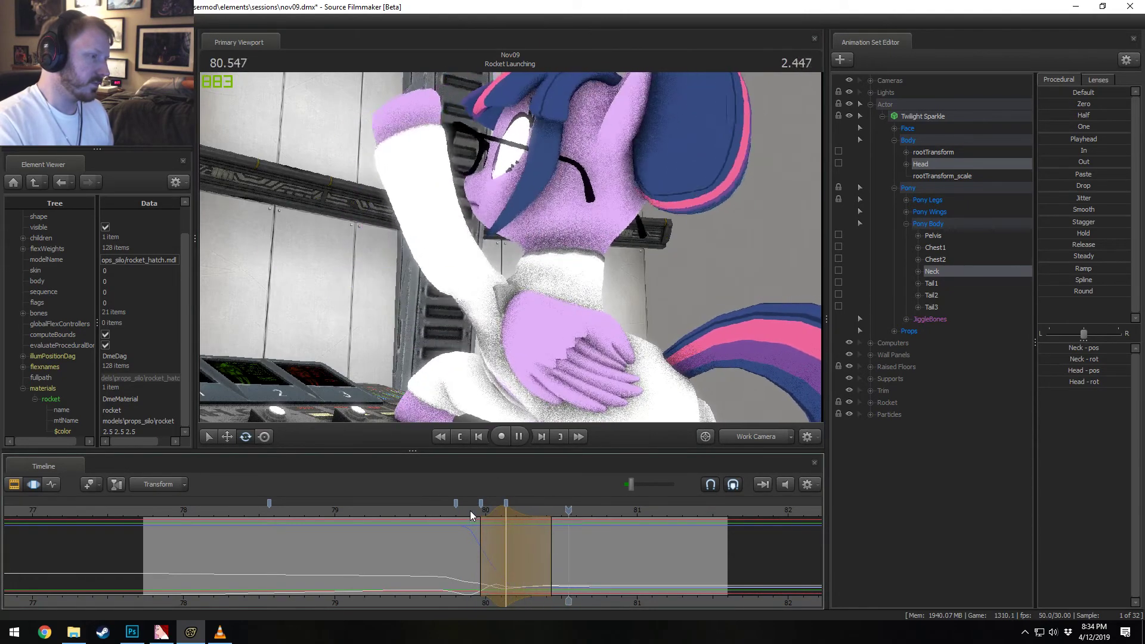
Step: Play back the adjusted head motion from about 79.8 seconds through the Main Camera and through the Work Camera
{"action": "key", "text": "space"}
{"action": "left_click", "coordinate": [754, 437]}
{"action": "left_click", "coordinate": [463, 510]}
{"action": "key", "text": "space"}
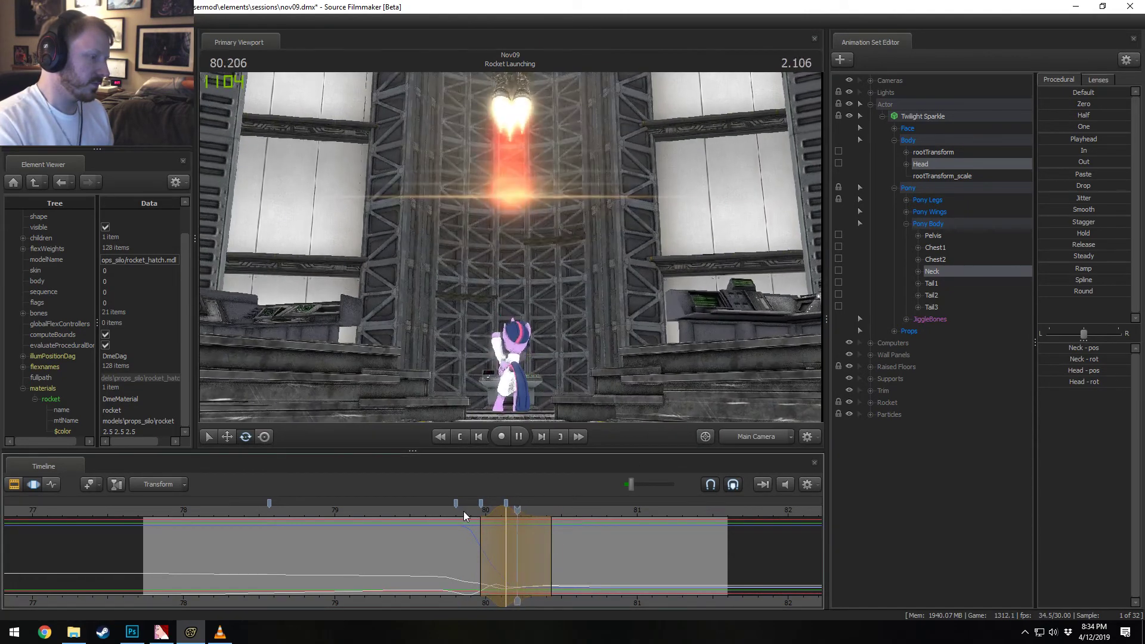
{"action": "key", "text": "space"}
{"action": "left_click", "coordinate": [464, 510]}
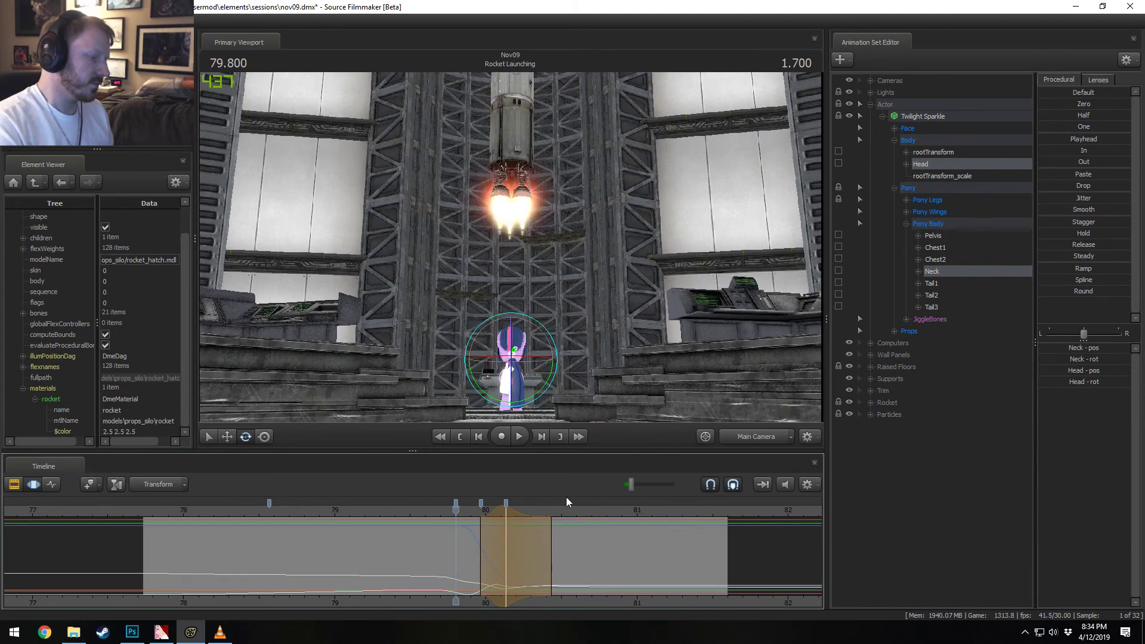
{"action": "left_click", "coordinate": [744, 435]}
{"action": "key", "text": "space"}
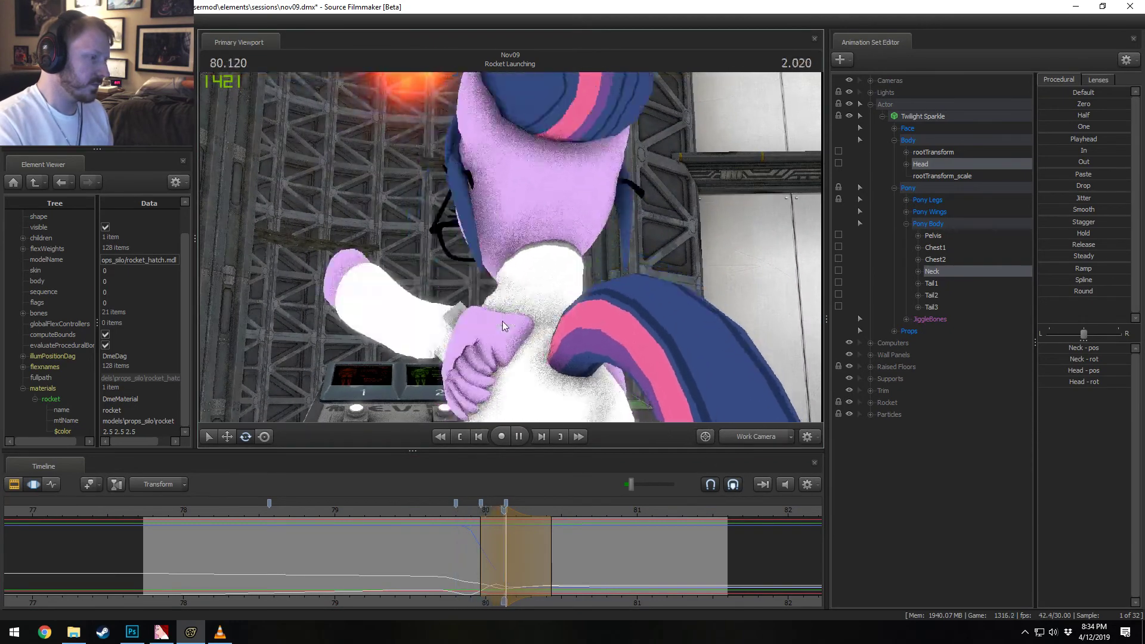
{"action": "key", "text": "space"}
Step: Match the Work Camera to the Main Camera's angle, frame Twilight Sparkle from behind, and play from about 79.8 seconds
{"action": "left_click_drag", "start_coordinate": [676, 343], "coordinate": [509, 251], "text": "alt"}
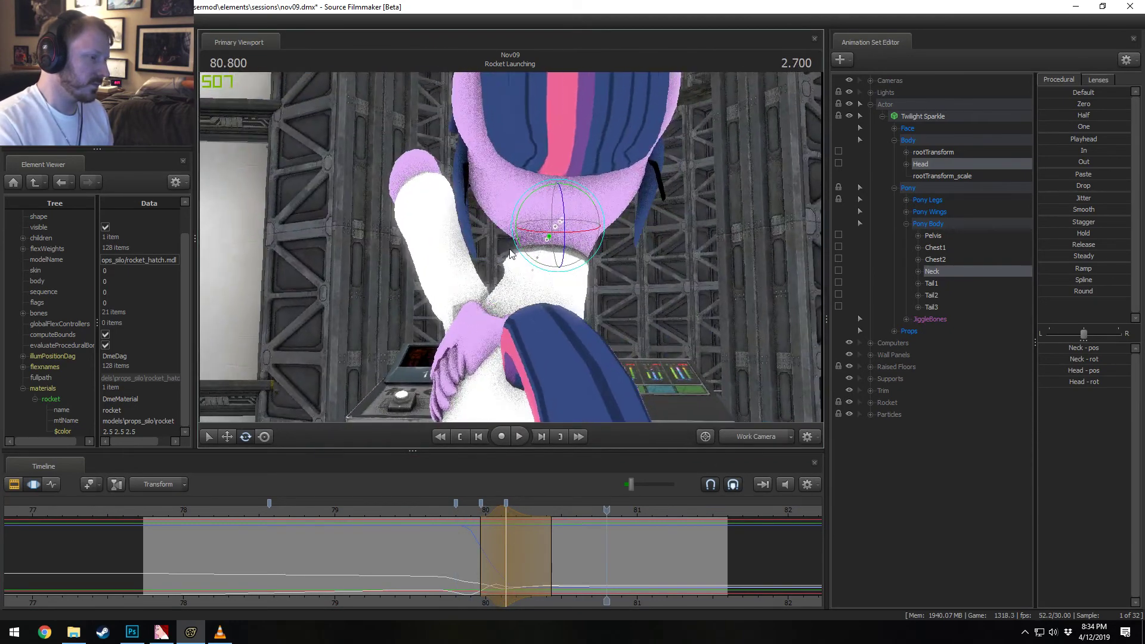
{"action": "right_click_drag", "start_coordinate": [510, 251], "coordinate": [417, 247], "text": "alt"}
{"action": "left_click", "coordinate": [744, 433], "text": "ctrl"}
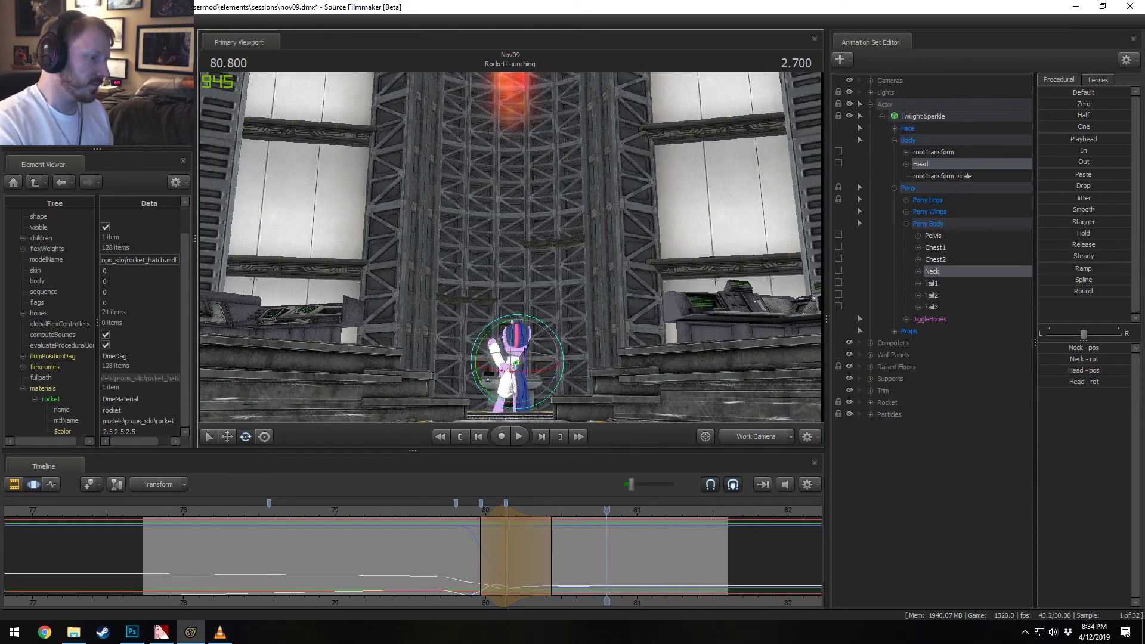
{"action": "key", "text": "f"}
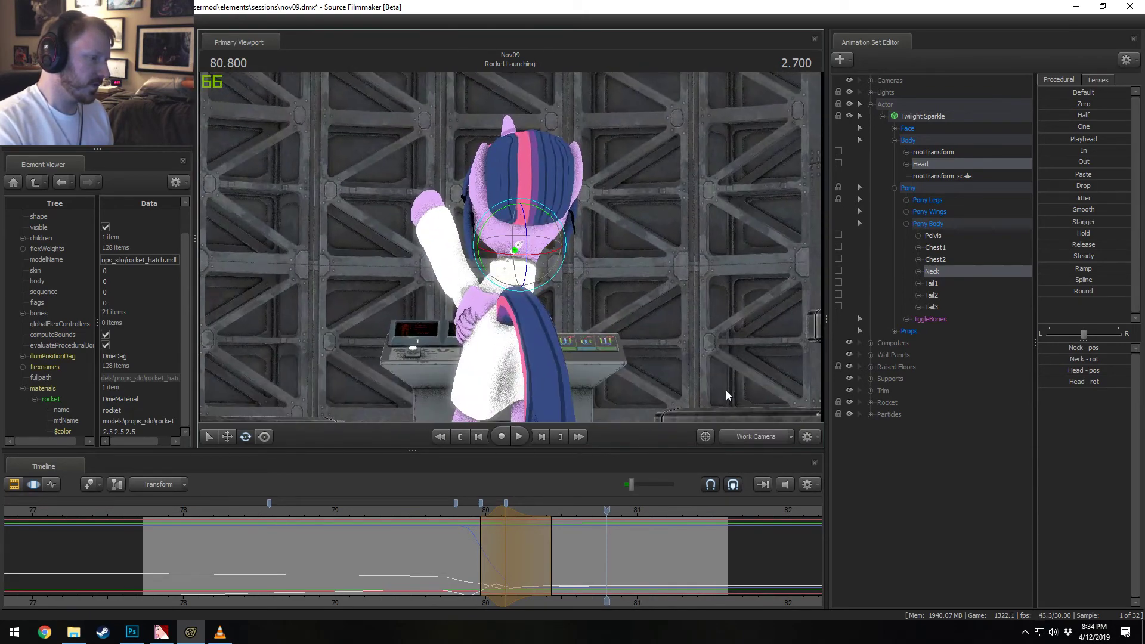
{"action": "left_click", "coordinate": [456, 509]}
{"action": "key", "text": "space"}
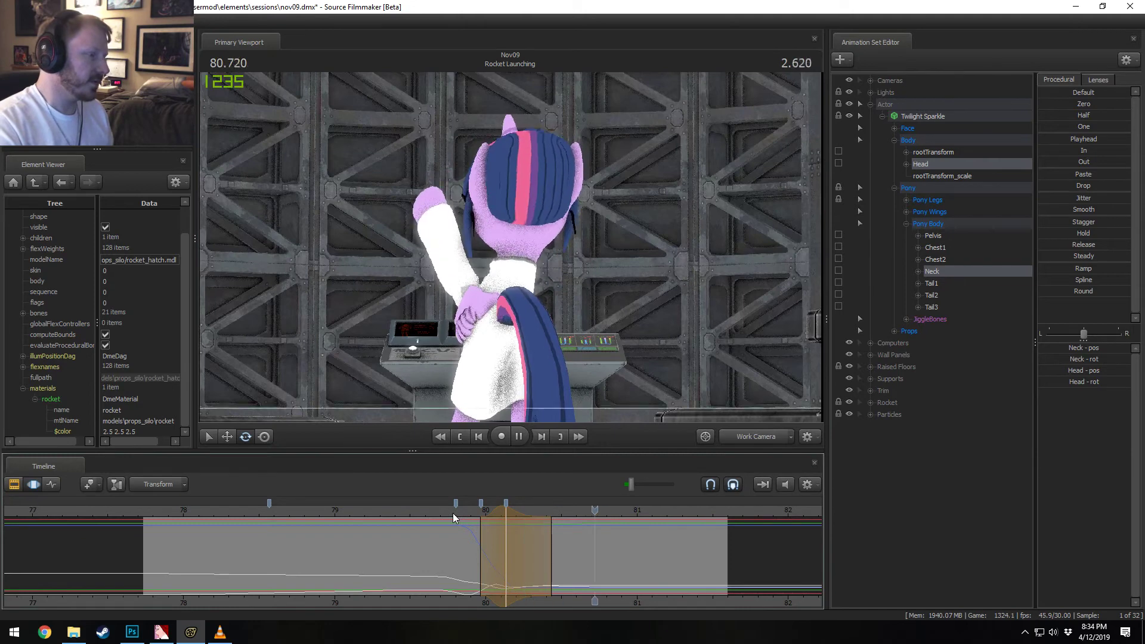
{"action": "key", "text": "space"}
Step: Shift the head adjustment earlier to about 80.1 seconds, shorten its falloff end to about 80.37 seconds, and replay it
{"action": "left_click_drag", "start_coordinate": [500, 517], "coordinate": [491, 514]}
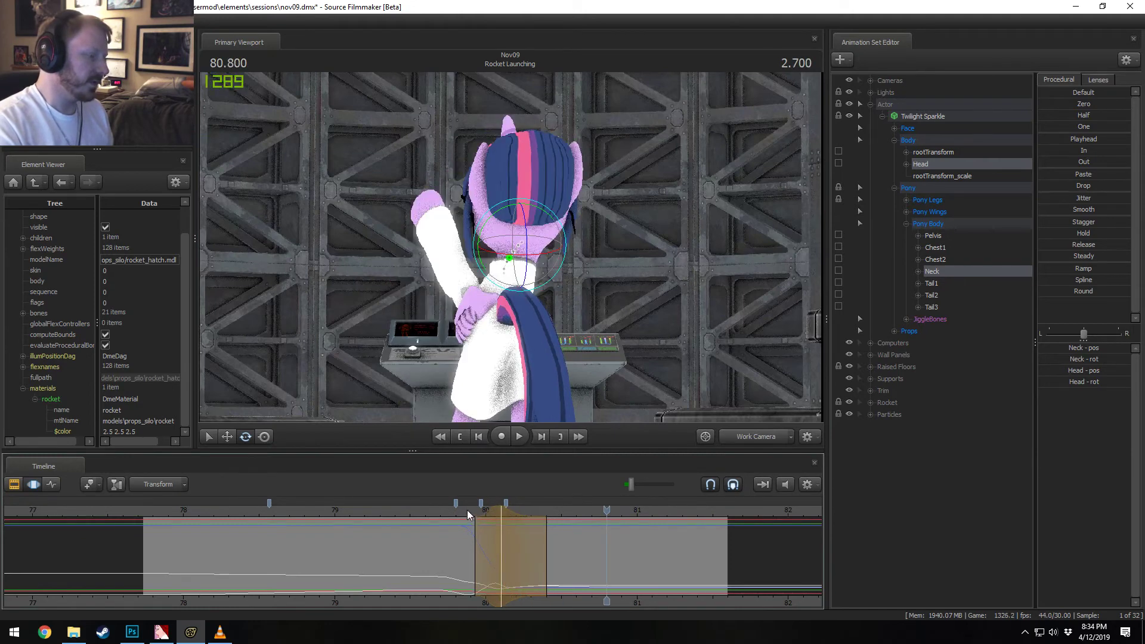
{"action": "left_click", "coordinate": [467, 512]}
{"action": "key", "text": "space"}
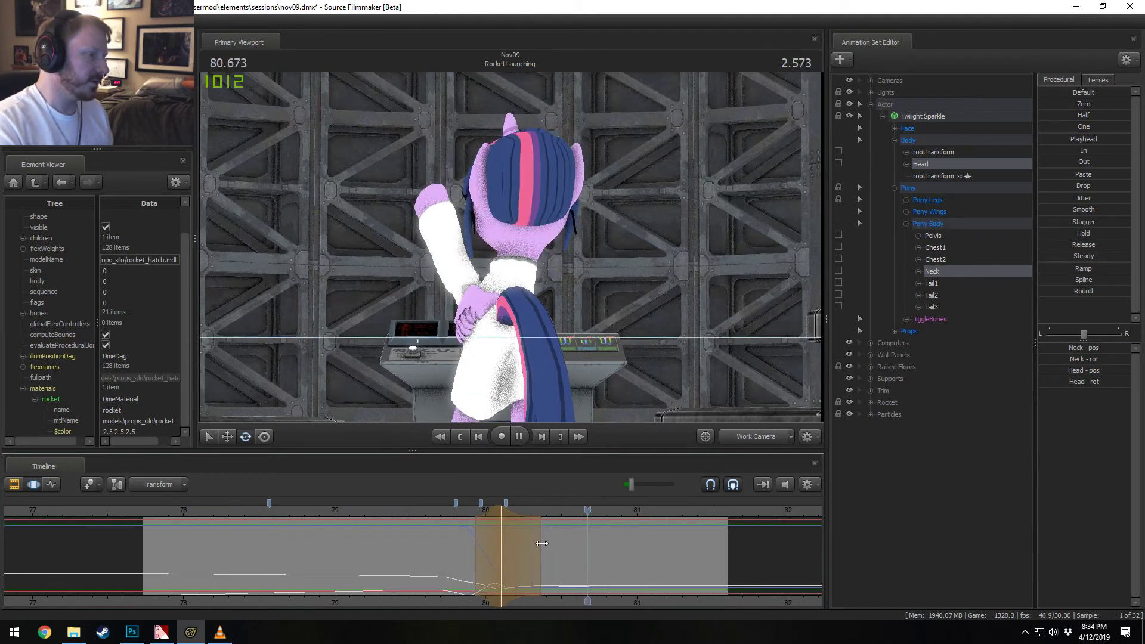
{"action": "left_click", "coordinate": [459, 510]}
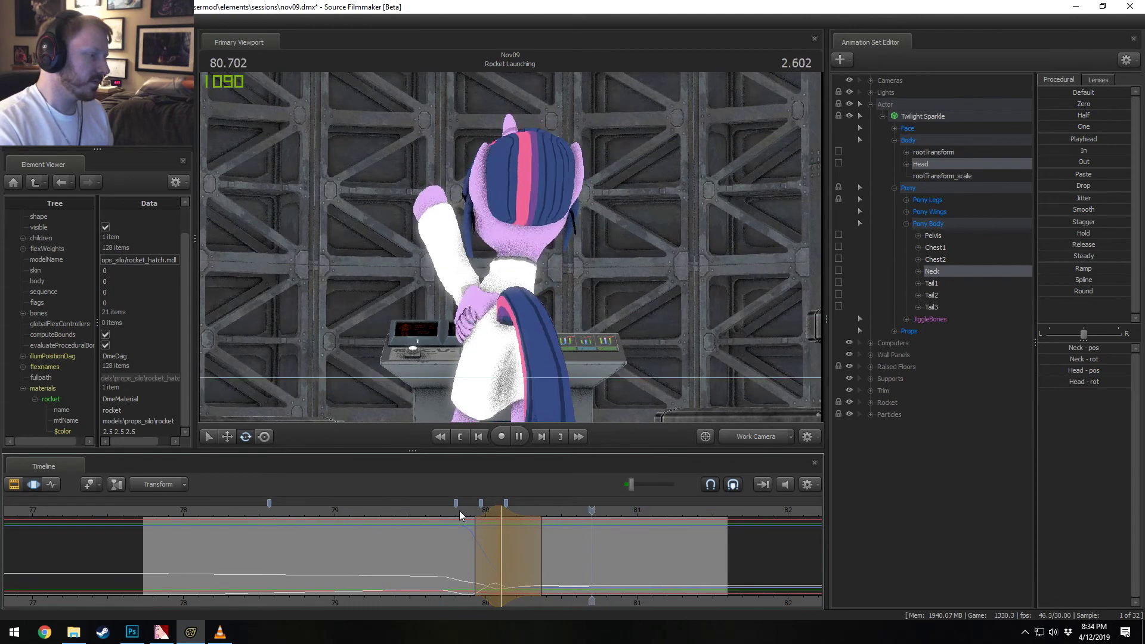
{"action": "left_click", "coordinate": [459, 510]}
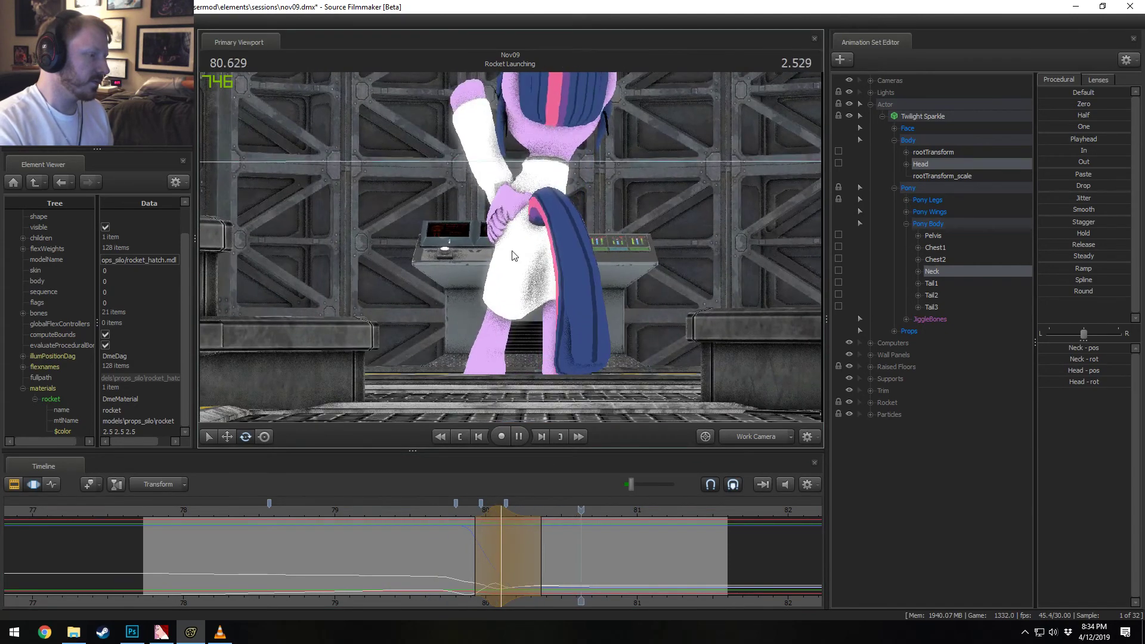
Step: Play back Twilight Sparkle's full motion from behind, starting at about 79.65 seconds and from earlier in the shot
{"action": "left_click", "coordinate": [434, 509]}
{"action": "key", "text": "space"}
{"action": "key", "text": "space"}
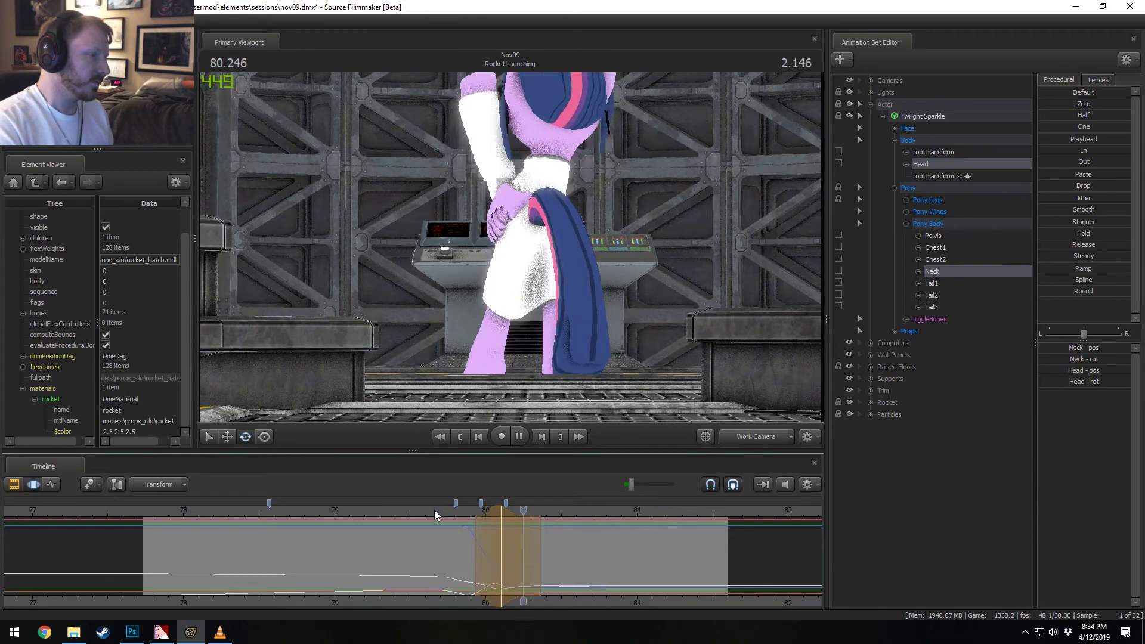
{"action": "key", "text": "space"}
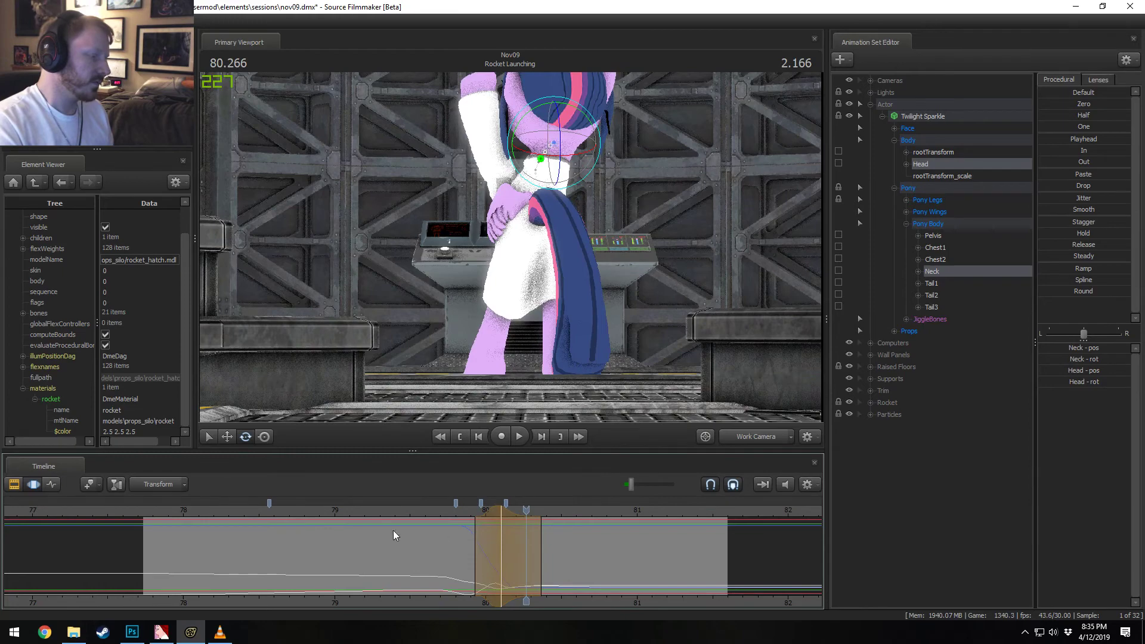
{"action": "left_click", "coordinate": [219, 510]}
{"action": "key", "text": "space"}
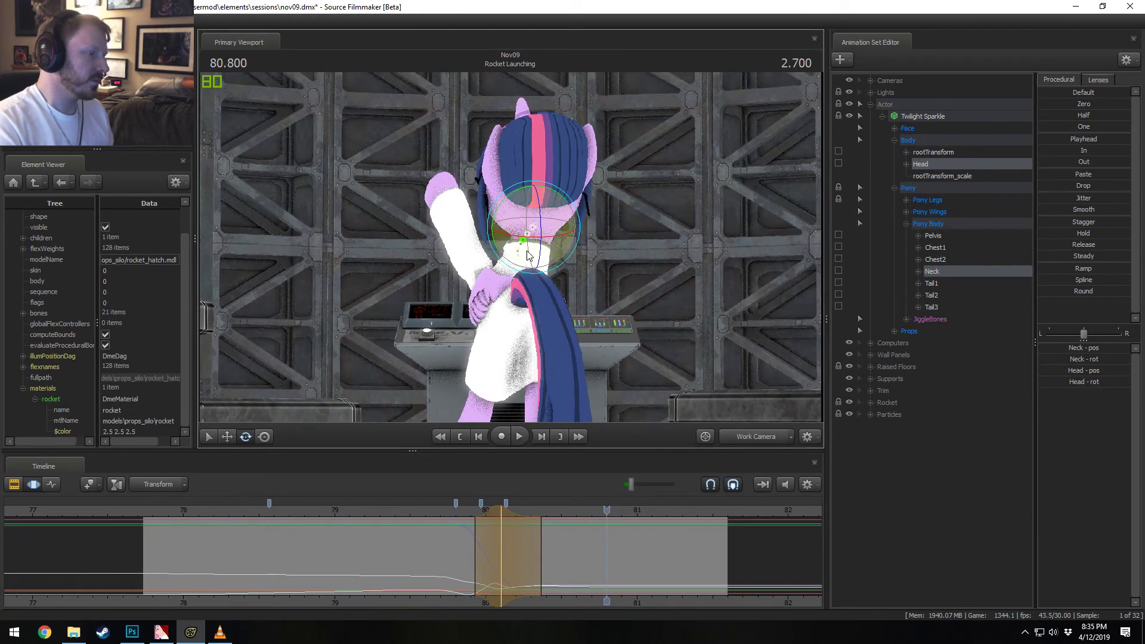
{"action": "left_click", "coordinate": [349, 524]}
{"action": "key", "text": "space"}
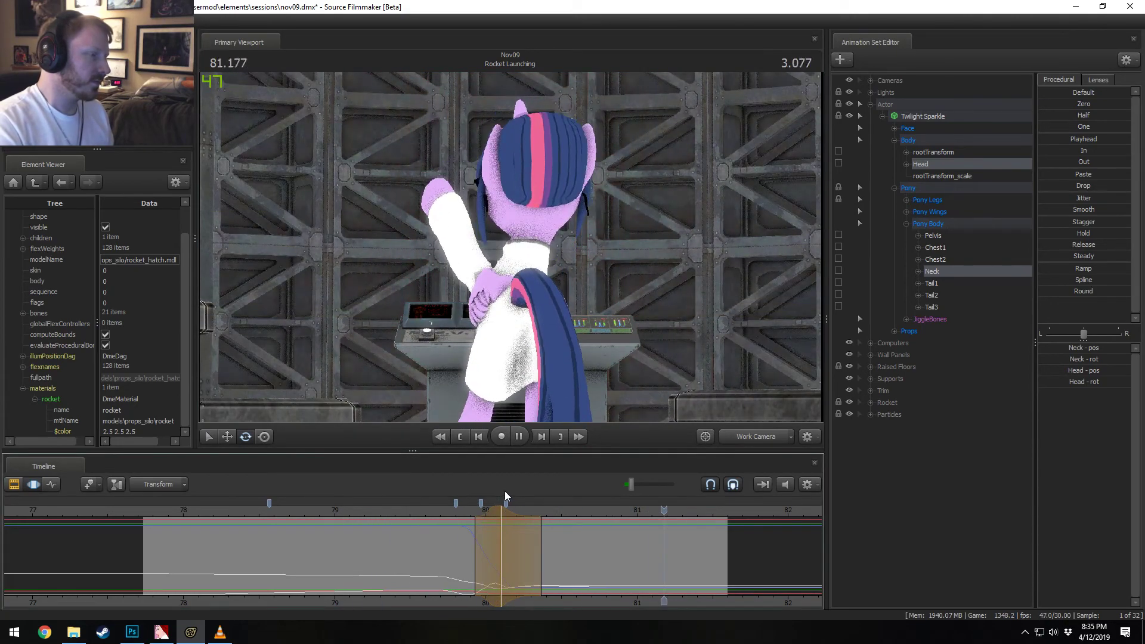
Step: Blend all of Twilight Sparkle's controls from about 81.47 seconds onward partly toward the 79.333-second pose with the Playhead preset
{"action": "left_click", "coordinate": [940, 118]}
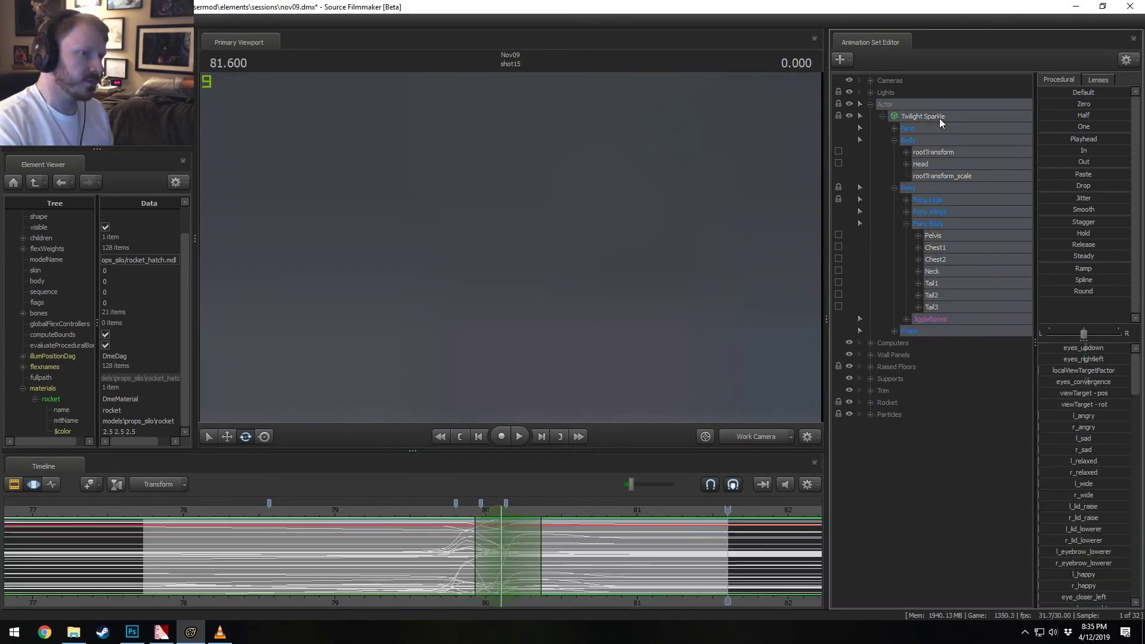
{"action": "left_click_drag", "start_coordinate": [727, 552], "coordinate": [978, 547]}
{"action": "left_click_drag", "start_coordinate": [535, 512], "coordinate": [385, 518]}
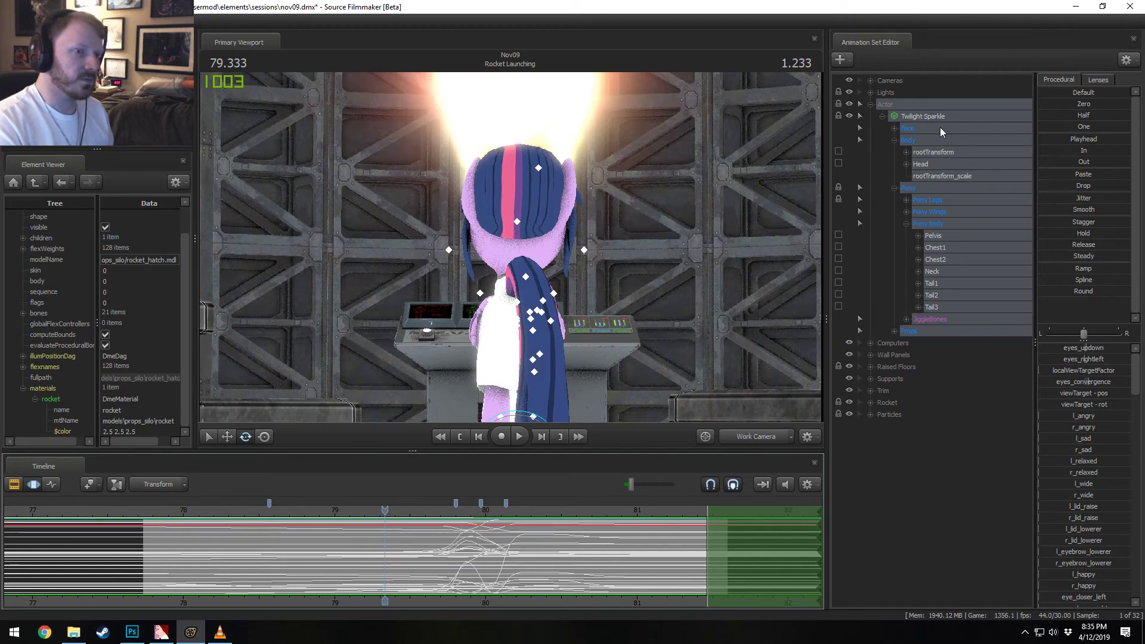
{"action": "left_click_drag", "start_coordinate": [1084, 139], "coordinate": [1100, 143]}
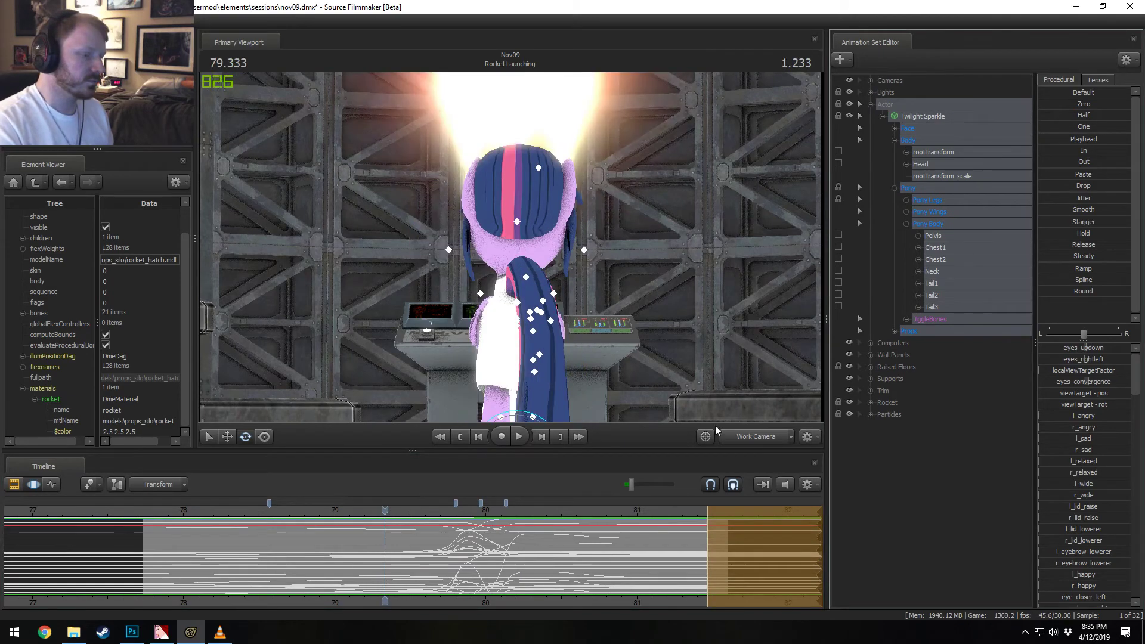
Step: Rotate Twilight Sparkle's Head slightly at 81.5 seconds to adjust the shot's end pose
{"action": "left_click_drag", "start_coordinate": [684, 514], "coordinate": [708, 513]}
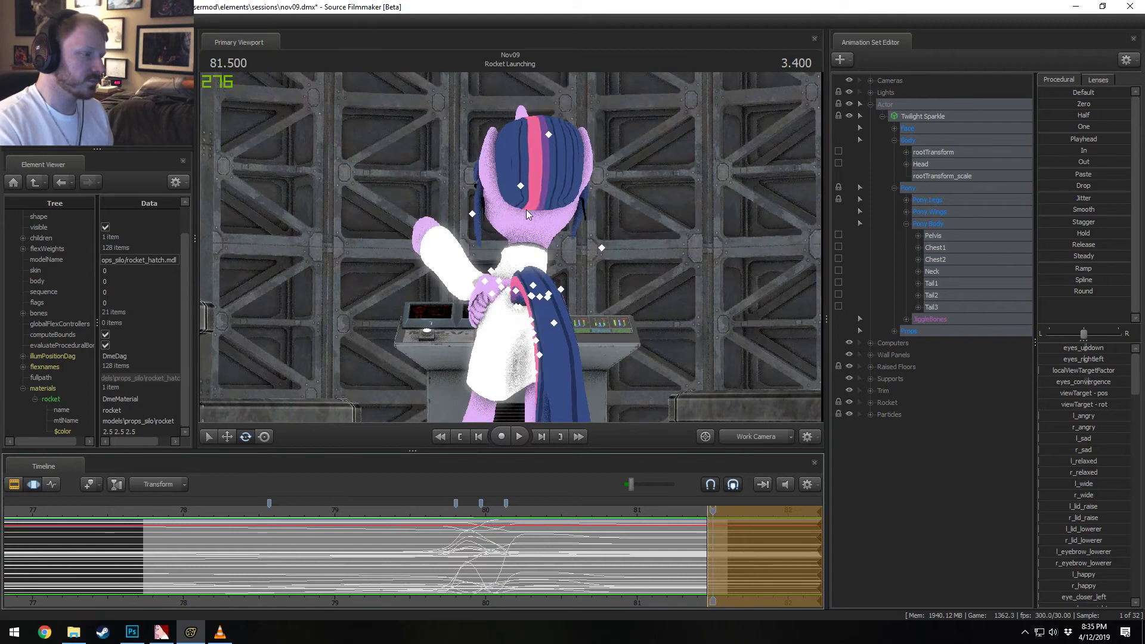
{"action": "left_click", "coordinate": [526, 214]}
{"action": "left_click_drag", "start_coordinate": [538, 243], "coordinate": [543, 238]}
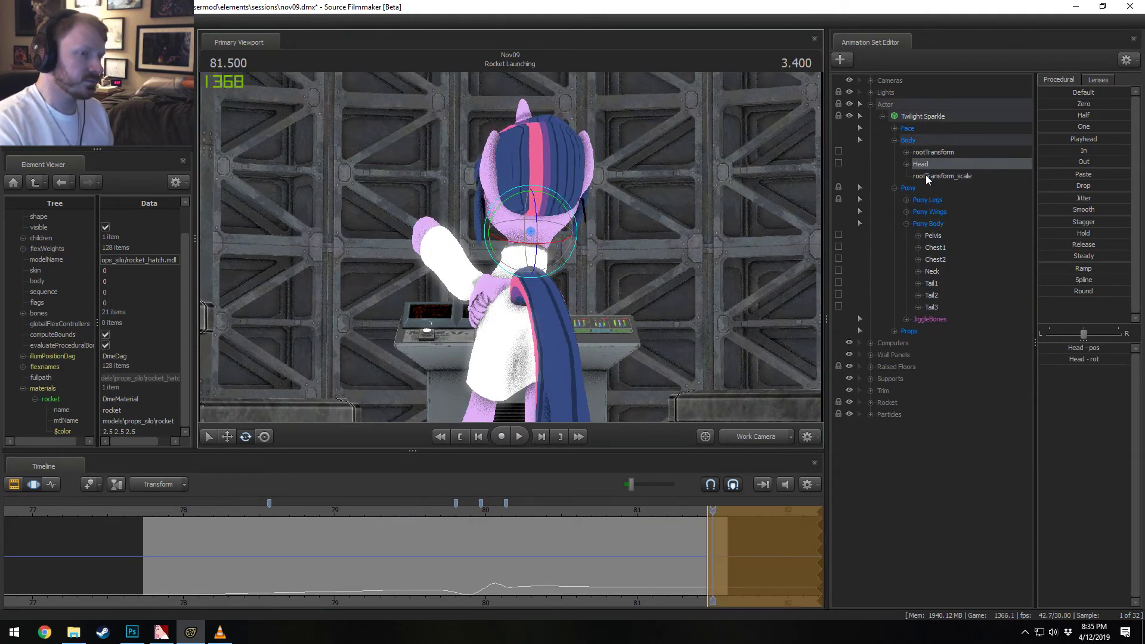
Step: Select all of Twilight Sparkle's controls and apply the Round preset over the transition around 81.4 seconds with softened falloff
{"action": "left_click", "coordinate": [930, 117]}
{"action": "left_click_drag", "start_coordinate": [688, 558], "coordinate": [713, 558], "text": "shift"}
{"action": "scroll", "coordinate": [714, 558], "scroll_direction": "up", "scroll_amount": 5, "text": "shift"}
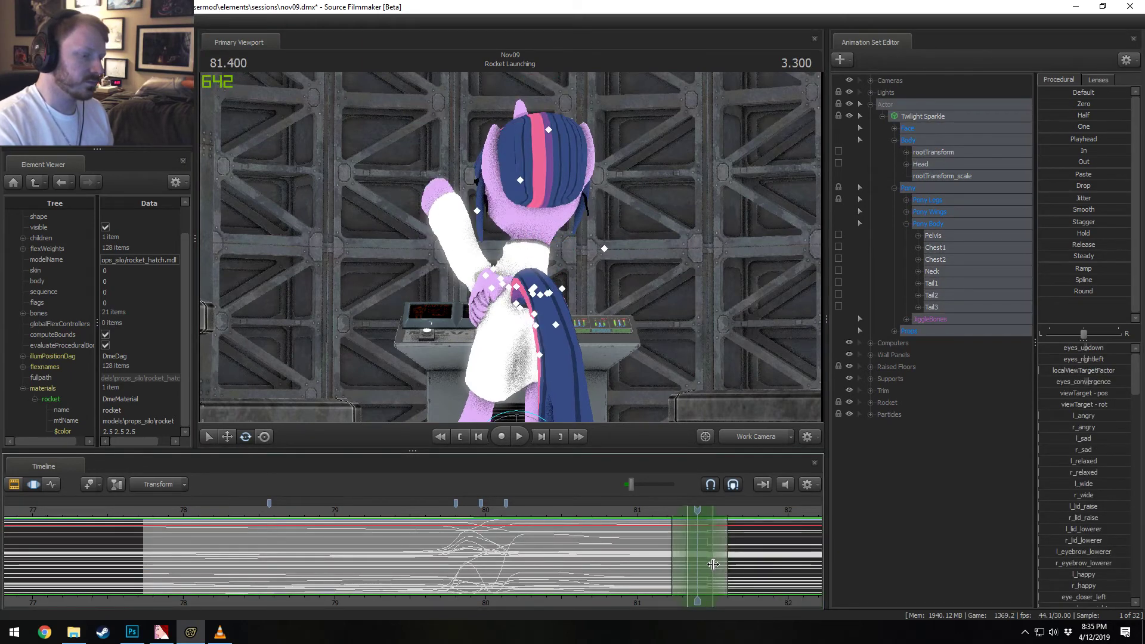
{"action": "left_click", "coordinate": [1077, 290]}
Step: Play back the end transition, extend the time selection's falloff to about 82.07 seconds, and replay from 81 seconds
{"action": "left_click", "coordinate": [593, 511]}
{"action": "key", "text": "space"}
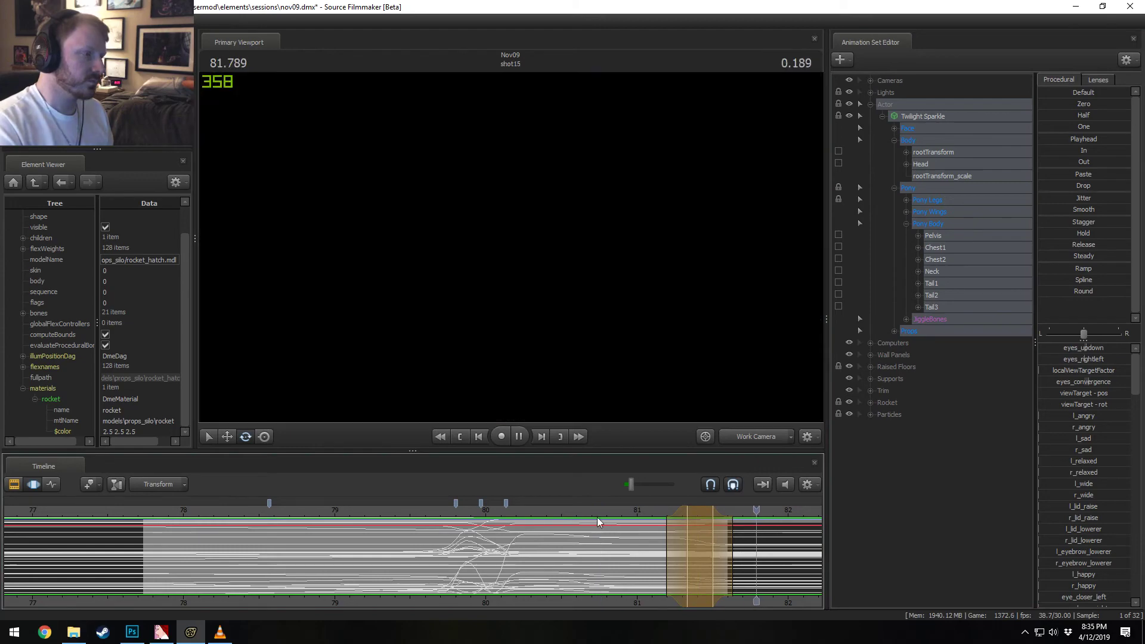
{"action": "key", "text": "space"}
{"action": "left_click_drag", "start_coordinate": [732, 563], "coordinate": [776, 568]}
{"action": "left_click", "coordinate": [636, 513]}
{"action": "key", "text": "space"}
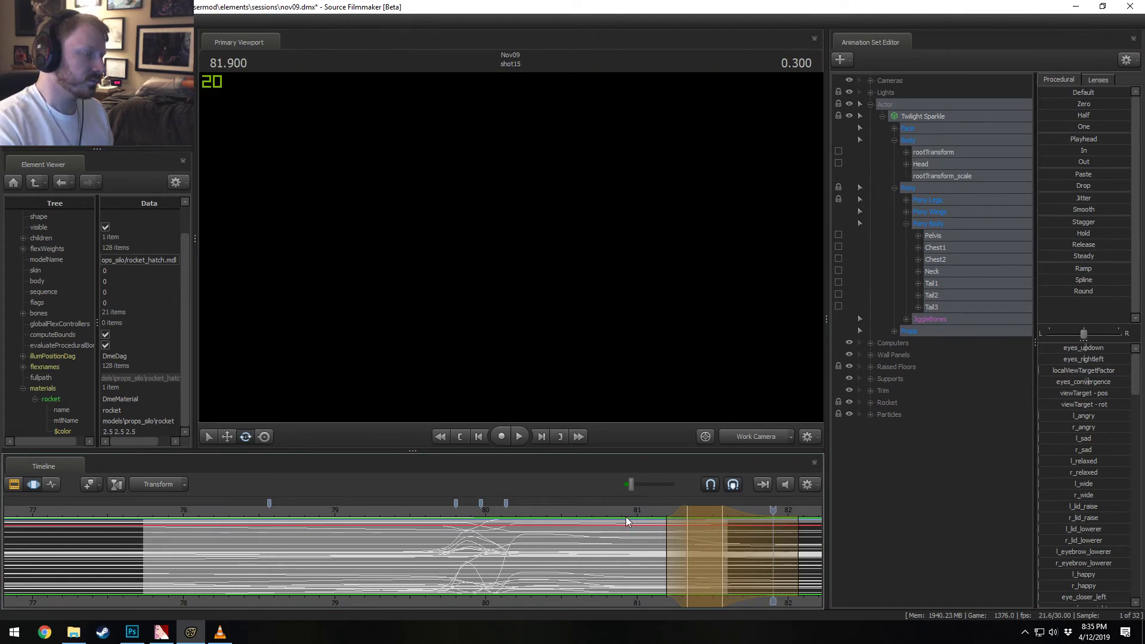
Step: Replay the end transition, clear the time selection and move the playhead back to 80.166 seconds
{"action": "key", "text": "space"}
{"action": "left_click", "coordinate": [579, 511]}
{"action": "left_click_drag", "start_coordinate": [590, 550], "coordinate": [508, 560], "text": "shift"}
{"action": "left_click", "coordinate": [510, 559]}
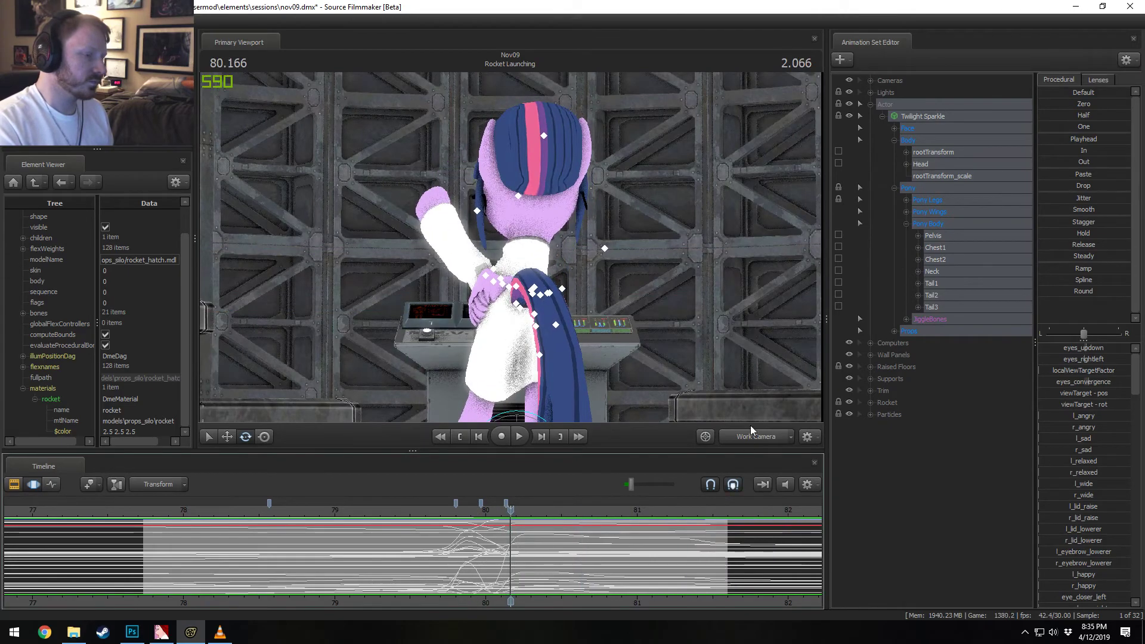
Step: Switch to the Work Camera and examine Twilight Sparkle's front-leg motion beside the console around 80.1 seconds
{"action": "left_click", "coordinate": [737, 435]}
{"action": "key", "text": "w"}
{"action": "left_click_drag", "start_coordinate": [510, 247], "coordinate": [534, 262]}
{"action": "key", "text": "s"}
{"action": "key", "text": "a"}
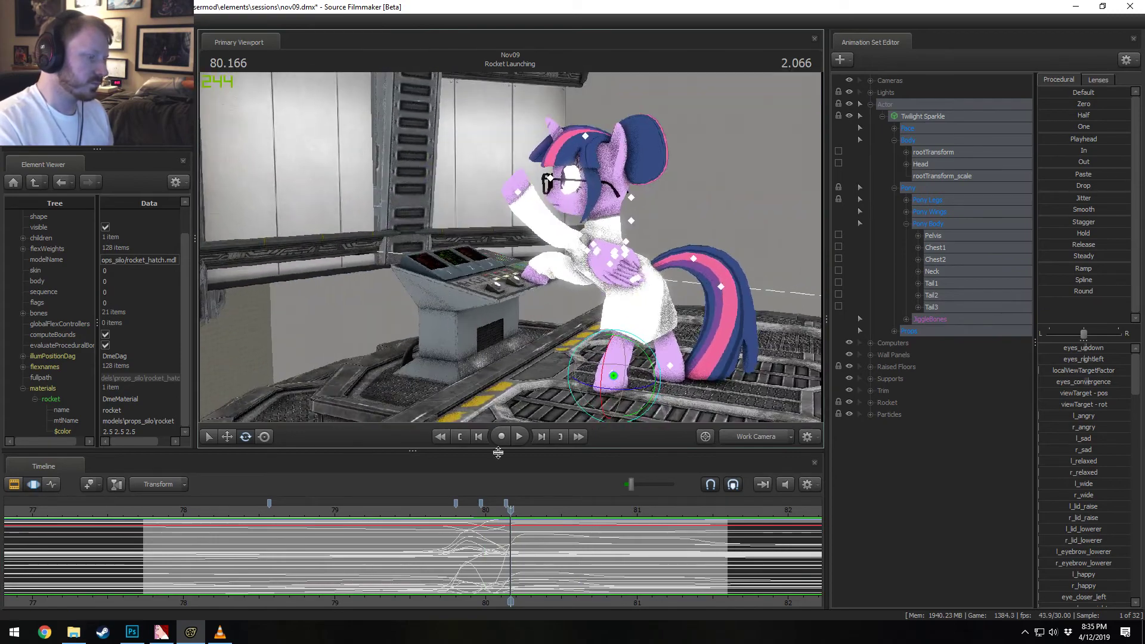
{"action": "scroll", "coordinate": [456, 572], "scroll_direction": "up", "scroll_amount": 5}
{"action": "key", "text": "shift"}
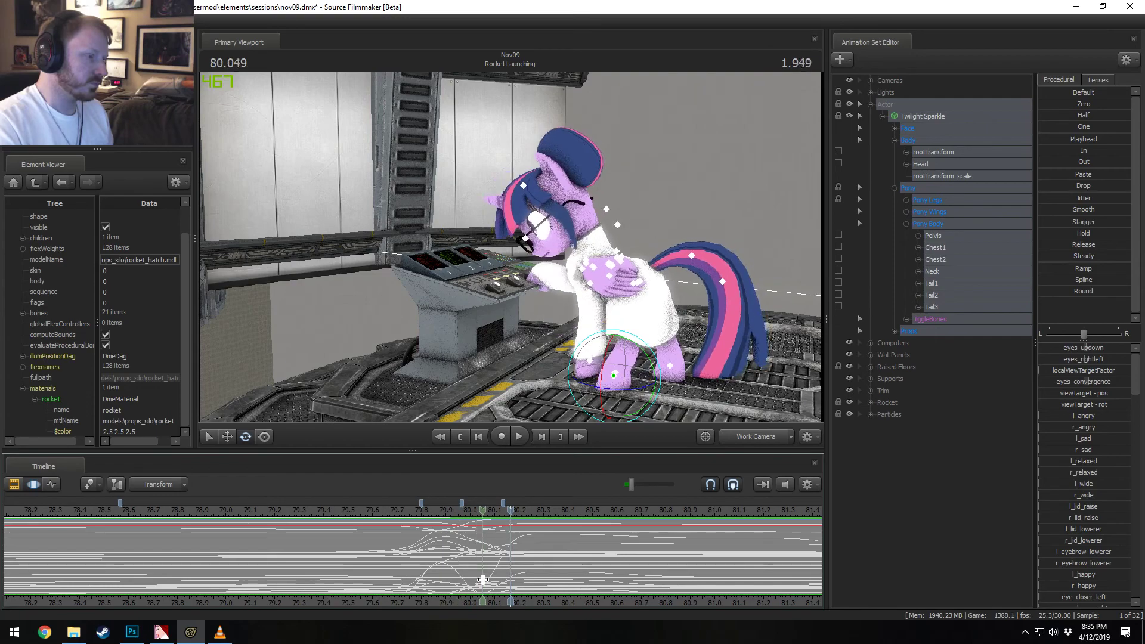
{"action": "left_click", "coordinate": [496, 583]}
{"action": "key", "text": "w"}
{"action": "left_click_drag", "start_coordinate": [506, 352], "coordinate": [534, 376]}
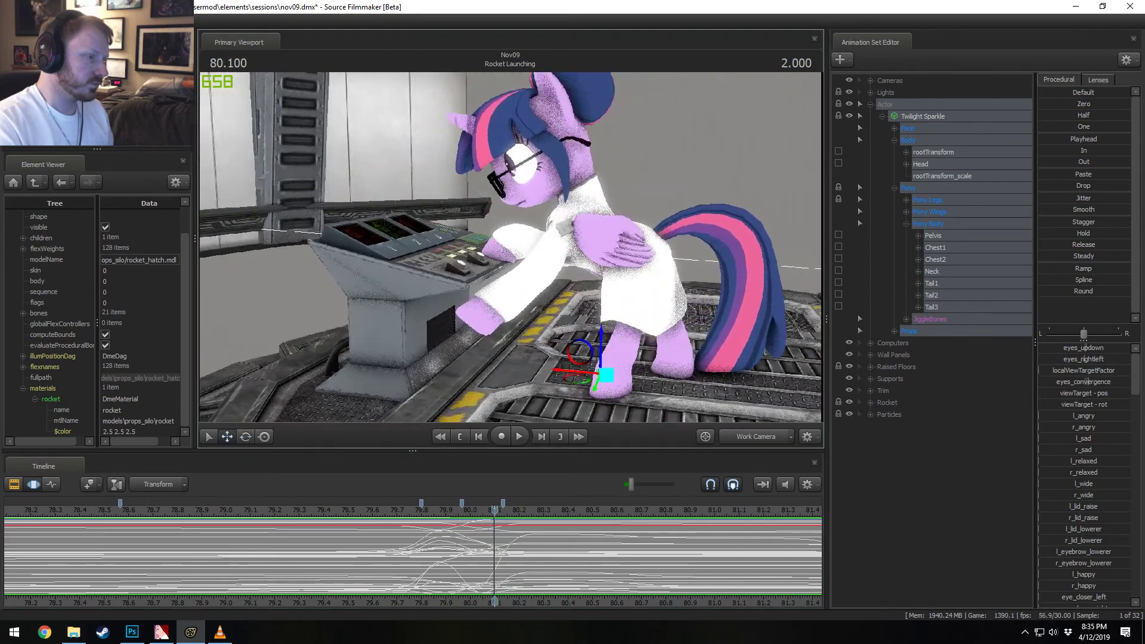
{"action": "key", "text": "w"}
{"action": "left_click_drag", "start_coordinate": [514, 263], "coordinate": [515, 262]}
{"action": "key", "text": "ctrl"}
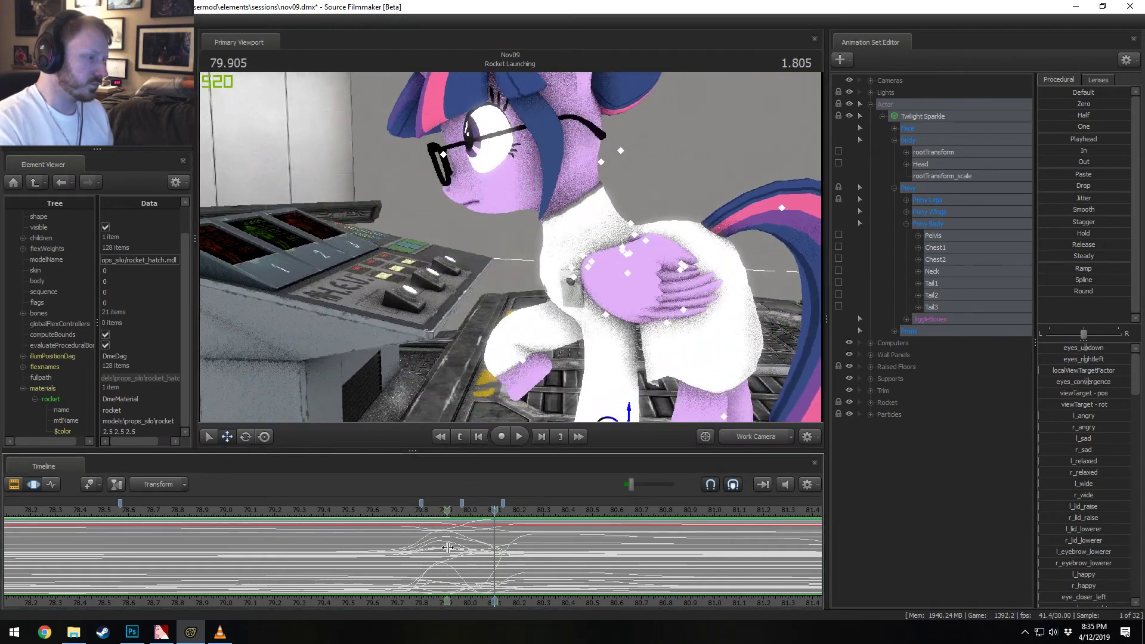
Step: Make a time selection around 79.9 seconds with falloff from 79.7 to 80.1 seconds and rotate RightShoulder to pull the hoof back
{"action": "left_click_drag", "start_coordinate": [485, 553], "coordinate": [413, 547], "text": "shift"}
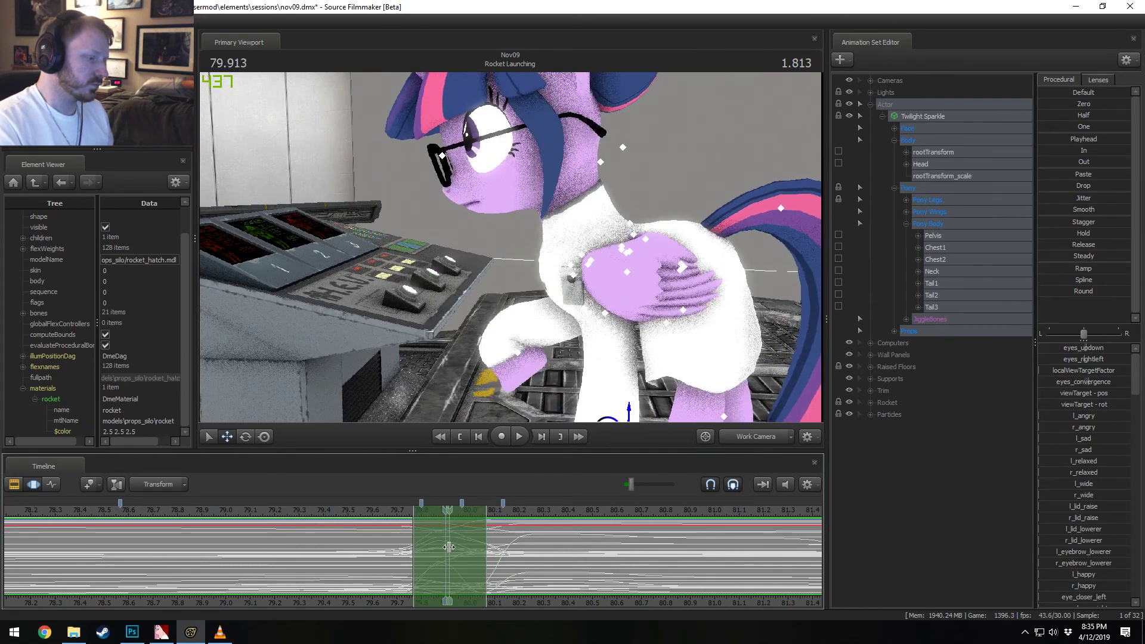
{"action": "left_click", "coordinate": [448, 545], "text": "shift"}
{"action": "scroll", "coordinate": [452, 547], "scroll_direction": "up", "scroll_amount": 6}
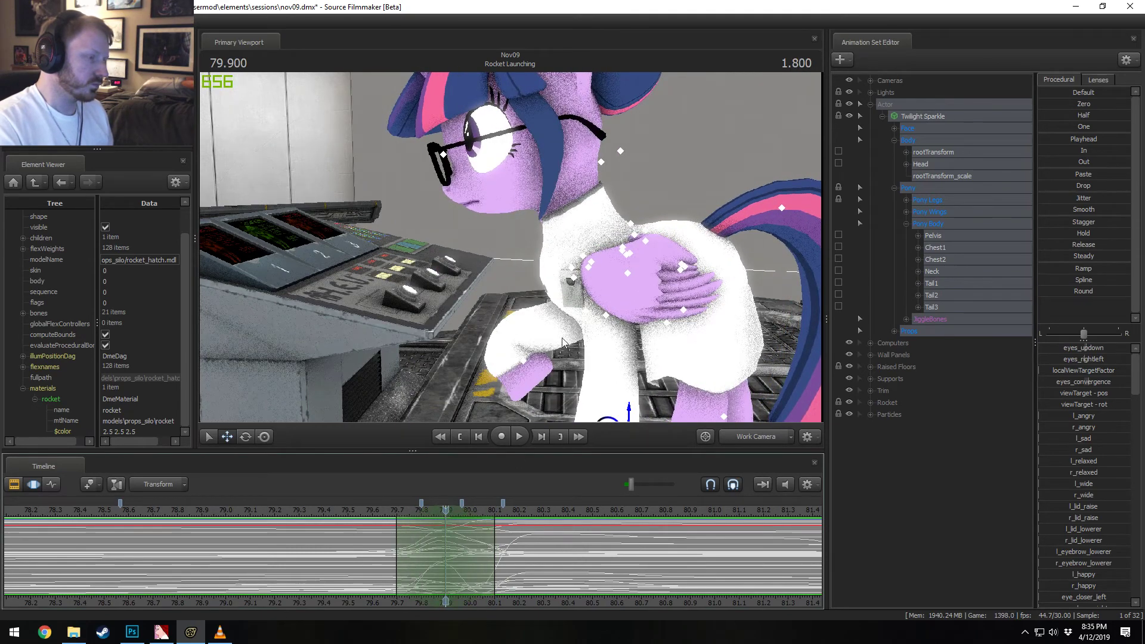
{"action": "left_click_drag", "start_coordinate": [569, 283], "coordinate": [571, 274], "text": "alt"}
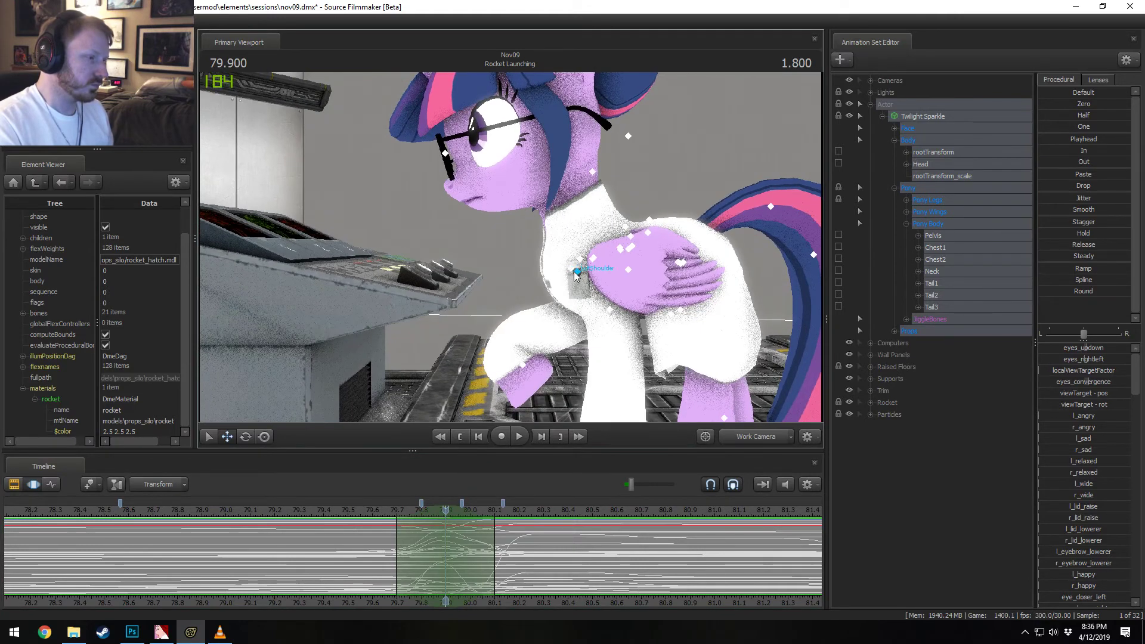
{"action": "left_click", "coordinate": [576, 274]}
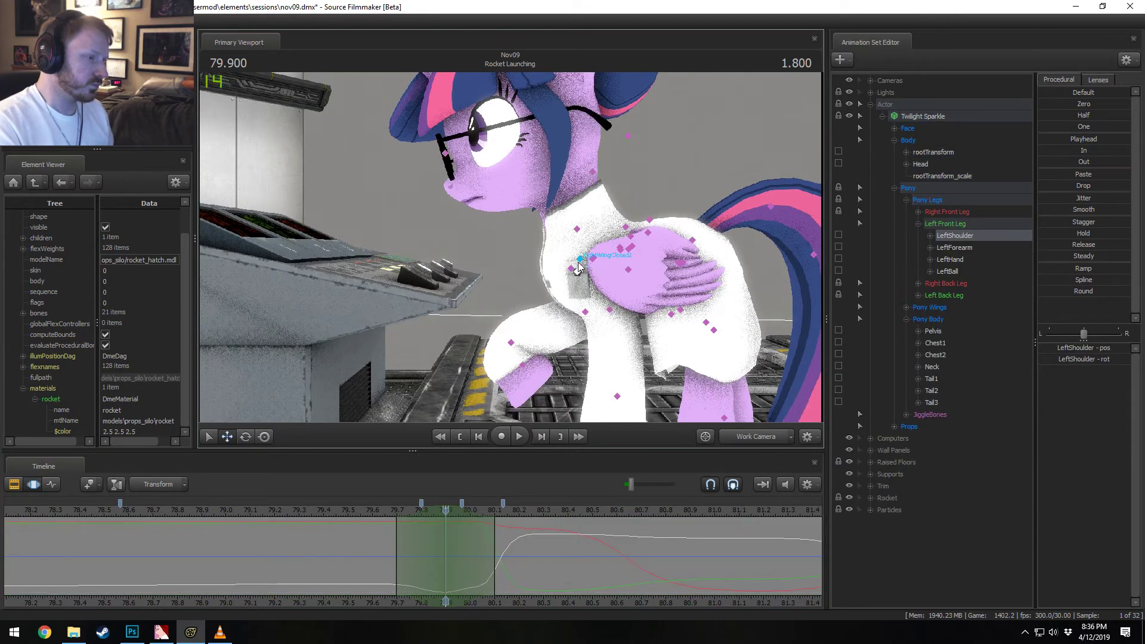
{"action": "key", "text": "e"}
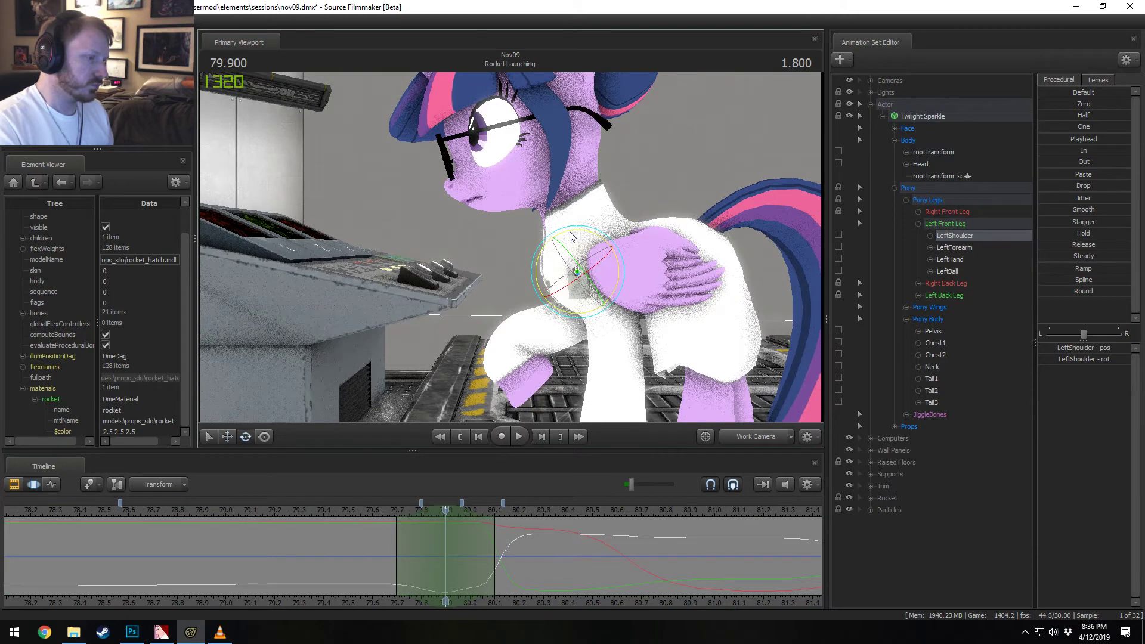
{"action": "left_click", "coordinate": [543, 237]}
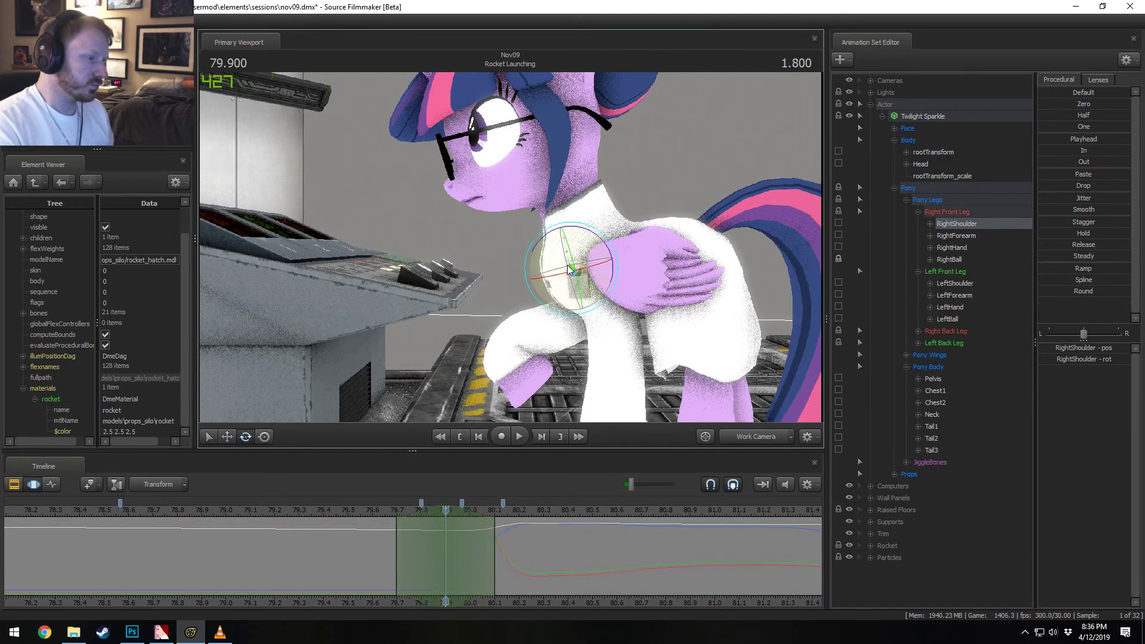
{"action": "left_click_drag", "start_coordinate": [542, 236], "coordinate": [532, 254]}
{"action": "key", "text": "ctrl+z"}
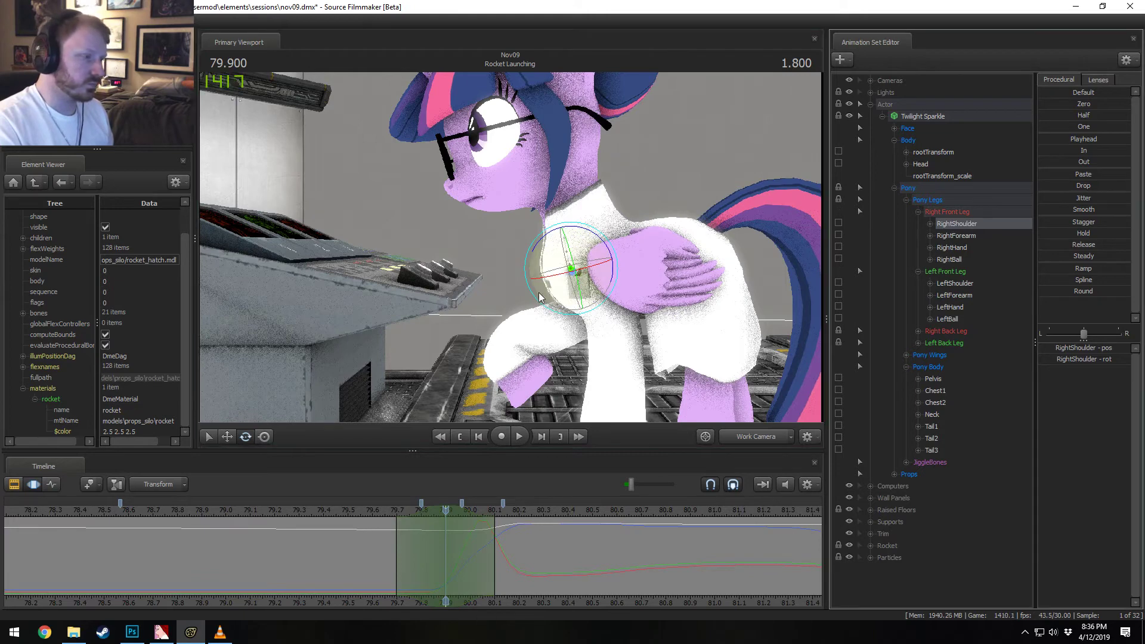
{"action": "left_click_drag", "start_coordinate": [551, 234], "coordinate": [590, 355]}
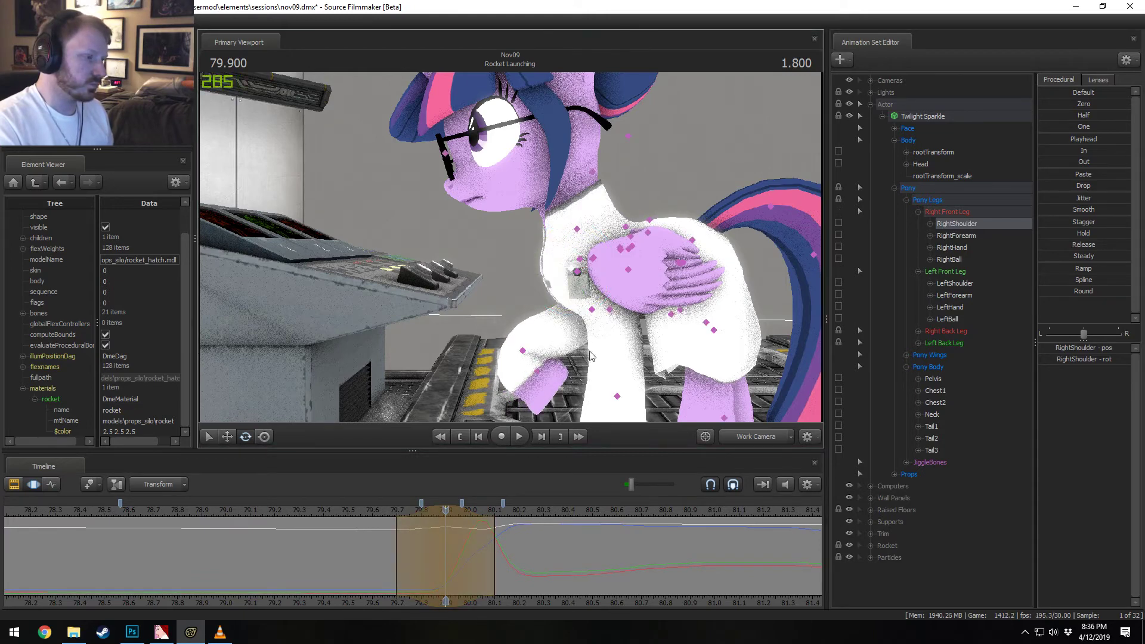
{"action": "left_click", "coordinate": [610, 312], "text": "ctrl"}
{"action": "left_click_drag", "start_coordinate": [568, 313], "coordinate": [586, 293]}
{"action": "key", "text": "ctrl+z"}
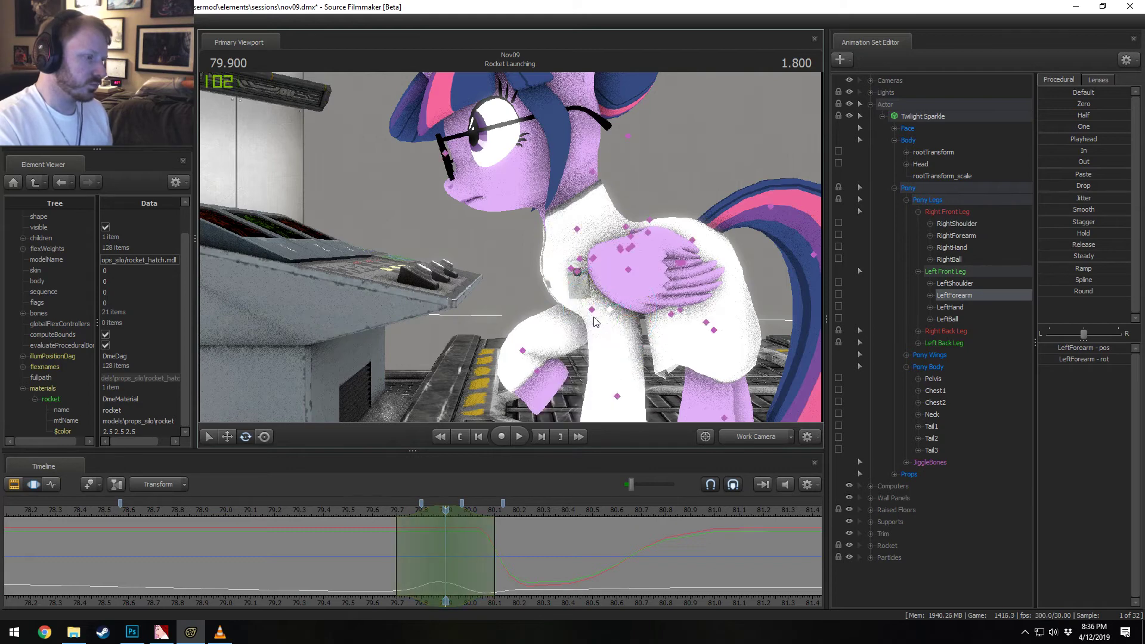
Step: Rotate RightForearm at 79.9 seconds to lift the right front hoof away from the console edge, and scrub through the motion
{"action": "left_click", "coordinate": [592, 310], "text": "ctrl"}
{"action": "left_click_drag", "start_coordinate": [582, 274], "coordinate": [608, 280]}
{"action": "left_click", "coordinate": [405, 529]}
{"action": "left_click_drag", "start_coordinate": [405, 530], "coordinate": [463, 538]}
{"action": "key", "text": "Escape"}
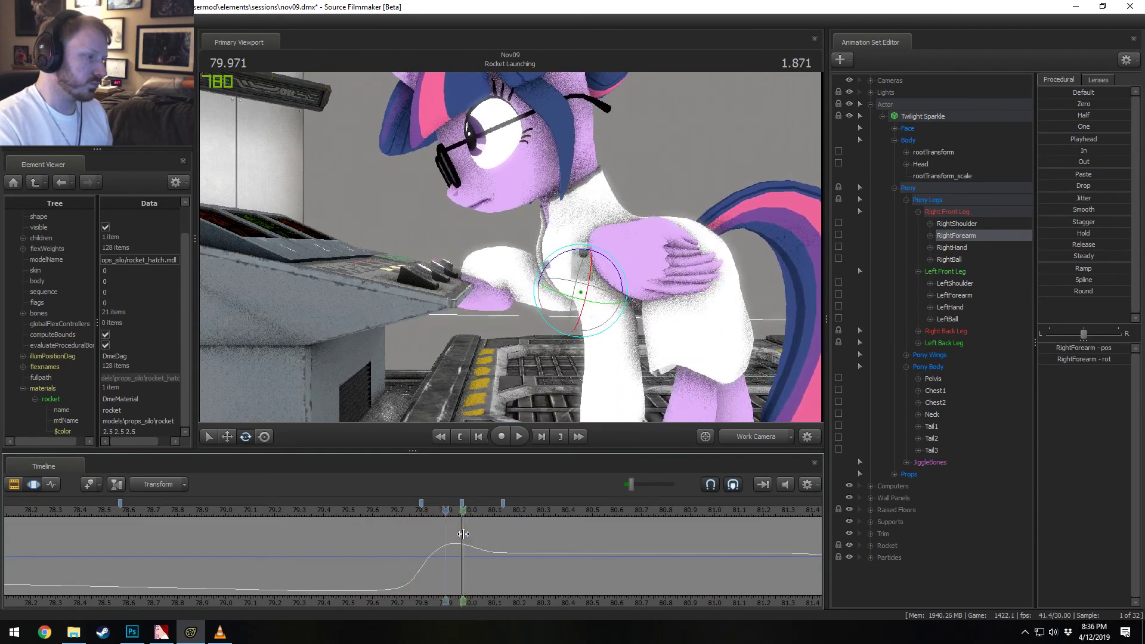
Step: Select RightBall and apply the Round preset over a time selection from about 79.6 to 80.23 seconds
{"action": "left_click", "coordinate": [944, 260]}
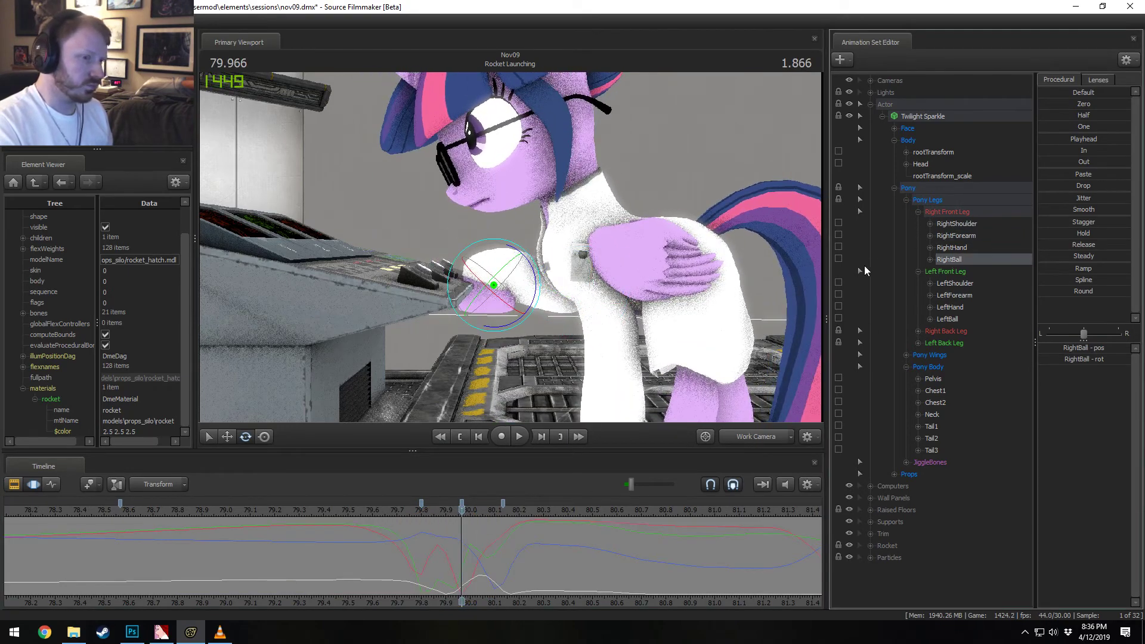
{"action": "left_click", "coordinate": [372, 539]}
{"action": "left_click_drag", "start_coordinate": [372, 538], "coordinate": [527, 558]}
{"action": "key", "text": "Left"}
{"action": "key", "text": "Left"}
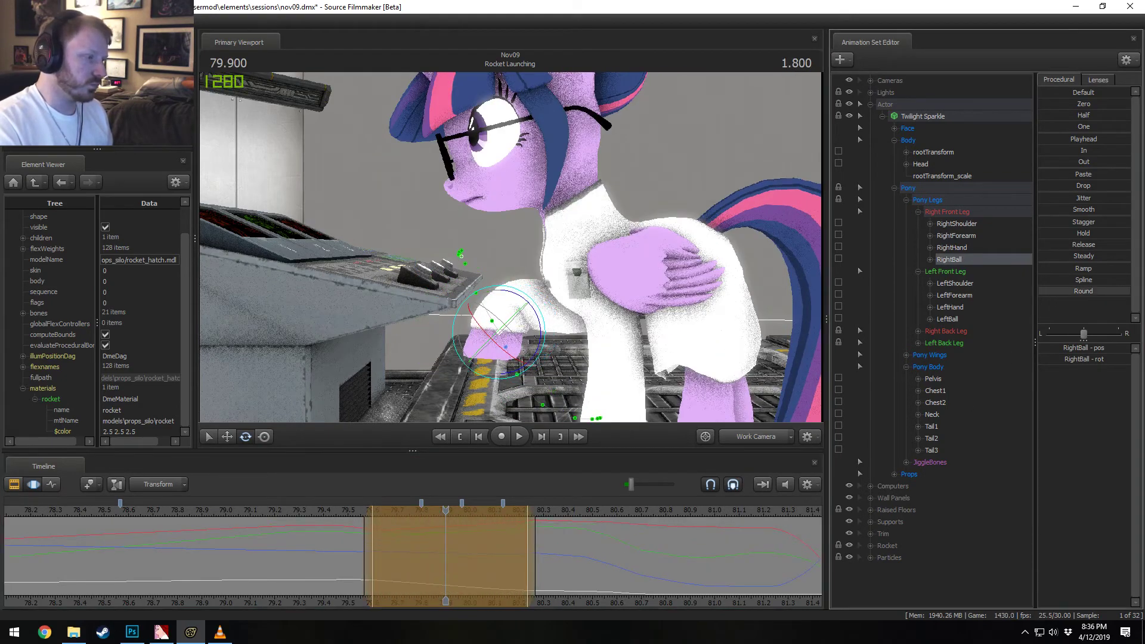
Step: Rotate RightBall at 79.9 seconds with falloff from about 79.67 to 80.13 seconds, and clear the time selection
{"action": "left_click", "coordinate": [374, 546]}
{"action": "left_click_drag", "start_coordinate": [376, 546], "coordinate": [448, 557]}
{"action": "left_click", "coordinate": [449, 557]}
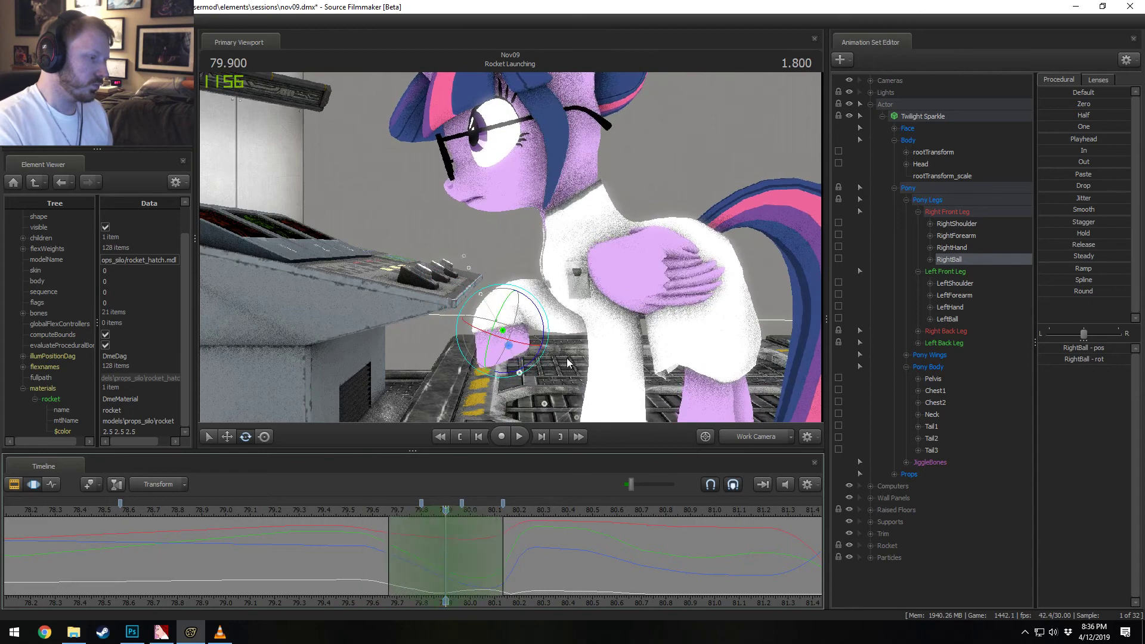
{"action": "left_click_drag", "start_coordinate": [539, 314], "coordinate": [513, 300]}
{"action": "mouse_move", "coordinate": [403, 556]}
{"action": "left_mouse_down"}
{"action": "mouse_move", "coordinate": [468, 558]}
{"action": "mouse_move", "coordinate": [473, 529]}
{"action": "mouse_move", "coordinate": [514, 534]}
{"action": "mouse_move", "coordinate": [359, 532]}
{"action": "mouse_move", "coordinate": [397, 530]}
{"action": "left_mouse_up"}
{"action": "key", "text": "Escape"}
Step: Switch the viewport to the Main Camera and play back the shot from about 79.4 seconds to 80.633 seconds
{"action": "left_click", "coordinate": [769, 441]}
{"action": "key", "text": "F2"}
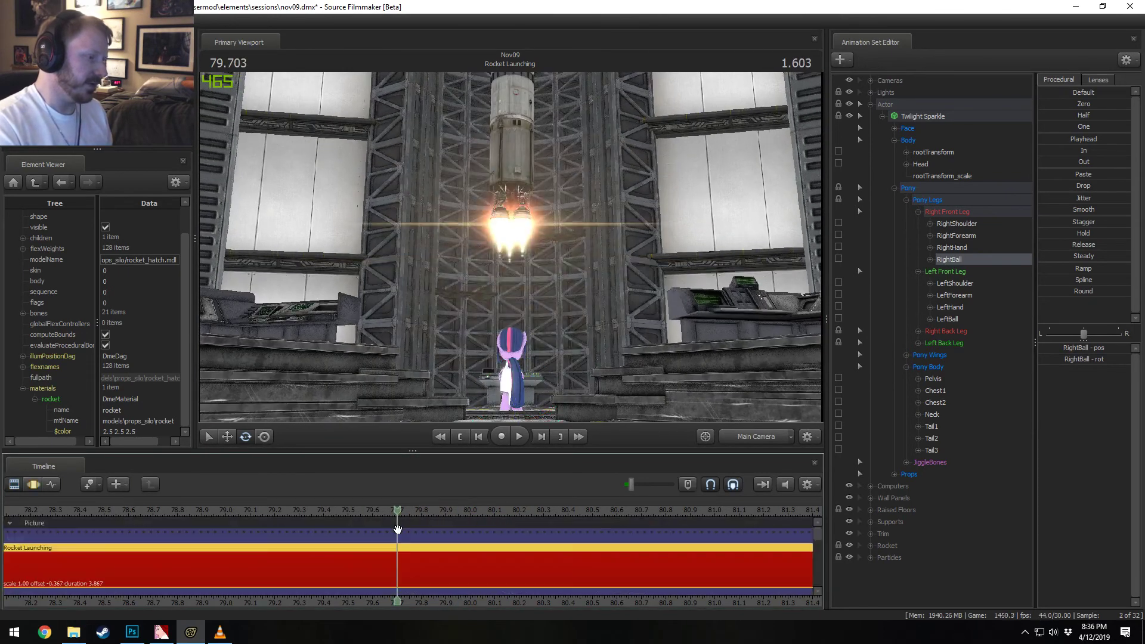
{"action": "key", "text": "F3"}
{"action": "left_click", "coordinate": [326, 509]}
{"action": "key", "text": "space"}
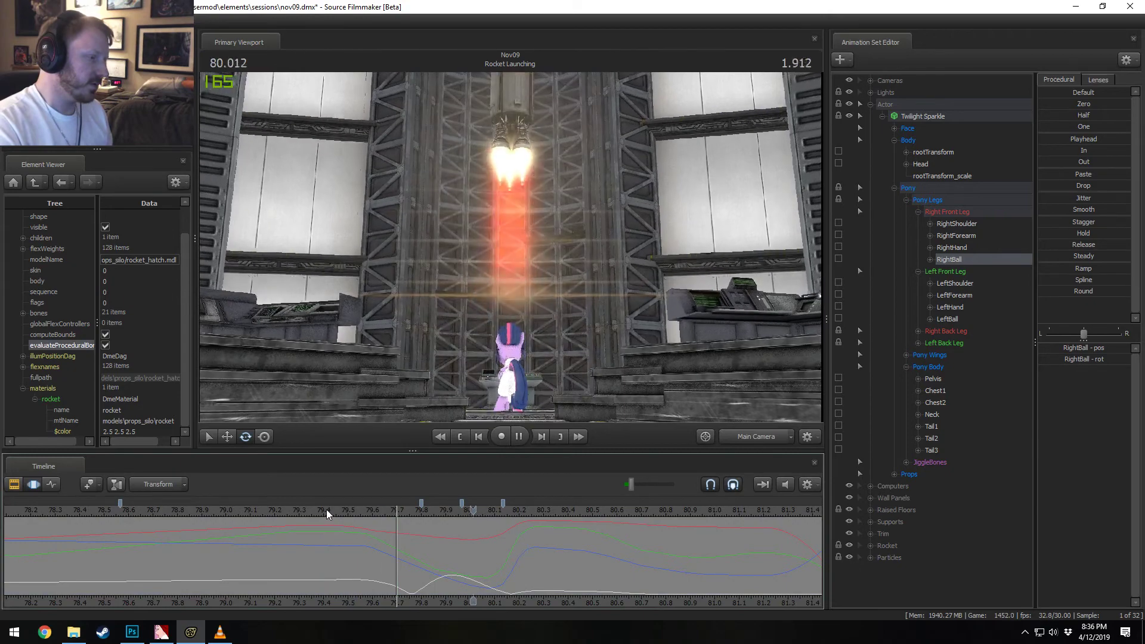
{"action": "key", "text": "space"}
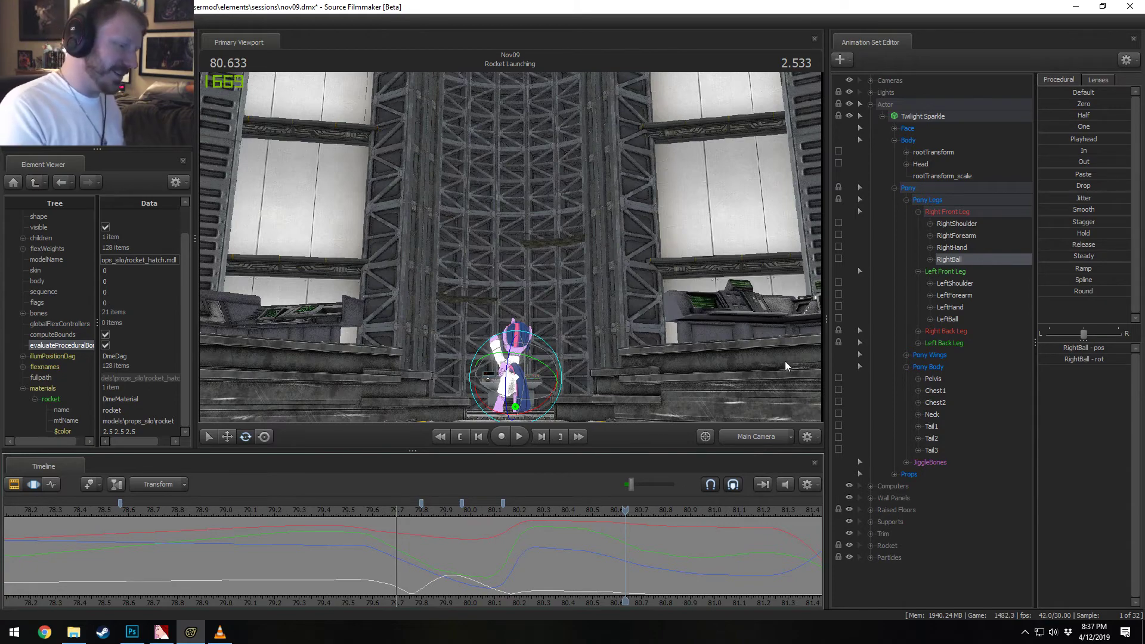
Step: Bring the browser window with the Giphy GIF into view and close its tab
{"action": "left_click", "coordinate": [757, 438]}
{"action": "left_click", "coordinate": [756, 435]}
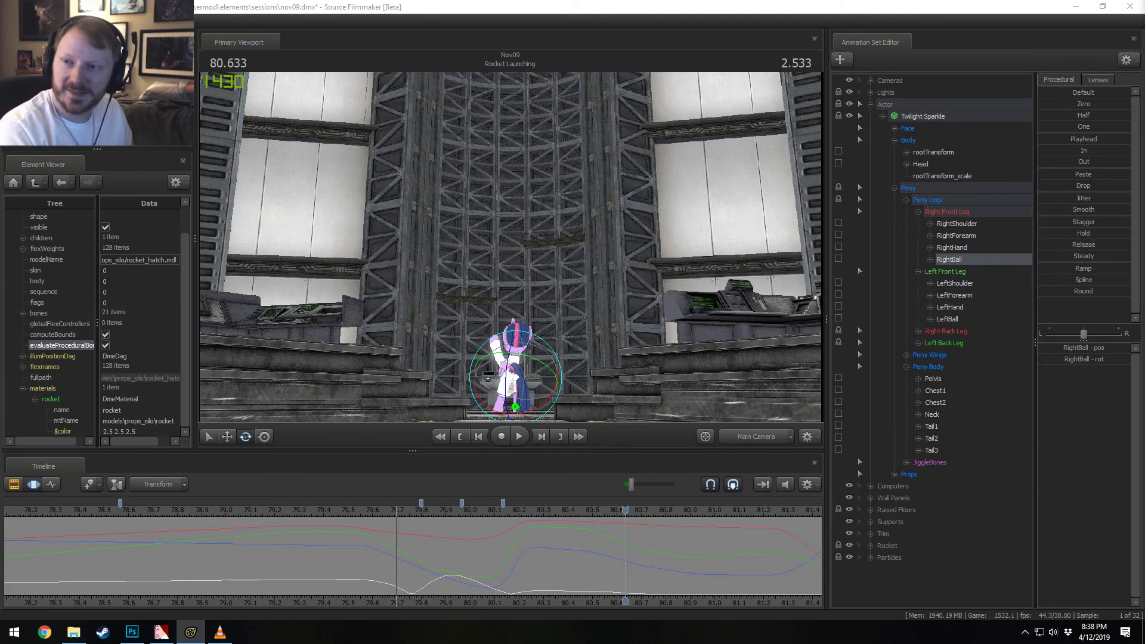
{"action": "left_click_drag", "start_coordinate": [877, 343], "coordinate": [605, 124]}
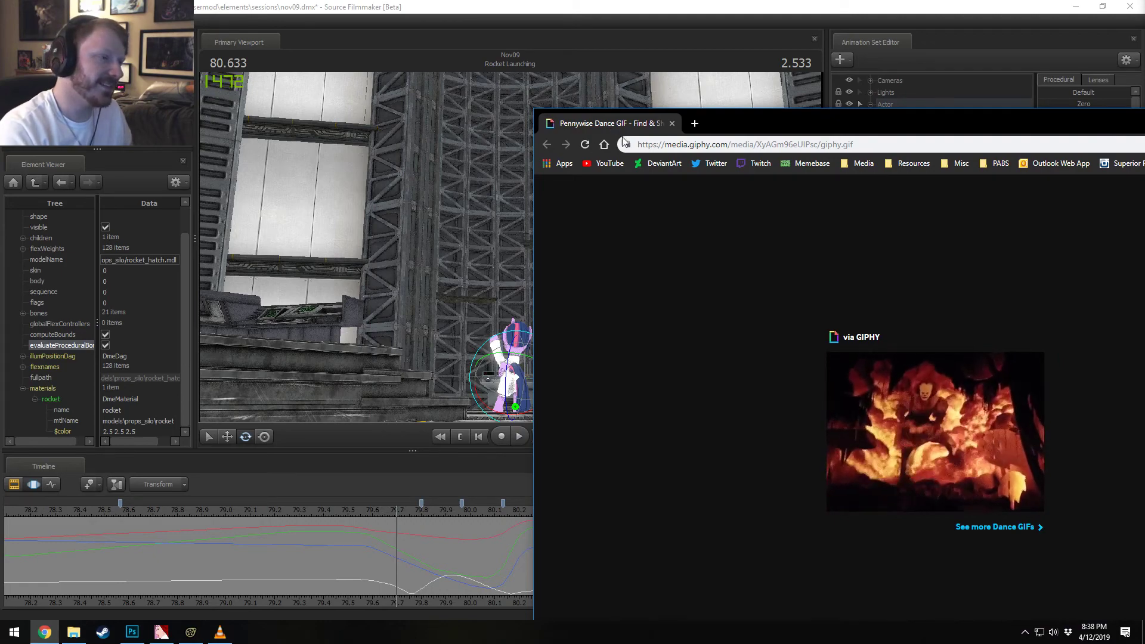
{"action": "left_click", "coordinate": [671, 123]}
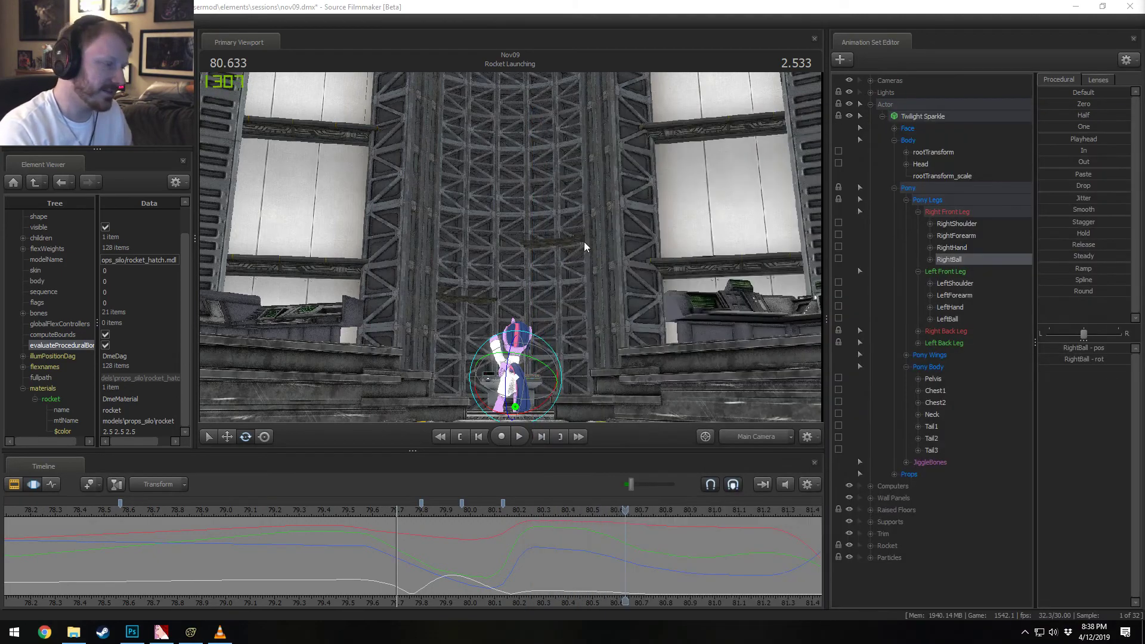
Step: Play back the Rocket Launching shot from 78.733 seconds and from before its start to review the whole motion
{"action": "left_click_drag", "start_coordinate": [377, 515], "coordinate": [157, 502]}
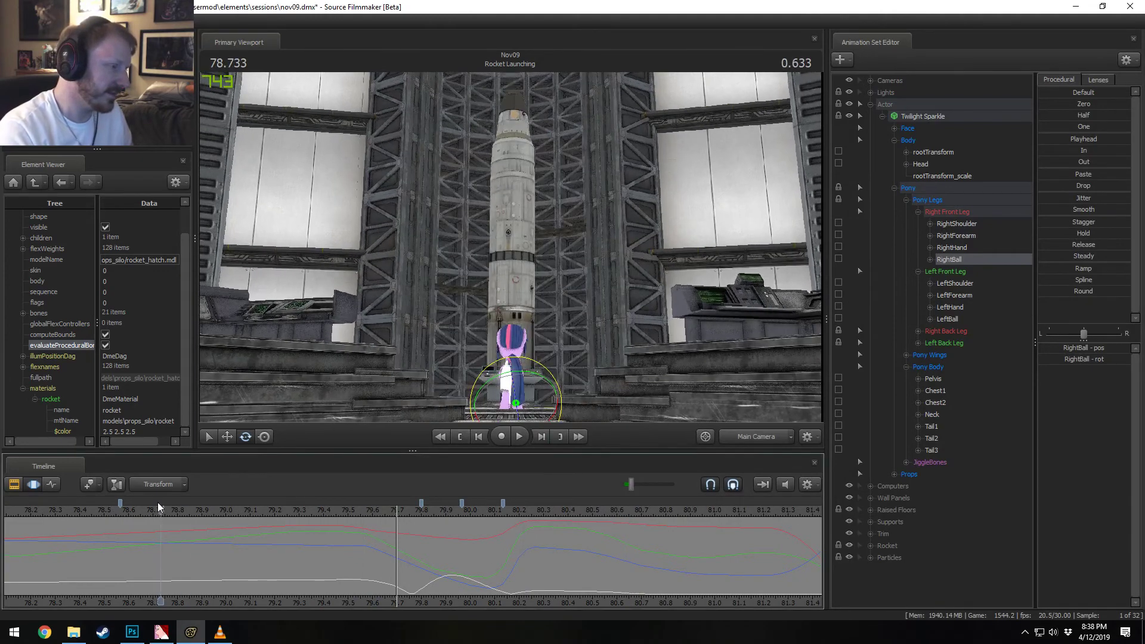
{"action": "key", "text": "space"}
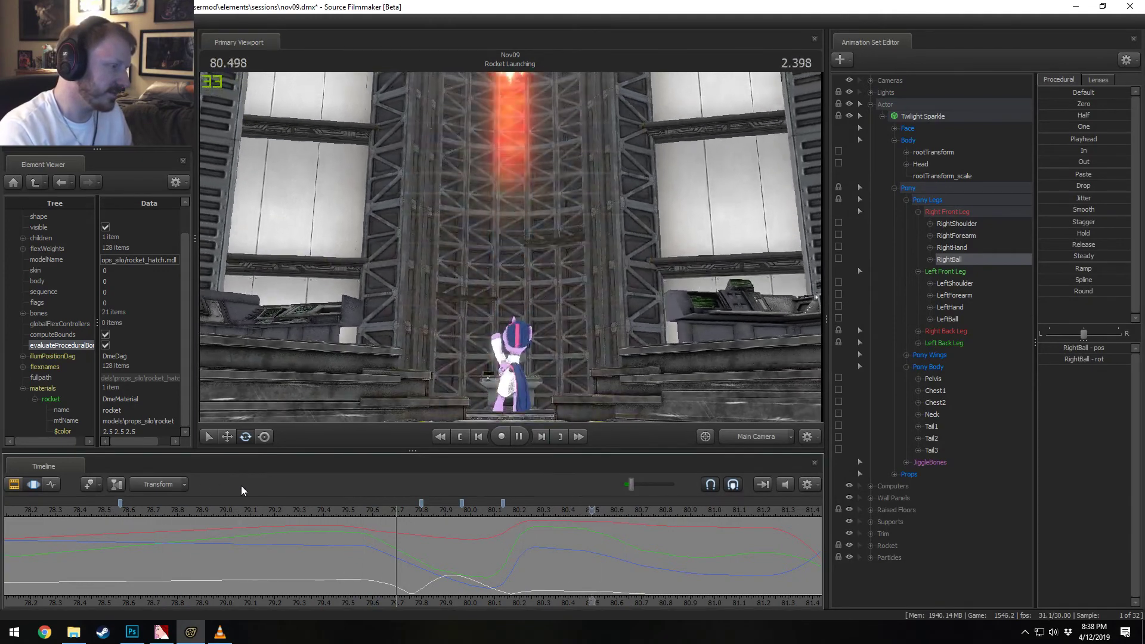
{"action": "key", "text": "space"}
{"action": "scroll", "coordinate": [352, 504], "scroll_direction": "down", "scroll_amount": 2}
{"action": "key", "text": "space"}
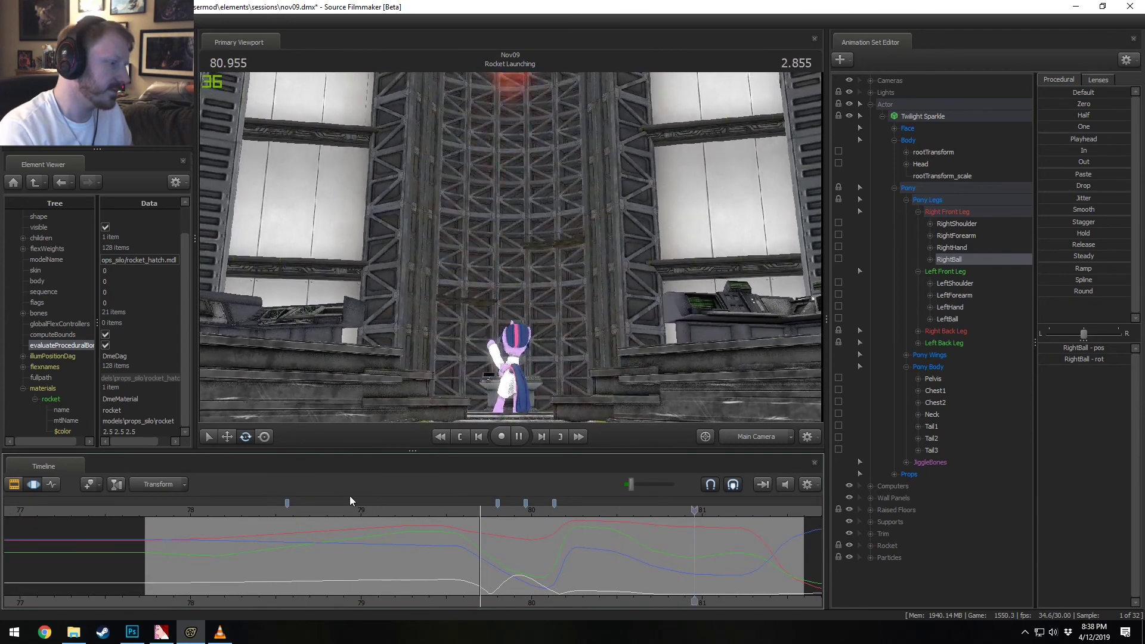
{"action": "key", "text": "space"}
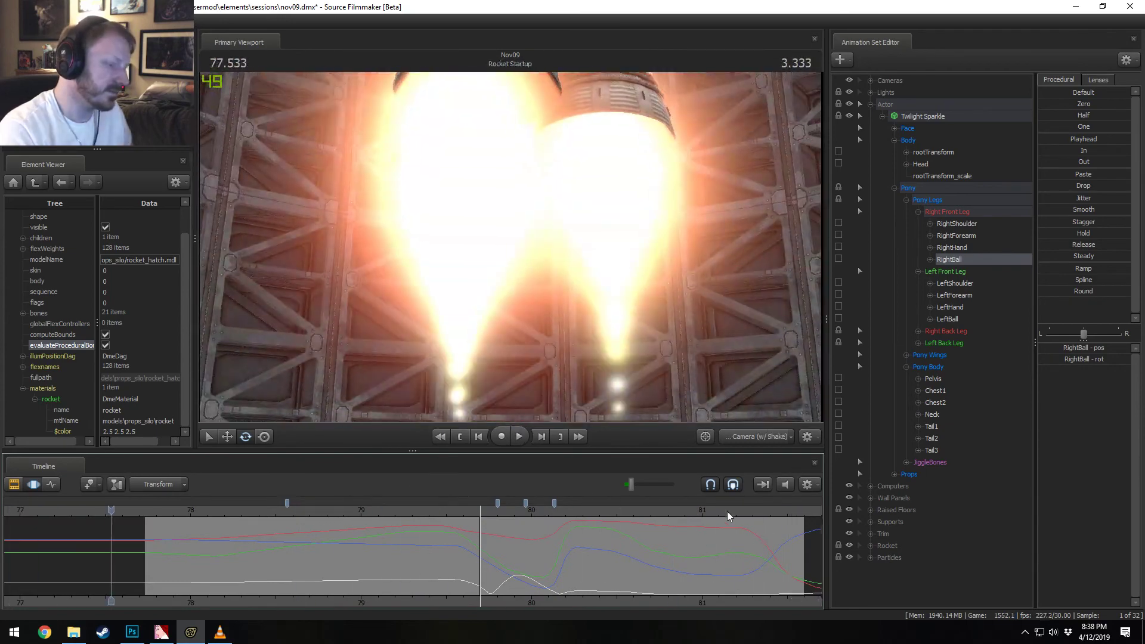
Step: Select all of Twilight Sparkle's controls and modify their motion over about 81.2 to 81.366 seconds with falloff on both sides
{"action": "left_click", "coordinate": [764, 509]}
{"action": "left_click", "coordinate": [930, 116]}
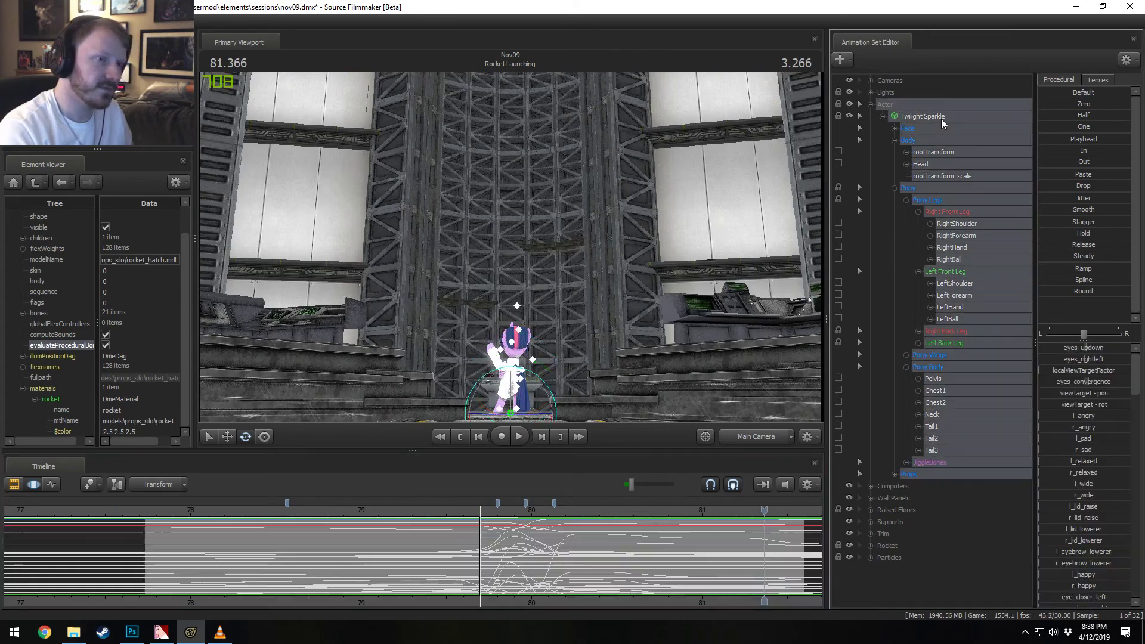
{"action": "left_click", "coordinate": [771, 556]}
{"action": "left_click_drag", "start_coordinate": [765, 556], "coordinate": [734, 555], "text": "shift"}
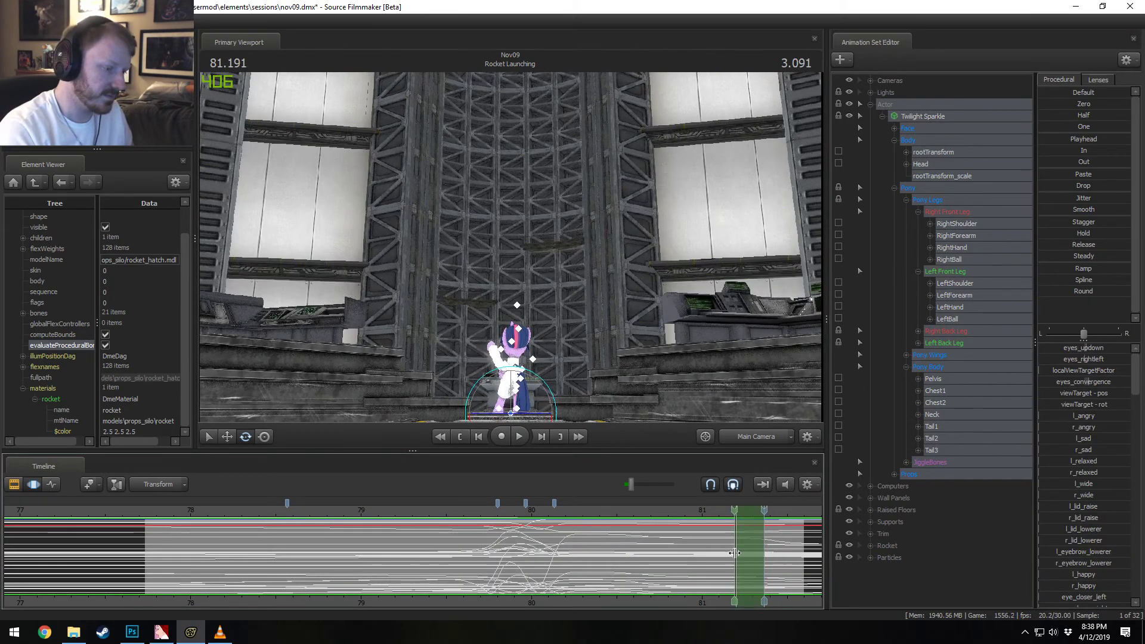
{"action": "scroll", "coordinate": [761, 549], "scroll_direction": "up", "scroll_amount": 3, "text": "shift"}
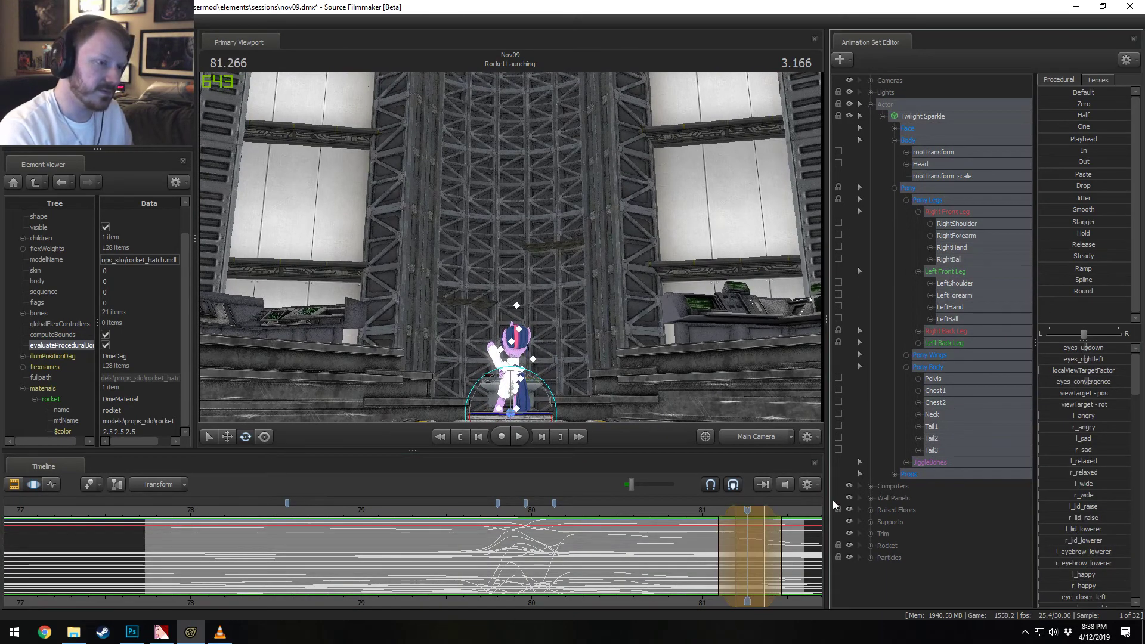
Step: Play back the end transition, recheck the pose at 80.933 seconds and move the playhead to 79.5 seconds
{"action": "key", "text": "space"}
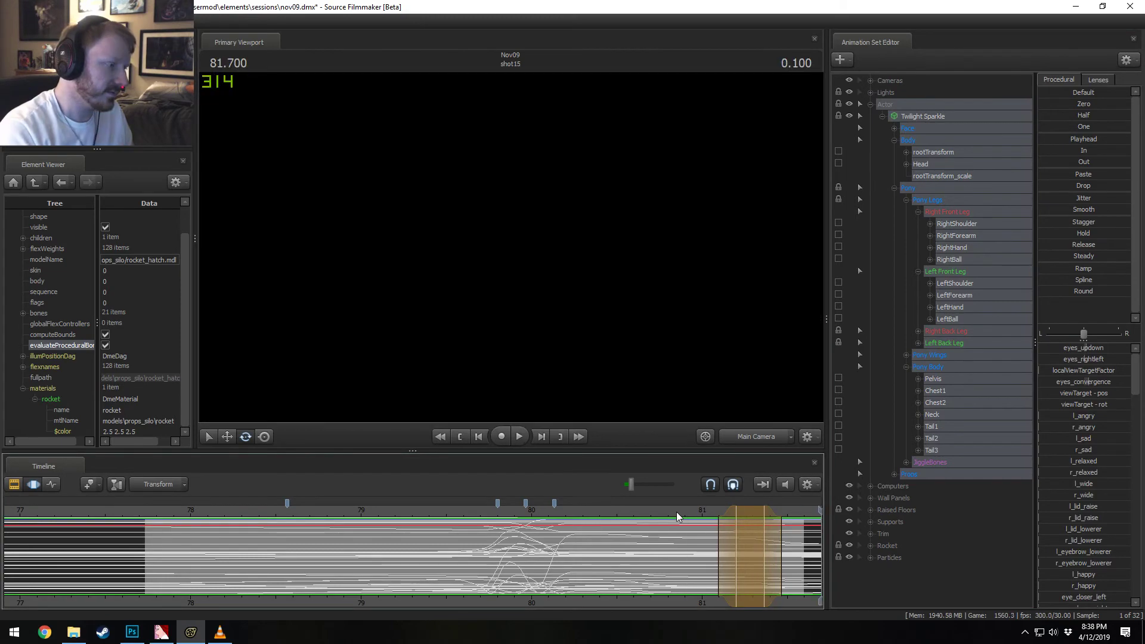
{"action": "left_click", "coordinate": [689, 511]}
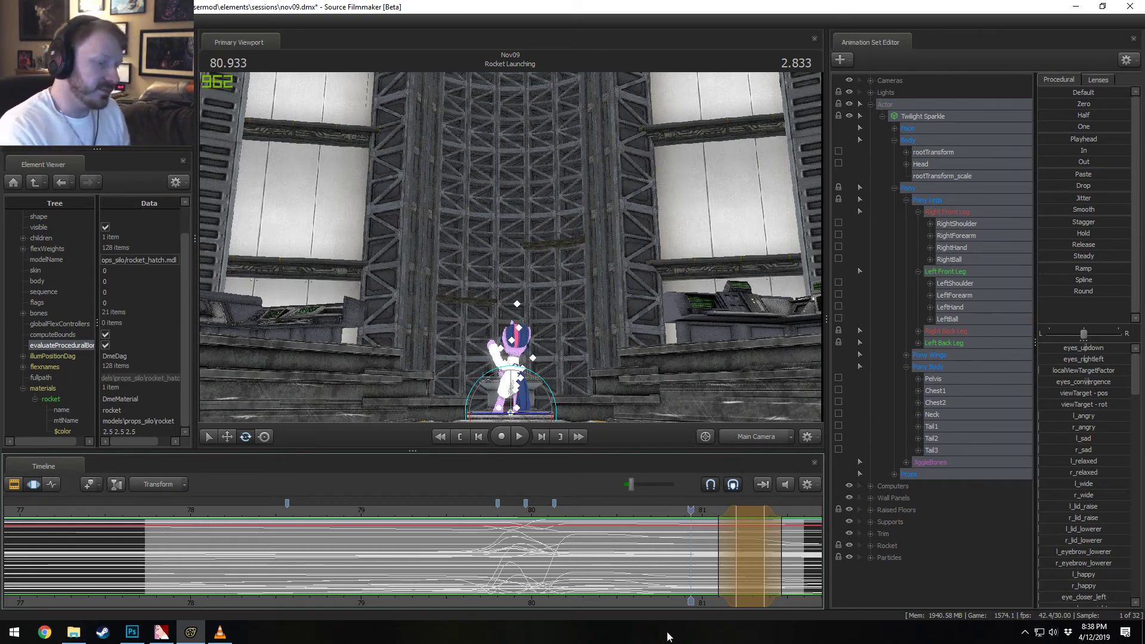
{"action": "left_click", "coordinate": [656, 590]}
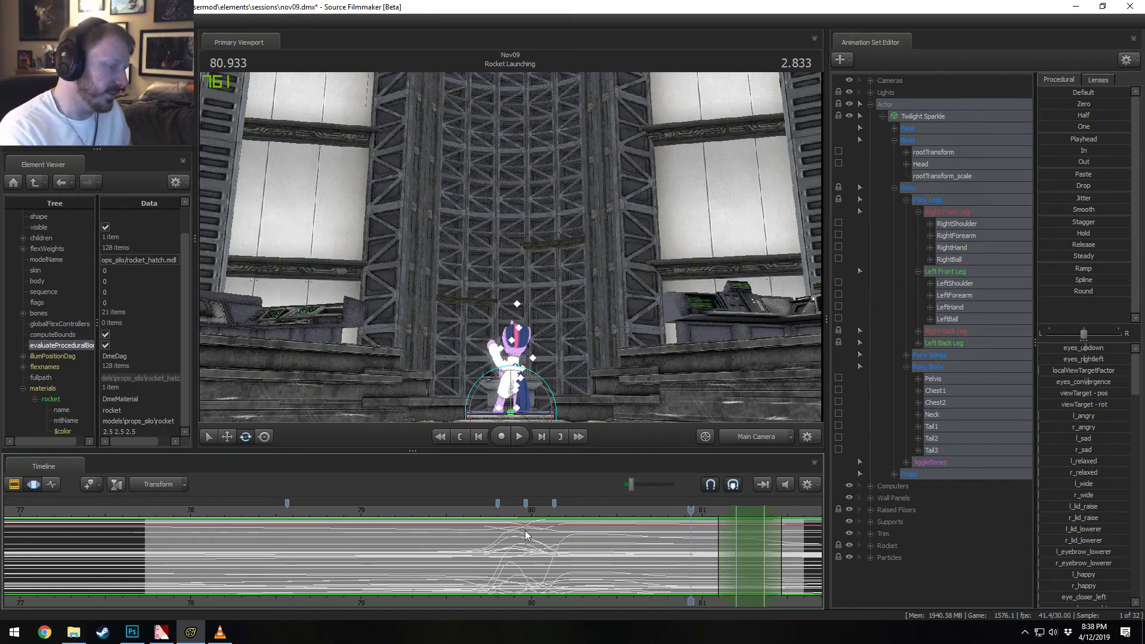
{"action": "left_click", "coordinate": [445, 514]}
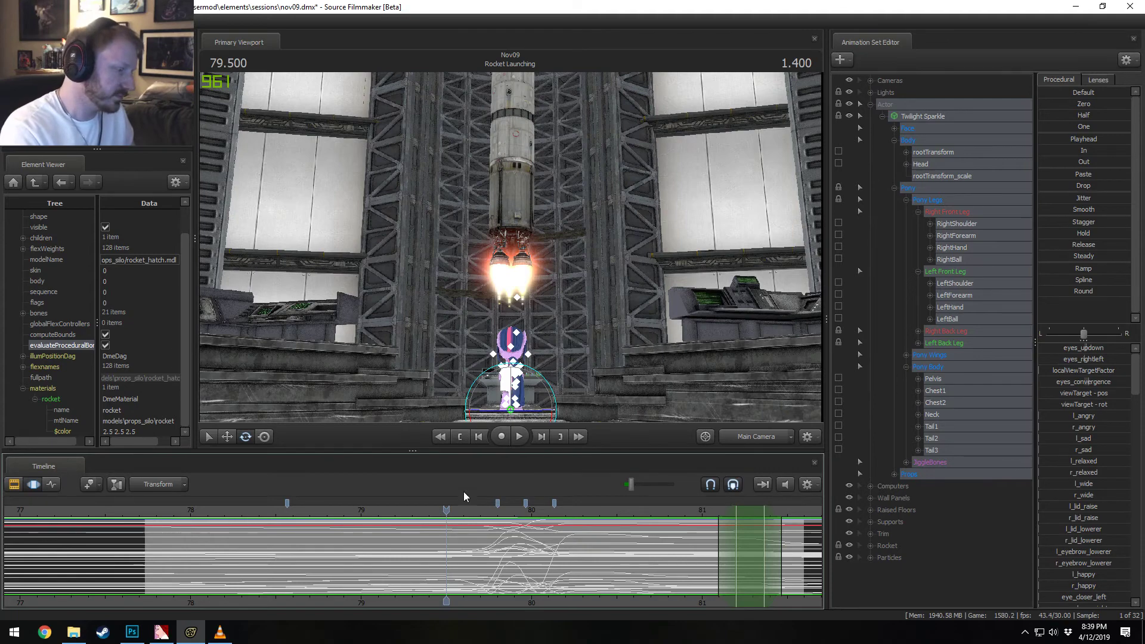
Step: Play back the end of the Rocket Launching shot from 79.5 seconds to check Twilight Sparkle's leg motion
{"action": "key", "text": "space"}
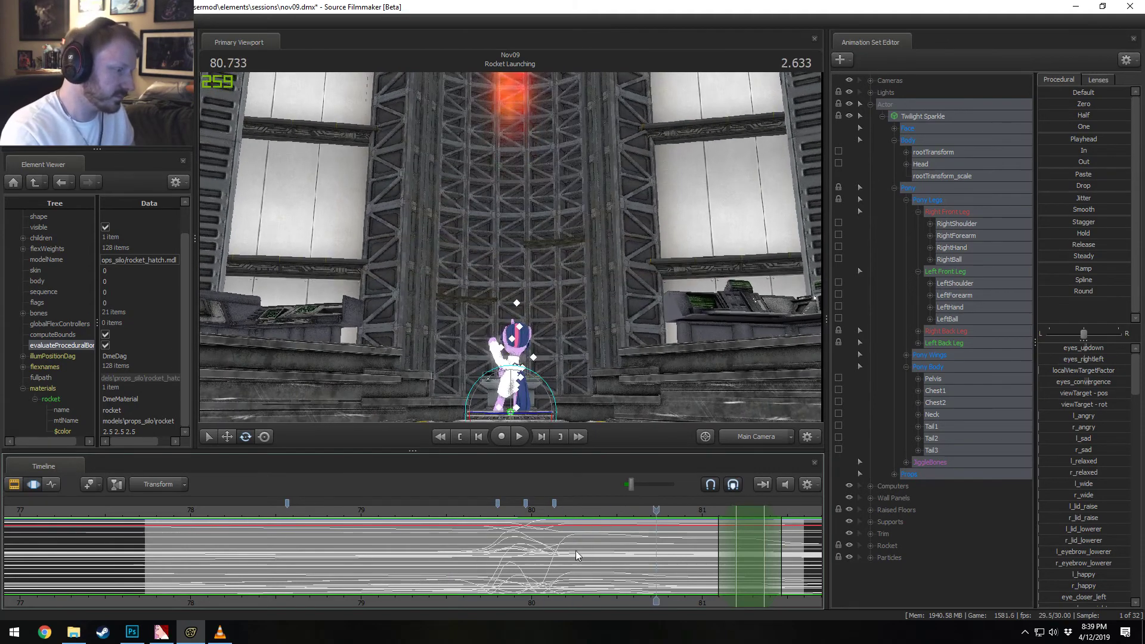
{"action": "left_click", "coordinate": [448, 514]}
{"action": "key", "text": "space"}
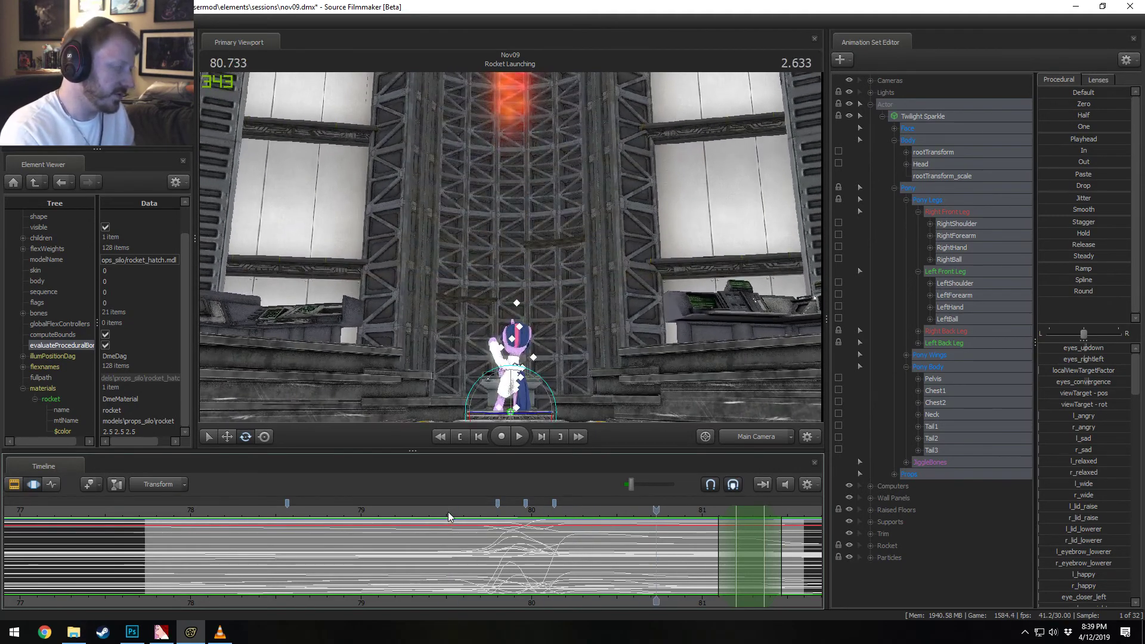
{"action": "key", "text": "space"}
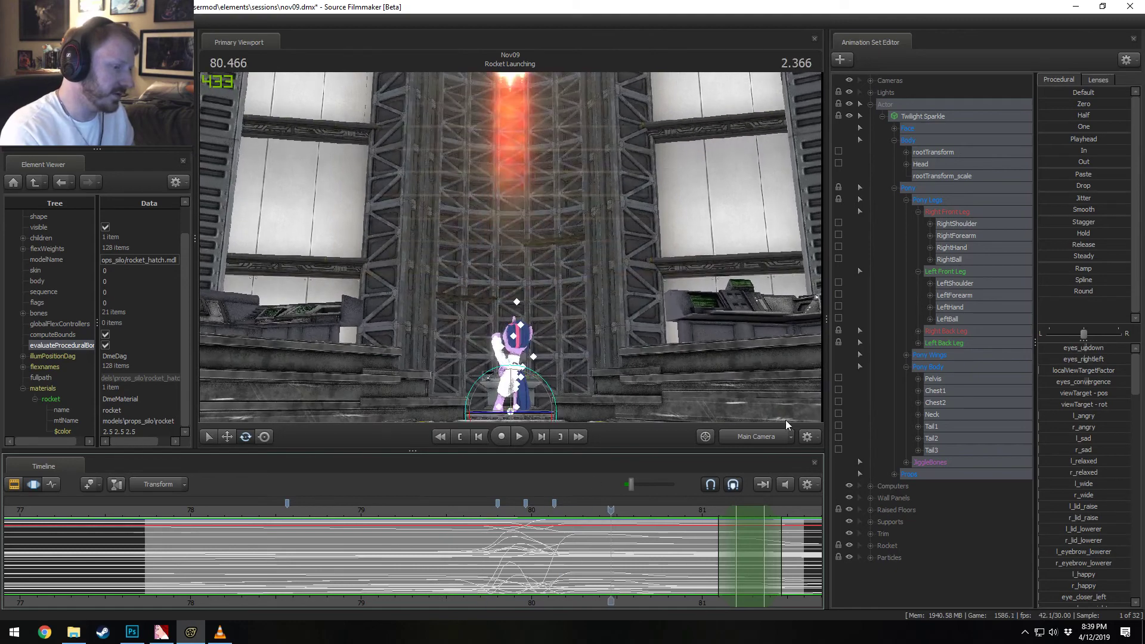
Step: Return to the Clip Editor, turn scene lighting back on in the viewport and play the Rocket Launching shot from 80.466 seconds
{"action": "left_click", "coordinate": [772, 430]}
{"action": "left_click", "coordinate": [766, 435]}
{"action": "left_click", "coordinate": [764, 438]}
{"action": "left_click", "coordinate": [766, 439]}
{"action": "key", "text": "F2"}
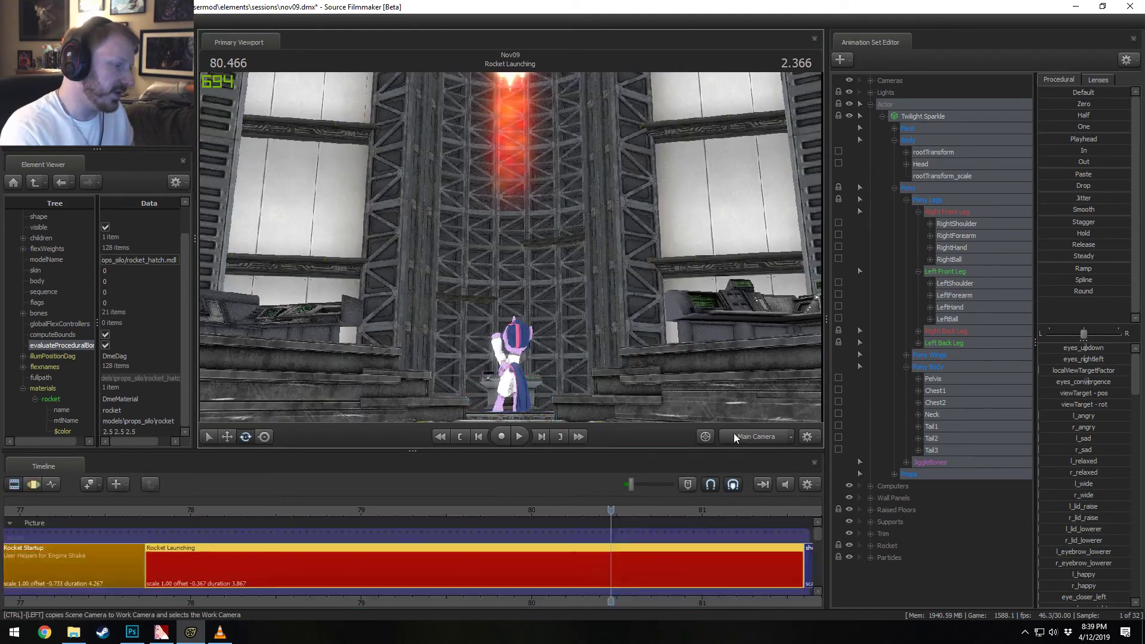
{"action": "right_click", "coordinate": [564, 324]}
{"action": "left_click", "coordinate": [592, 358]}
{"action": "key", "text": "F3"}
{"action": "key", "text": "F2"}
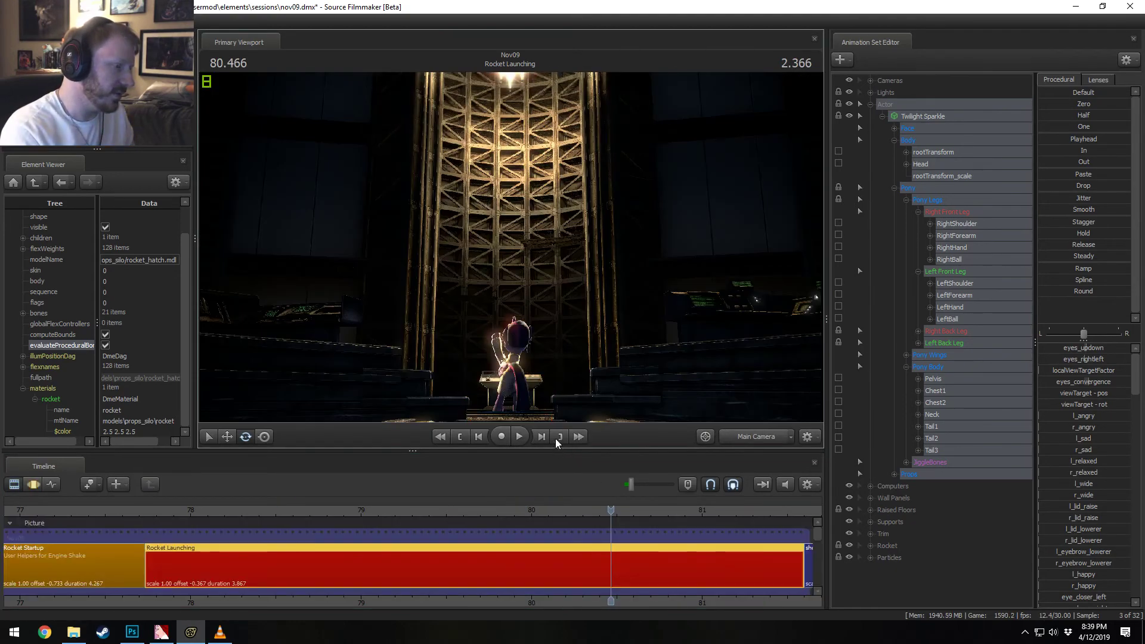
{"action": "key", "text": "space"}
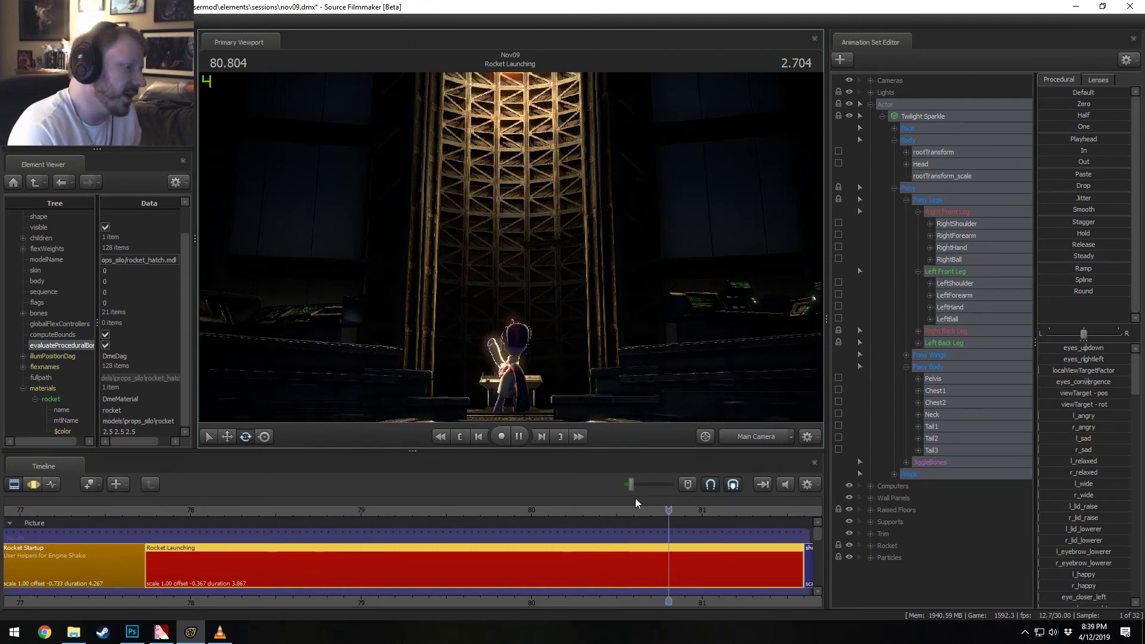
{"action": "key", "text": "space"}
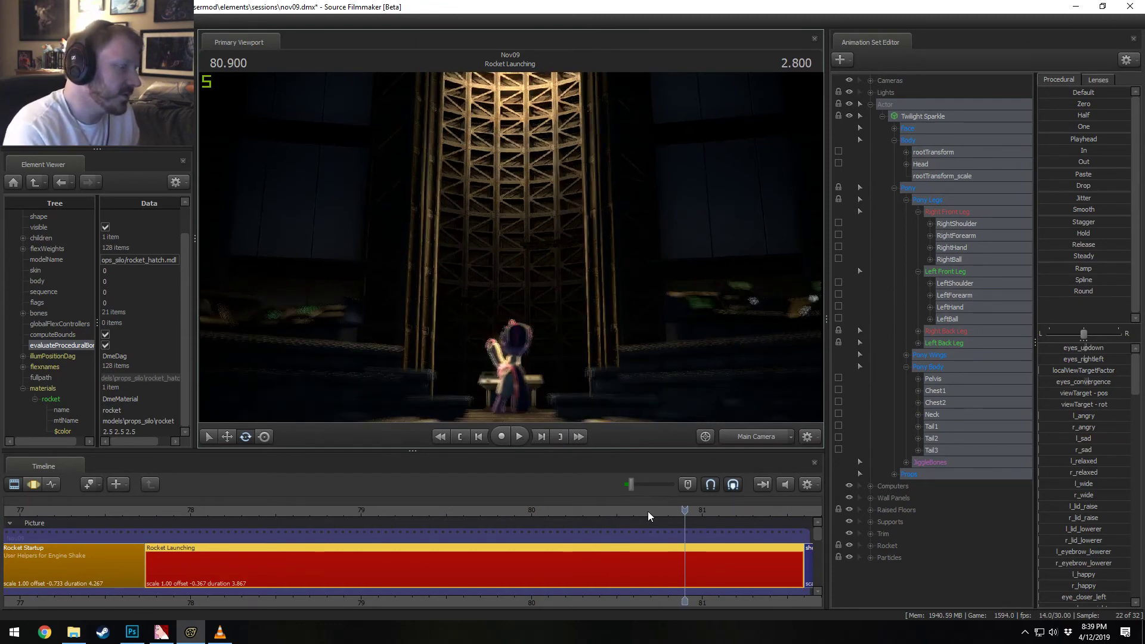
Step: Recolor the Rocket Launching clip from red to orange by setting its green value to 100
{"action": "right_click", "coordinate": [638, 570]}
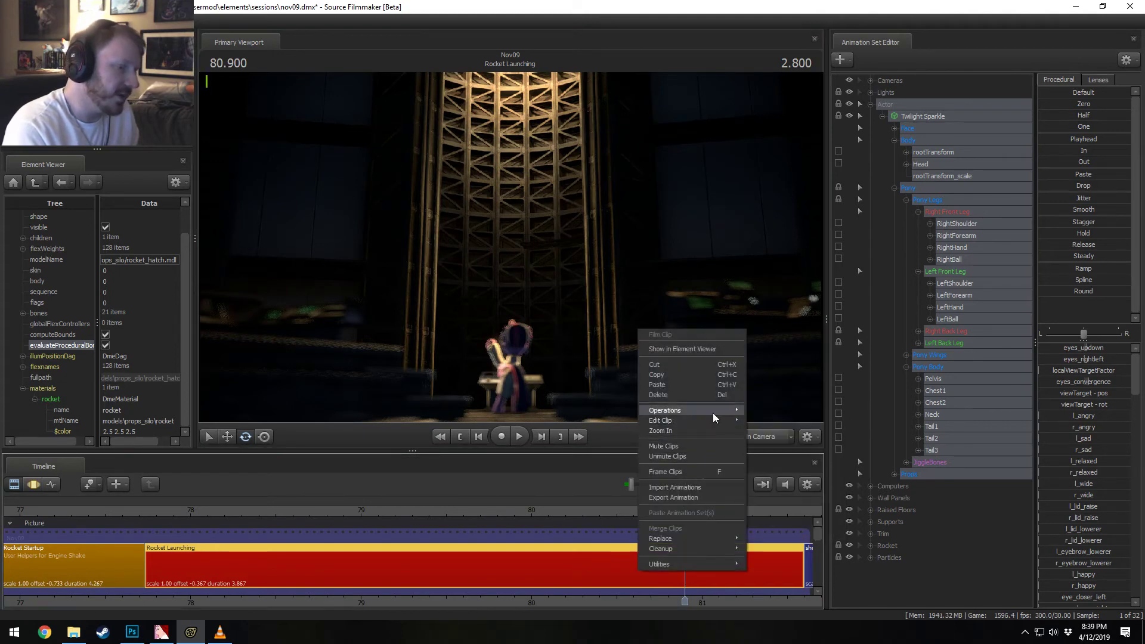
{"action": "mouse_move", "coordinate": [713, 412]}
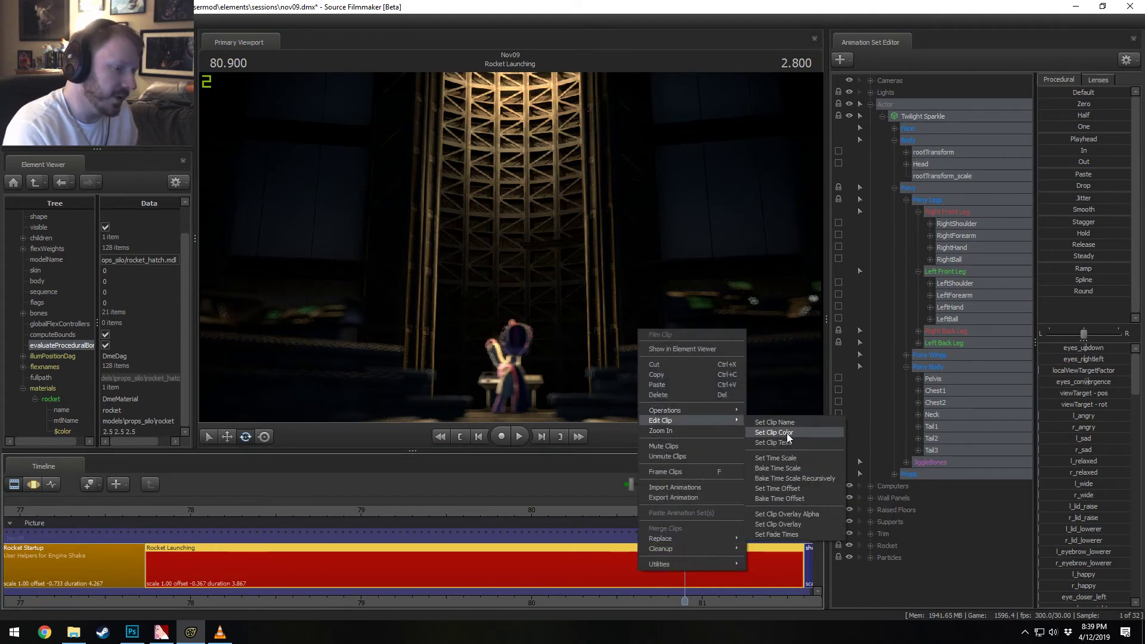
{"action": "left_click", "coordinate": [785, 433]}
{"action": "left_click", "coordinate": [629, 328]}
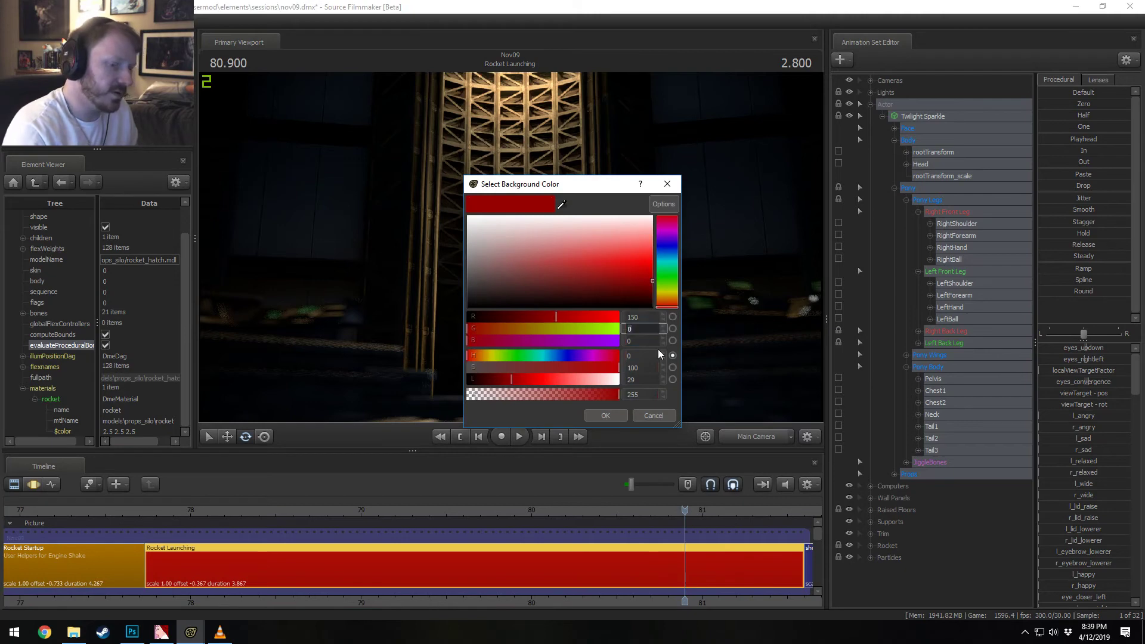
{"action": "type", "text": "100"}
{"action": "key", "text": "Return"}
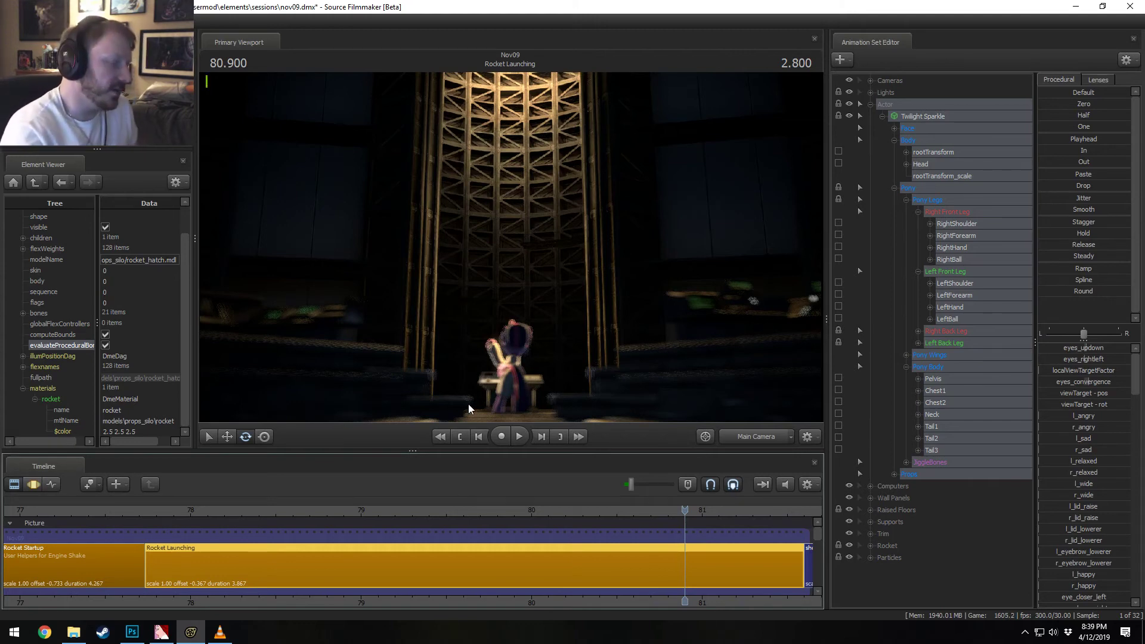
Step: Add timeline bookmarks at the starts of Push the Button (70.633), Rocket Startup (73.466), Rocket Launching (77.733) and shot15 (81.600)
{"action": "scroll", "coordinate": [456, 494], "scroll_direction": "down", "scroll_amount": 5}
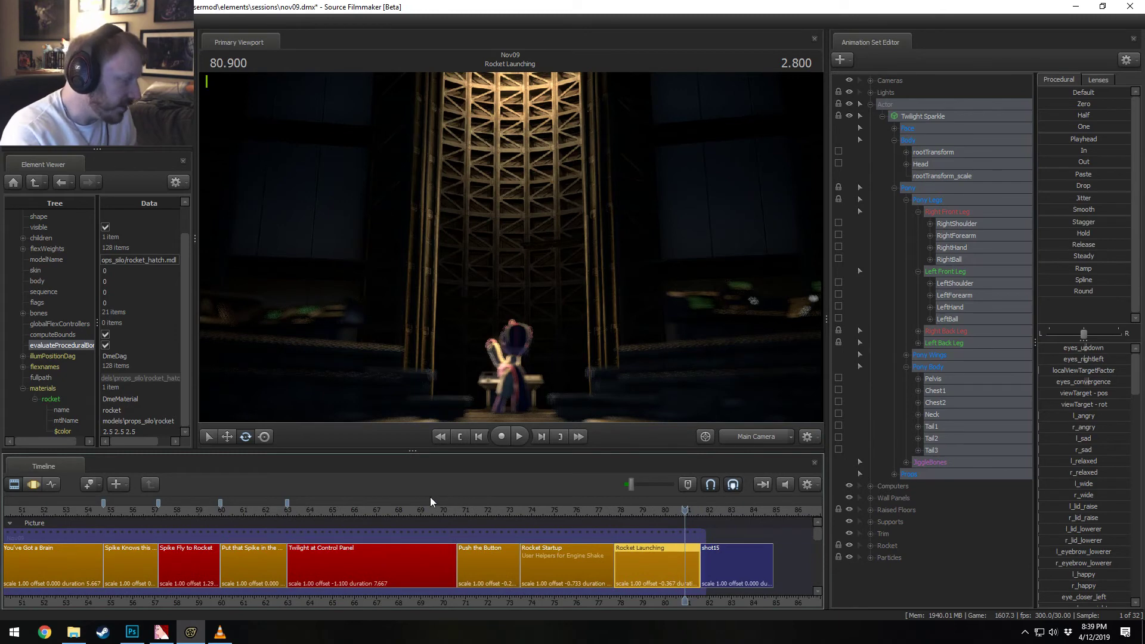
{"action": "left_click", "coordinate": [225, 508]}
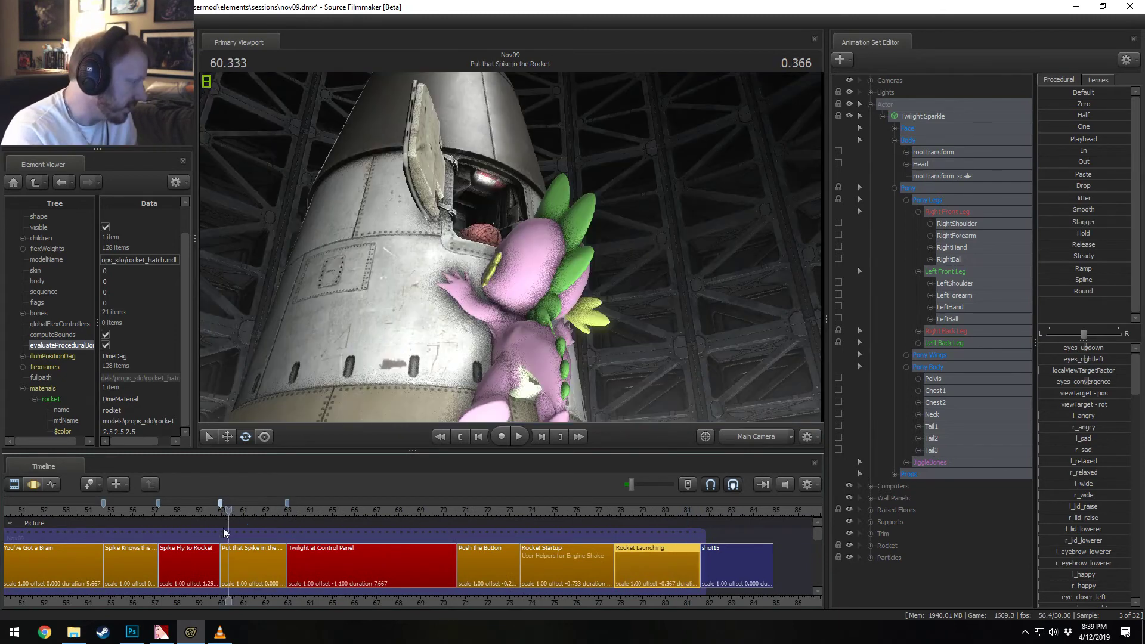
{"action": "scroll", "coordinate": [225, 533], "scroll_direction": "up", "scroll_amount": 2}
{"action": "scroll", "coordinate": [519, 536], "scroll_direction": "down", "scroll_amount": 1}
{"action": "left_click", "coordinate": [488, 509]}
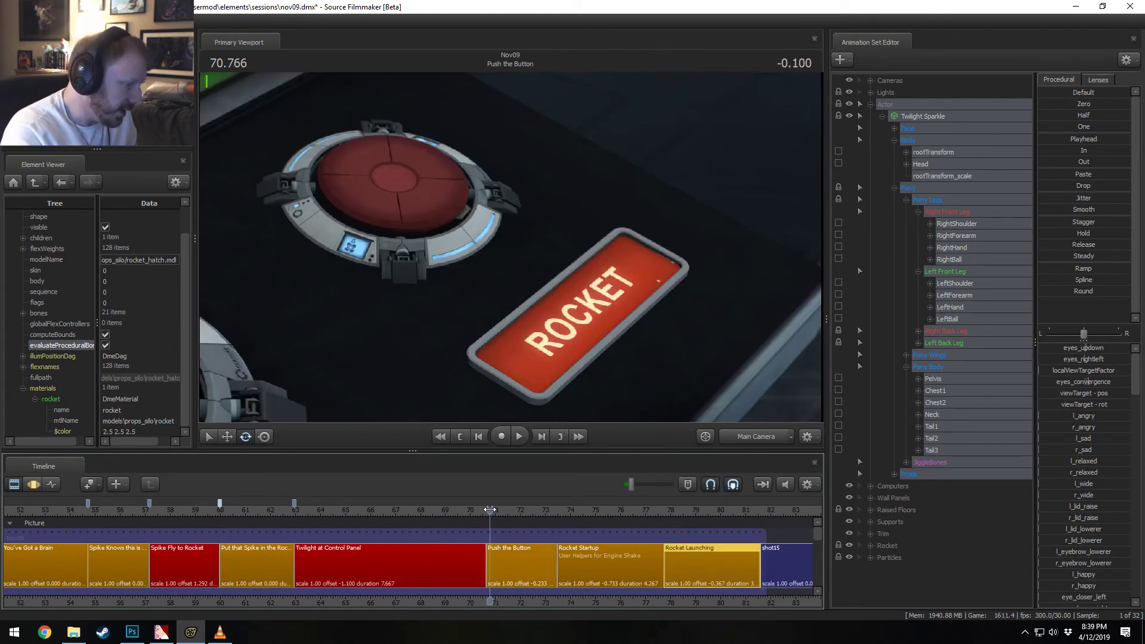
{"action": "left_click_drag", "start_coordinate": [488, 509], "coordinate": [487, 510]}
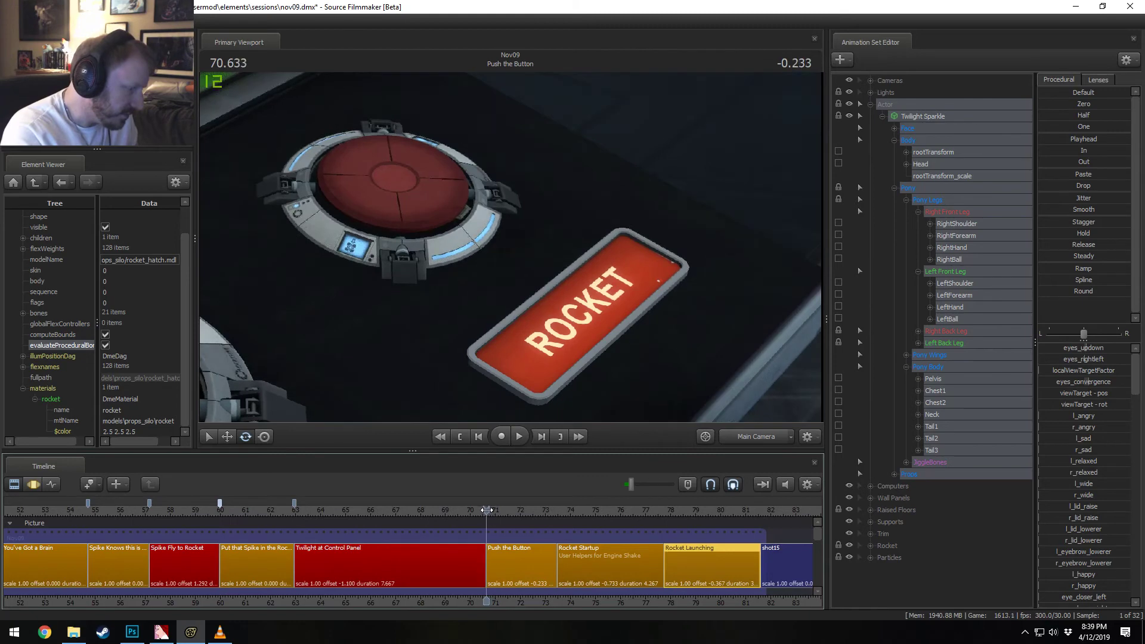
{"action": "left_click", "coordinate": [558, 510]}
{"action": "left_click_drag", "start_coordinate": [558, 510], "coordinate": [557, 510]}
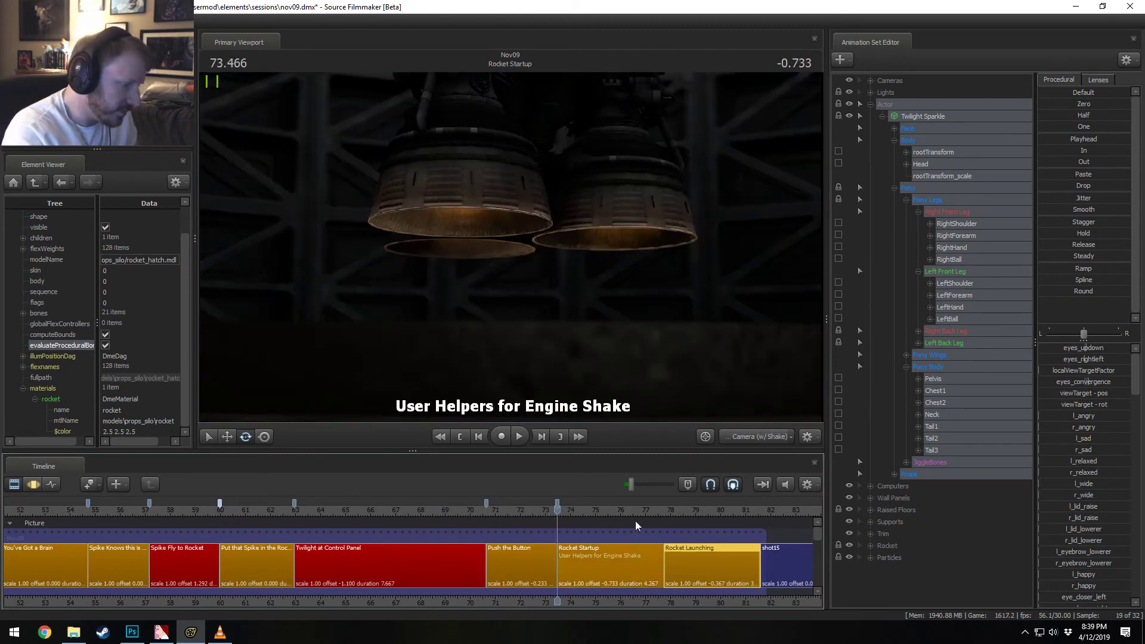
{"action": "left_click", "coordinate": [663, 510]}
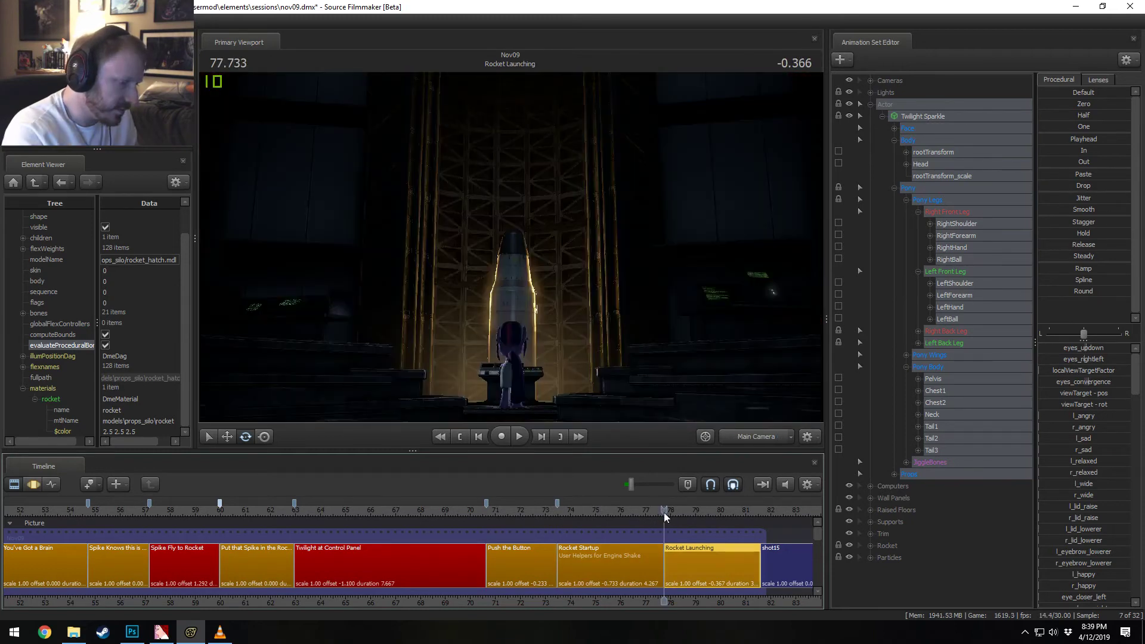
{"action": "left_click_drag", "start_coordinate": [754, 510], "coordinate": [760, 516]}
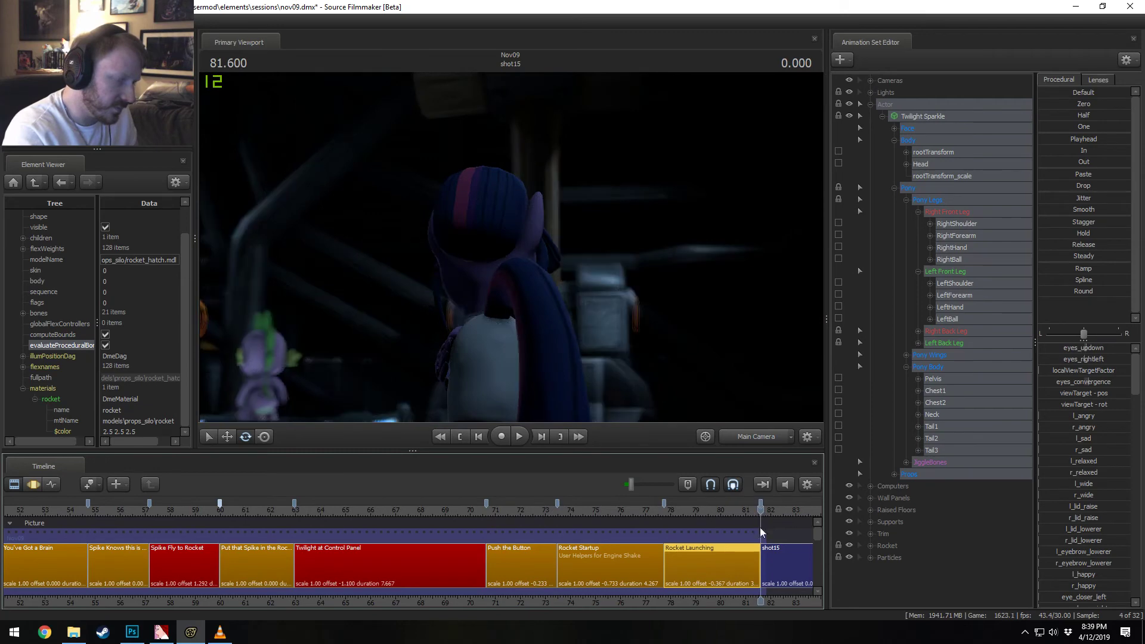
Step: Examine the shot boundaries on the timeline and scrub through the Twilight at Control Panel shot to 64.033 seconds
{"action": "scroll", "coordinate": [798, 568], "scroll_direction": "up", "scroll_amount": 5}
{"action": "scroll", "coordinate": [798, 568], "scroll_direction": "up", "scroll_amount": 5}
{"action": "scroll", "coordinate": [703, 566], "scroll_direction": "down", "scroll_amount": 4}
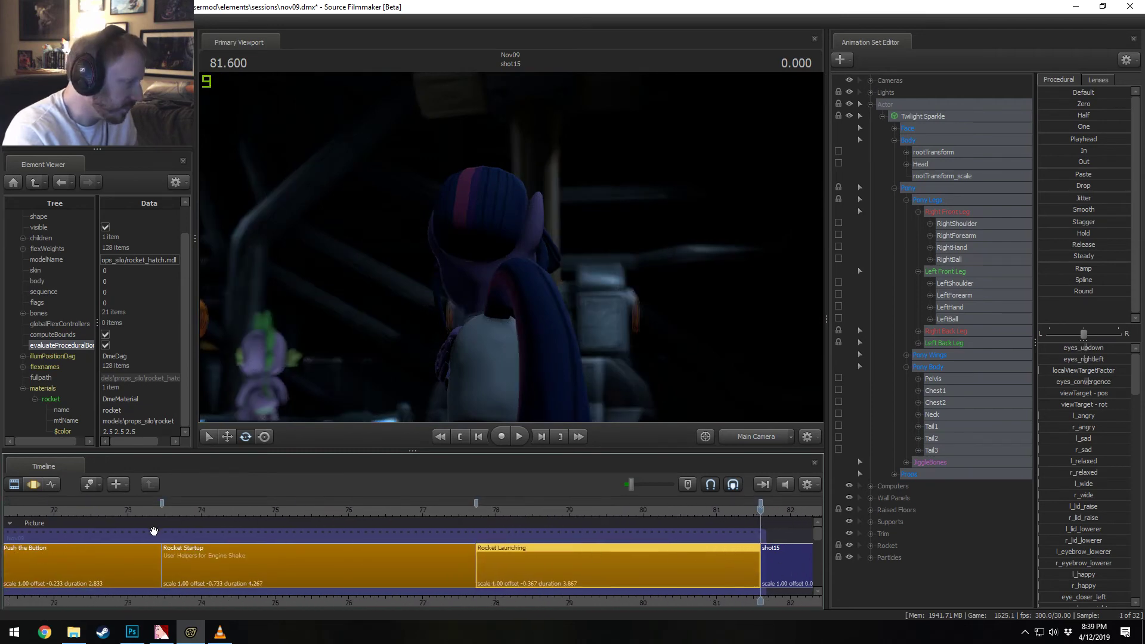
{"action": "scroll", "coordinate": [268, 529], "scroll_direction": "down", "scroll_amount": 6}
{"action": "left_click", "coordinate": [364, 517]}
{"action": "scroll", "coordinate": [364, 517], "scroll_direction": "up", "scroll_amount": 5}
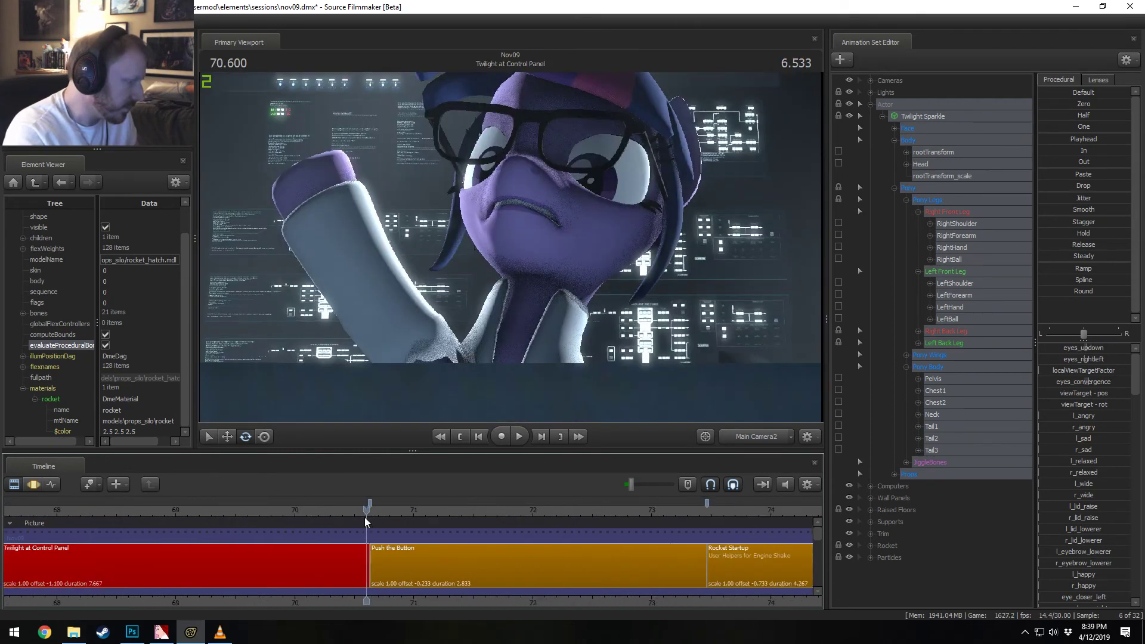
{"action": "scroll", "coordinate": [363, 517], "scroll_direction": "down", "scroll_amount": 5}
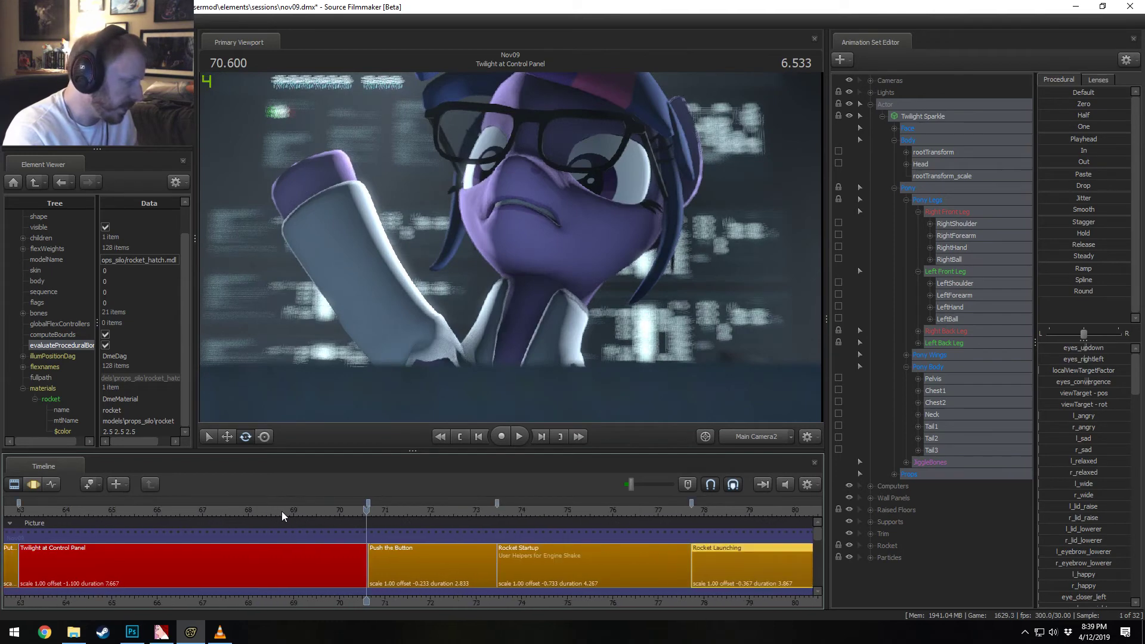
{"action": "mouse_move", "coordinate": [122, 510]}
{"action": "left_mouse_down"}
{"action": "mouse_move", "coordinate": [92, 511]}
{"action": "mouse_move", "coordinate": [131, 511]}
{"action": "left_mouse_up"}
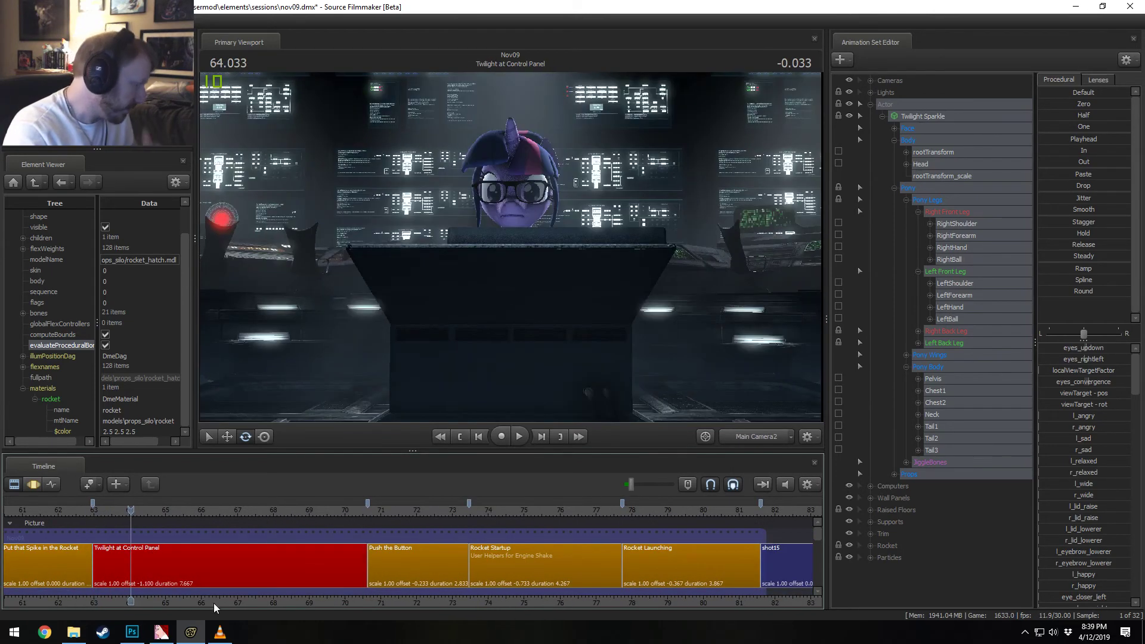
Step: Select the Put that Spike in the Rocket clip, play it back from about 60.3 seconds and save the session
{"action": "middle_click_drag", "start_coordinate": [219, 604], "coordinate": [483, 549]}
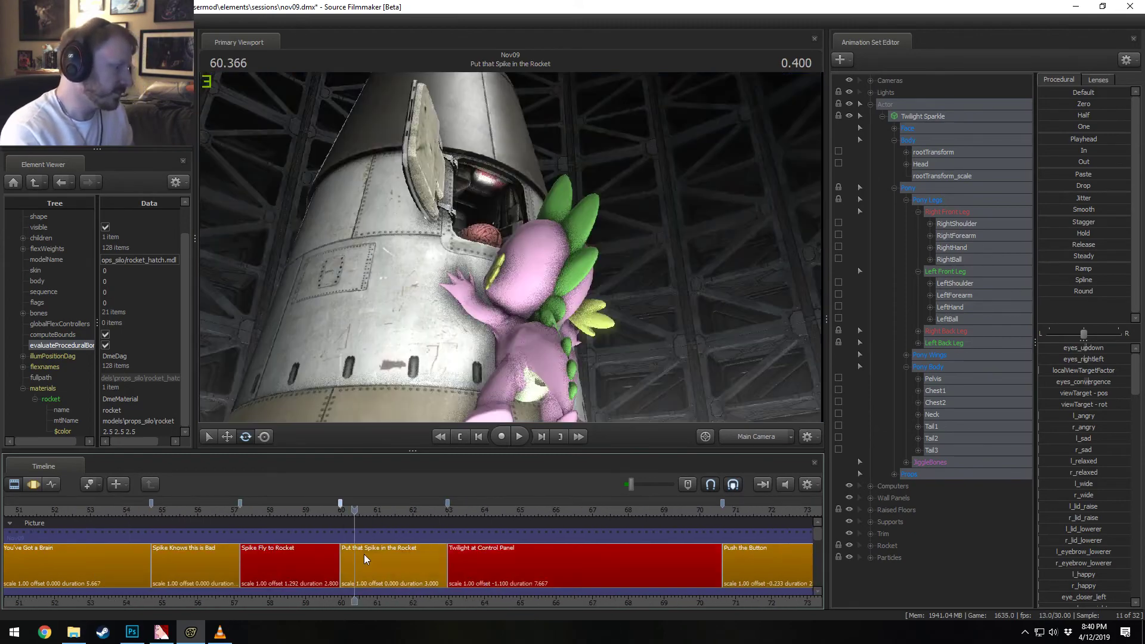
{"action": "left_click", "coordinate": [364, 553]}
{"action": "left_click_drag", "start_coordinate": [225, 515], "coordinate": [351, 527]}
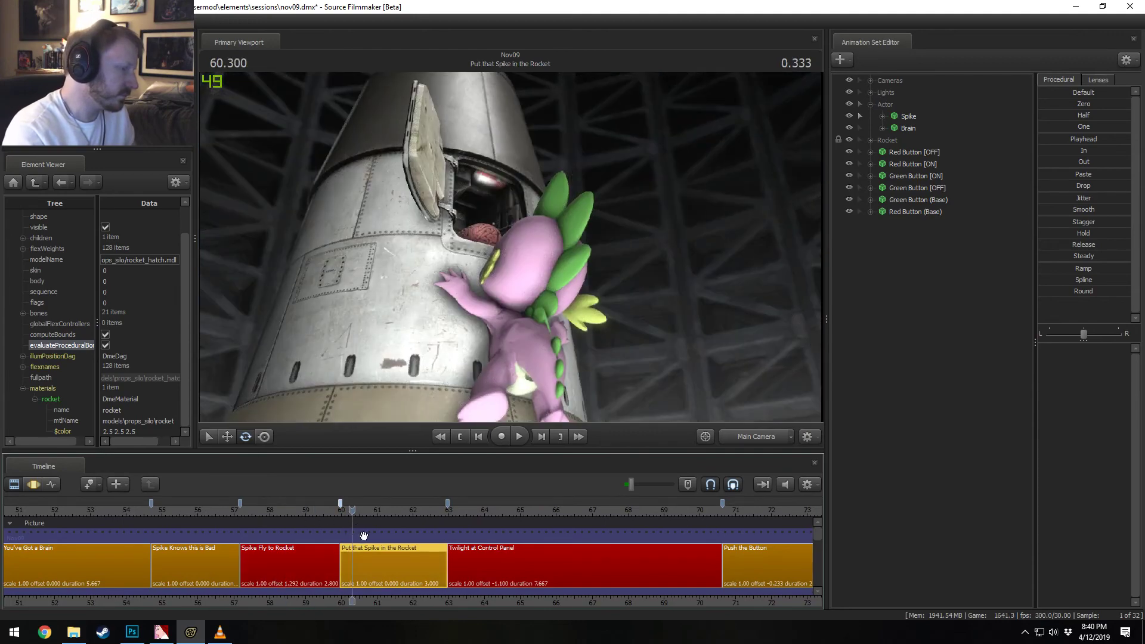
{"action": "key", "text": "space"}
{"action": "key", "text": "space"}
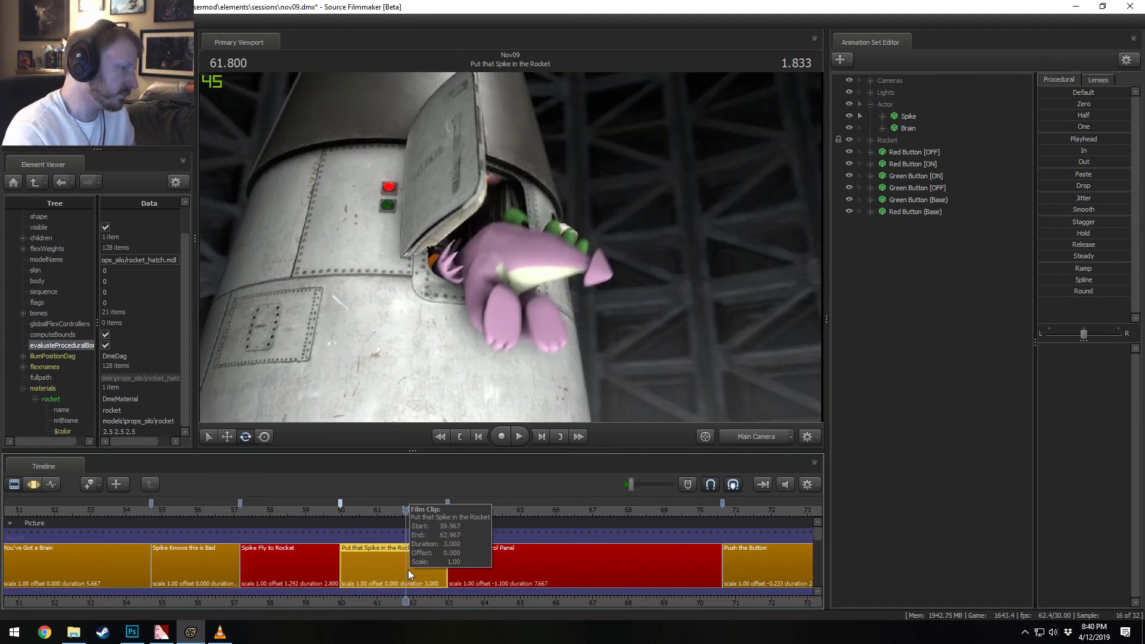
{"action": "key", "text": "space"}
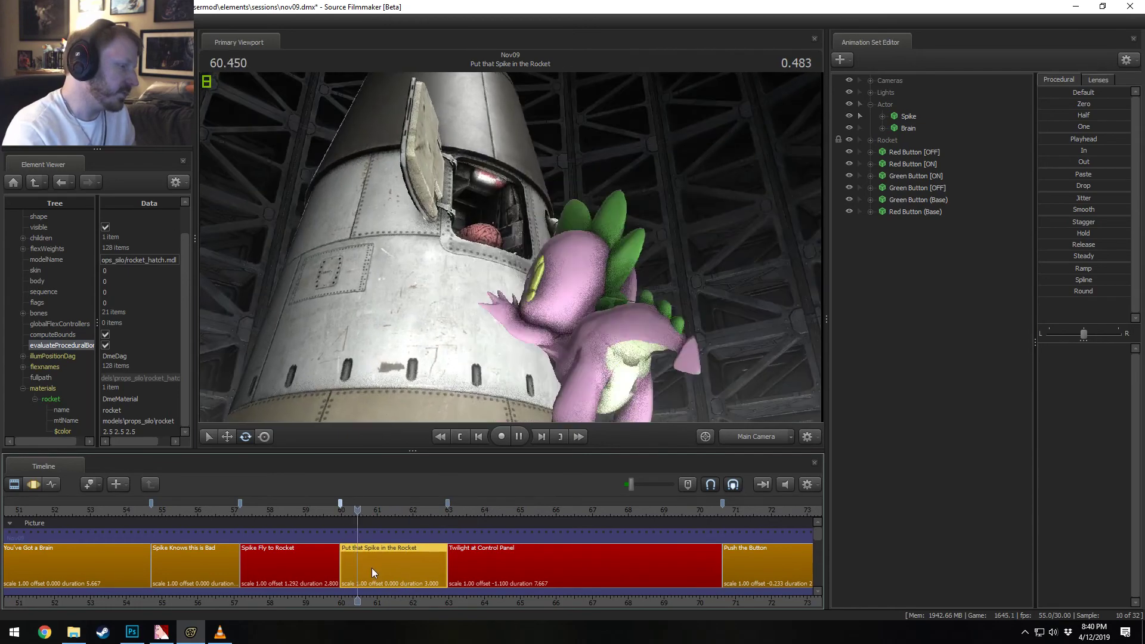
{"action": "key", "text": "space"}
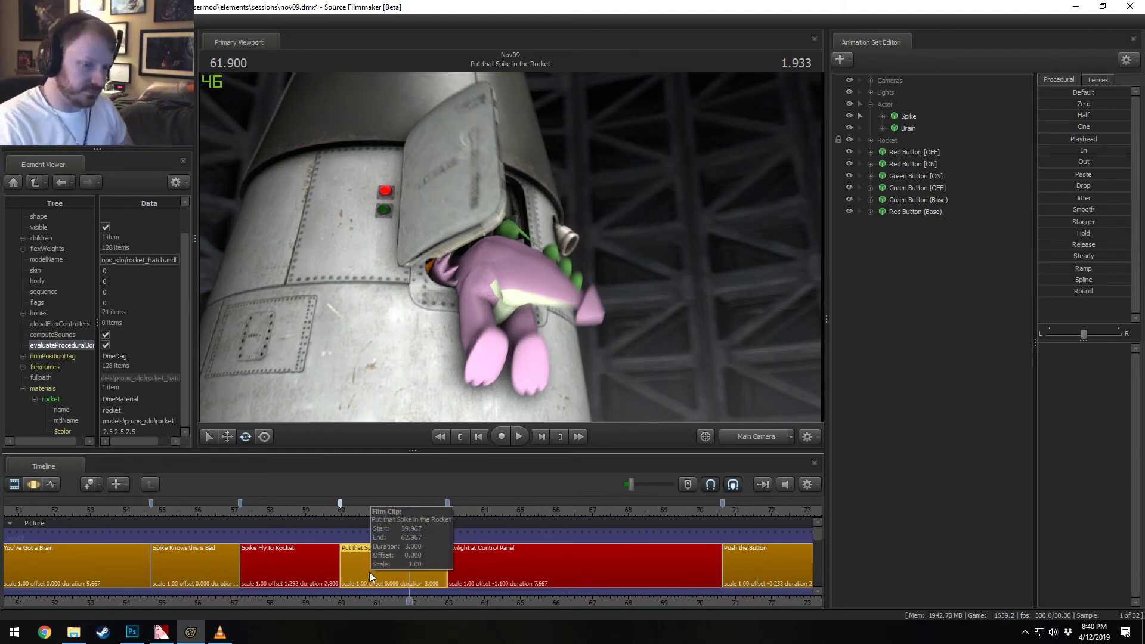
{"action": "left_click_drag", "start_coordinate": [360, 511], "coordinate": [390, 511]}
{"action": "key", "text": "ctrl+s"}
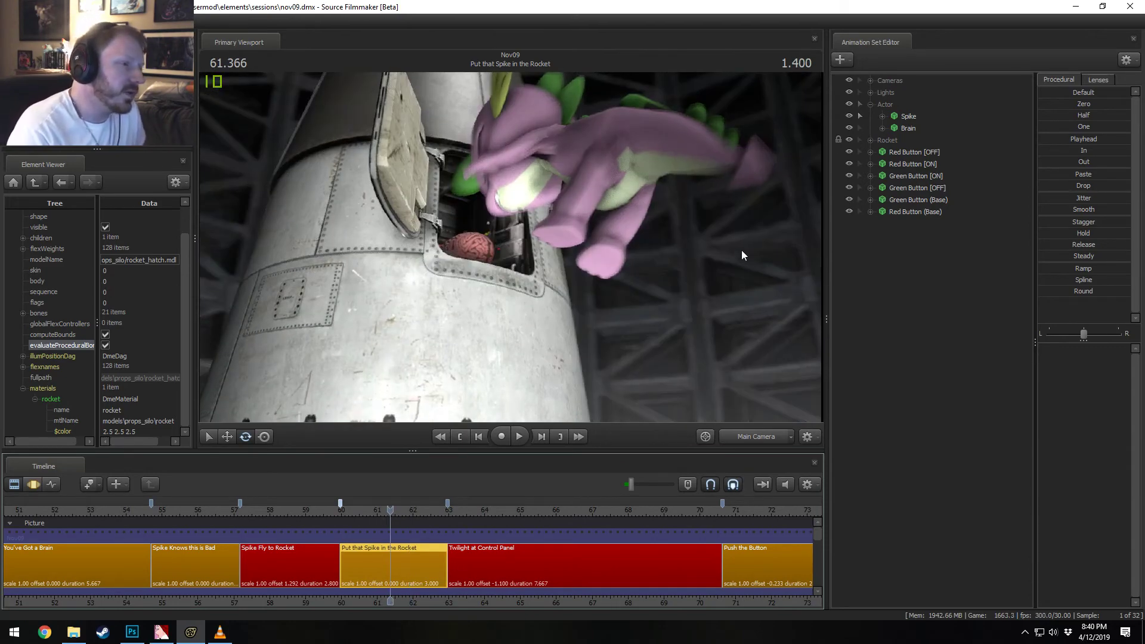
Step: Replay the Put that Spike in the Rocket shot several times to review Spike entering the hatch and the button lights changing
{"action": "key", "text": "space"}
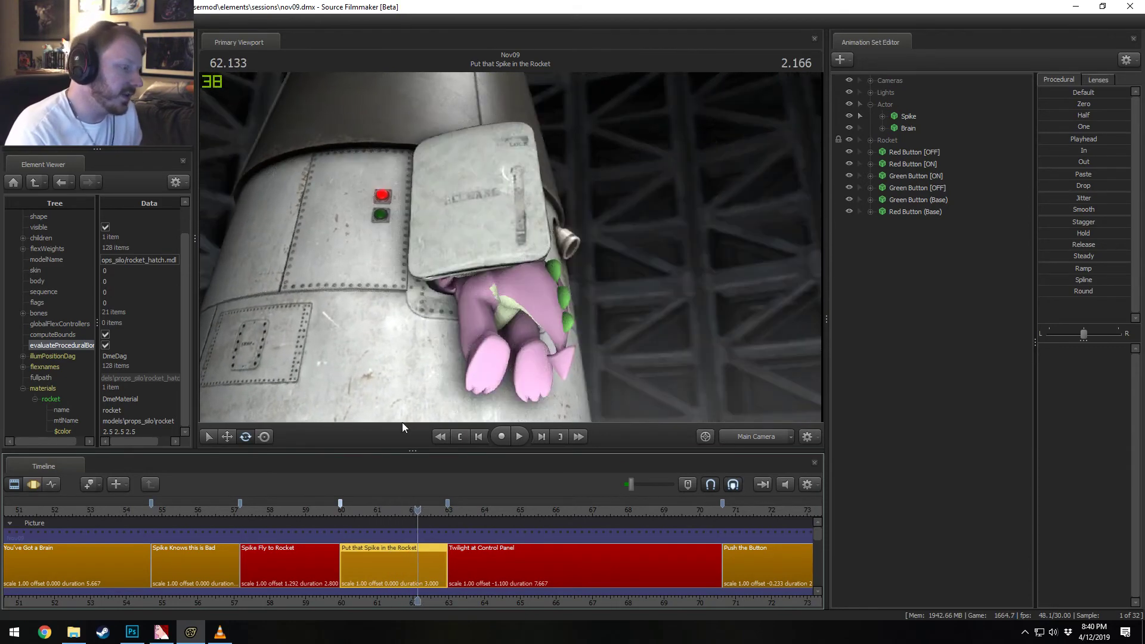
{"action": "left_click", "coordinate": [364, 511]}
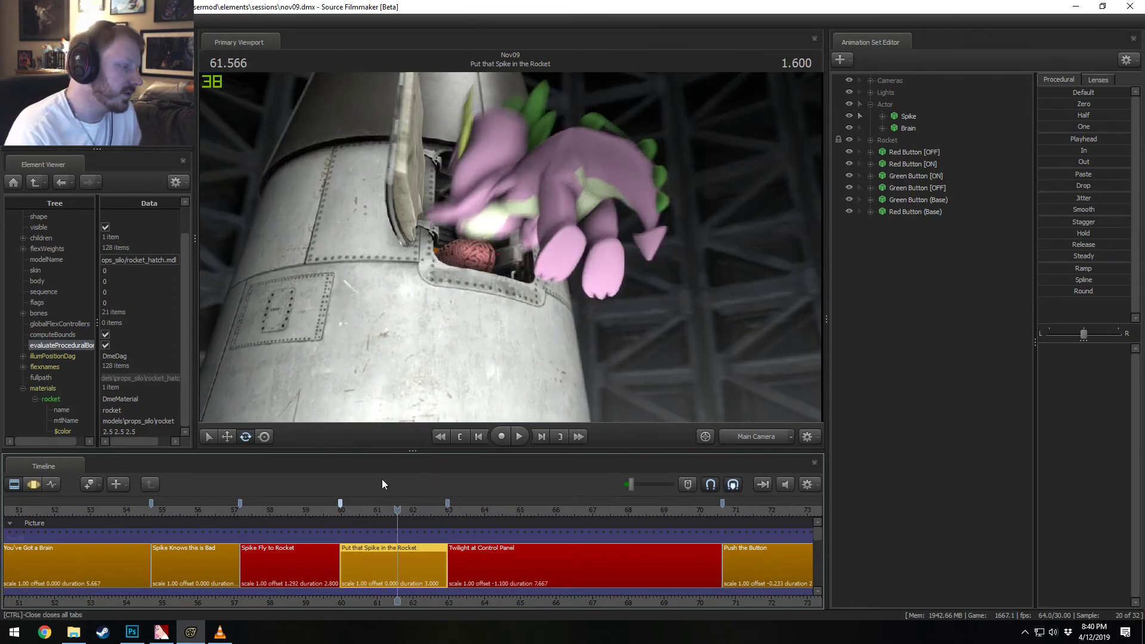
{"action": "left_click", "coordinate": [368, 511]}
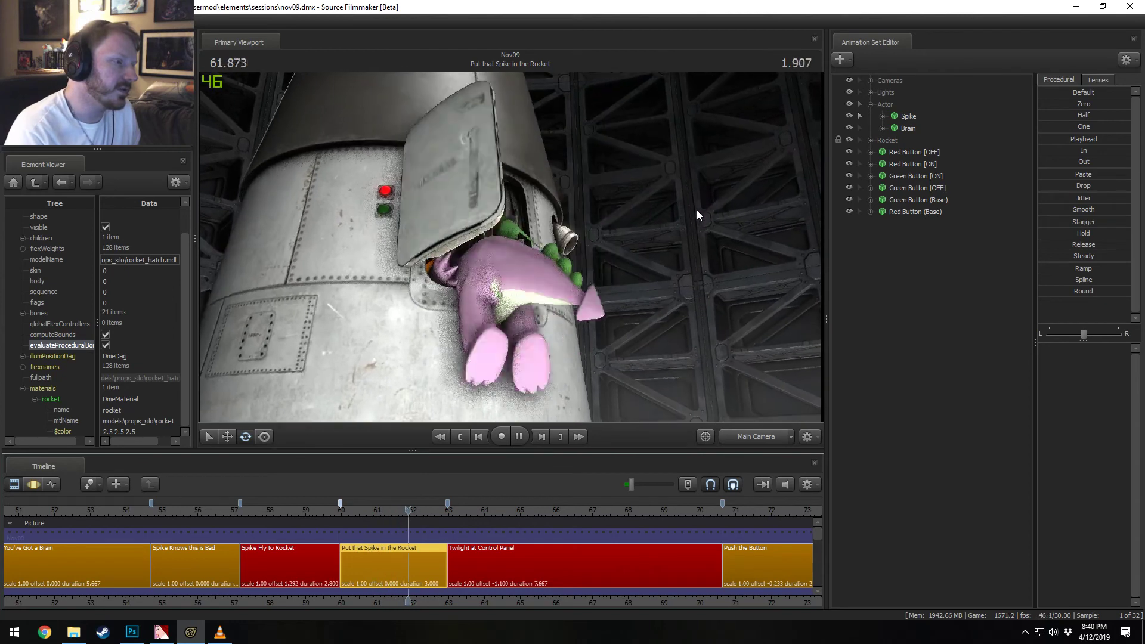
{"action": "key", "text": "space"}
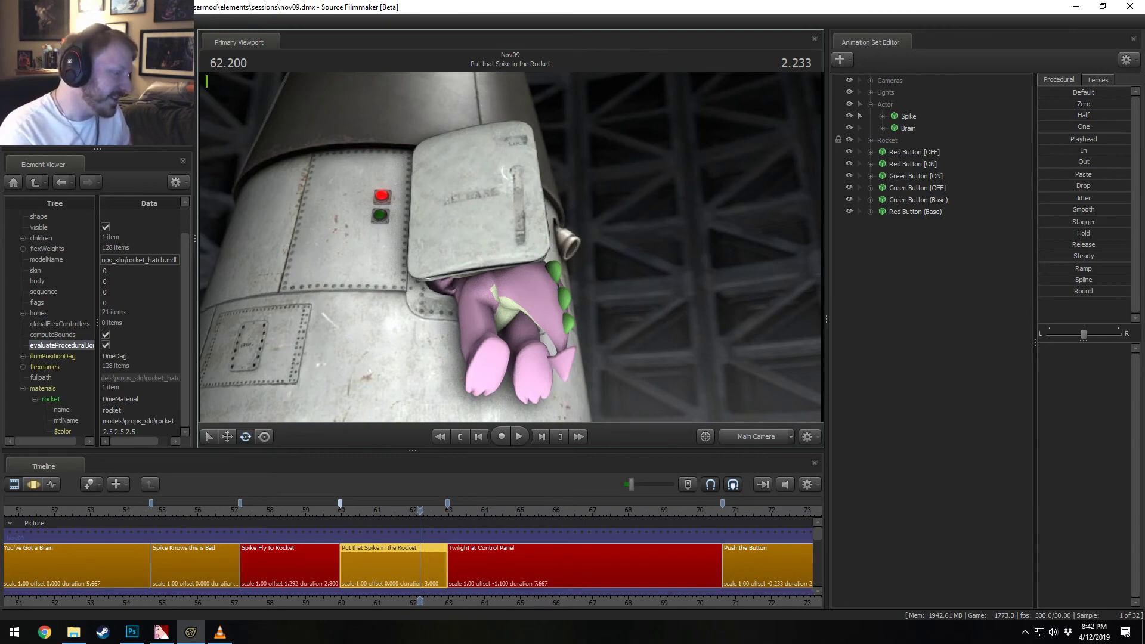
{"action": "left_click", "coordinate": [417, 513]}
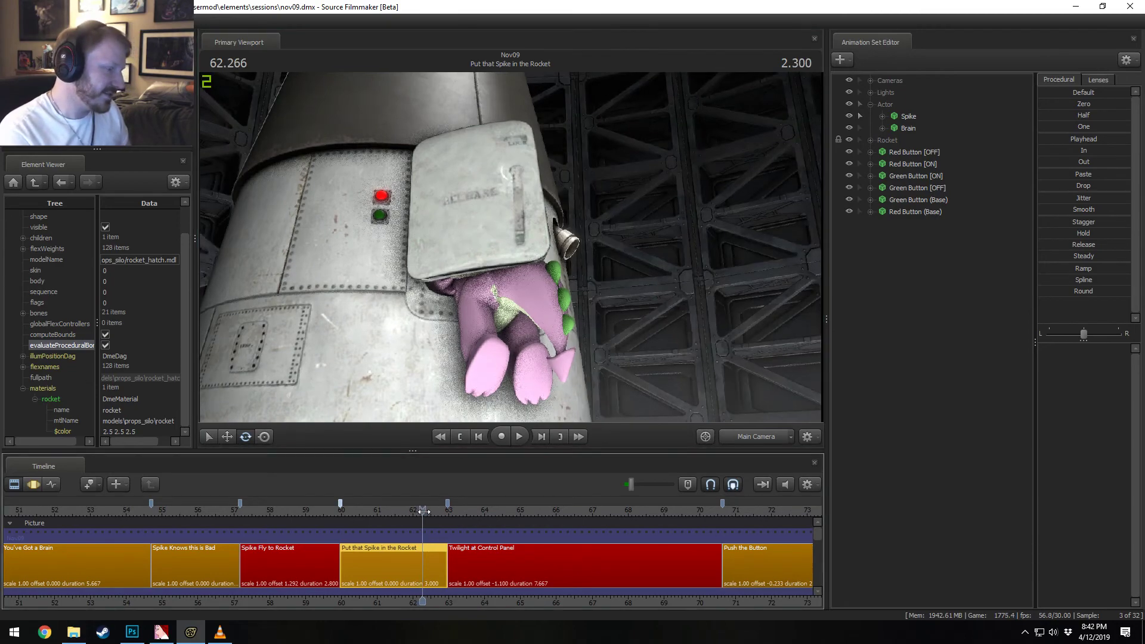
{"action": "left_click_drag", "start_coordinate": [417, 517], "coordinate": [380, 520]}
{"action": "key", "text": "space"}
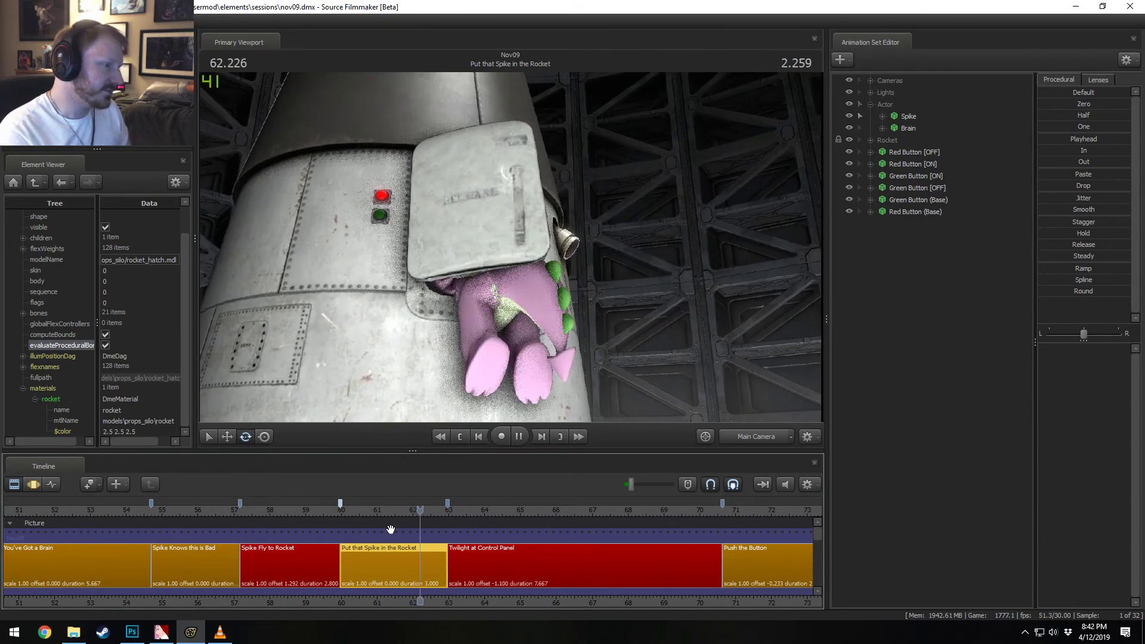
{"action": "key", "text": "space"}
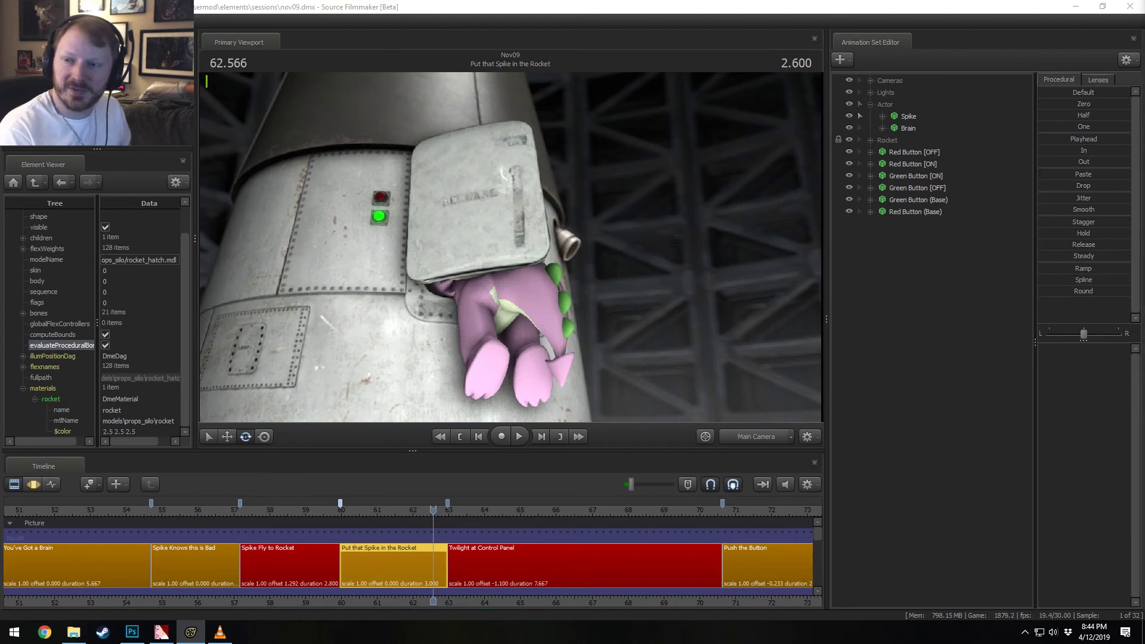
Step: Close the Animorphs cover image in the browser and replay the Put that Spike in the Rocket shot from its start
{"action": "left_click_drag", "start_coordinate": [1144, 187], "coordinate": [557, 65]}
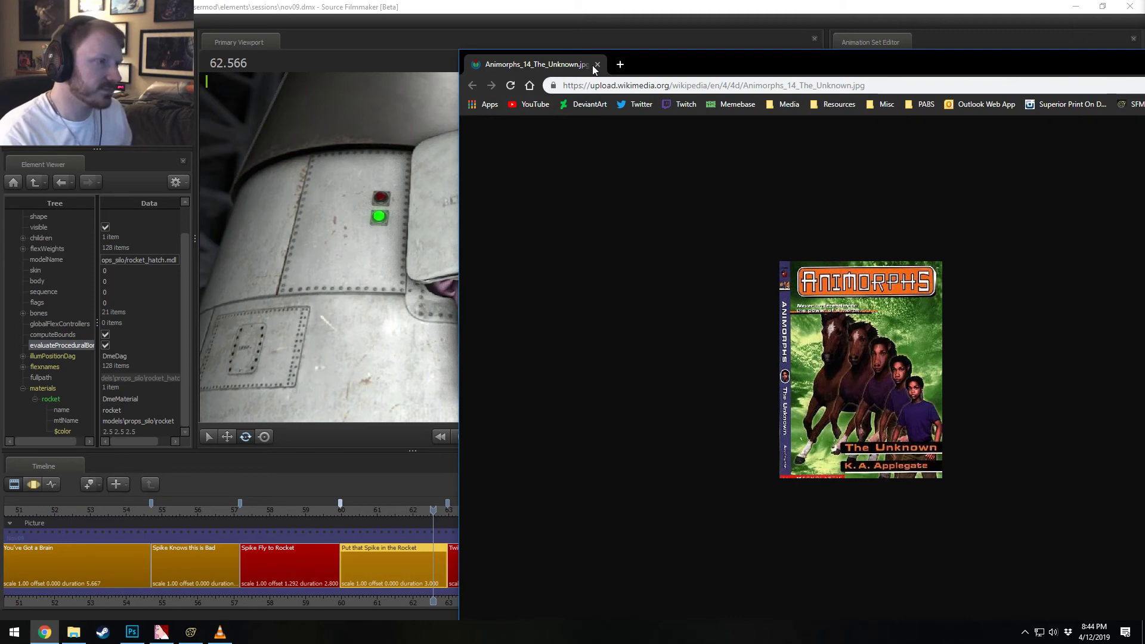
{"action": "left_click", "coordinate": [597, 64]}
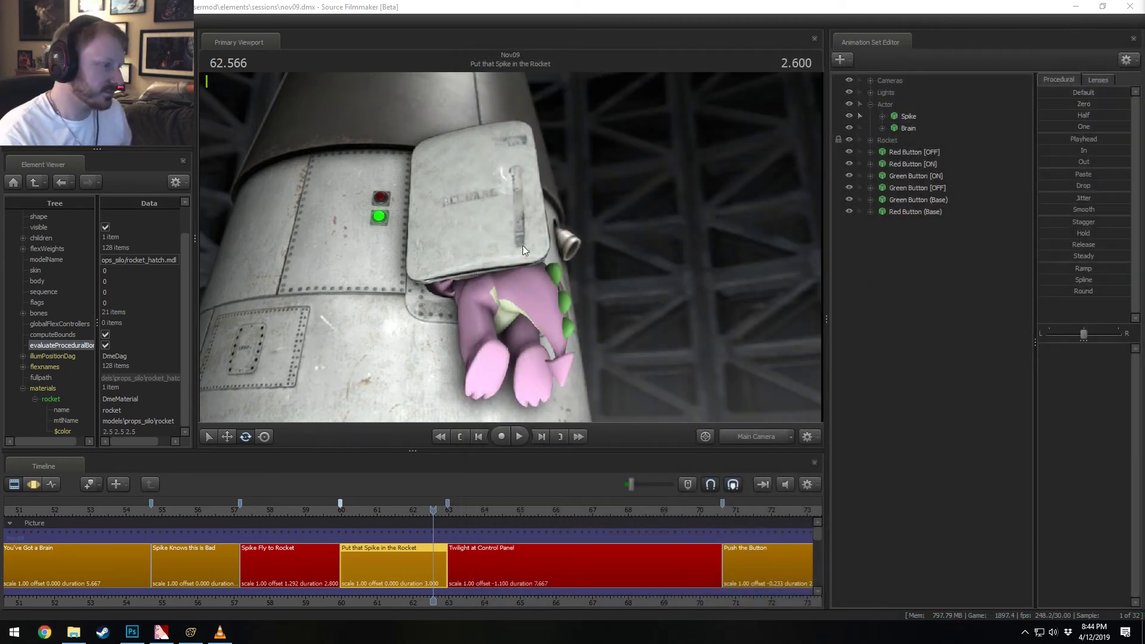
{"action": "left_click", "coordinate": [368, 508]}
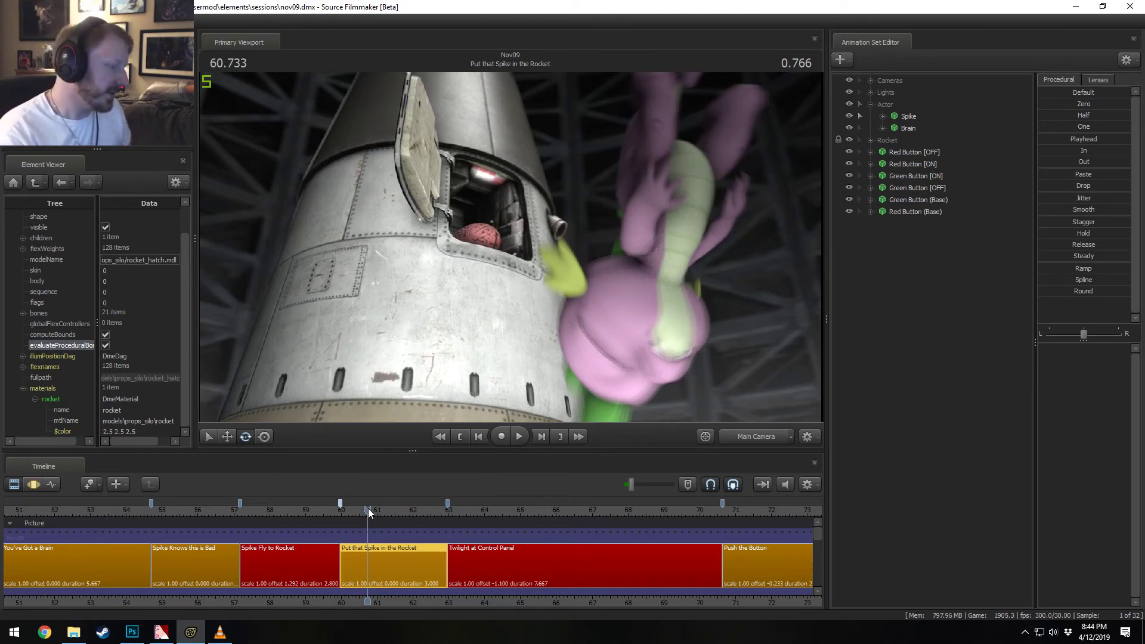
{"action": "left_click", "coordinate": [371, 496]}
{"action": "left_click_drag", "start_coordinate": [368, 514], "coordinate": [341, 516]}
{"action": "key", "text": "space"}
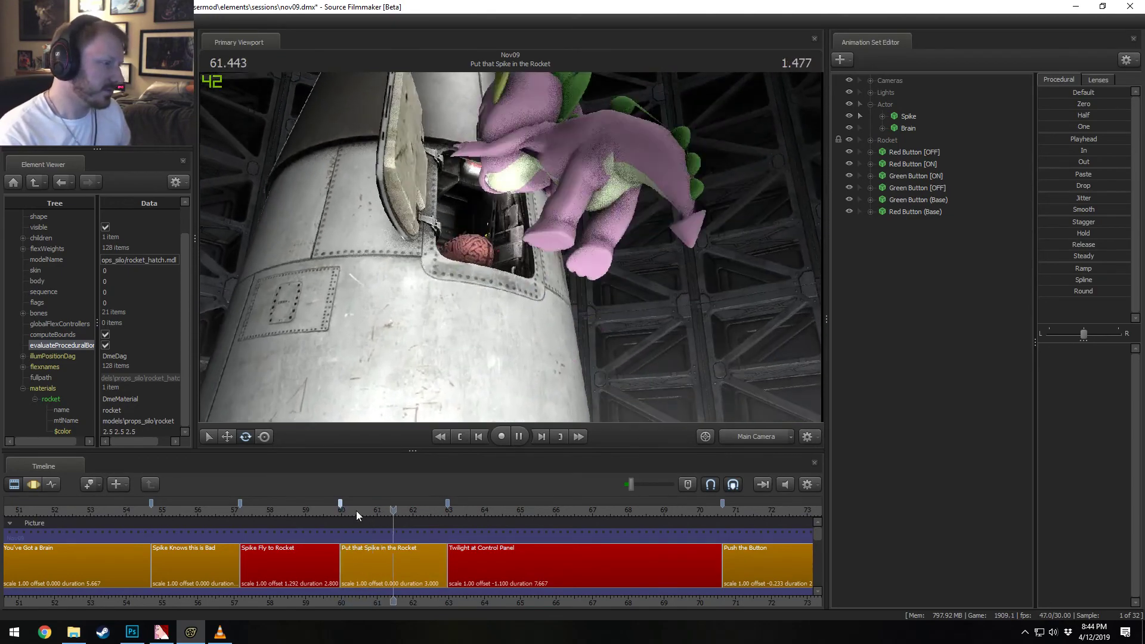
{"action": "key", "text": "space"}
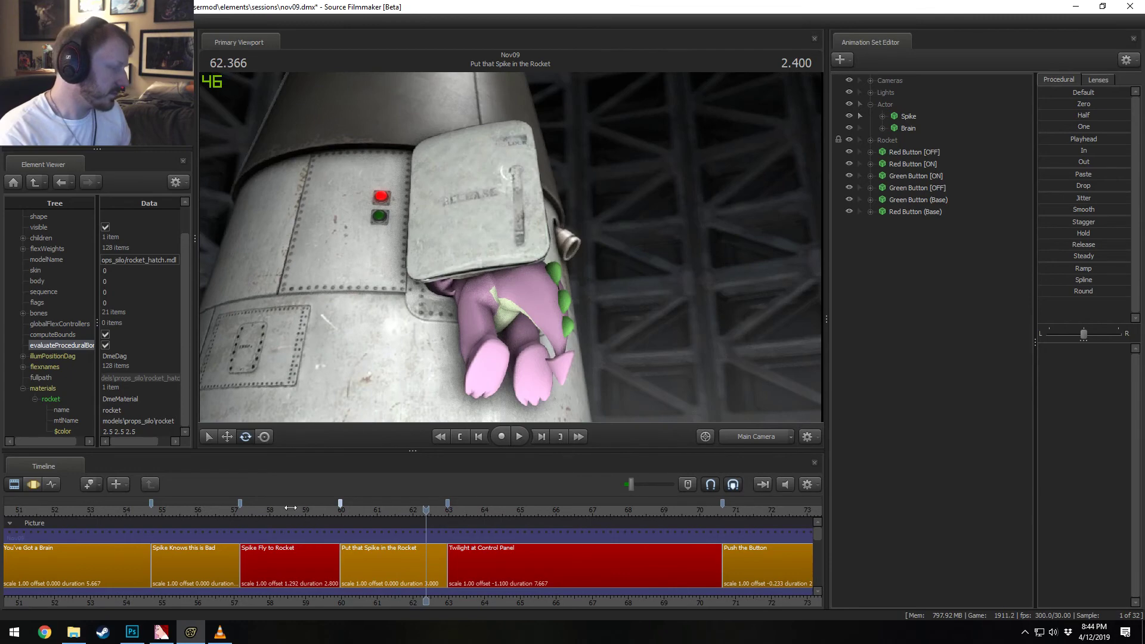
{"action": "left_click_drag", "start_coordinate": [280, 510], "coordinate": [368, 511]}
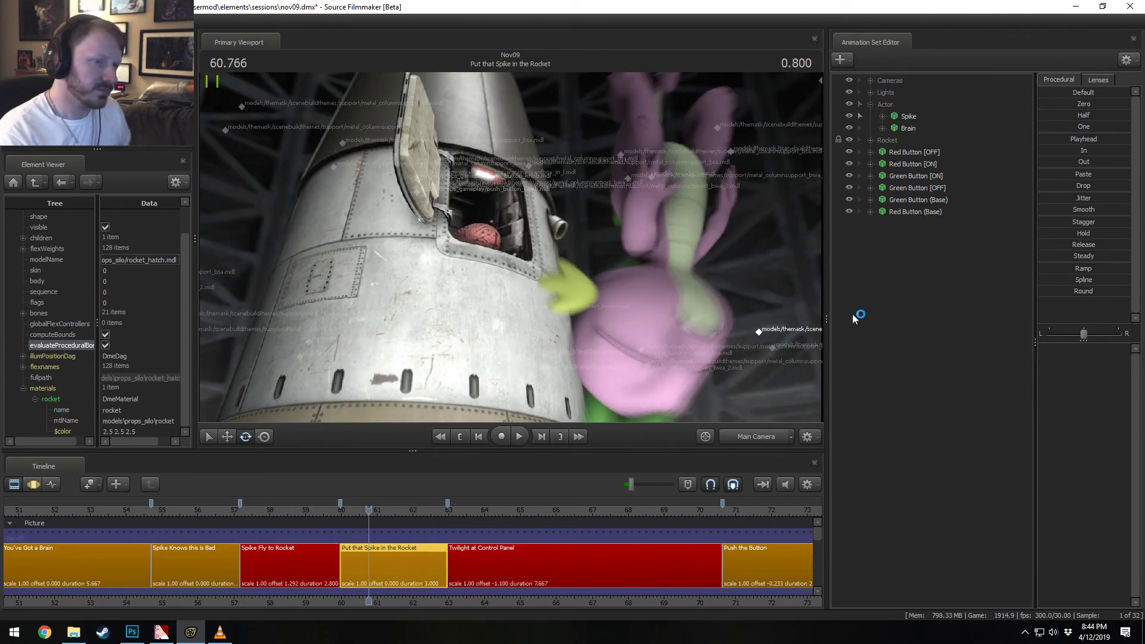
Step: Try to create an animation set for a new model, filtering the ep2 model list by "cone"
{"action": "right_click", "coordinate": [874, 289]}
{"action": "left_click", "coordinate": [989, 327]}
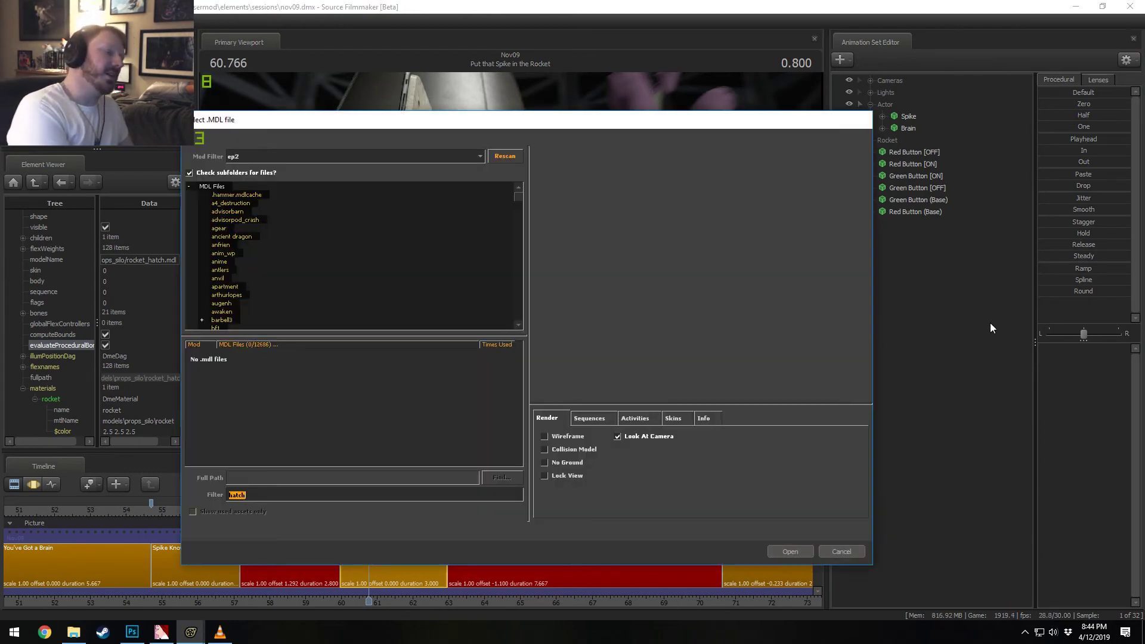
{"action": "type", "text": "cone"}
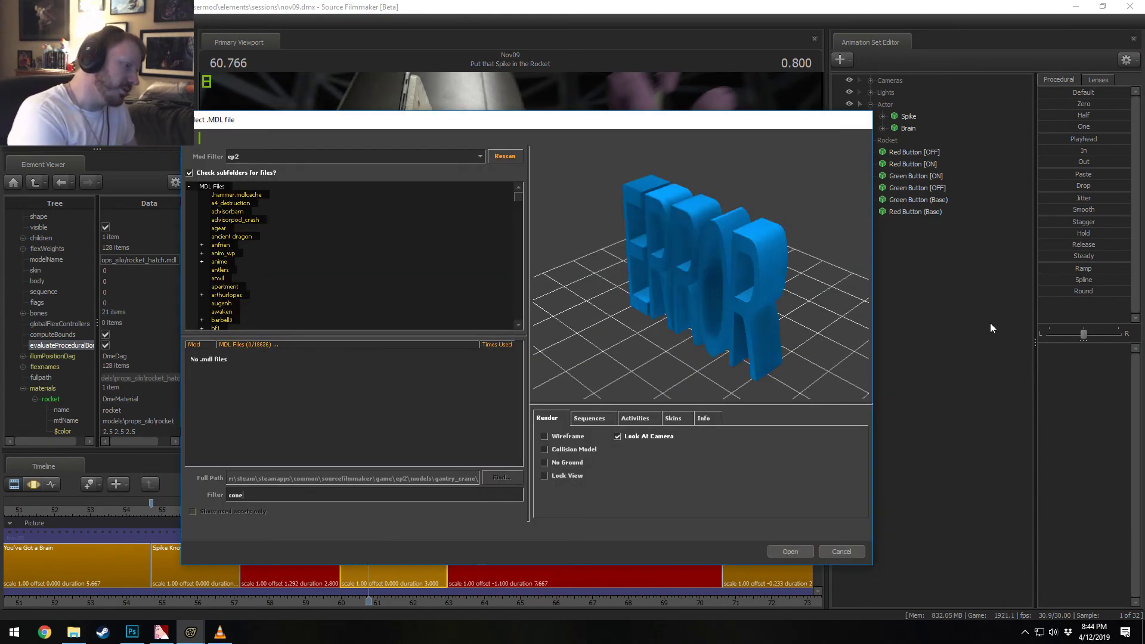
{"action": "key", "text": "Escape"}
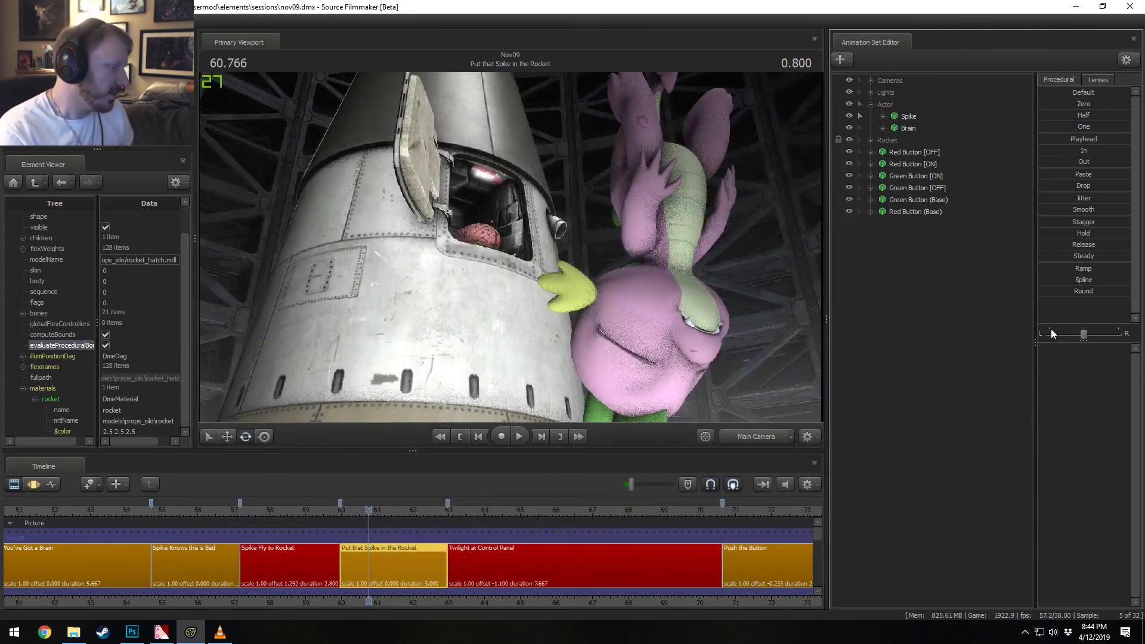
{"action": "right_click", "coordinate": [939, 303]}
{"action": "left_click", "coordinate": [985, 324]}
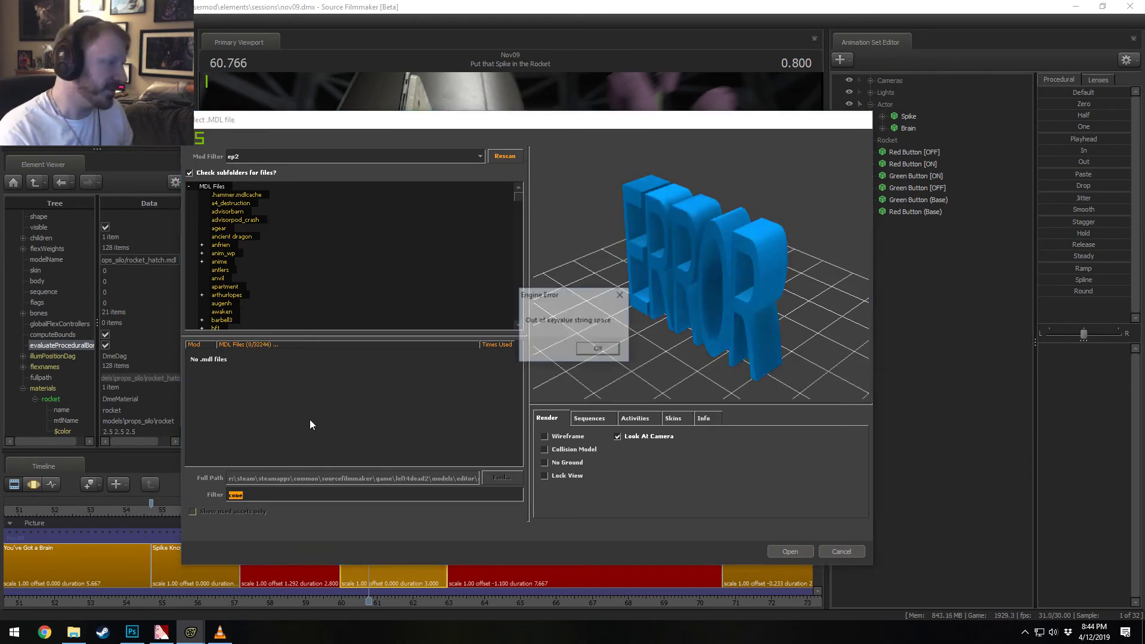
{"action": "left_click", "coordinate": [598, 349]}
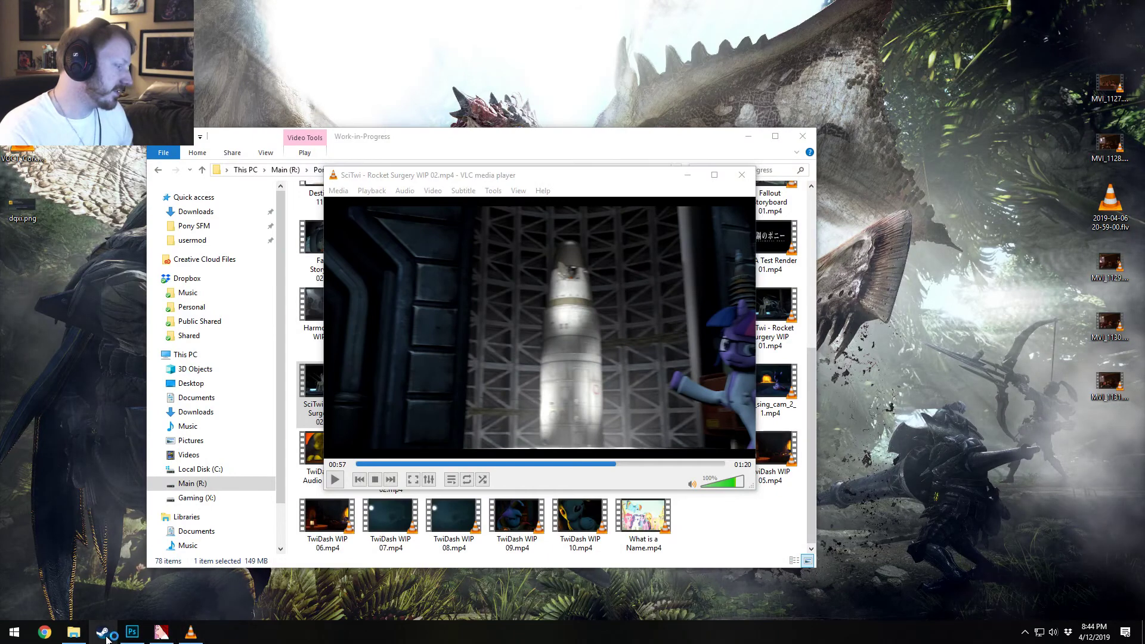
Step: Relaunch Source Filmmaker, decline the autosave, reopen the recent nov09.dmx session and keep the unsubscribed Pony glasses/sunglasses item
{"action": "right_click", "coordinate": [103, 632]}
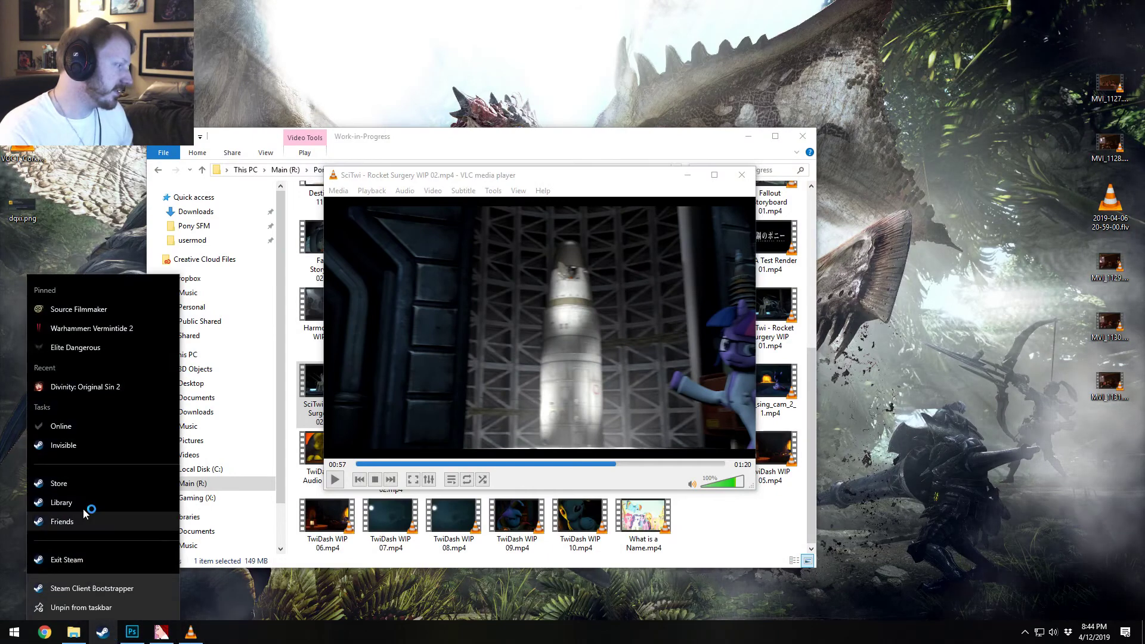
{"action": "left_click", "coordinate": [76, 308]}
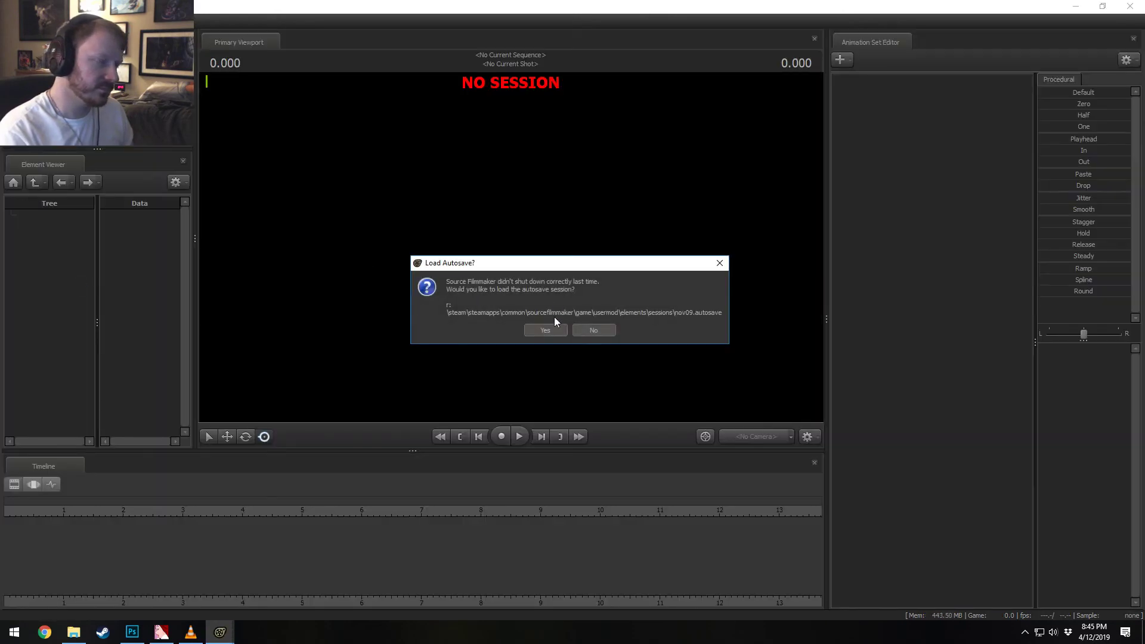
{"action": "left_click", "coordinate": [606, 327]}
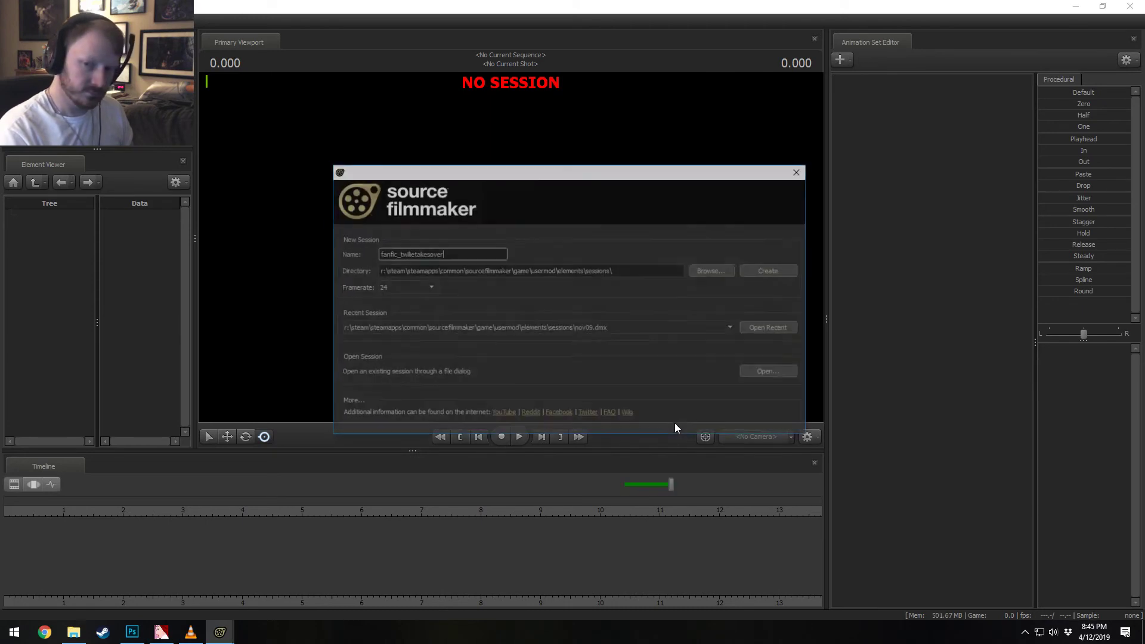
{"action": "left_click", "coordinate": [756, 327]}
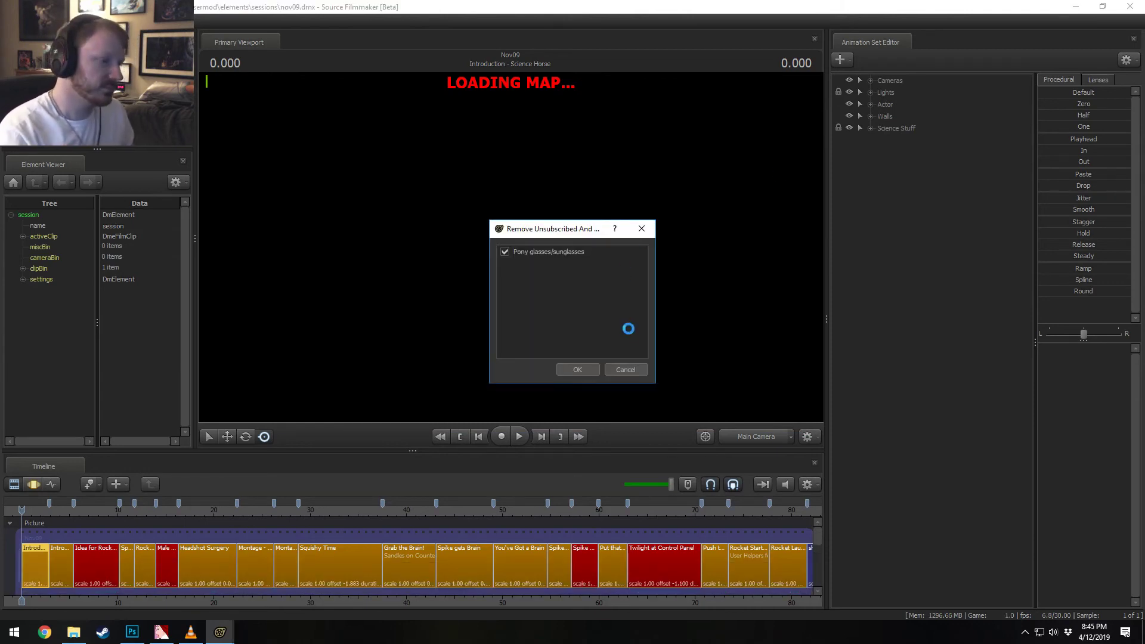
{"action": "left_click", "coordinate": [630, 366]}
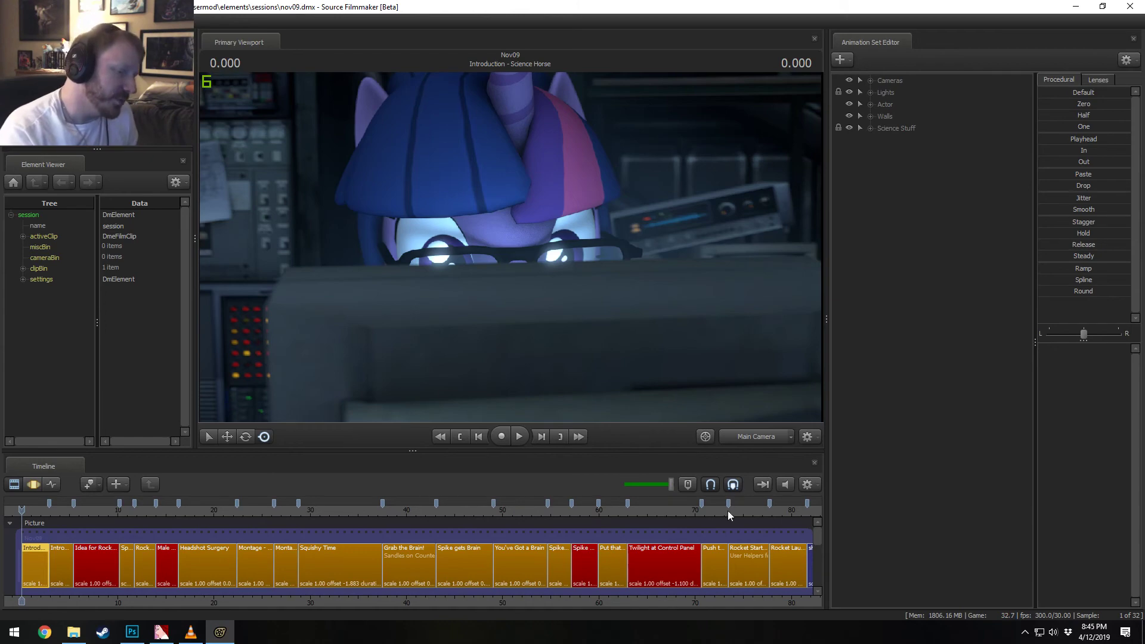
Step: Go to 61.033 seconds on the timeline and select the Put that Spike in the Rocket clip
{"action": "left_click", "coordinate": [582, 509]}
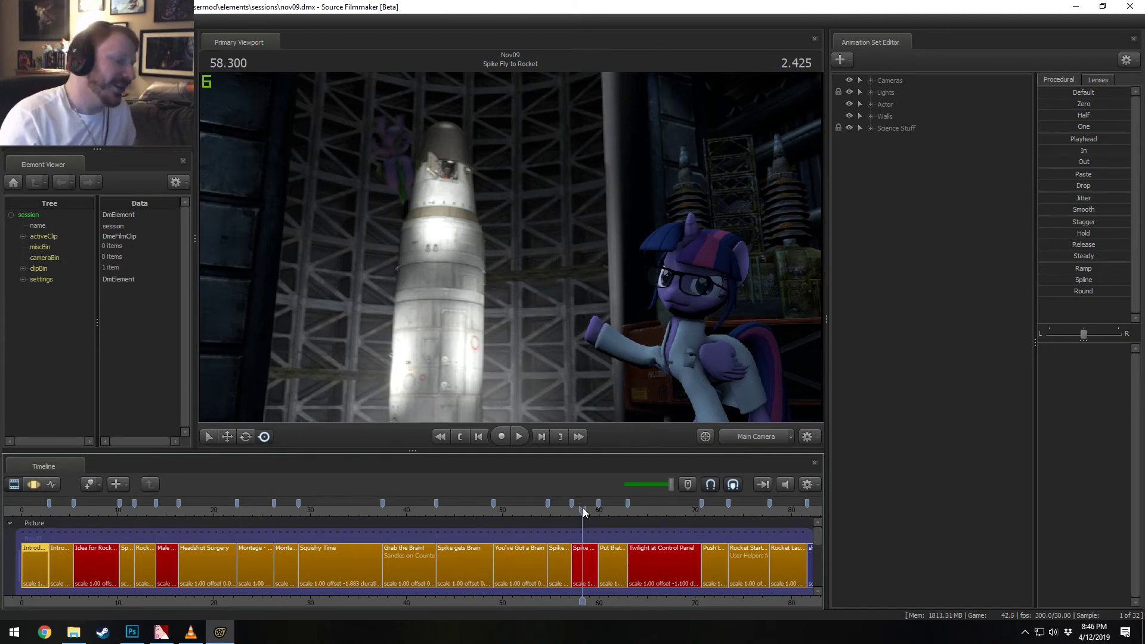
{"action": "left_click", "coordinate": [664, 510]}
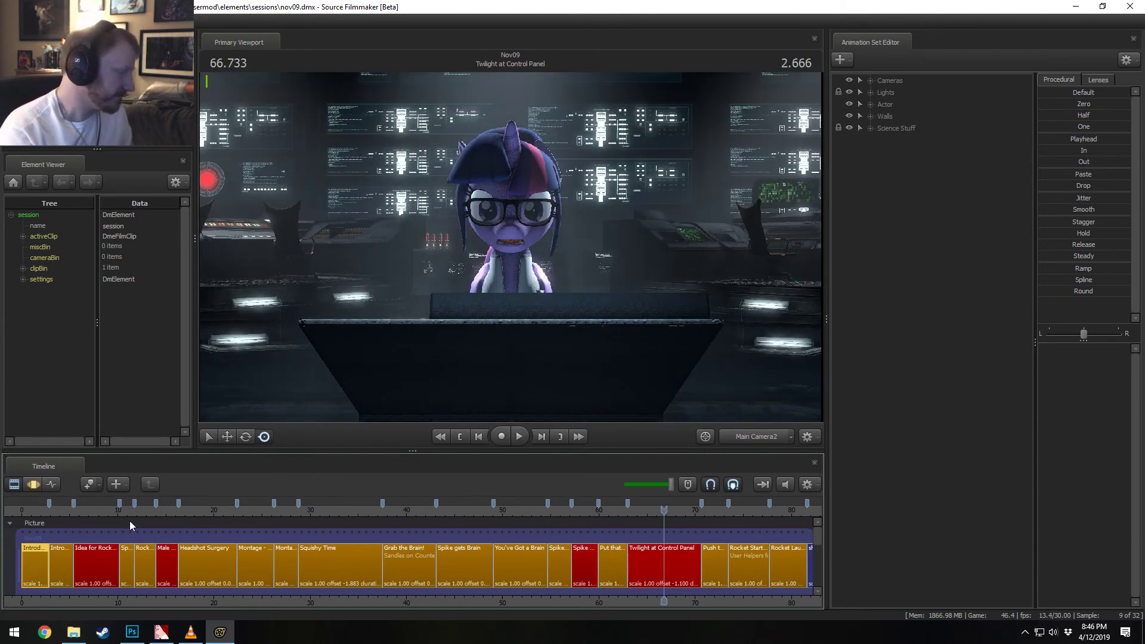
{"action": "left_click", "coordinate": [609, 510]}
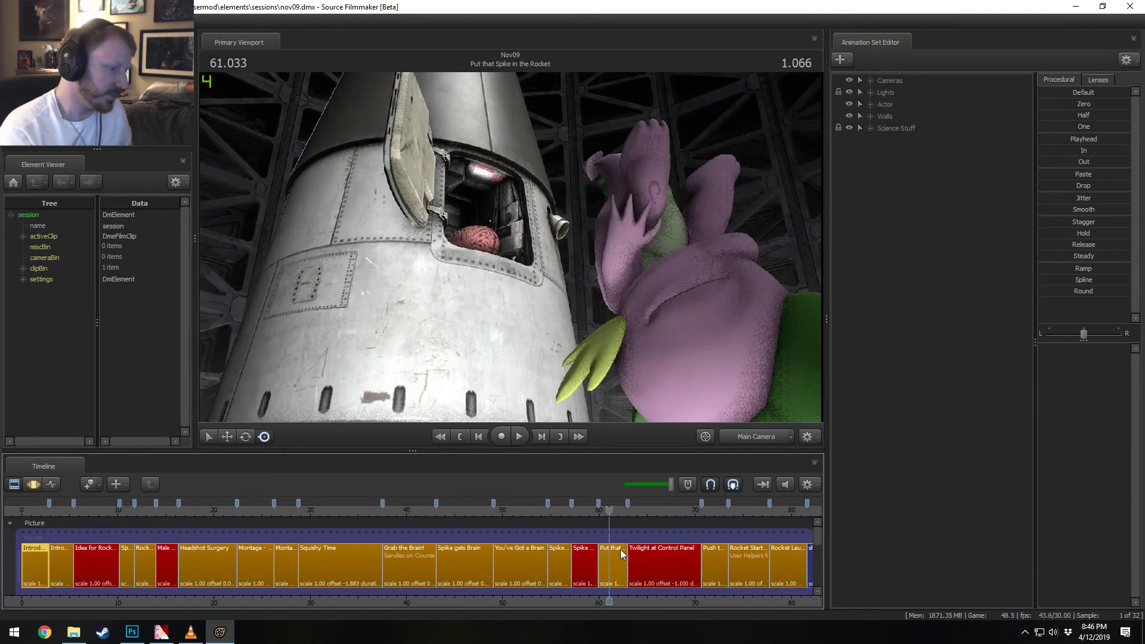
{"action": "left_click", "coordinate": [616, 558]}
{"action": "scroll", "coordinate": [614, 560], "scroll_direction": "up", "scroll_amount": 4}
Step: Start an animation set for a new model and search All Mods for "cone"
{"action": "right_click", "coordinate": [939, 246]}
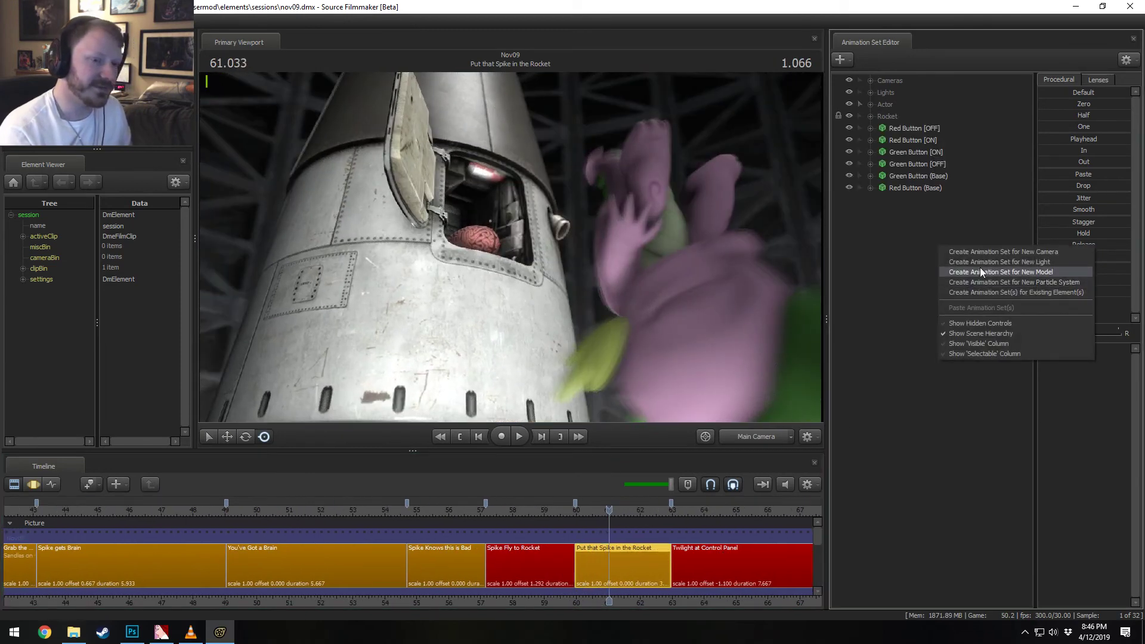
{"action": "left_click", "coordinate": [980, 272]}
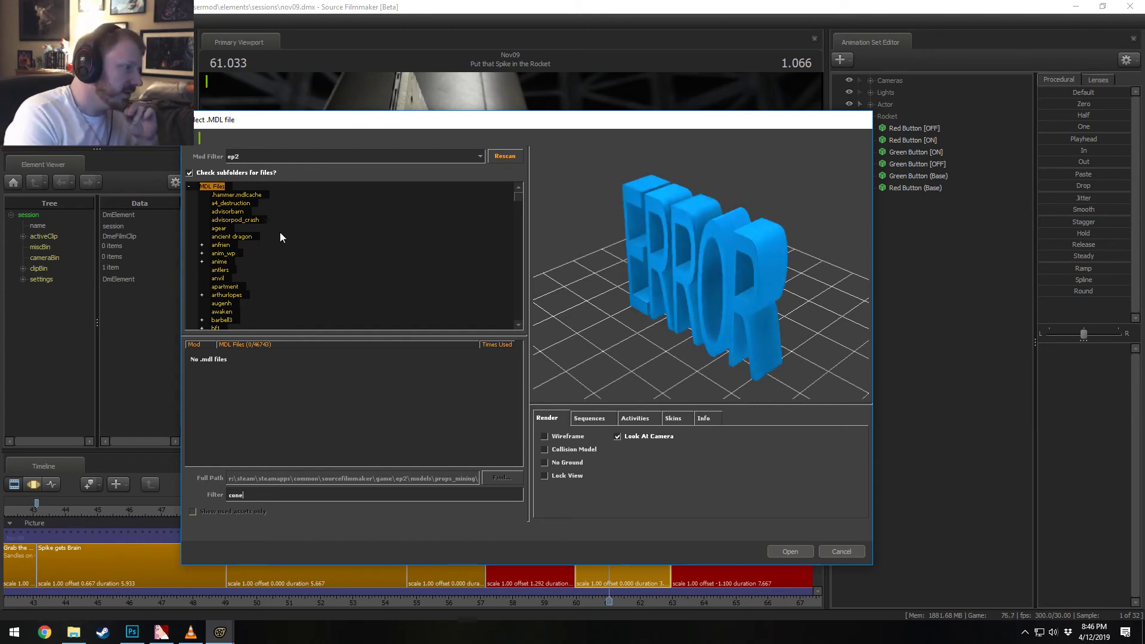
{"action": "left_click", "coordinate": [249, 153]}
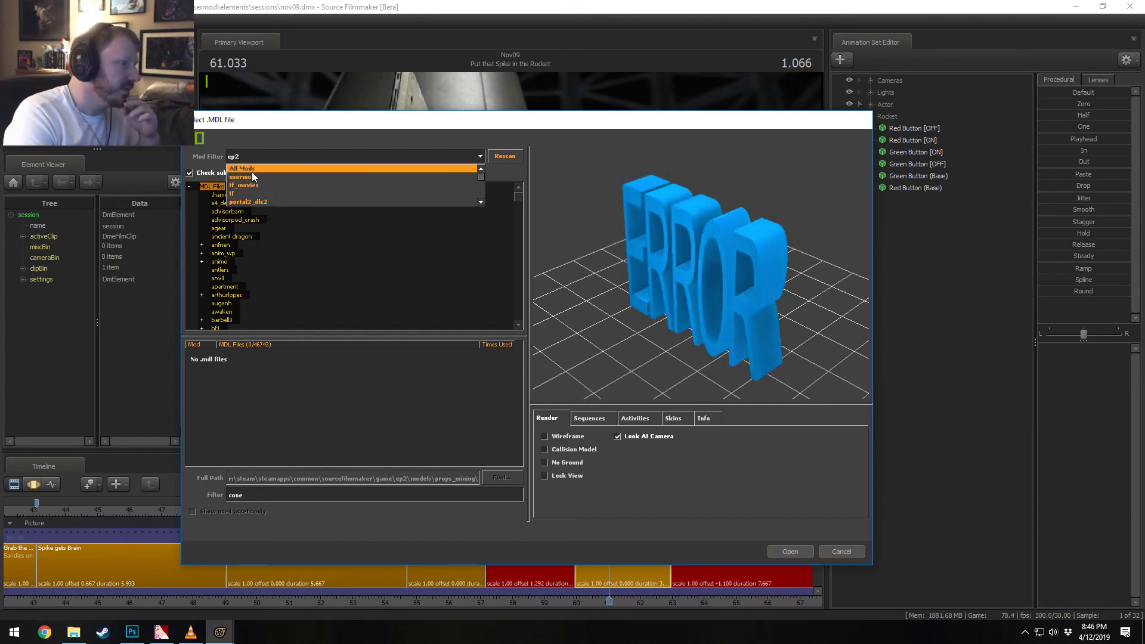
{"action": "left_click", "coordinate": [252, 168]}
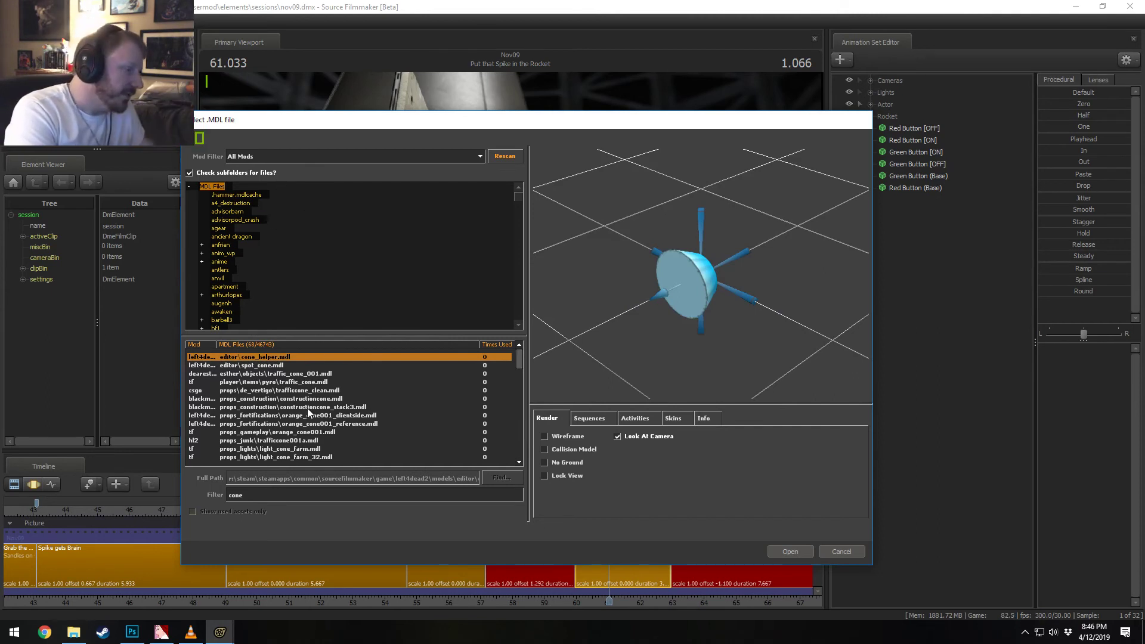
Step: Preview the listed cone models and add player\items\pyro\traffic_cone.mdl to the shot
{"action": "left_click", "coordinate": [270, 366]}
{"action": "left_click", "coordinate": [276, 375]}
{"action": "key", "text": "Up"}
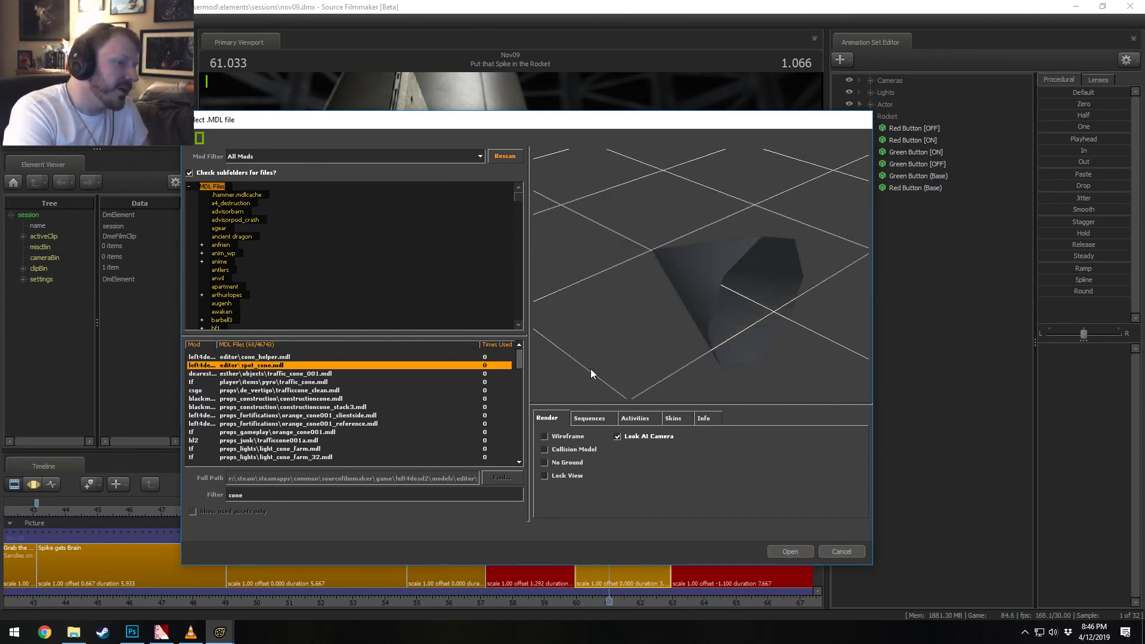
{"action": "key", "text": "Down"}
{"action": "left_click_drag", "start_coordinate": [713, 347], "coordinate": [638, 328]}
{"action": "key", "text": "Down"}
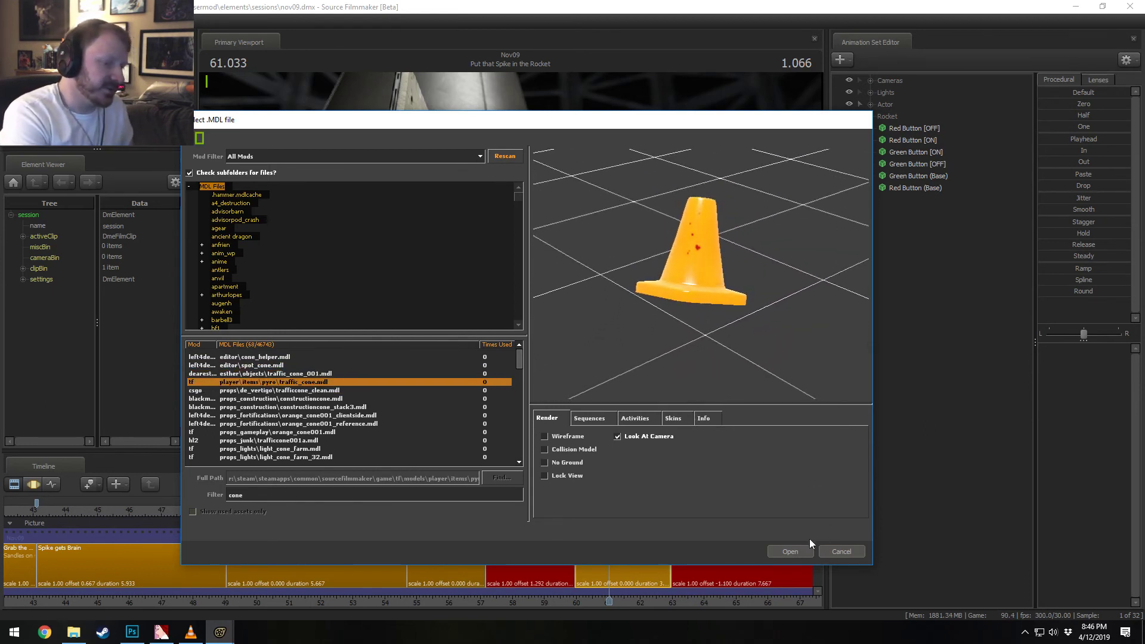
{"action": "left_click", "coordinate": [799, 551]}
Step: Dismiss the invalid manipulation warning and switch the viewport to the Work Camera
{"action": "left_click", "coordinate": [656, 212]}
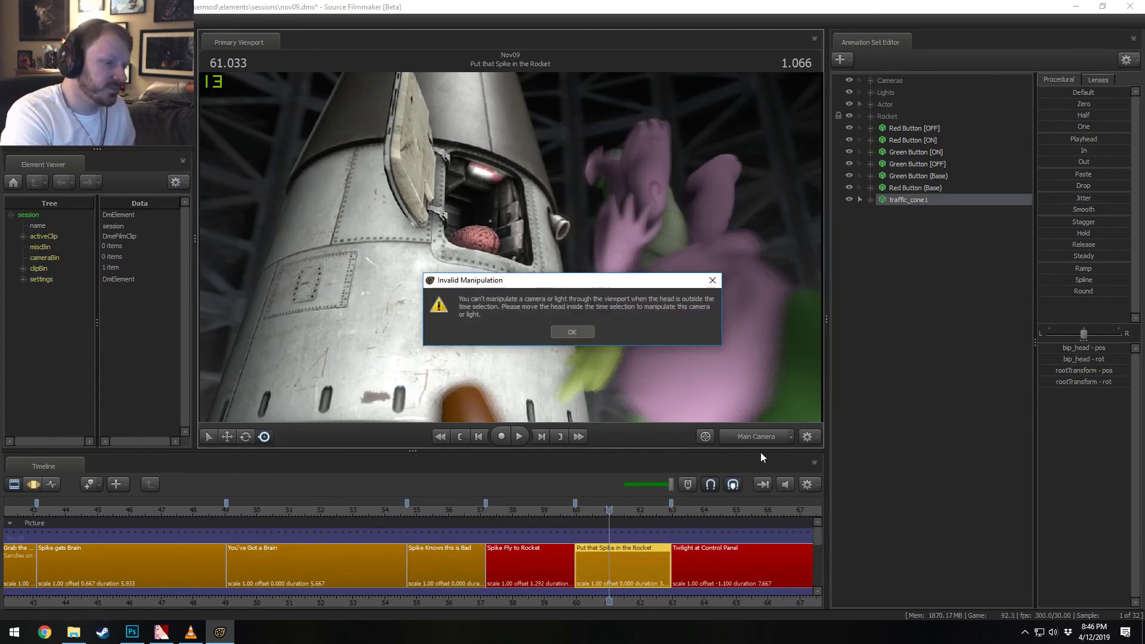
{"action": "left_click", "coordinate": [572, 332]}
{"action": "left_click", "coordinate": [752, 436]}
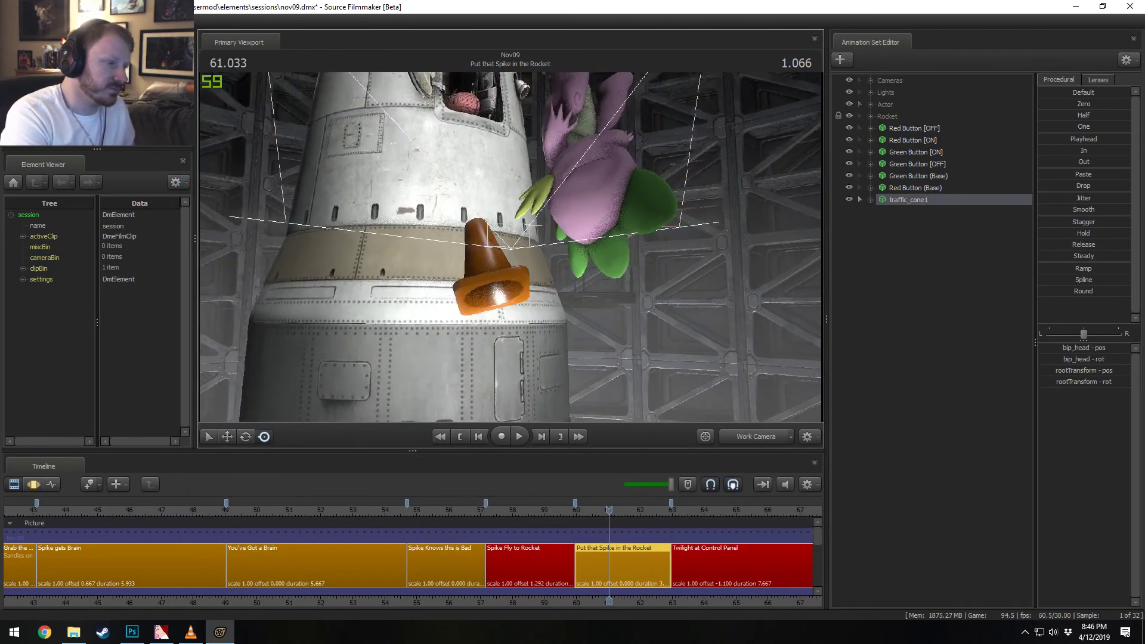
Step: Rename the traffic cone animation set as Magic Base
{"action": "right_click", "coordinate": [915, 256]}
{"action": "right_click", "coordinate": [927, 201]}
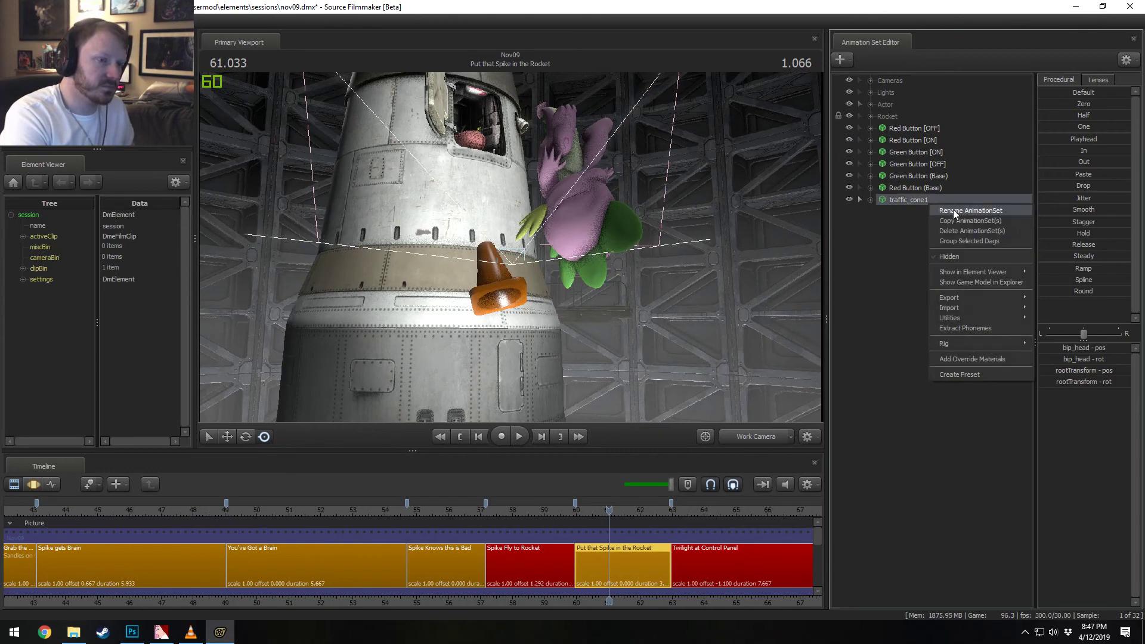
{"action": "left_click", "coordinate": [954, 209]}
{"action": "type", "text": "Magic Ba"}
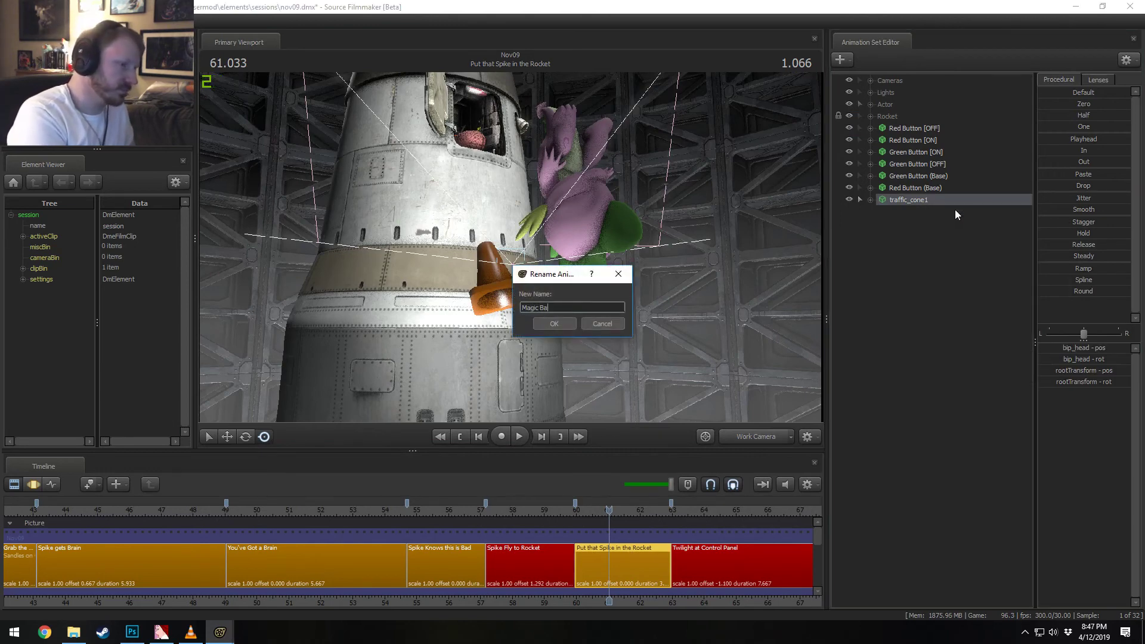
{"action": "type", "text": "se"}
{"action": "key", "text": "Return"}
Step: Start an animation set for a new particle system and load magic_aura.pcf from the usermod particles folder
{"action": "right_click", "coordinate": [939, 272]}
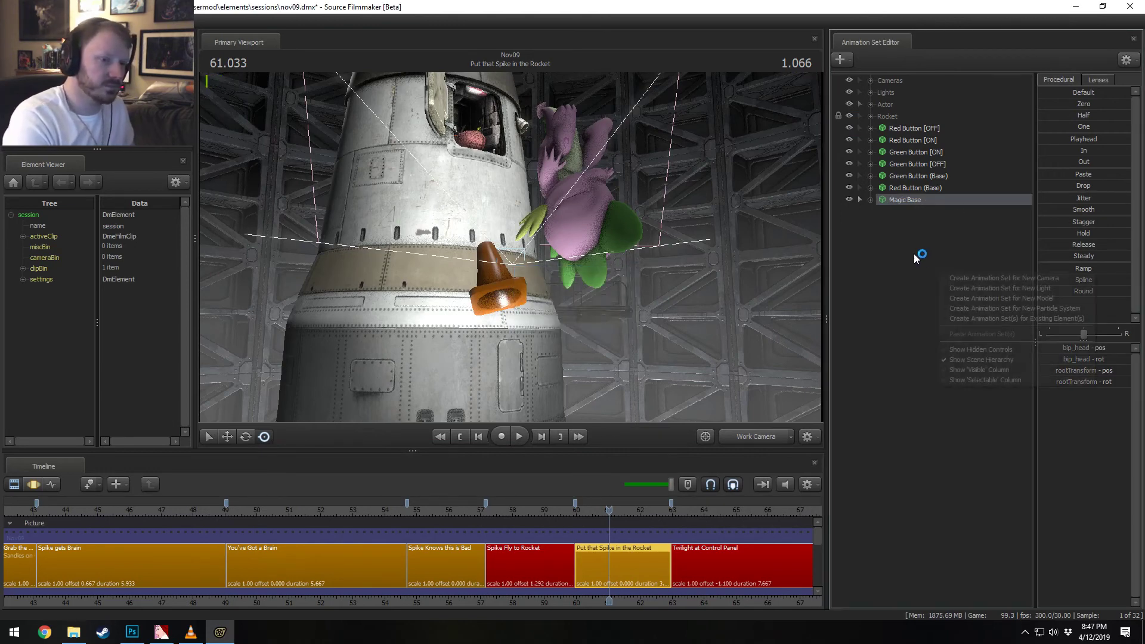
{"action": "right_click", "coordinate": [914, 255]}
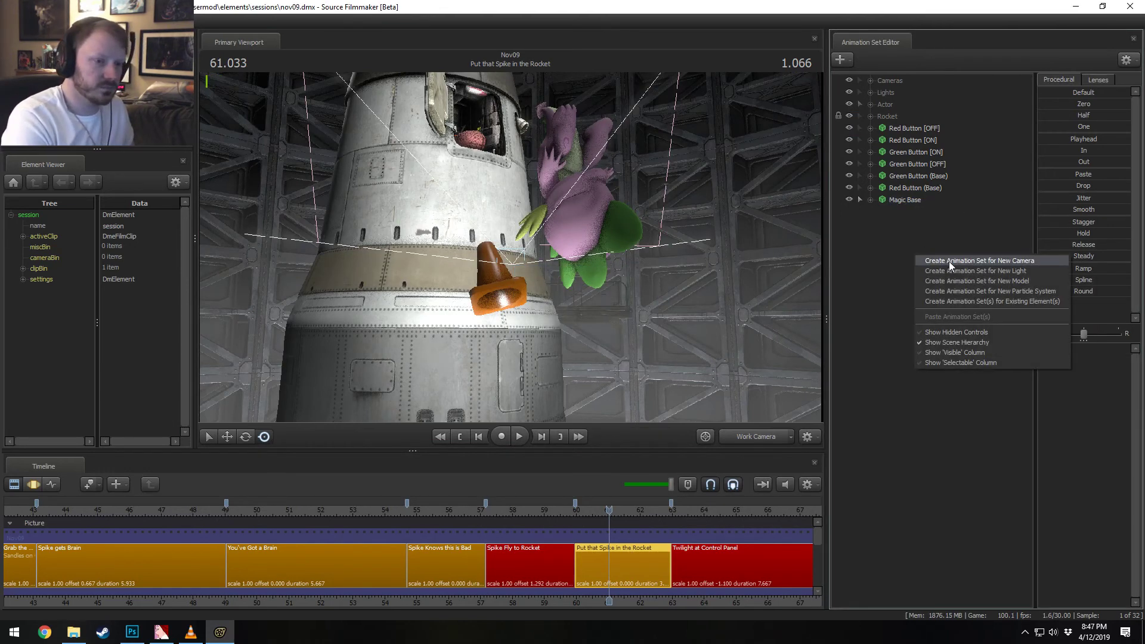
{"action": "left_click", "coordinate": [970, 291]}
{"action": "left_click", "coordinate": [664, 269]}
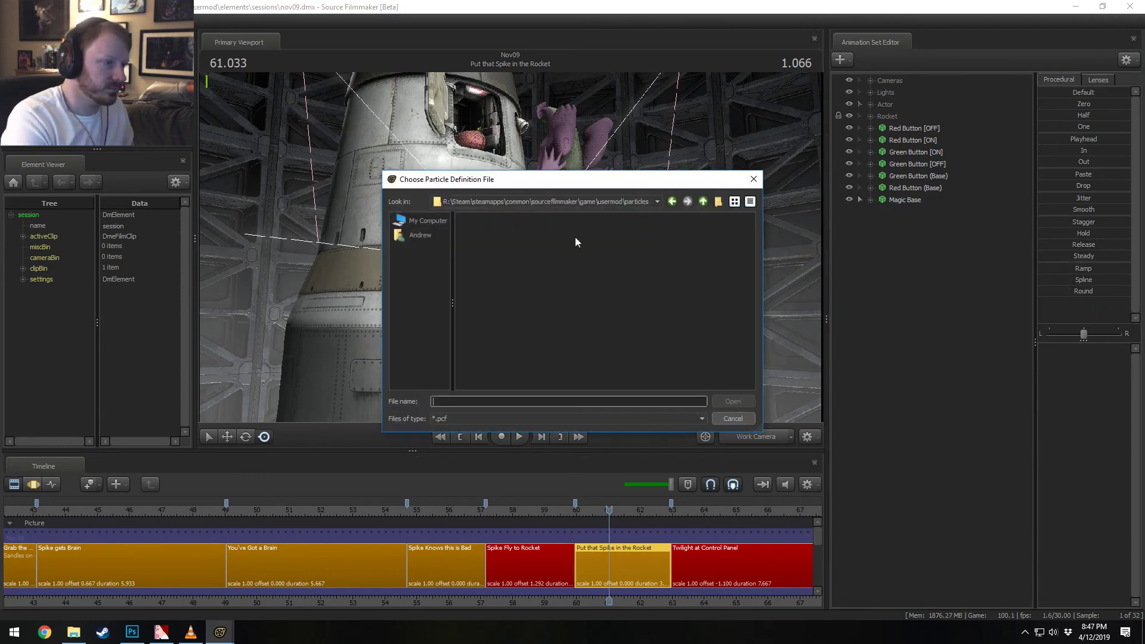
{"action": "left_click", "coordinate": [703, 200]}
{"action": "double_click", "coordinate": [548, 362]}
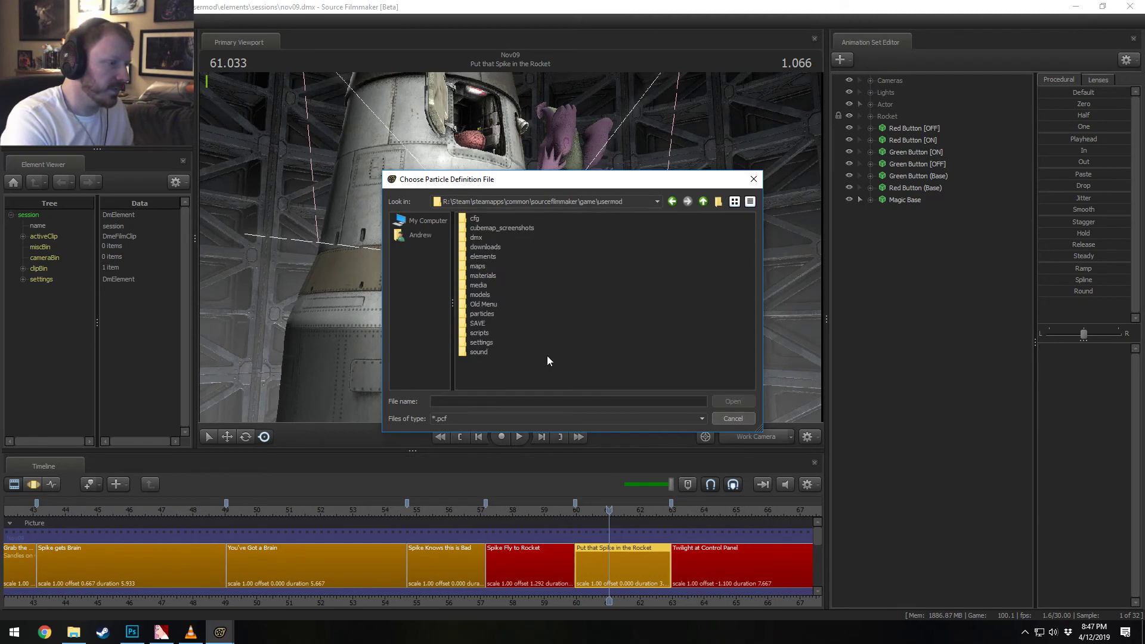
{"action": "double_click", "coordinate": [481, 313]}
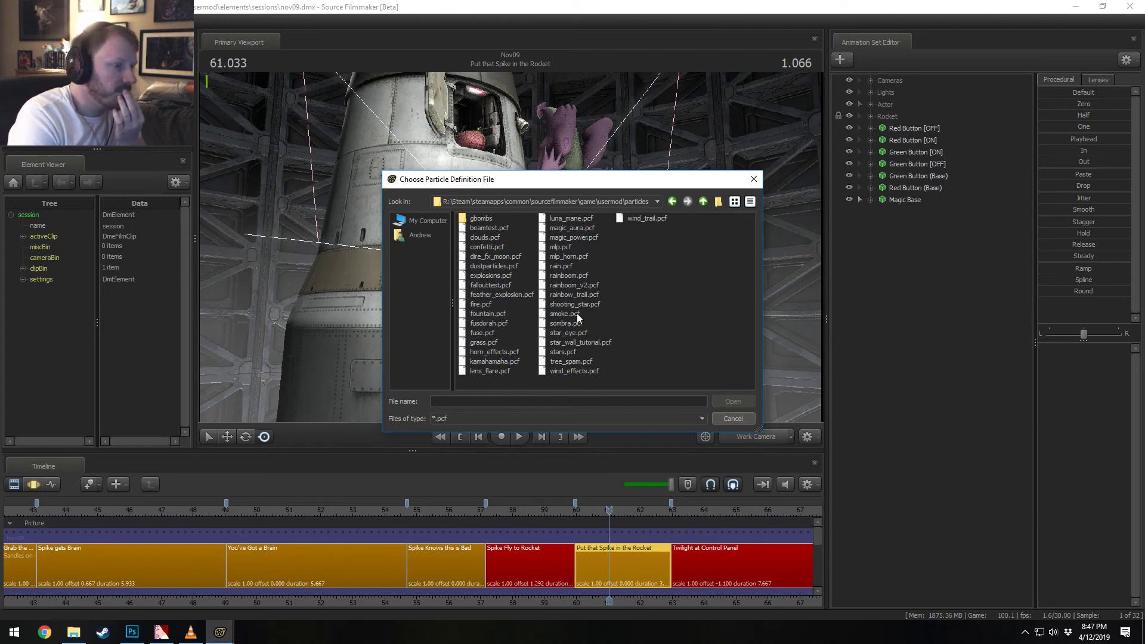
{"action": "double_click", "coordinate": [575, 230]}
Step: Choose the magic_aura_large definition, set its start time to 59 and create the particle system
{"action": "left_click", "coordinate": [575, 289]}
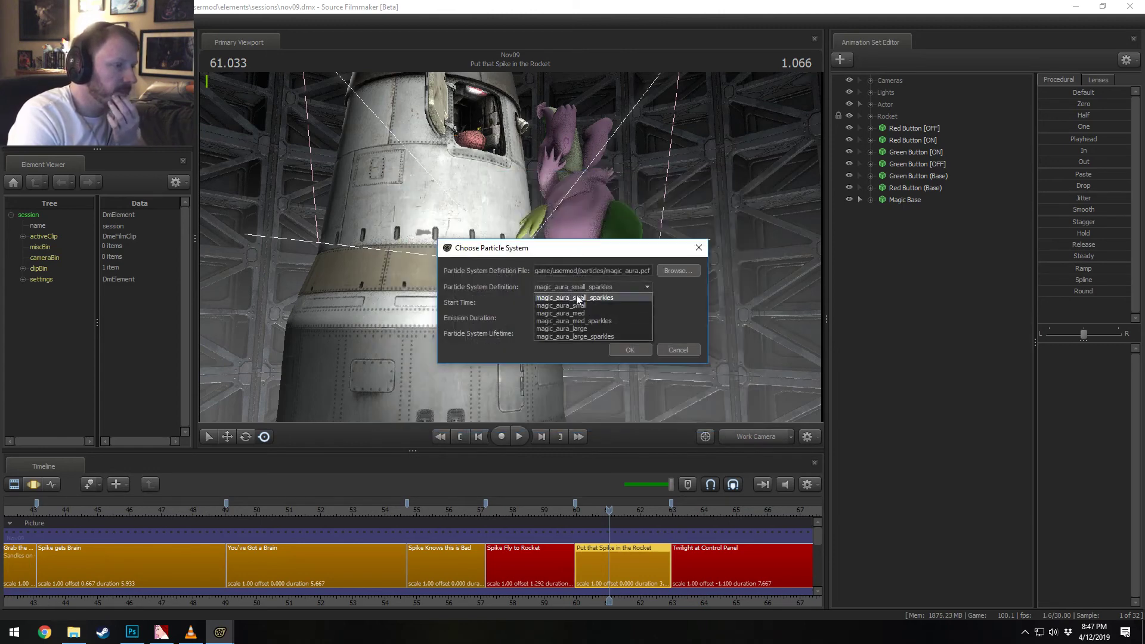
{"action": "left_click", "coordinate": [578, 329]}
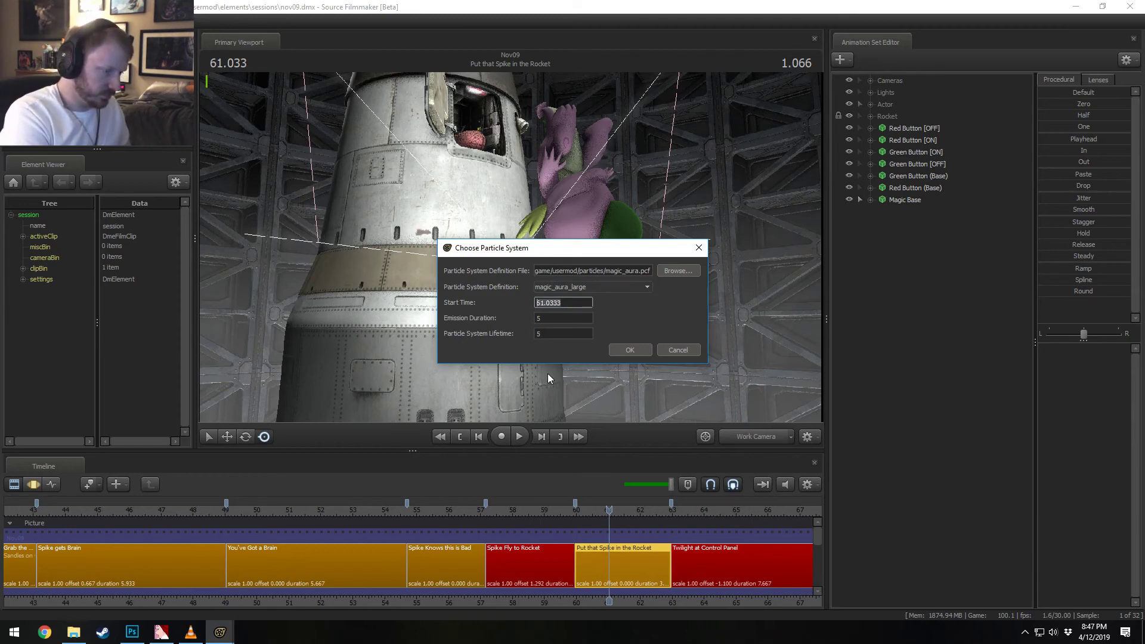
{"action": "type", "text": "59"}
{"action": "key", "text": "Tab"}
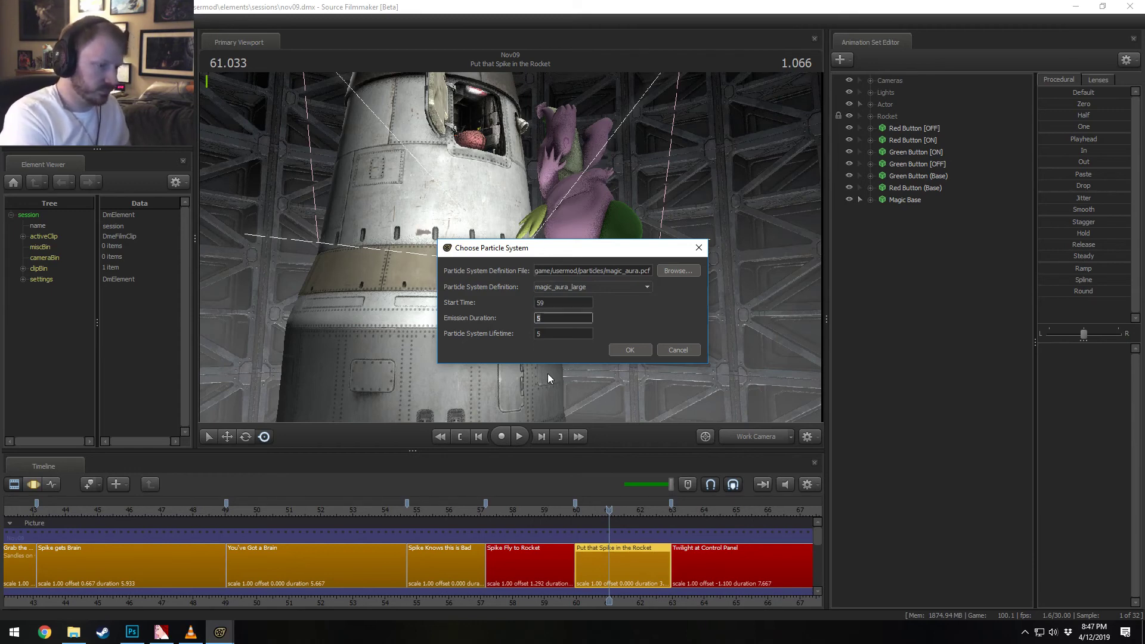
{"action": "key", "text": "Tab"}
{"action": "key", "text": "Tab"}
{"action": "key", "text": "Return"}
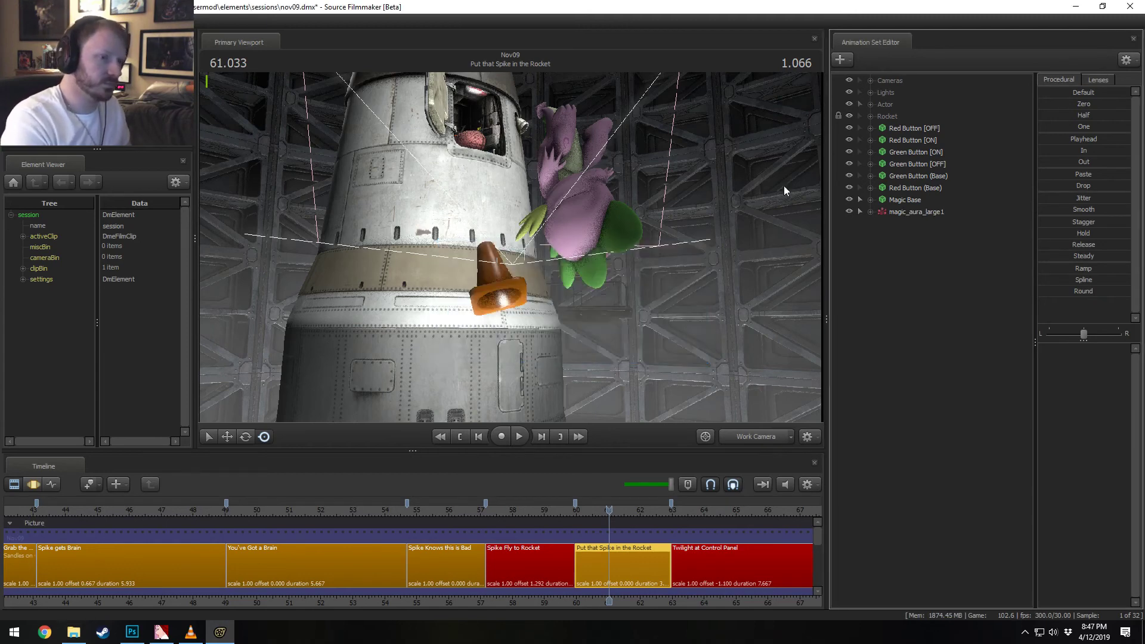
Step: Show the Magic Base game model in the Element Viewer and copy traffic_cone_GameModel from its parent's children
{"action": "right_click", "coordinate": [895, 216]}
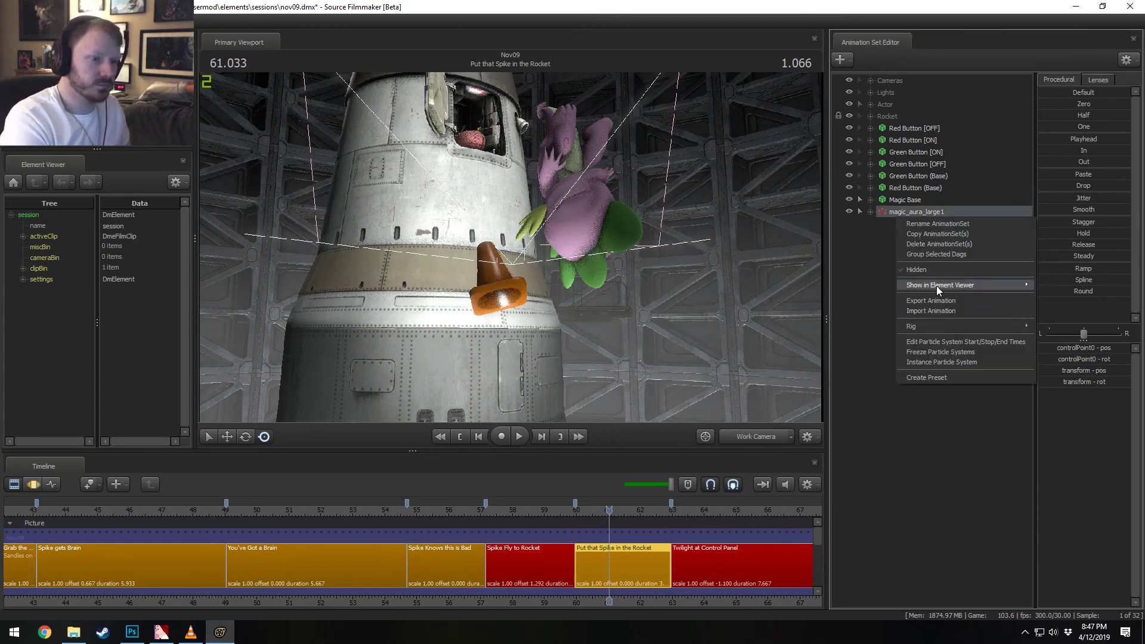
{"action": "right_click", "coordinate": [893, 199]}
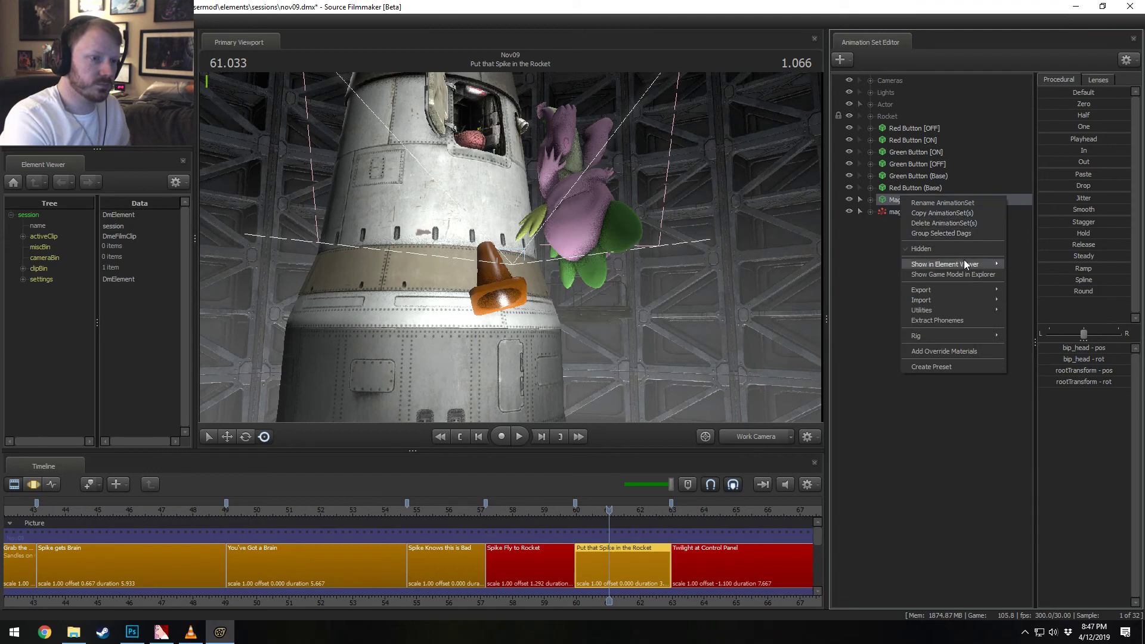
{"action": "mouse_move", "coordinate": [963, 263]}
{"action": "left_click", "coordinate": [1046, 270]}
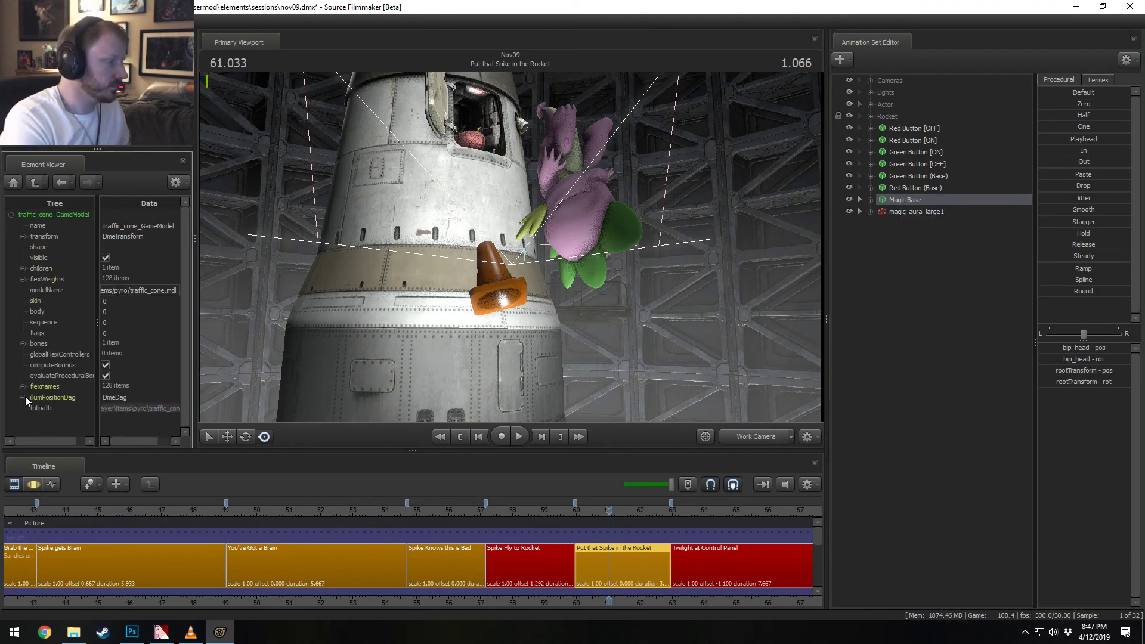
{"action": "left_click", "coordinate": [34, 182]}
{"action": "left_click", "coordinate": [24, 269]}
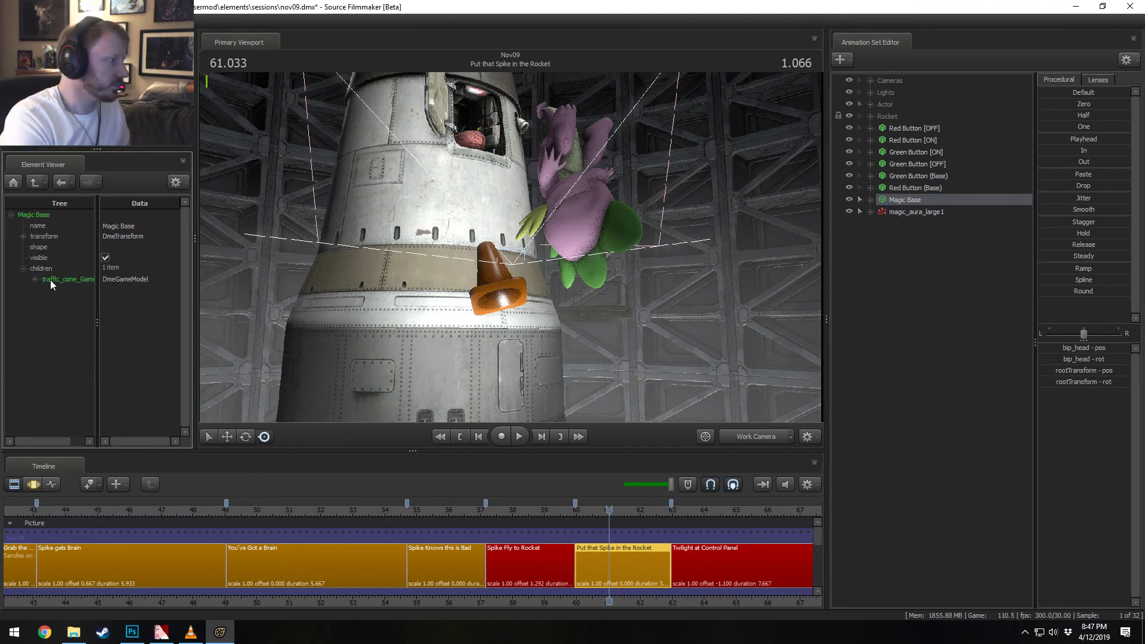
{"action": "right_click", "coordinate": [50, 279]}
{"action": "left_click", "coordinate": [91, 314]}
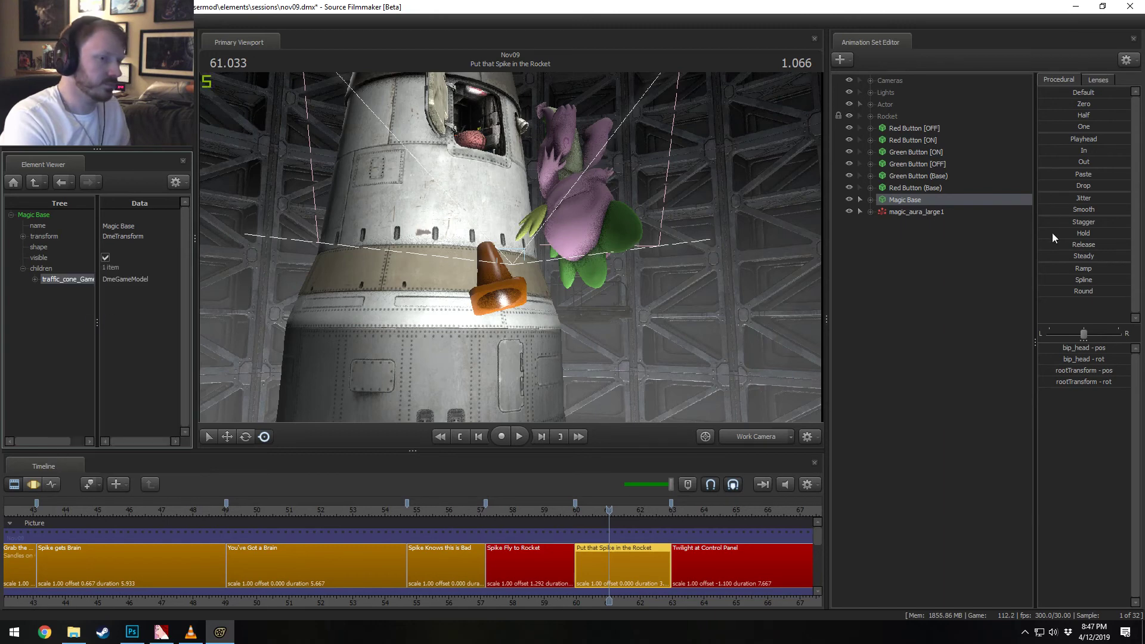
{"action": "right_click", "coordinate": [902, 212]}
{"action": "mouse_move", "coordinate": [1022, 279]}
{"action": "left_click", "coordinate": [1071, 292]}
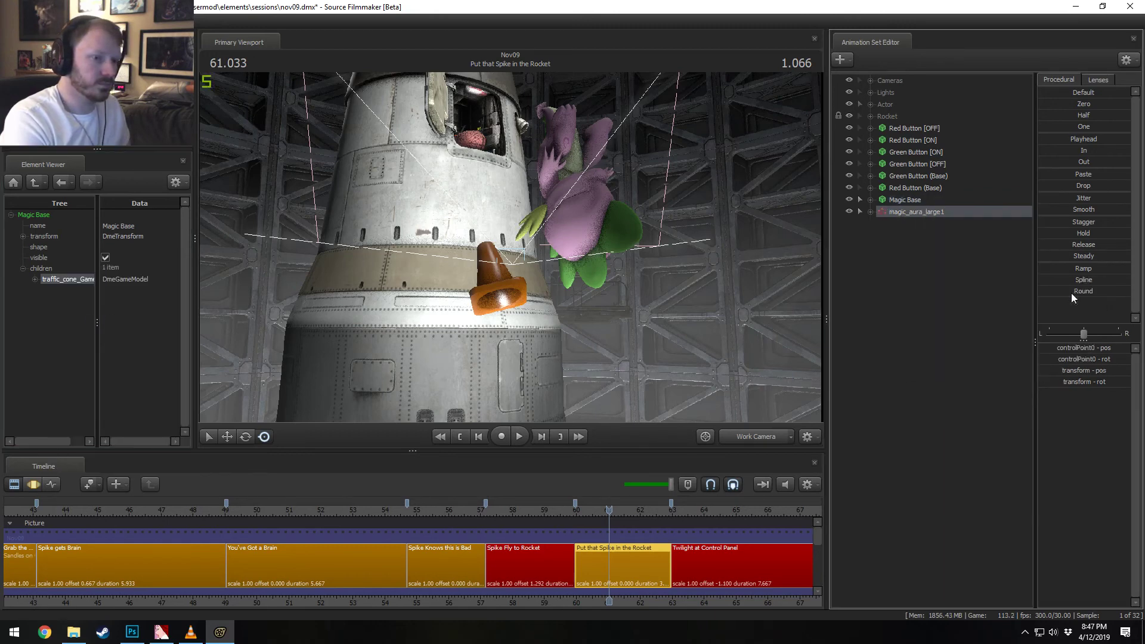
{"action": "right_click", "coordinate": [35, 363]}
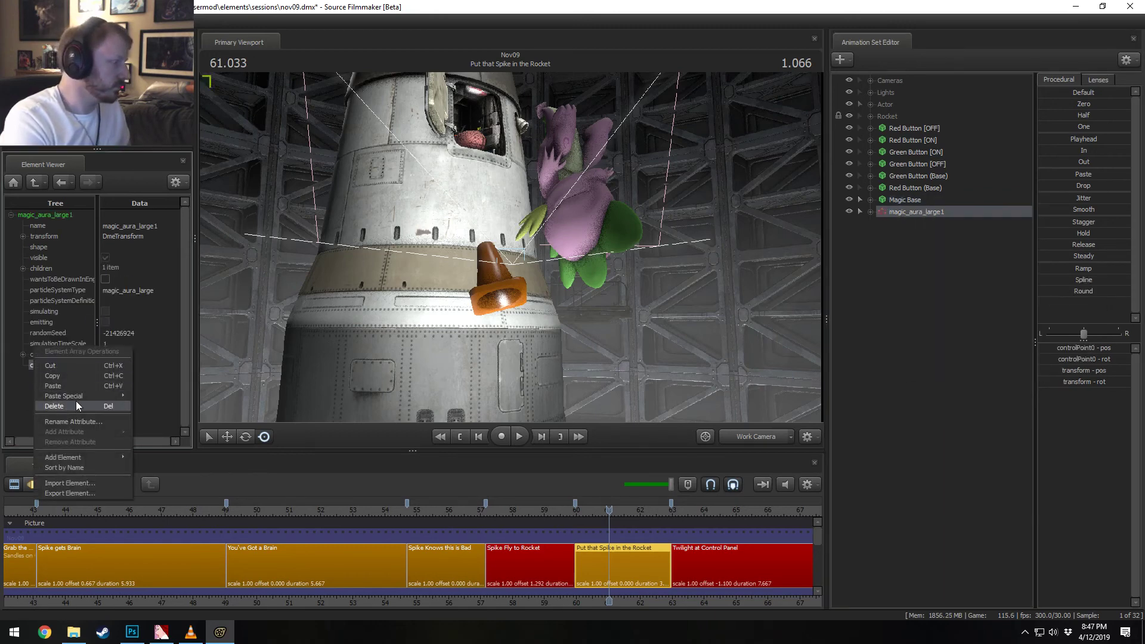
{"action": "left_click", "coordinate": [75, 398]}
{"action": "key", "text": "ctrl+z"}
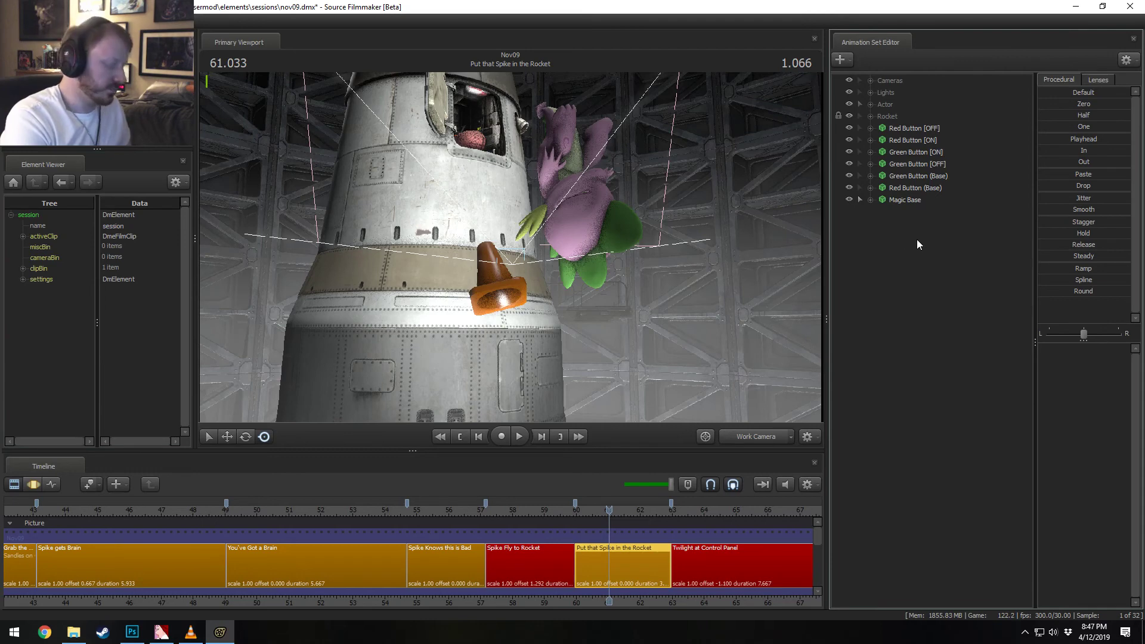
{"action": "key", "text": "ctrl+y"}
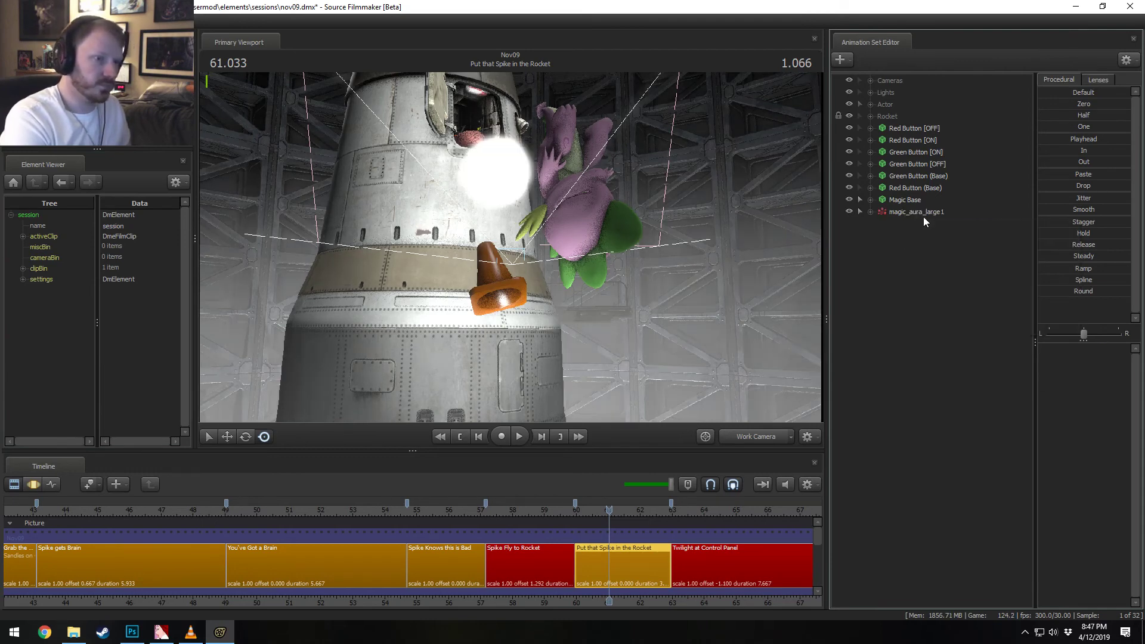
Step: Show magic_aura_large1 in the Element Viewer and paste the copied cone model as a reference into its controlModels
{"action": "right_click", "coordinate": [923, 216]}
{"action": "mouse_move", "coordinate": [1025, 285]}
{"action": "left_click", "coordinate": [1093, 296]}
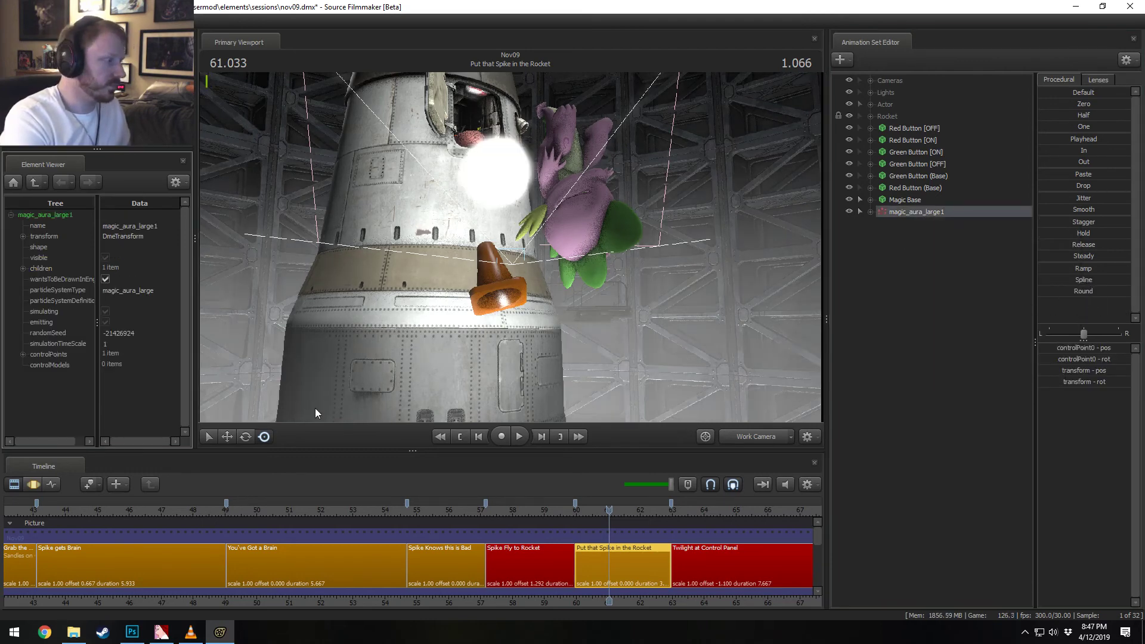
{"action": "right_click", "coordinate": [53, 363]}
{"action": "mouse_move", "coordinate": [120, 397]}
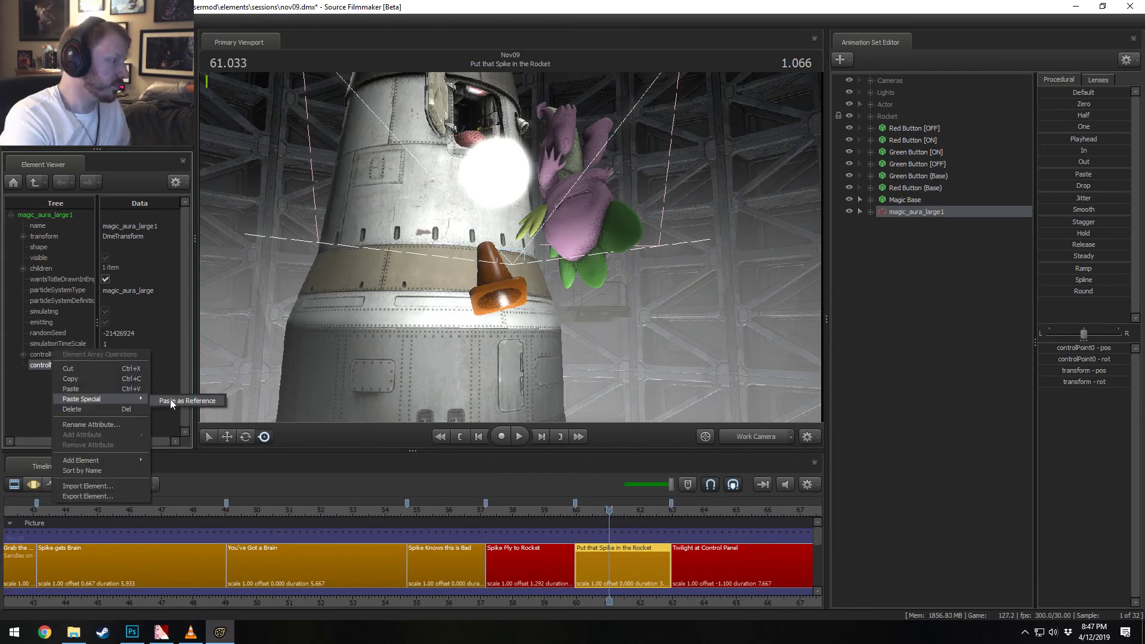
{"action": "left_click", "coordinate": [170, 399]}
Step: Switch to the Motion Editor and extend the time selection across the whole timeline
{"action": "key", "text": "F3"}
{"action": "key", "text": "F2"}
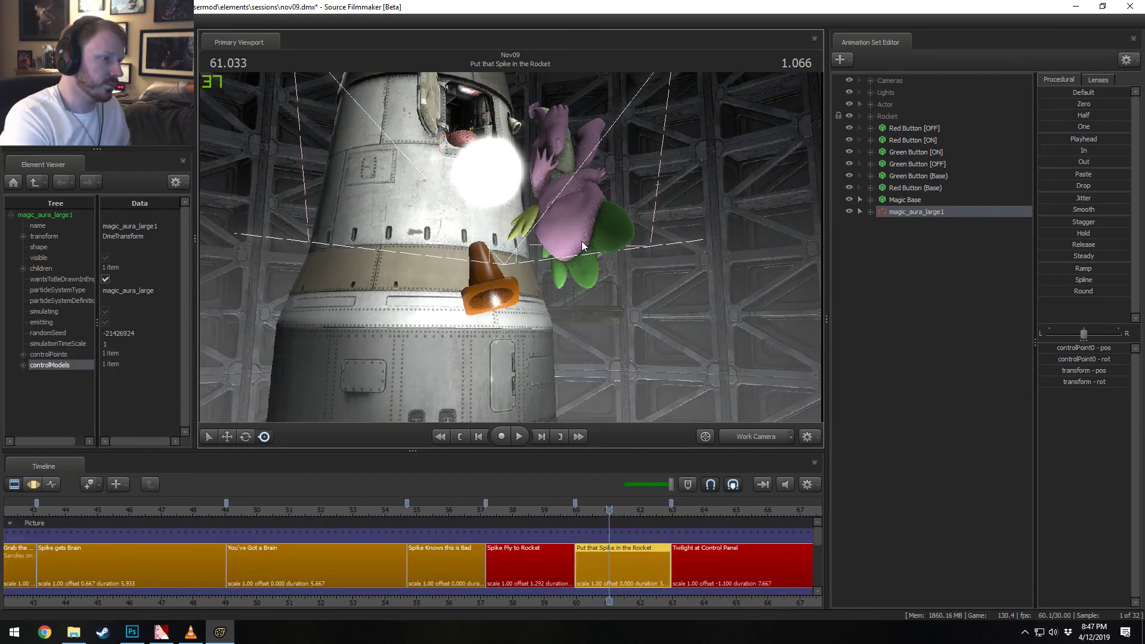
{"action": "left_click_drag", "start_coordinate": [581, 241], "coordinate": [616, 371]}
{"action": "key", "text": "F3"}
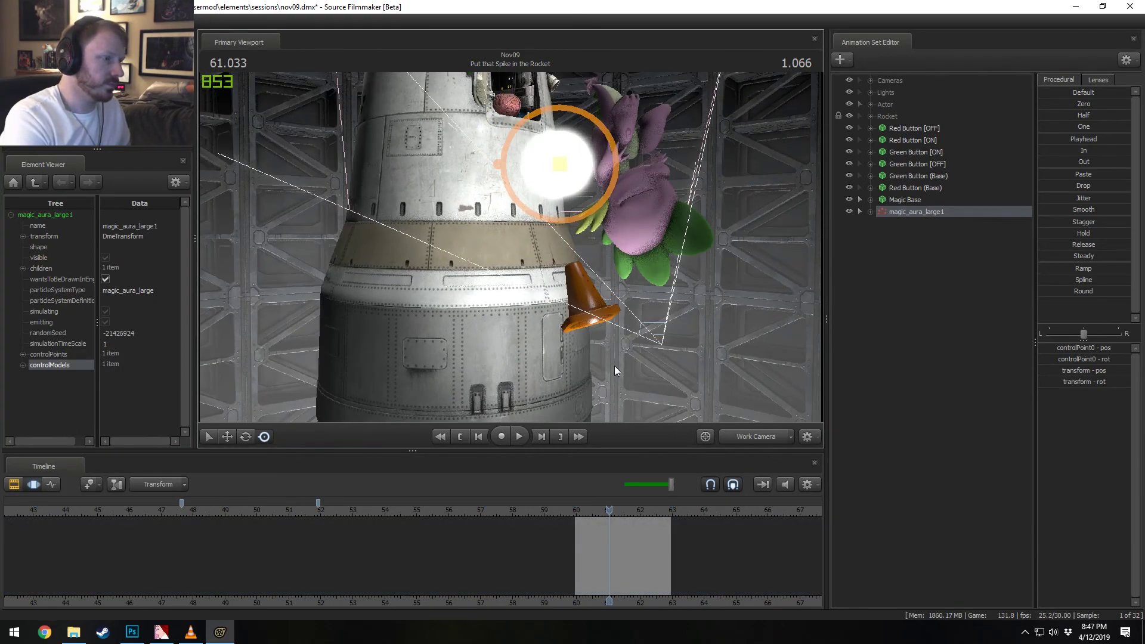
{"action": "left_click", "coordinate": [639, 545]}
{"action": "key", "text": "ctrl+a"}
{"action": "left_click_drag", "start_coordinate": [656, 308], "coordinate": [719, 166], "text": "alt"}
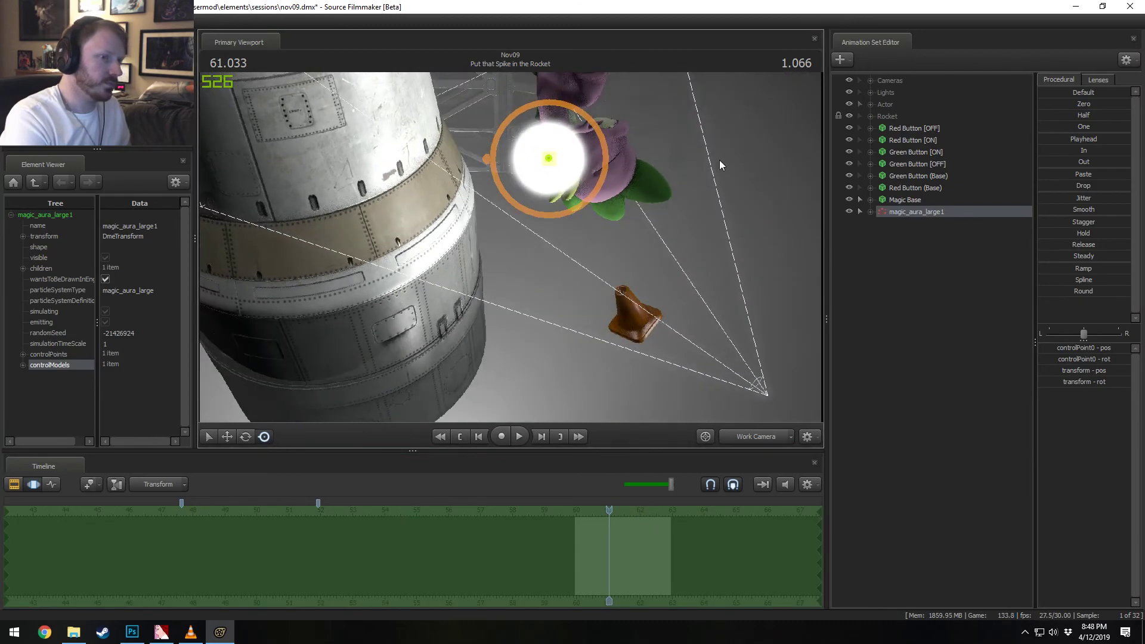
Step: Adjust the Magic Base cone with the Rotate tool and scrub to 60.900 to check the aura around it
{"action": "left_click", "coordinate": [904, 200]}
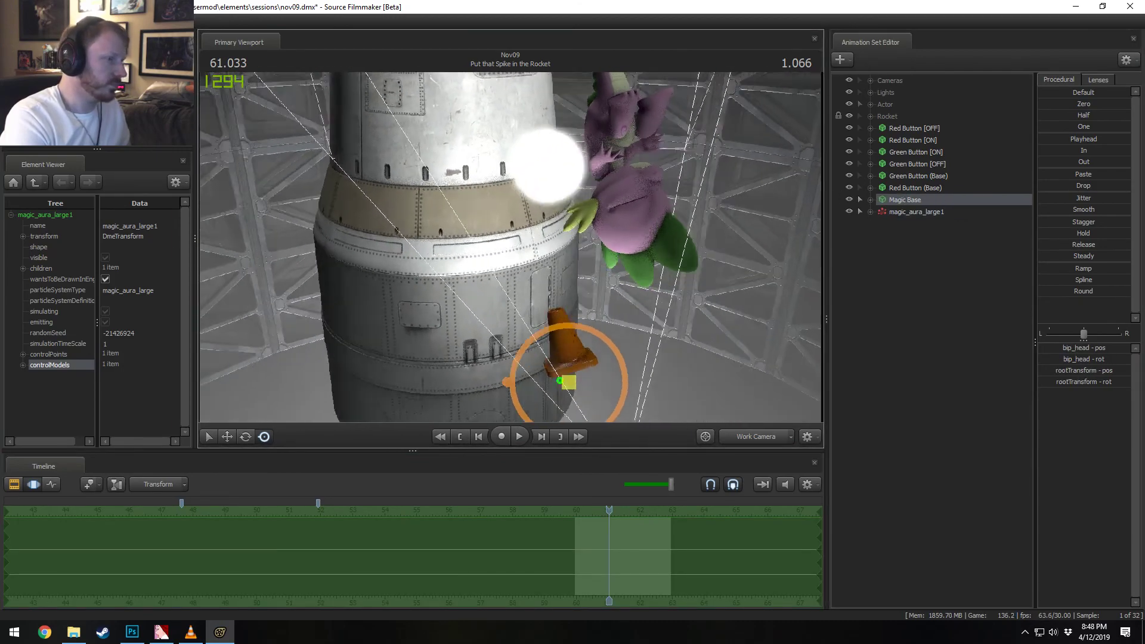
{"action": "mouse_move", "coordinate": [401, 365]}
{"action": "left_mouse_down", "text": "alt"}
{"action": "mouse_move", "coordinate": [381, 357]}
{"action": "mouse_move", "coordinate": [399, 363]}
{"action": "left_mouse_up", "text": "alt"}
{"action": "key", "text": "e"}
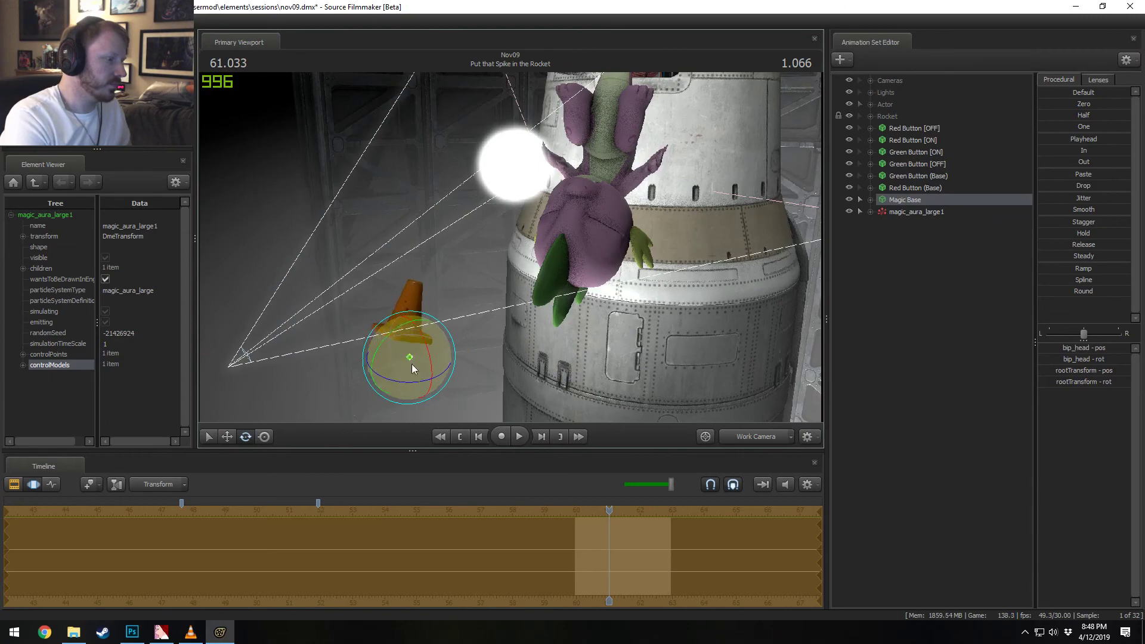
{"action": "left_click_drag", "start_coordinate": [608, 510], "coordinate": [604, 510]}
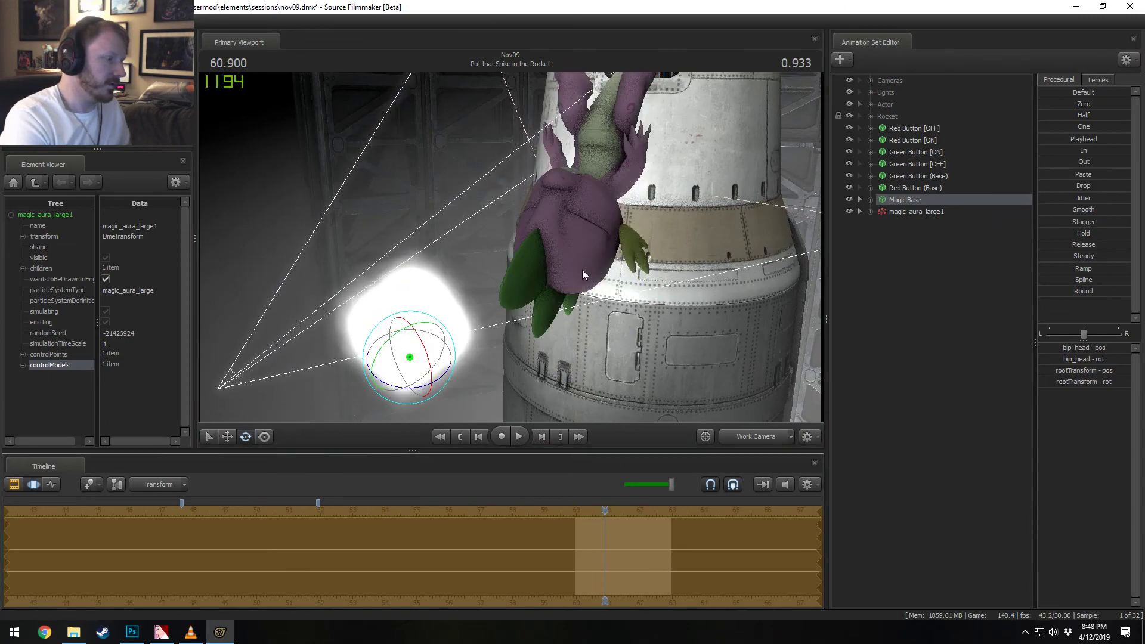
{"action": "left_click_drag", "start_coordinate": [582, 270], "coordinate": [507, 266], "text": "alt"}
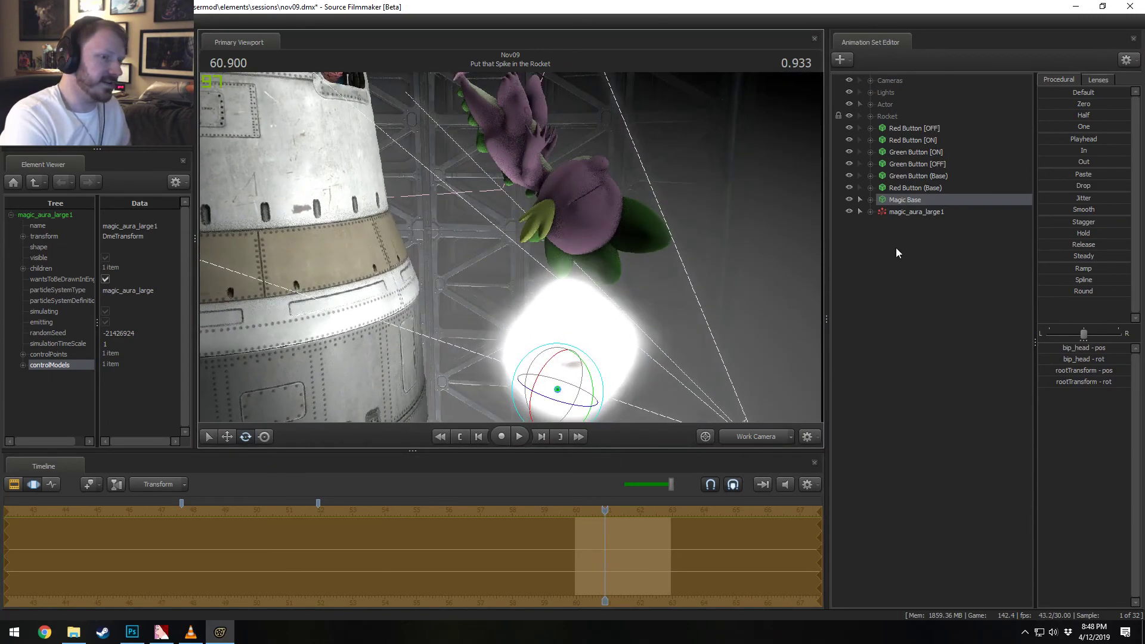
Step: Instance the magic_aura_large1 particle system and open its magic_aura_large definition for editing
{"action": "left_click", "coordinate": [921, 212]}
{"action": "right_click", "coordinate": [922, 213]}
{"action": "left_click", "coordinate": [978, 357]}
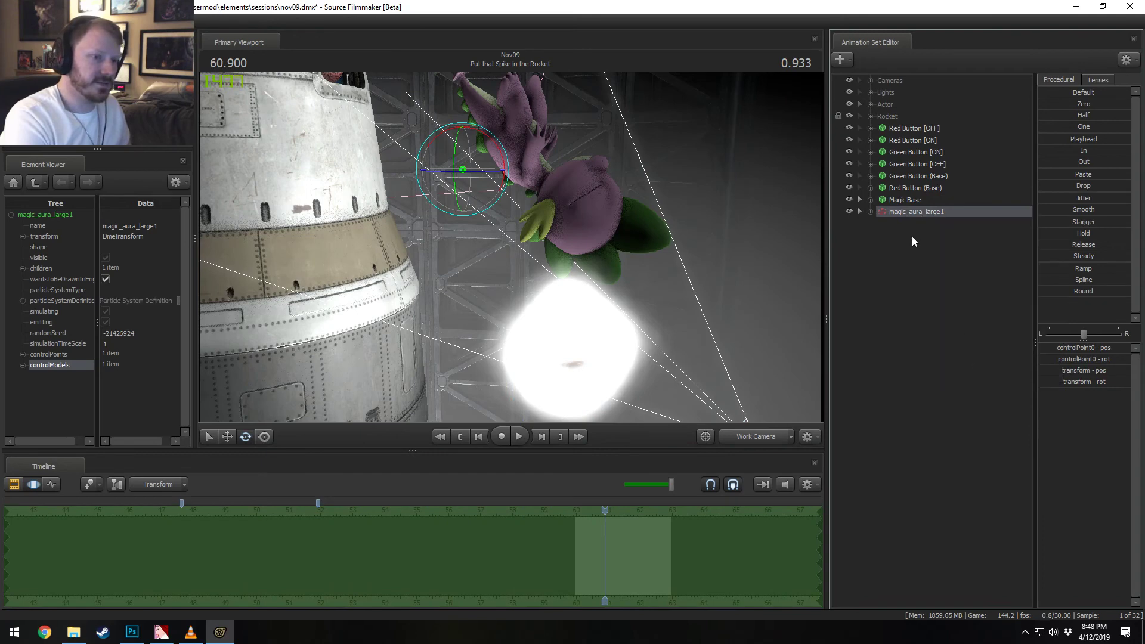
{"action": "right_click", "coordinate": [922, 213]}
{"action": "mouse_move", "coordinate": [993, 357]}
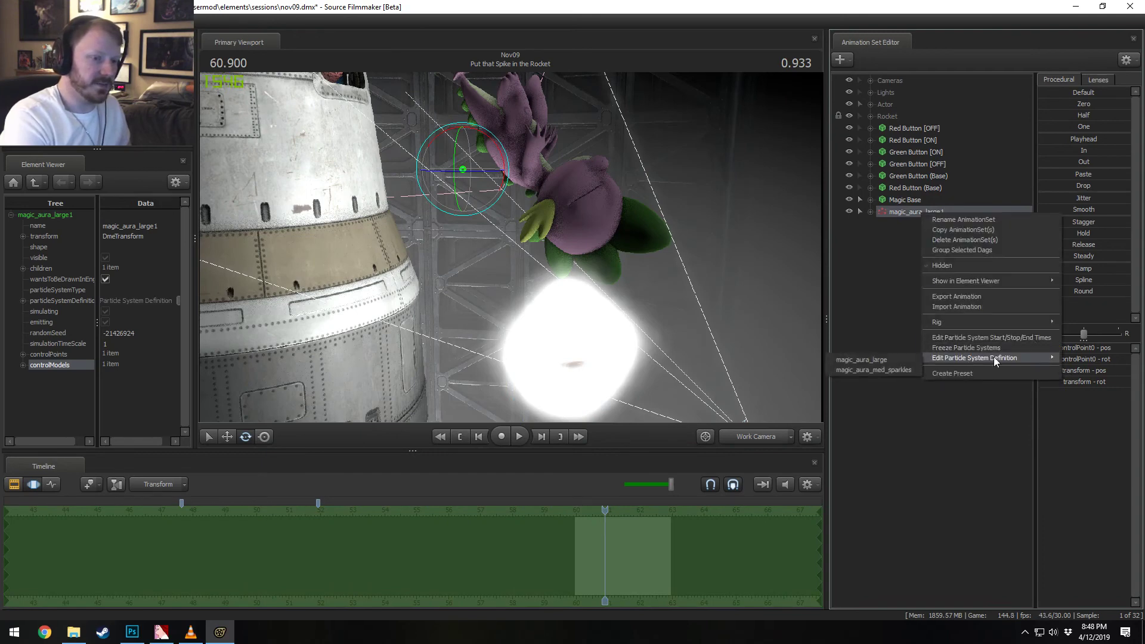
{"action": "left_click", "coordinate": [865, 359]}
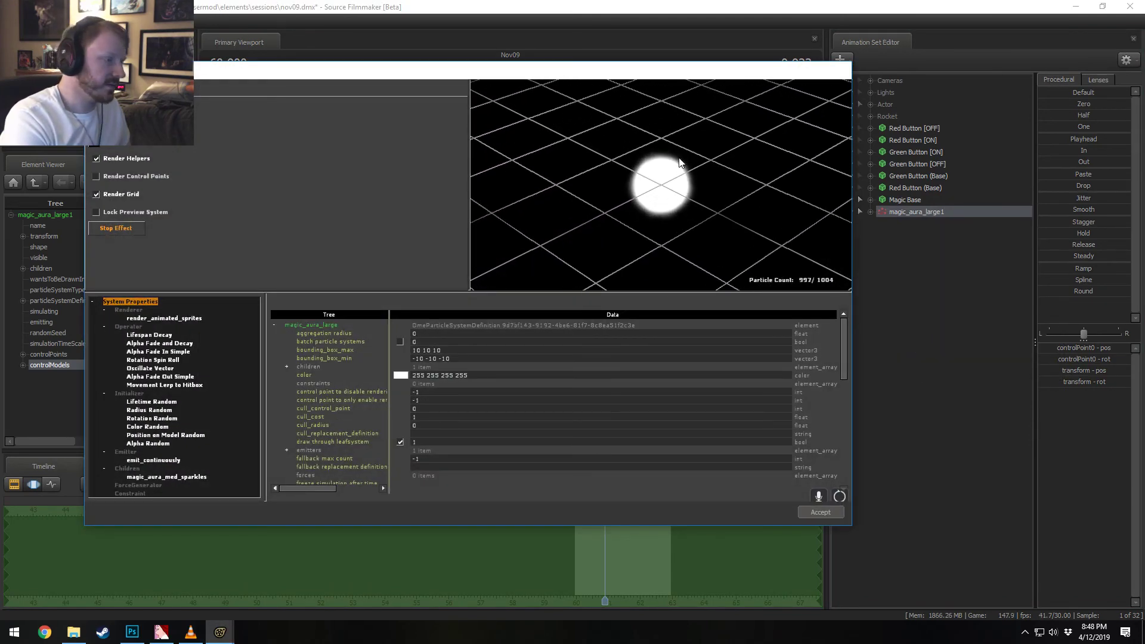
Step: Set the emission_rate of the aura's emit_continuously emitter to 400 and accept the definition change
{"action": "left_click", "coordinate": [156, 460]}
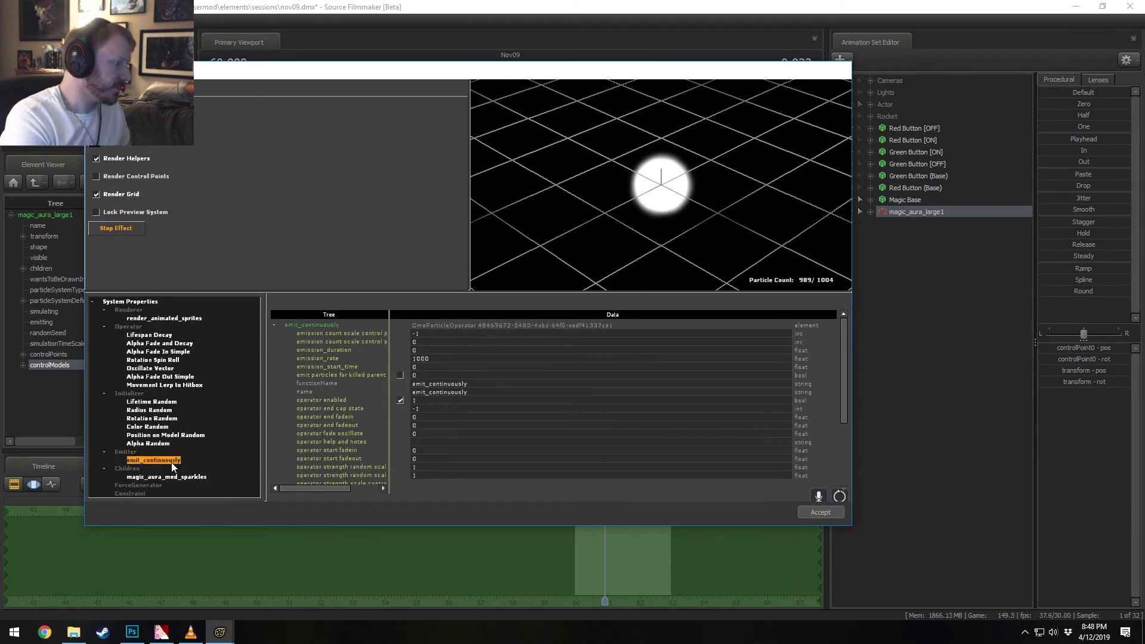
{"action": "double_click", "coordinate": [423, 358]}
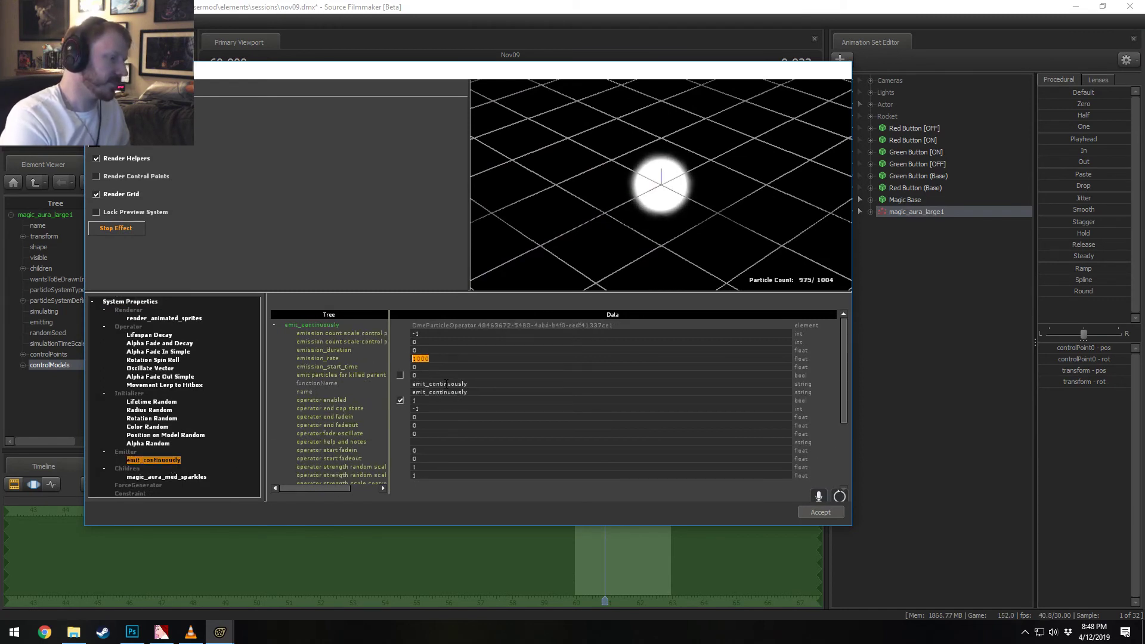
{"action": "type", "text": "400"}
{"action": "key", "text": "Return"}
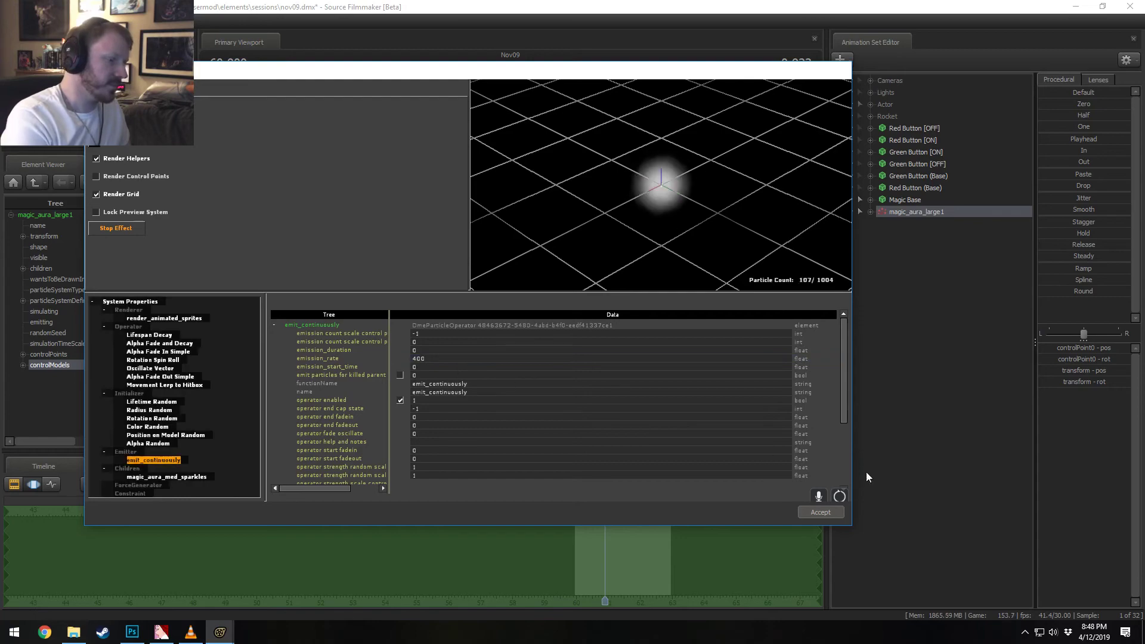
{"action": "left_click", "coordinate": [805, 512]}
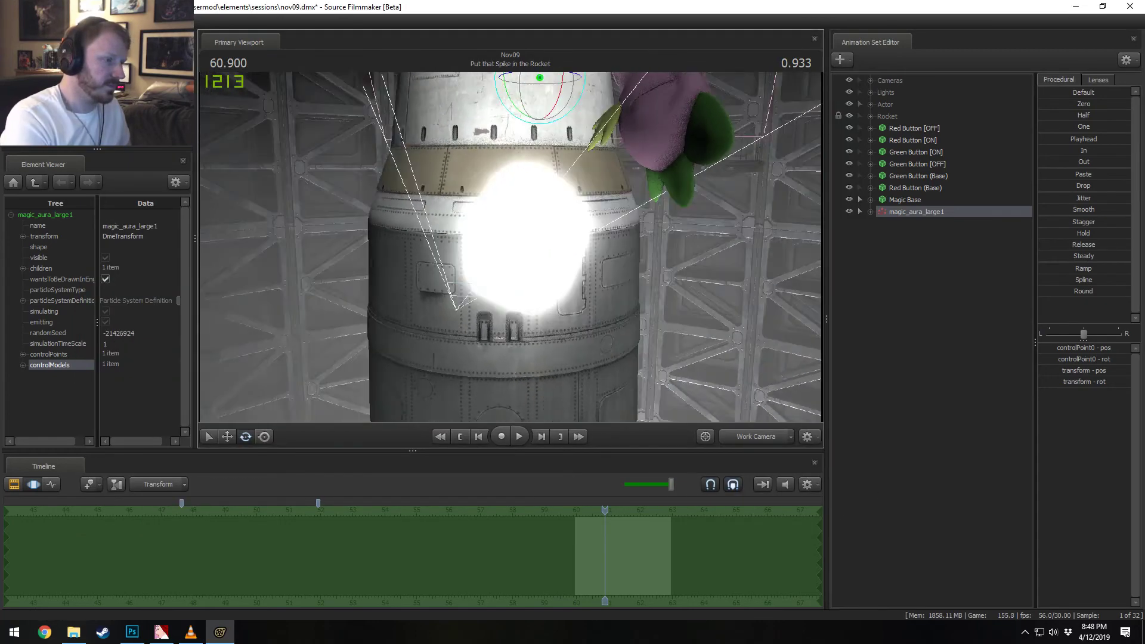
Step: Reopen the magic_aura_large definition, set emit_continuously's emission_rate to 200, check its Color Random initializer and accept the changes
{"action": "left_click_drag", "start_coordinate": [525, 247], "coordinate": [745, 257]}
{"action": "right_click", "coordinate": [921, 209]}
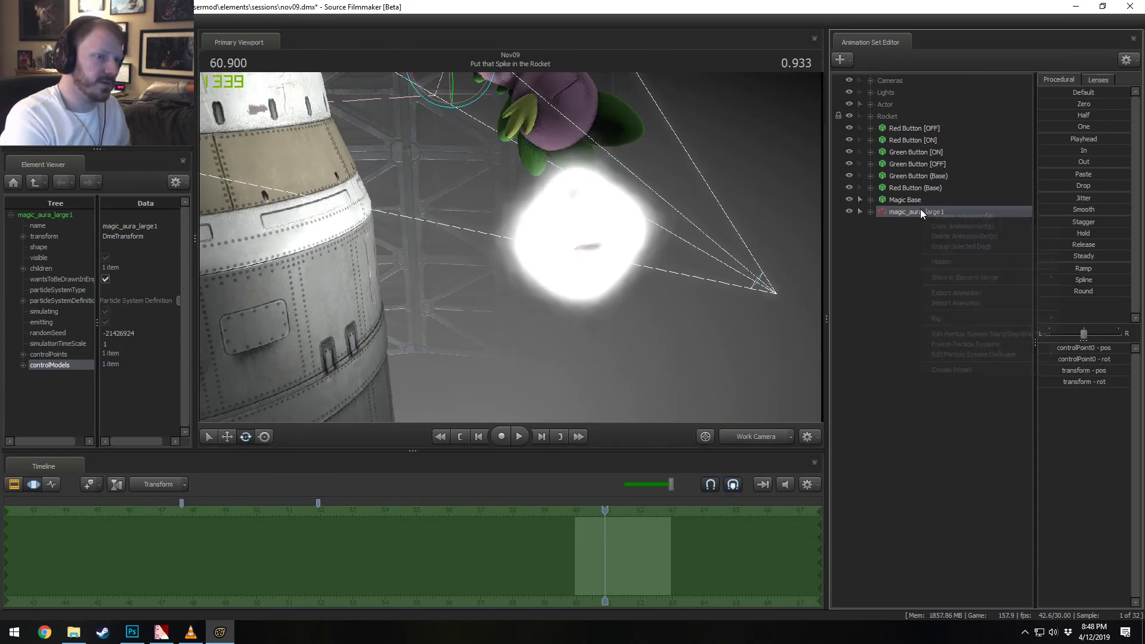
{"action": "mouse_move", "coordinate": [959, 355]}
{"action": "left_click", "coordinate": [893, 357]}
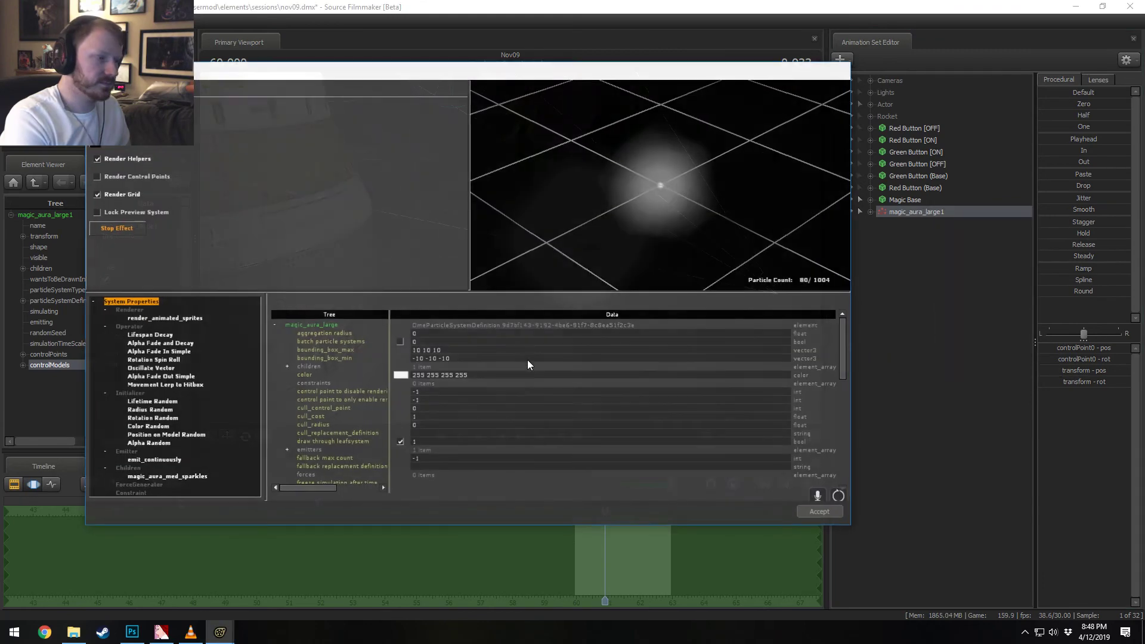
{"action": "left_click", "coordinate": [169, 477]}
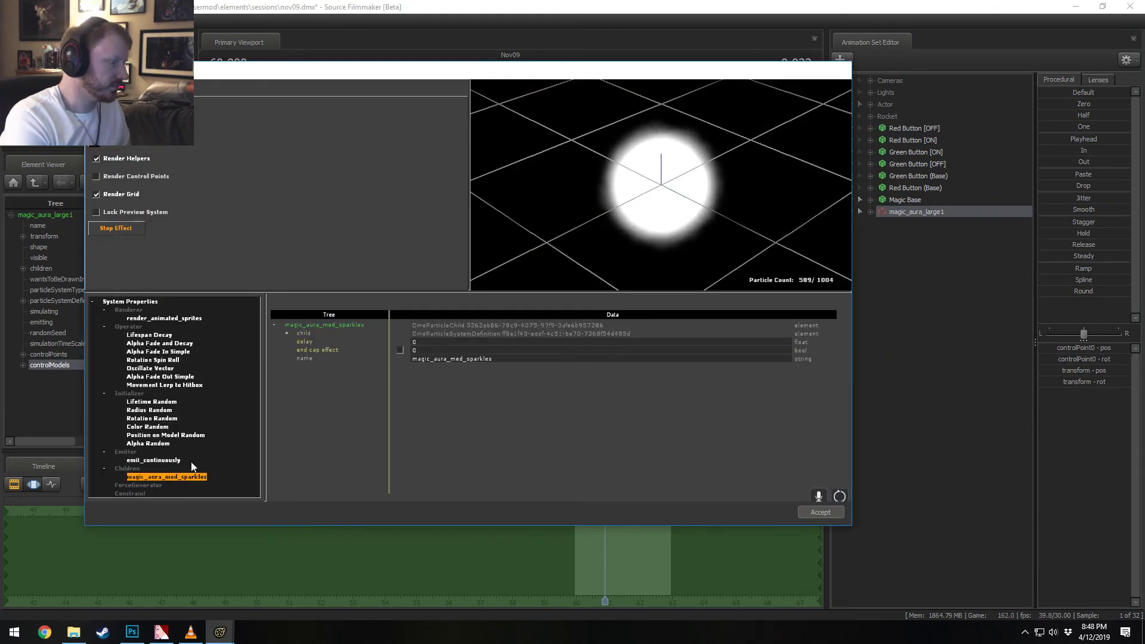
{"action": "left_click", "coordinate": [172, 459]}
{"action": "left_click_drag", "start_coordinate": [442, 359], "coordinate": [379, 345]}
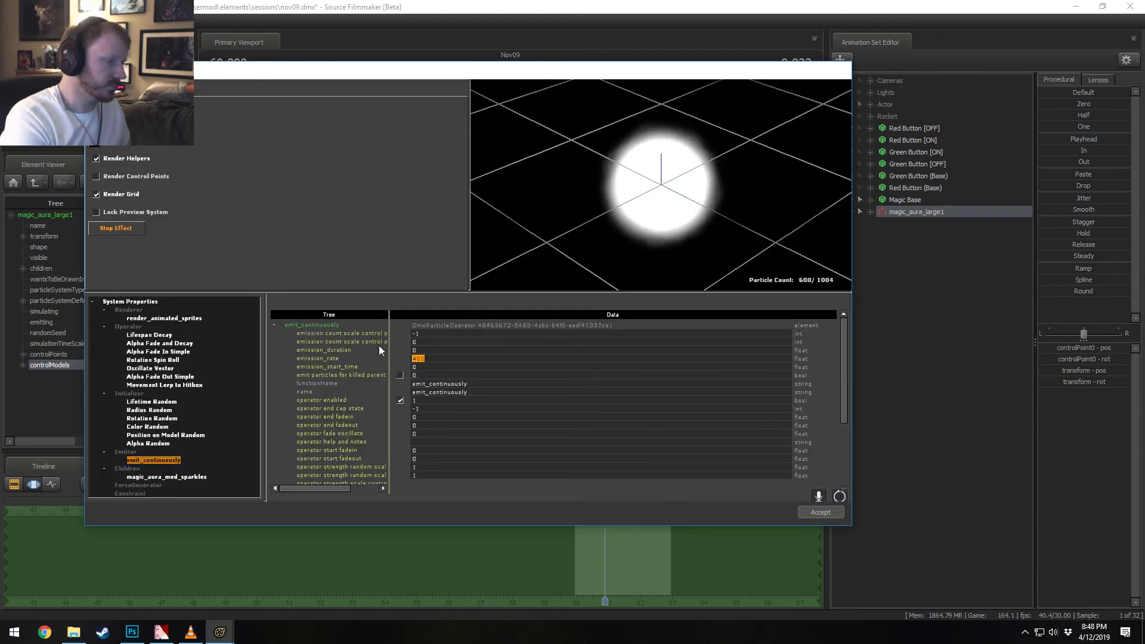
{"action": "type", "text": "200"}
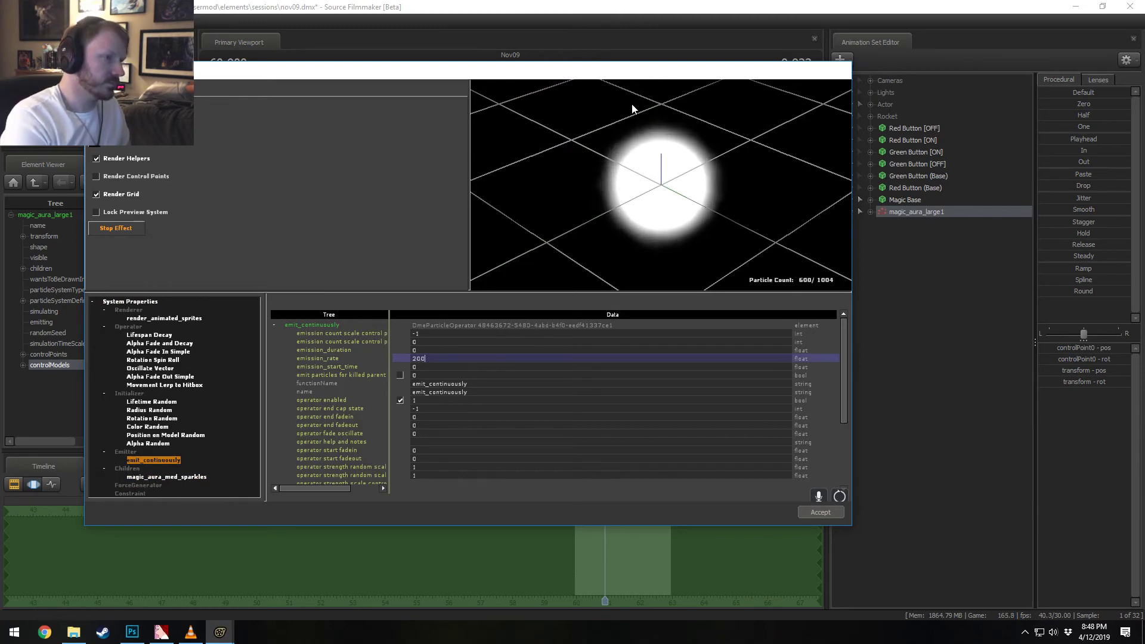
{"action": "left_click", "coordinate": [422, 366]}
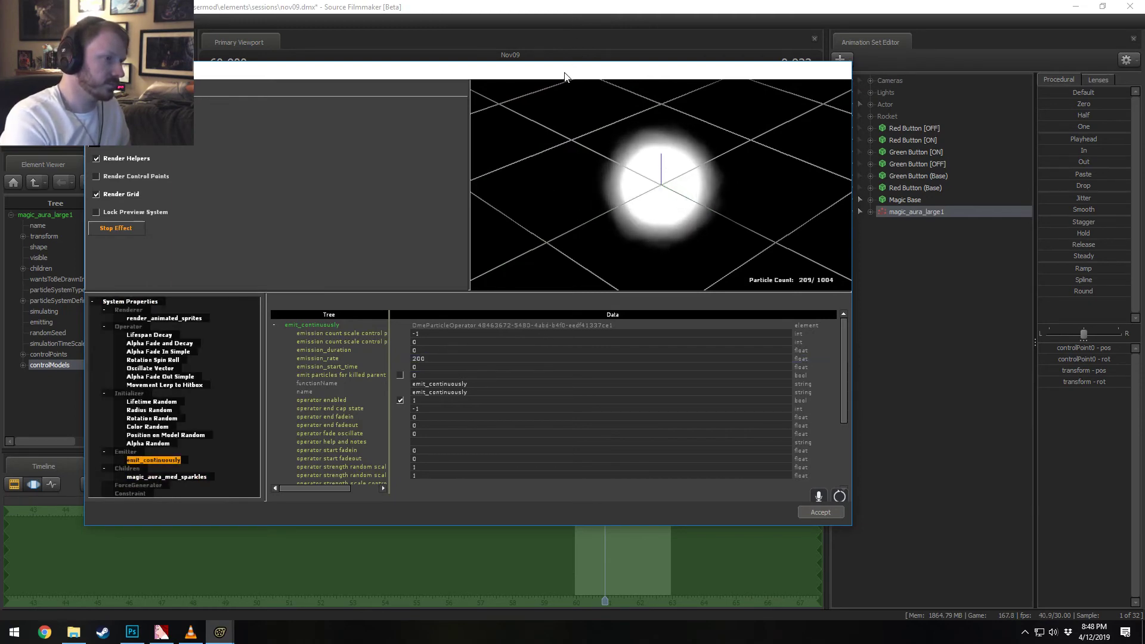
{"action": "left_click_drag", "start_coordinate": [564, 76], "coordinate": [636, 55]}
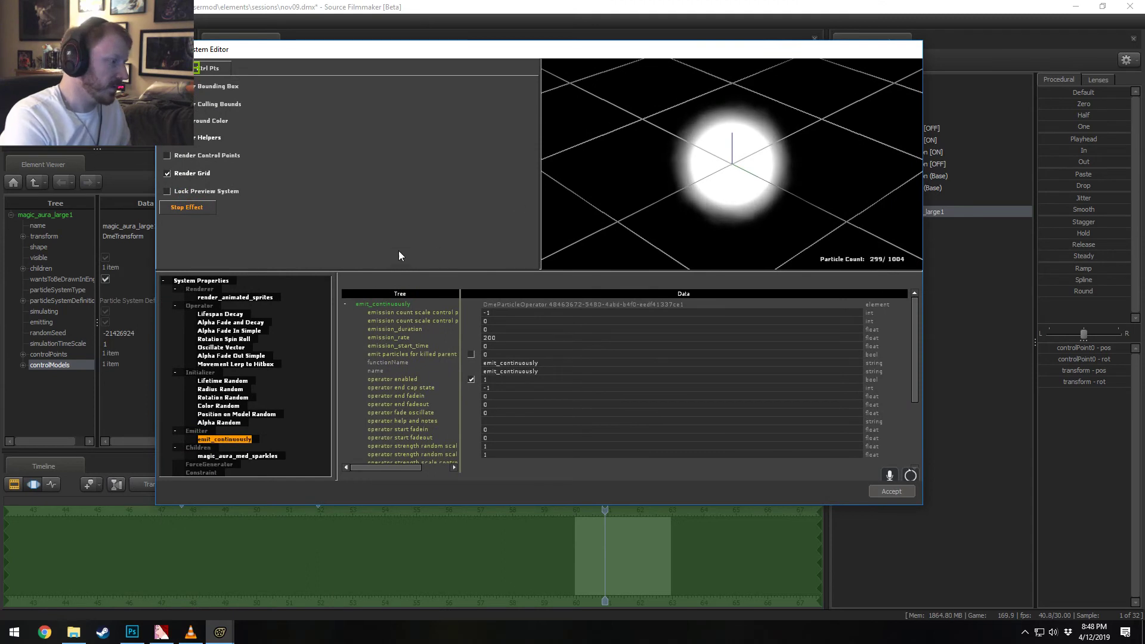
{"action": "left_click", "coordinate": [223, 405]}
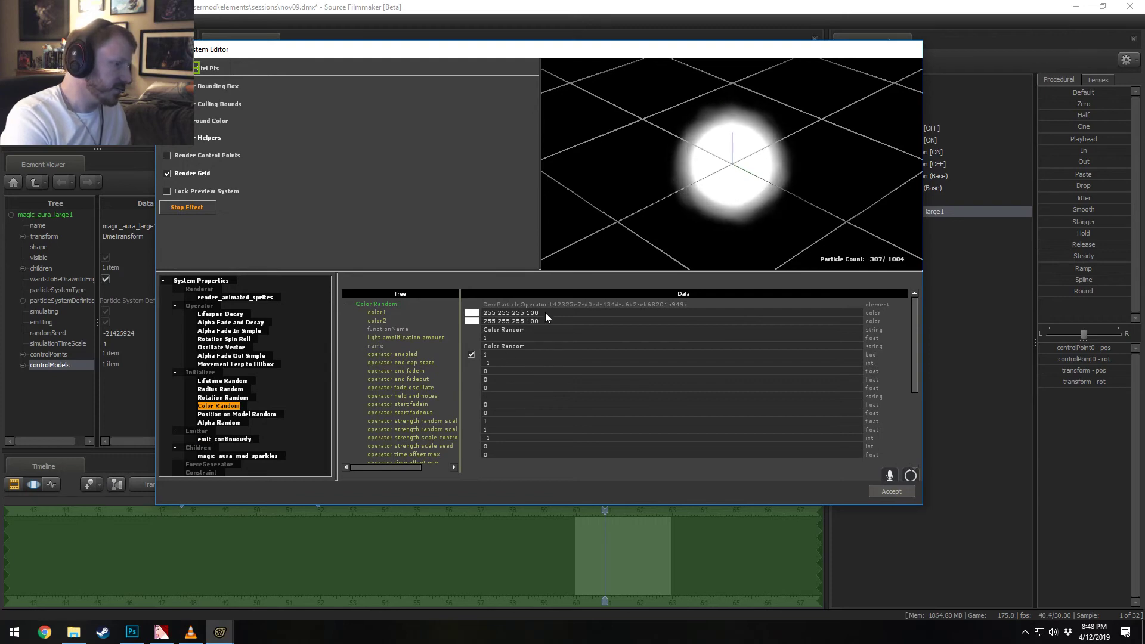
{"action": "left_click", "coordinate": [891, 491]}
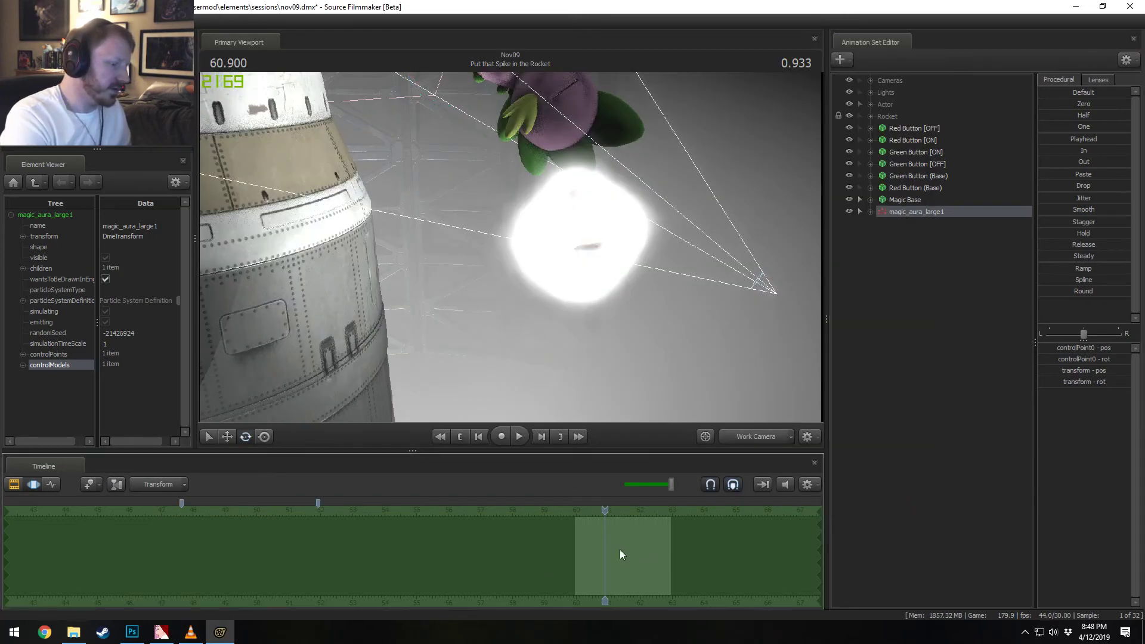
Step: Copy the magic_aura_large1 animation set from the Spike Knows this is Bad shot and return to Put that Spike in the Rocket at 61.366
{"action": "key", "text": "F2"}
{"action": "left_click", "coordinate": [512, 510]}
{"action": "left_click_drag", "start_coordinate": [511, 511], "coordinate": [471, 510]}
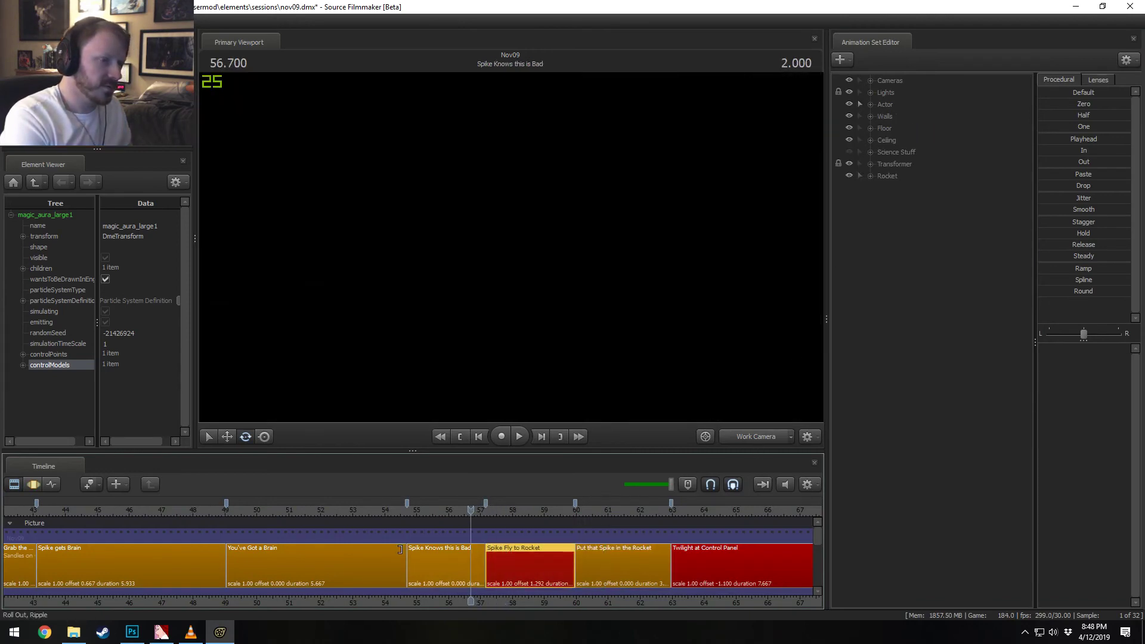
{"action": "left_click", "coordinate": [462, 559]}
{"action": "left_click", "coordinate": [871, 164]}
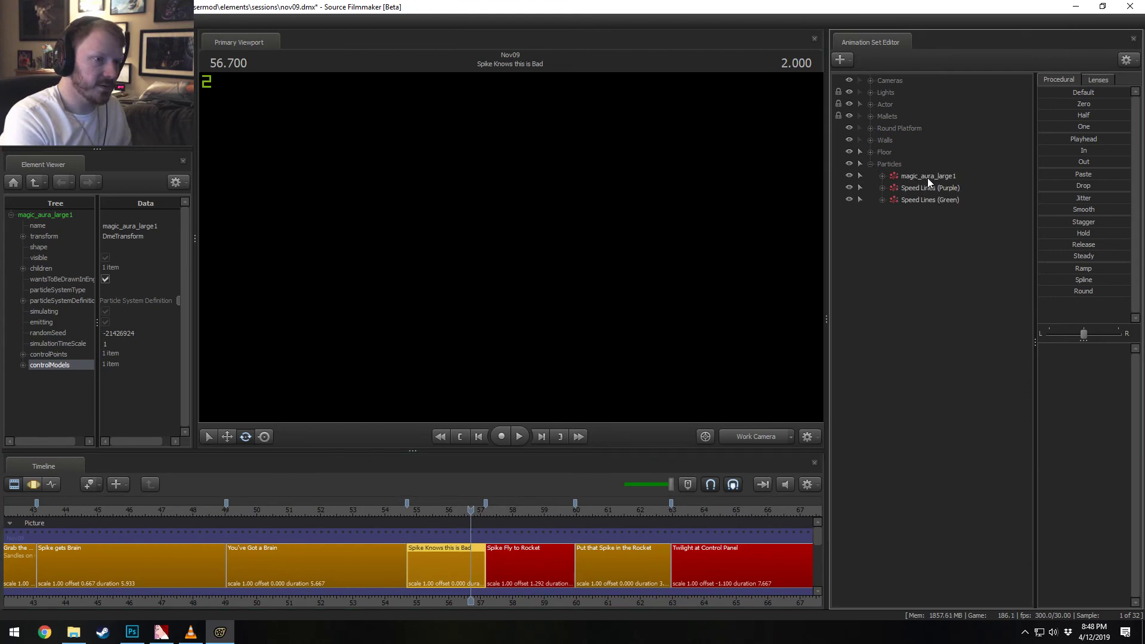
{"action": "right_click", "coordinate": [930, 175]}
{"action": "left_click", "coordinate": [961, 193]}
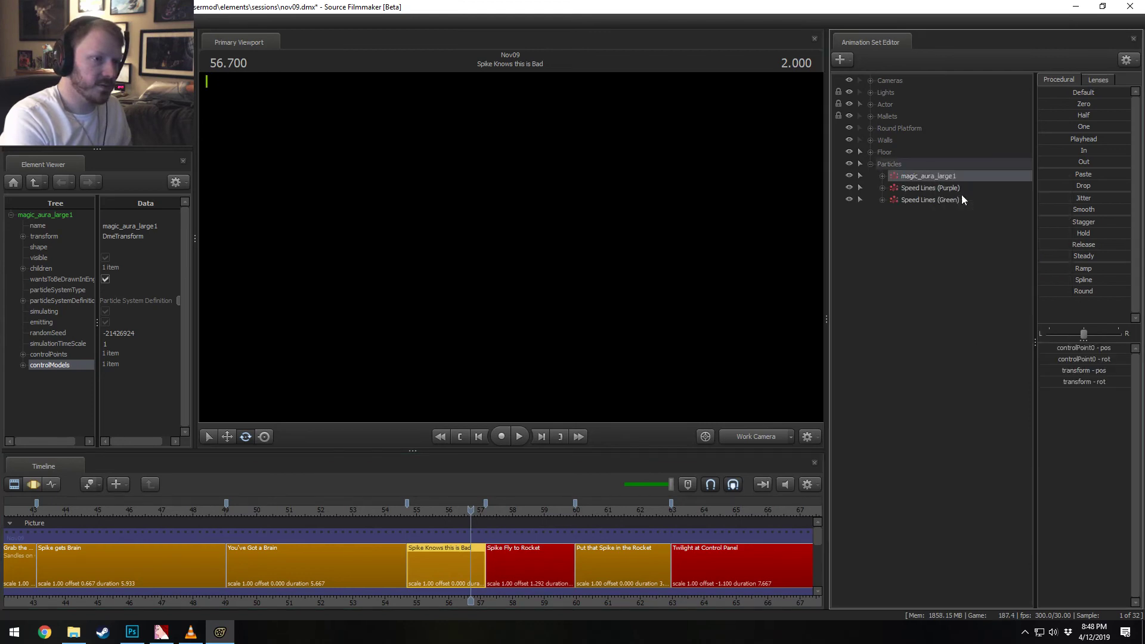
{"action": "left_click", "coordinate": [627, 559]}
{"action": "left_click", "coordinate": [620, 507]}
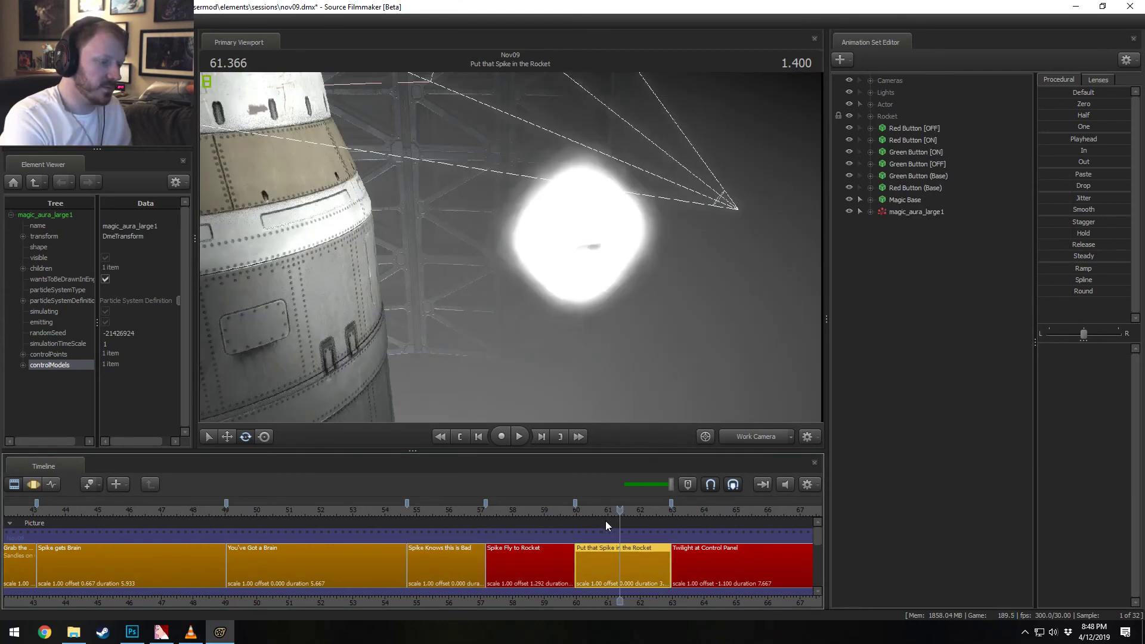
Step: Try to delete the shot's existing magic_aura_large1 animation set, and undo the deletion
{"action": "right_click", "coordinate": [940, 247]}
{"action": "left_click", "coordinate": [923, 211]}
{"action": "right_click", "coordinate": [923, 211]}
{"action": "left_click", "coordinate": [934, 229]}
{"action": "right_click", "coordinate": [897, 255]}
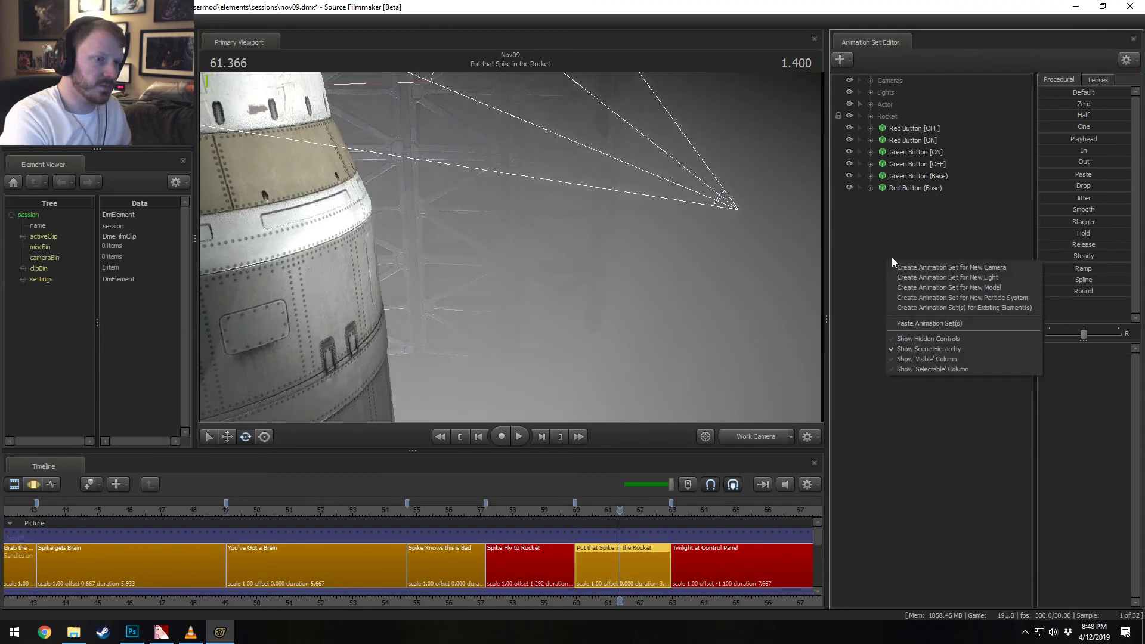
{"action": "left_click", "coordinate": [910, 250]}
{"action": "left_click", "coordinate": [903, 211]}
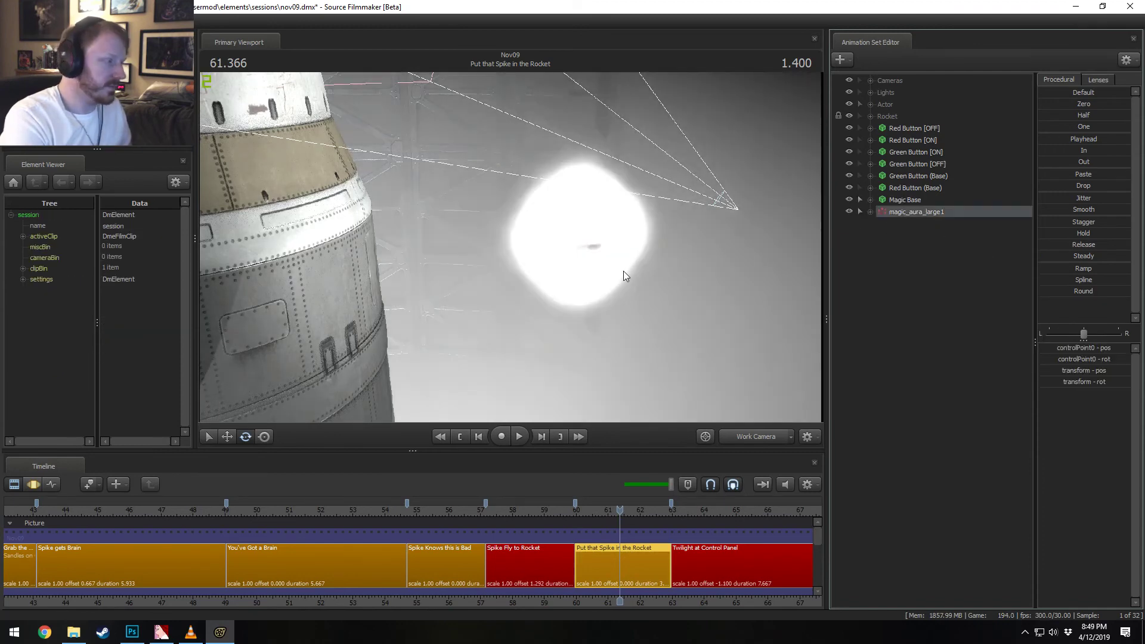
Step: Remove the traffic_cone_GameModel entry from magic_aura_large1's controlModels, and delete that aura animation set
{"action": "right_click", "coordinate": [902, 216]}
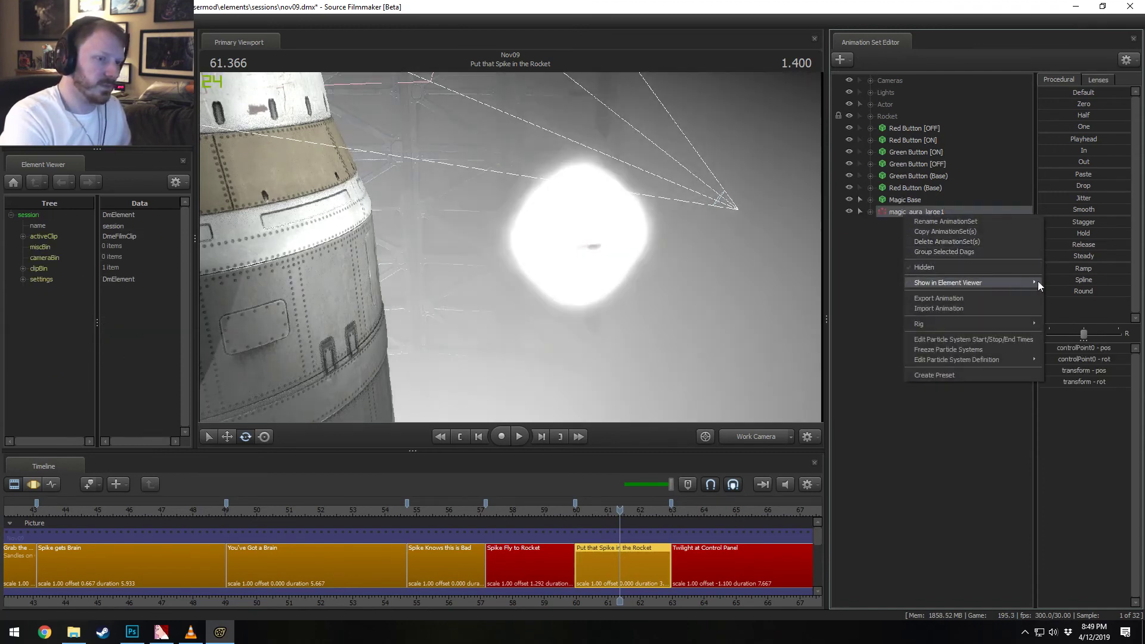
{"action": "left_click", "coordinate": [1067, 291]}
{"action": "left_click", "coordinate": [25, 364]}
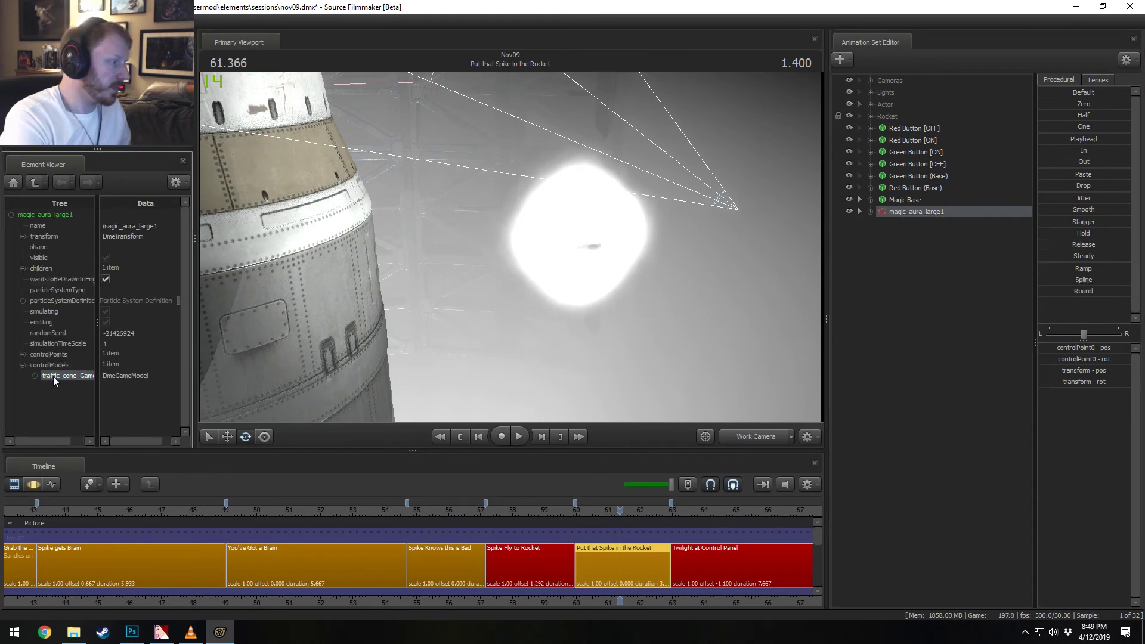
{"action": "right_click", "coordinate": [53, 377]}
{"action": "left_click", "coordinate": [76, 442]}
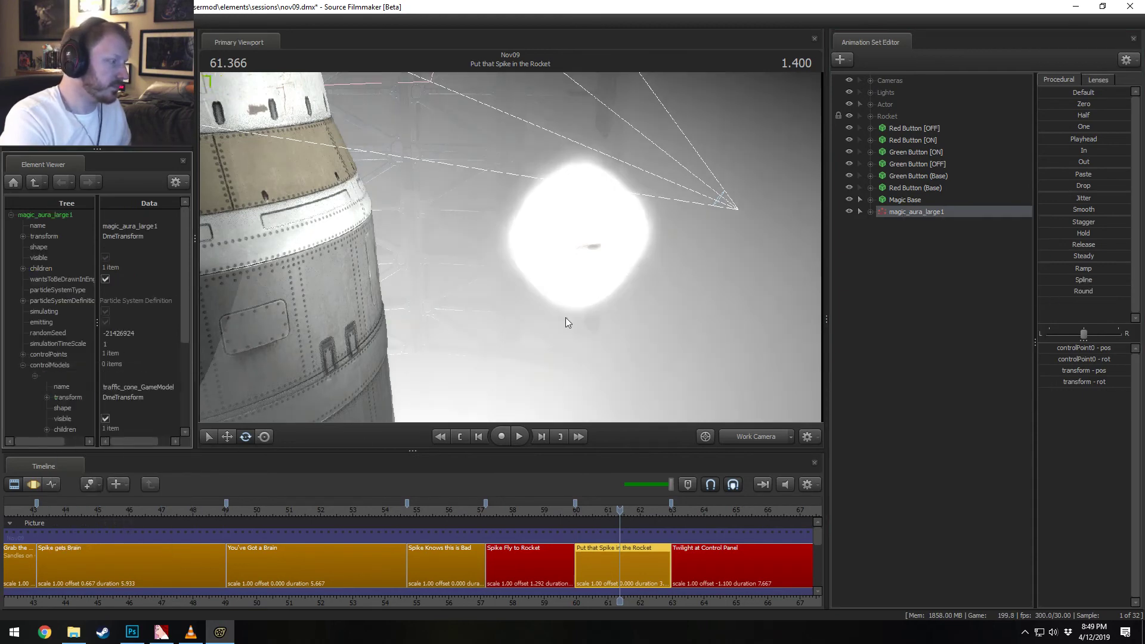
{"action": "left_click", "coordinate": [23, 365]}
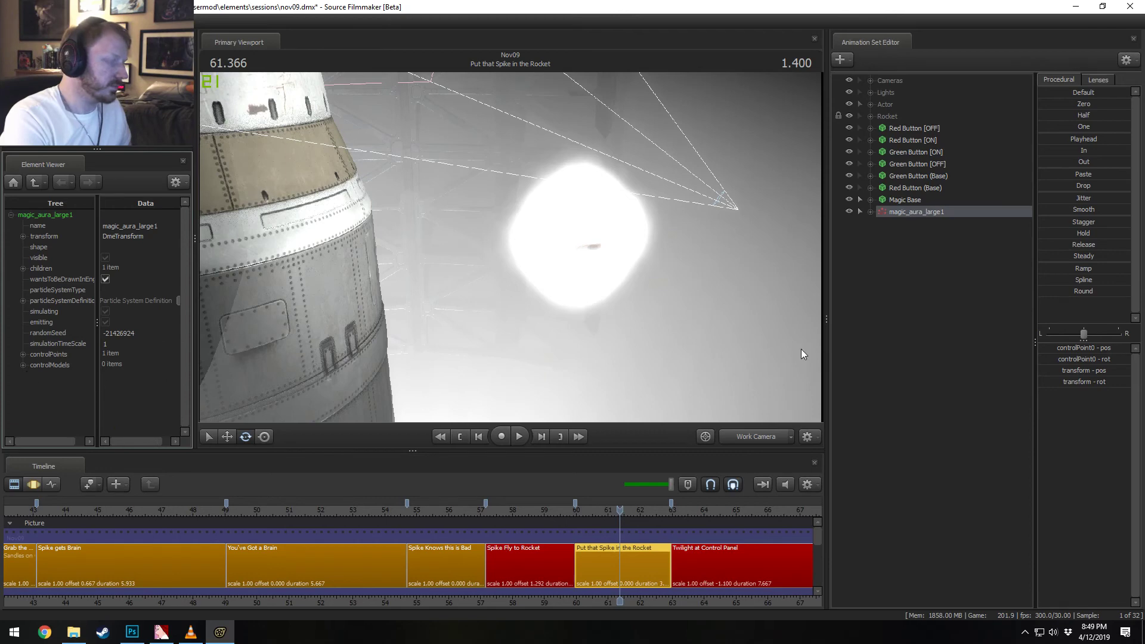
{"action": "left_click", "coordinate": [921, 203]}
{"action": "right_click", "coordinate": [921, 211]}
{"action": "left_click", "coordinate": [935, 237]}
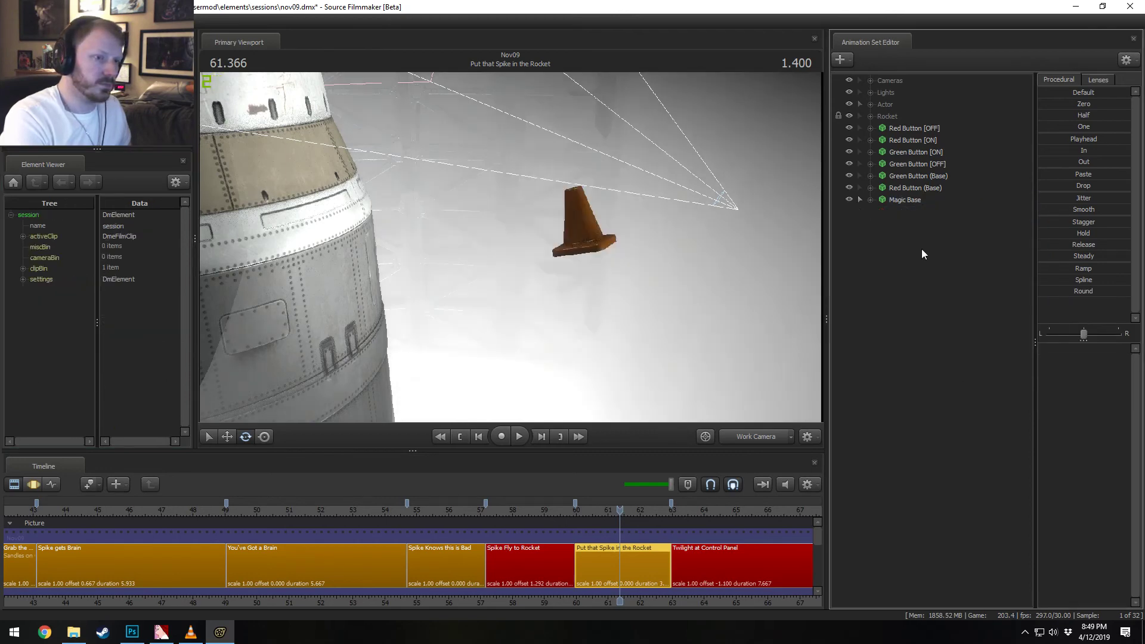
Step: Paste the copied aura animation set into the shot and rename it Magic Aura
{"action": "right_click", "coordinate": [921, 251]}
{"action": "left_click", "coordinate": [945, 312]}
{"action": "left_click", "coordinate": [906, 213]}
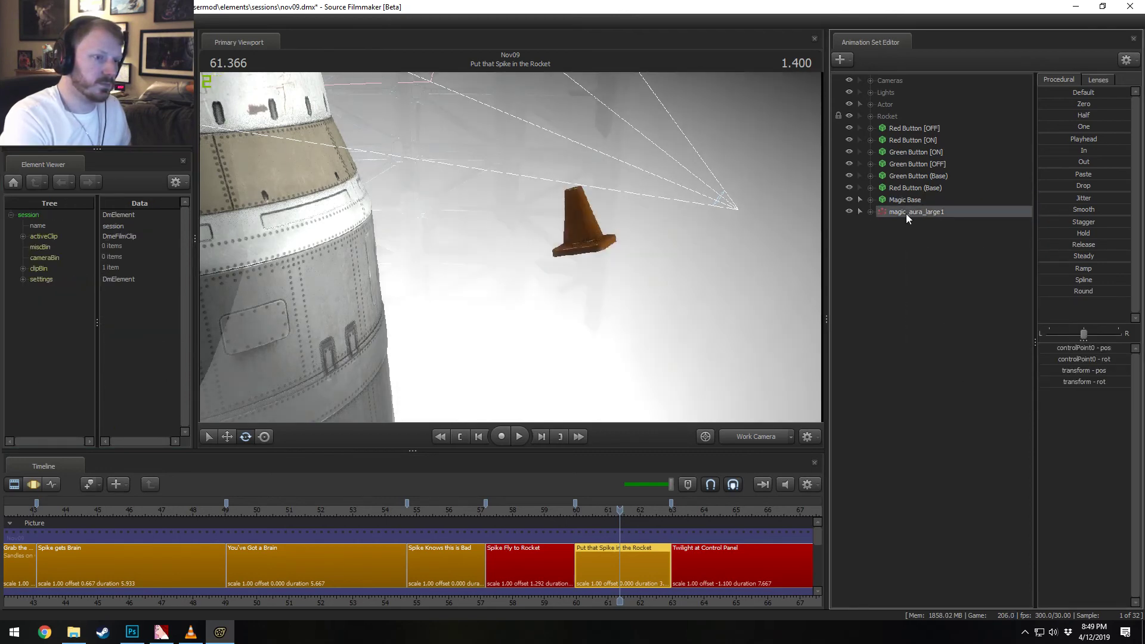
{"action": "right_click", "coordinate": [926, 213]}
{"action": "left_click", "coordinate": [934, 223]}
{"action": "type", "text": "Ma"}
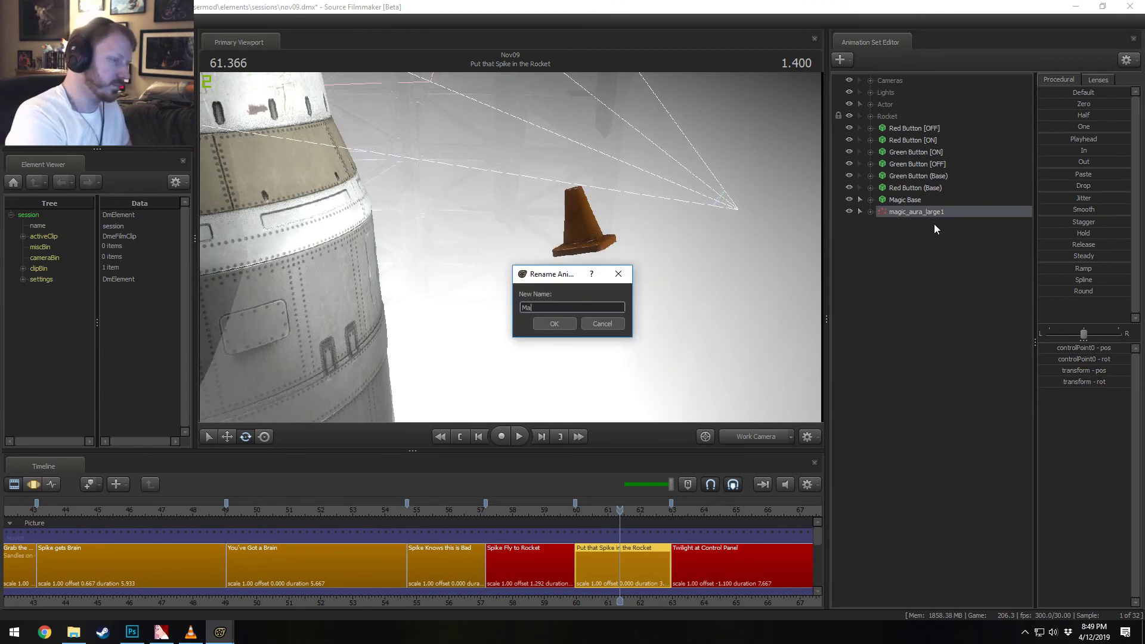
{"action": "type", "text": "gic Aura"}
{"action": "key", "text": "Return"}
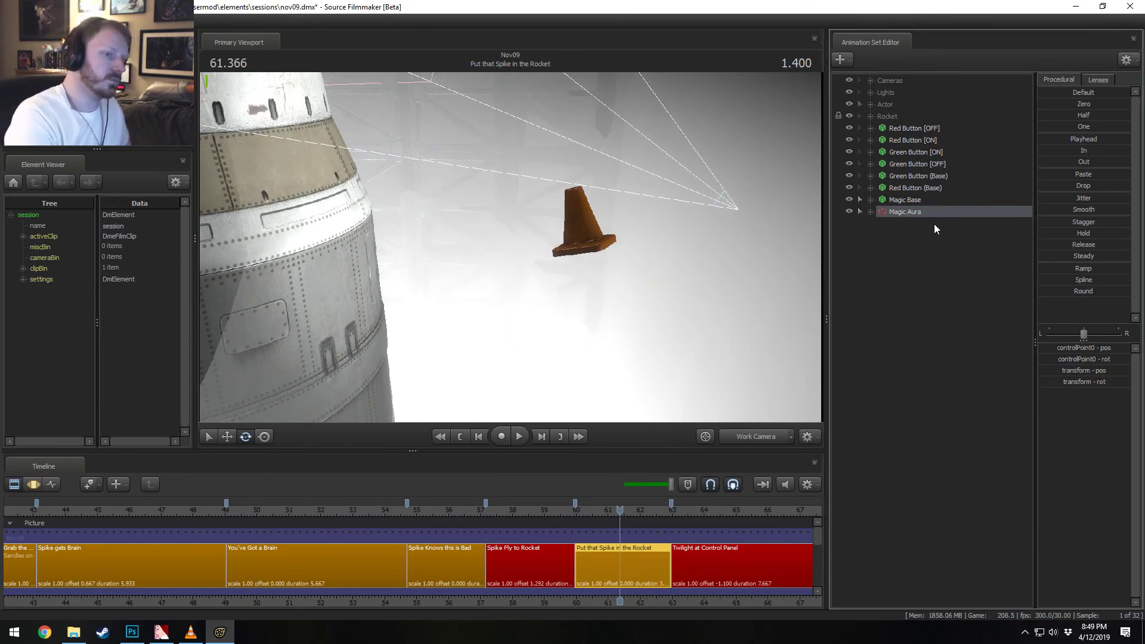
Step: Group Magic Base and Magic Aura together, name the group Particles and expand it
{"action": "left_click", "coordinate": [916, 203], "text": "ctrl"}
{"action": "right_click", "coordinate": [916, 210]}
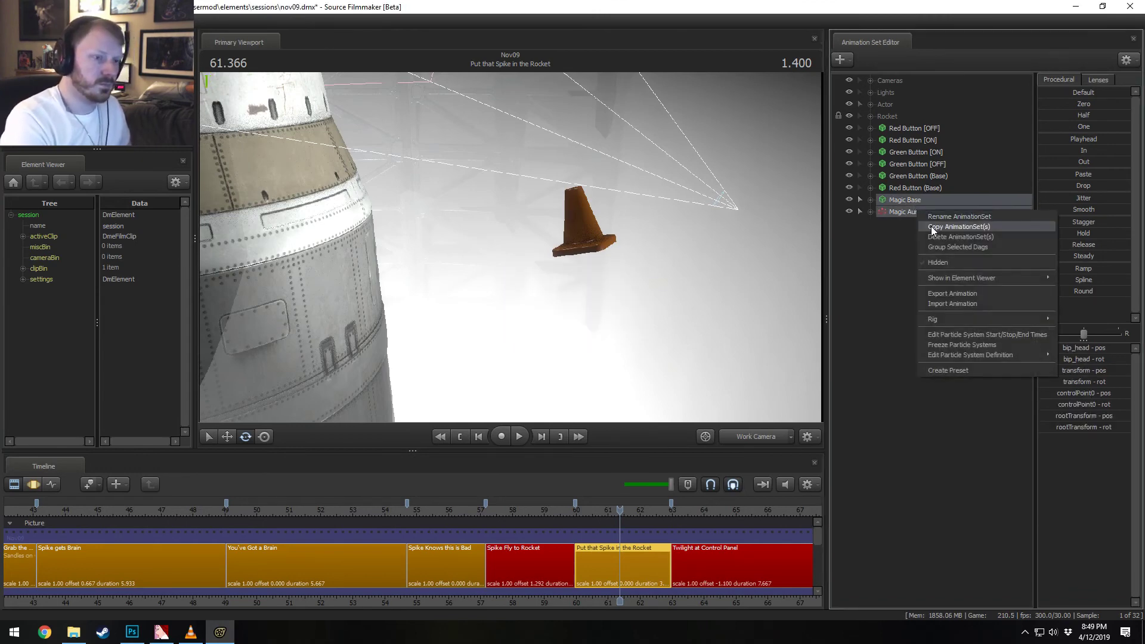
{"action": "left_click", "coordinate": [943, 245]}
{"action": "right_click", "coordinate": [922, 206]}
{"action": "left_click", "coordinate": [939, 212]}
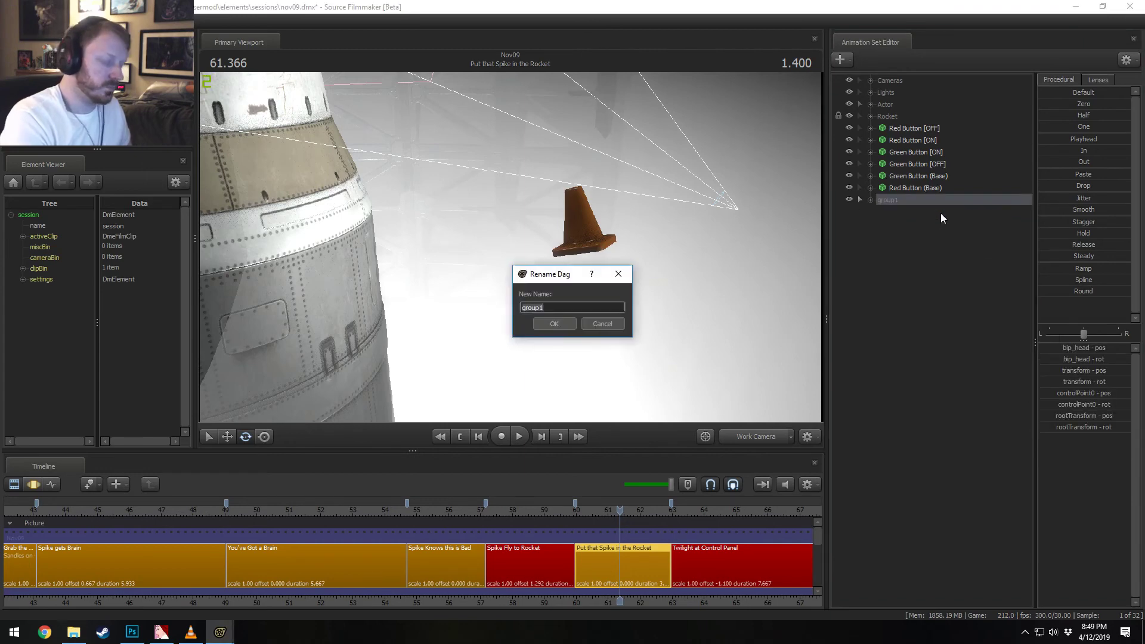
{"action": "type", "text": "Parrti"}
{"action": "key", "text": "BackSpace"}
{"action": "key", "text": "BackSpace"}
{"action": "key", "text": "BackSpace"}
{"action": "type", "text": "ticles"}
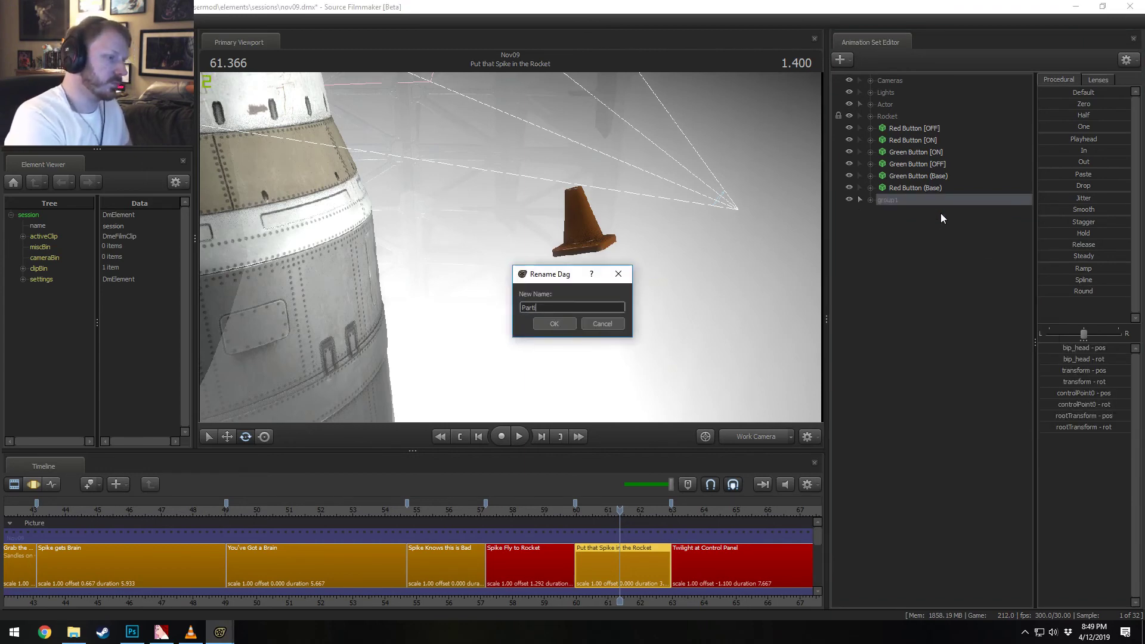
{"action": "key", "text": "Return"}
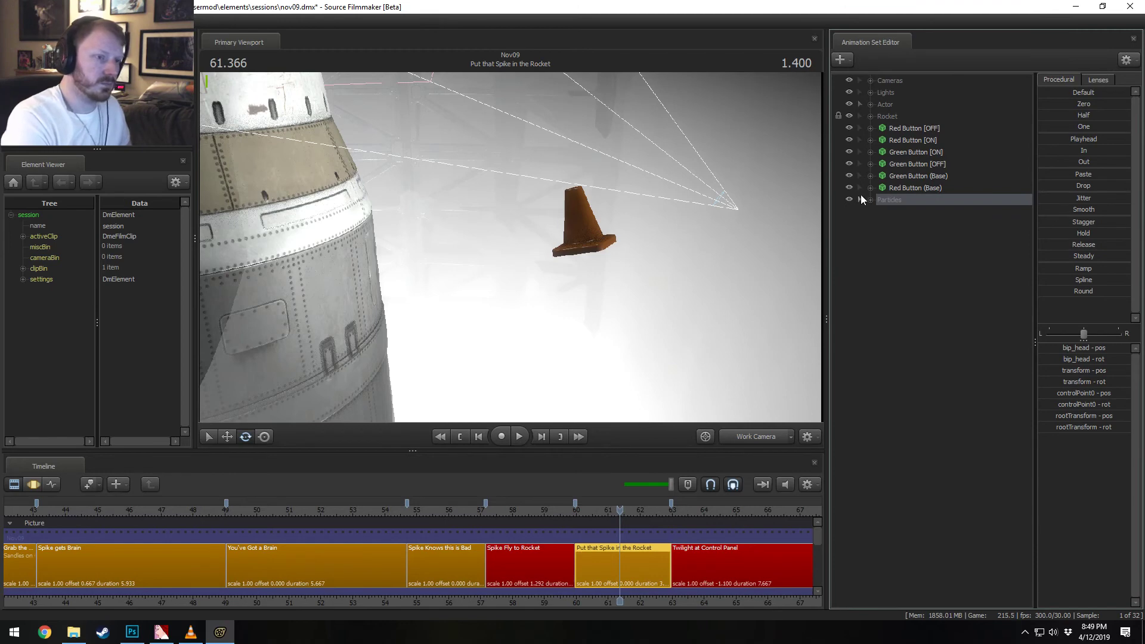
{"action": "left_click", "coordinate": [867, 198]}
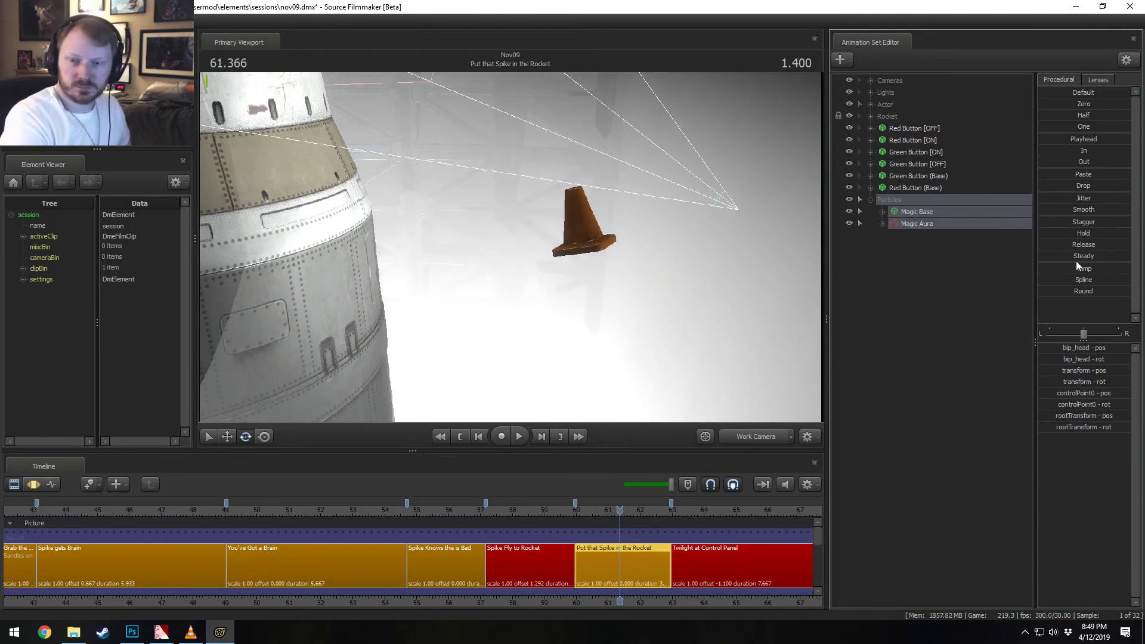
Step: Scrub to 60.766, show the Magic Base element's children in the Element Viewer and copy its traffic_cone_GameModel element
{"action": "left_click", "coordinate": [910, 224]}
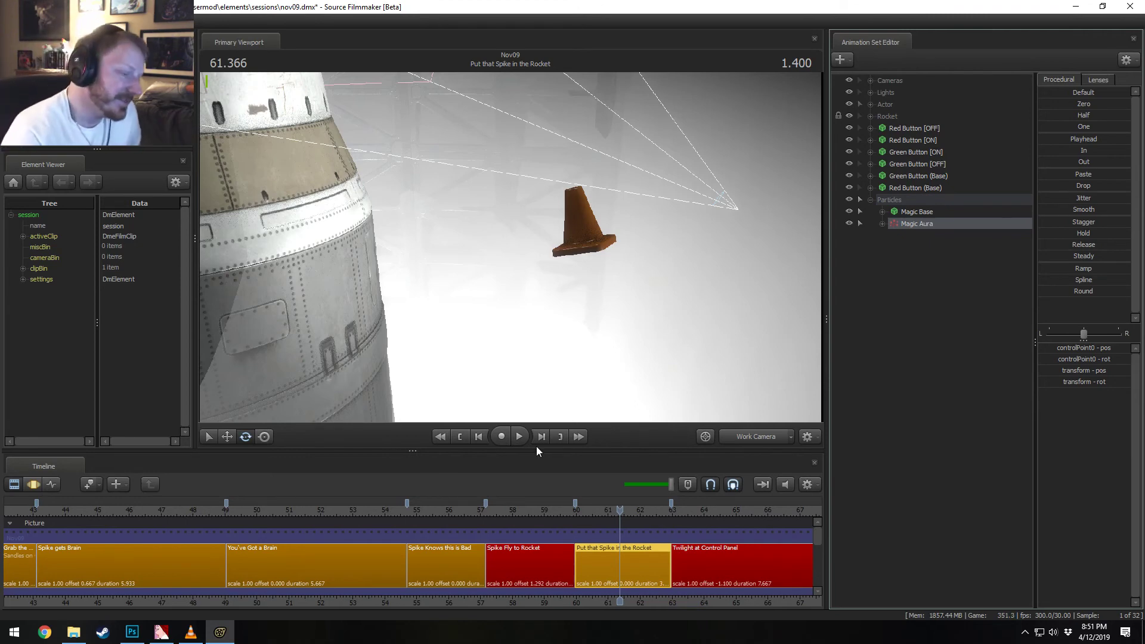
{"action": "left_click", "coordinate": [606, 511]}
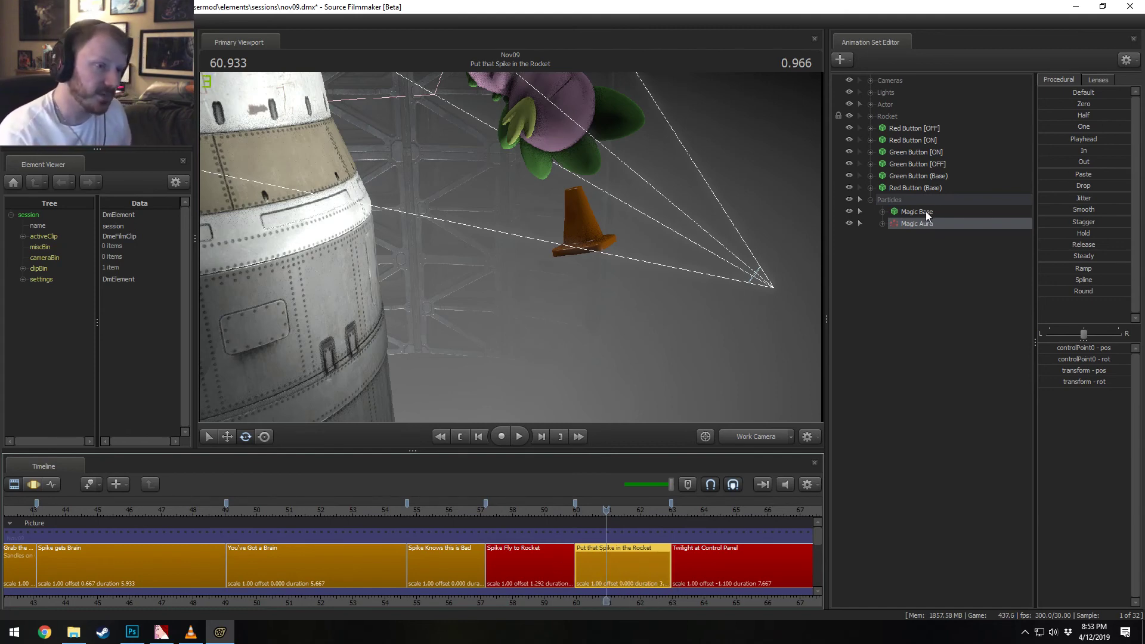
{"action": "left_click_drag", "start_coordinate": [605, 511], "coordinate": [601, 510]}
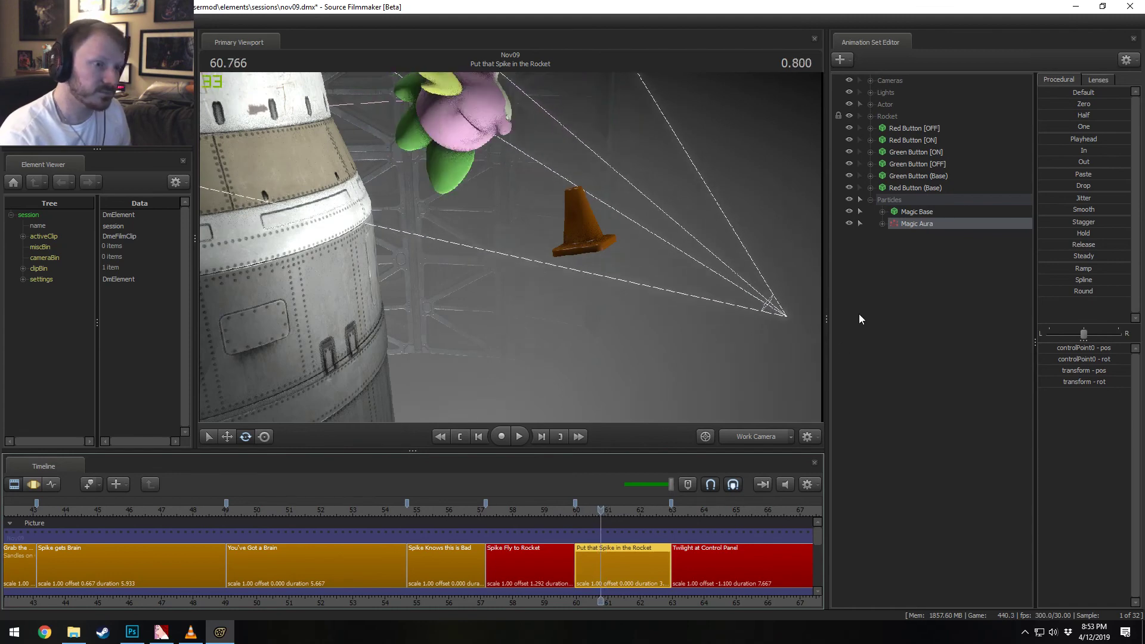
{"action": "right_click", "coordinate": [912, 224]}
{"action": "right_click", "coordinate": [910, 213]}
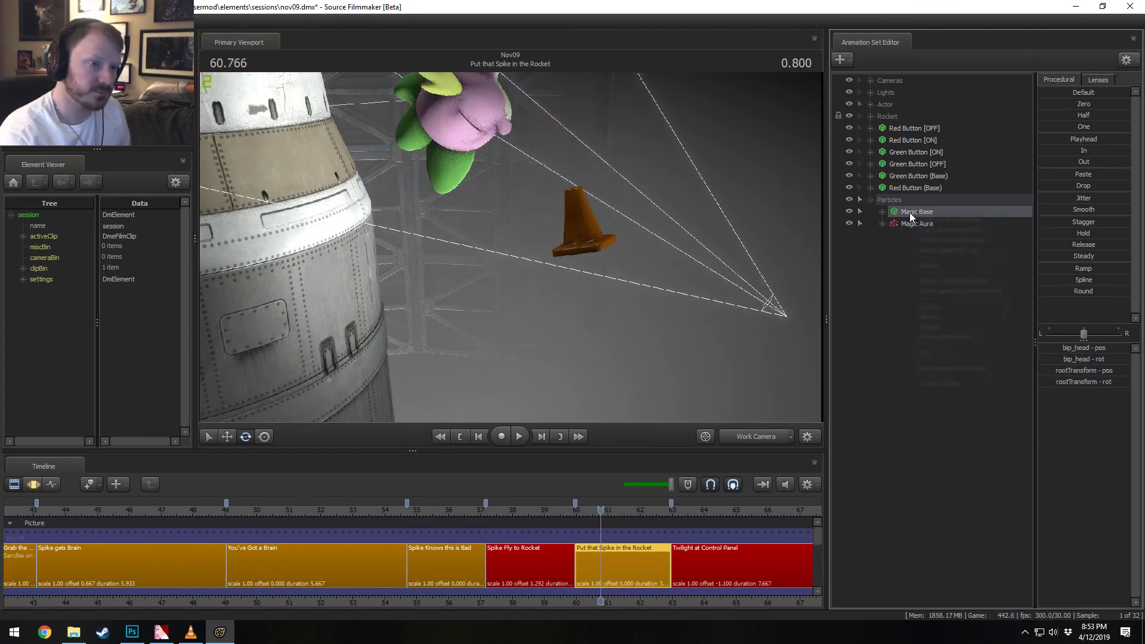
{"action": "mouse_move", "coordinate": [978, 280]}
{"action": "left_click", "coordinate": [1032, 294]}
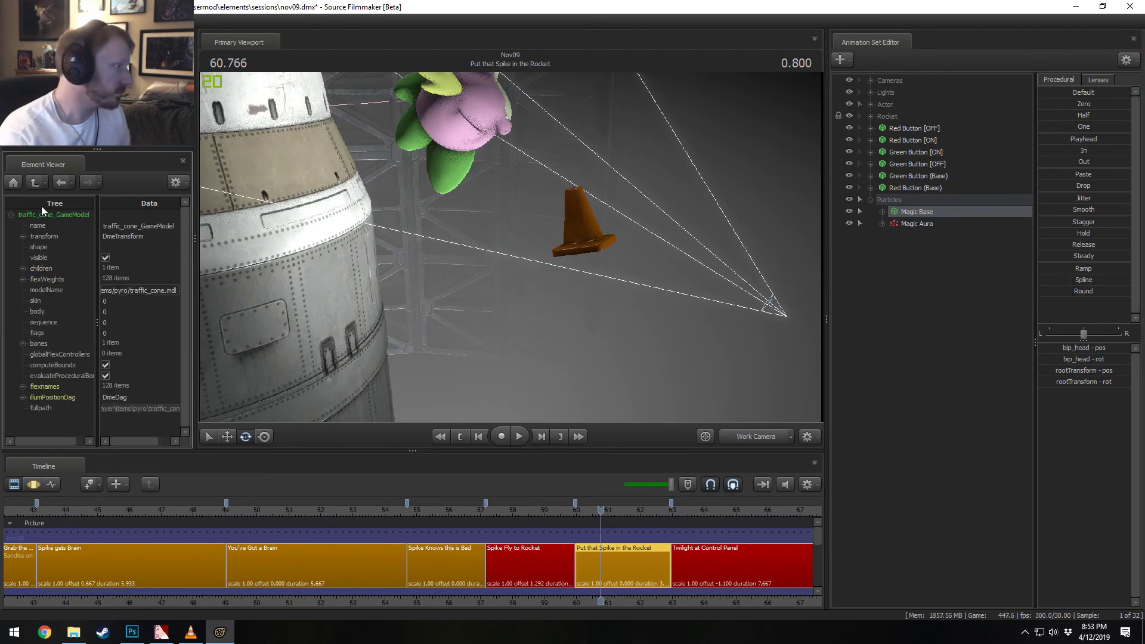
{"action": "left_click", "coordinate": [34, 181]}
{"action": "left_click", "coordinate": [23, 269]}
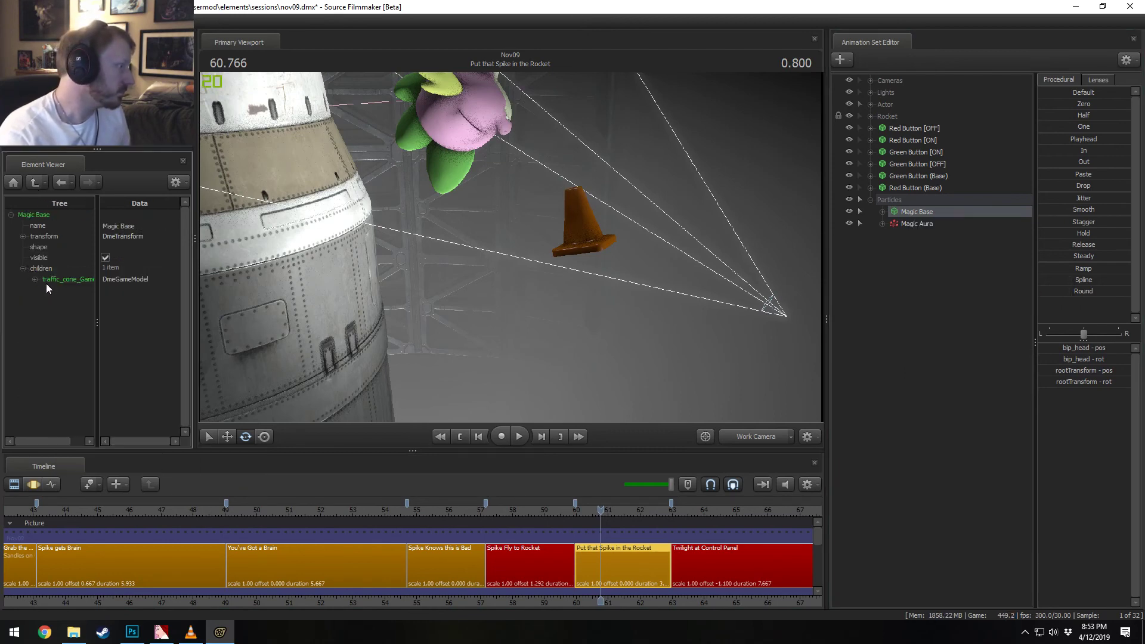
{"action": "right_click", "coordinate": [45, 281]}
{"action": "left_click", "coordinate": [76, 308]}
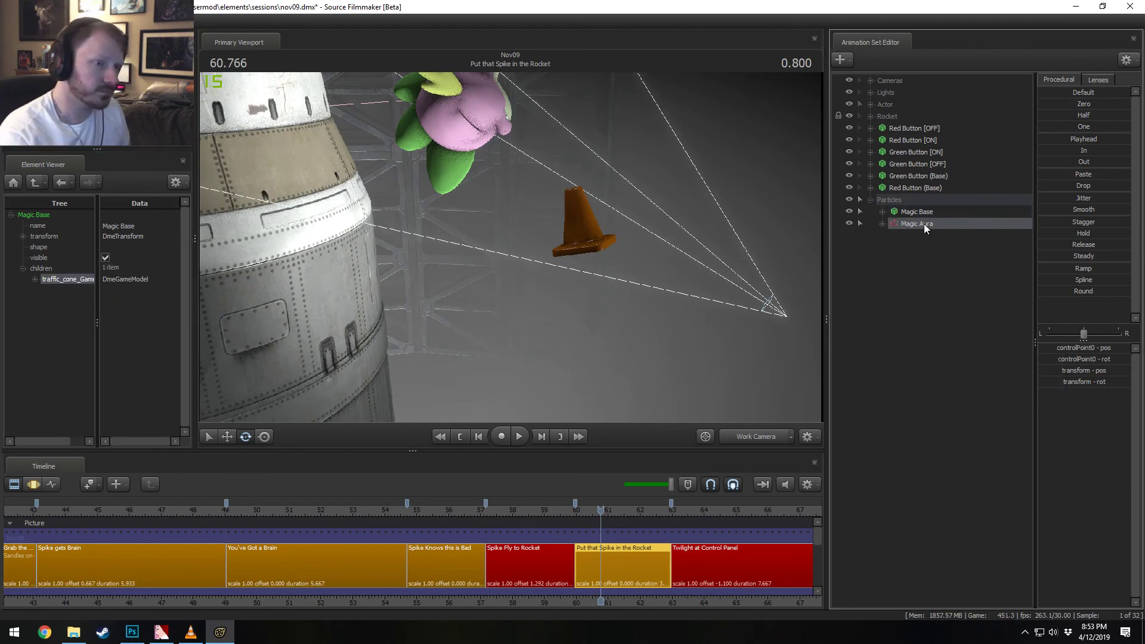
Step: Show the Magic Aura particle system in the Element Viewer, expand its controlModels and delete the Spike GameModel entry
{"action": "right_click", "coordinate": [924, 223]}
{"action": "mouse_move", "coordinate": [984, 292]}
{"action": "left_click", "coordinate": [1082, 303]}
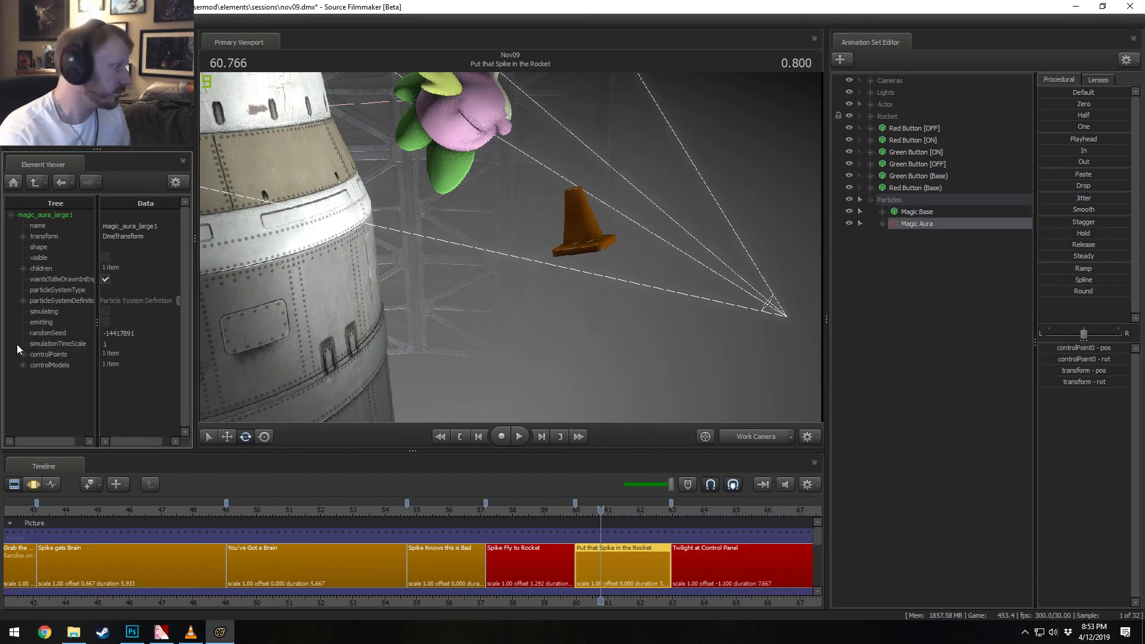
{"action": "left_click", "coordinate": [22, 365]}
{"action": "right_click", "coordinate": [54, 376]}
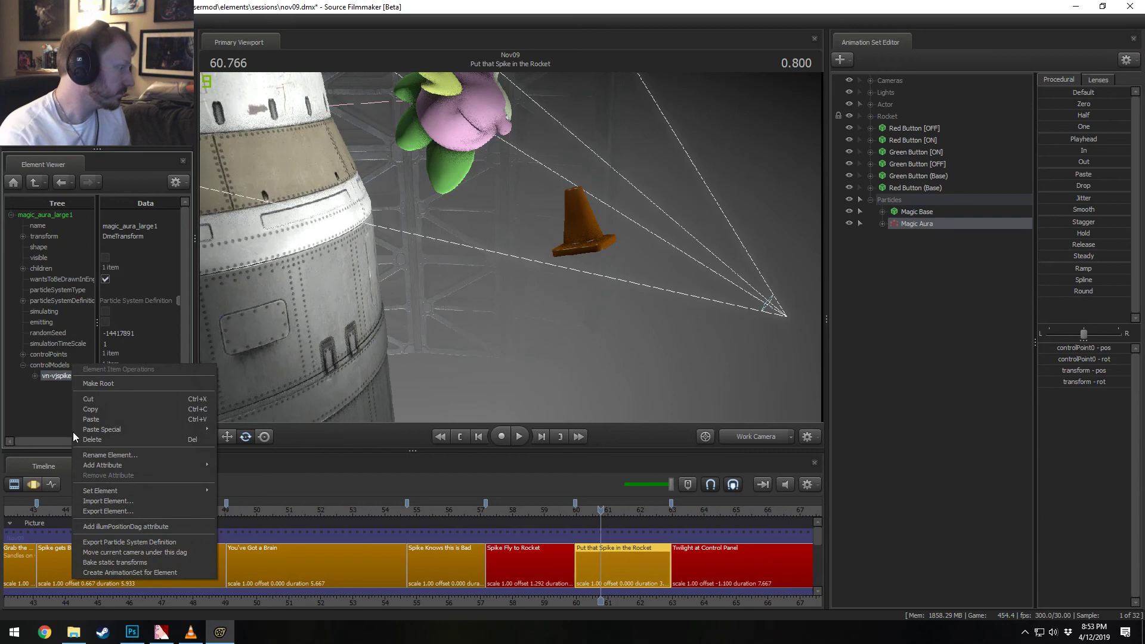
{"action": "left_click", "coordinate": [48, 396]}
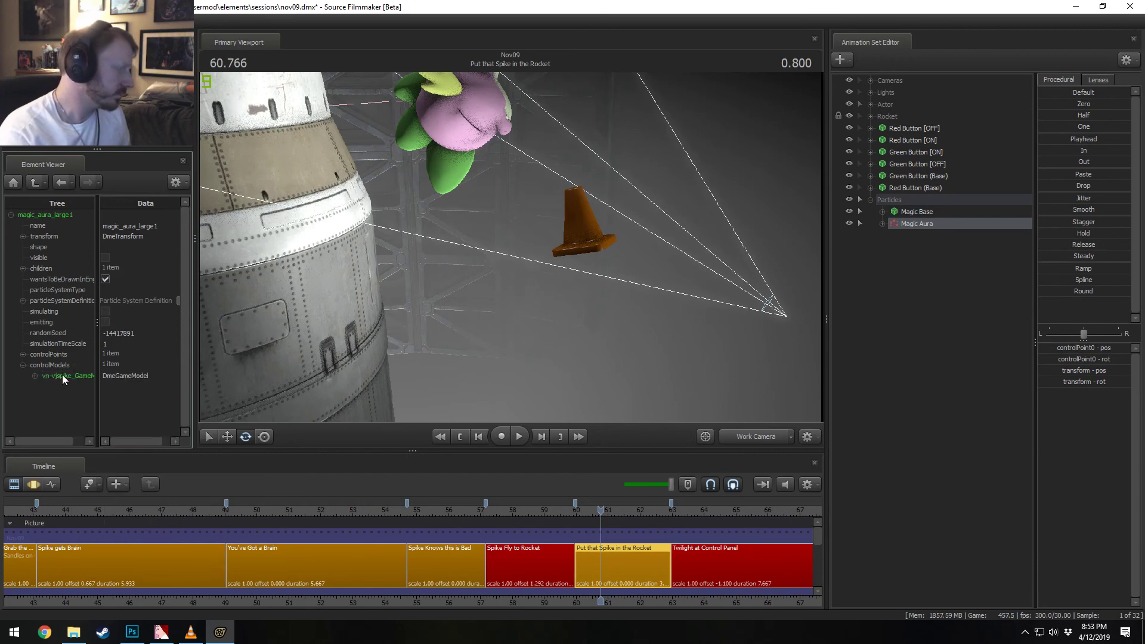
{"action": "right_click", "coordinate": [62, 375]}
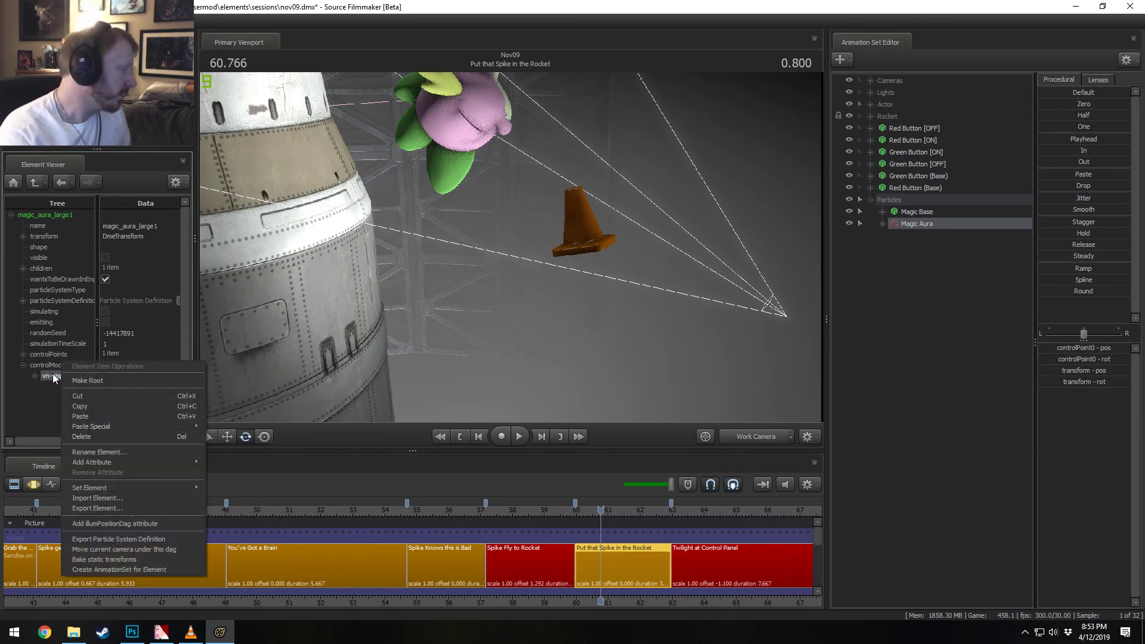
{"action": "left_click", "coordinate": [92, 437]}
Step: Paste the copied traffic_cone_GameModel as a reference into the aura's controlModels, and scrub to 60.966
{"action": "right_click", "coordinate": [57, 366]}
{"action": "mouse_move", "coordinate": [83, 402]}
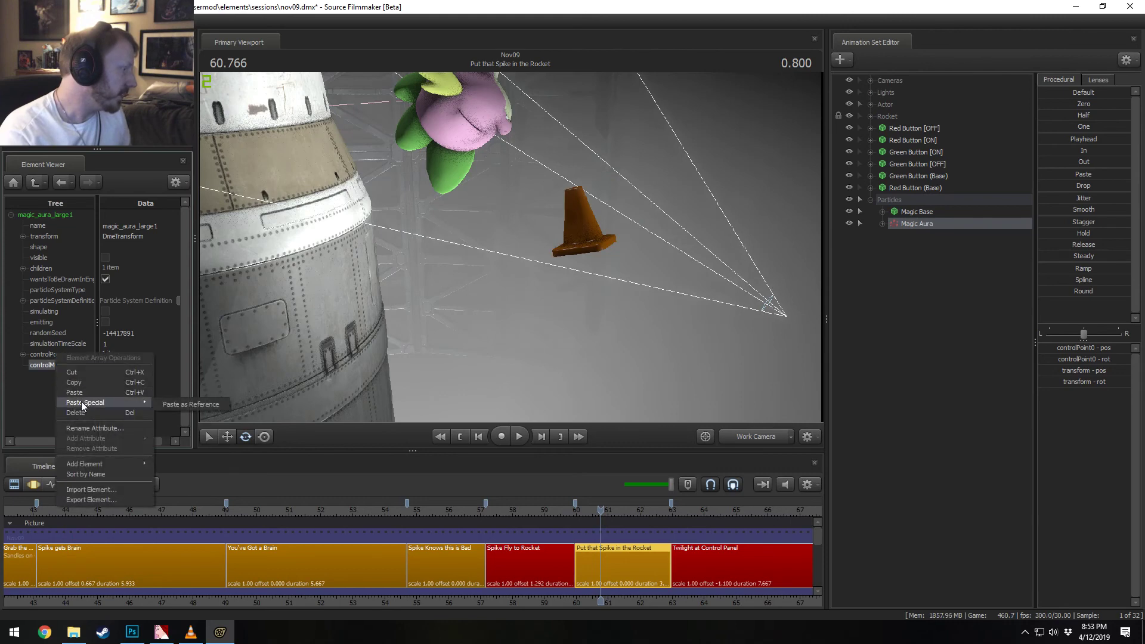
{"action": "left_click", "coordinate": [204, 405]}
{"action": "left_click_drag", "start_coordinate": [261, 349], "coordinate": [510, 209]}
{"action": "left_click_drag", "start_coordinate": [601, 510], "coordinate": [606, 509]}
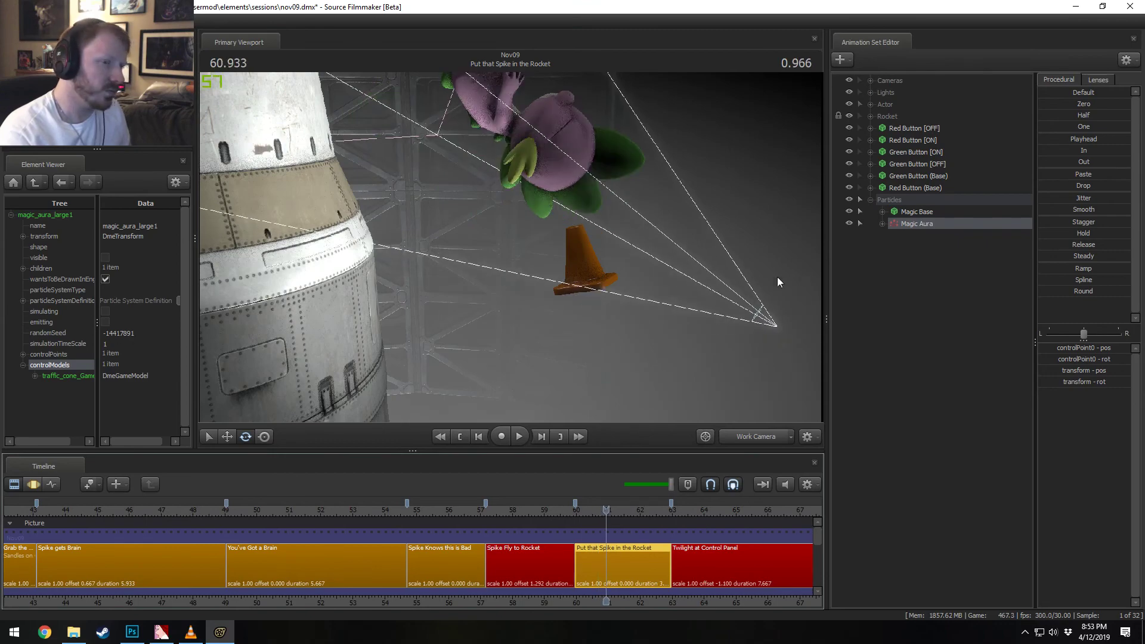
{"action": "left_click_drag", "start_coordinate": [575, 513], "coordinate": [606, 518]}
Step: Set Magic Aura's particle start time to 59, with emission duration and lifetime both 6
{"action": "left_click_drag", "start_coordinate": [611, 369], "coordinate": [453, 358]}
{"action": "key", "text": "s"}
{"action": "mouse_move", "coordinate": [509, 248]}
{"action": "left_mouse_down"}
{"action": "mouse_move", "coordinate": [548, 249]}
{"action": "mouse_move", "coordinate": [509, 248]}
{"action": "left_mouse_up"}
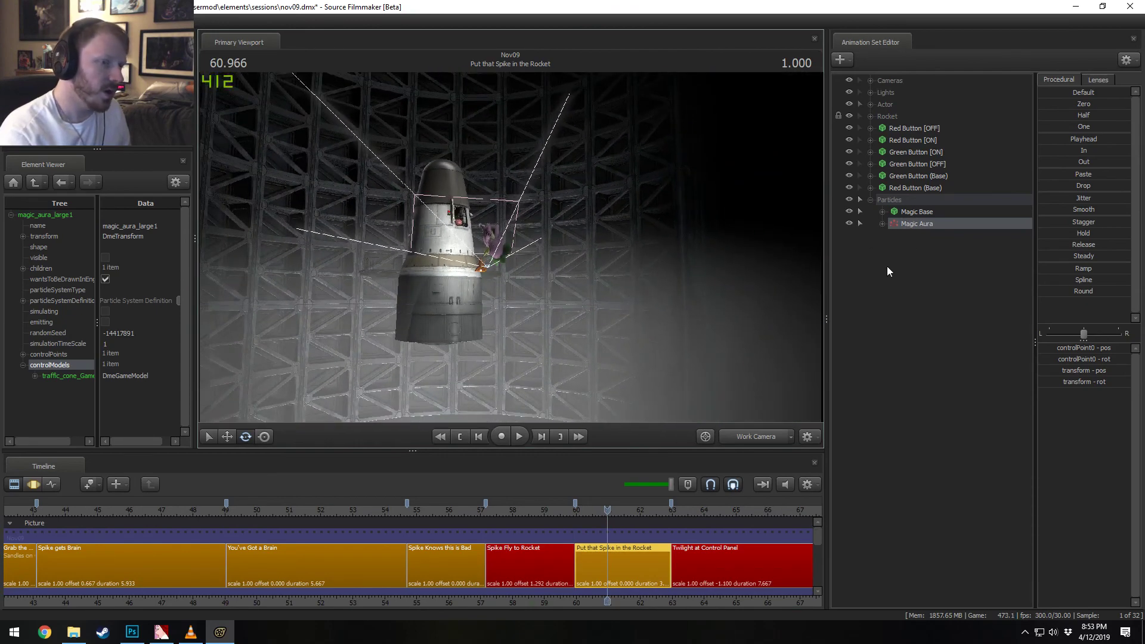
{"action": "right_click", "coordinate": [917, 227]}
{"action": "left_click", "coordinate": [972, 352]}
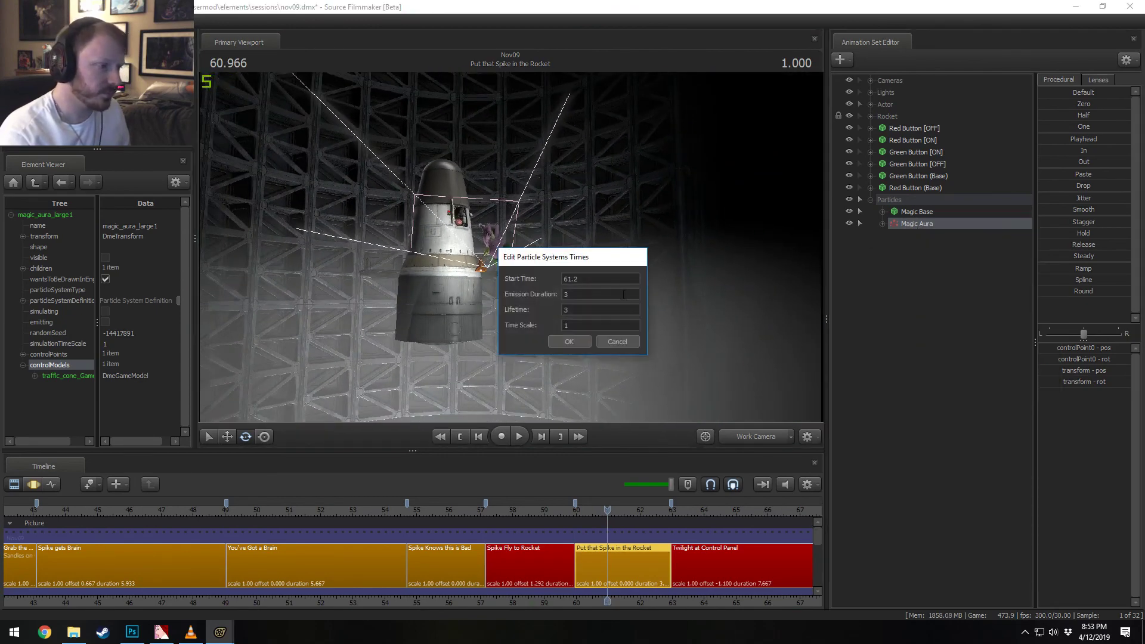
{"action": "type", "text": "59"}
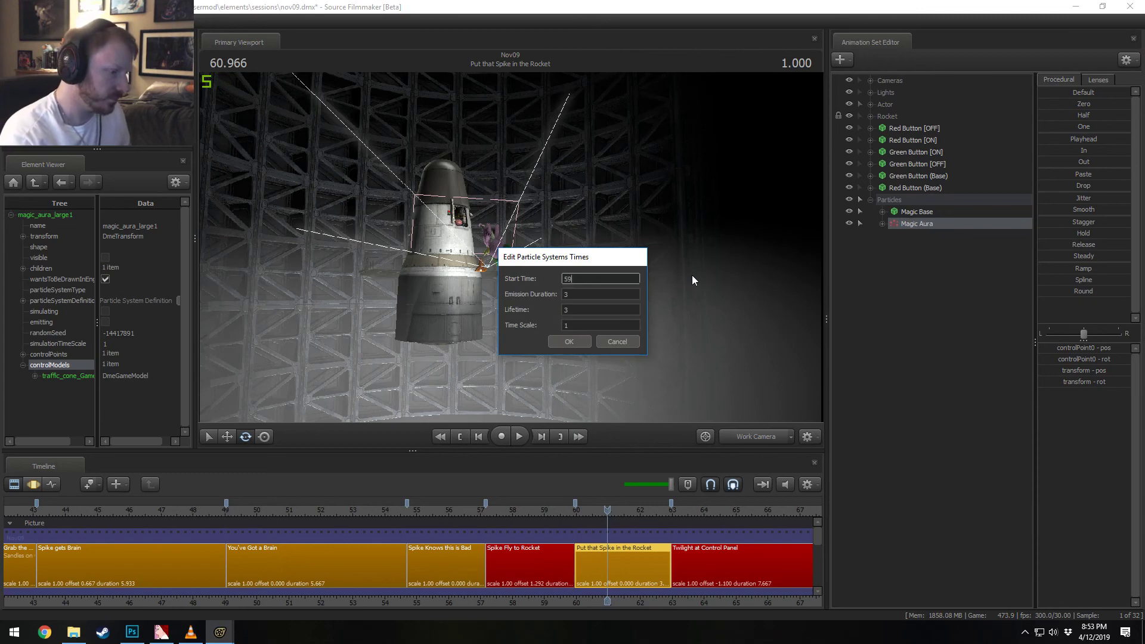
{"action": "key", "text": "Tab"}
{"action": "key", "text": "Tab"}
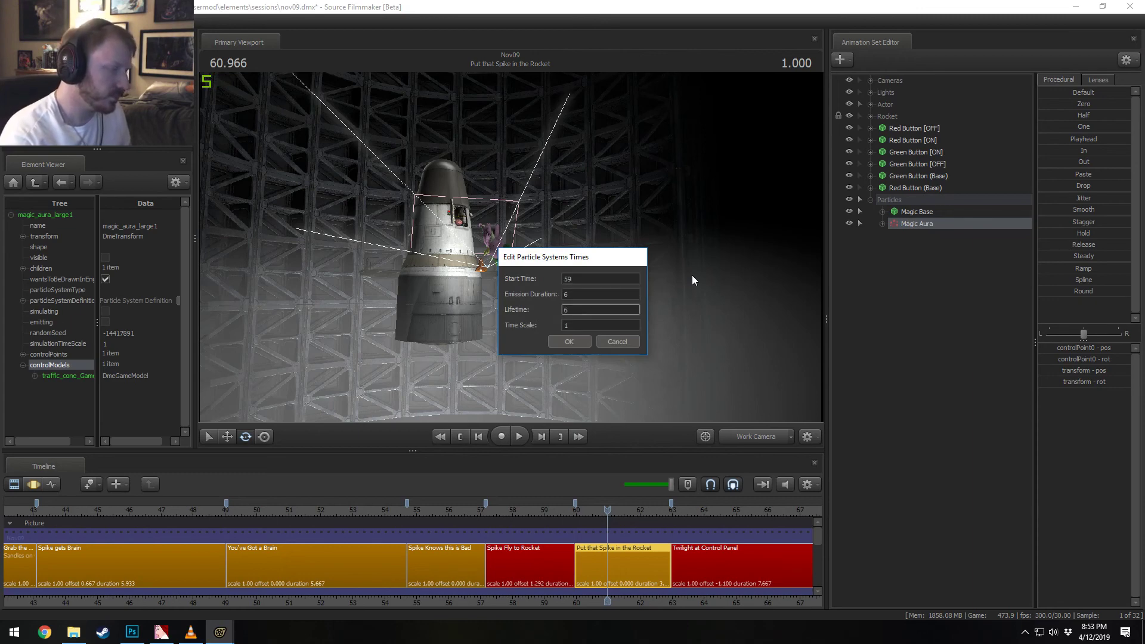
{"action": "key", "text": "Return"}
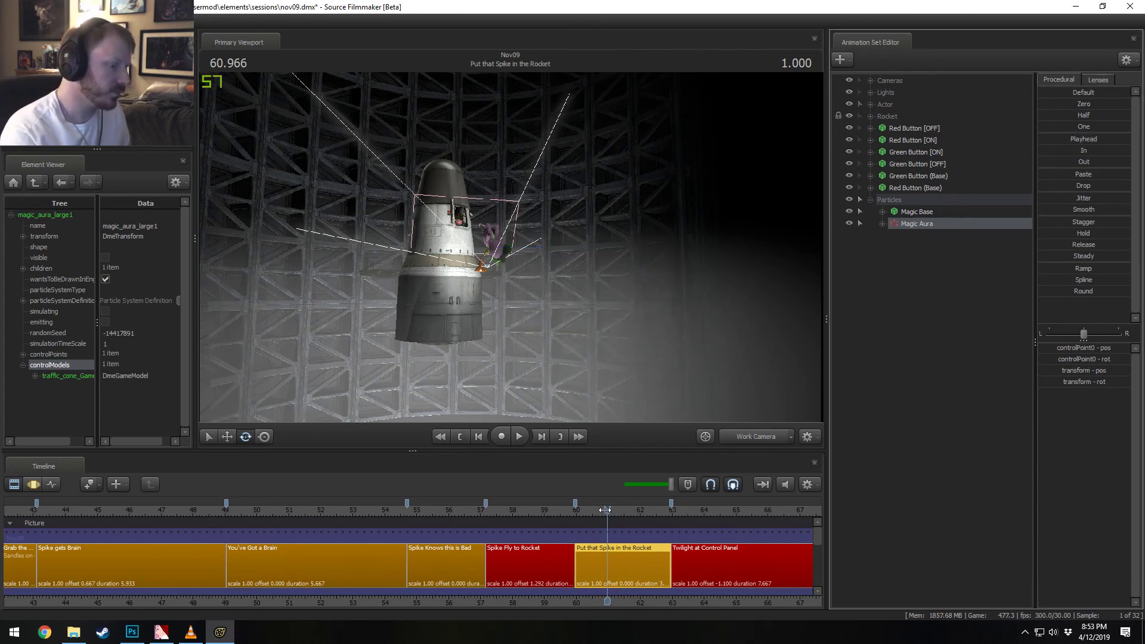
Step: Scrub to 61.066 and set the emission_rate of magic_aura_large's emit_continuously emitter to 150
{"action": "left_click_drag", "start_coordinate": [605, 510], "coordinate": [609, 509]}
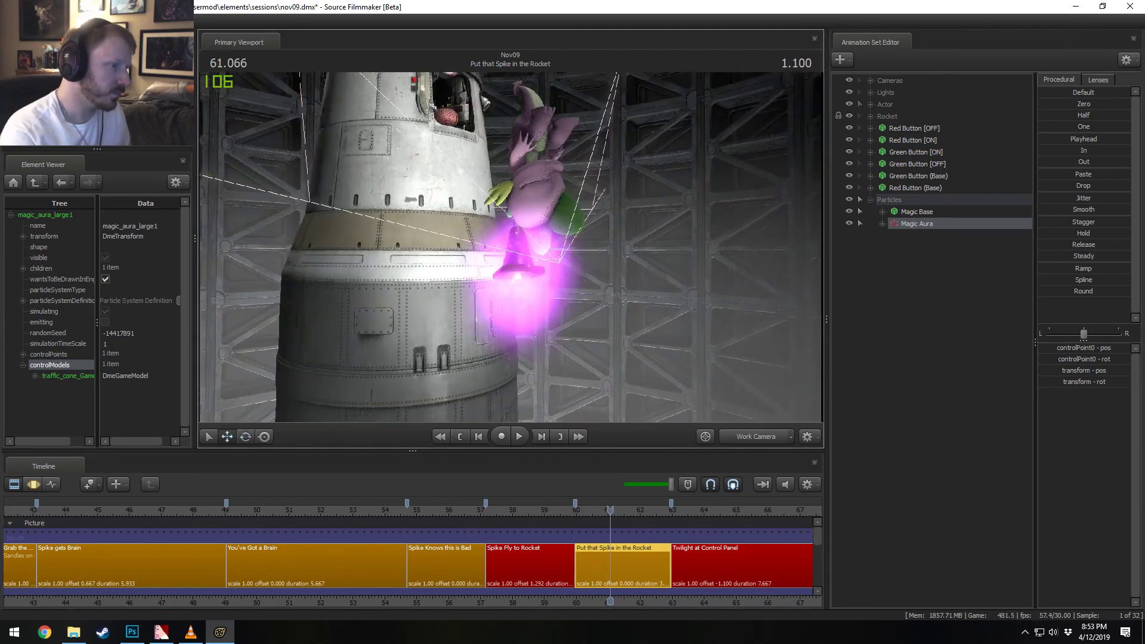
{"action": "left_click_drag", "start_coordinate": [510, 247], "coordinate": [510, 246]}
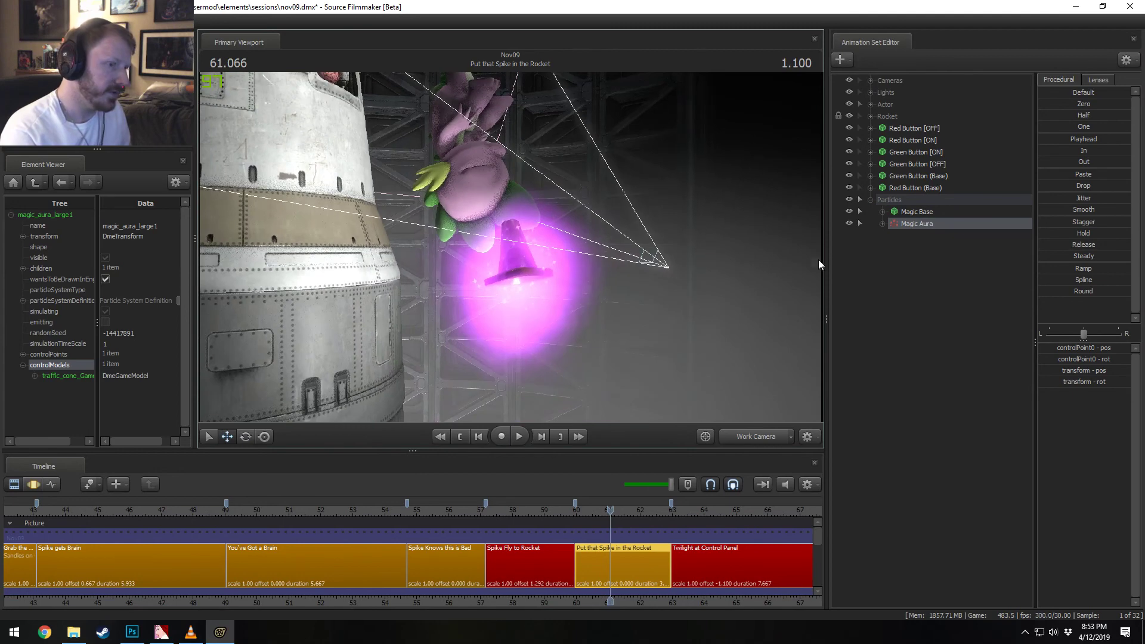
{"action": "right_click", "coordinate": [918, 223]}
{"action": "mouse_move", "coordinate": [982, 369]}
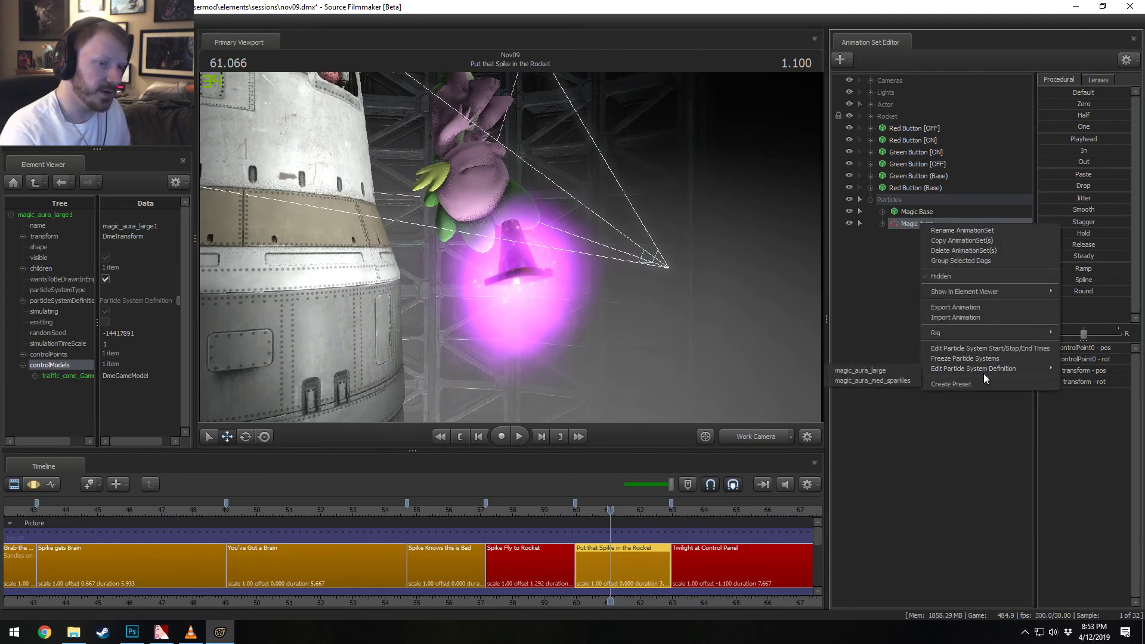
{"action": "left_click", "coordinate": [862, 370]}
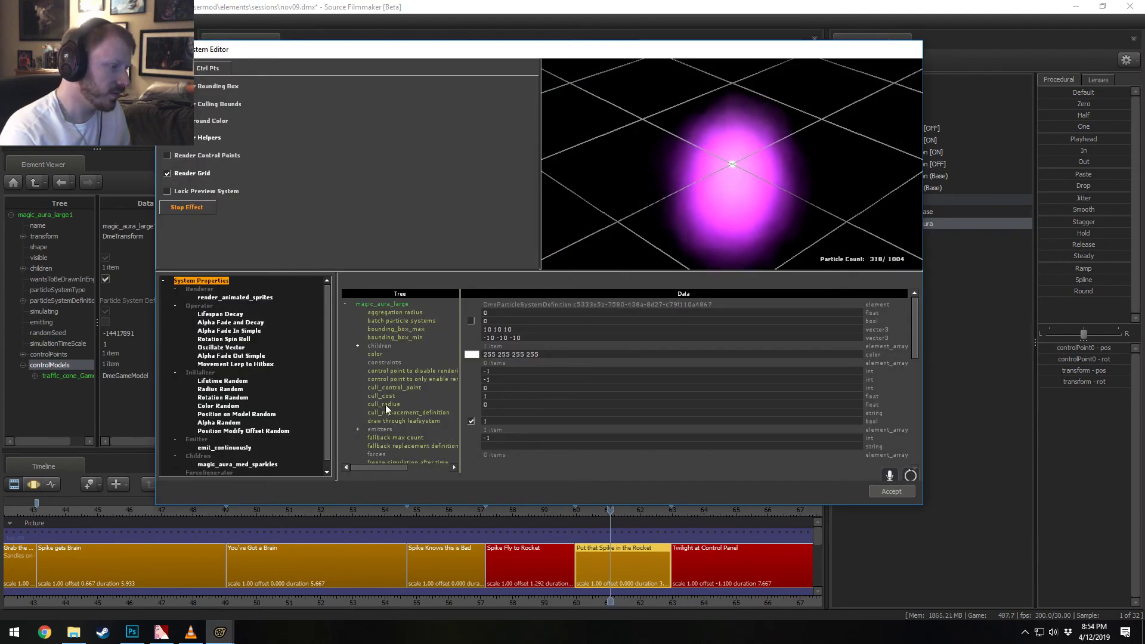
{"action": "left_click", "coordinate": [230, 448]}
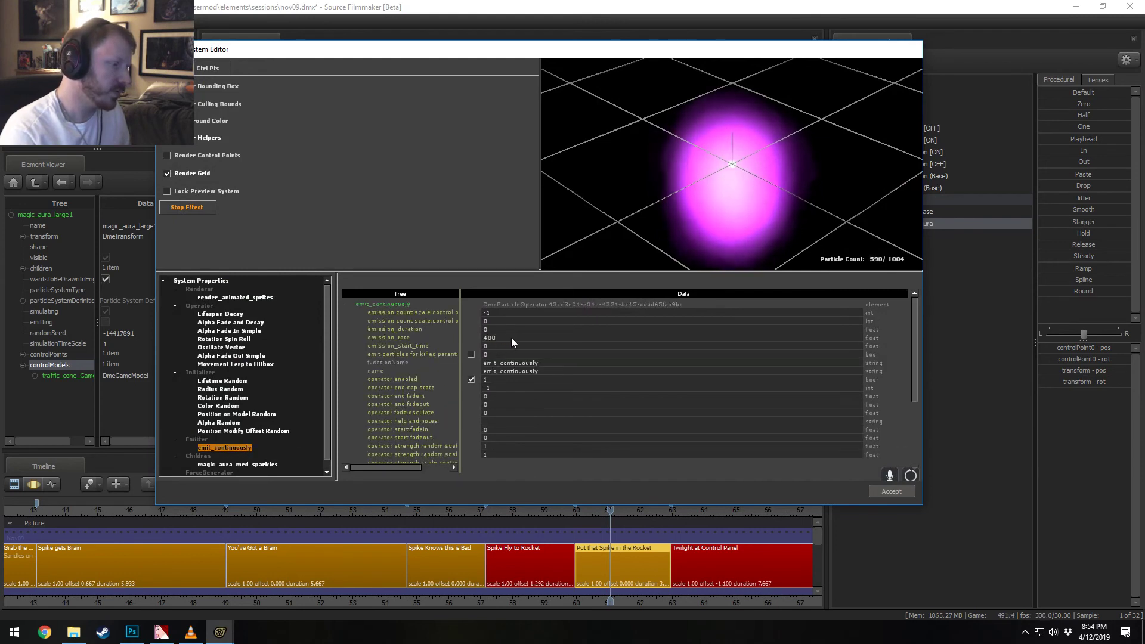
{"action": "double_click", "coordinate": [490, 337]}
{"action": "key", "text": "Return"}
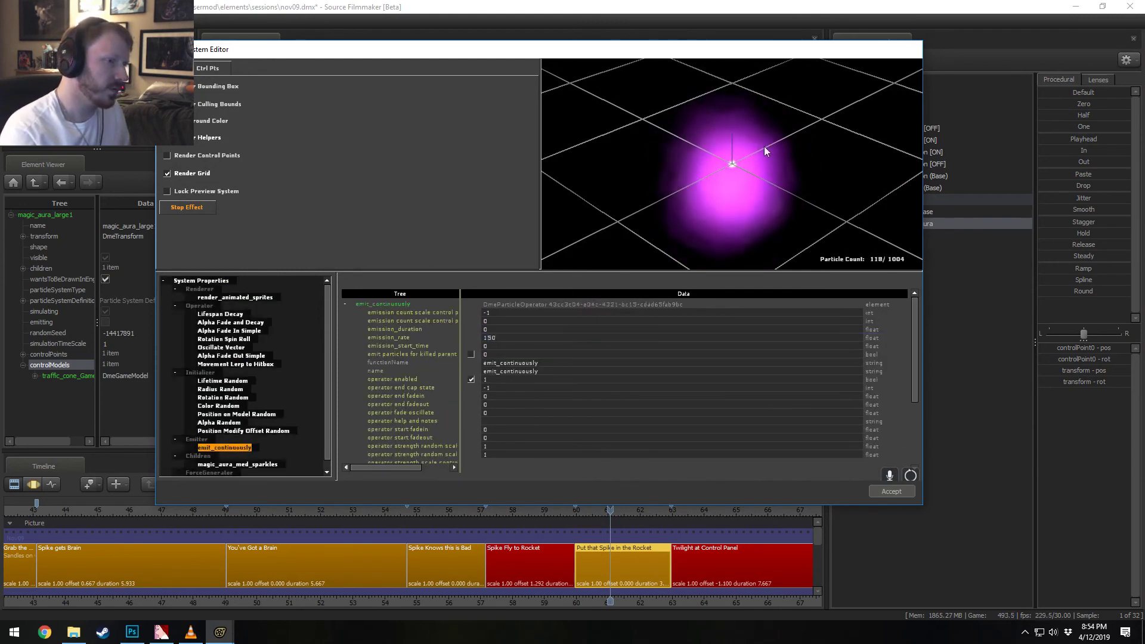
{"action": "left_click", "coordinate": [747, 5]}
{"action": "mouse_move", "coordinate": [555, 308]}
{"action": "left_mouse_down"}
{"action": "mouse_move", "coordinate": [554, 393]}
{"action": "mouse_move", "coordinate": [554, 308]}
{"action": "left_mouse_up"}
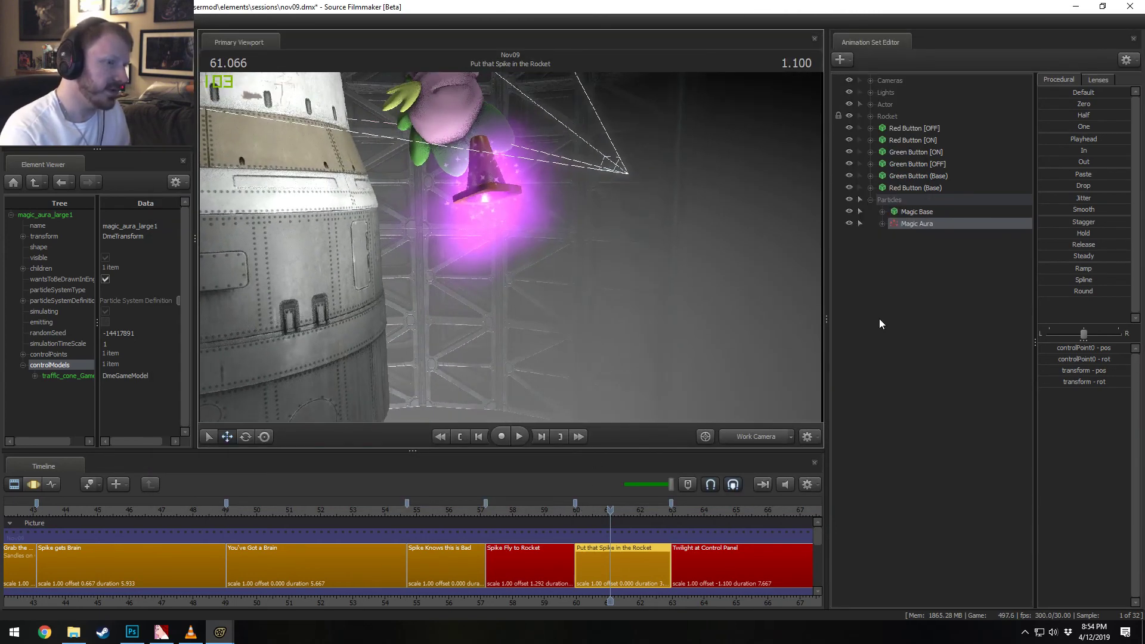
Step: Set the emission_rate of magic_aura_med_sparkles' emit_continuously emitter to 150 and accept the definition
{"action": "right_click", "coordinate": [923, 227]}
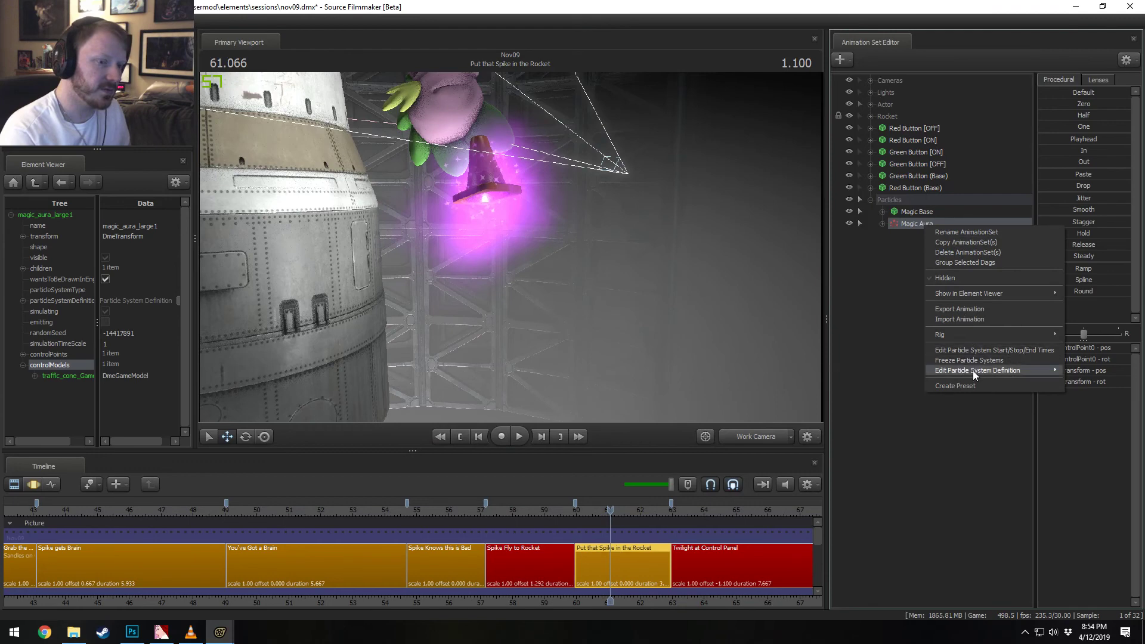
{"action": "mouse_move", "coordinate": [972, 370]}
{"action": "left_click", "coordinate": [907, 383]}
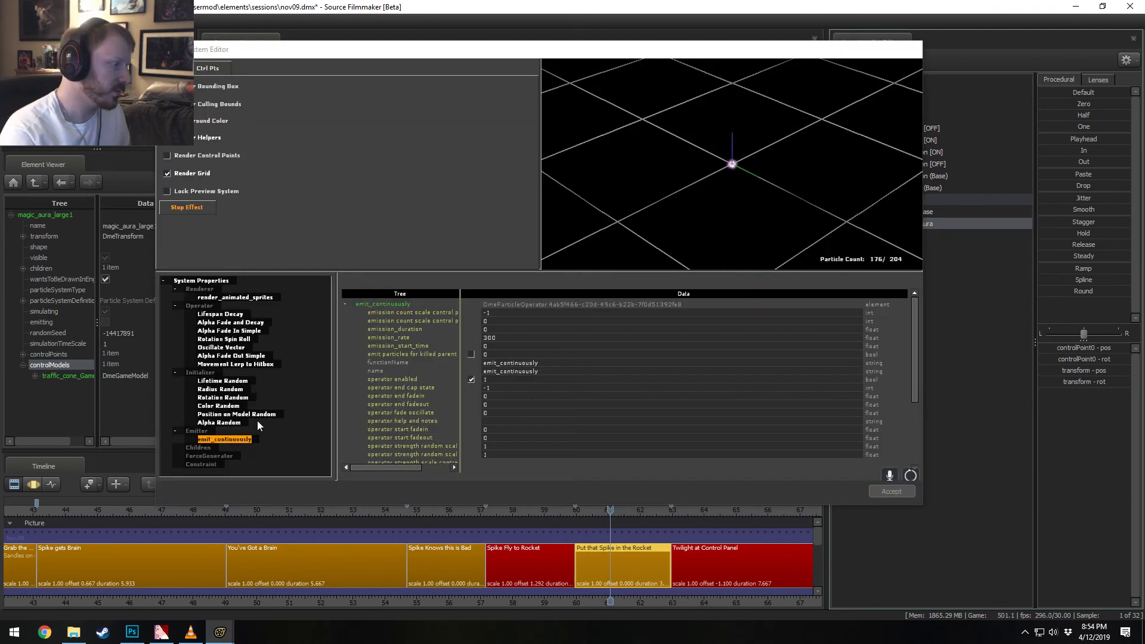
{"action": "double_click", "coordinate": [501, 338]}
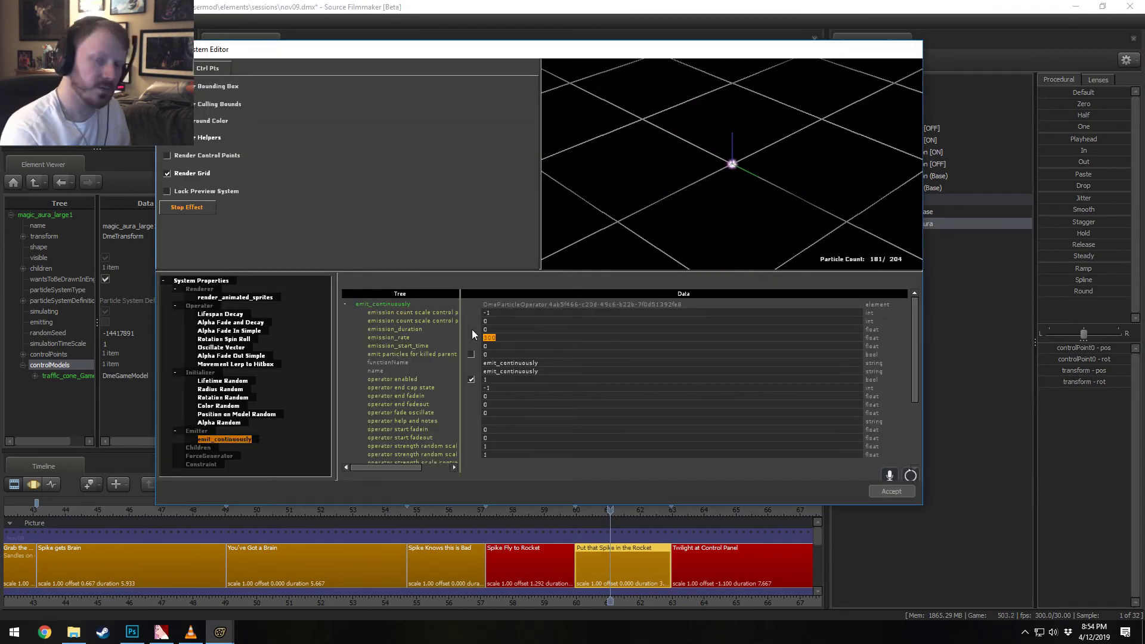
{"action": "type", "text": "150"}
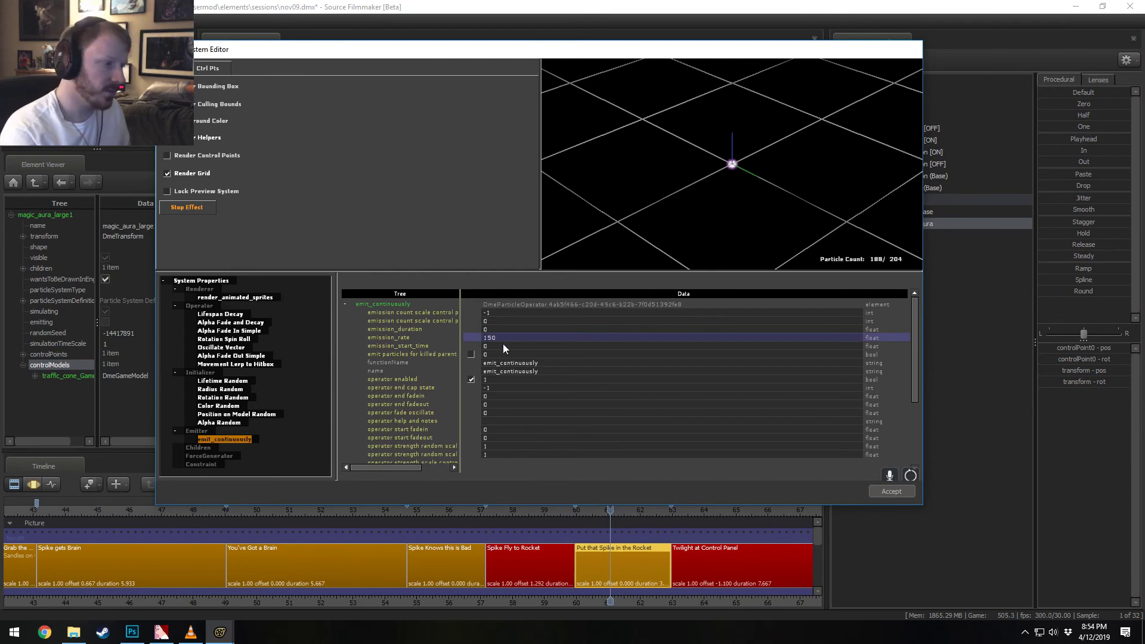
{"action": "key", "text": "Return"}
{"action": "left_click", "coordinate": [875, 486]}
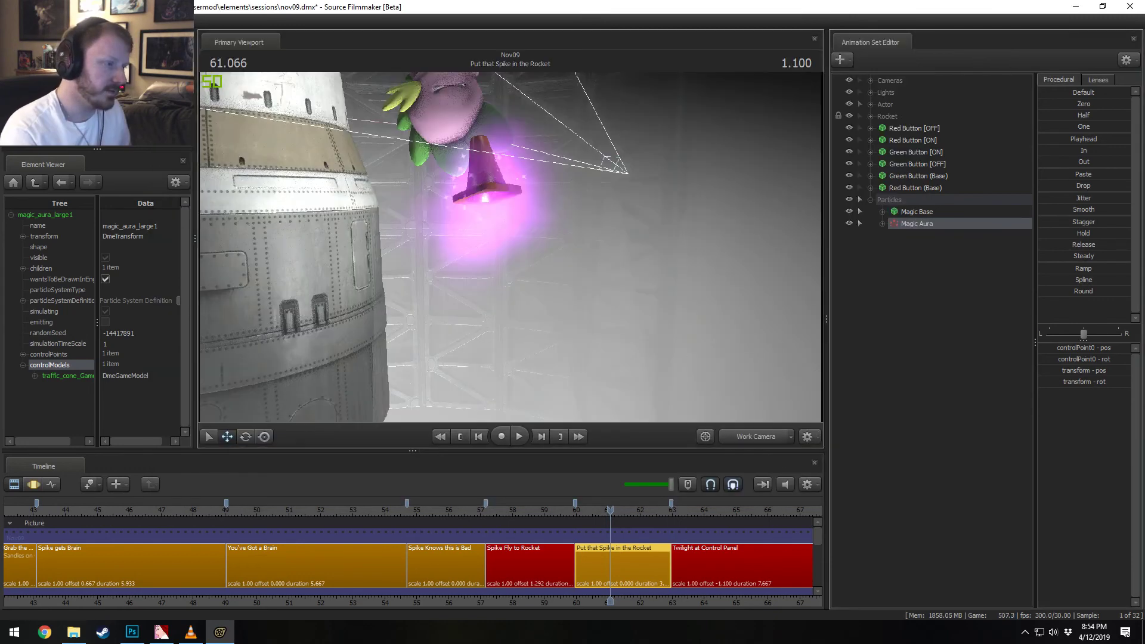
{"action": "left_click_drag", "start_coordinate": [510, 247], "coordinate": [560, 196]}
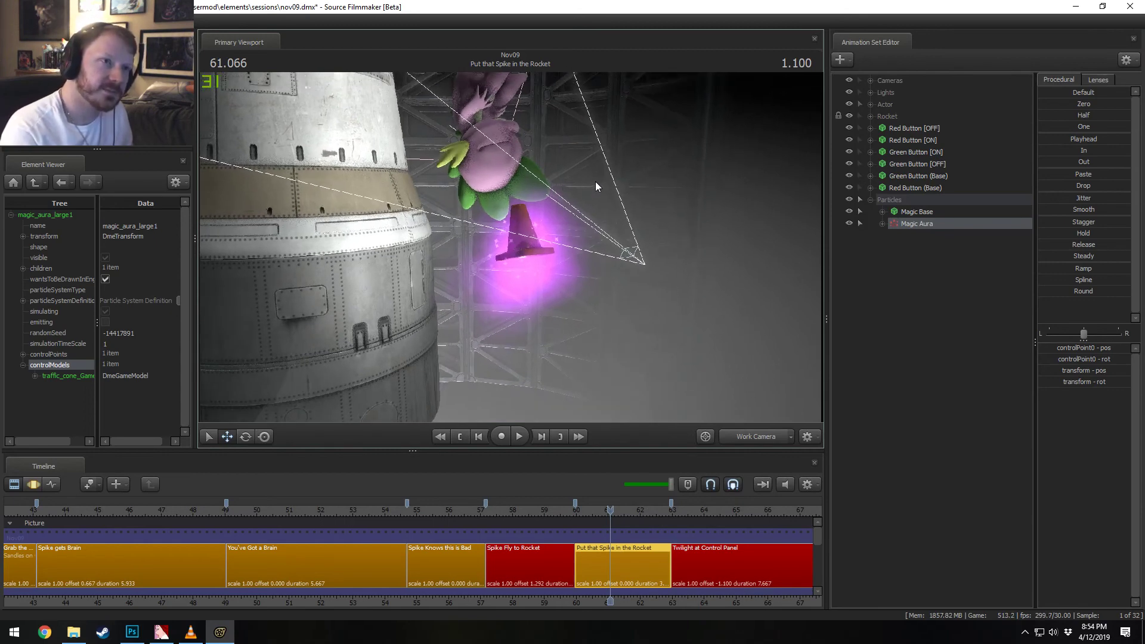
{"action": "left_click_drag", "start_coordinate": [628, 154], "coordinate": [682, 304]}
Step: Switch to the Motion Editor, select Magic Base and move the cone up to Spike's head
{"action": "key", "text": "F3"}
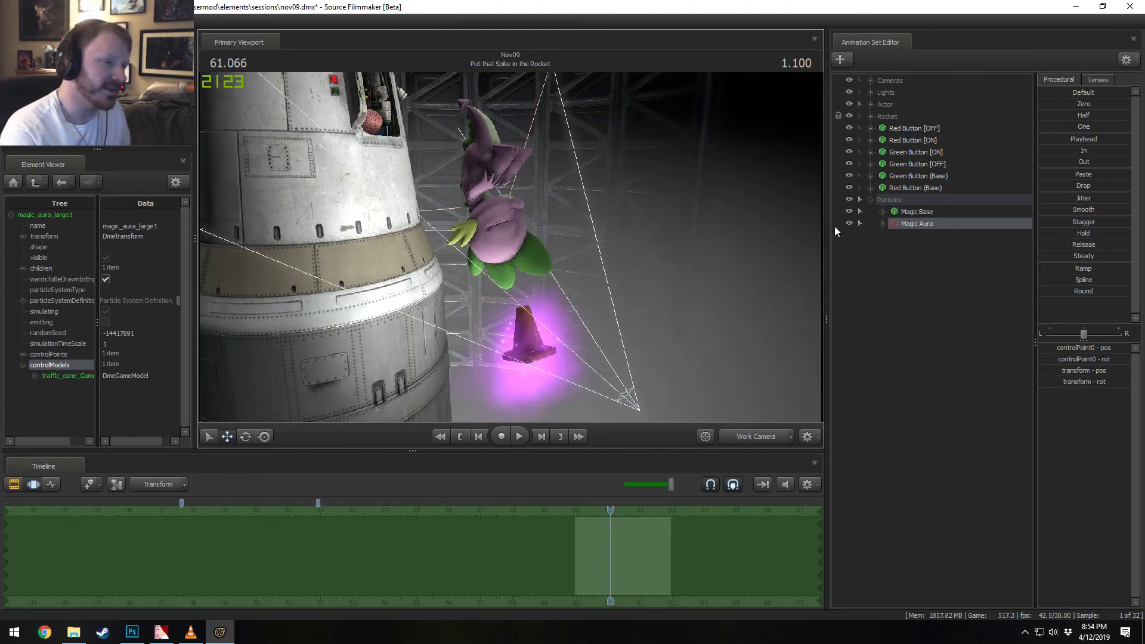
{"action": "left_click", "coordinate": [935, 213]}
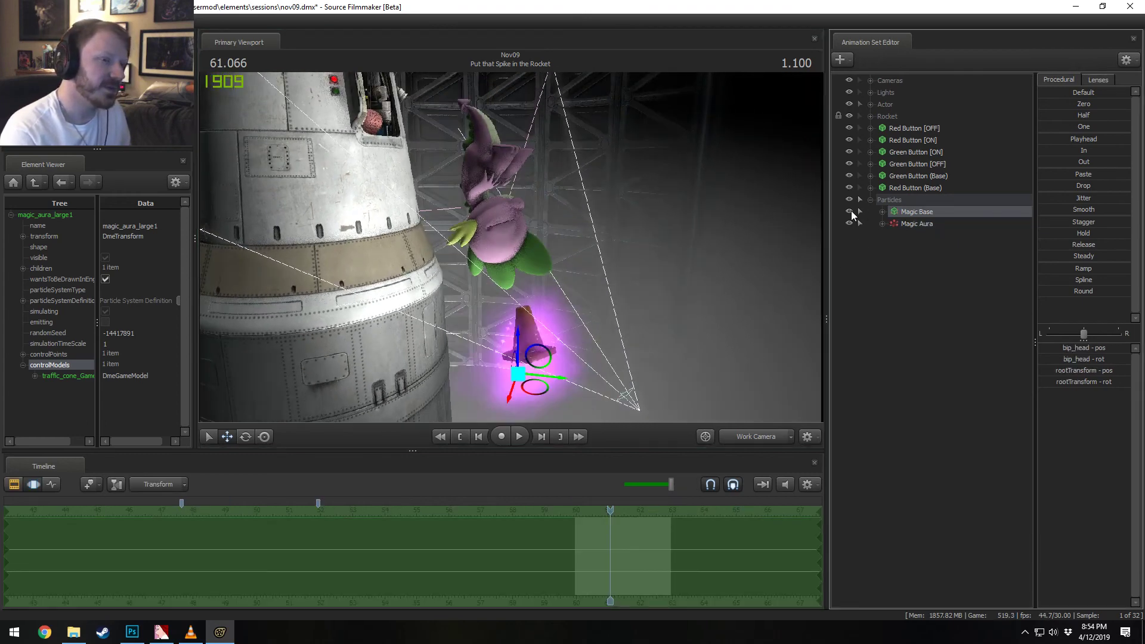
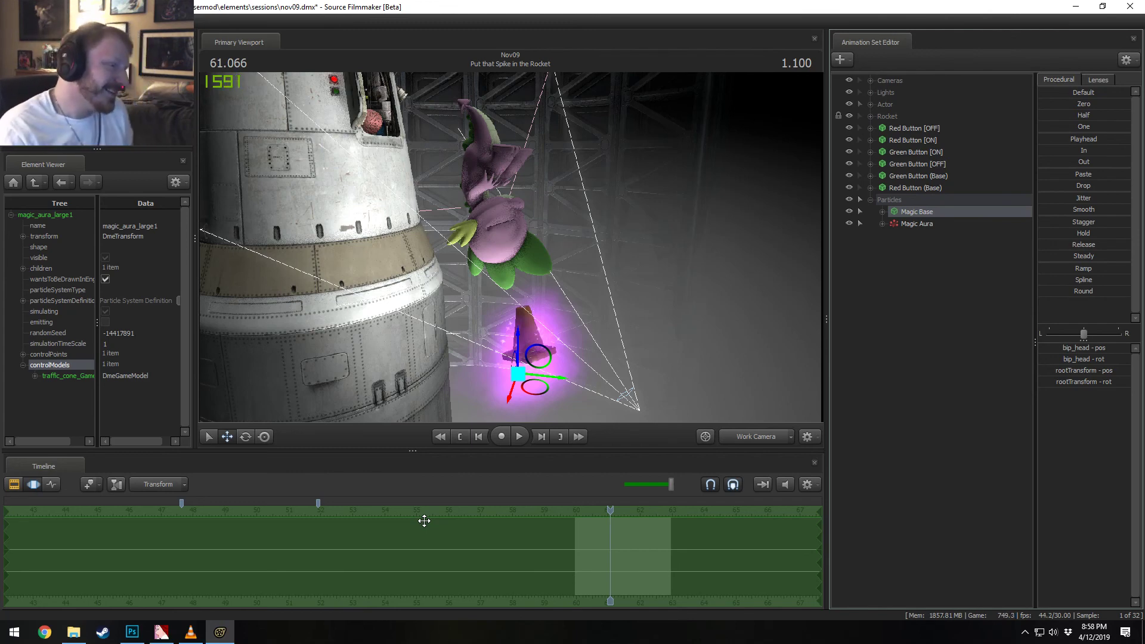
{"action": "left_click_drag", "start_coordinate": [547, 276], "coordinate": [527, 280], "text": "alt"}
{"action": "left_click_drag", "start_coordinate": [518, 360], "coordinate": [465, 172]}
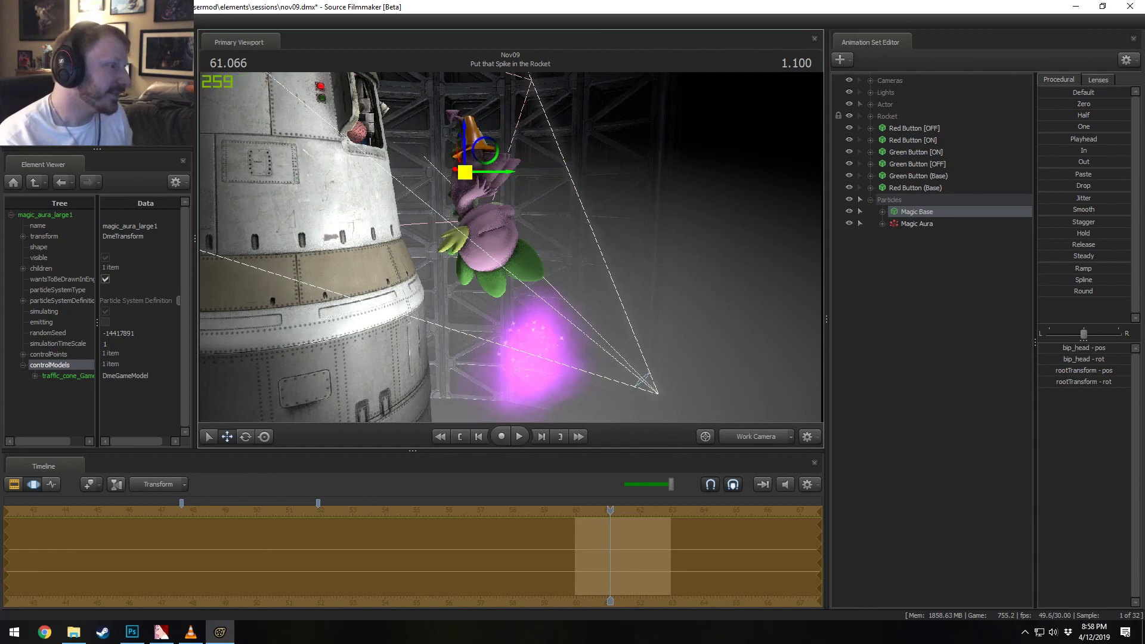
{"action": "left_click_drag", "start_coordinate": [578, 250], "coordinate": [510, 247], "text": "alt"}
{"action": "key", "text": "w"}
{"action": "key", "text": "d"}
{"action": "mouse_move", "coordinate": [508, 175]}
{"action": "left_mouse_down"}
{"action": "mouse_move", "coordinate": [554, 208]}
{"action": "mouse_move", "coordinate": [532, 209]}
{"action": "mouse_move", "coordinate": [543, 183]}
{"action": "mouse_move", "coordinate": [528, 167]}
{"action": "left_mouse_up"}
{"action": "key", "text": "e"}
{"action": "left_click_drag", "start_coordinate": [514, 227], "coordinate": [529, 169], "text": "alt"}
{"action": "key", "text": "w"}
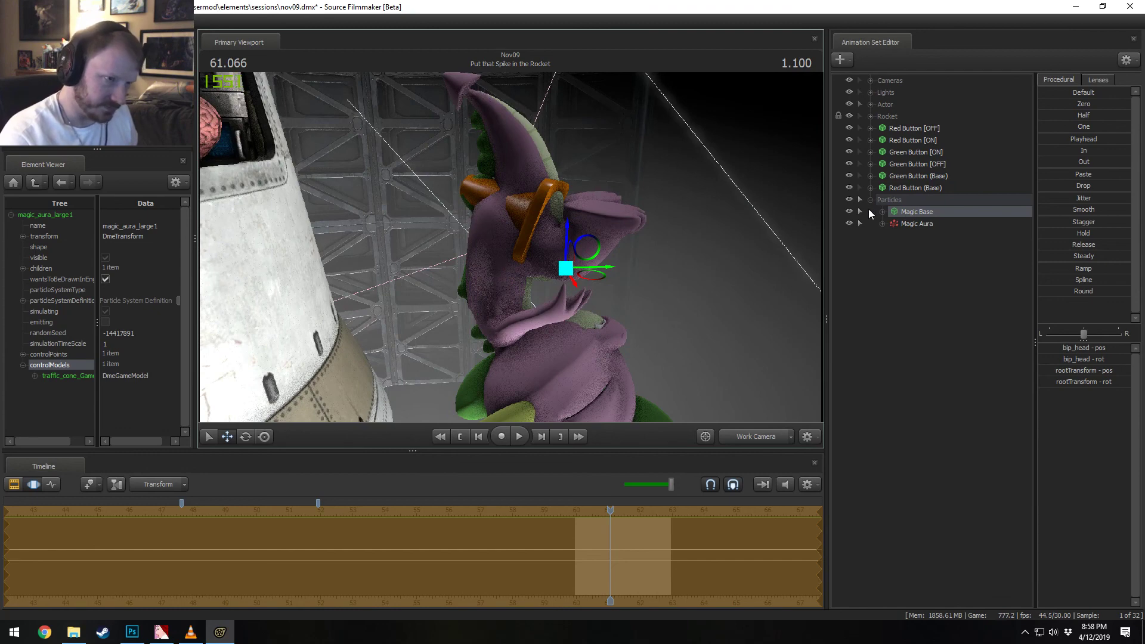
Step: Lock Magic Base's rootTransform to Spike's body through the Pony Body group, and apply the Playhead preset to it at full strength
{"action": "left_click", "coordinate": [870, 104]}
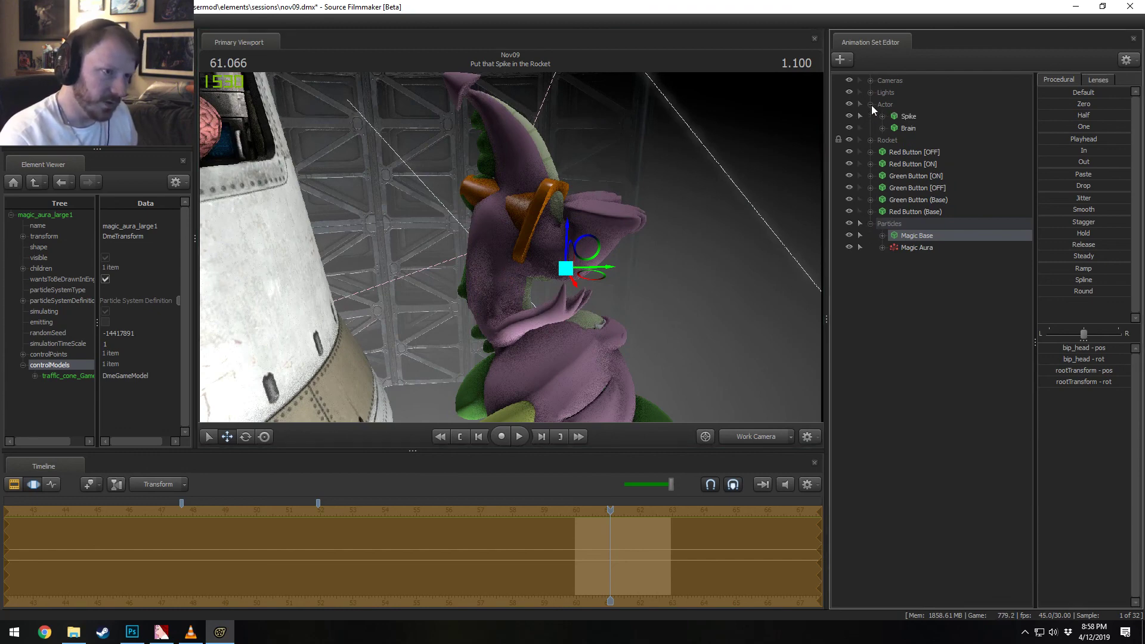
{"action": "left_click", "coordinate": [881, 117]}
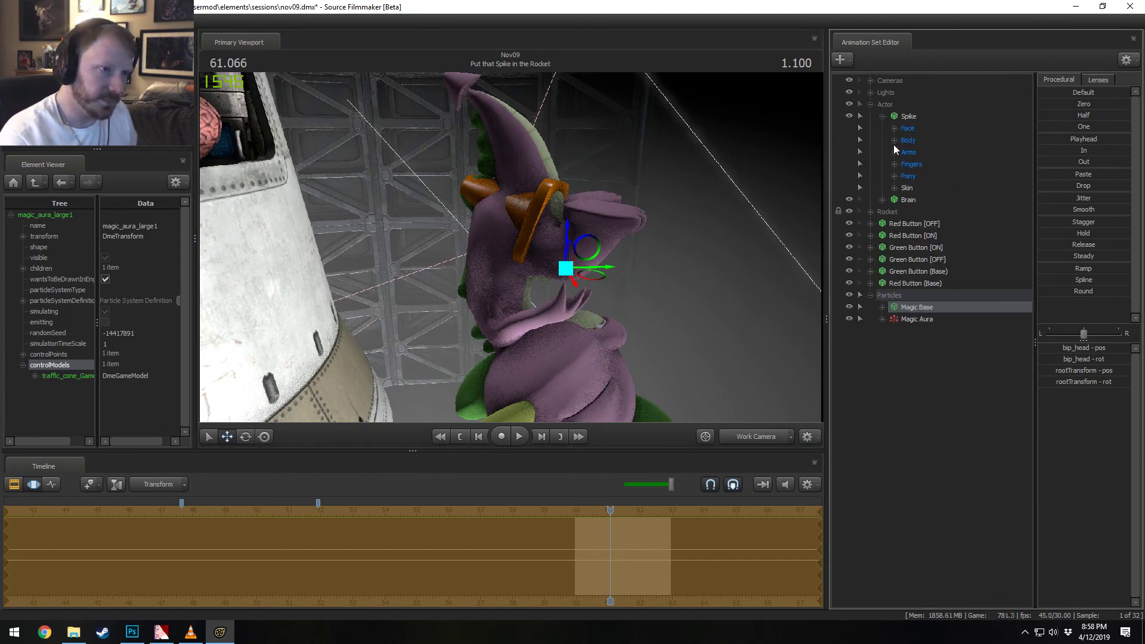
{"action": "left_click", "coordinate": [894, 175]}
{"action": "left_click", "coordinate": [905, 199]}
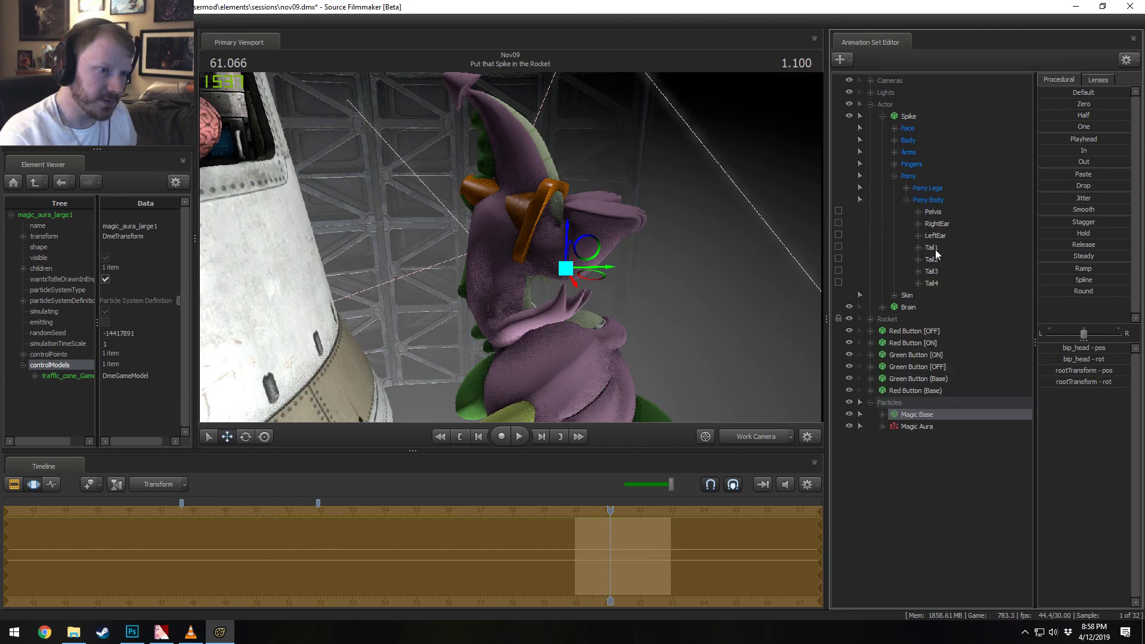
{"action": "left_click", "coordinate": [882, 414]}
{"action": "left_click", "coordinate": [893, 426]}
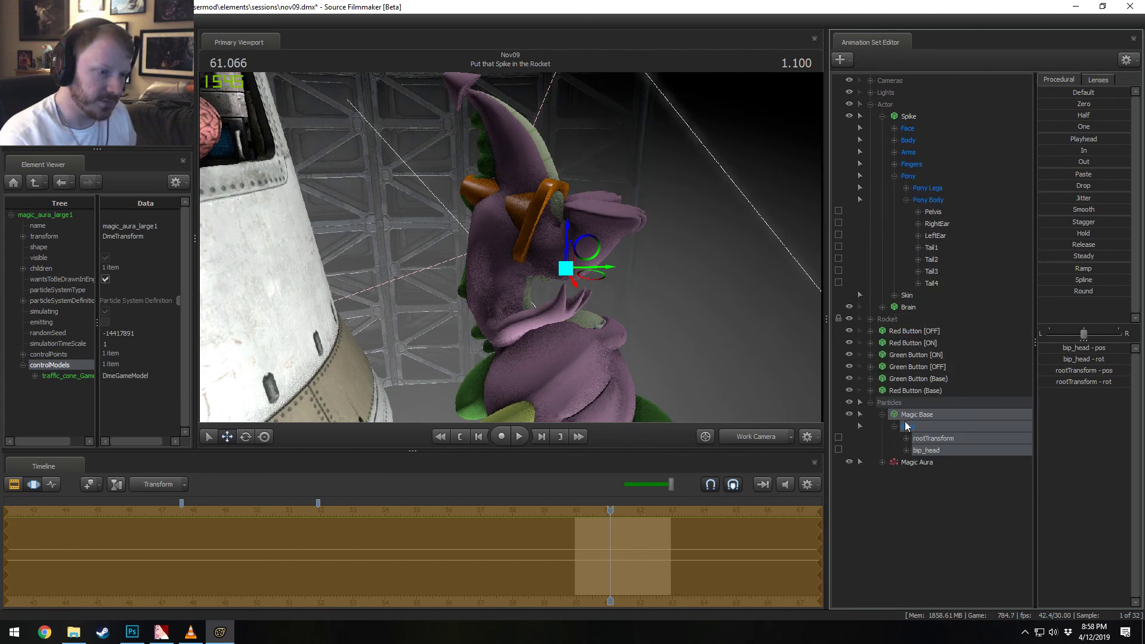
{"action": "left_click", "coordinate": [923, 201]}
{"action": "left_click", "coordinate": [943, 434]}
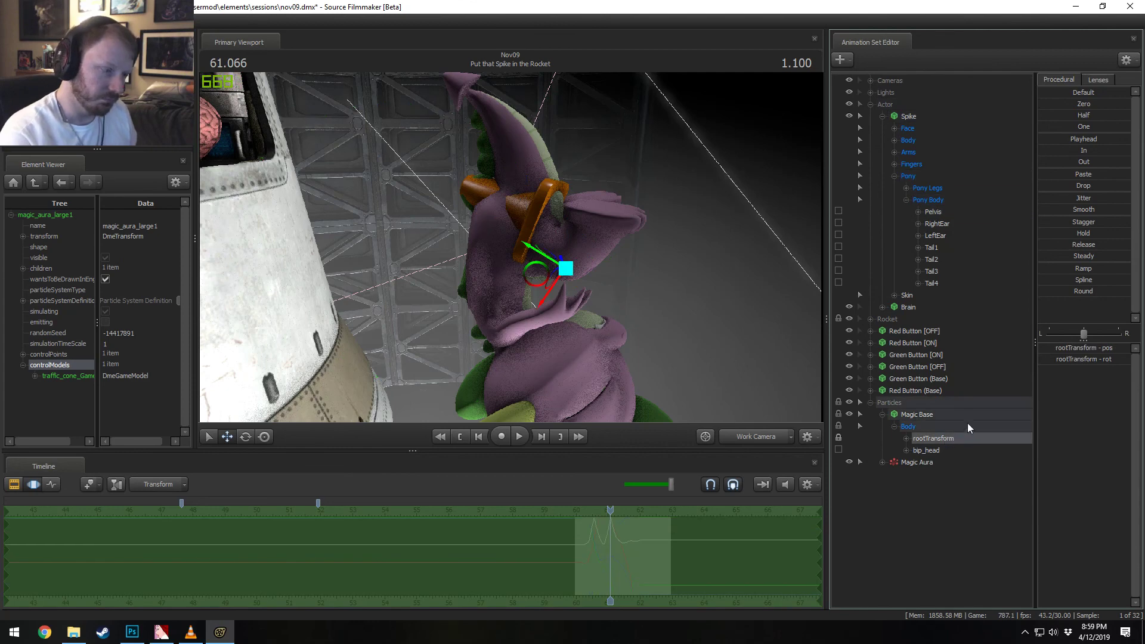
{"action": "left_click_drag", "start_coordinate": [1076, 138], "coordinate": [1133, 138]}
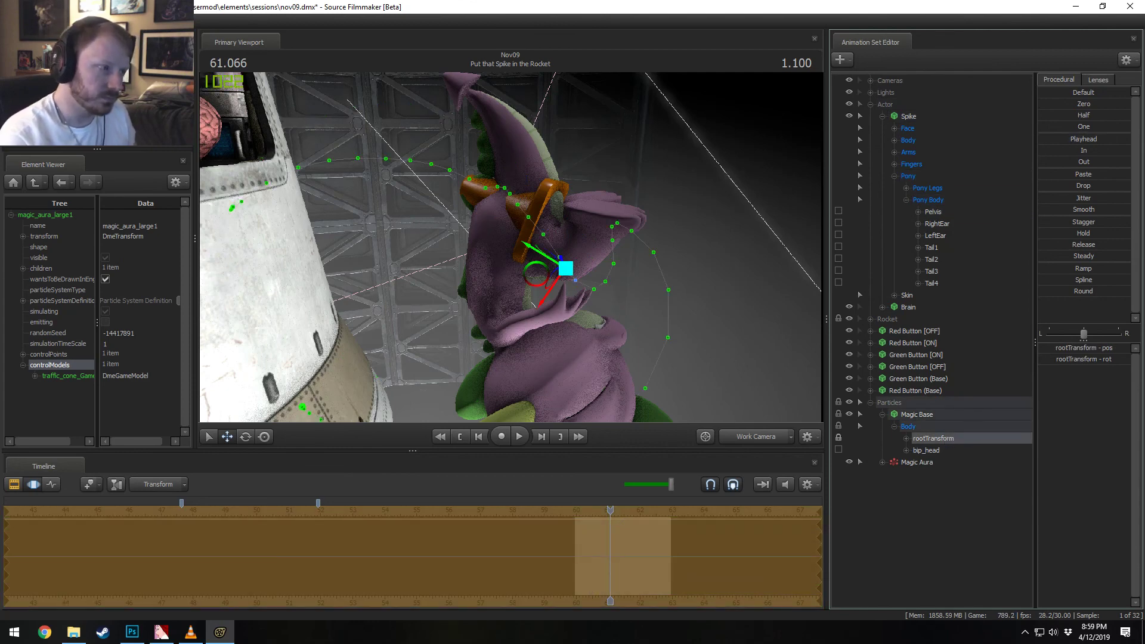
Step: Release the lock on Magic Base and hide the cone model
{"action": "key", "text": "Return"}
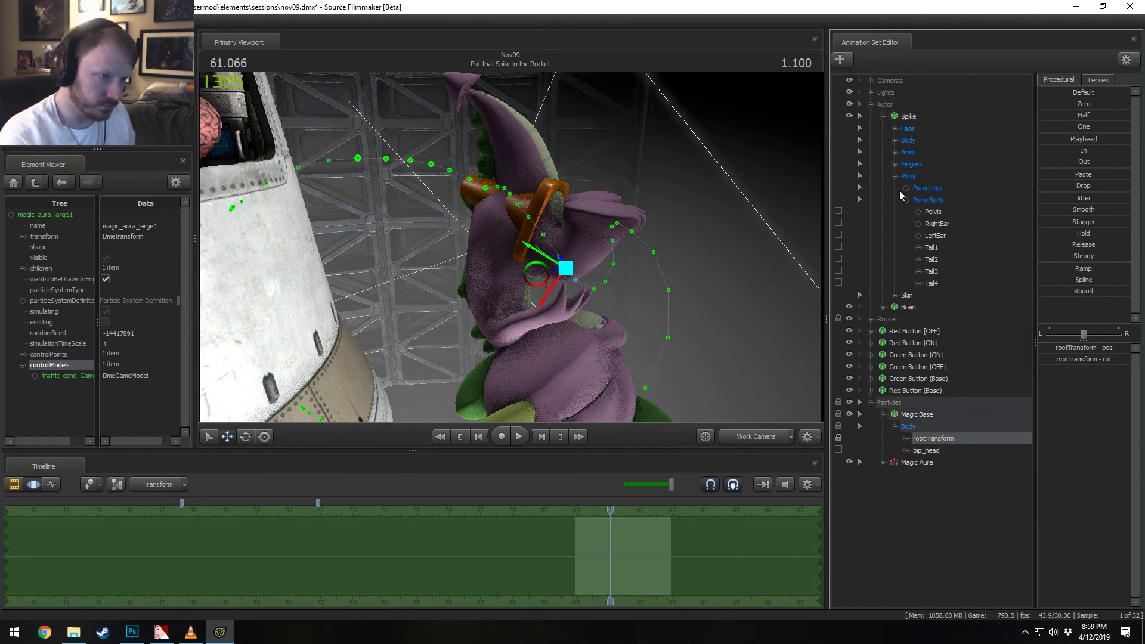
{"action": "right_click", "coordinate": [927, 416]}
{"action": "left_click", "coordinate": [956, 549]}
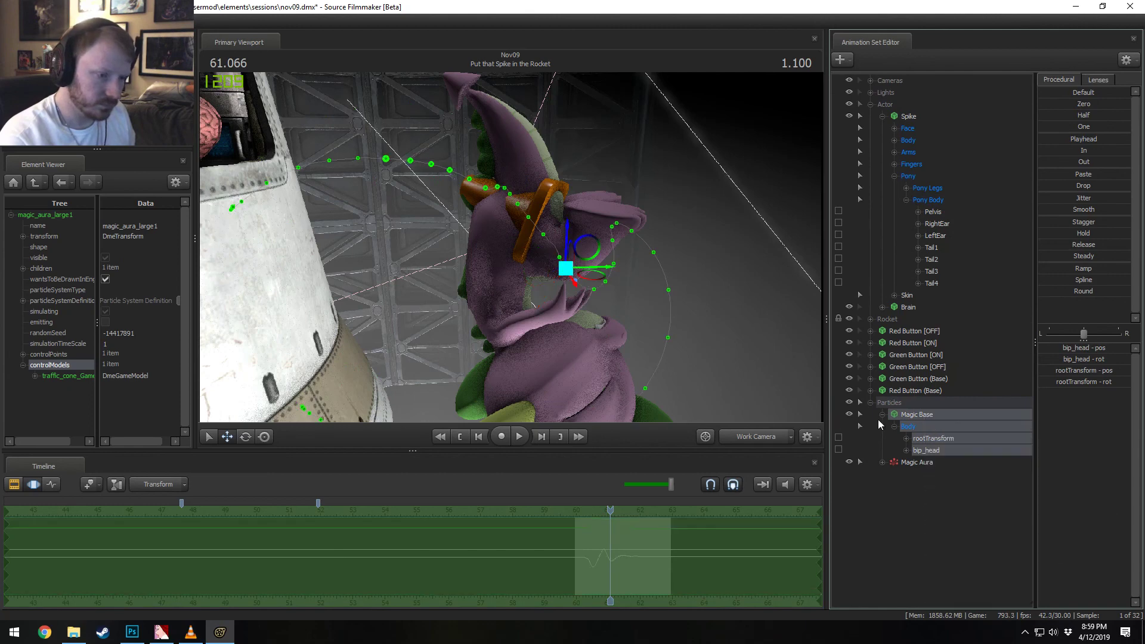
{"action": "left_click", "coordinate": [849, 414]}
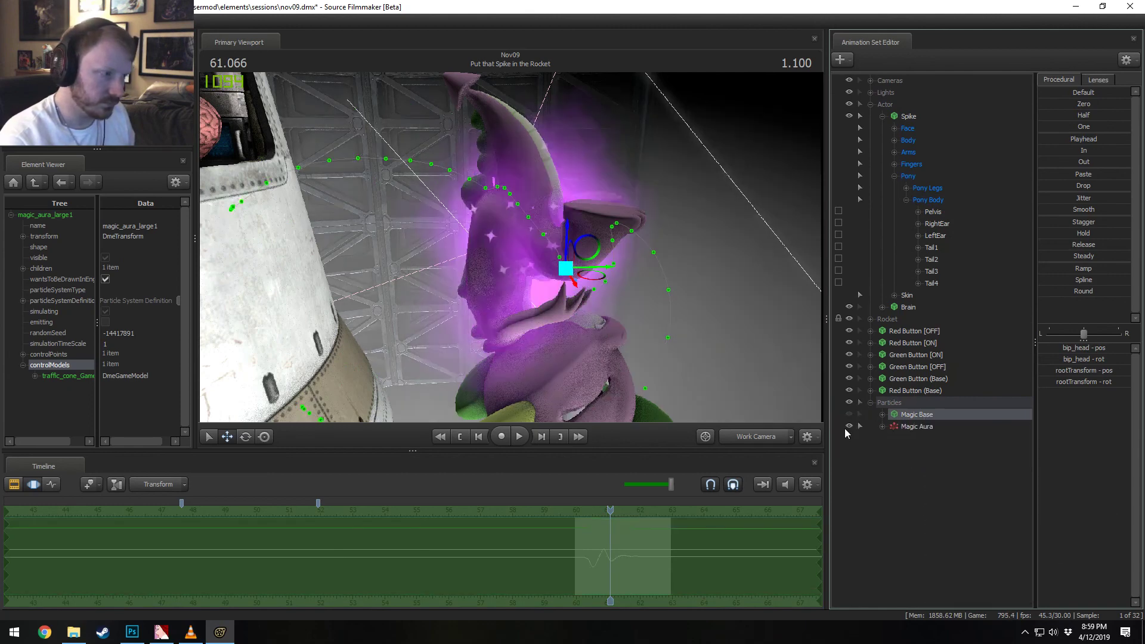
Step: Switch the viewport from the work camera to the main camera and play the shot to review the magic aura
{"action": "left_click", "coordinate": [870, 104]}
{"action": "left_click_drag", "start_coordinate": [616, 515], "coordinate": [580, 516]}
{"action": "left_click", "coordinate": [743, 434]}
{"action": "key", "text": "space"}
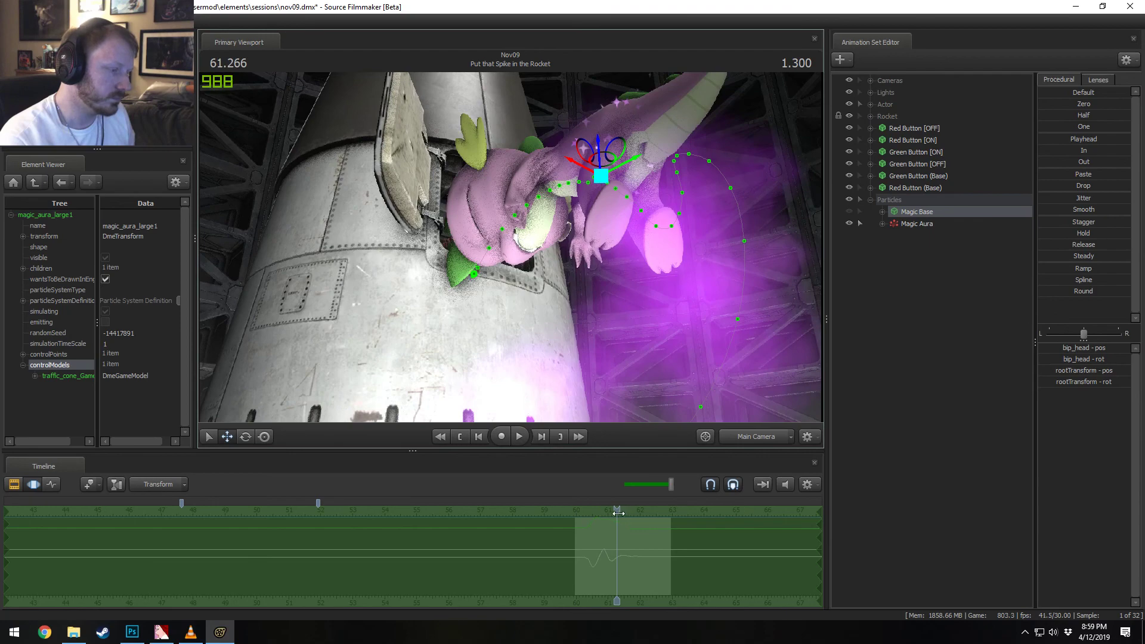
Step: Place a short time selection with falloff around 60.566 in the Motion Editor
{"action": "left_click", "coordinate": [585, 537]}
{"action": "mouse_move", "coordinate": [584, 537]}
{"action": "left_mouse_down"}
{"action": "mouse_move", "coordinate": [636, 552]}
{"action": "mouse_move", "coordinate": [586, 537]}
{"action": "mouse_move", "coordinate": [597, 534]}
{"action": "mouse_move", "coordinate": [634, 551]}
{"action": "mouse_move", "coordinate": [584, 542]}
{"action": "mouse_move", "coordinate": [594, 538]}
{"action": "mouse_move", "coordinate": [573, 547]}
{"action": "mouse_move", "coordinate": [590, 553]}
{"action": "left_mouse_up"}
{"action": "scroll", "coordinate": [672, 519], "scroll_direction": "up", "scroll_amount": 2}
{"action": "key", "text": "F2"}
{"action": "scroll", "coordinate": [662, 534], "scroll_direction": "up", "scroll_amount": 4}
{"action": "key", "text": "F3"}
{"action": "scroll", "coordinate": [623, 552], "scroll_direction": "up", "scroll_amount": 1}
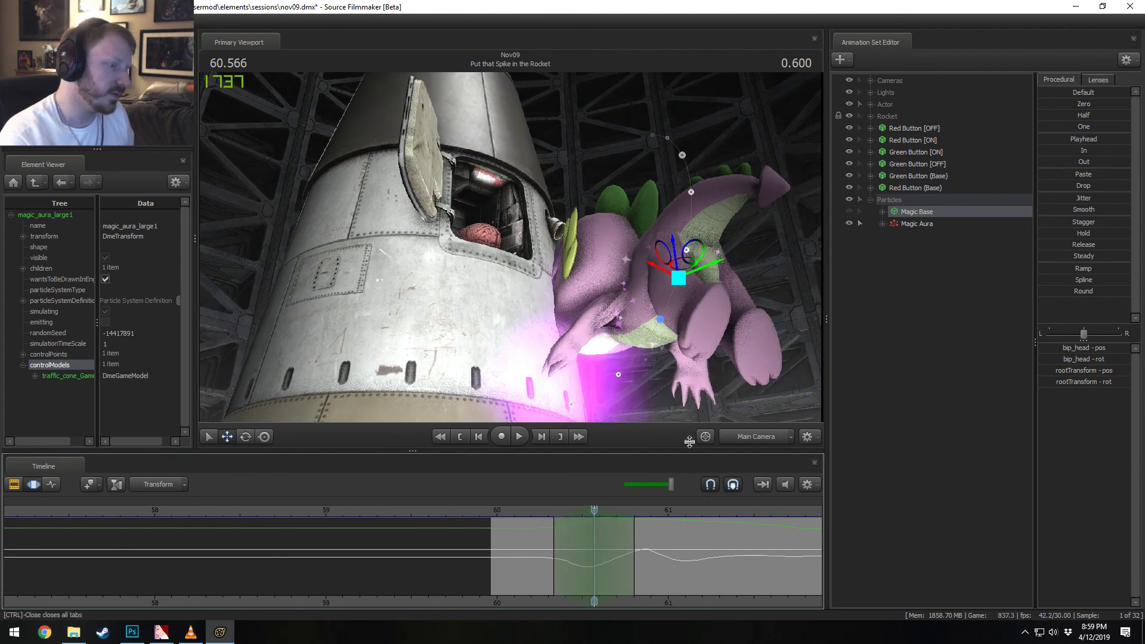
Step: Select Spike's Tail1 and Tail2 controls and rotate them together at 60.566
{"action": "left_click", "coordinate": [692, 230]}
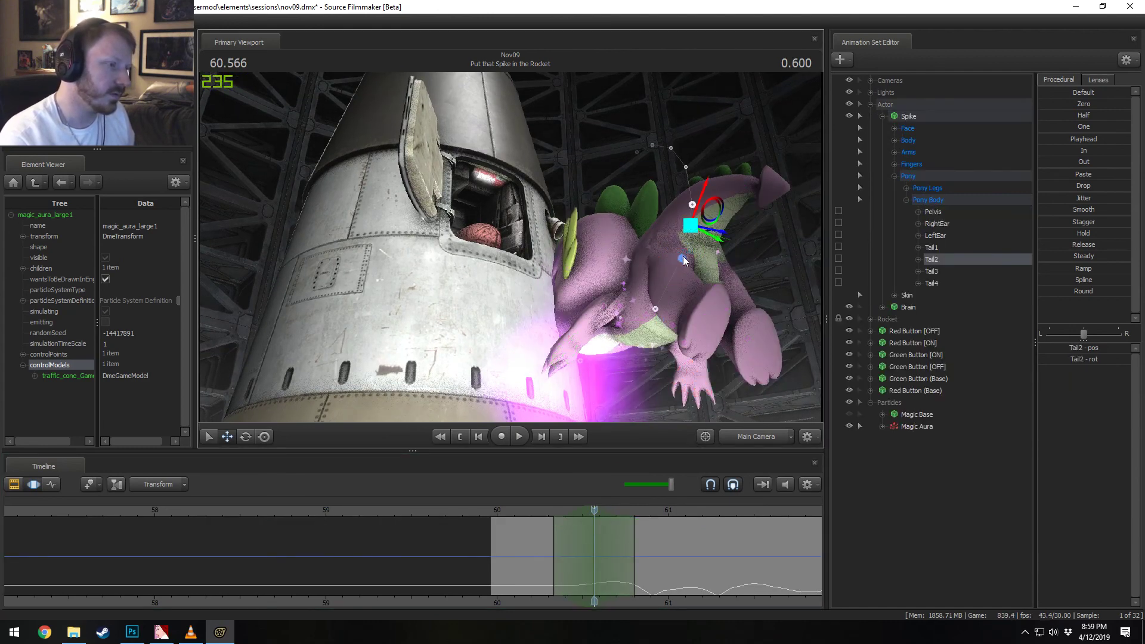
{"action": "left_click", "coordinate": [675, 255], "text": "ctrl"}
{"action": "left_click", "coordinate": [692, 227], "text": "ctrl+shift"}
{"action": "key", "text": "e"}
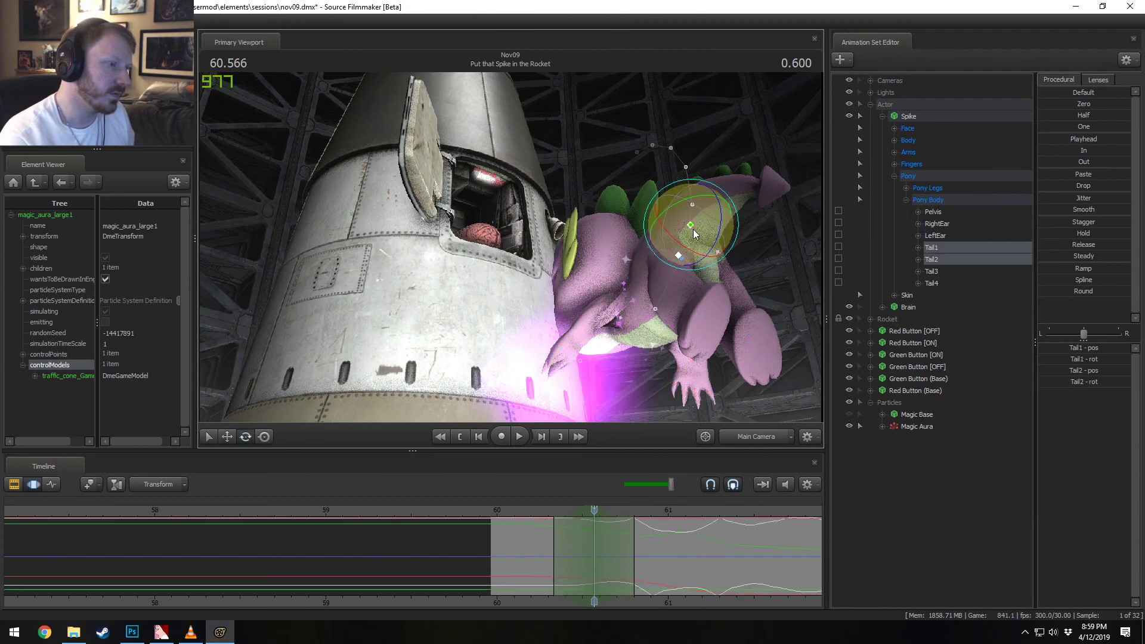
{"action": "right_click", "coordinate": [693, 229]}
{"action": "mouse_move", "coordinate": [725, 256]}
{"action": "left_click", "coordinate": [795, 258]}
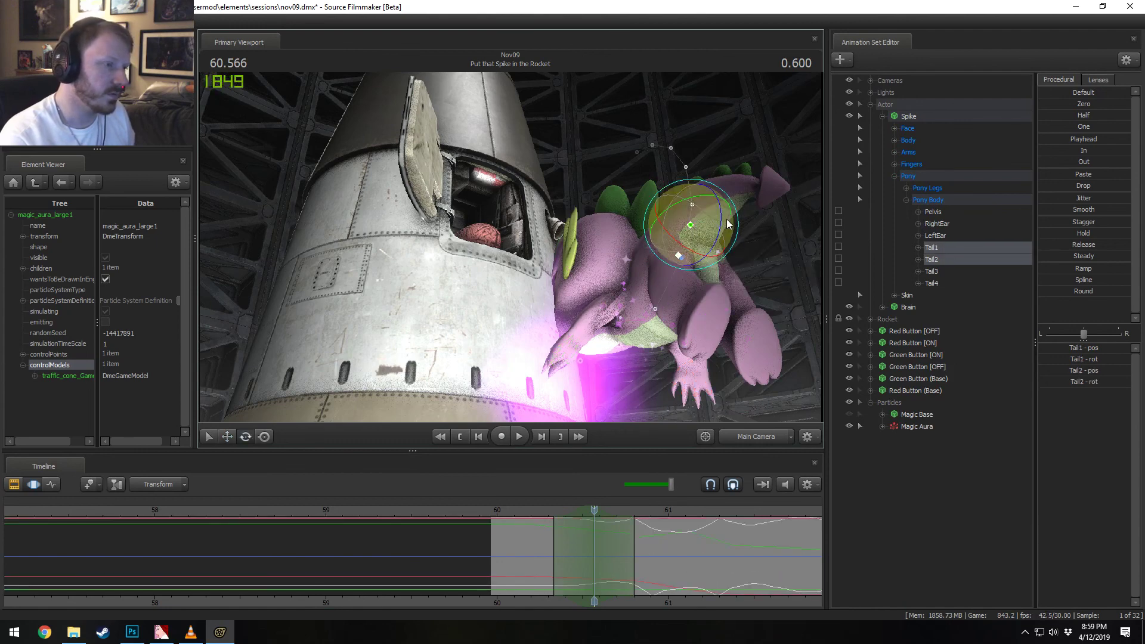
{"action": "left_click_drag", "start_coordinate": [724, 219], "coordinate": [732, 233]}
Step: Play the shot from its beginning to review the adjusted tail motion, checking it in the Clip Editor too
{"action": "mouse_move", "coordinate": [563, 528]}
{"action": "middle_mouse_down"}
{"action": "mouse_move", "coordinate": [545, 533]}
{"action": "mouse_move", "coordinate": [676, 554]}
{"action": "middle_mouse_up"}
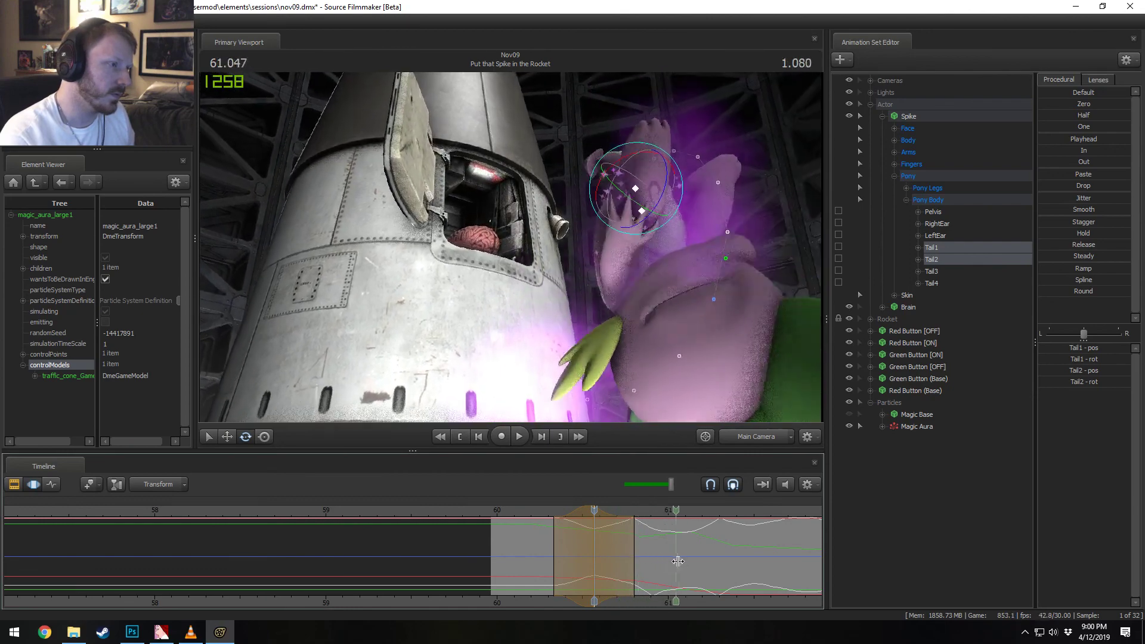
{"action": "left_click", "coordinate": [524, 512]}
{"action": "key", "text": "space"}
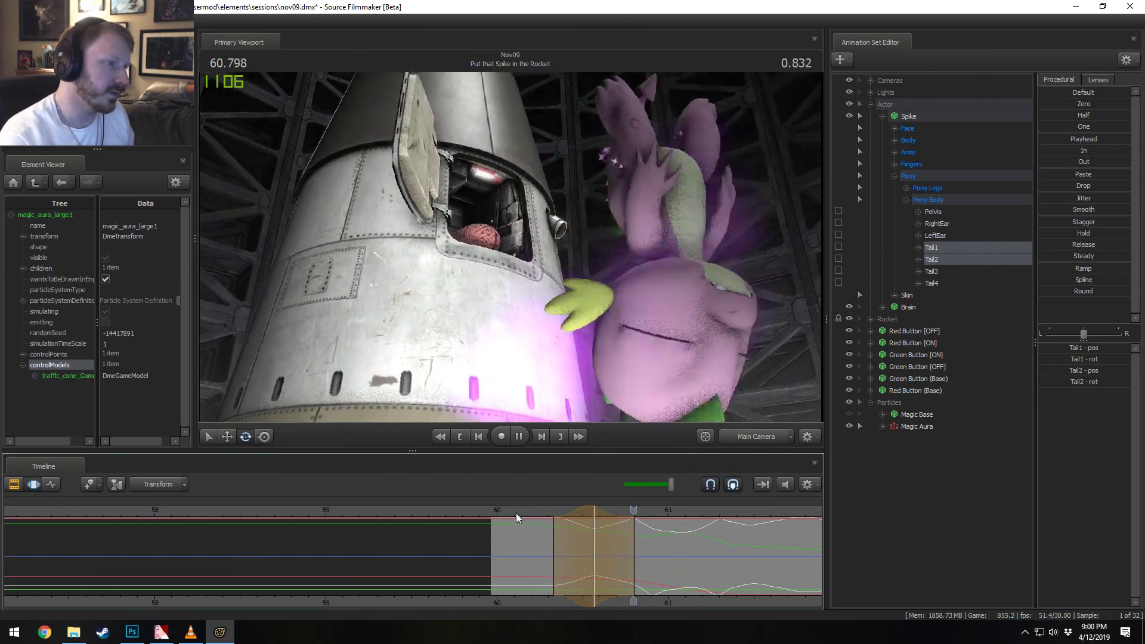
{"action": "key", "text": "F2"}
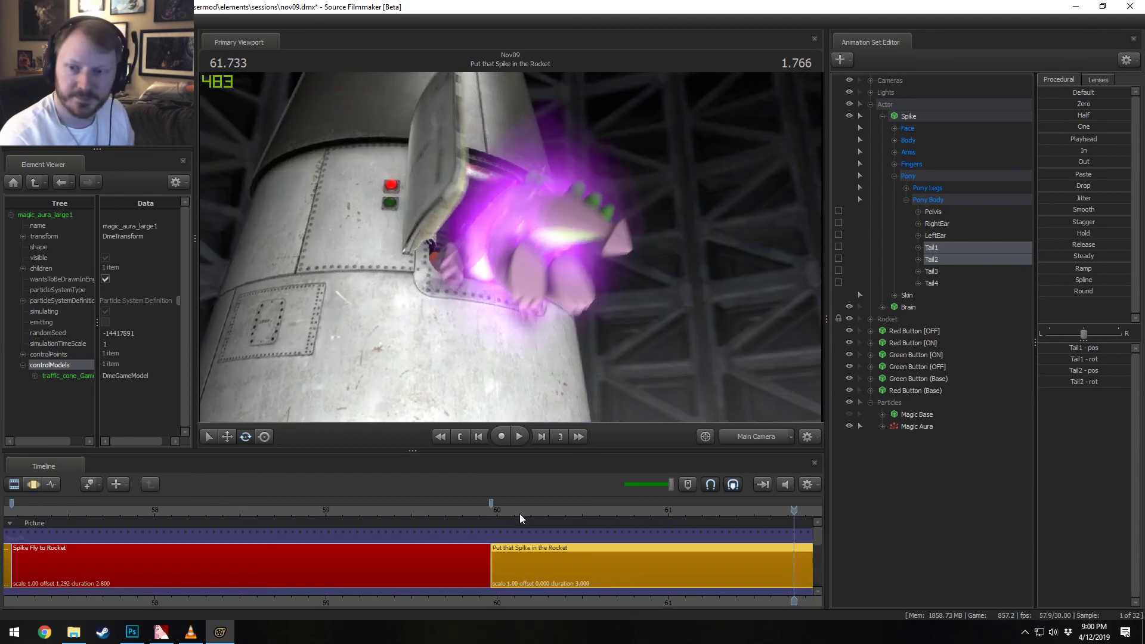
{"action": "key", "text": "F3"}
{"action": "key", "text": "F2"}
{"action": "key", "text": "F4"}
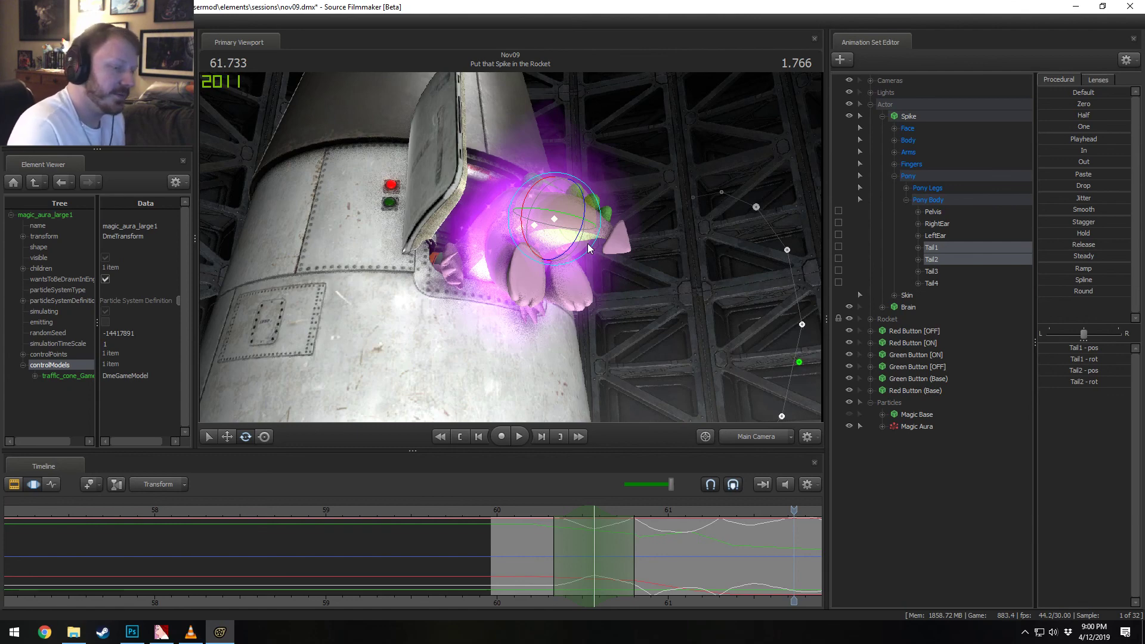
Step: Replay the shot from 60.100 and scrub from 61.200 to 61.933 to examine Spike's entry into the rocket and the aura
{"action": "middle_click_drag", "start_coordinate": [666, 602], "coordinate": [449, 586]}
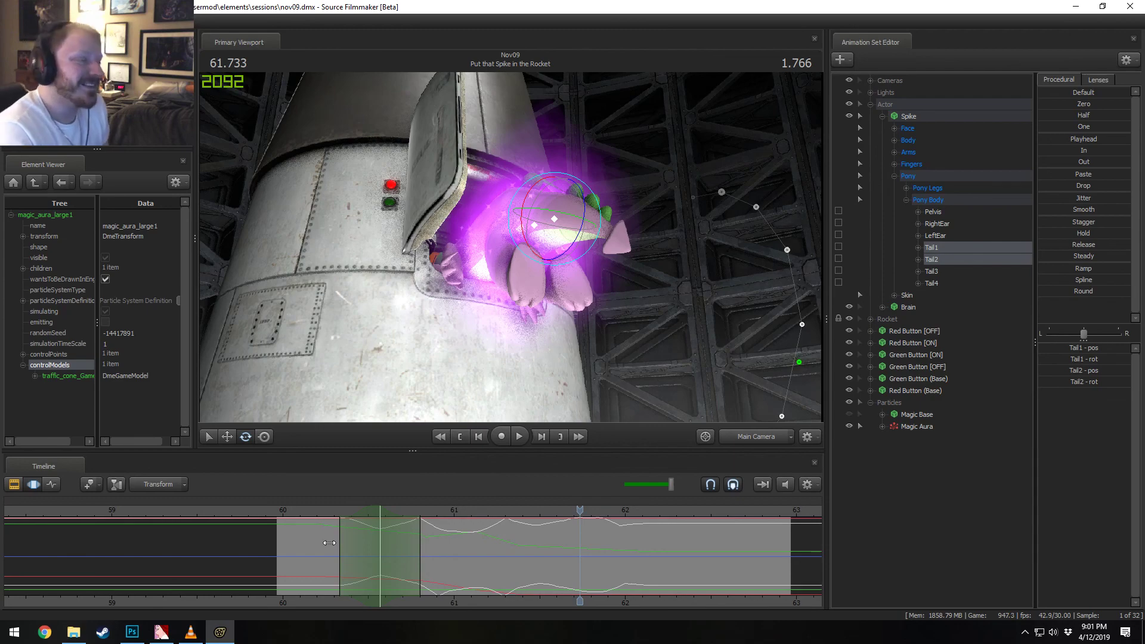
{"action": "left_click", "coordinate": [301, 511]}
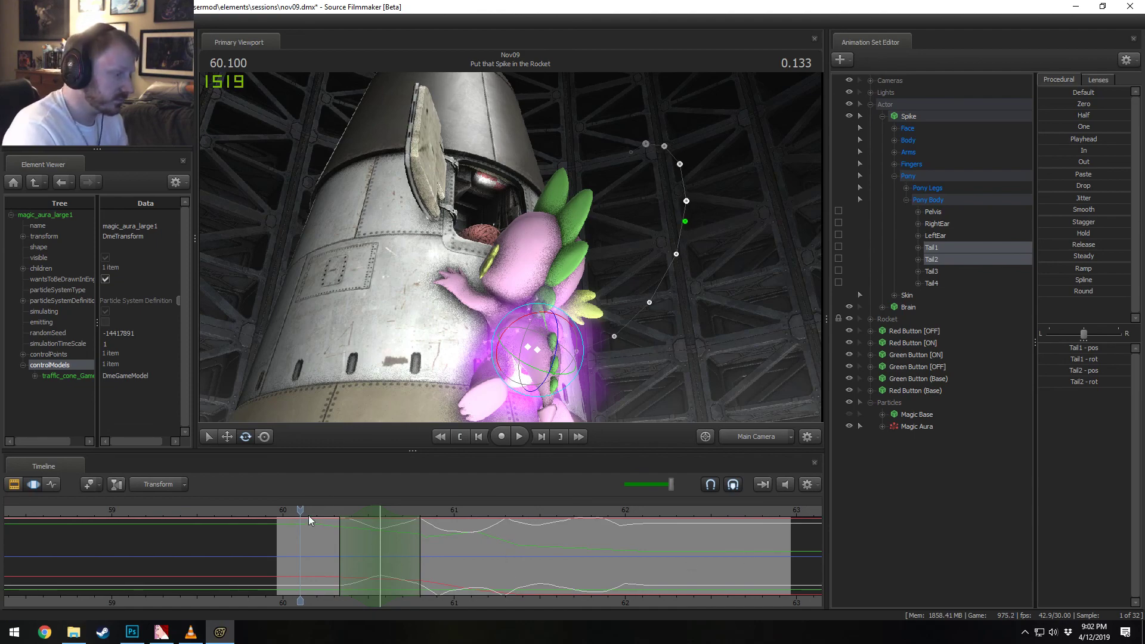
{"action": "key", "text": "space"}
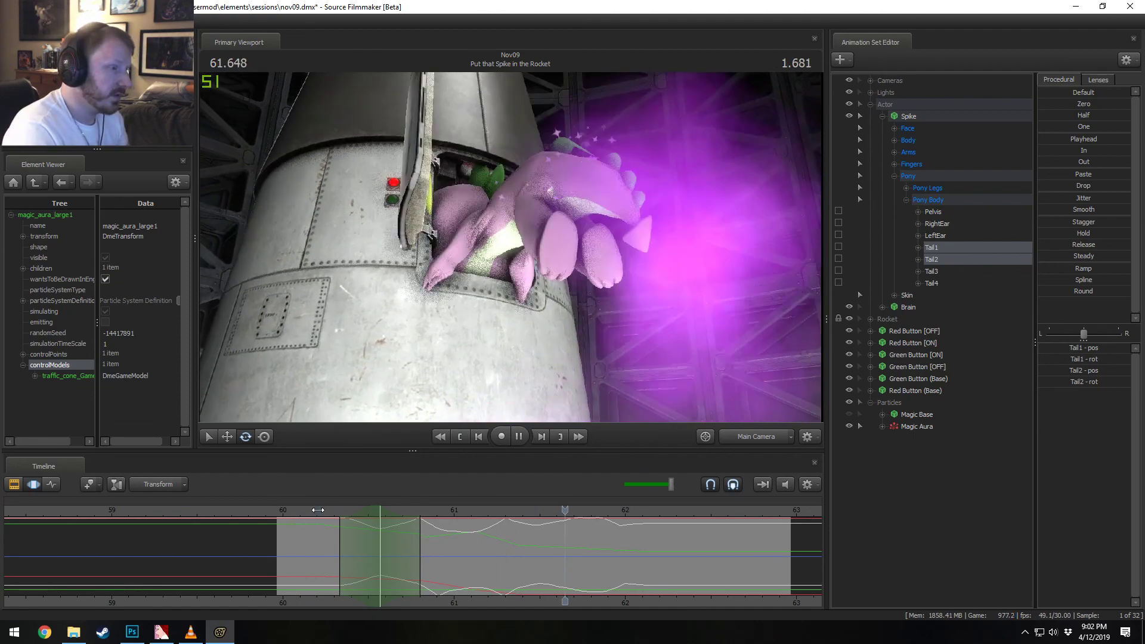
{"action": "key", "text": "space"}
{"action": "key", "text": "space"}
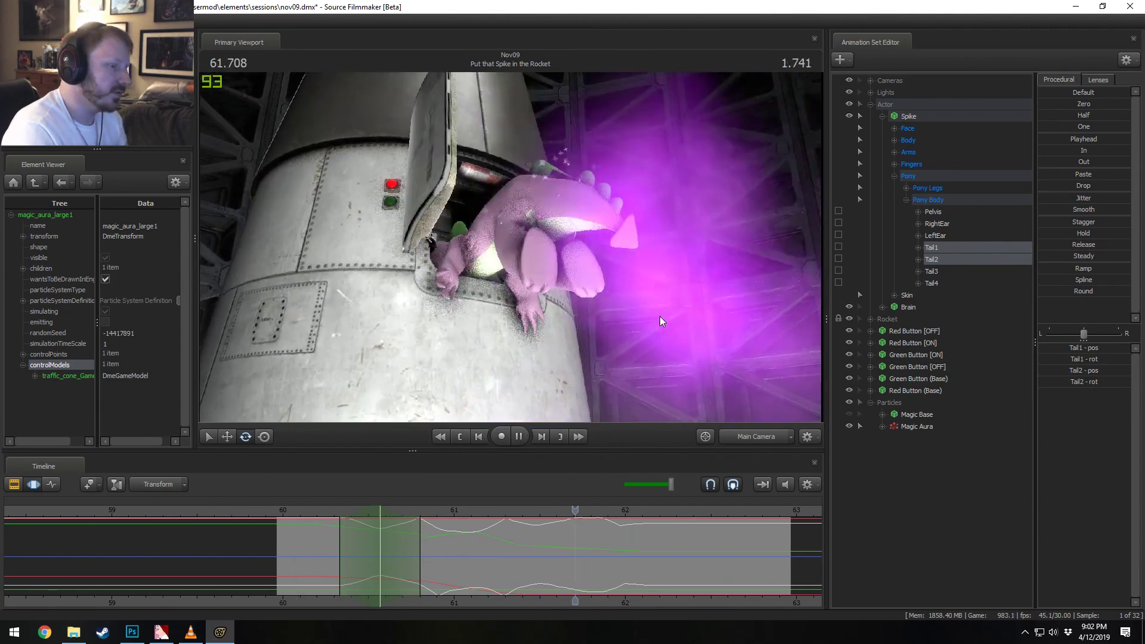
{"action": "key", "text": "space"}
{"action": "left_click", "coordinate": [488, 512]}
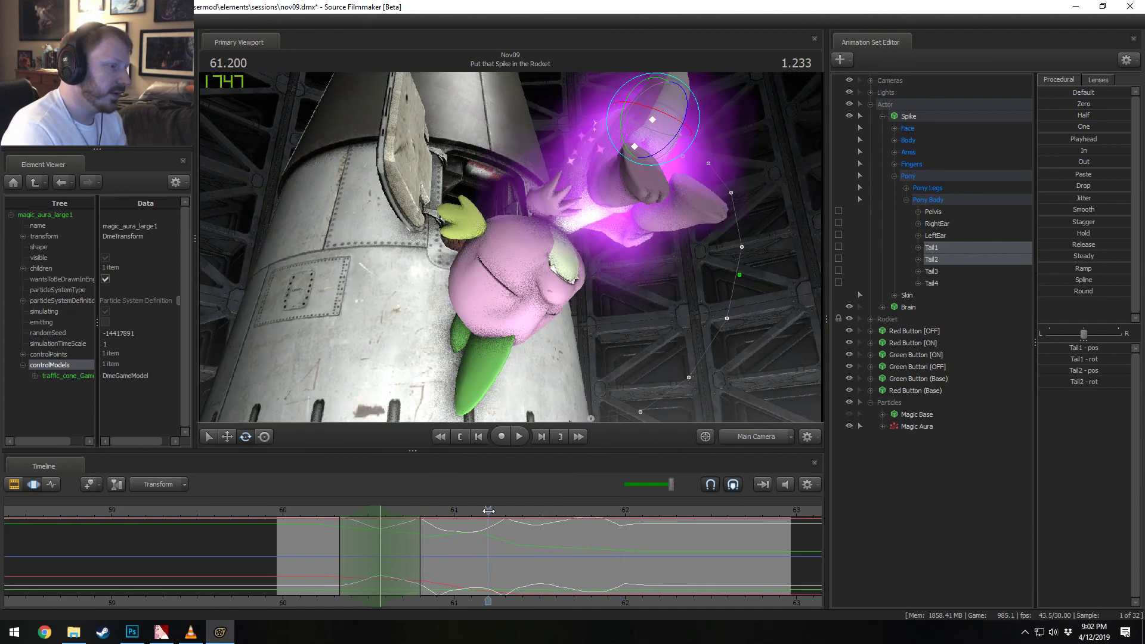
{"action": "left_click_drag", "start_coordinate": [490, 528], "coordinate": [612, 541]}
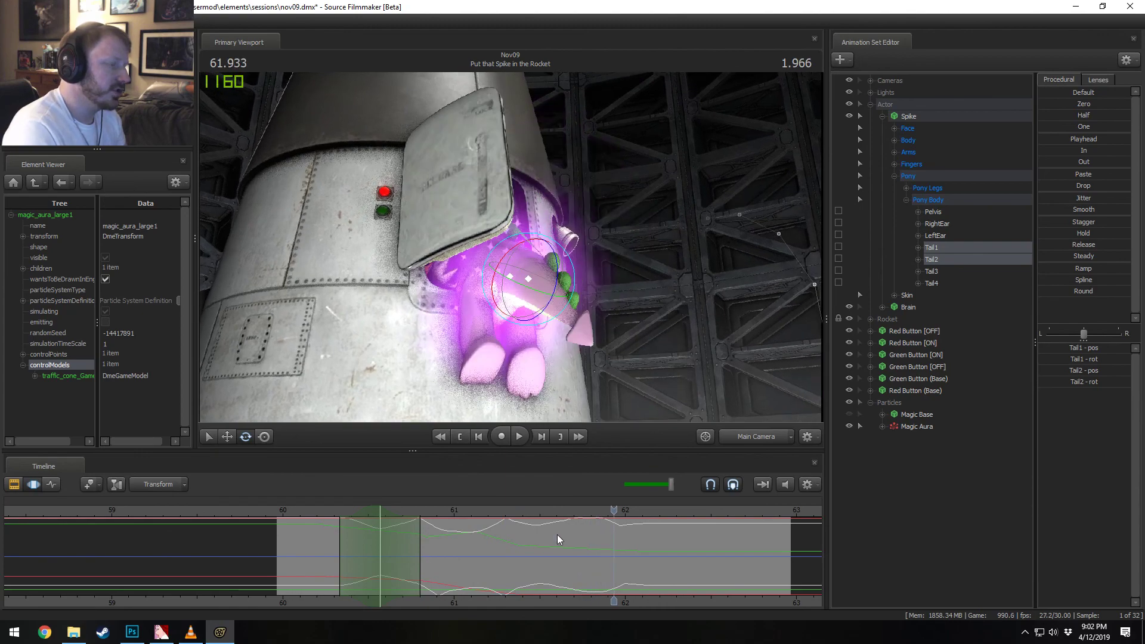
Step: Play the shot once more and look over the whole sequence of shots in the Clip Editor
{"action": "left_click", "coordinate": [288, 520]}
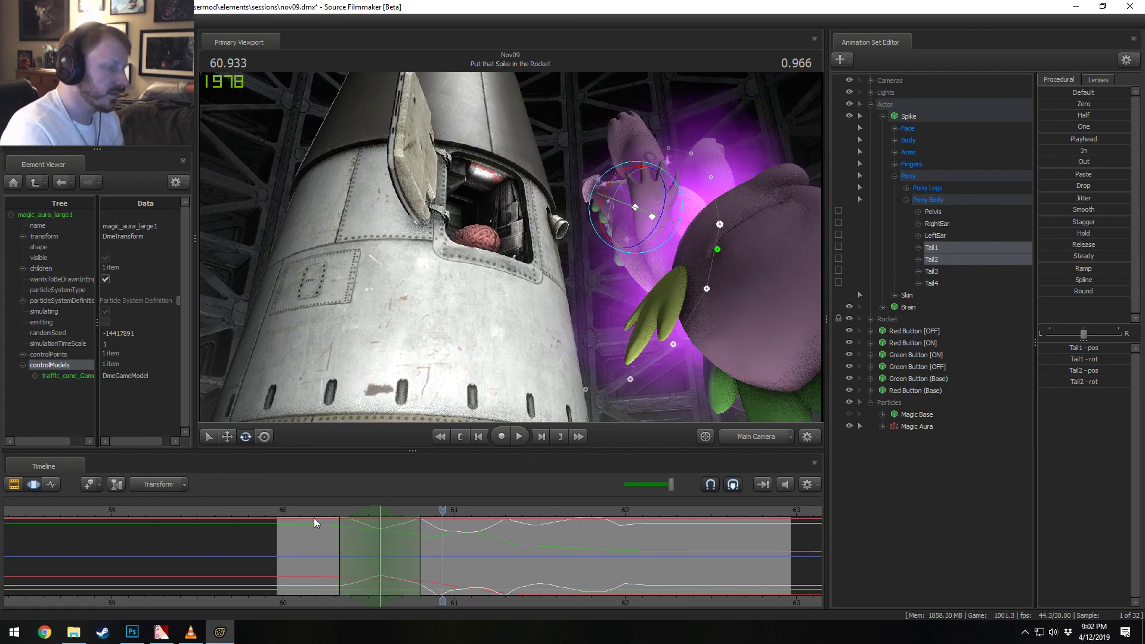
{"action": "left_click", "coordinate": [301, 510]}
{"action": "key", "text": "space"}
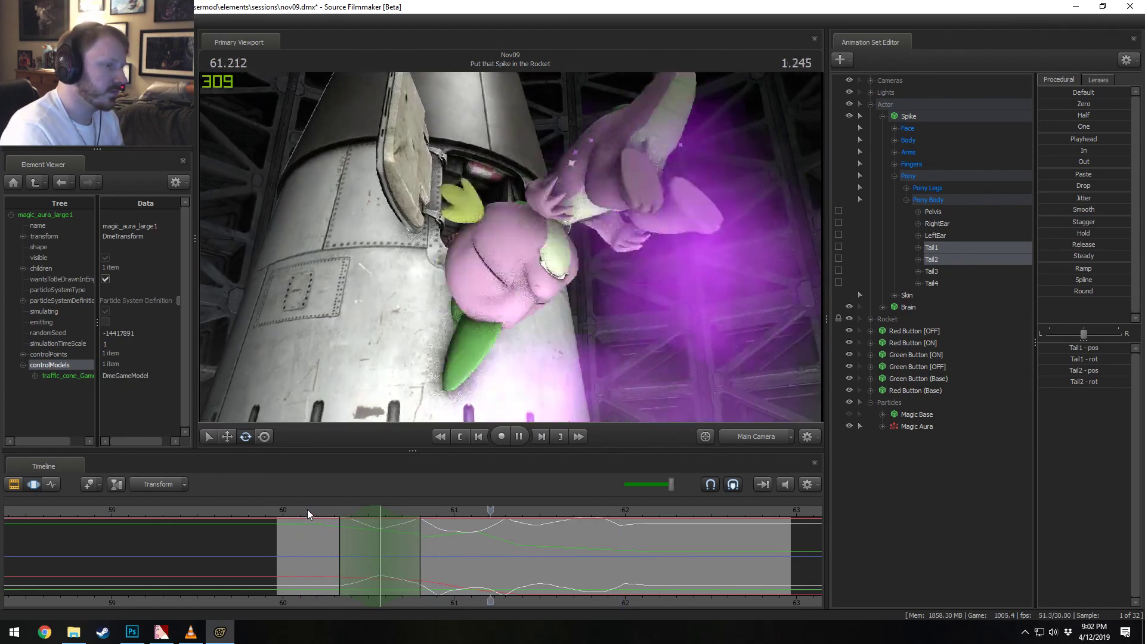
{"action": "key", "text": "space"}
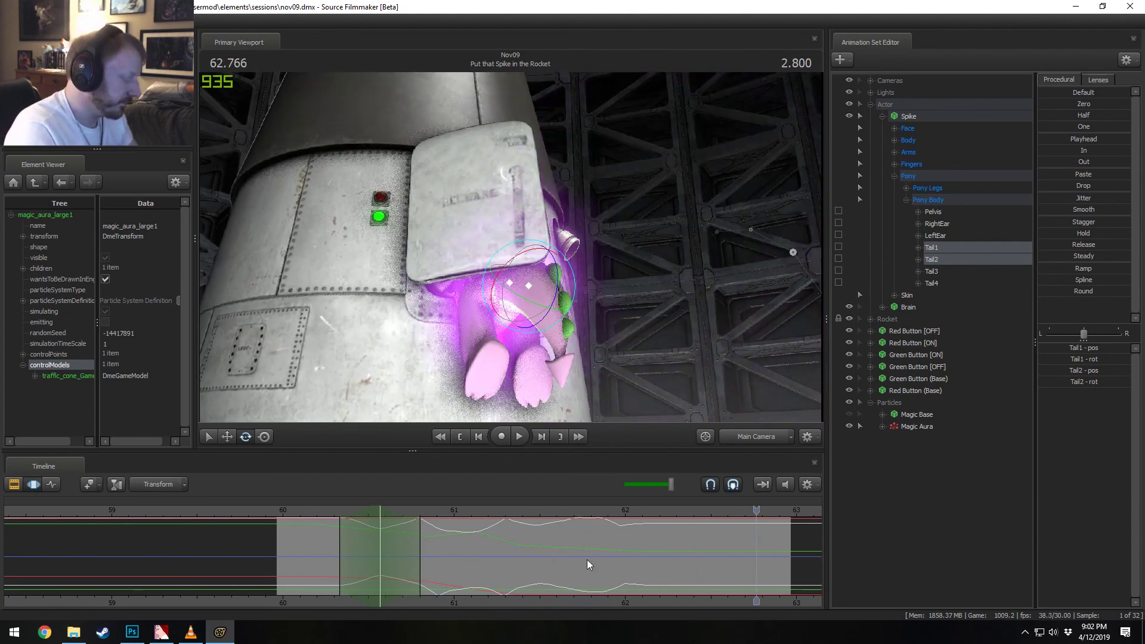
{"action": "key", "text": "F2"}
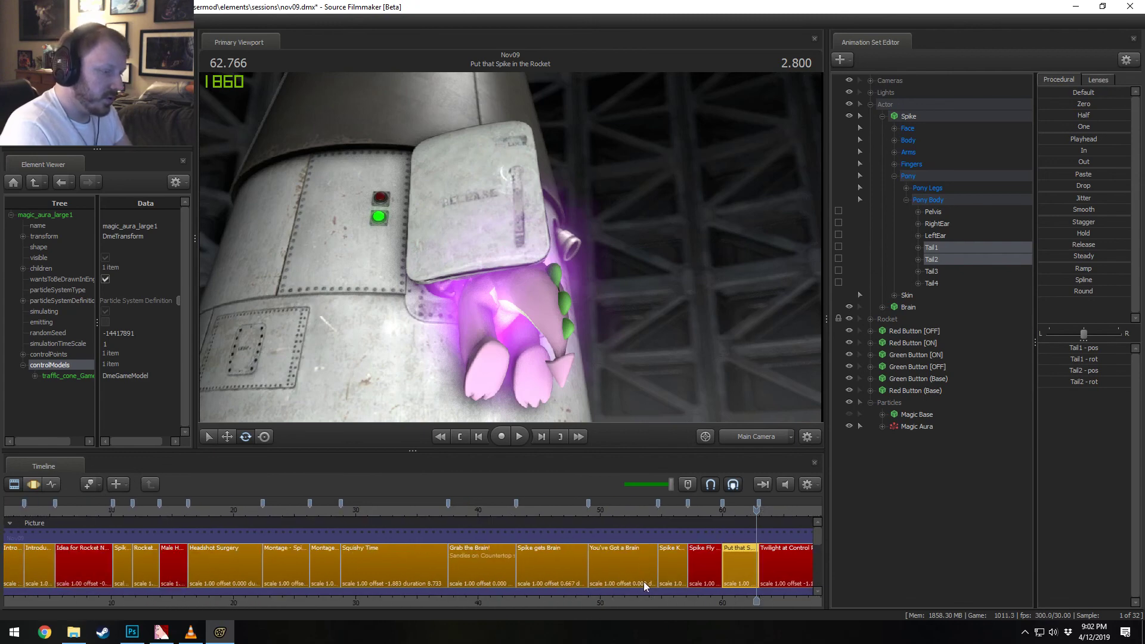
{"action": "scroll", "coordinate": [630, 603], "scroll_direction": "down", "scroll_amount": 5}
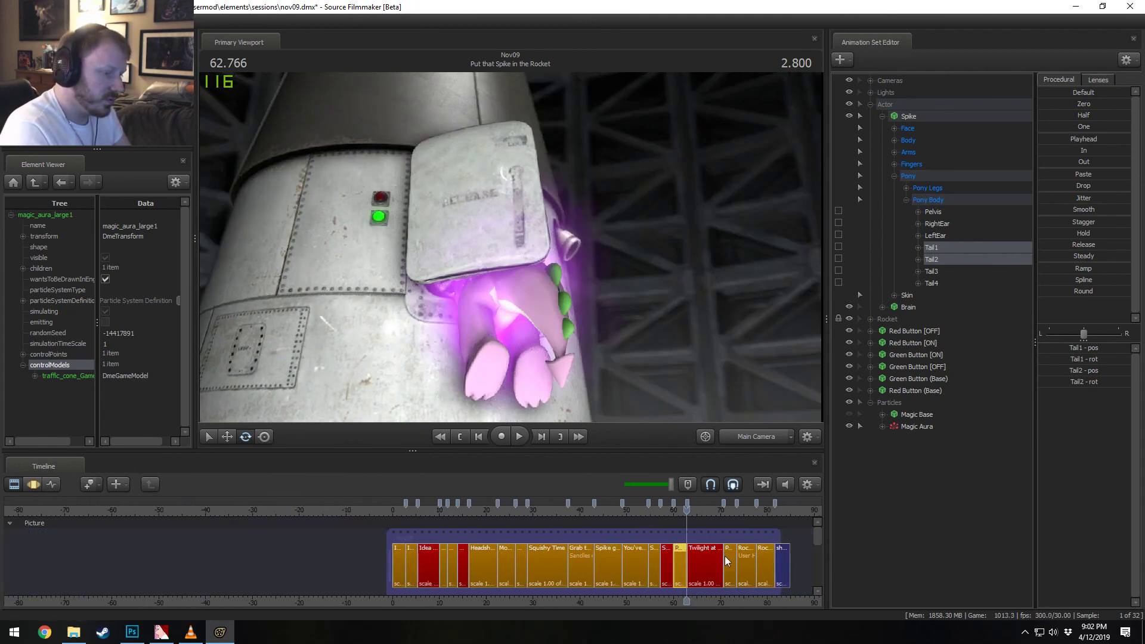
{"action": "scroll", "coordinate": [726, 560], "scroll_direction": "up", "scroll_amount": 2}
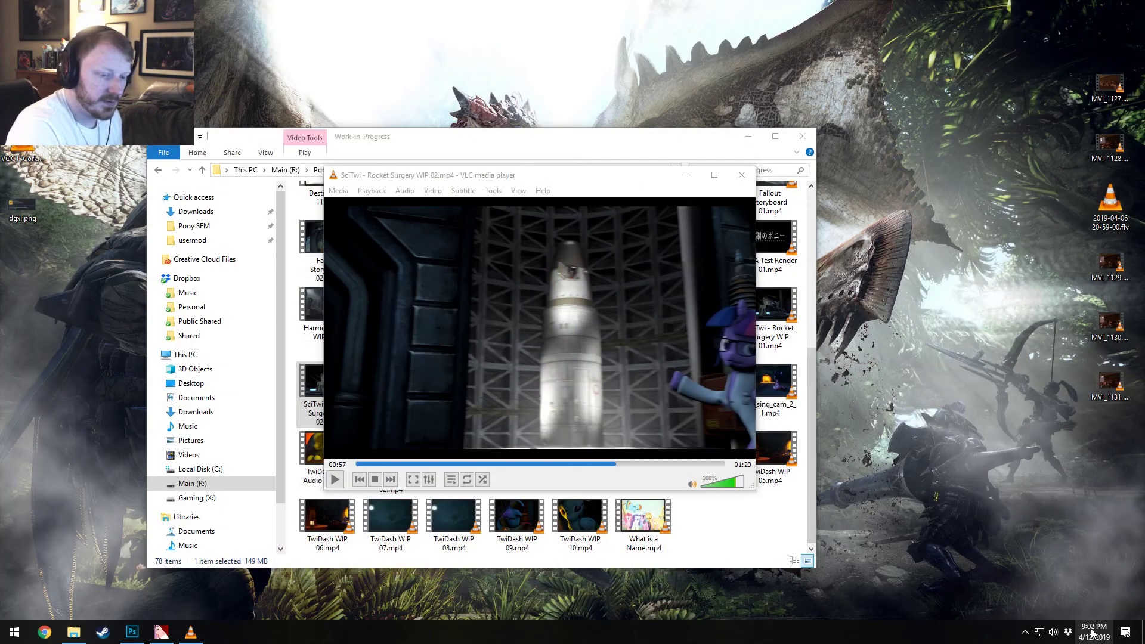
Step: Close the VLC preview of SciTwi - Rocket Surgery WIP 02.mp4 and the Work-in-Progress folder window
{"action": "left_click", "coordinate": [1101, 631]}
{"action": "left_click", "coordinate": [742, 175]}
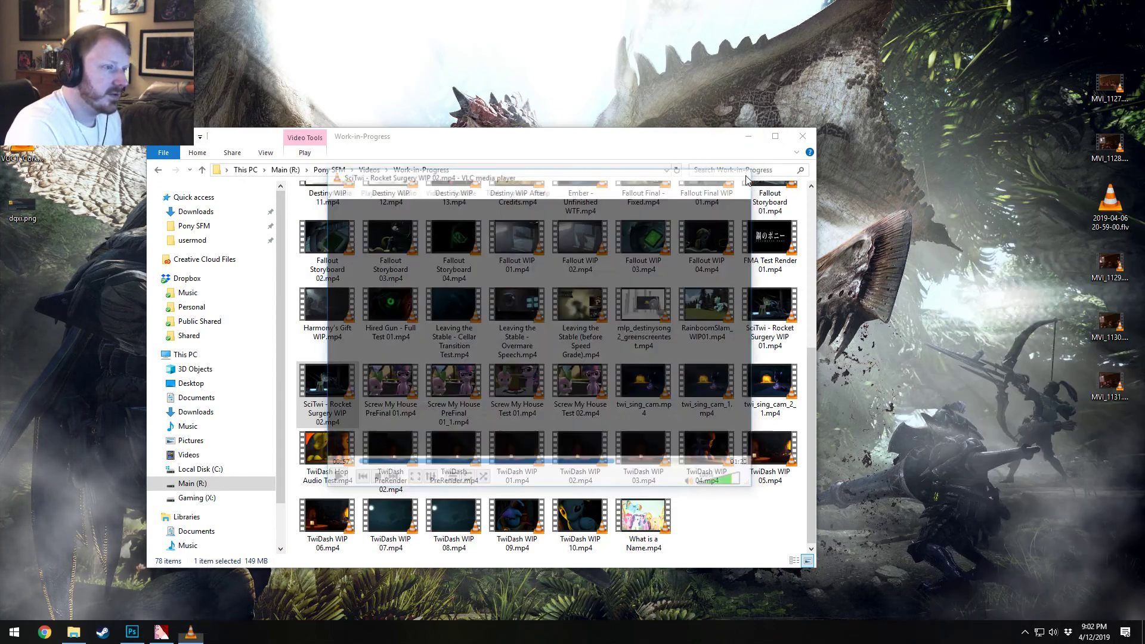
{"action": "left_click", "coordinate": [802, 136]}
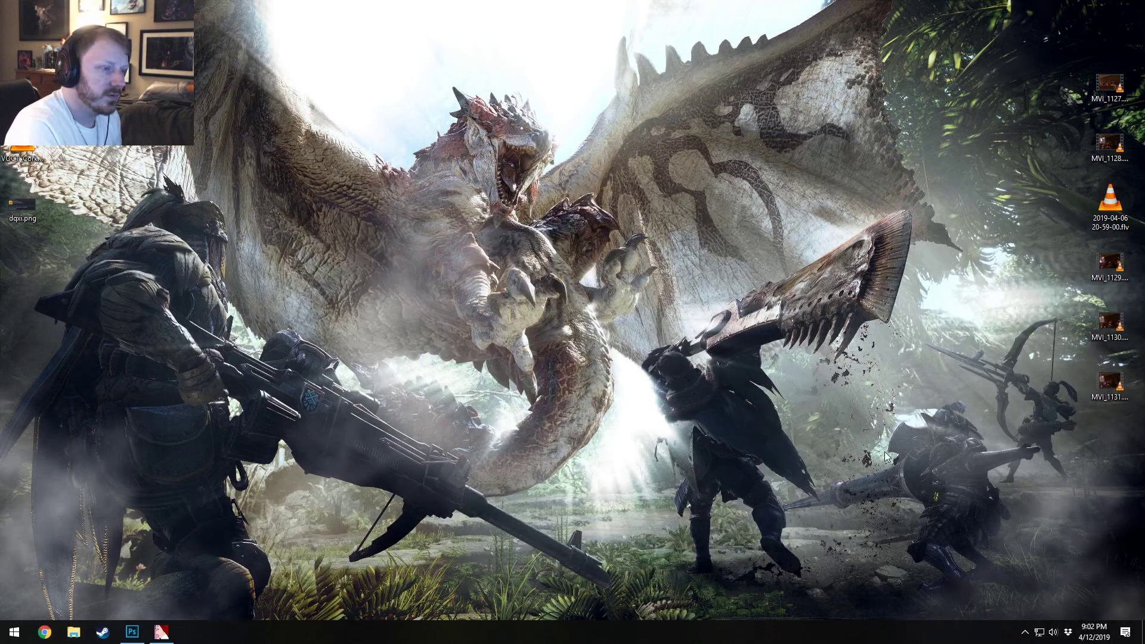
Step: Open the system calendar, check the dates in April 2019 and close it
{"action": "left_click", "coordinate": [1093, 635]}
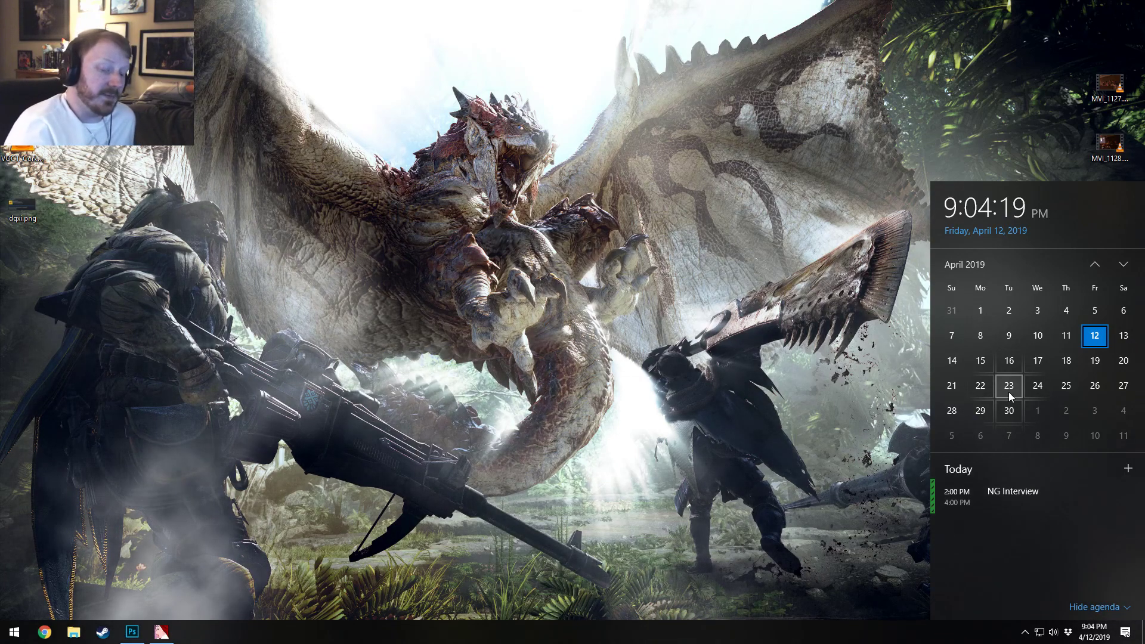
{"action": "left_click", "coordinate": [593, 145]}
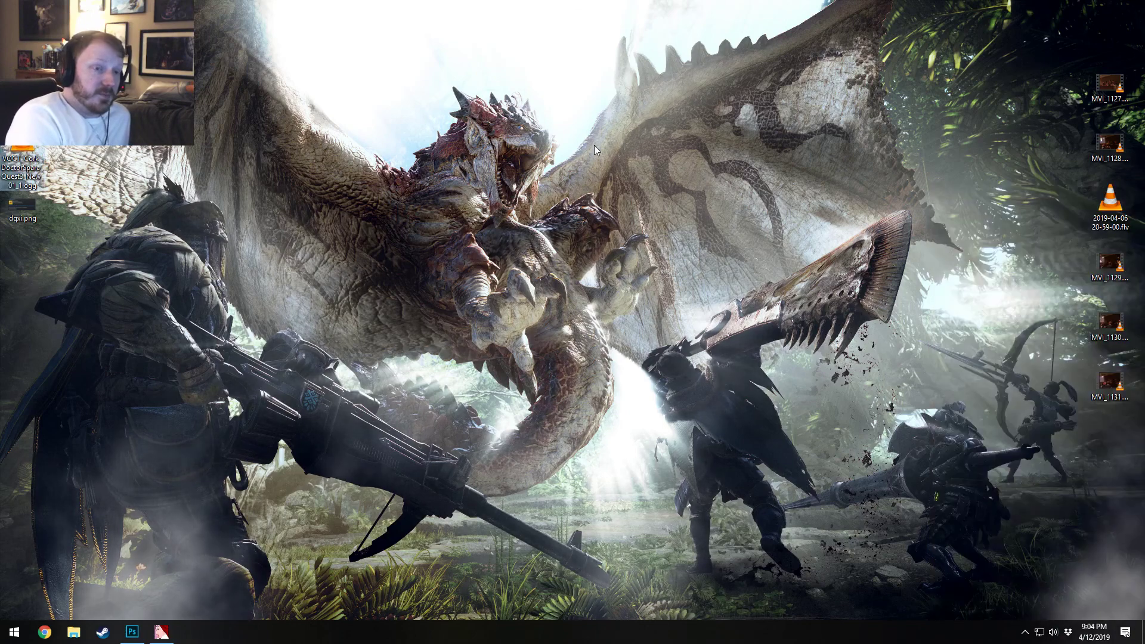